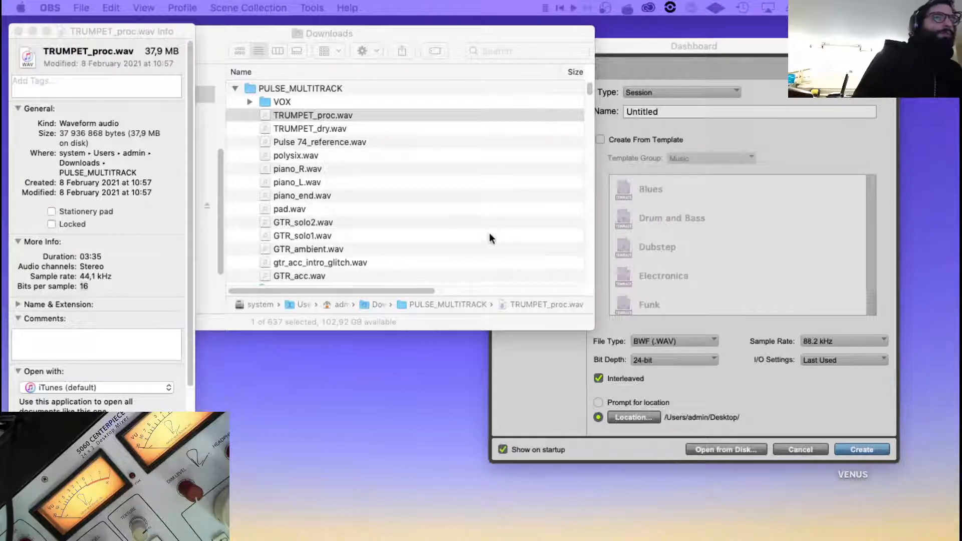
# Look through the WAV files in the PULSE_MULTITRACK folder, selecting TRUMPET_dry.wav.
pyautogui.click(308, 118)
pyautogui.click(313, 129)
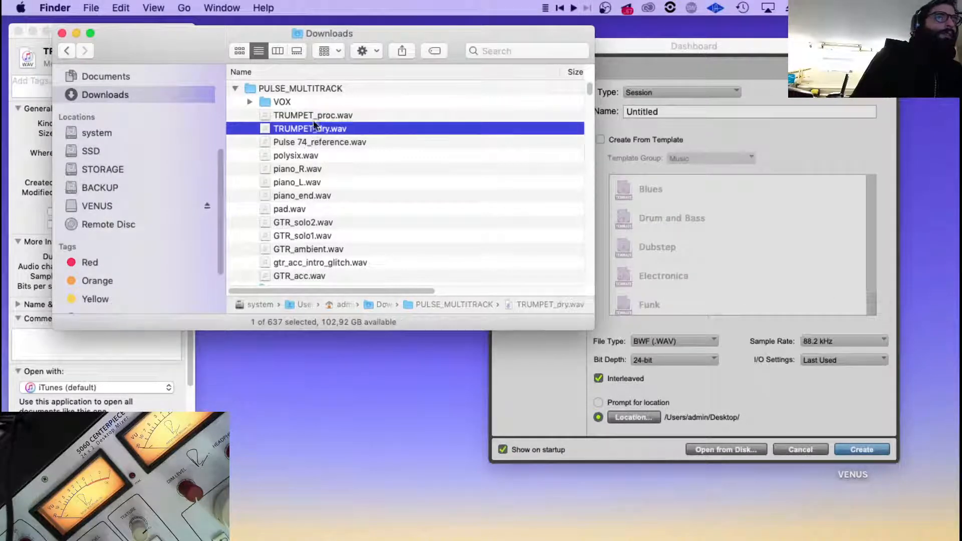
pyautogui.click(313, 114)
pyautogui.click(338, 131)
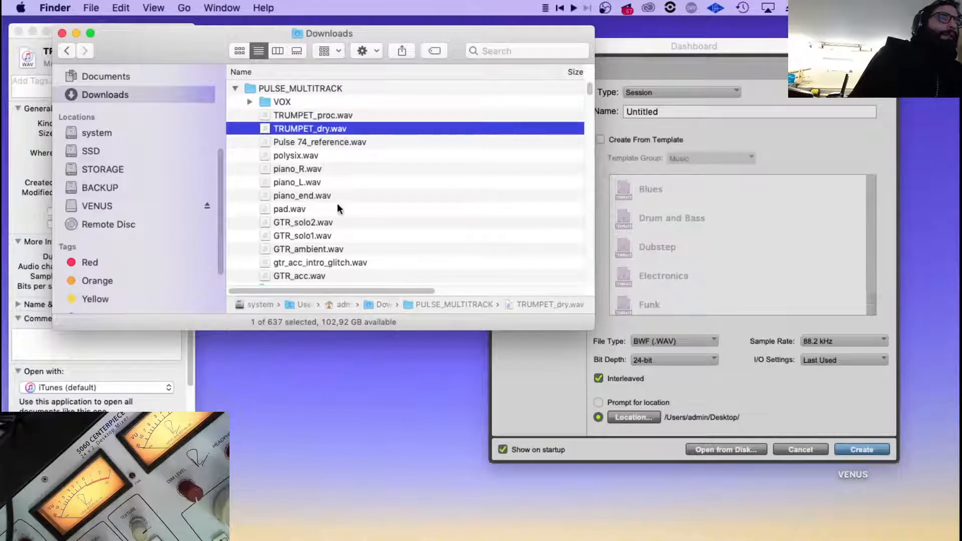
pyautogui.scroll(-1, 338, 206)
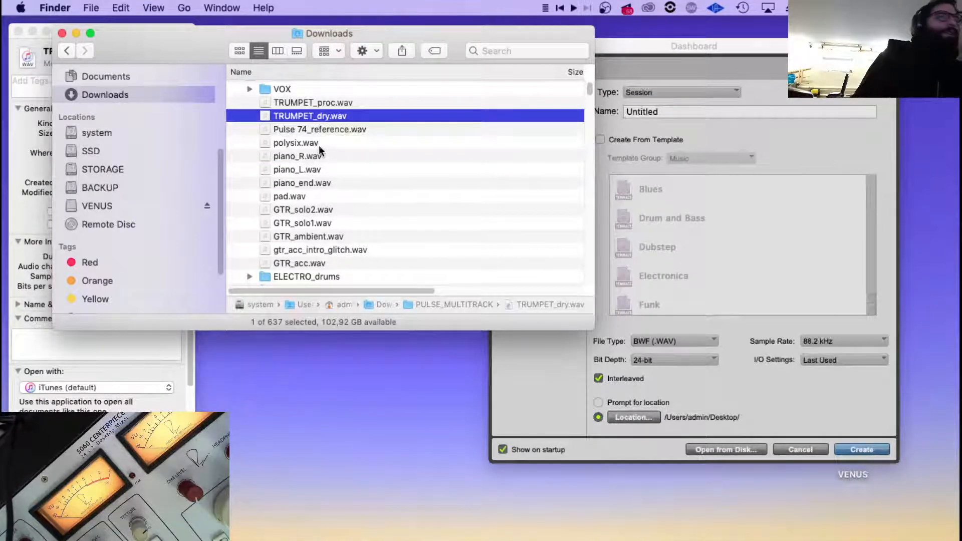
pyautogui.click(288, 130)
pyautogui.click(295, 116)
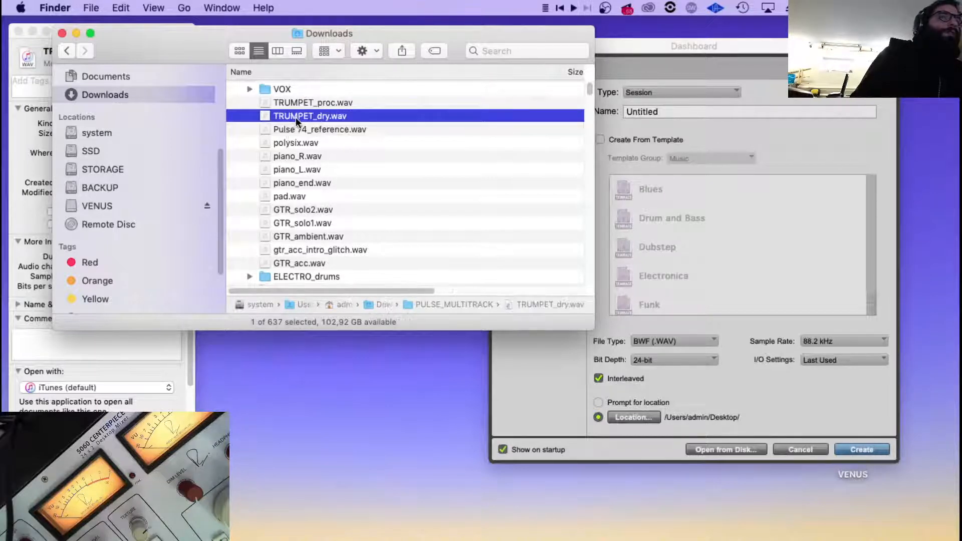
# In the Pro Tools Dashboard, set the new session to 44.1 kHz and 16-bit, and select its name for editing.
pyautogui.click(826, 408)
pyautogui.click(837, 341)
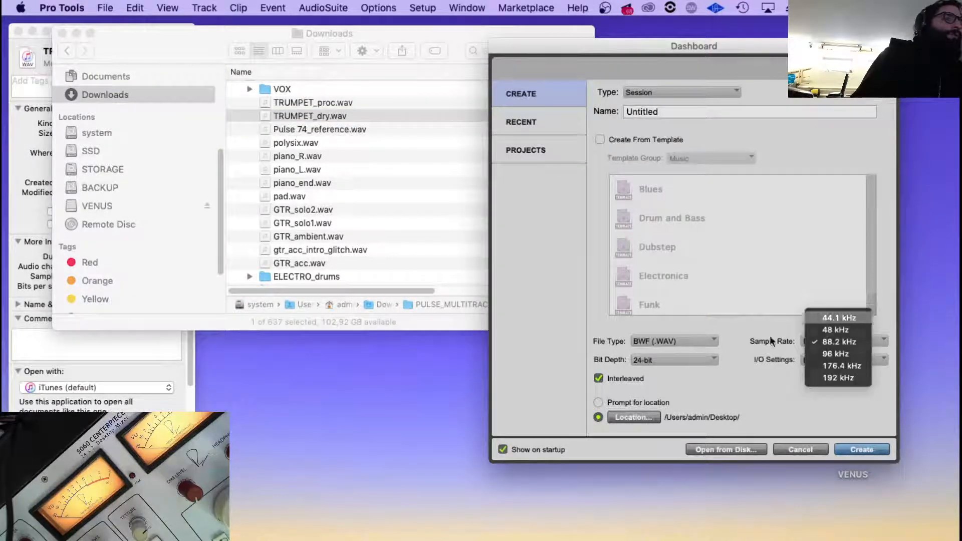
pyautogui.click(838, 318)
pyautogui.click(681, 355)
pyautogui.click(679, 347)
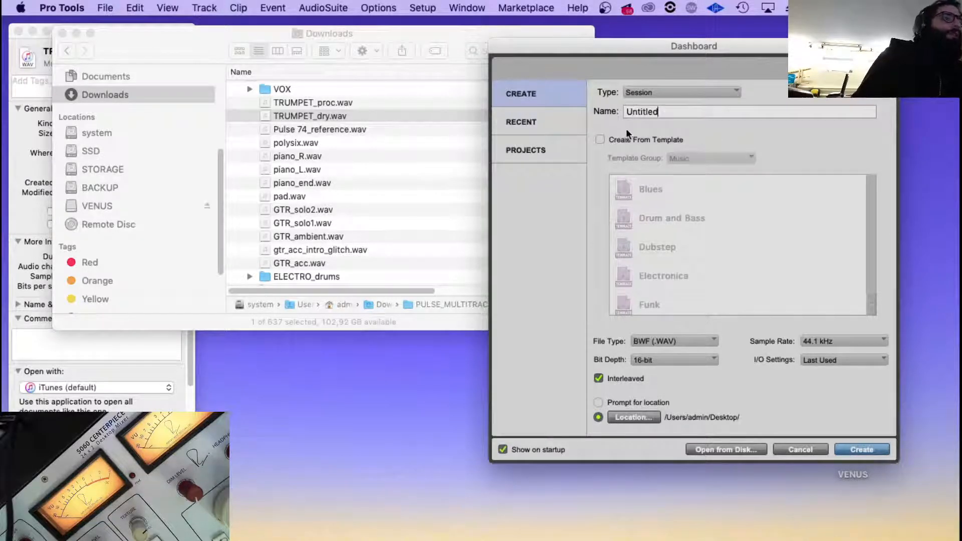
pyautogui.doubleClick(647, 112)
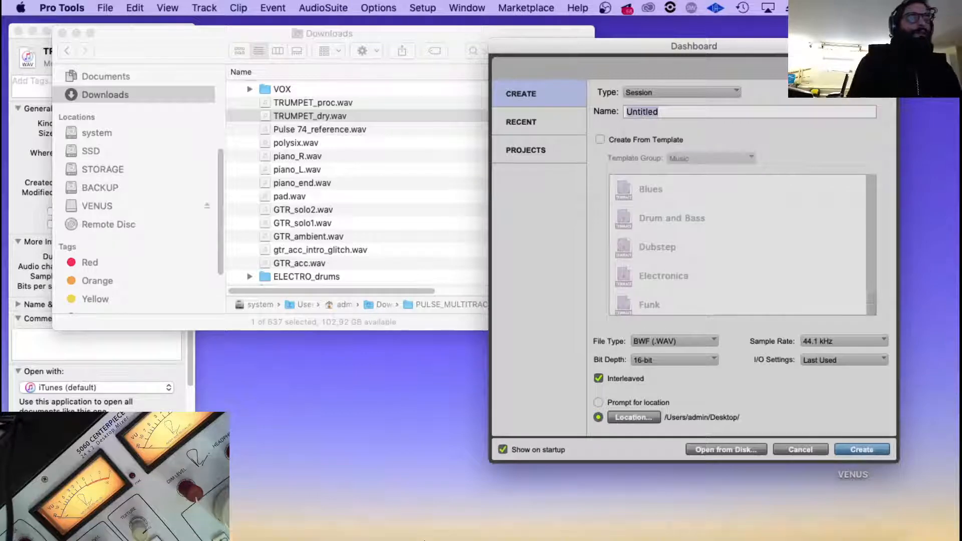
# Switch to Finder and examine the project folders under 00 ACTIVE and 01 BACKUPS in the STORAGE drive's MUSIC folder.
pyautogui.click(322, 331)
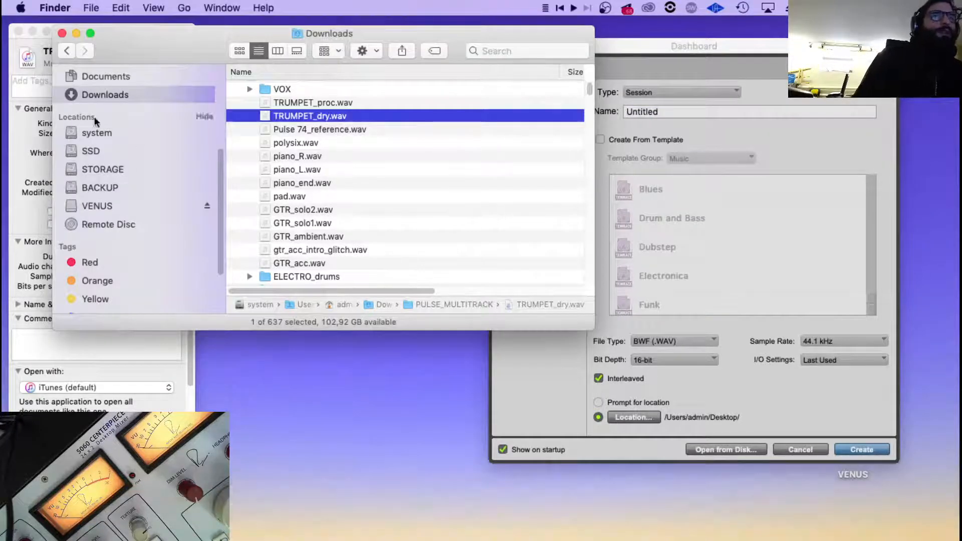
pyautogui.click(107, 170)
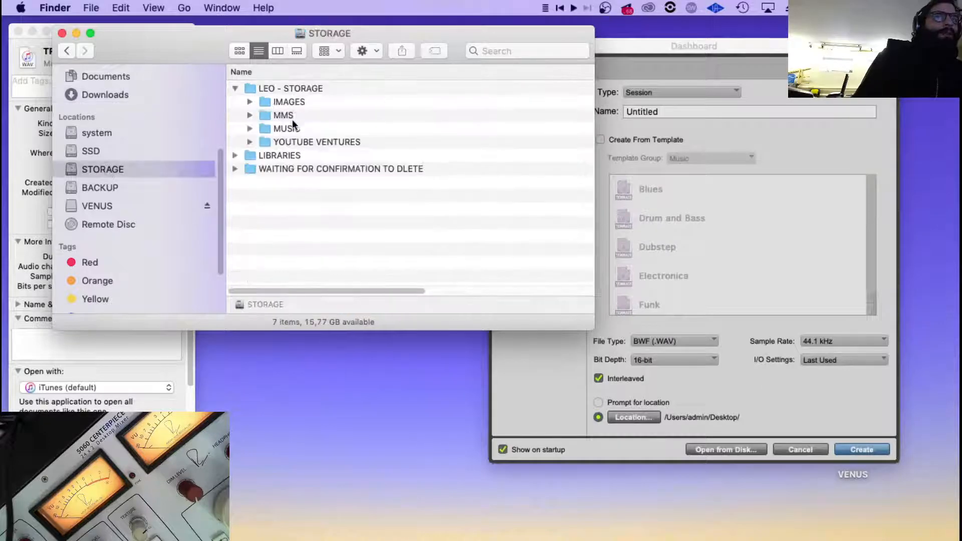
pyautogui.doubleClick(291, 128)
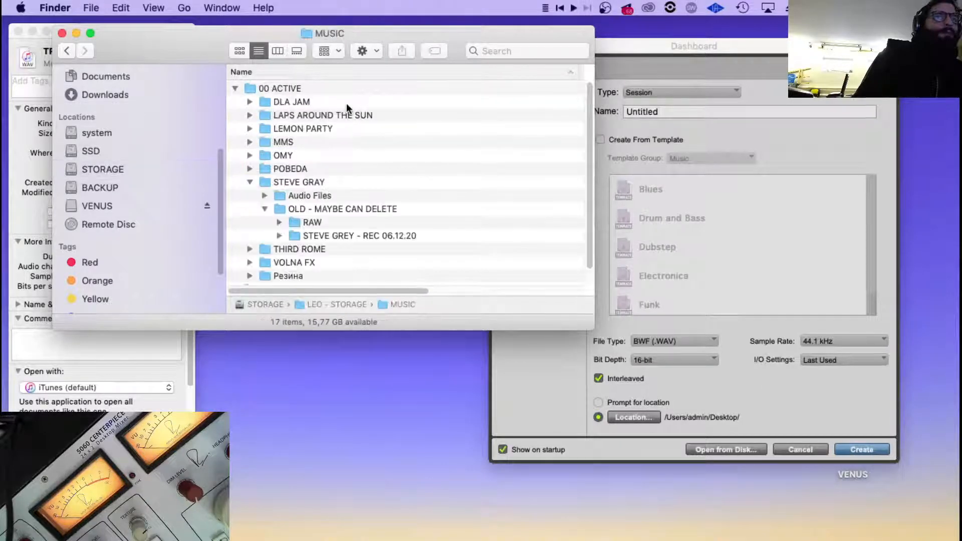
pyautogui.click(249, 182)
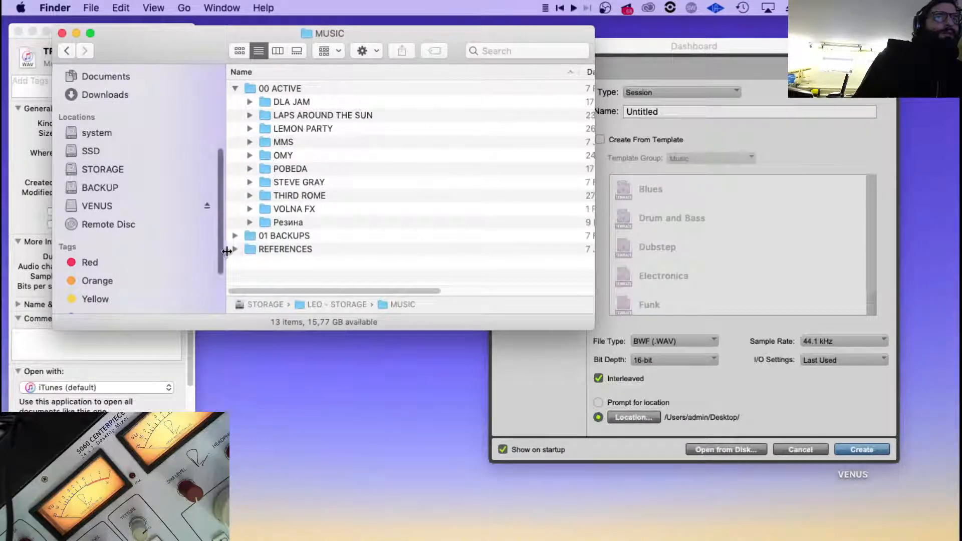
pyautogui.scroll(-5, 318, 224)
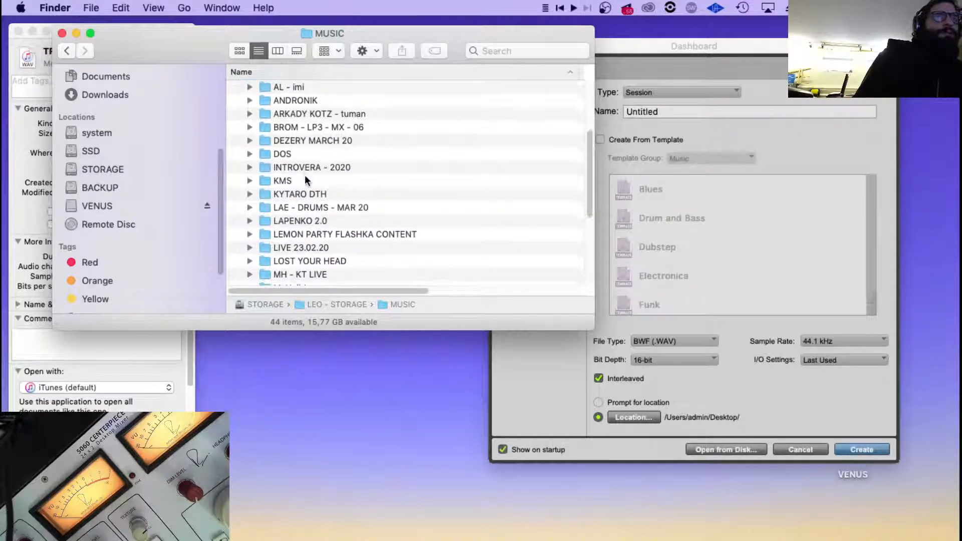
pyautogui.scroll(-3, 305, 175)
pyautogui.scroll(-3, 305, 191)
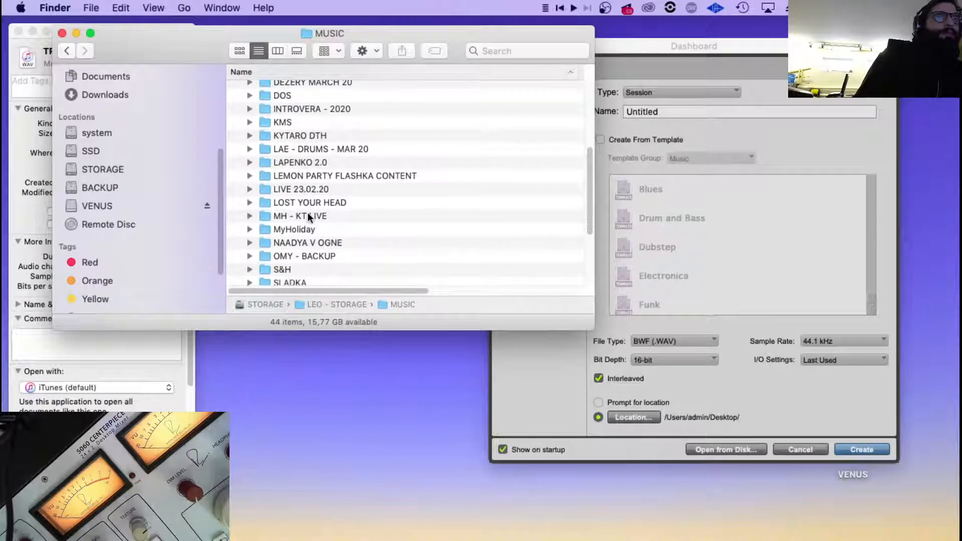
pyautogui.scroll(8, 308, 213)
pyautogui.scroll(3, 307, 213)
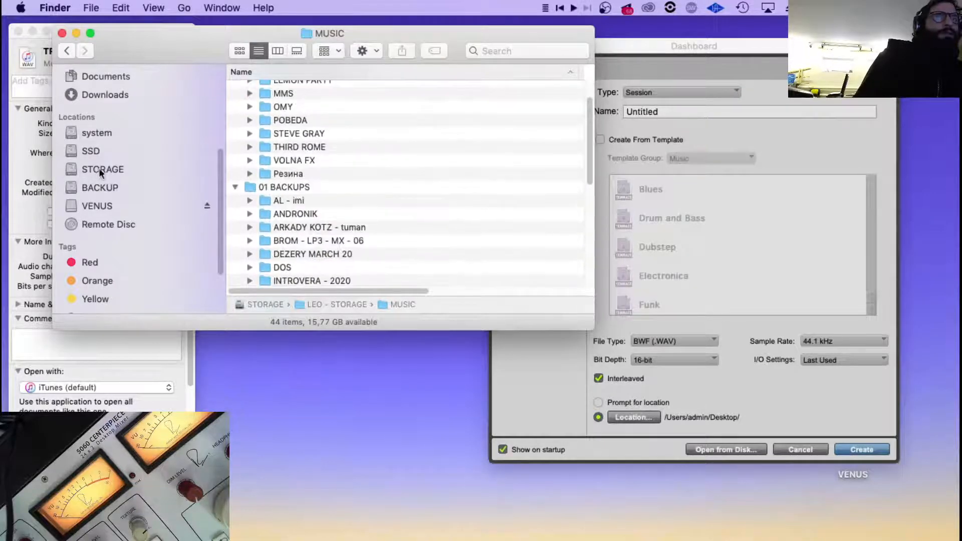
# Look through the ACTIVE -- SSD and BACKUP -- SSD folders on the SSD drive.
pyautogui.click(106, 152)
pyautogui.doubleClick(291, 86)
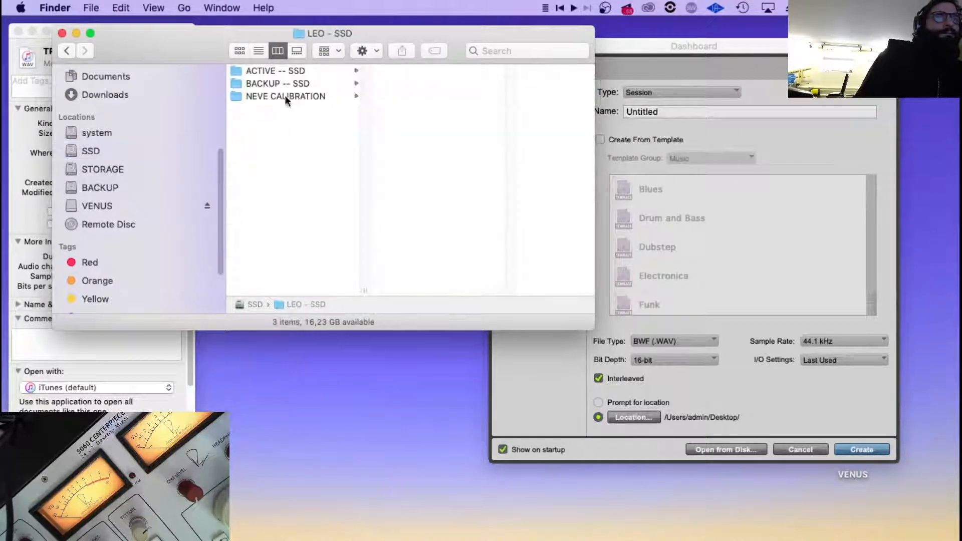
pyautogui.click(288, 83)
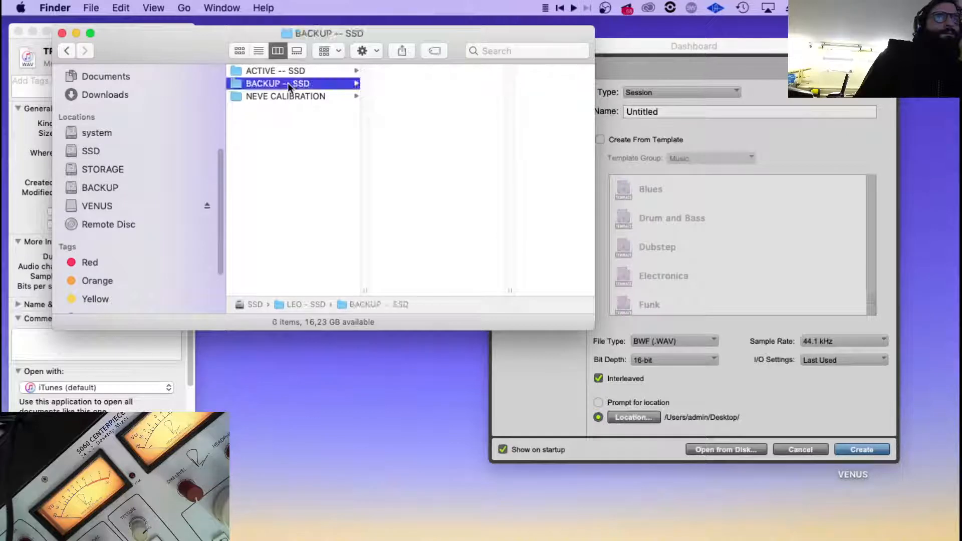
pyautogui.click(281, 70)
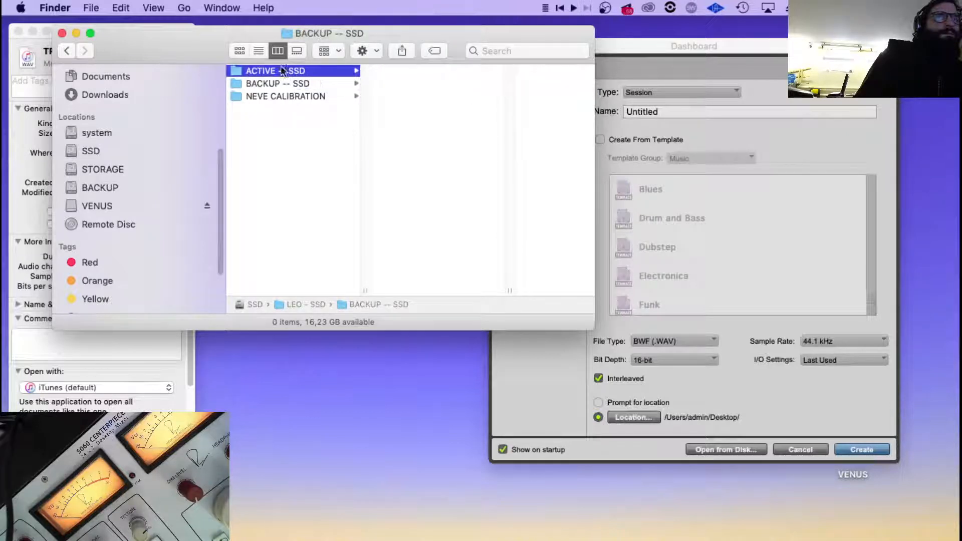
pyautogui.click(305, 82)
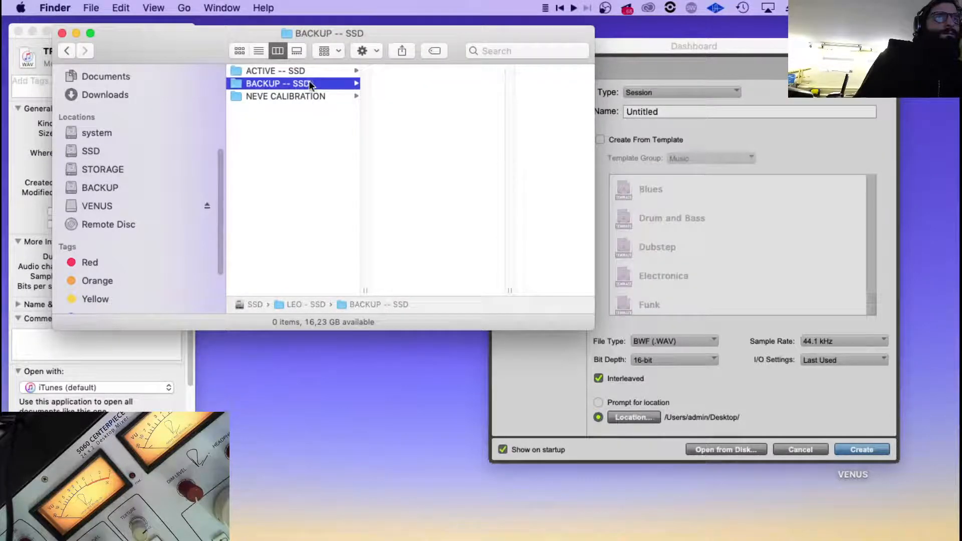
pyautogui.click(263, 70)
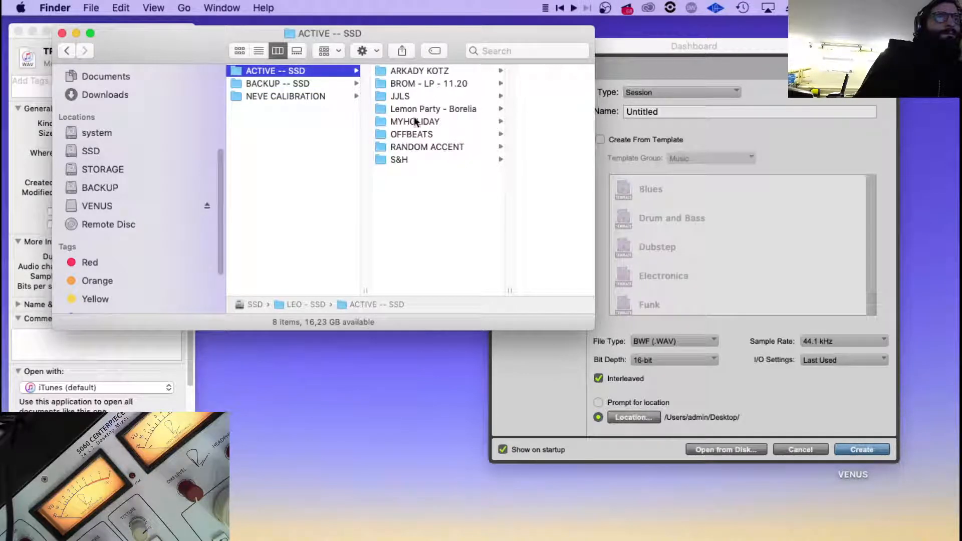
# Check the BACKUP drive, and view the 00 ACTIVE and 01 BACKUPS folders inside MUSIC on the STORAGE drive.
pyautogui.click(112, 187)
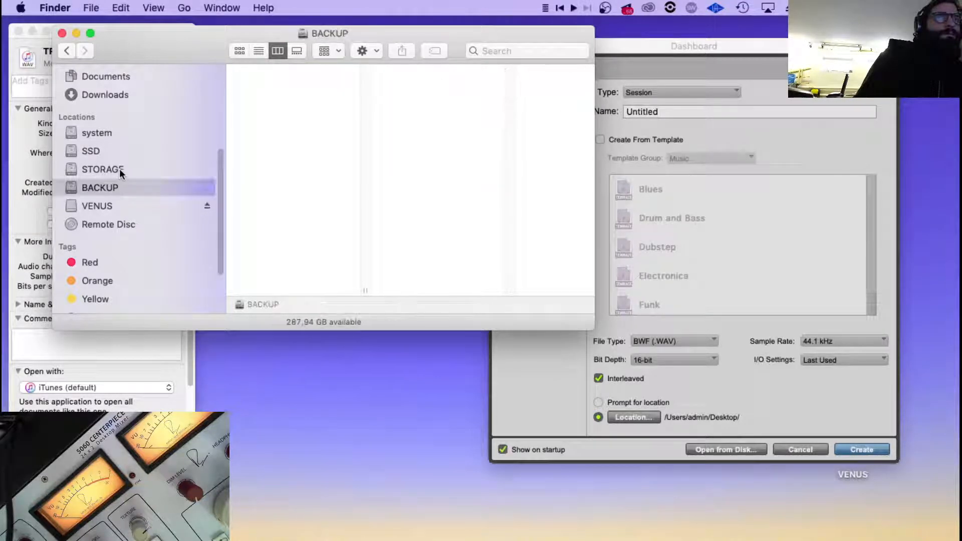
pyautogui.click(120, 169)
pyautogui.click(306, 71)
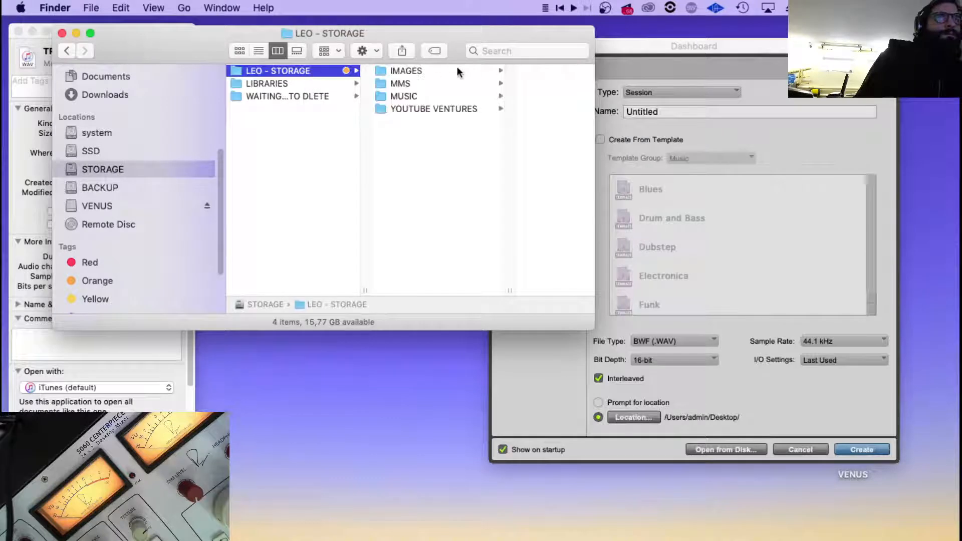
pyautogui.click(416, 96)
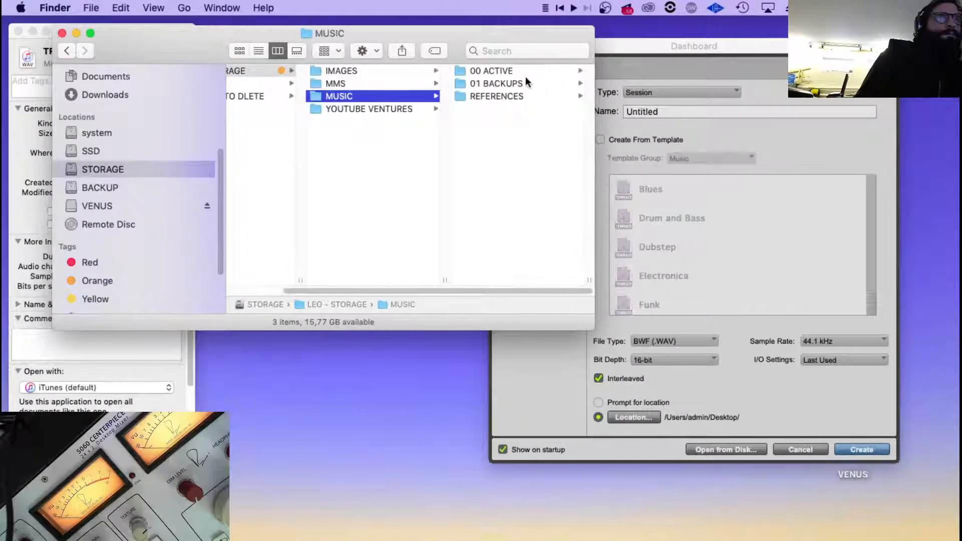
pyautogui.click(526, 74)
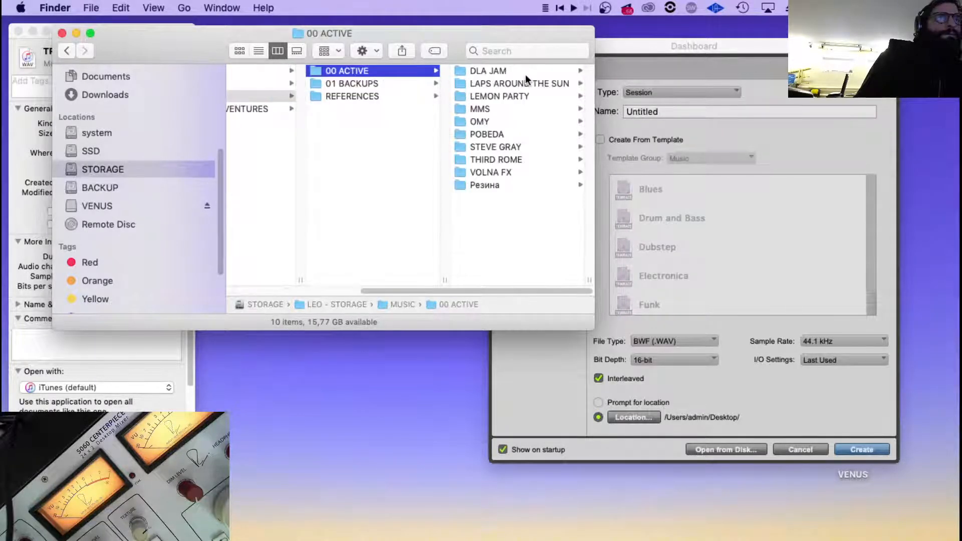
pyautogui.click(365, 83)
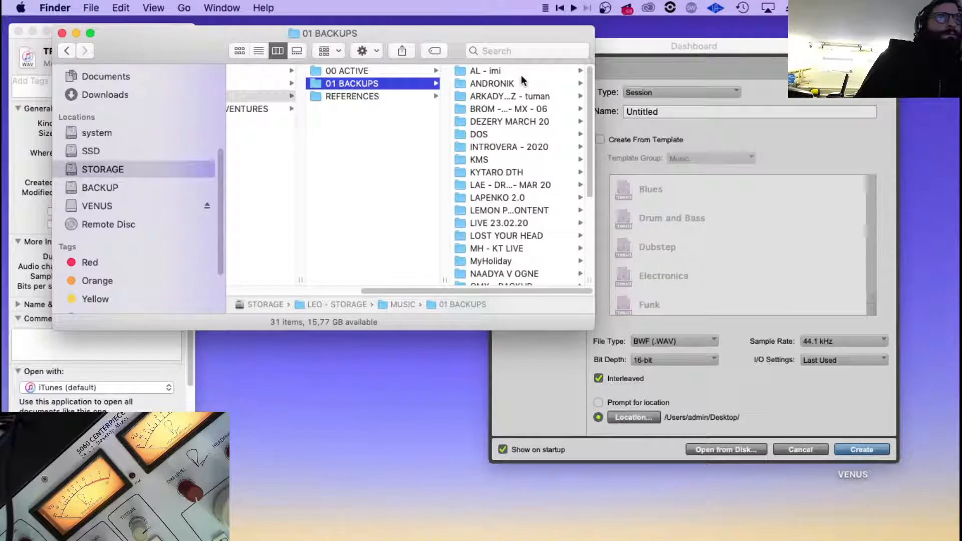
pyautogui.scroll(-5, 521, 79)
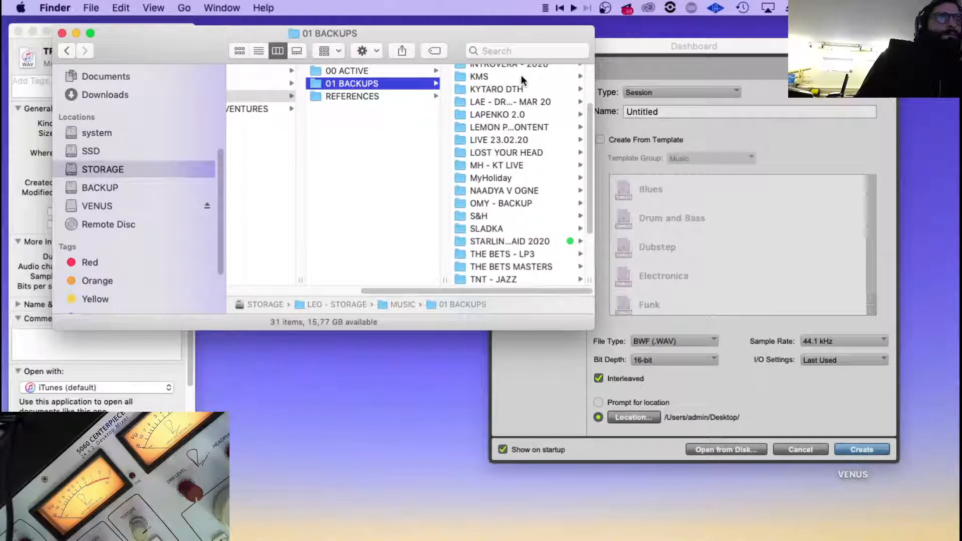
# Return to the SSD drive and compare its active and backup folders, ending on the contents of ACTIVE -- SSD.
pyautogui.click(109, 153)
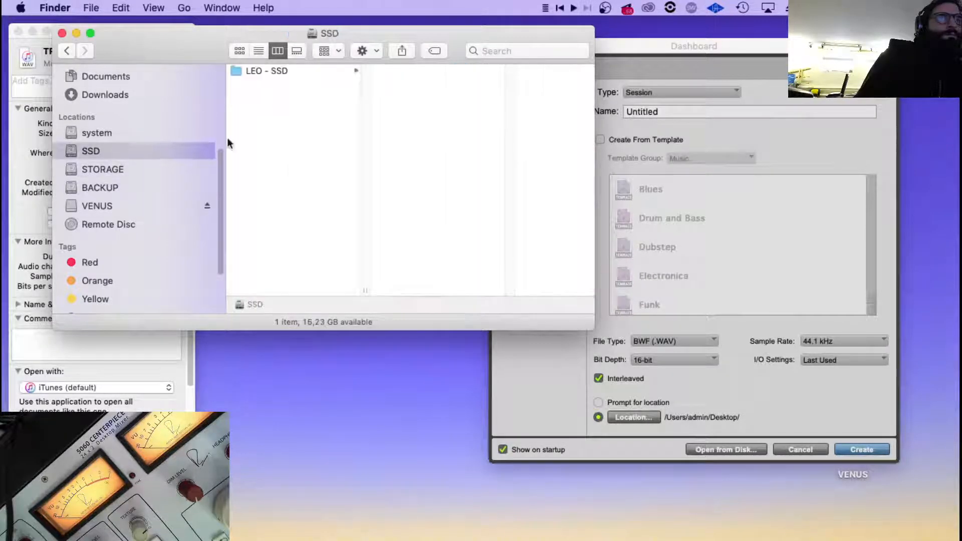
pyautogui.click(307, 72)
pyautogui.click(473, 69)
pyautogui.click(413, 80)
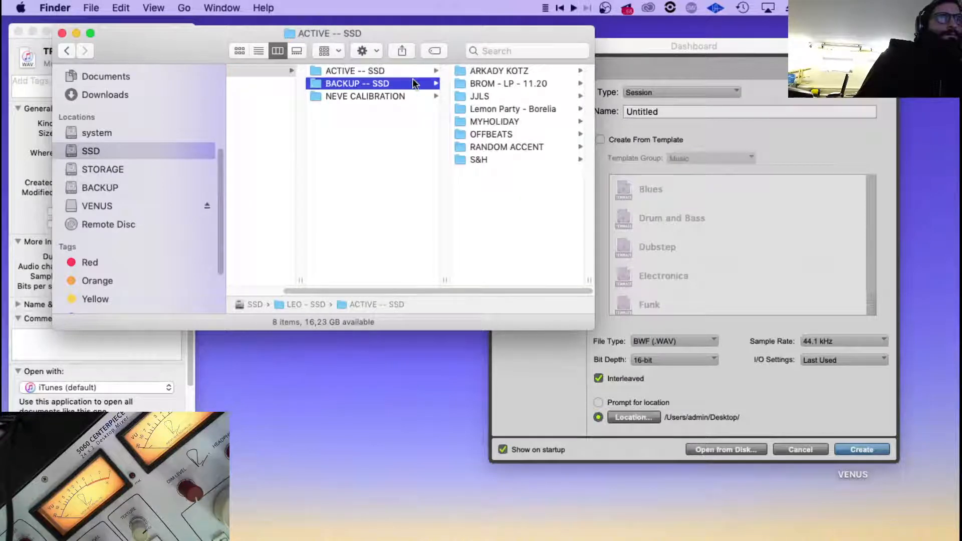
pyautogui.click(400, 71)
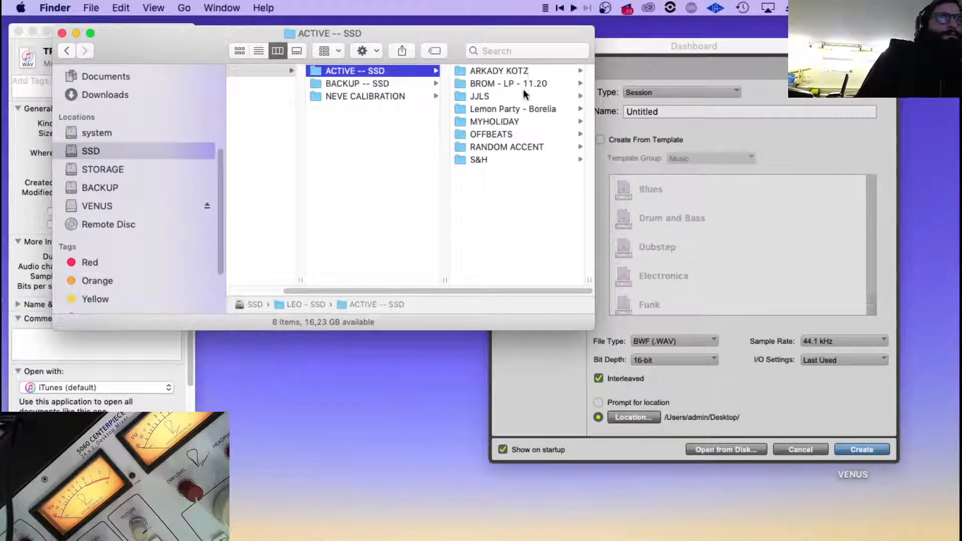
pyautogui.click(384, 83)
pyautogui.click(399, 72)
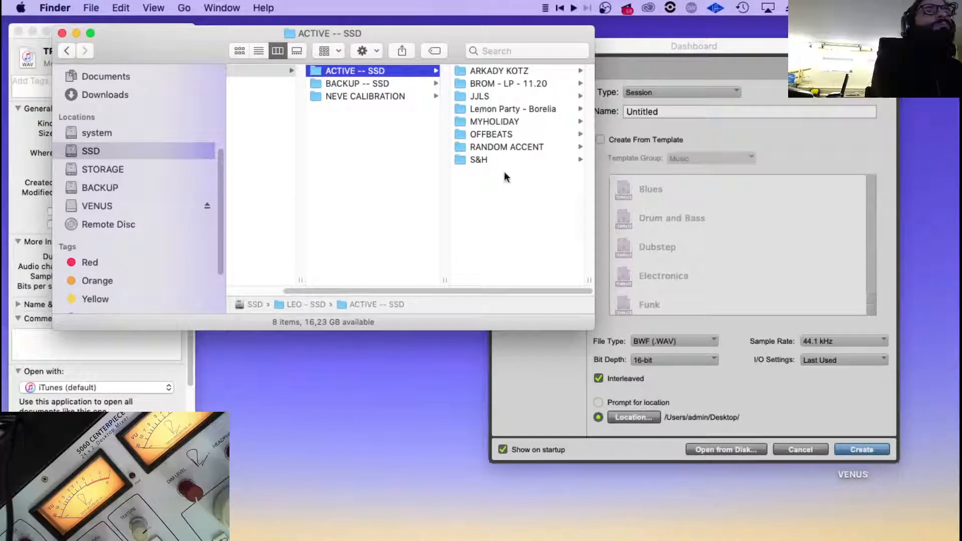
# Reopen the MUSIC folder on the STORAGE drive and read through the 00 ACTIVE projects and the full 01 BACKUPS list.
pyautogui.click(101, 167)
pyautogui.click(288, 71)
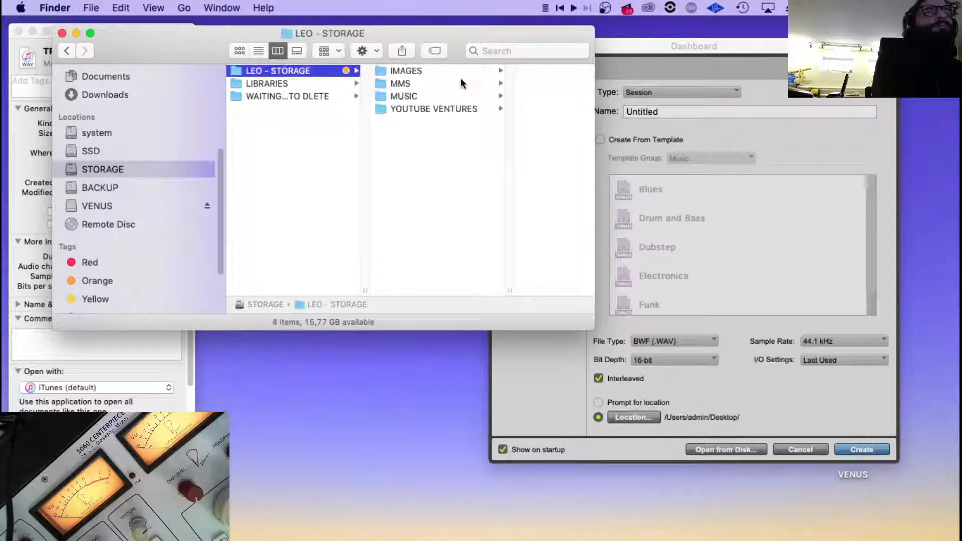
pyautogui.click(429, 86)
pyautogui.click(425, 96)
pyautogui.click(487, 70)
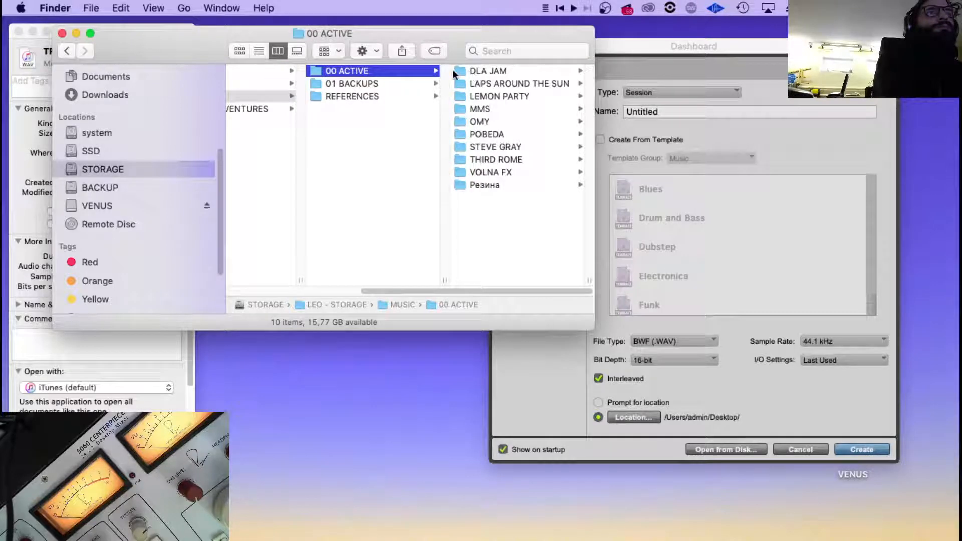
pyautogui.click(355, 84)
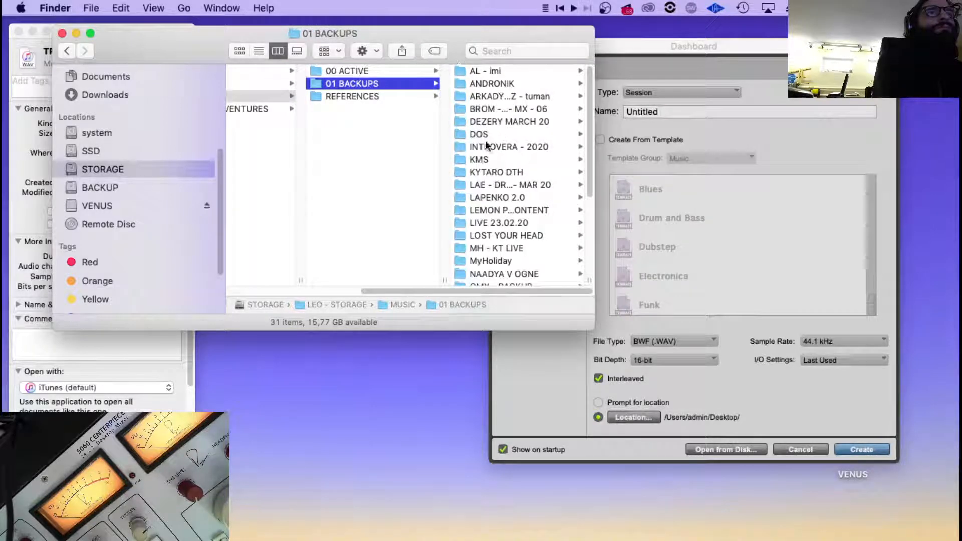
pyautogui.scroll(-5, 501, 182)
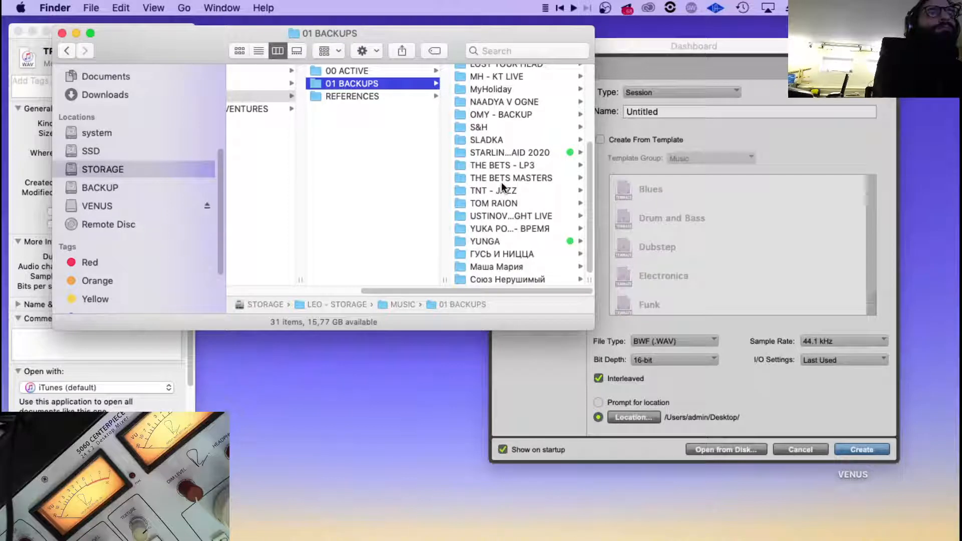
pyautogui.scroll(4, 482, 158)
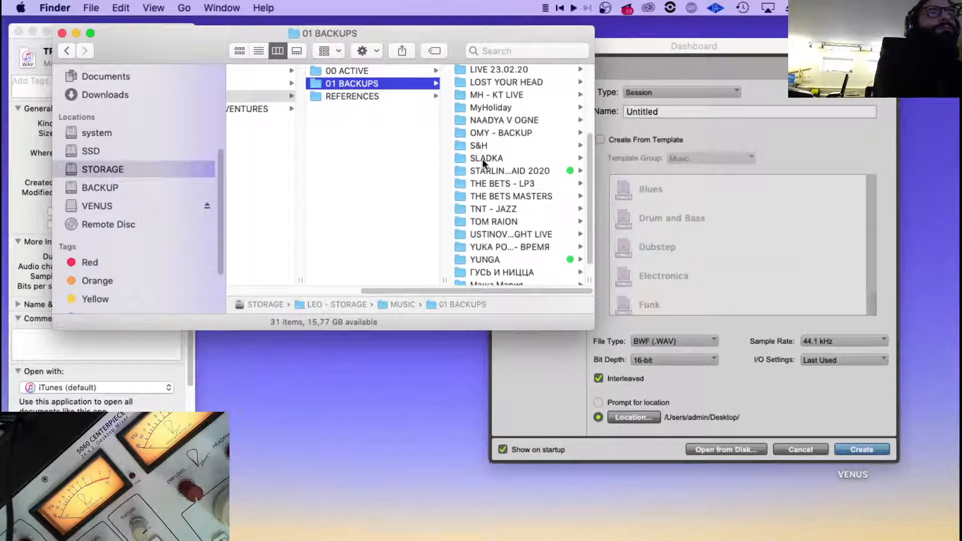
pyautogui.scroll(5, 482, 158)
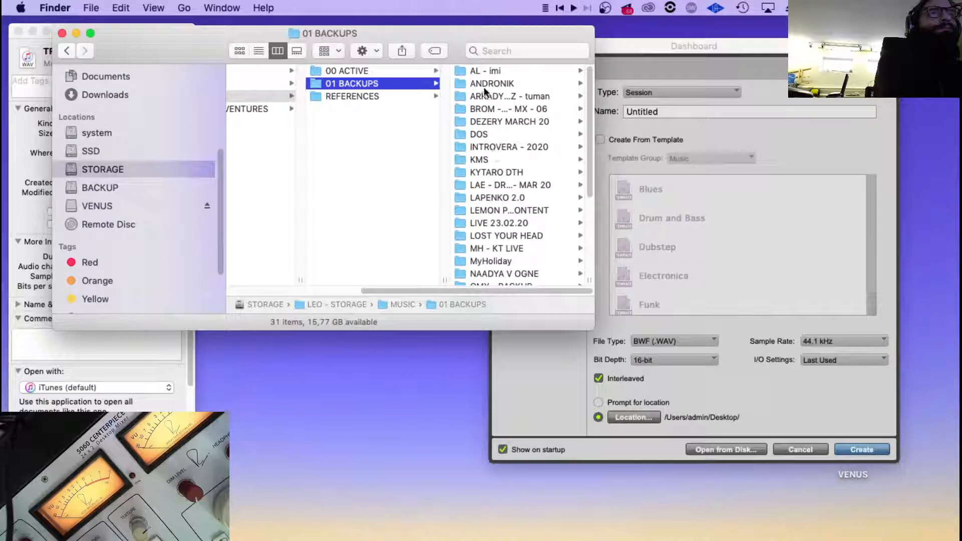
# View the REFERENCES folder inside MUSIC, and check the contents of the LIBRARIES folder on the STORAGE drive.
pyautogui.click(338, 92)
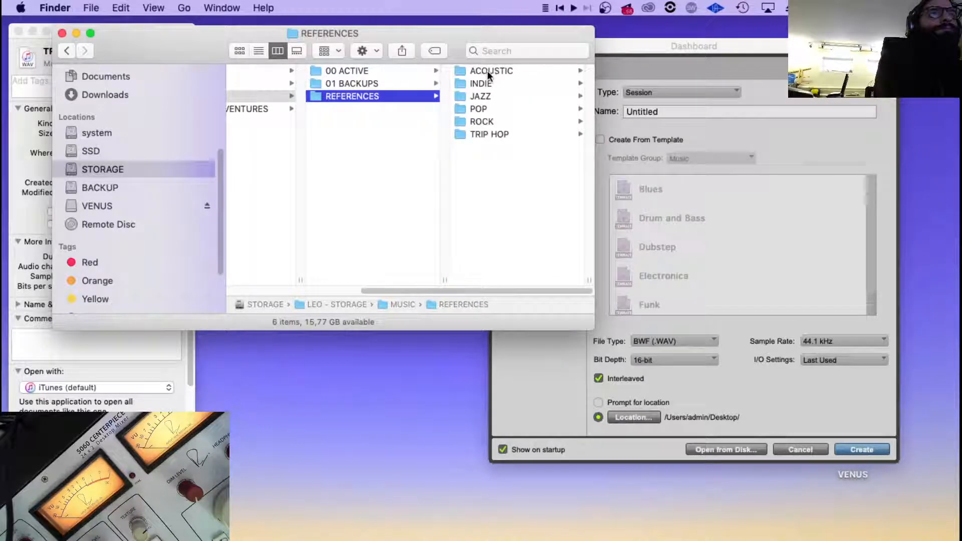
pyautogui.moveTo(455, 290); pyautogui.dragTo(367, 281)
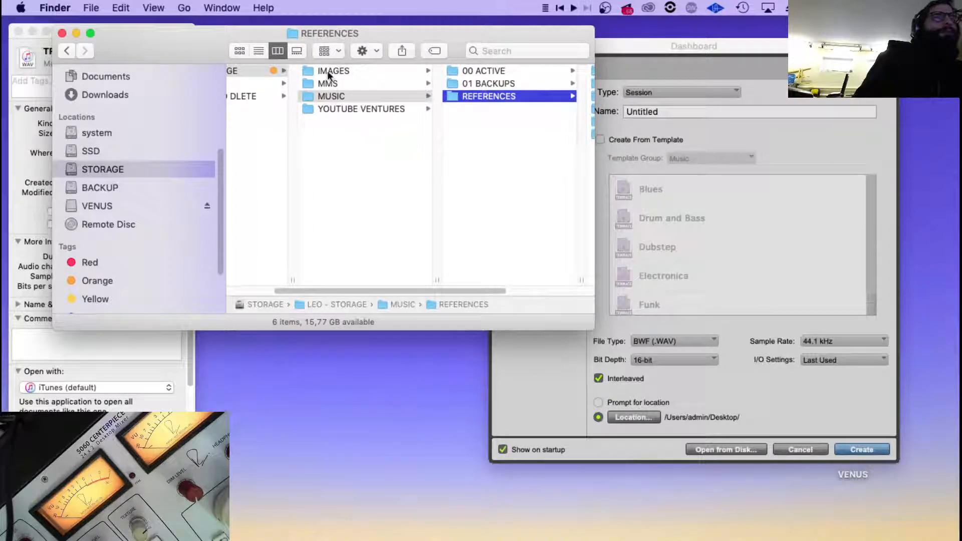
pyautogui.hscroll(-3, 391, 156)
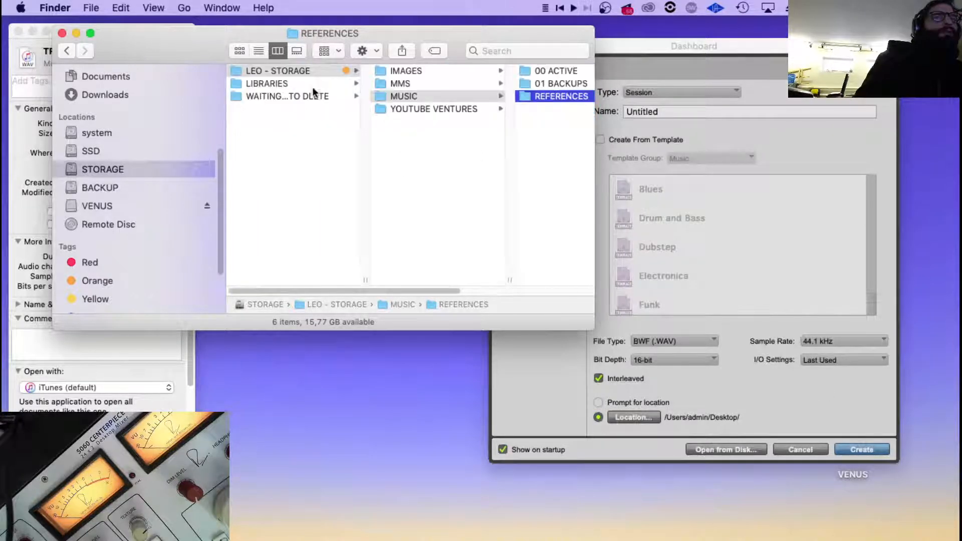
pyautogui.click(278, 83)
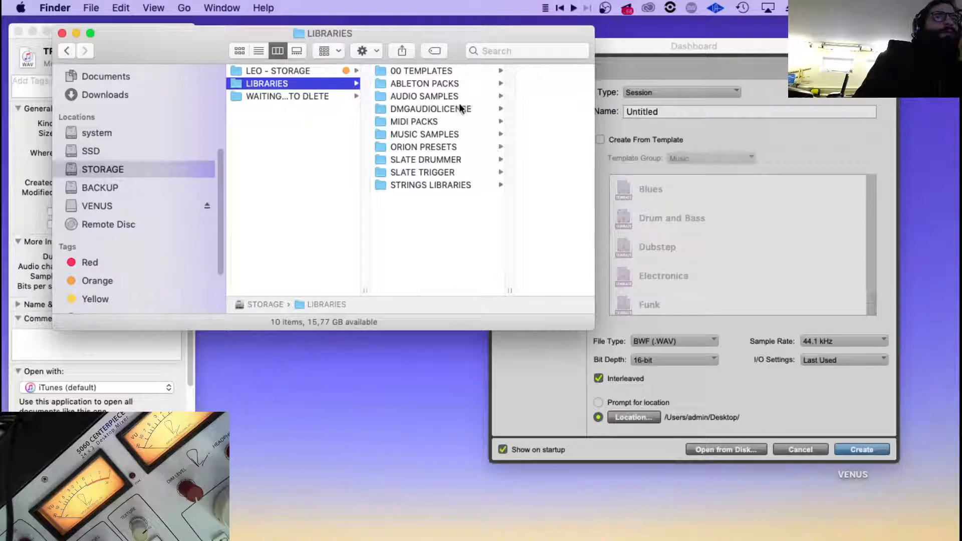
# Look through the ACTIVE -- SSD, BACKUP -- SSD and NEVE CALIBRATION folders on the SSD drive.
pyautogui.click(107, 187)
pyautogui.click(113, 155)
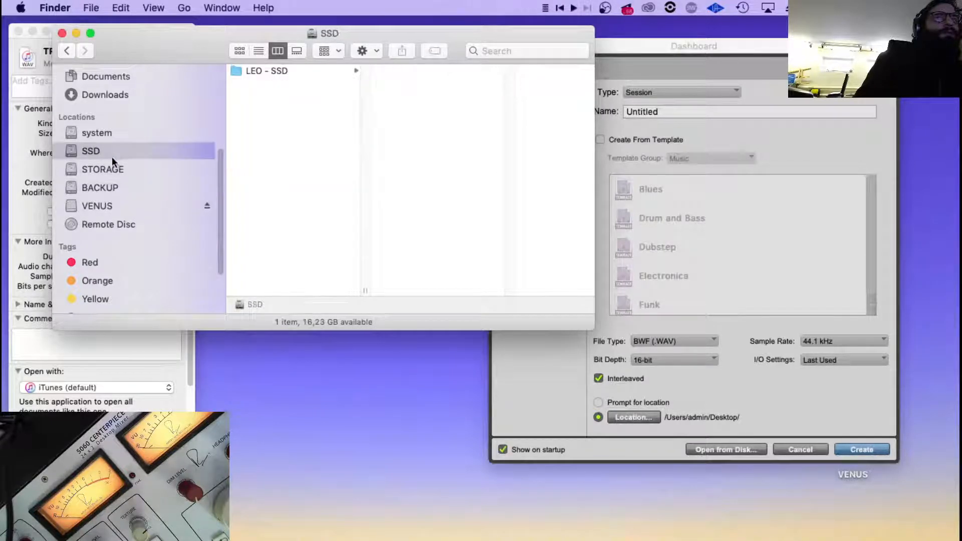
pyautogui.click(293, 73)
pyautogui.click(470, 71)
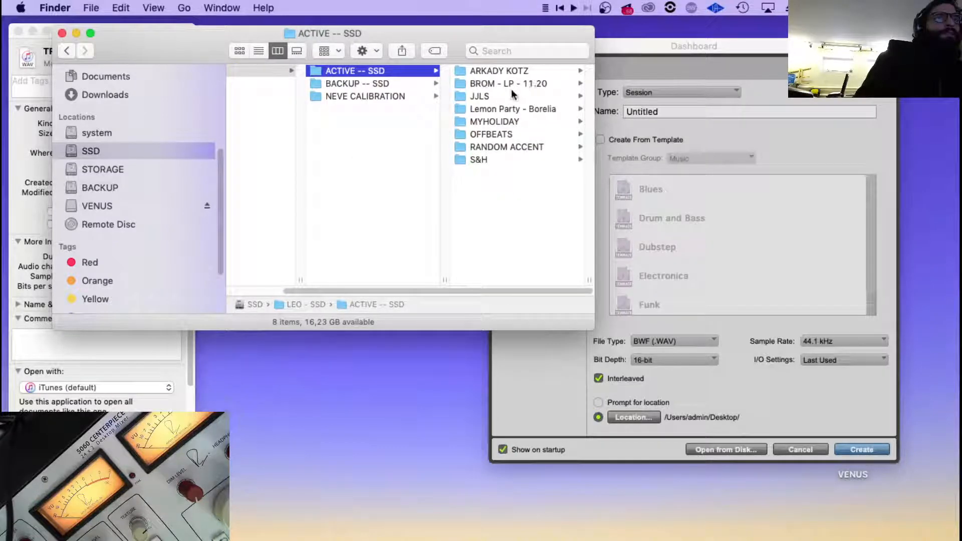
pyautogui.click(362, 83)
pyautogui.click(335, 96)
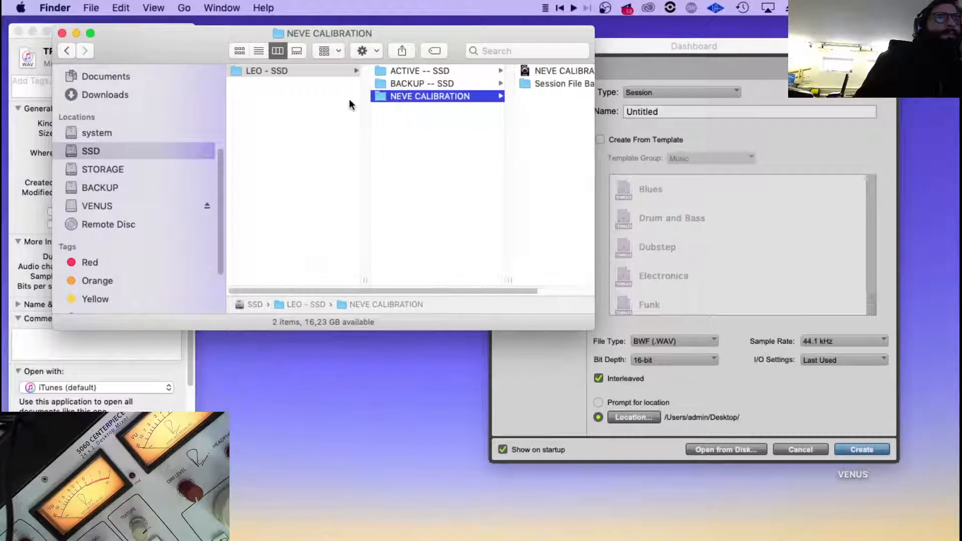
# Go back to the STORAGE drive, check the MMS folder, and view the 00 ACTIVE projects inside MUSIC.
pyautogui.click(157, 168)
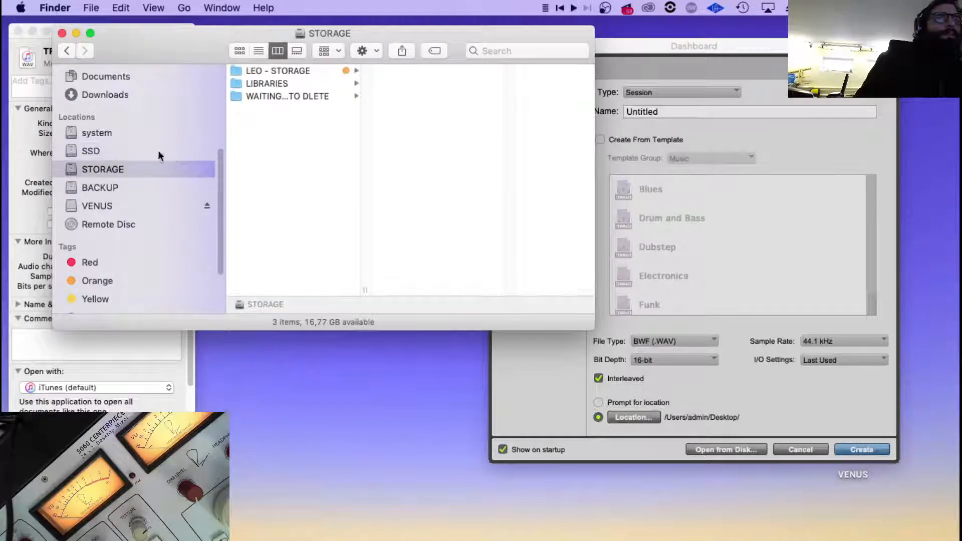
pyautogui.click(289, 72)
pyautogui.click(403, 83)
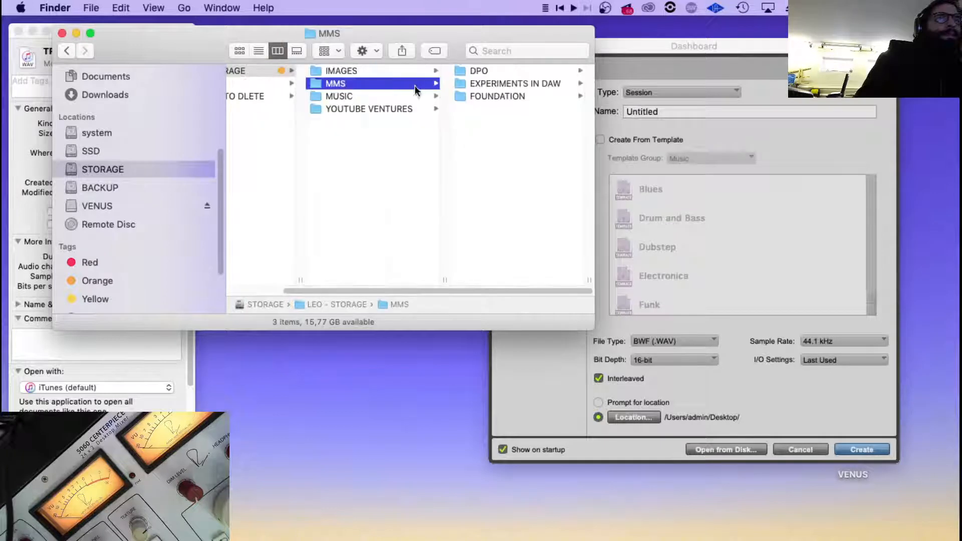
pyautogui.click(400, 93)
pyautogui.click(495, 70)
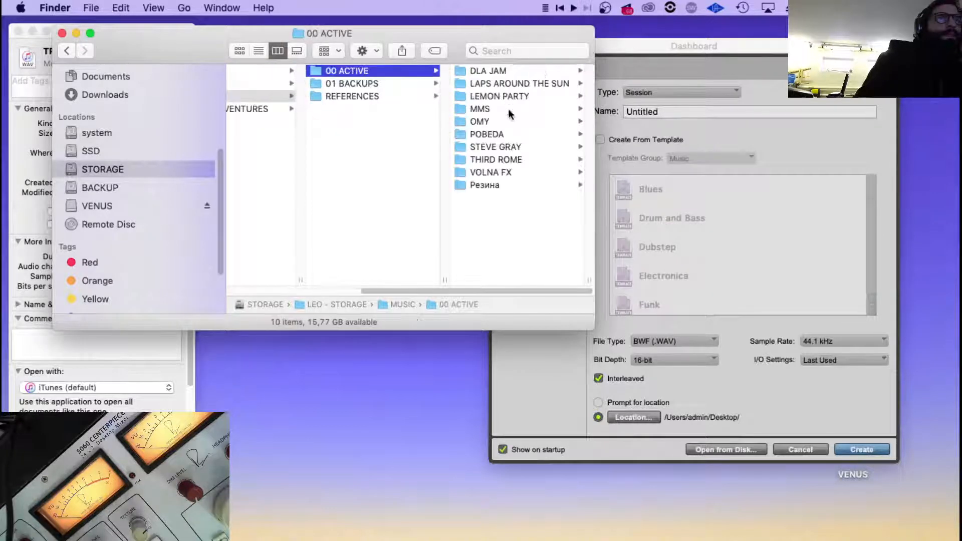
# Search the computer with Spotlight for the first letters of the artist's surname and preview a matching session file.
pyautogui.press('super+space')
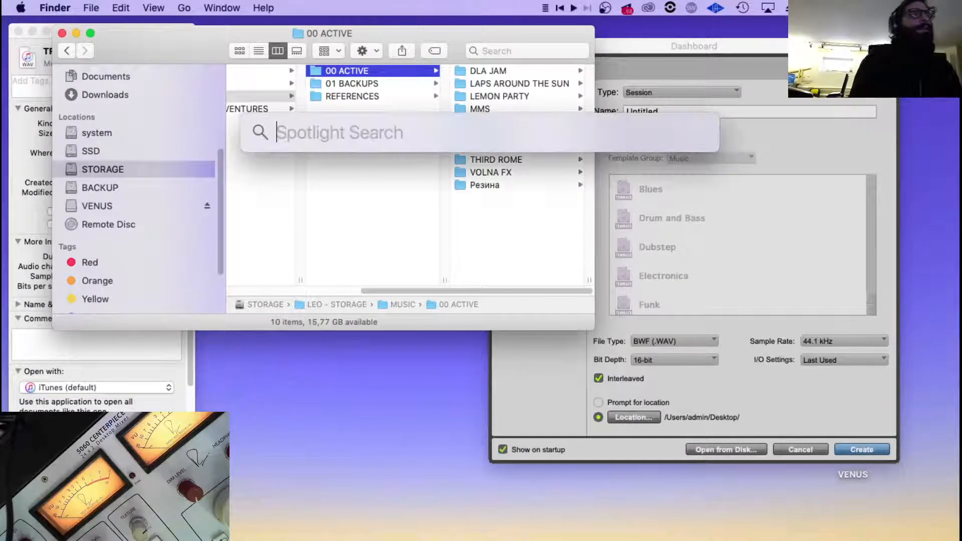
pyautogui.write('koko')
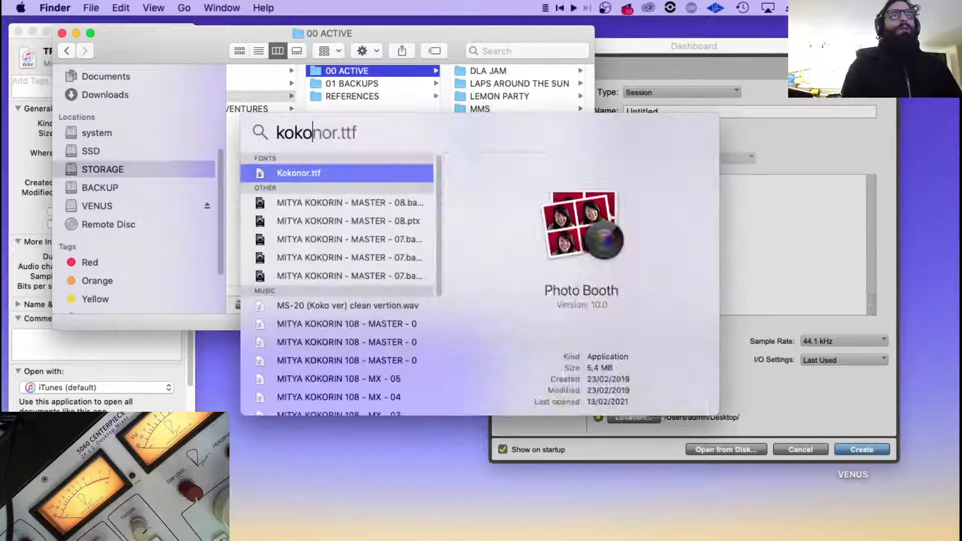
pyautogui.click(361, 272)
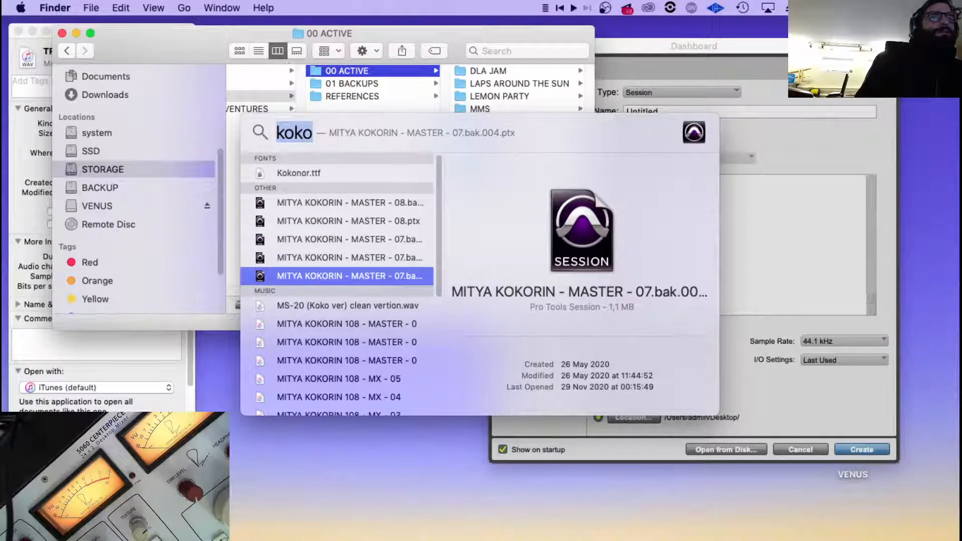
pyautogui.moveTo(328, 539)
pyautogui.click(88, 512)
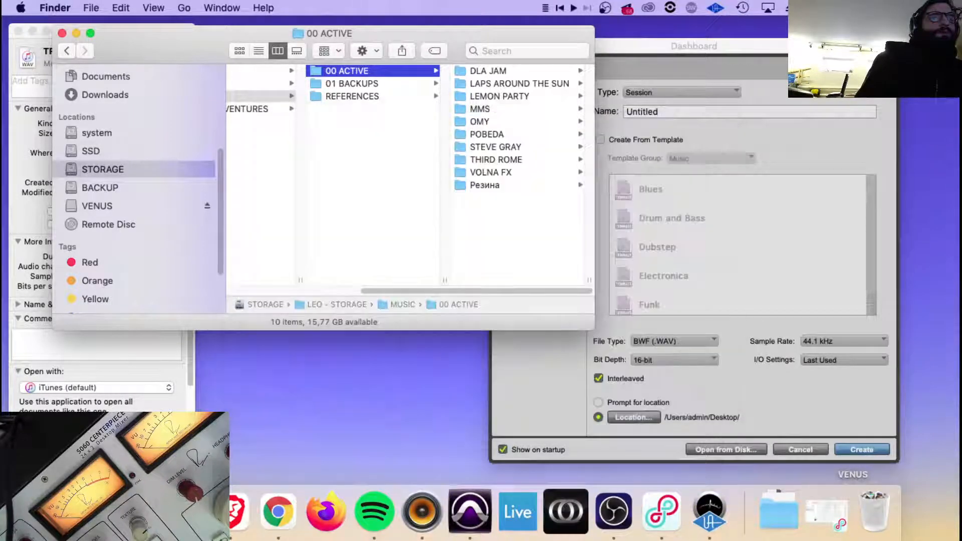
# Search This Mac in Finder for the artist's surname and show the matching project folder in its enclosing folder.
pyautogui.click(513, 52)
pyautogui.write('kokorin')
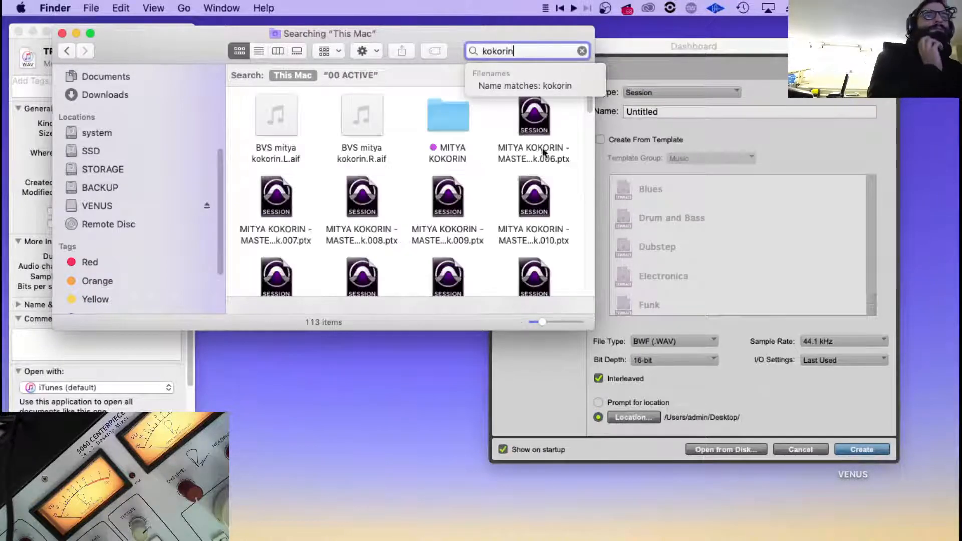
pyautogui.click(535, 133)
pyautogui.click(432, 139)
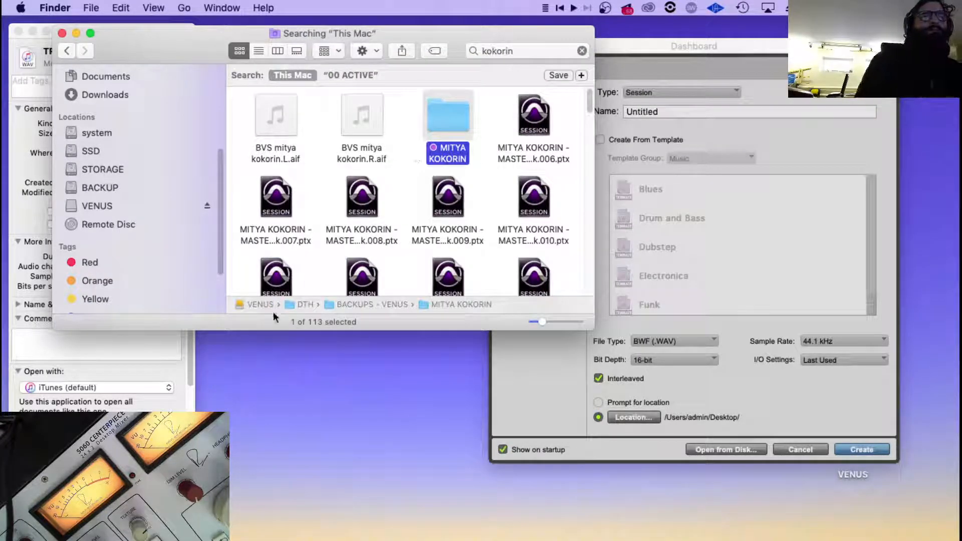
pyautogui.rightClick(460, 304)
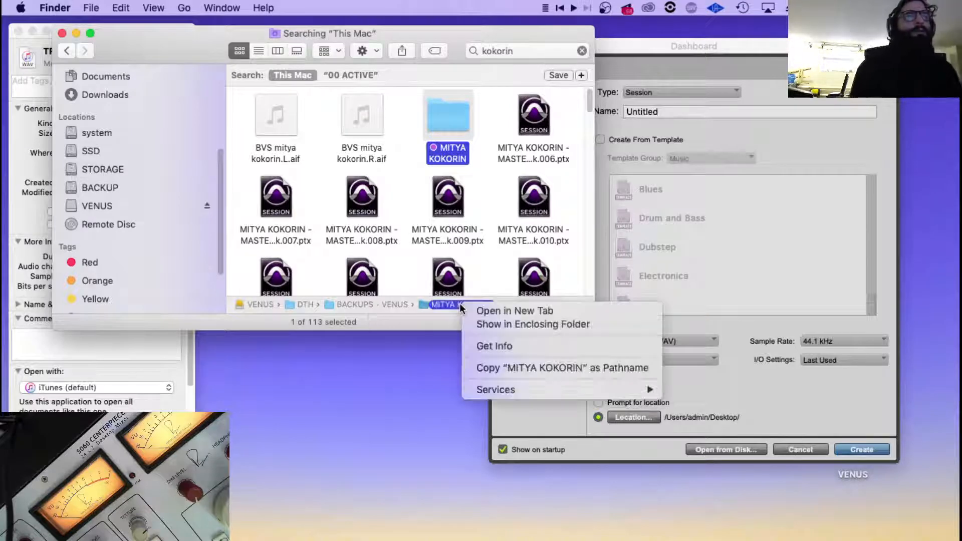
pyautogui.click(499, 326)
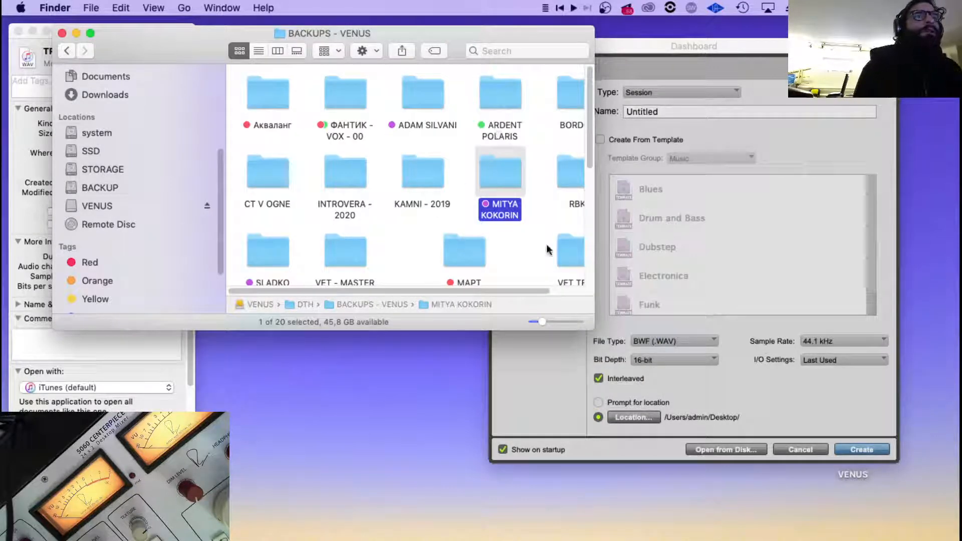
# Check the file info of the artist's project folder, including its size, and close the info window.
pyautogui.rightClick(506, 172)
pyautogui.click(550, 221)
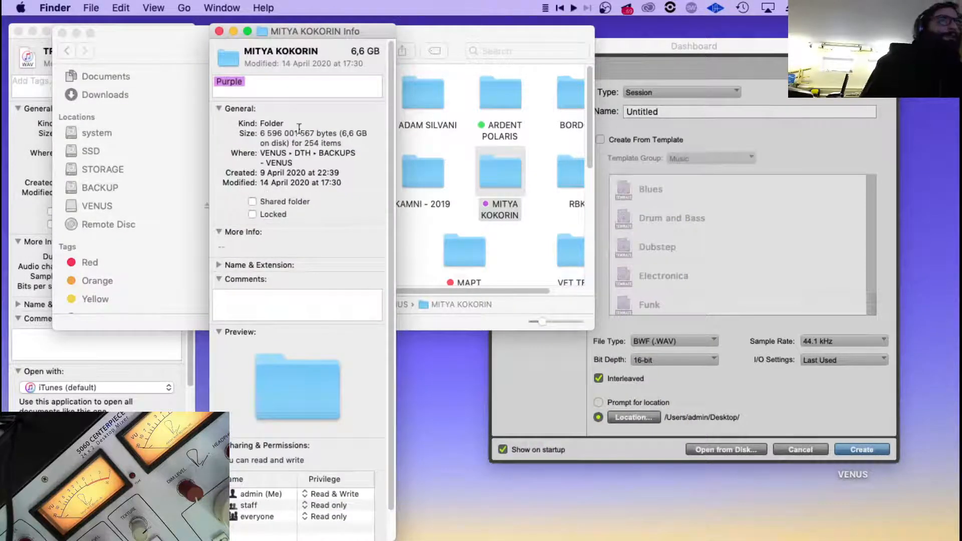
pyautogui.press('super+w')
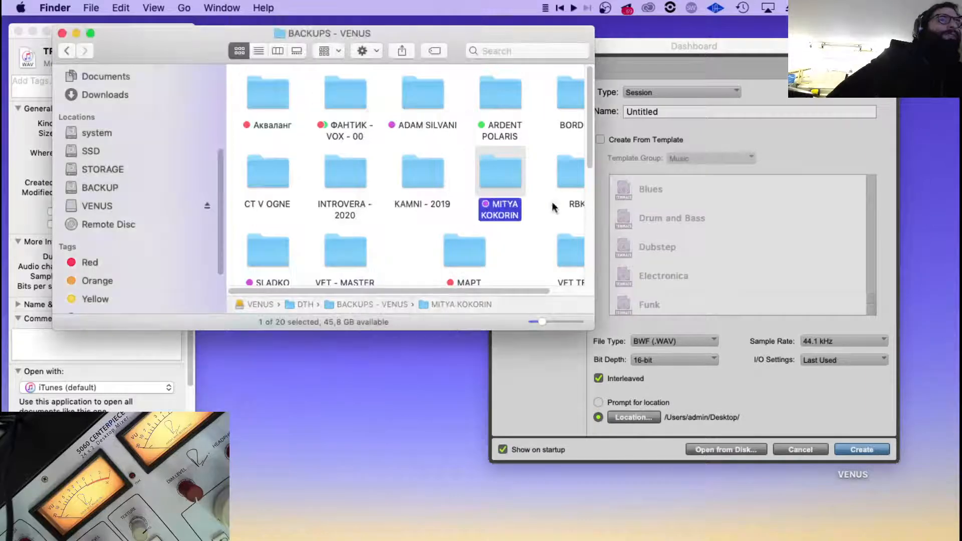
# Copy the artist's project folder from BACKUPS - VENUS into the MUSIC folder's 00 ACTIVE on the STORAGE drive.
pyautogui.rightClick(504, 168)
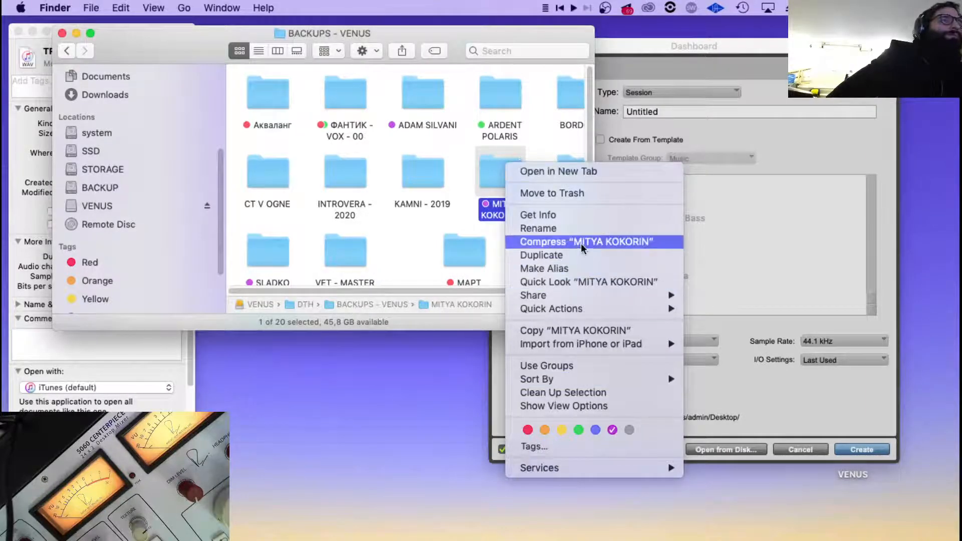
pyautogui.click(579, 331)
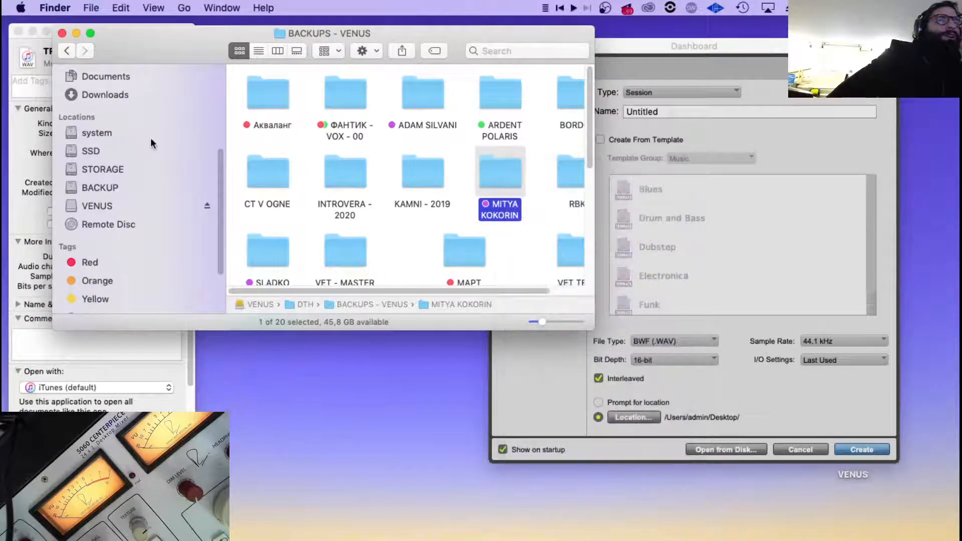
pyautogui.scroll(3, 149, 166)
pyautogui.click(113, 254)
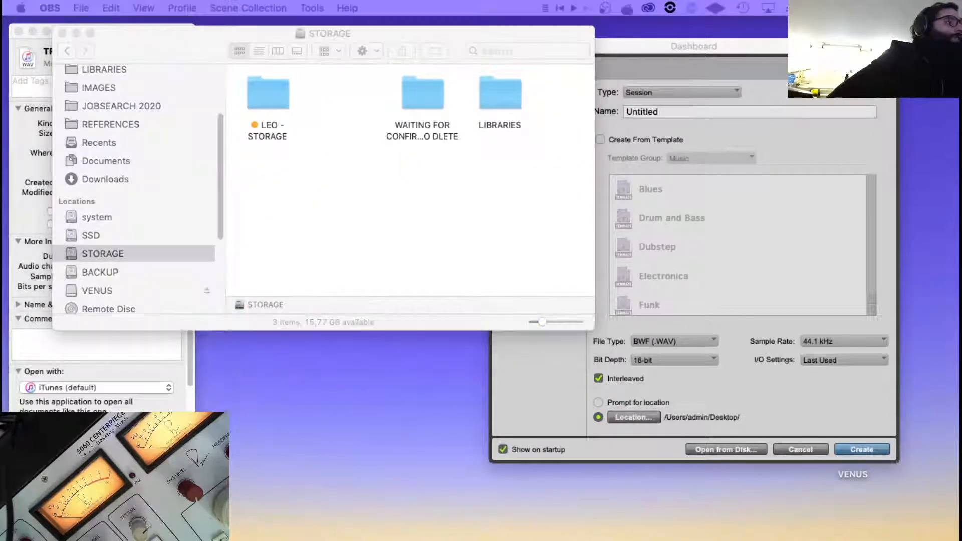
pyautogui.click(394, 28)
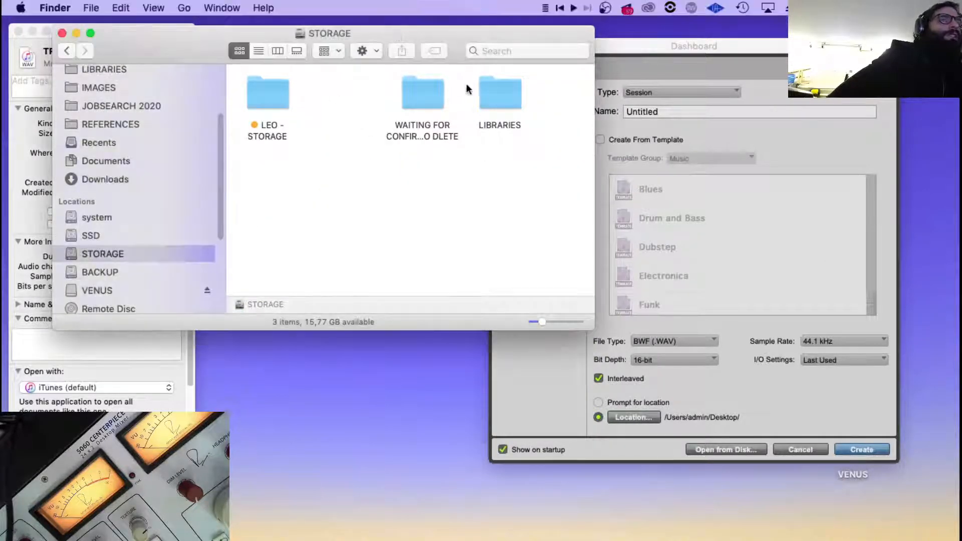
pyautogui.doubleClick(279, 105)
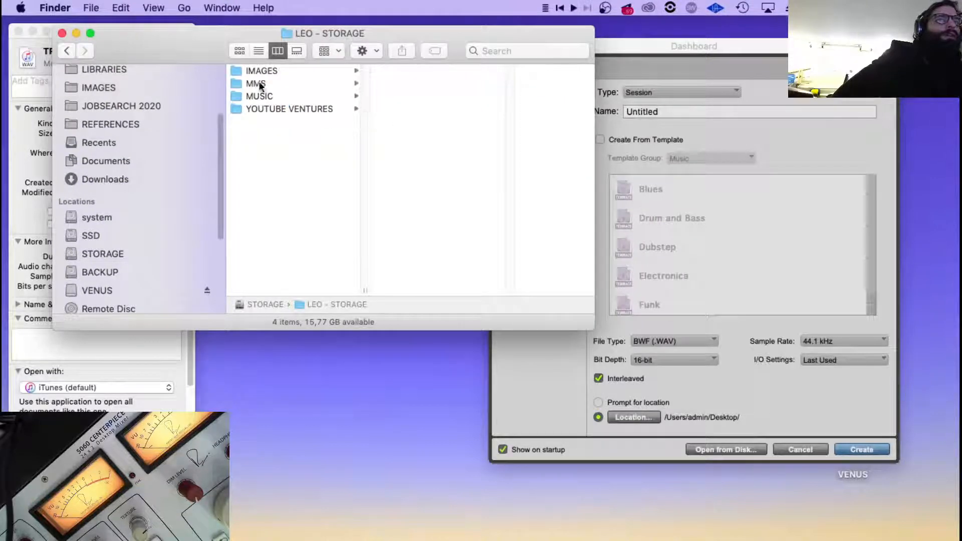
pyautogui.click(269, 98)
pyautogui.click(424, 69)
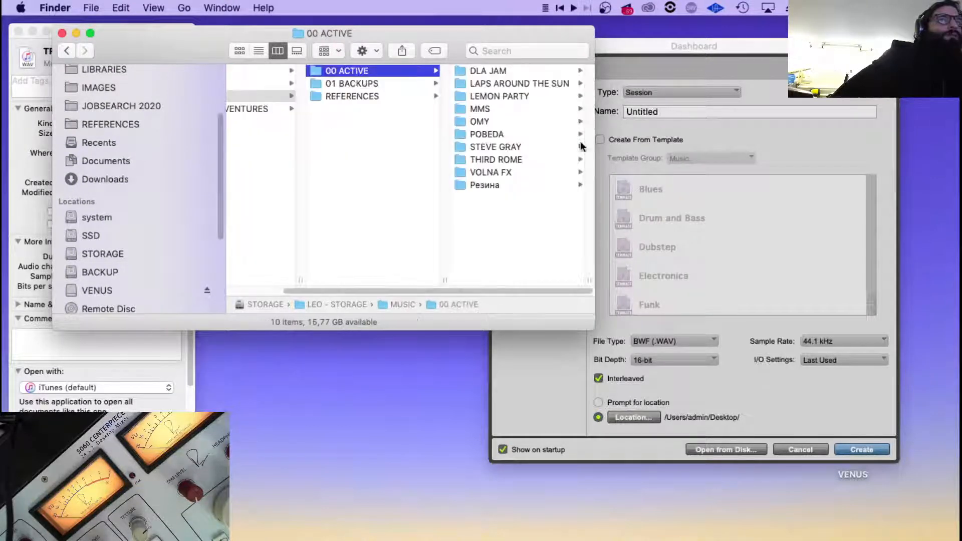
pyautogui.rightClick(507, 221)
pyautogui.click(567, 271)
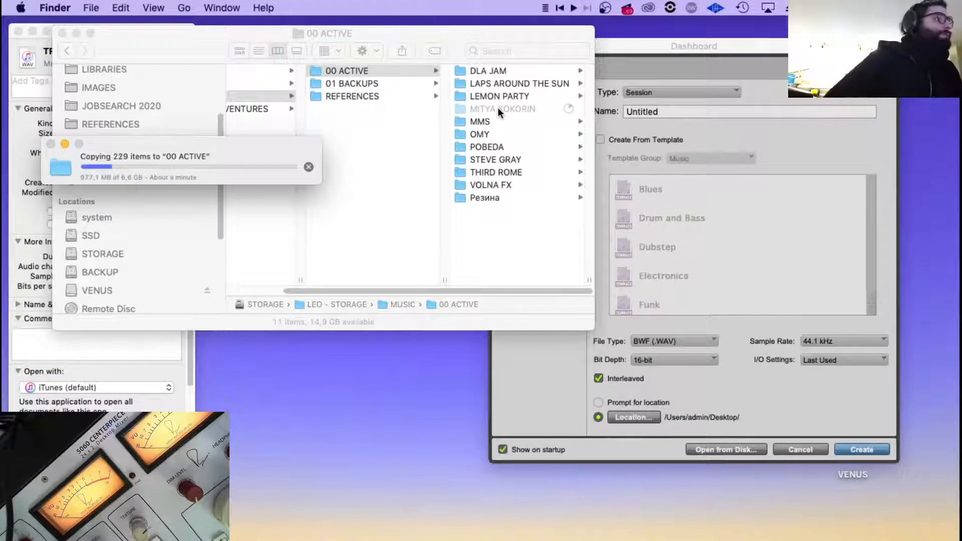
pyautogui.press('super+Tab')
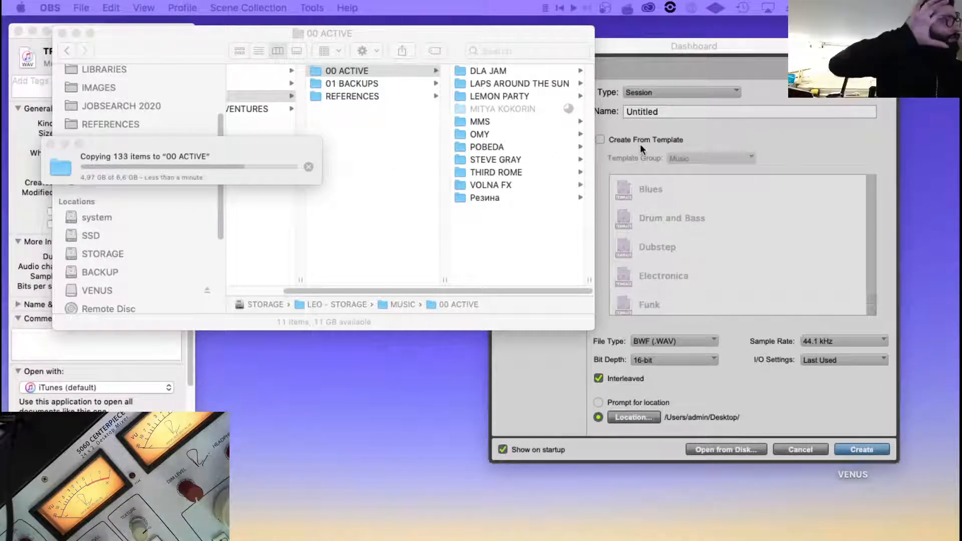
pyautogui.click(365, 34)
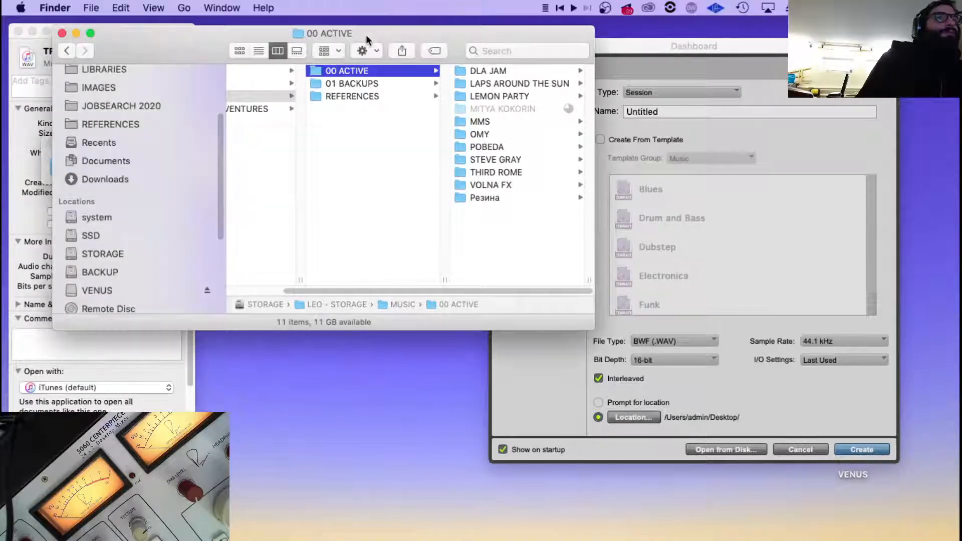
# Open Downloads in a new Finder window and view the file info of TRUMPET_proc.wav in PULSE_MULTITRACK.
pyautogui.scroll(5, 197, 137)
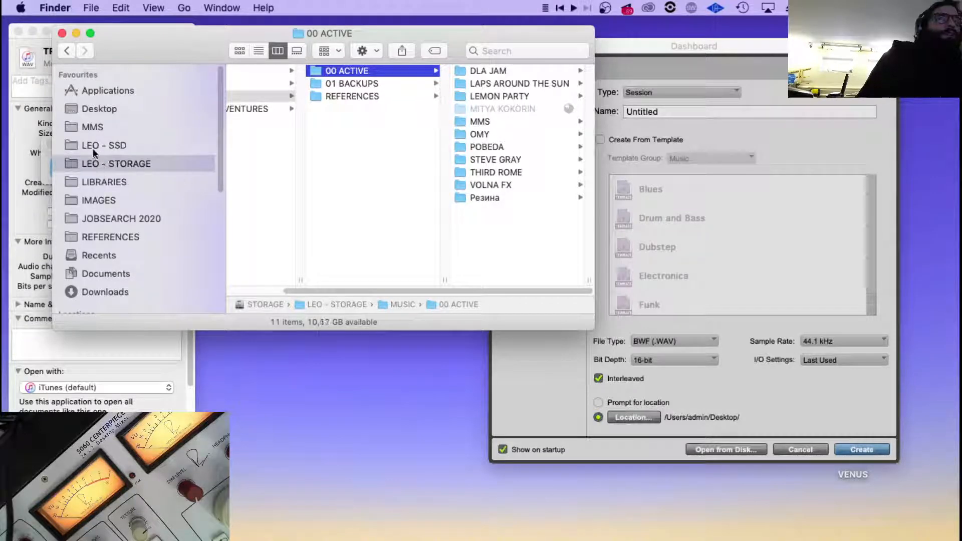
pyautogui.press('super+n')
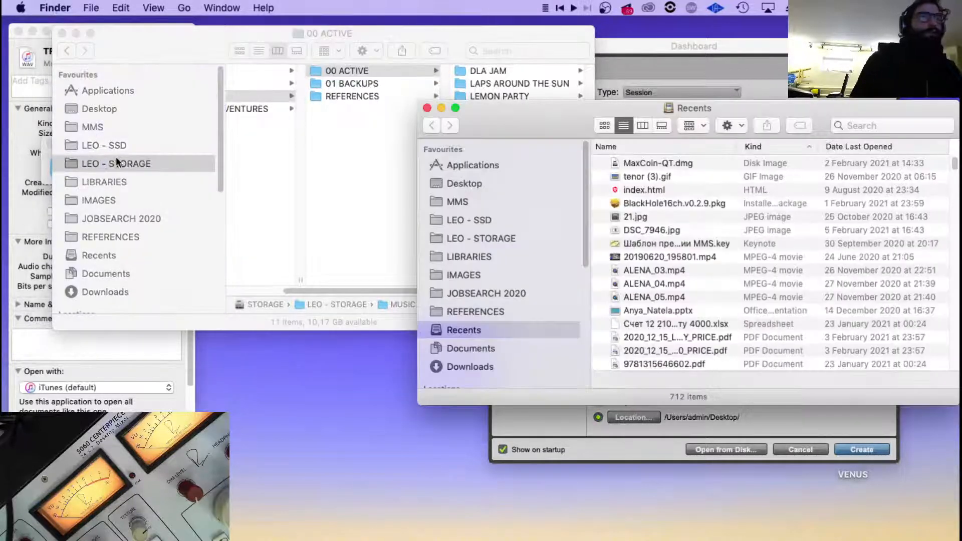
pyautogui.click(486, 368)
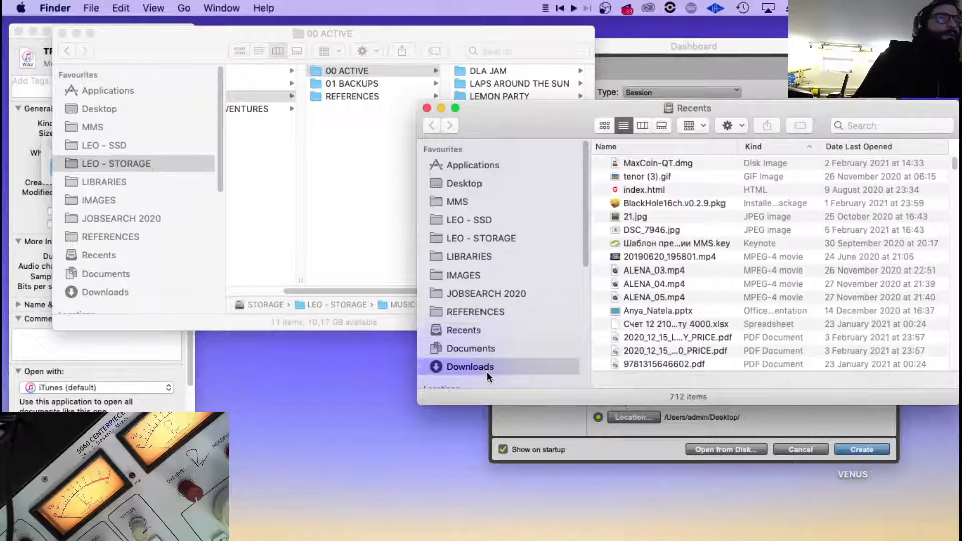
pyautogui.moveTo(522, 122); pyautogui.dragTo(4, 64)
pyautogui.scroll(1, 126, 168)
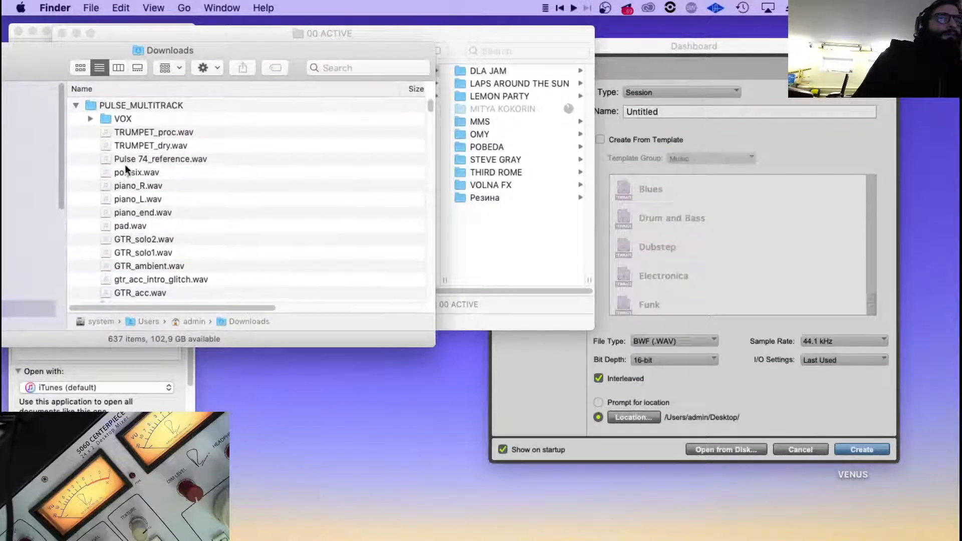
pyautogui.rightClick(242, 132)
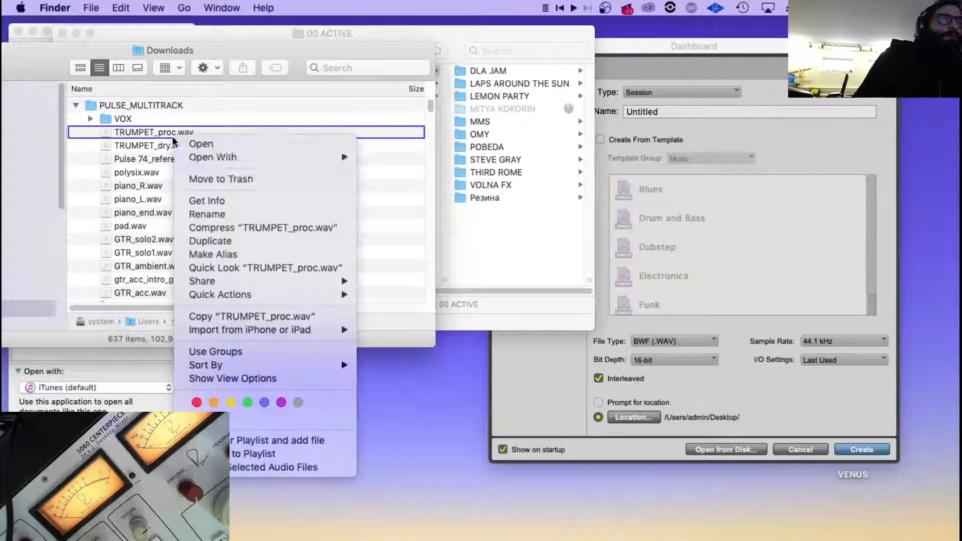
pyautogui.click(244, 199)
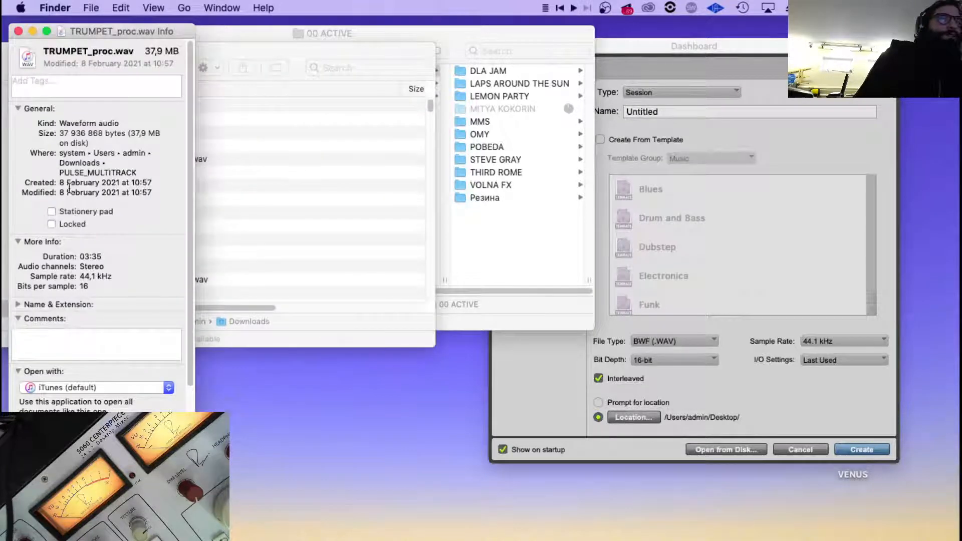
# Check the sample rate and bits per sample of TRUMPET_proc.wav, close its file info, and return to the new session settings.
pyautogui.tripleClick(92, 277)
pyautogui.doubleClick(84, 286)
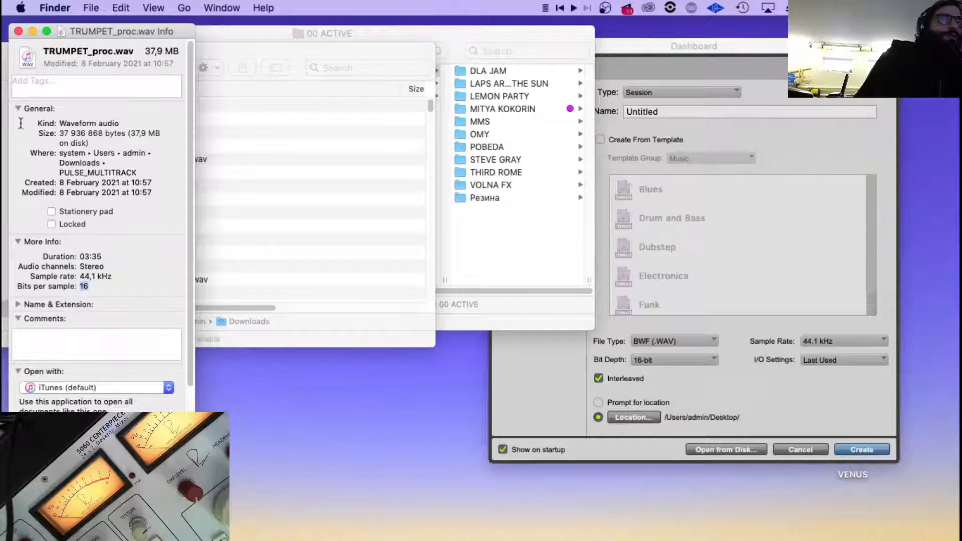
pyautogui.click(18, 31)
pyautogui.click(741, 359)
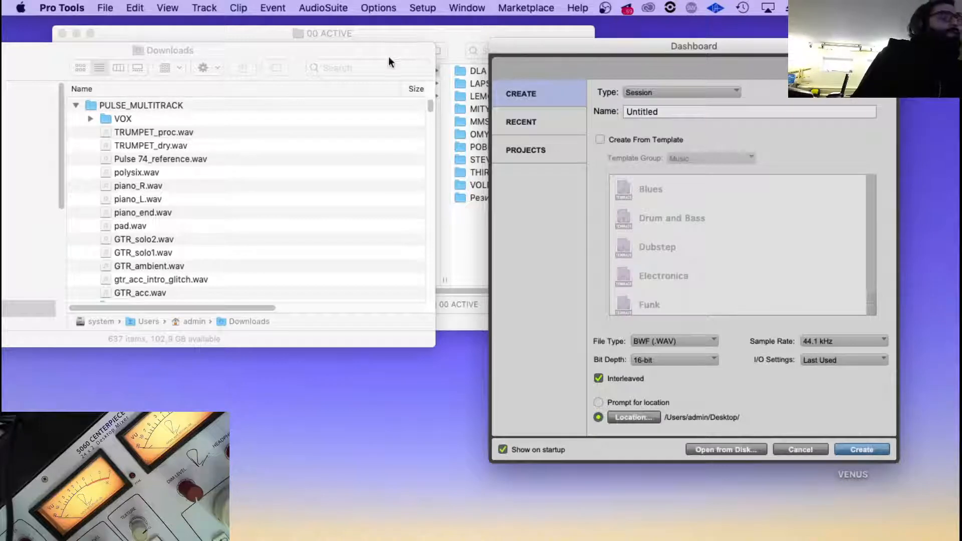
# Create a folder named SONG 01 inside the artist's project folder in 00 ACTIVE on the STORAGE drive.
pyautogui.click(427, 32)
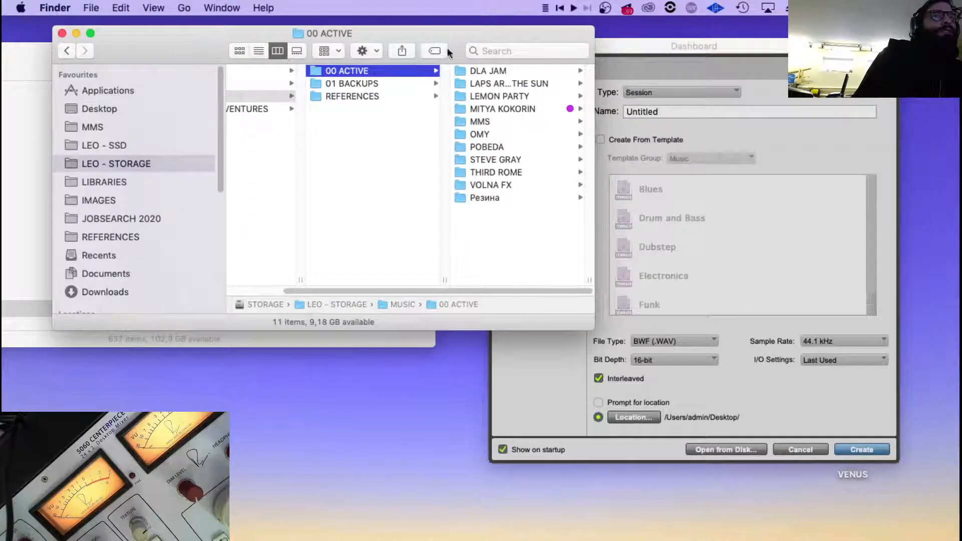
pyautogui.click(514, 108)
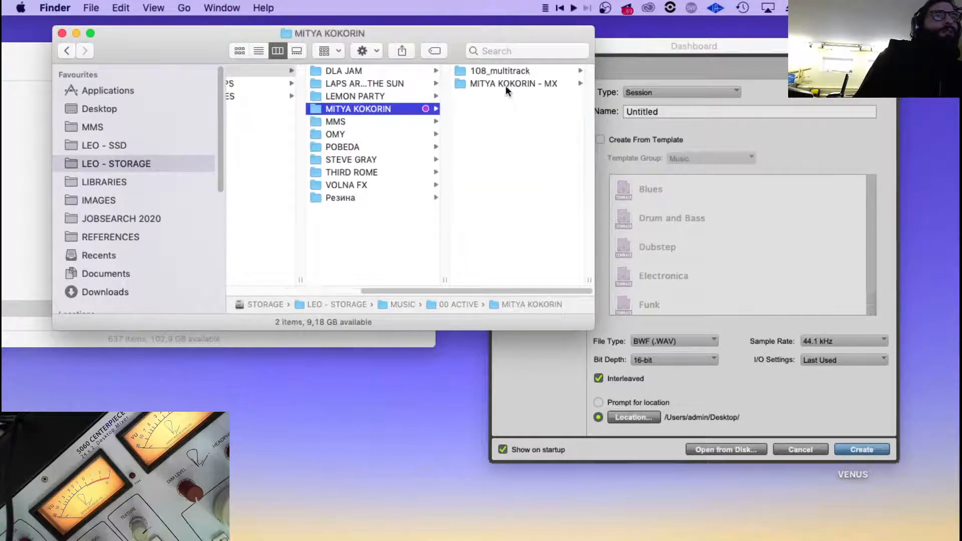
pyautogui.click(506, 85)
pyautogui.click(380, 73)
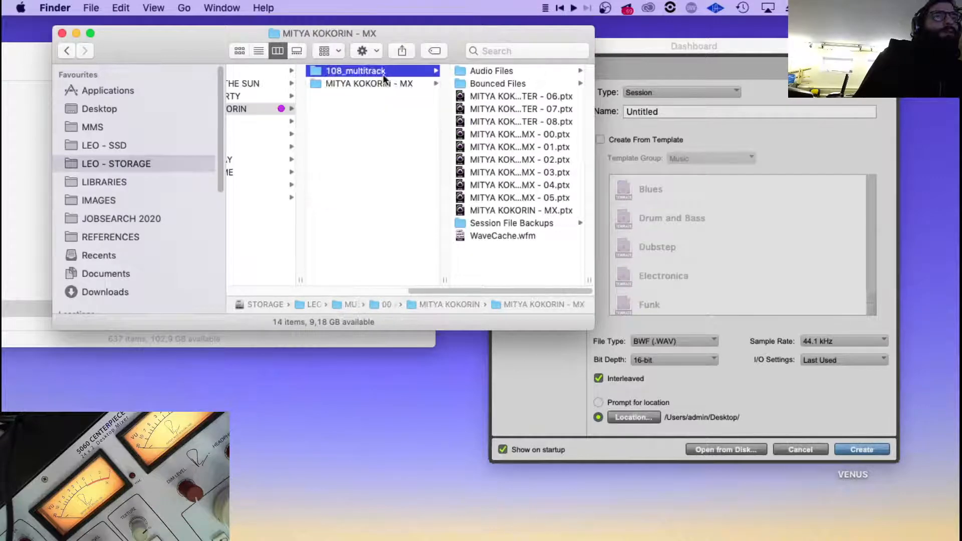
pyautogui.click(356, 85)
pyautogui.rightClick(347, 145)
pyautogui.click(377, 145)
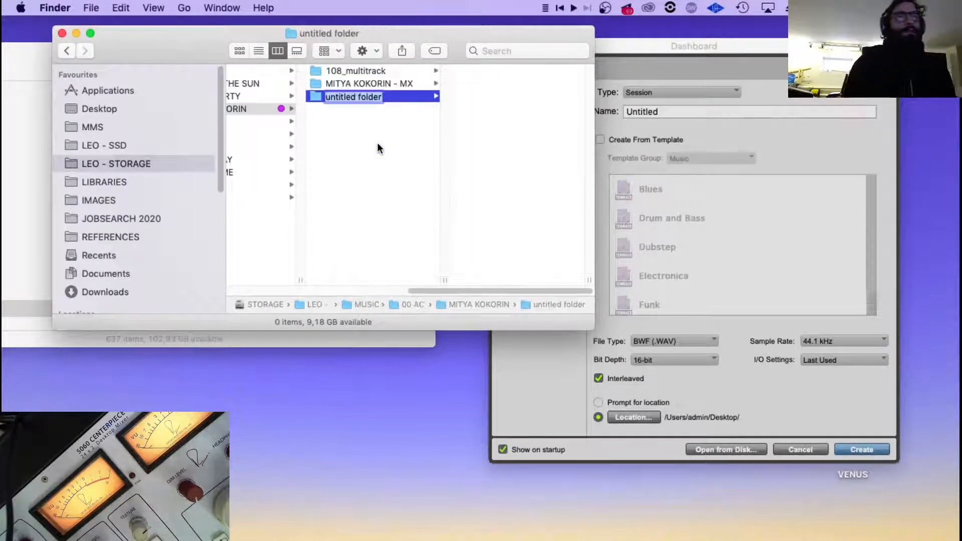
pyautogui.write('SONG 01')
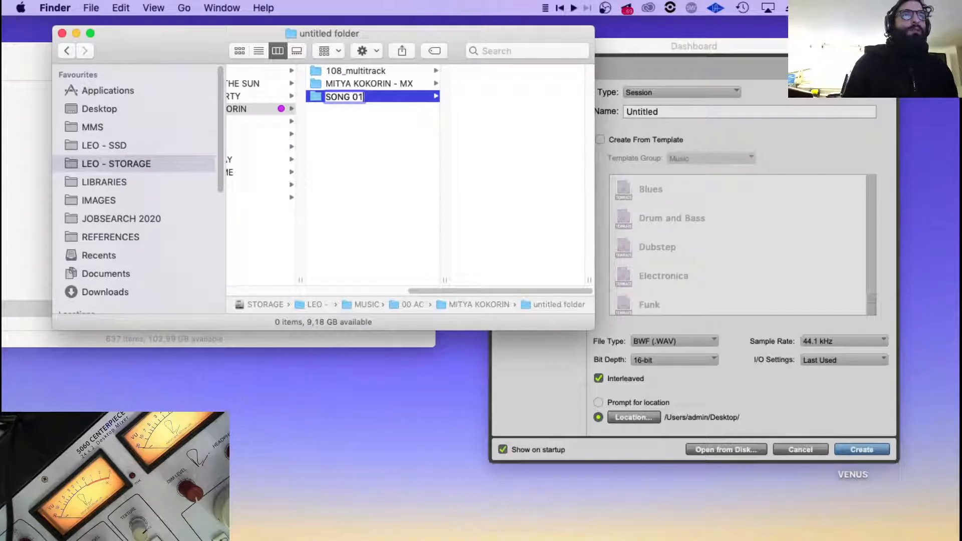
pyautogui.press('Return')
# Move the 108_multitrack folder and the artist's MX session folder into SONG 01.
pyautogui.click(366, 83)
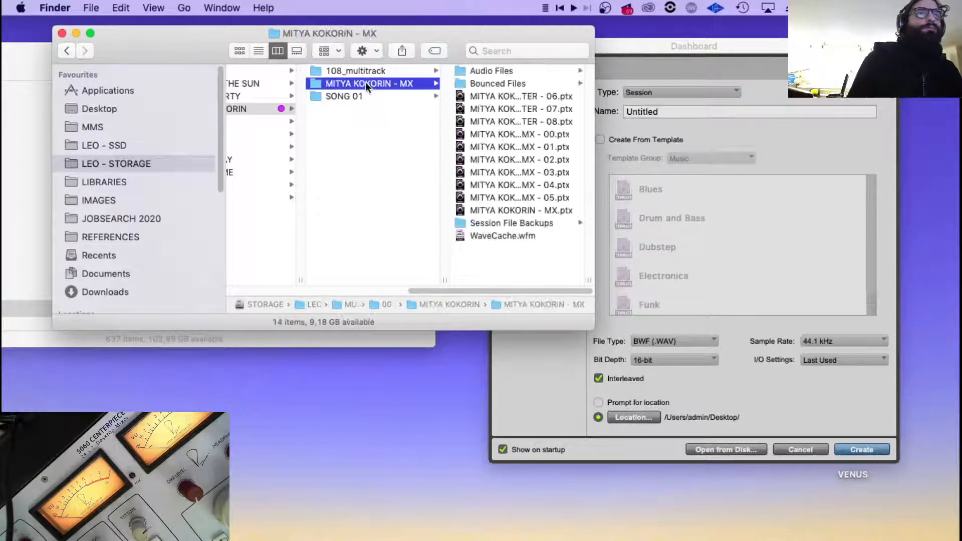
pyautogui.keyDown('shift'); pyautogui.click(343, 74); pyautogui.keyUp('shift')
pyautogui.moveTo(342, 73); pyautogui.dragTo(338, 95)
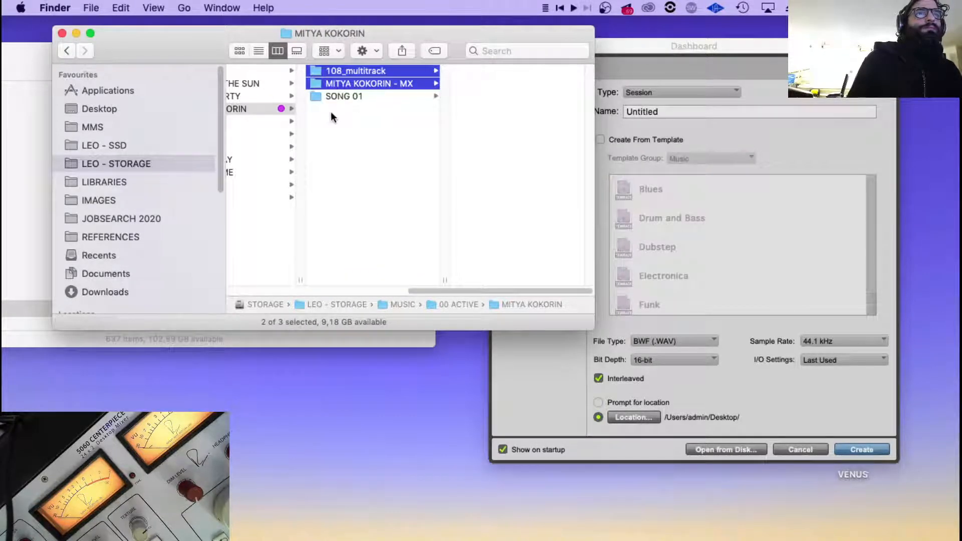
pyautogui.click(359, 124)
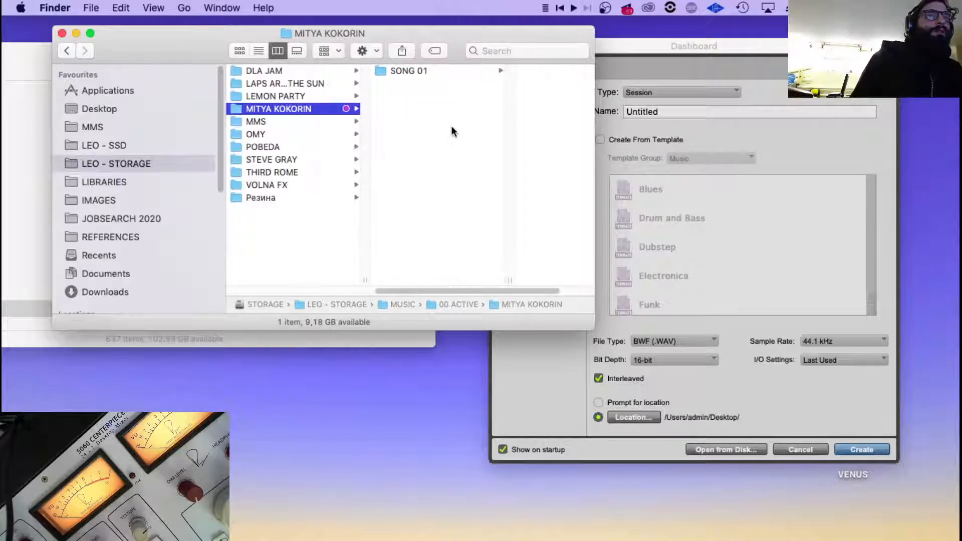
pyautogui.rightClick(420, 93)
pyautogui.click(393, 93)
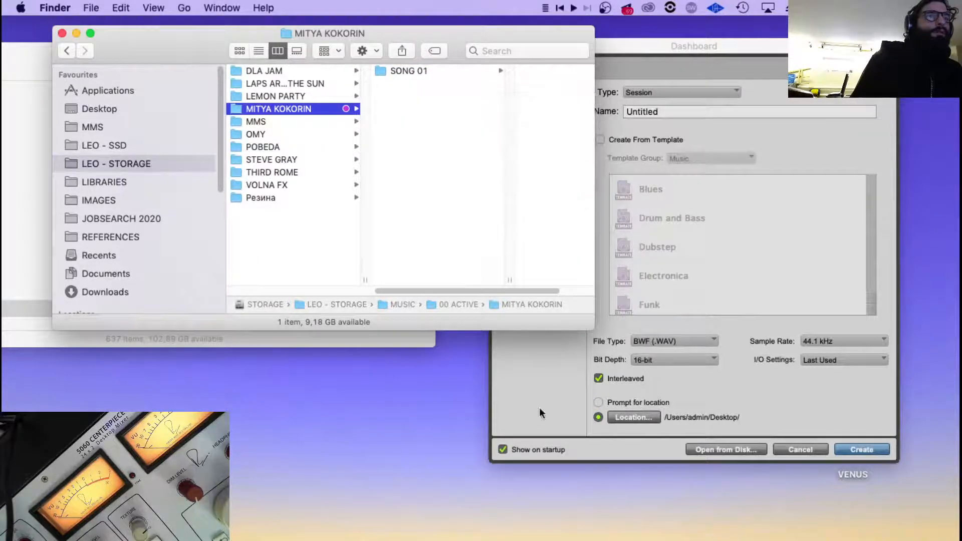
# Browse for the new session's location to the artist's folder in LEO - STORAGE, MUSIC, 00 ACTIVE.
pyautogui.click(635, 416)
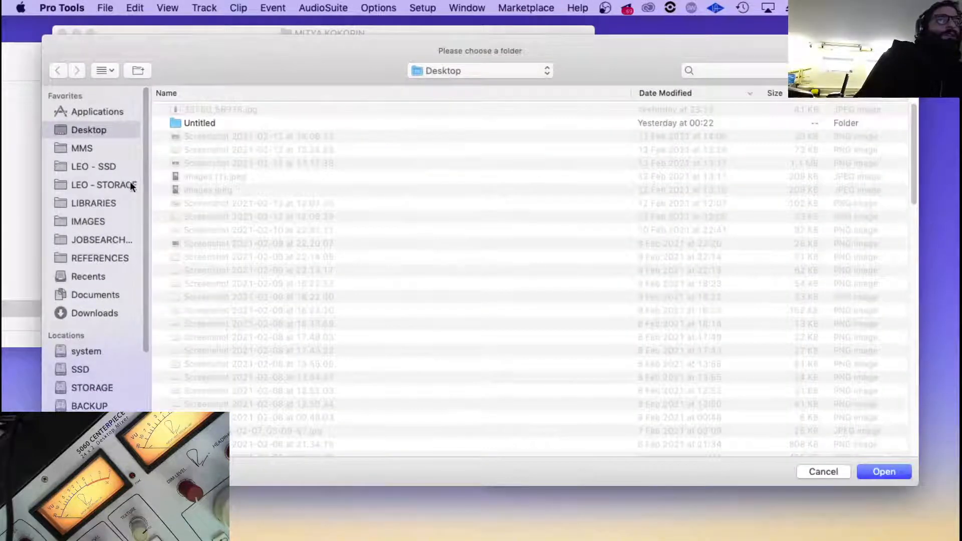
pyautogui.click(116, 166)
pyautogui.click(115, 187)
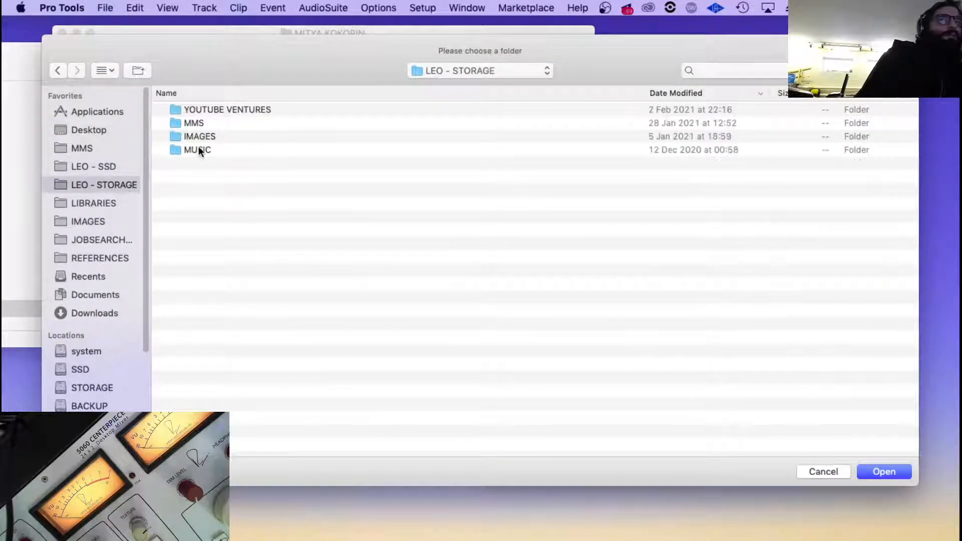
pyautogui.doubleClick(198, 150)
pyautogui.doubleClick(215, 109)
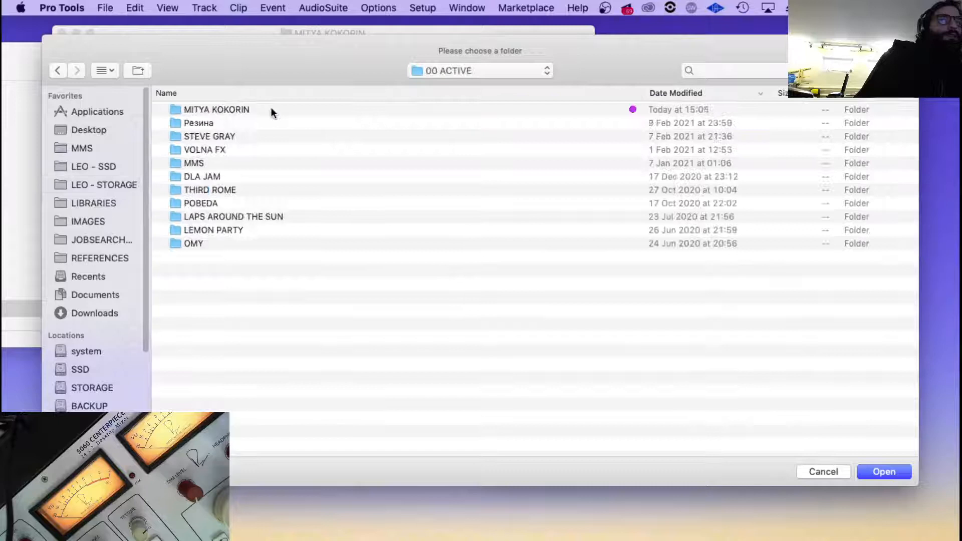
pyautogui.doubleClick(230, 111)
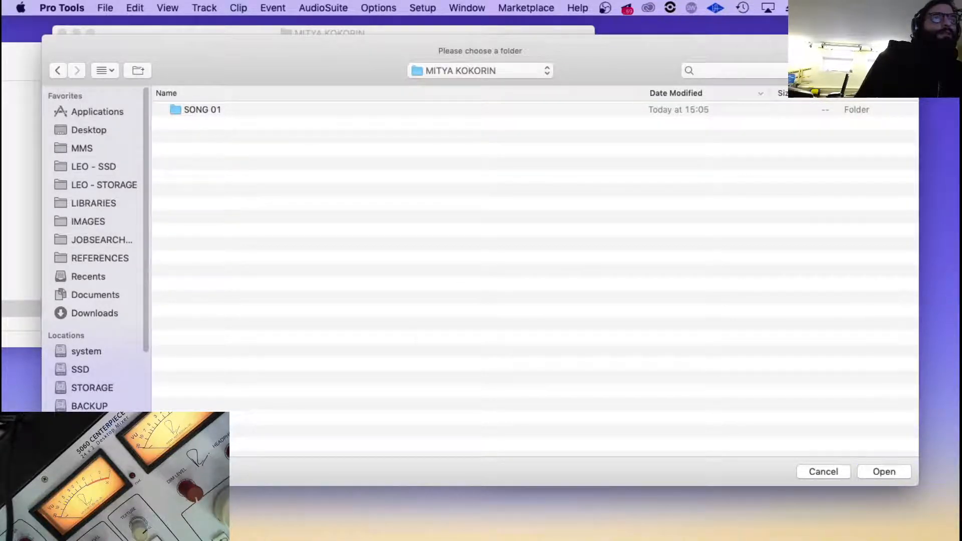
# Create a folder named SONG 02 in the artist's folder and set it as the new session's location.
pyautogui.press('shift+super+n')
pyautogui.write('SONG 02')
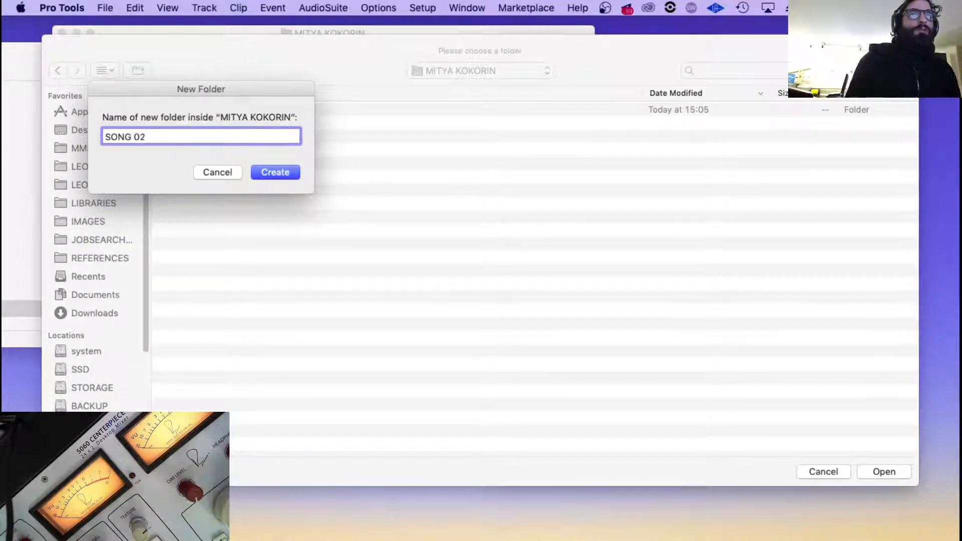
pyautogui.press('Return')
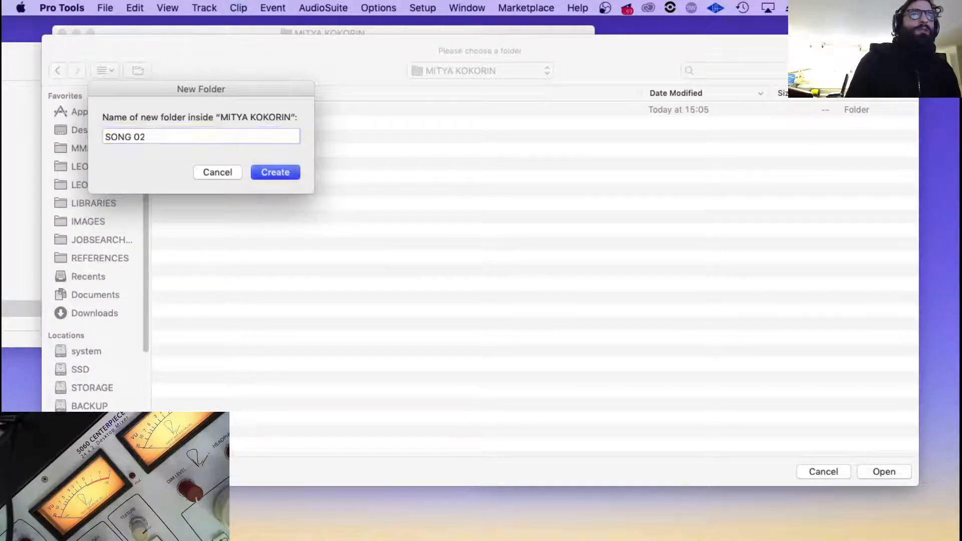
pyautogui.click(891, 470)
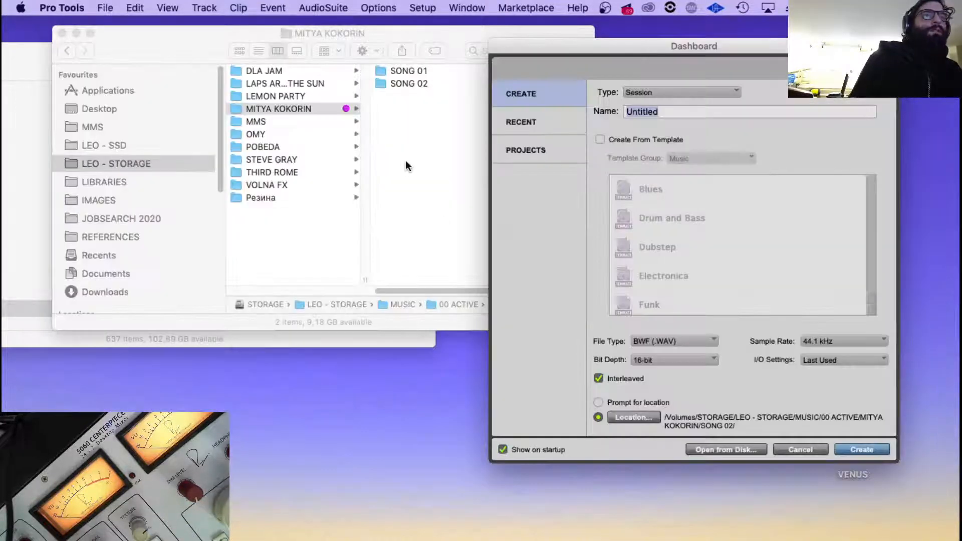
# In Finder, widen the window and create a folder named OLD in the MX session folder inside SONG 01.
pyautogui.click(408, 71)
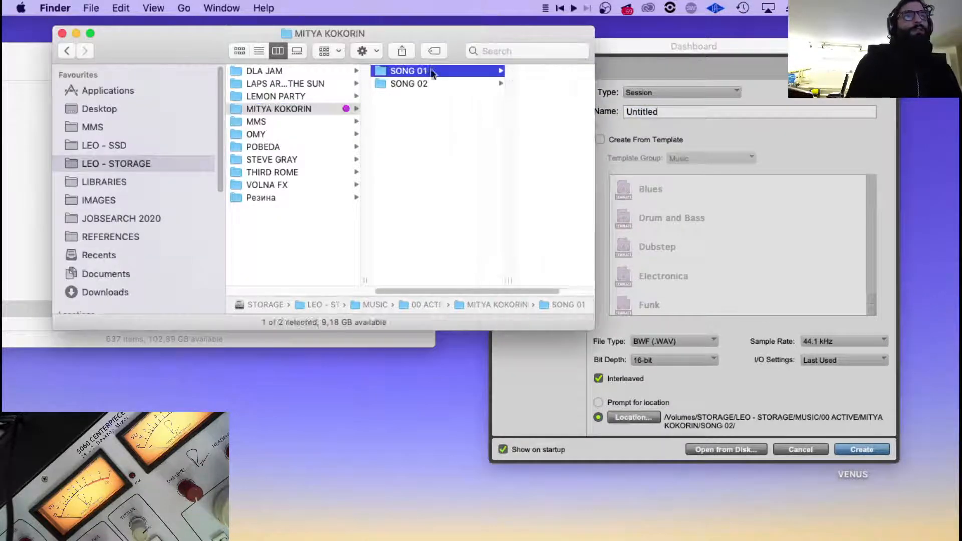
pyautogui.click(489, 83)
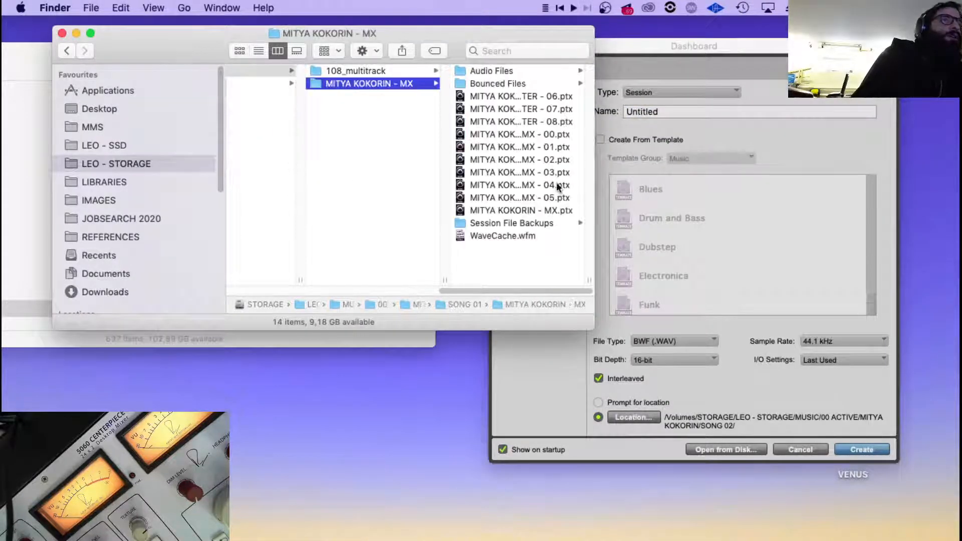
pyautogui.moveTo(594, 278); pyautogui.dragTo(755, 277)
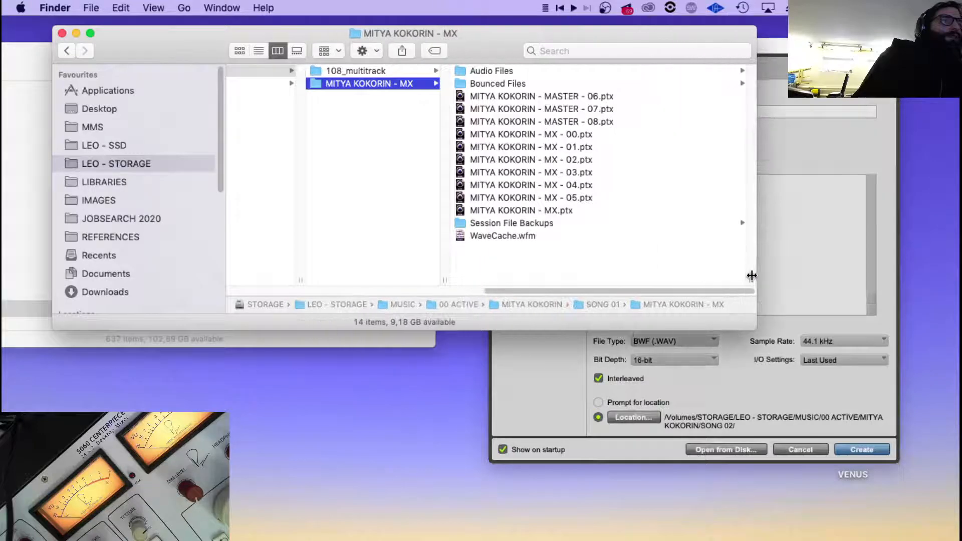
pyautogui.click(594, 109)
pyautogui.keyDown('shift'); pyautogui.click(357, 95); pyautogui.keyUp('shift')
pyautogui.rightClick(332, 270)
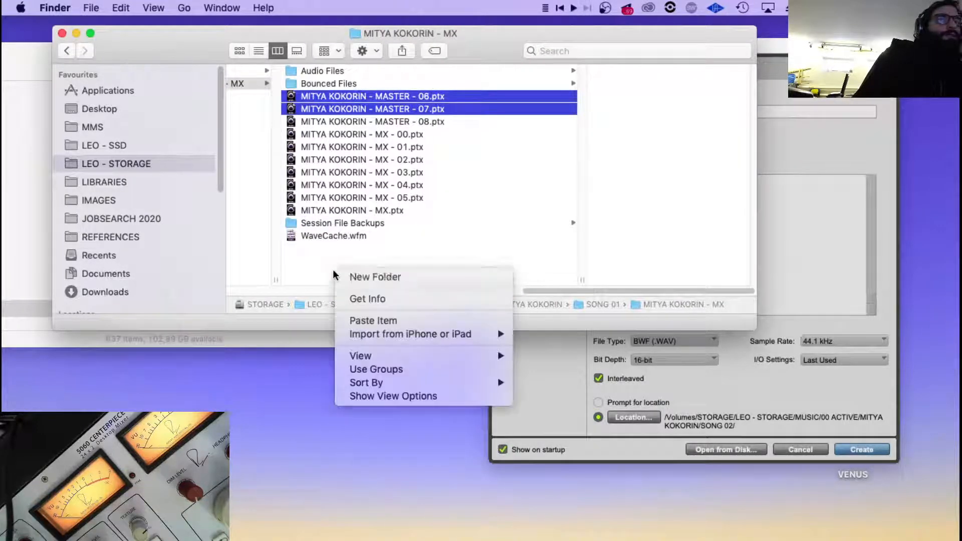
pyautogui.click(347, 273)
pyautogui.write('OLD')
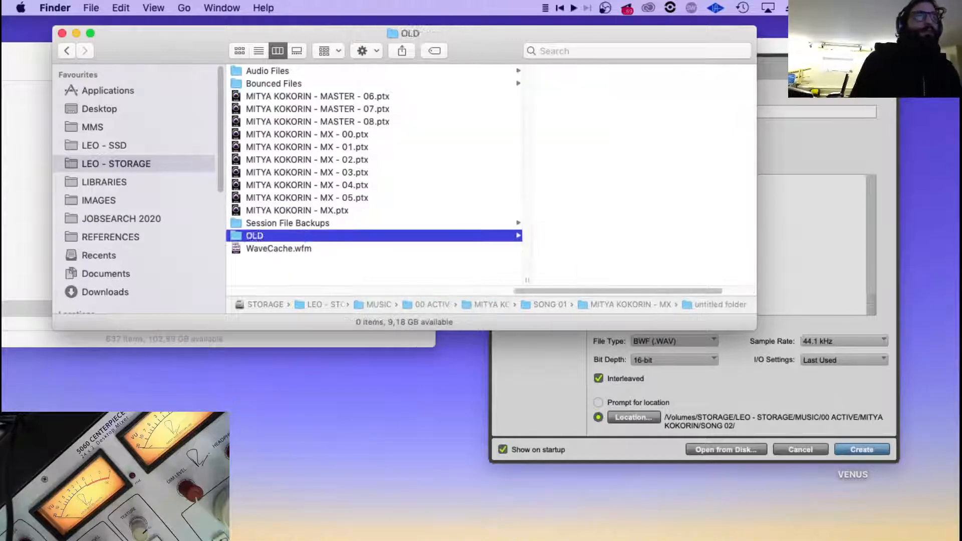
pyautogui.press('Return')
# Move the MASTER 06 and 07, MX 00 to 04 and unnumbered MX session files into the OLD folder.
pyautogui.click(377, 109)
pyautogui.keyDown('shift'); pyautogui.click(353, 96); pyautogui.keyUp('shift')
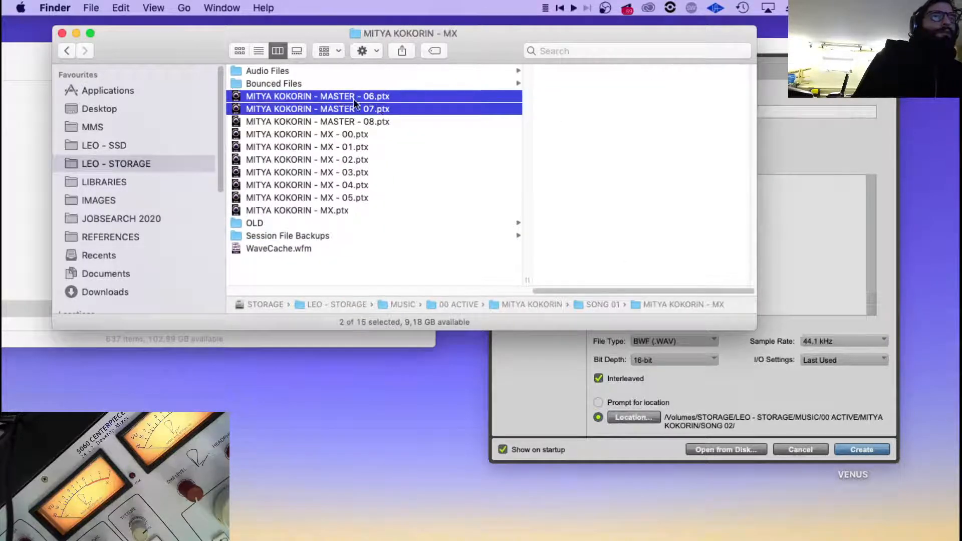
pyautogui.moveTo(354, 97); pyautogui.dragTo(251, 223)
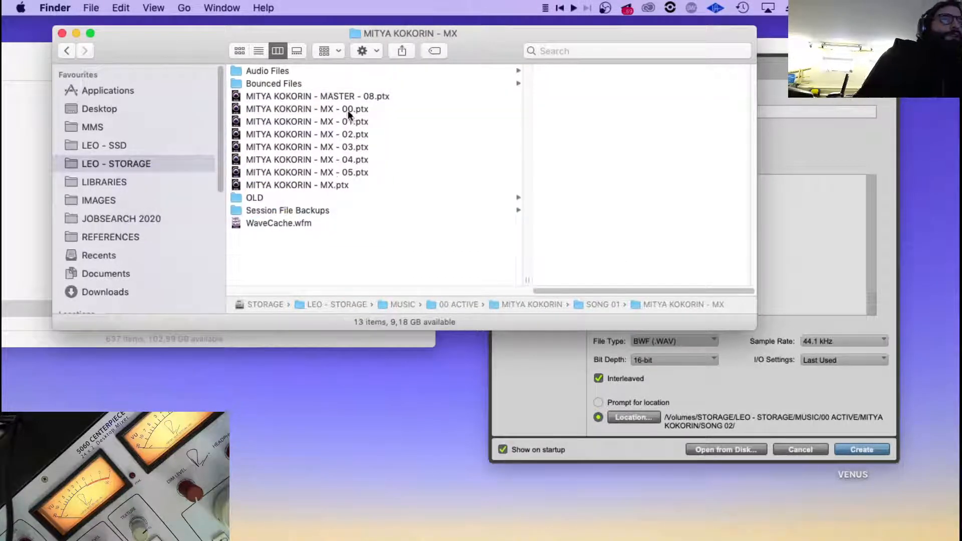
pyautogui.click(348, 109)
pyautogui.keyDown('shift'); pyautogui.click(340, 159); pyautogui.keyUp('shift')
pyautogui.keyDown('super'); pyautogui.click(317, 185); pyautogui.keyUp('super')
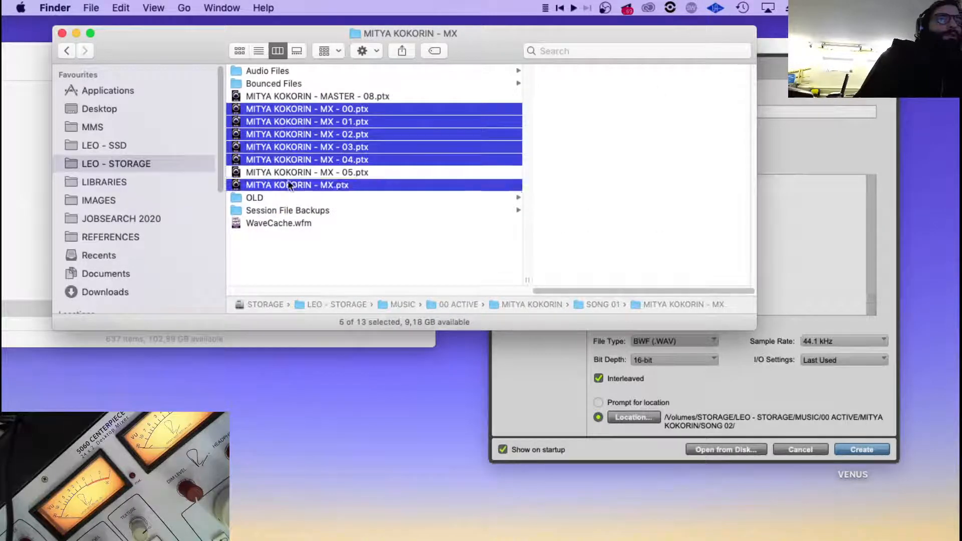
pyautogui.moveTo(287, 180); pyautogui.dragTo(254, 197)
# Examine the tidied MX session folder in SONG 01, including Bounced Files and the MASTER - 08 session file.
pyautogui.click(259, 82)
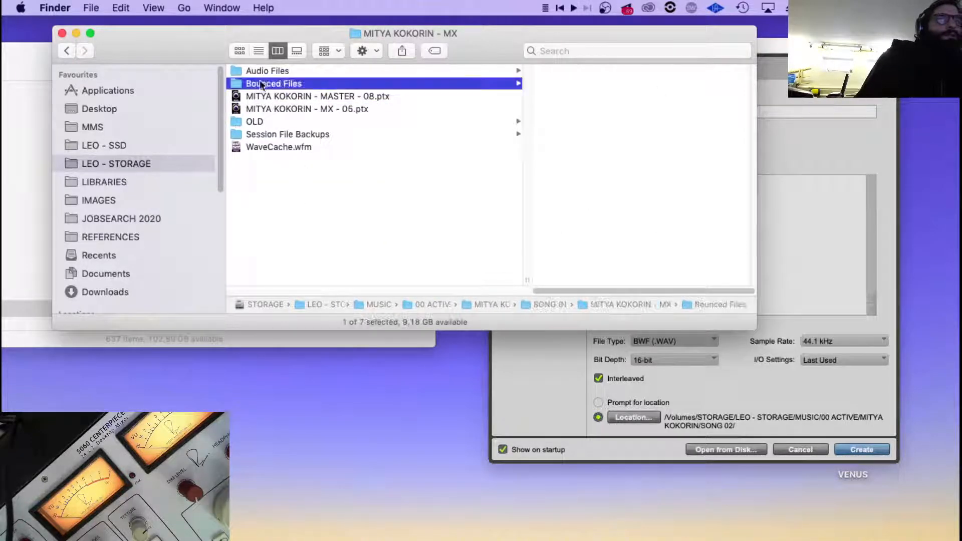
pyautogui.hscroll(-10, 583, 147)
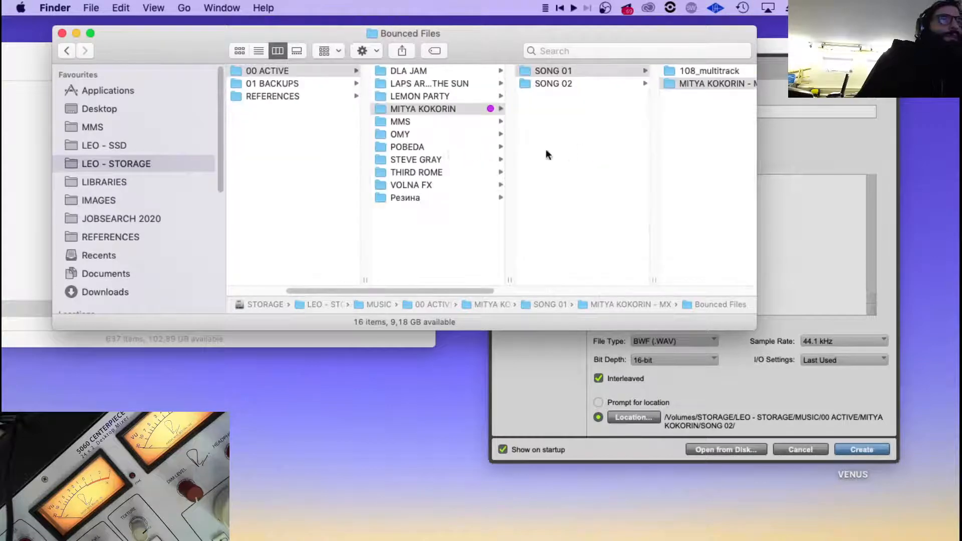
pyautogui.hscroll(10, 546, 149)
pyautogui.hscroll(-5, 569, 148)
pyautogui.click(650, 96)
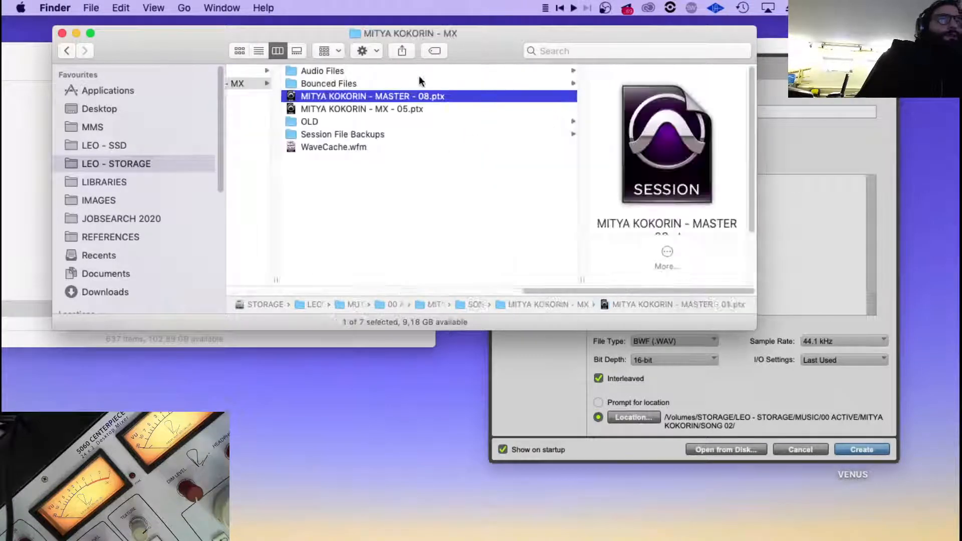
pyautogui.hscroll(-5, 656, 90)
pyautogui.hscroll(5, 671, 103)
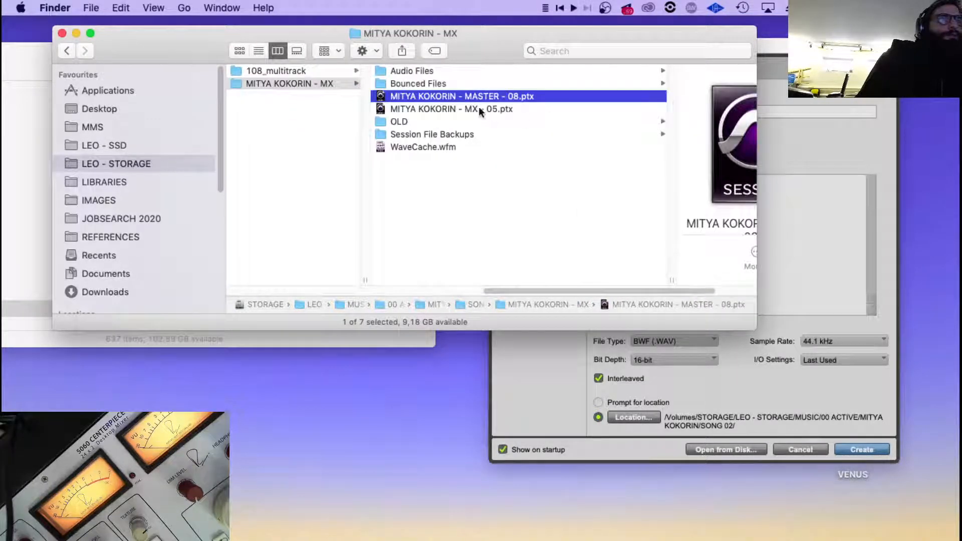
pyautogui.hscroll(4, 479, 106)
pyautogui.press('Return')
pyautogui.click(245, 131)
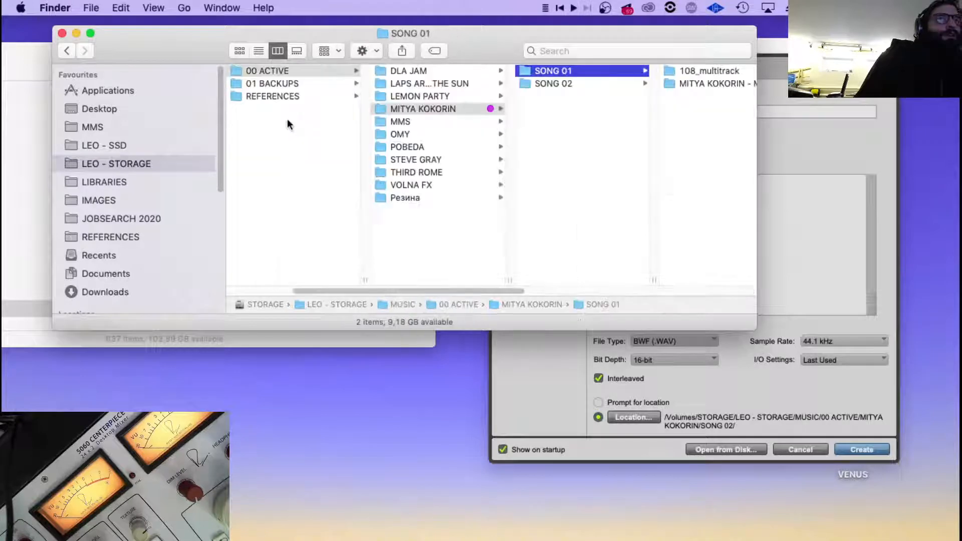
# Add the prefix 01 to the MASTER - 08 session file's name in SONG 01's MX session folder.
pyautogui.hscroll(8, 613, 74)
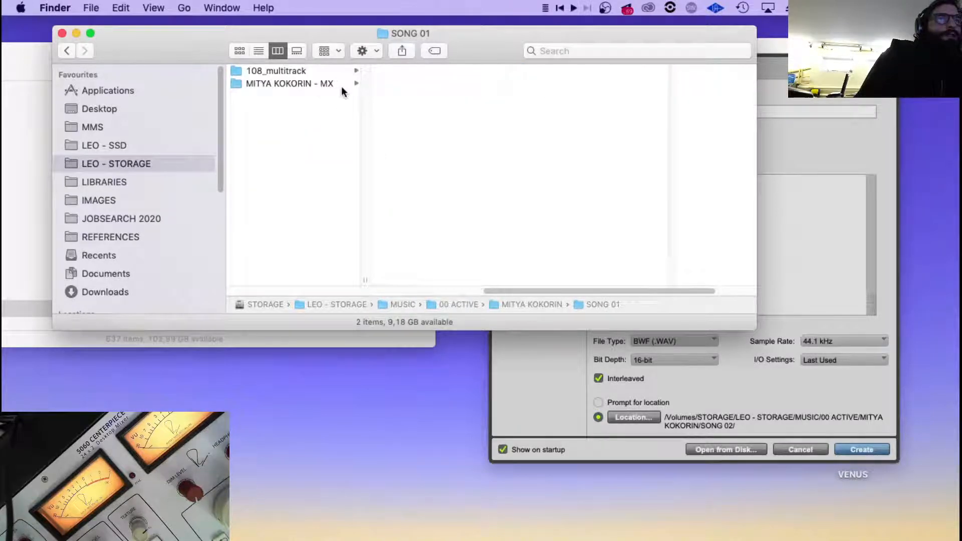
pyautogui.hscroll(-5, 351, 86)
pyautogui.click(548, 83)
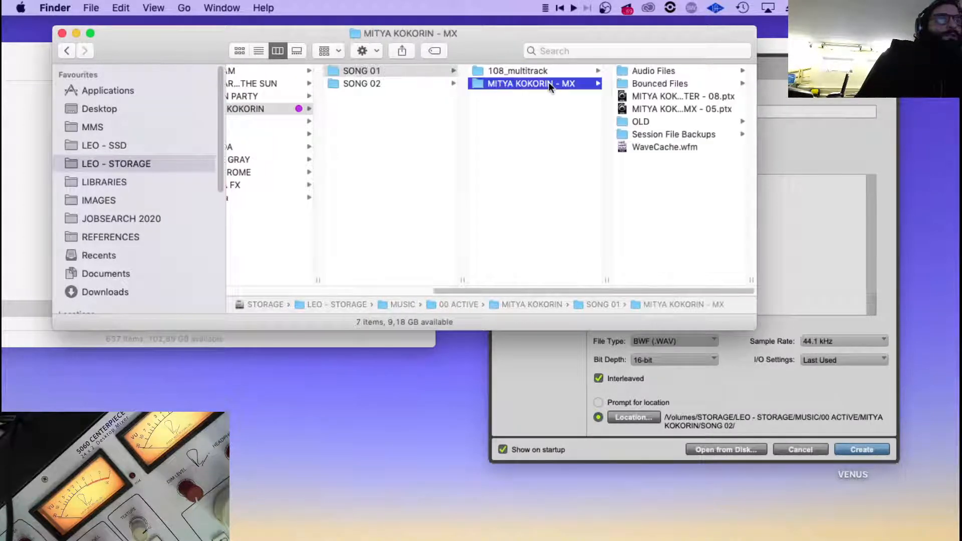
pyautogui.click(627, 97)
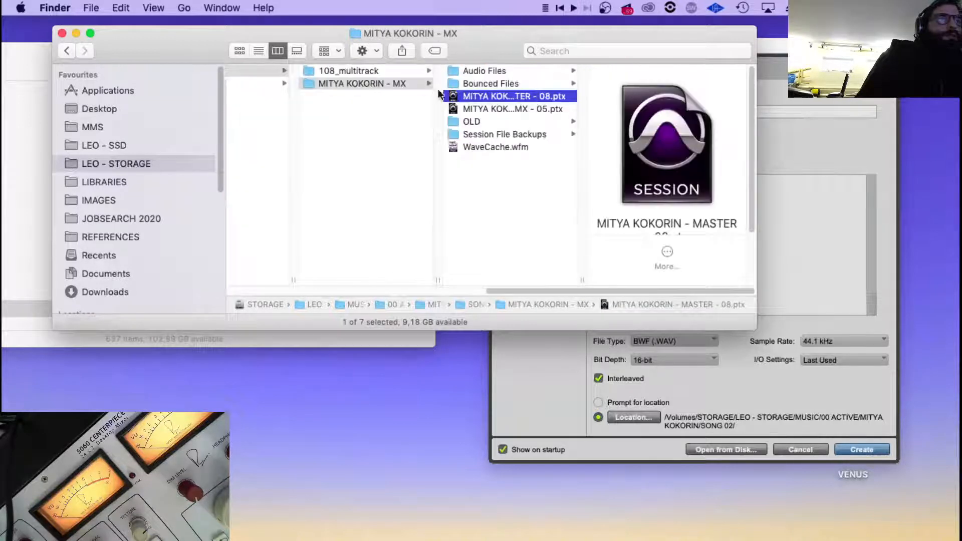
pyautogui.press('Return')
pyautogui.click(464, 97)
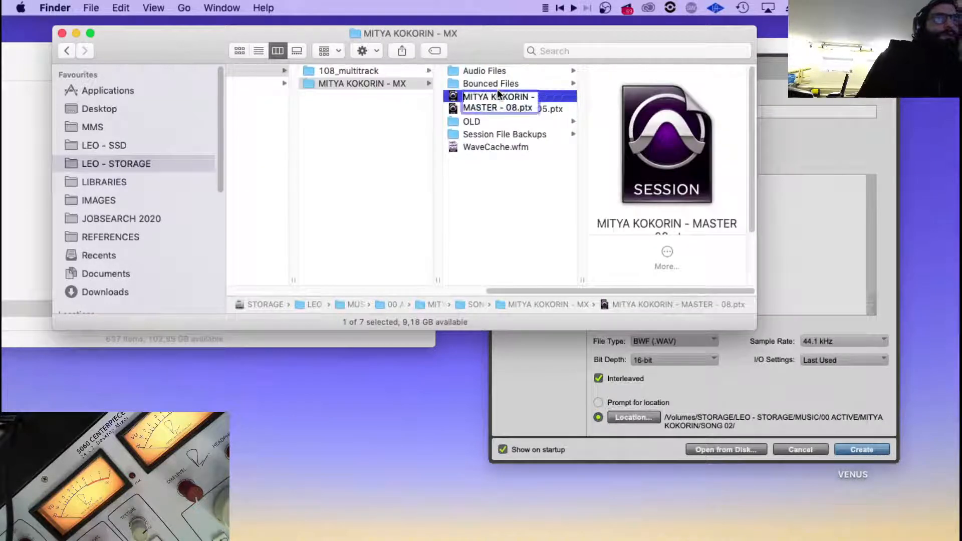
pyautogui.write('01')
pyautogui.press('Return')
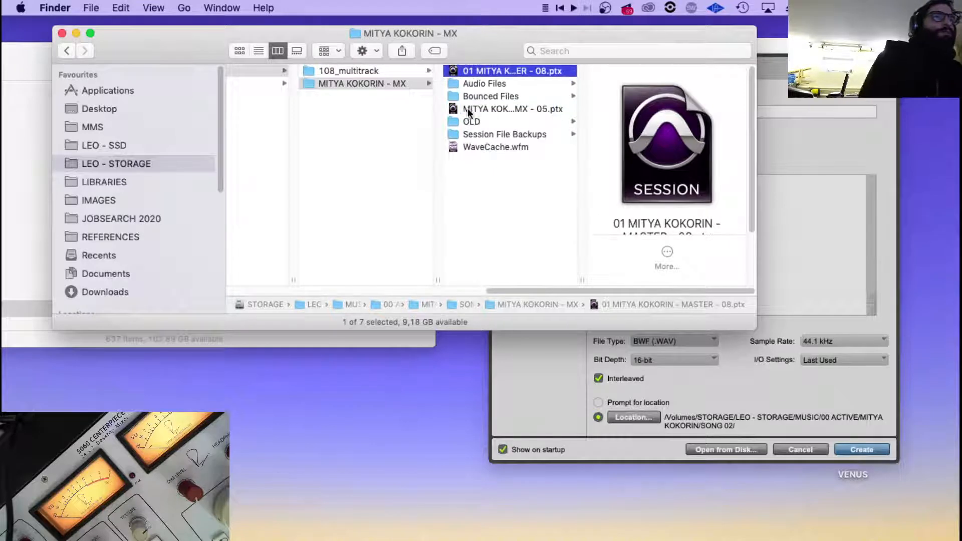
# Add the prefix 01 to the MX - 05 session file's name.
pyautogui.click(465, 108)
pyautogui.press('Return')
pyautogui.click(464, 109)
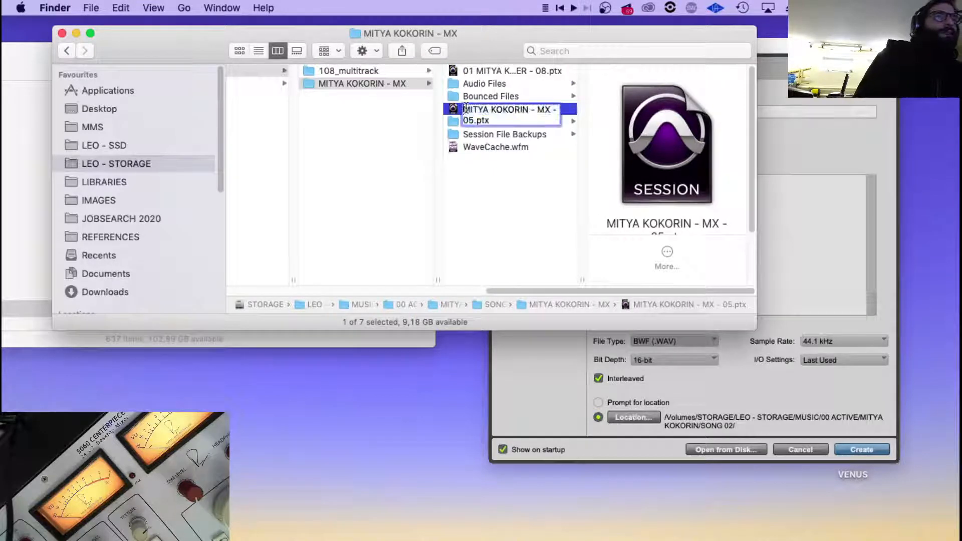
pyautogui.write('01')
pyautogui.press('Return')
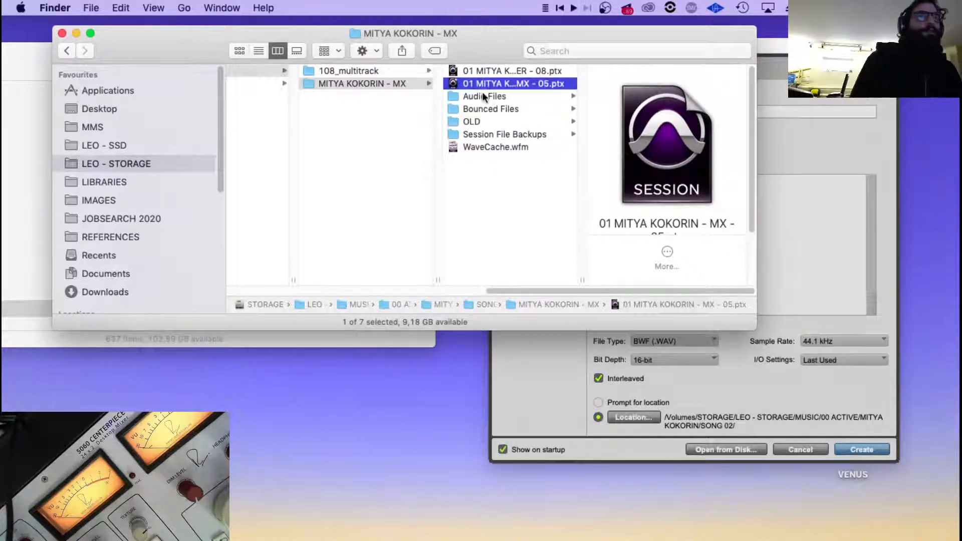
# Add the prefix 01 to the name of the MX session folder inside SONG 01.
pyautogui.click(323, 81)
pyautogui.press('Return')
pyautogui.click(322, 83)
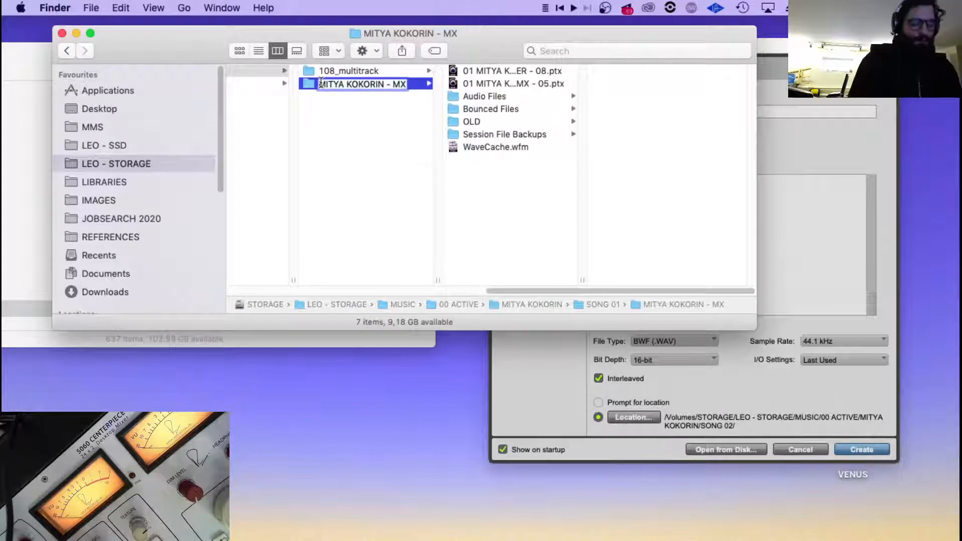
pyautogui.write('01')
pyautogui.press('Return')
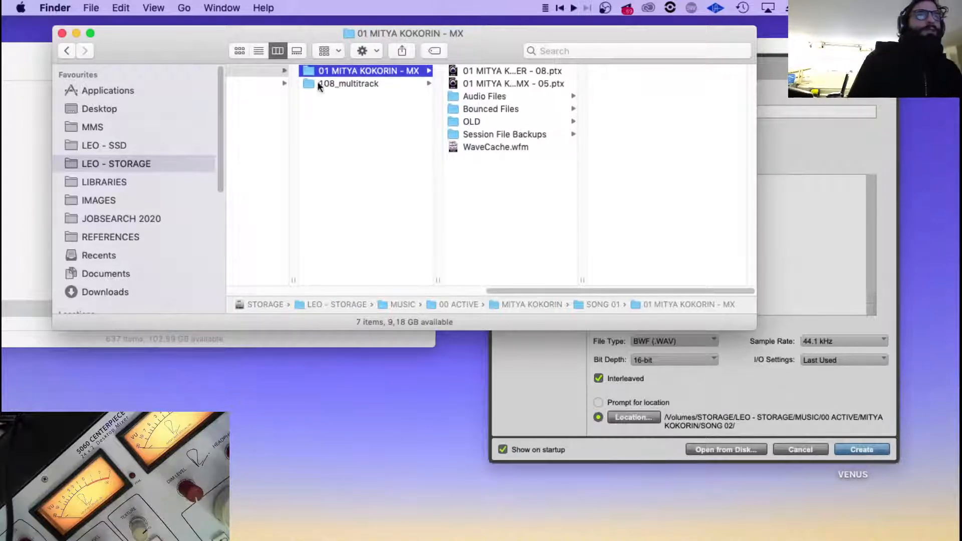
# Copy the renamed MX session folder's name and select the SONG 02 folder.
pyautogui.press('Return')
pyautogui.doubleClick(351, 71)
pyautogui.press('super+c')
pyautogui.tripleClick(368, 72)
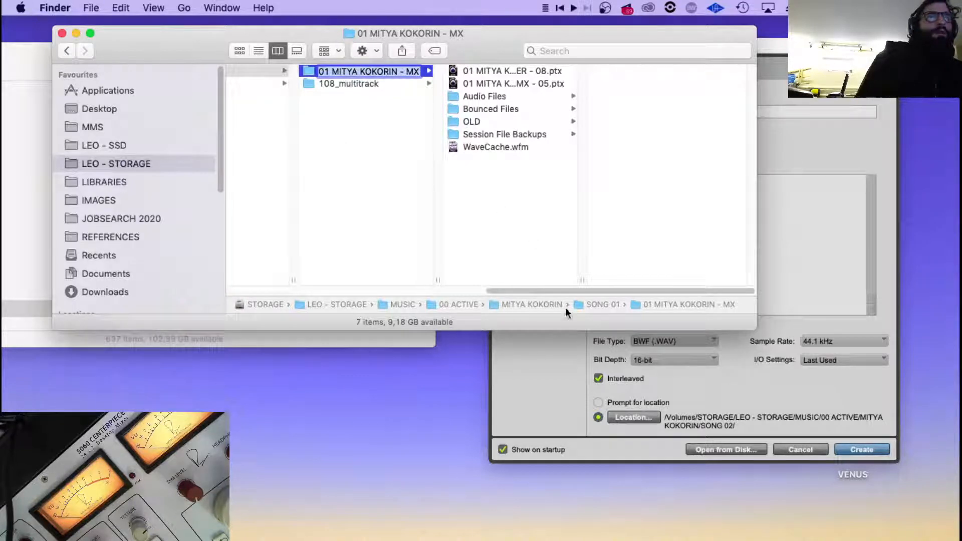
pyautogui.moveTo(565, 290); pyautogui.dragTo(521, 298)
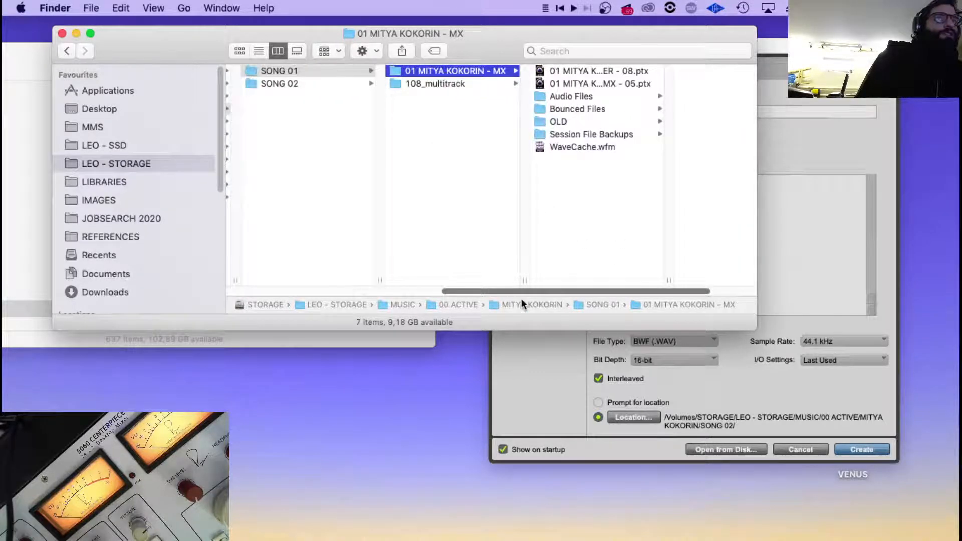
pyautogui.click(274, 86)
# In Pro Tools, name the new session with the copied name, change its number prefix to 02, and create the session.
pyautogui.click(782, 144)
pyautogui.doubleClick(690, 116)
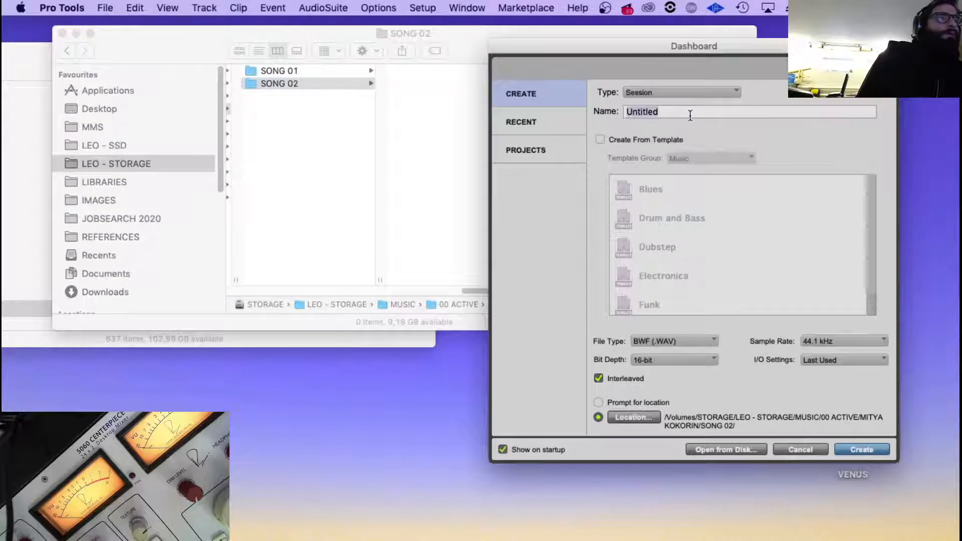
pyautogui.press('super+v')
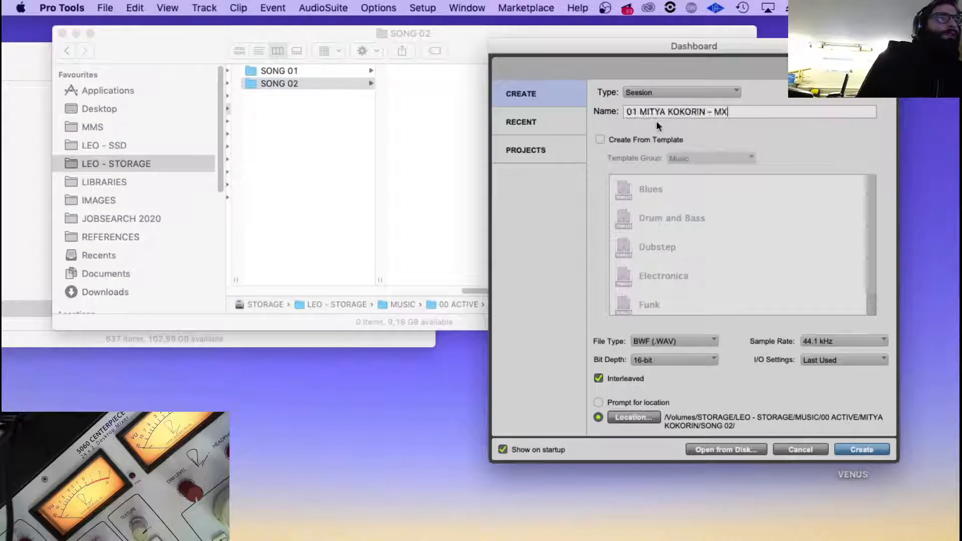
pyautogui.doubleClick(631, 112)
pyautogui.write('02')
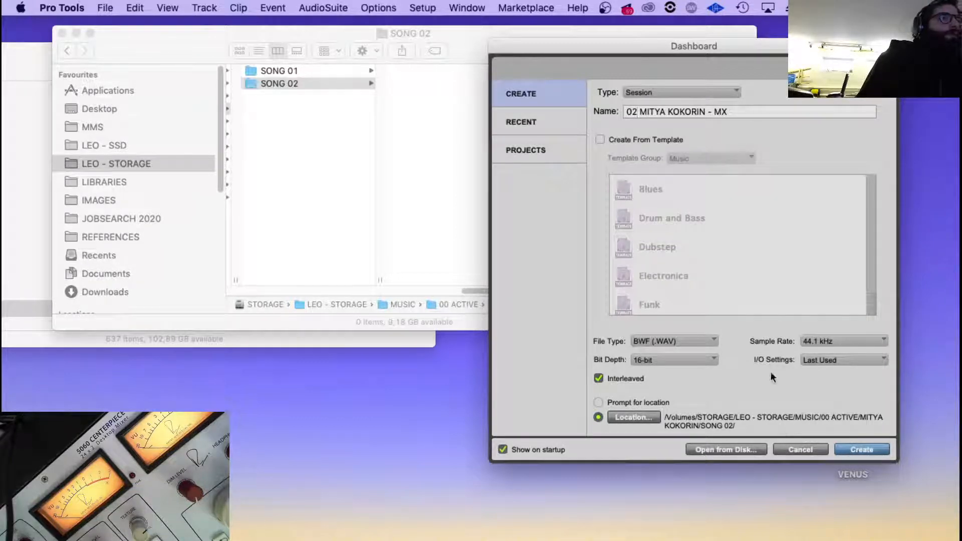
pyautogui.click(872, 450)
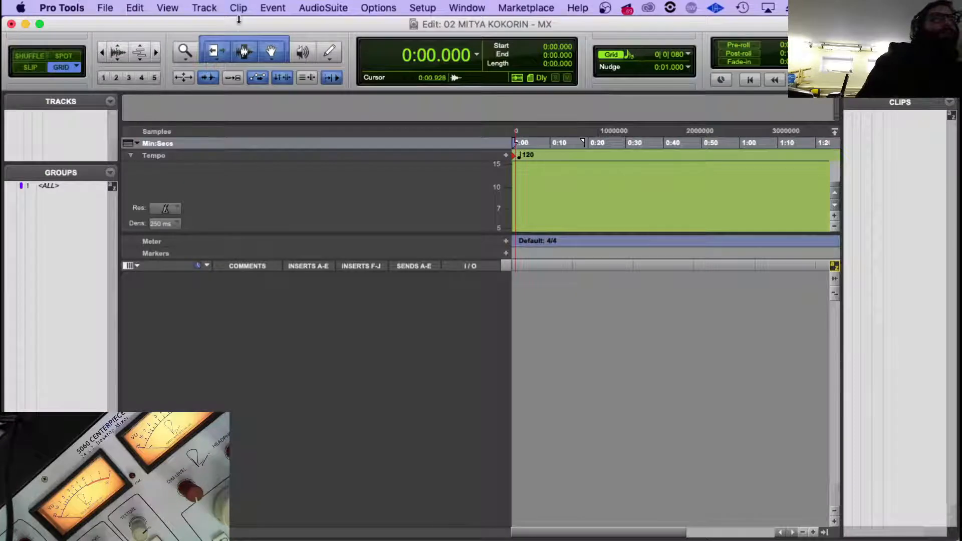
# In Finder, open the PULSE_MULTITRACK folder in Downloads.
pyautogui.moveTo(267, 539)
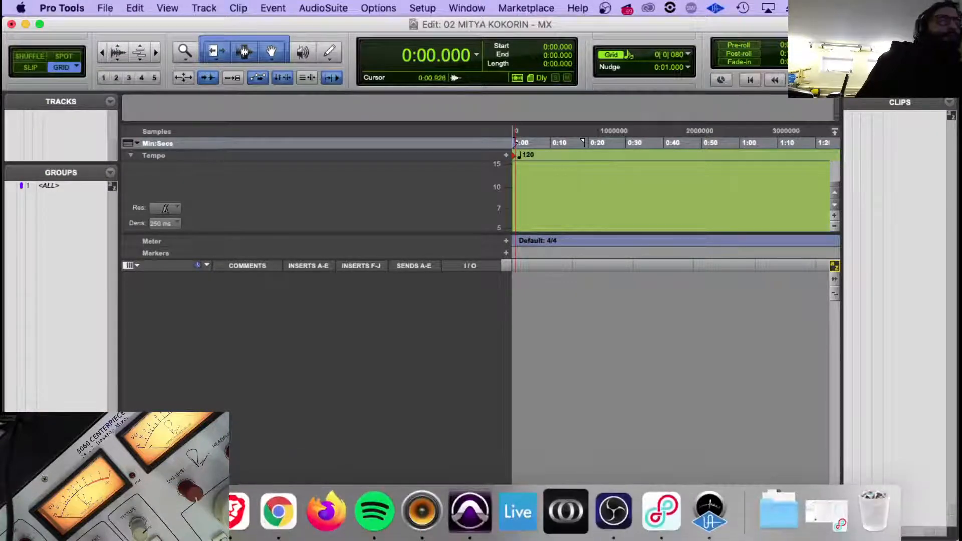
pyautogui.click(88, 511)
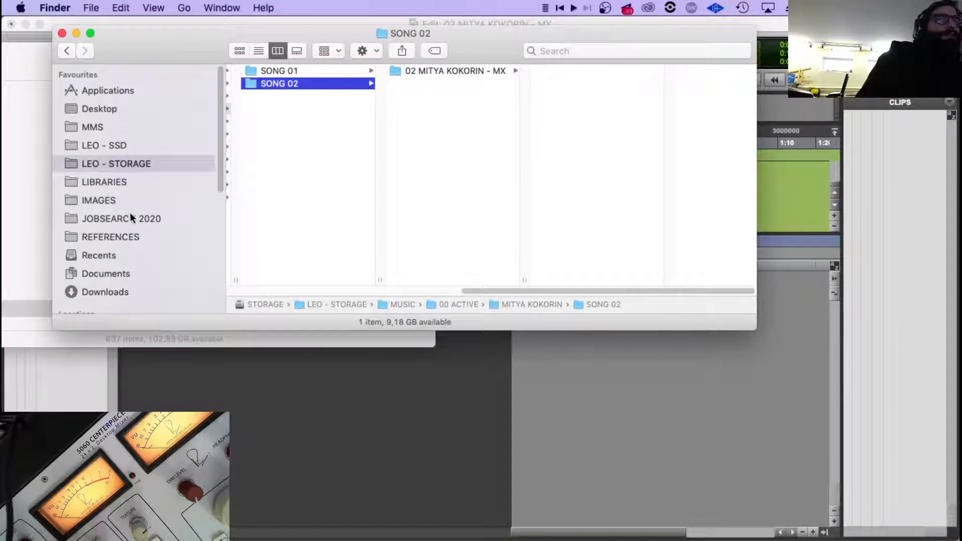
pyautogui.click(106, 292)
pyautogui.click(280, 90)
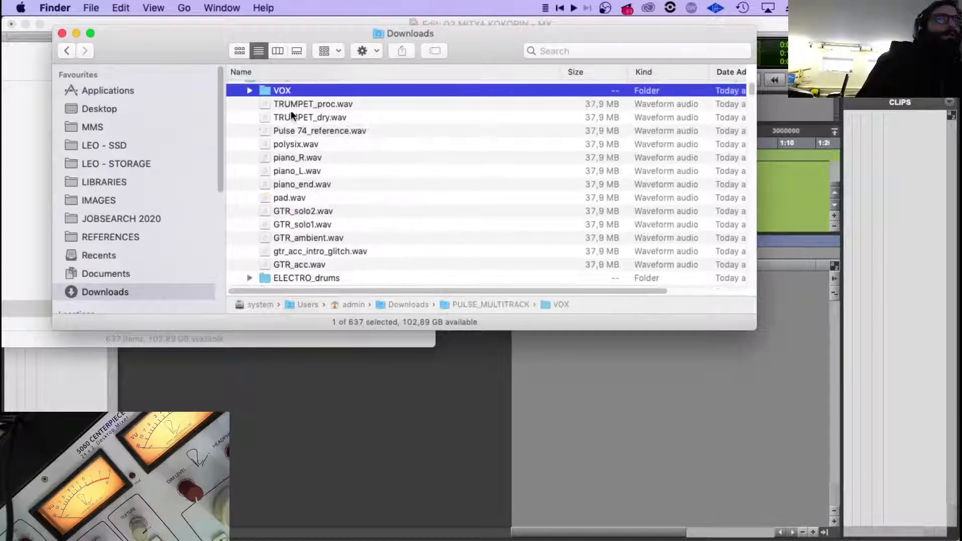
pyautogui.scroll(1, 292, 103)
pyautogui.click(353, 88)
pyautogui.doubleClick(354, 88)
# In Pro Tools, examine the Processing preferences for automatically copying files on import and converting copied files to session format.
pyautogui.press('super+Tab')
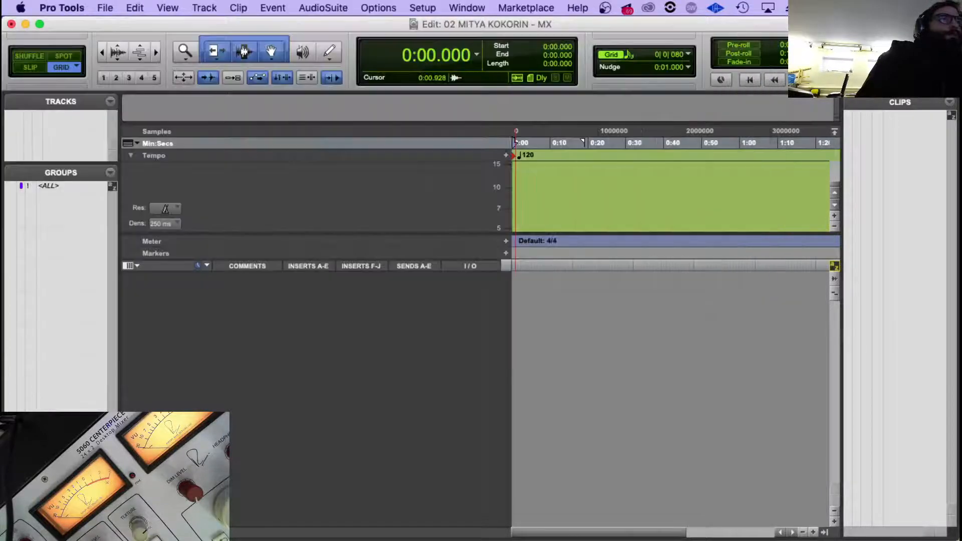
pyautogui.click(54, 6)
pyautogui.click(79, 47)
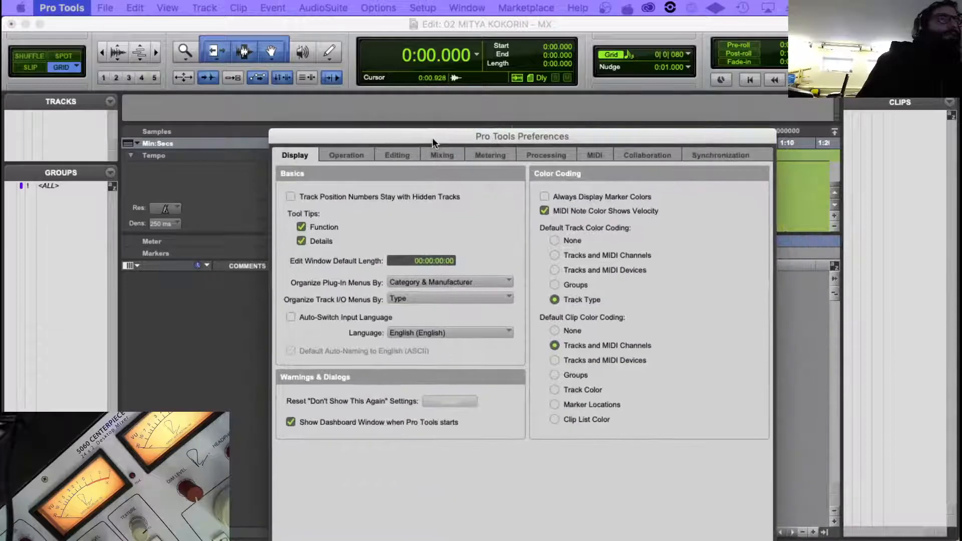
pyautogui.click(549, 155)
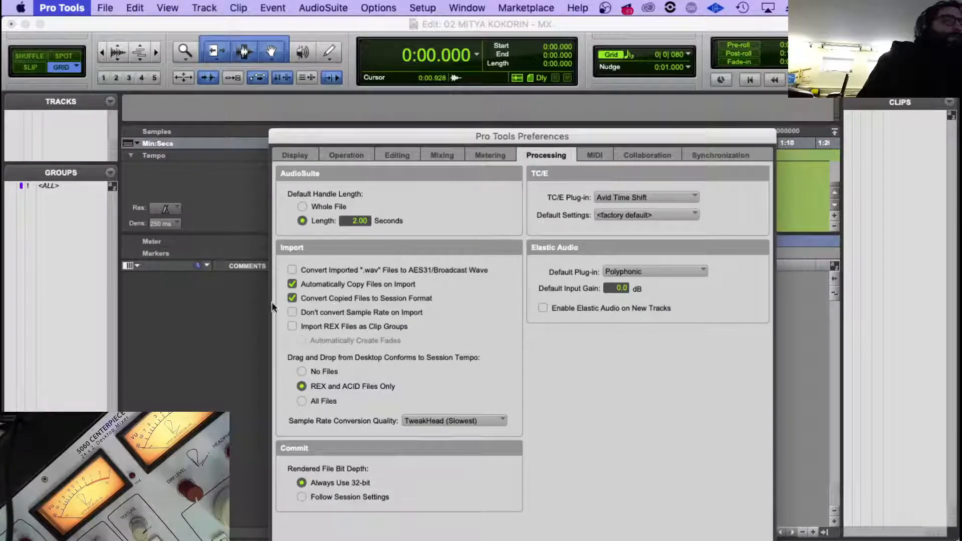
pyautogui.moveTo(482, 144); pyautogui.dragTo(367, 32)
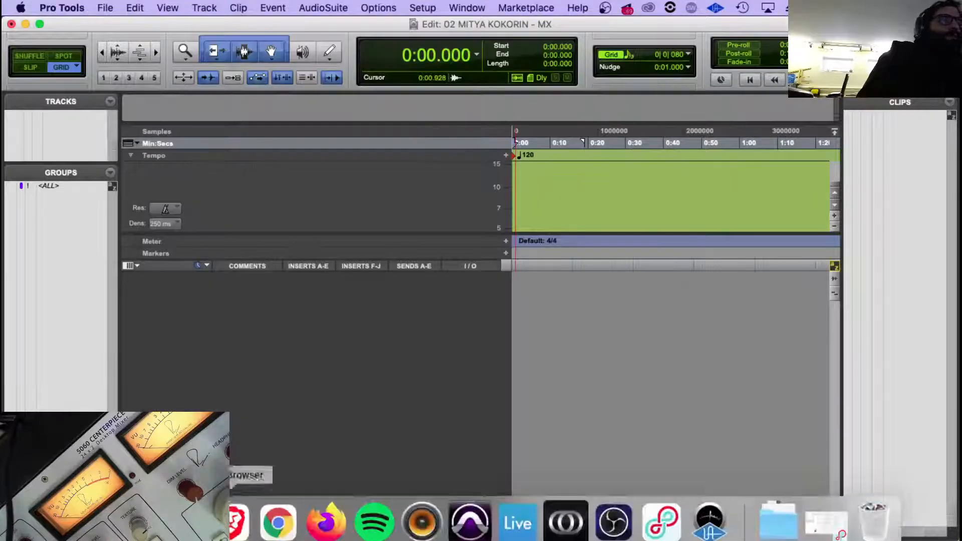
# Import the eight WAV files of PULSE_MULTITRACK's DRUMS folder, from HiHAT to SNARE_top, into the session as new tracks.
pyautogui.click(90, 520)
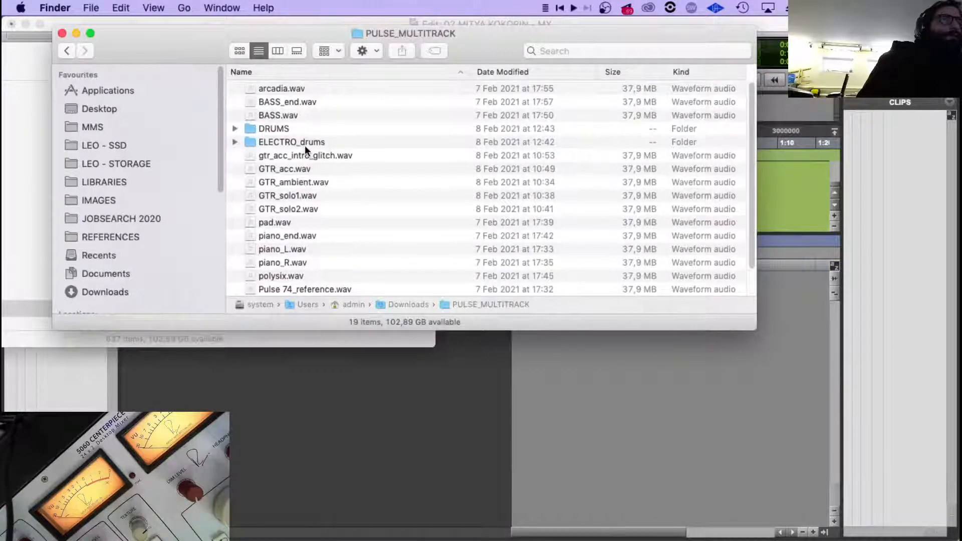
pyautogui.click(235, 128)
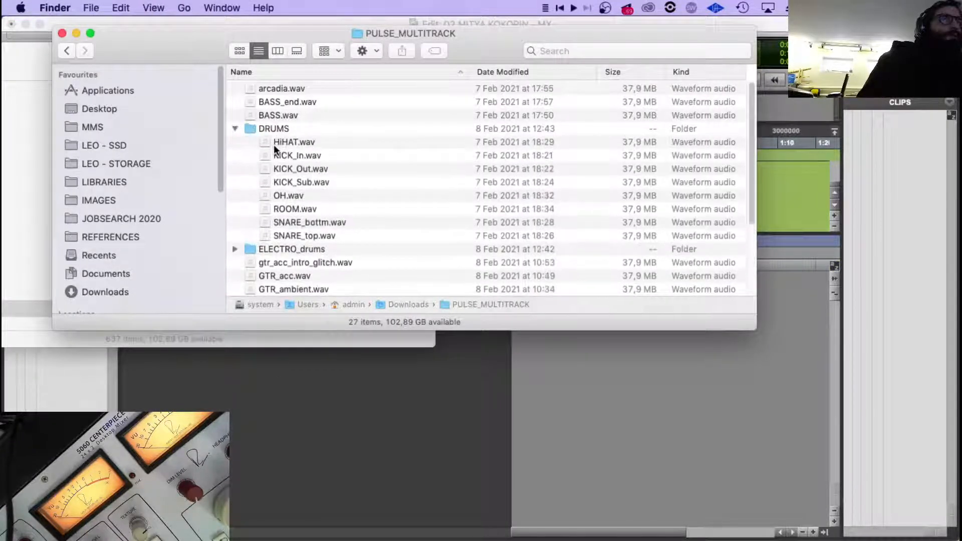
pyautogui.click(274, 145)
pyautogui.keyDown('shift'); pyautogui.click(299, 236); pyautogui.keyUp('shift')
pyautogui.moveTo(274, 142); pyautogui.dragTo(572, 385)
# Move the KICK_In track above the HiHAT track.
pyautogui.press('r')
pyautogui.press('r')
pyautogui.press('r')
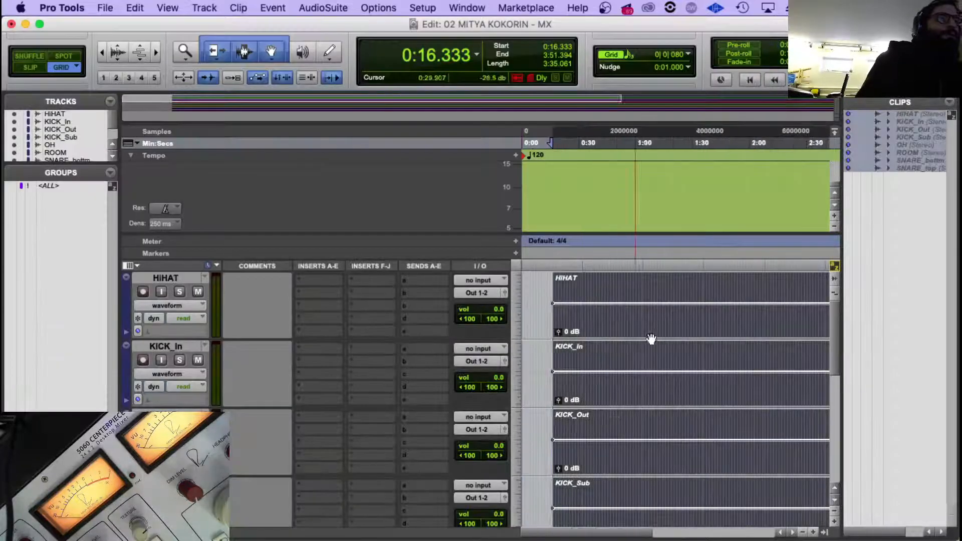
pyautogui.click(717, 313)
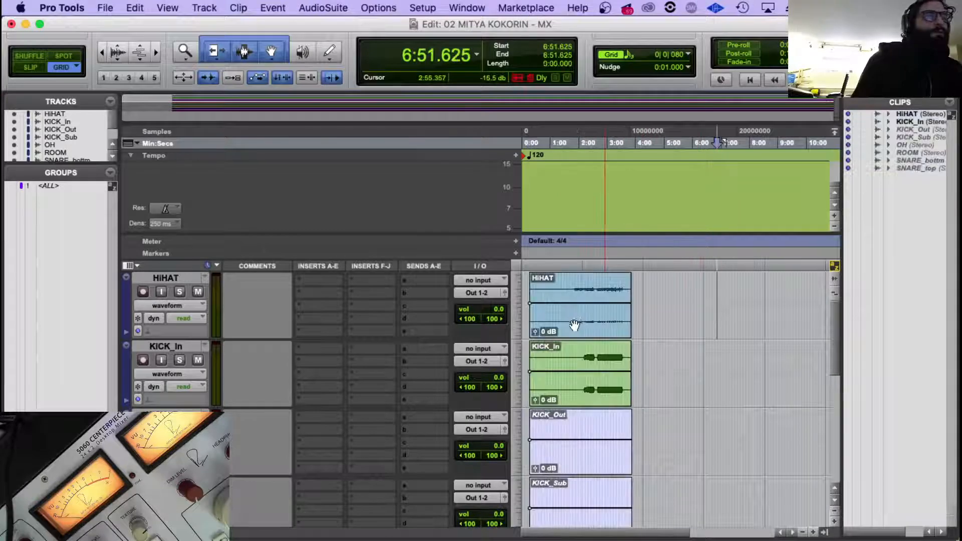
pyautogui.click(574, 327)
pyautogui.scroll(-3, 573, 328)
pyautogui.scroll(3, 574, 328)
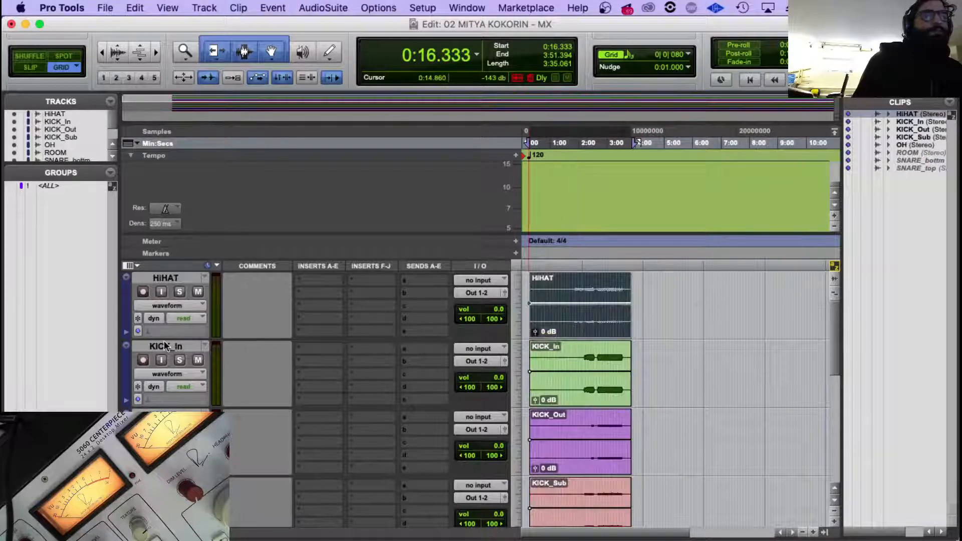
pyautogui.moveTo(165, 346); pyautogui.dragTo(166, 279)
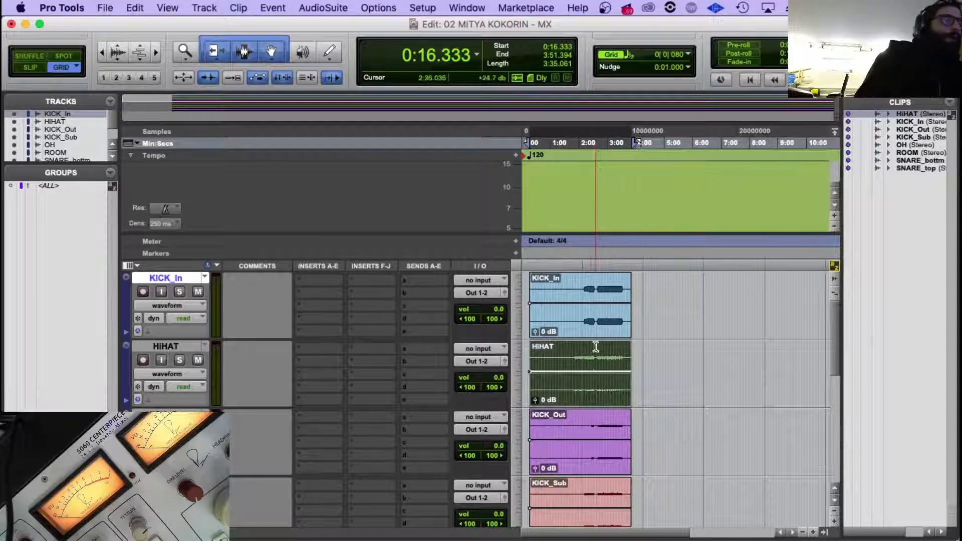
# Select all eight drum clips and move them together to the session start at 0:00.000.
pyautogui.scroll(-3, 595, 393)
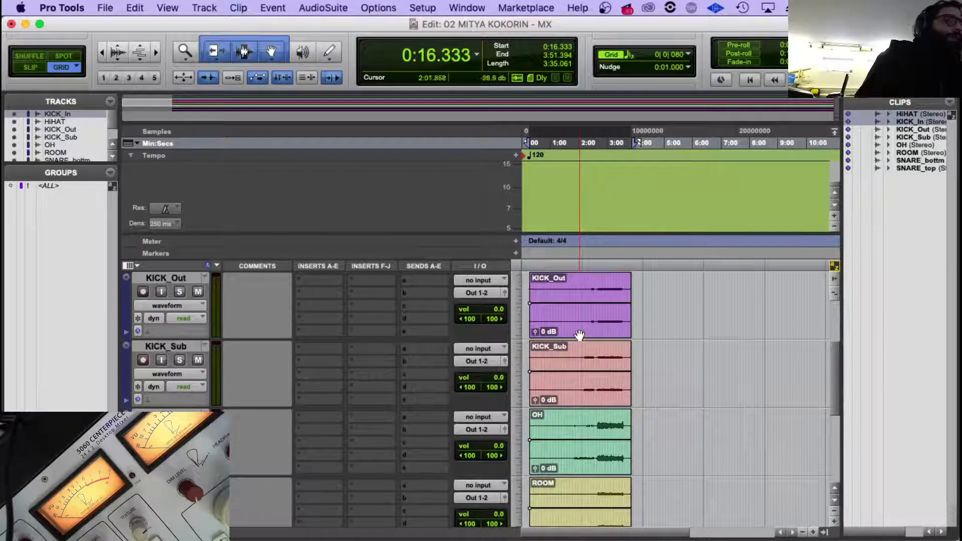
pyautogui.click(580, 334)
pyautogui.keyDown('shift'); pyautogui.click(576, 415); pyautogui.keyUp('shift')
pyautogui.keyDown('shift'); pyautogui.click(576, 398); pyautogui.keyUp('shift')
pyautogui.scroll(-2, 579, 396)
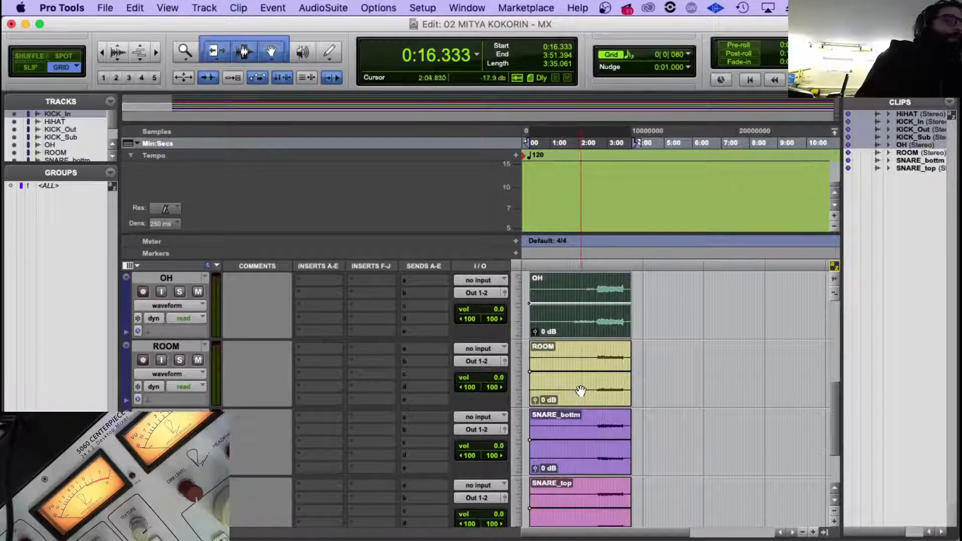
pyautogui.keyDown('shift'); pyautogui.click(579, 394); pyautogui.keyUp('shift')
pyautogui.scroll(-1, 579, 394)
pyautogui.keyDown('shift'); pyautogui.click(580, 398); pyautogui.keyUp('shift')
pyautogui.keyDown('shift'); pyautogui.click(570, 470); pyautogui.keyUp('shift')
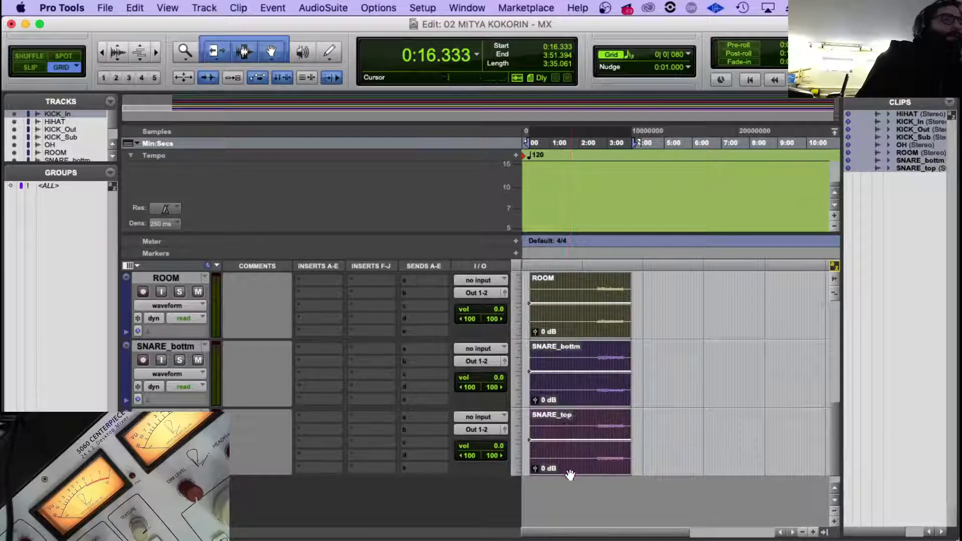
pyautogui.moveTo(572, 403); pyautogui.dragTo(529, 403)
pyautogui.scroll(5, 552, 385)
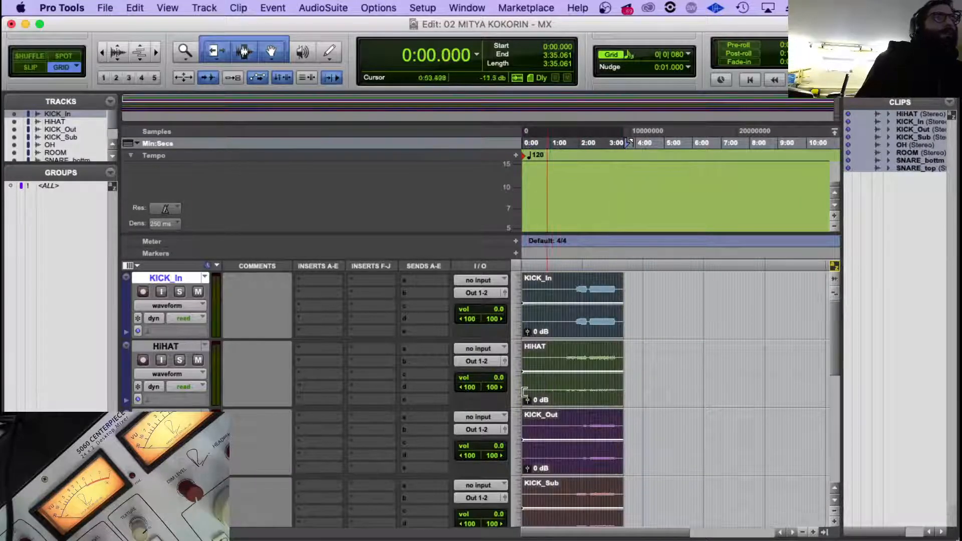
# Switch to Finder and go back from the PULSE_MULTITRACK folder to the Downloads folder.
pyautogui.click(778, 515)
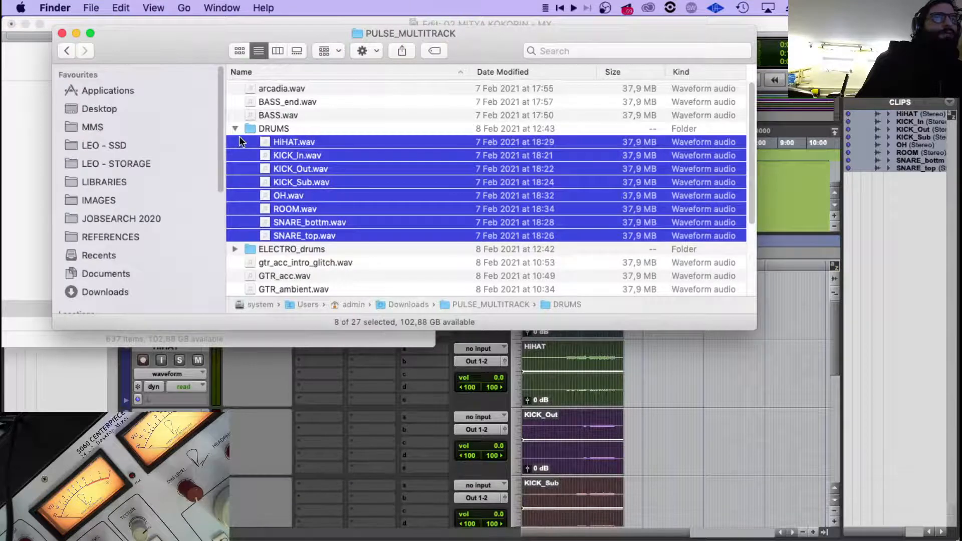
pyautogui.click(68, 50)
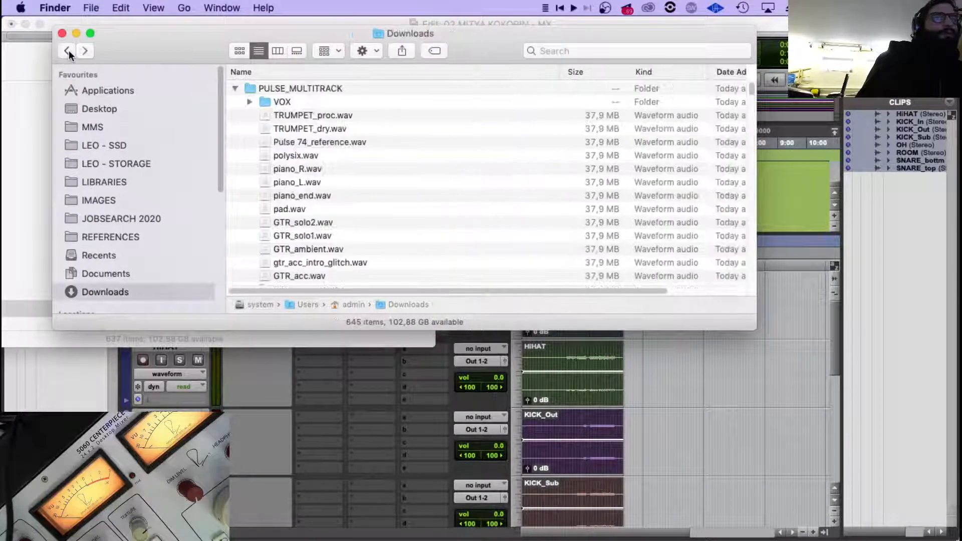
# Switch to Telegram, search for the contact by name, view the conversation and close the window.
pyautogui.moveTo(271, 536)
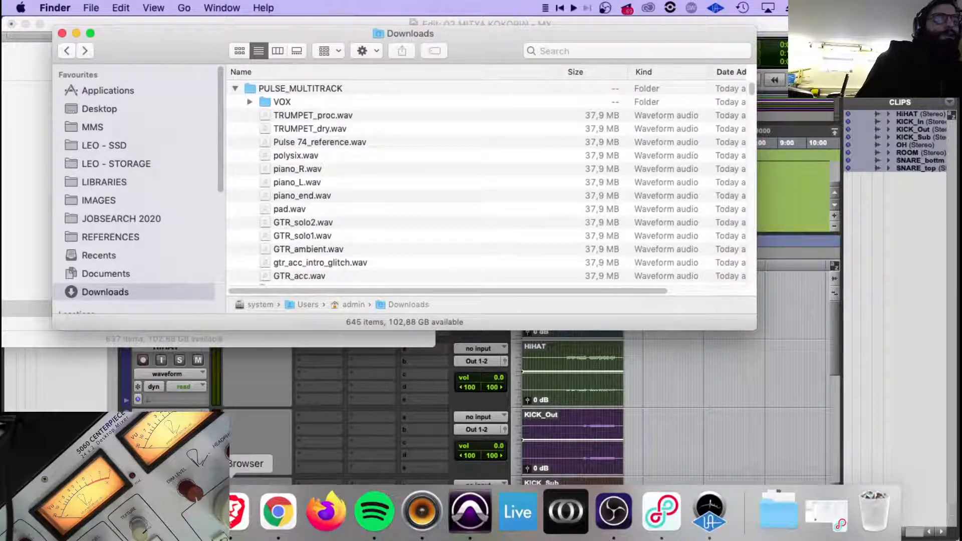
pyautogui.click(186, 513)
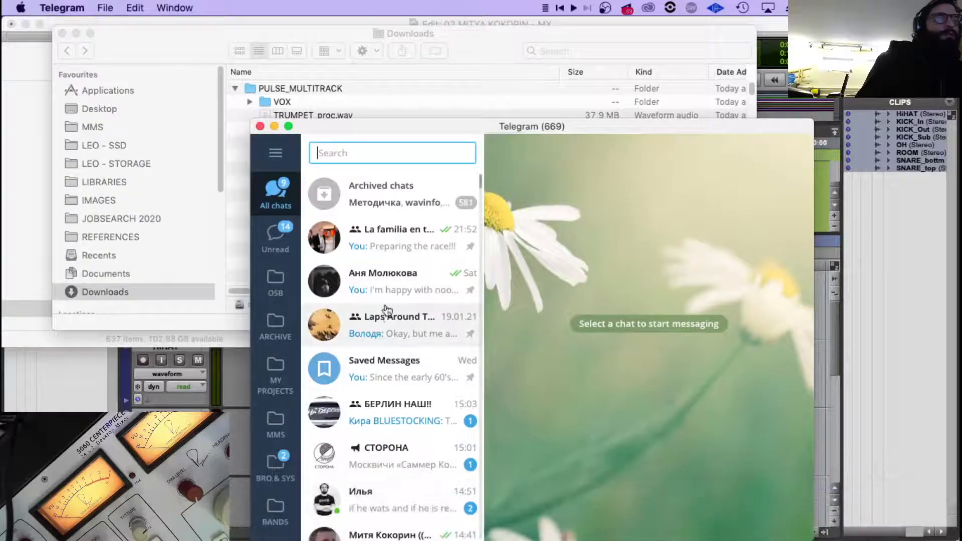
pyautogui.click(367, 153)
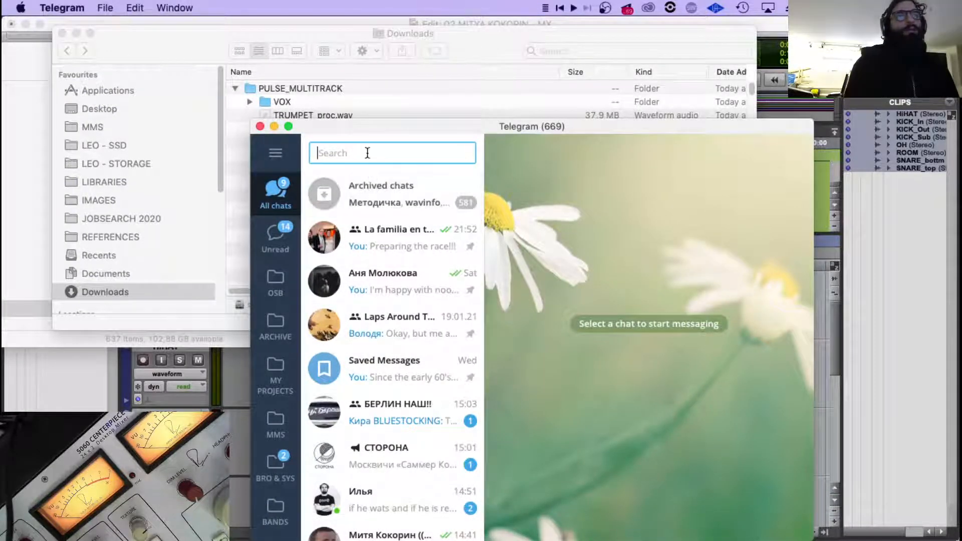
pyautogui.write('mit')
pyautogui.click(386, 193)
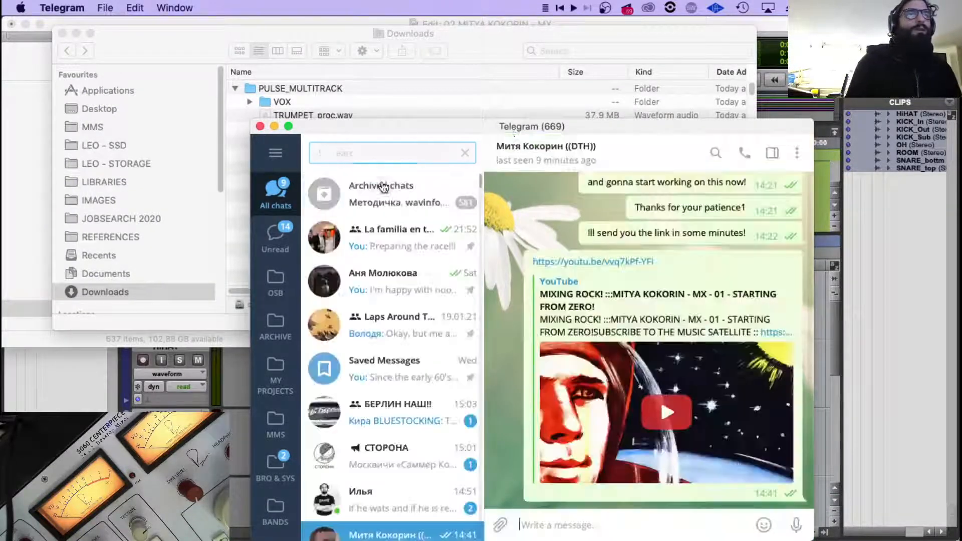
pyautogui.press('super+w')
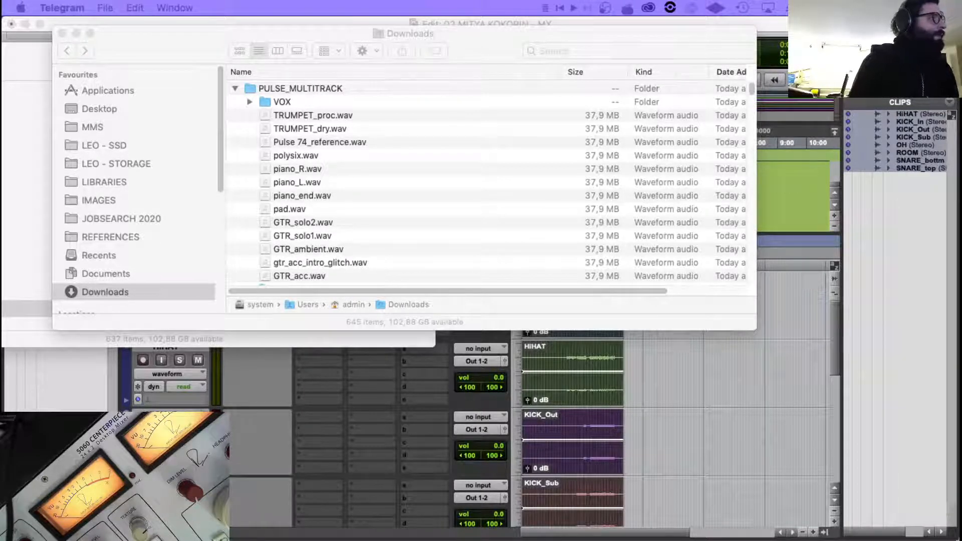
# In Finder, examine the VOX folder and the other files and folders of PULSE_MULTITRACK.
pyautogui.click(282, 98)
pyautogui.click(276, 105)
pyautogui.click(249, 102)
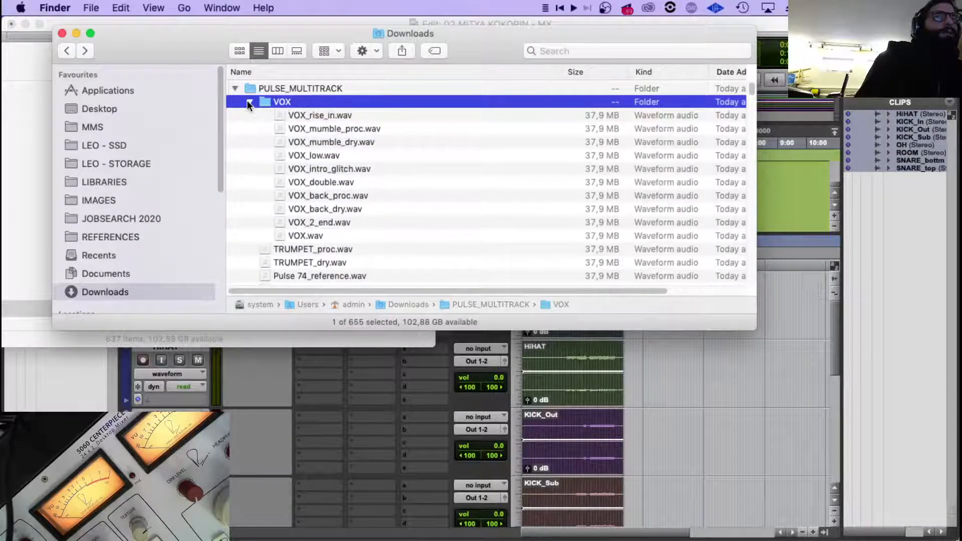
pyautogui.click(308, 116)
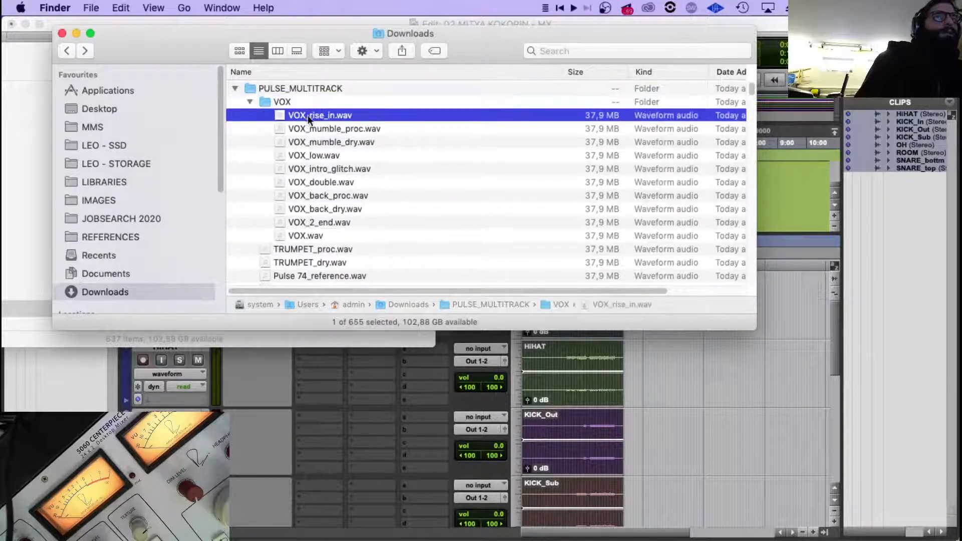
pyautogui.click(249, 102)
pyautogui.click(281, 114)
pyautogui.scroll(-1, 293, 169)
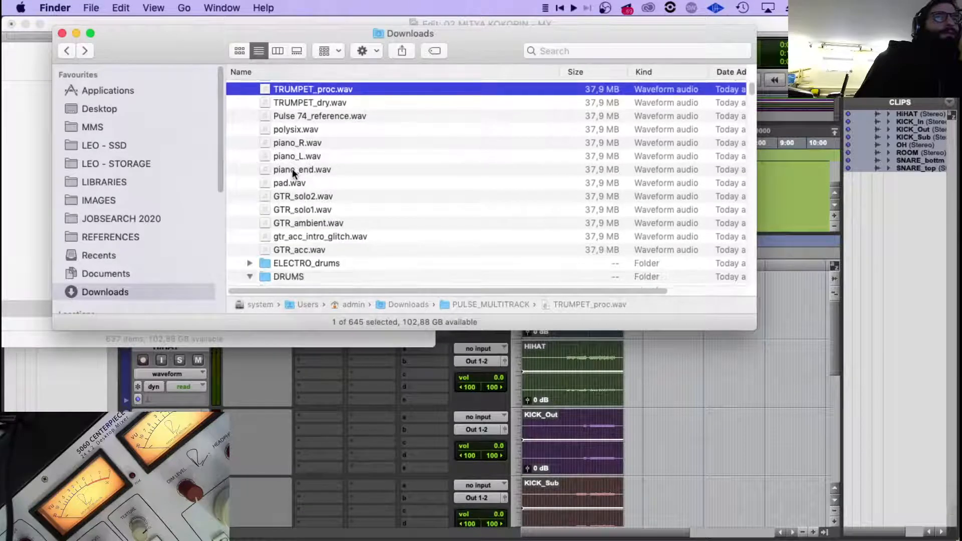
pyautogui.scroll(-3, 293, 170)
pyautogui.click(250, 240)
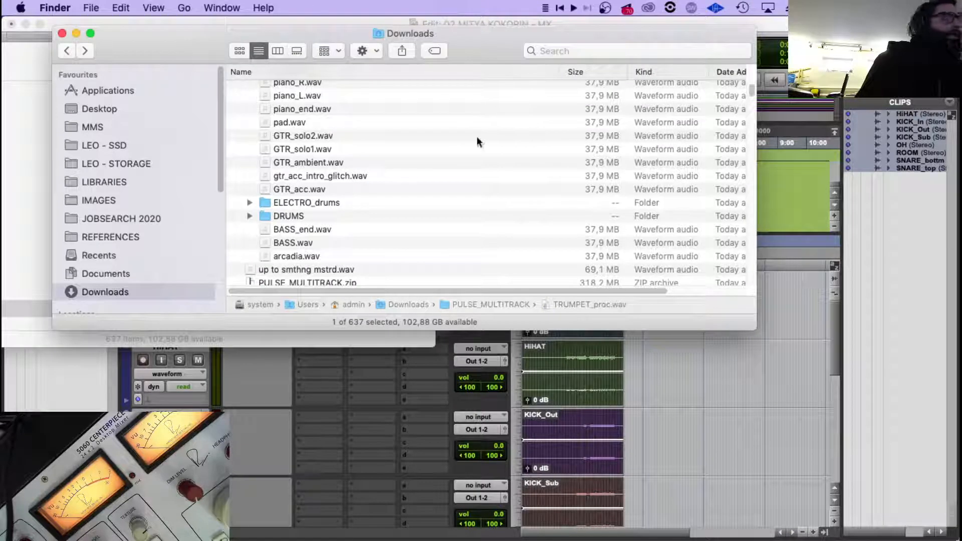
# Tag all eight WAV files in the DRUMS folder, from SNARE_top to HiHAT, green and collapse the folder.
pyautogui.click(288, 216)
pyautogui.press('Right')
pyautogui.click(316, 215)
pyautogui.scroll(-2, 317, 215)
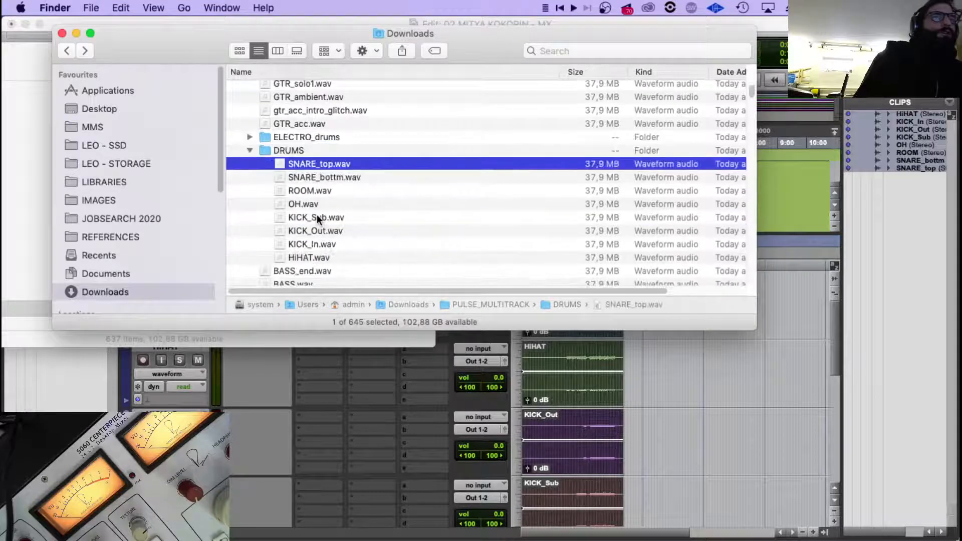
pyautogui.keyDown('shift'); pyautogui.click(321, 254); pyautogui.keyUp('shift')
pyautogui.rightClick(320, 218)
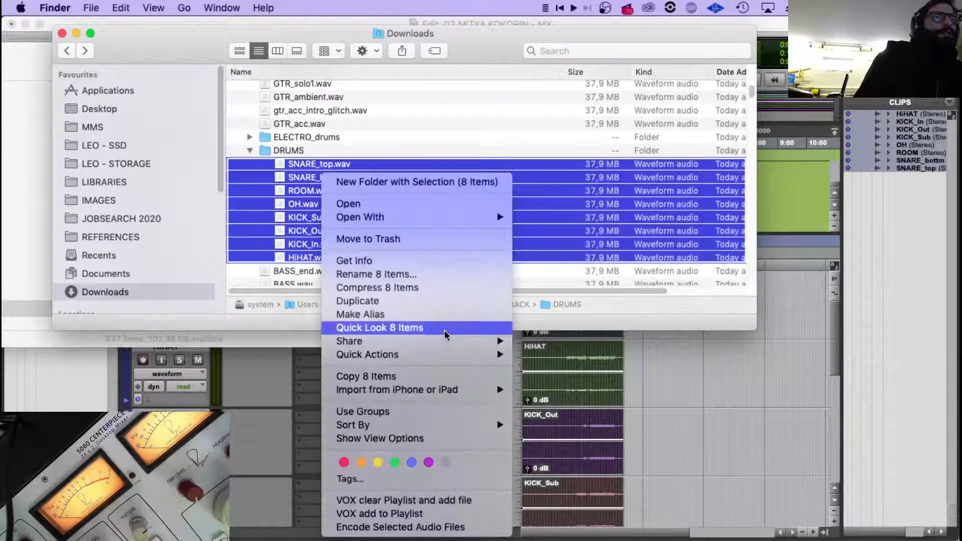
pyautogui.click(395, 462)
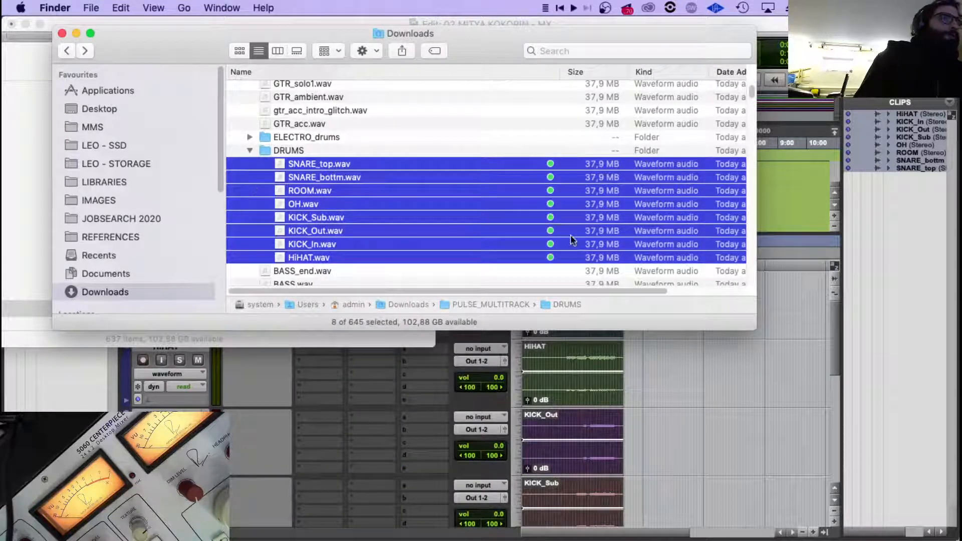
pyautogui.click(248, 150)
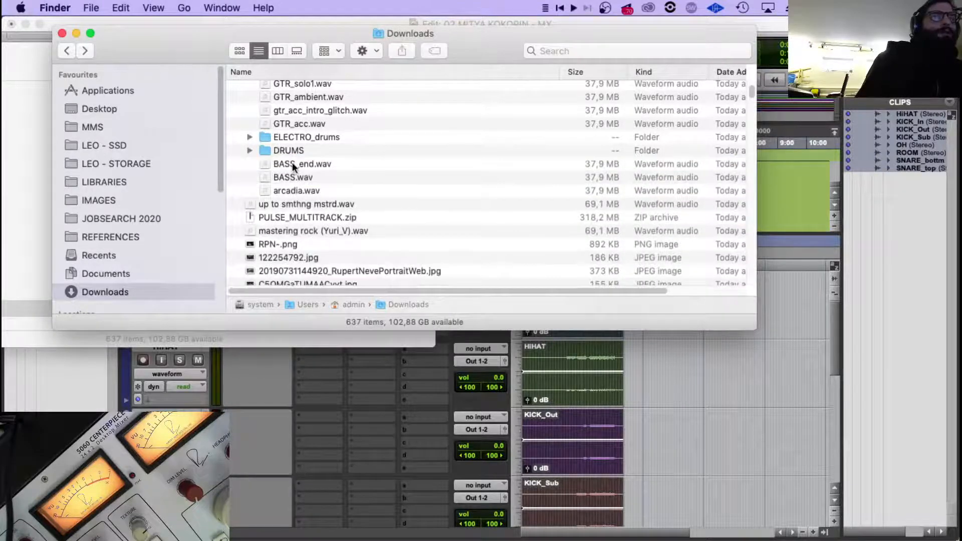
pyautogui.click(305, 165)
# Switch to Pro Tools, create one new mono audio track in samples and place it above the KICK_In track.
pyautogui.click(554, 367)
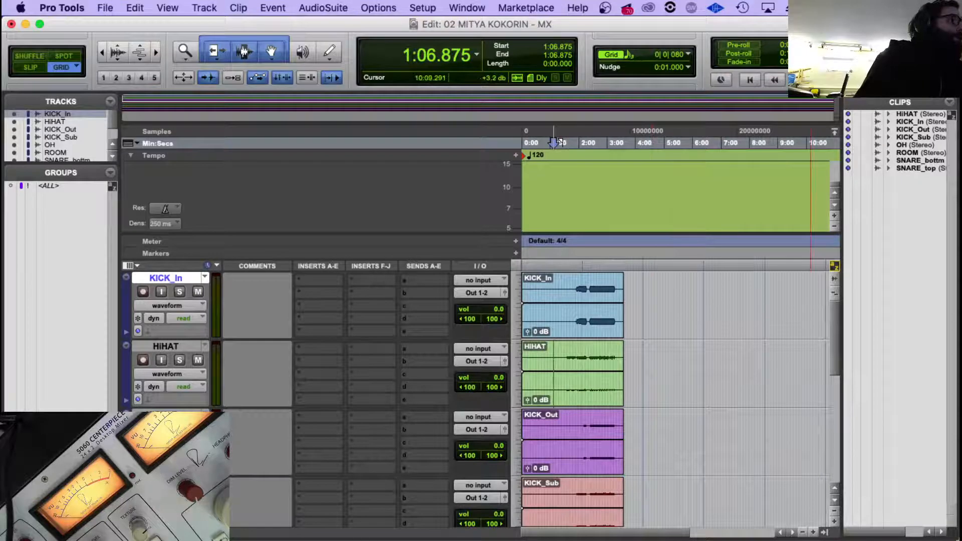
pyautogui.press('super+Tab')
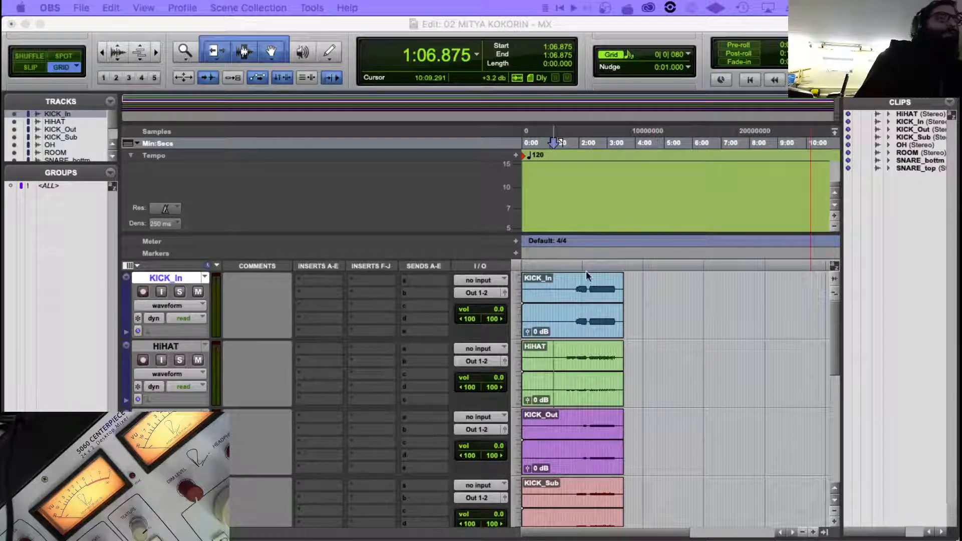
pyautogui.click(555, 280)
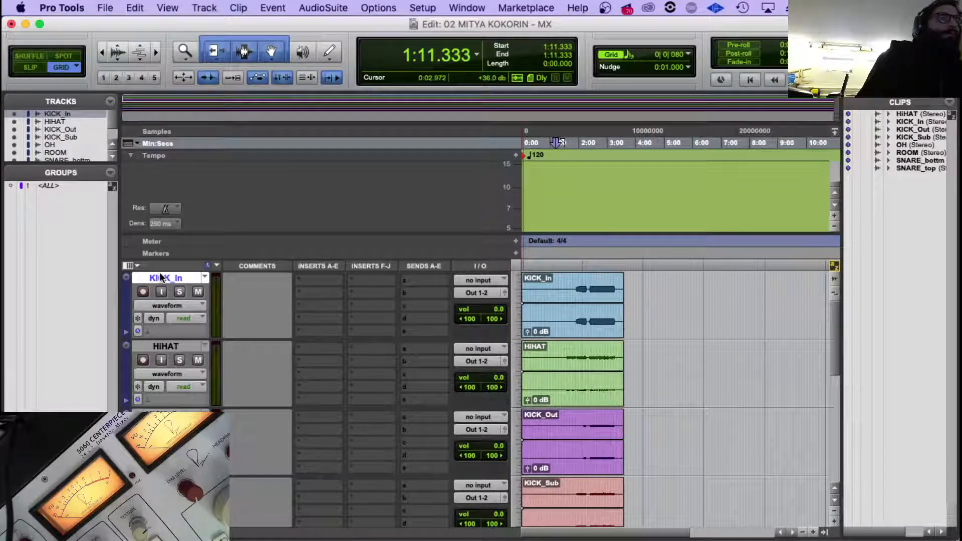
pyautogui.press('super+shift+n')
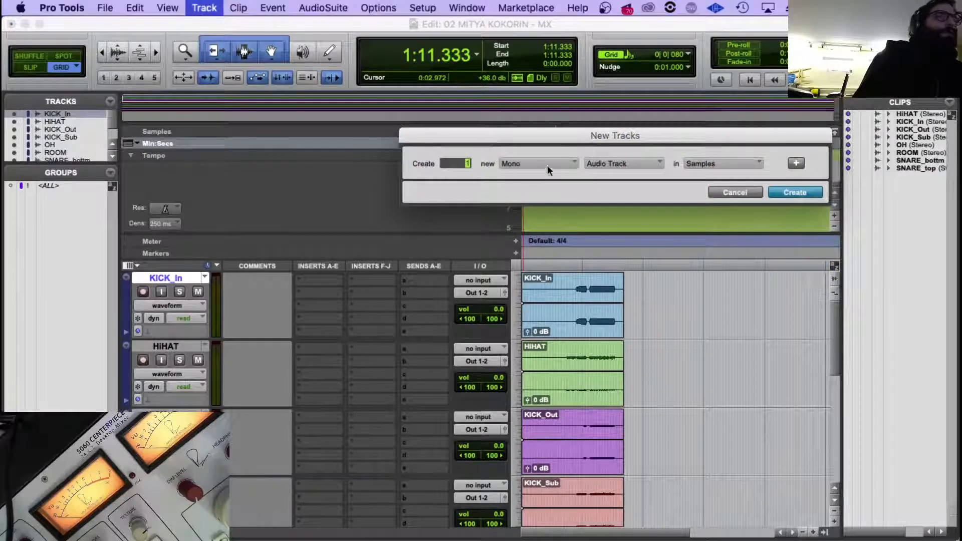
pyautogui.click(796, 194)
pyautogui.moveTo(171, 345); pyautogui.dragTo(184, 280)
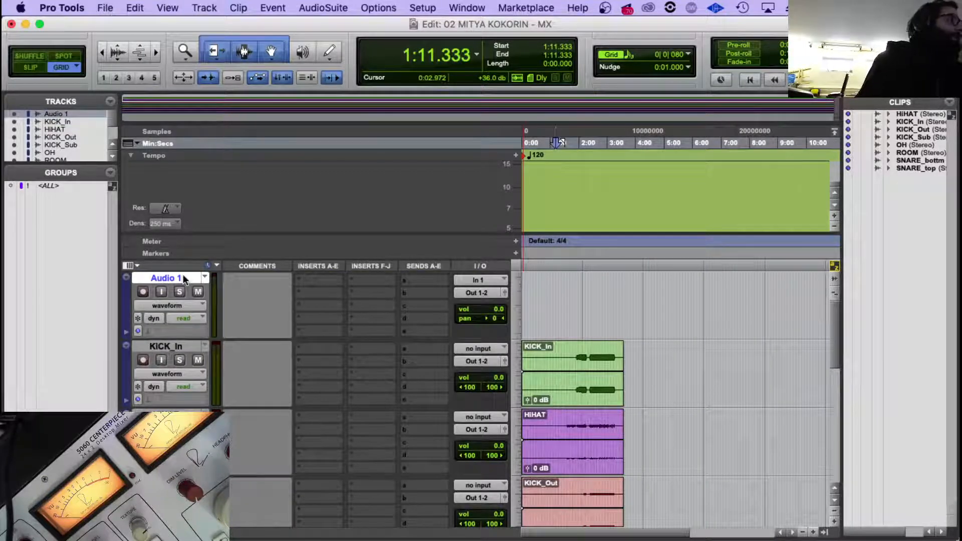
# Open YOU'LL NEVER KNOW - MX - 17.ptx as the source for importing session data.
pyautogui.click(105, 8)
pyautogui.moveTo(122, 224)
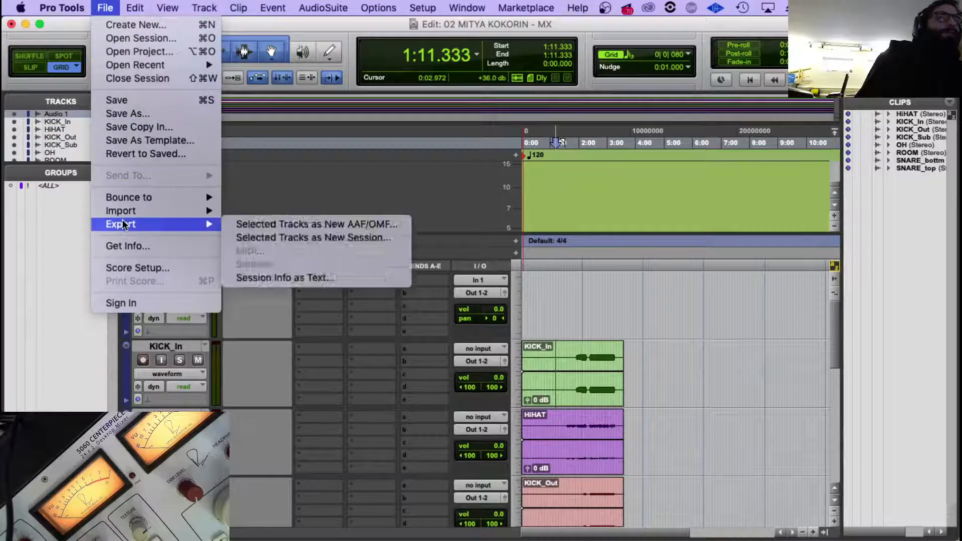
pyautogui.click(233, 212)
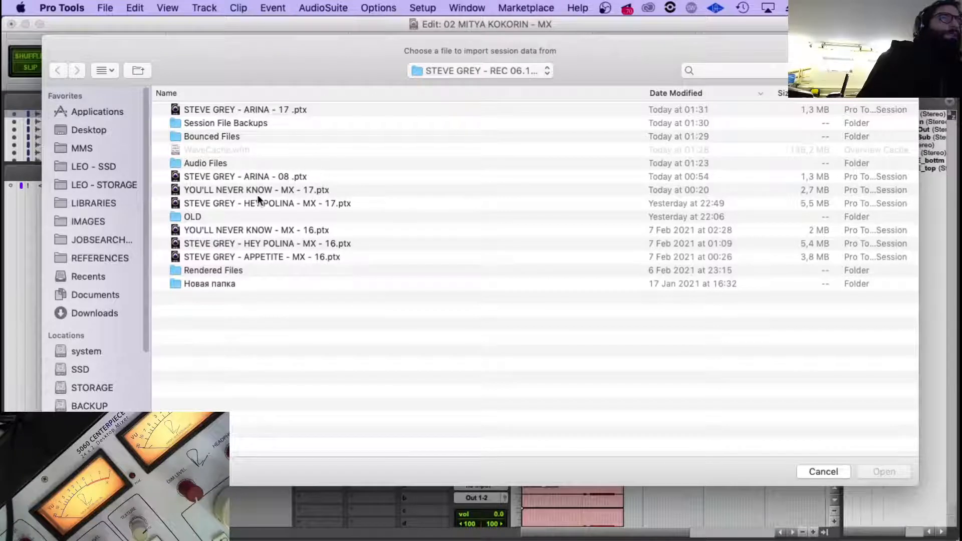
pyautogui.click(259, 231)
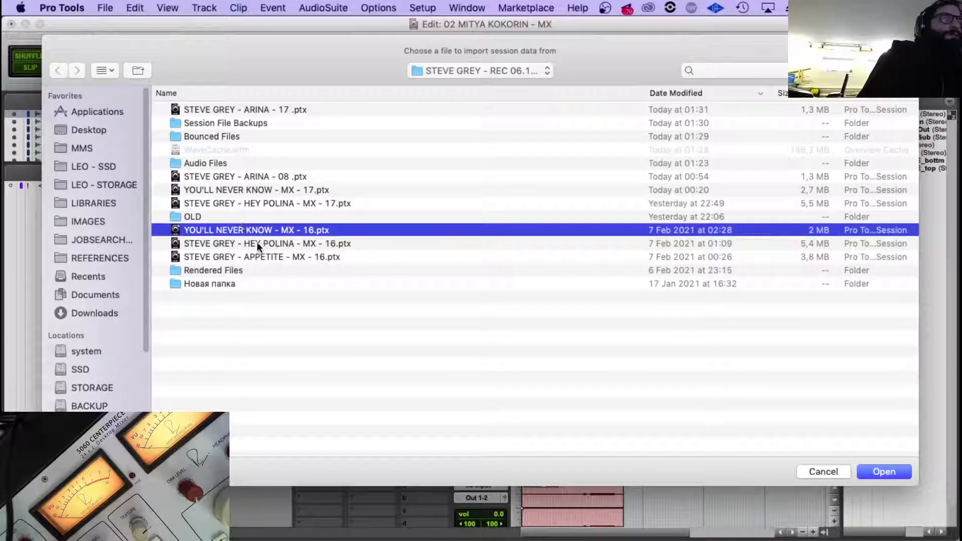
pyautogui.click(266, 244)
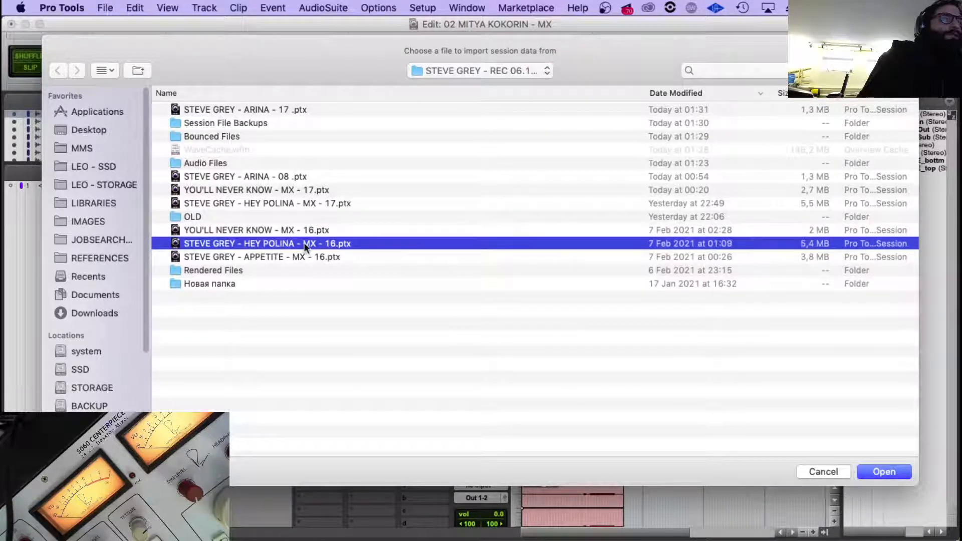
pyautogui.click(265, 259)
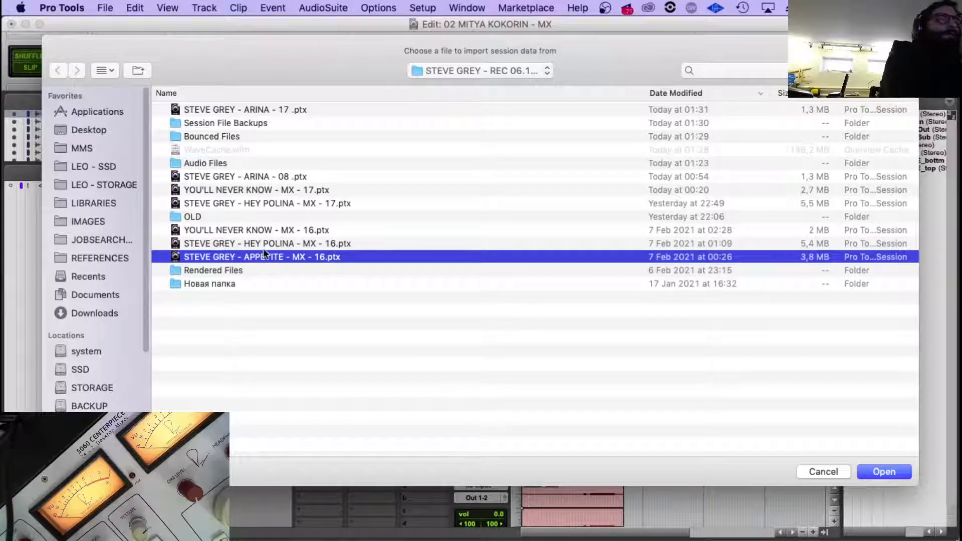
pyautogui.click(224, 245)
pyautogui.click(248, 265)
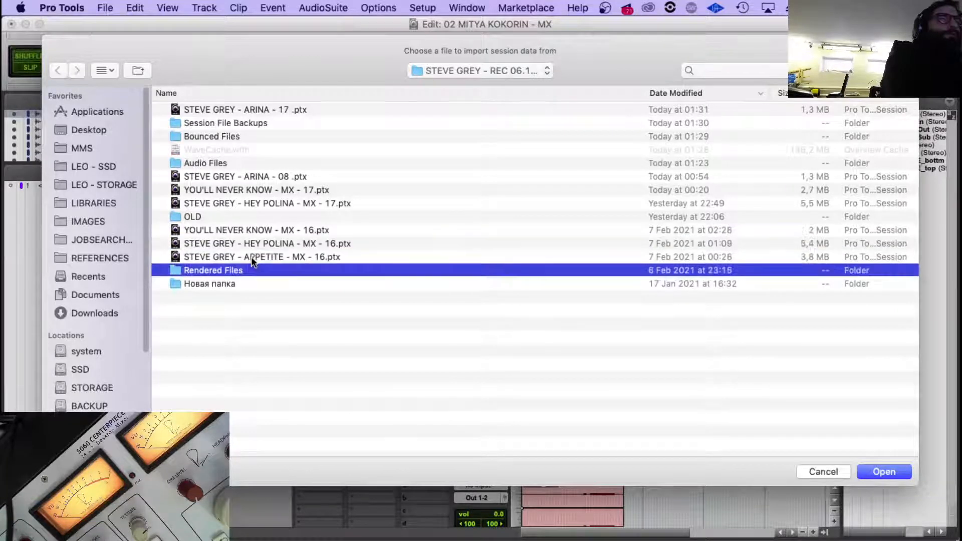
pyautogui.click(251, 255)
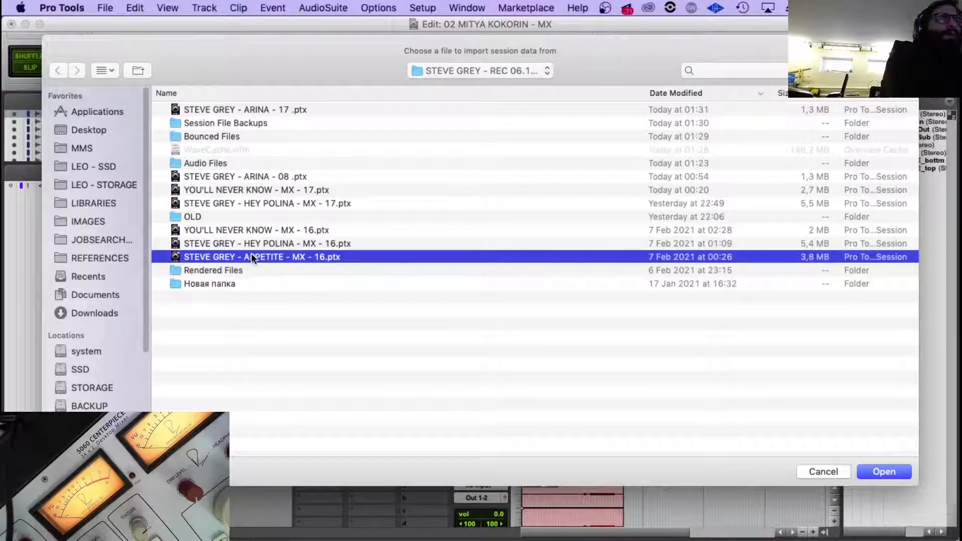
pyautogui.click(257, 243)
pyautogui.click(231, 190)
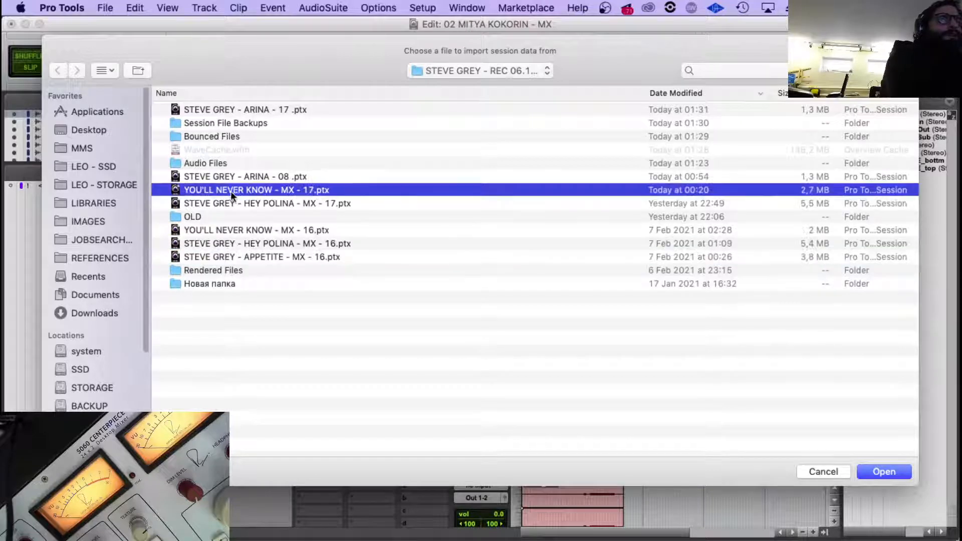
pyautogui.doubleClick(289, 191)
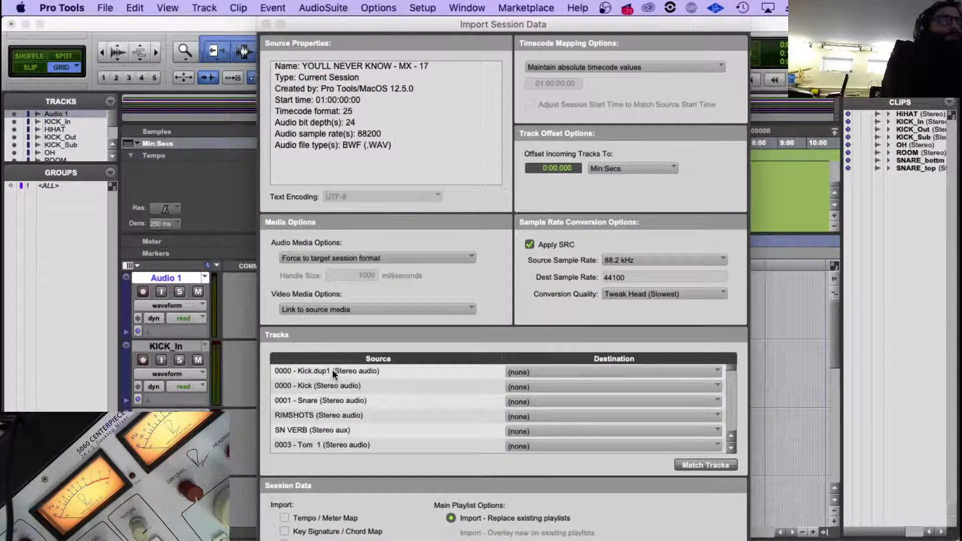
# Set the source tracks from 0000 - Kick.dup1 through DRUMS.1 to import as new tracks and move the import dialog aside.
pyautogui.moveTo(332, 369); pyautogui.dragTo(321, 416)
pyautogui.keyDown('super'); pyautogui.click(320, 429); pyautogui.keyUp('super')
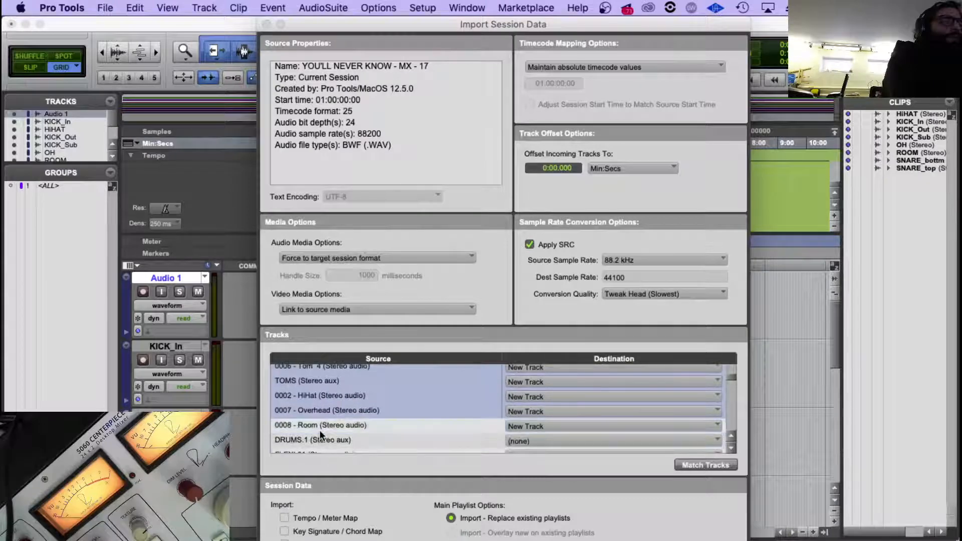
pyautogui.keyDown('super'); pyautogui.click(316, 426); pyautogui.keyUp('super')
pyautogui.keyDown('super'); pyautogui.click(323, 442); pyautogui.keyUp('super')
pyautogui.scroll(5, 369, 392)
pyautogui.scroll(1, 369, 393)
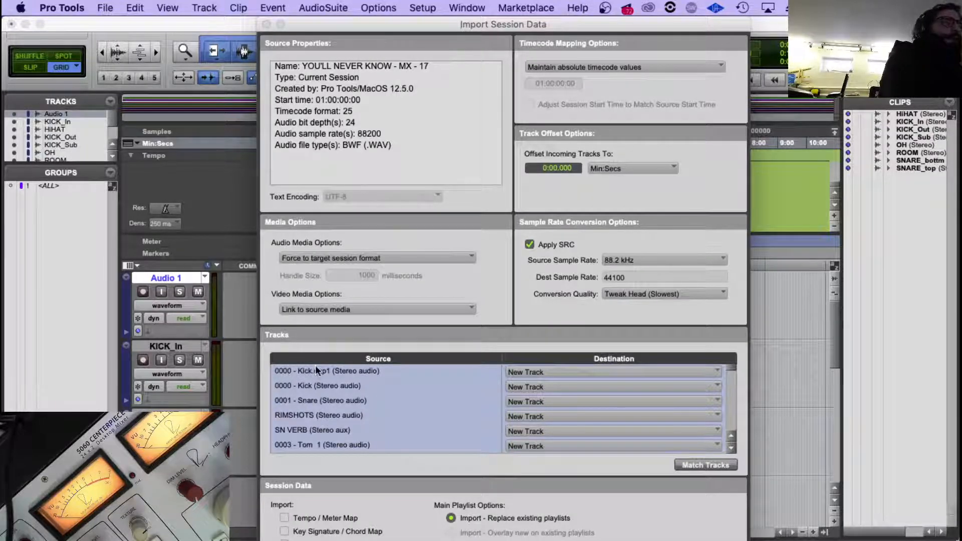
pyautogui.scroll(-2, 333, 372)
pyautogui.scroll(2, 372, 380)
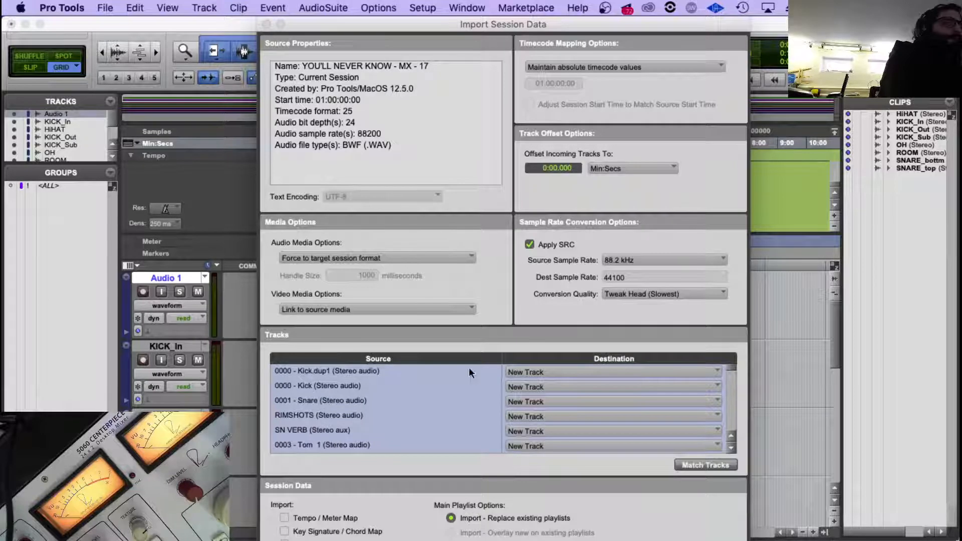
pyautogui.scroll(-6, 401, 378)
pyautogui.scroll(-3, 366, 392)
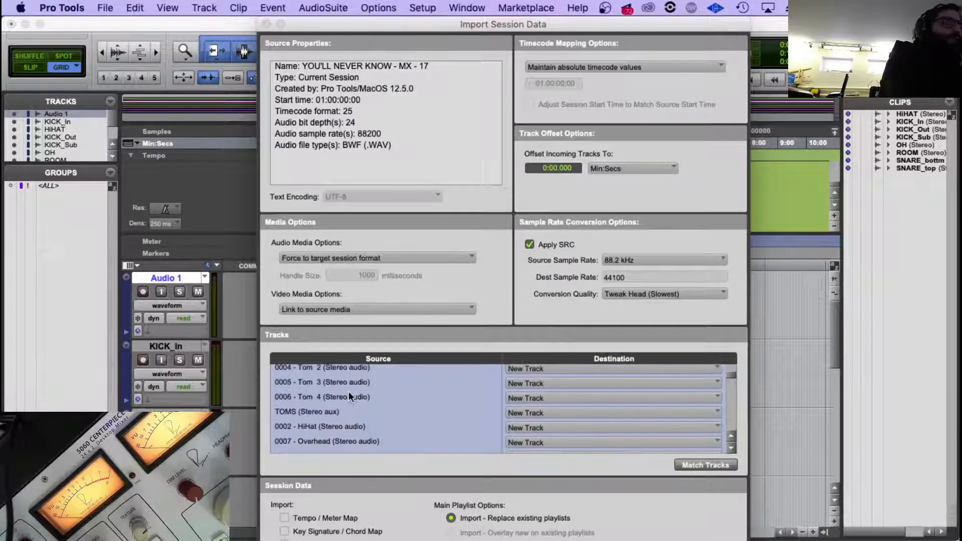
pyautogui.scroll(-1, 351, 431)
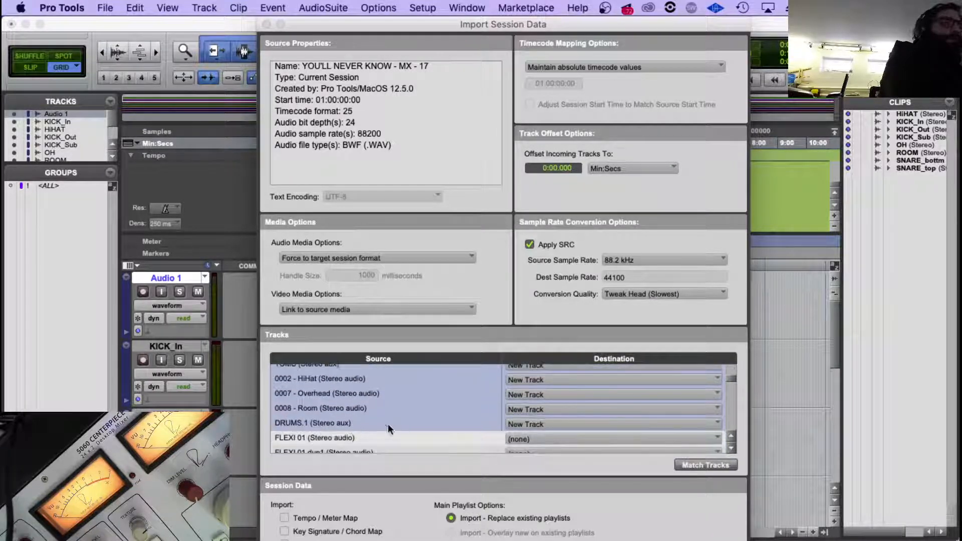
pyautogui.moveTo(548, 25); pyautogui.dragTo(961, 25)
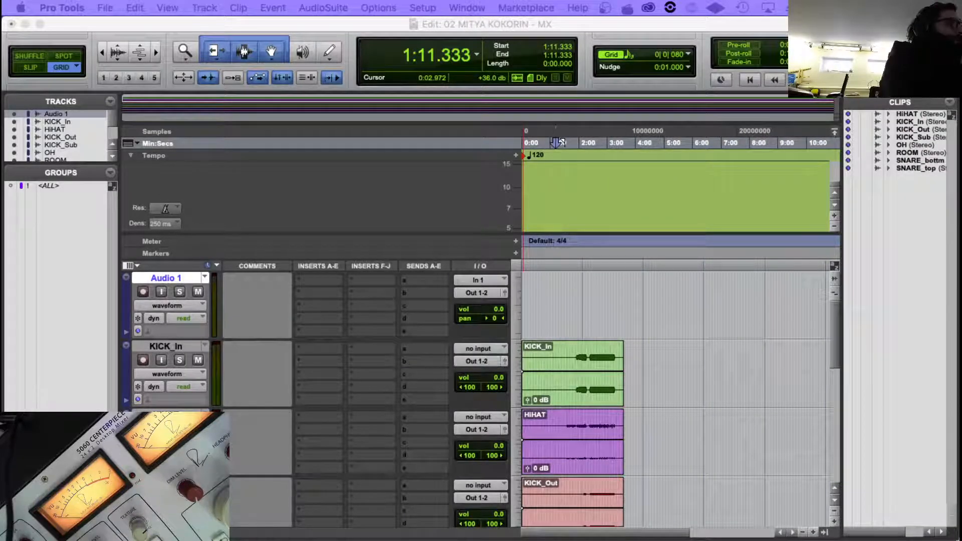
# Complete the session data import of the drum tracks from 0000 - Kick.dup1 to DRUMS.1 and check that they sit below Audio 1.
pyautogui.press('Return')
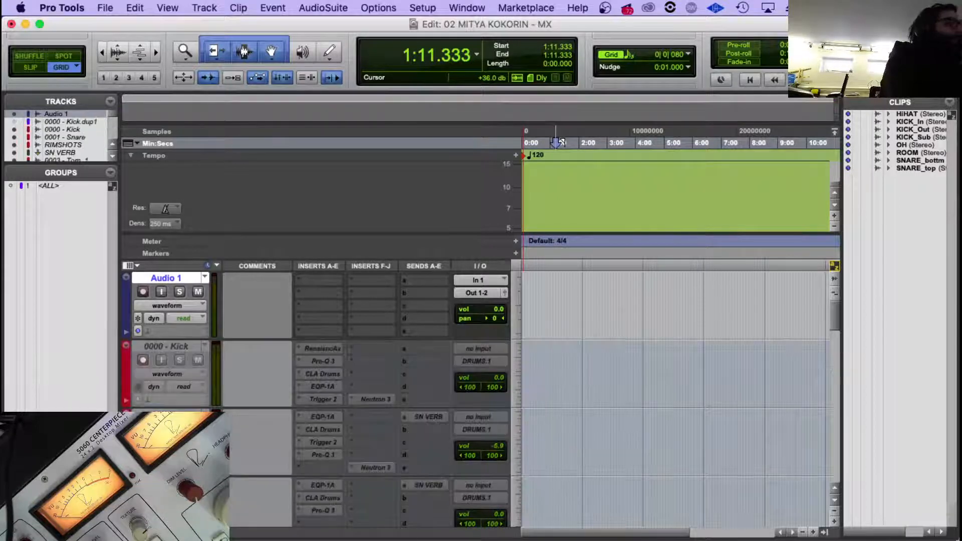
pyautogui.scroll(-10, 223, 380)
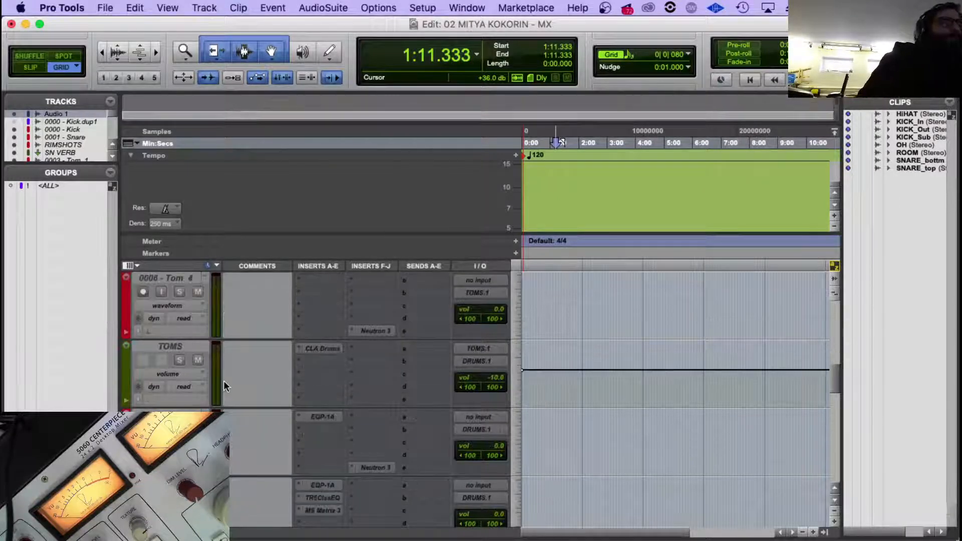
pyautogui.scroll(-5, 223, 380)
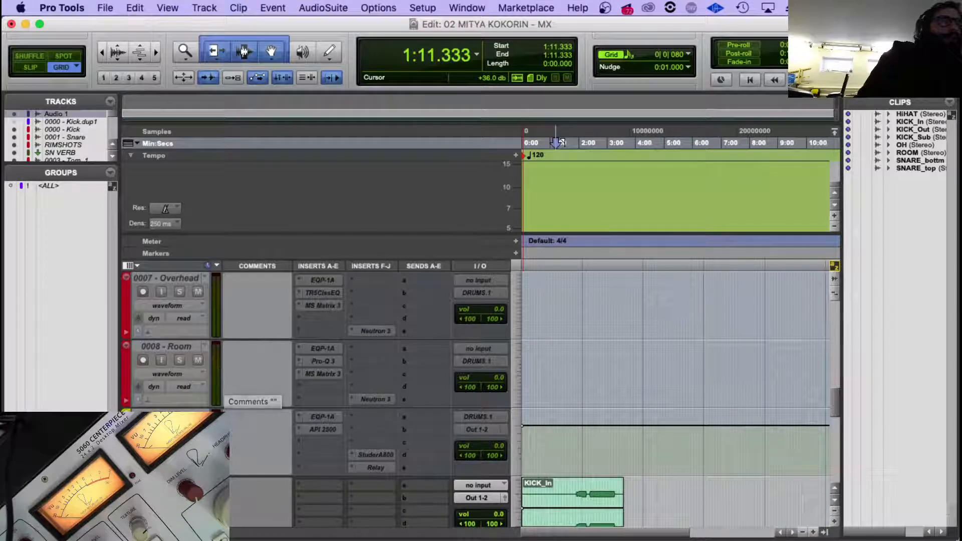
pyautogui.scroll(15, 223, 381)
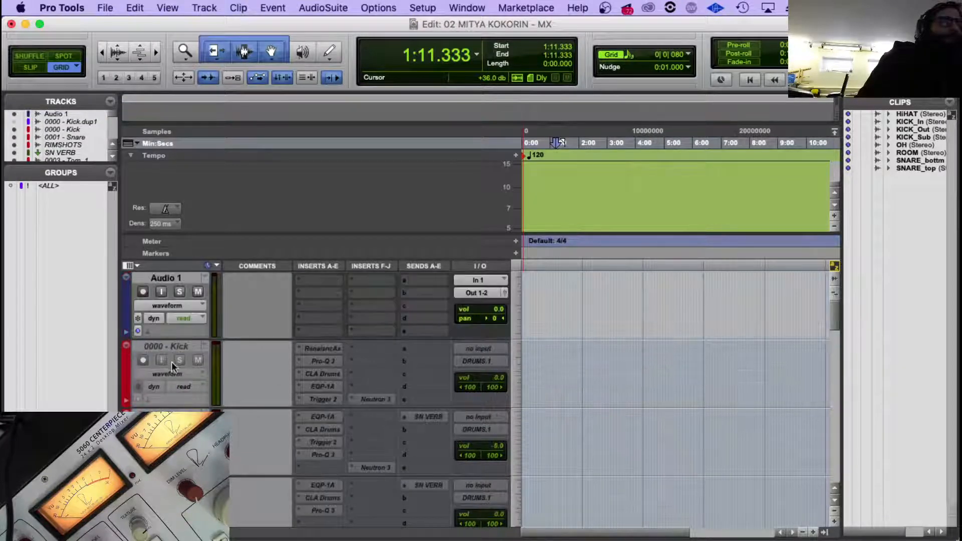
pyautogui.scroll(-1, 172, 366)
pyautogui.scroll(1, 172, 366)
# Examine the plug-in inserts, SN VERB sends and output routing of the imported tracks from 0000 - Kick to DRUMS.1.
pyautogui.click(166, 346)
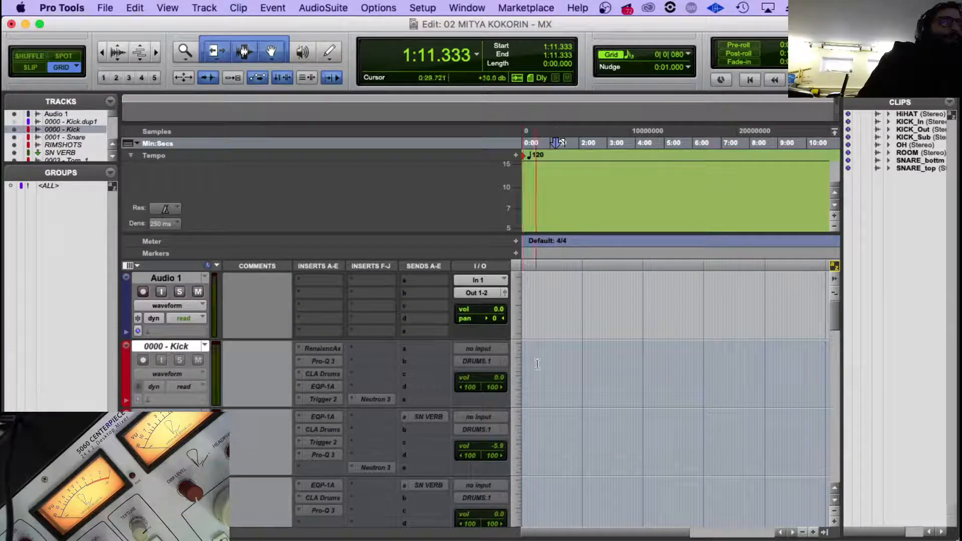
pyautogui.scroll(-1, 216, 392)
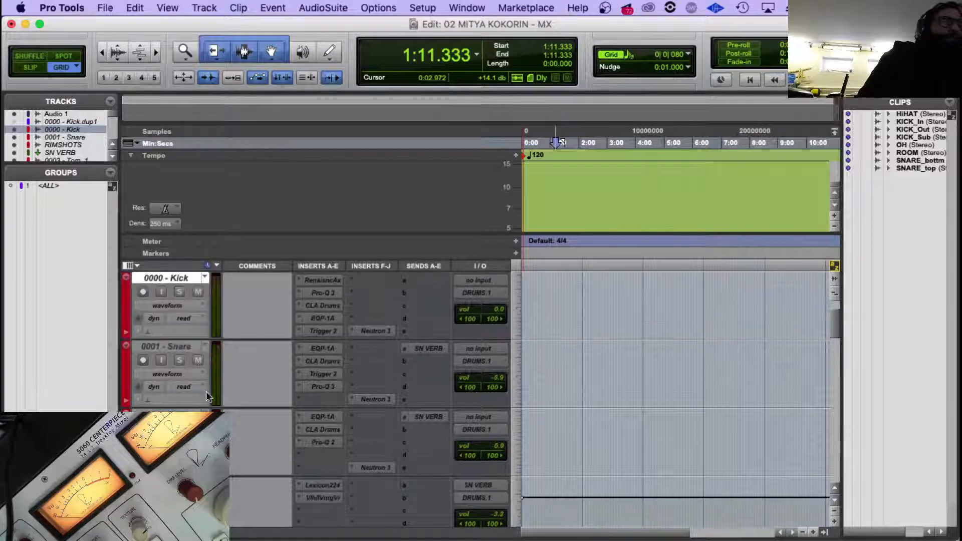
pyautogui.click(166, 348)
pyautogui.press(';')
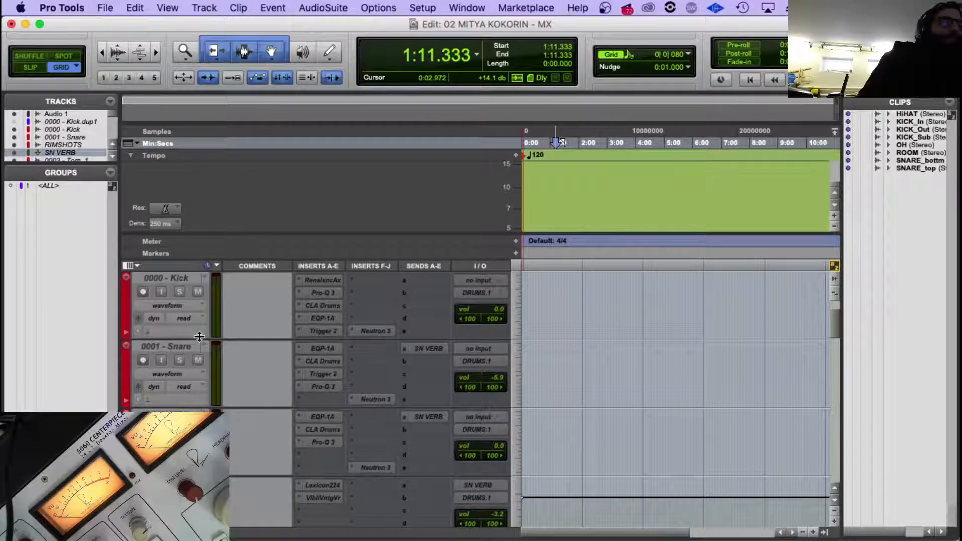
pyautogui.scroll(-1, 559, 143)
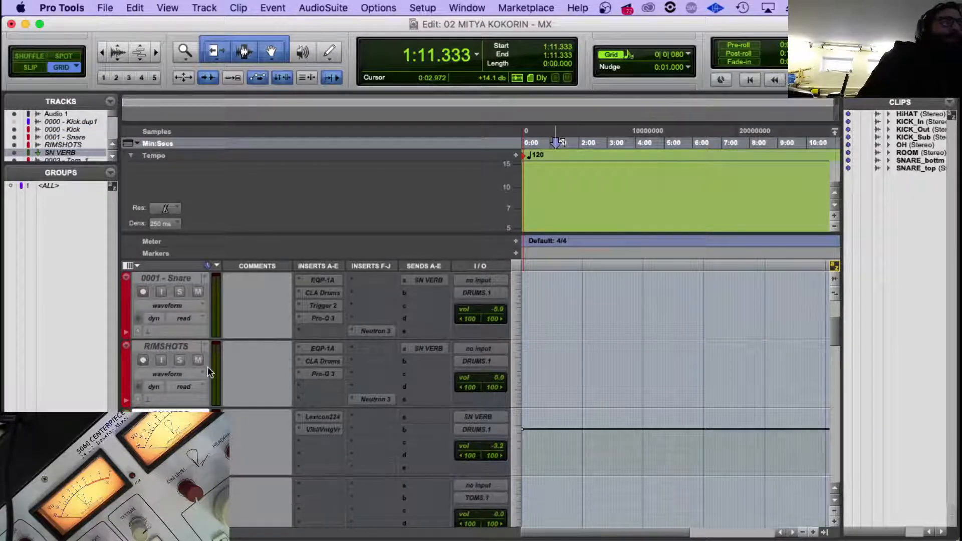
pyautogui.scroll(1, 207, 369)
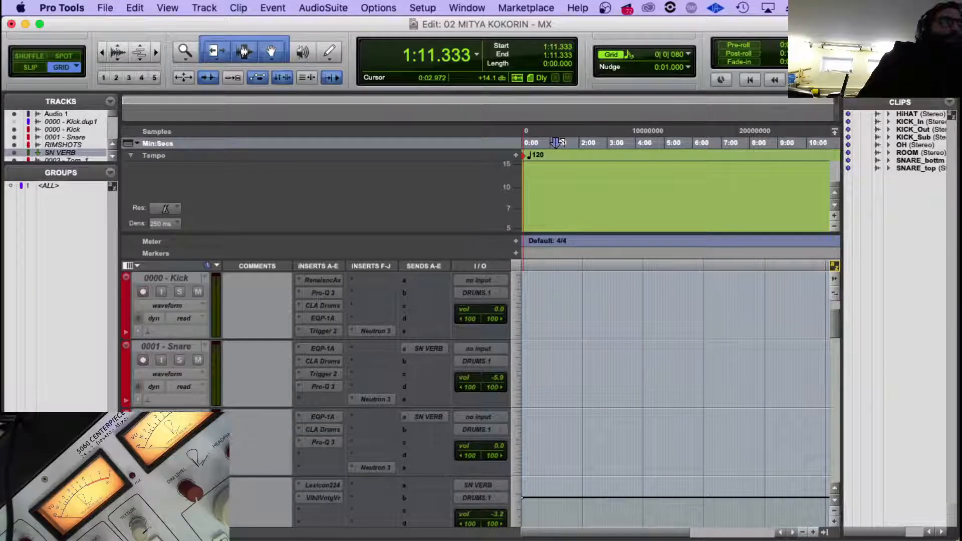
pyautogui.scroll(-3, 466, 492)
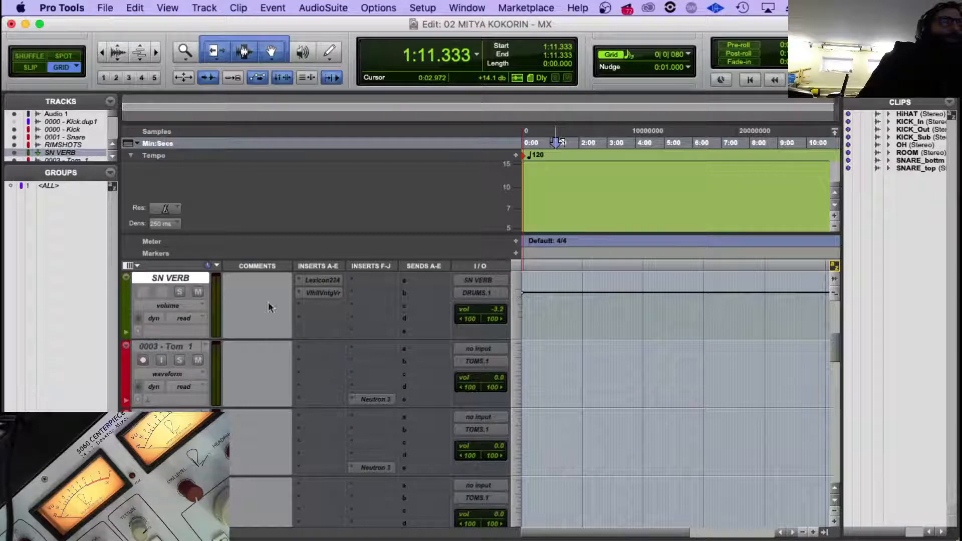
pyautogui.click(179, 343)
pyautogui.scroll(-1, 184, 383)
pyautogui.scroll(2, 186, 381)
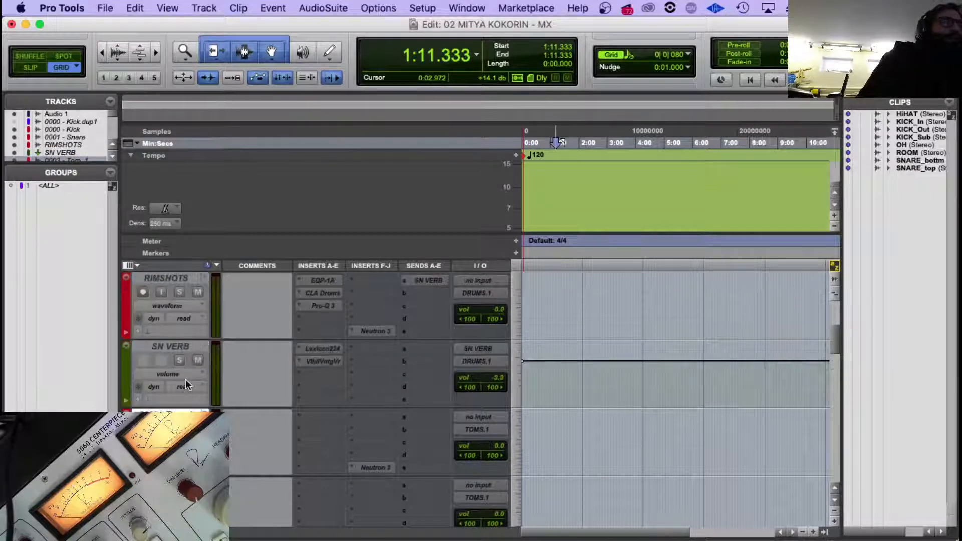
pyautogui.scroll(-4, 186, 384)
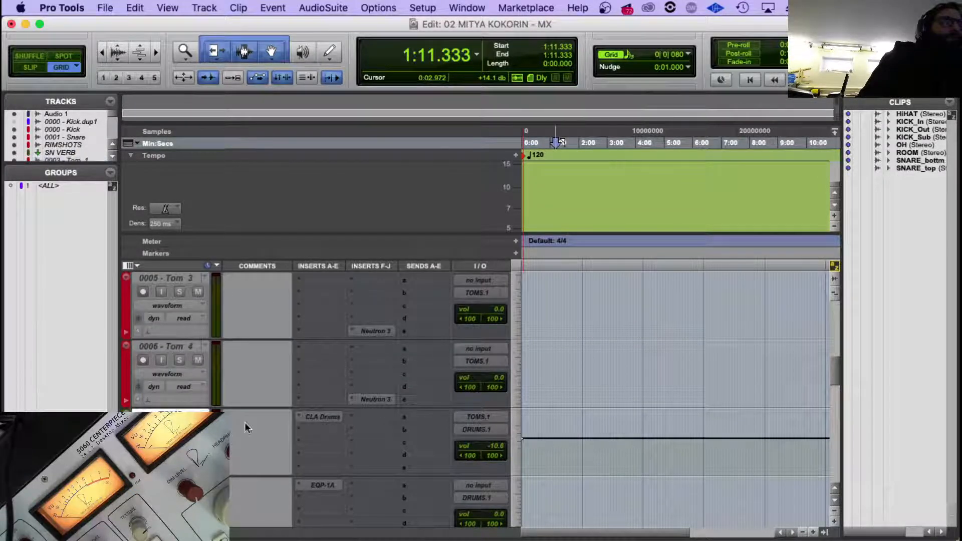
pyautogui.scroll(-2, 335, 434)
pyautogui.scroll(6, 239, 394)
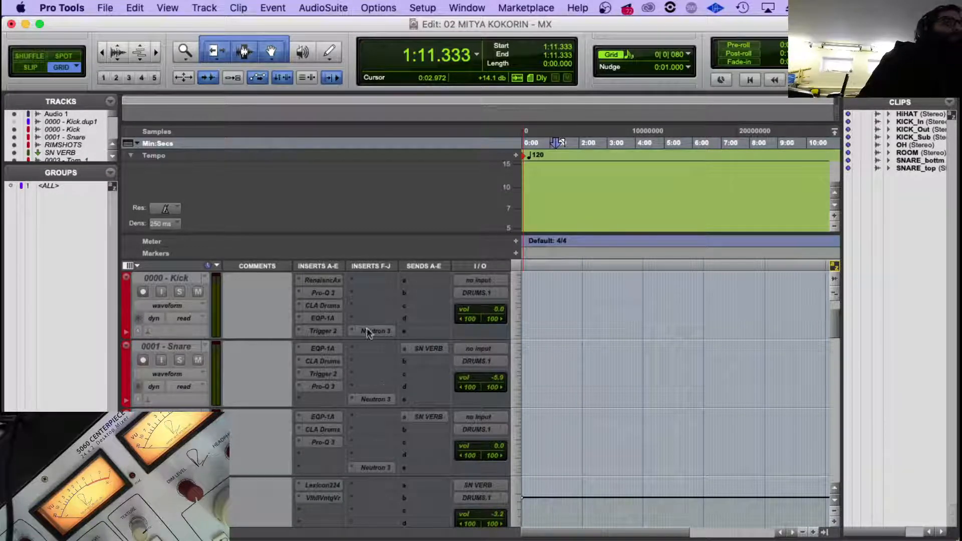
pyautogui.scroll(3, 378, 346)
pyautogui.scroll(-6, 375, 383)
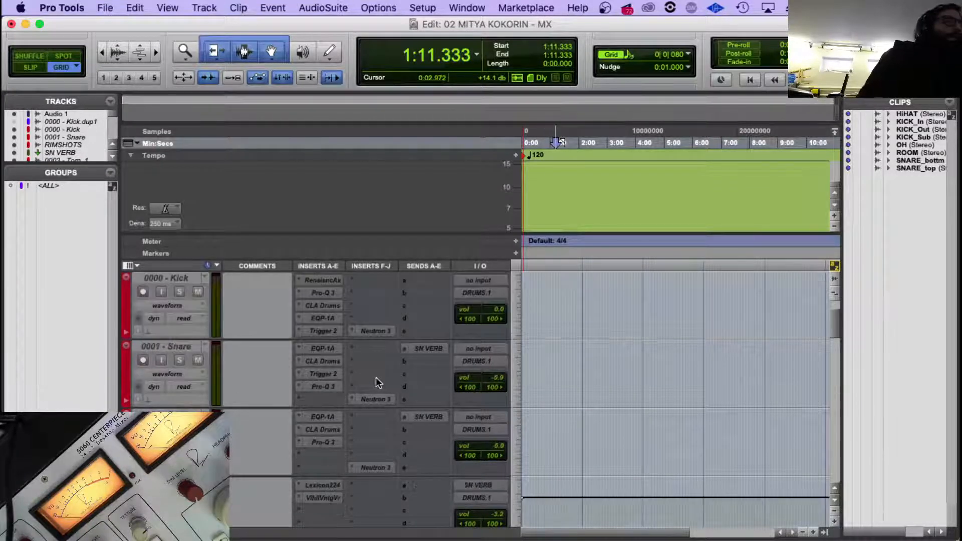
pyautogui.scroll(-6, 357, 369)
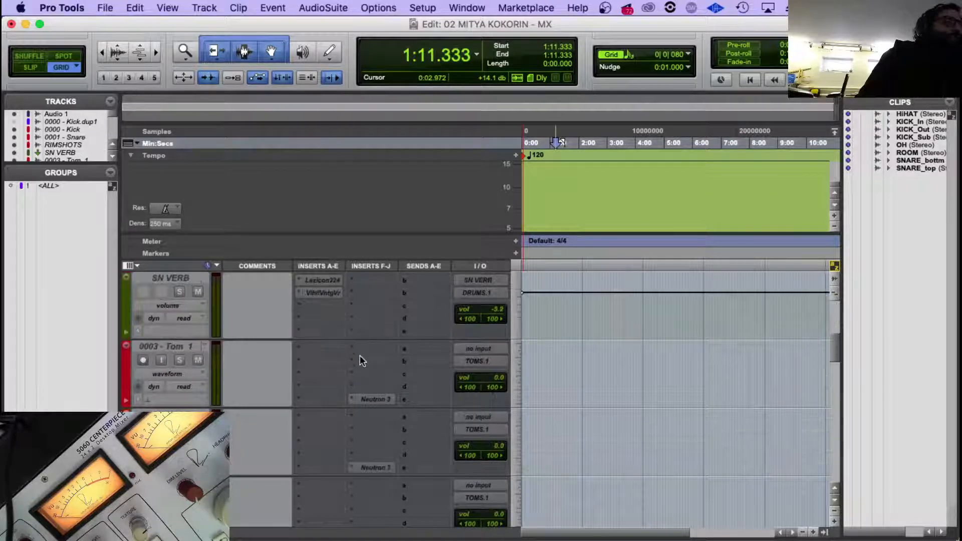
pyautogui.scroll(-12, 401, 396)
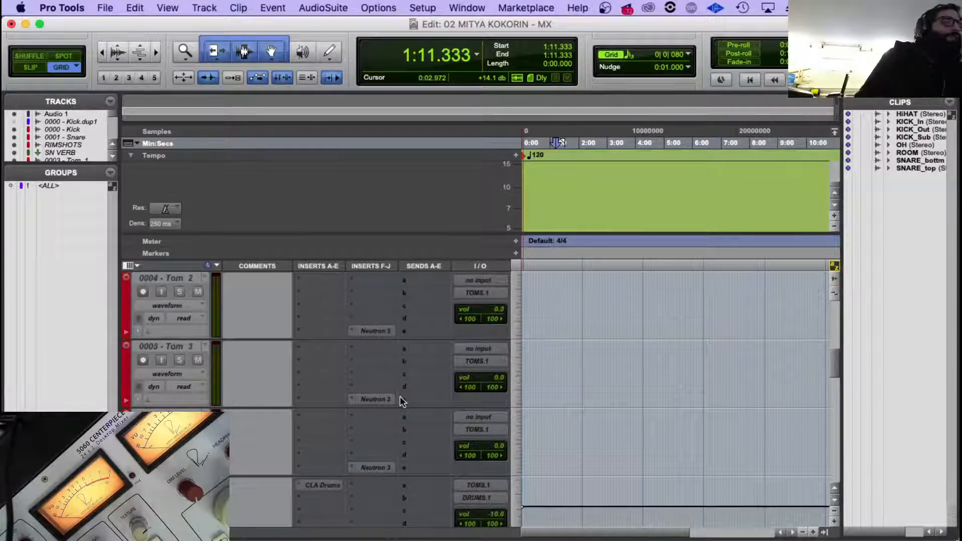
pyautogui.scroll(-10, 400, 396)
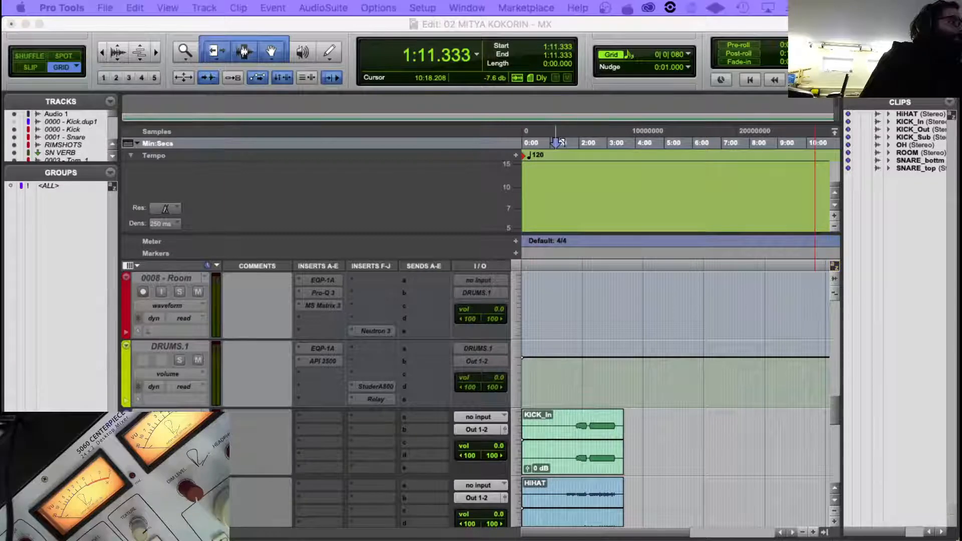
# Return the playback position to the session start and set the starting tempo to 90.86 BPM.
pyautogui.click(531, 323)
pyautogui.click(539, 300)
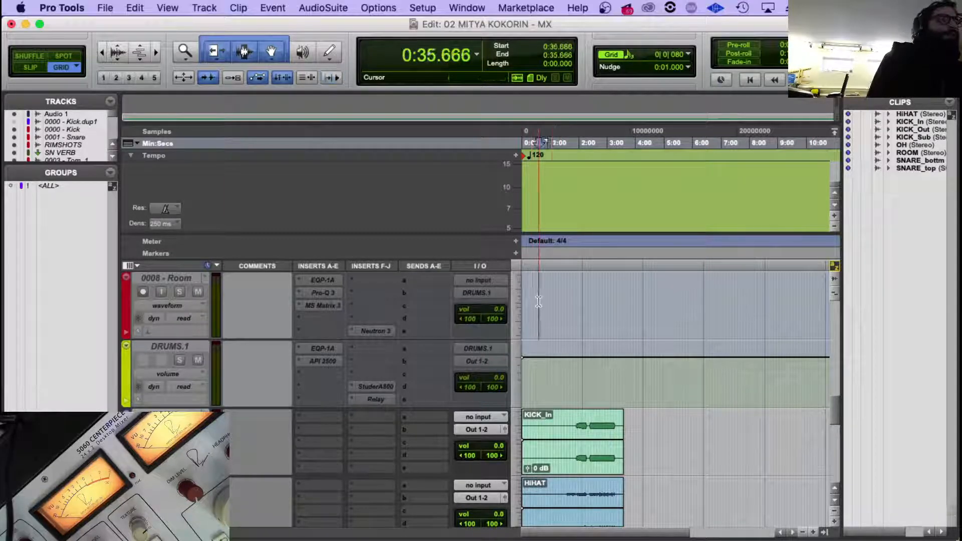
pyautogui.press('Return')
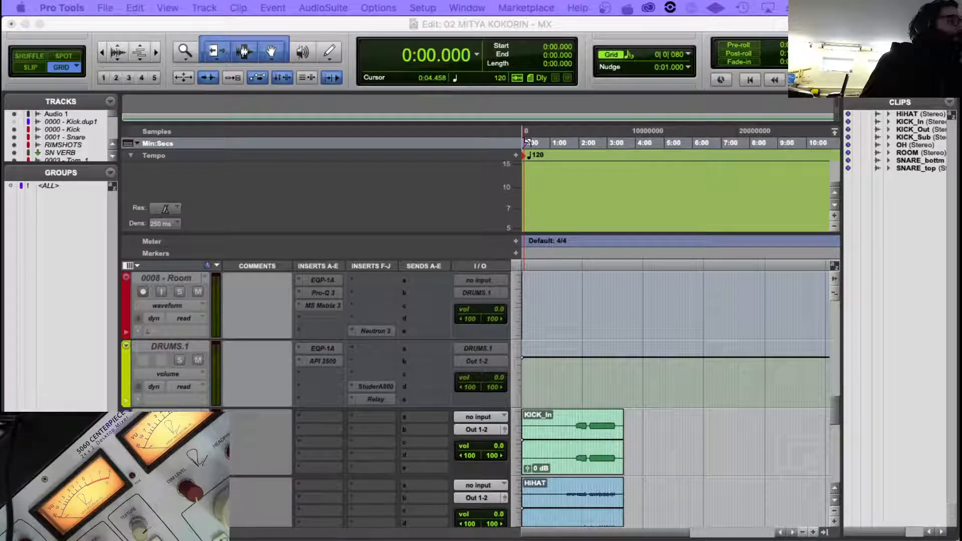
pyautogui.doubleClick(529, 155)
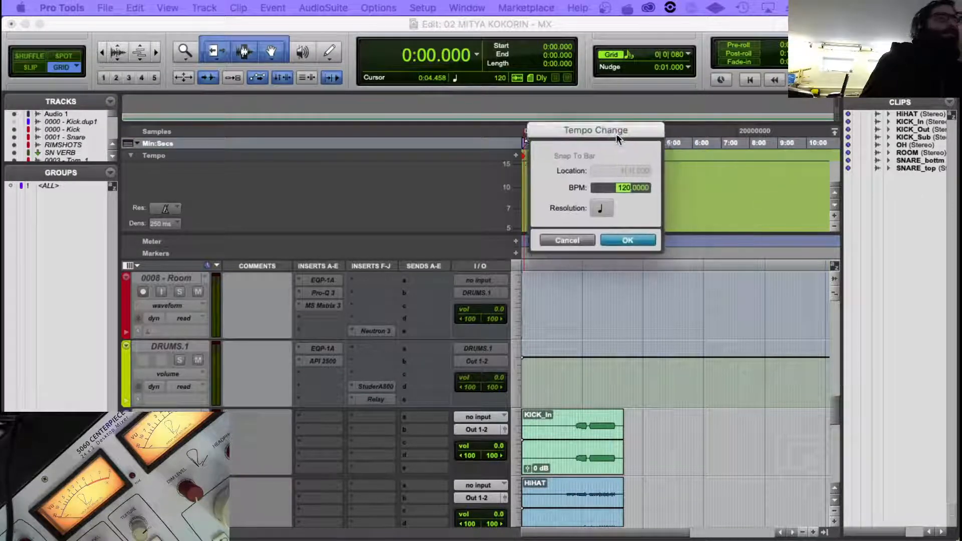
pyautogui.click(606, 185)
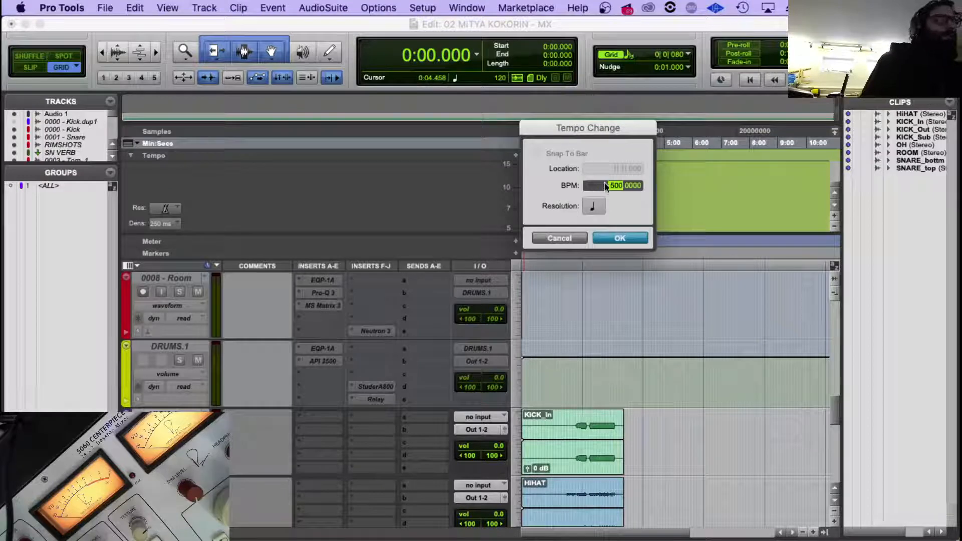
pyautogui.write('90')
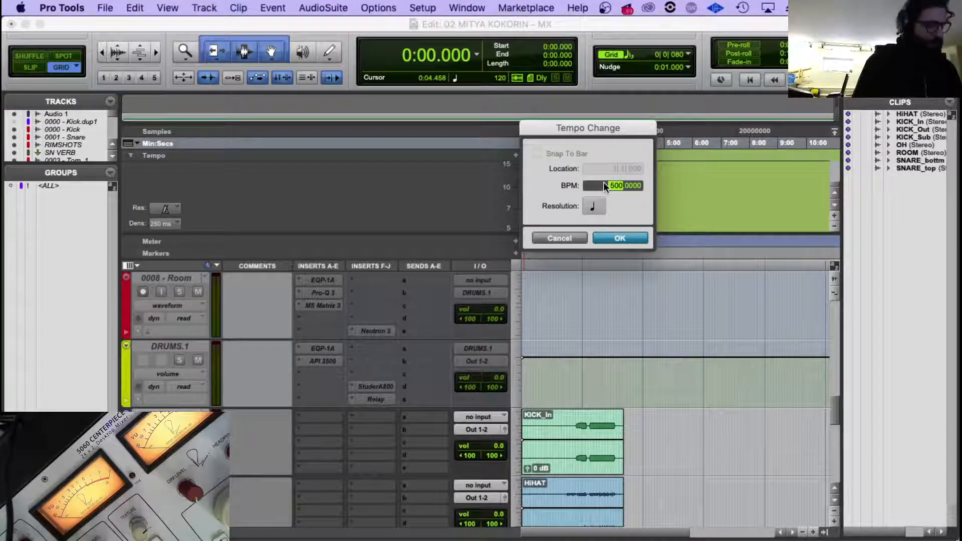
pyautogui.moveTo(642, 187); pyautogui.dragTo(623, 184)
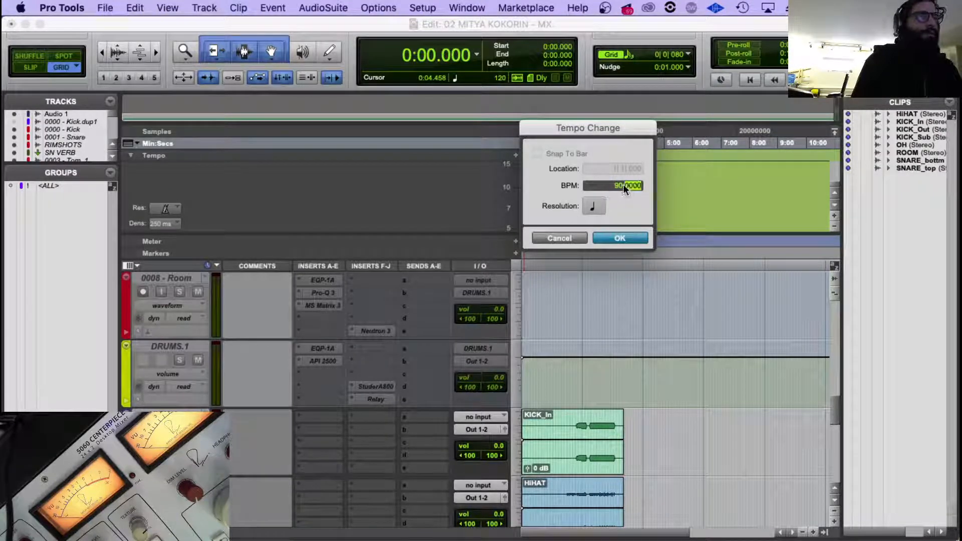
pyautogui.write('86')
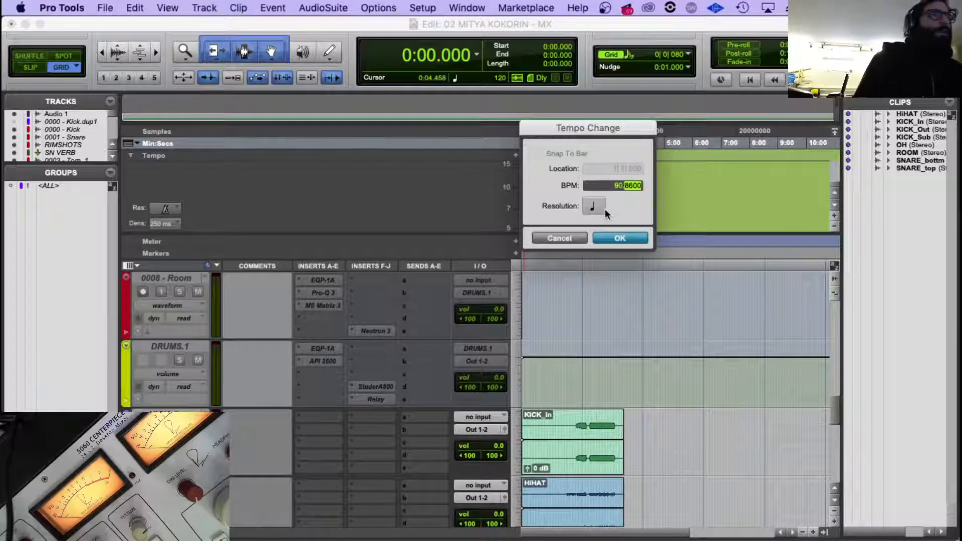
pyautogui.click(620, 239)
# Set the session's starting tempo to 94.86 BPM.
pyautogui.scroll(-10, 582, 315)
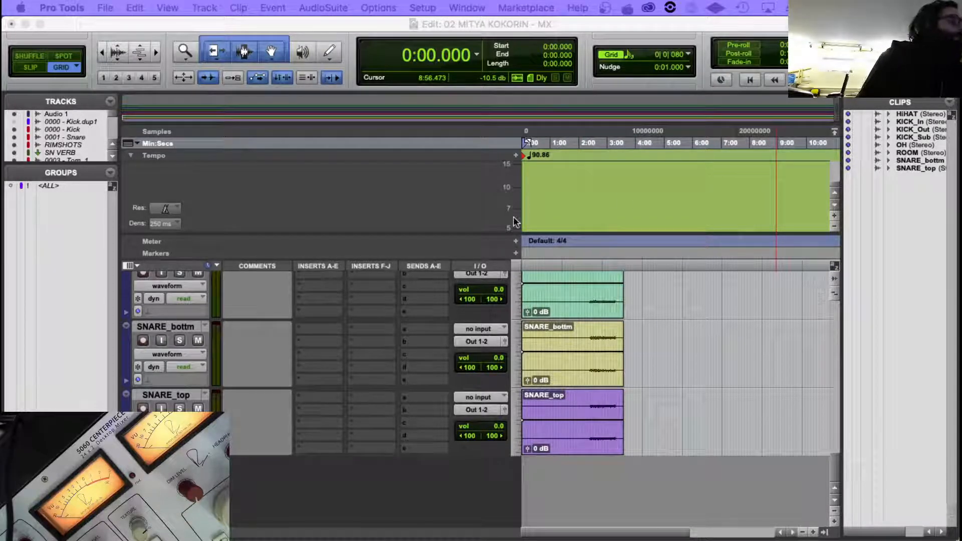
pyautogui.doubleClick(525, 158)
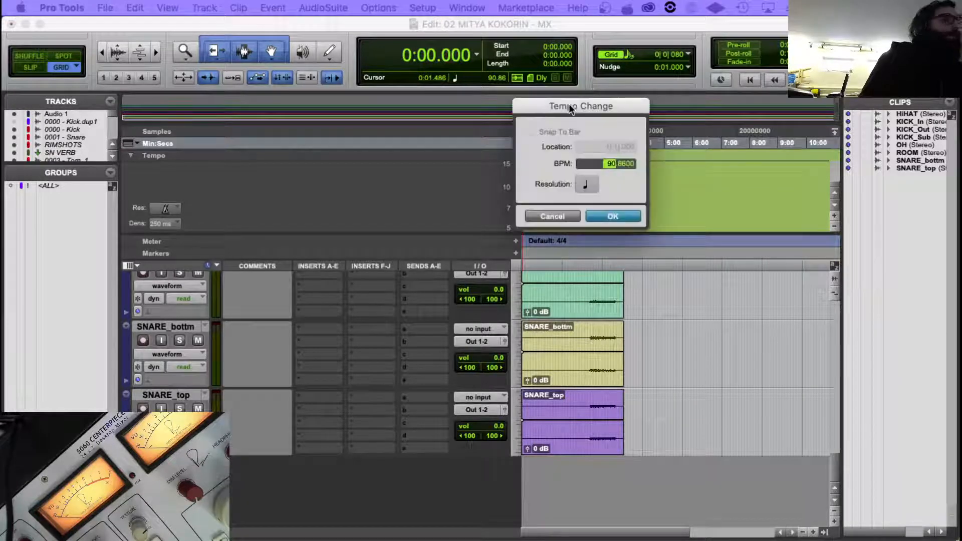
pyautogui.write('94.')
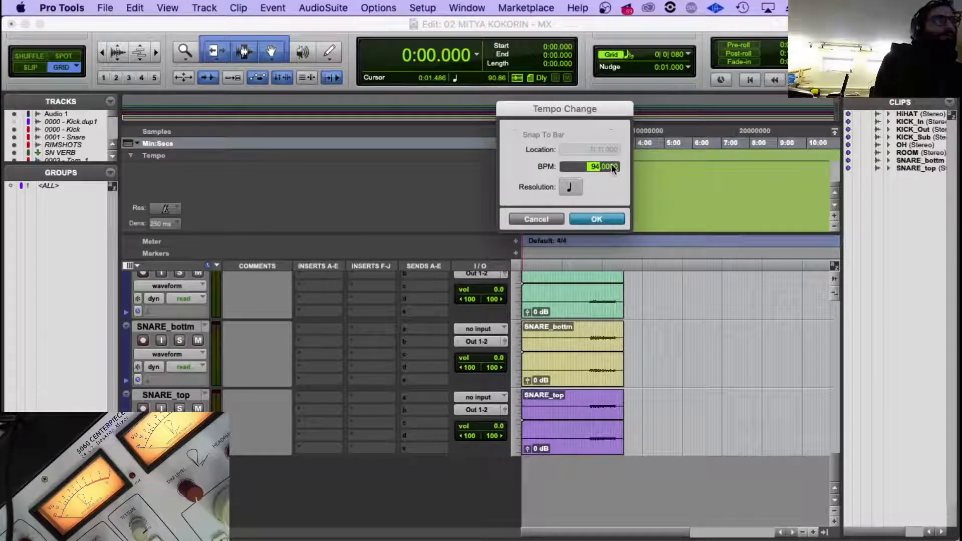
pyautogui.write('86')
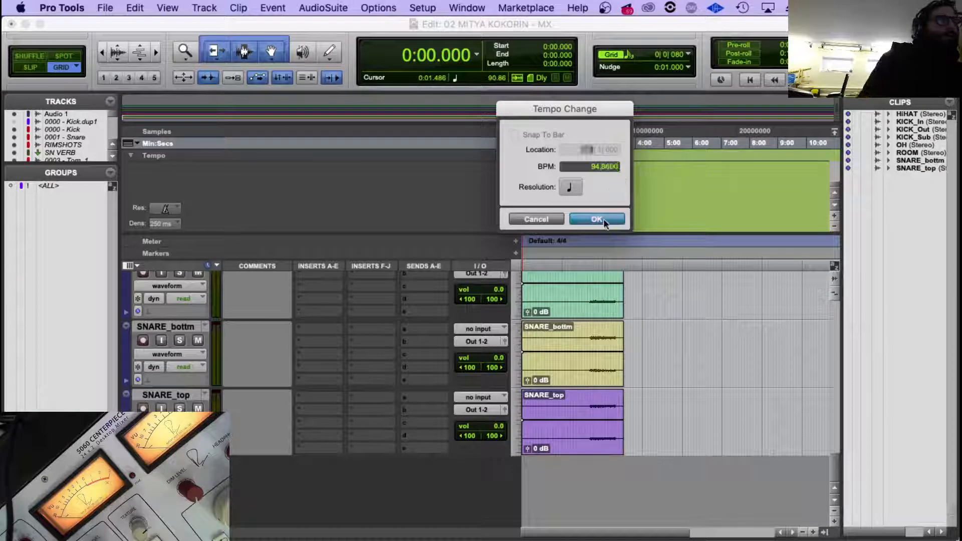
pyautogui.click(604, 219)
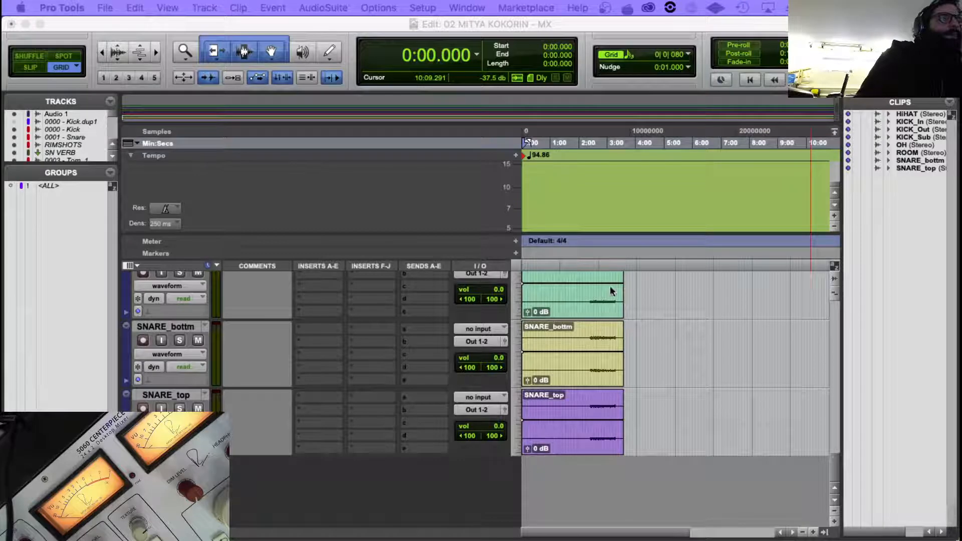
# Play back a short stretch of the drum tracks from 2:22.683 and look over the raw and imported tracks.
pyautogui.click(578, 255)
pyautogui.click(590, 278)
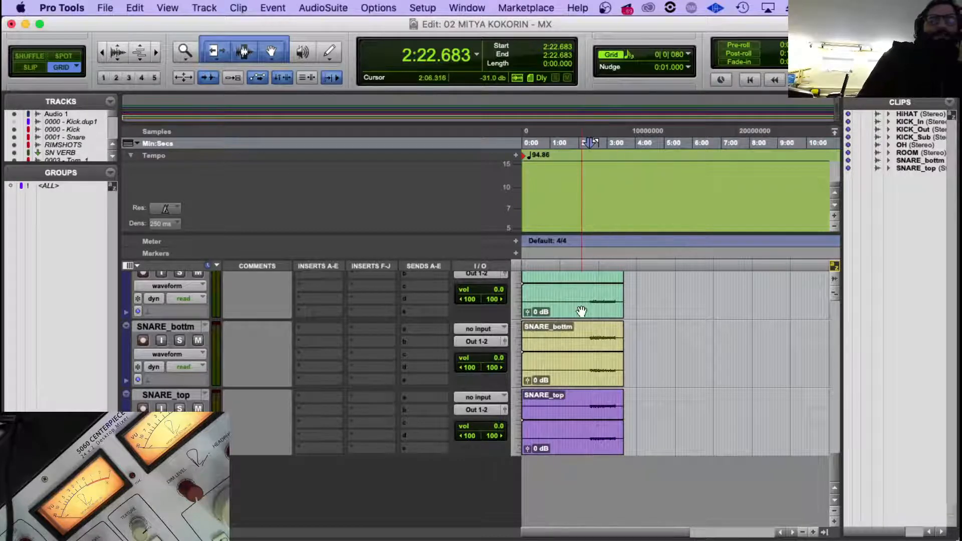
pyautogui.scroll(10, 581, 311)
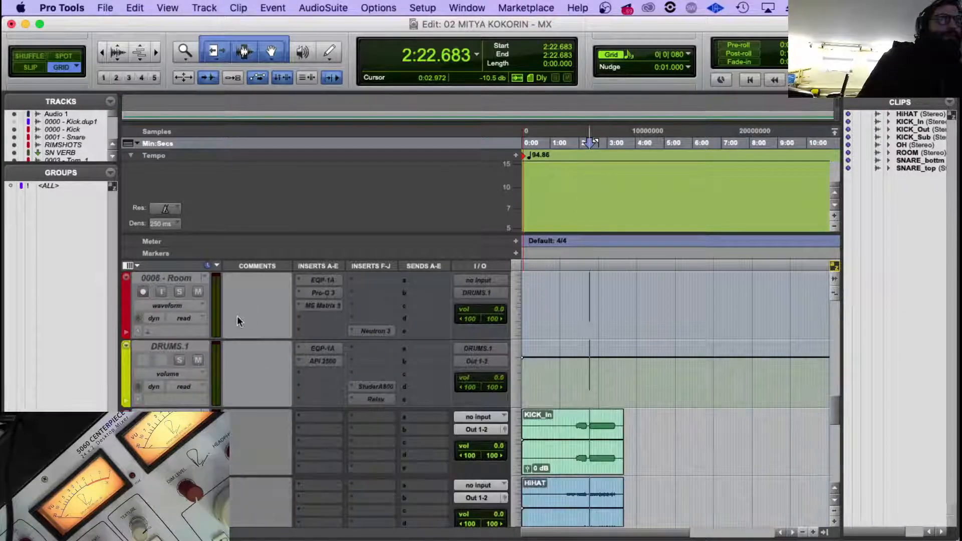
pyautogui.scroll(-5, 238, 319)
pyautogui.press('space')
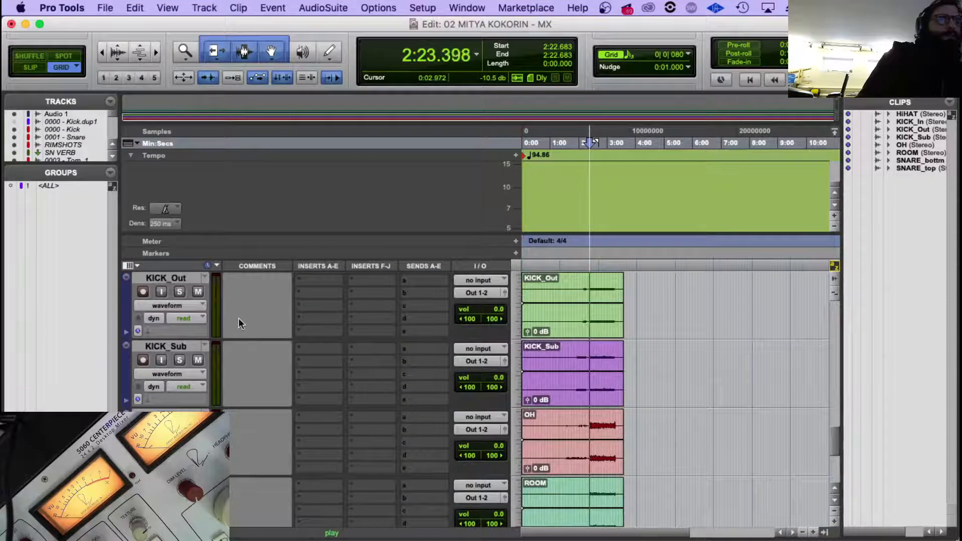
pyautogui.press('space')
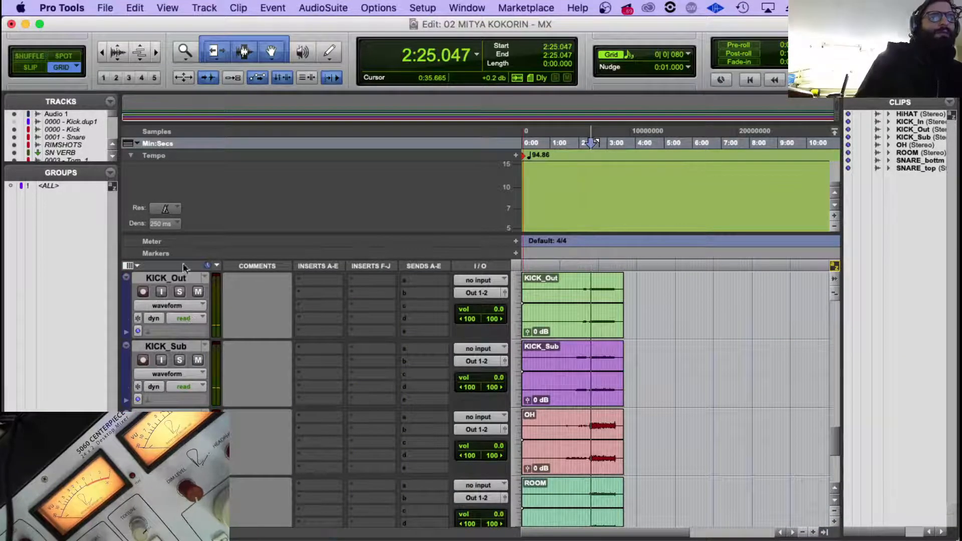
pyautogui.scroll(-4, 241, 290)
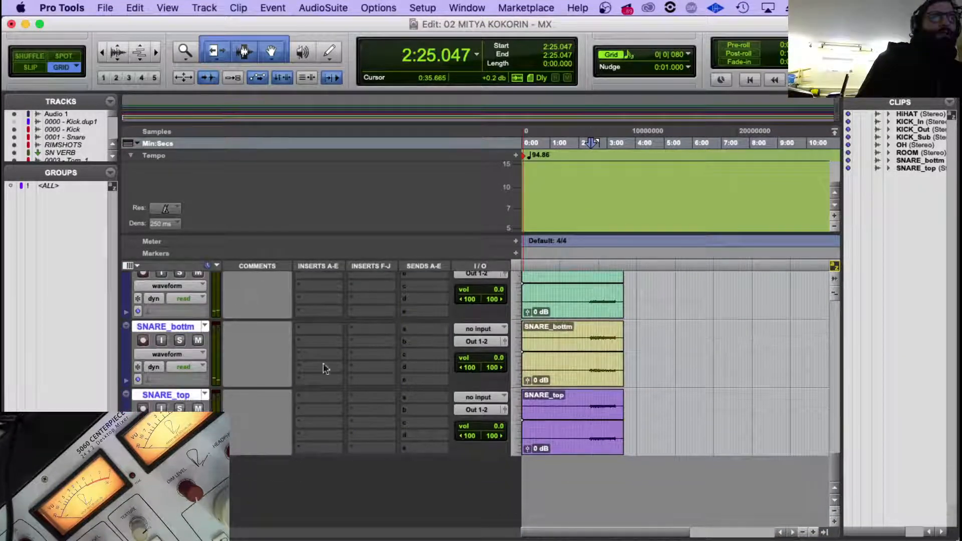
pyautogui.scroll(10, 324, 368)
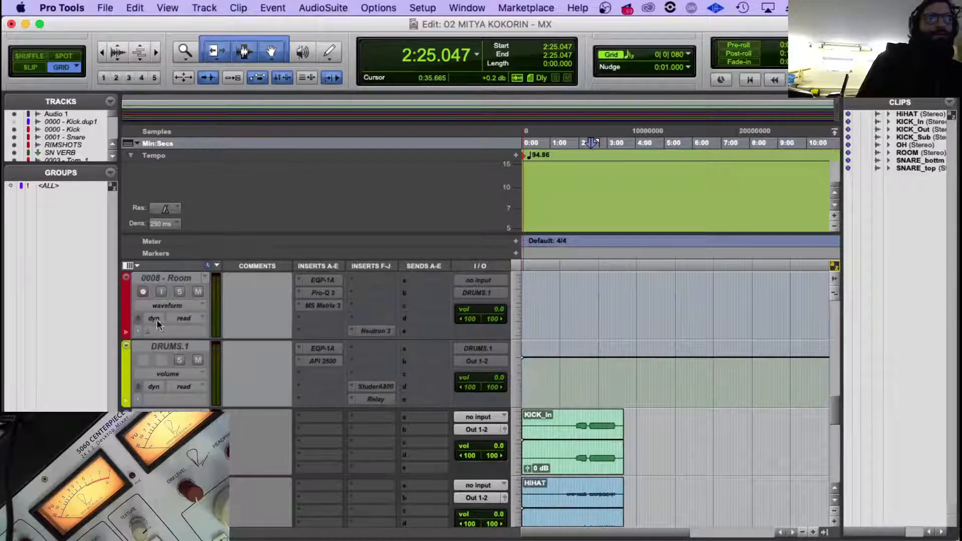
# Route the outputs of all the raw drum tracks, KICK_In through SNARE_top, to Out 31-32.
pyautogui.scroll(-8, 166, 381)
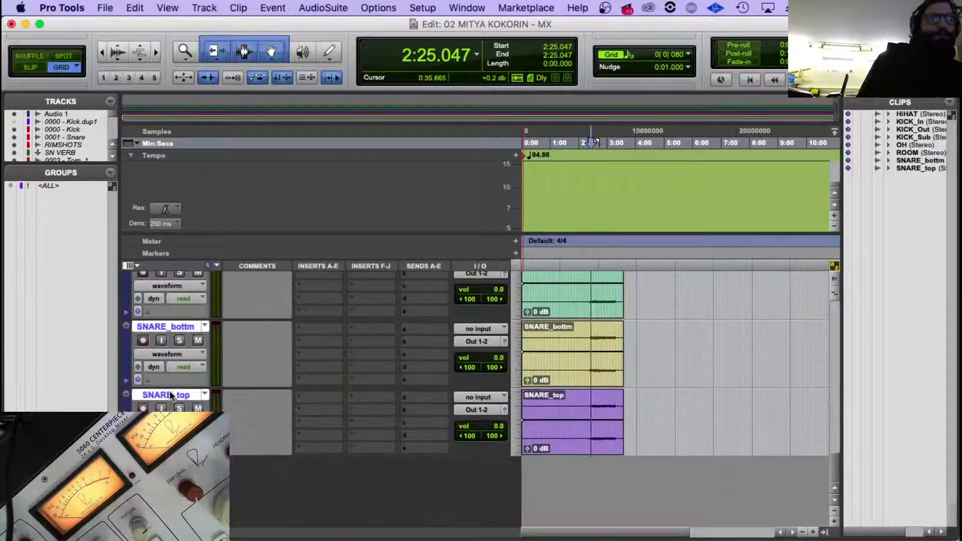
pyautogui.scroll(8, 169, 393)
pyautogui.click(496, 362)
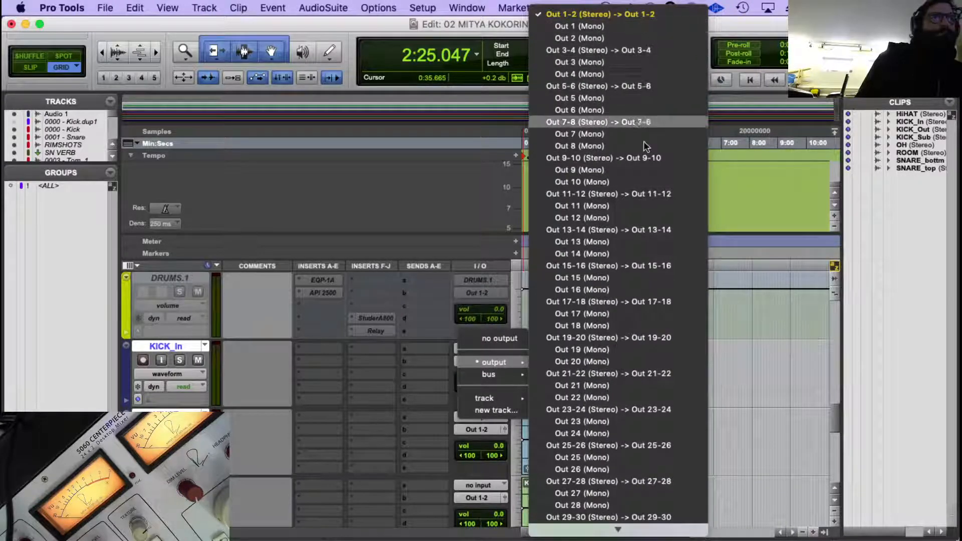
pyautogui.scroll(-10, 643, 145)
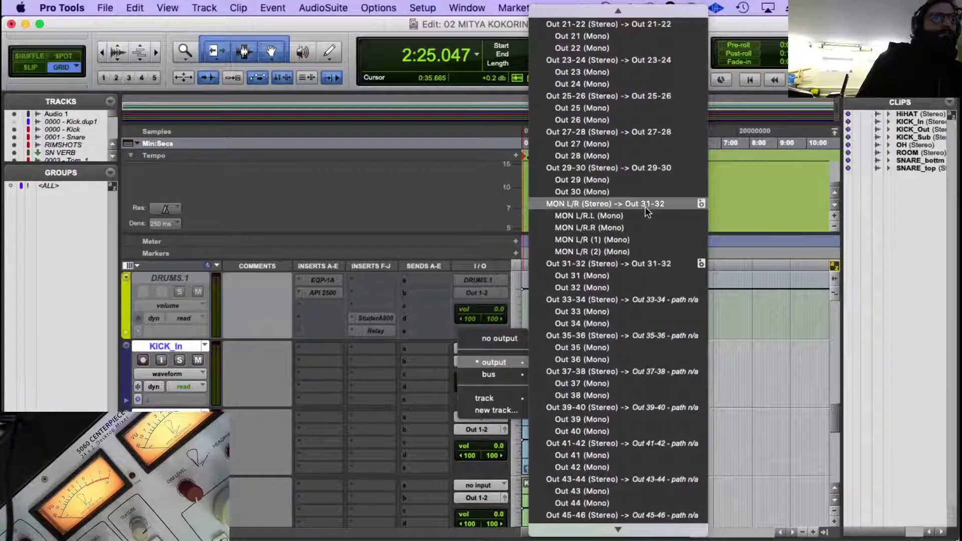
pyautogui.click(643, 263)
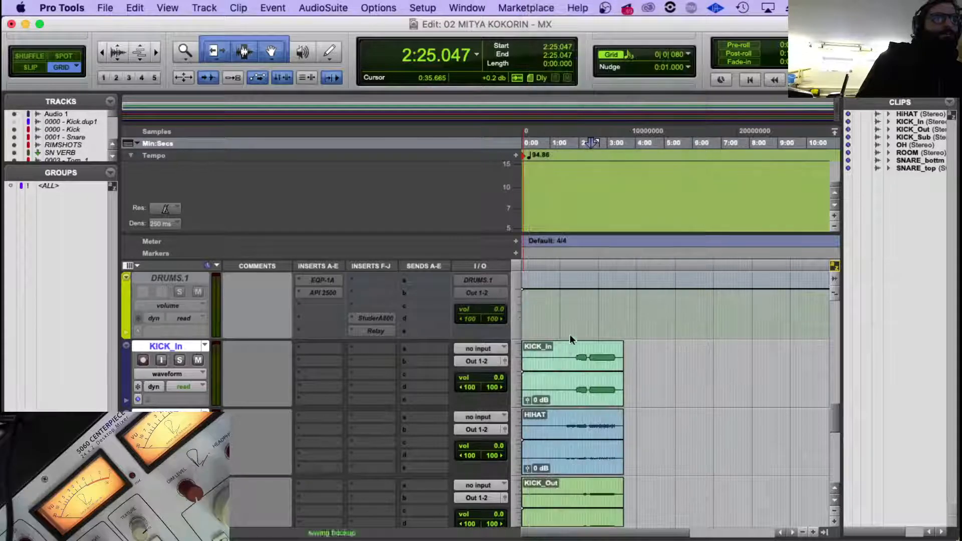
# Play the raw drum tracks from 2:39.023 and look over the raw and imported tracks while listening.
pyautogui.click(596, 357)
pyautogui.press('space')
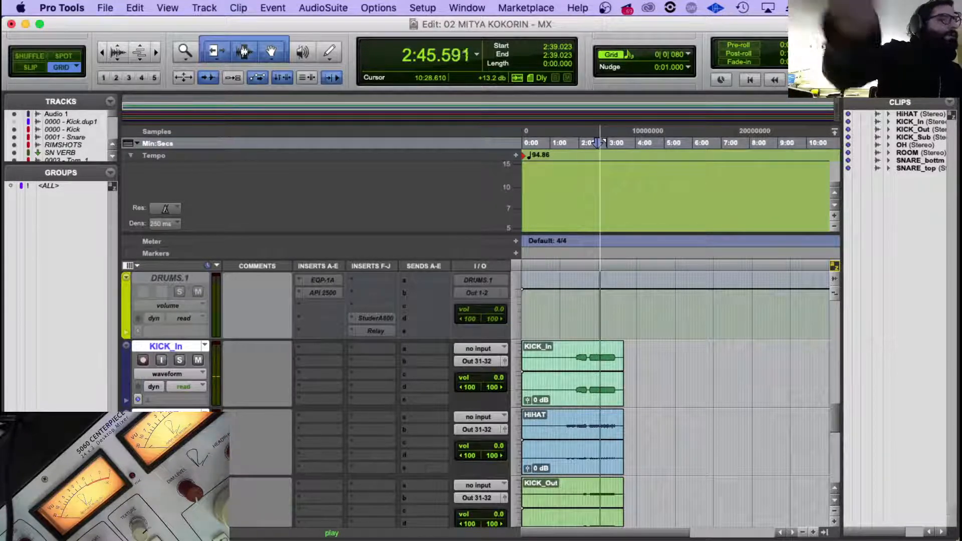
pyautogui.scroll(-10, 519, 317)
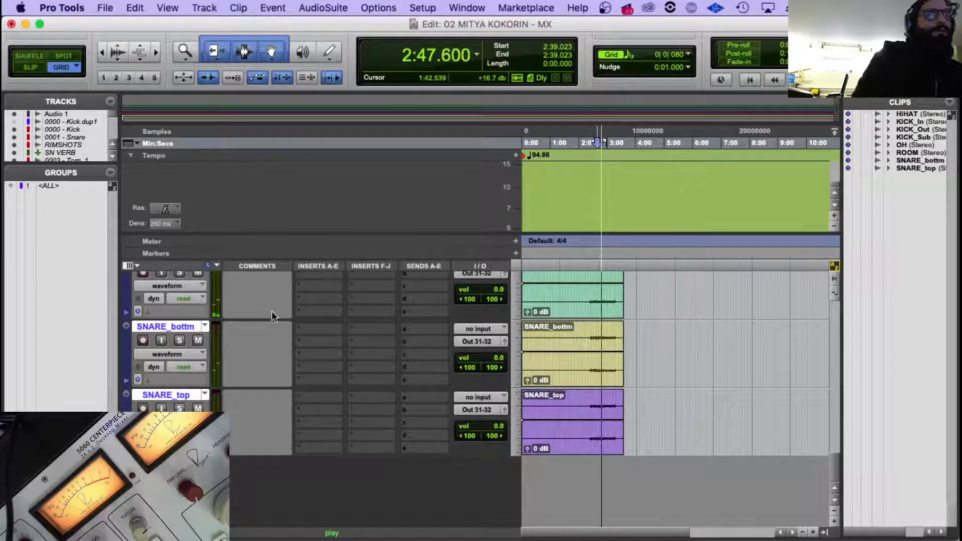
pyautogui.scroll(10, 272, 311)
pyautogui.scroll(2, 275, 308)
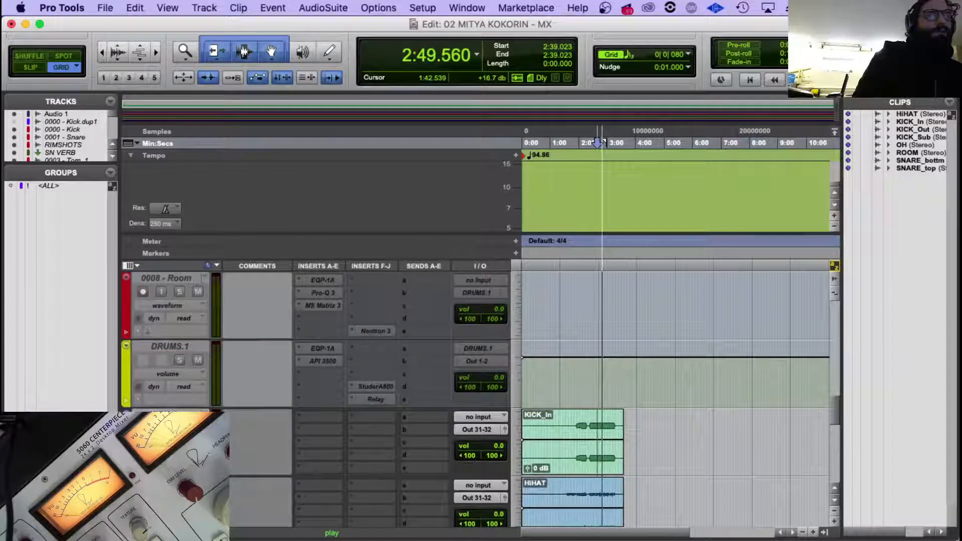
pyautogui.scroll(-15, 239, 390)
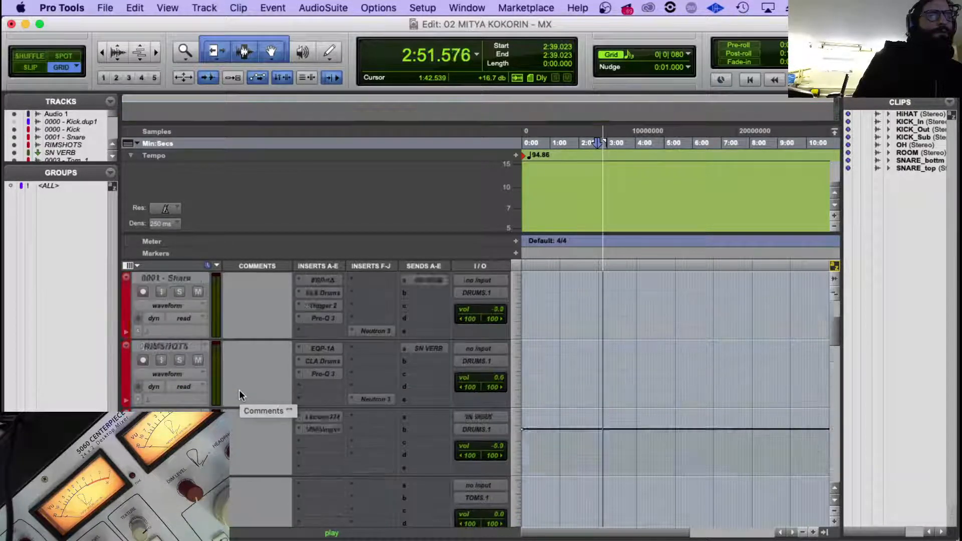
pyautogui.scroll(12, 239, 390)
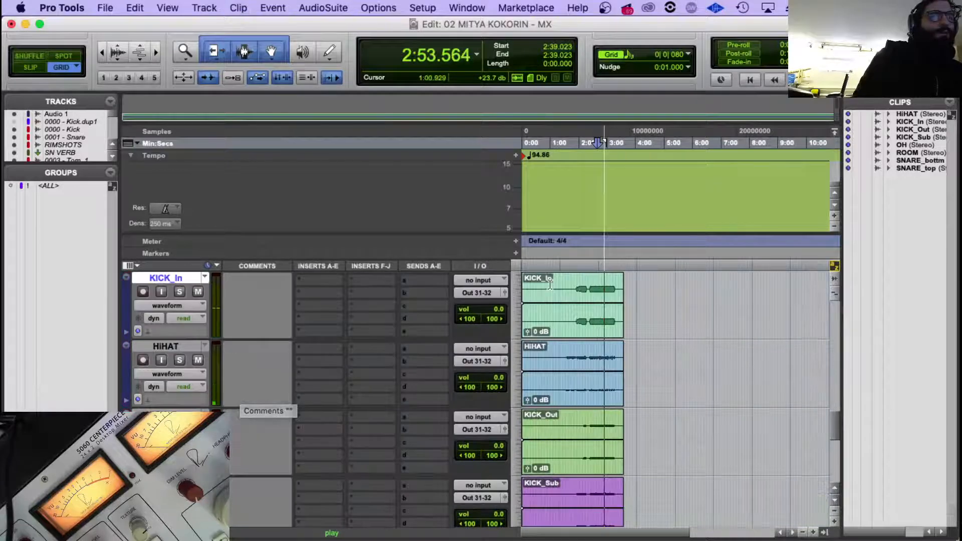
pyautogui.click(550, 284)
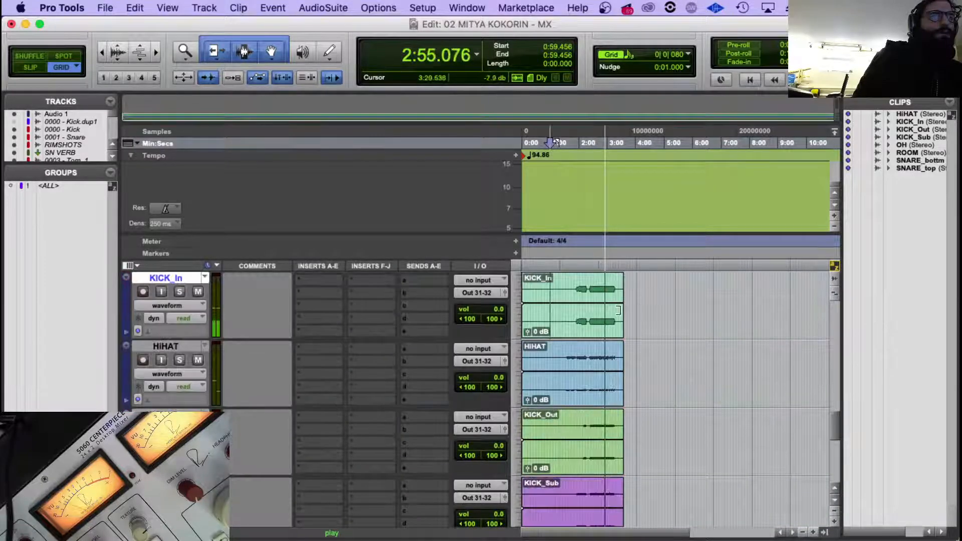
pyautogui.click(576, 287)
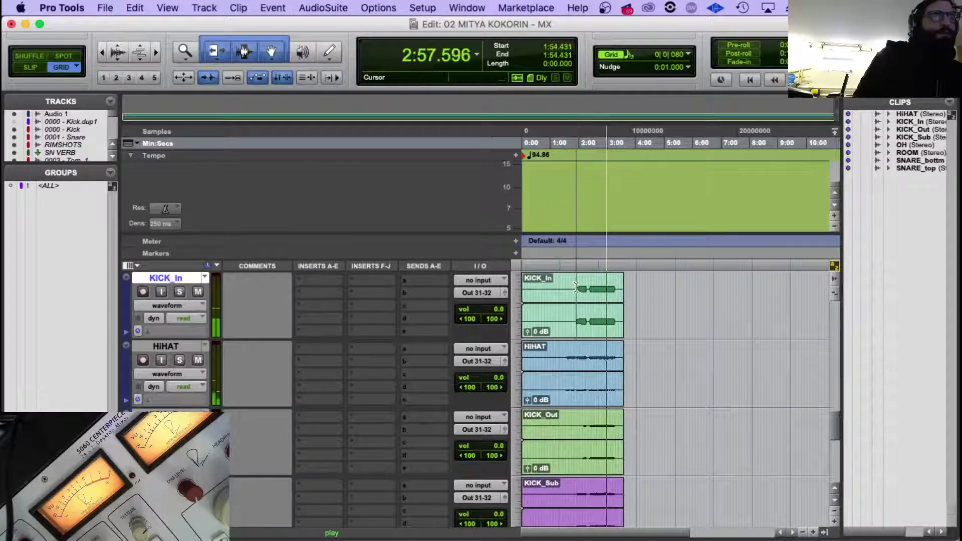
pyautogui.press('space')
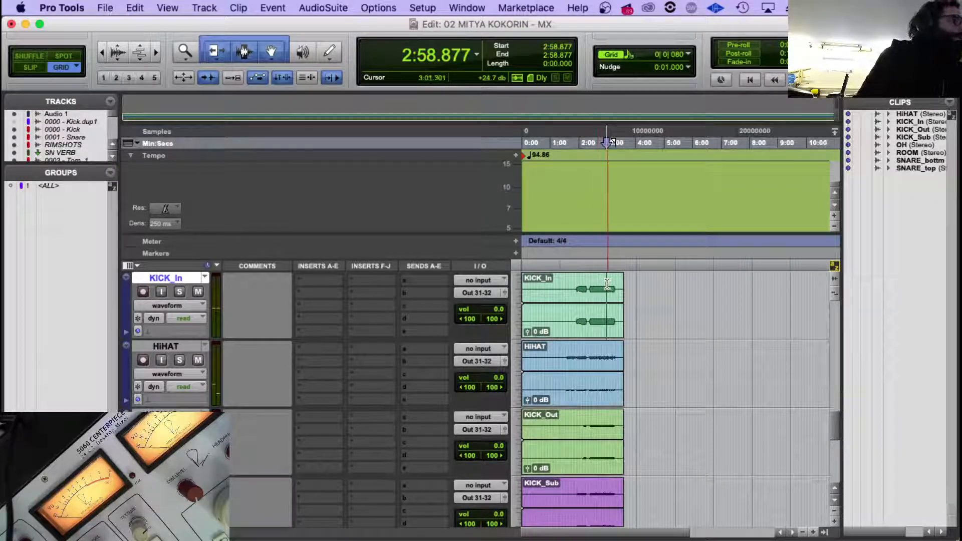
# Move the KICK_In clip from its raw track onto the imported 0000 - Kick track, keeping it at the session start.
pyautogui.scroll(10, 296, 294)
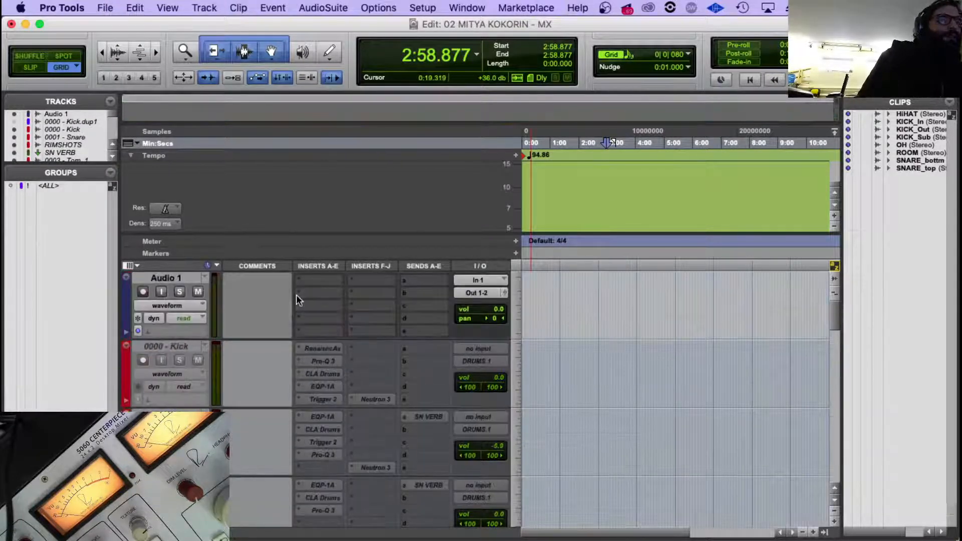
pyautogui.scroll(-15, 296, 295)
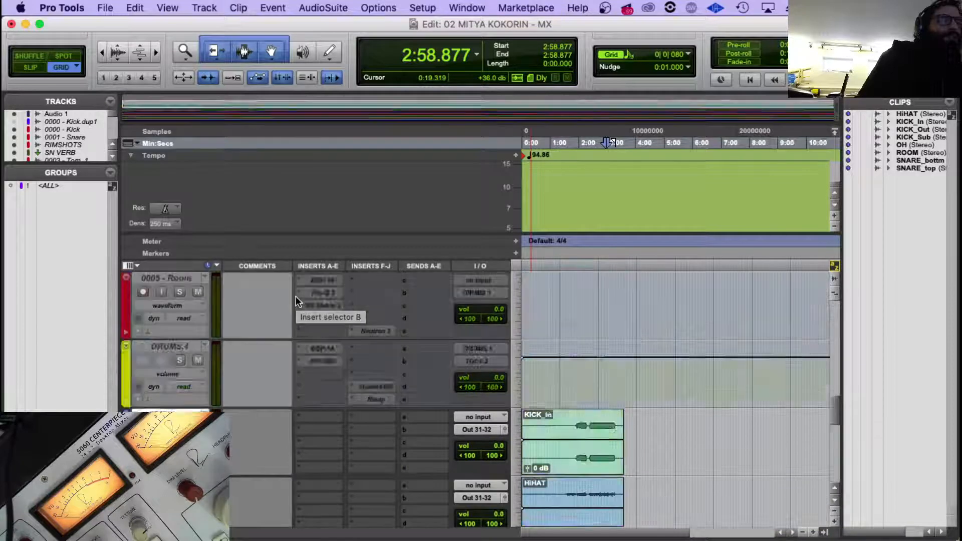
pyautogui.scroll(6, 296, 299)
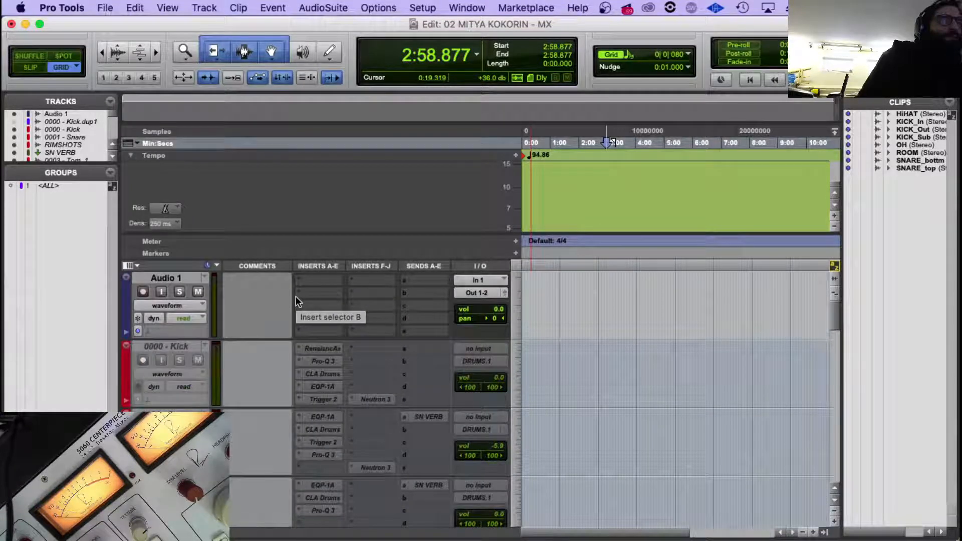
pyautogui.scroll(-10, 296, 301)
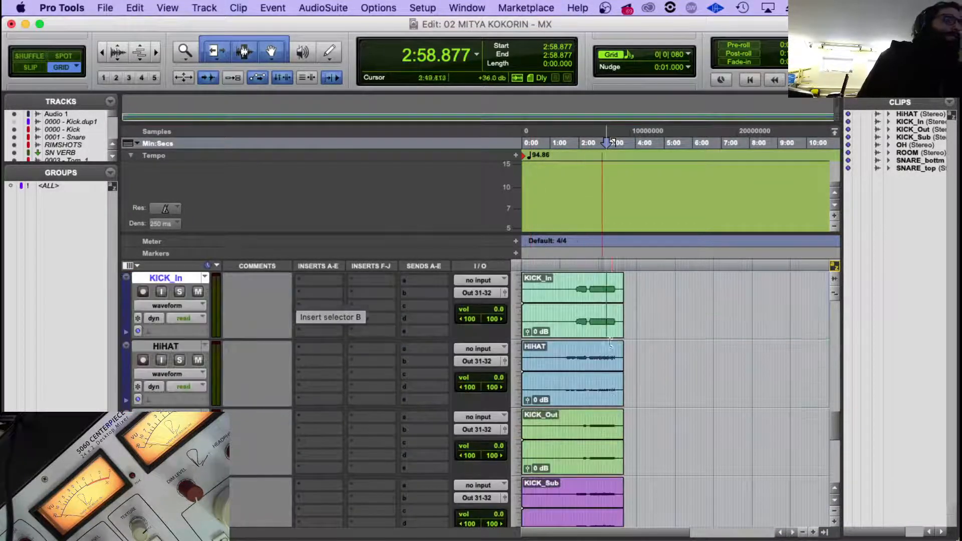
pyautogui.click(560, 322)
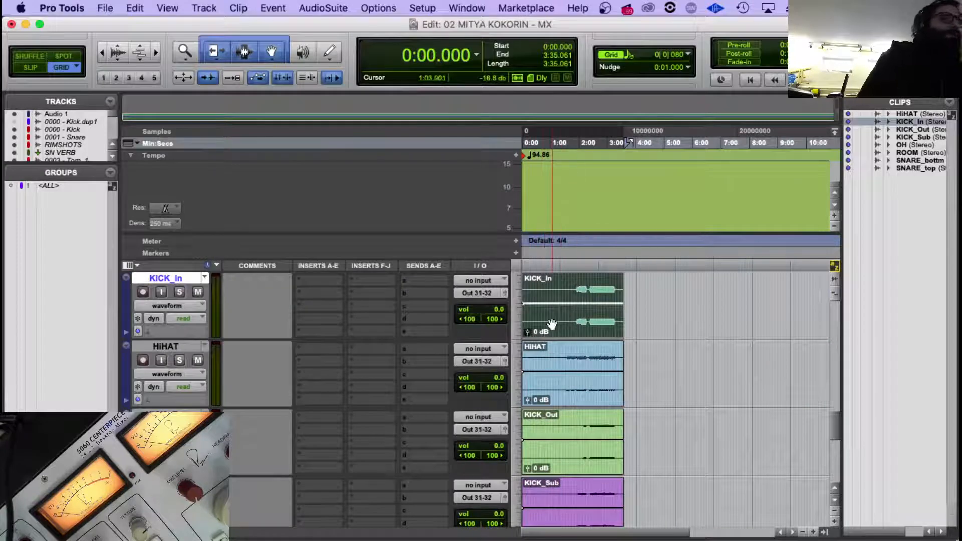
pyautogui.moveTo(552, 324); pyautogui.dragTo(515, 270)
pyautogui.moveTo(506, 376); pyautogui.dragTo(507, 376)
# Move the HiHAT clip from its raw track onto the imported hi-hat track below TOMS, keeping it at the session start.
pyautogui.scroll(-15, 583, 346)
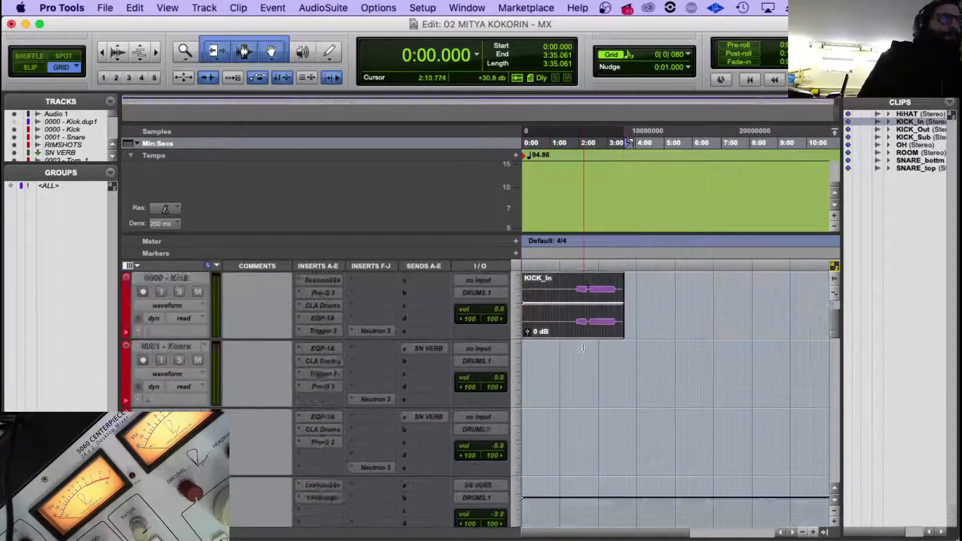
pyautogui.scroll(1, 582, 343)
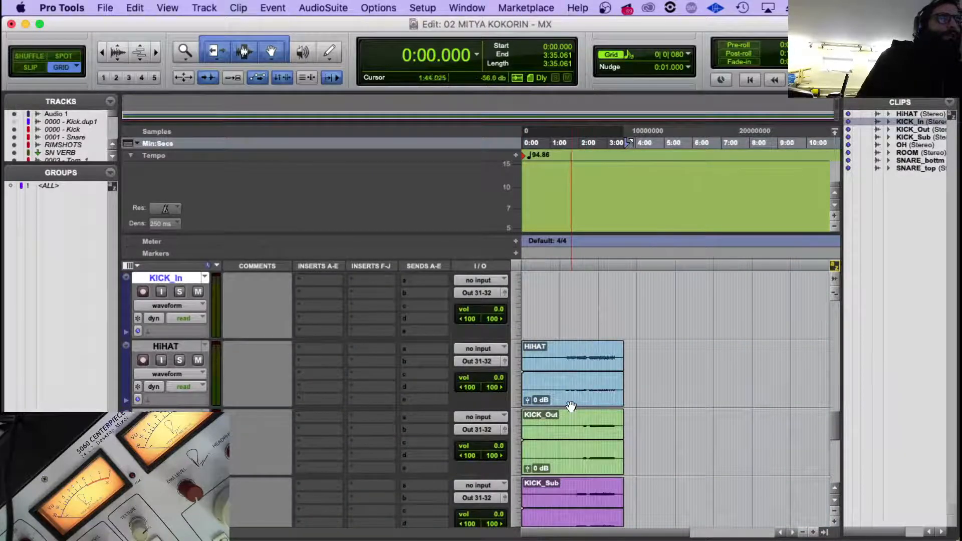
pyautogui.moveTo(569, 402); pyautogui.dragTo(539, 442)
pyautogui.moveTo(538, 480); pyautogui.dragTo(537, 480)
# Move the KICK_Out clip from its raw track onto the 0001 - Snare track, keeping it at the session start.
pyautogui.scroll(-10, 541, 471)
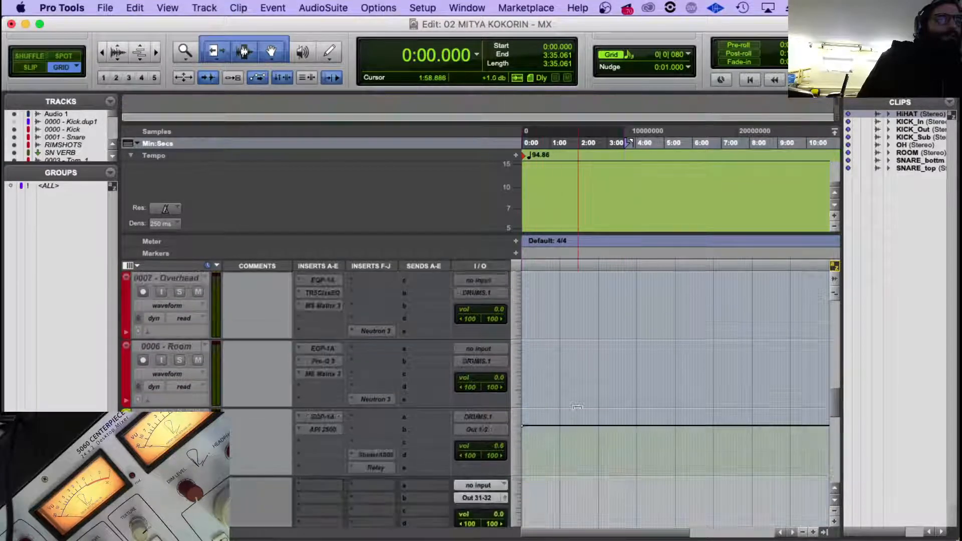
pyautogui.moveTo(570, 398); pyautogui.dragTo(552, 266)
pyautogui.moveTo(545, 339); pyautogui.dragTo(561, 457)
# Duplicate the 0000 - Kick track with its plug-in chain and move the KICK_Out clip onto the duplicate.
pyautogui.rightClick(190, 345)
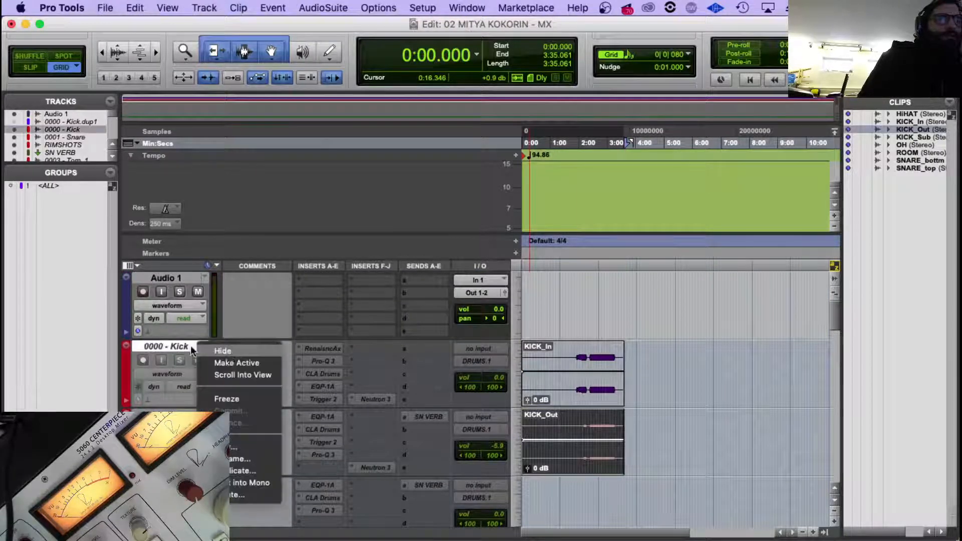
pyautogui.click(244, 465)
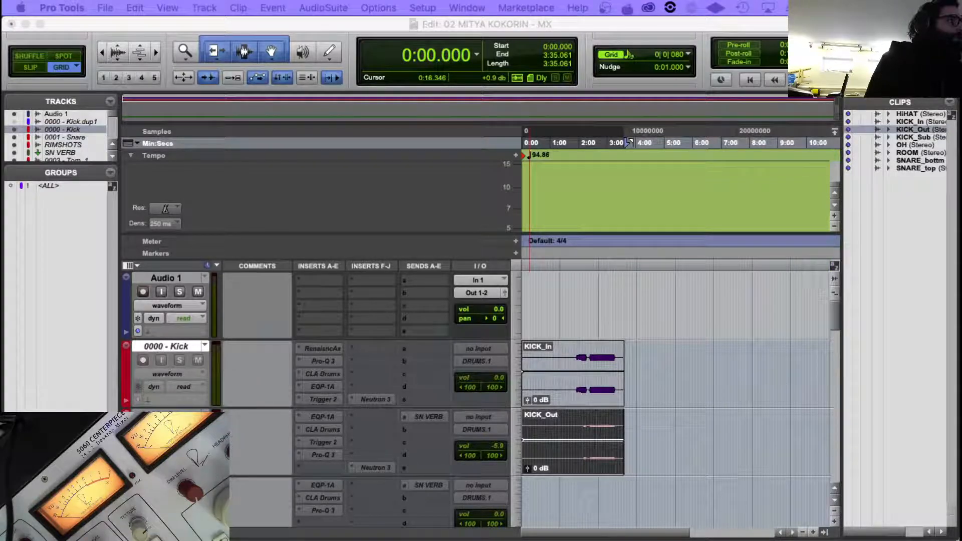
pyautogui.press('Return')
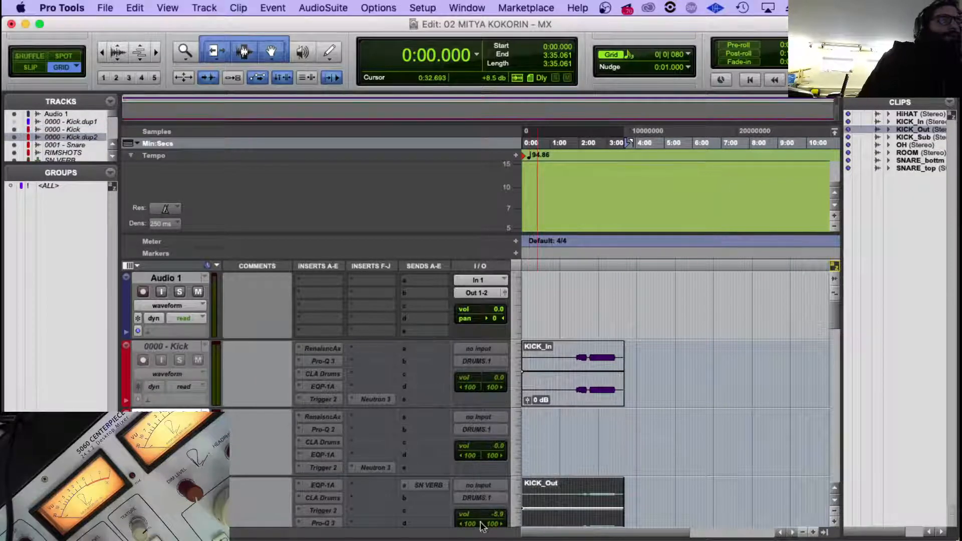
pyautogui.scroll(-2, 536, 482)
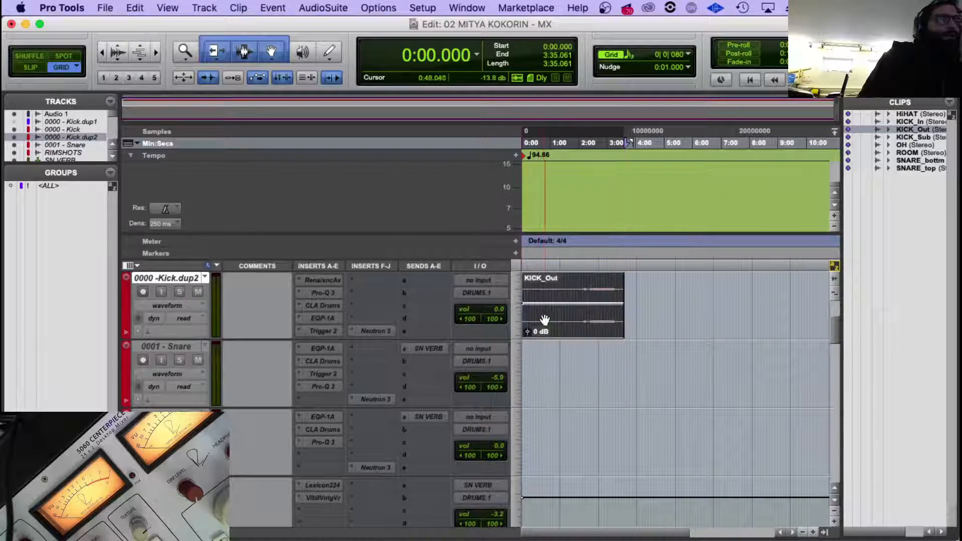
pyautogui.scroll(2, 536, 324)
# Route the 0000 - Kick track and its duplicate to a new stereo Aux Input track named KICK.
pyautogui.click(170, 415)
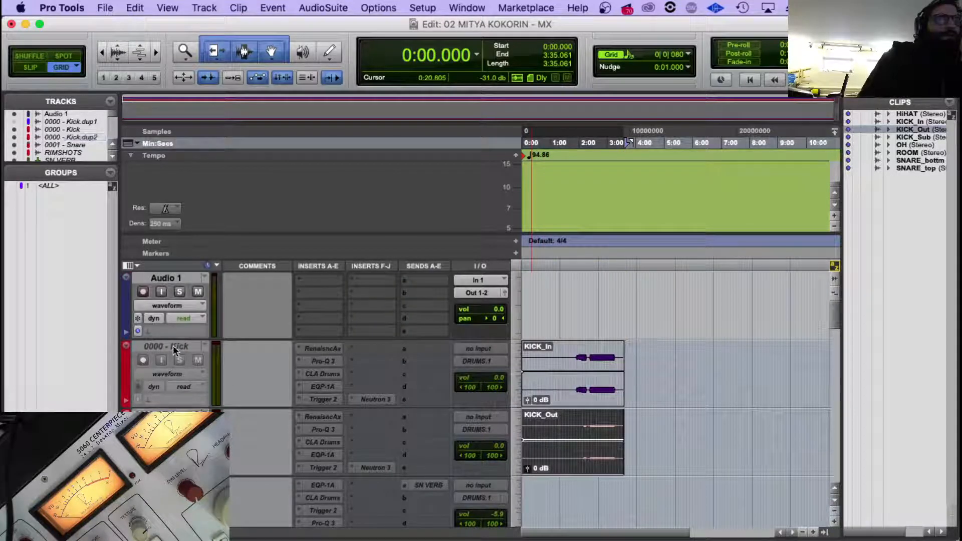
pyautogui.click(174, 349)
pyautogui.keyDown('shift'); pyautogui.click(173, 409); pyautogui.keyUp('shift')
pyautogui.click(476, 361)
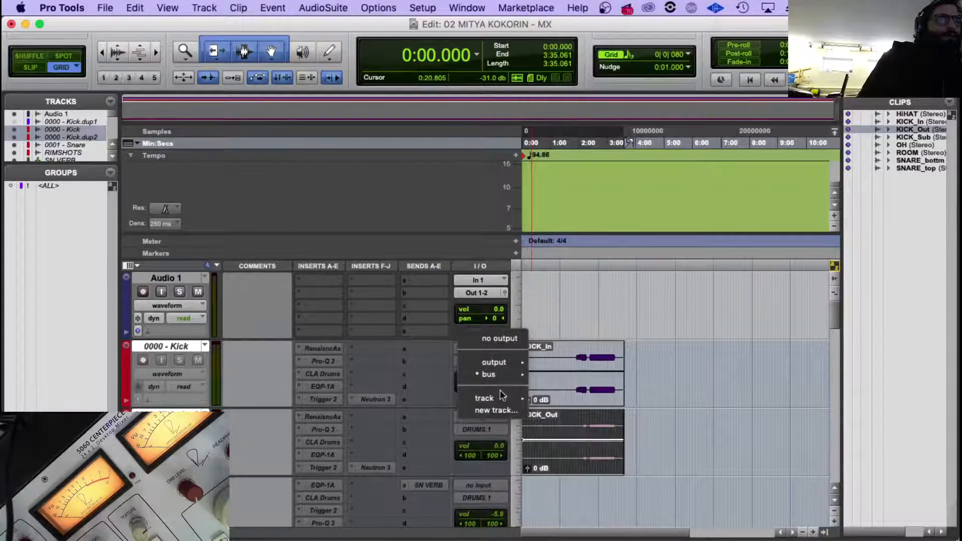
pyautogui.click(494, 410)
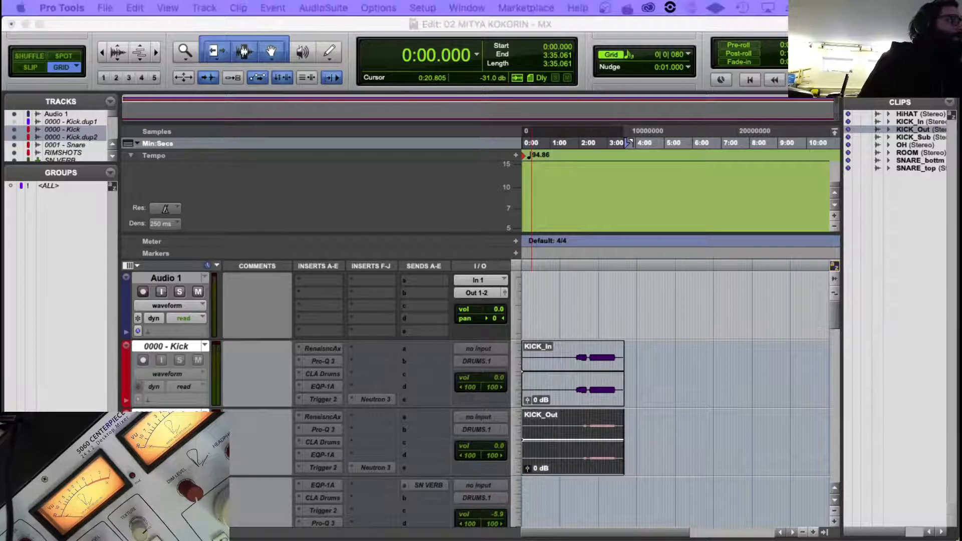
pyautogui.write('KICK')
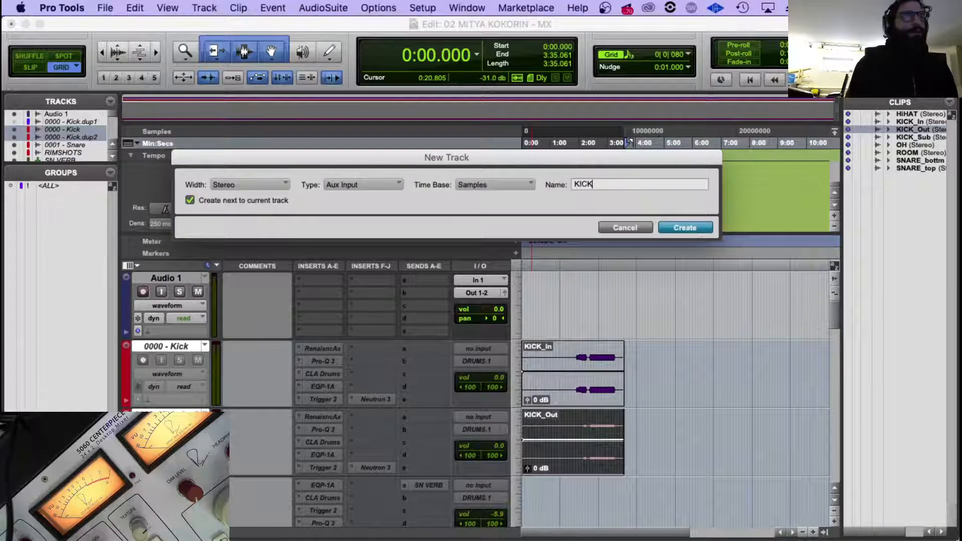
pyautogui.press('Return')
# Move the KICK aux track below the duplicated kick track and route its output to the DRUMS.1 bus.
pyautogui.click(137, 394)
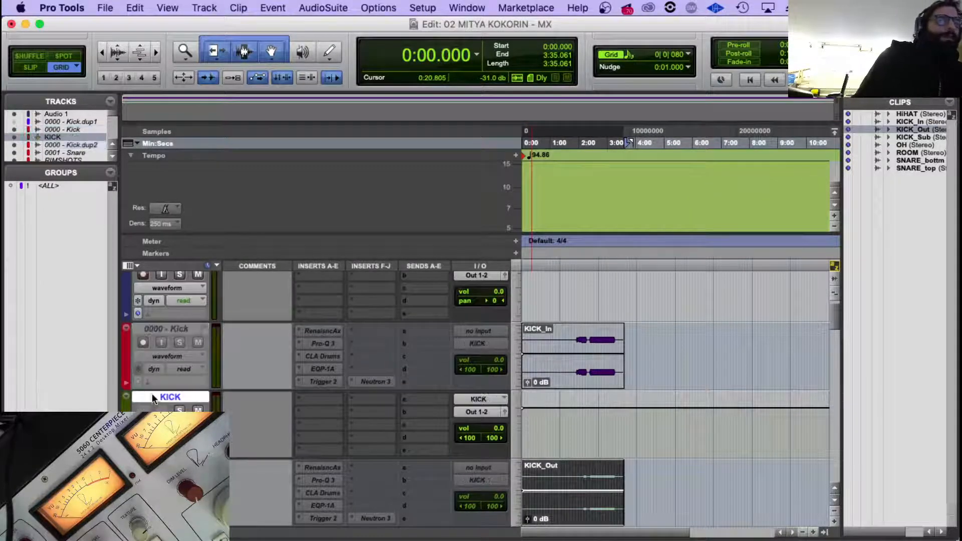
pyautogui.scroll(-4, 161, 369)
pyautogui.moveTo(174, 273); pyautogui.dragTo(188, 389)
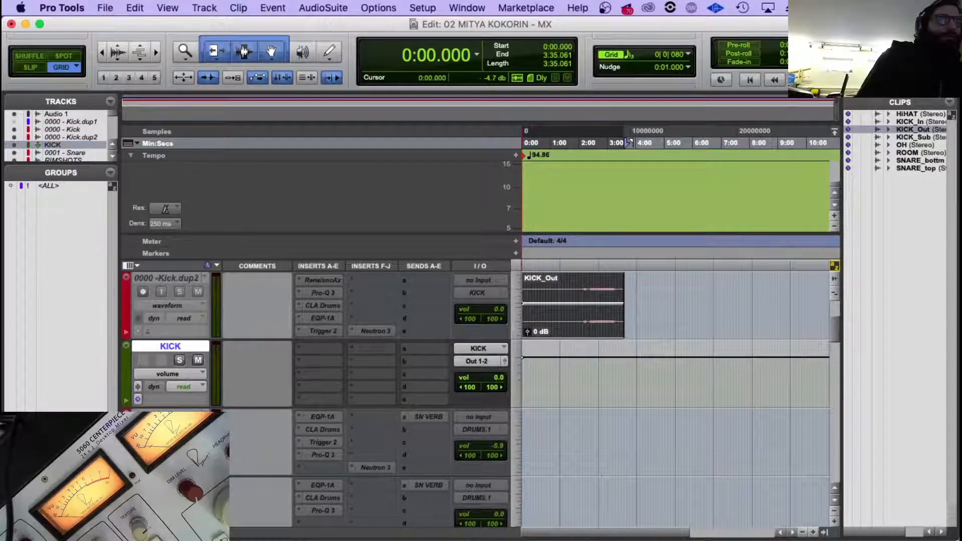
pyautogui.keyDown('shift'); pyautogui.click(172, 415); pyautogui.keyUp('shift')
pyautogui.click(485, 428)
pyautogui.moveTo(489, 442)
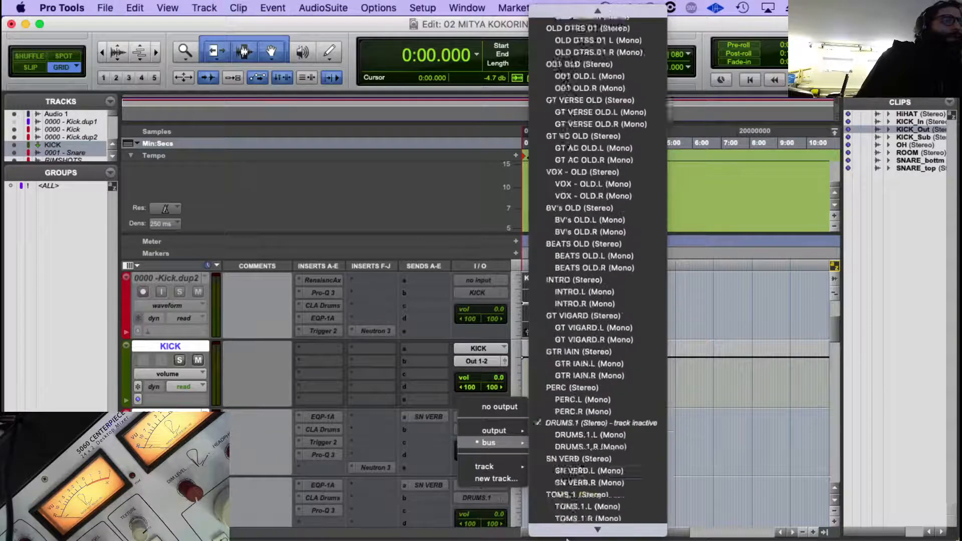
pyautogui.click(576, 325)
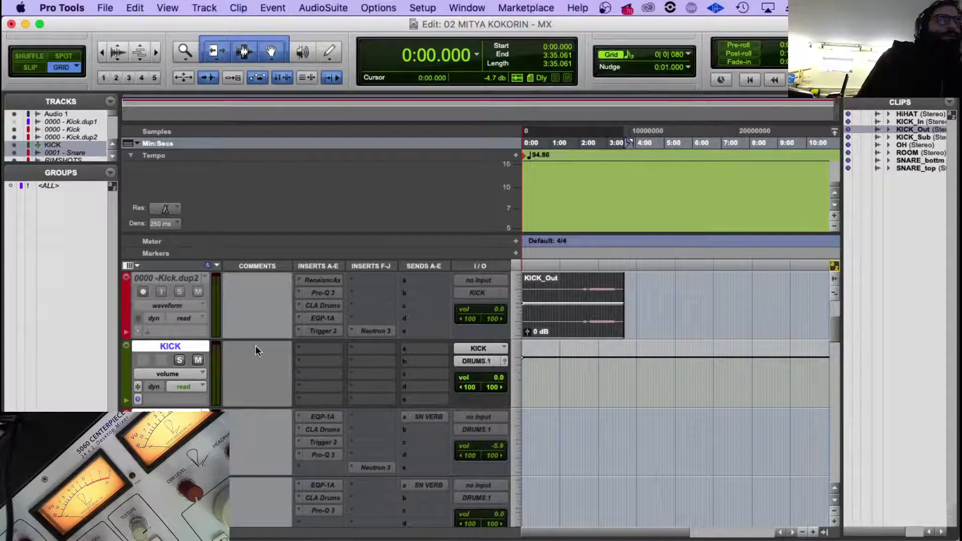
pyautogui.scroll(5, 251, 360)
pyautogui.click(52, 145)
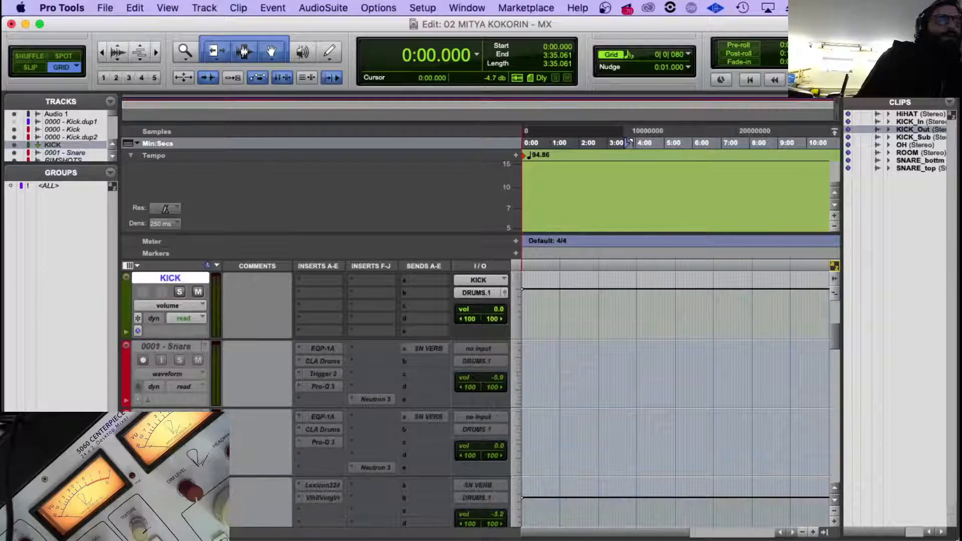
pyautogui.press('super+equal')
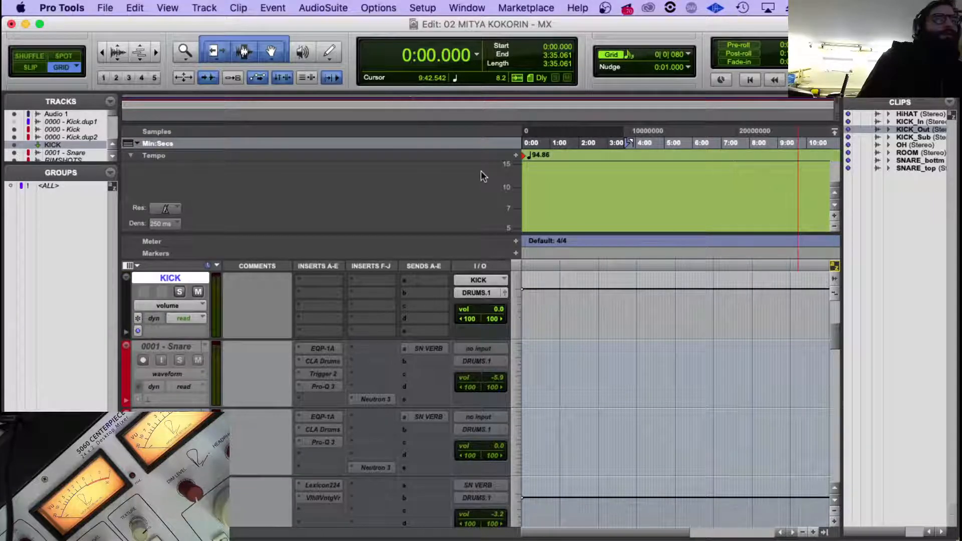
pyautogui.scroll(-5, 347, 311)
pyautogui.scroll(-3, 346, 314)
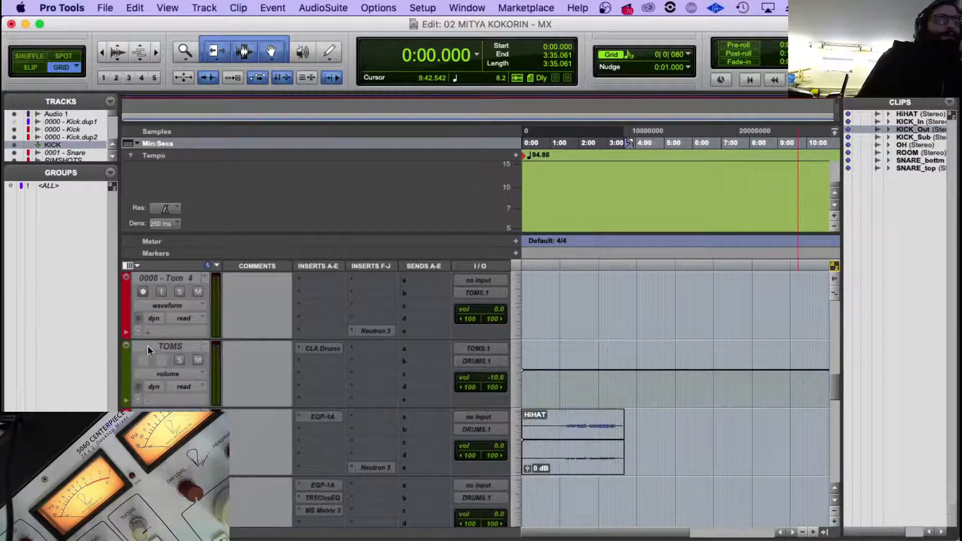
# Change the track colour of the TOMS aux track from green to a dark shade.
pyautogui.click(147, 349)
pyautogui.press('alt+super+l')
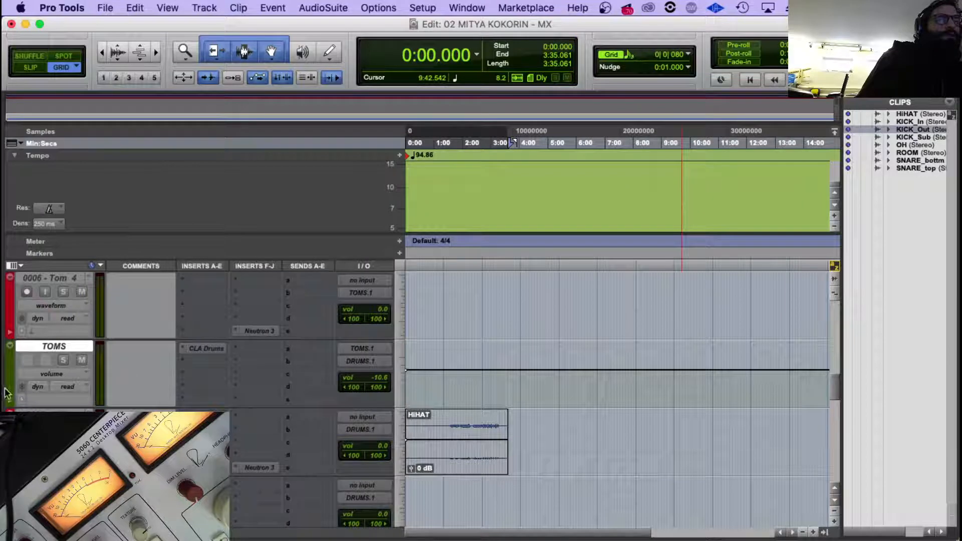
pyautogui.press('alt+super+l')
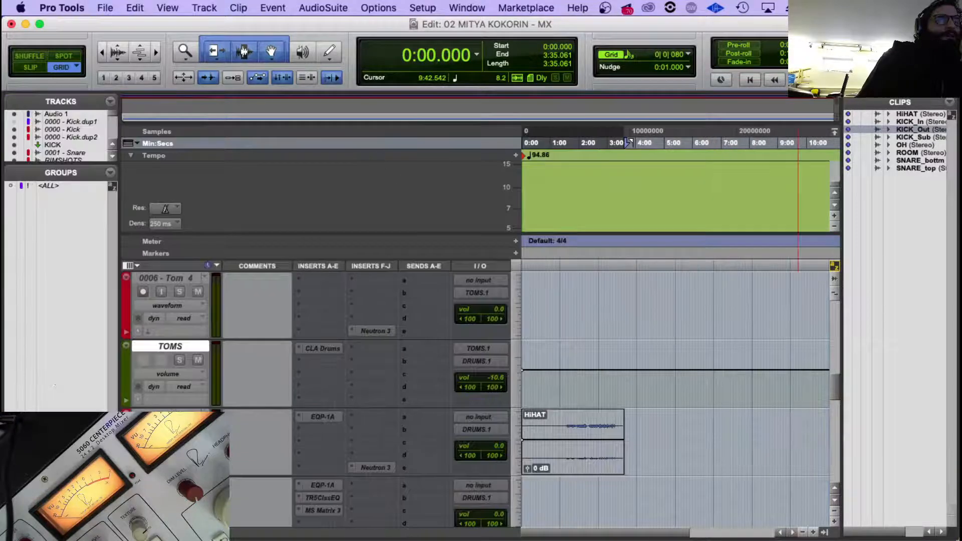
pyautogui.doubleClick(128, 372)
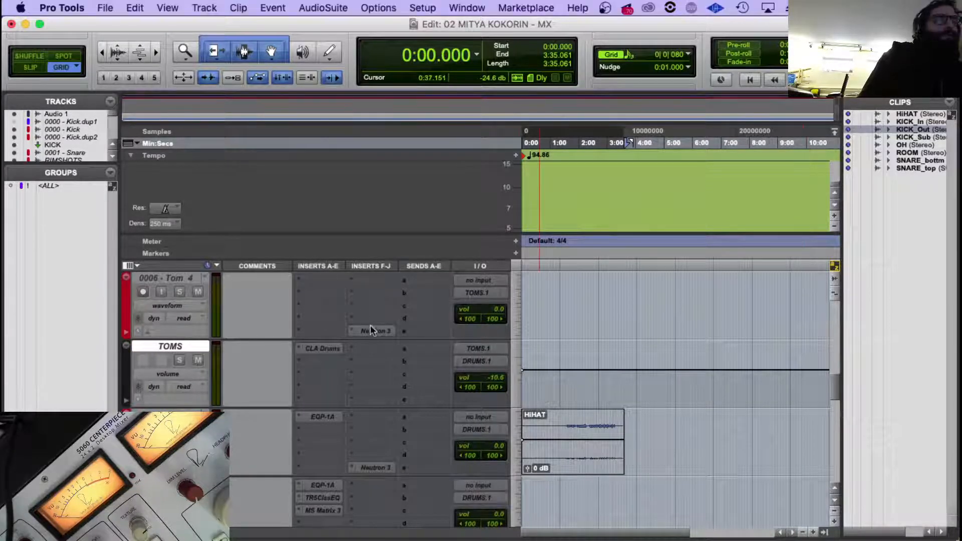
# Review the raw drum tracks for clips still awaiting placement and check the plug-in chains on the kick tracks.
pyautogui.scroll(-3, 542, 391)
pyautogui.scroll(-2, 232, 440)
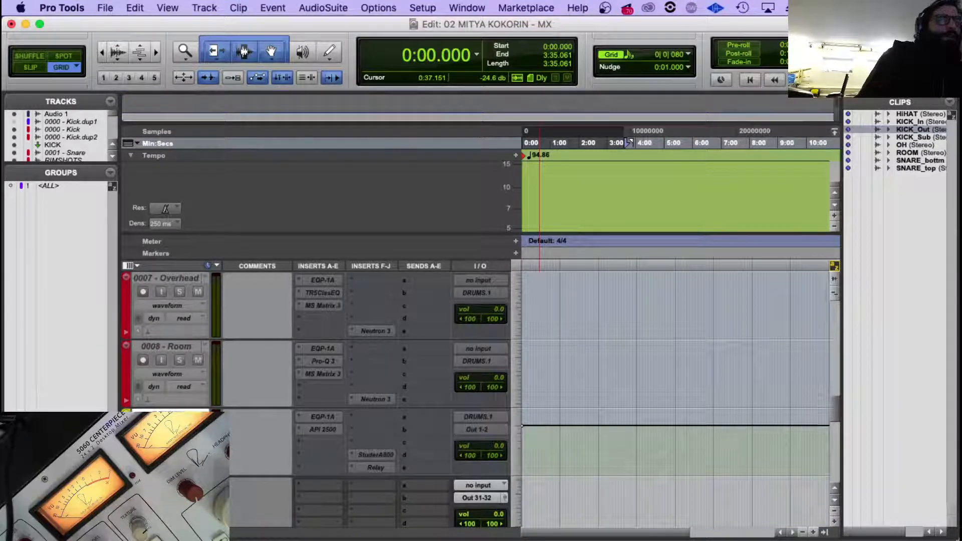
pyautogui.scroll(3, 245, 398)
pyautogui.scroll(-1, 244, 398)
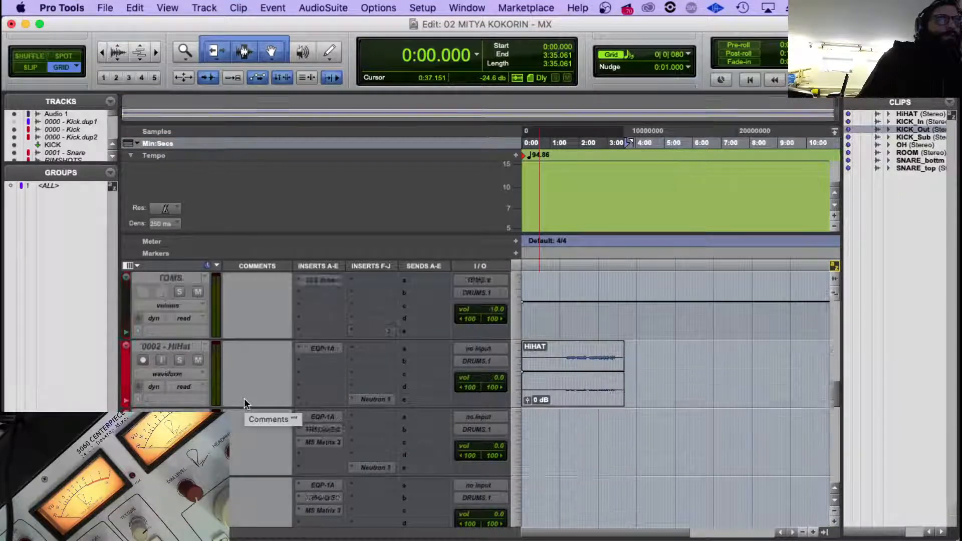
pyautogui.scroll(-10, 244, 399)
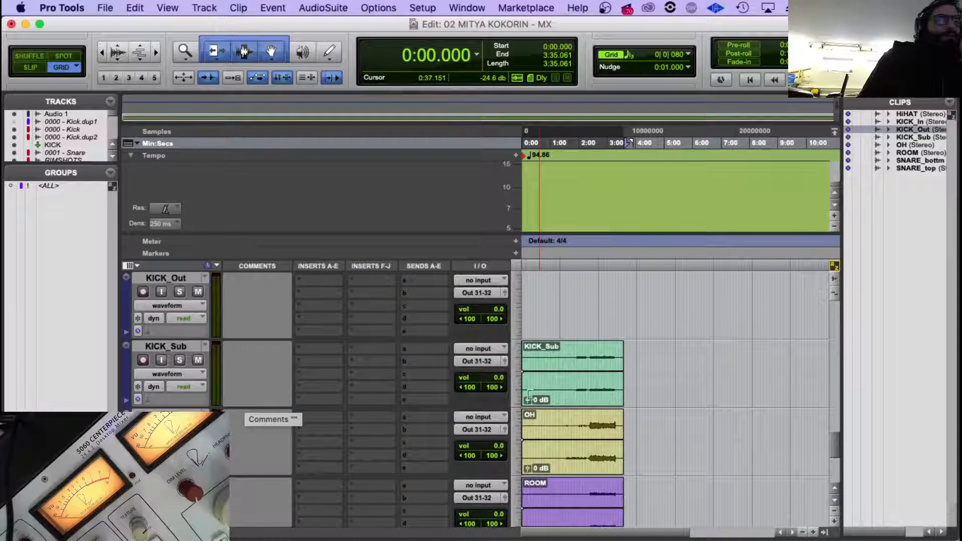
pyautogui.click(557, 391)
pyautogui.scroll(-5, 539, 368)
pyautogui.scroll(6, 539, 368)
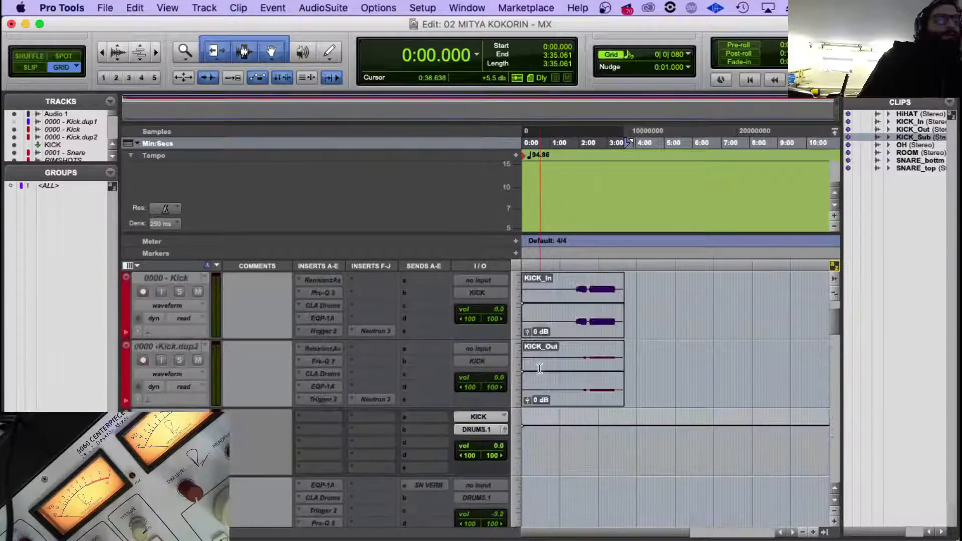
pyautogui.scroll(-1, 321, 435)
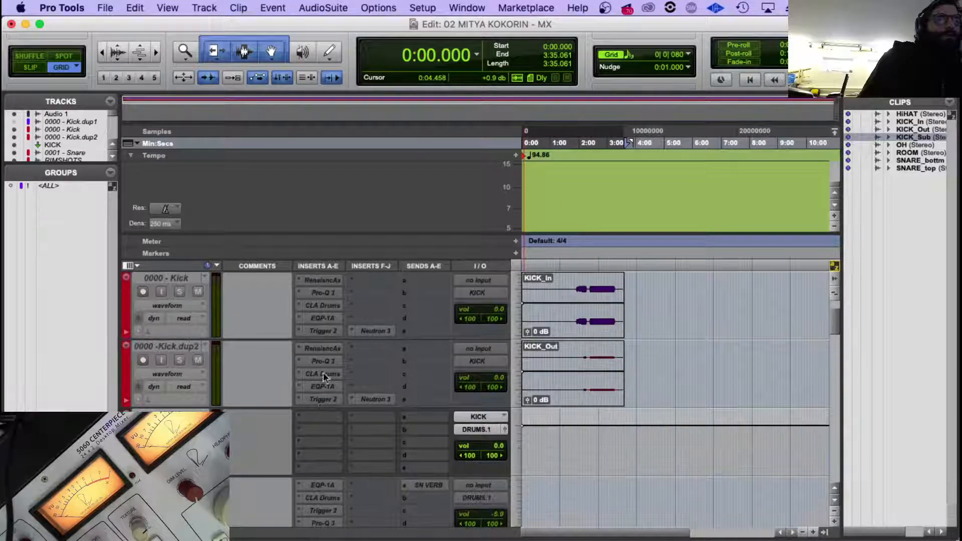
# Move Renaissance Axx, CLA Drums, EQP-1A, Trigger 2 and Neutron 3 from the duplicated kick track to the KICK aux, leaving Pro-Q 3.
pyautogui.moveTo(322, 348); pyautogui.dragTo(316, 420)
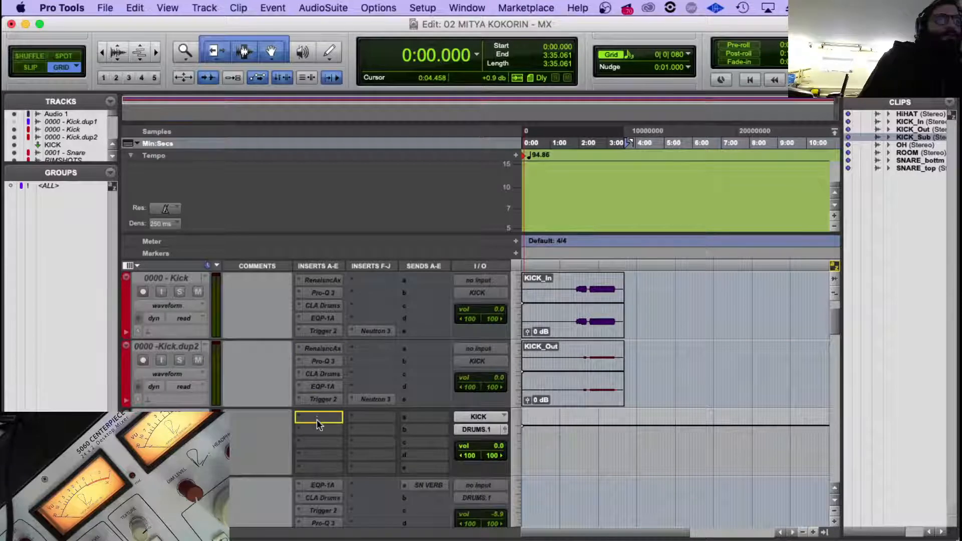
pyautogui.moveTo(324, 360)
pyautogui.mouseDown()
pyautogui.moveTo(324, 383)
pyautogui.moveTo(332, 366)
pyautogui.mouseUp()
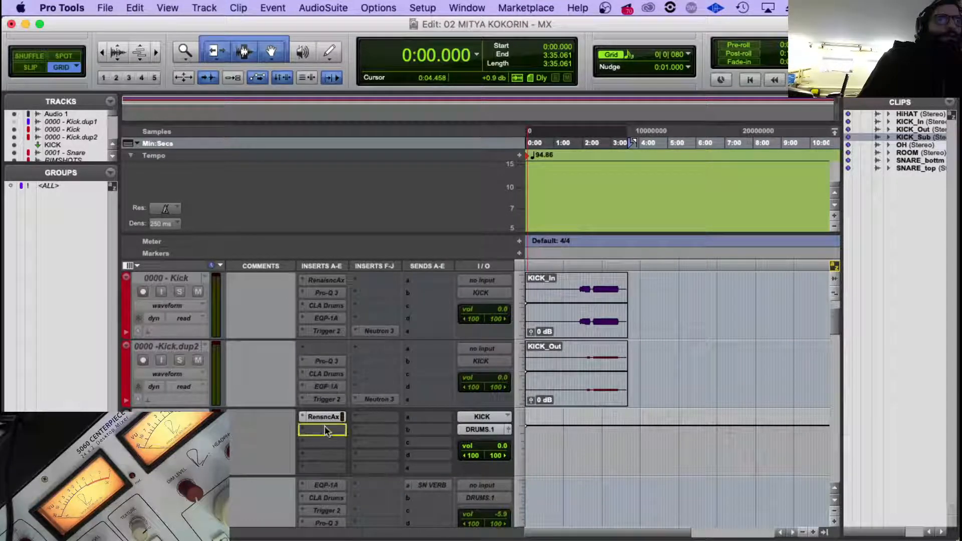
pyautogui.moveTo(323, 430); pyautogui.dragTo(323, 431)
pyautogui.moveTo(334, 388); pyautogui.dragTo(326, 456)
pyautogui.moveTo(372, 399); pyautogui.dragTo(376, 473)
# Remove Neutron 3, Renaissance Axx, CLA Drums, EQP-1A and Trigger 2 from the 0000 - Kick track, keeping only Pro-Q 3.
pyautogui.click(356, 330)
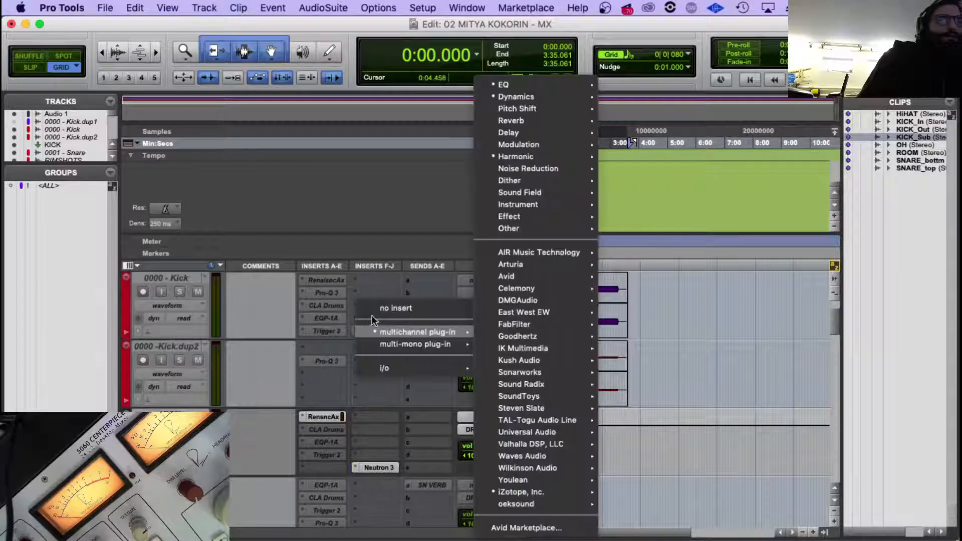
pyautogui.click(376, 310)
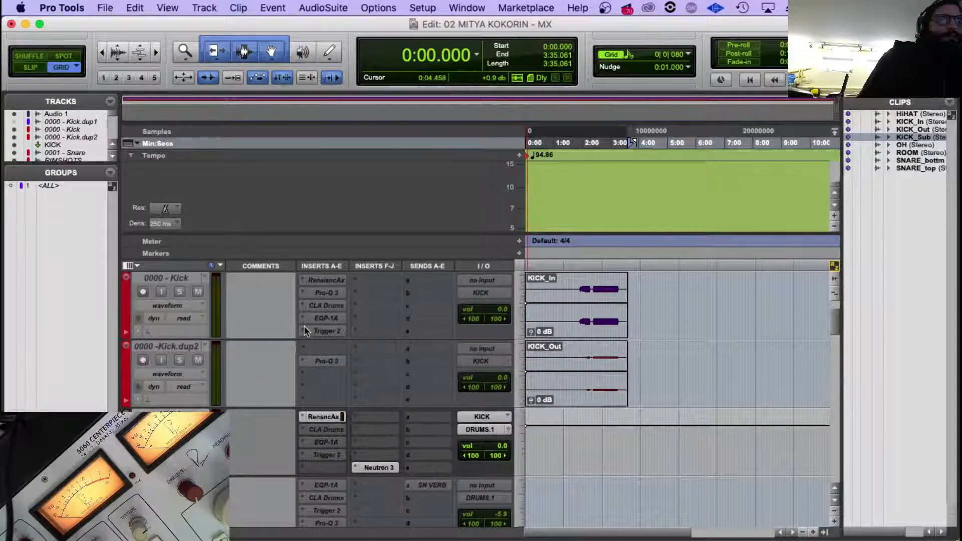
pyautogui.rightClick(338, 300)
pyautogui.click(357, 293)
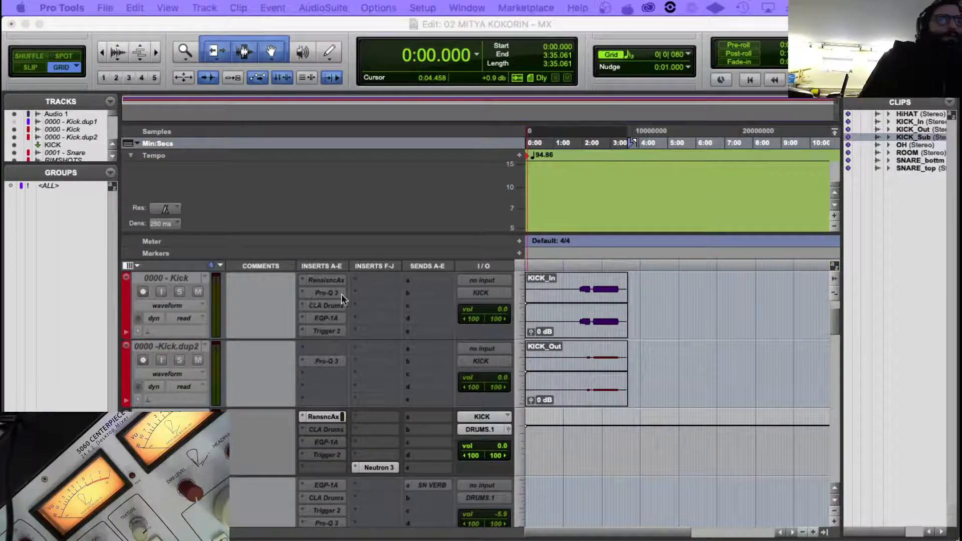
pyautogui.click(201, 282)
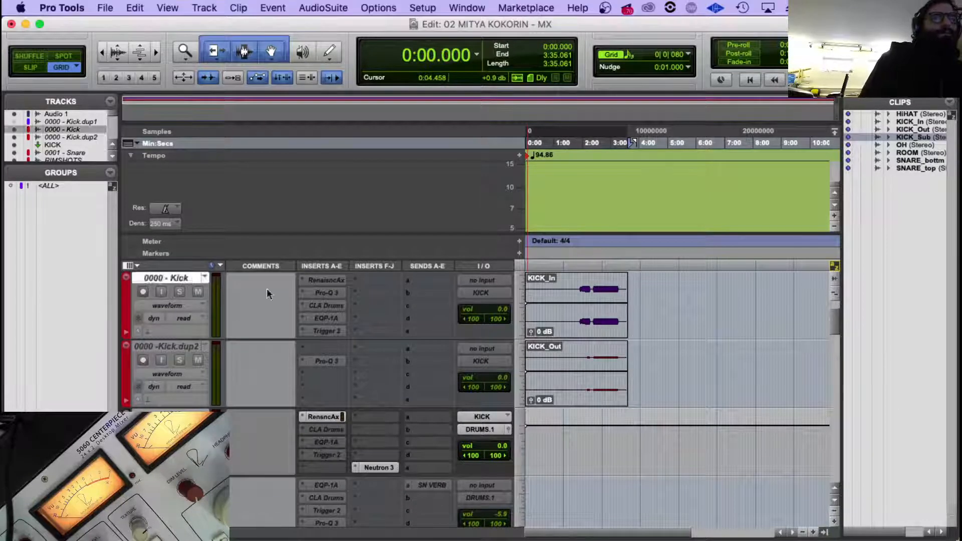
pyautogui.click(306, 279)
pyautogui.click(338, 253)
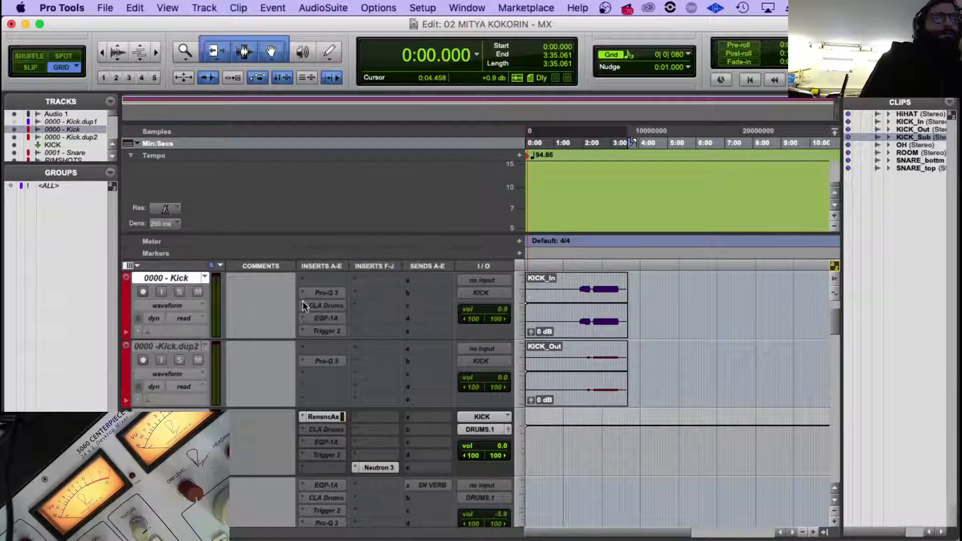
pyautogui.click(303, 304)
pyautogui.click(329, 283)
pyautogui.click(299, 317)
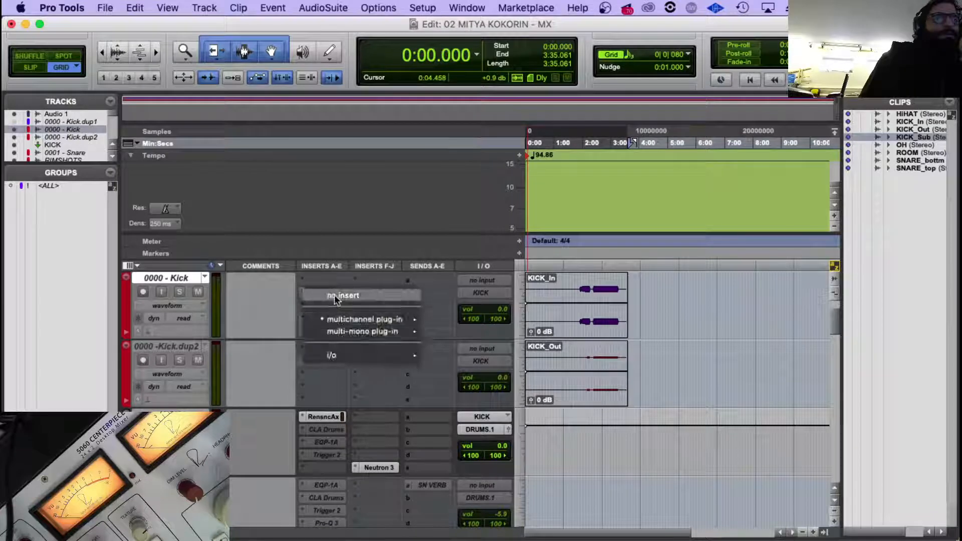
pyautogui.click(334, 299)
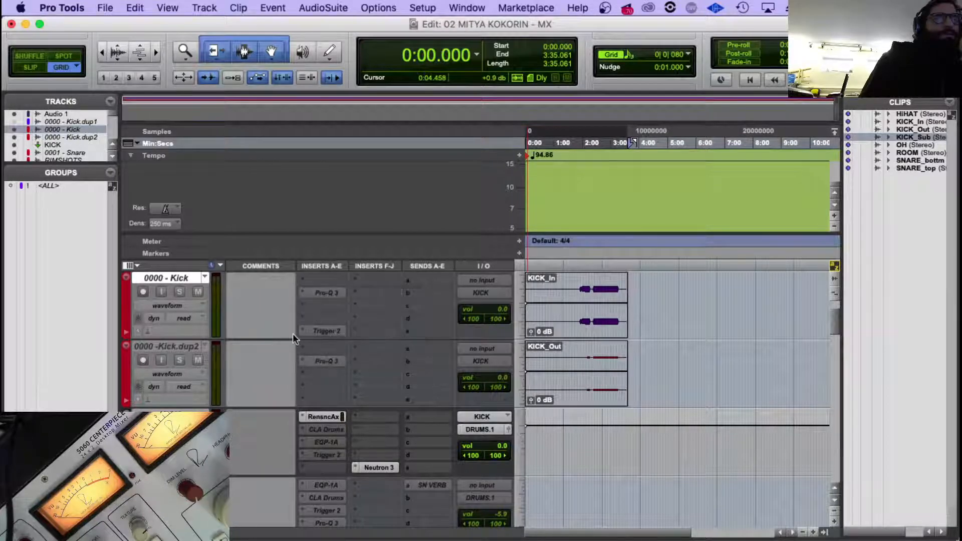
pyautogui.click(307, 328)
pyautogui.click(322, 307)
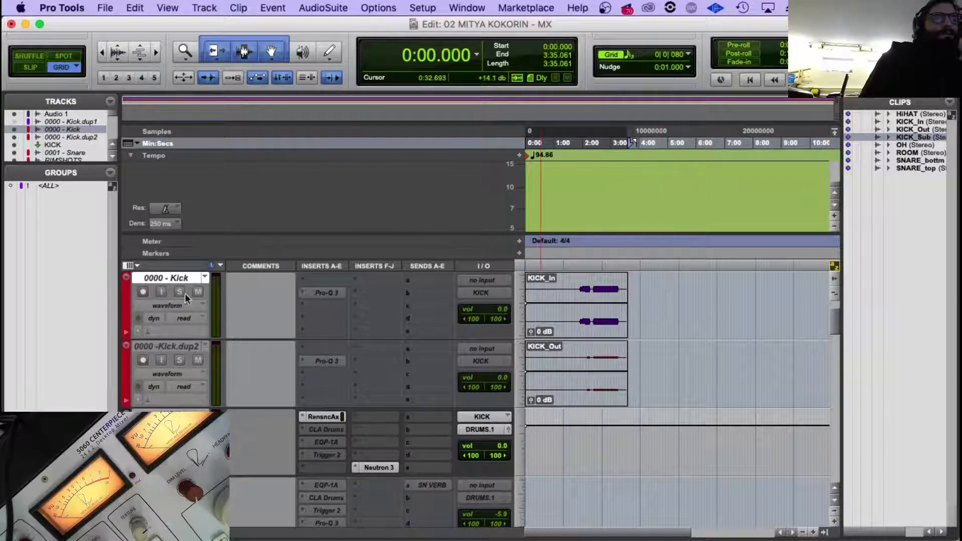
pyautogui.keyDown('shift'); pyautogui.click(186, 345); pyautogui.keyUp('shift')
pyautogui.rightClick(187, 344)
pyautogui.click(225, 350)
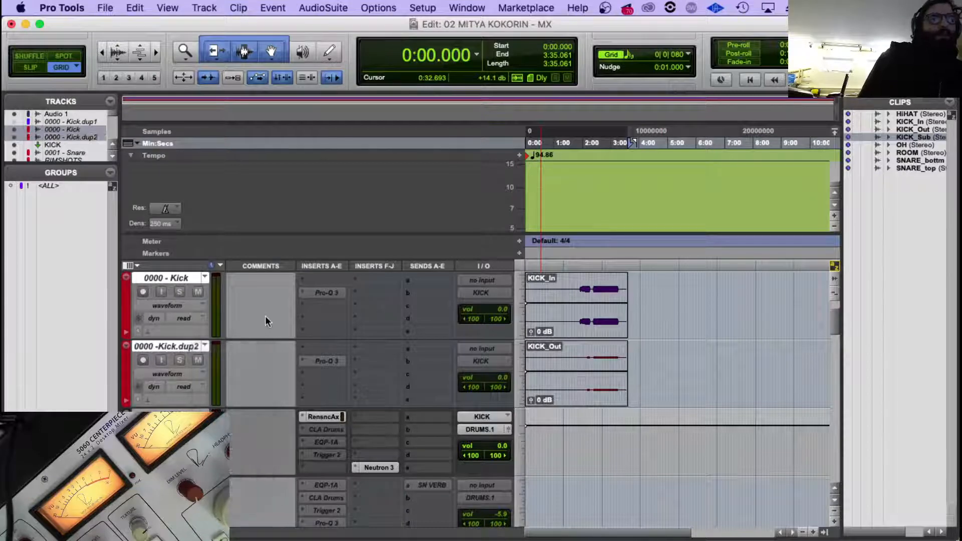
pyautogui.click(179, 349)
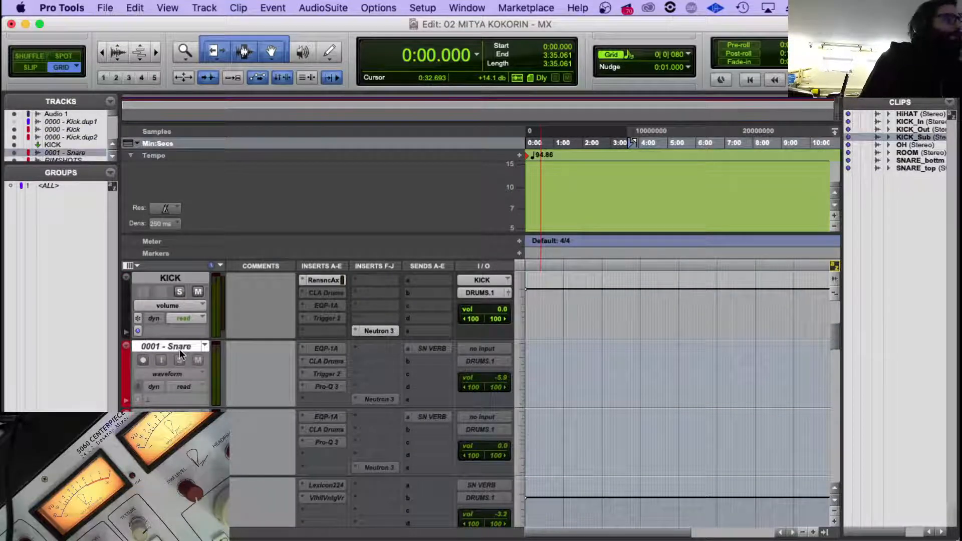
pyautogui.scroll(-5, 259, 364)
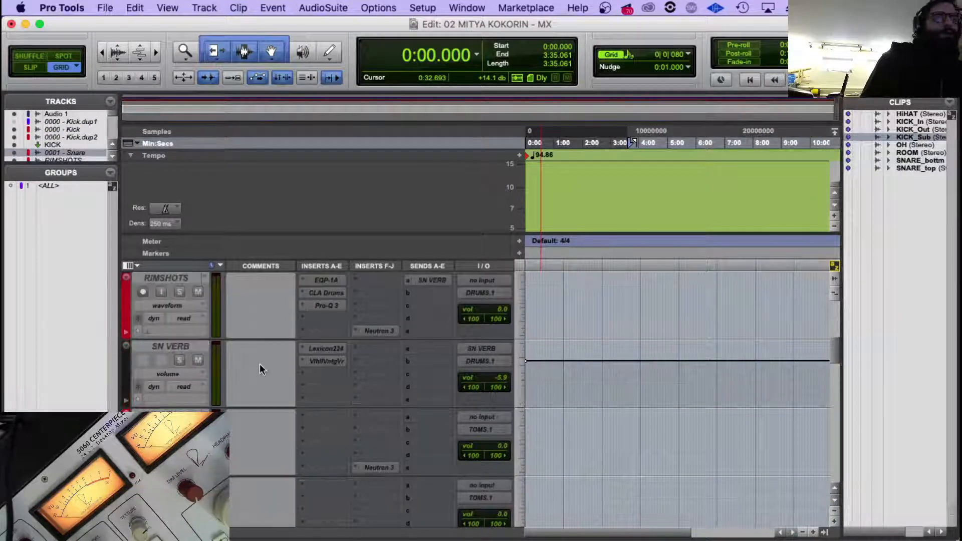
pyautogui.scroll(5, 260, 364)
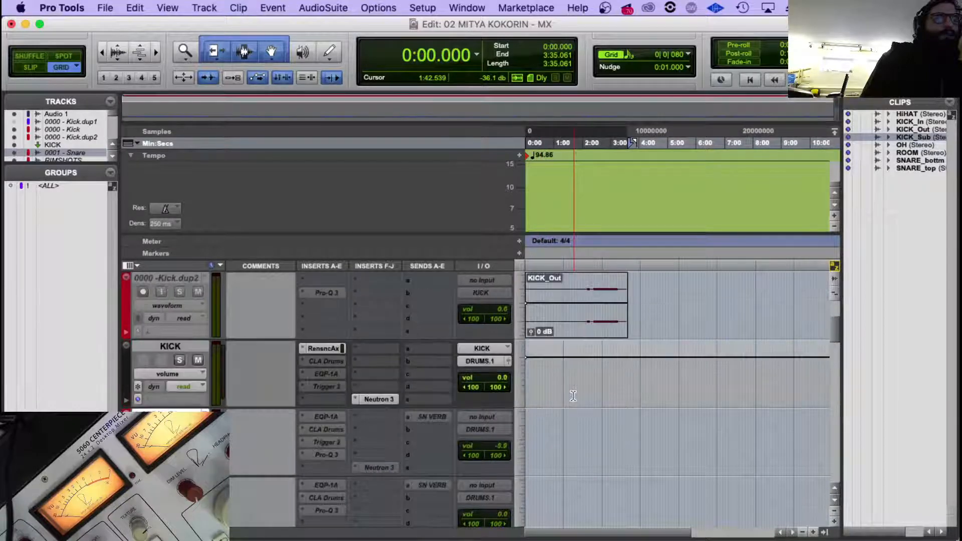
# Duplicate the 0000 -Kick.dup2 track and move the KICK_Sub clip from its raw track onto the new duplicate.
pyautogui.scroll(3, 329, 377)
pyautogui.rightClick(185, 413)
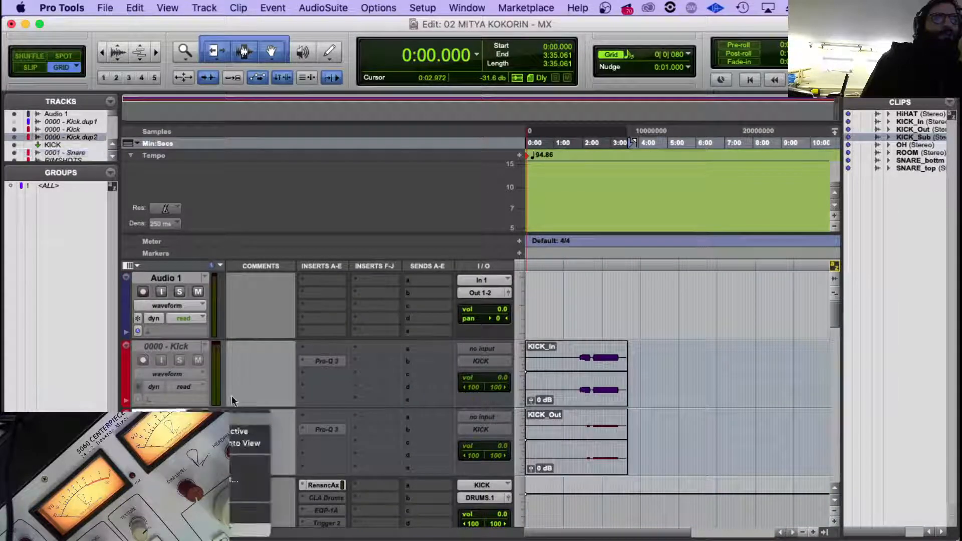
pyautogui.click(238, 505)
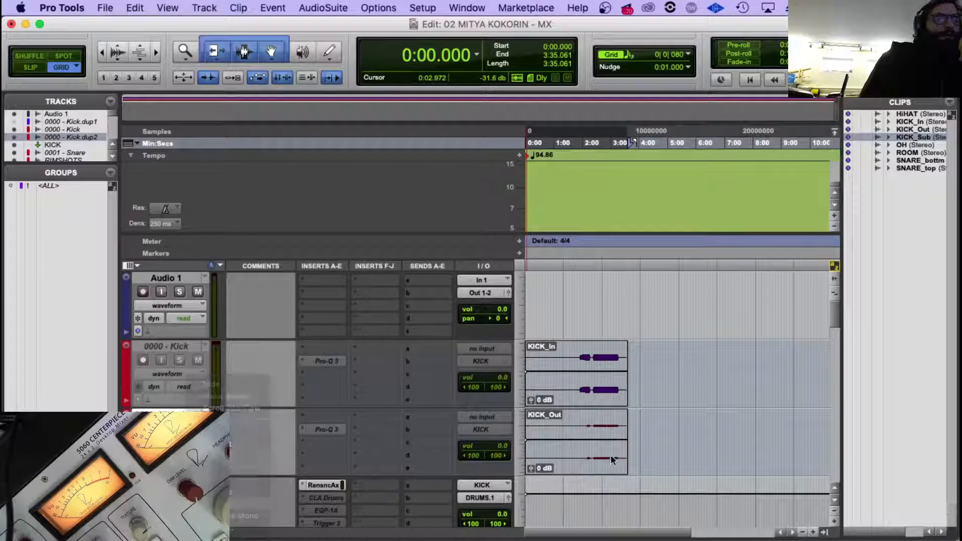
pyautogui.press('Return')
pyautogui.scroll(-10, 677, 452)
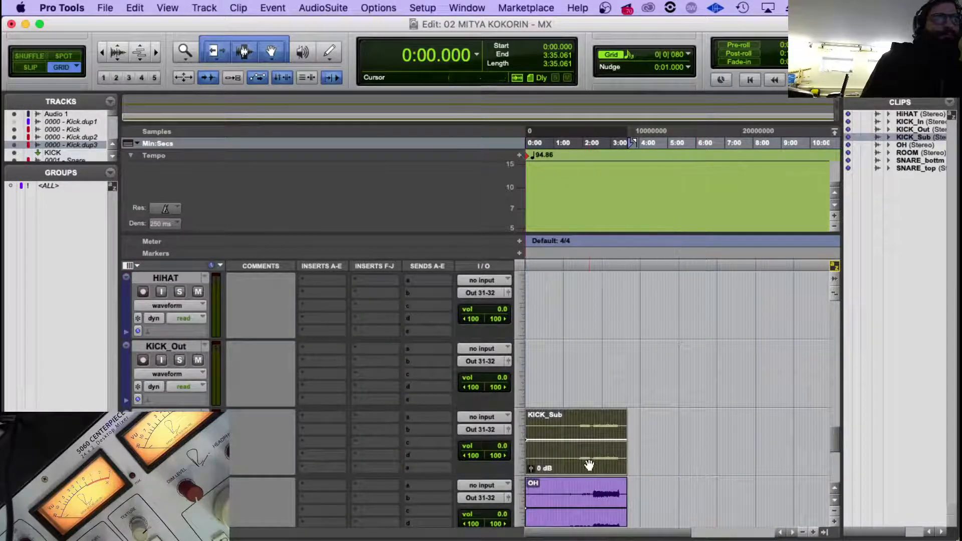
pyautogui.moveTo(591, 464); pyautogui.dragTo(537, 337)
# Move the SNARE_top clip from its raw track onto the 0001 - Snare track, keeping it at the session start.
pyautogui.scroll(-10, 599, 329)
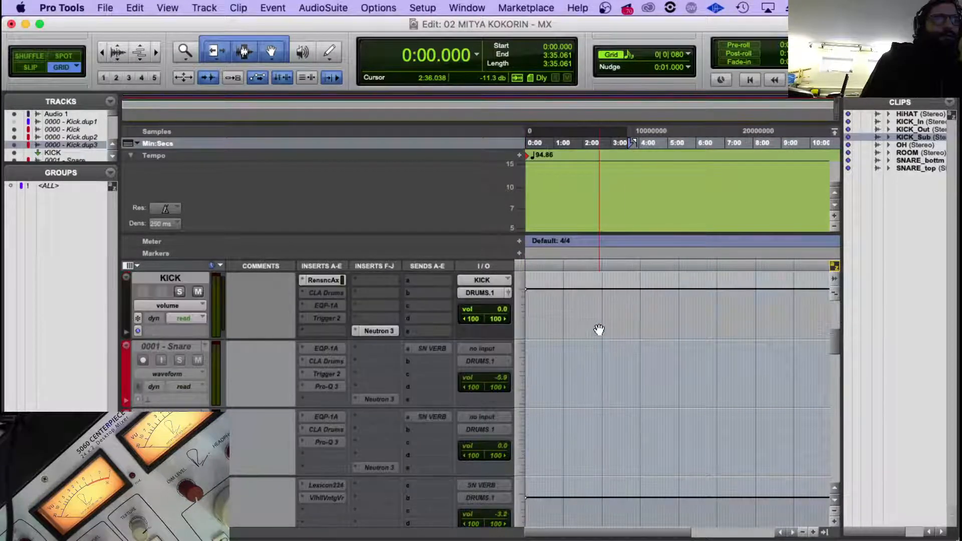
pyautogui.scroll(-15, 597, 333)
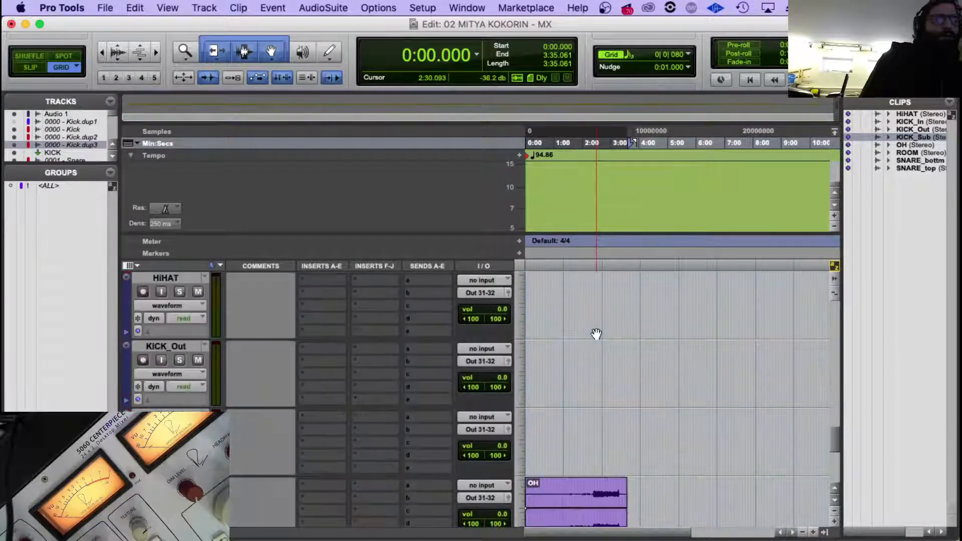
pyautogui.scroll(-3, 596, 334)
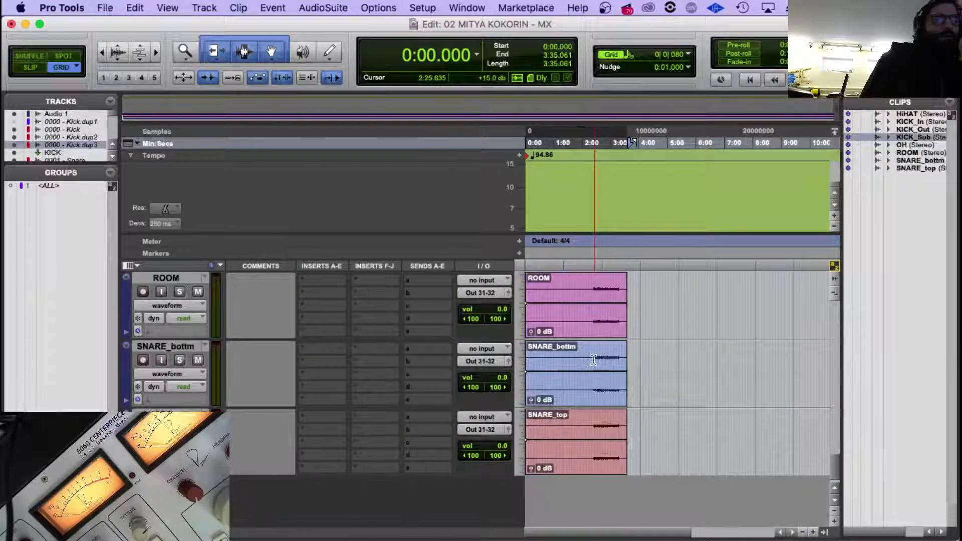
pyautogui.moveTo(576, 467); pyautogui.dragTo(541, 356)
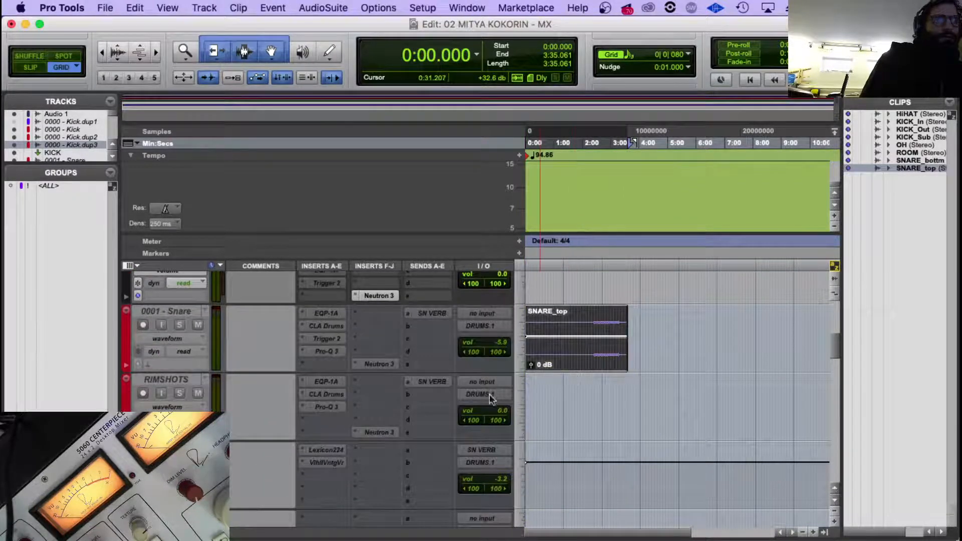
# Move the SNARE_bottm clip from its raw track up to the pre-processed snare tracks.
pyautogui.scroll(-20, 505, 390)
pyautogui.scroll(15, 518, 390)
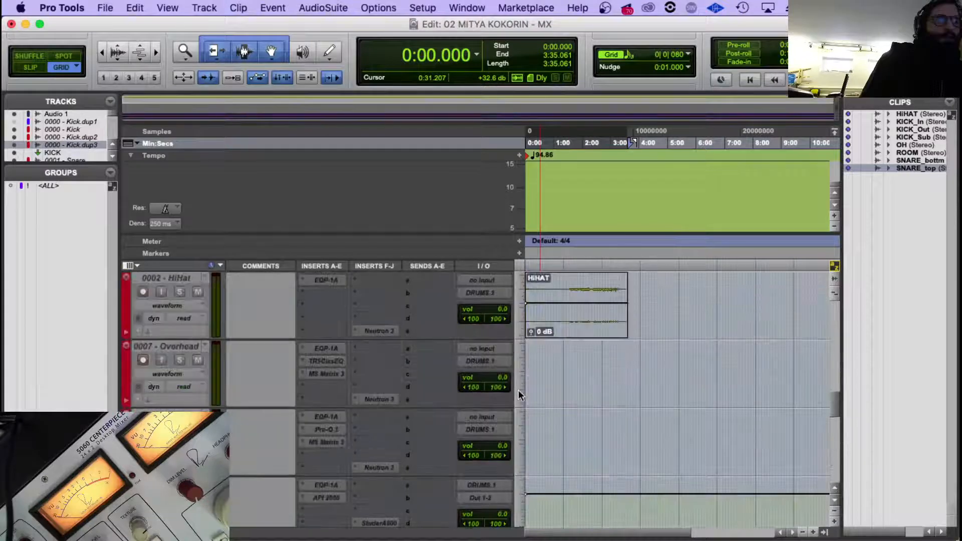
pyautogui.click(633, 433)
pyautogui.scroll(-10, 633, 433)
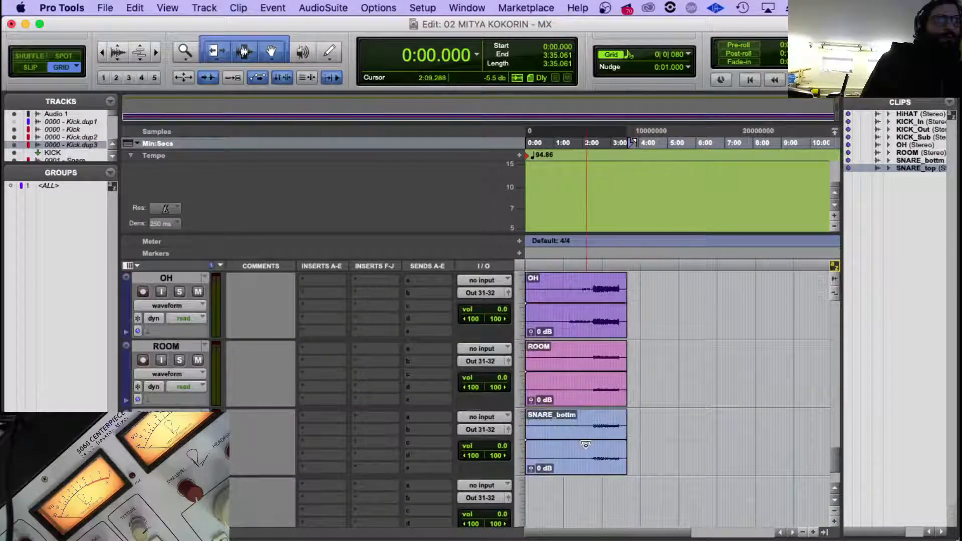
pyautogui.moveTo(579, 467); pyautogui.dragTo(539, 276)
# Move the OH clip onto the 0007 - Overhead track and the ROOM clip onto the 0008 - Room track, both at session start.
pyautogui.scroll(-10, 576, 476)
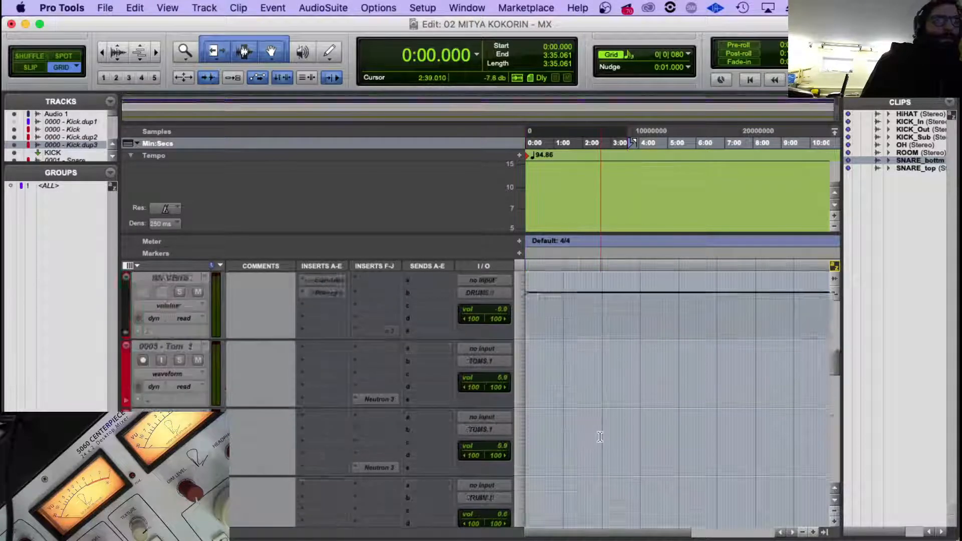
pyautogui.click(591, 469)
pyautogui.scroll(-10, 591, 468)
pyautogui.moveTo(591, 467); pyautogui.dragTo(566, 367)
pyautogui.click(599, 344)
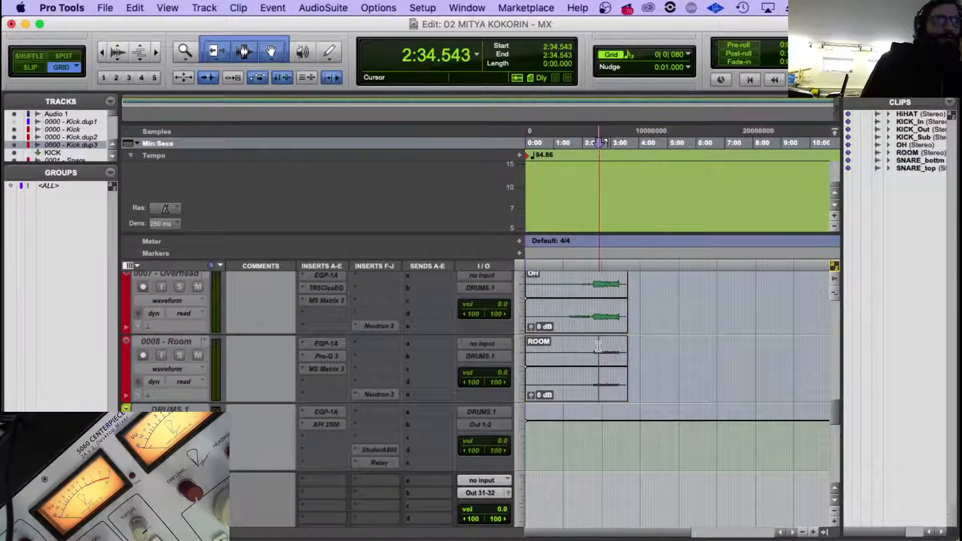
# Make the emptied raw drum tracks from KICK_In downward inactive.
pyautogui.scroll(-15, 582, 355)
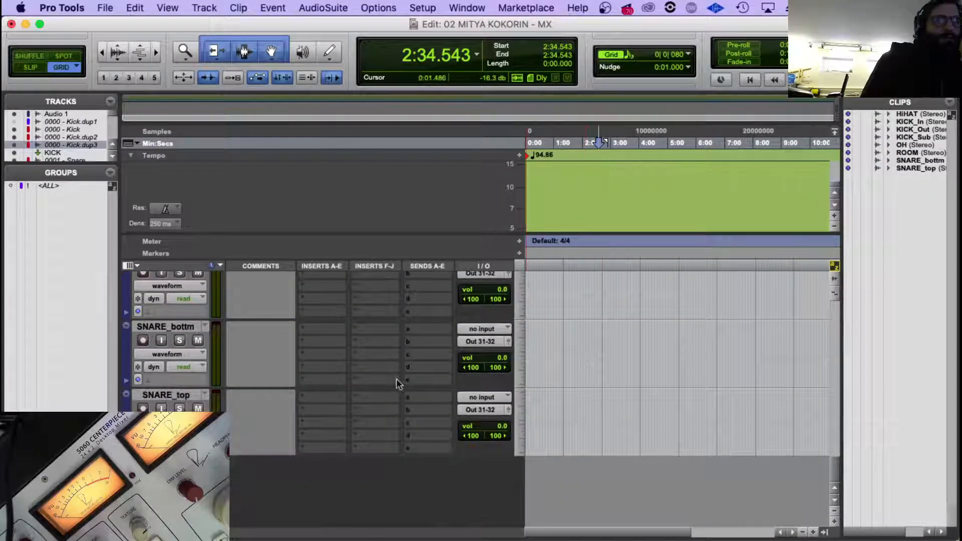
pyautogui.scroll(12, 176, 380)
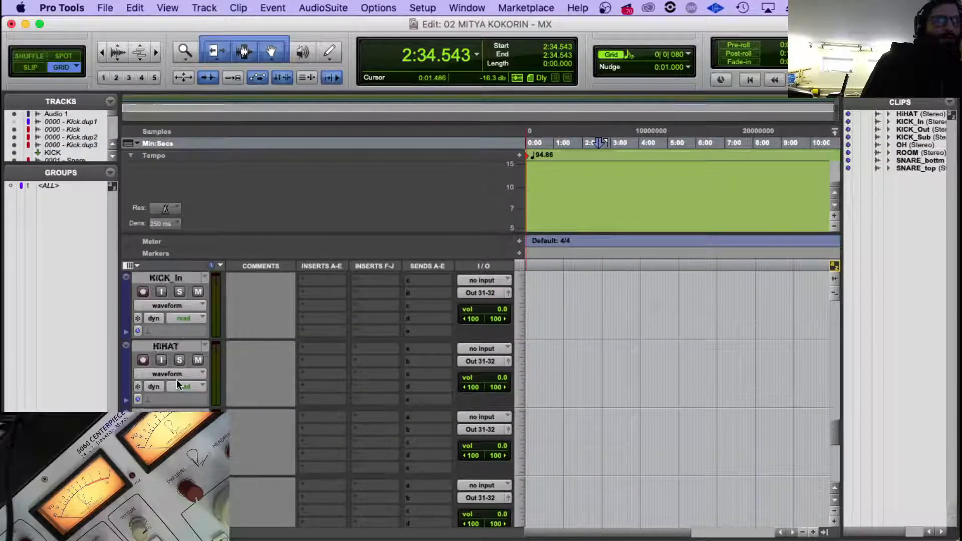
pyautogui.rightClick(191, 347)
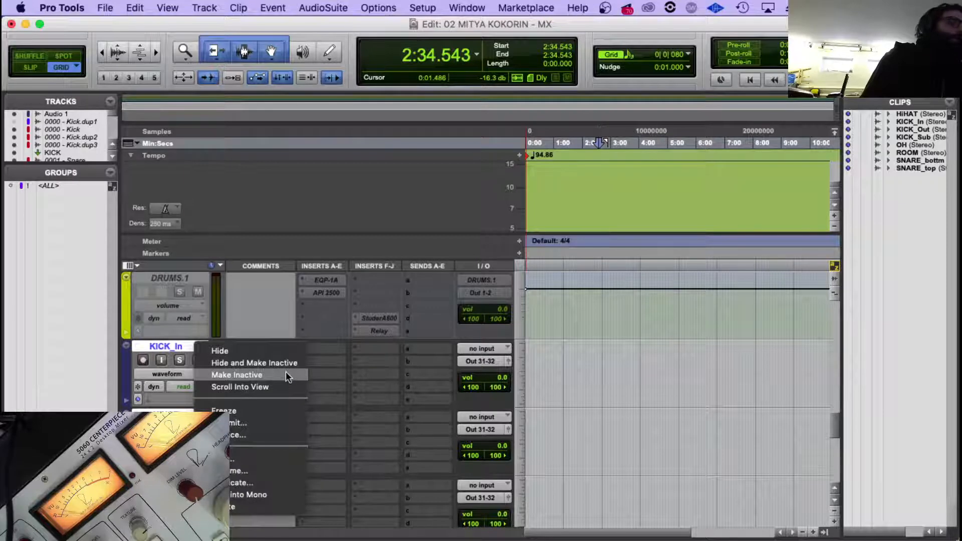
pyautogui.click(286, 372)
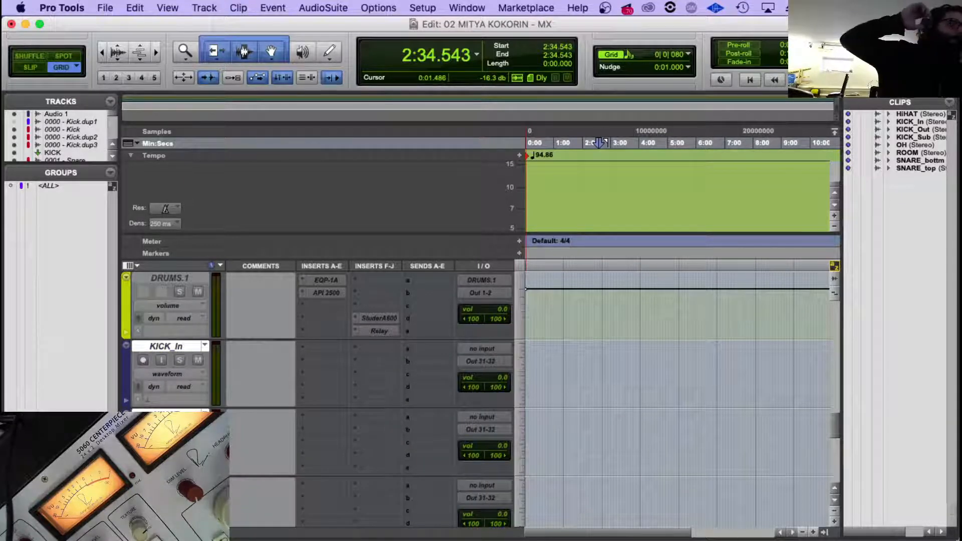
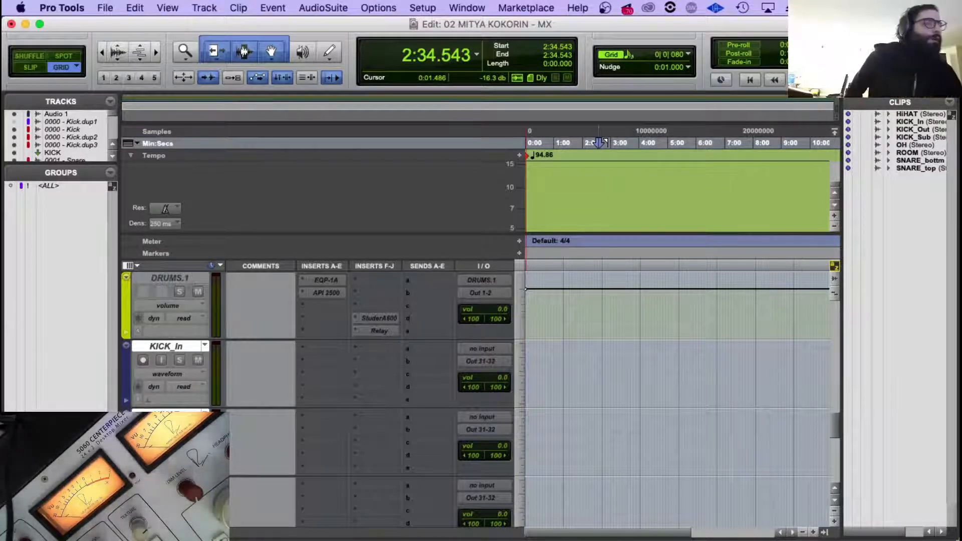
pyautogui.scroll(-10, 690, 320)
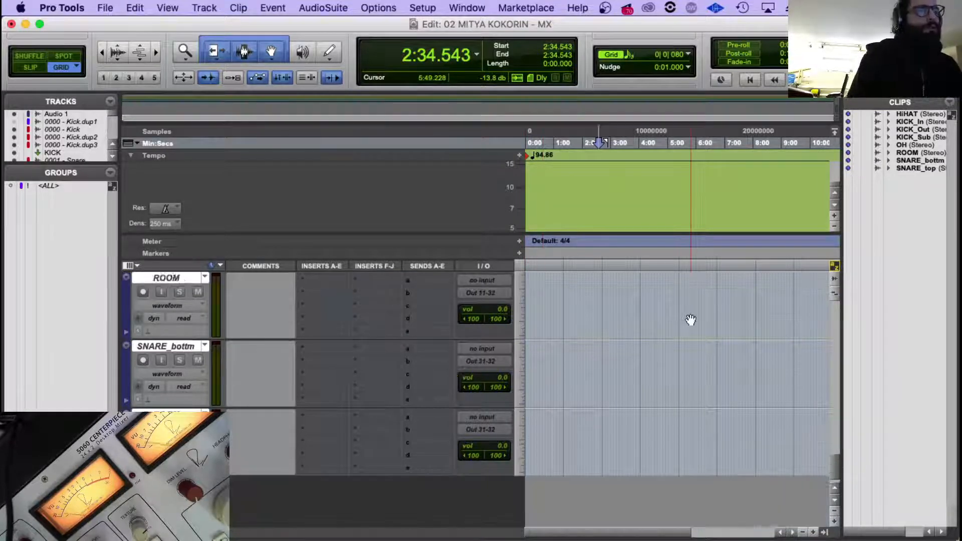
pyautogui.scroll(15, 690, 319)
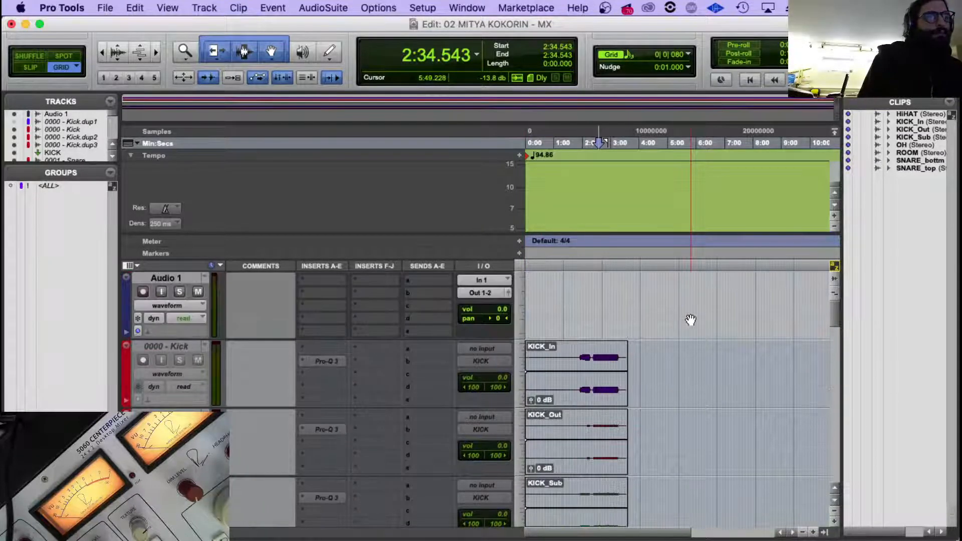
pyautogui.scroll(-8, 682, 319)
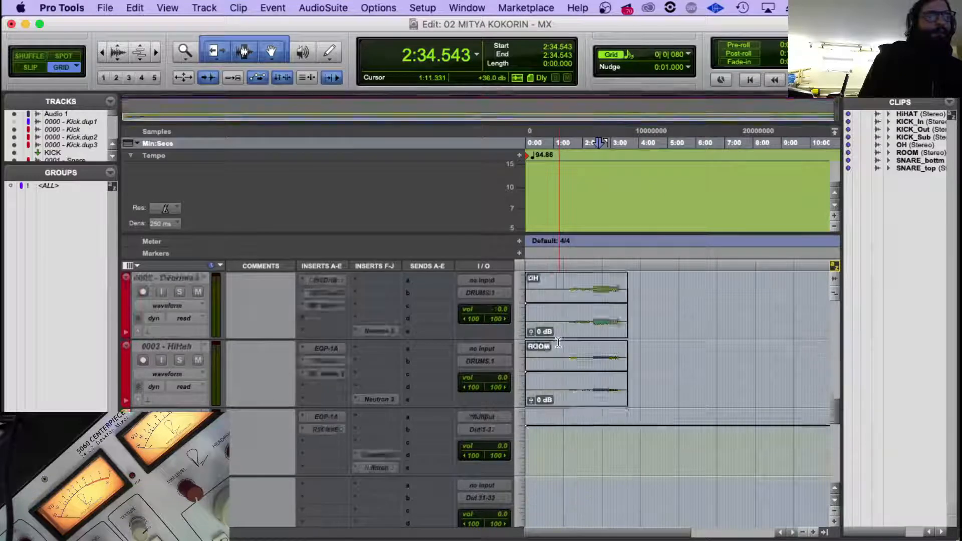
pyautogui.scroll(-5, 559, 342)
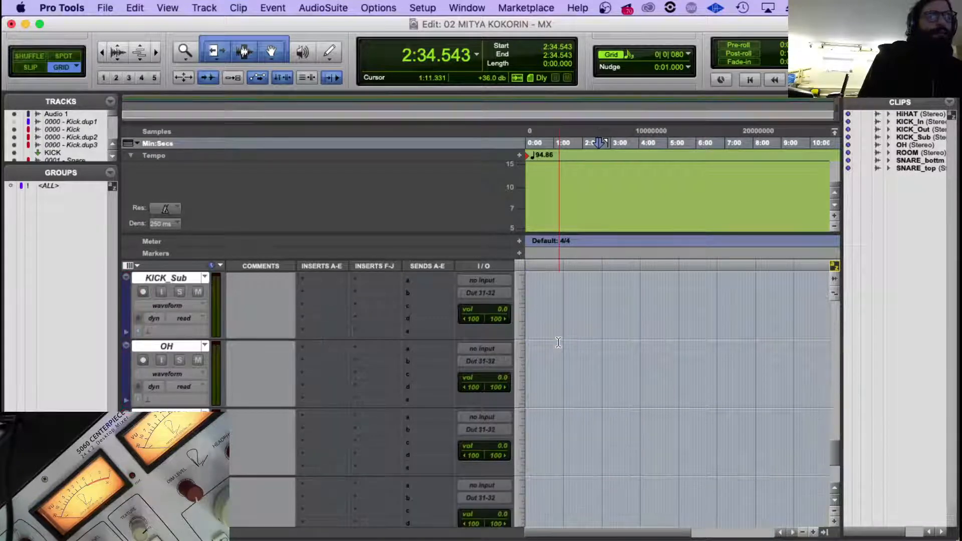
pyautogui.scroll(2, 556, 342)
# Switch to Finder, expand the DRUMS folder in PULSE_MULTITRACK and select its files from HiHAT.wav to SNARE_top.wav.
pyautogui.moveTo(551, 539)
pyautogui.click(87, 511)
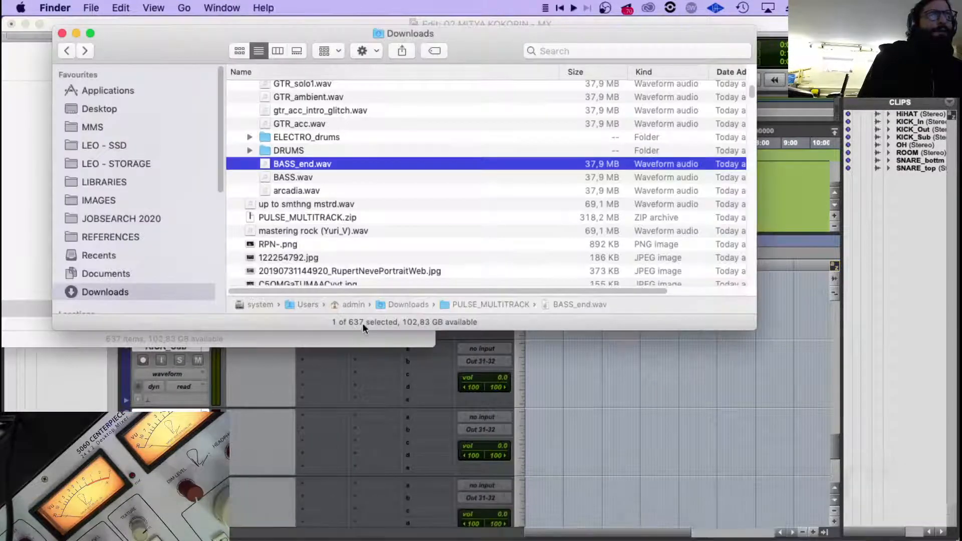
pyautogui.scroll(5, 297, 192)
pyautogui.scroll(-3, 296, 196)
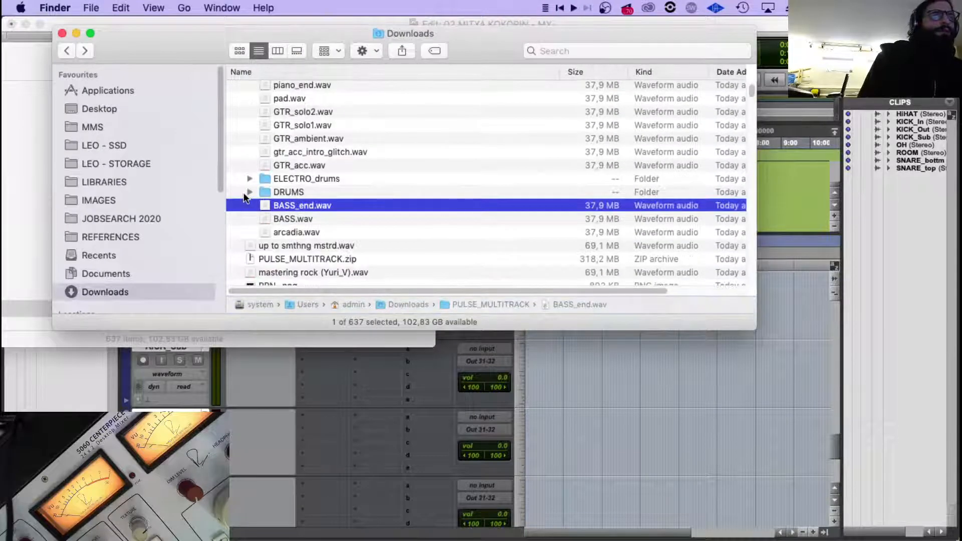
pyautogui.click(342, 192)
pyautogui.scroll(-3, 321, 203)
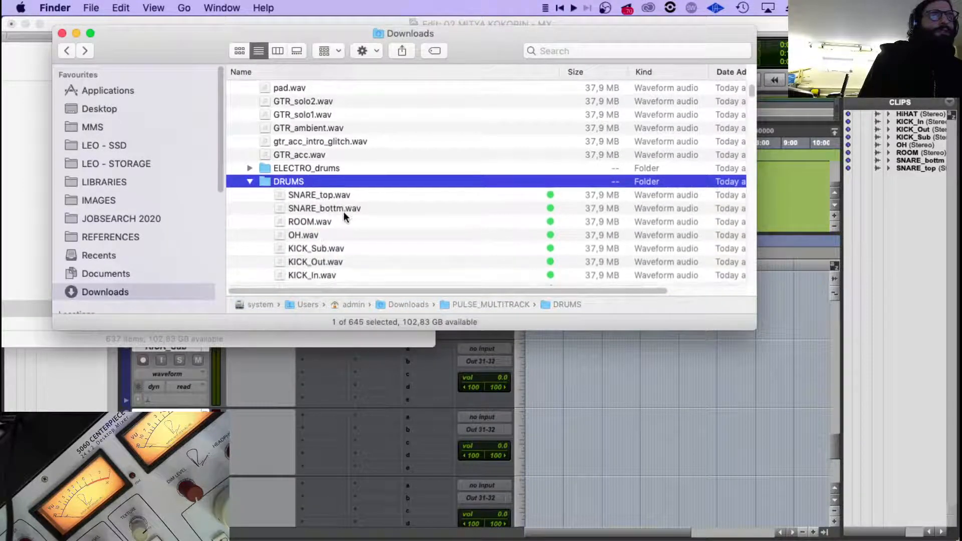
pyautogui.click(300, 242)
pyautogui.click(300, 233)
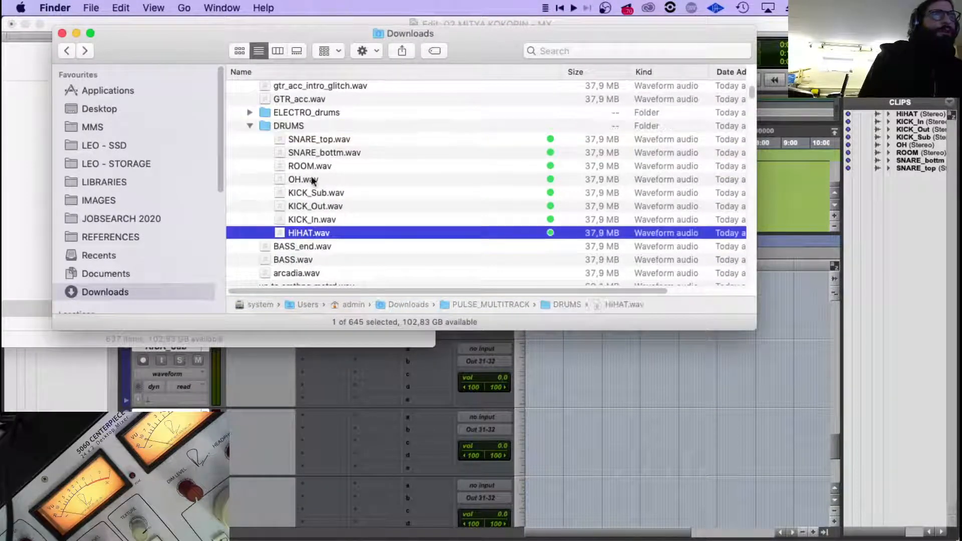
pyautogui.keyDown('shift'); pyautogui.click(313, 140); pyautogui.keyUp('shift')
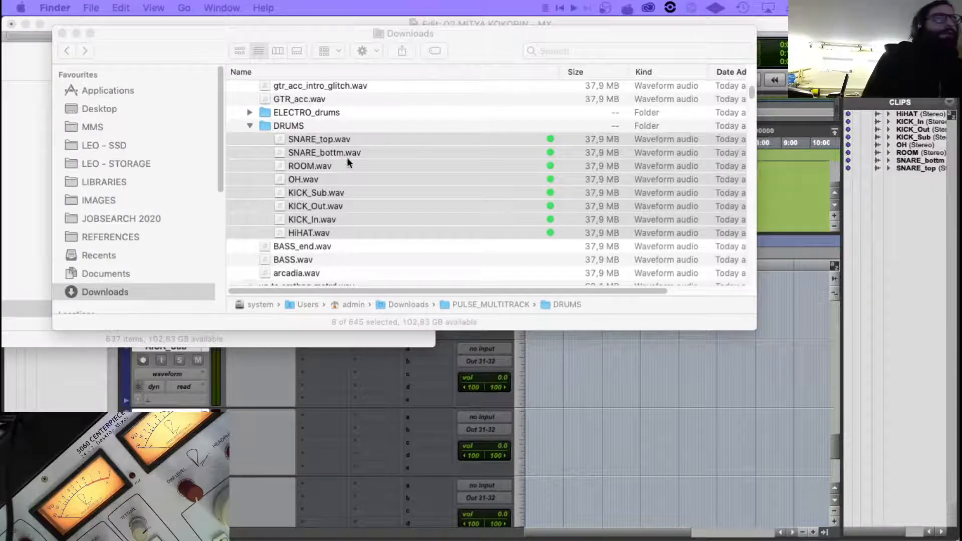
# Return to Pro Tools and delete the selected emptied raw drum tracks below DRUMS.1.
pyautogui.click(405, 454)
pyautogui.scroll(4, 405, 454)
pyautogui.scroll(-6, 405, 454)
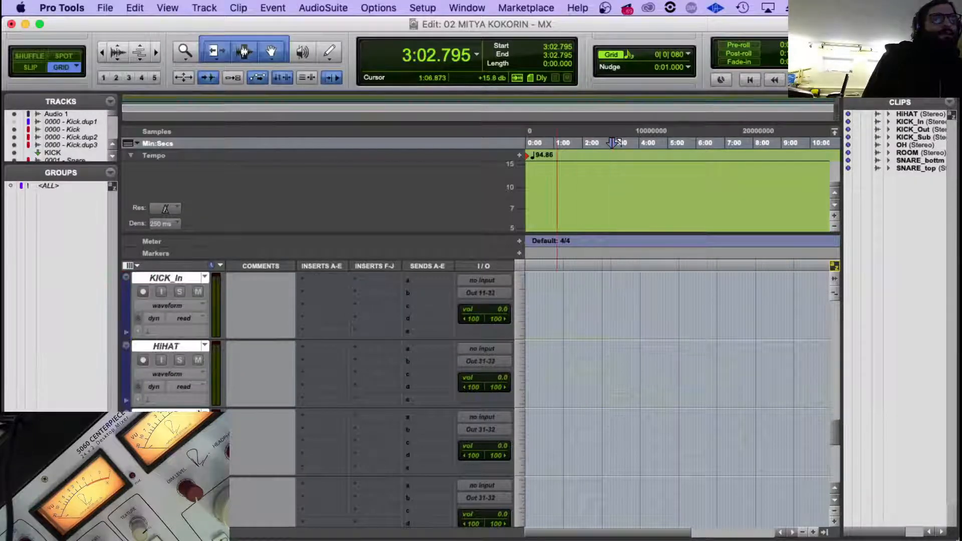
pyautogui.scroll(6, 185, 415)
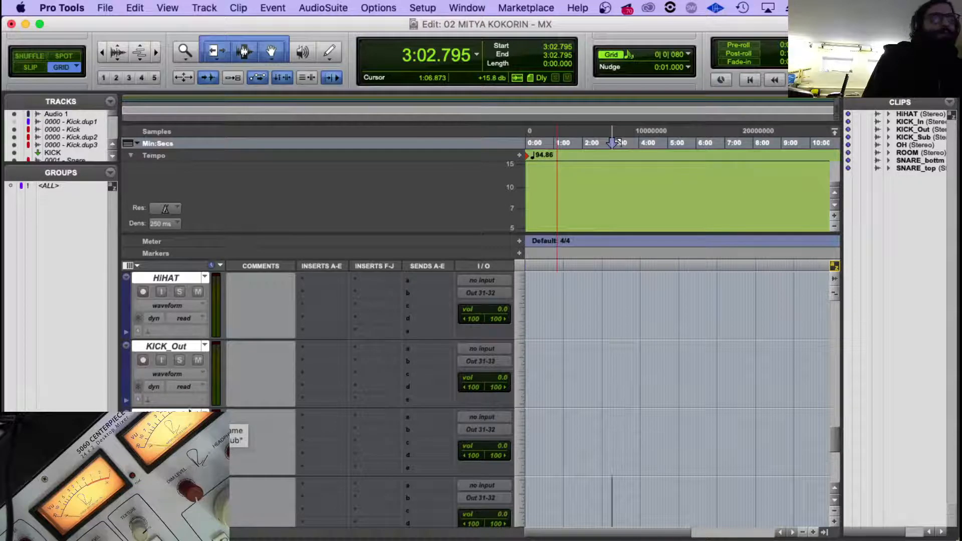
pyautogui.rightClick(185, 413)
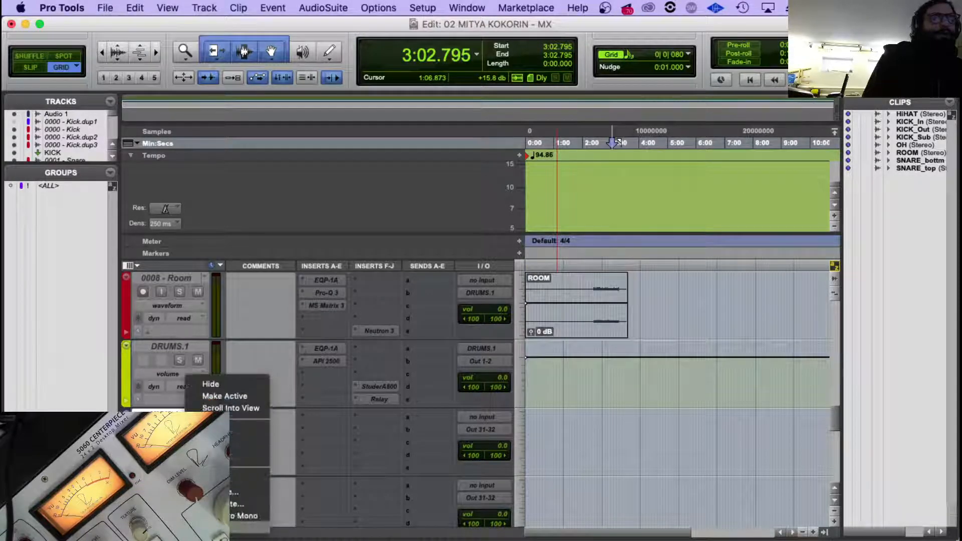
pyautogui.click(217, 528)
# Remove the empty tom tracks and their TOMS aux between SN VERB and 0002 - HiHat.
pyautogui.scroll(3, 215, 401)
pyautogui.scroll(5, 214, 401)
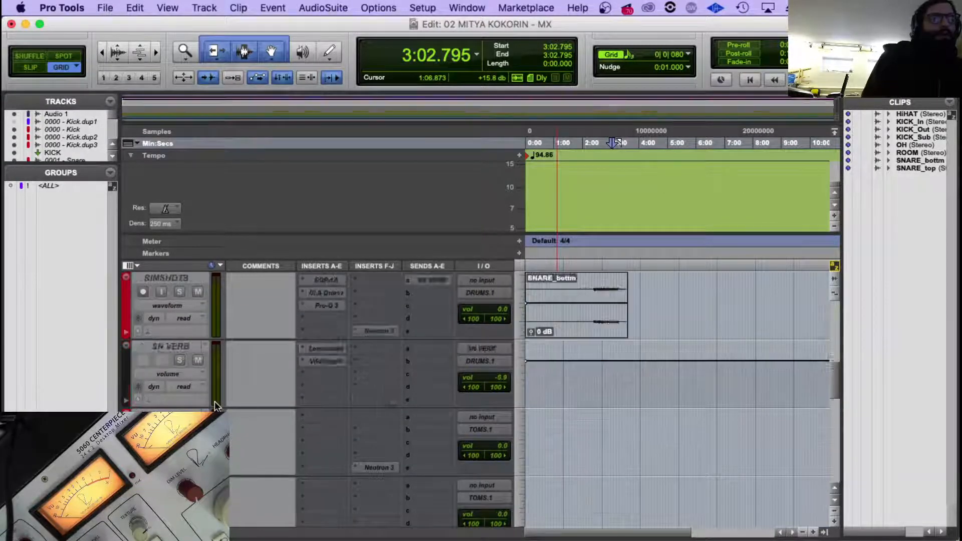
pyautogui.scroll(-4, 215, 401)
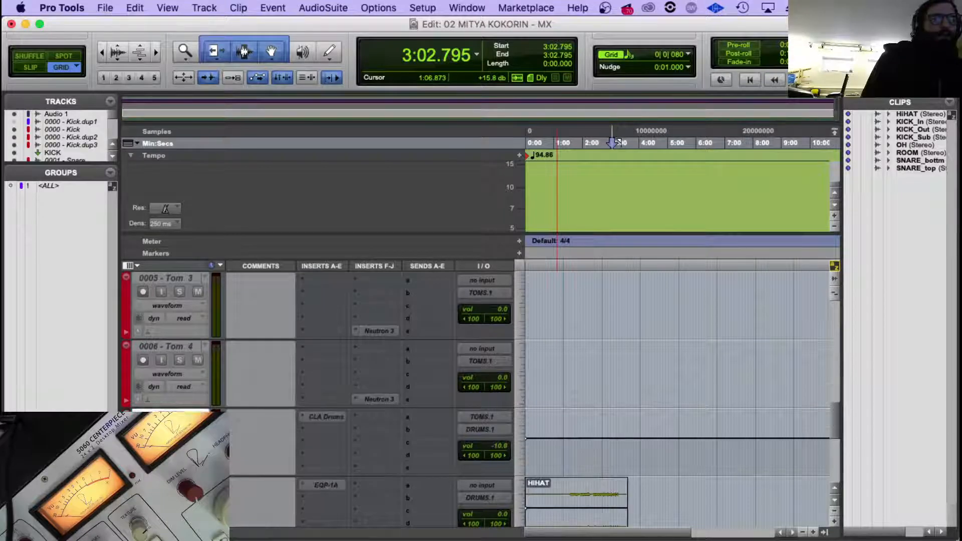
pyautogui.scroll(3, 176, 397)
pyautogui.rightClick(171, 345)
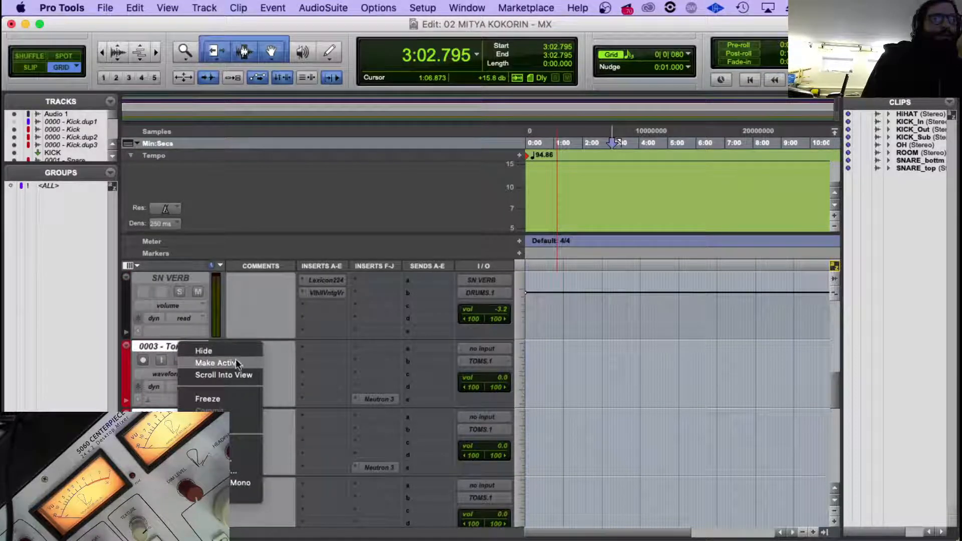
pyautogui.click(203, 351)
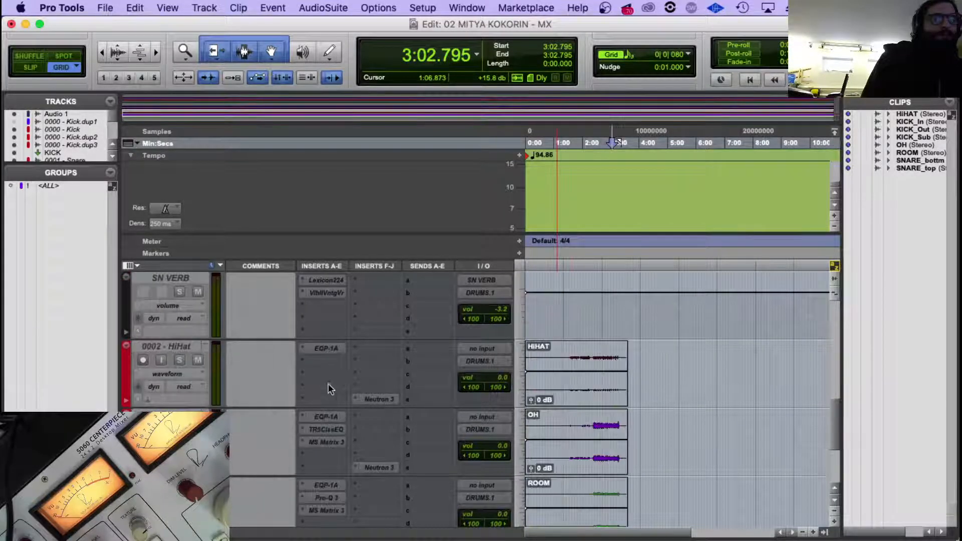
# Delete the empty Audio 1 track above 0000 - Kick.
pyautogui.scroll(-2, 254, 332)
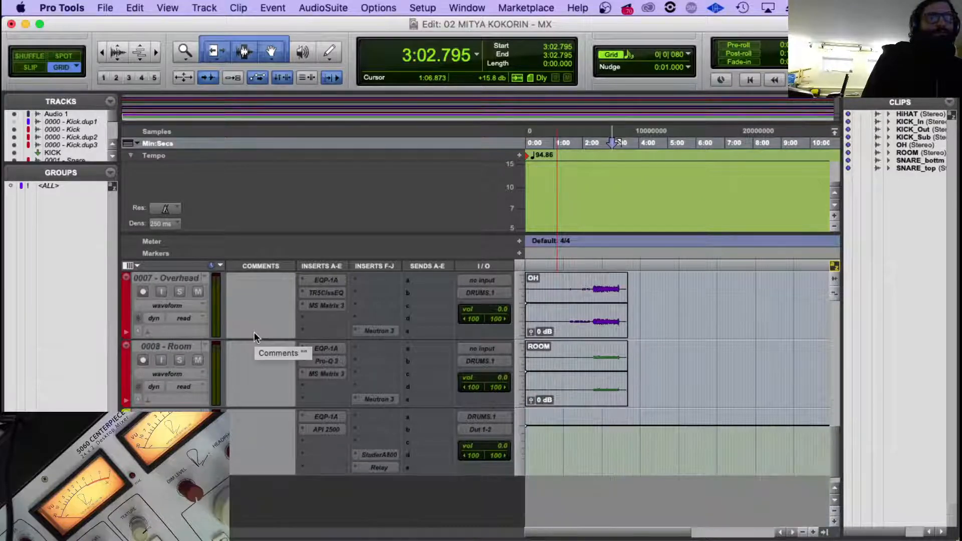
pyautogui.scroll(8, 231, 381)
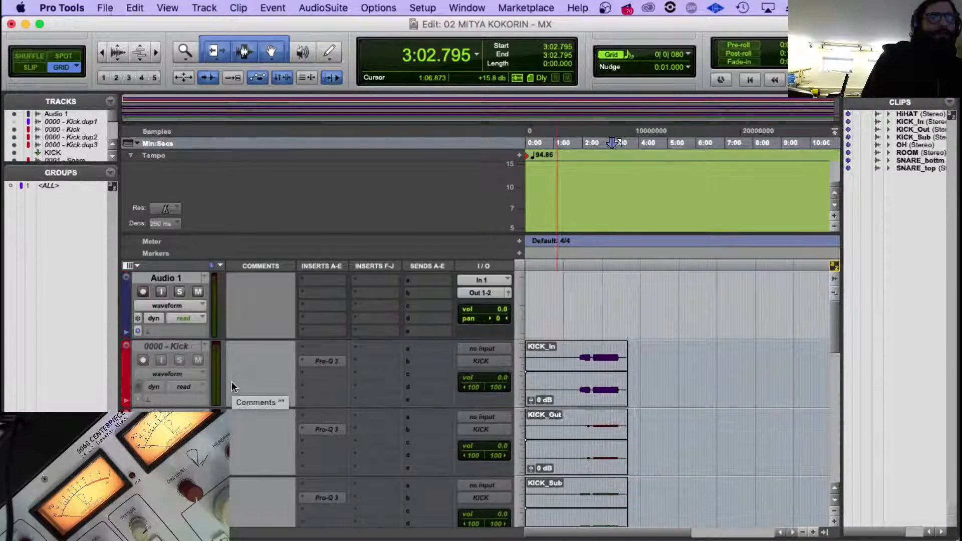
pyautogui.rightClick(184, 277)
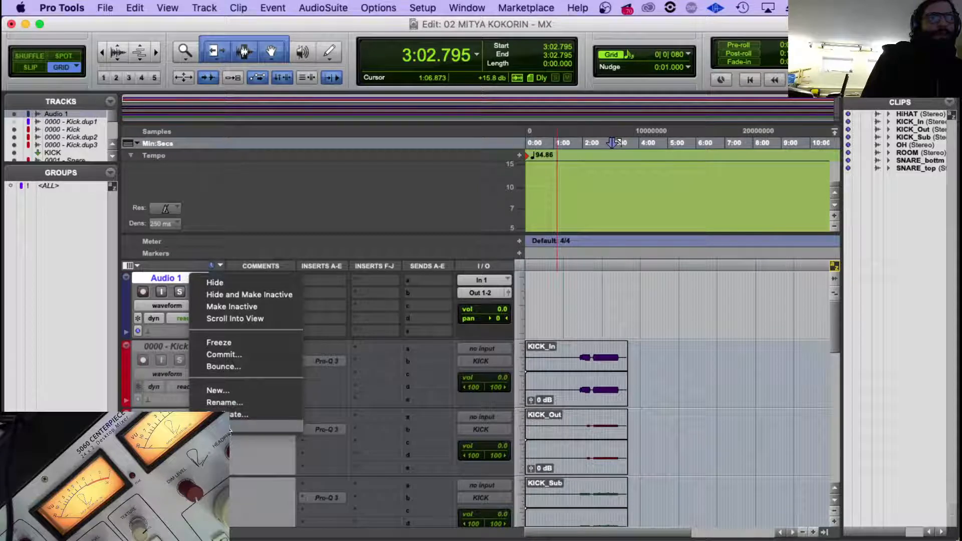
pyautogui.click(240, 427)
# Select the DRUMS.1 track, then in Finder collapse the DRUMS folder and tag it green.
pyautogui.scroll(-10, 509, 322)
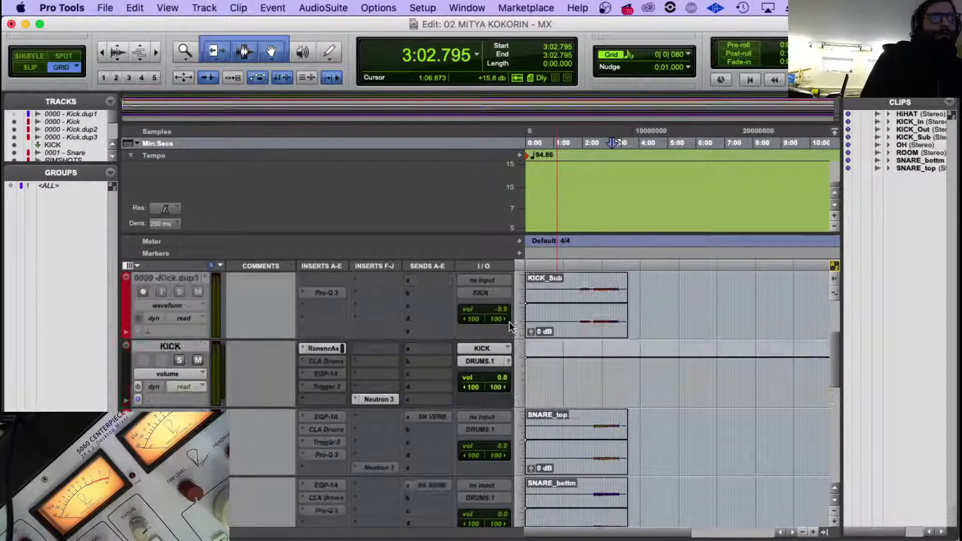
pyautogui.click(150, 395)
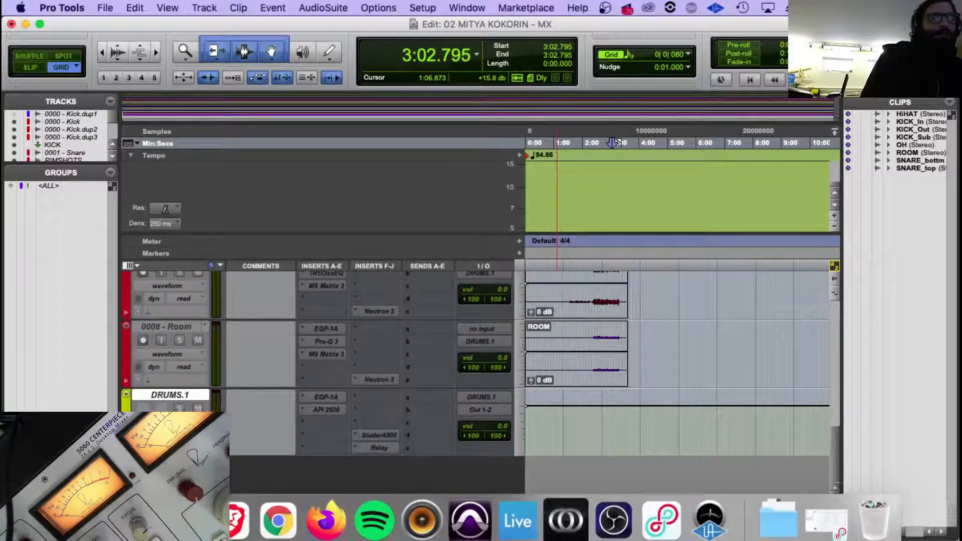
pyautogui.click(31, 518)
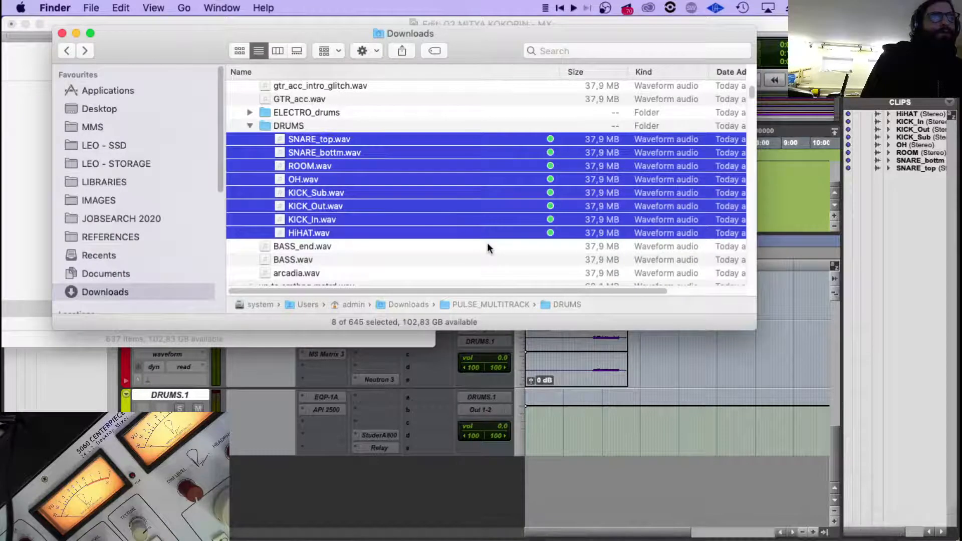
pyautogui.click(249, 126)
pyautogui.rightClick(291, 126)
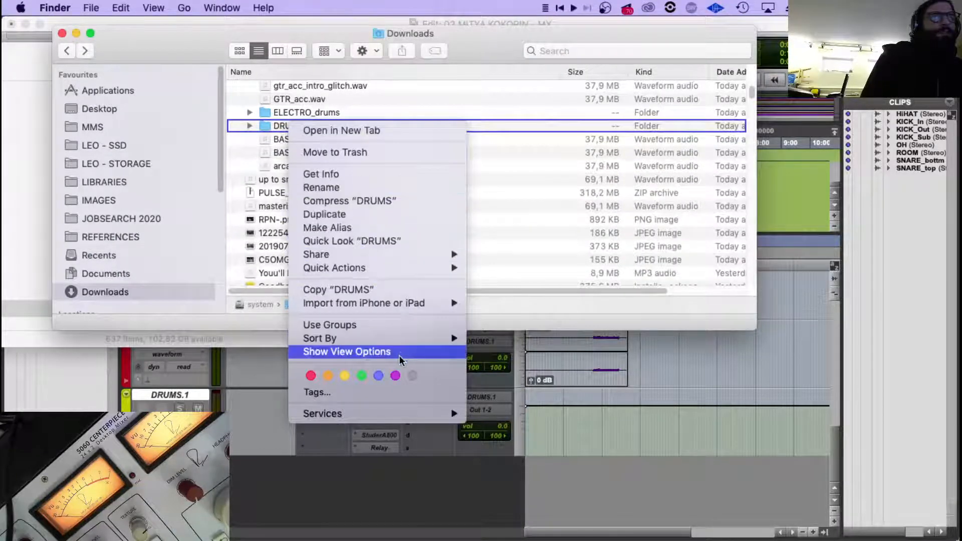
pyautogui.click(360, 375)
# Back in Pro Tools with DRUMS.1 selected, open YOU'LL NEVER KNOW - MX - 17.ptx as the source for importing session data.
pyautogui.click(189, 396)
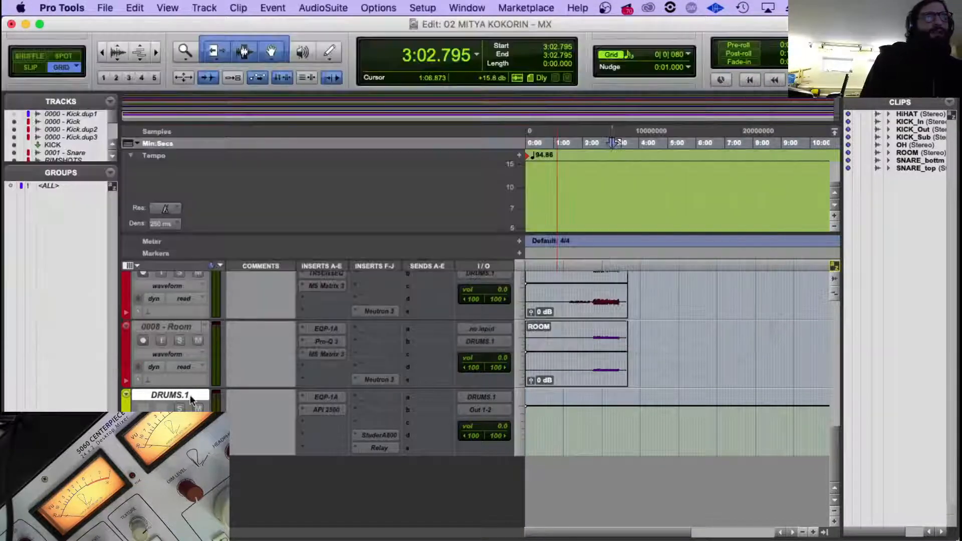
pyautogui.click(105, 7)
pyautogui.moveTo(148, 213)
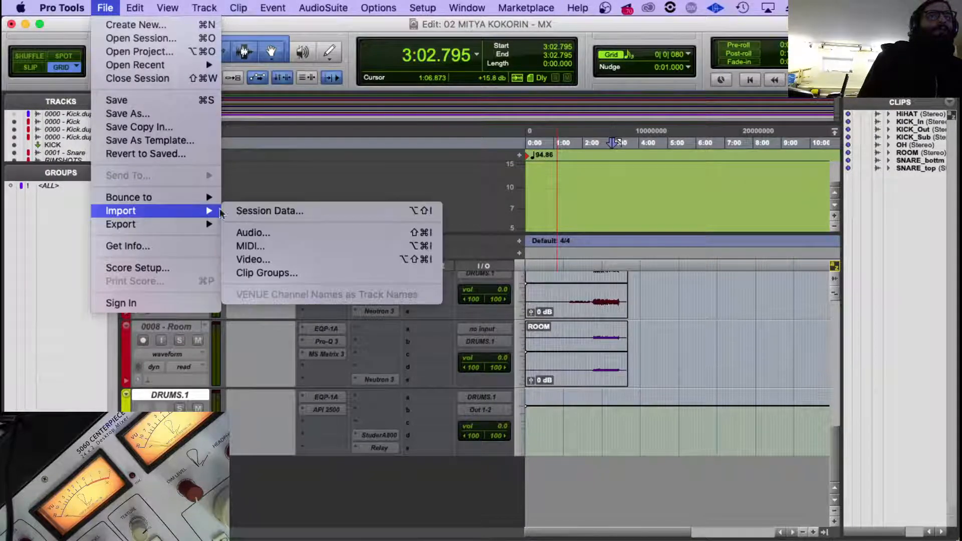
pyautogui.click(241, 210)
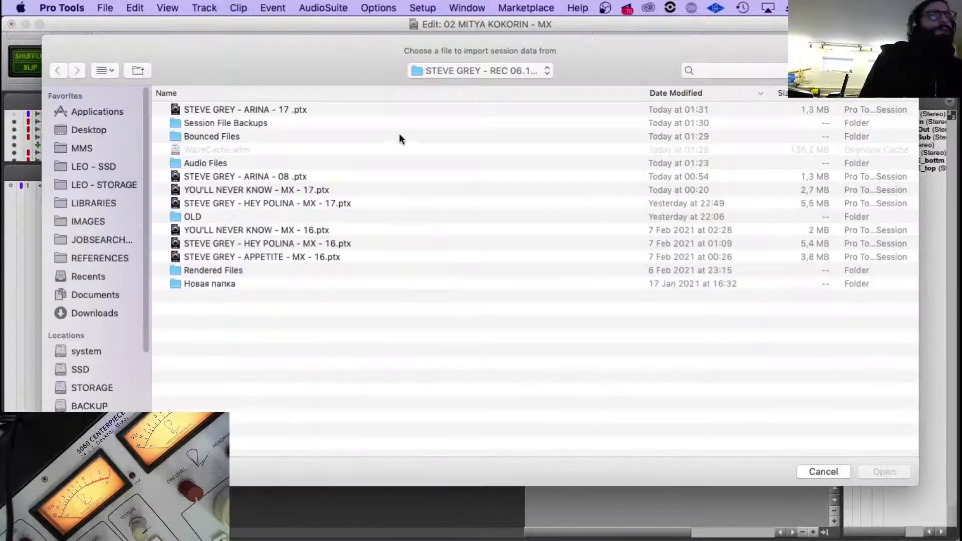
pyautogui.click(279, 176)
pyautogui.click(316, 203)
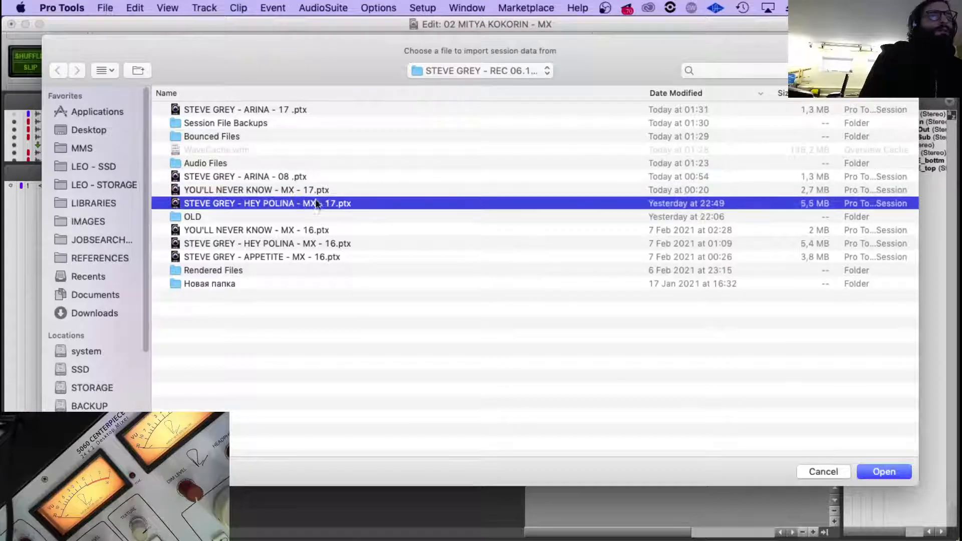
pyautogui.click(270, 230)
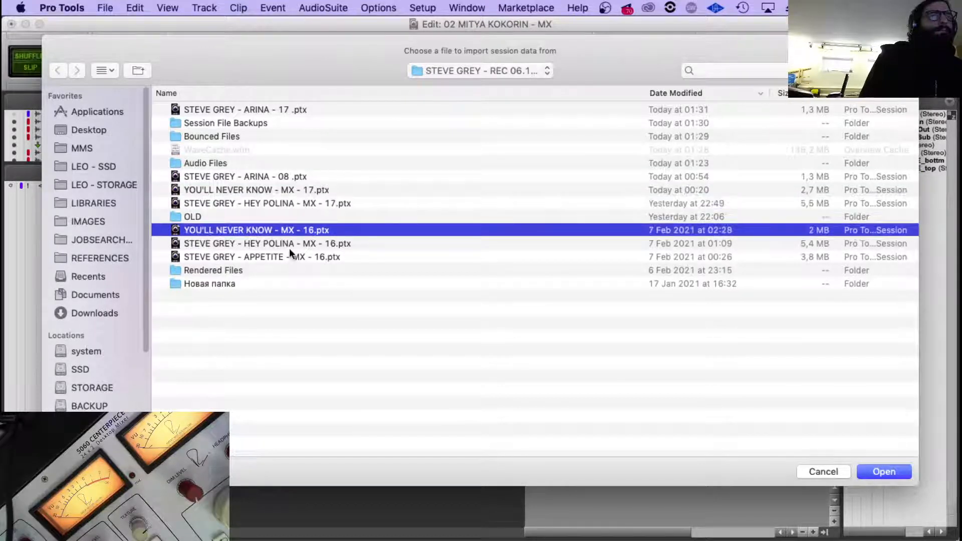
pyautogui.click(268, 190)
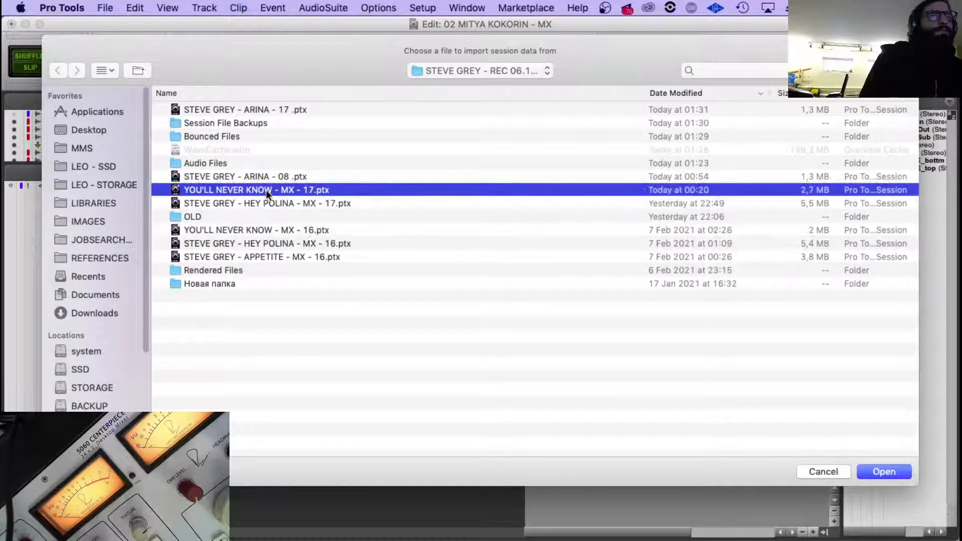
pyautogui.doubleClick(296, 194)
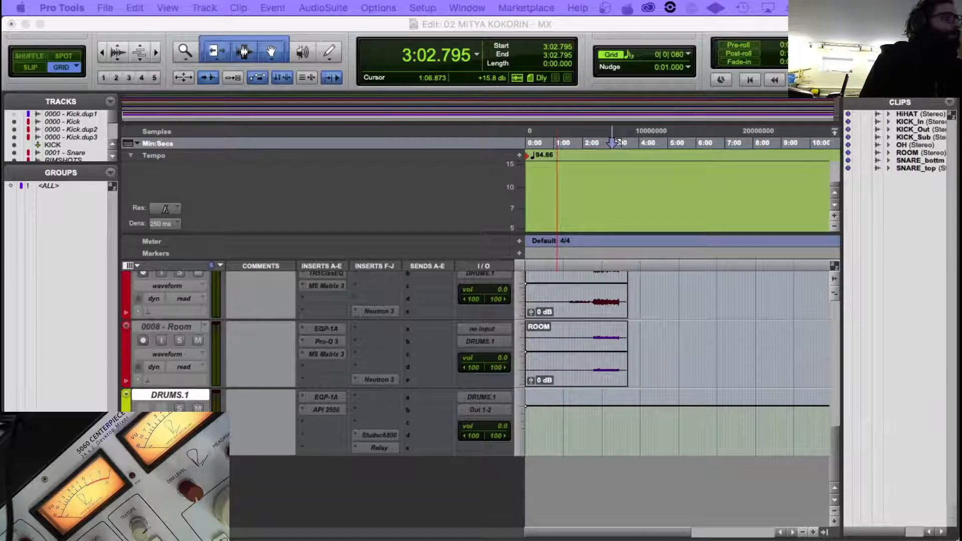
# Import the Bass line mono track plus the audio track and stereo aux listed directly below it as new tracks.
pyautogui.scroll(-5, 287, 381)
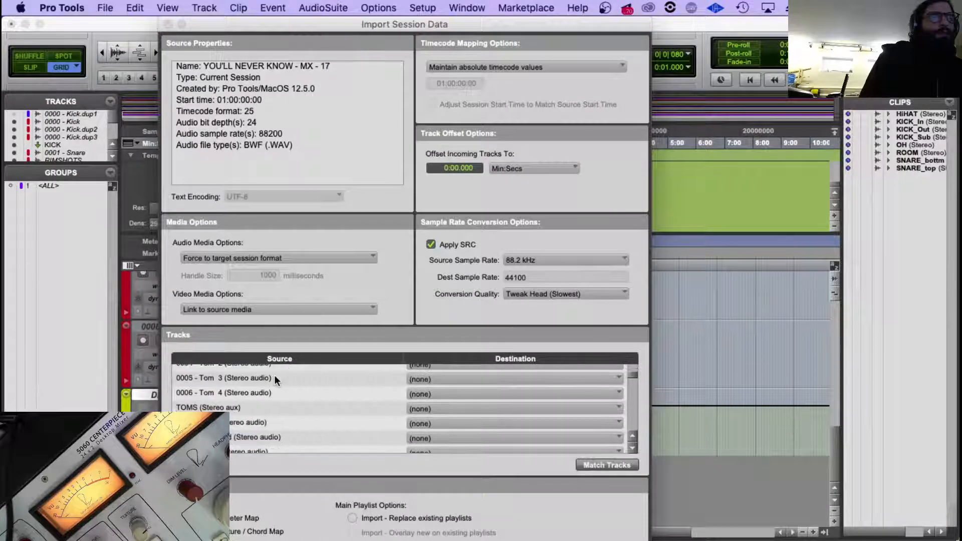
pyautogui.scroll(2, 274, 380)
pyautogui.scroll(-8, 275, 385)
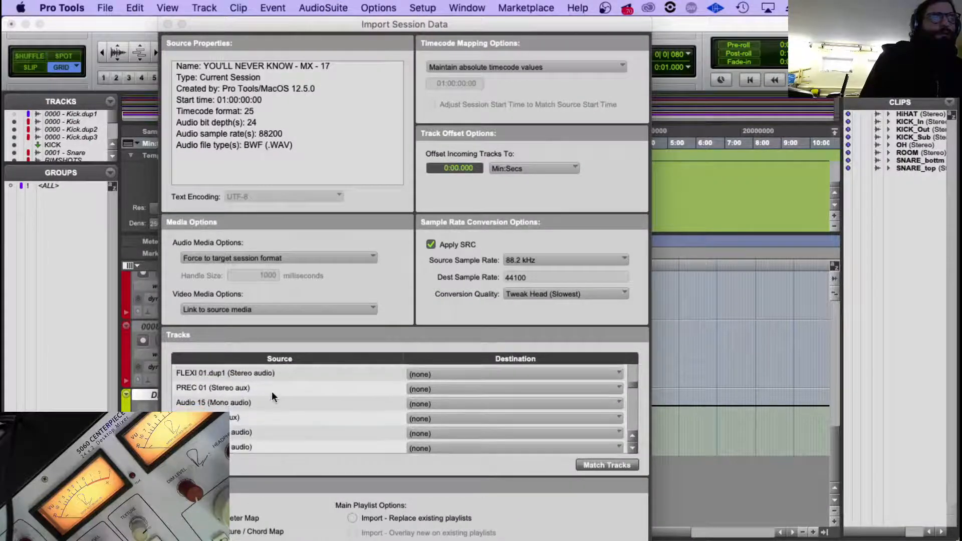
pyautogui.scroll(-1, 271, 392)
pyautogui.keyDown('super'); pyautogui.click(243, 429); pyautogui.keyUp('super')
pyautogui.keyDown('super'); pyautogui.click(243, 429); pyautogui.keyUp('super')
pyautogui.keyDown('super'); pyautogui.click(232, 430); pyautogui.keyUp('super')
pyautogui.keyDown('super'); pyautogui.click(231, 443); pyautogui.keyUp('super')
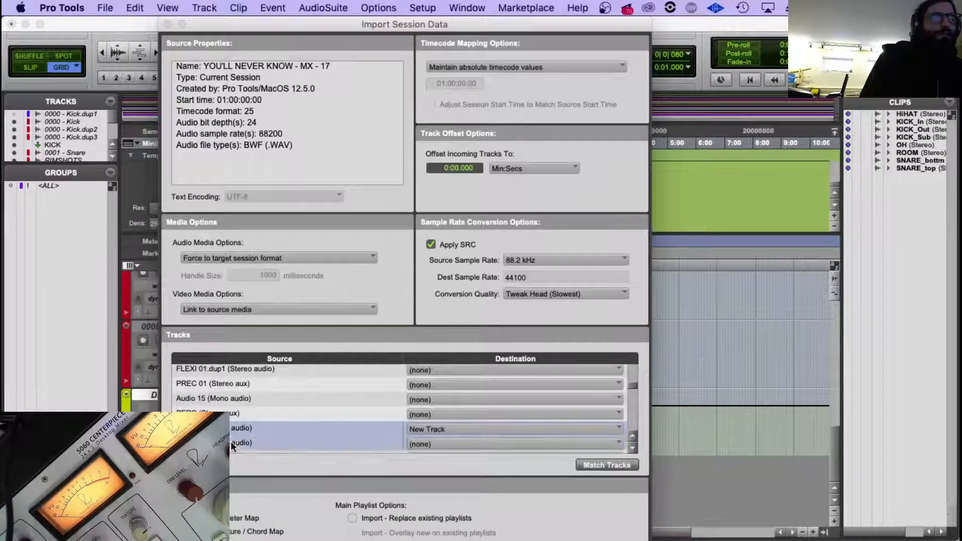
pyautogui.scroll(-1, 254, 426)
pyautogui.keyDown('super'); pyautogui.click(250, 438); pyautogui.keyUp('super')
pyautogui.scroll(-1, 280, 429)
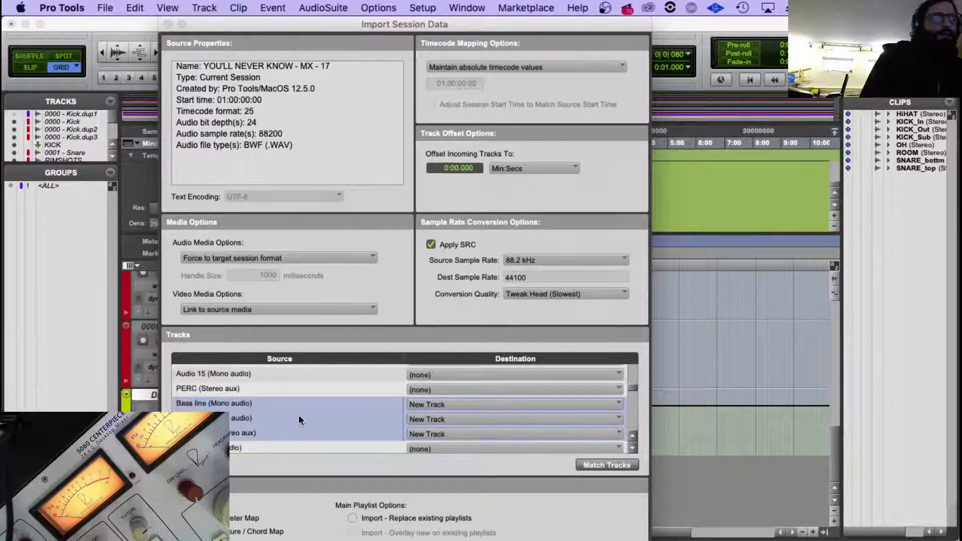
pyautogui.scroll(-1, 318, 411)
pyautogui.press('Return')
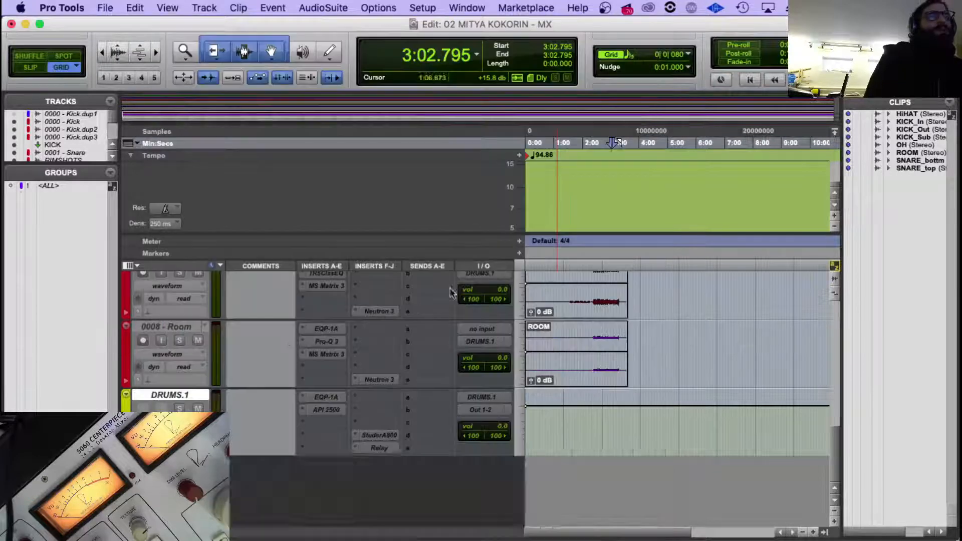
# Examine the imported bass tracks, then switch to Finder and locate BASS_end.wav and BASS.wav in the PULSE_MULTITRACK folder.
pyautogui.scroll(-1, 433, 318)
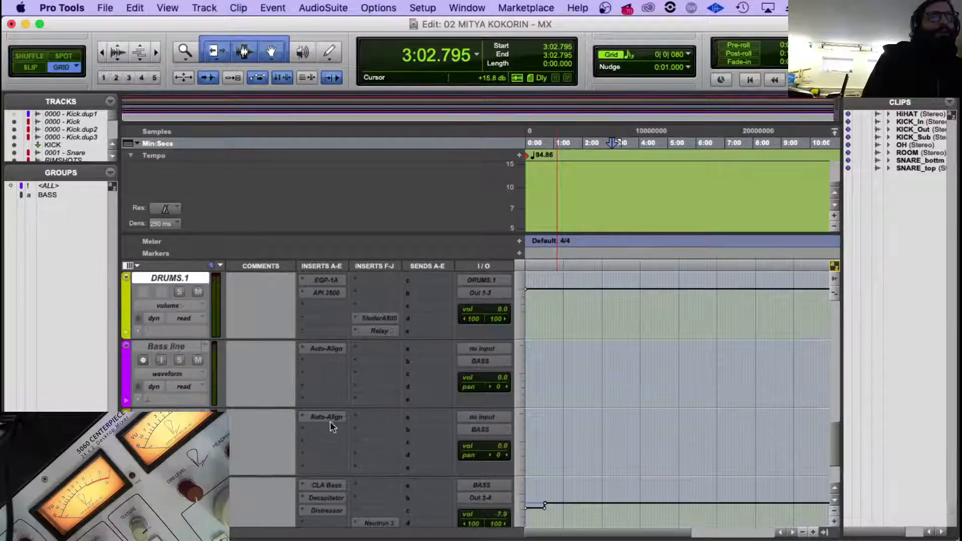
pyautogui.click(159, 350)
pyautogui.moveTo(165, 539)
pyautogui.click(87, 513)
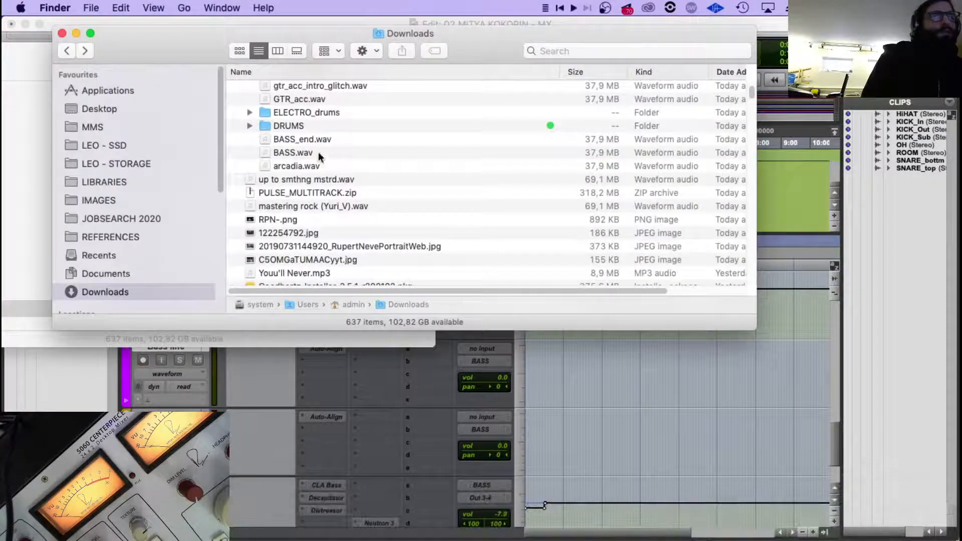
pyautogui.scroll(5, 316, 121)
pyautogui.scroll(-2, 333, 248)
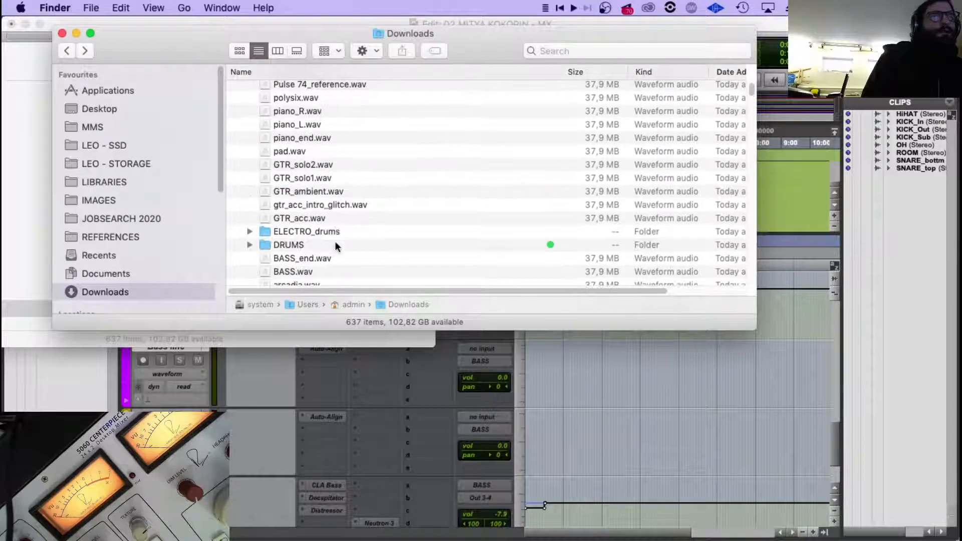
pyautogui.click(322, 262)
pyautogui.click(305, 271)
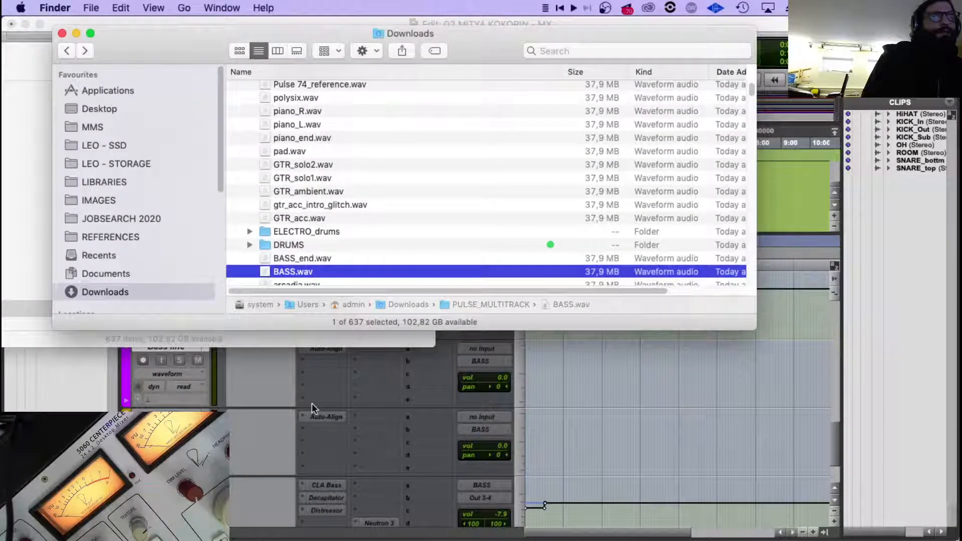
# Switch back to Pro Tools and create two stereo audio tracks directly below DRUMS.1.
pyautogui.scroll(5, 312, 403)
pyautogui.scroll(3, 168, 398)
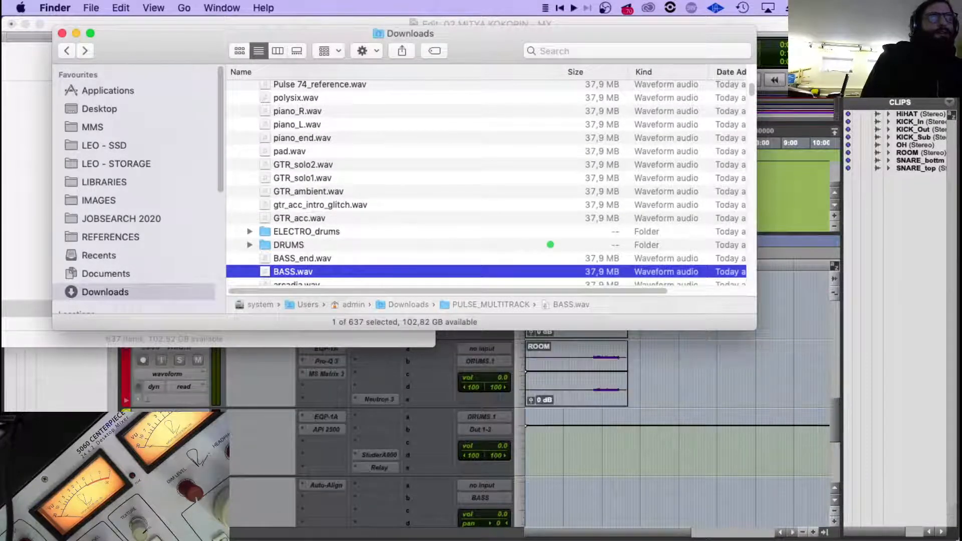
pyautogui.click(168, 415)
pyautogui.press('shift+super+n')
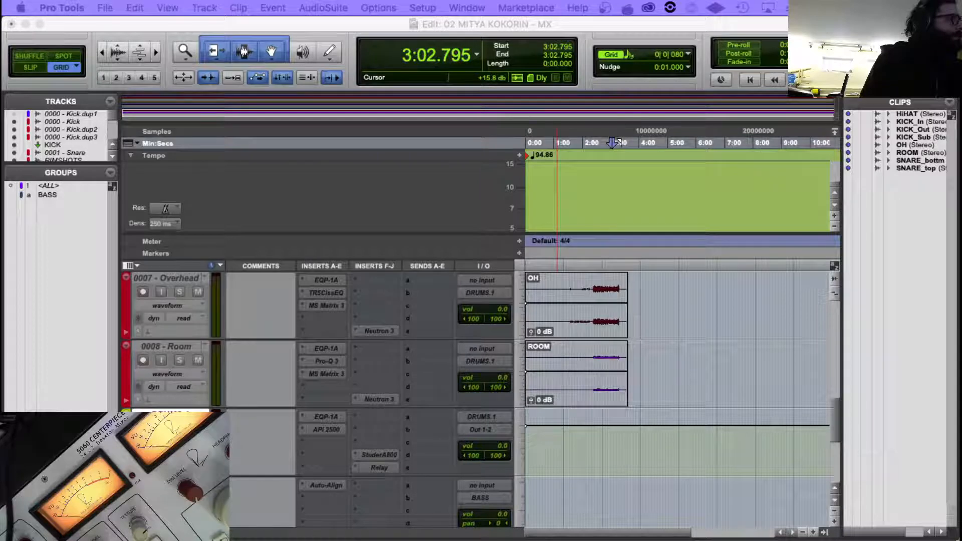
pyautogui.press('Return')
# From Finder, place BASS.wav on Audio 1 and BASS_end.wav on Audio 2, both starting at 0:00.
pyautogui.scroll(-2, 758, 432)
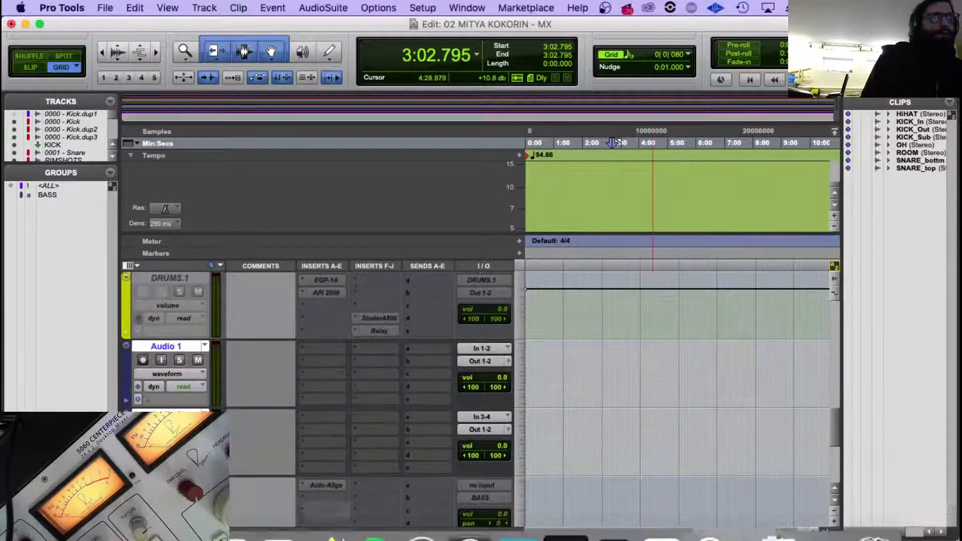
pyautogui.click(87, 511)
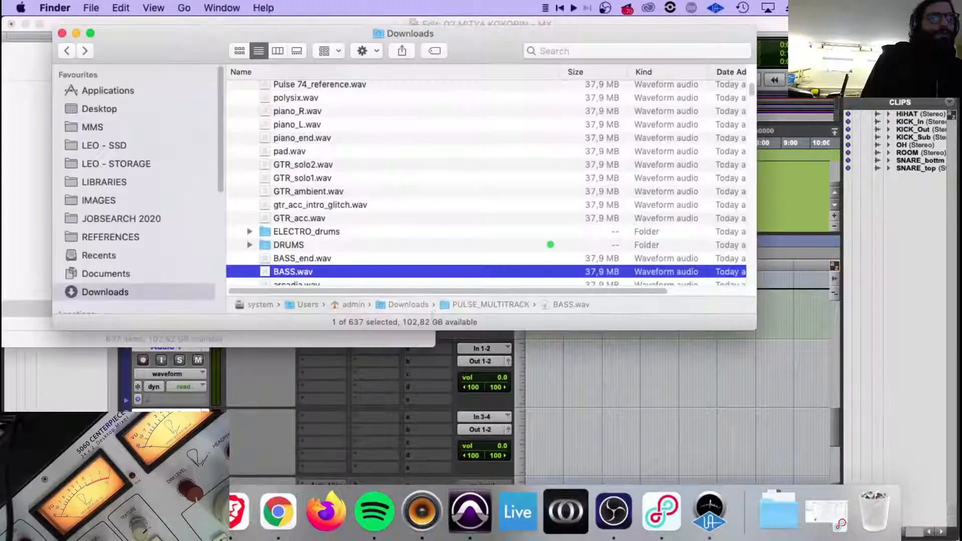
pyautogui.keyDown('shift'); pyautogui.click(292, 259); pyautogui.keyUp('shift')
pyautogui.moveTo(292, 258)
pyautogui.mouseDown()
pyautogui.moveTo(369, 442)
pyautogui.moveTo(584, 371)
pyautogui.moveTo(545, 397)
pyautogui.moveTo(526, 396)
pyautogui.mouseUp()
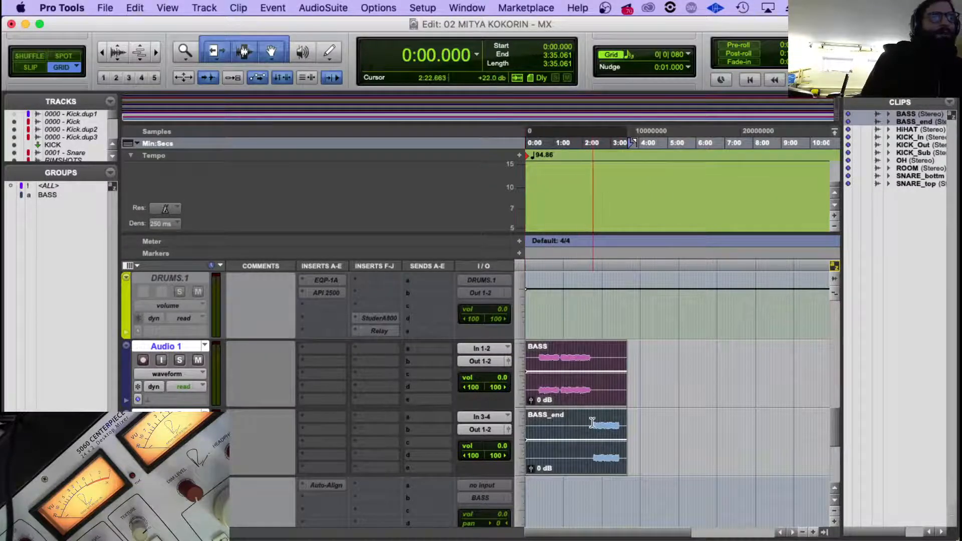
# Delete the imported Bass line track and the mono audio track directly below it.
pyautogui.click(593, 424)
pyautogui.press('t')
pyautogui.scroll(-5, 309, 388)
pyautogui.click(178, 348)
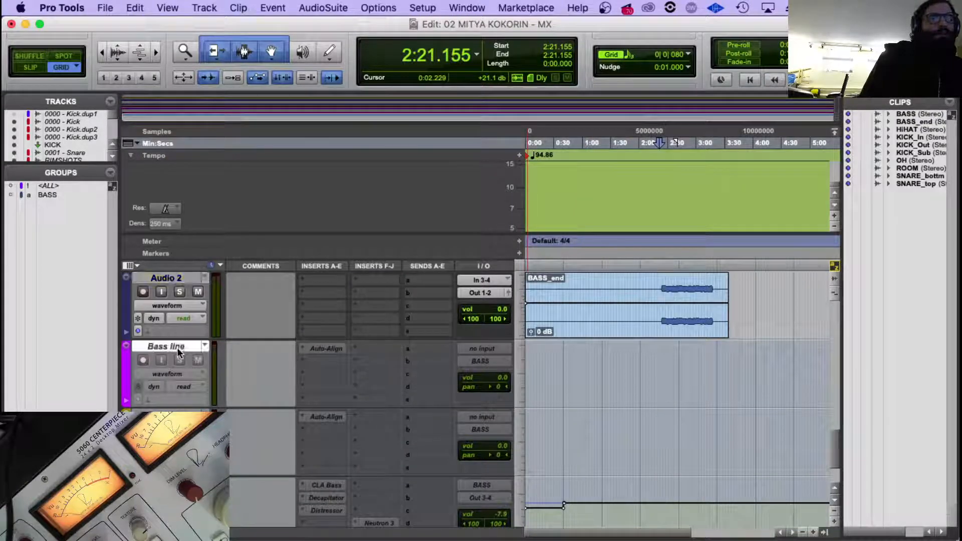
pyautogui.keyDown('shift'); pyautogui.click(177, 414); pyautogui.keyUp('shift')
pyautogui.rightClick(177, 415)
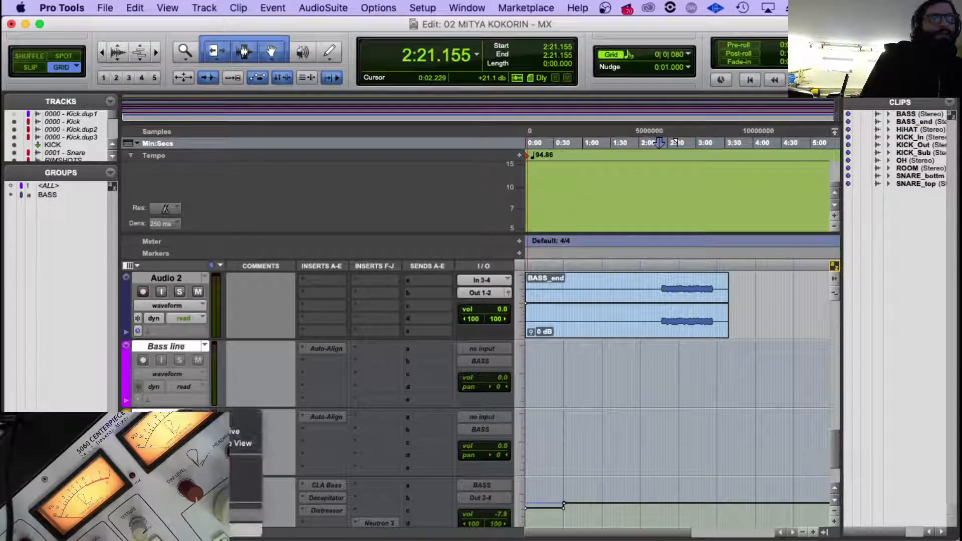
pyautogui.click(203, 396)
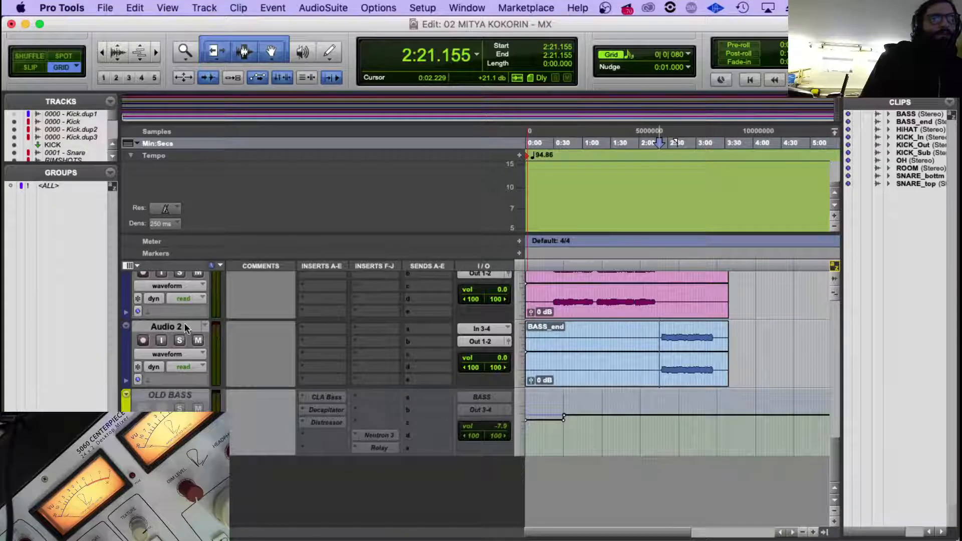
# Route the outputs of Audio 1 and Audio 2 to the BASS (Stereo) bus.
pyautogui.scroll(2, 185, 323)
pyautogui.click(178, 347)
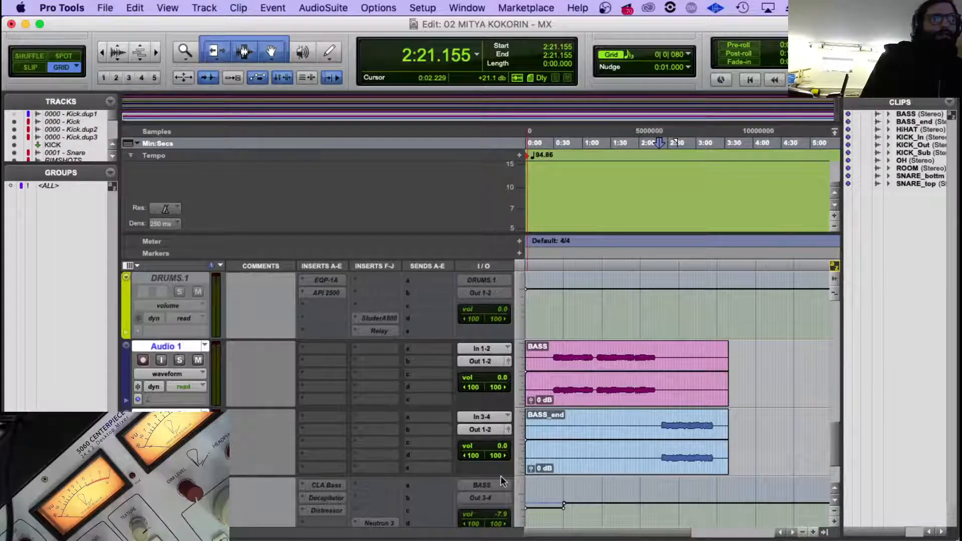
pyautogui.click(490, 431)
pyautogui.moveTo(494, 442)
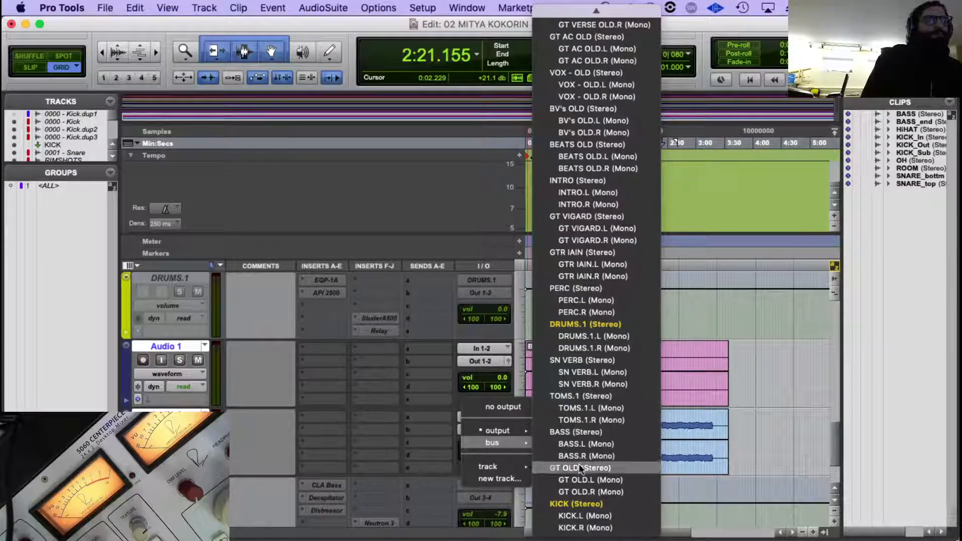
pyautogui.click(576, 432)
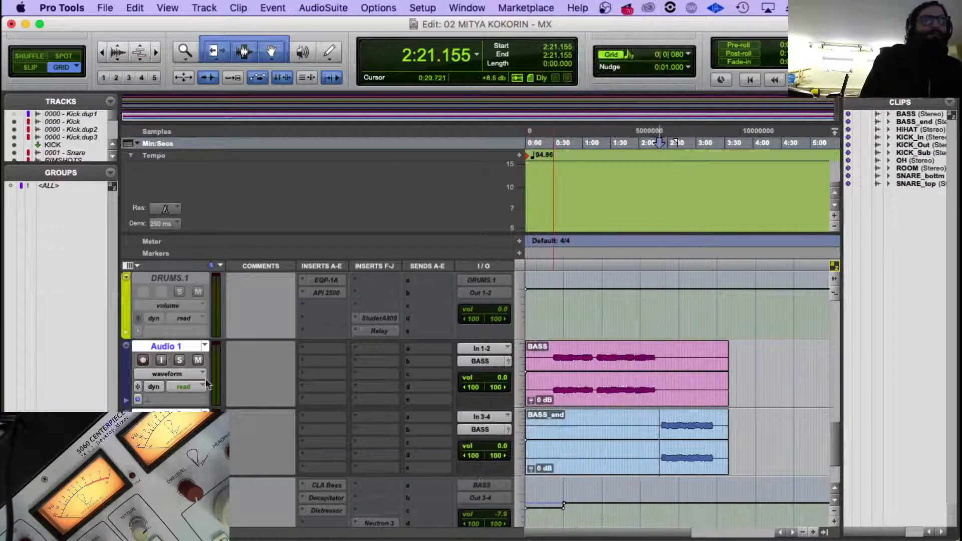
# Rename the OLD BASS aux track as BASS GUITAR.
pyautogui.scroll(-3, 262, 408)
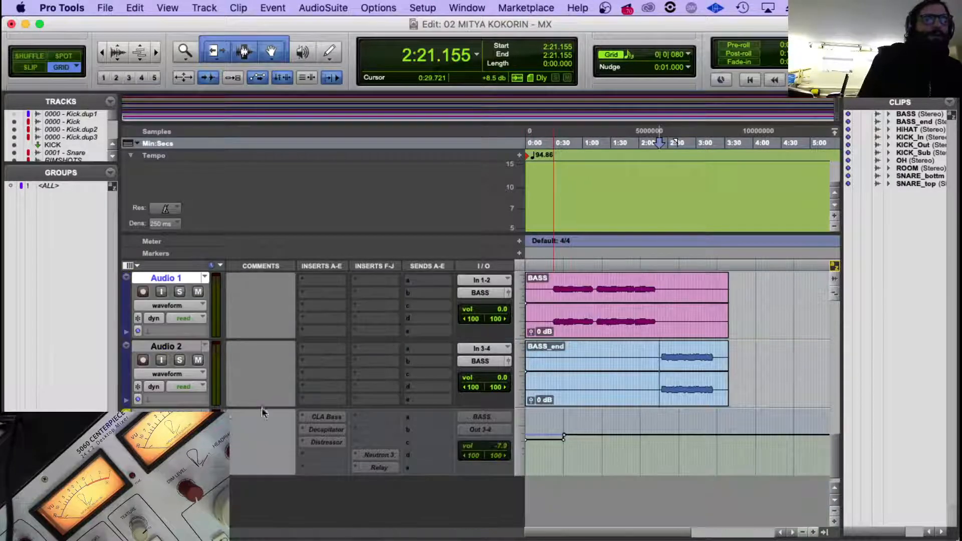
pyautogui.doubleClick(186, 414)
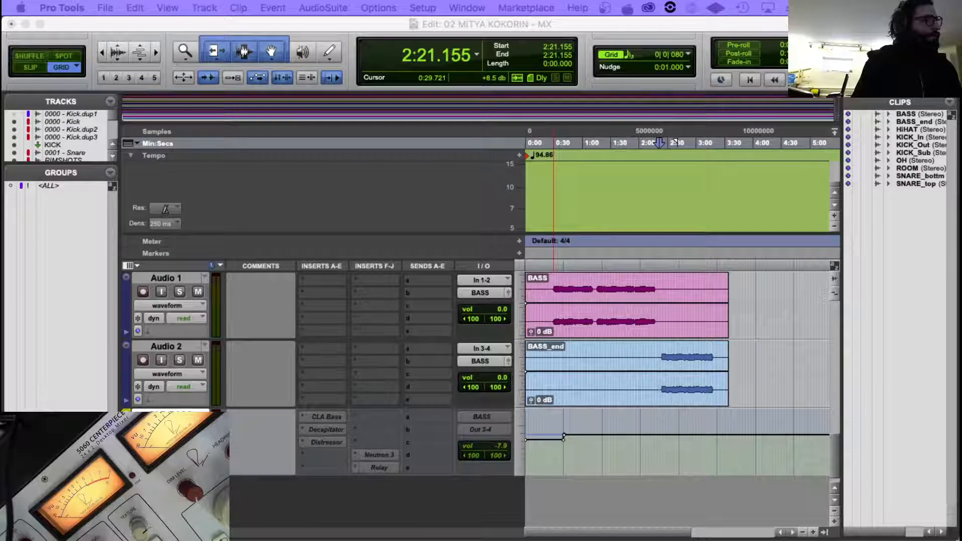
pyautogui.press('Return')
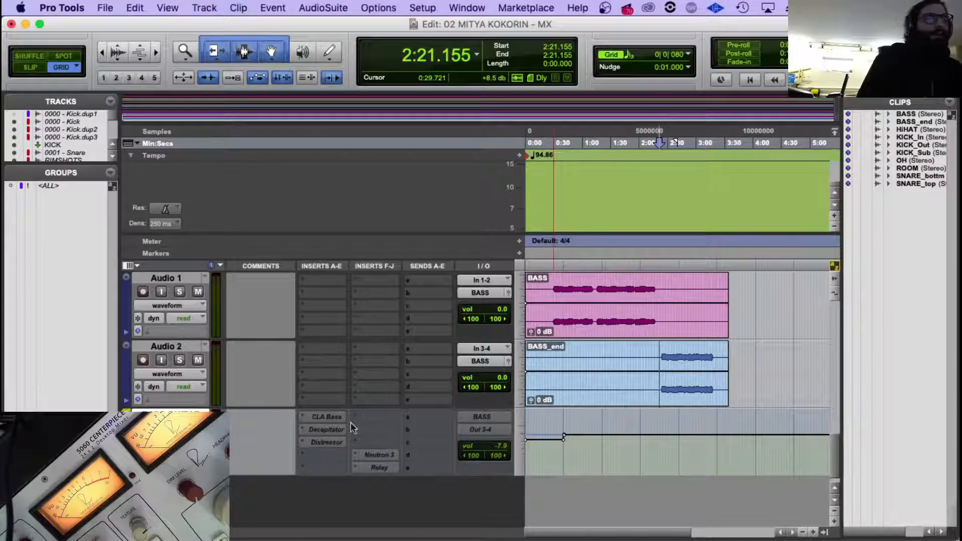
# Clear the volume automation on the BASS GUITAR aux track so its level is flat at 0.0 dB.
pyautogui.click(531, 441)
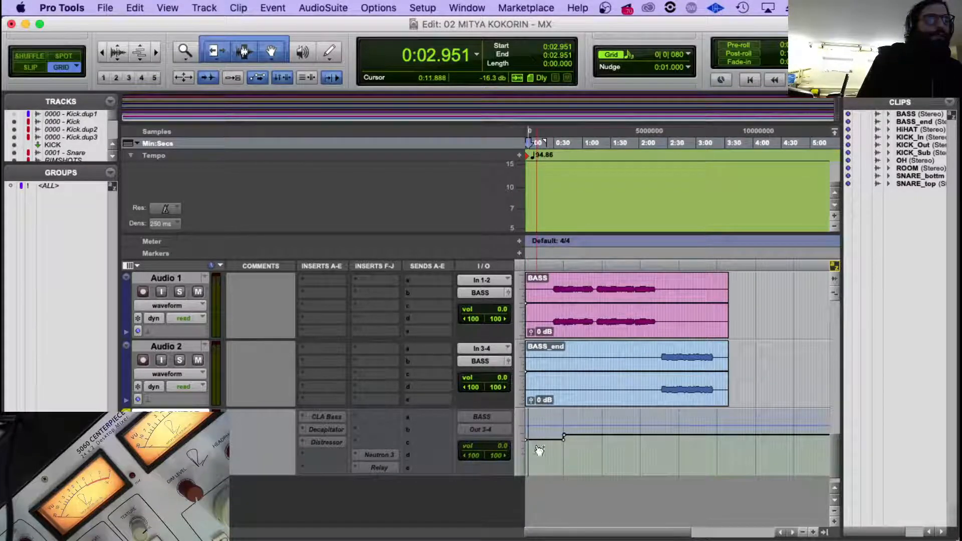
pyautogui.press('super+z')
pyautogui.press('super+z')
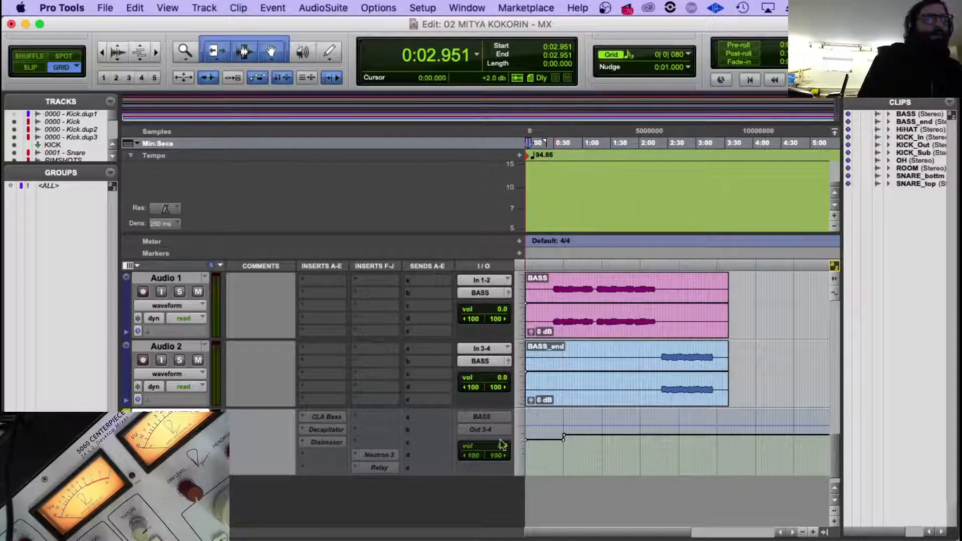
pyautogui.moveTo(558, 441); pyautogui.dragTo(739, 444)
pyautogui.press('n')
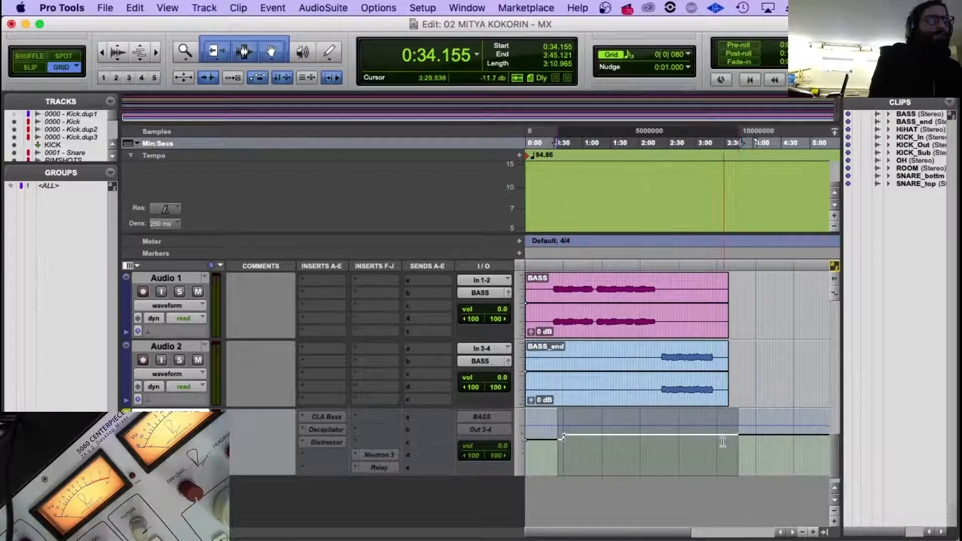
pyautogui.press('super+z')
pyautogui.press('super+z')
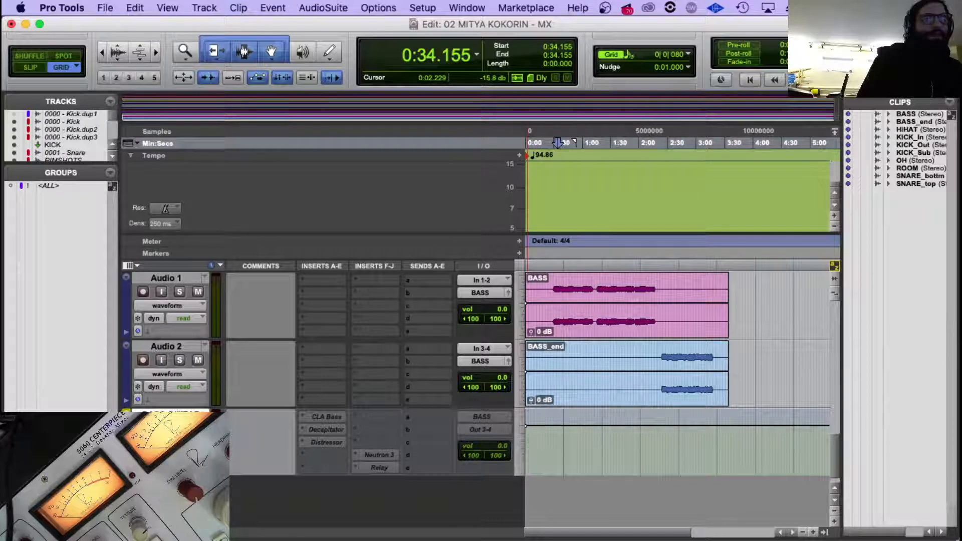
# Rename Audio 1 as BASS 00 and Audio 2 as BASS END.
pyautogui.scroll(3, 481, 398)
pyautogui.scroll(-3, 481, 398)
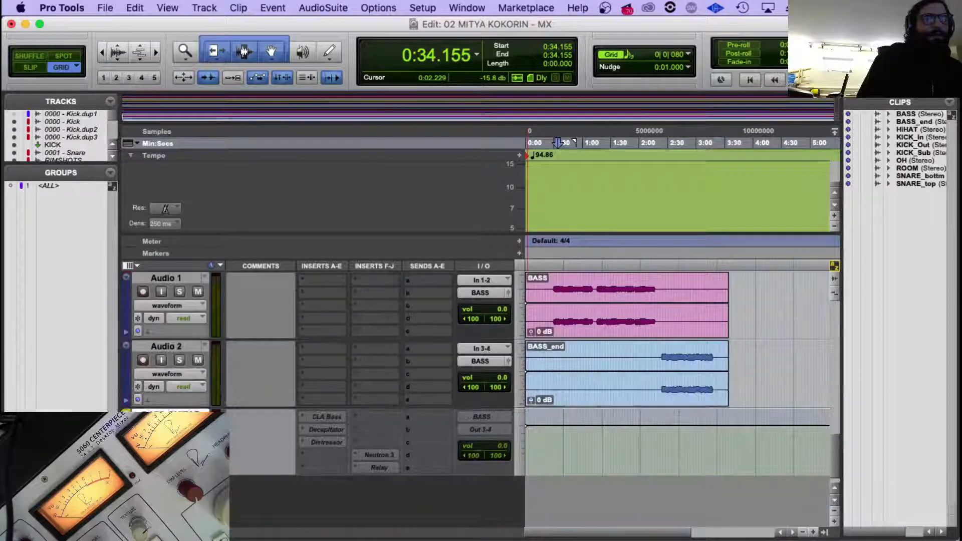
pyautogui.scroll(1, 176, 347)
pyautogui.click(177, 347)
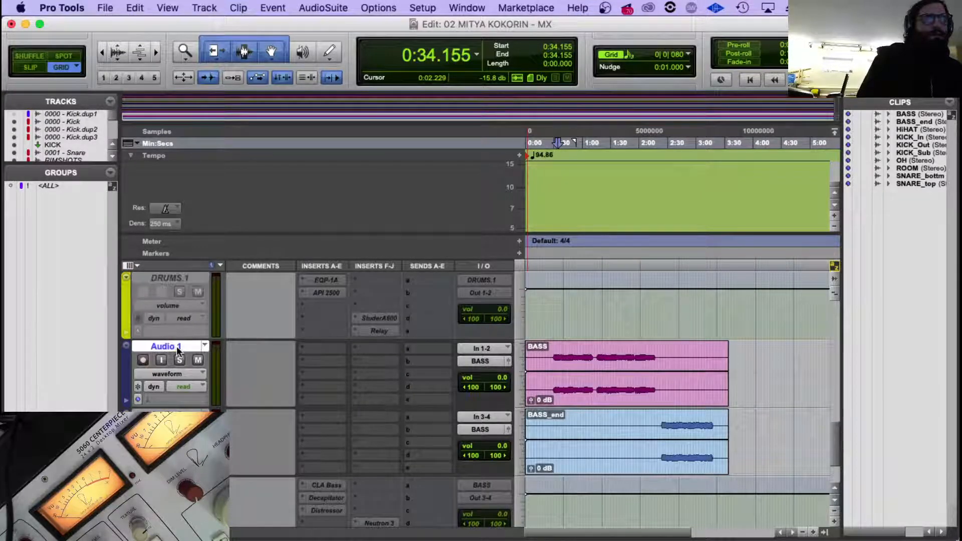
pyautogui.doubleClick(176, 347)
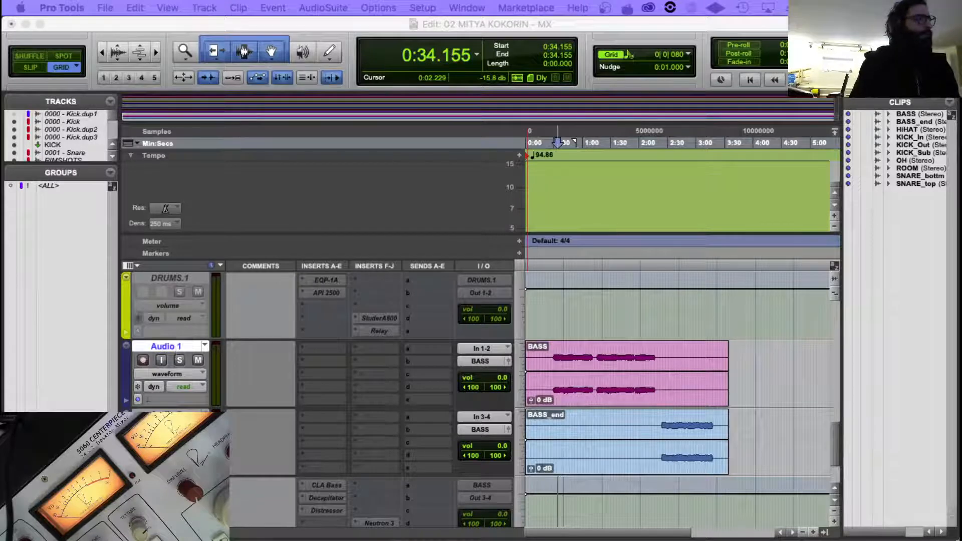
pyautogui.write('BASS 00')
pyautogui.press('super+Right')
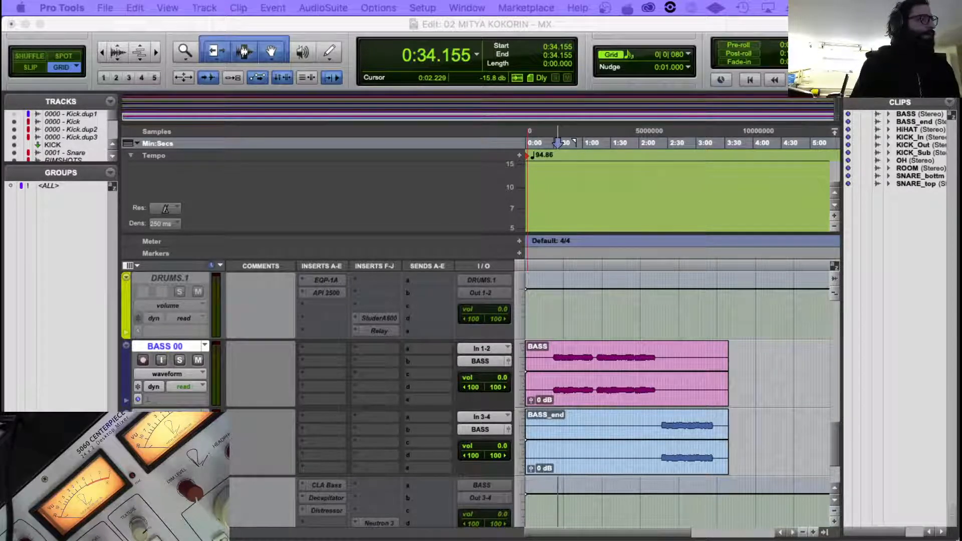
pyautogui.press('Return')
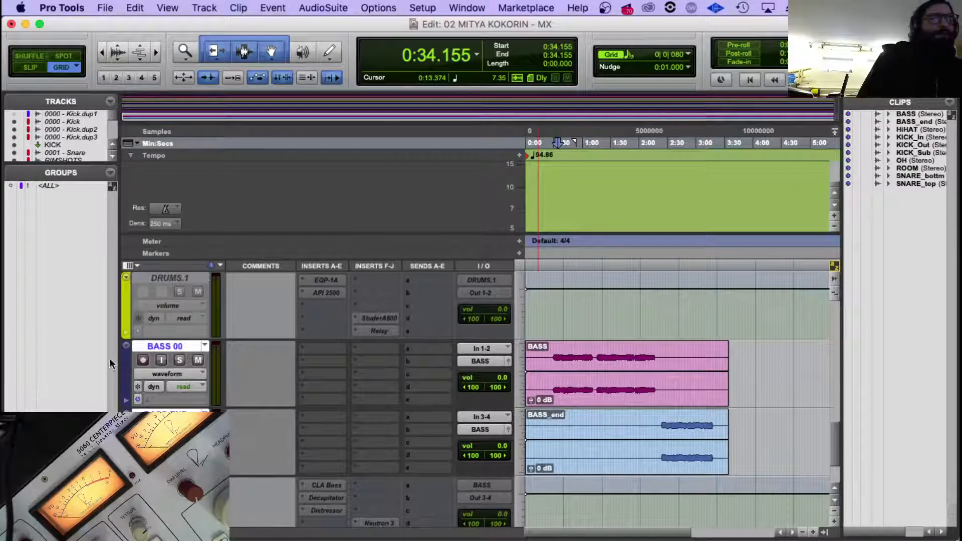
# Color the BASS 00 and BASS END tracks bright purple using the track color palette.
pyautogui.click(168, 347)
pyautogui.doubleClick(128, 357)
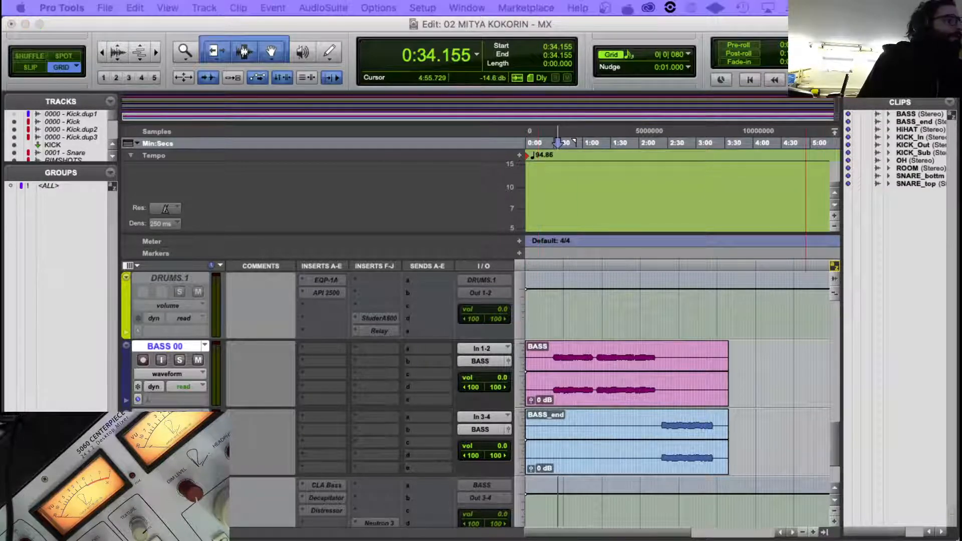
pyautogui.moveTo(961, 114); pyautogui.dragTo(255, 114)
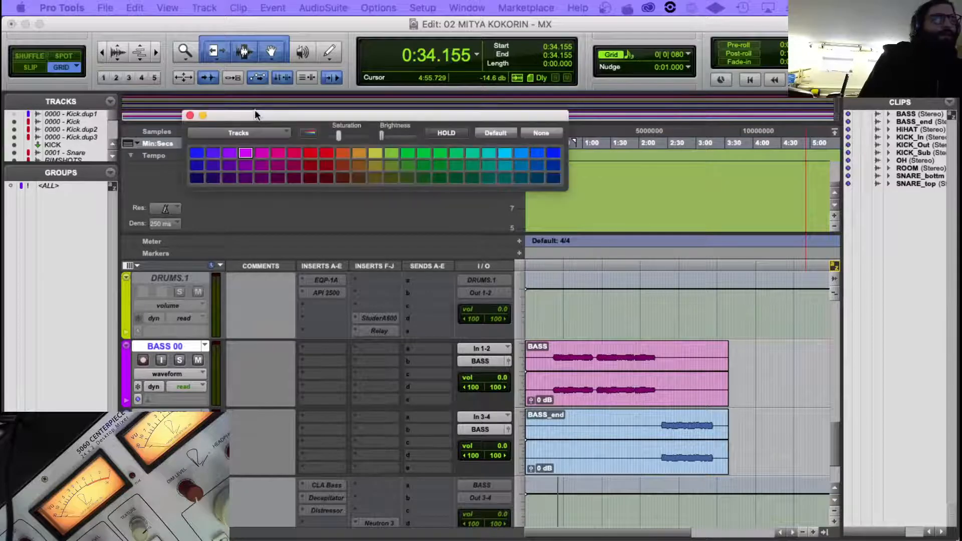
pyautogui.click(165, 415)
pyautogui.click(247, 154)
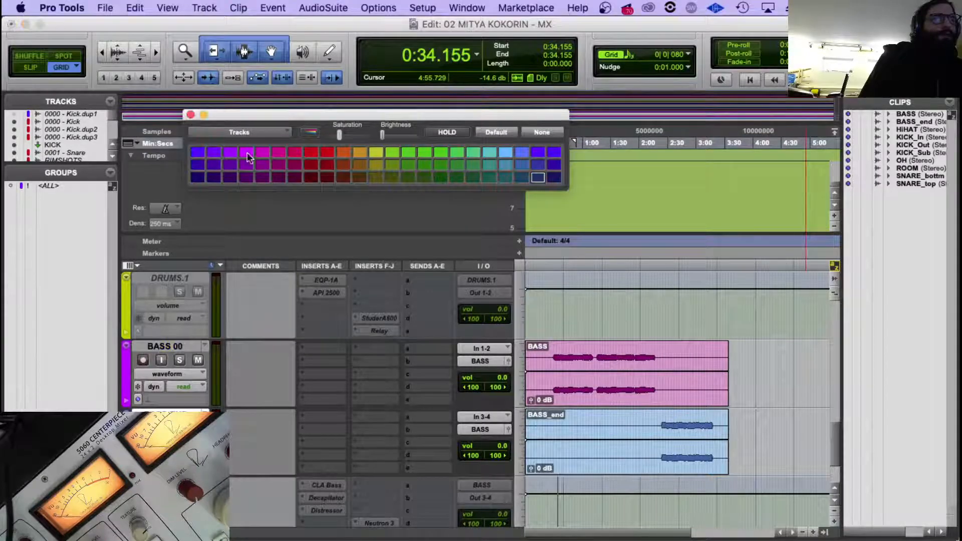
pyautogui.click(191, 114)
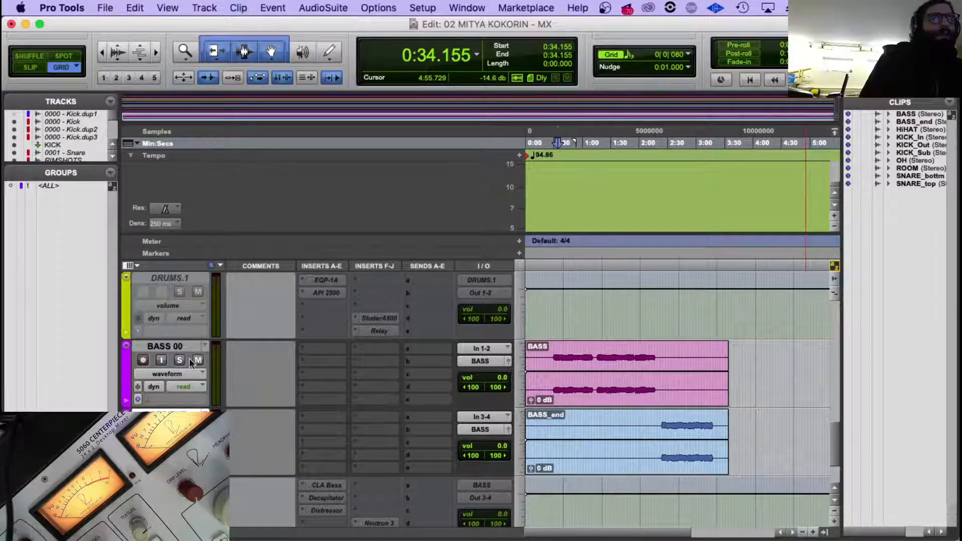
# Make the BASS 00 and BASS END tracks inactive.
pyautogui.scroll(10, 202, 362)
pyautogui.scroll(-10, 202, 362)
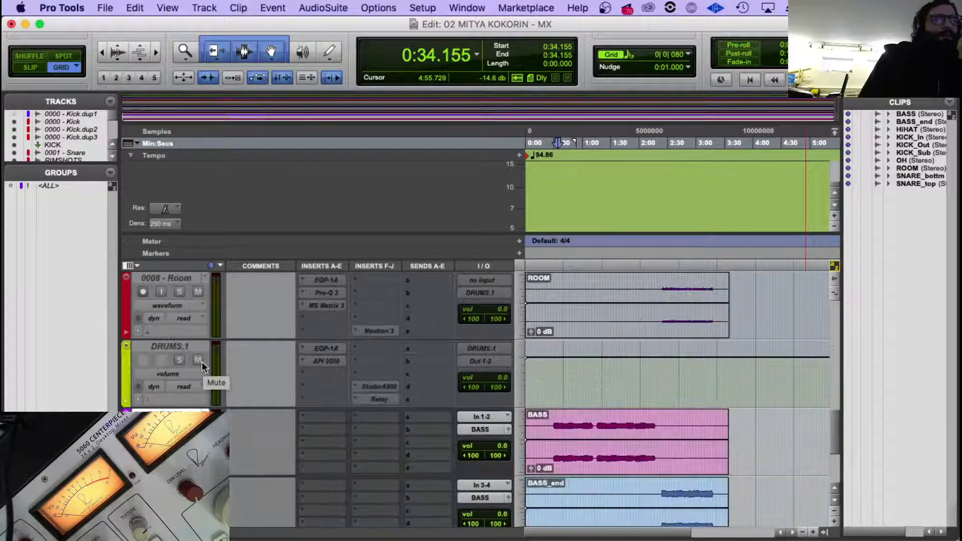
pyautogui.rightClick(186, 329)
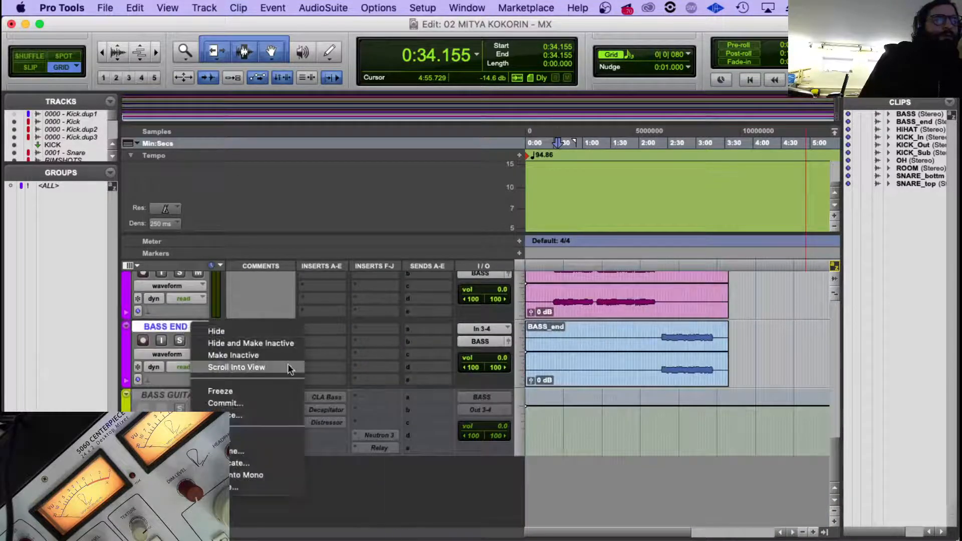
pyautogui.click(258, 355)
# Tag the BASS_end.wav and BASS.wav files in the PULSE_MULTITRACK folder with the green label in Finder.
pyautogui.click(166, 399)
pyautogui.moveTo(275, 536)
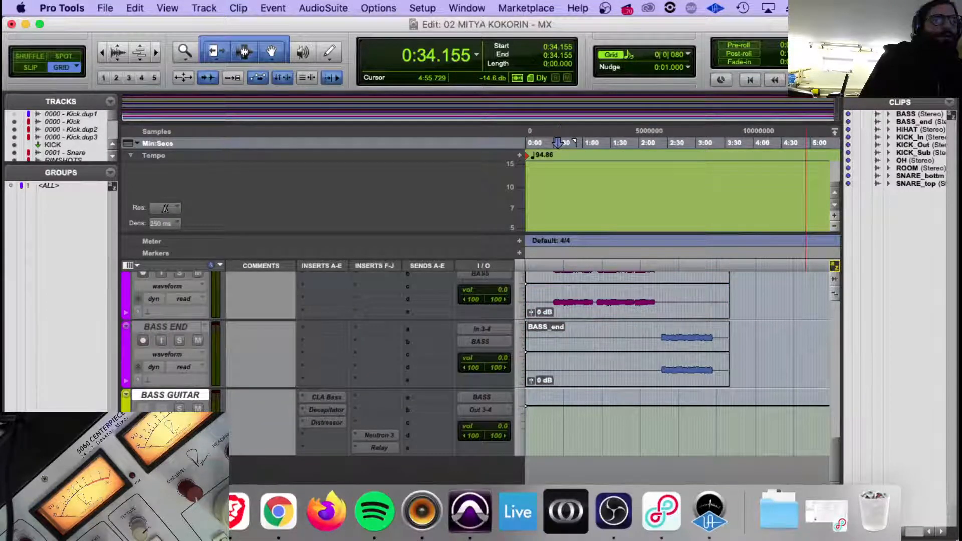
pyautogui.click(82, 518)
pyautogui.scroll(2, 391, 188)
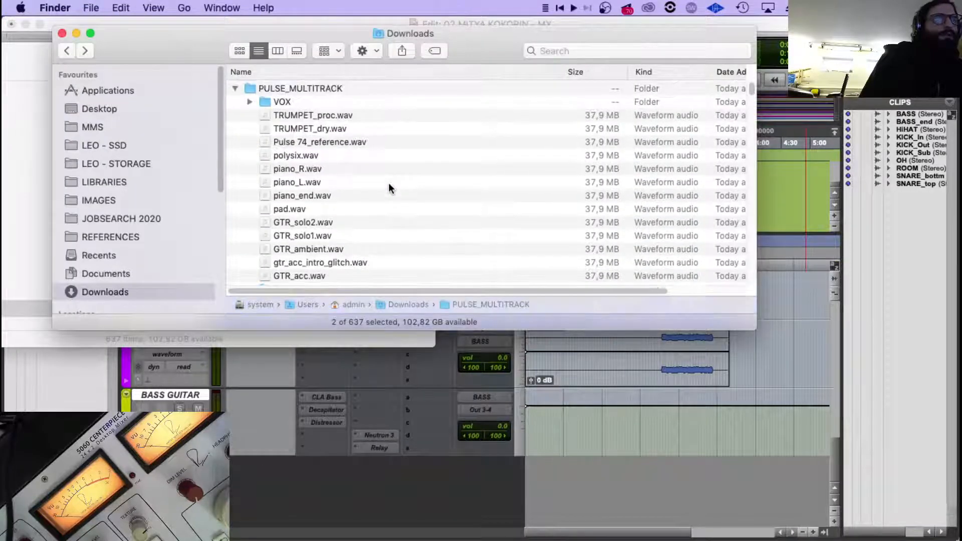
pyautogui.scroll(-4, 390, 188)
pyautogui.rightClick(313, 203)
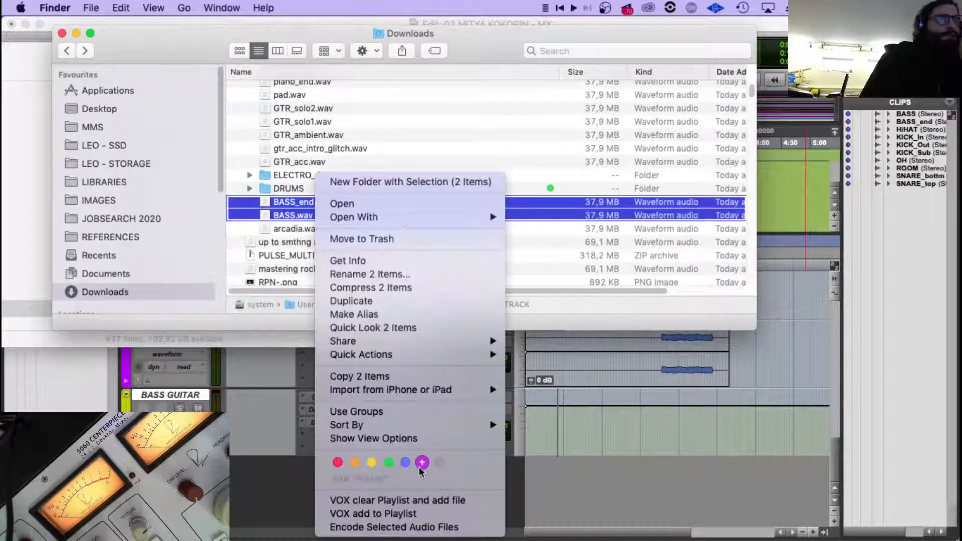
pyautogui.click(388, 462)
pyautogui.click(309, 230)
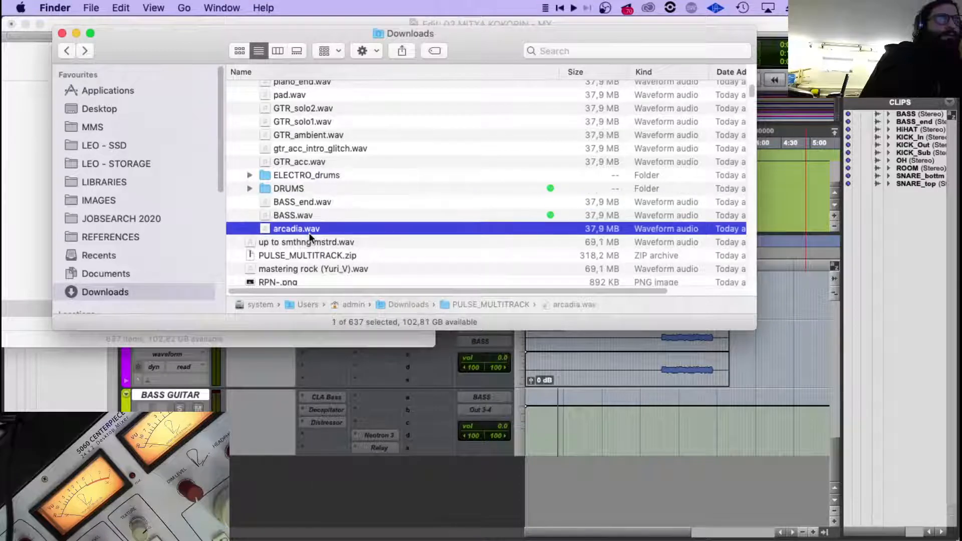
# Select the five GTR WAV files in PULSE_MULTITRACK and add five stereo audio tracks below BASS GUITAR in Pro Tools.
pyautogui.scroll(3, 337, 197)
pyautogui.scroll(2, 338, 197)
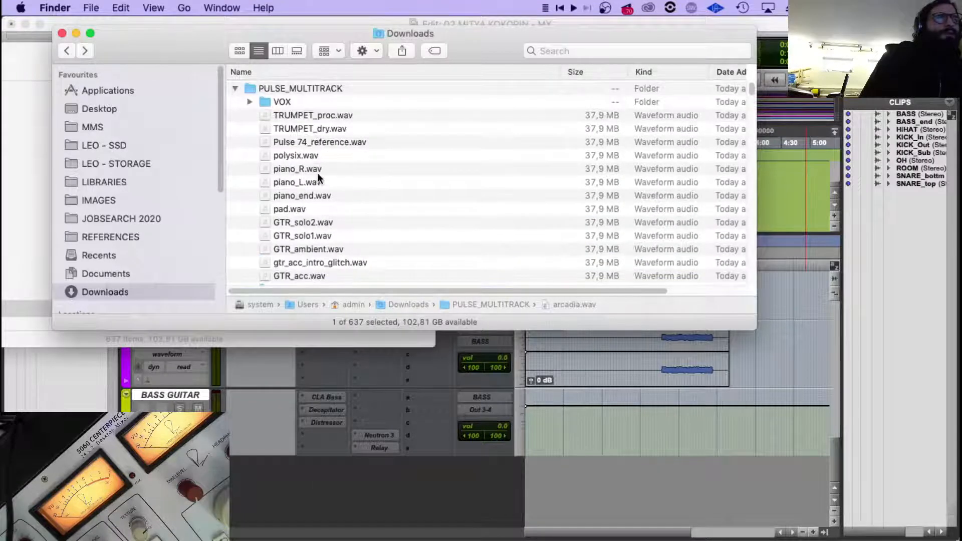
pyautogui.click(304, 226)
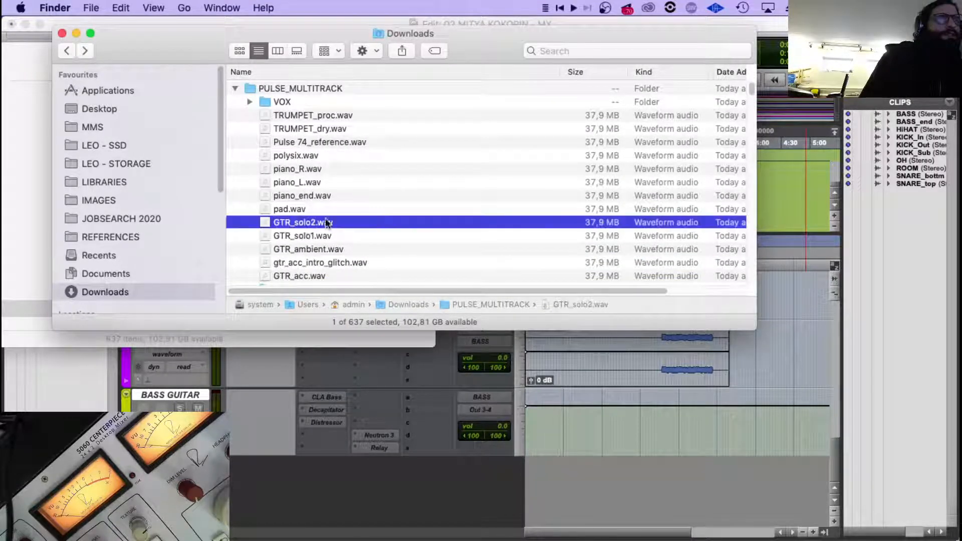
pyautogui.scroll(-1, 371, 212)
pyautogui.keyDown('shift'); pyautogui.click(322, 265); pyautogui.keyUp('shift')
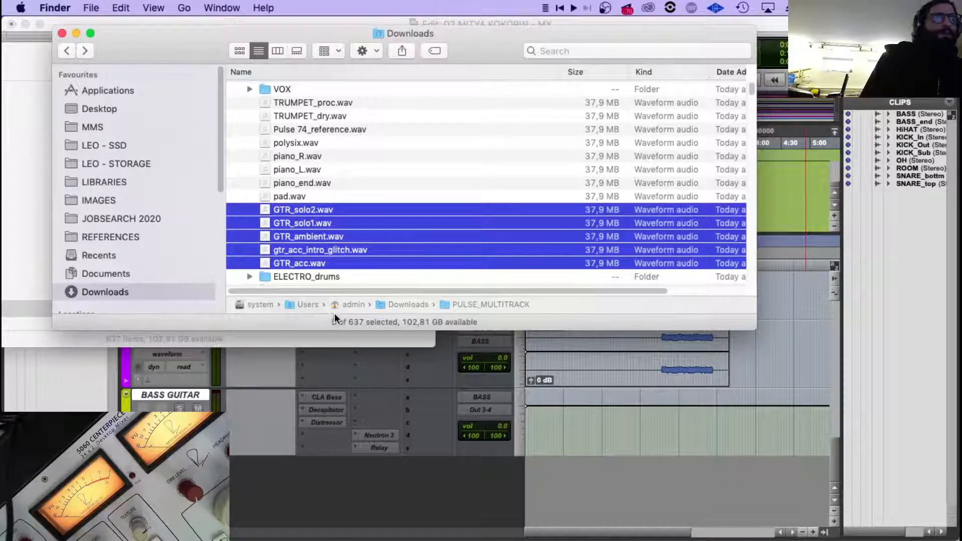
pyautogui.click(203, 396)
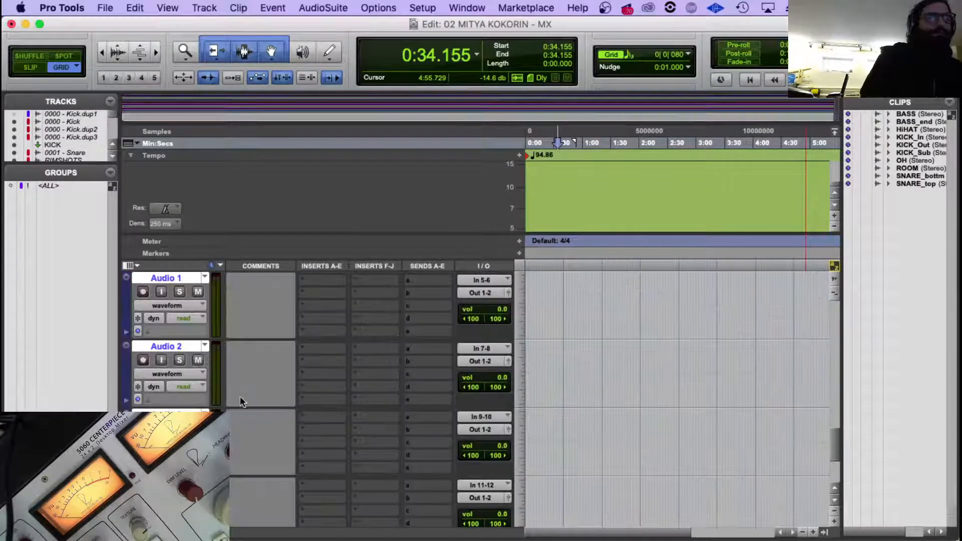
pyautogui.scroll(2, 239, 396)
pyautogui.click(186, 415)
pyautogui.scroll(-2, 186, 415)
pyautogui.scroll(-3, 185, 415)
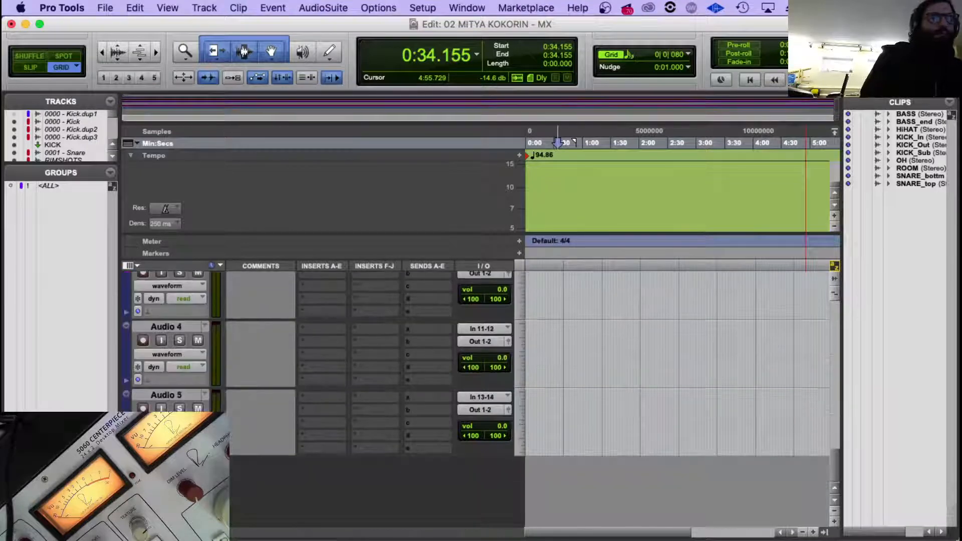
pyautogui.keyDown('shift'); pyautogui.click(182, 396); pyautogui.keyUp('shift')
pyautogui.keyDown('alt'); pyautogui.keyDown('shift'); pyautogui.click(475, 411); pyautogui.keyUp('shift'); pyautogui.keyUp('alt')
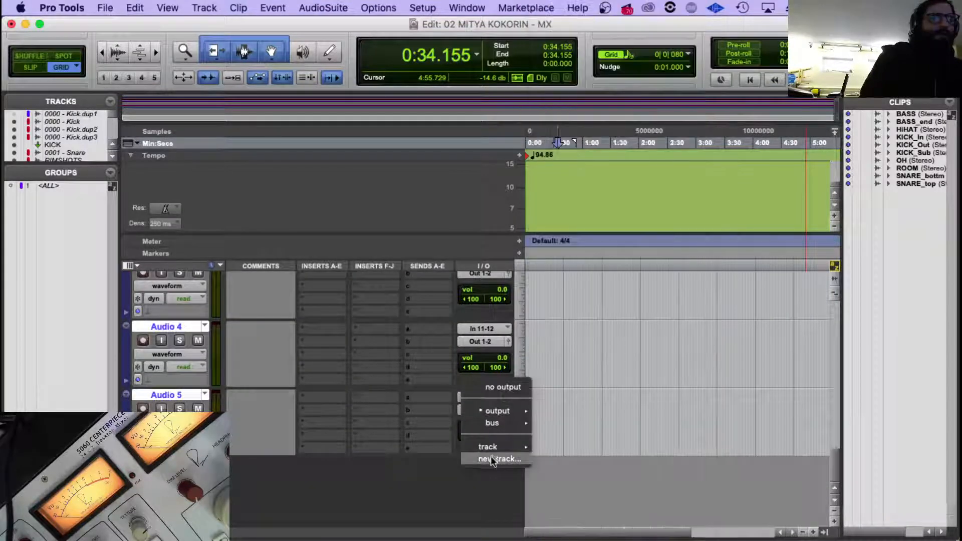
pyautogui.click(491, 457)
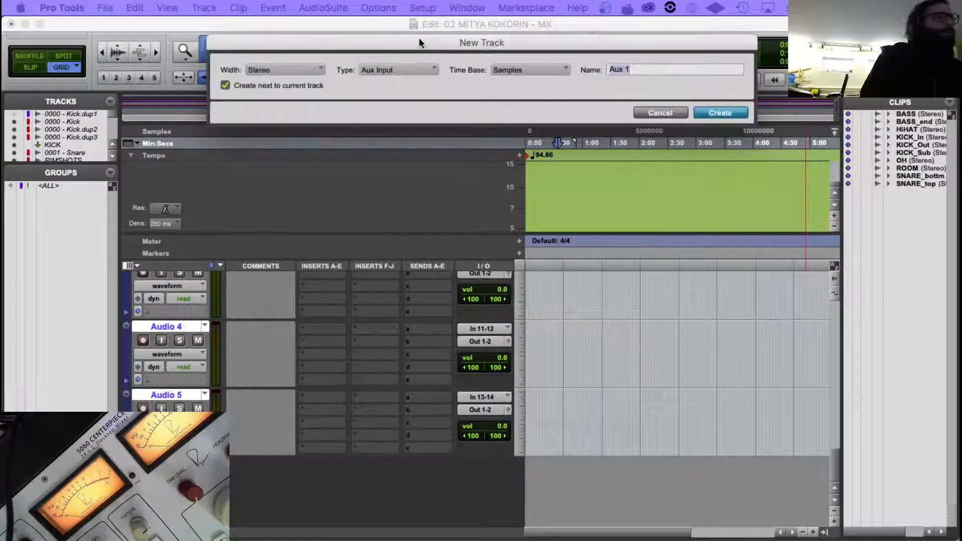
pyautogui.click(631, 72)
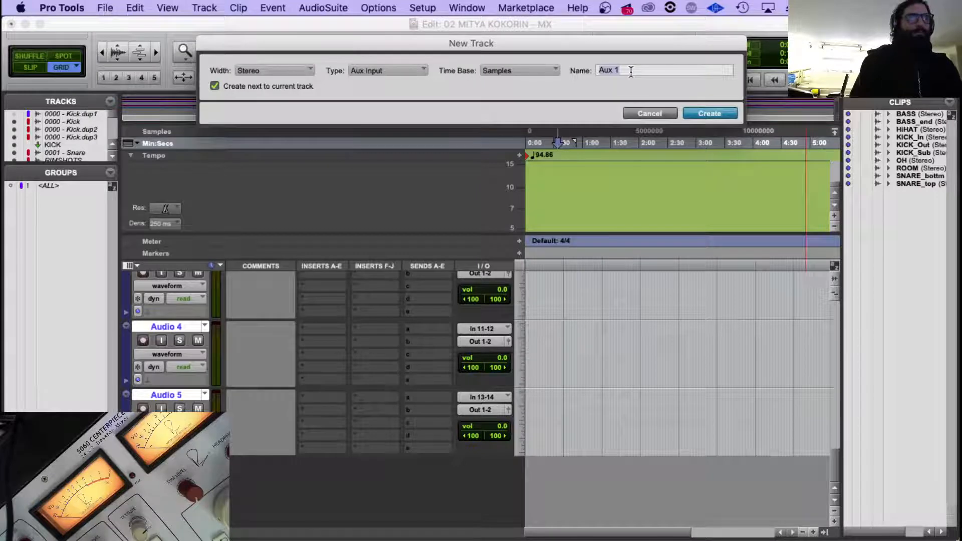
pyautogui.write('GU')
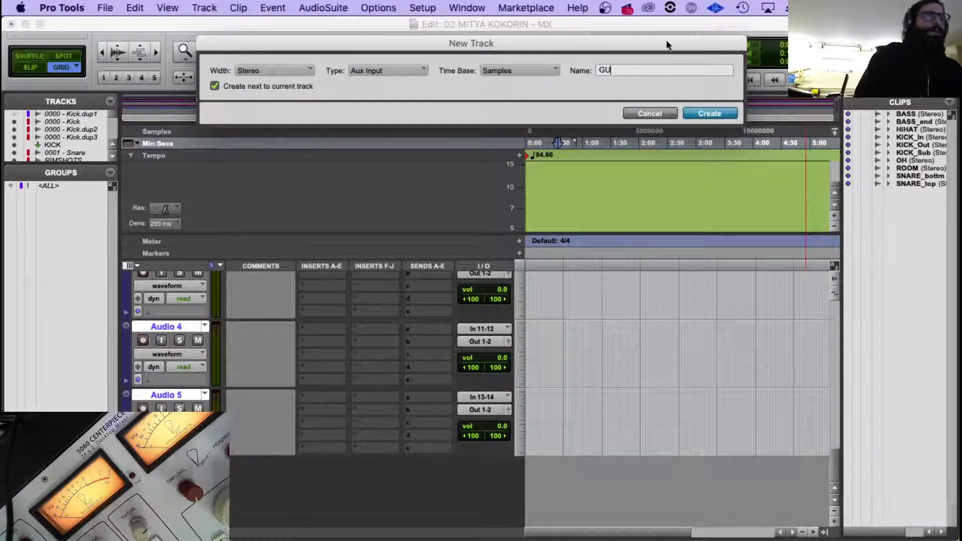
pyautogui.click(637, 112)
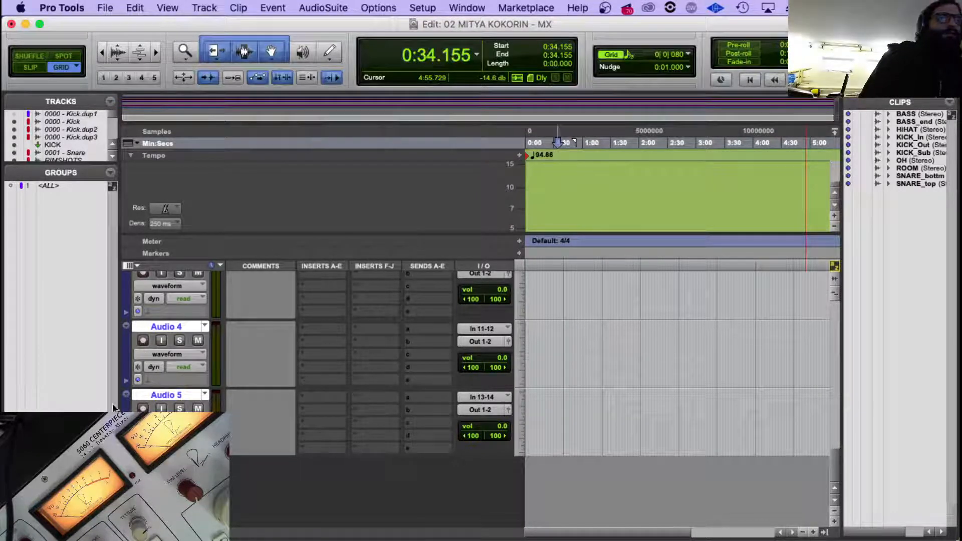
# Place the five selected GTR WAV files from Finder onto the Audio 1 to Audio 5 tracks.
pyautogui.click(175, 398)
pyautogui.scroll(5, 236, 390)
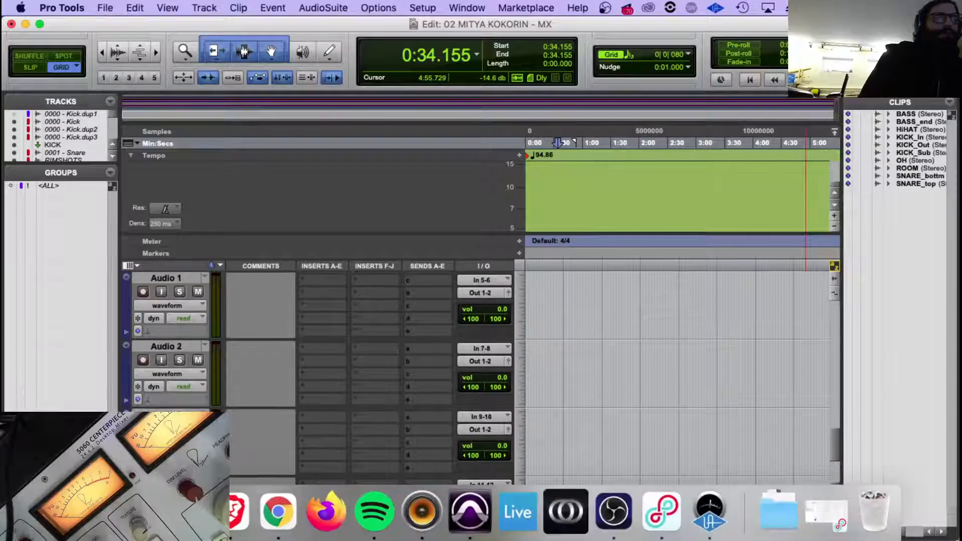
pyautogui.click(237, 513)
pyautogui.moveTo(293, 209); pyautogui.dragTo(563, 391)
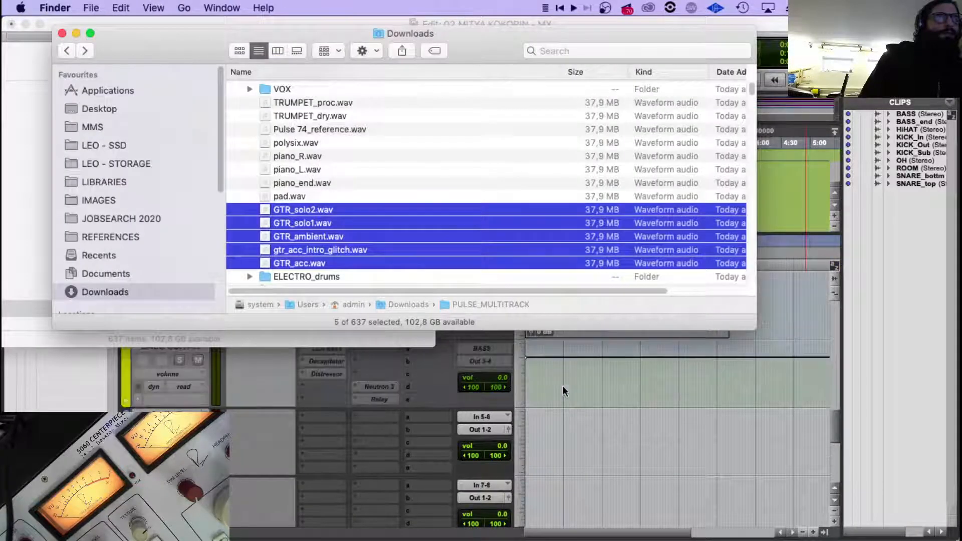
pyautogui.moveTo(272, 210); pyautogui.dragTo(558, 413)
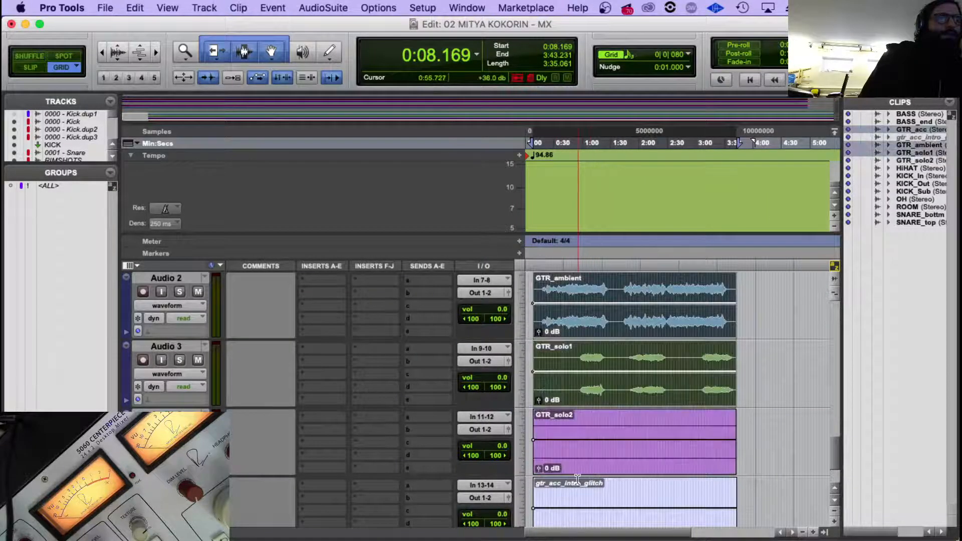
# Move the five guitar clips to the session start at 0:00.000 and return the playhead there.
pyautogui.scroll(-3, 581, 470)
pyautogui.scroll(5, 580, 470)
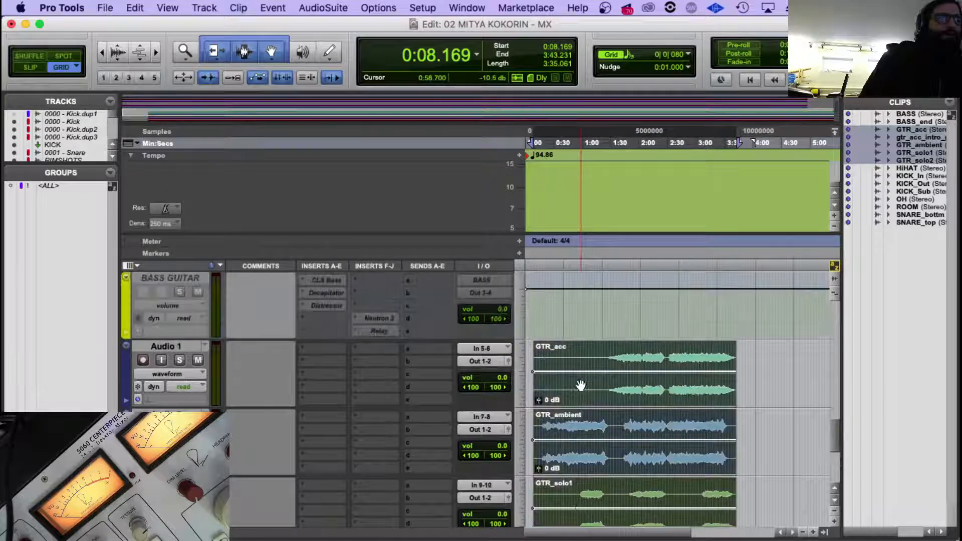
pyautogui.moveTo(582, 400); pyautogui.dragTo(506, 400)
pyautogui.click(565, 352)
pyautogui.press('Return')
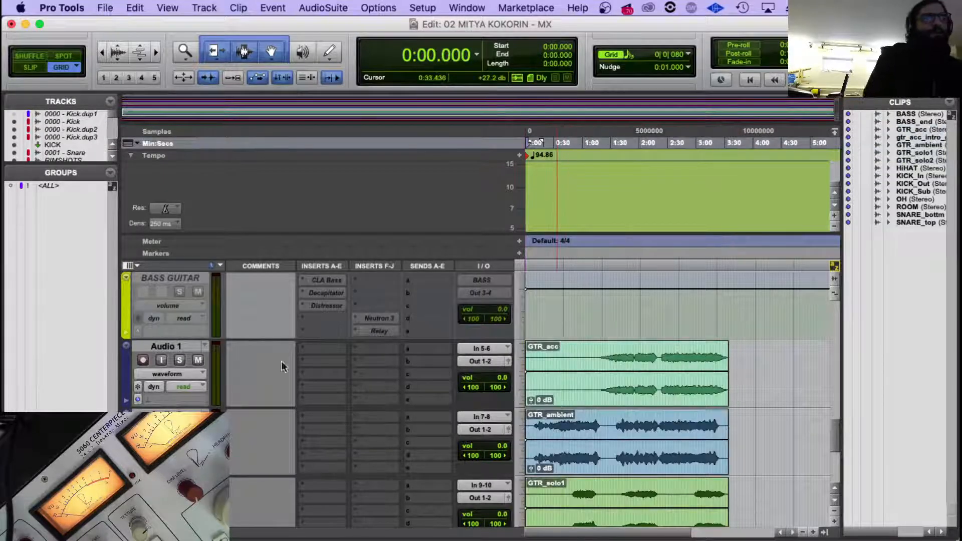
pyautogui.scroll(-4, 217, 370)
# Start importing session data from the file YOU'LL NEVER KNOW - MX - 17.ptx.
pyautogui.click(105, 8)
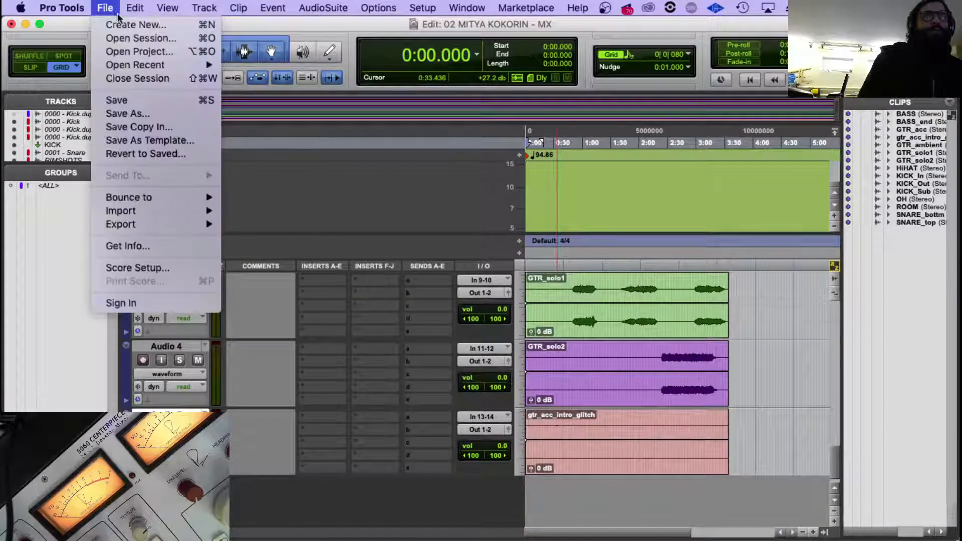
pyautogui.moveTo(138, 201)
pyautogui.click(281, 209)
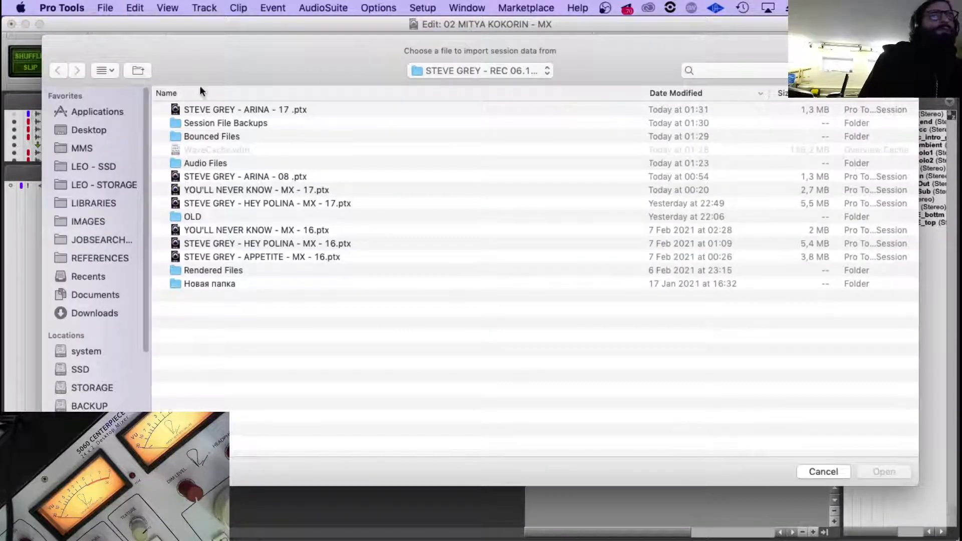
pyautogui.doubleClick(264, 190)
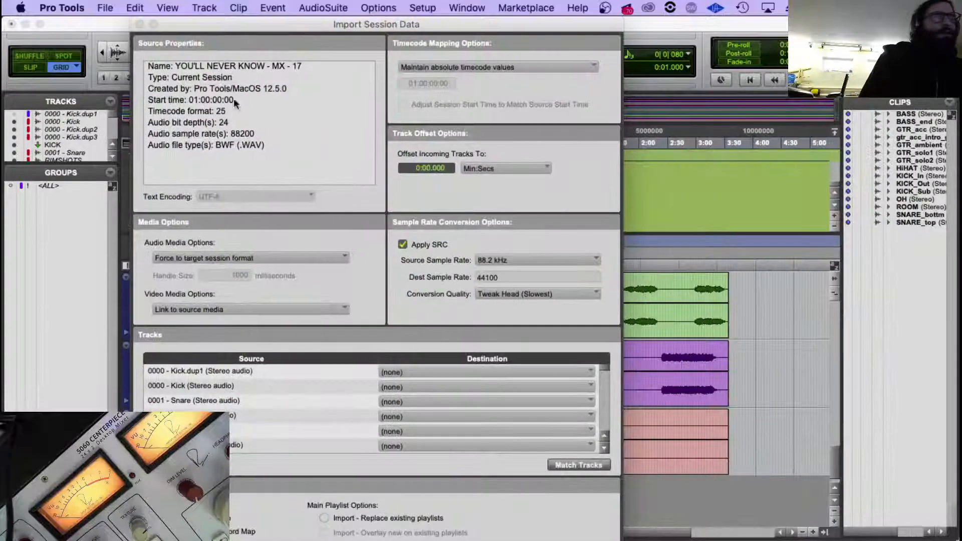
# Import FLEXI 01, FLEXI 01.dup1, PREC 01 and the two source tracks listed after them as new tracks.
pyautogui.scroll(-10, 251, 440)
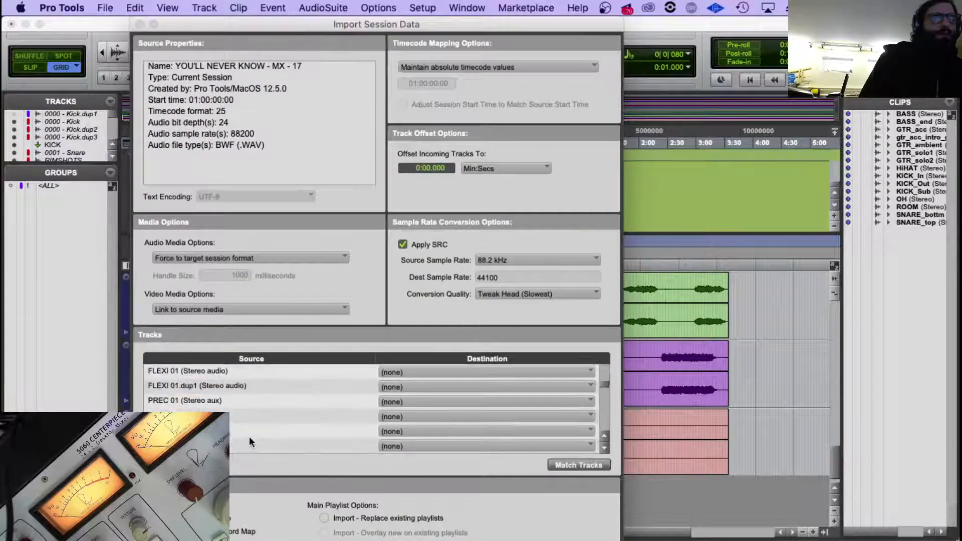
pyautogui.scroll(2, 248, 435)
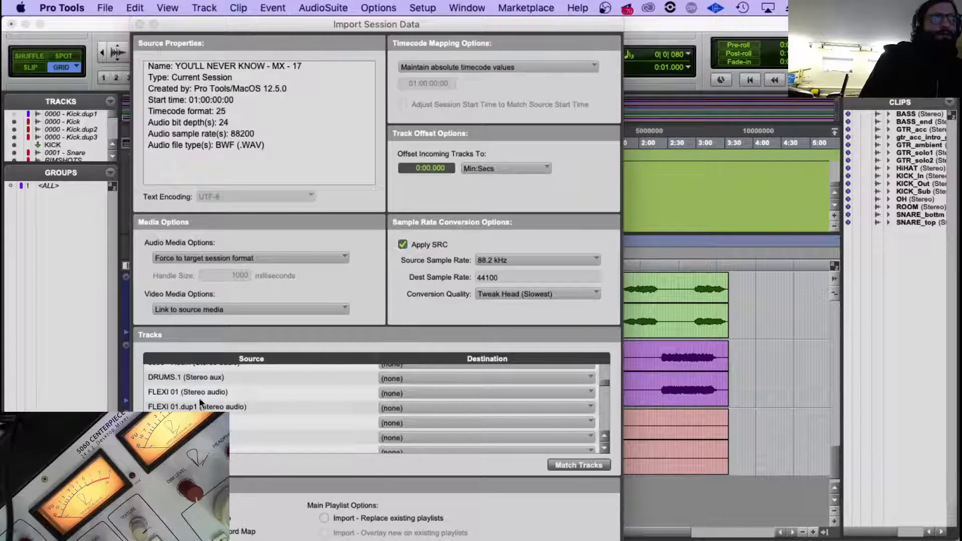
pyautogui.click(196, 392)
pyautogui.keyDown('super'); pyautogui.click(230, 419); pyautogui.keyUp('super')
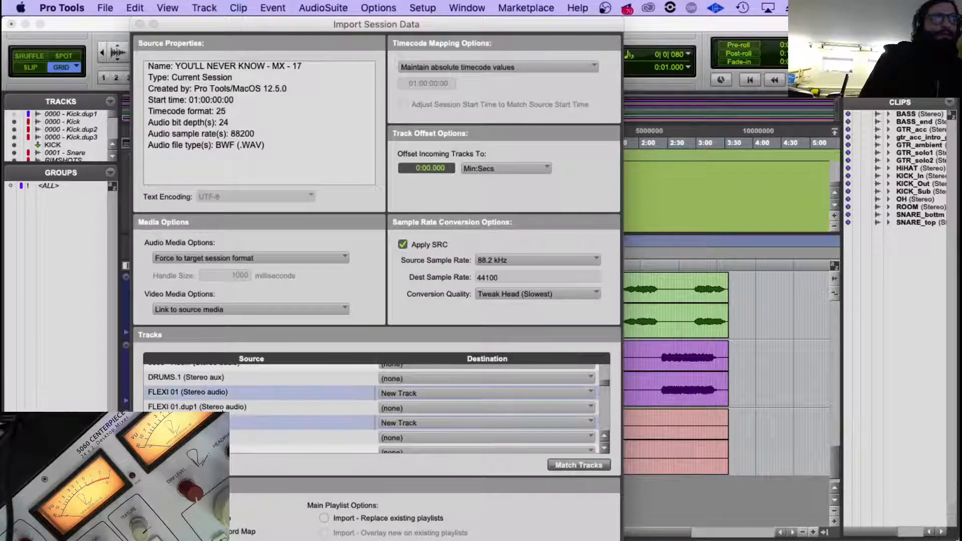
pyautogui.keyDown('super'); pyautogui.click(220, 411); pyautogui.keyUp('super')
pyautogui.scroll(-1, 377, 408)
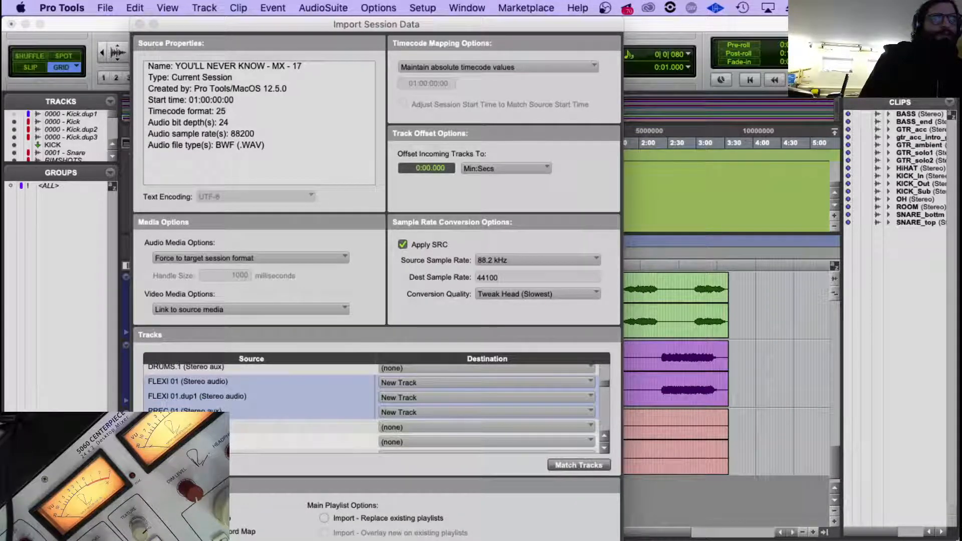
pyautogui.keyDown('super'); pyautogui.click(223, 427); pyautogui.keyUp('super')
pyautogui.keyDown('super'); pyautogui.click(223, 442); pyautogui.keyUp('super')
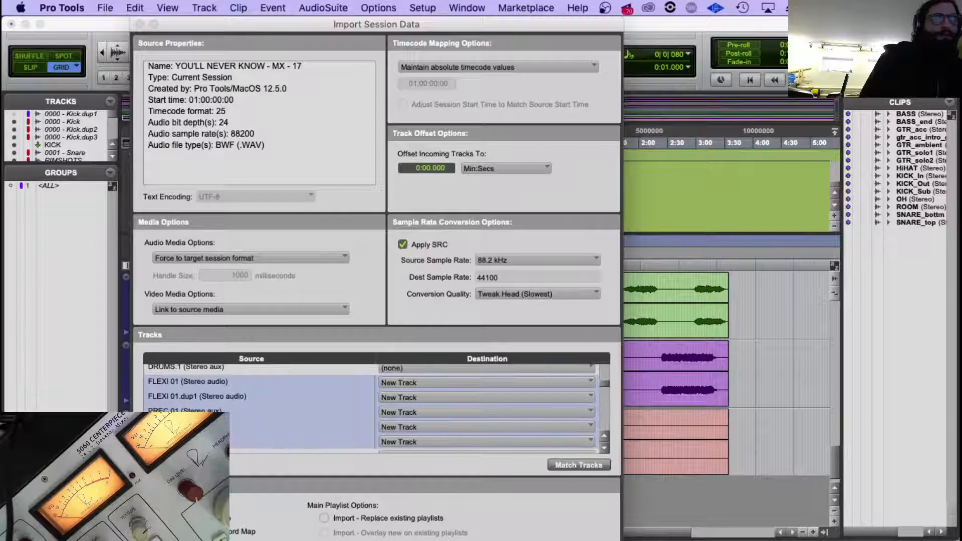
pyautogui.scroll(-1, 219, 393)
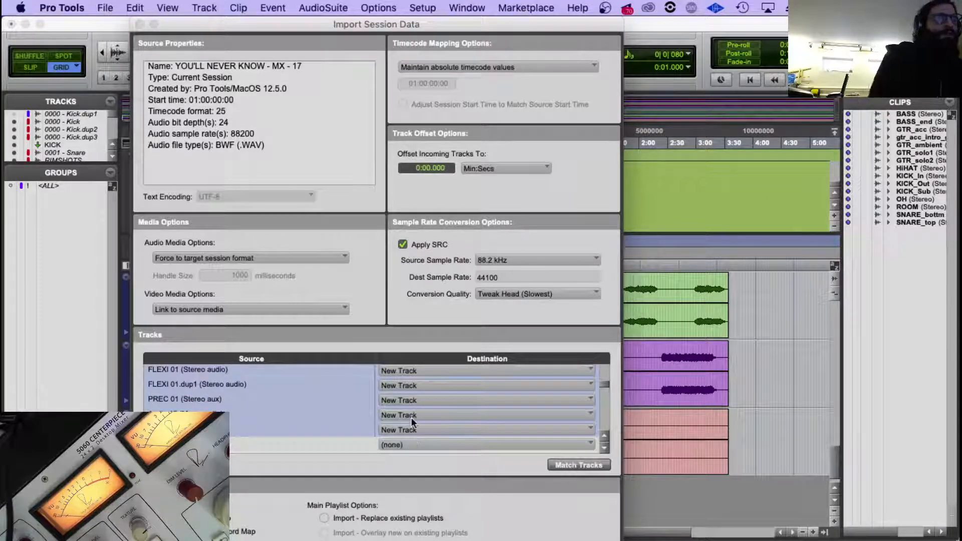
pyautogui.press('Return')
# Delete the imported Audio 15 track and the PERC-fed aux track below it.
pyautogui.scroll(-2, 381, 400)
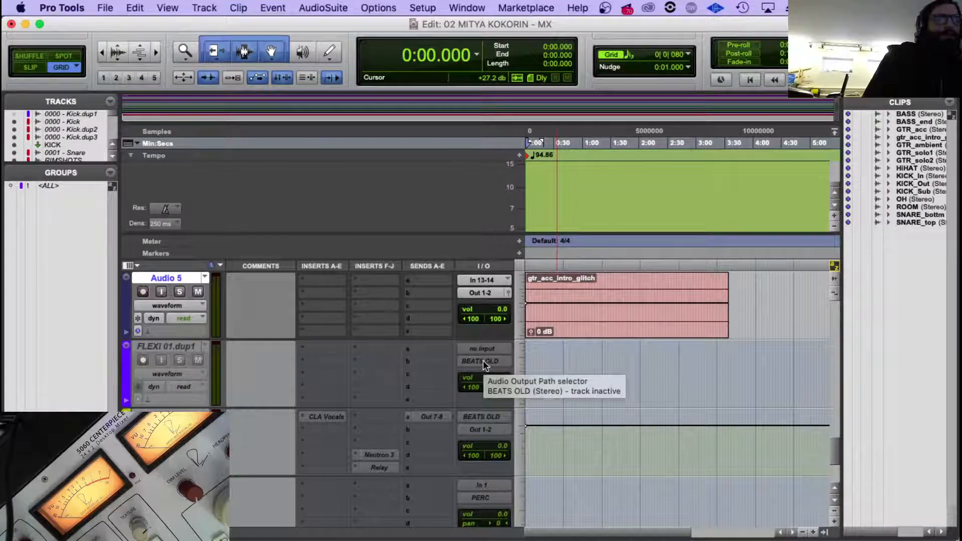
pyautogui.scroll(-3, 483, 359)
pyautogui.scroll(5, 483, 360)
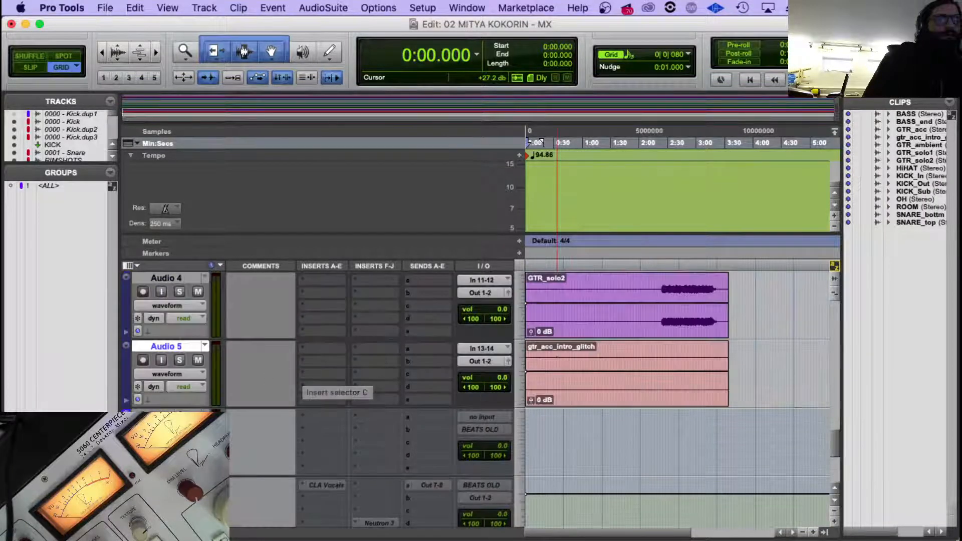
pyautogui.scroll(-2, 260, 424)
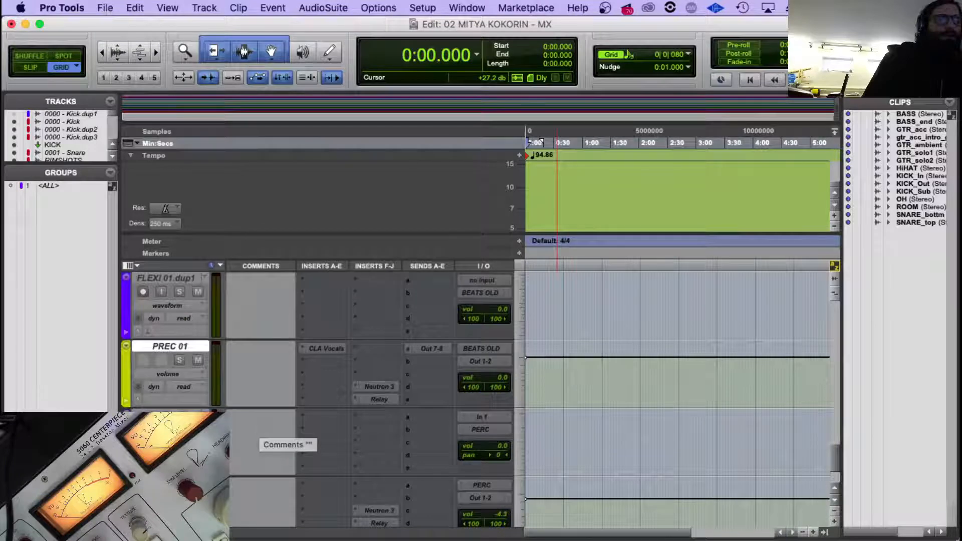
pyautogui.scroll(-1, 270, 436)
pyautogui.rightClick(186, 410)
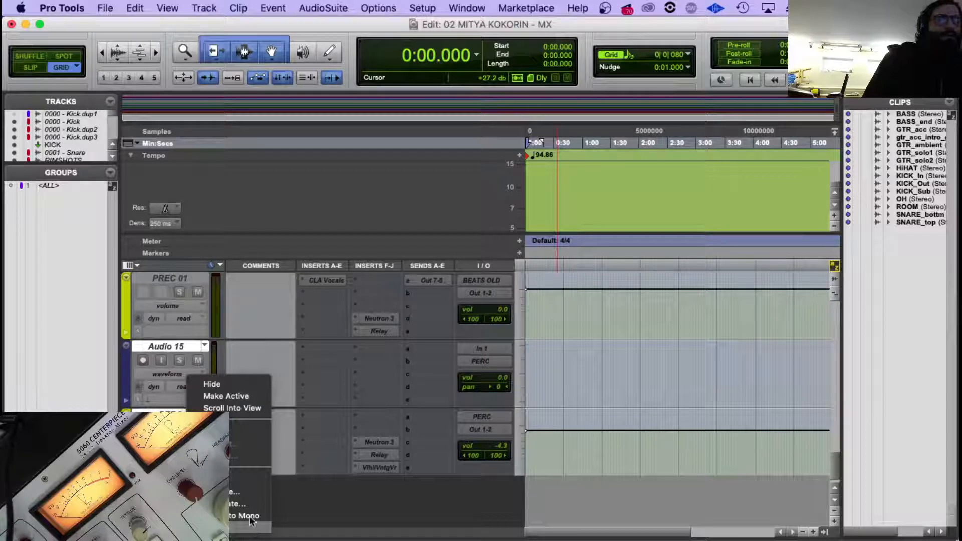
pyautogui.click(249, 522)
# Rename the BEATS OLD bus as GTR 01, and give the PREC 01 aux track the same name.
pyautogui.click(185, 392)
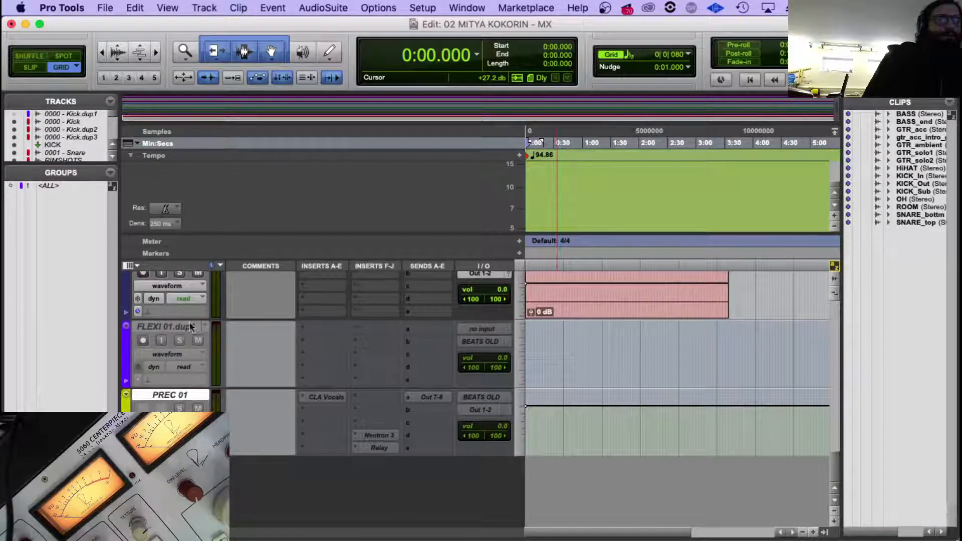
pyautogui.rightClick(477, 340)
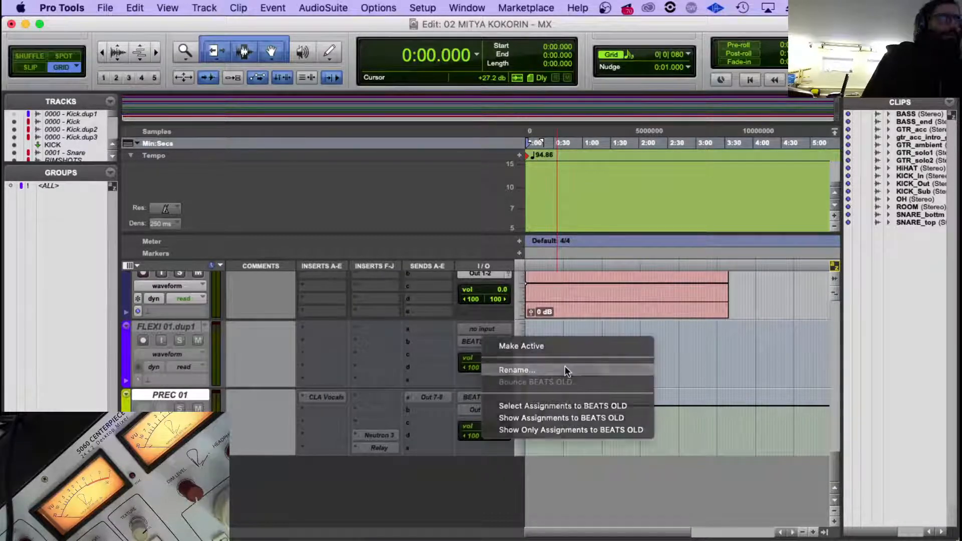
pyautogui.click(564, 368)
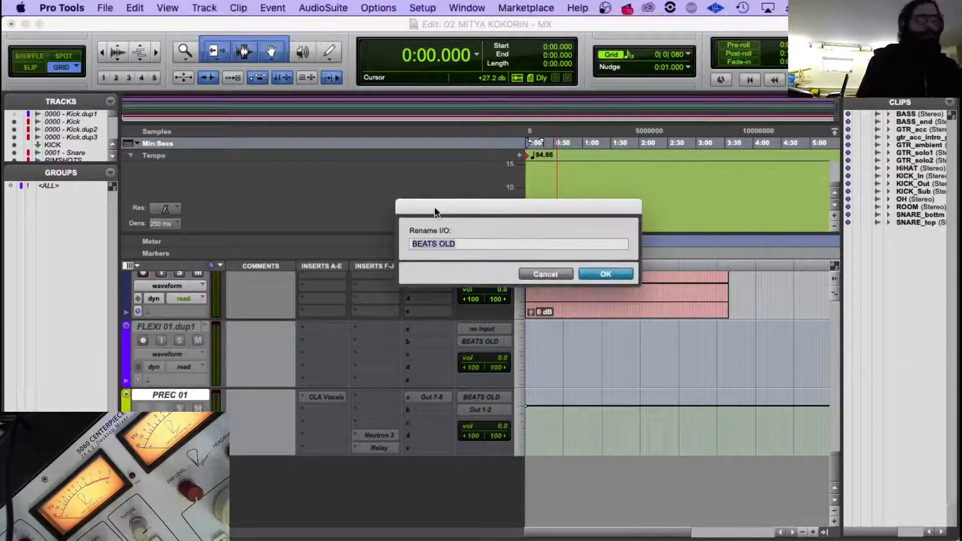
pyautogui.write('GTR 01')
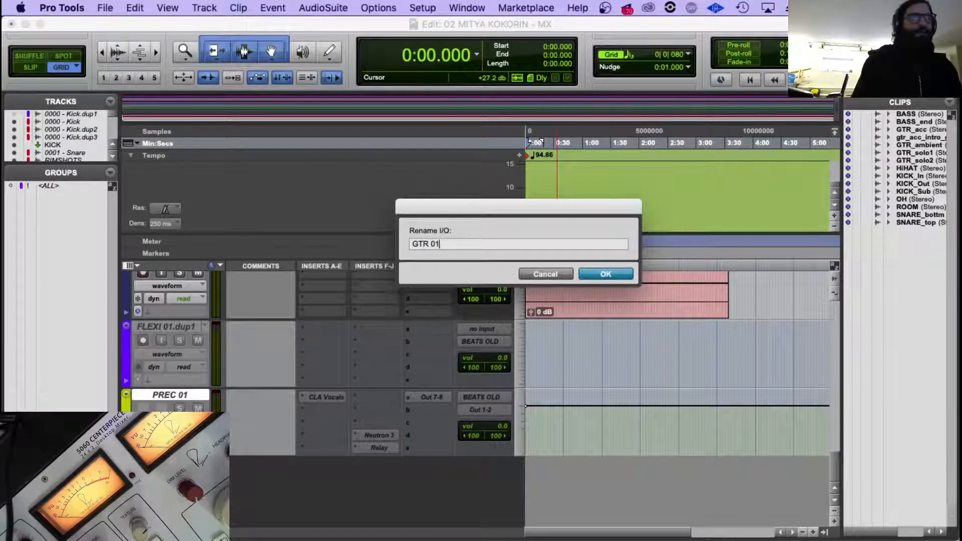
pyautogui.press('Return')
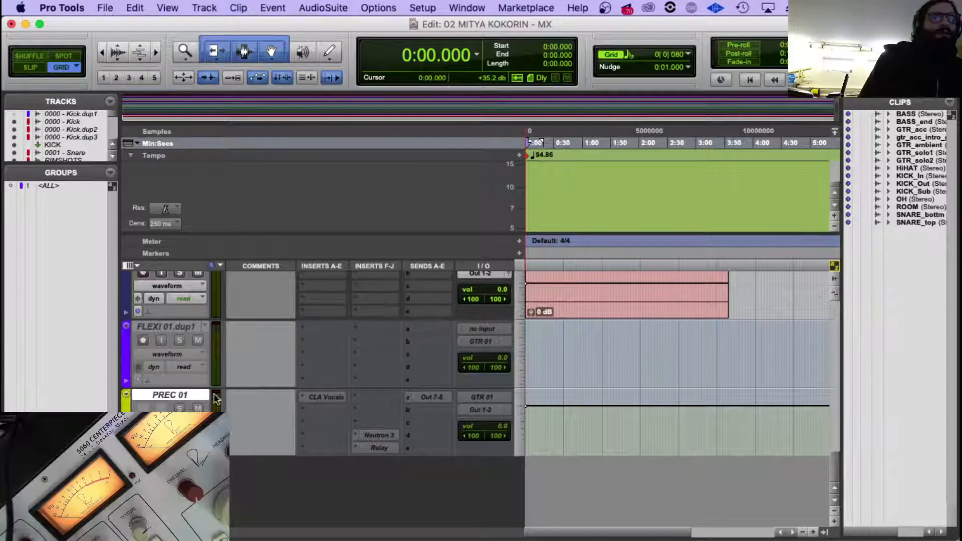
pyautogui.doubleClick(185, 394)
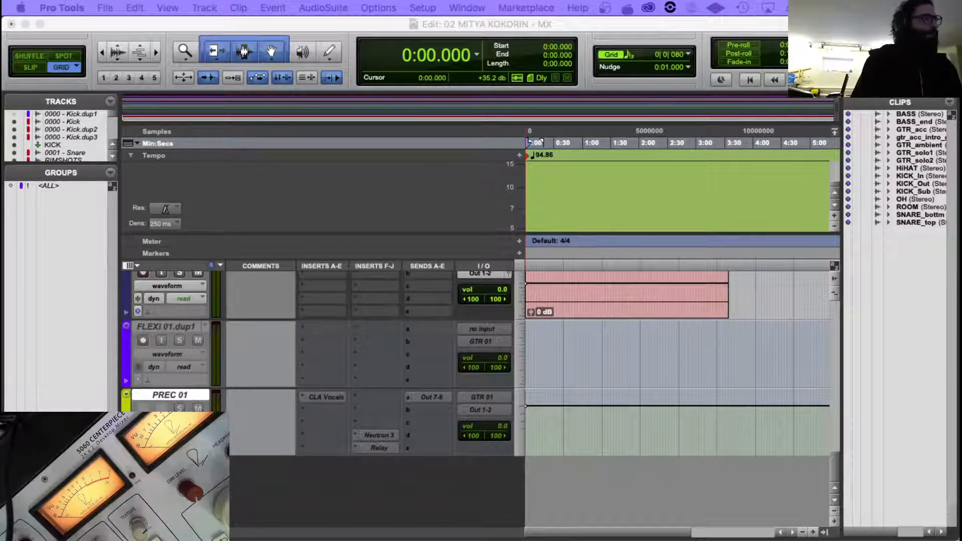
pyautogui.press('Return')
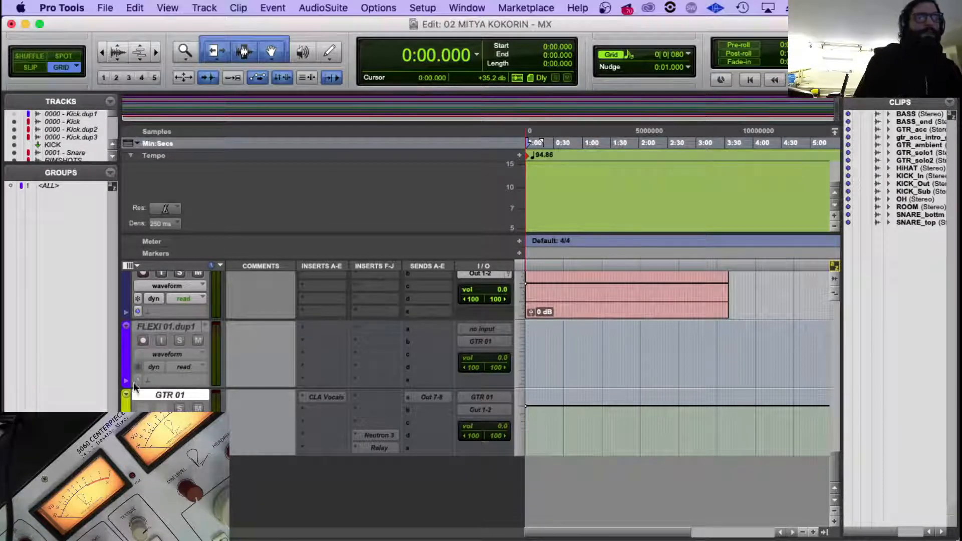
# Move the Audio 1 track with the GTR_acc clip below Audio 3, and return the playhead to the session start.
pyautogui.scroll(-5, 251, 369)
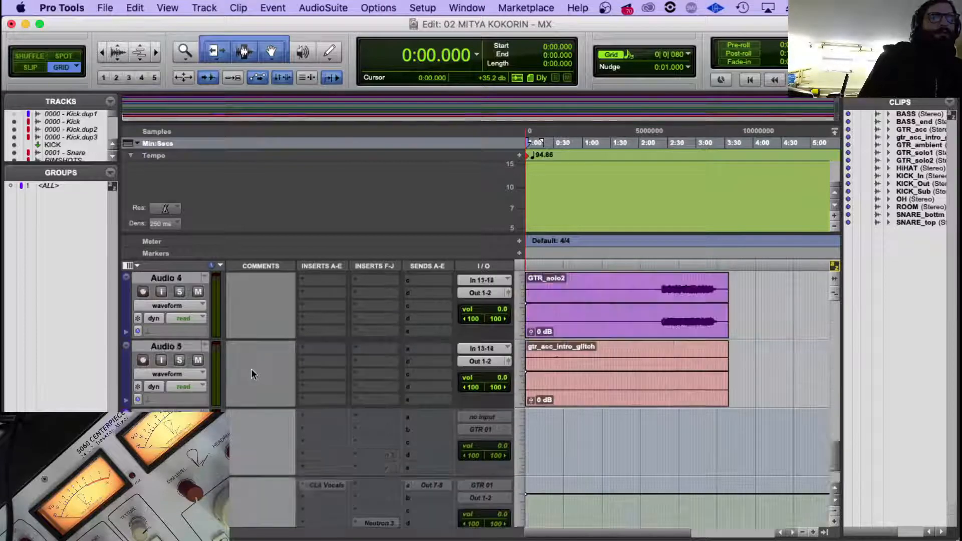
pyautogui.scroll(2, 252, 369)
pyautogui.scroll(-2, 251, 369)
pyautogui.scroll(2, 251, 369)
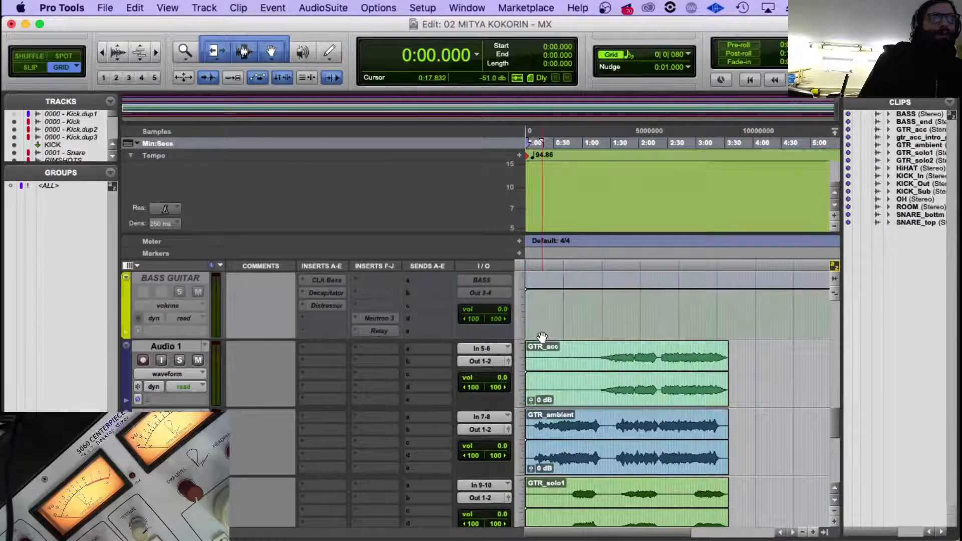
pyautogui.press('Return')
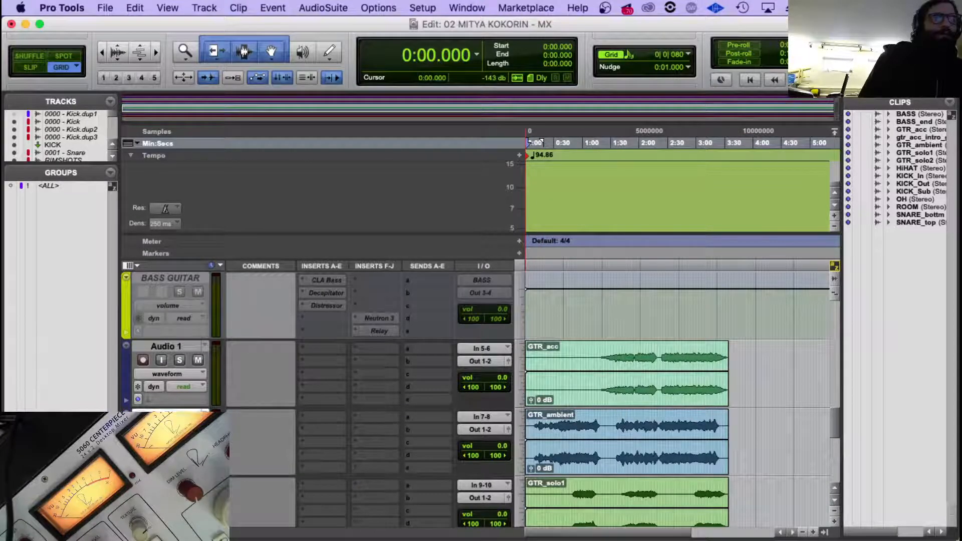
pyautogui.moveTo(171, 413); pyautogui.dragTo(165, 281)
pyautogui.scroll(-2, 589, 370)
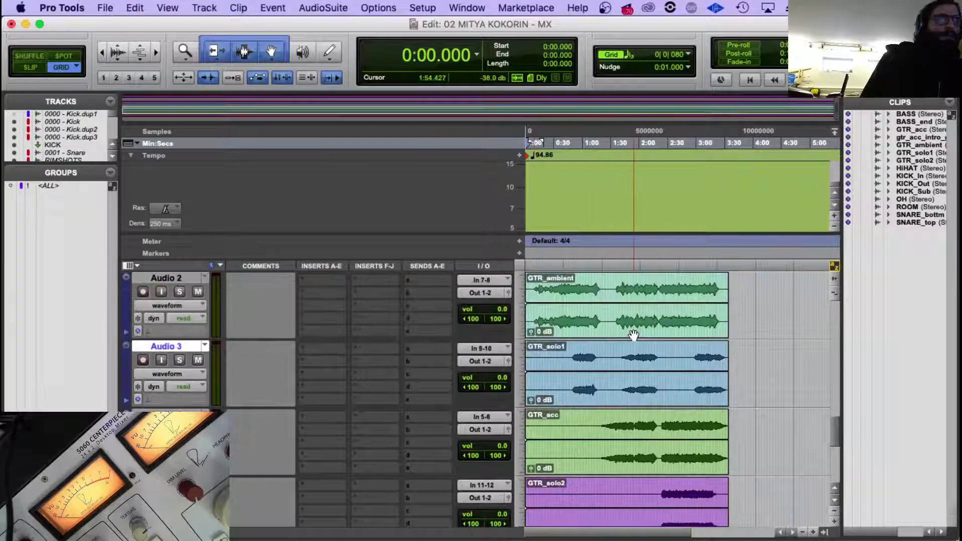
# Inspect the gtr_acc_intro_glitch clip on Audio 5 by temporarily enlarging the waveform height.
pyautogui.scroll(-2, 608, 404)
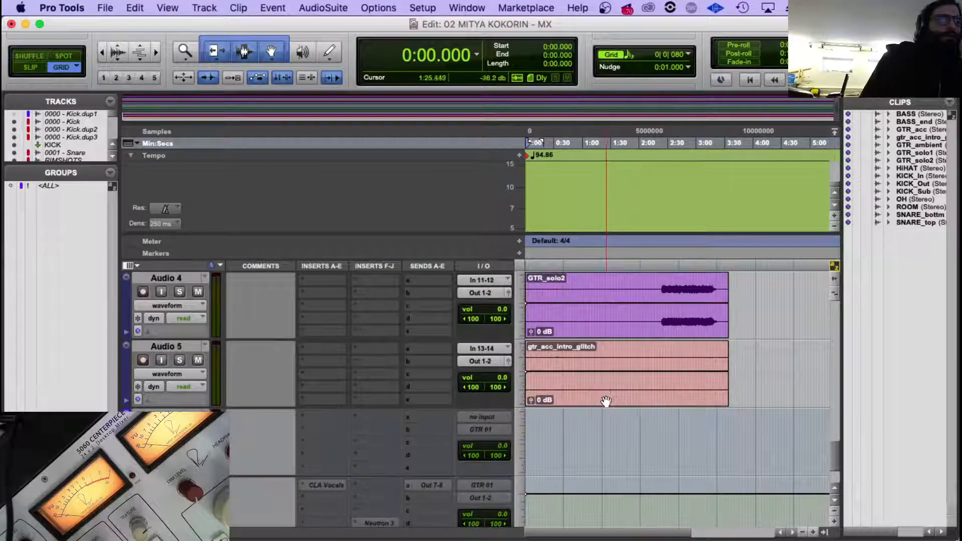
pyautogui.click(174, 346)
pyautogui.click(554, 353)
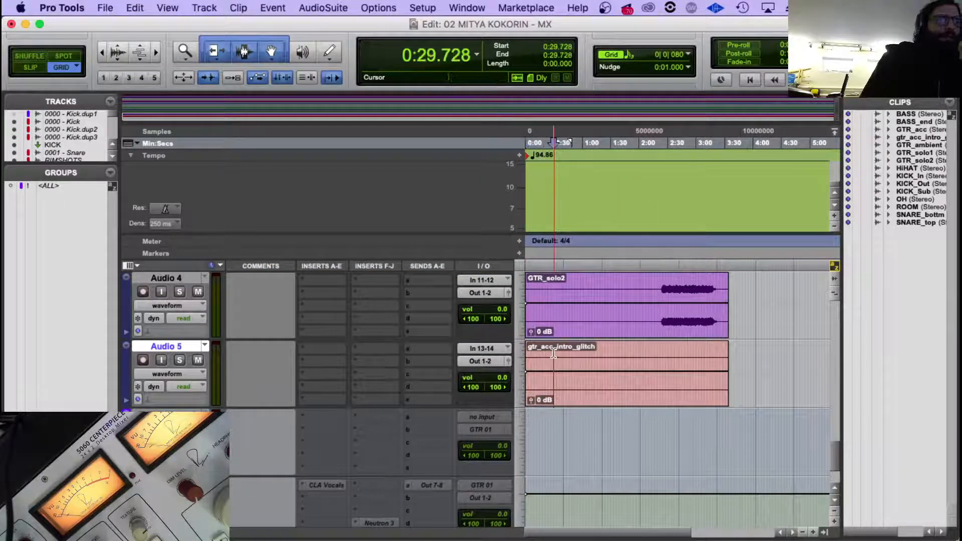
pyautogui.press('alt+super+bracketright')
pyautogui.press('alt+super+bracketright')
pyautogui.press('alt+super+bracketright')
pyautogui.press('alt+super+bracketright')
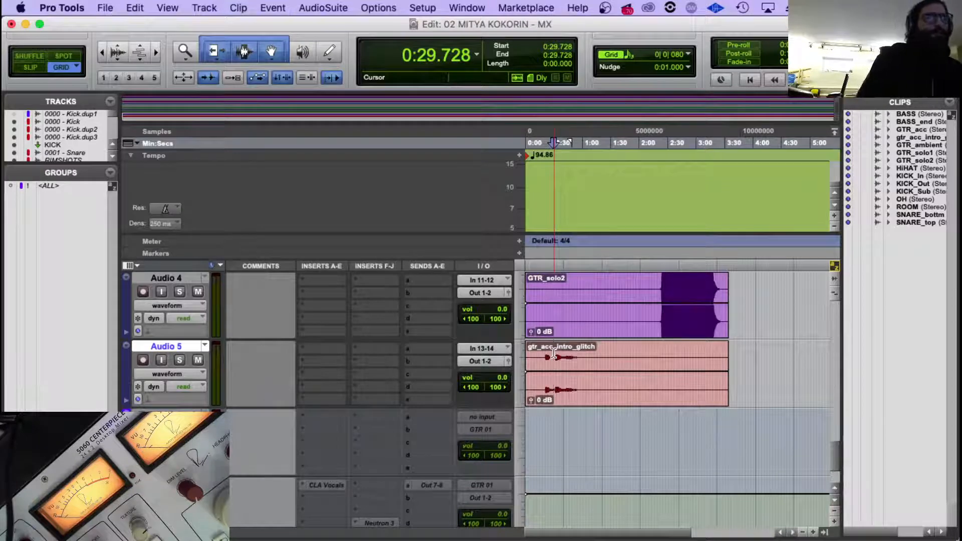
pyautogui.press('alt+super+bracketleft')
pyautogui.press('alt+super+bracketleft')
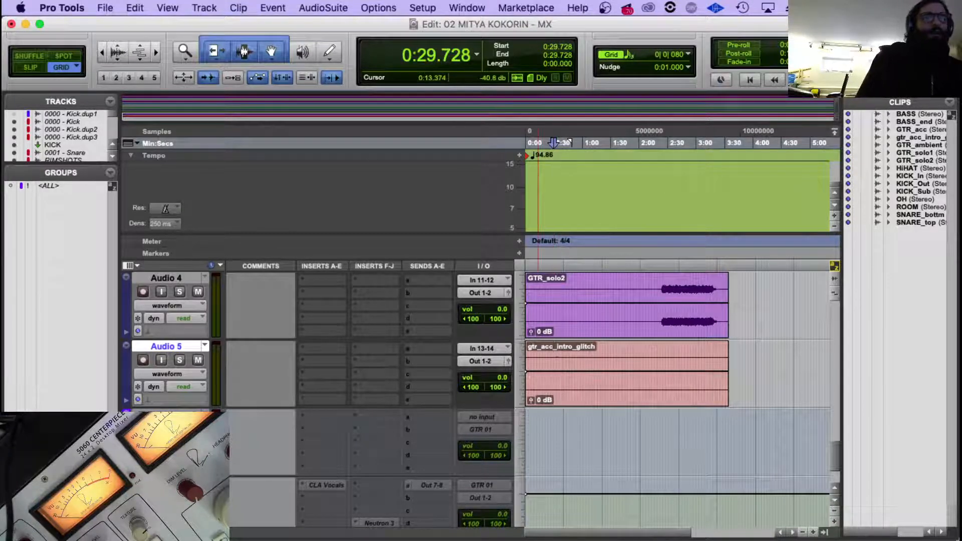
# Delete the empty FLEXI 01.dup1 track between Audio 5 and GTR 01.
pyautogui.rightClick(201, 415)
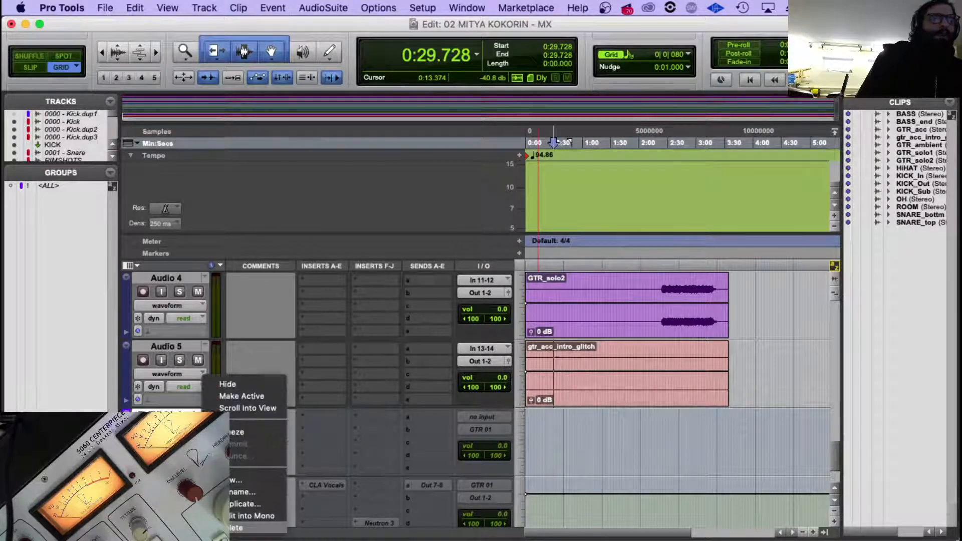
pyautogui.click(222, 528)
pyautogui.scroll(5, 567, 386)
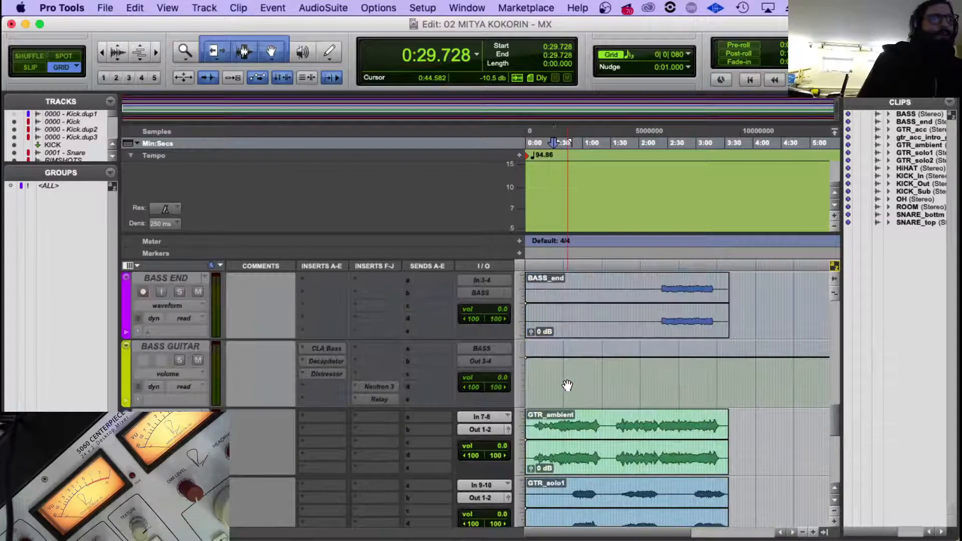
pyautogui.scroll(-2, 566, 384)
# Move the Audio 1 track holding the GTR_acc clip below the GTR 01 aux track.
pyautogui.click(571, 324)
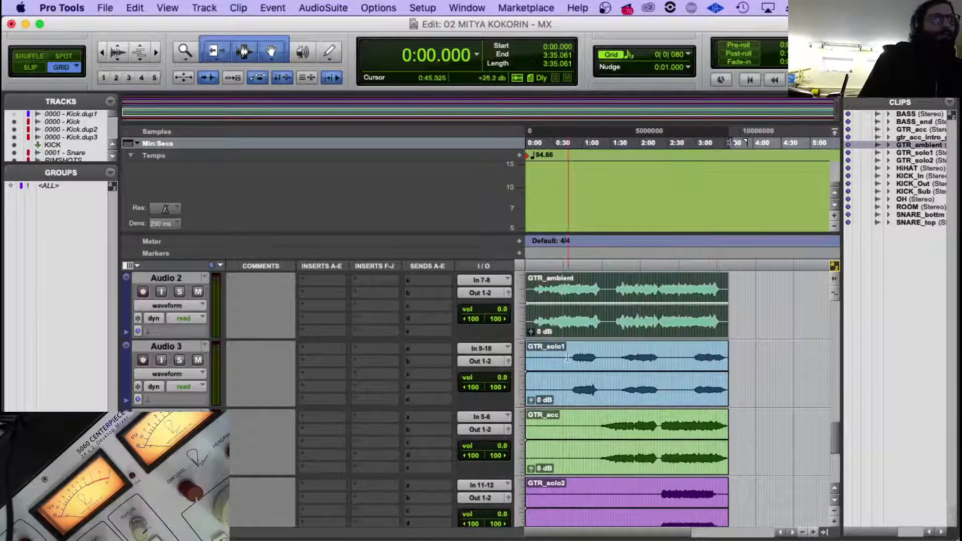
pyautogui.click(565, 404)
pyautogui.scroll(-1, 564, 405)
pyautogui.click(565, 404)
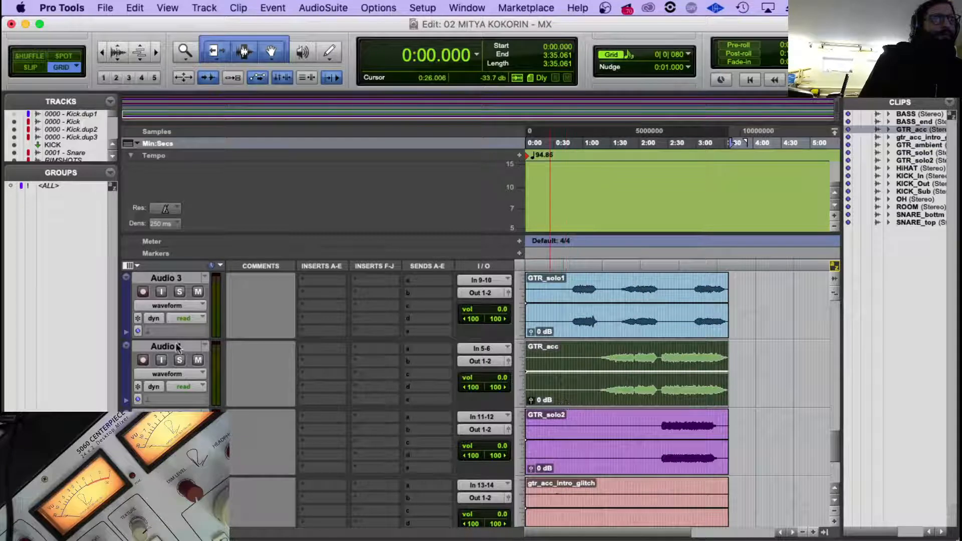
pyautogui.moveTo(170, 347); pyautogui.dragTo(196, 451)
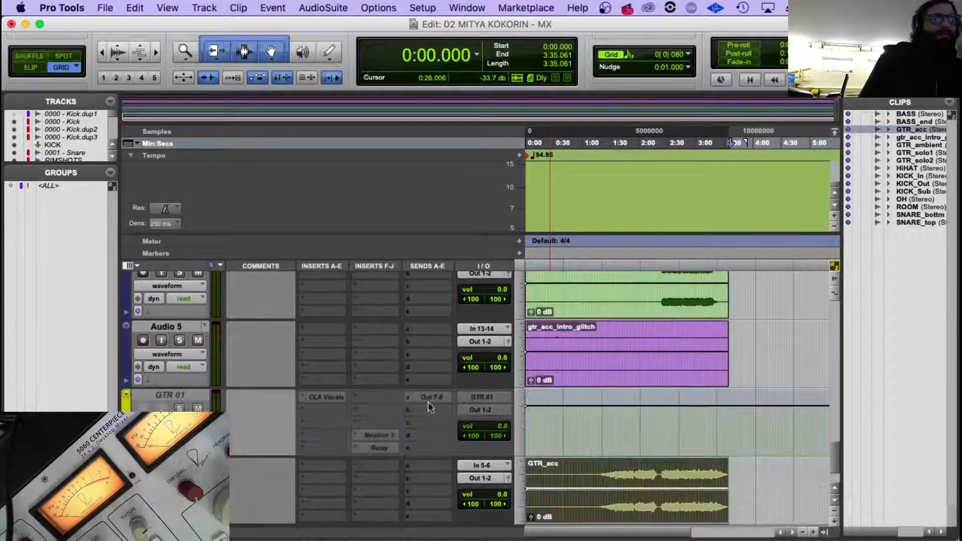
# Examine where the playing starts in the GTR_ambient, GTR_solo1 and GTR_solo2 clips.
pyautogui.scroll(2, 648, 396)
pyautogui.scroll(3, 648, 397)
pyautogui.click(569, 425)
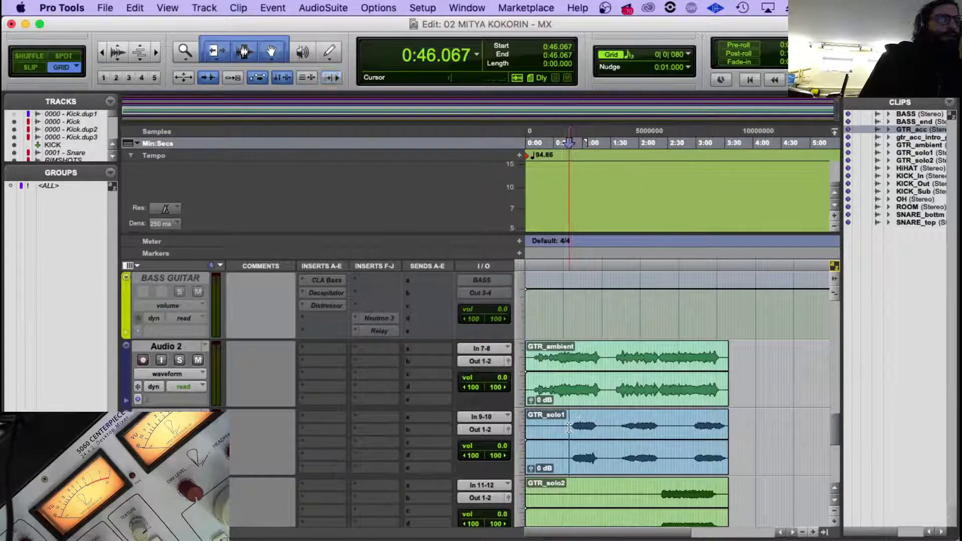
pyautogui.click(572, 424)
pyautogui.scroll(-2, 652, 350)
pyautogui.click(655, 350)
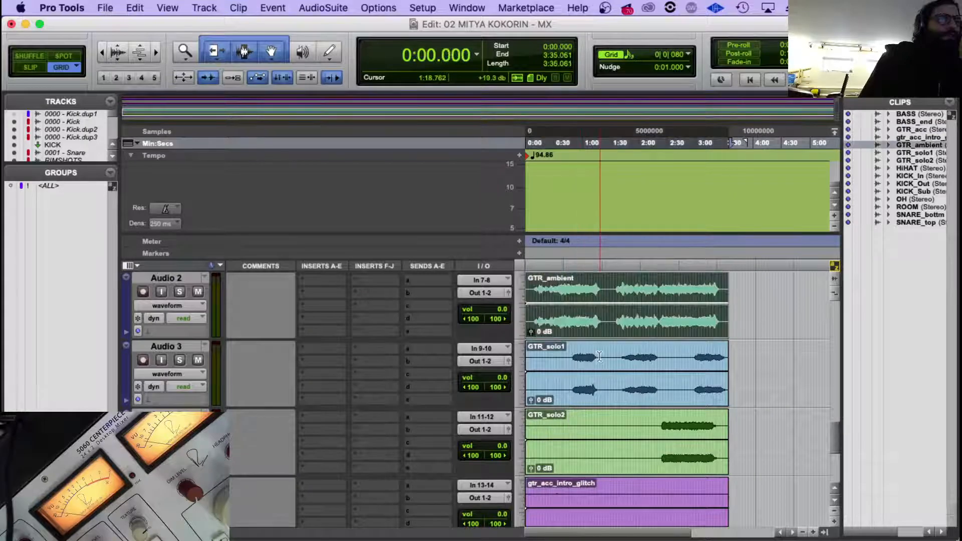
pyautogui.scroll(-2, 655, 350)
pyautogui.click(662, 350)
pyautogui.click(659, 350)
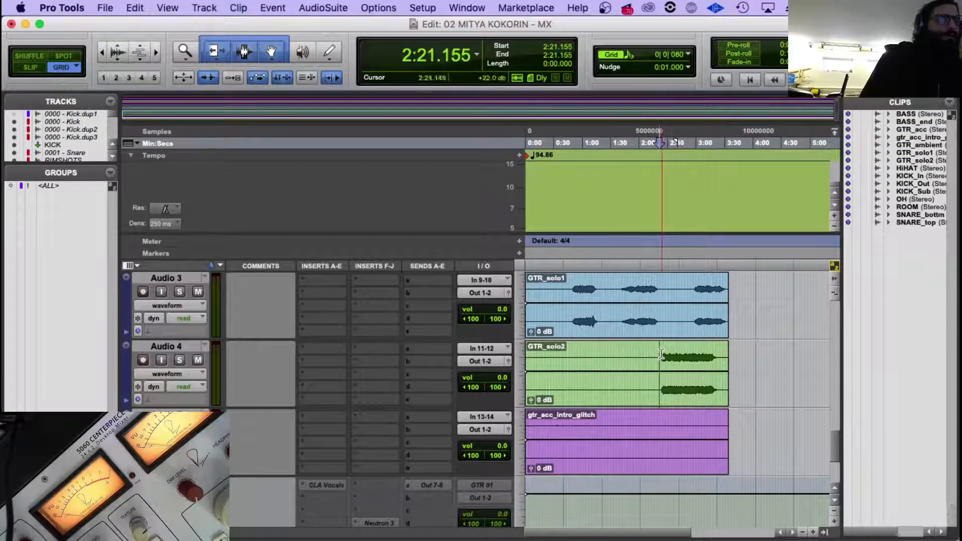
pyautogui.click(662, 351)
pyautogui.scroll(3, 355, 441)
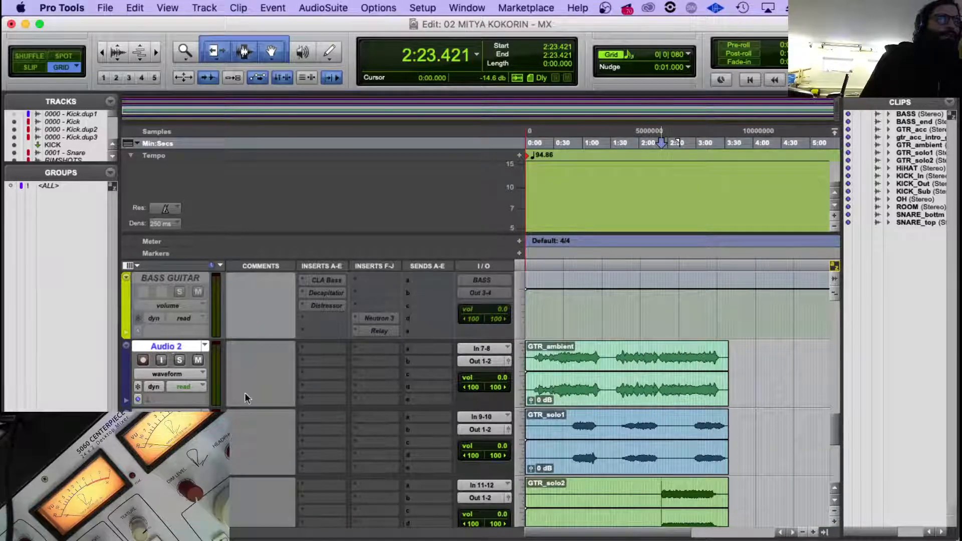
# Open the track color palette from the Audio 2 track.
pyautogui.scroll(-2, 404, 355)
pyautogui.scroll(3, 426, 370)
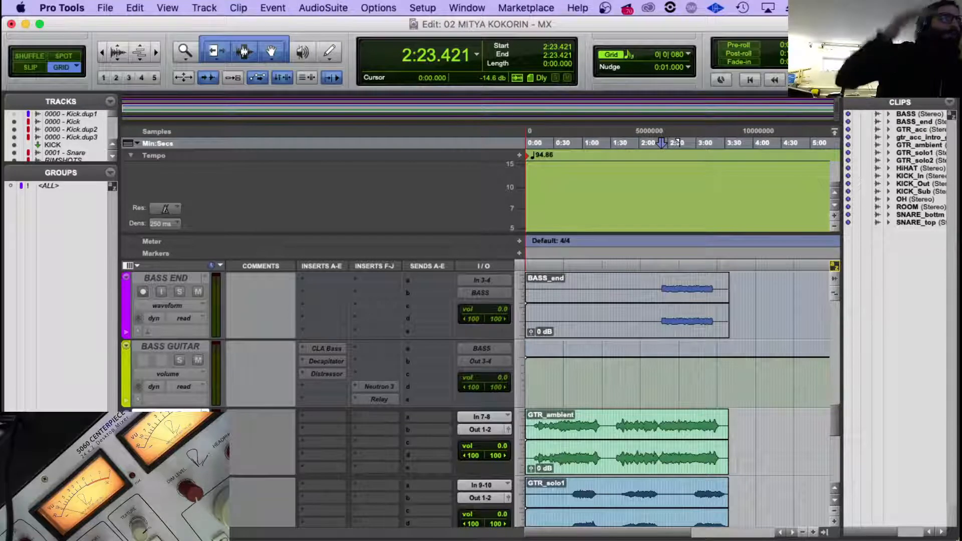
pyautogui.doubleClick(127, 443)
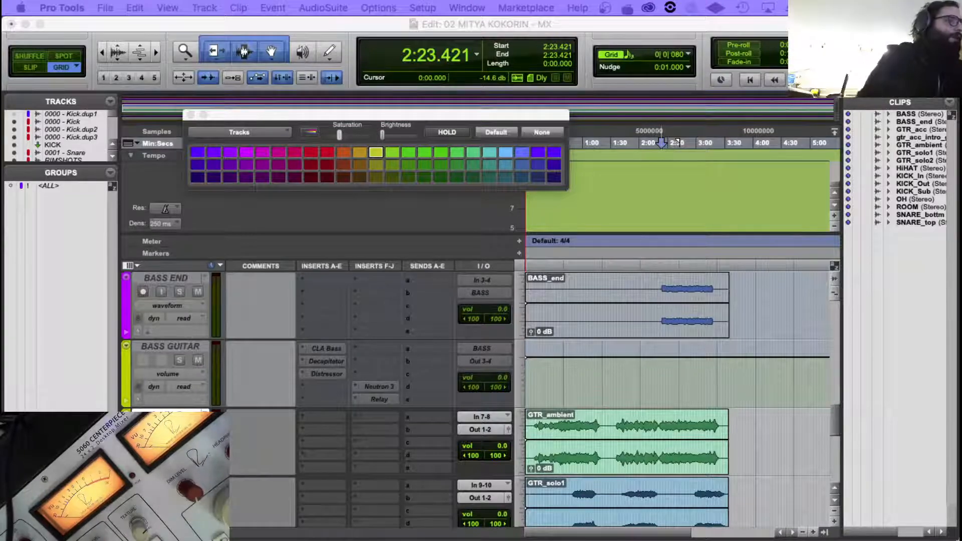
# Switch to Loopback to check the V 3.0 device's channel routing, and return to Pro Tools.
pyautogui.click(685, 530)
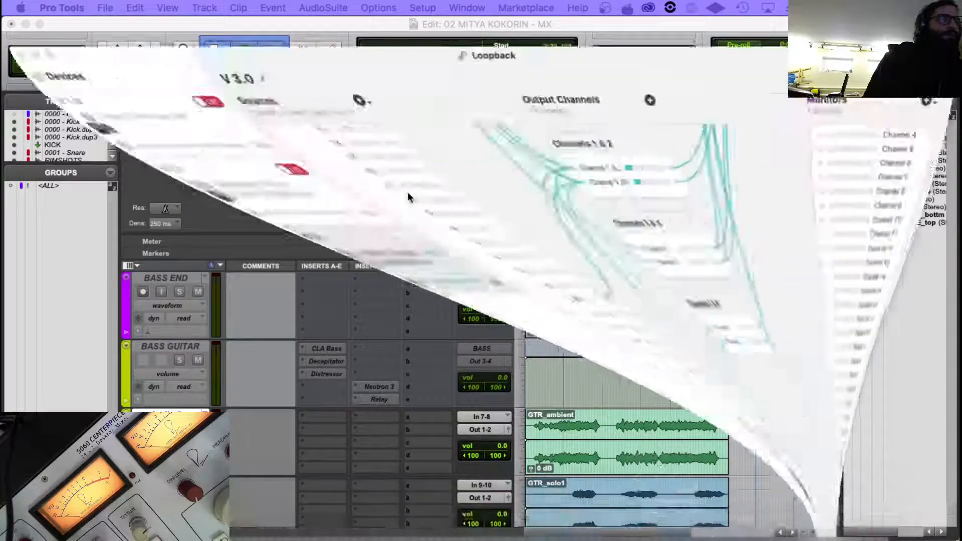
pyautogui.moveTo(556, 41); pyautogui.dragTo(569, 224)
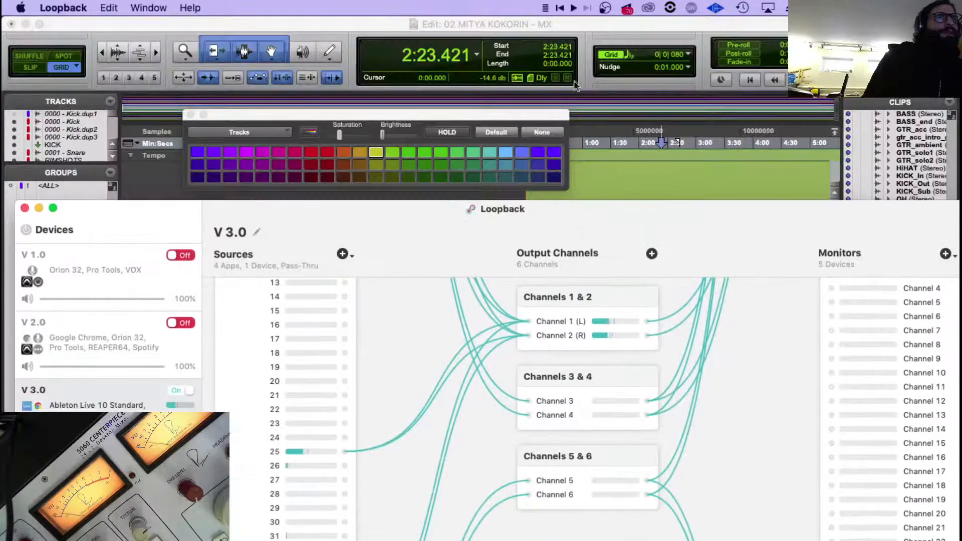
pyautogui.click(577, 21)
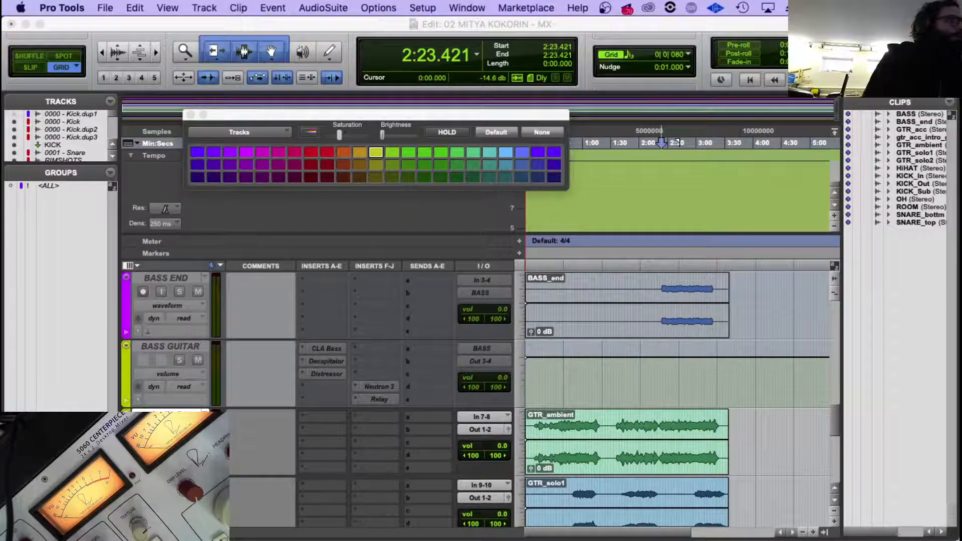
# Add a new mono audio track below the Audio 1 track.
pyautogui.scroll(-10, 464, 462)
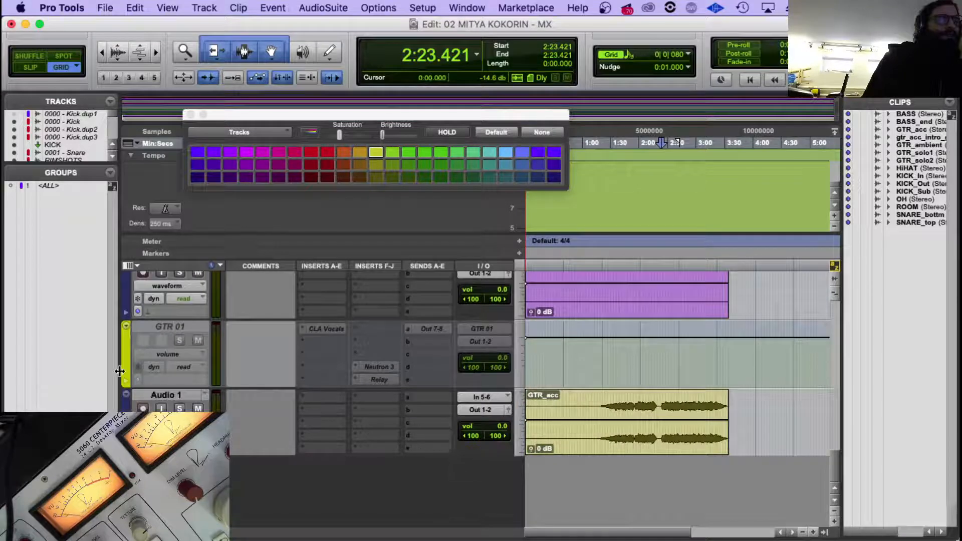
pyautogui.click(184, 394)
pyautogui.press('super+shift+n')
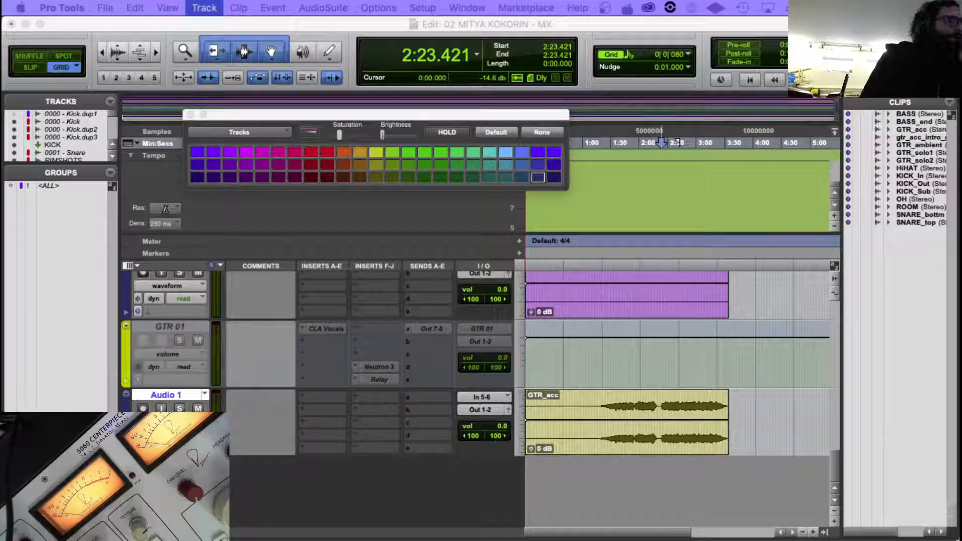
pyautogui.press('Return')
# Route the new mono audio track's output to Out 31-32 and its input to In 25.
pyautogui.click(480, 477)
pyautogui.moveTo(517, 480)
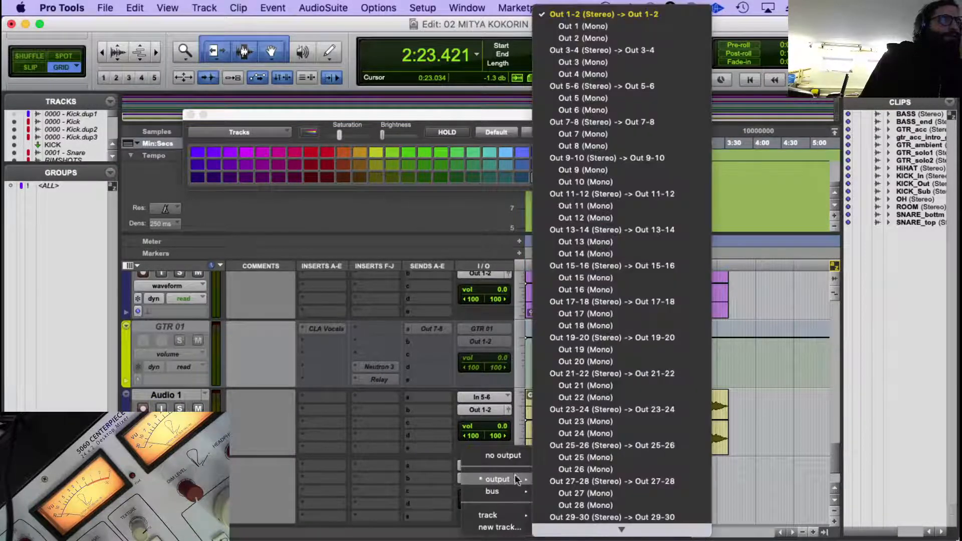
pyautogui.scroll(-5, 602, 441)
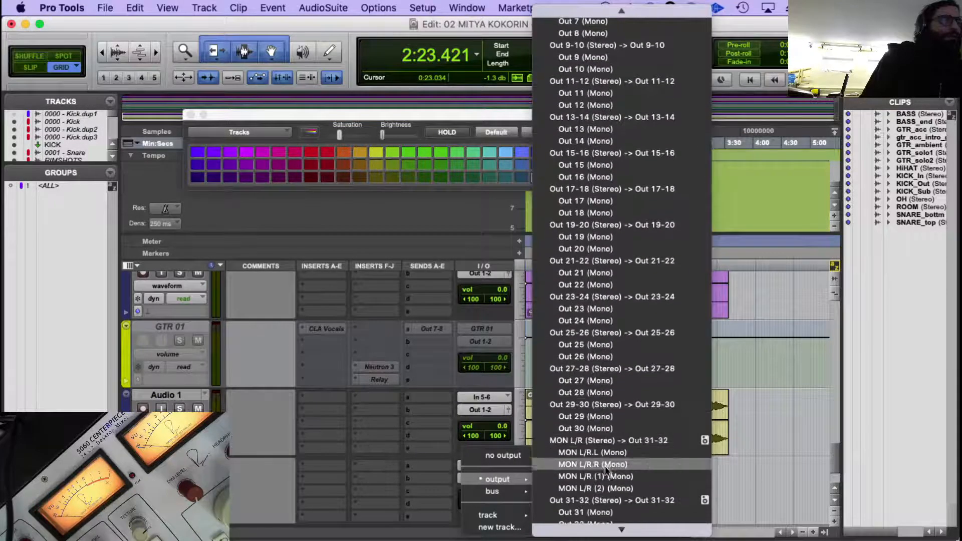
pyautogui.click(606, 490)
pyautogui.click(464, 465)
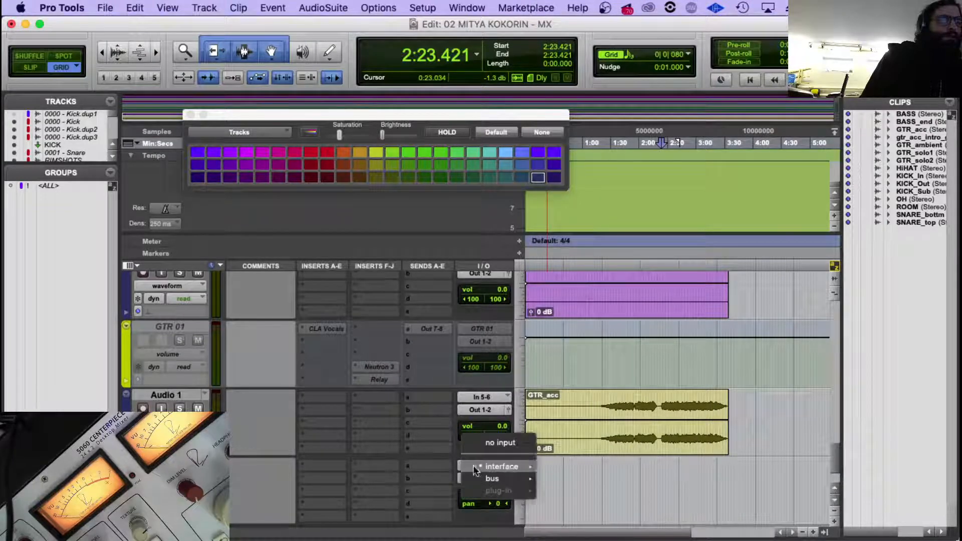
pyautogui.moveTo(473, 466)
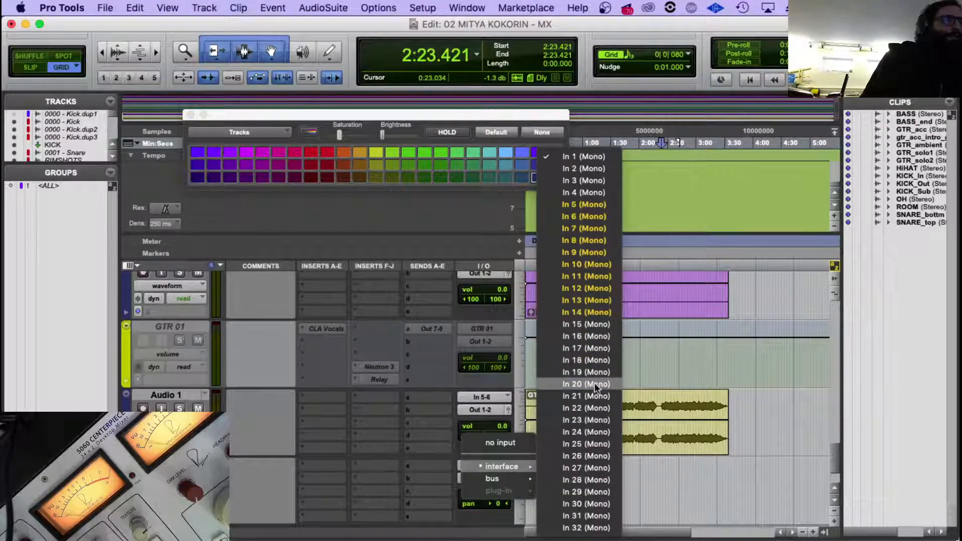
pyautogui.click(596, 444)
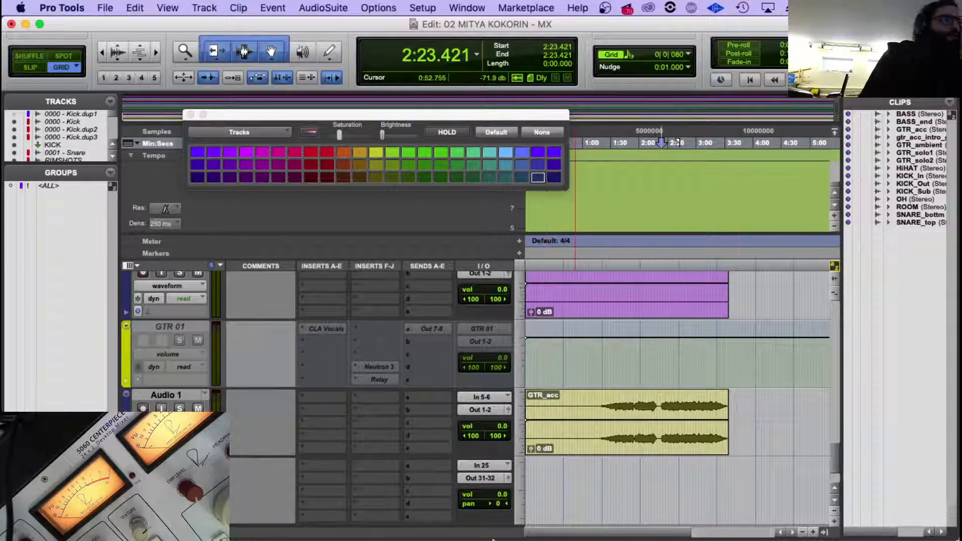
# In Loopback, remove the V 3.0 connections from source channel 25 to output Channels 1 and 2, and return to Pro Tools.
pyautogui.moveTo(637, 526)
pyautogui.click(684, 519)
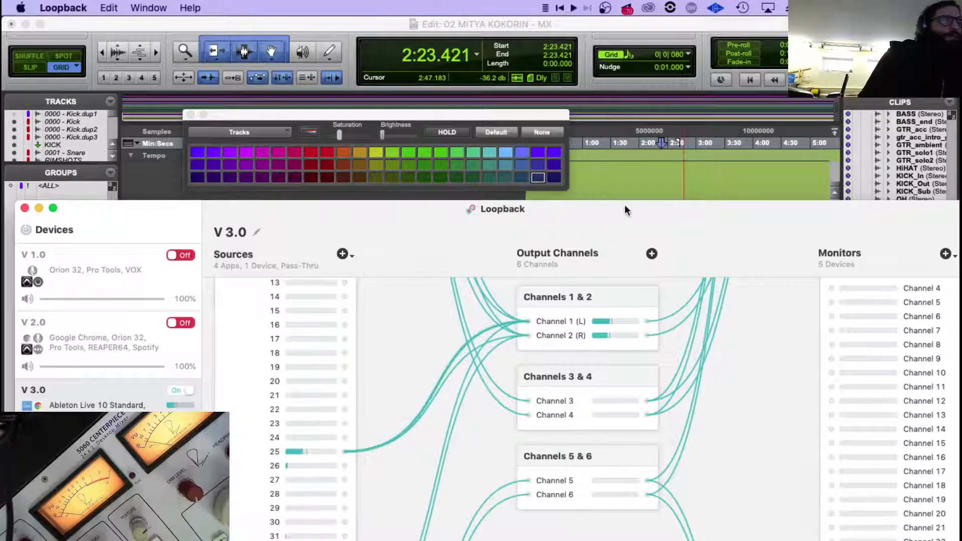
pyautogui.moveTo(609, 213); pyautogui.dragTo(600, 52)
pyautogui.click(250, 533)
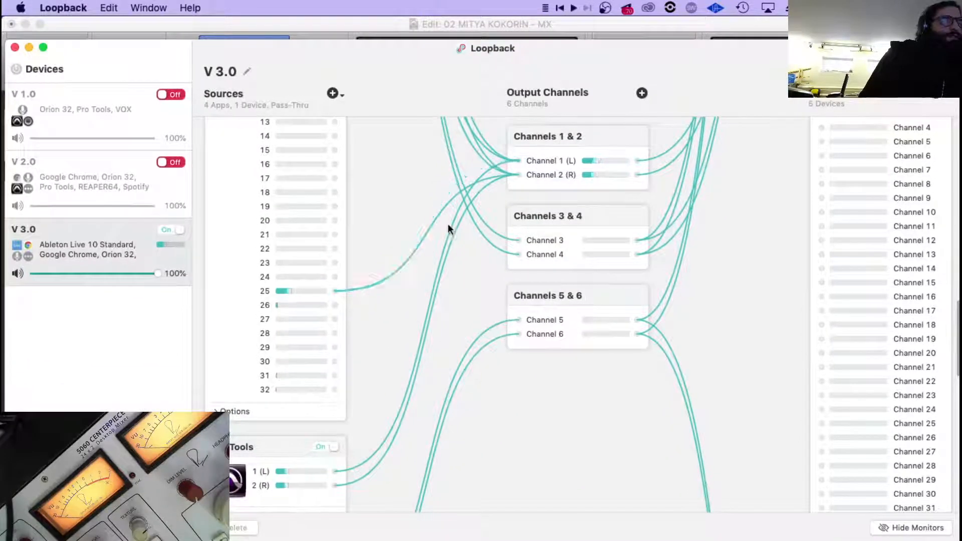
pyautogui.click(439, 219)
pyautogui.click(235, 533)
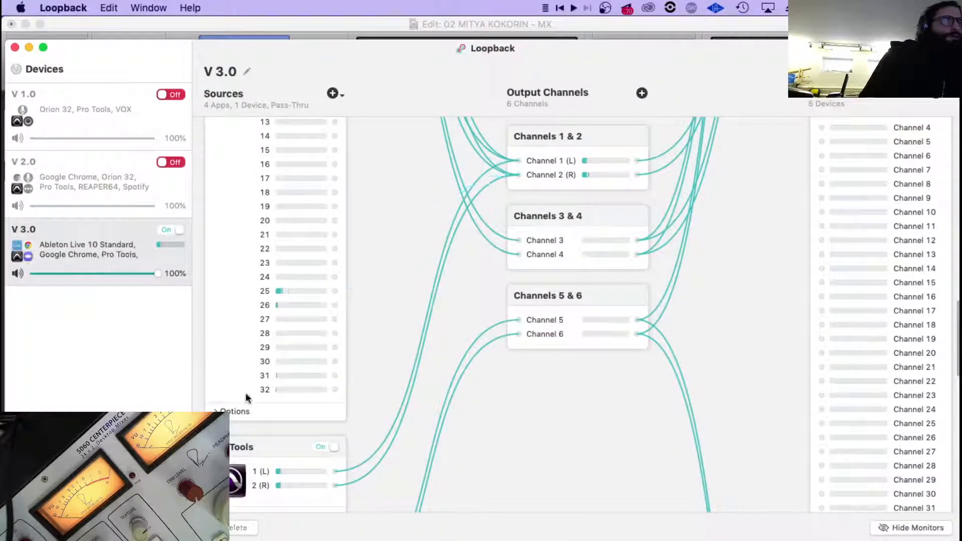
pyautogui.moveTo(455, 64); pyautogui.dragTo(511, 425)
pyautogui.click(558, 24)
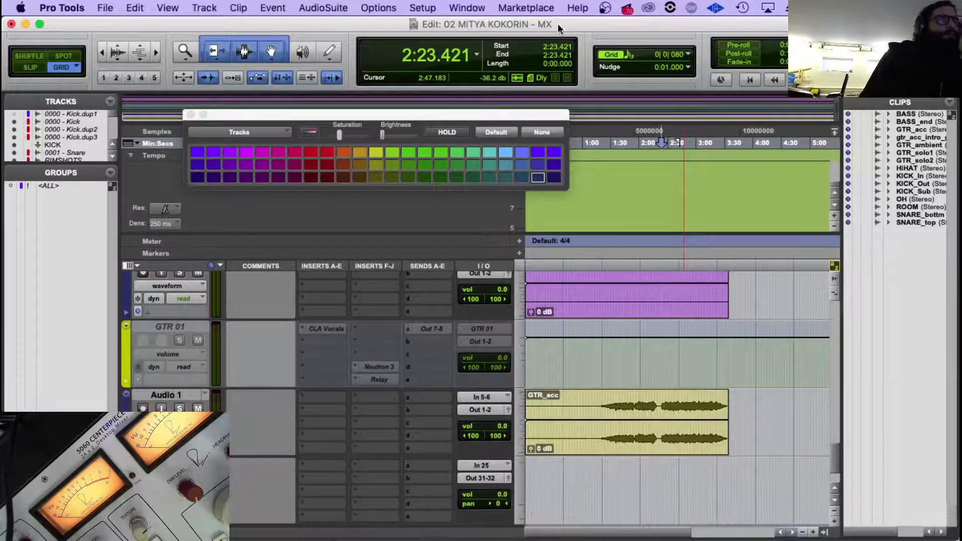
# Audition the session briefly from about 2:08.557, with the new mono track in view.
pyautogui.scroll(-2, 600, 459)
pyautogui.click(622, 438)
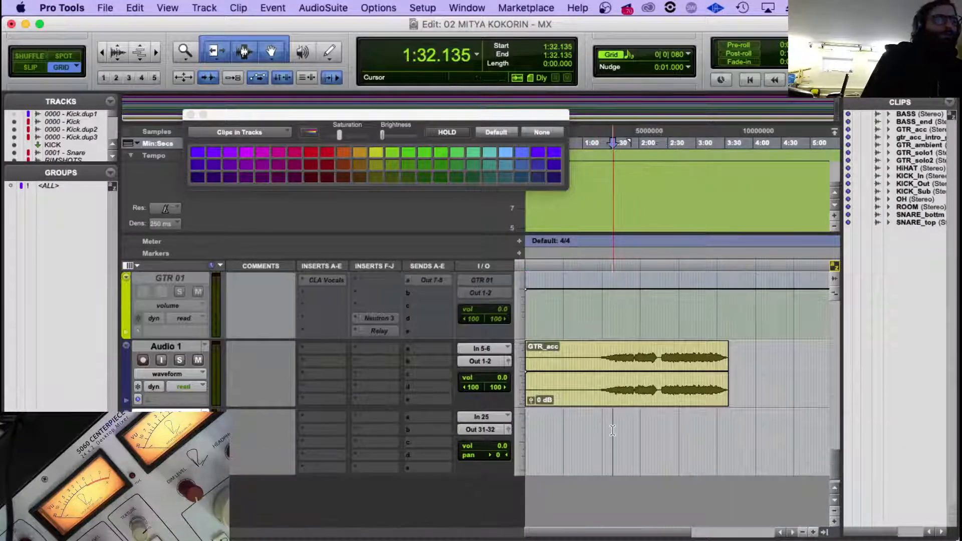
pyautogui.click(629, 425)
pyautogui.click(649, 424)
pyautogui.press('space')
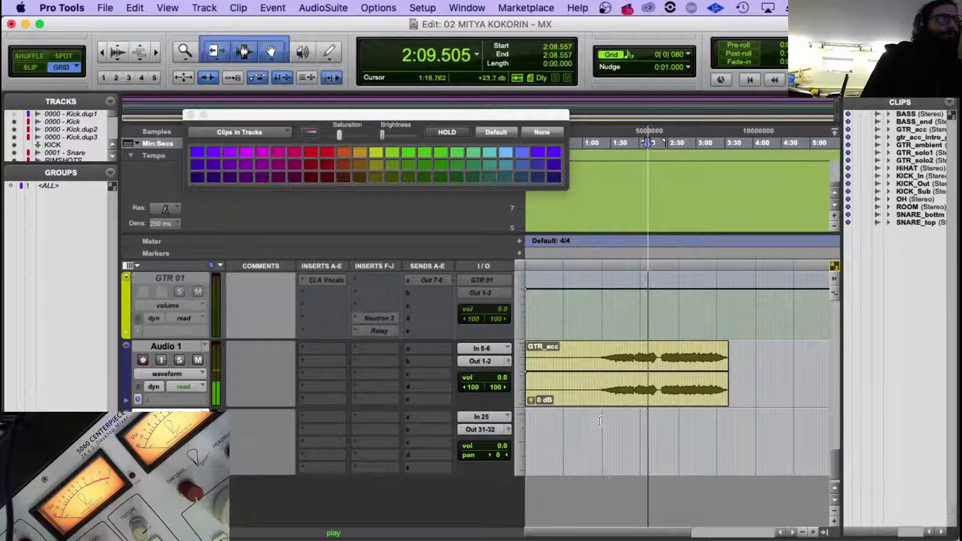
pyautogui.press('space')
# Set the outputs of the Audio 2 and Audio 3 guitar tracks to Out 5-6.
pyautogui.scroll(6, 350, 366)
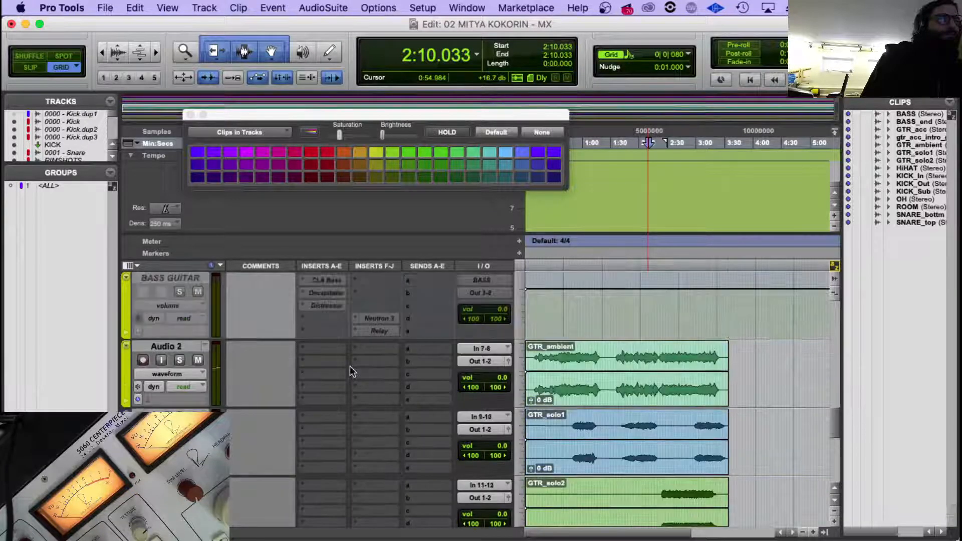
pyautogui.scroll(-1, 287, 381)
pyautogui.click(160, 344)
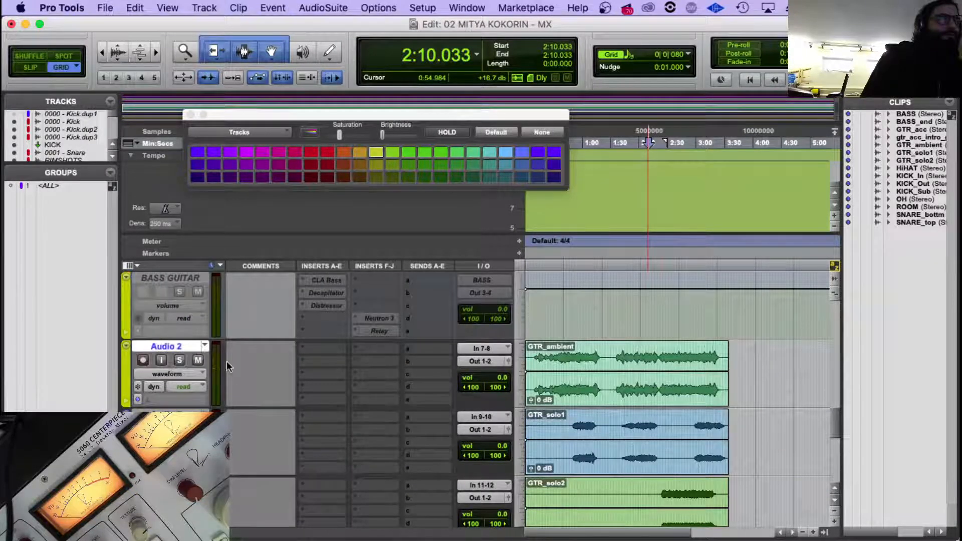
pyautogui.scroll(-3, 227, 361)
pyautogui.keyDown('shift'); pyautogui.click(179, 351); pyautogui.keyUp('shift')
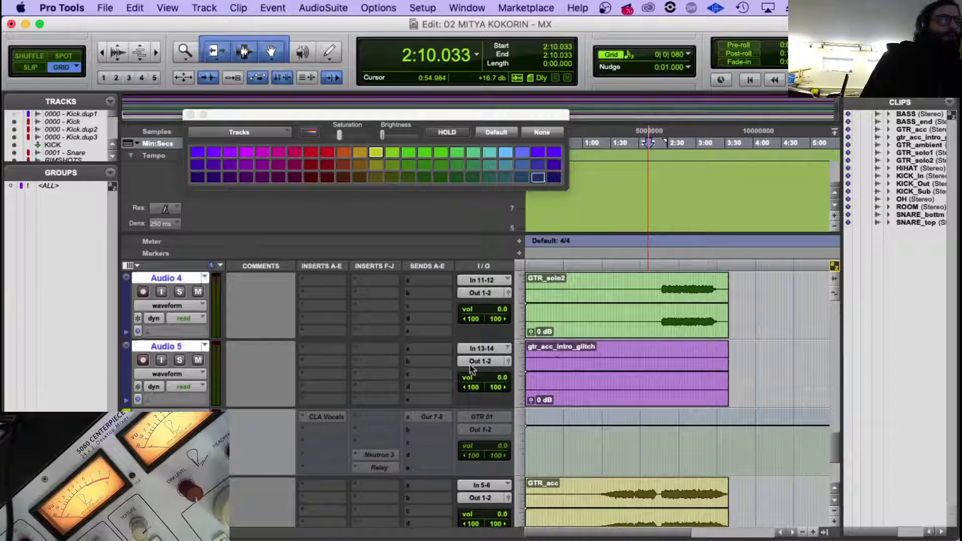
pyautogui.scroll(3, 314, 355)
pyautogui.click(182, 346)
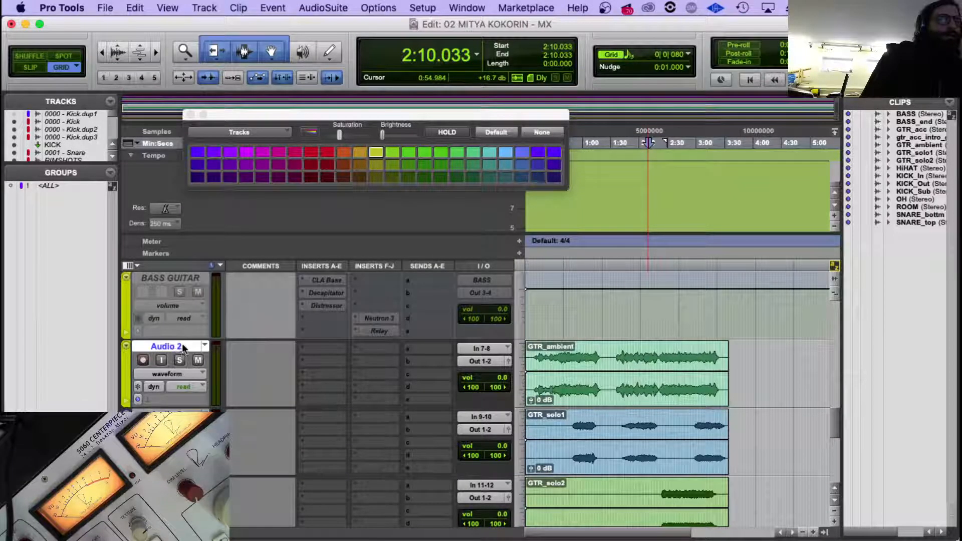
pyautogui.click(482, 360)
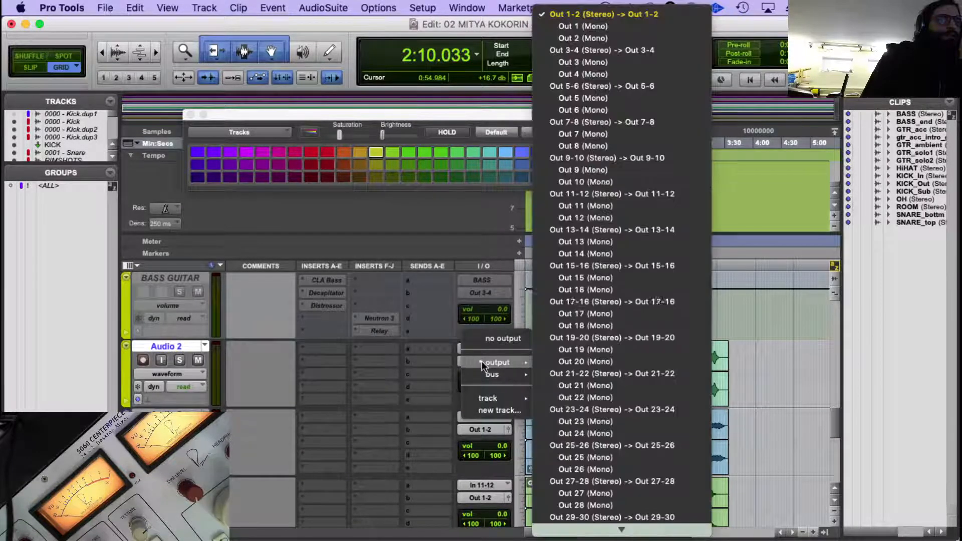
pyautogui.click(676, 88)
pyautogui.click(480, 427)
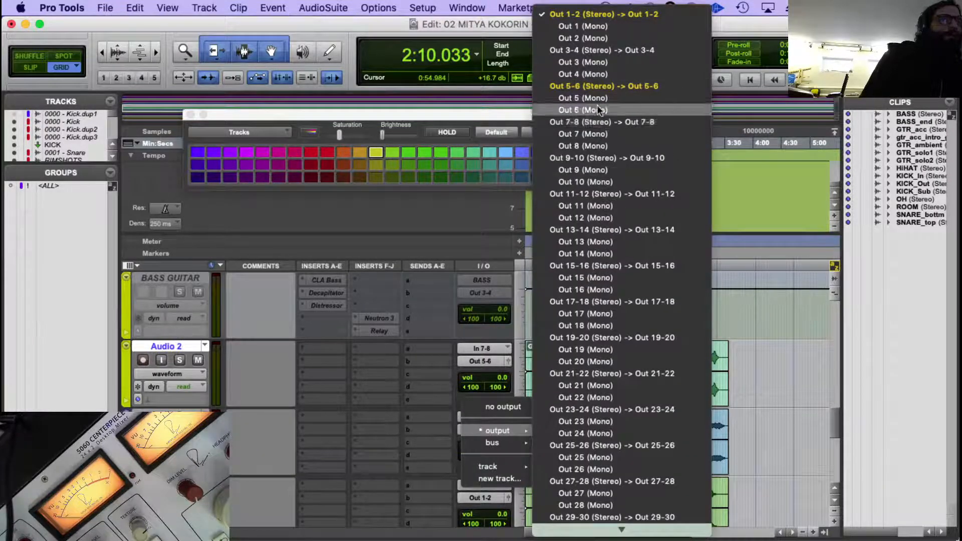
pyautogui.click(604, 87)
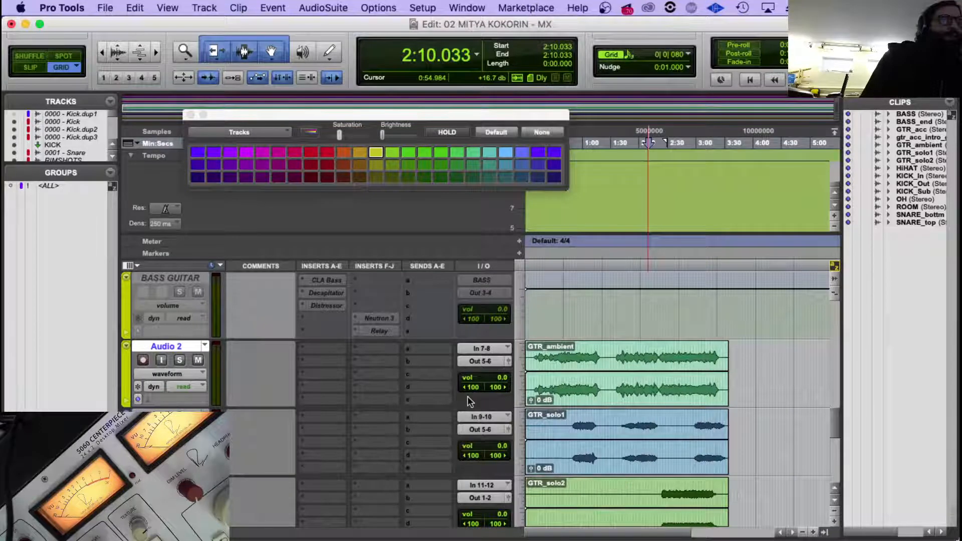
# Set the output of the Audio 4 track, which holds the GTR_solo2 clip, to Out 7-8.
pyautogui.scroll(-1, 467, 396)
pyautogui.scroll(-1, 520, 378)
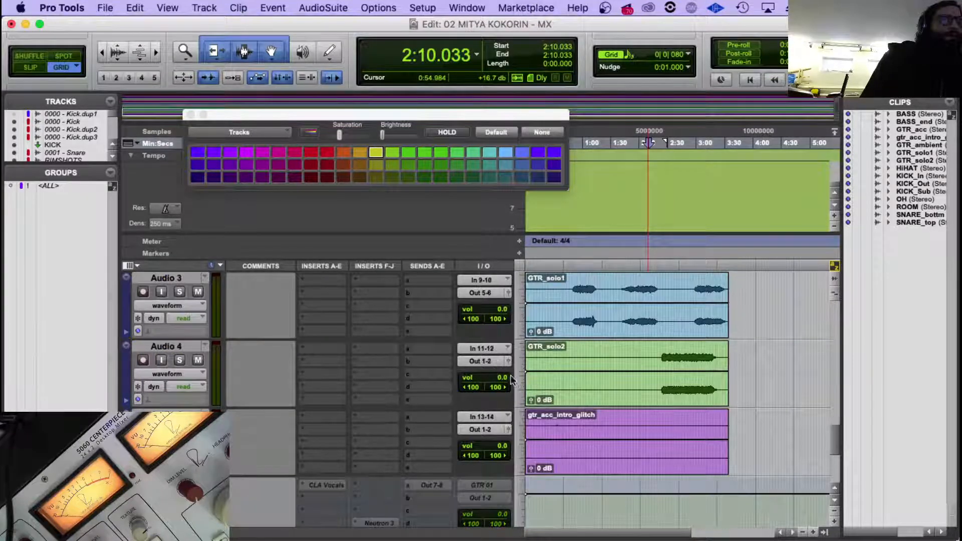
pyautogui.click(479, 360)
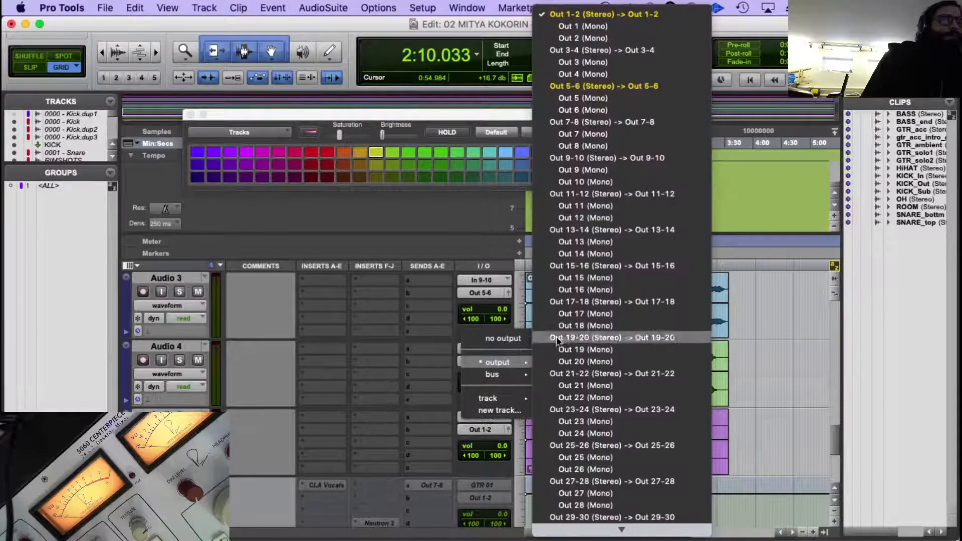
pyautogui.click(602, 124)
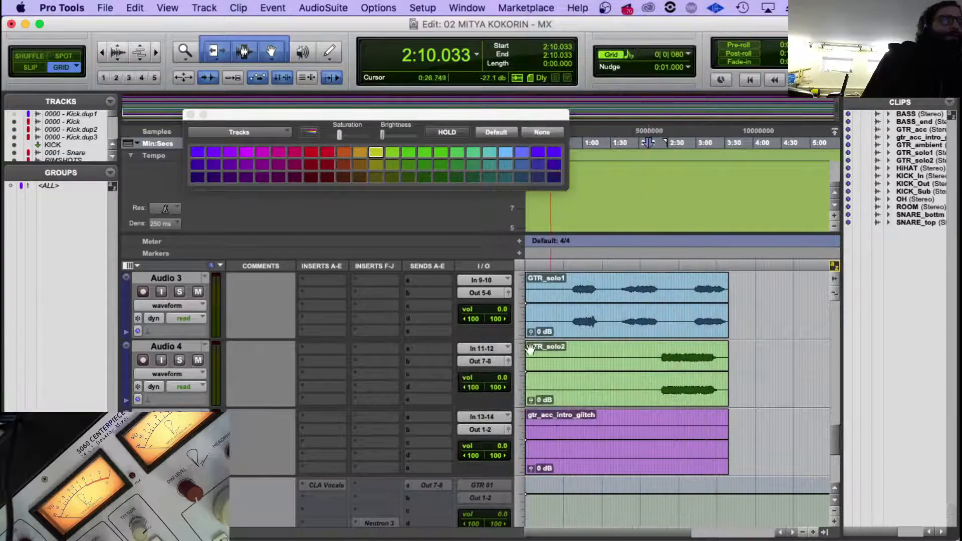
pyautogui.click(495, 359)
pyautogui.moveTo(495, 359)
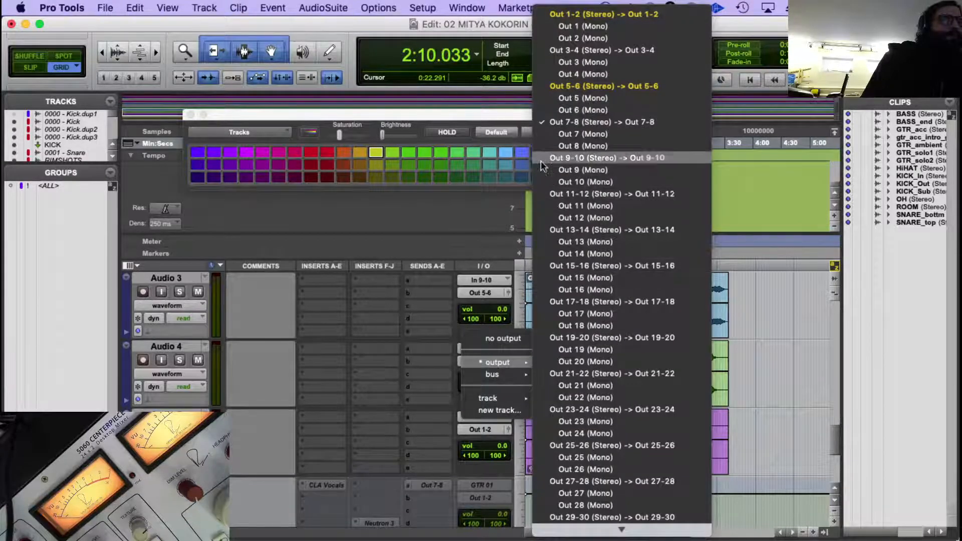
pyautogui.click(432, 345)
pyautogui.scroll(2, 428, 317)
pyautogui.scroll(-1, 458, 355)
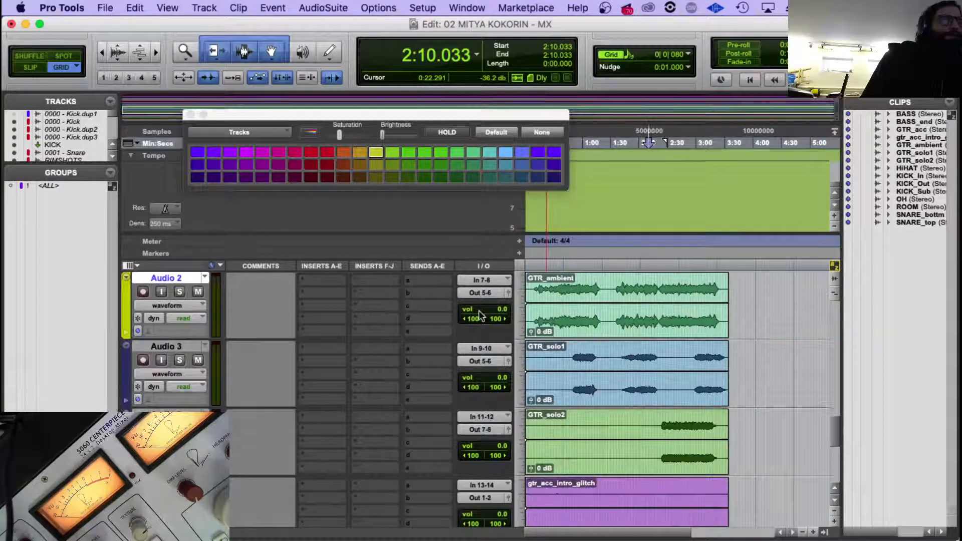
pyautogui.click(486, 359)
pyautogui.moveTo(486, 359)
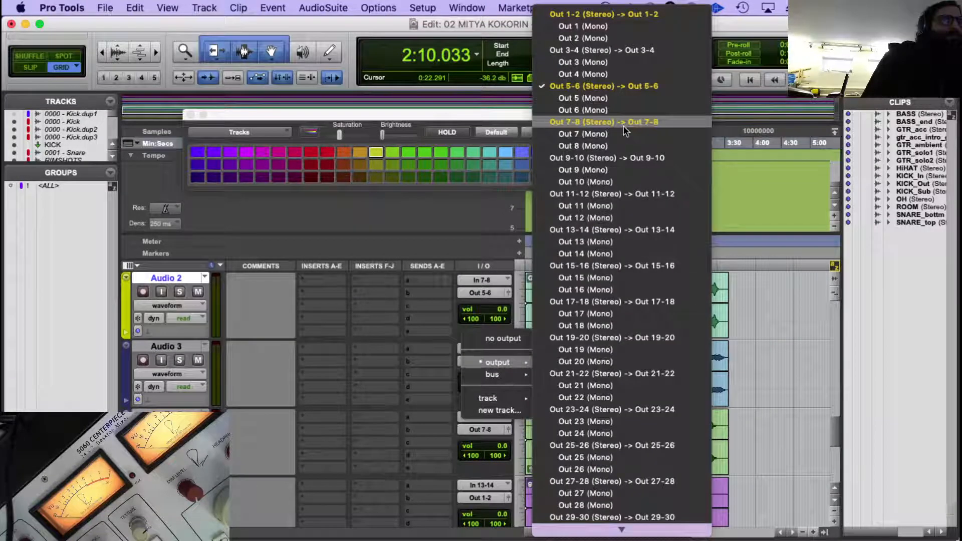
pyautogui.click(405, 335)
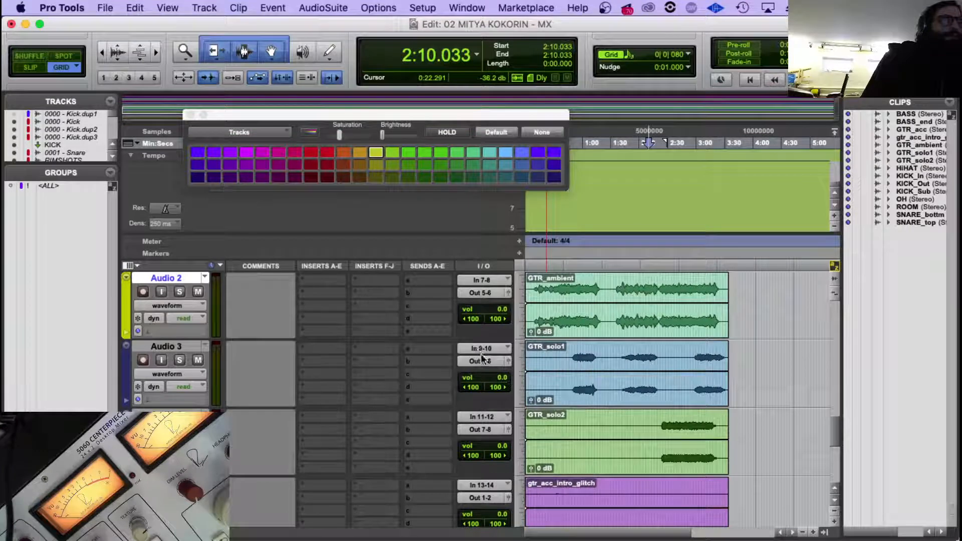
# Set the outputs of the Audio 4 and Audio 5 tracks to Out 5-6.
pyautogui.scroll(-2, 491, 406)
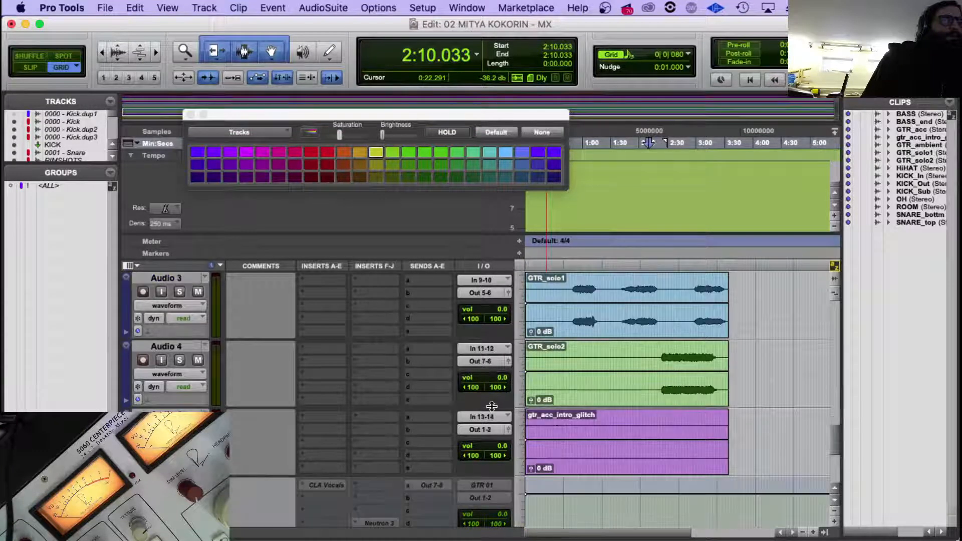
pyautogui.click(485, 360)
pyautogui.moveTo(485, 360)
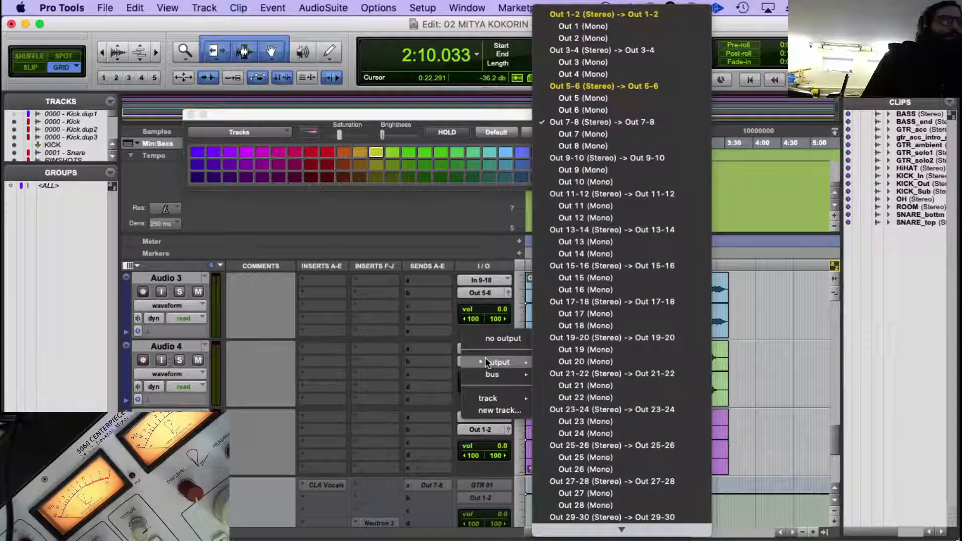
pyautogui.click(601, 86)
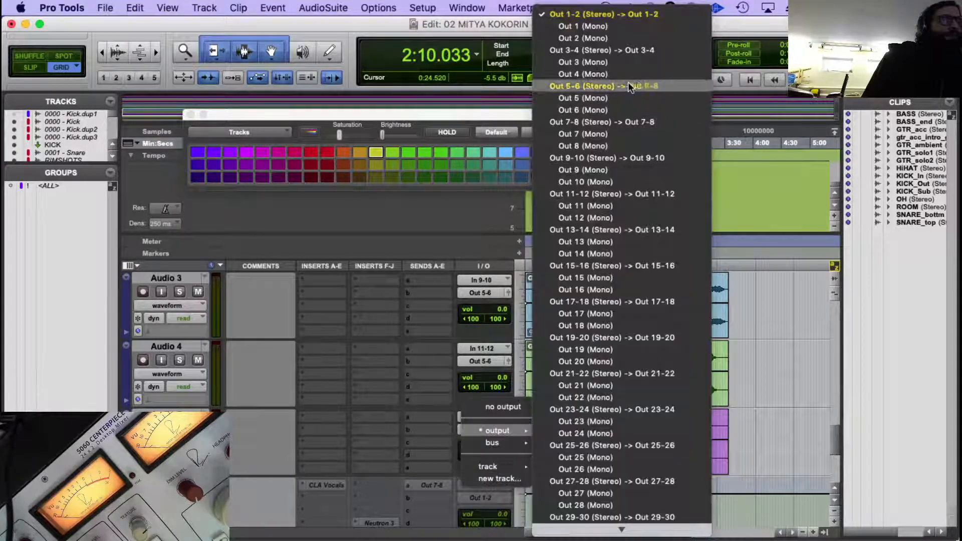
pyautogui.click(604, 85)
# Set the output of the Audio 1 track, which holds the GTR_acc clip, to Out 7-8.
pyautogui.scroll(-3, 551, 400)
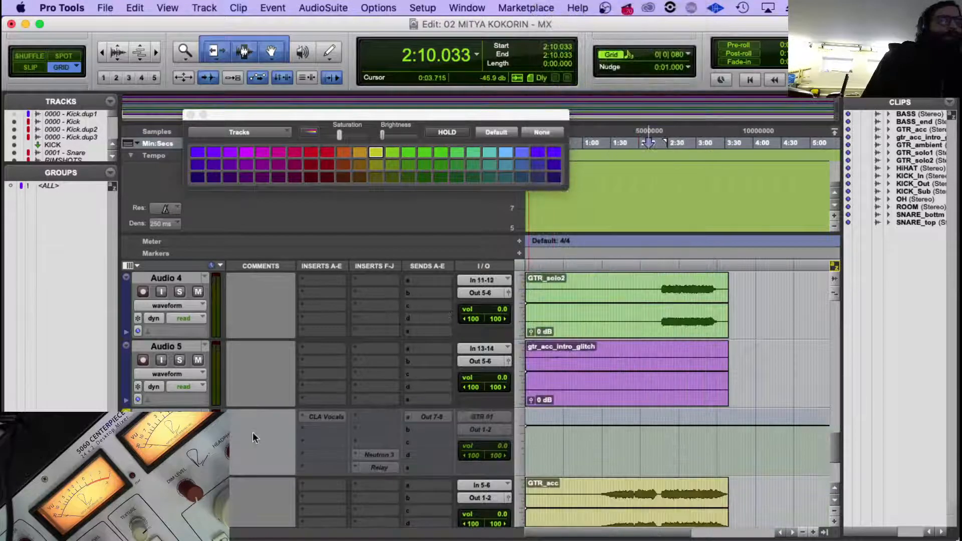
pyautogui.scroll(-3, 270, 394)
pyautogui.click(188, 415)
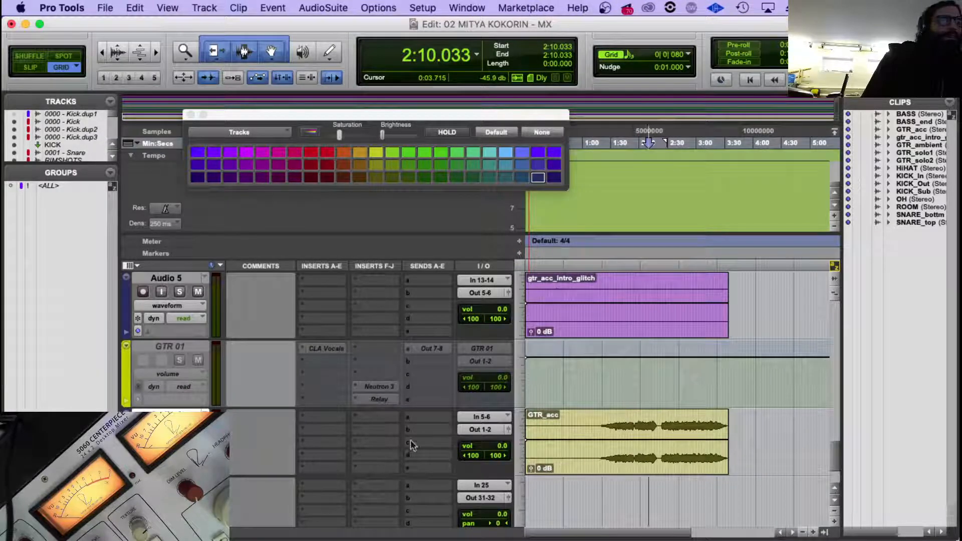
pyautogui.click(486, 429)
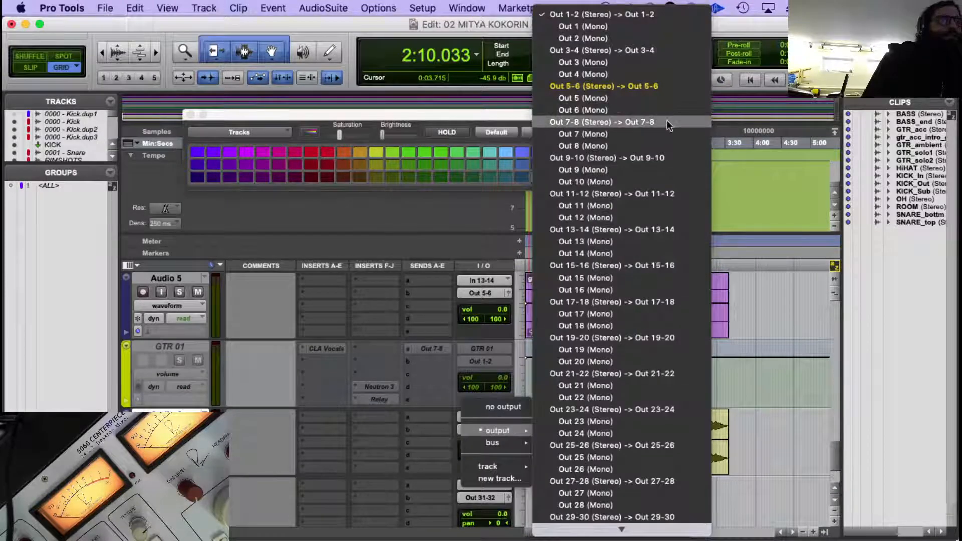
pyautogui.click(337, 408)
# Take the CLA Vocals plug-in off the inactive GTR 01 track's first insert slot.
pyautogui.scroll(5, 337, 408)
pyautogui.scroll(-5, 339, 407)
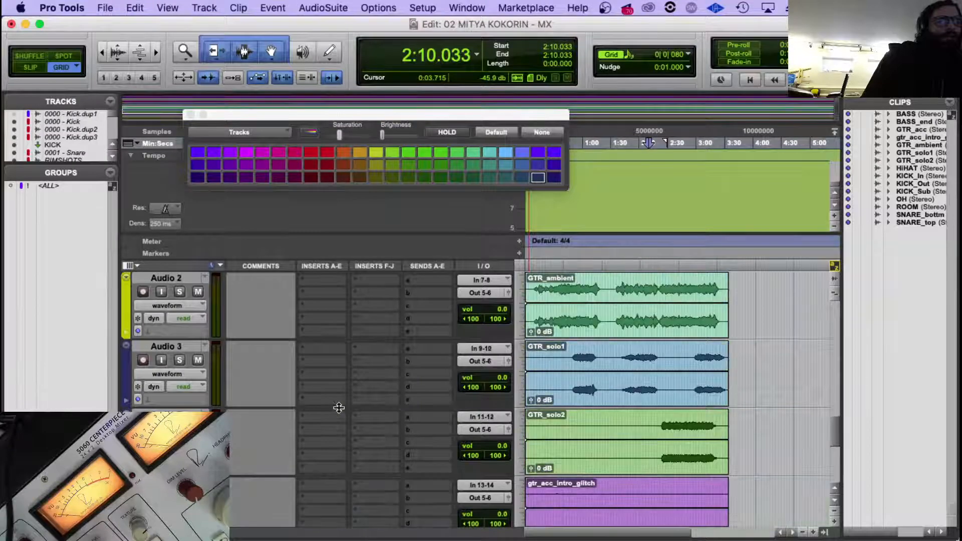
pyautogui.click(305, 345)
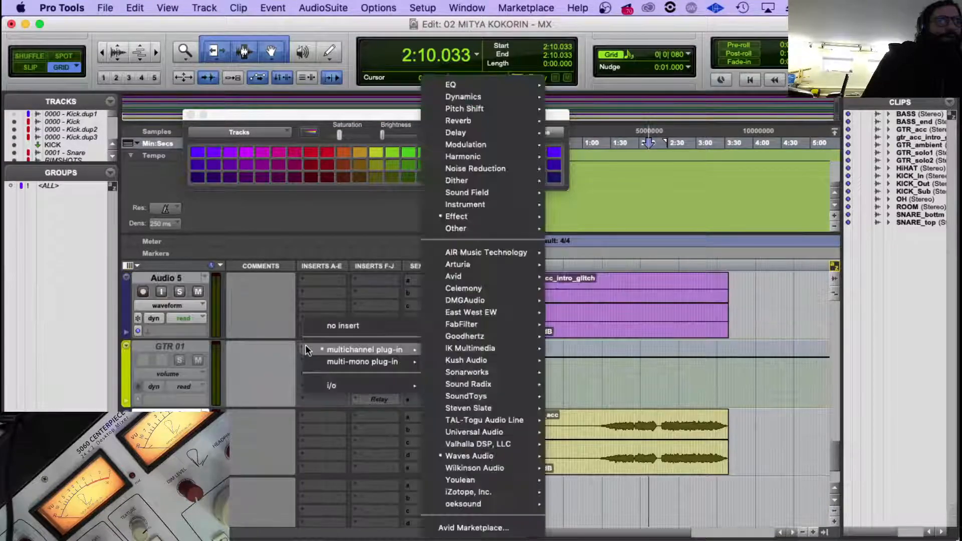
pyautogui.click(196, 306)
pyautogui.scroll(8, 322, 269)
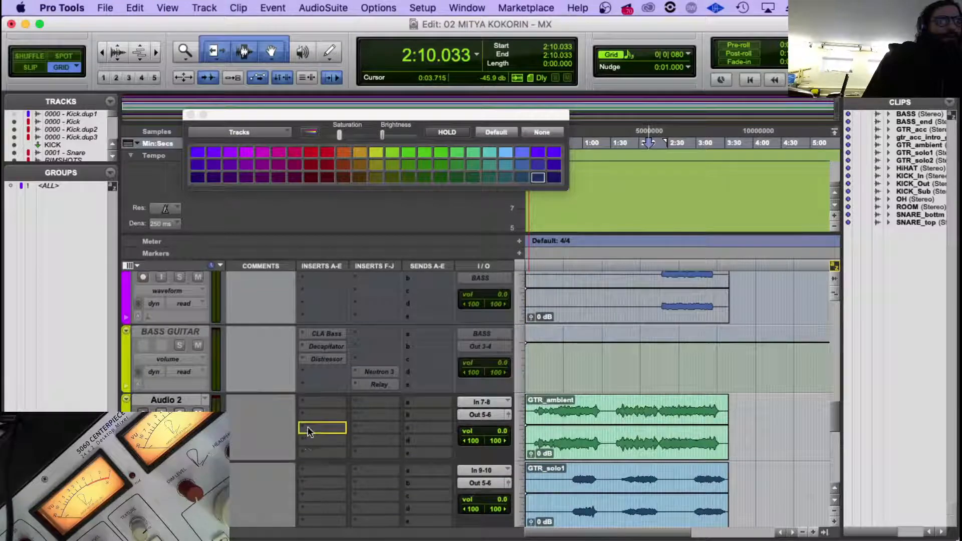
pyautogui.scroll(-6, 371, 419)
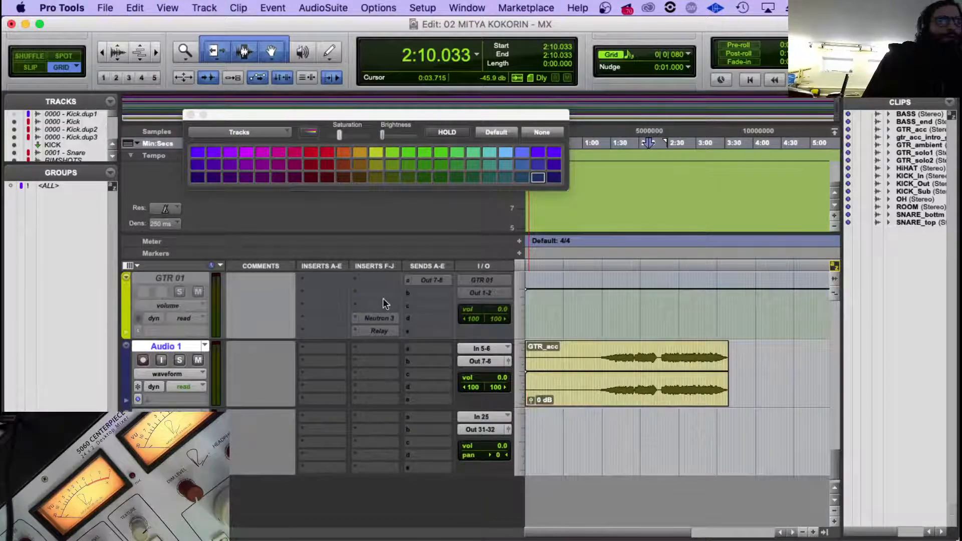
# Move the Neutron 3 and Relay plug-ins from the inactive GTR 01 track to the same insert slots of the Audio 2 track.
pyautogui.scroll(6, 371, 416)
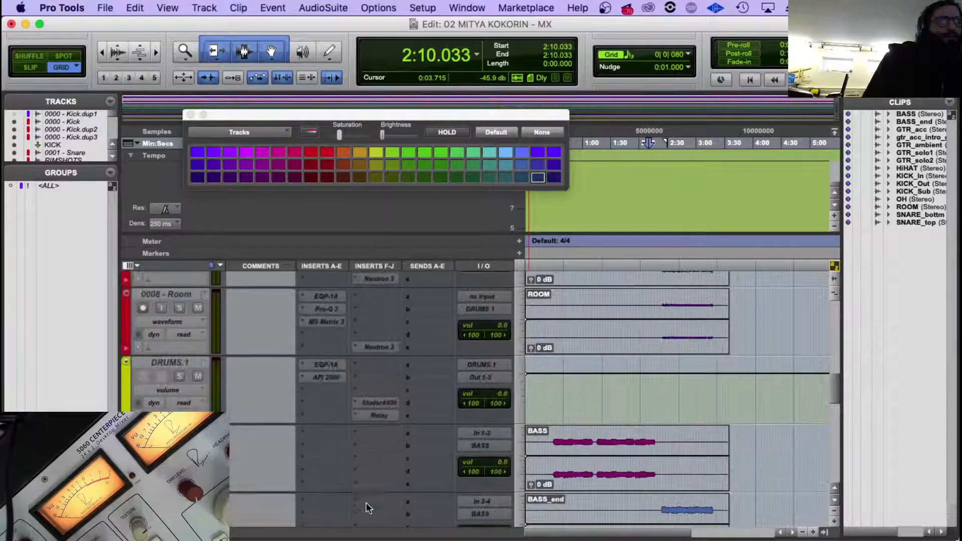
pyautogui.scroll(-10, 366, 503)
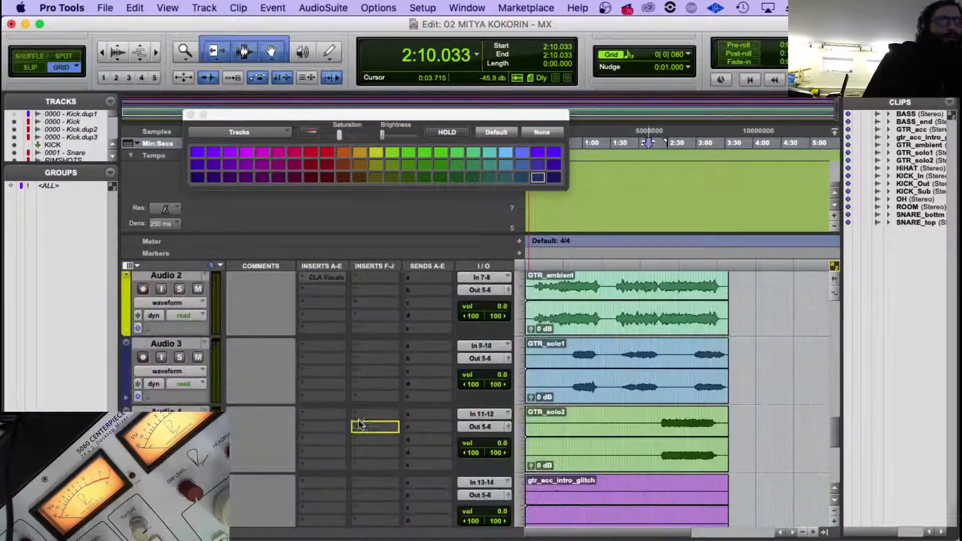
pyautogui.scroll(10, 372, 276)
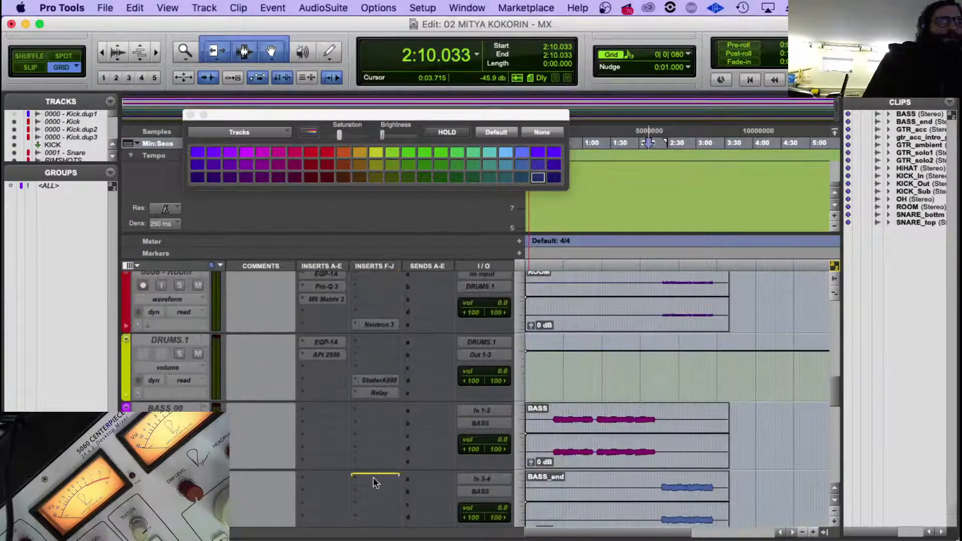
pyautogui.scroll(-5, 375, 519)
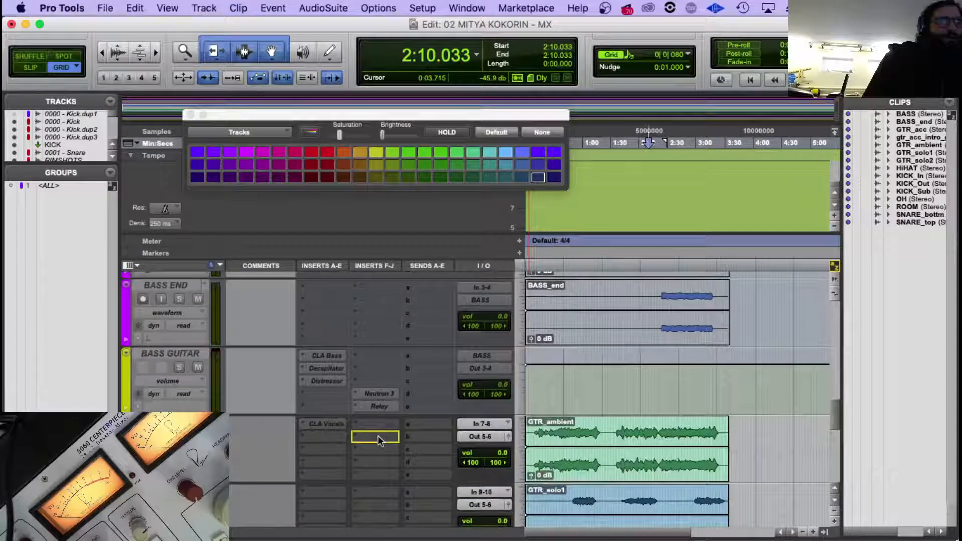
pyautogui.scroll(-8, 381, 466)
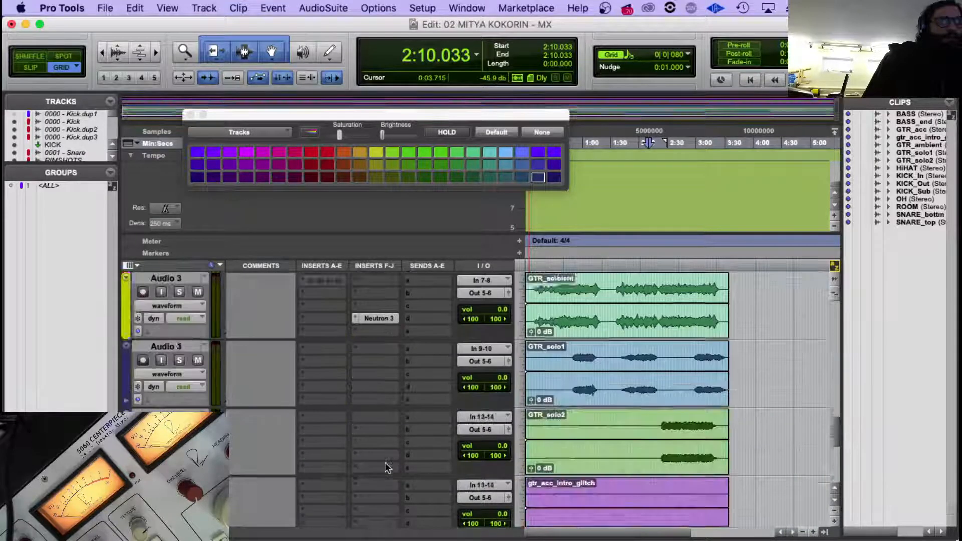
pyautogui.scroll(3, 385, 462)
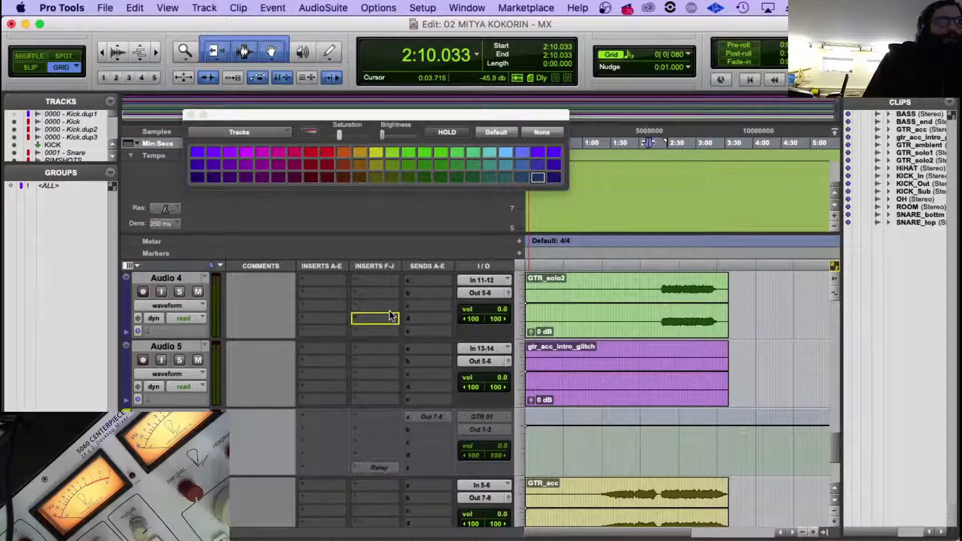
pyautogui.scroll(6, 390, 278)
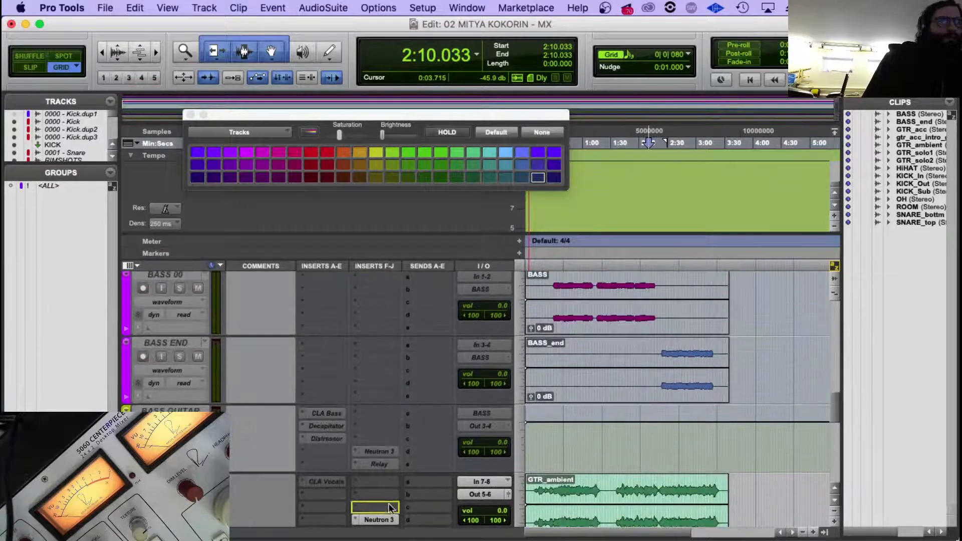
pyautogui.scroll(-2, 390, 516)
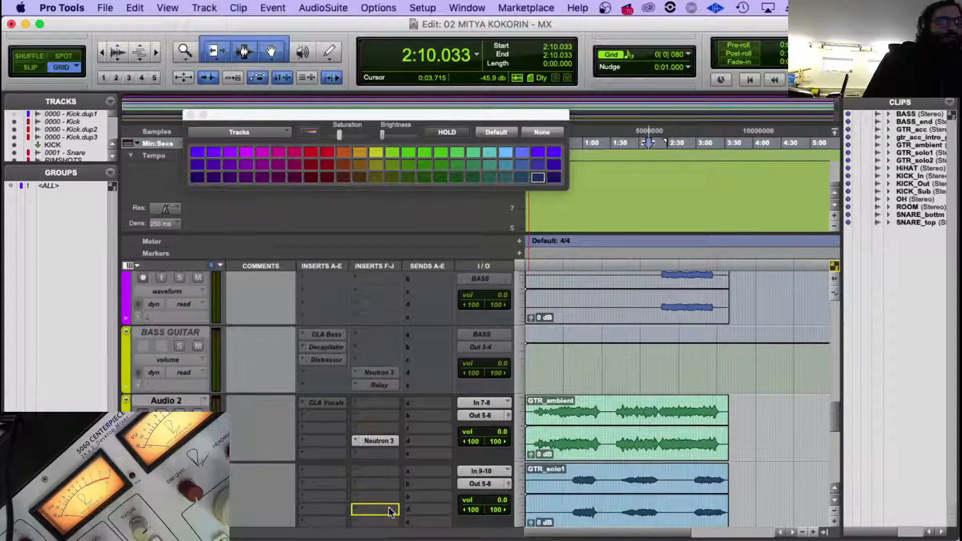
# Examine the Neutron 3 and Relay plug-in settings on the Audio 2 track and close their windows.
pyautogui.click(387, 441)
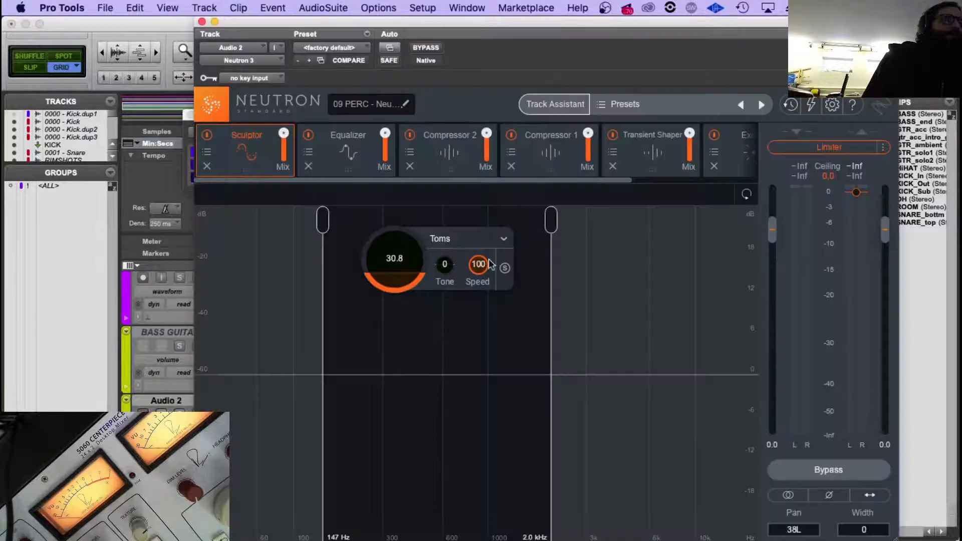
pyautogui.click(201, 22)
pyautogui.click(385, 453)
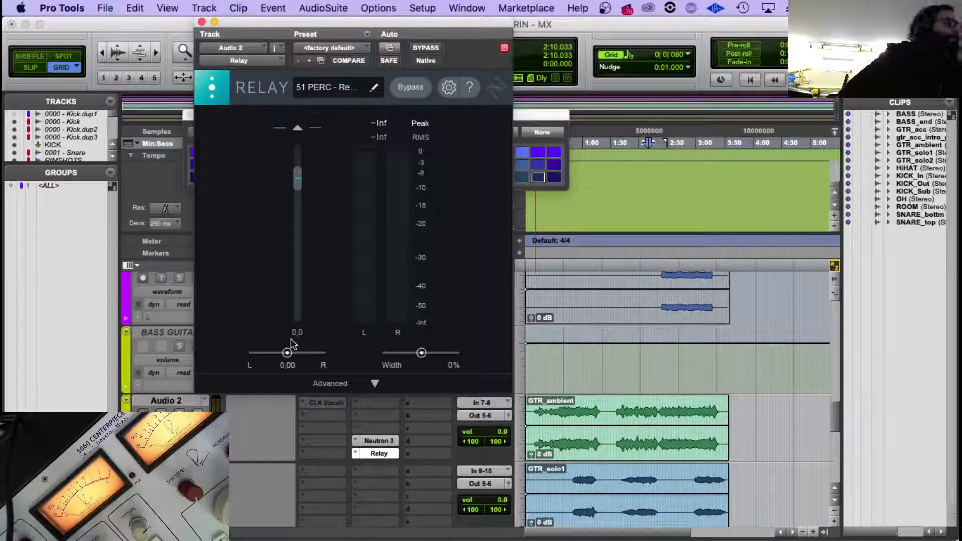
pyautogui.click(200, 23)
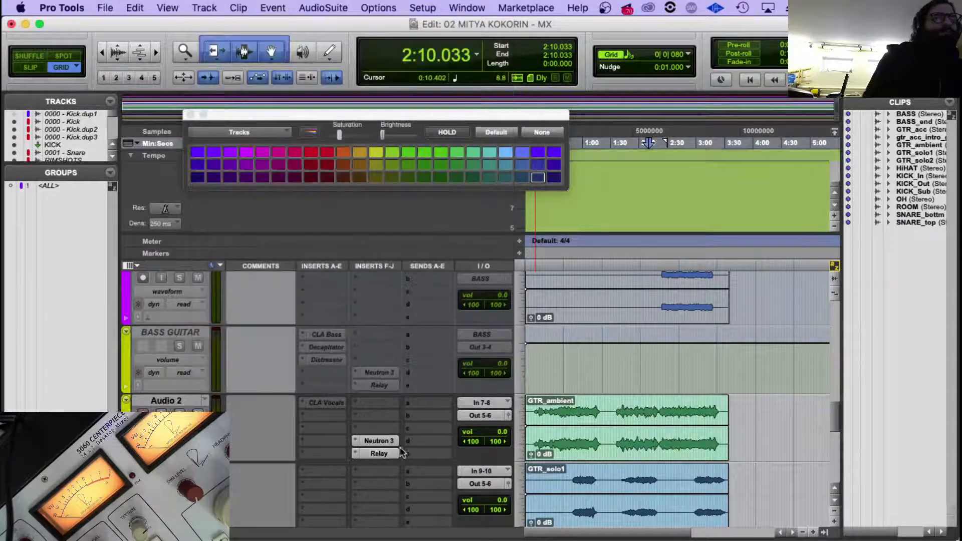
pyautogui.click(380, 440)
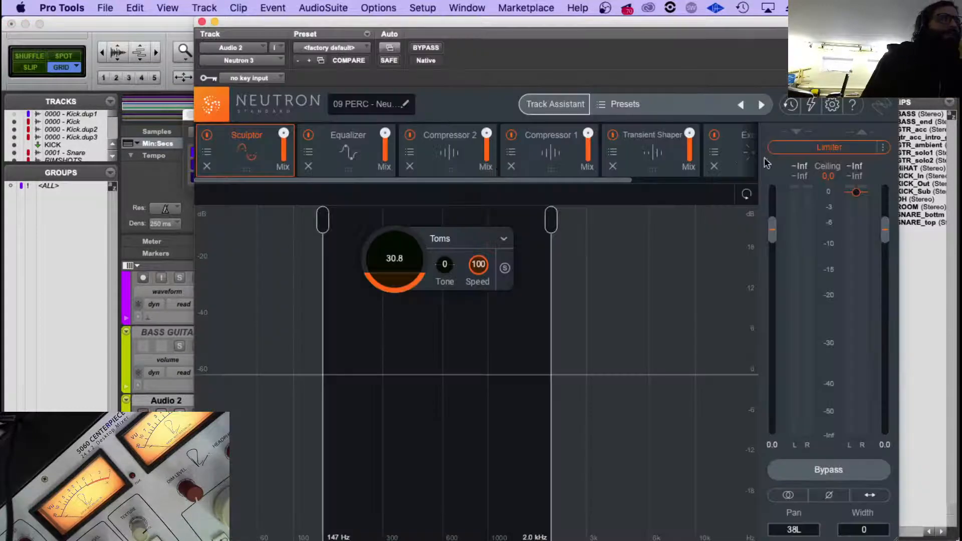
pyautogui.click(202, 22)
# Rename the Audio 2 track, which holds the GTR_ambient clip, as GTR AMBIENT.
pyautogui.scroll(-3, 383, 425)
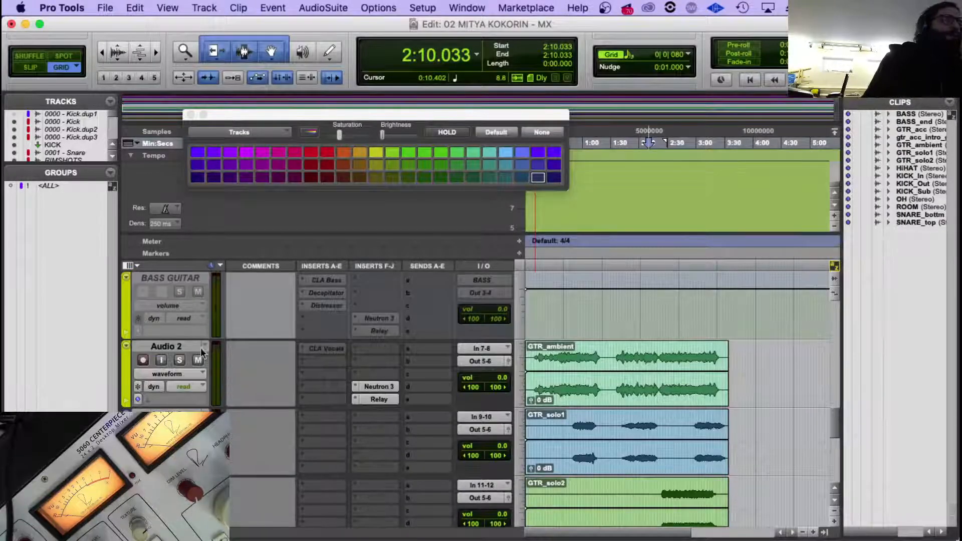
pyautogui.click(183, 346)
pyautogui.doubleClick(174, 346)
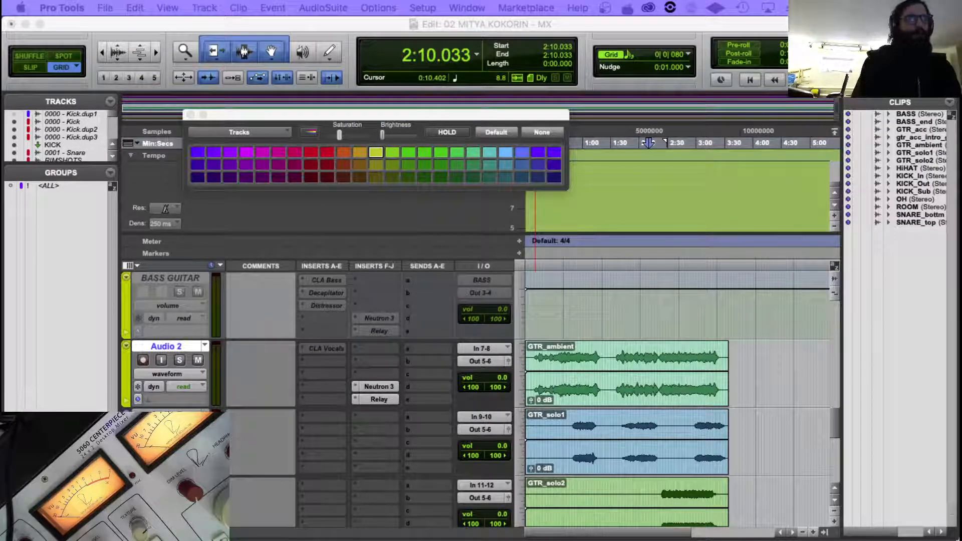
pyautogui.press('Return')
# Copy the Neutron 3 and Relay plug-ins from GTR AMBIENT to the same insert slots of the Audio 3 track.
pyautogui.scroll(-2, 372, 347)
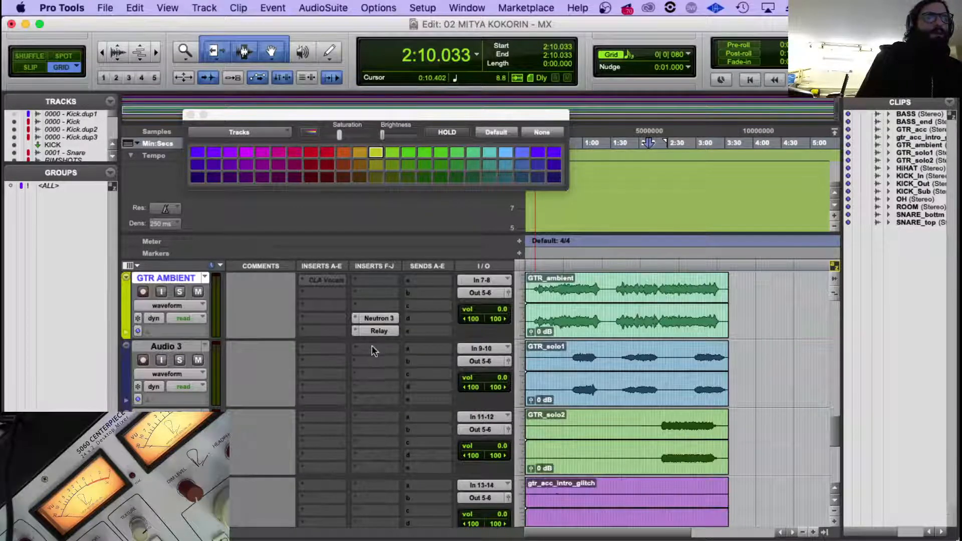
pyautogui.moveTo(378, 318); pyautogui.dragTo(383, 391)
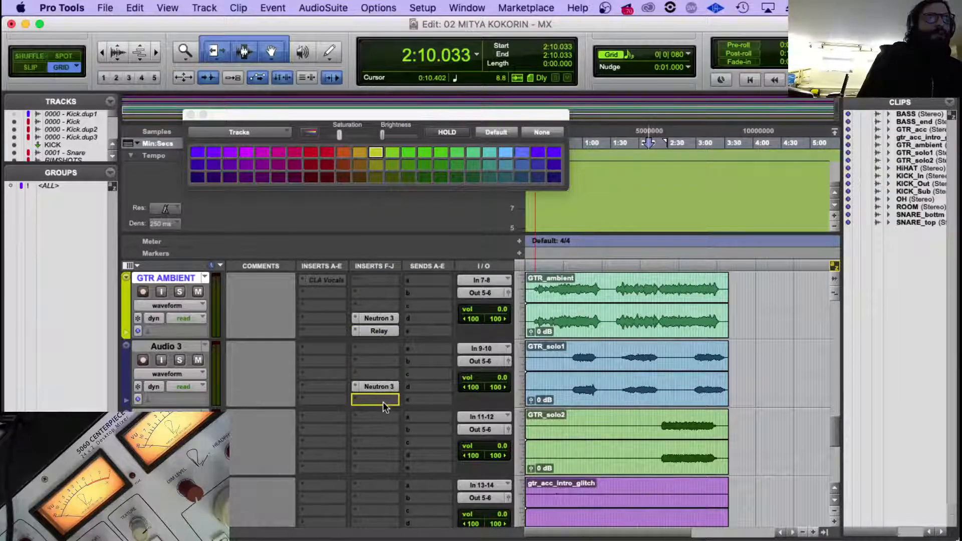
pyautogui.click(158, 332)
# Rename the Audio 3 track, which holds the GTR_solo1 clip, as GTR SOLO 01.
pyautogui.click(143, 344)
pyautogui.click(152, 346)
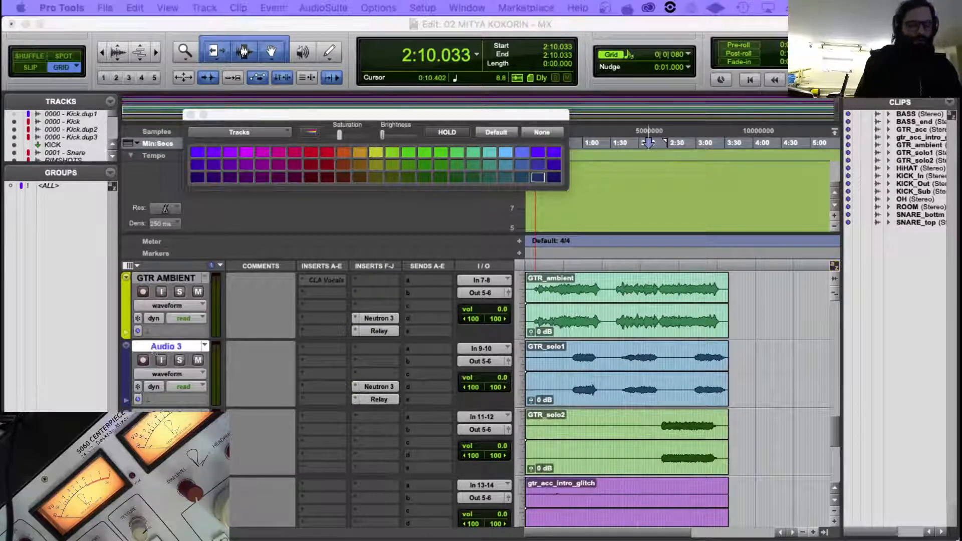
pyautogui.press('Return')
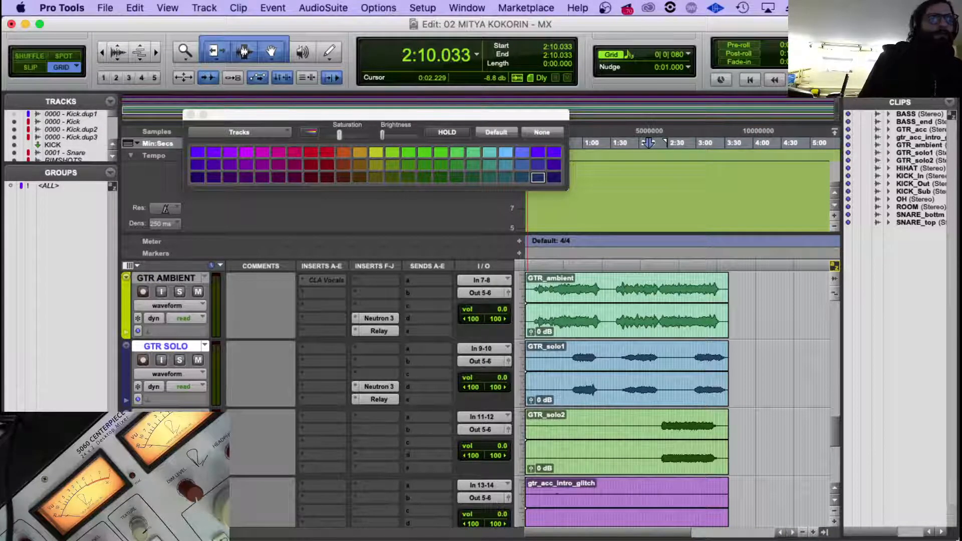
pyautogui.click(161, 415)
pyautogui.doubleClick(181, 341)
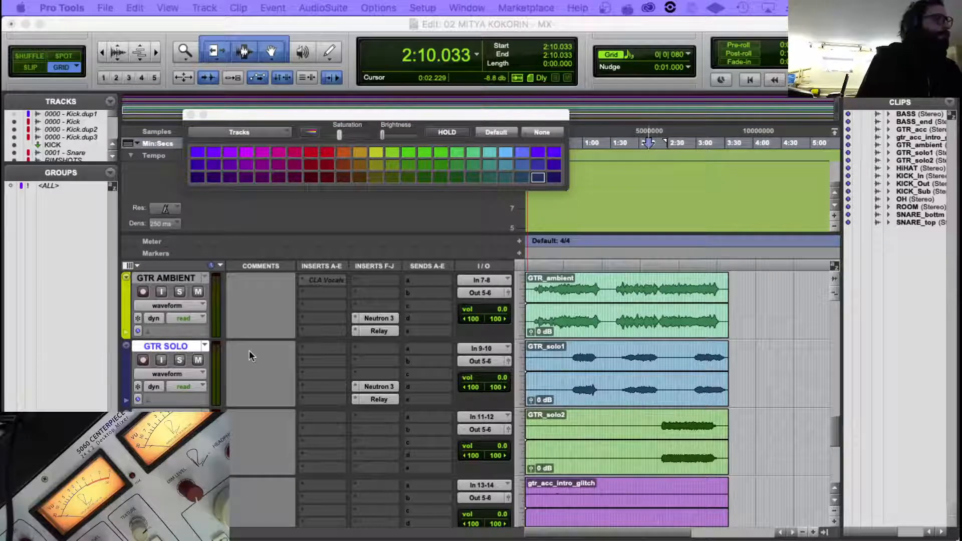
pyautogui.write('01')
pyautogui.press('Return')
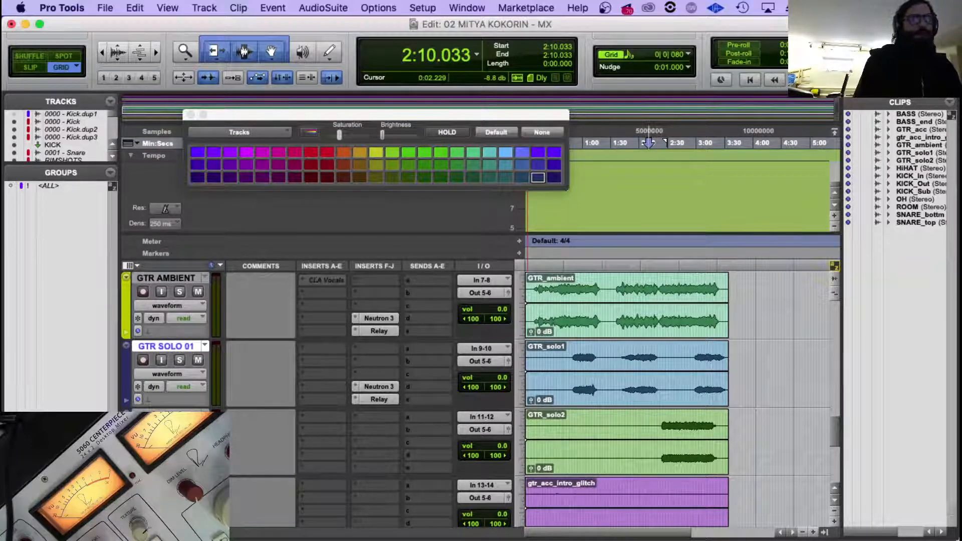
# Rename the track with the GTR_solo2 clip as GTR SOLO 02 and the track with the gtr_acc_intro_glitch clip as GTR GLTCH 03.
pyautogui.doubleClick(168, 414)
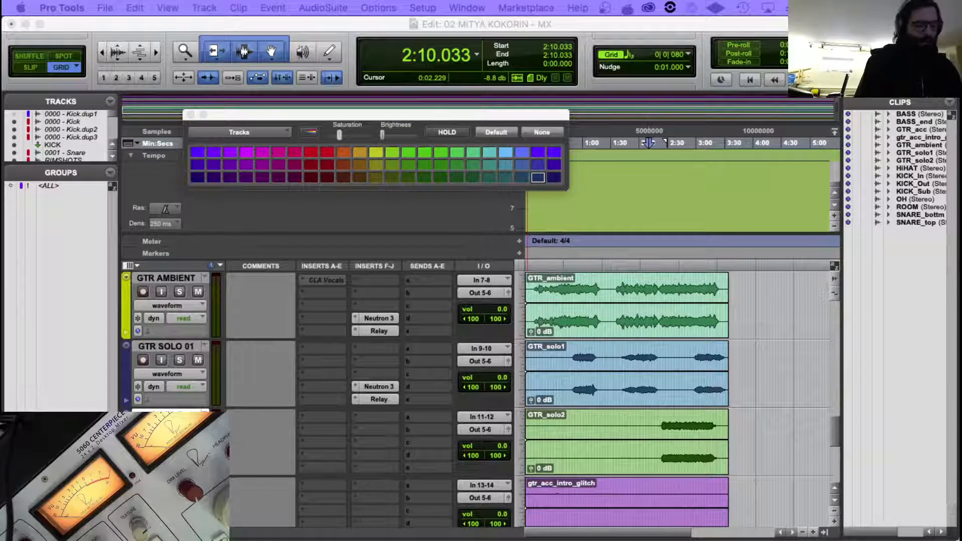
pyautogui.press('Return')
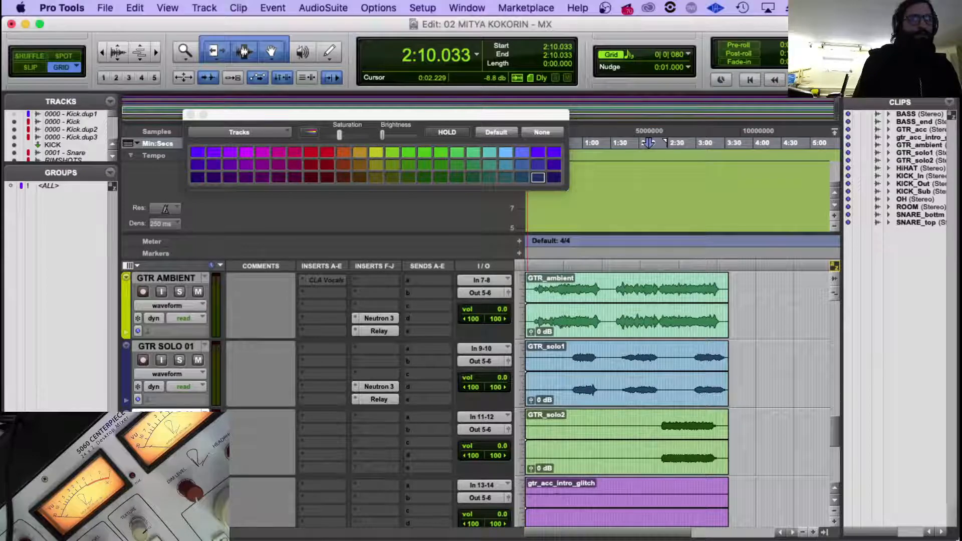
pyautogui.scroll(-1, 168, 415)
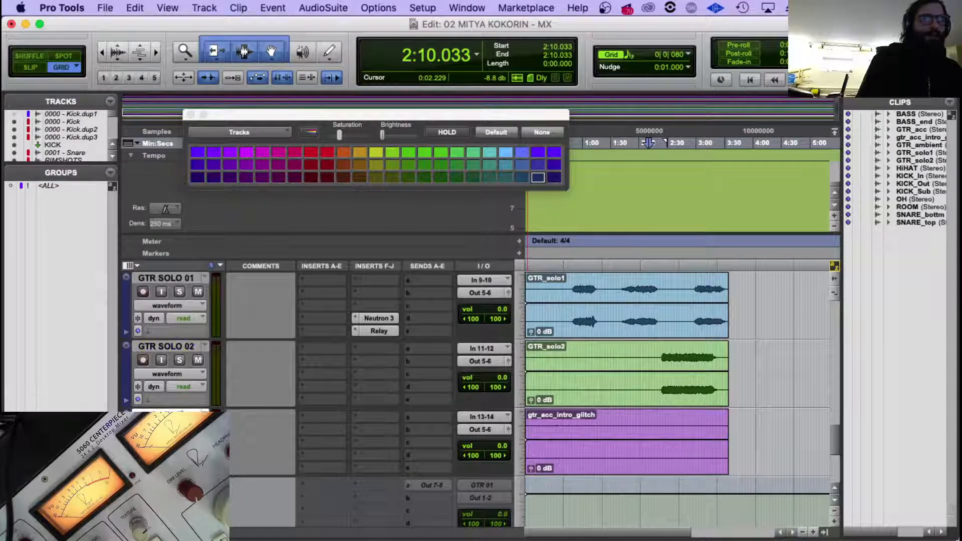
pyautogui.doubleClick(168, 414)
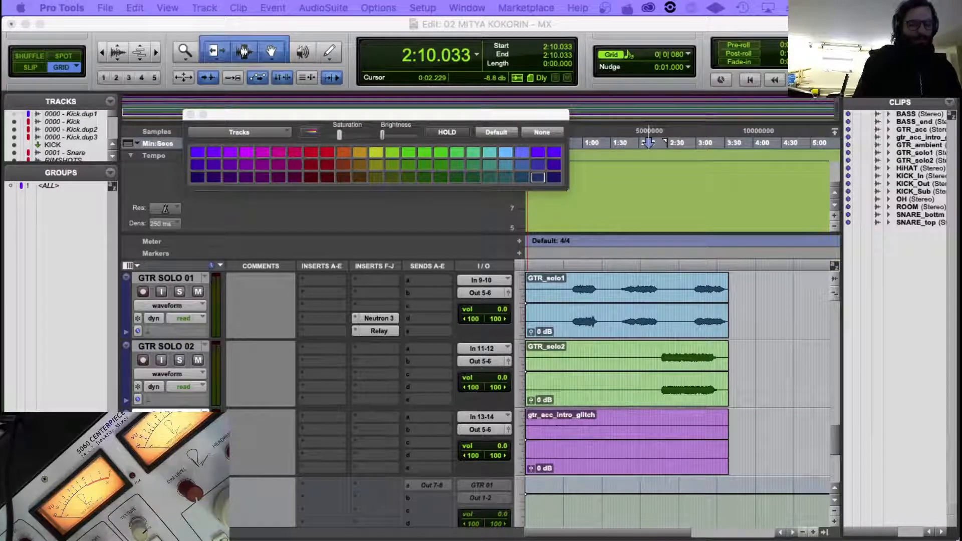
pyautogui.press('Return')
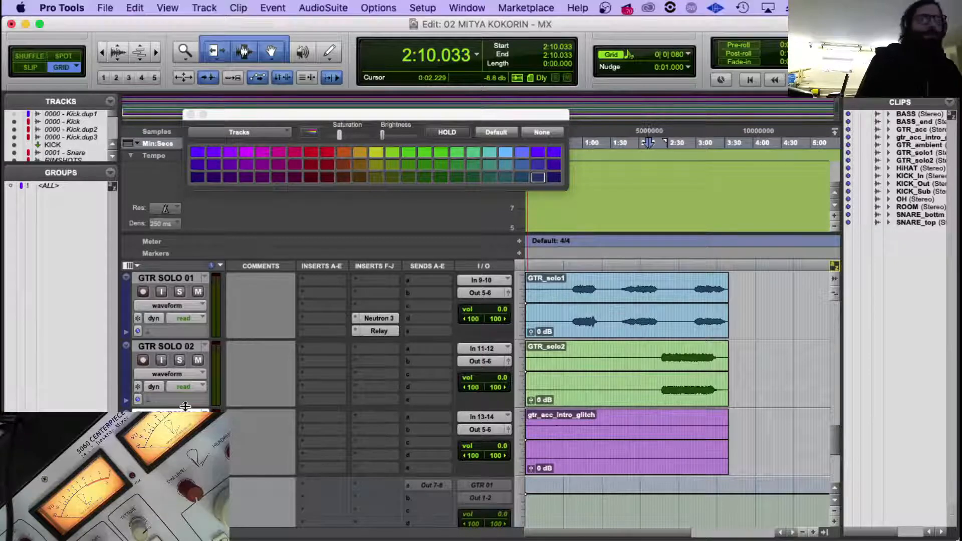
# Colour the GTR SOLO 01 and GTR SOLO 02 tracks bright yellow to match the GTR AMBIENT track.
pyautogui.scroll(2, 190, 361)
pyautogui.scroll(-1, 183, 351)
pyautogui.click(183, 348)
pyautogui.scroll(-1, 178, 349)
pyautogui.scroll(-1, 173, 349)
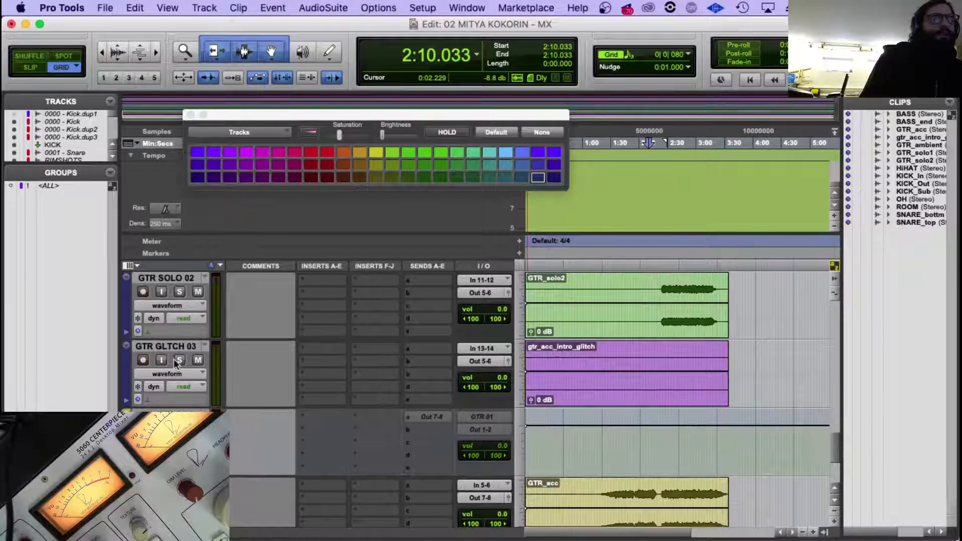
pyautogui.scroll(2, 170, 348)
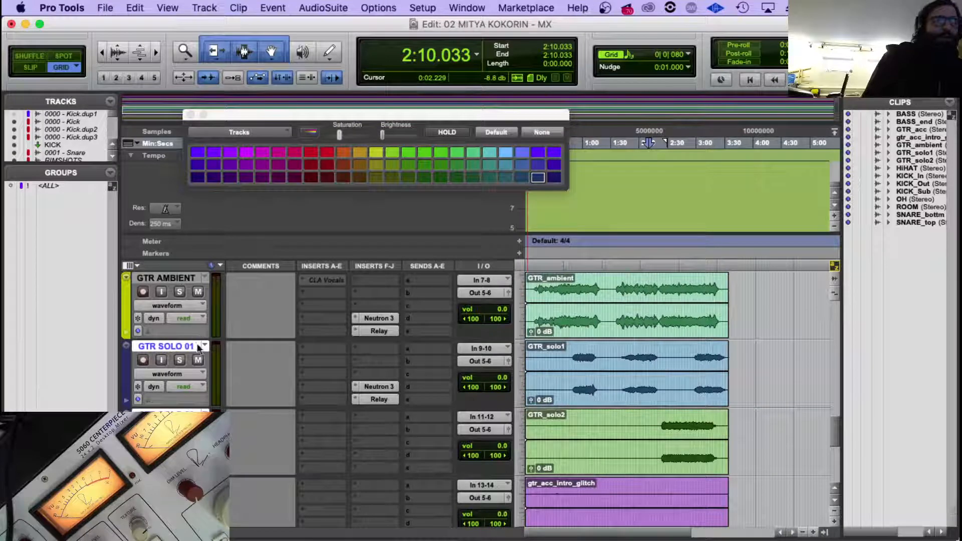
pyautogui.scroll(-1, 300, 386)
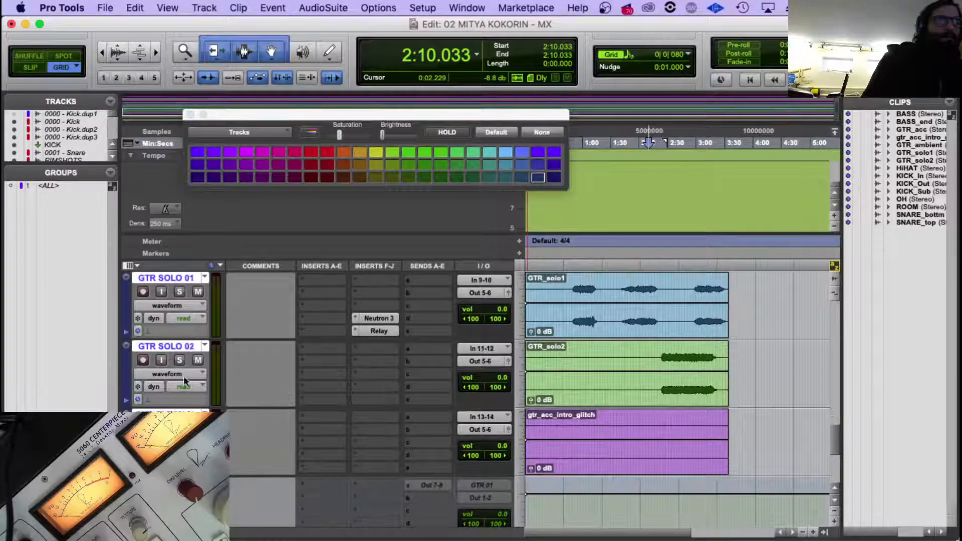
pyautogui.scroll(1, 200, 378)
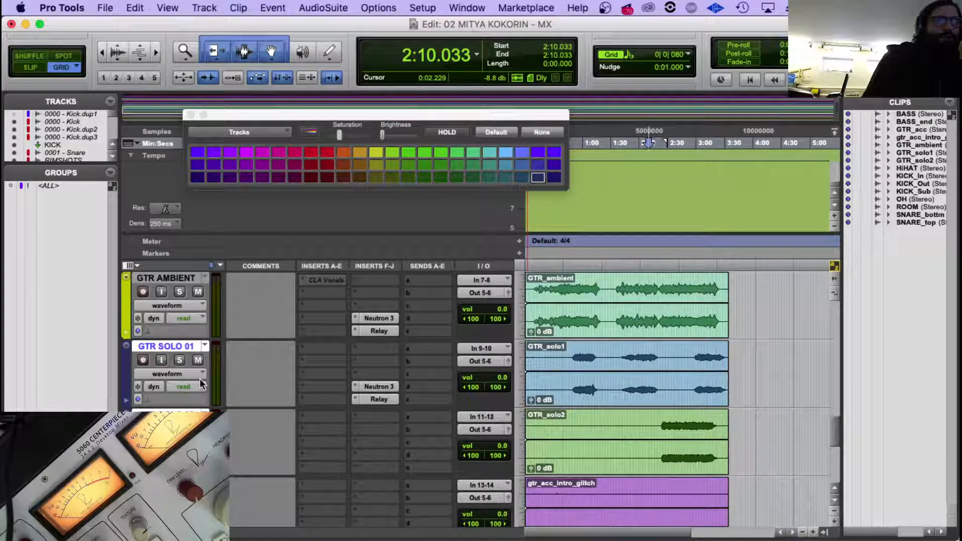
pyautogui.scroll(-1, 201, 376)
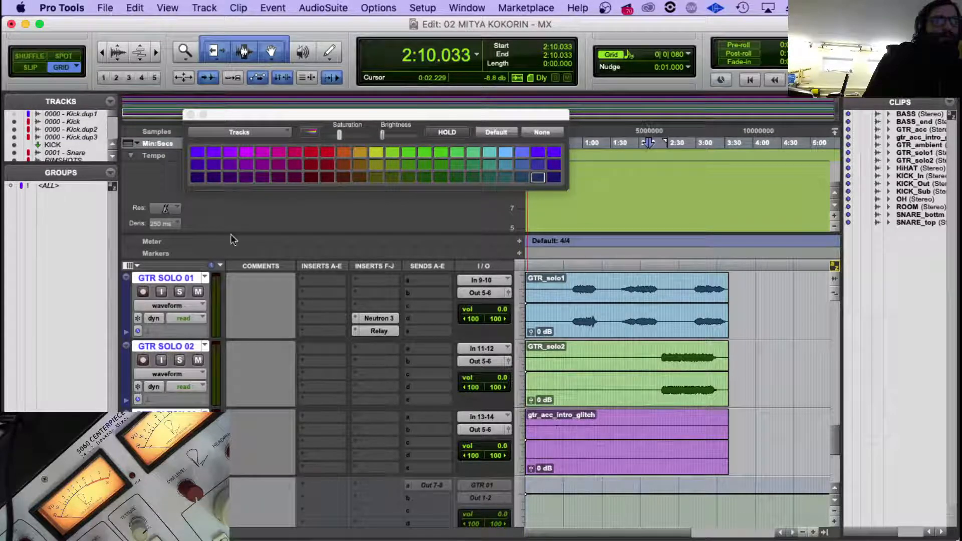
pyautogui.click(379, 151)
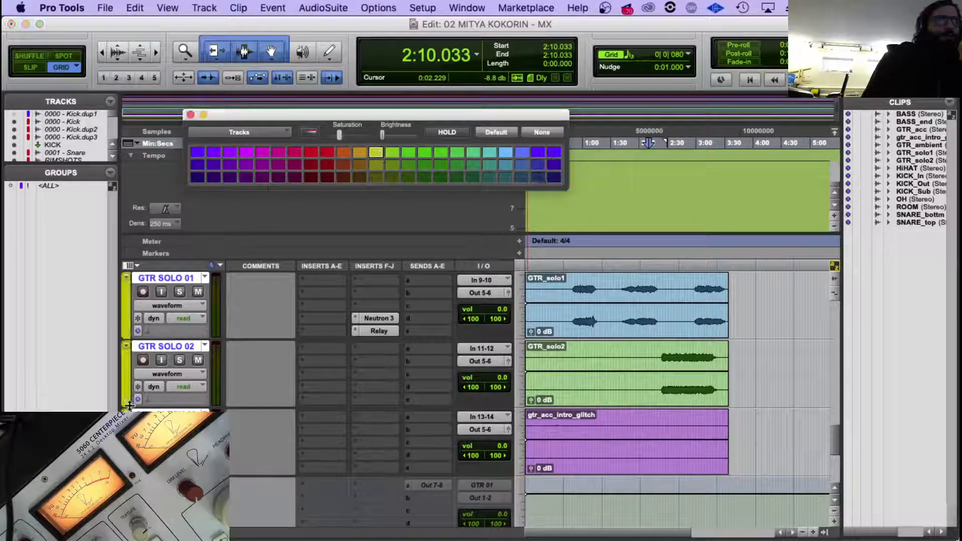
pyautogui.click(162, 413)
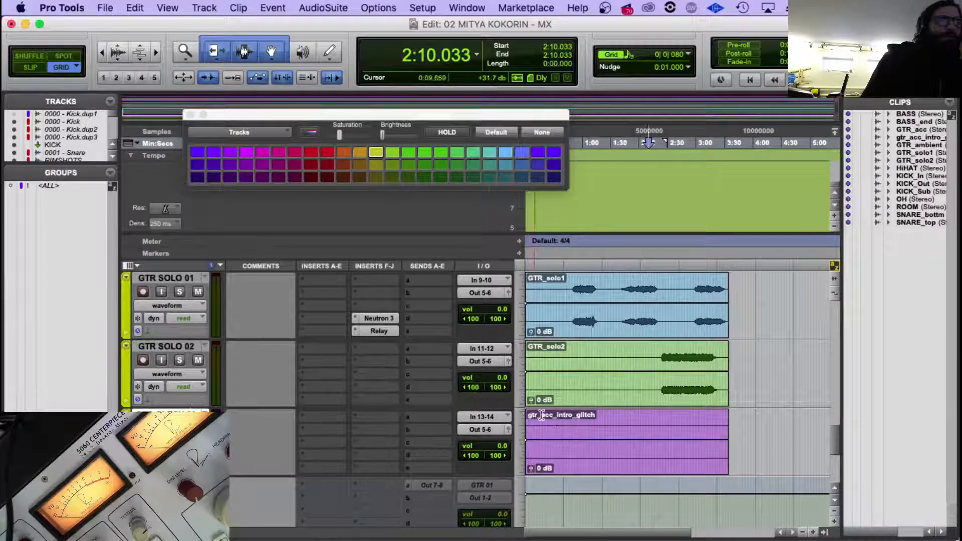
# Increase the vertical waveform zoom of the audio clips to show the quiet gtr_acc_intro_glitch audio.
pyautogui.click(575, 420)
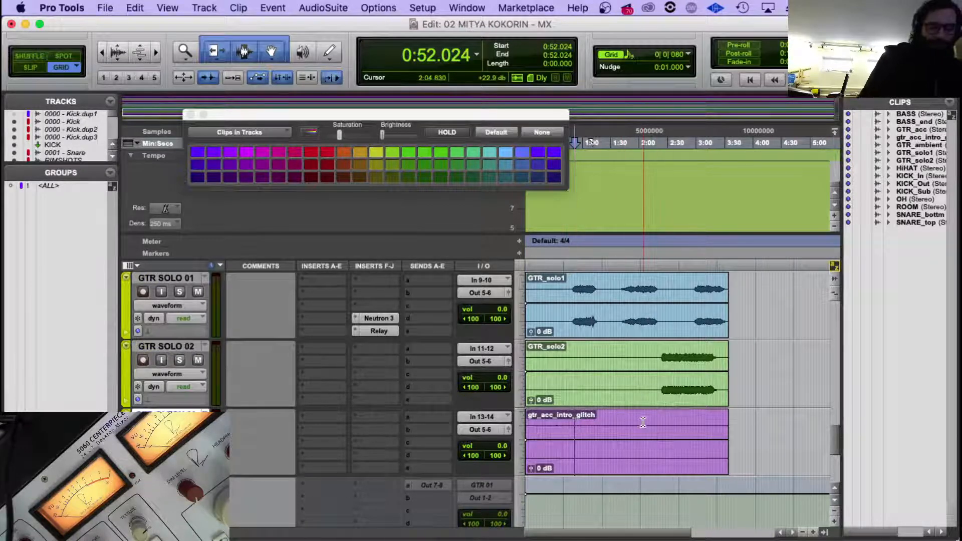
pyautogui.press('alt+super+]')
pyautogui.press('alt+super+]')
pyautogui.press('alt+super+]')
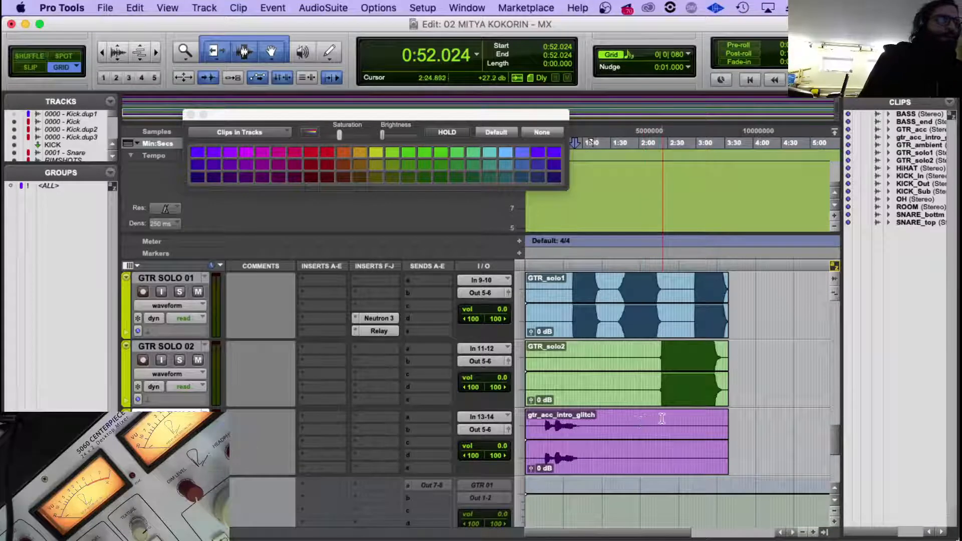
# Split the gtr_acc_intro_glitch clip at 2:18.941.
pyautogui.click(655, 421)
pyautogui.press('n')
pyautogui.press('alt+super+Tab')
pyautogui.press('Tab')
pyautogui.press('b')
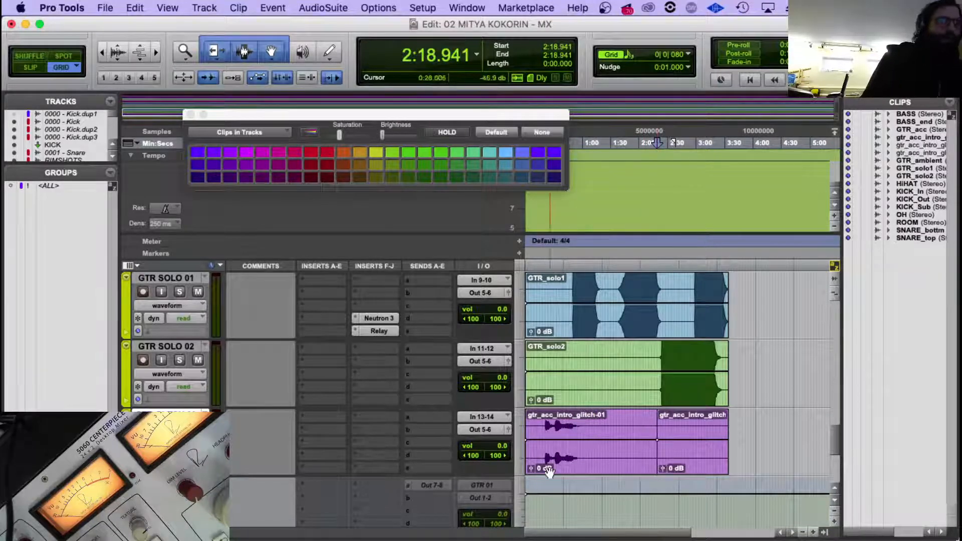
# Move the first part of the split gtr_acc_intro_glitch clip onto the GTR SOLO 02 track and extend GTR_solo2's start back to 2:15.976.
pyautogui.click(553, 440)
pyautogui.moveTo(553, 440); pyautogui.dragTo(553, 373)
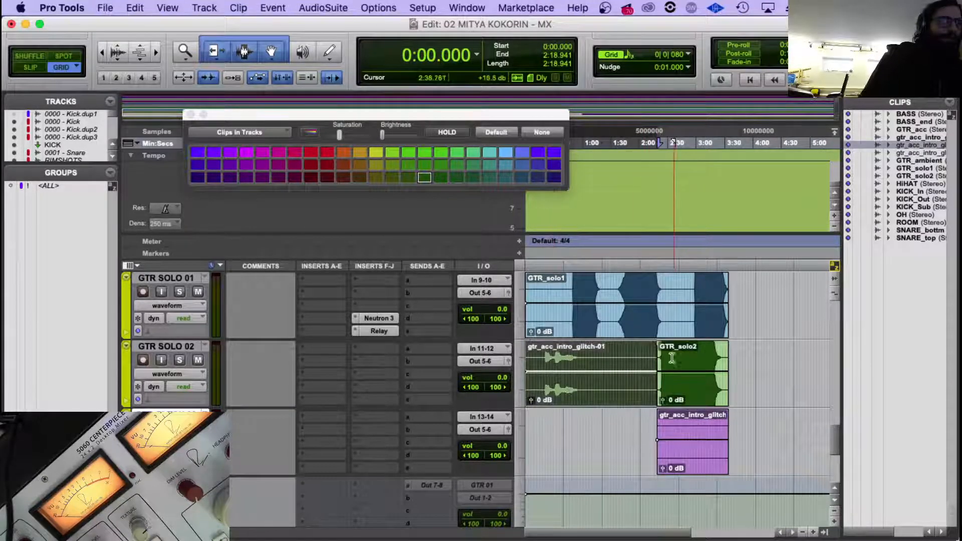
pyautogui.moveTo(663, 359); pyautogui.dragTo(655, 359)
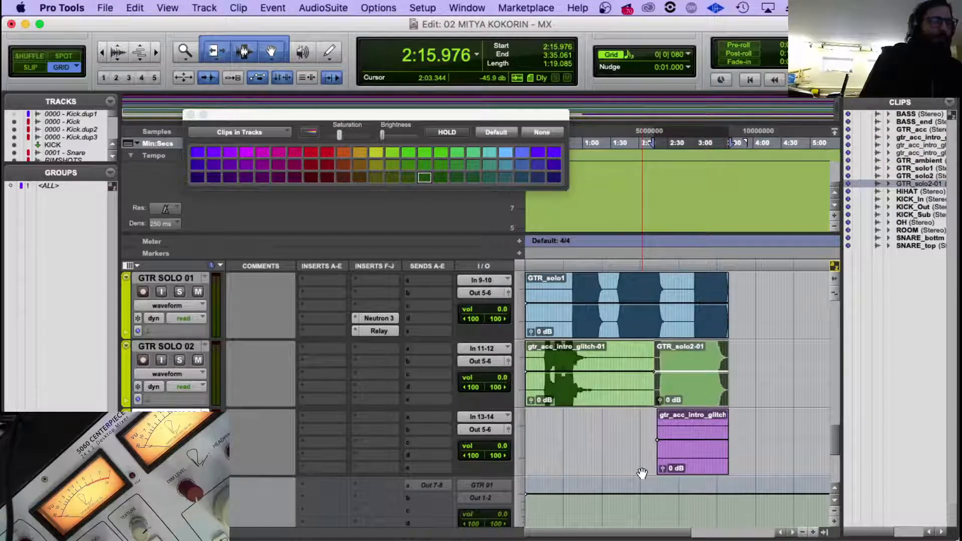
# Delete the GTR GLTCH 03 track together with its leftover clip.
pyautogui.click(166, 416)
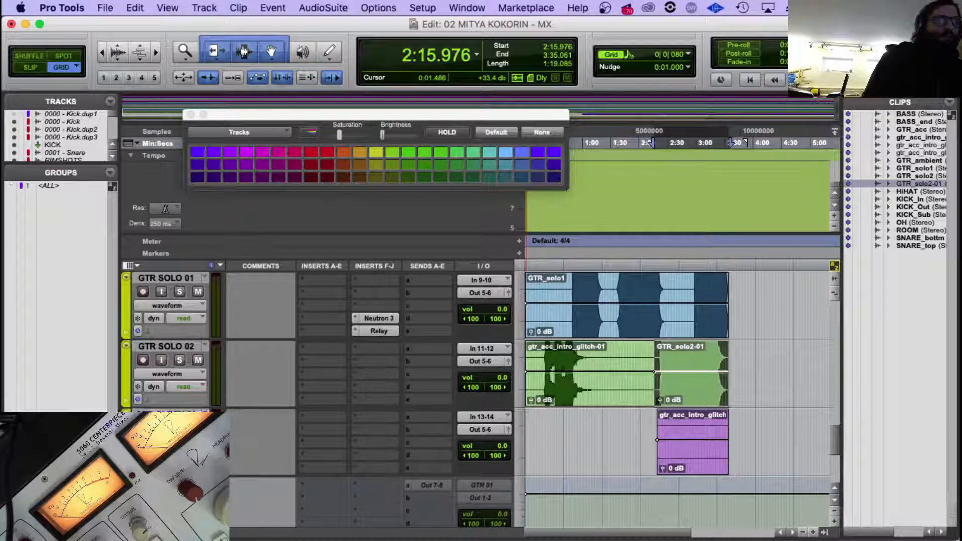
pyautogui.rightClick(171, 415)
pyautogui.click(232, 533)
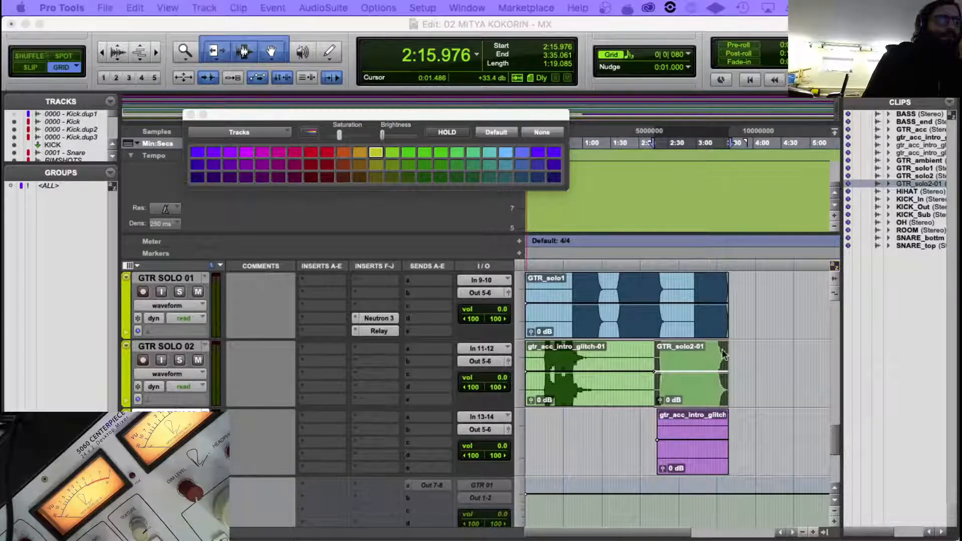
pyautogui.click(859, 275)
pyautogui.click(565, 357)
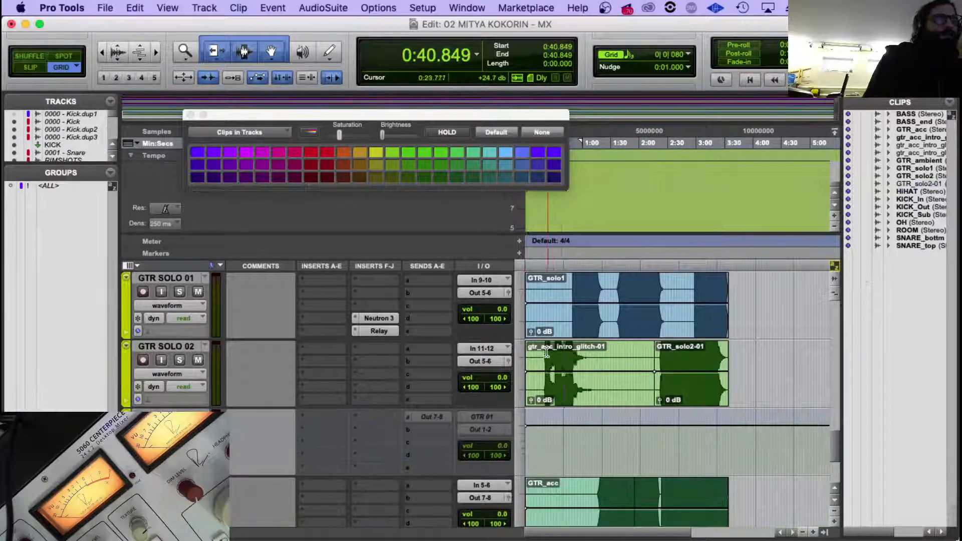
pyautogui.click(548, 356)
# Delete the inactive GTR 01 aux track below GTR SOLO 02.
pyautogui.click(176, 346)
pyautogui.scroll(3, 176, 344)
pyautogui.scroll(-3, 176, 344)
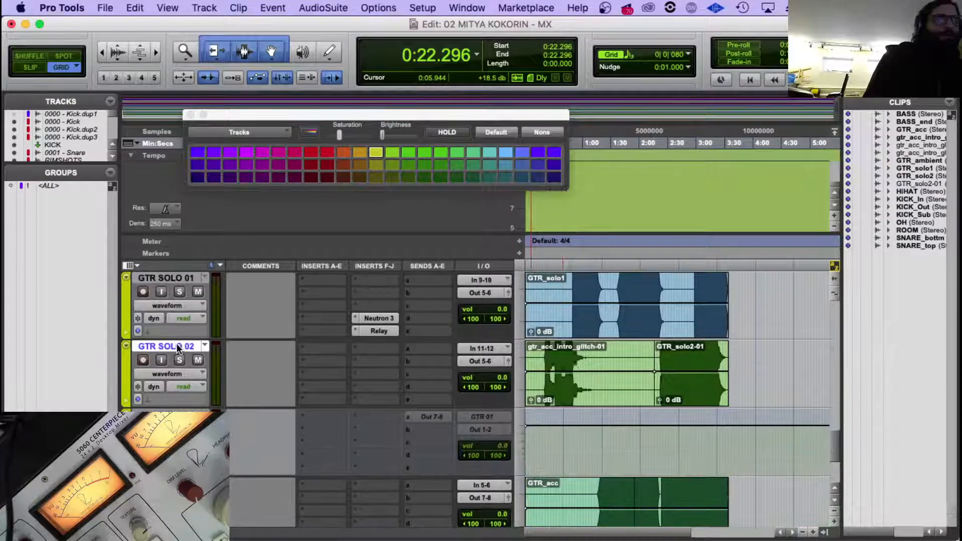
pyautogui.click(167, 415)
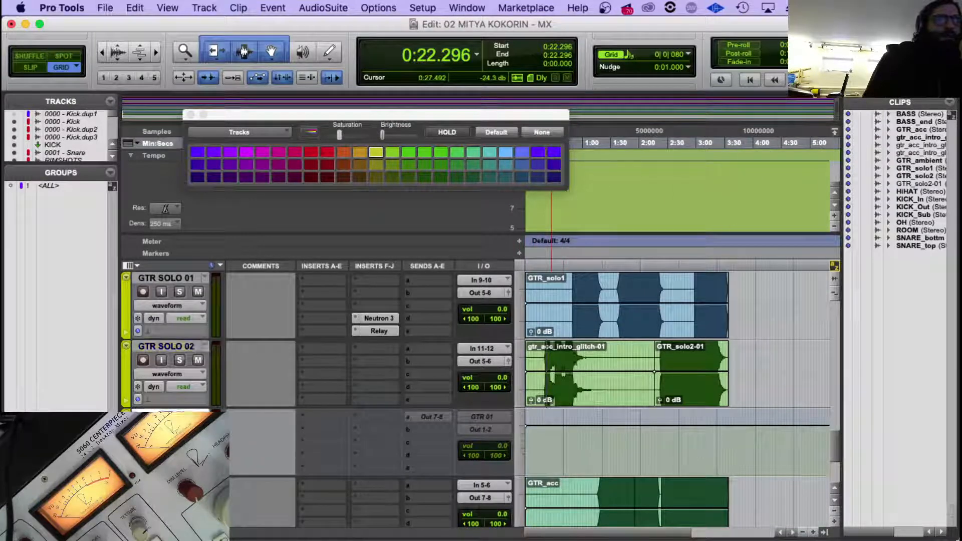
pyautogui.scroll(-2, 191, 383)
pyautogui.rightClick(182, 346)
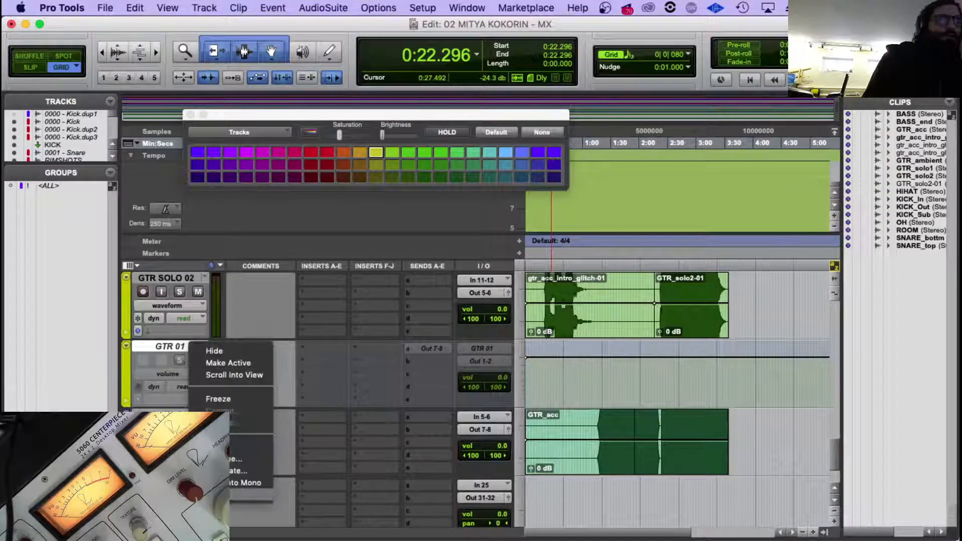
pyautogui.click(220, 495)
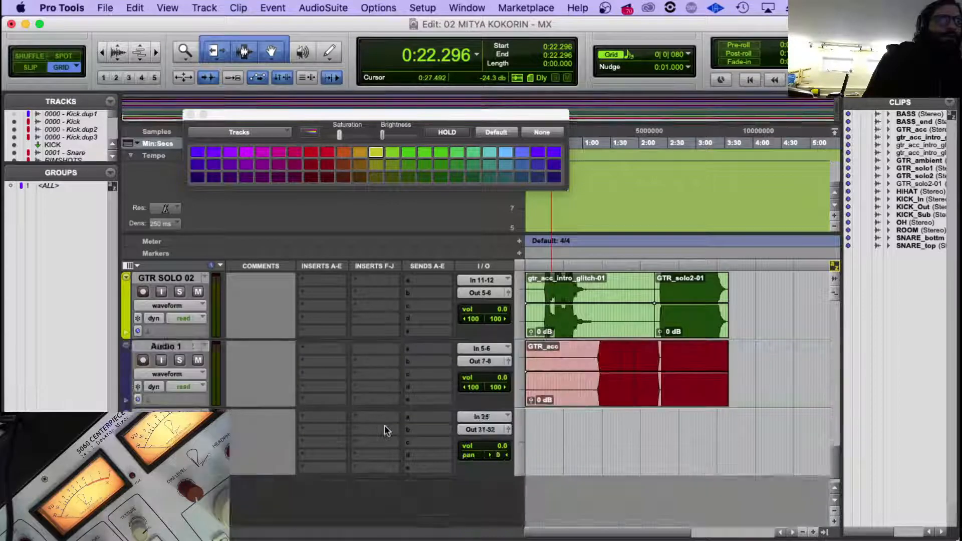
# Copy the Neutron 3 and Relay inserts from the GTR SOLO 01 track to GTR SOLO 02.
pyautogui.scroll(4, 384, 425)
pyautogui.scroll(-1, 420, 371)
pyautogui.scroll(-2, 419, 370)
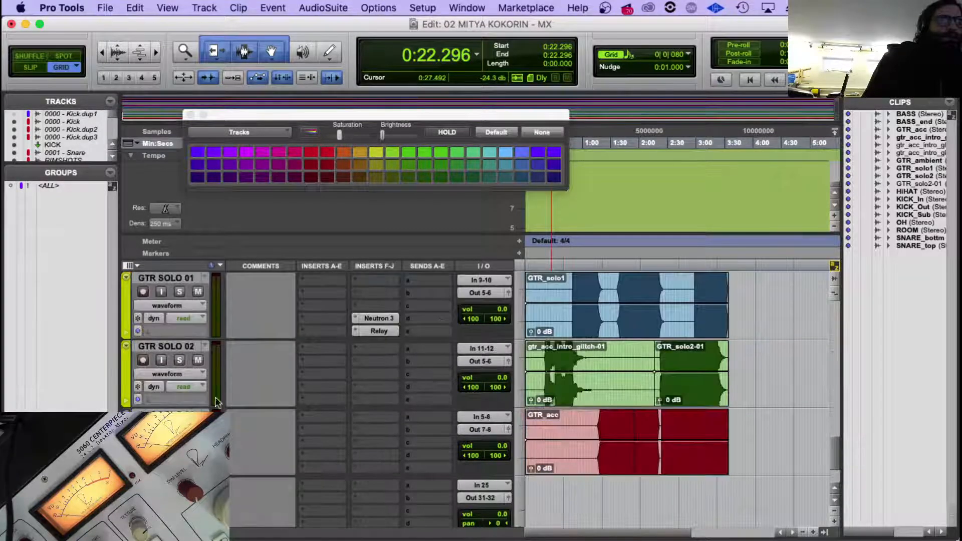
pyautogui.scroll(2, 315, 377)
pyautogui.scroll(-1, 393, 377)
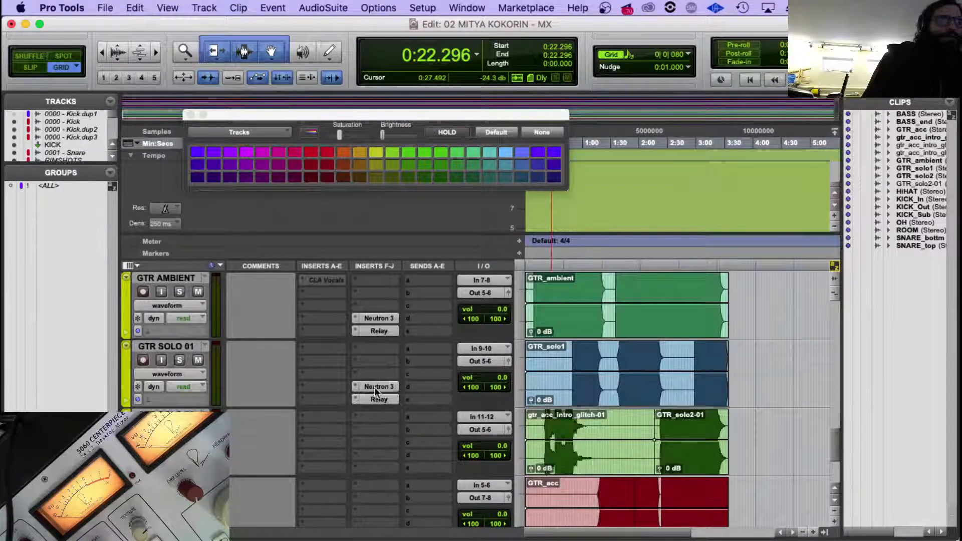
pyautogui.moveTo(375, 387); pyautogui.dragTo(376, 455)
pyautogui.moveTo(376, 399); pyautogui.dragTo(379, 466)
pyautogui.scroll(-1, 377, 451)
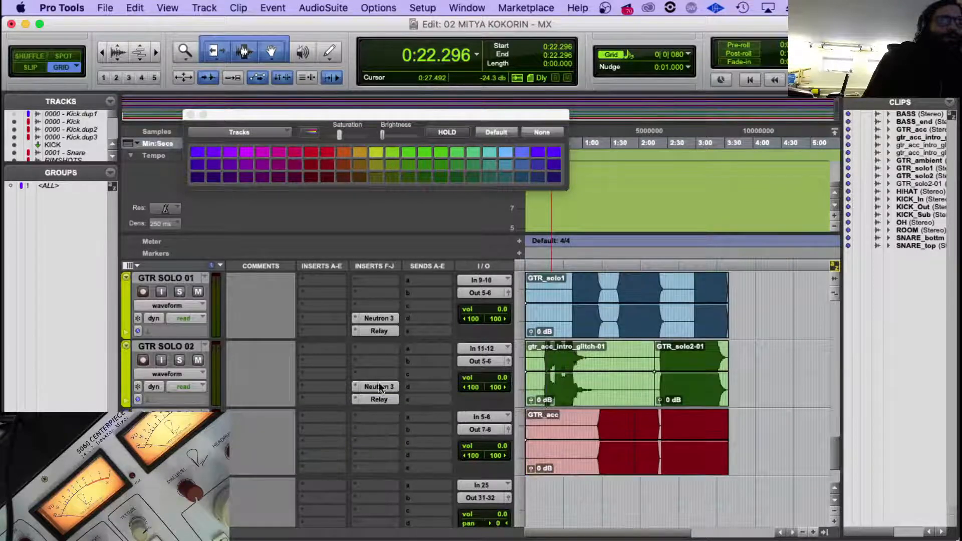
pyautogui.moveTo(379, 387); pyautogui.dragTo(380, 468)
pyautogui.click(162, 410)
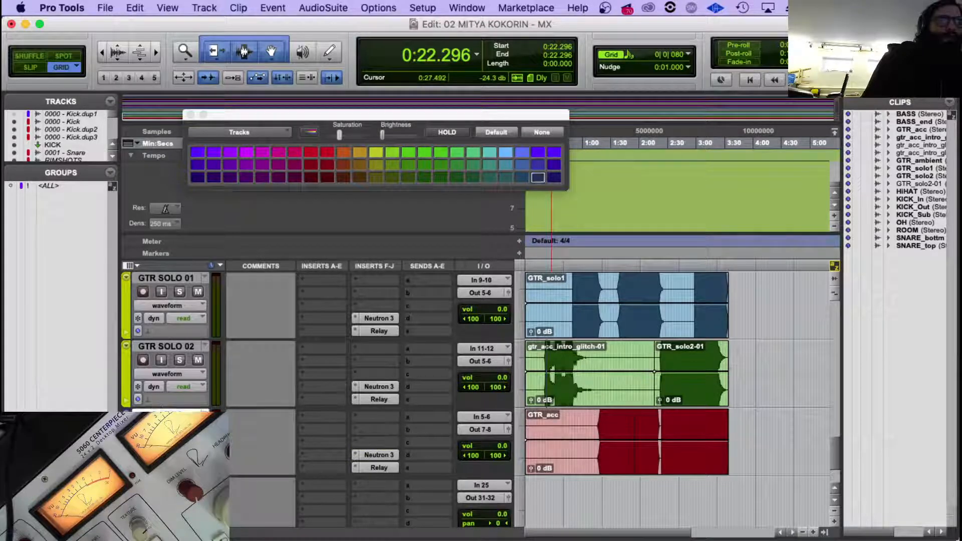
pyautogui.click(355, 454)
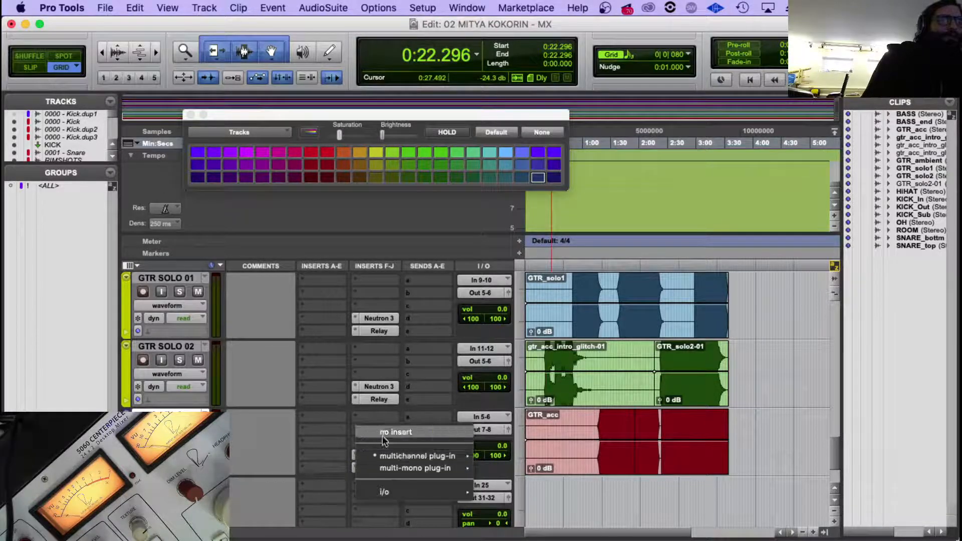
pyautogui.click(373, 431)
pyautogui.click(355, 465)
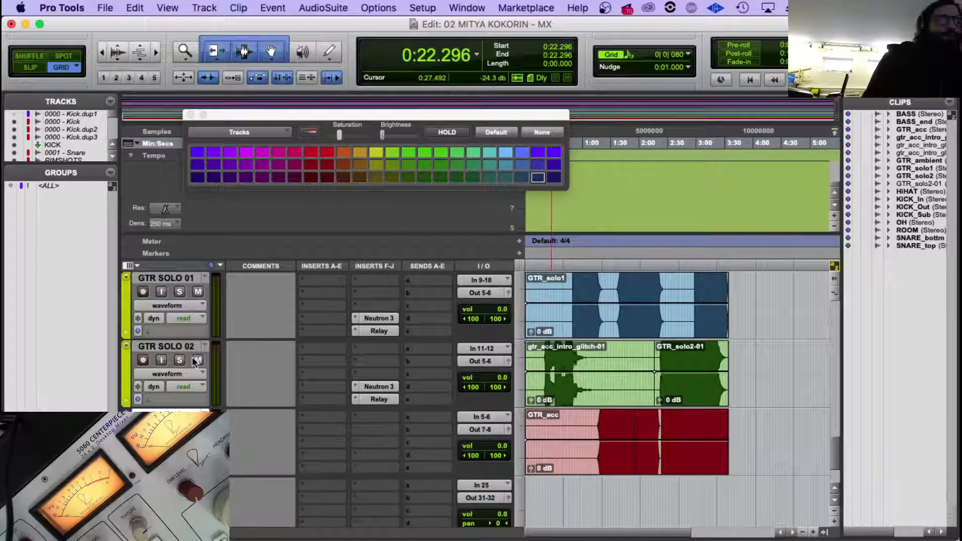
pyautogui.click(373, 442)
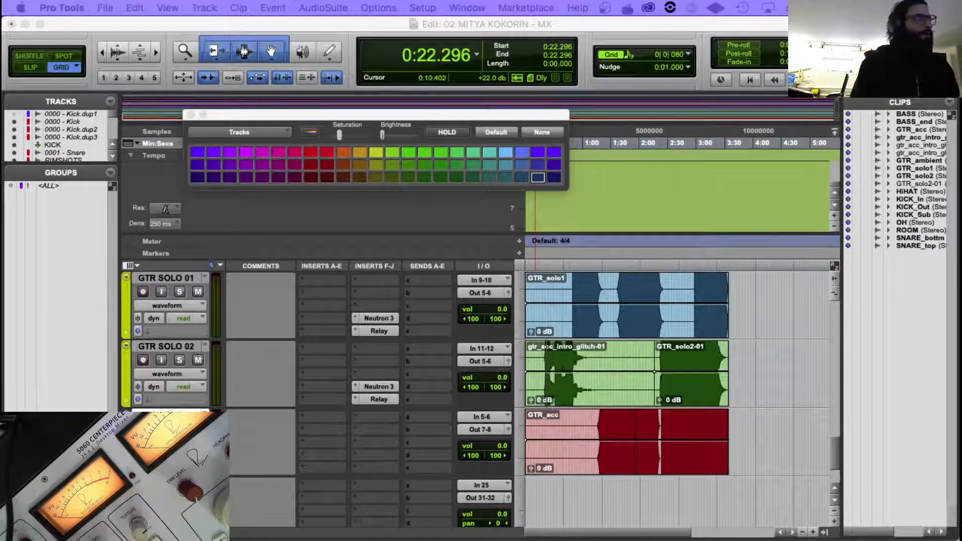
# Start importing session data from the file YOU'LL NEVER KNOW - MX - 17.ptx.
pyautogui.click(79, 4)
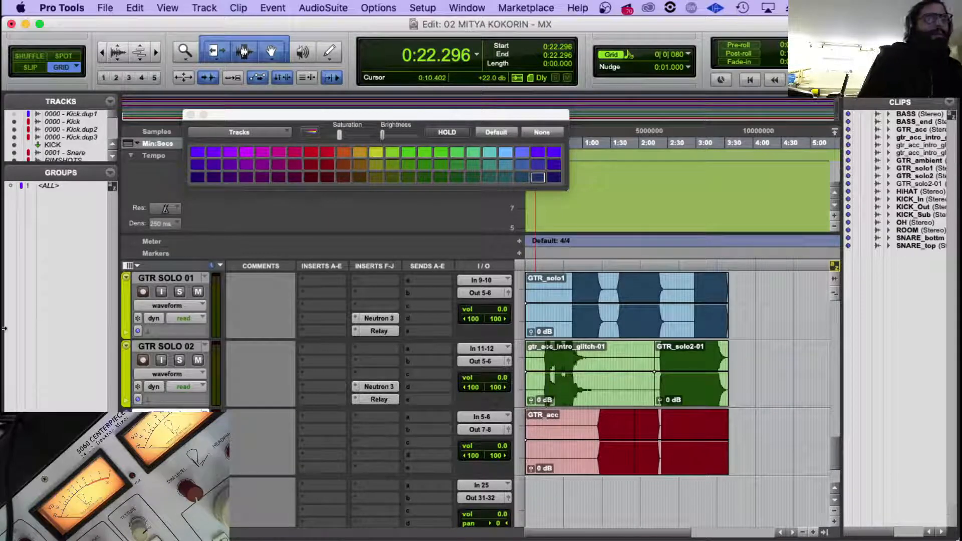
pyautogui.click(105, 8)
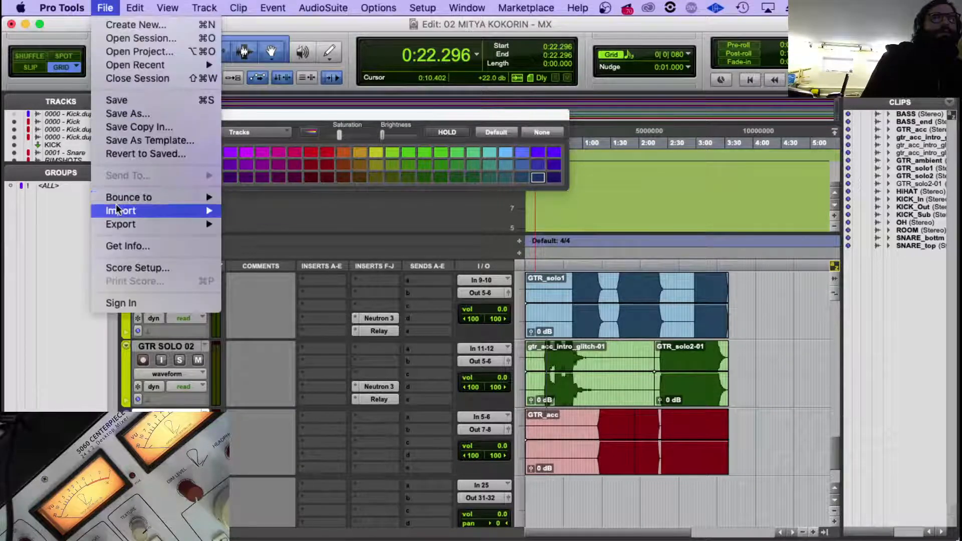
pyautogui.moveTo(125, 210)
pyautogui.click(270, 210)
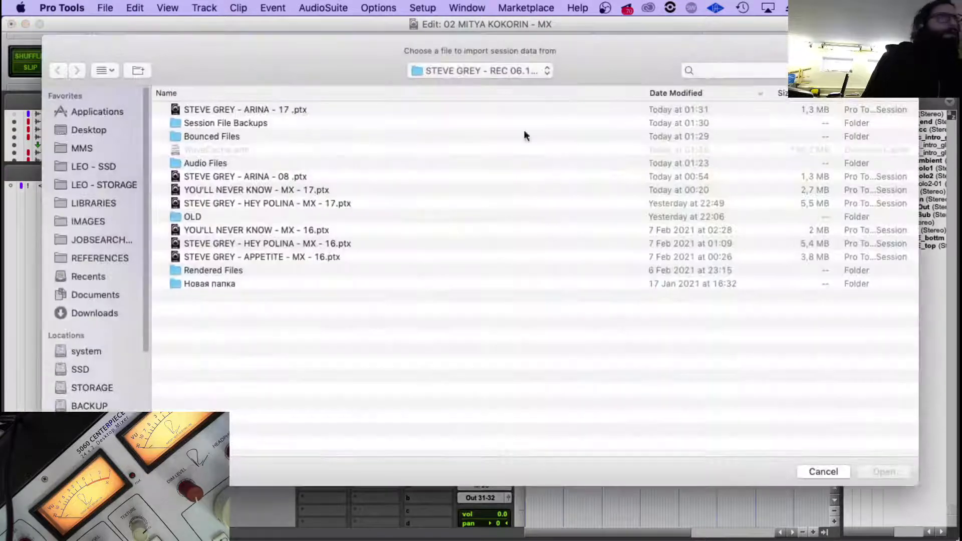
pyautogui.click(246, 191)
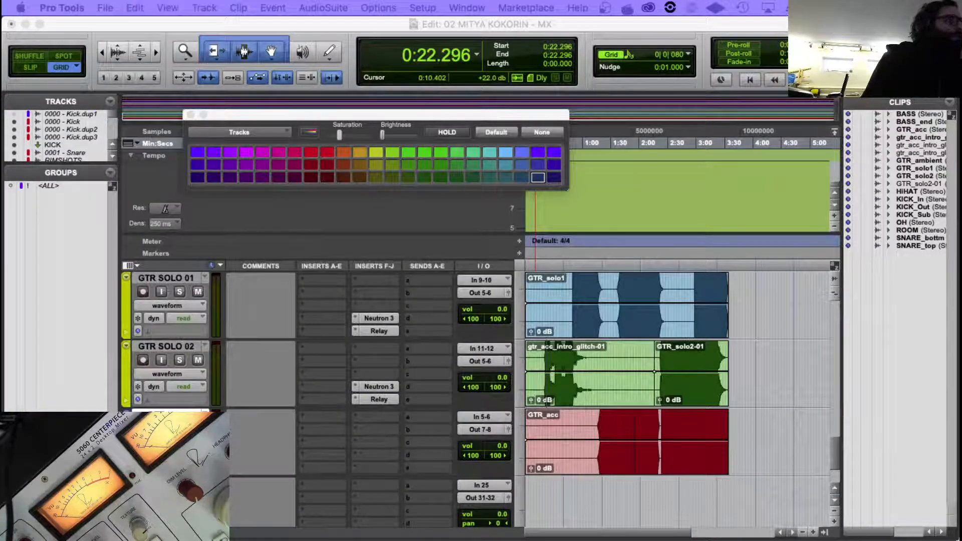
# Import the source tracks AC, AC 01, AC 01.dup1 and GT AC OLD as new tracks.
pyautogui.scroll(-10, 381, 433)
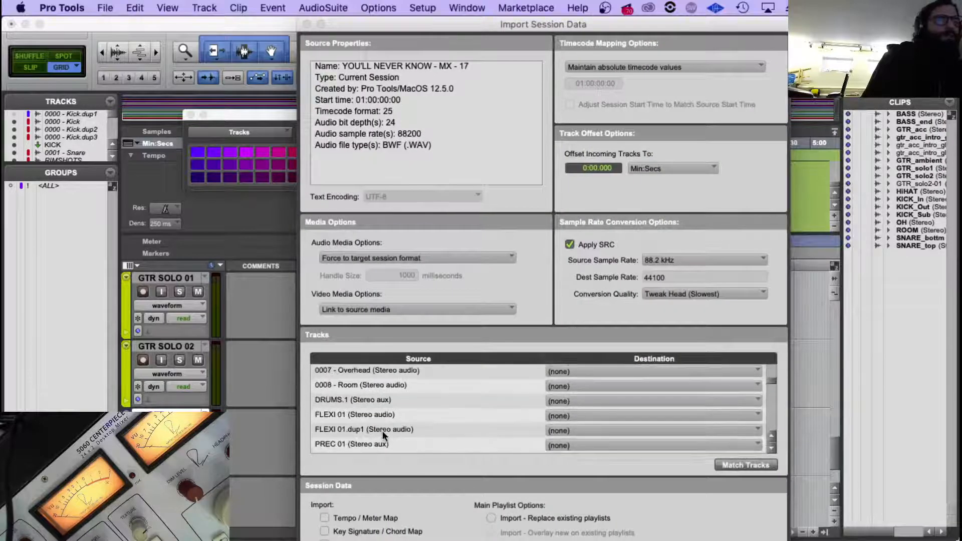
pyautogui.scroll(-5, 387, 430)
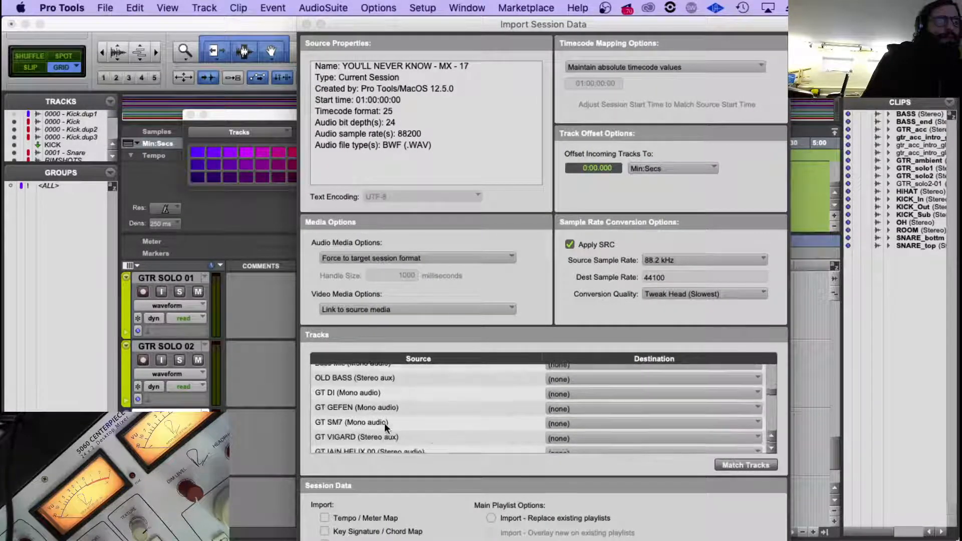
pyautogui.scroll(-4, 384, 407)
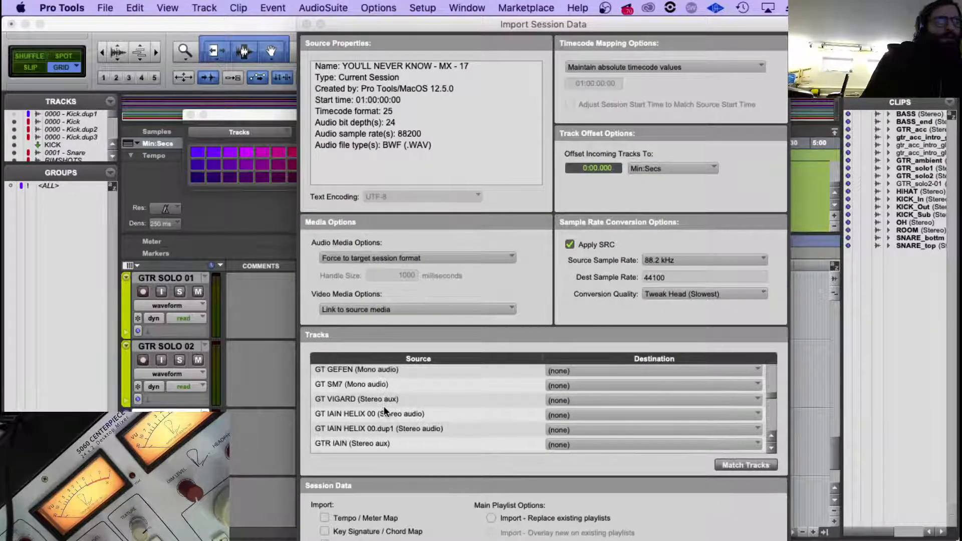
pyautogui.scroll(-1, 383, 406)
pyautogui.click(374, 435)
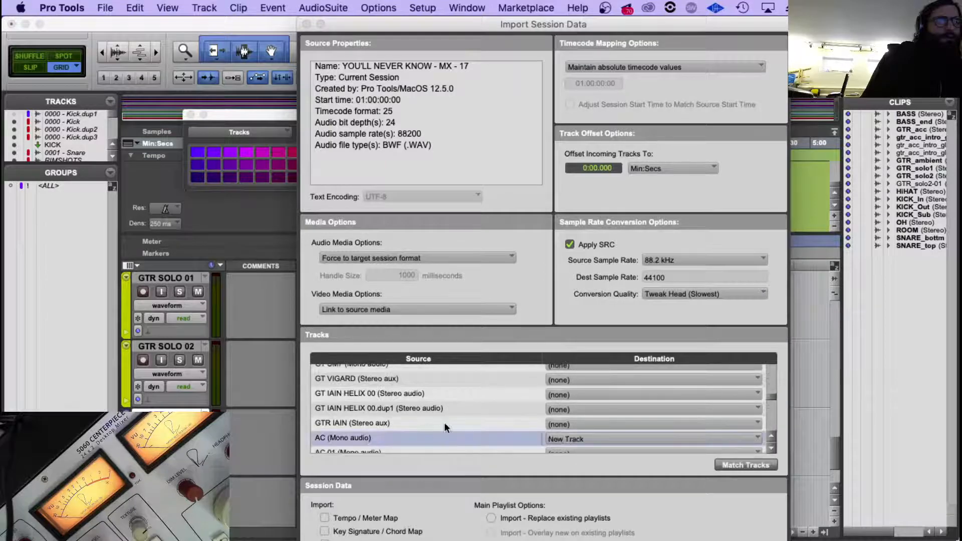
pyautogui.scroll(-1, 383, 434)
pyautogui.keyDown('shift'); pyautogui.click(380, 432); pyautogui.keyUp('shift')
pyautogui.scroll(-1, 378, 434)
pyautogui.keyDown('shift'); pyautogui.click(376, 437); pyautogui.keyUp('shift')
pyautogui.scroll(-1, 377, 435)
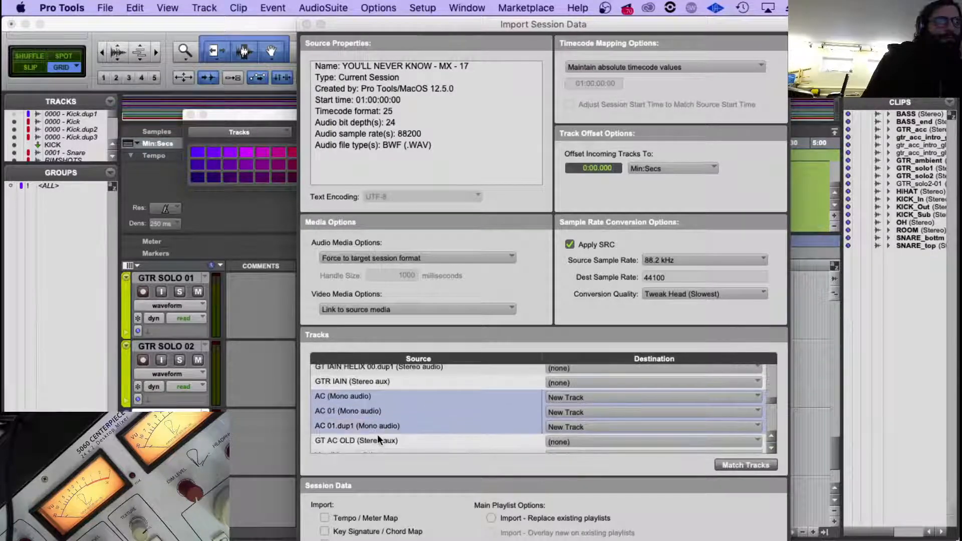
pyautogui.keyDown('shift'); pyautogui.click(383, 435); pyautogui.keyUp('shift')
pyautogui.scroll(-1, 387, 431)
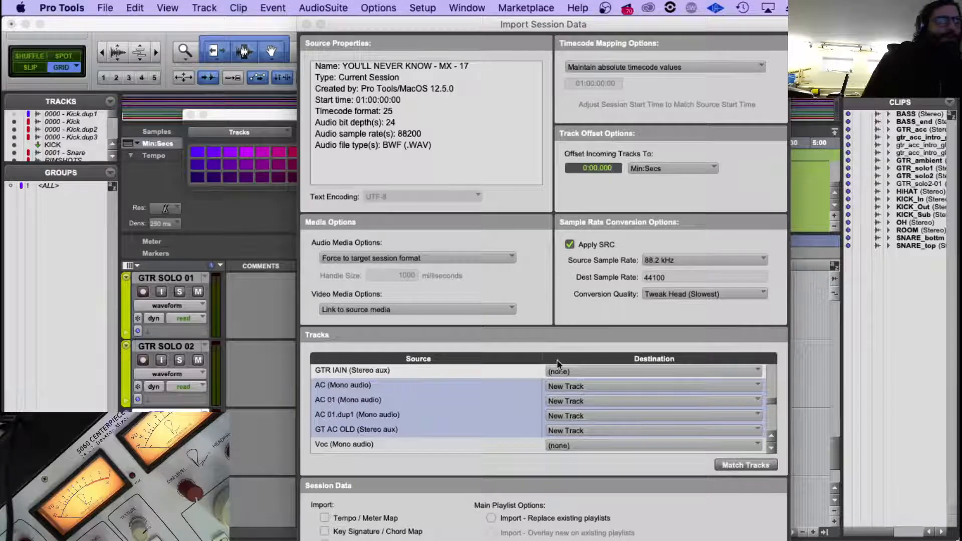
pyautogui.press('Return')
# Move the Pro-Q 3, EQP-1A and CLA Guitars inserts from the GT AC OLD aux to the first insert slots of the GTR_acc track.
pyautogui.click(584, 429)
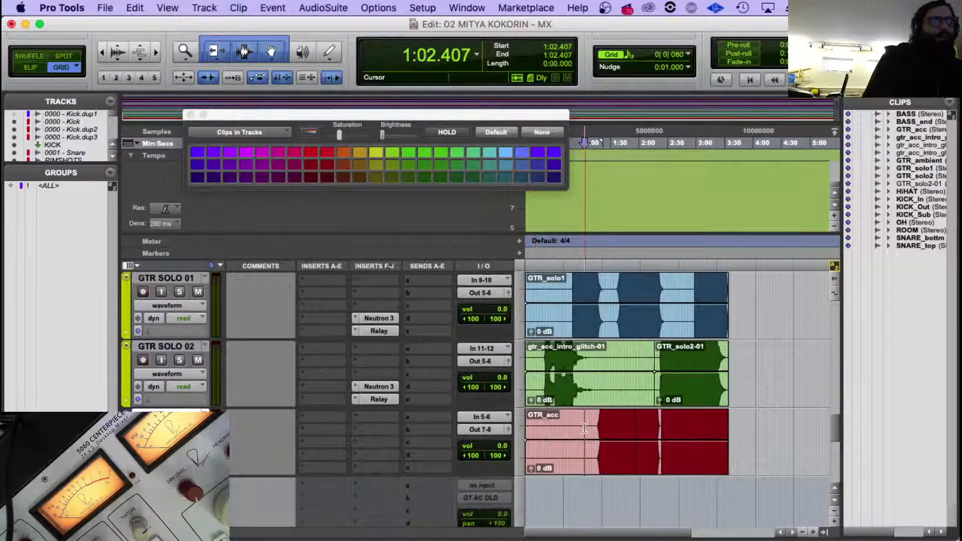
pyautogui.scroll(-2, 585, 428)
pyautogui.scroll(-2, 507, 395)
pyautogui.scroll(3, 507, 395)
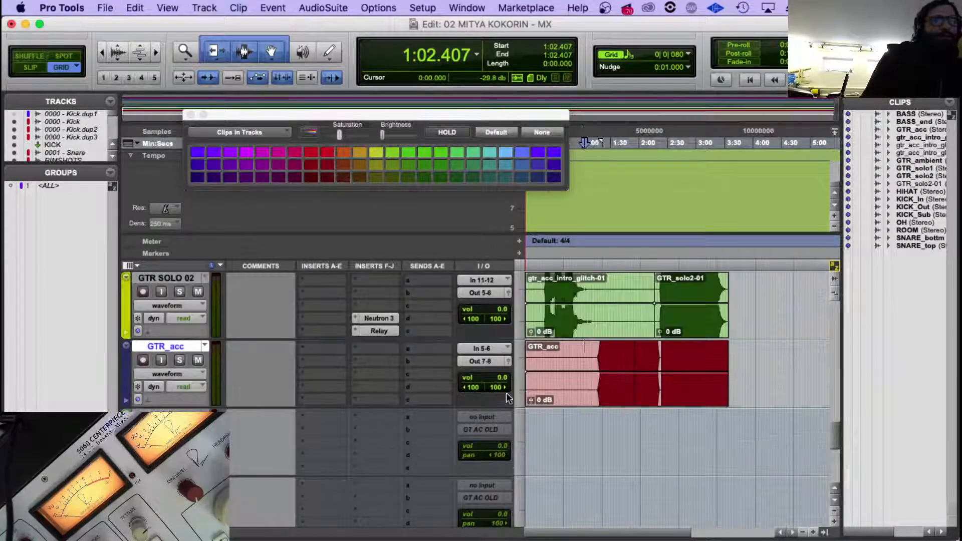
pyautogui.scroll(-2, 299, 398)
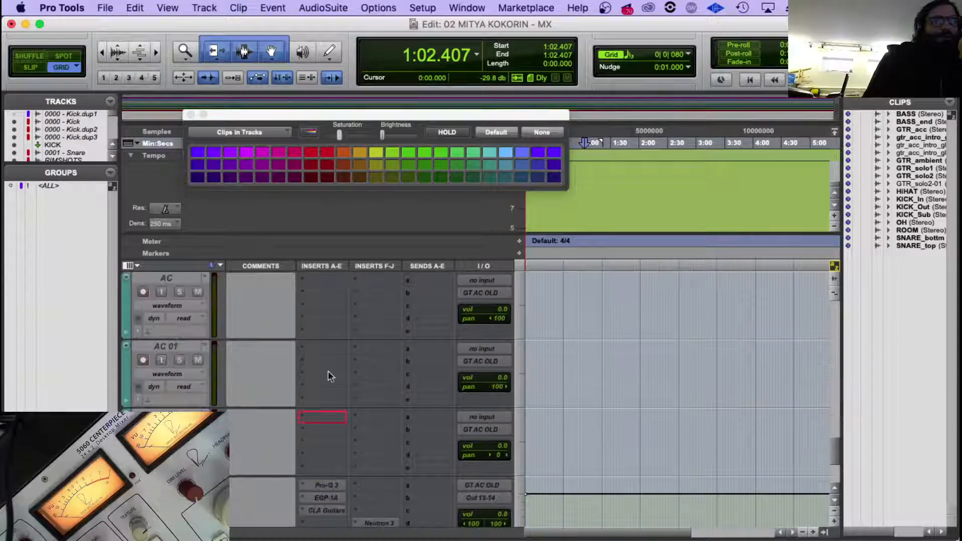
pyautogui.scroll(3, 327, 376)
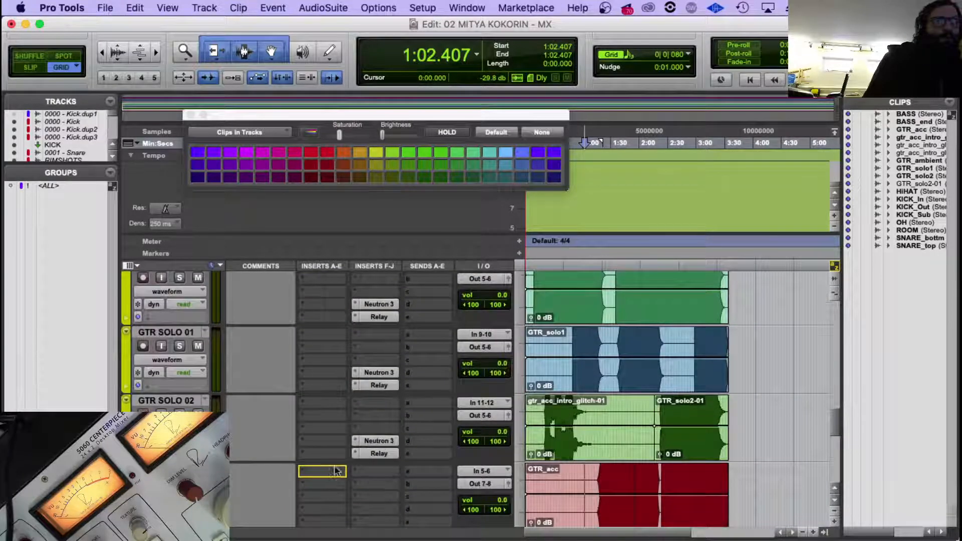
pyautogui.scroll(-4, 337, 468)
pyautogui.scroll(1, 324, 425)
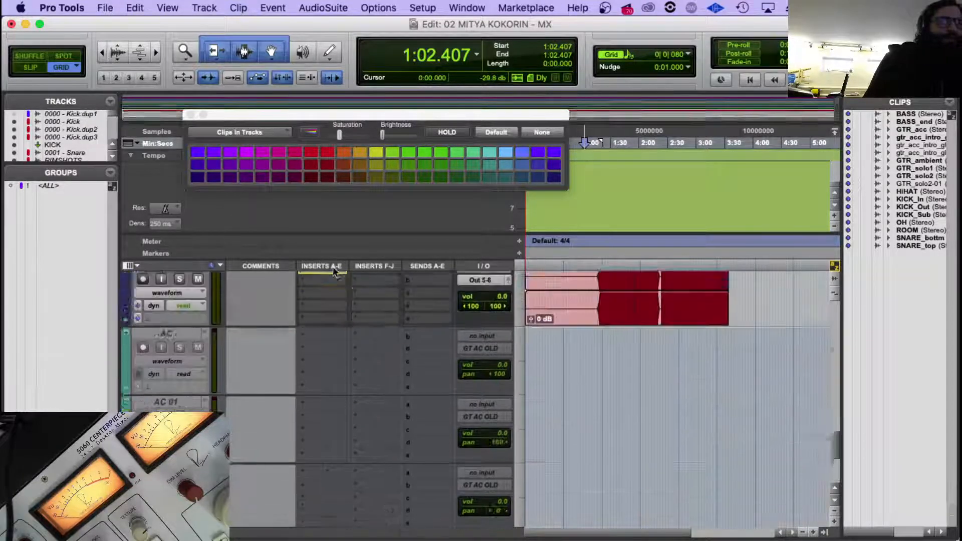
pyautogui.scroll(2, 333, 290)
pyautogui.scroll(-4, 332, 419)
pyautogui.moveTo(332, 420)
pyautogui.mouseDown()
pyautogui.moveTo(326, 279)
pyautogui.moveTo(326, 446)
pyautogui.moveTo(322, 431)
pyautogui.mouseUp()
# Move the Neutron 3 insert from the GT AC OLD aux to the second F-J insert slot of the GTR_acc track.
pyautogui.scroll(-6, 411, 429)
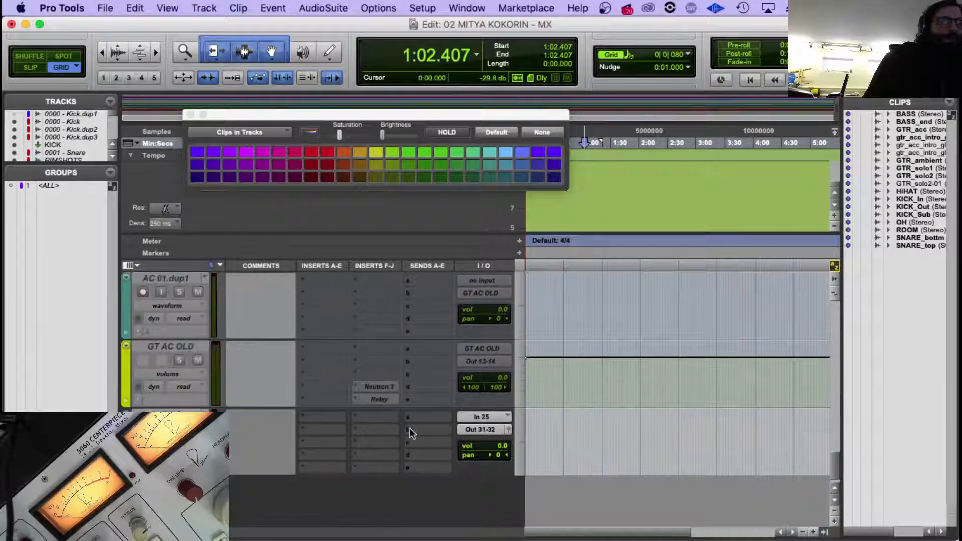
pyautogui.scroll(6, 386, 283)
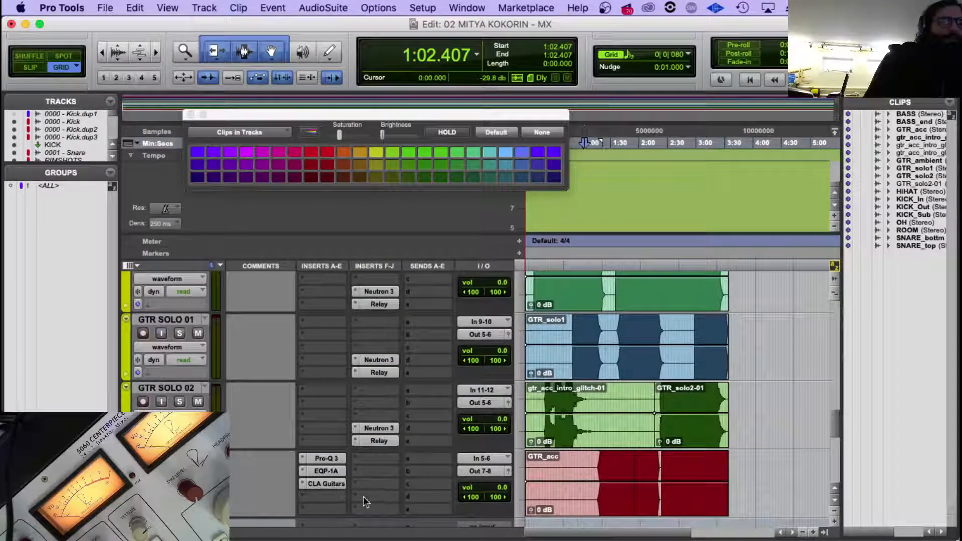
pyautogui.moveTo(373, 468); pyautogui.dragTo(373, 469)
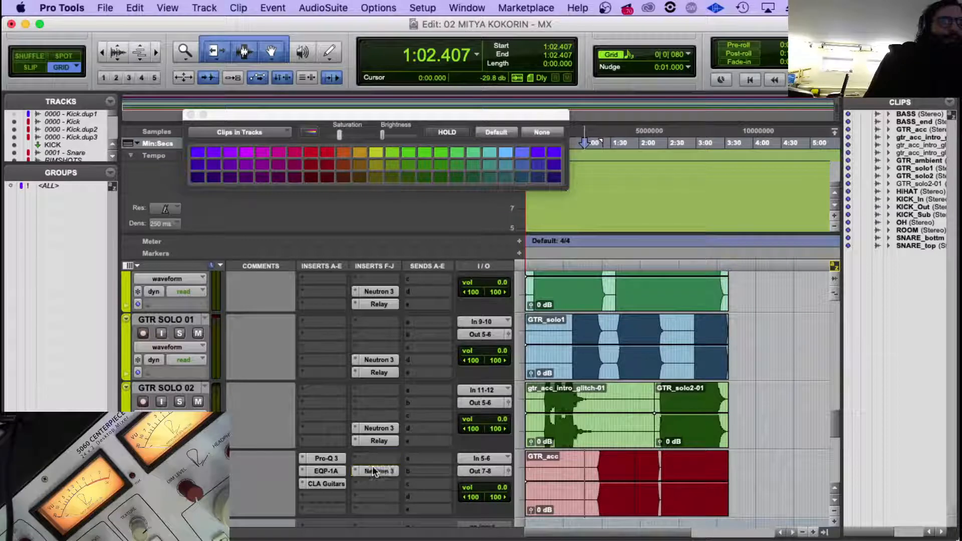
pyautogui.scroll(-5, 171, 397)
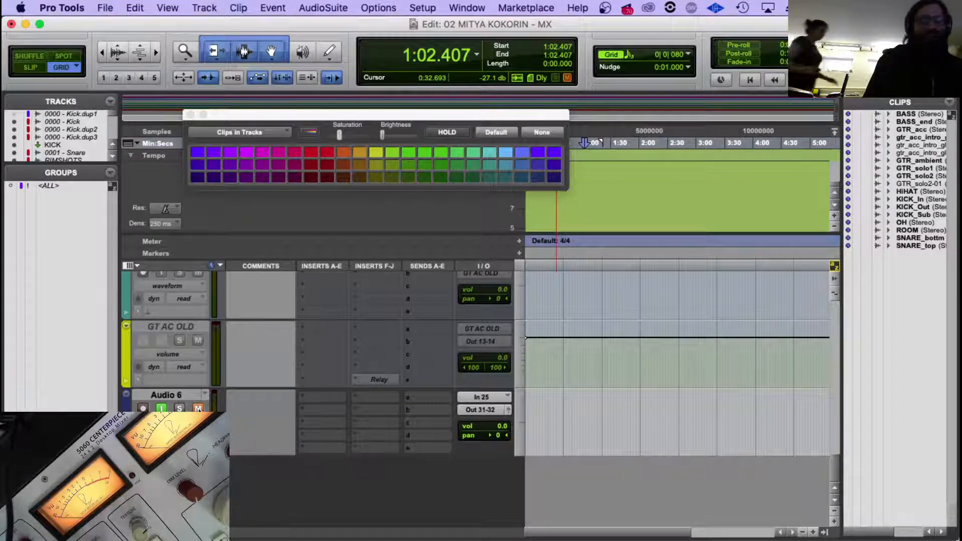
pyautogui.scroll(6, 380, 358)
pyautogui.scroll(-1, 380, 359)
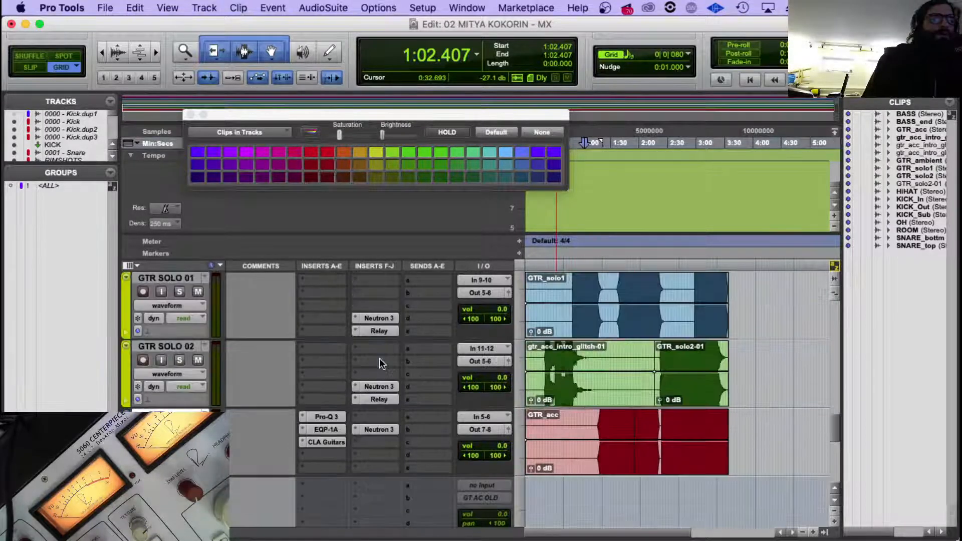
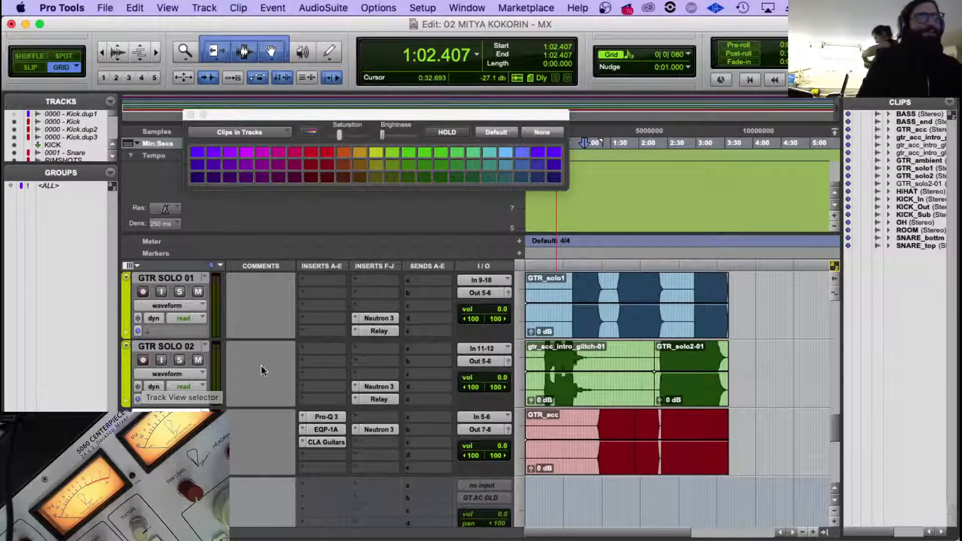
# Select the GTR SOLO 02 track and place the edit cursor at 1:17.271 on the GTR_acc track.
pyautogui.click(127, 361)
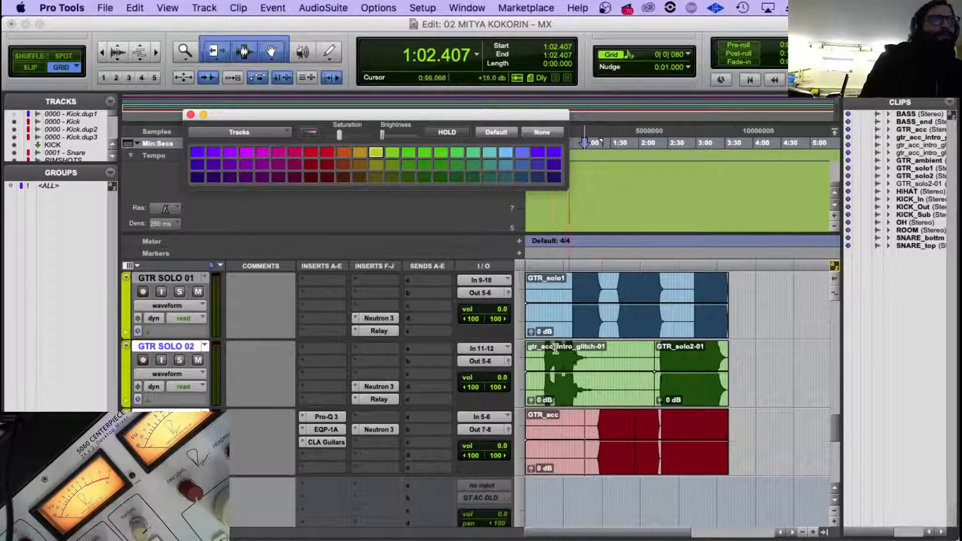
pyautogui.click(606, 394)
pyautogui.click(599, 425)
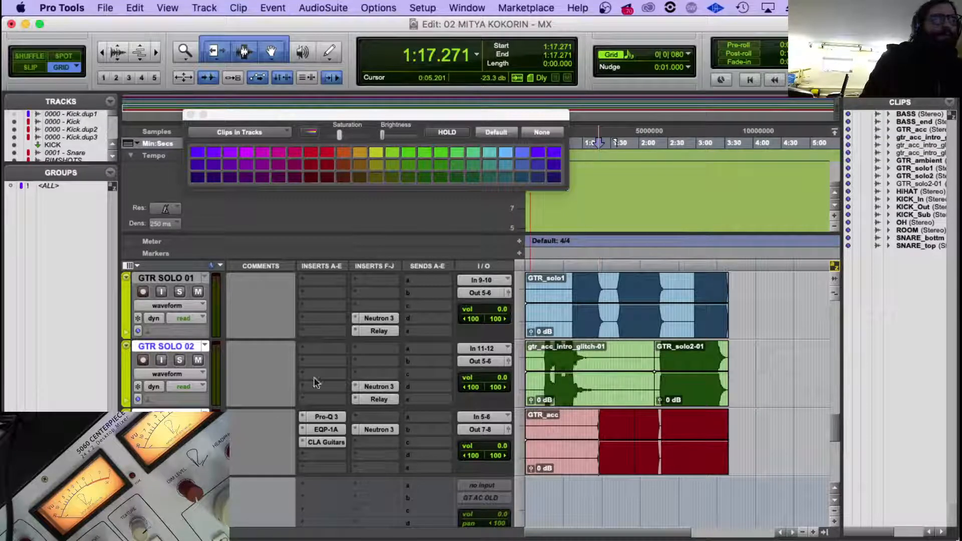
# Move GTR_acc's Neutron 3 to its fourth F-J insert slot and Relay from GT AC OLD to GTR_acc's fifth F-J slot.
pyautogui.scroll(2, 332, 377)
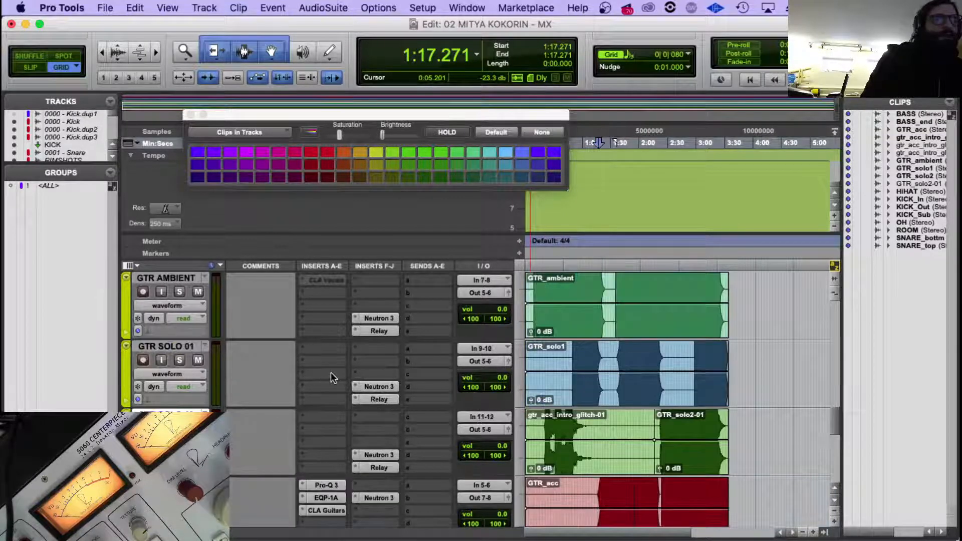
pyautogui.scroll(-2, 334, 376)
pyautogui.scroll(-4, 366, 396)
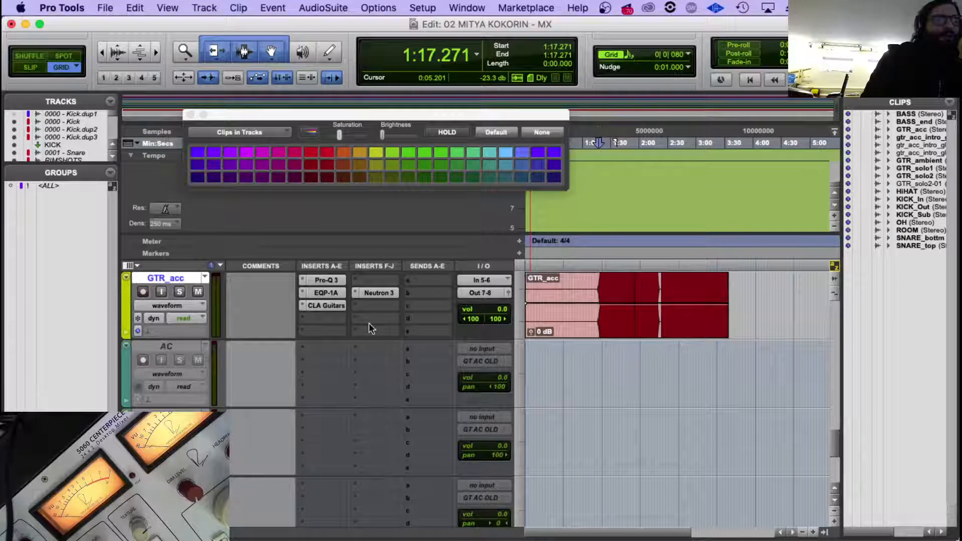
pyautogui.scroll(-3, 369, 322)
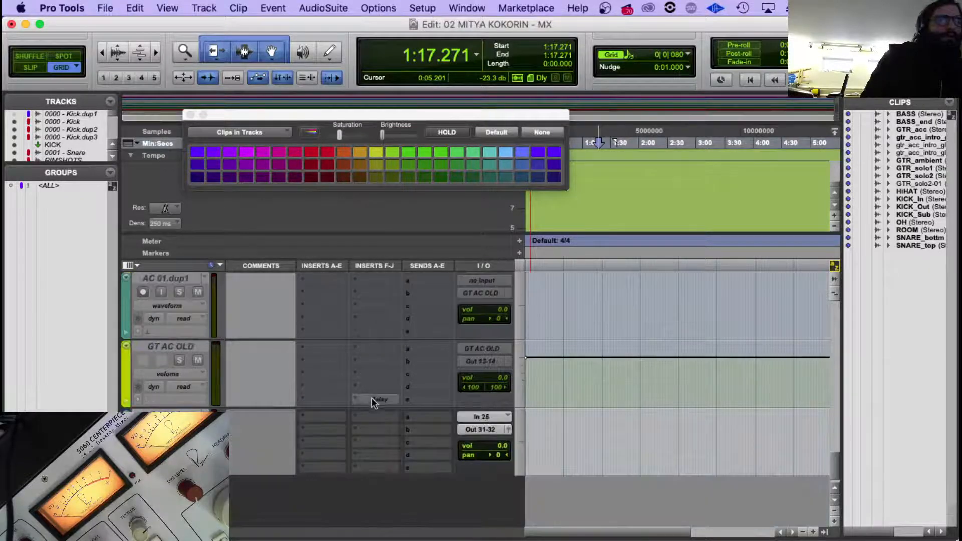
pyautogui.scroll(3, 373, 401)
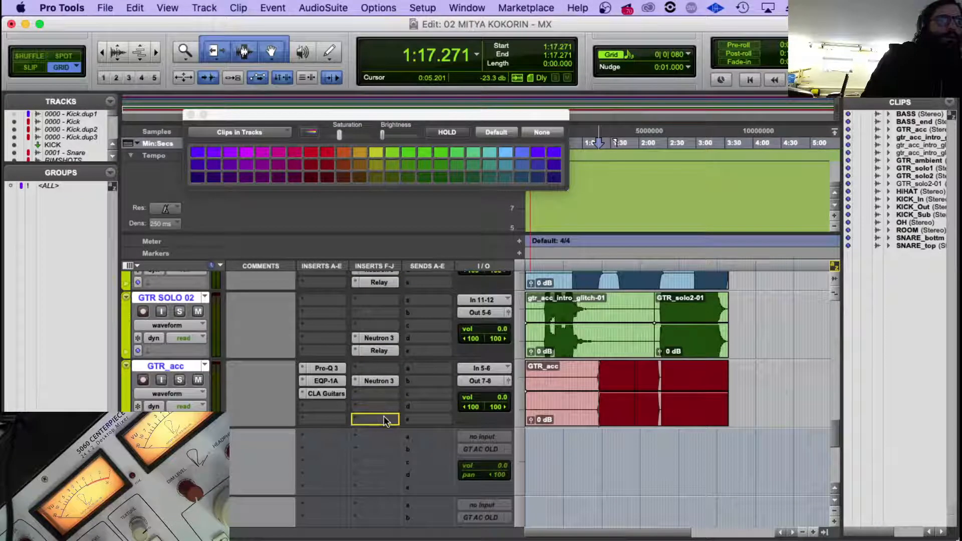
pyautogui.scroll(-2, 170, 369)
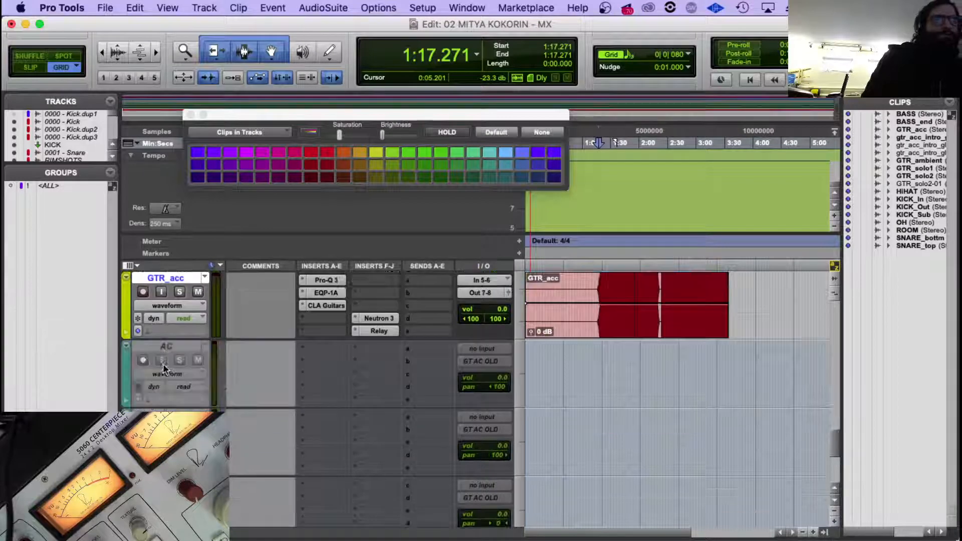
# Delete the imported tracks AC, AC 01, AC 01.dup1 and GT AC OLD.
pyautogui.click(170, 347)
pyautogui.scroll(-2, 171, 344)
pyautogui.rightClick(169, 348)
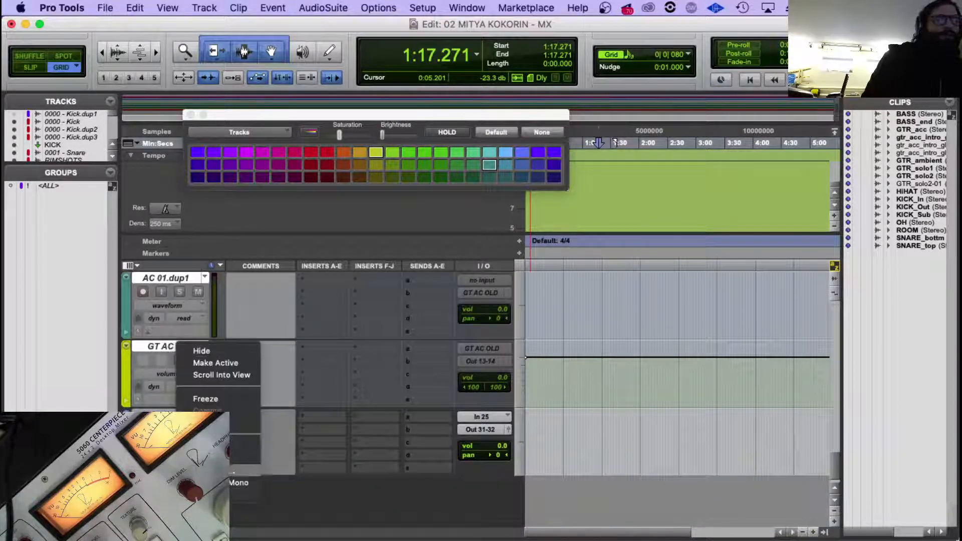
pyautogui.click(216, 495)
pyautogui.scroll(1, 254, 361)
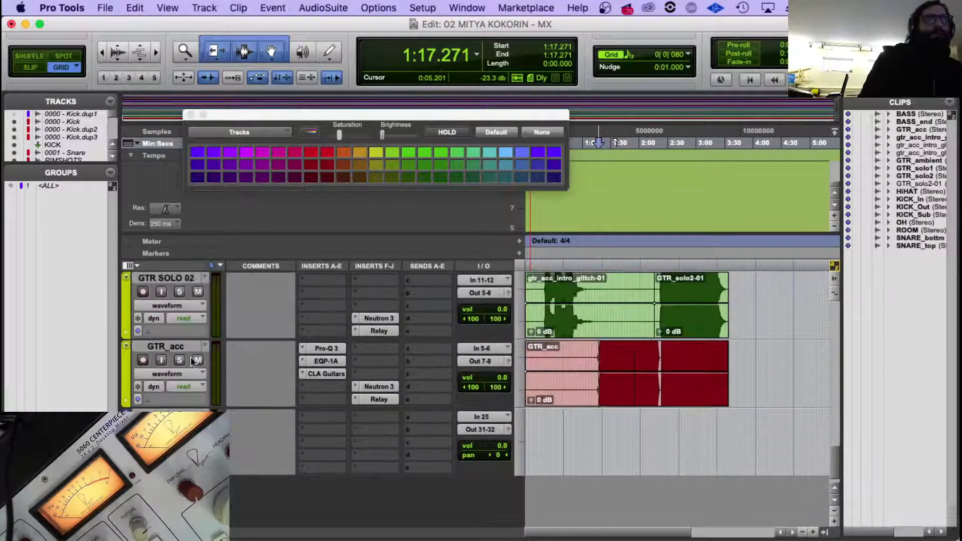
# Switch to Finder and tag the five selected guitar WAV files in the PULSE_MULTITRACK folder green.
pyautogui.click(111, 517)
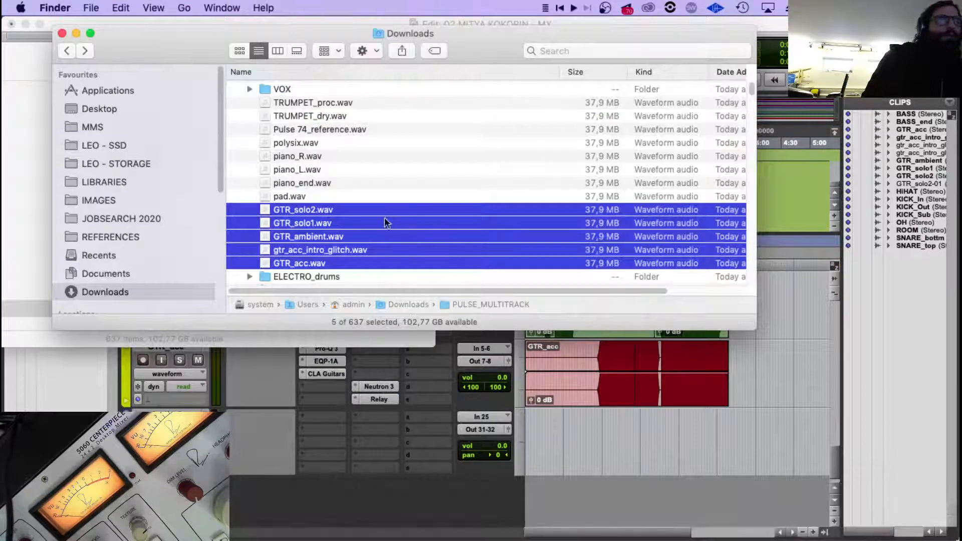
pyautogui.rightClick(301, 212)
pyautogui.click(375, 462)
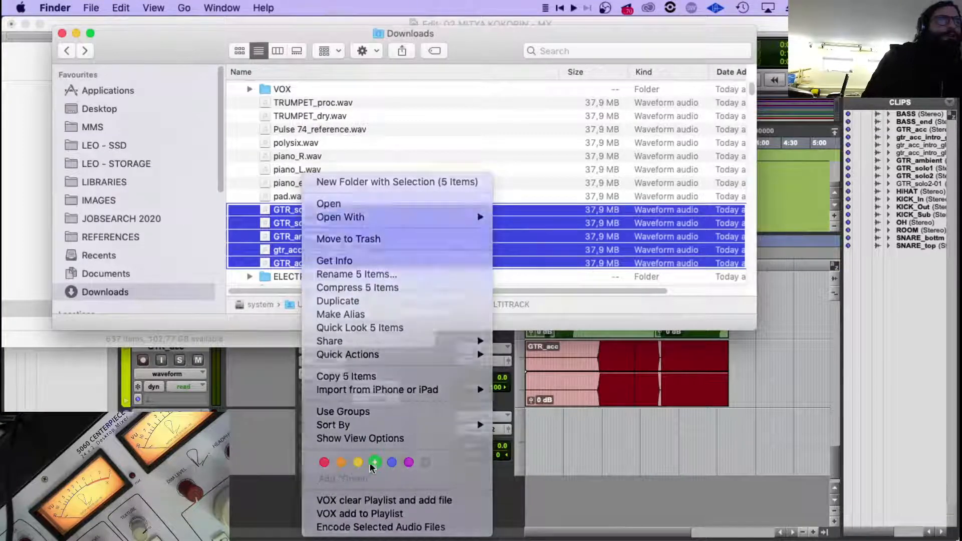
pyautogui.scroll(-5, 339, 213)
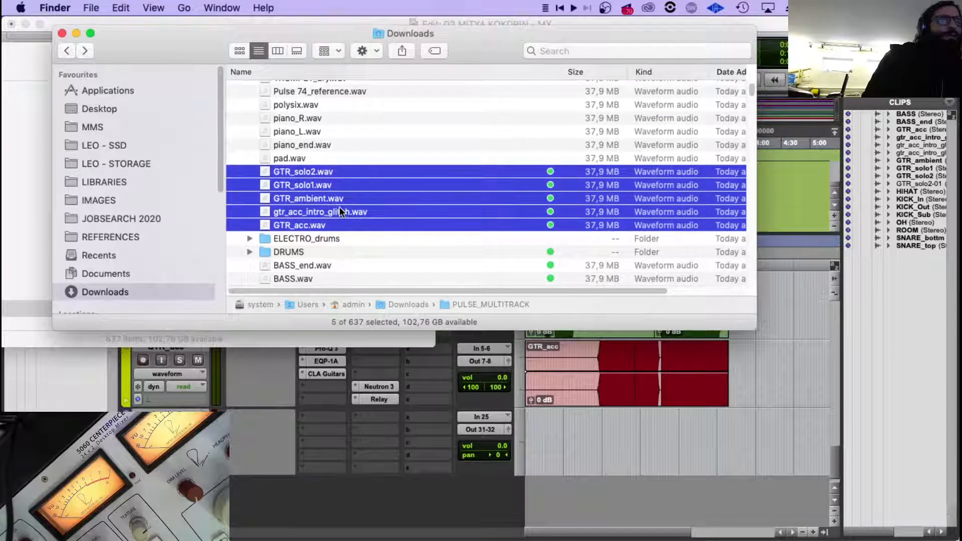
pyautogui.scroll(5, 340, 210)
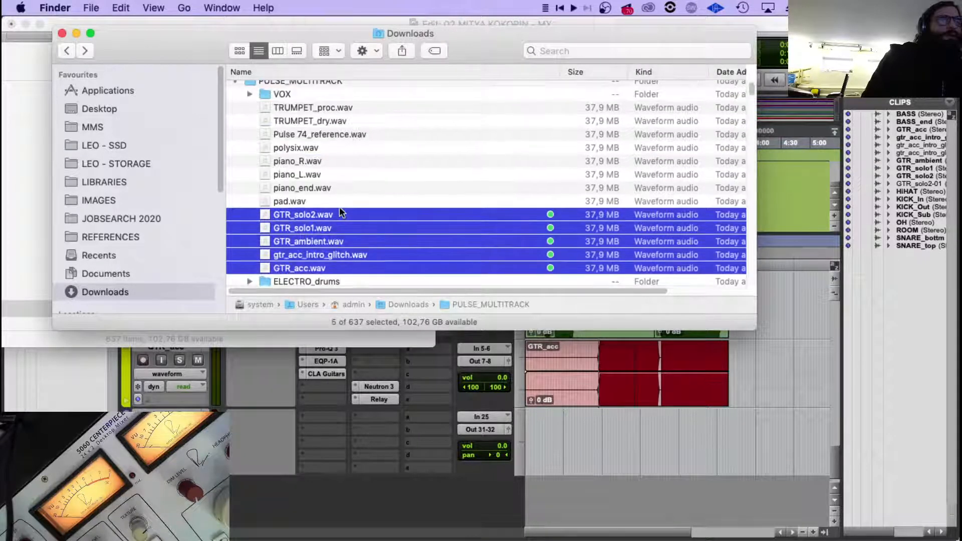
# Look through the untagged trumpet, reference and piano files, and the contents of the ELECTRO_drums folder.
pyautogui.click(323, 104)
pyautogui.click(327, 125)
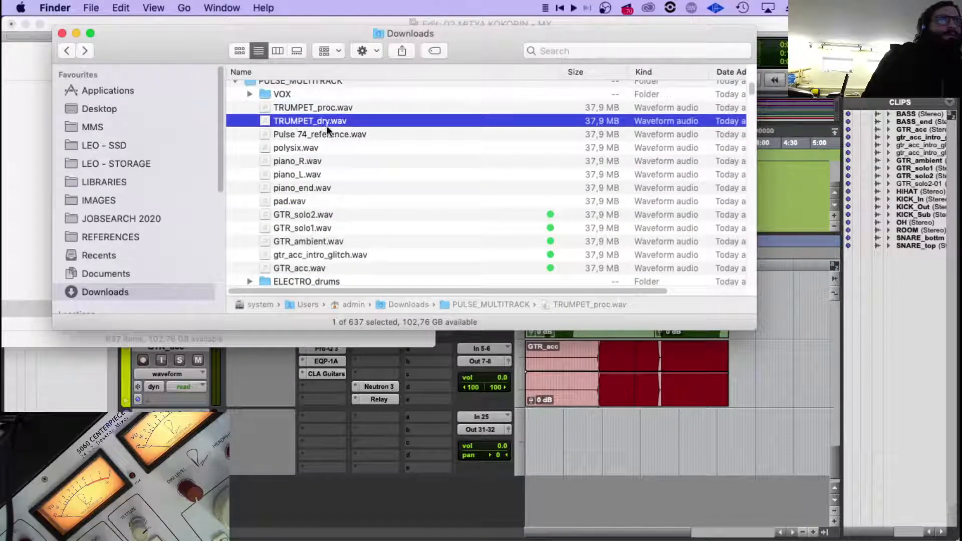
pyautogui.click(320, 135)
pyautogui.click(298, 159)
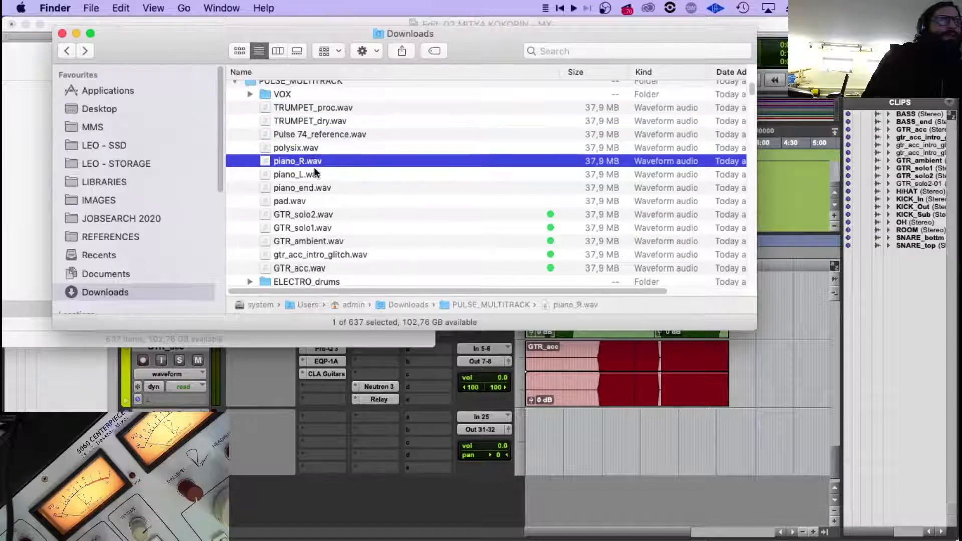
pyautogui.scroll(-4, 313, 168)
pyautogui.scroll(-1, 313, 171)
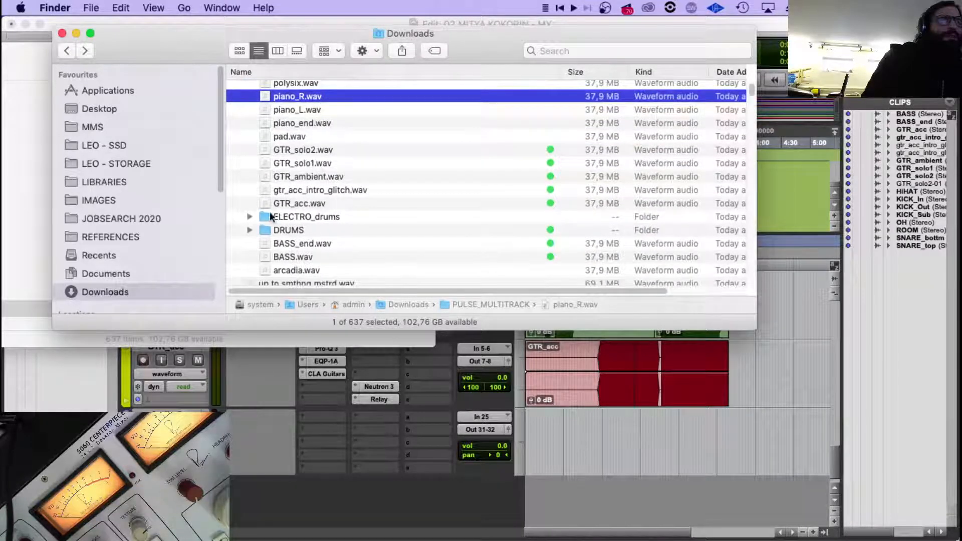
pyautogui.click(249, 216)
pyautogui.click(371, 230)
pyautogui.scroll(-2, 392, 225)
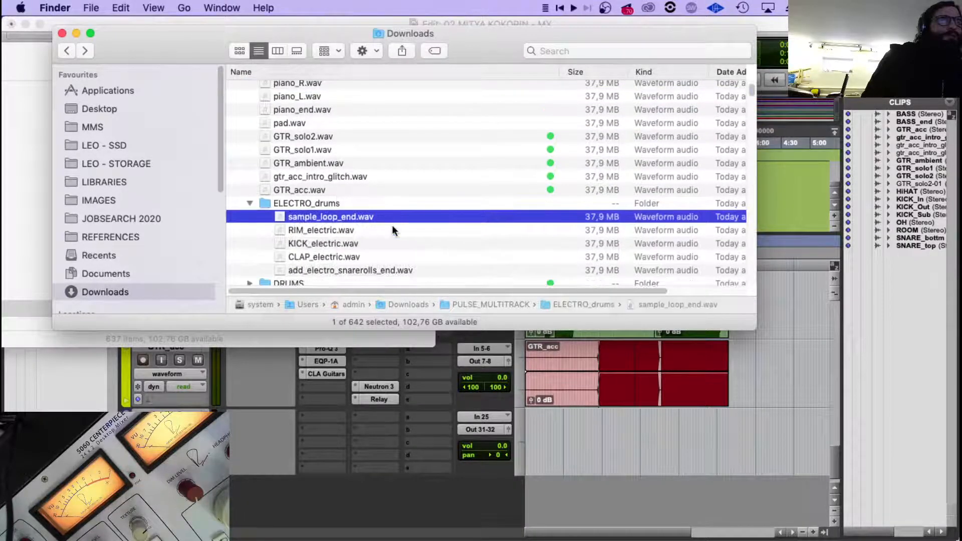
pyautogui.click(379, 258)
# Switch back to Pro Tools and make the KICK aux track inactive.
pyautogui.click(616, 446)
pyautogui.scroll(6, 509, 400)
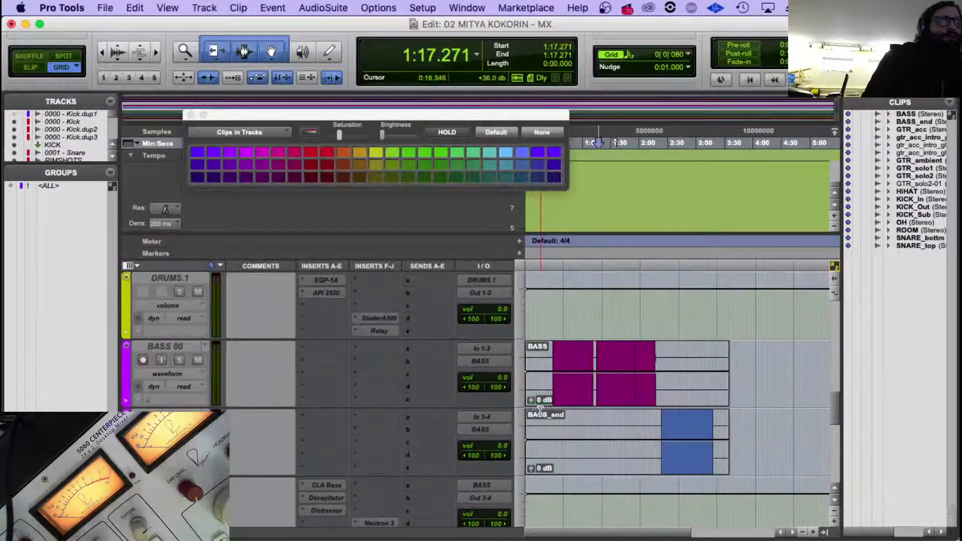
pyautogui.scroll(8, 509, 400)
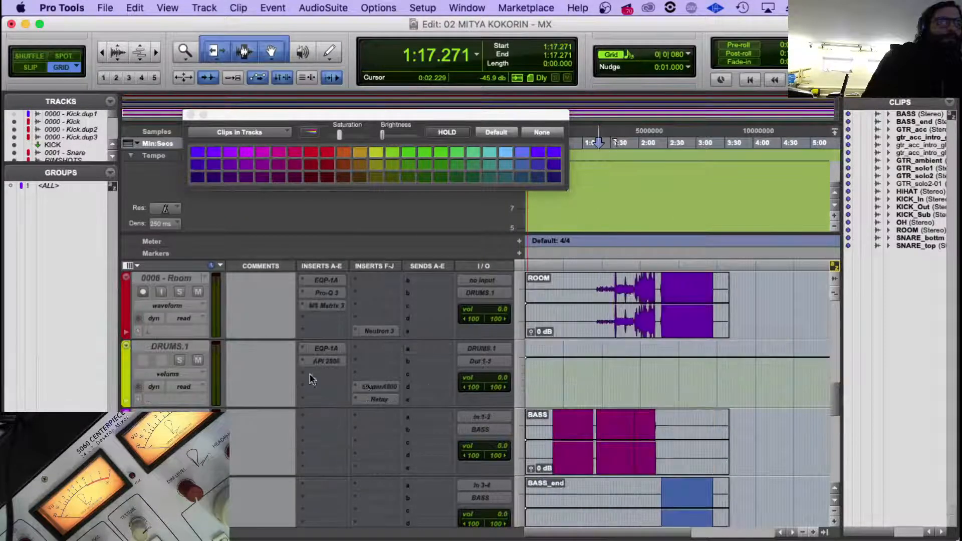
pyautogui.rightClick(177, 277)
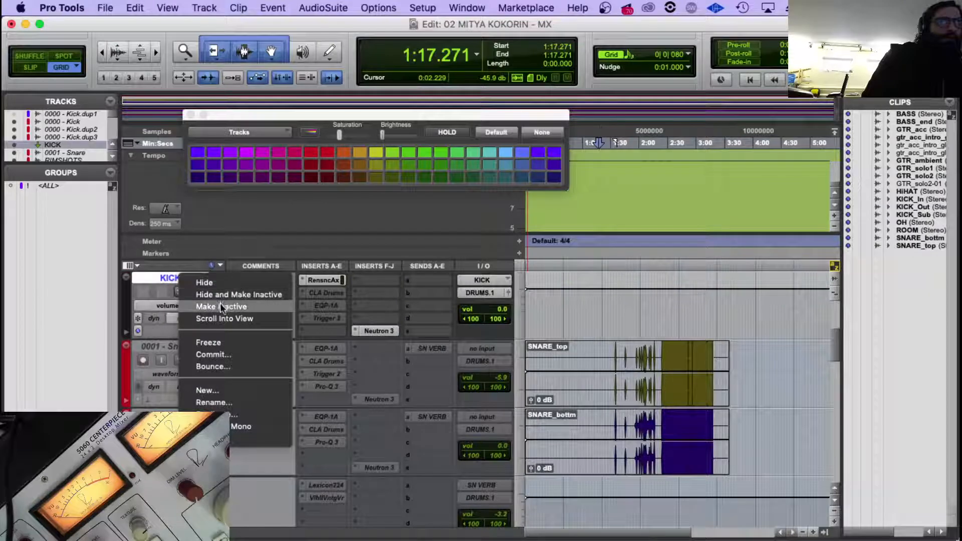
pyautogui.click(274, 297)
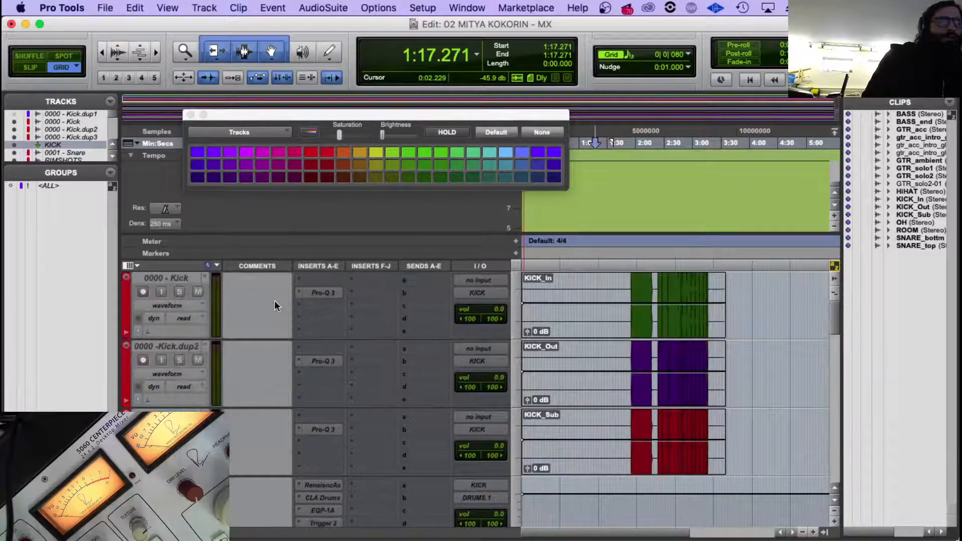
# Select the DRUMS.1 track and start importing session data from YOU'LL NEVER KNOW - MX - 17.ptx.
pyautogui.scroll(-10, 274, 299)
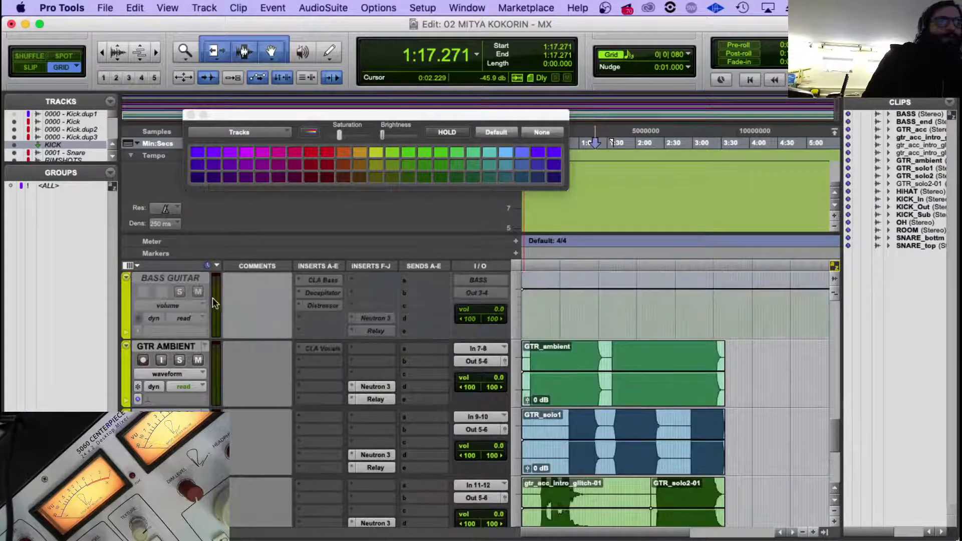
pyautogui.click(175, 351)
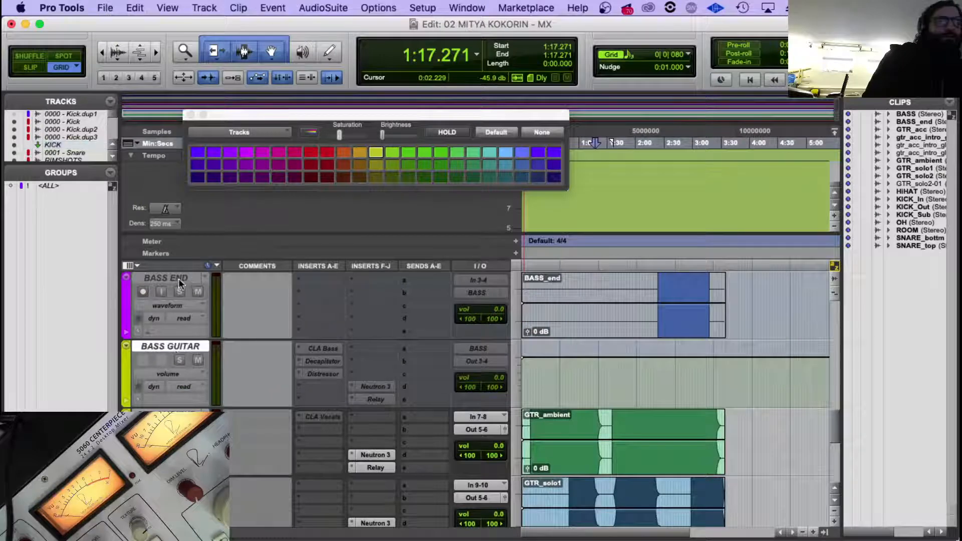
pyautogui.click(179, 283)
pyautogui.scroll(5, 178, 291)
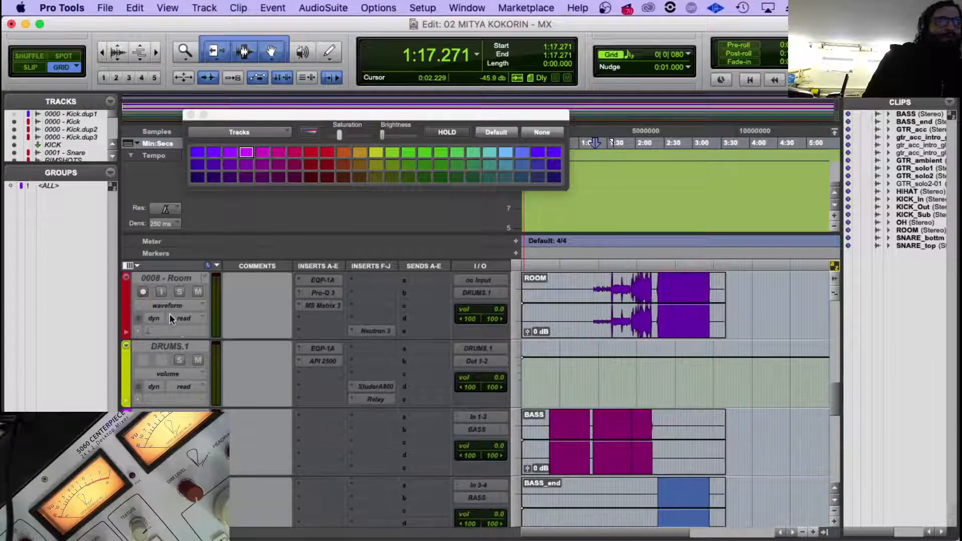
pyautogui.click(170, 349)
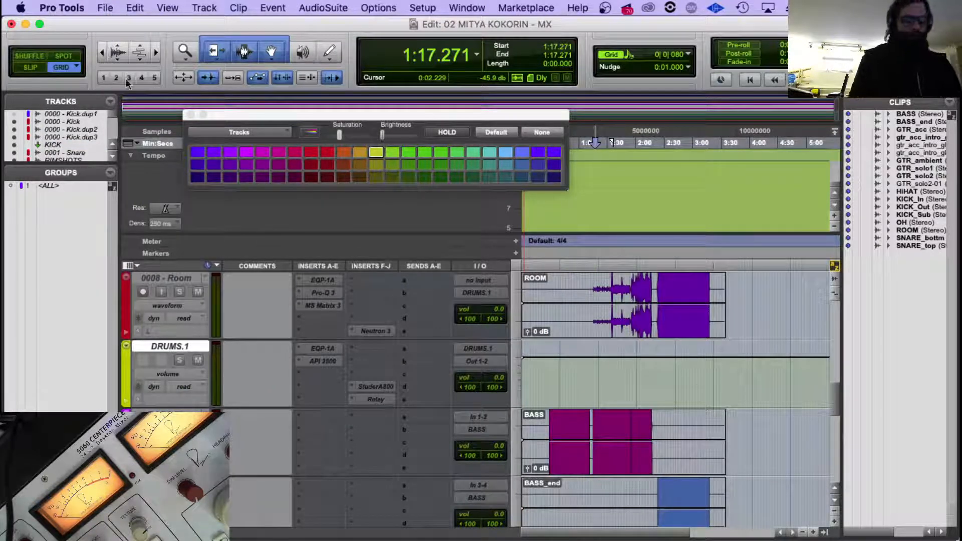
pyautogui.click(105, 7)
pyautogui.moveTo(120, 211)
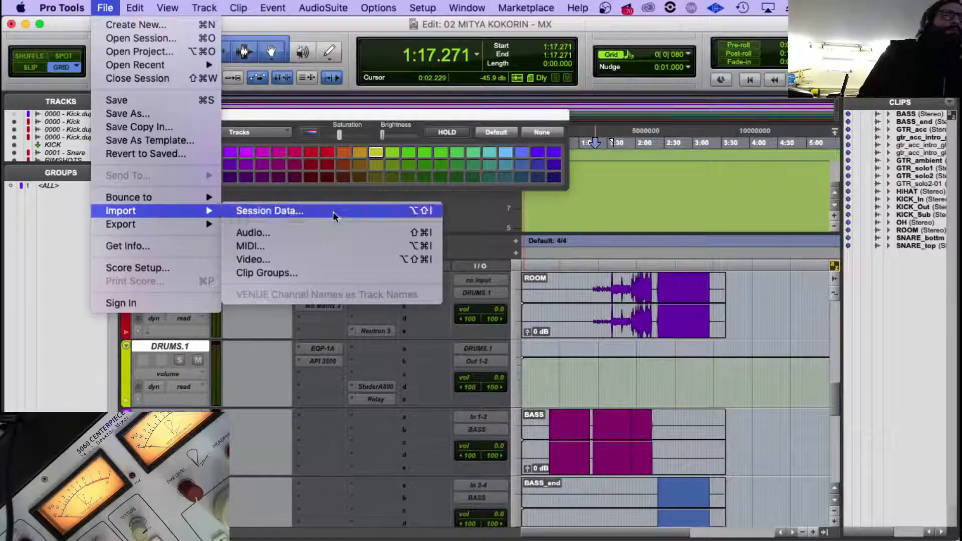
pyautogui.click(270, 210)
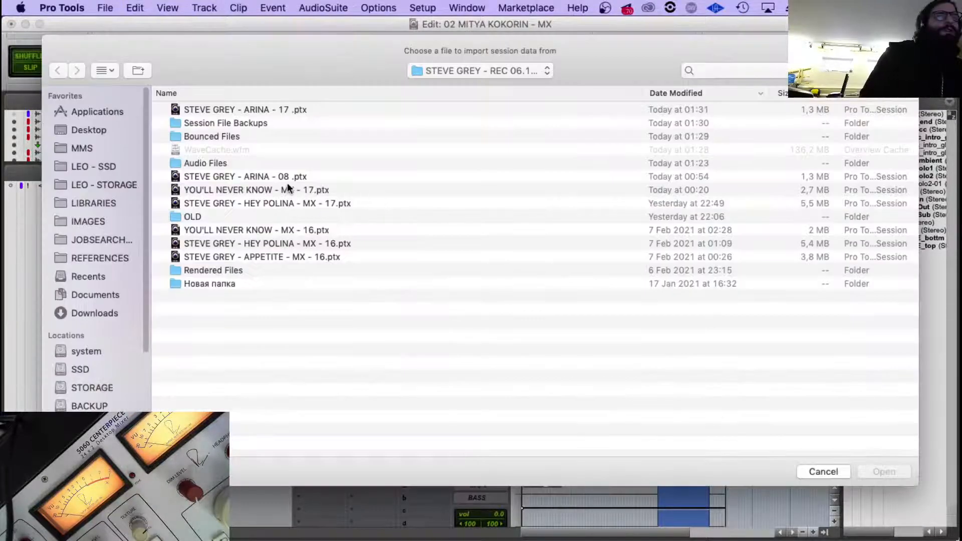
pyautogui.doubleClick(260, 190)
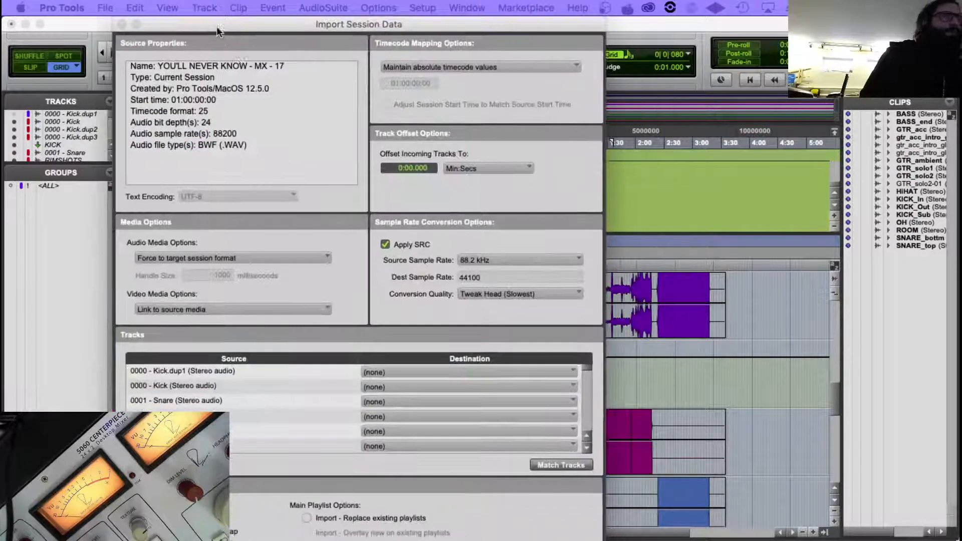
# Import the Audio 15 track and the aux fed by the PERC bus as new tracks below DRUMS.1.
pyautogui.scroll(-5, 203, 409)
pyautogui.scroll(-6, 204, 408)
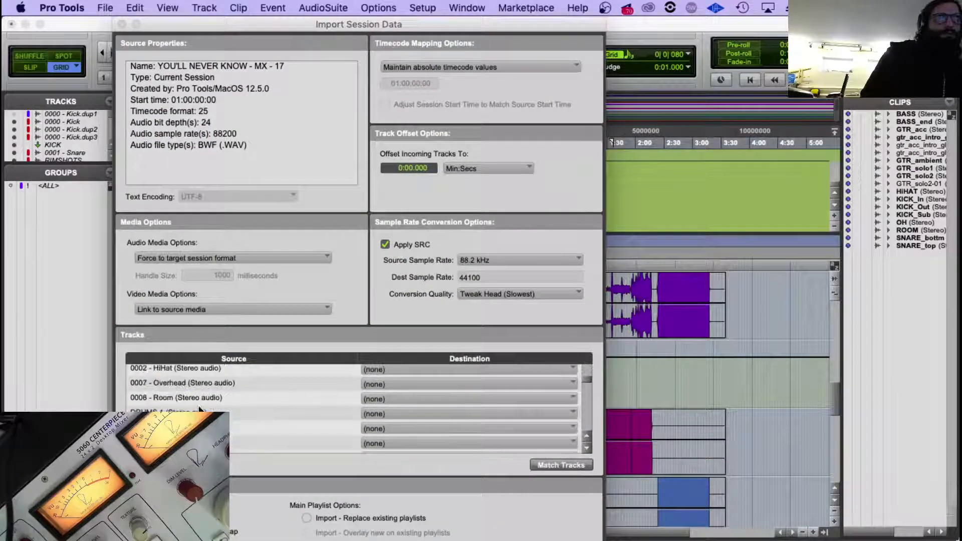
pyautogui.scroll(-1, 204, 408)
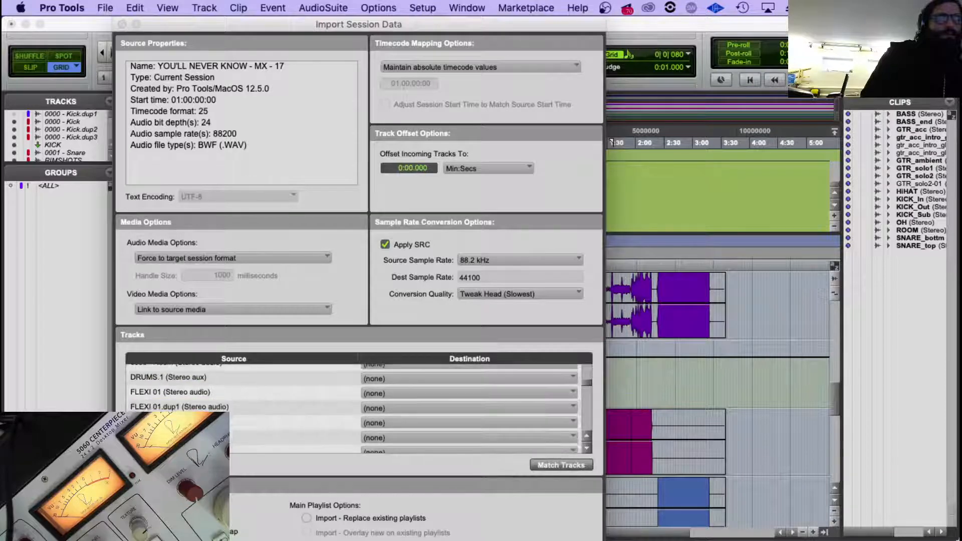
pyautogui.click(210, 422)
pyautogui.scroll(-1, 213, 418)
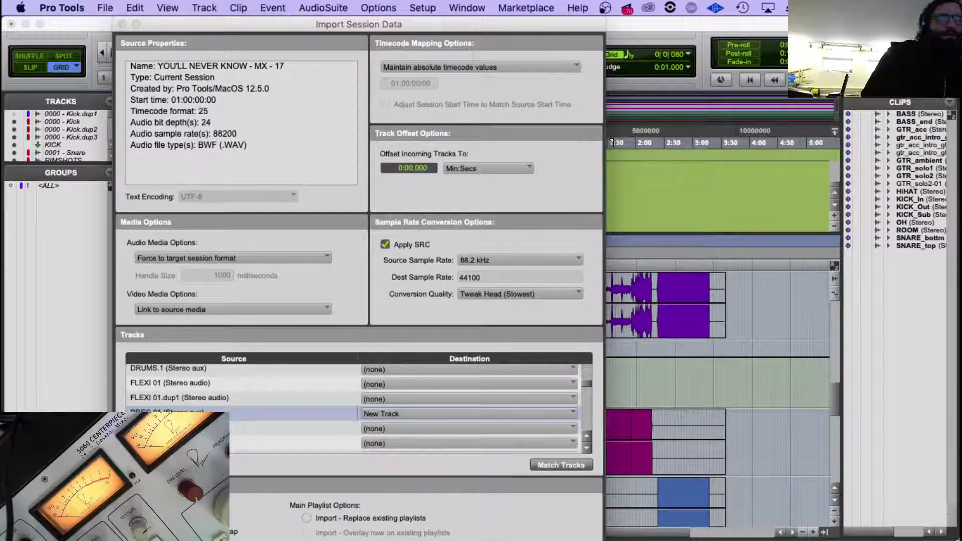
pyautogui.click(220, 415)
pyautogui.click(221, 429)
pyautogui.click(268, 441)
pyautogui.scroll(-1, 301, 434)
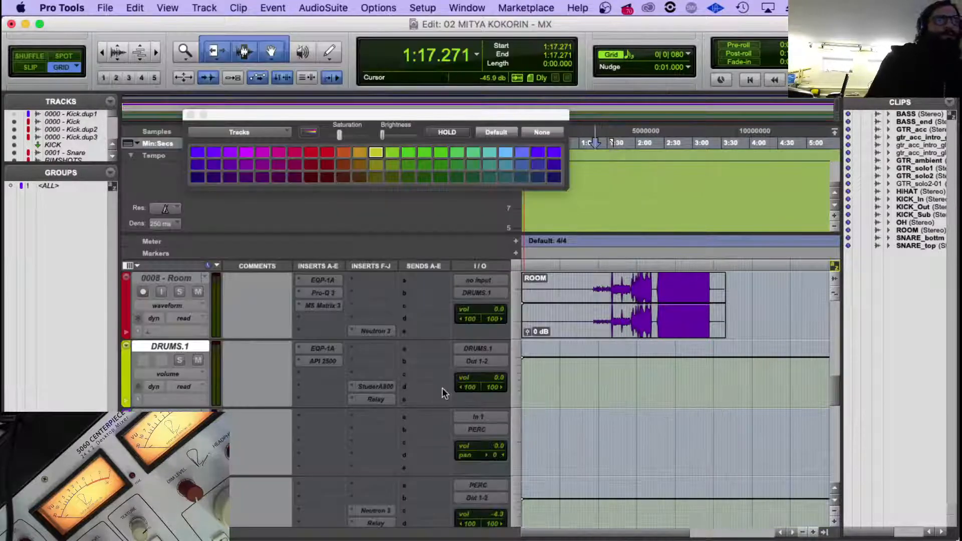
pyautogui.scroll(-2, 345, 411)
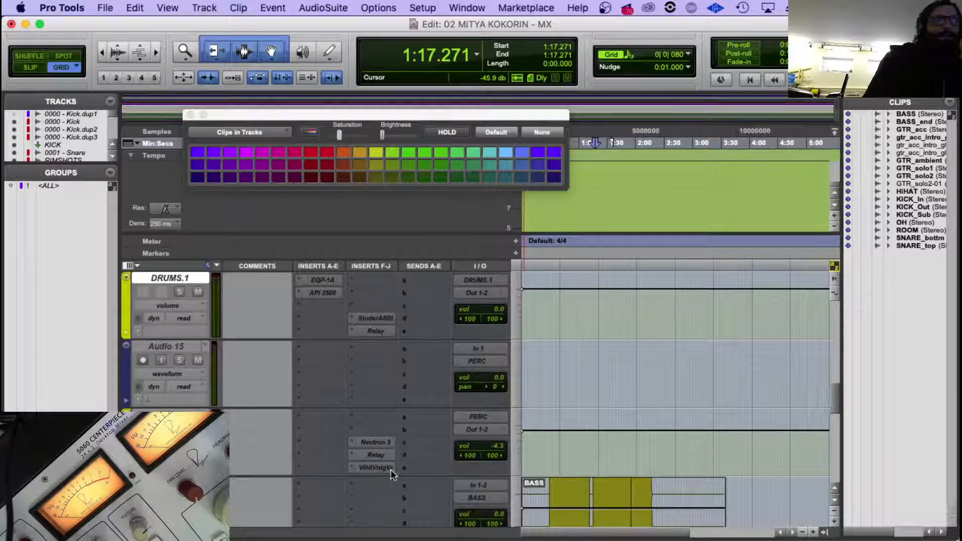
pyautogui.scroll(-2, 315, 458)
pyautogui.scroll(2, 258, 440)
pyautogui.scroll(-4, 258, 435)
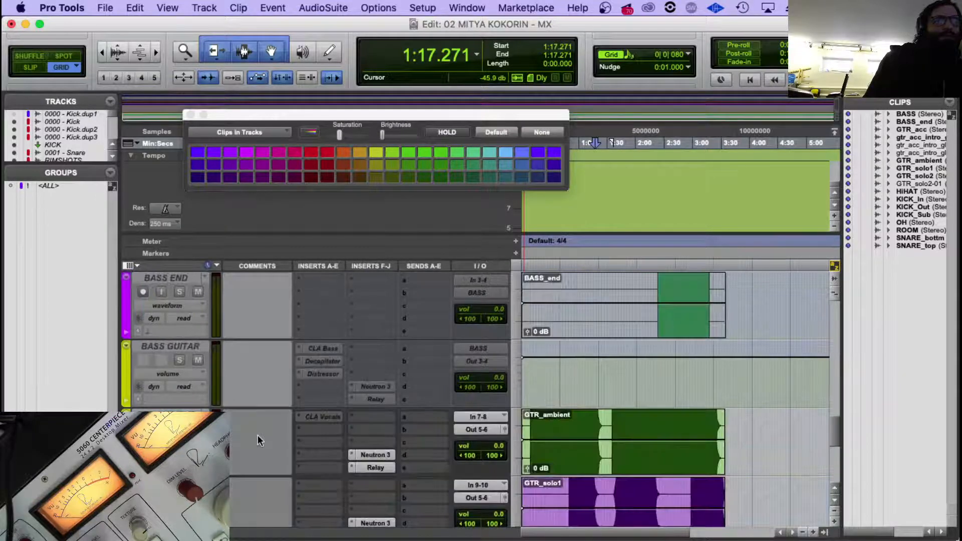
pyautogui.scroll(-4, 258, 440)
pyautogui.scroll(10, 257, 440)
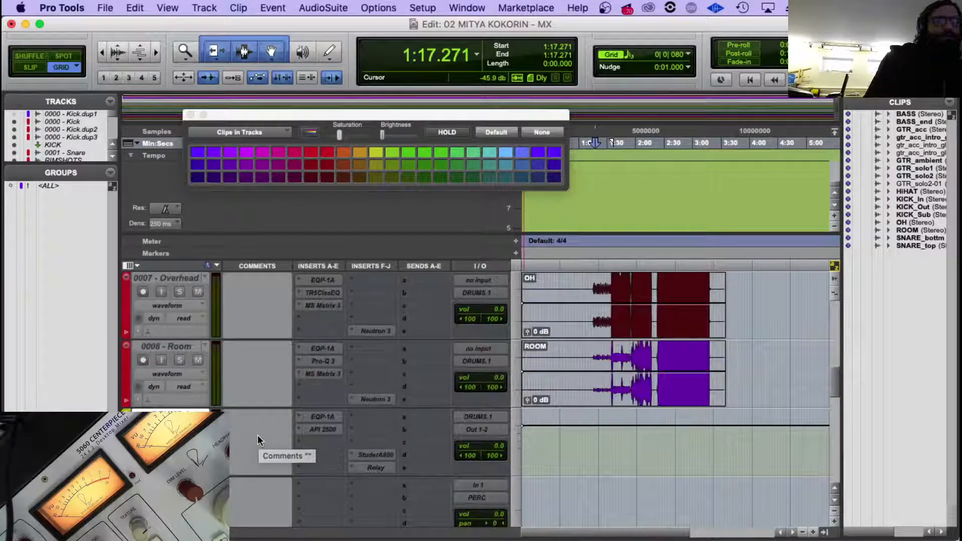
# Select the DRUMS.1 track, and switch to Finder to select all five audio files in the ELECTRO_drums folder.
pyautogui.scroll(-2, 258, 439)
pyautogui.click(183, 345)
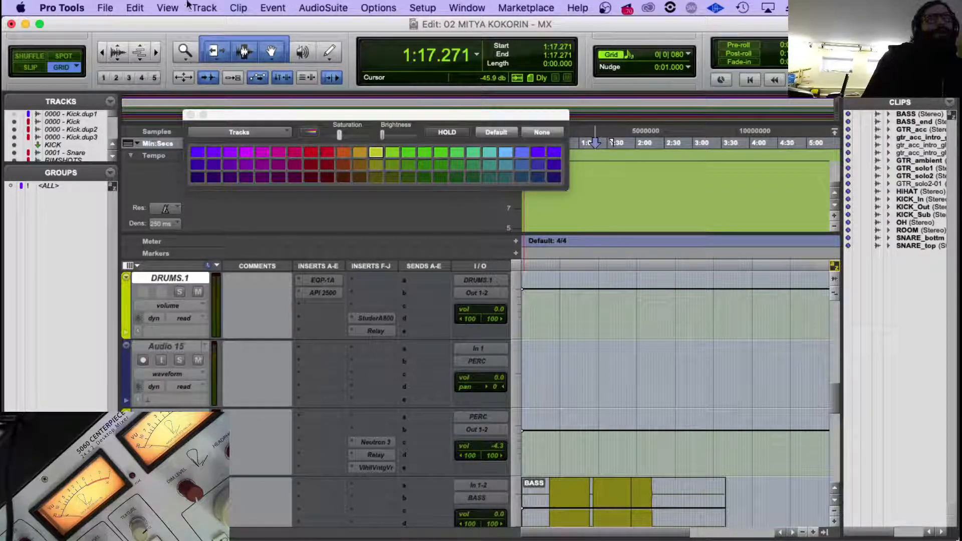
pyautogui.click(106, 8)
pyautogui.moveTo(139, 201)
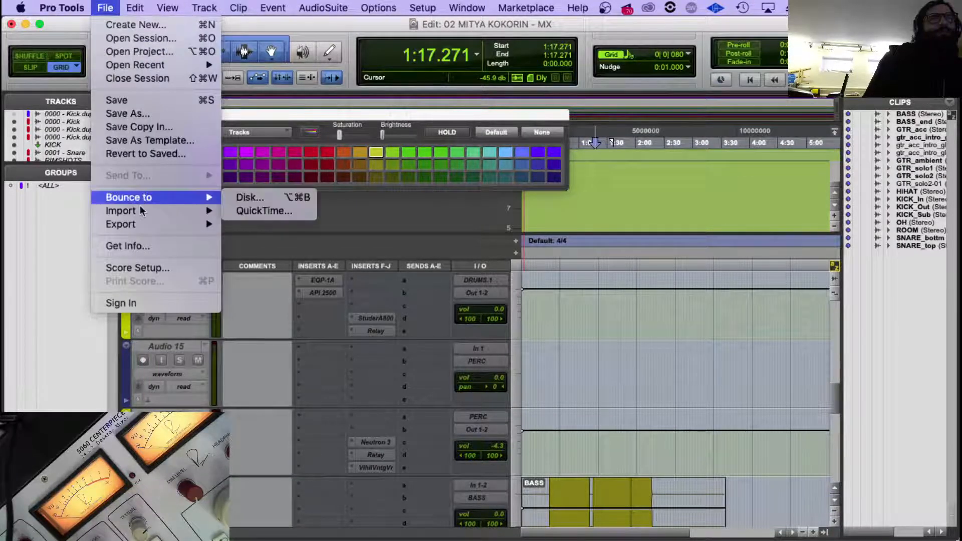
pyautogui.click(271, 398)
pyautogui.click(111, 511)
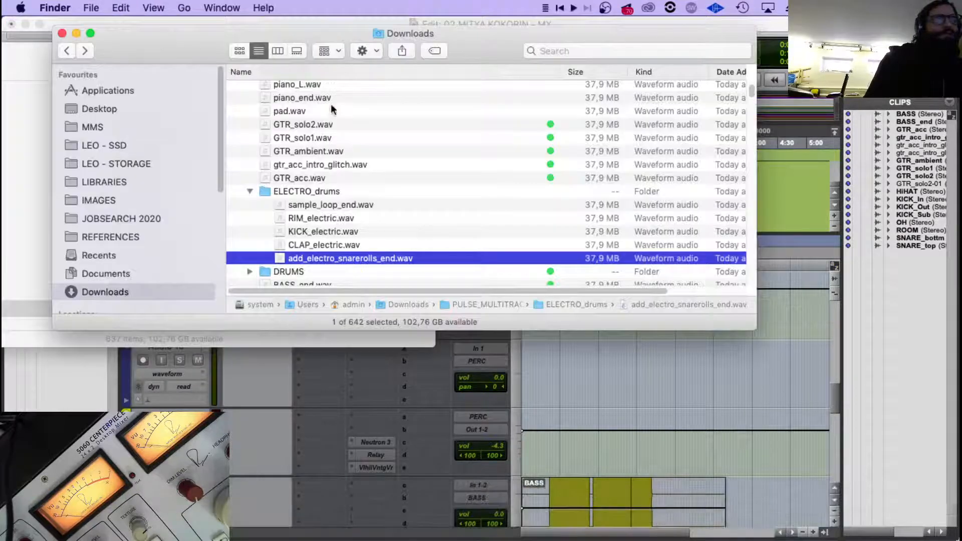
pyautogui.keyDown('shift'); pyautogui.click(321, 202); pyautogui.keyUp('shift')
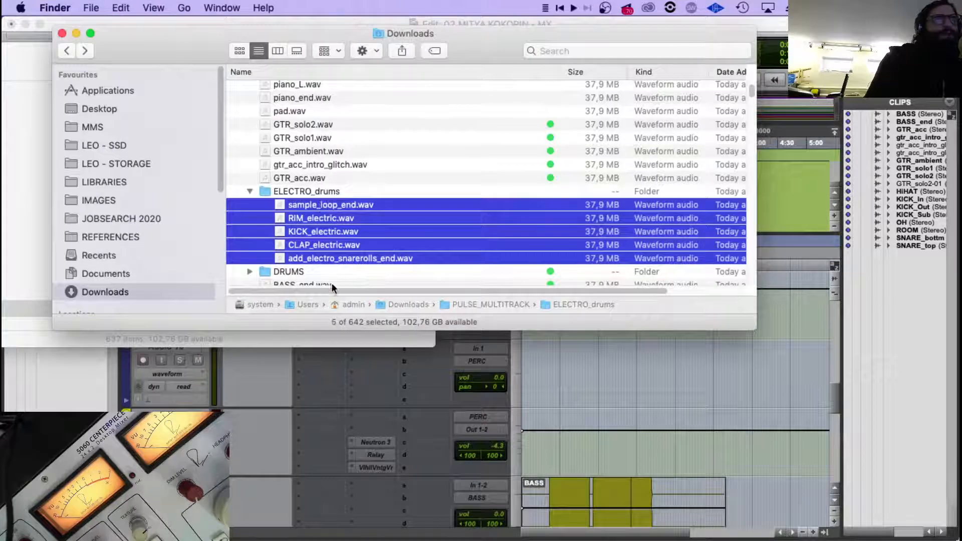
# Switch back to Pro Tools and create five new stereo audio tracks below DRUMS.1.
pyautogui.press('super+Tab')
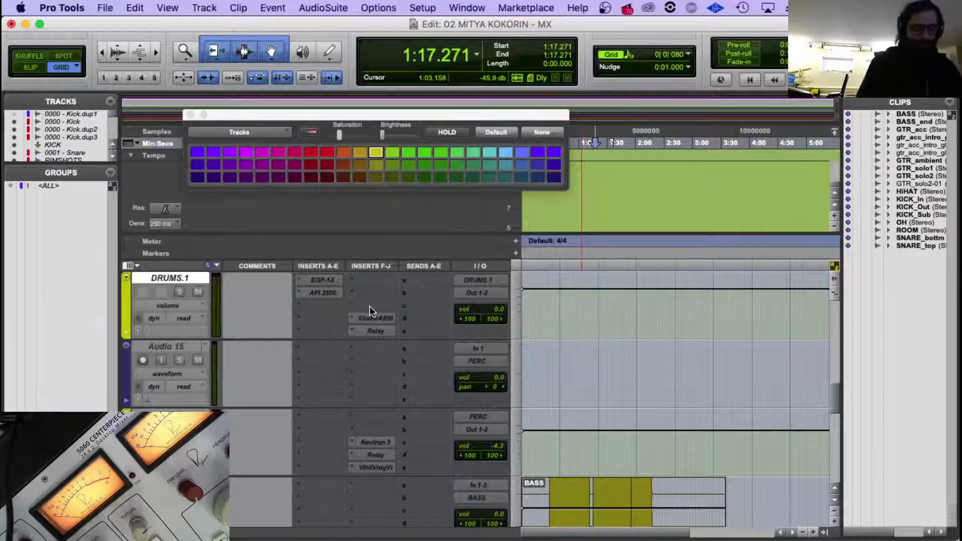
pyautogui.press('super+shift+n')
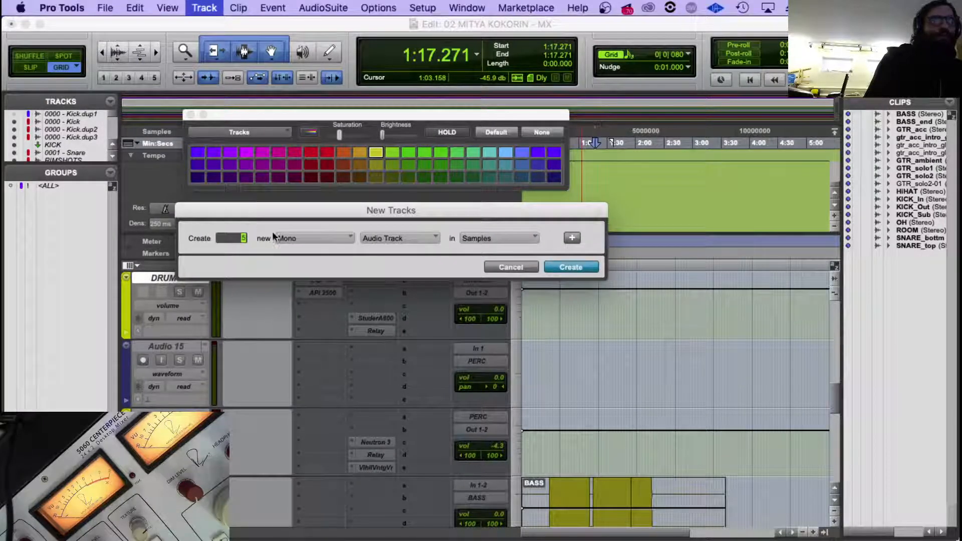
pyautogui.click(291, 239)
pyautogui.click(301, 252)
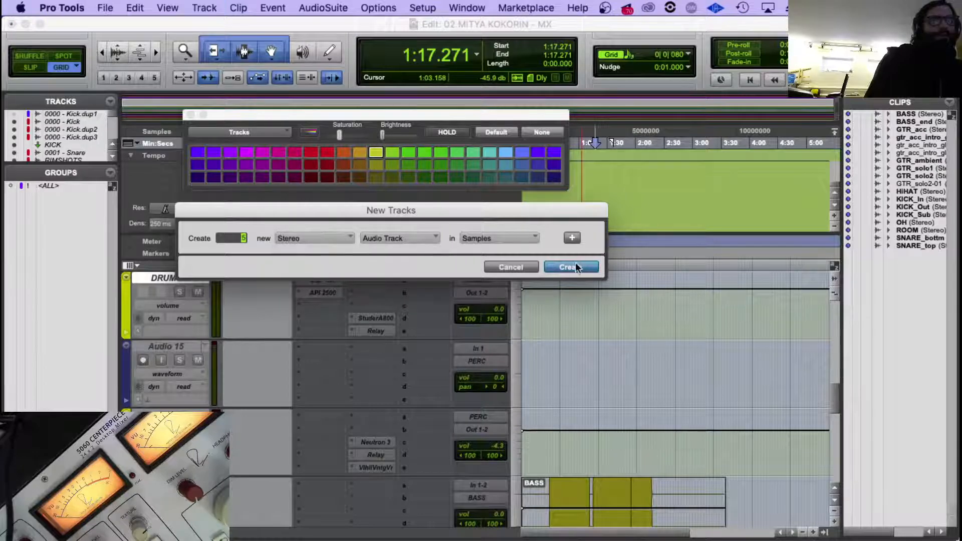
pyautogui.click(575, 267)
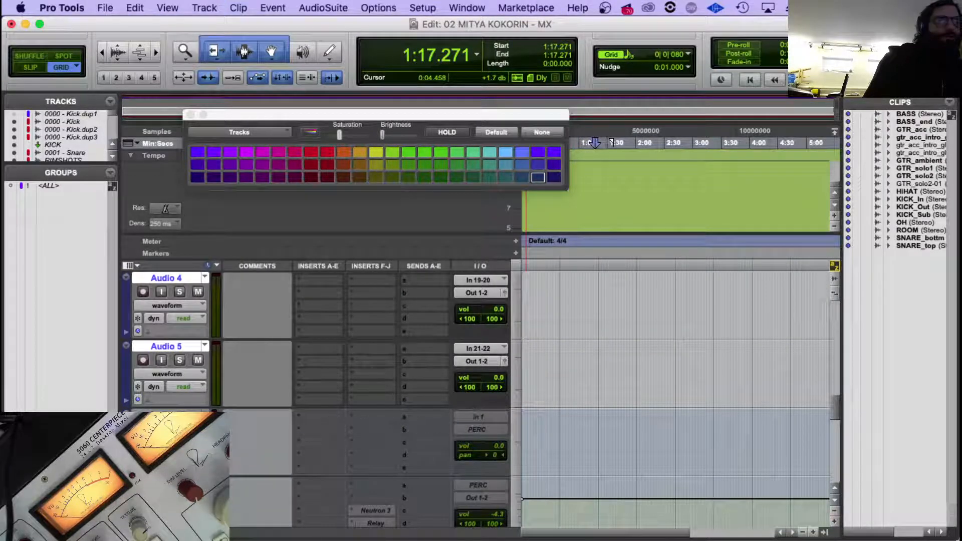
# Route the outputs of all five new audio tracks to the PERC stereo bus.
pyautogui.scroll(5, 225, 374)
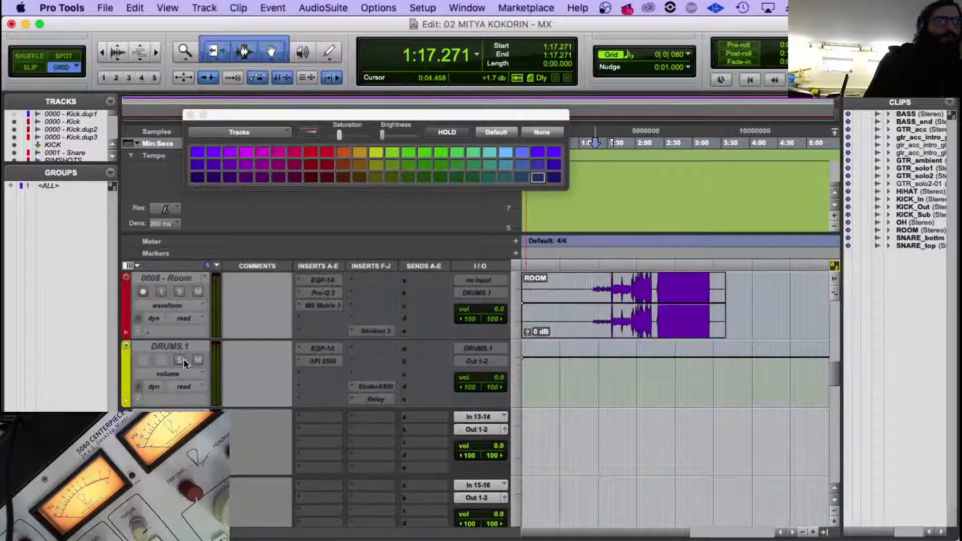
pyautogui.scroll(-5, 363, 405)
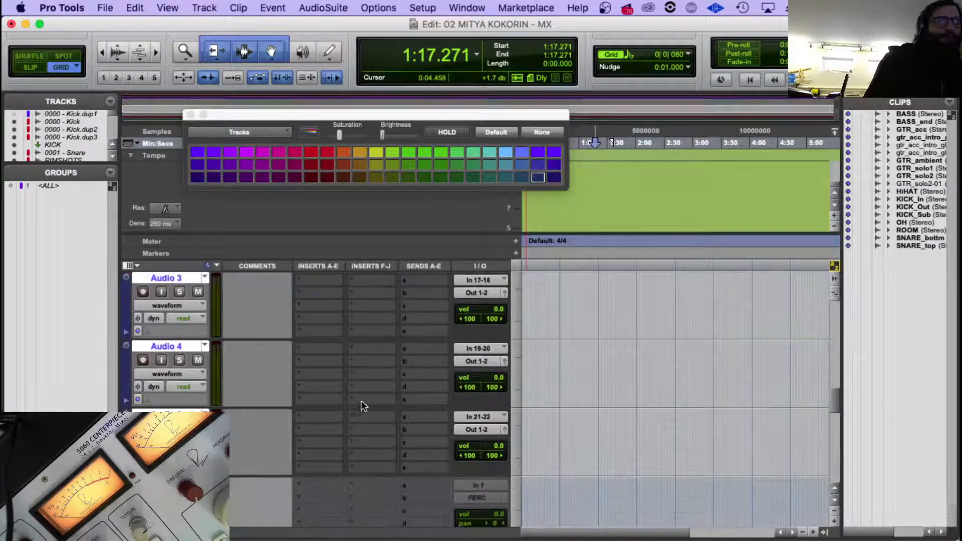
pyautogui.click(474, 495)
pyautogui.moveTo(480, 506)
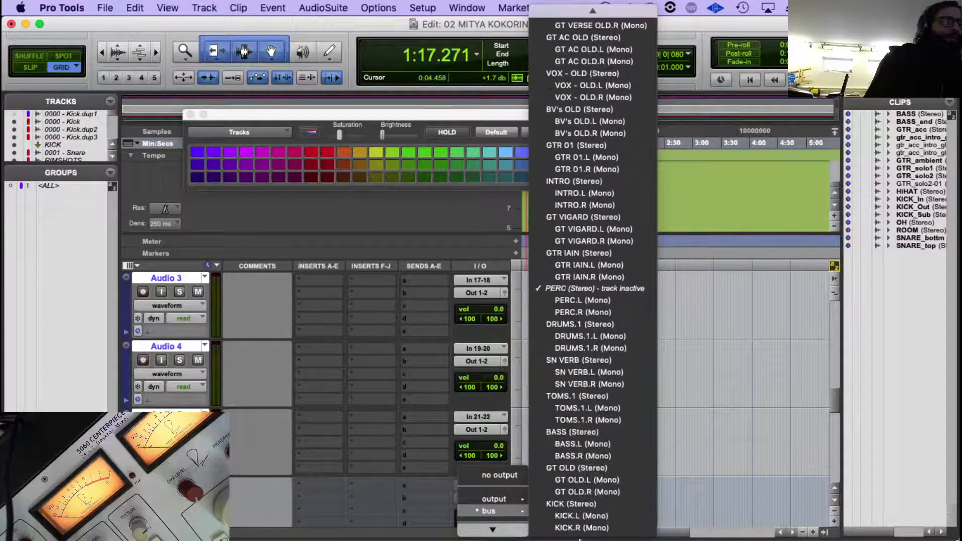
pyautogui.keyDown('alt'); pyautogui.click(581, 288); pyautogui.keyUp('alt')
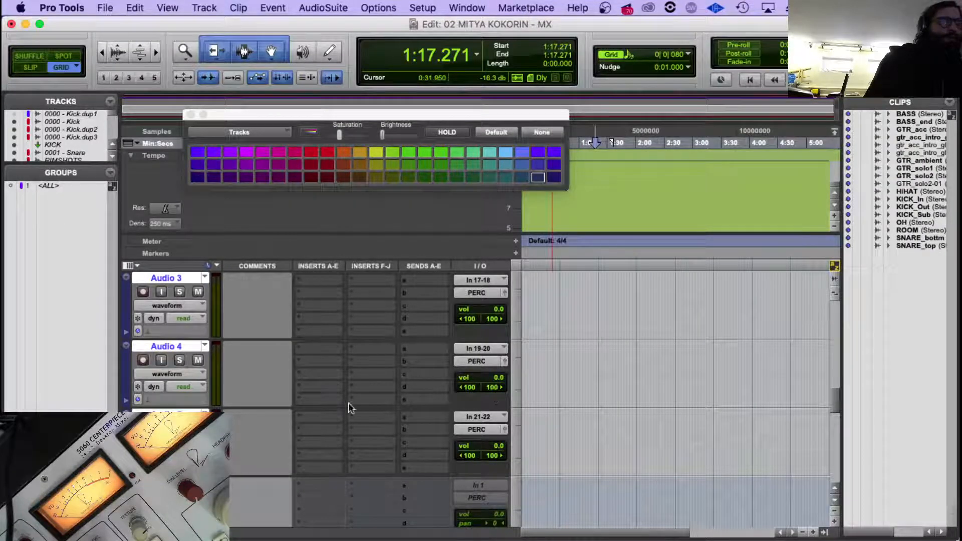
# Delete the inactive Audio 15 track above the PERC aux.
pyautogui.scroll(-3, 348, 407)
pyautogui.rightClick(173, 346)
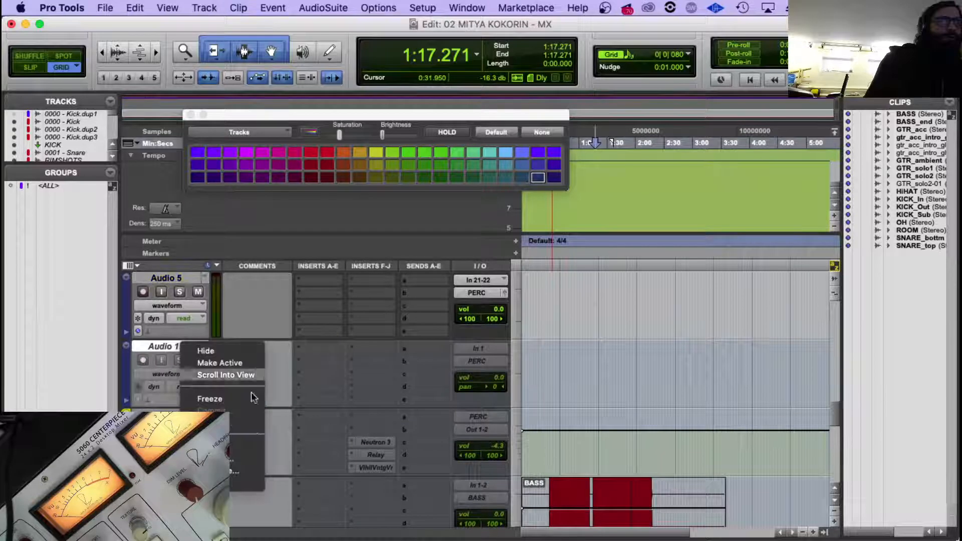
pyautogui.click(238, 485)
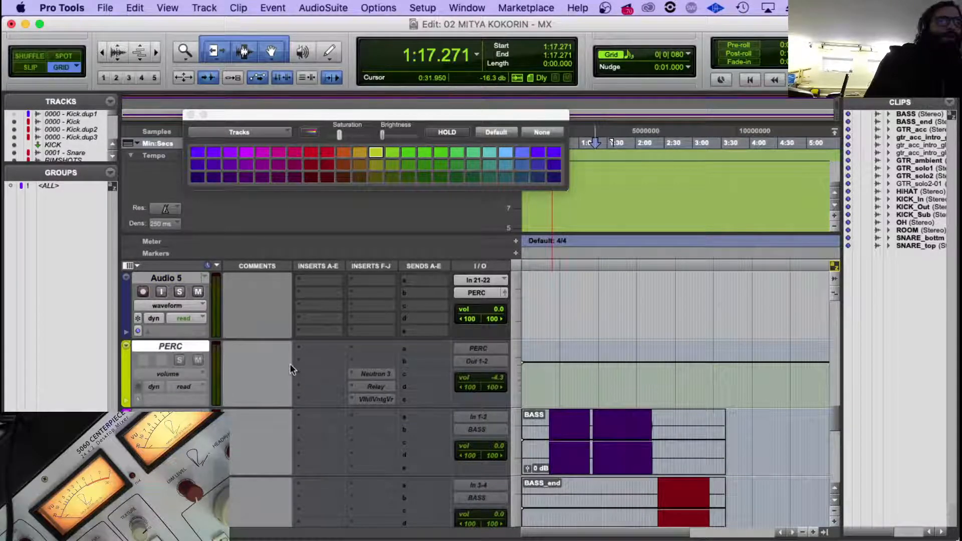
# Bring the five selected ELECTRO_drums files from Finder into the session, one on each new audio track starting with Audio 1.
pyautogui.scroll(5, 377, 368)
pyautogui.moveTo(118, 539)
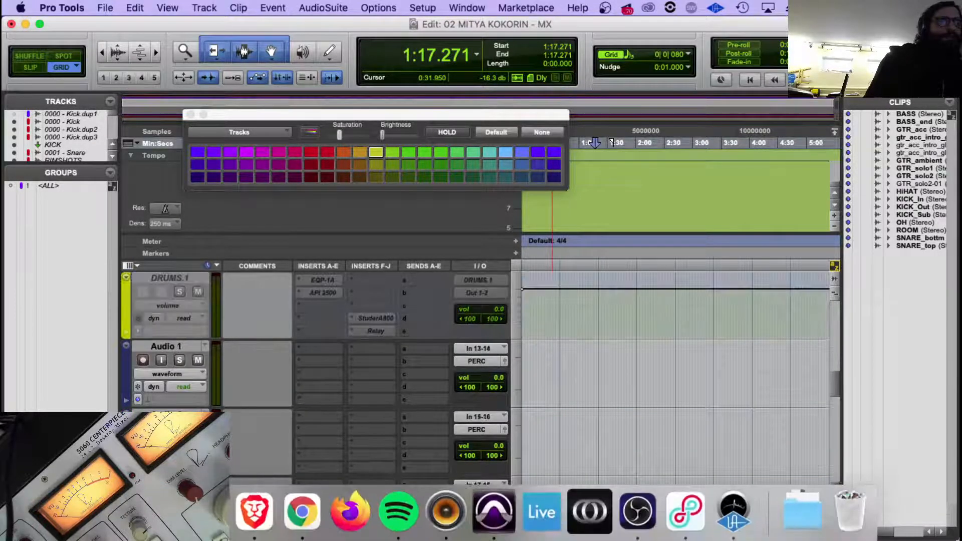
pyautogui.click(111, 517)
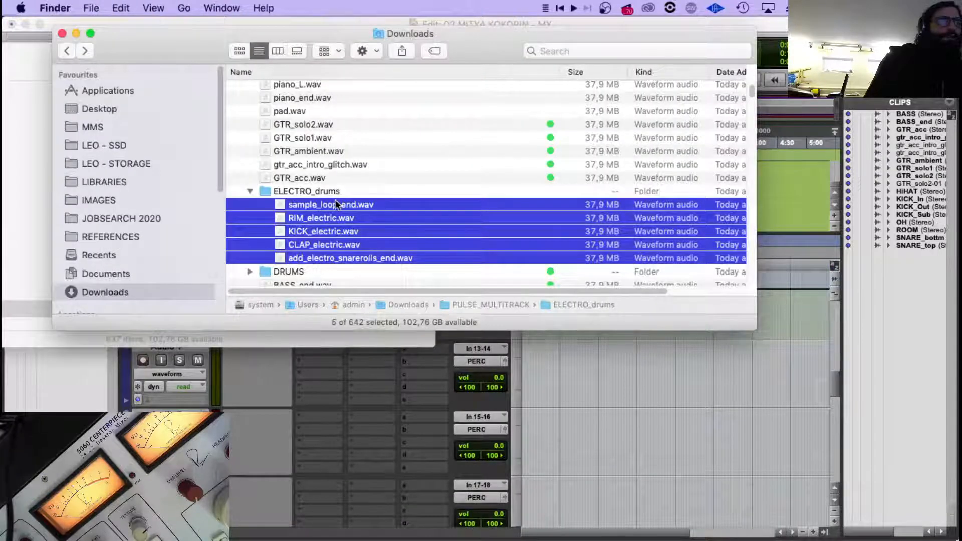
pyautogui.moveTo(334, 200); pyautogui.dragTo(606, 366)
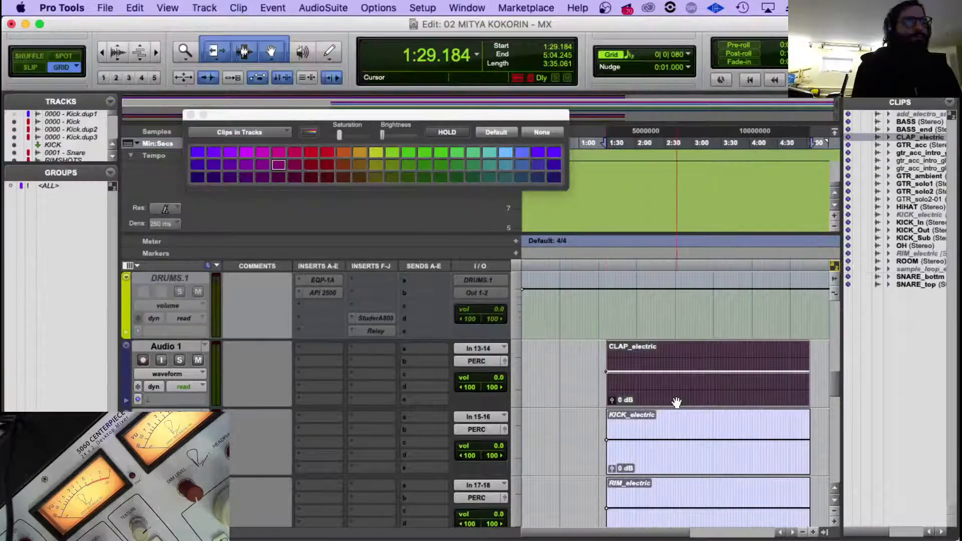
# Move the five electronic drum clips together so they start at 0:00.000.
pyautogui.scroll(-2, 677, 401)
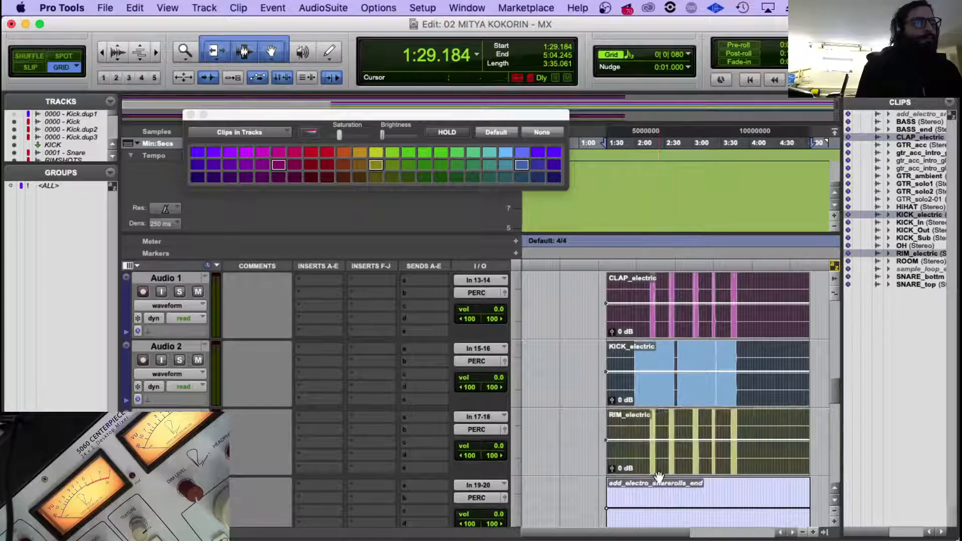
pyautogui.scroll(-2, 649, 395)
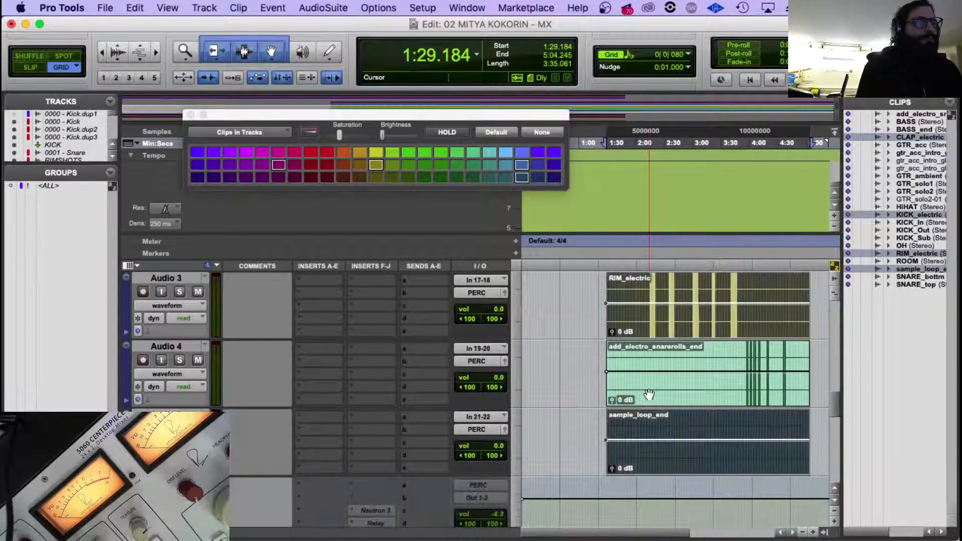
pyautogui.scroll(4, 651, 396)
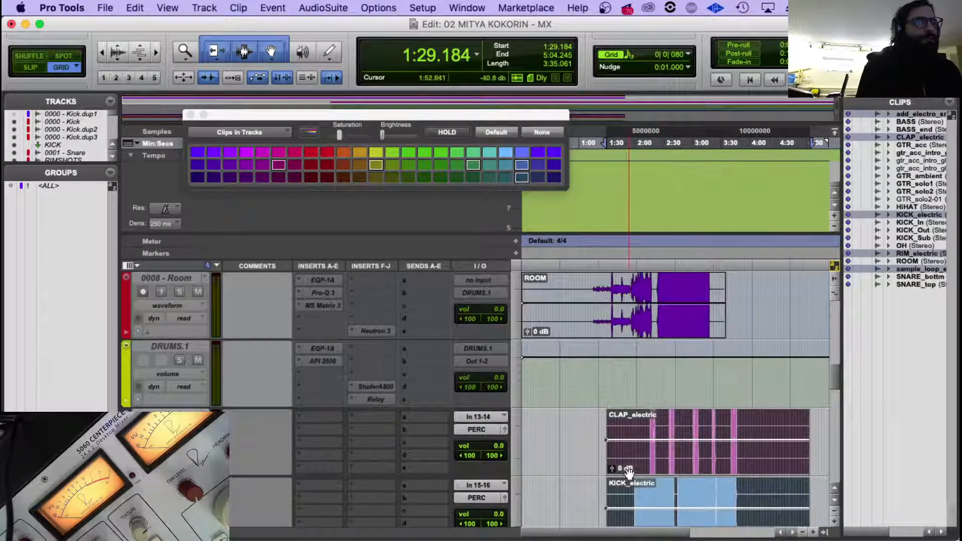
pyautogui.moveTo(629, 472); pyautogui.dragTo(544, 468)
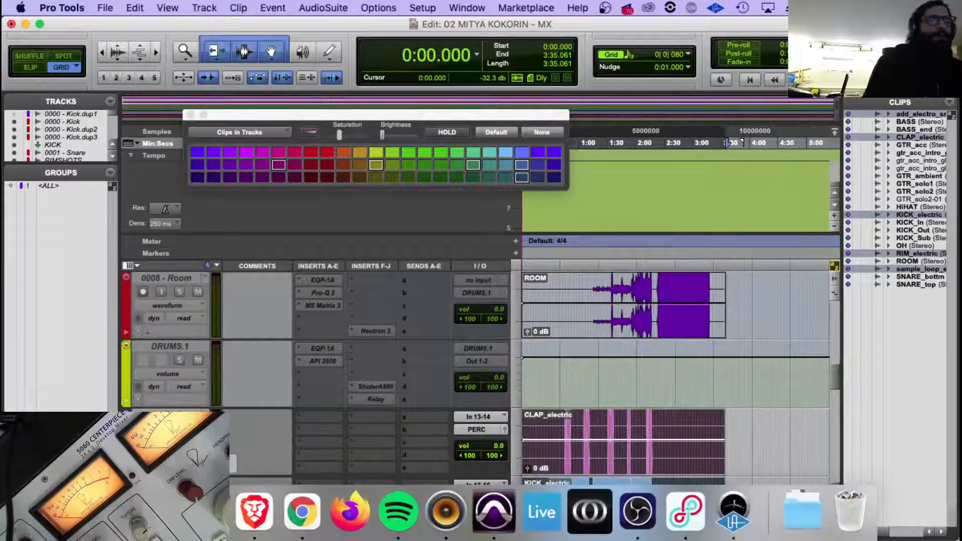
# Switch to Finder and tag the five imported ELECTRO_drums files green.
pyautogui.click(110, 512)
pyautogui.rightClick(366, 201)
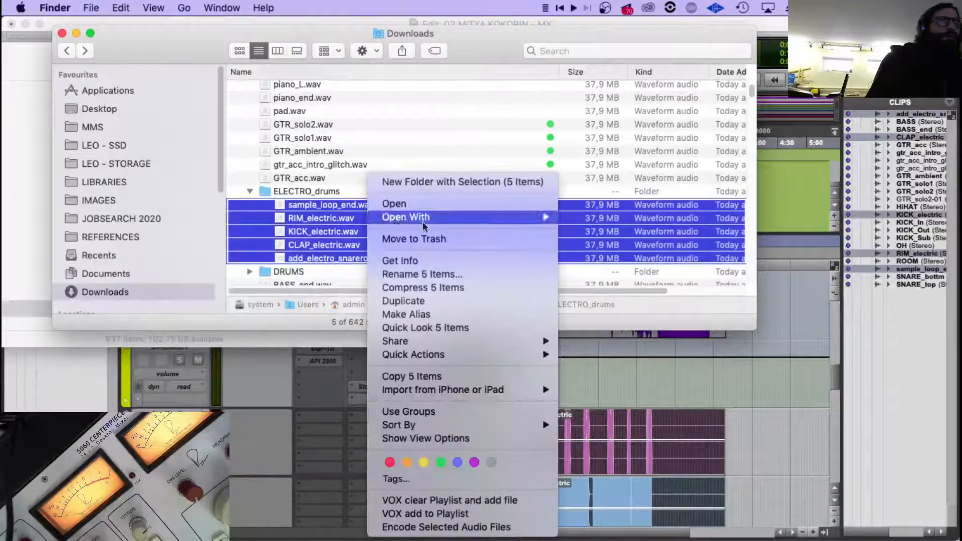
pyautogui.click(440, 462)
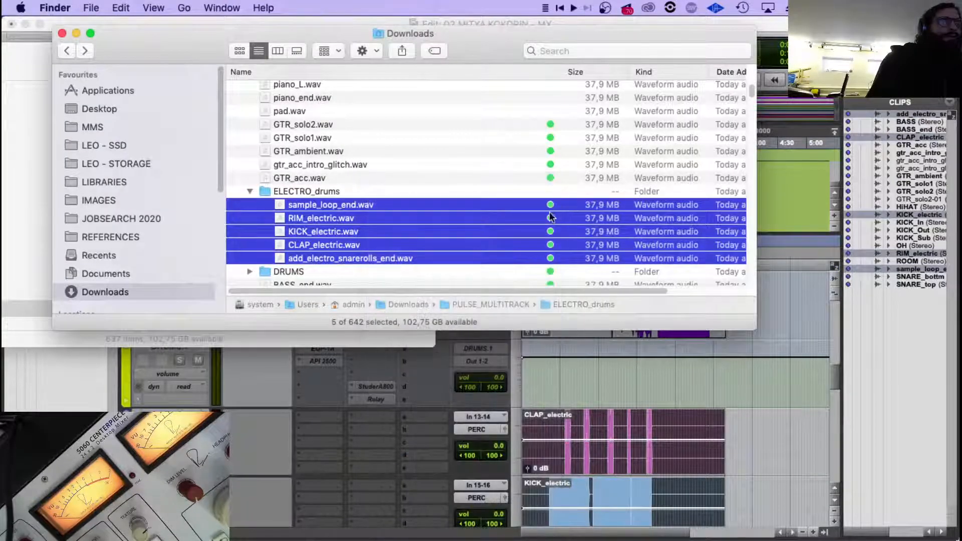
# Collapse the ELECTRO_drums folder and tag the folder itself green.
pyautogui.scroll(-2, 393, 203)
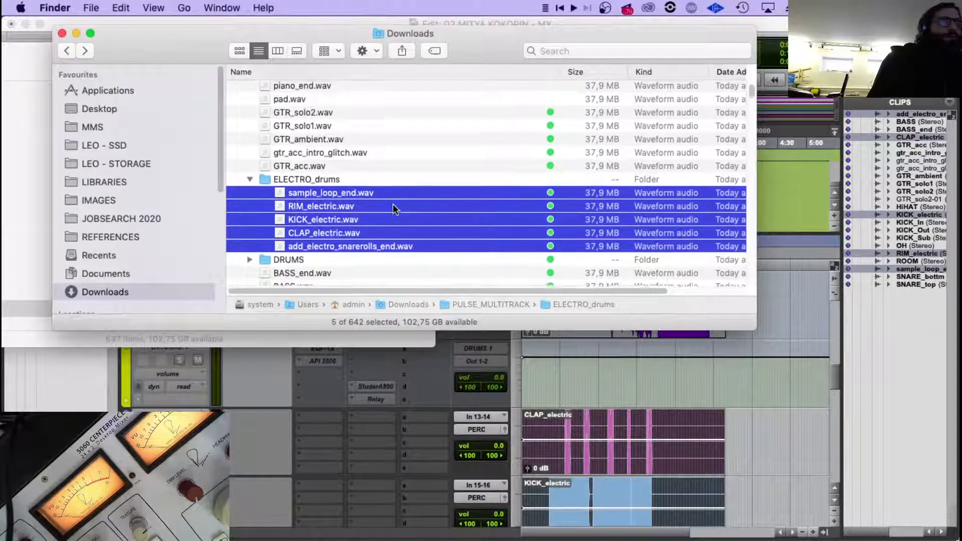
pyautogui.scroll(3, 321, 196)
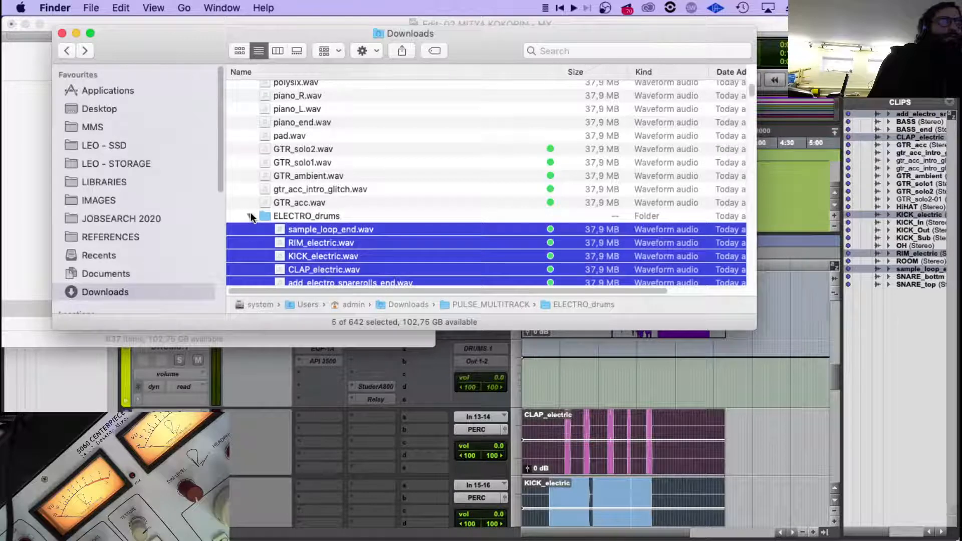
pyautogui.click(250, 216)
pyautogui.click(323, 148)
pyautogui.scroll(1, 380, 180)
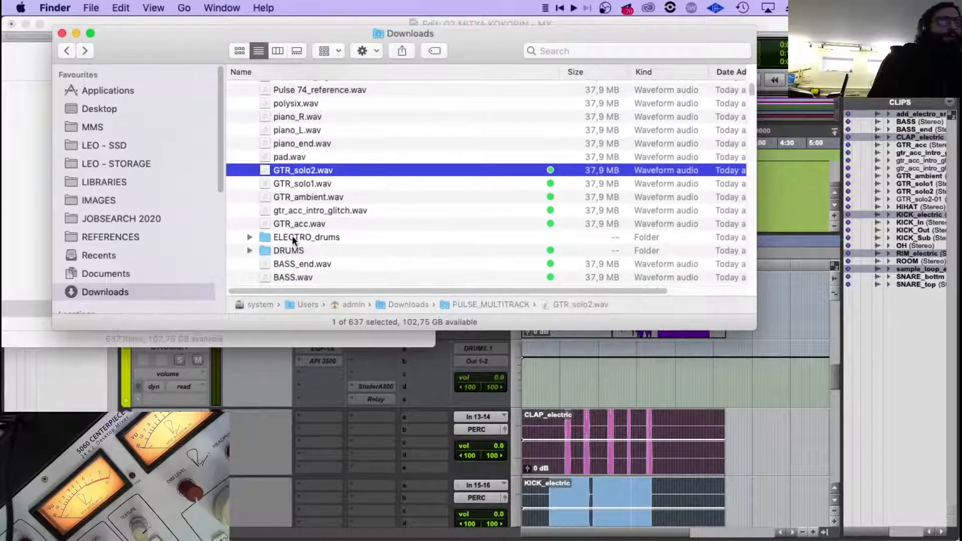
pyautogui.rightClick(323, 227)
pyautogui.click(303, 239)
pyautogui.rightClick(303, 239)
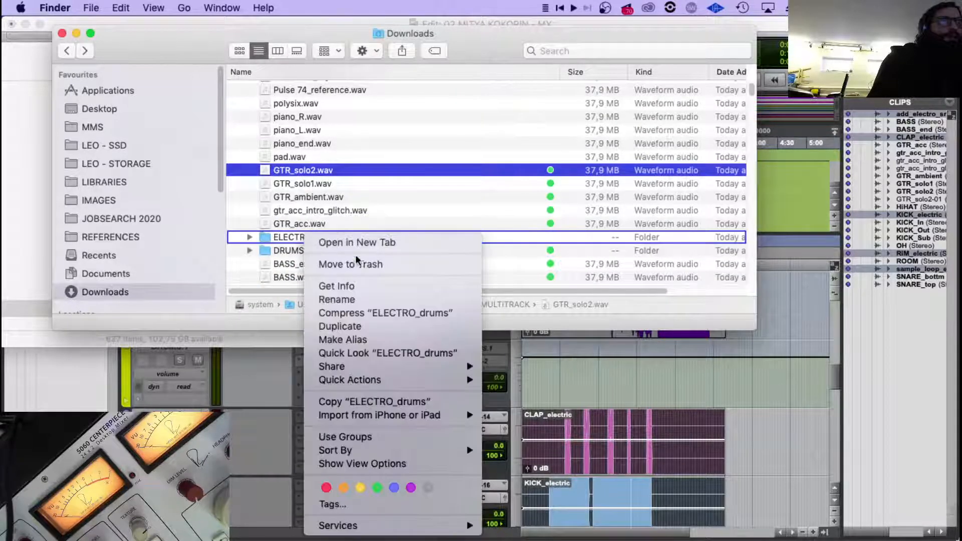
pyautogui.click(378, 484)
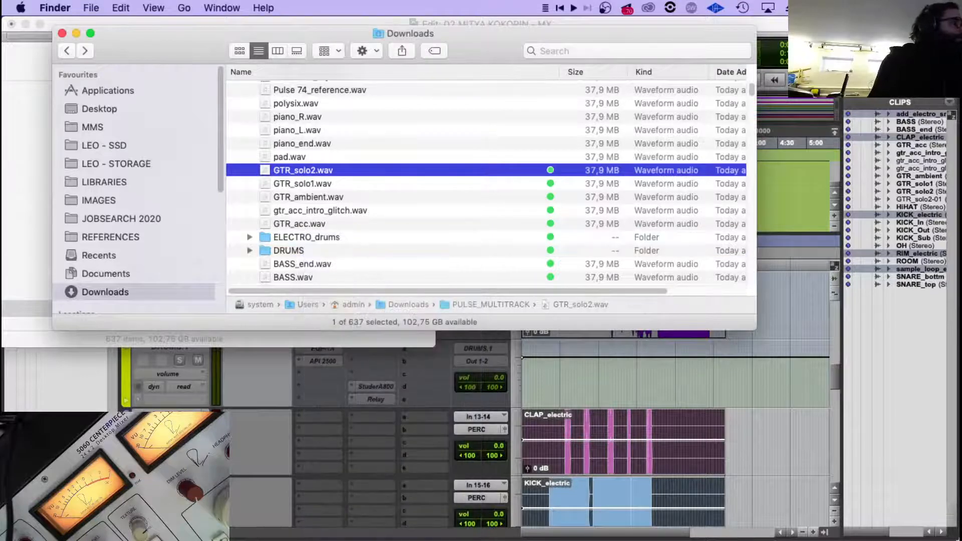
# Look through the untagged files in PULSE_MULTITRACK, including arcadia, the trumpets, polysix, the pianos and pad.
pyautogui.press('super+Tab')
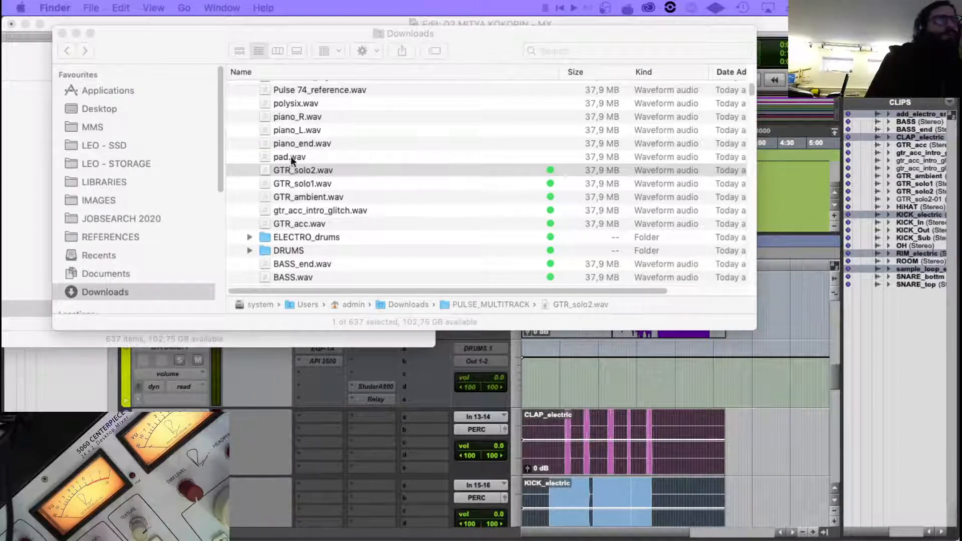
pyautogui.scroll(1, 341, 175)
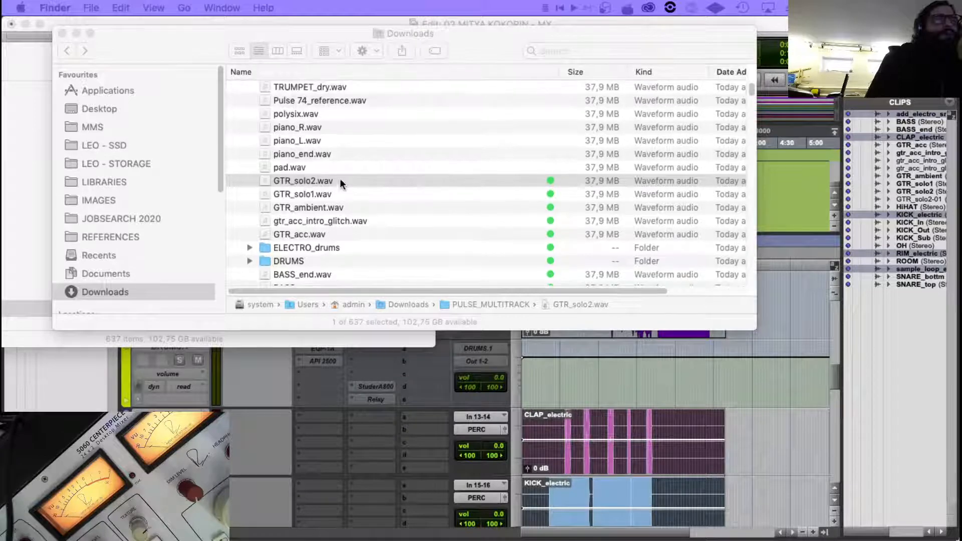
pyautogui.scroll(-4, 340, 183)
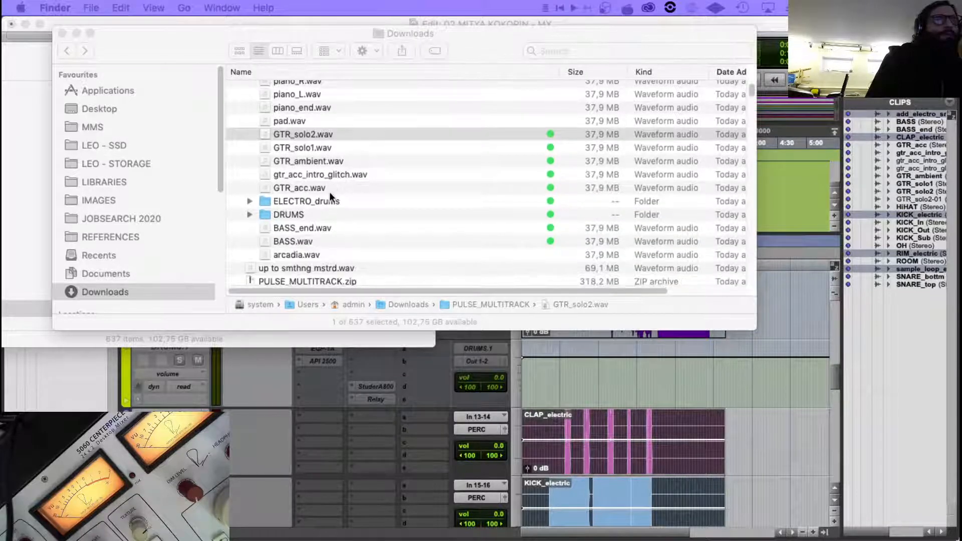
pyautogui.click(315, 254)
pyautogui.scroll(5, 351, 207)
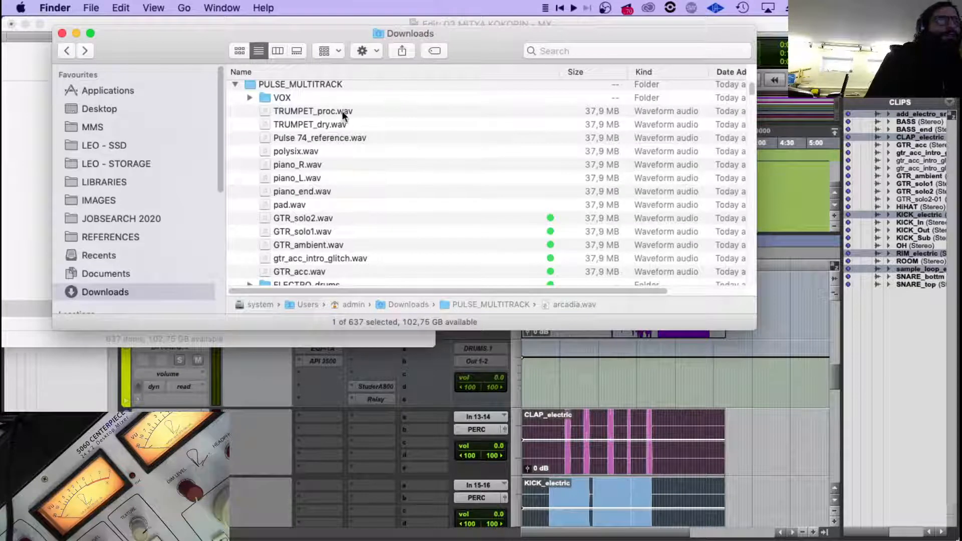
pyautogui.click(345, 112)
pyautogui.click(336, 125)
pyautogui.click(335, 151)
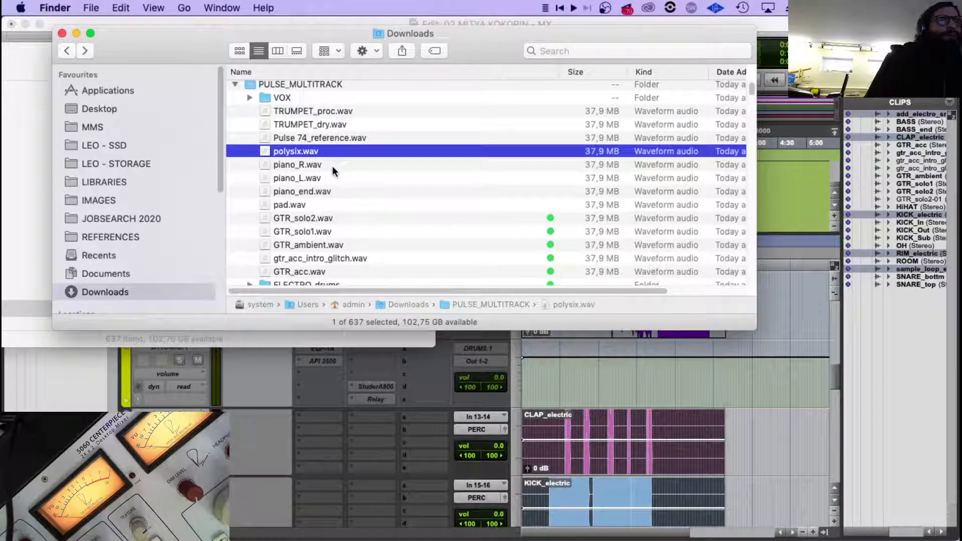
pyautogui.click(332, 166)
pyautogui.click(333, 193)
pyautogui.click(330, 206)
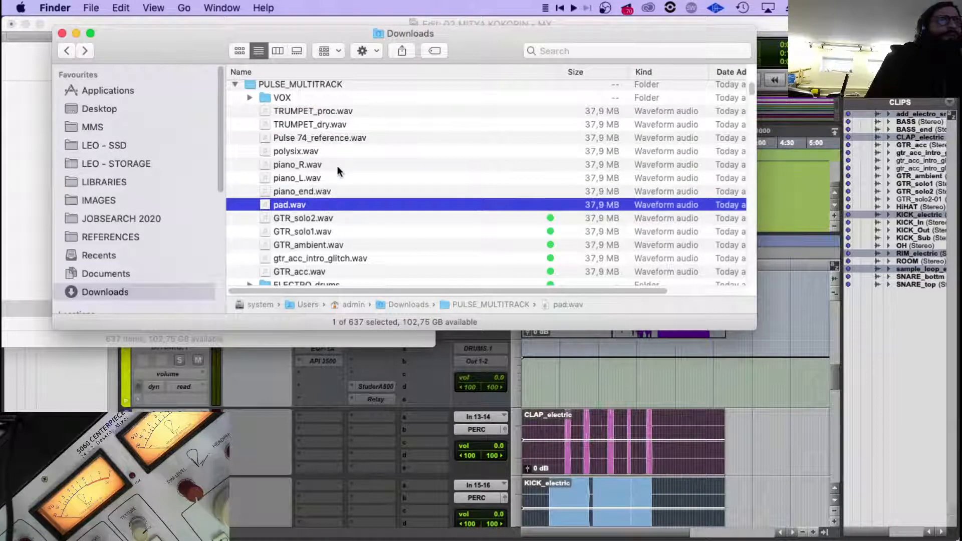
# Select the three piano files in Finder, switch back to Pro Tools and select the Audio 1 track.
pyautogui.click(338, 166)
pyautogui.keyDown('shift'); pyautogui.click(328, 193); pyautogui.keyUp('shift')
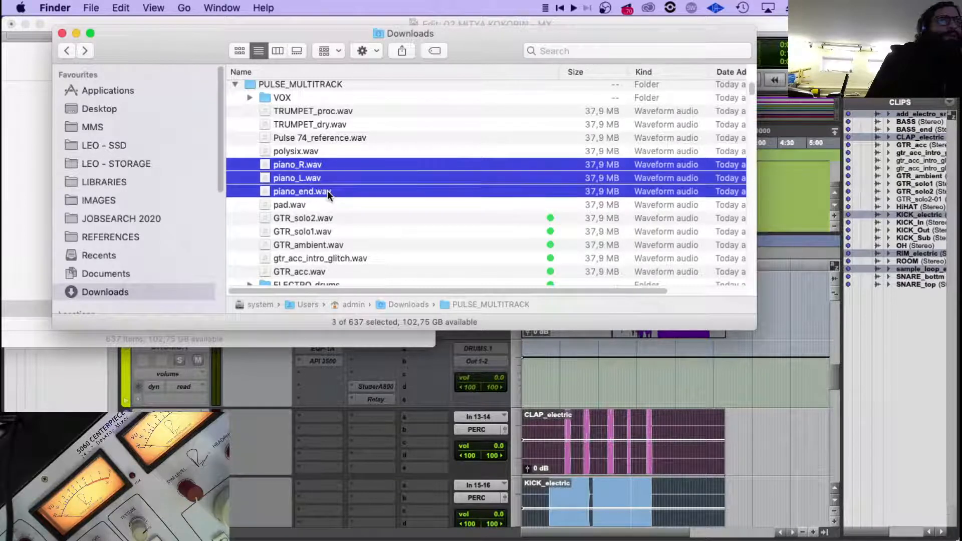
pyautogui.click(283, 420)
pyautogui.click(205, 415)
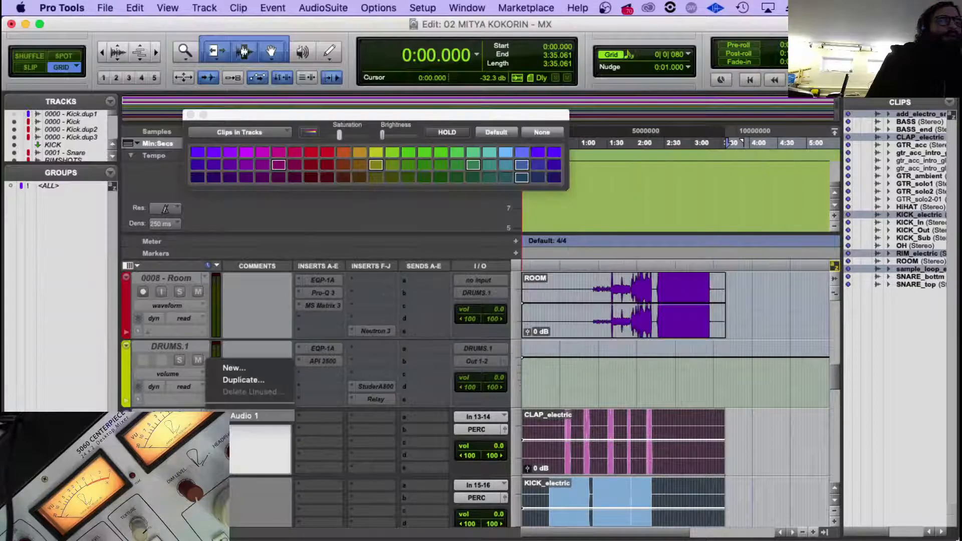
pyautogui.click(170, 413)
pyautogui.click(170, 415)
pyautogui.scroll(-5, 170, 415)
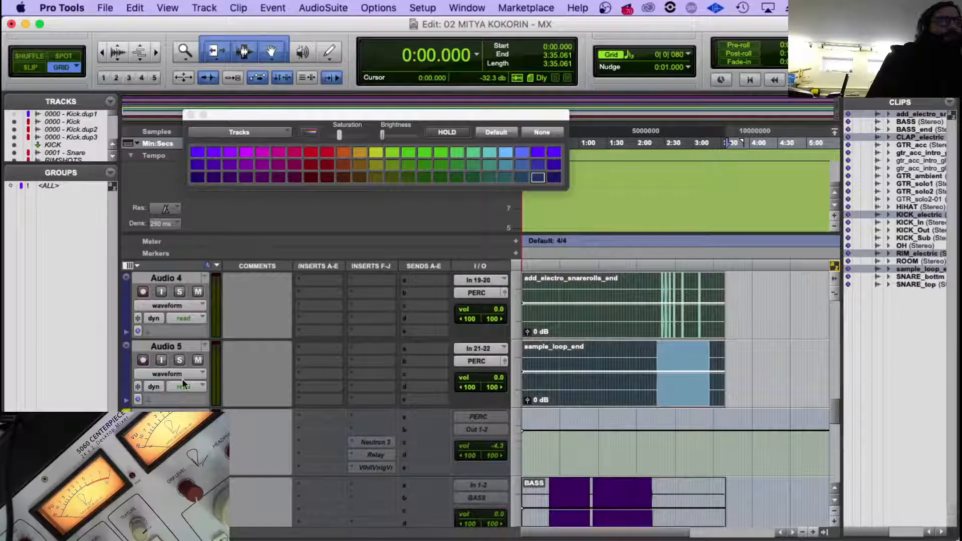
pyautogui.scroll(4, 185, 376)
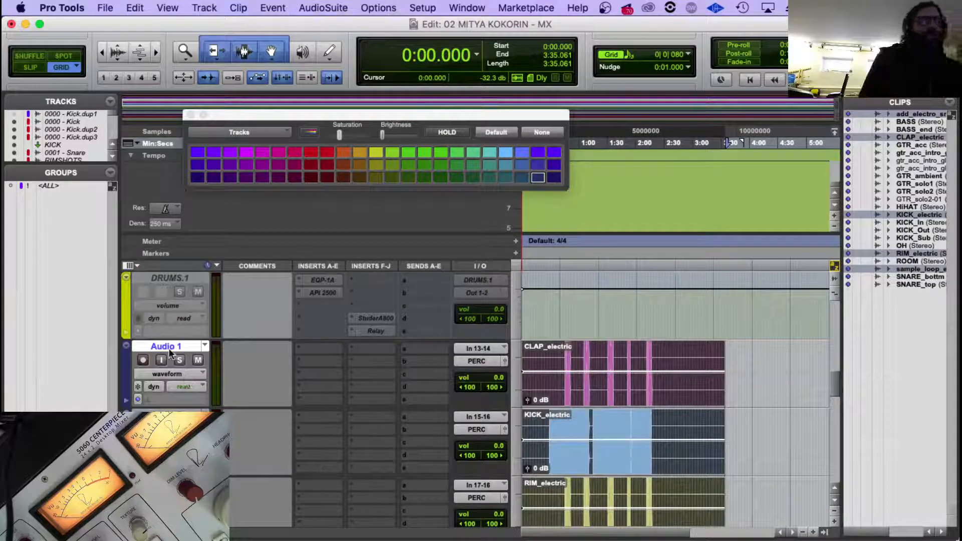
# Copy the CLAP_electric clip's name and paste it as the name of the Audio 1 track.
pyautogui.click(546, 395)
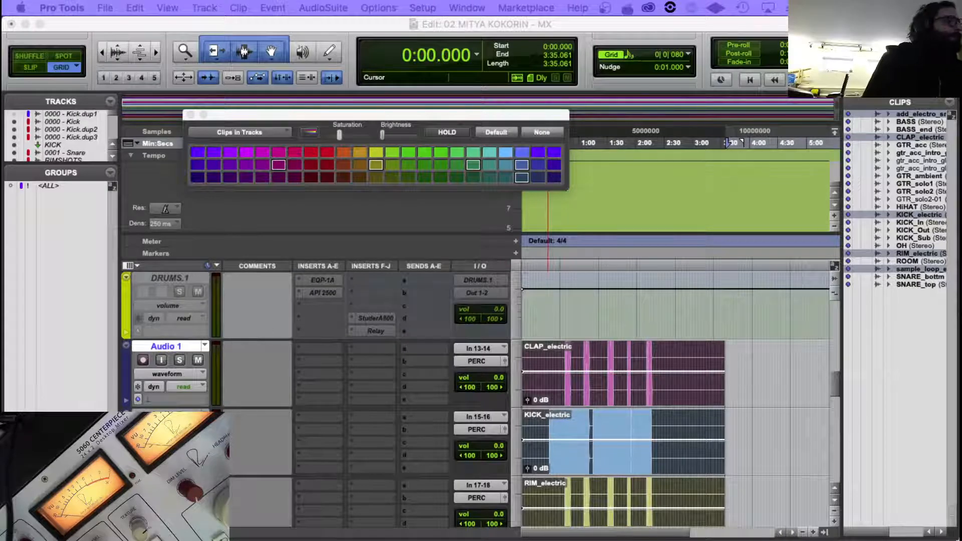
pyautogui.press('super+shift+r')
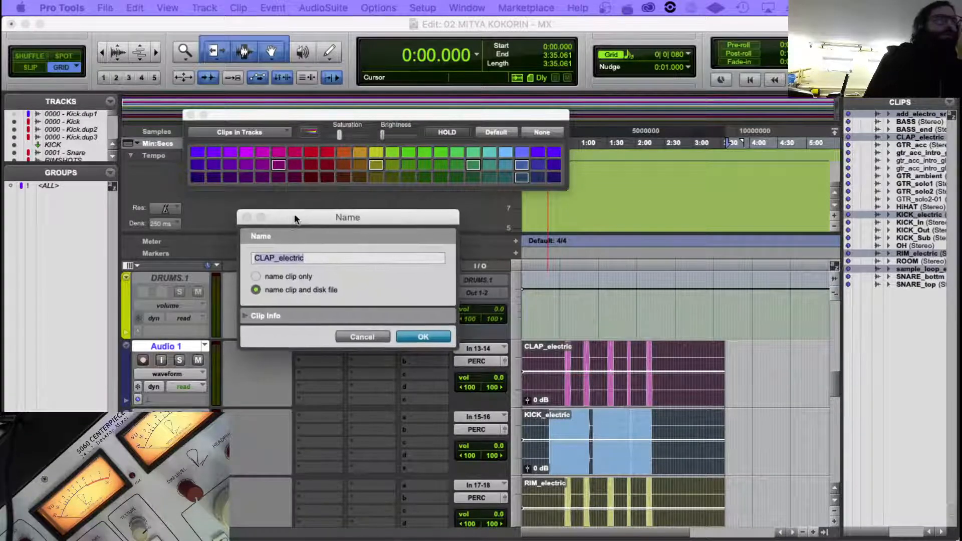
pyautogui.click(432, 339)
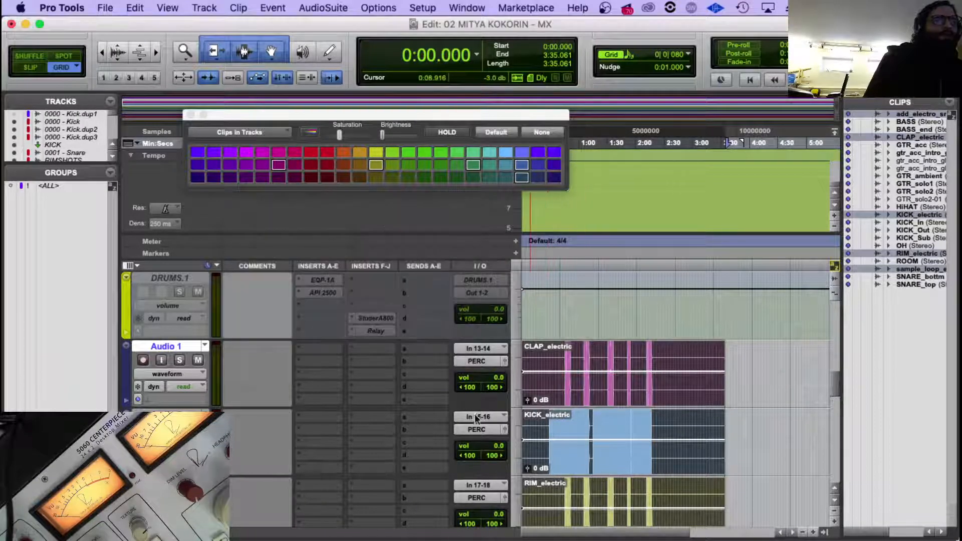
pyautogui.click(575, 424)
pyautogui.click(554, 404)
pyautogui.doubleClick(553, 404)
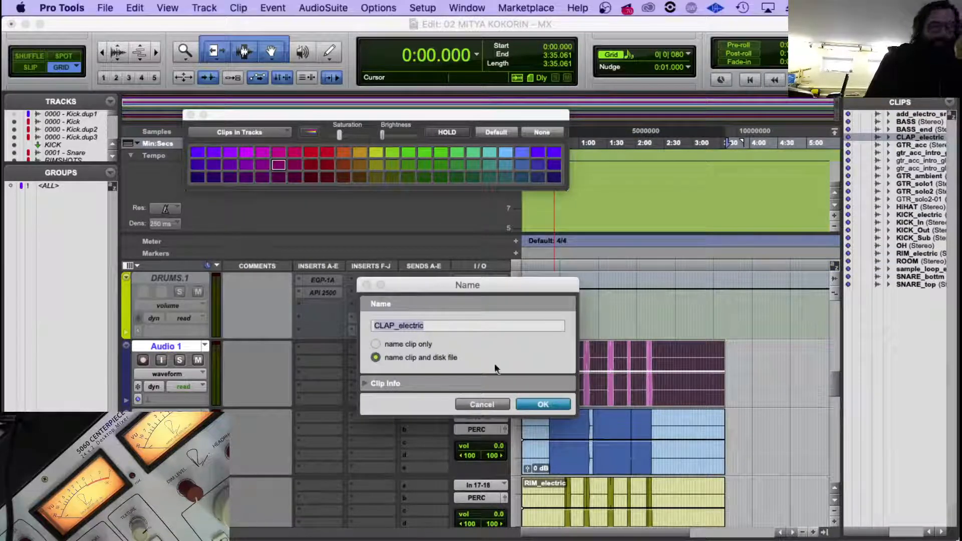
pyautogui.click(555, 406)
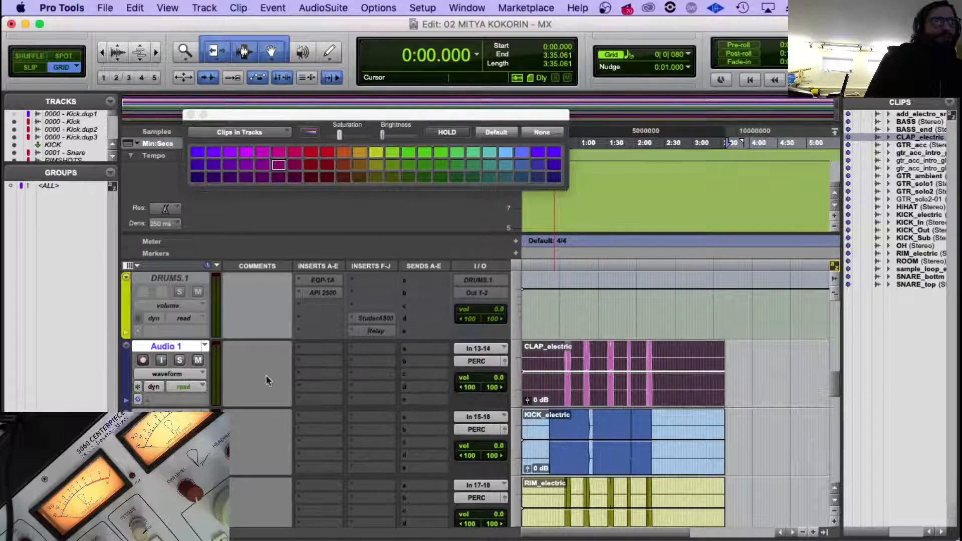
pyautogui.doubleClick(173, 347)
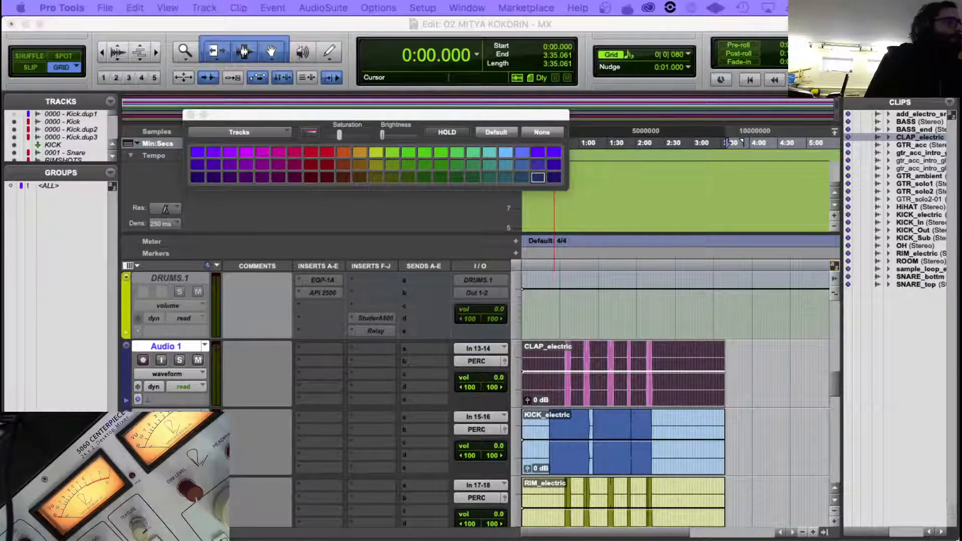
pyautogui.write('CLAP_electric')
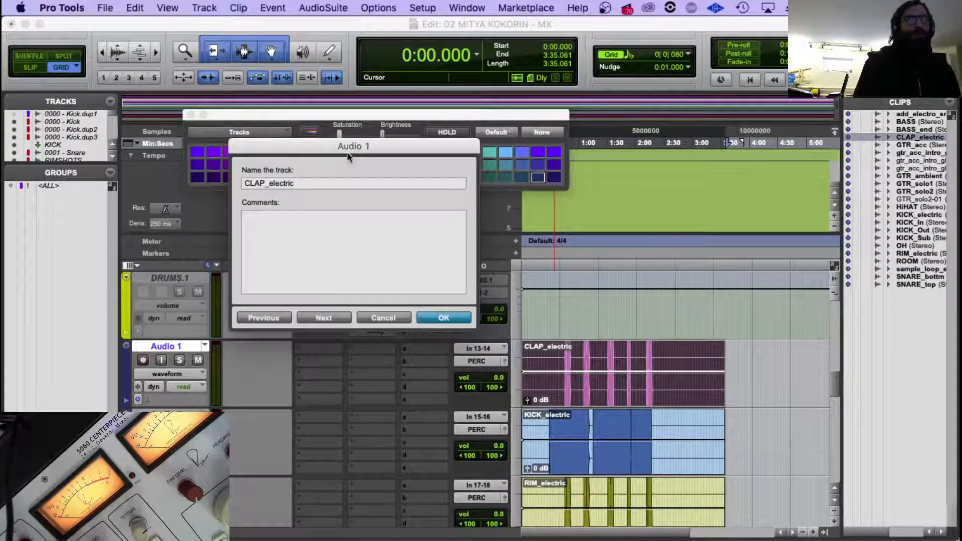
# Name the Audio 2 track KICK_electric.
pyautogui.press('super+Right')
pyautogui.write('KICK')
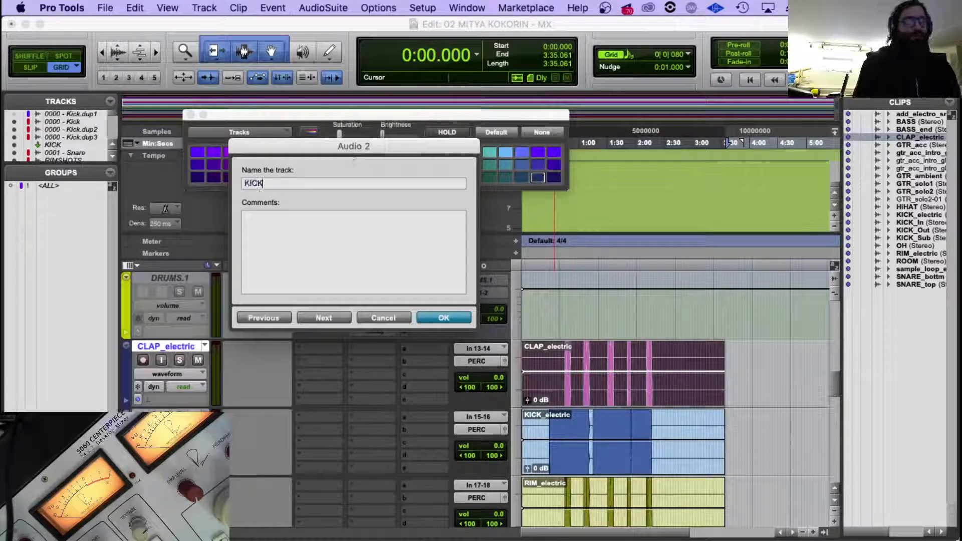
pyautogui.write('_electri')
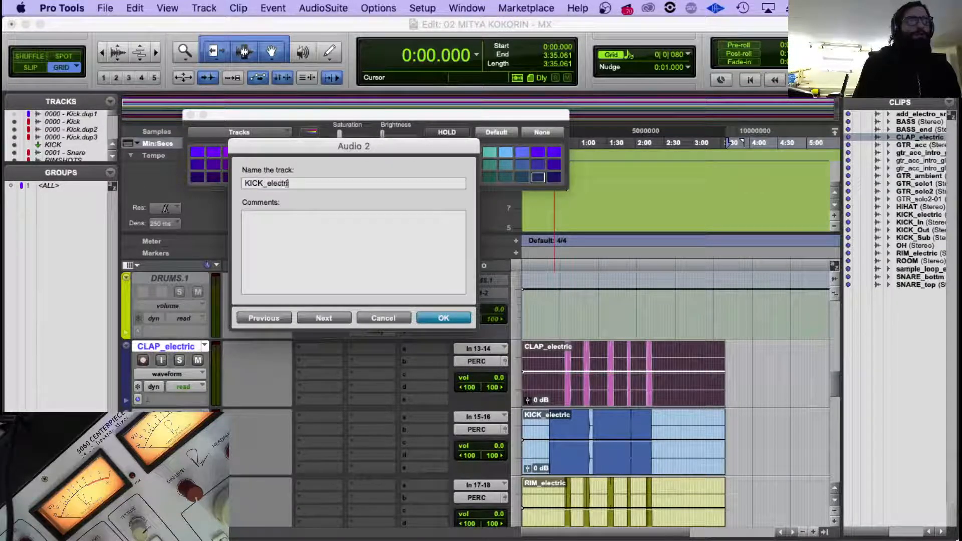
pyautogui.write('c')
# Name the Audio 3 track RIM_electric and confirm the track names.
pyautogui.press('super+Right')
pyautogui.write('R')
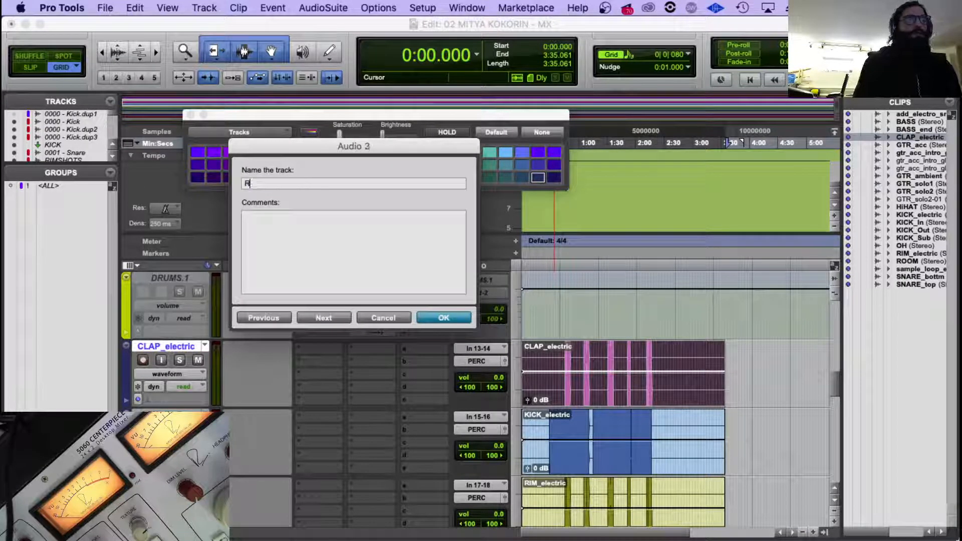
pyautogui.write('IM_ele')
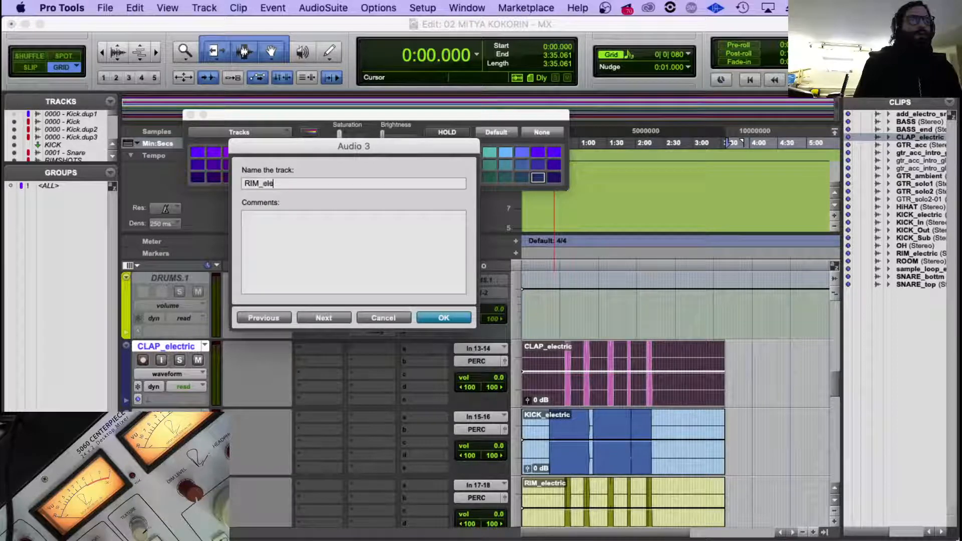
pyautogui.write('ctric')
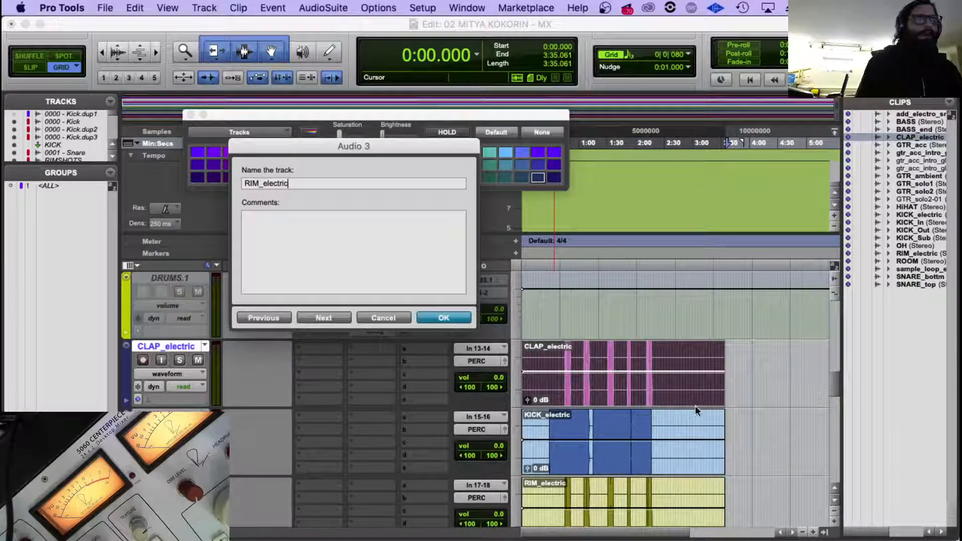
pyautogui.press('Return')
# Rename the Audio 4 track, which holds the add_electro_snarerolls_end clip, as the ELECTRO SNARE roll track.
pyautogui.scroll(-2, 563, 389)
pyautogui.scroll(-2, 564, 389)
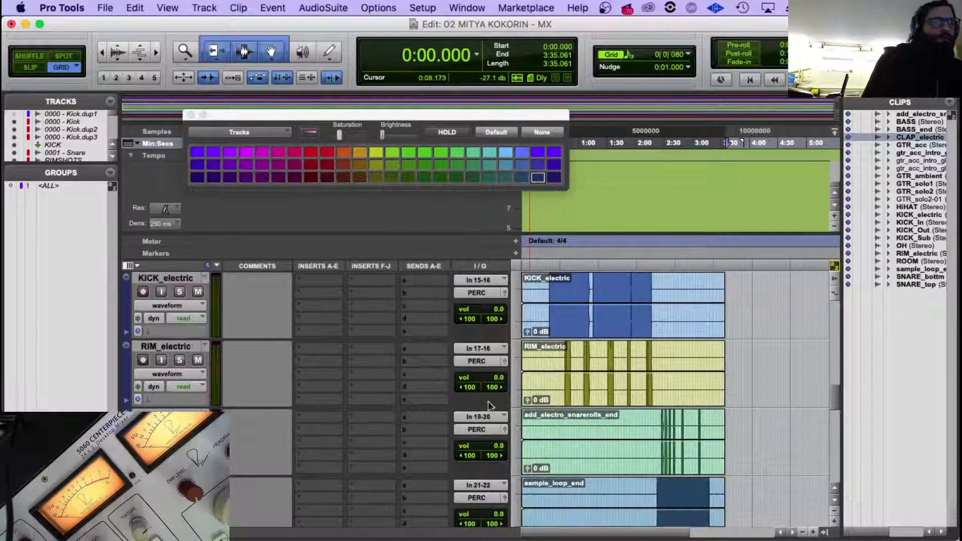
pyautogui.press('super+=')
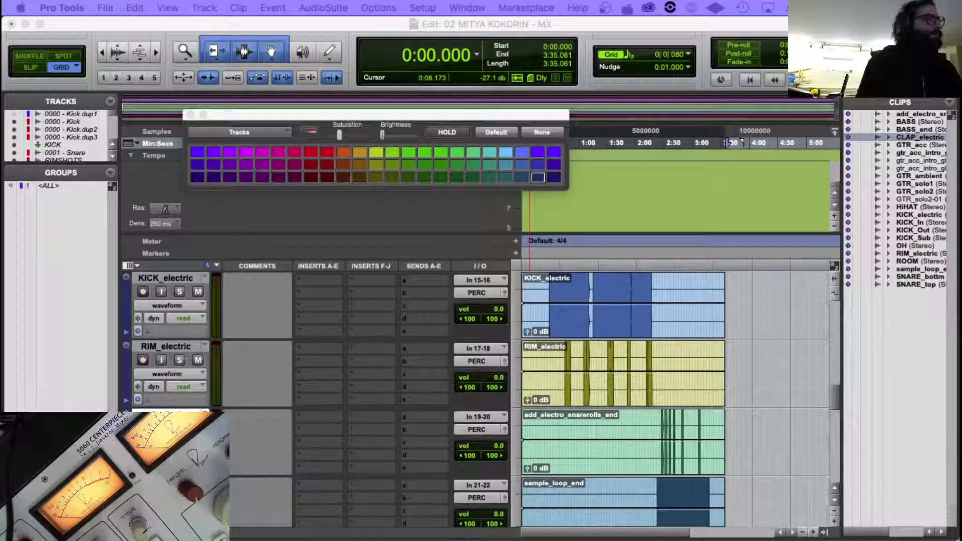
pyautogui.moveTo(952, 196); pyautogui.dragTo(666, 168)
pyautogui.doubleClick(570, 190)
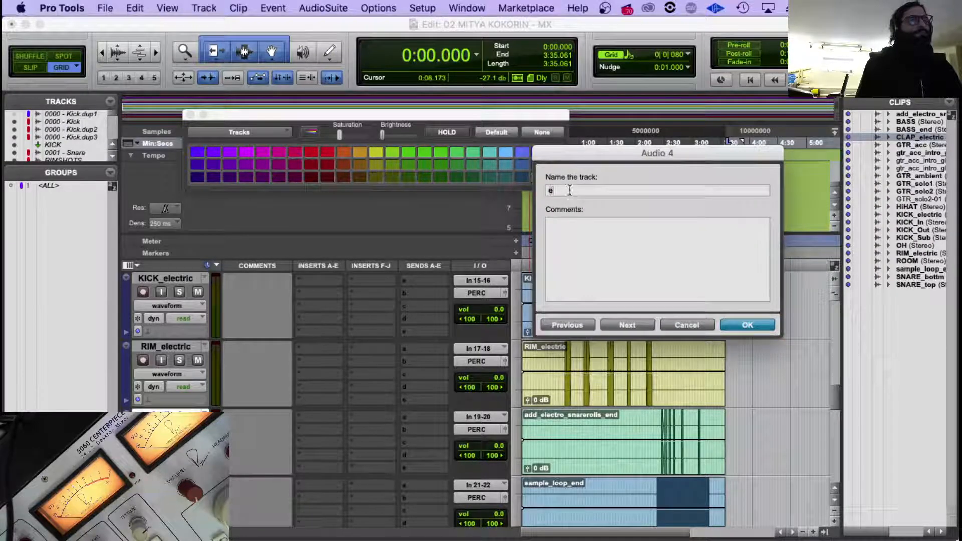
pyautogui.write('ELECTRO S')
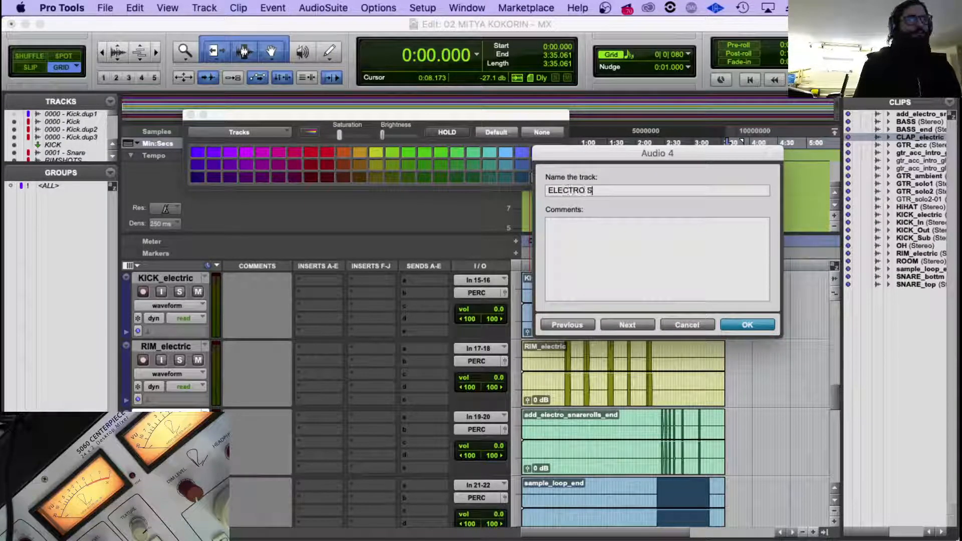
pyautogui.write('NARE')
pyautogui.press('BackSpace')
pyautogui.press('BackSpace')
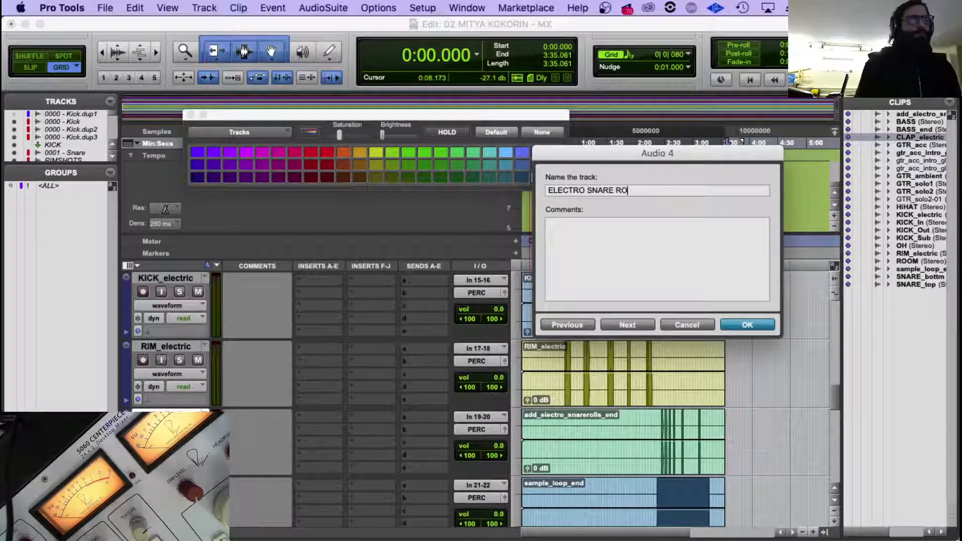
pyautogui.press('Return')
# Rename the Audio 5 track, which holds the sample_loop_end clip, to SNARE_LOOP_.
pyautogui.scroll(-2, 636, 464)
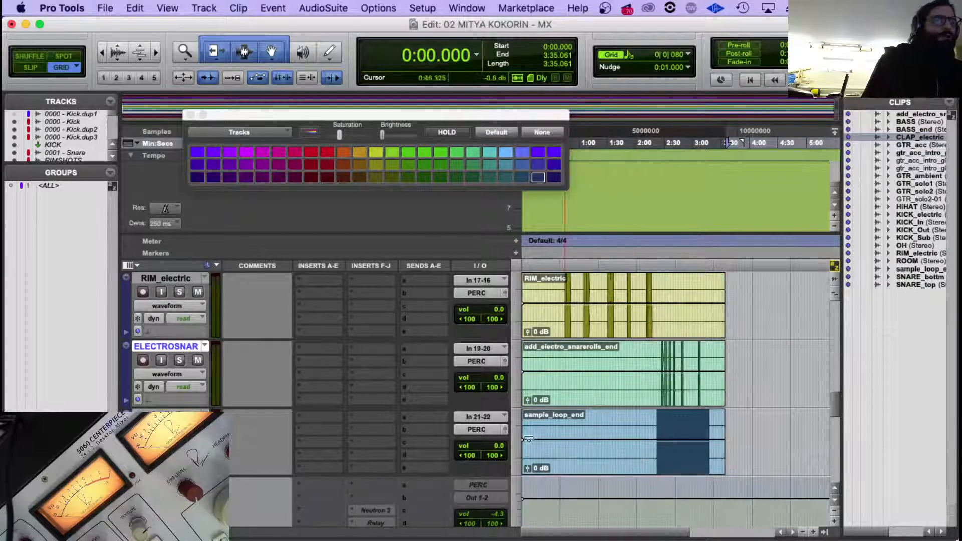
pyautogui.doubleClick(166, 415)
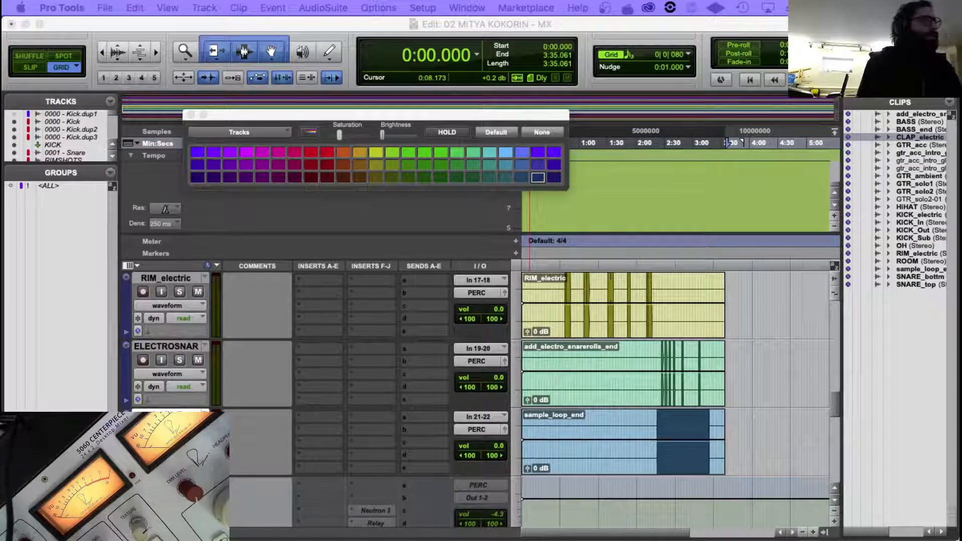
pyautogui.write('S')
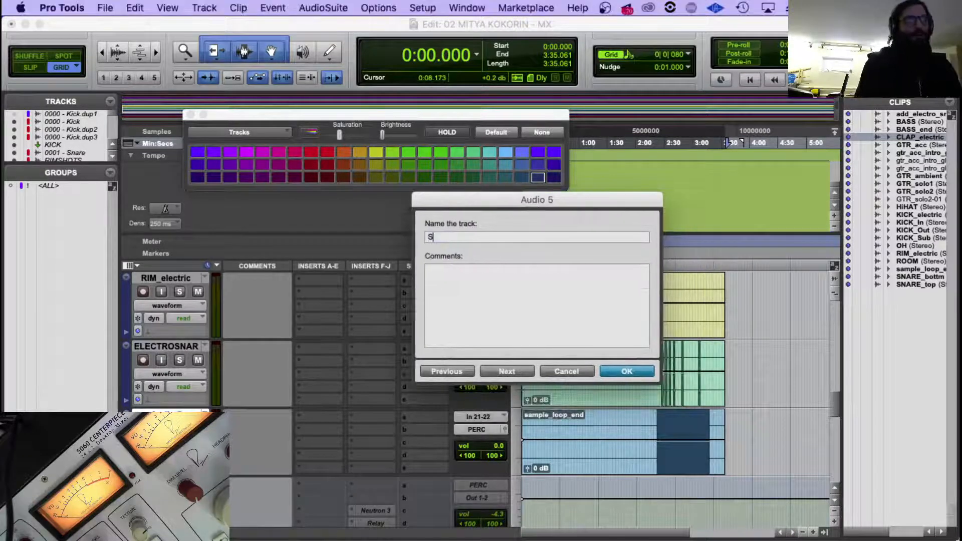
pyautogui.press('BackSpace')
pyautogui.press('BackSpace')
pyautogui.write('NARE_L')
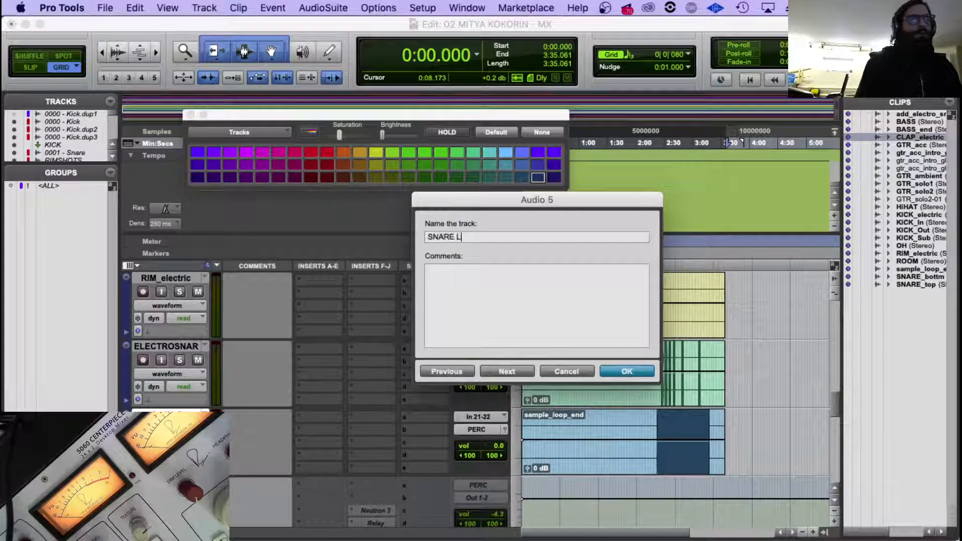
pyautogui.press('BackSpace')
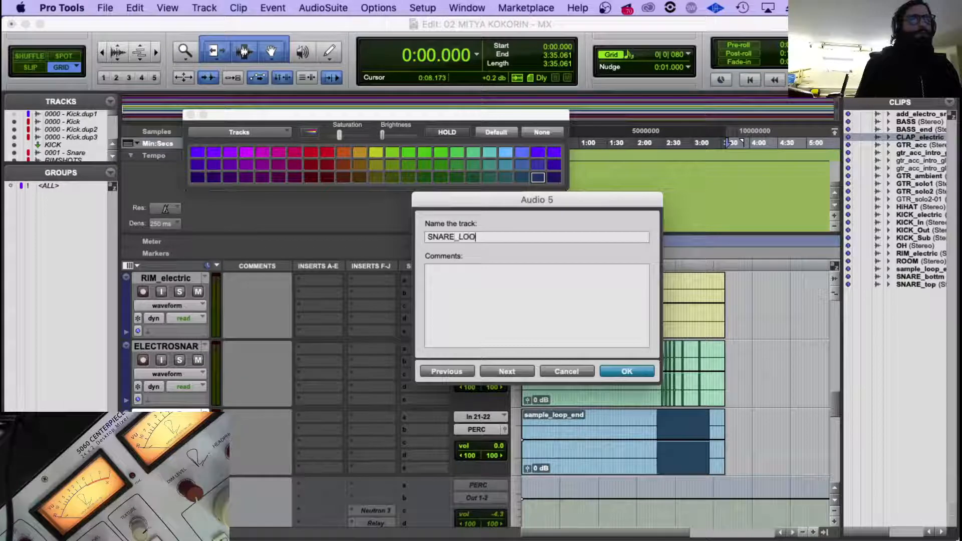
pyautogui.press('Return')
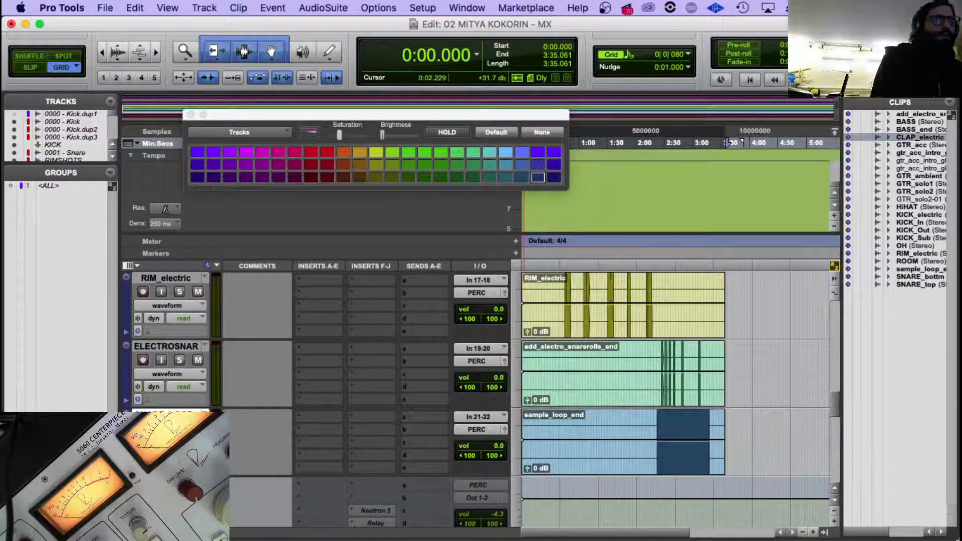
# Add END to the sample loop track's name so it reads SNARE_LOOP_END.
pyautogui.press('super+equal')
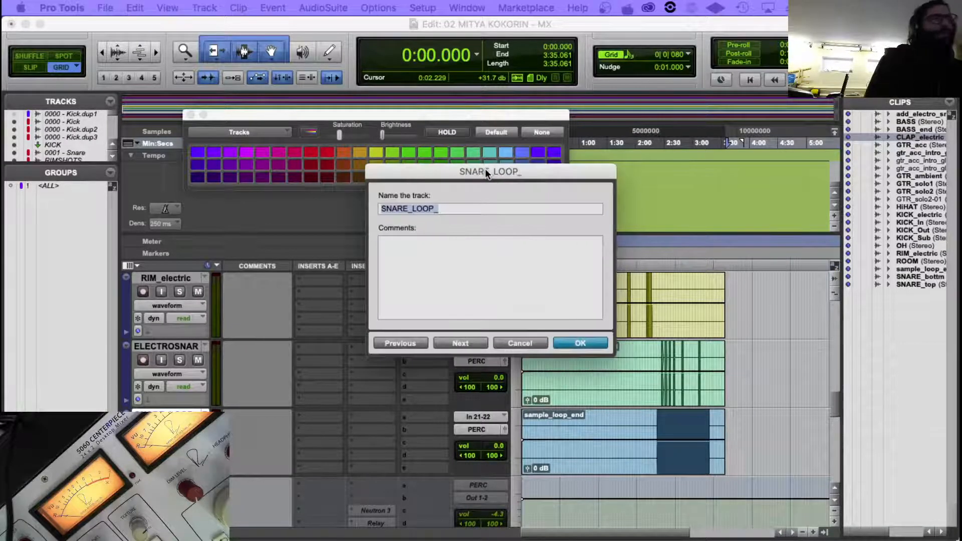
pyautogui.click(485, 214)
pyautogui.write('END')
pyautogui.press('Return')
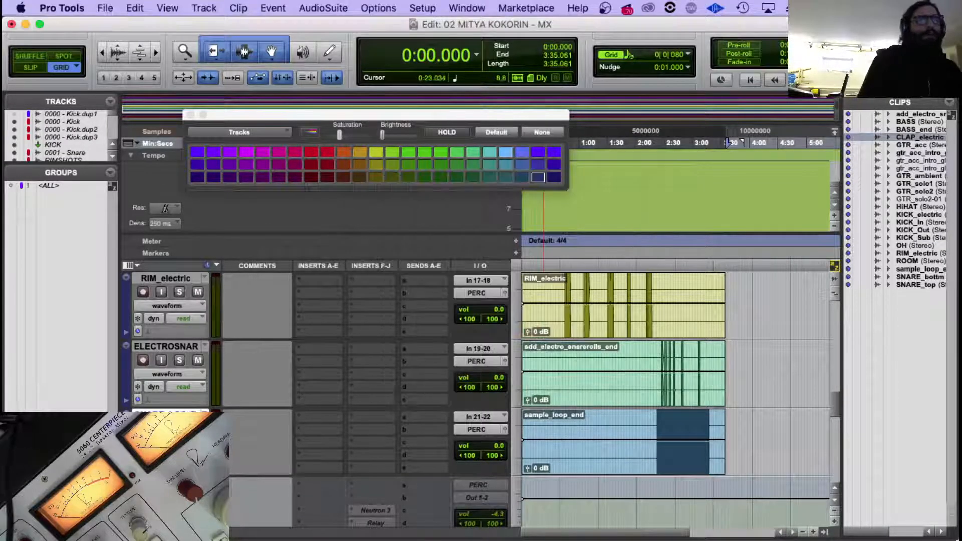
pyautogui.scroll(3, 299, 385)
pyautogui.scroll(-5, 302, 345)
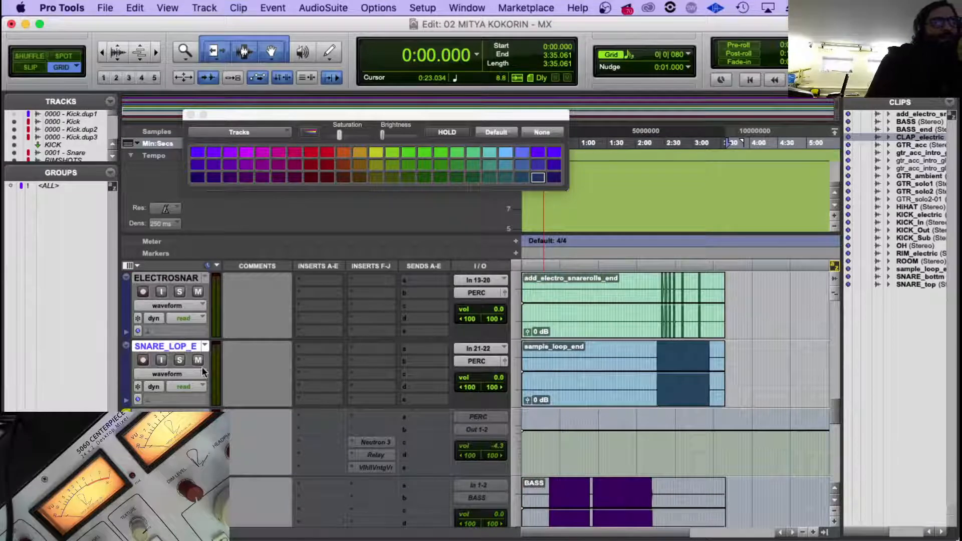
# Try a darker orange on the electronic percussion tracks, including CLAP_electric, and settle on bright orange.
pyautogui.scroll(6, 202, 367)
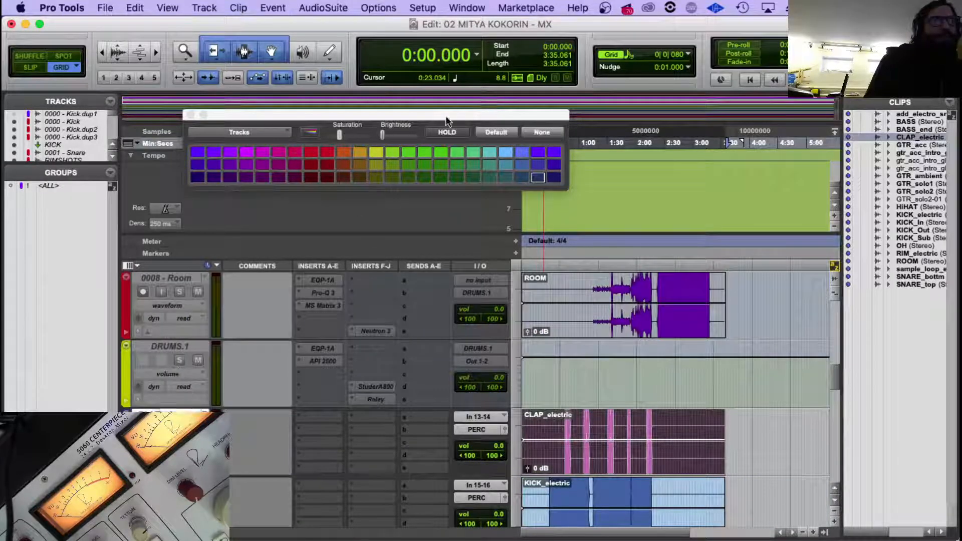
pyautogui.click(348, 152)
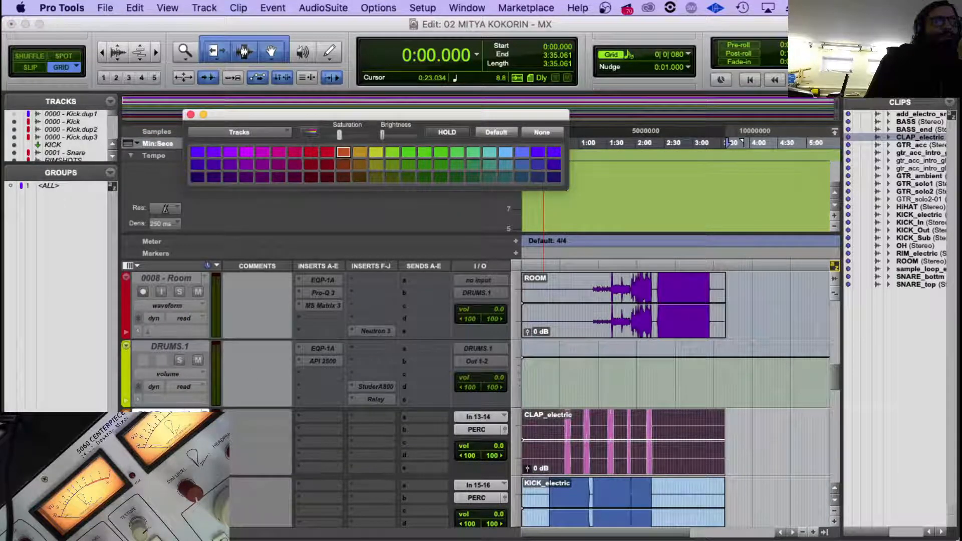
pyautogui.click(342, 165)
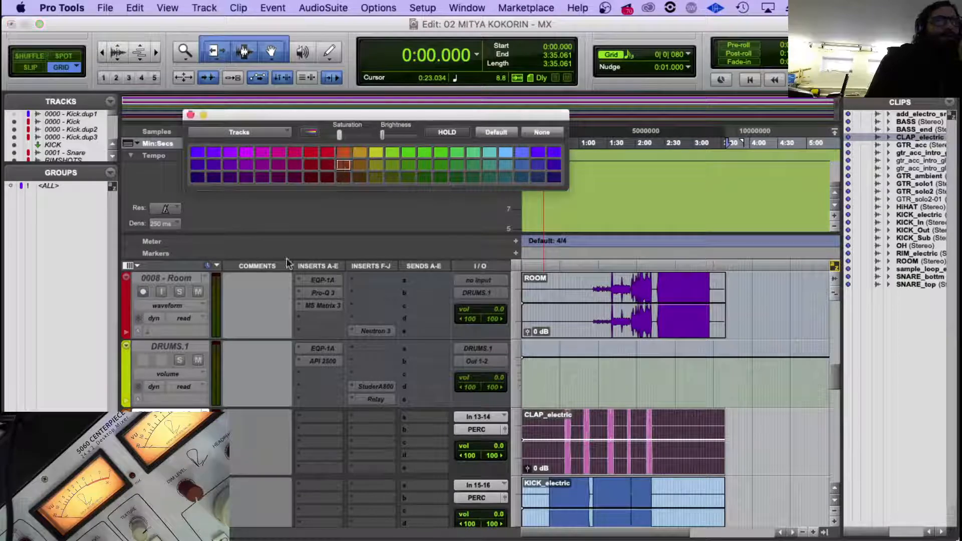
pyautogui.click(344, 154)
# Change the KICK_electric track's colour to the yellow-orange next to bright orange.
pyautogui.scroll(-5, 181, 360)
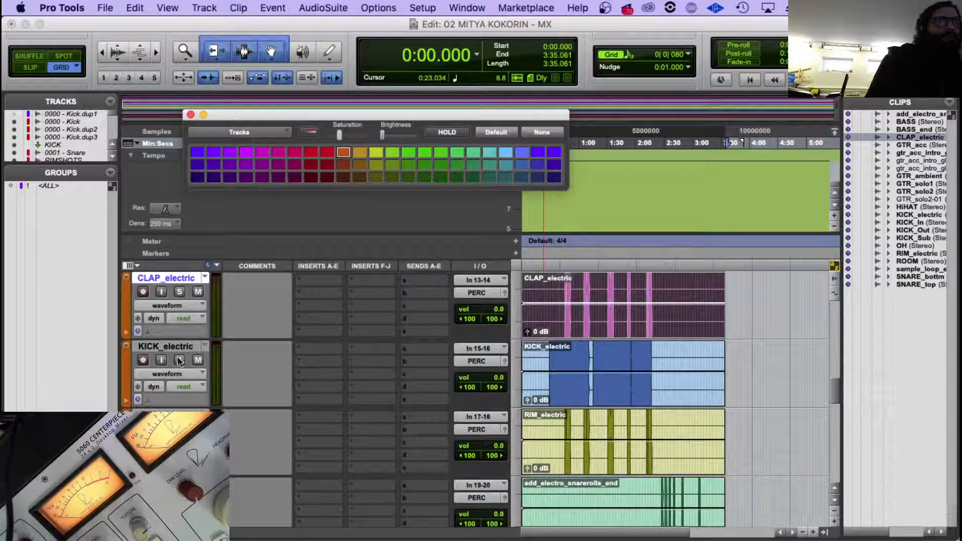
pyautogui.click(179, 347)
pyautogui.click(360, 153)
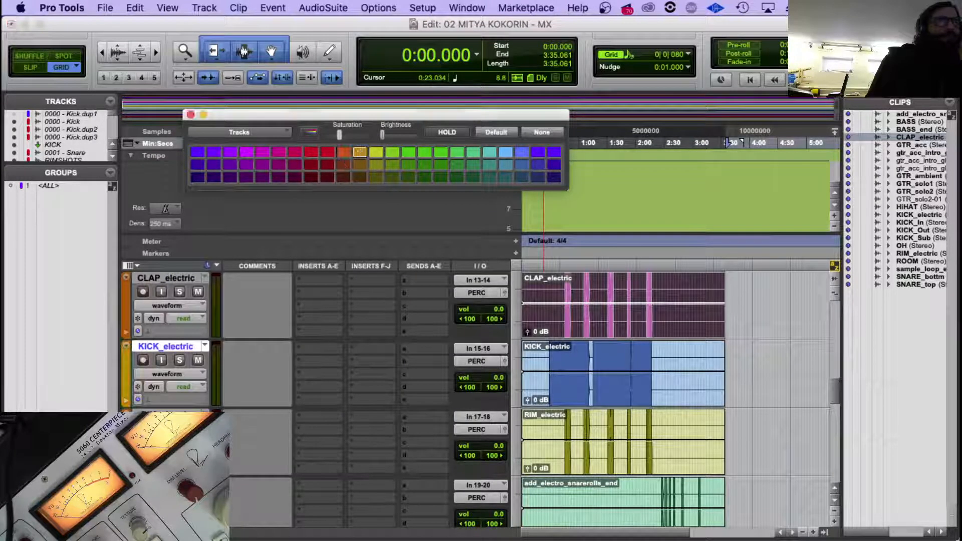
# Colour the RIM_electric track bright red and the ELECTROSNAR track, which holds add_electro_snarerolls_end, bright yellow-orange.
pyautogui.click(175, 415)
pyautogui.click(327, 152)
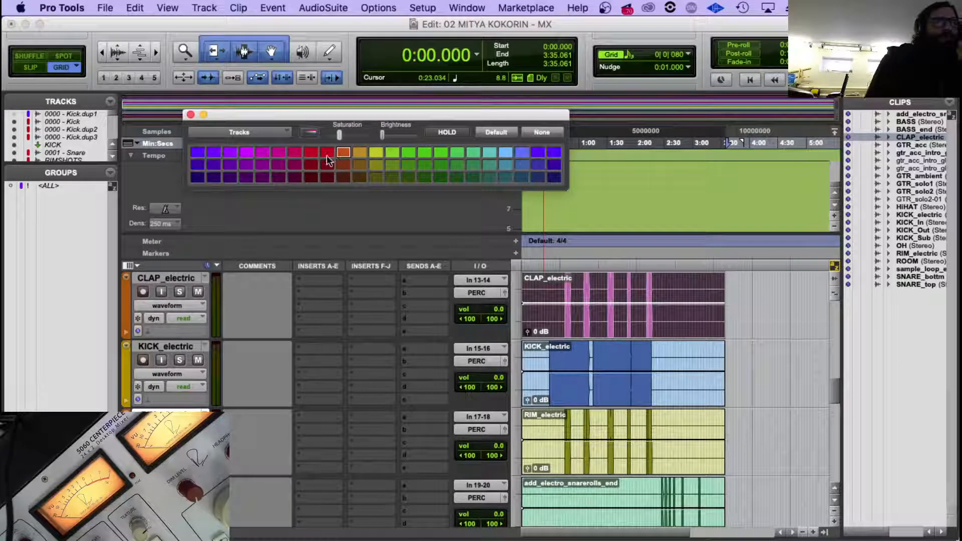
pyautogui.scroll(-5, 176, 367)
pyautogui.click(179, 347)
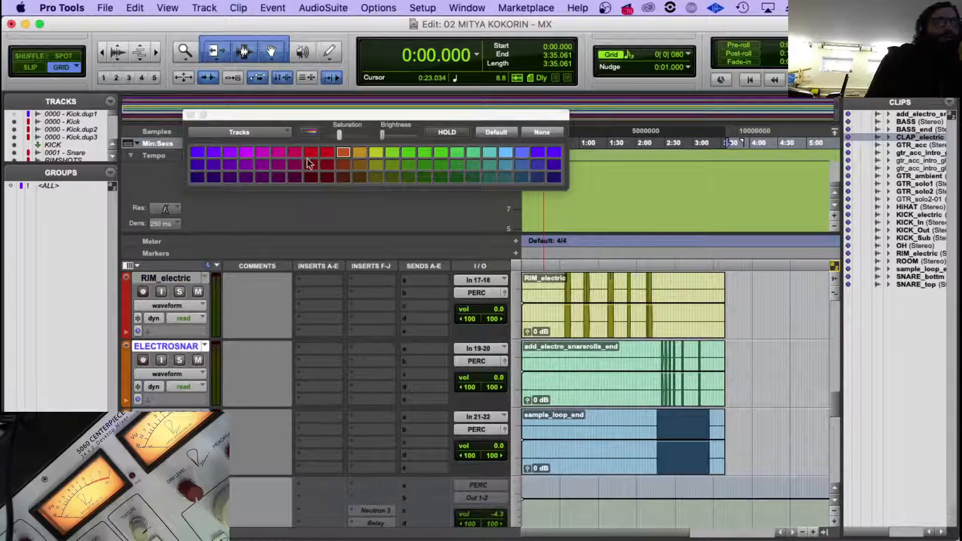
pyautogui.click(365, 154)
# Colour the track holding the sample_loop_end clip the darker shade of yellow-orange.
pyautogui.click(173, 415)
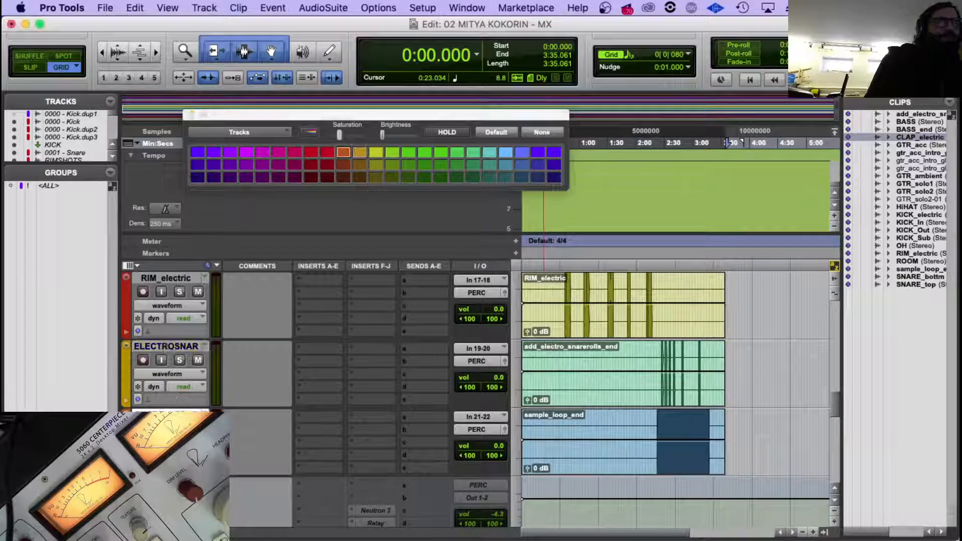
pyautogui.click(360, 162)
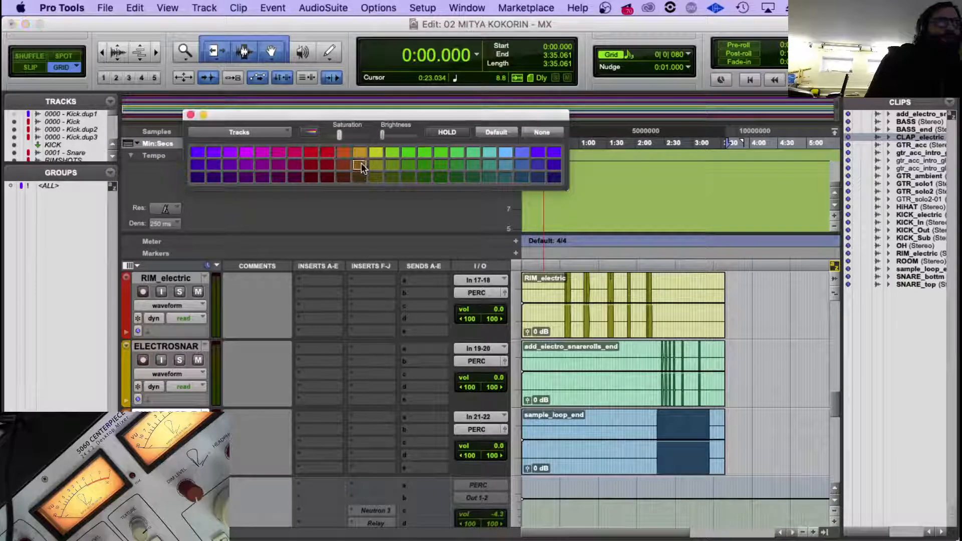
pyautogui.scroll(2, 239, 444)
pyautogui.scroll(-5, 239, 445)
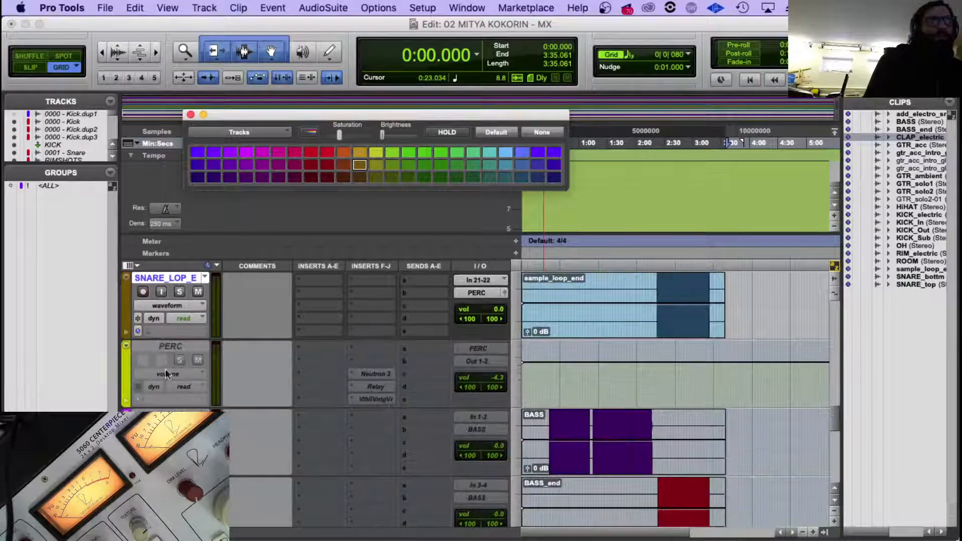
# Set the PERC bus track's volume to 0.0 dB.
pyautogui.click(170, 350)
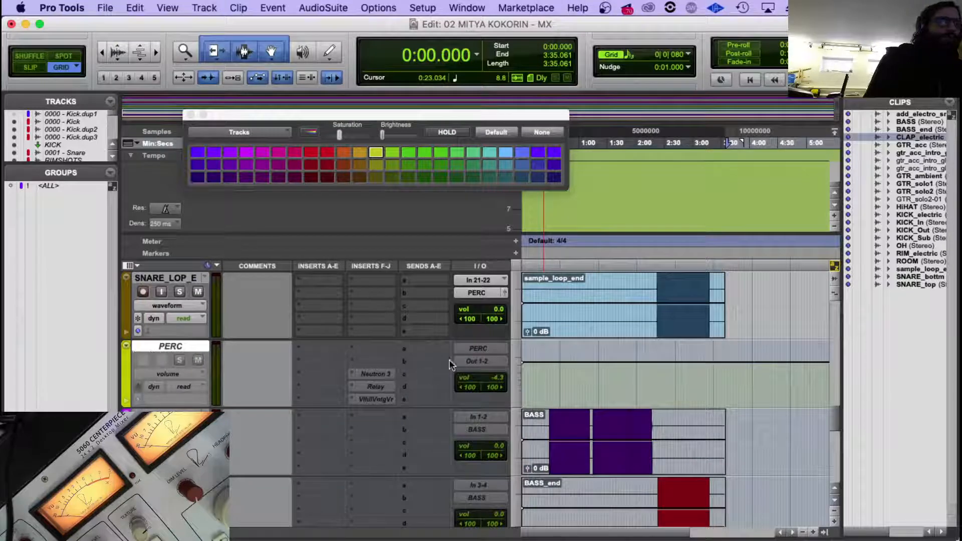
pyautogui.click(465, 358)
pyautogui.click(464, 359)
pyautogui.keyDown('alt'); pyautogui.click(490, 382); pyautogui.keyUp('alt')
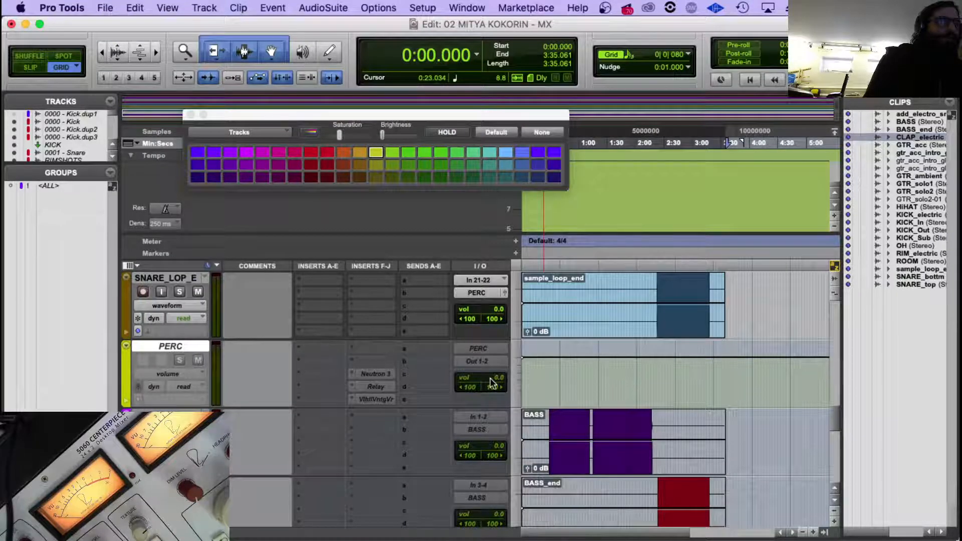
# Make the group of electronic percussion tracks from CLAP_electric down to PERC inactive.
pyautogui.scroll(6, 193, 373)
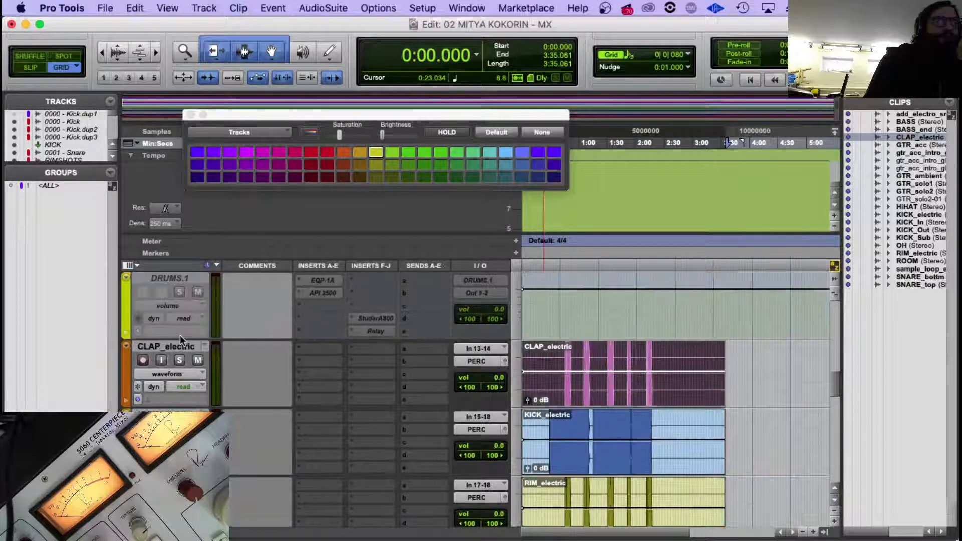
pyautogui.rightClick(179, 342)
pyautogui.click(227, 377)
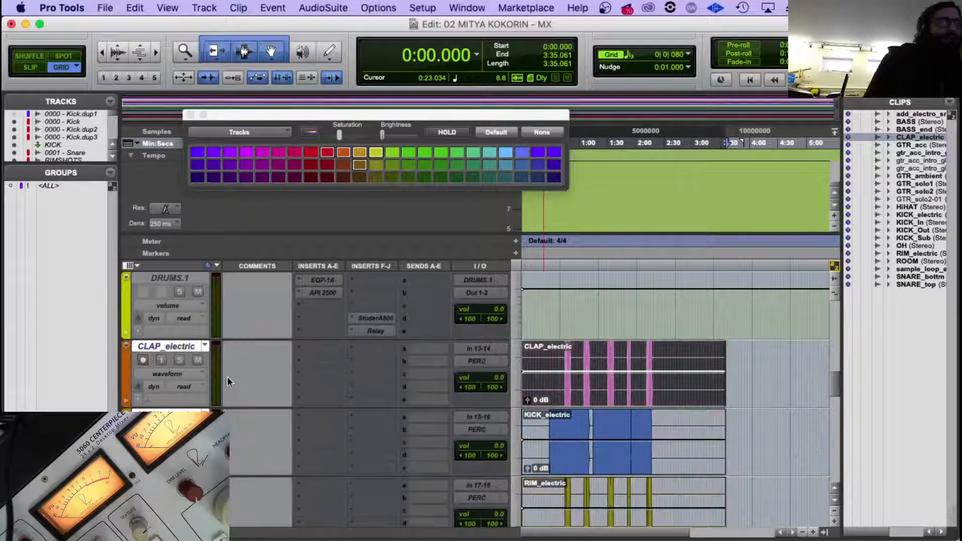
# Make the guitar tracks from GTR AMBIENT through GTR SOLO 01, GTR SOLO 02 and GTR_acc inactive.
pyautogui.scroll(-8, 250, 391)
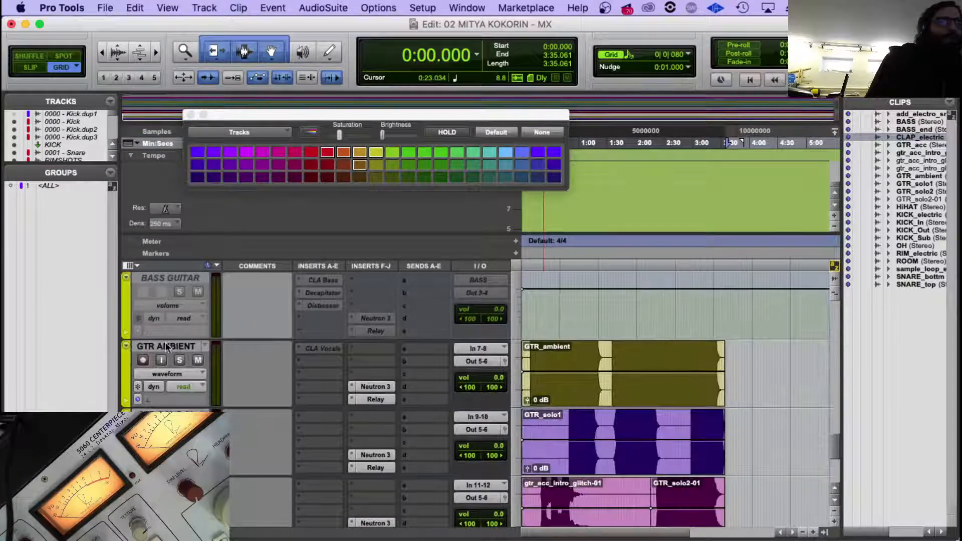
pyautogui.click(166, 347)
pyautogui.scroll(-2, 200, 348)
pyautogui.keyDown('shift'); pyautogui.click(195, 415); pyautogui.keyUp('shift')
pyautogui.rightClick(196, 415)
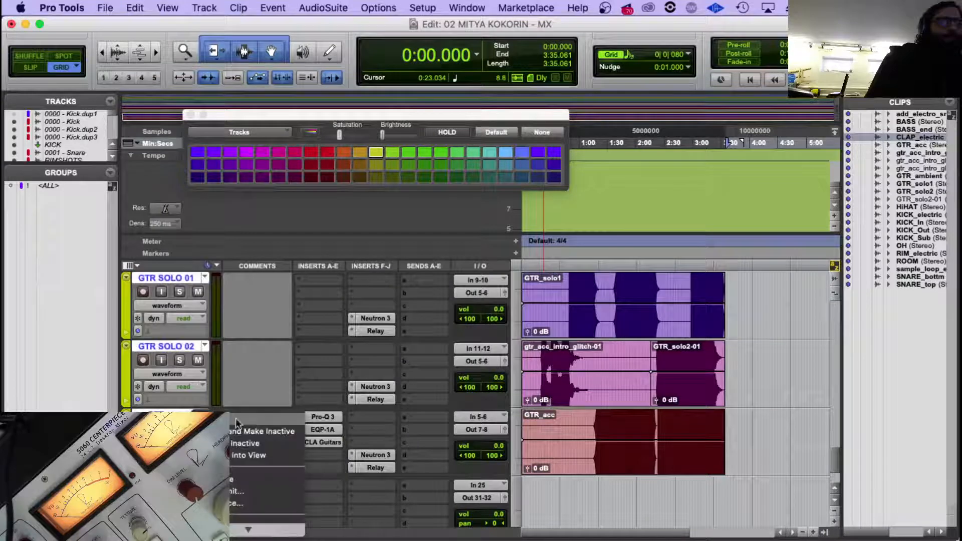
pyautogui.click(269, 443)
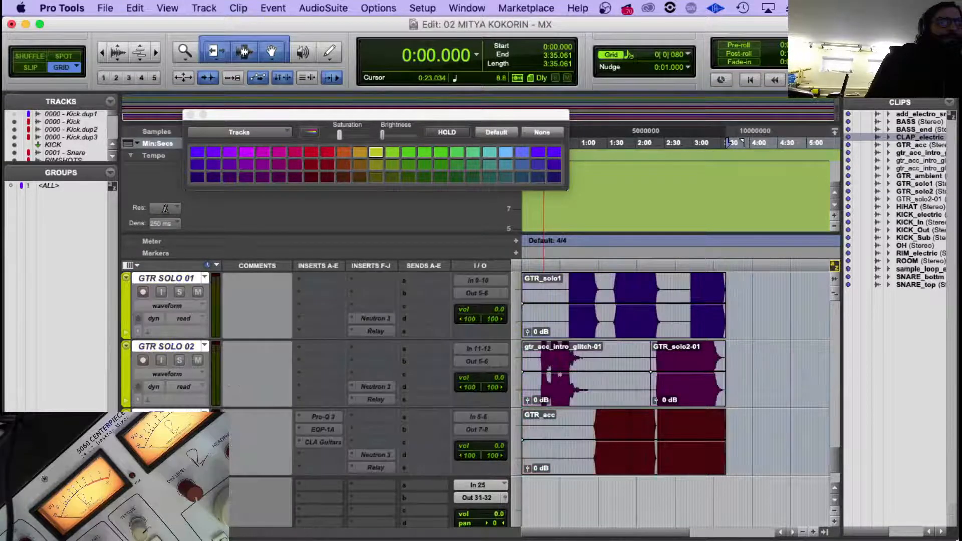
# Switch to Finder and select piano_R.wav, piano_L.wav and piano_end.wav in the PULSE_MULTITRACK folder.
pyautogui.click(112, 512)
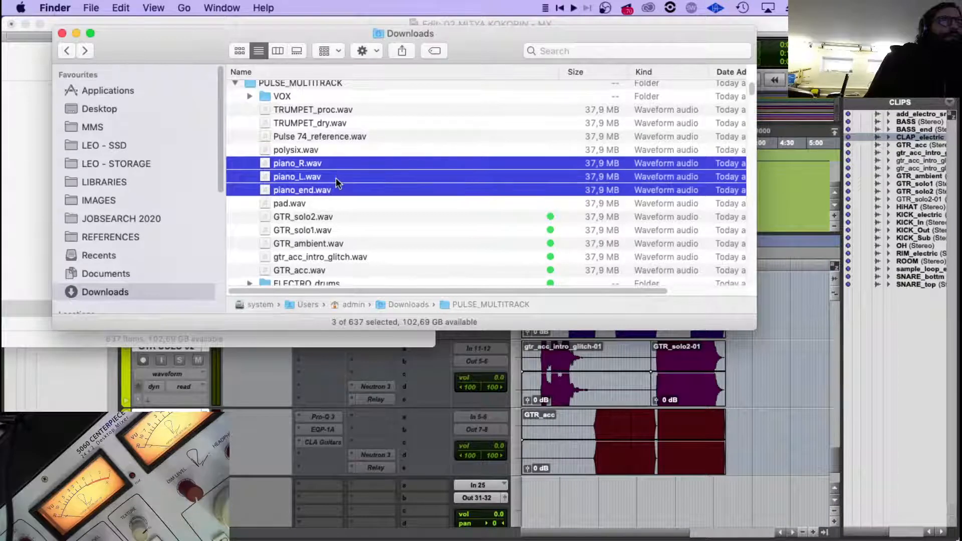
pyautogui.scroll(-1, 335, 197)
pyautogui.click(325, 201)
pyautogui.click(329, 188)
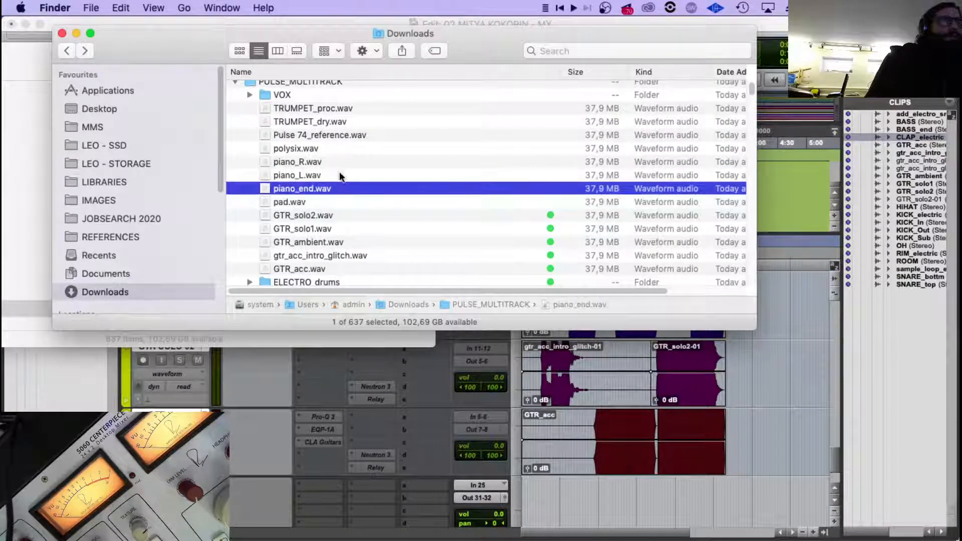
pyautogui.keyDown('shift'); pyautogui.click(333, 165); pyautogui.keyUp('shift')
pyautogui.scroll(-3, 301, 461)
pyautogui.scroll(3, 231, 426)
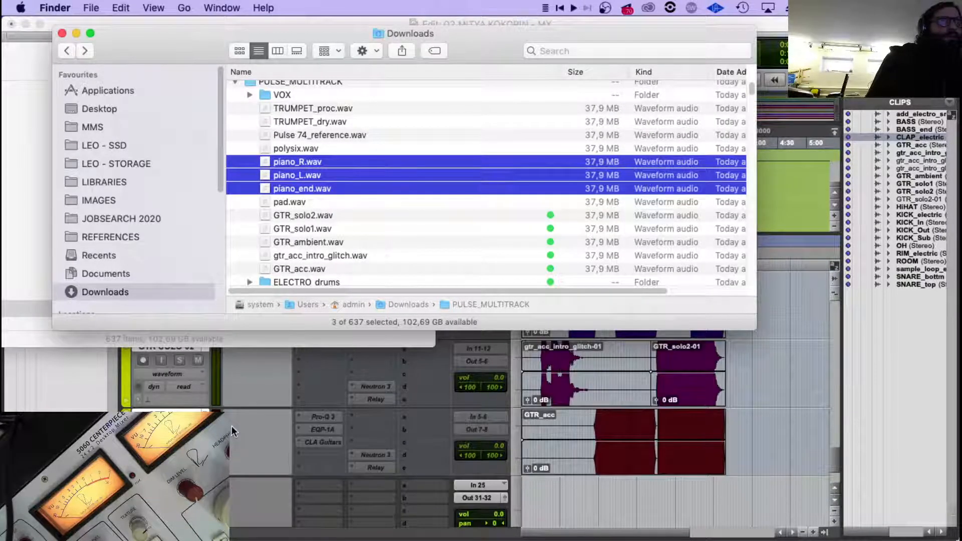
# Return to Pro Tools and create one stereo audio track, sample-based, directly below the GTR_acc track.
pyautogui.doubleClick(126, 441)
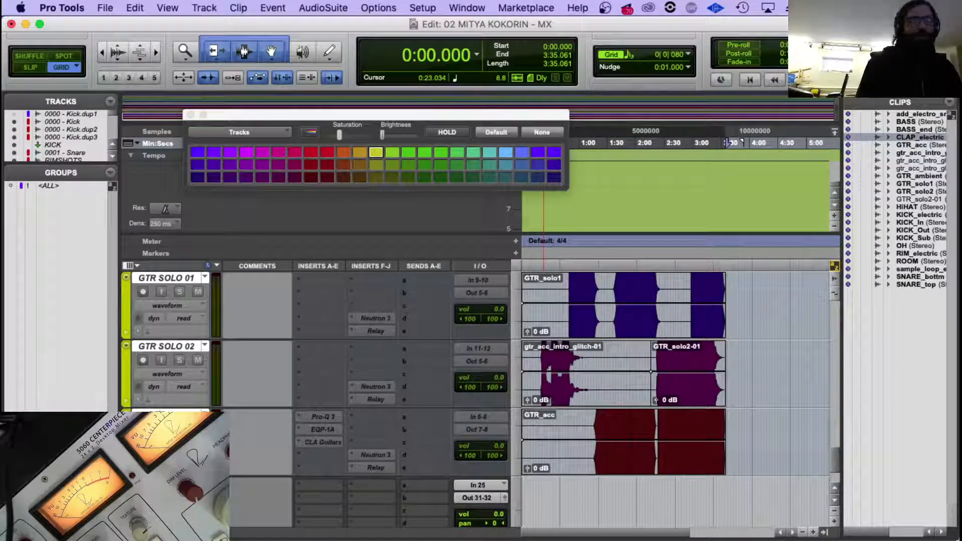
pyautogui.click(166, 416)
pyautogui.press('super+shift+n')
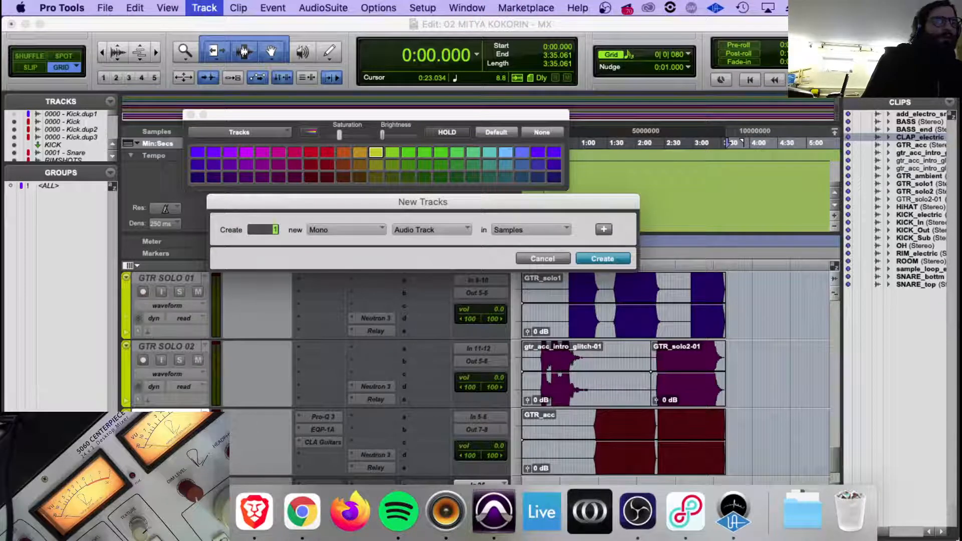
pyautogui.click(111, 512)
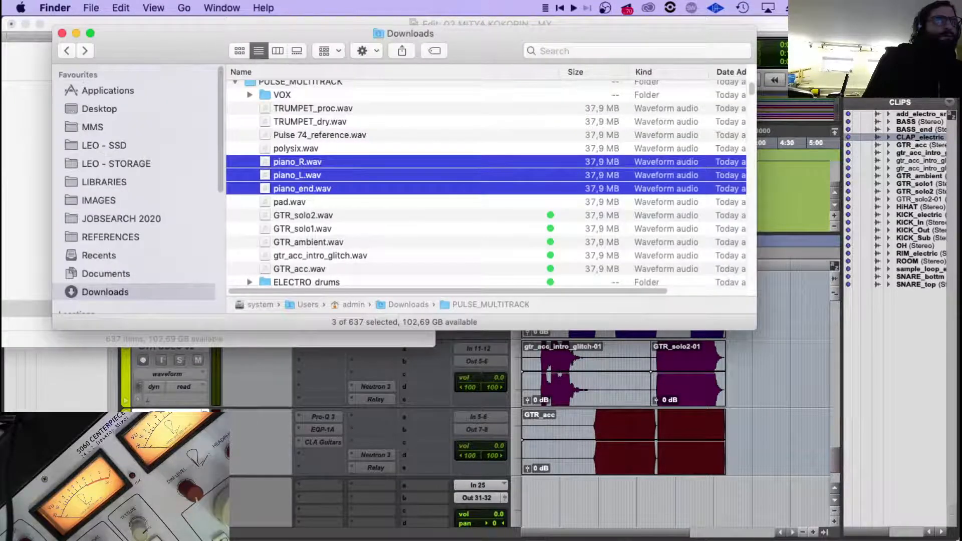
pyautogui.press('super+Tab')
pyautogui.click(339, 246)
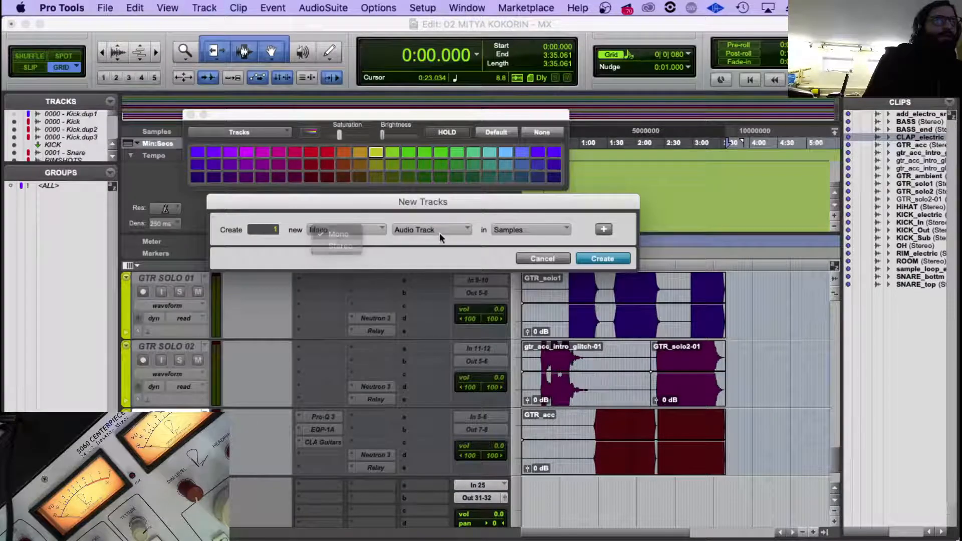
pyautogui.click(437, 231)
pyautogui.click(450, 236)
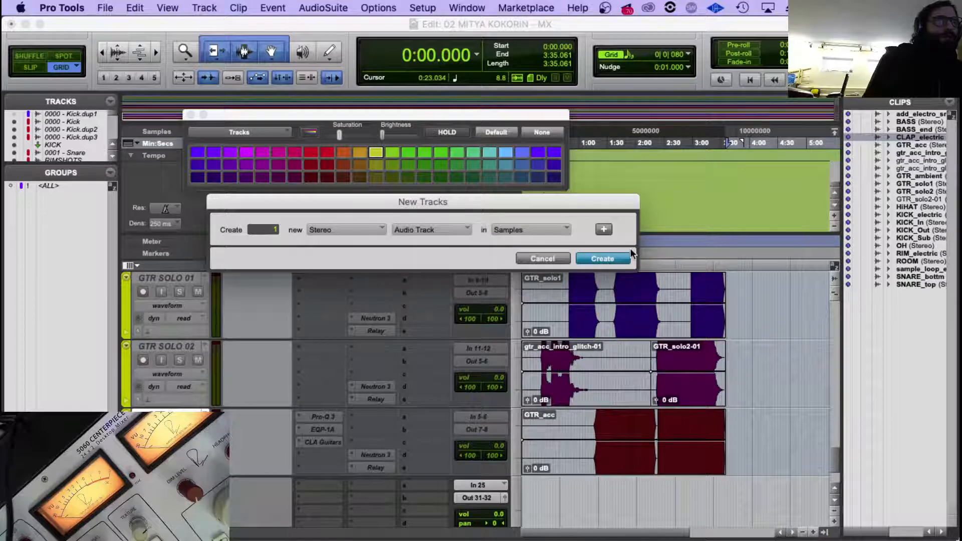
pyautogui.press('Return')
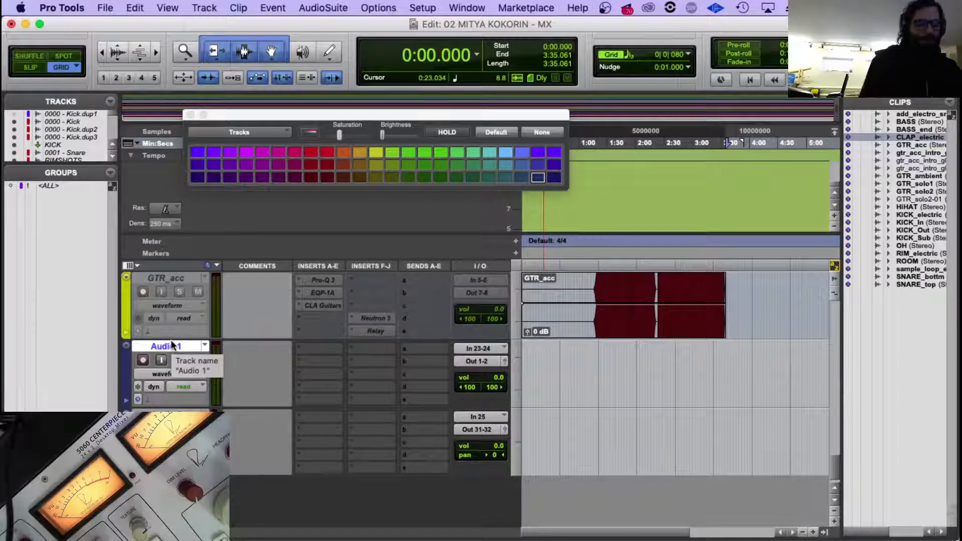
# Create two more stereo audio tracks below Audio 1.
pyautogui.press('super+shift+n')
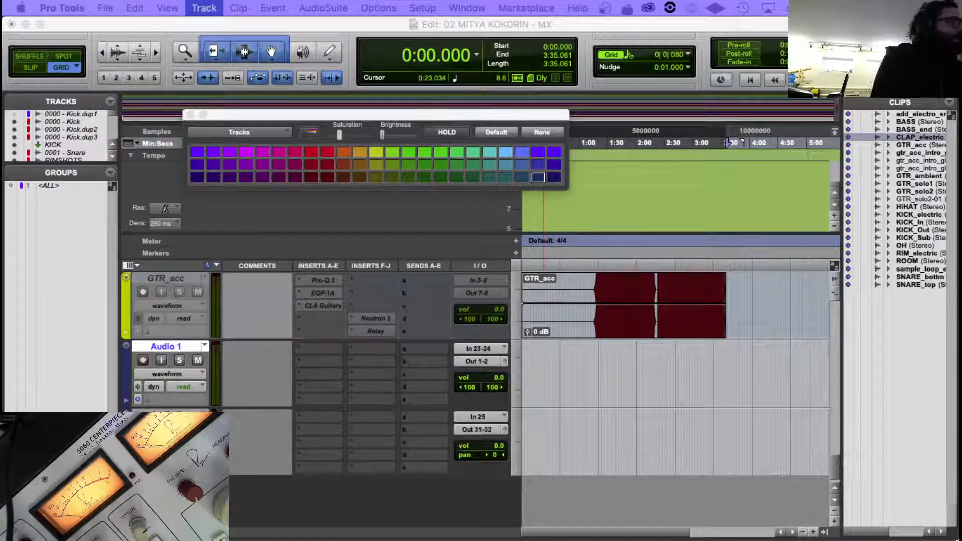
pyautogui.press('Return')
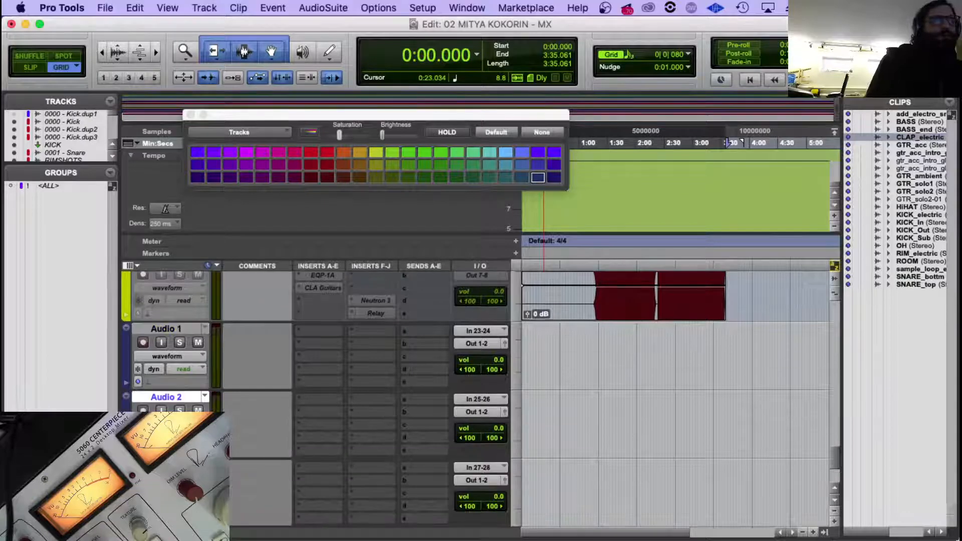
pyautogui.scroll(2, 197, 371)
pyautogui.scroll(-5, 197, 371)
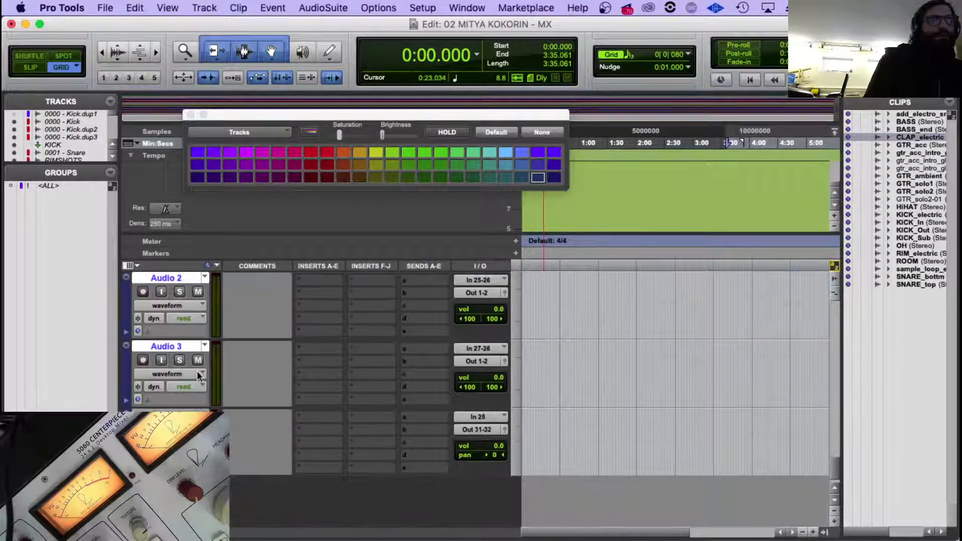
pyautogui.scroll(3, 197, 371)
# Import the three selected piano files from Finder onto the Audio 1, Audio 2 and Audio 3 tracks.
pyautogui.click(187, 349)
pyautogui.moveTo(290, 540)
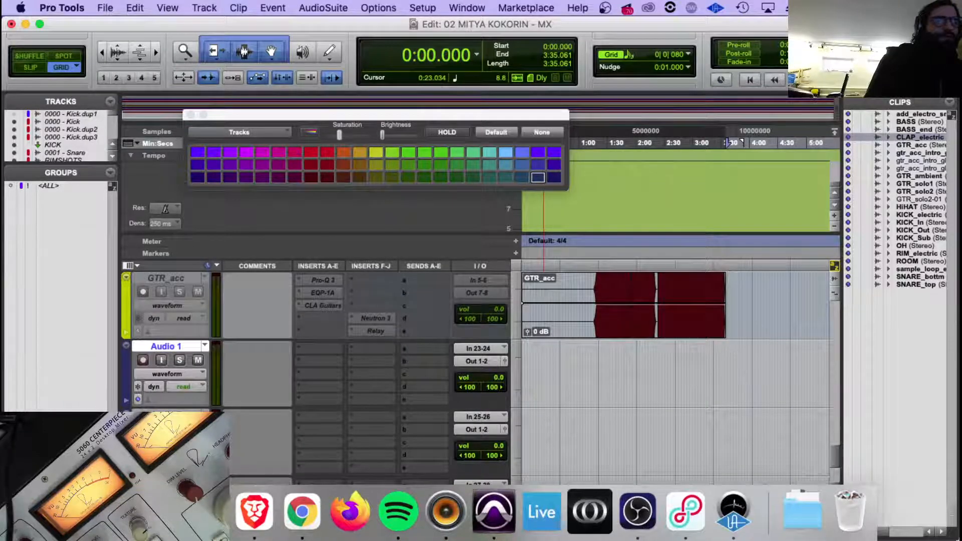
pyautogui.click(113, 514)
pyautogui.moveTo(319, 165); pyautogui.dragTo(622, 372)
pyautogui.click(618, 400)
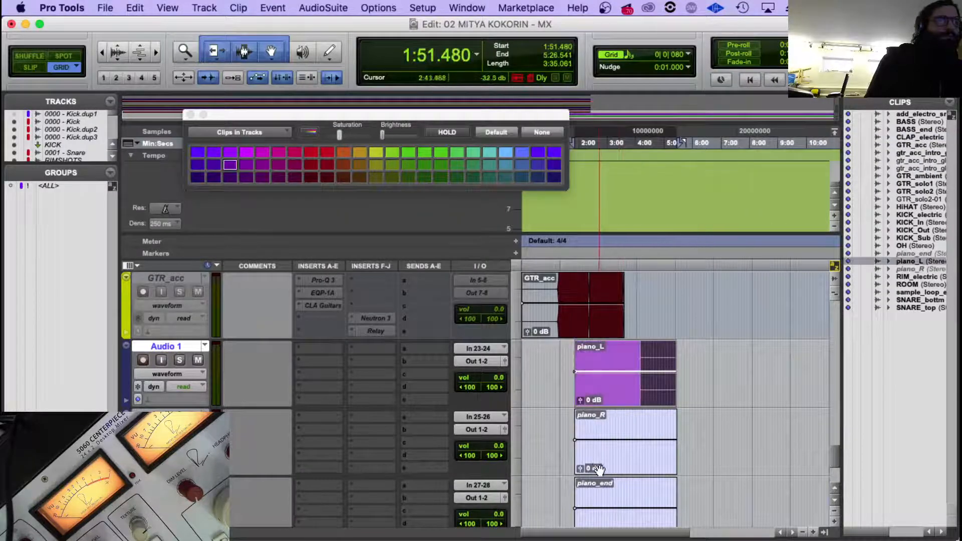
# Move the piano_L, piano_R and piano_end clips together to the start of the session.
pyautogui.keyDown('shift'); pyautogui.click(600, 469); pyautogui.keyUp('shift')
pyautogui.scroll(-2, 600, 470)
pyautogui.keyDown('shift'); pyautogui.click(606, 459); pyautogui.keyUp('shift')
pyautogui.scroll(2, 606, 460)
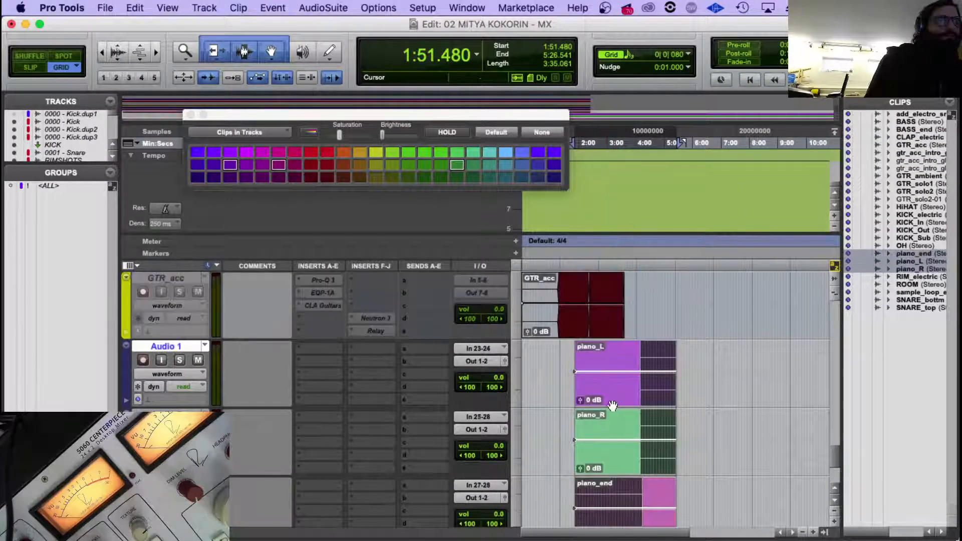
pyautogui.moveTo(624, 353); pyautogui.dragTo(568, 352)
pyautogui.click(568, 353)
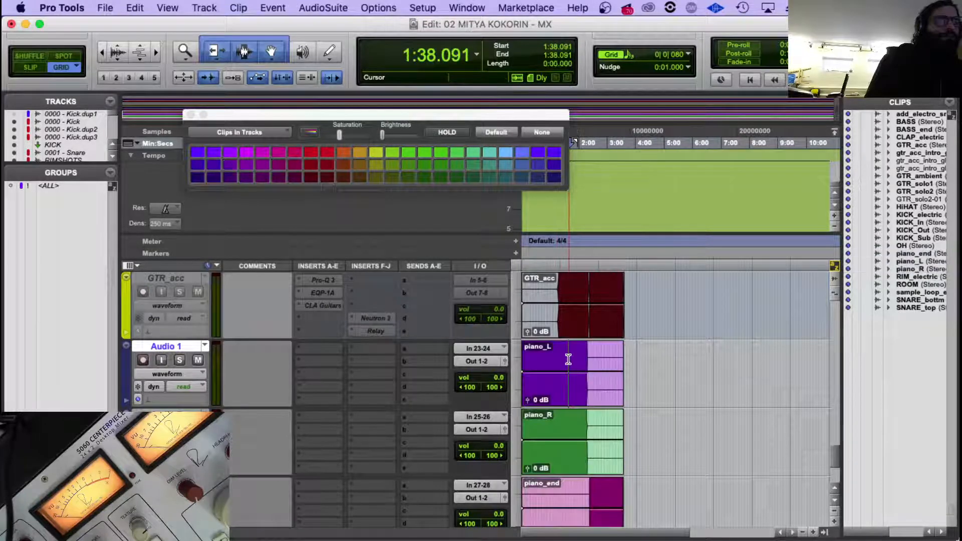
# Rename the three new tracks PIANO L, PIANO R and PIANO END to match their clips.
pyautogui.scroll(-2, 569, 354)
pyautogui.scroll(2, 492, 335)
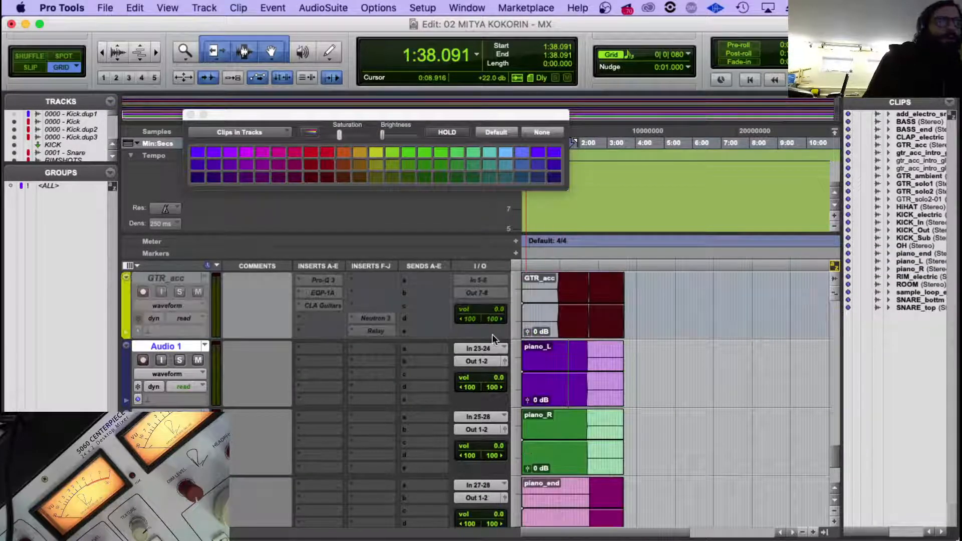
pyautogui.scroll(-2, 214, 370)
pyautogui.scroll(2, 214, 370)
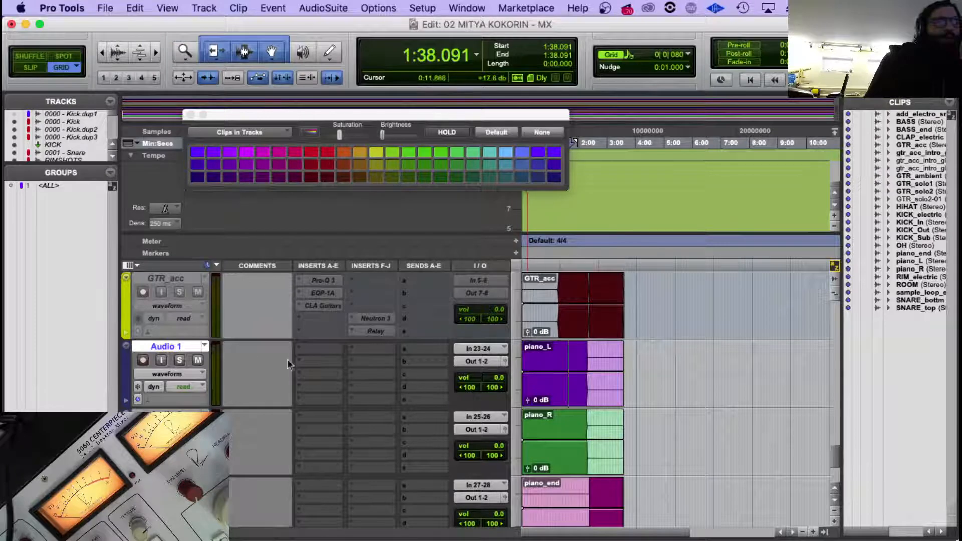
pyautogui.doubleClick(154, 345)
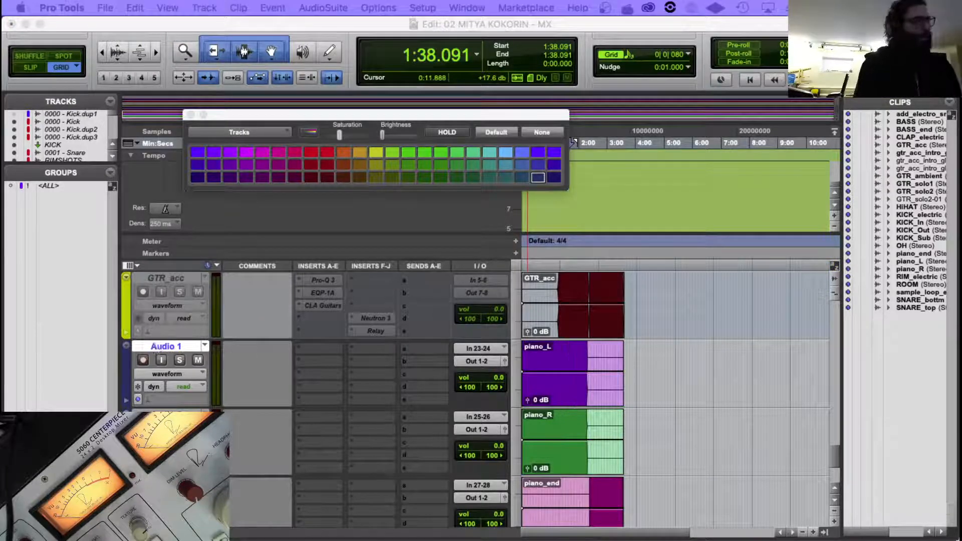
pyautogui.write('PIANO L')
pyautogui.press('super+Right')
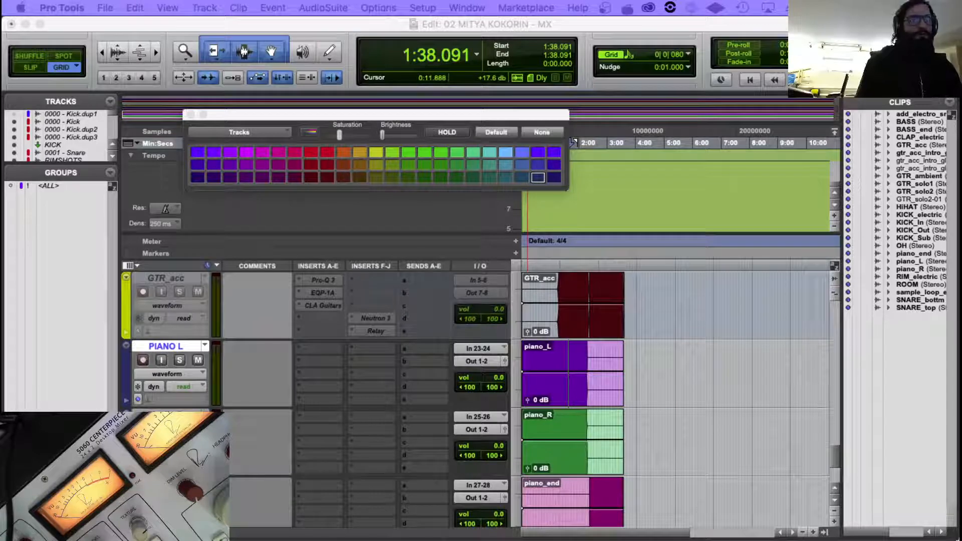
pyautogui.press('Return')
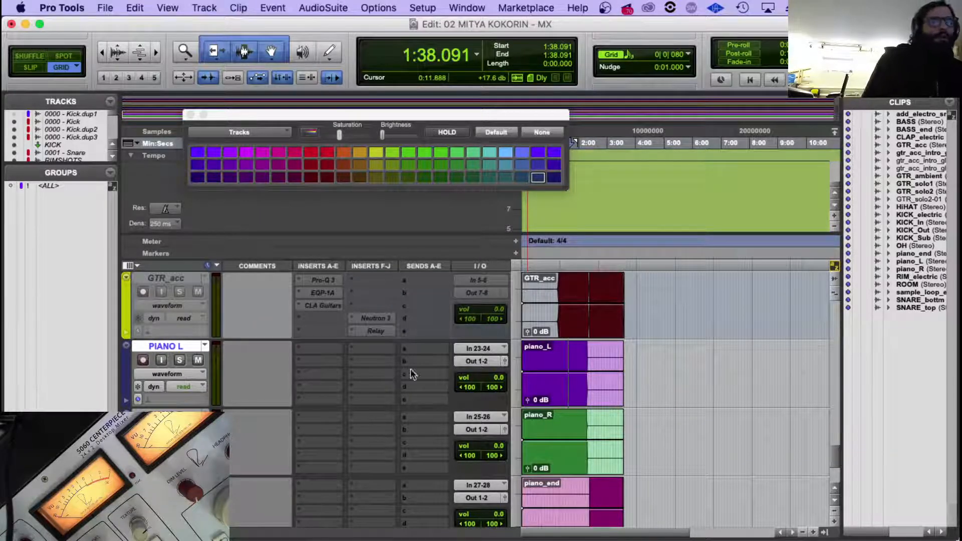
pyautogui.scroll(-1, 401, 367)
pyautogui.scroll(2, 199, 376)
pyautogui.scroll(-3, 198, 372)
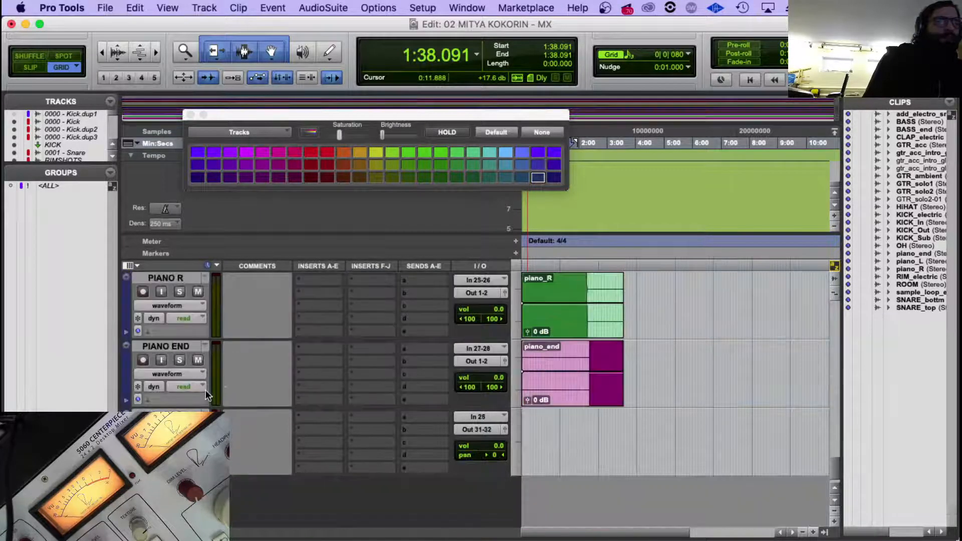
pyautogui.scroll(2, 271, 343)
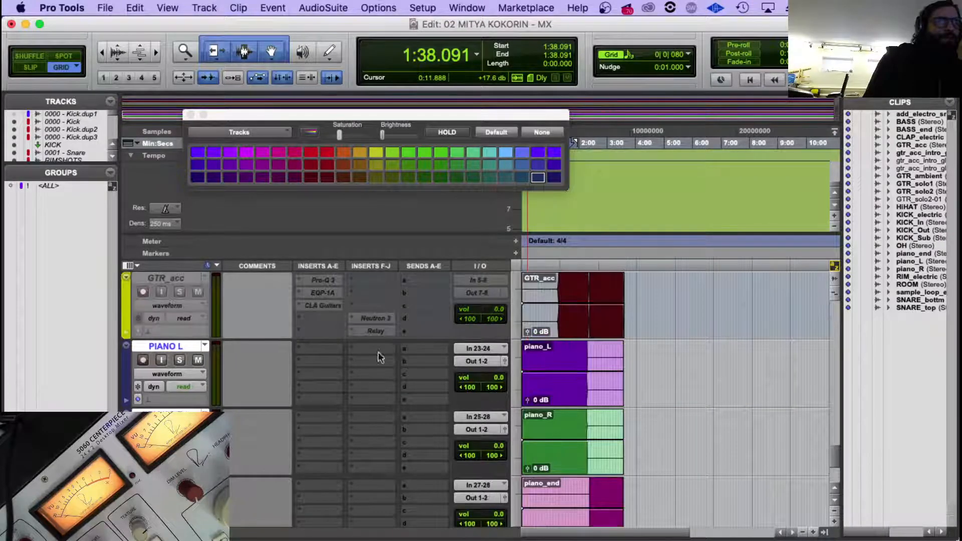
# Route the outputs of the PIANO L, PIANO R and PIANO END tracks to stereo Out 9-10.
pyautogui.click(482, 361)
pyautogui.moveTo(494, 362)
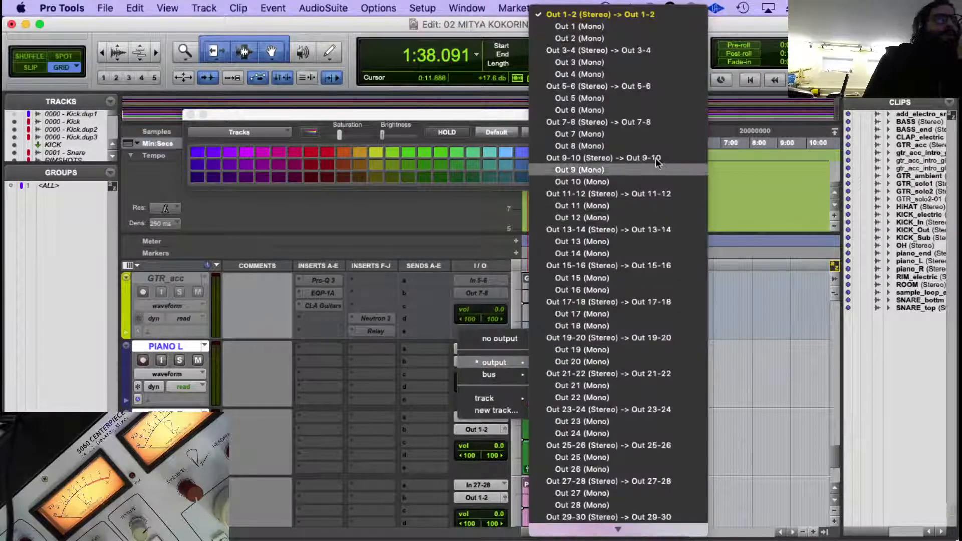
pyautogui.keyDown('alt'); pyautogui.keyDown('shift'); pyautogui.click(610, 158); pyautogui.keyUp('shift'); pyautogui.keyUp('alt')
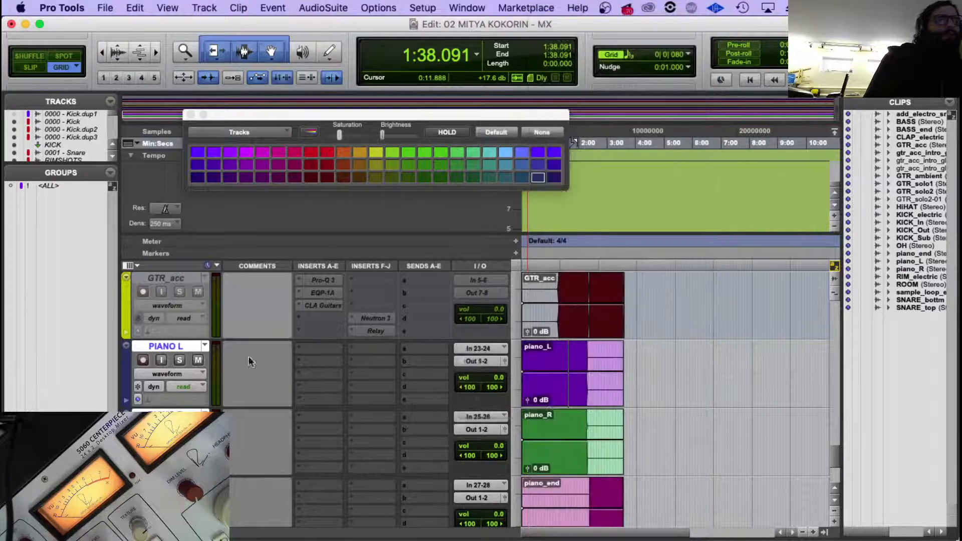
pyautogui.scroll(-2, 263, 367)
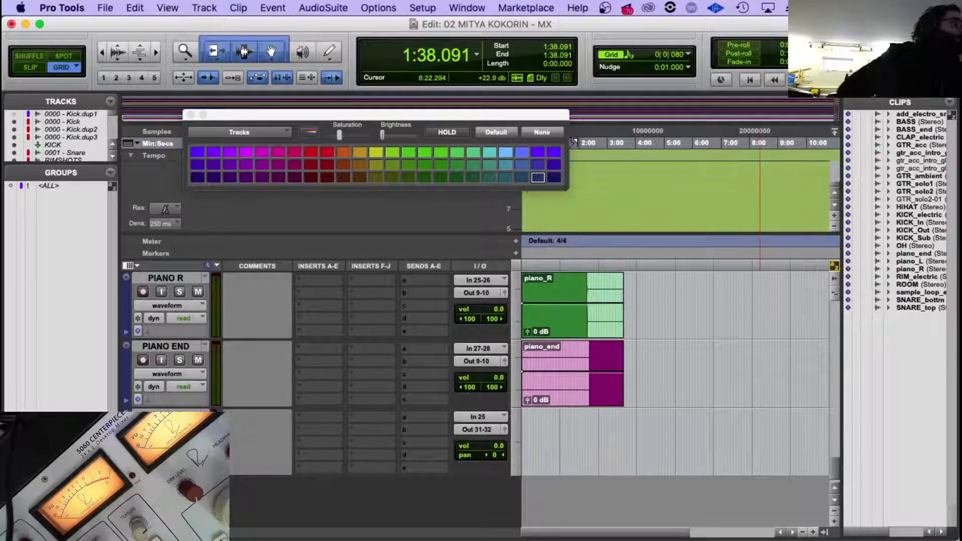
pyautogui.press('super+Tab')
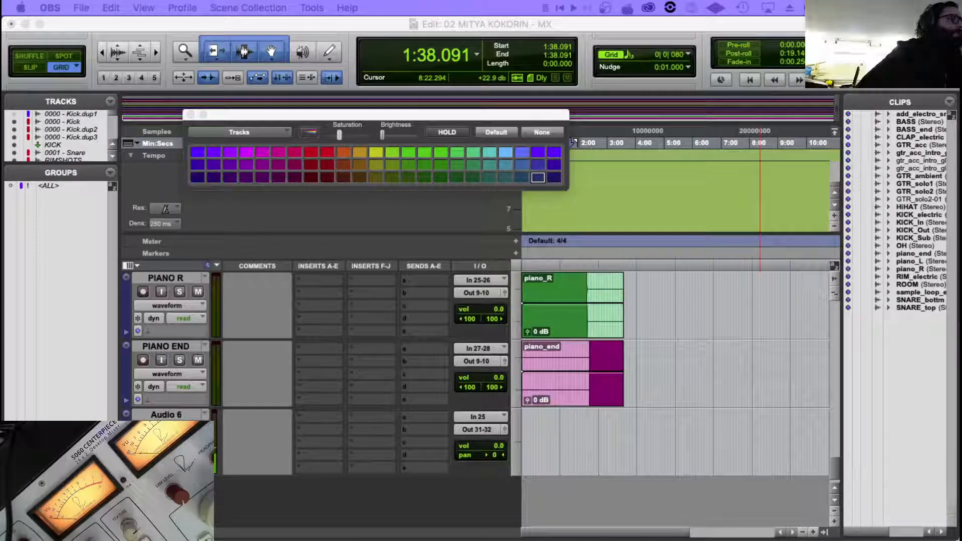
pyautogui.click(683, 289)
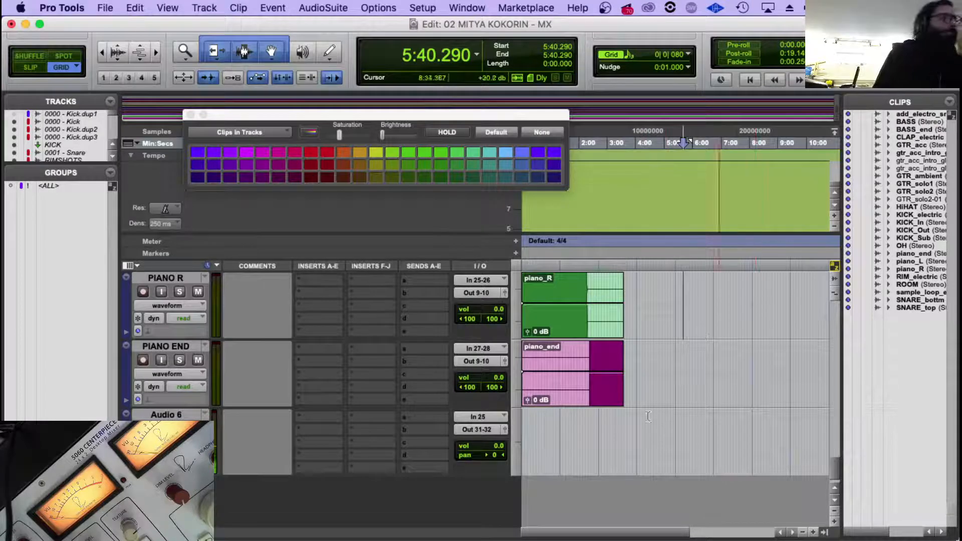
pyautogui.scroll(3, 560, 369)
pyautogui.scroll(-3, 561, 370)
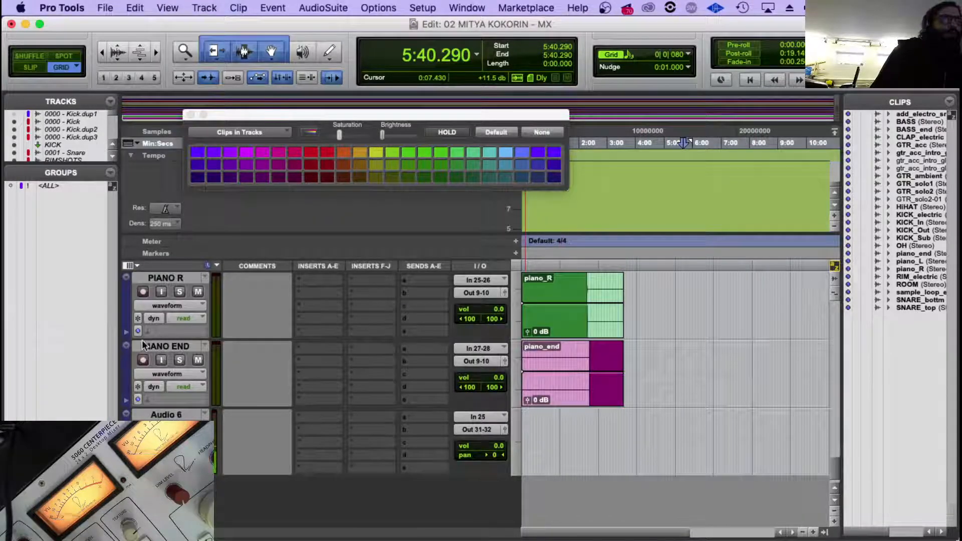
pyautogui.click(160, 348)
pyautogui.scroll(2, 160, 347)
pyautogui.keyDown('shift'); pyautogui.click(166, 346); pyautogui.keyUp('shift')
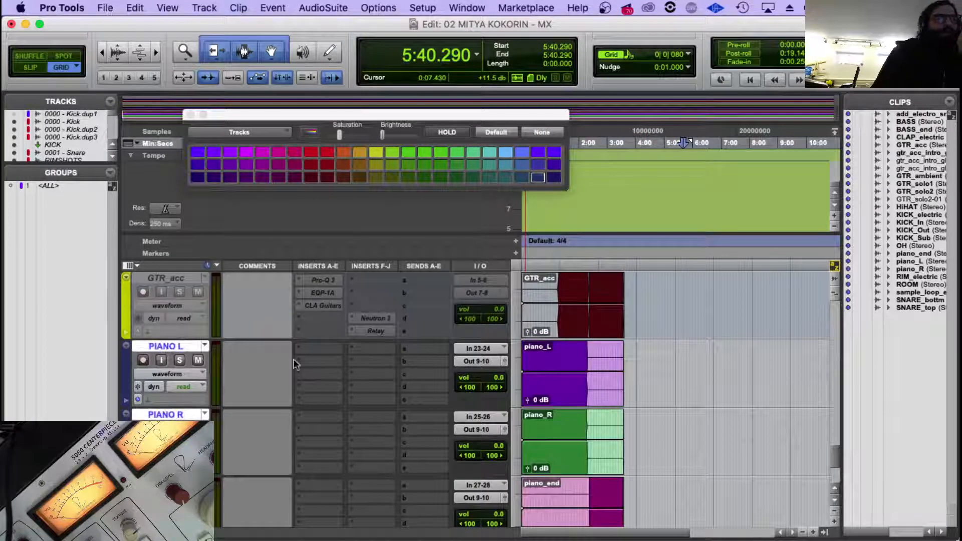
pyautogui.click(176, 346)
pyautogui.click(352, 387)
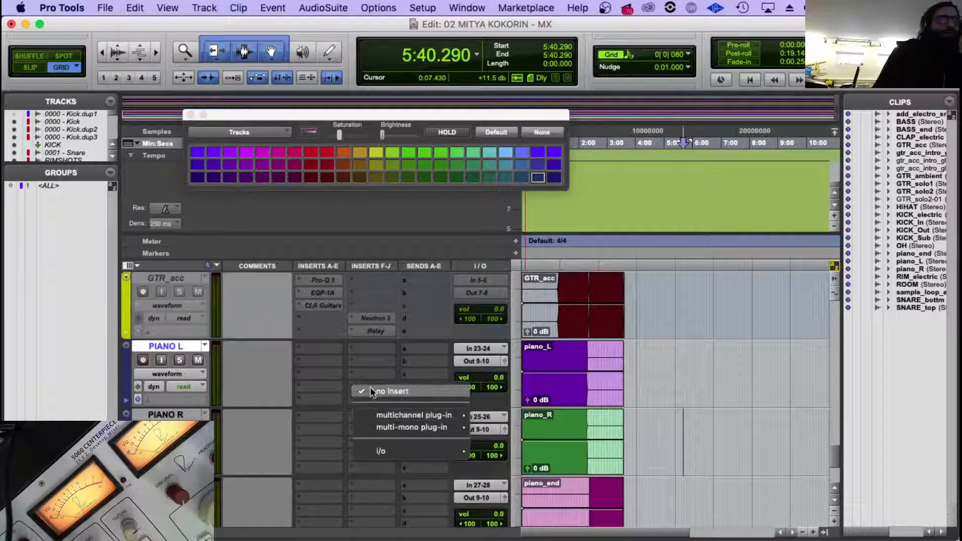
pyautogui.moveTo(405, 416)
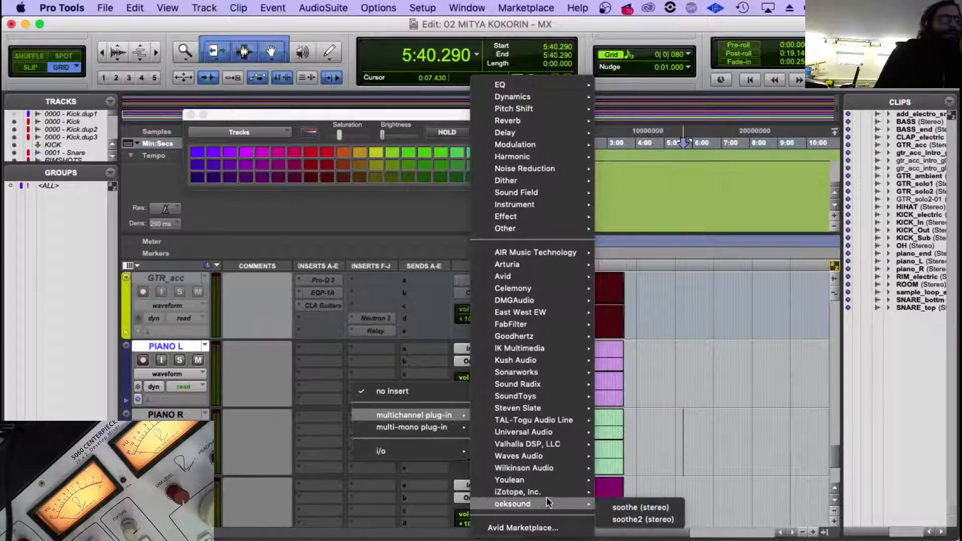
pyautogui.moveTo(546, 489)
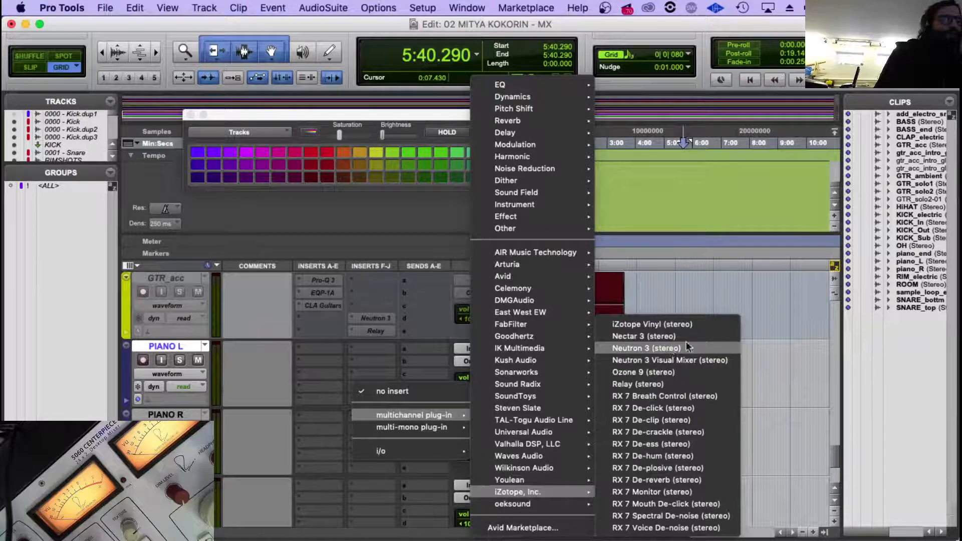
pyautogui.click(209, 398)
# Insert the iZotope Neutron 3 stereo plug-in in the fourth F-J insert slot of all three piano tracks.
pyautogui.scroll(-2, 209, 399)
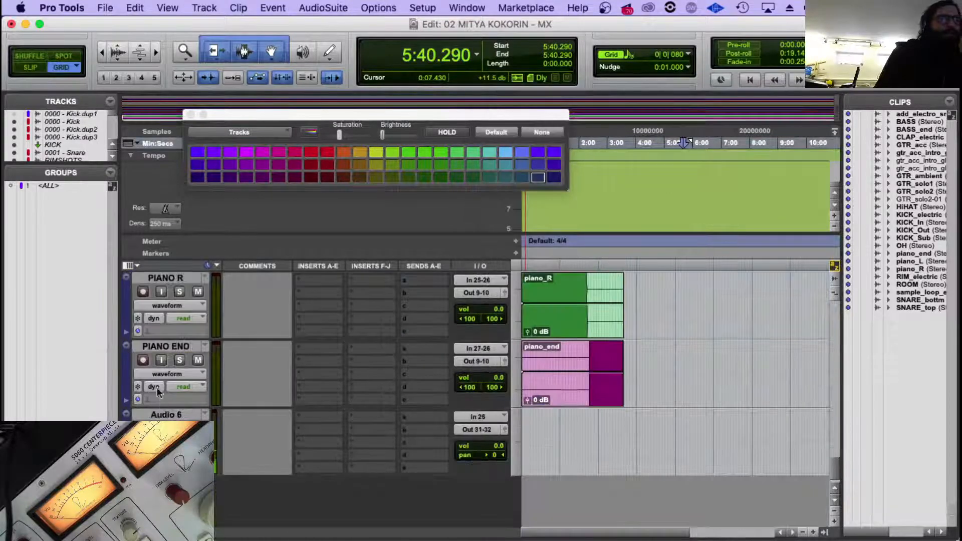
pyautogui.keyDown('shift'); pyautogui.click(172, 347); pyautogui.keyUp('shift')
pyautogui.scroll(1, 369, 352)
pyautogui.scroll(1, 369, 352)
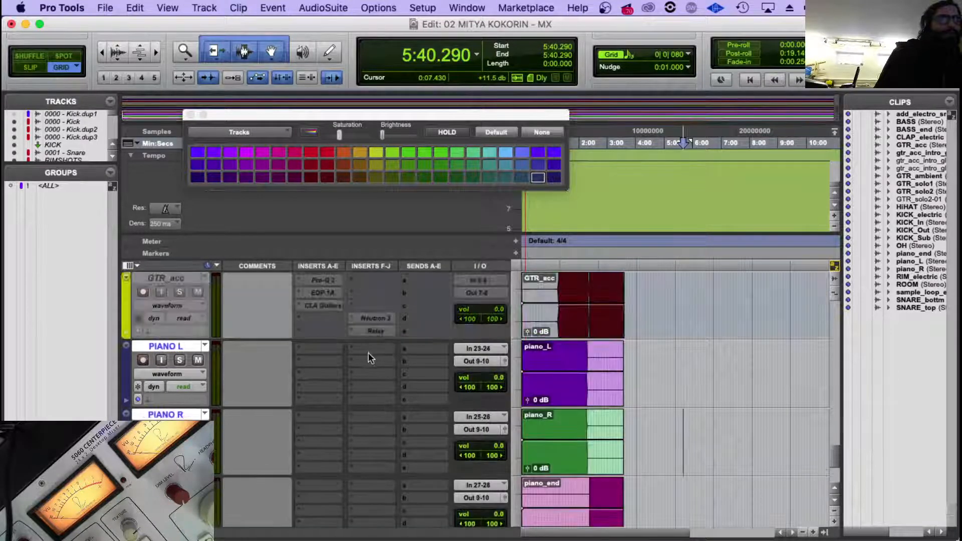
pyautogui.click(351, 387)
pyautogui.moveTo(401, 415)
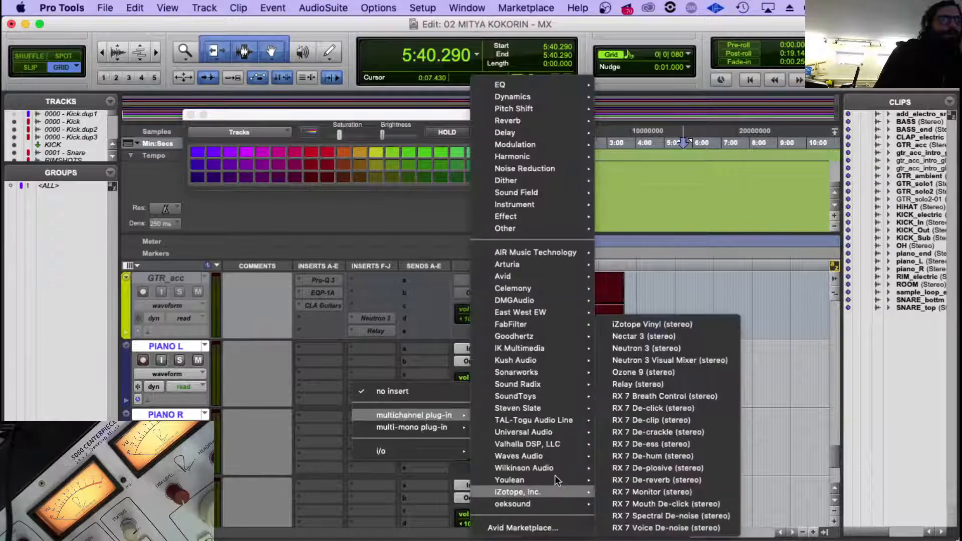
pyautogui.moveTo(549, 488)
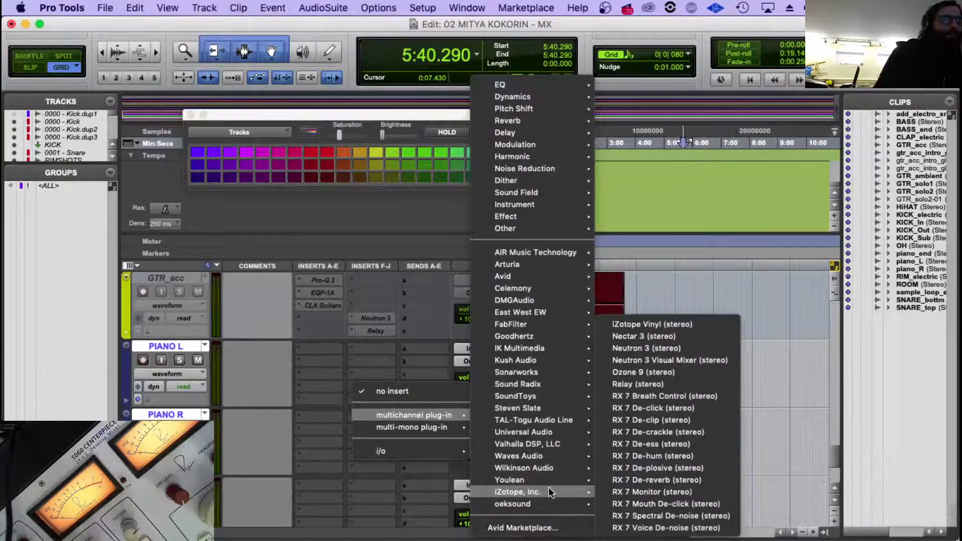
pyautogui.click(660, 349)
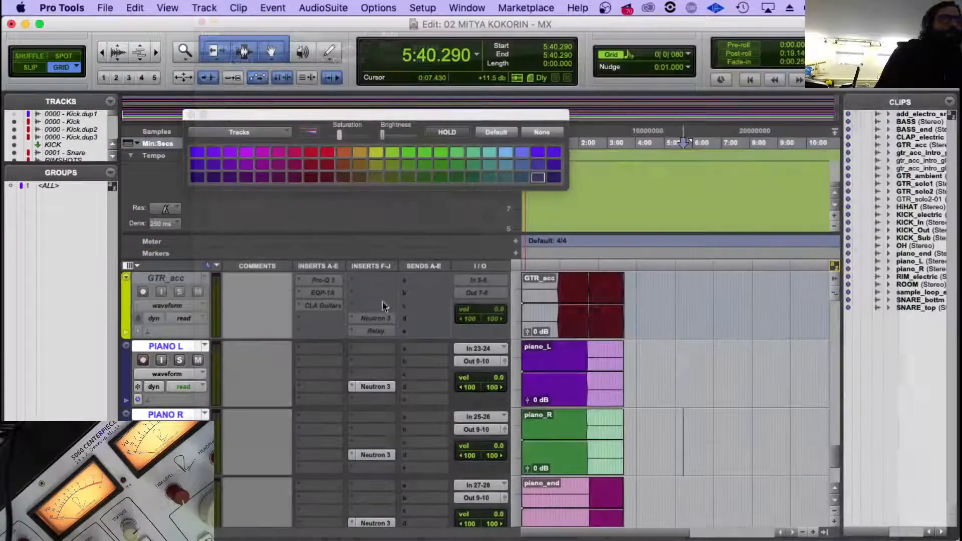
# Insert the iZotope Relay stereo plug-in below Neutron 3 on all three piano tracks and close its window.
pyautogui.click(355, 400)
pyautogui.moveTo(414, 427)
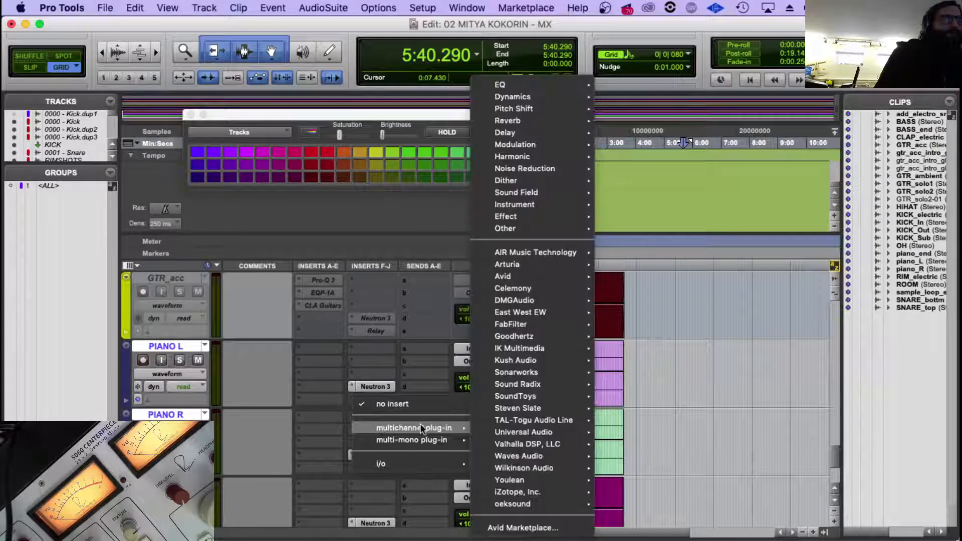
pyautogui.moveTo(573, 494)
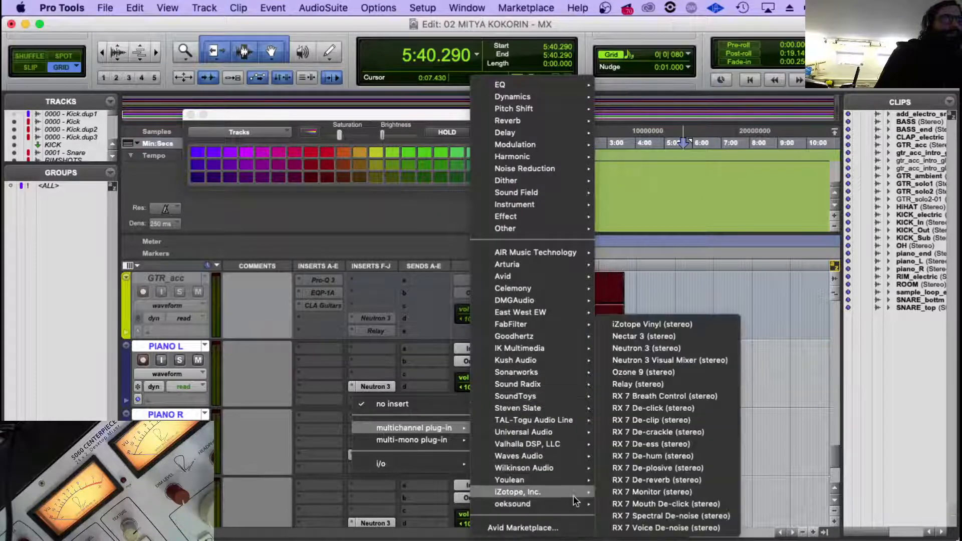
pyautogui.click(680, 384)
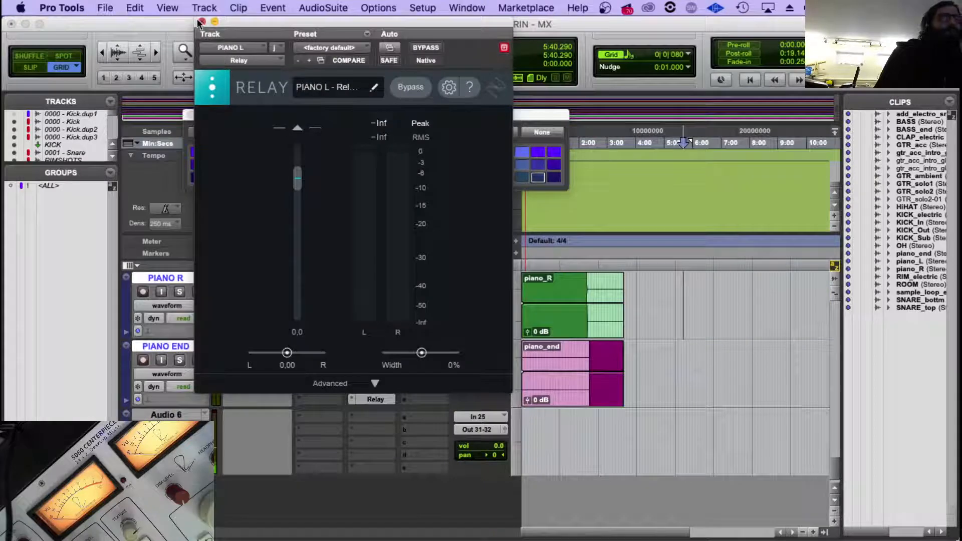
pyautogui.click(201, 22)
# Colour the PIANO L, PIANO R and PIANO END tracks bright yellow and close the color palette.
pyautogui.scroll(2, 302, 358)
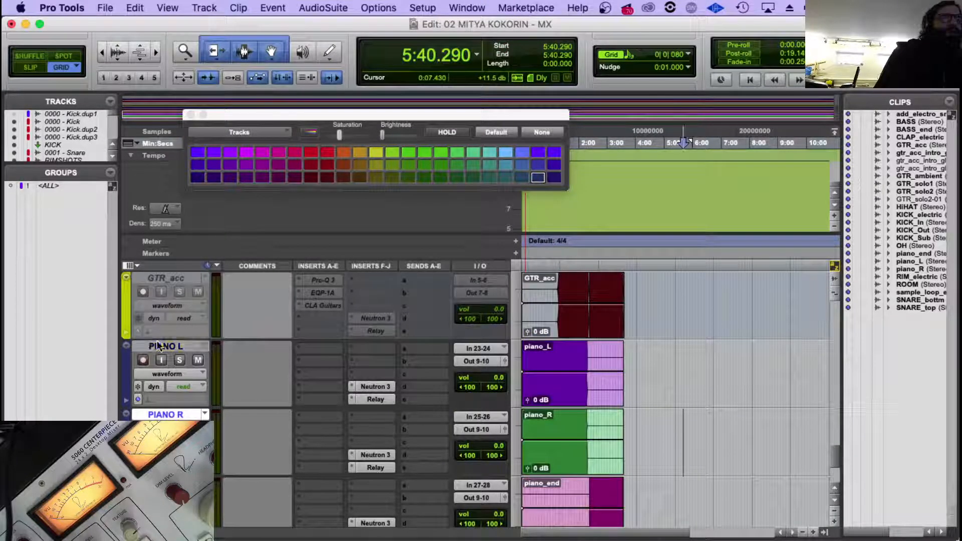
pyautogui.scroll(-3, 367, 389)
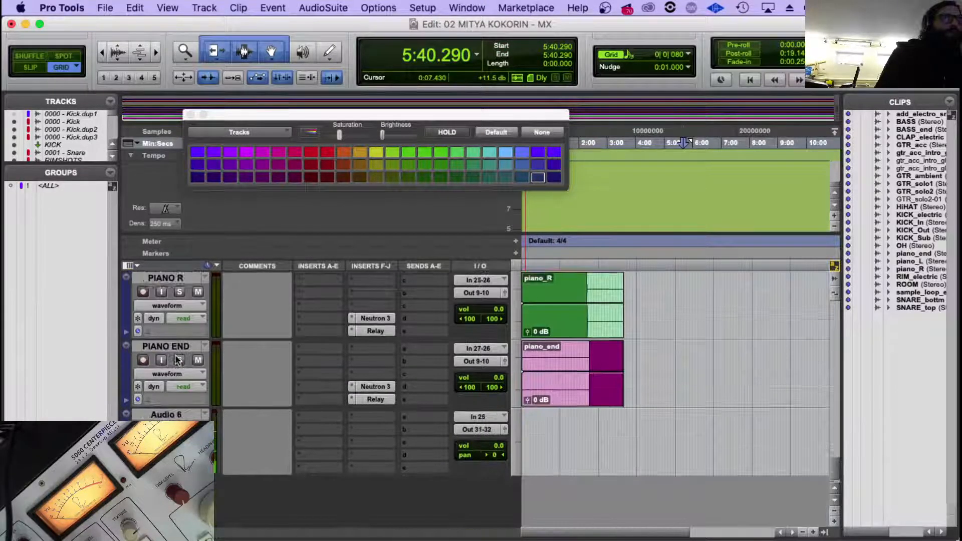
pyautogui.scroll(3, 178, 360)
pyautogui.scroll(-1, 288, 325)
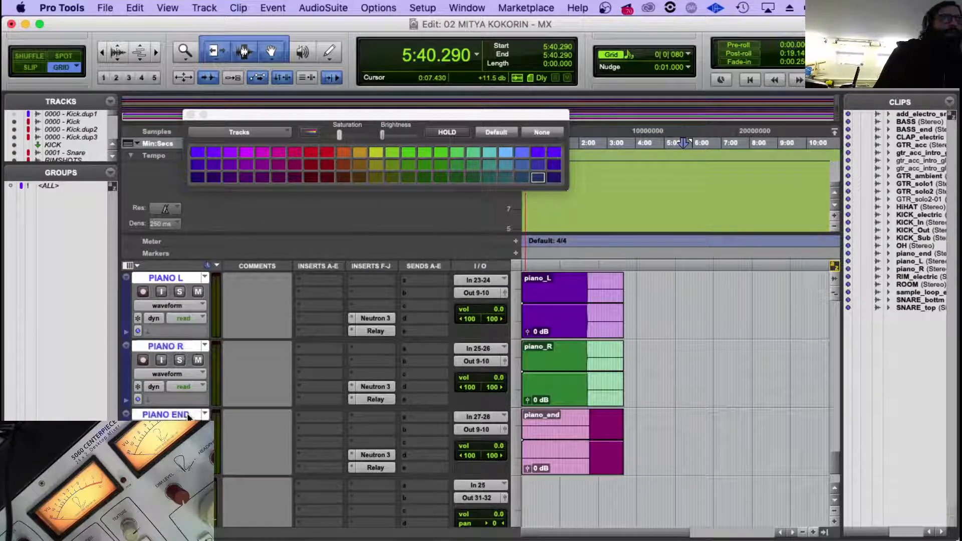
pyautogui.scroll(2, 288, 326)
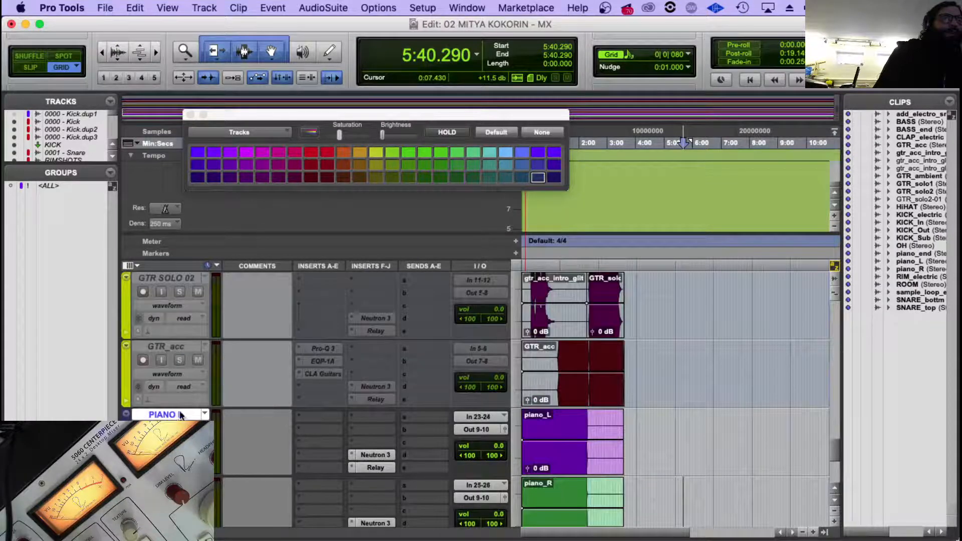
pyautogui.scroll(-2, 181, 415)
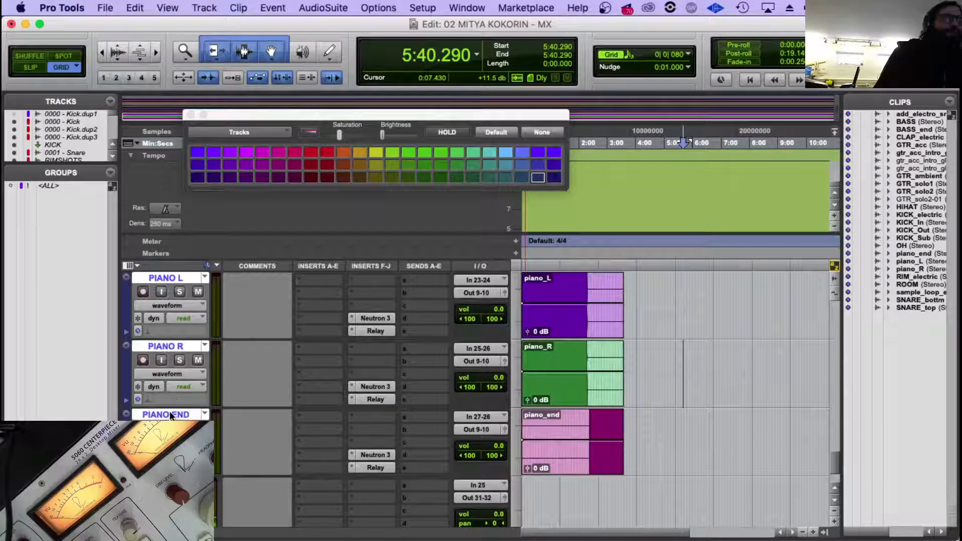
pyautogui.doubleClick(122, 296)
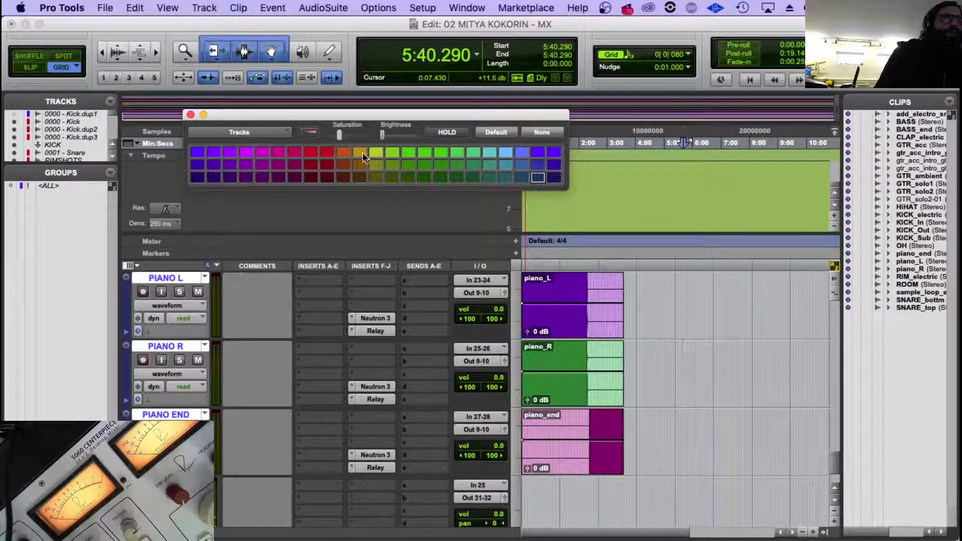
pyautogui.click(374, 152)
pyautogui.click(192, 115)
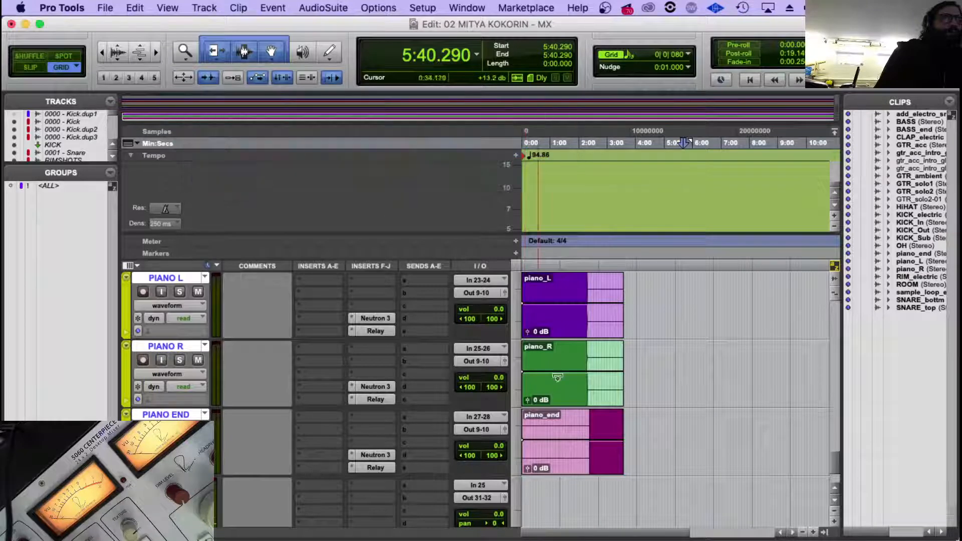
# Make the three piano tracks inactive and select only the PIANO END track.
pyautogui.scroll(3, 477, 402)
pyautogui.scroll(2, 482, 386)
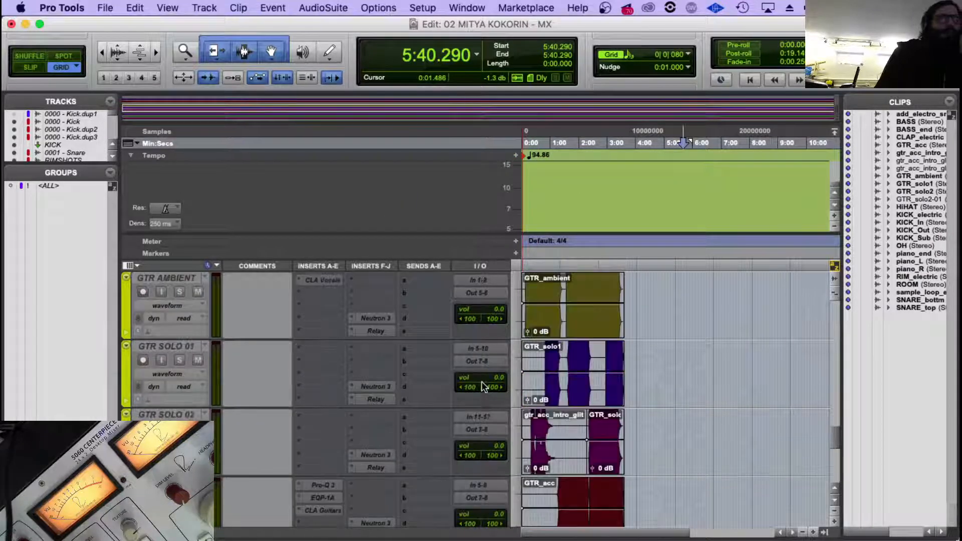
pyautogui.scroll(-5, 482, 386)
pyautogui.rightClick(189, 279)
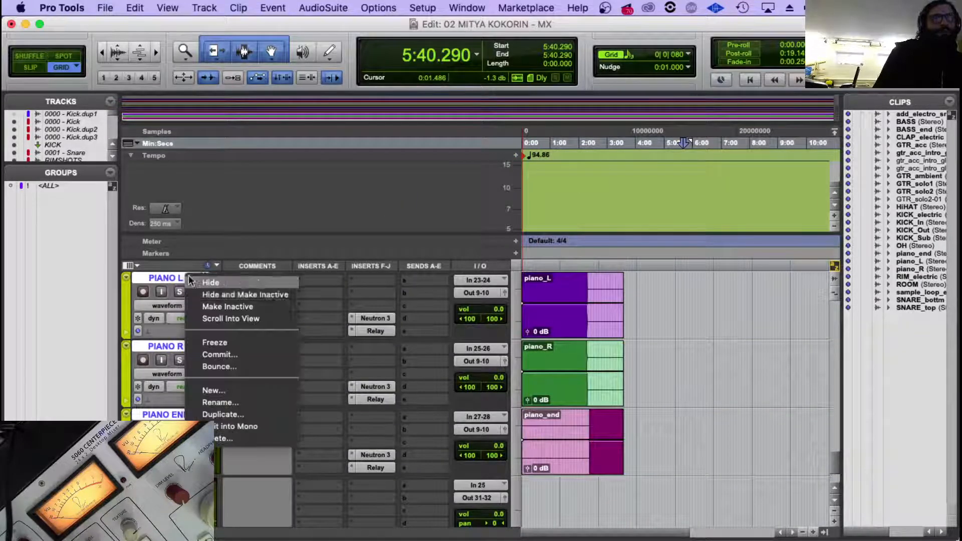
pyautogui.click(269, 306)
pyautogui.click(180, 415)
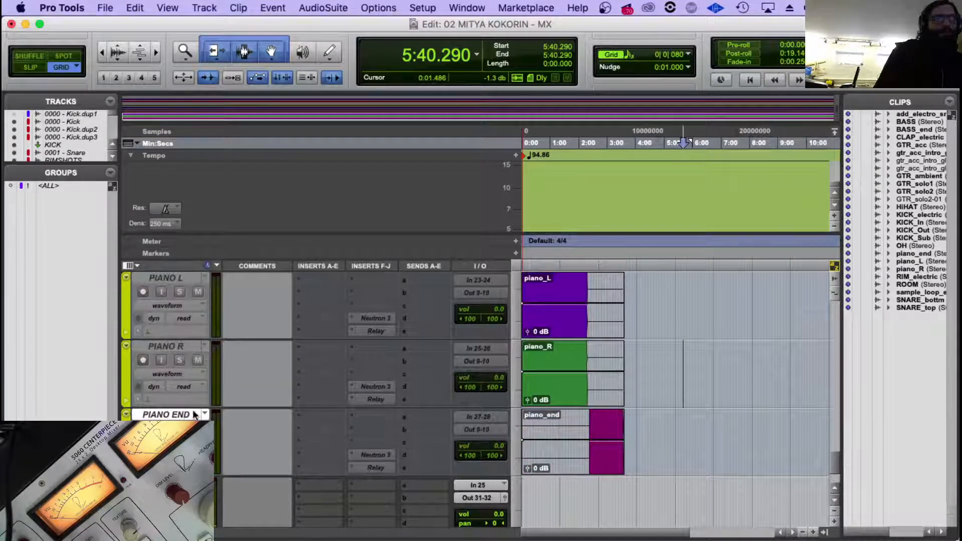
# Switch to Finder and tag piano_R.wav, piano_L.wav and piano_end.wav green.
pyautogui.click(111, 528)
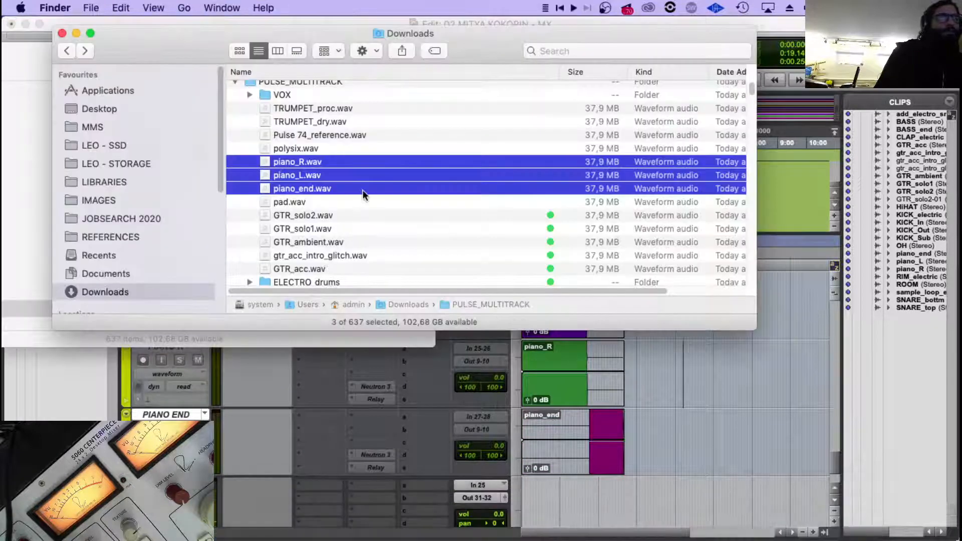
pyautogui.rightClick(308, 176)
pyautogui.click(383, 449)
# Examine the remaining untagged files in the PULSE_MULTITRACK folder, such as polysix.wav and pad.wav, and return to Pro Tools.
pyautogui.click(346, 147)
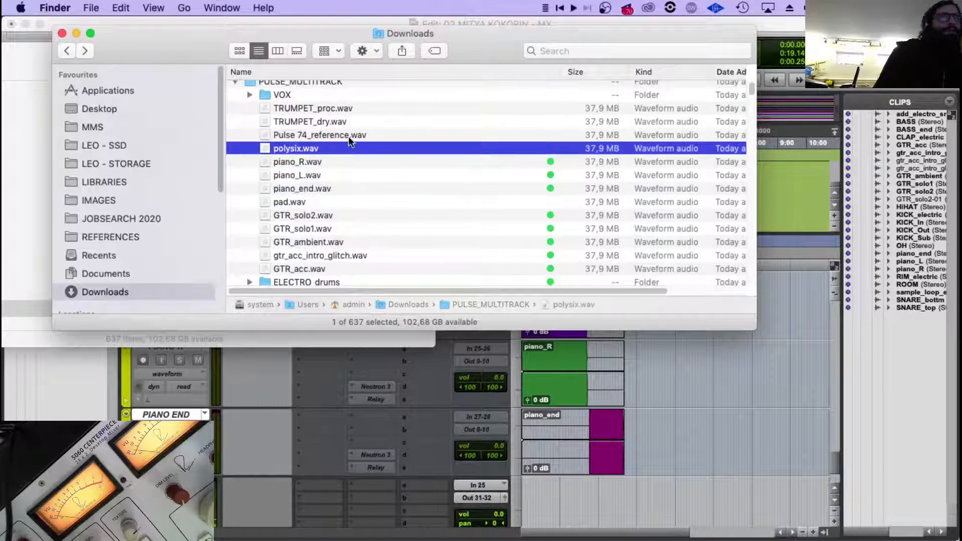
pyautogui.click(354, 133)
pyautogui.click(363, 161)
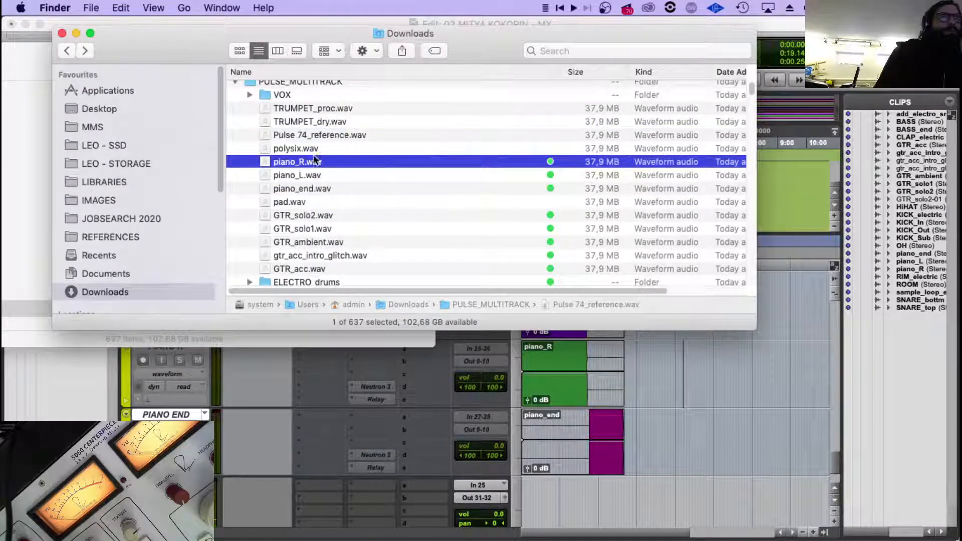
pyautogui.click(358, 148)
pyautogui.click(362, 136)
pyautogui.click(358, 148)
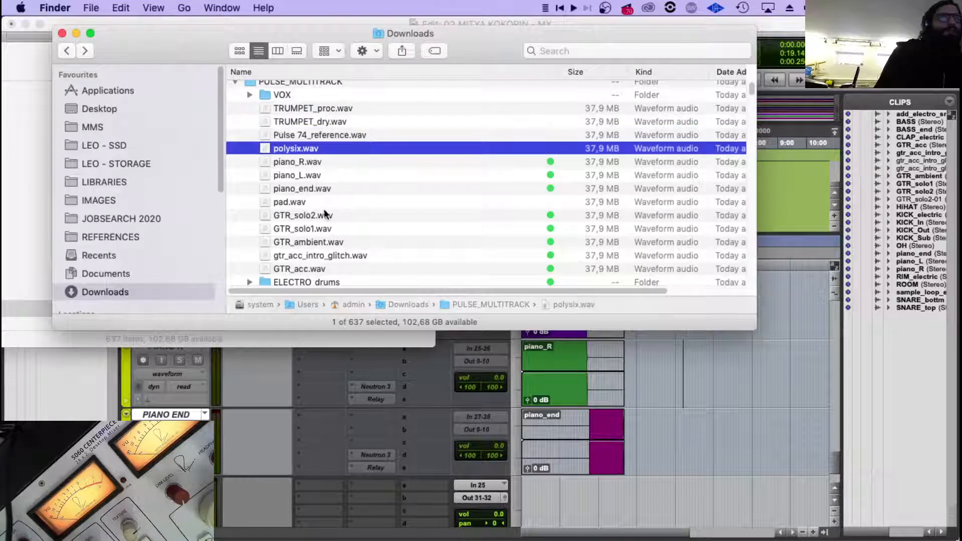
pyautogui.click(326, 214)
pyautogui.click(290, 200)
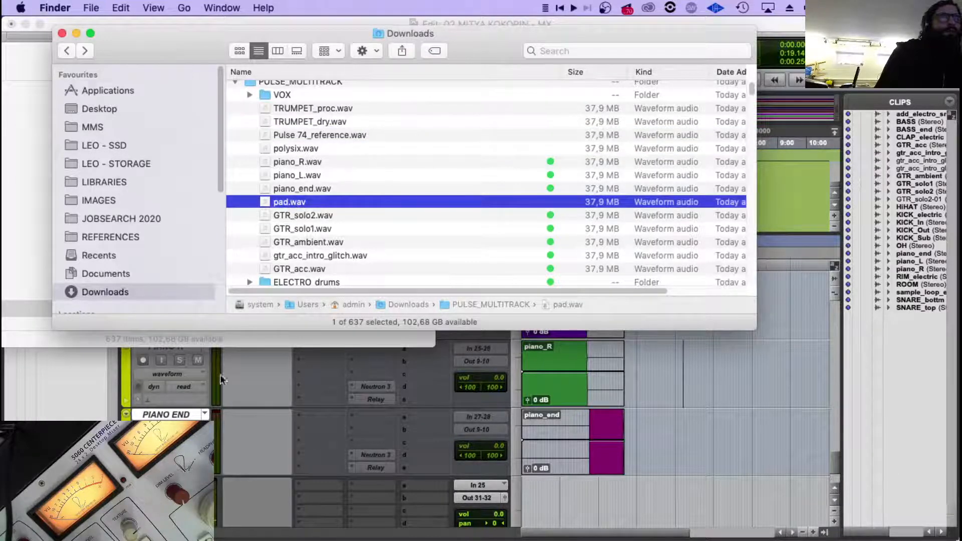
pyautogui.click(236, 386)
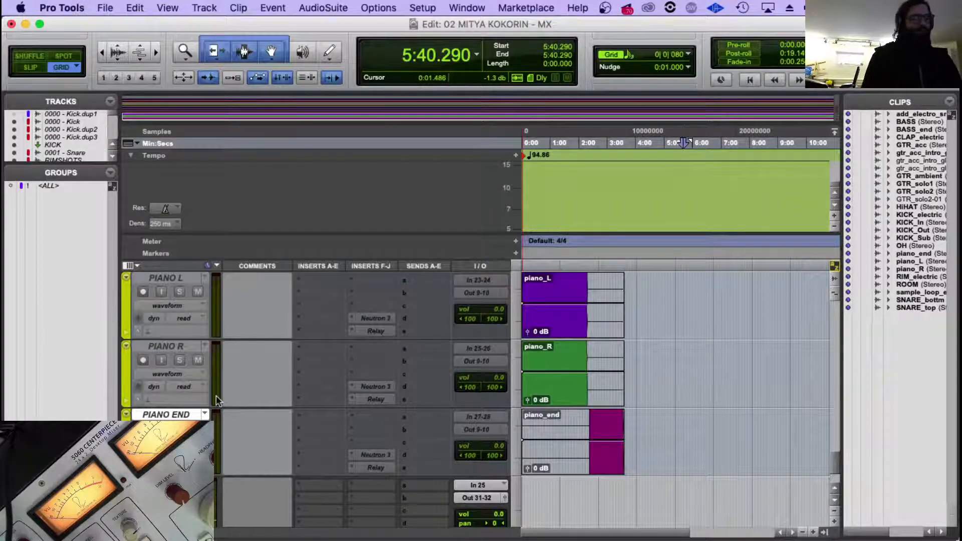
pyautogui.moveTo(331, 451)
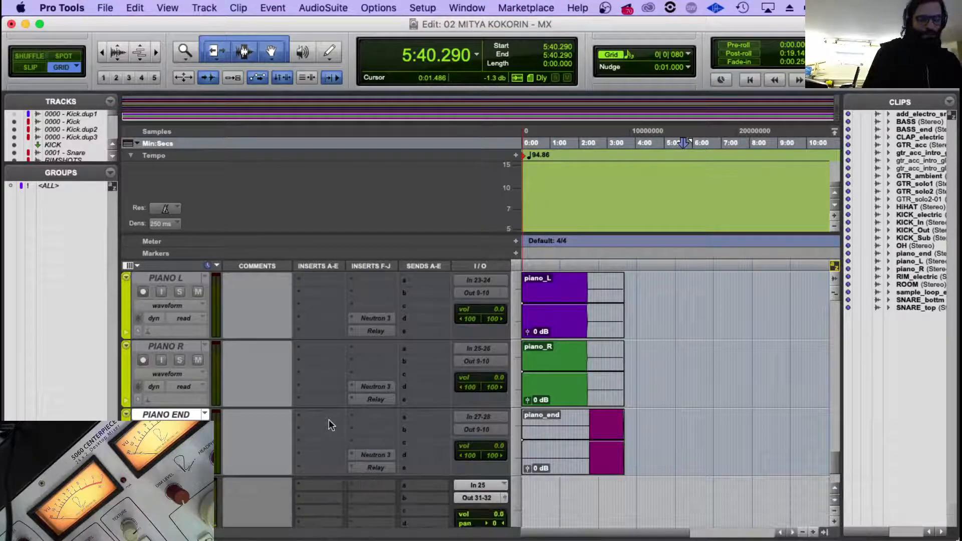
# Create three new stereo audio tracks below the PIANO END track.
pyautogui.press('super+shift+n')
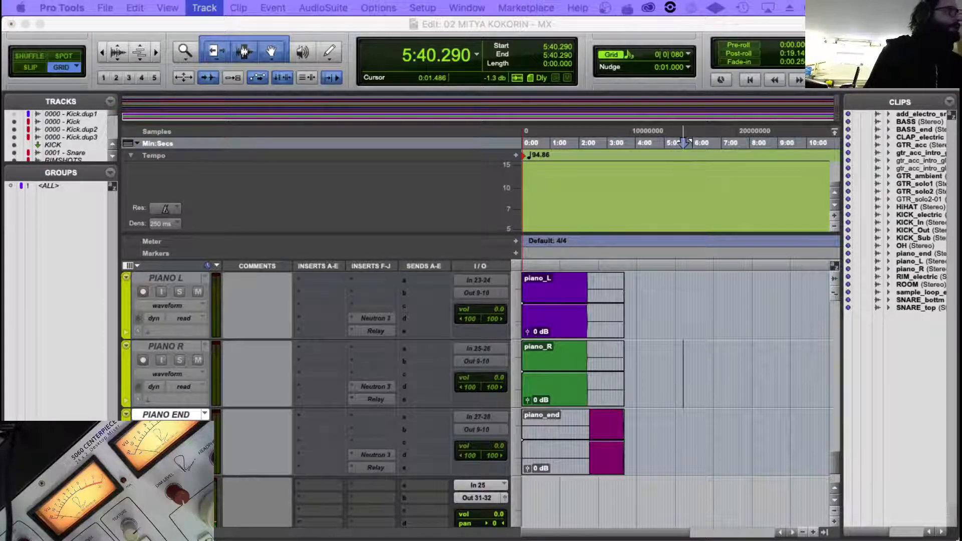
pyautogui.click(474, 272)
pyautogui.click(495, 291)
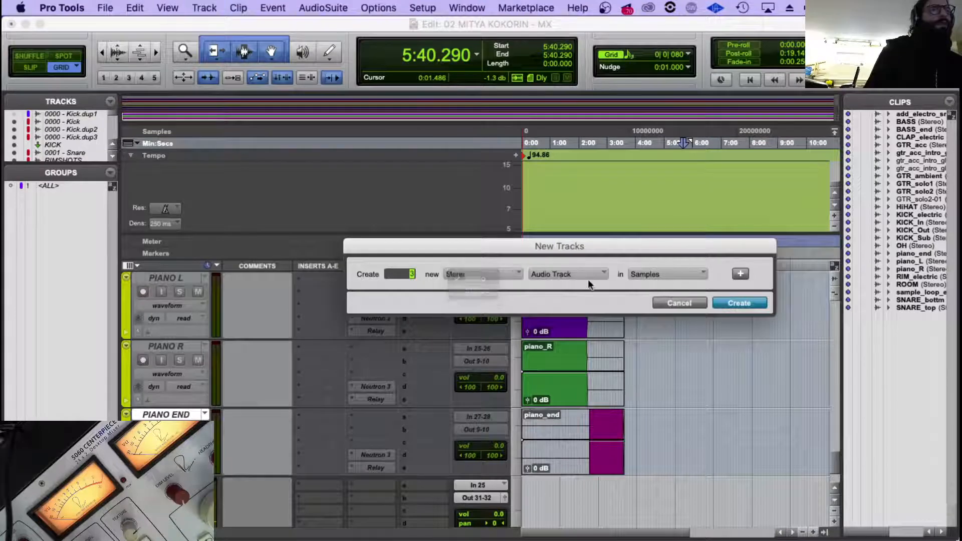
pyautogui.click(735, 303)
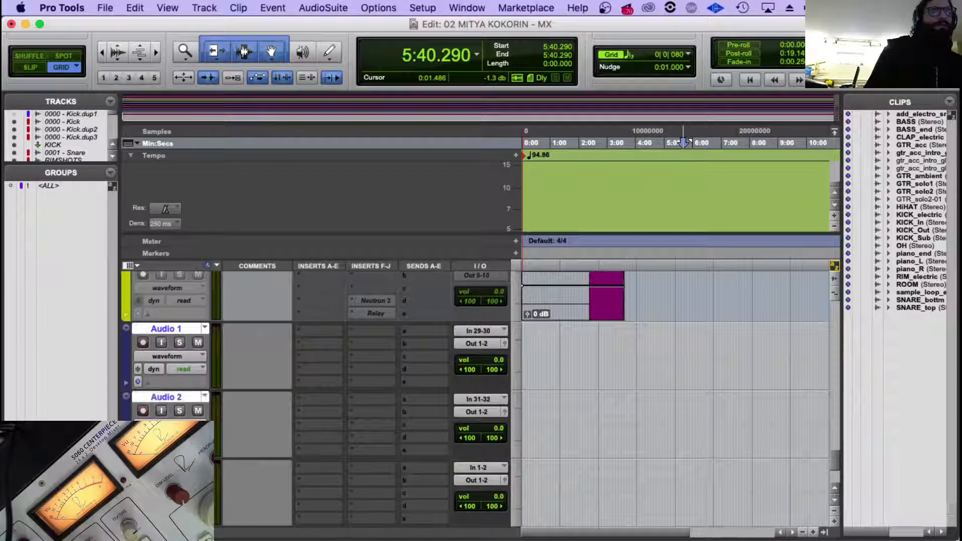
pyautogui.click(476, 343)
pyautogui.click(485, 395)
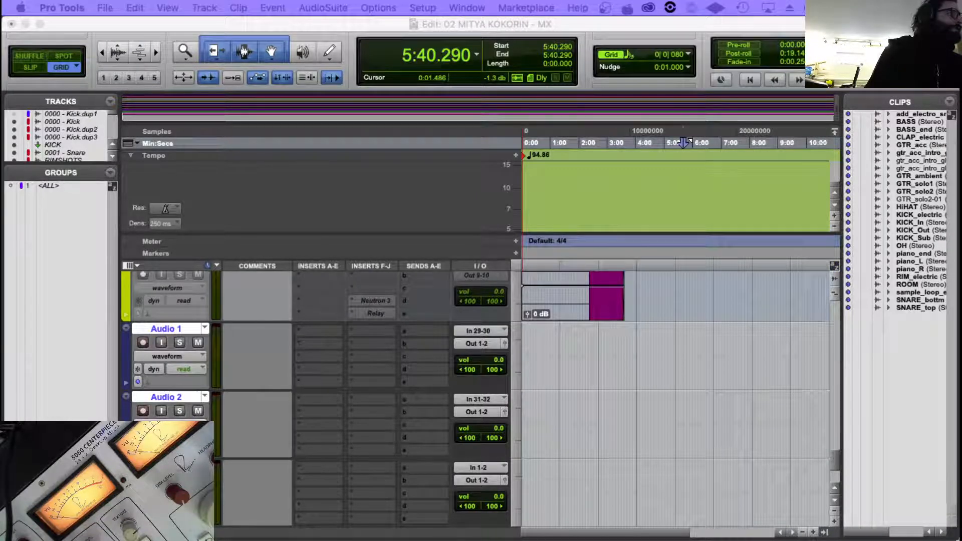
pyautogui.scroll(10, 258, 337)
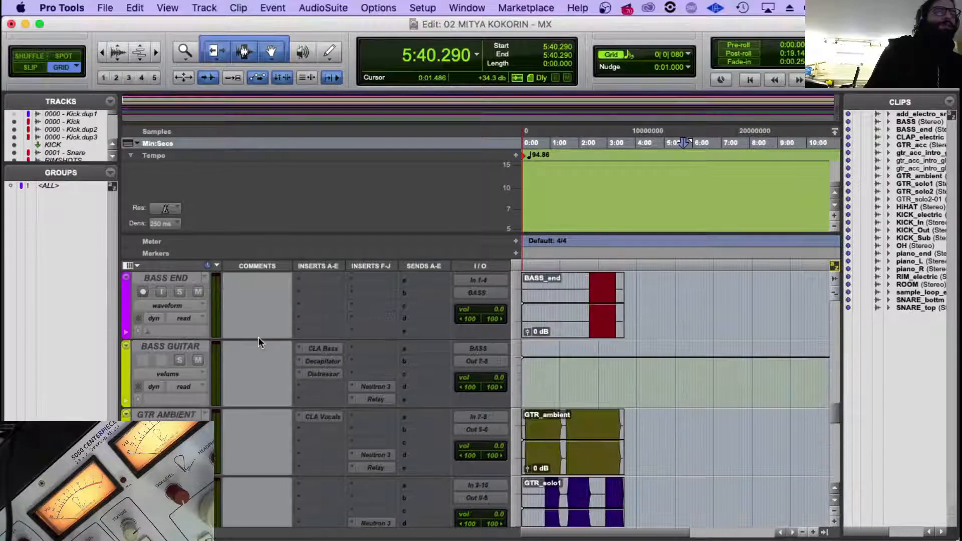
pyautogui.scroll(-10, 258, 337)
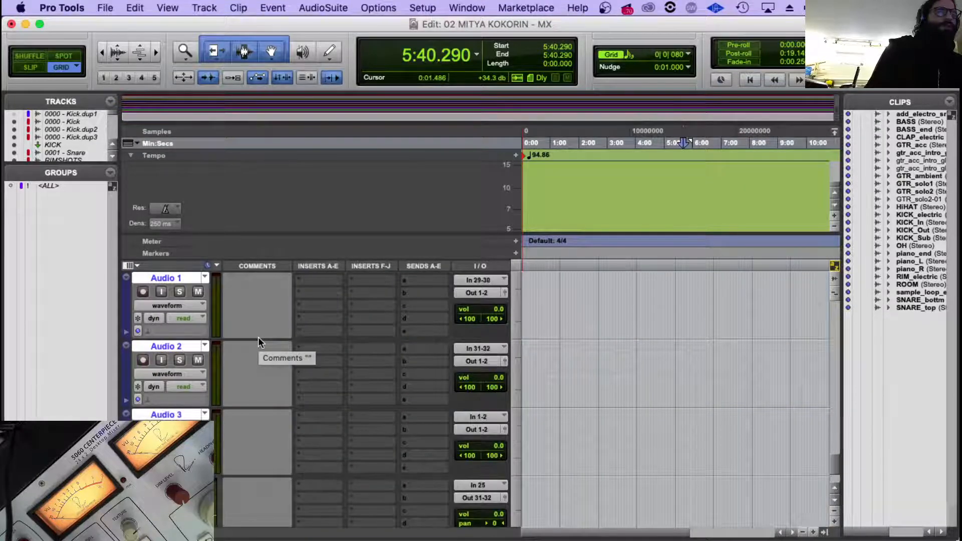
pyautogui.scroll(1, 257, 337)
# Try inserting the iZotope Neutron 3 multichannel plug-in on the three new stereo tracks and close its window.
pyautogui.click(357, 392)
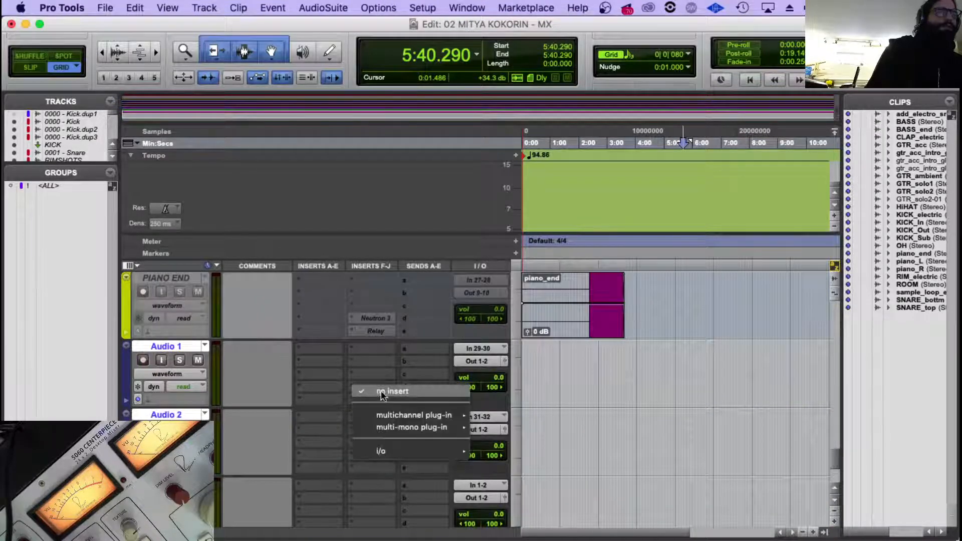
pyautogui.moveTo(390, 416)
pyautogui.moveTo(537, 492)
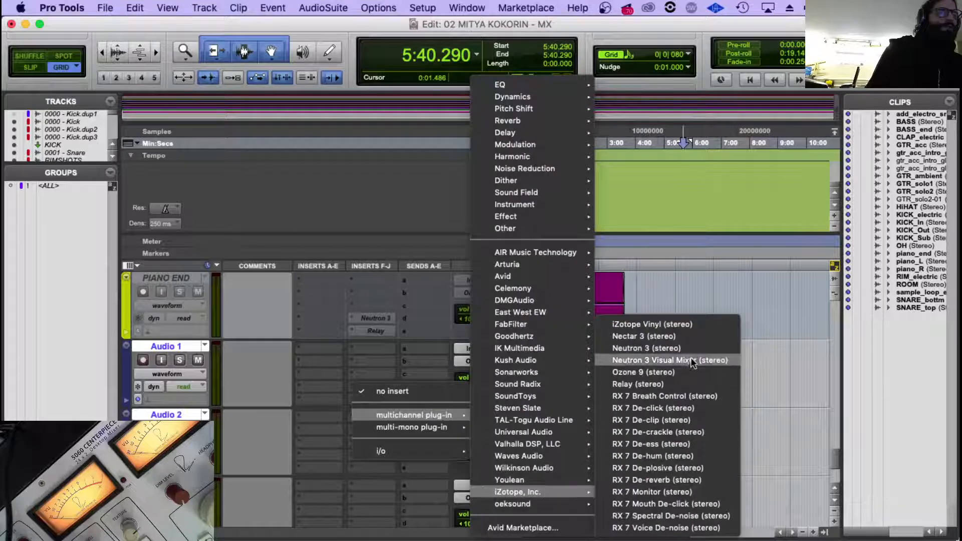
pyautogui.click(690, 347)
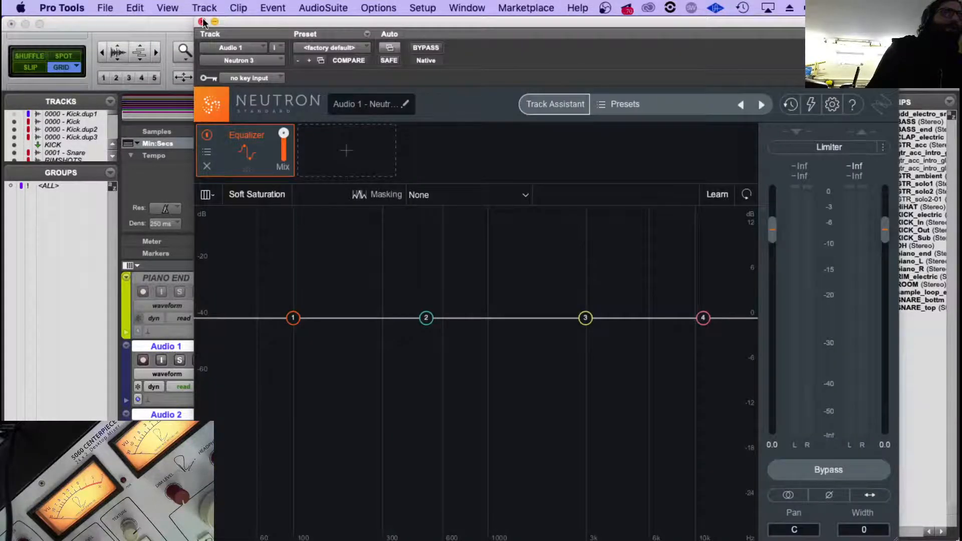
pyautogui.click(202, 21)
# Remove the Neutron 3 insert from the three new tracks and select only the Audio 1 track.
pyautogui.click(354, 397)
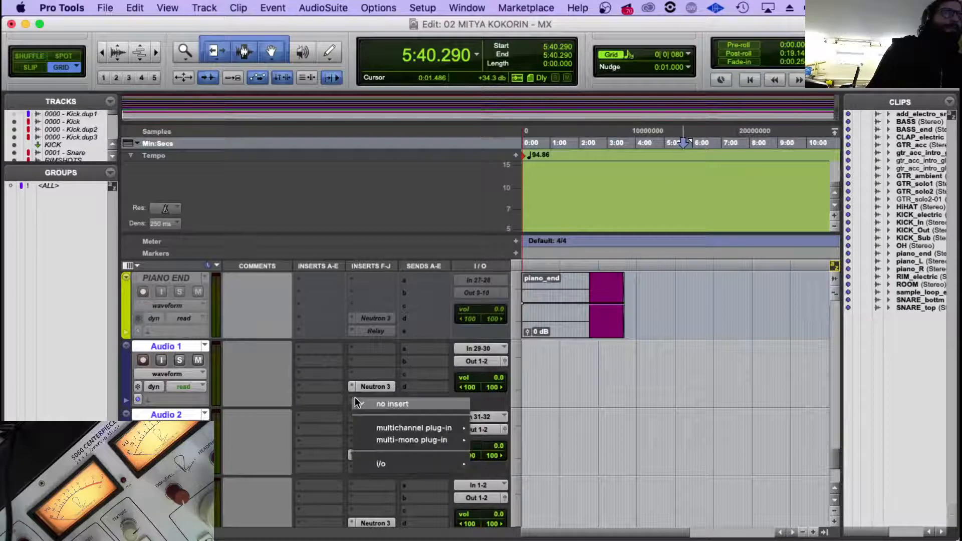
pyautogui.click(300, 390)
pyautogui.click(354, 386)
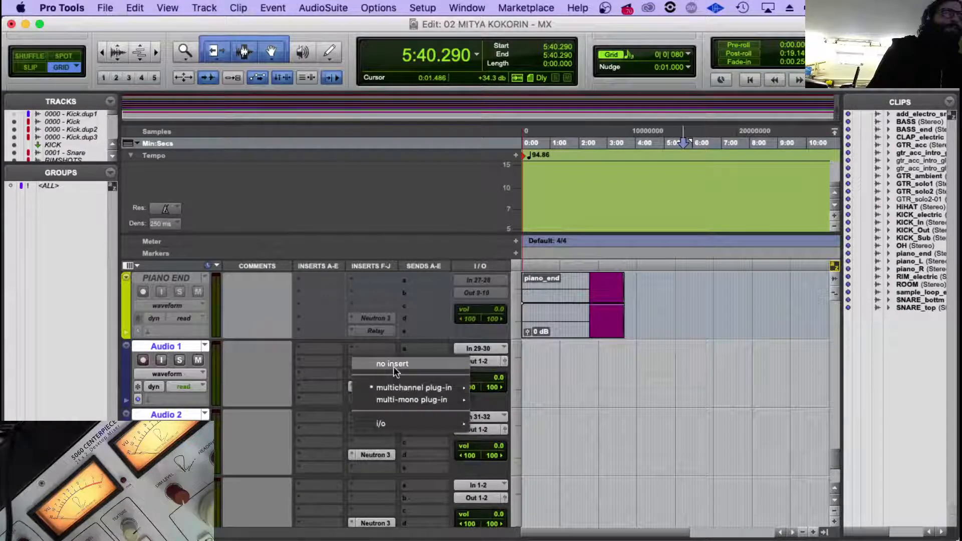
pyautogui.keyDown('alt'); pyautogui.click(393, 364); pyautogui.keyUp('alt')
pyautogui.click(160, 344)
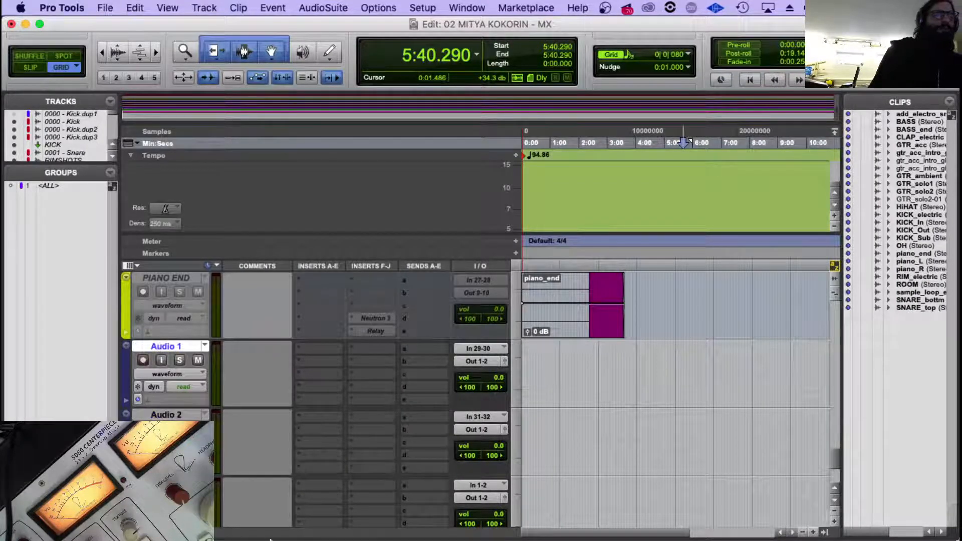
# Import Pulse 74_reference.wav from Finder onto Audio 1 and polysix.wav onto Audio 2, both at the session start.
pyautogui.click(98, 518)
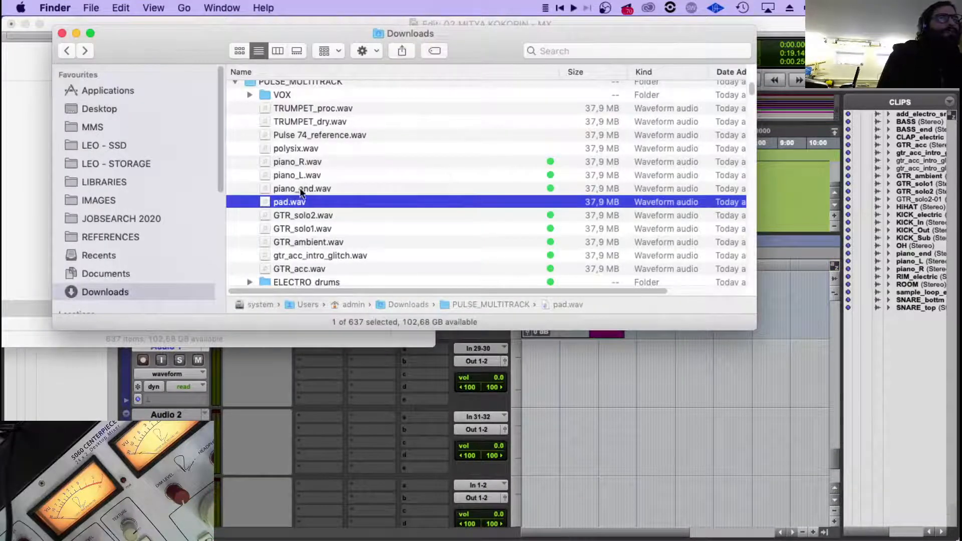
pyautogui.moveTo(318, 134); pyautogui.dragTo(551, 377)
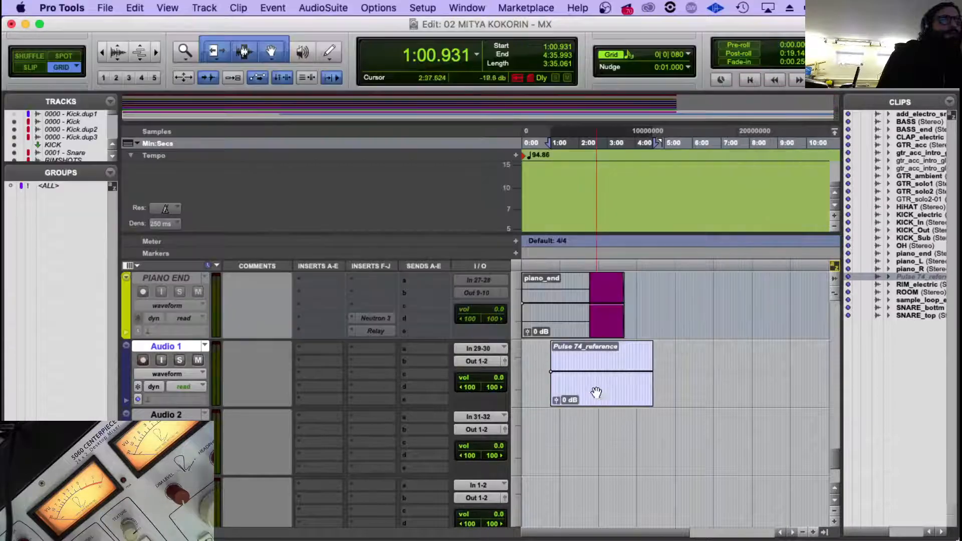
pyautogui.press('super+Tab')
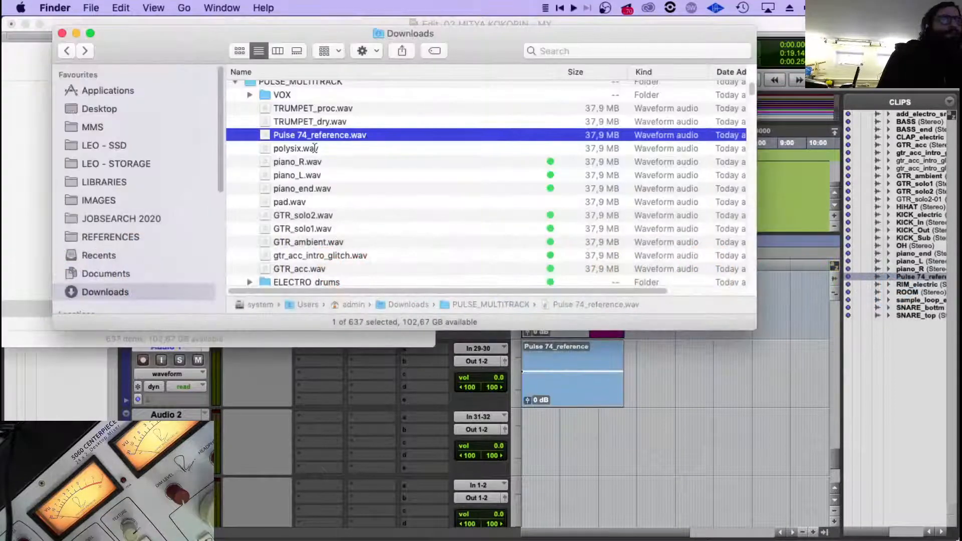
pyautogui.moveTo(299, 154); pyautogui.dragTo(529, 464)
# In Finder, tag Pulse 74_reference.wav and polysix.wav green, and import pad.wav onto the third new track at the session start.
pyautogui.press('super+Tab')
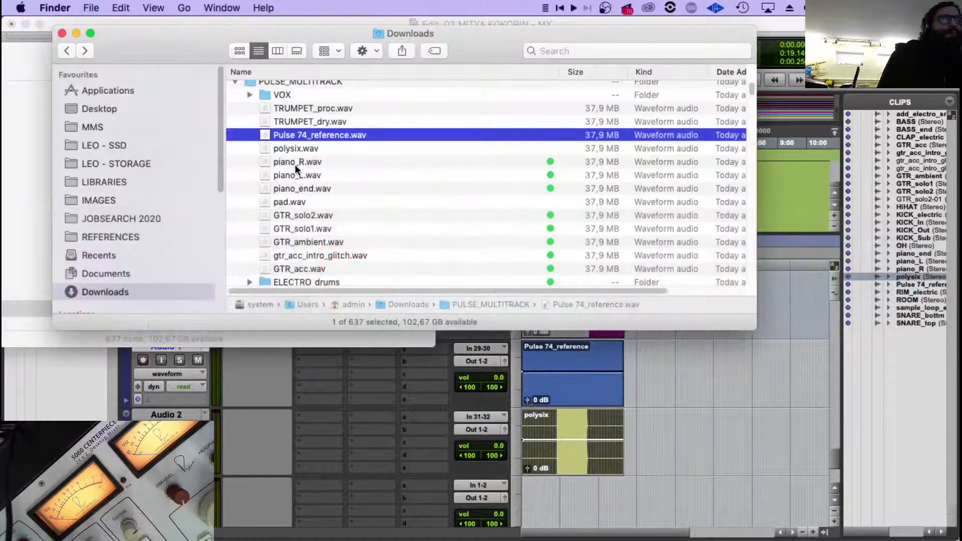
pyautogui.click(299, 149)
pyautogui.keyDown('shift'); pyautogui.click(311, 133); pyautogui.keyUp('shift')
pyautogui.rightClick(311, 133)
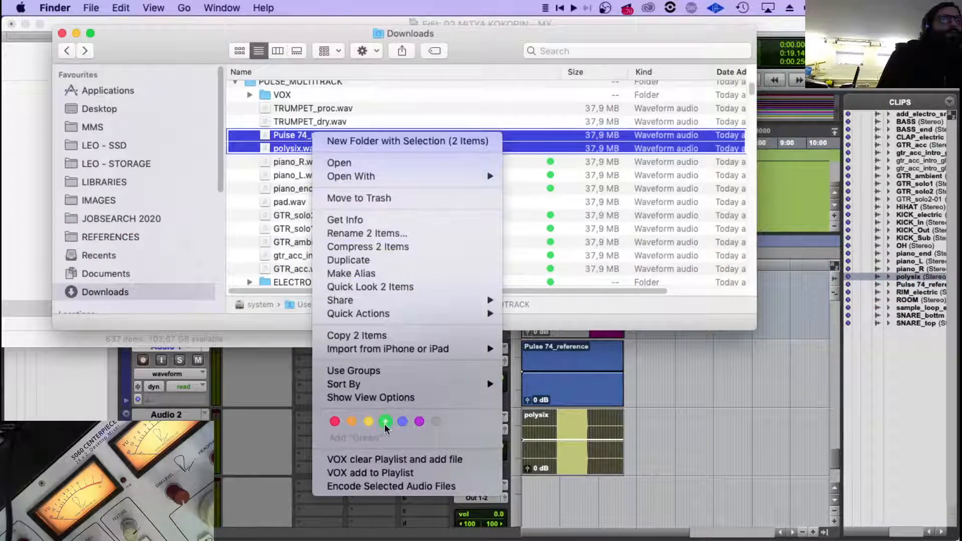
pyautogui.click(384, 421)
pyautogui.click(316, 205)
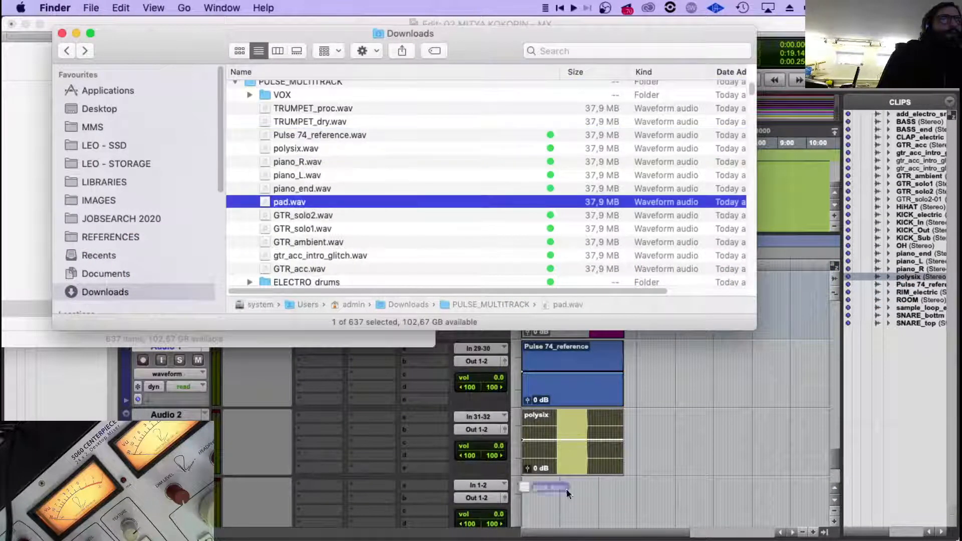
pyautogui.moveTo(566, 488)
pyautogui.mouseDown()
pyautogui.moveTo(552, 510)
pyautogui.moveTo(551, 473)
pyautogui.moveTo(559, 492)
pyautogui.moveTo(538, 492)
pyautogui.mouseUp()
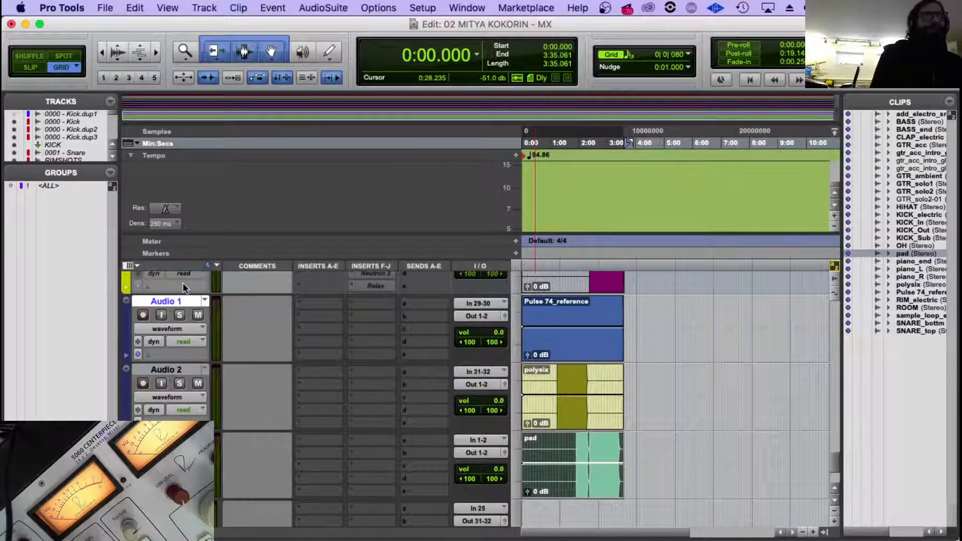
# Rename the three new tracks PULSE 74, POLYSIX and PAD.
pyautogui.doubleClick(152, 302)
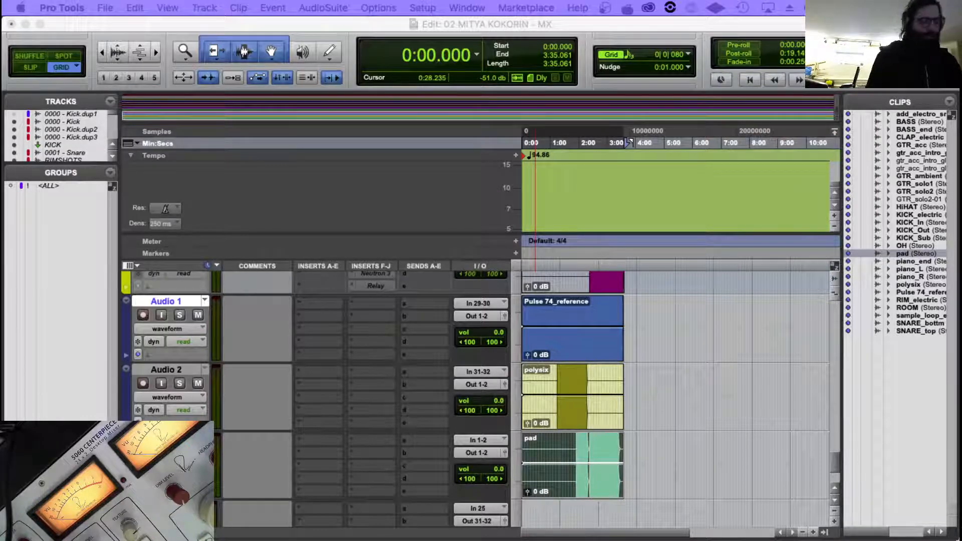
pyautogui.press('Return')
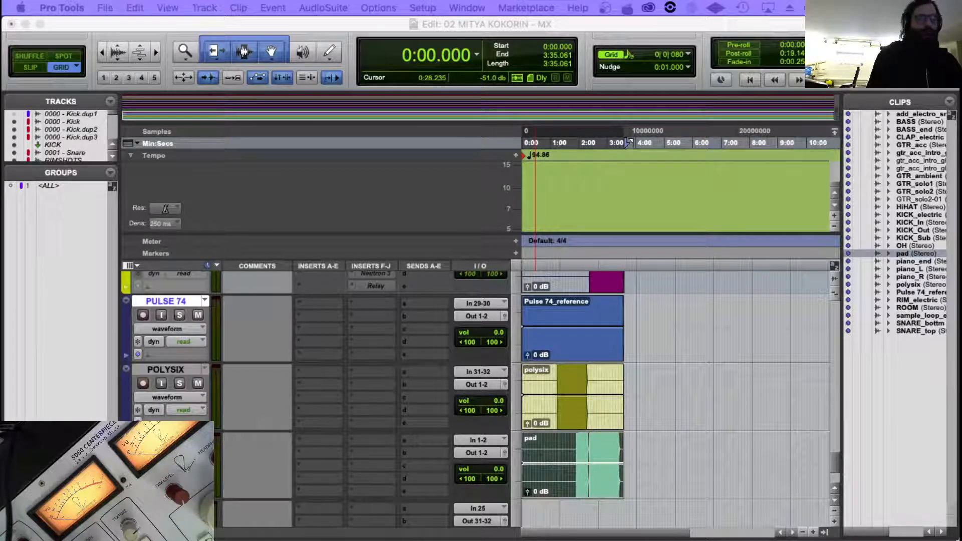
pyautogui.press('Return')
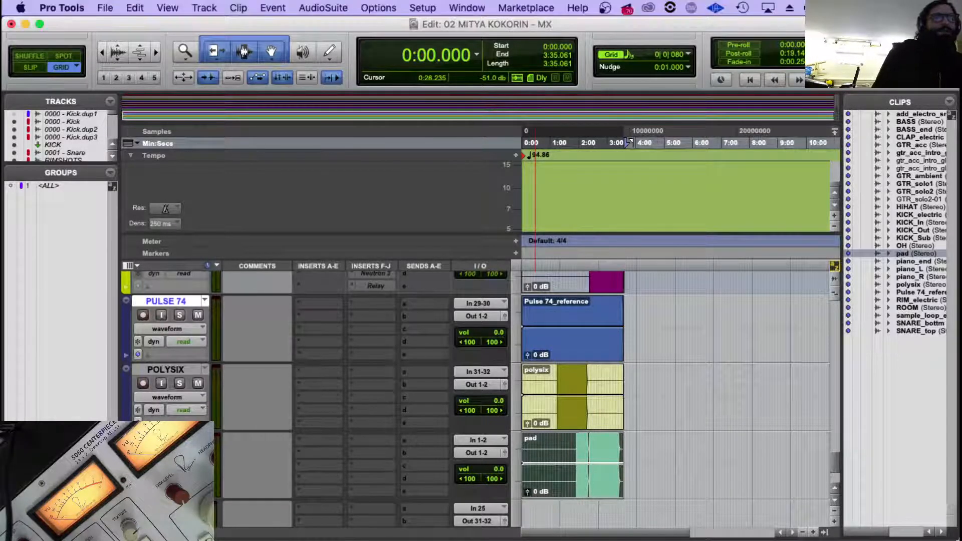
# Select the PULSE 74, POLYSIX and PAD tracks and route their outputs to Out 11-12 (Stereo).
pyautogui.keyDown('shift'); pyautogui.click(165, 438); pyautogui.keyUp('shift')
pyautogui.click(479, 311)
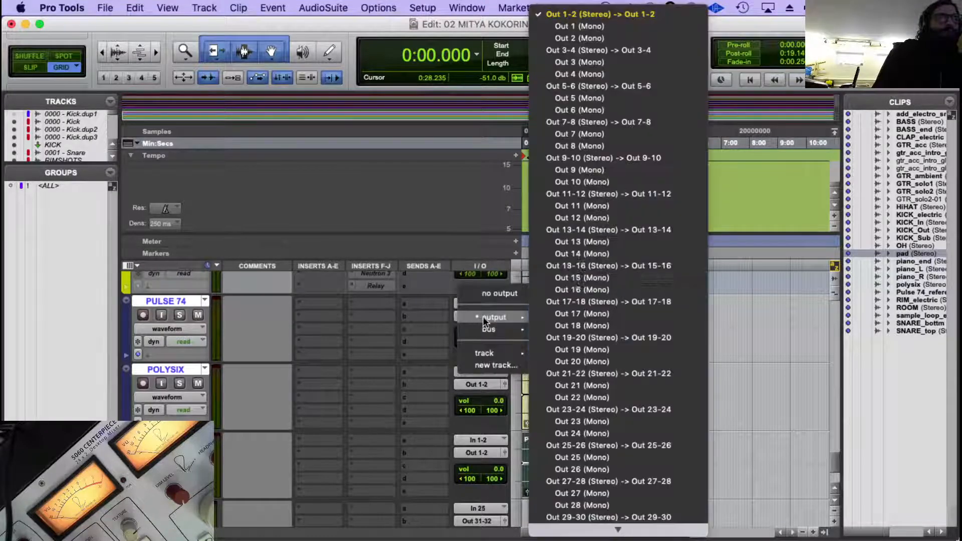
pyautogui.keyDown('alt'); pyautogui.keyDown('shift'); pyautogui.click(609, 194); pyautogui.keyUp('shift'); pyautogui.keyUp('alt')
# Colour the PULSE 74, POLYSIX and PAD tracks bright yellow.
pyautogui.scroll(2, 395, 364)
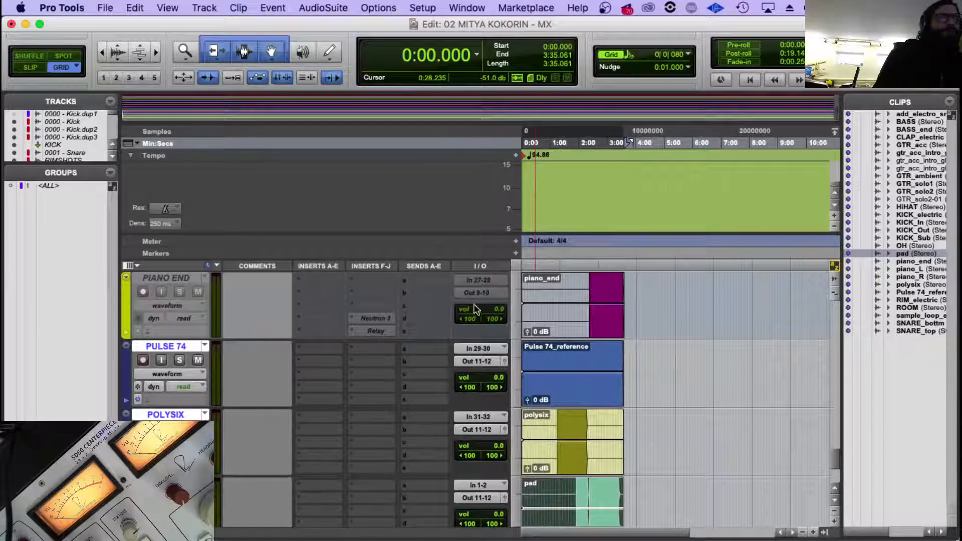
pyautogui.scroll(-1, 170, 356)
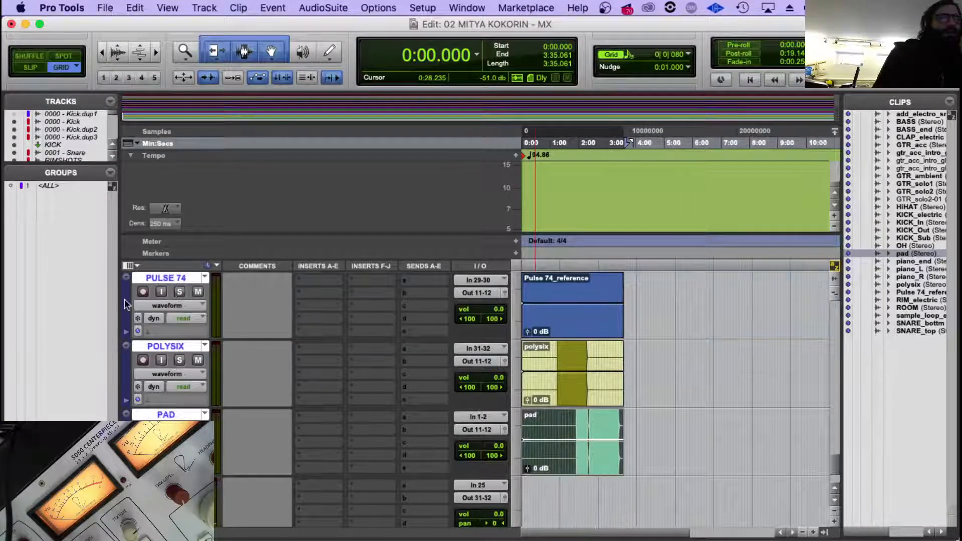
pyautogui.doubleClick(124, 299)
pyautogui.click(376, 153)
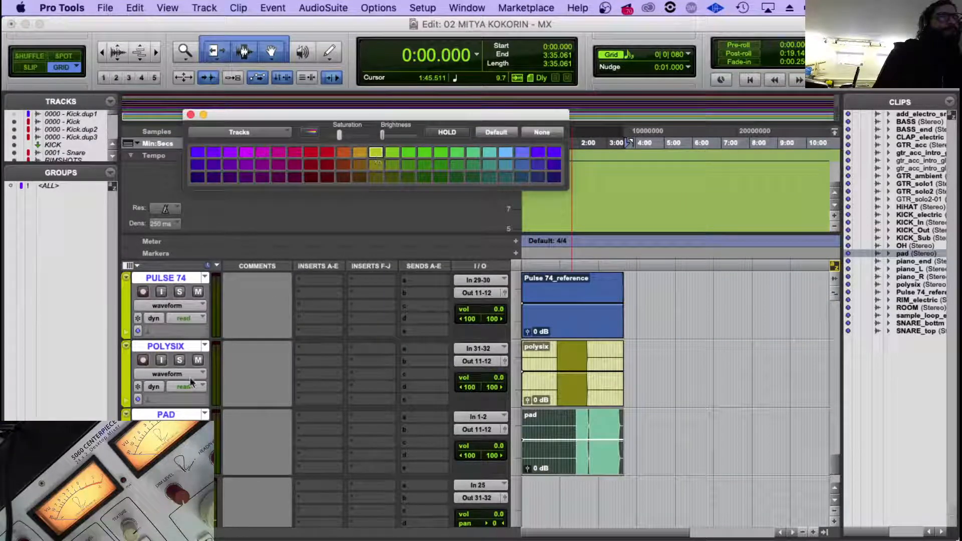
# Insert iZotope Neutron 3 (stereo) in slot I of the PULSE 74, POLYSIX and PAD tracks and close its window.
pyautogui.click(183, 282)
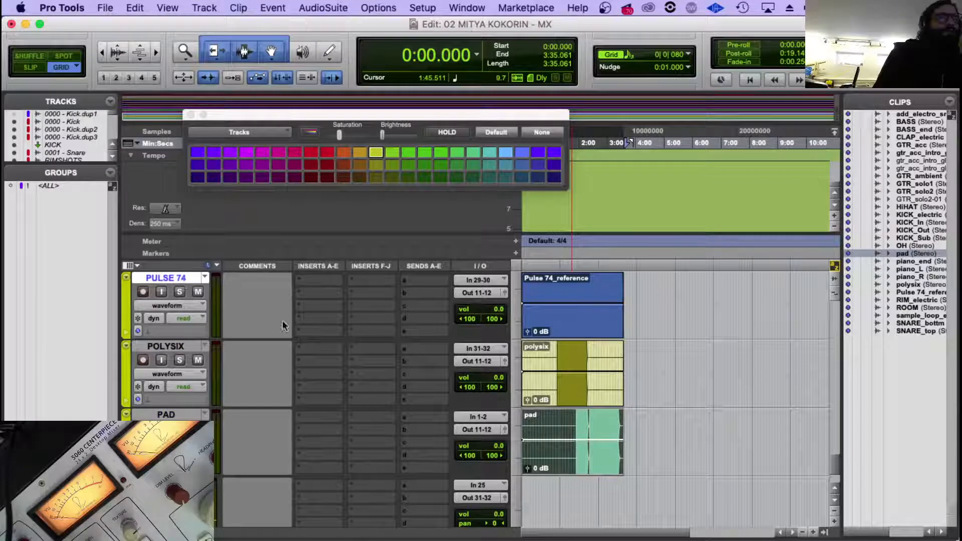
pyautogui.scroll(1, 340, 354)
pyautogui.keyDown('shift'); pyautogui.click(168, 484); pyautogui.keyUp('shift')
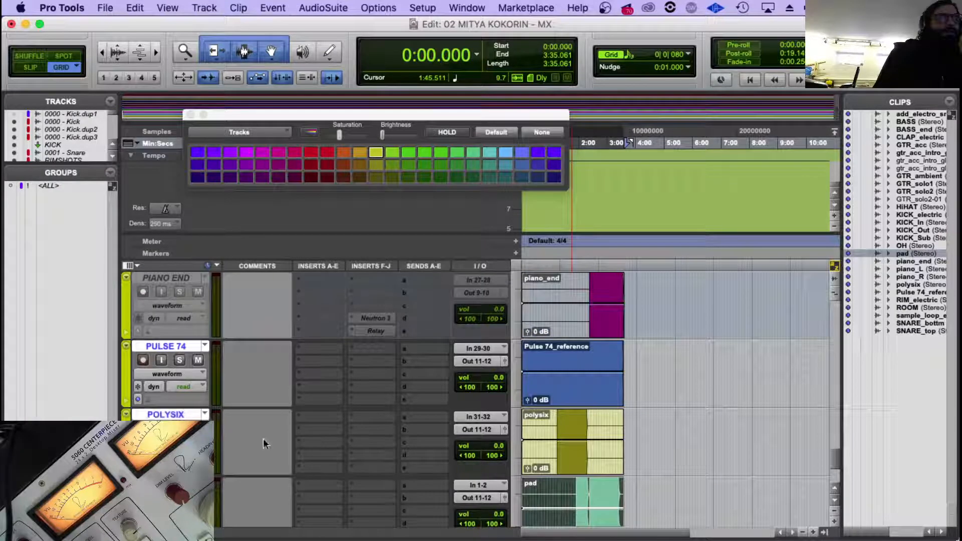
pyautogui.click(353, 389)
pyautogui.moveTo(414, 415)
pyautogui.moveTo(517, 492)
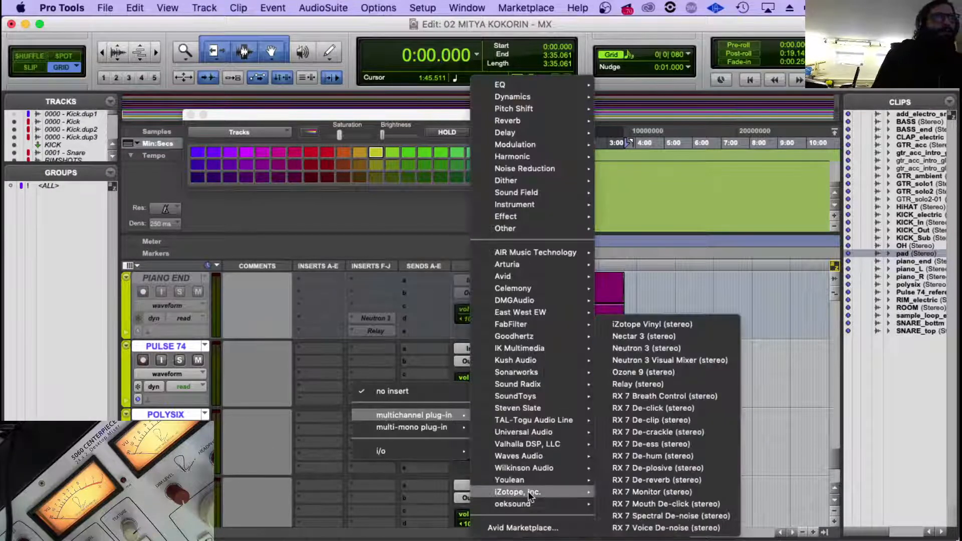
pyautogui.click(678, 348)
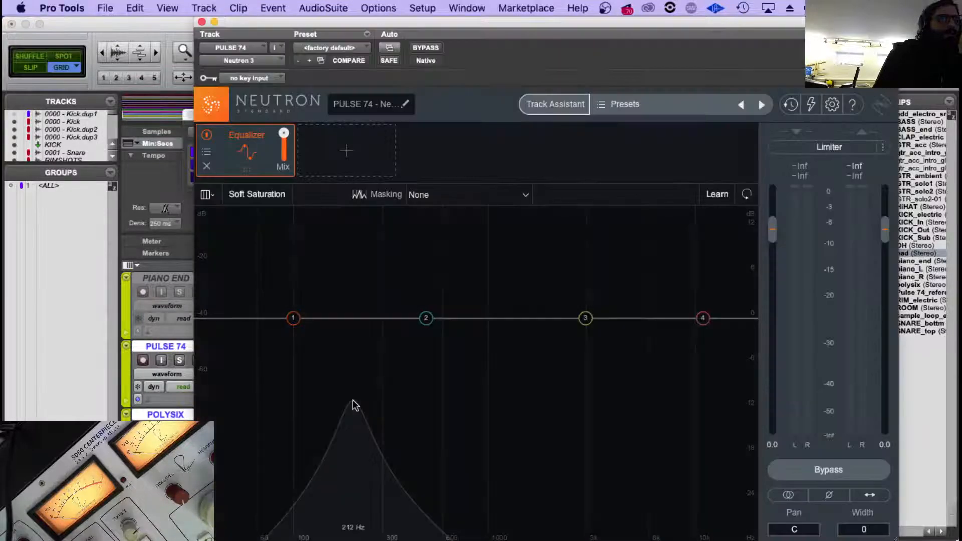
pyautogui.click(202, 21)
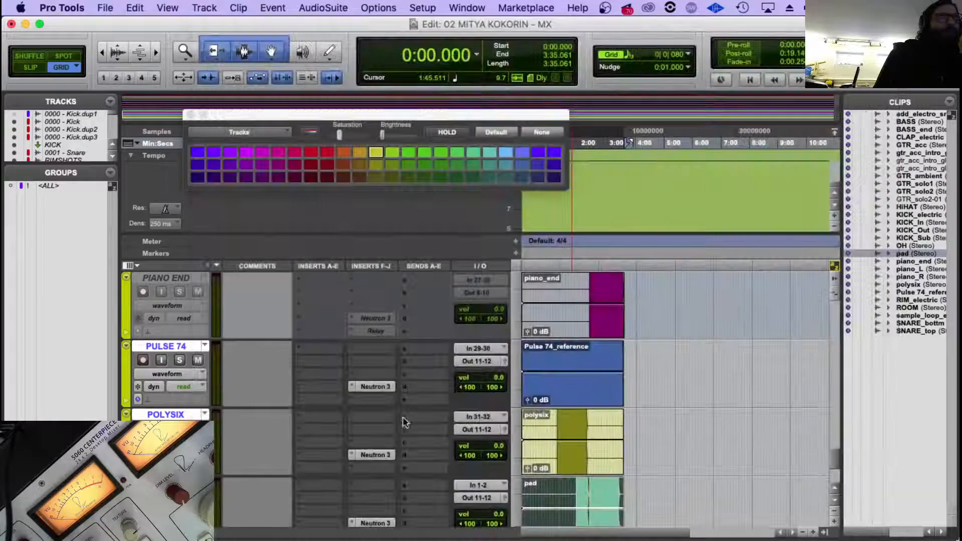
# Insert iZotope Relay (stereo) in slot J of the PULSE 74, POLYSIX and PAD tracks and close its window.
pyautogui.click(354, 398)
pyautogui.moveTo(416, 428)
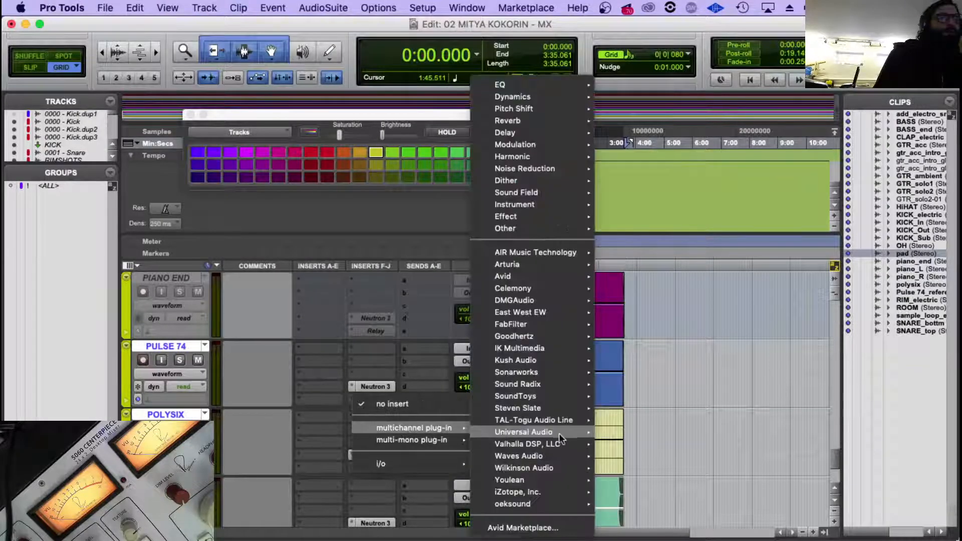
pyautogui.moveTo(551, 494)
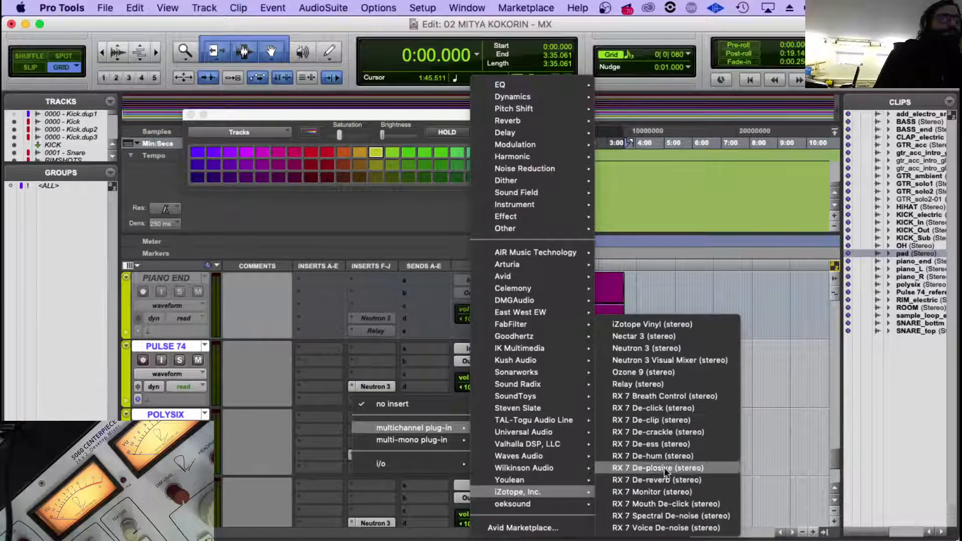
pyautogui.click(658, 384)
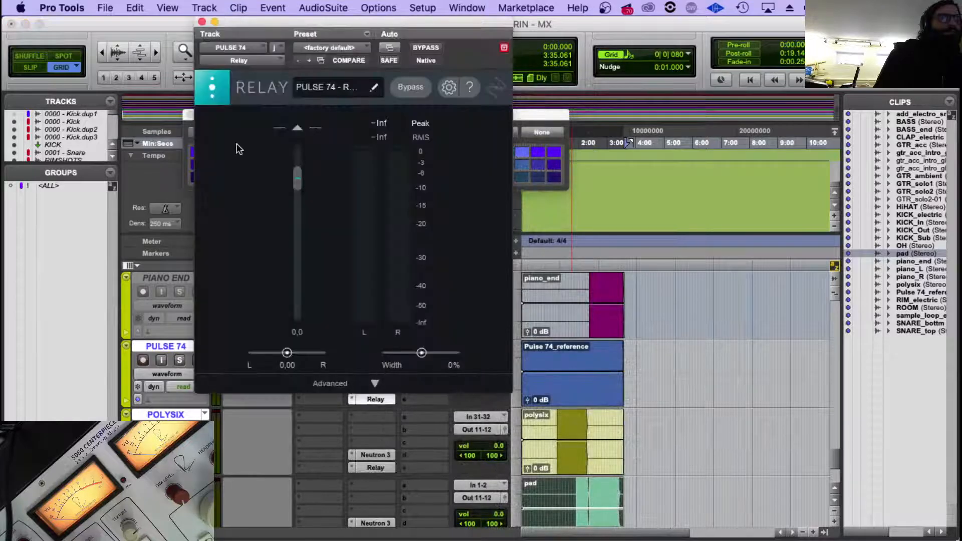
pyautogui.click(202, 21)
pyautogui.scroll(-4, 345, 408)
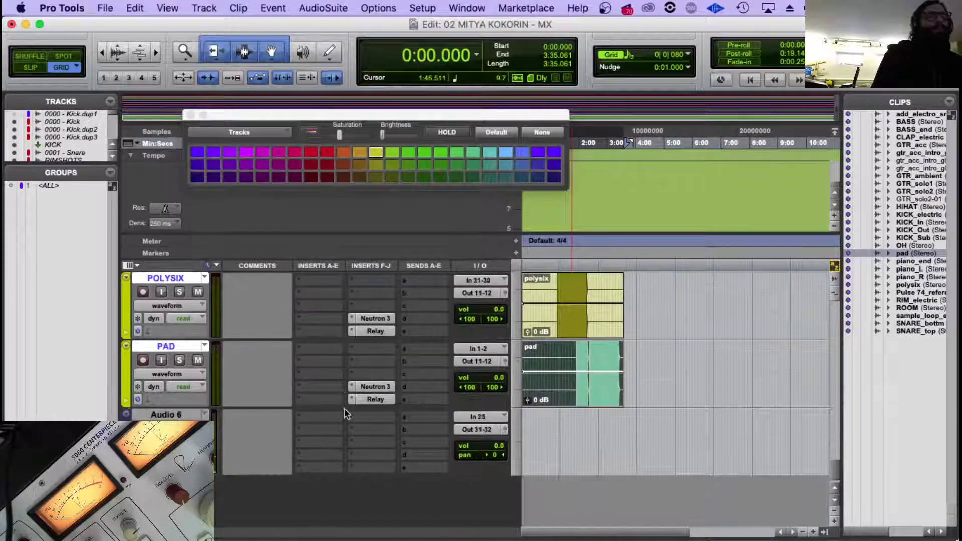
pyautogui.click(183, 348)
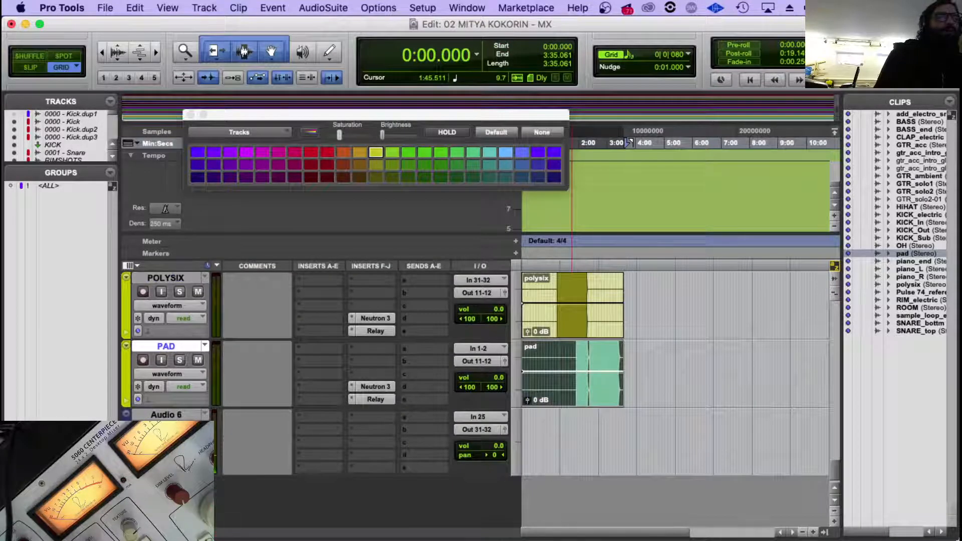
pyautogui.moveTo(217, 538)
pyautogui.click(733, 501)
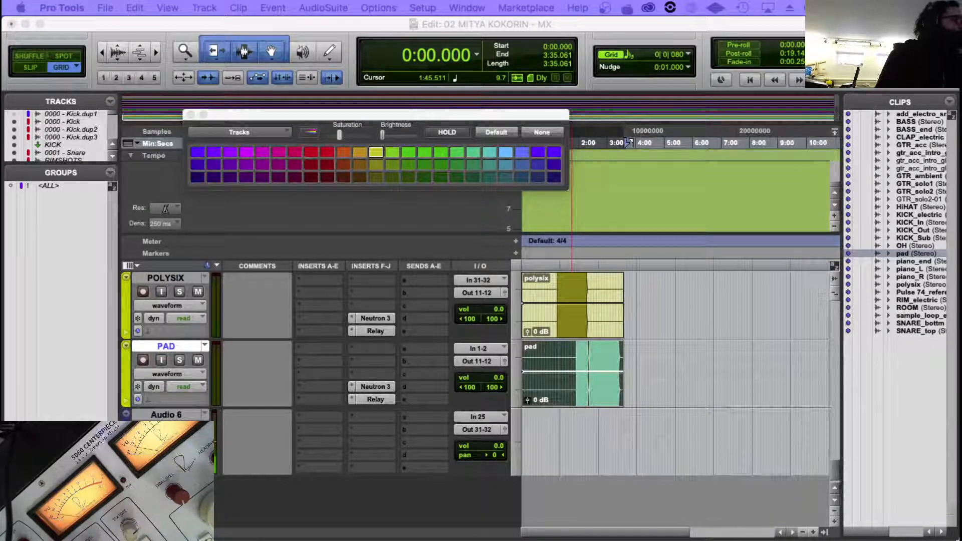
pyautogui.click(592, 314)
# Remove the Neutron 3 and Relay inserts from the PULSE 74 track.
pyautogui.scroll(5, 736, 333)
pyautogui.click(158, 415)
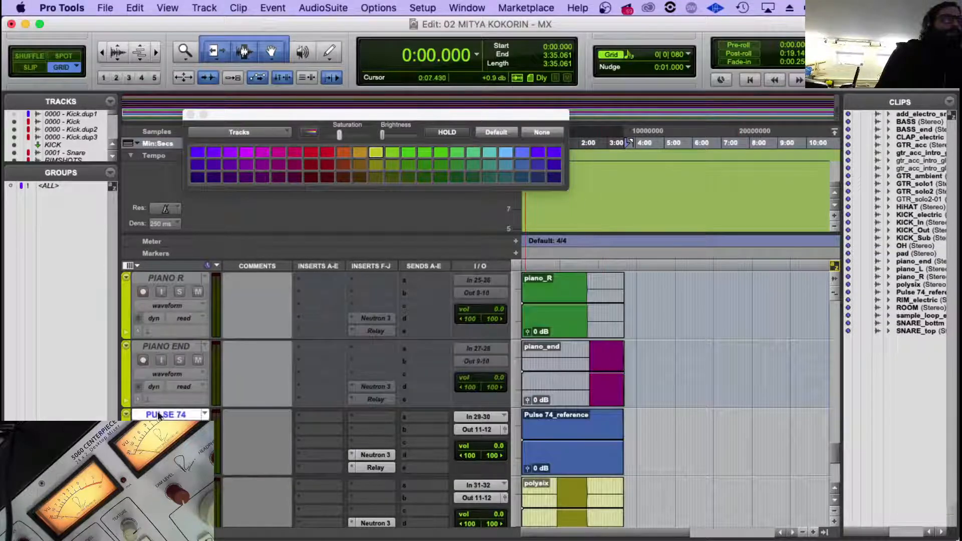
pyautogui.click(353, 455)
pyautogui.click(386, 430)
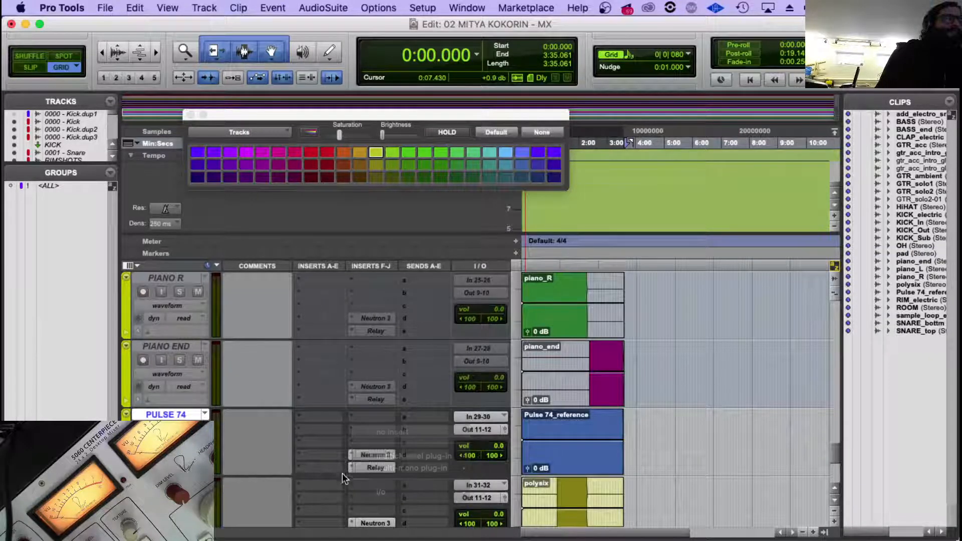
pyautogui.click(349, 467)
pyautogui.click(386, 442)
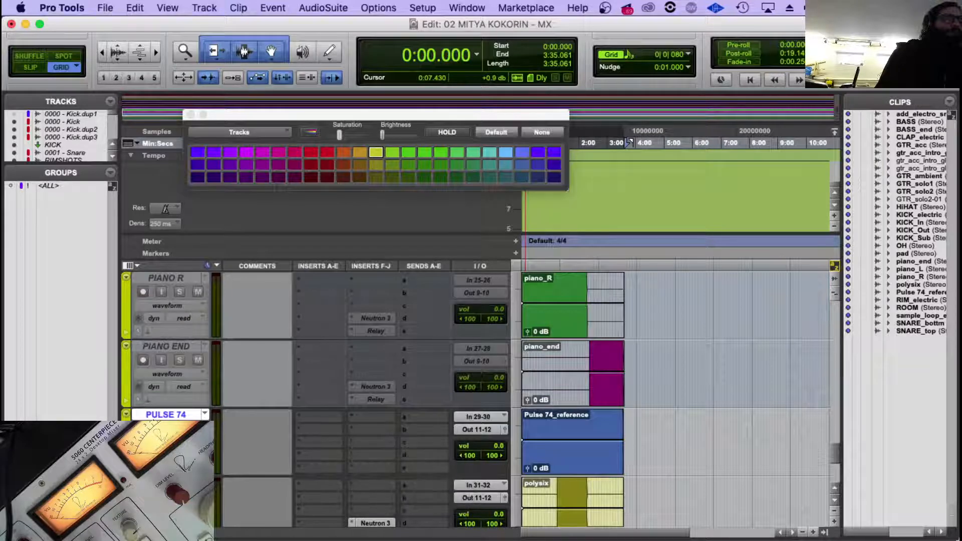
# Move the PULSE 74 track below Audio 6 and route its output to Out 29-30 (Stereo).
pyautogui.click(142, 416)
pyautogui.moveTo(143, 416); pyautogui.dragTo(168, 426)
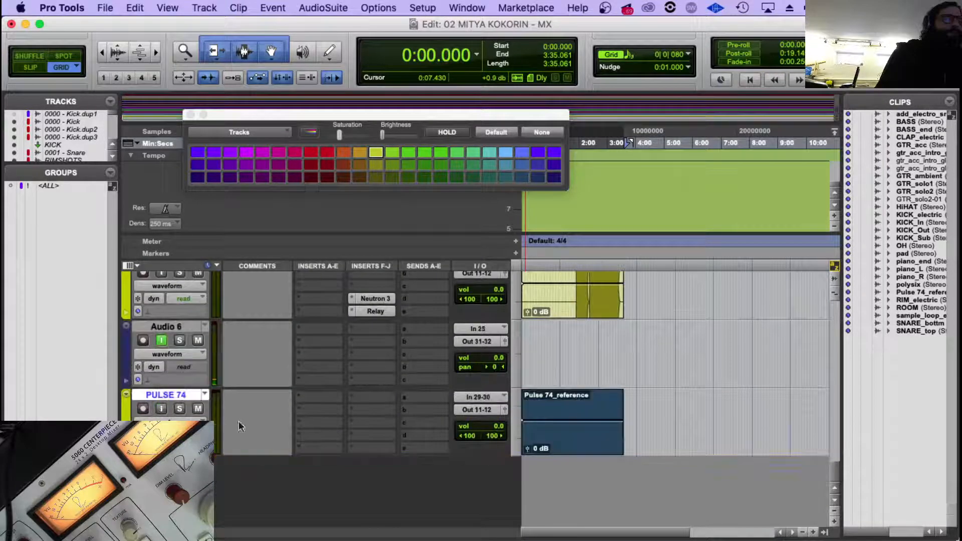
pyautogui.click(478, 409)
pyautogui.moveTo(487, 410)
pyautogui.scroll(-5, 621, 401)
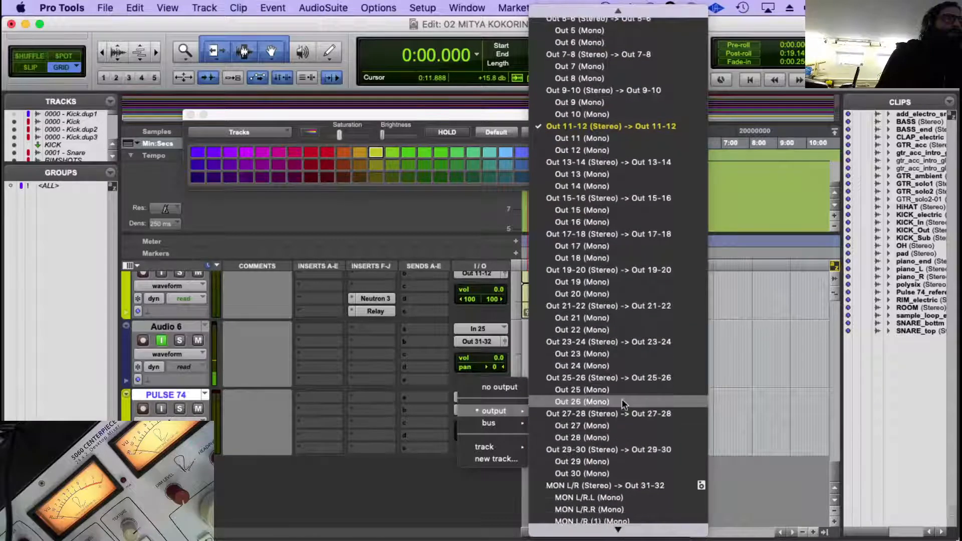
pyautogui.click(619, 448)
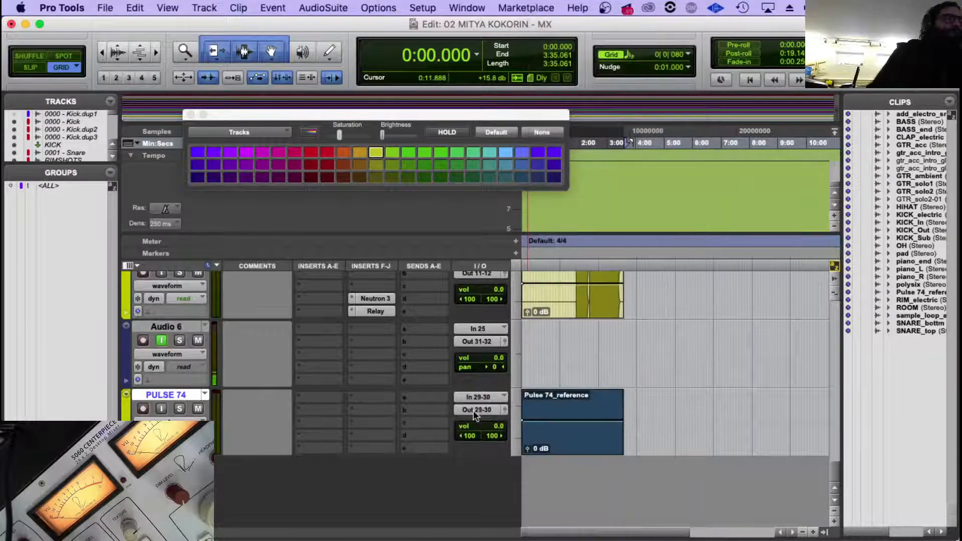
# Colour the PULSE 74 track dark magenta and enter REFERENCE TRACK as its comment.
pyautogui.click(312, 152)
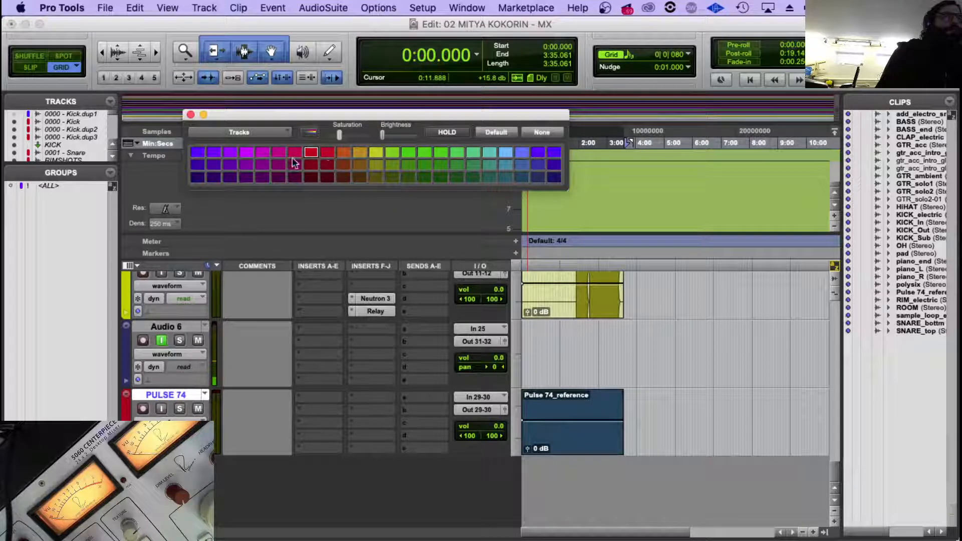
pyautogui.click(295, 163)
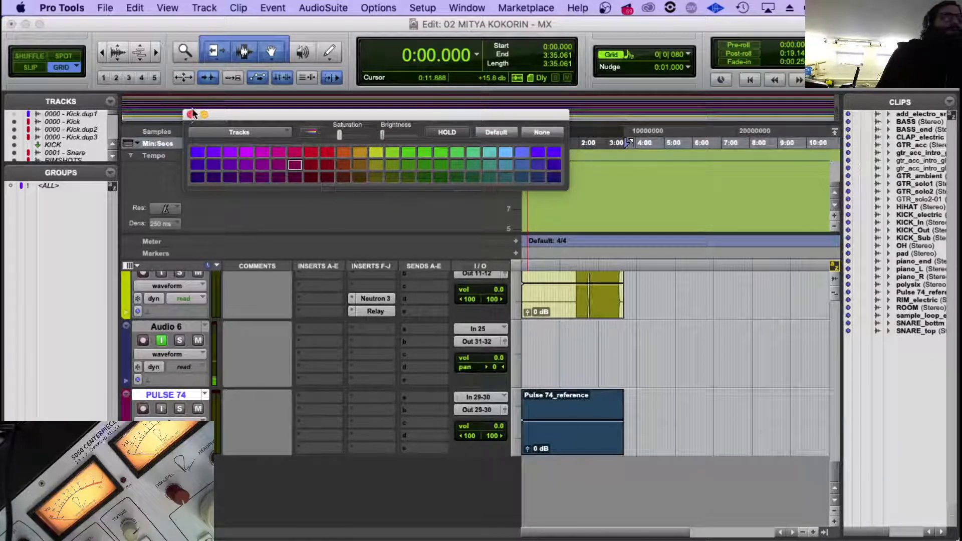
pyautogui.click(191, 115)
pyautogui.click(259, 440)
pyautogui.write('REFERENCE TRACK')
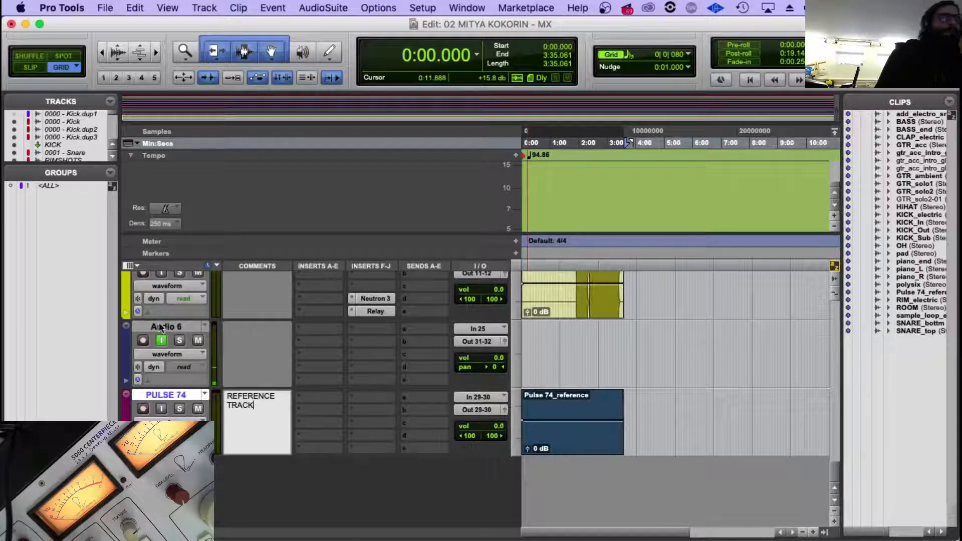
# Select the POLYSIX and PAD tracks together and make them inactive.
pyautogui.scroll(5, 168, 378)
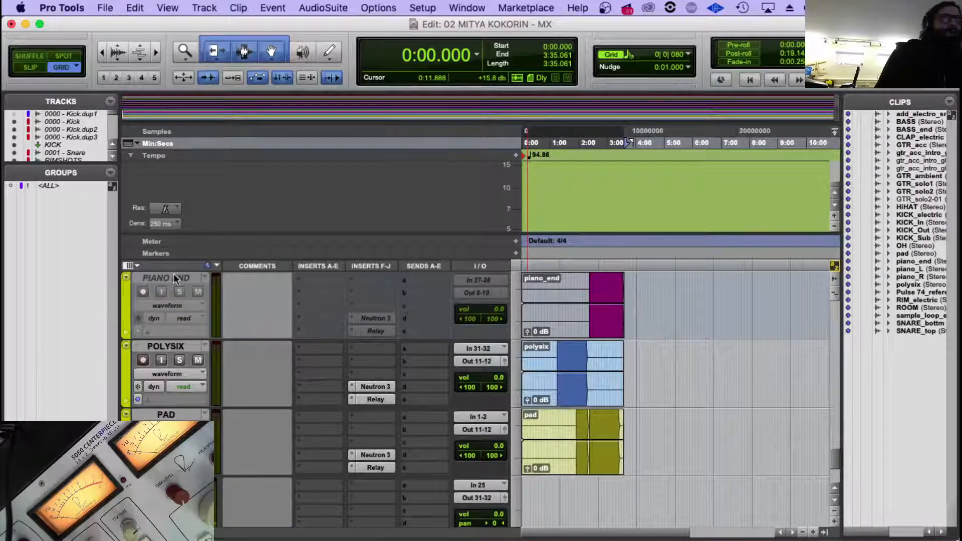
pyautogui.click(174, 276)
pyautogui.click(170, 345)
pyautogui.keyDown('shift'); pyautogui.click(167, 412); pyautogui.keyUp('shift')
pyautogui.rightClick(168, 412)
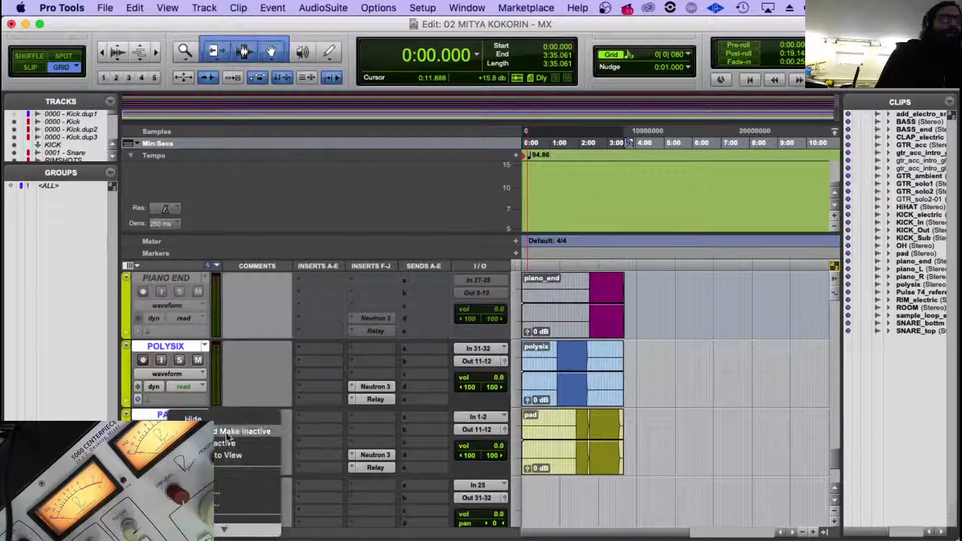
pyautogui.click(230, 443)
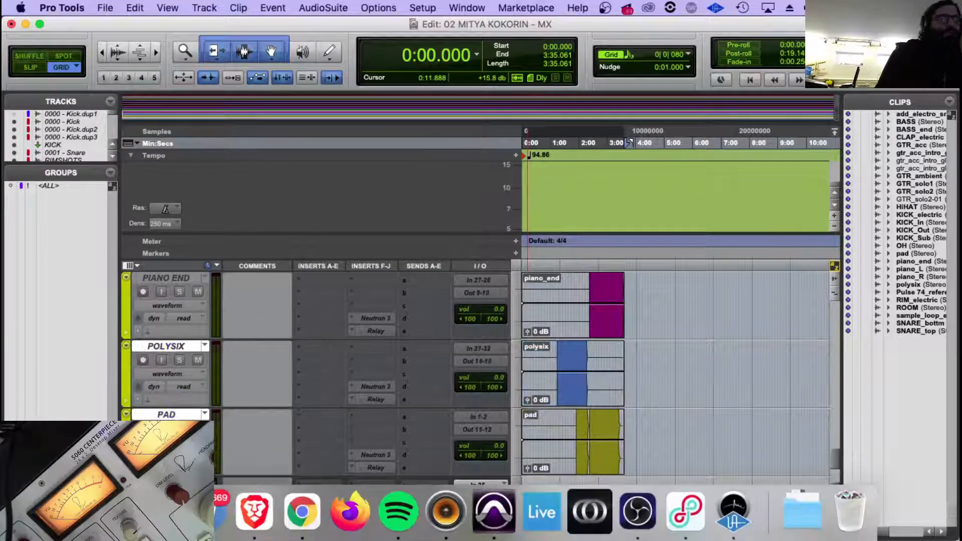
# Switch to Finder, tag pad.wav green in the PULSE_MULTITRACK folder and select arcadia.wav.
pyautogui.click(111, 512)
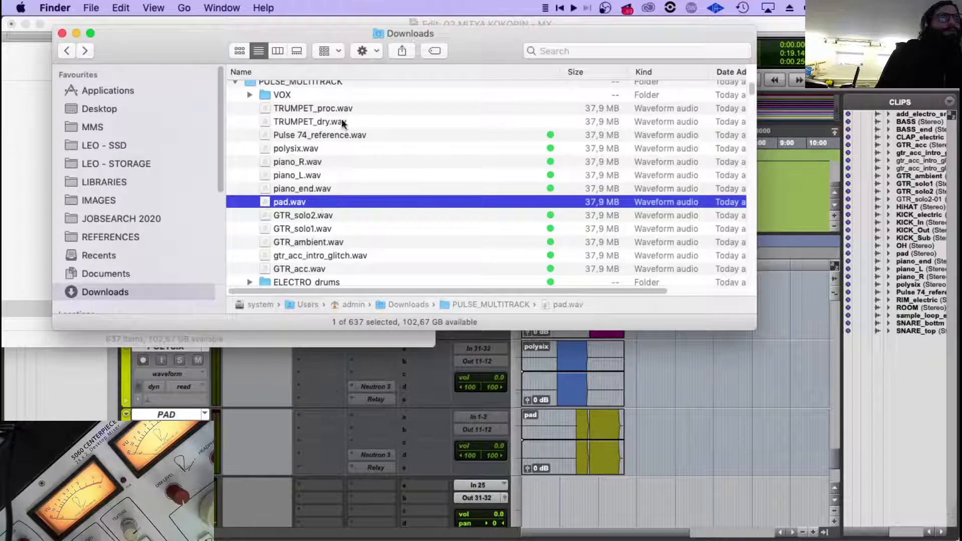
pyautogui.rightClick(292, 201)
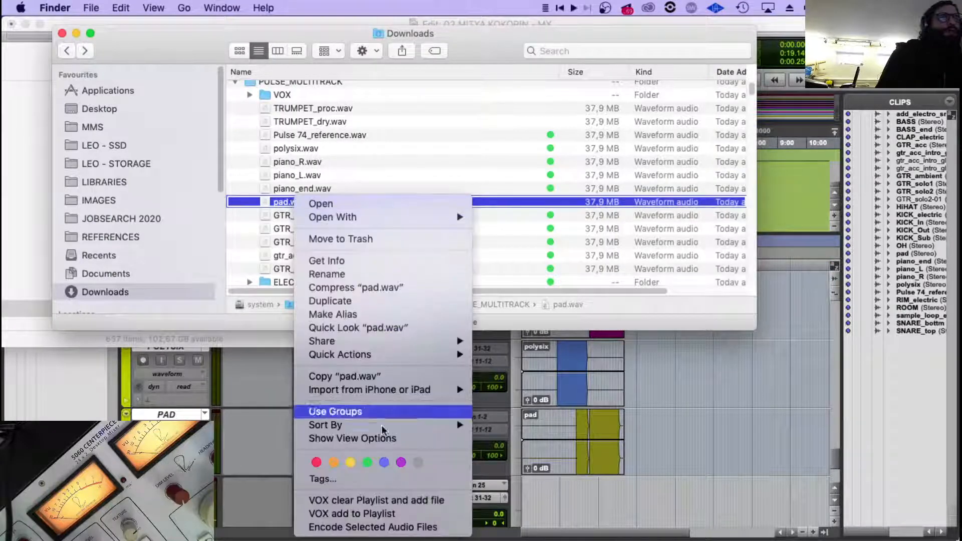
pyautogui.click(364, 459)
pyautogui.click(342, 120)
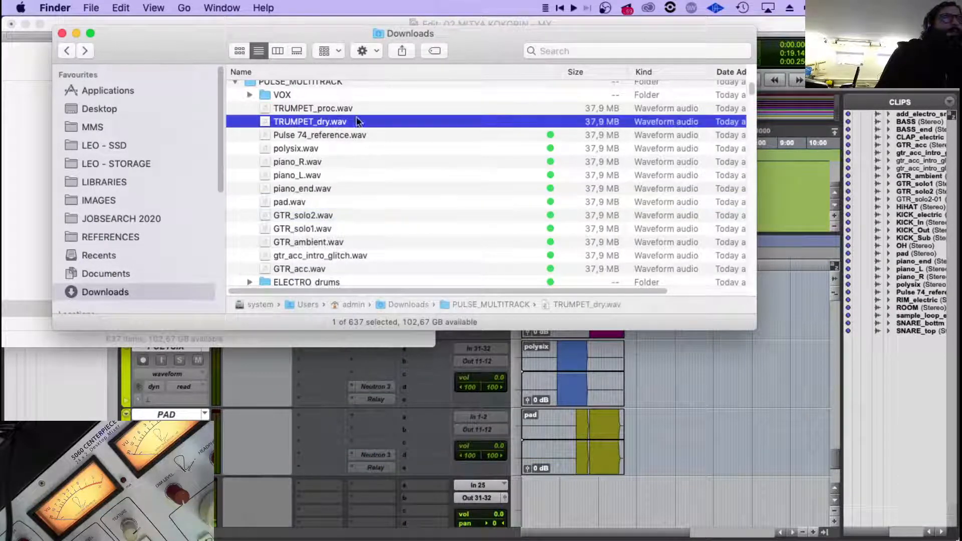
pyautogui.scroll(-5, 391, 188)
pyautogui.click(314, 219)
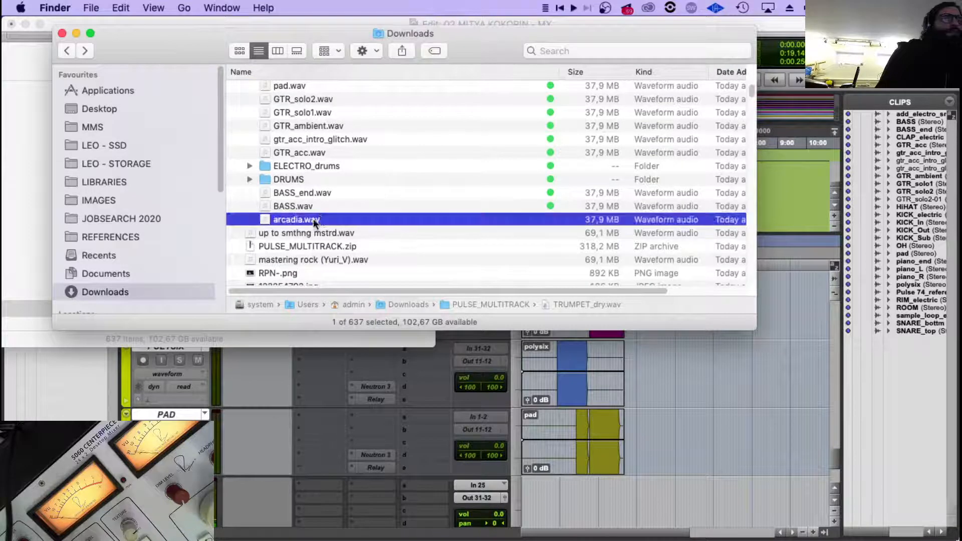
# Return to Pro Tools and duplicate only the inactive PAD track, without its audio clip.
pyautogui.click(172, 414)
pyautogui.rightClick(173, 414)
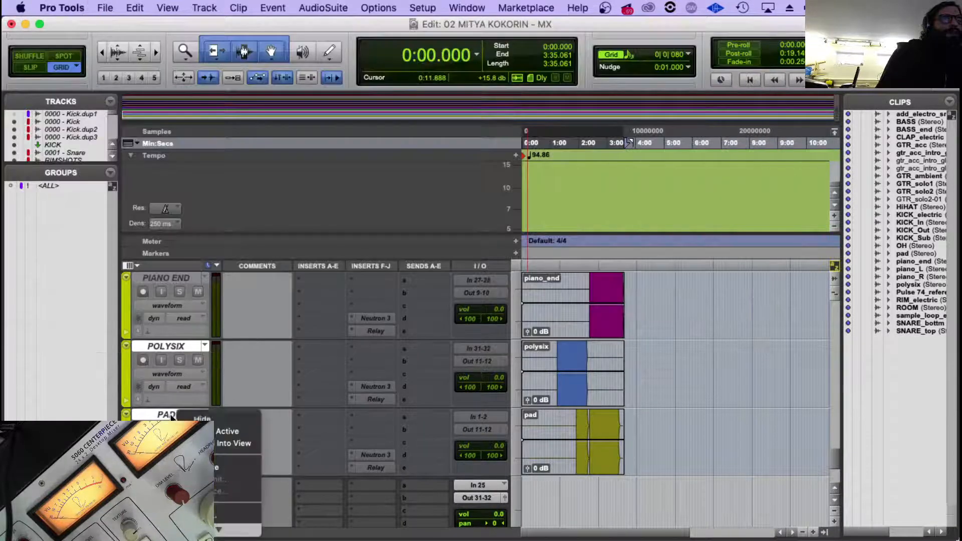
pyautogui.click(156, 413)
pyautogui.click(161, 414)
pyautogui.rightClick(167, 415)
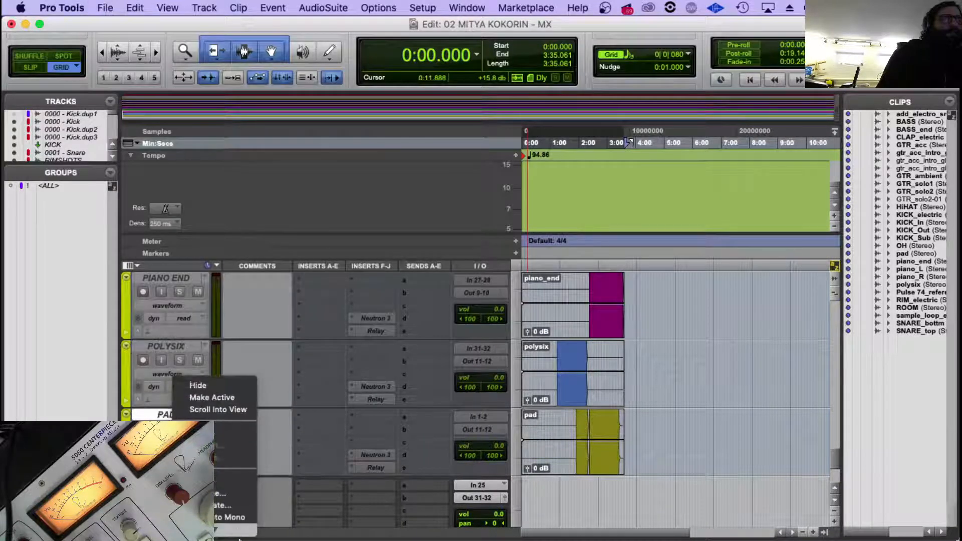
pyautogui.click(243, 501)
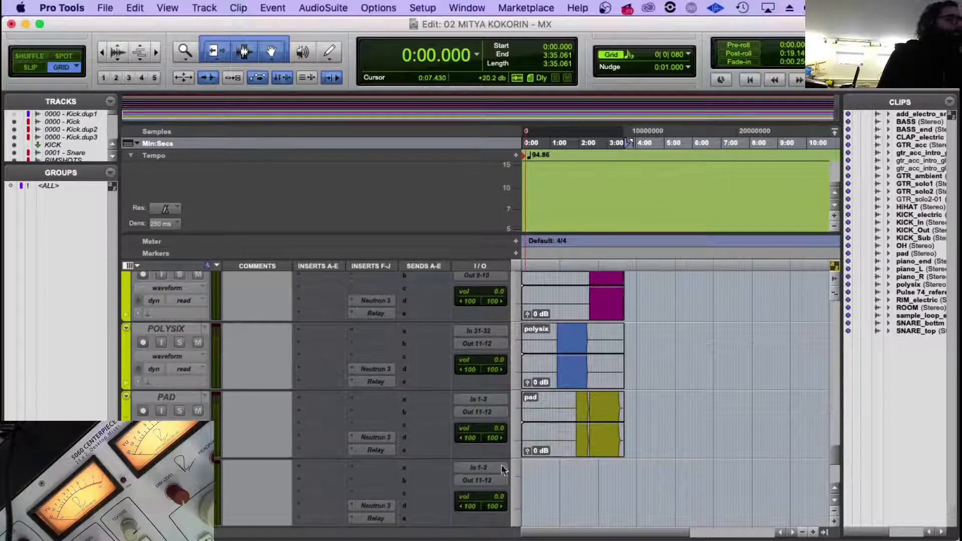
# Rename the duplicated PAD track as ARCADIA.
pyautogui.scroll(-1, 233, 411)
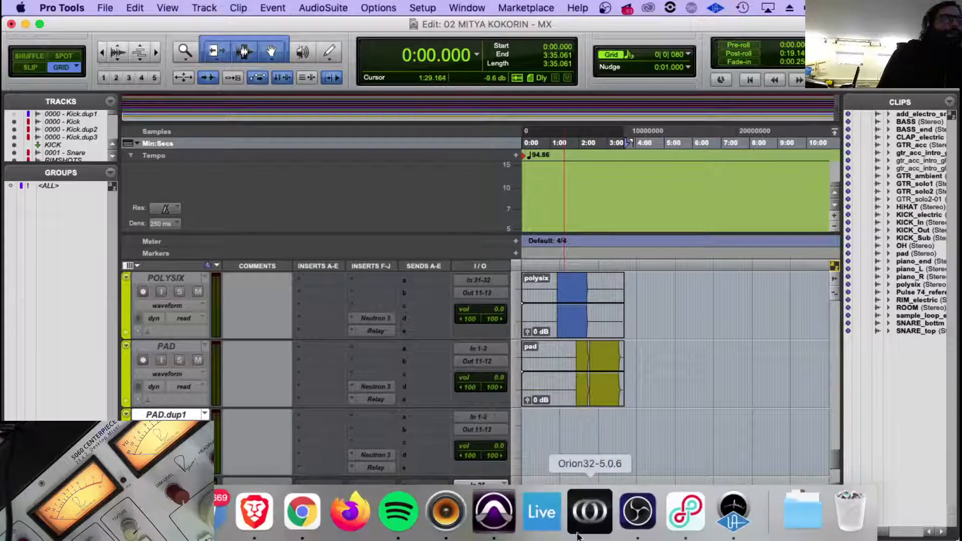
pyautogui.doubleClick(157, 413)
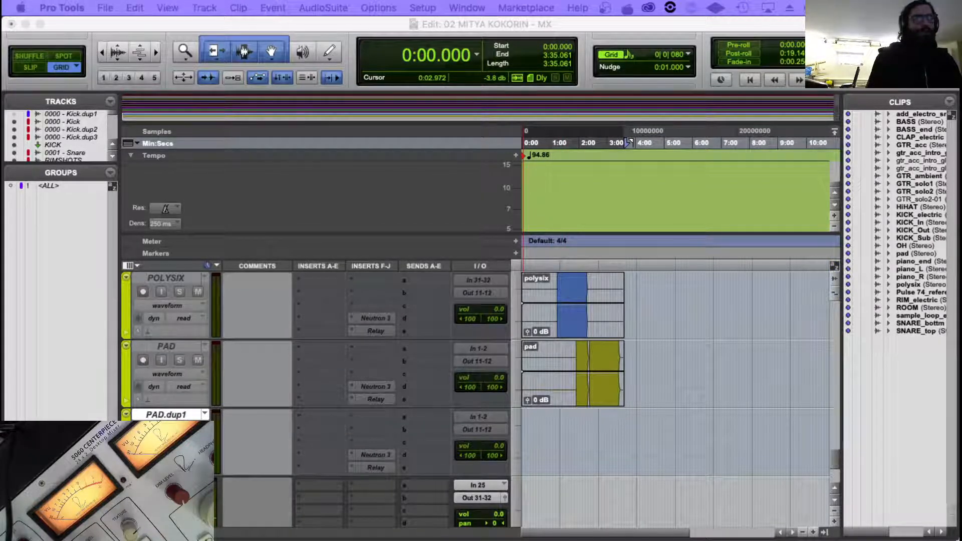
pyautogui.press('Return')
# Remove the Neutron 3 and Relay inserts copied onto the ARCADIA track.
pyautogui.click(361, 449)
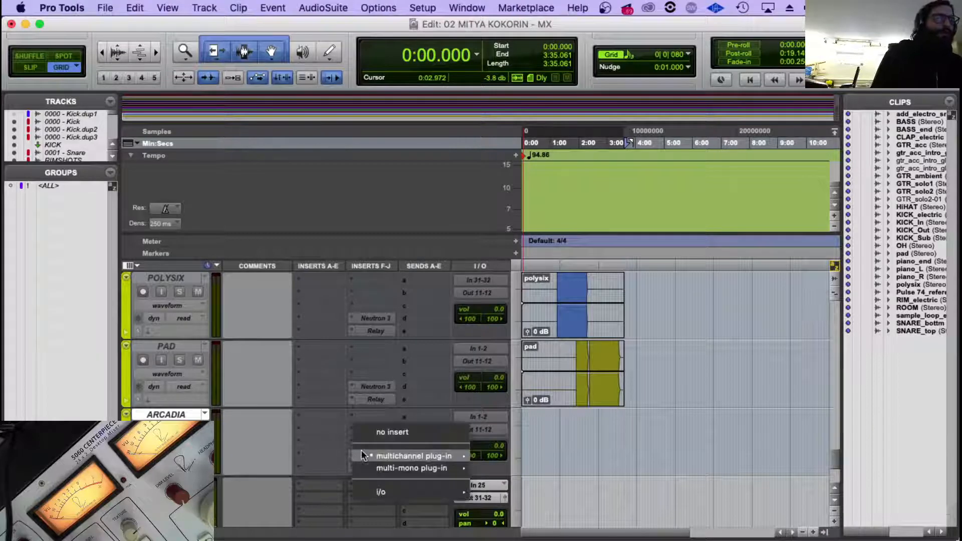
pyautogui.click(396, 436)
pyautogui.click(359, 458)
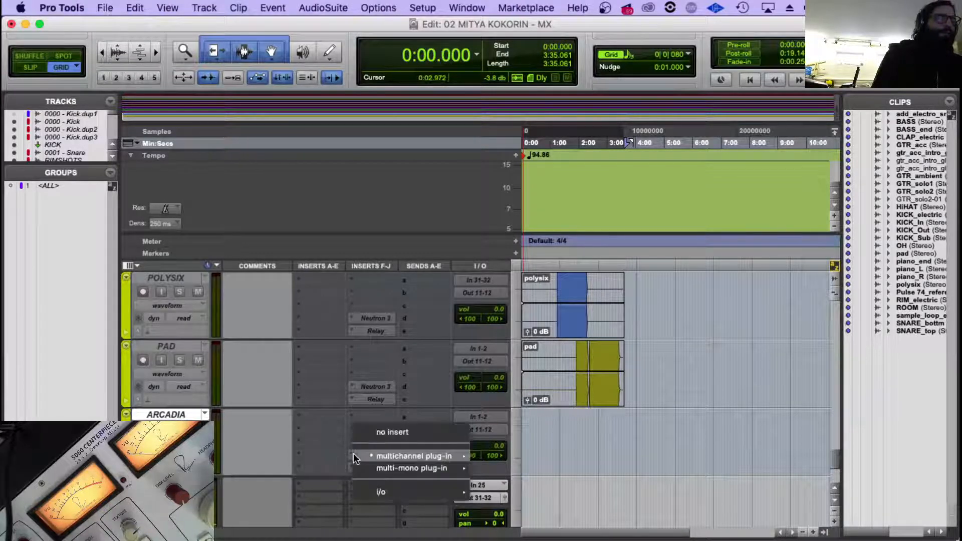
pyautogui.click(396, 432)
pyautogui.click(351, 468)
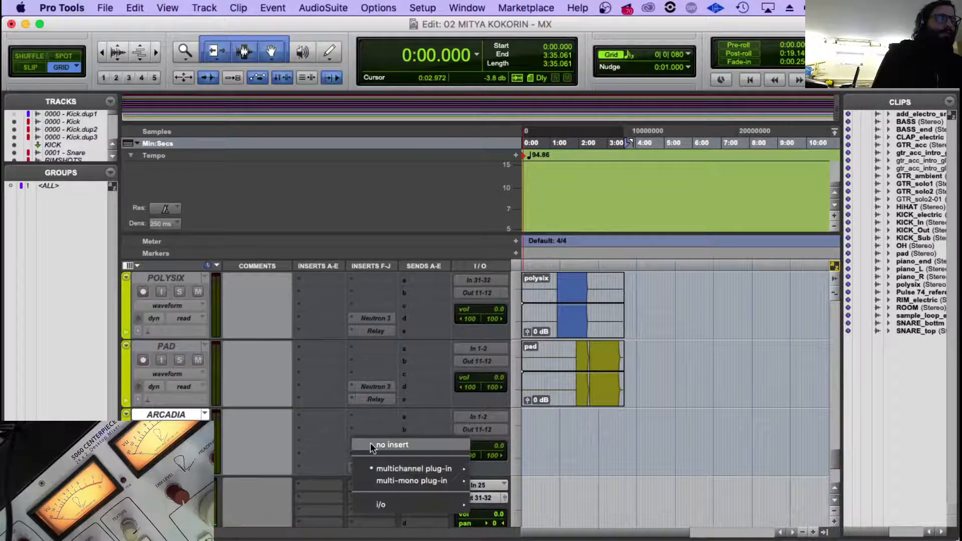
pyautogui.click(371, 443)
# Insert iZotope Neutron 3 (stereo) as a multichannel plug-in in slot I of the ARCADIA track.
pyautogui.click(353, 455)
pyautogui.moveTo(393, 484)
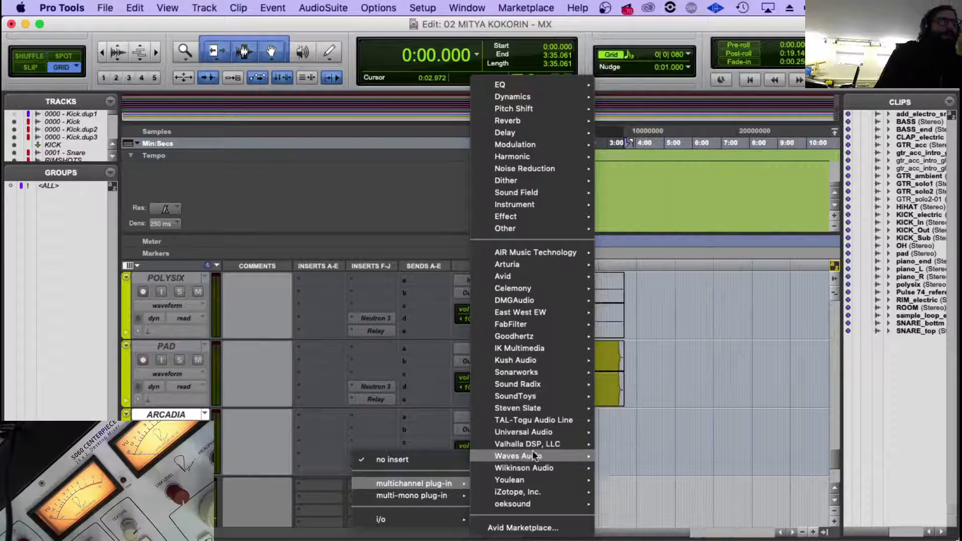
pyautogui.moveTo(533, 452)
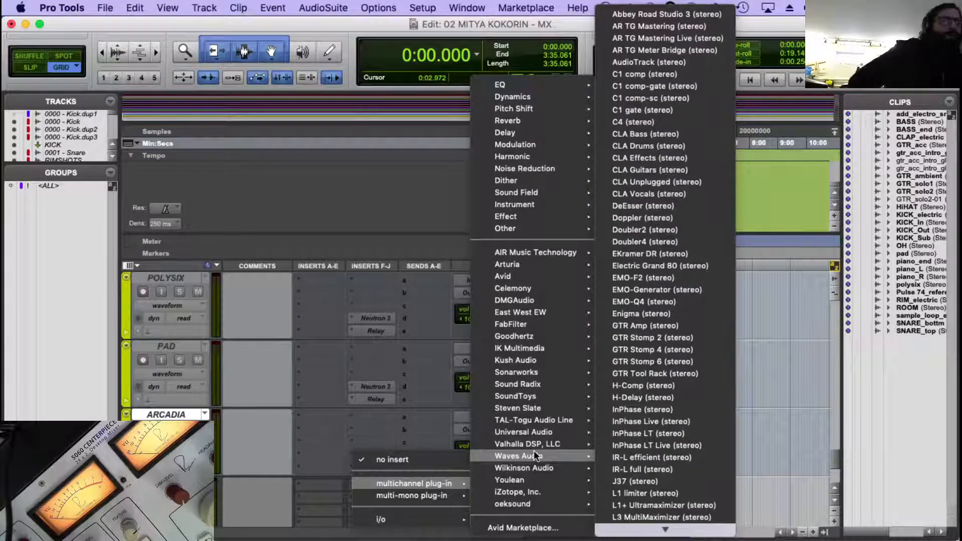
pyautogui.moveTo(543, 493)
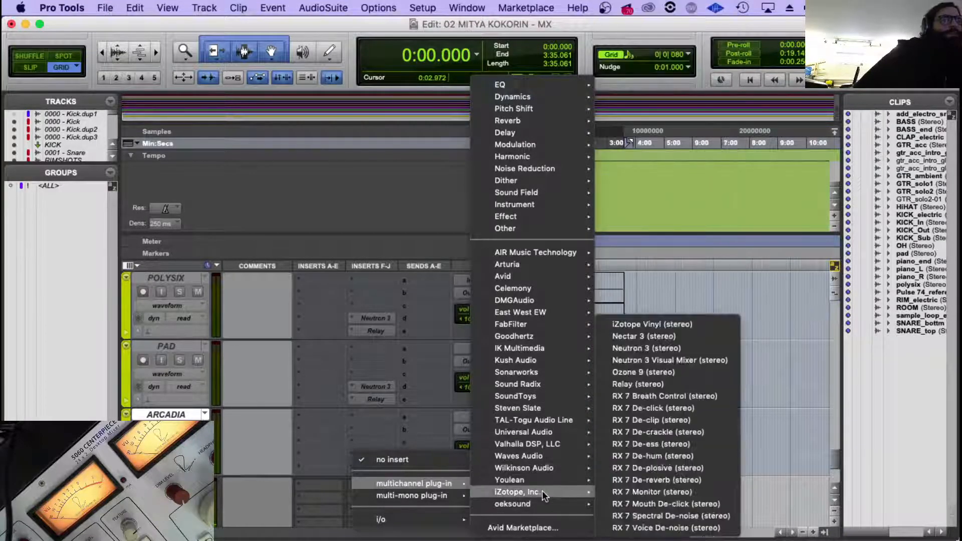
pyautogui.click(674, 347)
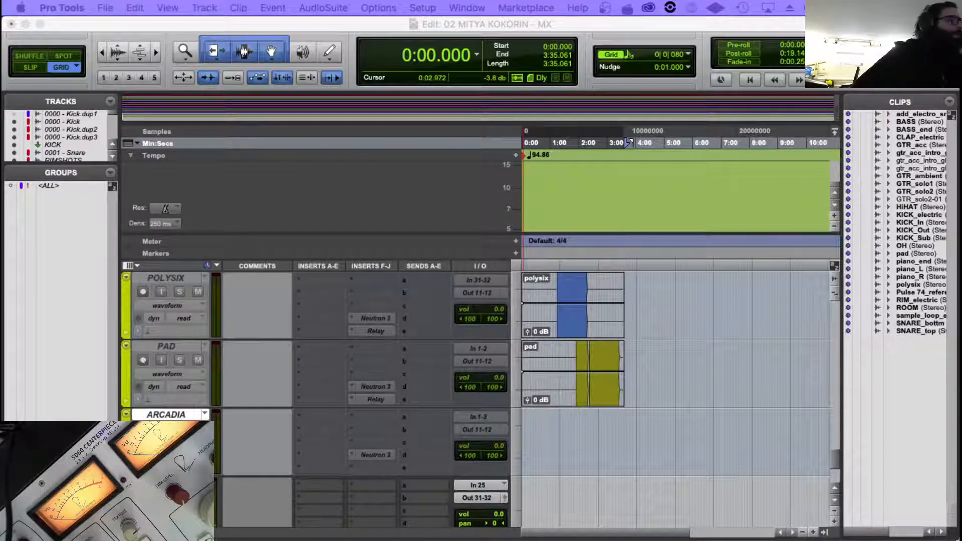
# Insert iZotope Relay (stereo) as a multichannel plug-in in slot J of the ARCADIA track.
pyautogui.click(346, 469)
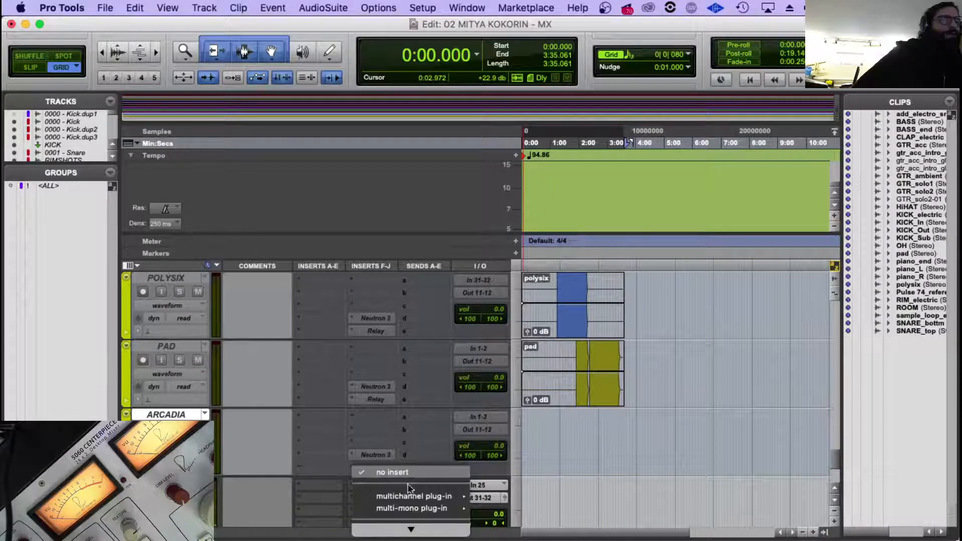
pyautogui.moveTo(415, 498)
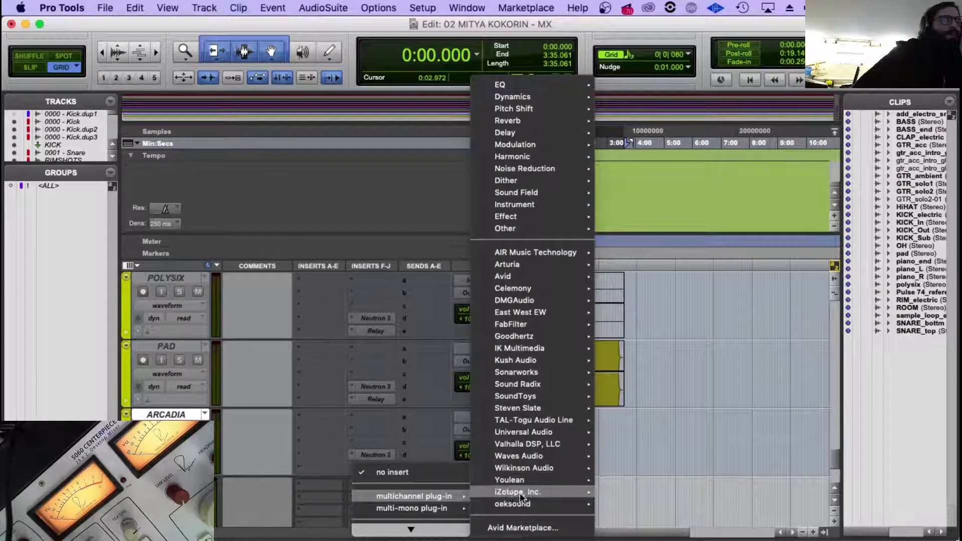
pyautogui.moveTo(519, 492)
pyautogui.click(639, 384)
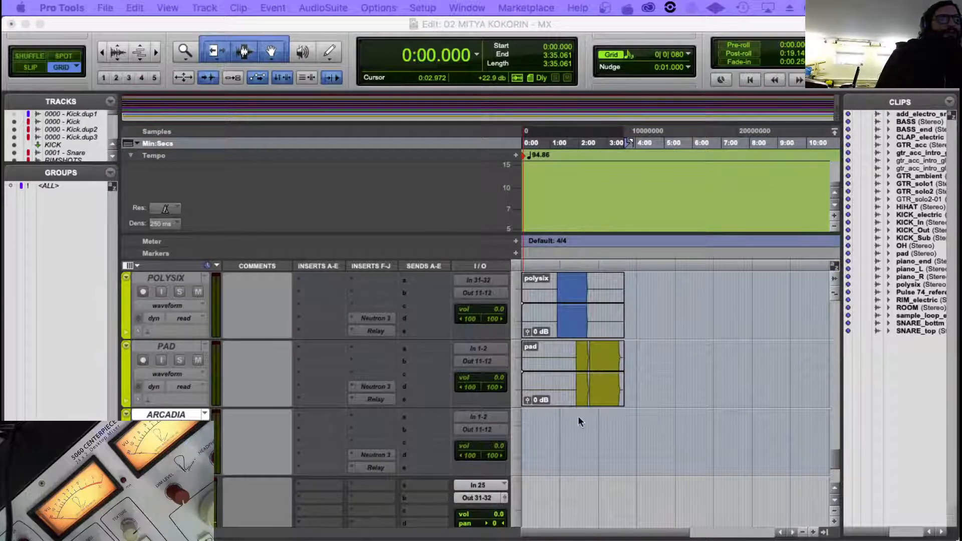
# Import arcadia.wav from the Downloads window in Finder onto the ARCADIA track and align the clip with the session start.
pyautogui.moveTo(350, 540)
pyautogui.click(111, 515)
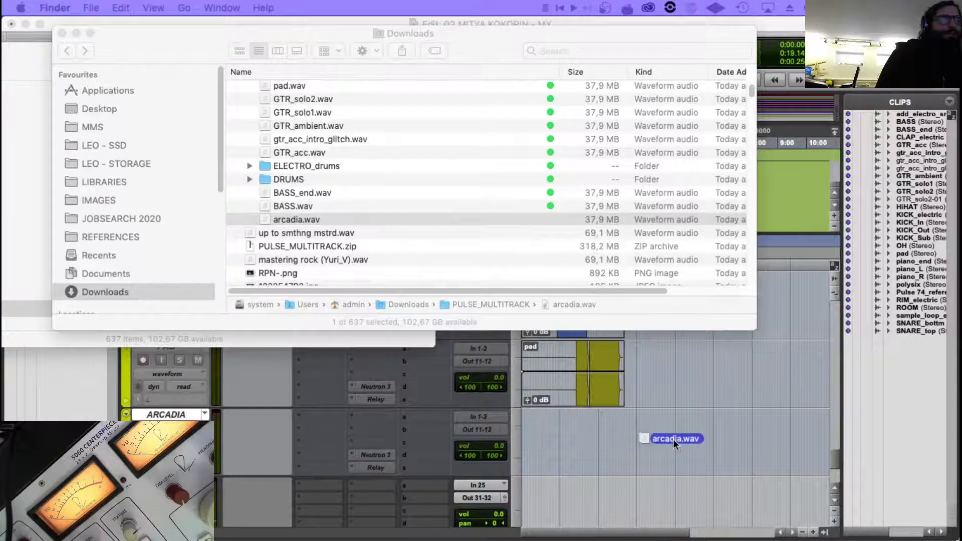
pyautogui.moveTo(672, 439); pyautogui.dragTo(734, 378)
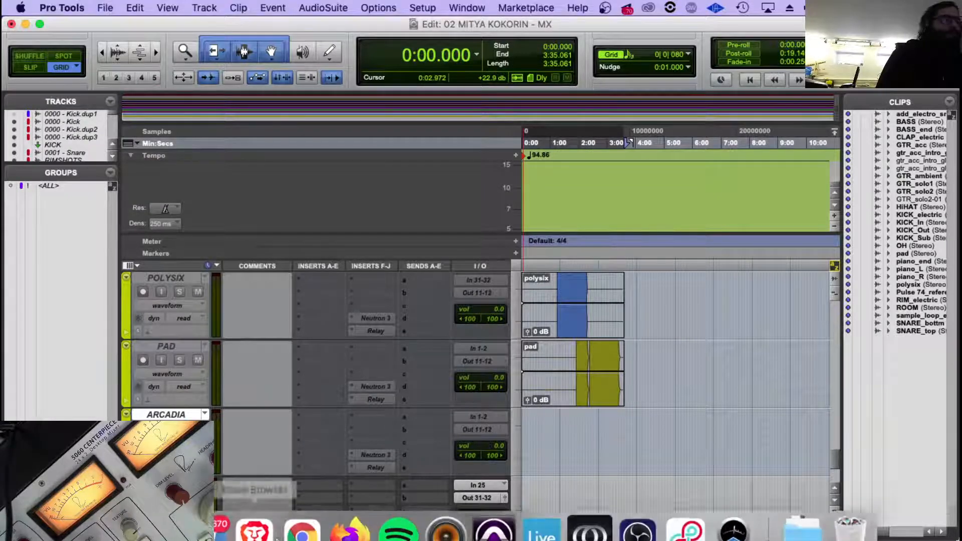
pyautogui.click(107, 517)
pyautogui.moveTo(400, 221); pyautogui.dragTo(584, 454)
pyautogui.moveTo(642, 474); pyautogui.dragTo(535, 458)
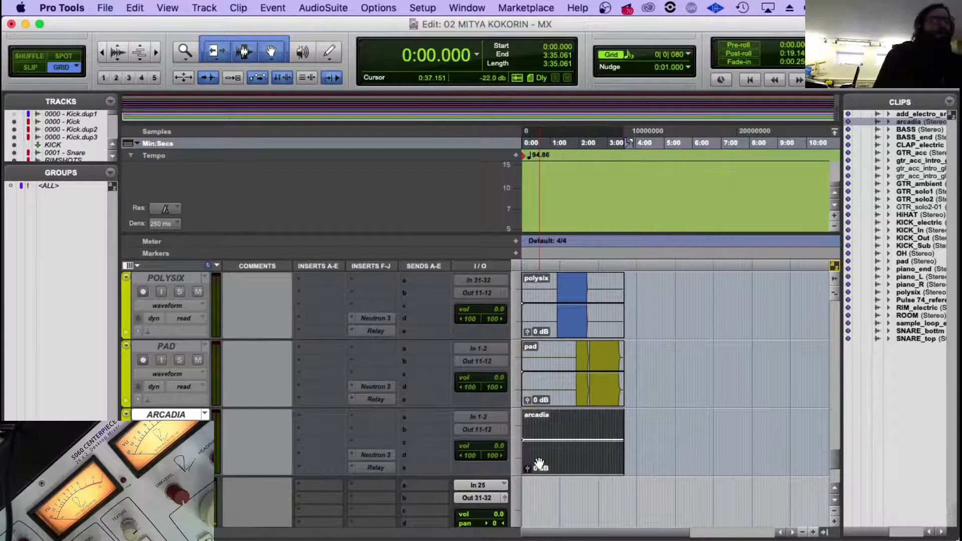
# Move the ARCADIA track up between PIANO END and POLYSIX.
pyautogui.click(541, 430)
pyautogui.scroll(-2, 338, 414)
pyautogui.scroll(3, 185, 362)
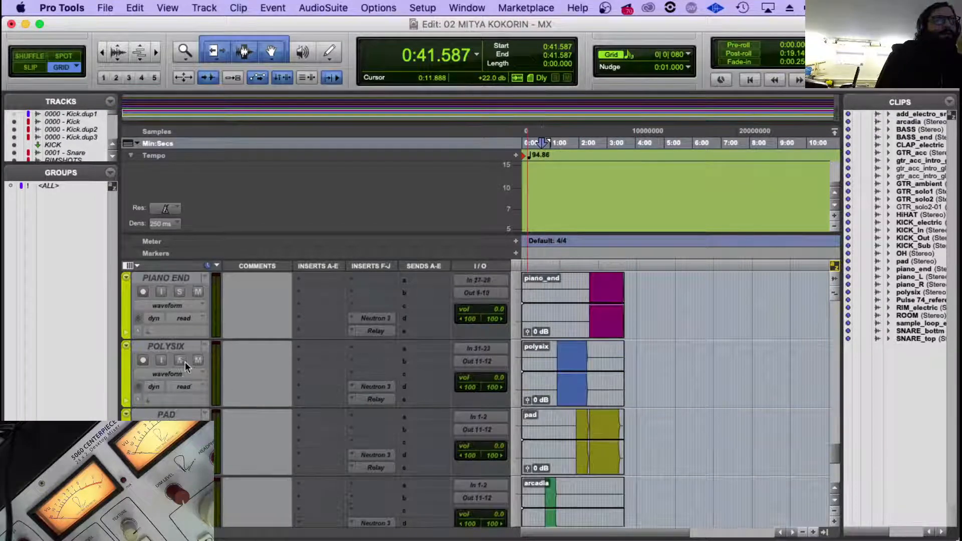
pyautogui.moveTo(166, 483); pyautogui.dragTo(175, 308)
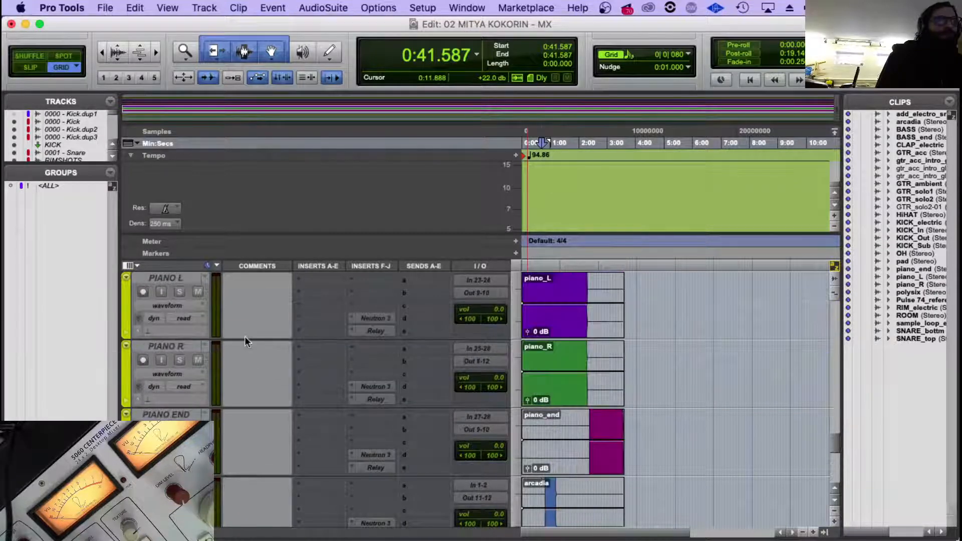
pyautogui.scroll(-2, 244, 339)
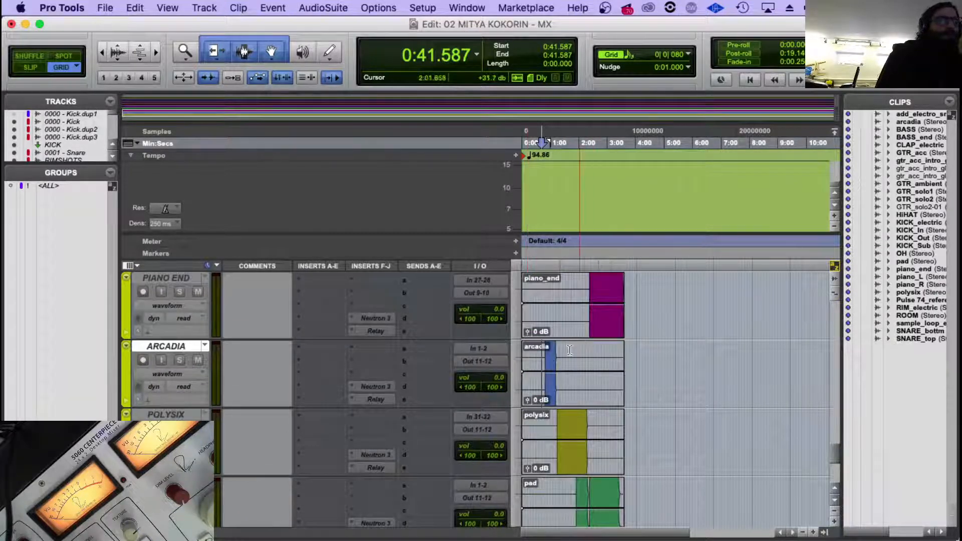
# Check where the arcadia, polysix and pad parts play on the timeline and review the order of the neighbouring tracks.
pyautogui.moveTo(542, 370); pyautogui.dragTo(555, 372)
pyautogui.moveTo(556, 422); pyautogui.dragTo(577, 432)
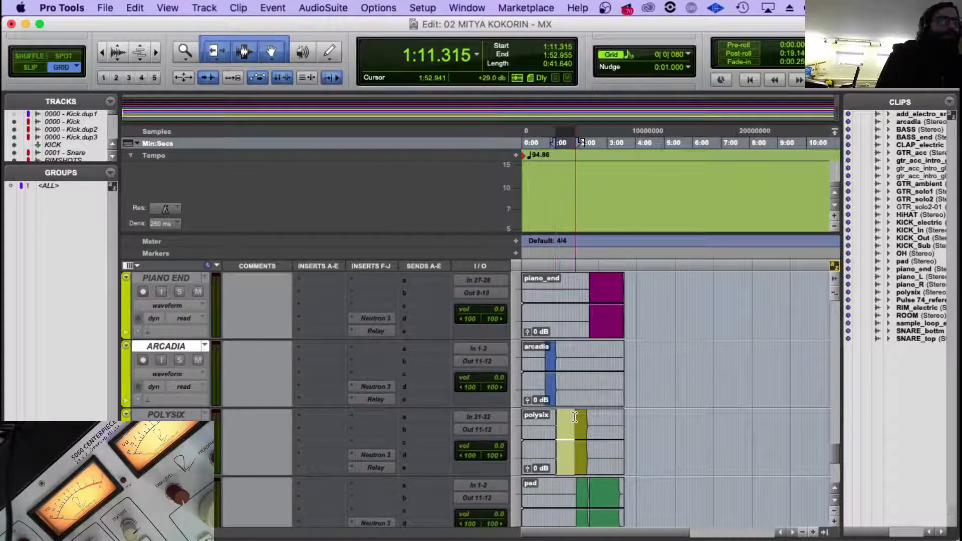
pyautogui.scroll(-2, 576, 426)
pyautogui.click(579, 355)
pyautogui.scroll(6, 195, 388)
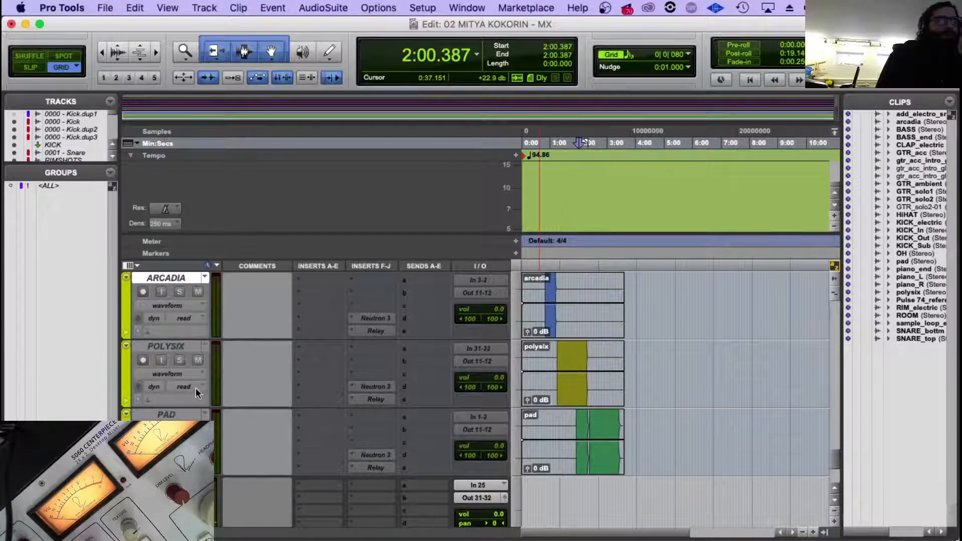
pyautogui.scroll(-2, 195, 387)
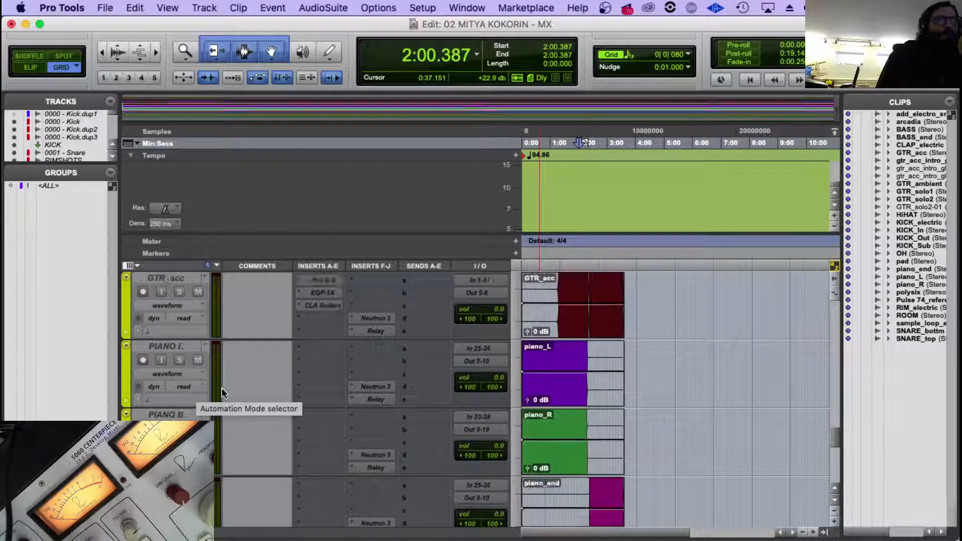
pyautogui.scroll(1, 257, 311)
# Recolour the PIANO L, PIANO R and PIANO END tracks yellow-green using the track colour palette.
pyautogui.click(264, 377)
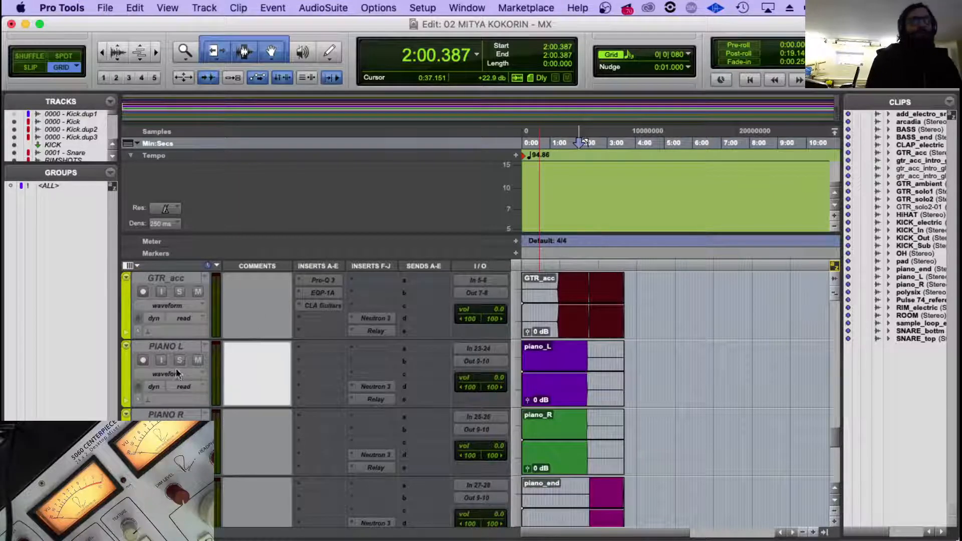
pyautogui.click(171, 347)
pyautogui.scroll(-1, 205, 391)
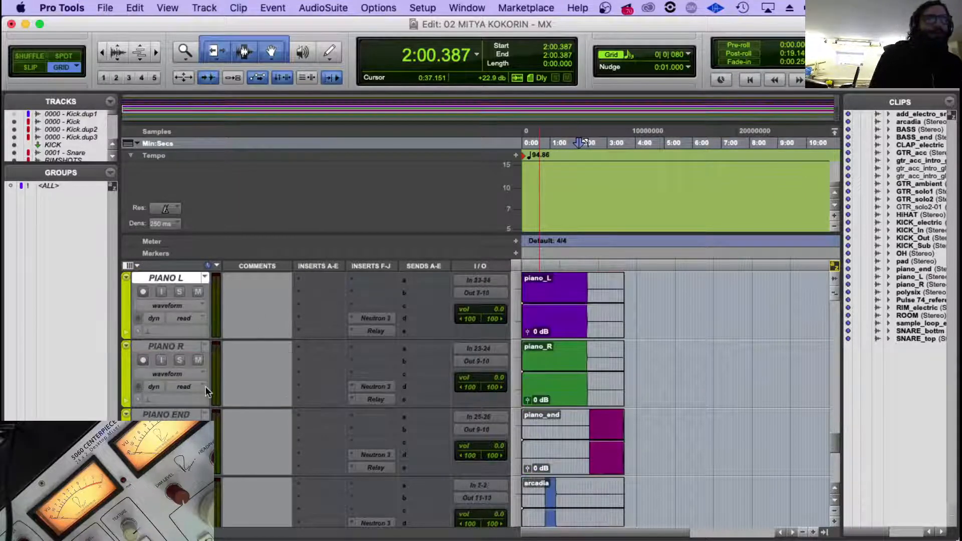
pyautogui.keyDown('shift'); pyautogui.click(177, 416); pyautogui.keyUp('shift')
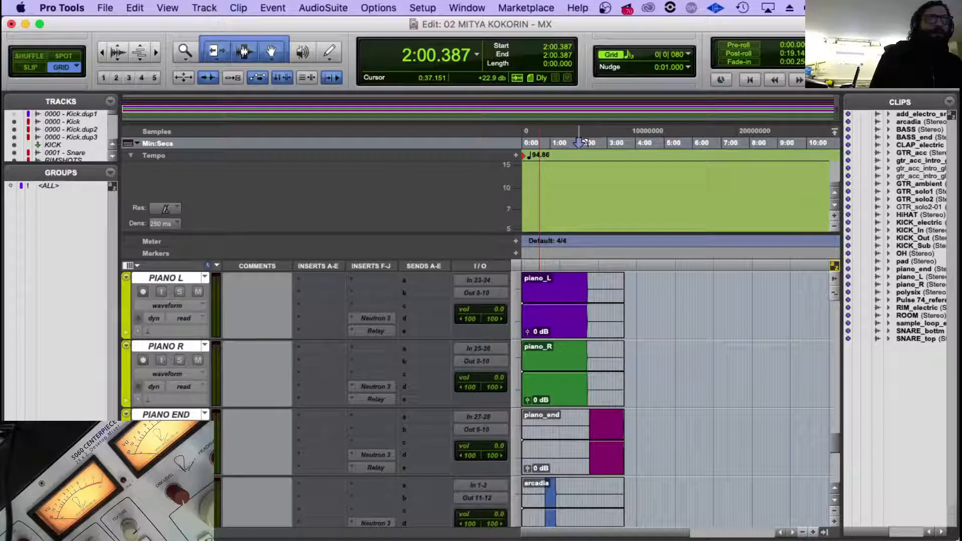
pyautogui.doubleClick(125, 371)
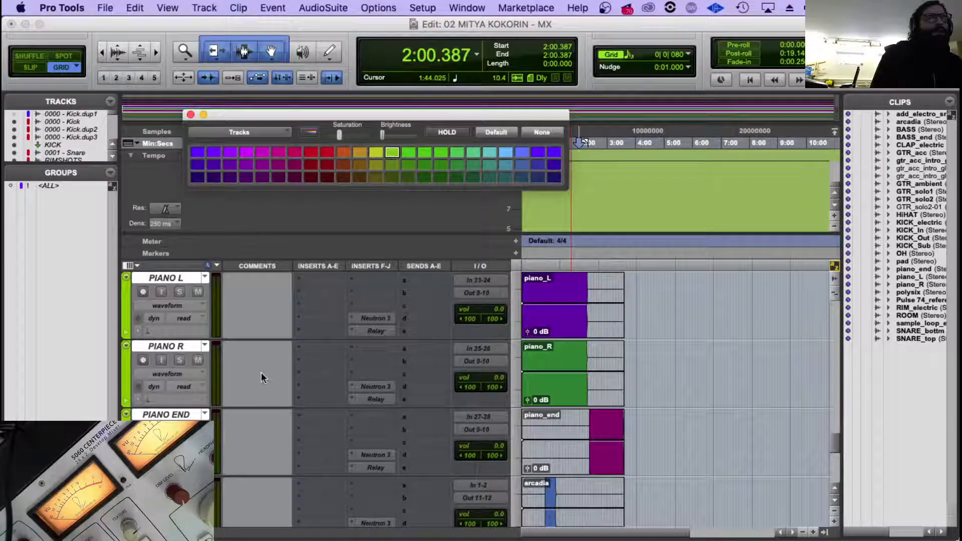
# Review the track colours and order from the bass and guitar tracks down to the PAD track.
pyautogui.scroll(2, 262, 379)
pyautogui.scroll(-1, 261, 380)
pyautogui.scroll(-2, 276, 331)
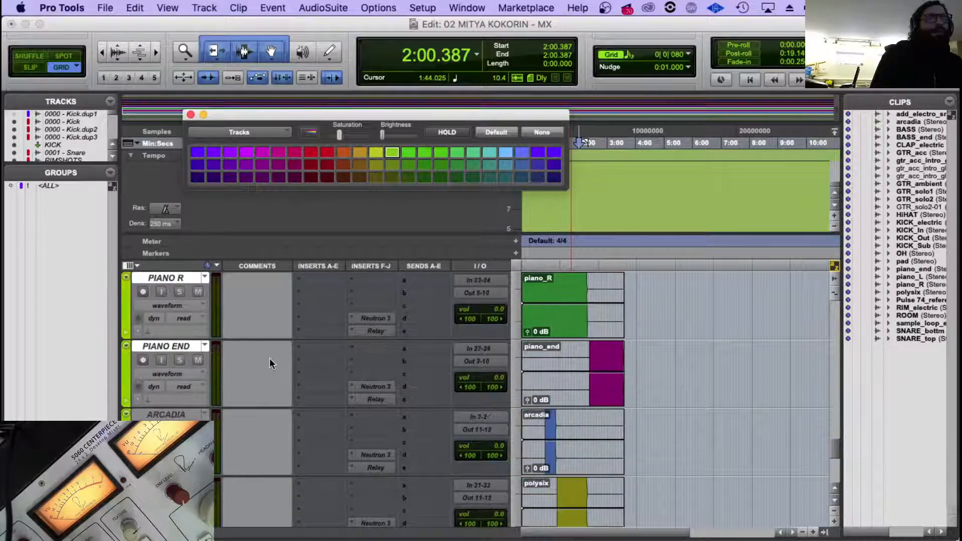
pyautogui.scroll(-5, 225, 373)
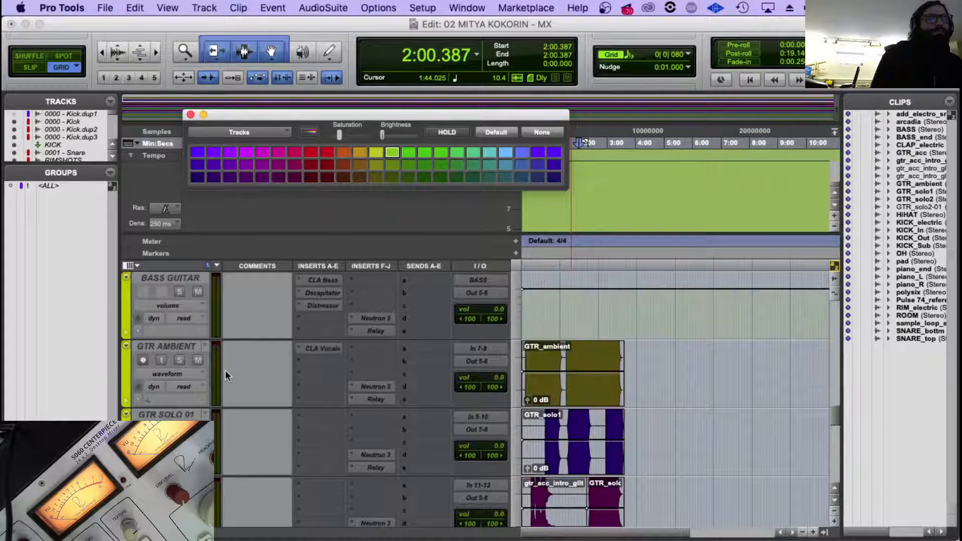
pyautogui.scroll(2, 197, 351)
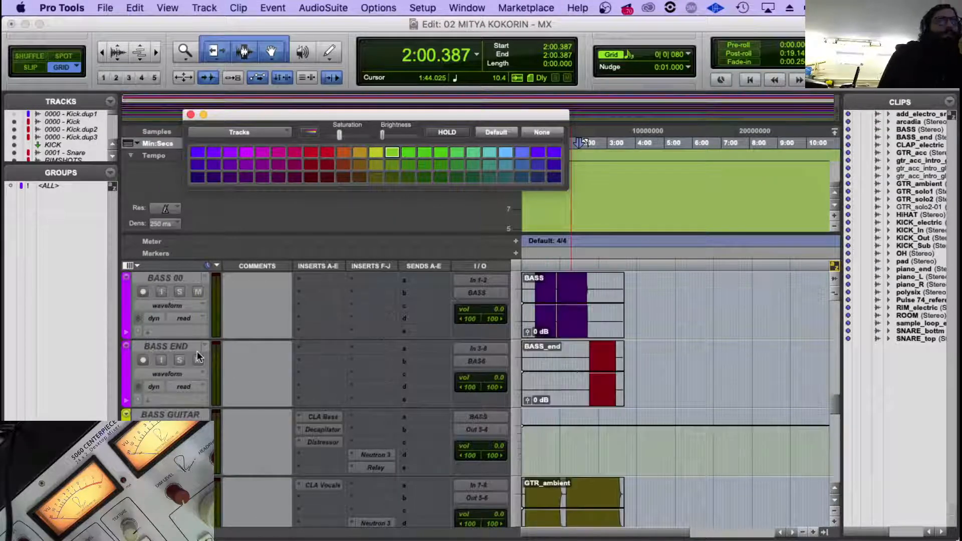
pyautogui.scroll(-4, 197, 351)
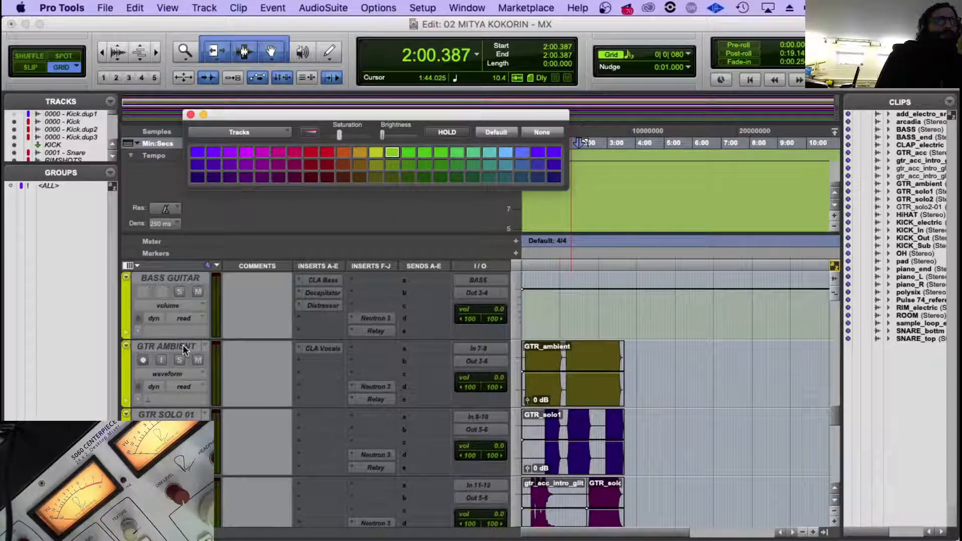
pyautogui.scroll(-6, 183, 345)
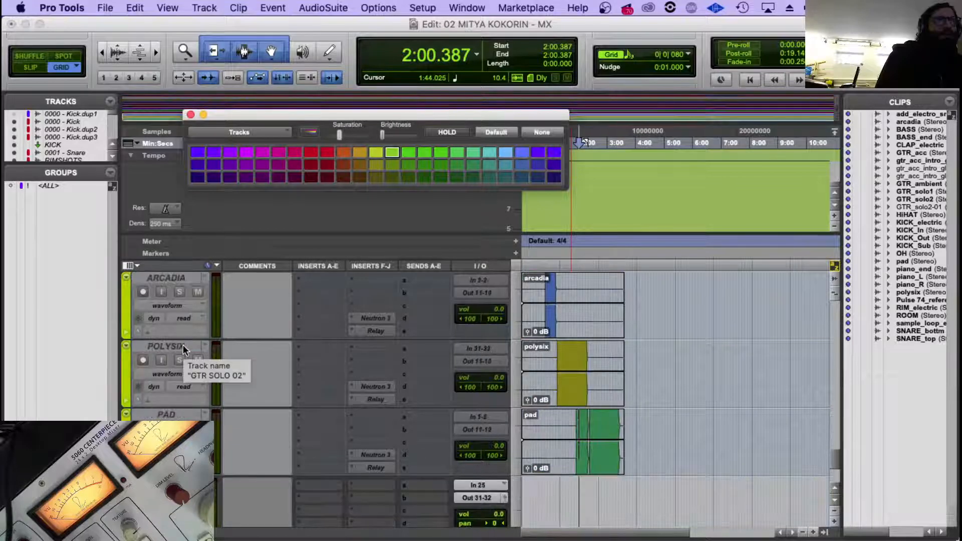
pyautogui.scroll(1, 188, 331)
pyautogui.scroll(-1, 188, 341)
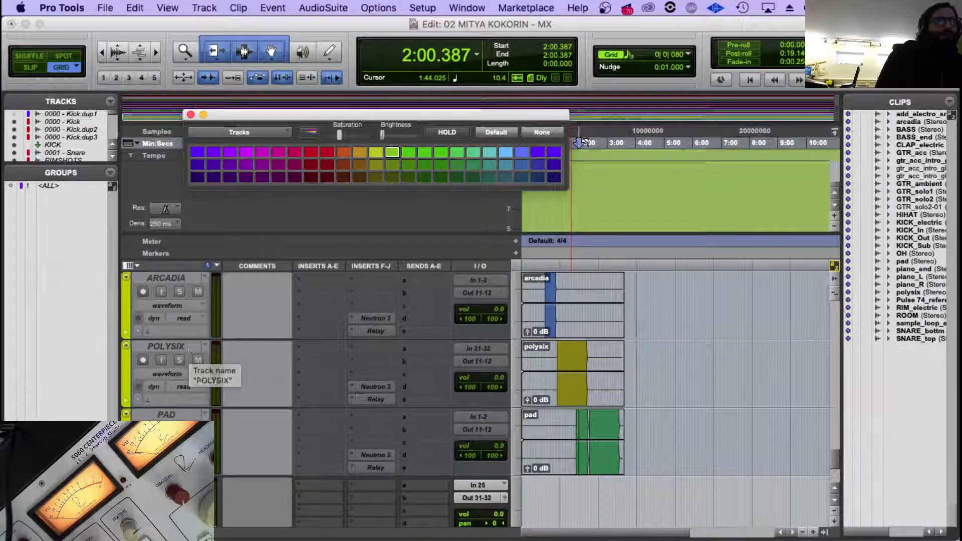
pyautogui.click(156, 416)
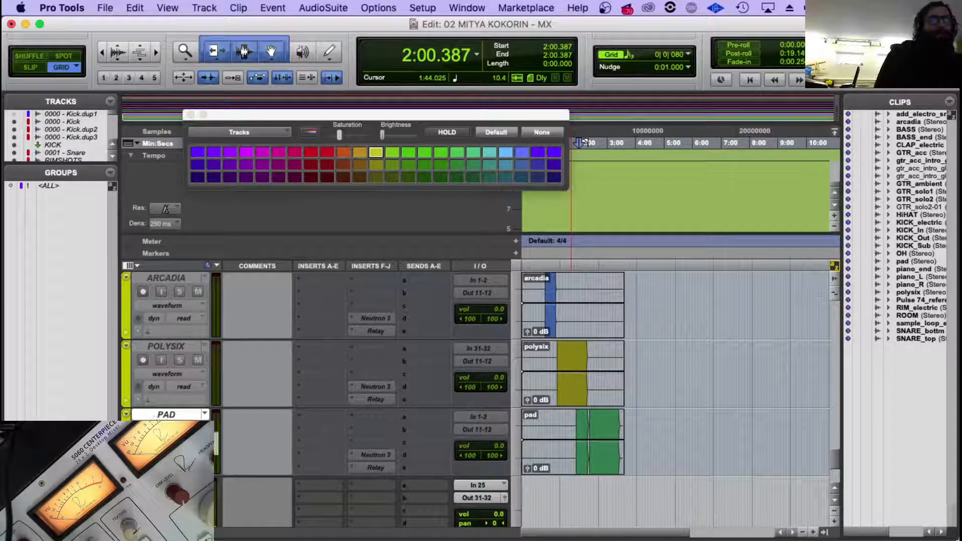
# Switch to Finder, tag arcadia.wav green and select TRUMPET_proc.wav in the PULSE_MULTITRACK folder.
pyautogui.press('super+Tab')
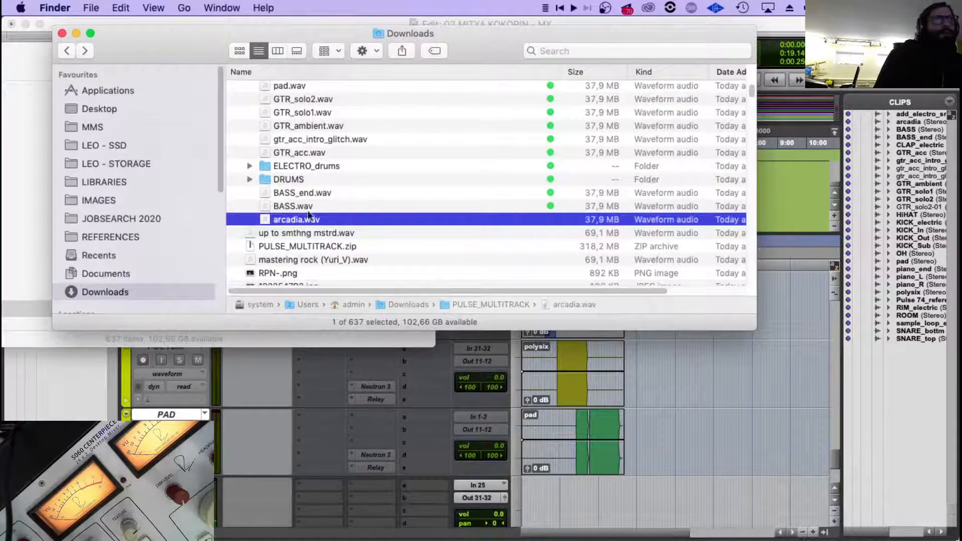
pyautogui.rightClick(304, 220)
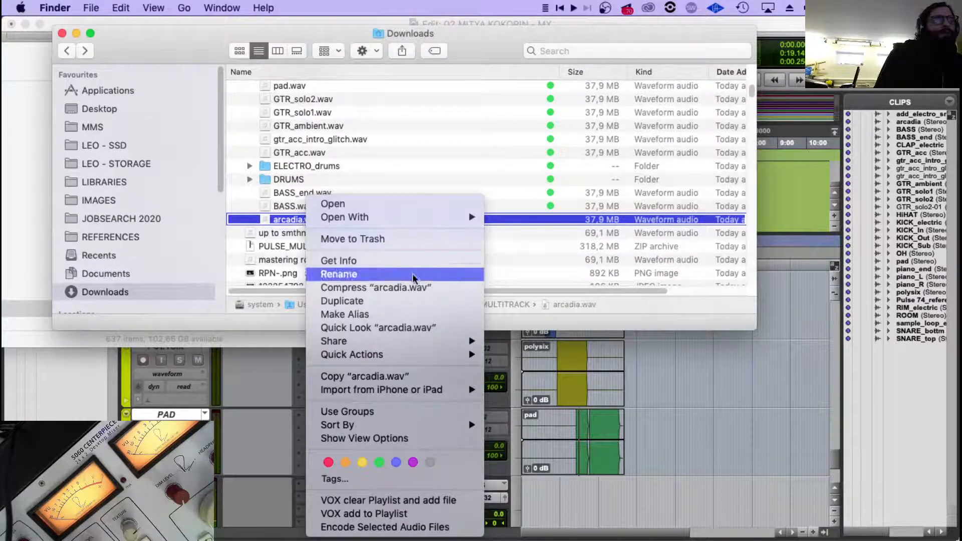
pyautogui.click(379, 462)
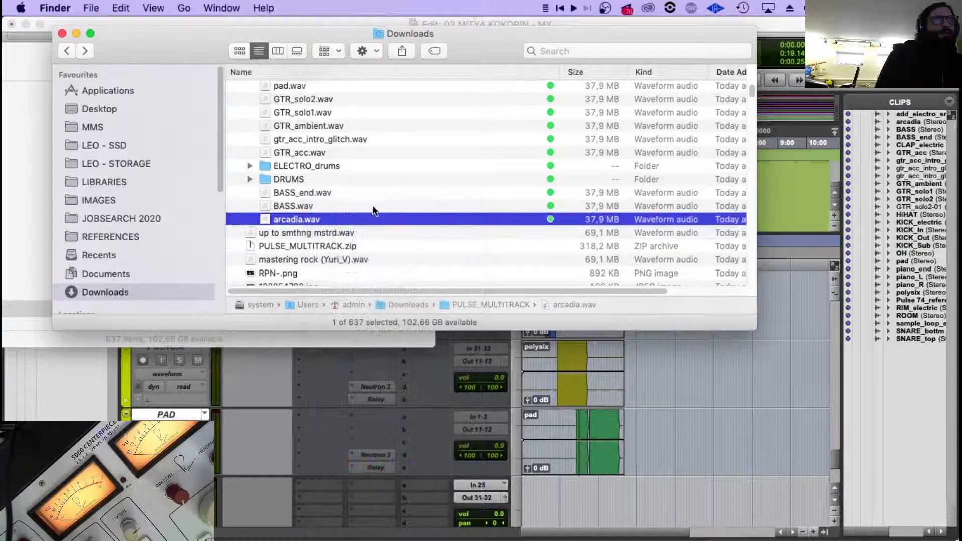
pyautogui.scroll(2, 372, 206)
pyautogui.scroll(5, 372, 205)
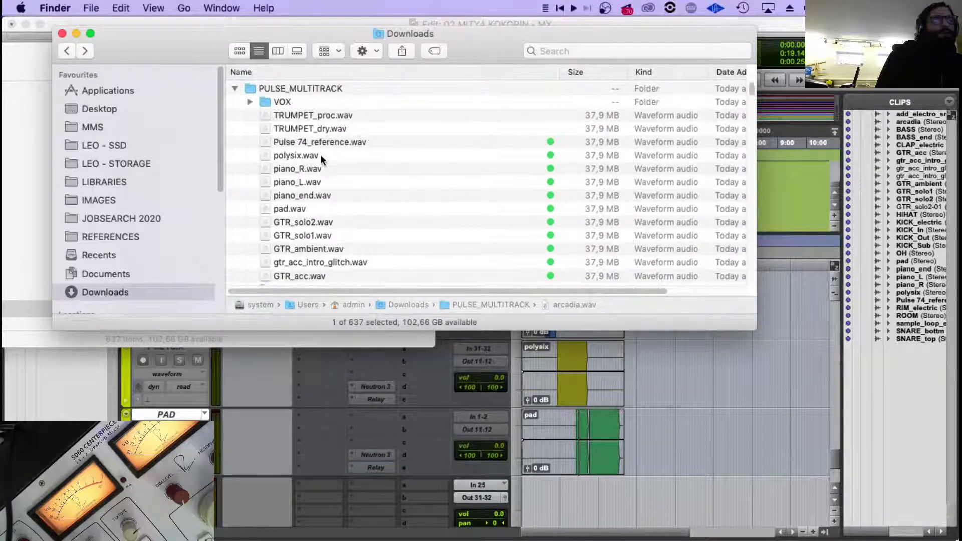
pyautogui.click(324, 129)
pyautogui.press('Up')
# Return to Pro Tools and create two new stereo audio tracks below the PAD track.
pyautogui.click(258, 382)
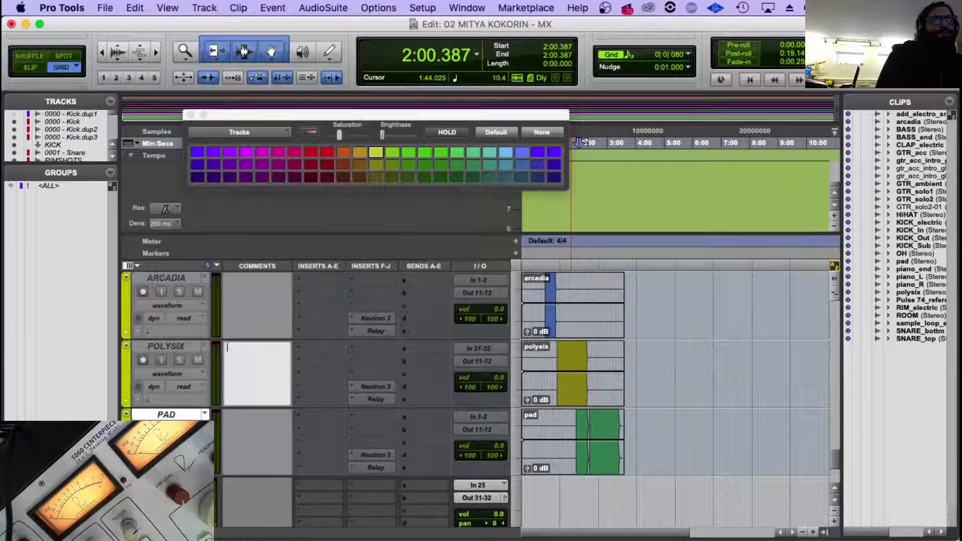
pyautogui.press('Escape')
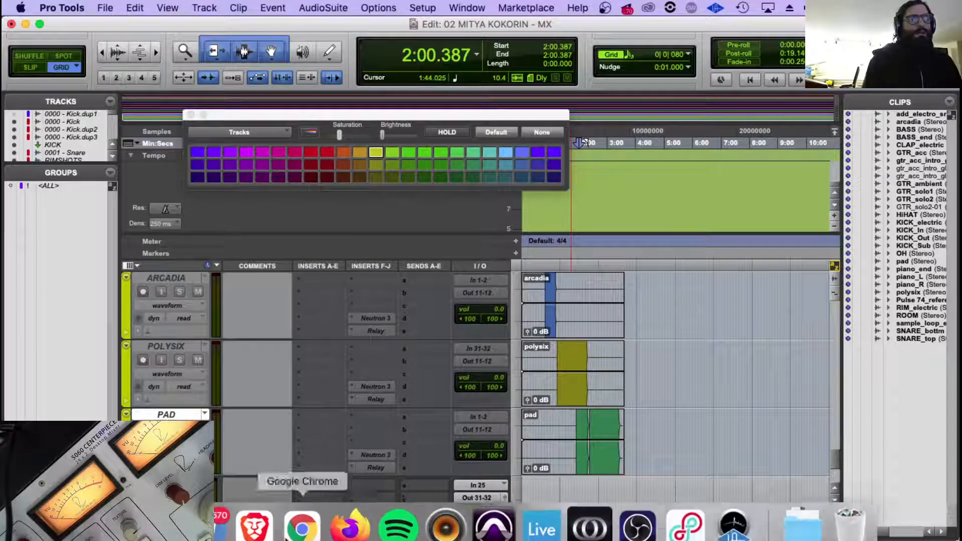
pyautogui.press('shift+super+n')
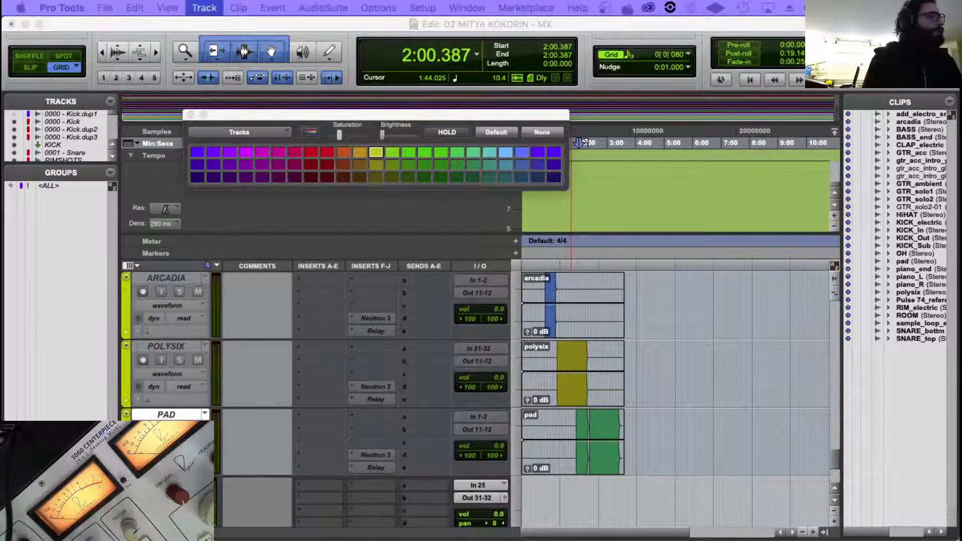
pyautogui.click(605, 210)
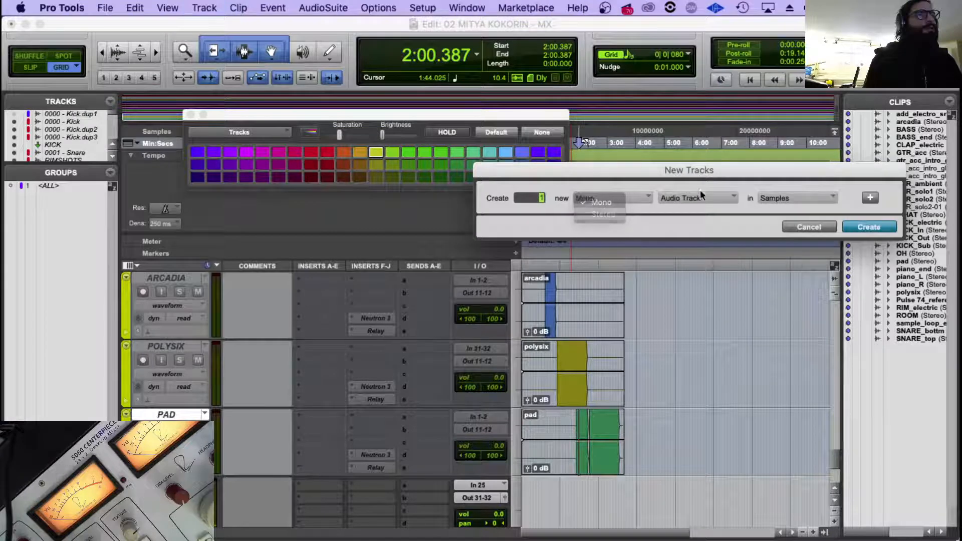
pyautogui.click(698, 198)
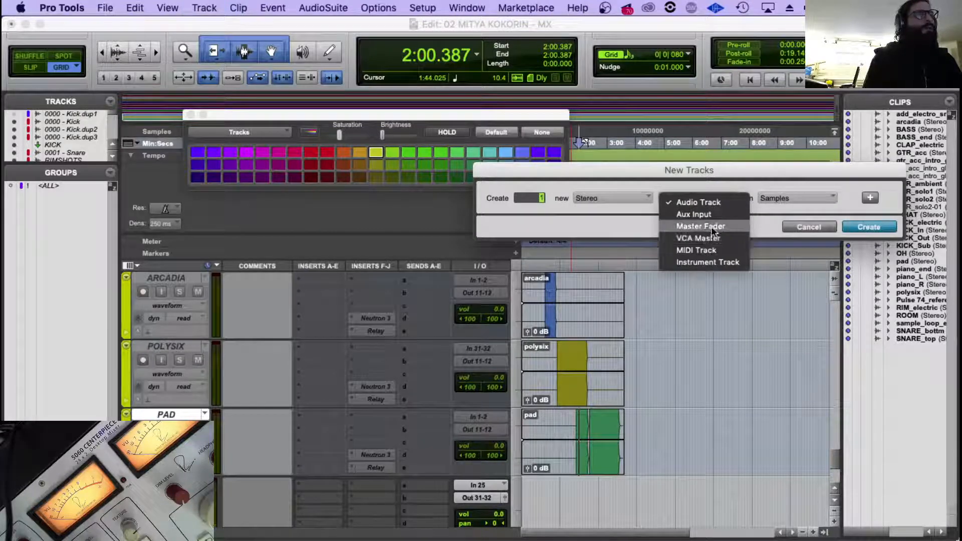
pyautogui.click(678, 187)
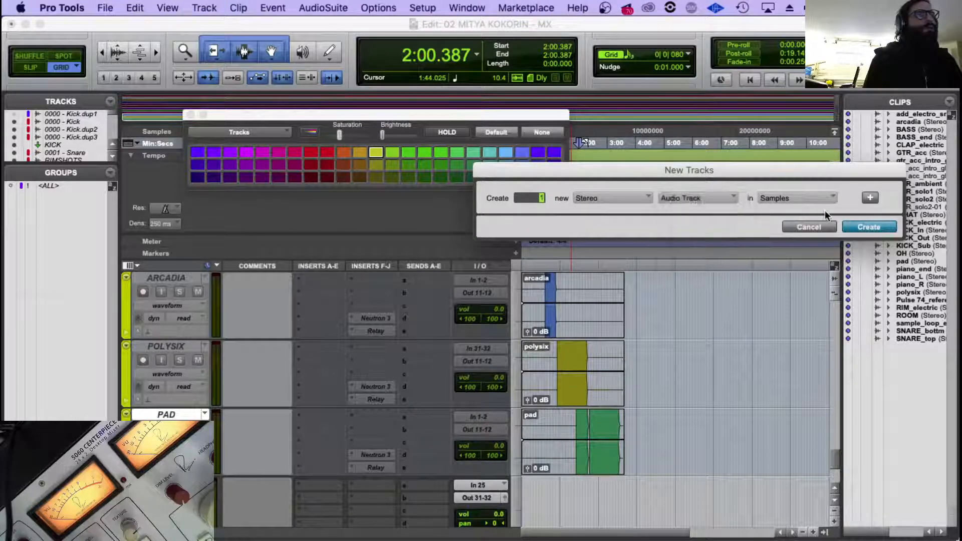
pyautogui.click(869, 227)
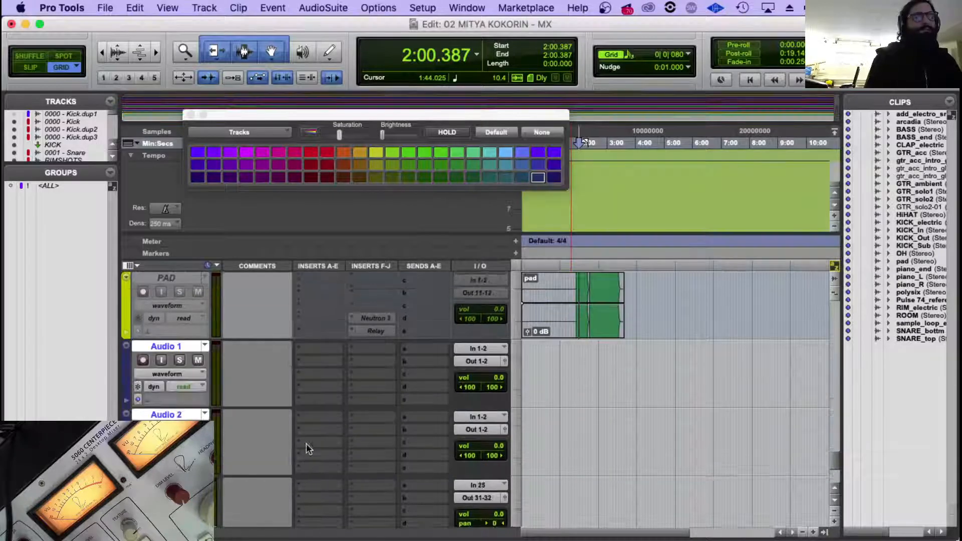
# Import TRUMPET_dry.wav and TRUMPET_proc.wav from Finder onto Audio 1 and Audio 2, and move both clips to the session start.
pyautogui.click(112, 512)
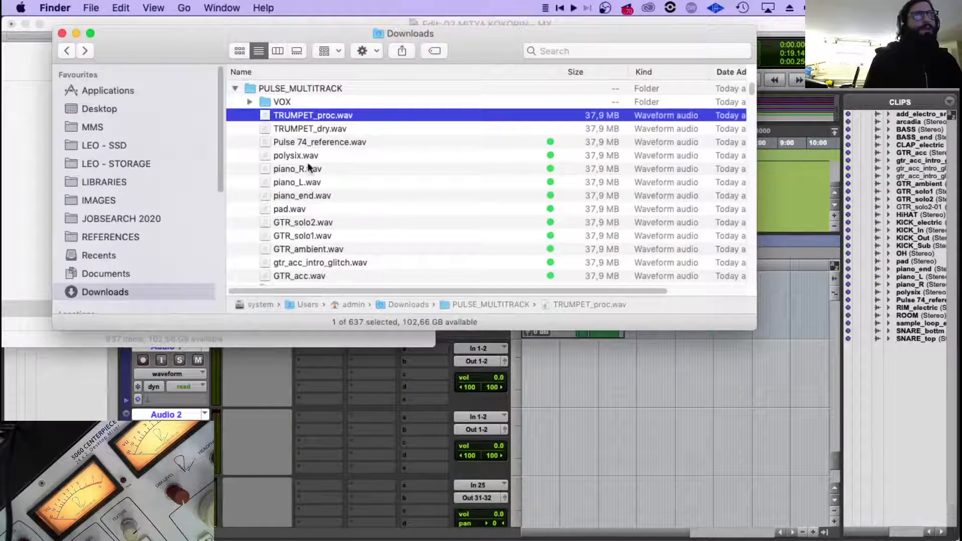
pyautogui.click(538, 424)
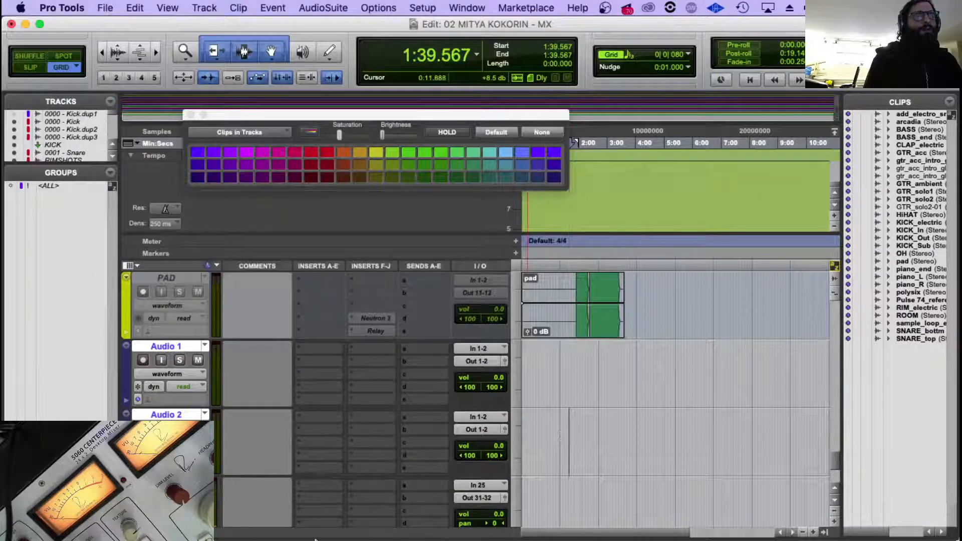
pyautogui.moveTo(316, 540)
pyautogui.click(113, 513)
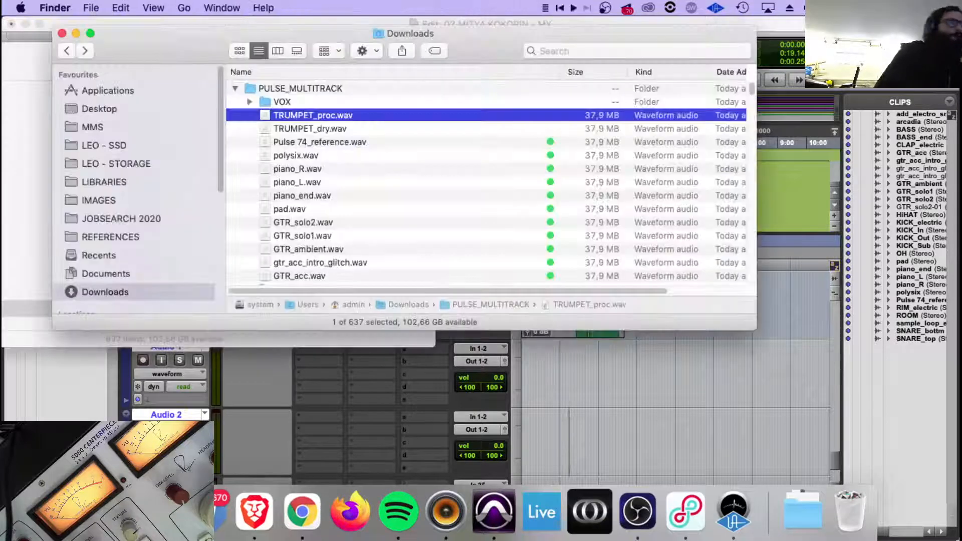
pyautogui.keyDown('shift'); pyautogui.click(334, 129); pyautogui.keyUp('shift')
pyautogui.moveTo(331, 117); pyautogui.dragTo(567, 366)
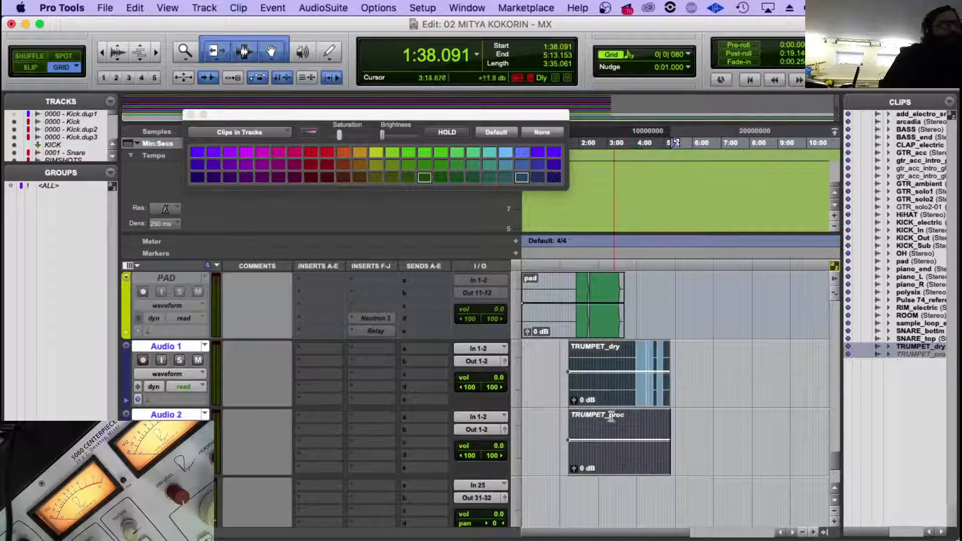
pyautogui.moveTo(609, 403); pyautogui.dragTo(533, 399)
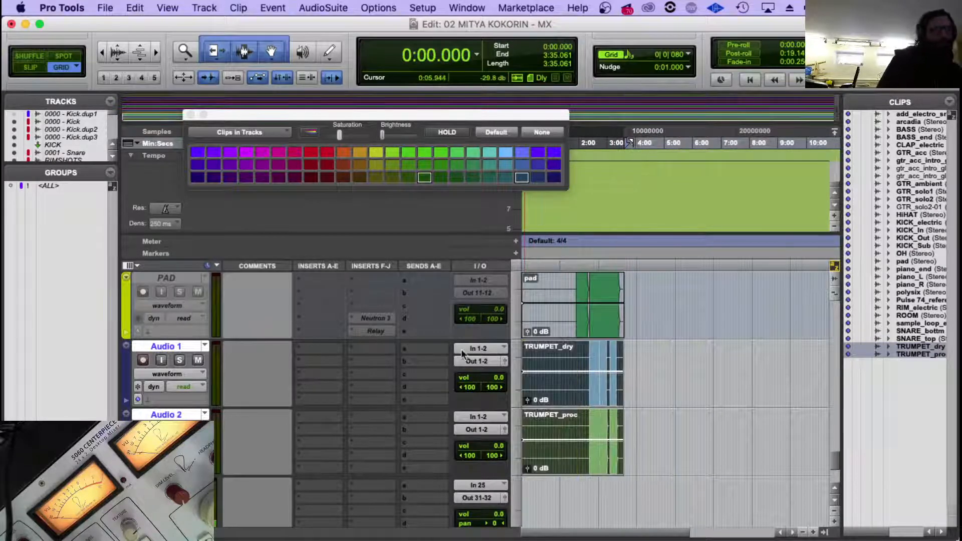
# Route the outputs of Audio 1 and Audio 2 to a new stereo aux input track named TRUMP.
pyautogui.click(474, 360)
pyautogui.click(494, 411)
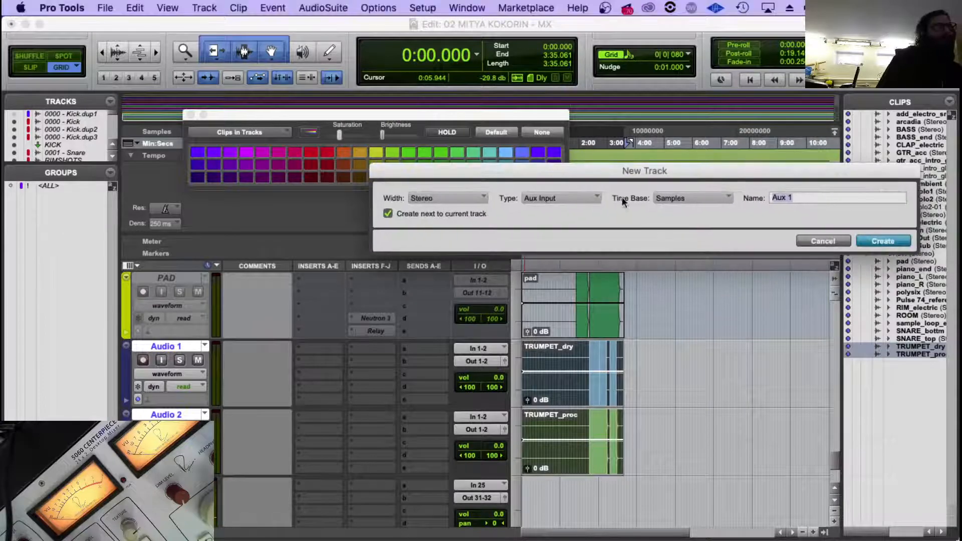
pyautogui.write('TRUMP')
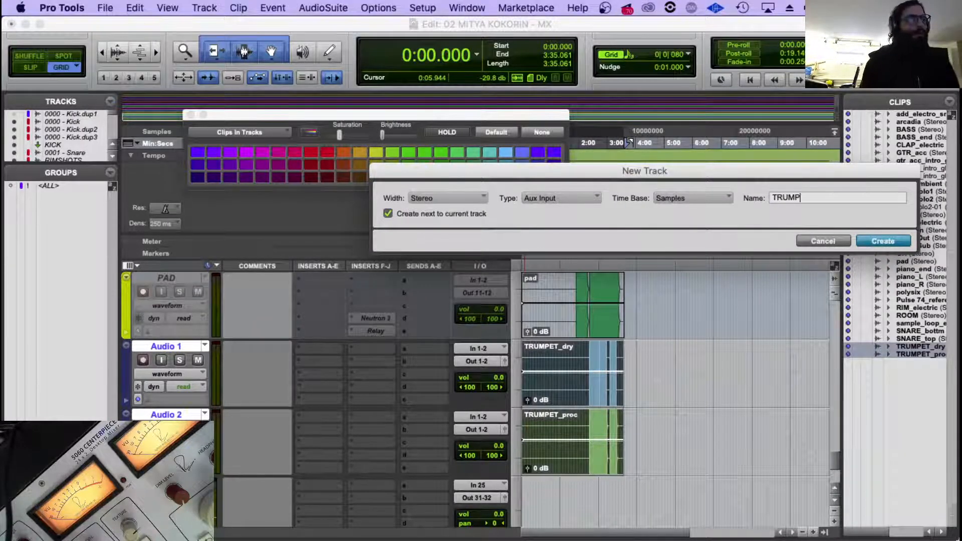
pyautogui.press('Return')
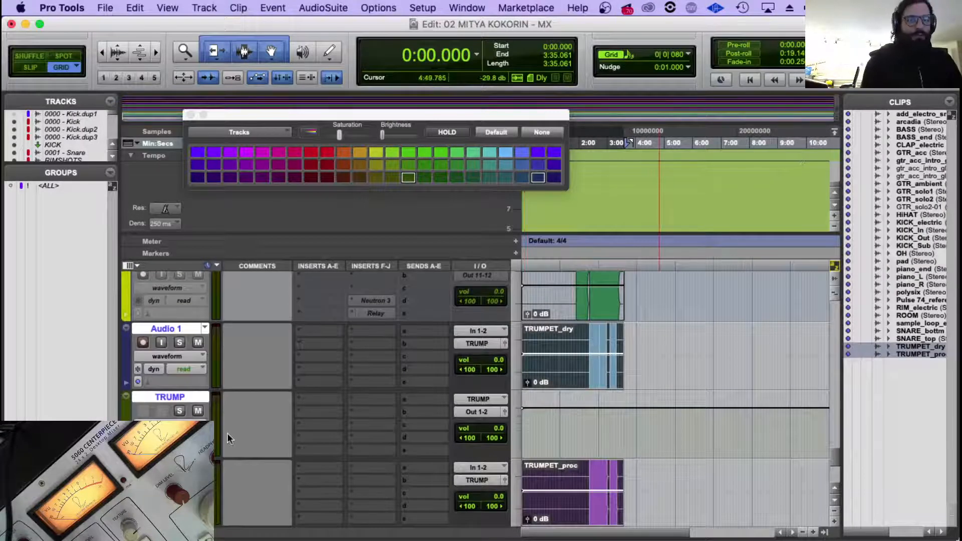
# Move the TRUMP aux track below Audio 2.
pyautogui.click(182, 399)
pyautogui.click(197, 395)
pyautogui.moveTo(168, 400); pyautogui.dragTo(170, 504)
# Open the name of the Audio 1 track for editing.
pyautogui.click(182, 330)
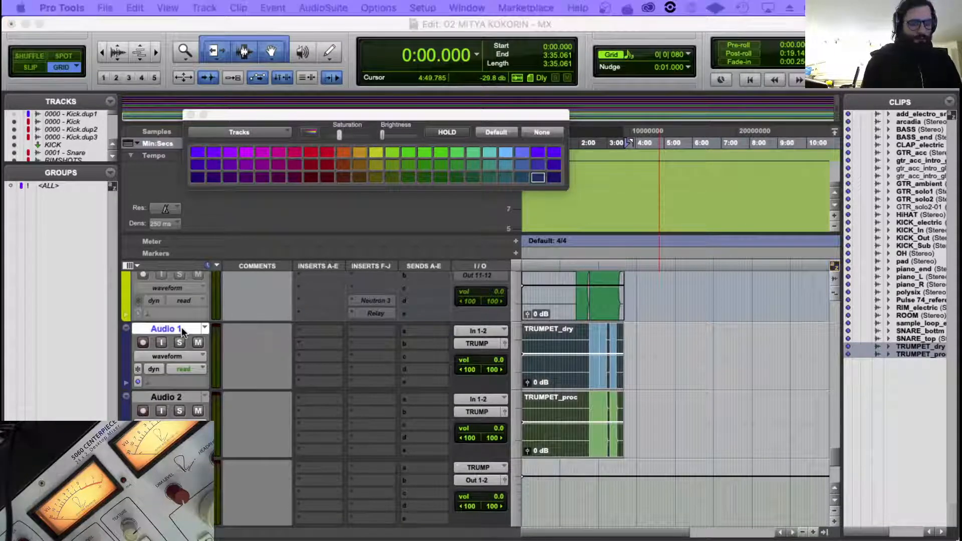
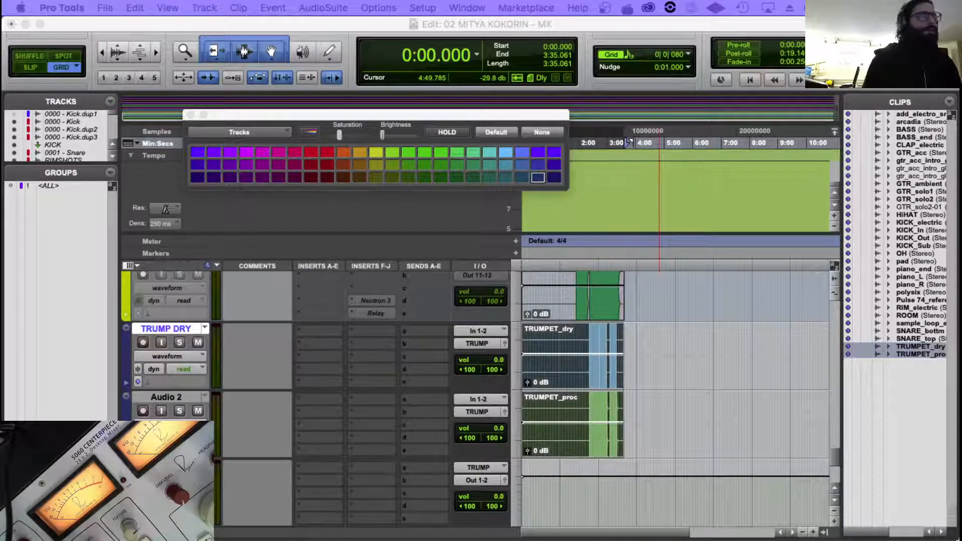
# Name the dry trumpet track TRUMP DRY and the processed one TRUM FX, and colour both tracks dark gold.
pyautogui.press('Return')
pyautogui.click(167, 398)
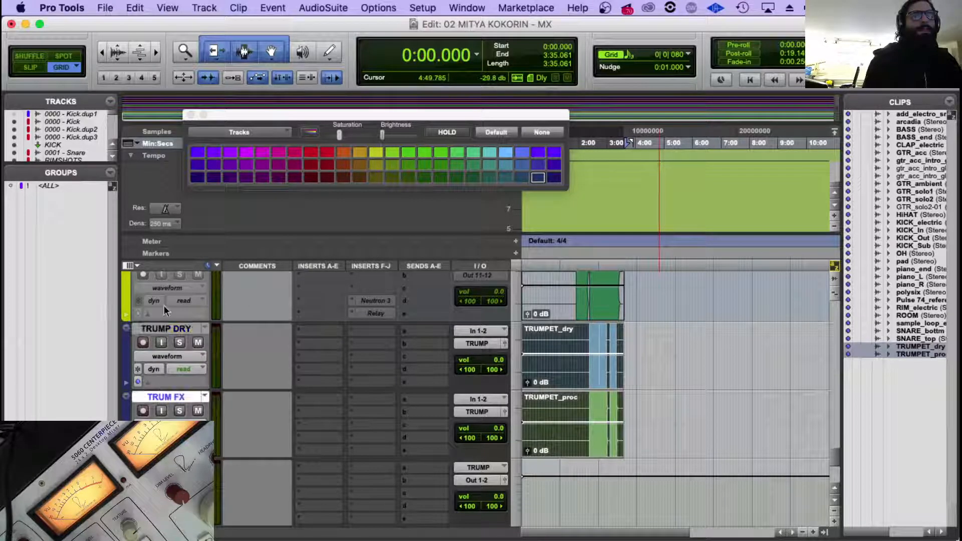
pyautogui.keyDown('shift'); pyautogui.click(168, 332); pyautogui.keyUp('shift')
pyautogui.click(361, 164)
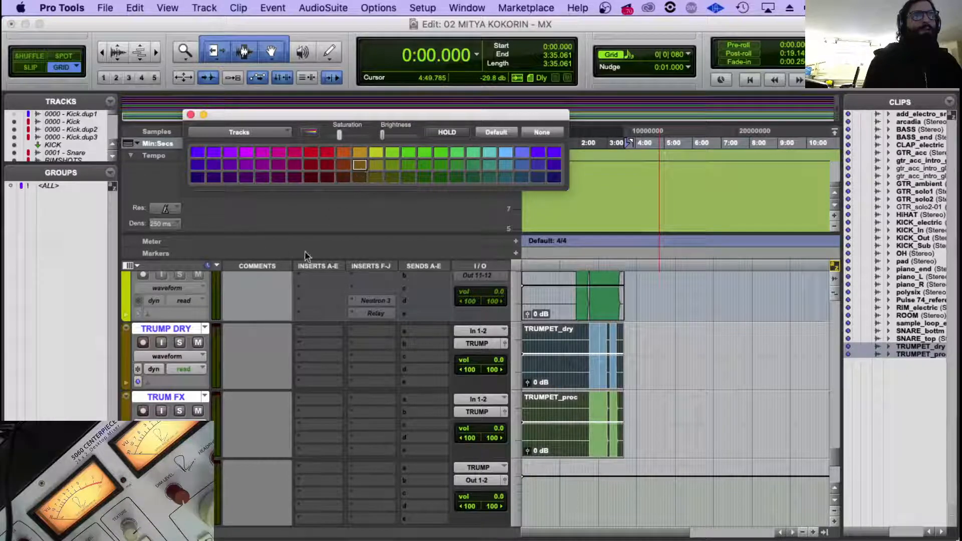
# Insert the iZotope Neutron 3 stereo multichannel plug-in on the TRUMP aux track and close its window.
pyautogui.click(167, 465)
pyautogui.scroll(-2, 375, 405)
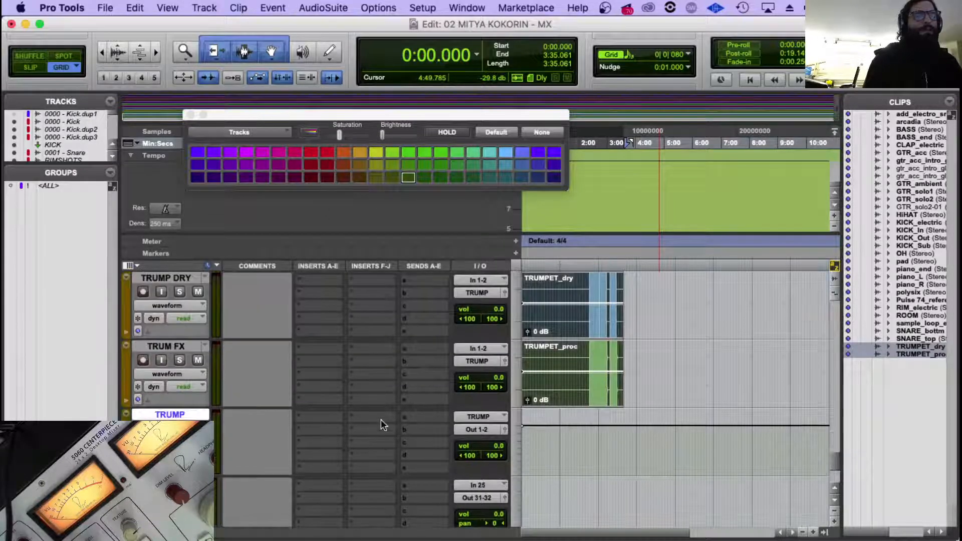
pyautogui.click(355, 453)
pyautogui.moveTo(411, 484)
pyautogui.moveTo(555, 492)
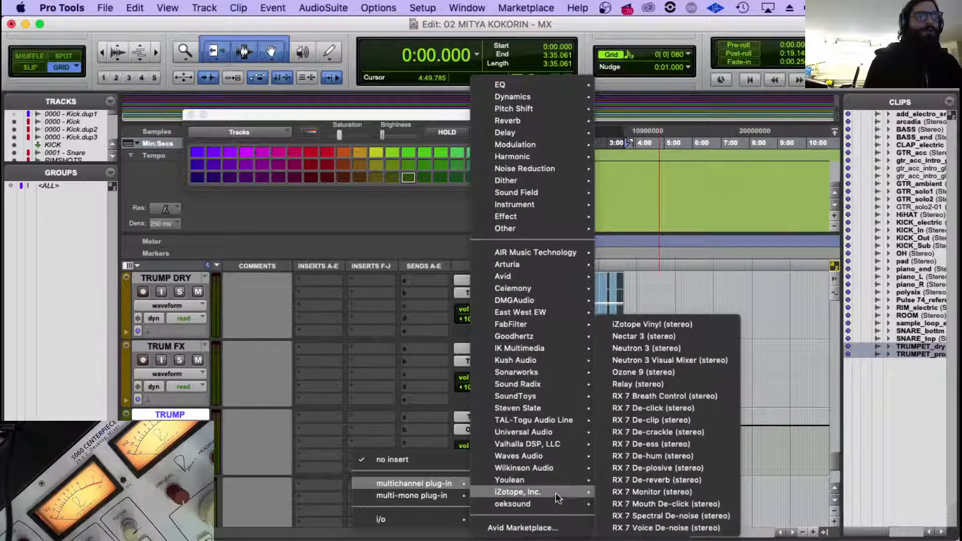
pyautogui.click(630, 349)
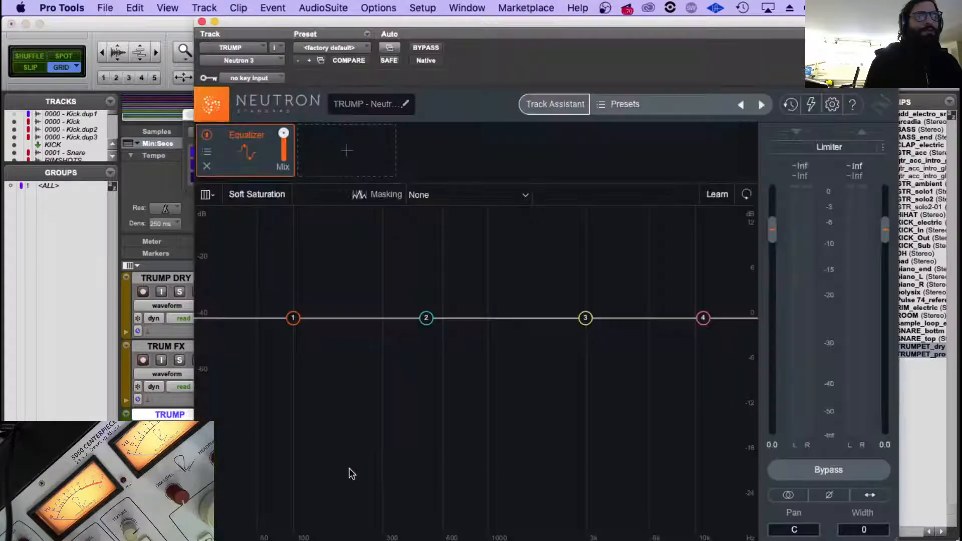
pyautogui.click(202, 22)
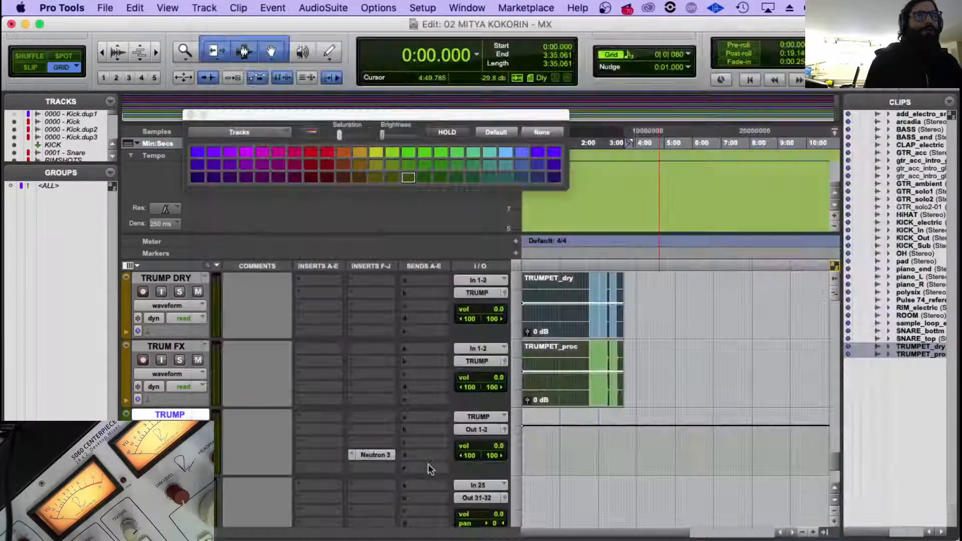
# Add the iZotope Relay stereo multichannel plug-in below Neutron 3 on the TRUMP aux track and close its window.
pyautogui.click(355, 470)
pyautogui.moveTo(401, 496)
pyautogui.moveTo(515, 493)
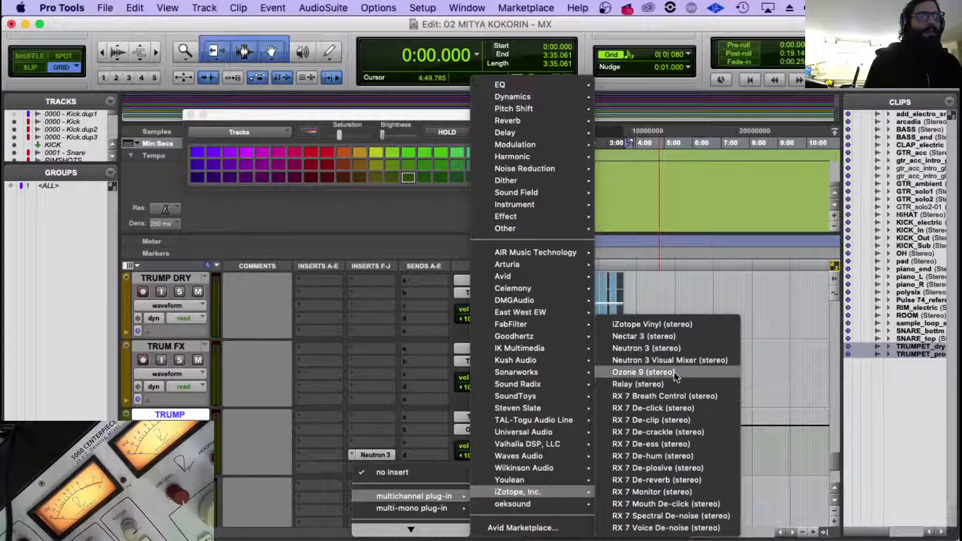
pyautogui.click(674, 383)
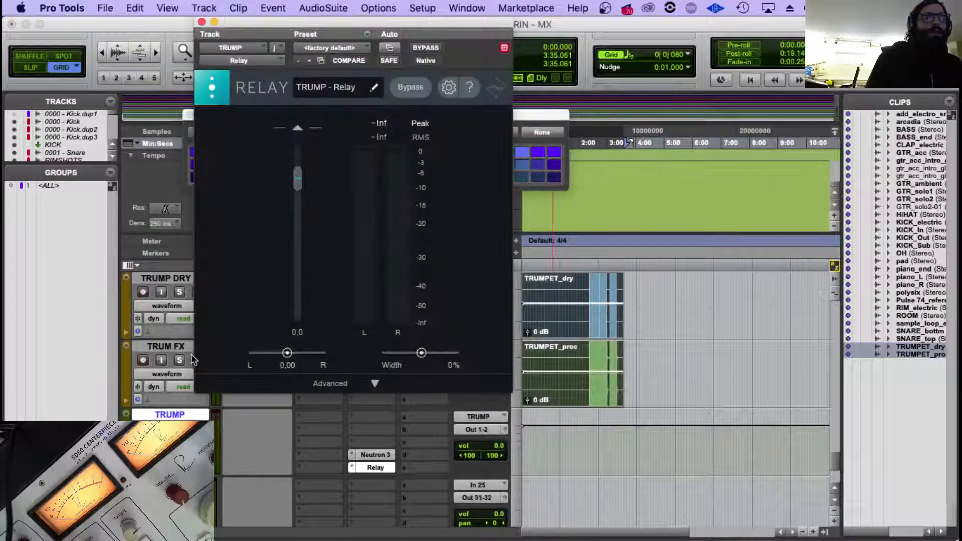
pyautogui.click(202, 22)
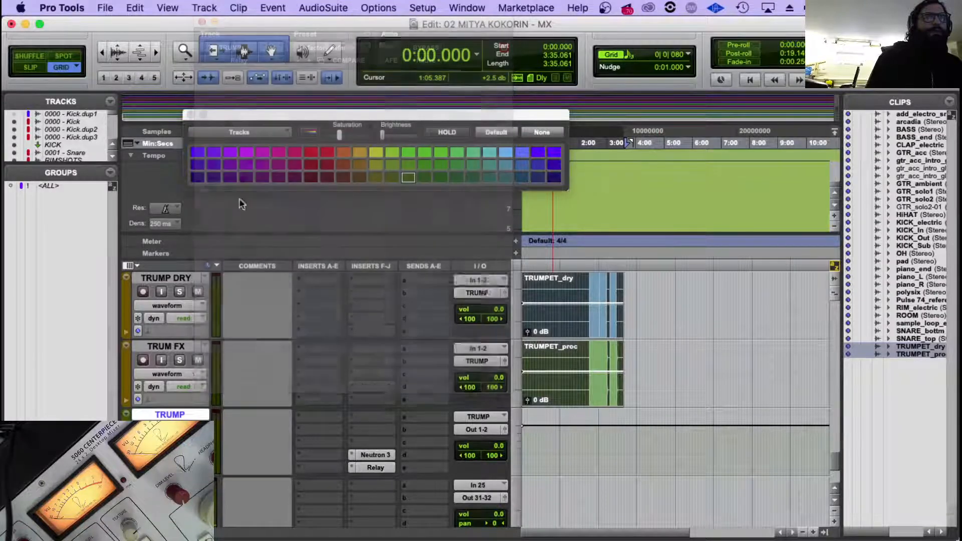
# Colour the TRUMP aux track the same yellow as the PAD track and close the color palette.
pyautogui.scroll(3, 231, 331)
pyautogui.click(176, 341)
pyautogui.doubleClick(128, 359)
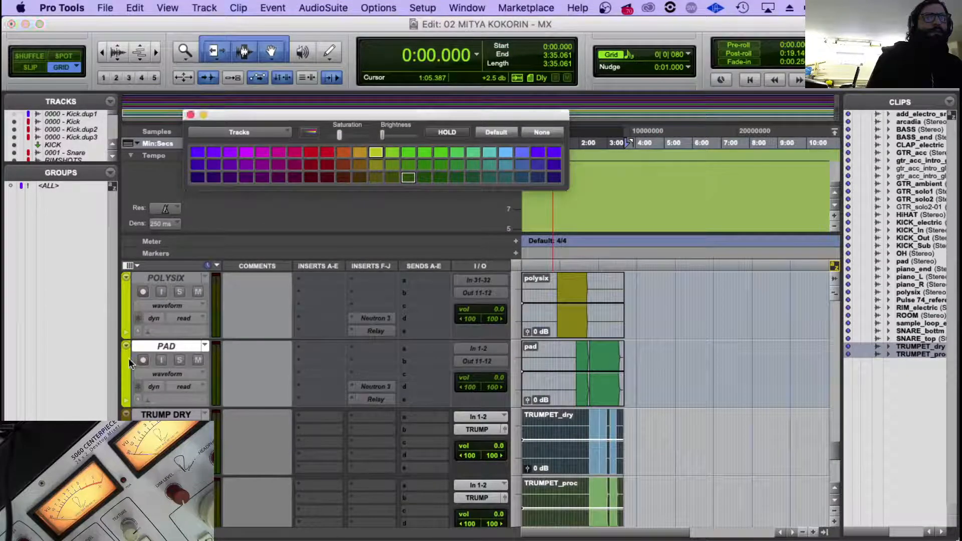
pyautogui.click(190, 115)
# Route the output of the TRUMP aux track to the stereo Out 13-14.
pyautogui.scroll(-3, 375, 384)
pyautogui.click(485, 362)
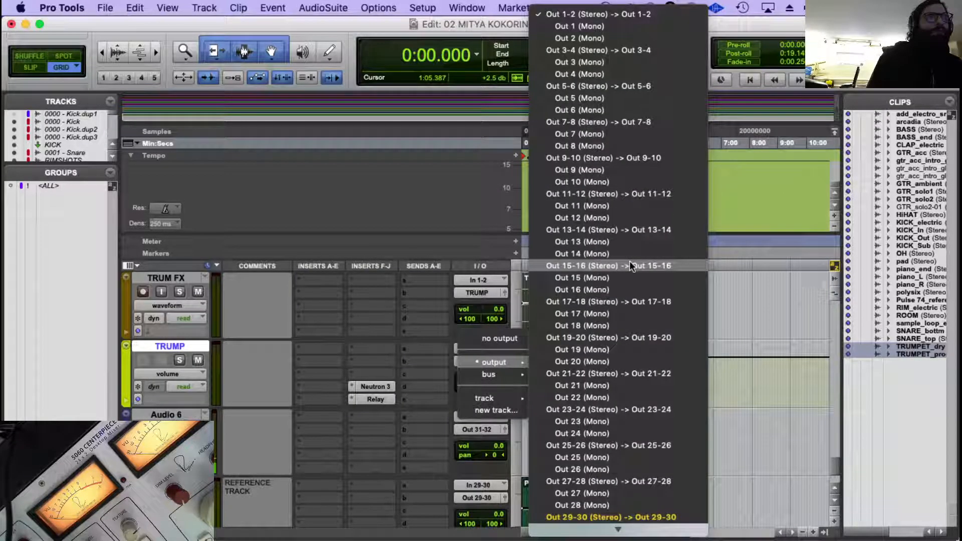
pyautogui.click(627, 230)
pyautogui.scroll(10, 367, 329)
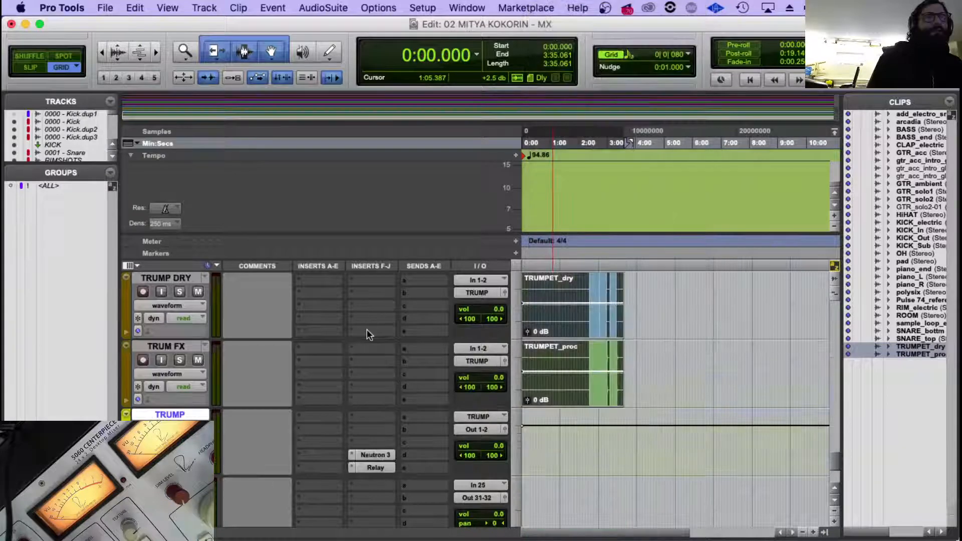
pyautogui.scroll(-10, 471, 521)
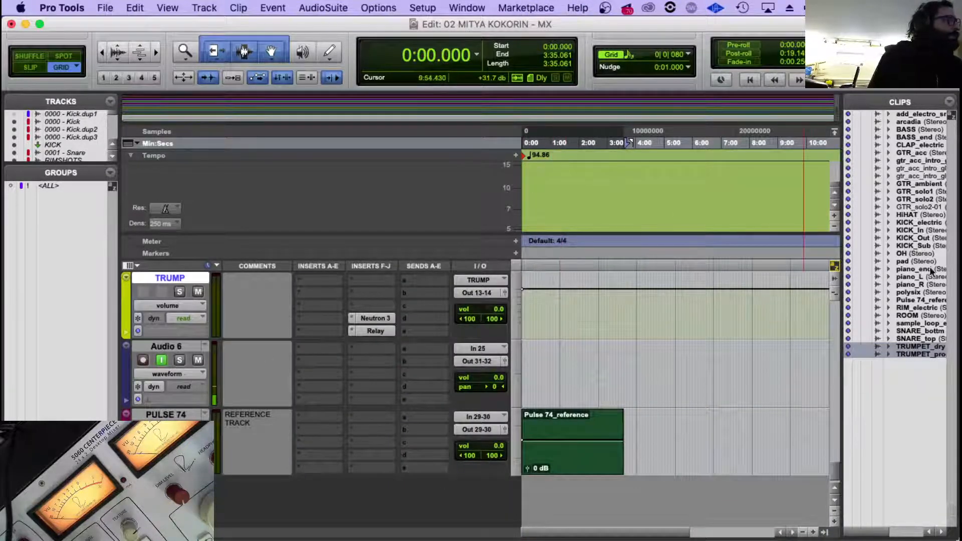
# Switch to Finder and expand the VOX folder inside PULSE_MULTITRACK to examine its vocal files.
pyautogui.moveTo(251, 536)
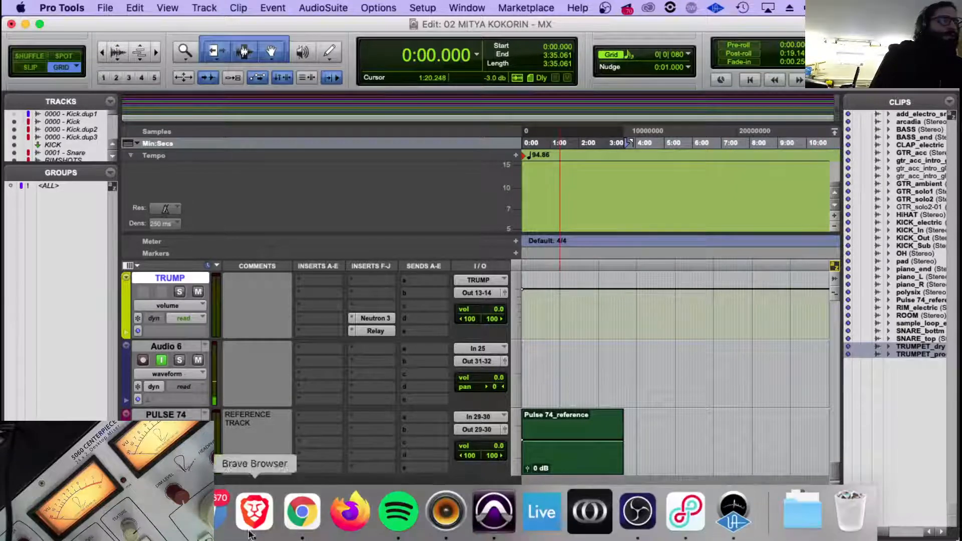
pyautogui.click(111, 519)
pyautogui.rightClick(348, 127)
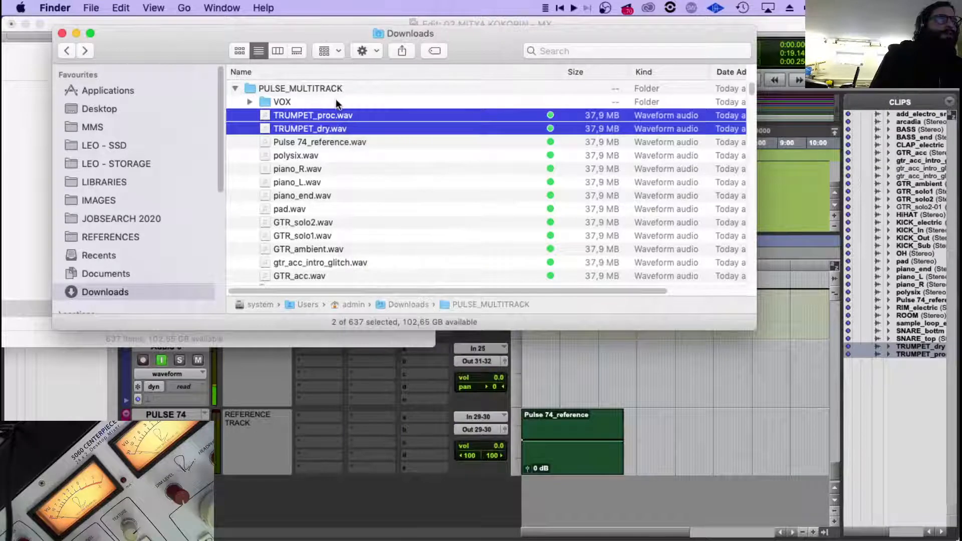
pyautogui.click(254, 104)
pyautogui.click(250, 102)
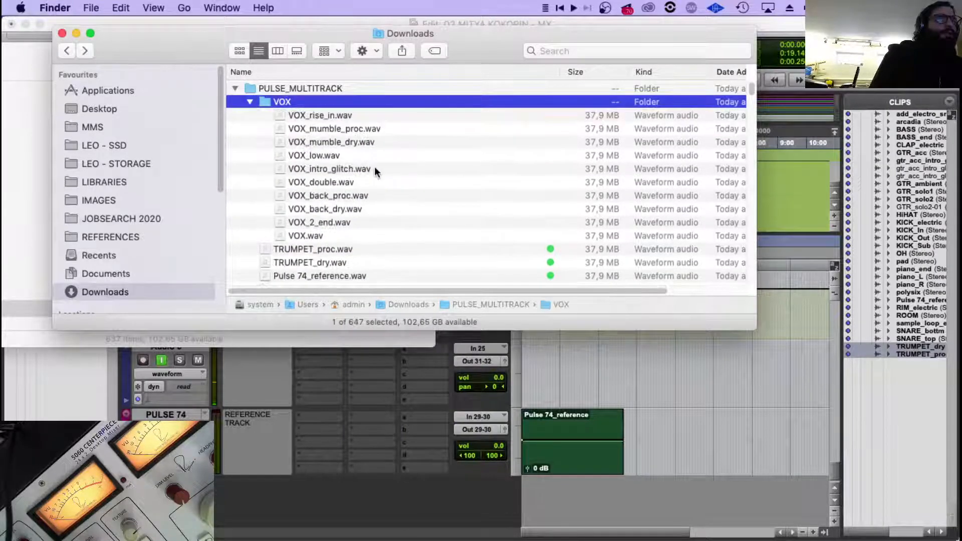
pyautogui.press('Down')
pyautogui.click(344, 234)
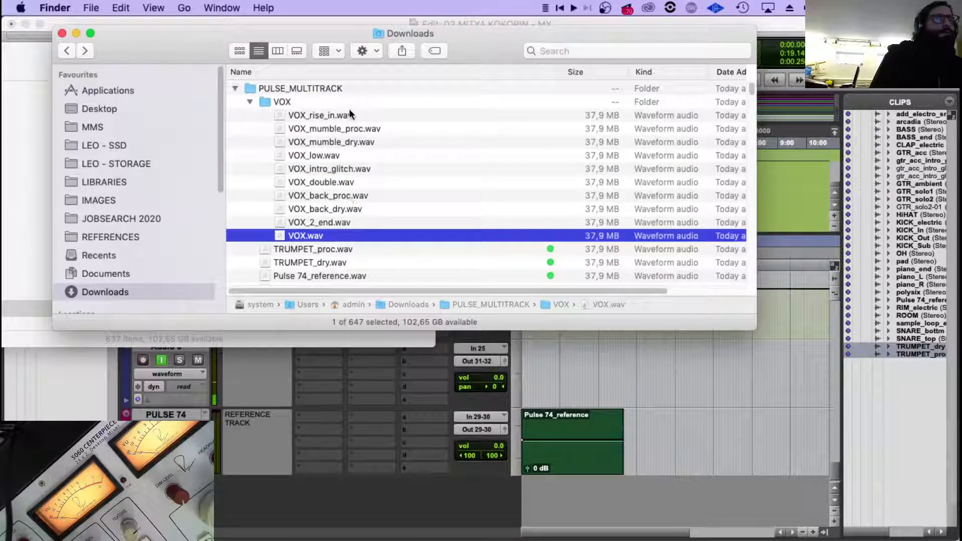
# Return to Pro Tools and save the session.
pyautogui.click(561, 362)
pyautogui.click(131, 334)
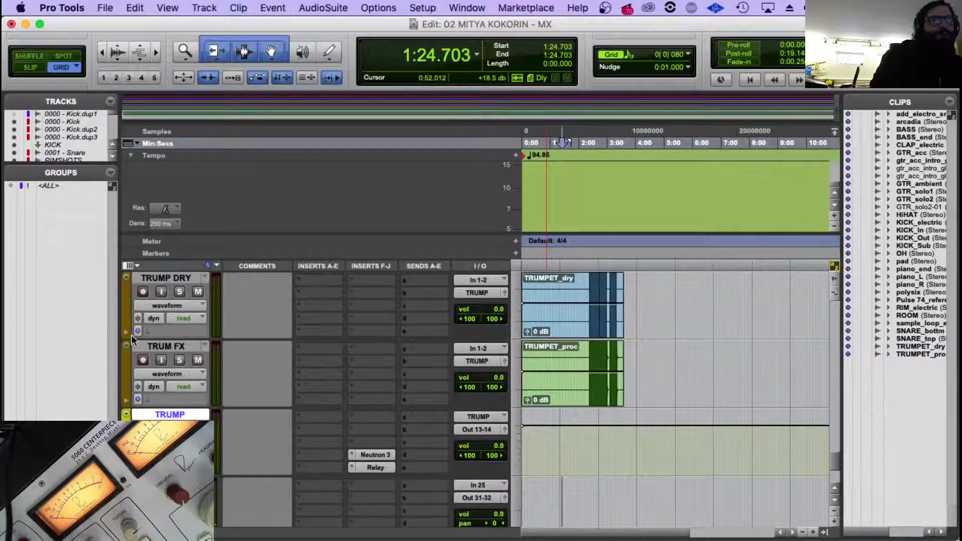
pyautogui.click(105, 7)
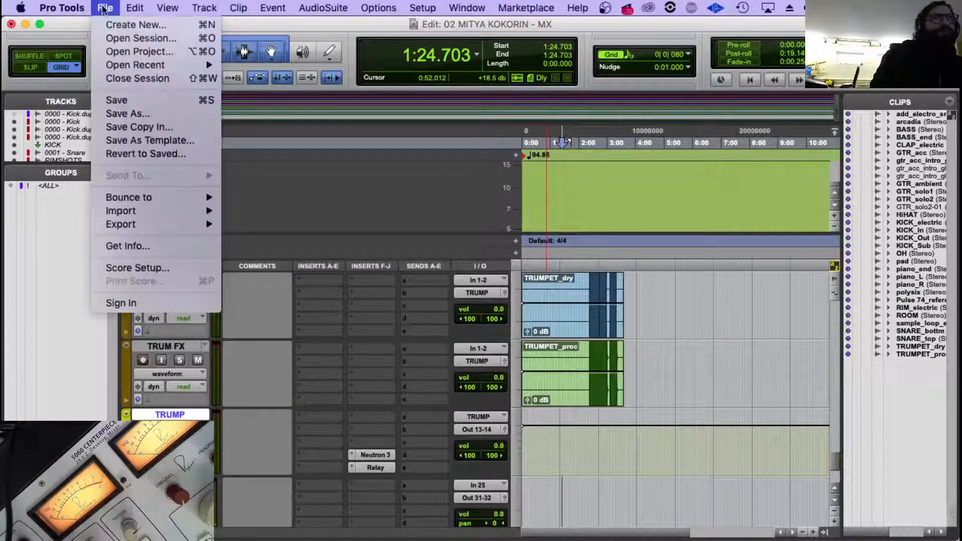
pyautogui.click(116, 99)
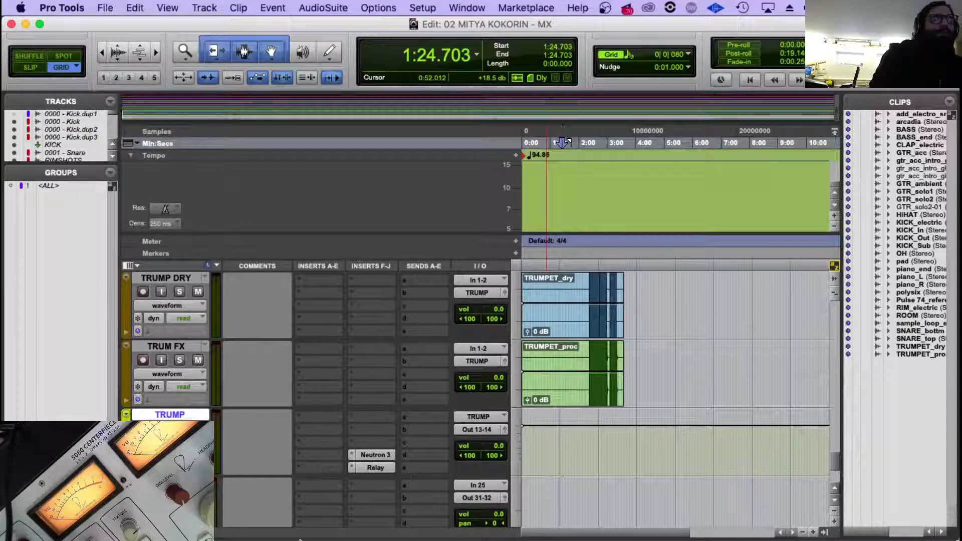
# Switch to Finder and select all the vocal files in the VOX folder, from VOX_rise_in.wav to VOX.wav.
pyautogui.moveTo(399, 531)
pyautogui.click(112, 515)
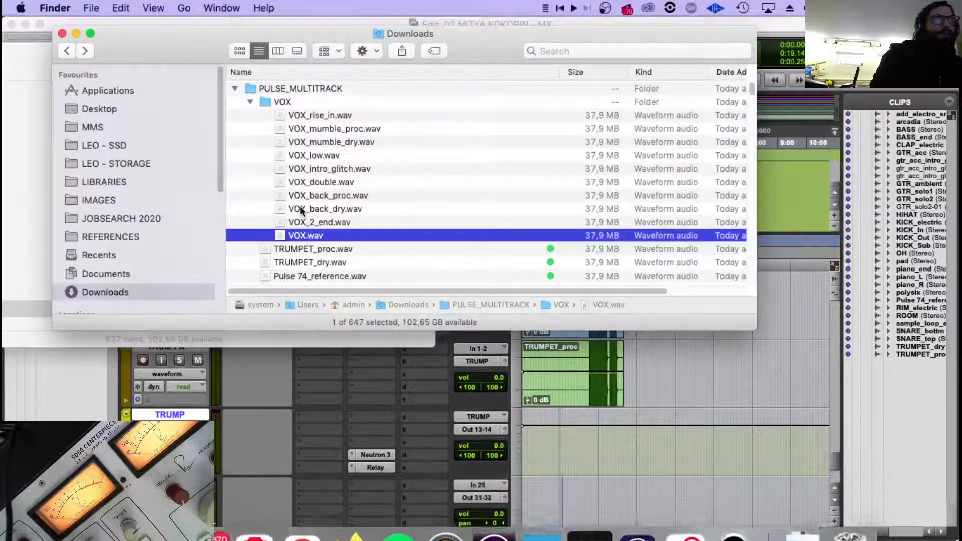
pyautogui.keyDown('shift'); pyautogui.click(331, 115); pyautogui.keyUp('shift')
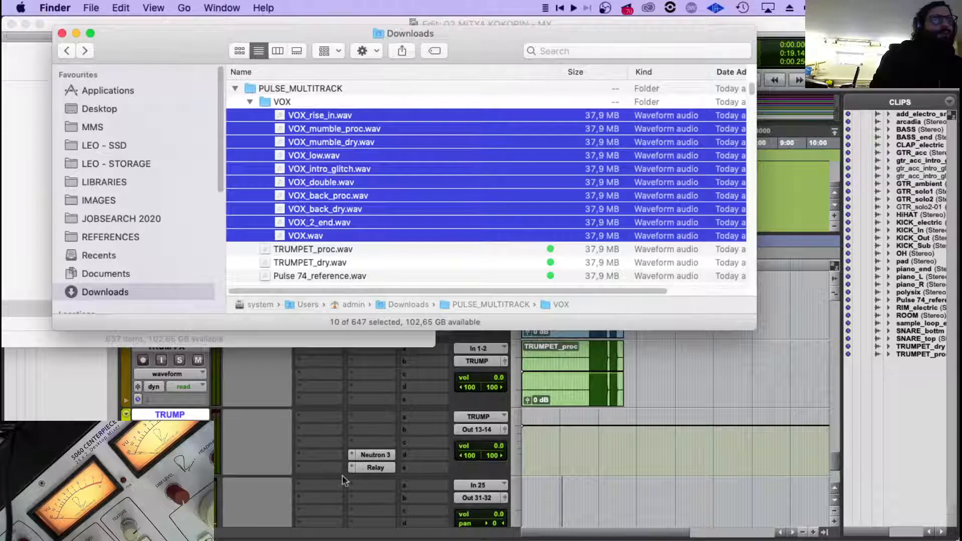
# In Pro Tools, create a batch of new stereo audio tracks below the TRUMP aux track for the vocals.
pyautogui.click(175, 410)
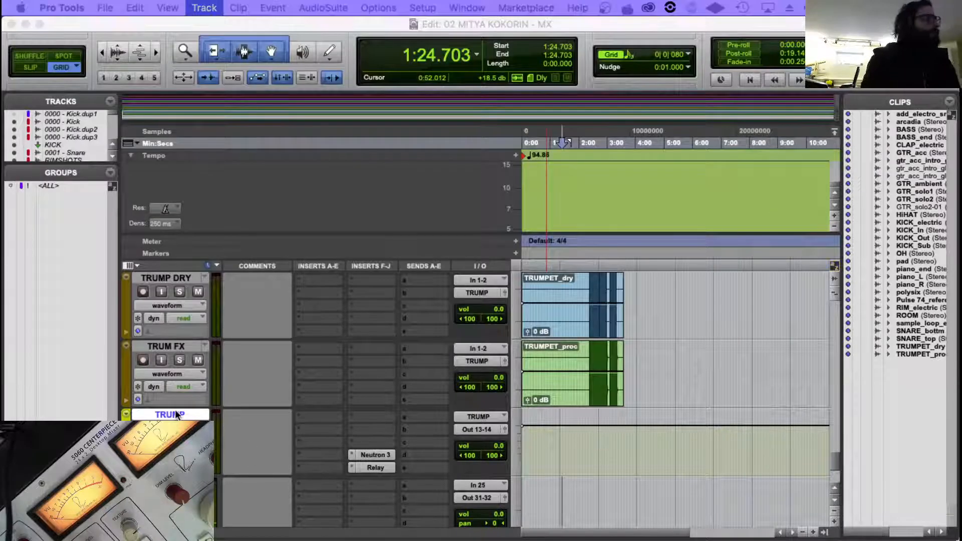
pyautogui.press('shift+super+n')
pyautogui.moveTo(185, 185); pyautogui.dragTo(252, 149)
pyautogui.click(227, 177)
pyautogui.click(236, 189)
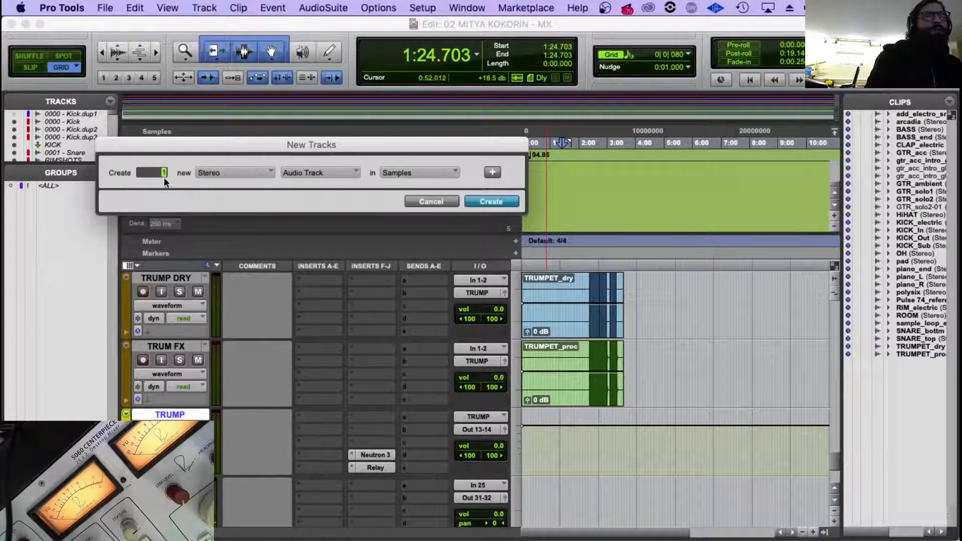
pyautogui.press('Return')
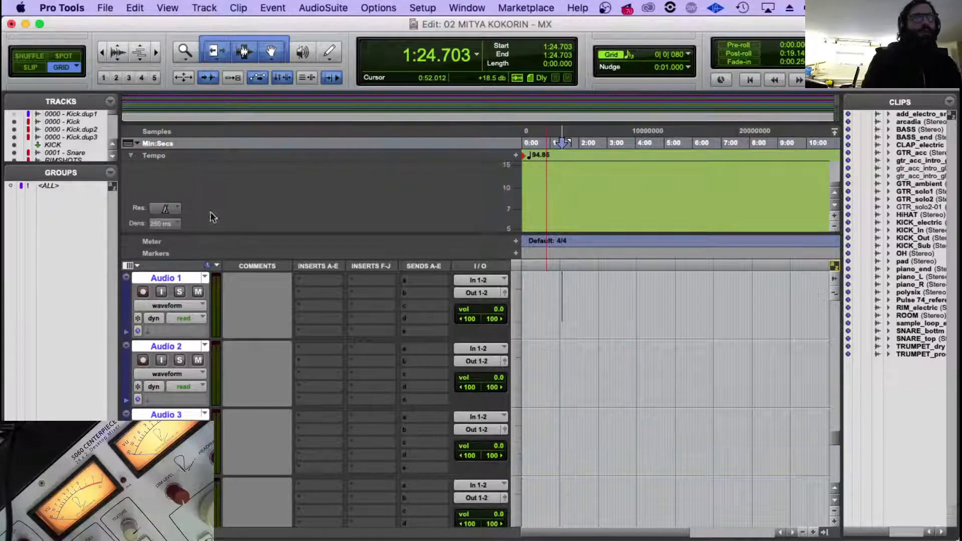
# Import the selected vocal files from Finder onto the new tracks from Audio 1 down, with clips starting at about 2:16.7.
pyautogui.scroll(3, 371, 324)
pyautogui.click(170, 415)
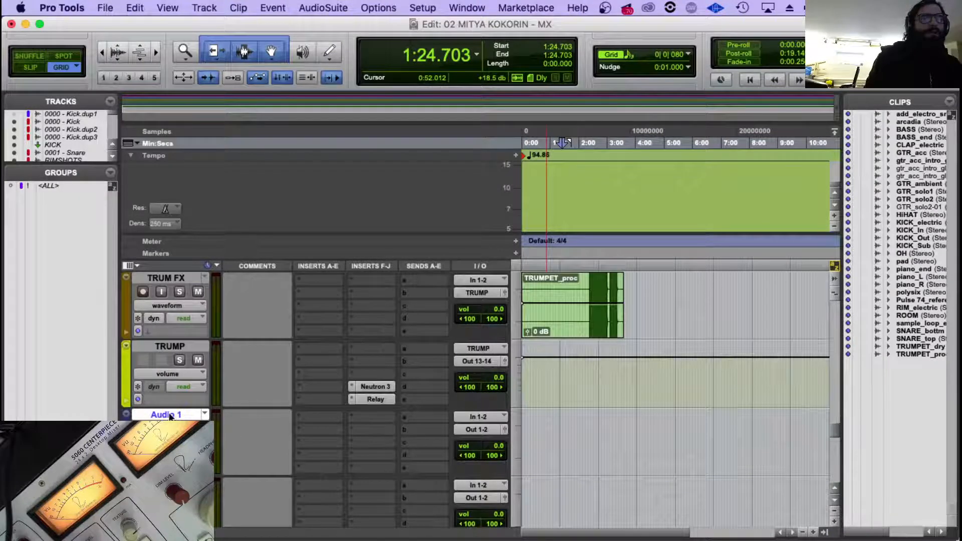
pyautogui.scroll(-3, 170, 415)
pyautogui.scroll(2, 169, 415)
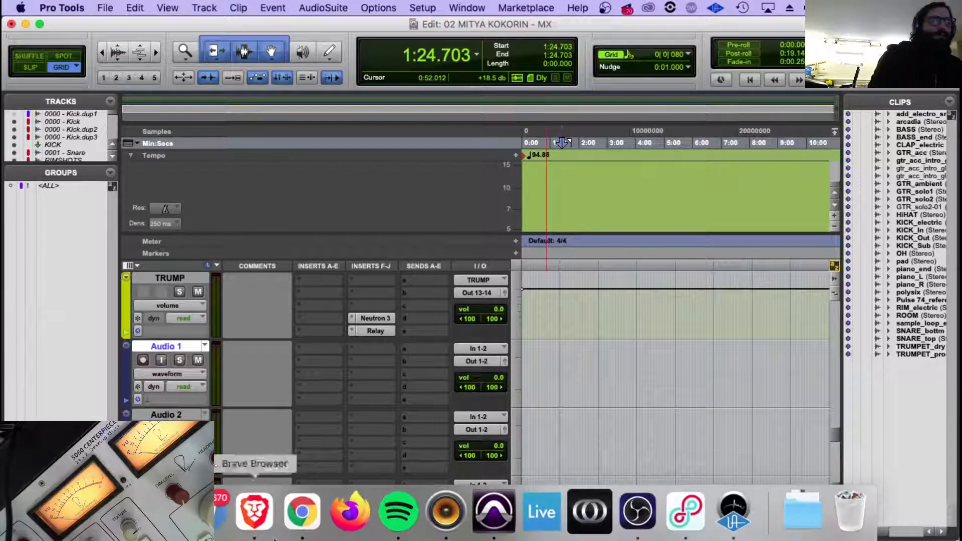
pyautogui.click(222, 511)
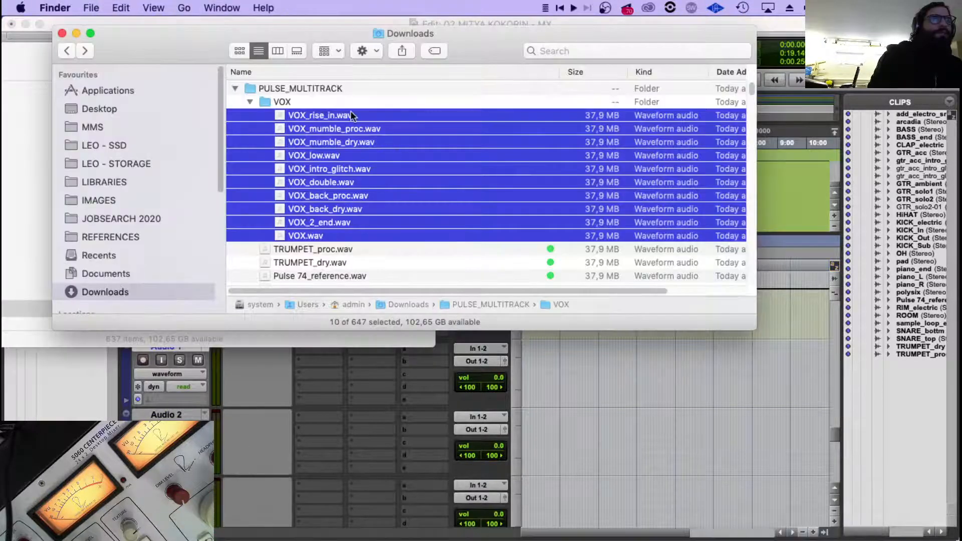
pyautogui.moveTo(361, 130); pyautogui.dragTo(585, 346)
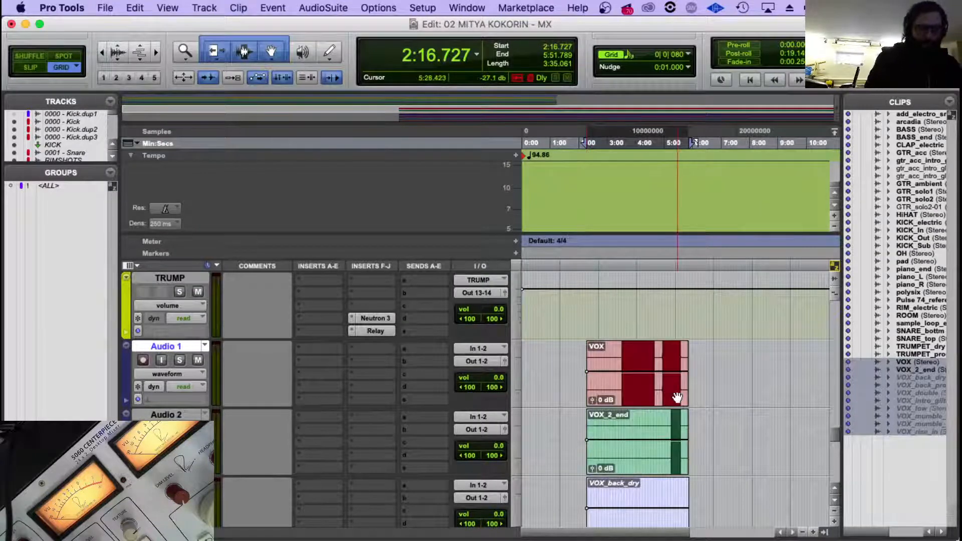
# Move the VOX_intro_glitch, VOX_back_dry and VOX_back_proc tracks above the VOX_2_end track.
pyautogui.scroll(-5, 677, 398)
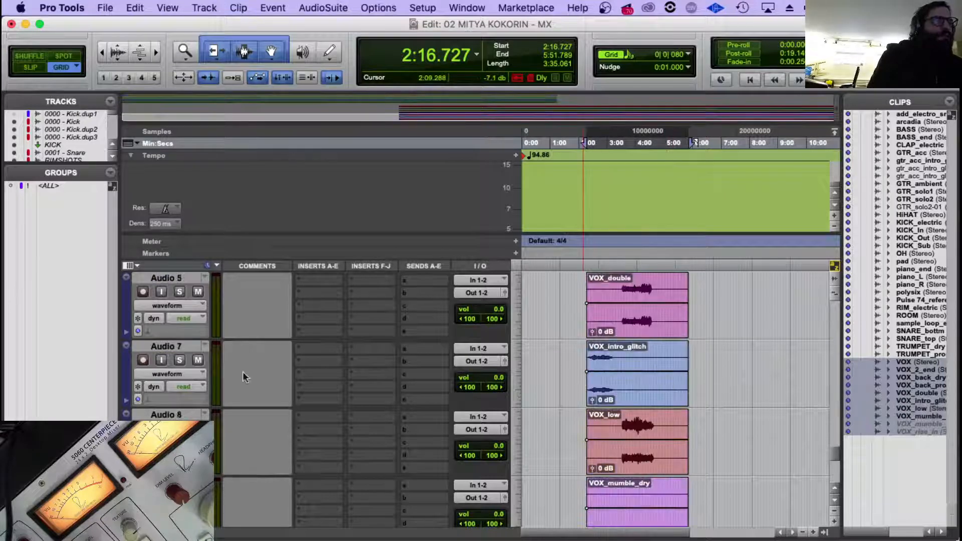
pyautogui.moveTo(158, 350); pyautogui.dragTo(214, 386)
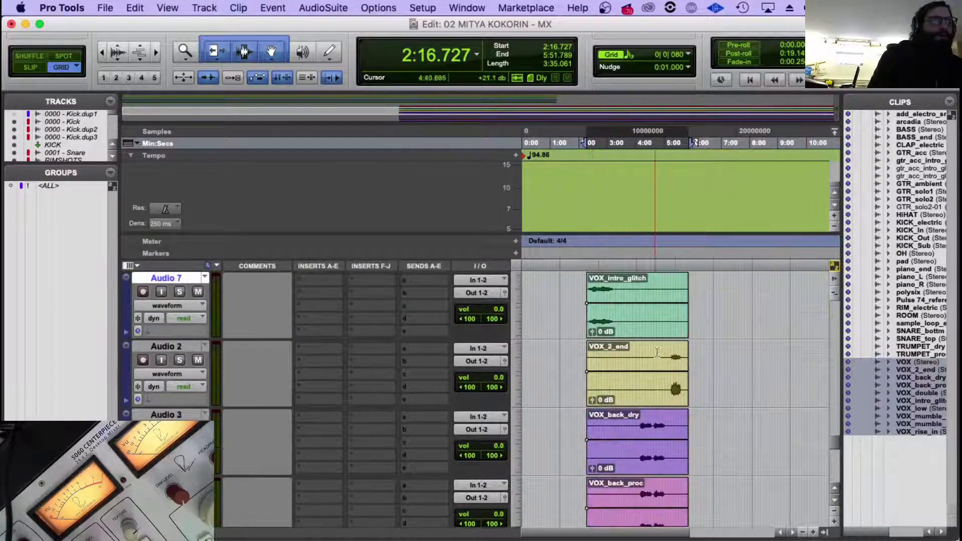
pyautogui.click(166, 414)
pyautogui.scroll(-1, 168, 413)
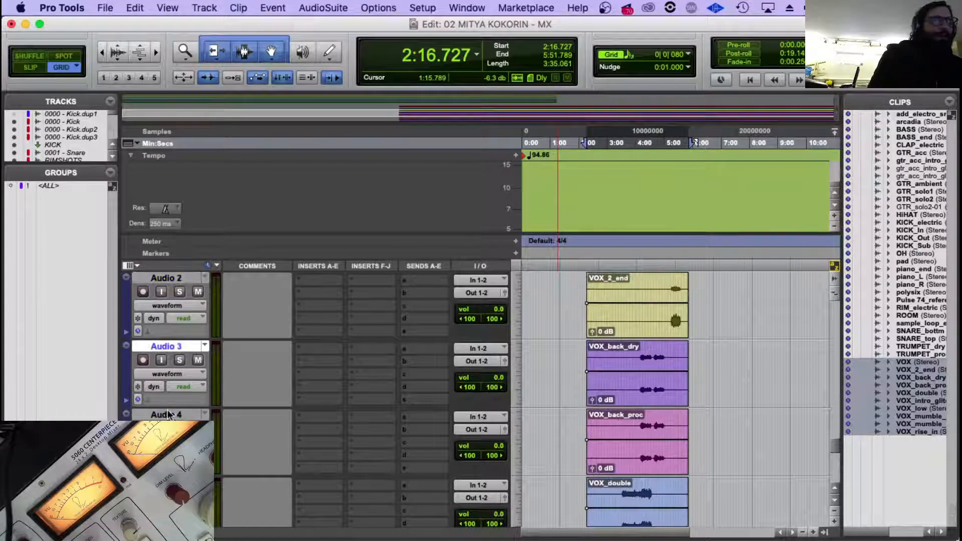
pyautogui.keyDown('shift'); pyautogui.click(179, 415); pyautogui.keyUp('shift')
pyautogui.moveTo(180, 346); pyautogui.dragTo(167, 275)
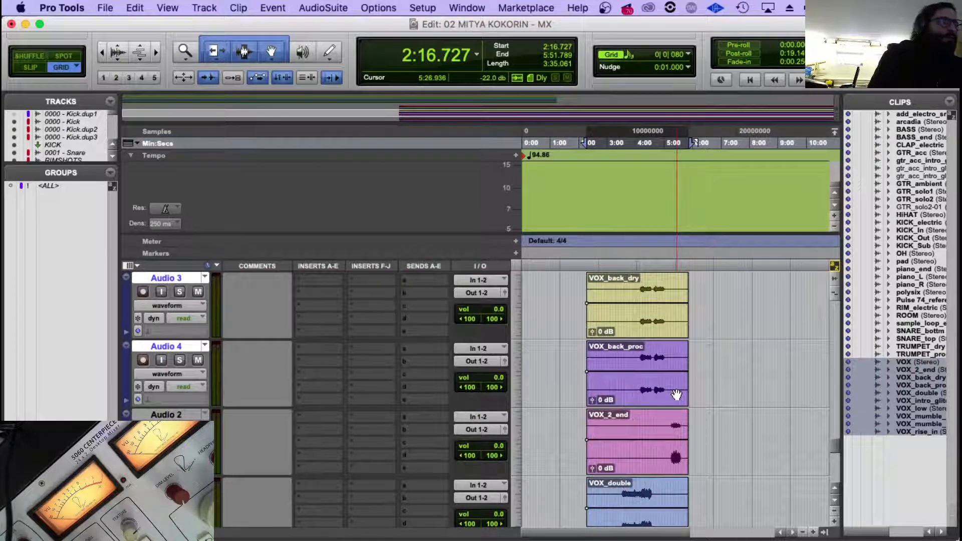
# Move the VOX_double and VOX_low tracks directly below the VOX_back_proc track.
pyautogui.scroll(-2, 651, 388)
pyautogui.click(160, 346)
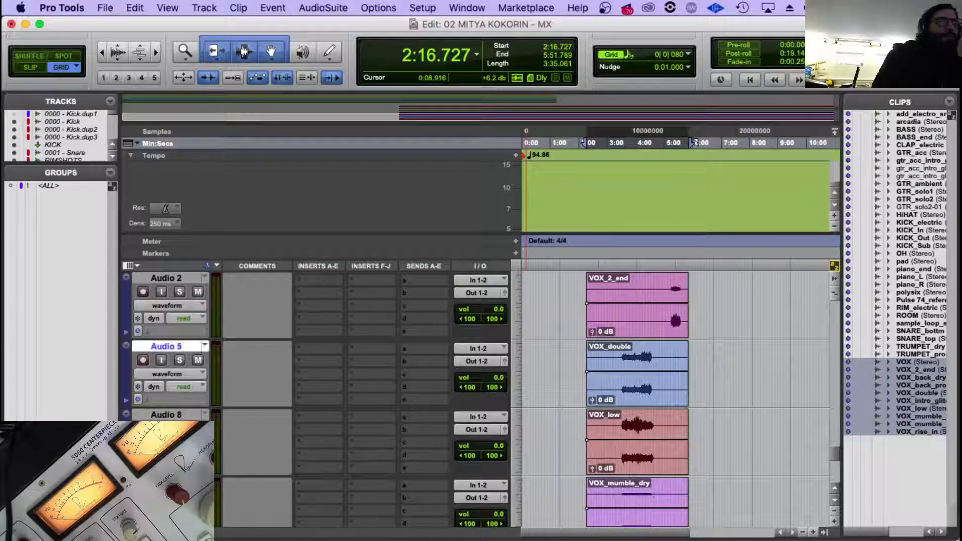
pyautogui.keyDown('shift'); pyautogui.click(173, 415); pyautogui.keyUp('shift')
pyautogui.moveTo(182, 347); pyautogui.dragTo(241, 456)
pyautogui.scroll(3, 213, 414)
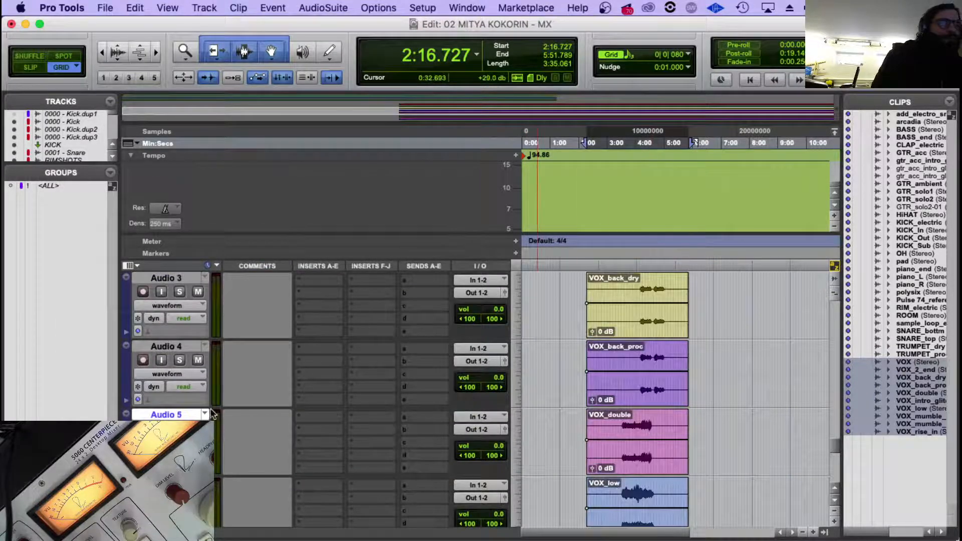
# Move the VOX_double and VOX_low tracks above VOX_back_dry, and place the VOX_intro_glitch track directly below VOX_low.
pyautogui.moveTo(173, 416); pyautogui.dragTo(195, 281)
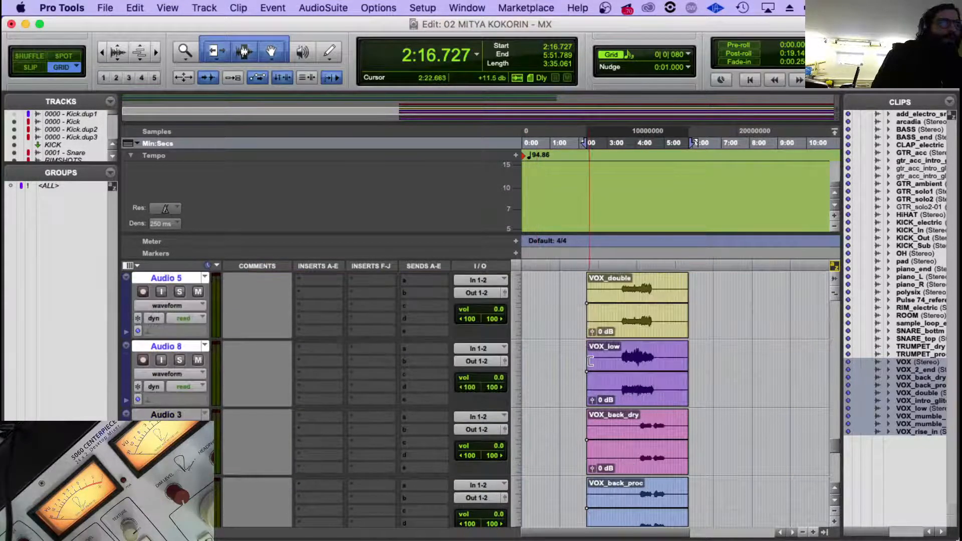
pyautogui.scroll(4, 595, 363)
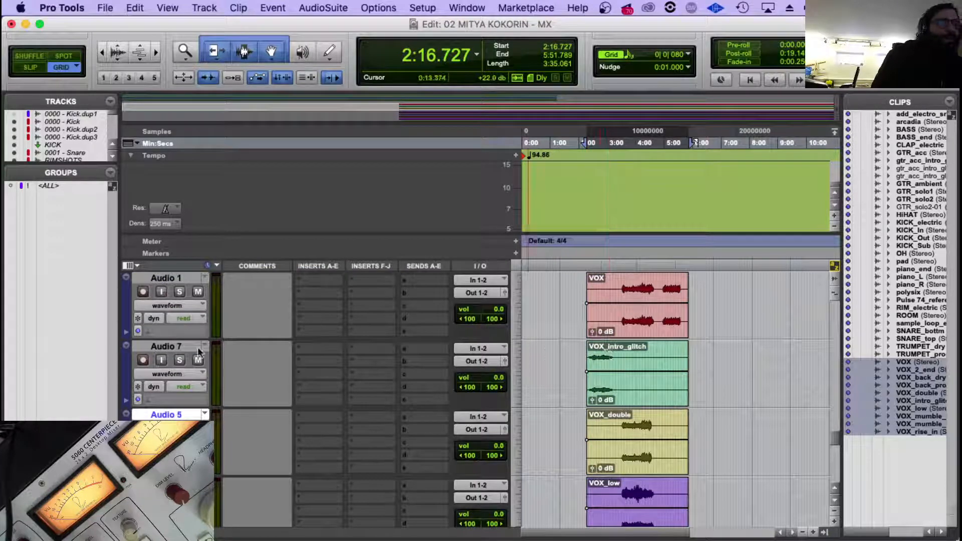
pyautogui.click(169, 347)
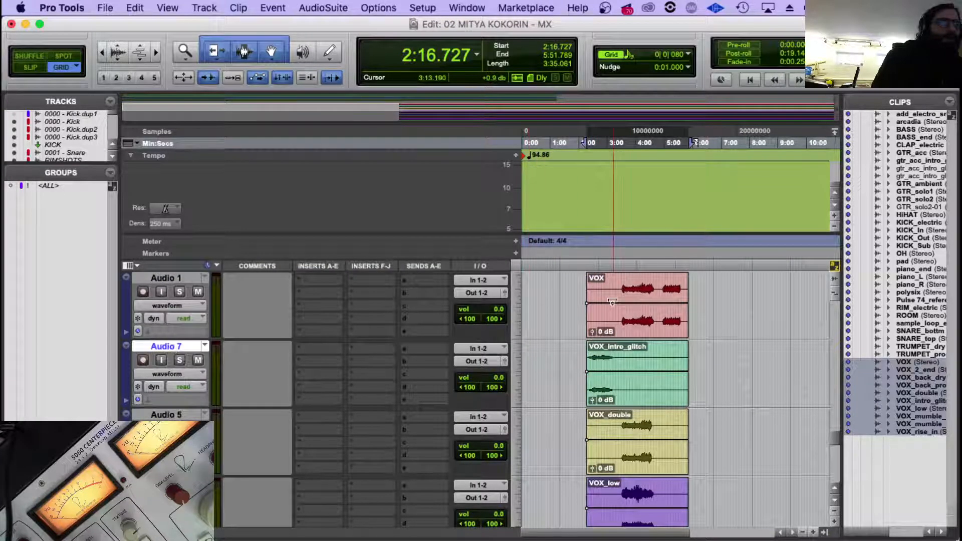
pyautogui.click(617, 286)
pyautogui.click(620, 287)
pyautogui.scroll(-1, 576, 320)
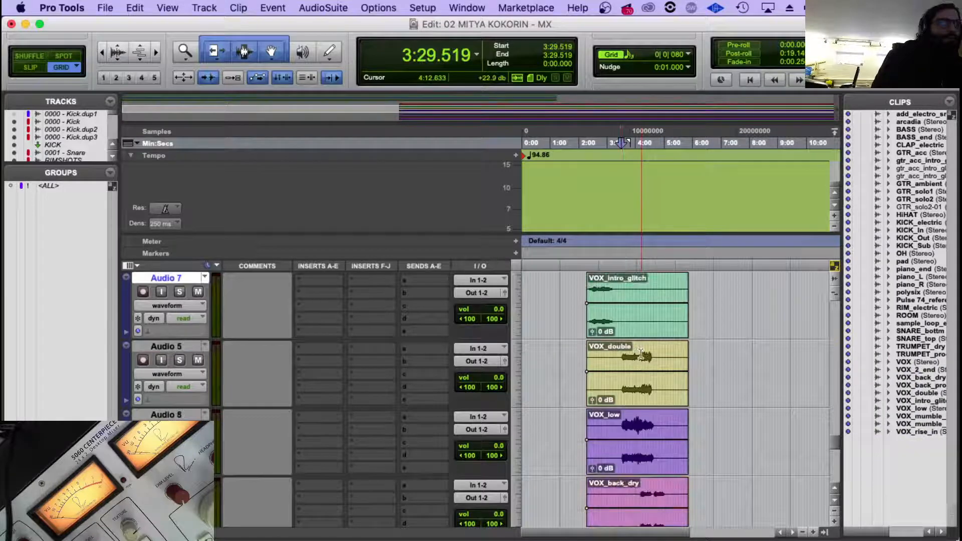
pyautogui.moveTo(175, 339); pyautogui.dragTo(173, 454)
pyautogui.scroll(-1, 650, 390)
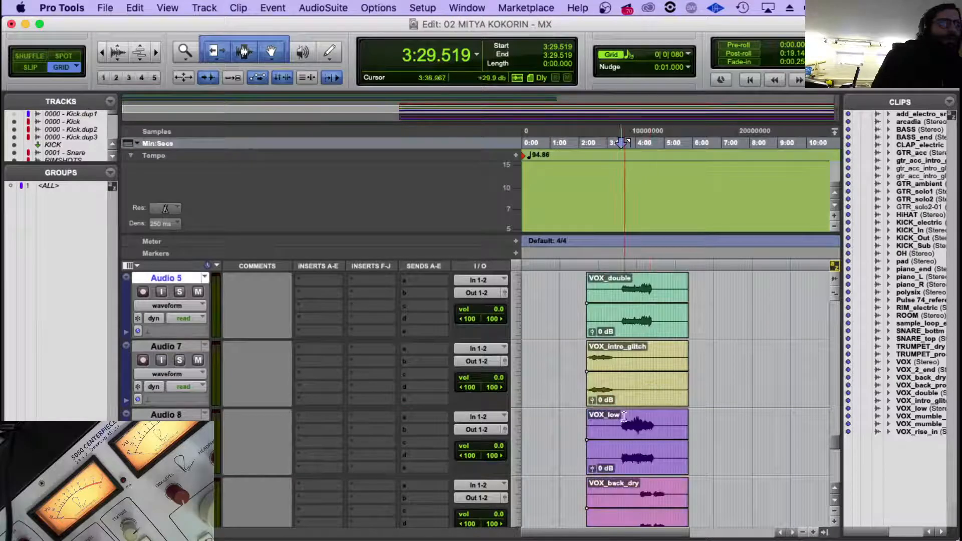
pyautogui.scroll(-1, 629, 414)
pyautogui.moveTo(179, 348); pyautogui.dragTo(195, 405)
pyautogui.scroll(-3, 642, 395)
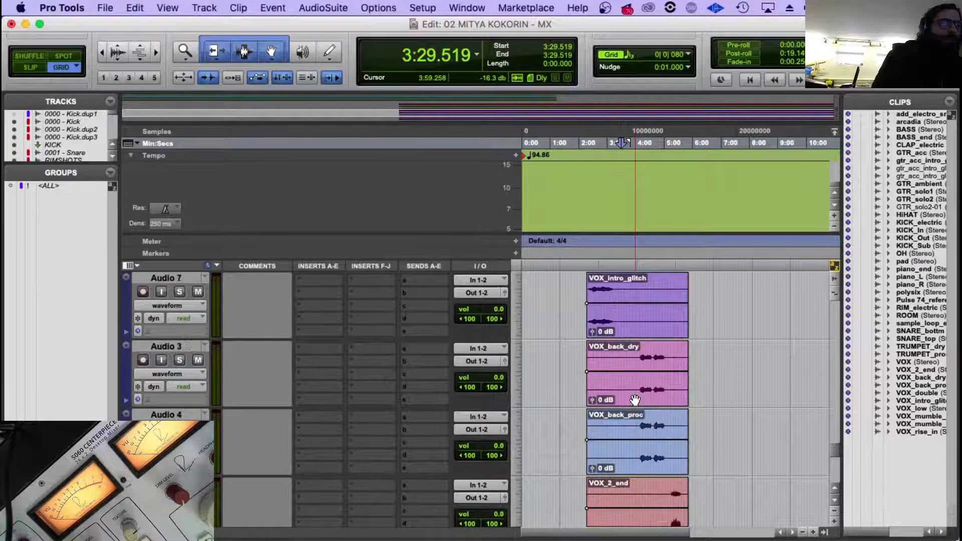
# Route the VOX_back_dry and VOX_back_proc tracks to a new stereo aux input track named VOX BACK.
pyautogui.click(651, 356)
pyautogui.click(647, 361)
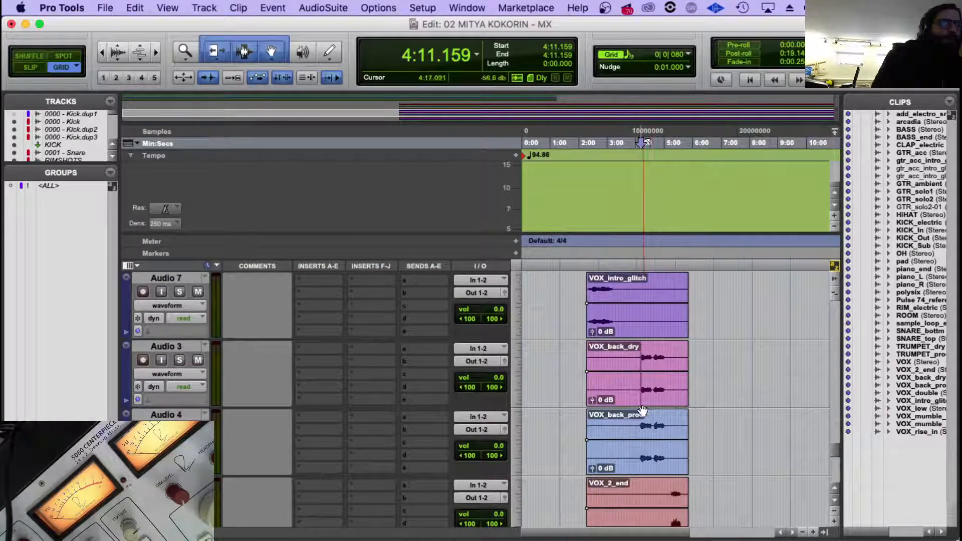
pyautogui.click(168, 346)
pyautogui.keyDown('shift'); pyautogui.click(185, 414); pyautogui.keyUp('shift')
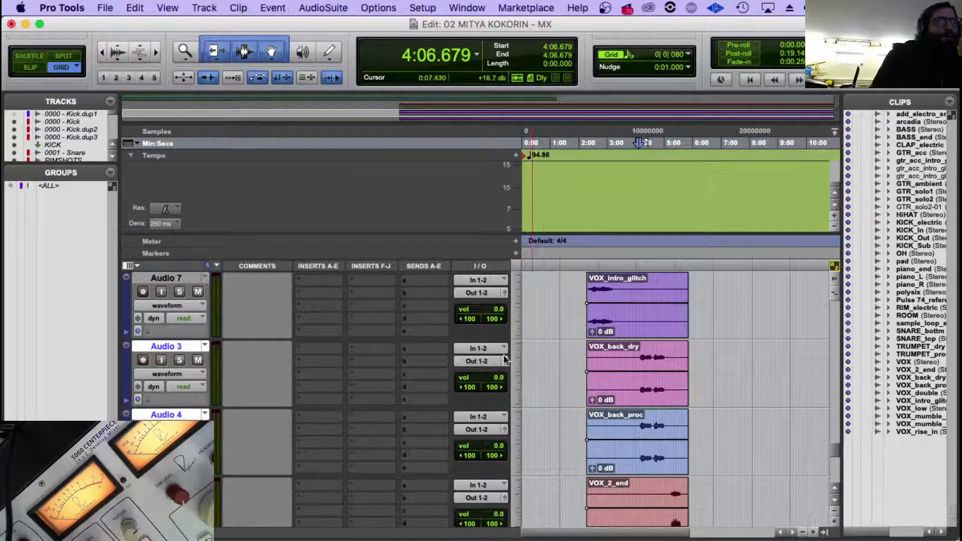
pyautogui.click(476, 361)
pyautogui.click(501, 410)
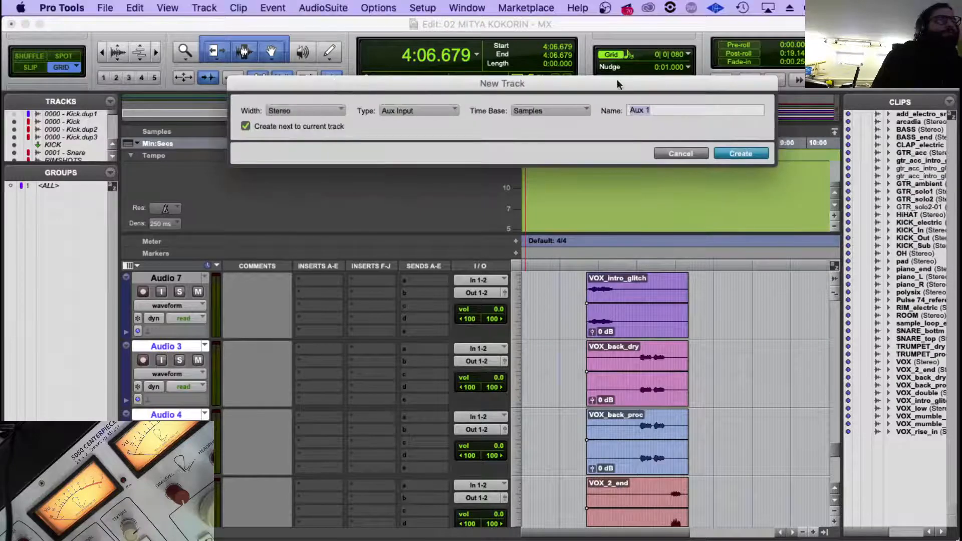
pyautogui.write('VOX')
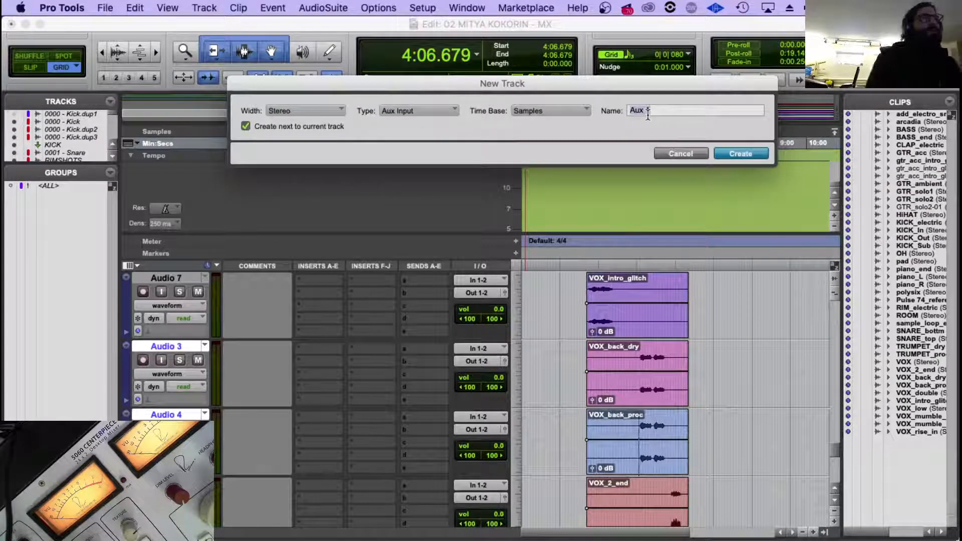
pyautogui.write(' BACK')
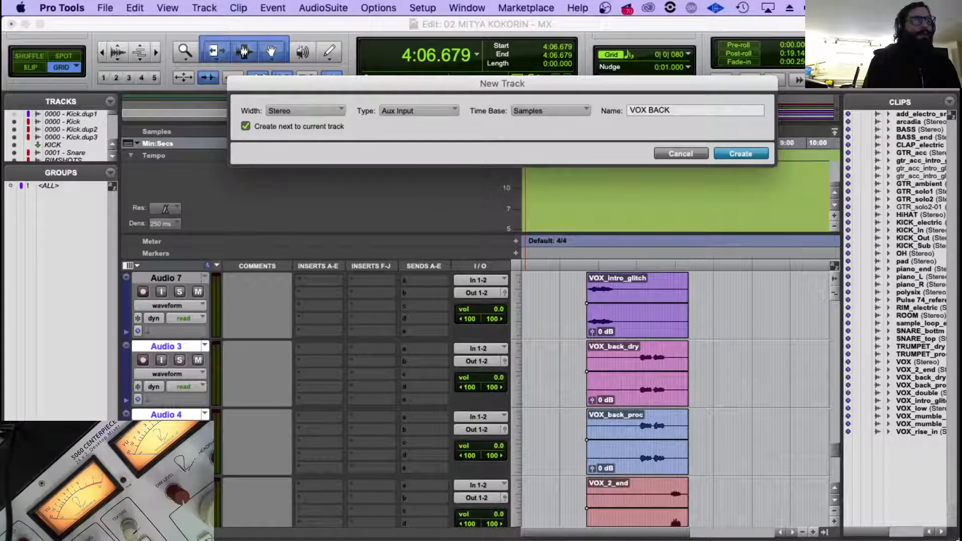
pyautogui.press('Return')
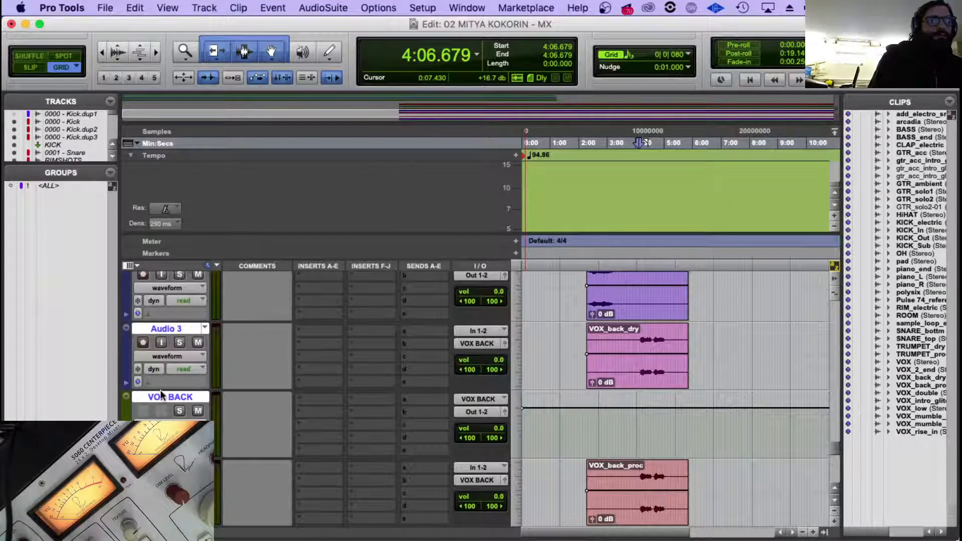
# Move the VOX BACK aux track directly below the VOX_back_proc track.
pyautogui.click(175, 398)
pyautogui.moveTo(178, 398); pyautogui.dragTo(178, 507)
pyautogui.scroll(2, 186, 368)
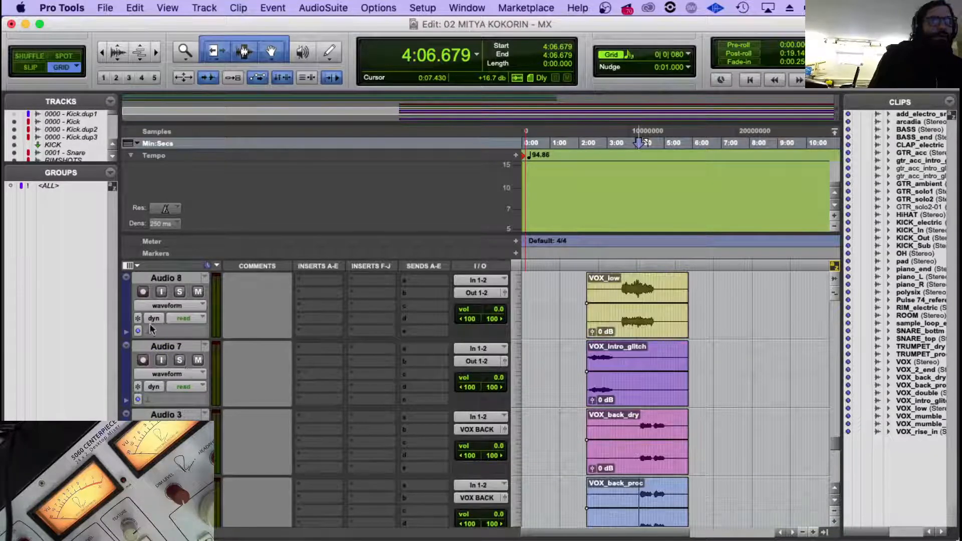
# Colour the VOX, VOX_double, VOX_low, VOX_intro_glitch and VOX BACK tracks yellow in the color palette.
pyautogui.click(160, 346)
pyautogui.scroll(1, 165, 338)
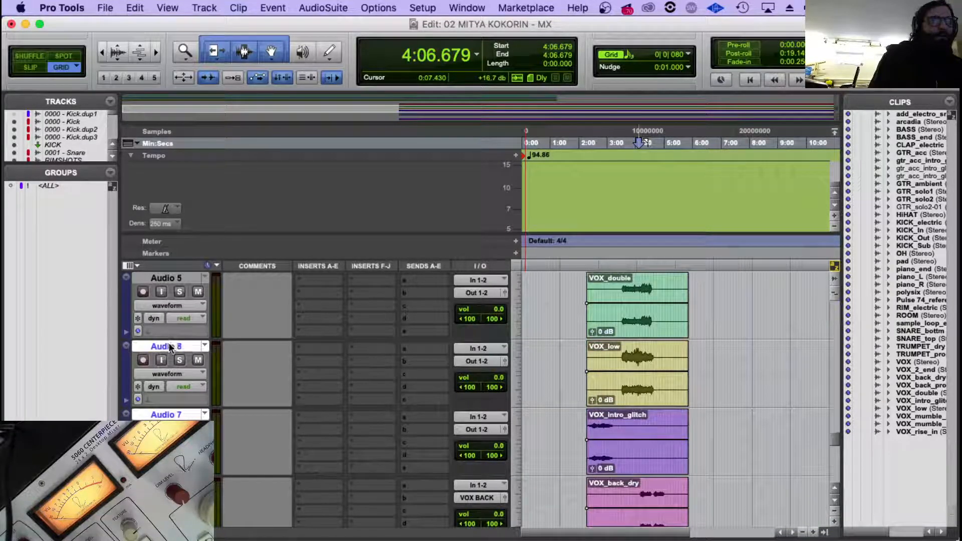
pyautogui.scroll(1, 165, 279)
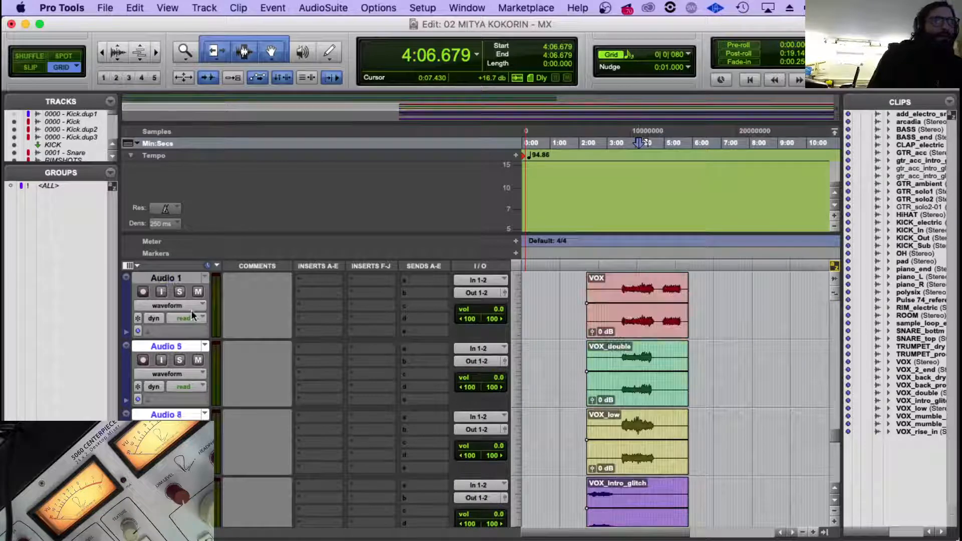
pyautogui.scroll(-6, 221, 342)
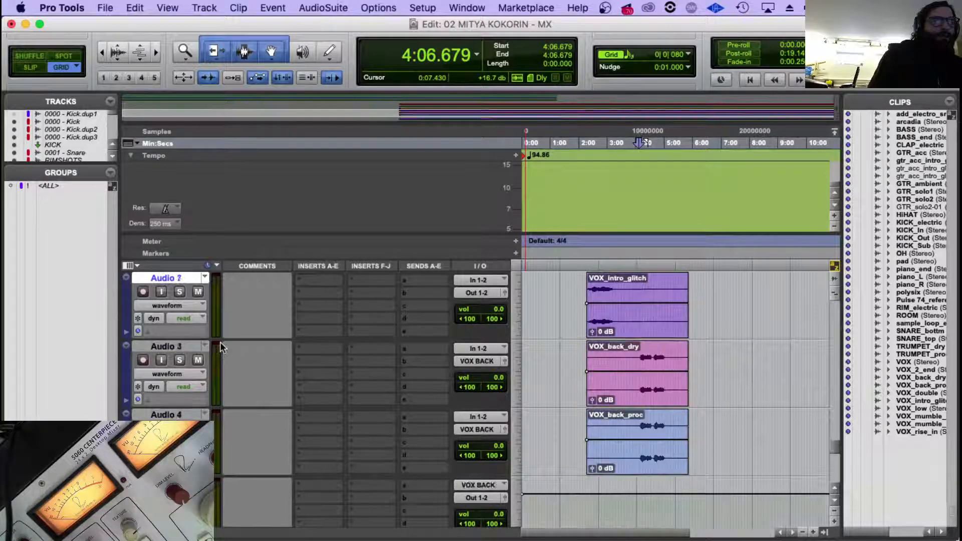
pyautogui.doubleClick(126, 444)
pyautogui.click(371, 153)
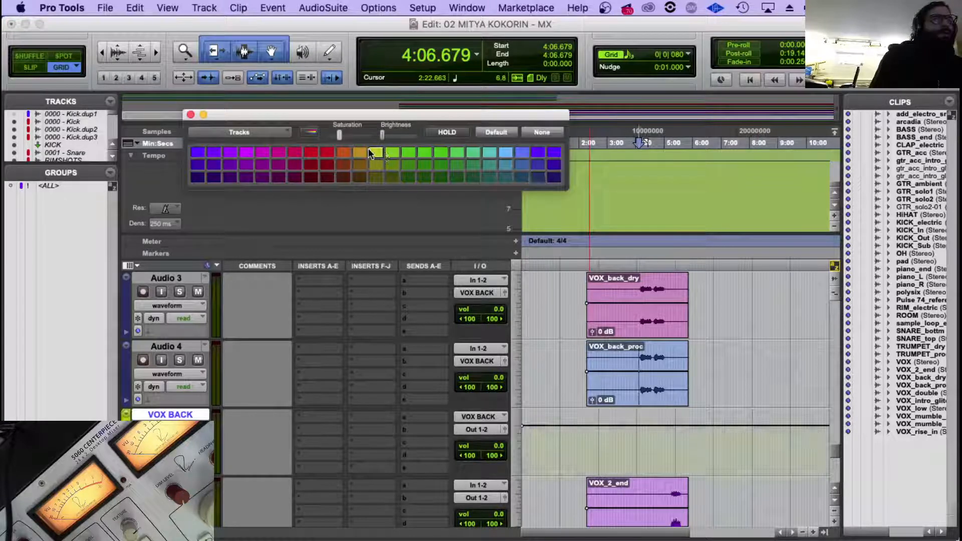
pyautogui.click(191, 114)
pyautogui.scroll(6, 272, 347)
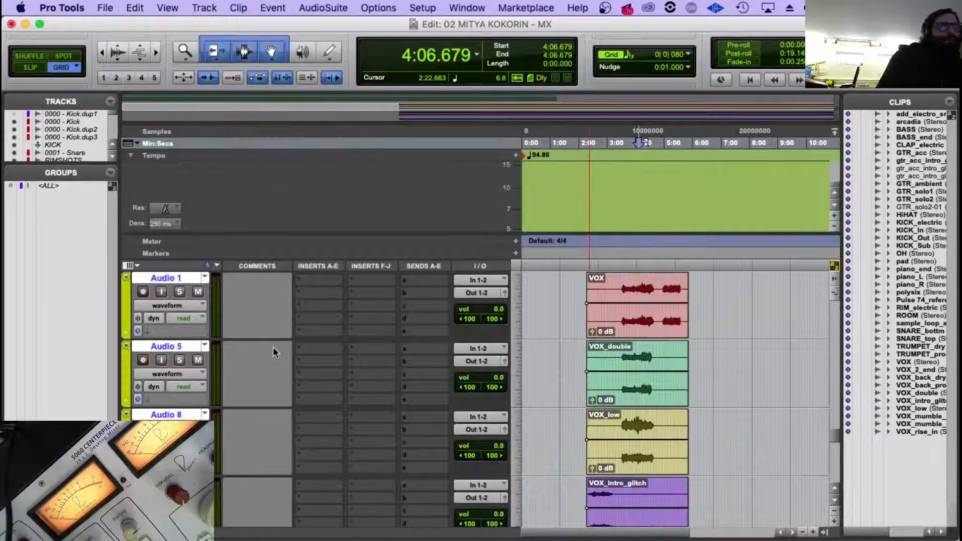
# Rename the Audio 1, Audio 5 and Audio 8 tracks as VOX, VOX_double and VOX_Low.
pyautogui.scroll(-1, 272, 347)
pyautogui.doubleClick(157, 342)
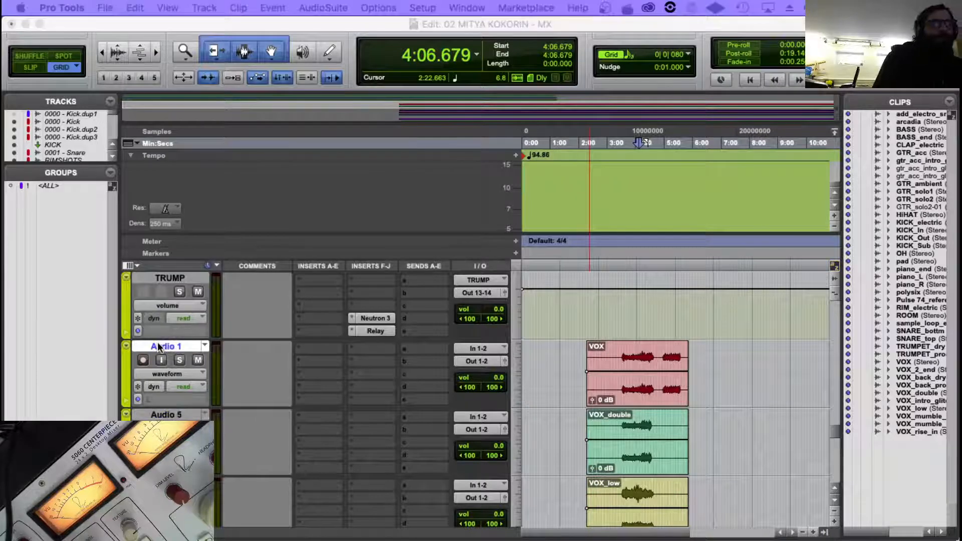
pyautogui.write('VOX')
pyautogui.press('Return')
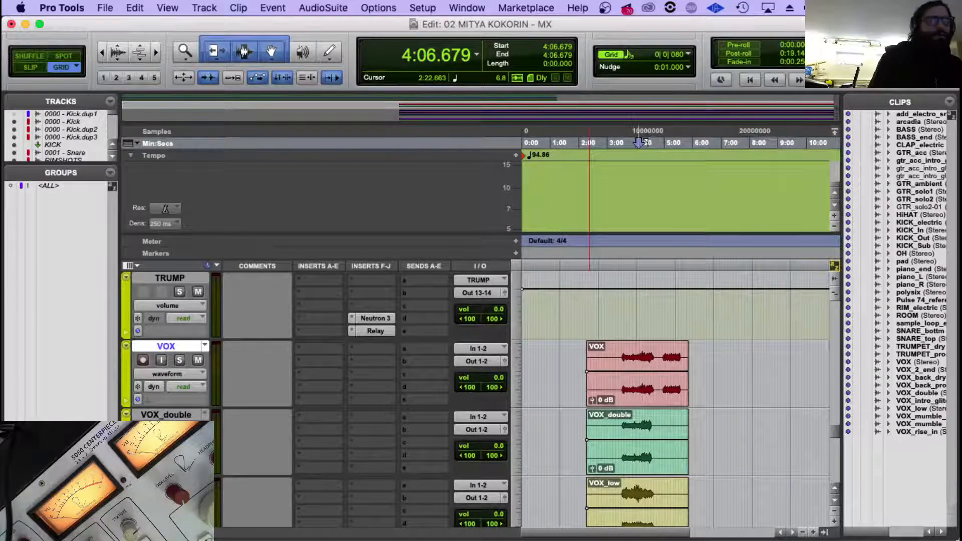
pyautogui.scroll(-4, 591, 396)
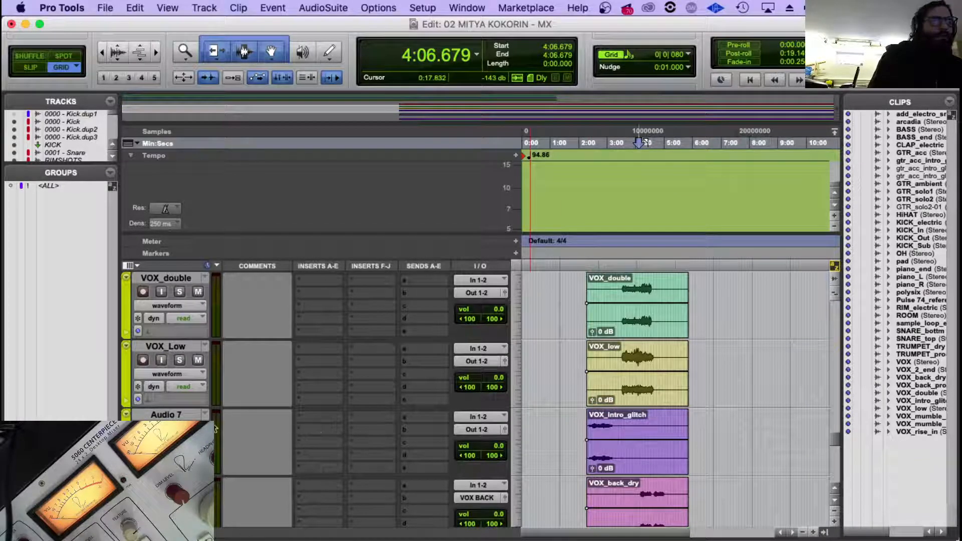
# Try to move the VOX_intro_glitch track higher among the vocal tracks.
pyautogui.moveTo(154, 418); pyautogui.dragTo(297, 277)
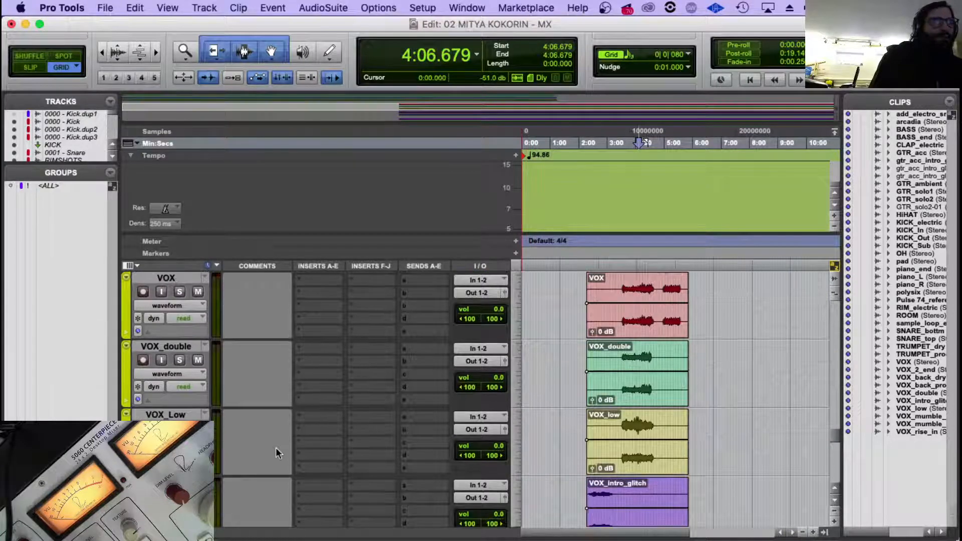
pyautogui.scroll(2, 276, 447)
pyautogui.moveTo(172, 483); pyautogui.dragTo(196, 339)
pyautogui.scroll(2, 231, 332)
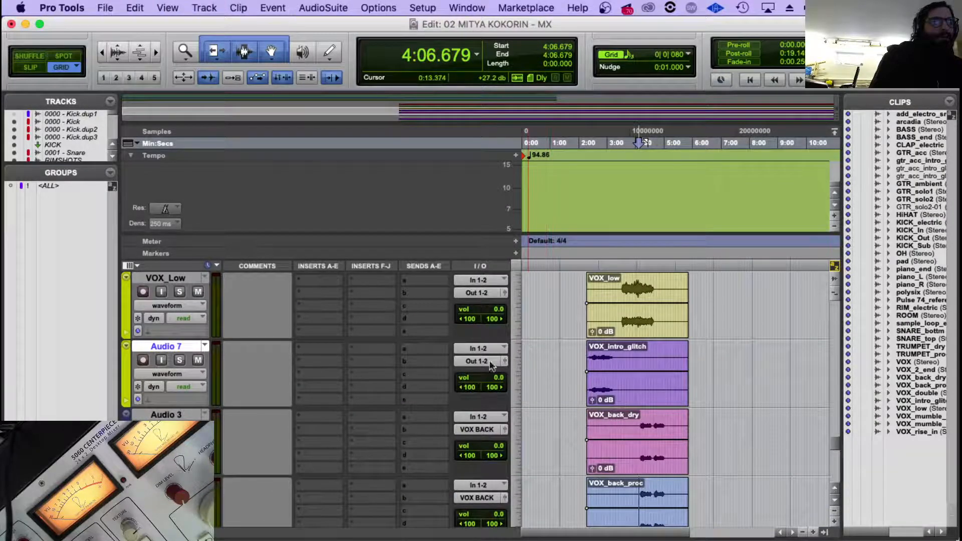
# Rename the Audio 7 track holding the VOX_intro_glitch clip as VIX INTRO.
pyautogui.doubleClick(173, 344)
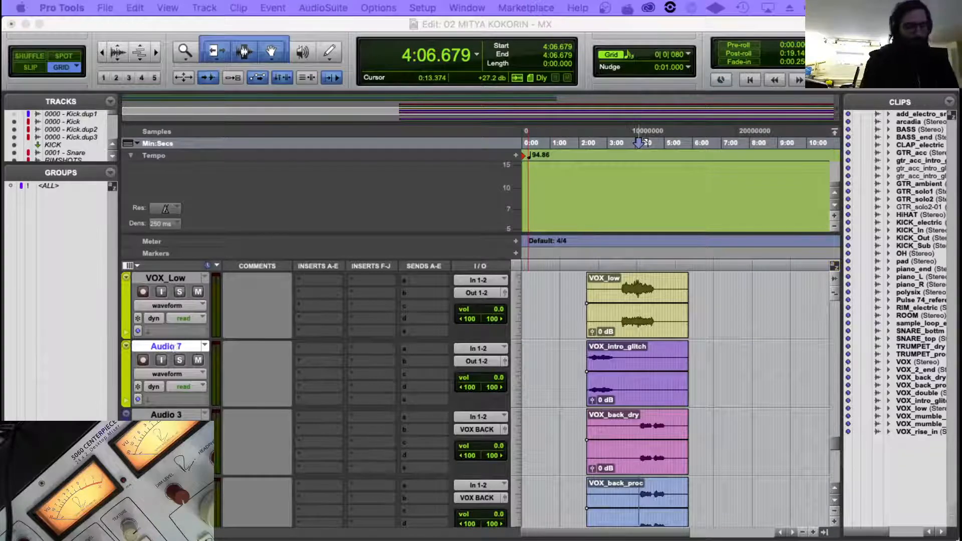
pyautogui.press('Return')
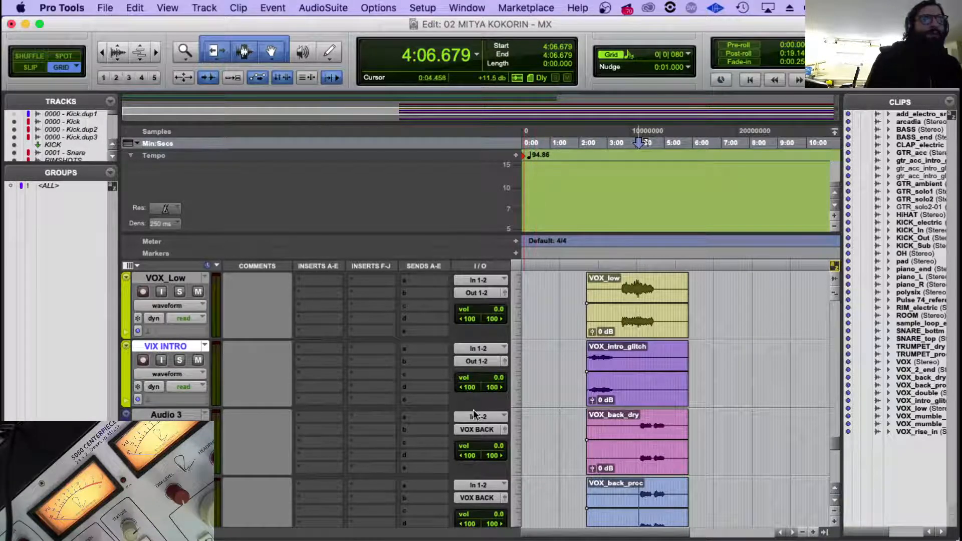
pyautogui.scroll(5, 462, 434)
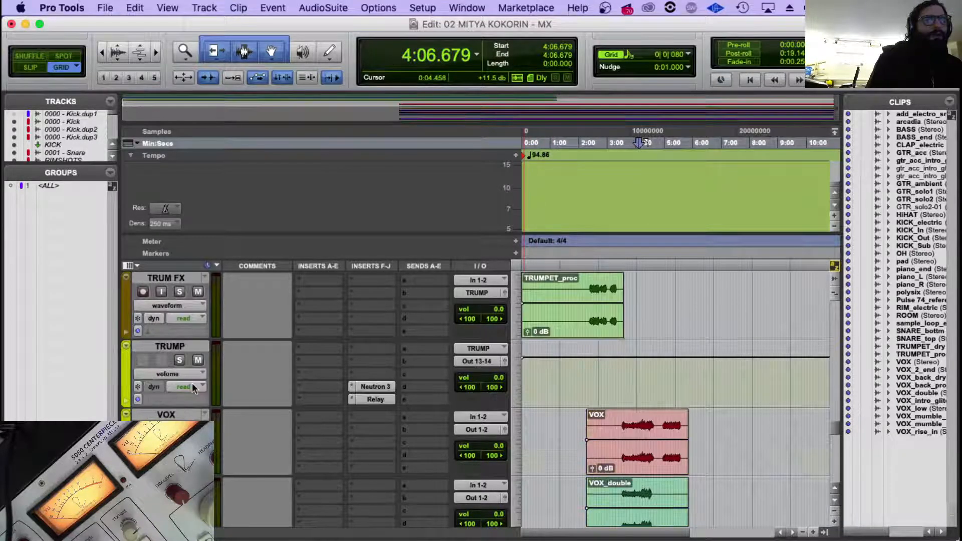
# Set the output of the VOX_double, VOX_Low and VIX INTRO tracks to the stereo path Out 15-16.
pyautogui.scroll(-5, 300, 431)
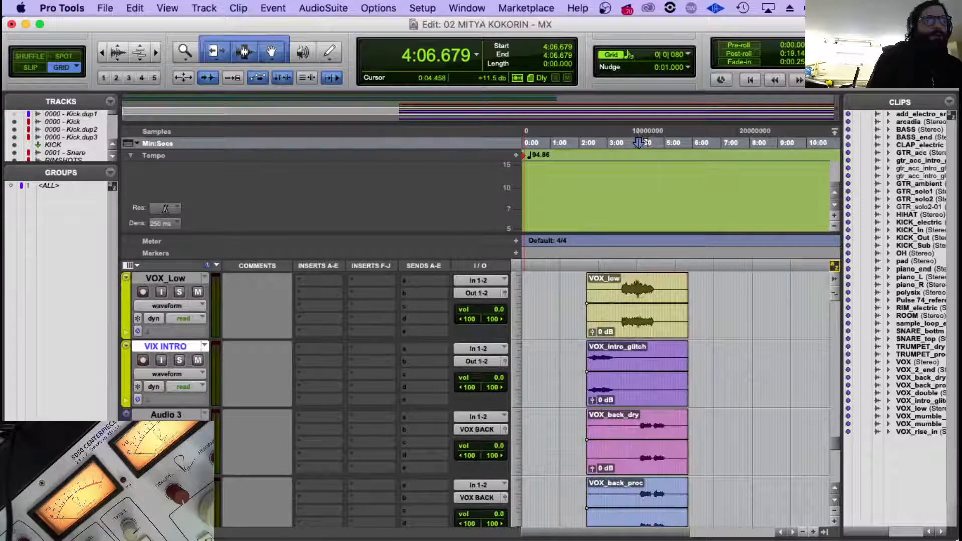
pyautogui.scroll(4, 191, 406)
pyautogui.click(179, 414)
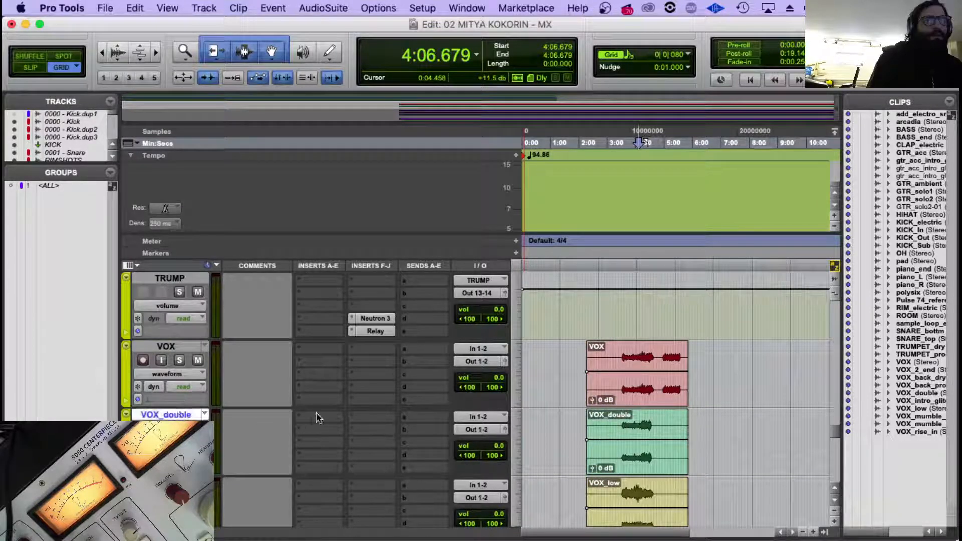
pyautogui.click(474, 430)
pyautogui.moveTo(496, 430)
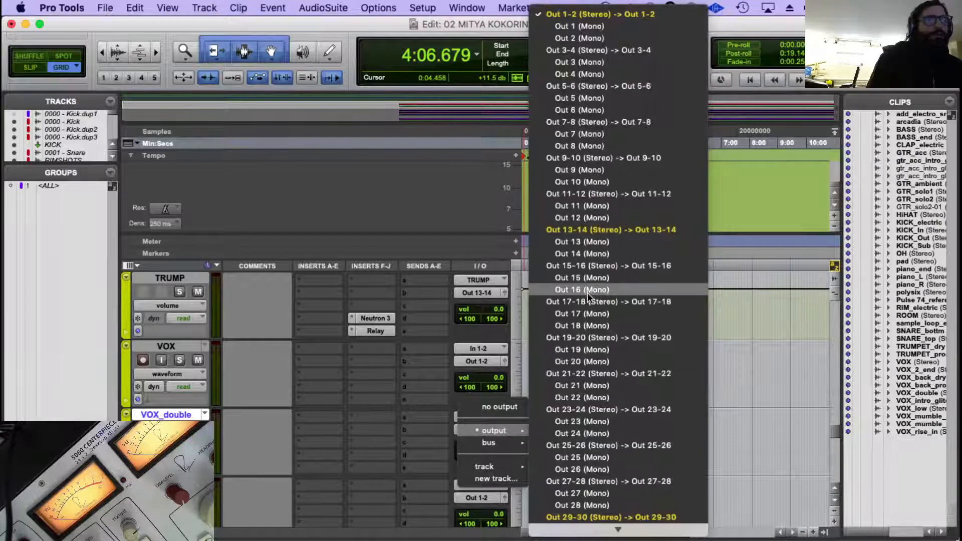
pyautogui.keyDown('alt'); pyautogui.keyDown('shift'); pyautogui.click(591, 265); pyautogui.keyUp('shift'); pyautogui.keyUp('alt')
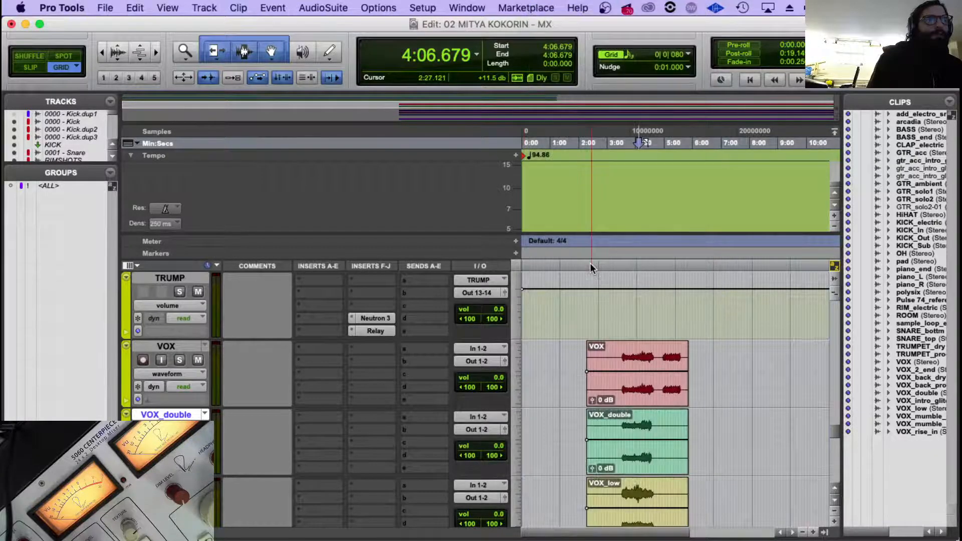
pyautogui.scroll(-5, 244, 376)
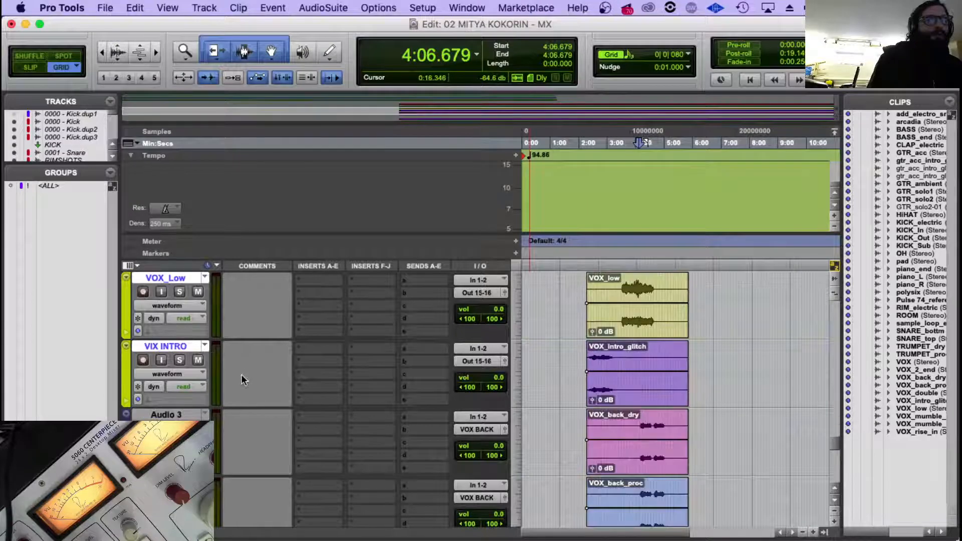
# Play a short stretch of the session from 4:06.679 and look through the vocal tracks.
pyautogui.click(181, 346)
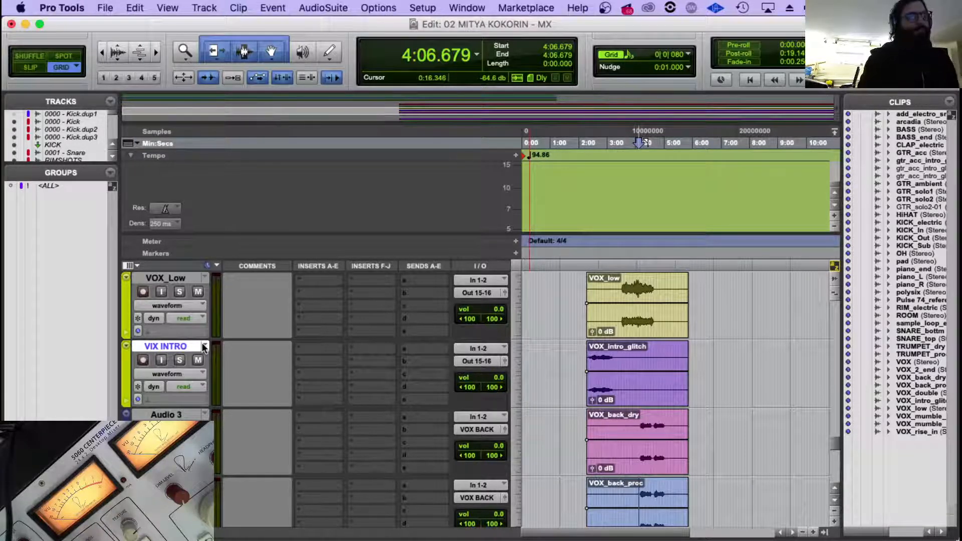
pyautogui.press('space')
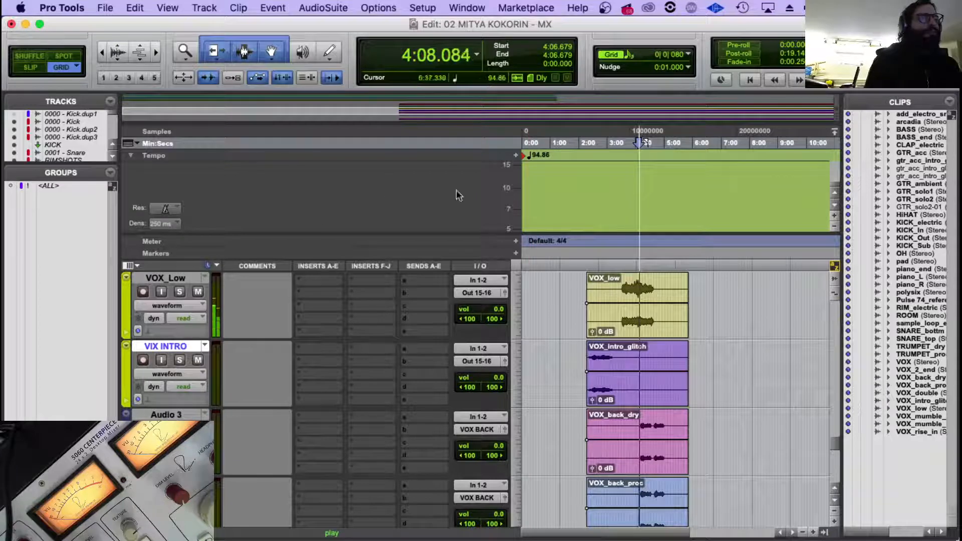
pyautogui.press('space')
pyautogui.scroll(-5, 636, 354)
pyautogui.scroll(3, 636, 353)
pyautogui.scroll(5, 641, 346)
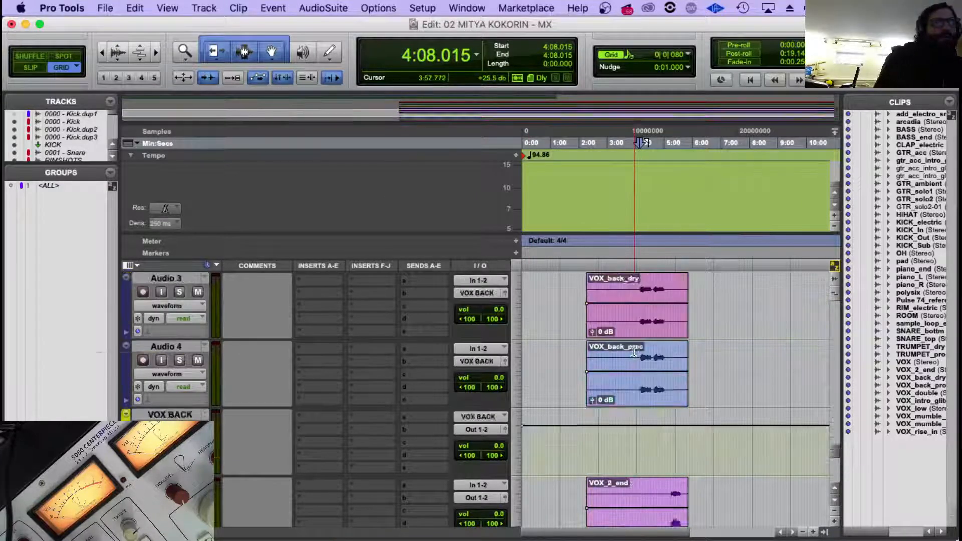
pyautogui.scroll(3, 645, 341)
pyautogui.scroll(-1, 332, 356)
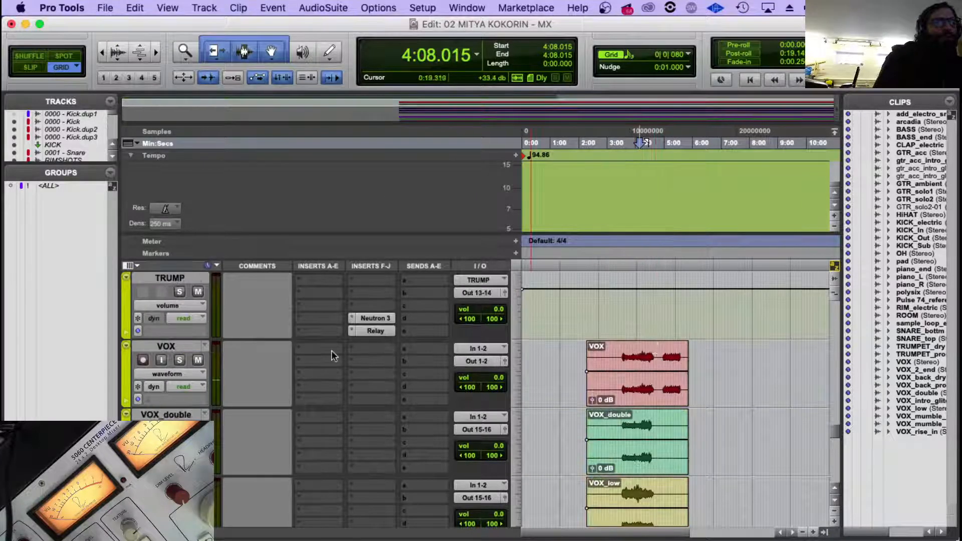
# Move the Audio 9 and Audio 10 tracks with the VOX_mumble_dry and VOX_mumble_proc clips directly below the VIX INTRO track.
pyautogui.click(162, 346)
pyautogui.scroll(-2, 191, 351)
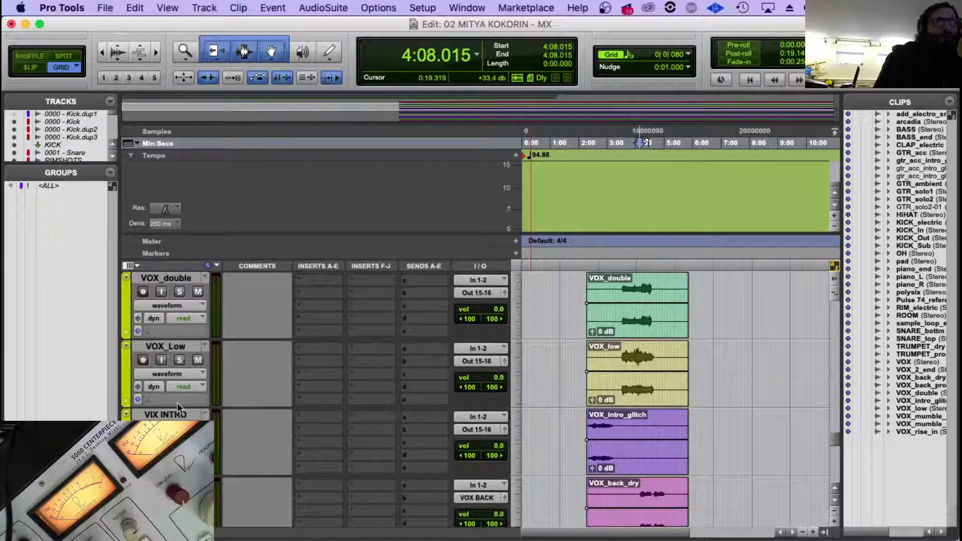
pyautogui.scroll(-10, 213, 378)
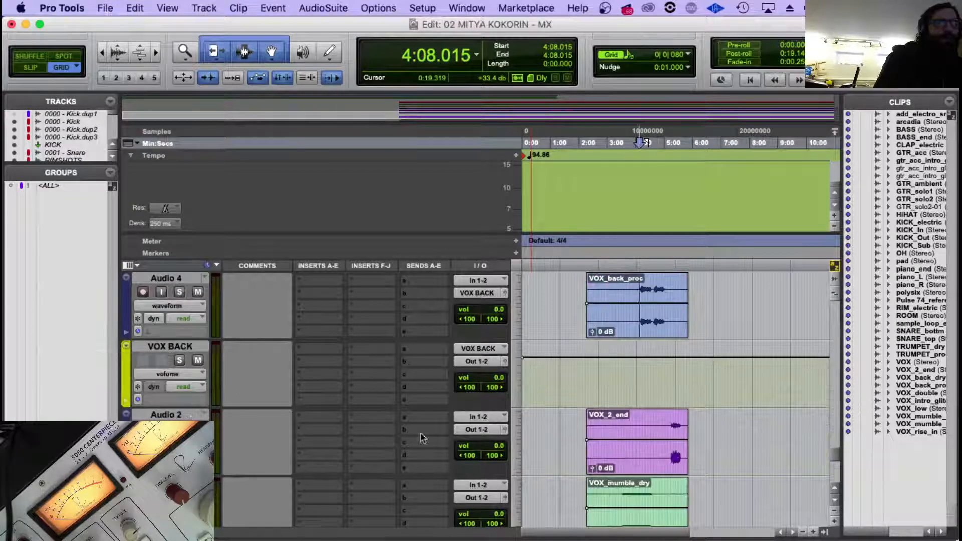
pyautogui.scroll(-6, 421, 440)
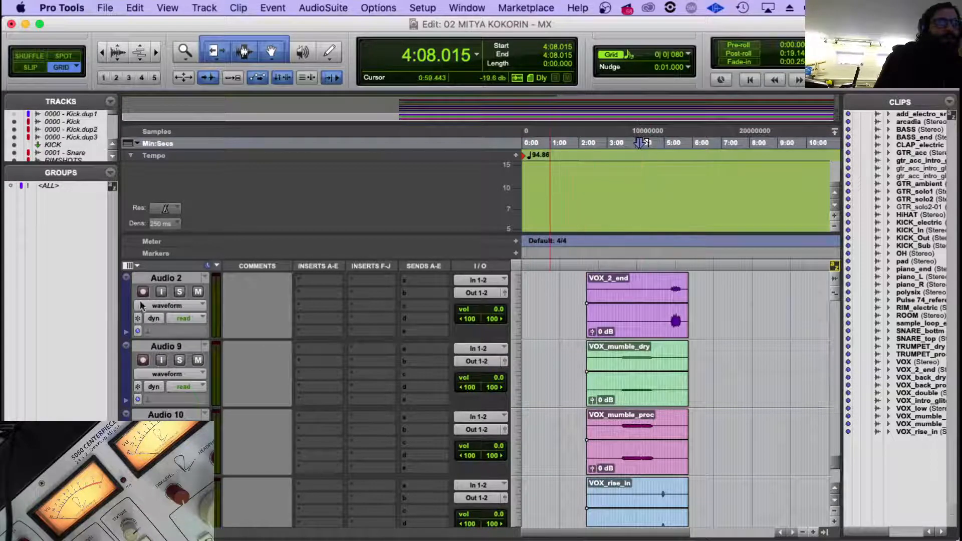
pyautogui.click(162, 347)
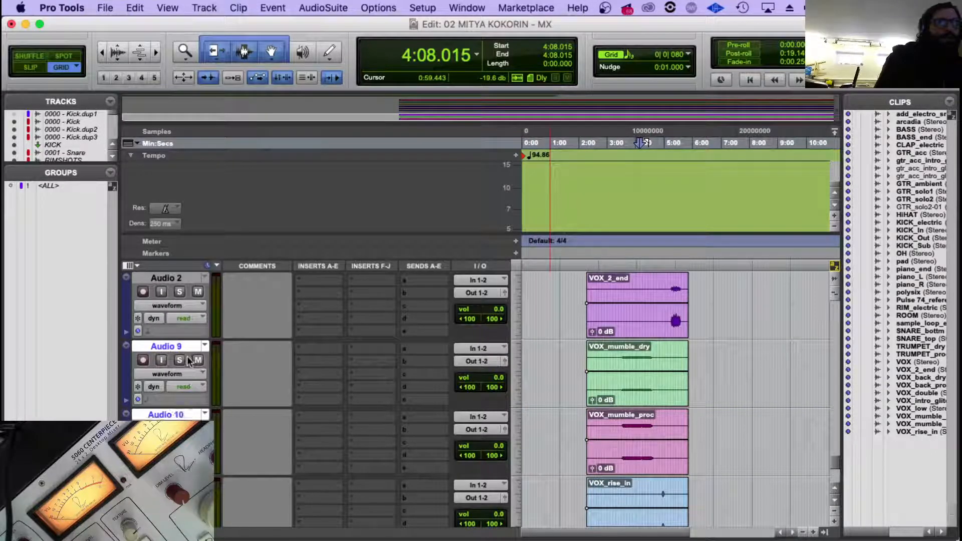
pyautogui.scroll(-5, 215, 269)
pyautogui.moveTo(214, 269); pyautogui.dragTo(253, 262)
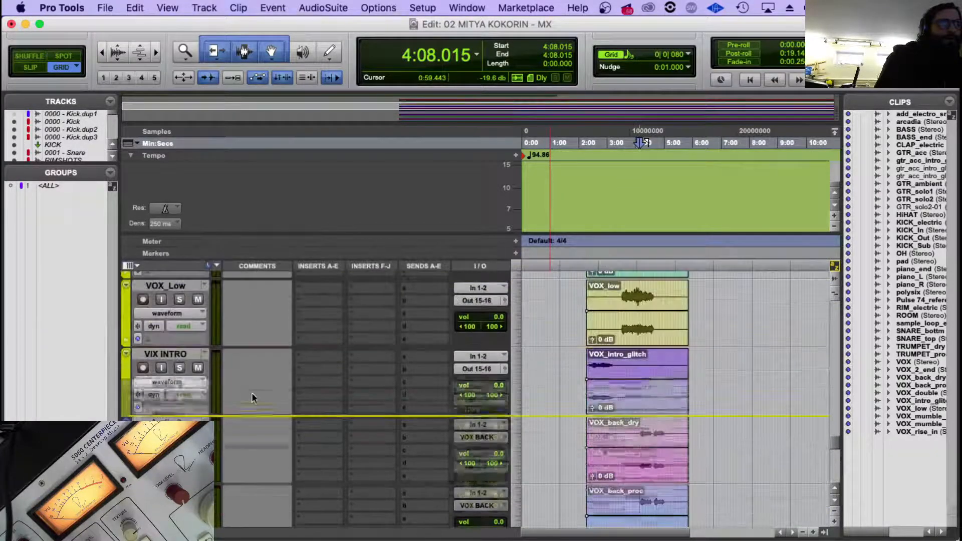
pyautogui.scroll(-1, 229, 404)
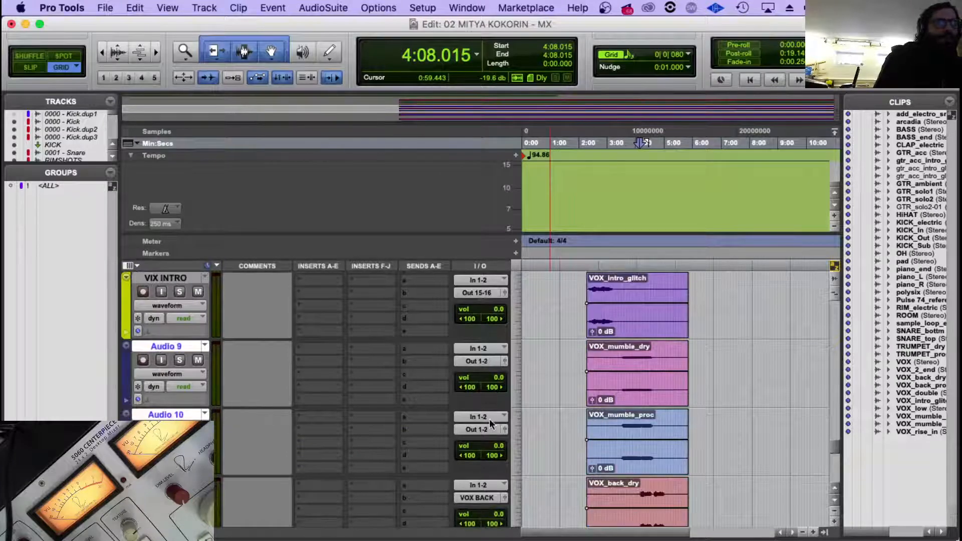
# Route the two mumble tracks to a new stereo aux input named VOX MUMBLE and place it directly below them.
pyautogui.click(484, 359)
pyautogui.click(496, 409)
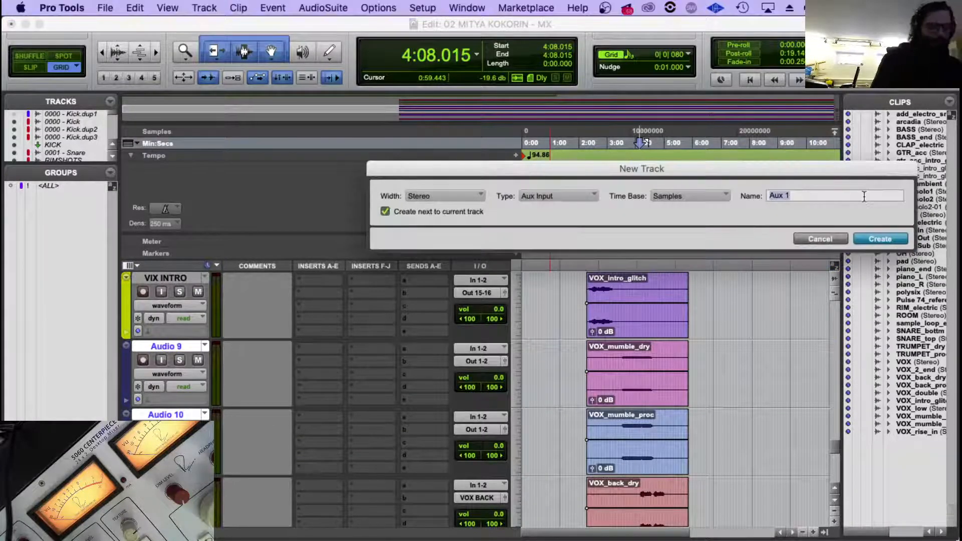
pyautogui.write('VOX MUMBLE')
pyautogui.press('Return')
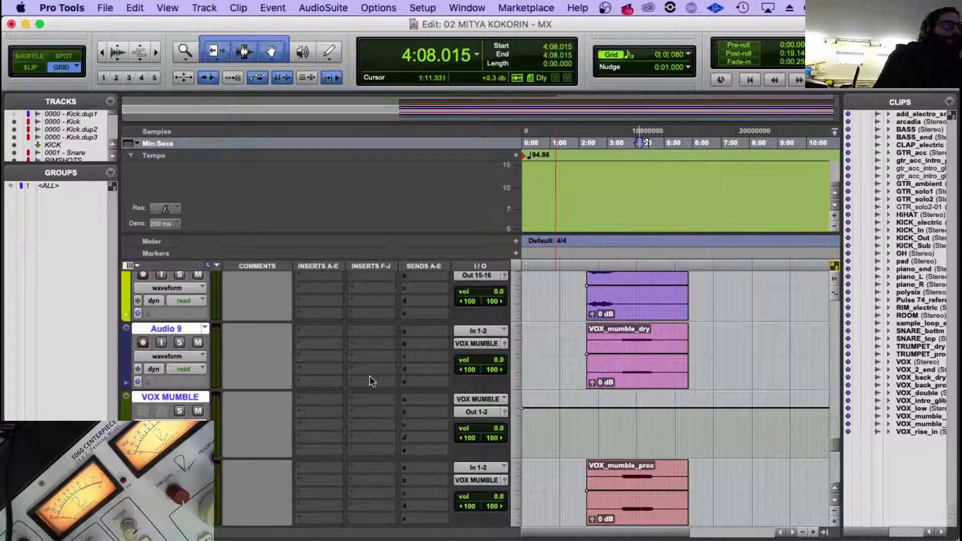
pyautogui.click(155, 396)
pyautogui.moveTo(155, 398); pyautogui.dragTo(156, 521)
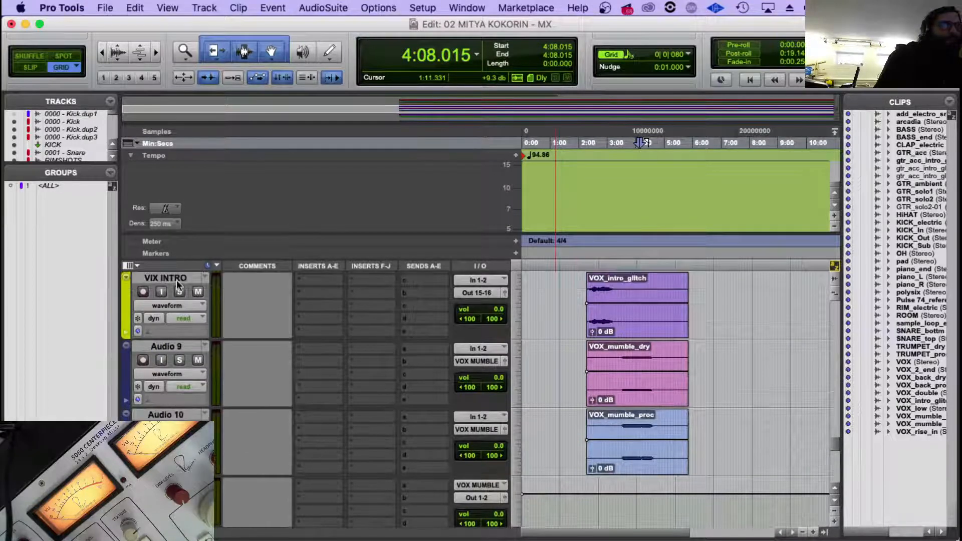
# Set the colour of the VOX MUMBLE aux track to bright yellow, matching the VIX INTRO track.
pyautogui.click(177, 278)
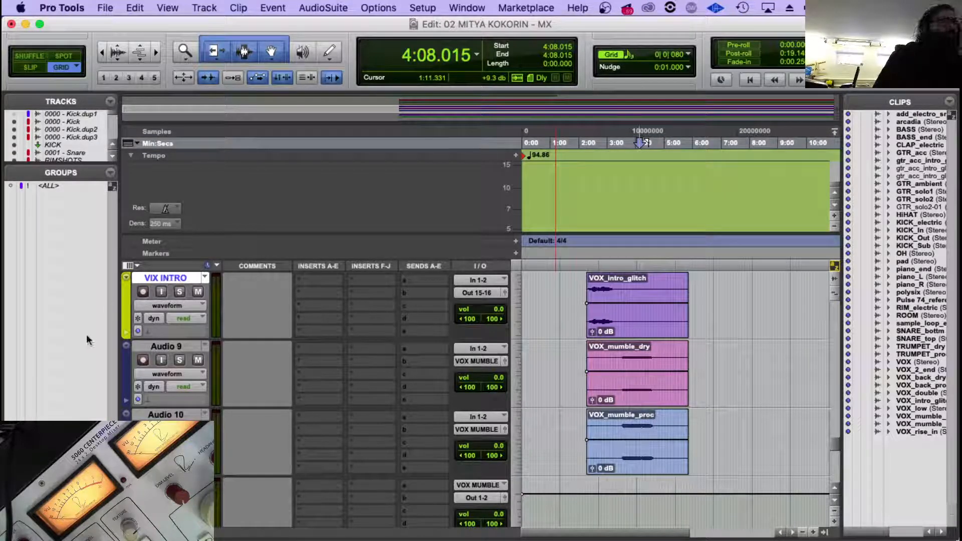
pyautogui.doubleClick(127, 311)
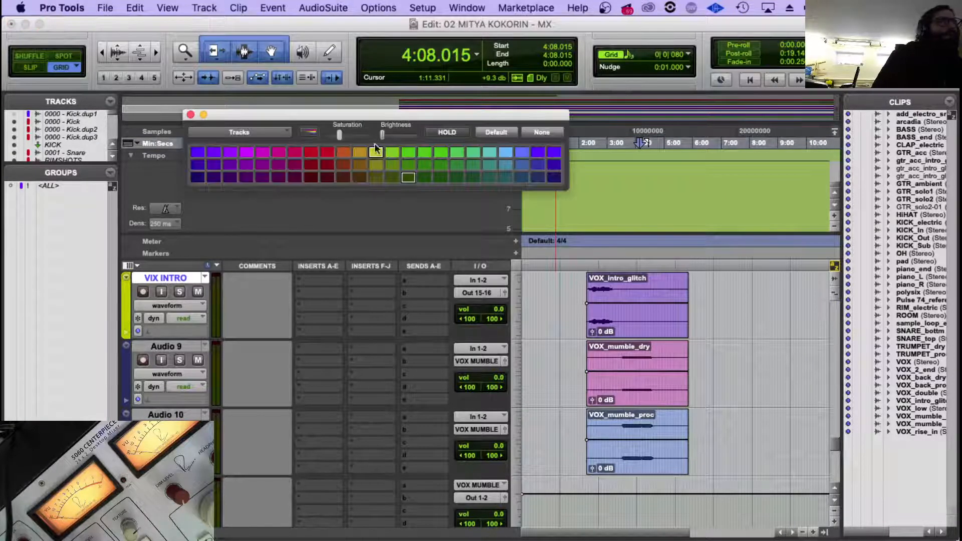
pyautogui.click(375, 152)
pyautogui.click(191, 114)
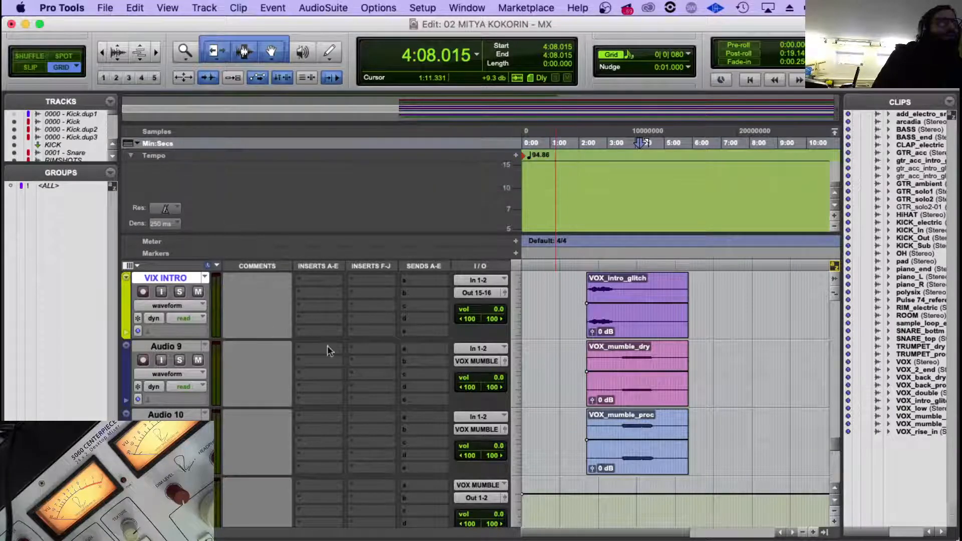
# Rename the VOX_mumble_dry track as VOXmumblDRY and the VOX_mumble_proc track as VOX mumble FX.
pyautogui.scroll(-2, 331, 346)
pyautogui.scroll(2, 401, 351)
pyautogui.scroll(-2, 455, 364)
pyautogui.scroll(2, 361, 353)
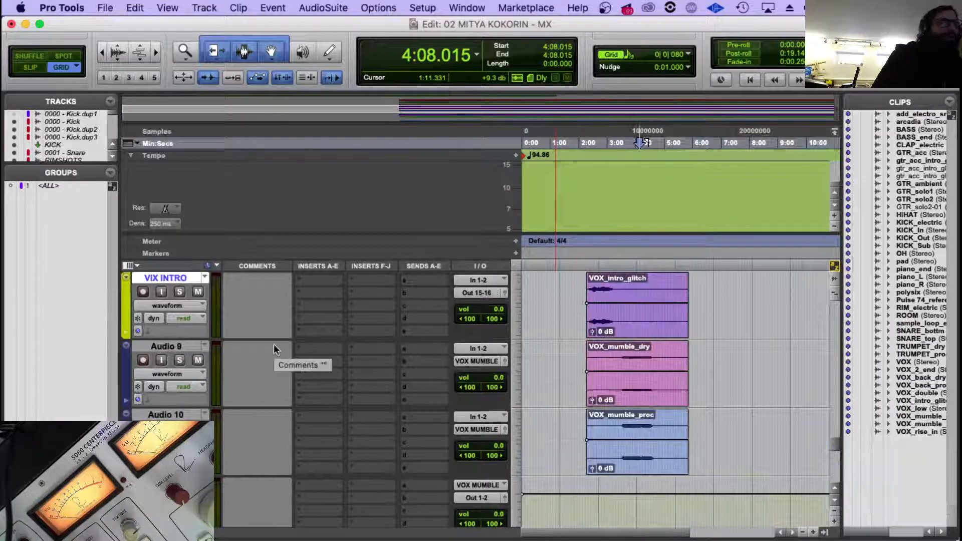
pyautogui.doubleClick(170, 345)
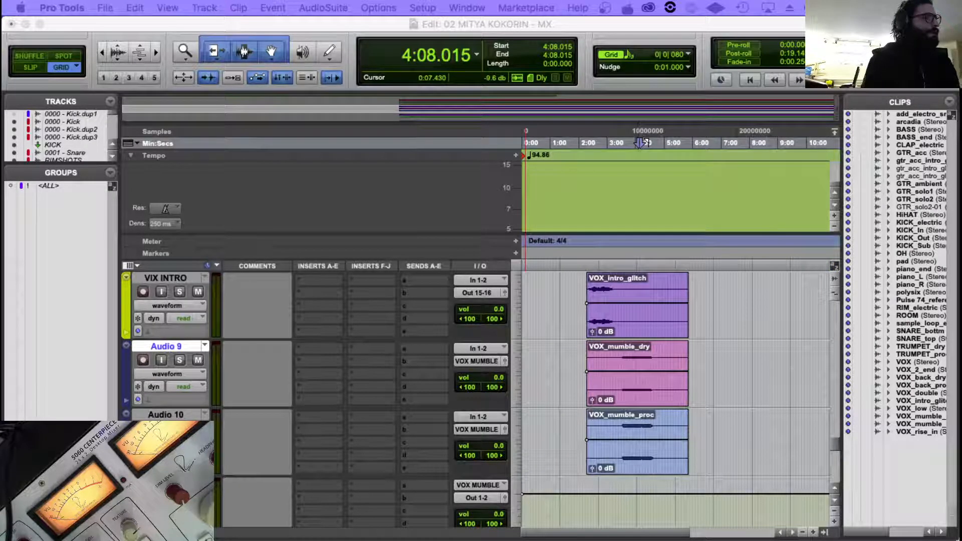
pyautogui.write('VOXmumblDRY')
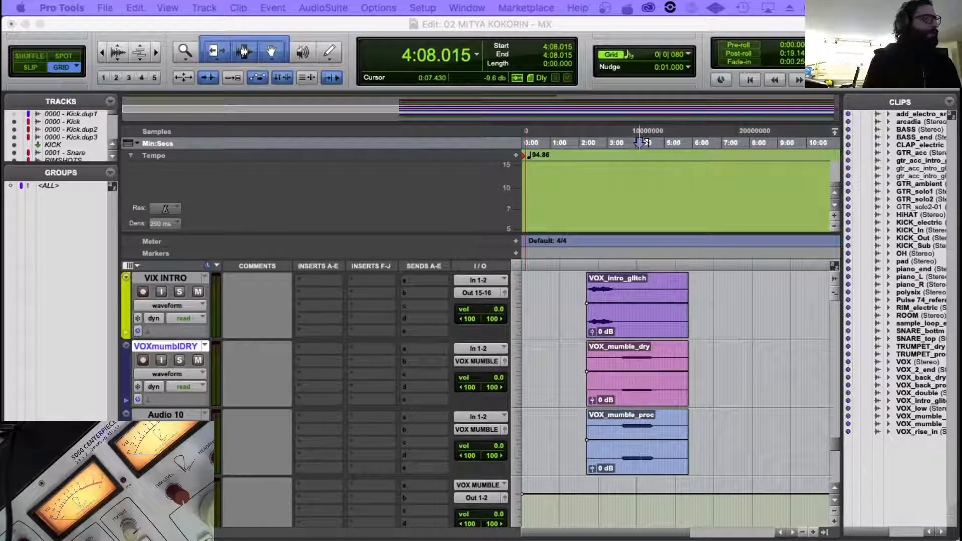
pyautogui.press('Return')
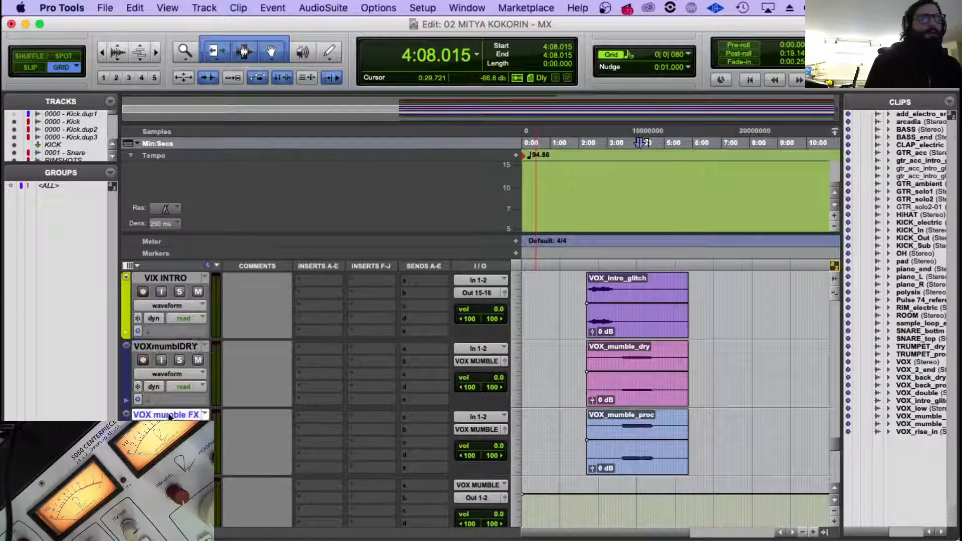
# Colour the VOXmumblDRY track dark brown and the VOX mumble FX track dark olive yellow.
pyautogui.scroll(4, 228, 345)
pyautogui.scroll(2, 227, 353)
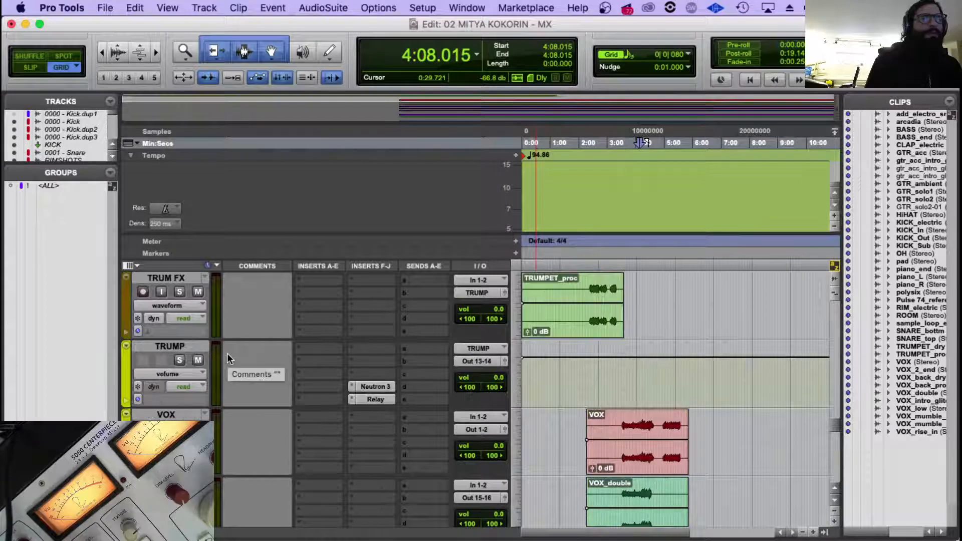
pyautogui.scroll(-6, 227, 353)
pyautogui.click(125, 384)
pyautogui.doubleClick(125, 383)
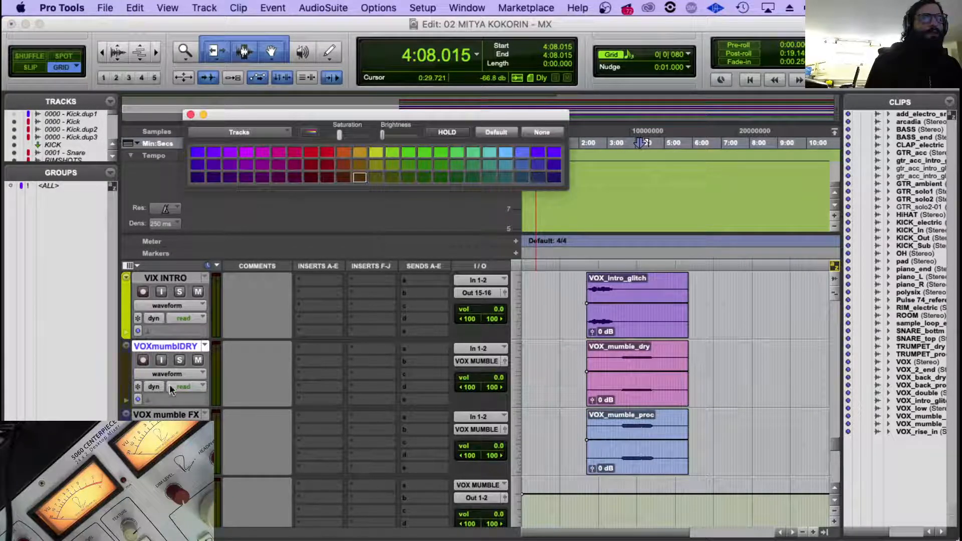
pyautogui.click(178, 415)
pyautogui.click(375, 177)
# Rename the Audio 3 track as VOX back dry and the Audio 4 track as VOX back proc.
pyautogui.scroll(-2, 275, 422)
pyautogui.scroll(-2, 275, 422)
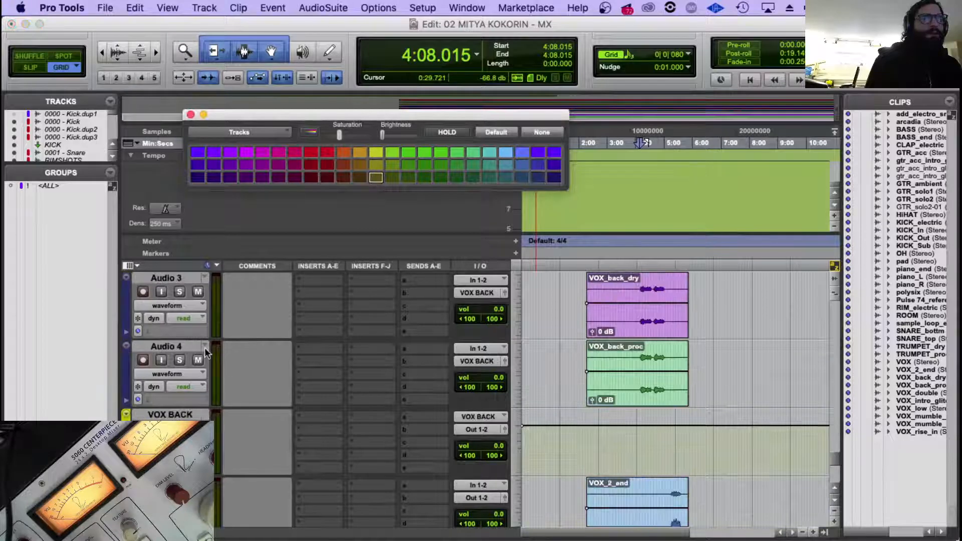
pyautogui.scroll(1, 198, 307)
pyautogui.click(170, 348)
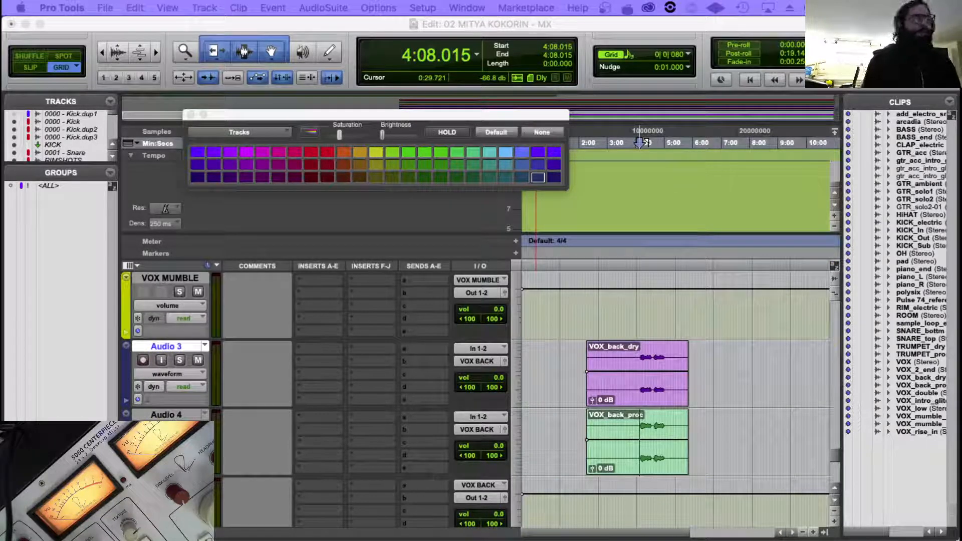
pyautogui.press('Return')
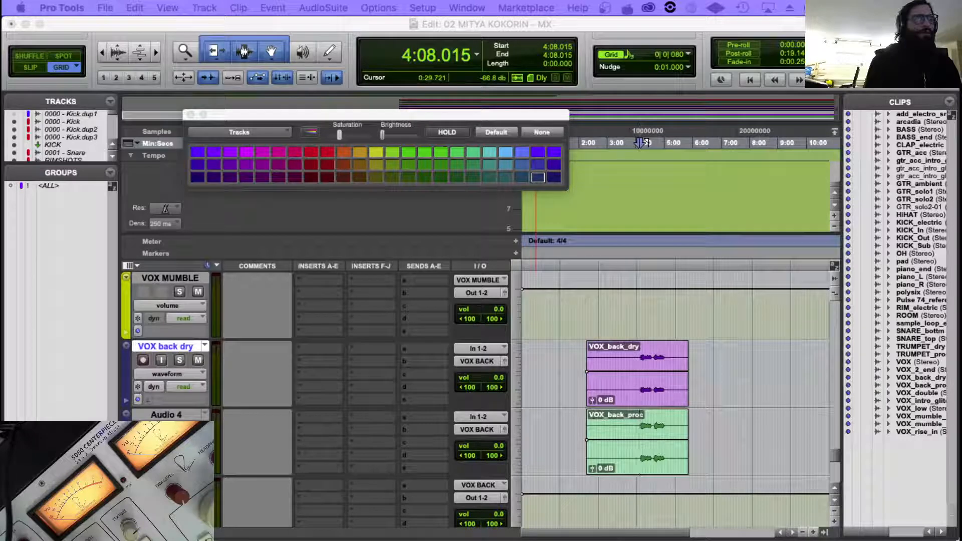
pyautogui.press('Return')
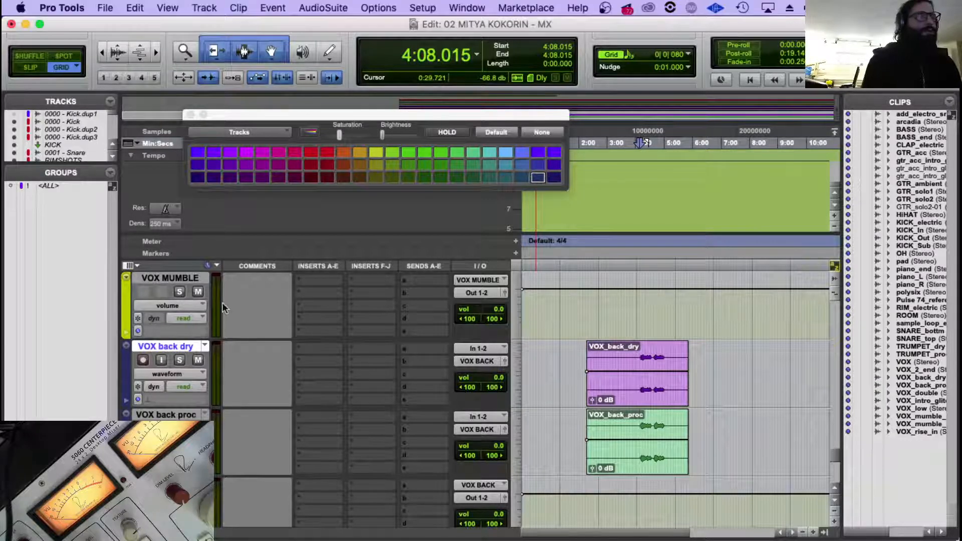
# Look over the names and colours of the mumble and backing vocal tracks and the unnamed vocal tracks below VOX BACK.
pyautogui.scroll(-1, 462, 448)
pyautogui.scroll(1, 456, 446)
pyautogui.scroll(2, 315, 430)
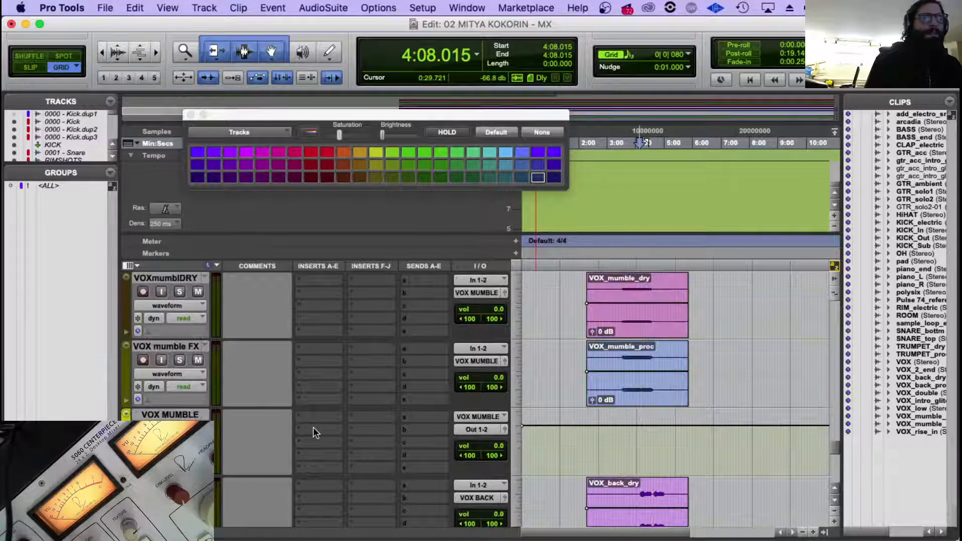
pyautogui.scroll(-2, 314, 430)
pyautogui.click(169, 483)
pyautogui.scroll(-2, 259, 401)
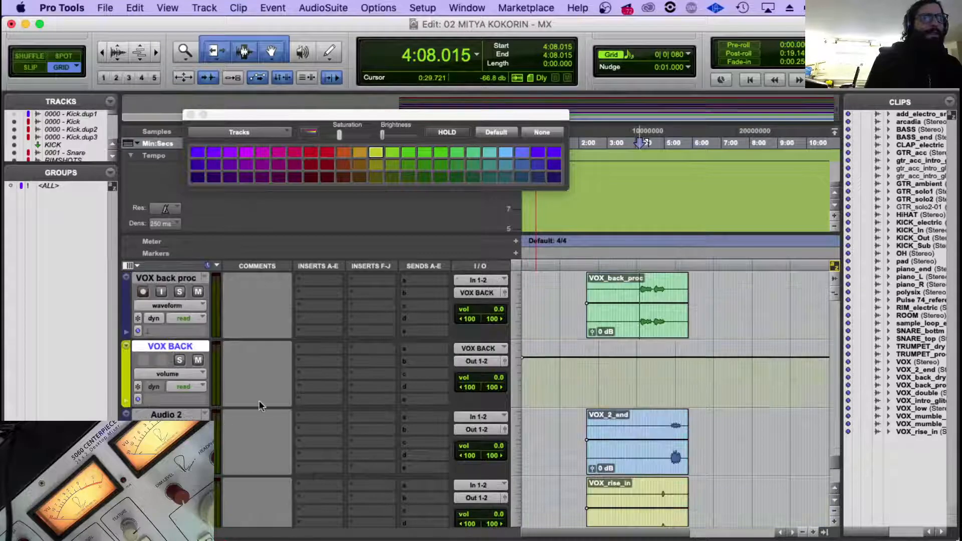
pyautogui.scroll(-2, 286, 398)
pyautogui.scroll(1, 571, 457)
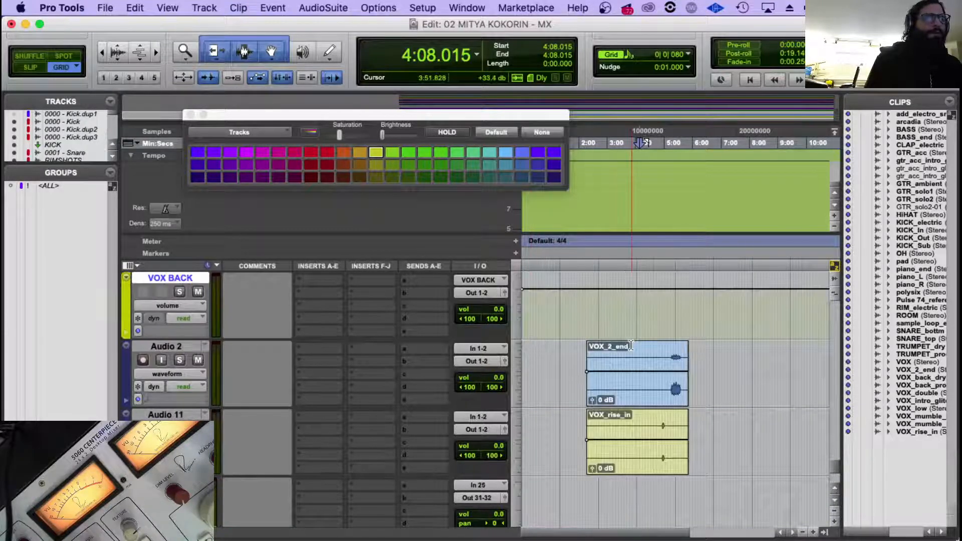
# Separate the VOX_rise_in clip from 4:50.533 to 5:13.567 and move that section up onto the Audio 2 track at the same time position.
pyautogui.click(674, 418)
pyautogui.press('super+bracketright')
pyautogui.press('super+bracketright')
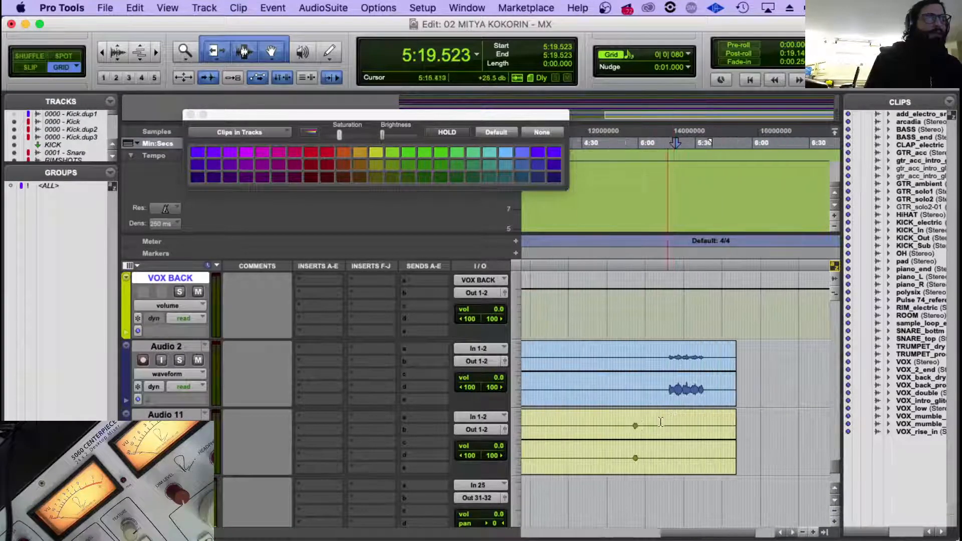
pyautogui.moveTo(664, 420); pyautogui.dragTo(621, 436)
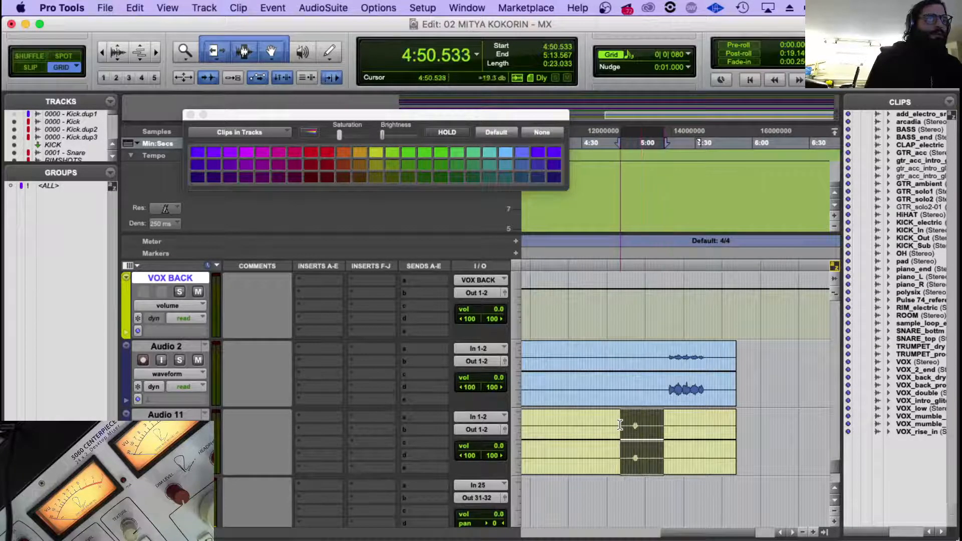
pyautogui.press('super+e')
pyautogui.moveTo(642, 468); pyautogui.dragTo(641, 396)
pyautogui.press('super+bracketleft')
pyautogui.press('super+bracketleft')
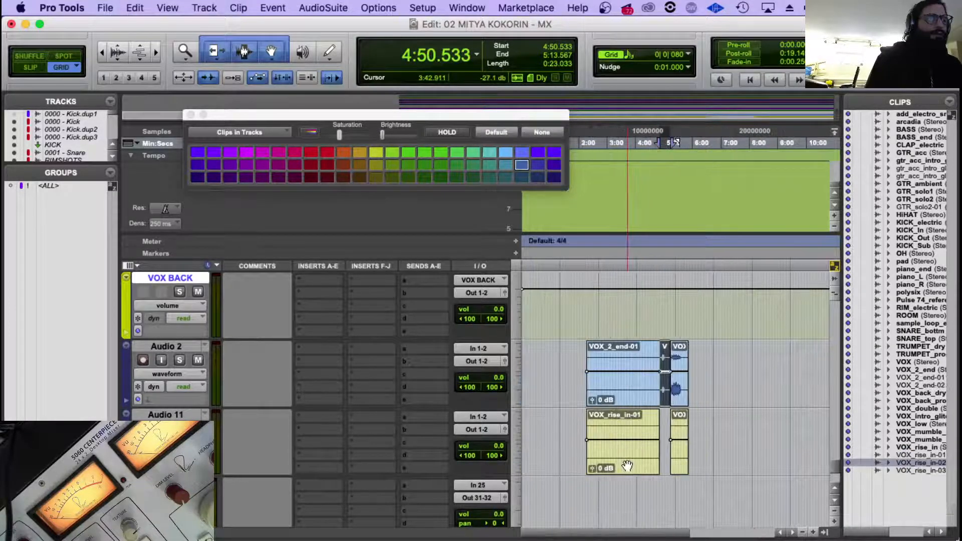
# Delete the Audio 11 track together with its leftover VOX_rise_in clips.
pyautogui.rightClick(149, 414)
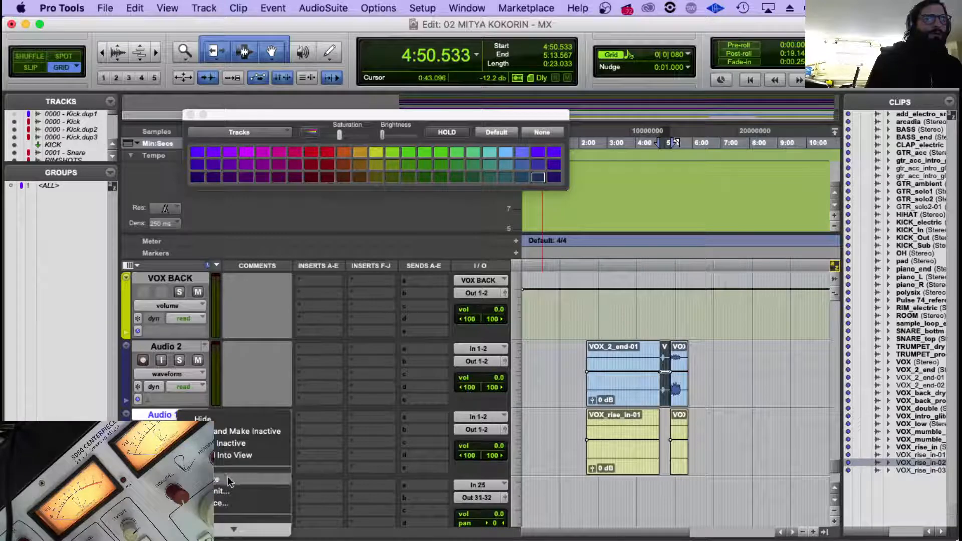
pyautogui.click(223, 529)
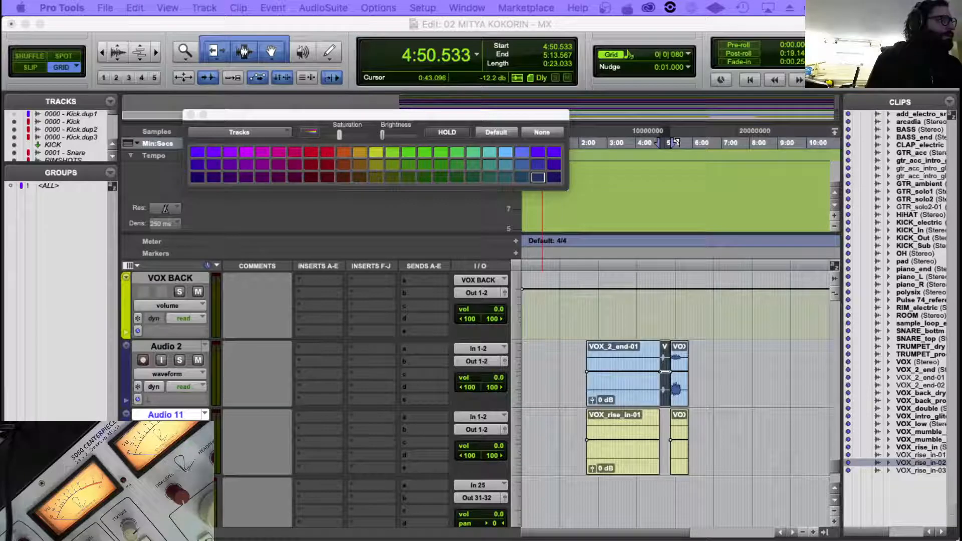
pyautogui.press('Return')
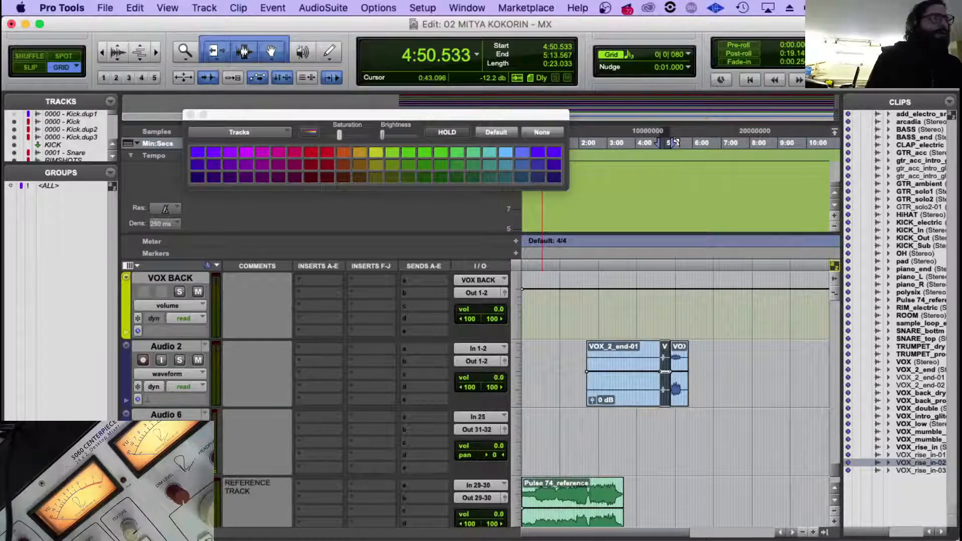
# Rename the Audio 2 track as VOX Kuzocheks and colour it bright yellow.
pyautogui.click(166, 346)
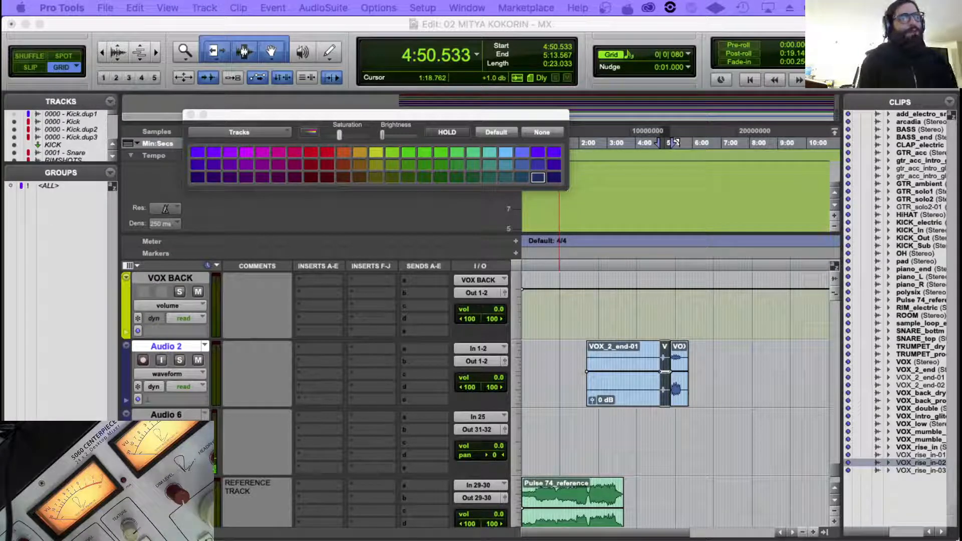
pyautogui.write('VOX Kuzocheks')
pyautogui.press('Return')
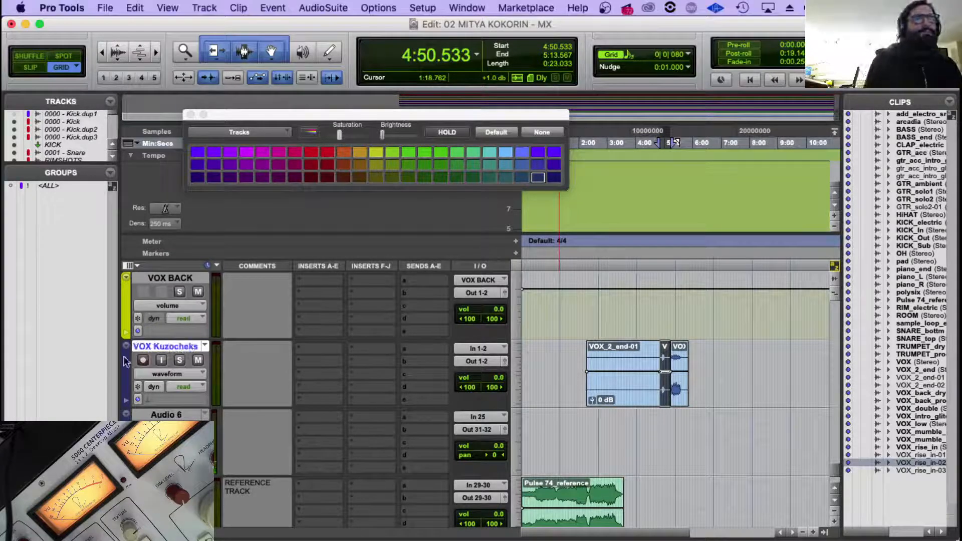
pyautogui.click(376, 153)
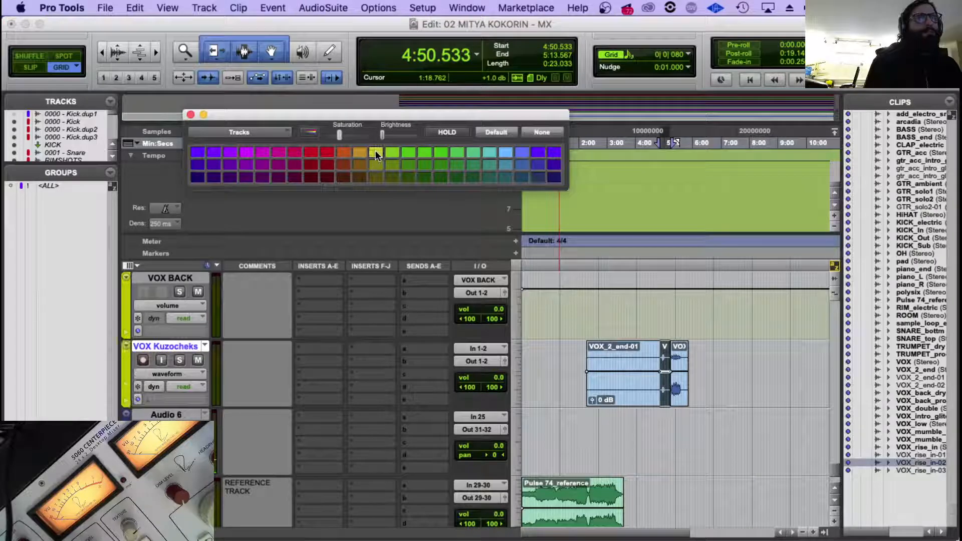
pyautogui.click(191, 115)
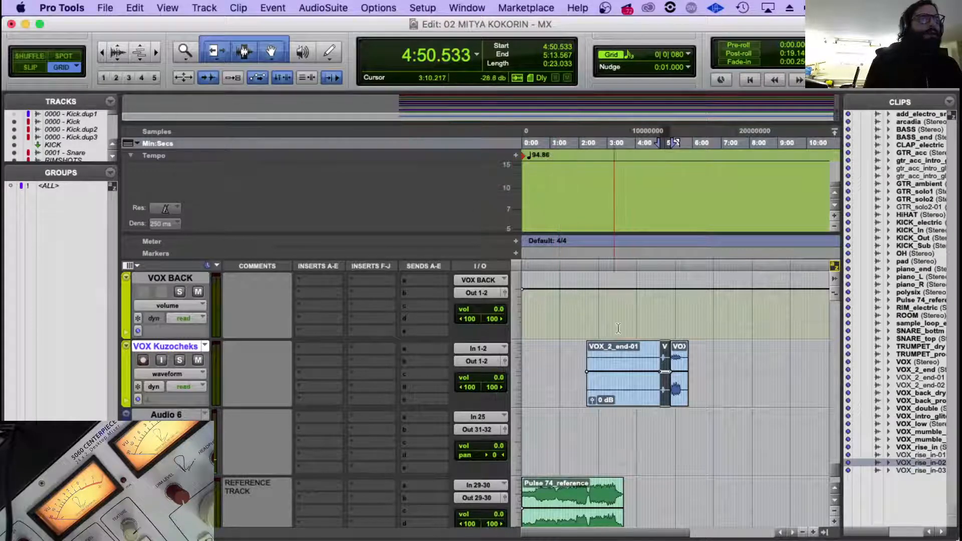
# Examine the moved VOX_rise_in section and its neighbouring clips up close on the VOX Kuzocheks track.
pyautogui.click(663, 314)
pyautogui.press('t')
pyautogui.press('t')
pyautogui.press('t')
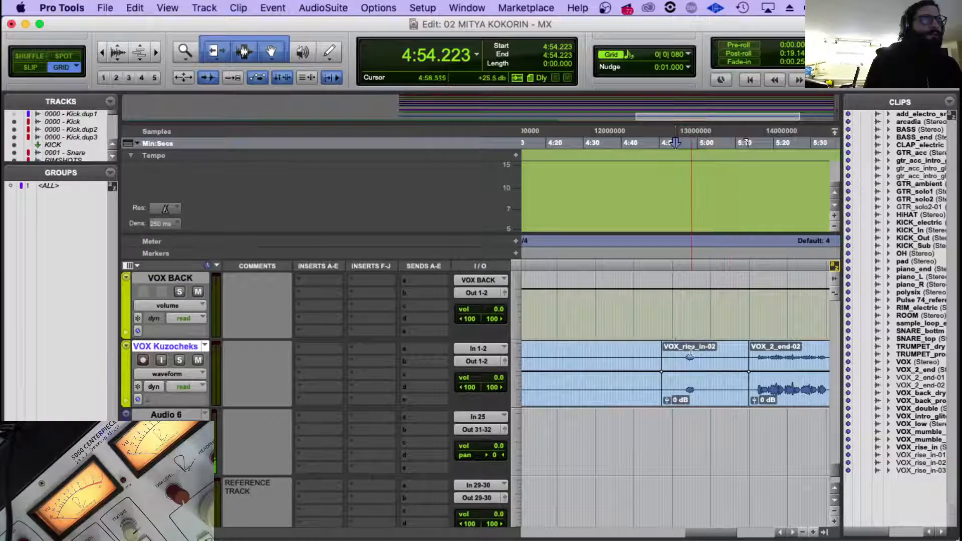
pyautogui.click(692, 370)
pyautogui.press('r')
pyautogui.press('r')
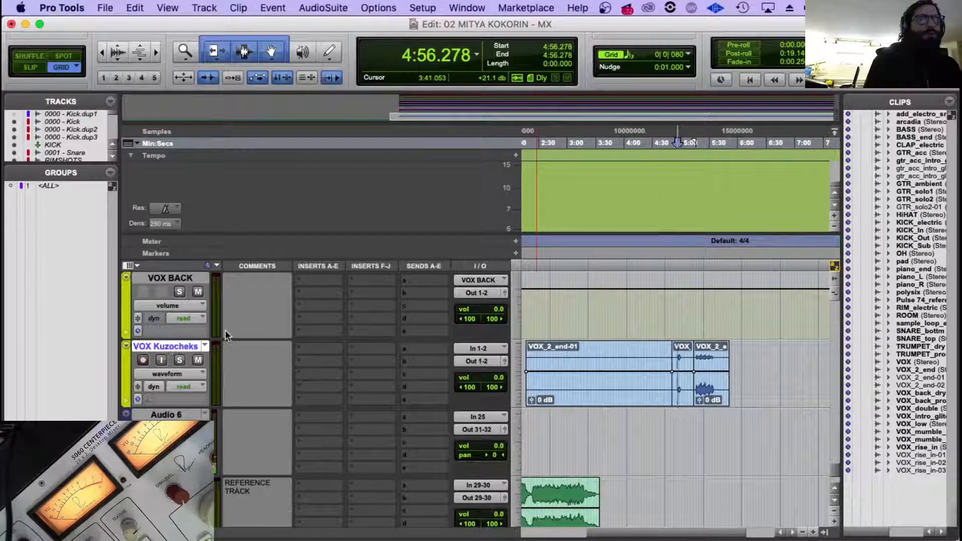
# Route the VOX BACK, VOX MUMBLE and VIX INTRO tracks together to output Out 15-16 (Stereo).
pyautogui.scroll(3, 224, 330)
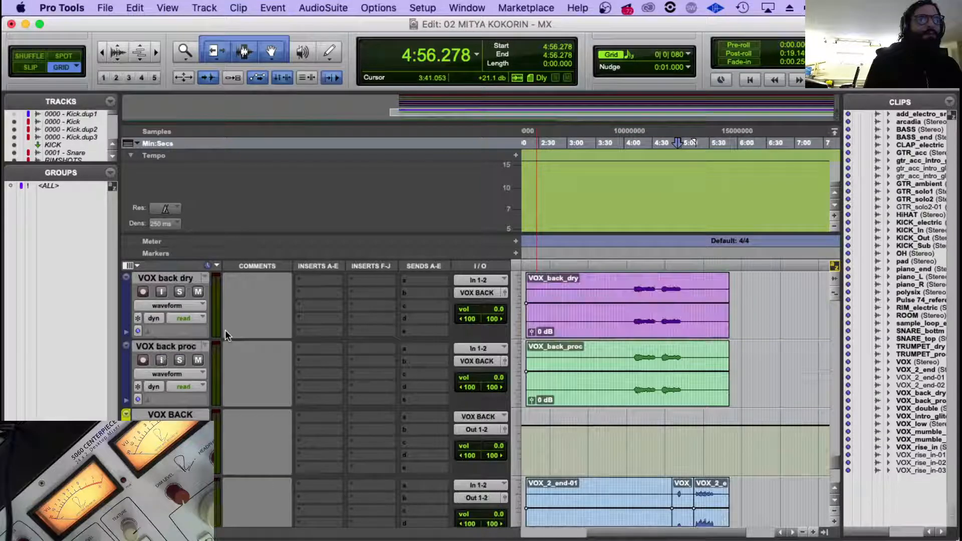
pyautogui.scroll(3, 185, 418)
pyautogui.click(189, 415)
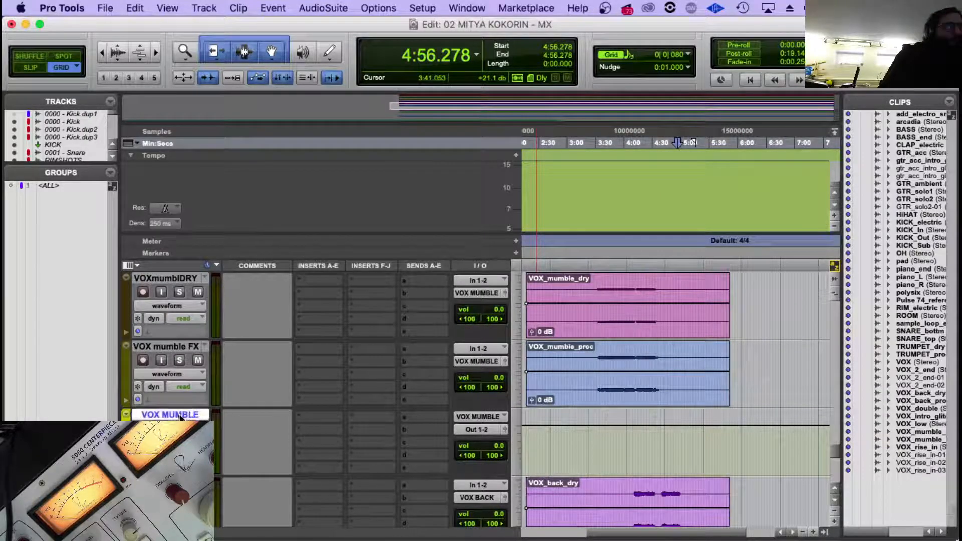
pyautogui.scroll(-3, 211, 419)
pyautogui.scroll(1, 212, 420)
pyautogui.scroll(5, 215, 416)
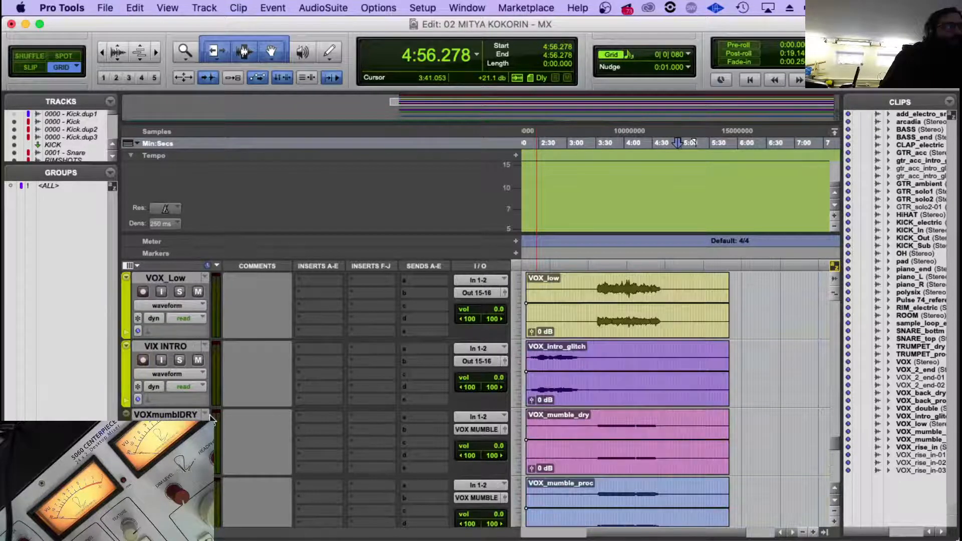
pyautogui.scroll(-3, 225, 413)
pyautogui.click(207, 350)
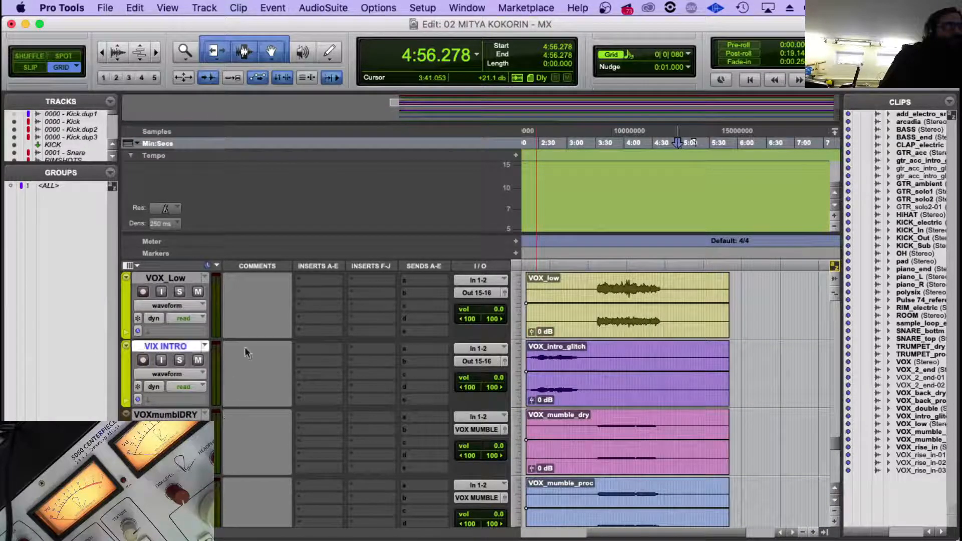
pyautogui.click(491, 361)
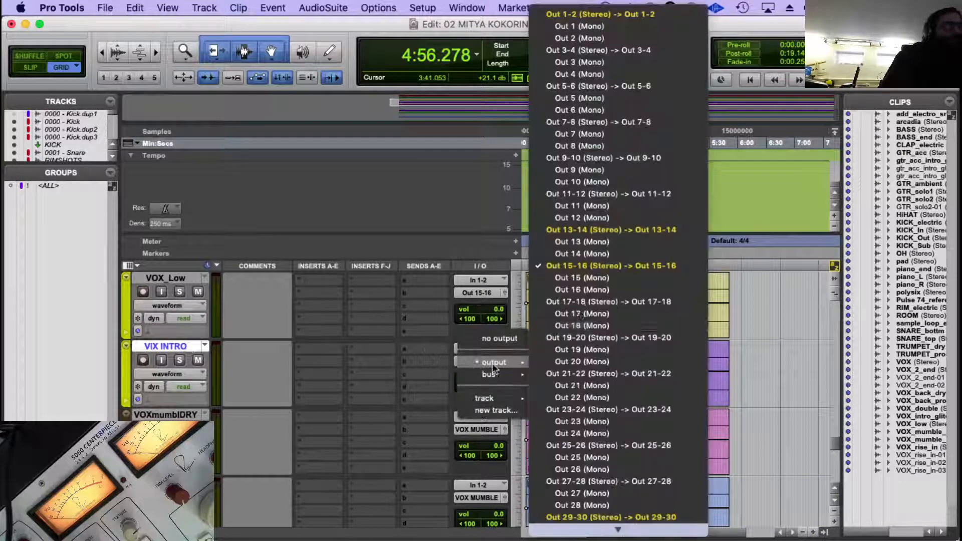
pyautogui.click(621, 266)
pyautogui.scroll(-2, 253, 362)
pyautogui.scroll(-6, 253, 362)
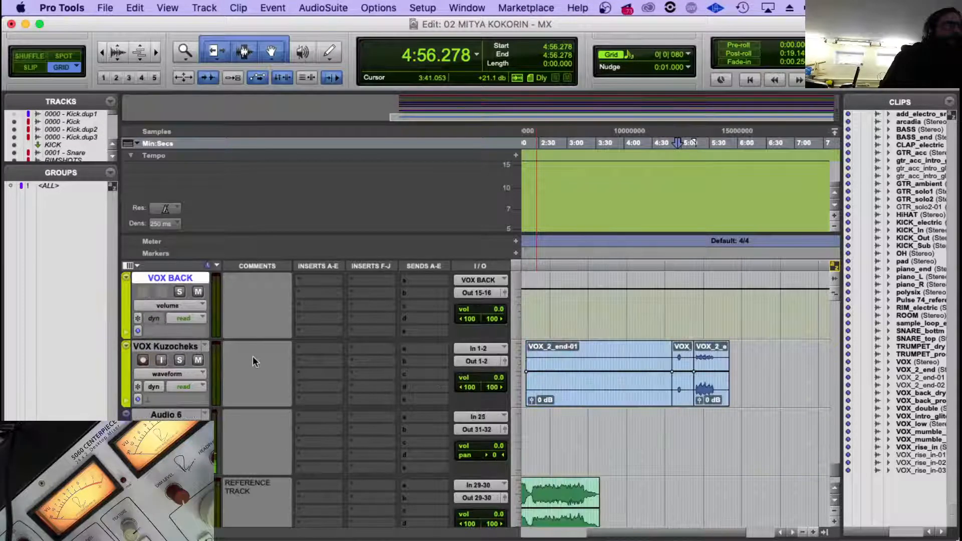
# Check the routing of the backing vocal tracks and set the VOX Kuzocheks output to Out 15-16 (Stereo).
pyautogui.scroll(2, 253, 362)
pyautogui.scroll(1, 253, 362)
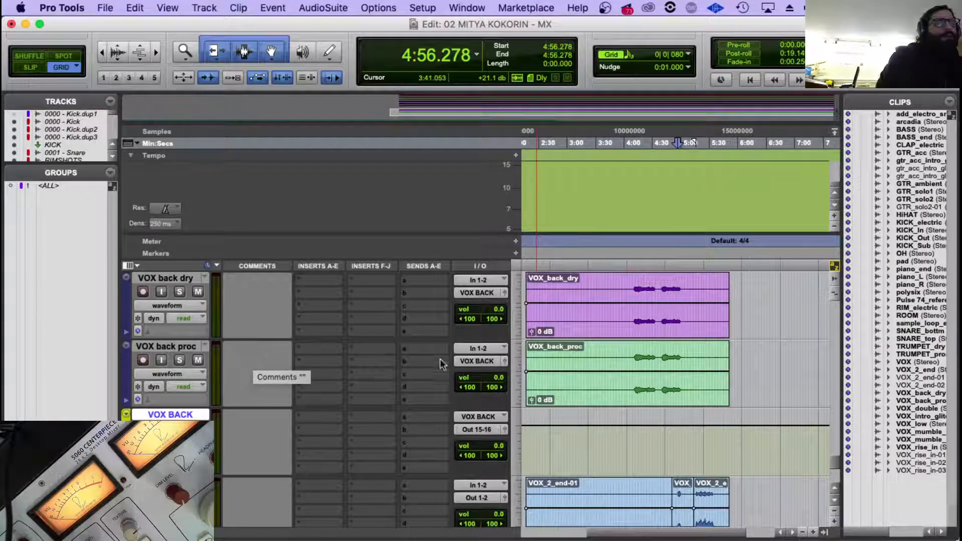
pyautogui.scroll(-3, 259, 348)
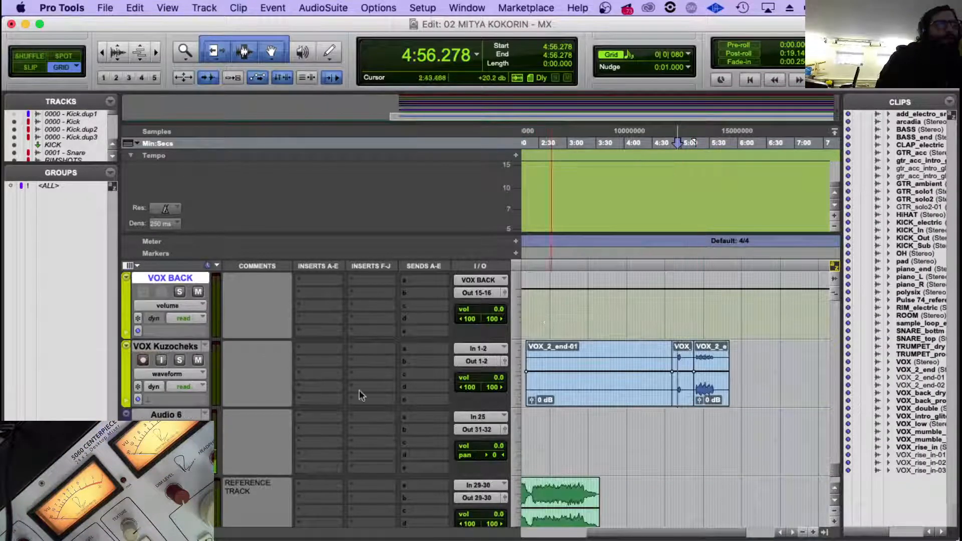
pyautogui.scroll(-2, 358, 393)
pyautogui.scroll(2, 359, 393)
pyautogui.click(177, 347)
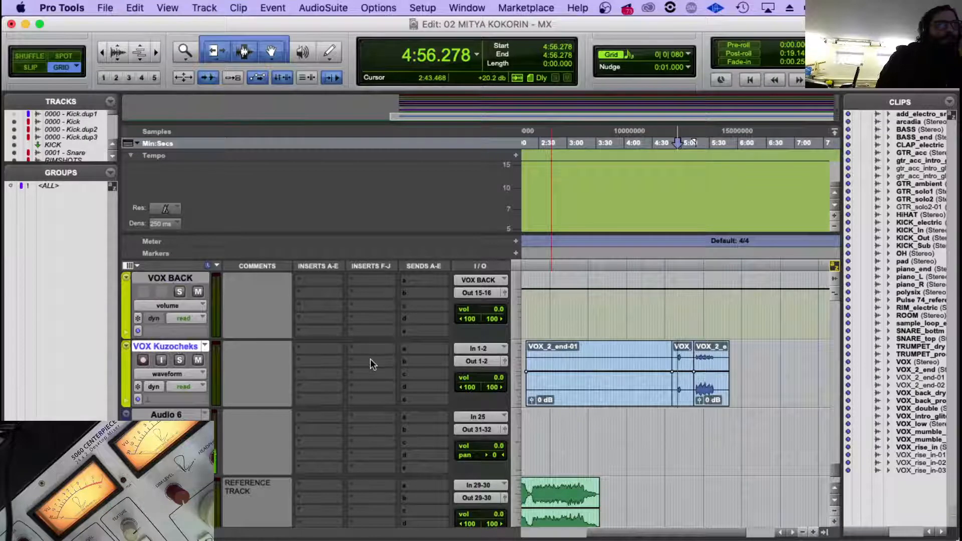
pyautogui.scroll(2, 371, 359)
pyautogui.click(474, 425)
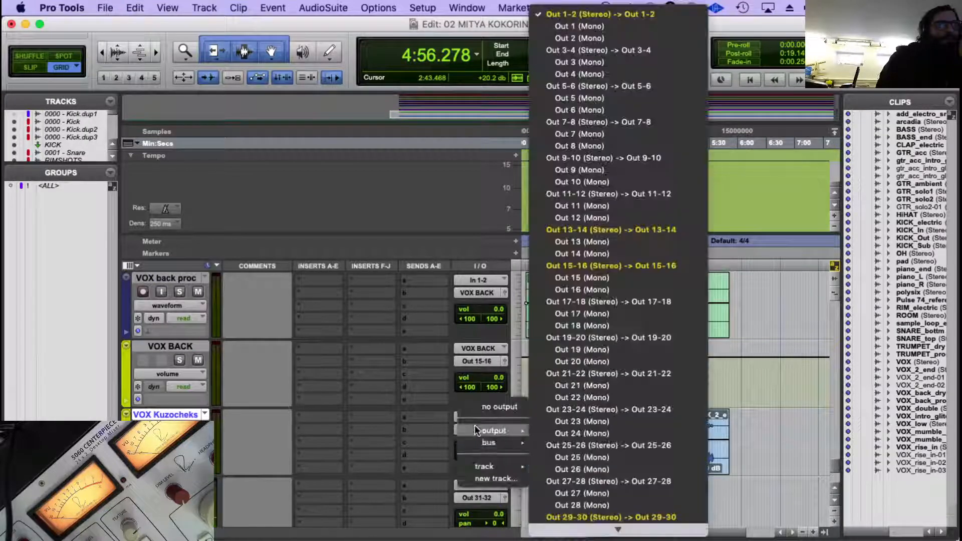
pyautogui.moveTo(485, 431)
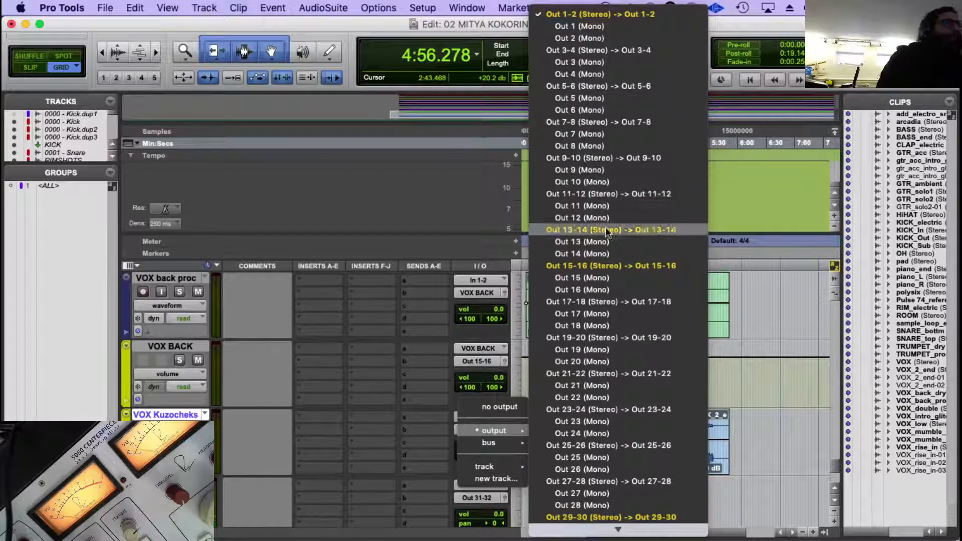
pyautogui.click(600, 267)
# Switch to Finder and tag the ten selected WAV files in the VOX folder of PULSE_MULTITRACK green.
pyautogui.click(112, 512)
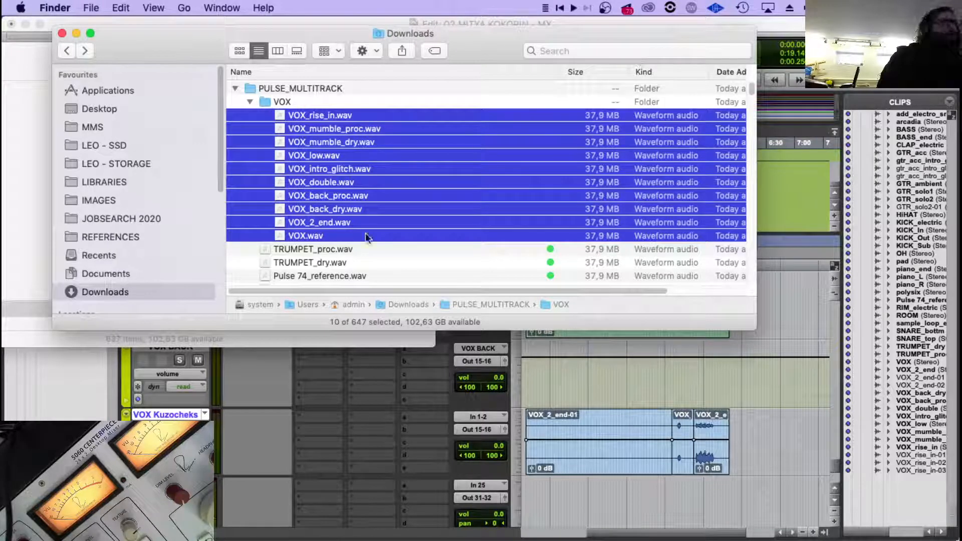
pyautogui.rightClick(325, 157)
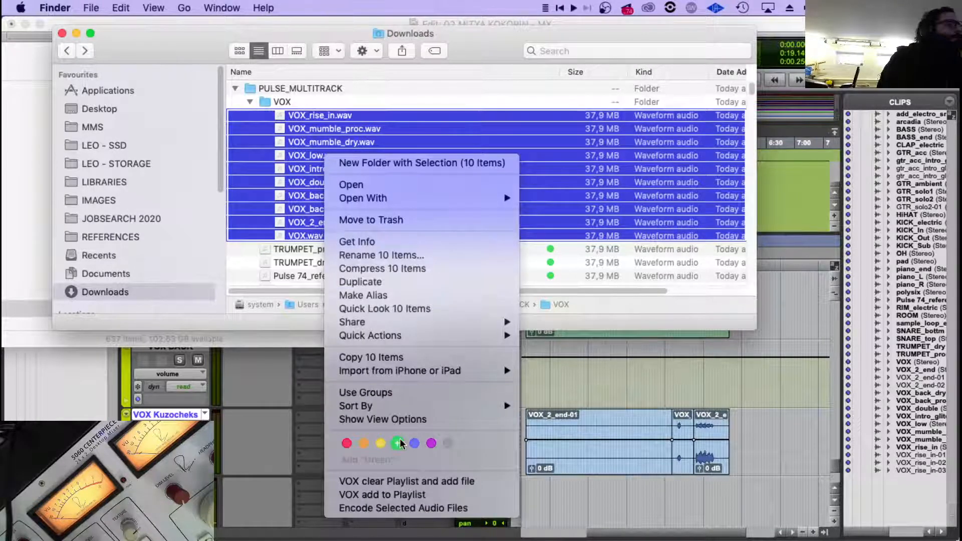
pyautogui.click(531, 419)
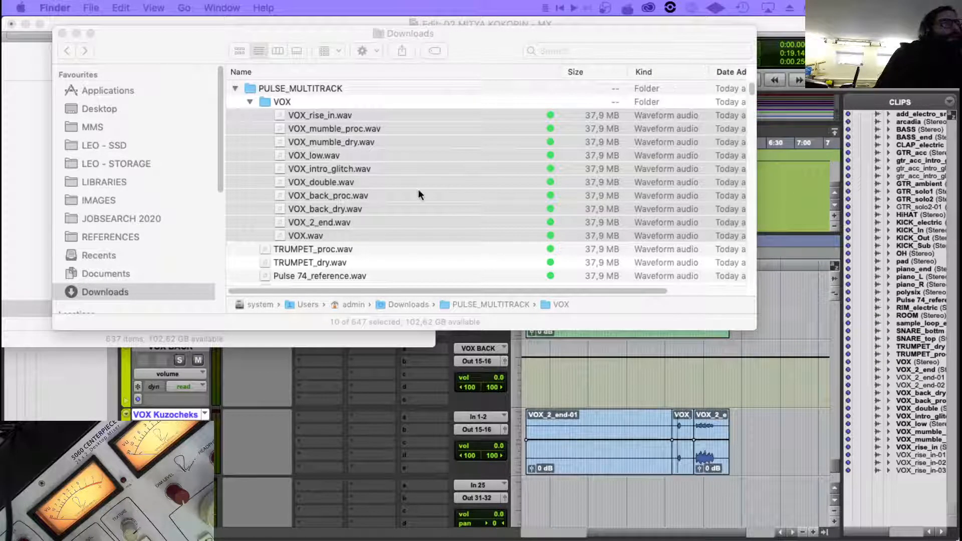
# Review the PULSE_MULTITRACK files for any without a green tag, and return to the Pro Tools session.
pyautogui.scroll(-3, 417, 188)
pyautogui.scroll(3, 417, 243)
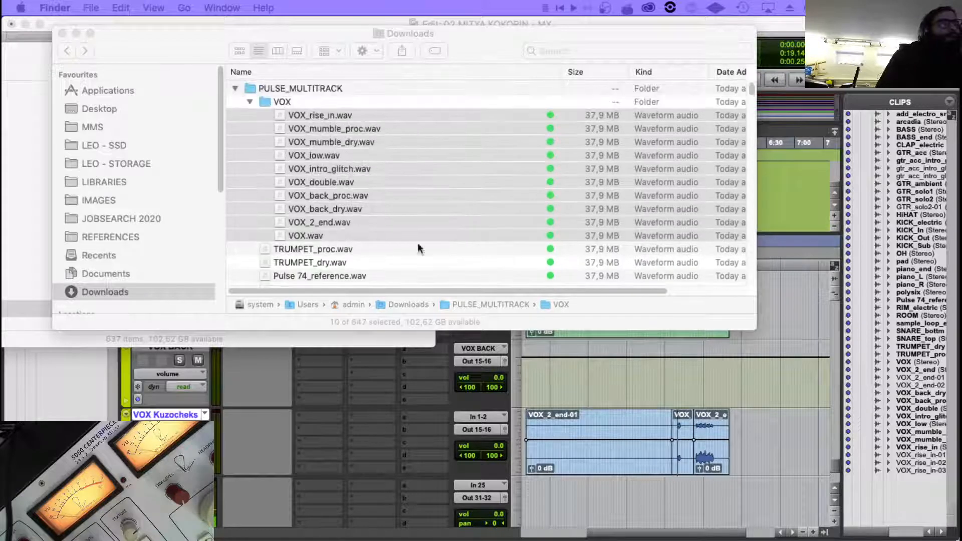
pyautogui.scroll(-10, 402, 203)
pyautogui.scroll(-5, 401, 203)
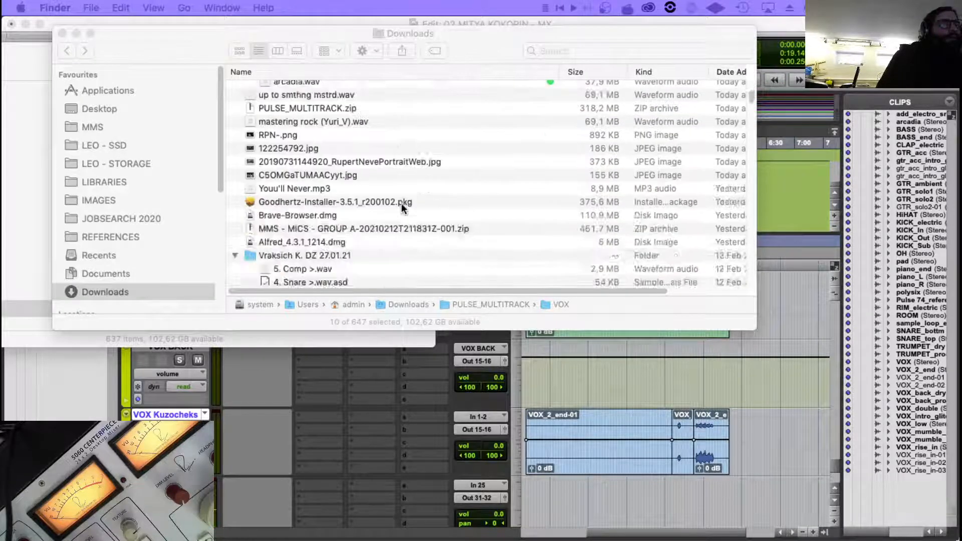
pyautogui.scroll(4, 401, 203)
pyautogui.scroll(5, 336, 159)
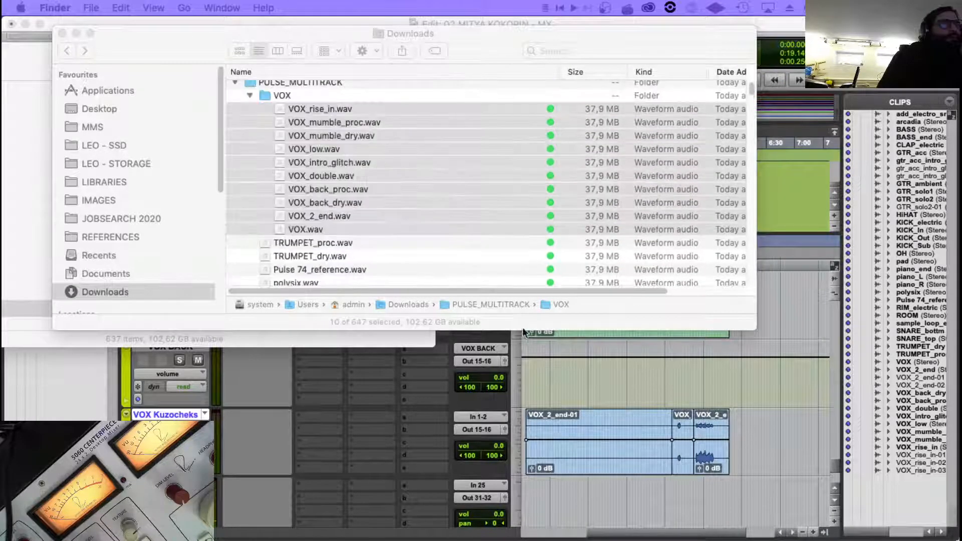
pyautogui.click(626, 388)
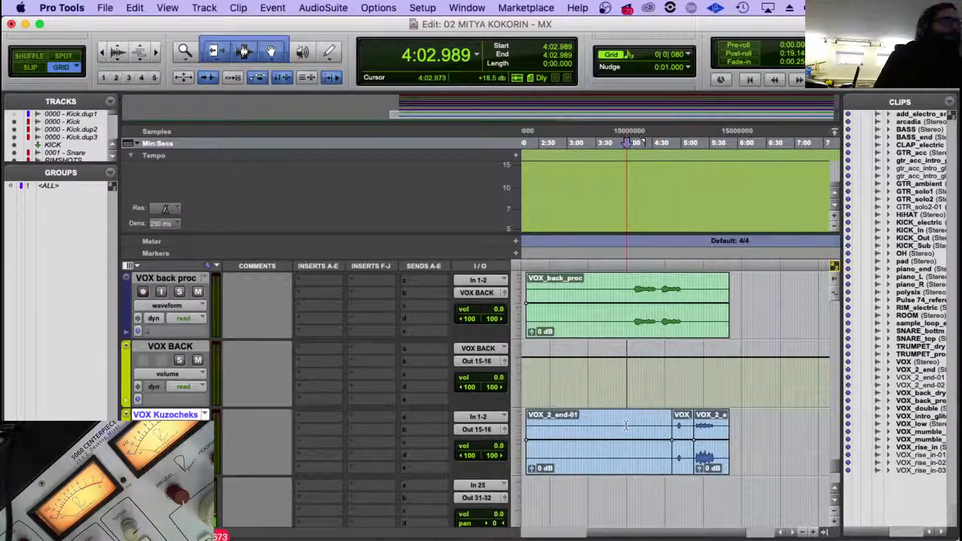
# Return the edit cursor from the middle of the timeline to the start of the session.
pyautogui.scroll(-3, 184, 415)
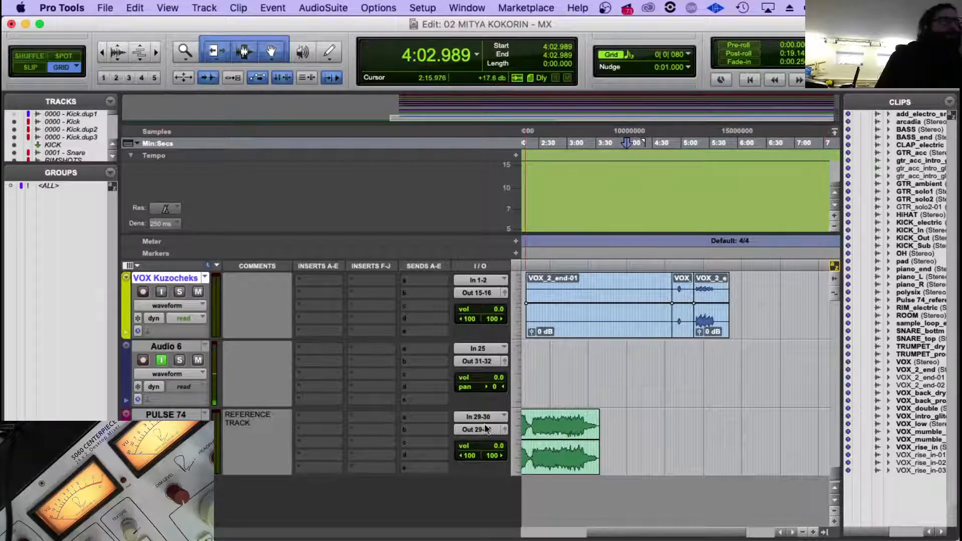
pyautogui.click(552, 361)
pyautogui.click(578, 263)
pyautogui.press('Return')
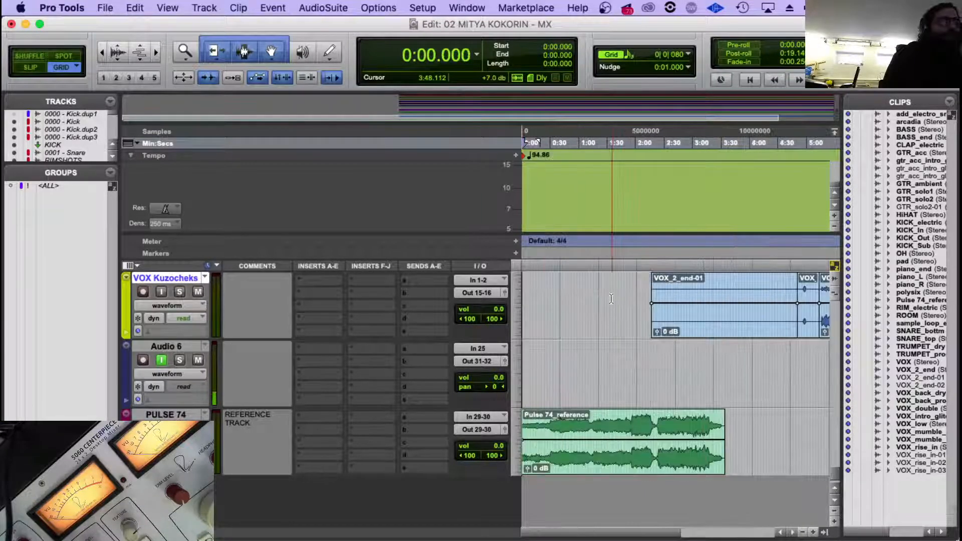
pyautogui.press('super+bracketleft')
pyautogui.press('super+bracketleft')
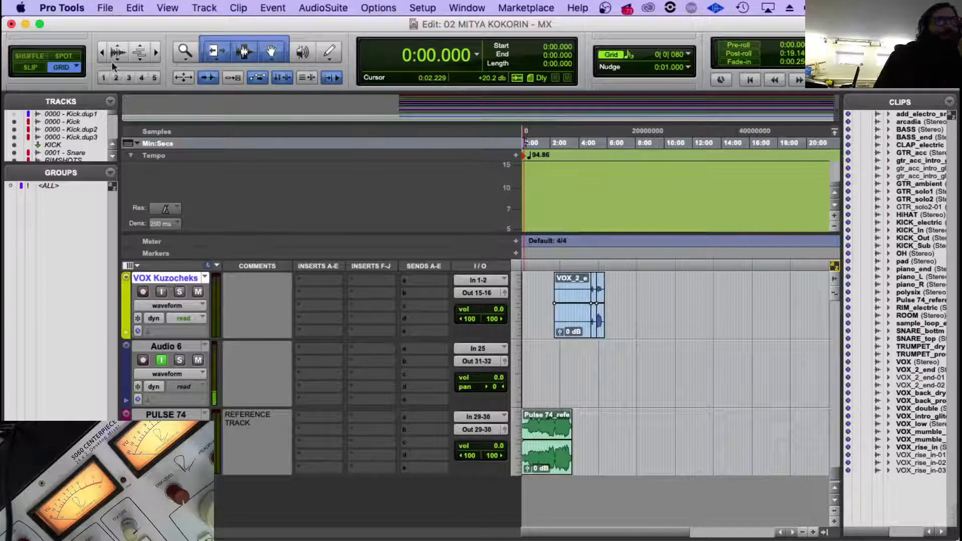
# Import the ROUTER.1 and MIX tracks as new tracks from the session data of YOU'LL NEVER KNOW - MX - 17.ptx.
pyautogui.click(108, 6)
pyautogui.moveTo(162, 211)
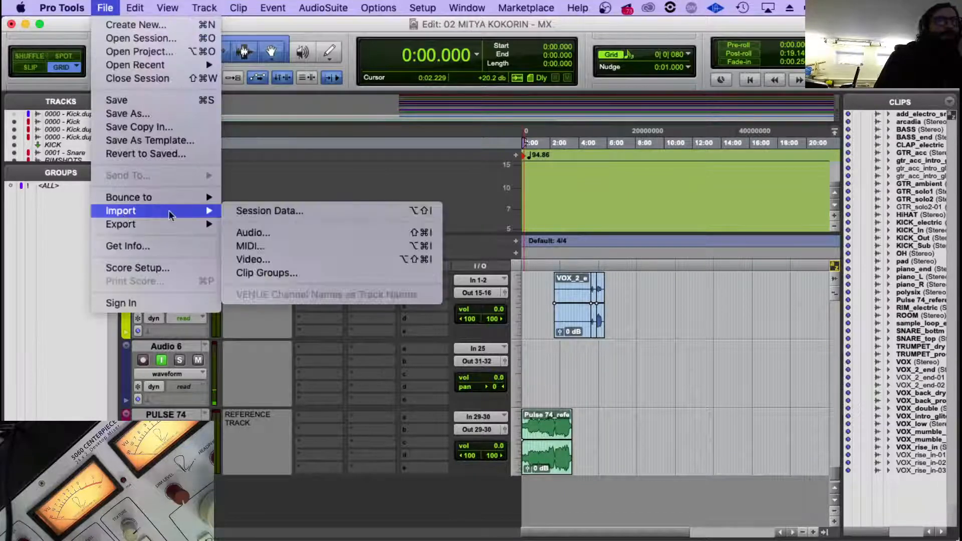
pyautogui.click(276, 212)
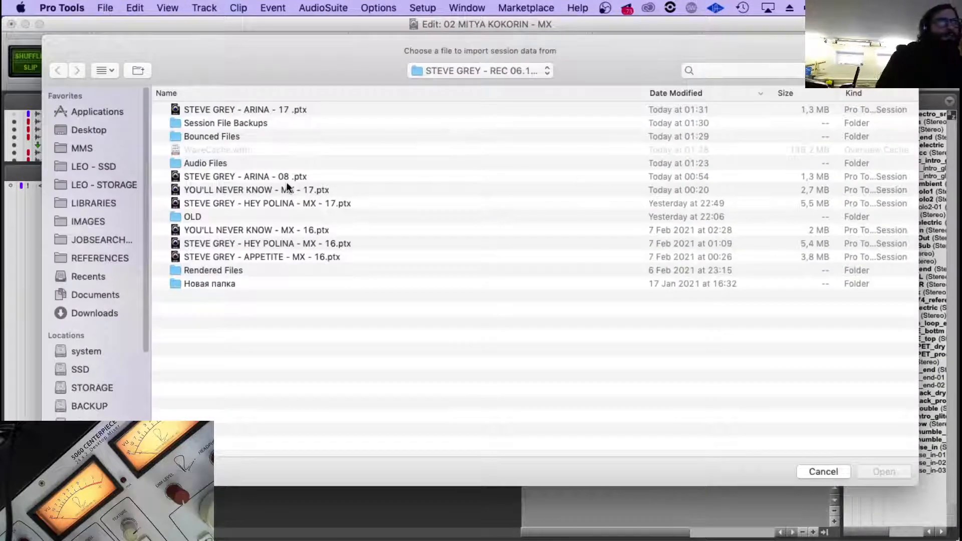
pyautogui.doubleClick(269, 191)
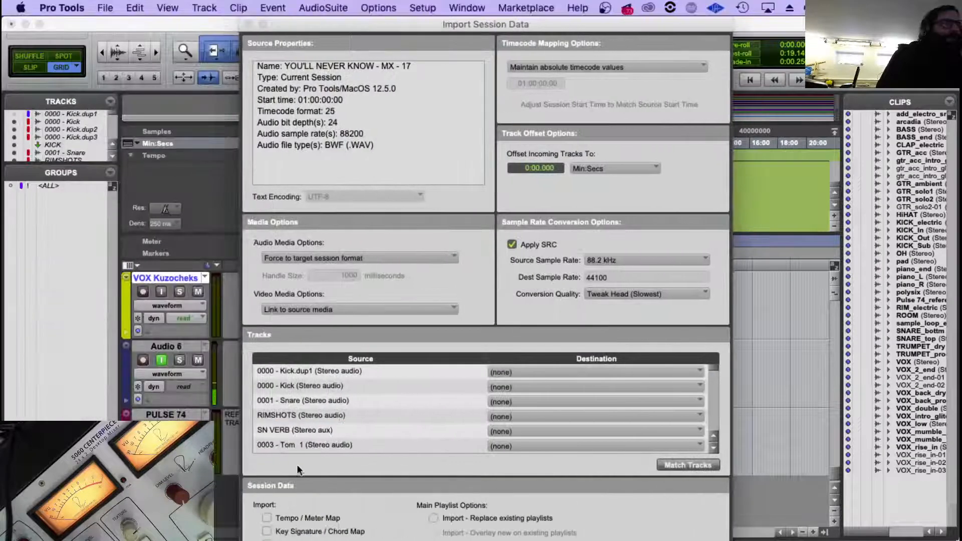
pyautogui.scroll(-5, 308, 404)
pyautogui.scroll(-5, 309, 405)
pyautogui.click(309, 404)
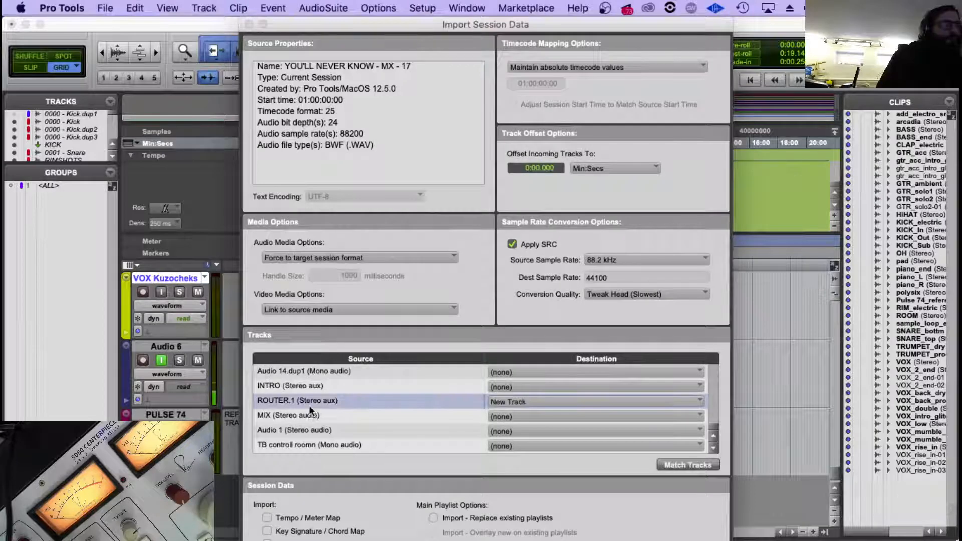
pyautogui.click(310, 416)
pyautogui.press('Return')
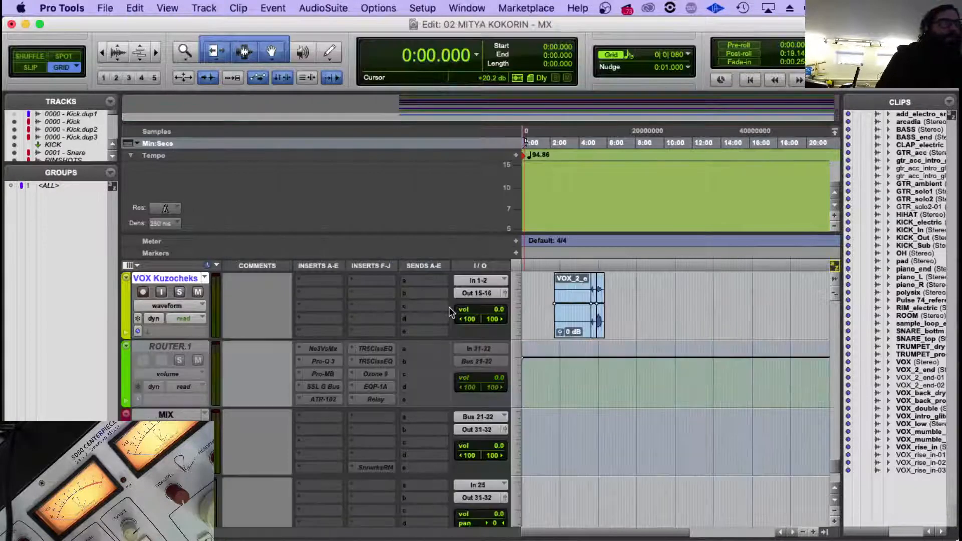
# Make the imported ROUTER.1 aux track active.
pyautogui.click(190, 347)
pyautogui.rightClick(175, 346)
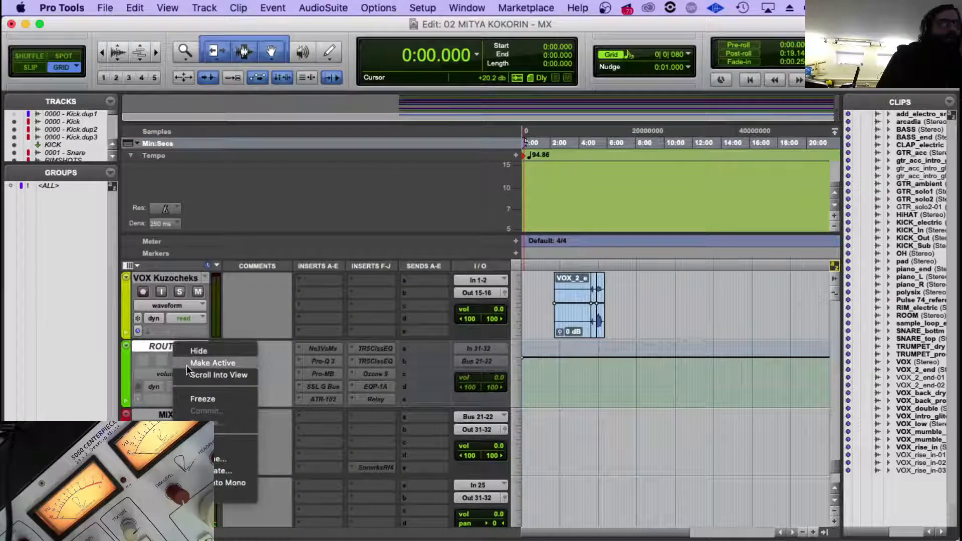
pyautogui.click(211, 363)
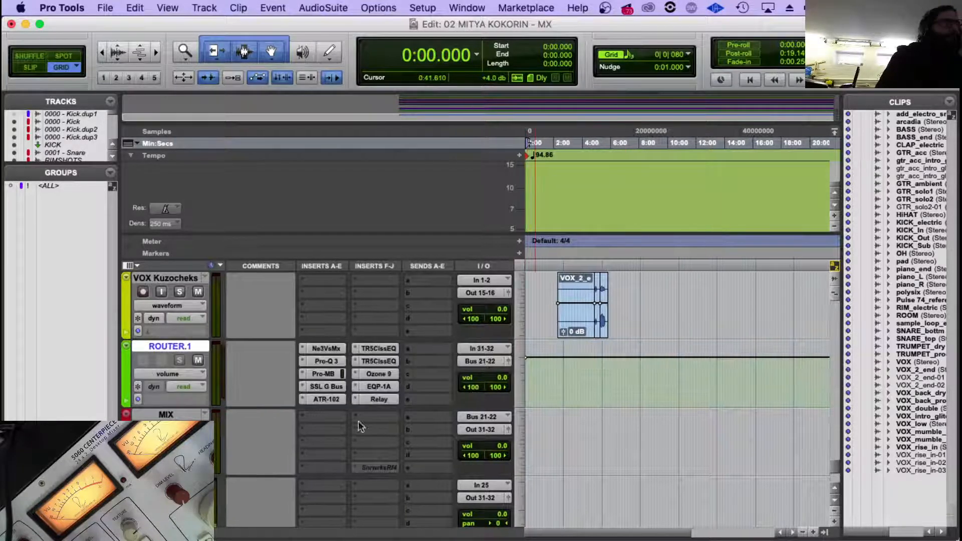
# Make the EQP-1A, Ozone 9 and both TR5ClssEQ inserts on ROUTER.1 inactive.
pyautogui.rightClick(359, 385)
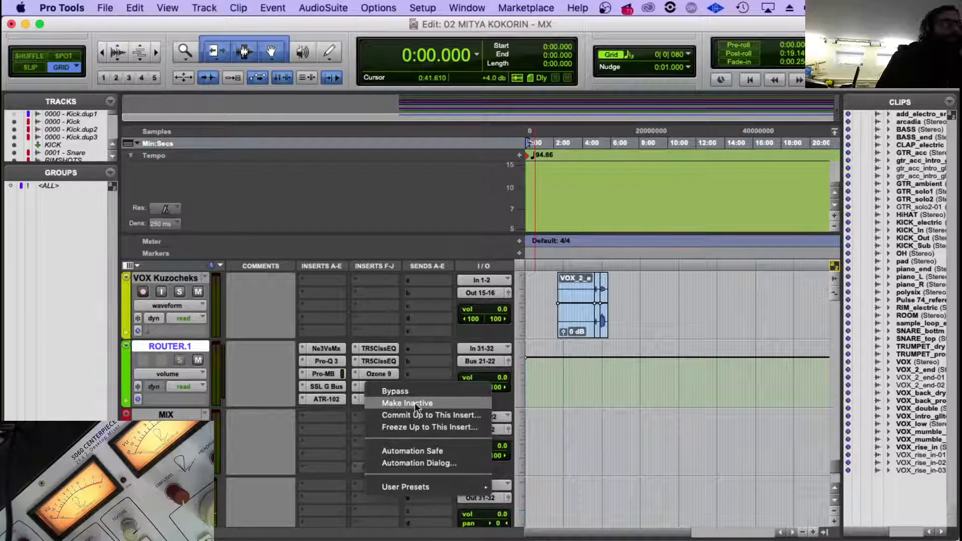
pyautogui.click(414, 403)
pyautogui.rightClick(392, 375)
pyautogui.click(398, 390)
pyautogui.rightClick(385, 362)
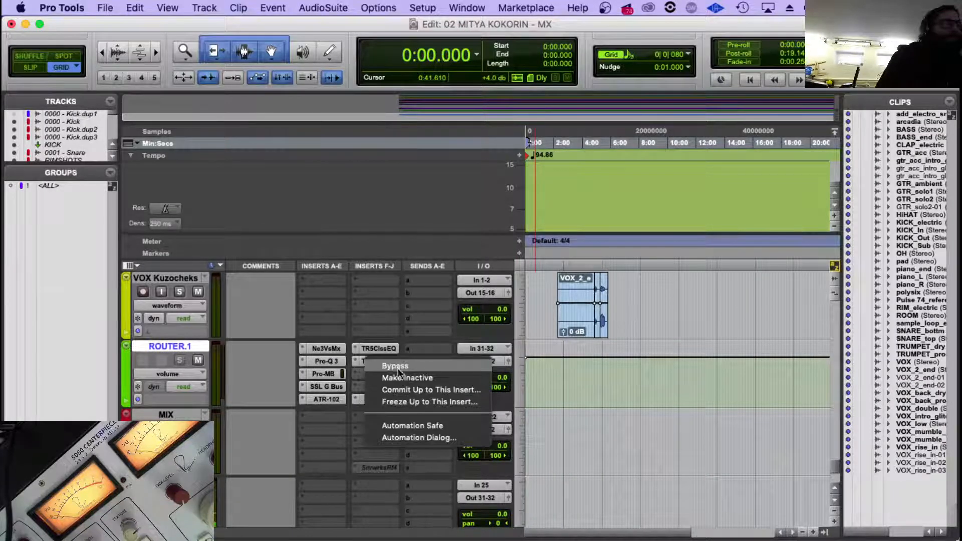
pyautogui.click(403, 377)
pyautogui.rightClick(382, 350)
pyautogui.click(407, 364)
# Make the ATR-102, SSL G Bus, Pro-MB and Pro-Q 3 inserts on ROUTER.1 inactive.
pyautogui.rightClick(361, 401)
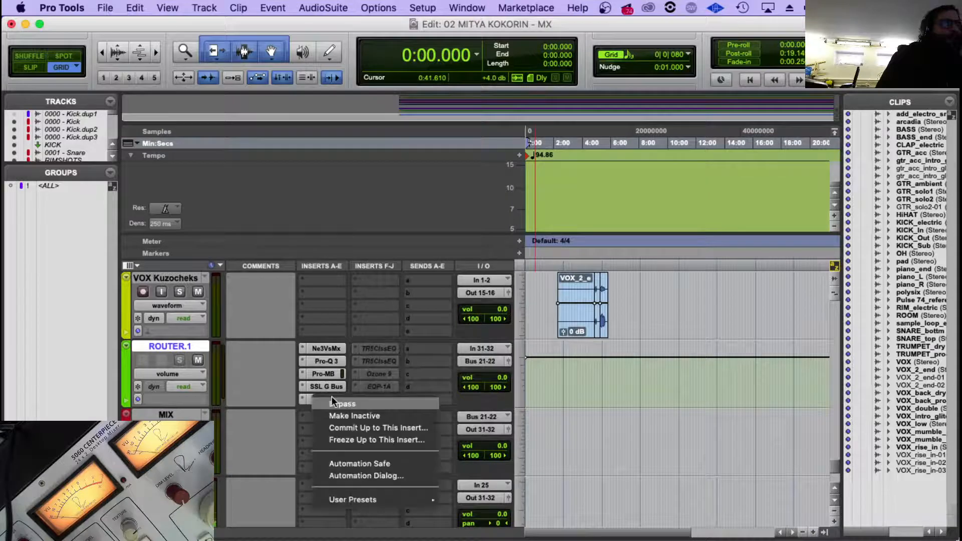
pyautogui.click(360, 410)
pyautogui.rightClick(326, 384)
pyautogui.click(361, 403)
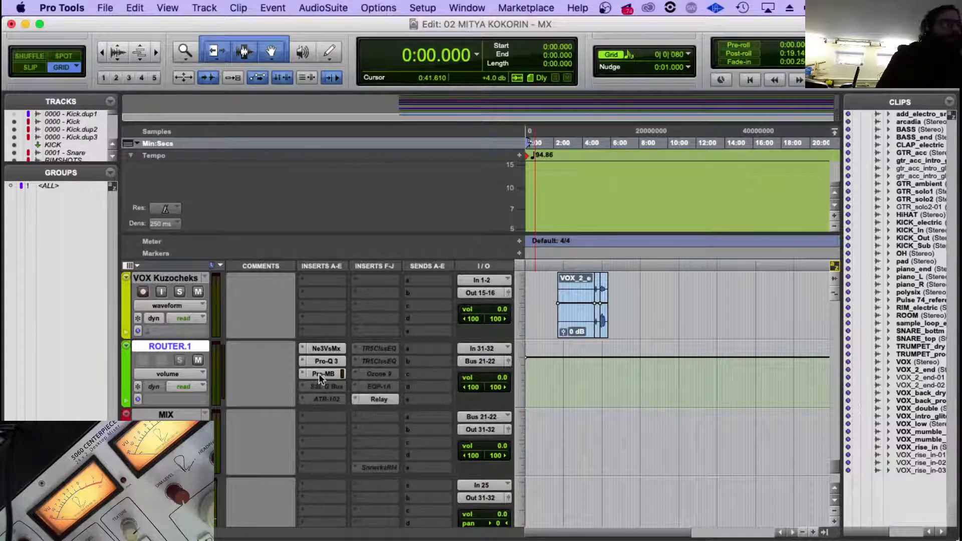
pyautogui.rightClick(323, 374)
pyautogui.click(336, 391)
pyautogui.rightClick(324, 362)
pyautogui.click(355, 377)
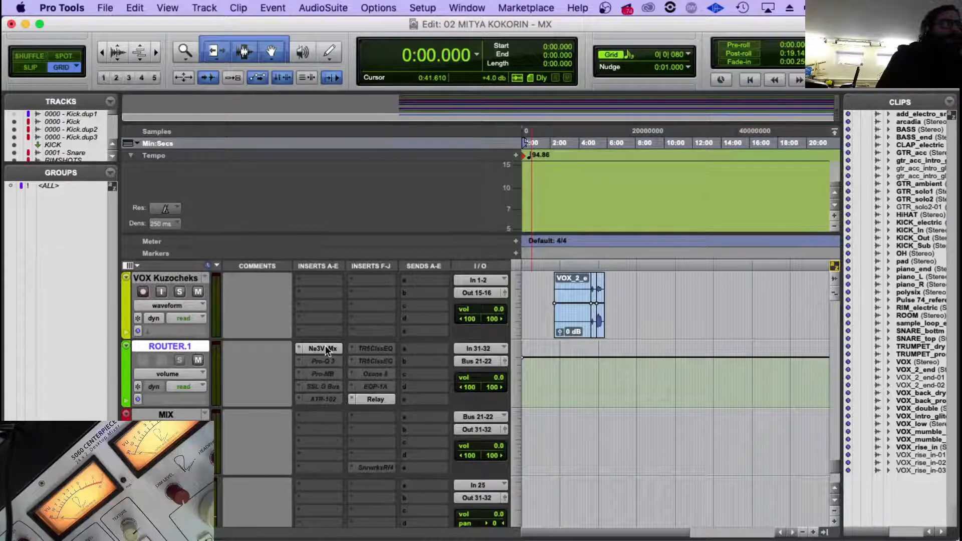
# Check which sources the Neutron 3 Visual Mixer on ROUTER.1 lists, and close its window.
pyautogui.click(322, 348)
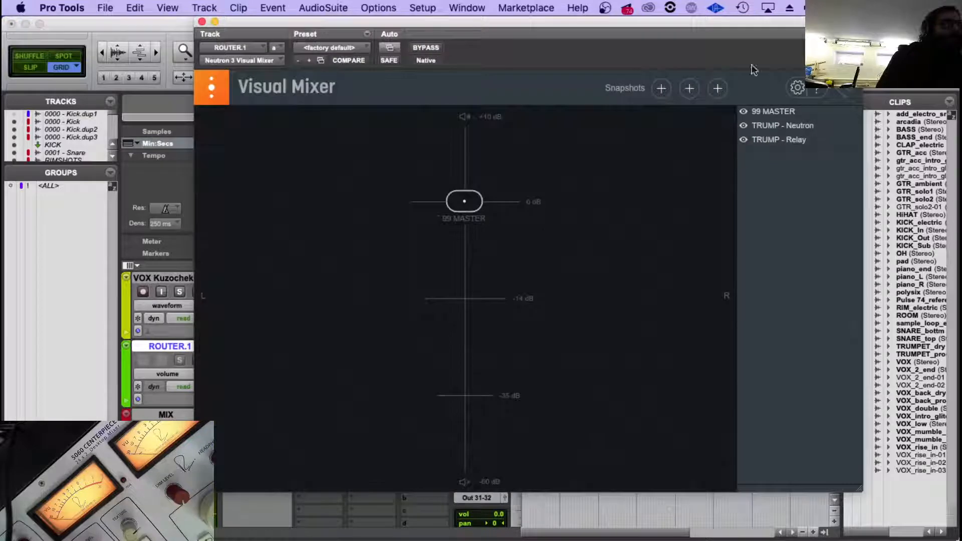
pyautogui.click(202, 21)
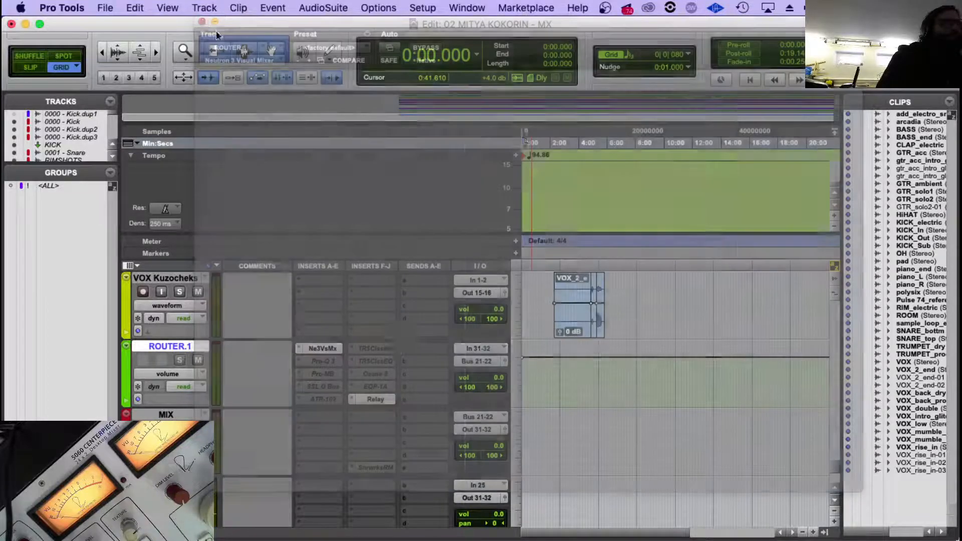
pyautogui.scroll(5, 393, 349)
pyautogui.scroll(5, 331, 363)
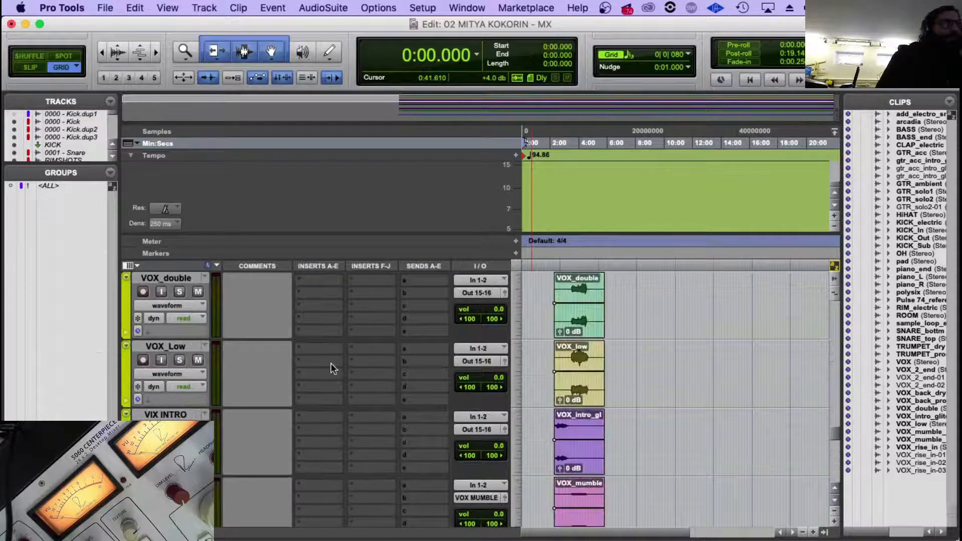
# Make the TRUMP DRY, TRUM FX and TRUMP tracks inactive.
pyautogui.scroll(-1, 331, 363)
pyautogui.click(166, 348)
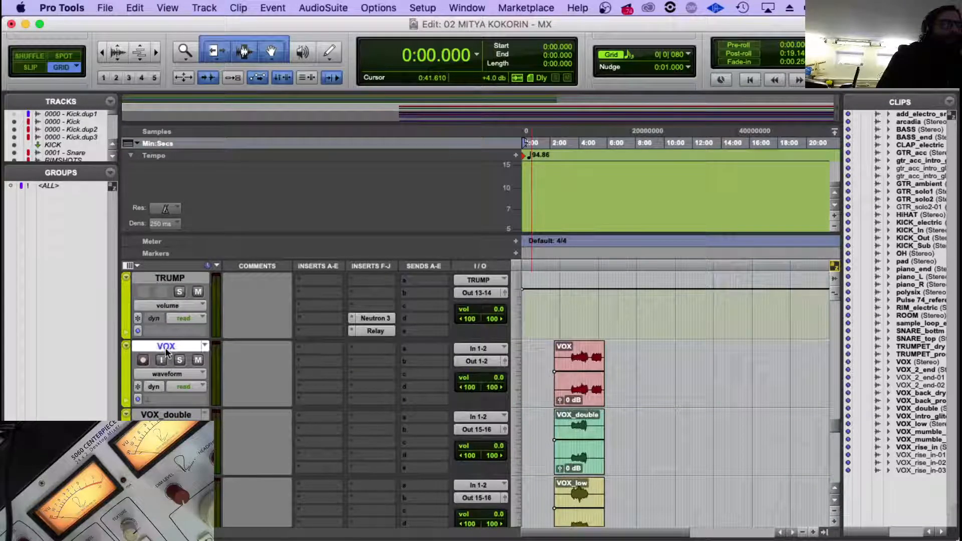
pyautogui.scroll(-1, 251, 361)
pyautogui.scroll(4, 251, 361)
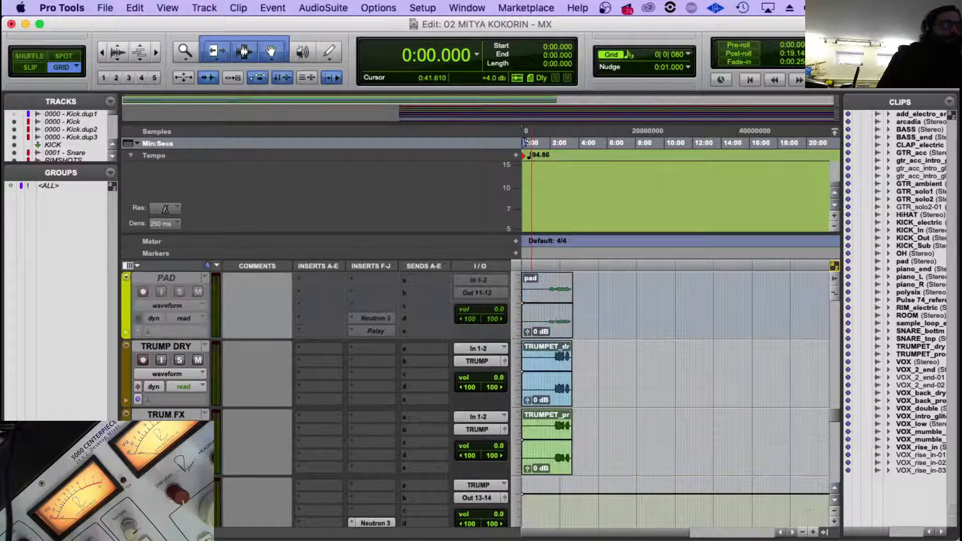
pyautogui.rightClick(181, 345)
pyautogui.click(223, 375)
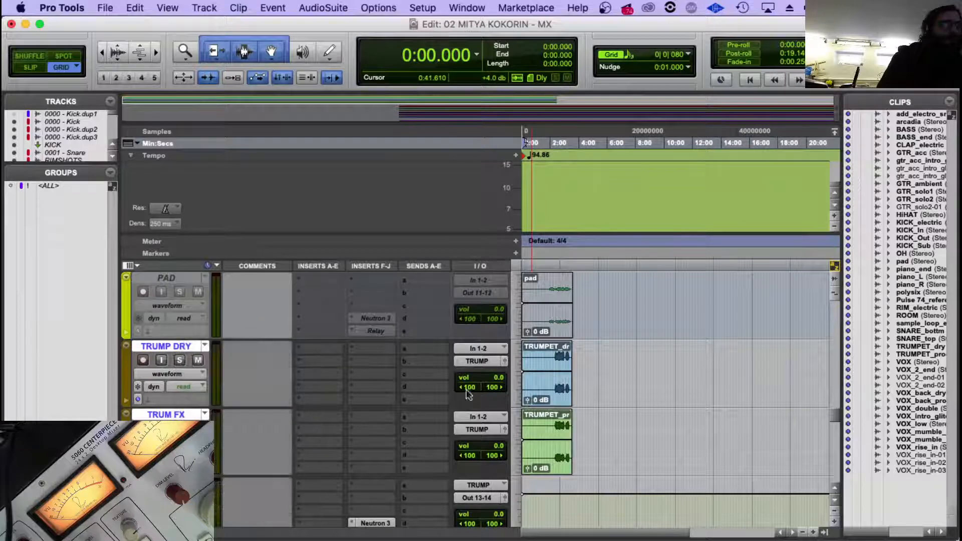
# Insert a multichannel Nectar 3 in slot I of VOX, VOX_double, VOX_Low, VIX INTRO, VOX MUMBLE, VOX BACK and VOX Kuzocheks.
pyautogui.scroll(-2, 316, 385)
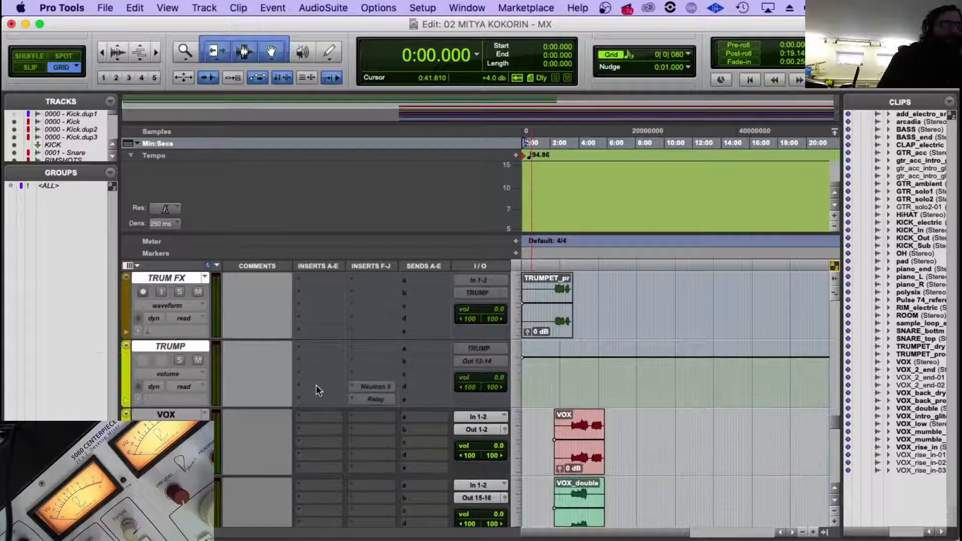
pyautogui.click(189, 418)
pyautogui.scroll(-2, 303, 398)
pyautogui.scroll(1, 391, 359)
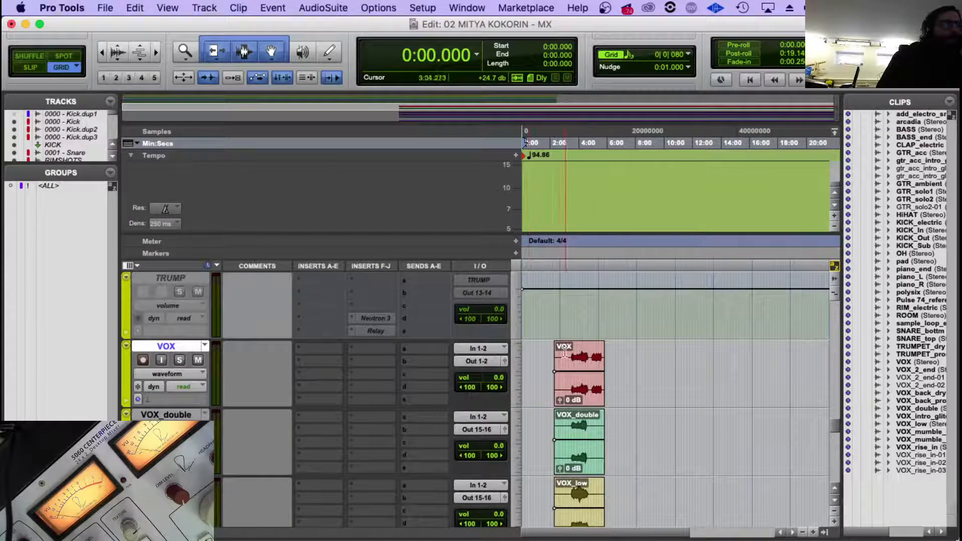
pyautogui.scroll(-3, 416, 353)
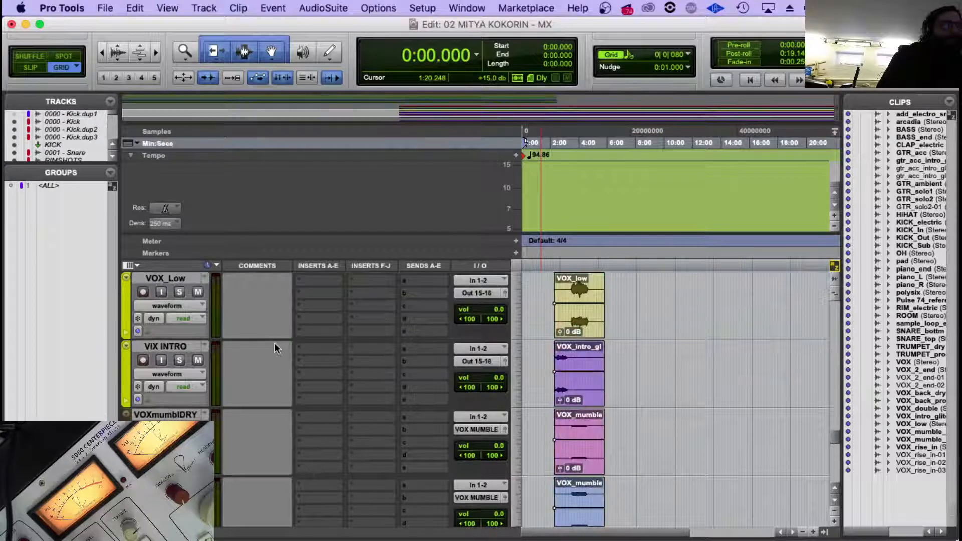
pyautogui.scroll(-2, 178, 345)
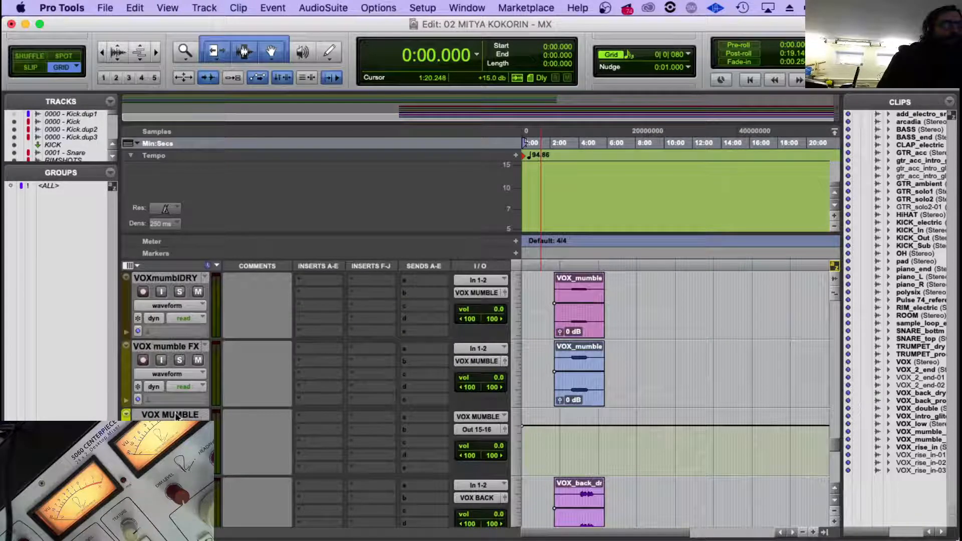
pyautogui.click(176, 416)
pyautogui.scroll(-4, 177, 416)
pyautogui.click(176, 346)
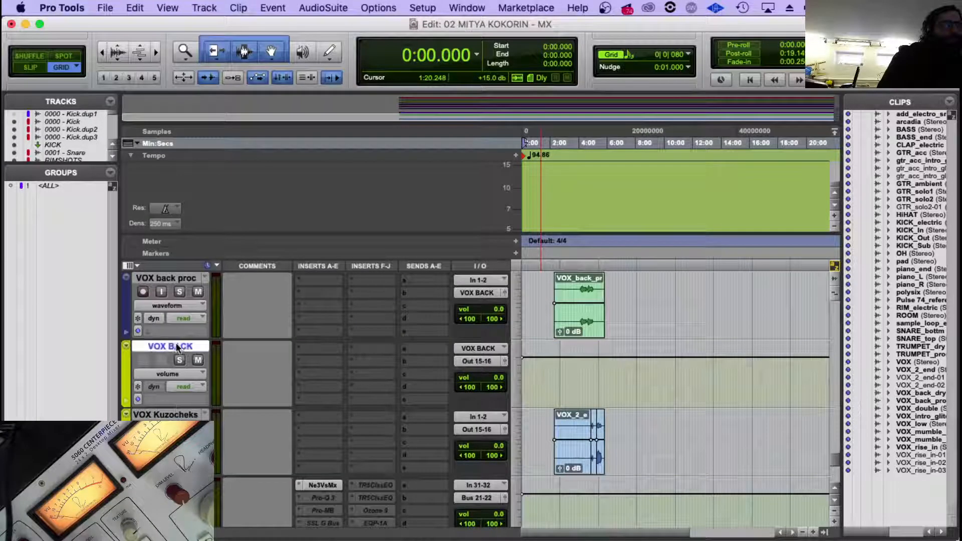
pyautogui.keyDown('shift'); pyautogui.click(168, 414); pyautogui.keyUp('shift')
pyautogui.click(357, 454)
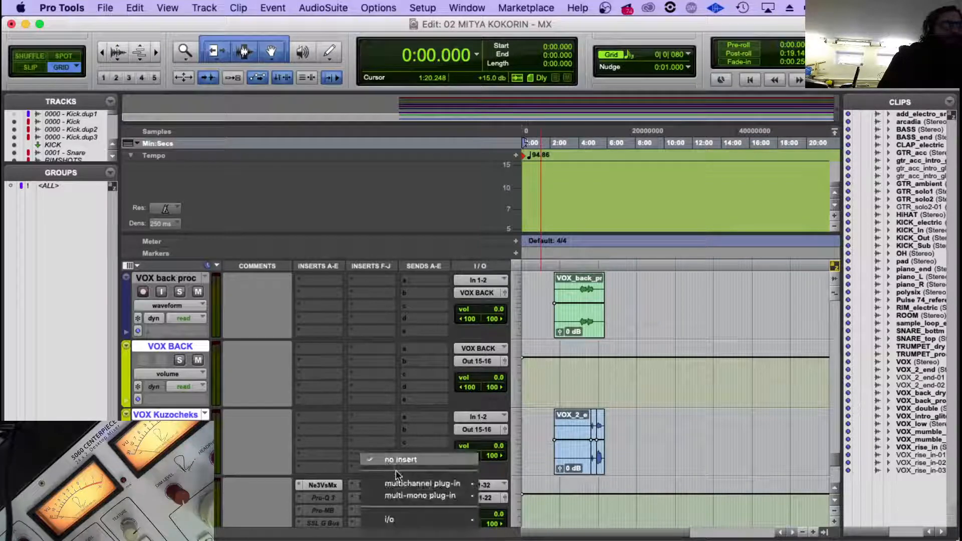
pyautogui.moveTo(400, 484)
pyautogui.moveTo(542, 493)
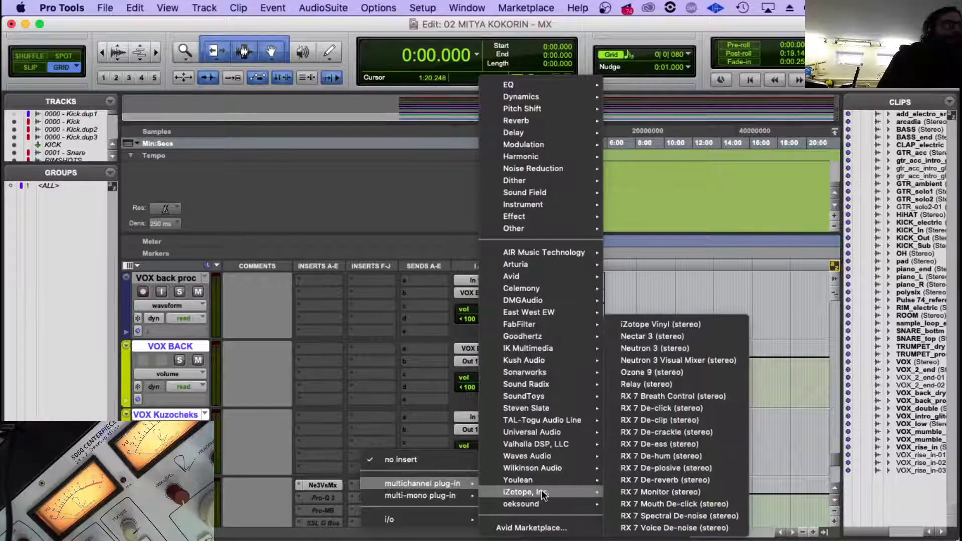
pyautogui.click(711, 337)
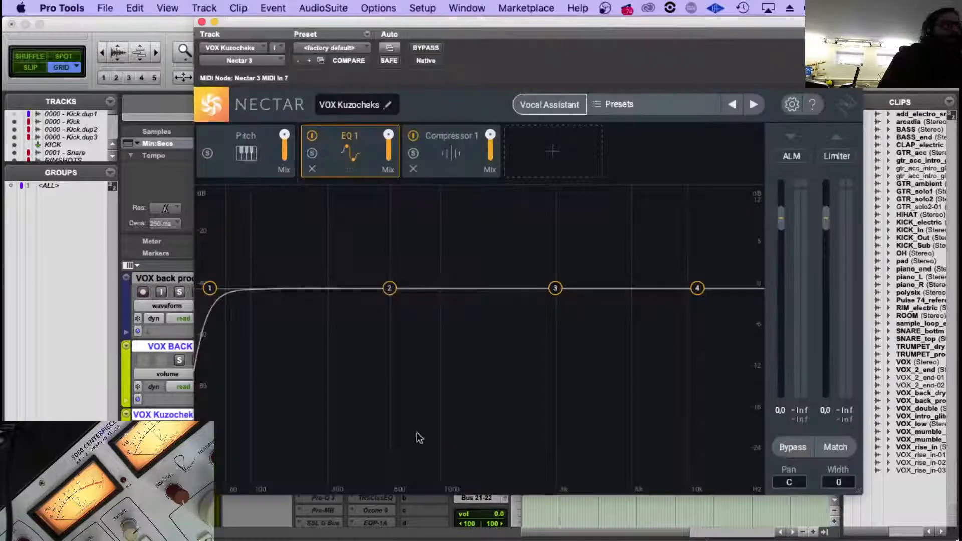
pyautogui.click(202, 21)
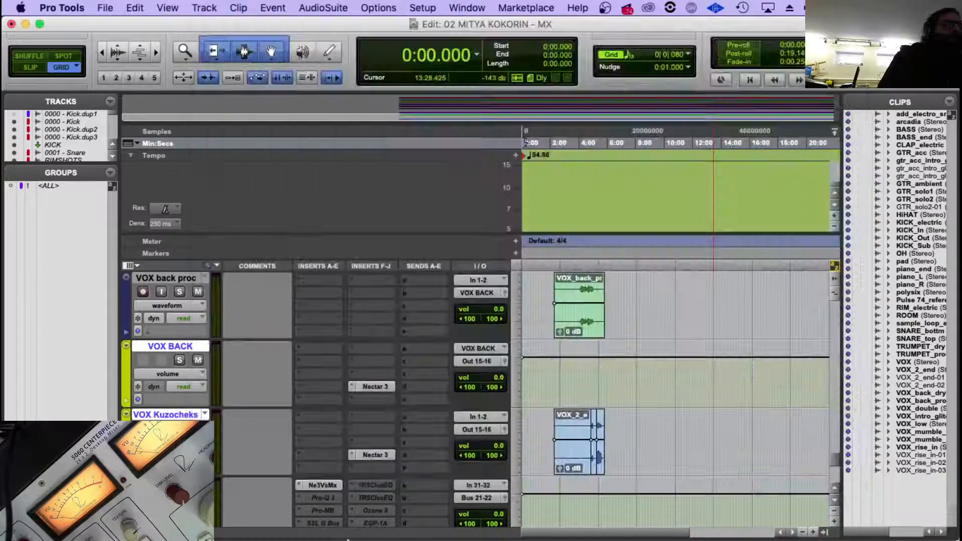
# Insert a multichannel Relay in slot J of the same seven vocal tracks, leaving only VOX Kuzocheks selected.
pyautogui.click(354, 468)
pyautogui.moveTo(416, 496)
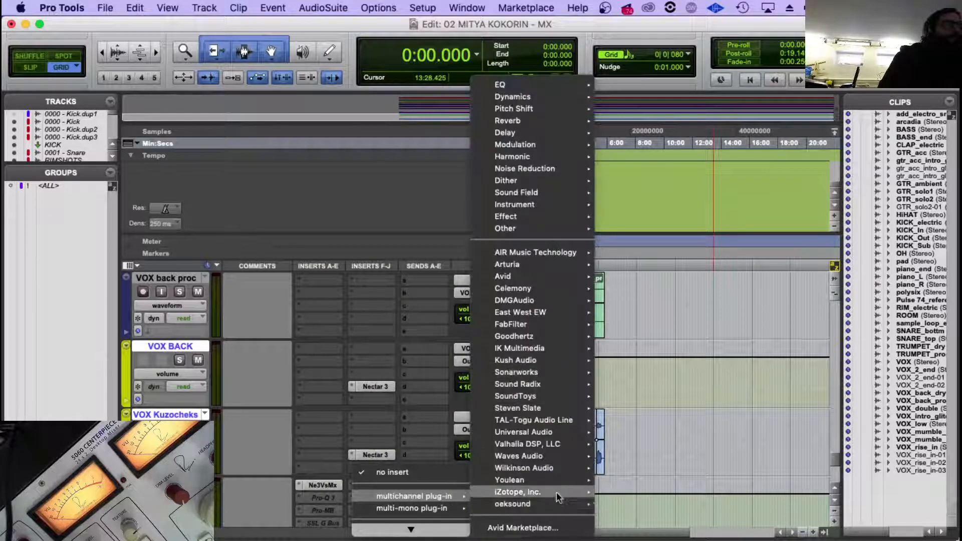
pyautogui.moveTo(558, 494)
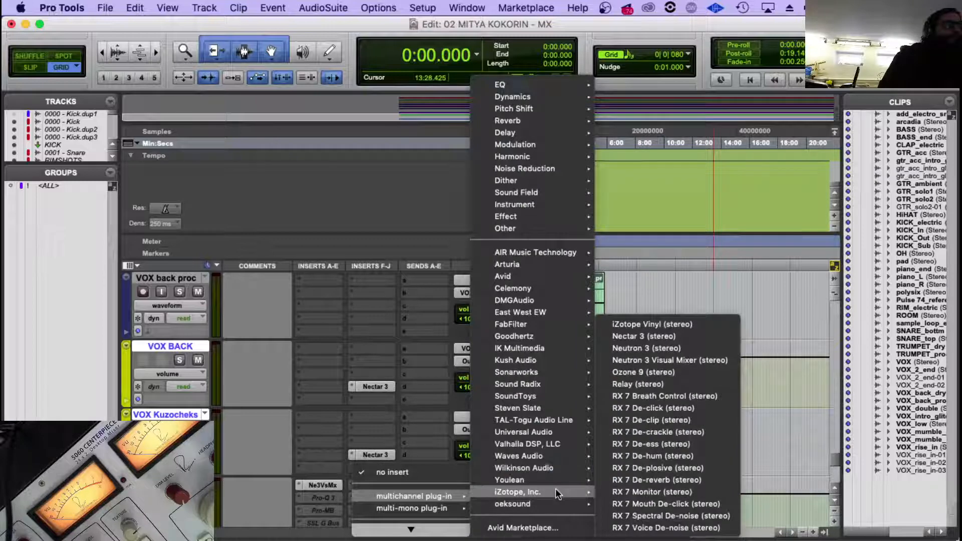
pyautogui.click(692, 382)
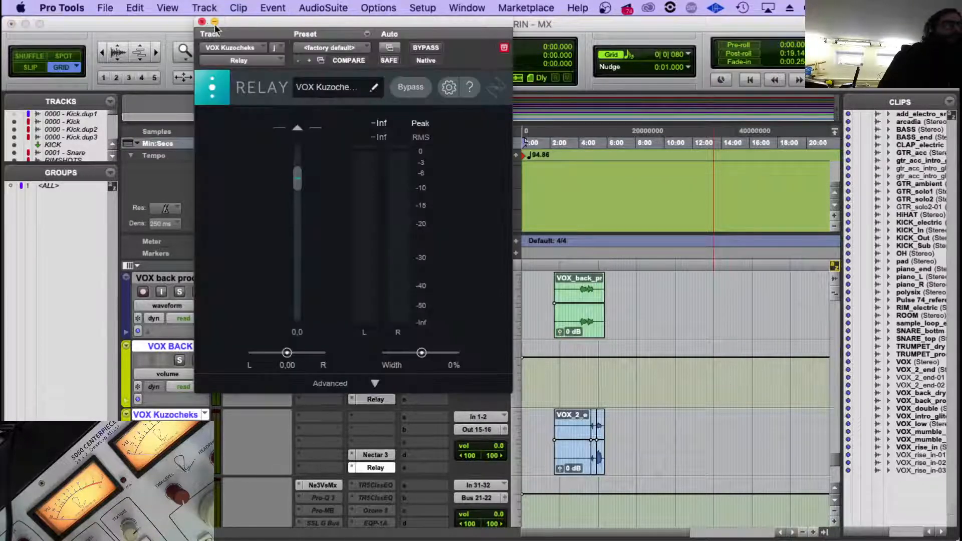
pyautogui.click(201, 22)
pyautogui.scroll(-3, 268, 441)
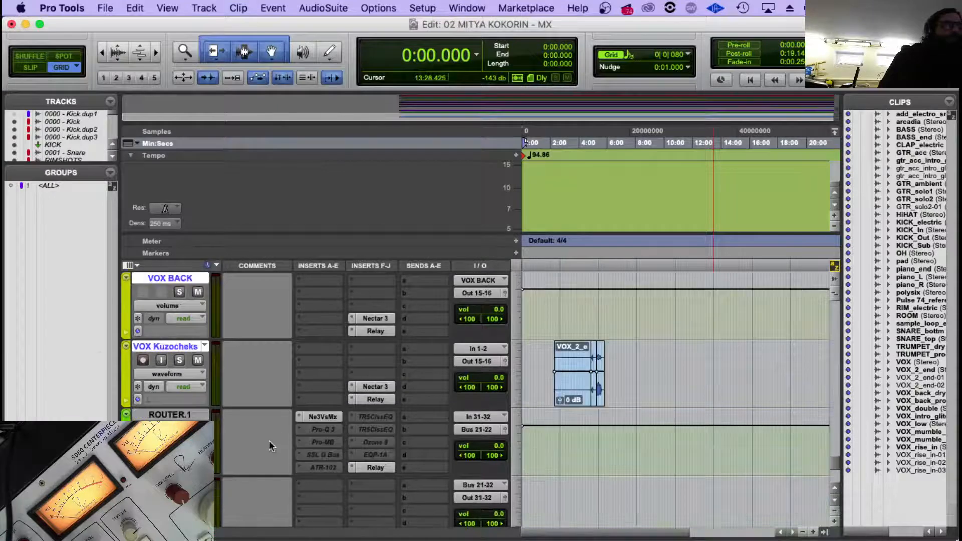
pyautogui.click(163, 350)
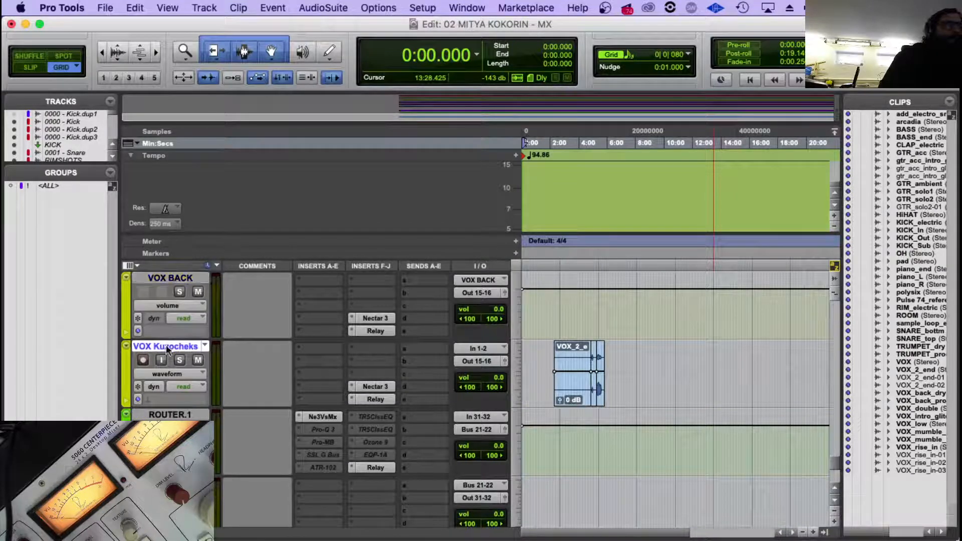
# Review the vocal sources in the Neutron 3 Visual Mixer on ROUTER.1, and close its window.
pyautogui.scroll(2, 466, 337)
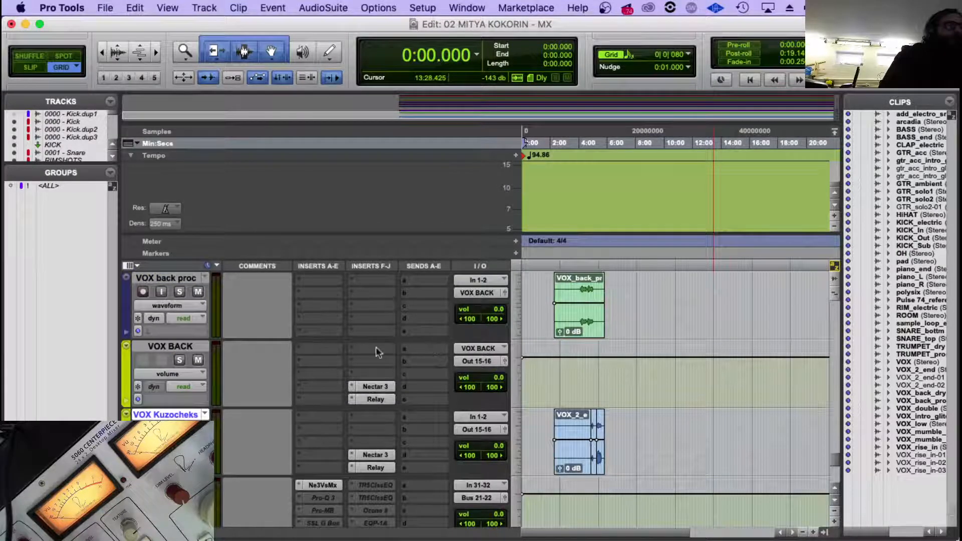
pyautogui.scroll(-3, 484, 413)
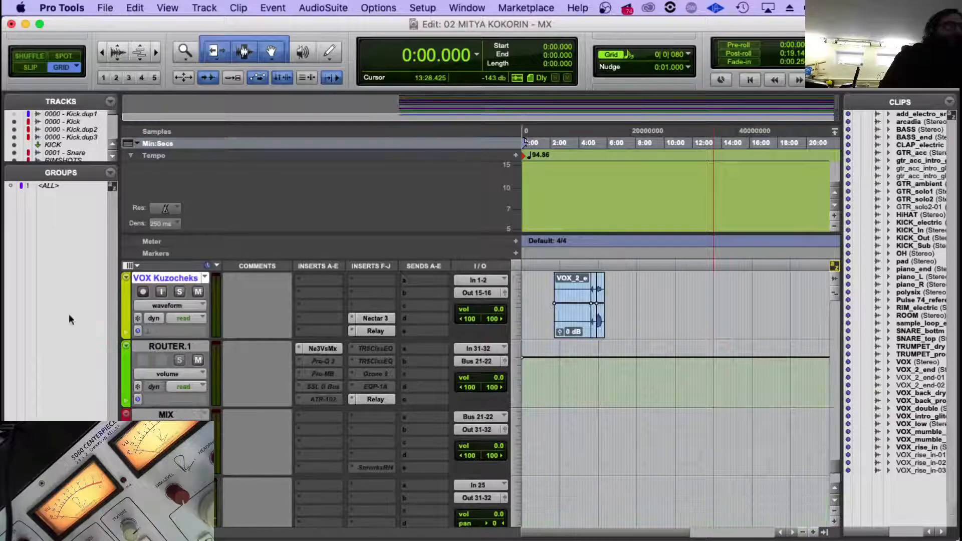
pyautogui.click(162, 350)
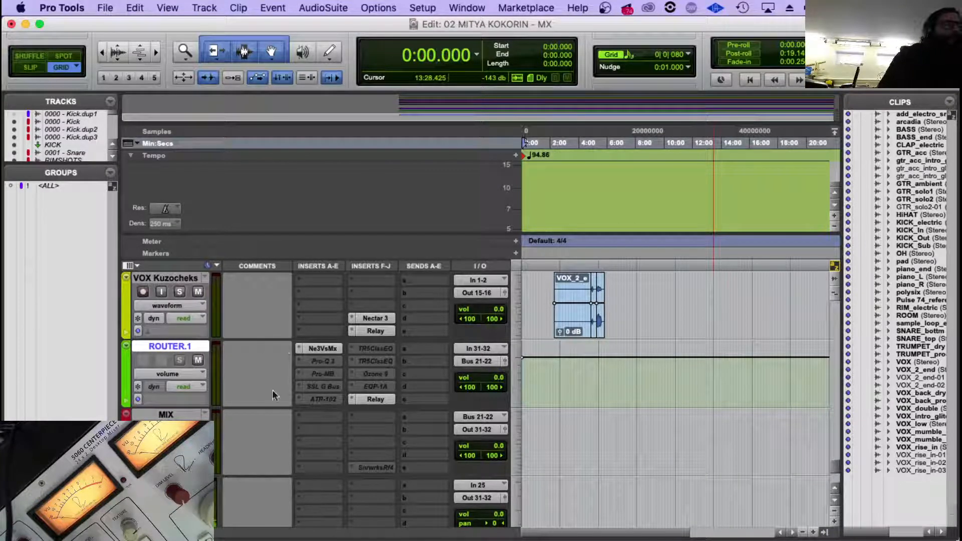
pyautogui.click(317, 353)
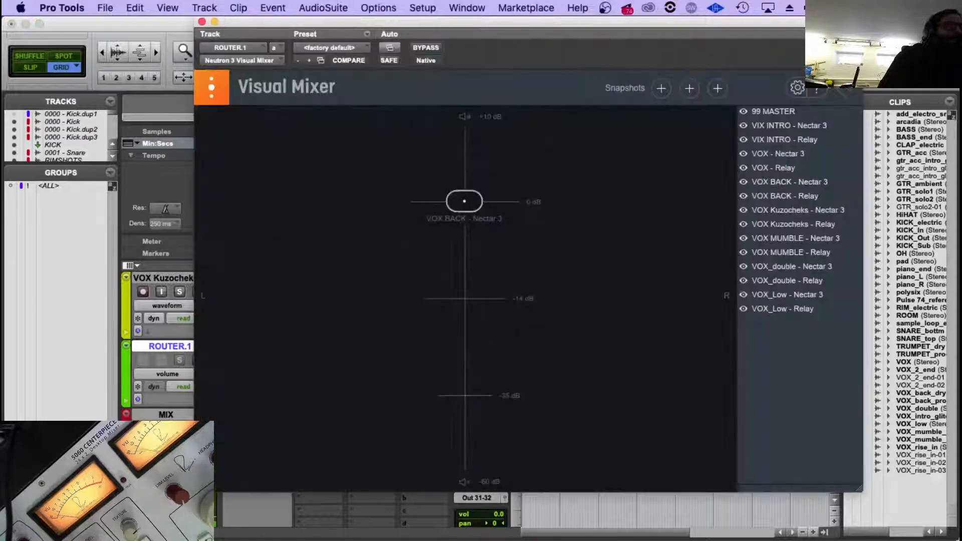
pyautogui.click(202, 21)
# Make all vocal tracks from VOX through VOX Kuzocheks inactive, including their auxes.
pyautogui.scroll(15, 282, 318)
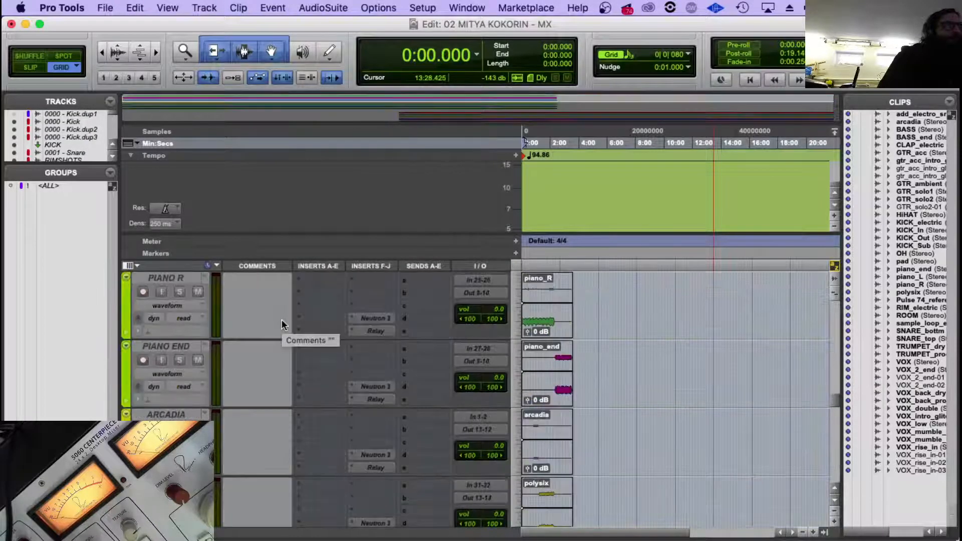
pyautogui.scroll(-10, 282, 320)
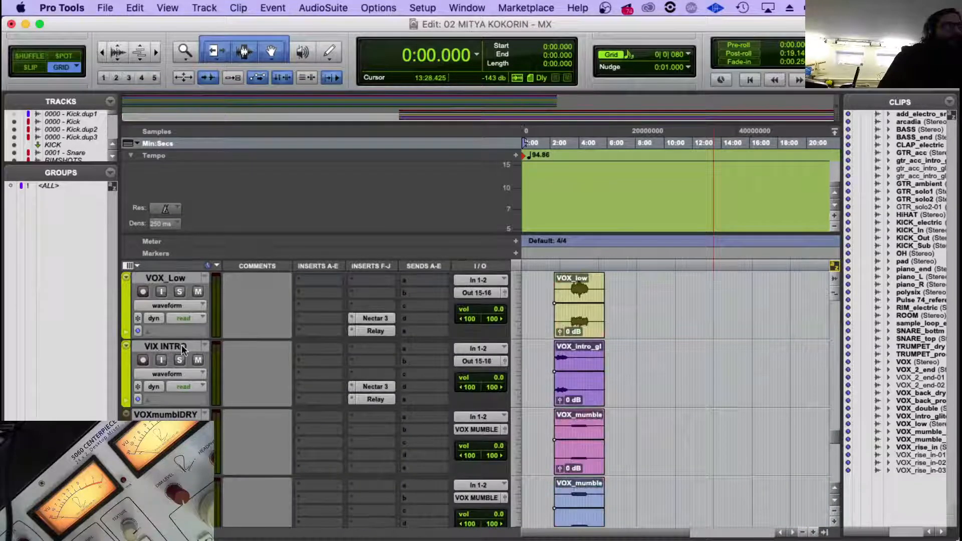
pyautogui.scroll(-6, 201, 378)
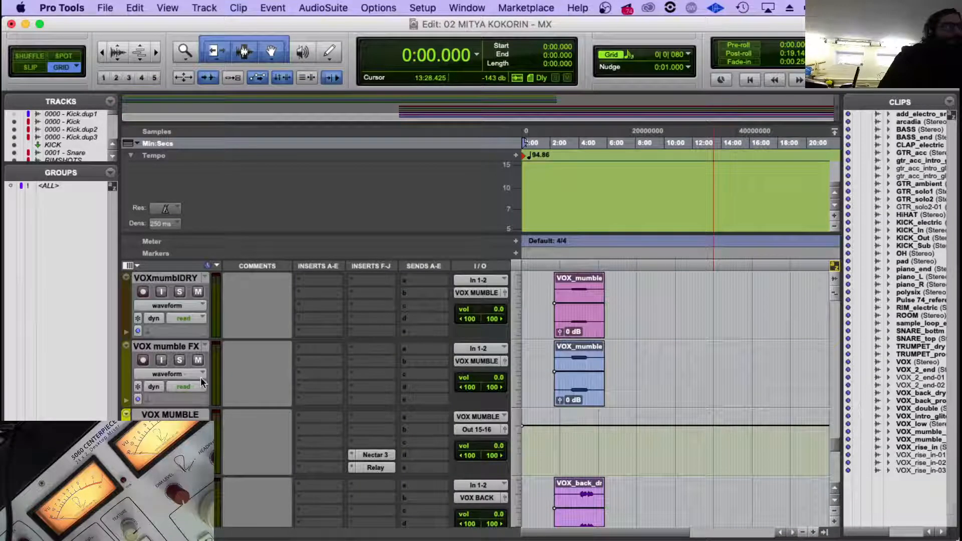
pyautogui.scroll(-2, 180, 390)
pyautogui.keyDown('shift'); pyautogui.click(177, 416); pyautogui.keyUp('shift')
pyautogui.rightClick(177, 415)
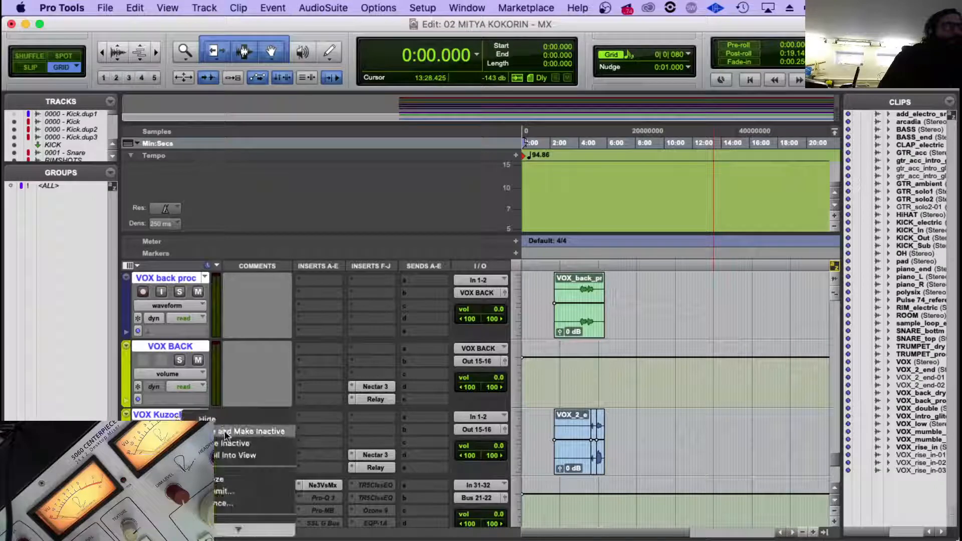
pyautogui.click(231, 439)
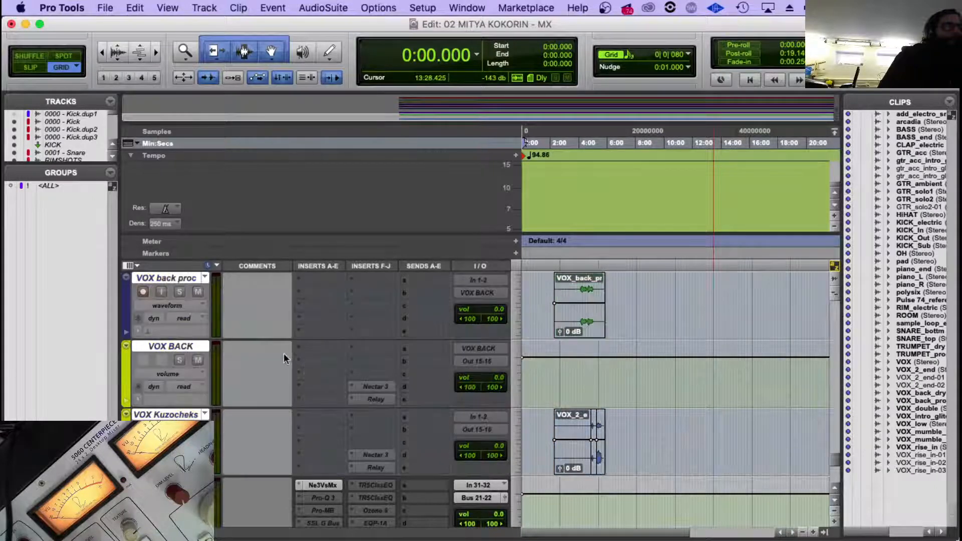
# Save the session.
pyautogui.scroll(10, 283, 353)
pyautogui.scroll(15, 282, 352)
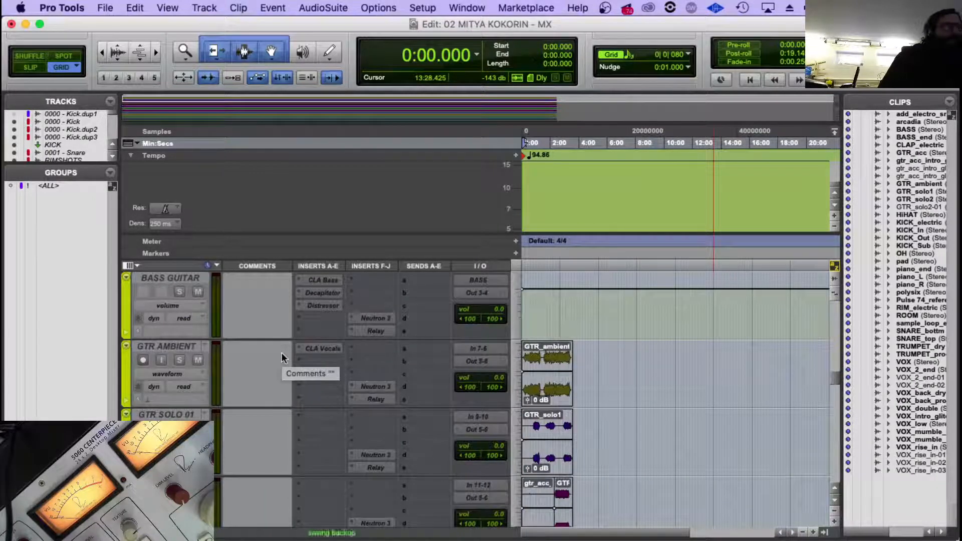
pyautogui.scroll(5, 198, 288)
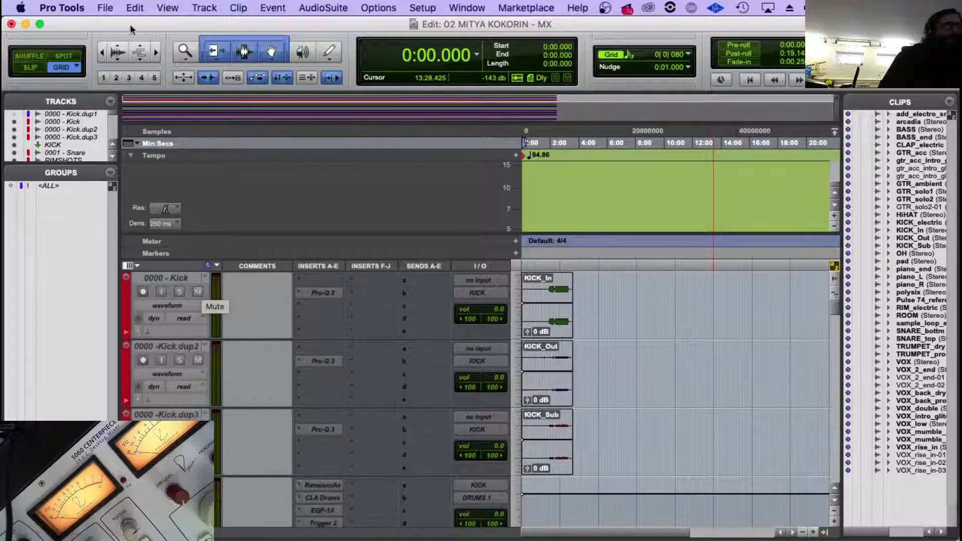
pyautogui.click(105, 7)
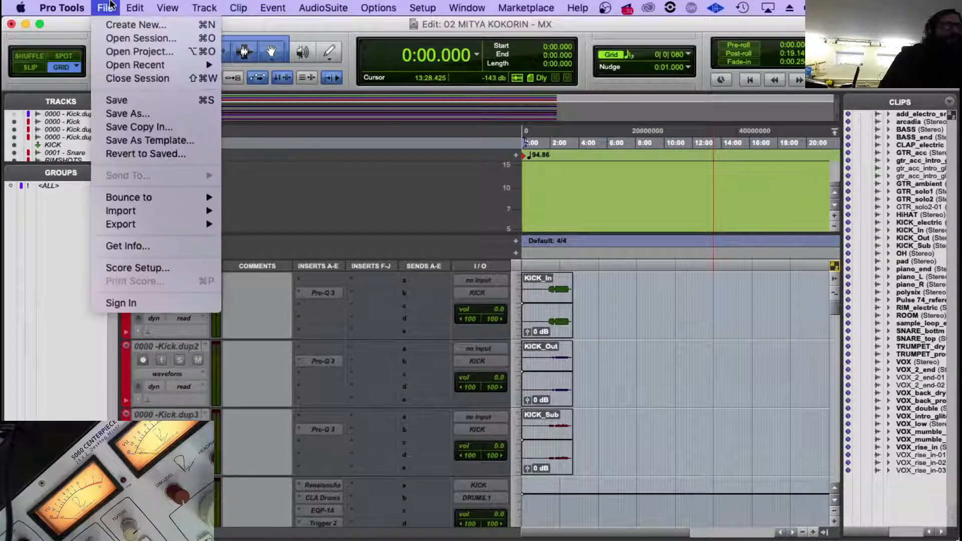
pyautogui.click(133, 103)
# Select all tracks from 0000 - Kick through VOX Kuzocheks and make them active.
pyautogui.click(168, 279)
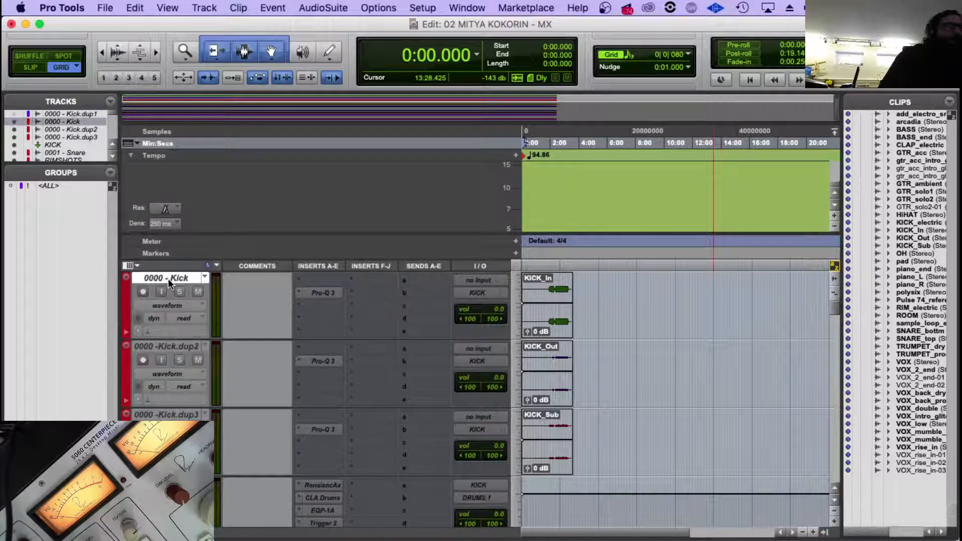
pyautogui.scroll(-20, 206, 333)
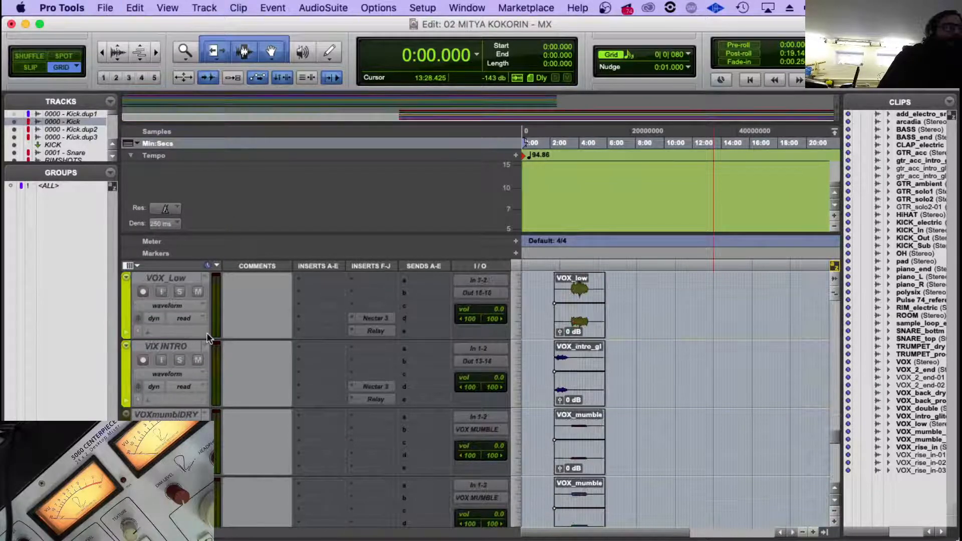
pyautogui.scroll(-5, 206, 332)
pyautogui.rightClick(167, 342)
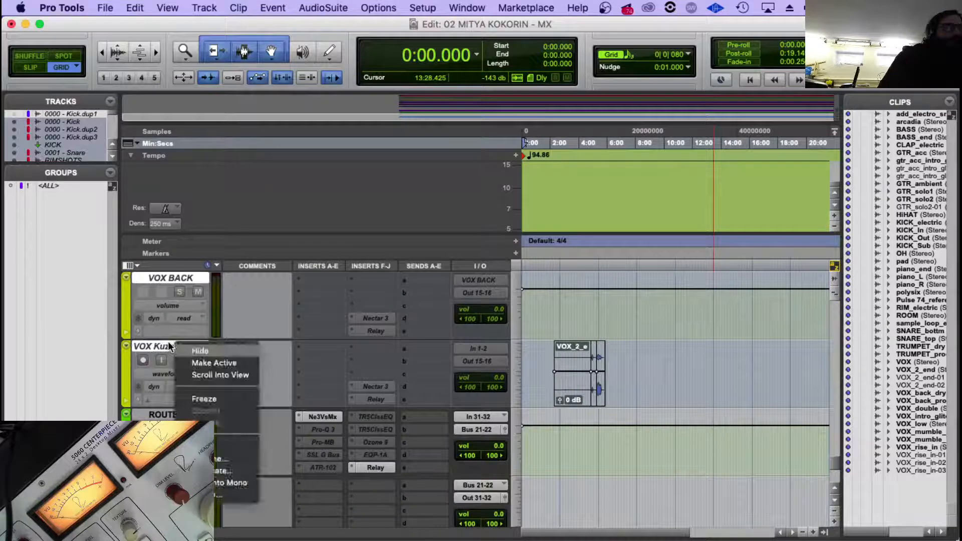
pyautogui.click(234, 365)
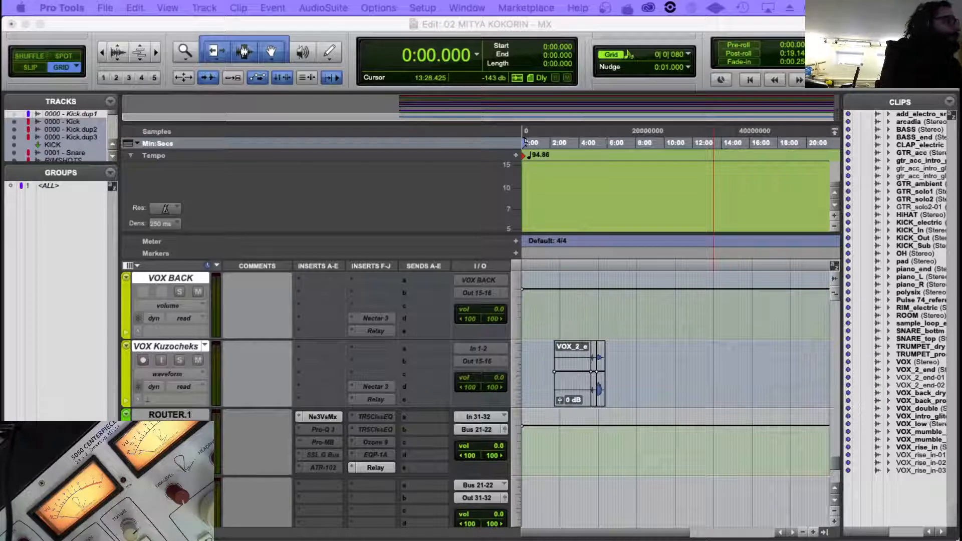
pyautogui.moveTo(375, 173); pyautogui.dragTo(489, 55)
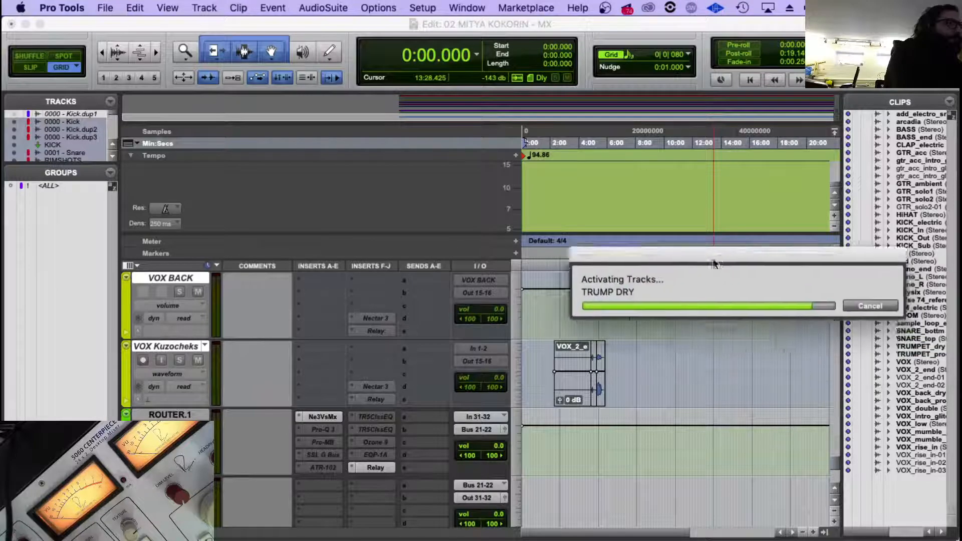
pyautogui.moveTo(712, 271); pyautogui.dragTo(642, 211)
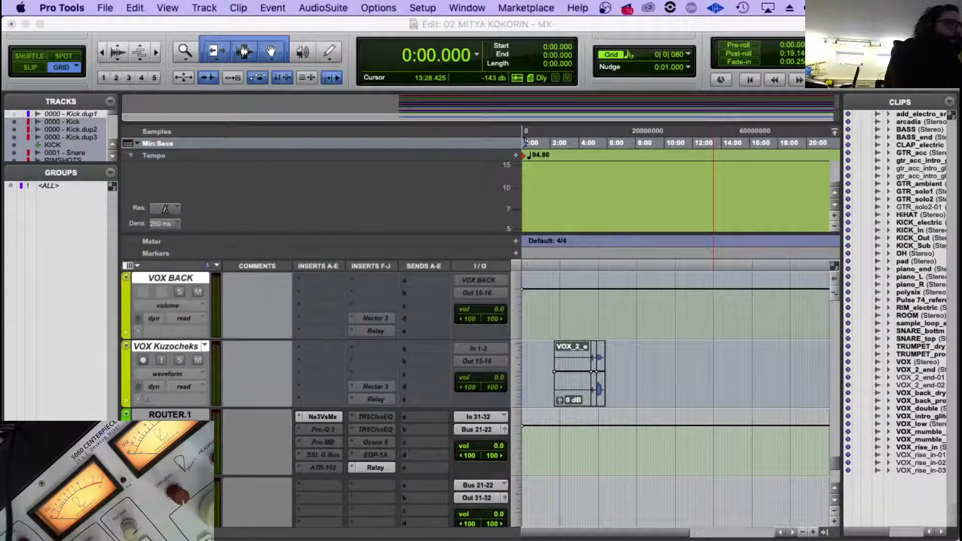
pyautogui.moveTo(932, 226); pyautogui.dragTo(422, 225)
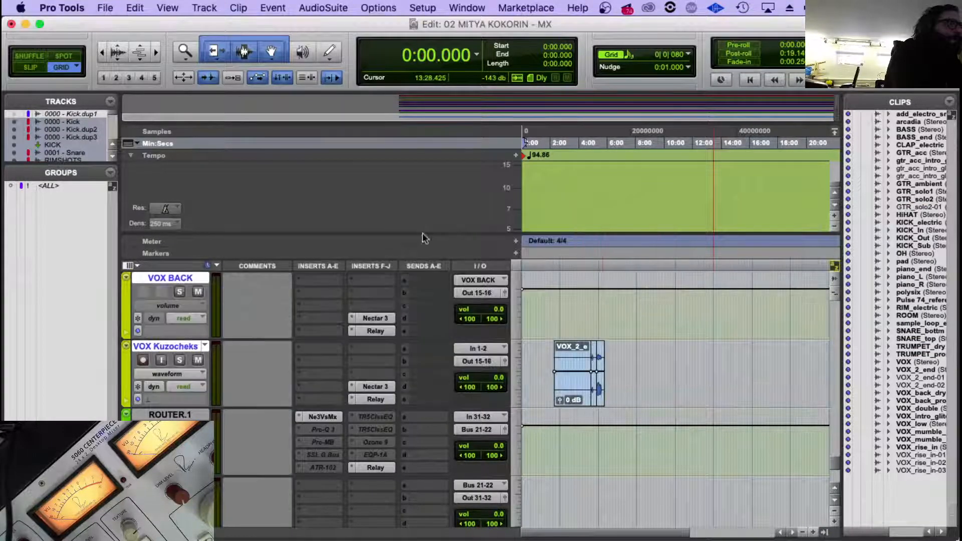
# Place the edit cursor at about 5:33 on the VOX Kuzocheks track and look over the activated tracks.
pyautogui.click(604, 353)
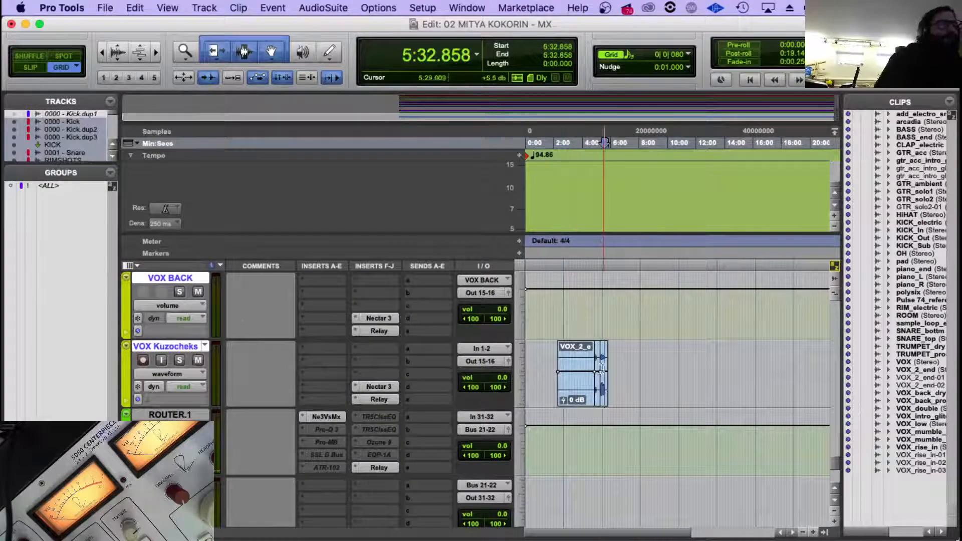
pyautogui.scroll(20, 581, 347)
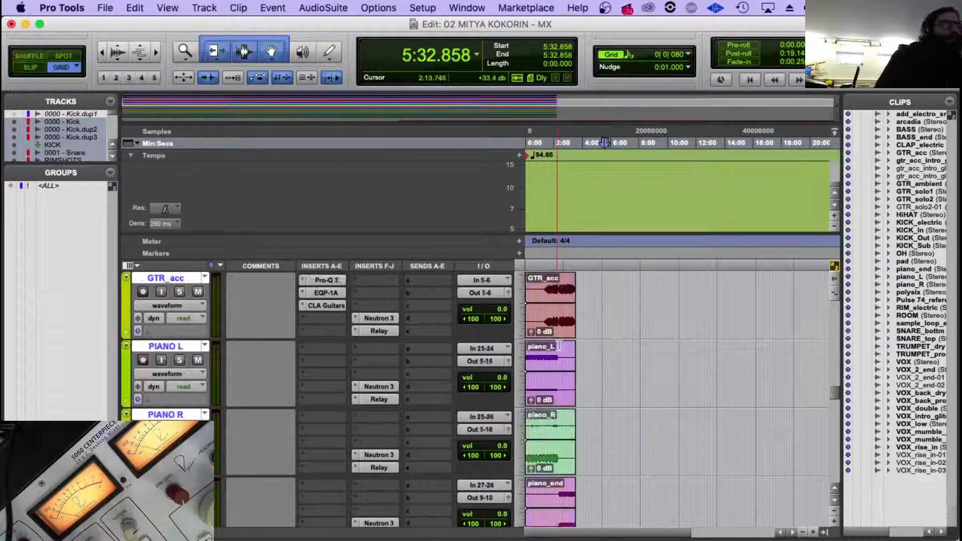
pyautogui.scroll(-12, 559, 346)
pyautogui.scroll(-8, 320, 373)
pyautogui.scroll(3, 284, 305)
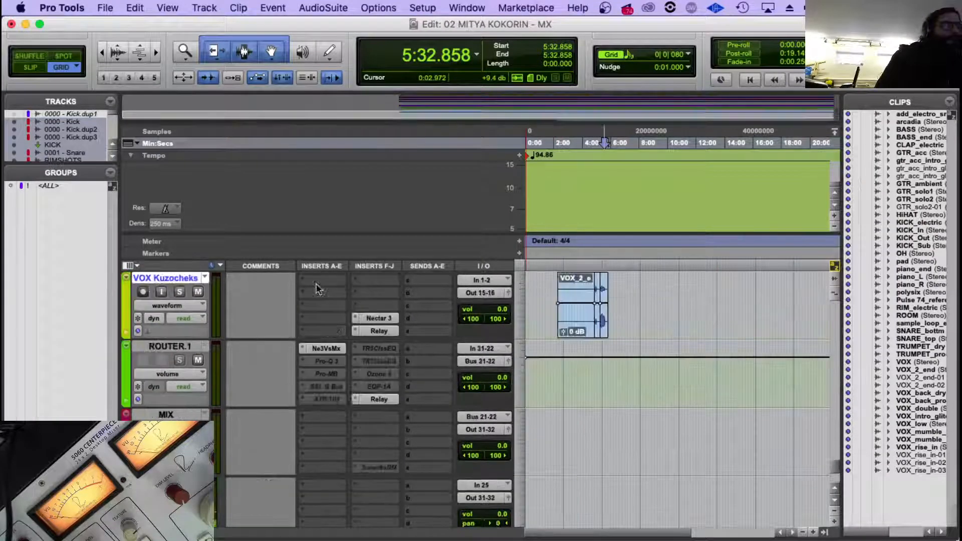
# In the Neutron 3 Visual Mixer on ROUTER.1, reset the off-centre sources and 08 - Room to centre pan and 0 dB.
pyautogui.click(326, 348)
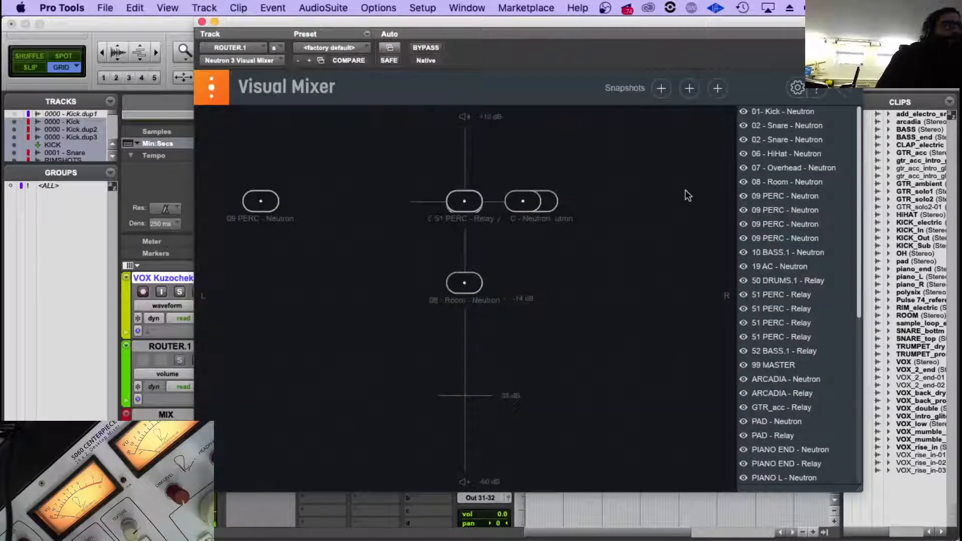
pyautogui.click(264, 202)
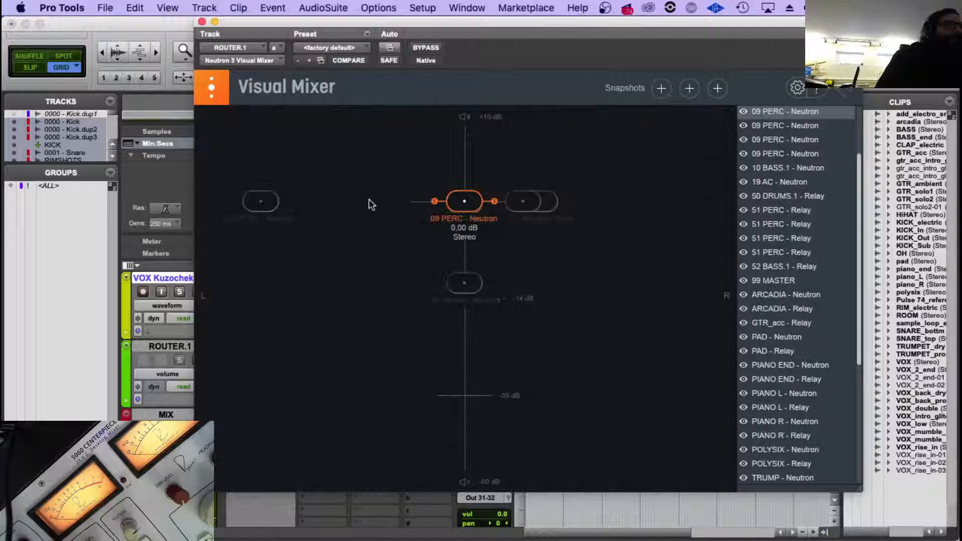
pyautogui.doubleClick(254, 206)
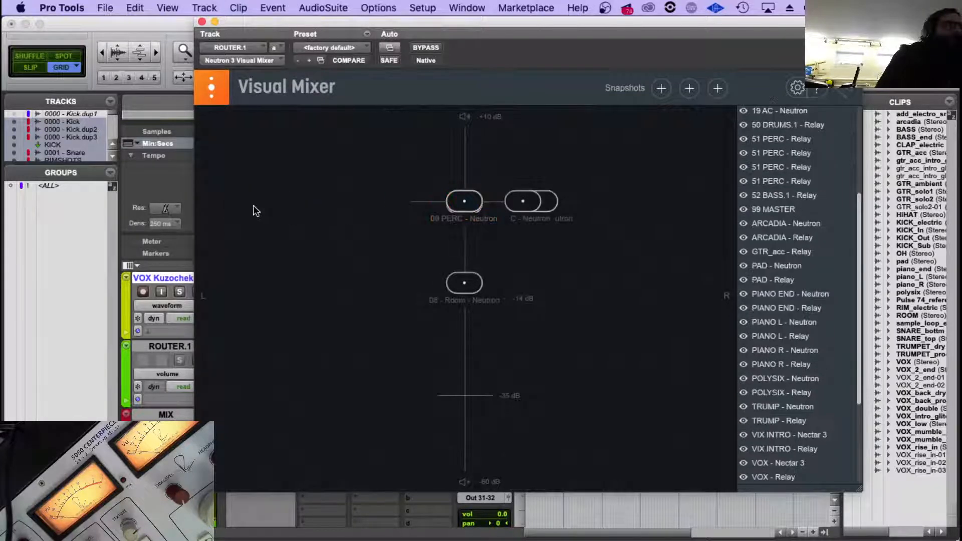
pyautogui.doubleClick(467, 276)
pyautogui.doubleClick(525, 195)
pyautogui.doubleClick(533, 200)
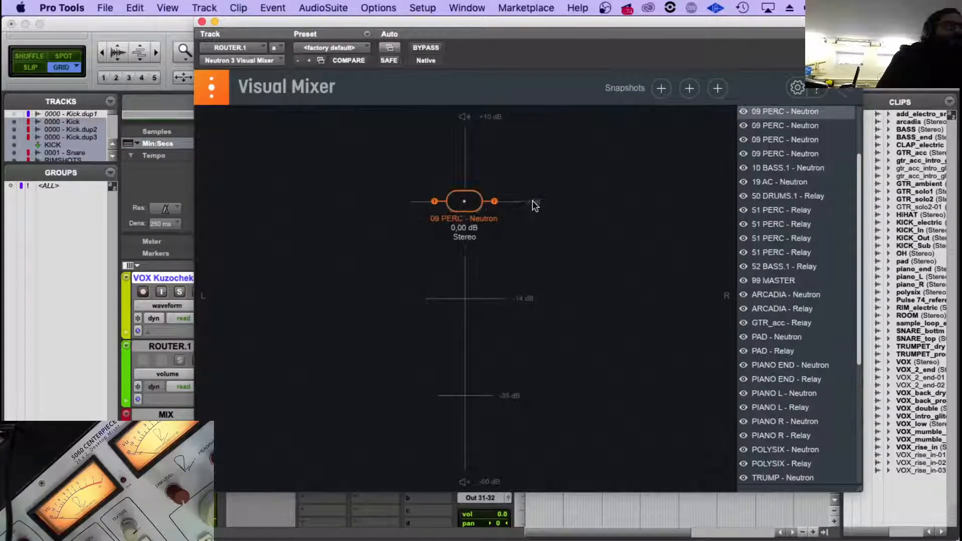
# Hide the Kick, Snare, HiHat, Overhead, Room and 09 PERC Neutron sources in the Visual Mixer.
pyautogui.click(464, 204)
pyautogui.scroll(3, 782, 120)
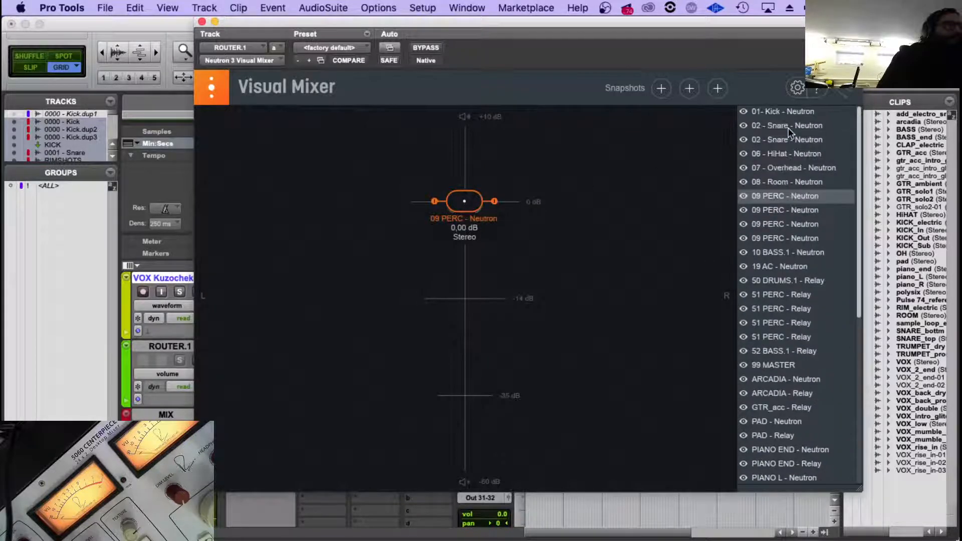
pyautogui.click(744, 111)
pyautogui.click(744, 125)
pyautogui.click(743, 167)
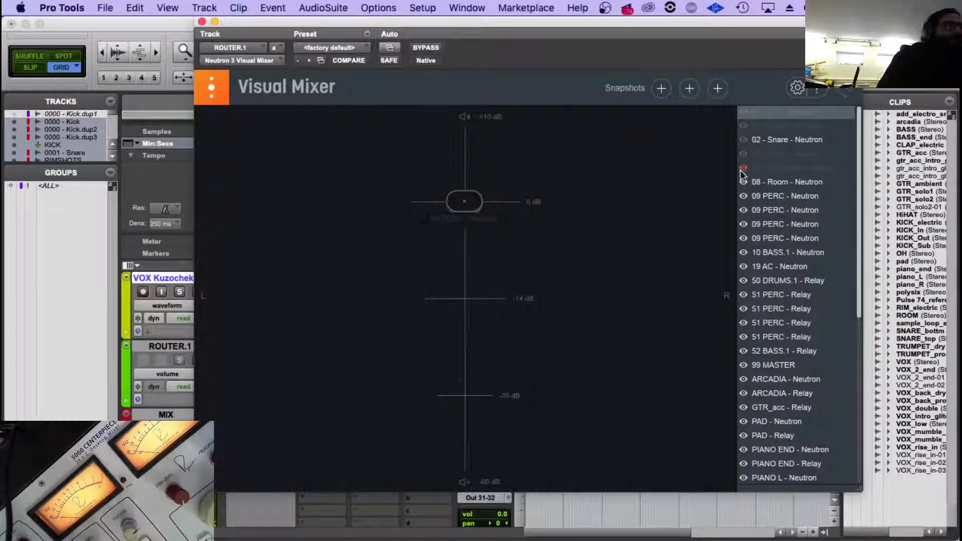
pyautogui.click(743, 181)
pyautogui.click(743, 196)
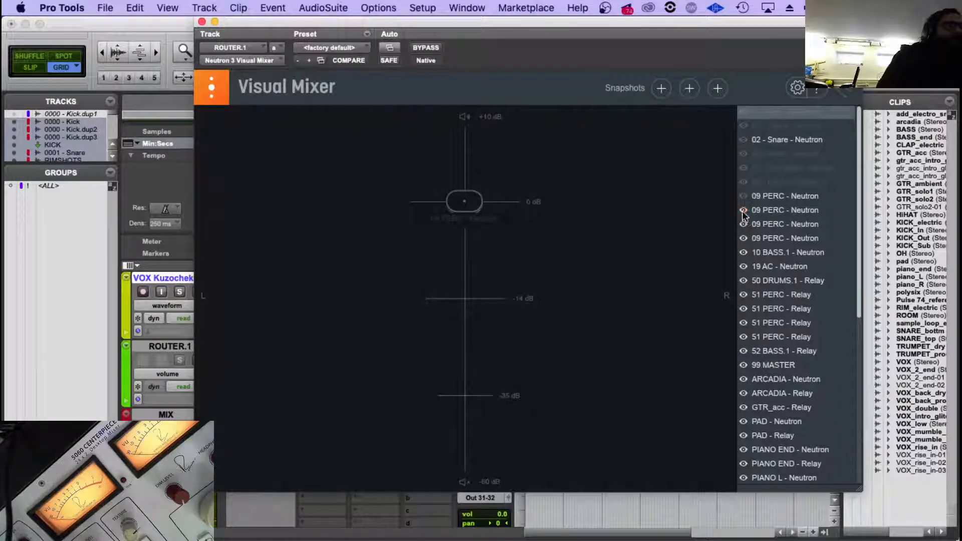
pyautogui.click(744, 210)
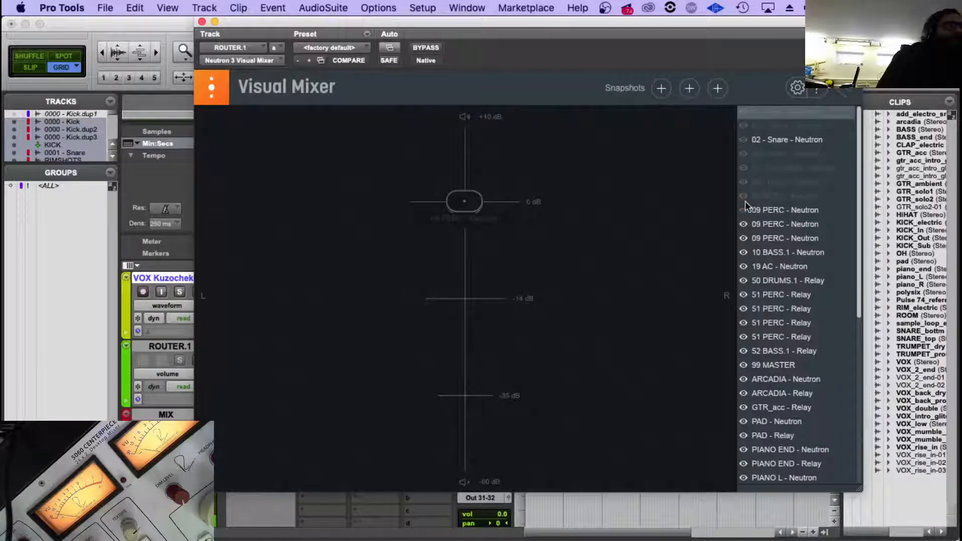
# Hide 10 BASS.1, 19 AC, 50 DRUMS.1, the upper 51 PERC relays, 52 BASS.1 and 99 MASTER in the Visual Mixer.
pyautogui.click(744, 280)
pyautogui.click(743, 295)
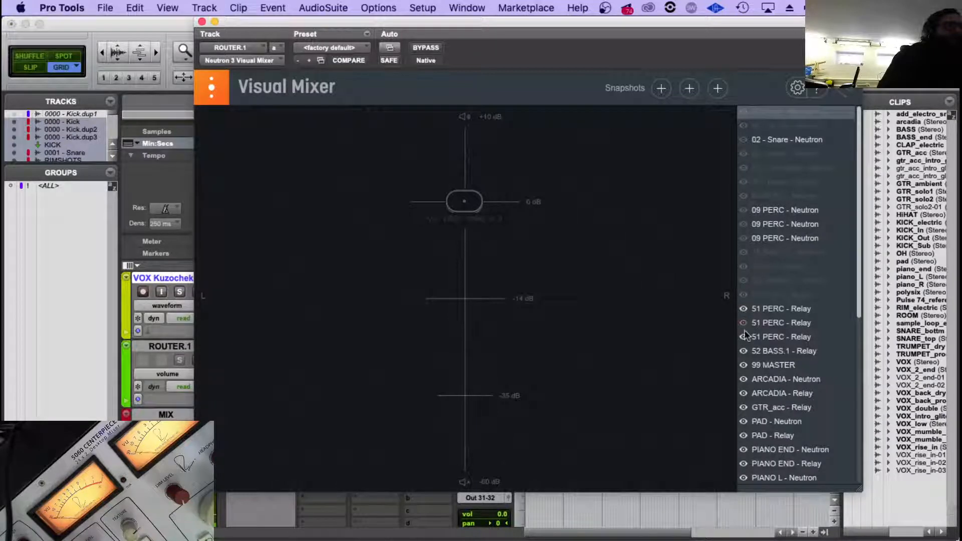
pyautogui.click(743, 351)
pyautogui.click(744, 365)
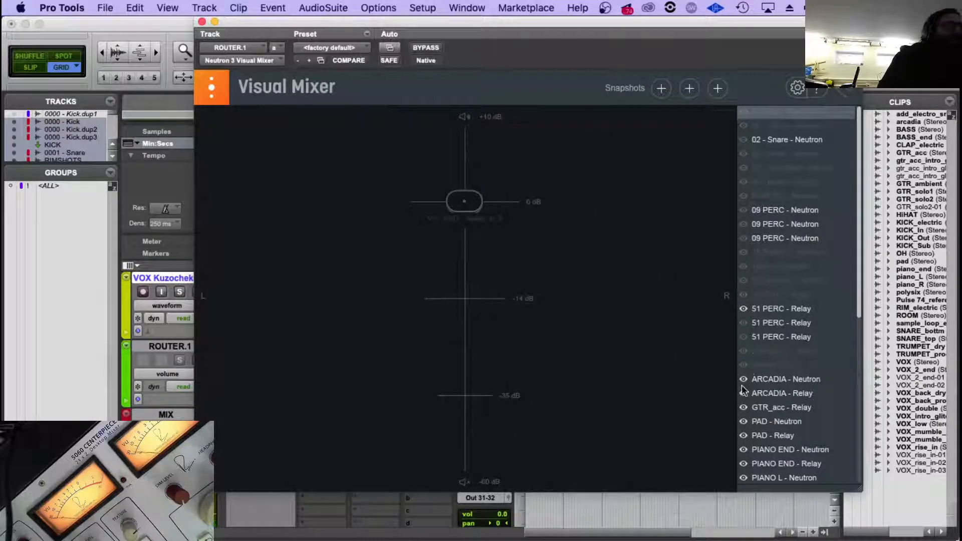
# Hide the ARCADIA, GTR_acc, PAD and PIANO END sources in the Visual Mixer.
pyautogui.click(743, 379)
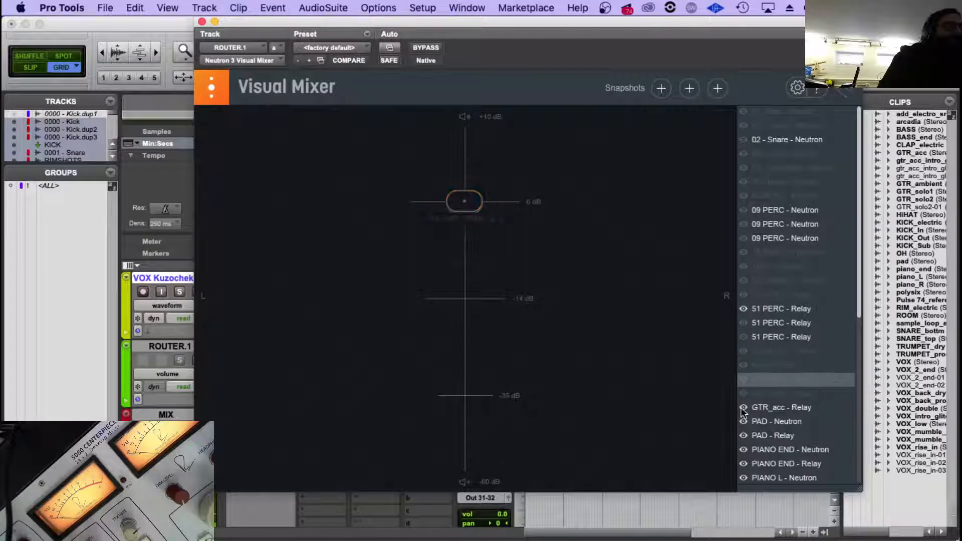
pyautogui.click(742, 408)
pyautogui.click(745, 421)
pyautogui.scroll(-3, 746, 420)
pyautogui.click(746, 379)
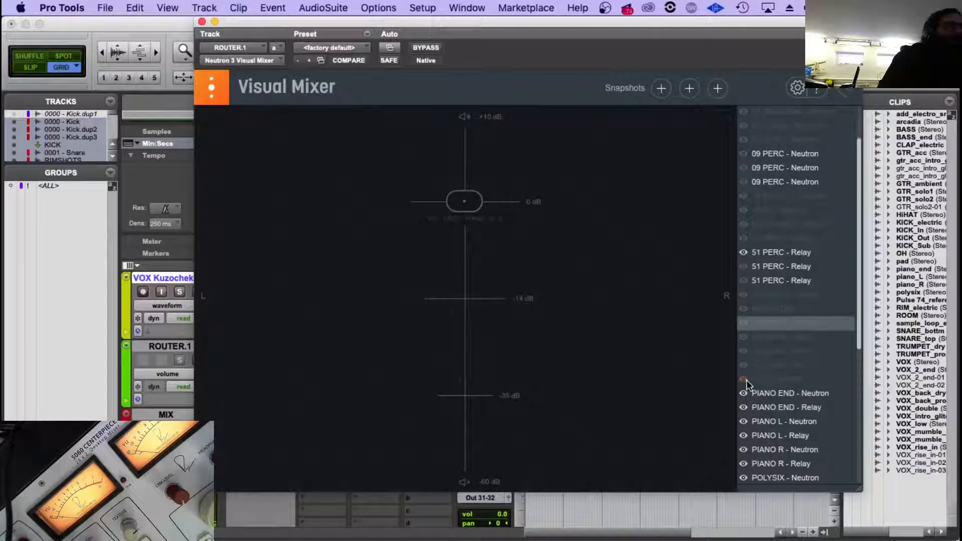
pyautogui.click(744, 396)
pyautogui.click(743, 404)
# Hide the Neutron and Relay sources of PIANO L, PIANO R, POLYSIX and TRUMP in the Visual Mixer.
pyautogui.scroll(-3, 743, 404)
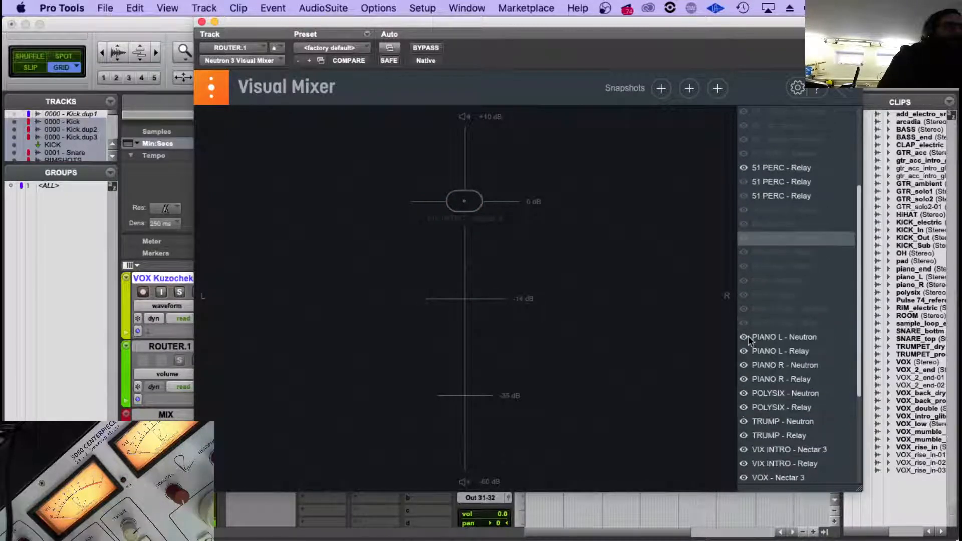
pyautogui.click(745, 337)
pyautogui.click(744, 351)
pyautogui.click(744, 365)
pyautogui.click(743, 379)
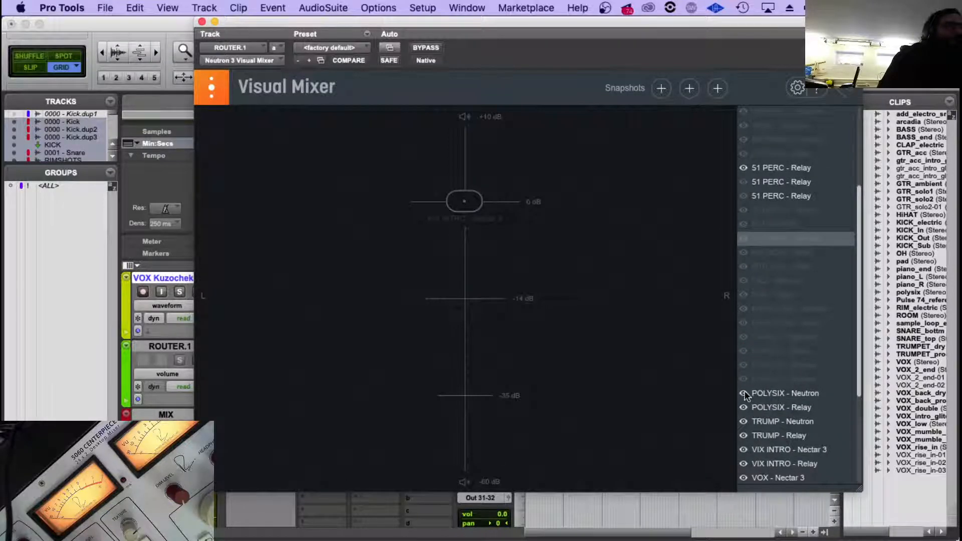
pyautogui.click(744, 394)
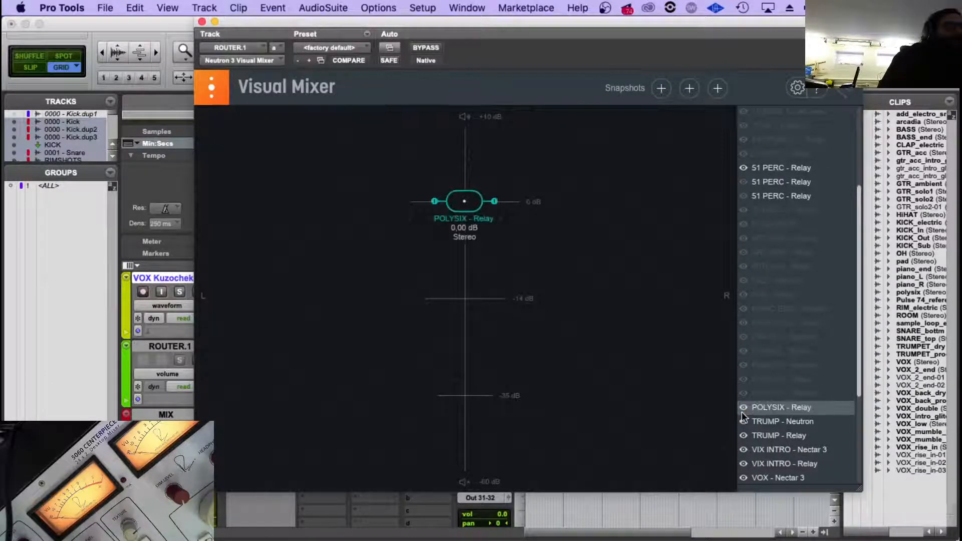
pyautogui.click(744, 422)
pyautogui.click(744, 436)
# Hide the Nectar 3 and Relay sources of VIX INTRO, VOX and VOX BACK in the Visual Mixer.
pyautogui.scroll(-3, 744, 440)
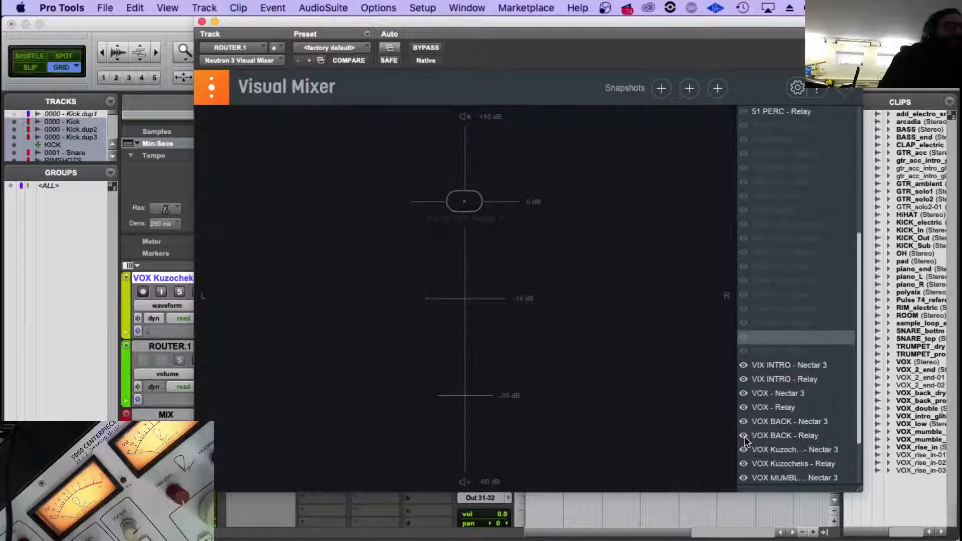
pyautogui.click(743, 365)
pyautogui.scroll(-2, 744, 366)
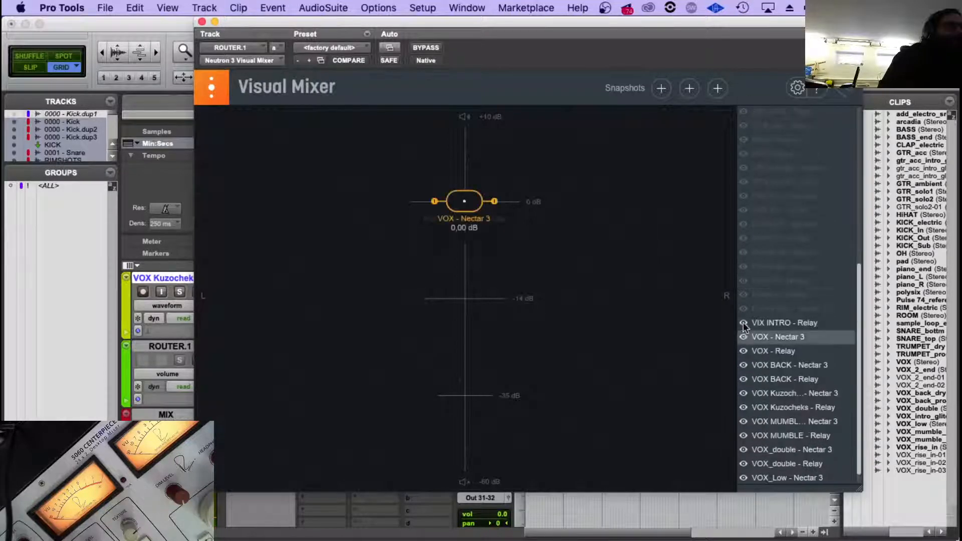
pyautogui.click(744, 323)
pyautogui.click(743, 337)
pyautogui.click(744, 351)
pyautogui.click(744, 365)
pyautogui.click(744, 379)
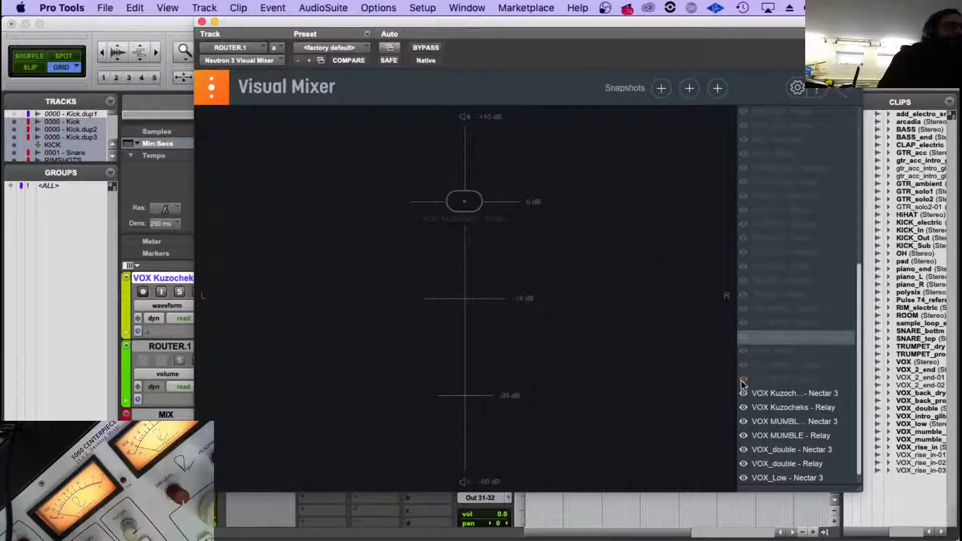
# Hide the Nectar 3 and Relay sources of VOX Kuzocheks, VOX MUMBLE and VOX_double in the Visual Mixer.
pyautogui.click(743, 393)
pyautogui.click(744, 407)
pyautogui.click(744, 421)
pyautogui.click(744, 434)
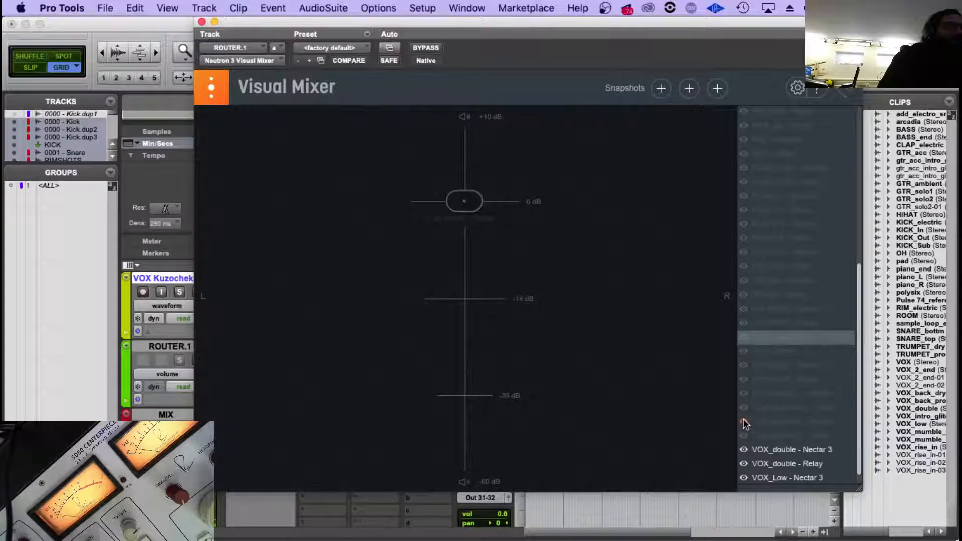
pyautogui.click(743, 449)
pyautogui.scroll(-1, 744, 451)
pyautogui.click(744, 446)
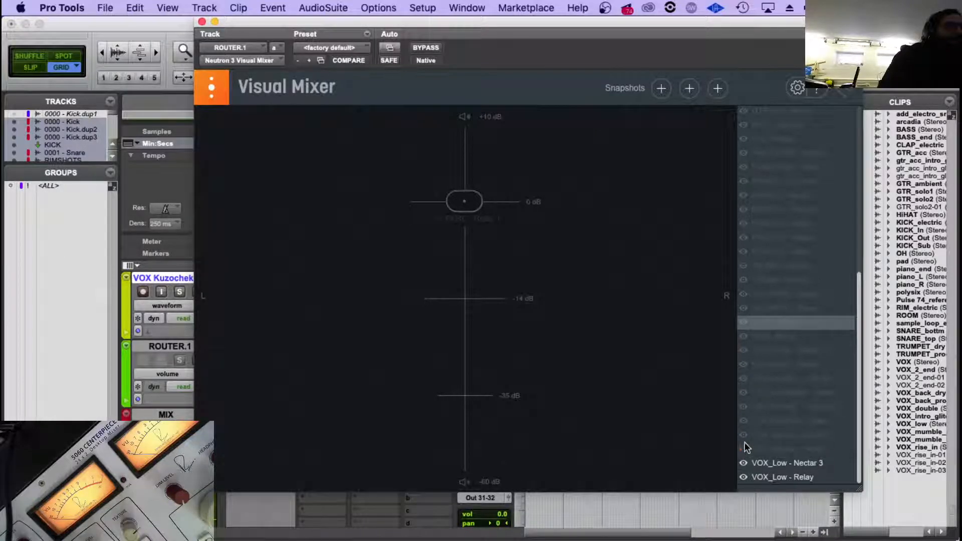
# Hide both VOX_Low sources and the remaining 51 PERC Relay source in the Visual Mixer.
pyautogui.scroll(5, 744, 451)
pyautogui.scroll(-10, 763, 376)
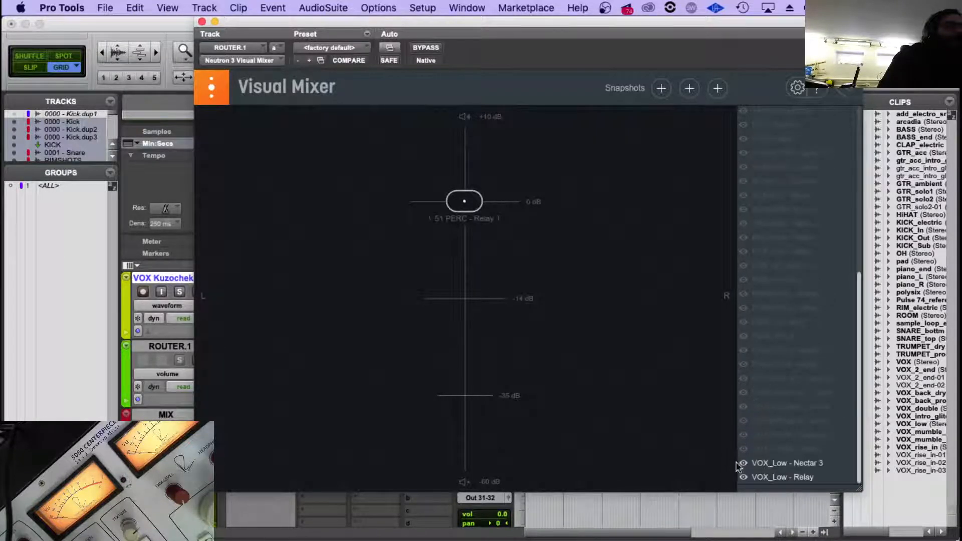
pyautogui.click(742, 476)
pyautogui.scroll(10, 761, 381)
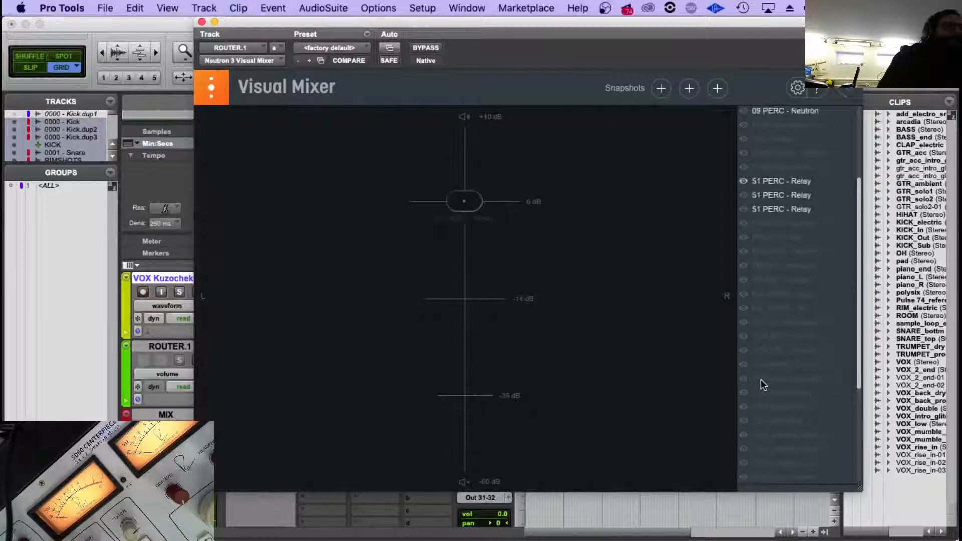
pyautogui.click(743, 308)
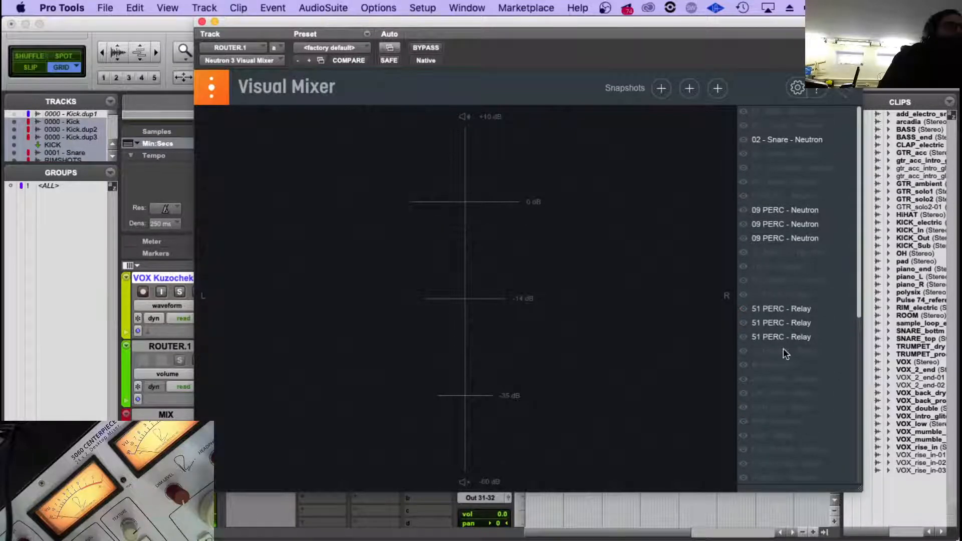
# Close the Visual Mixer, select only the ROUTER.1 track, and reopen its Visual Mixer.
pyautogui.click(202, 21)
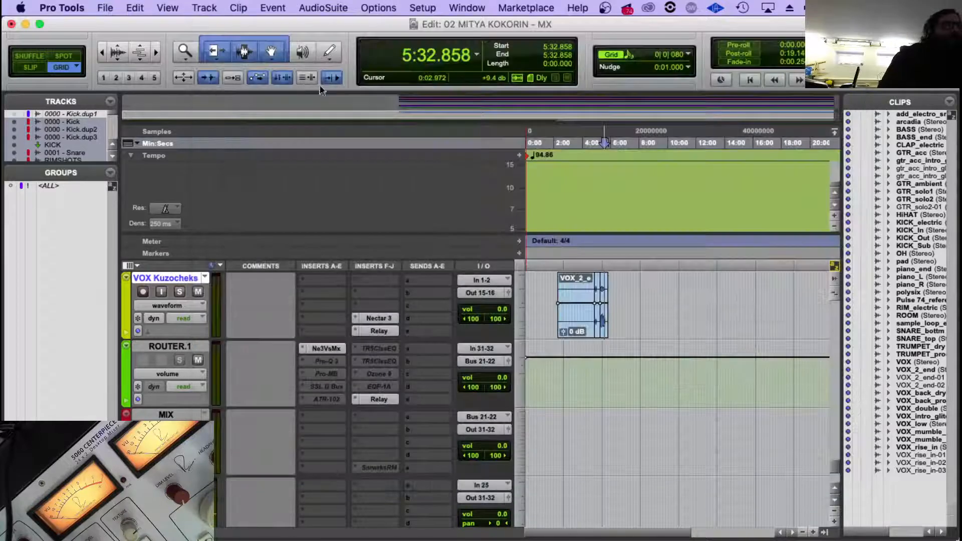
pyautogui.click(170, 346)
pyautogui.click(320, 348)
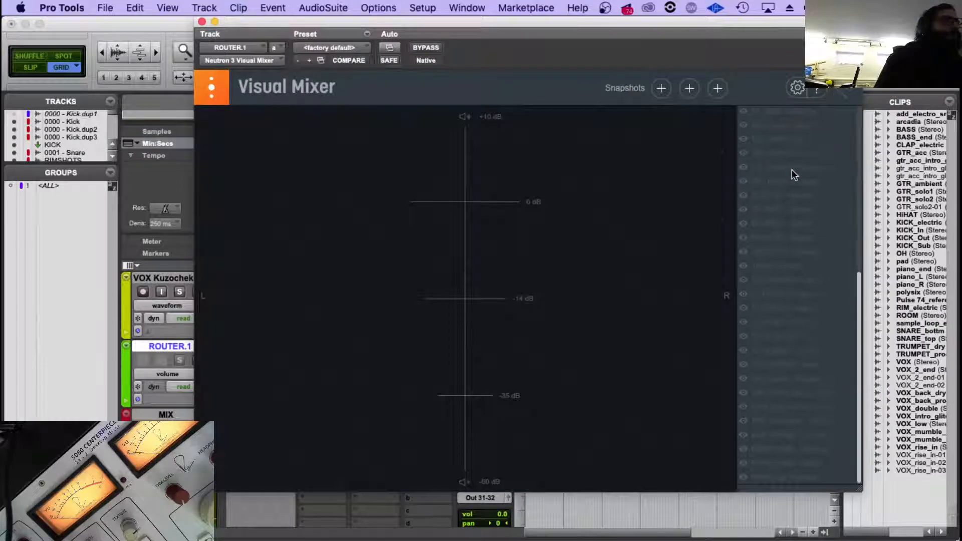
# Check ROUTER.1's insert chain and its empty Visual Mixer once more, leaving the plug-in window closed.
pyautogui.click(201, 22)
pyautogui.scroll(-20, 308, 303)
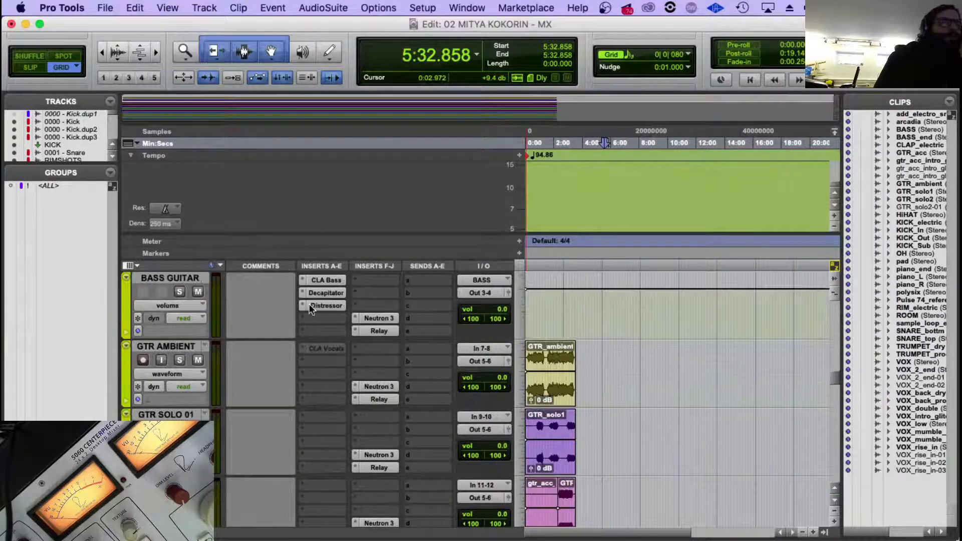
pyautogui.scroll(-15, 326, 368)
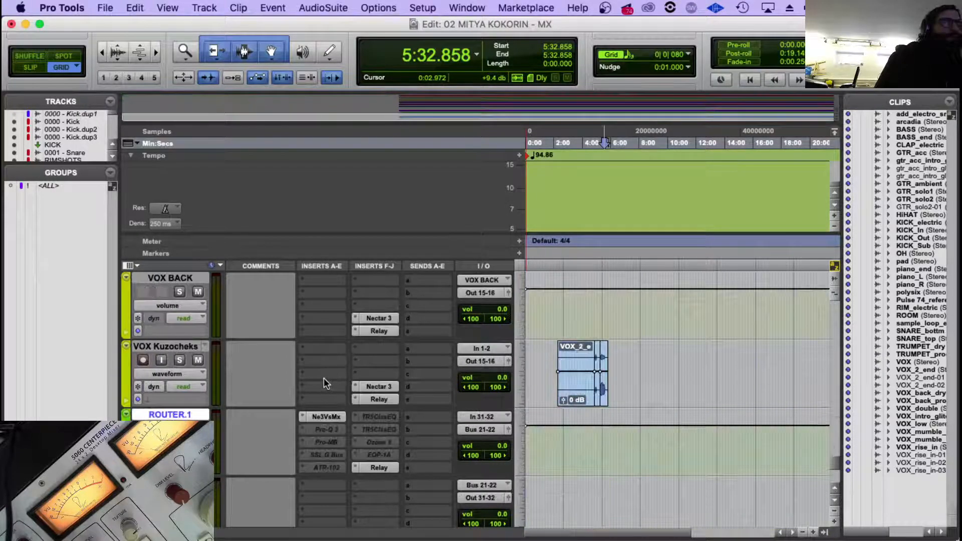
pyautogui.scroll(5, 323, 377)
pyautogui.click(324, 349)
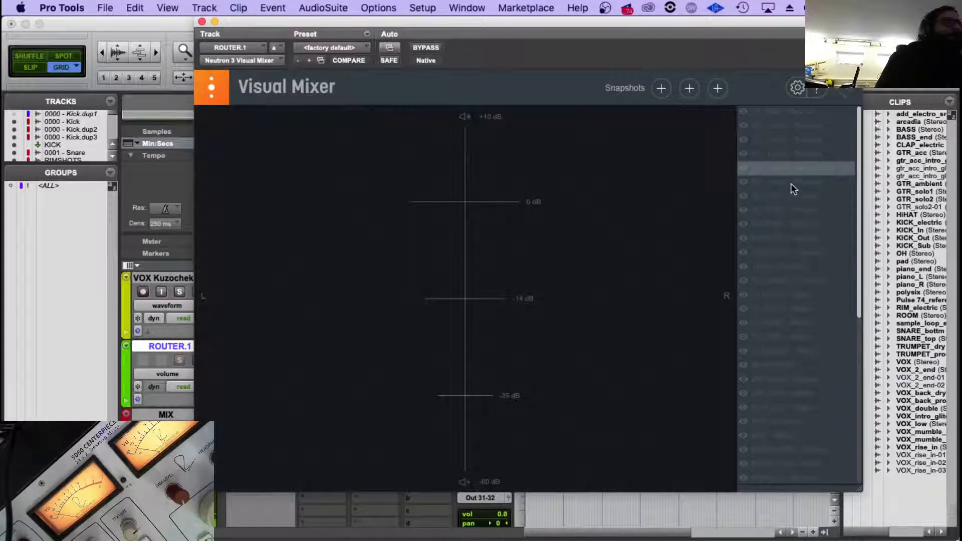
pyautogui.click(202, 21)
# Change the number prefix of the Relay instance name on the DRUMS.1 track to 70 and close the plug-in.
pyautogui.scroll(15, 314, 356)
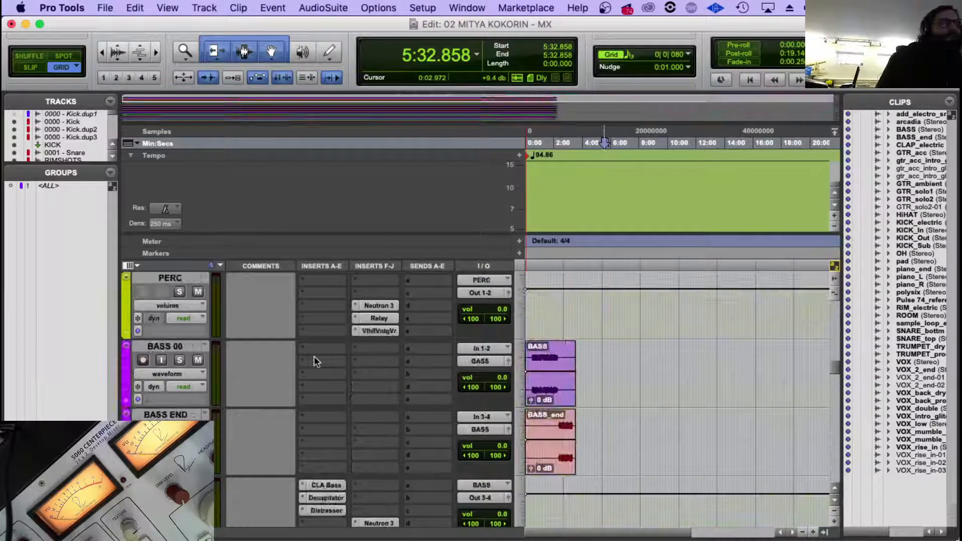
pyautogui.scroll(10, 314, 356)
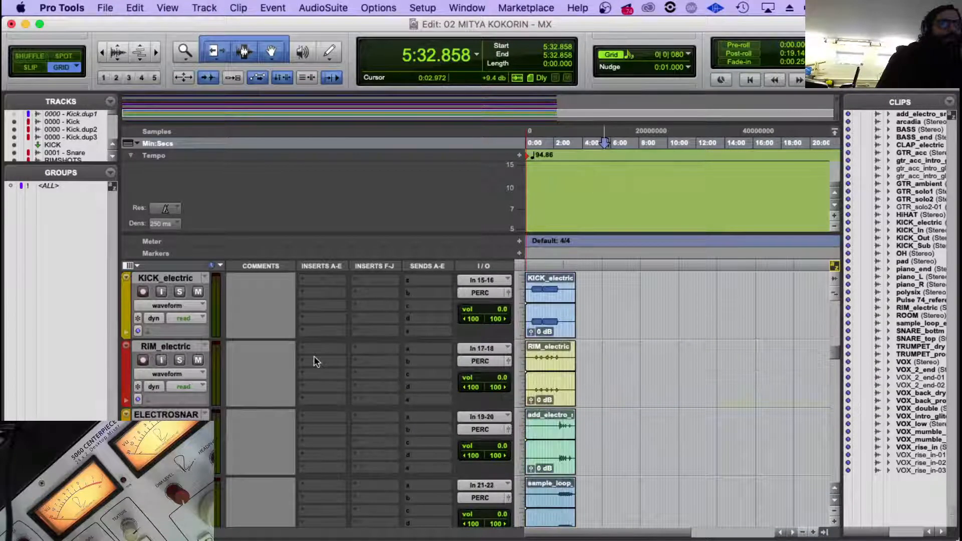
pyautogui.scroll(5, 314, 356)
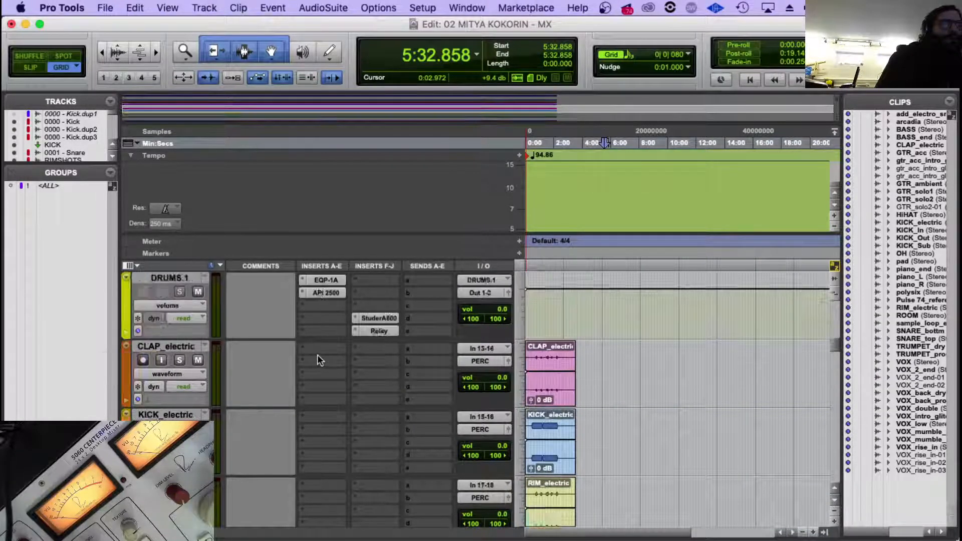
pyautogui.click(379, 399)
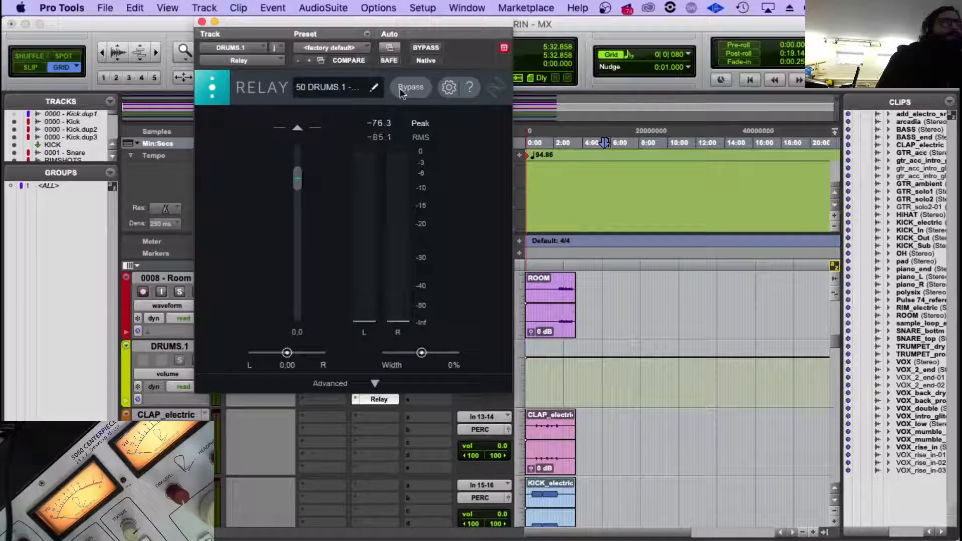
pyautogui.click(376, 87)
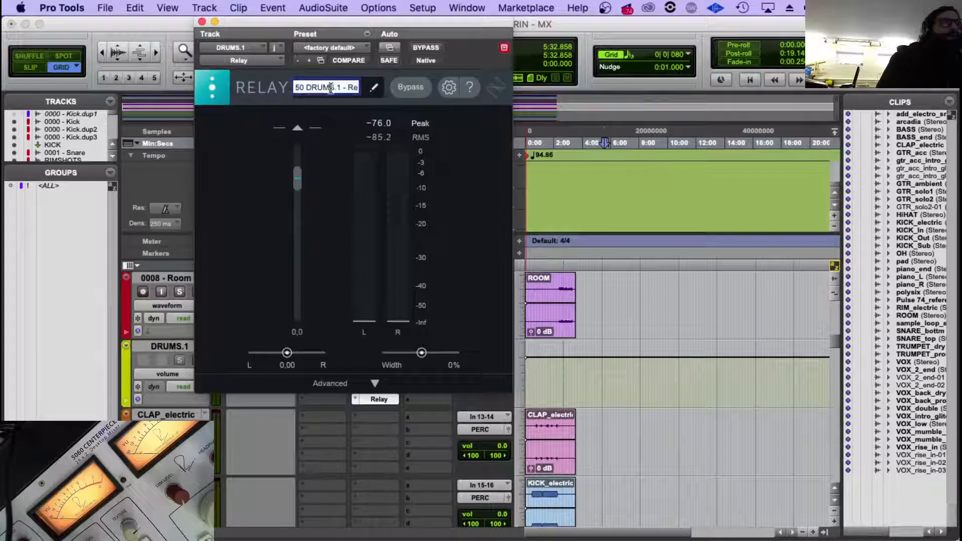
pyautogui.moveTo(330, 87); pyautogui.dragTo(281, 87)
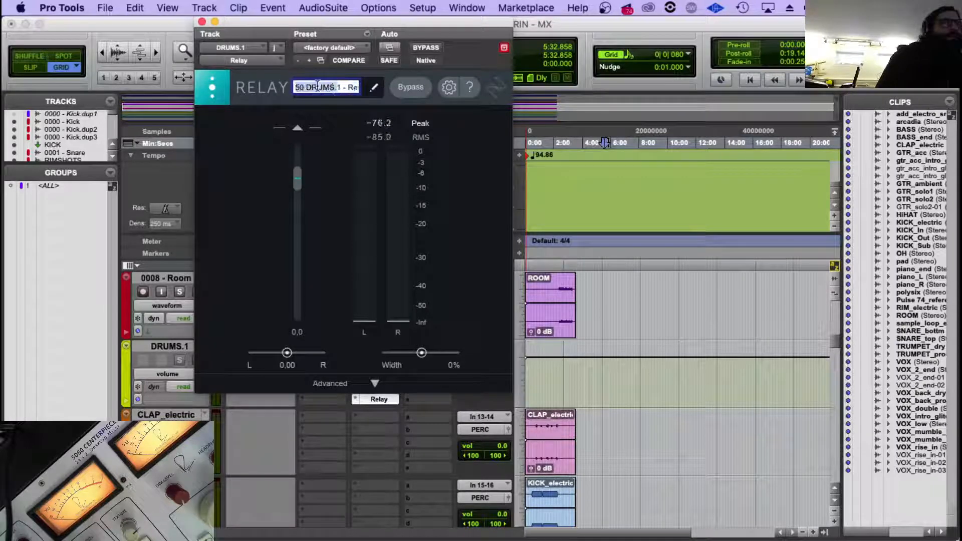
pyautogui.click(303, 87)
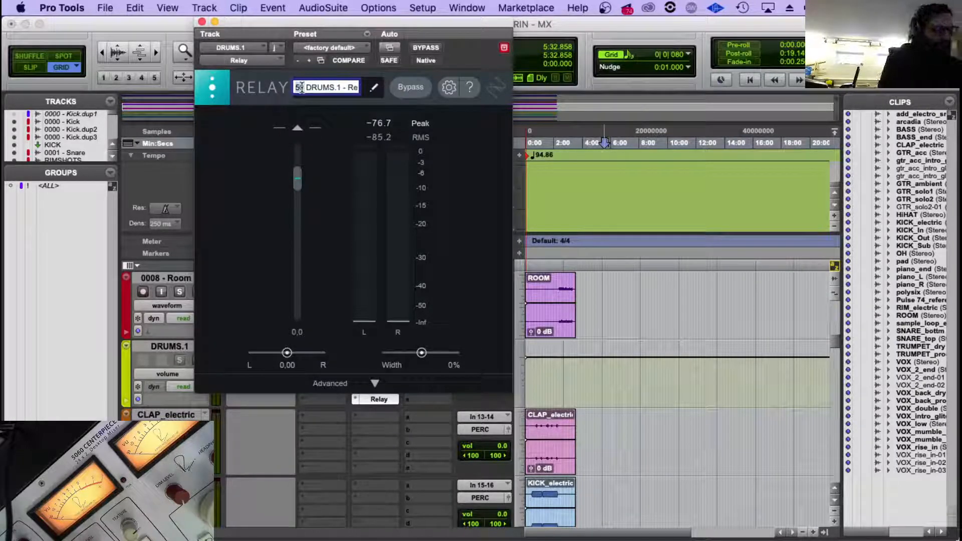
pyautogui.press('BackSpace')
pyautogui.press('BackSpace')
pyautogui.write('70')
pyautogui.press('Return')
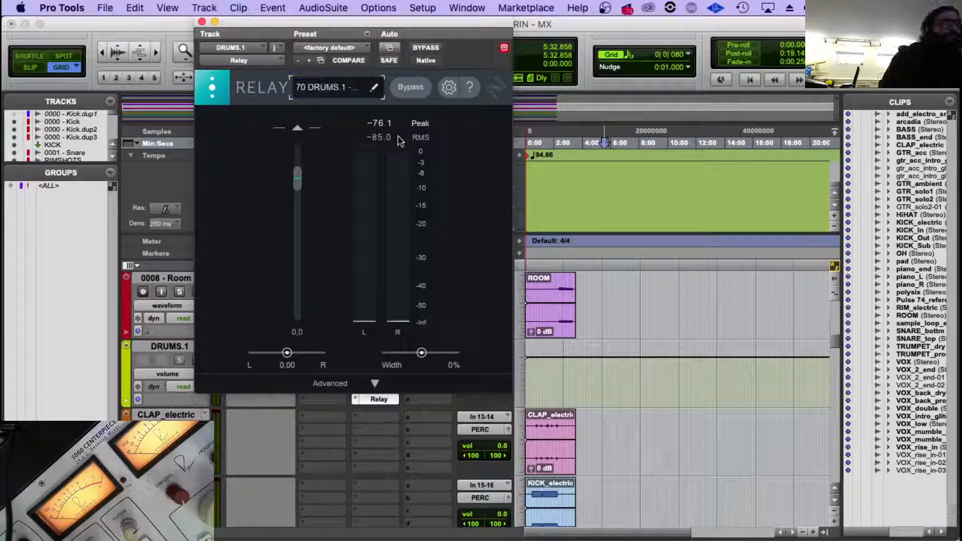
pyautogui.click(202, 21)
# Check the instance name of Neutron 3 on the 0008 - Room track, leaving its window closed.
pyautogui.scroll(3, 335, 401)
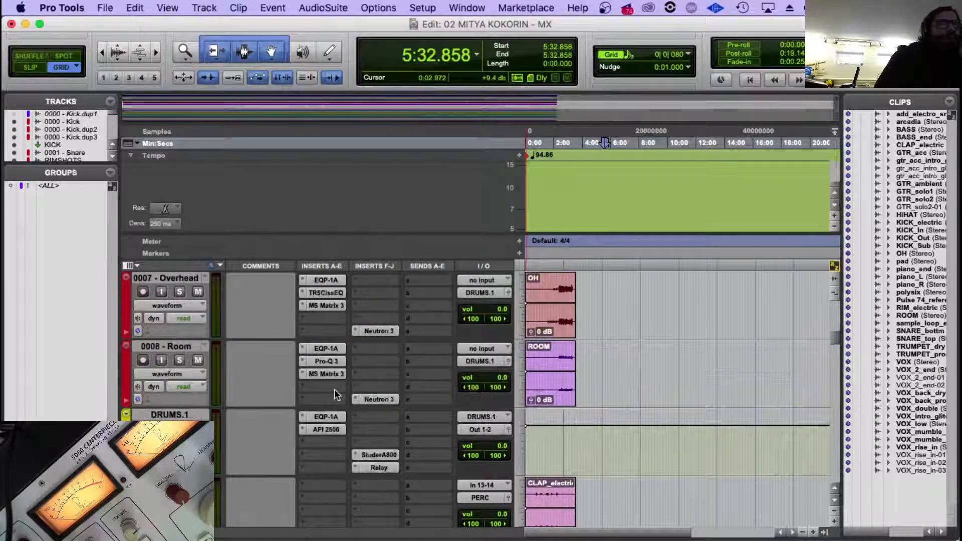
pyautogui.click(367, 401)
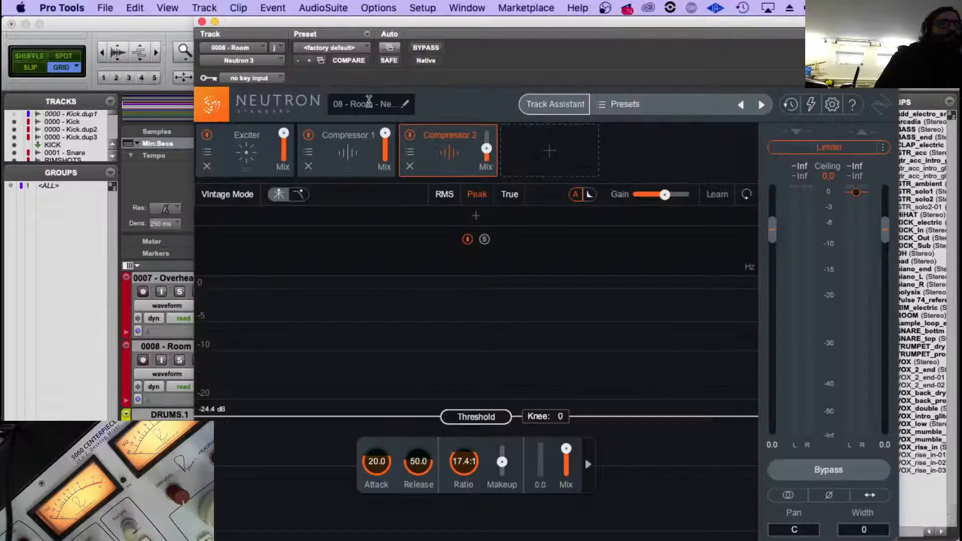
pyautogui.click(201, 22)
# Move the Neutron 3 insert from the PERC track to the second-to-last insert slot of CLAP_electric.
pyautogui.scroll(-10, 395, 403)
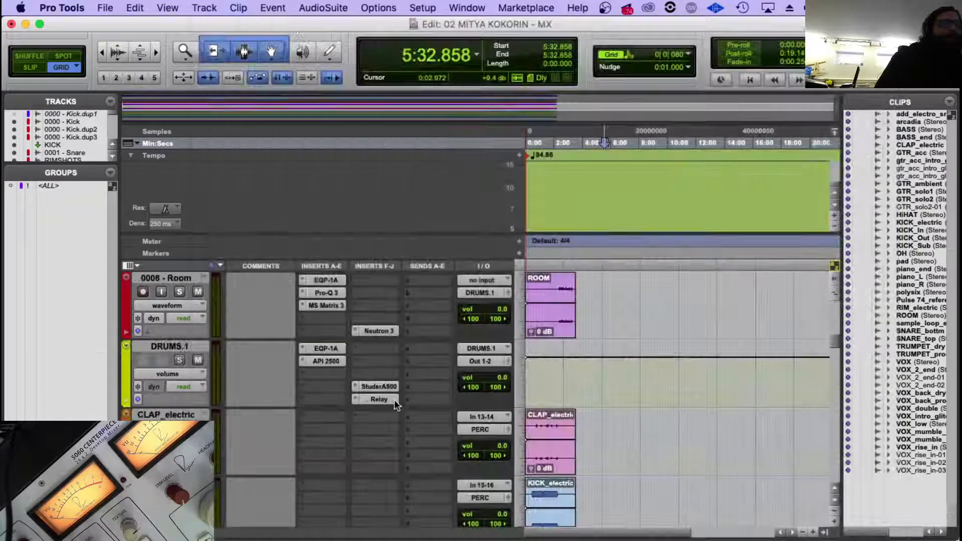
pyautogui.scroll(-5, 396, 405)
pyautogui.scroll(5, 396, 405)
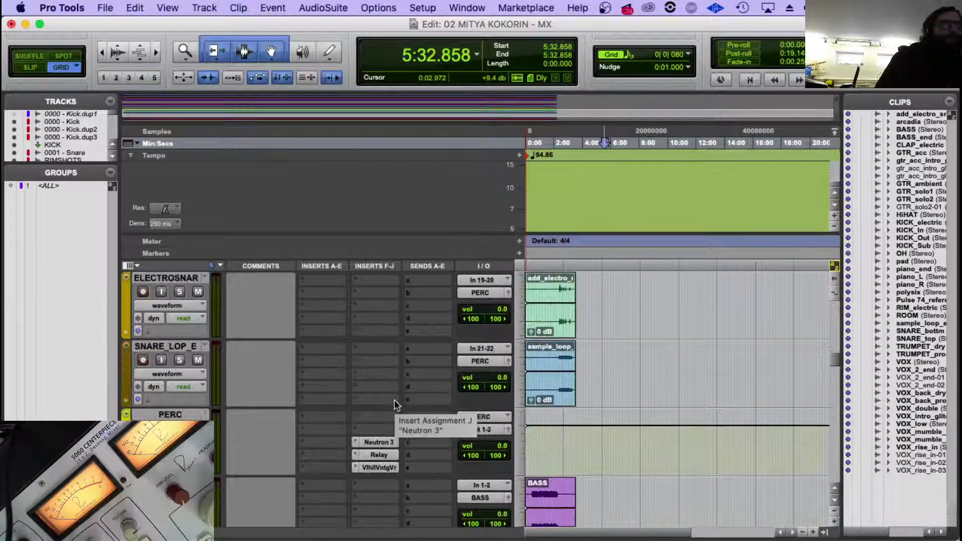
pyautogui.scroll(2, 396, 405)
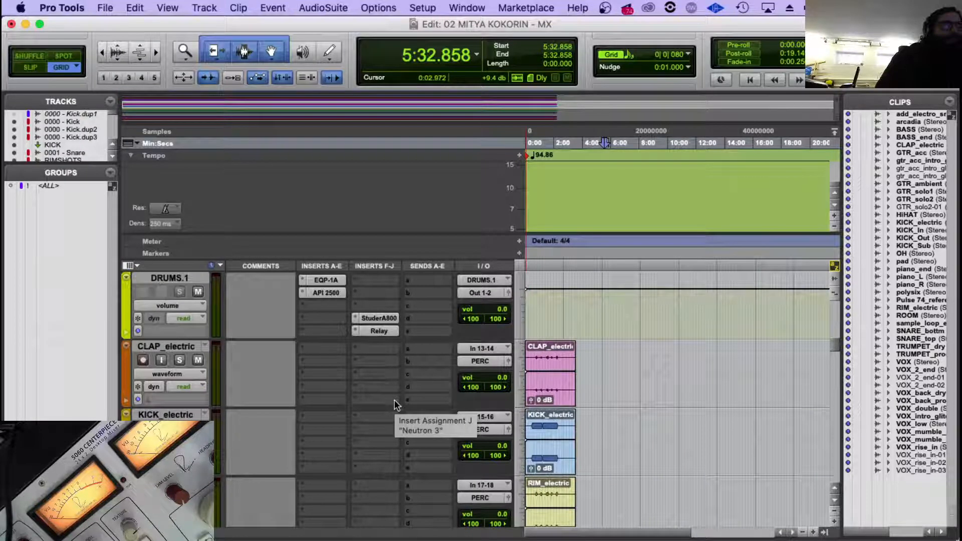
pyautogui.scroll(-5, 395, 404)
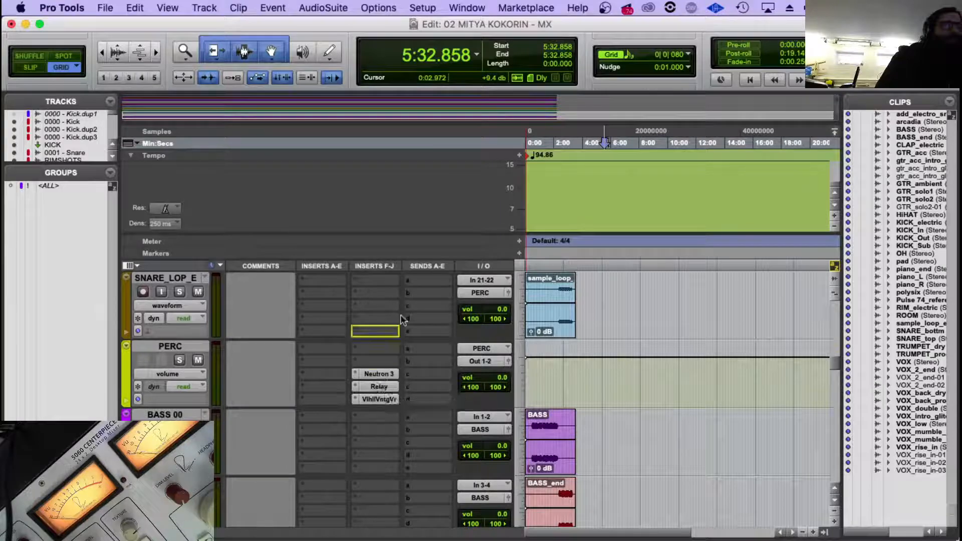
pyautogui.scroll(6, 398, 321)
pyautogui.scroll(-8, 381, 451)
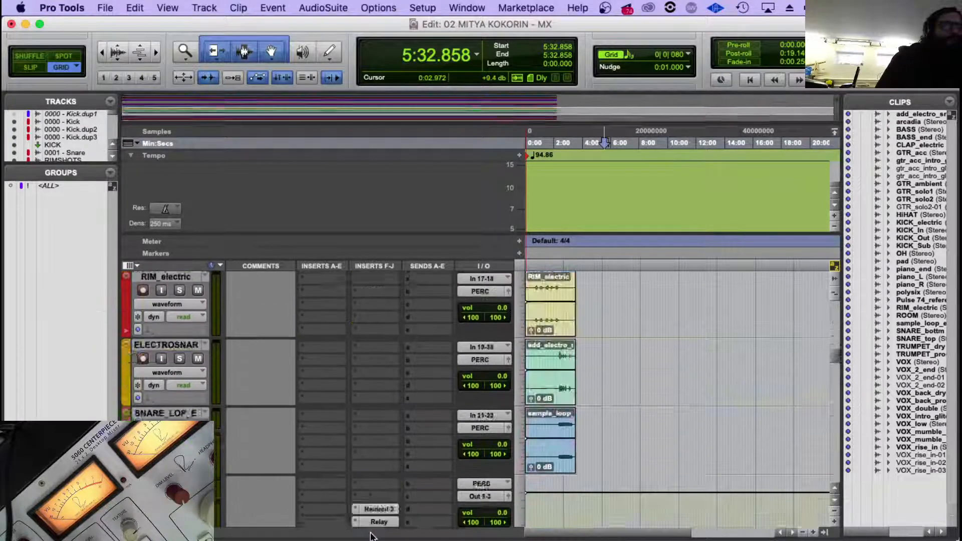
pyautogui.scroll(7, 390, 320)
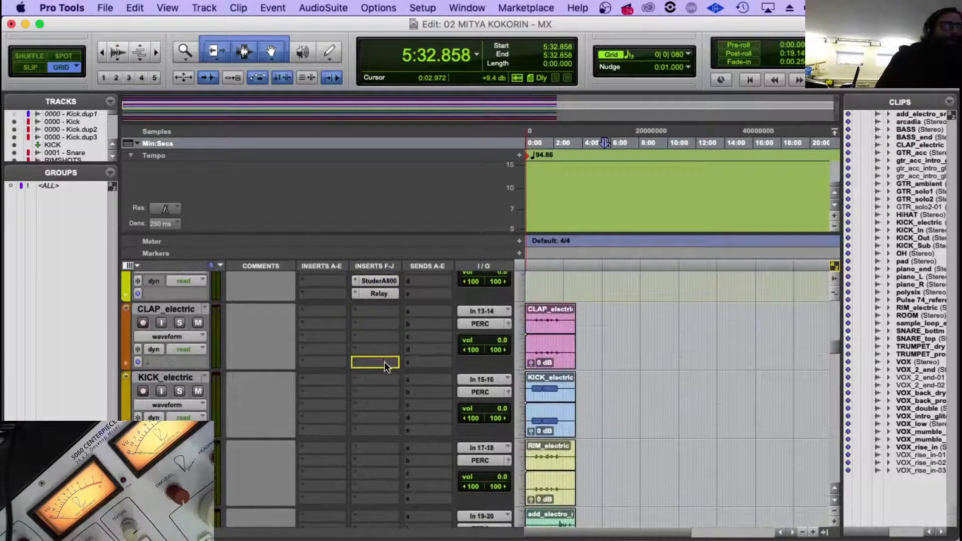
pyautogui.scroll(-5, 390, 385)
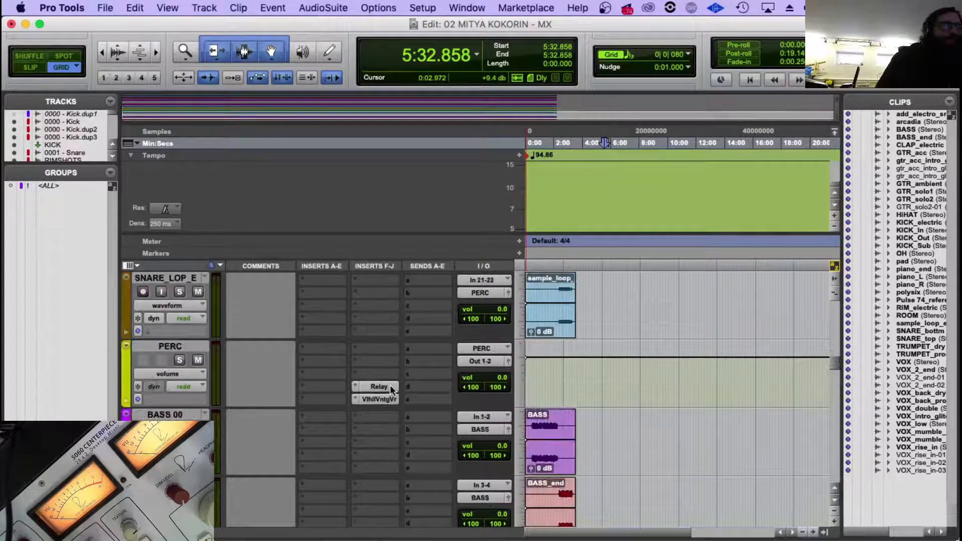
# Move the Relay insert from the PERC track to the last insert slot of CLAP_electric, below Neutron 3.
pyautogui.moveTo(390, 386); pyautogui.dragTo(376, 463)
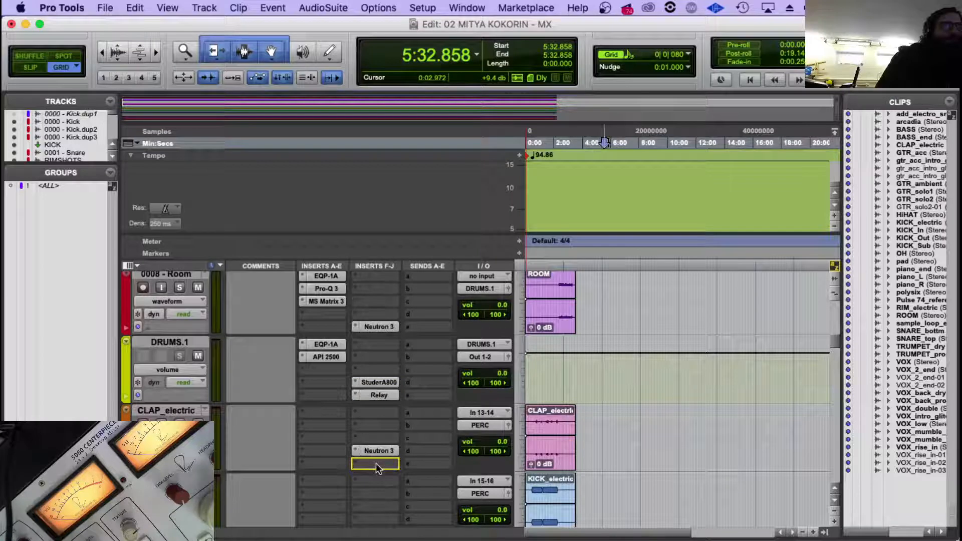
pyautogui.scroll(-2, 392, 455)
pyautogui.scroll(-4, 391, 451)
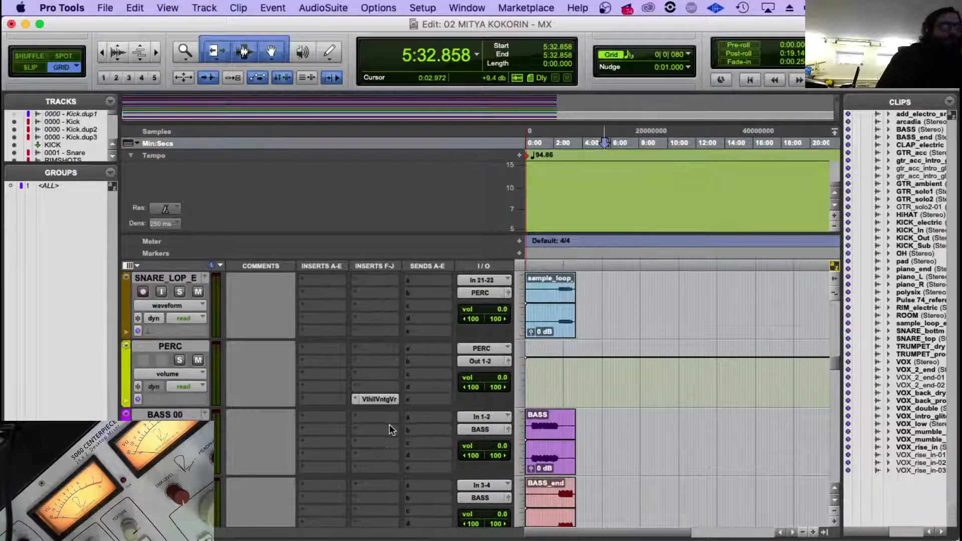
pyautogui.scroll(6, 389, 423)
pyautogui.scroll(-2, 219, 419)
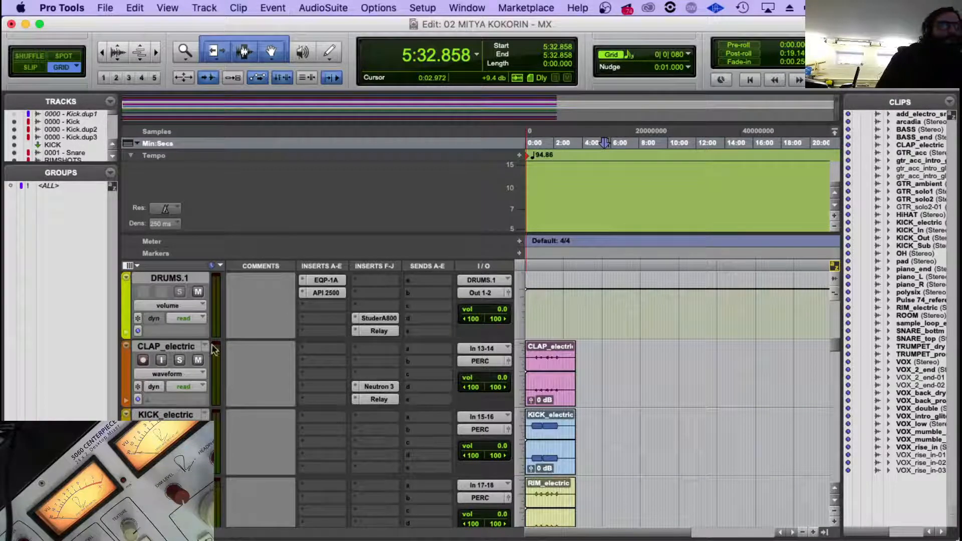
# Reorder the tracks so that CLAP_electric sits directly below KICK_electric.
pyautogui.moveTo(175, 347); pyautogui.dragTo(265, 426)
pyautogui.scroll(-1, 326, 401)
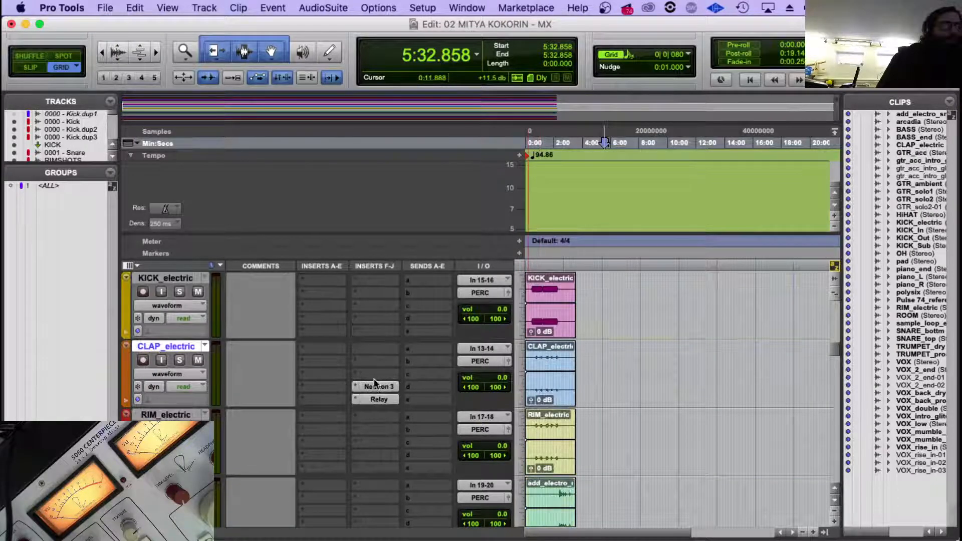
pyautogui.scroll(1, 372, 384)
# Select the run of electric percussion tracks starting at KICK_electric and insert multichannel Neutron 3 (stereo) in their second-to-last insert slot.
pyautogui.click(190, 347)
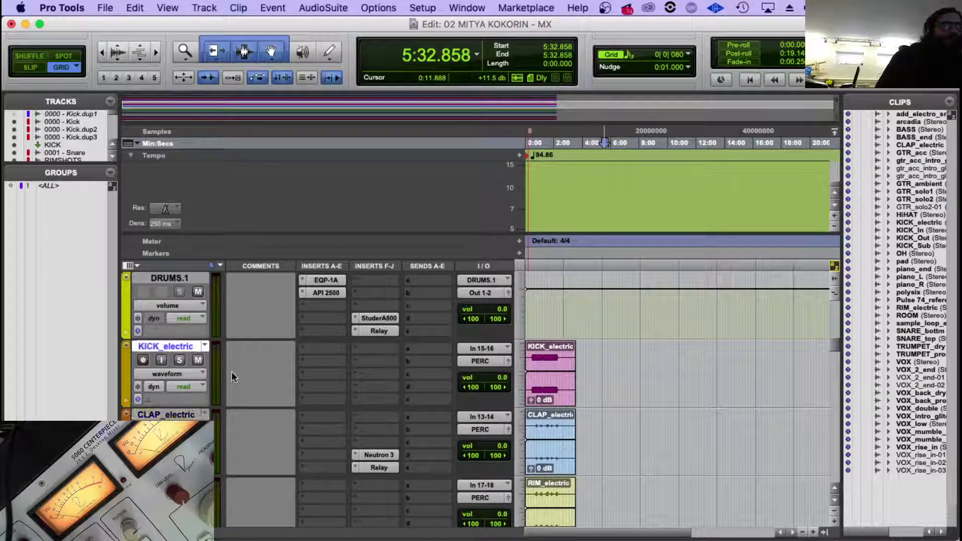
pyautogui.scroll(-2, 232, 371)
pyautogui.scroll(1, 184, 360)
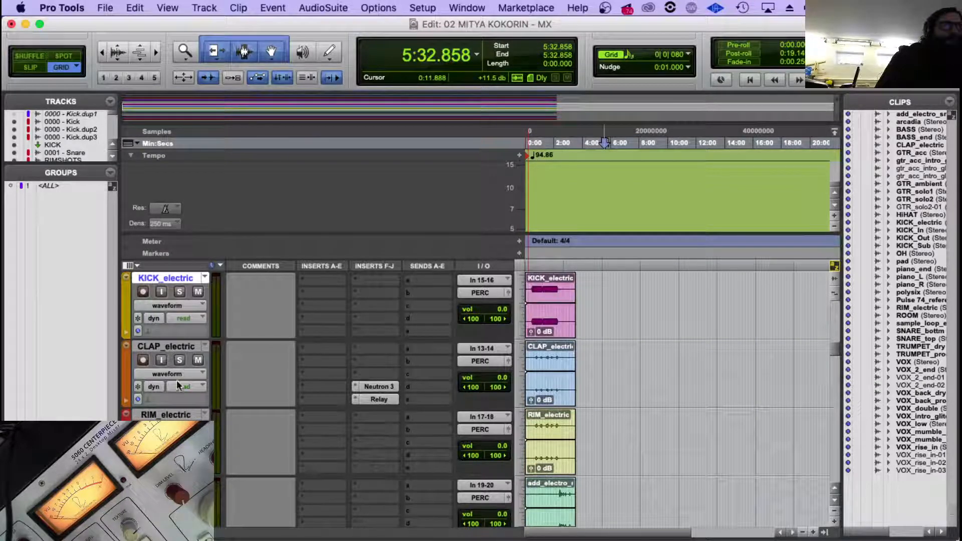
pyautogui.scroll(-2, 177, 382)
pyautogui.keyDown('shift'); pyautogui.click(193, 415); pyautogui.keyUp('shift')
pyautogui.scroll(2, 251, 407)
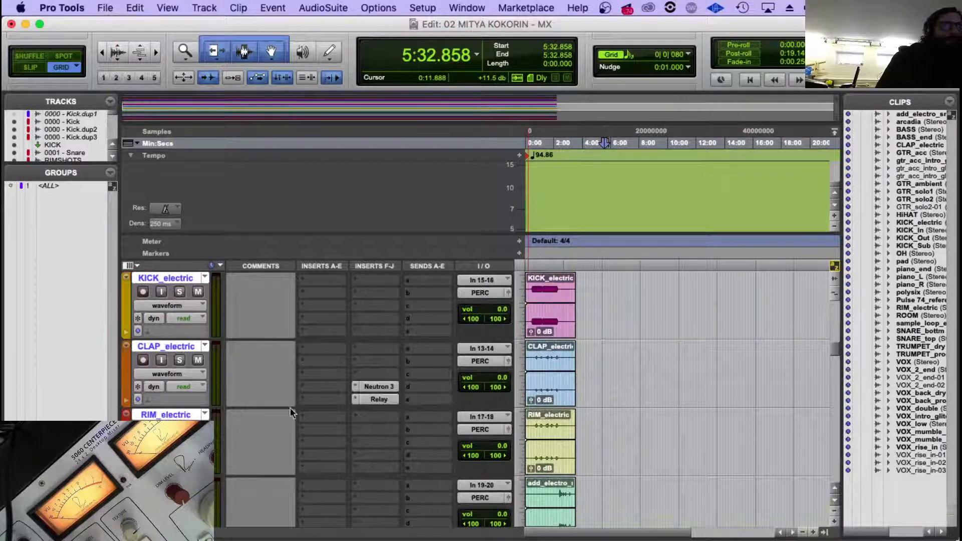
pyautogui.scroll(1, 341, 371)
pyautogui.click(358, 386)
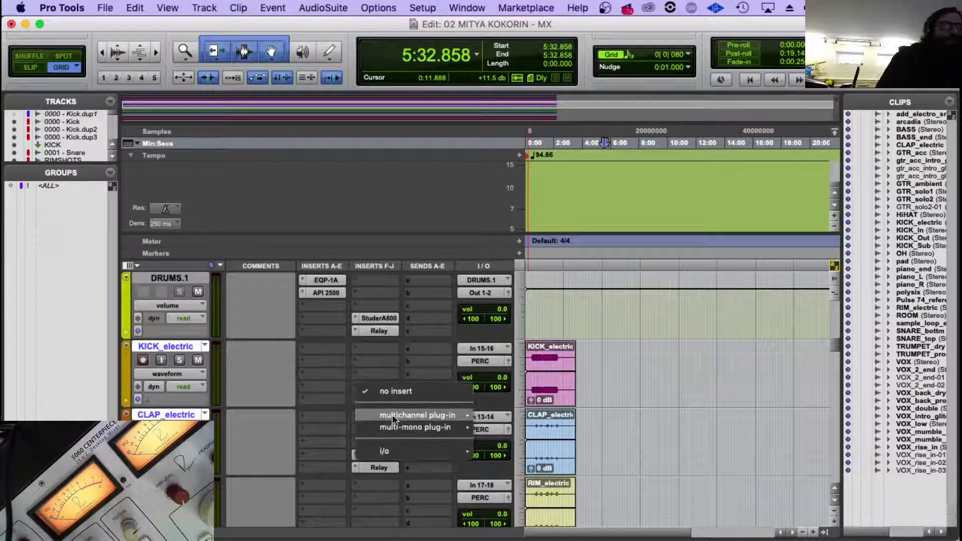
pyautogui.moveTo(391, 415)
pyautogui.moveTo(512, 489)
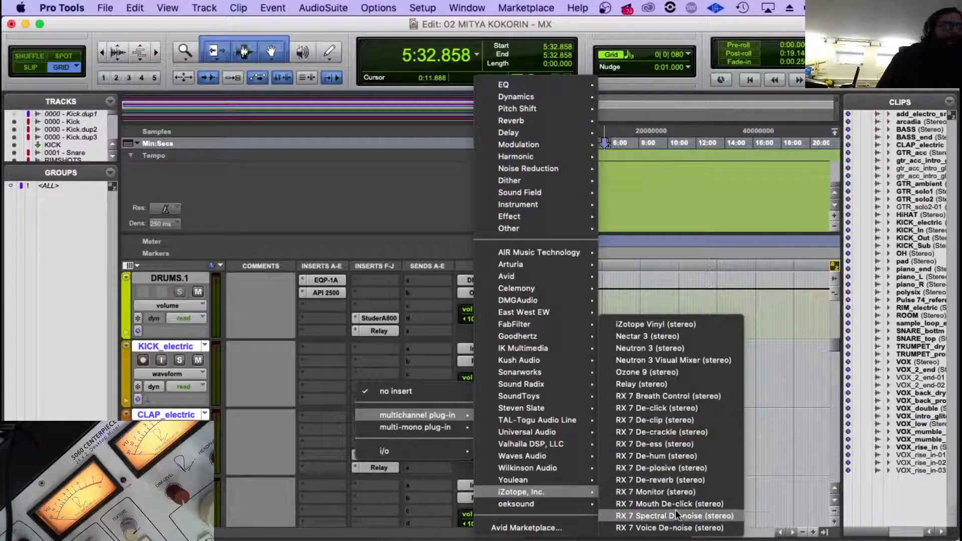
pyautogui.click(666, 349)
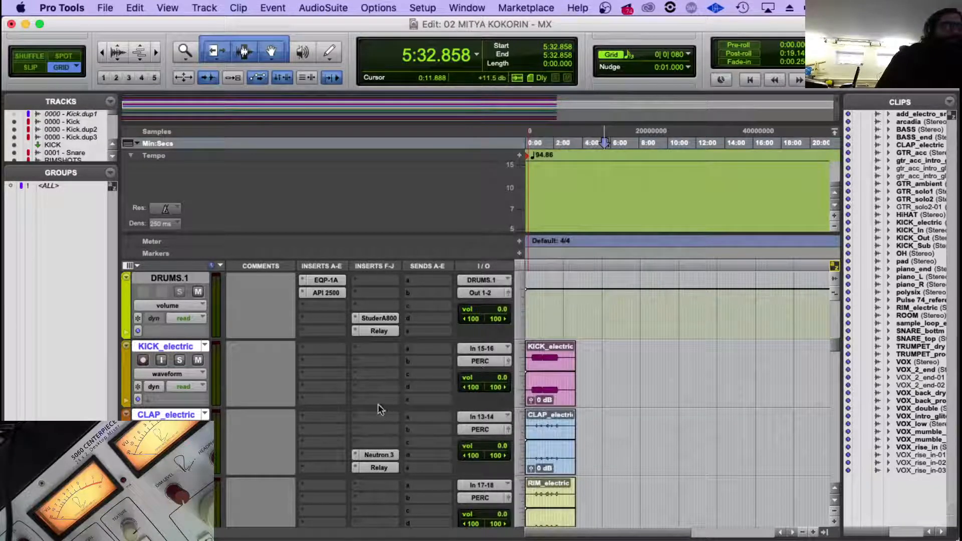
# Clear the last insert slot on the selected percussion tracks, close Neutron 3, and insert multichannel Relay (stereo) in that slot.
pyautogui.click(353, 399)
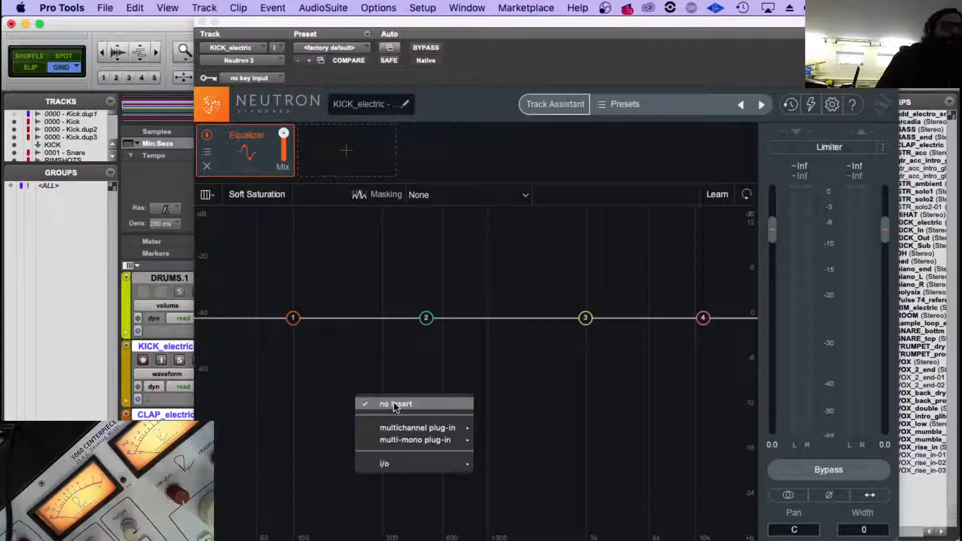
pyautogui.click(395, 405)
pyautogui.click(202, 21)
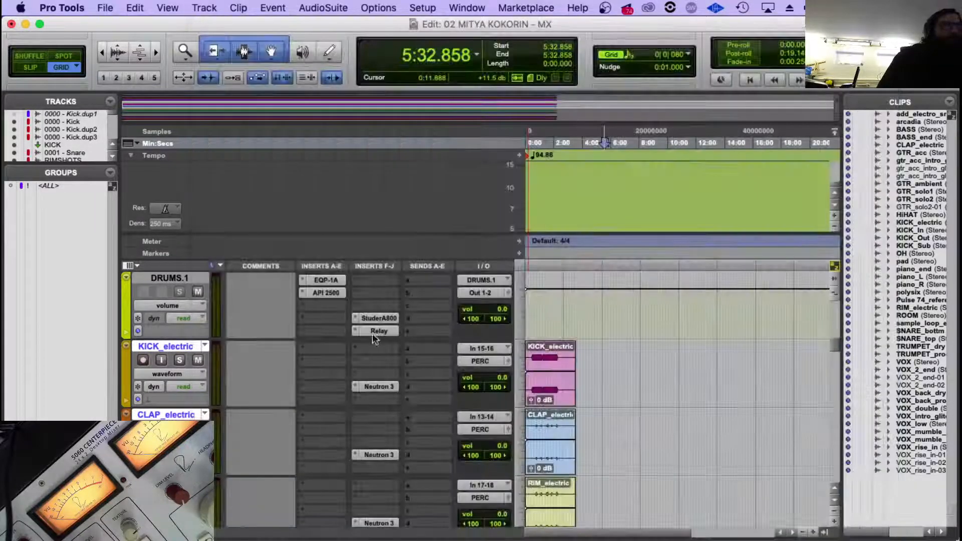
pyautogui.moveTo(404, 426)
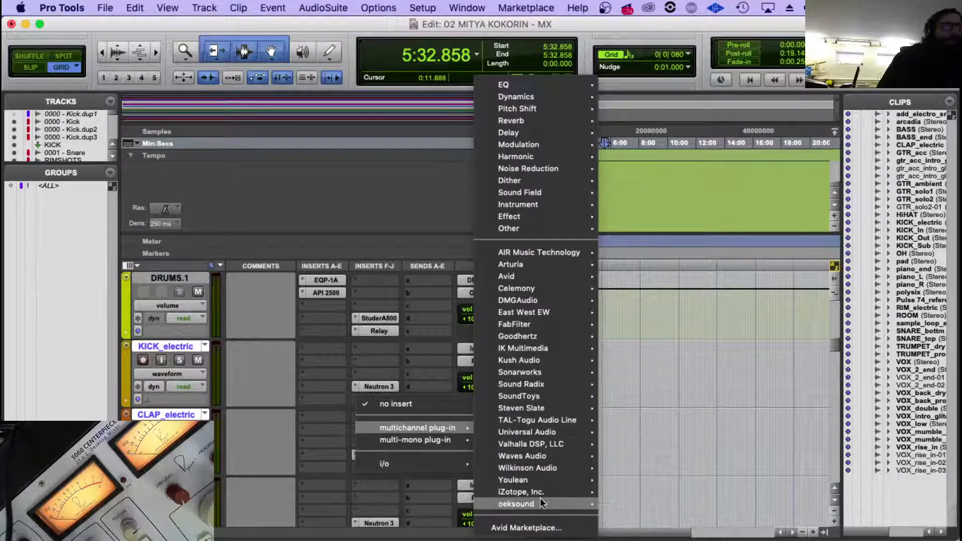
pyautogui.moveTo(546, 492)
pyautogui.click(672, 383)
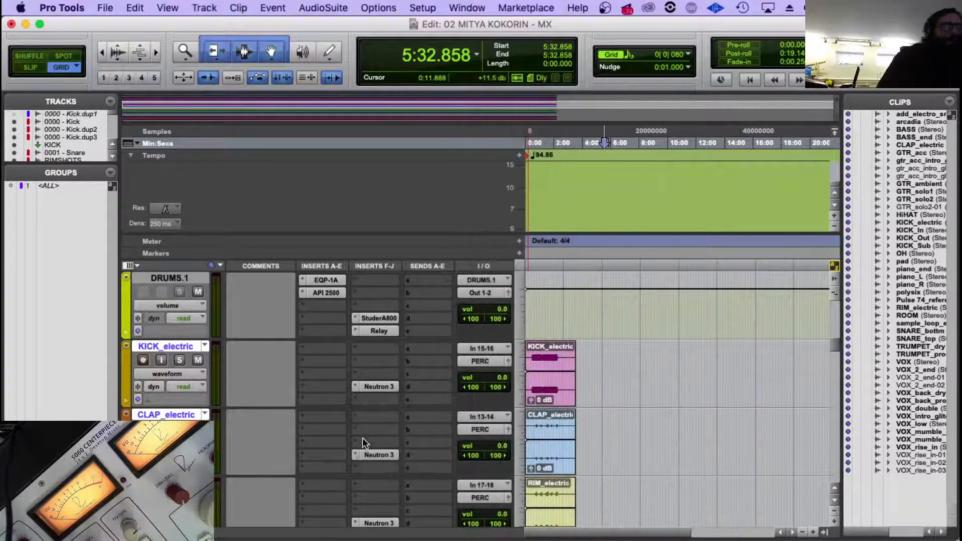
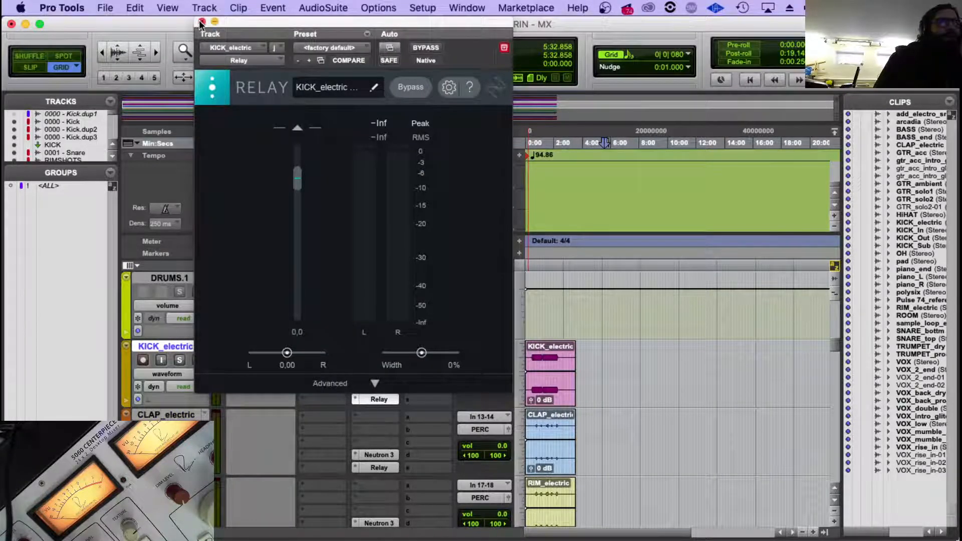
# Close the Relay plug-in and recolour the tracks from KICK_electric through SNARE_LOP_E bright yellow-green.
pyautogui.click(202, 23)
pyautogui.scroll(-3, 214, 415)
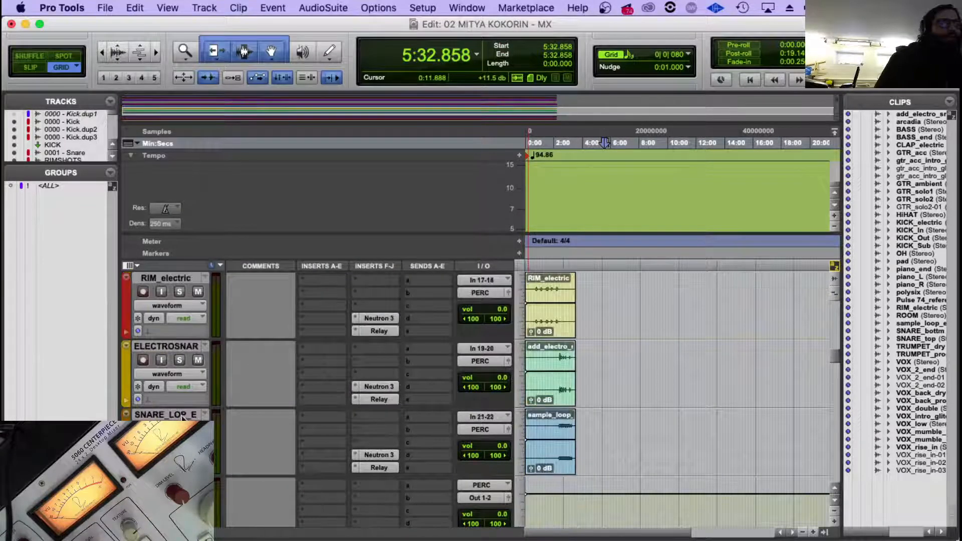
pyautogui.scroll(5, 183, 416)
pyautogui.scroll(-1, 145, 401)
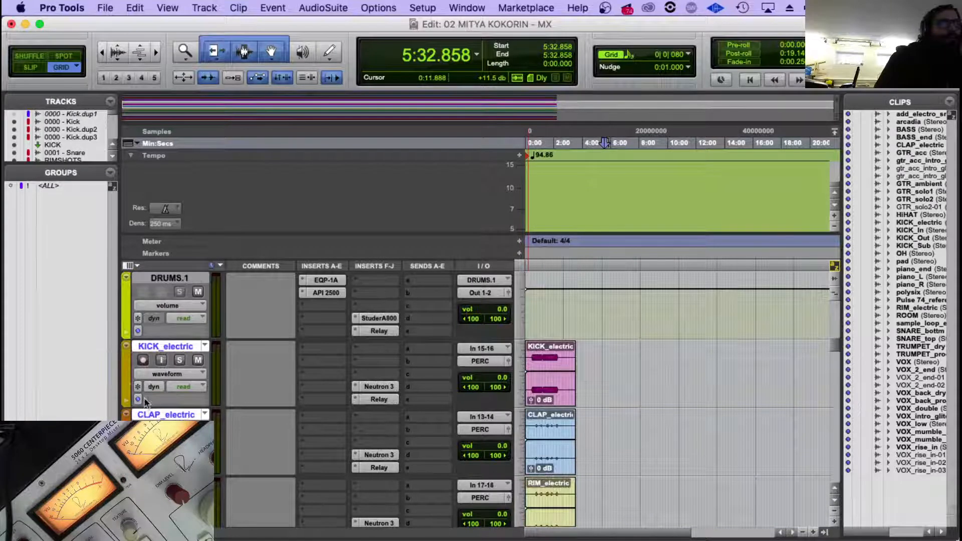
pyautogui.doubleClick(127, 381)
pyautogui.click(393, 153)
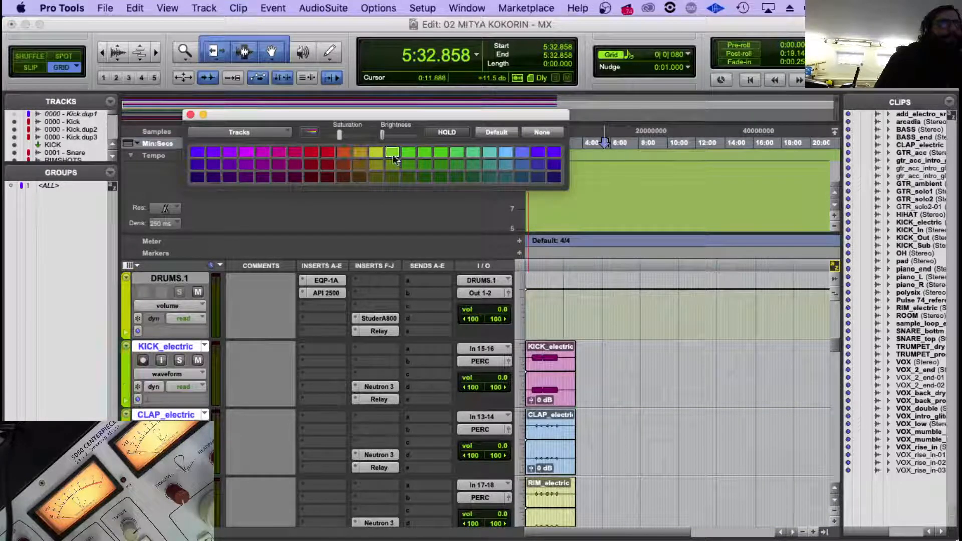
pyautogui.click(190, 114)
# Route the outputs of the selected electronic percussion tracks, KICK_electric through SNARE_LOP_E, to Out 1-2 (Stereo).
pyautogui.scroll(-1, 384, 402)
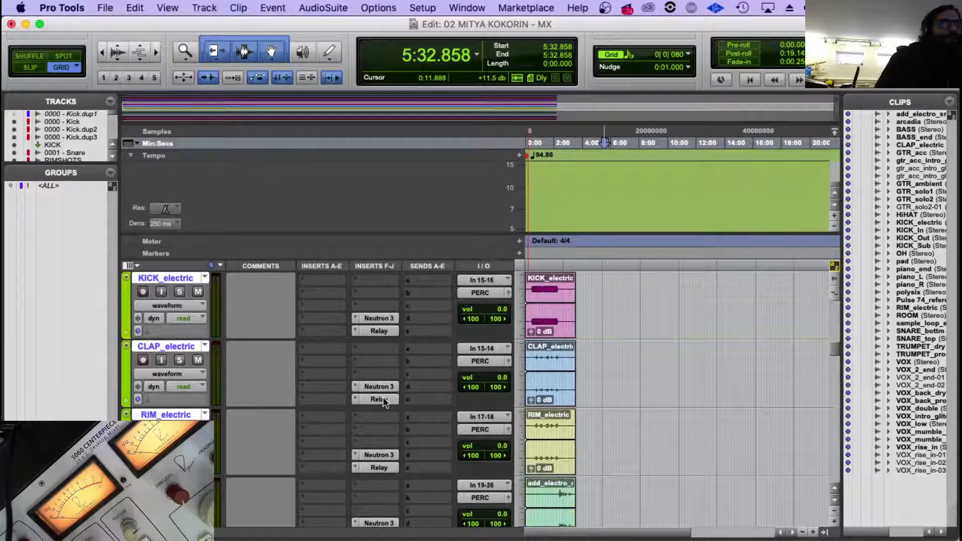
pyautogui.scroll(-2, 385, 401)
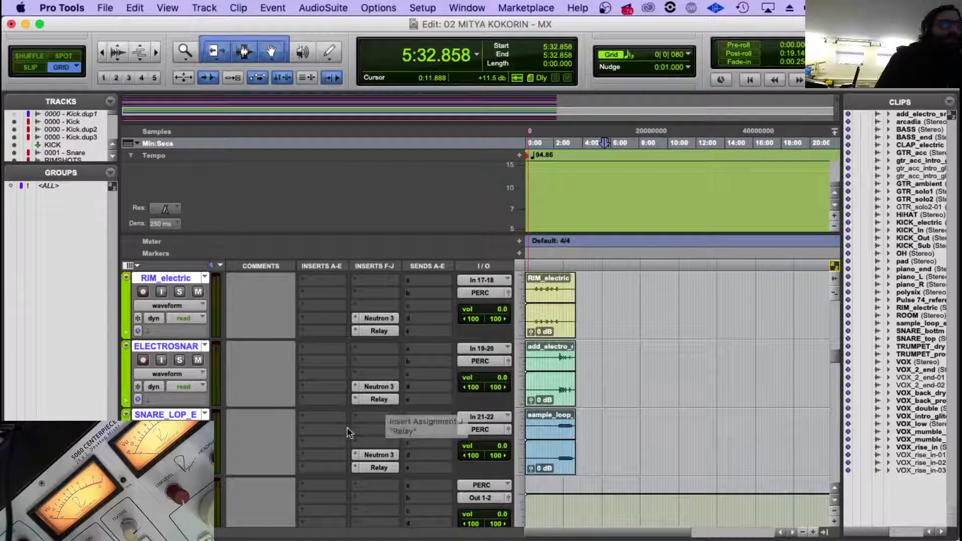
pyautogui.scroll(-1, 347, 426)
pyautogui.scroll(5, 347, 427)
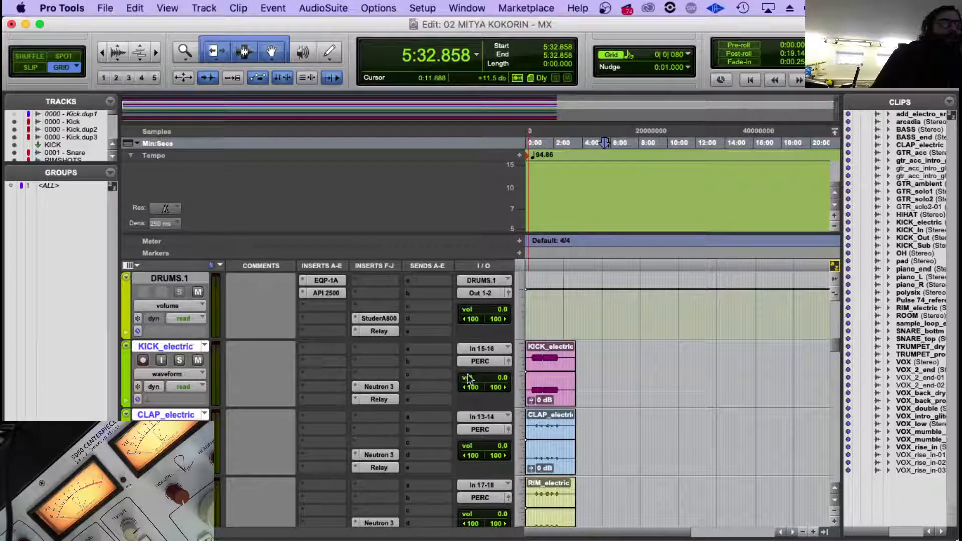
pyautogui.click(483, 362)
pyautogui.moveTo(485, 361)
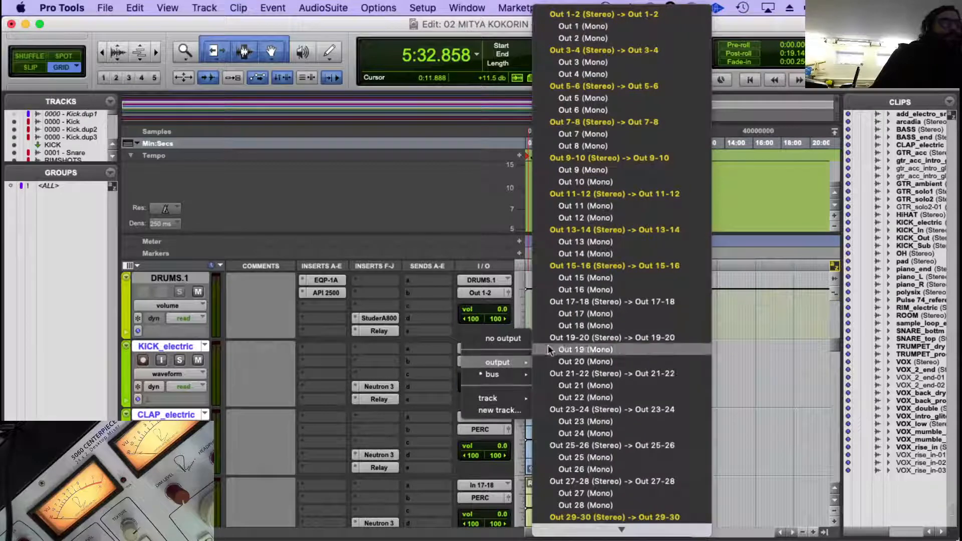
pyautogui.click(648, 16)
# Delete the PERC aux track below SNARE_LOP_E.
pyautogui.scroll(-4, 405, 371)
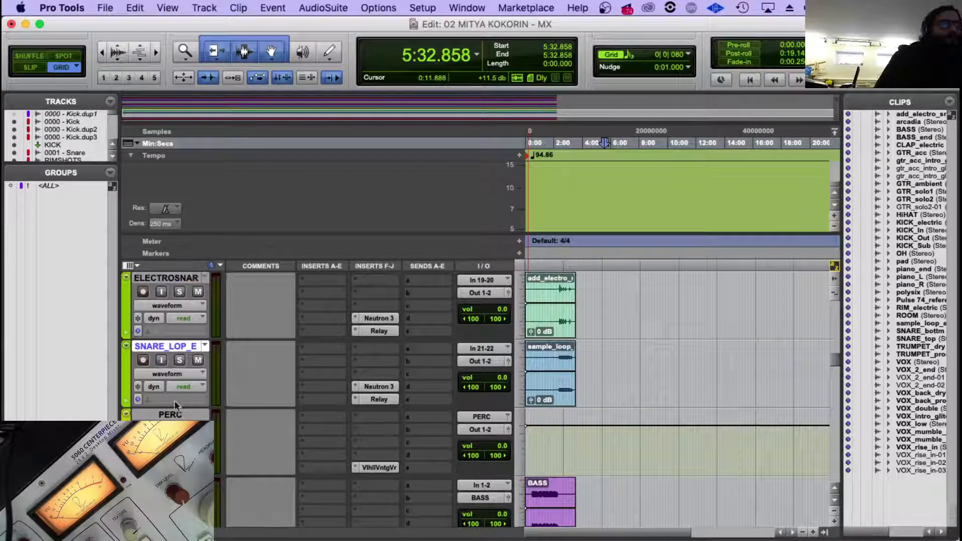
pyautogui.click(175, 415)
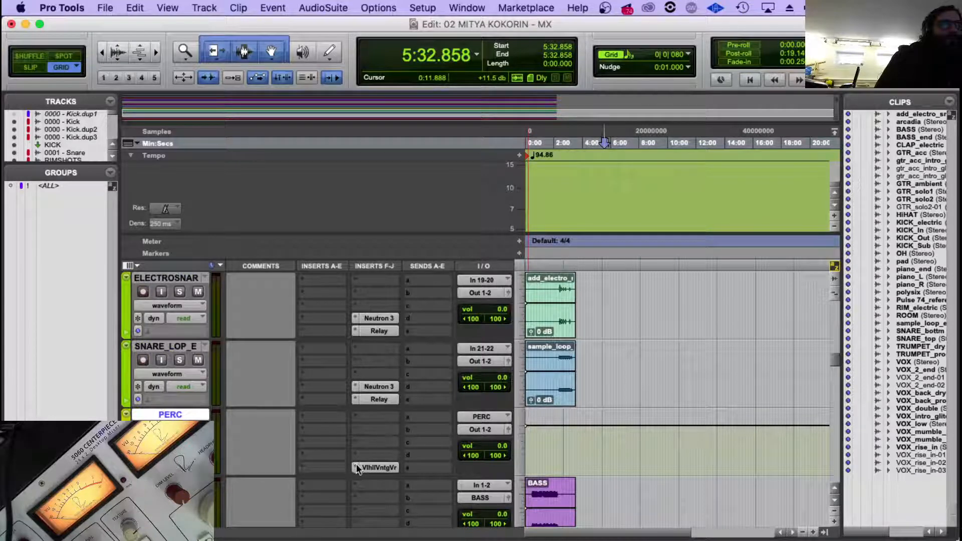
pyautogui.rightClick(172, 416)
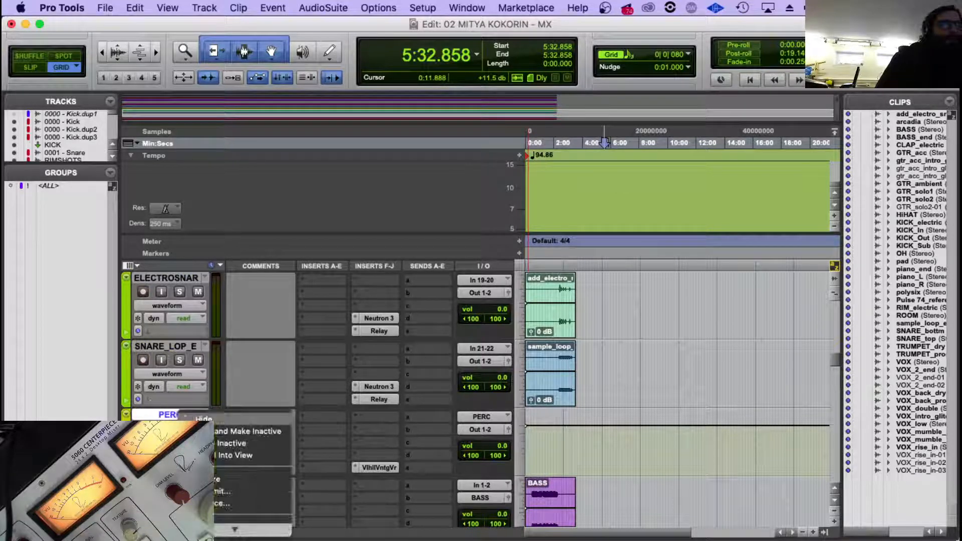
pyautogui.click(201, 529)
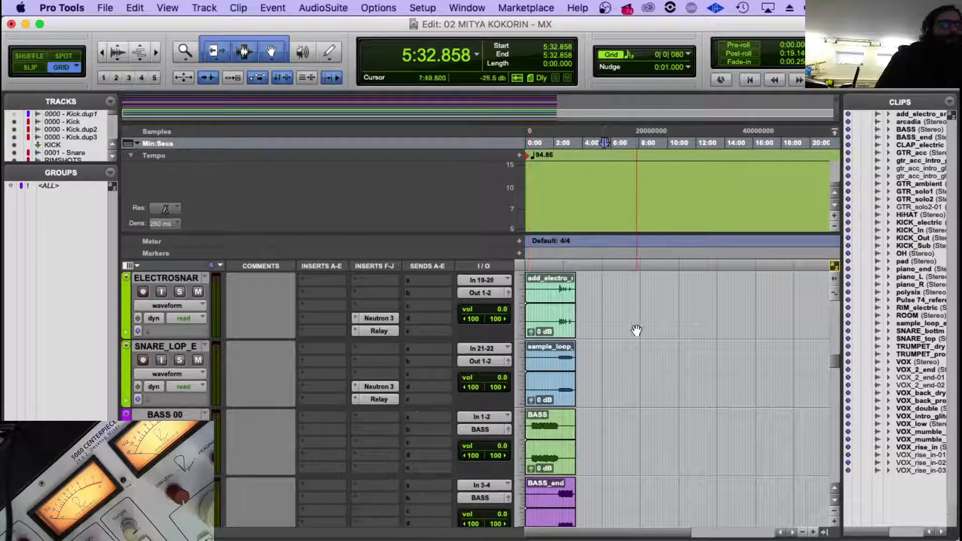
# Place the edit cursor at about 0:59 in the KICK_electric clip and magnify the timeline one level.
pyautogui.scroll(5, 636, 330)
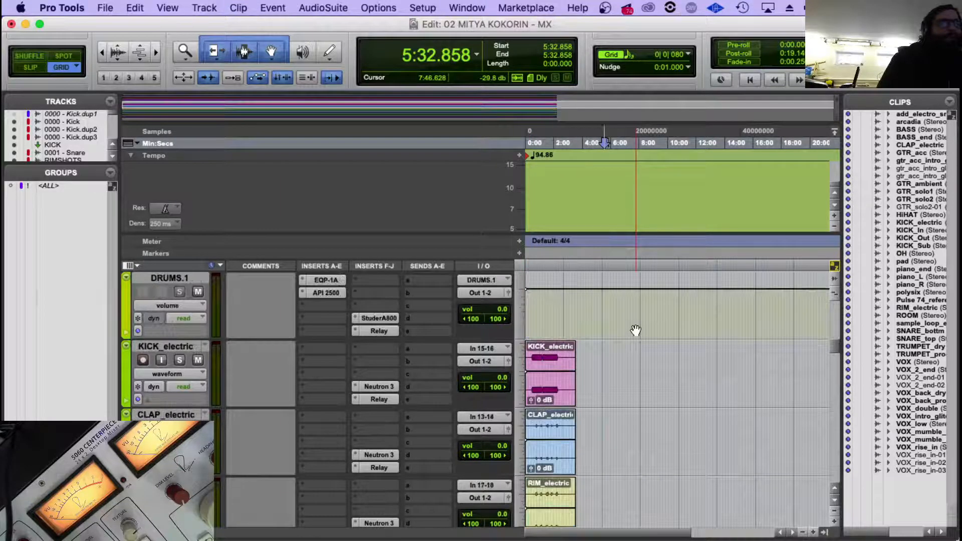
pyautogui.click(540, 362)
pyautogui.press('t')
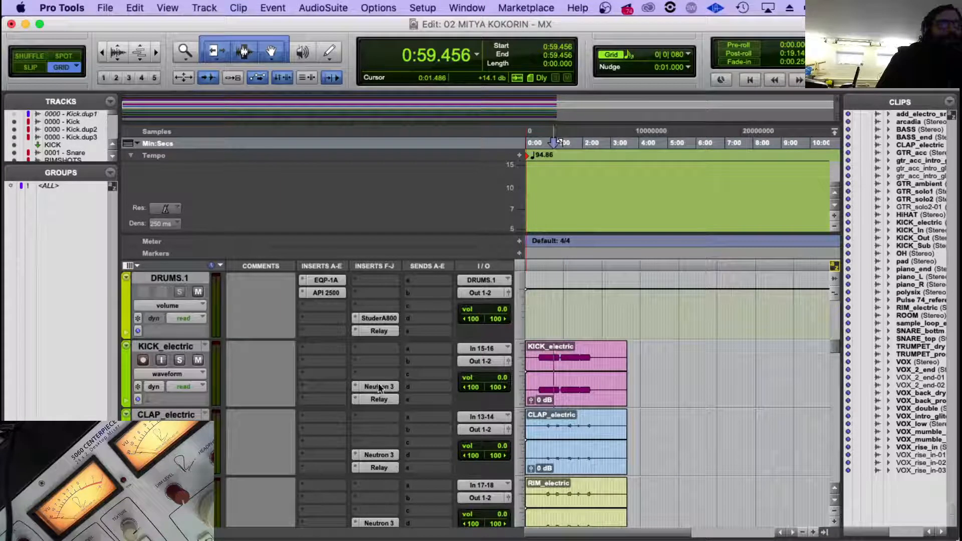
# Check how the Neutron 3 instance on the 0008 - Room track is named and numbered.
pyautogui.scroll(2, 362, 353)
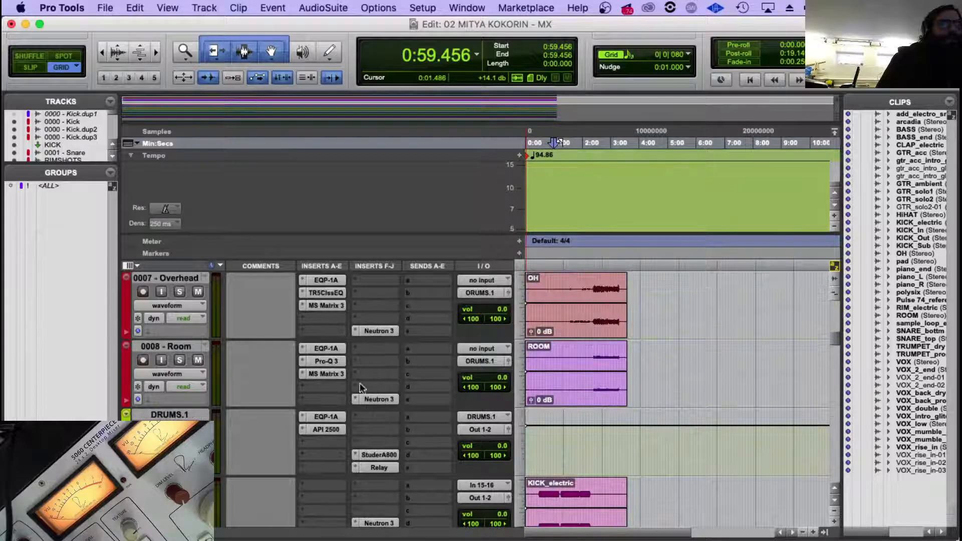
pyautogui.click(357, 398)
pyautogui.click(386, 331)
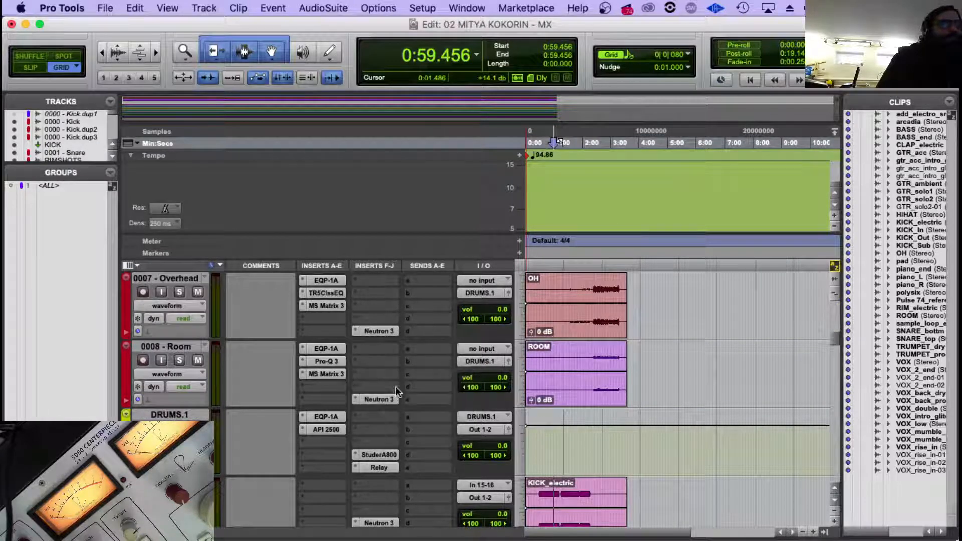
pyautogui.click(380, 399)
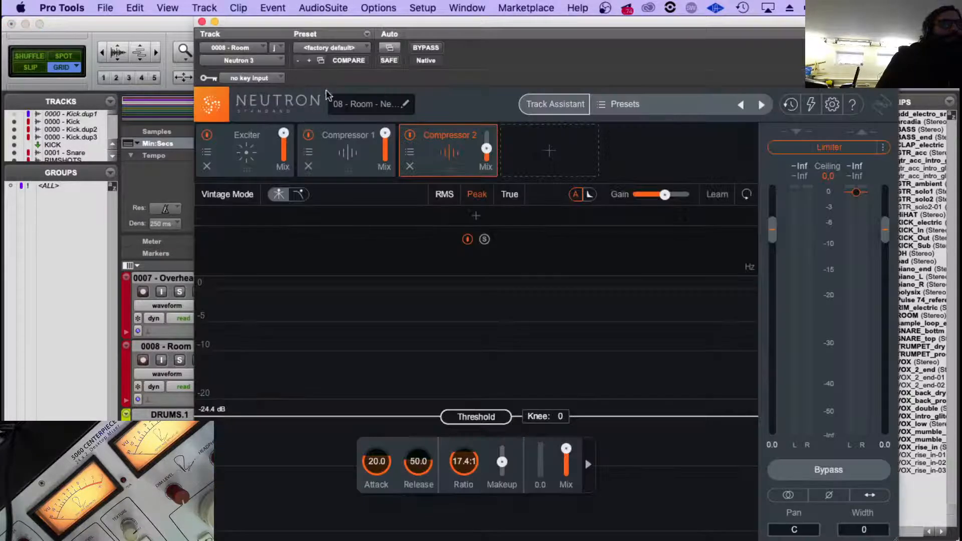
pyautogui.click(202, 22)
# Prefix the name of the Neutron 3 instance on KICK_electric with 09 and close the plug-in.
pyautogui.scroll(-2, 388, 372)
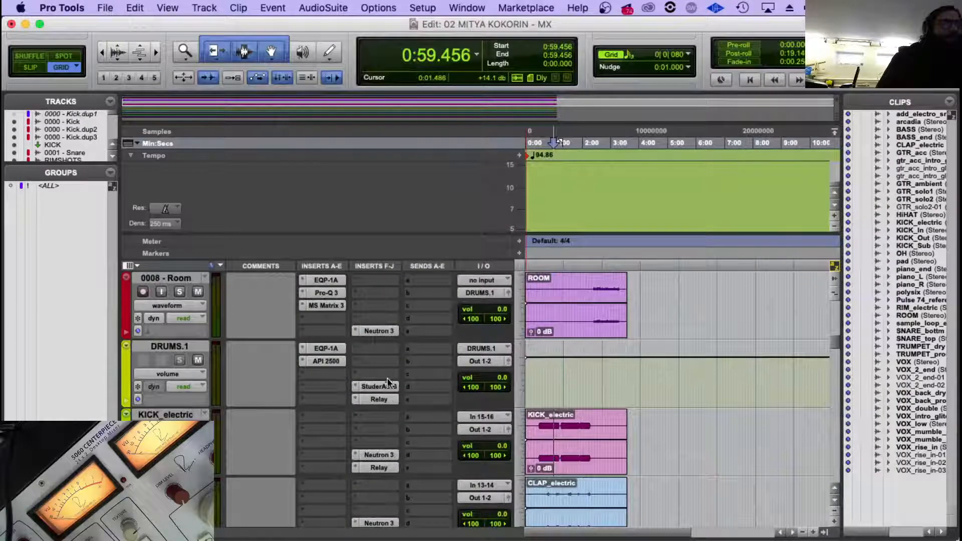
pyautogui.click(379, 455)
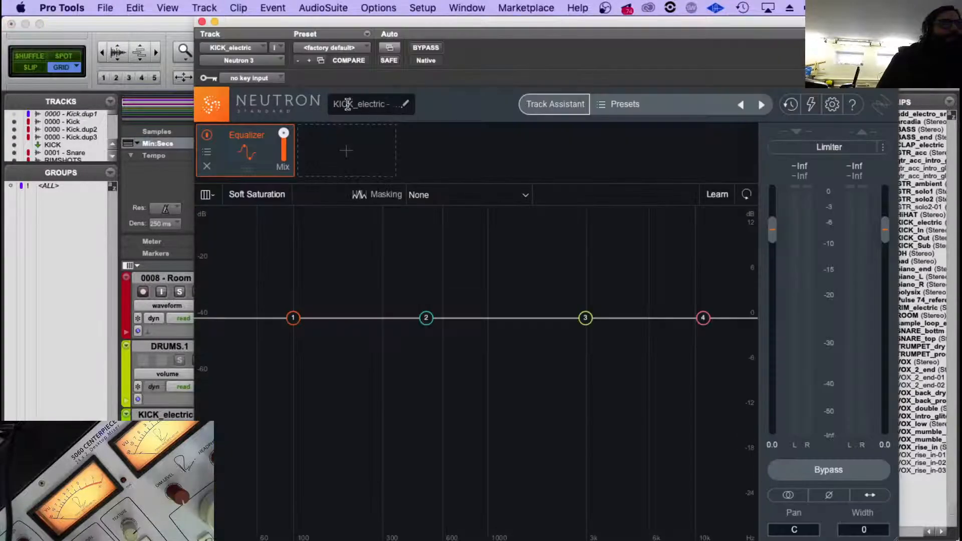
pyautogui.click(405, 104)
pyautogui.press('Left')
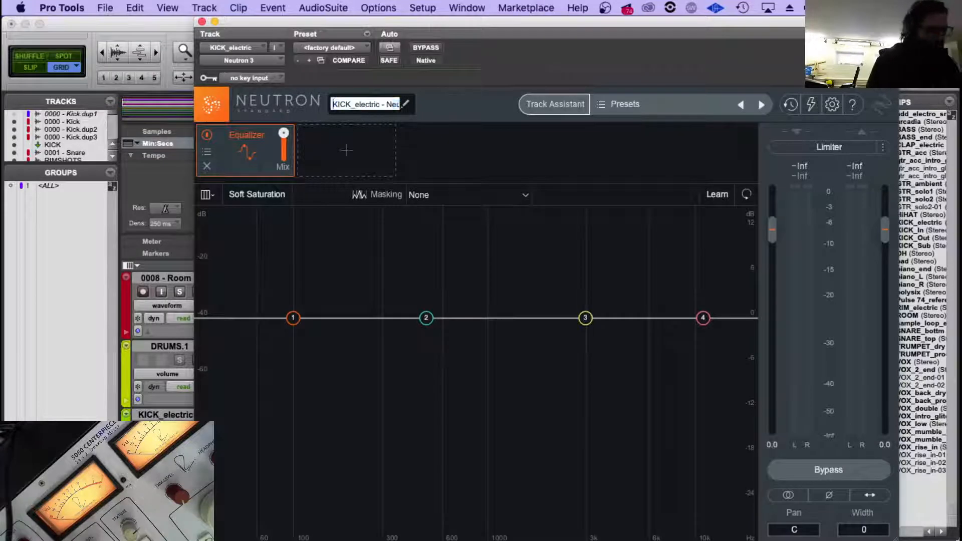
pyautogui.write('09')
pyautogui.press('Return')
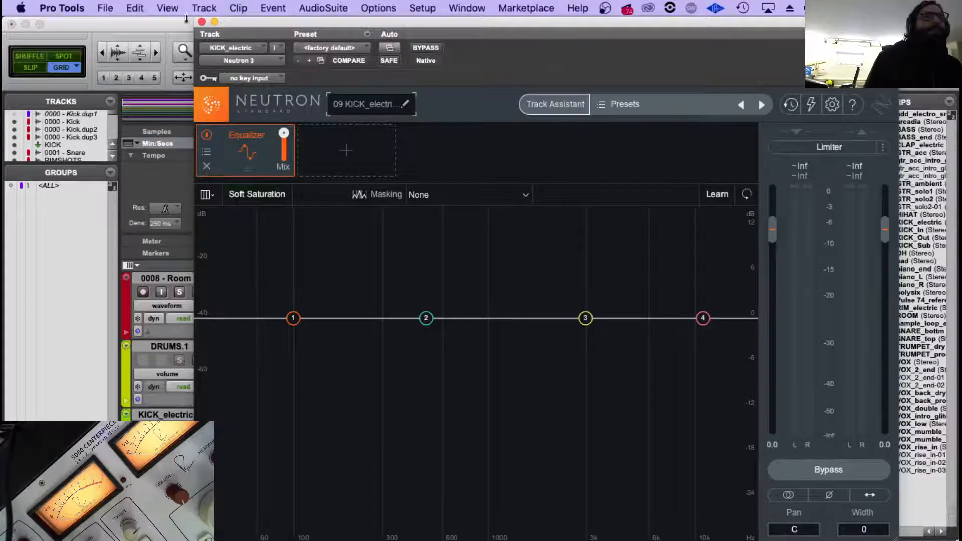
pyautogui.click(202, 22)
# Prefix the name of the Relay instance on KICK_electric with 71 and close the plug-in.
pyautogui.click(373, 469)
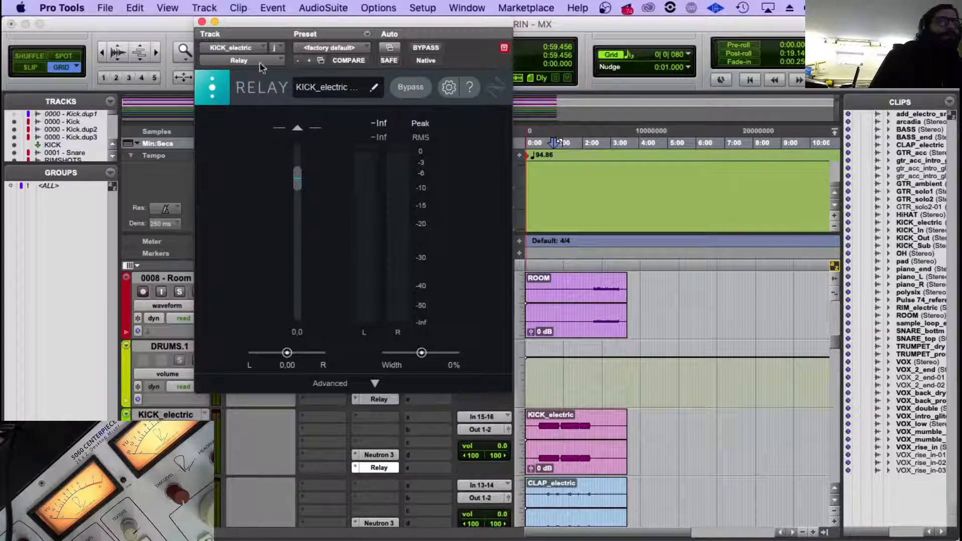
pyautogui.click(376, 91)
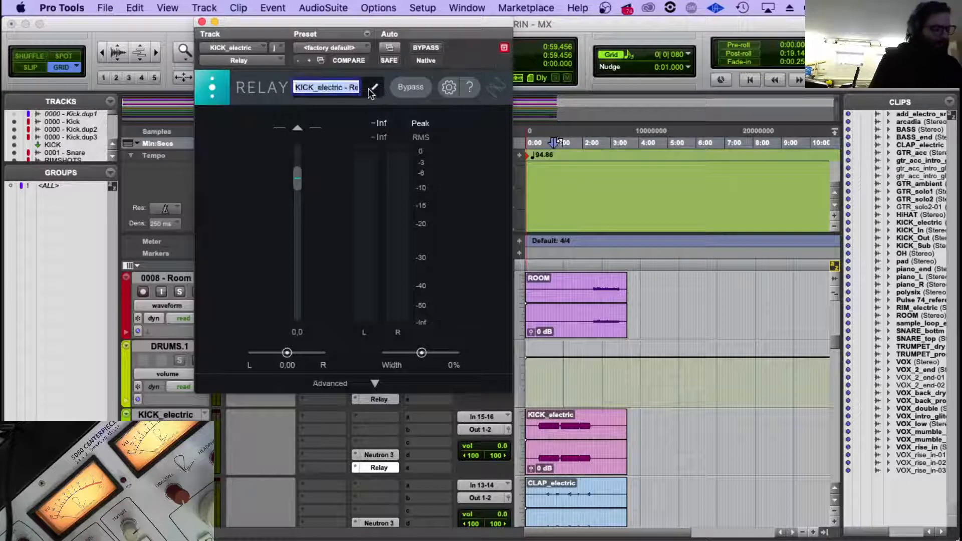
pyautogui.press('Left')
pyautogui.write('71')
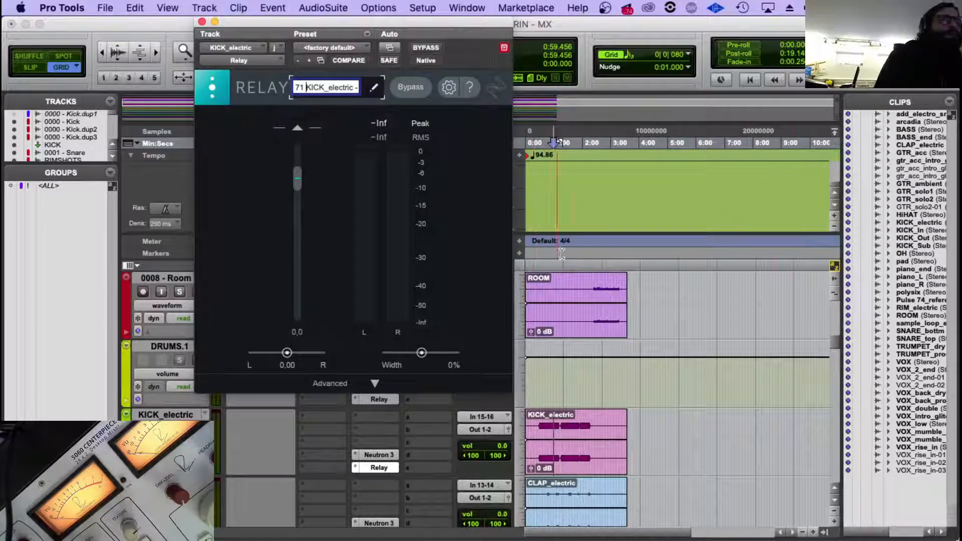
pyautogui.click(589, 245)
pyautogui.press('Return')
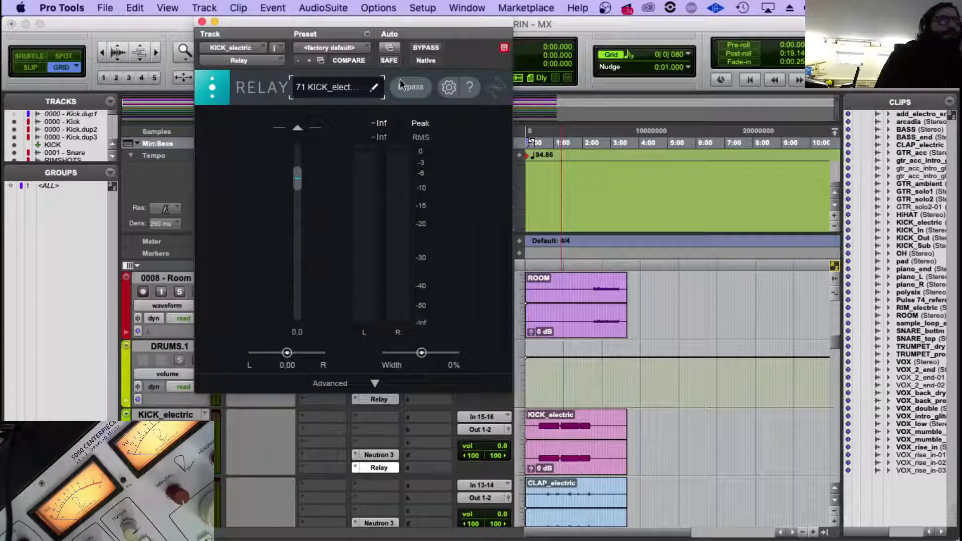
pyautogui.click(201, 22)
# Prefix the name of the Relay instance on CLAP_electric with 72.
pyautogui.scroll(-2, 410, 431)
pyautogui.click(386, 467)
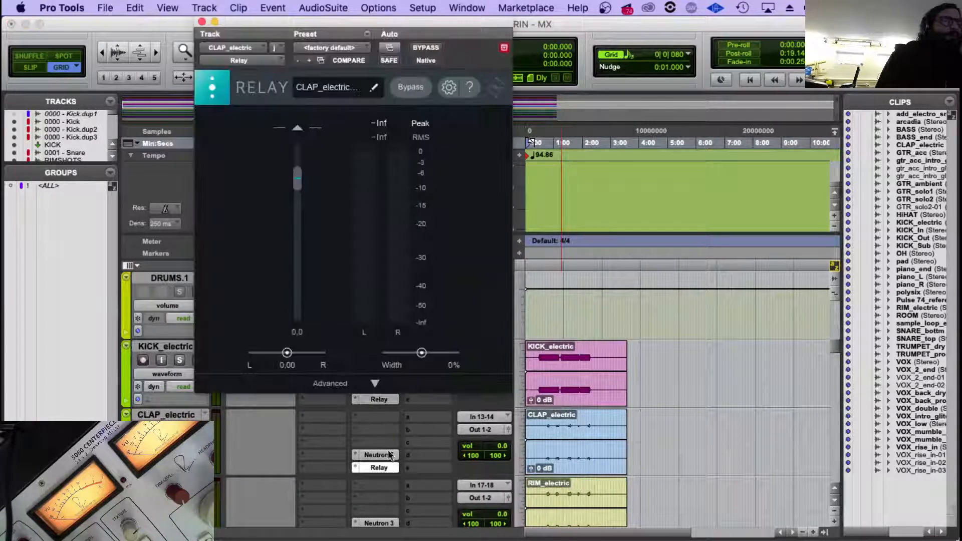
pyautogui.click(374, 89)
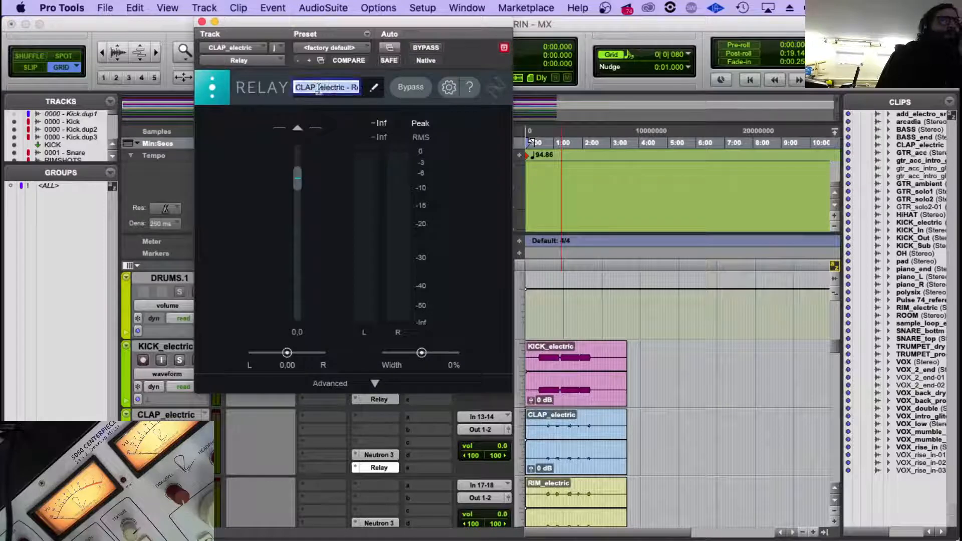
pyautogui.press('Left')
pyautogui.write('7')
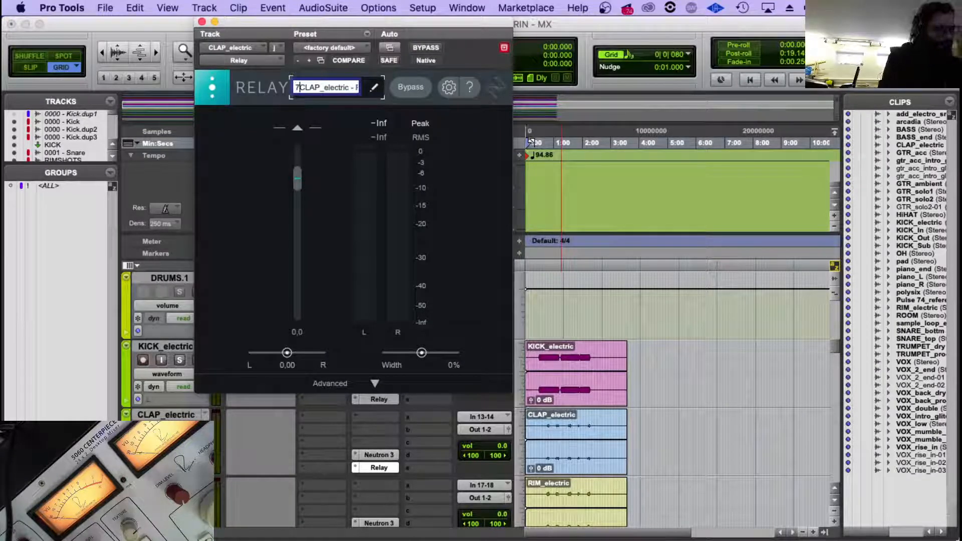
pyautogui.write('2')
pyautogui.press('Return')
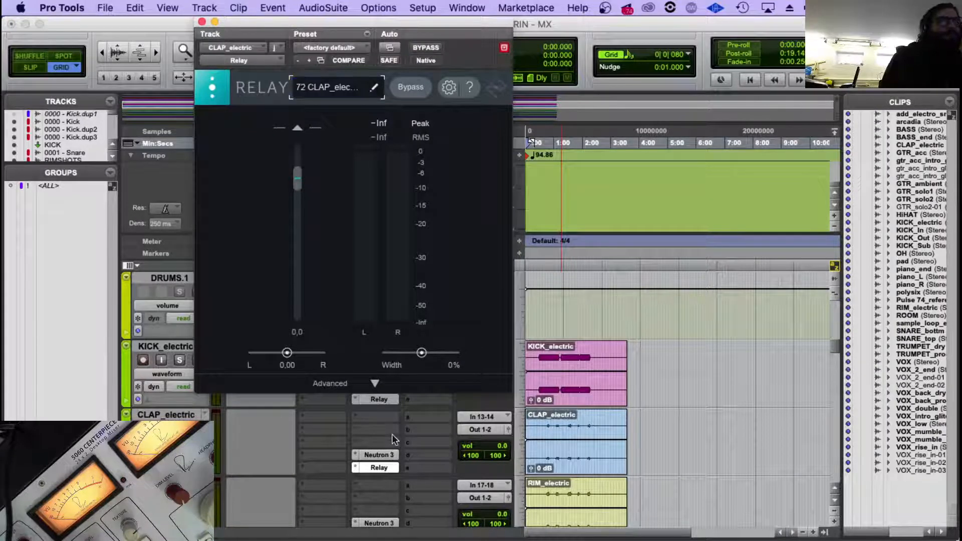
# Prefix the name of the Relay instance on RIM_electric with 73.
pyautogui.scroll(-2, 392, 434)
pyautogui.click(379, 468)
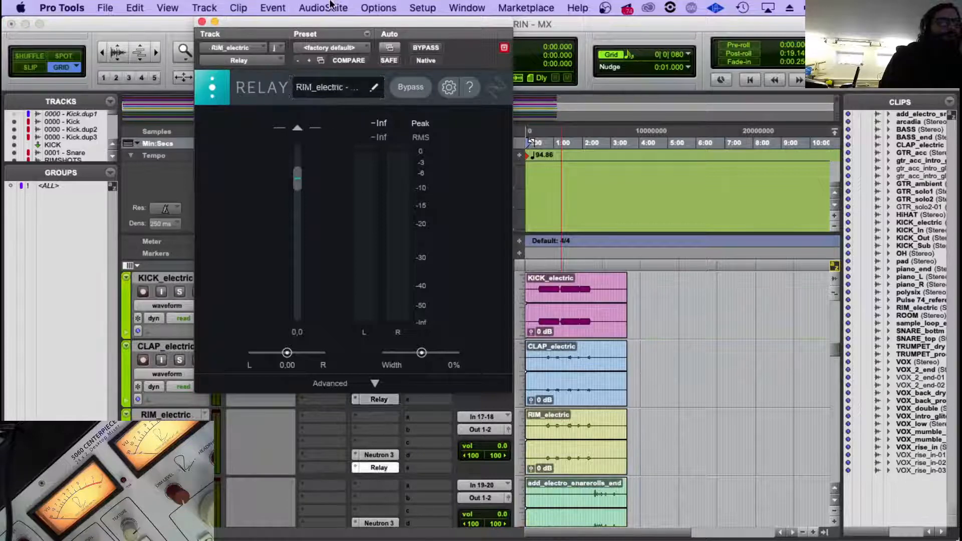
pyautogui.click(306, 92)
pyautogui.press('Left')
pyautogui.write('73')
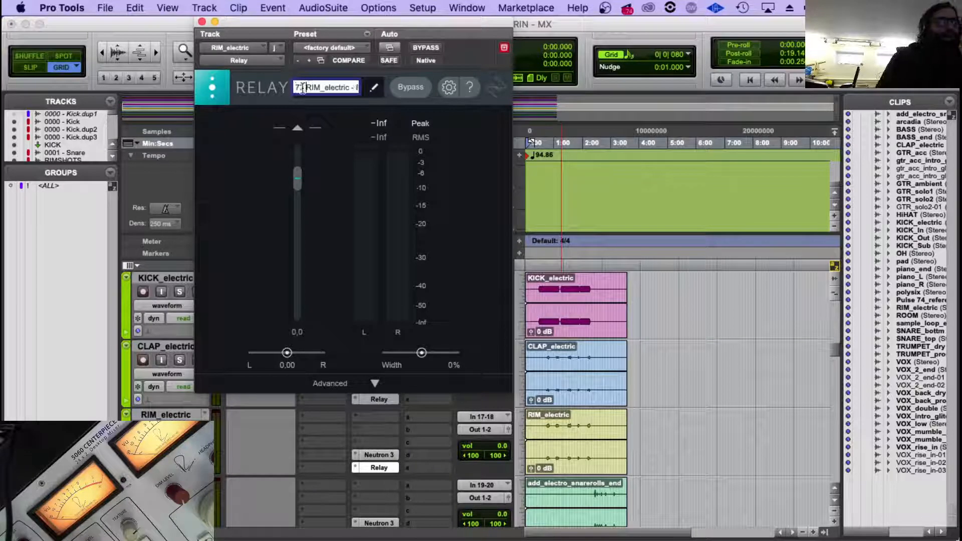
pyautogui.press('Return')
# Prefix the name of the Relay instance on the electro snare track with 74.
pyautogui.scroll(-2, 377, 441)
pyautogui.click(378, 467)
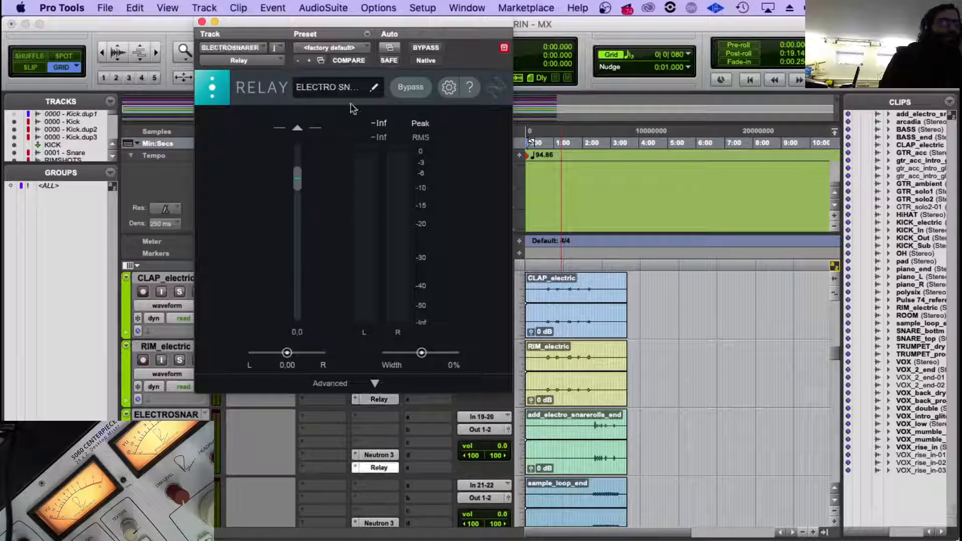
pyautogui.click(318, 87)
pyautogui.press('Left')
pyautogui.write('74')
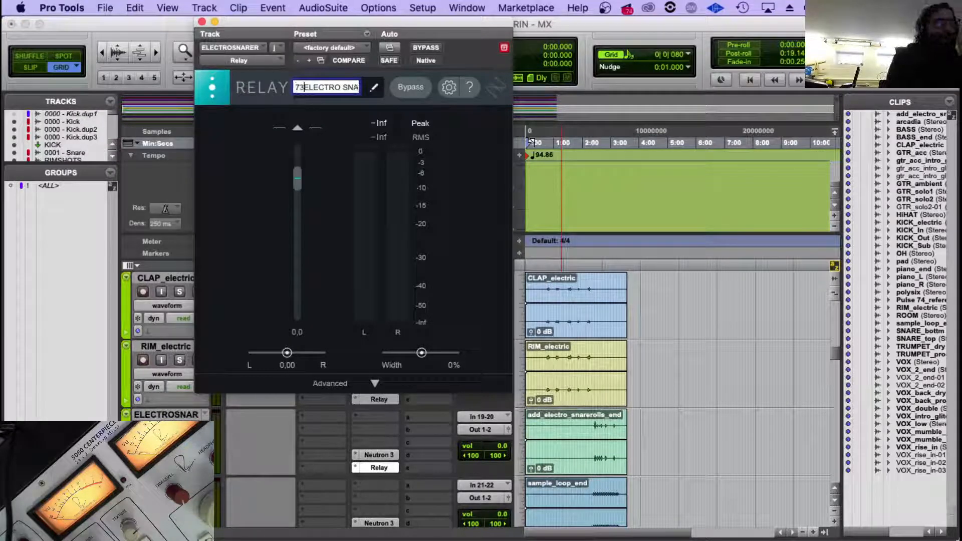
pyautogui.press('Return')
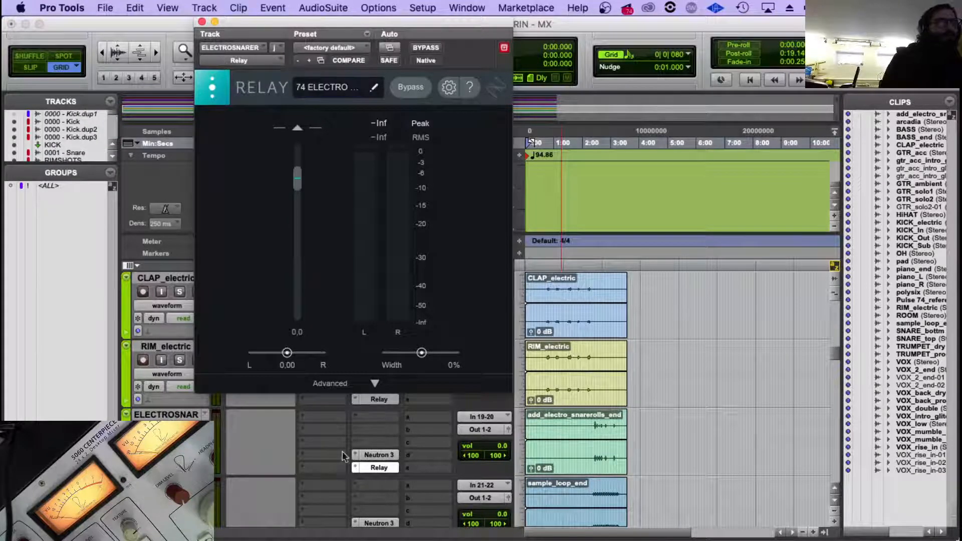
# Prefix the name of the Relay instance on the snare loop track with 75.
pyautogui.scroll(-2, 350, 460)
pyautogui.click(371, 468)
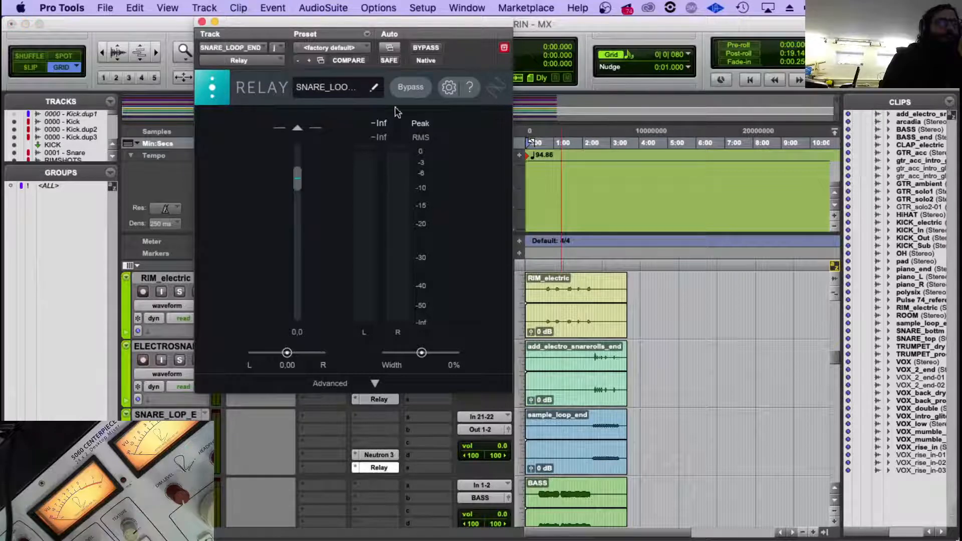
pyautogui.click(373, 90)
pyautogui.click(307, 88)
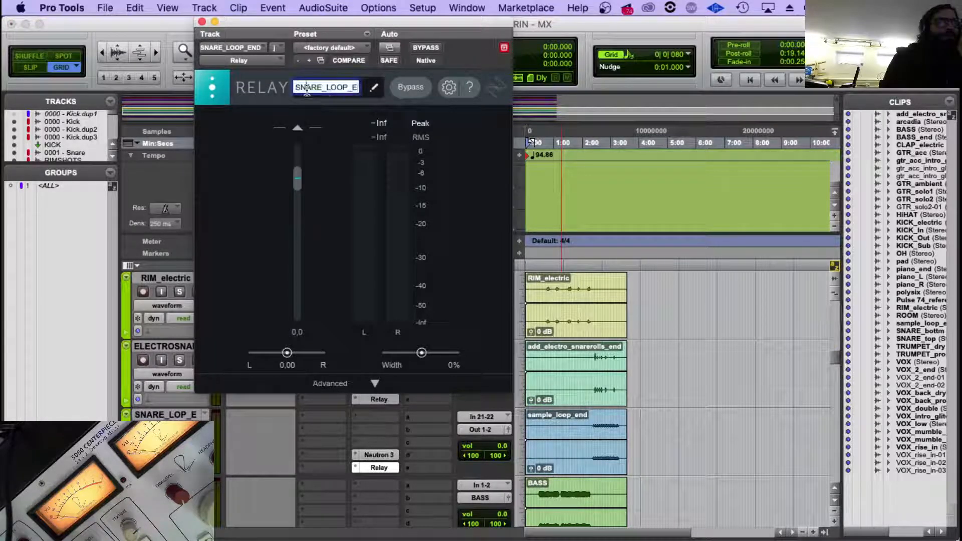
pyautogui.write('75')
pyautogui.press('Return')
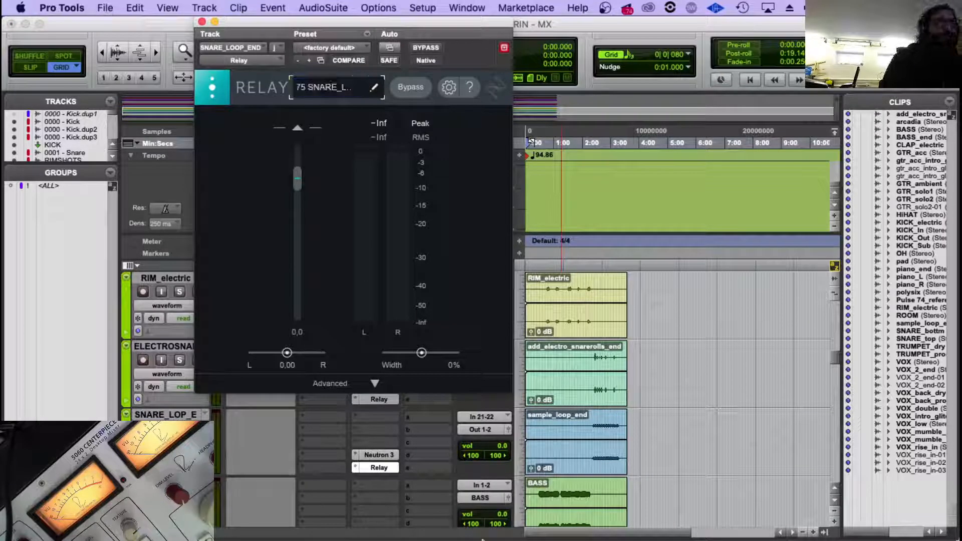
# Check the instance name of Neutron on KICK_electric and close the plug-in.
pyautogui.scroll(2, 388, 489)
pyautogui.scroll(5, 388, 488)
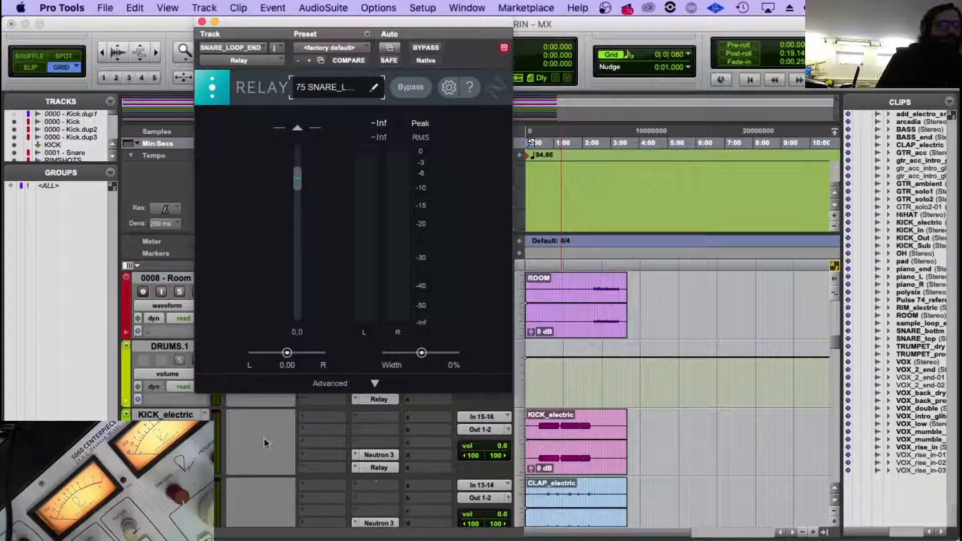
pyautogui.click(181, 416)
pyautogui.click(371, 455)
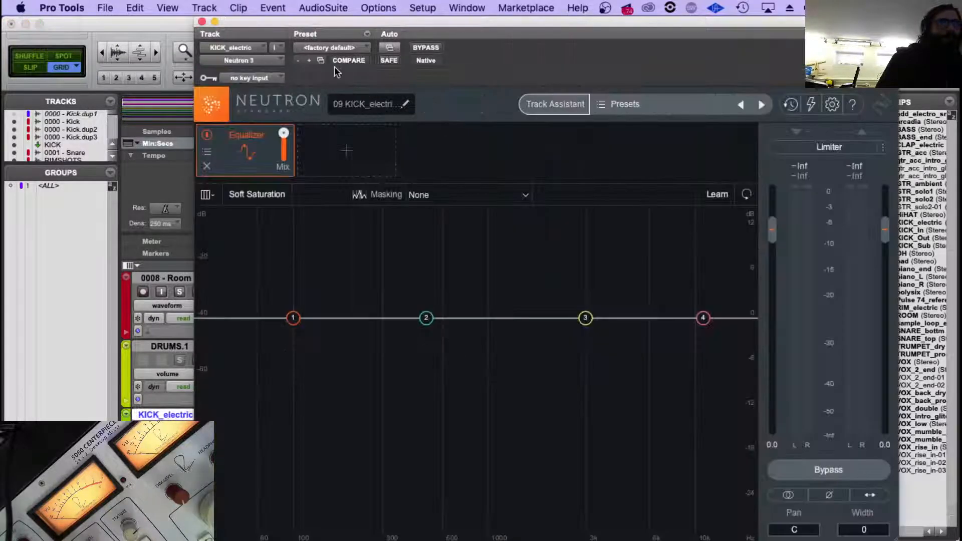
pyautogui.click(200, 22)
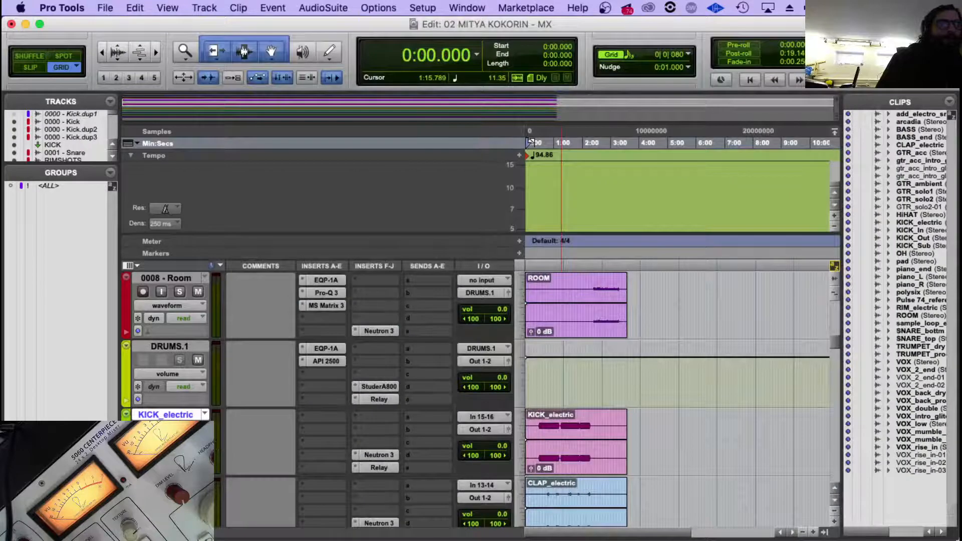
# Rename the Neutron instance on CLAP_electric so its name starts with 10 CLAP, and close the plug-in.
pyautogui.scroll(-1, 300, 463)
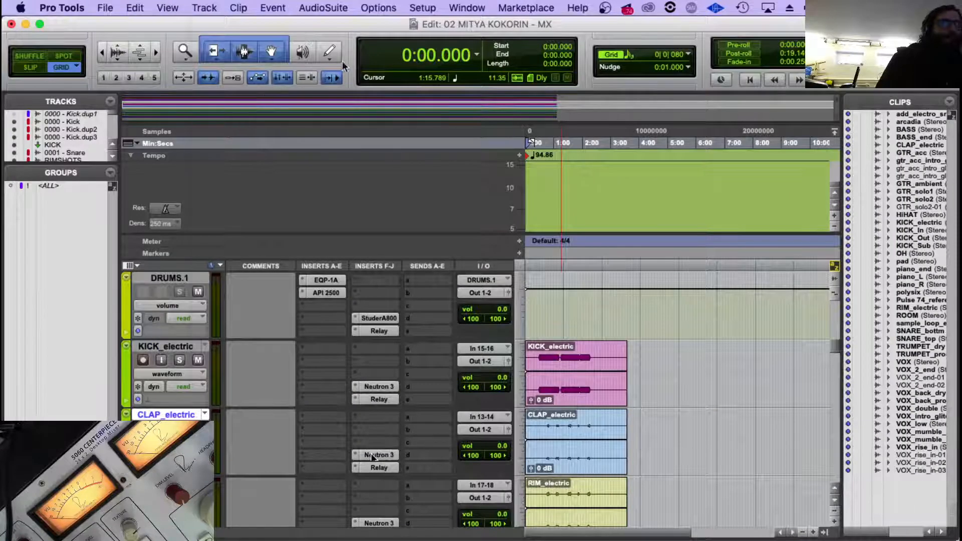
pyautogui.click(372, 455)
pyautogui.click(397, 109)
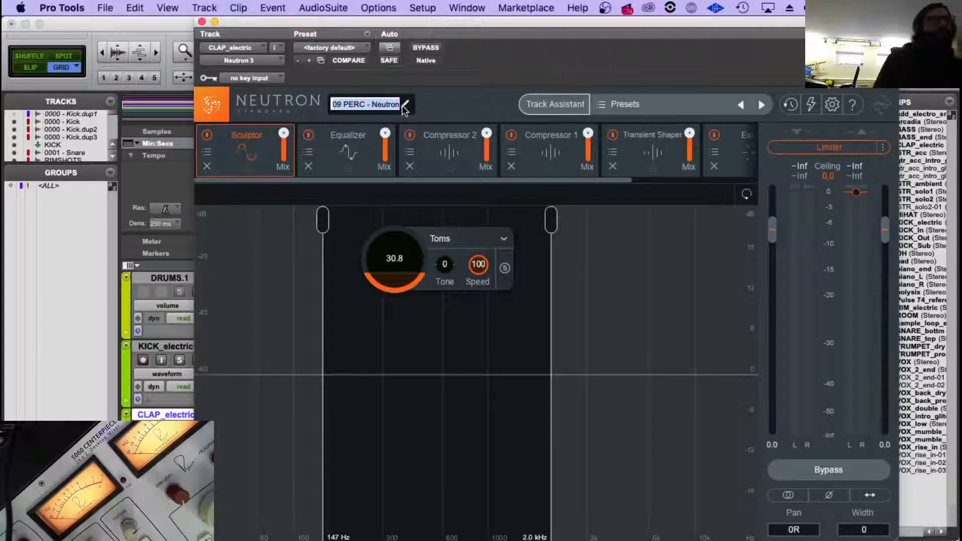
pyautogui.write('10')
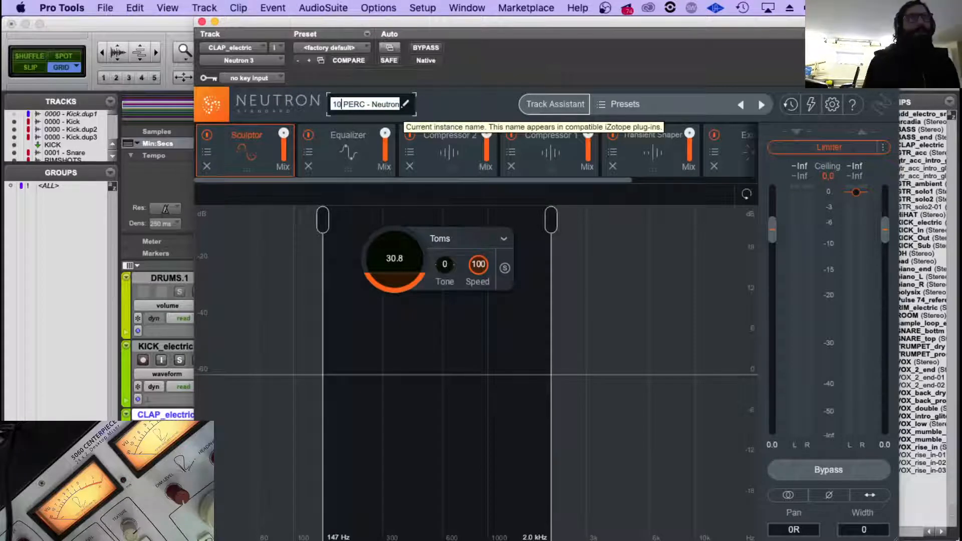
pyautogui.press('Return')
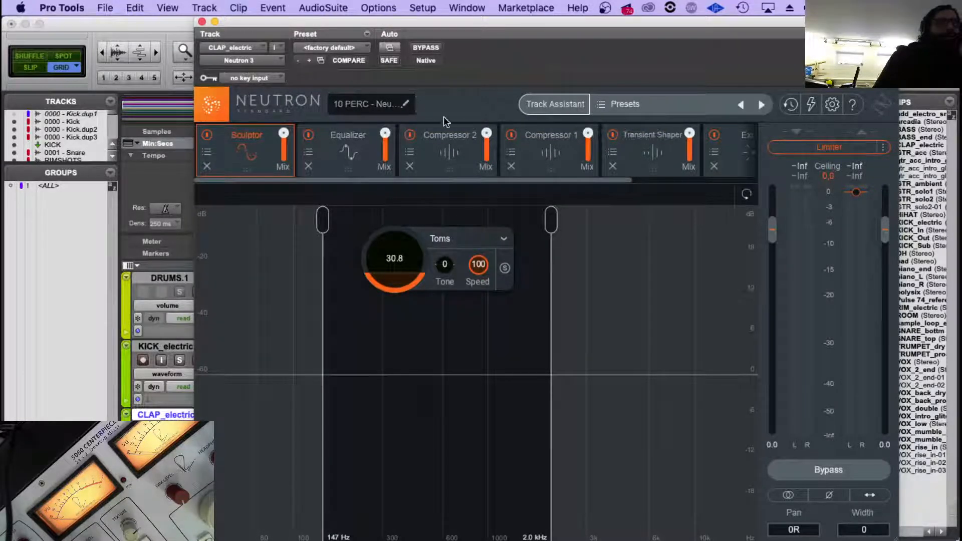
pyautogui.click(407, 102)
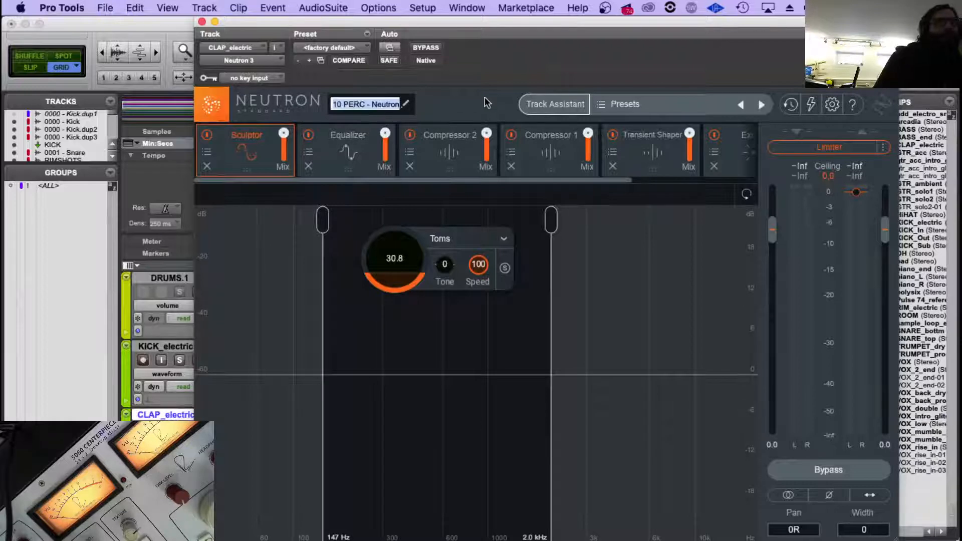
pyautogui.doubleClick(347, 103)
pyautogui.write('CLAP')
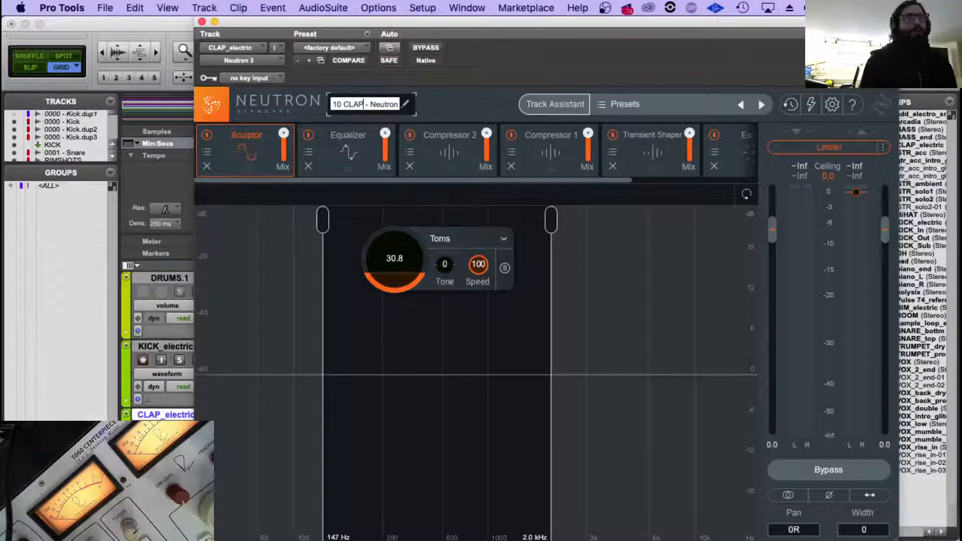
pyautogui.press('Return')
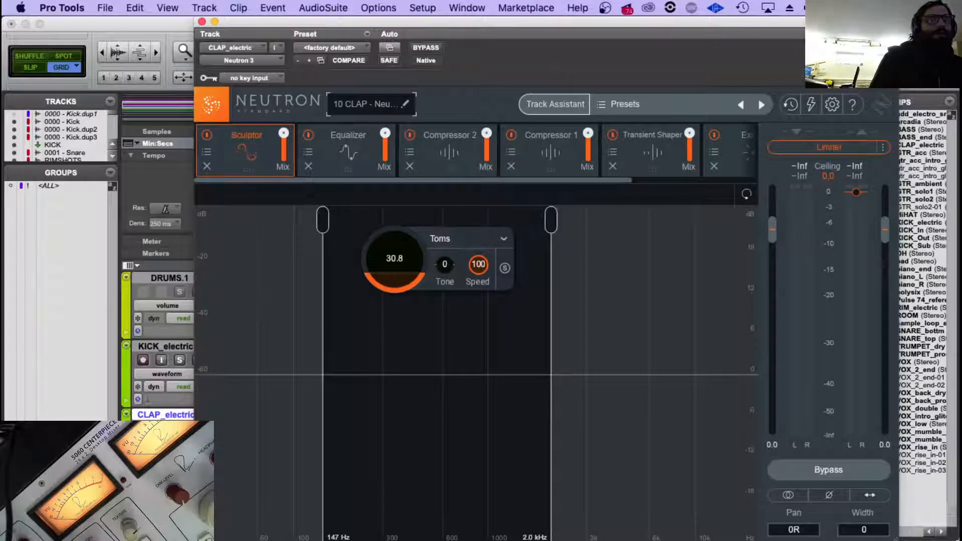
pyautogui.click(202, 22)
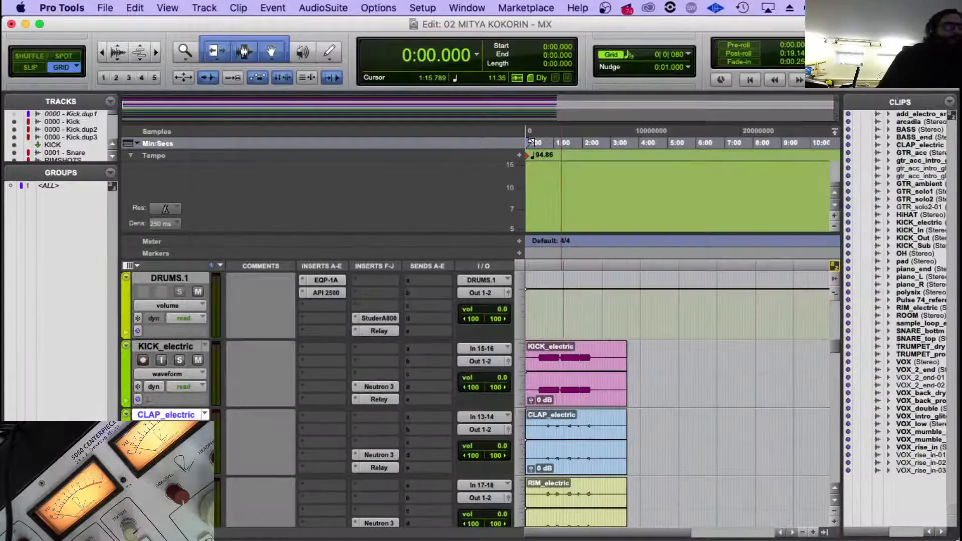
# Prefix the name of the Neutron instance on RIM_electric with 11 and close the plug-in.
pyautogui.scroll(-2, 253, 471)
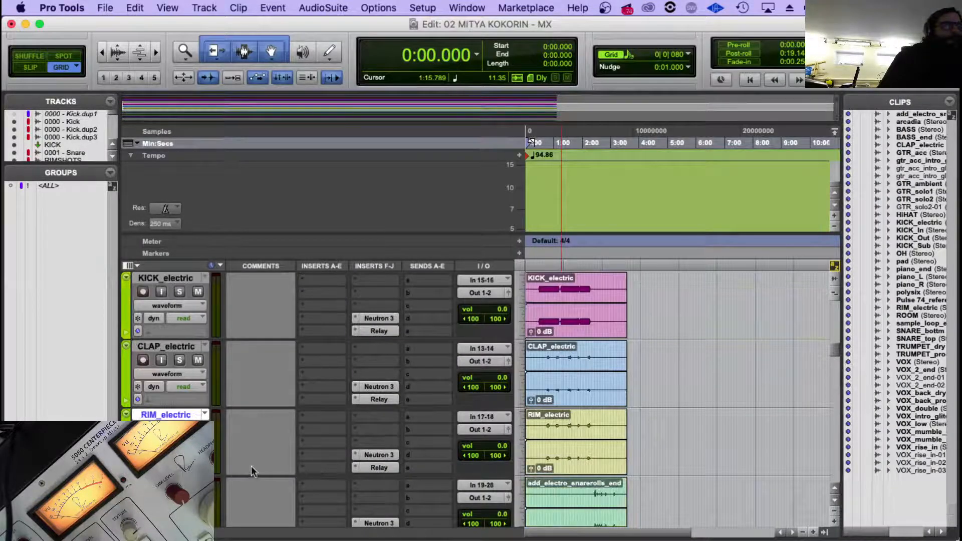
pyautogui.click(371, 455)
pyautogui.click(403, 106)
pyautogui.press('Left')
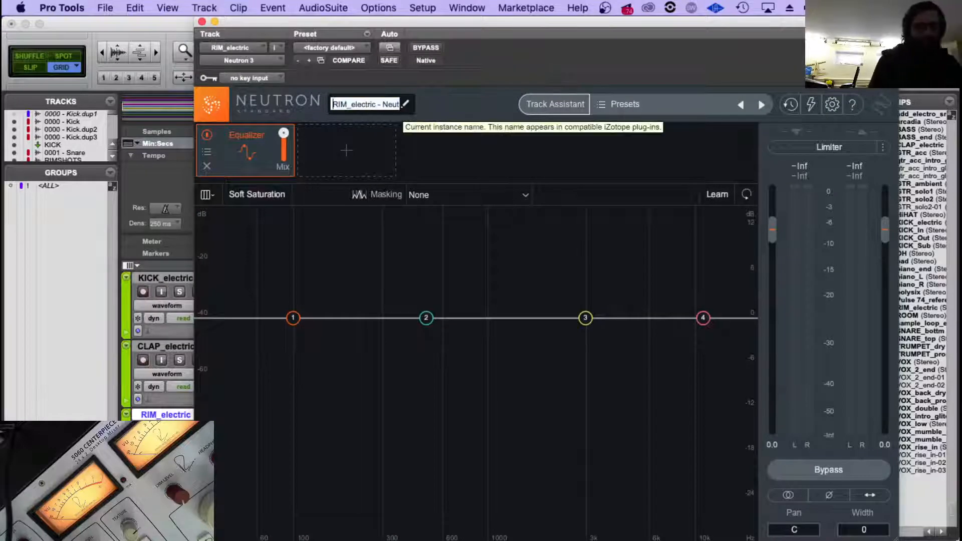
pyautogui.write('11')
pyautogui.press('Return')
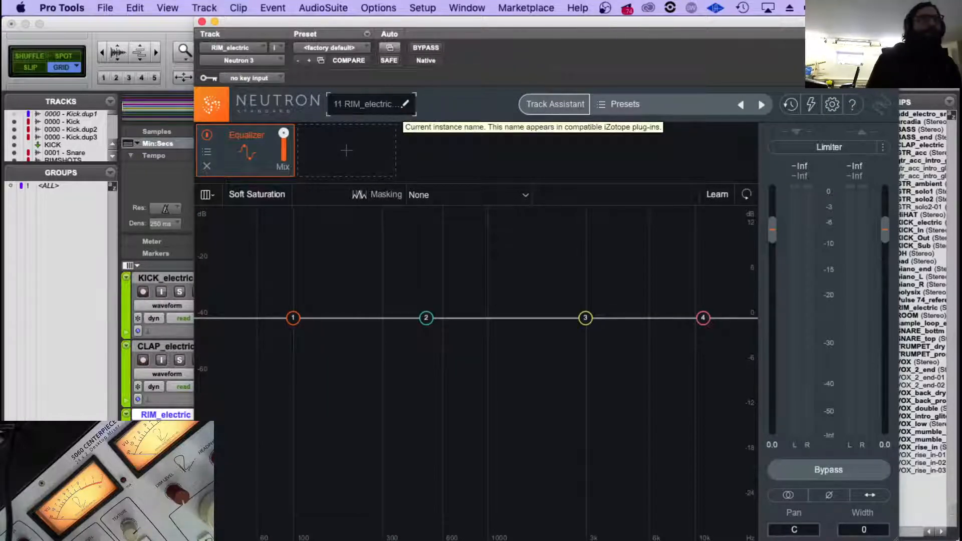
pyautogui.click(202, 22)
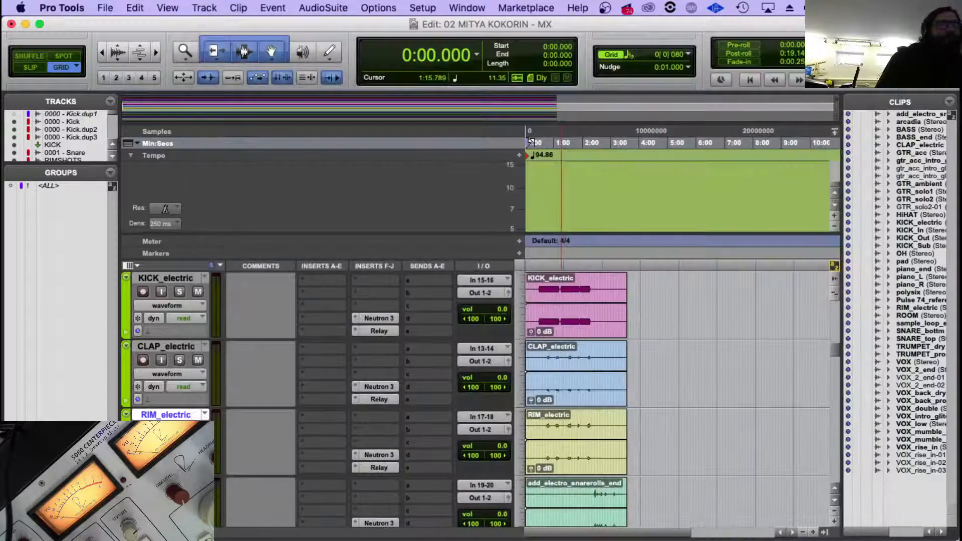
# Prefix the name of the Neutron instance on the electro snare track with 12 and close the plug-in.
pyautogui.press(';')
pyautogui.scroll(-2, 281, 453)
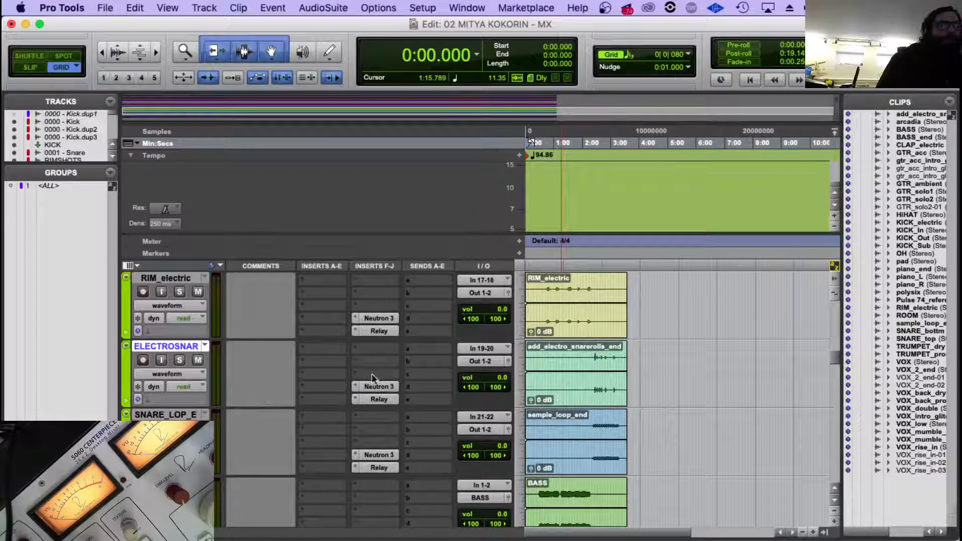
pyautogui.click(376, 387)
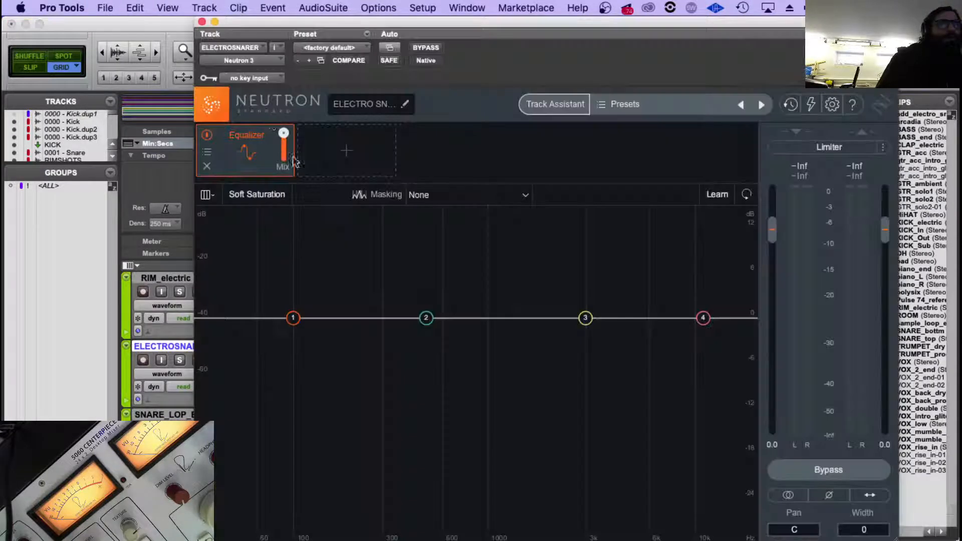
pyautogui.click(407, 104)
pyautogui.press('Left')
pyautogui.write('12')
pyautogui.press('Return')
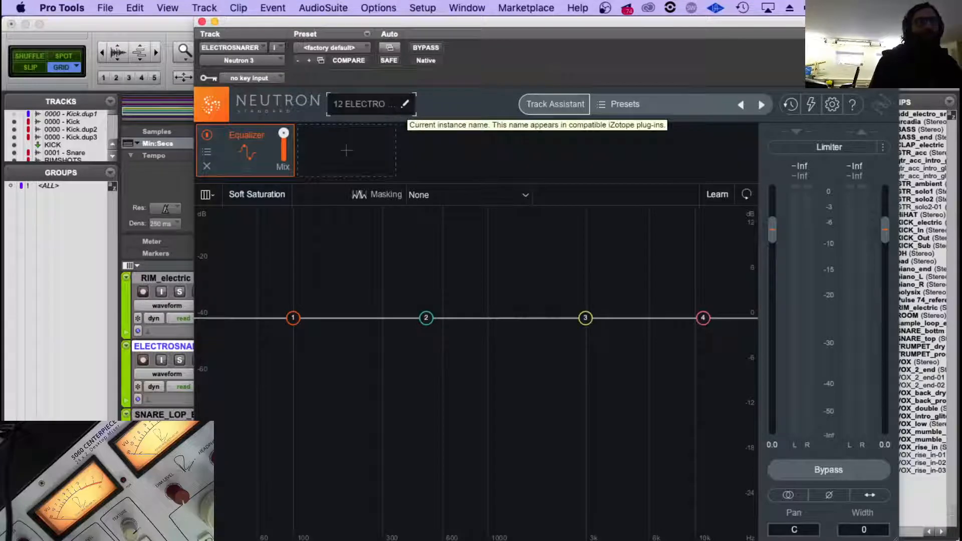
pyautogui.click(202, 22)
# Prefix the name of the Neutron instance on the snare loop track with 13 and close the plug-in.
pyautogui.click(172, 415)
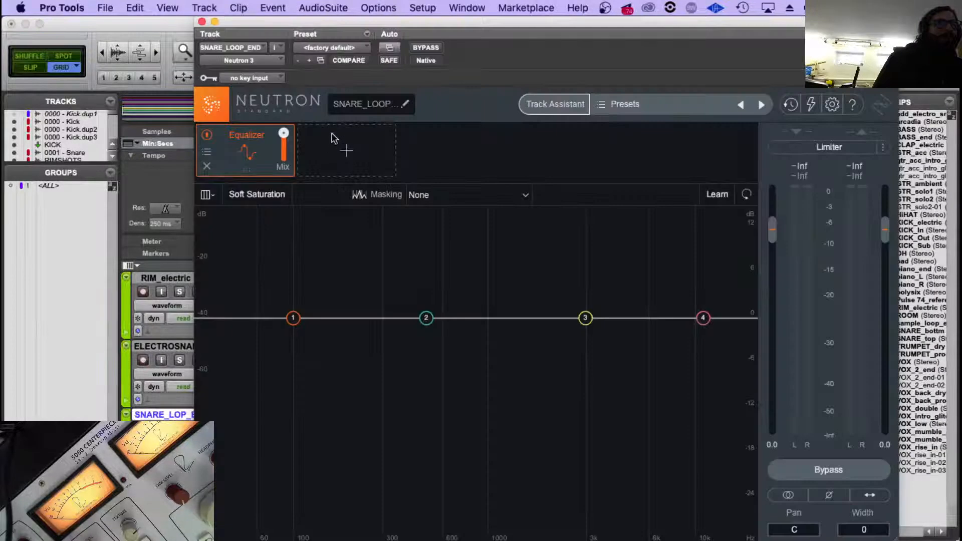
pyautogui.click(406, 105)
pyautogui.press('Left')
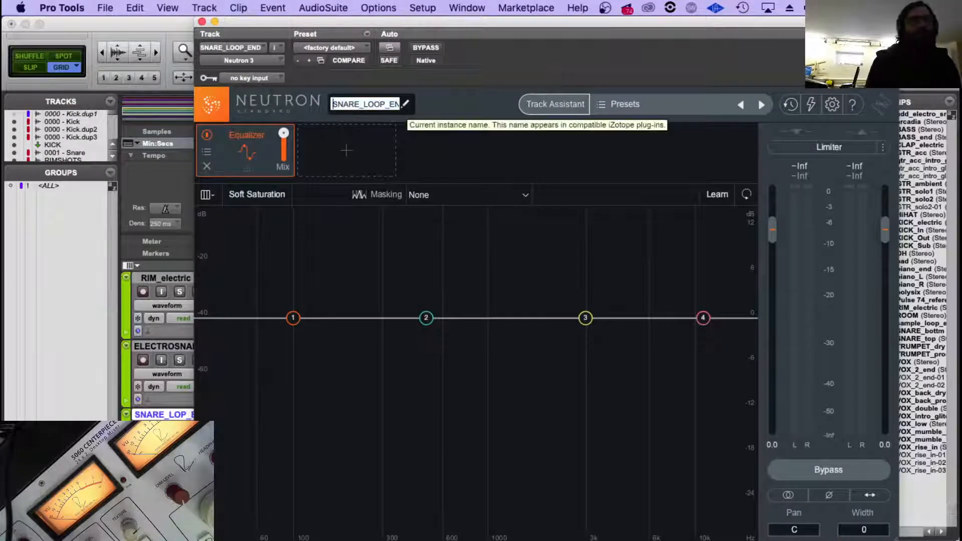
pyautogui.write('13')
pyautogui.press('Return')
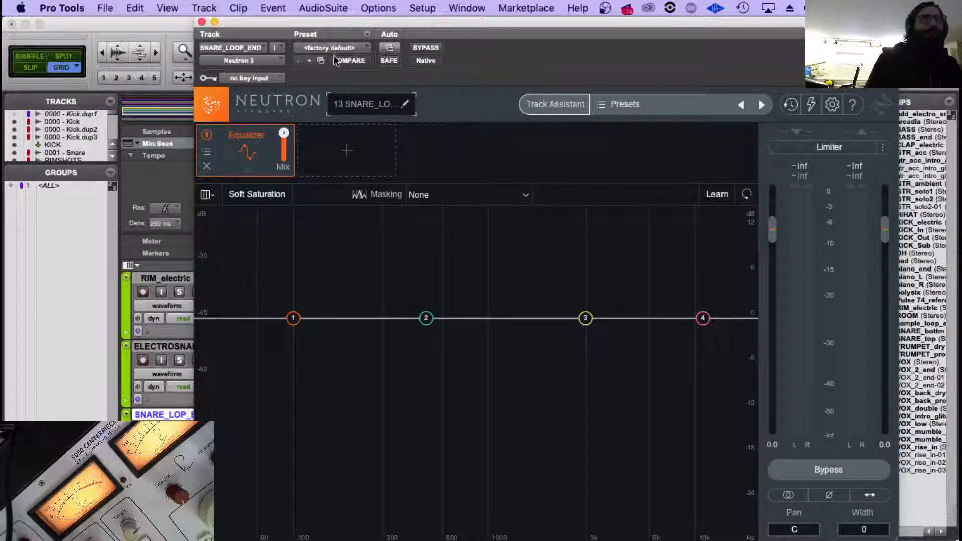
pyautogui.click(202, 22)
# Find the Track Number command by searching for "track numb" and turn on track numbering.
pyautogui.scroll(-2, 379, 487)
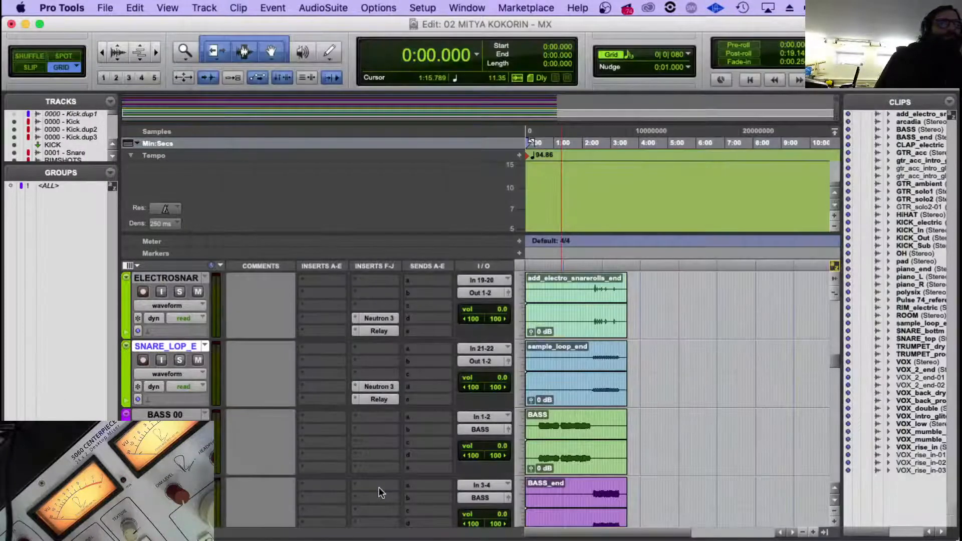
pyautogui.click(573, 7)
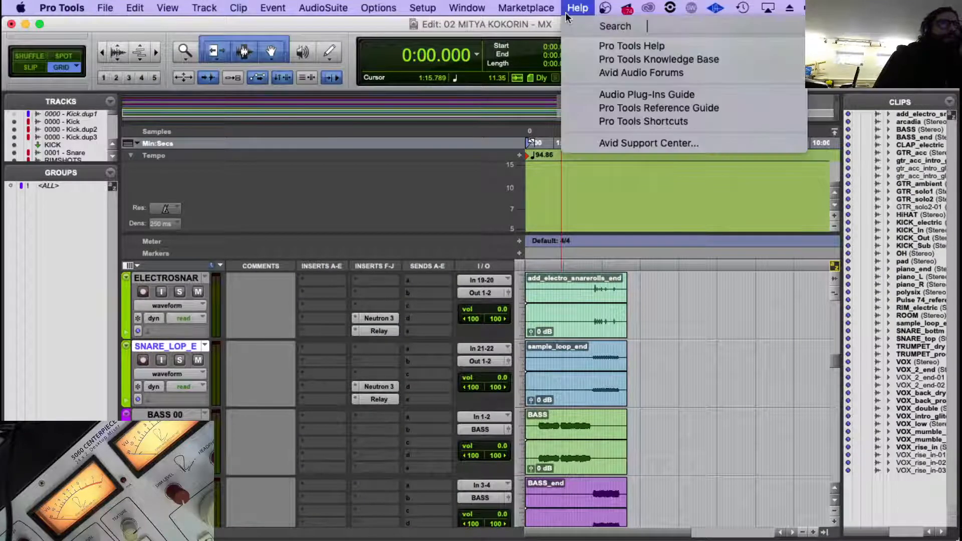
pyautogui.click(571, 6)
pyautogui.click(569, 5)
pyautogui.write('t')
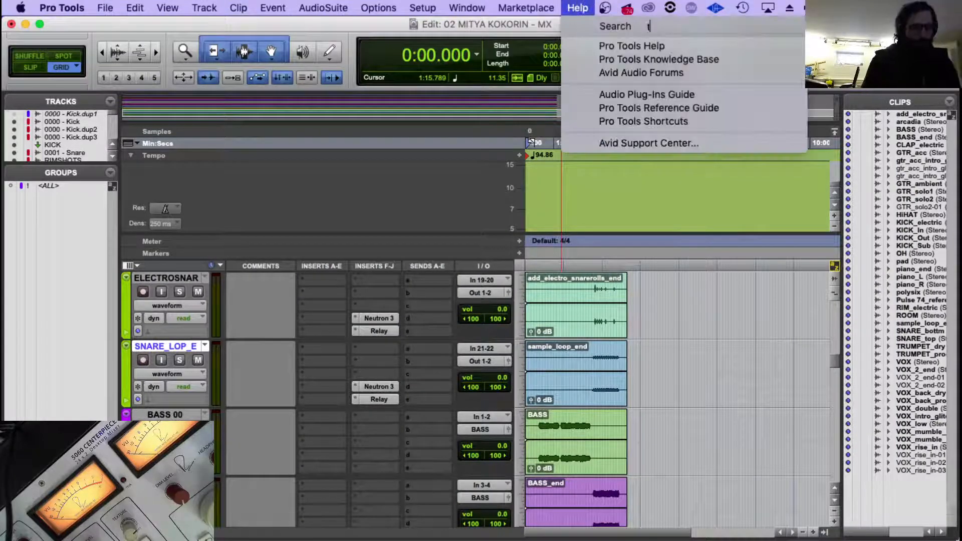
pyautogui.write('rack numb')
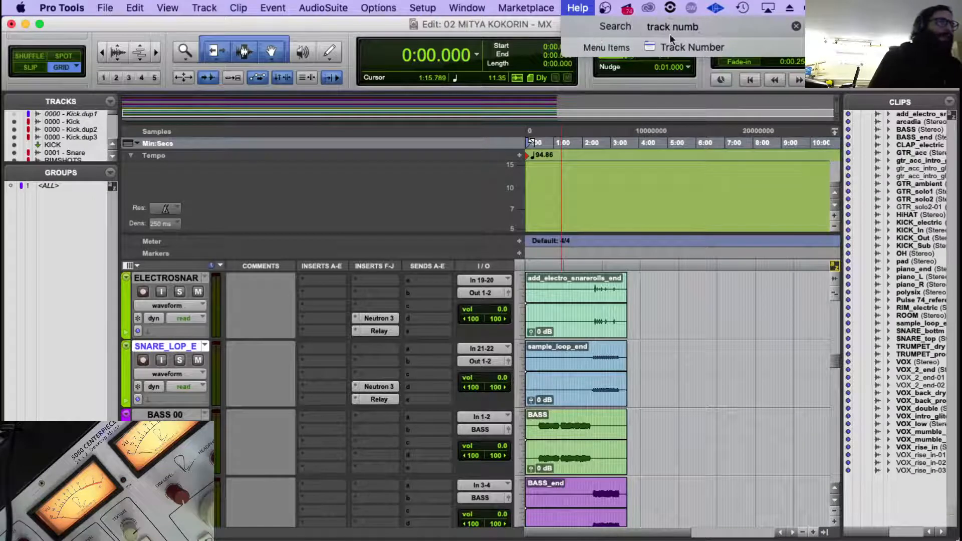
pyautogui.click(675, 44)
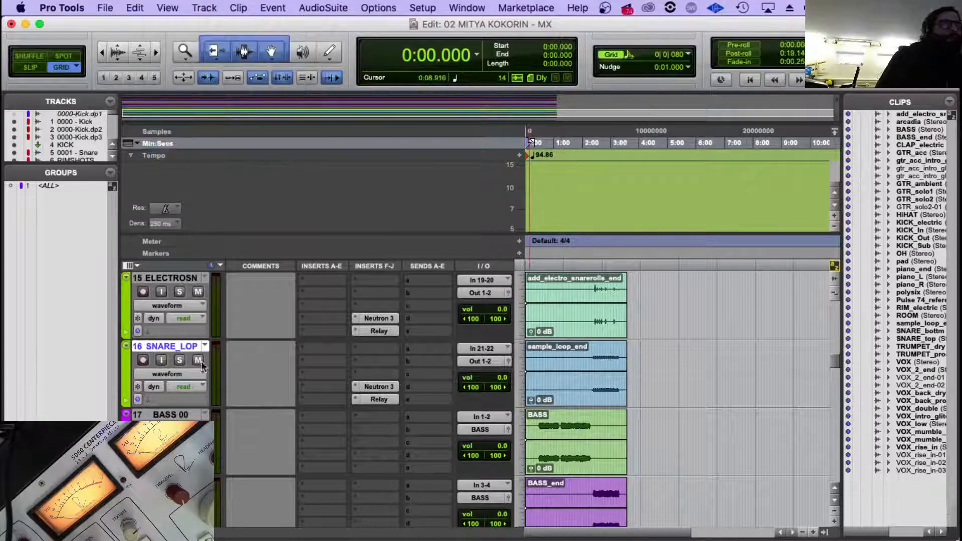
# Check the instance names of Relay and Neutron on the snare loop track, closing each plug-in.
pyautogui.click(379, 399)
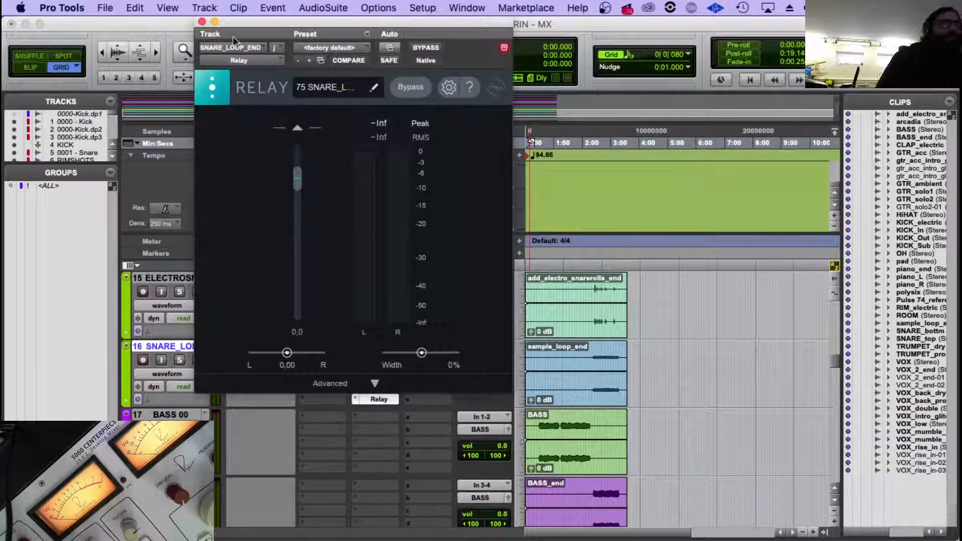
pyautogui.click(202, 21)
pyautogui.click(384, 386)
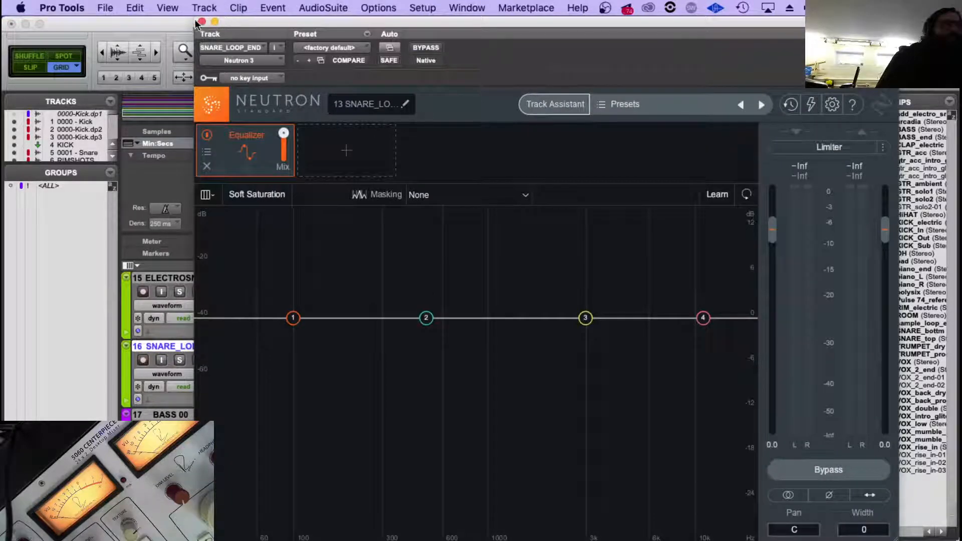
pyautogui.click(202, 21)
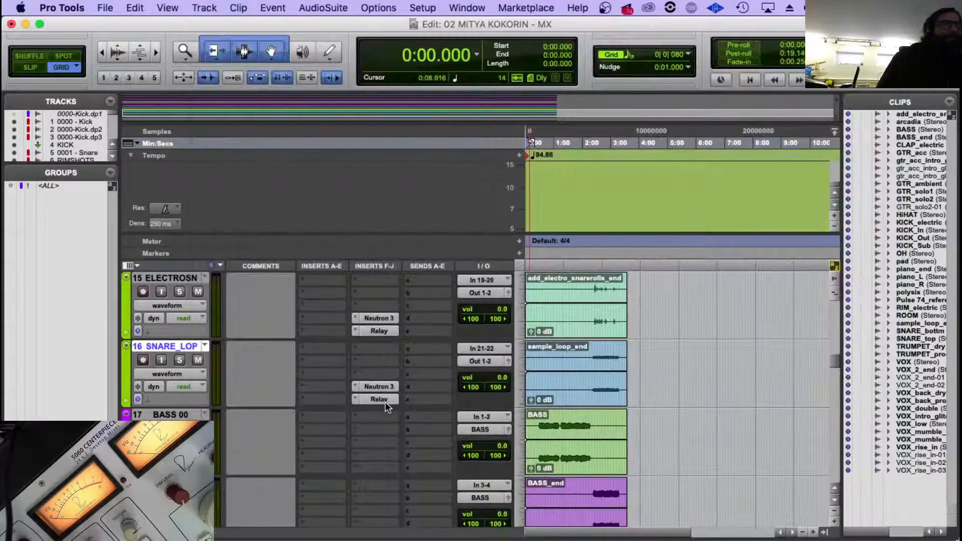
pyautogui.click(385, 389)
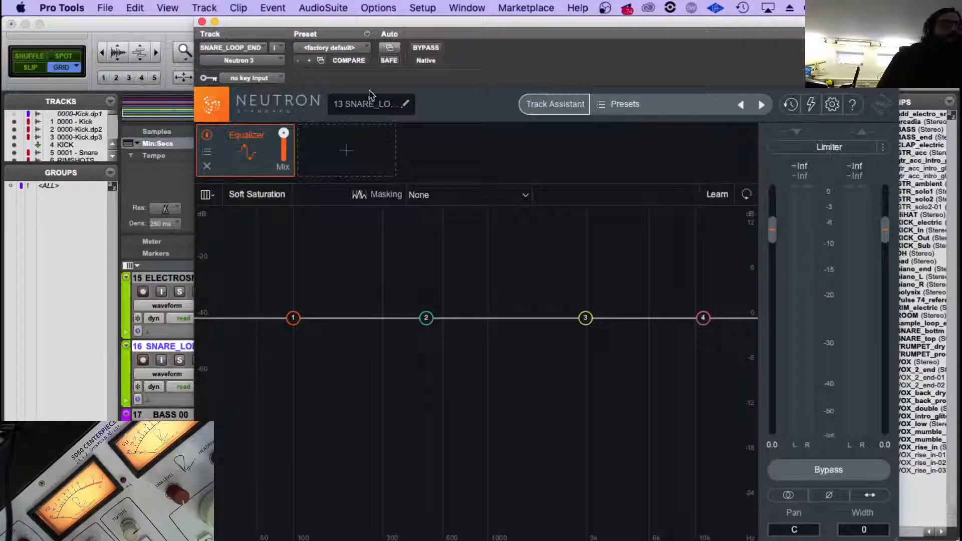
pyautogui.click(202, 23)
# Change the number prefix of the Neutron instance name on the BASS GUITAR track to 14 and close the plug-in.
pyautogui.scroll(-3, 396, 321)
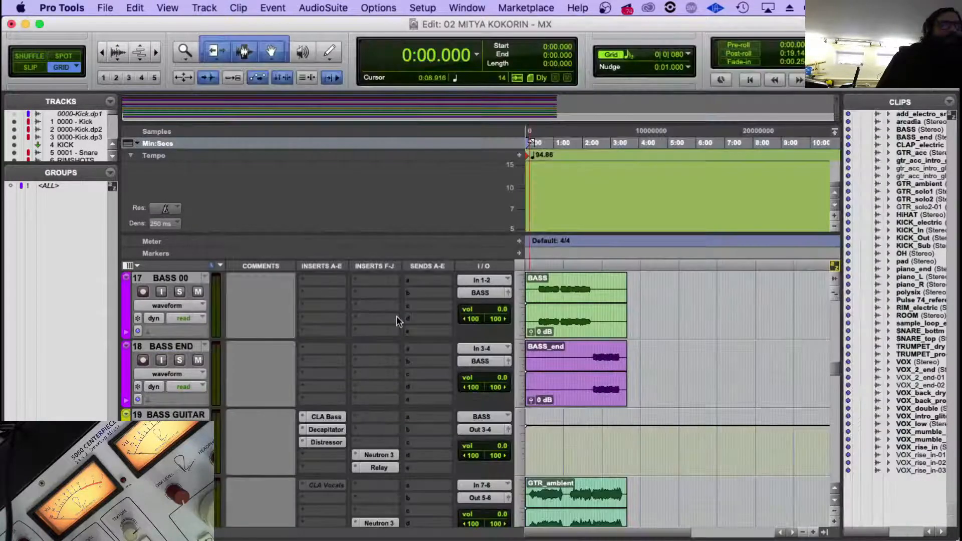
pyautogui.click(377, 454)
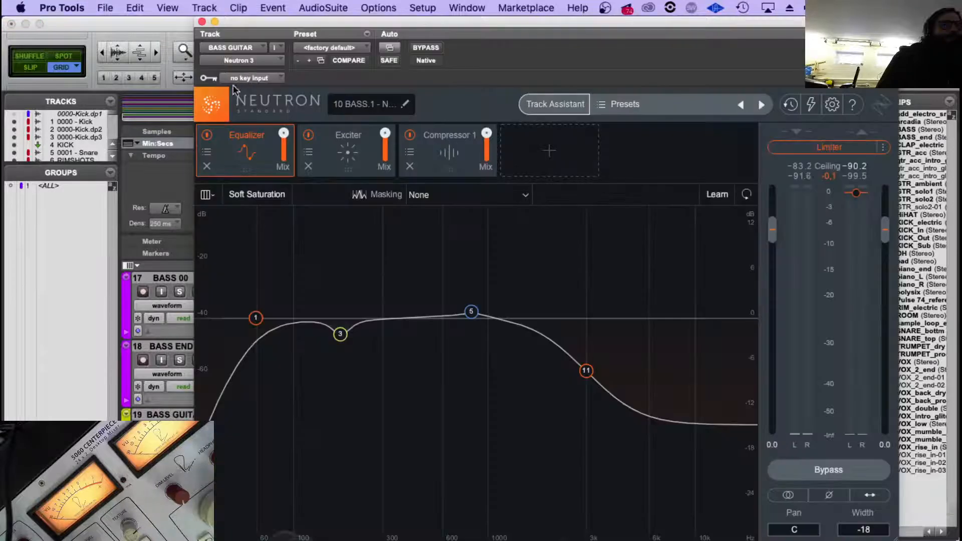
pyautogui.click(404, 104)
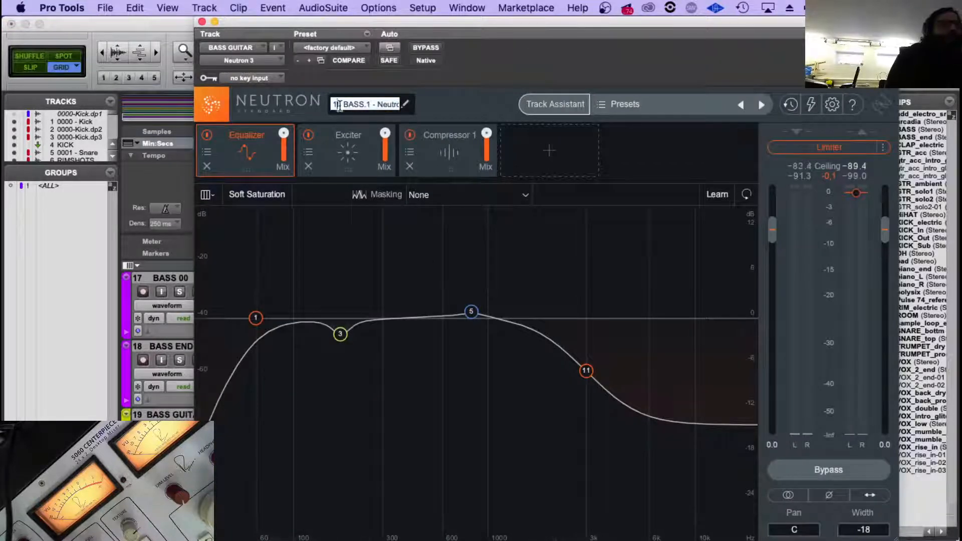
pyautogui.press('Return')
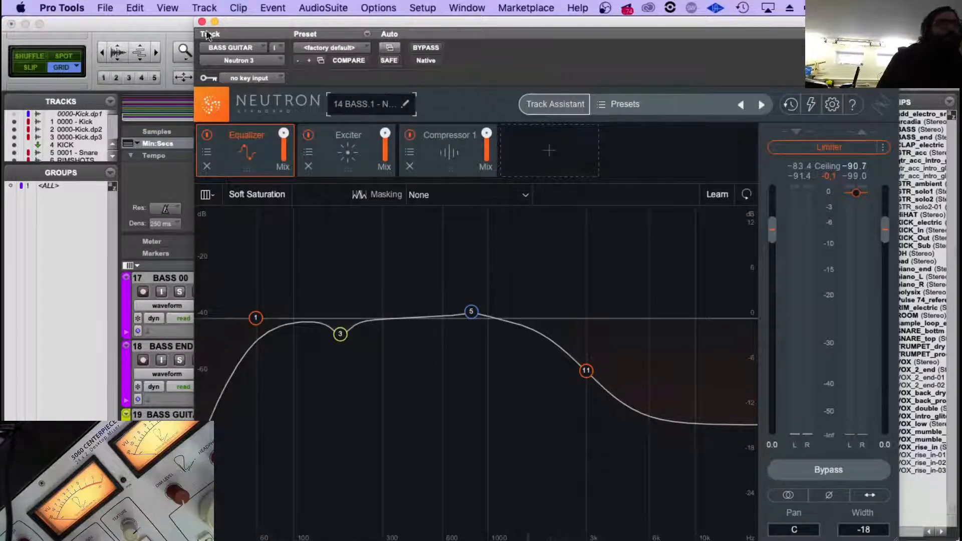
pyautogui.click(202, 22)
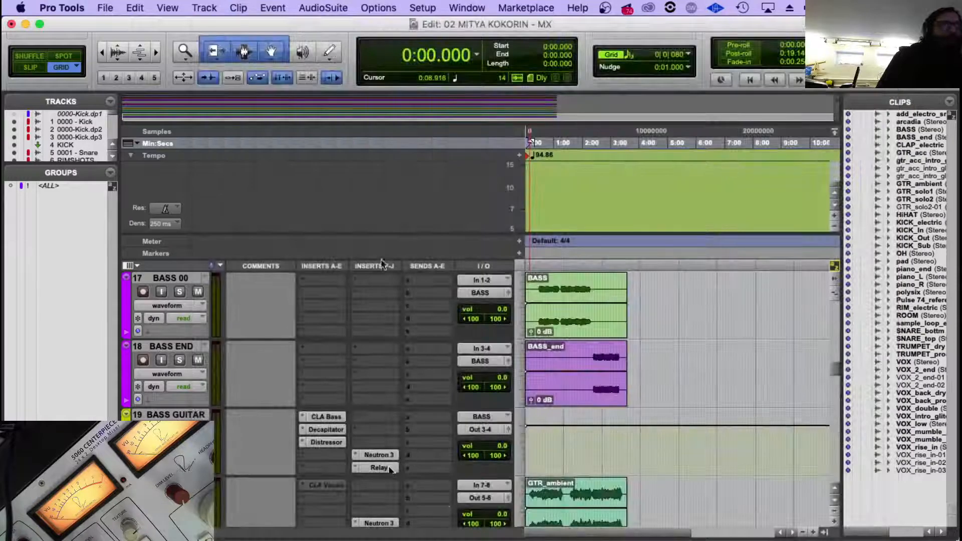
# Change the number prefix of the Relay instance name on the BASS GUITAR track to 76 and close the plug-in.
pyautogui.click(390, 467)
pyautogui.click(314, 87)
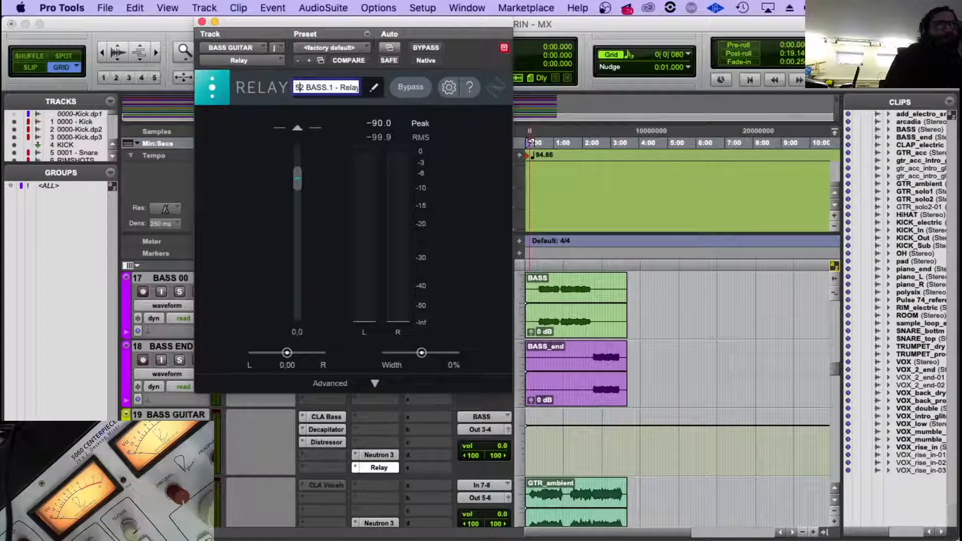
pyautogui.press('Right')
pyautogui.press('BackSpace')
pyautogui.press('BackSpace')
pyautogui.write('76')
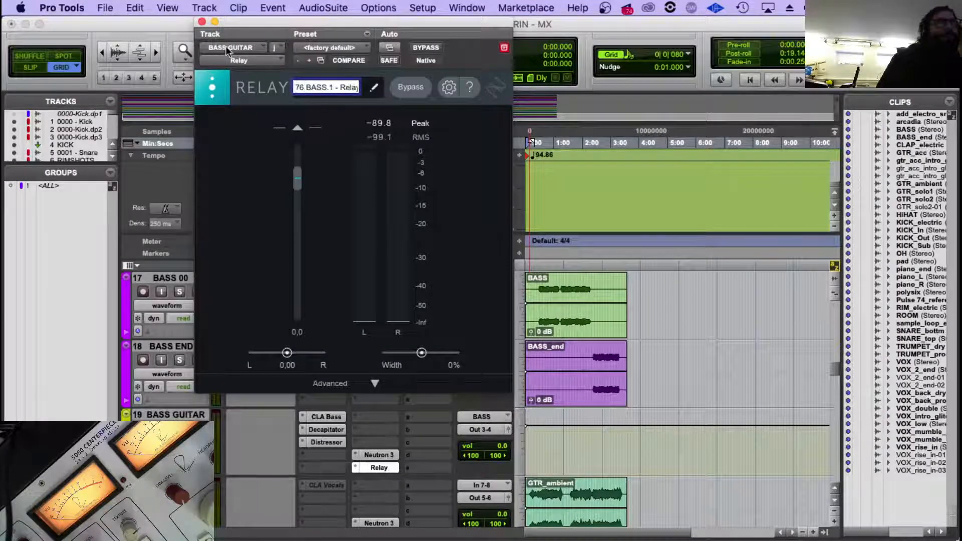
pyautogui.click(202, 22)
# Check the Neutron instance name on the BASS GUITAR track and close the plug-in.
pyautogui.scroll(-3, 362, 365)
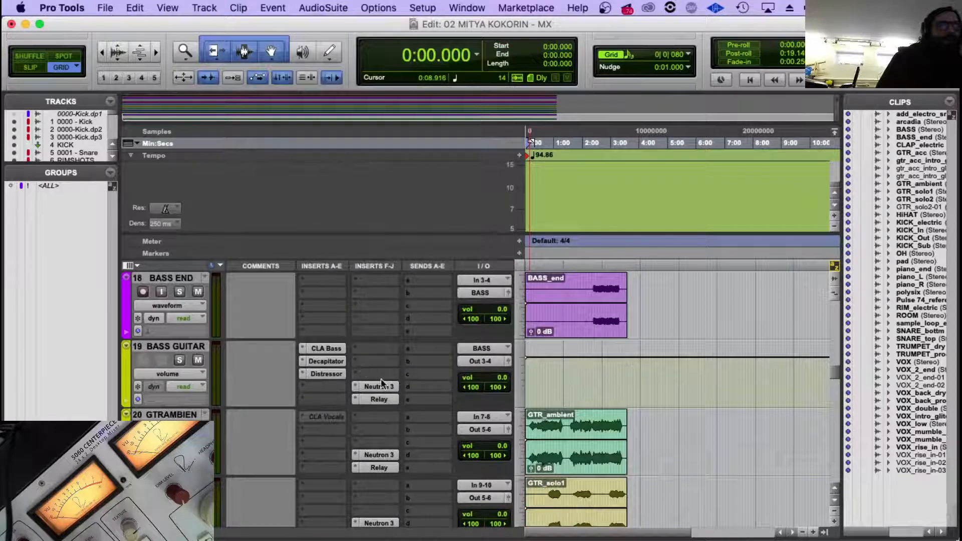
pyautogui.scroll(-3, 374, 416)
pyautogui.scroll(2, 388, 346)
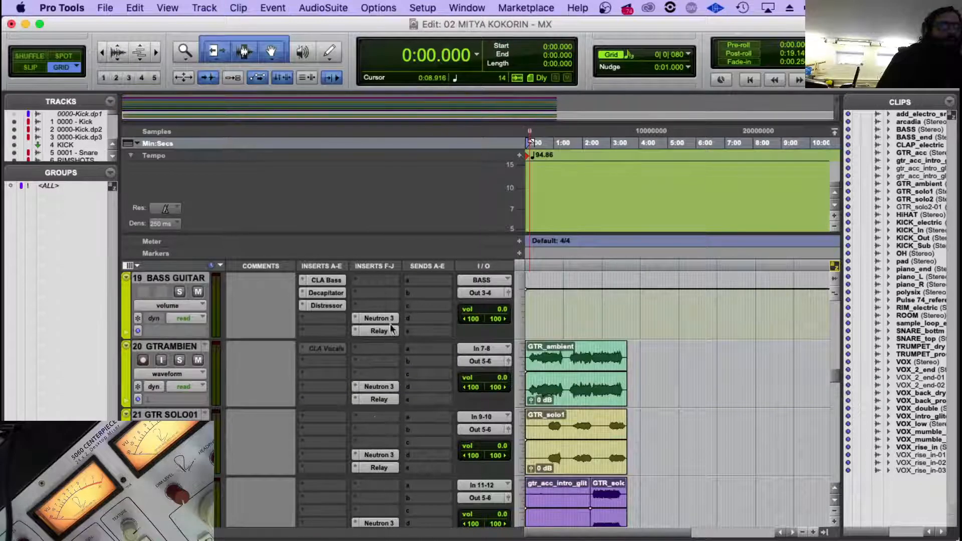
pyautogui.click(390, 319)
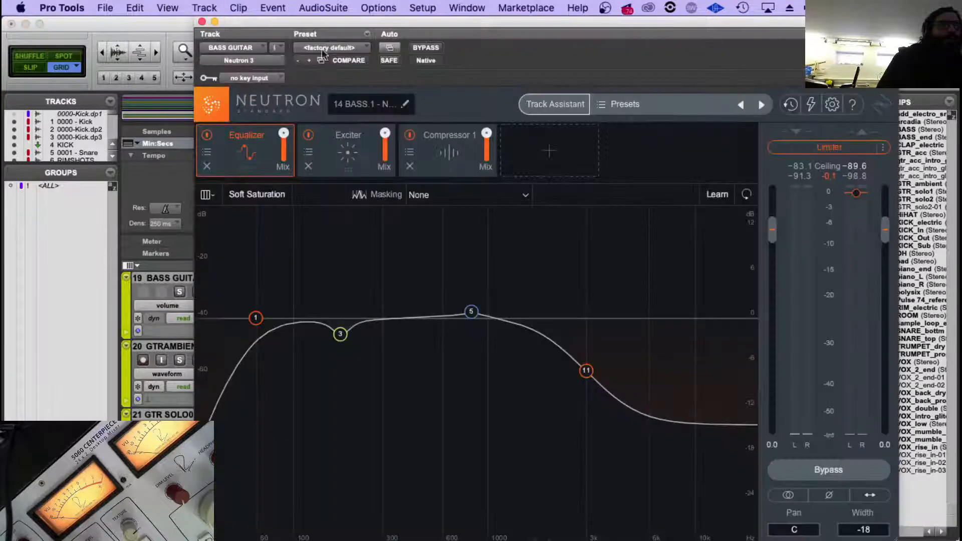
pyautogui.click(202, 21)
# Rename the Neutron instance on the GTR AMBIENT track, replacing its number with 15 and PERC with GT AMB, and close the plug-in.
pyautogui.click(369, 387)
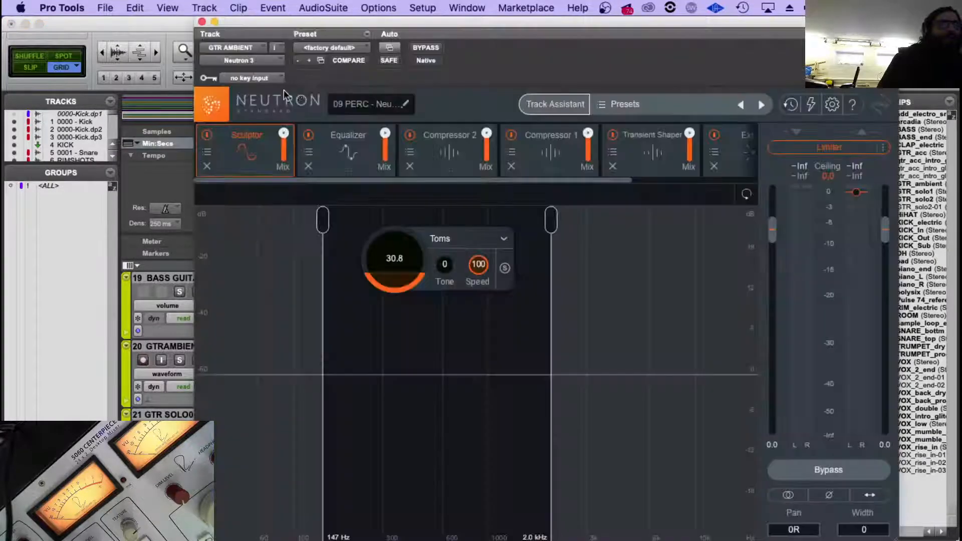
pyautogui.click(333, 105)
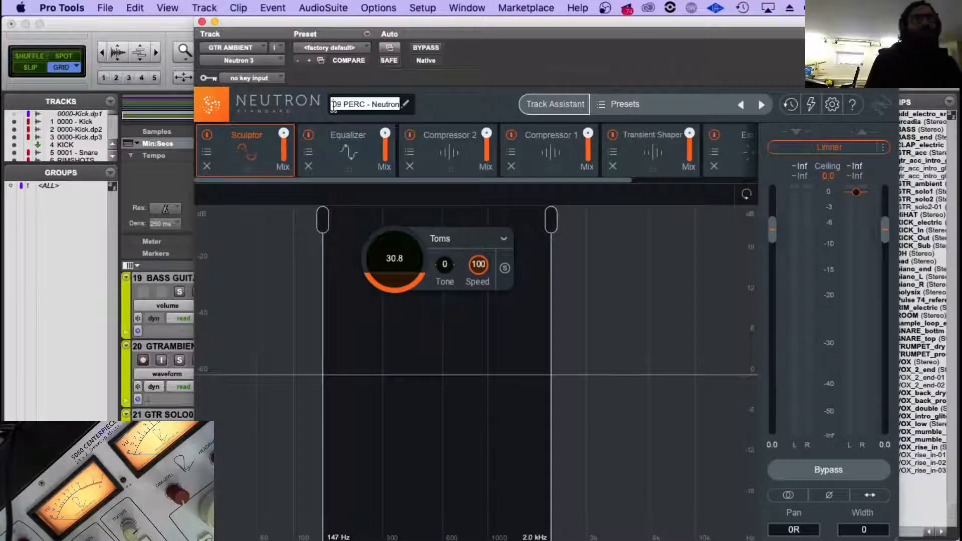
pyautogui.write('15 ')
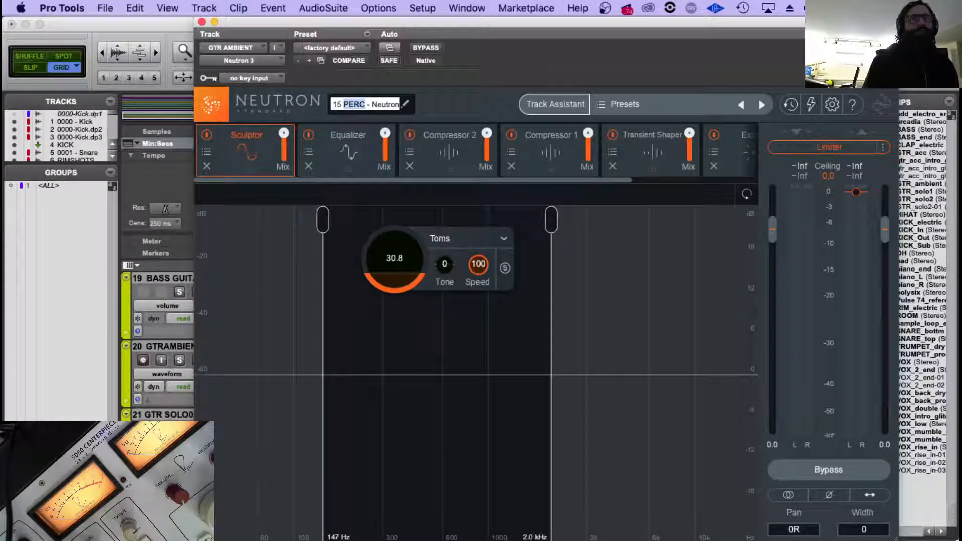
pyautogui.write('GT AMB')
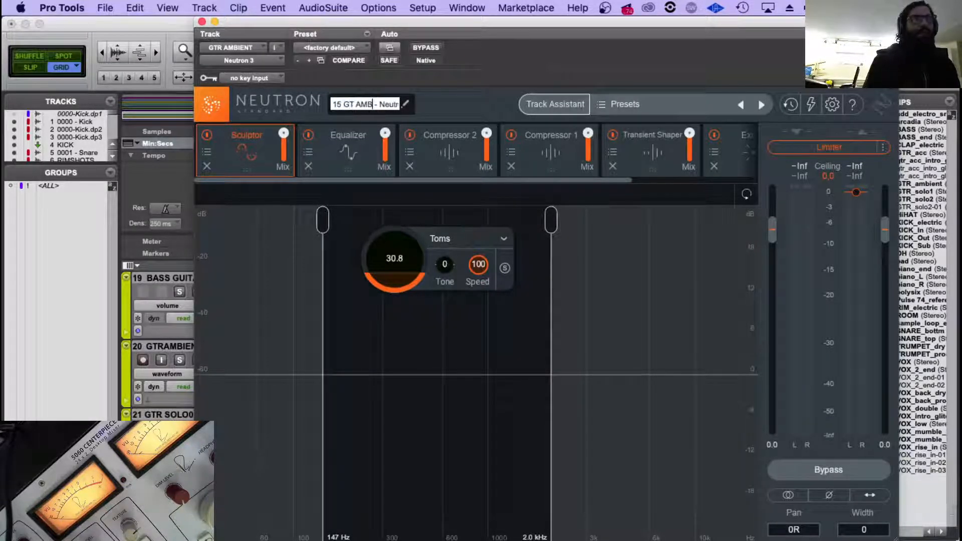
pyautogui.press('Return')
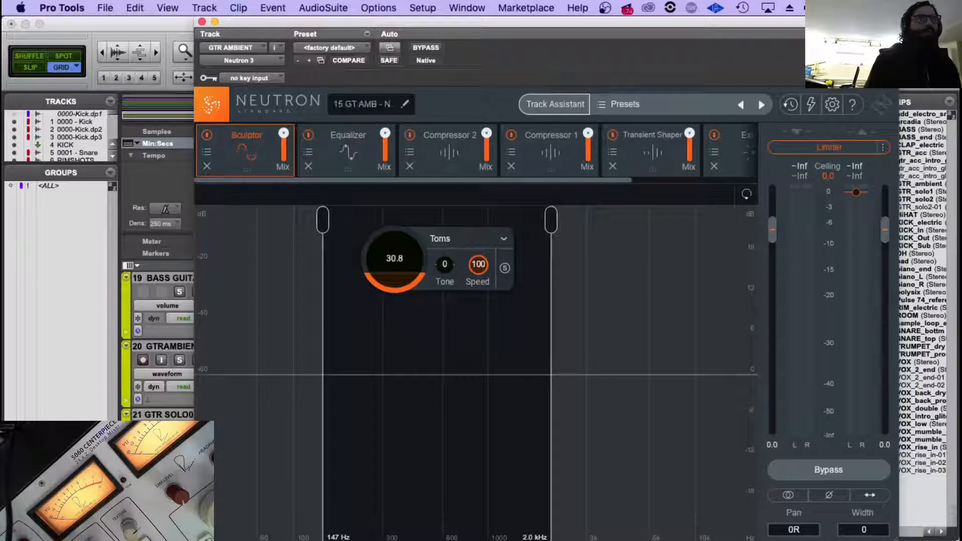
pyautogui.click(201, 22)
# Rename the Neutron instance on the GTR SOLO 01 track, replacing its number with 16 and PERC with GT SOLO 01, and close the plug-in.
pyautogui.click(379, 454)
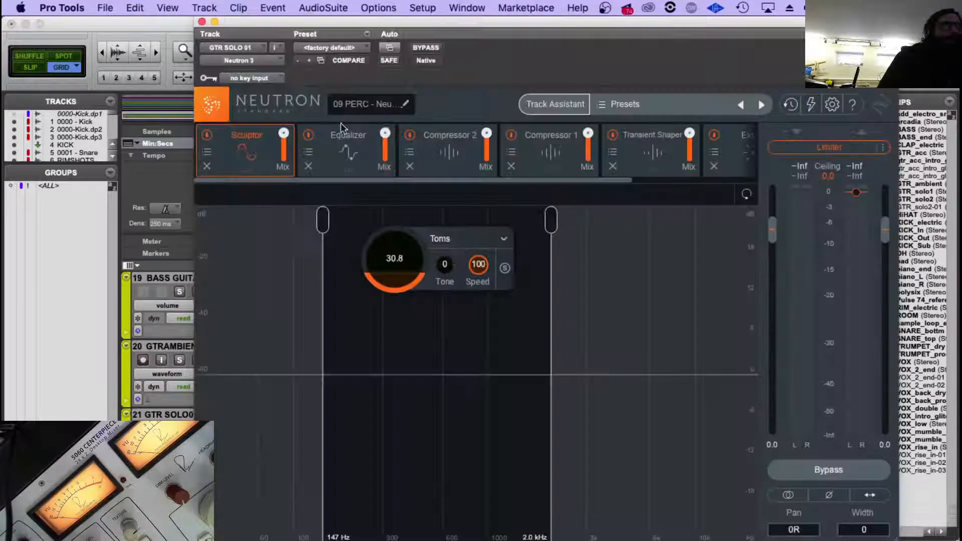
pyautogui.click(361, 102)
pyautogui.doubleClick(338, 104)
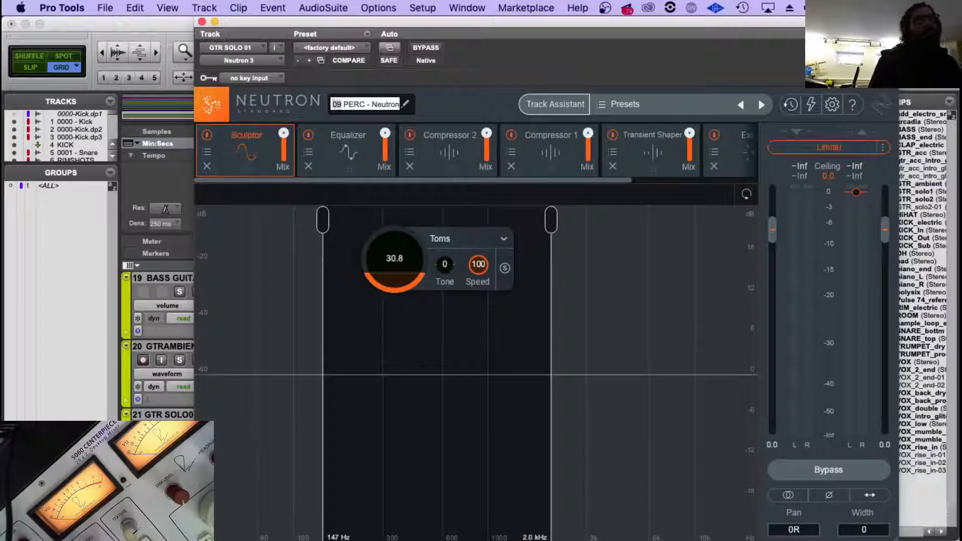
pyautogui.write('16')
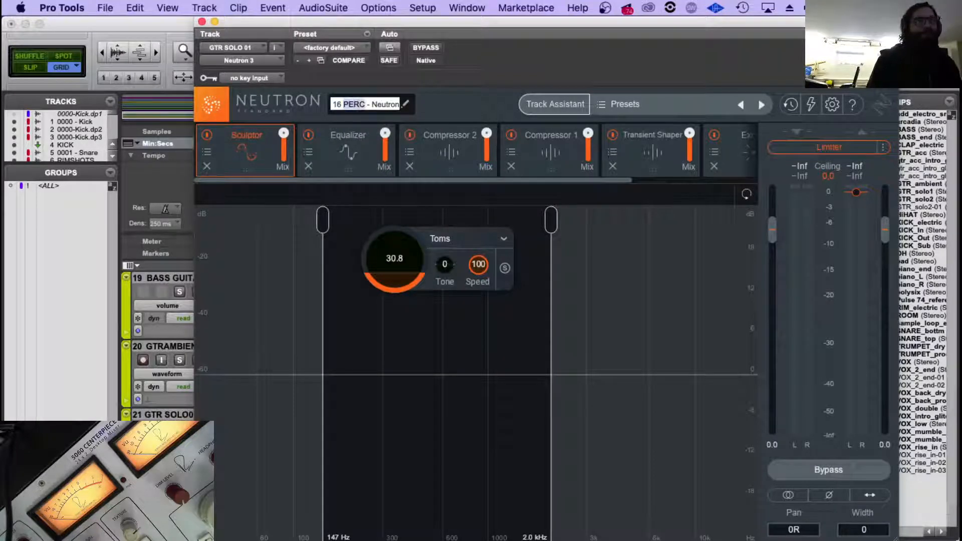
pyautogui.write('GT SOLO 01 - N')
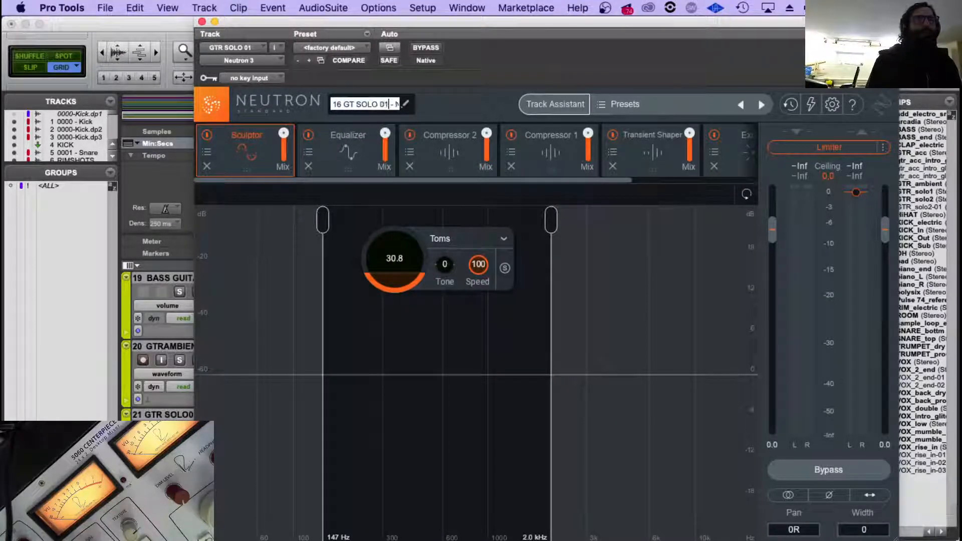
pyautogui.press('Return')
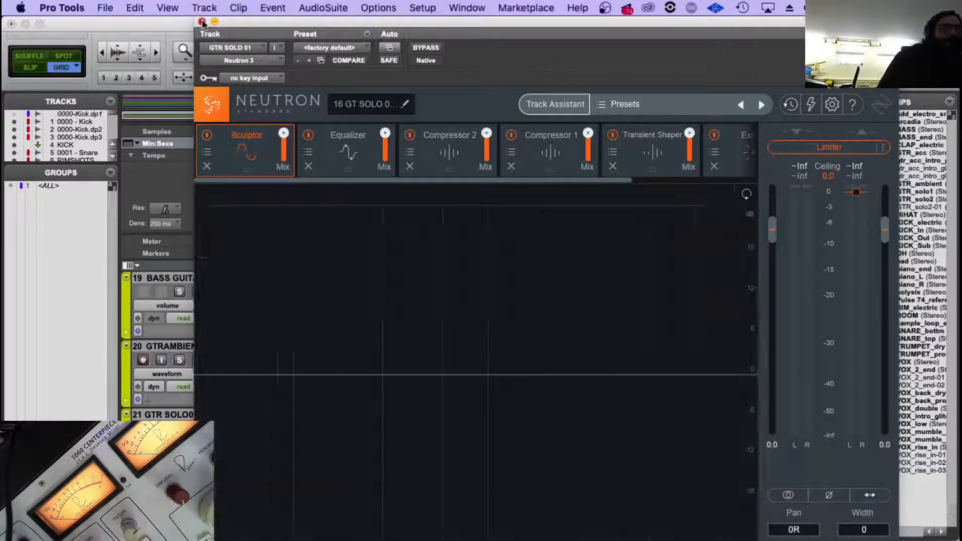
pyautogui.click(202, 22)
# Select the GTR SOLO 02 track, change its Neutron instance's number prefix to 17 and close the plug-in.
pyautogui.doubleClick(192, 415)
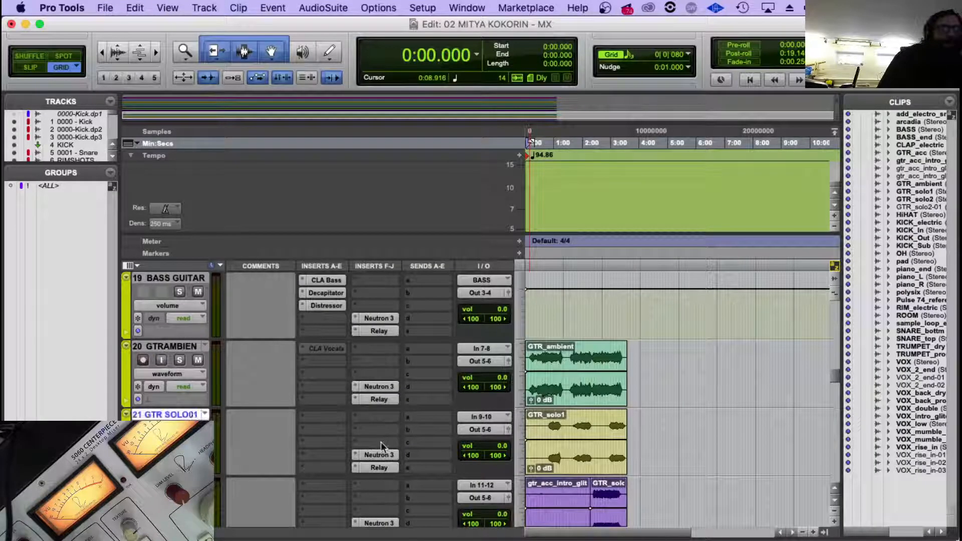
pyautogui.scroll(-1, 323, 456)
pyautogui.press('Tab')
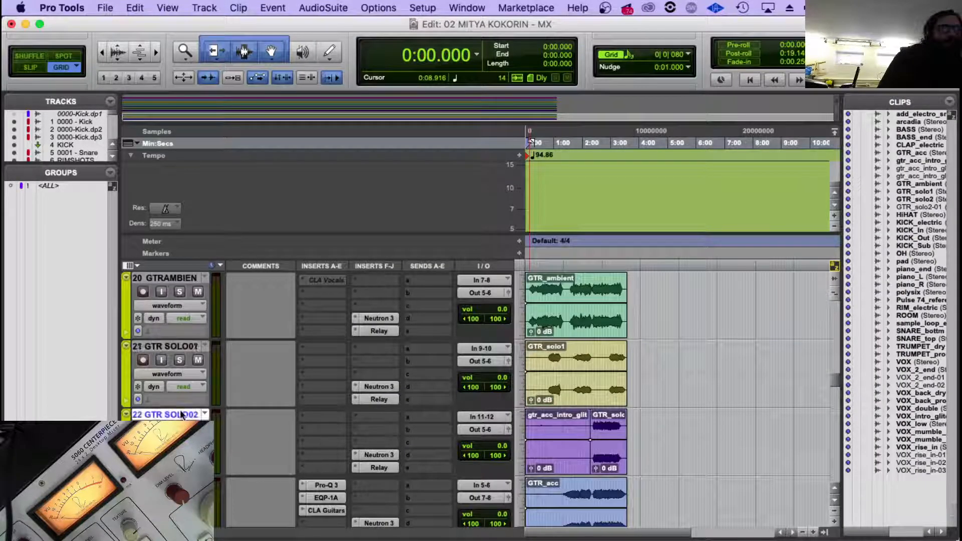
pyautogui.click(376, 454)
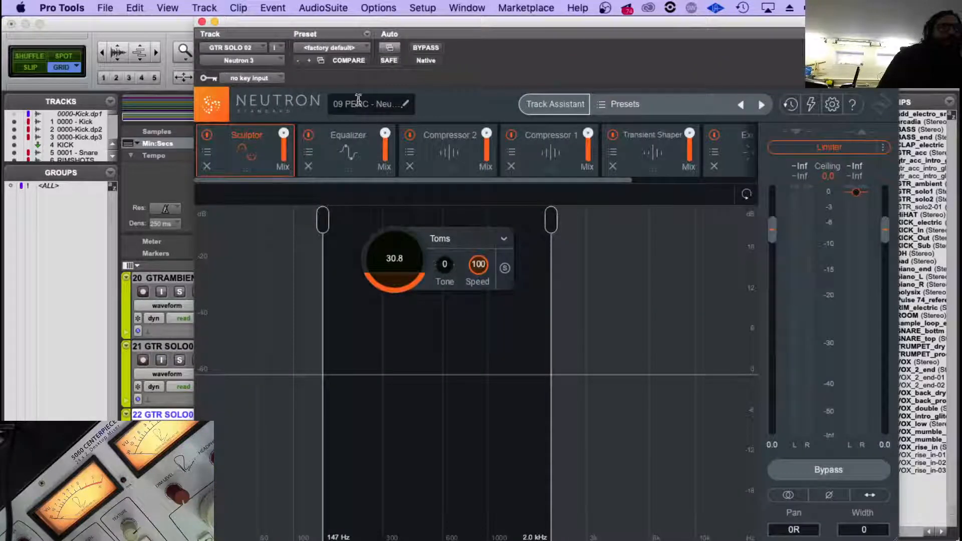
pyautogui.click(405, 104)
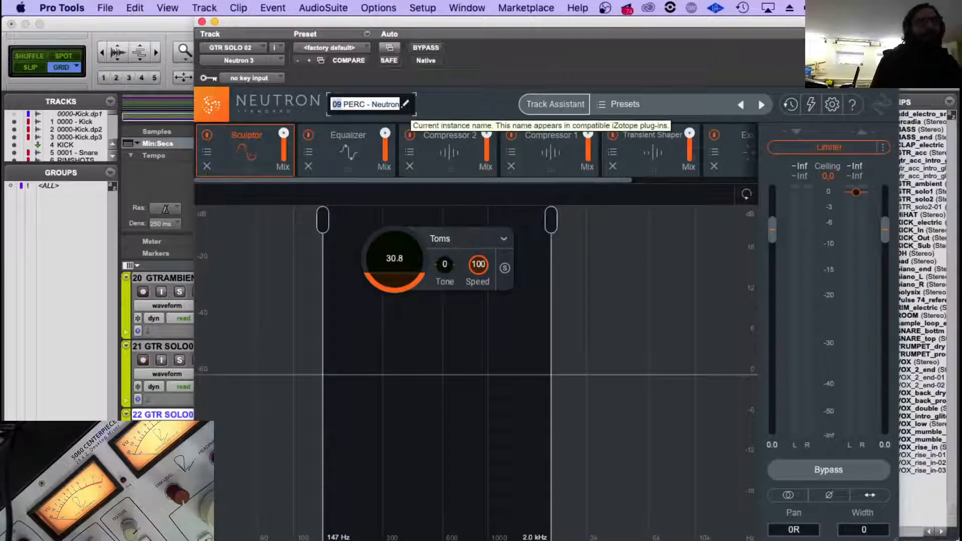
pyautogui.write('17')
pyautogui.press('Return')
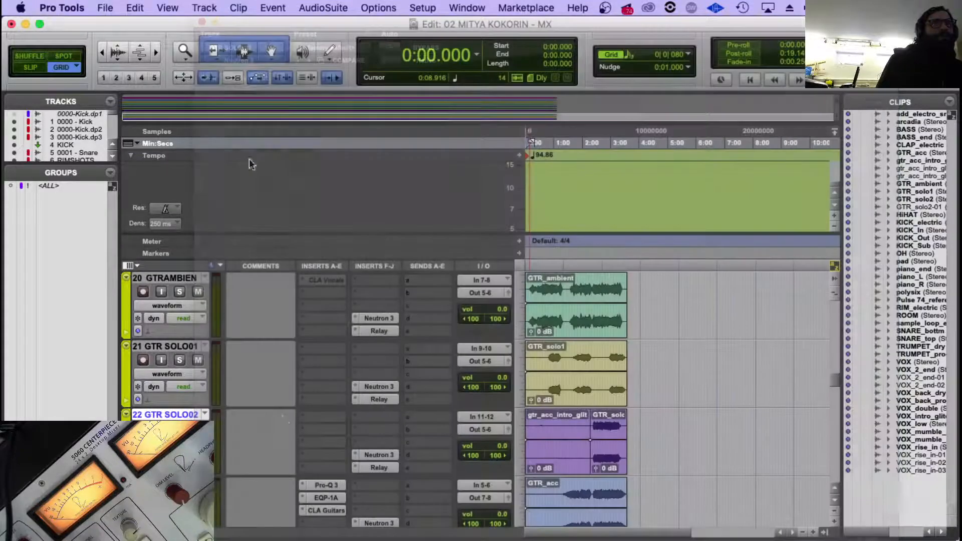
pyautogui.click(201, 21)
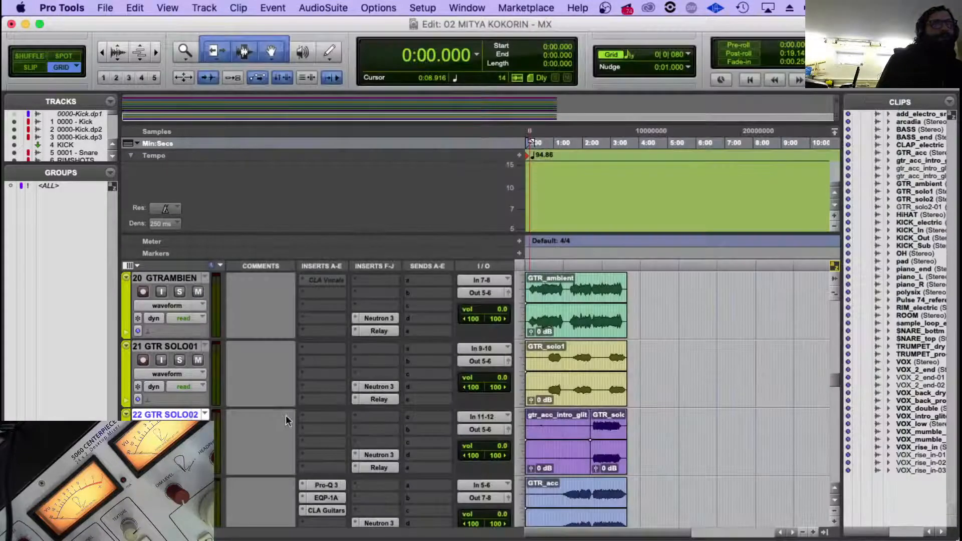
# Replace PERC with GT SOLO 2 in the Neutron instance name on the GTR SOLO 02 track and close the plug-in.
pyautogui.click(385, 454)
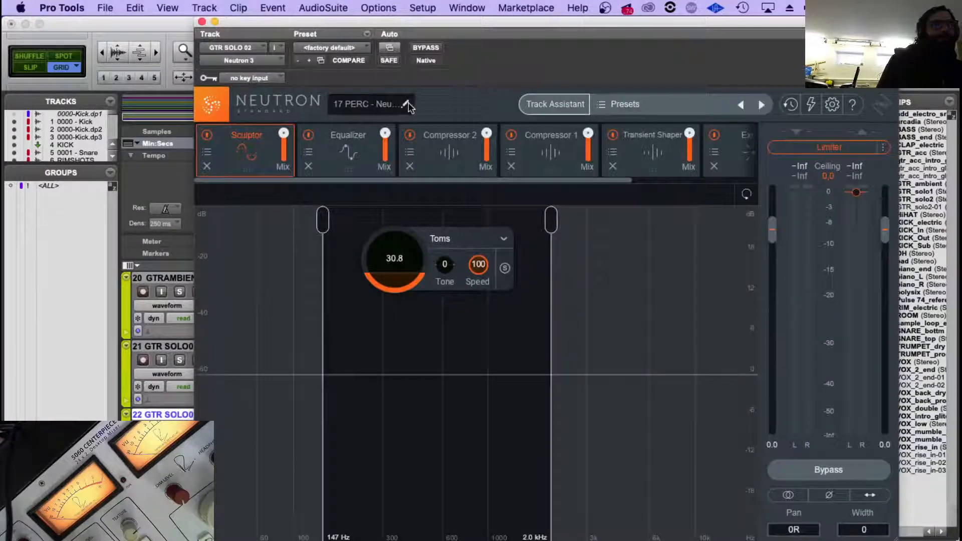
pyautogui.click(405, 103)
pyautogui.click(358, 104)
pyautogui.doubleClick(358, 103)
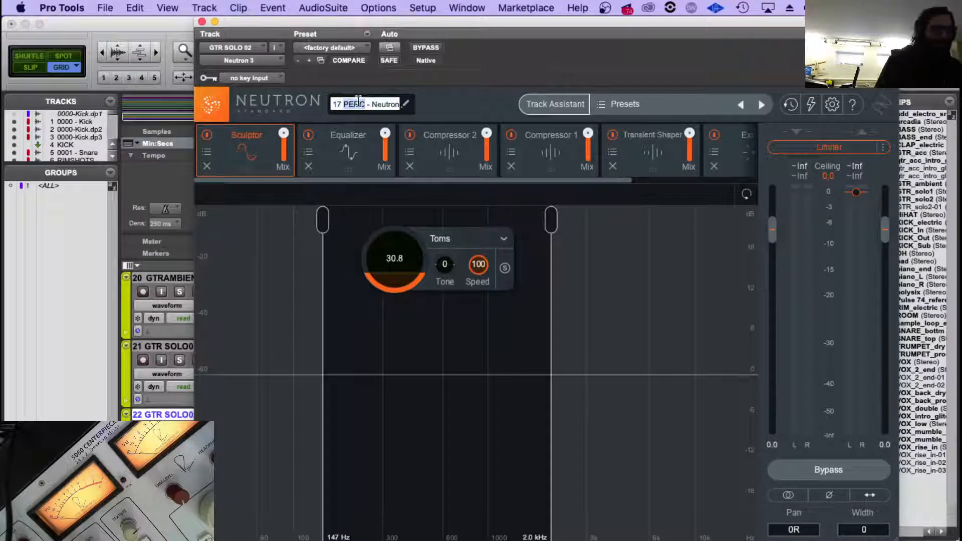
pyautogui.write('GT')
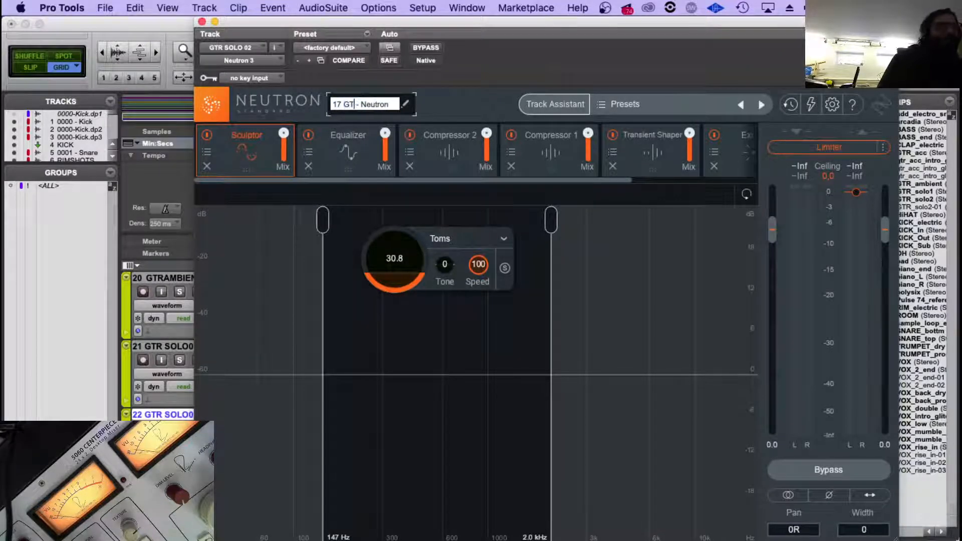
pyautogui.write(' SOLO')
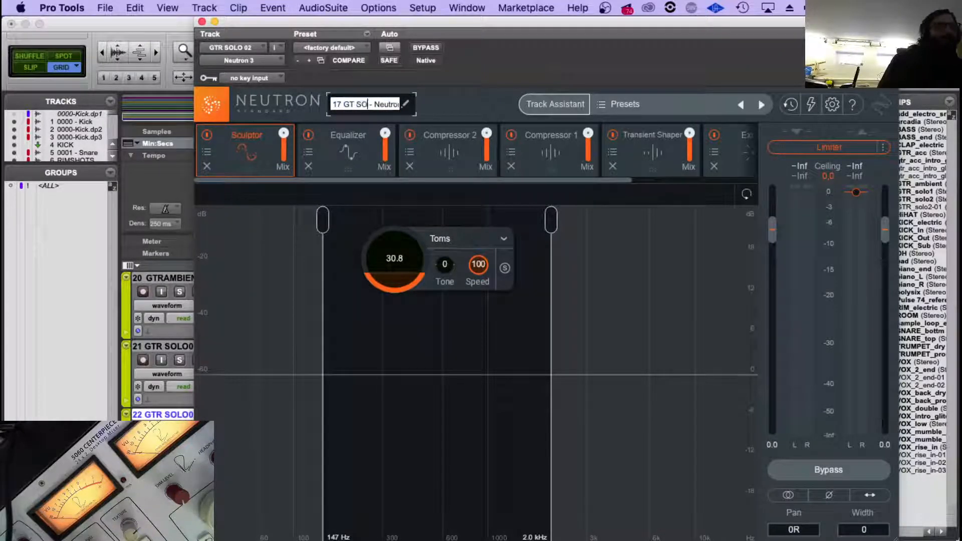
pyautogui.write(' 2')
pyautogui.press('Return')
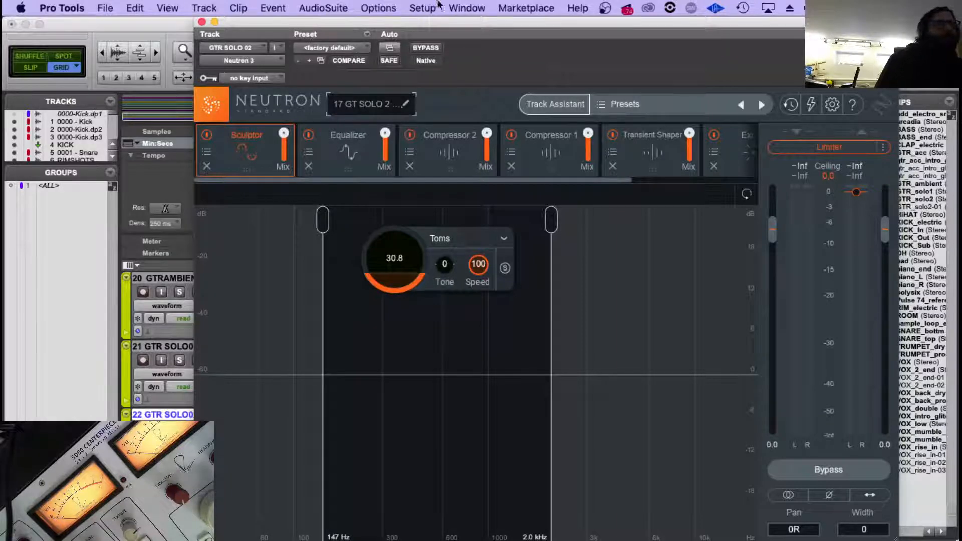
pyautogui.click(201, 21)
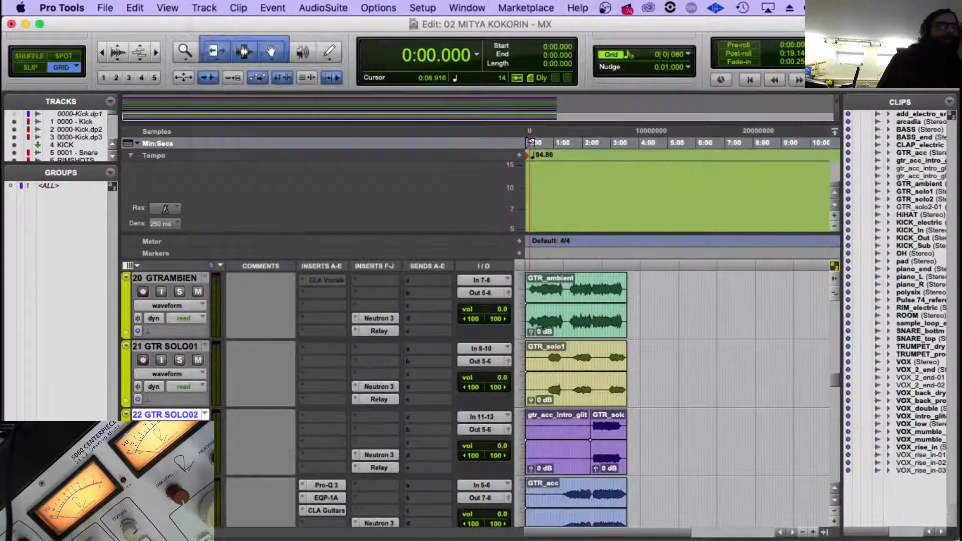
# Check the Neutron instance name on the GTR SOLO 02 track and close the plug-in.
pyautogui.scroll(-3, 269, 434)
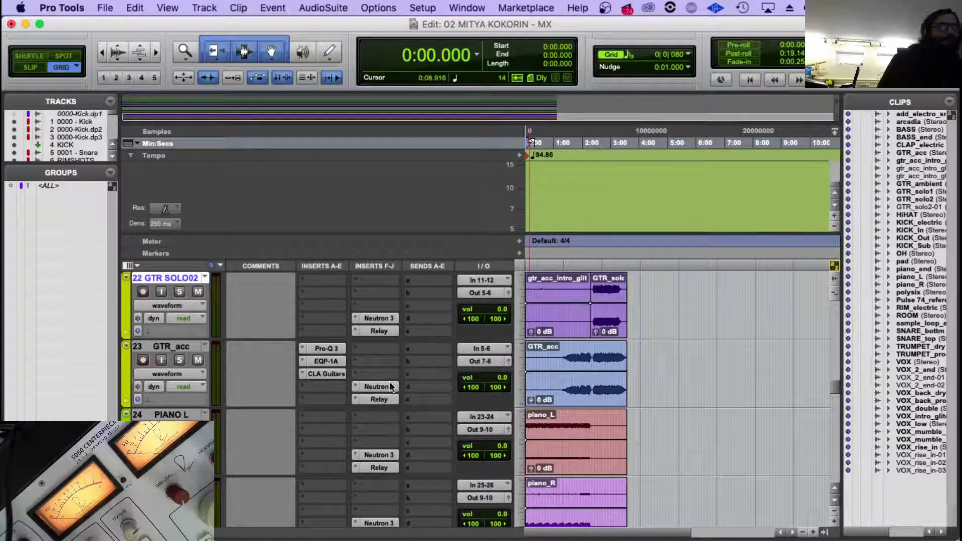
pyautogui.click(368, 314)
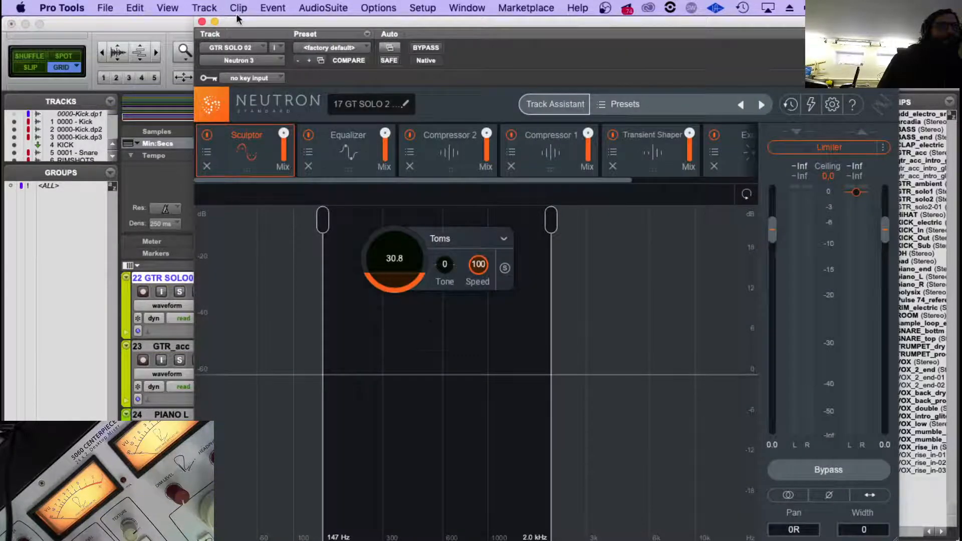
pyautogui.click(201, 21)
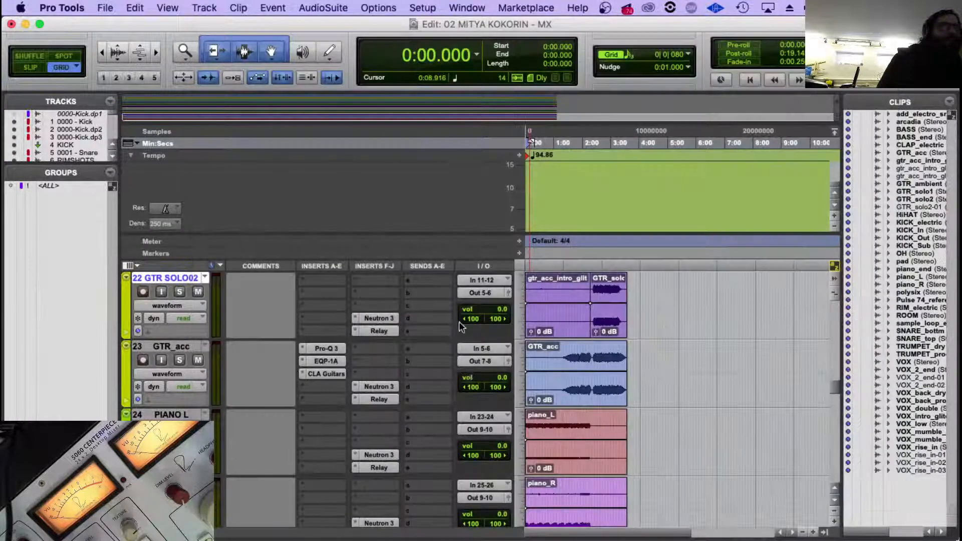
# Change the number prefix of the Neutron instance name on the GTR_acc track to 18 and close the plug-in.
pyautogui.click(376, 386)
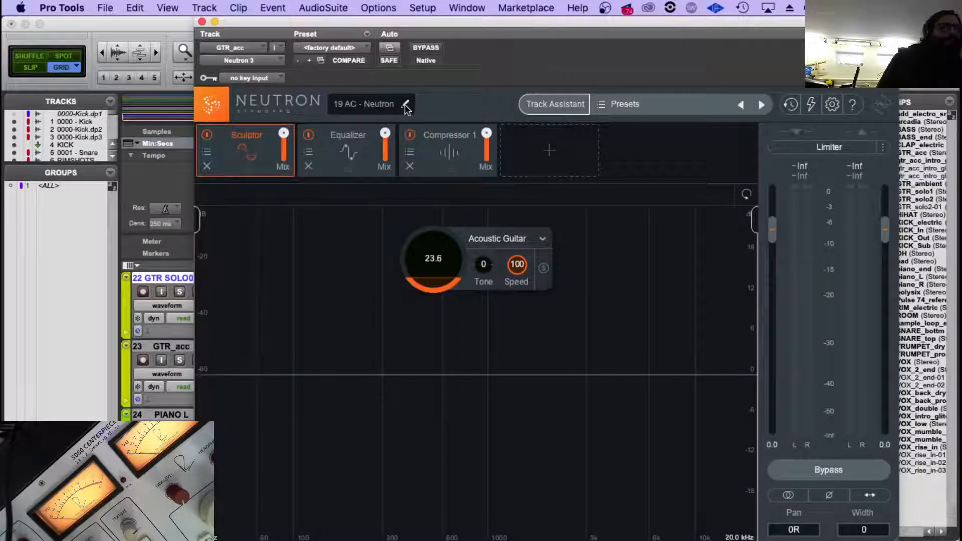
pyautogui.click(339, 105)
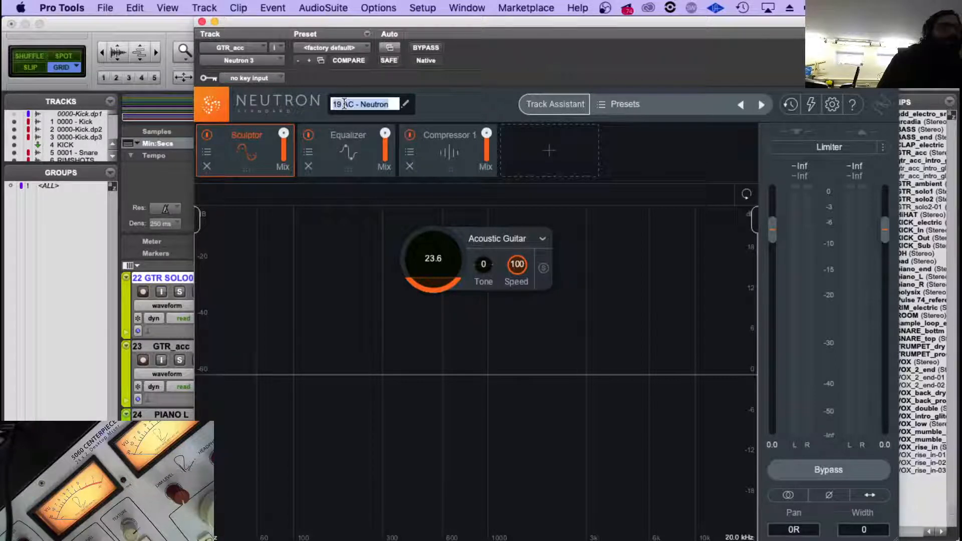
pyautogui.write('19')
pyautogui.press('BackSpace')
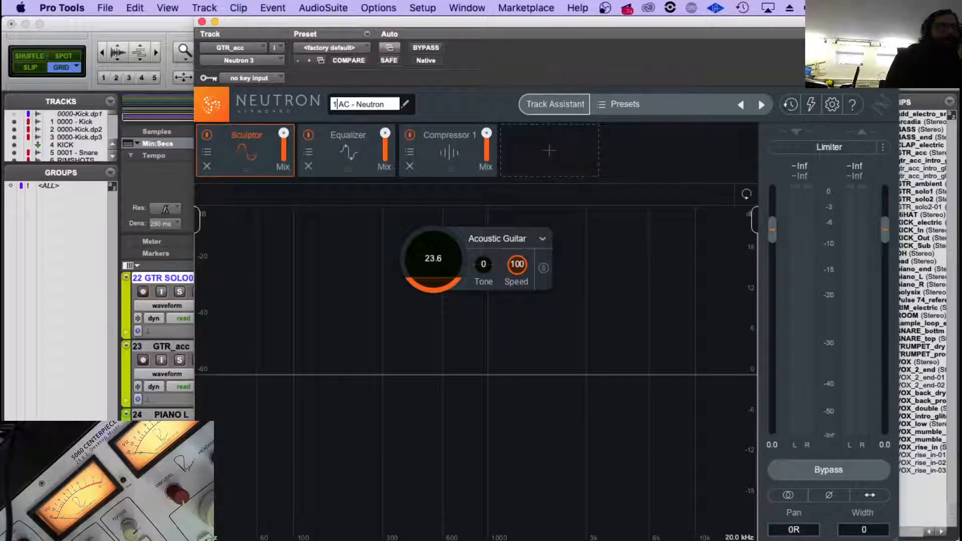
pyautogui.write('8')
pyautogui.press('Return')
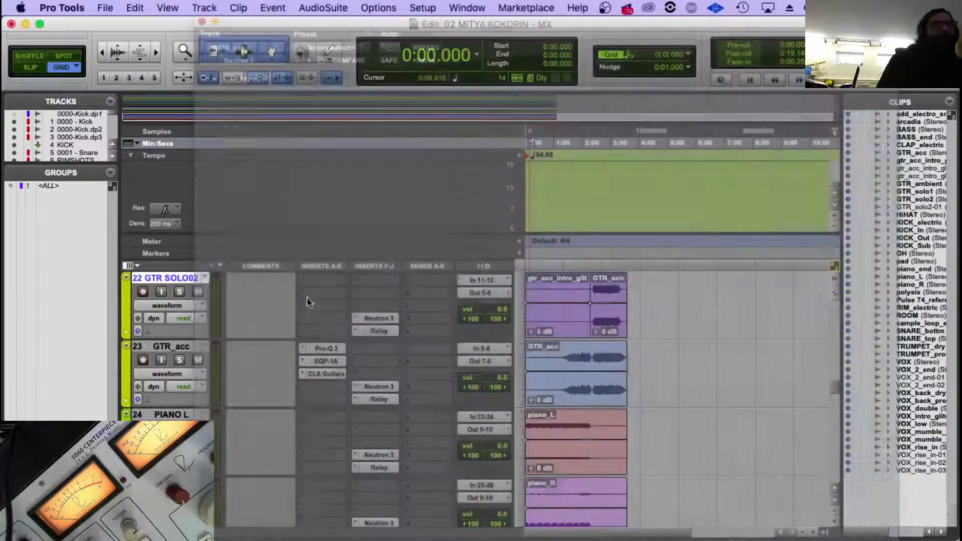
pyautogui.click(201, 22)
# Hide the 09, 11, 12 and 13 Neutron instances in the Visual Mixer on the ROUTER.1 track and close the plug-in.
pyautogui.scroll(2, 350, 380)
pyautogui.scroll(-20, 351, 380)
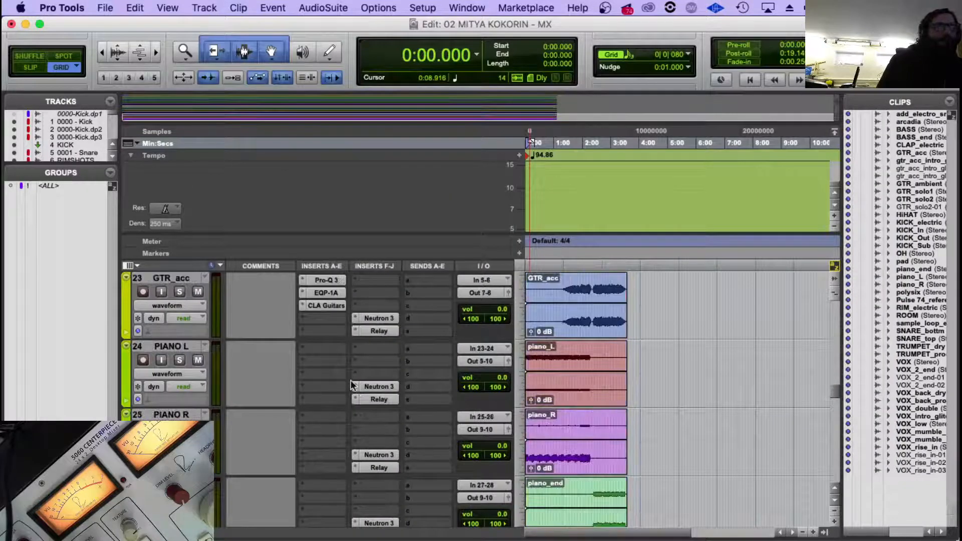
pyautogui.scroll(5, 337, 429)
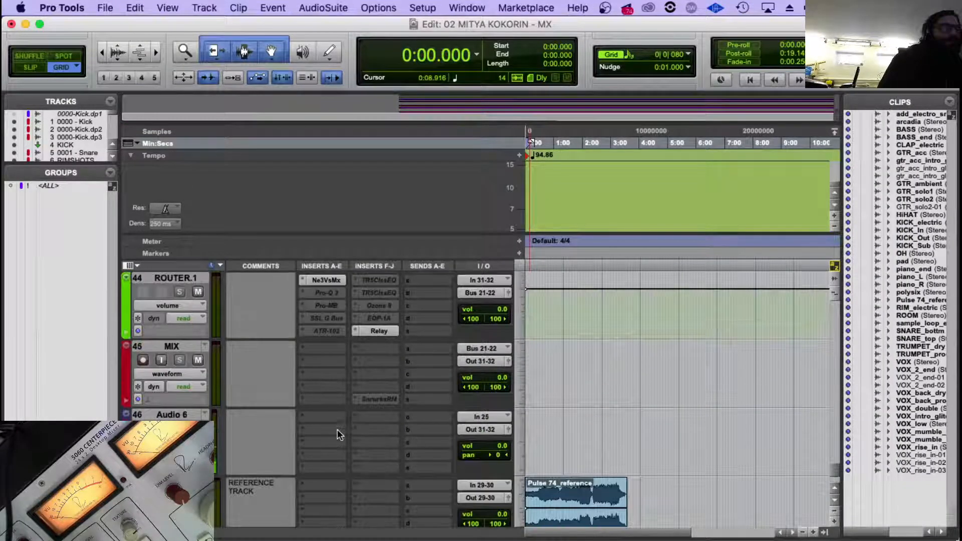
pyautogui.click(333, 415)
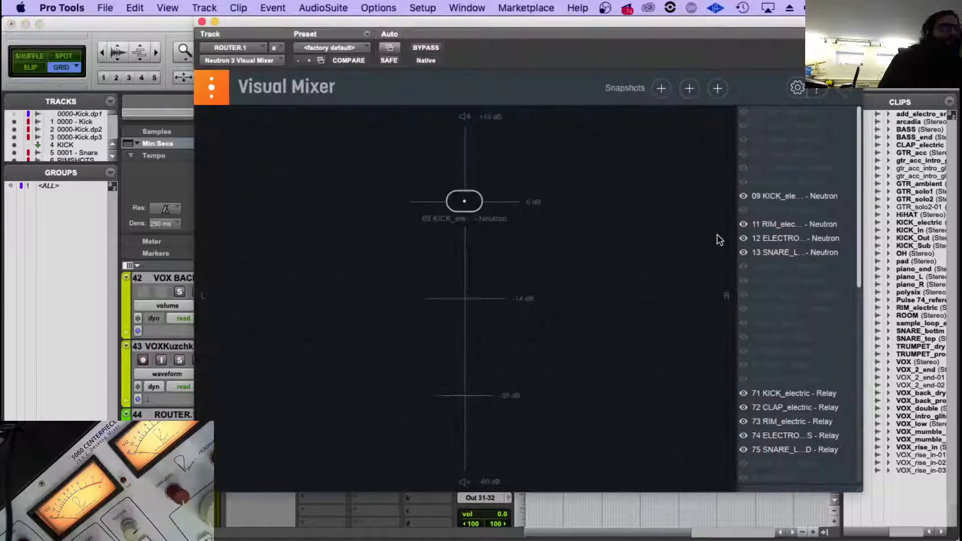
pyautogui.moveTo(743, 200); pyautogui.dragTo(743, 254)
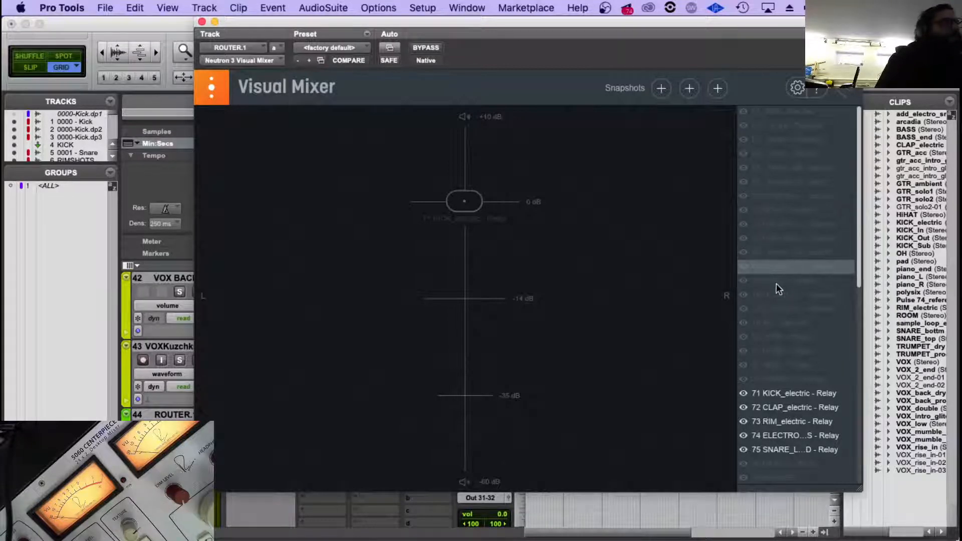
pyautogui.scroll(-2, 797, 317)
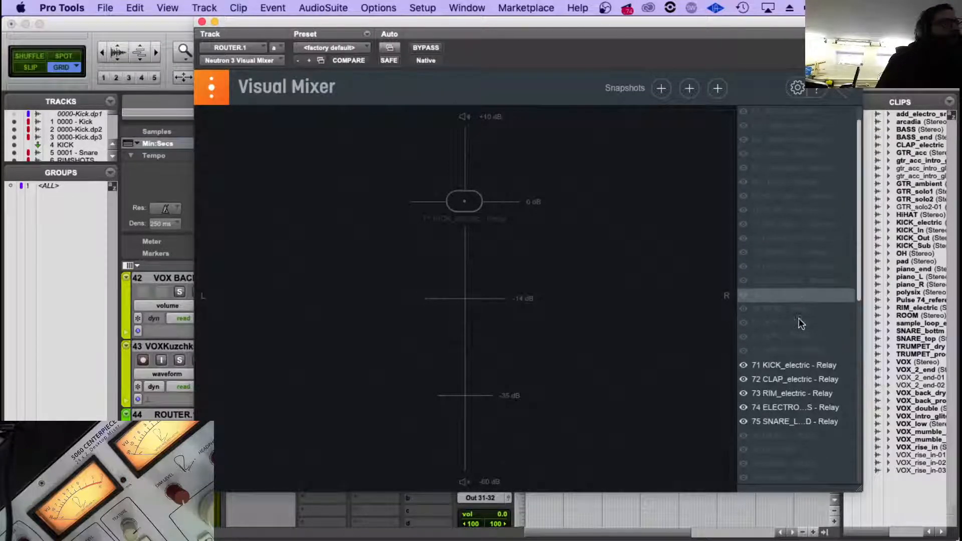
pyautogui.click(60, 361)
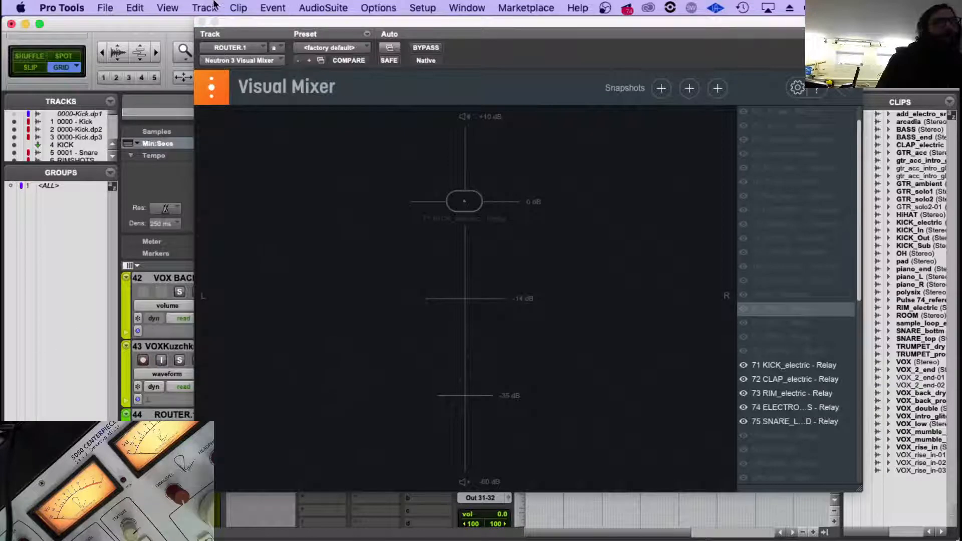
pyautogui.click(202, 23)
# Select the PIANO L track and check the Neutron instance names on the PIANO L and GTR_acc tracks.
pyautogui.scroll(10, 414, 354)
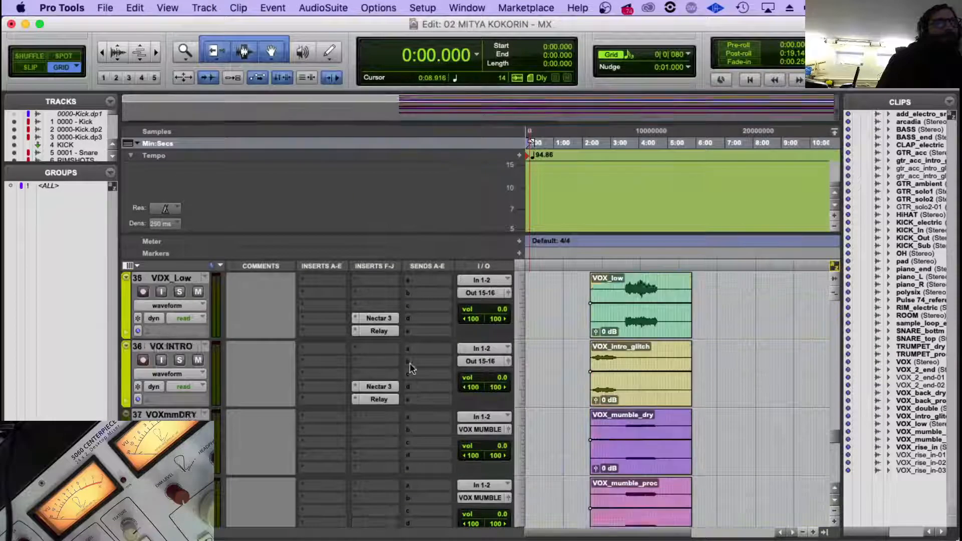
pyautogui.scroll(6, 414, 353)
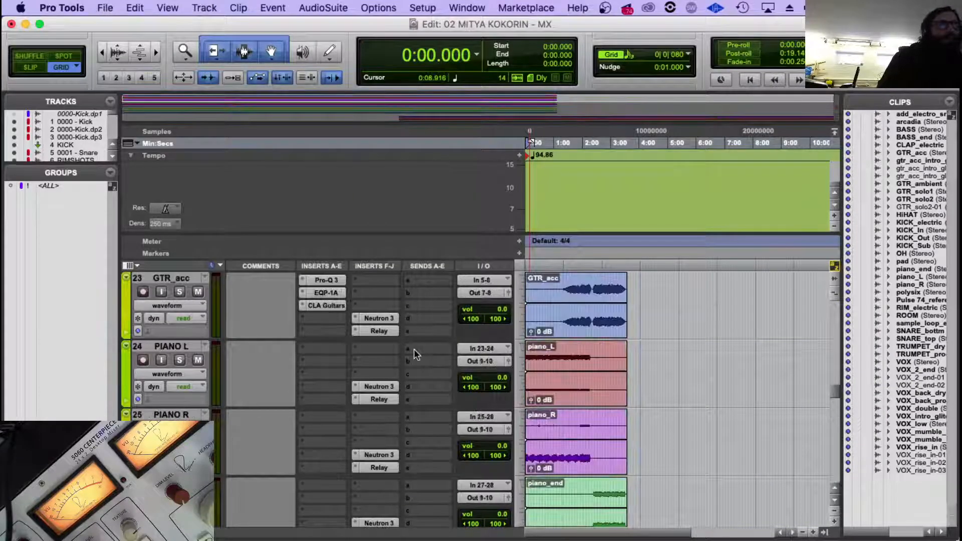
pyautogui.scroll(-1, 414, 353)
pyautogui.scroll(1, 170, 335)
pyautogui.click(173, 348)
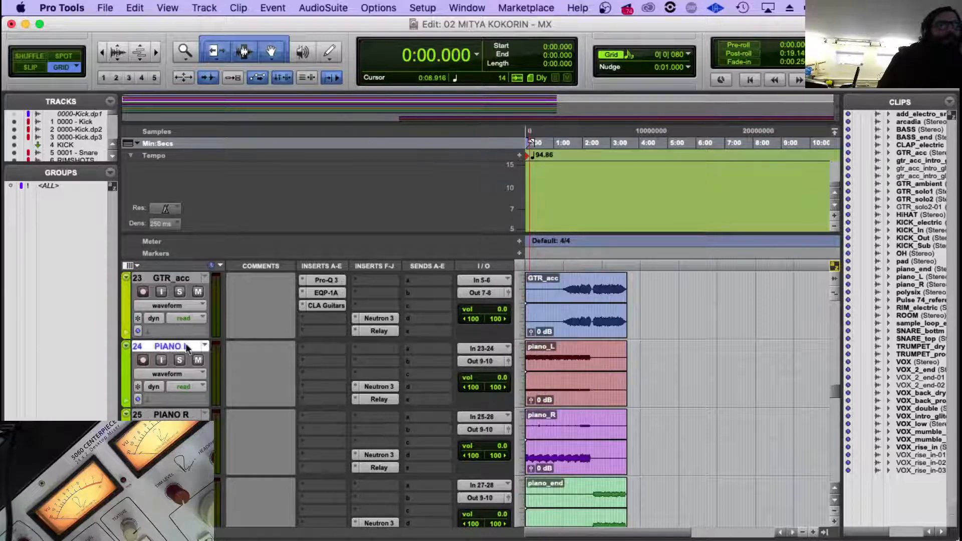
pyautogui.click(390, 386)
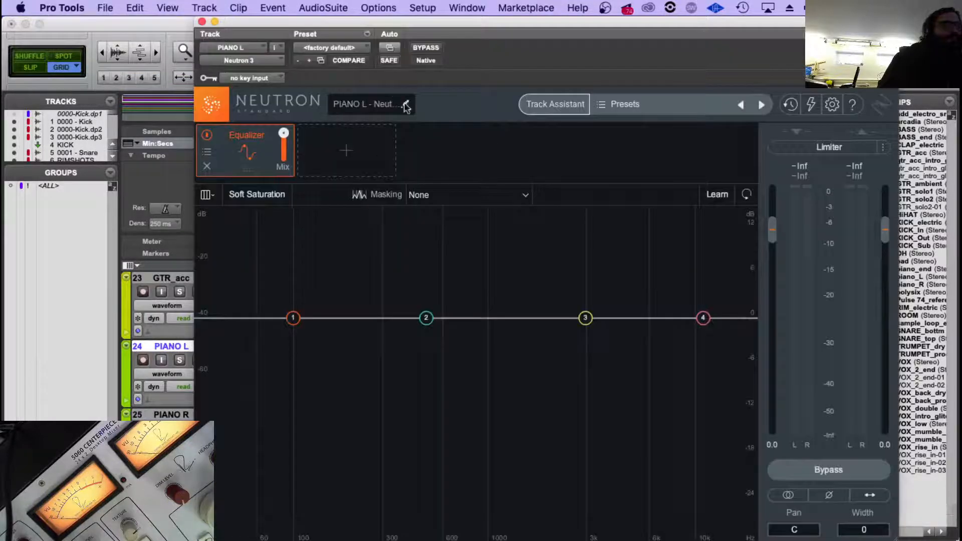
pyautogui.click(202, 21)
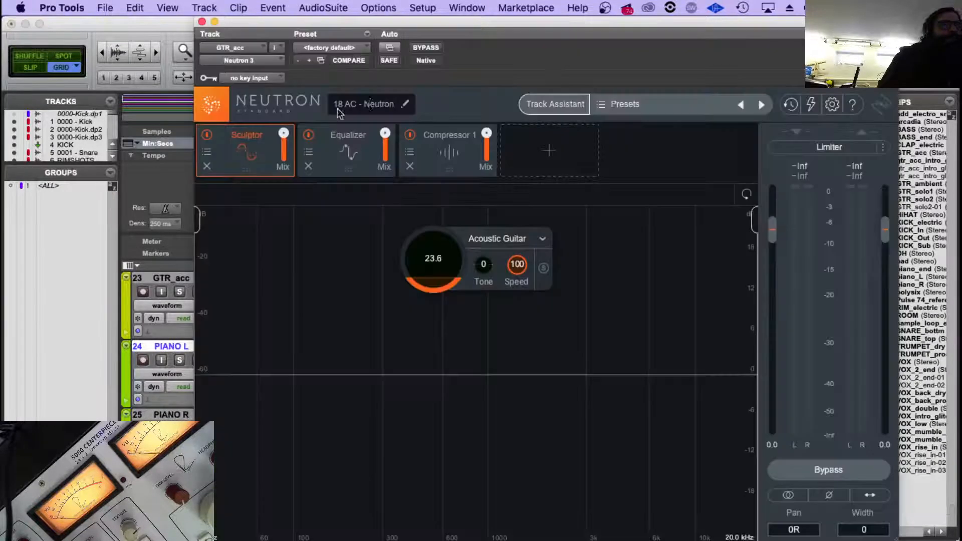
pyautogui.click(384, 321)
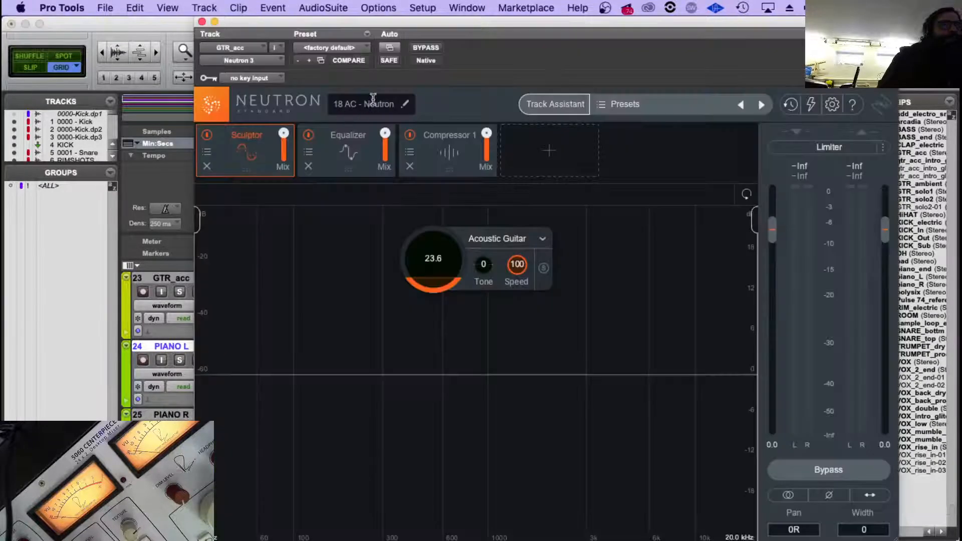
pyautogui.click(202, 22)
# Check the Relay instance names on the GTR_acc and BASS GUITAR tracks, closing each plug-in.
pyautogui.scroll(2, 418, 467)
pyautogui.click(384, 400)
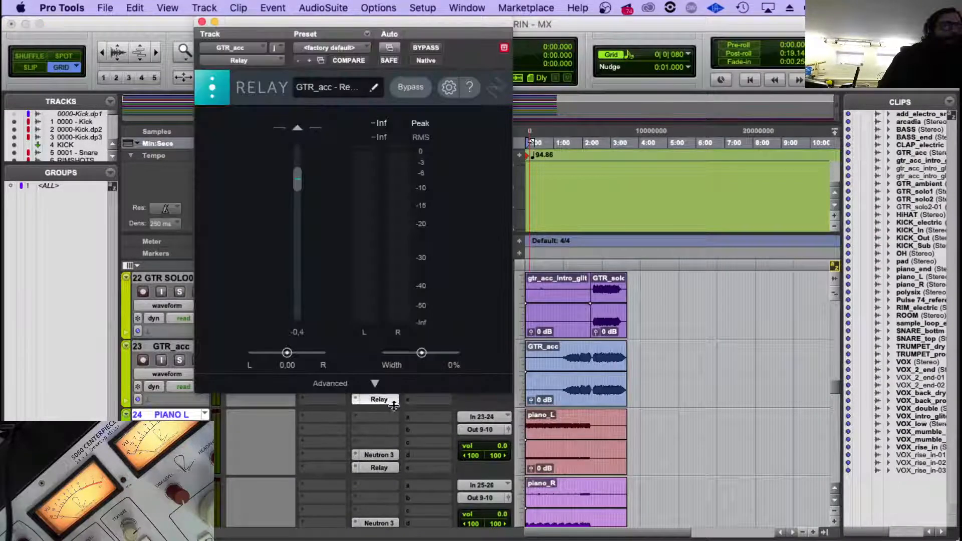
pyautogui.click(202, 22)
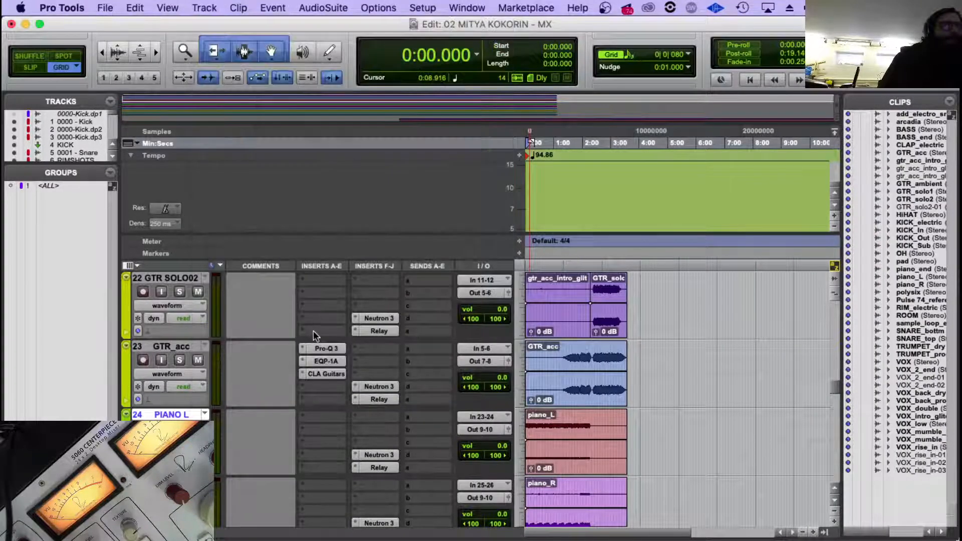
pyautogui.scroll(5, 359, 373)
pyautogui.click(377, 468)
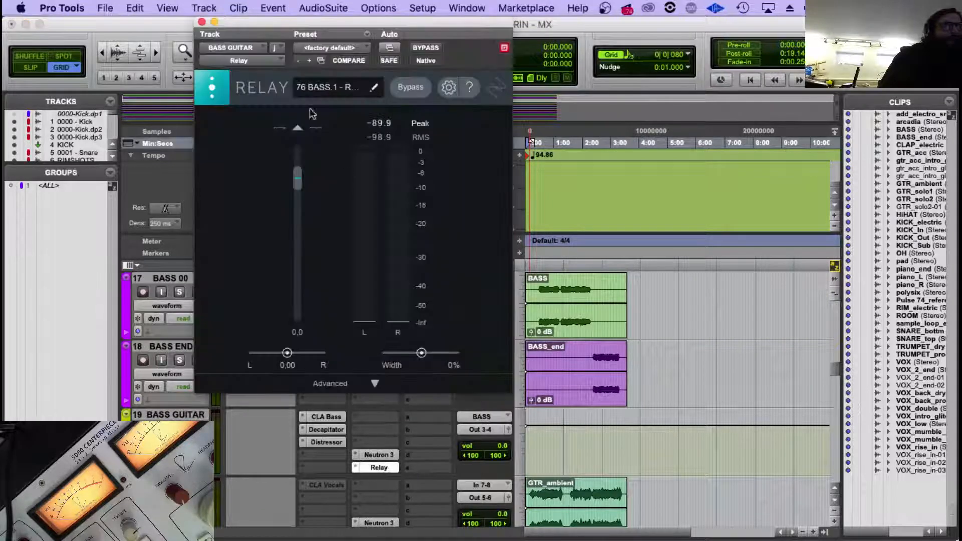
pyautogui.click(202, 21)
# Rename the Relay instance on the GTR AMBIENT track, replacing its number with 77 and PERC with GT AMB.
pyautogui.scroll(-1, 371, 466)
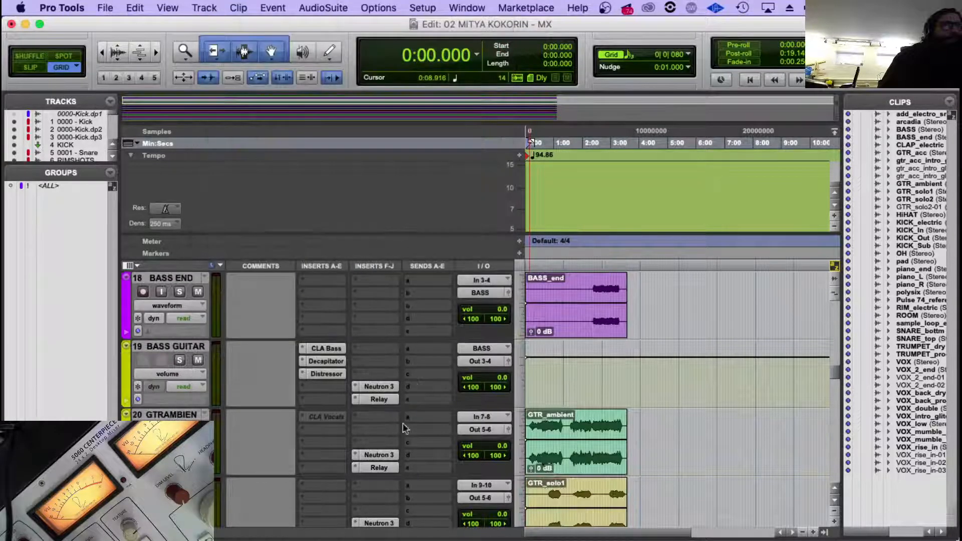
pyautogui.click(371, 468)
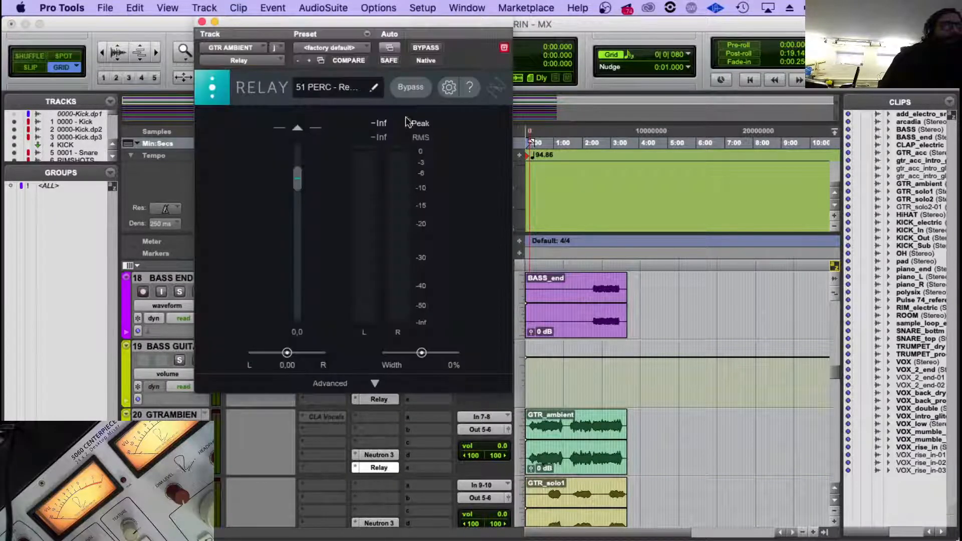
pyautogui.click(373, 88)
pyautogui.write('77')
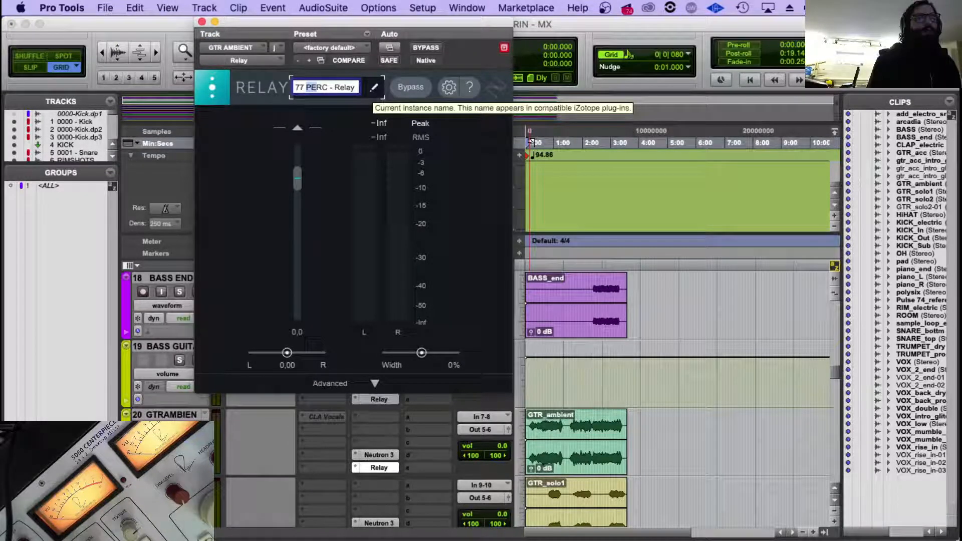
pyautogui.hotkey('shift', 'Right')
pyautogui.hotkey('shift', 'Right')
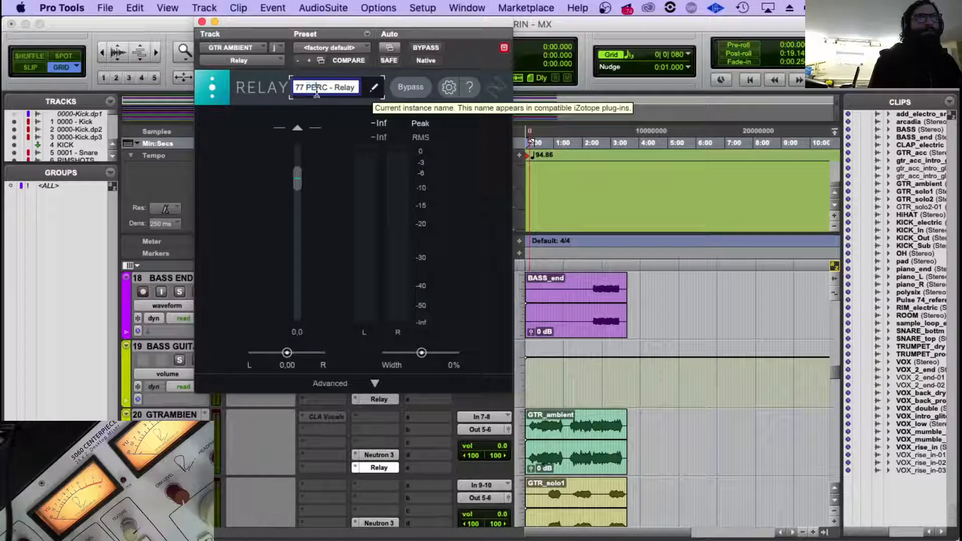
pyautogui.write('GT AM')
pyautogui.write('B')
pyautogui.press('Return')
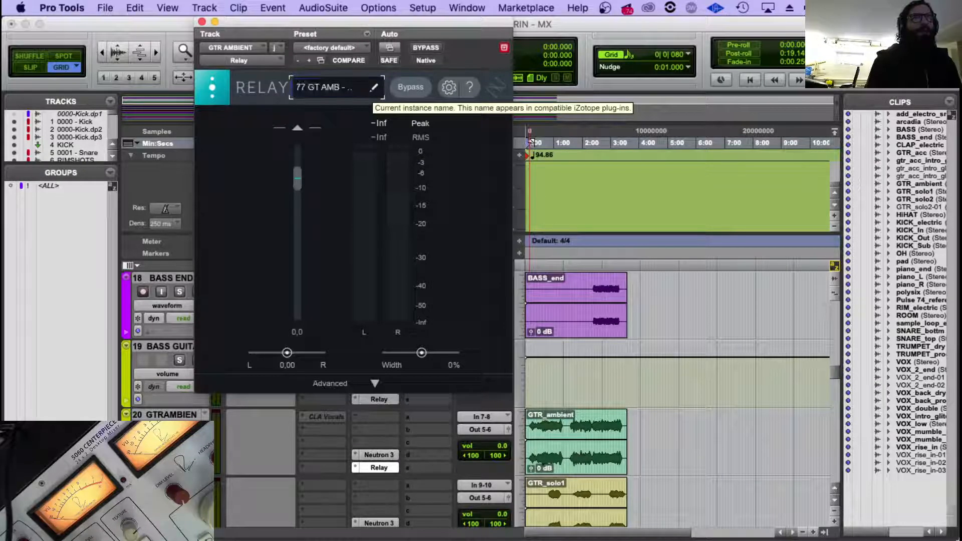
# Rename the Relay instance on the GTR SOLO 01 track, replacing 51 PERC with 78 GT SOLO 01, and close the plug-in.
pyautogui.scroll(-3, 386, 431)
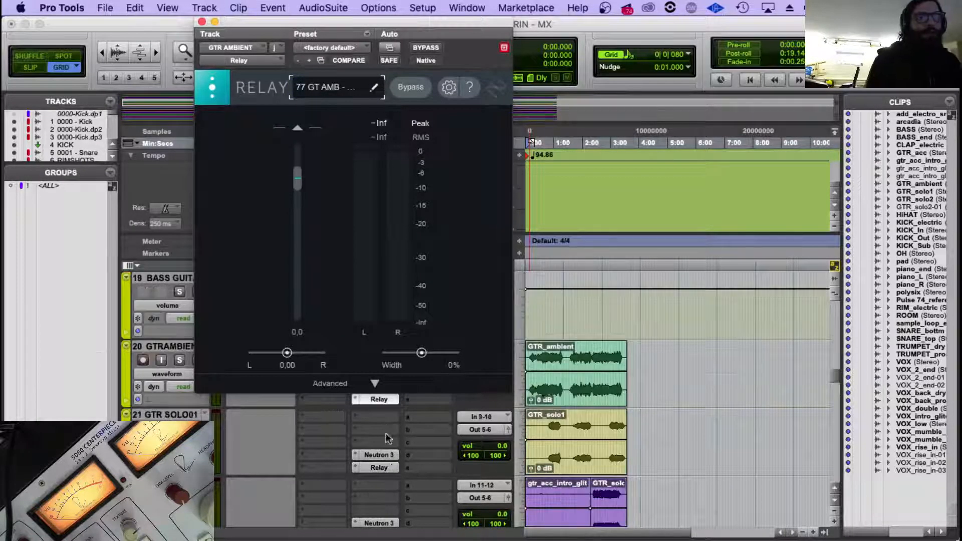
pyautogui.click(379, 468)
pyautogui.click(373, 88)
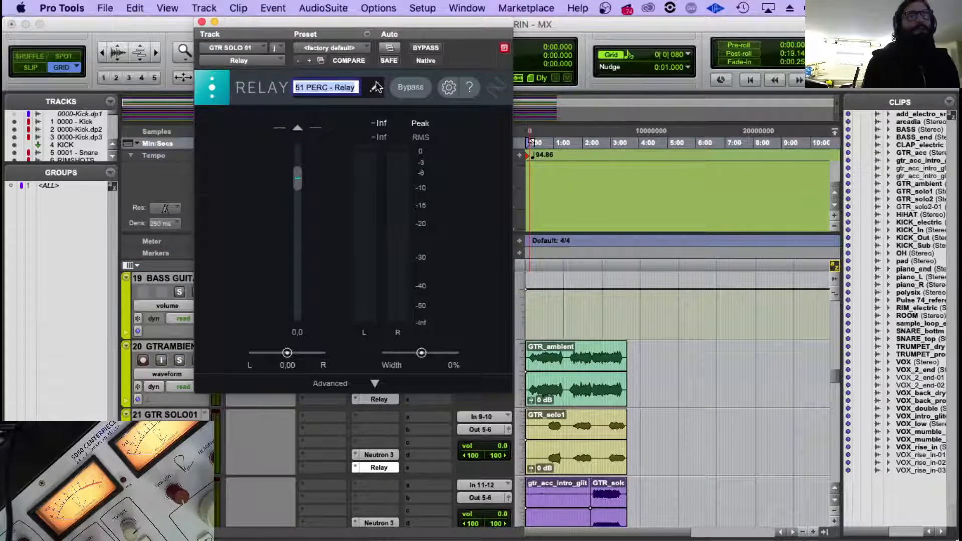
pyautogui.hotkey('shift', 'Right')
pyautogui.hotkey('shift', 'Right')
pyautogui.hotkey('shift', 'Right')
pyautogui.hotkey('shift', 'Right')
pyautogui.hotkey('shift', 'Right')
pyautogui.hotkey('shift', 'Right')
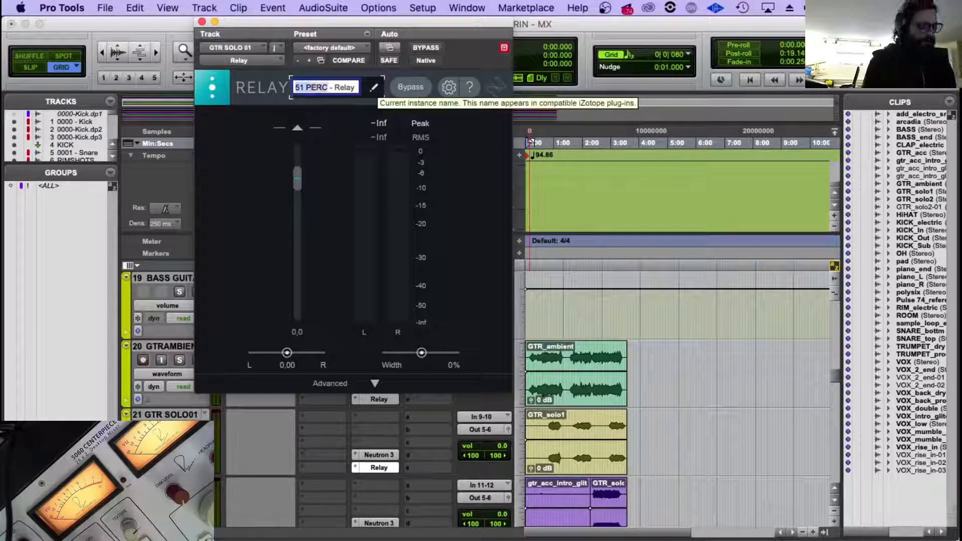
pyautogui.write('78 GT SOLO 01 -')
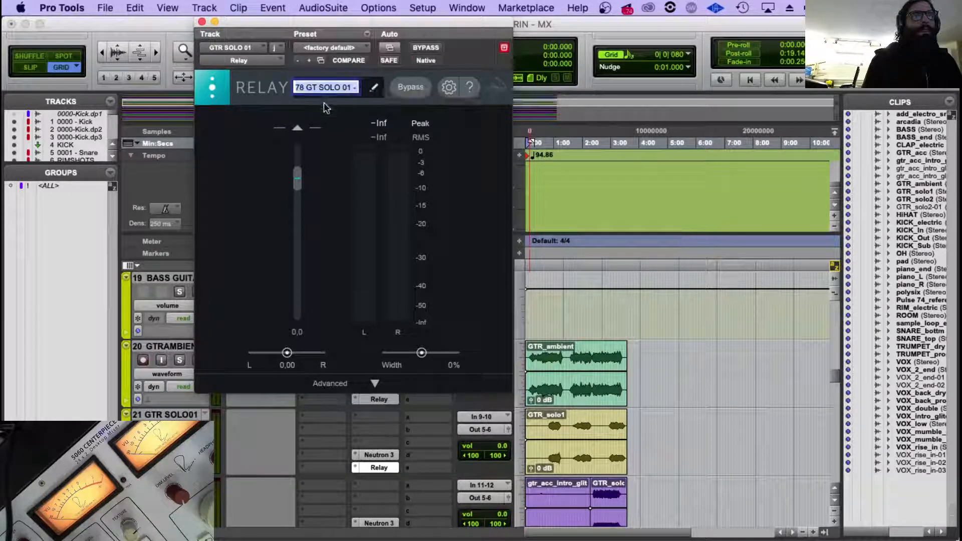
pyautogui.click(277, 132)
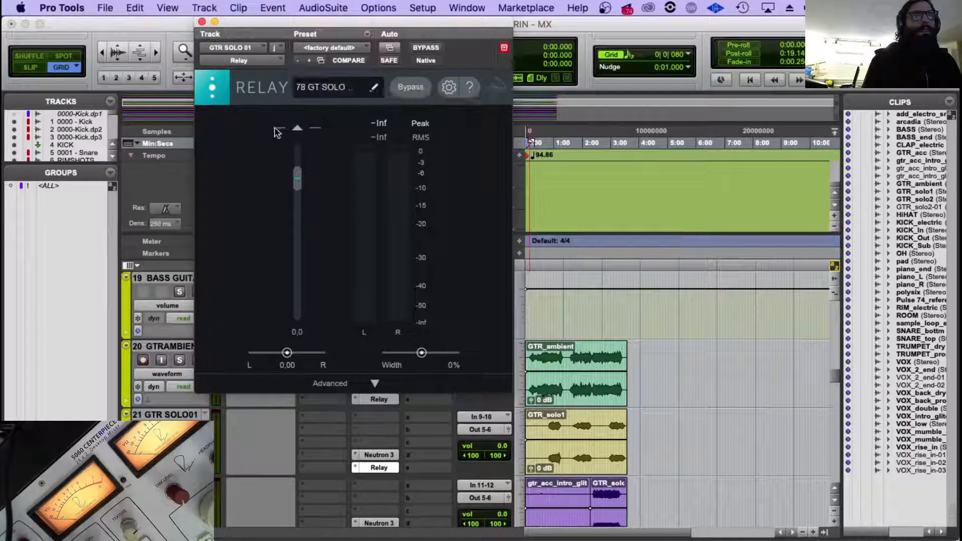
pyautogui.click(202, 22)
# Rename the Relay instance on the GTR SOLO 02 track, replacing 51 PERC with 79 GT SOLO 02.
pyautogui.scroll(-2, 428, 428)
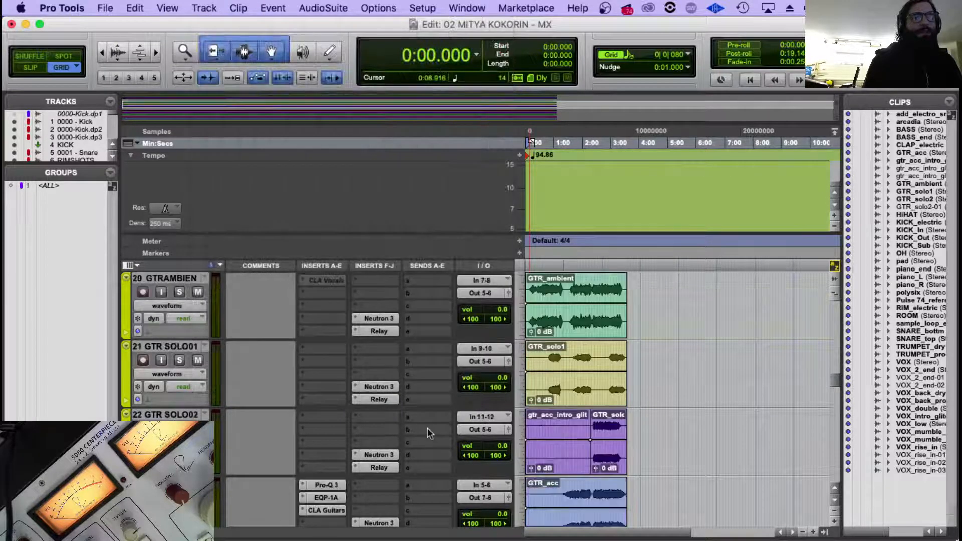
pyautogui.click(380, 468)
pyautogui.click(373, 88)
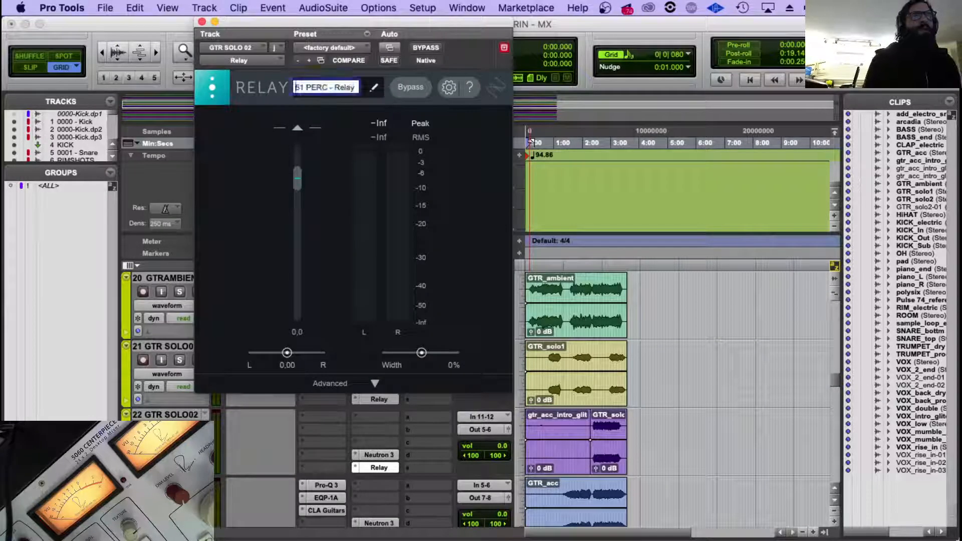
pyautogui.write('79 GT SOL')
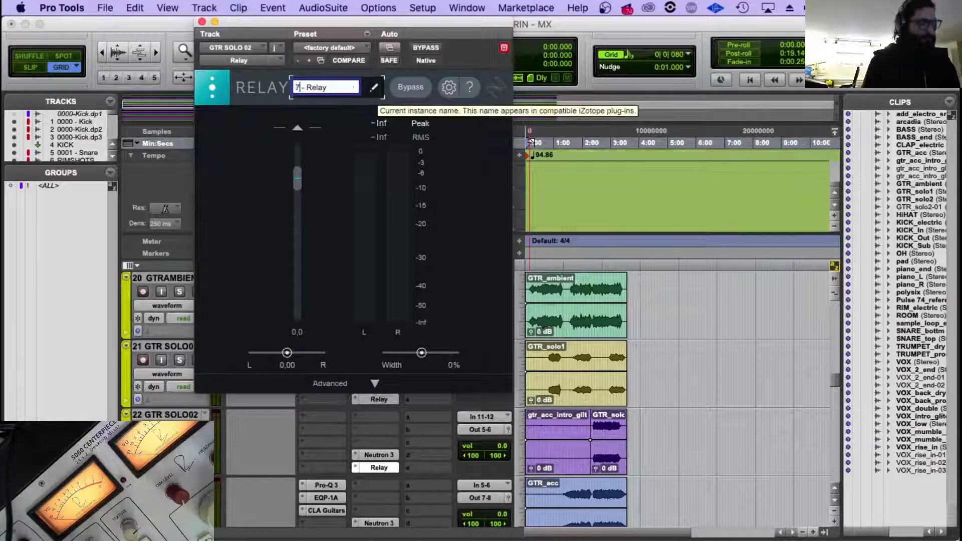
pyautogui.write('O 02 -')
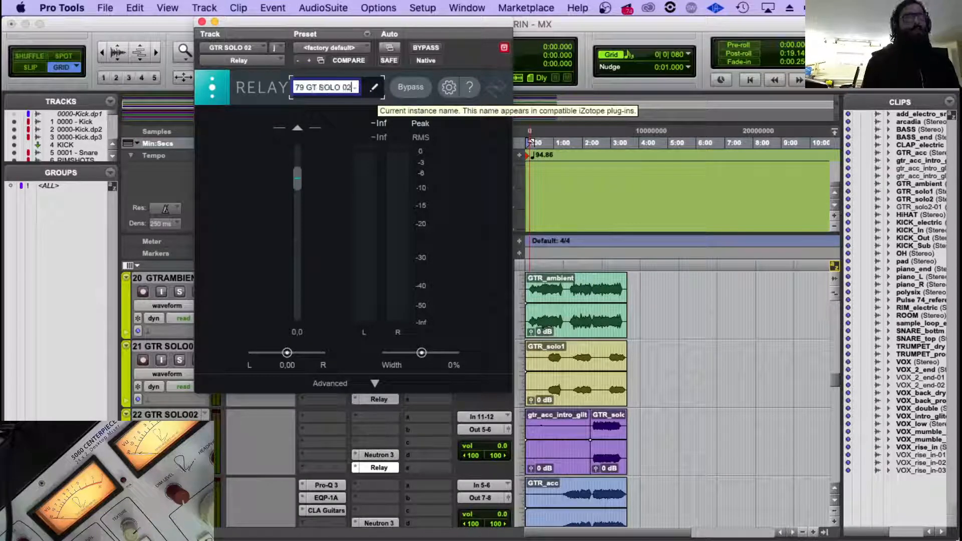
pyautogui.press('Return')
# Add the number 80 before the Relay instance name on the GTR_acc track and close the plug-in.
pyautogui.scroll(-2, 390, 414)
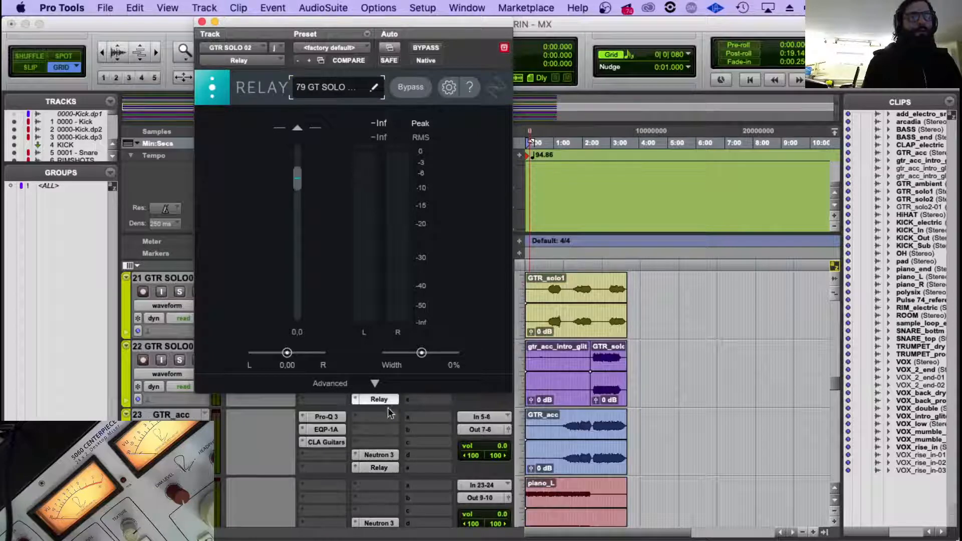
pyautogui.click(377, 467)
pyautogui.click(315, 94)
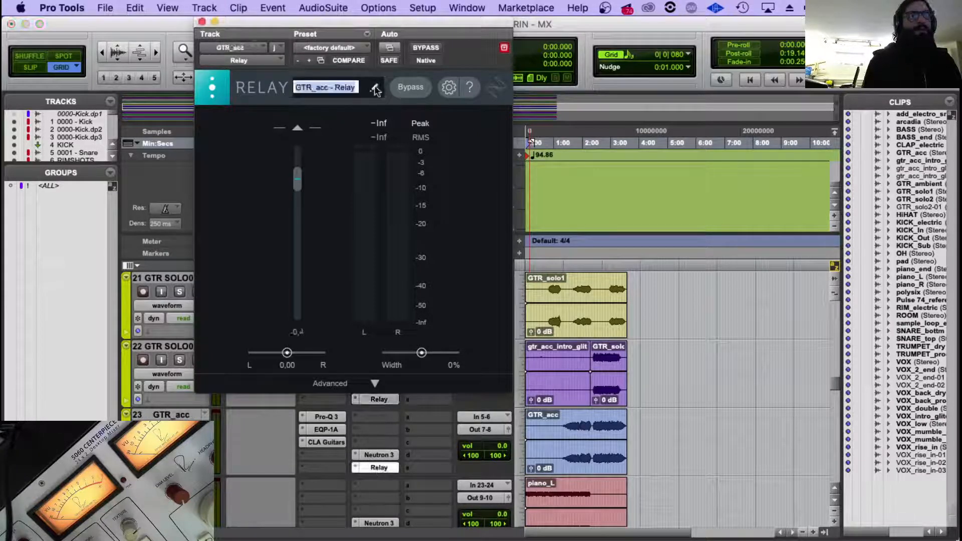
pyautogui.click(299, 89)
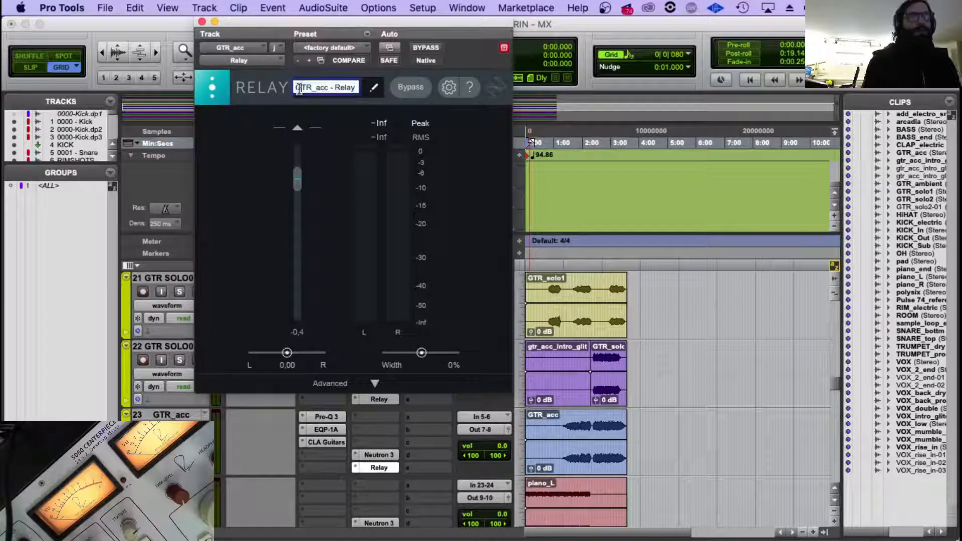
pyautogui.write('80')
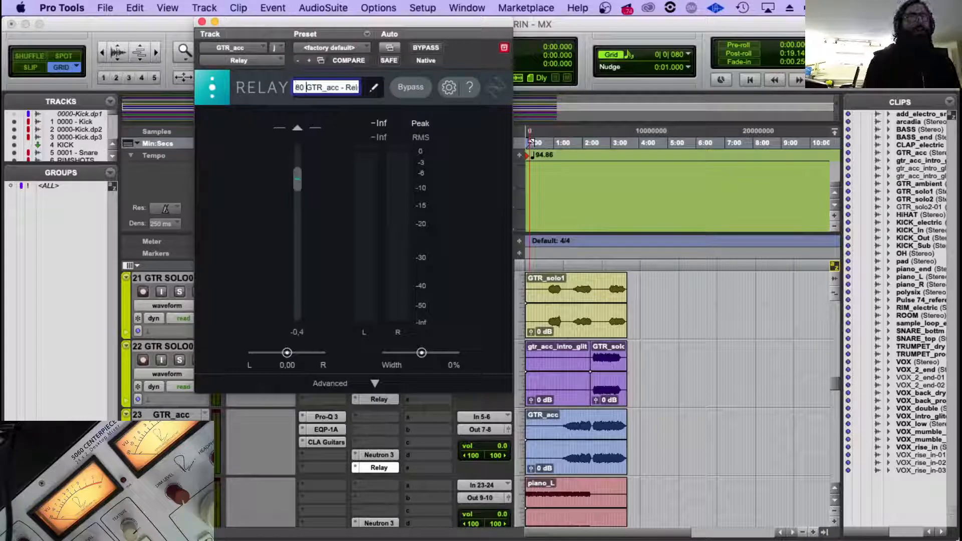
pyautogui.press('Return')
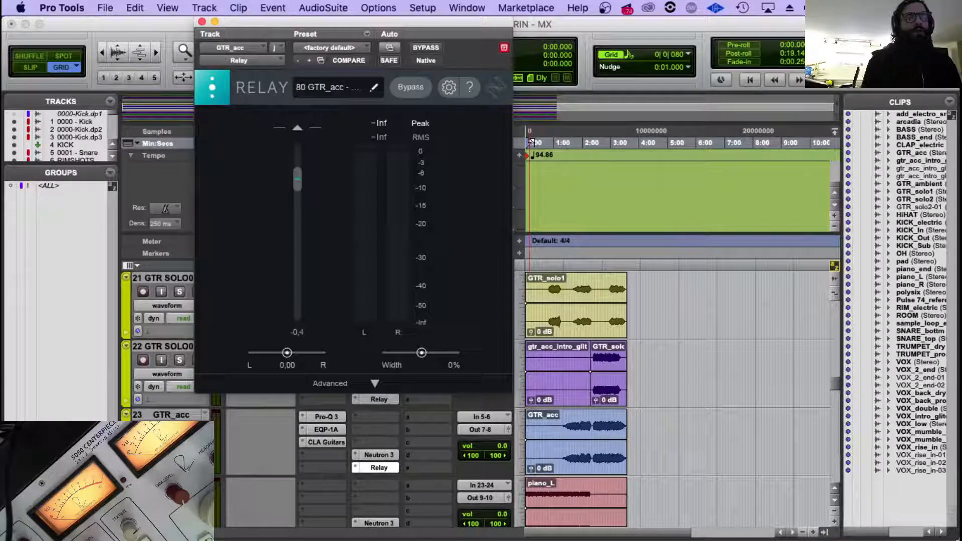
pyautogui.click(201, 21)
# Check the Neutron instance names on the PIANO L and GTR_acc tracks, closing each plug-in.
pyautogui.scroll(-2, 327, 388)
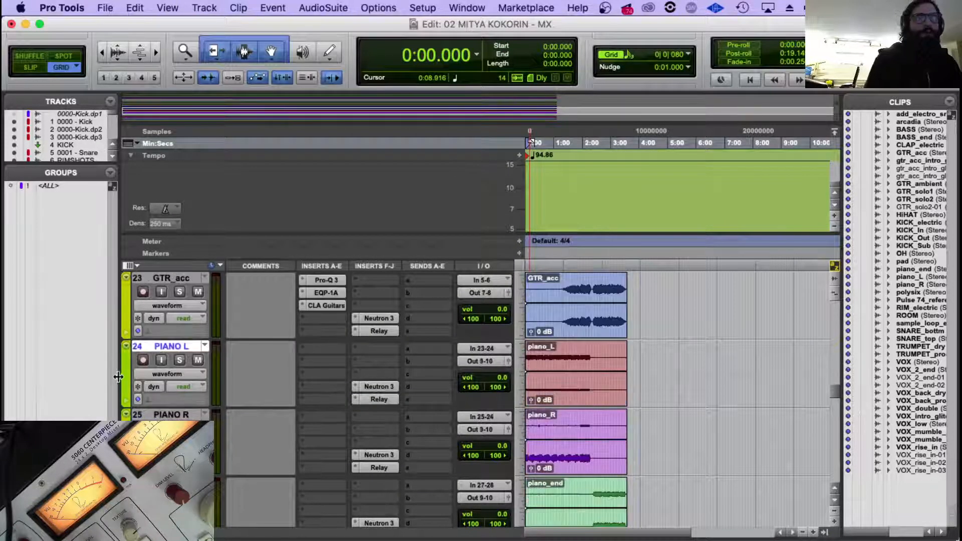
pyautogui.click(375, 388)
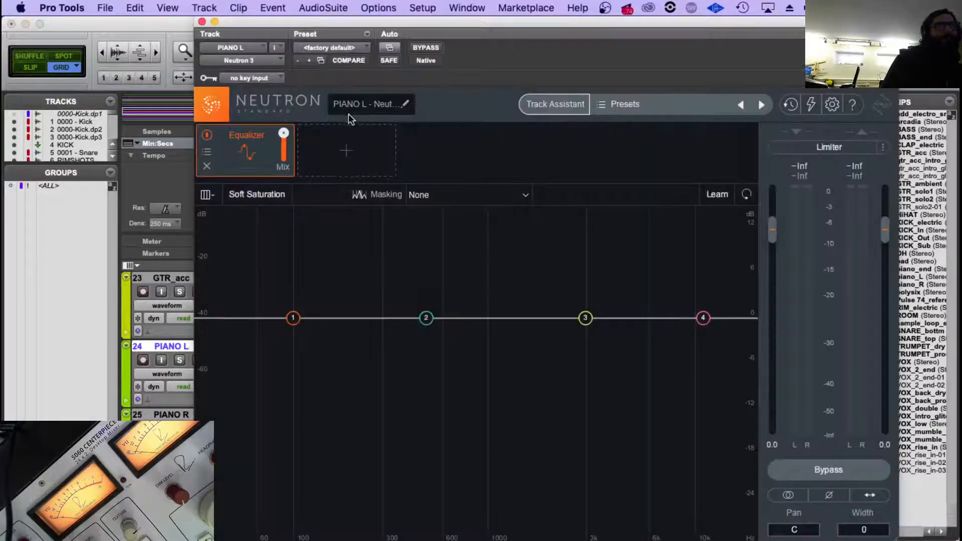
pyautogui.click(202, 22)
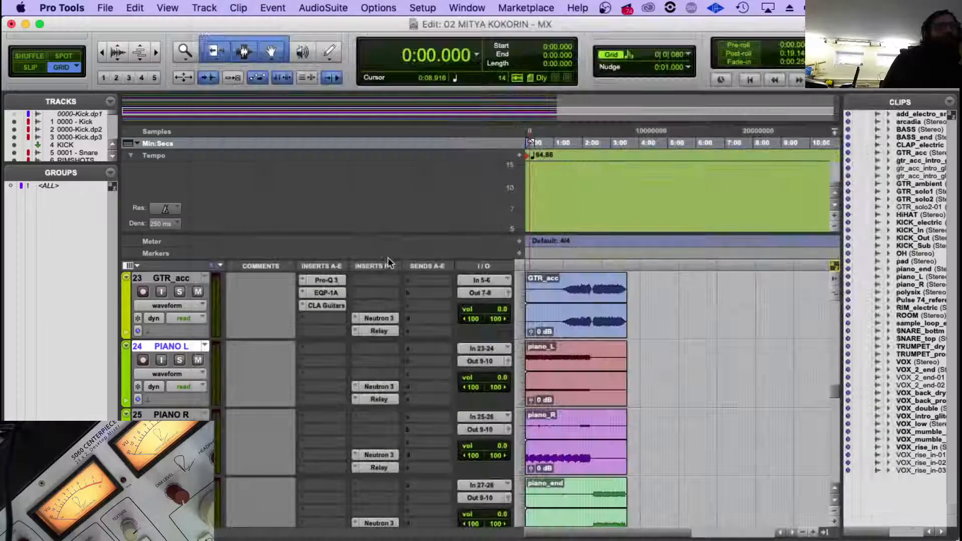
pyautogui.click(376, 318)
pyautogui.click(202, 22)
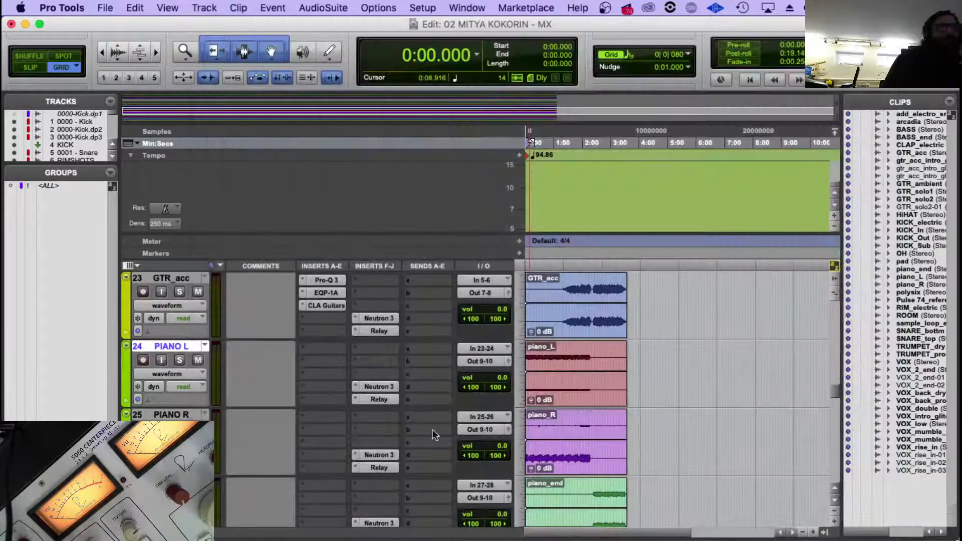
# Add the number 19 before the Neutron instance name on the PIANO L track.
pyautogui.click(379, 386)
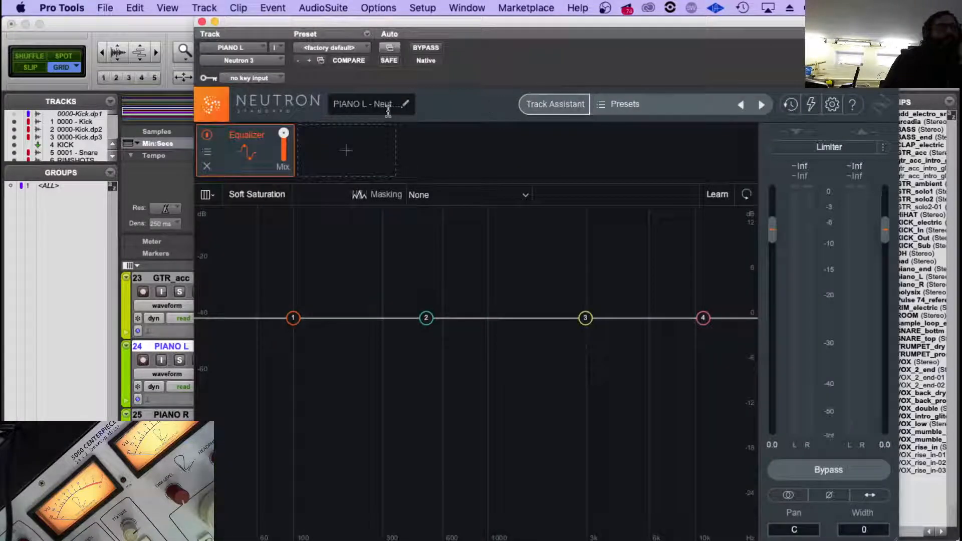
pyautogui.click(405, 104)
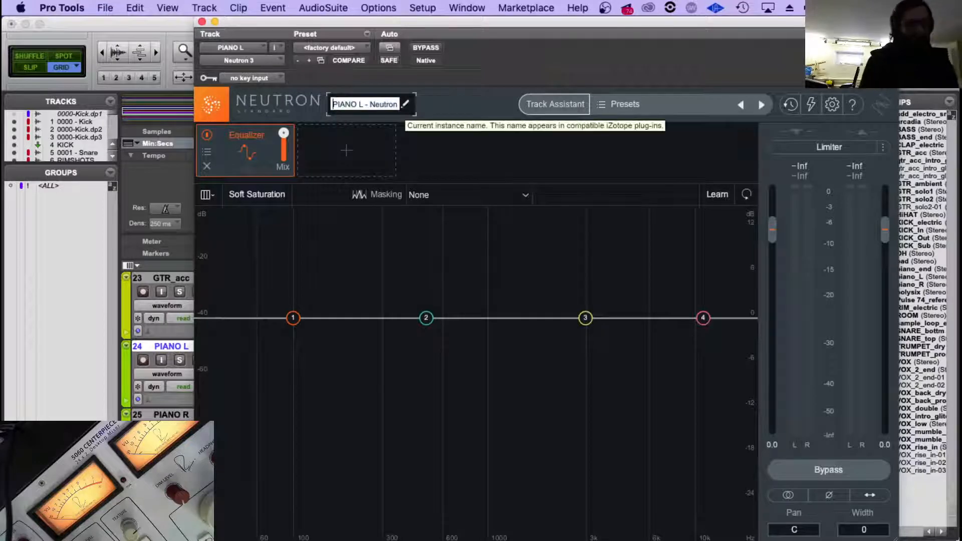
pyautogui.press('Left')
pyautogui.write('19')
pyautogui.press('Return')
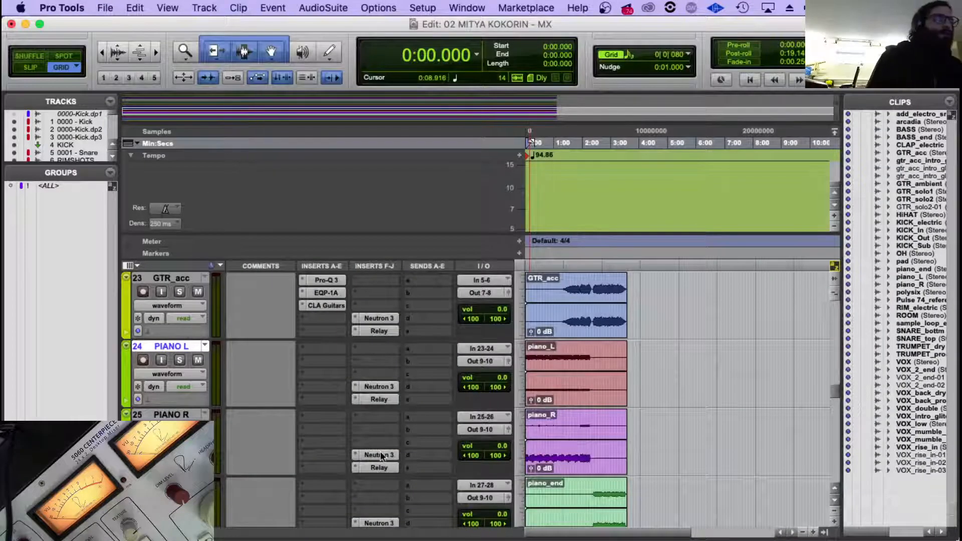
# Add the number 20 before the Neutron instance name on the PIANO R track and close the plug-in.
pyautogui.click(382, 456)
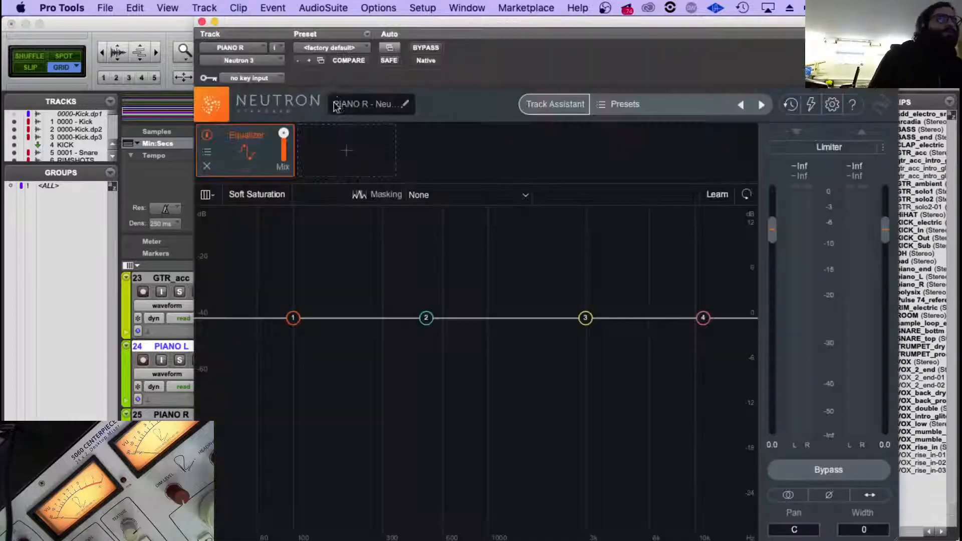
pyautogui.click(335, 104)
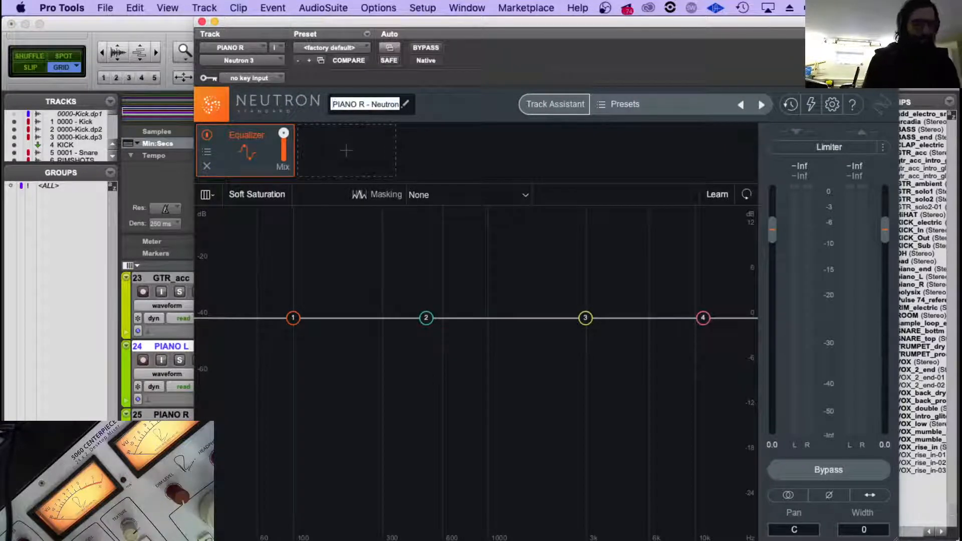
pyautogui.write('20')
pyautogui.press('Return')
pyautogui.click(202, 21)
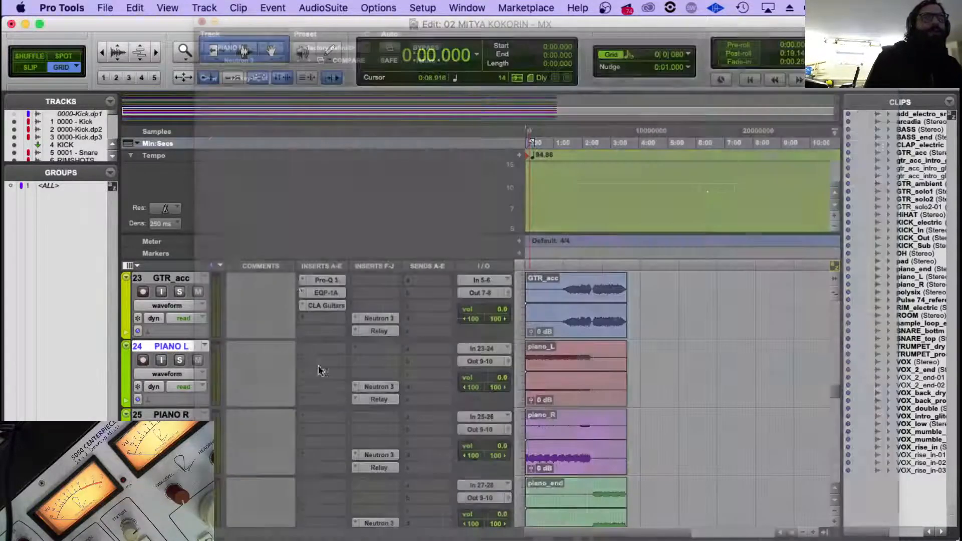
# Add the number 21 before the Neutron instance name on the PIANO END track and close the plug-in.
pyautogui.click(375, 524)
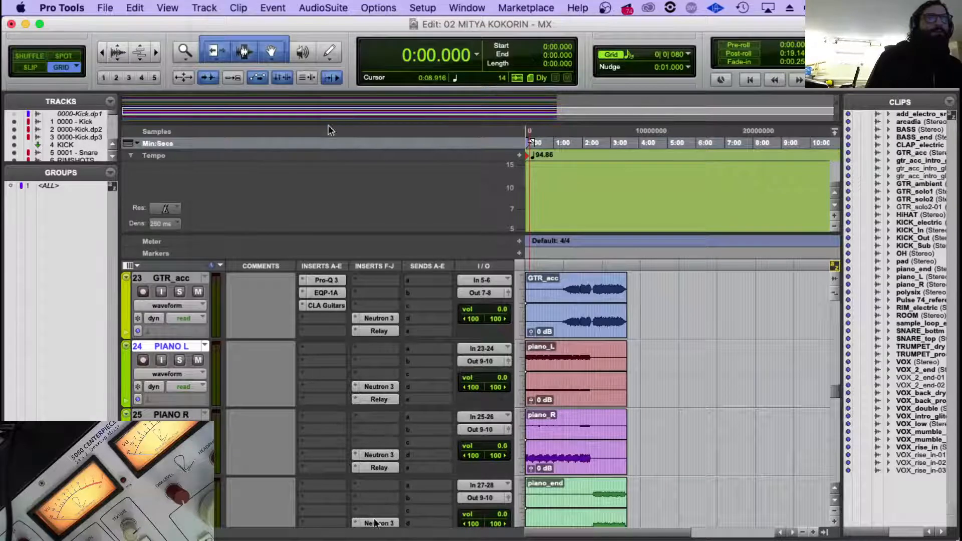
pyautogui.click(335, 104)
pyautogui.write('21PIANO END - Ne')
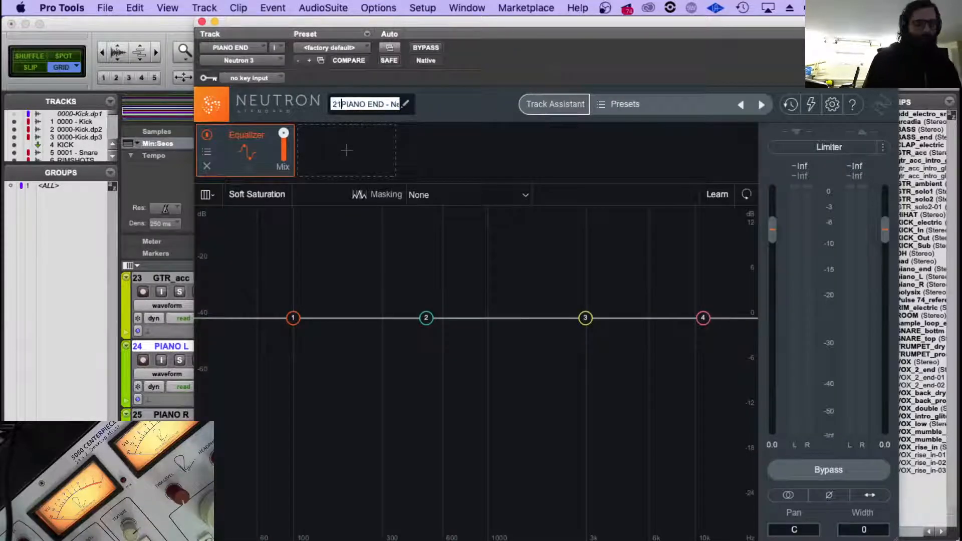
pyautogui.press('Return')
pyautogui.click(202, 21)
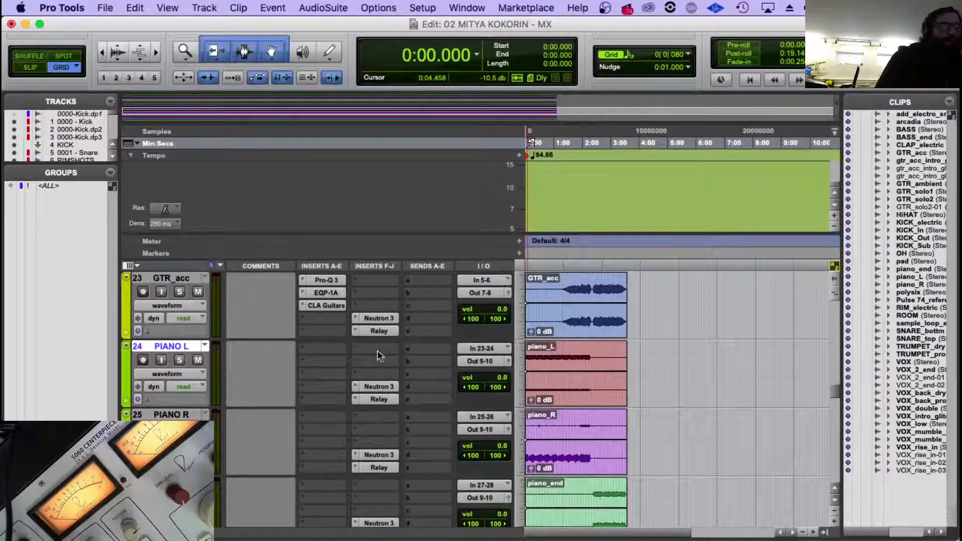
# Check the Neutron instance name on the PIANO END track and the Relay instance name on the GTR_acc track.
pyautogui.scroll(-1, 380, 471)
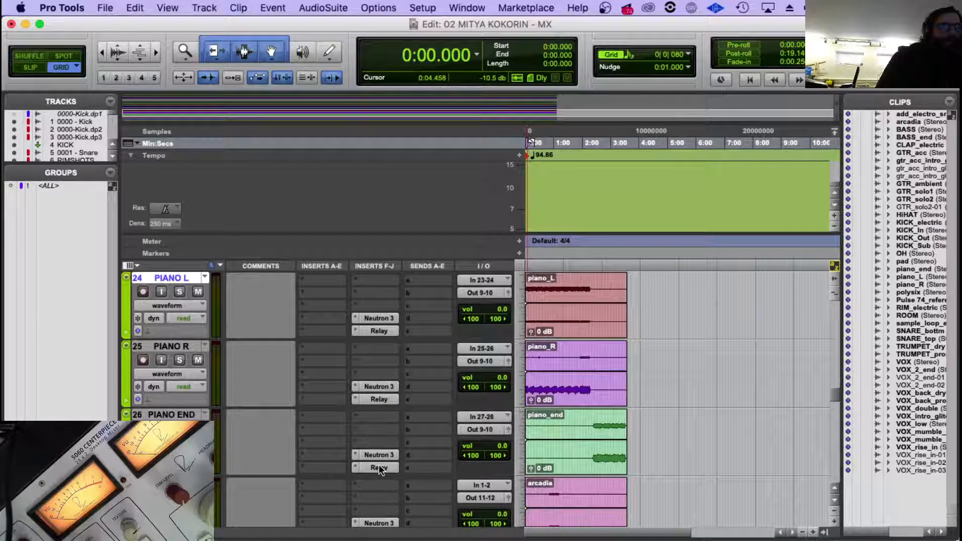
pyautogui.scroll(-1, 379, 466)
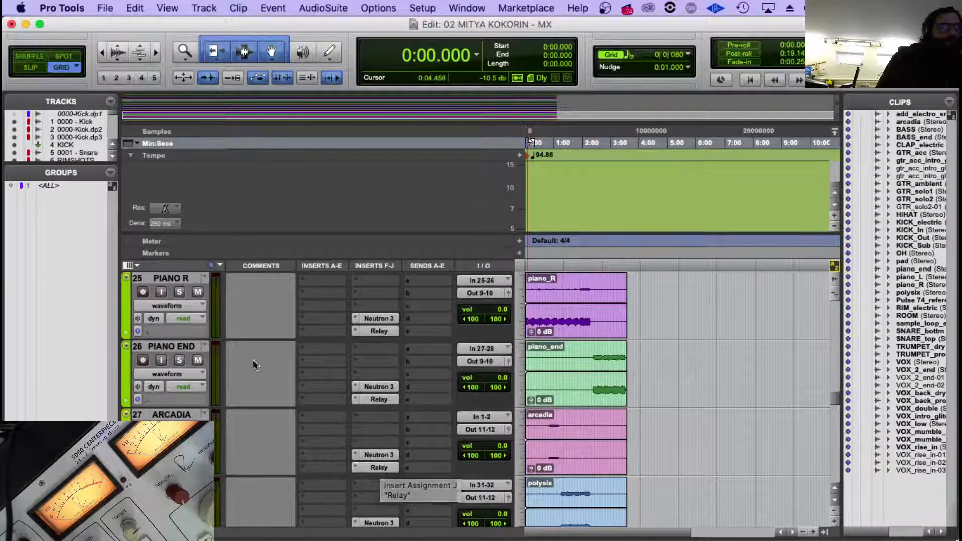
pyautogui.click(353, 377)
pyautogui.click(352, 380)
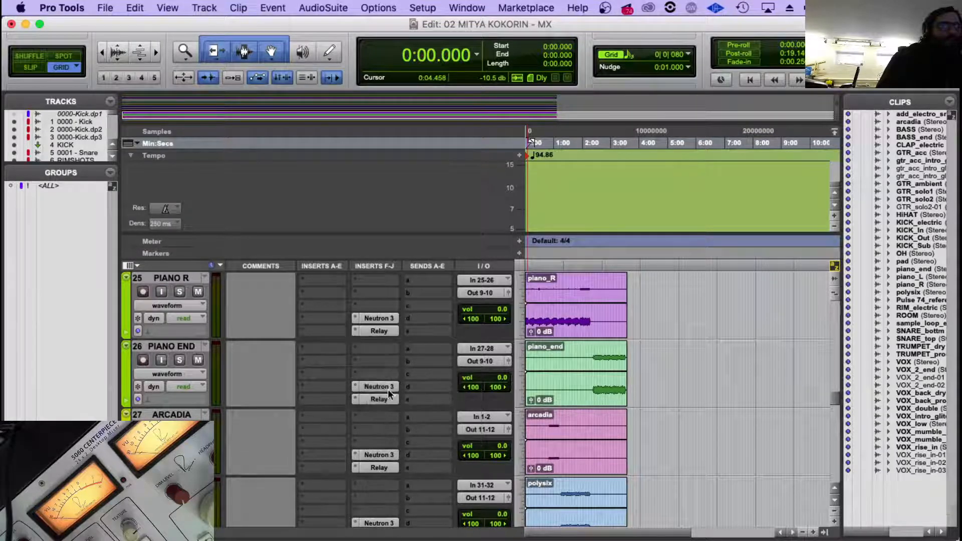
pyautogui.click(386, 389)
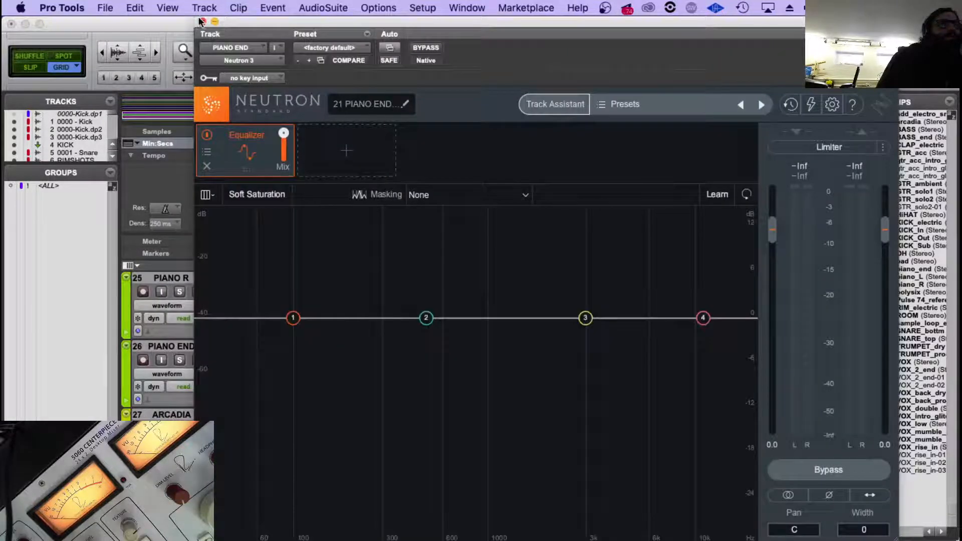
pyautogui.click(202, 21)
pyautogui.scroll(2, 379, 333)
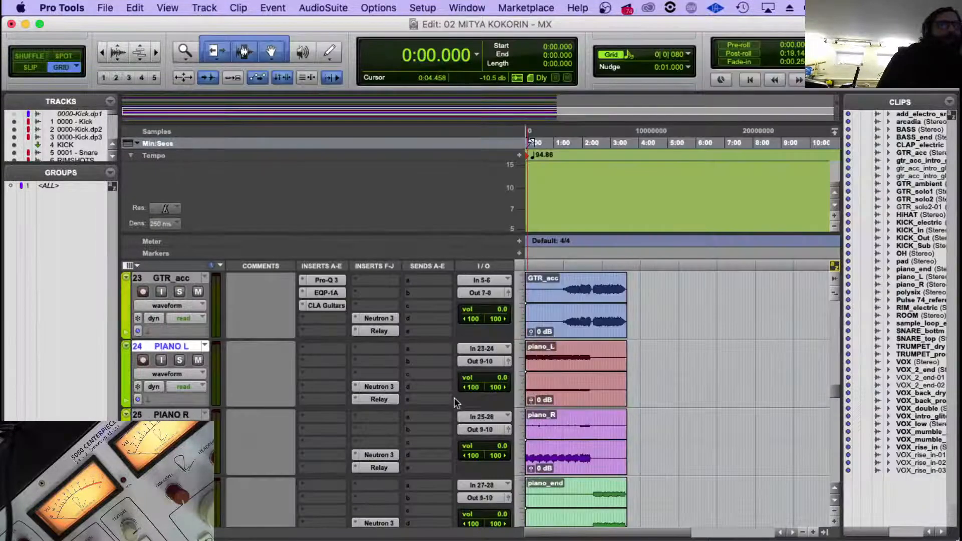
pyautogui.click(379, 332)
pyautogui.click(200, 22)
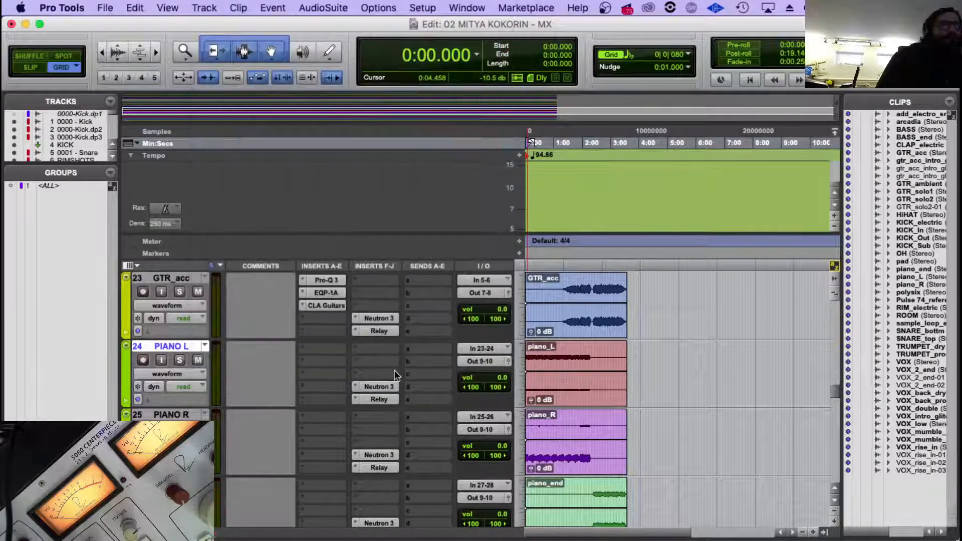
# Add the number 81 before the Relay instance name on the PIANO L track.
pyautogui.click(379, 399)
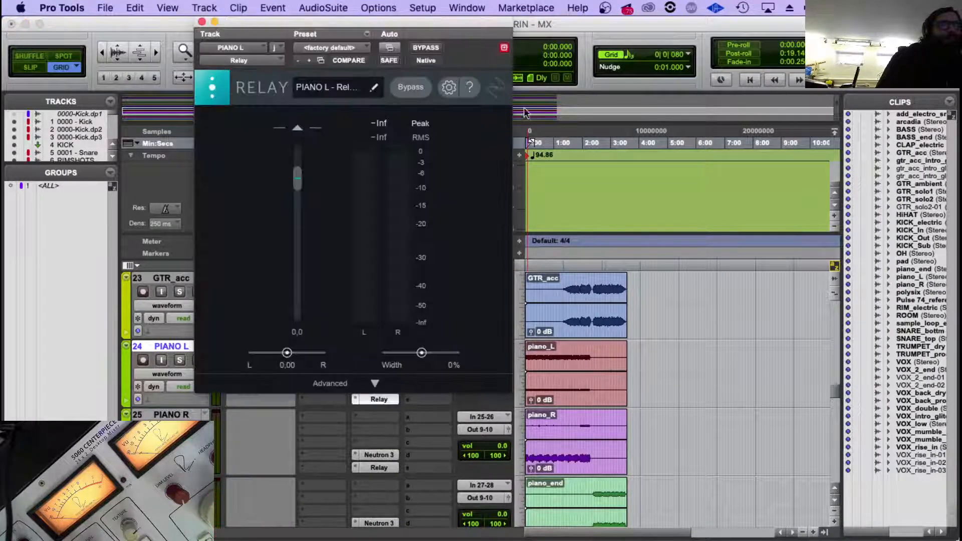
pyautogui.click(377, 87)
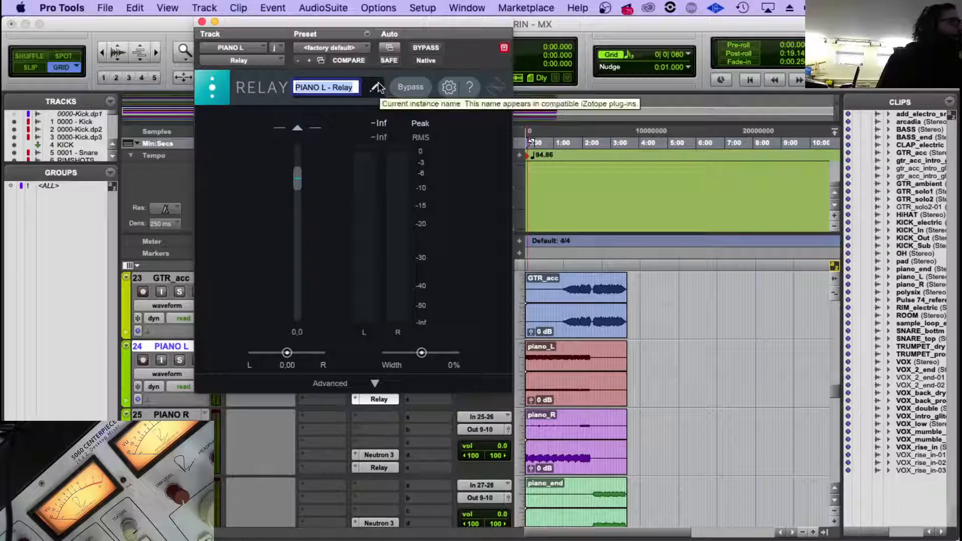
pyautogui.press('Left')
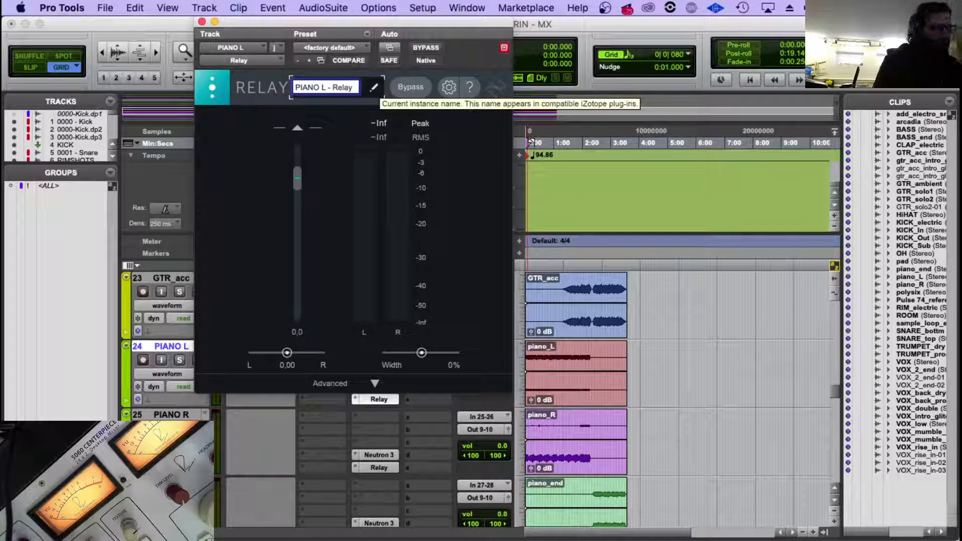
pyautogui.write('81')
pyautogui.press('Return')
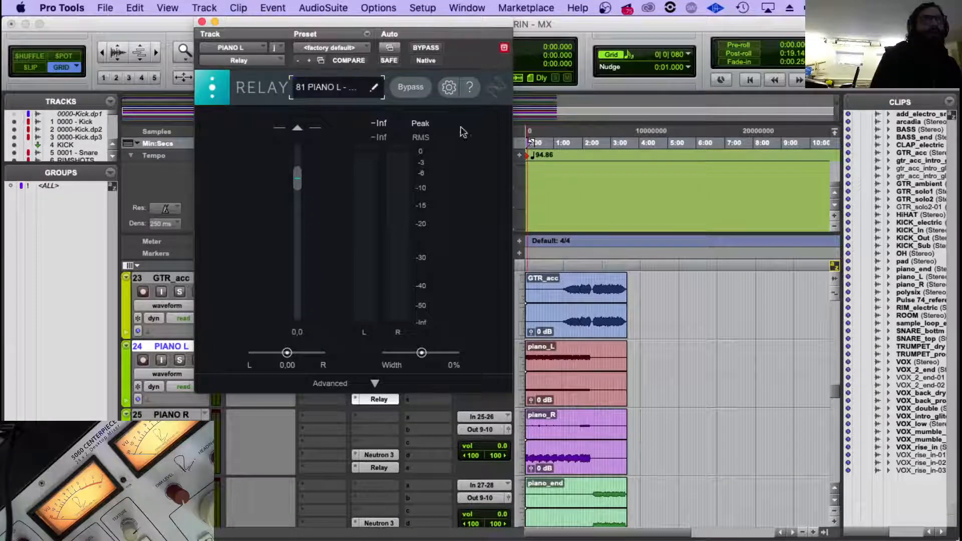
# Add the number 82 before the Relay instance name on the PIANO R track.
pyautogui.click(379, 467)
pyautogui.click(296, 91)
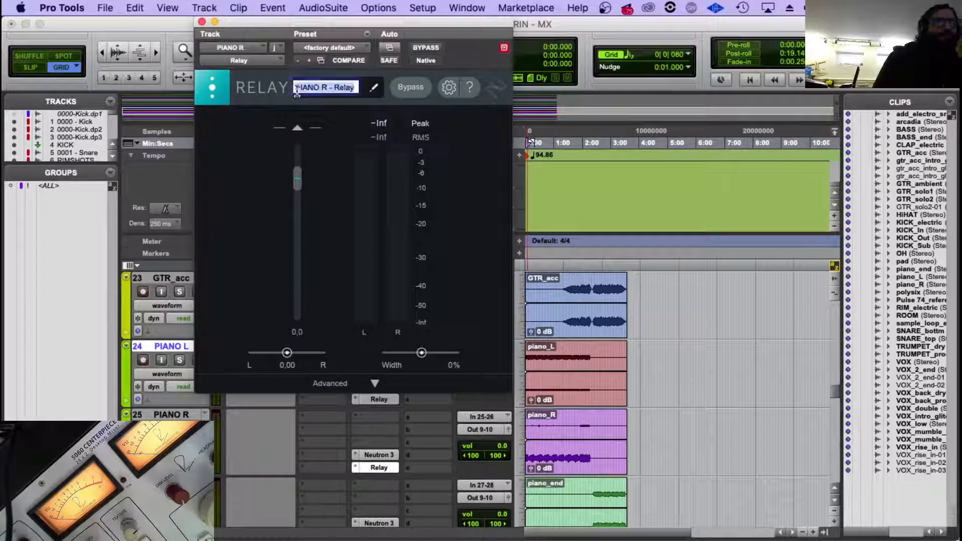
pyautogui.write('82 .')
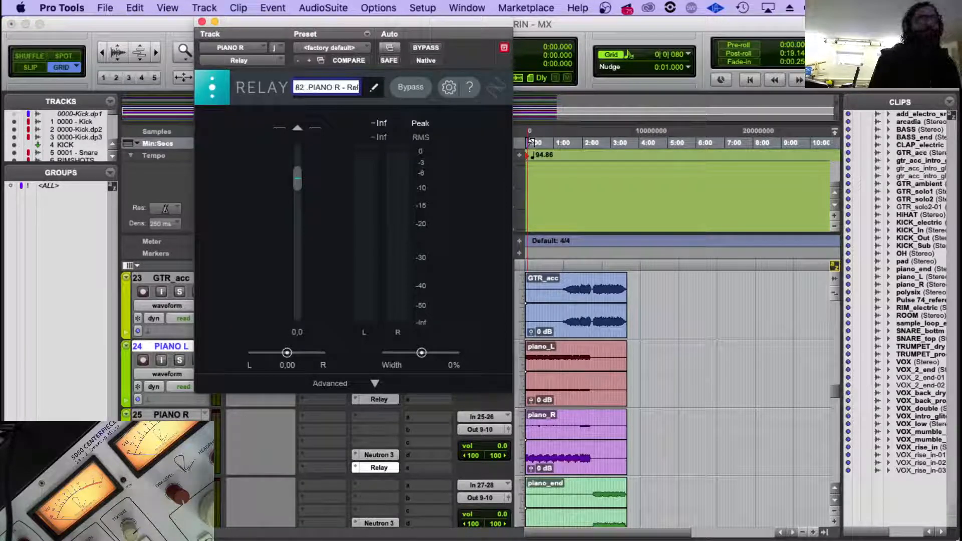
pyautogui.press('Return')
# Add the number 83 before the Relay instance name on the PIANO END track and close the plug-in.
pyautogui.scroll(-1, 381, 451)
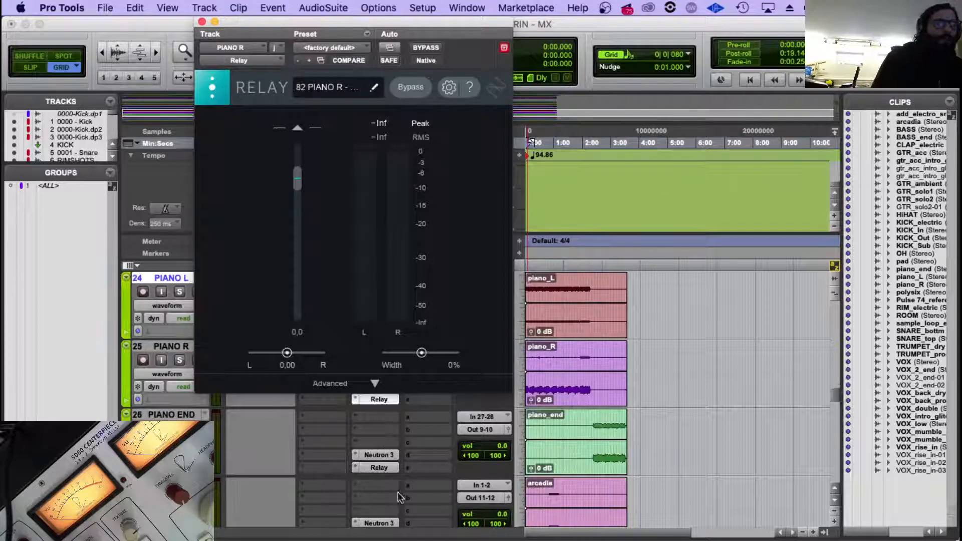
pyautogui.click(380, 468)
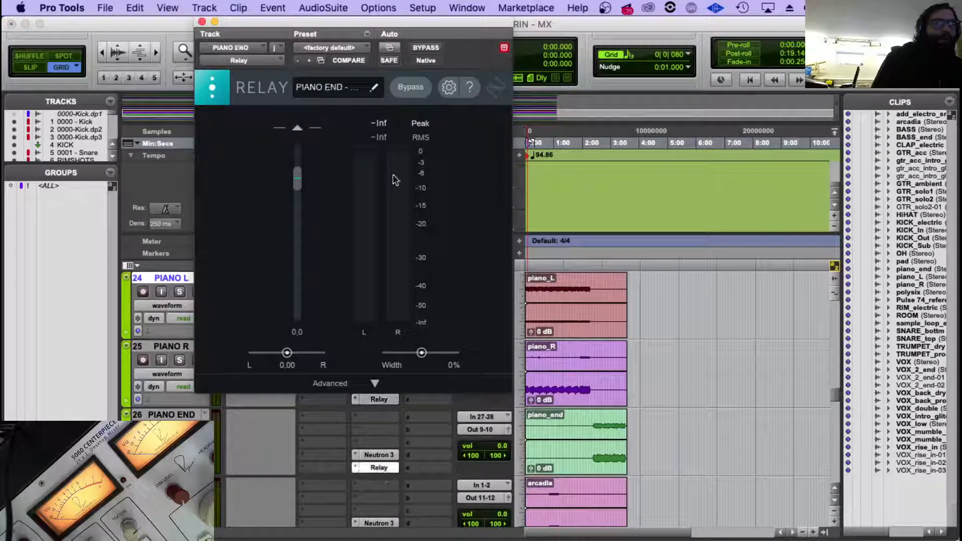
pyautogui.click(375, 87)
pyautogui.press('Left')
pyautogui.write('83')
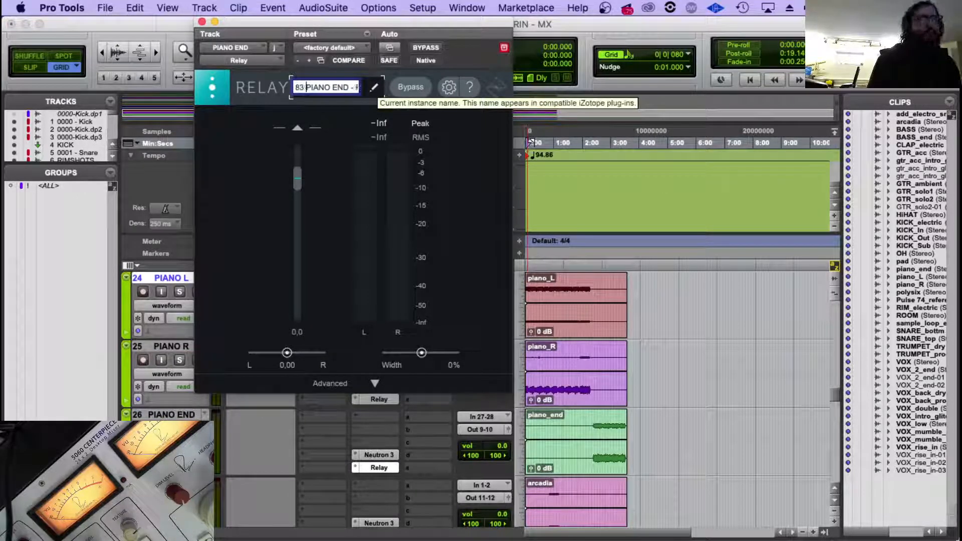
pyautogui.press('Return')
pyautogui.scroll(-1, 381, 451)
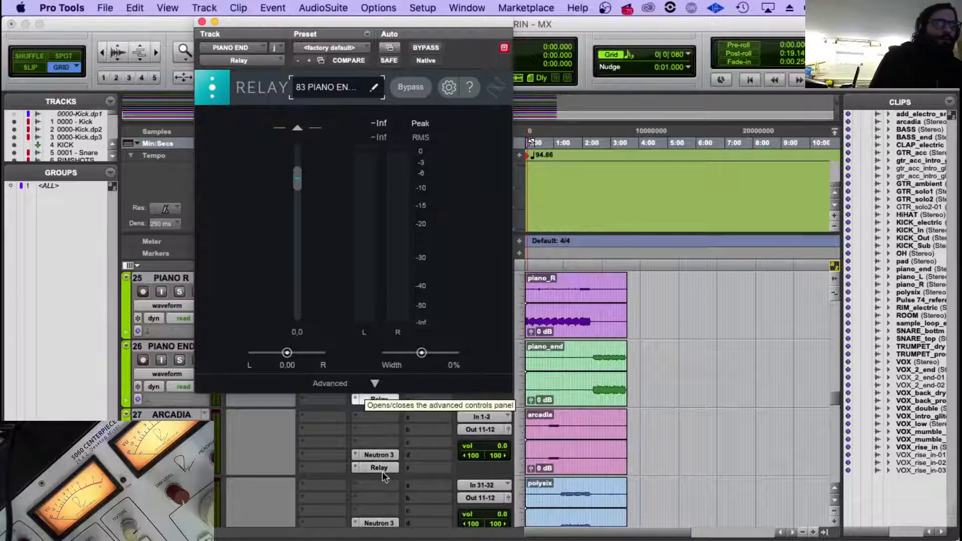
pyautogui.click(202, 22)
# Add the number 22 before the Neutron instance name on the ARCADIA track and close the plug-in.
pyautogui.scroll(-1, 339, 357)
pyautogui.click(157, 345)
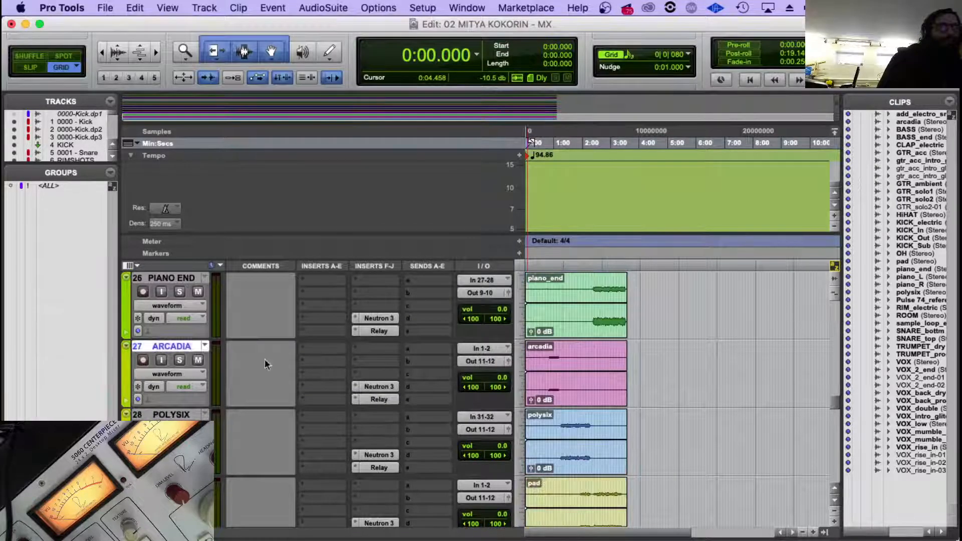
pyautogui.click(376, 318)
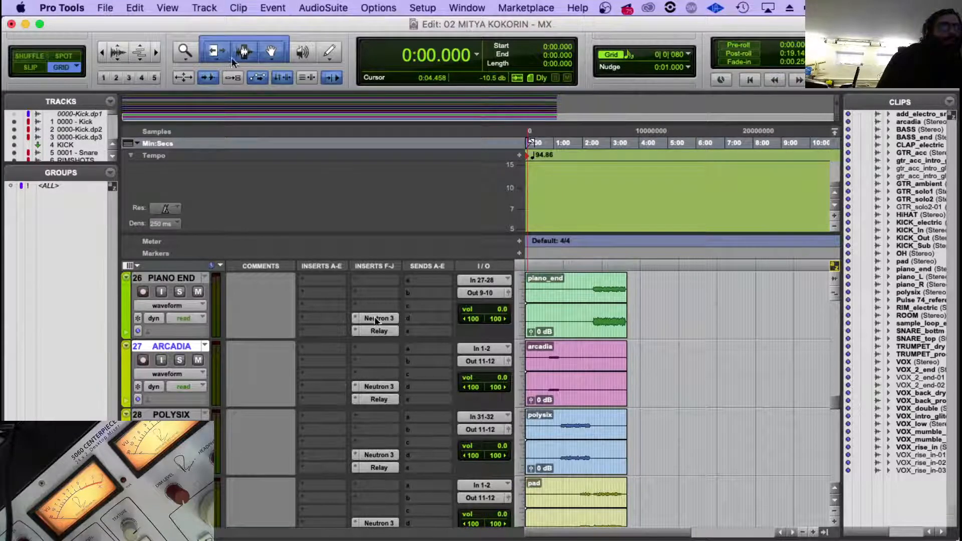
pyautogui.click(202, 21)
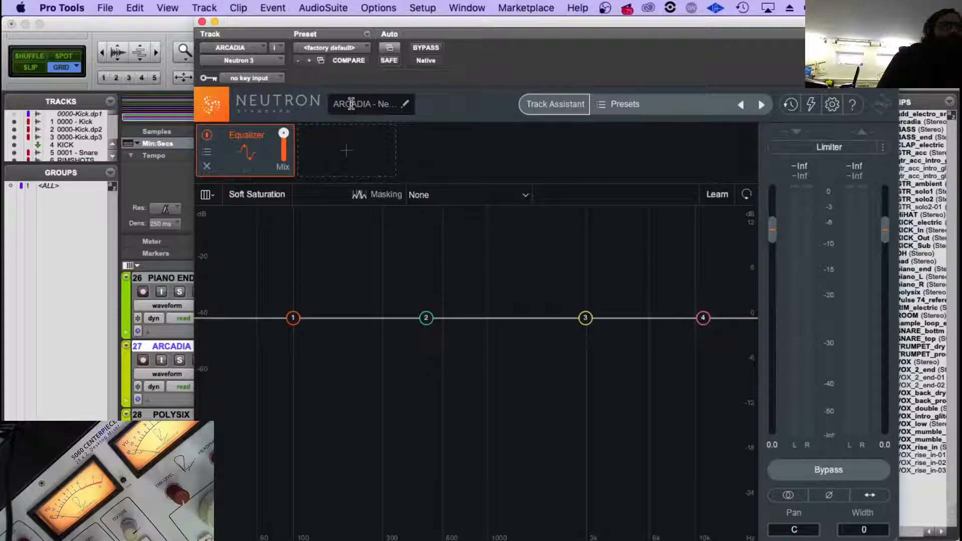
pyautogui.click(351, 104)
pyautogui.press('Left')
pyautogui.write('22')
pyautogui.press('Return')
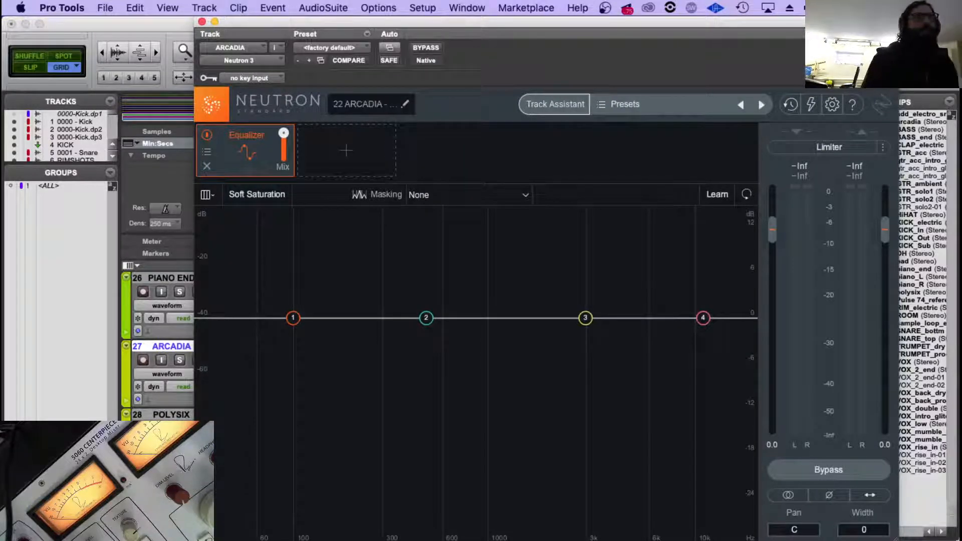
pyautogui.click(202, 22)
# Add the number 23 and a space before the Neutron instance name on the POLYSIX track and close the plug-in.
pyautogui.click(187, 415)
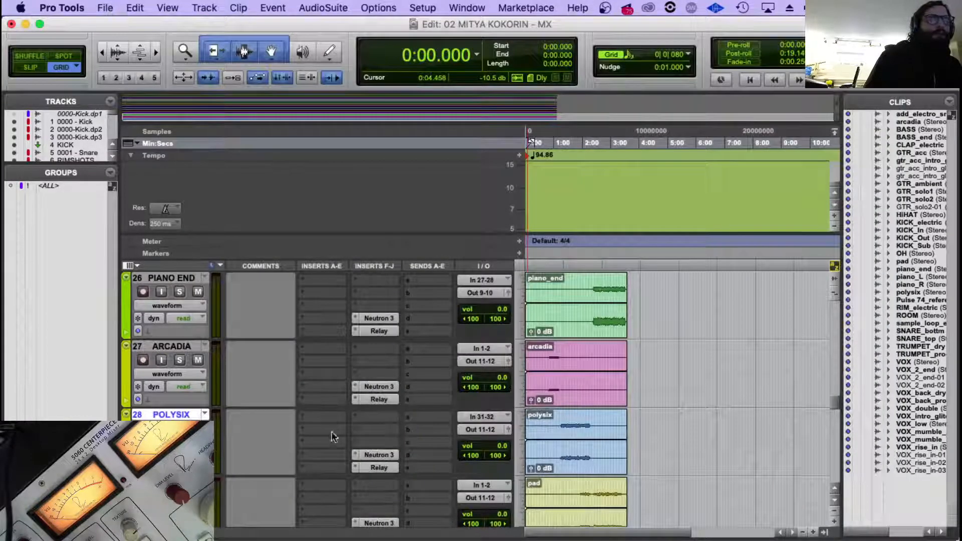
pyautogui.click(380, 454)
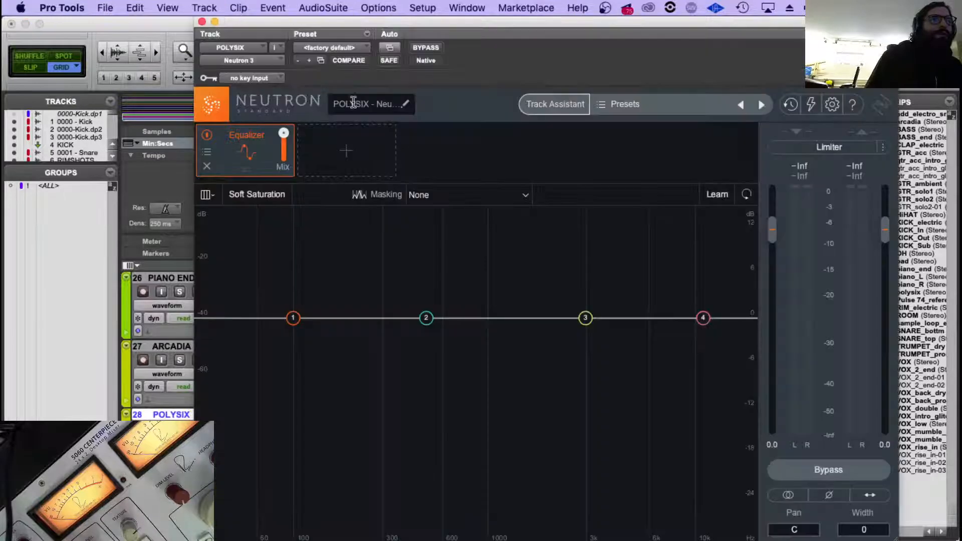
pyautogui.click(361, 104)
pyautogui.press('Left')
pyautogui.write('23')
pyautogui.press('Return')
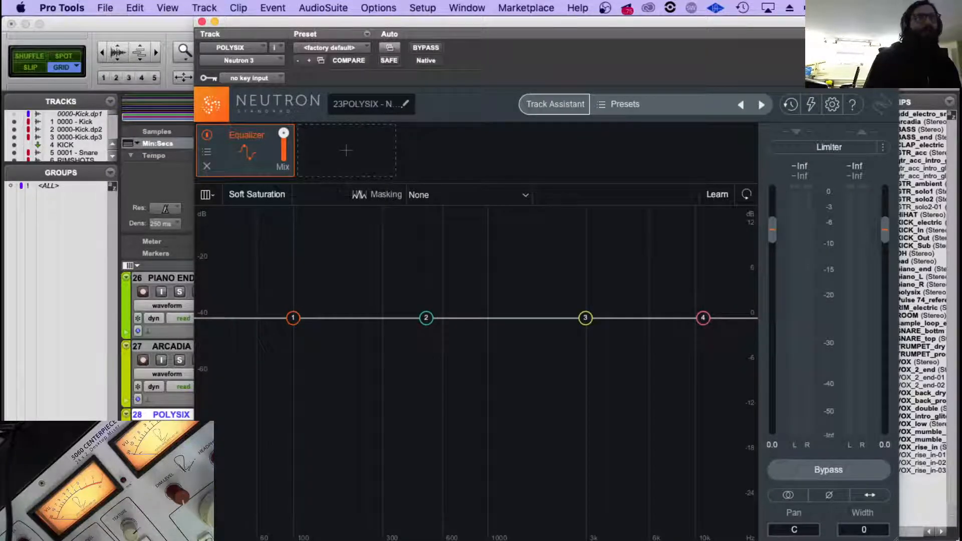
pyautogui.click(351, 105)
pyautogui.click(344, 105)
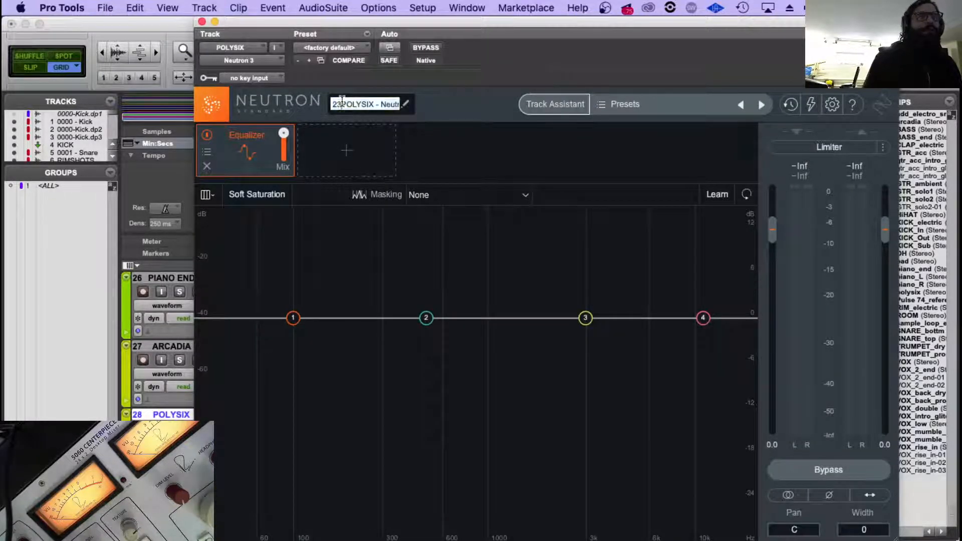
pyautogui.press('Return')
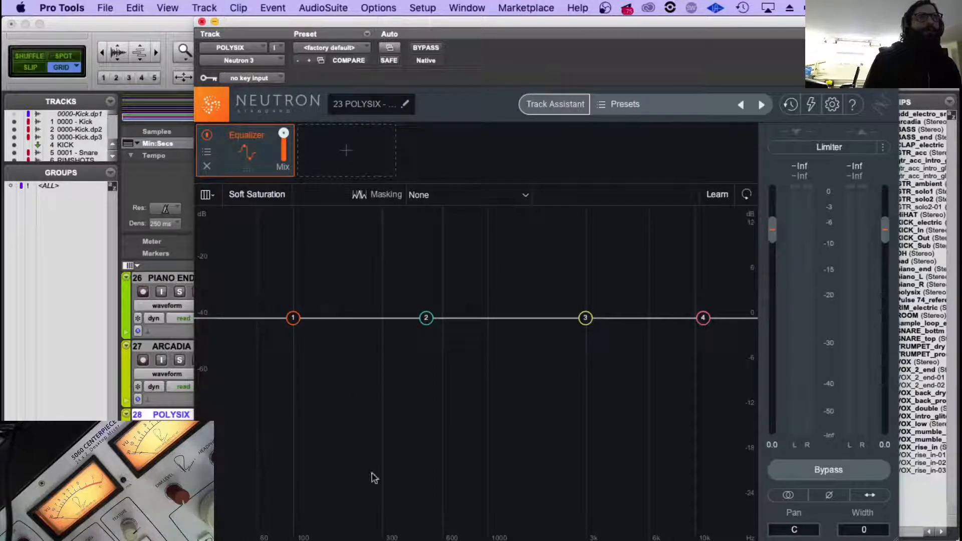
pyautogui.click(201, 22)
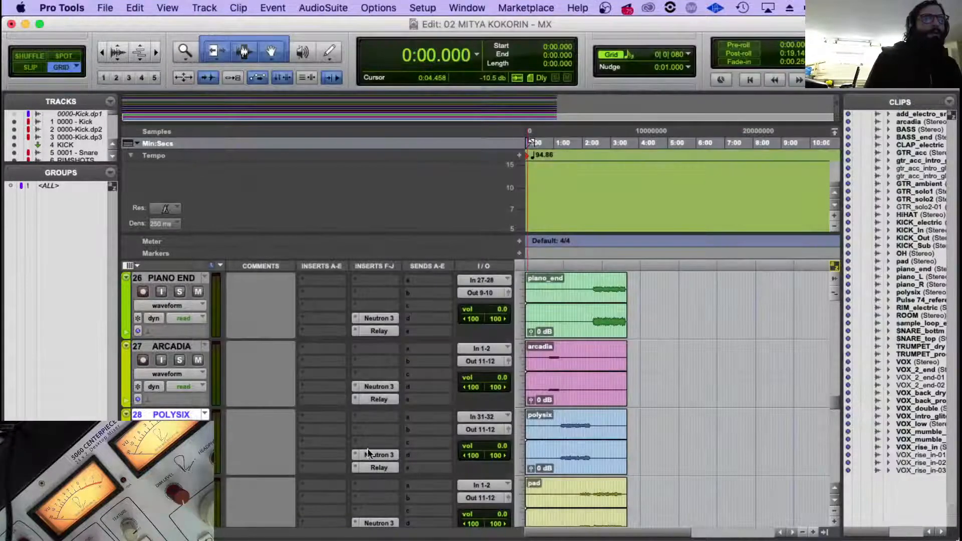
# Add the number 24 before the Relay instance name on the PAD track.
pyautogui.scroll(-3, 380, 495)
pyautogui.click(379, 467)
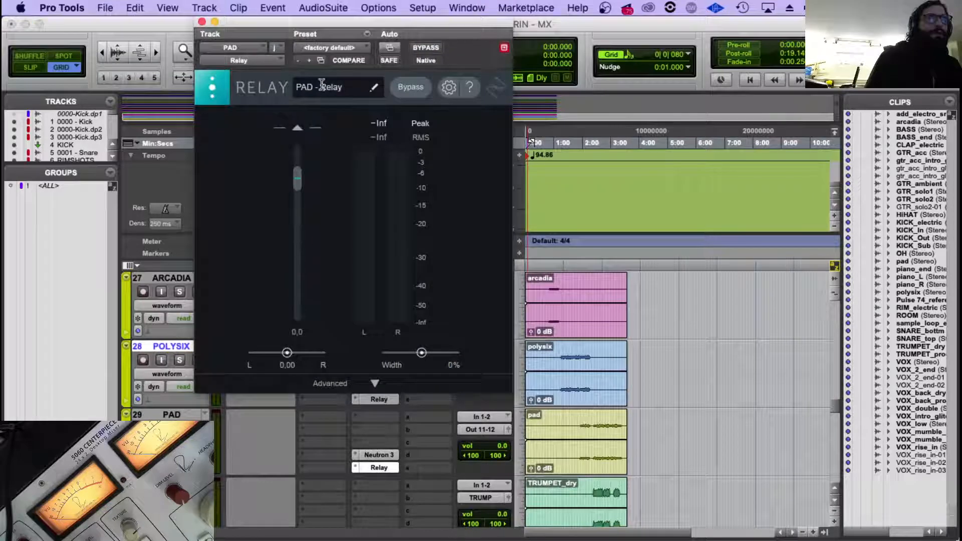
pyautogui.click(301, 87)
pyautogui.write('24')
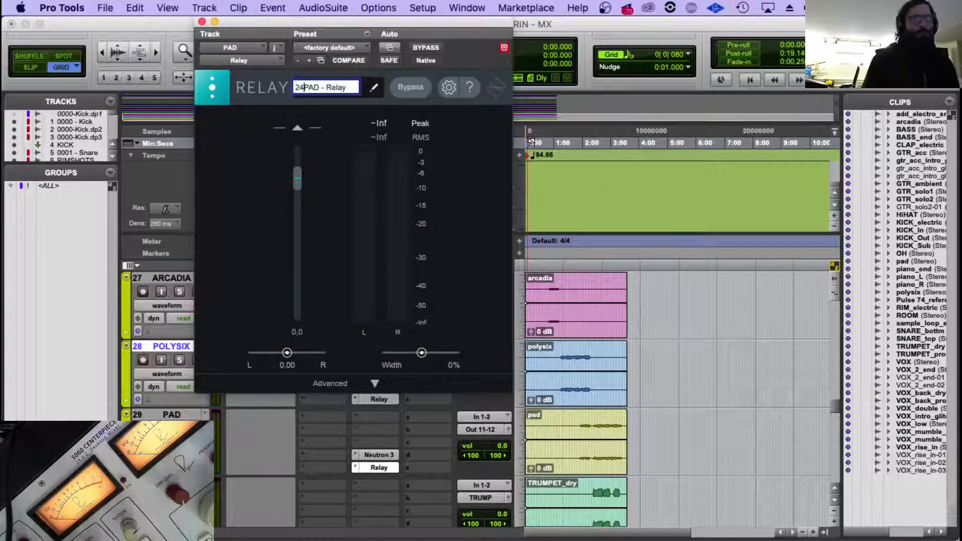
pyautogui.press('Return')
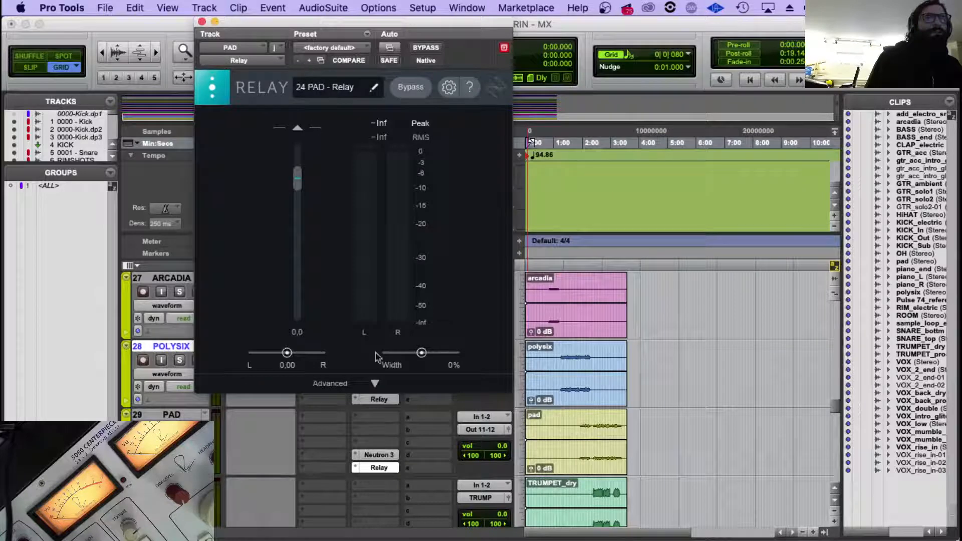
# Add the number 24 before the Neutron instance name on the PAD track and close the plug-in.
pyautogui.click(379, 454)
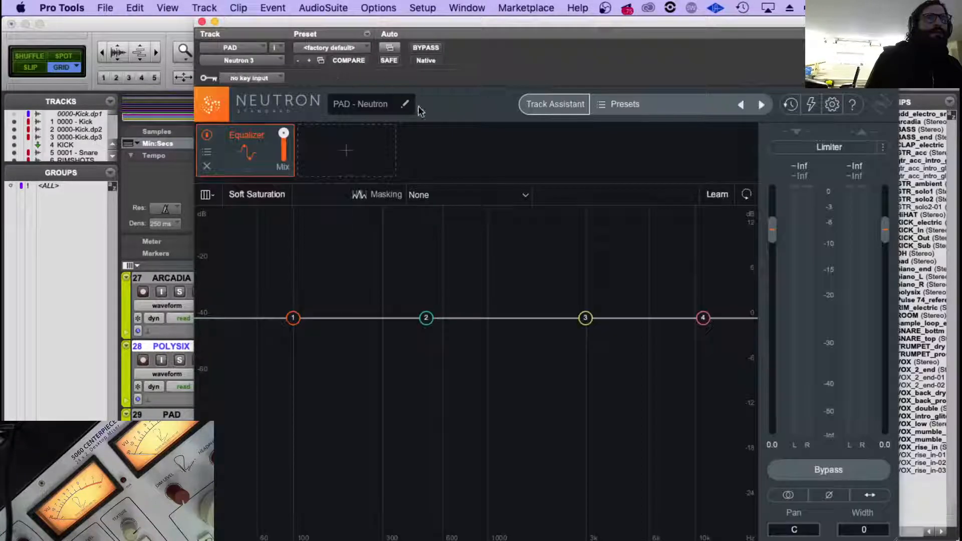
pyautogui.click(351, 104)
pyautogui.write('29')
pyautogui.press('Return')
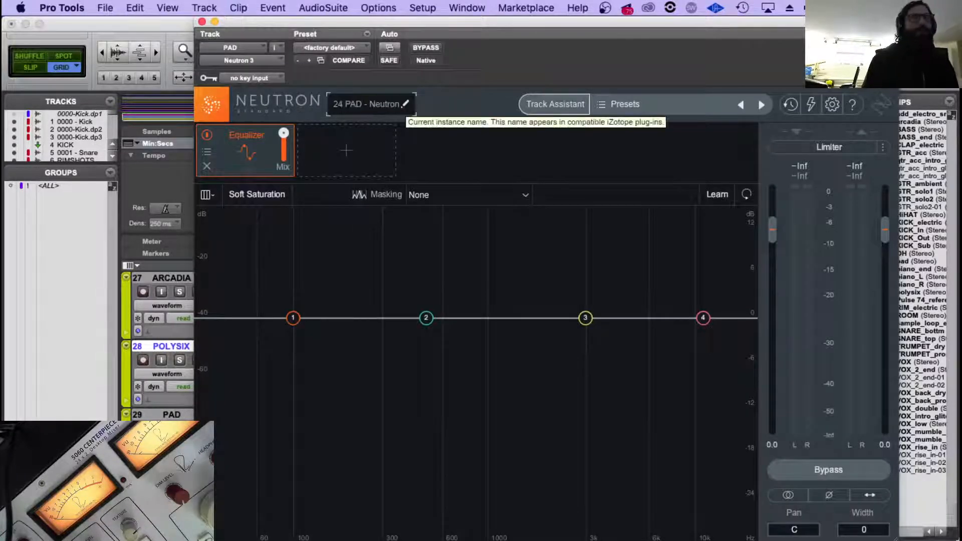
pyautogui.click(202, 21)
# Check the Relay instance names on the ARCADIA and PIANO END tracks.
pyautogui.scroll(4, 296, 501)
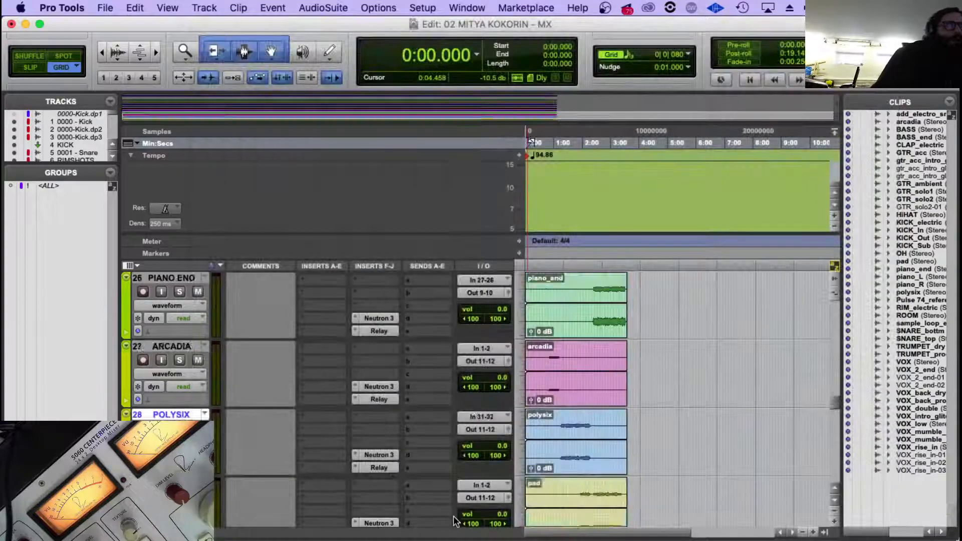
pyautogui.scroll(-3, 296, 516)
pyautogui.scroll(-1, 296, 510)
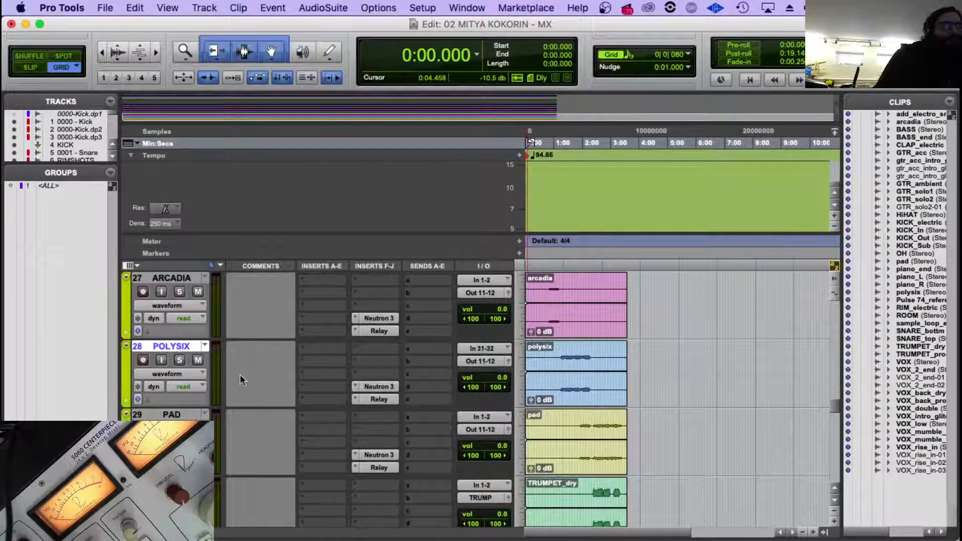
pyautogui.click(172, 277)
pyautogui.click(370, 332)
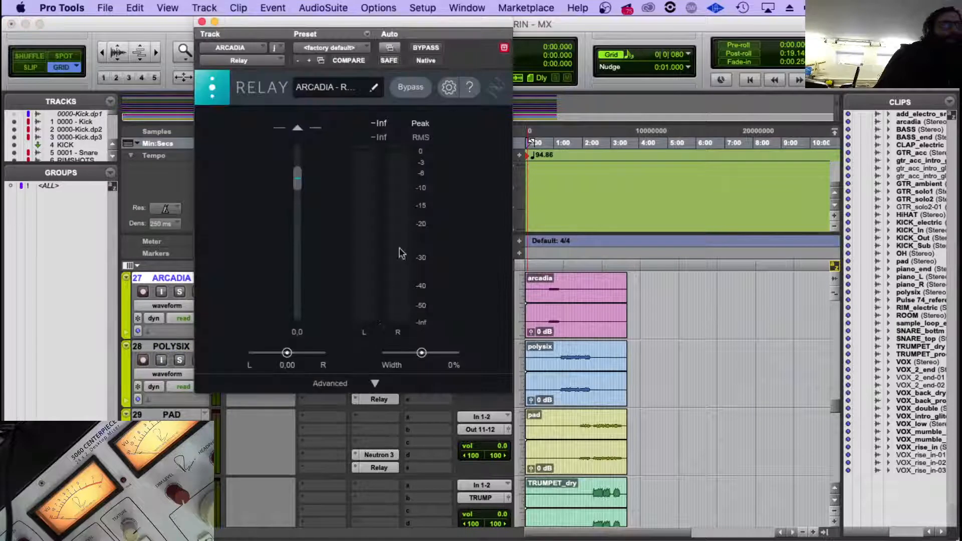
pyautogui.click(372, 90)
pyautogui.press('Return')
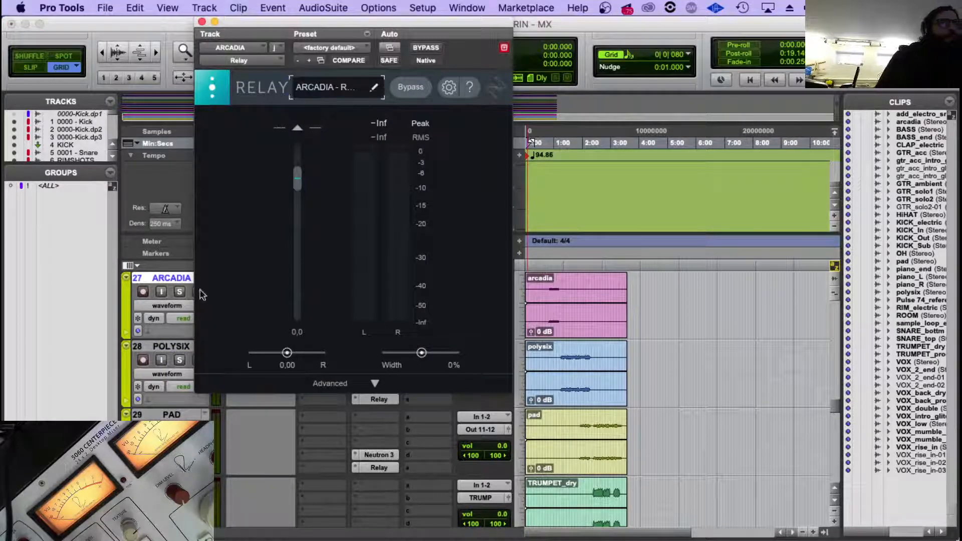
pyautogui.click(201, 22)
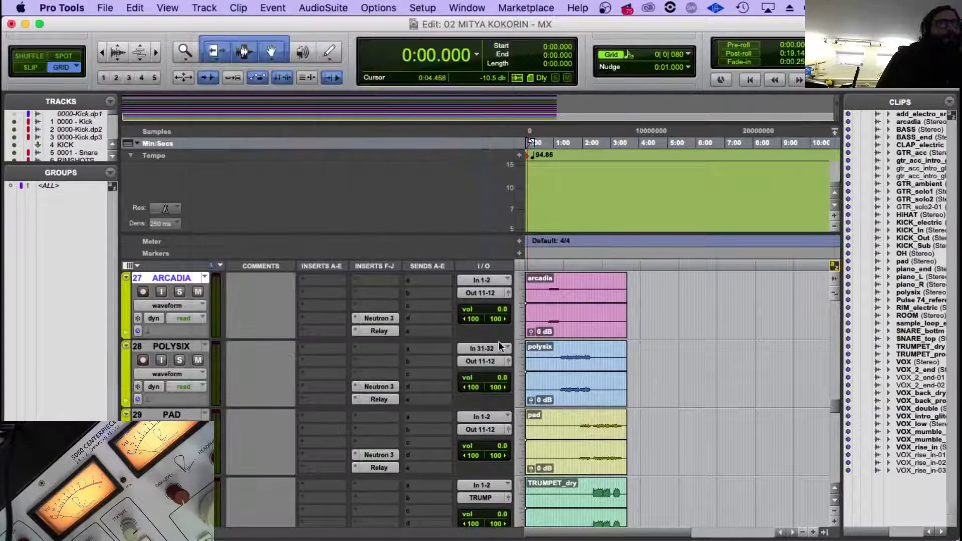
pyautogui.scroll(2, 387, 332)
pyautogui.click(383, 332)
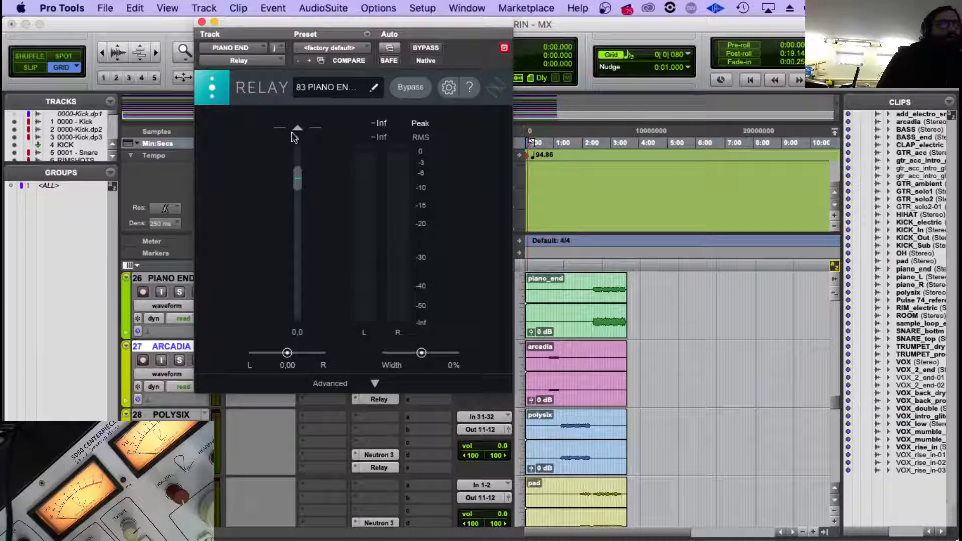
pyautogui.click(202, 22)
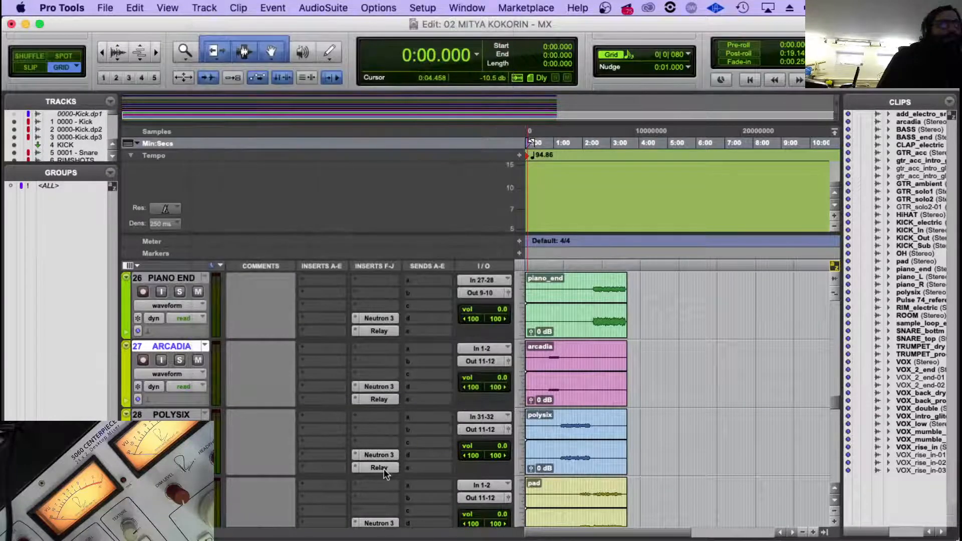
# Add the number 84 before the Relay instance name on the POLYSIX track.
pyautogui.click(384, 469)
pyautogui.click(375, 88)
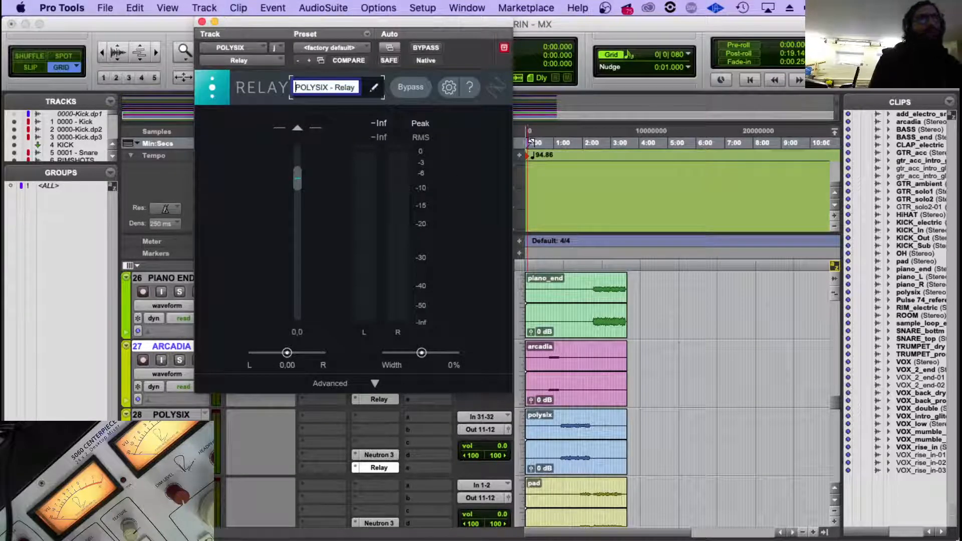
pyautogui.write('84')
pyautogui.press('Return')
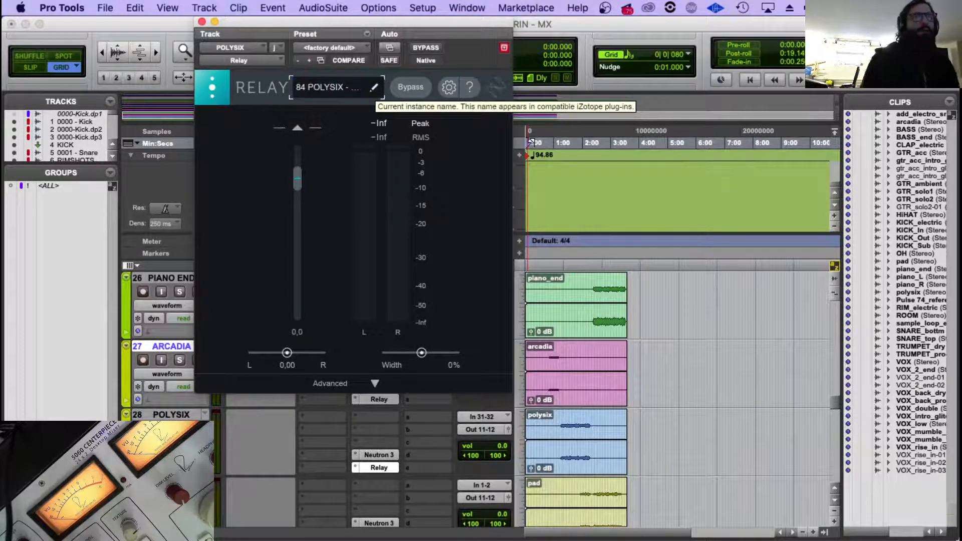
# Add the number 84 before the Relay instance name on the ARCADIA track.
pyautogui.scroll(-1, 398, 470)
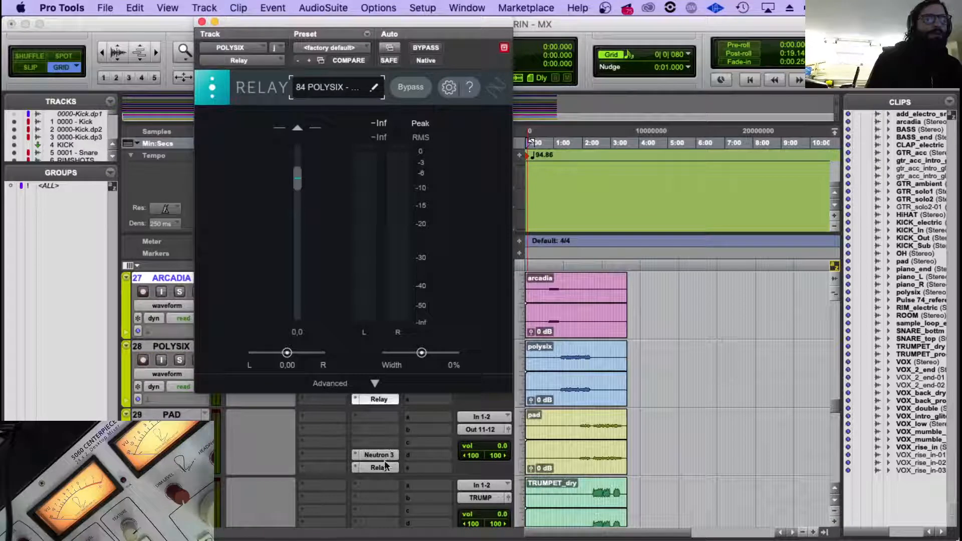
pyautogui.scroll(1, 385, 465)
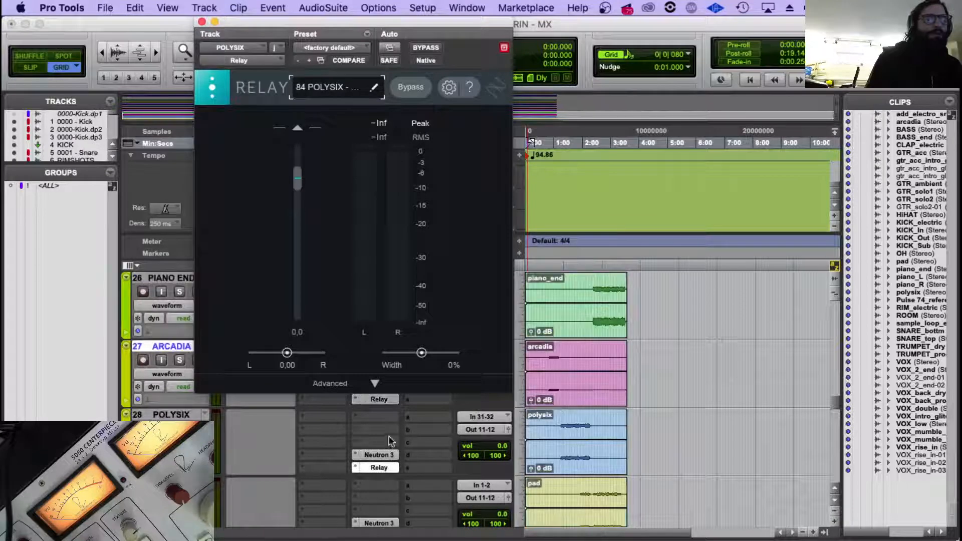
pyautogui.click(375, 399)
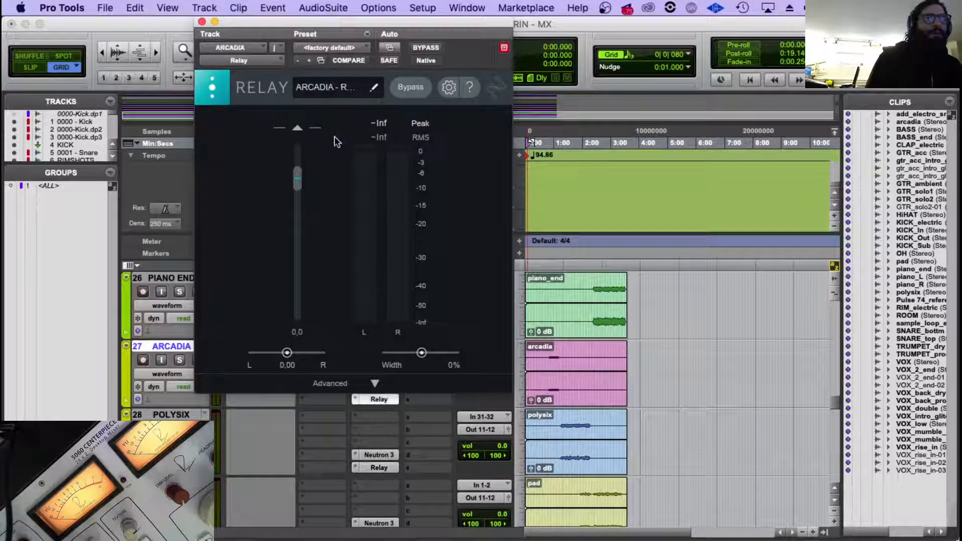
pyautogui.click(307, 82)
pyautogui.press('Left')
pyautogui.write('84')
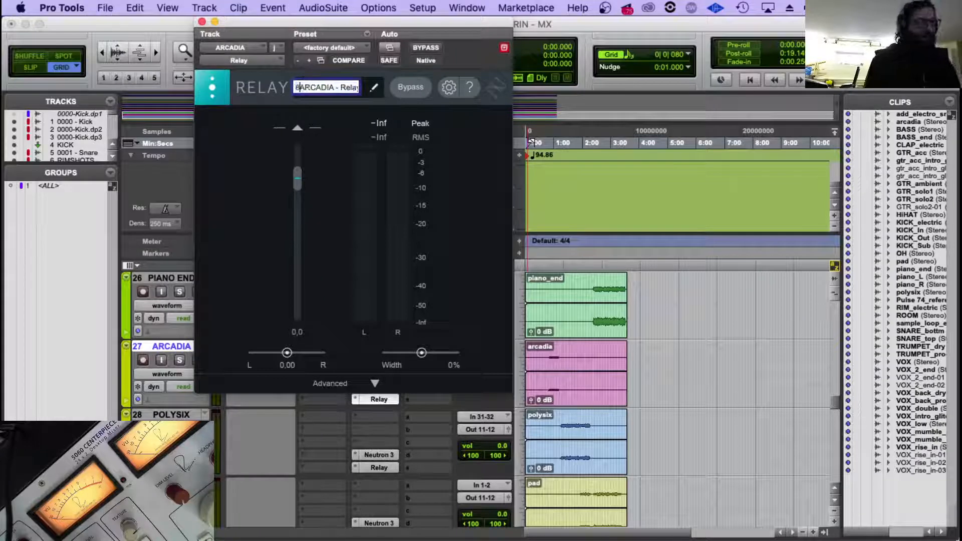
pyautogui.press('Return')
# Change the number before the Relay instance name on the POLYSIX track to 85.
pyautogui.click(379, 468)
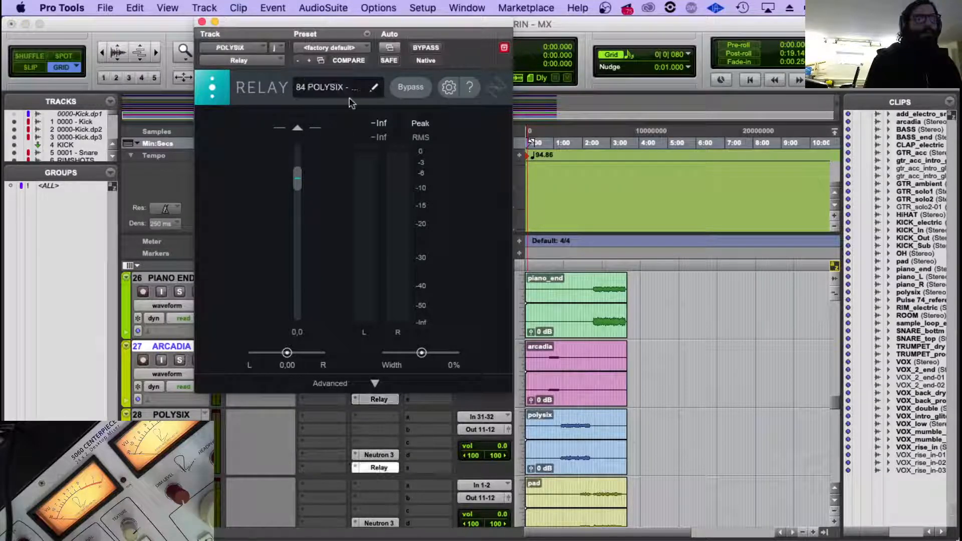
pyautogui.click(306, 95)
pyautogui.write('85')
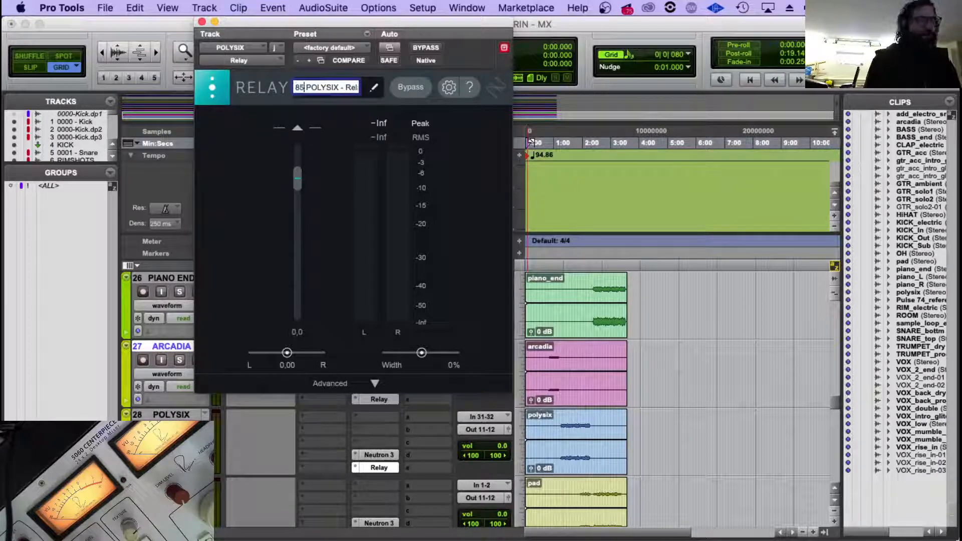
pyautogui.press('Return')
# Change the number before the Relay instance name on the PAD track to 86 and close the plug-in.
pyautogui.scroll(-2, 476, 432)
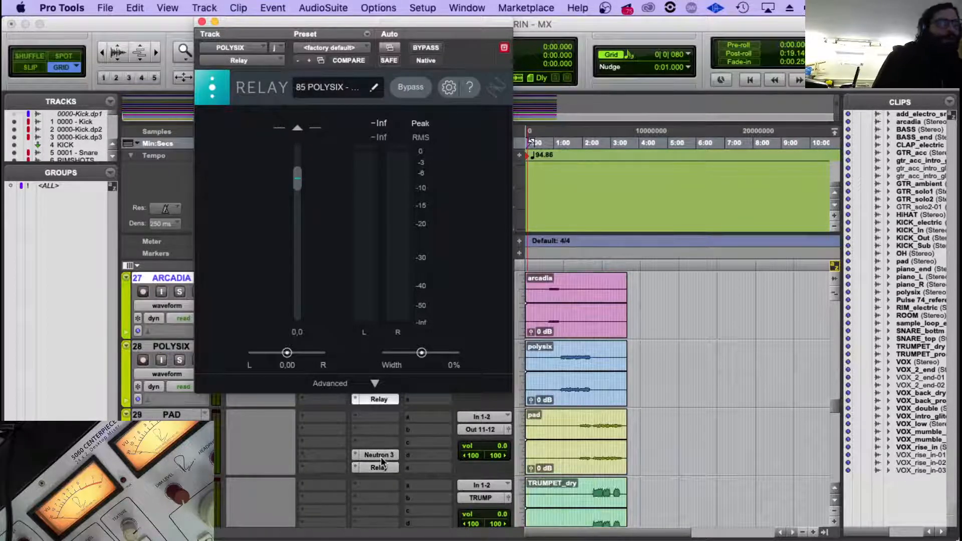
pyautogui.click(379, 467)
pyautogui.click(376, 89)
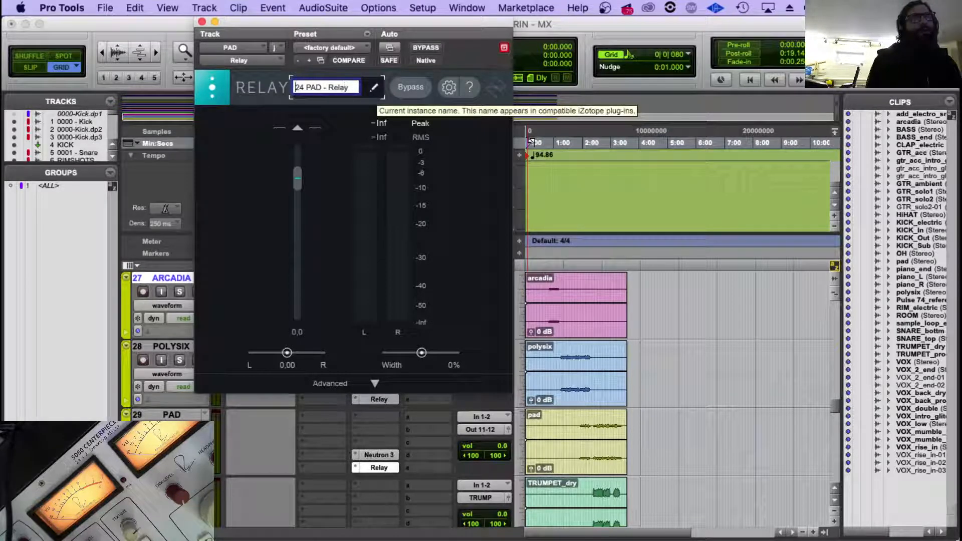
pyautogui.hotkey('shift', 'Right')
pyautogui.hotkey('shift', 'Right')
pyautogui.write('86')
pyautogui.press('Return')
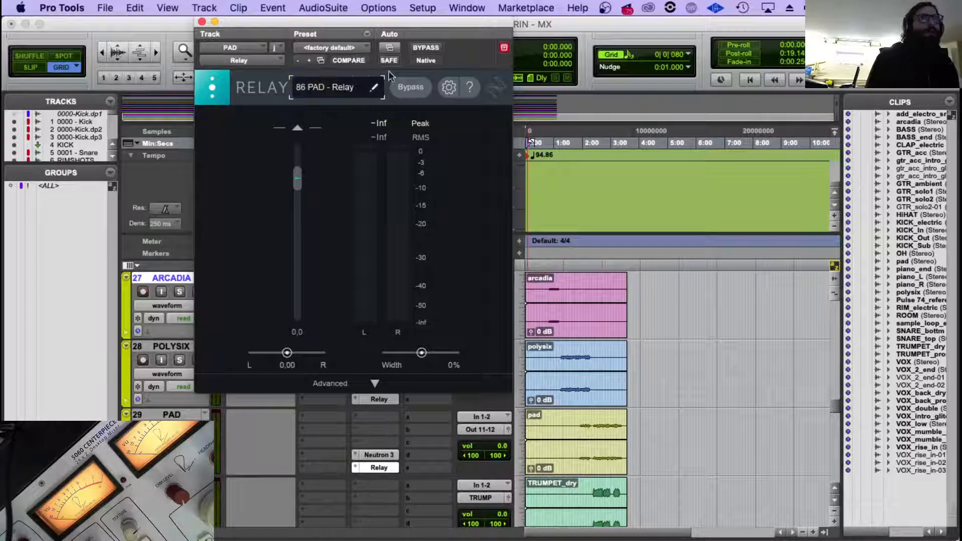
pyautogui.click(202, 22)
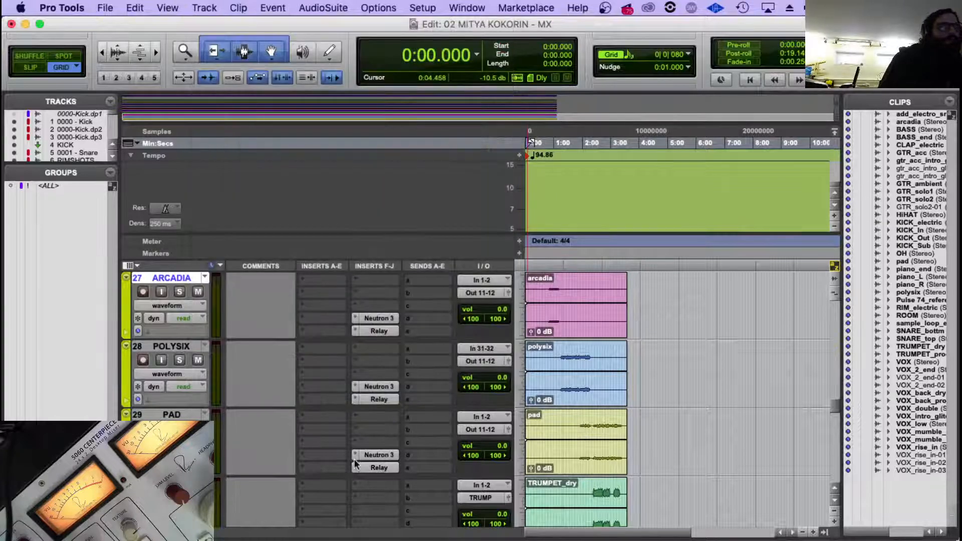
pyautogui.scroll(-3, 390, 432)
pyautogui.scroll(-1, 224, 399)
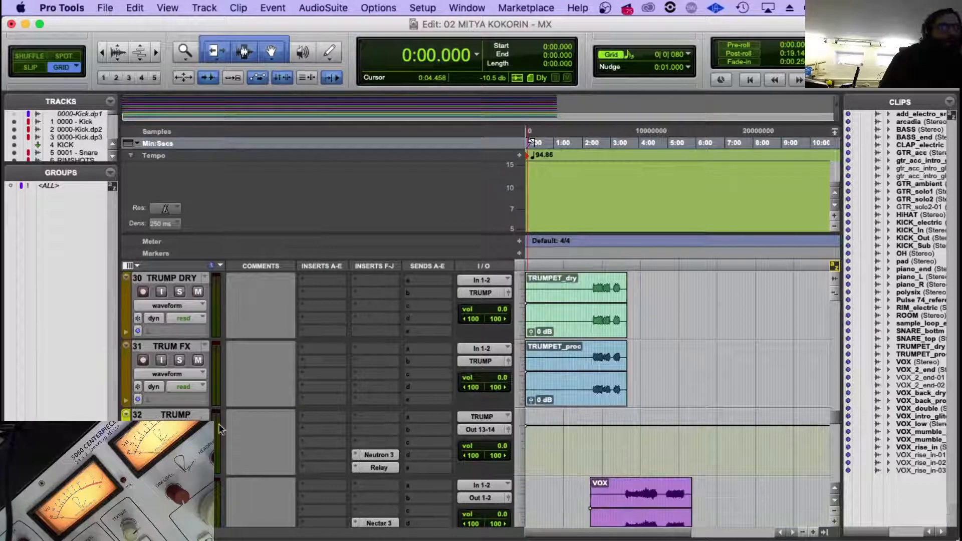
# Add the number 25 before the Neutron instance name on the TRUMP track, continuing from the number used on PAD.
pyautogui.click(176, 415)
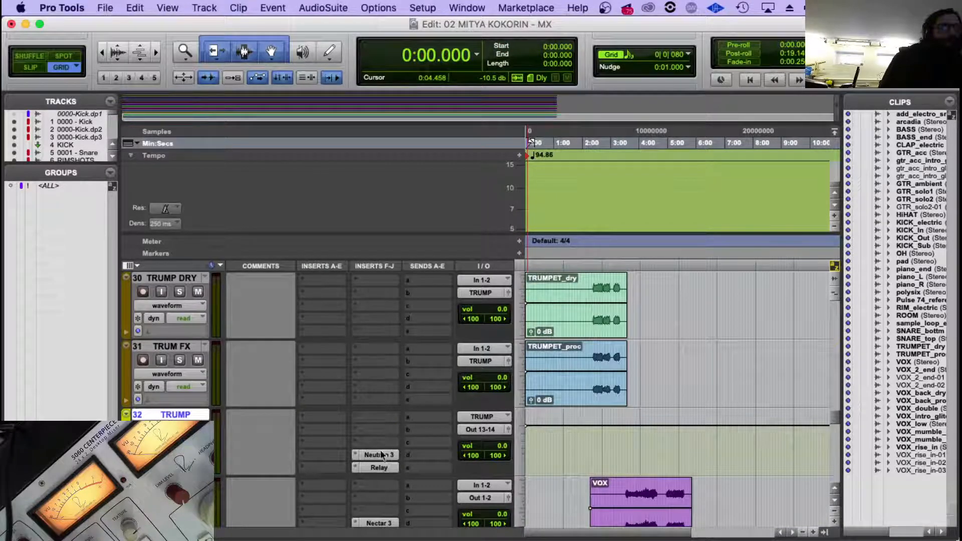
pyautogui.scroll(1, 357, 370)
pyautogui.click(372, 320)
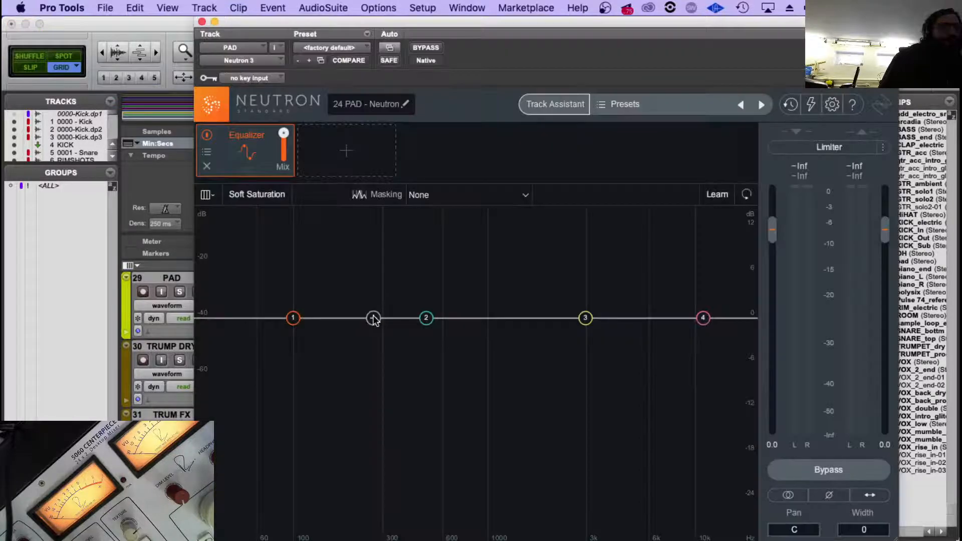
pyautogui.click(201, 22)
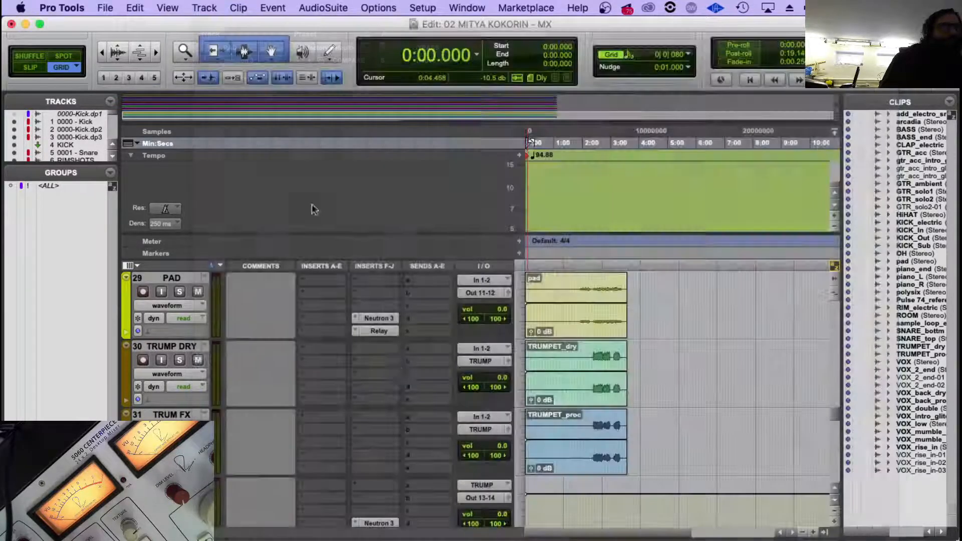
pyautogui.scroll(-1, 400, 368)
pyautogui.click(377, 454)
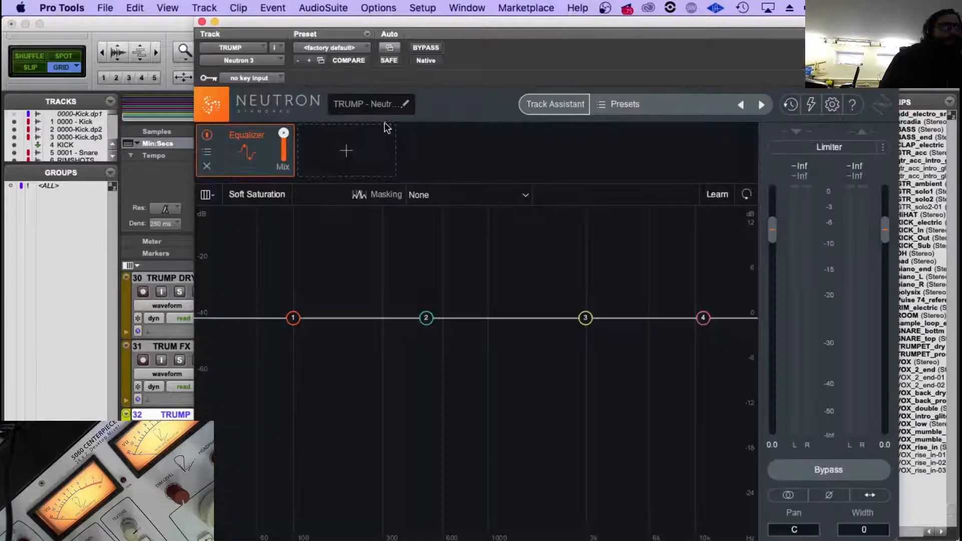
pyautogui.click(401, 104)
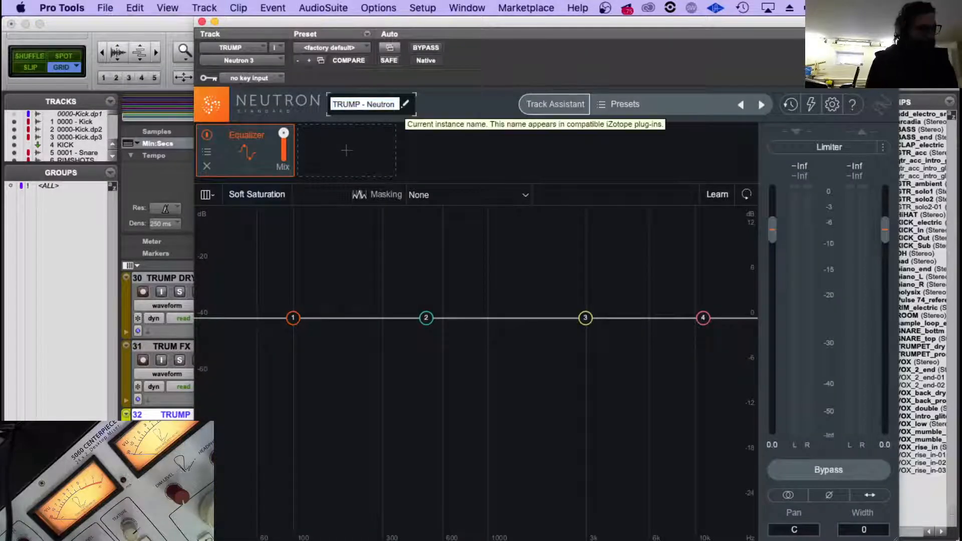
pyautogui.write('25')
pyautogui.press('Return')
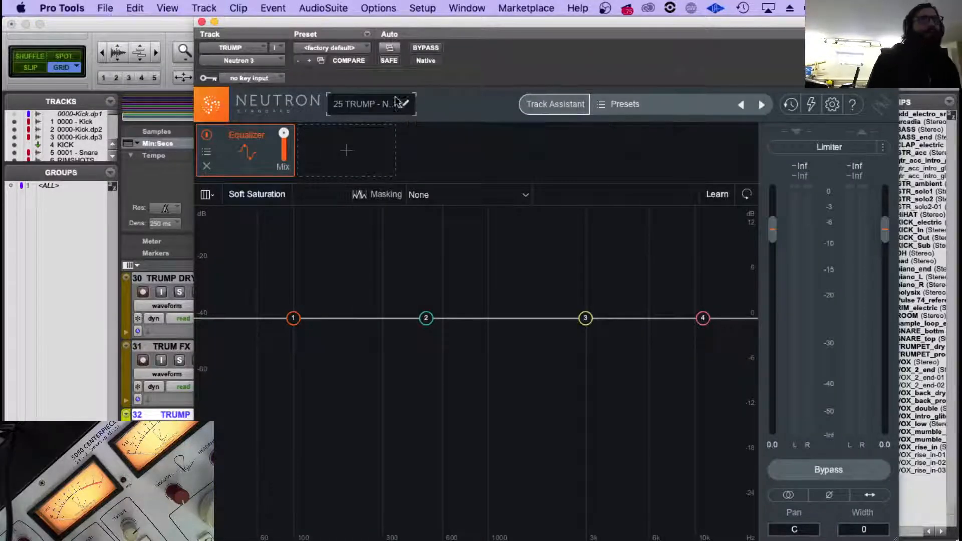
pyautogui.click(202, 22)
# Add the number 87 before the Relay instance name on the TRUMP track, continuing from the number used on PAD.
pyautogui.click(379, 467)
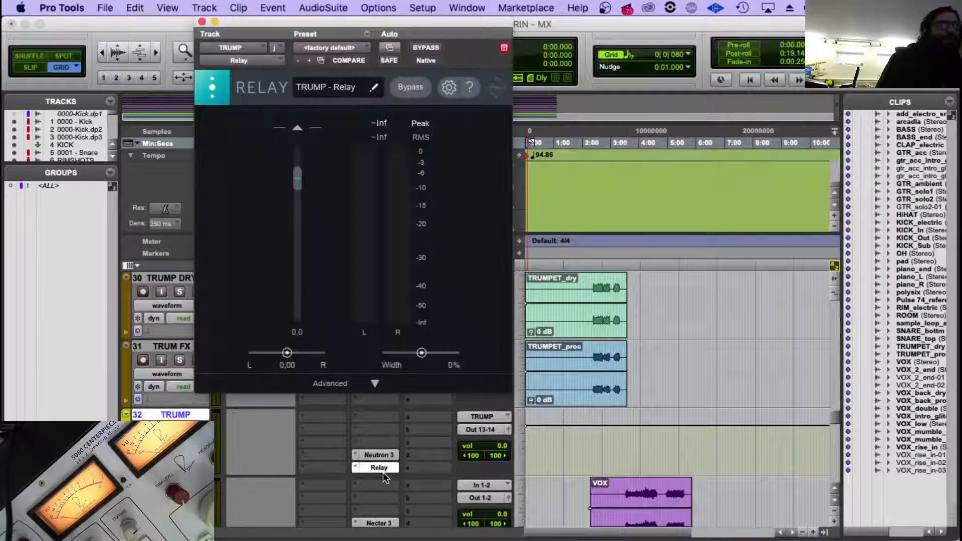
pyautogui.click(202, 22)
pyautogui.scroll(4, 373, 394)
pyautogui.click(379, 399)
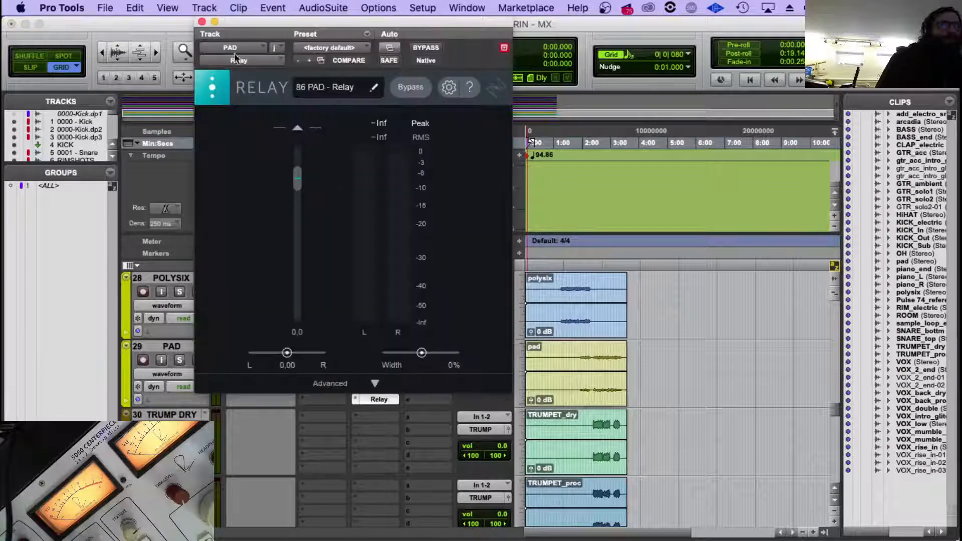
pyautogui.click(203, 22)
pyautogui.scroll(-4, 346, 325)
pyautogui.click(379, 468)
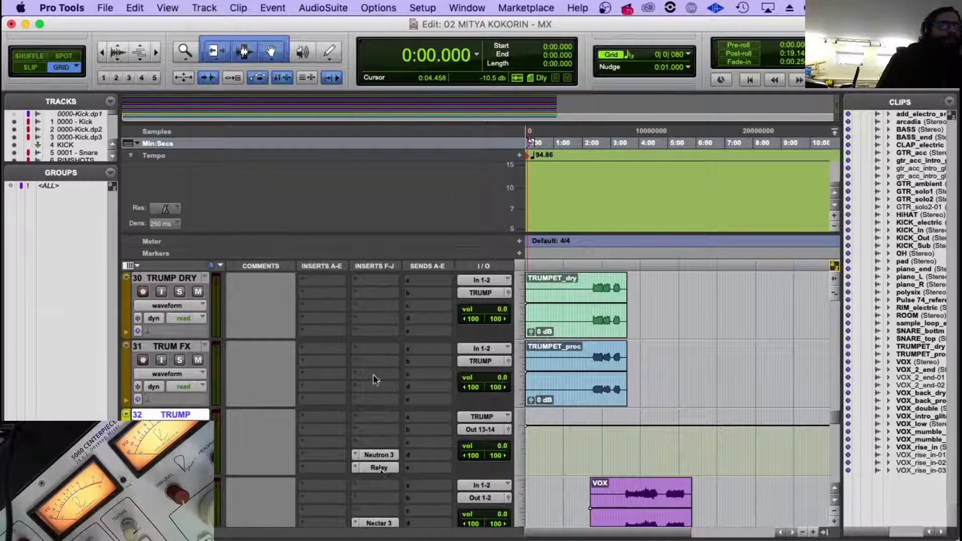
pyautogui.click(318, 91)
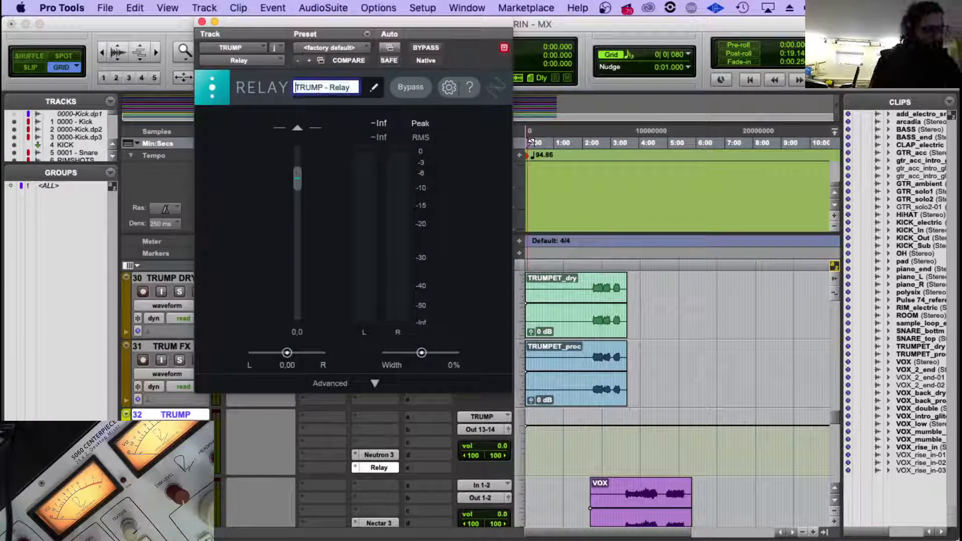
pyautogui.press('Left')
pyautogui.write('87')
pyautogui.press('Return')
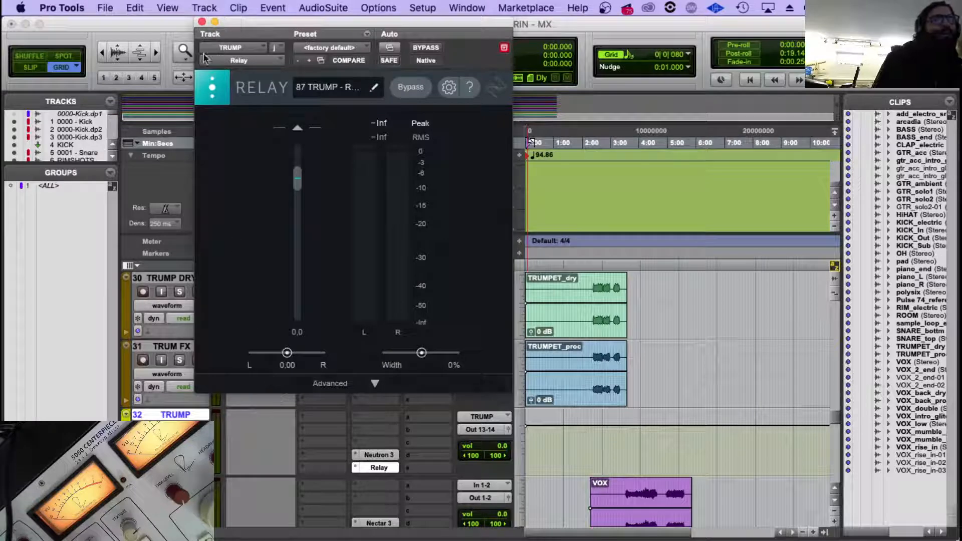
pyautogui.click(203, 22)
# Add the number 26 before the Nectar instance name on the VOX track, continuing from the TRUMP track's Neutron number.
pyautogui.scroll(-3, 398, 371)
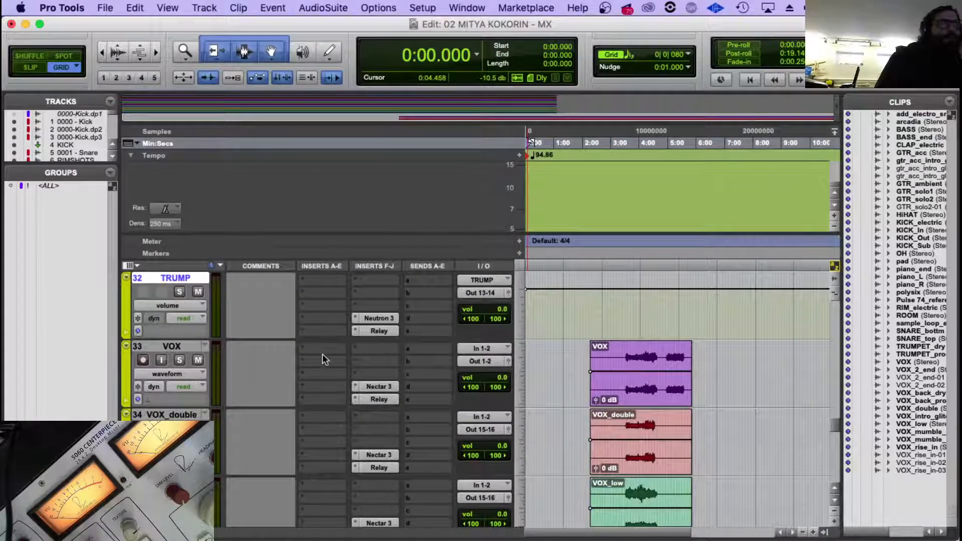
pyautogui.scroll(-2, 323, 358)
pyautogui.scroll(2, 191, 321)
pyautogui.click(187, 347)
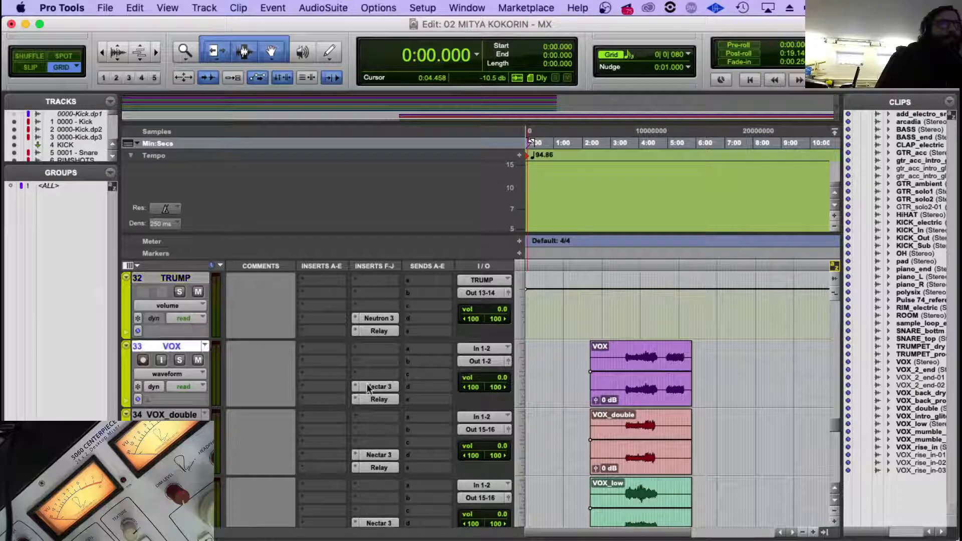
pyautogui.click(375, 387)
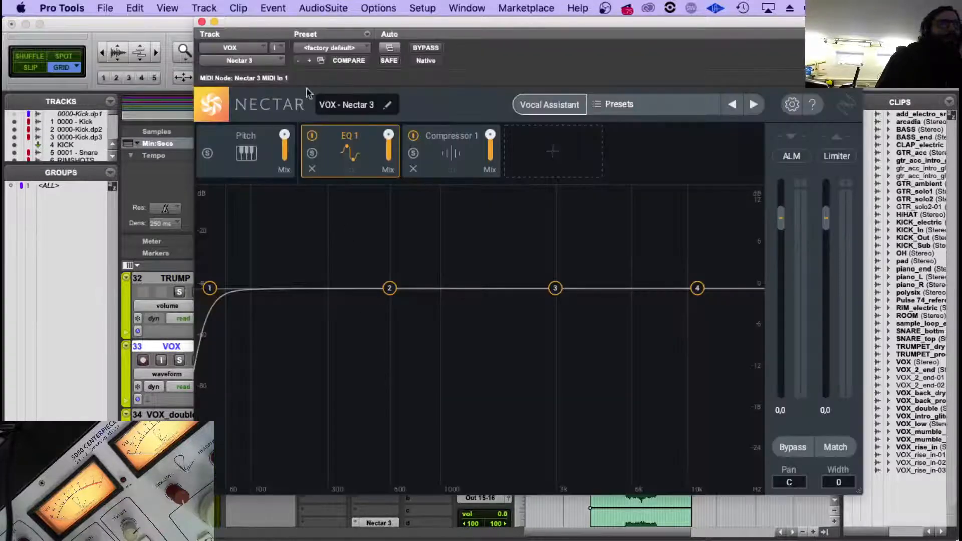
pyautogui.click(202, 22)
pyautogui.scroll(2, 377, 331)
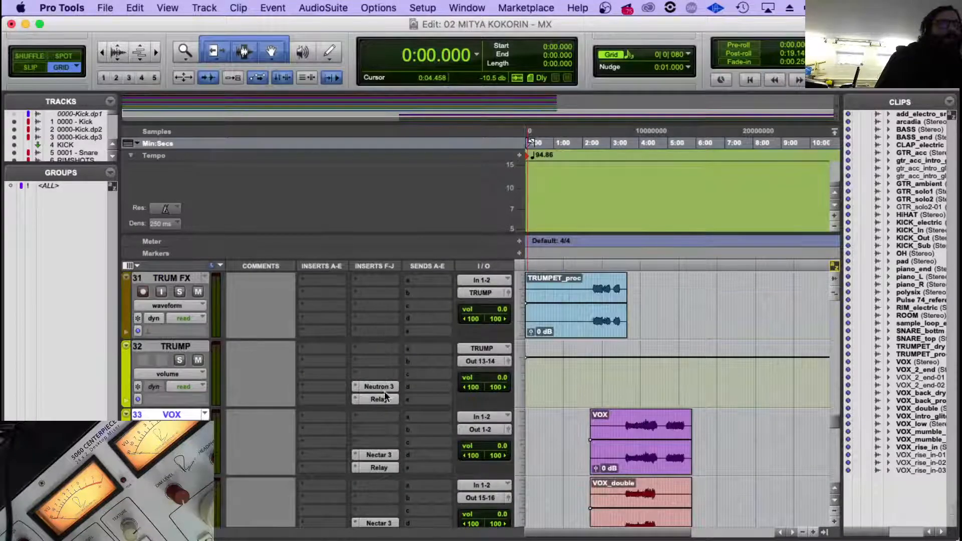
pyautogui.click(384, 390)
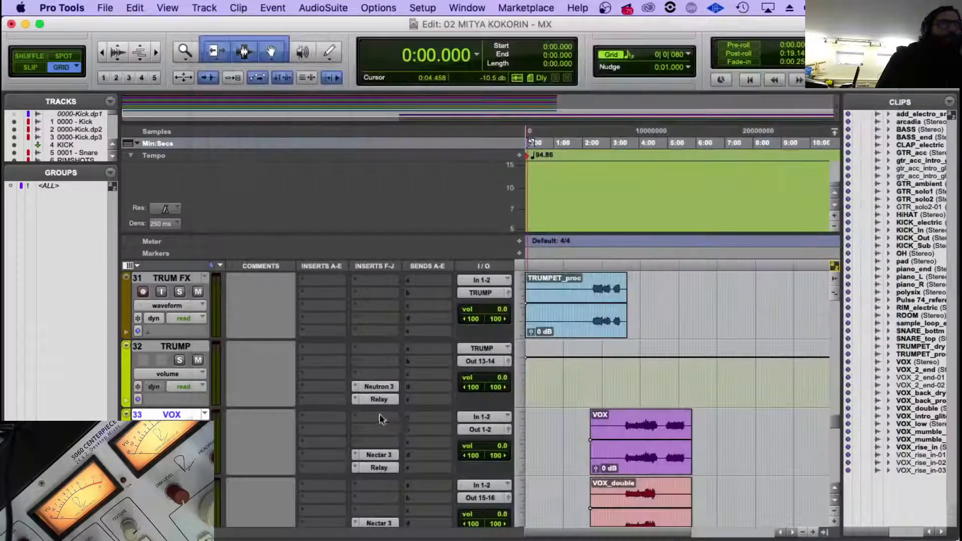
pyautogui.click(202, 21)
pyautogui.click(375, 454)
pyautogui.click(337, 102)
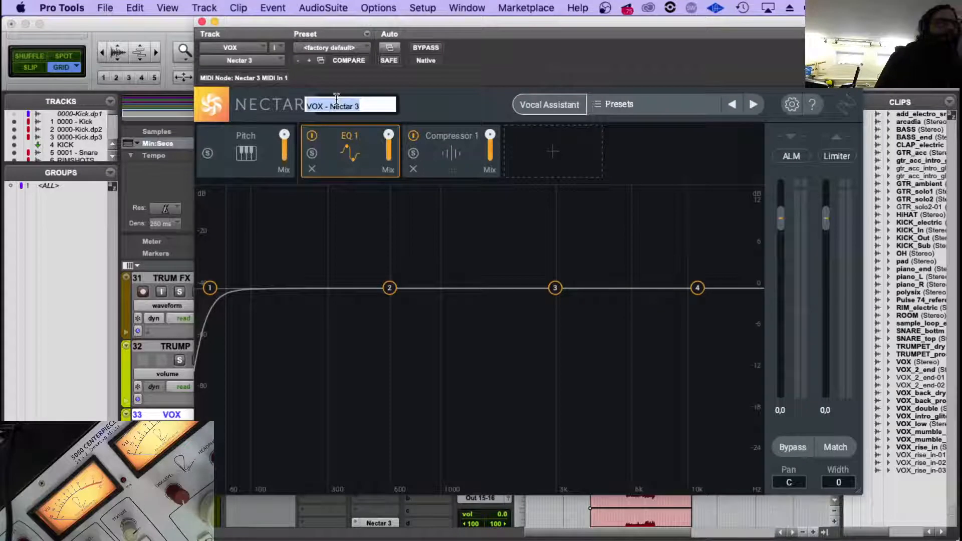
pyautogui.write('26')
pyautogui.press('Return')
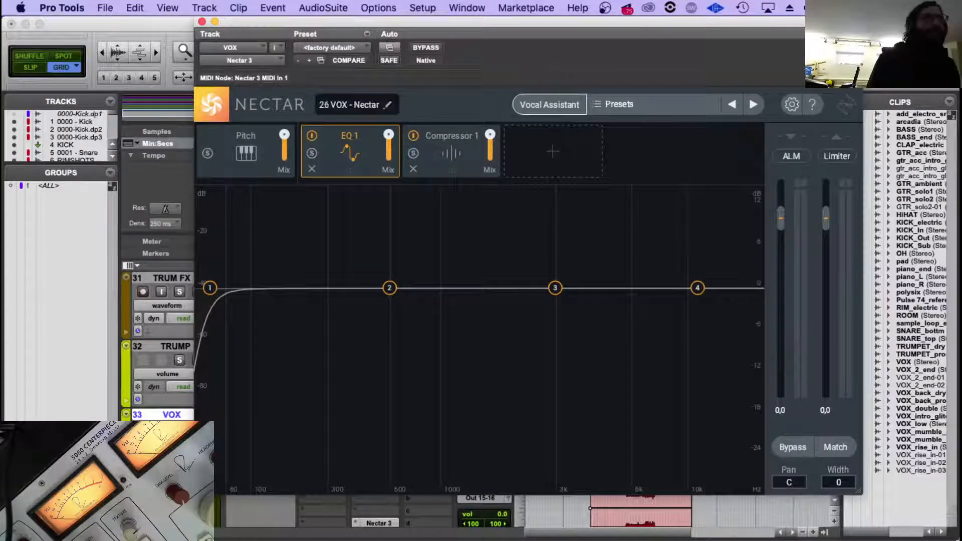
pyautogui.click(201, 22)
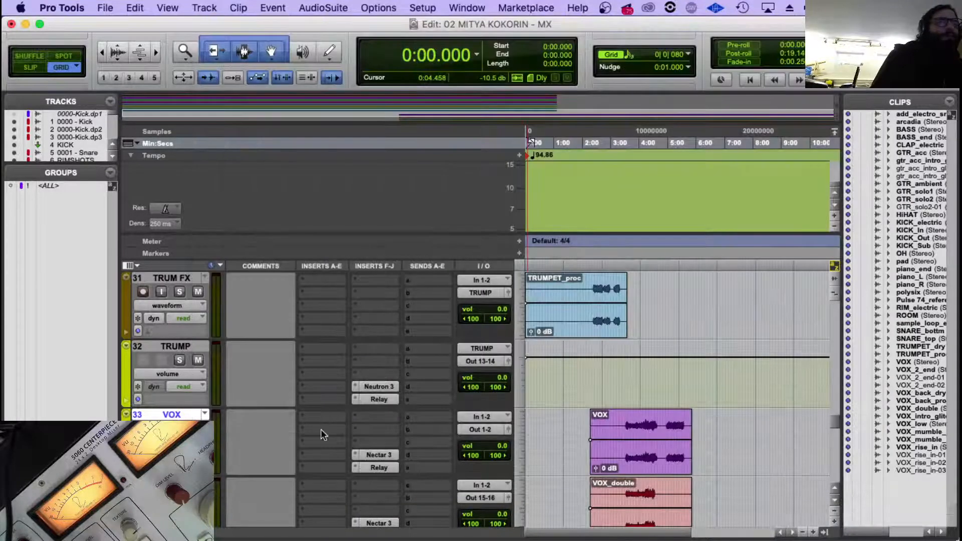
# Add the number 27 before the Nectar instance name on the VOX_double track and close the plug-in.
pyautogui.scroll(-2, 323, 433)
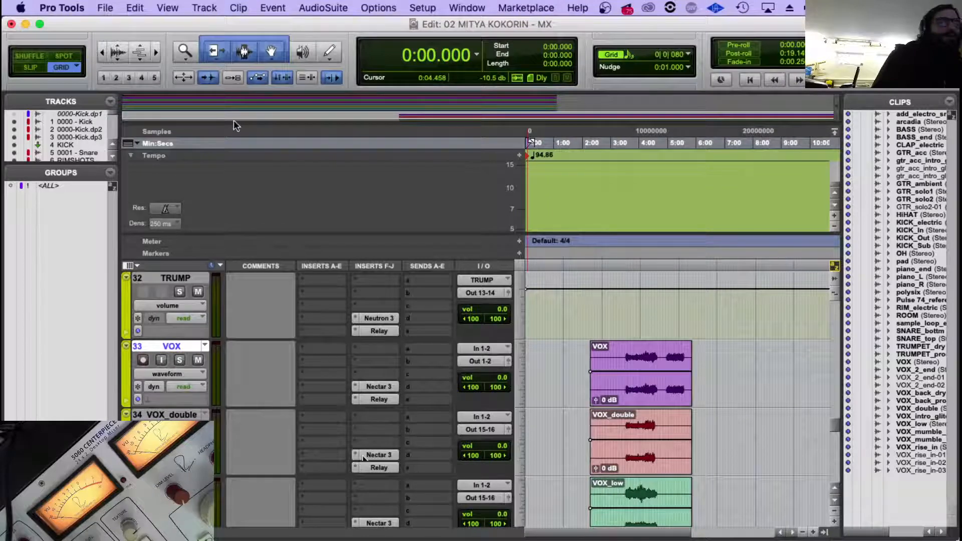
pyautogui.click(370, 455)
pyautogui.click(329, 106)
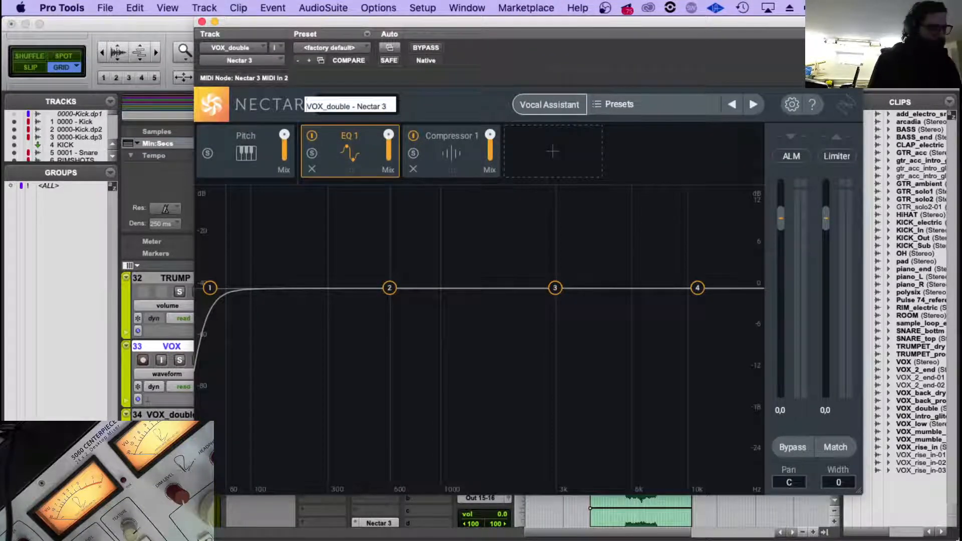
pyautogui.write('27')
pyautogui.press('Return')
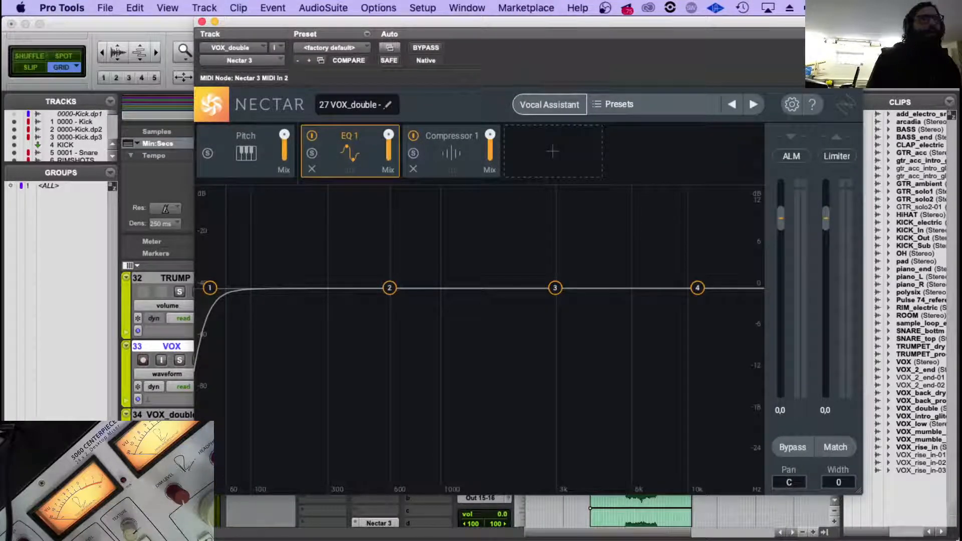
pyautogui.click(201, 22)
# Add the number 28 before the Nectar instance name on the VOX_Low track and close the plug-in.
pyautogui.scroll(-2, 433, 466)
pyautogui.click(391, 455)
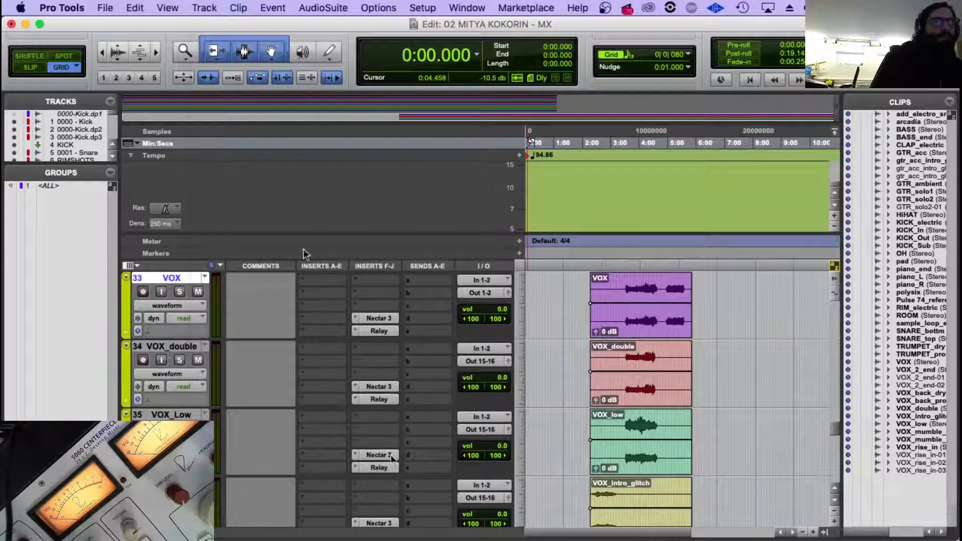
pyautogui.click(325, 104)
pyautogui.press('Left')
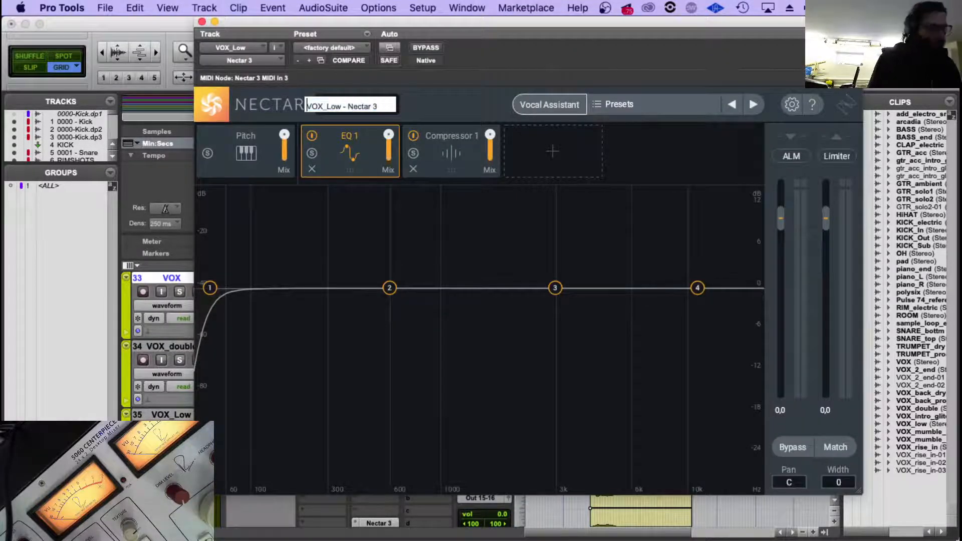
pyautogui.write('28')
pyautogui.press('Return')
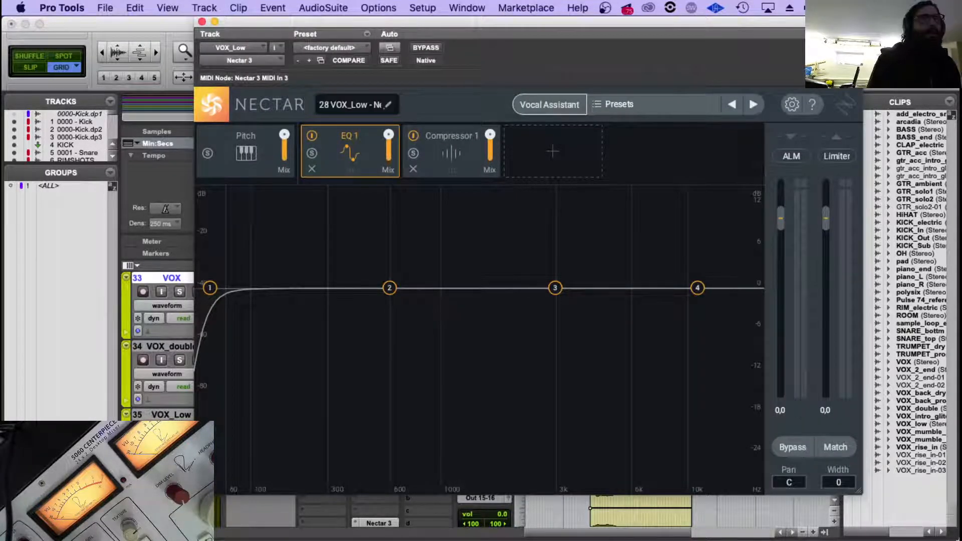
pyautogui.click(201, 22)
# Add the number 29 before the Nectar instance name on the VIX INTRO track and close the plug-in.
pyautogui.scroll(-2, 407, 410)
pyautogui.click(391, 455)
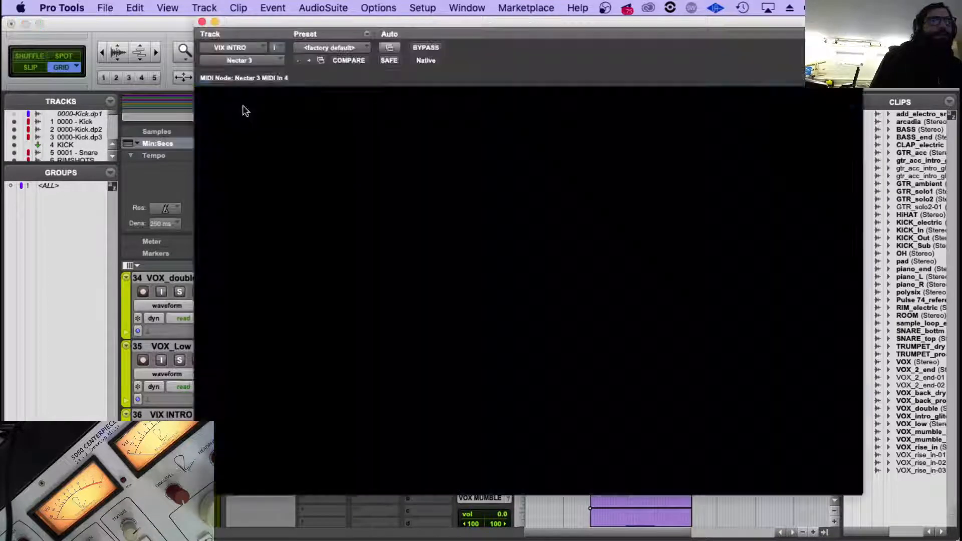
pyautogui.click(330, 105)
pyautogui.press('Left')
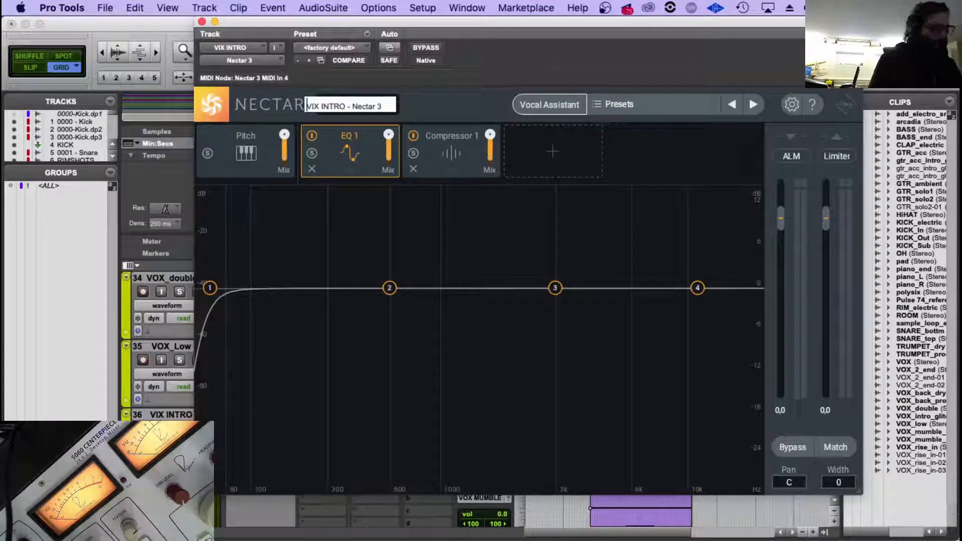
pyautogui.write('29')
pyautogui.press('Return')
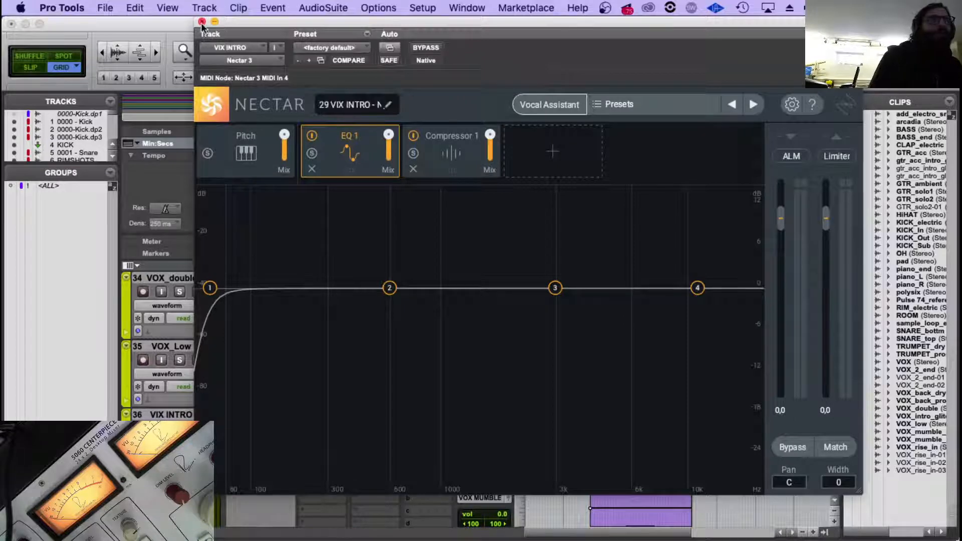
pyautogui.click(202, 22)
# Add the number 30 before the Nectar instance name on the VOX MUMBLE track and close the plug-in.
pyautogui.scroll(-4, 359, 408)
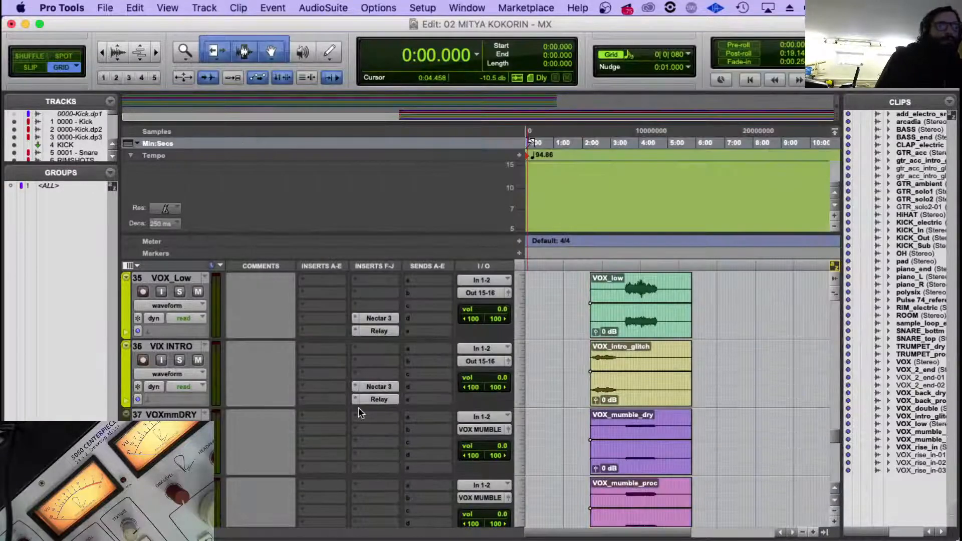
pyautogui.scroll(-1, 383, 455)
pyautogui.click(383, 455)
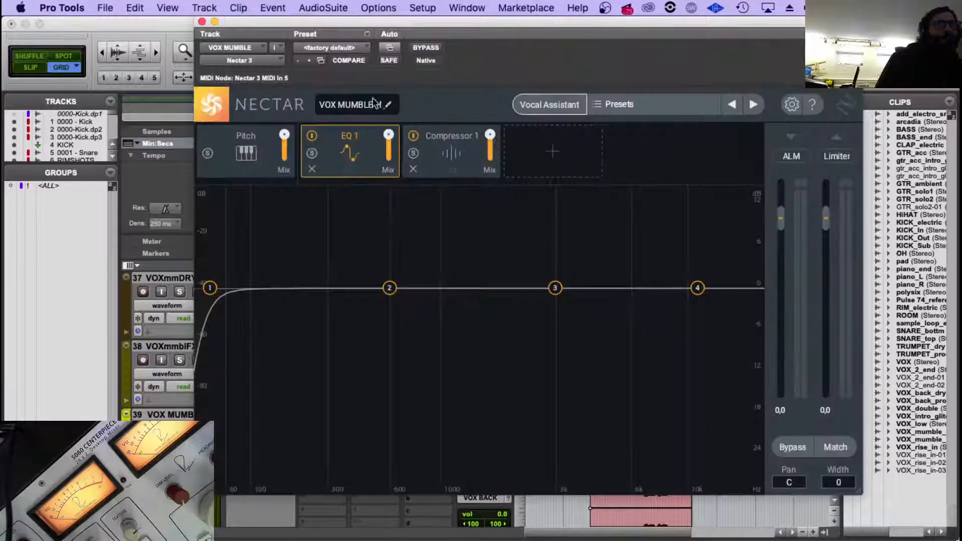
pyautogui.click(372, 105)
pyautogui.press('Left')
pyautogui.write('30')
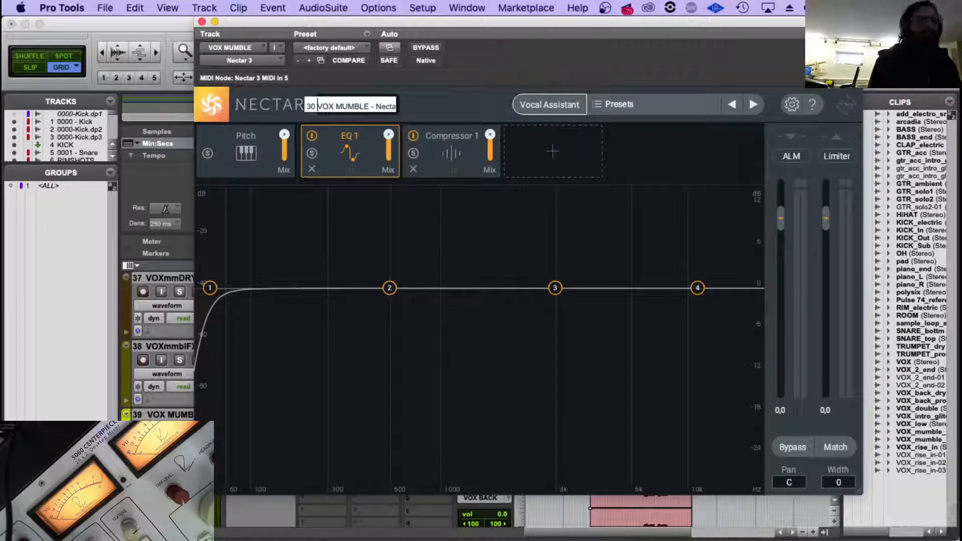
pyautogui.press('Return')
pyautogui.click(202, 22)
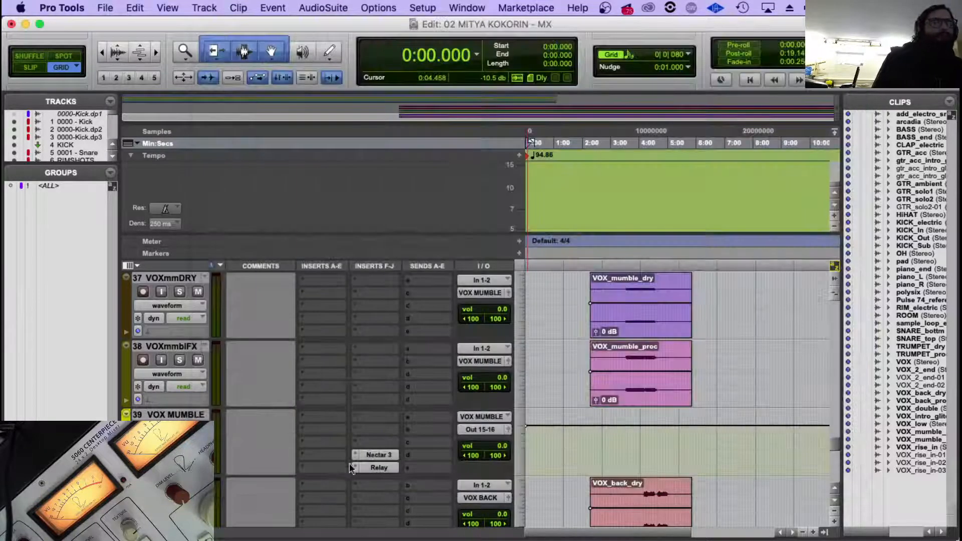
# Add the number 31 before the Nectar instance name on the VOX BACK track and close the plug-in.
pyautogui.scroll(-4, 368, 477)
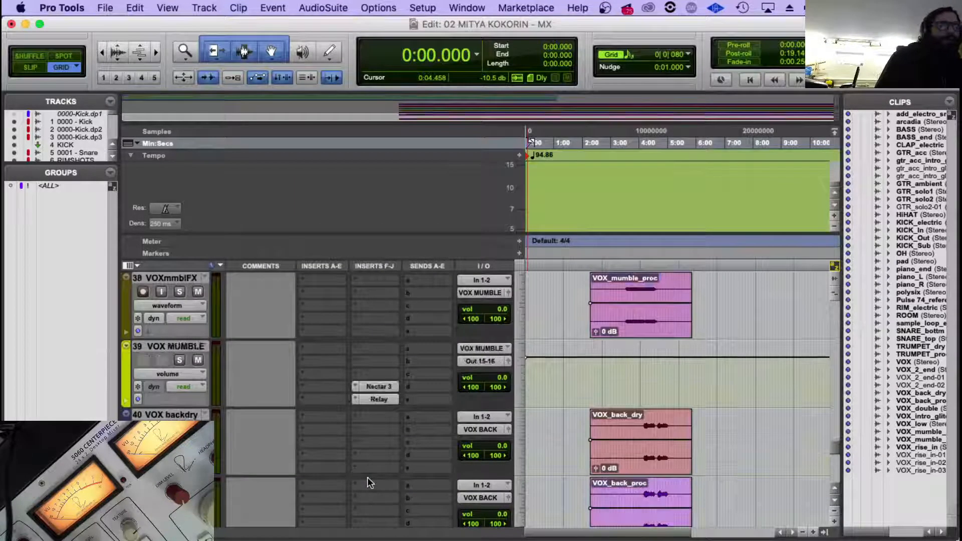
pyautogui.click(379, 387)
pyautogui.click(346, 106)
pyautogui.press('Left')
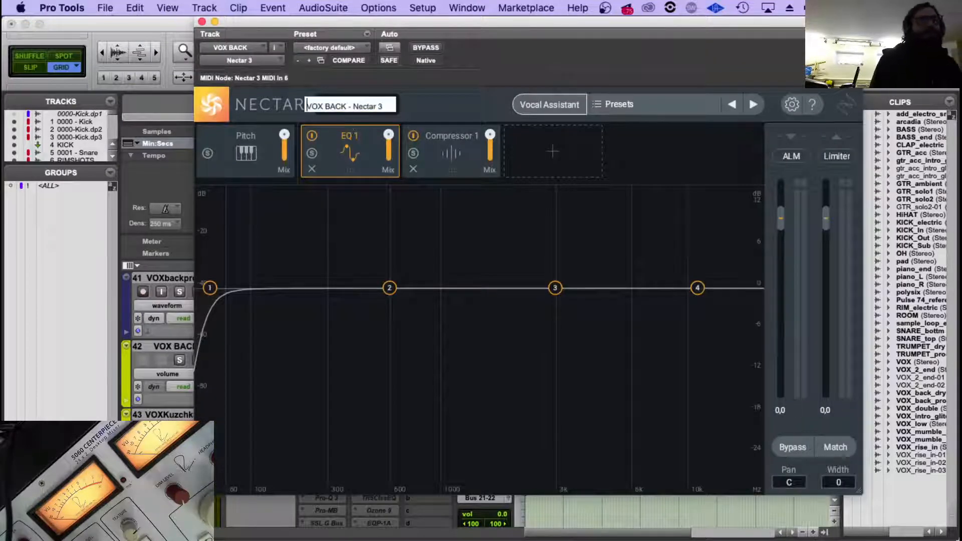
pyautogui.write('31')
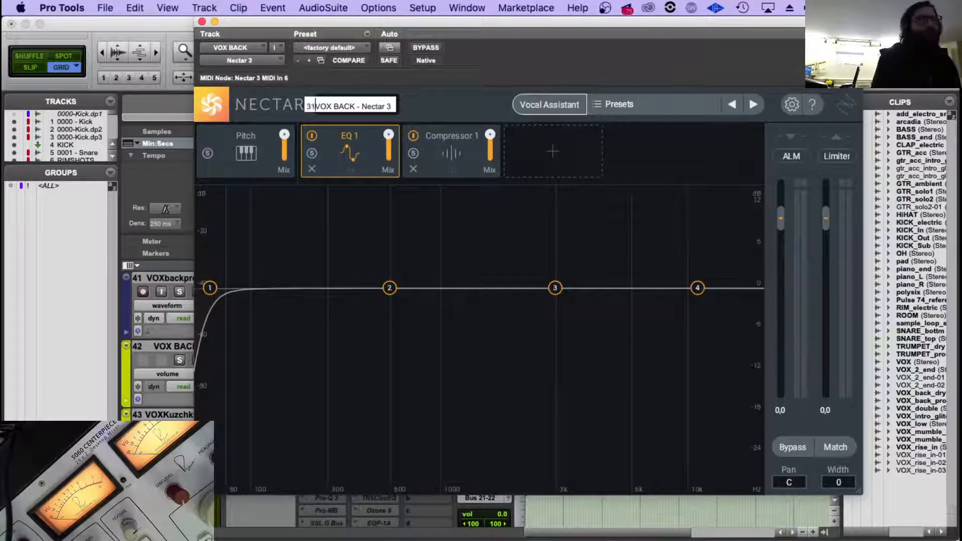
pyautogui.press('Return')
pyautogui.click(202, 22)
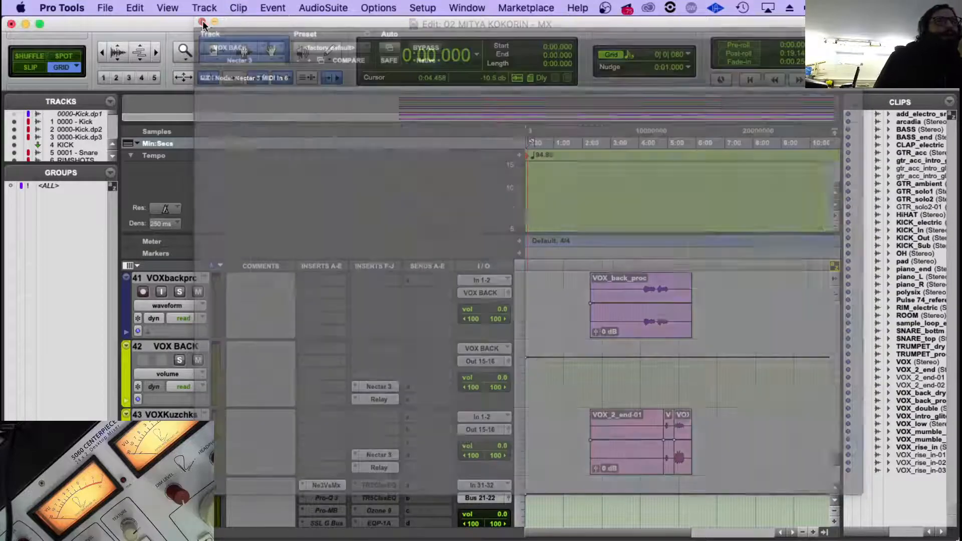
# Add the number 32 before the Nectar instance name on vocal track 43 and close the plug-in.
pyautogui.click(377, 455)
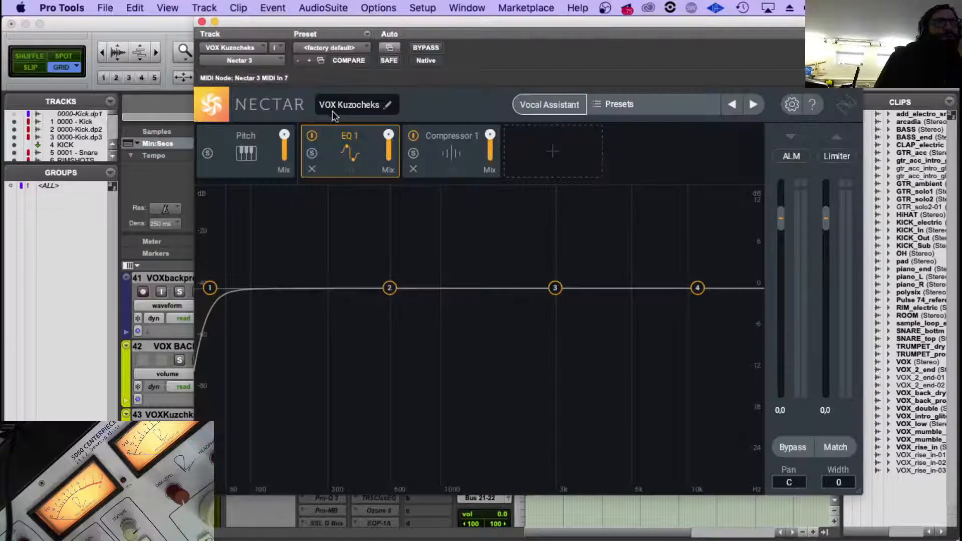
pyautogui.click(333, 107)
pyautogui.write('32')
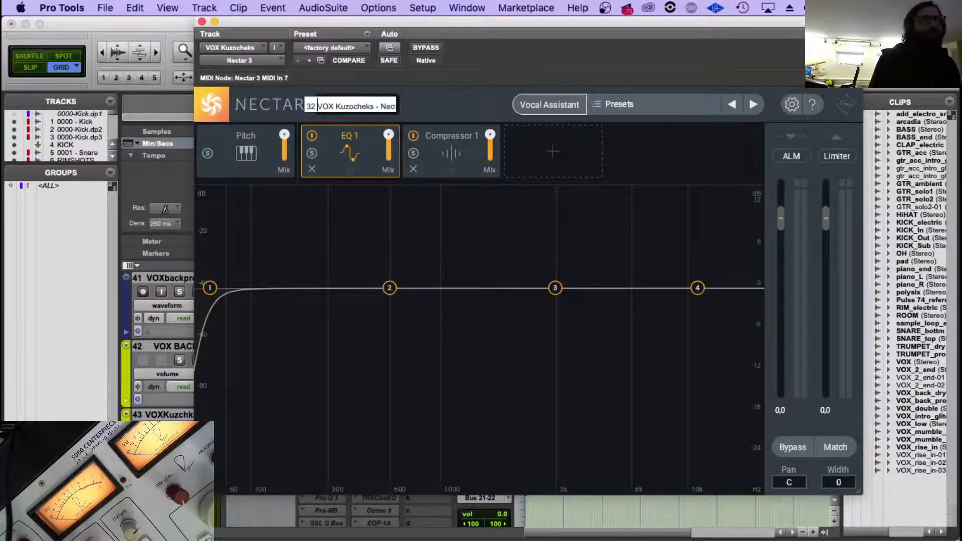
pyautogui.press('Return')
pyautogui.click(202, 22)
# Check the numbering of the TRUMP track's Relay, and add the number 88 before the Relay instance name on the VOX track.
pyautogui.scroll(-2, 456, 496)
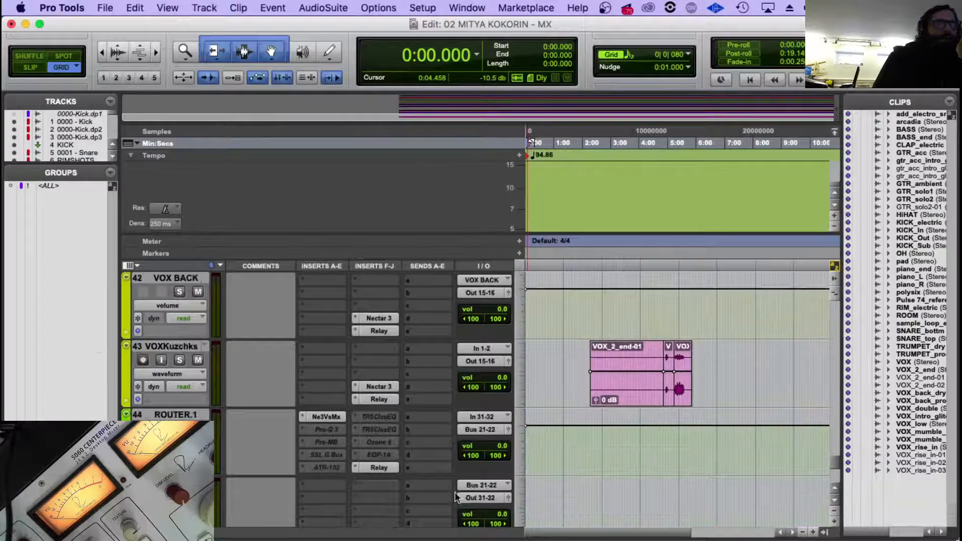
pyautogui.scroll(12, 405, 387)
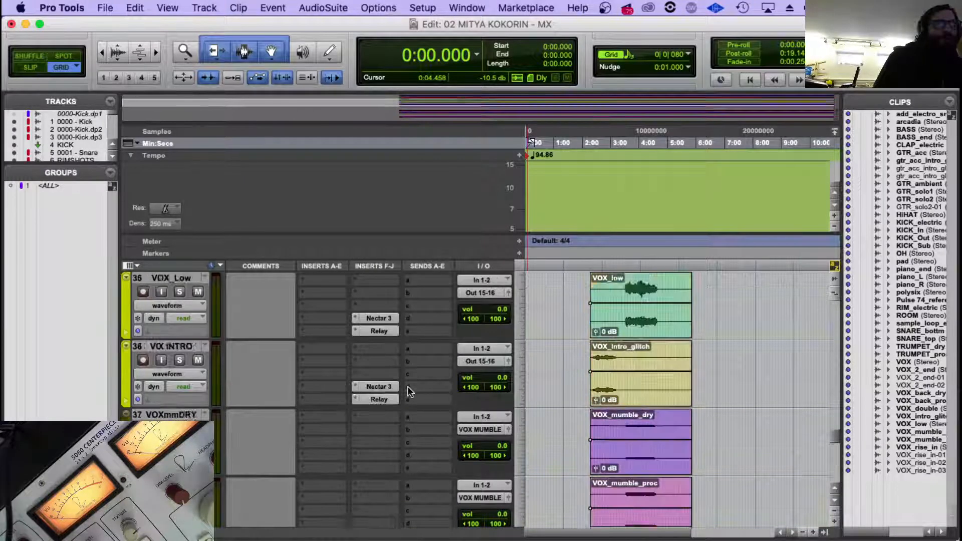
pyautogui.click(378, 399)
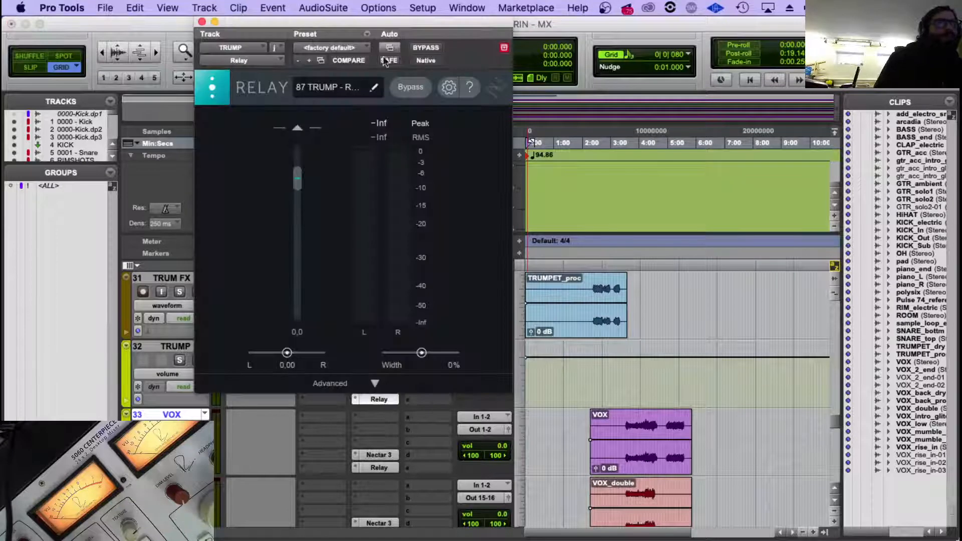
pyautogui.click(201, 22)
pyautogui.scroll(-2, 324, 356)
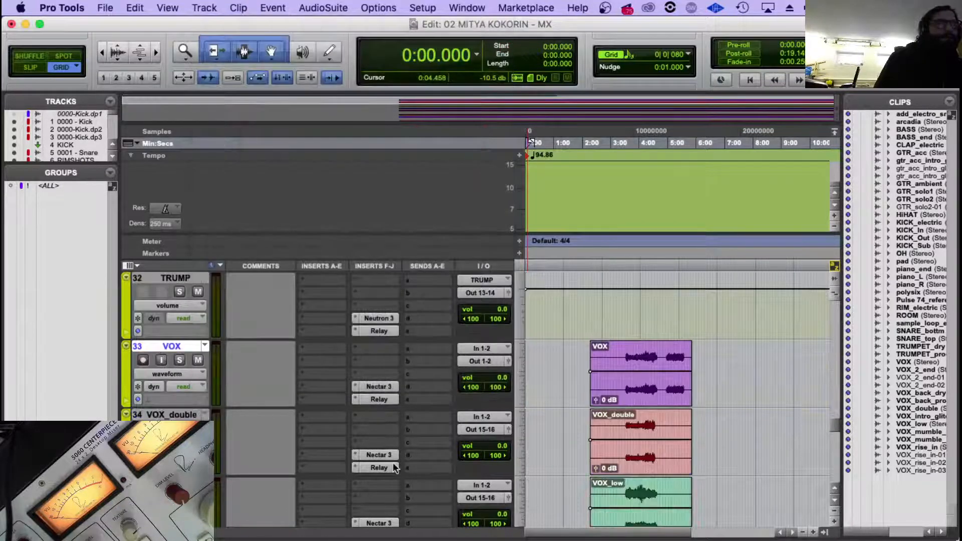
pyautogui.click(379, 399)
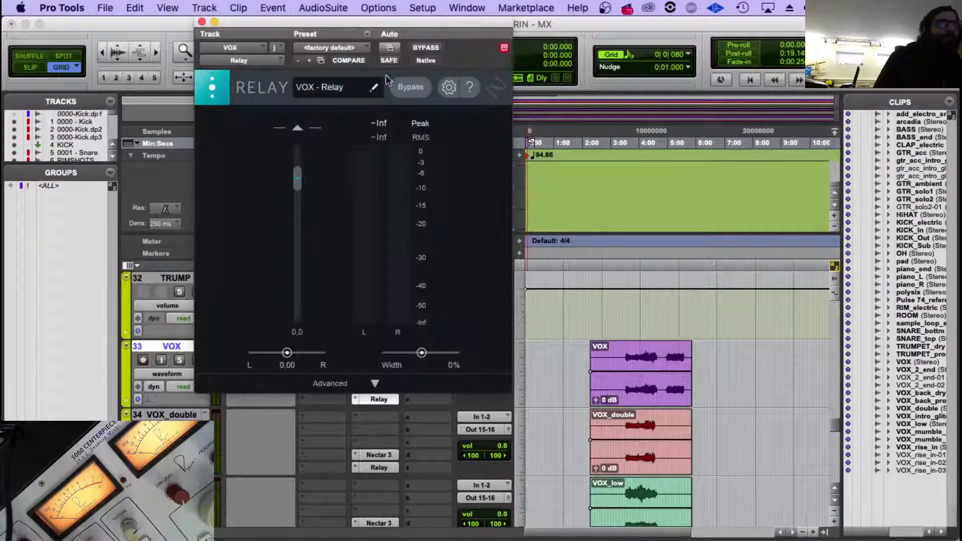
pyautogui.click(314, 88)
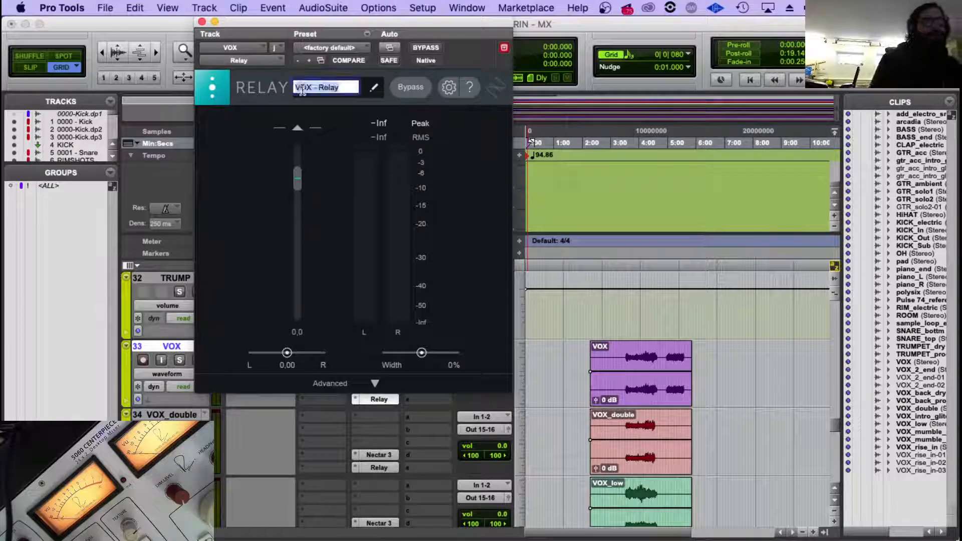
pyautogui.click(305, 89)
pyautogui.write('88')
pyautogui.press('Return')
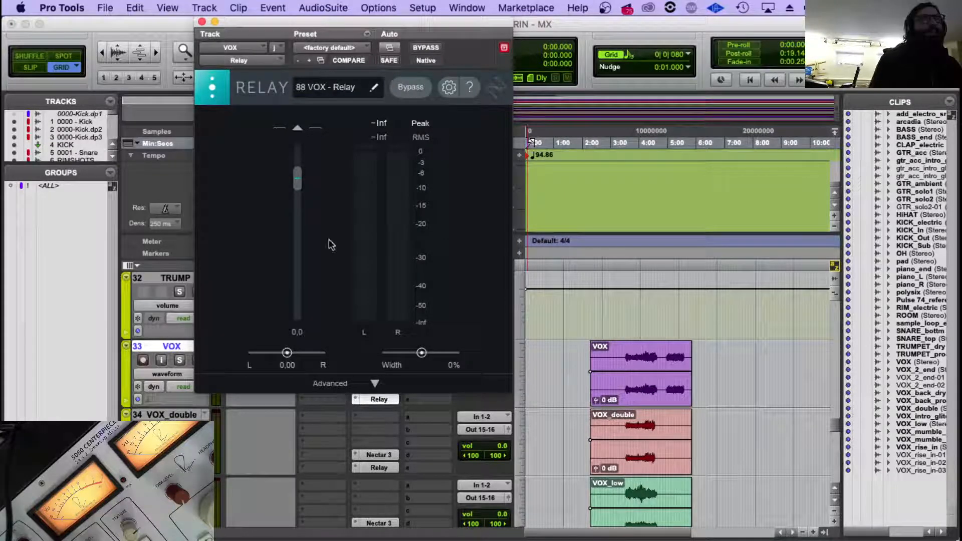
# Add the number 89 before the Relay instance name on the VOX_double track.
pyautogui.click(369, 466)
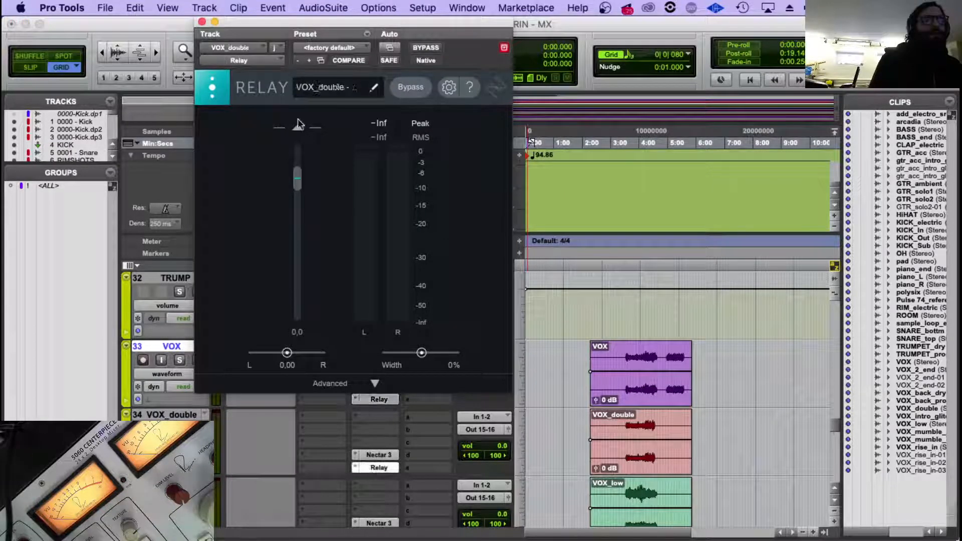
pyautogui.click(314, 88)
pyautogui.click(297, 88)
pyautogui.write('89')
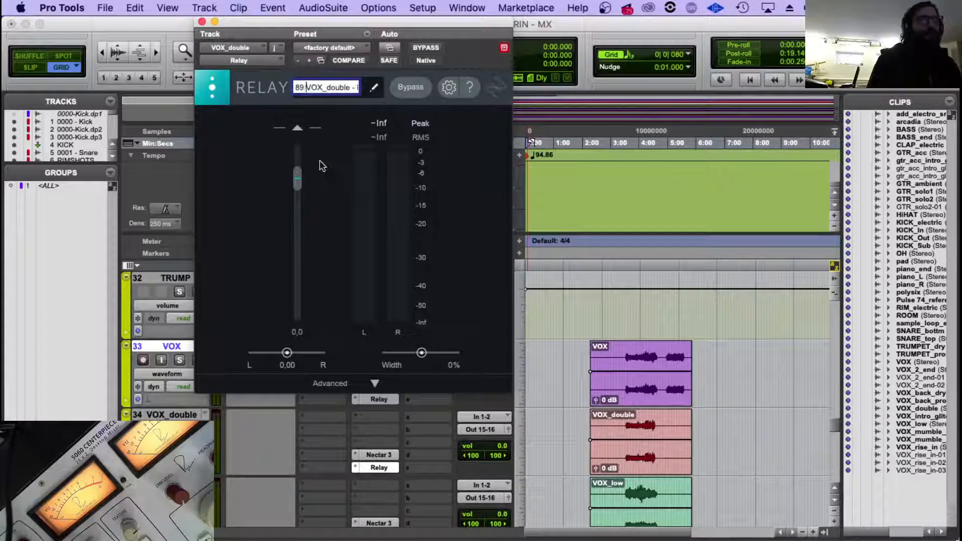
pyautogui.press('Return')
# Add the number 90 before the Relay instance name on the VOX_Low track.
pyautogui.scroll(-2, 404, 491)
pyautogui.click(379, 467)
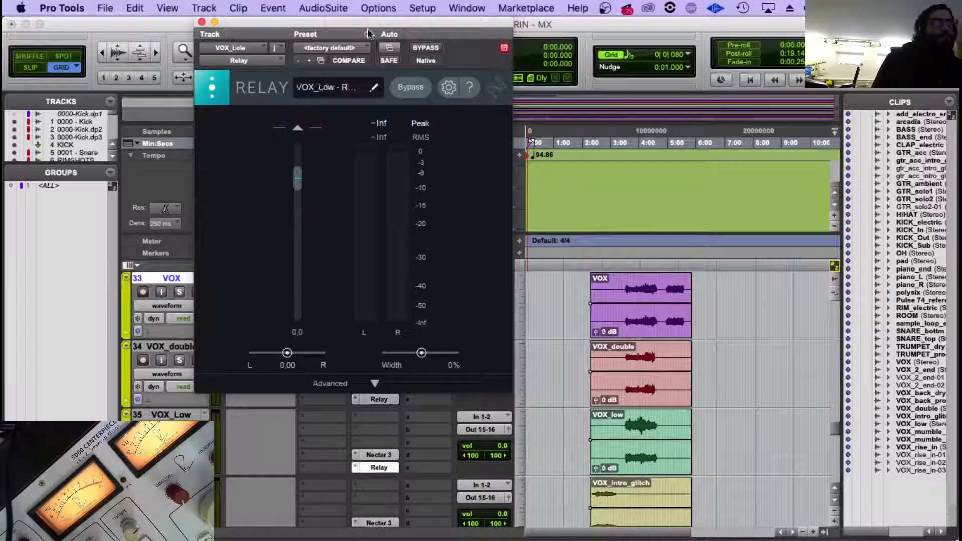
pyautogui.click(319, 88)
pyautogui.click(296, 87)
pyautogui.write('90')
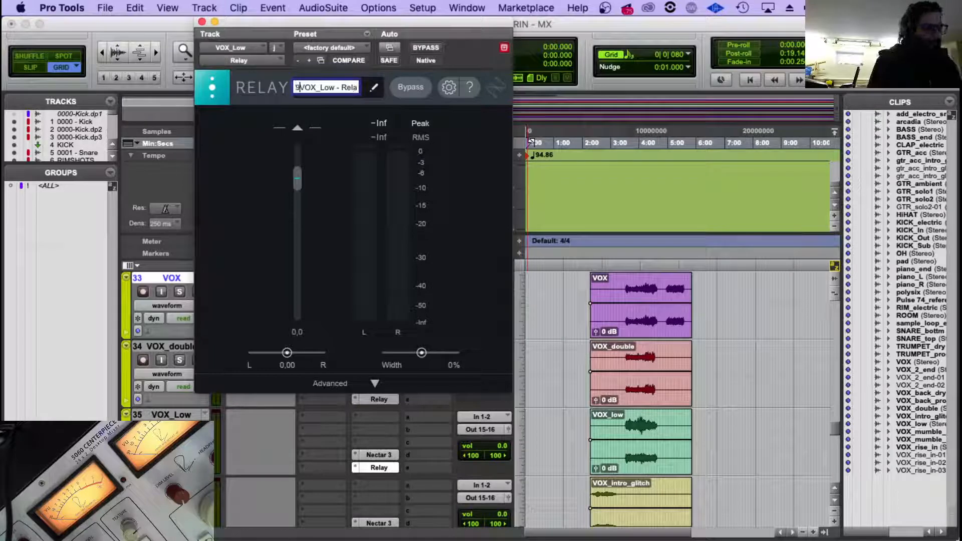
pyautogui.press('Return')
# Add the number 91 before the Relay instance name on the VIX INTRO track.
pyautogui.scroll(-2, 379, 484)
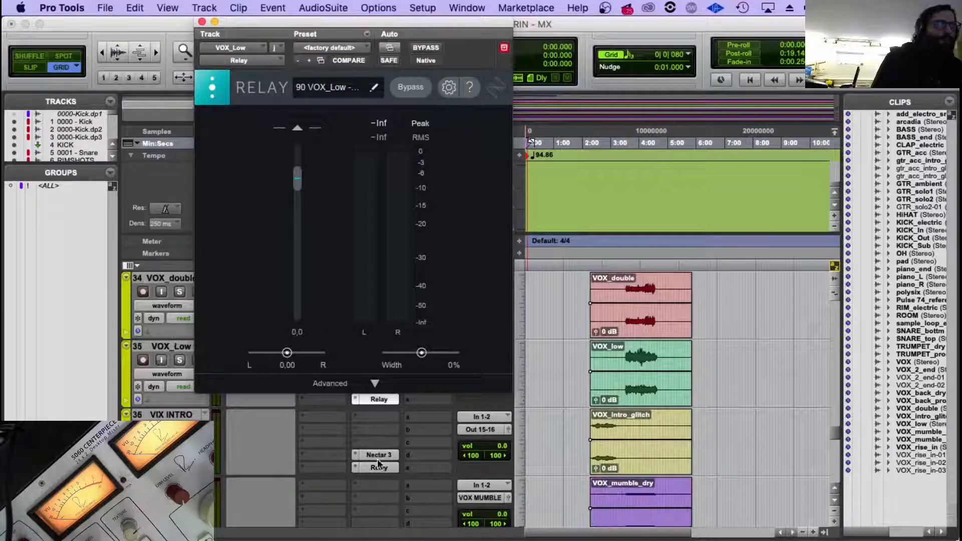
pyautogui.click(379, 468)
pyautogui.click(323, 88)
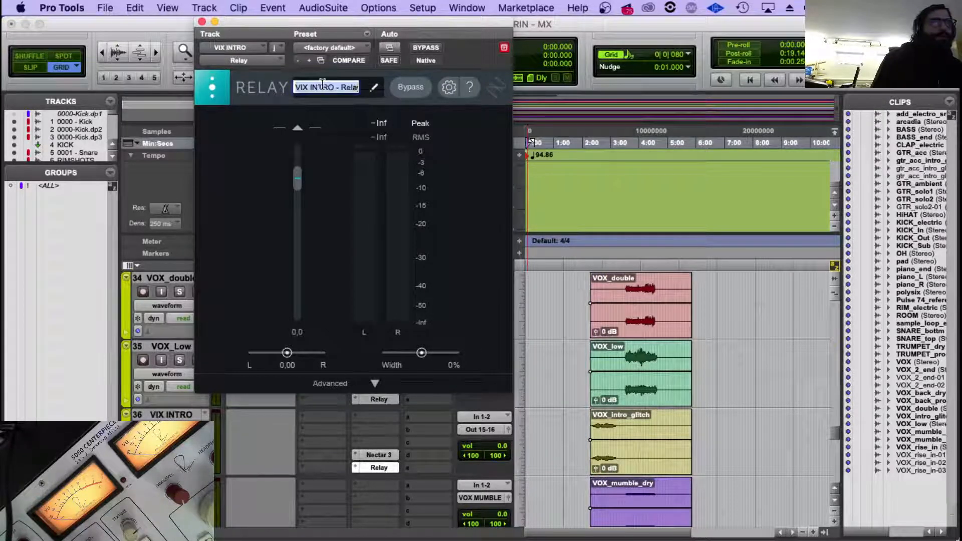
pyautogui.write('91')
pyautogui.press('Return')
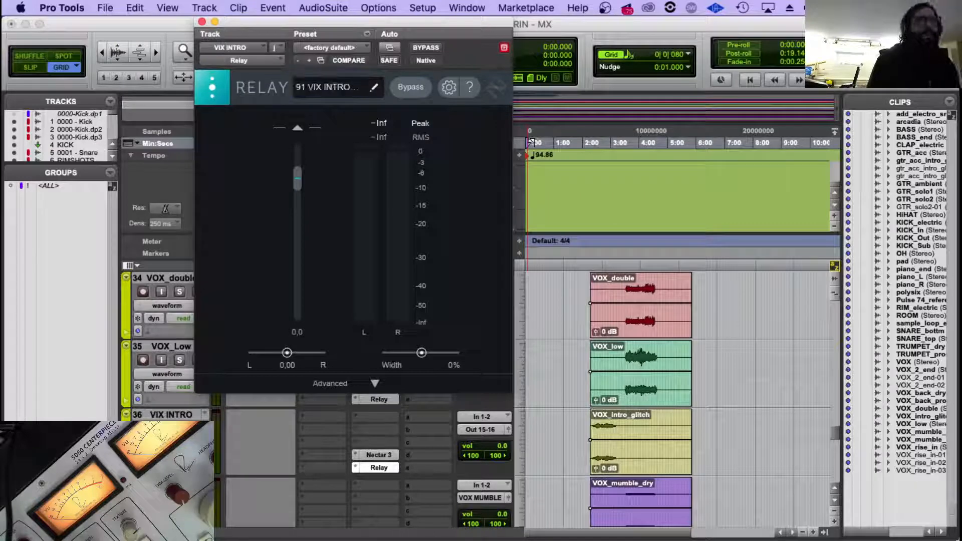
# Add the number 92 before the Relay instance name on the VOX MUMBLE track.
pyautogui.scroll(-4, 394, 526)
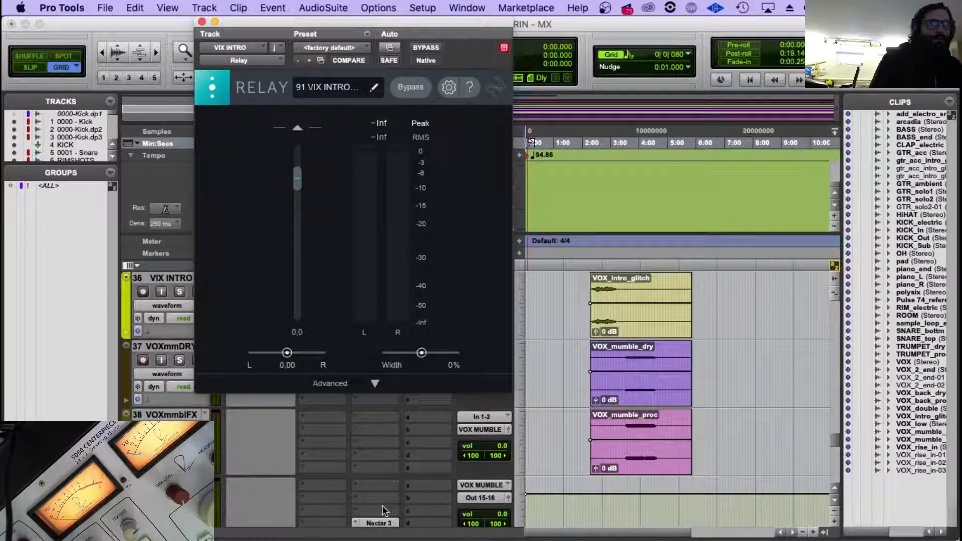
pyautogui.click(379, 523)
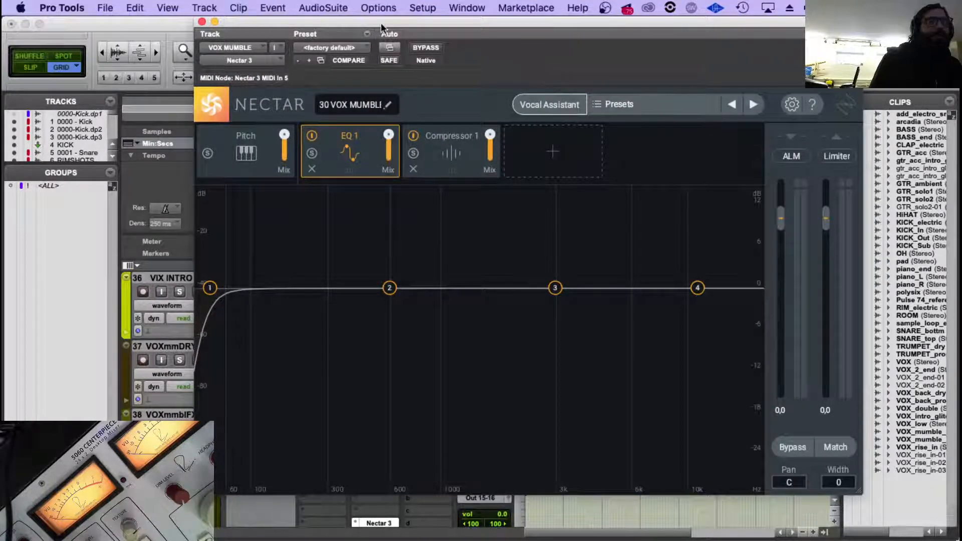
pyautogui.click(202, 22)
pyautogui.scroll(-2, 381, 477)
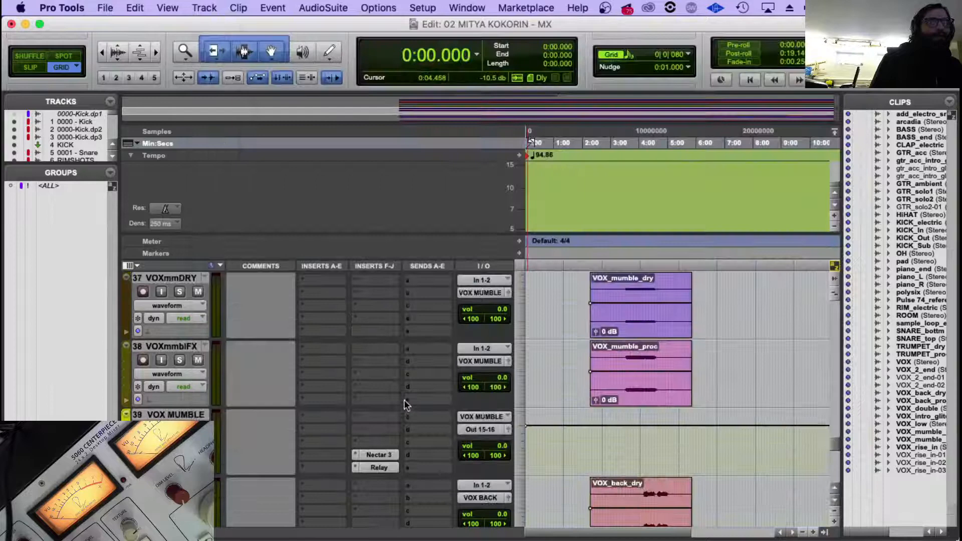
pyautogui.click(379, 467)
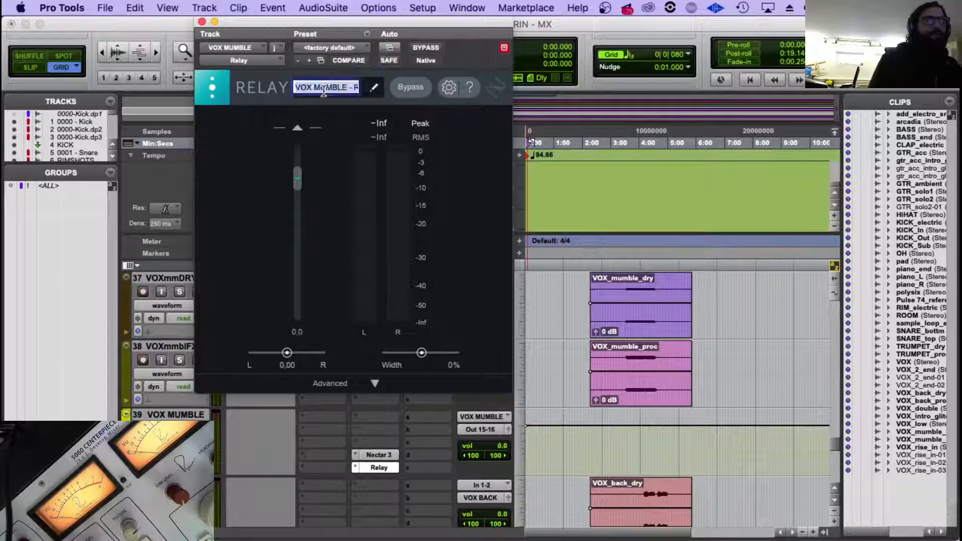
pyautogui.press('Left')
pyautogui.write('920')
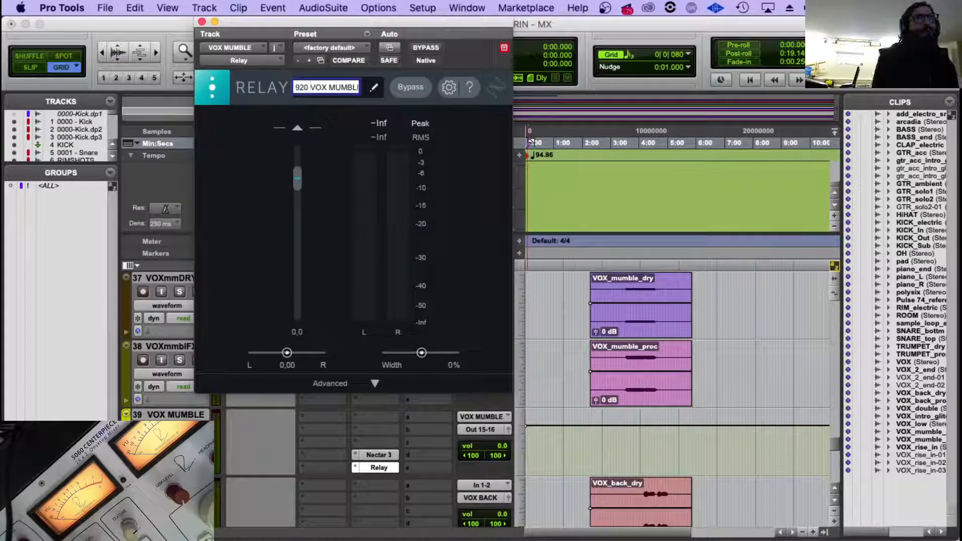
pyautogui.press('BackSpace')
pyautogui.press('Return')
# Add the number 93 before the Relay instance name on the VOX BACK track.
pyautogui.scroll(-4, 421, 503)
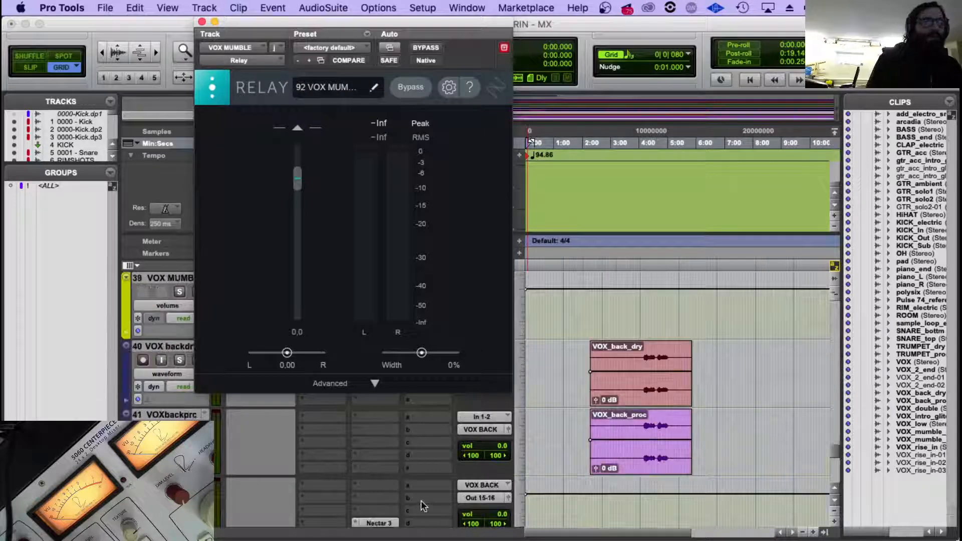
pyautogui.scroll(-2, 420, 500)
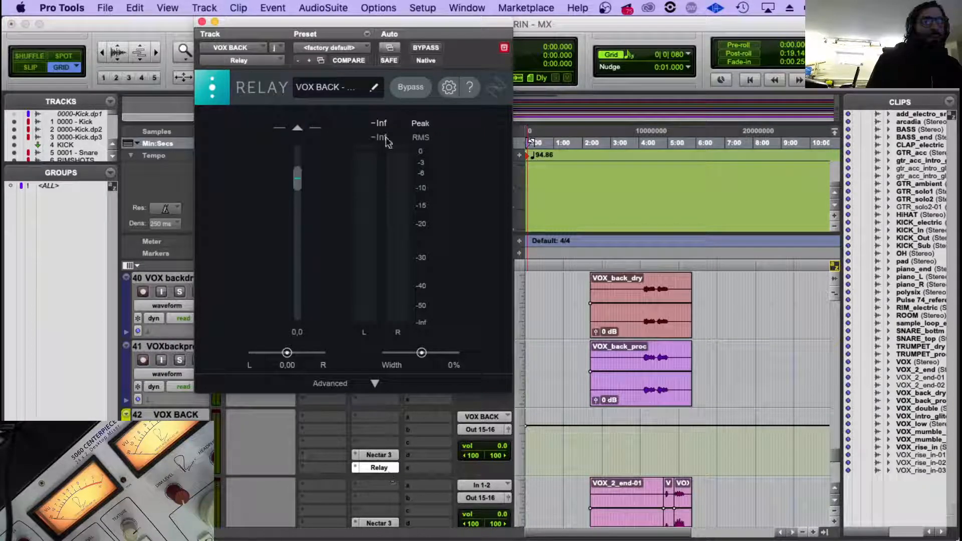
pyautogui.click(355, 92)
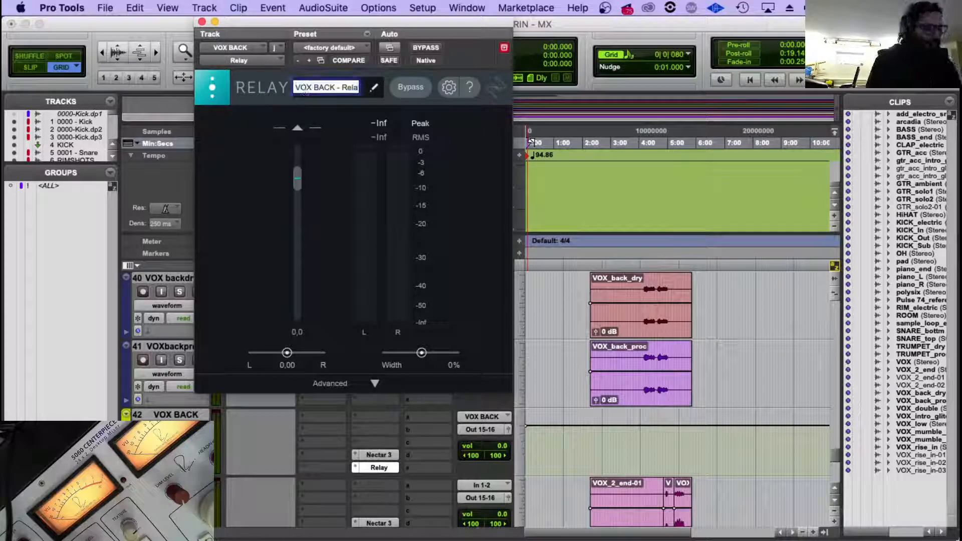
pyautogui.press('Left')
pyautogui.write('93')
pyautogui.press('Return')
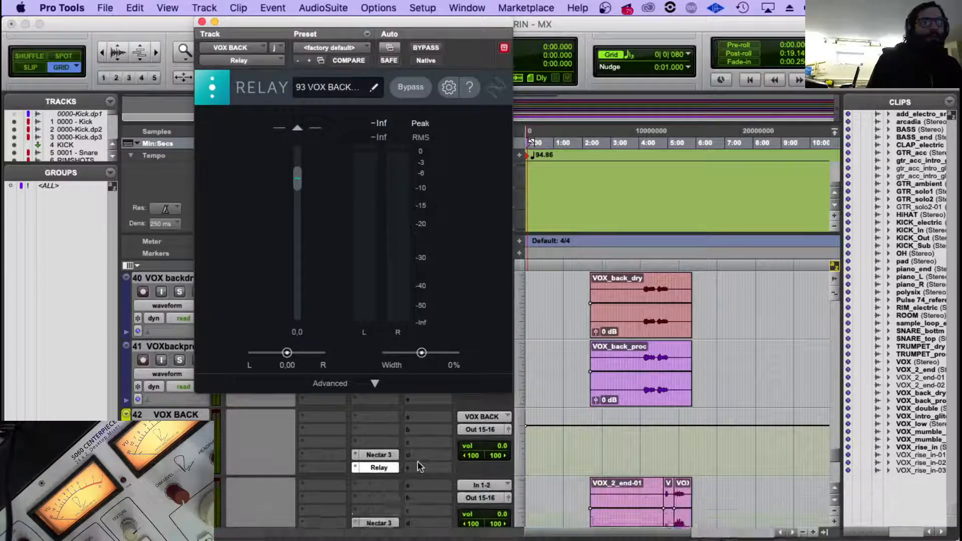
# Add the number 94 before the Relay instance name on vocal track 43.
pyautogui.scroll(-1, 417, 461)
pyautogui.click(381, 469)
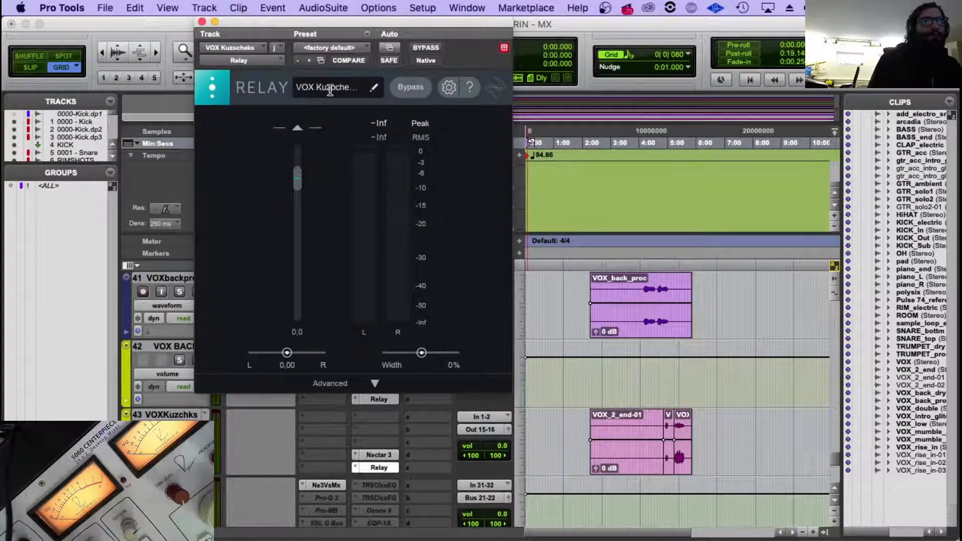
pyautogui.click(296, 87)
pyautogui.write('94')
pyautogui.press('Return')
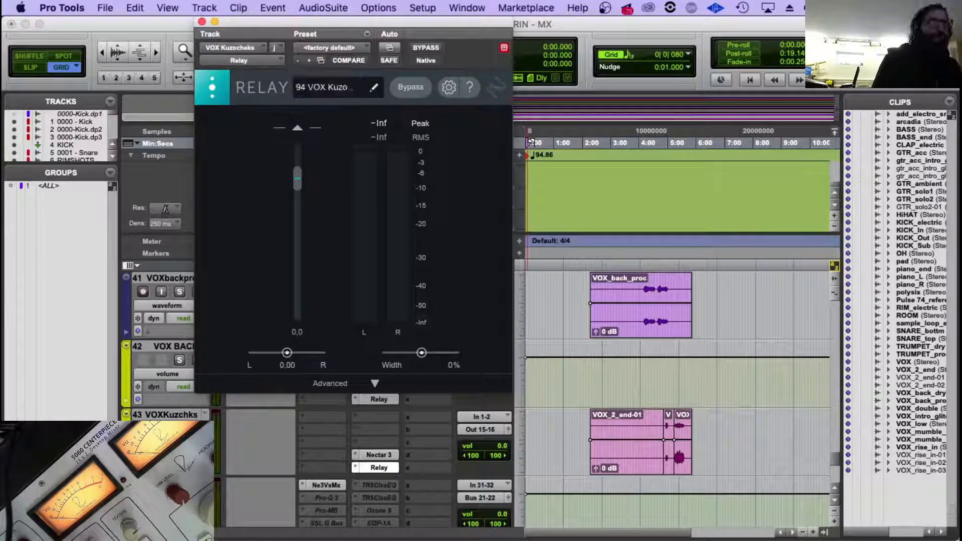
# Open the Neutron 3 Visual Mixer on the ROUTER.1 track, hide Relay instances 71 to 75, and look over the instance list.
pyautogui.moveTo(302, 534)
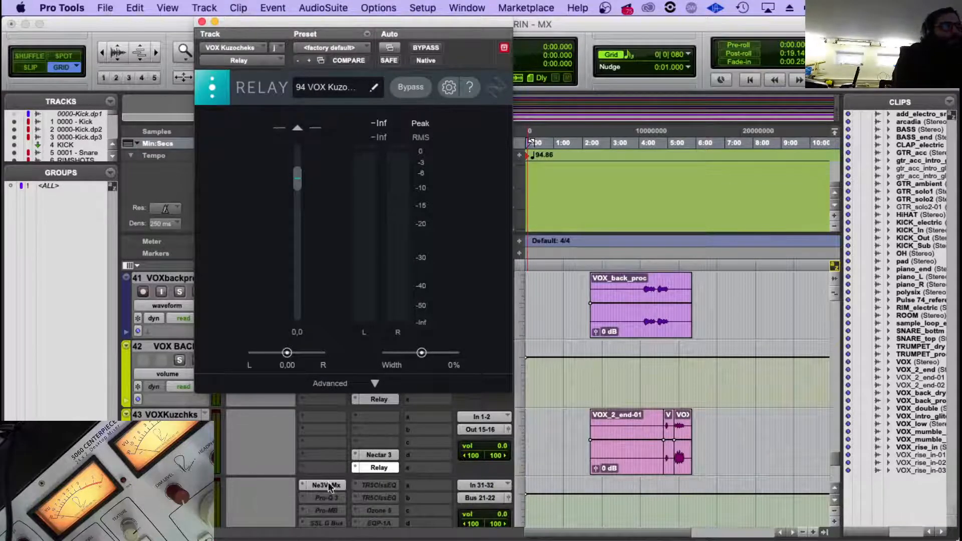
pyautogui.click(326, 486)
pyautogui.scroll(-10, 759, 218)
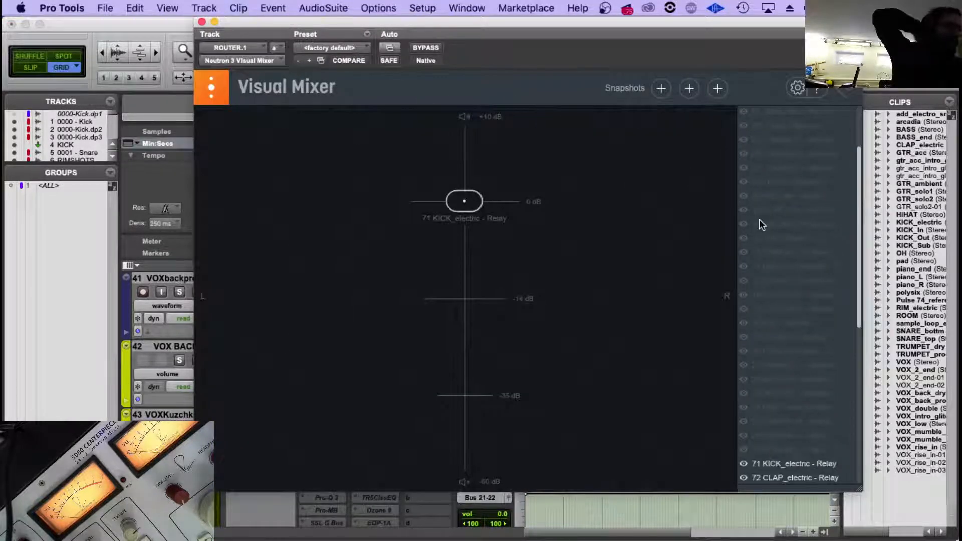
pyautogui.click(744, 266)
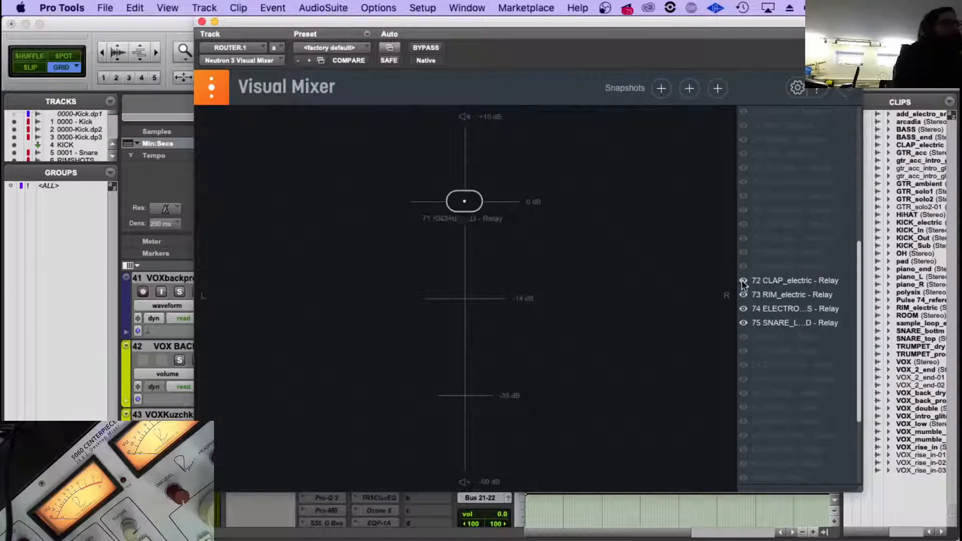
pyautogui.click(742, 280)
pyautogui.click(744, 295)
pyautogui.click(744, 309)
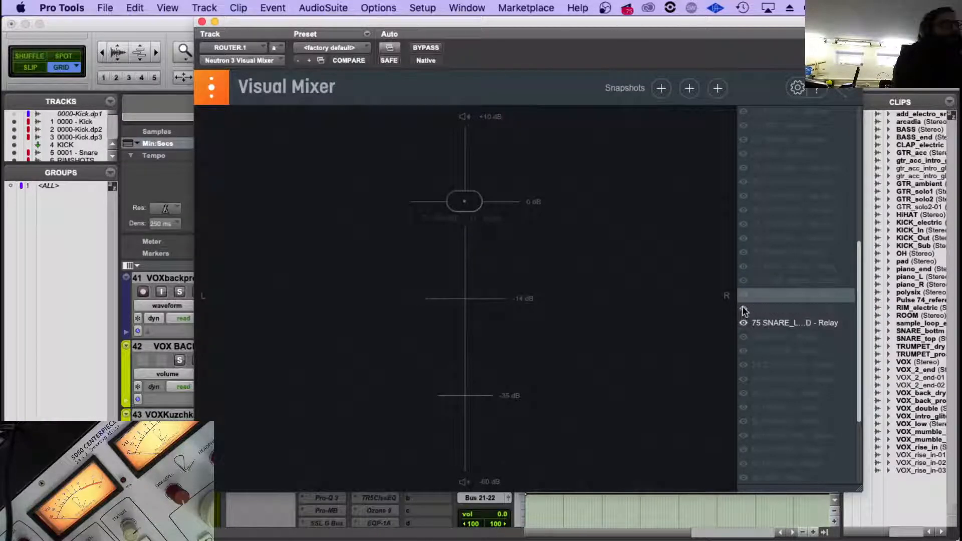
pyautogui.click(745, 323)
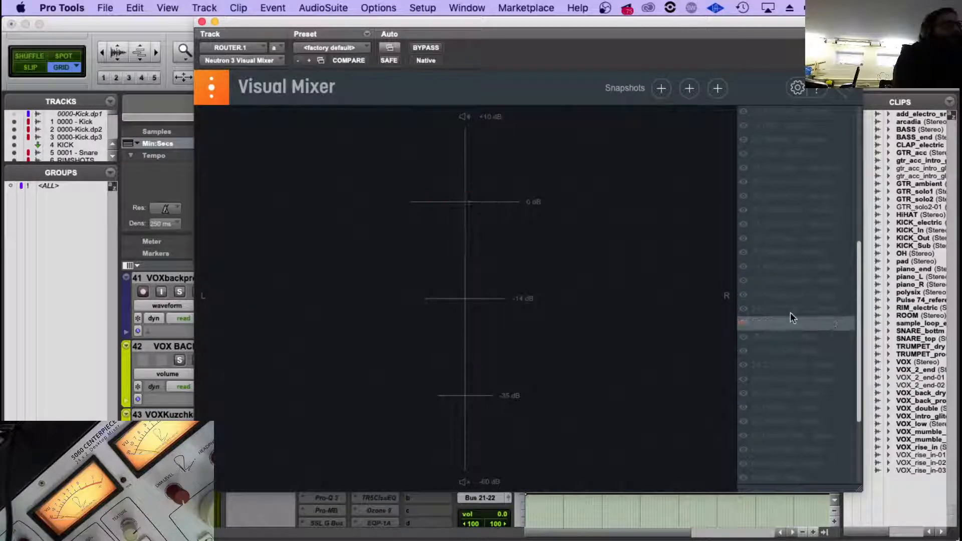
pyautogui.scroll(-5, 790, 311)
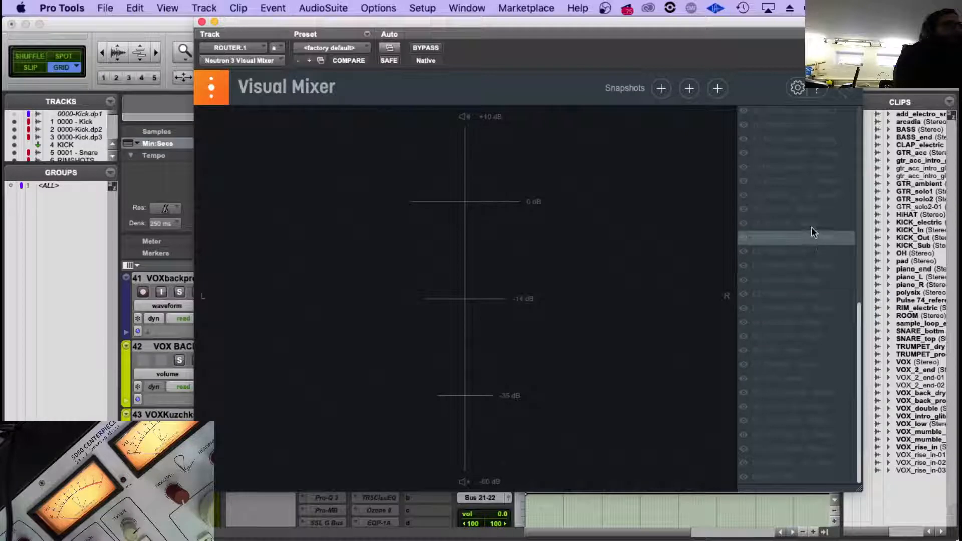
pyautogui.scroll(1, 810, 188)
pyautogui.scroll(2, 812, 188)
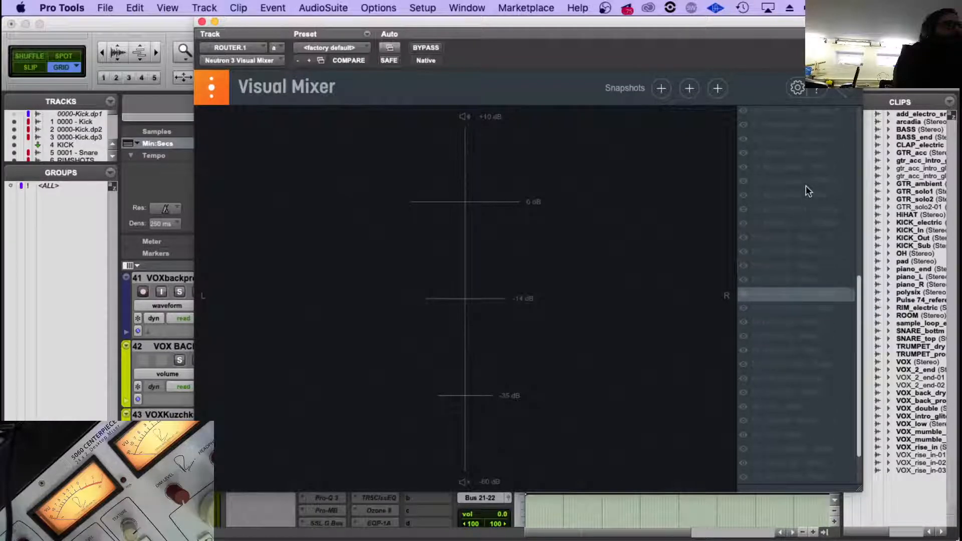
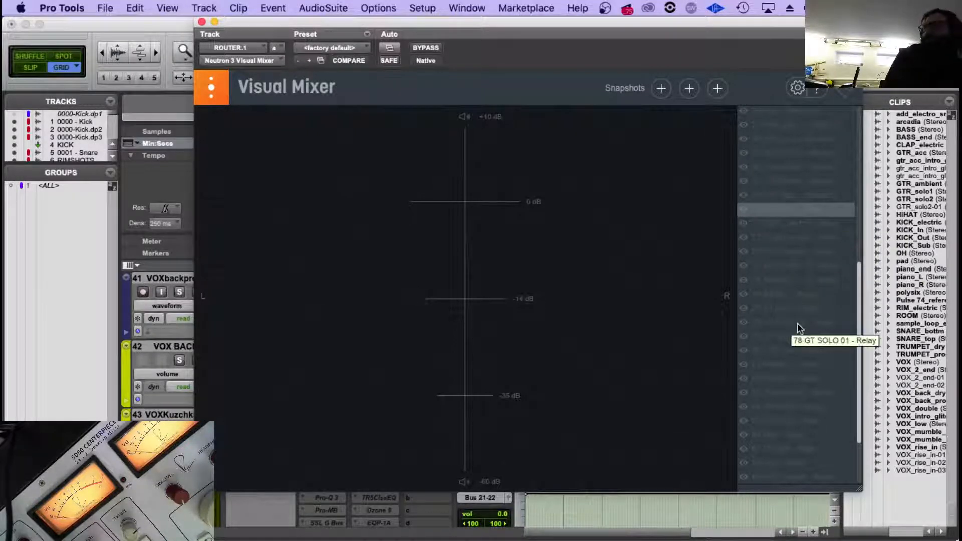
# Show the 02 Snare, 06 HiHat, 07 Overhead, 08 Room and 09 KICK_ele Neutron instances in the Visual Mixer.
pyautogui.scroll(-4, 797, 325)
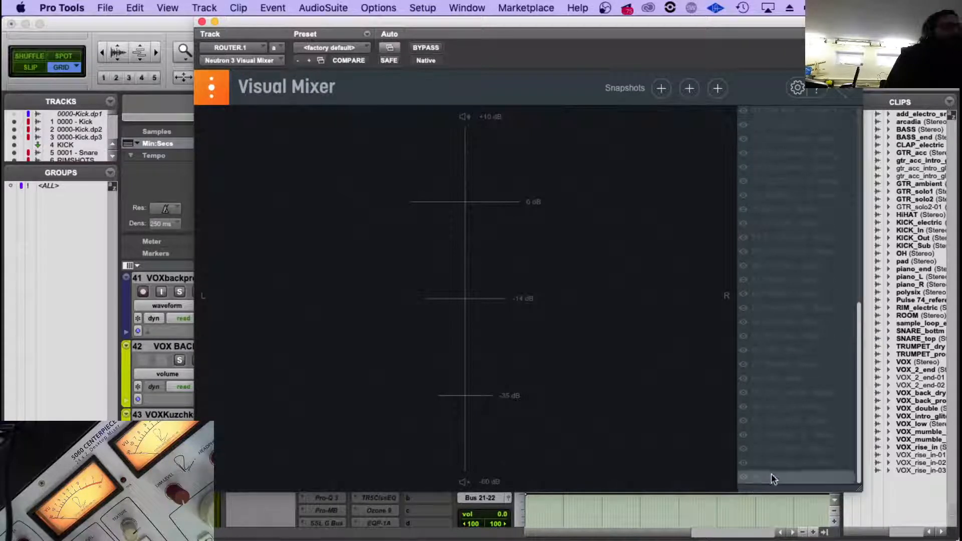
pyautogui.scroll(3, 741, 480)
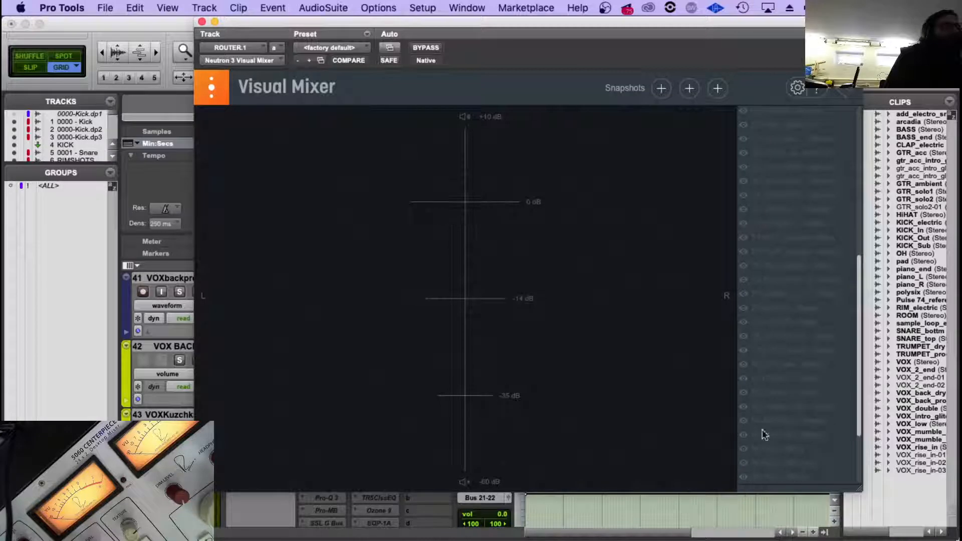
pyautogui.scroll(8, 774, 395)
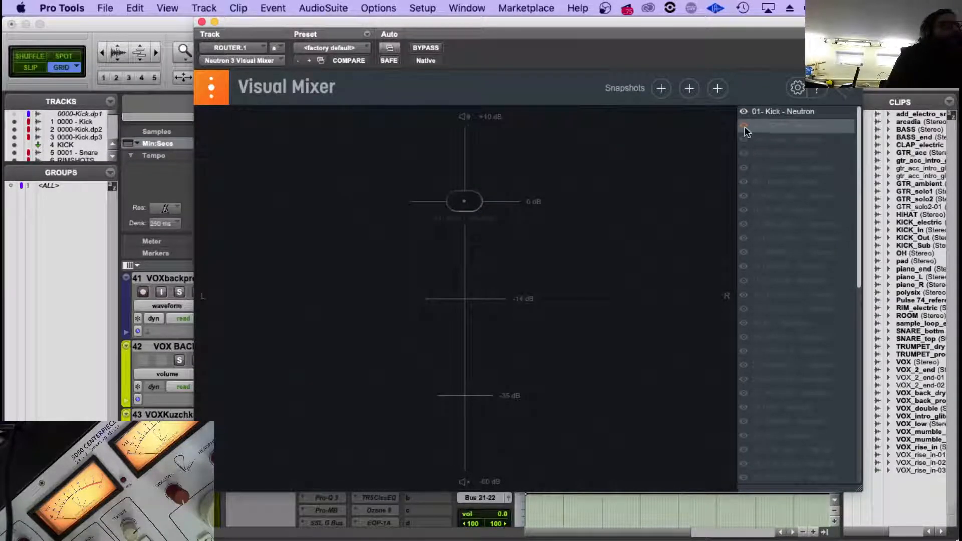
pyautogui.click(744, 140)
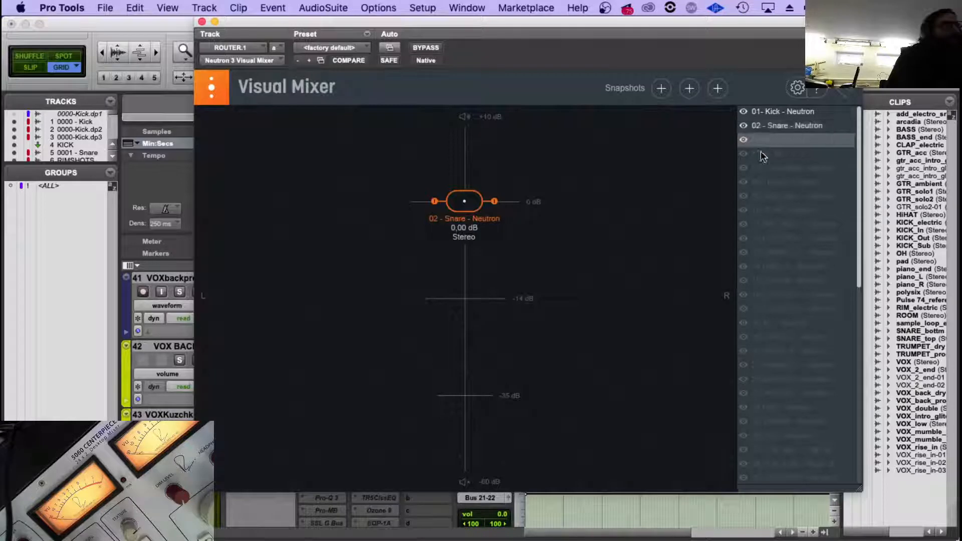
pyautogui.click(744, 153)
pyautogui.click(743, 168)
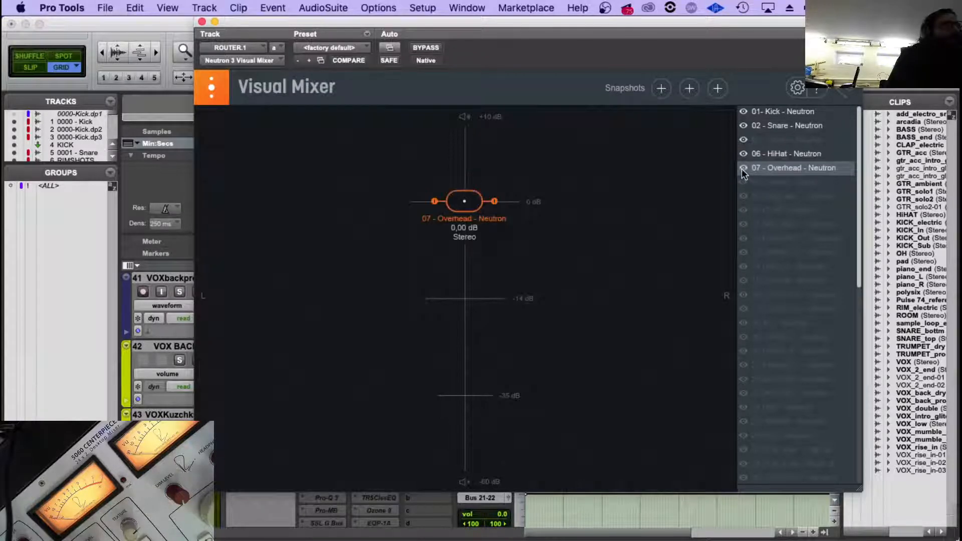
pyautogui.click(743, 181)
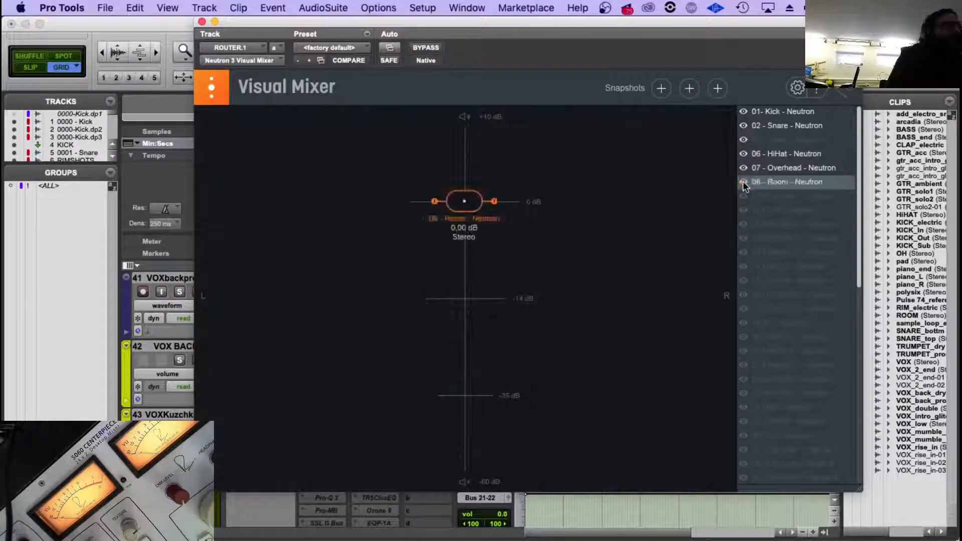
pyautogui.click(782, 196)
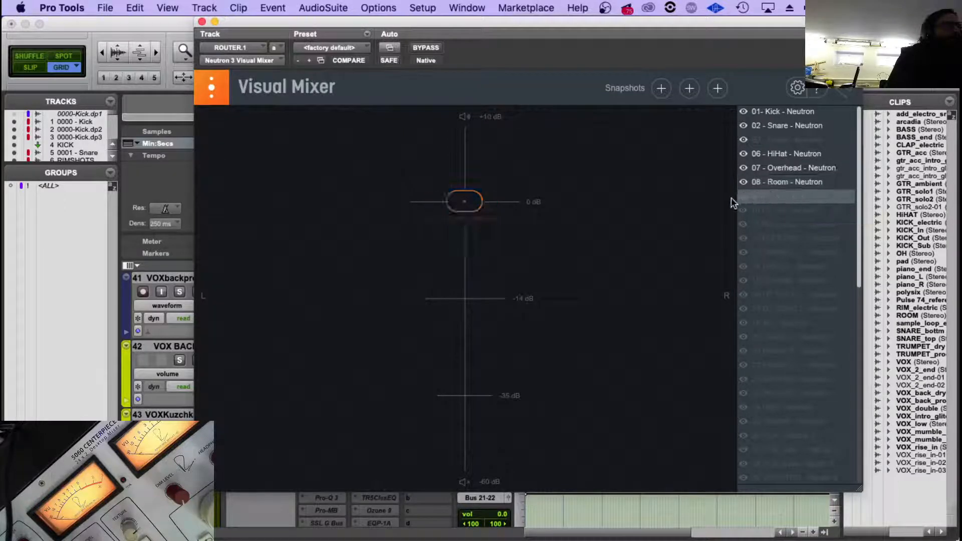
pyautogui.click(745, 196)
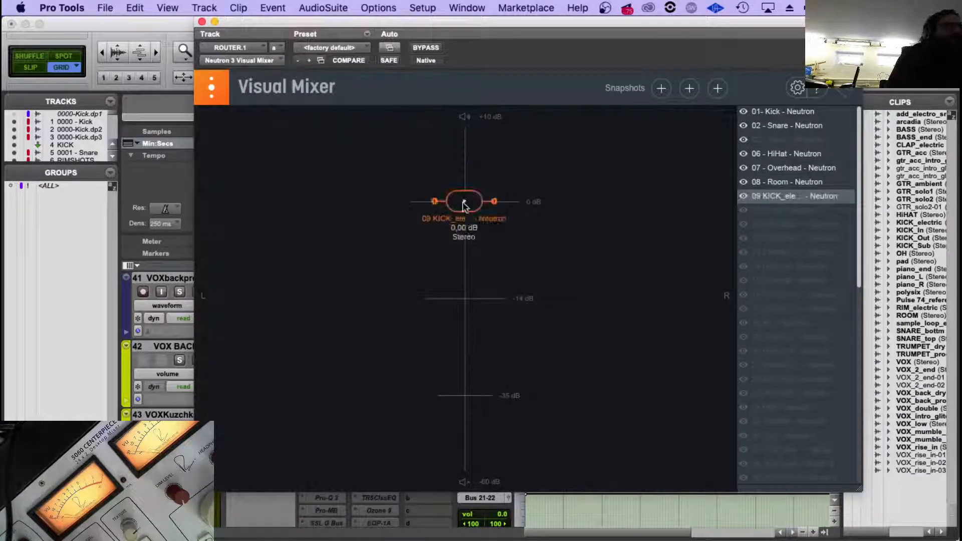
# Show 10 CLAP, then pan the 09 KICK_ele node far left and the 10 CLAP node far right, both at about -0.2 dB.
pyautogui.moveTo(462, 202); pyautogui.dragTo(378, 203)
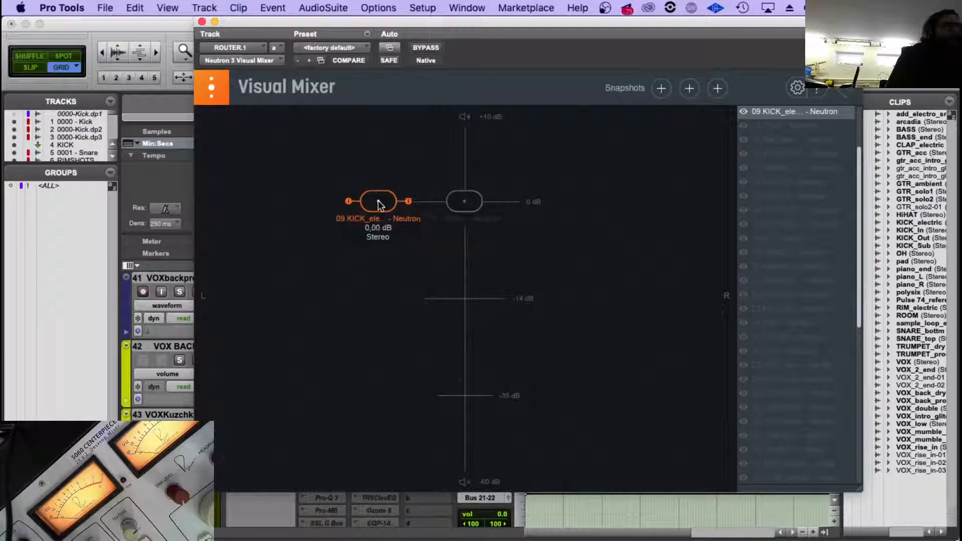
pyautogui.click(739, 127)
pyautogui.moveTo(470, 202); pyautogui.dragTo(712, 202)
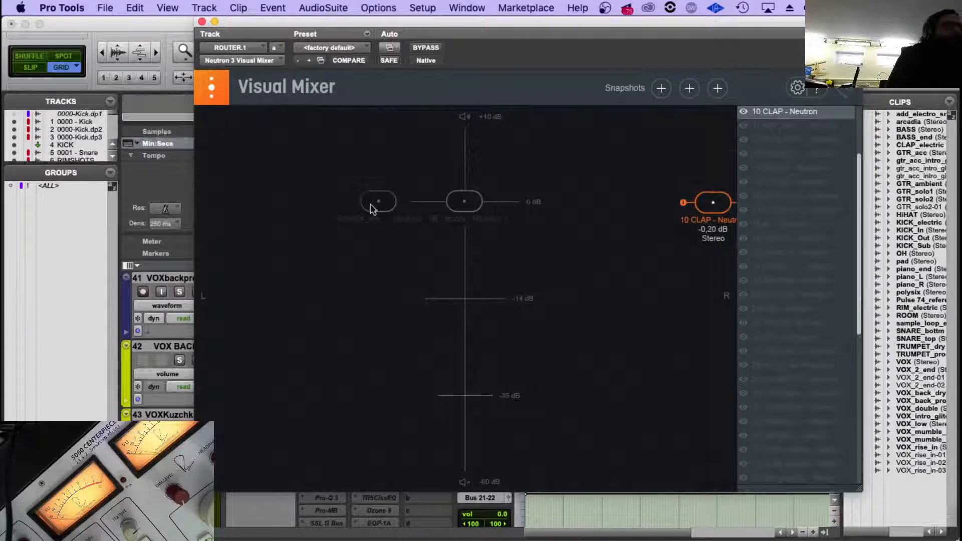
pyautogui.moveTo(372, 208); pyautogui.dragTo(233, 209)
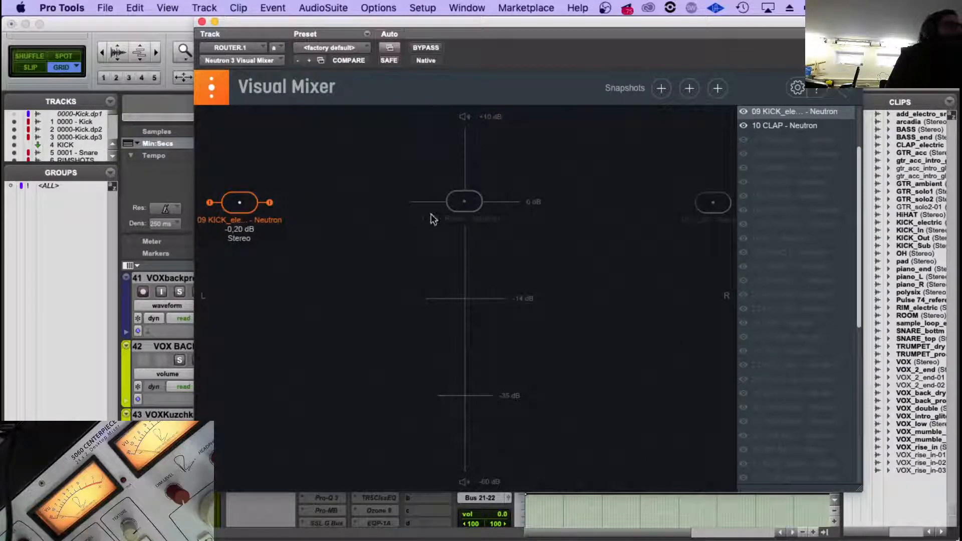
# Show 11 RIM_elec and 12 ELECTRO, placing RIM_elec halfway right at about -6.3 dB and ELECTRO halfway left at about -6.7 dB.
pyautogui.click(744, 139)
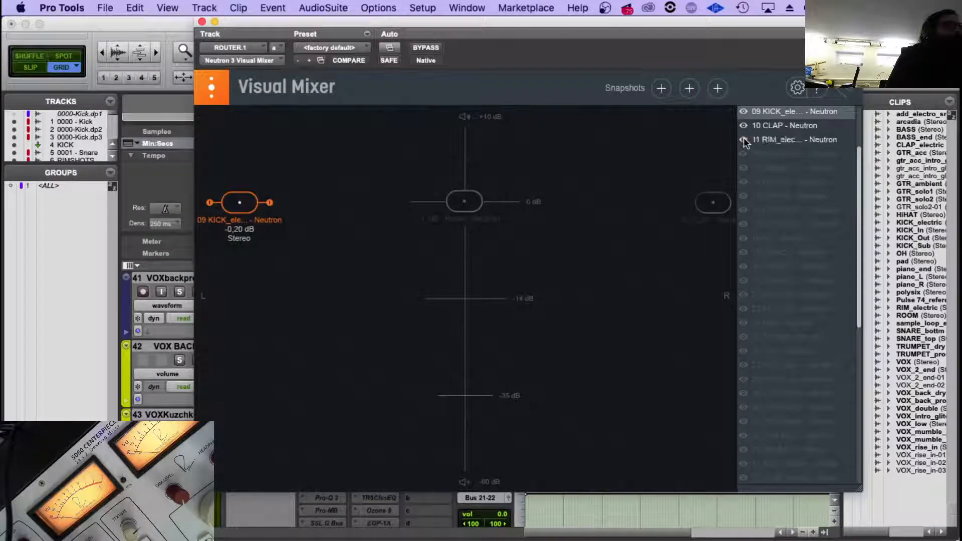
pyautogui.click(754, 139)
pyautogui.moveTo(463, 203); pyautogui.dragTo(605, 246)
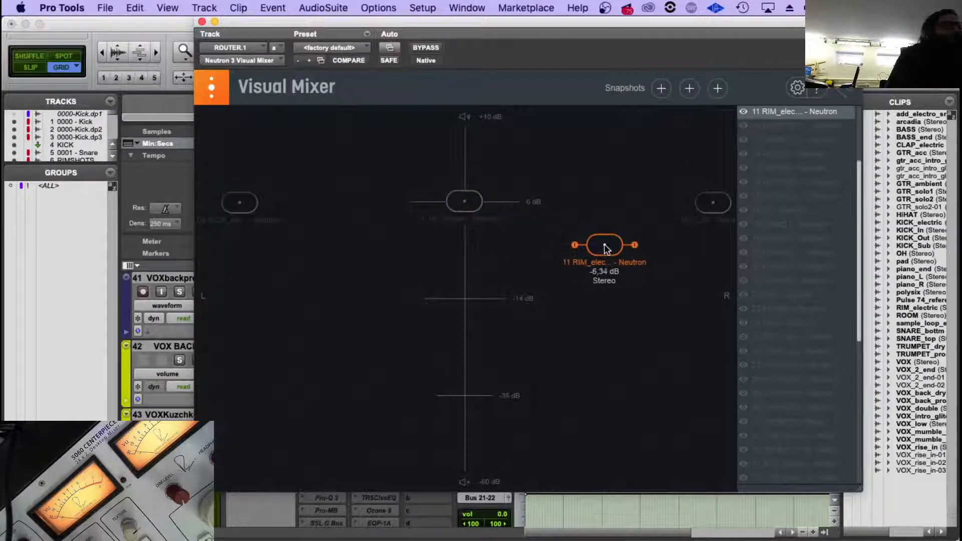
pyautogui.click(779, 121)
pyautogui.click(744, 125)
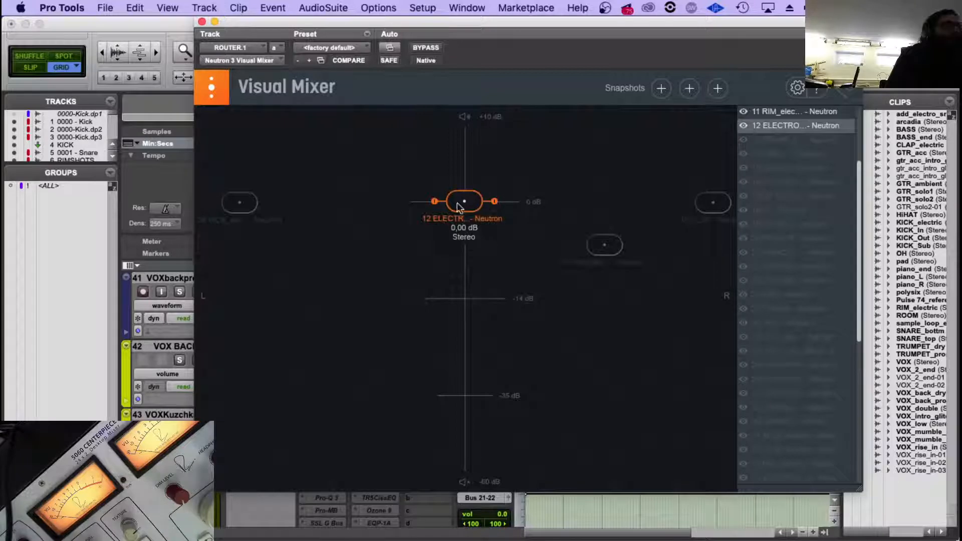
pyautogui.moveTo(459, 208); pyautogui.dragTo(341, 247)
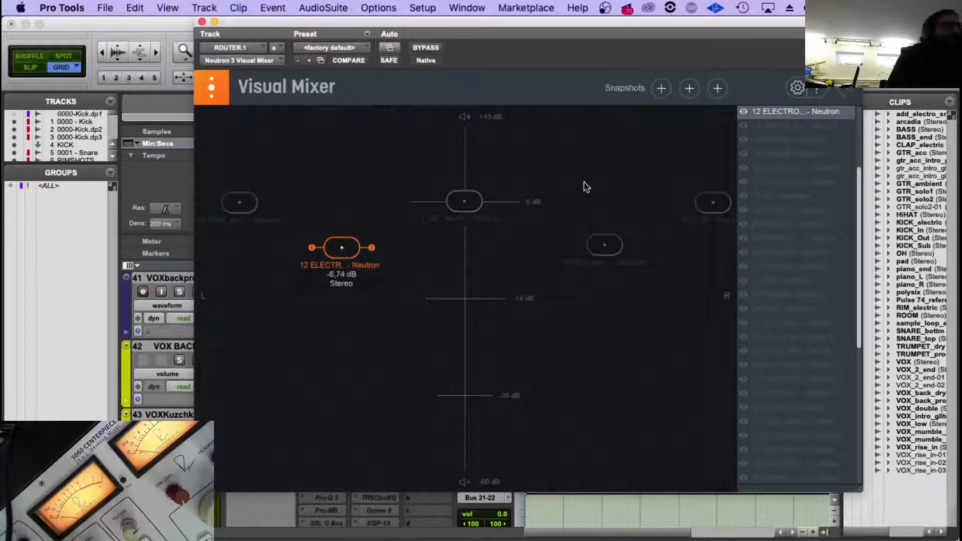
# Show 13 SNARE_L, place its node slightly right of centre at about -8.4 dB, and show 14 BASS.1.
pyautogui.click(777, 126)
pyautogui.click(745, 126)
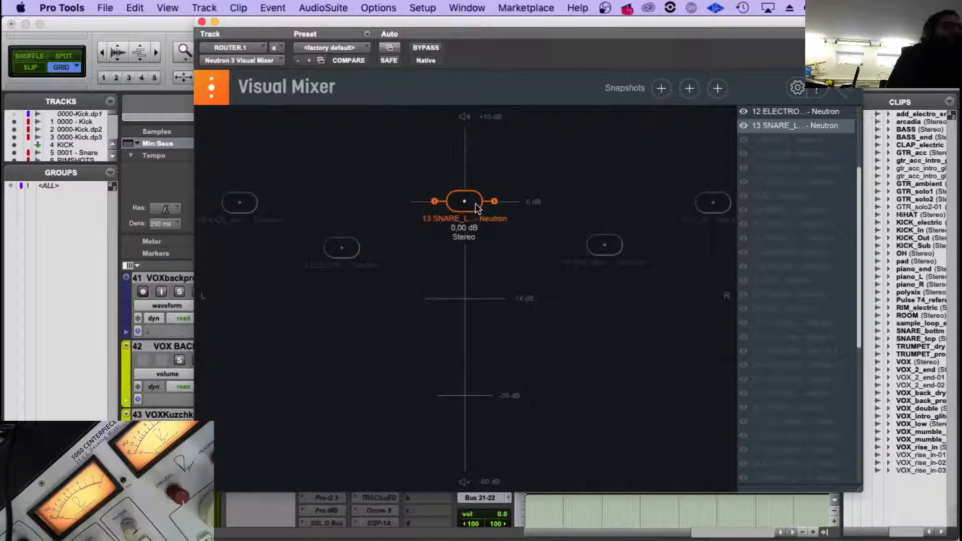
pyautogui.moveTo(473, 208); pyautogui.dragTo(486, 260)
pyautogui.click(758, 126)
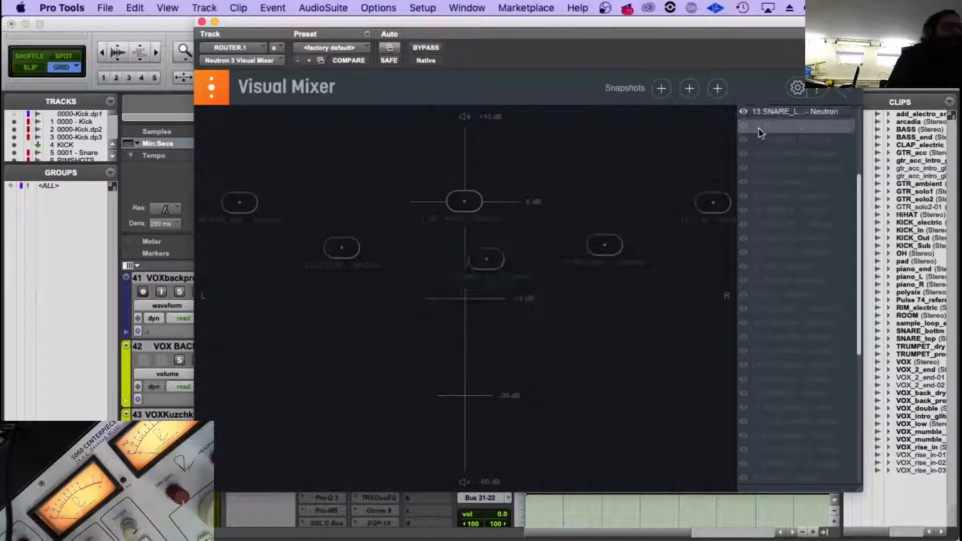
pyautogui.click(744, 126)
pyautogui.moveTo(493, 201); pyautogui.dragTo(487, 202)
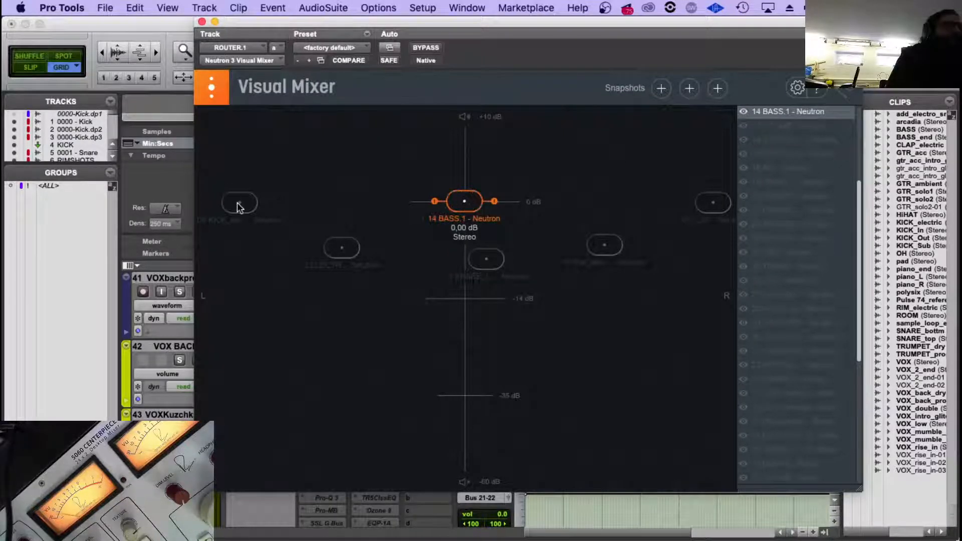
# Reset the 13 SNARE_L, 11 RIM_elec and 10 CLAP nodes to centre at 0 dB.
pyautogui.doubleClick(476, 268)
pyautogui.doubleClick(605, 244)
pyautogui.doubleClick(711, 203)
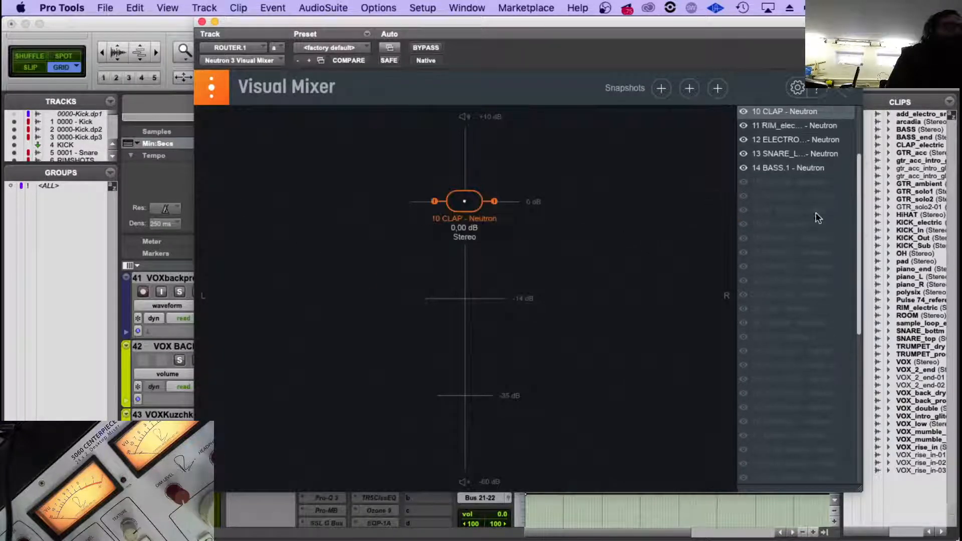
# Hide all shown Neutron instances from 01 Kick to 14 BASS.1 in the Visual Mixer.
pyautogui.scroll(5, 830, 201)
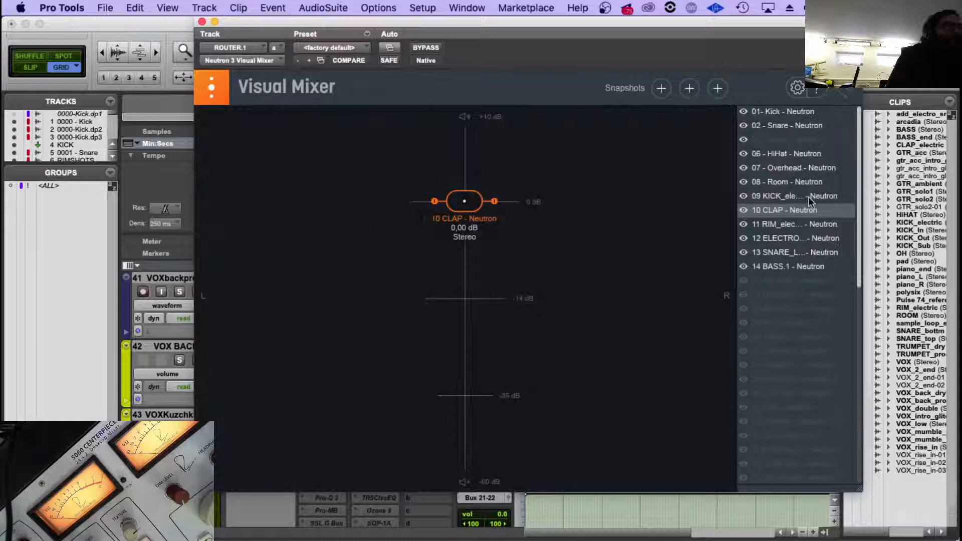
pyautogui.click(745, 119)
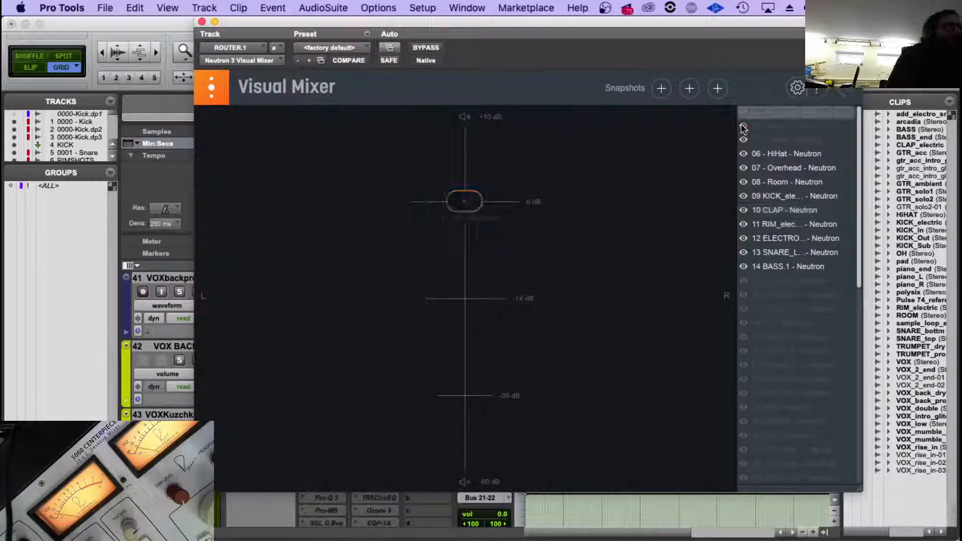
pyautogui.click(743, 168)
pyautogui.click(743, 182)
pyautogui.click(743, 196)
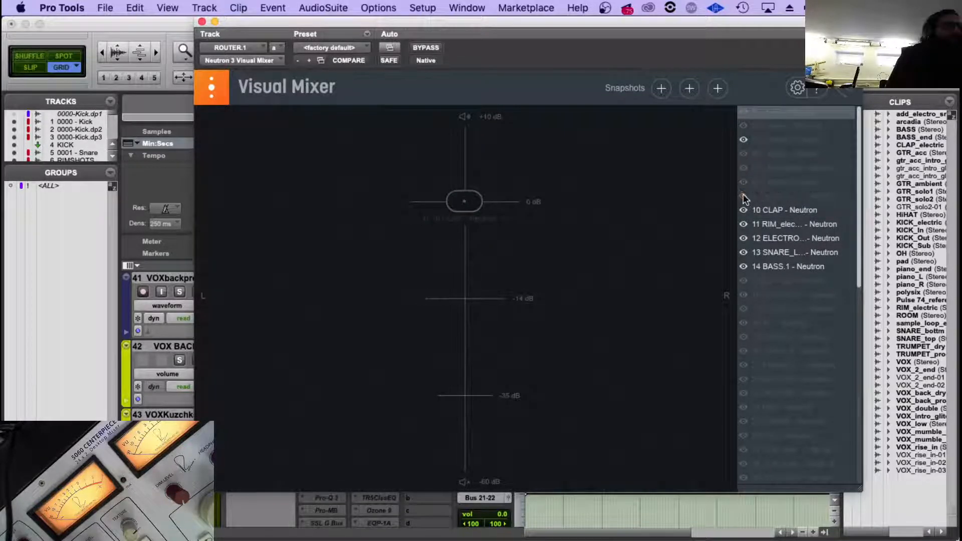
pyautogui.click(744, 210)
pyautogui.click(744, 224)
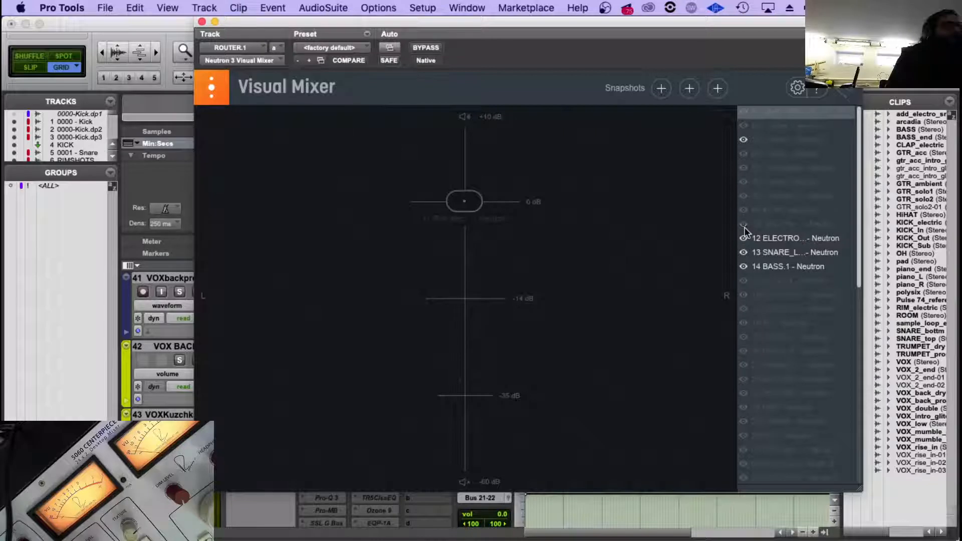
pyautogui.click(744, 252)
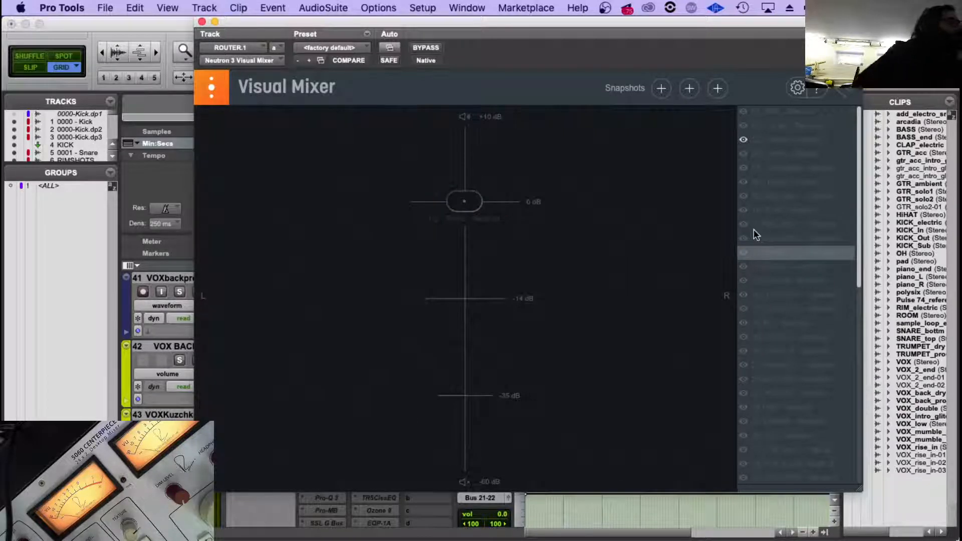
pyautogui.click(743, 140)
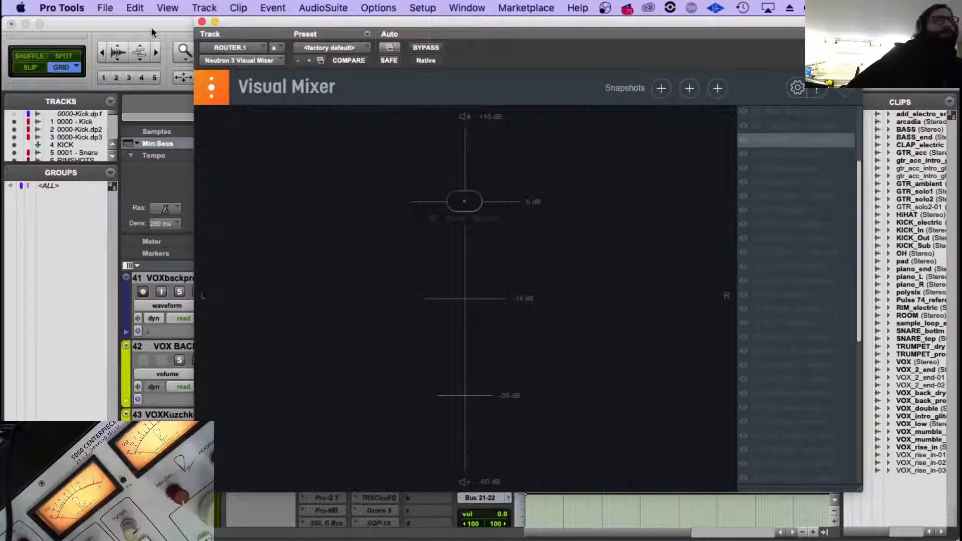
# Close the Visual Mixer and place the edit cursor at about 0:41.6 in the Pulse 74 reference clip.
pyautogui.click(202, 22)
pyautogui.scroll(-8, 366, 330)
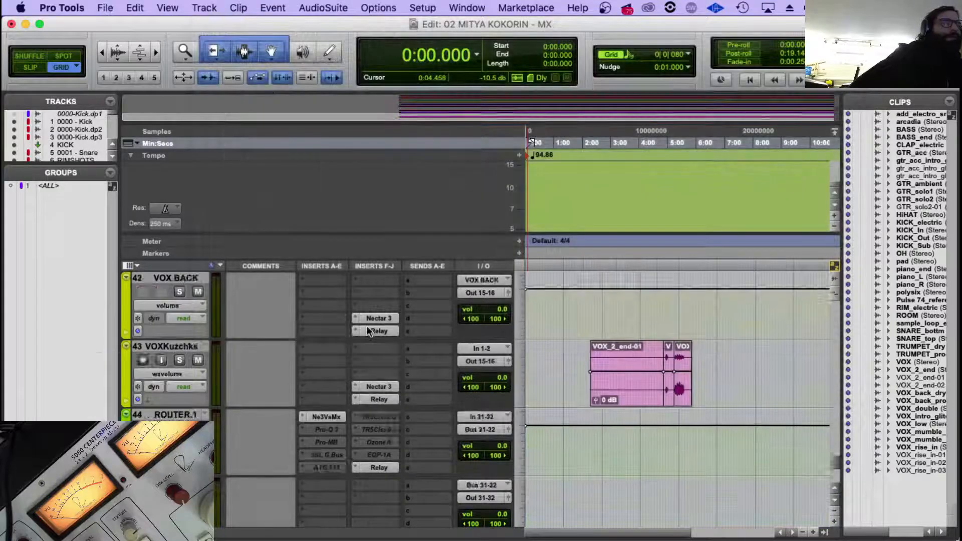
pyautogui.scroll(10, 367, 325)
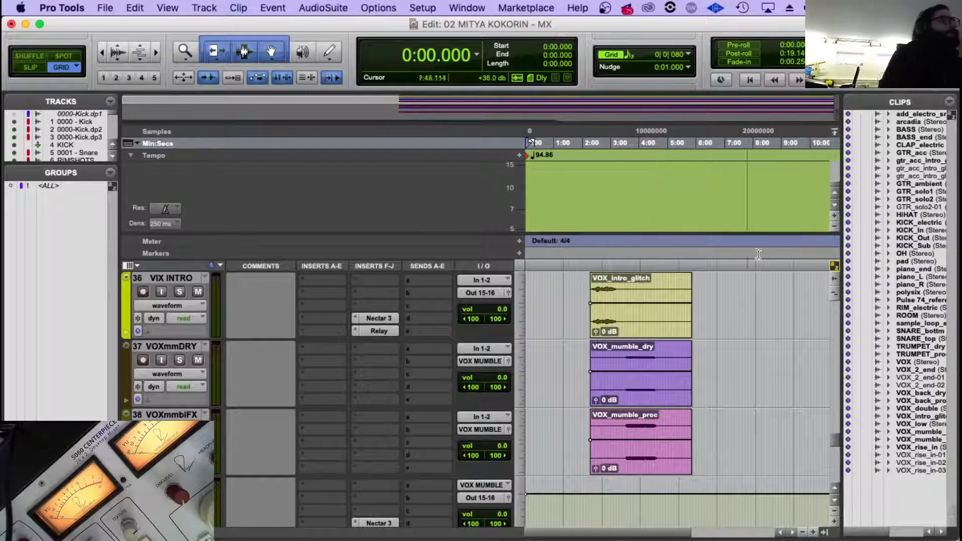
pyautogui.scroll(-10, 781, 316)
pyautogui.scroll(2, 742, 308)
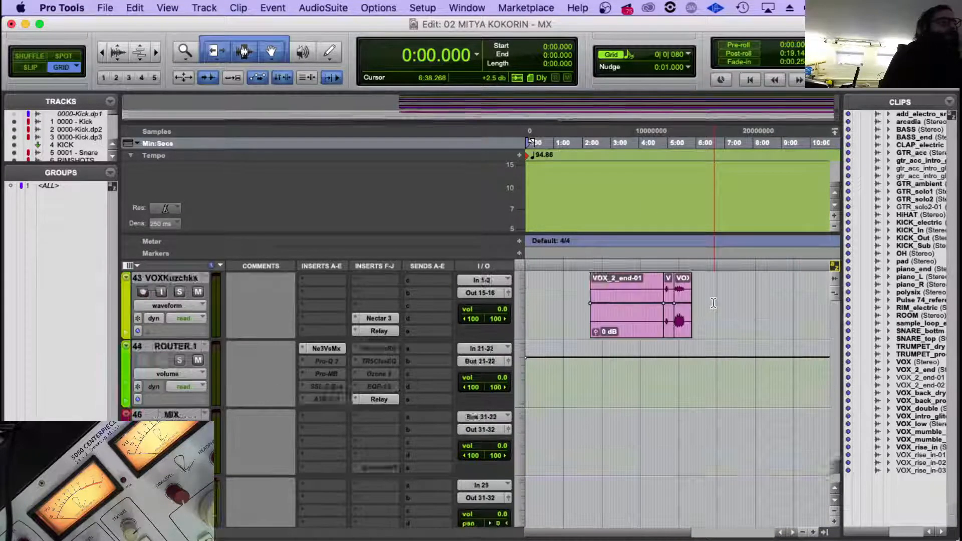
pyautogui.scroll(-2, 714, 303)
pyautogui.click(551, 353)
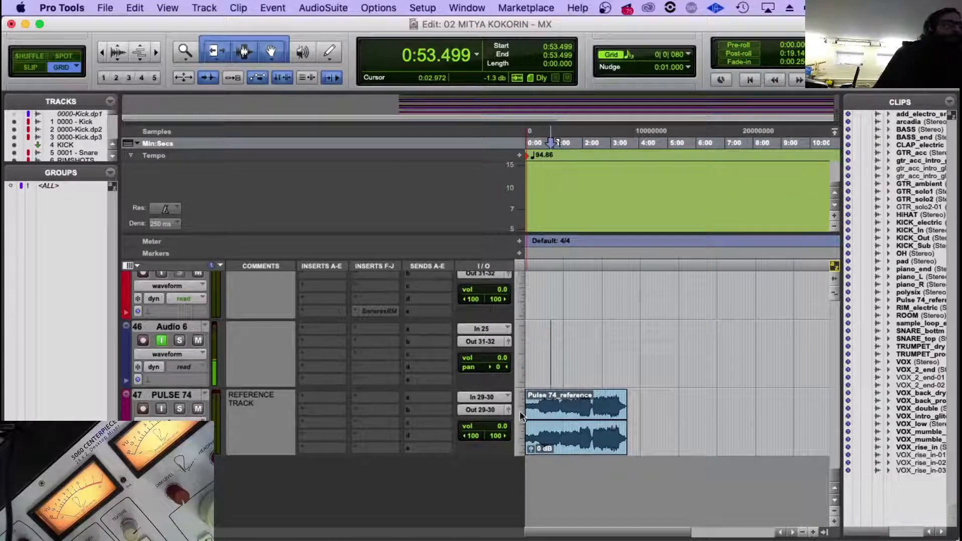
pyautogui.click(544, 404)
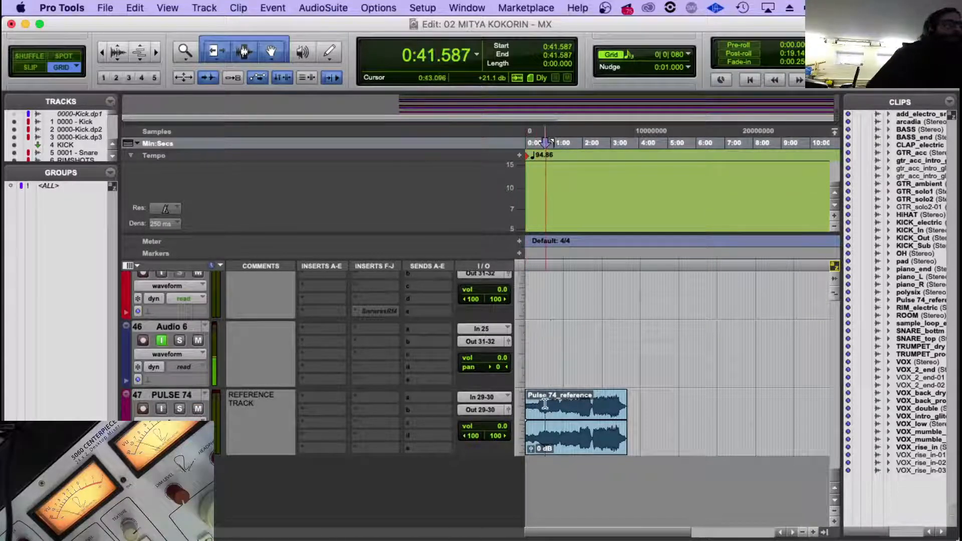
# Audition the PULSE 74 reference track through MON L/R (Out 31-32) and return its output to Out 29-30.
pyautogui.click(458, 410)
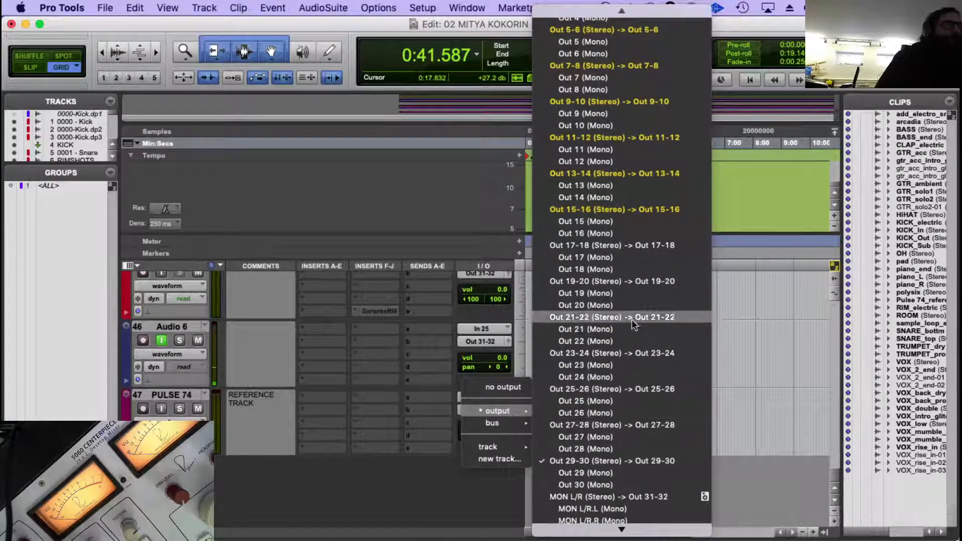
pyautogui.click(616, 416)
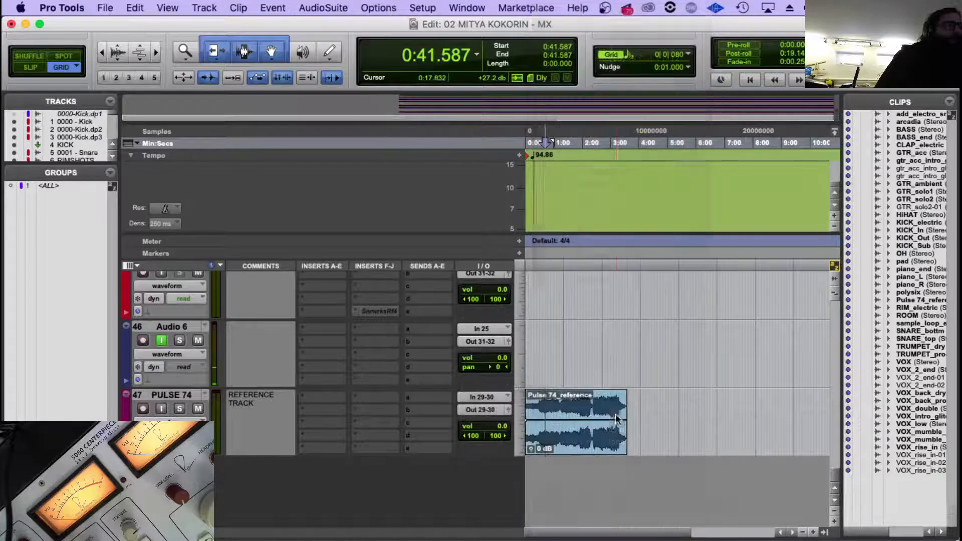
pyautogui.press('space')
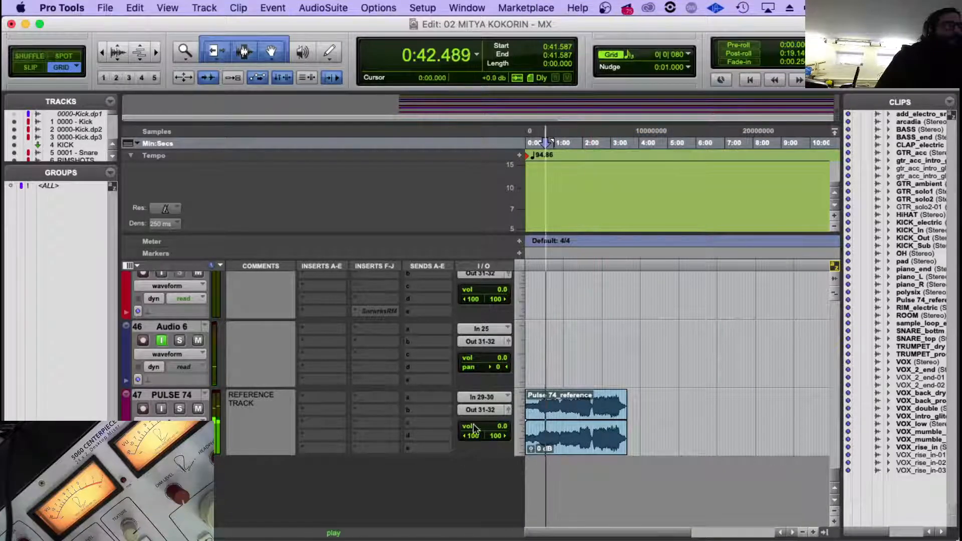
pyautogui.press('space')
pyautogui.click(483, 410)
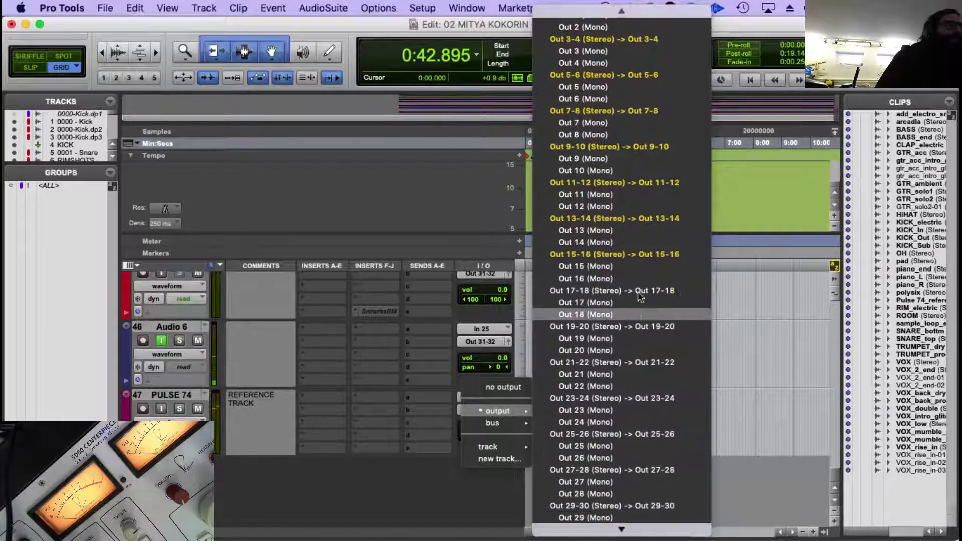
pyautogui.click(626, 506)
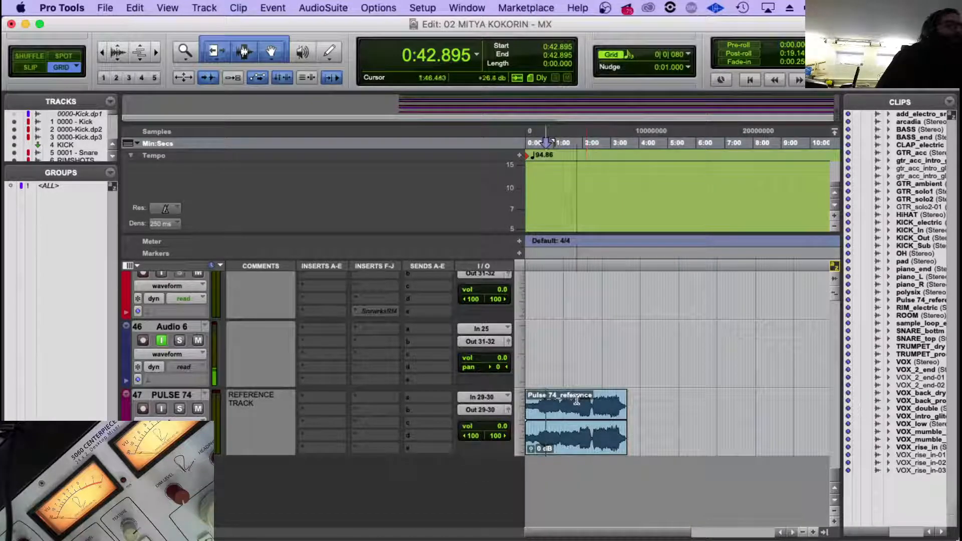
# Audition the Pulse 74 reference clip from about 0:42.9, 2:00.4 and 2:25.6, ending with playback stopped.
pyautogui.press('space')
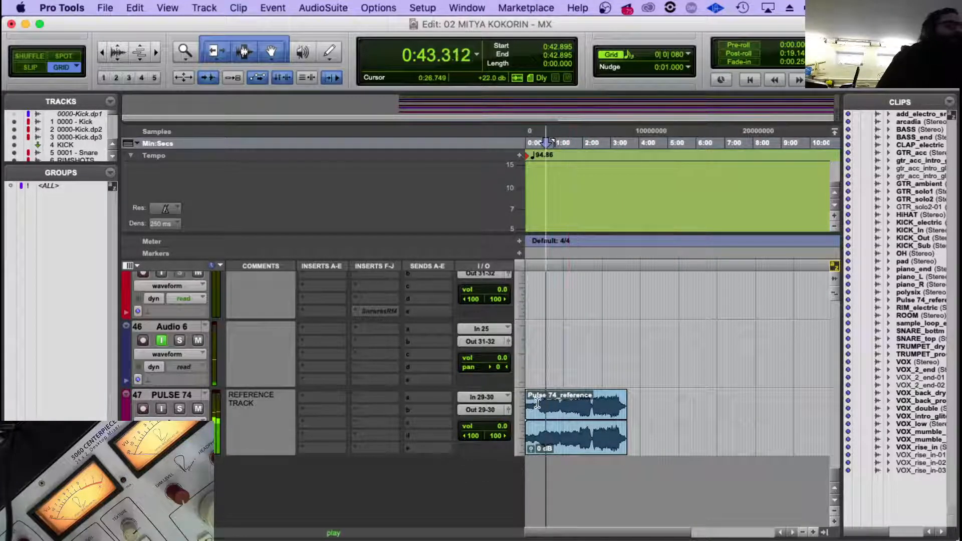
pyautogui.press('space')
pyautogui.click(583, 402)
pyautogui.press('space')
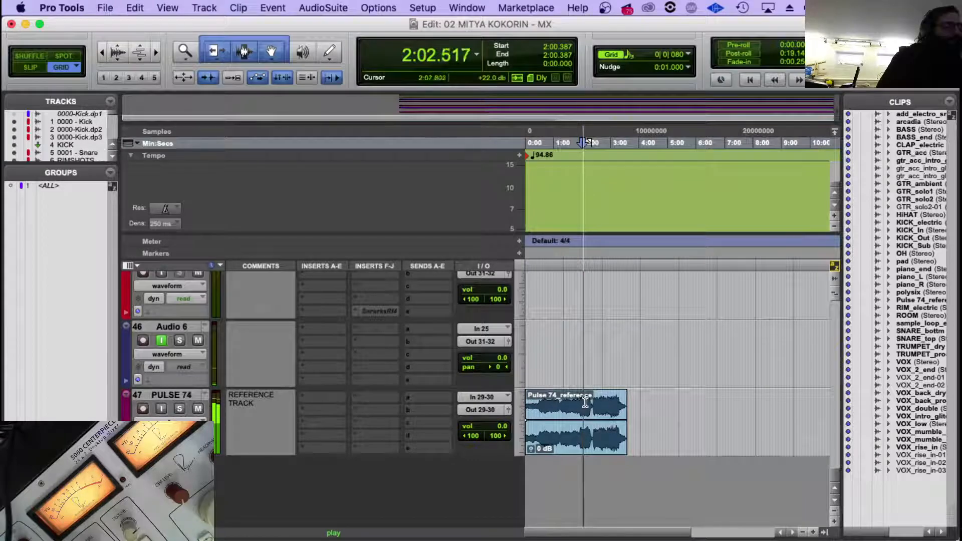
pyautogui.click(595, 402)
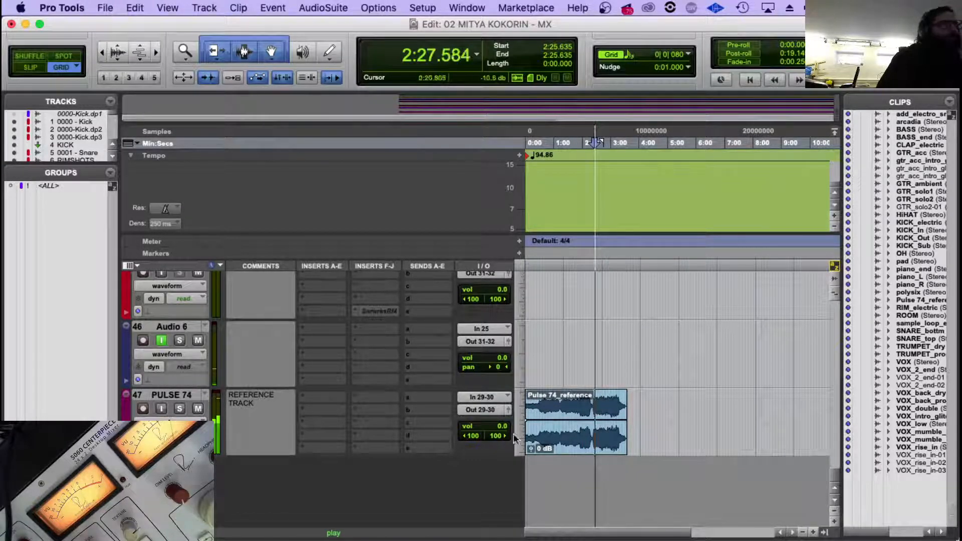
pyautogui.press('r')
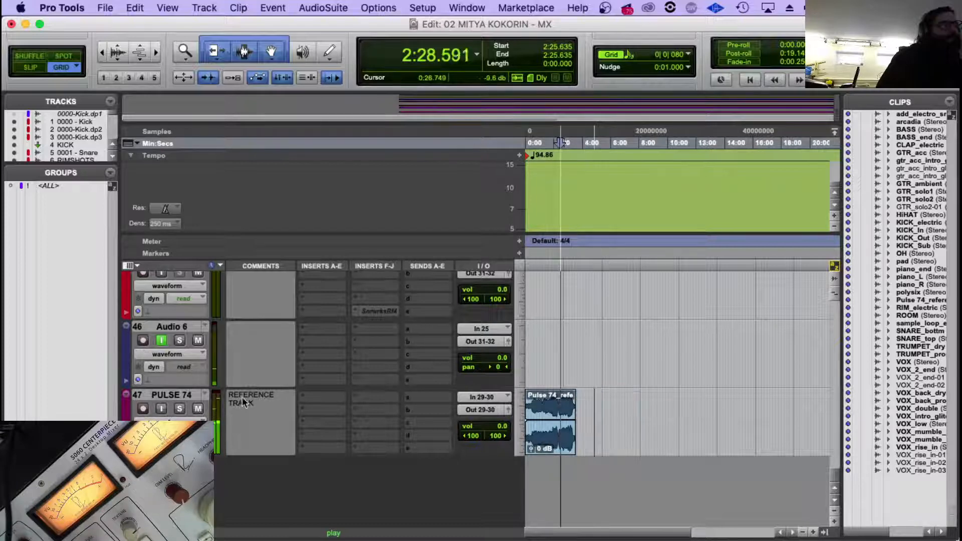
pyautogui.press('space')
# Mute the PULSE 74 reference track and make it inactive.
pyautogui.click(198, 409)
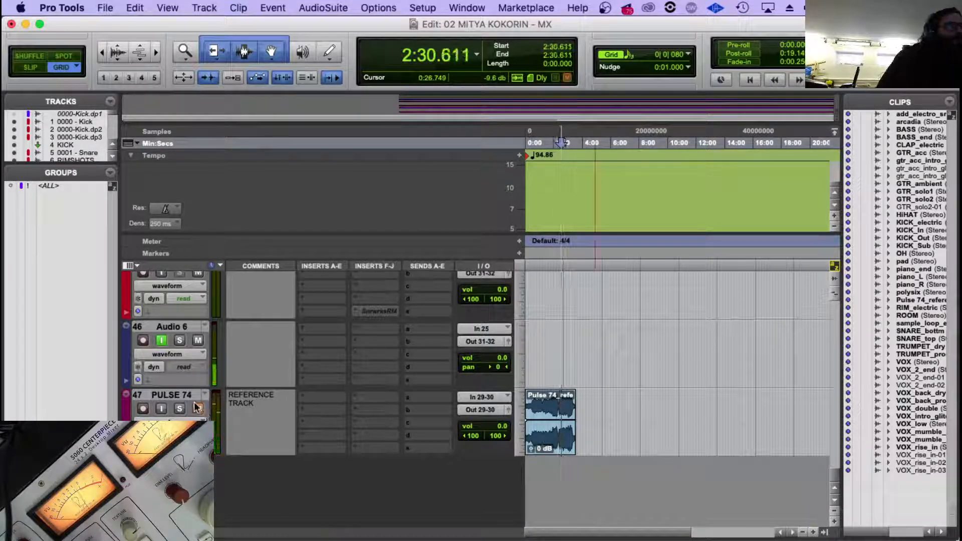
pyautogui.click(192, 397)
pyautogui.rightClick(193, 397)
pyautogui.click(269, 424)
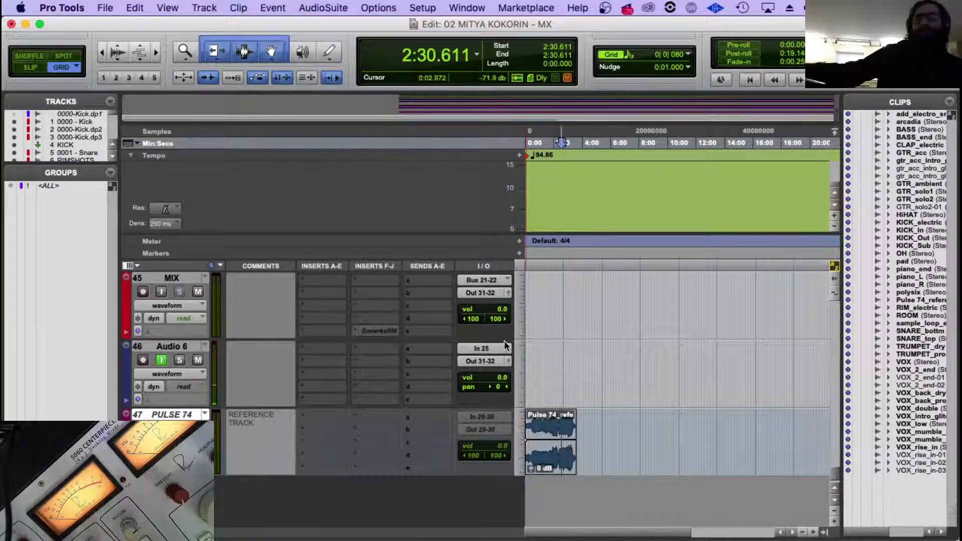
# Enable input monitoring on the MIX track and play the session from about 4:09.7.
pyautogui.scroll(5, 468, 370)
pyautogui.scroll(3, 468, 366)
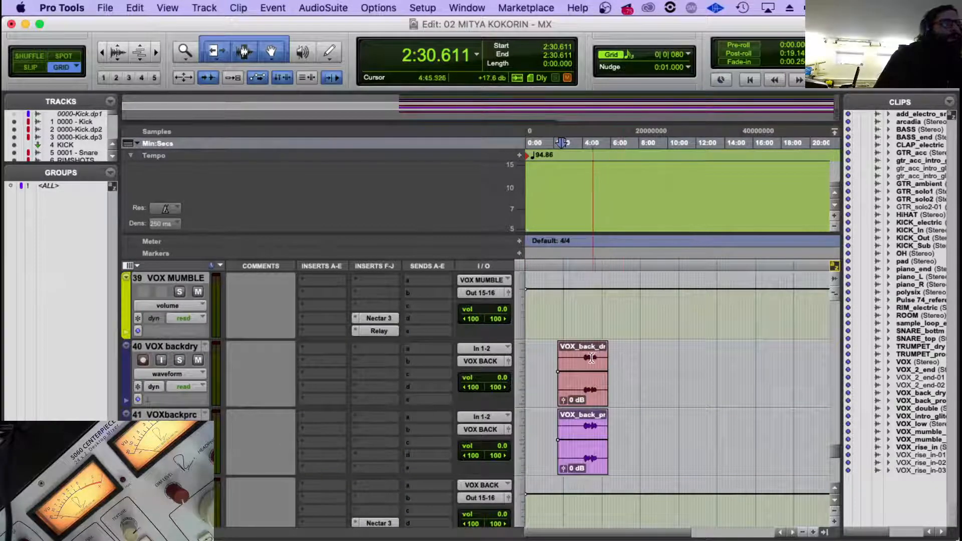
pyautogui.click(584, 358)
pyautogui.scroll(-5, 584, 358)
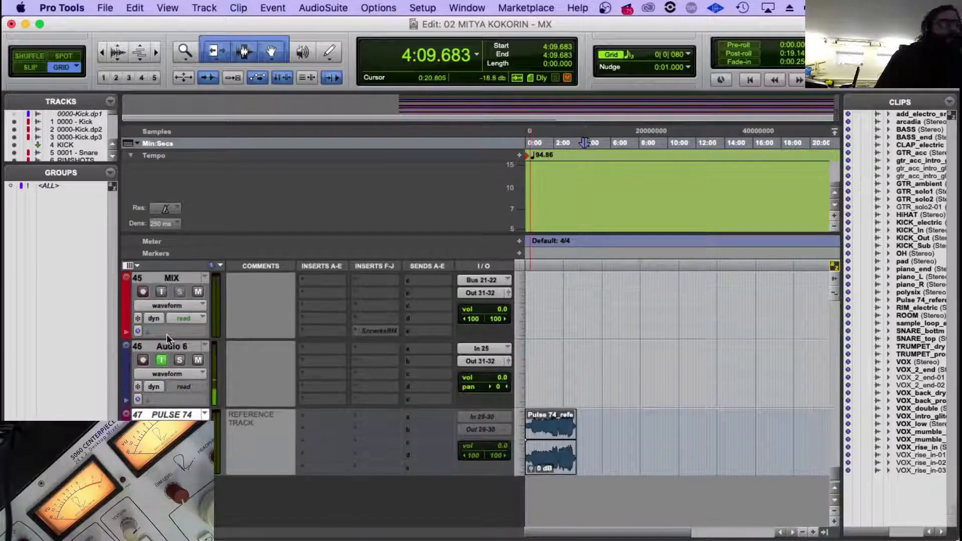
pyautogui.press('space')
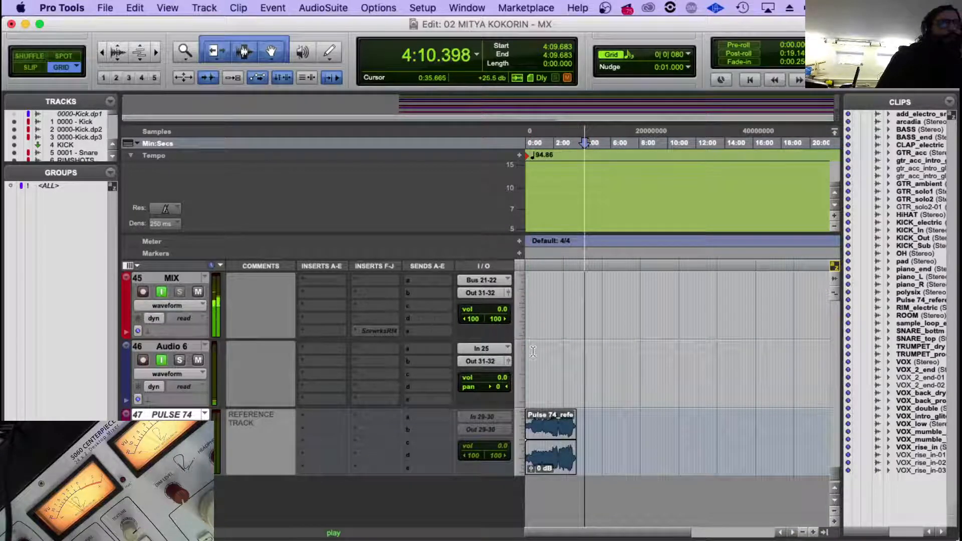
# Examine the clip positions and meters of the vocal and electronic drum tracks during playback, ending with playback stopped.
pyautogui.scroll(8, 524, 368)
pyautogui.scroll(3, 524, 369)
pyautogui.scroll(-5, 303, 419)
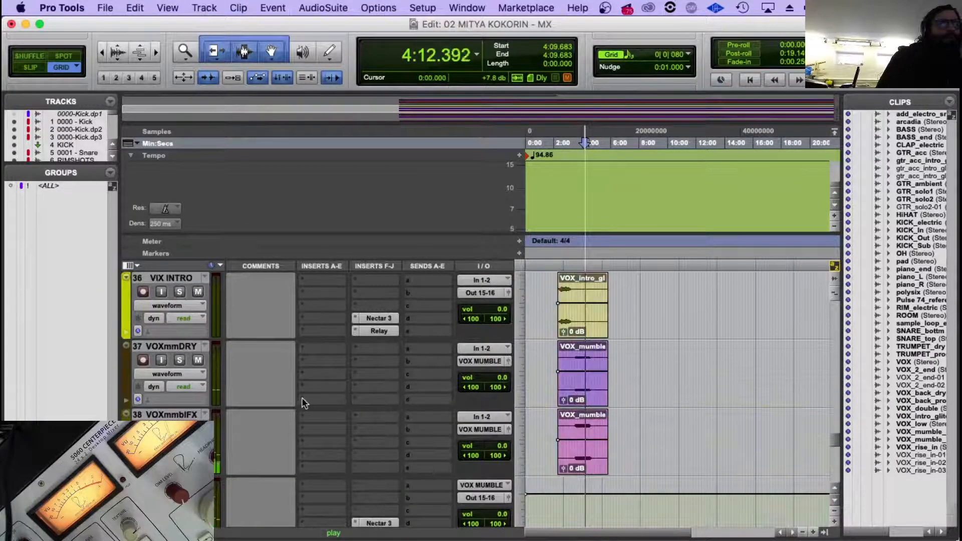
pyautogui.scroll(-3, 248, 377)
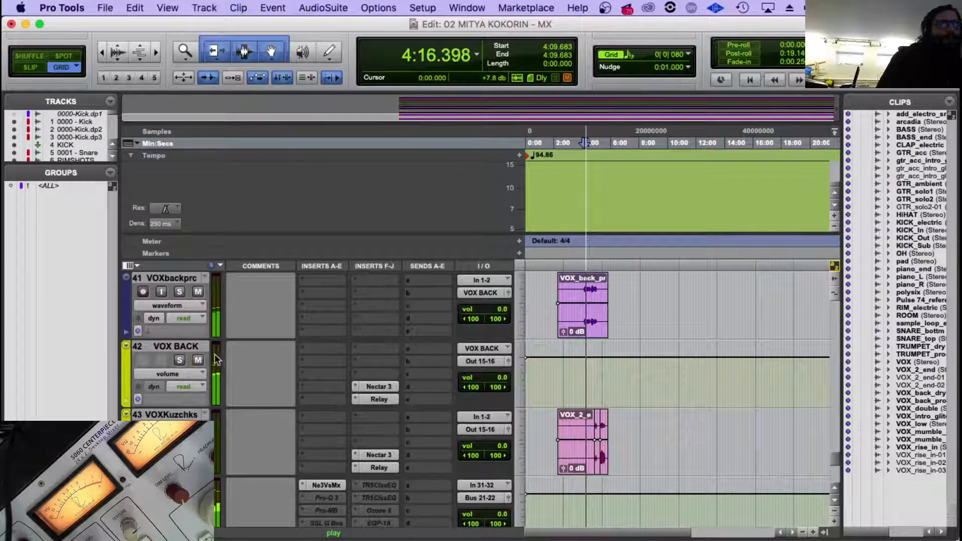
pyautogui.scroll(6, 215, 360)
pyautogui.scroll(-2, 216, 361)
pyautogui.scroll(17, 231, 368)
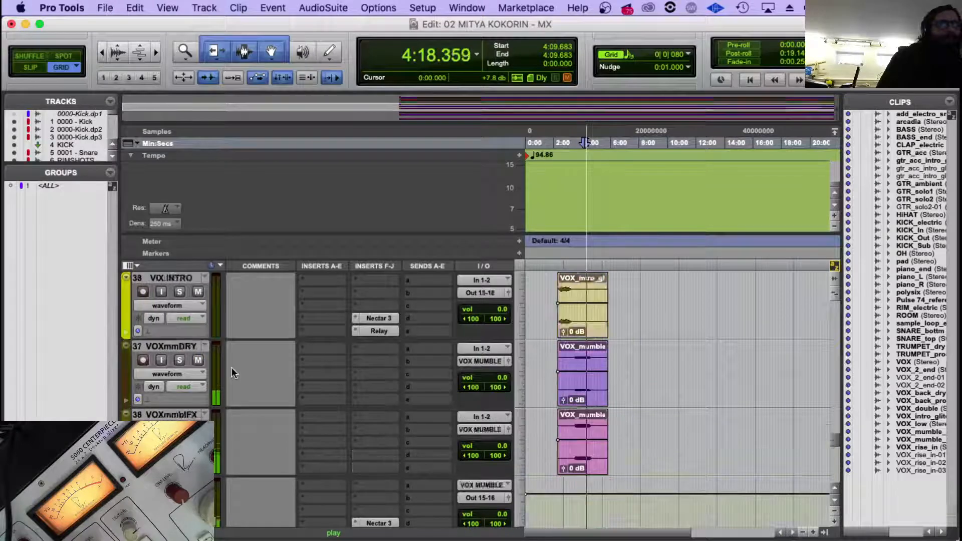
pyautogui.scroll(19, 231, 368)
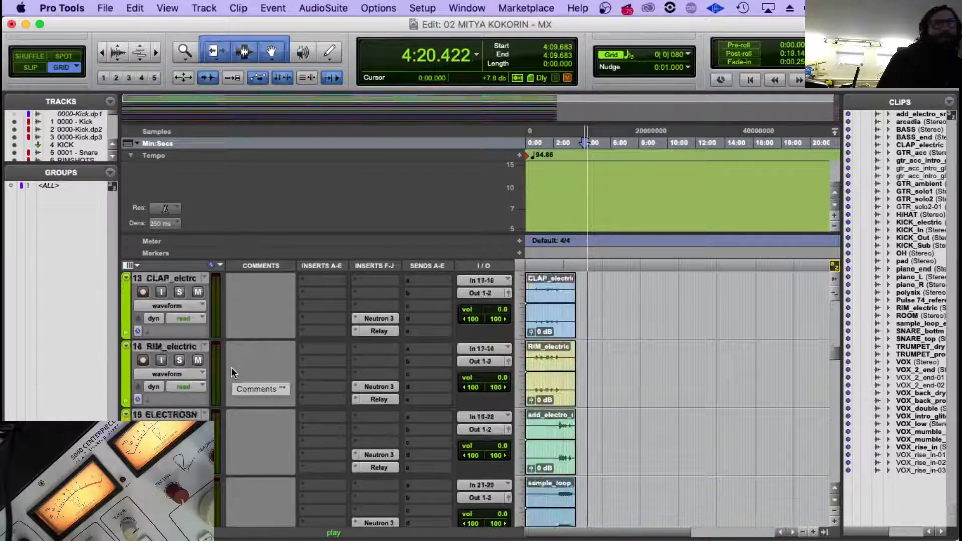
pyautogui.scroll(-20, 572, 368)
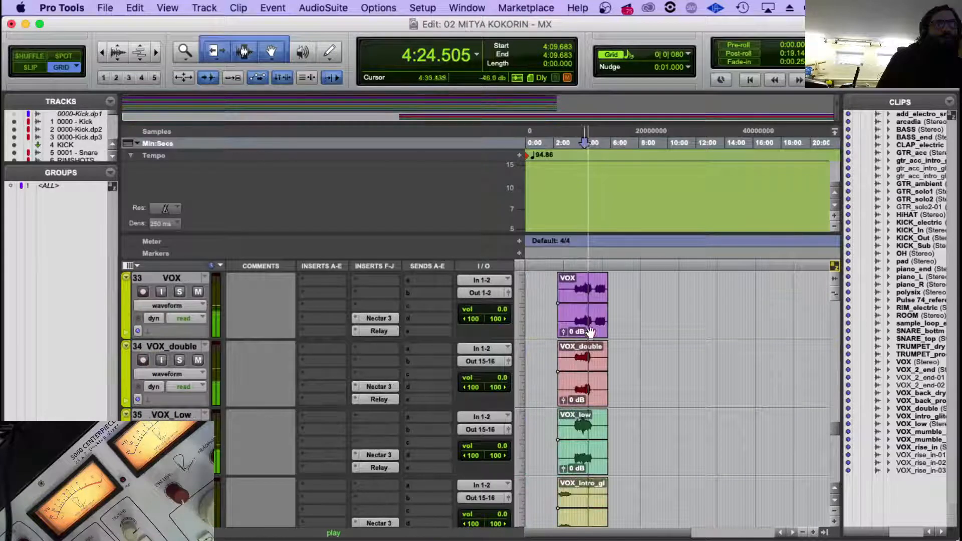
pyautogui.press('space')
# Select the VOX, VOX_double, VOX_low, VOX_intro_glitch and both VOX_mumble clips and move them to the session start.
pyautogui.click(581, 321)
pyautogui.keyDown('shift'); pyautogui.click(590, 402); pyautogui.keyUp('shift')
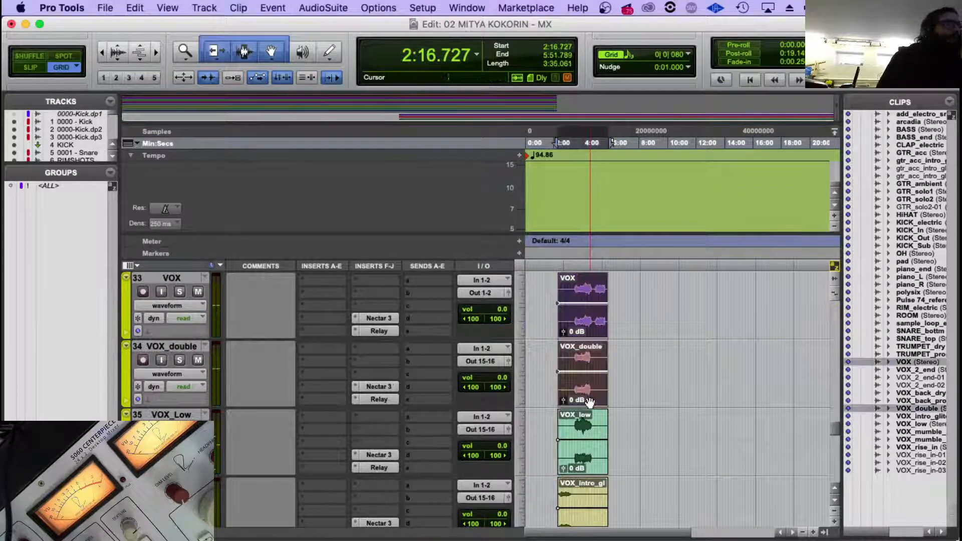
pyautogui.scroll(-2, 586, 430)
pyautogui.keyDown('shift'); pyautogui.click(581, 467); pyautogui.keyUp('shift')
pyautogui.scroll(-1, 582, 467)
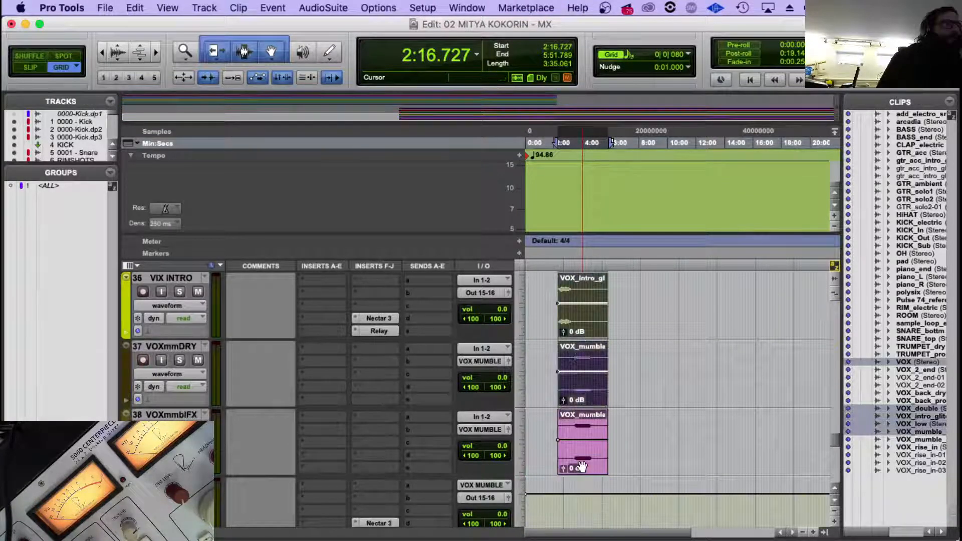
pyautogui.keyDown('shift'); pyautogui.click(580, 467); pyautogui.keyUp('shift')
pyautogui.scroll(5, 582, 441)
pyautogui.scroll(-1, 583, 424)
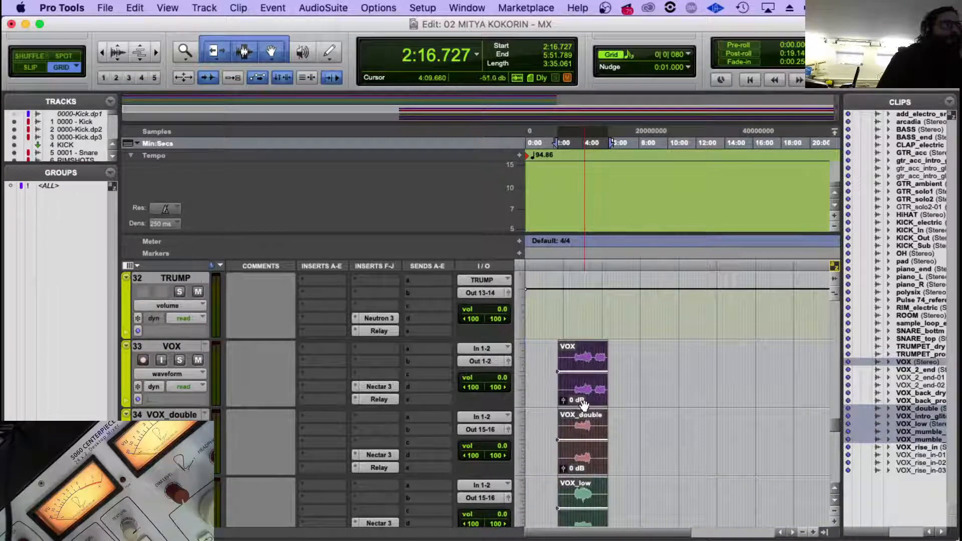
pyautogui.moveTo(520, 398); pyautogui.dragTo(520, 398)
# Play the moved vocals briefly from about 1:44, zoom in the timeline and place the edit cursor at about 1:09.1.
pyautogui.click(550, 358)
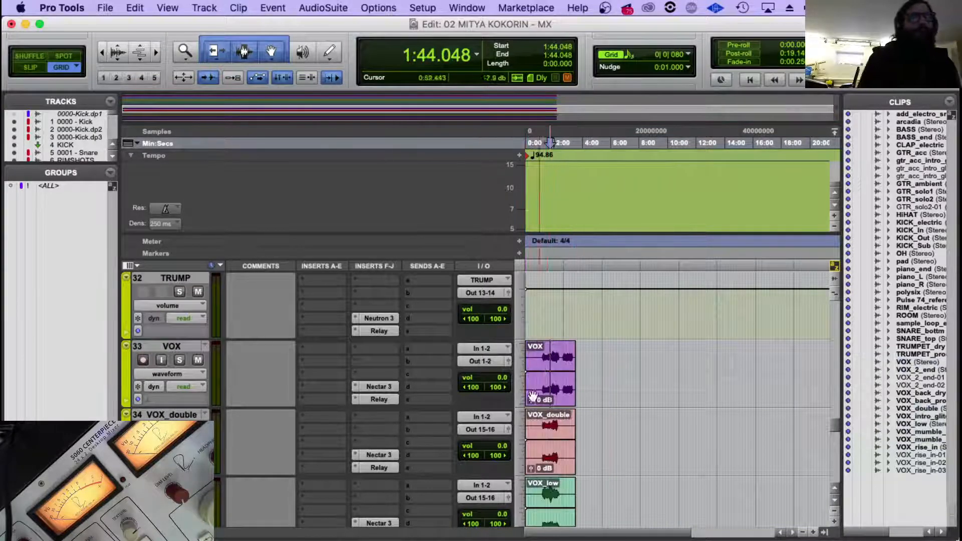
pyautogui.scroll(-5, 534, 391)
pyautogui.press('space')
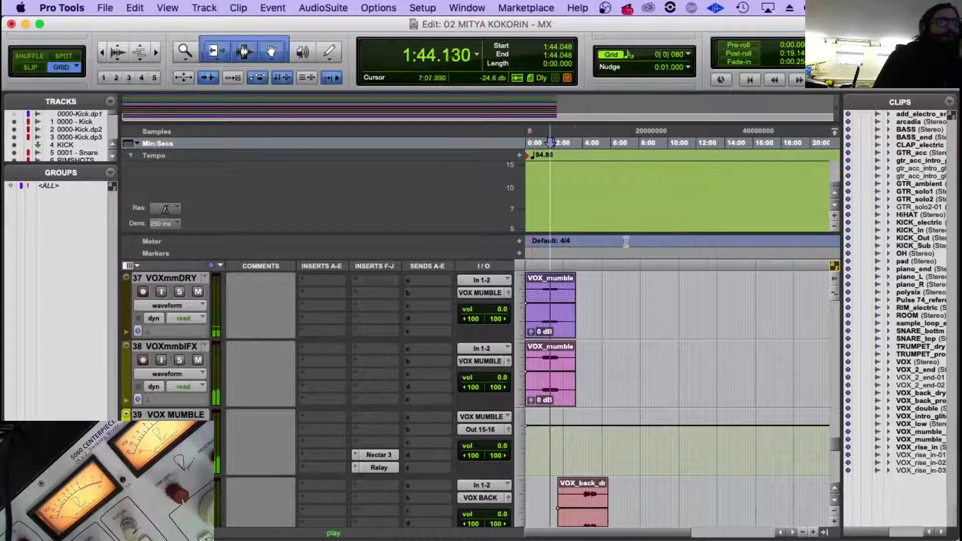
pyautogui.press('t')
pyautogui.press('t')
pyautogui.click(591, 278)
pyautogui.scroll(20, 591, 278)
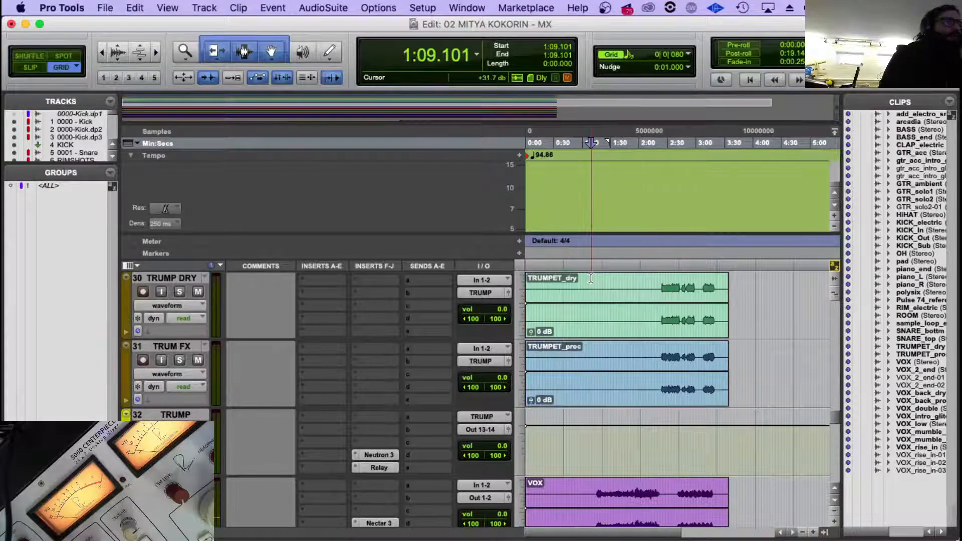
pyautogui.scroll(5, 591, 279)
# Play the mix from 0:00.000 and look over the drum and vocal tracks down to ROUTER.1.
pyautogui.press('Return')
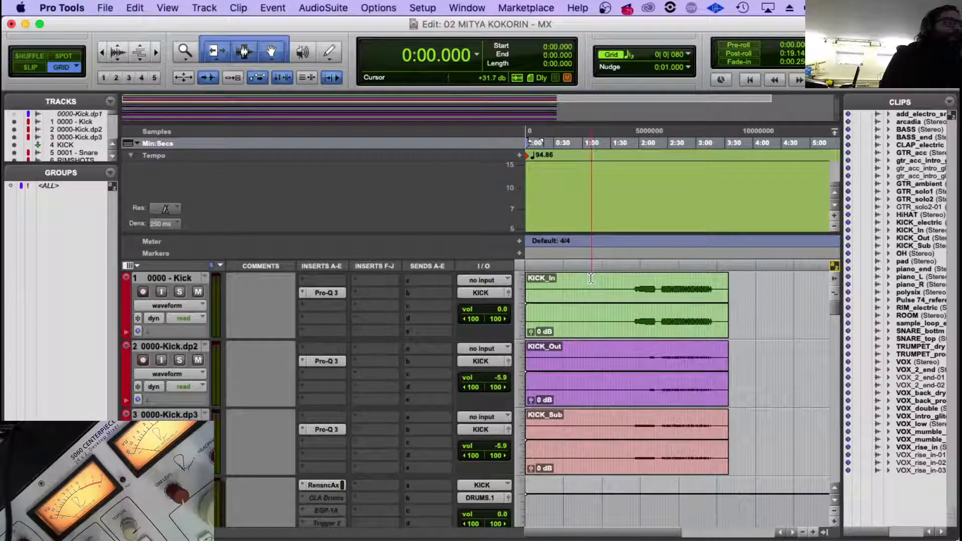
pyautogui.scroll(-20, 594, 286)
pyautogui.press('space')
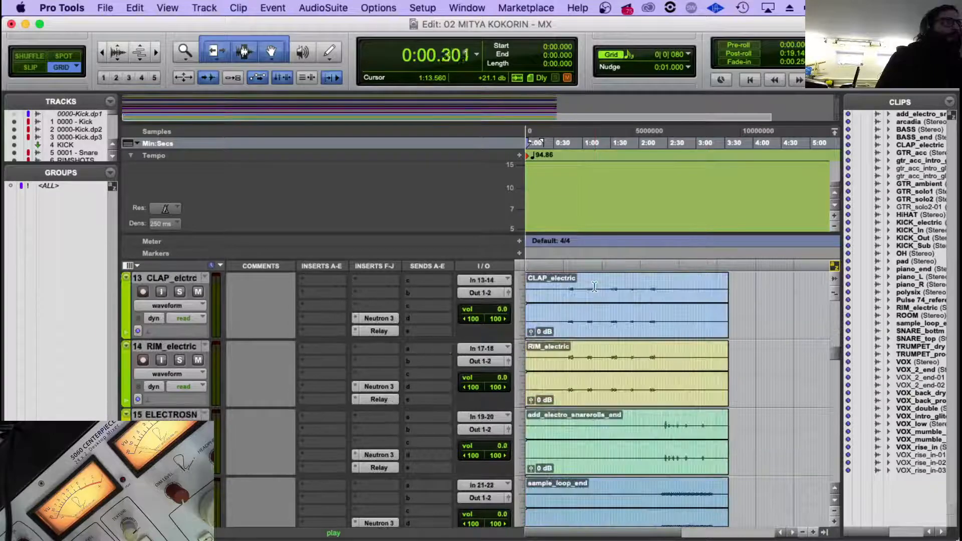
pyautogui.scroll(-20, 606, 336)
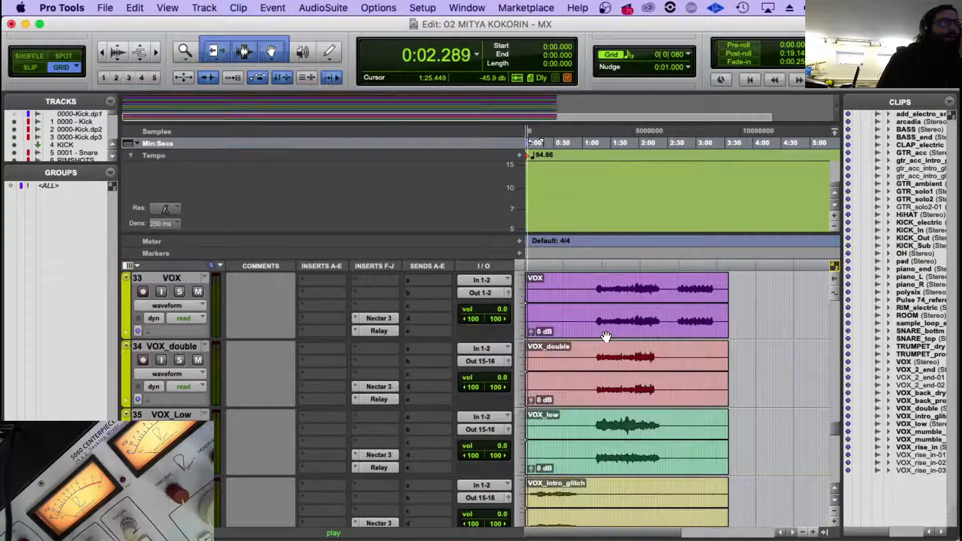
pyautogui.scroll(3, 227, 351)
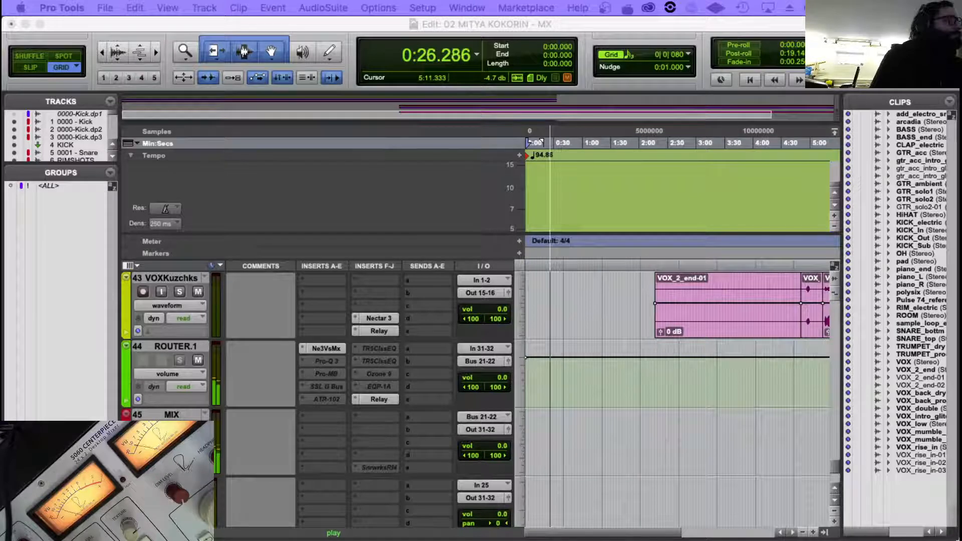
# Audition the mix from about 0:55.7 while looking over the pad and trumpet tracks.
pyautogui.click(579, 286)
pyautogui.scroll(6, 621, 303)
pyautogui.scroll(8, 622, 303)
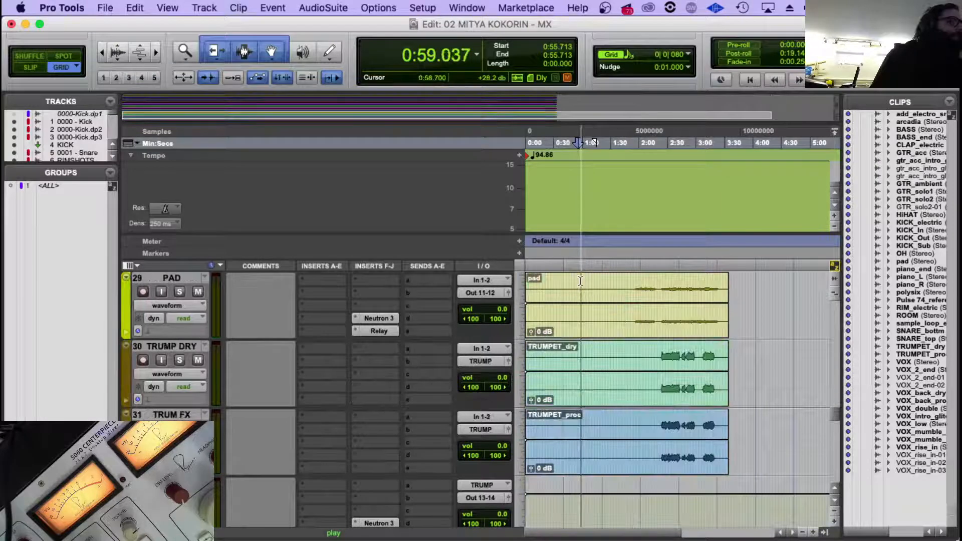
pyautogui.scroll(2, 581, 281)
# Play the mix from about 1:25.4 and check the synth, trumpet, vocal, ROUTER.1 and MIX tracks' meters.
pyautogui.click(607, 264)
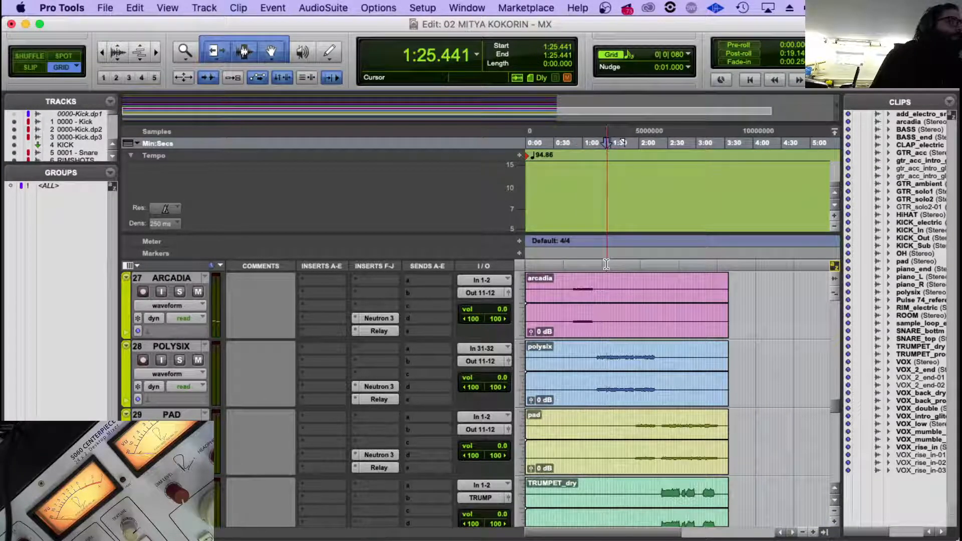
pyautogui.press('space')
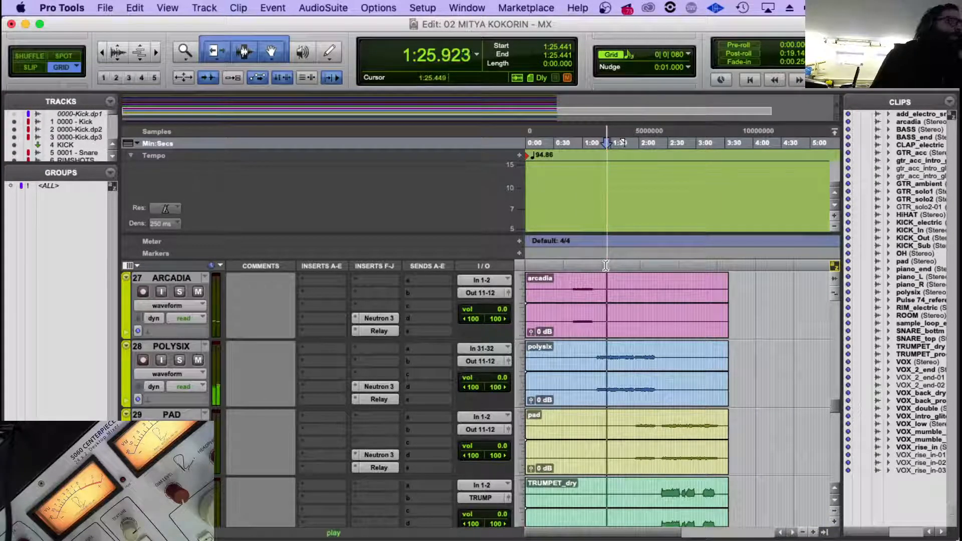
pyautogui.scroll(-3, 647, 328)
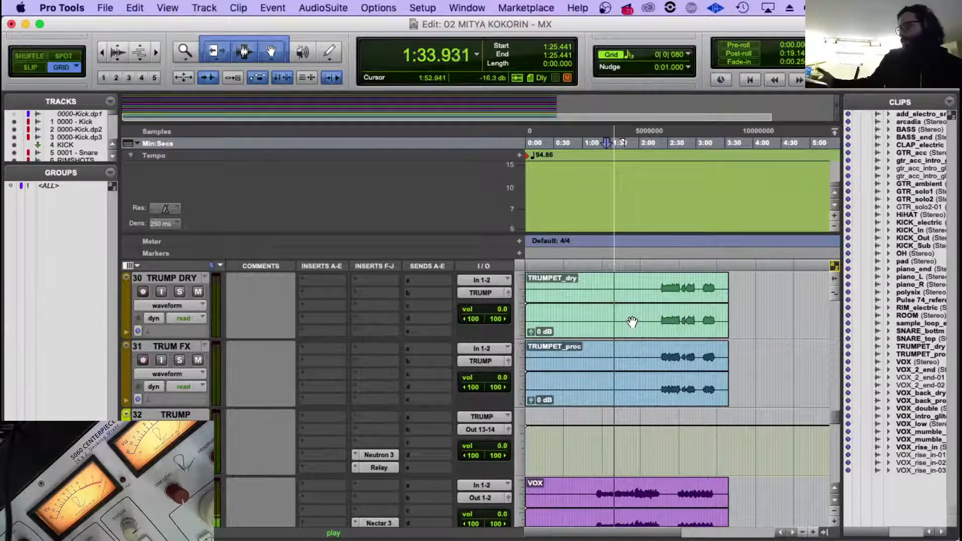
pyautogui.scroll(-8, 737, 318)
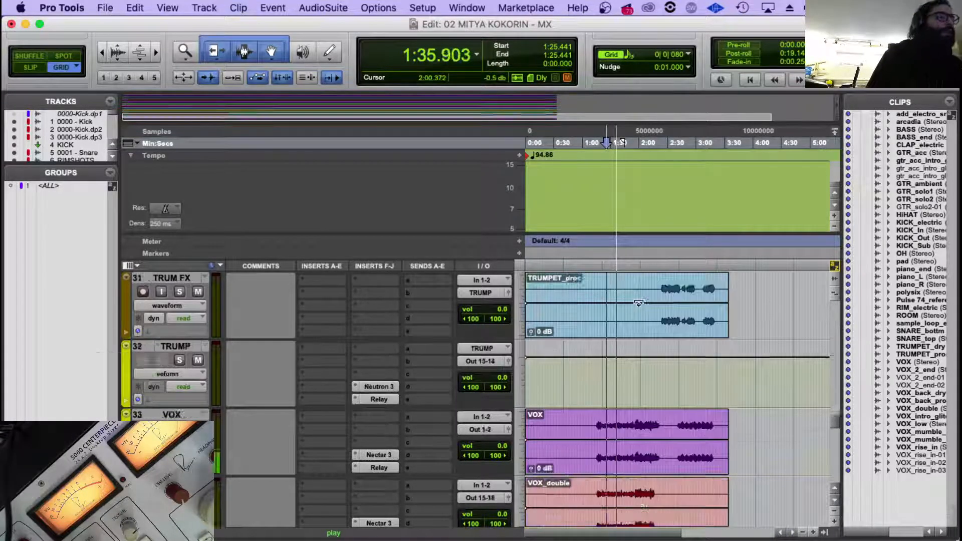
pyautogui.scroll(-10, 677, 280)
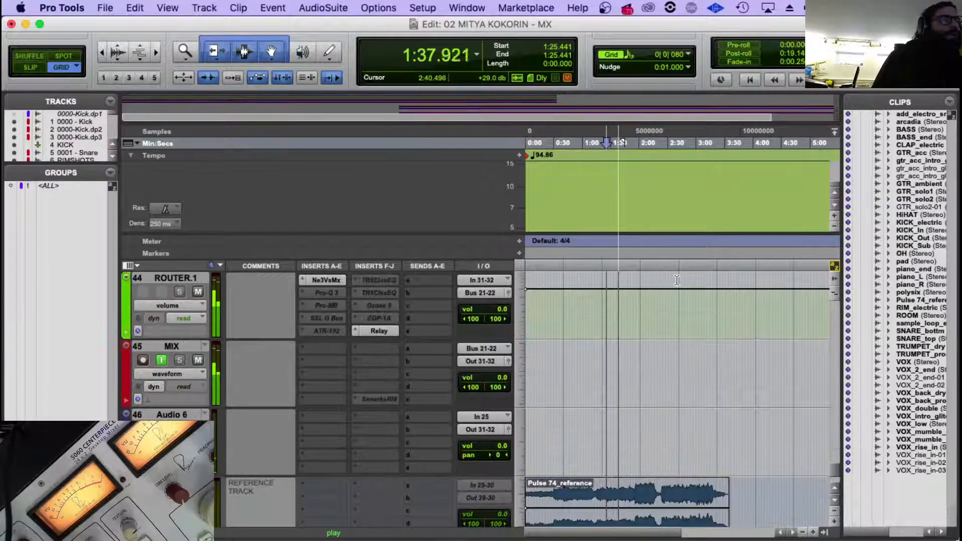
pyautogui.scroll(3, 677, 280)
pyautogui.scroll(20, 677, 279)
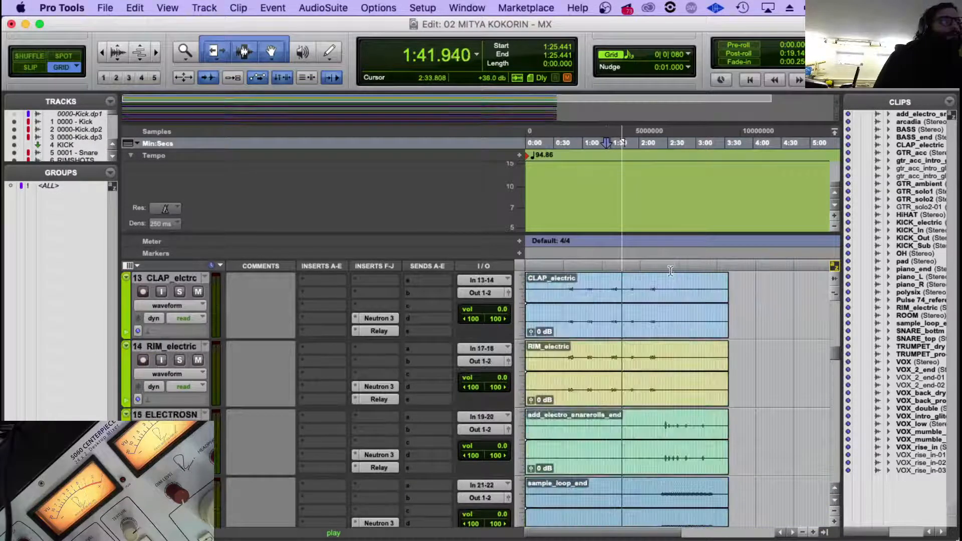
# Audition the mix from about 2:32.3 and check the kick, snare, bass and guitar tracks' meters.
pyautogui.click(669, 269)
pyautogui.scroll(5, 668, 344)
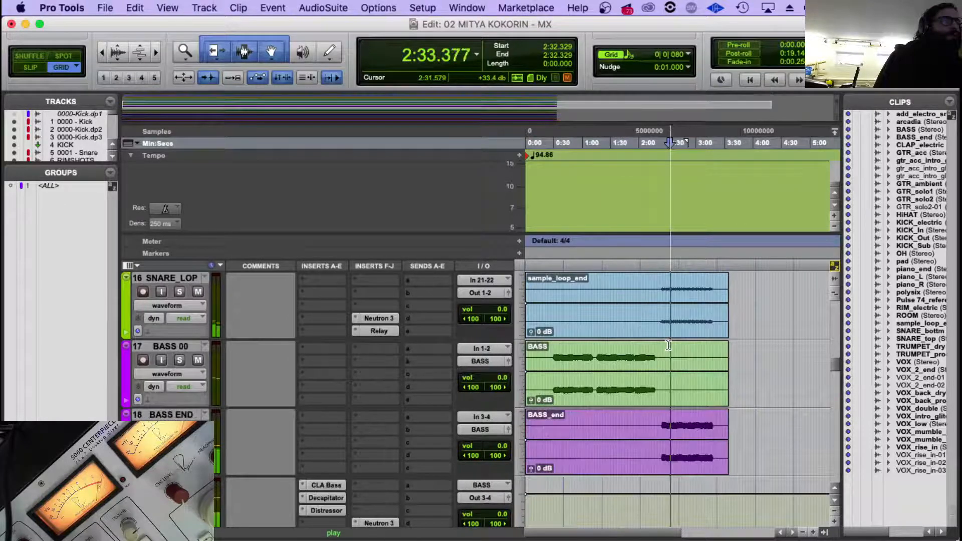
pyautogui.scroll(6, 668, 343)
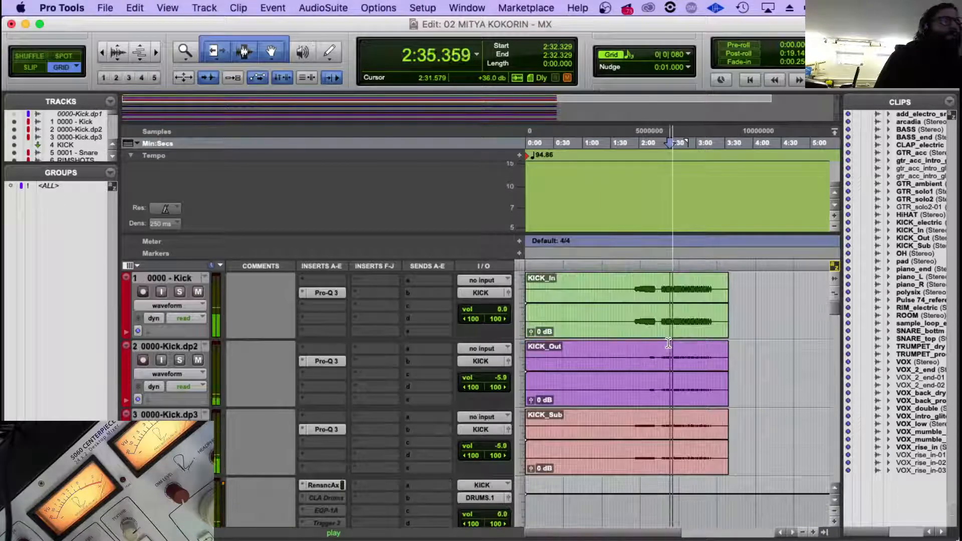
pyautogui.scroll(-10, 672, 329)
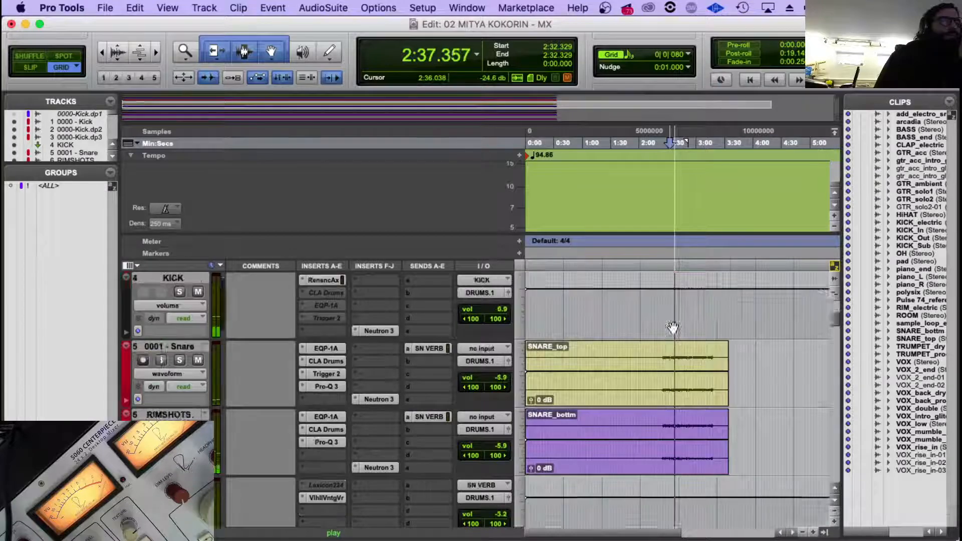
pyautogui.scroll(-15, 673, 328)
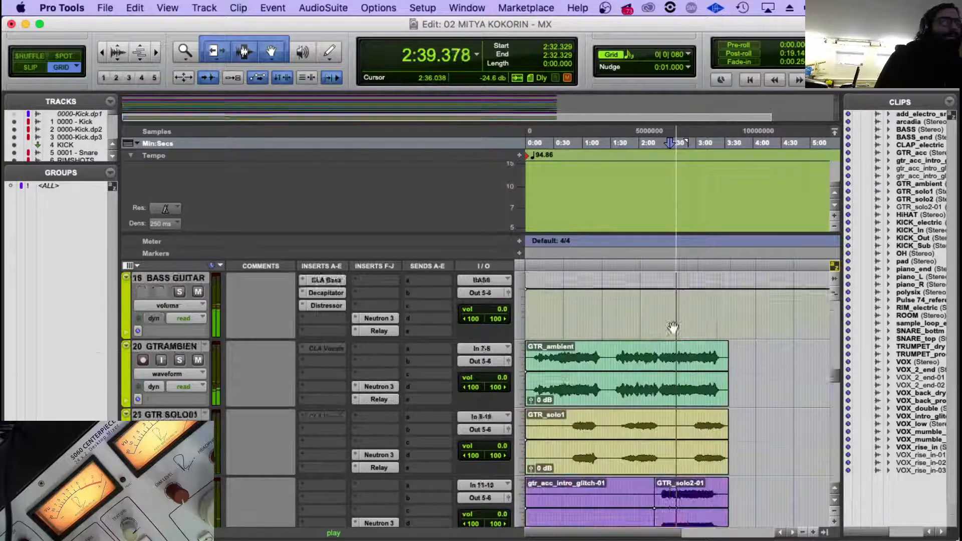
# Audition the mix from about 3:13.2 while looking over the guitar, trumpet and vocal tracks.
pyautogui.scroll(-4, 673, 328)
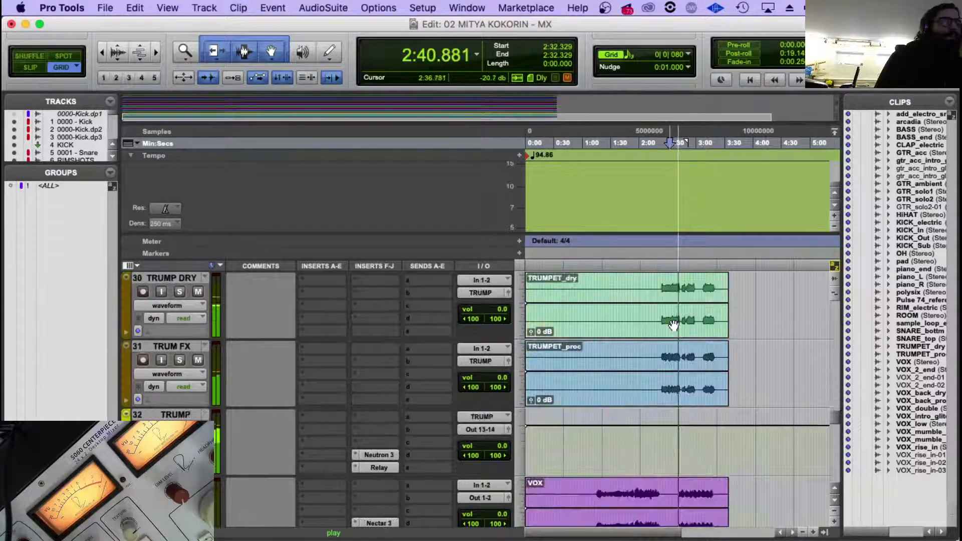
pyautogui.click(709, 270)
pyautogui.scroll(-10, 709, 281)
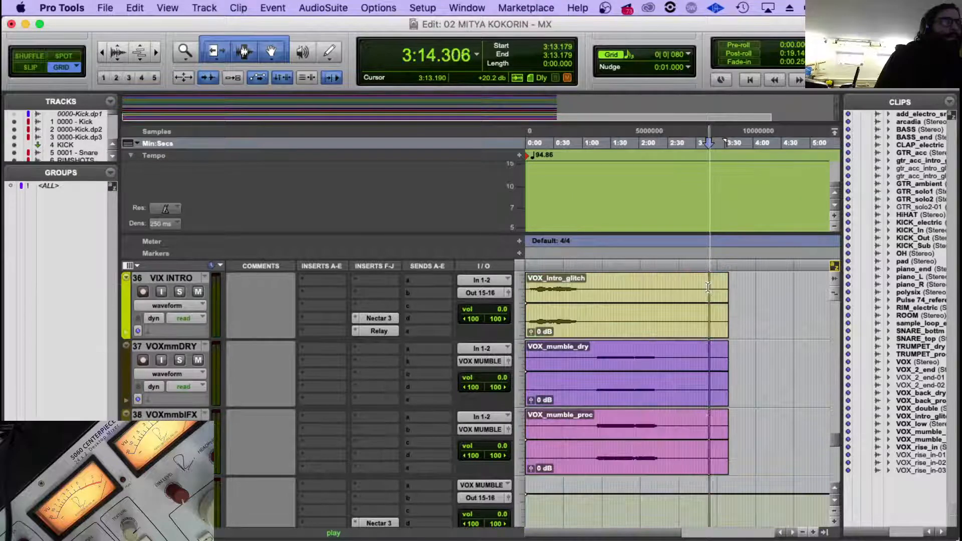
# Move the clips on the VOX backdry, VOXbackprc and VOXKuzchks tracks together to the session start.
pyautogui.scroll(2, 708, 287)
pyautogui.press('r')
pyautogui.press('r')
pyautogui.click(593, 462)
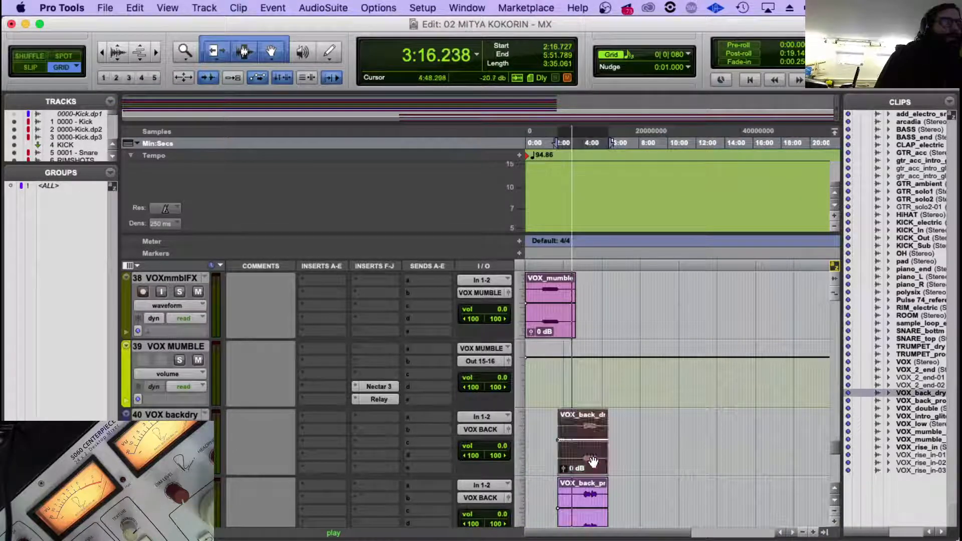
pyautogui.scroll(-3, 594, 426)
pyautogui.scroll(1, 595, 412)
pyautogui.scroll(-2, 590, 391)
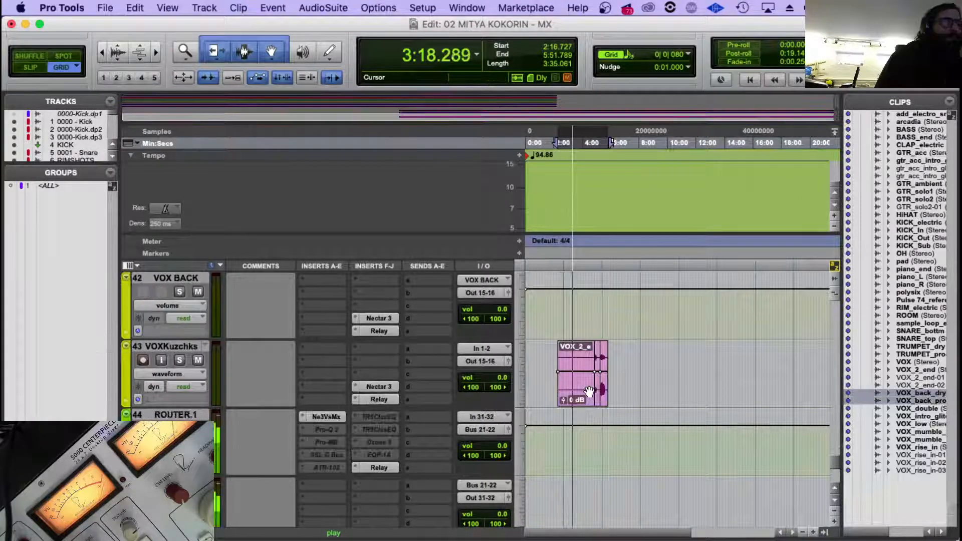
pyautogui.keyDown('shift'); pyautogui.click(575, 397); pyautogui.keyUp('shift')
pyautogui.scroll(3, 579, 400)
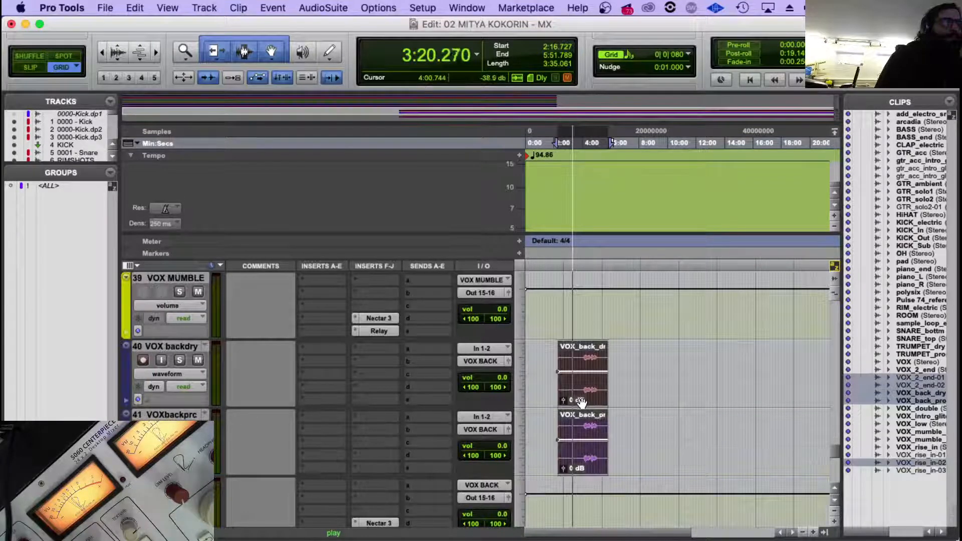
pyautogui.moveTo(516, 395); pyautogui.dragTo(516, 396)
# Play the mix briefly from 0:00.000 and check the clip alignment on the kick, synth, trumpet and vocal tracks.
pyautogui.click(561, 359)
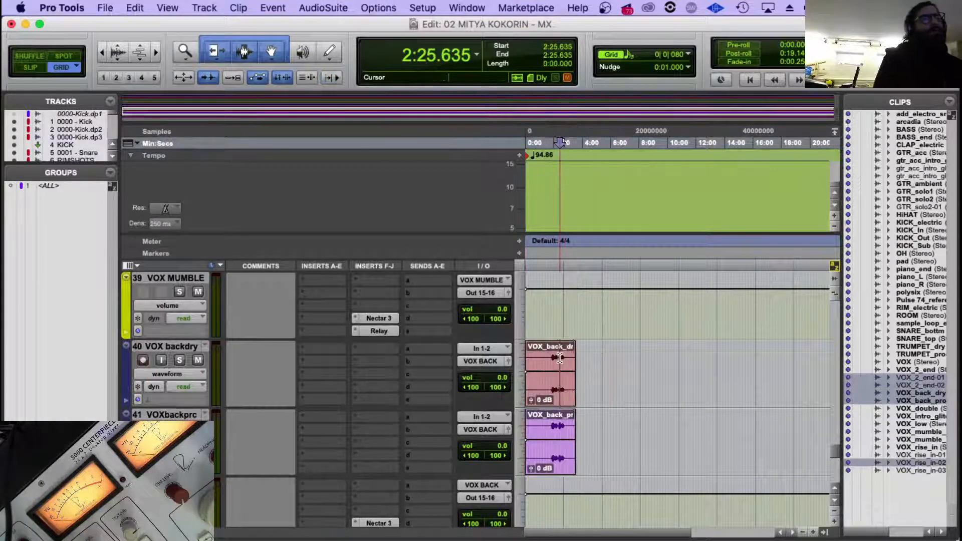
pyautogui.press('Return')
pyautogui.scroll(-3, 560, 359)
pyautogui.scroll(20, 532, 391)
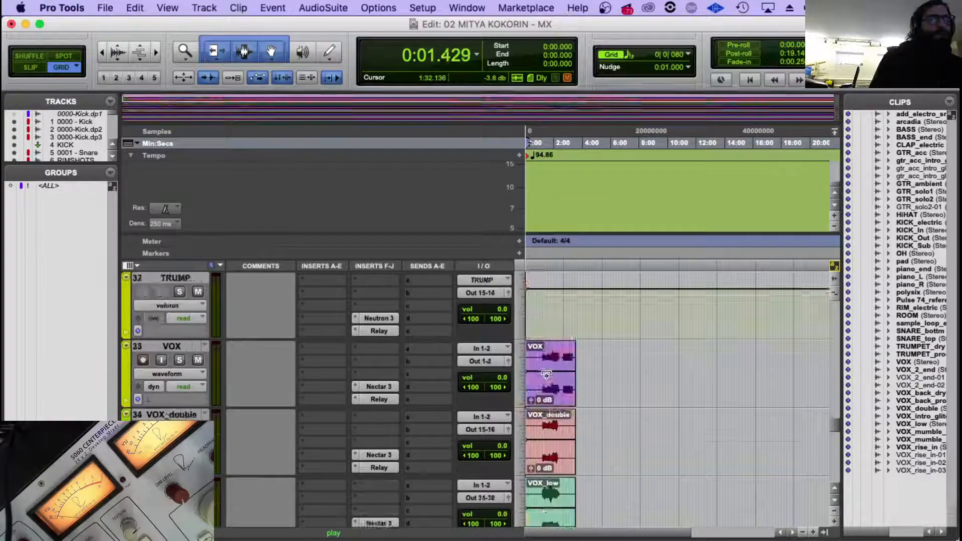
pyautogui.scroll(8, 546, 376)
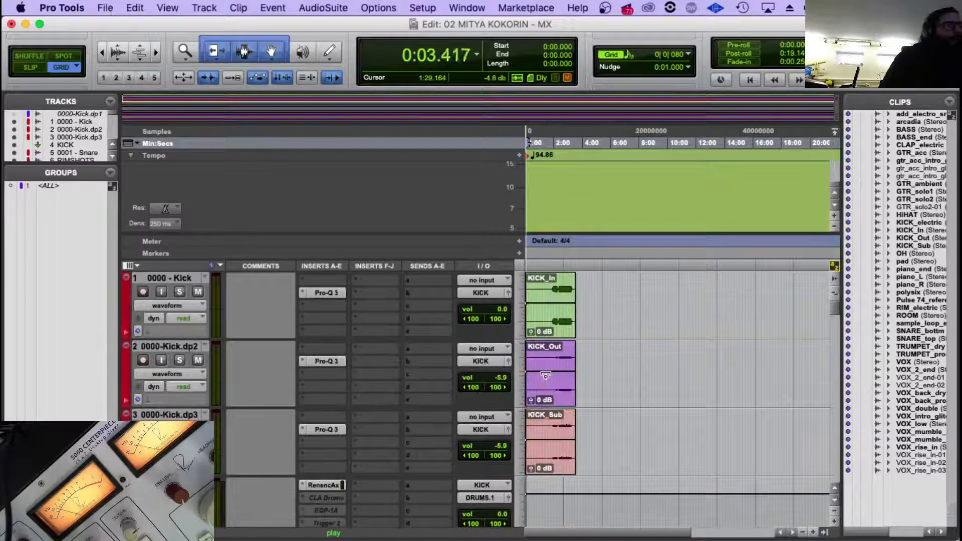
pyautogui.scroll(-20, 546, 376)
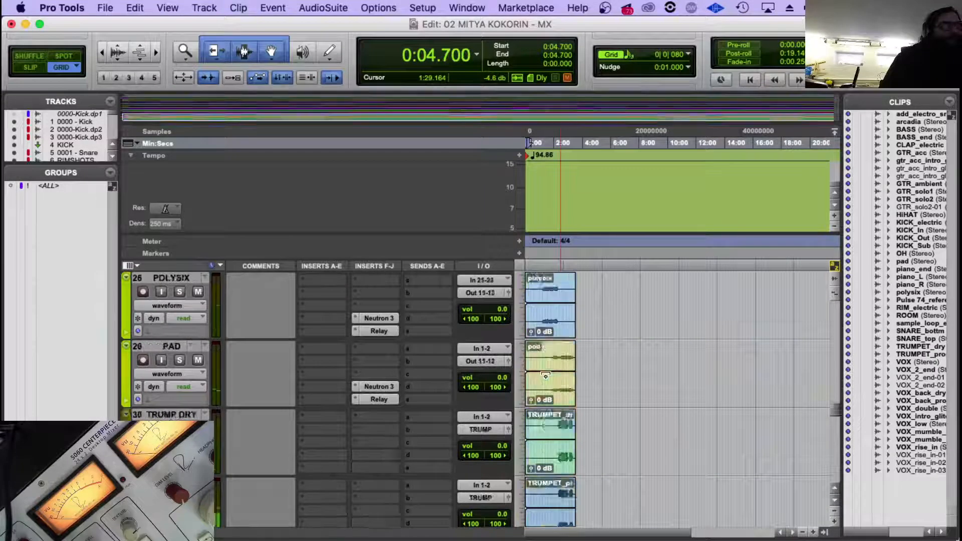
pyautogui.scroll(-8, 546, 375)
pyautogui.scroll(4, 546, 375)
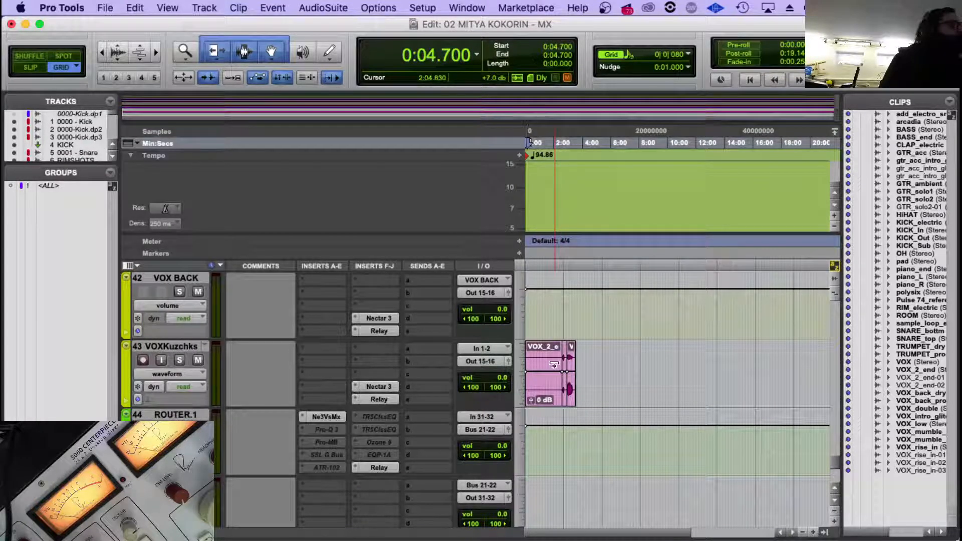
pyautogui.scroll(6, 554, 365)
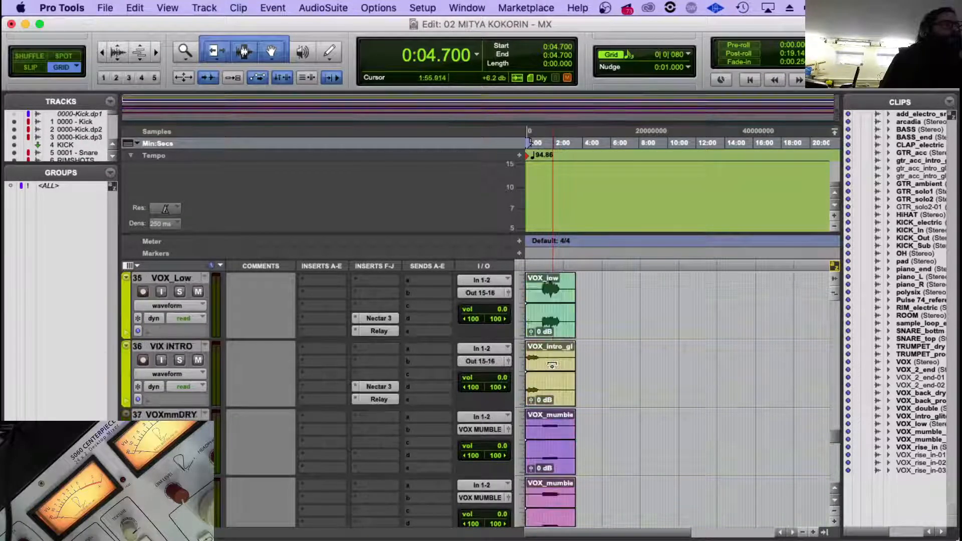
pyautogui.scroll(3, 545, 347)
pyautogui.scroll(-2, 546, 347)
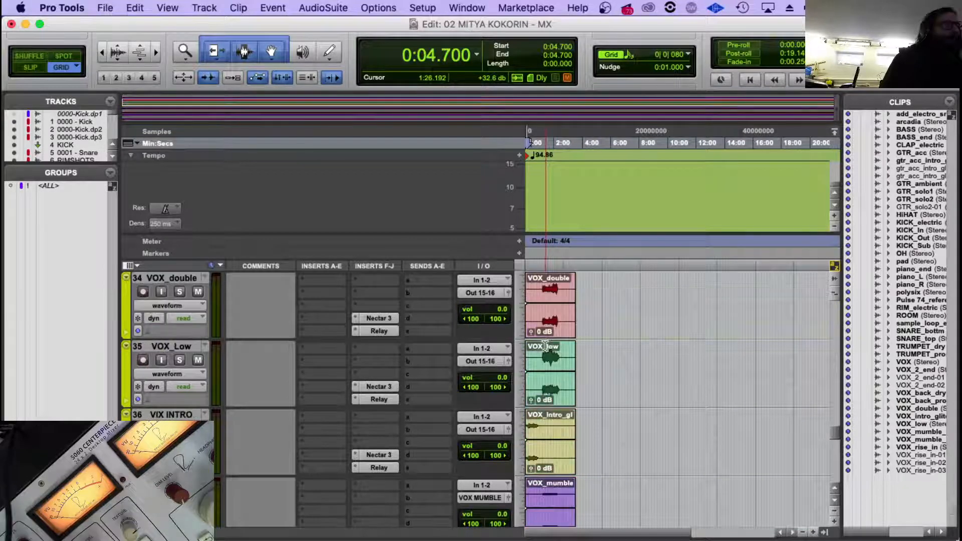
# Play the mix from 0:00.000 again and check the vocal, reference, trumpet and piano tracks.
pyautogui.click(540, 429)
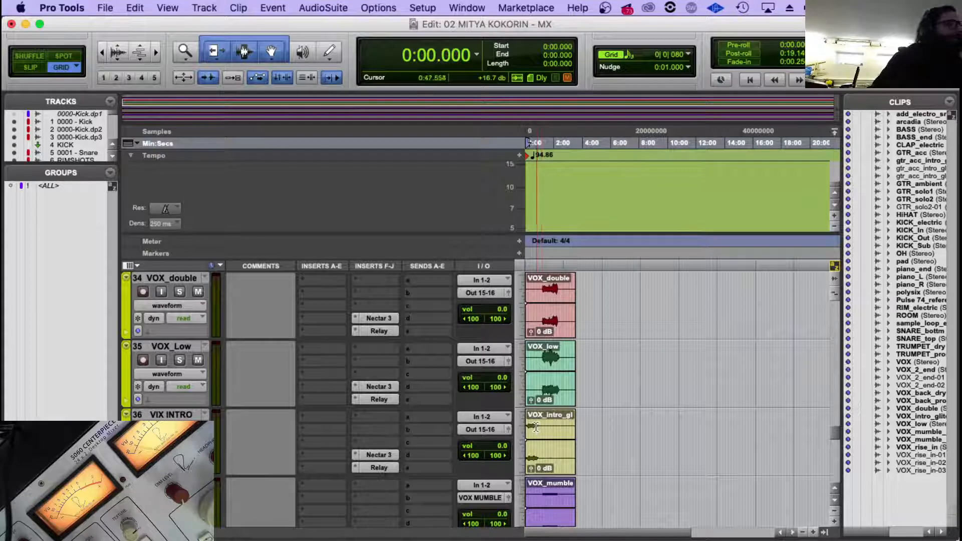
pyautogui.scroll(-4, 550, 420)
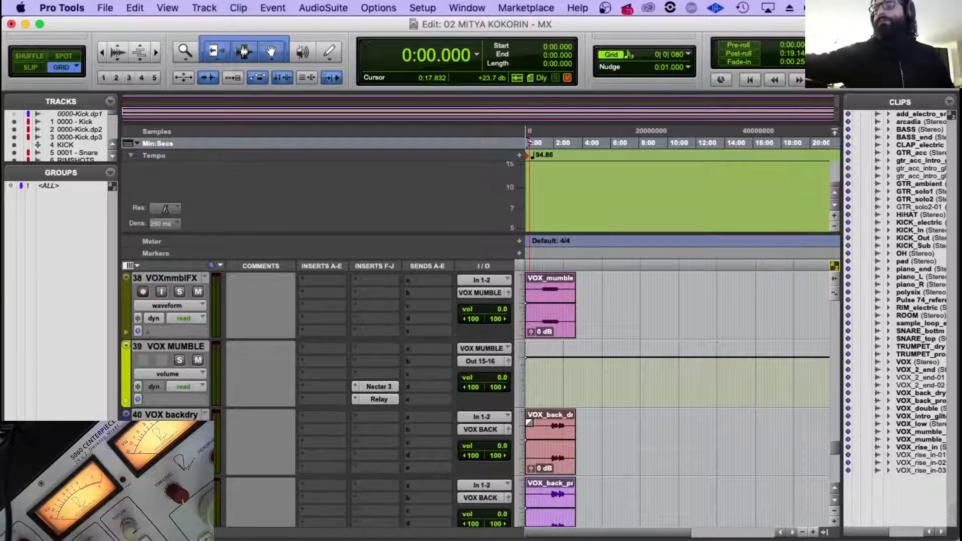
pyautogui.press('space')
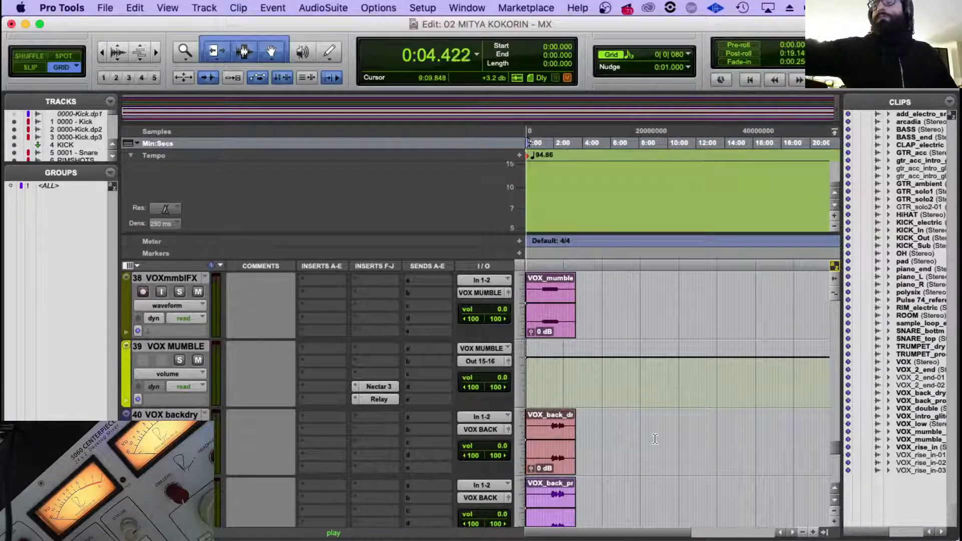
pyautogui.scroll(3, 629, 415)
pyautogui.scroll(12, 629, 416)
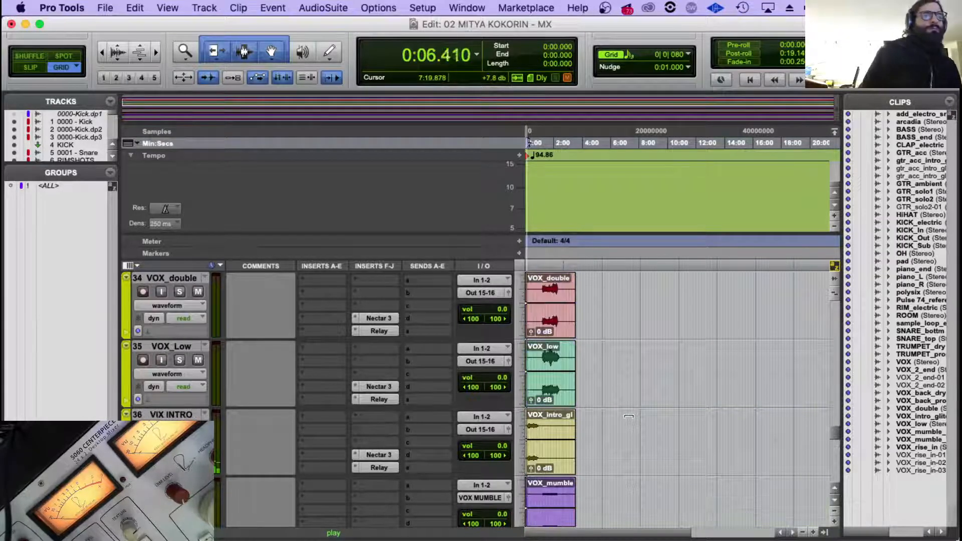
pyautogui.scroll(-8, 629, 416)
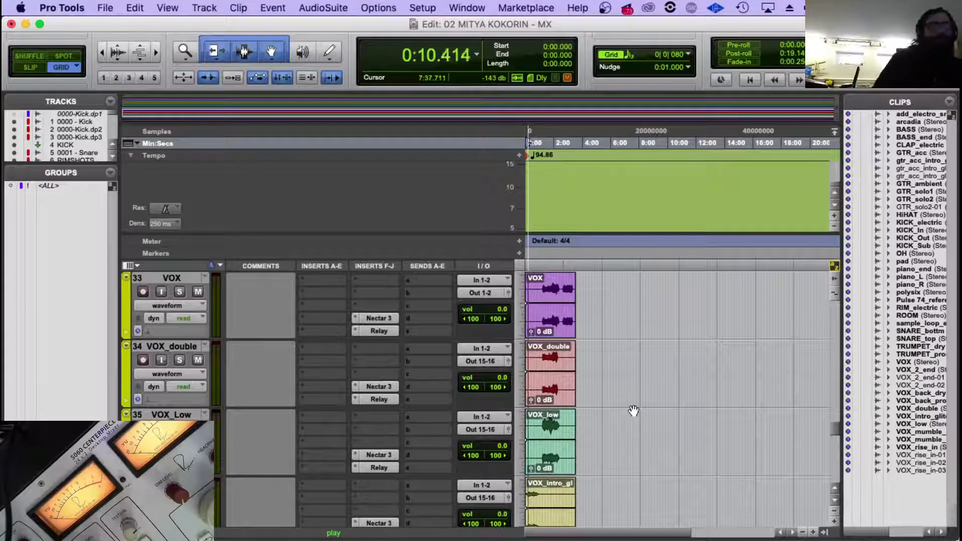
pyautogui.scroll(-12, 311, 504)
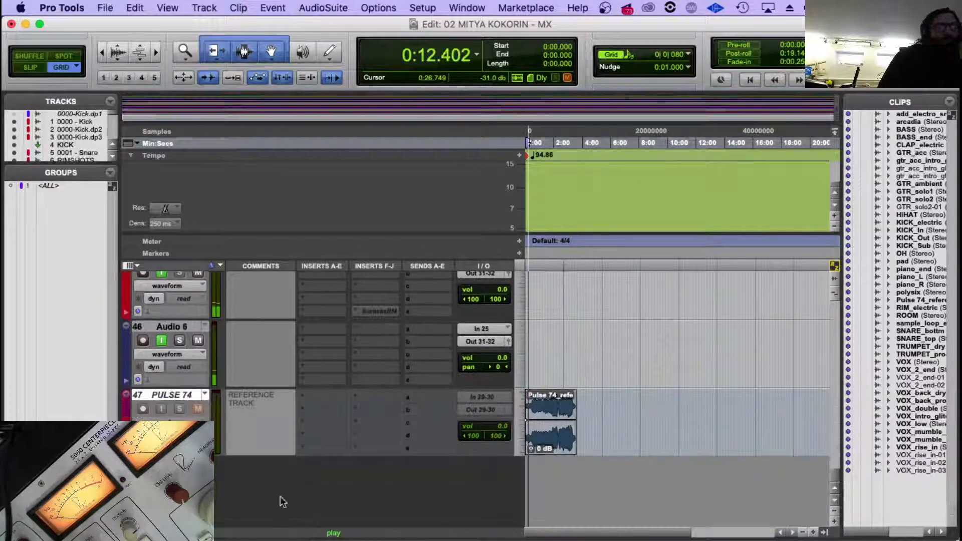
pyautogui.scroll(15, 622, 380)
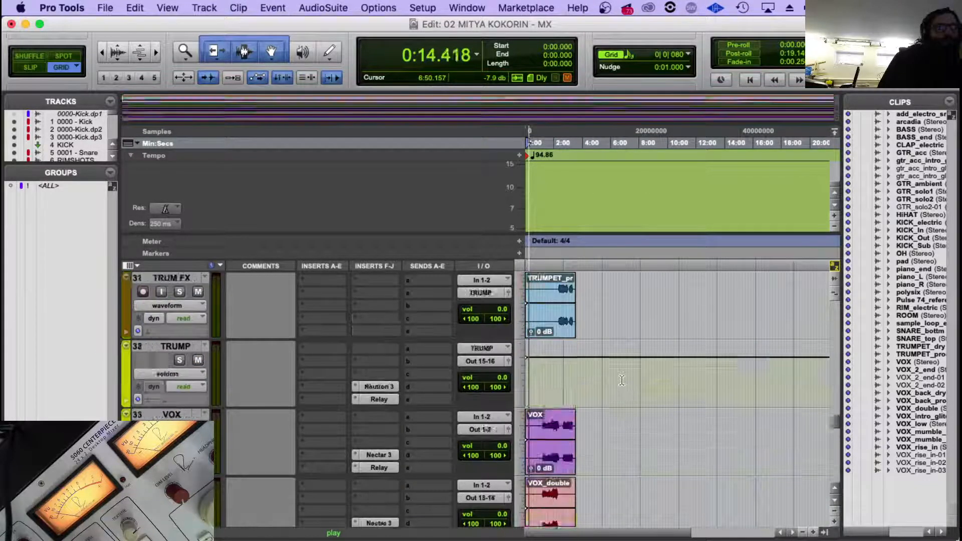
pyautogui.scroll(6, 621, 381)
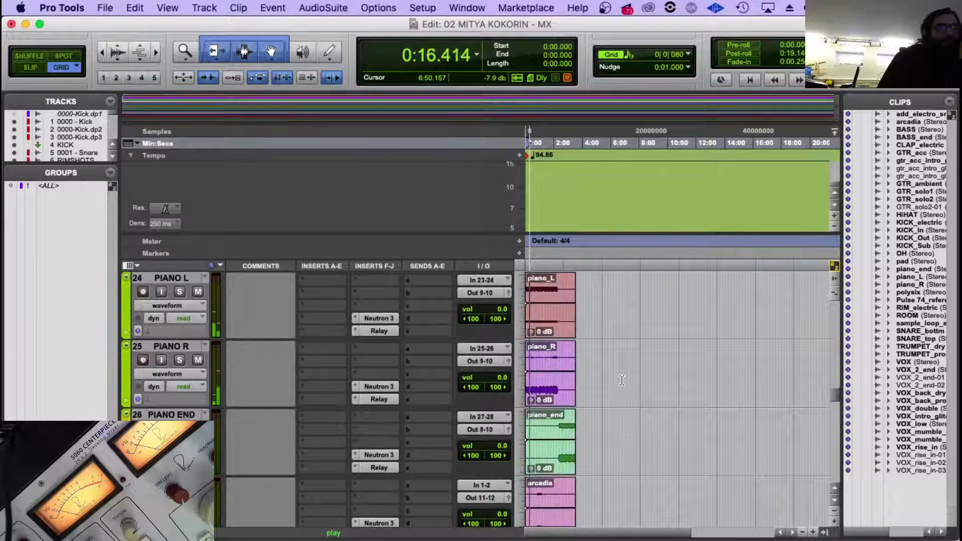
pyautogui.scroll(-4, 622, 380)
pyautogui.scroll(-5, 621, 380)
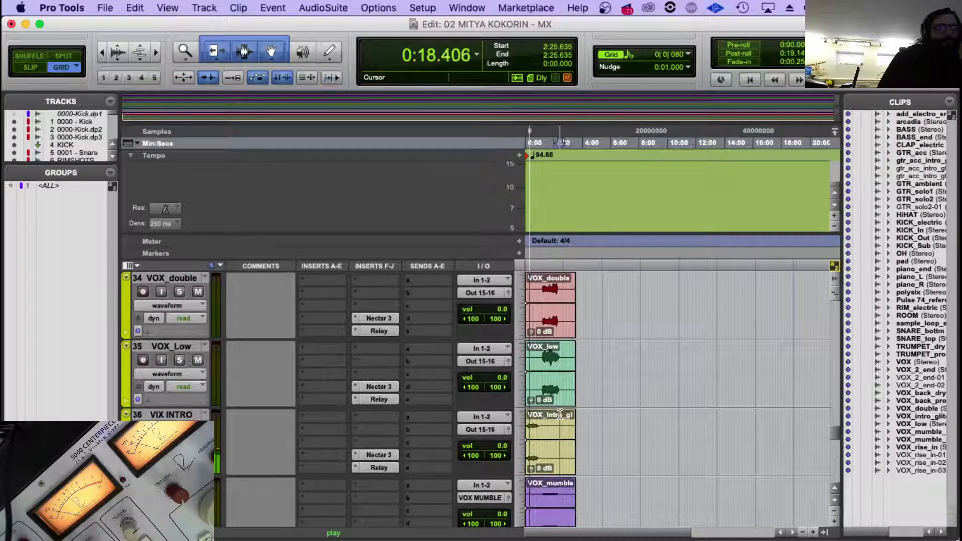
# Play the VOX_intro_glitch clip from about 0:10.4 and open the preset browser of Nectar 3 on the VIX INTRO track.
pyautogui.press('t')
pyautogui.press('t')
pyautogui.click(576, 458)
pyautogui.scroll(-2, 576, 460)
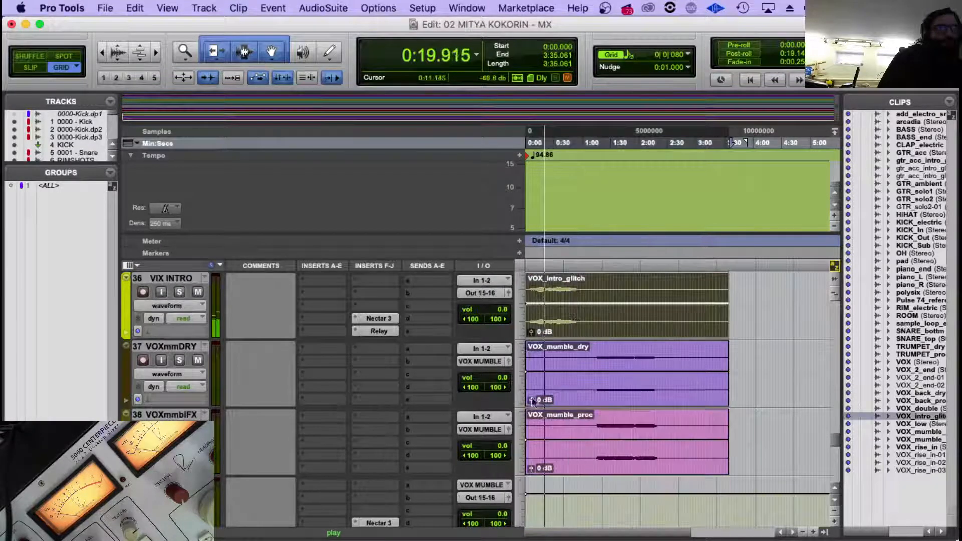
pyautogui.click(535, 282)
pyautogui.press('space')
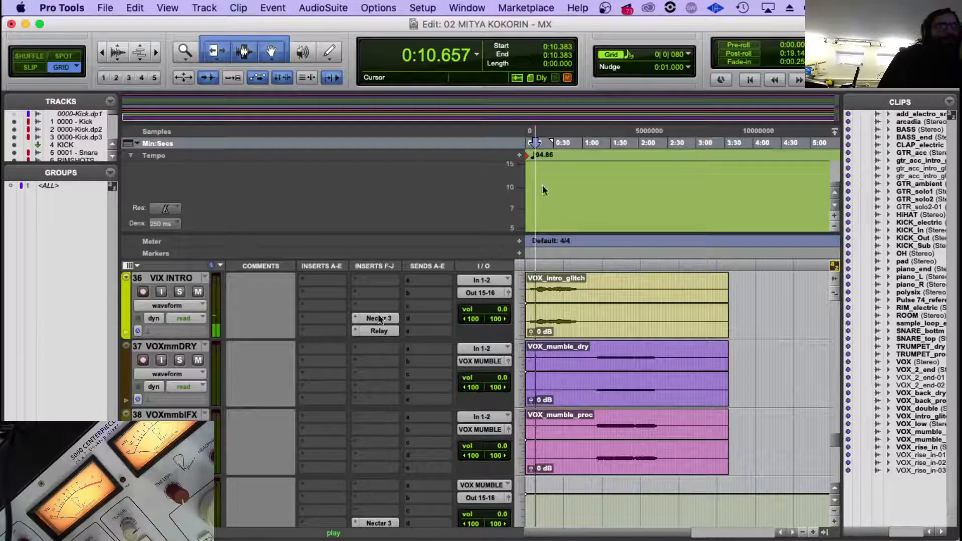
pyautogui.click(380, 318)
pyautogui.click(672, 104)
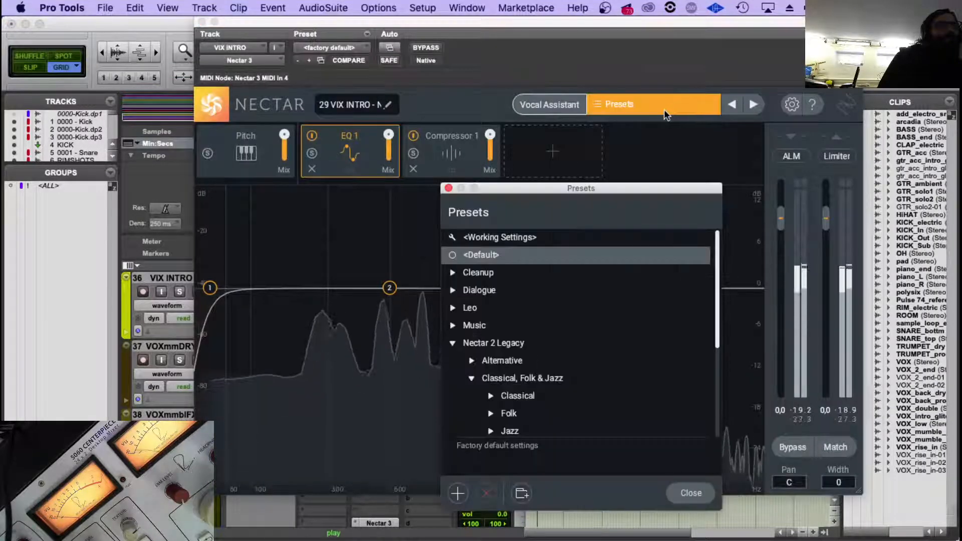
# Try the Easy Enhancer preset from Nectar 3's Cleanup category on VIX INTRO and look through the other Cleanup presets.
pyautogui.scroll(-3, 462, 278)
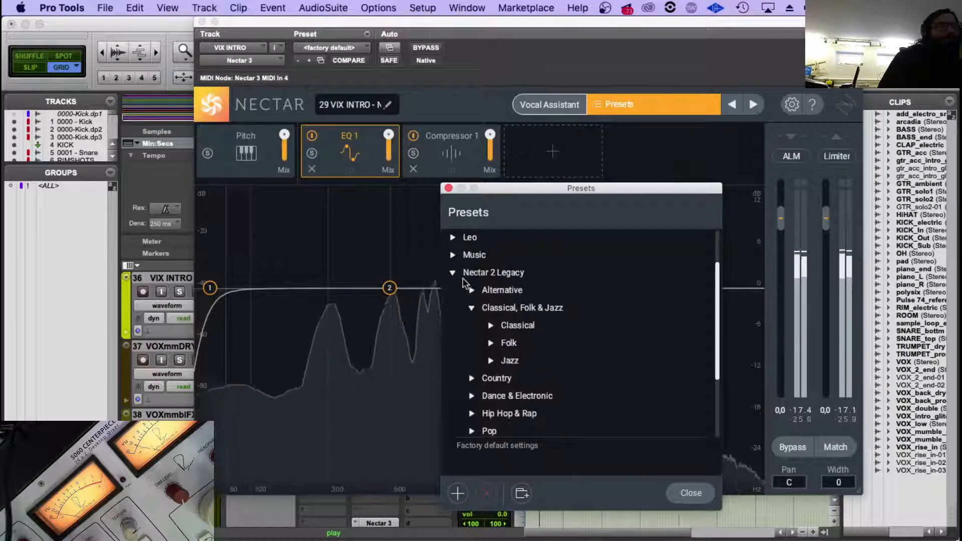
pyautogui.click(461, 277)
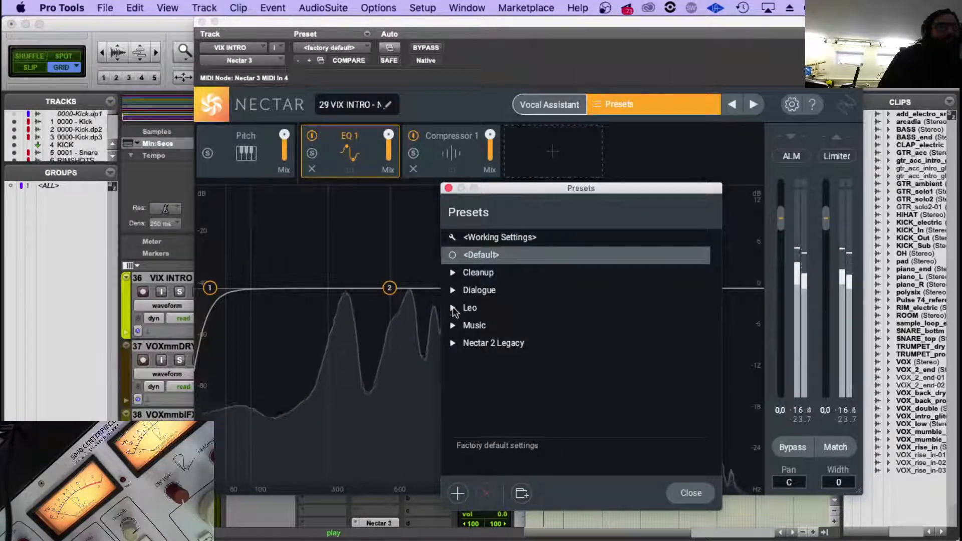
pyautogui.click(453, 273)
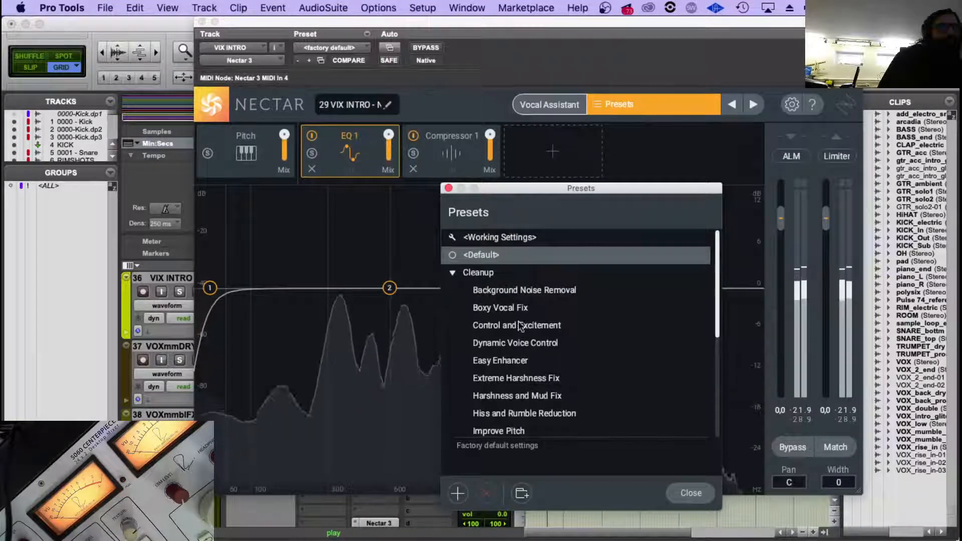
pyautogui.click(526, 360)
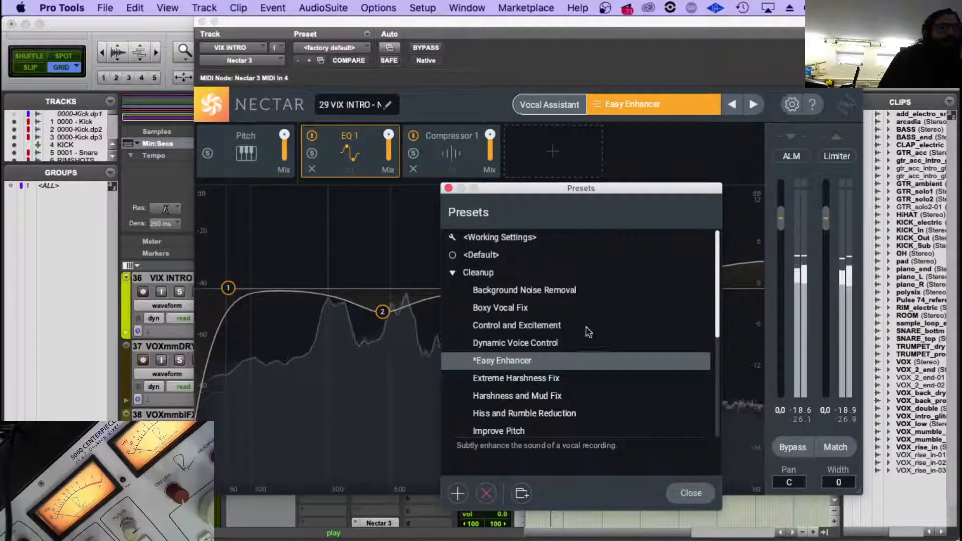
pyautogui.scroll(-2, 584, 341)
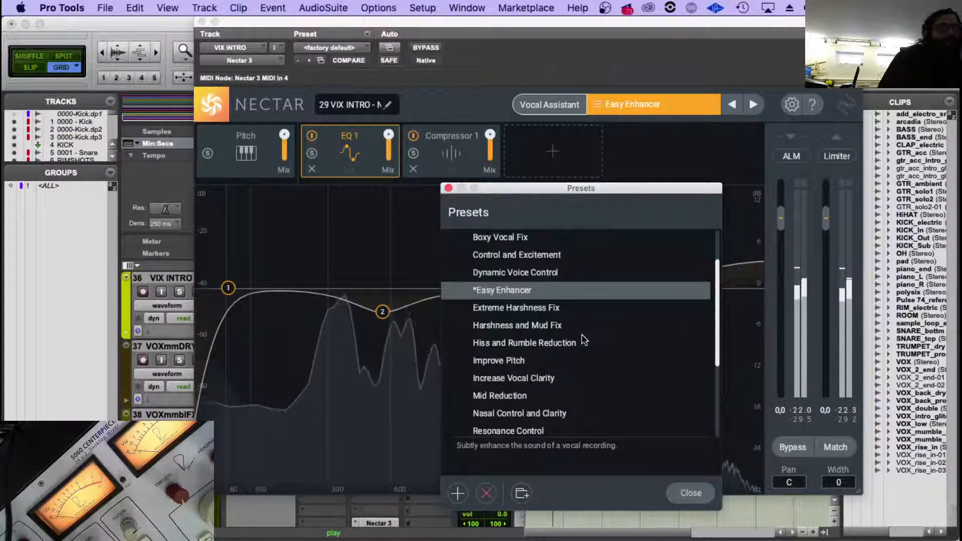
pyautogui.scroll(-3, 583, 340)
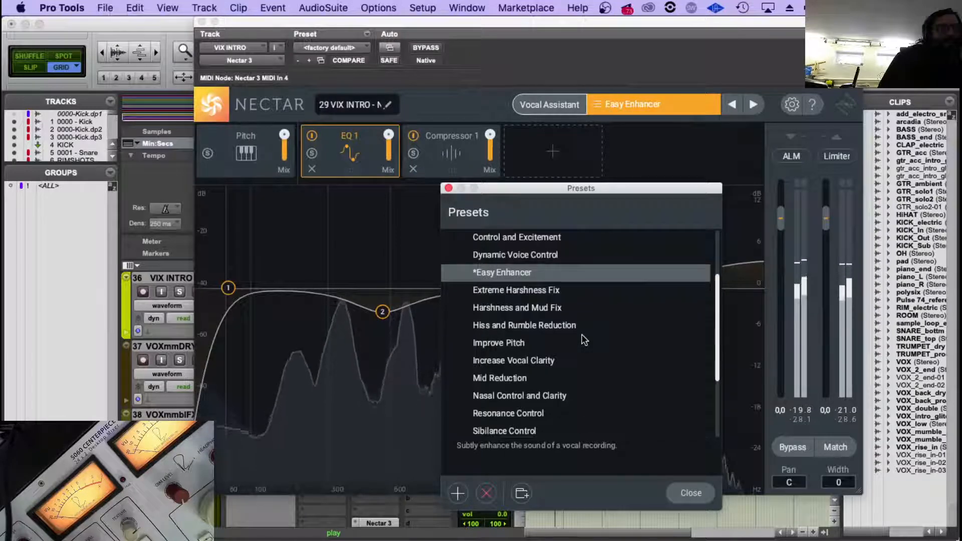
pyautogui.scroll(-1, 584, 340)
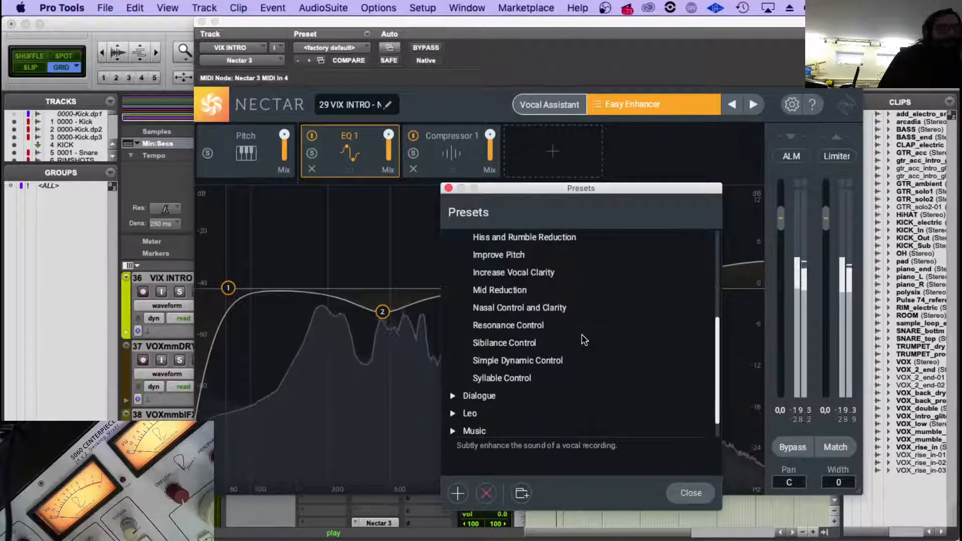
pyautogui.scroll(5, 582, 338)
pyautogui.click(453, 272)
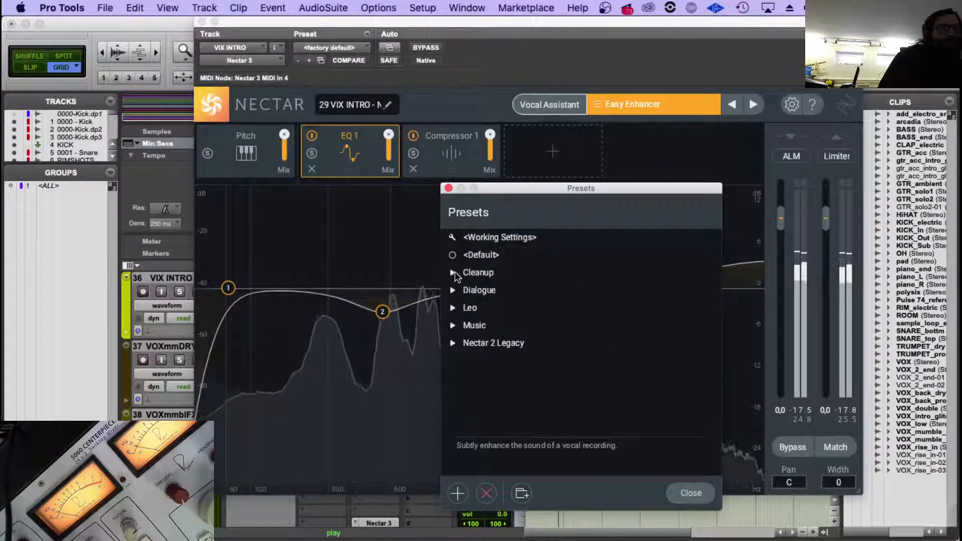
# Load the Body & Presence preset from the Music category for VIX INTRO and close the preset browser.
pyautogui.click(453, 325)
pyautogui.scroll(-3, 528, 339)
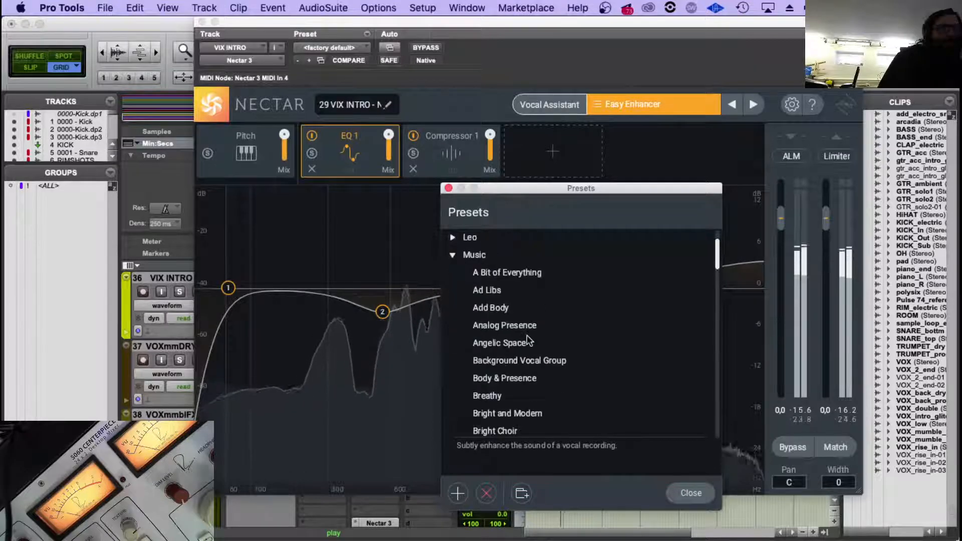
pyautogui.click(537, 361)
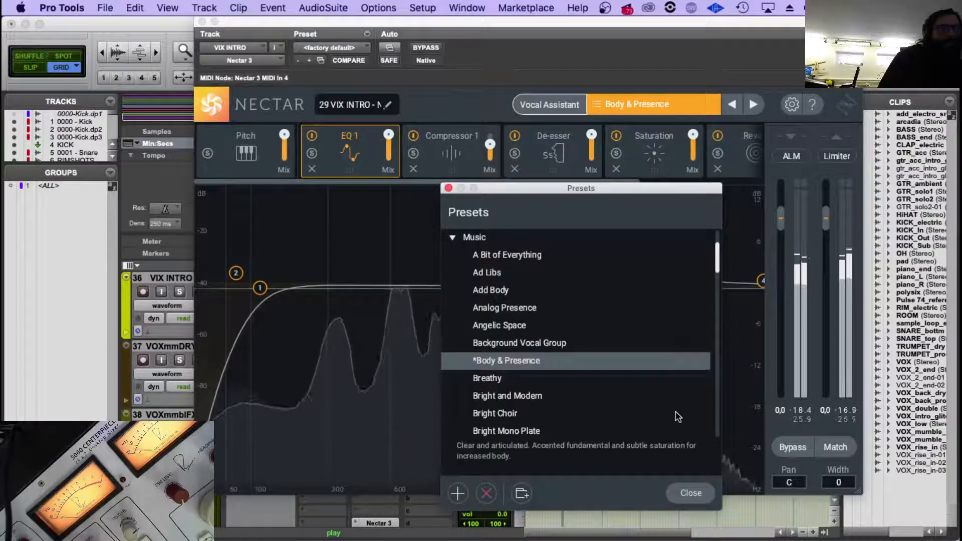
pyautogui.click(698, 494)
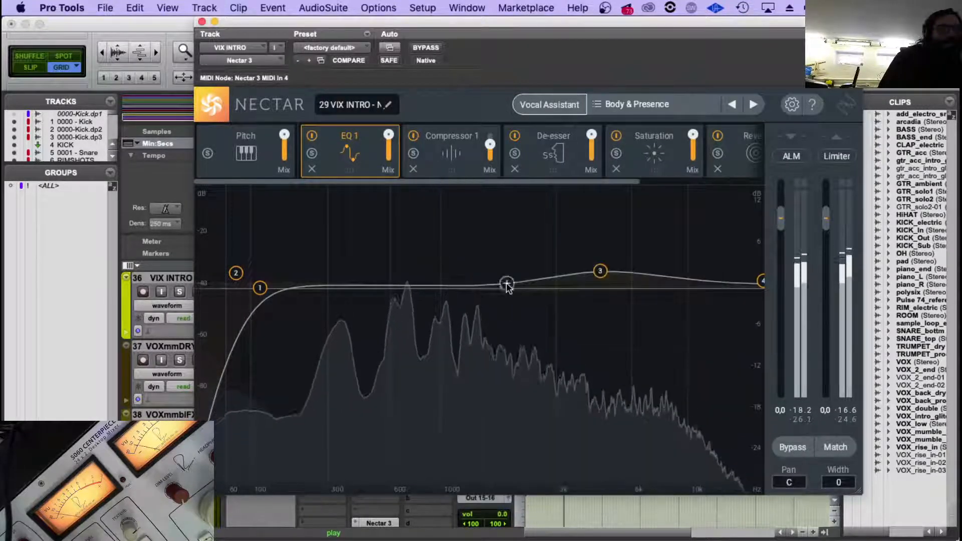
# Enable Nectar 3's OUTPUT: Pan parameter for plug-in automation on the VIX INTRO track.
pyautogui.click(202, 22)
pyautogui.scroll(2, 567, 372)
pyautogui.scroll(-1, 567, 372)
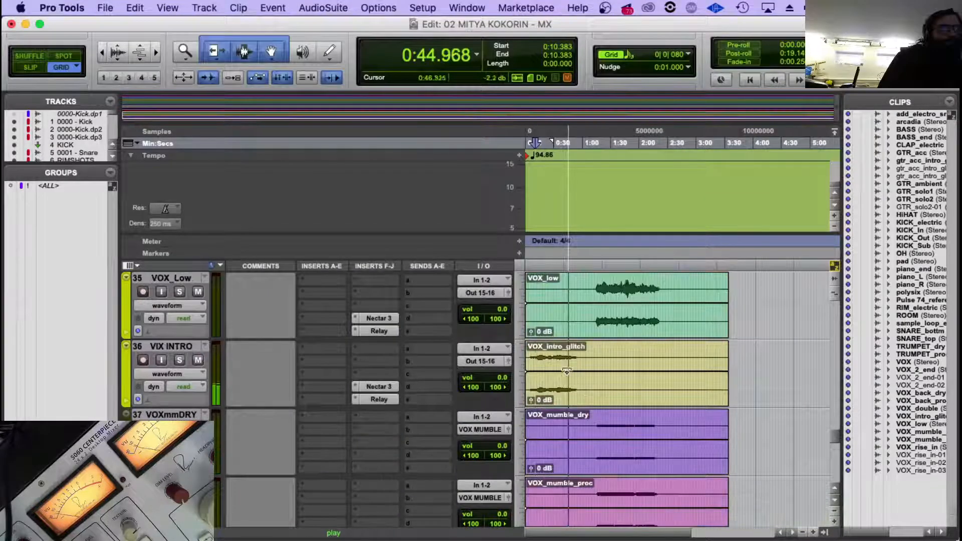
pyautogui.click(166, 374)
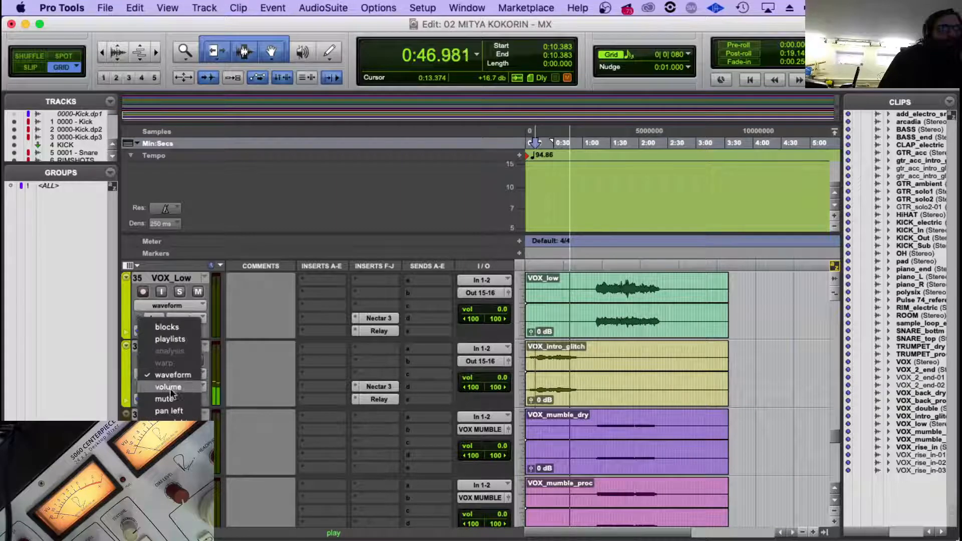
pyautogui.click(339, 381)
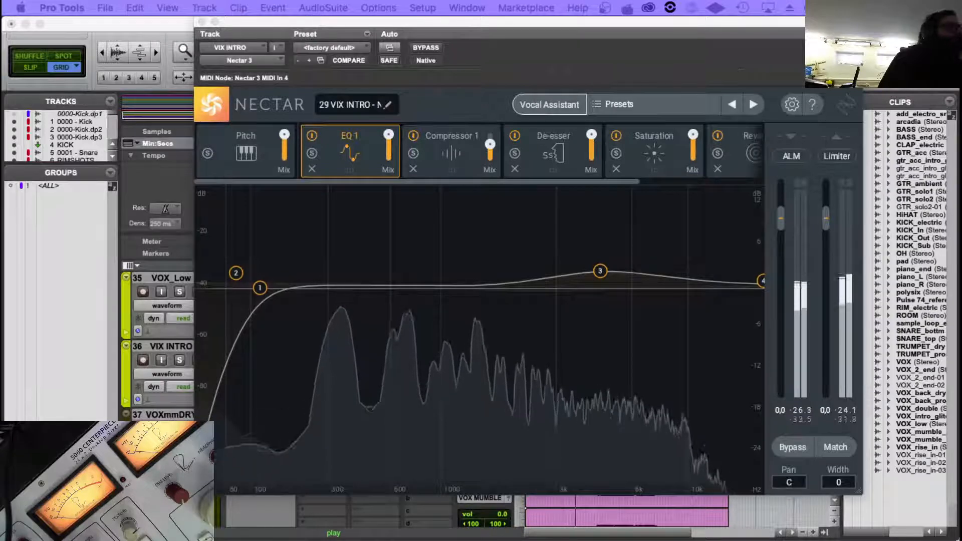
pyautogui.moveTo(439, 22); pyautogui.dragTo(390, 22)
pyautogui.scroll(-20, 325, 111)
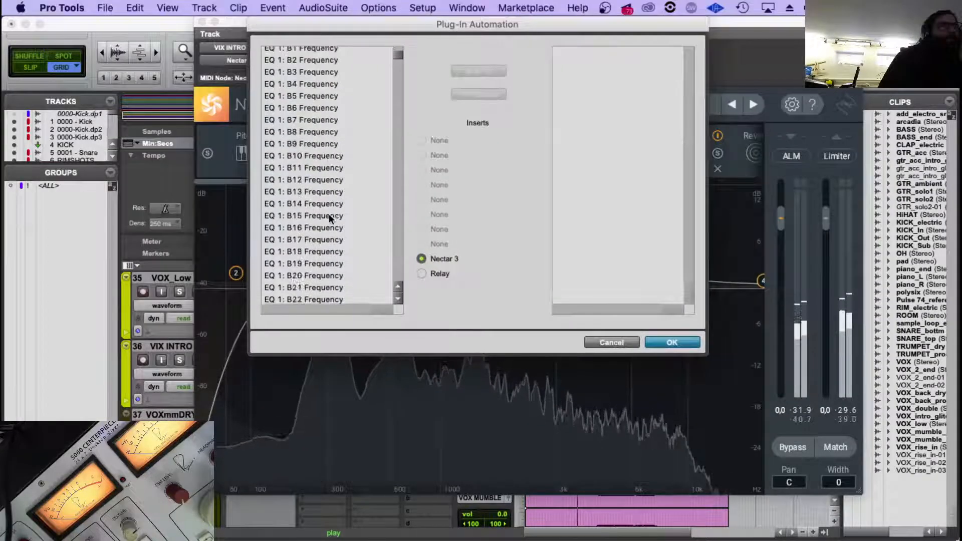
pyautogui.scroll(-15, 396, 83)
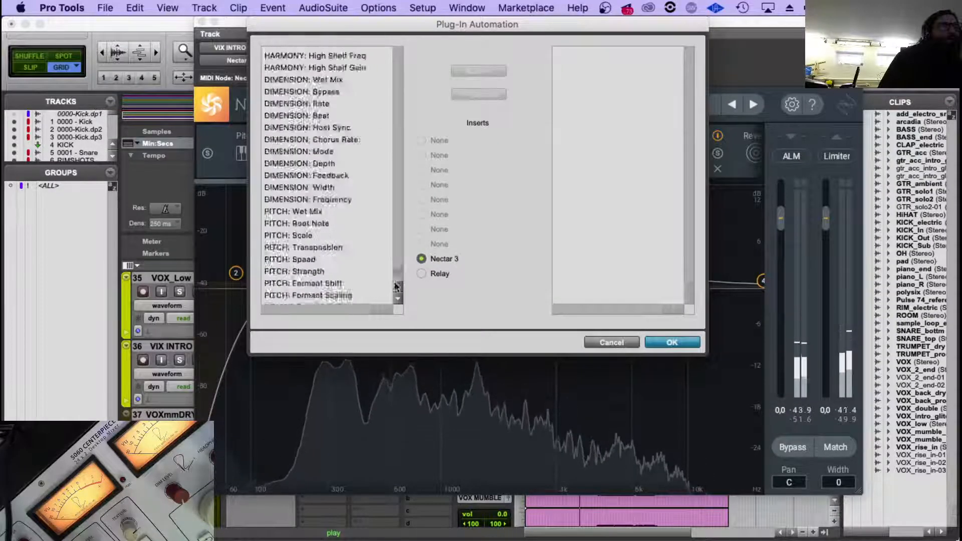
pyautogui.doubleClick(316, 279)
pyautogui.press('Return')
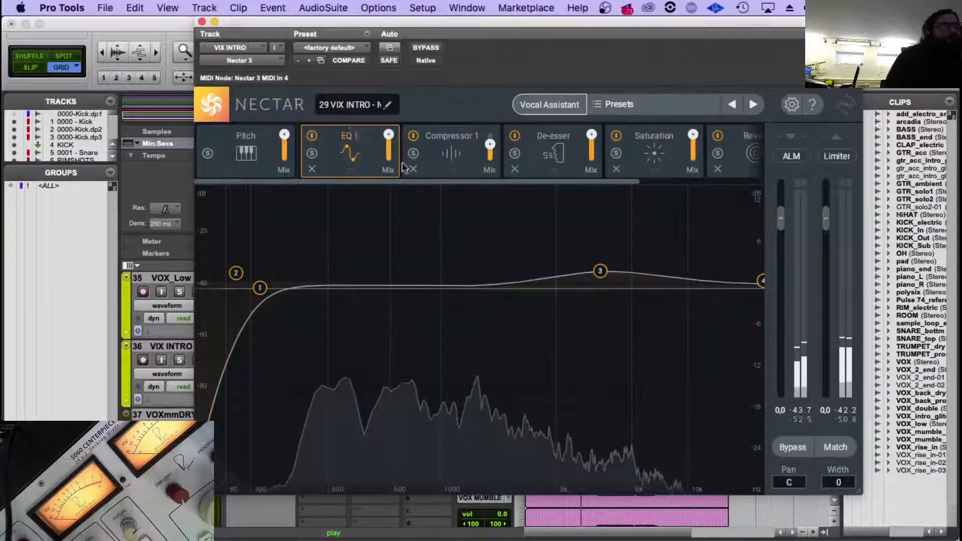
pyautogui.click(202, 21)
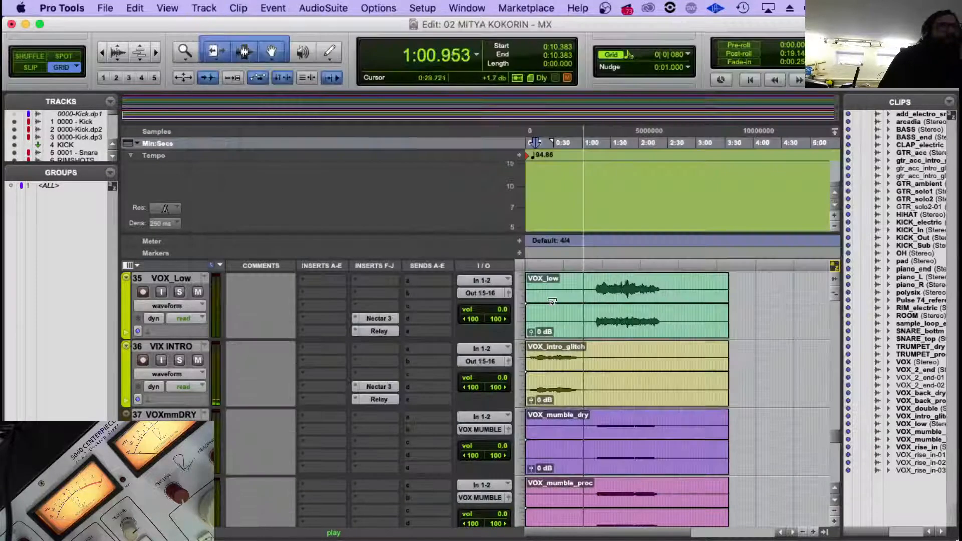
# Stop playback with the cursor at 0:30.465 and look through the vocal, router, mix and reference tracks.
pyautogui.scroll(3, 553, 301)
pyautogui.scroll(-3, 558, 390)
pyautogui.click(555, 361)
pyautogui.press('space')
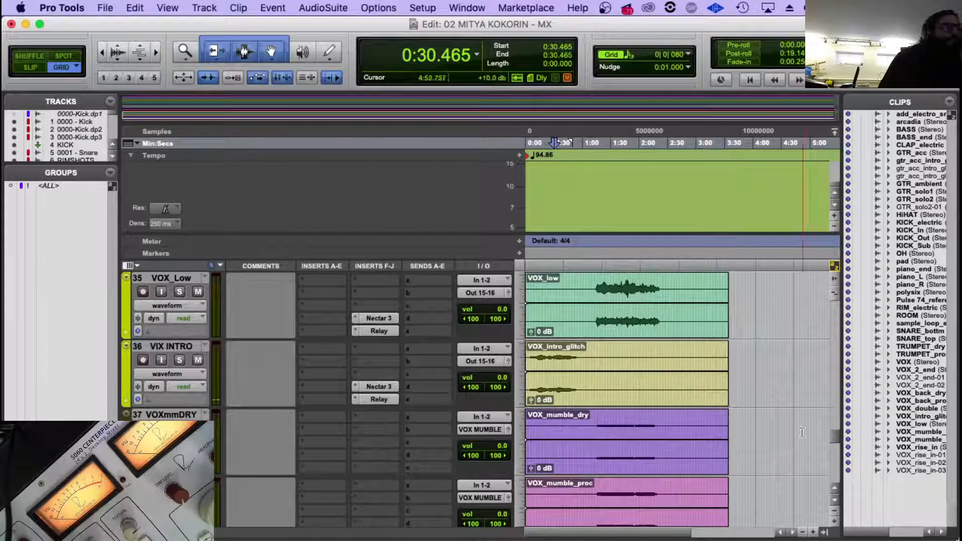
pyautogui.moveTo(835, 433); pyautogui.dragTo(835, 475)
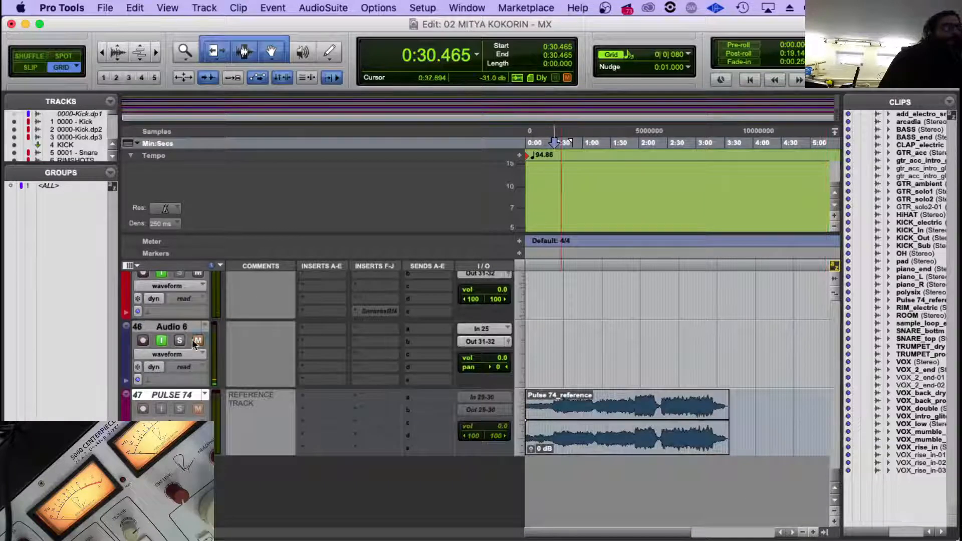
pyautogui.scroll(10, 703, 376)
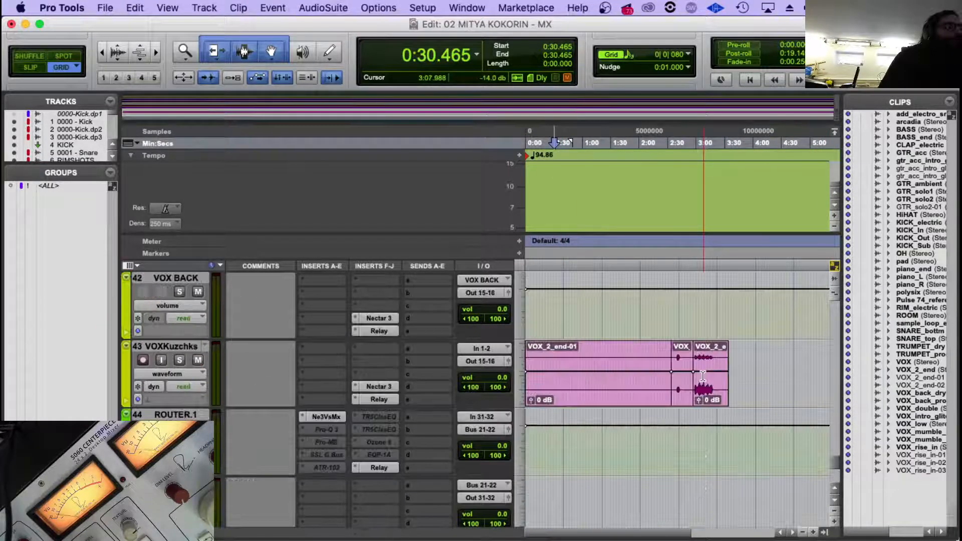
pyautogui.scroll(-2, 703, 376)
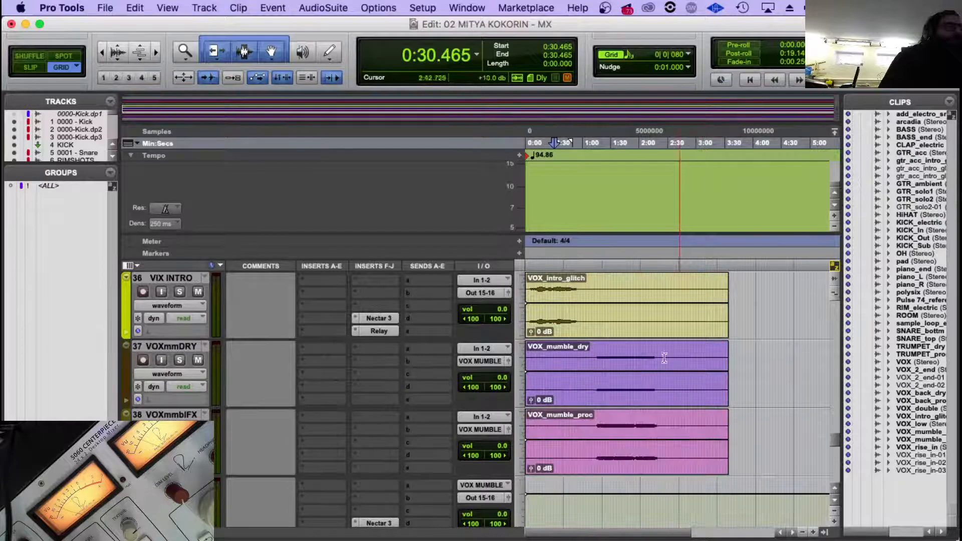
pyautogui.scroll(-3, 664, 357)
pyautogui.scroll(-4, 590, 370)
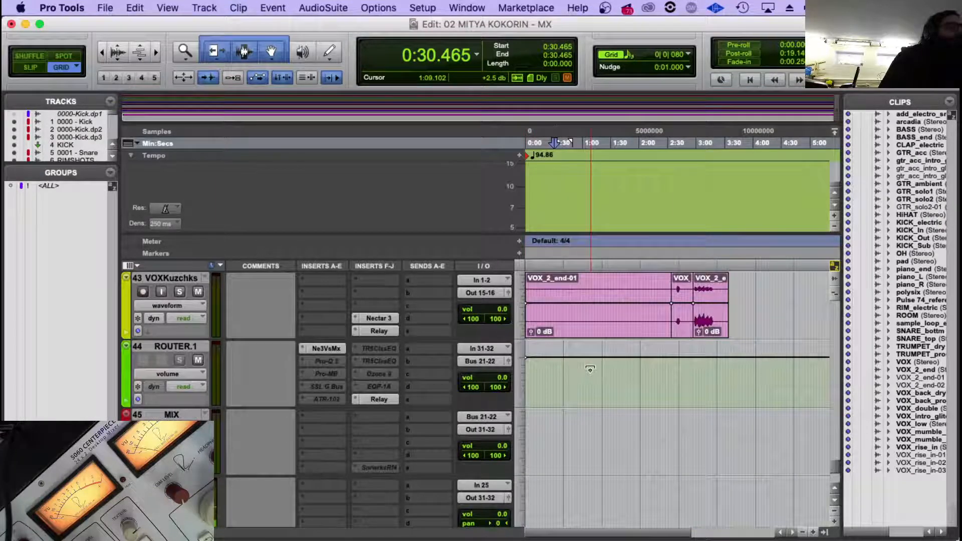
pyautogui.scroll(-3, 590, 370)
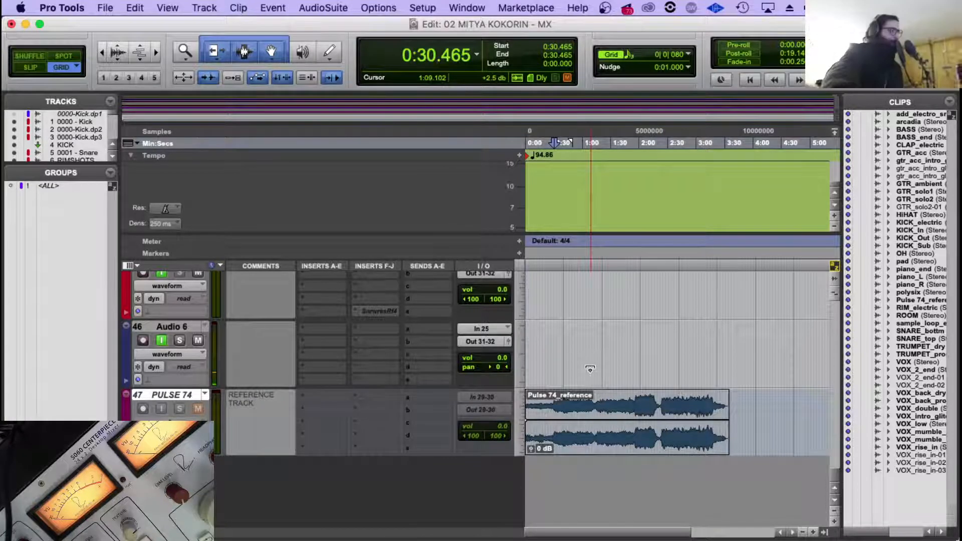
pyautogui.scroll(10, 565, 372)
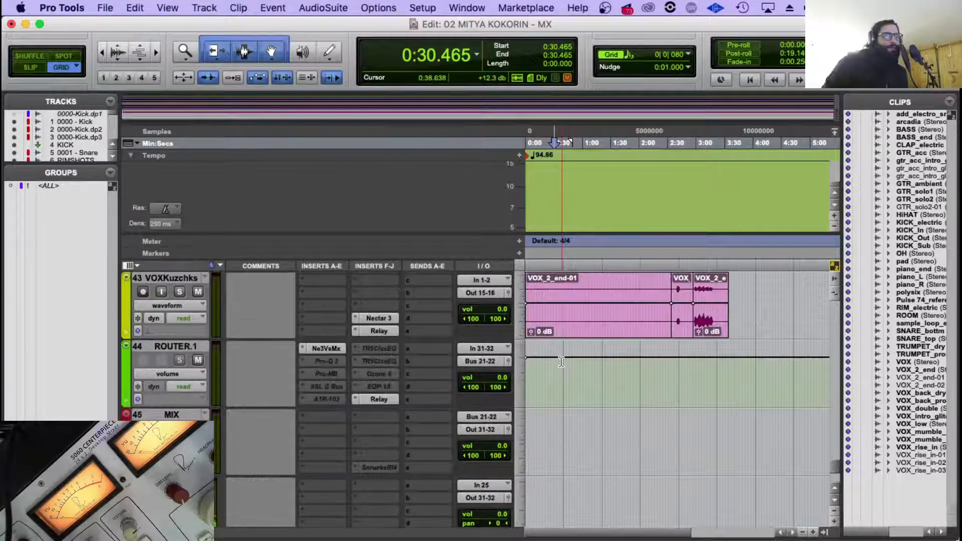
pyautogui.scroll(-10, 318, 455)
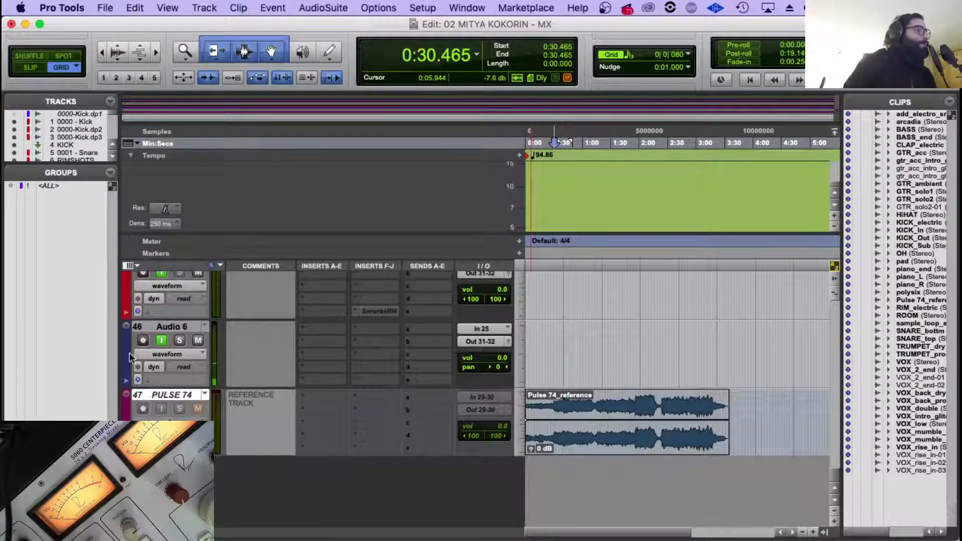
pyautogui.scroll(5, 586, 312)
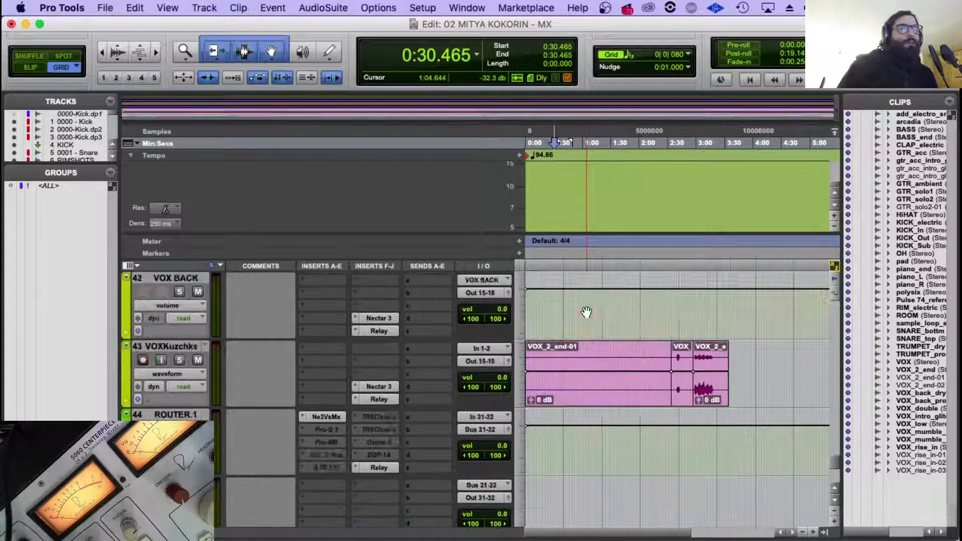
pyautogui.scroll(-3, 452, 430)
# Make the Audio 6 track inactive and reactivate it.
pyautogui.rightClick(180, 414)
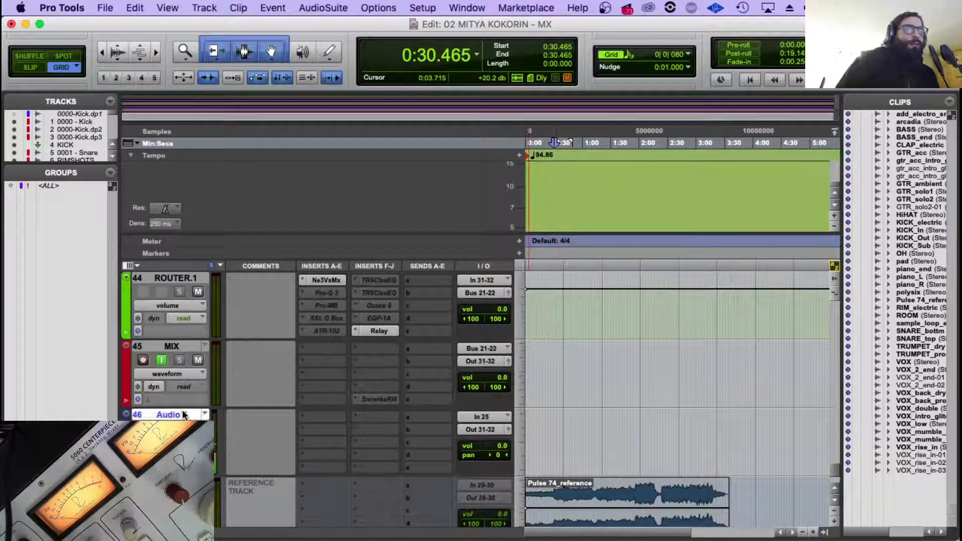
pyautogui.click(261, 444)
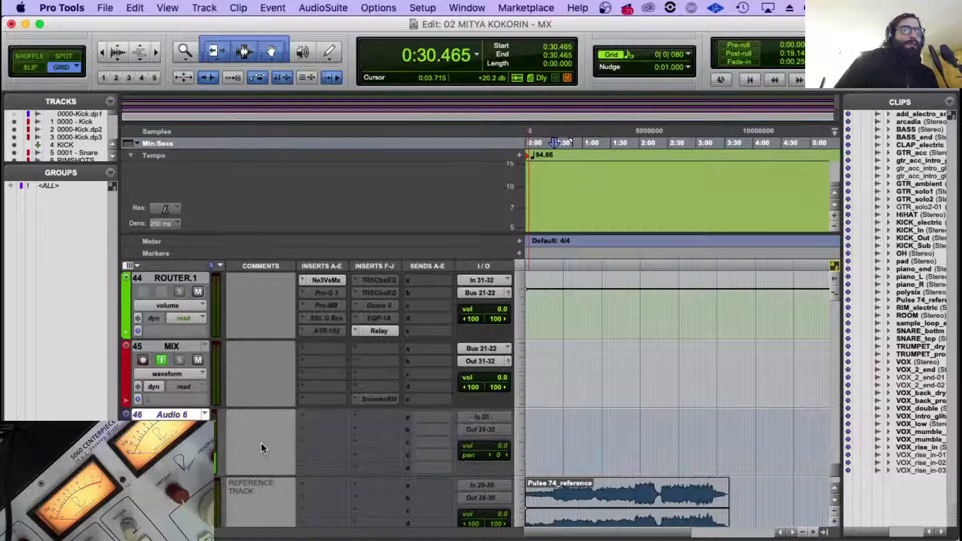
pyautogui.rightClick(191, 415)
pyautogui.click(227, 431)
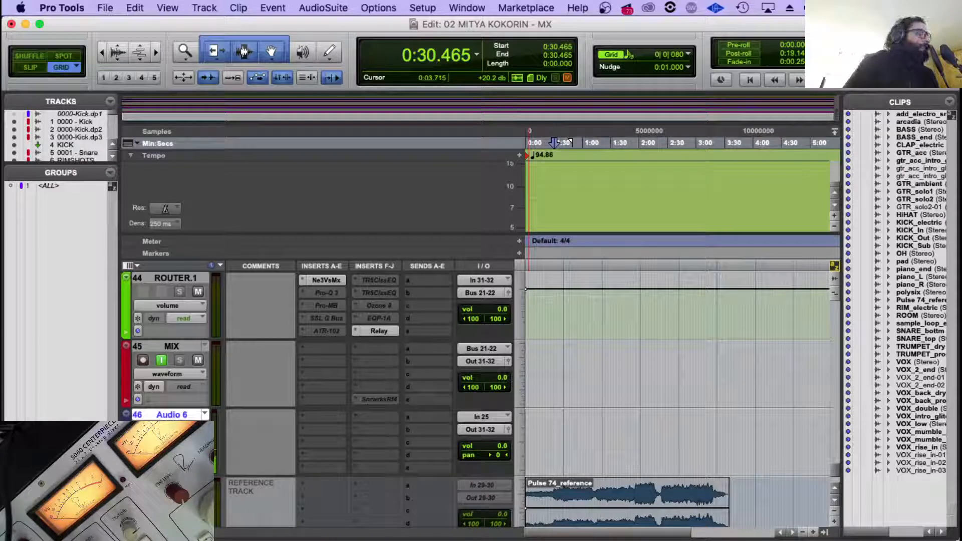
# Show Nectar 3's OUTPUT: Pan automation lane on VIX INTRO, magnify the intro section and play it briefly.
pyautogui.scroll(10, 772, 389)
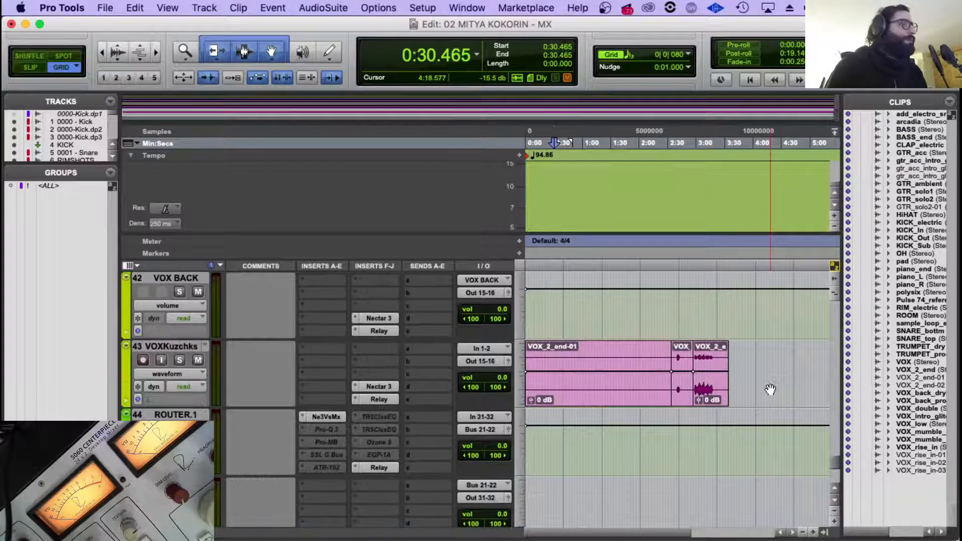
pyautogui.press('space')
pyautogui.scroll(-2, 667, 361)
pyautogui.press('space')
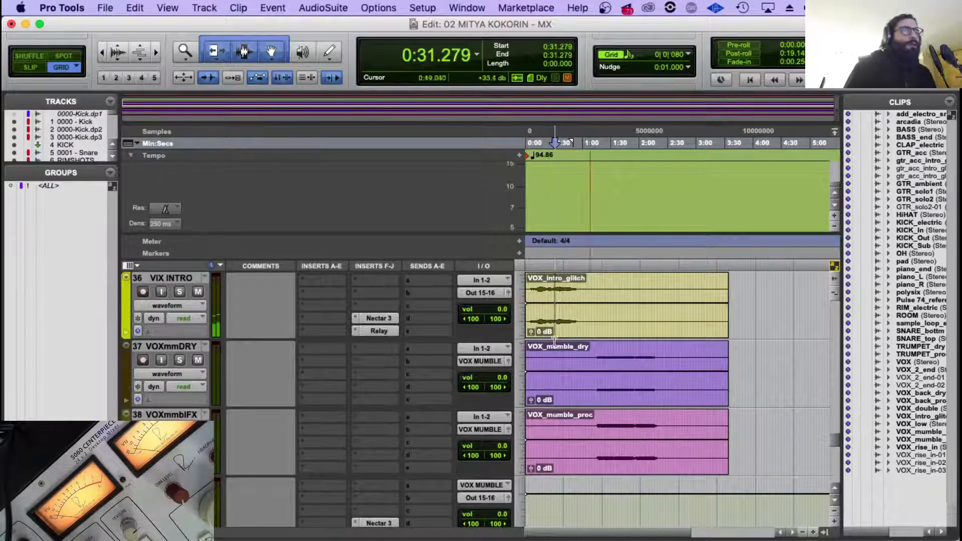
pyautogui.click(161, 307)
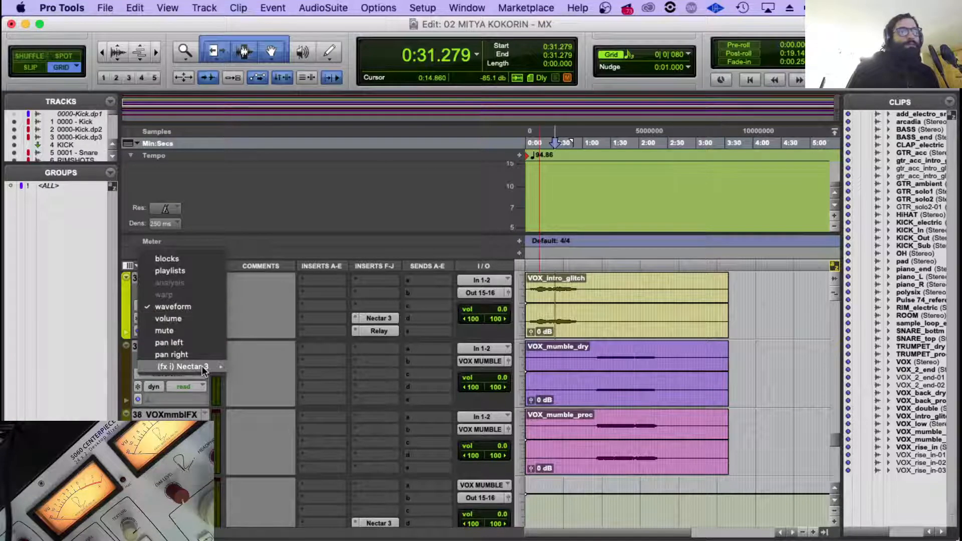
pyautogui.click(238, 363)
pyautogui.press('super+bracketright')
pyautogui.press('super+bracketright')
pyautogui.press('space')
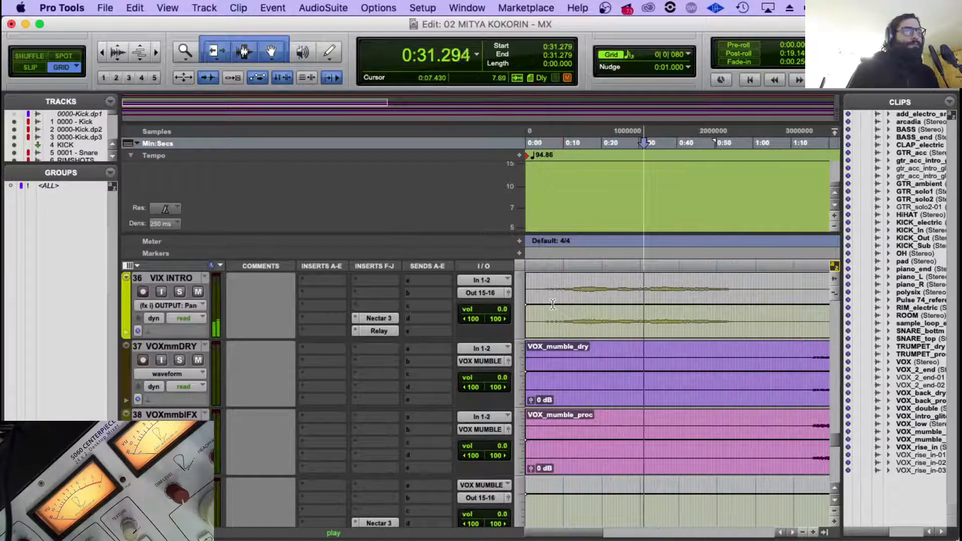
pyautogui.press('space')
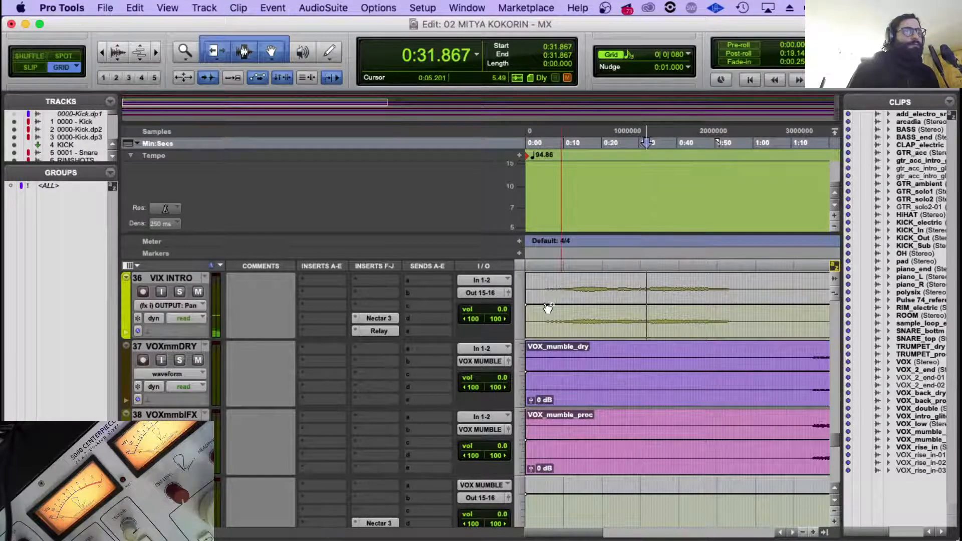
# Add pan automation breakpoints on VIX INTRO at about 0:23, 0:38, 0:52 and 0:56.
pyautogui.click(612, 306)
pyautogui.click(670, 307)
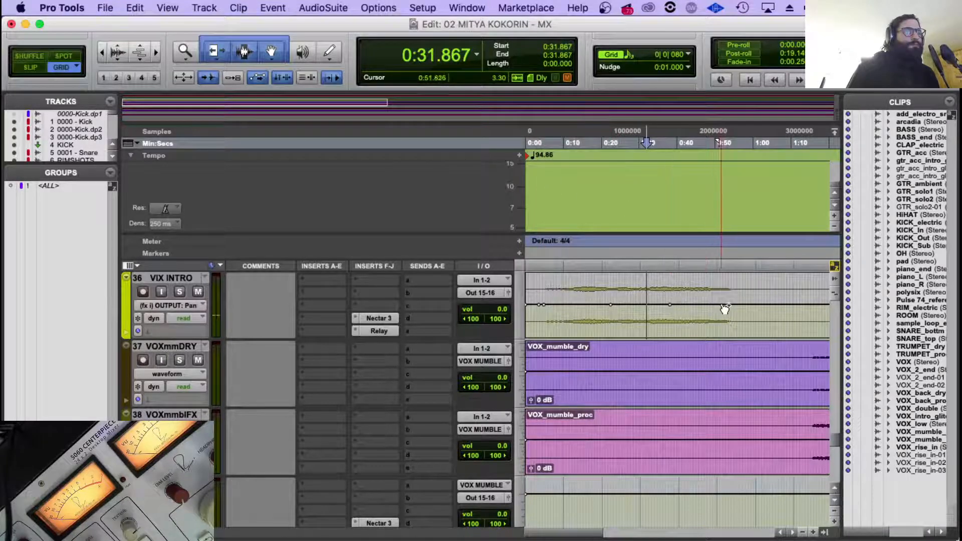
pyautogui.click(725, 306)
pyautogui.click(739, 305)
# Shape the VIX INTRO pan curve by lowering the breakpoint near 0:23, raising the one near 0:38 and lowering the one near 0:53.
pyautogui.moveTo(611, 306); pyautogui.dragTo(611, 309)
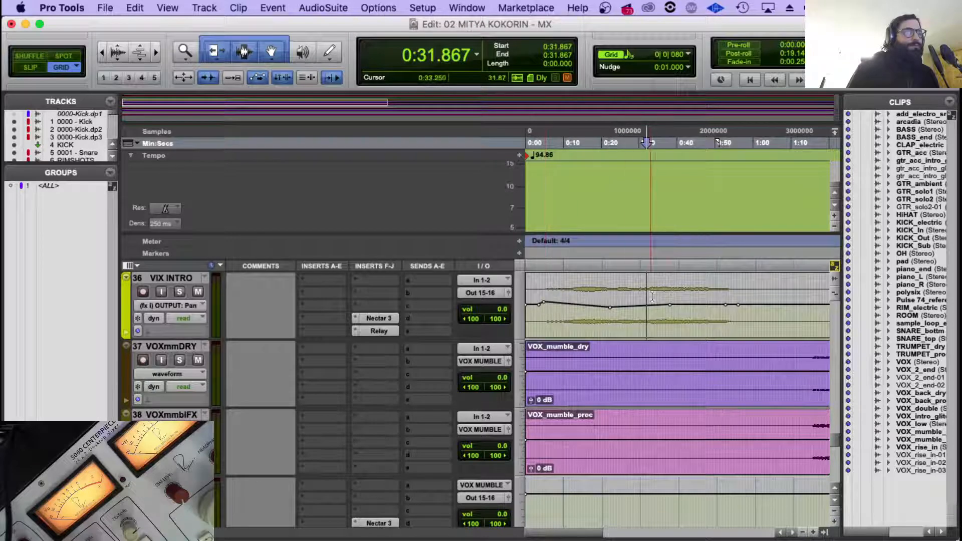
pyautogui.click(670, 307)
pyautogui.moveTo(670, 304); pyautogui.dragTo(669, 302)
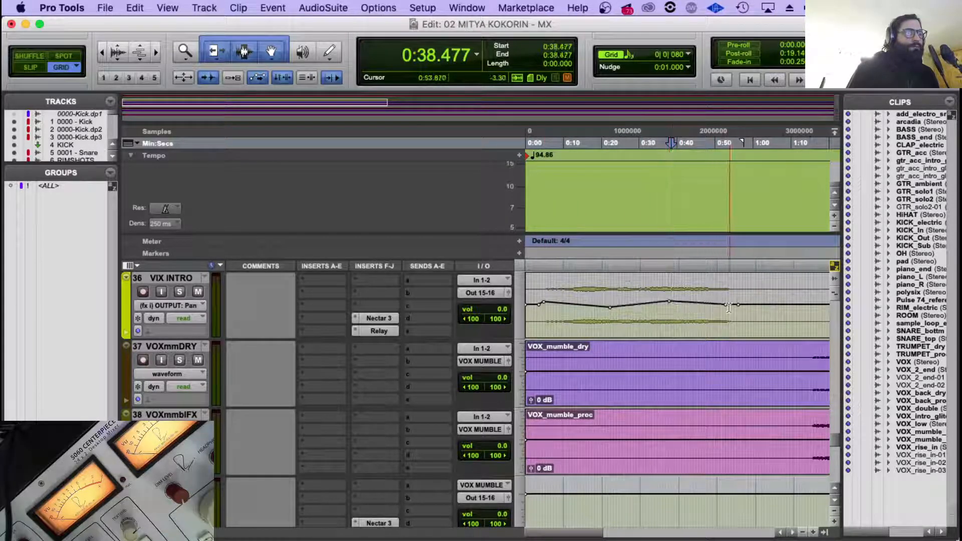
pyautogui.moveTo(726, 305); pyautogui.dragTo(729, 308)
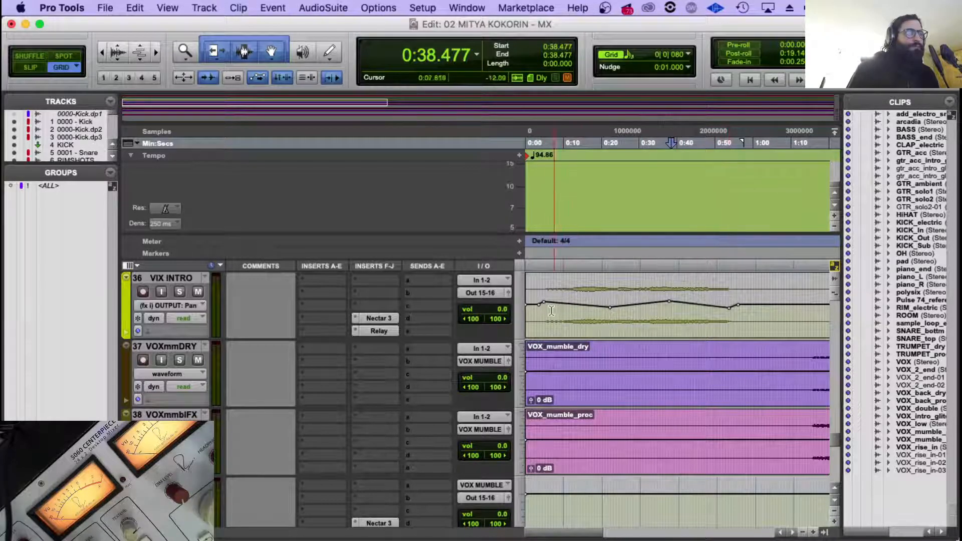
# Play VIX INTRO from about 0:05.2 with the whole song in view and open its Nectar 3 to check the pan movement.
pyautogui.click(545, 310)
pyautogui.press('space')
pyautogui.press('r')
pyautogui.press('r')
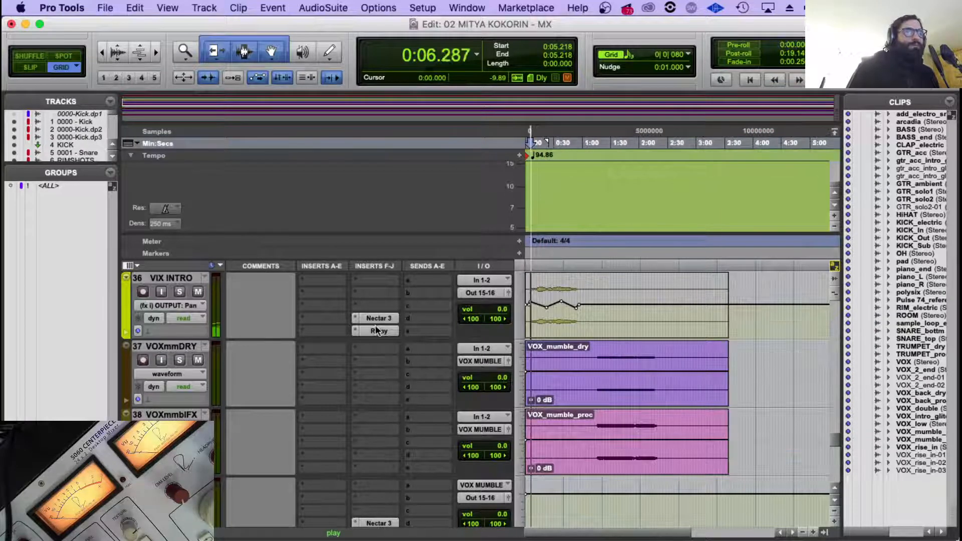
pyautogui.click(379, 318)
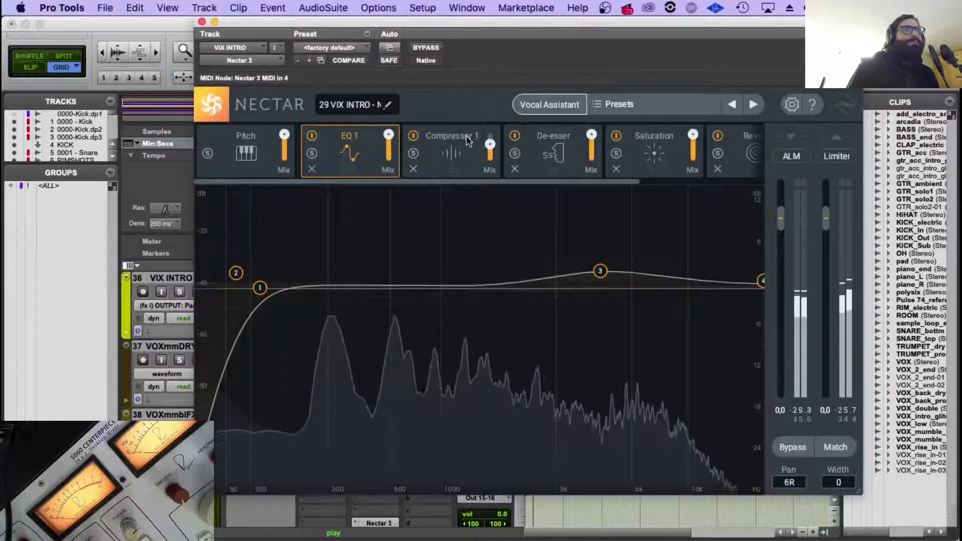
# Set Compressor 1's threshold to -18.2 dB in Nectar 3 on VIX INTRO, keeping Digital mode and Peak detection.
pyautogui.click(450, 151)
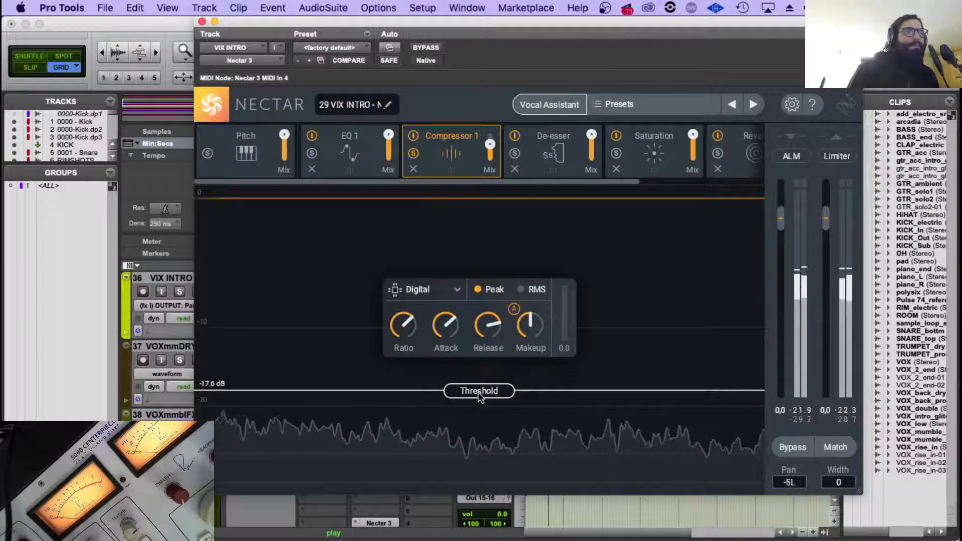
pyautogui.moveTo(478, 392); pyautogui.dragTo(479, 393)
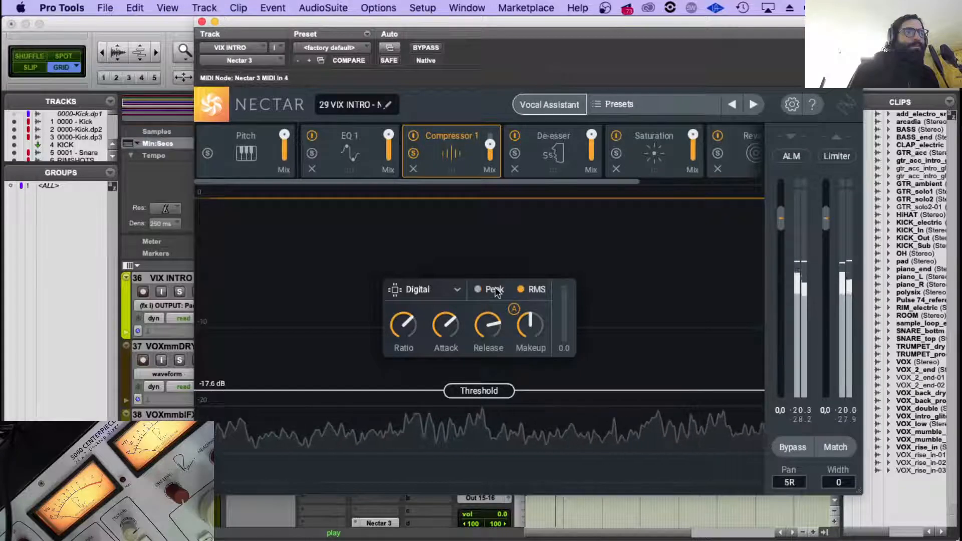
pyautogui.click(457, 290)
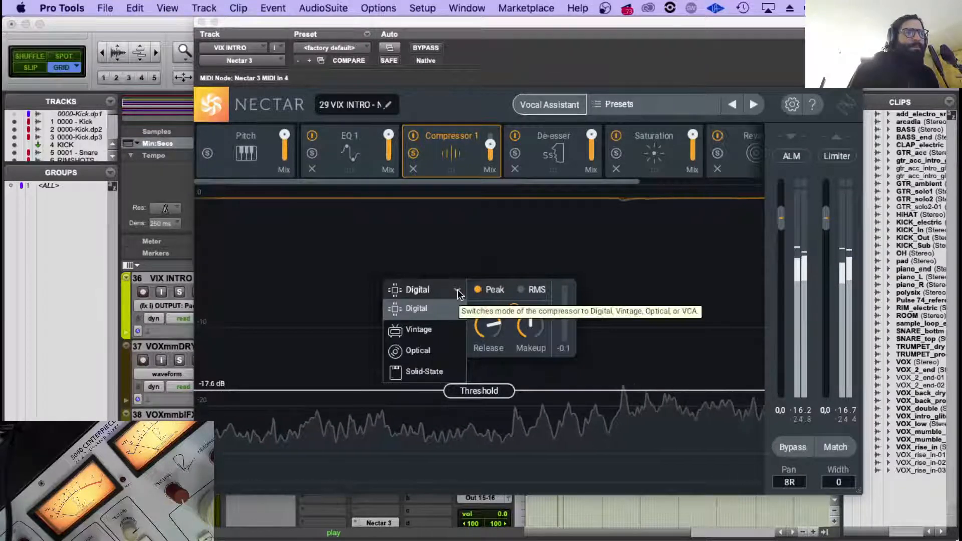
pyautogui.click(545, 311)
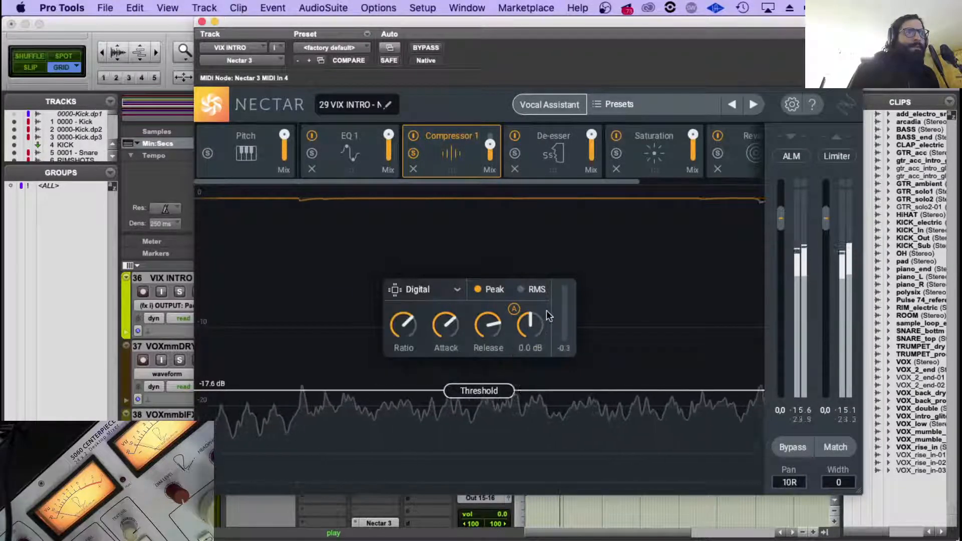
pyautogui.moveTo(475, 389); pyautogui.dragTo(475, 393)
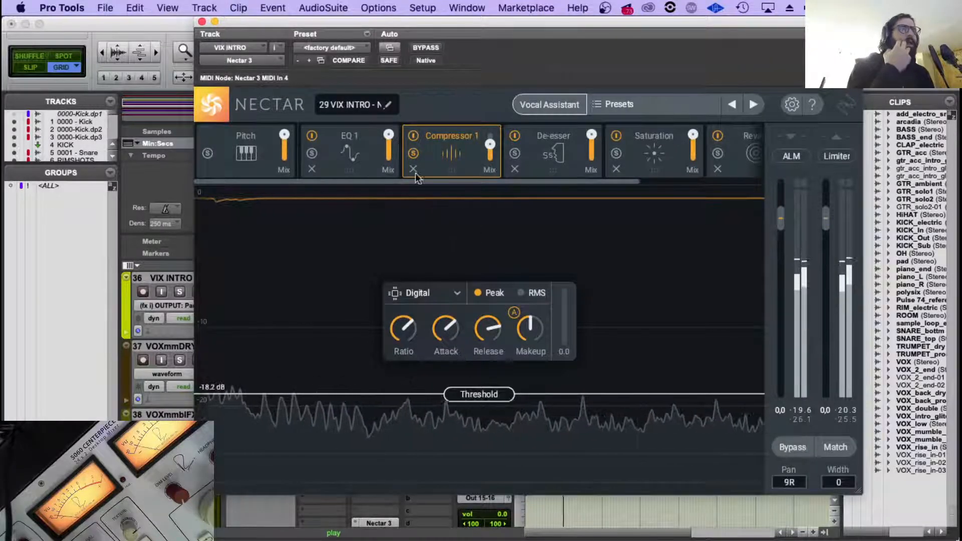
# Examine the De-esser, Saturation and Reverb modules of Nectar 3 on VIX INTRO and close the plug-in.
pyautogui.click(544, 151)
pyautogui.click(665, 161)
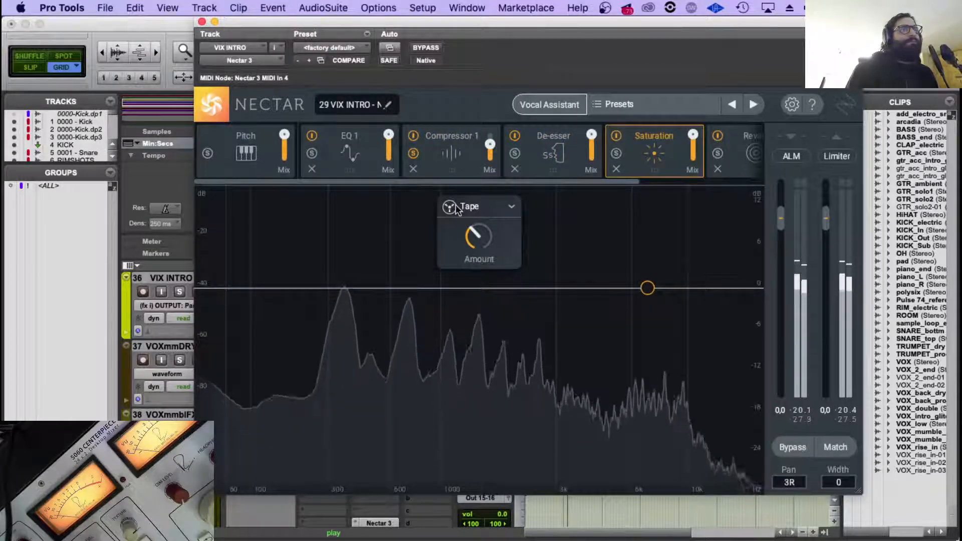
pyautogui.moveTo(480, 244)
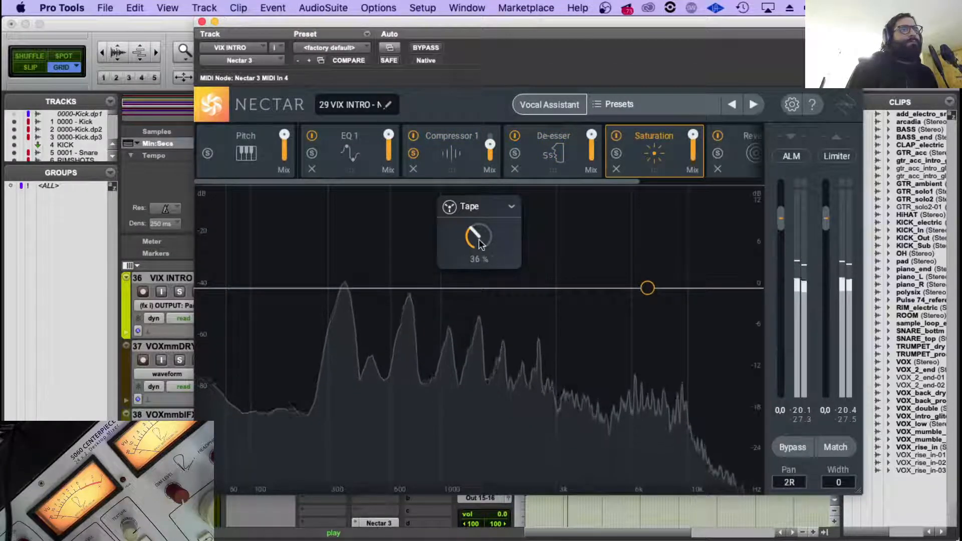
pyautogui.click(734, 160)
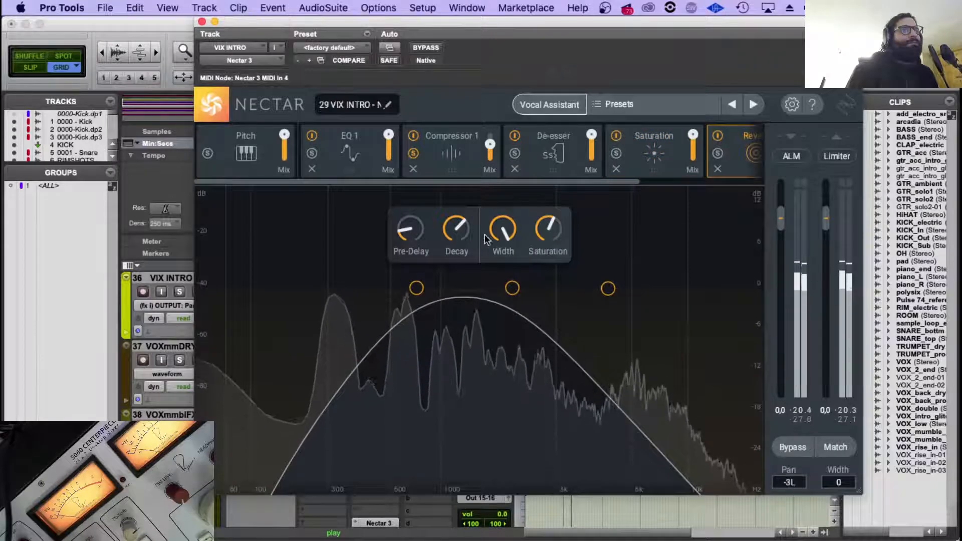
pyautogui.moveTo(501, 232)
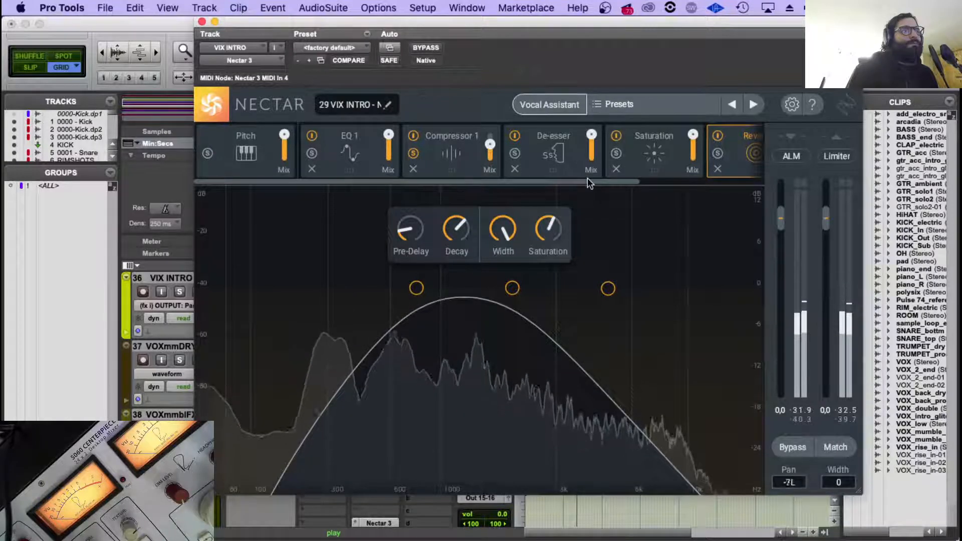
pyautogui.moveTo(632, 184); pyautogui.dragTo(717, 184)
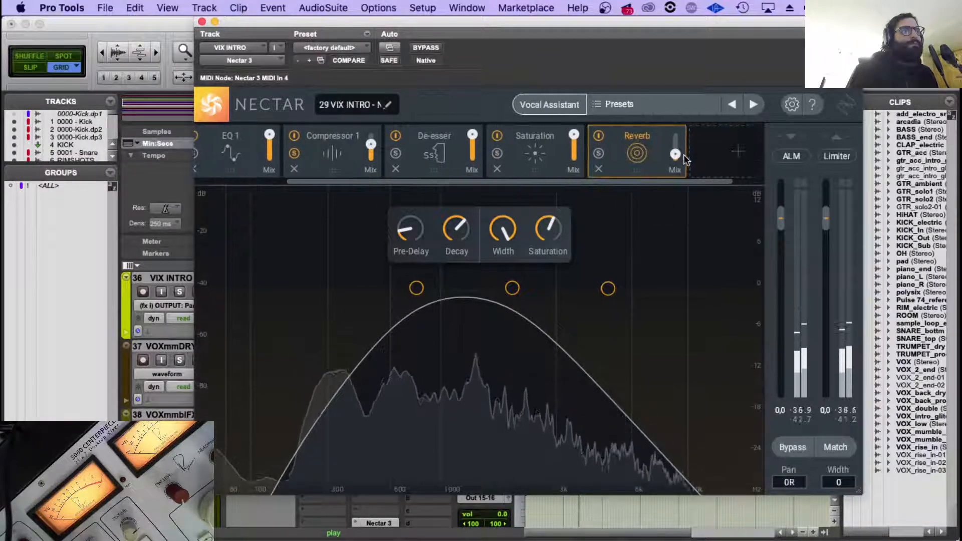
pyautogui.click(202, 21)
# Restart playback near the beginning of VIX INTRO and move its Nectar 3 and Relay inserts up one slot.
pyautogui.press('r')
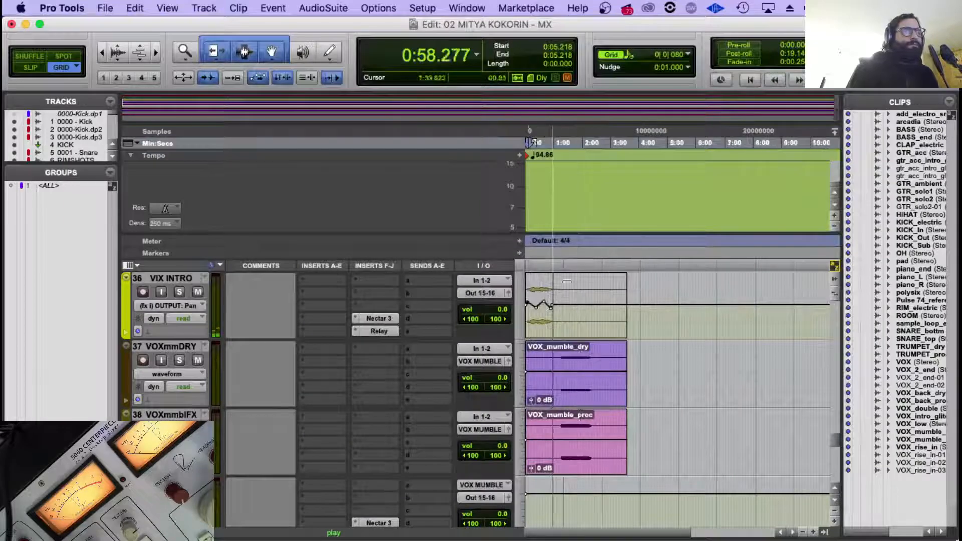
pyautogui.press('space')
pyautogui.click(535, 311)
pyautogui.press('space')
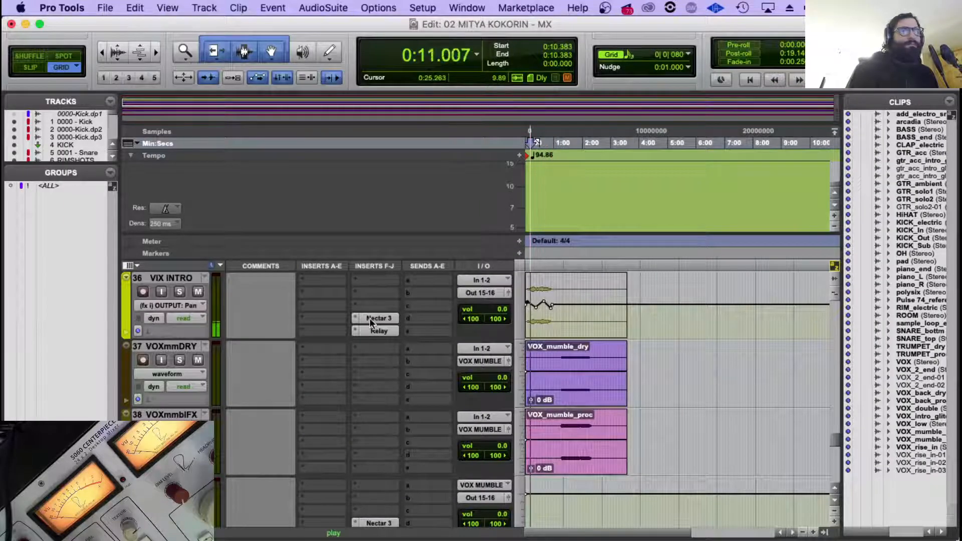
pyautogui.moveTo(370, 320)
pyautogui.mouseDown()
pyautogui.moveTo(371, 308)
pyautogui.moveTo(378, 319)
pyautogui.mouseUp()
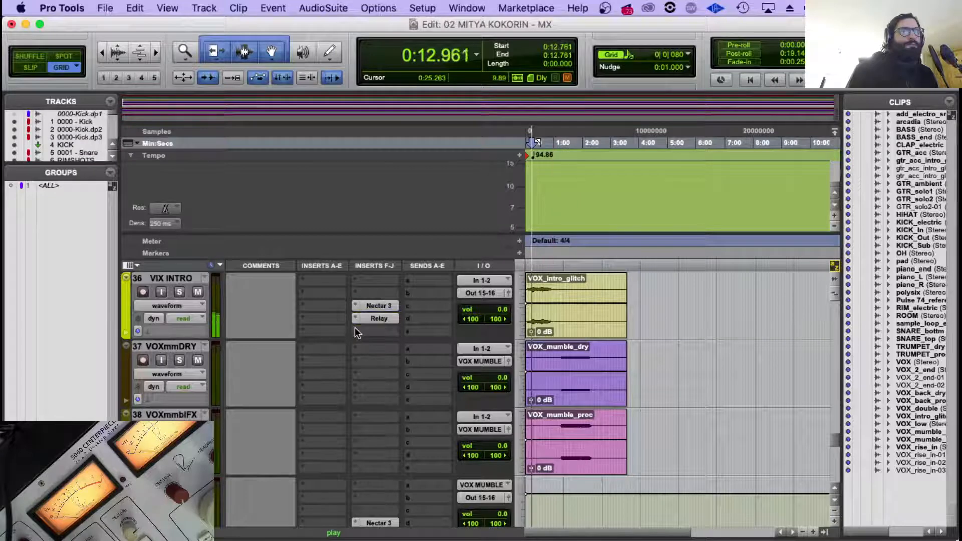
# Insert the stereo ValhallaVintageVerb plug-in in the slot below Relay on VIX INTRO.
pyautogui.click(355, 330)
pyautogui.moveTo(401, 359)
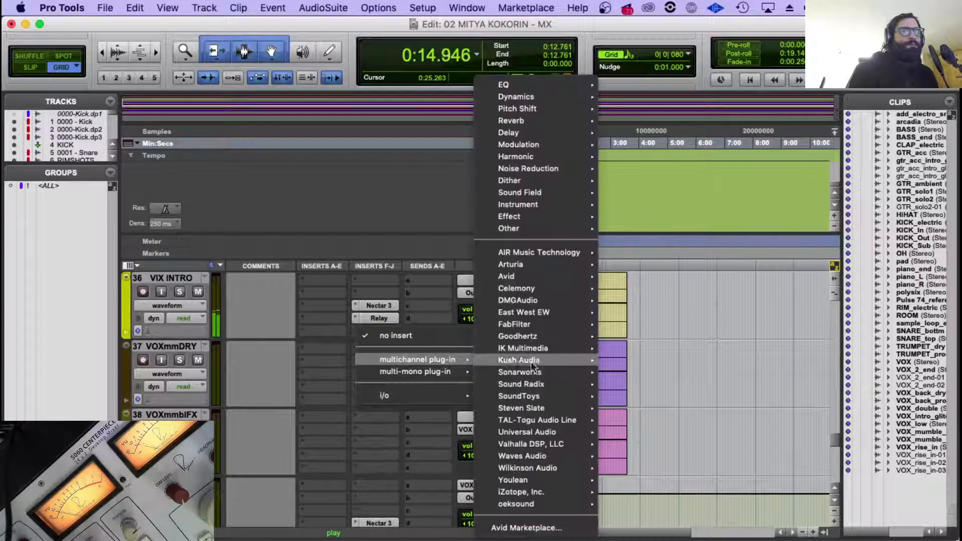
pyautogui.moveTo(544, 444)
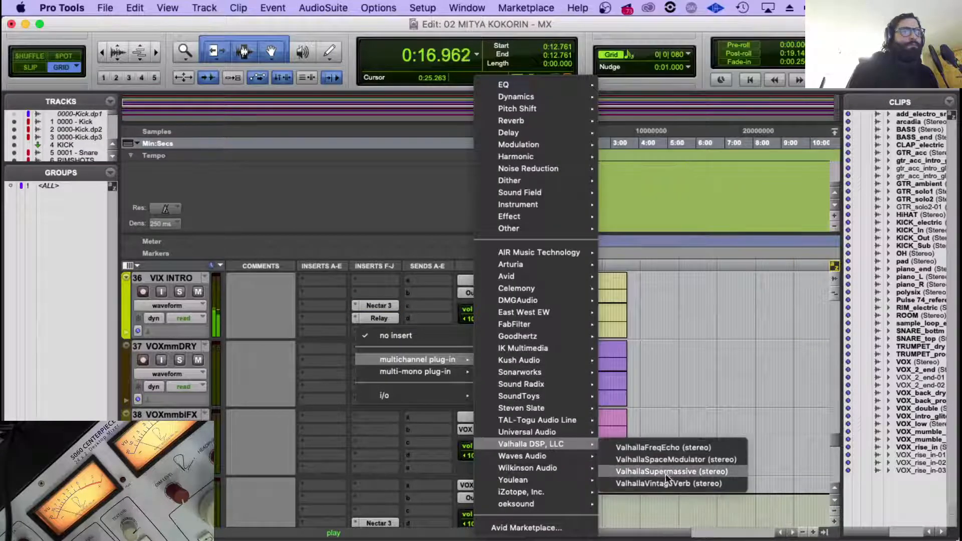
pyautogui.click(668, 483)
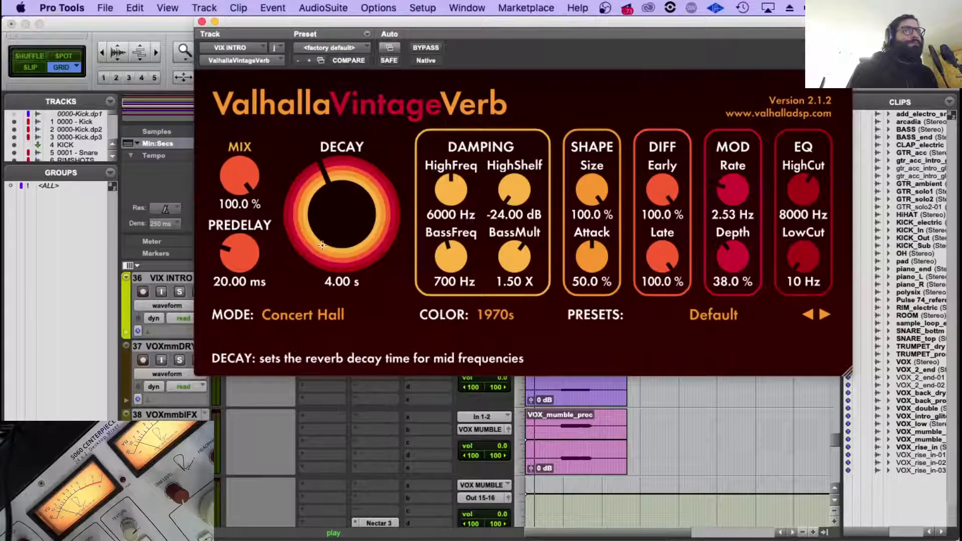
# Set the VIX INTRO reverb's mix to 44.9 % and its LowCut to 210 Hz, and close the plug-in.
pyautogui.moveTo(236, 185)
pyautogui.mouseDown()
pyautogui.moveTo(236, 215)
pyautogui.moveTo(236, 195)
pyautogui.mouseUp()
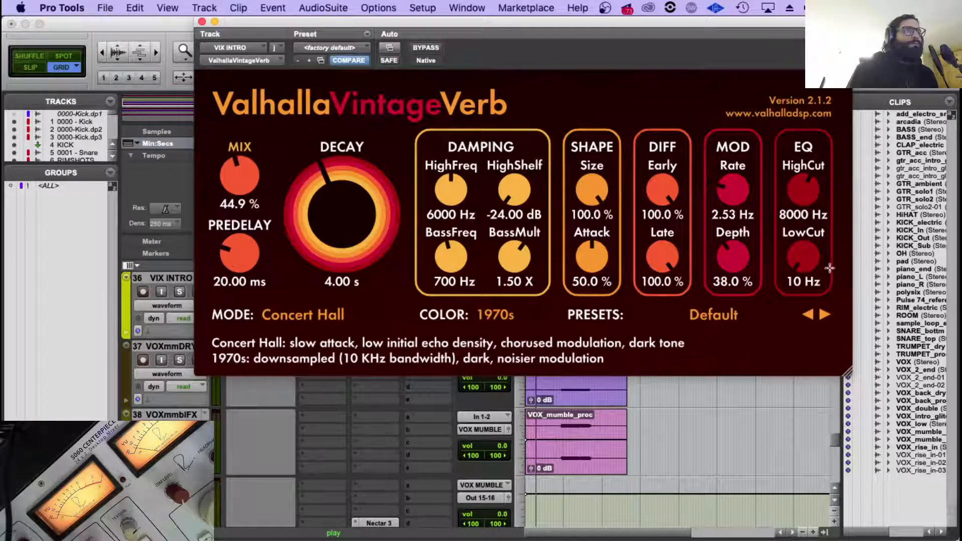
pyautogui.moveTo(804, 256)
pyautogui.mouseDown()
pyautogui.moveTo(793, 242)
pyautogui.moveTo(816, 255)
pyautogui.moveTo(816, 244)
pyautogui.mouseUp()
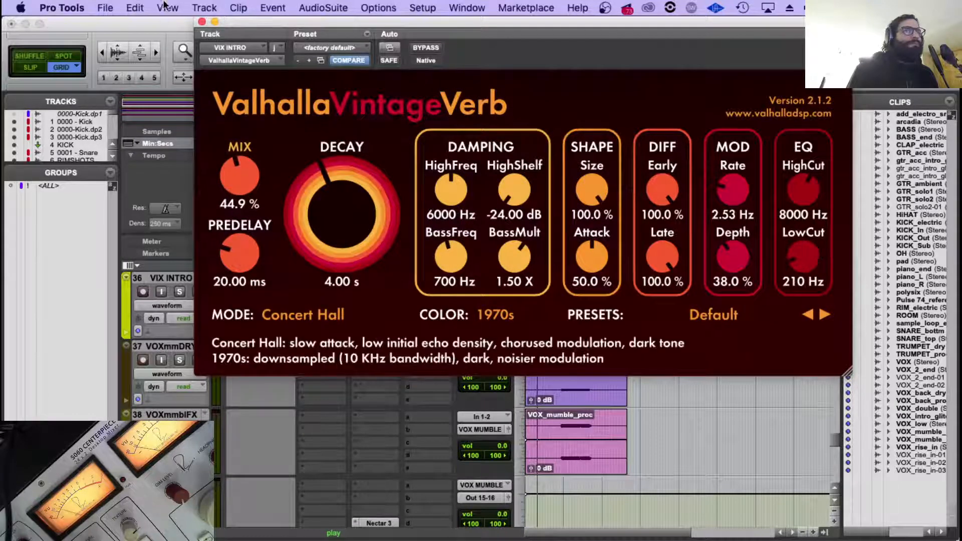
pyautogui.click(201, 21)
# Play the song from the start of the VOX vocal at about 1:15.6 with the timeline zoomed in one level.
pyautogui.scroll(1, 564, 321)
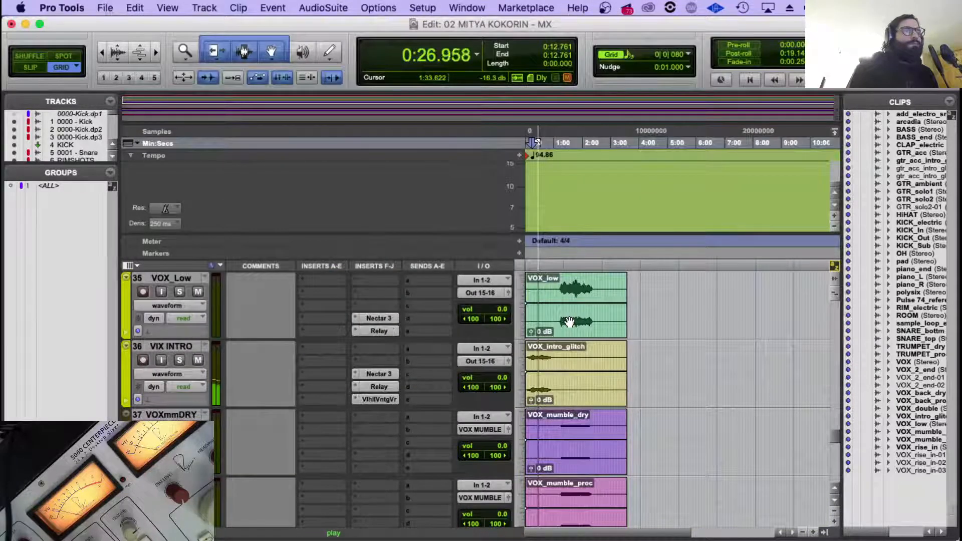
pyautogui.scroll(3, 570, 321)
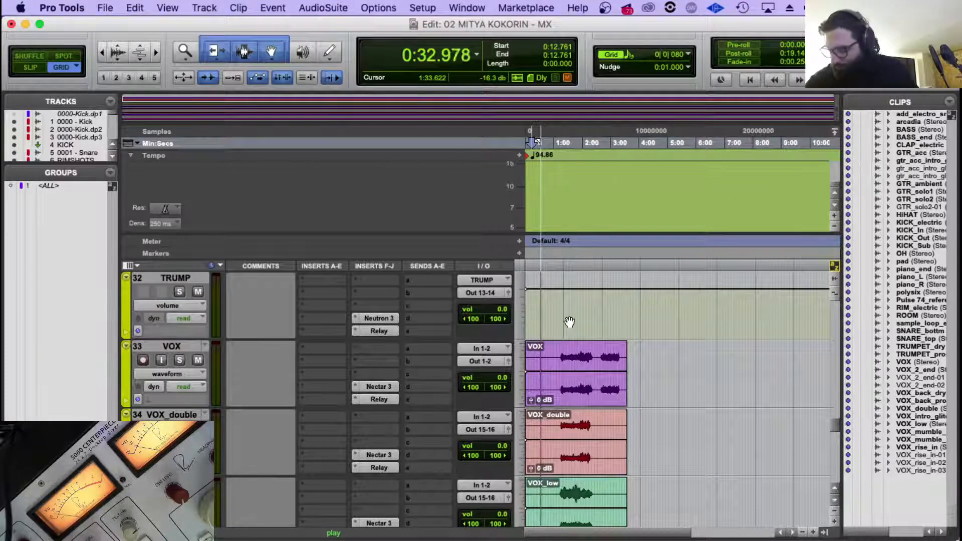
pyautogui.scroll(-3, 570, 322)
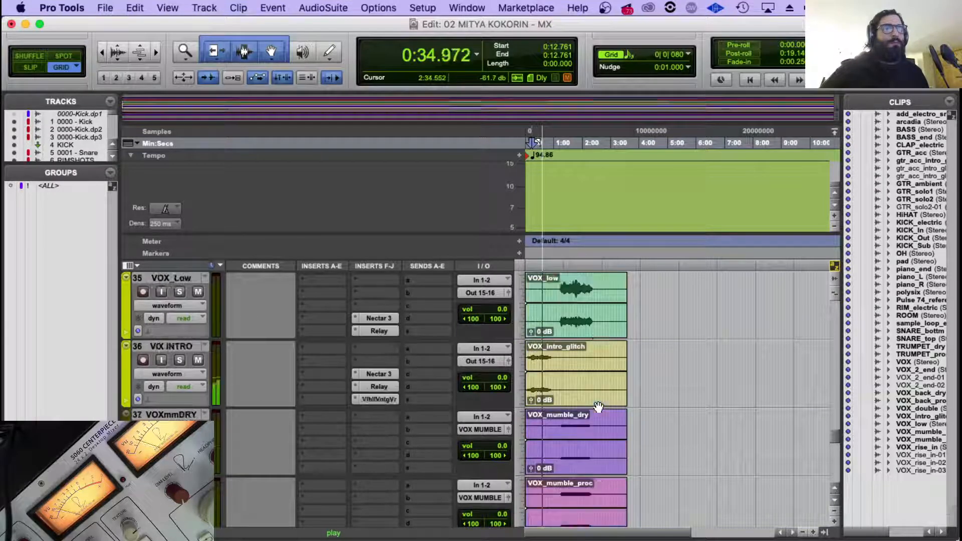
pyautogui.scroll(1, 591, 391)
pyautogui.scroll(1, 581, 375)
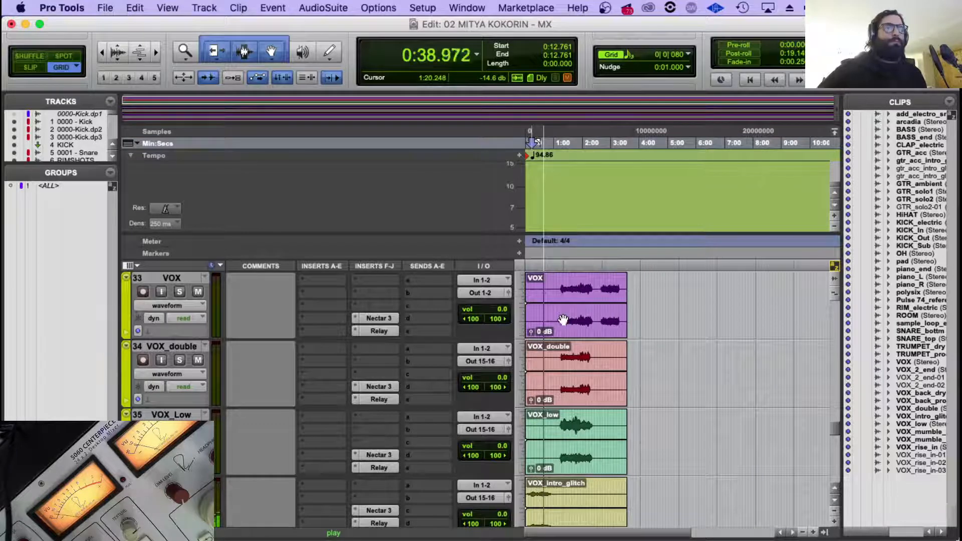
pyautogui.click(562, 284)
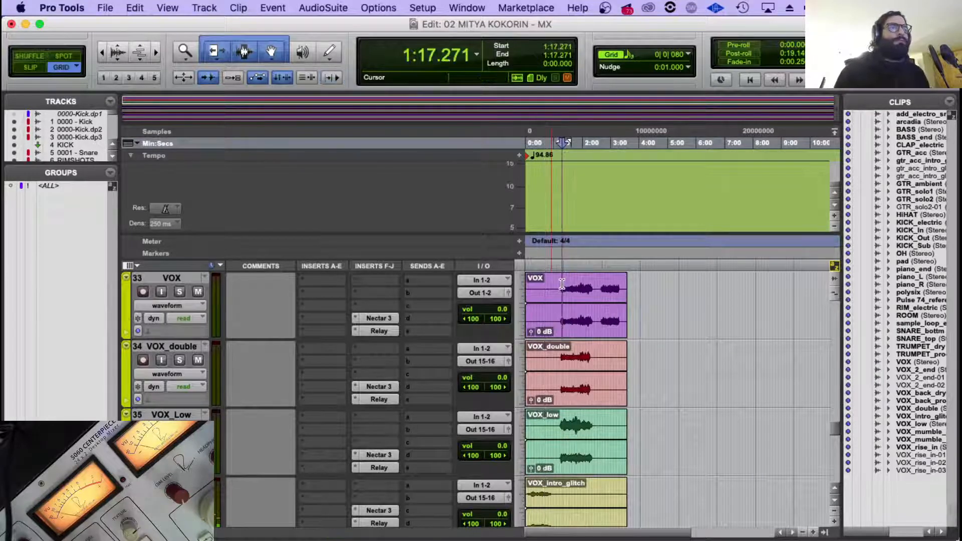
pyautogui.click(561, 284)
pyautogui.press('t')
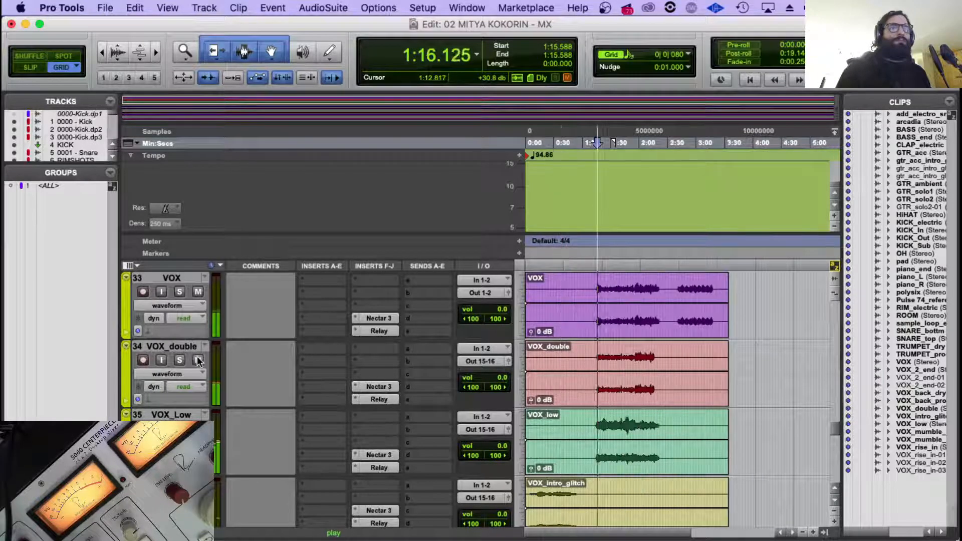
# Mute the other vocal tracks, including VOX_double, VOX_Low, VIX INTRO and VOXmmDRY, leaving VOX audible.
pyautogui.scroll(-2, 235, 415)
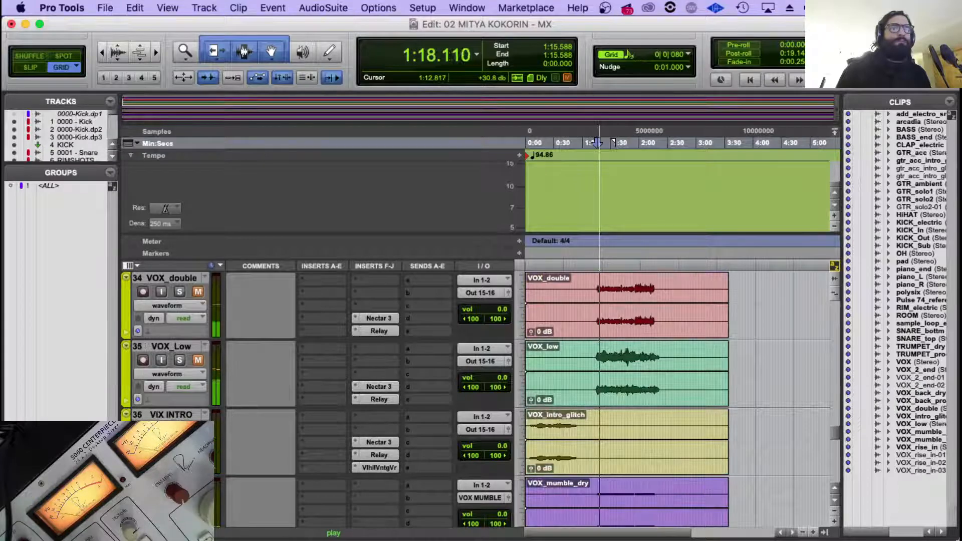
pyautogui.scroll(-2, 246, 416)
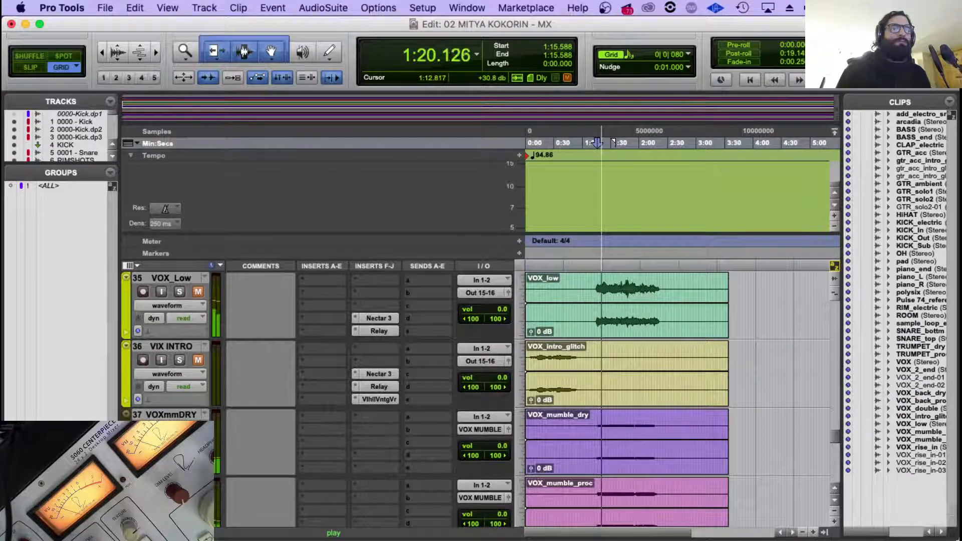
pyautogui.scroll(-2, 201, 366)
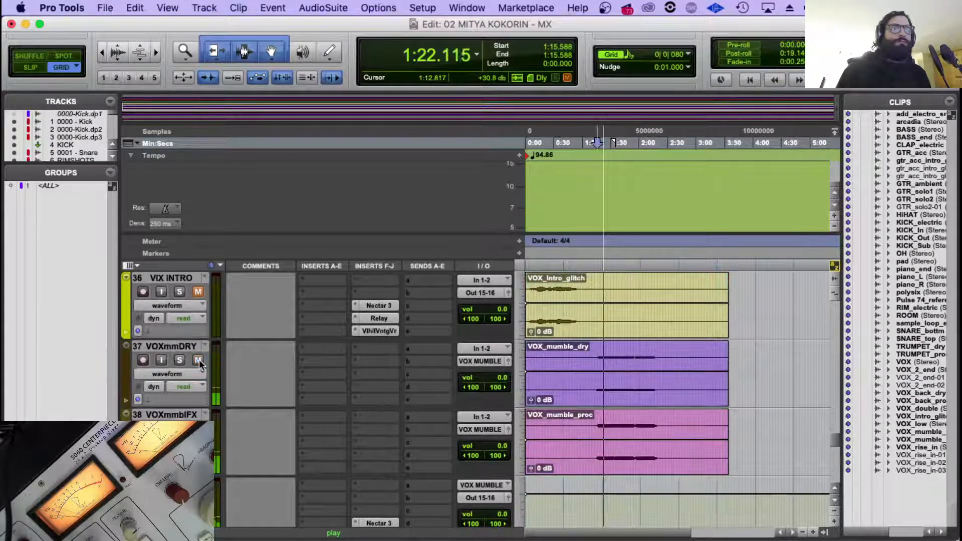
pyautogui.click(203, 415)
pyautogui.click(245, 420)
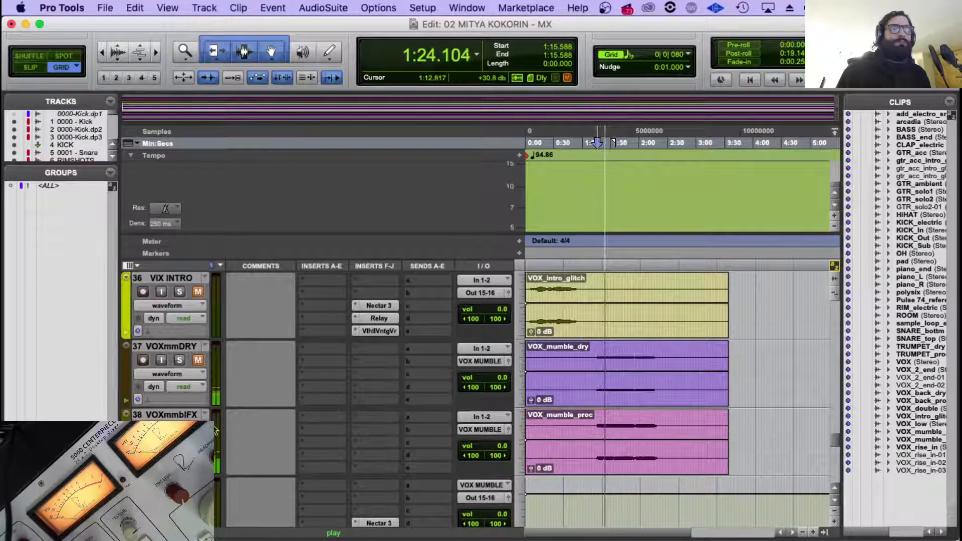
pyautogui.scroll(-3, 246, 421)
# Route the VOX track's output to the stereo pair Out 15-16.
pyautogui.scroll(9, 245, 420)
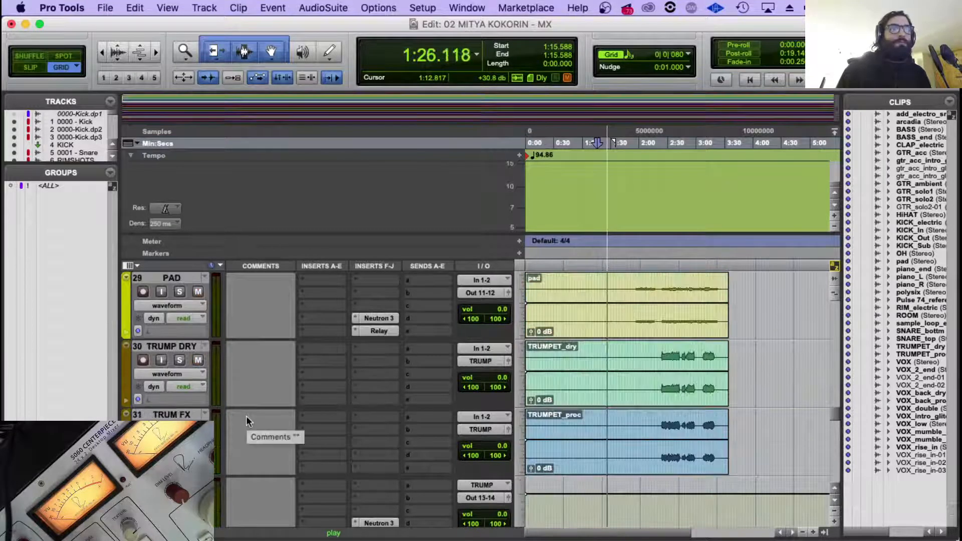
pyautogui.scroll(-2, 245, 418)
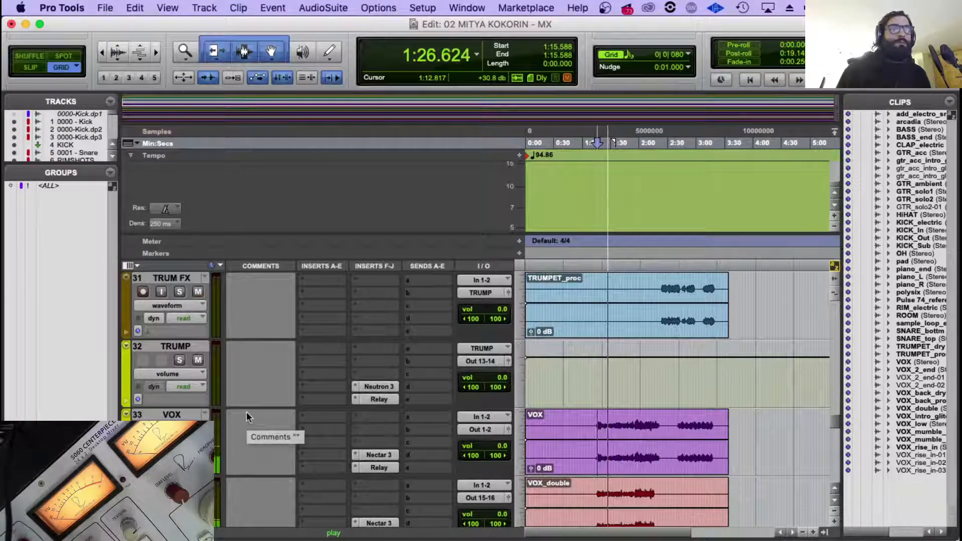
pyautogui.click(480, 429)
pyautogui.moveTo(486, 430)
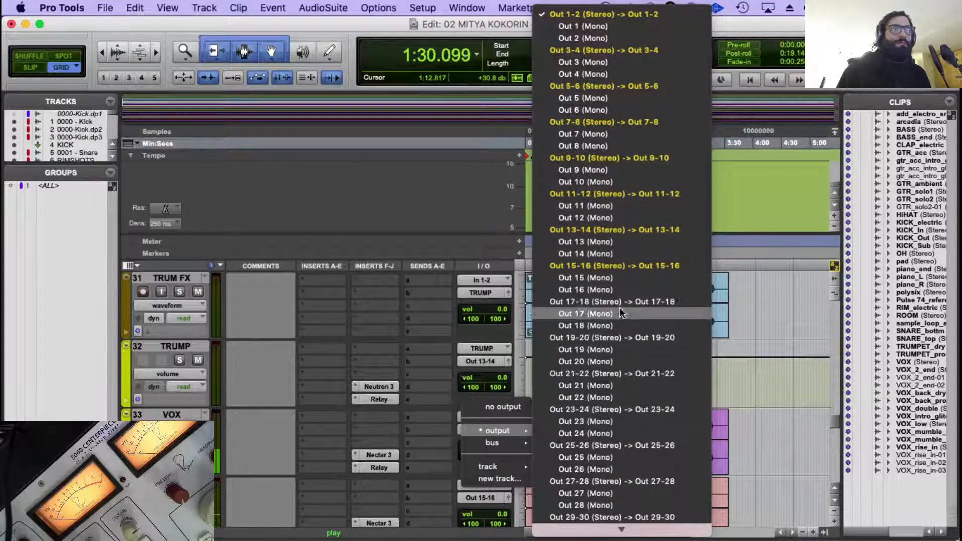
pyautogui.click(614, 266)
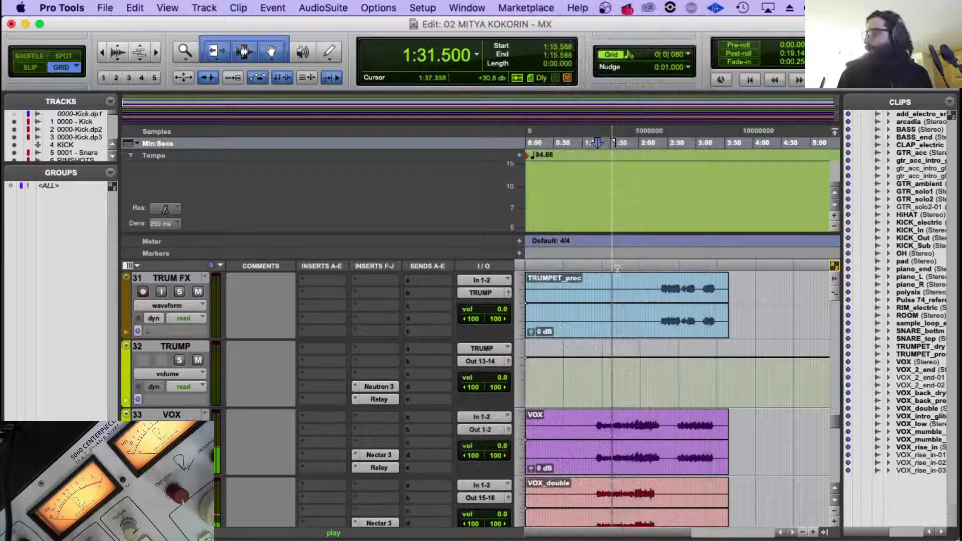
# Replay VOX from just before its first phrase to check the vocal with its new output.
pyautogui.click(593, 418)
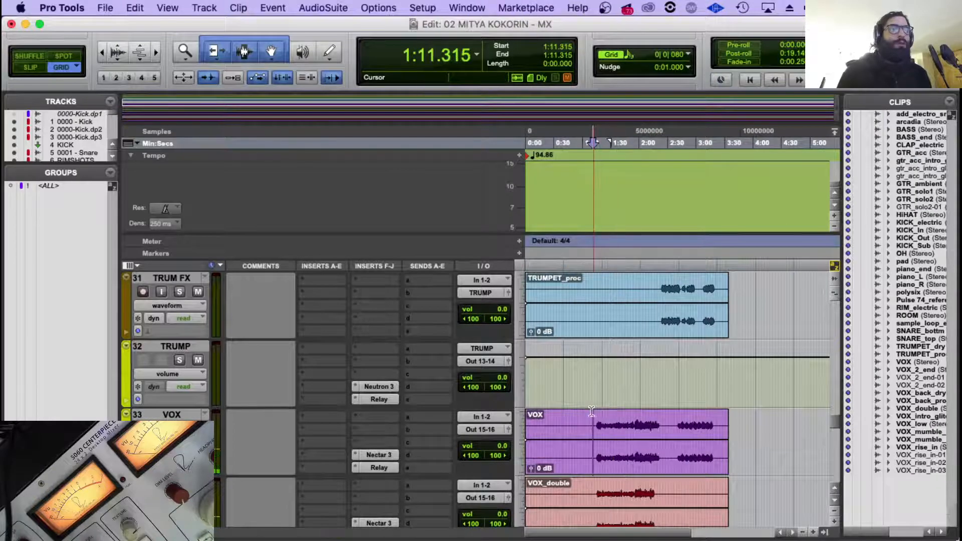
pyautogui.click(597, 412)
pyautogui.press('space')
pyautogui.press('t')
pyautogui.press('t')
pyautogui.press('t')
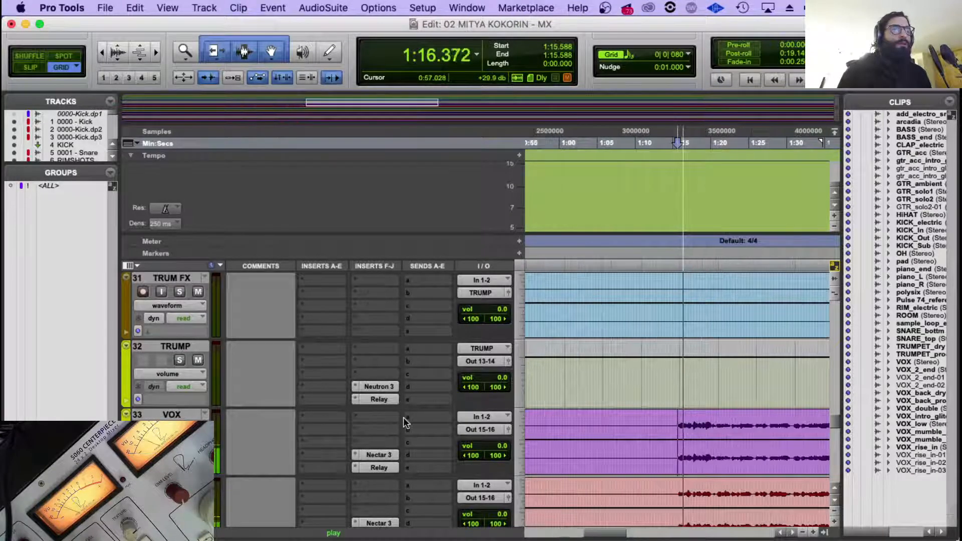
pyautogui.press('r')
pyautogui.press('r')
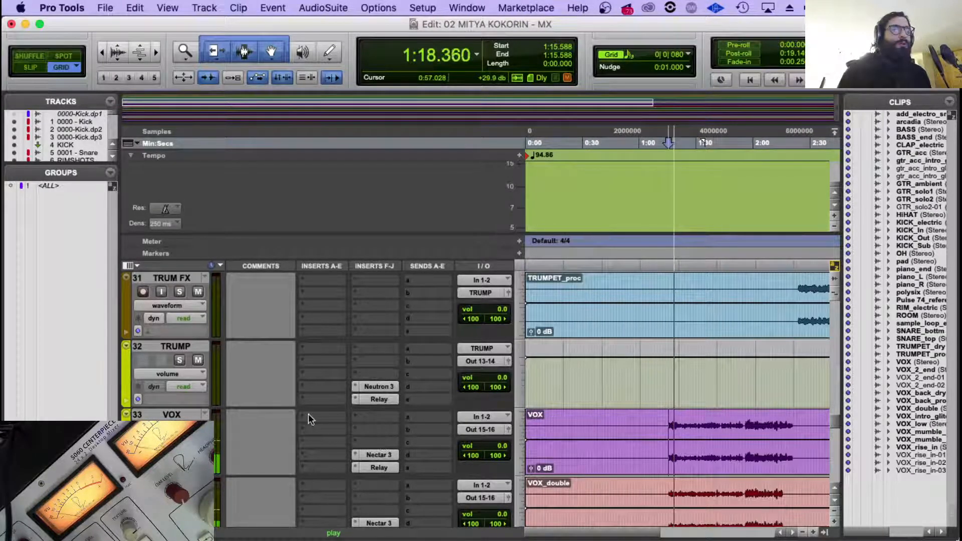
# Look through the track list between PIANO R and ROUTER 1 with playback stopped.
pyautogui.scroll(-10, 306, 417)
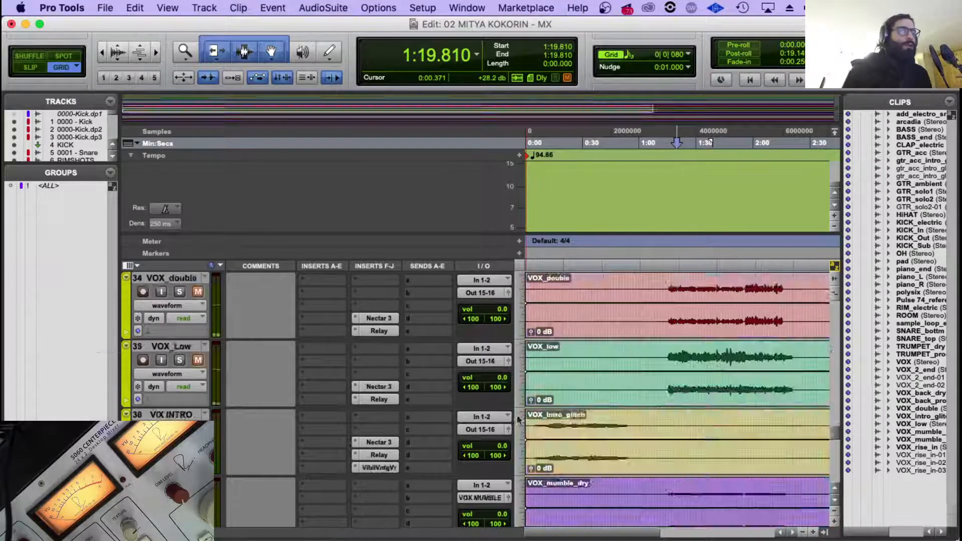
pyautogui.scroll(-2, 275, 419)
pyautogui.scroll(12, 242, 357)
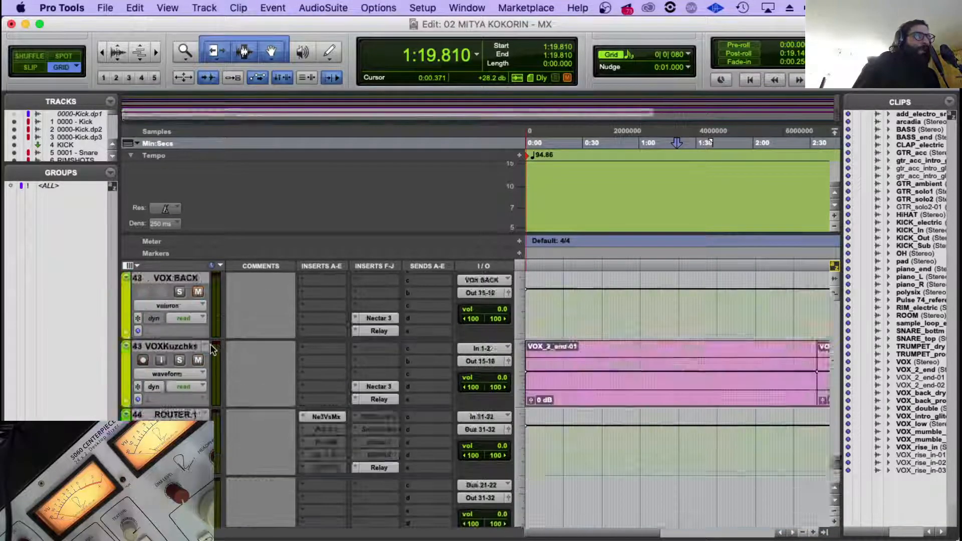
pyautogui.scroll(9, 242, 353)
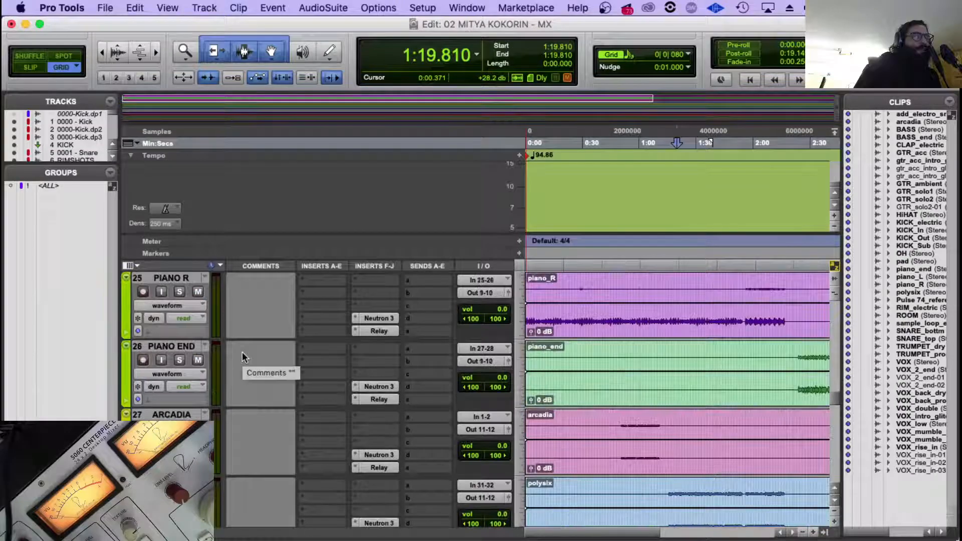
pyautogui.scroll(-6, 242, 354)
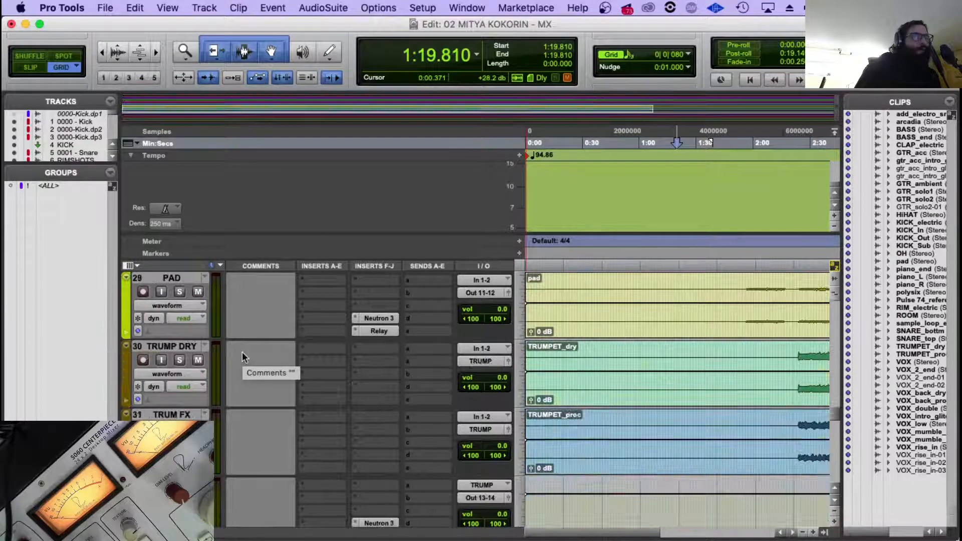
pyautogui.scroll(-2, 242, 352)
pyautogui.scroll(1, 242, 351)
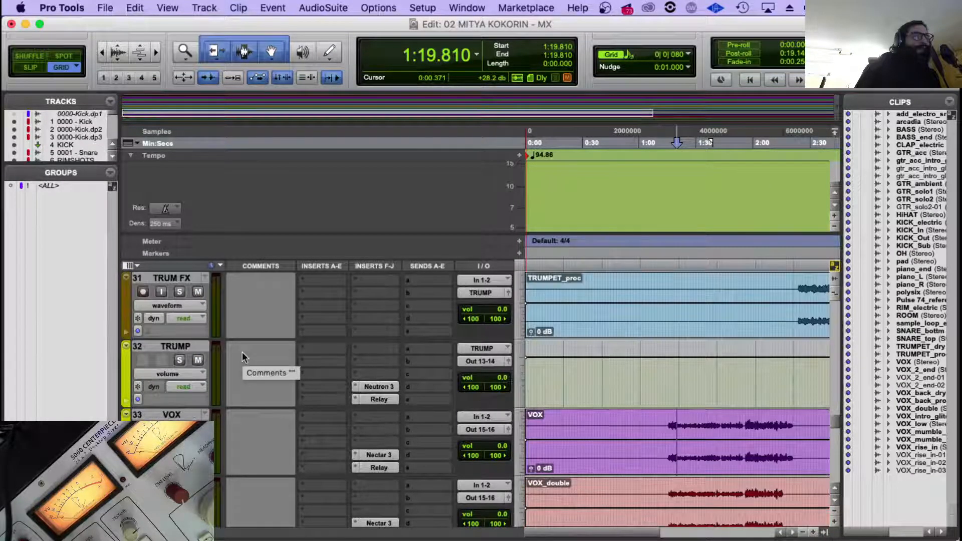
# Insert the stereo UAD Neve 1081 plug-in in the first insert slot of the VOX track.
pyautogui.click(306, 417)
pyautogui.moveTo(346, 446)
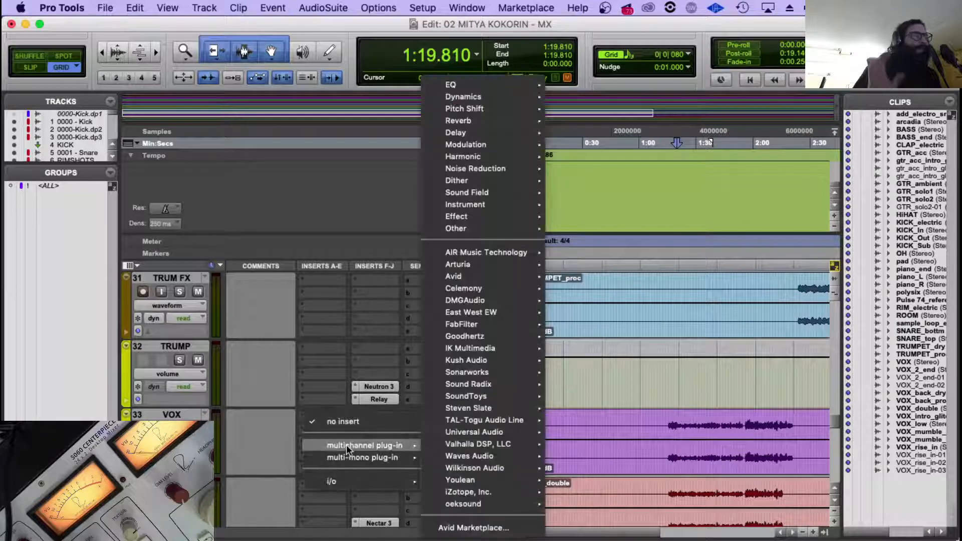
pyautogui.moveTo(501, 458)
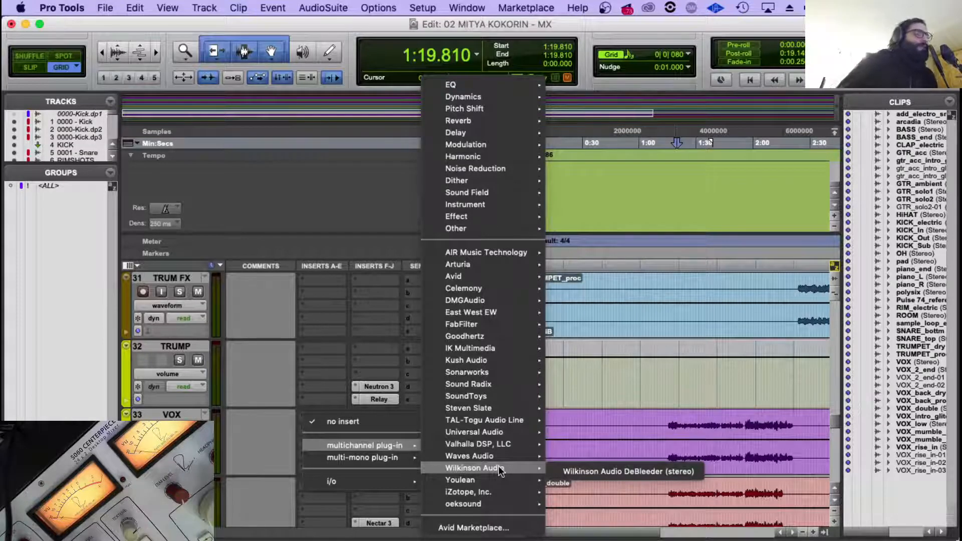
pyautogui.moveTo(493, 458)
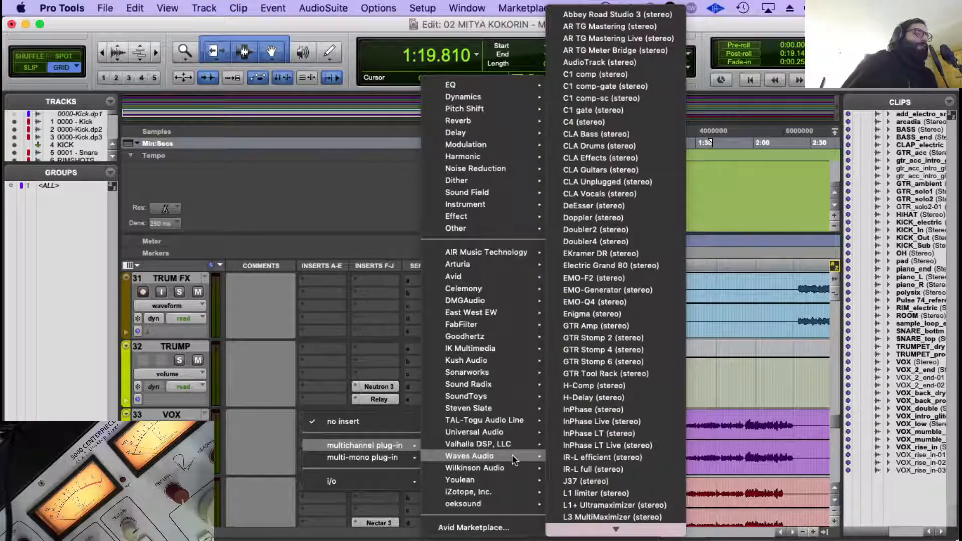
pyautogui.moveTo(496, 491)
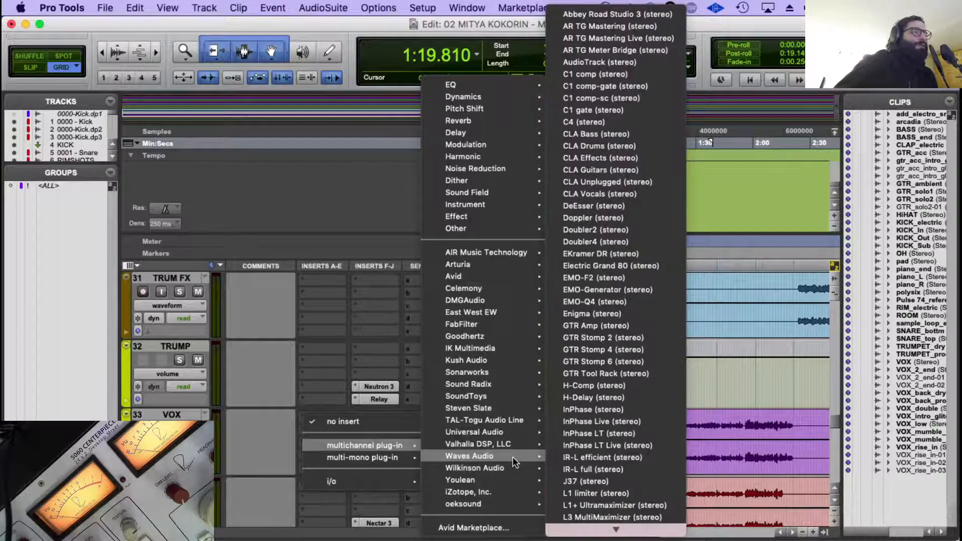
pyautogui.moveTo(512, 432)
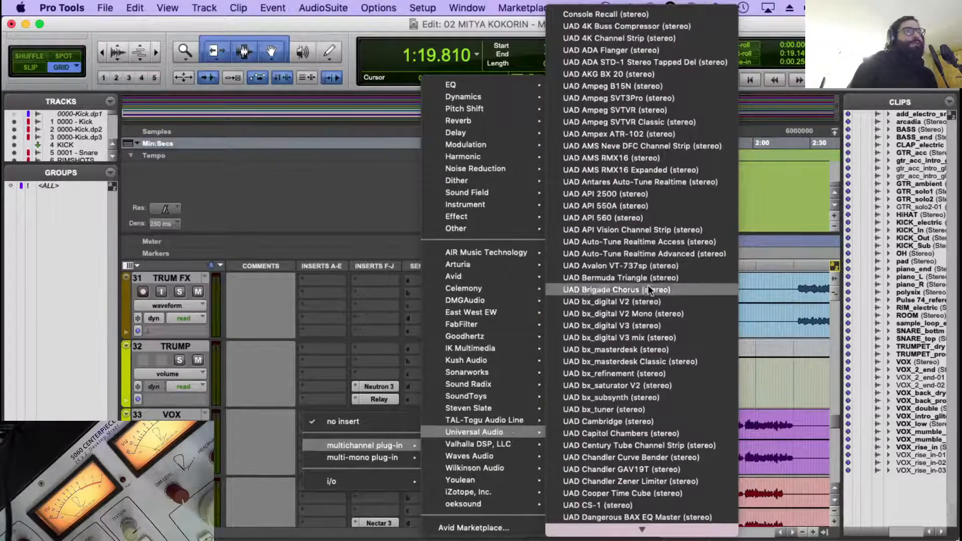
pyautogui.moveTo(627, 535)
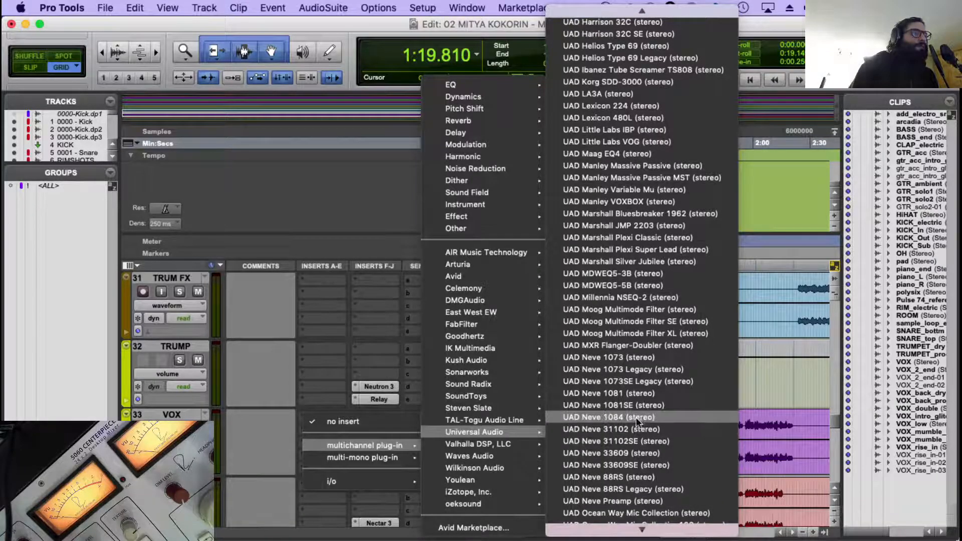
pyautogui.click(638, 395)
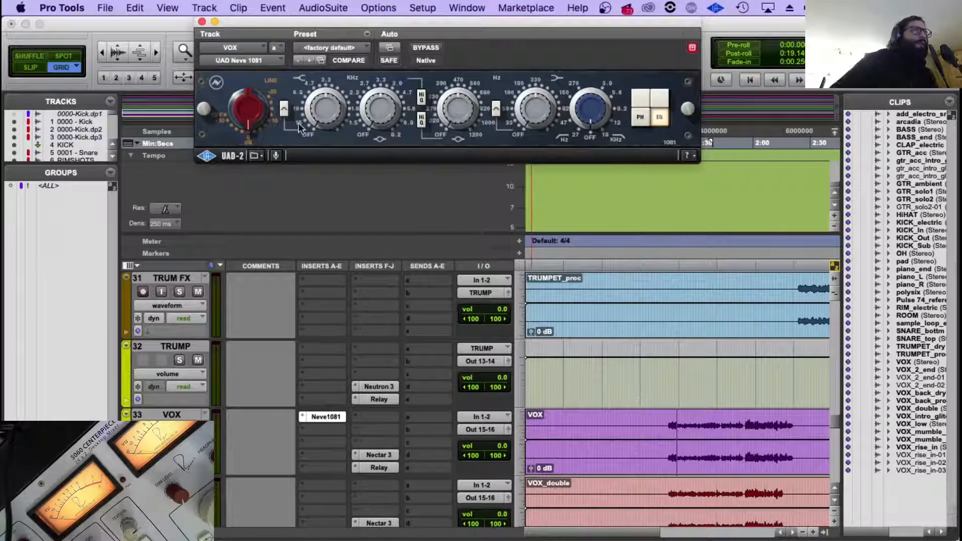
# Play VOX from just before its first phrase and adjust the Neve 1081's input gain, low-shelf and low-mid bands.
pyautogui.click(646, 424)
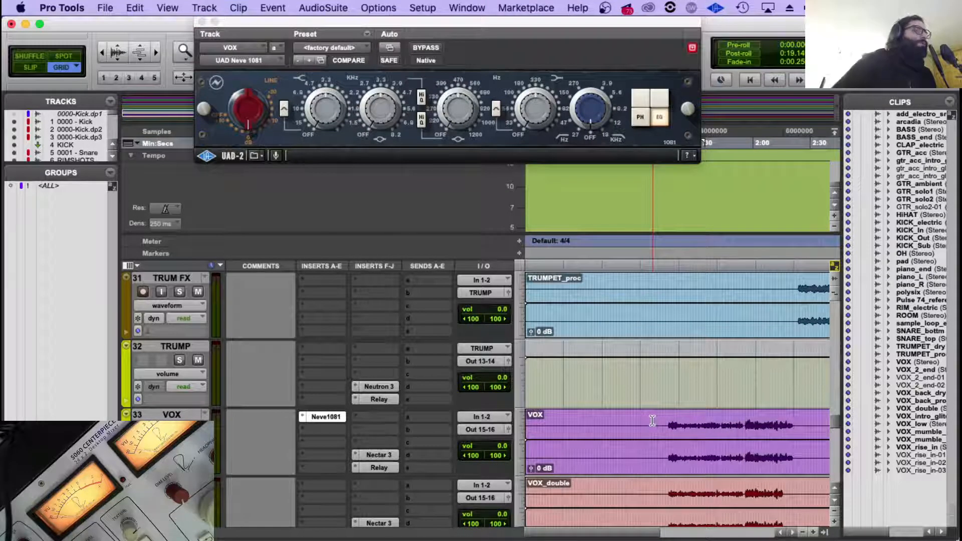
pyautogui.press('space')
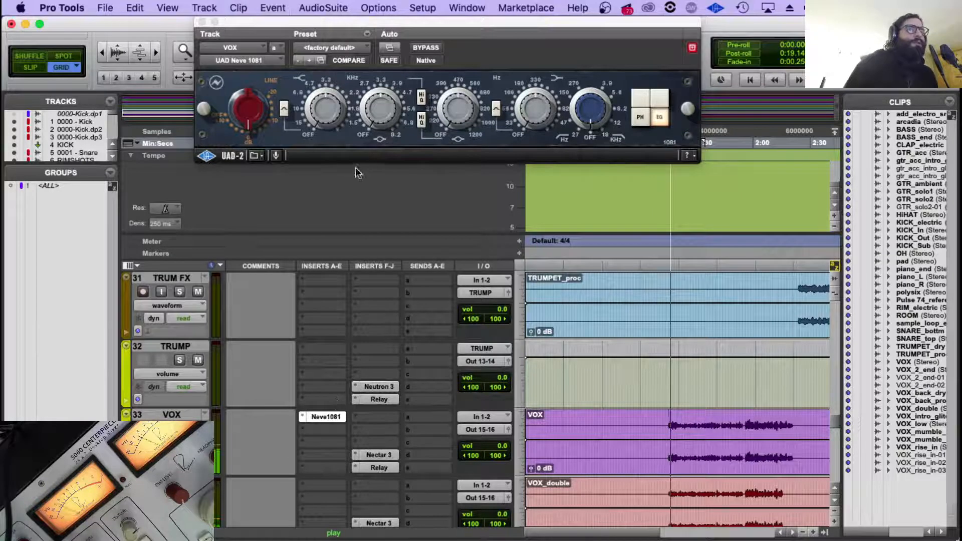
pyautogui.click(246, 102)
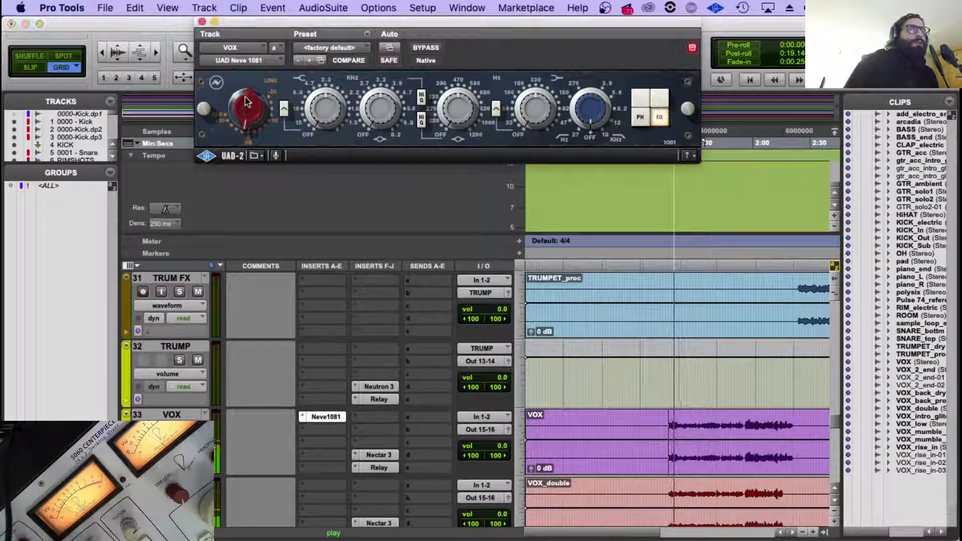
pyautogui.moveTo(245, 97); pyautogui.dragTo(246, 94)
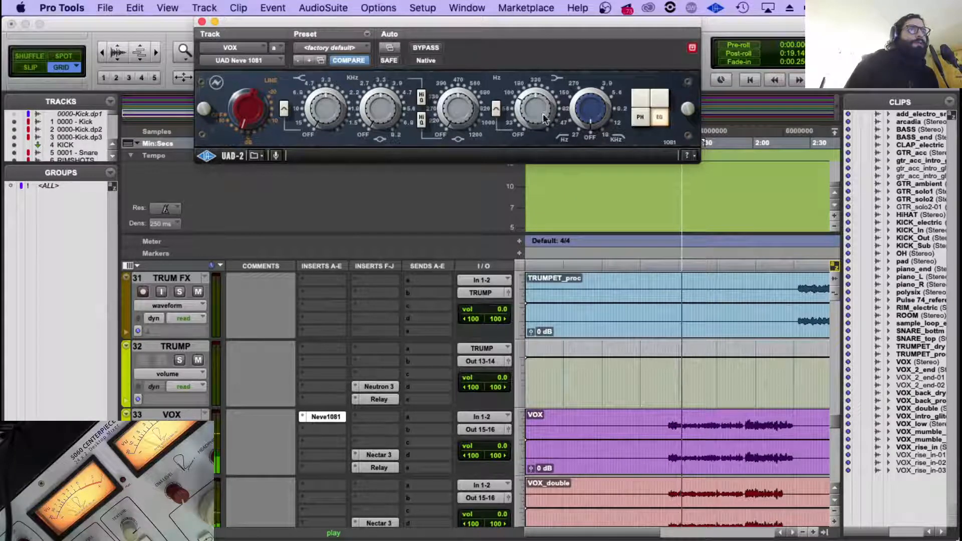
pyautogui.moveTo(541, 91); pyautogui.dragTo(533, 122)
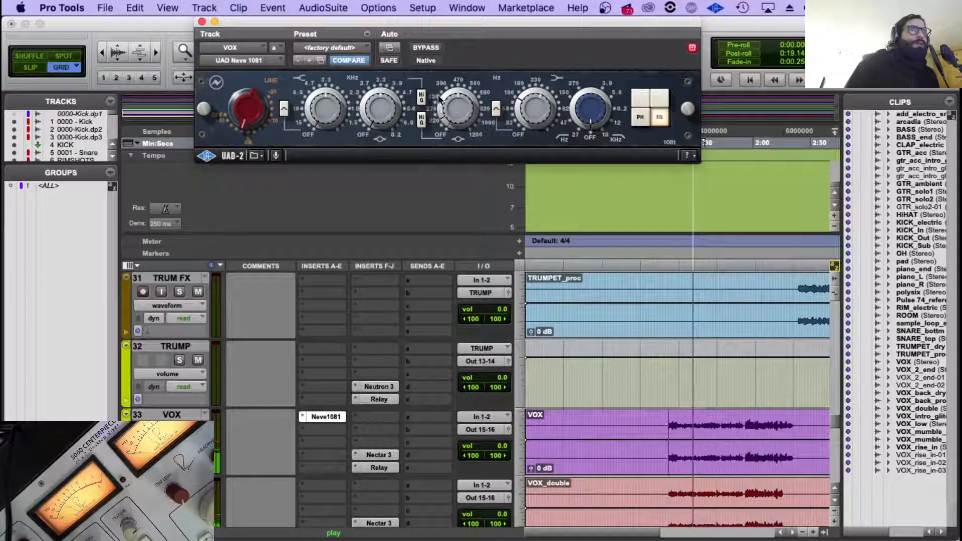
pyautogui.moveTo(458, 108); pyautogui.dragTo(459, 102)
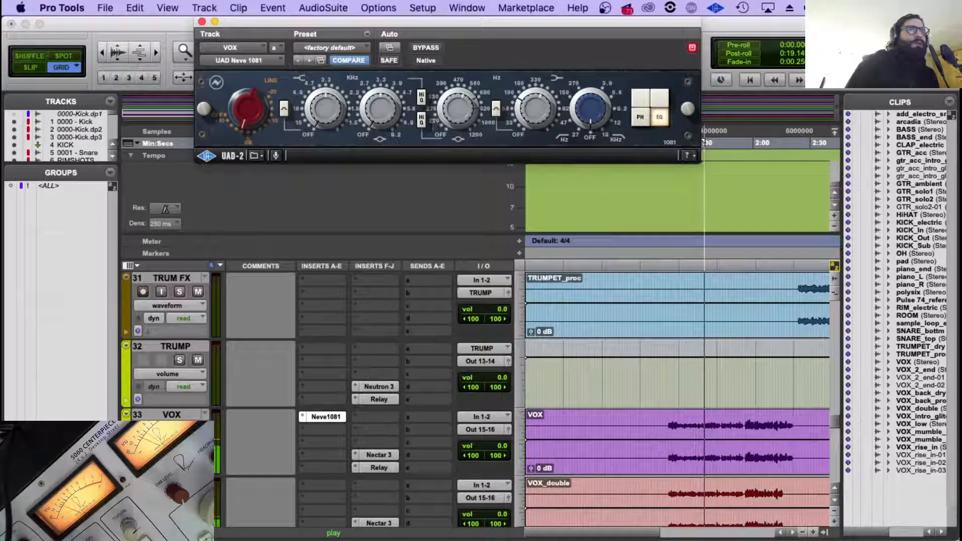
# Mute the Audio 6 track near the end of the track list and return to VOX.
pyautogui.scroll(-5, 243, 407)
pyautogui.scroll(-12, 243, 404)
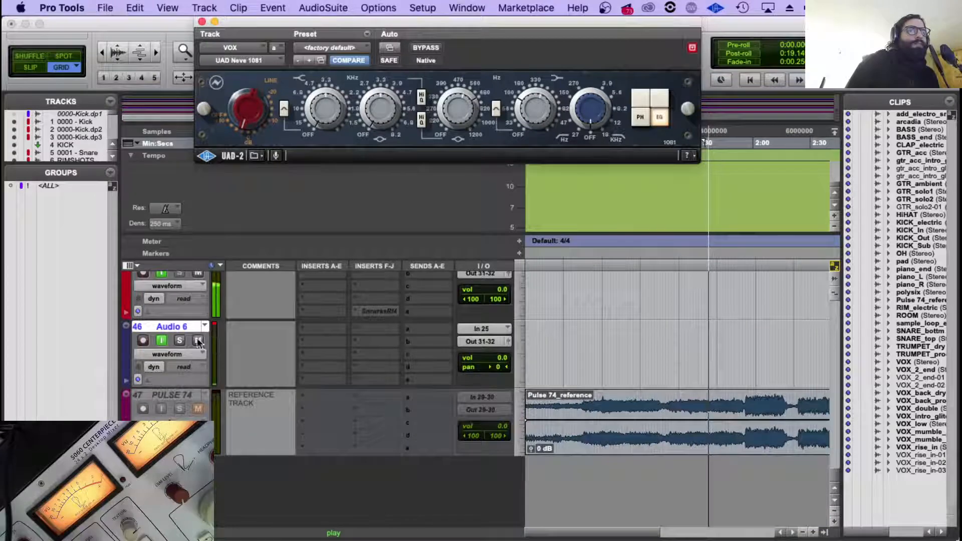
pyautogui.click(198, 341)
pyautogui.scroll(15, 352, 383)
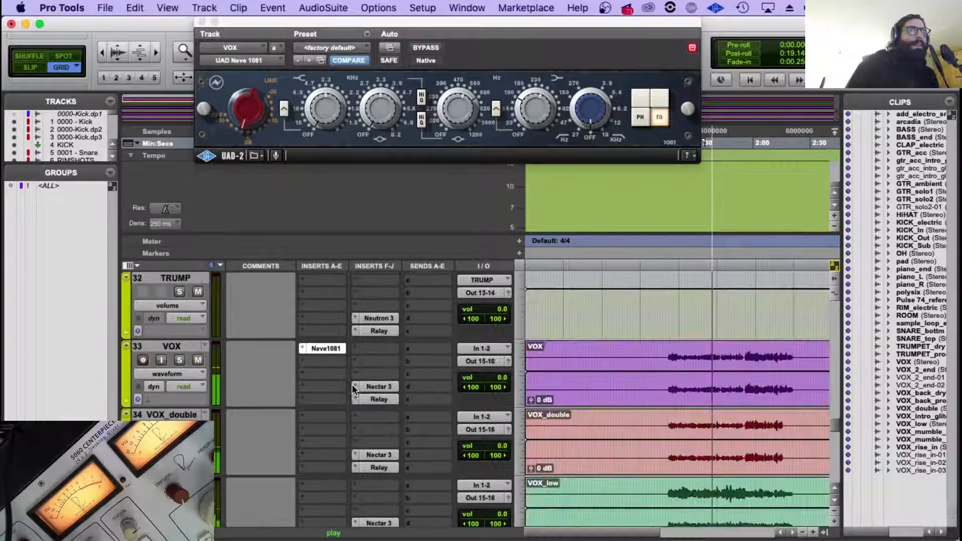
pyautogui.scroll(-2, 351, 384)
pyautogui.scroll(3, 706, 373)
pyautogui.scroll(-1, 706, 372)
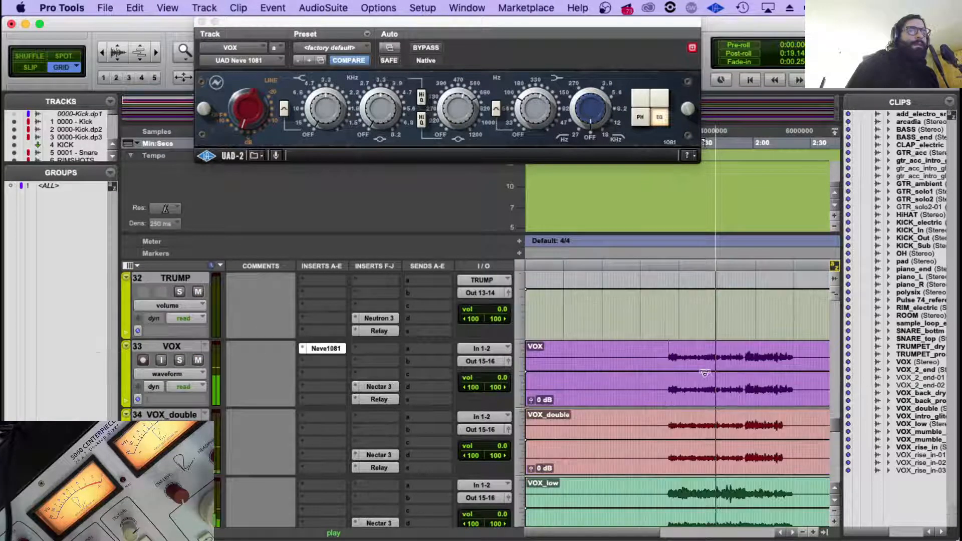
# Replay VOX from its first phrase and adjust the Neve 1081's high-shelf band.
pyautogui.click(667, 351)
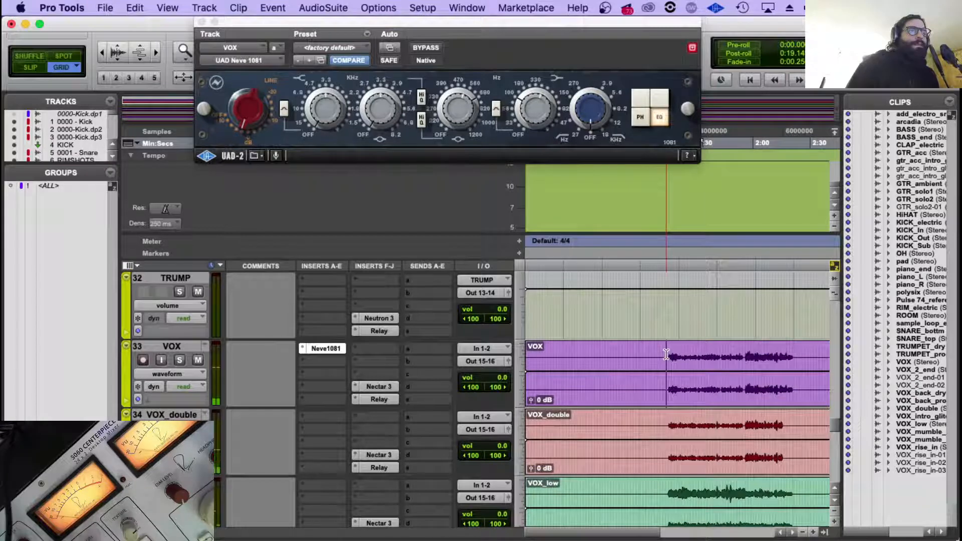
pyautogui.click(305, 112)
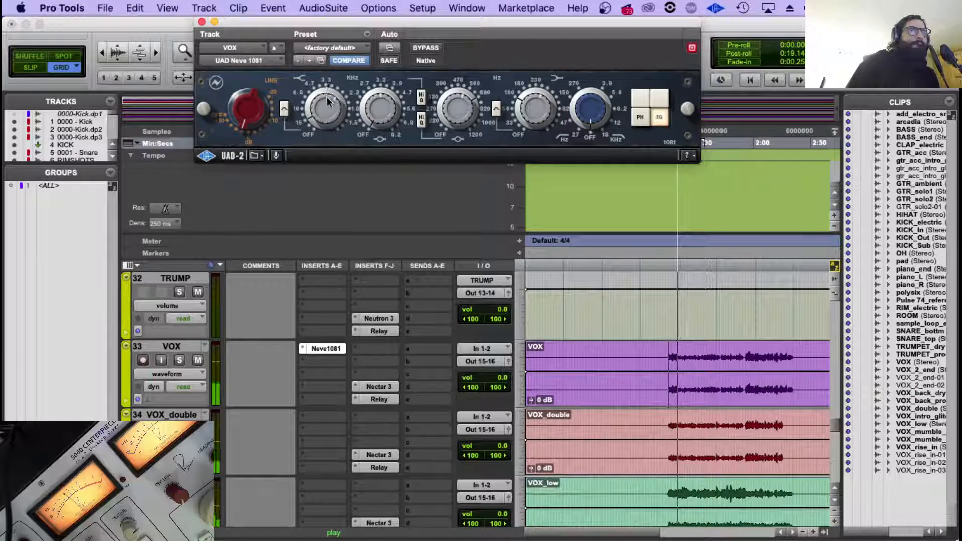
pyautogui.moveTo(327, 96); pyautogui.dragTo(325, 107)
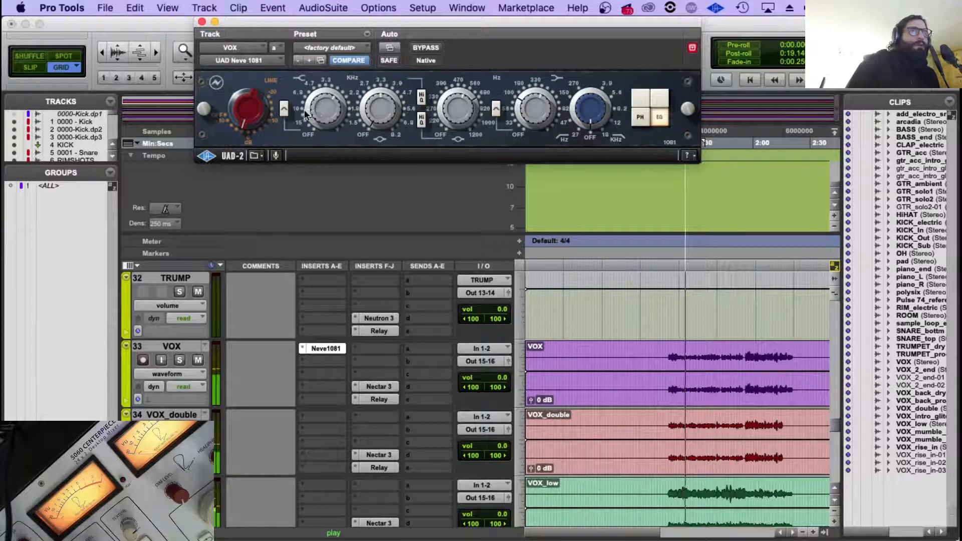
# Compare VOX with the Neve 1081 bypassed and active, leave it active and close its window.
pyautogui.click(436, 48)
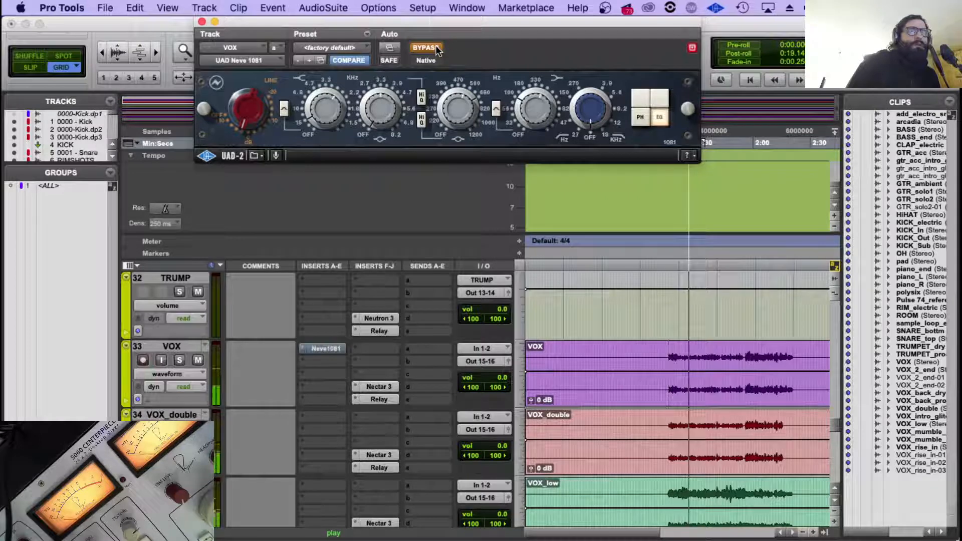
pyautogui.click(436, 47)
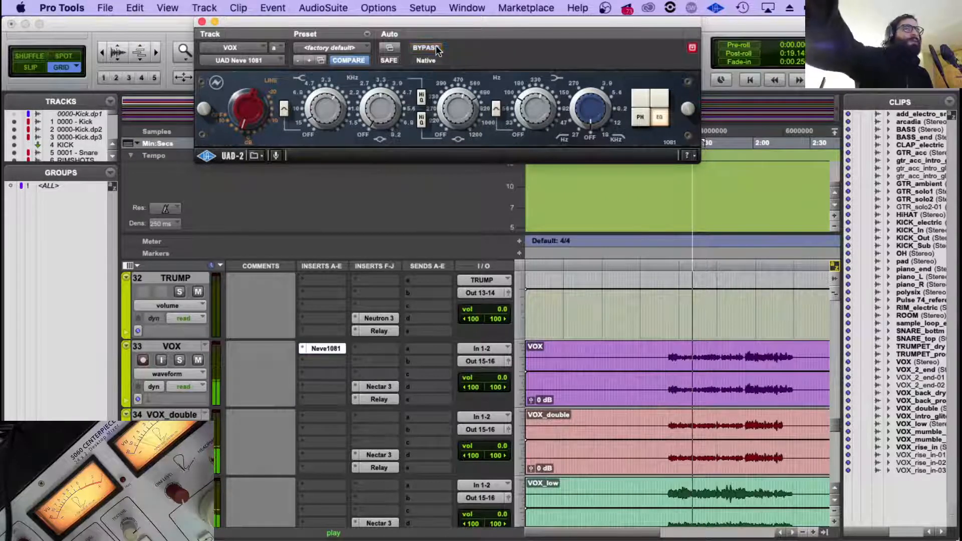
pyautogui.click(434, 47)
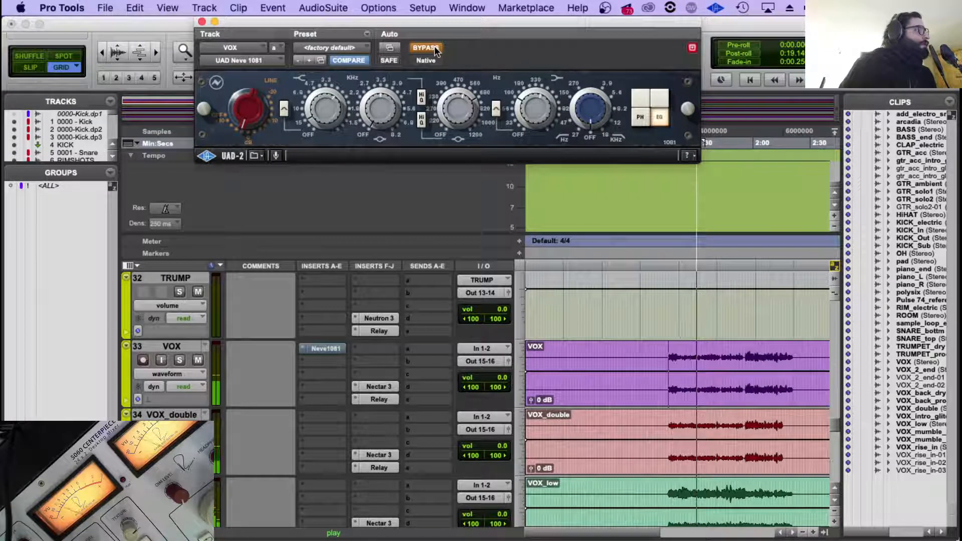
pyautogui.click(435, 48)
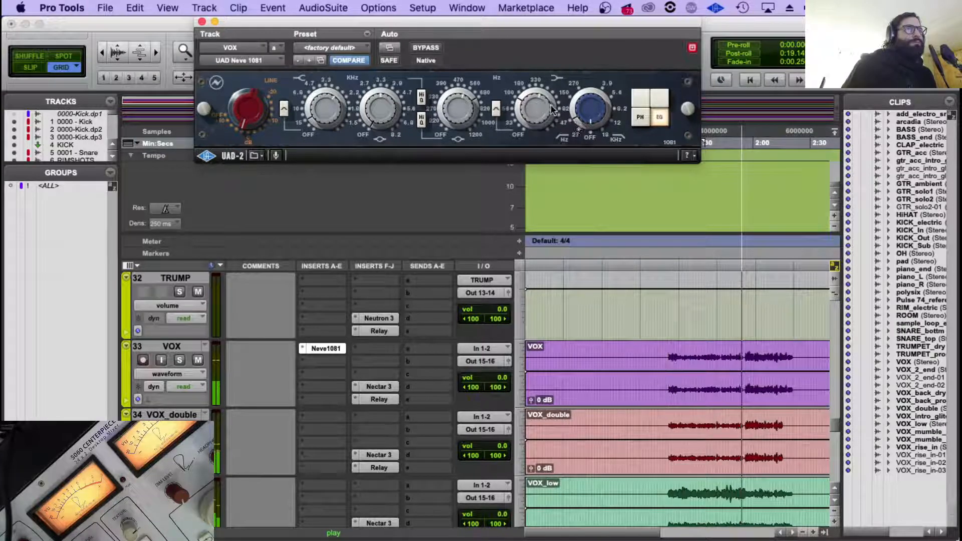
pyautogui.click(202, 22)
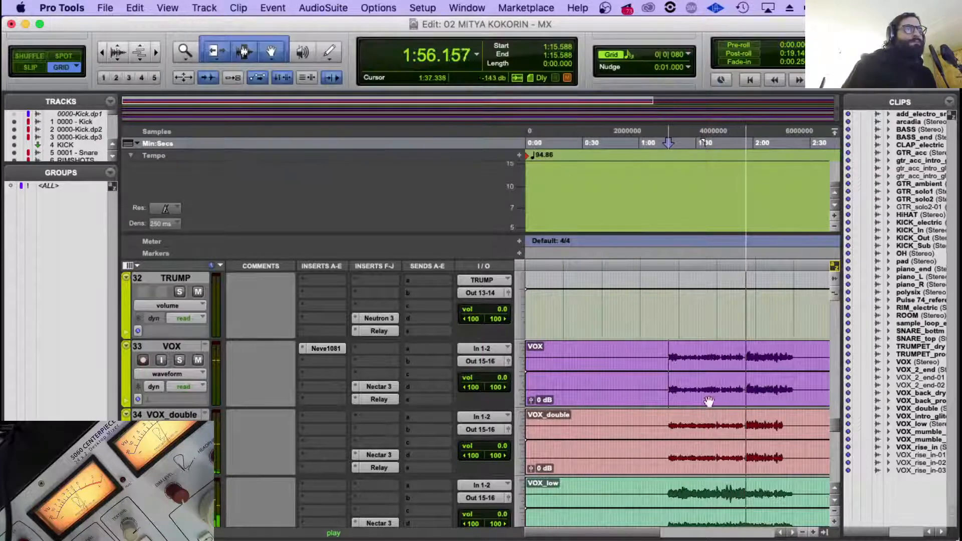
# Replay VOX from its first phrase while checking the other vocal tracks down to VOXKuzchks.
pyautogui.click(667, 354)
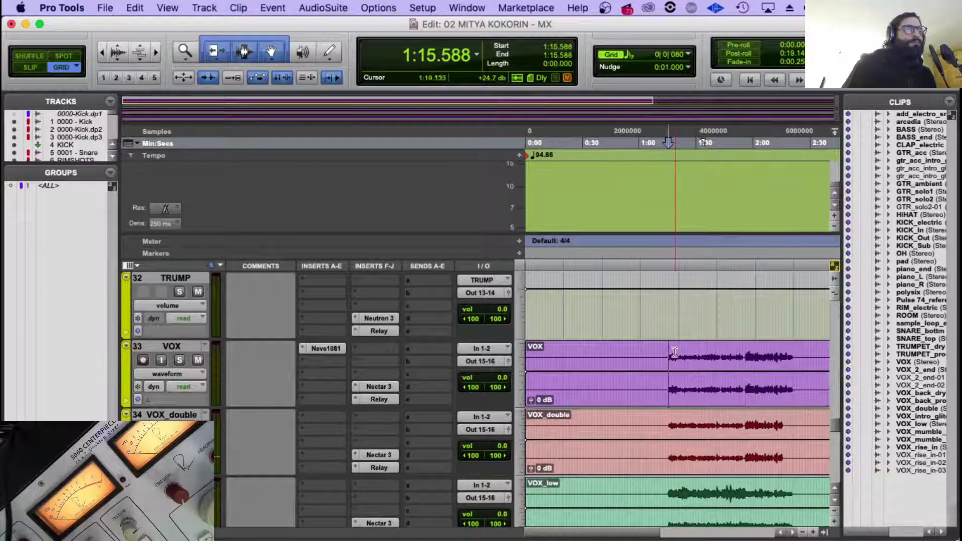
pyautogui.scroll(-4, 256, 377)
pyautogui.scroll(-2, 257, 377)
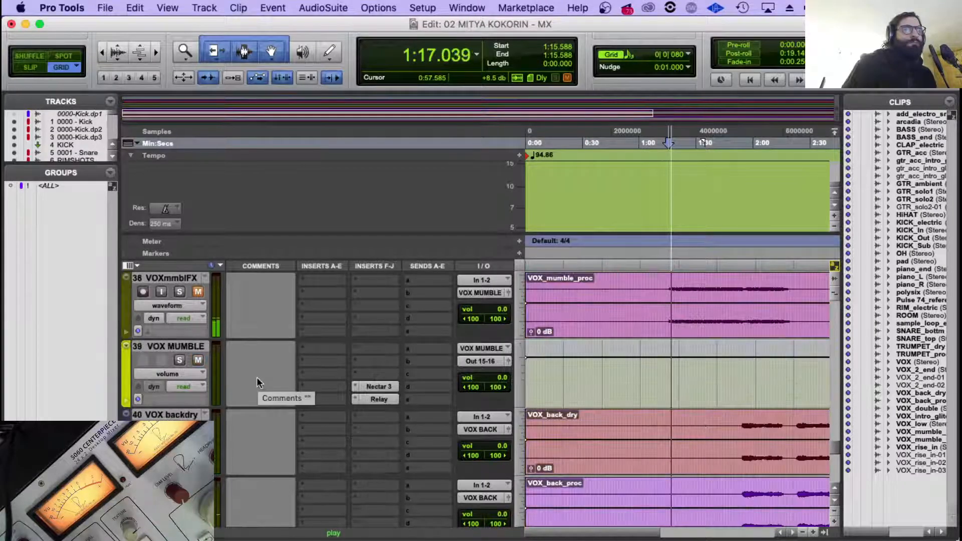
pyautogui.scroll(-2, 217, 366)
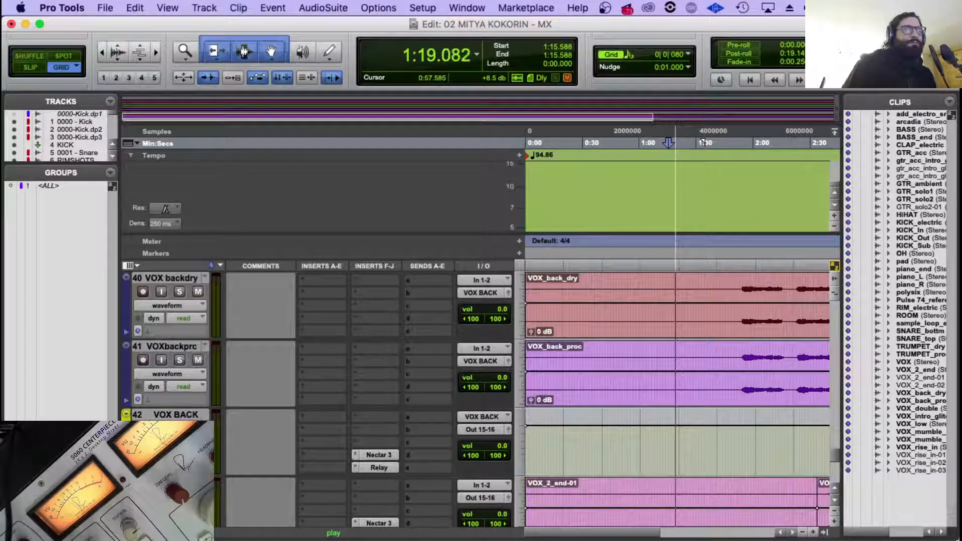
pyautogui.scroll(-1, 262, 432)
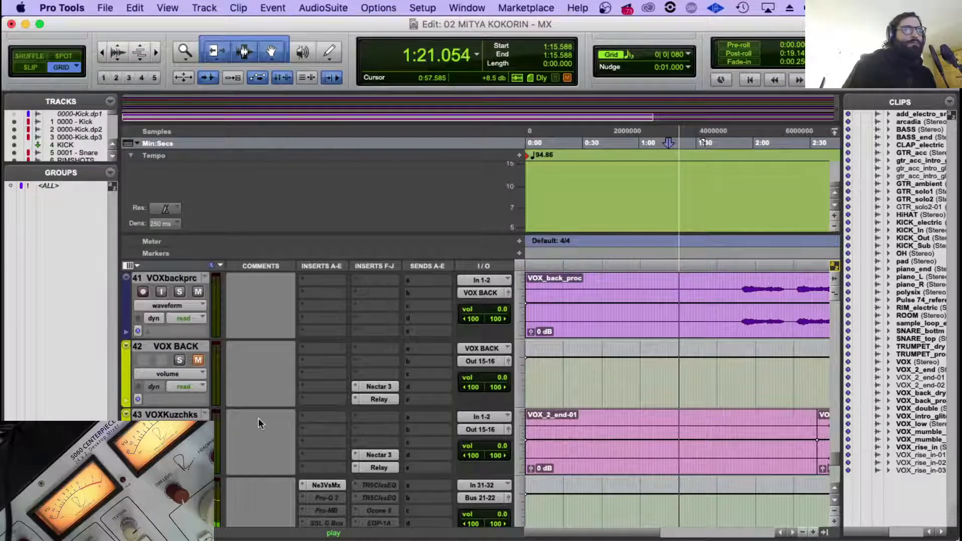
pyautogui.scroll(9, 260, 423)
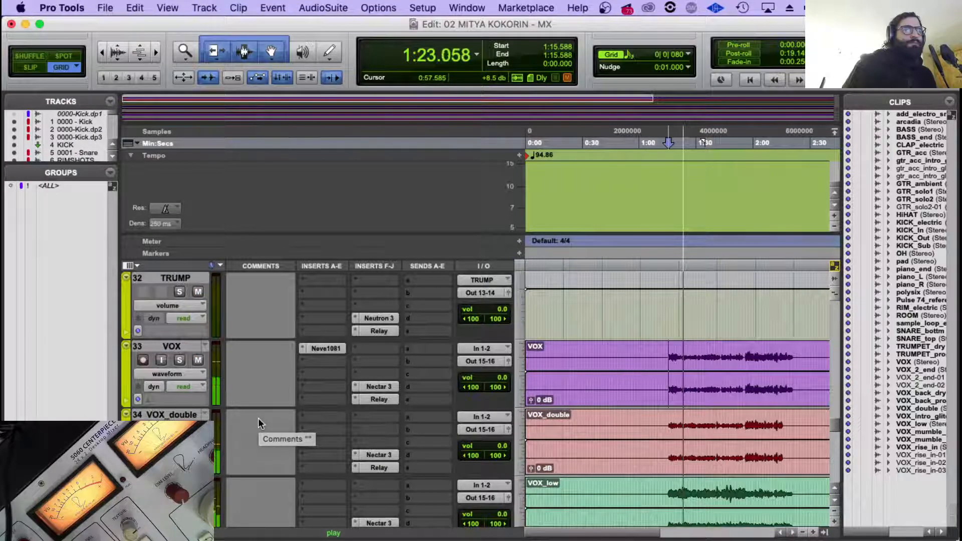
pyautogui.scroll(-1, 258, 418)
pyautogui.scroll(2, 270, 406)
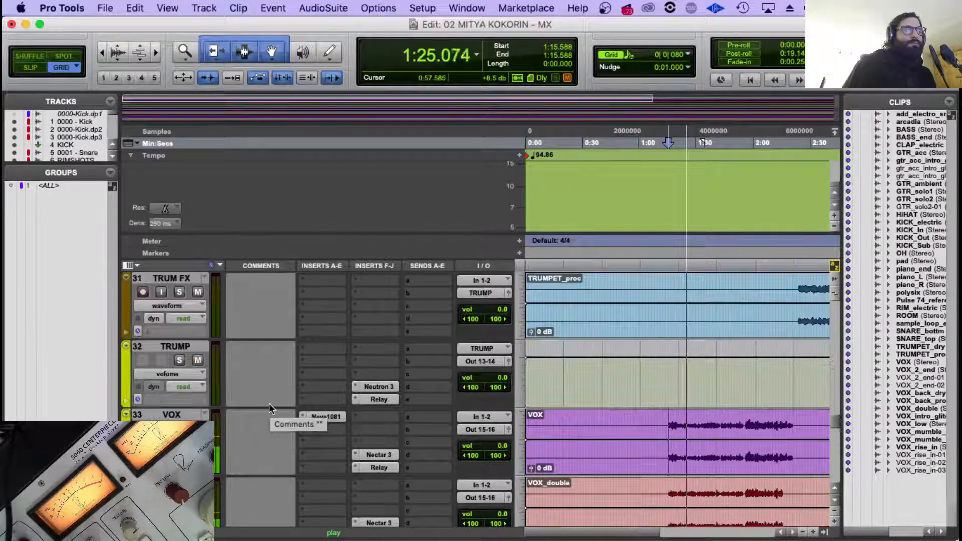
pyautogui.scroll(-1, 273, 410)
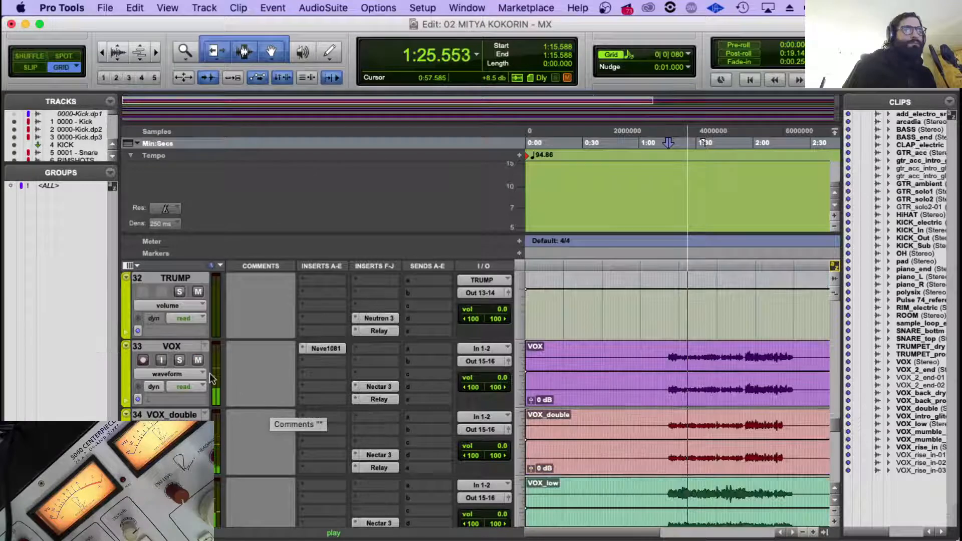
# Open Nectar 3 on VOX and review its Compressor 1, Pitch and EQ 1 modules and the list of addable modules.
pyautogui.click(368, 385)
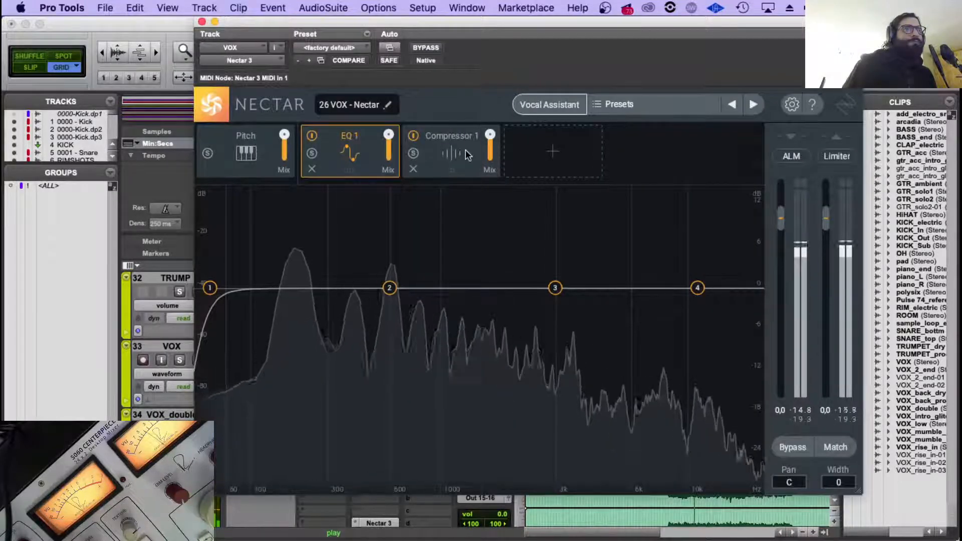
pyautogui.click(442, 155)
pyautogui.click(549, 156)
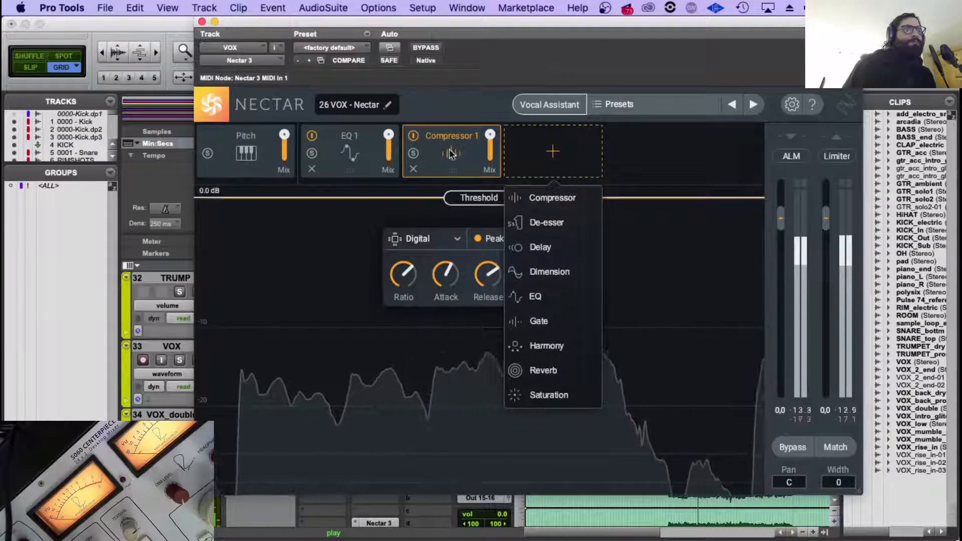
pyautogui.click(551, 151)
pyautogui.click(350, 153)
pyautogui.click(246, 153)
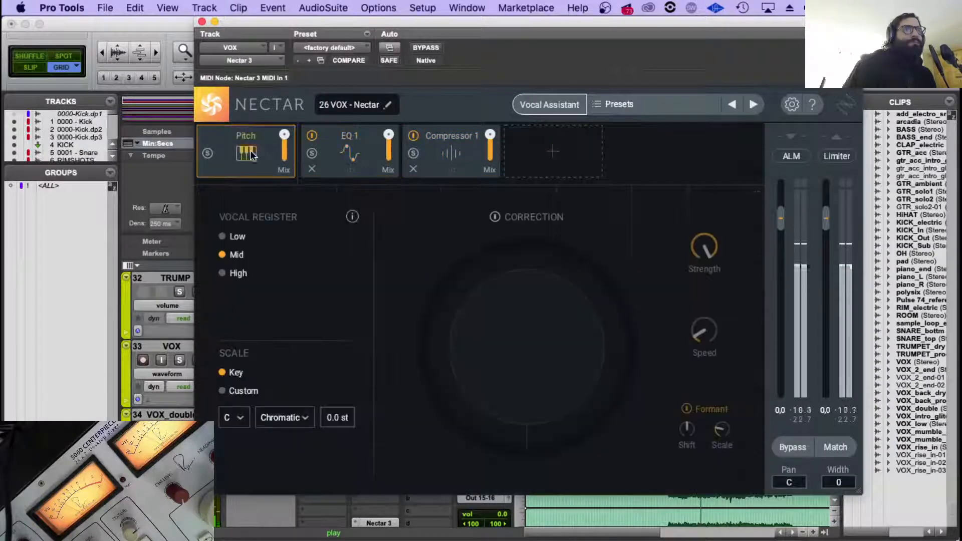
pyautogui.click(365, 161)
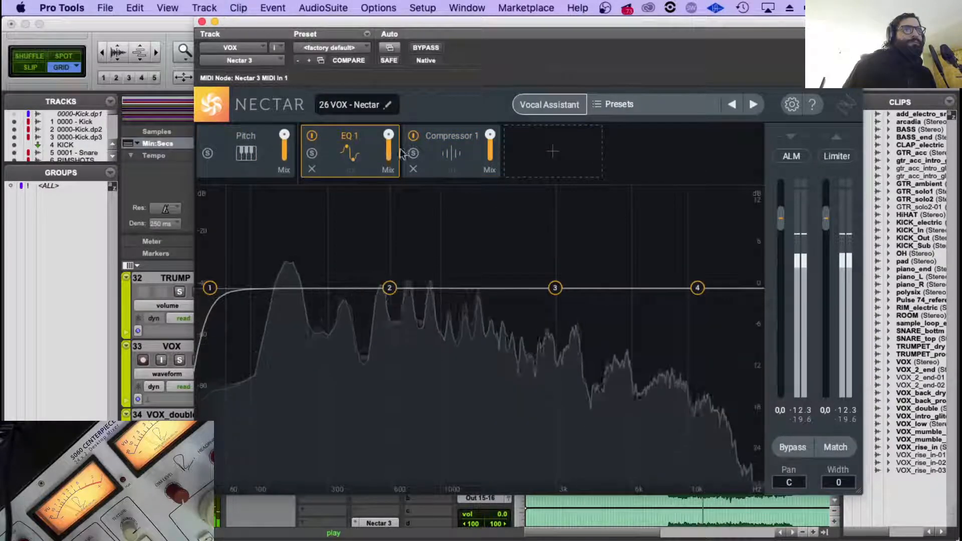
# Run Nectar's Vocal Assistant on VOX in Assist mode with Modern vibe and Moderate intensity, and accept its suggested processing chain.
pyautogui.click(433, 153)
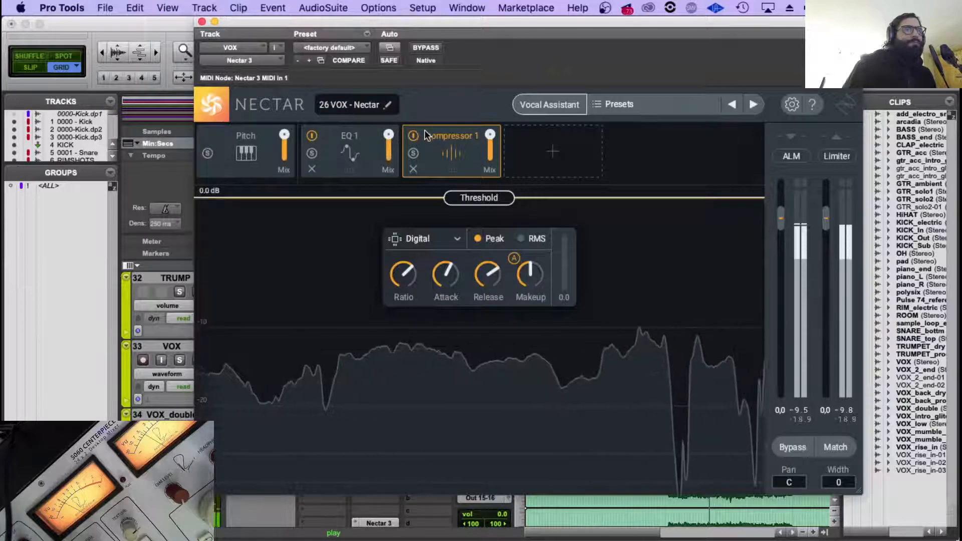
pyautogui.click(536, 105)
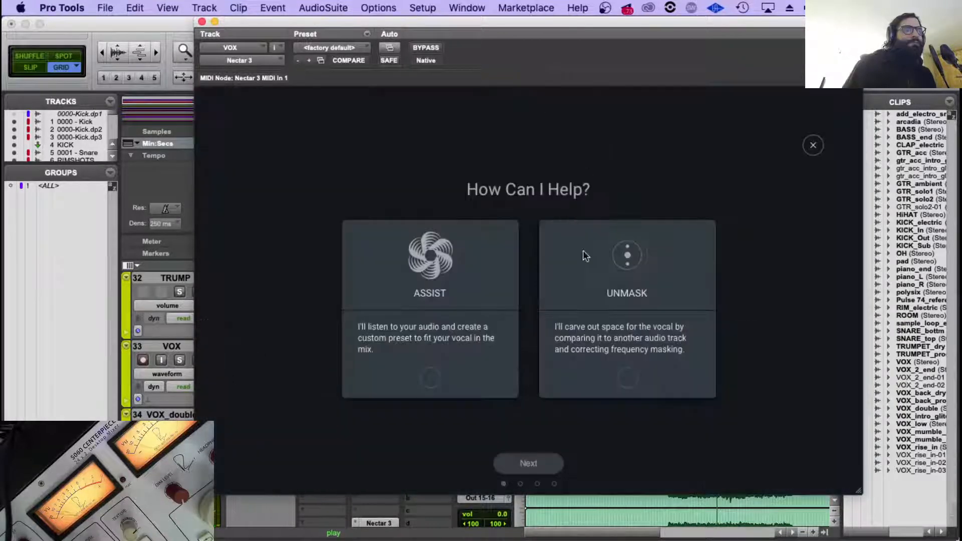
pyautogui.click(432, 384)
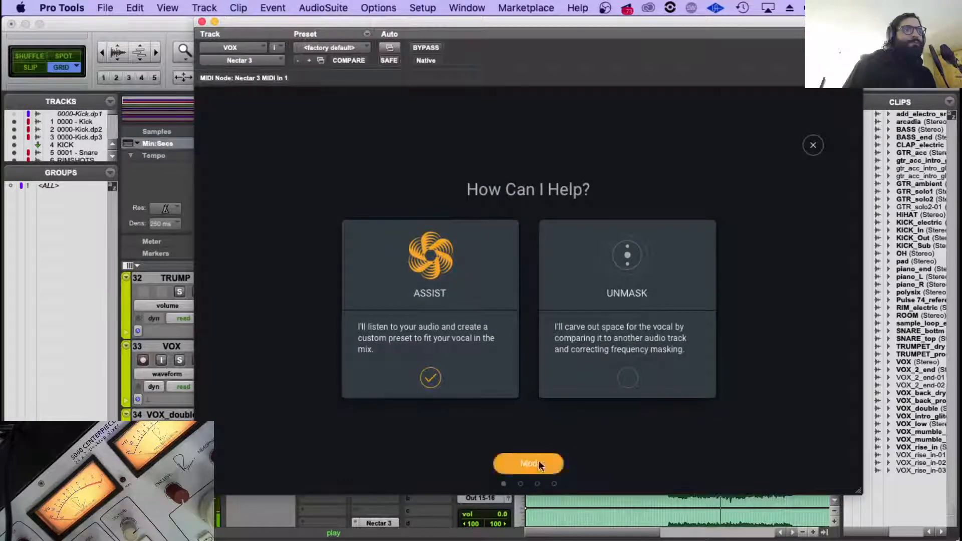
pyautogui.click(528, 463)
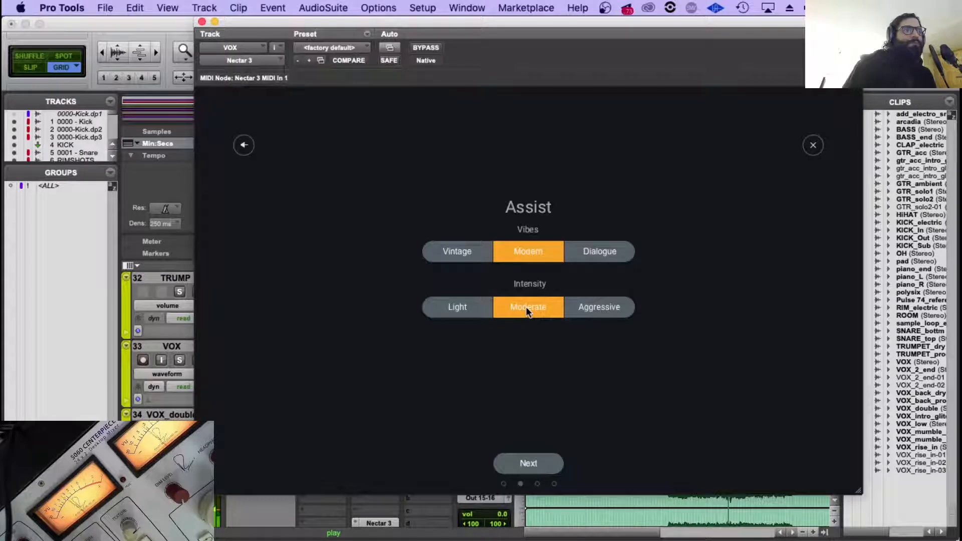
pyautogui.click(518, 470)
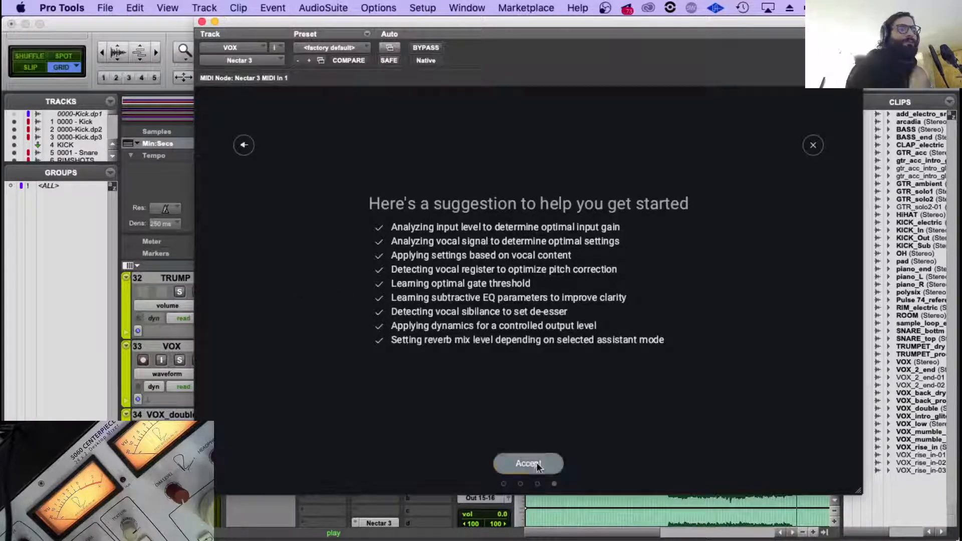
pyautogui.click(528, 463)
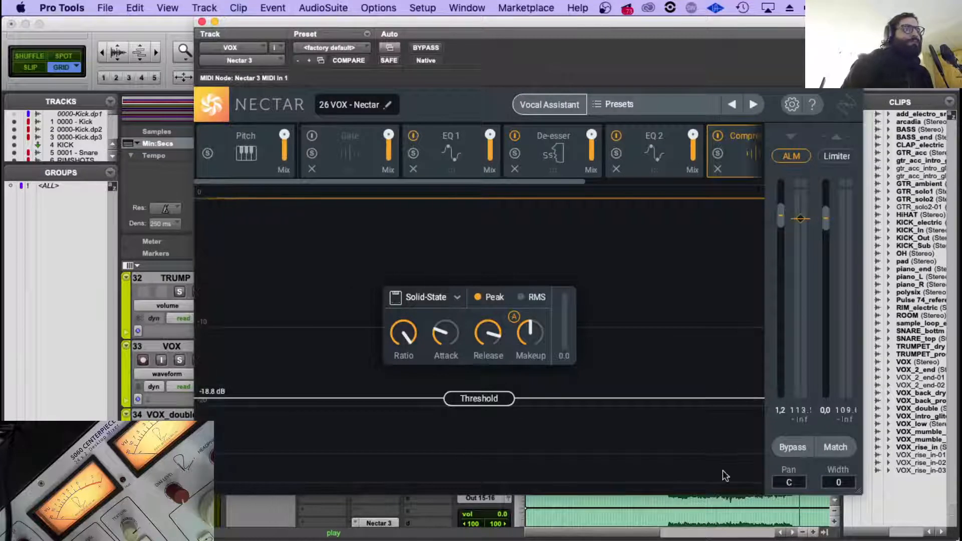
# Replay VOX from its first phrase to check Nectar's Pitch module and bypass comparison, and close the Nectar window.
pyautogui.scroll(2, 711, 527)
pyautogui.scroll(2, 680, 509)
pyautogui.scroll(-2, 679, 510)
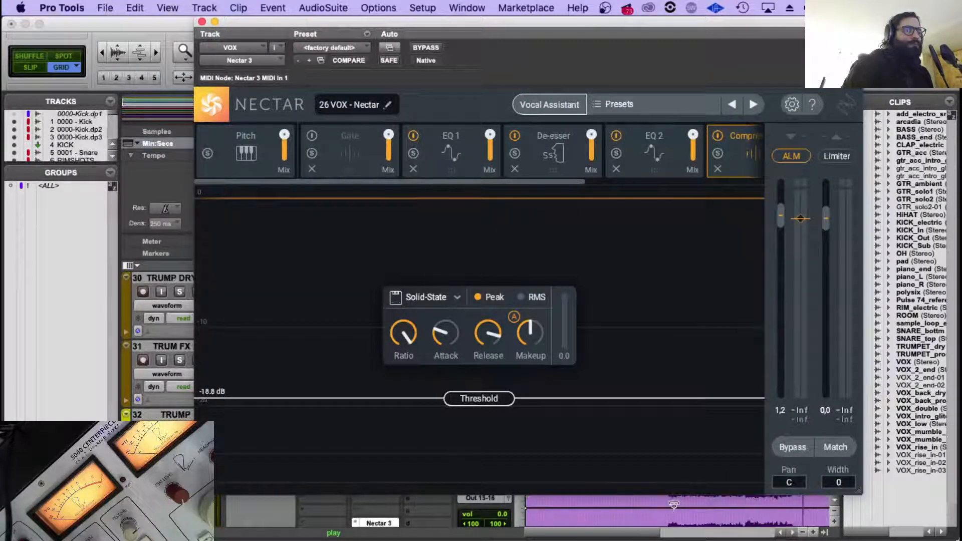
pyautogui.click(666, 498)
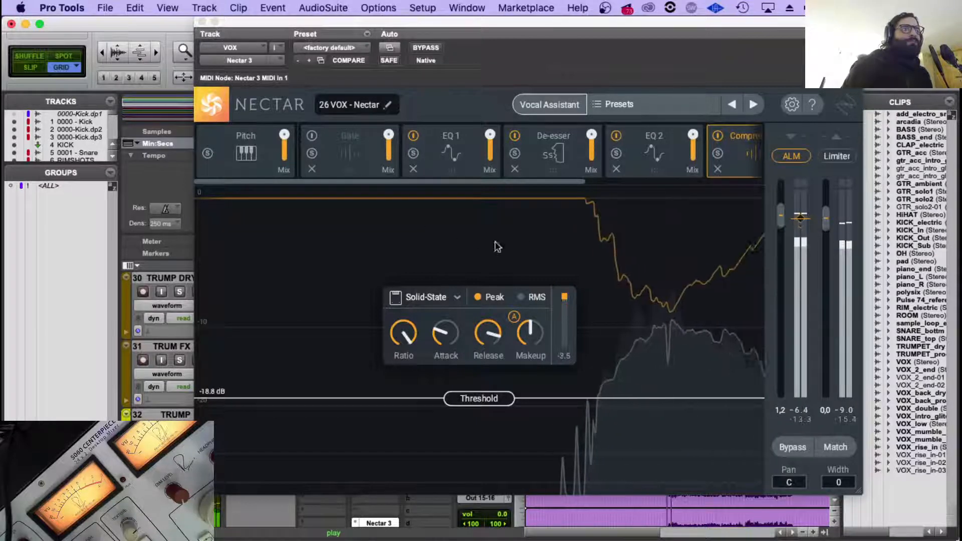
pyautogui.click(258, 160)
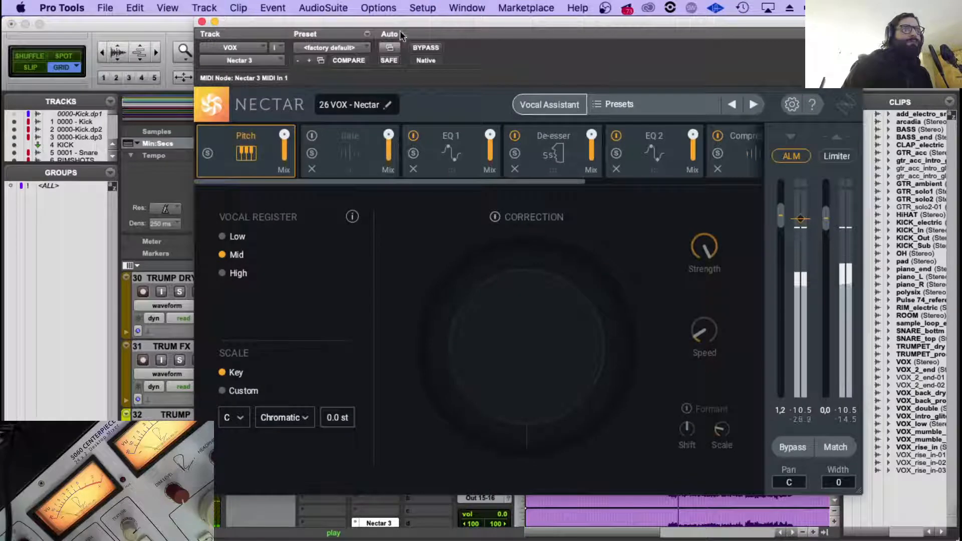
pyautogui.click(421, 47)
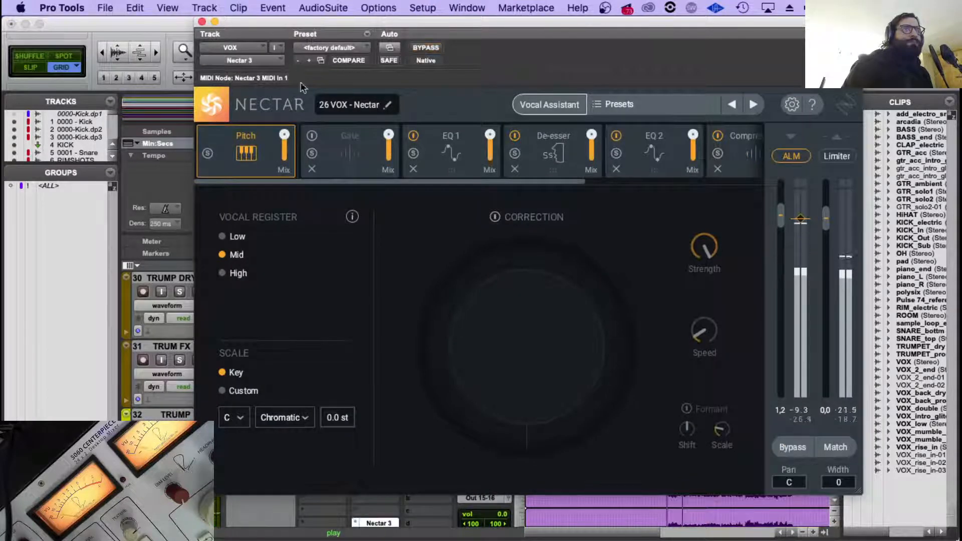
pyautogui.click(202, 21)
# Copy the Neve 1081 insert from VOX to the first insert slot of VOX_double.
pyautogui.scroll(-2, 351, 392)
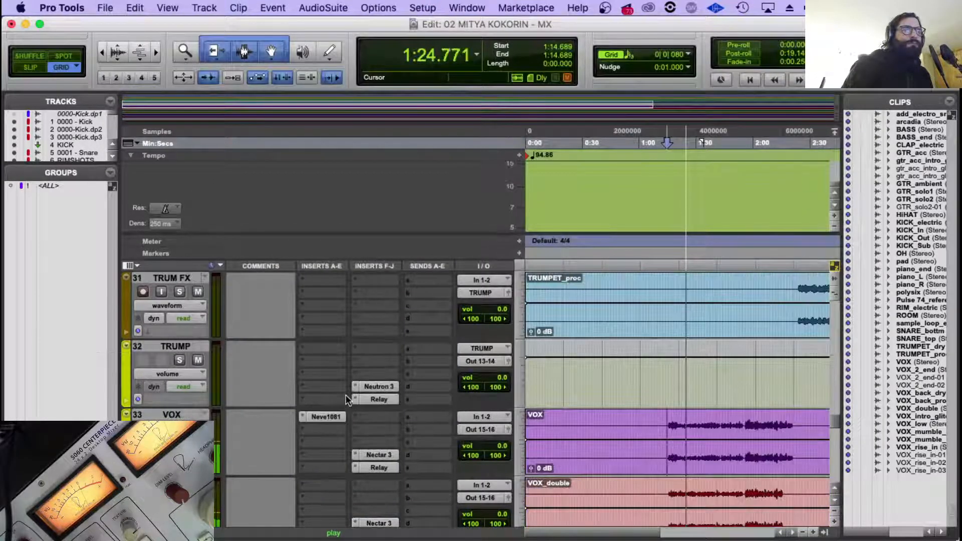
pyautogui.click(332, 418)
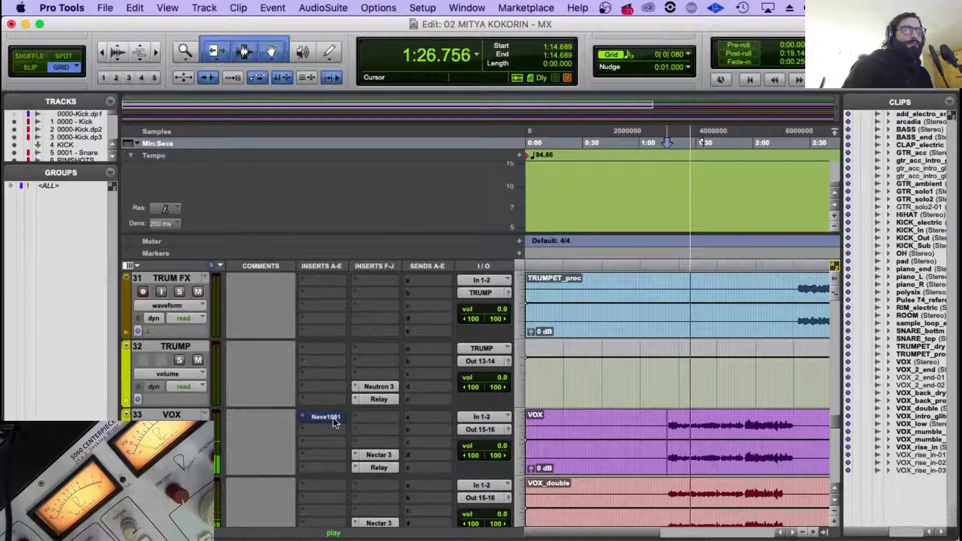
pyautogui.scroll(-2, 341, 390)
pyautogui.scroll(-2, 348, 369)
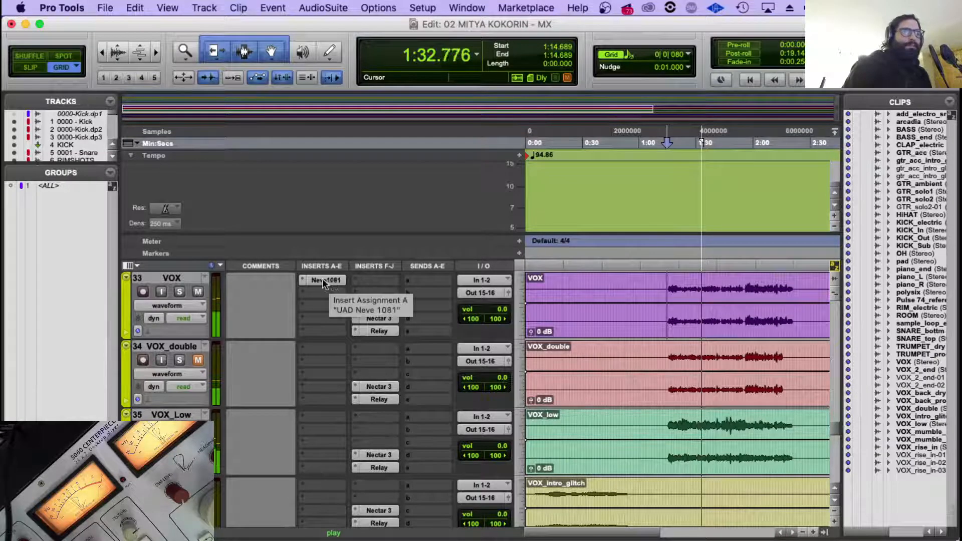
pyautogui.moveTo(326, 355); pyautogui.dragTo(326, 354)
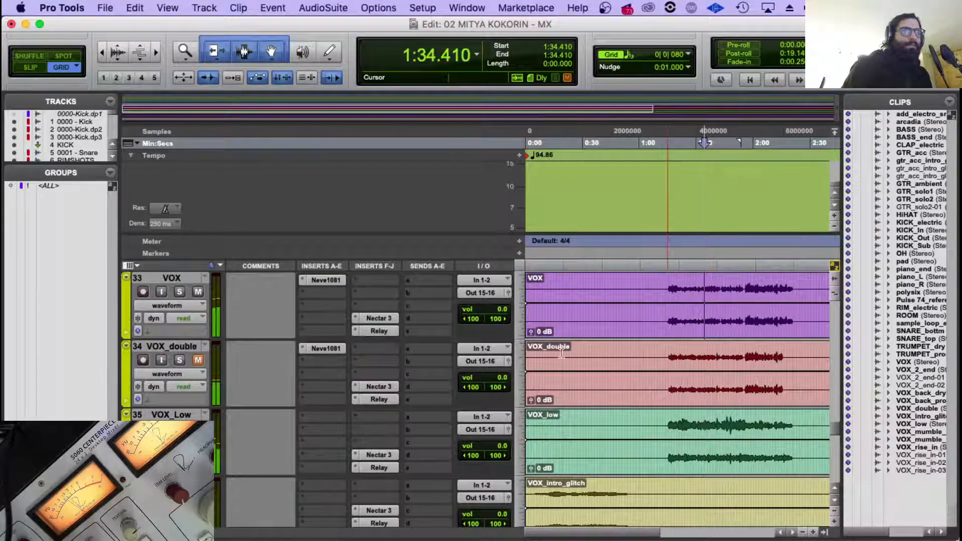
# Replay VOX from its first phrase and compare its Neve 1081 EQ bypassed and active.
pyautogui.click(670, 297)
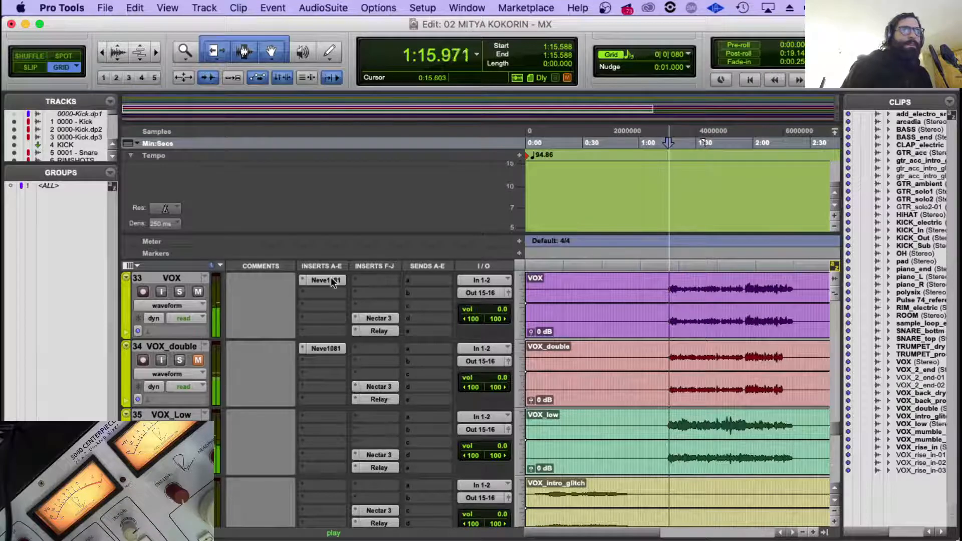
pyautogui.click(325, 280)
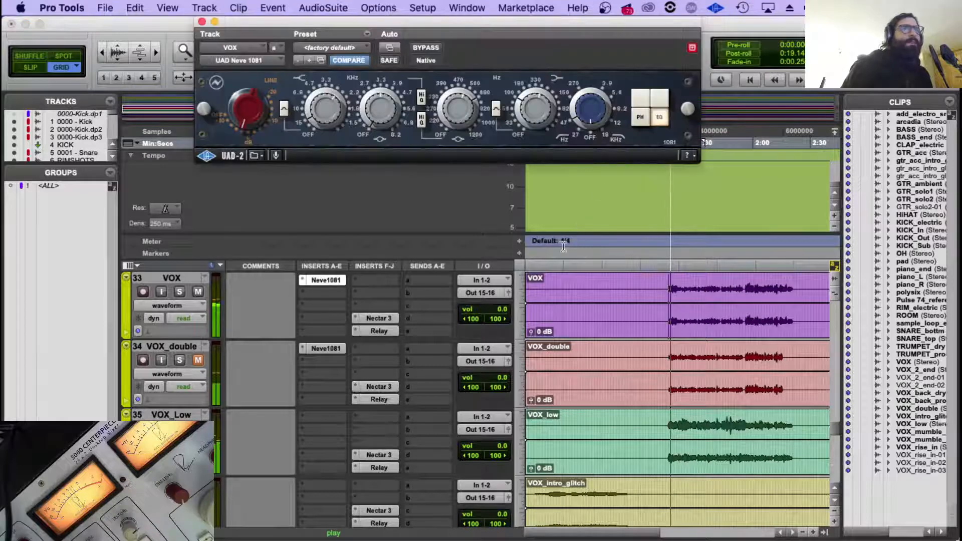
pyautogui.click(426, 47)
pyautogui.click(431, 49)
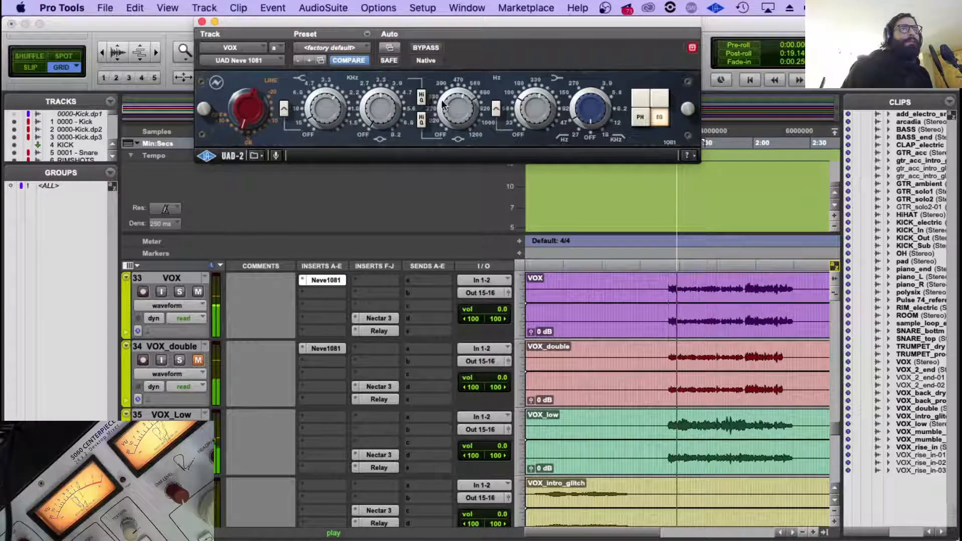
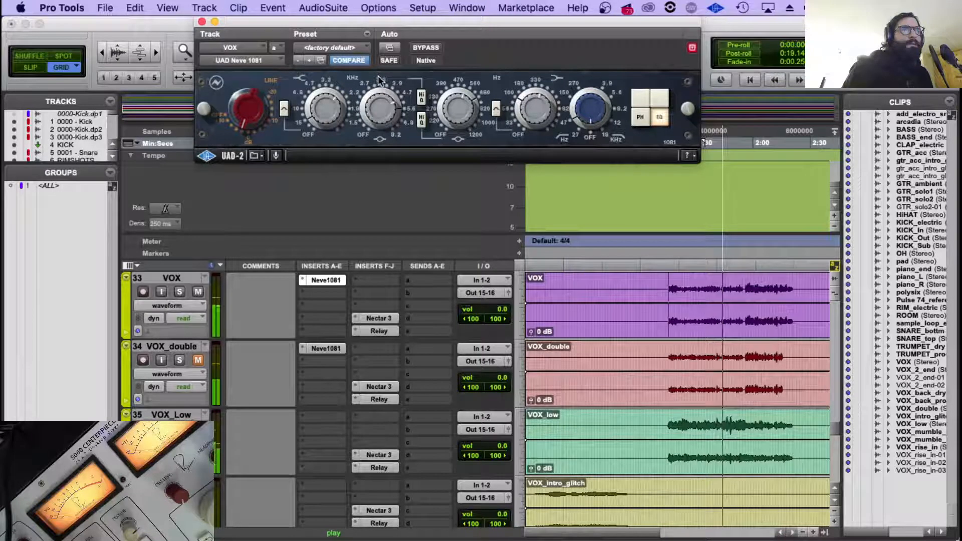
# Check VOX's Neve 1081 against bypass once more and restart playback just before the first vocal phrase.
pyautogui.click(425, 47)
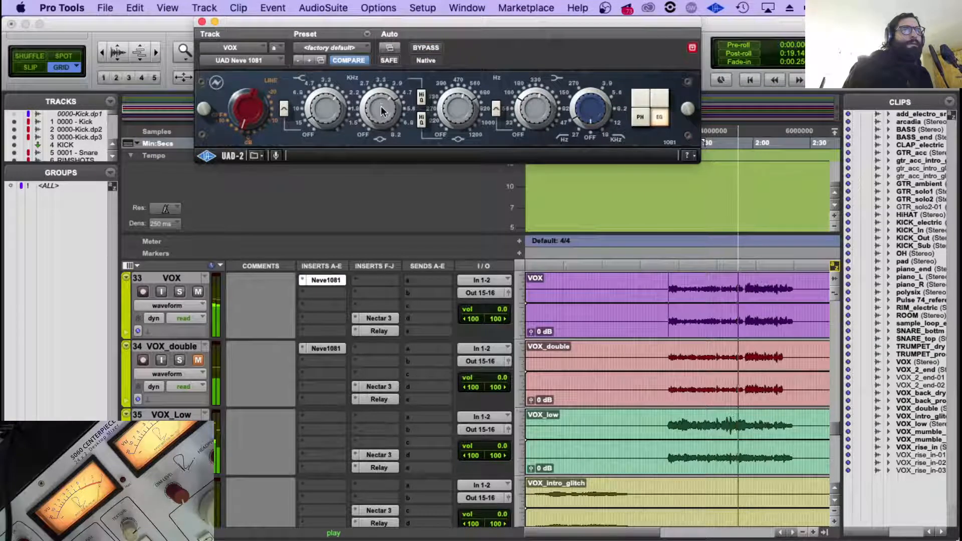
pyautogui.moveTo(316, 279); pyautogui.dragTo(322, 350)
pyautogui.press('space')
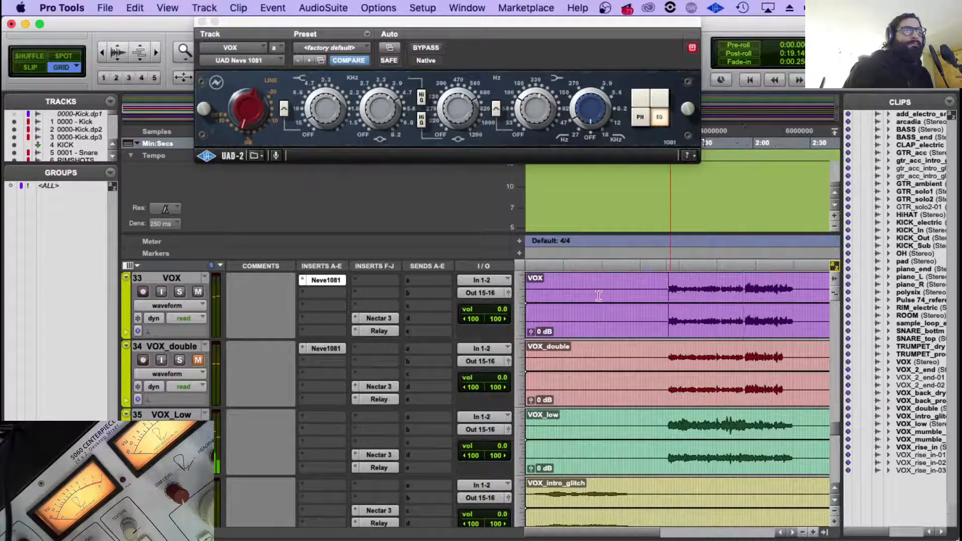
pyautogui.press('space')
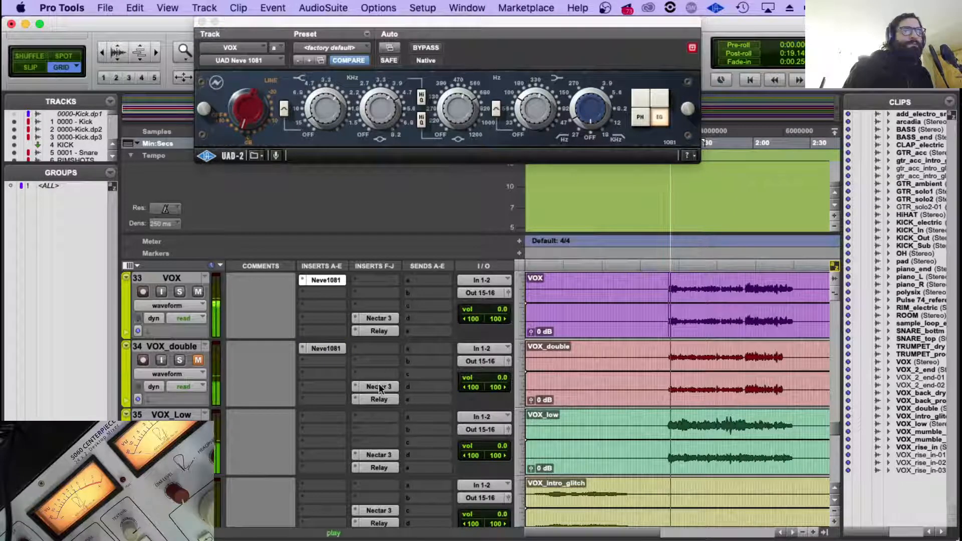
# Replace VOX_double's Nectar 3 with a copy of VOX's Nectar 3 and name that instance 27 VOX_double - Nectar 3.
pyautogui.click(379, 386)
pyautogui.click(387, 106)
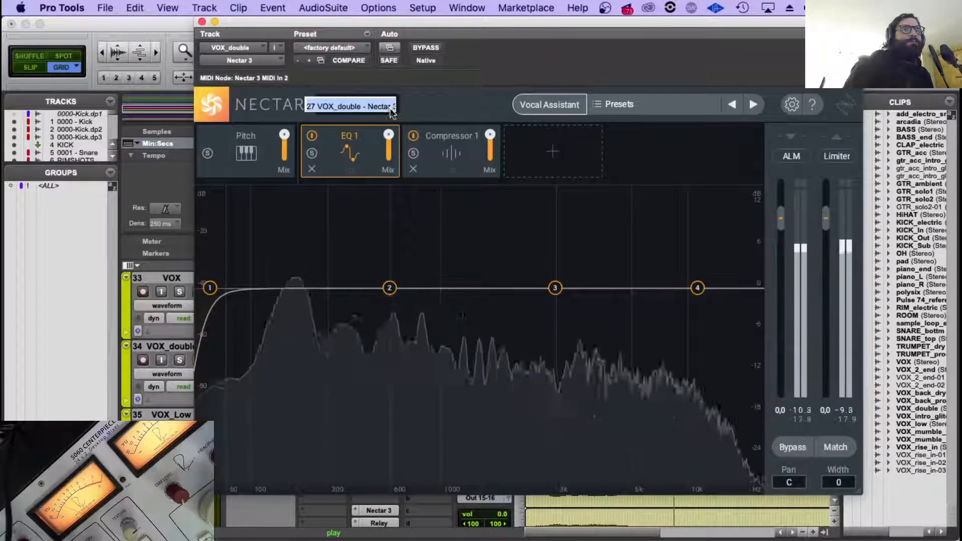
pyautogui.click(202, 22)
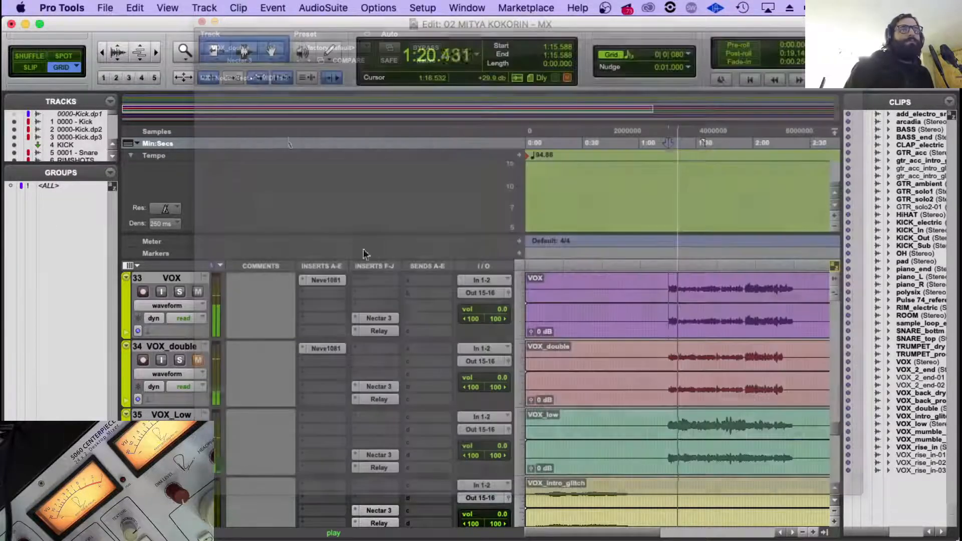
pyautogui.click(379, 386)
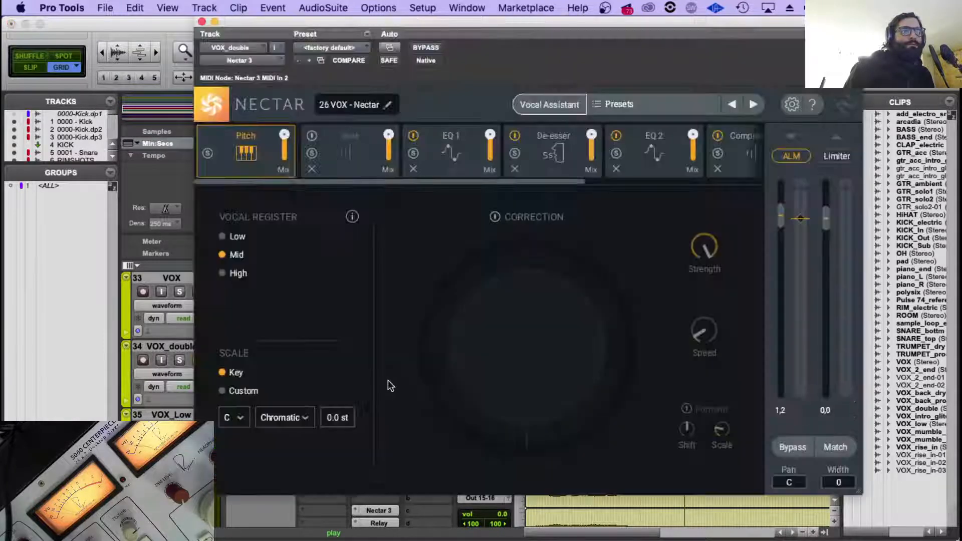
pyautogui.click(387, 104)
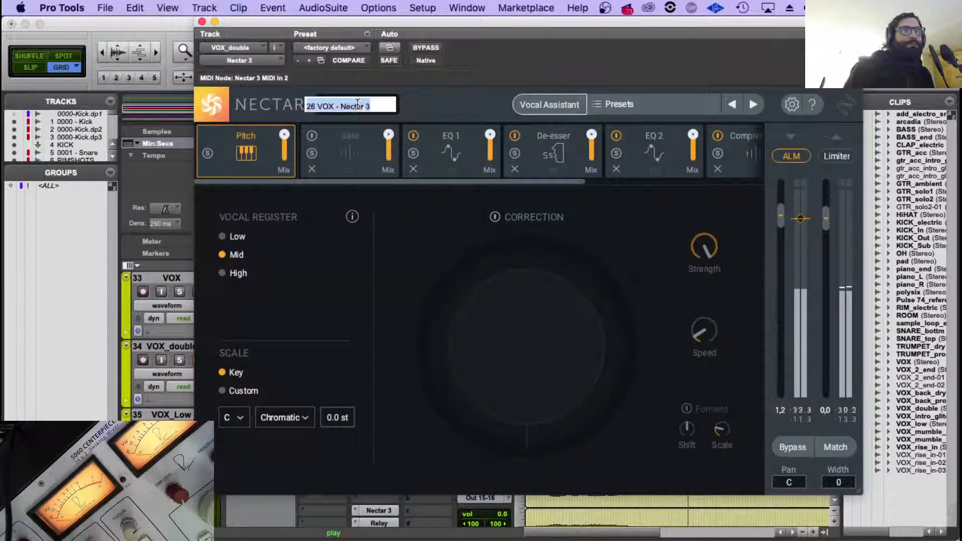
pyautogui.doubleClick(324, 107)
pyautogui.click(365, 107)
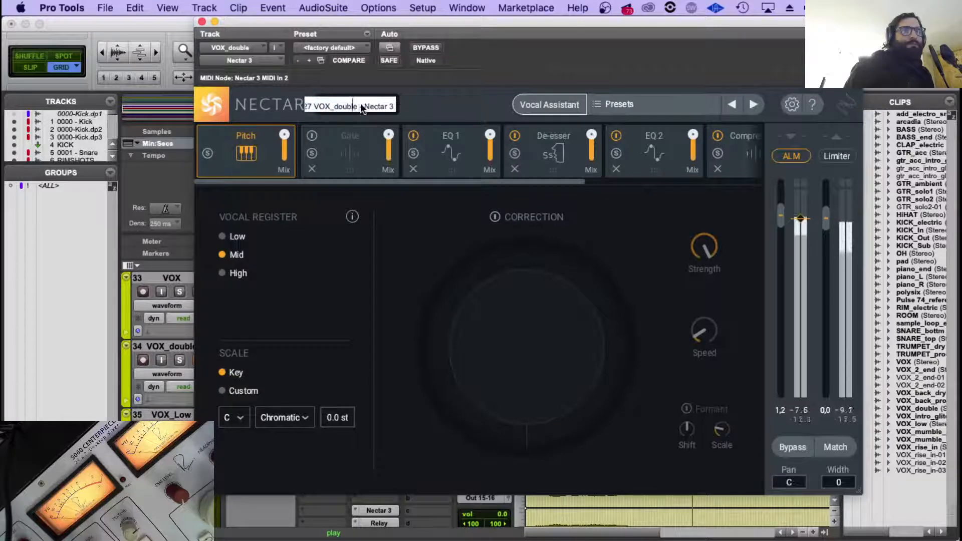
pyautogui.tripleClick(365, 107)
pyautogui.click(389, 105)
pyautogui.click(441, 92)
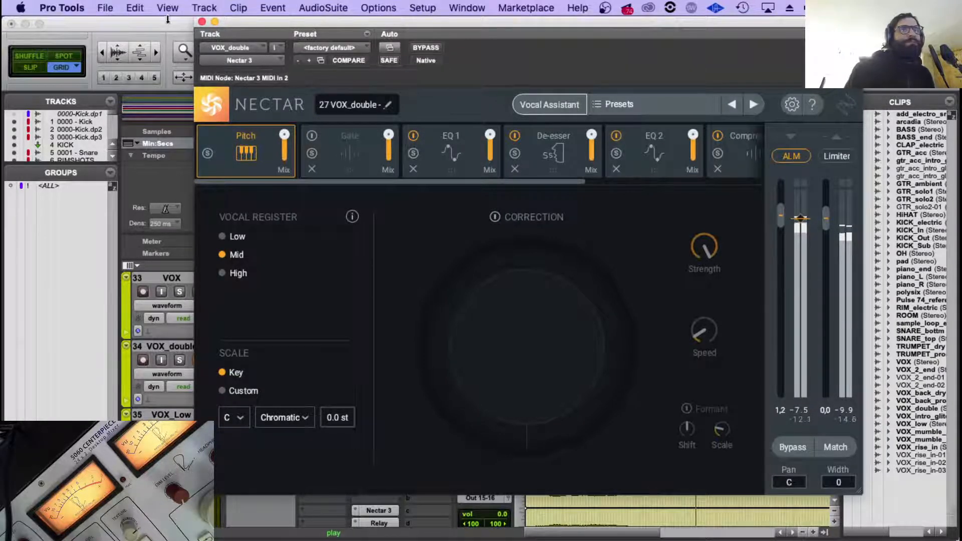
pyautogui.click(202, 22)
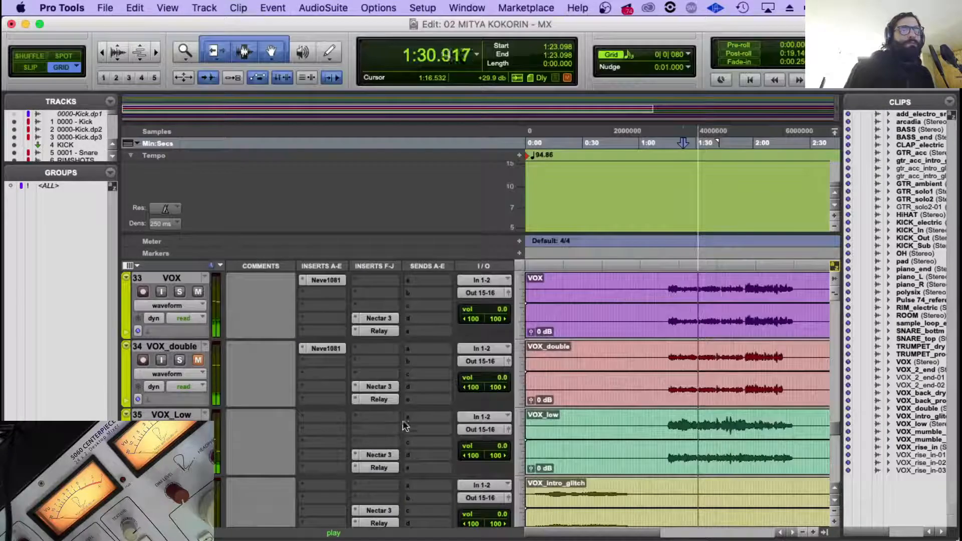
# Replace VOX_Low's Nectar 3 with a copy of VOX_double's Nectar 3 and name that instance 28 VOX_Low - Nectar 3.
pyautogui.click(380, 455)
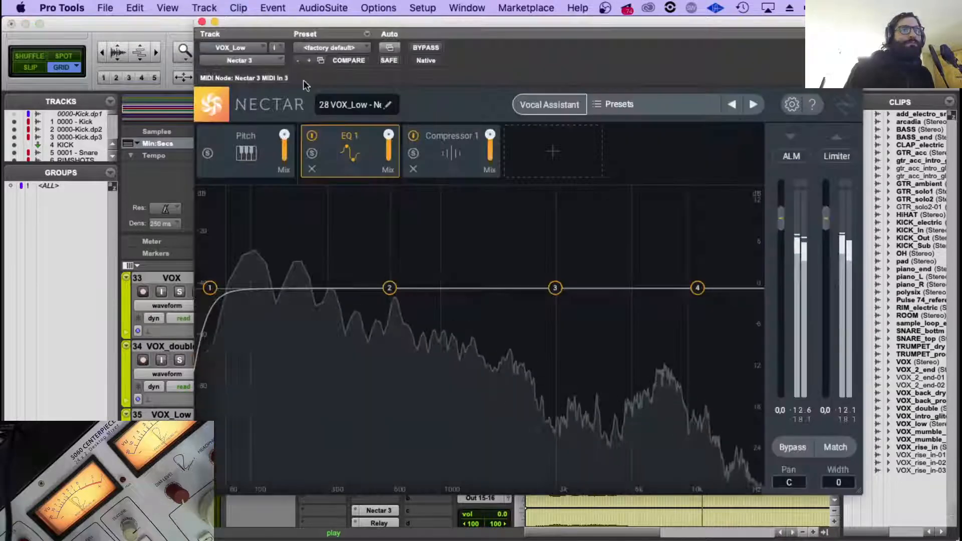
pyautogui.click(388, 106)
pyautogui.press('super+c')
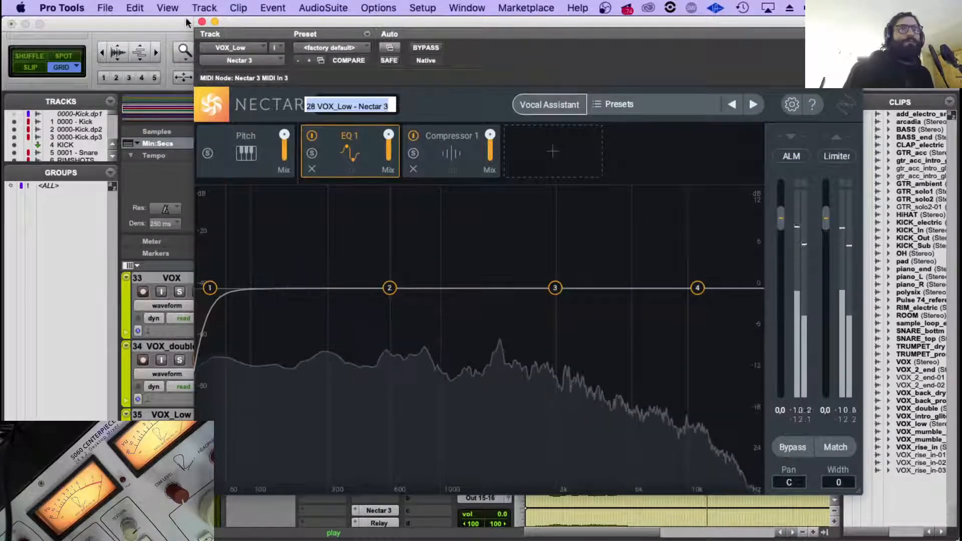
pyautogui.click(202, 21)
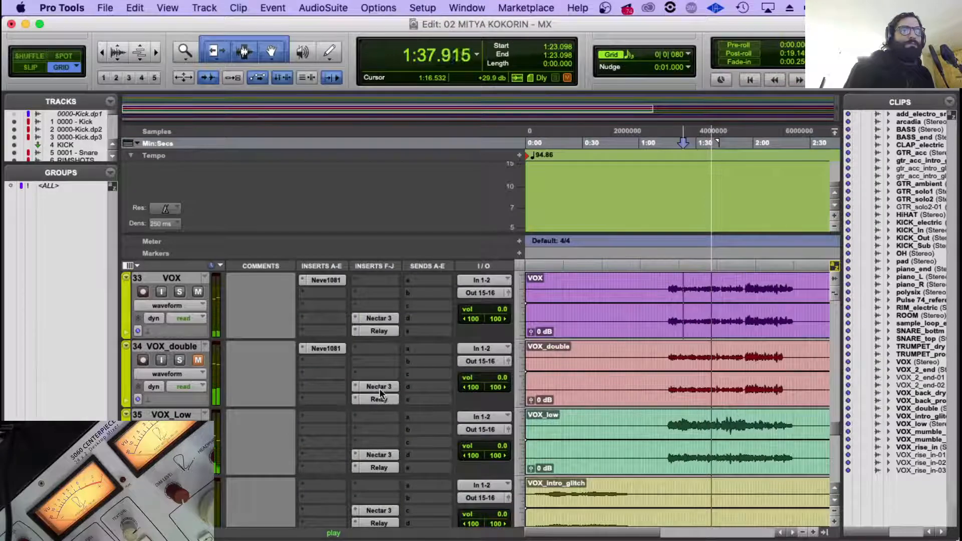
pyautogui.click(378, 453)
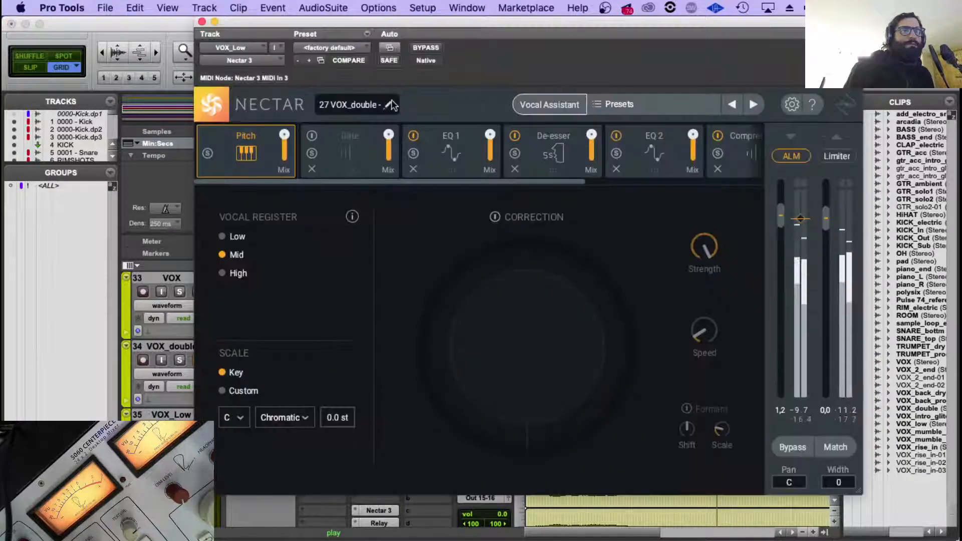
pyautogui.click(386, 107)
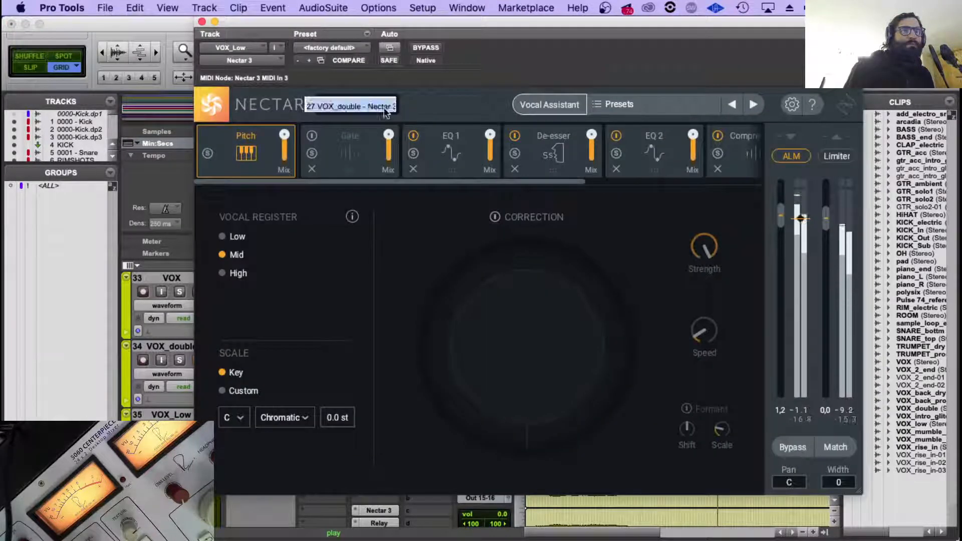
pyautogui.tripleClick(352, 108)
pyautogui.press('super+v')
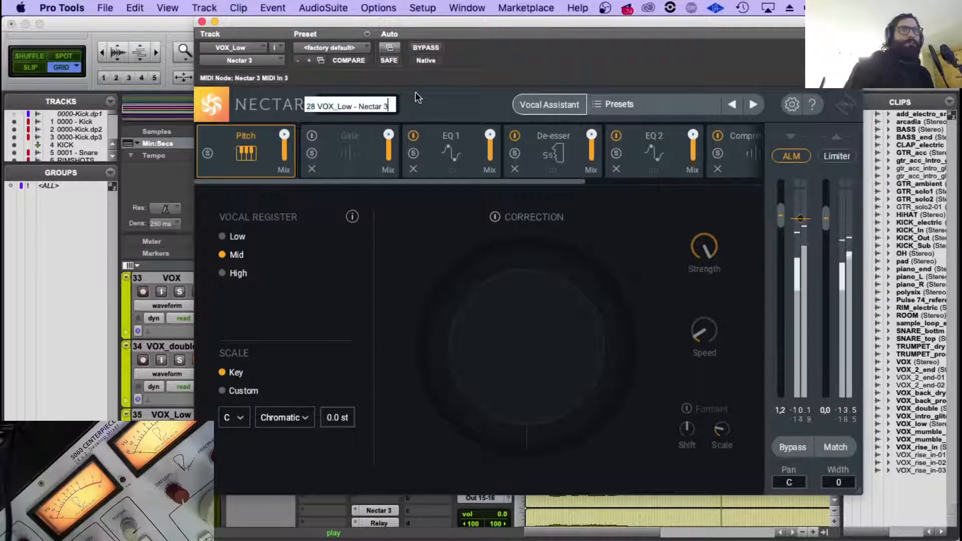
pyautogui.click(416, 93)
pyautogui.click(202, 21)
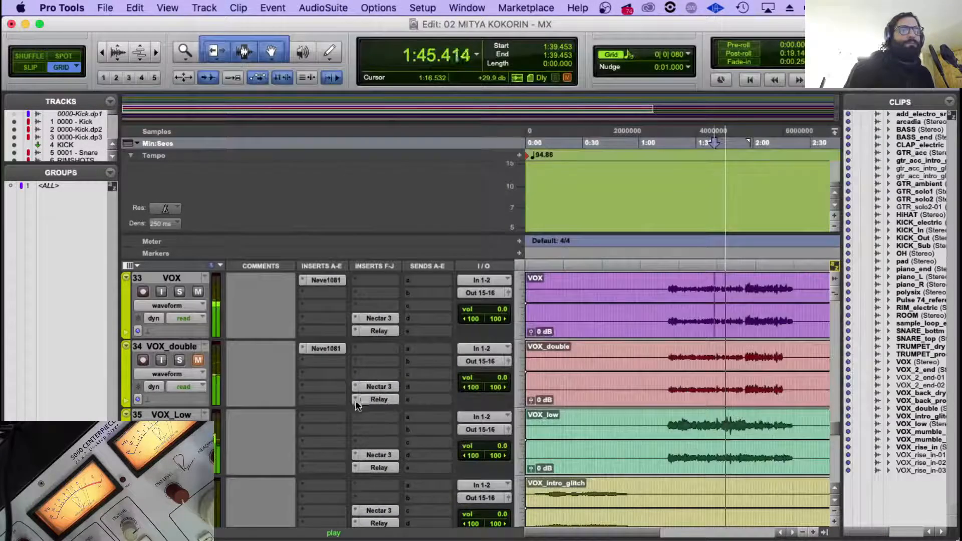
# Select the VIX INTRO track, look over the inserts of the vocal tracks, and replay VOX from its first phrase.
pyautogui.scroll(-2, 360, 396)
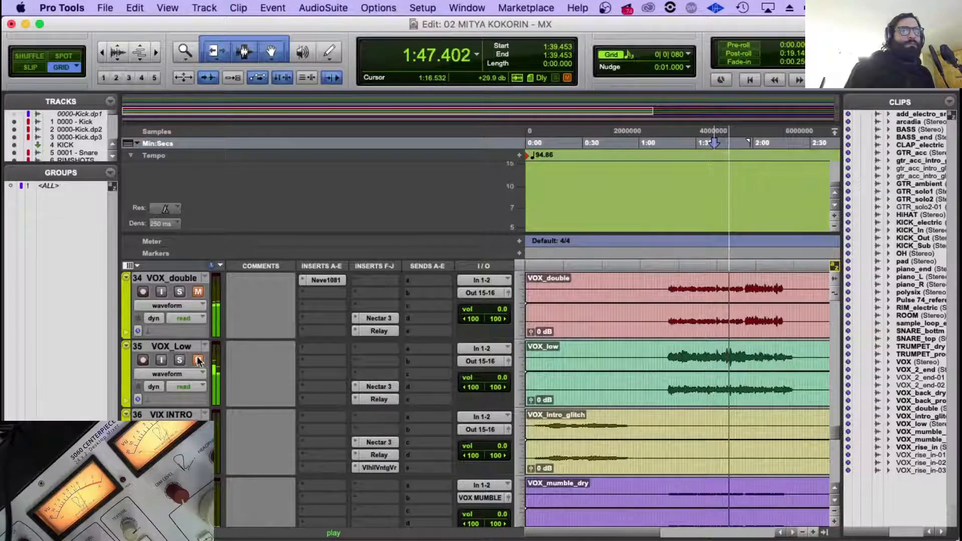
pyautogui.click(171, 414)
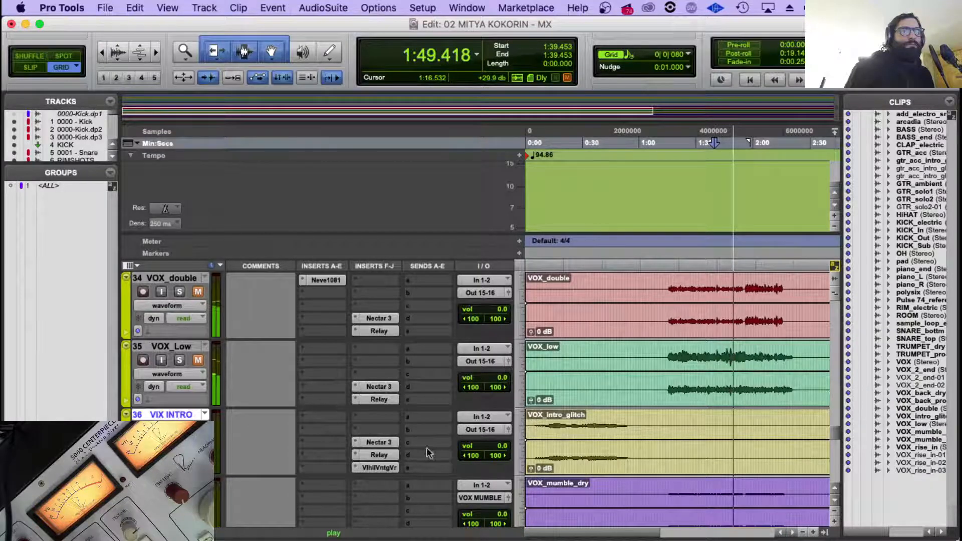
pyautogui.scroll(-2, 338, 446)
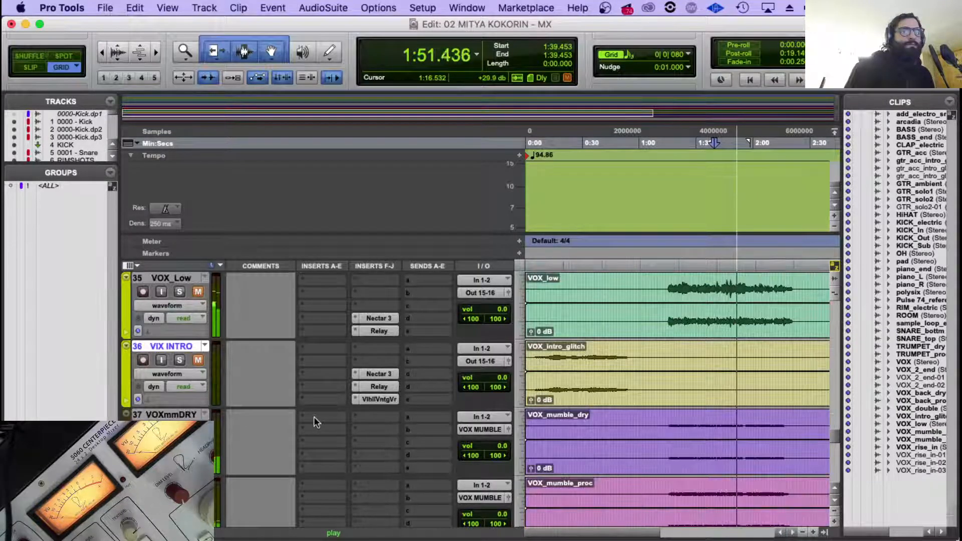
pyautogui.scroll(6, 315, 419)
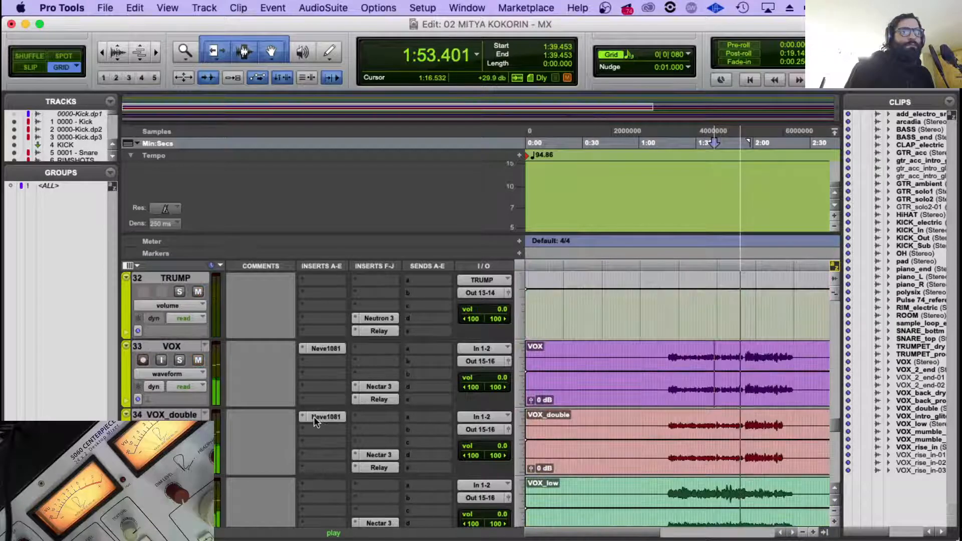
pyautogui.press('space')
pyautogui.click(669, 355)
pyautogui.press('space')
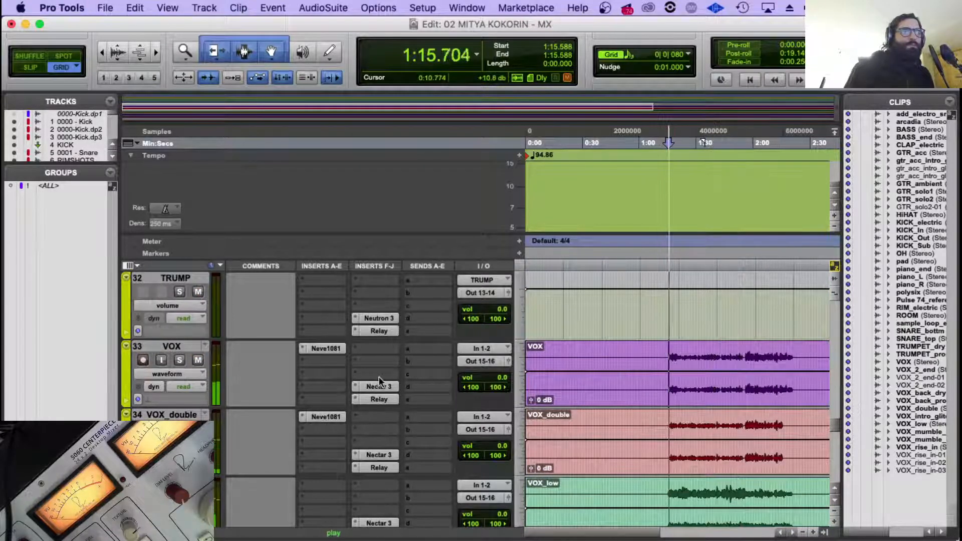
# Move the Nectar 3 and Relay inserts on VOX up one slot each to free the last insert slot.
pyautogui.scroll(-2, 379, 377)
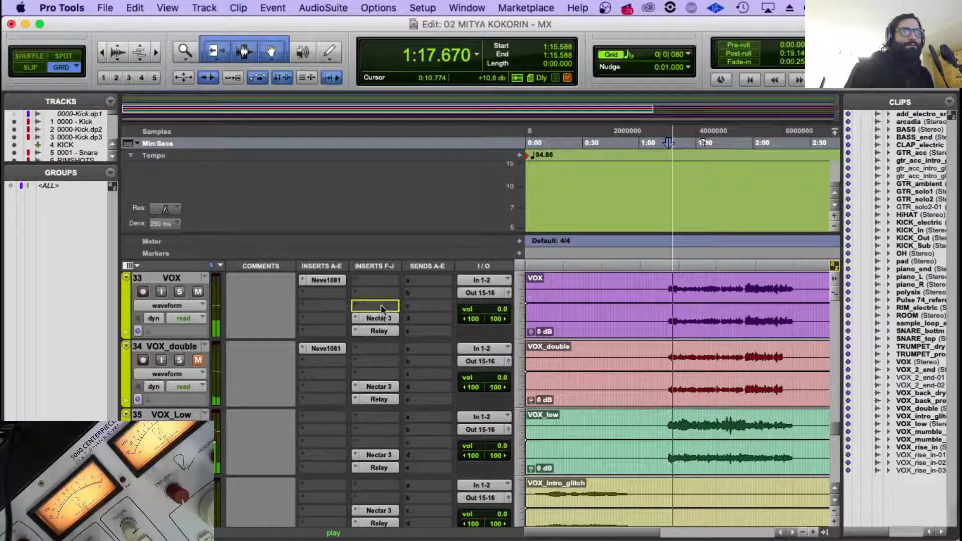
pyautogui.moveTo(377, 318); pyautogui.dragTo(377, 306)
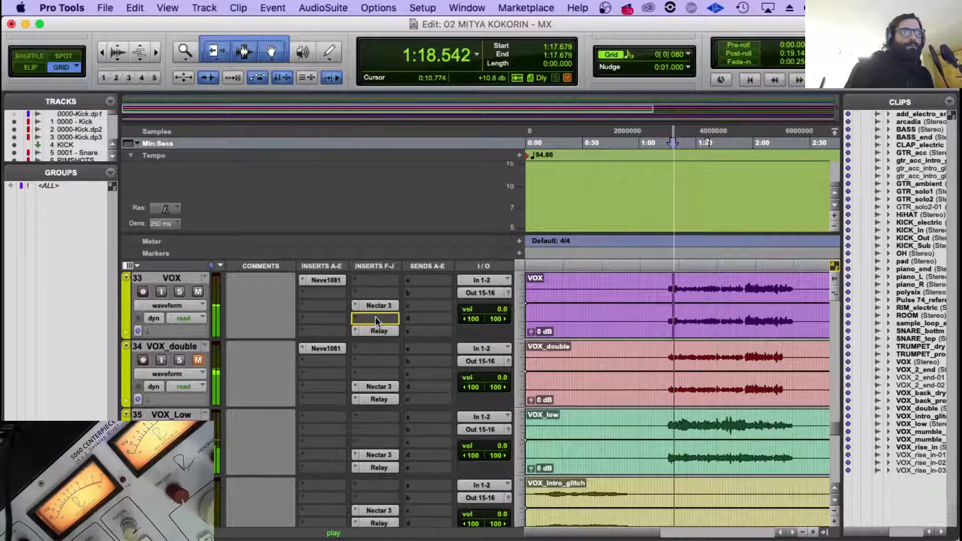
pyautogui.press('space')
# Copy the ValhallaVintageVerb insert from VIX INTRO to the last insert slot of VOX.
pyautogui.scroll(-5, 375, 386)
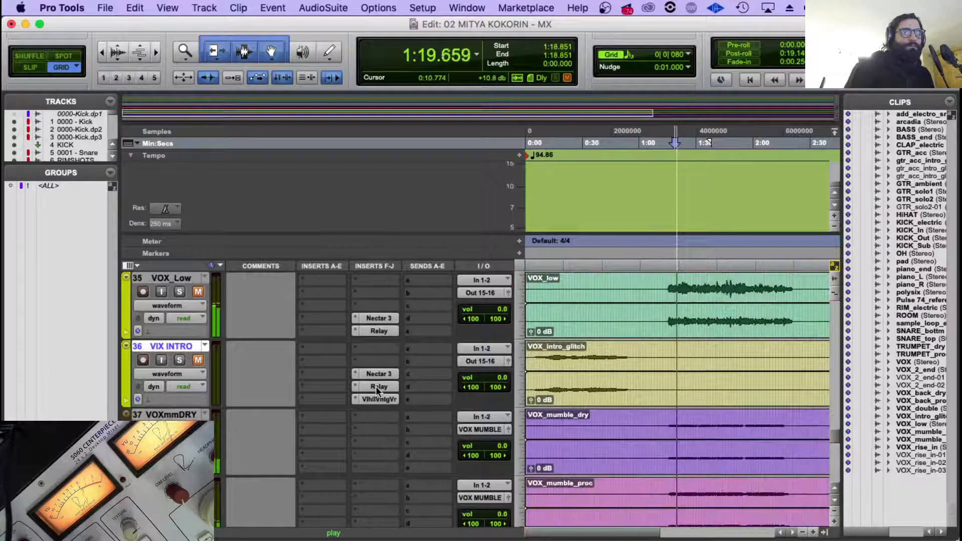
pyautogui.scroll(-2, 391, 379)
pyautogui.scroll(2, 397, 375)
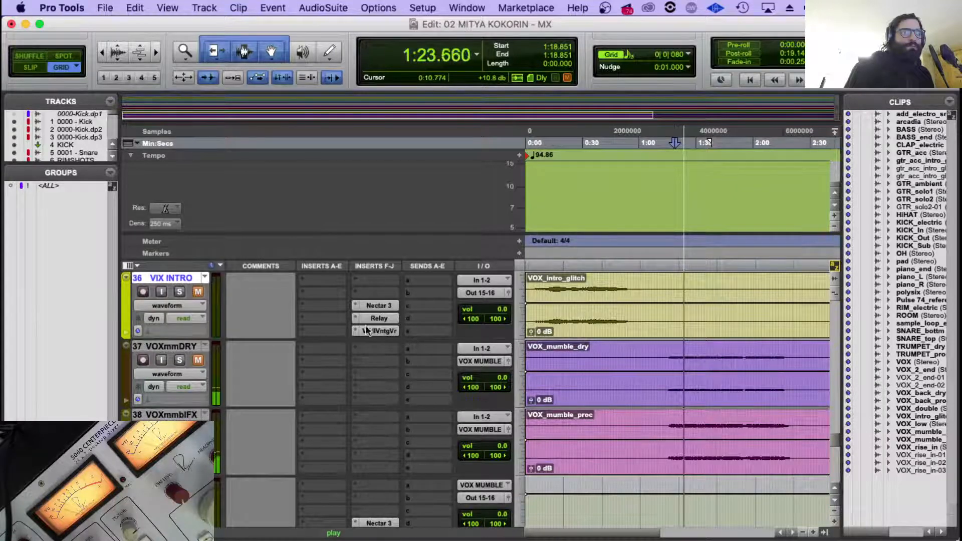
pyautogui.click(188, 305)
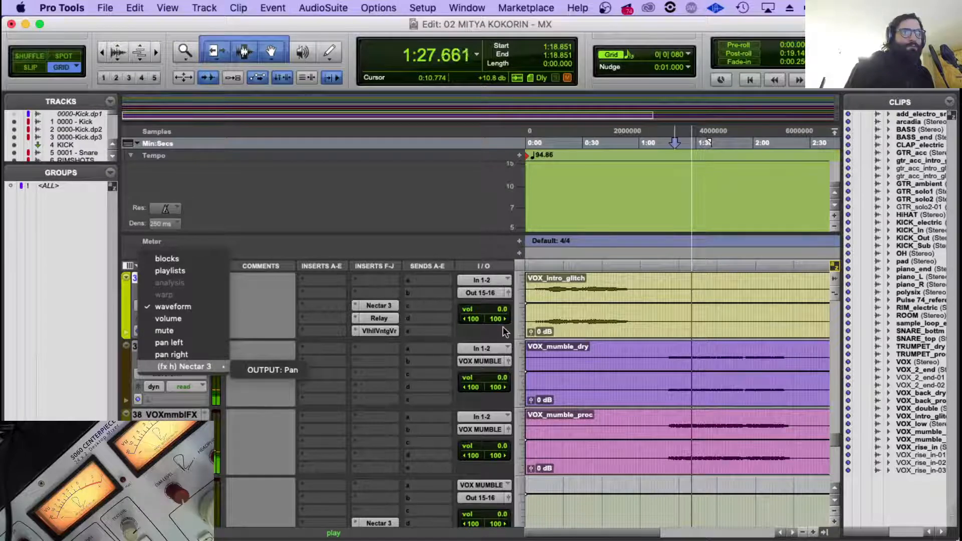
pyautogui.click(272, 281)
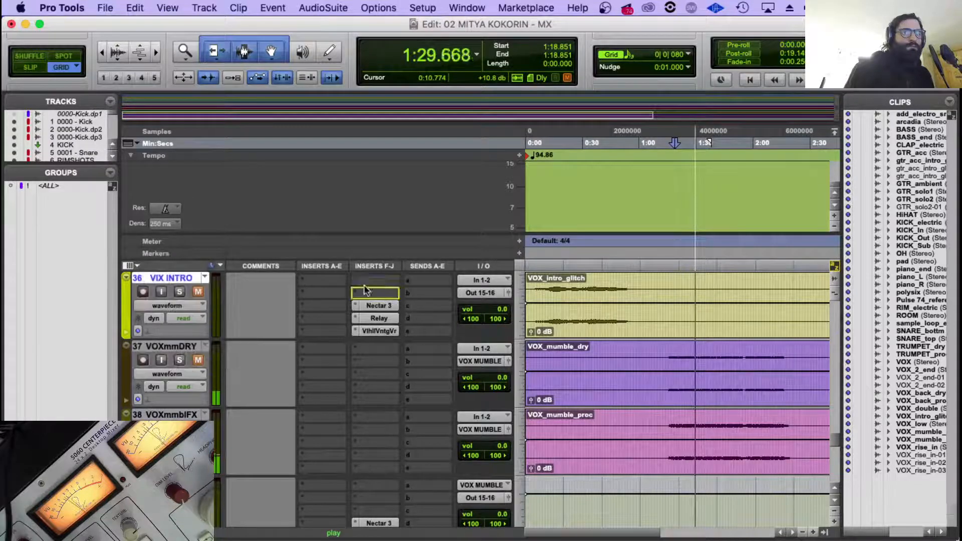
pyautogui.scroll(5, 366, 321)
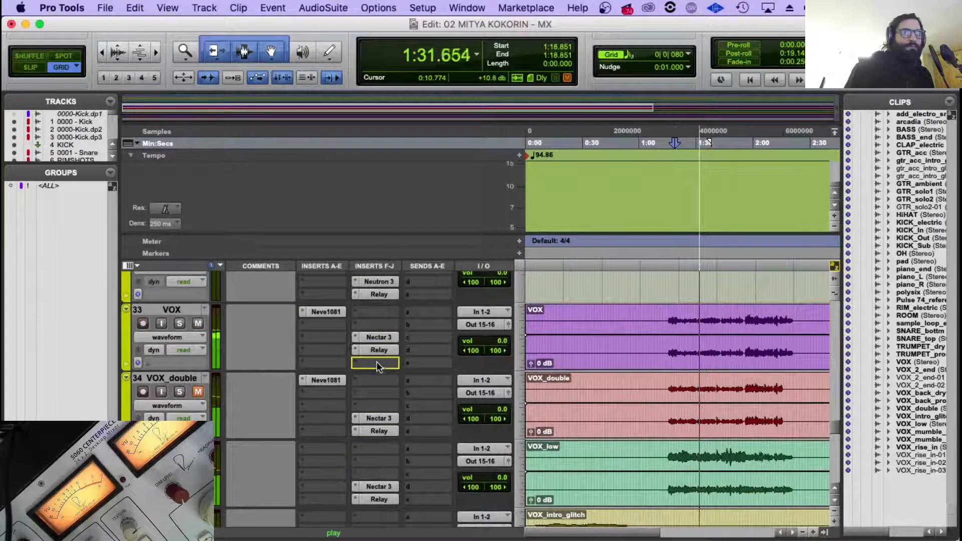
pyautogui.moveTo(402, 360); pyautogui.dragTo(403, 361)
# Play VOX again from the start of its first phrase to hear the copied reverb.
pyautogui.press('space')
pyautogui.click(665, 315)
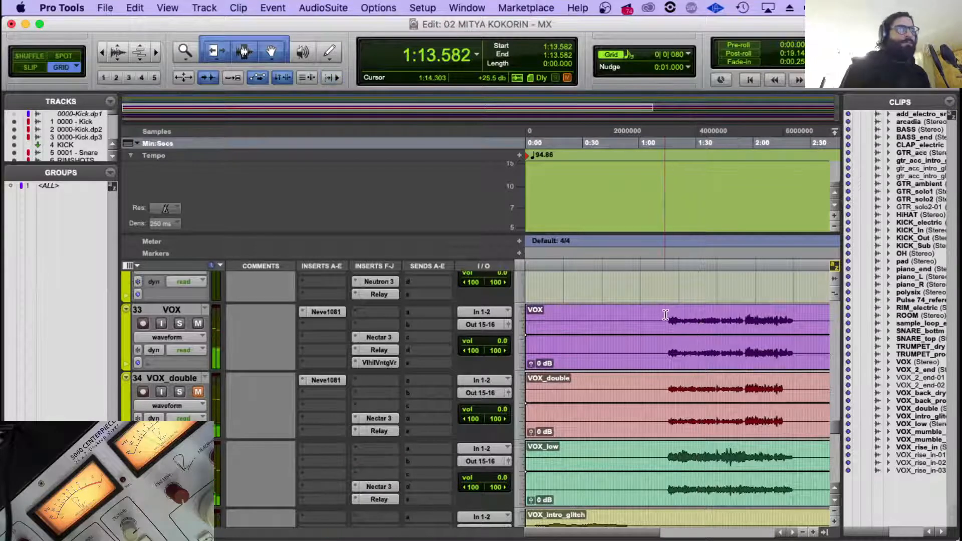
pyautogui.click(668, 314)
pyautogui.press('n')
pyautogui.press('space')
# Set VOX's ValhallaVintageVerb low cut to 330 Hz and its mix to about 20 %, and close the plug-in window.
pyautogui.click(379, 362)
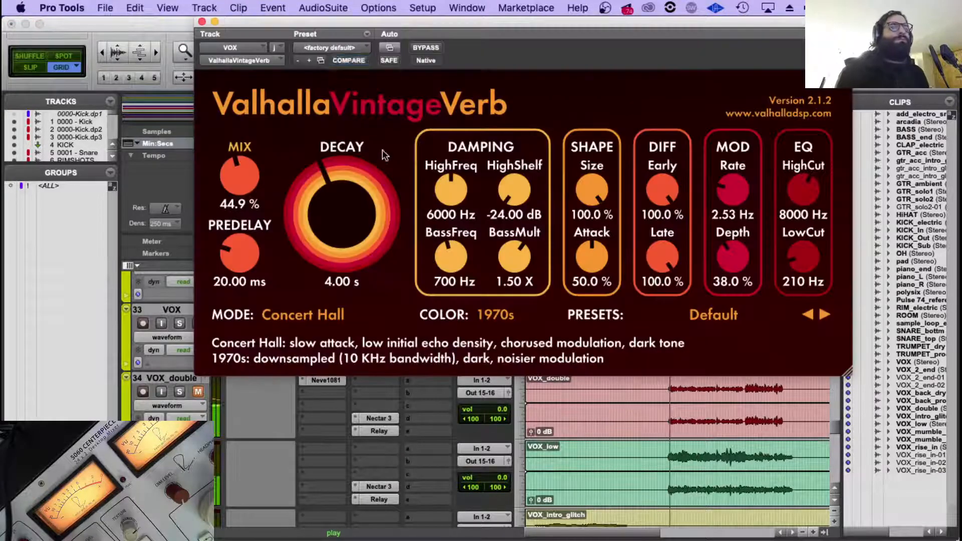
pyautogui.moveTo(245, 173); pyautogui.dragTo(299, 191)
pyautogui.moveTo(800, 258); pyautogui.dragTo(799, 252)
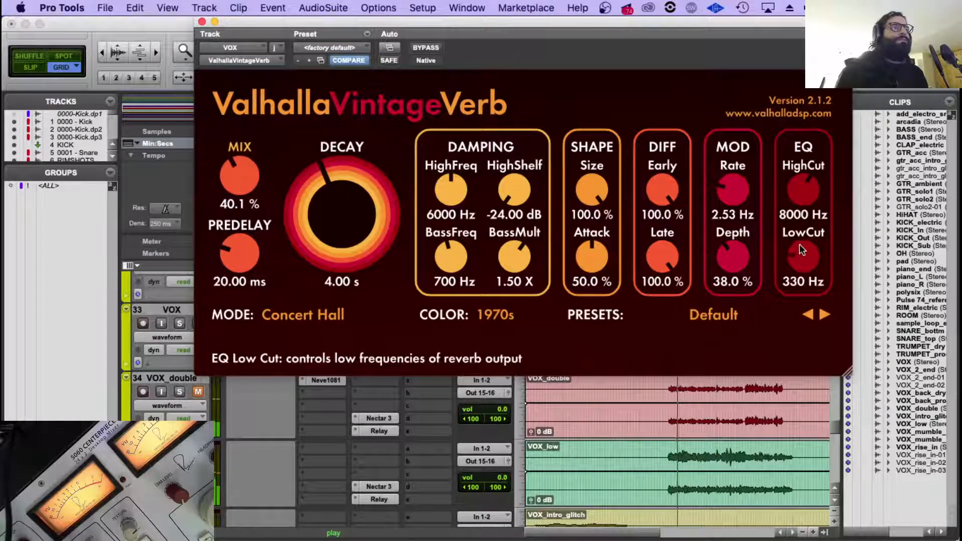
pyautogui.moveTo(238, 178); pyautogui.dragTo(244, 165)
pyautogui.click(202, 22)
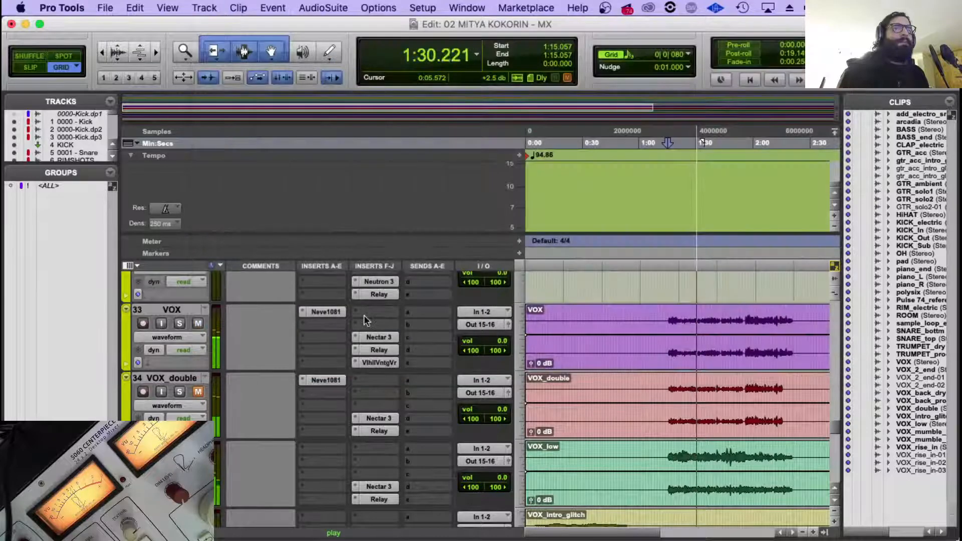
pyautogui.click(379, 362)
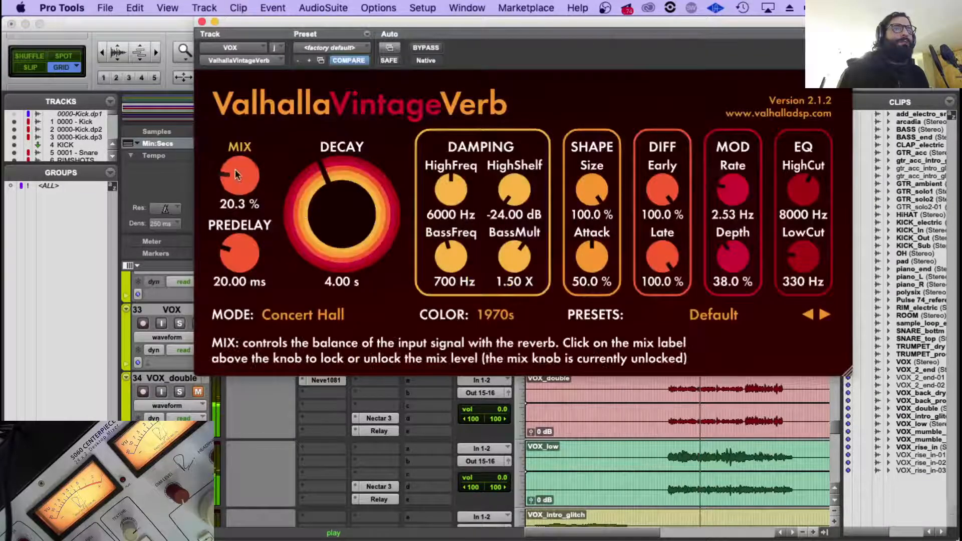
pyautogui.moveTo(237, 177); pyautogui.dragTo(237, 178)
pyautogui.click(202, 22)
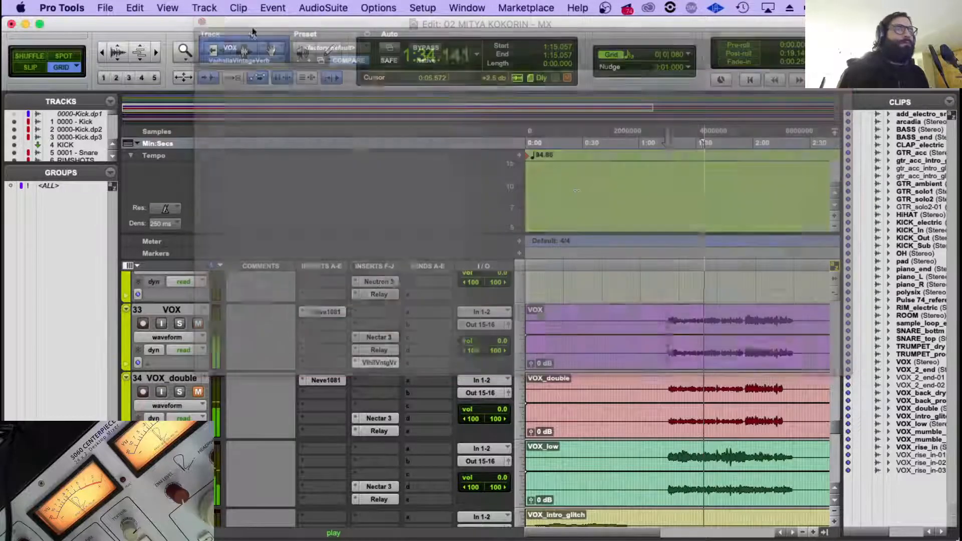
# Replay the vocals from the first VOX phrase, and show VOX and VOX_double instead of VIX INTRO in ROUTER.1's Visual Mixer.
pyautogui.click(667, 322)
pyautogui.click(669, 322)
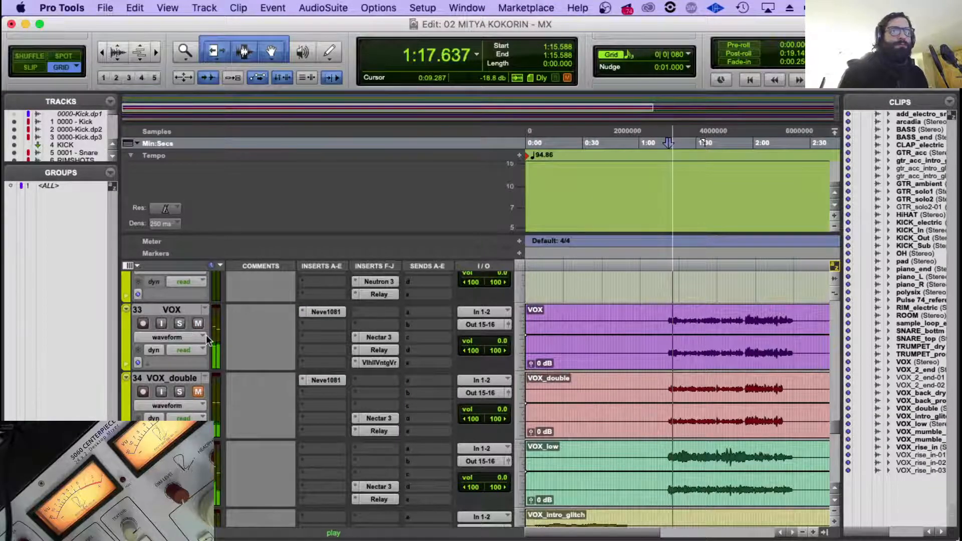
pyautogui.scroll(-5, 206, 337)
pyautogui.scroll(-8, 206, 335)
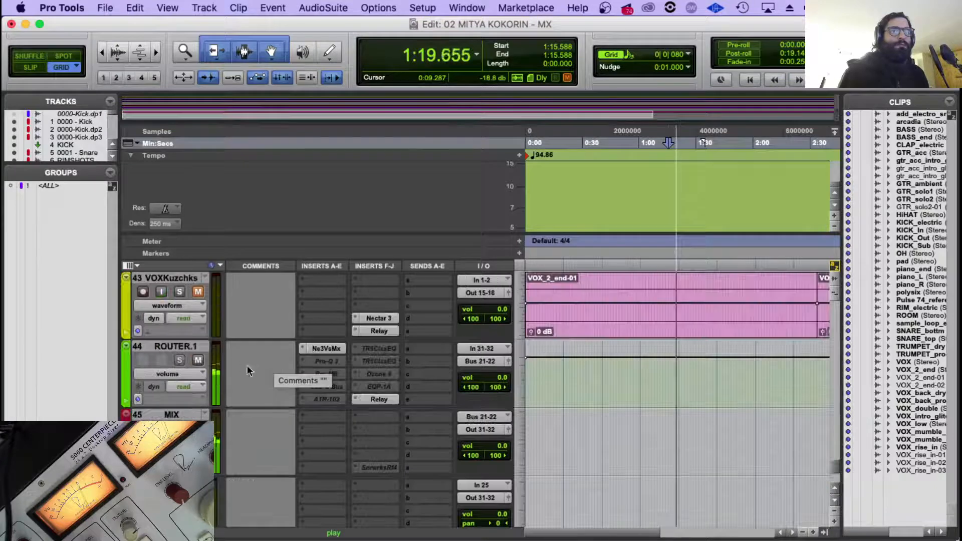
pyautogui.click(325, 349)
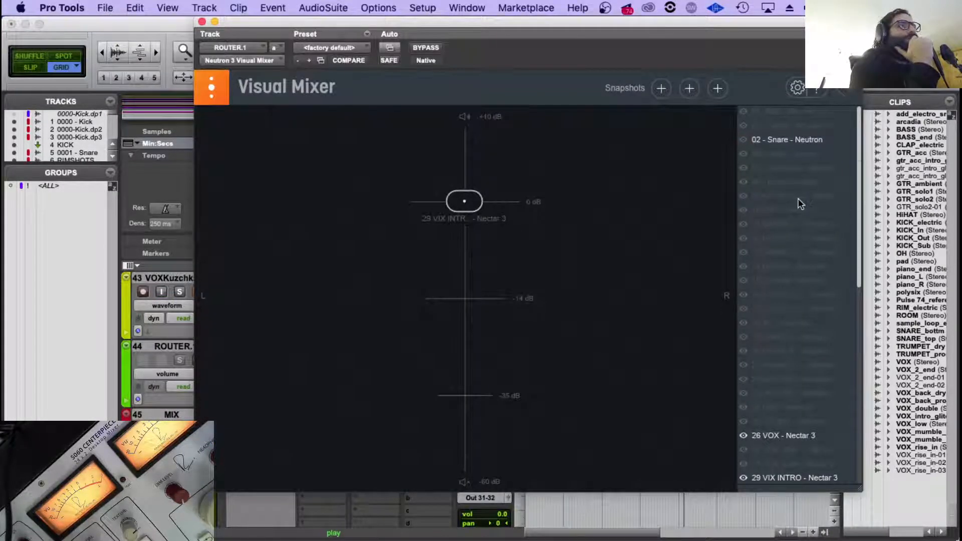
pyautogui.scroll(-5, 798, 198)
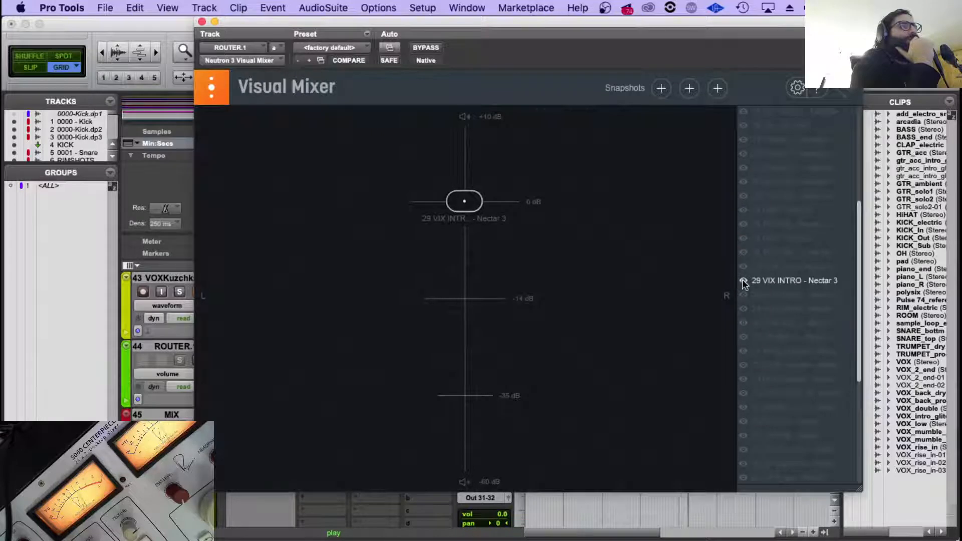
pyautogui.click(743, 281)
pyautogui.click(744, 239)
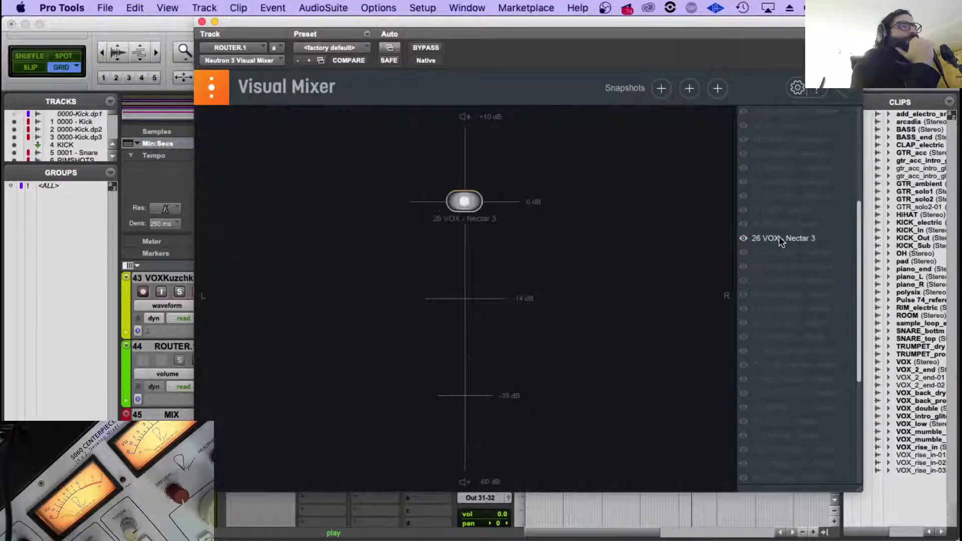
pyautogui.click(745, 254)
# Restart playback at the first vocal phrase, about 1:15.8, and unmute VOX_double, keeping the Visual Mixer at hand.
pyautogui.moveTo(417, 24); pyautogui.dragTo(718, 461)
pyautogui.scroll(10, 684, 325)
pyautogui.scroll(8, 684, 326)
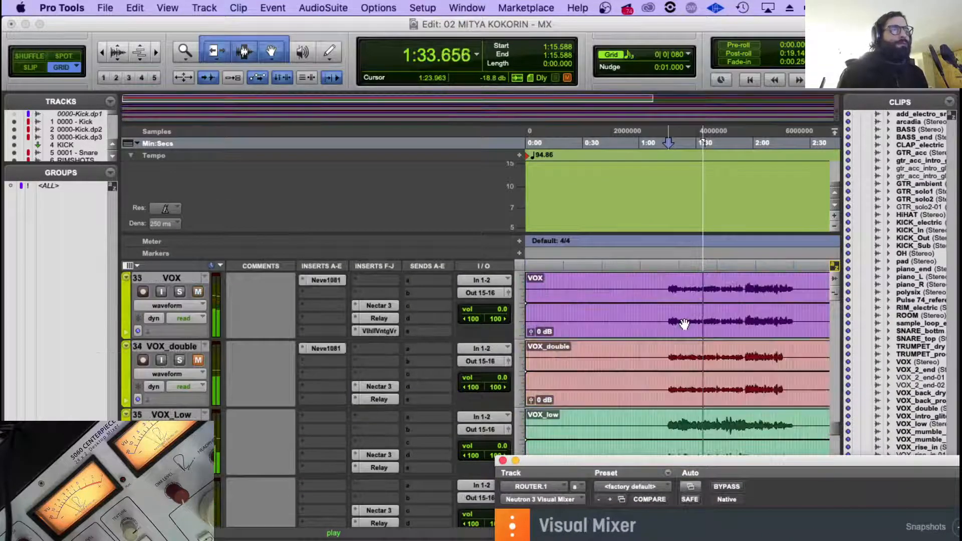
pyautogui.scroll(-2, 684, 326)
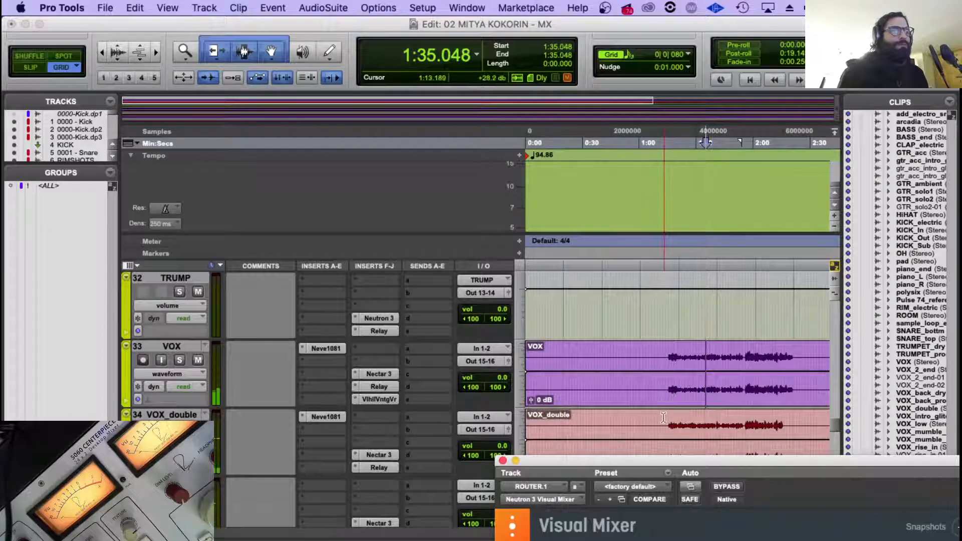
pyautogui.click(670, 393)
pyautogui.press('space')
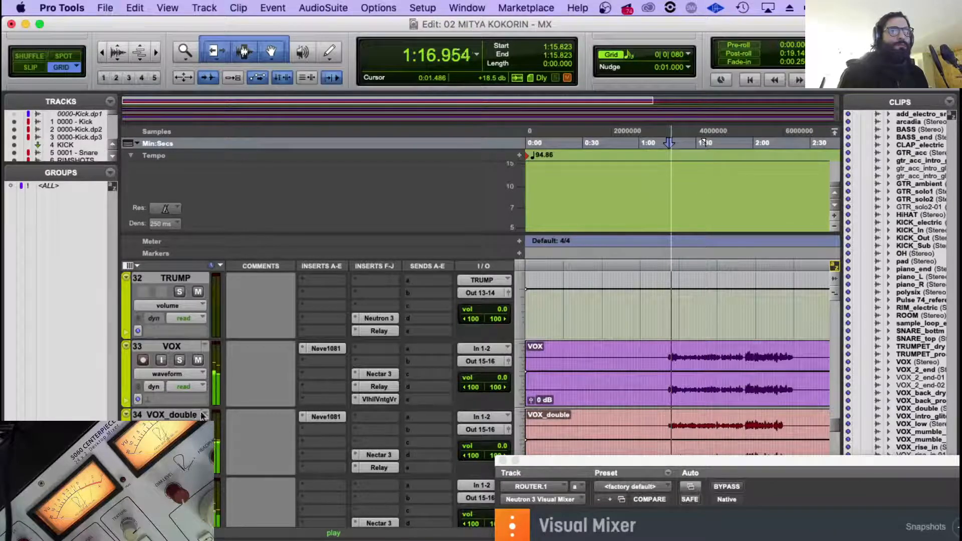
pyautogui.click(172, 415)
pyautogui.moveTo(602, 464); pyautogui.dragTo(404, 40)
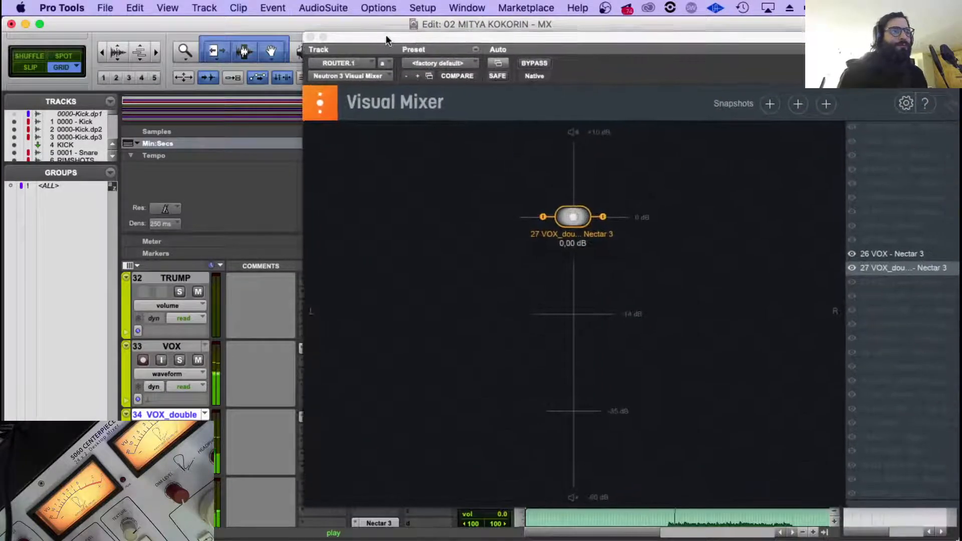
# In the Visual Mixer, pan VOX slightly left and VOX_double slightly right, with the double at about -0.5 dB.
pyautogui.click(905, 258)
pyautogui.moveTo(565, 224); pyautogui.dragTo(606, 218)
pyautogui.moveTo(528, 219); pyautogui.dragTo(522, 223)
pyautogui.moveTo(606, 222); pyautogui.dragTo(609, 223)
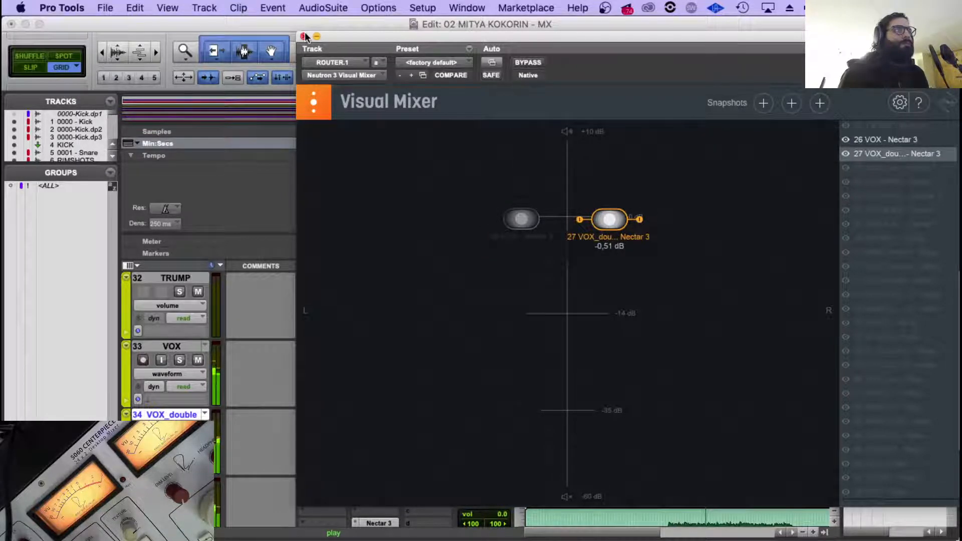
# Show and unmute VOX_Low, place it farther left than VOX at about -5.3 dB, then close the Visual Mixer and stop playback.
pyautogui.click(846, 168)
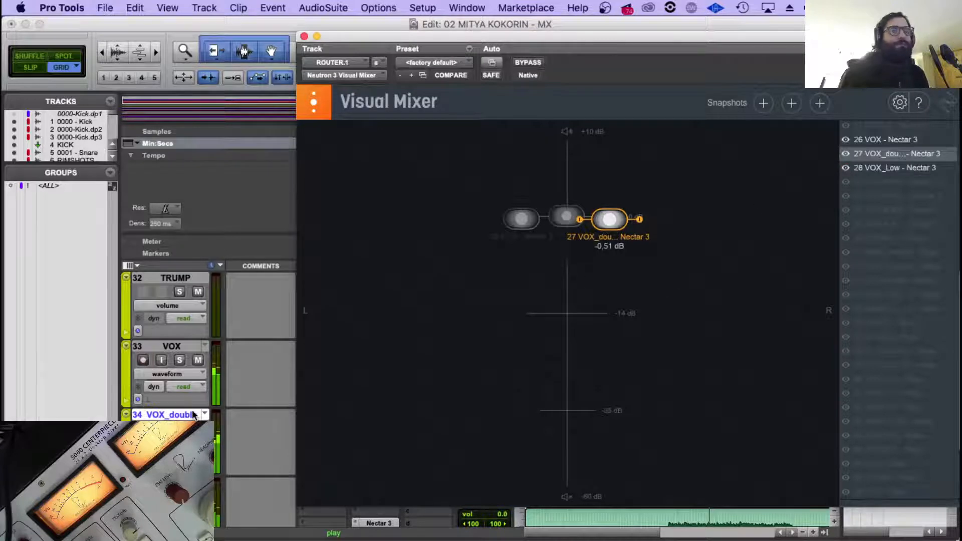
pyautogui.click(198, 496)
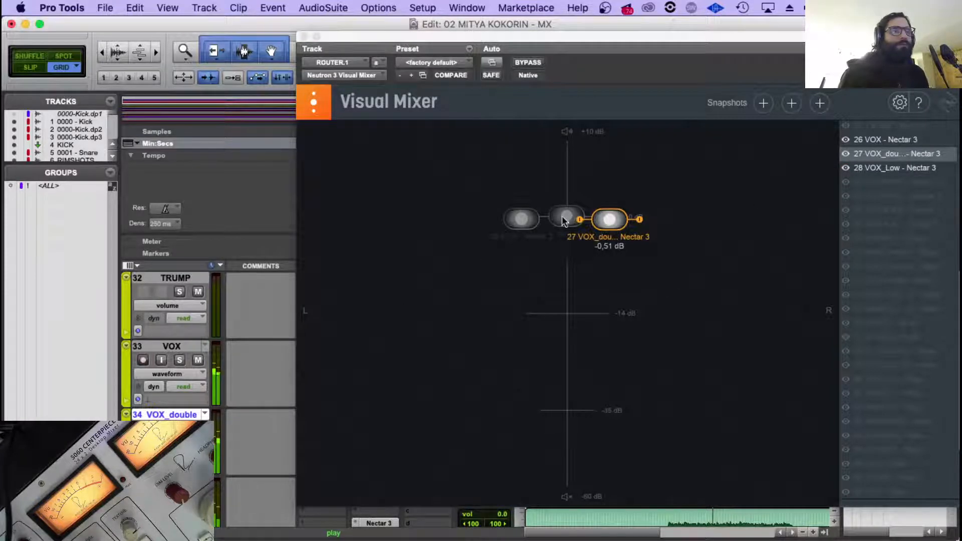
pyautogui.moveTo(566, 217); pyautogui.dragTo(481, 253)
pyautogui.scroll(-3, 224, 354)
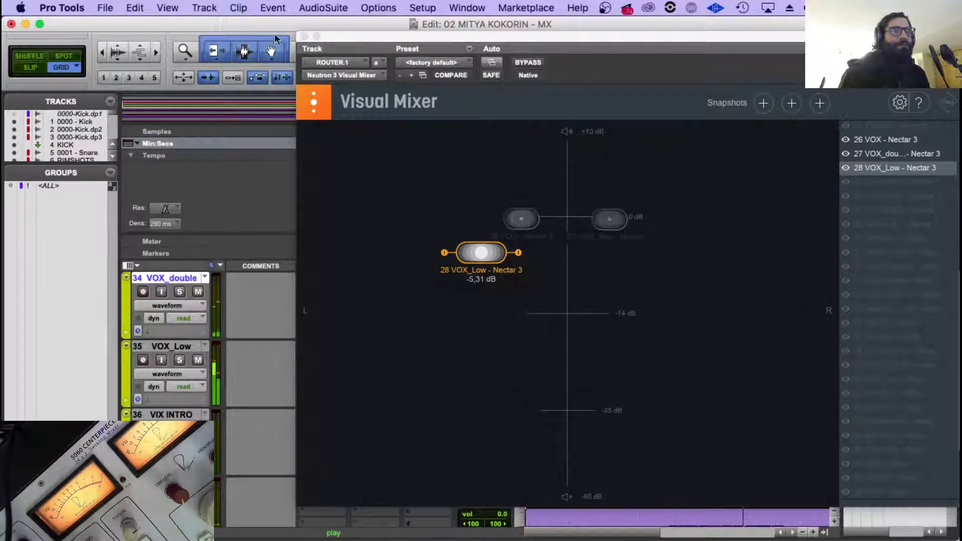
pyautogui.press('super+w')
pyautogui.press('space')
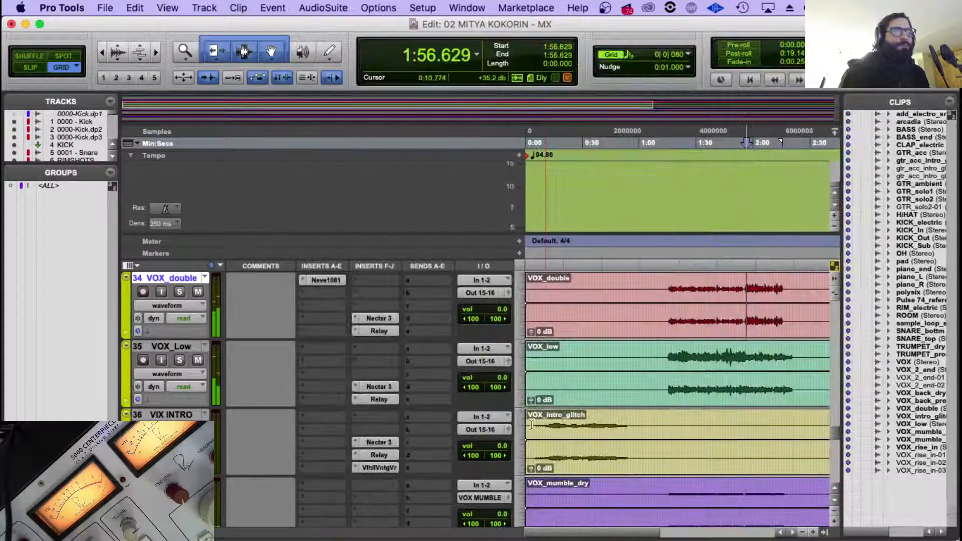
# Play the intro vocal from about 0:06 and show VIX INTRO in ROUTER.1's Visual Mixer alongside the other vocals.
pyautogui.press('space')
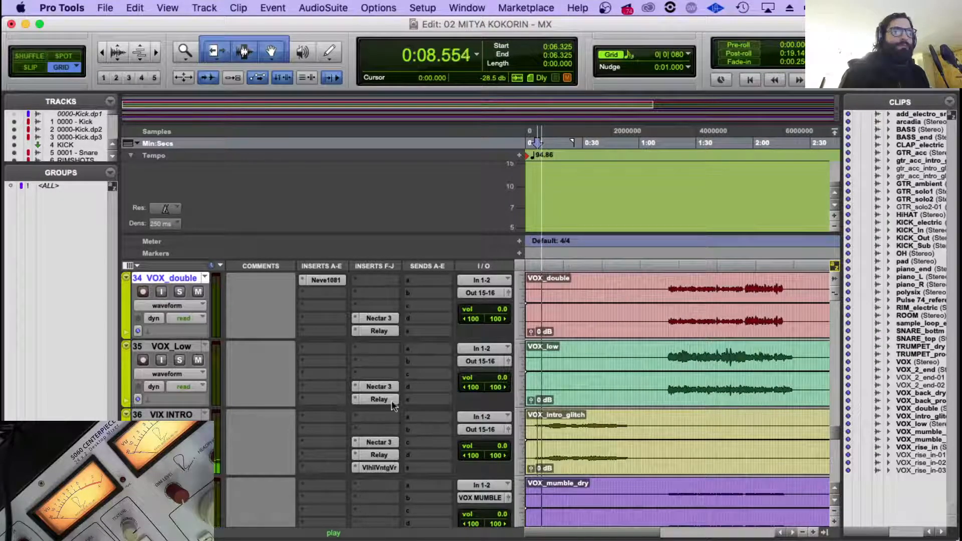
pyautogui.click(379, 386)
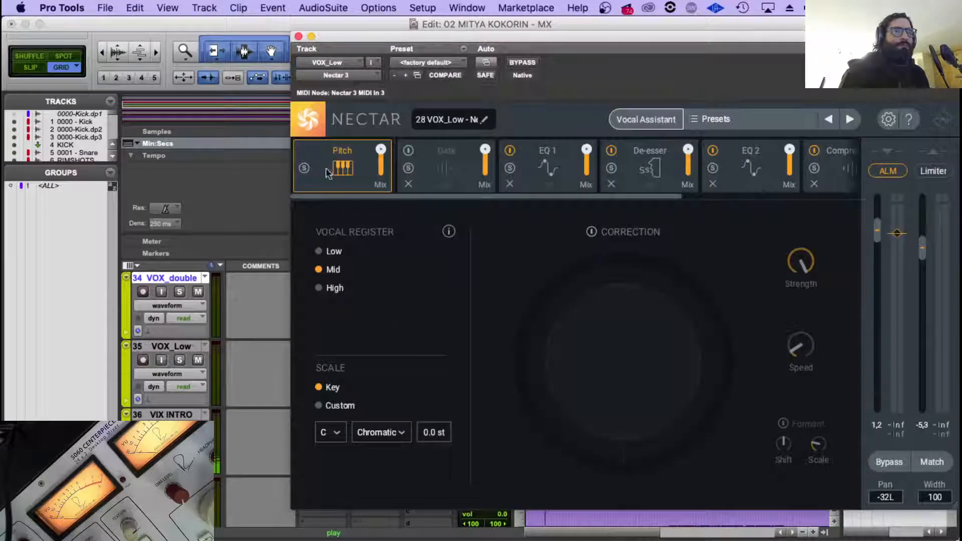
pyautogui.click(298, 36)
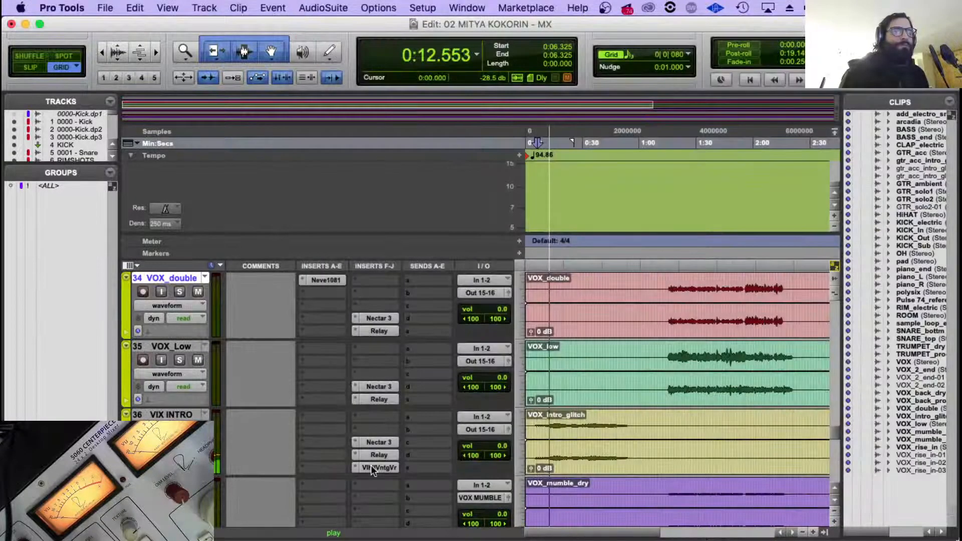
pyautogui.scroll(-5, 371, 465)
pyautogui.scroll(-10, 371, 465)
pyautogui.scroll(3, 371, 465)
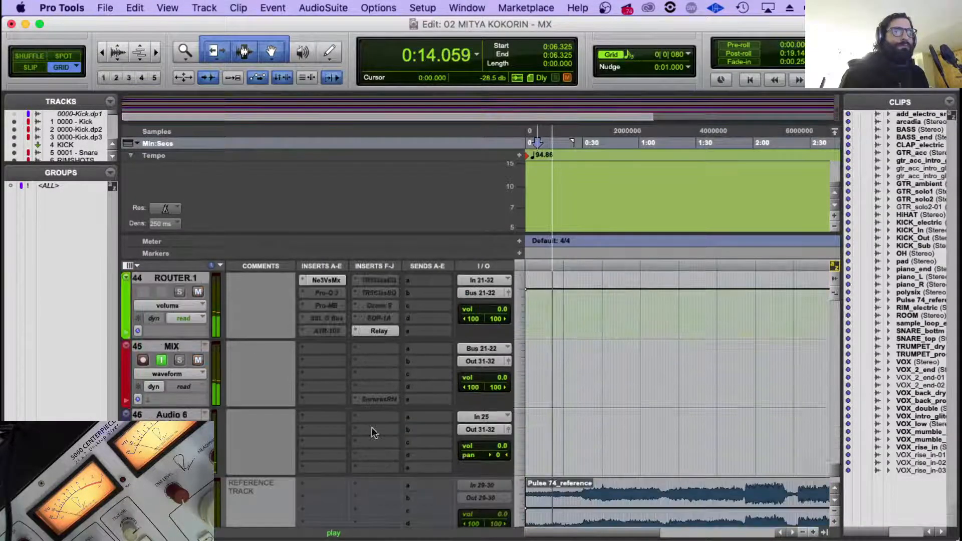
pyautogui.click(321, 280)
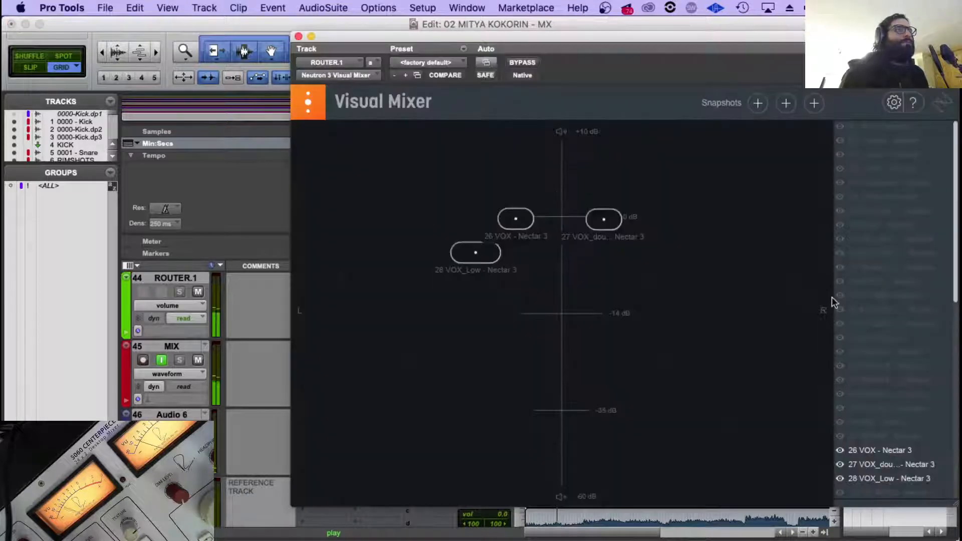
pyautogui.scroll(-2, 876, 469)
pyautogui.click(841, 464)
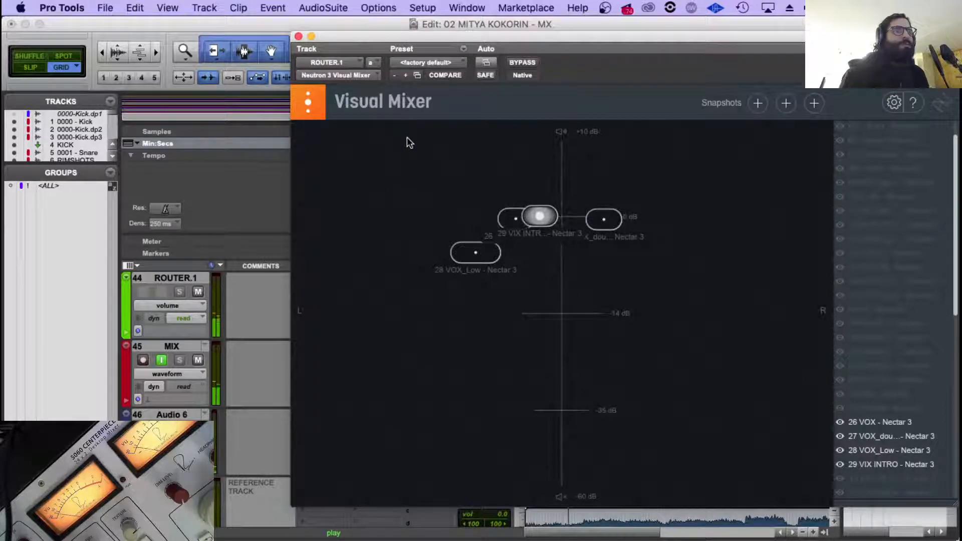
# Move VOX_Low closer to the center in the Visual Mixer and close the plug-in window.
pyautogui.click(471, 259)
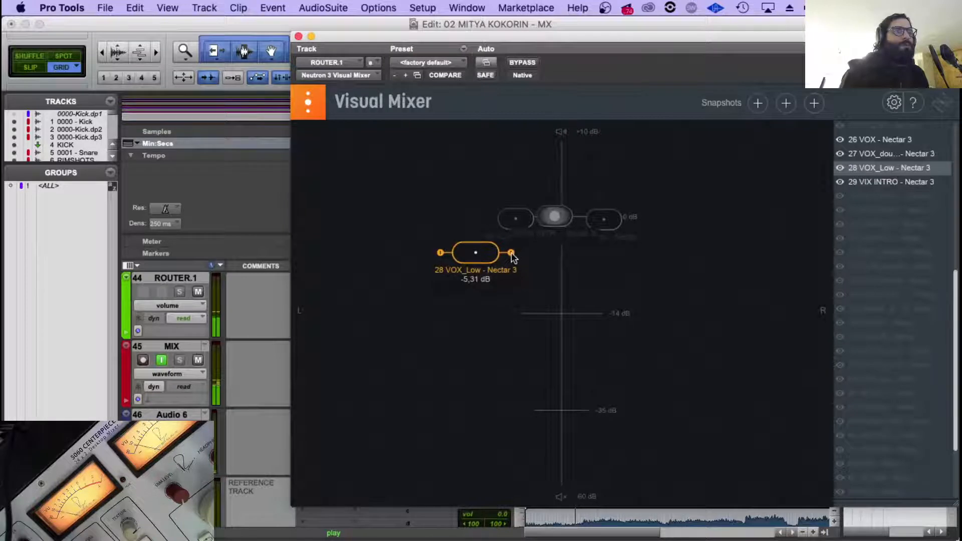
pyautogui.moveTo(476, 258); pyautogui.dragTo(505, 252)
pyautogui.click(297, 36)
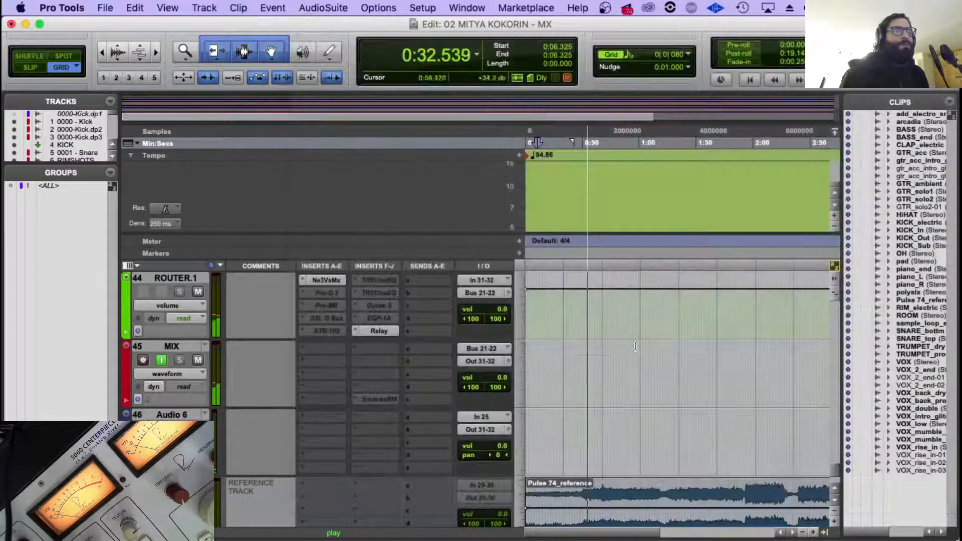
# Play the vocals from the first phrase at about 1:15.8 and unmute the dry and FX mumble tracks feeding VOX MUMBLE.
pyautogui.scroll(10, 587, 344)
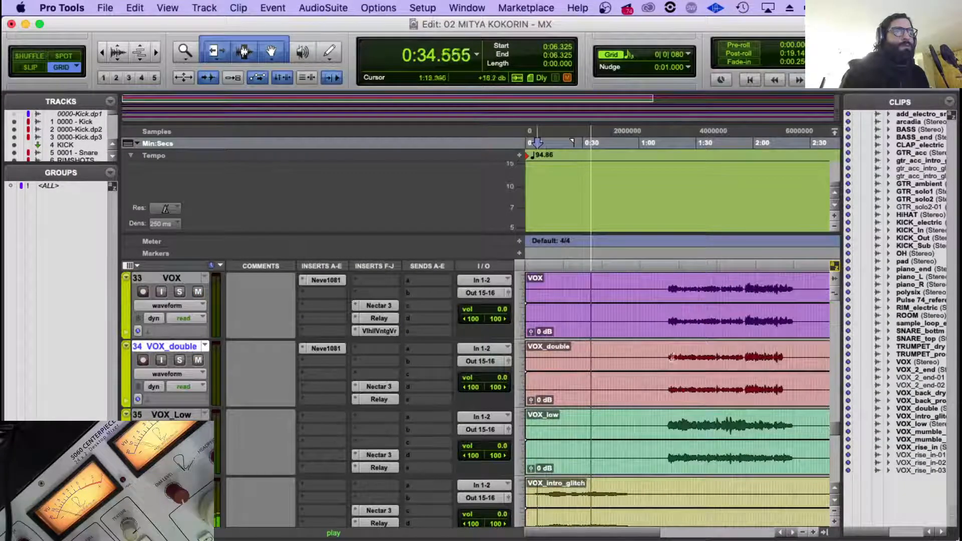
pyautogui.click(671, 347)
pyautogui.scroll(-5, 682, 347)
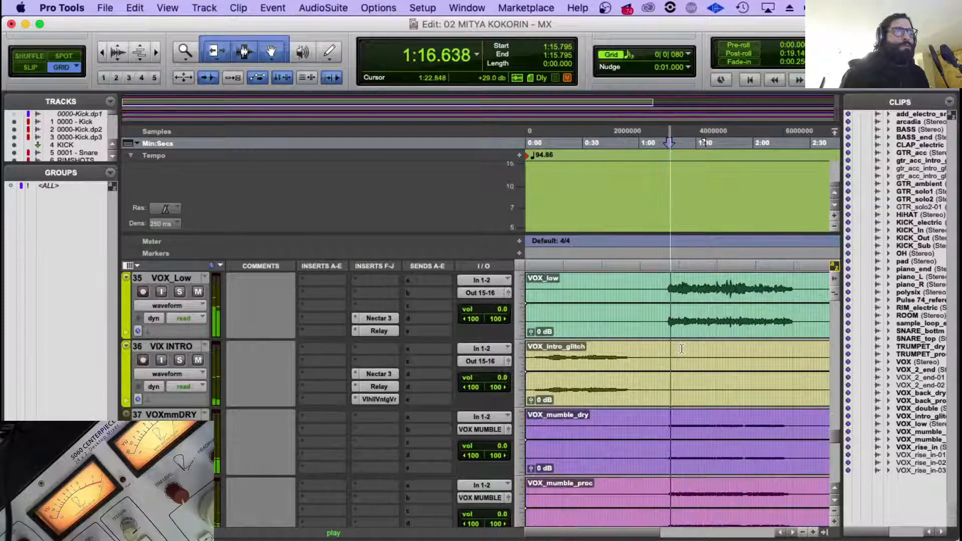
pyautogui.press('r')
pyautogui.scroll(-1, 363, 365)
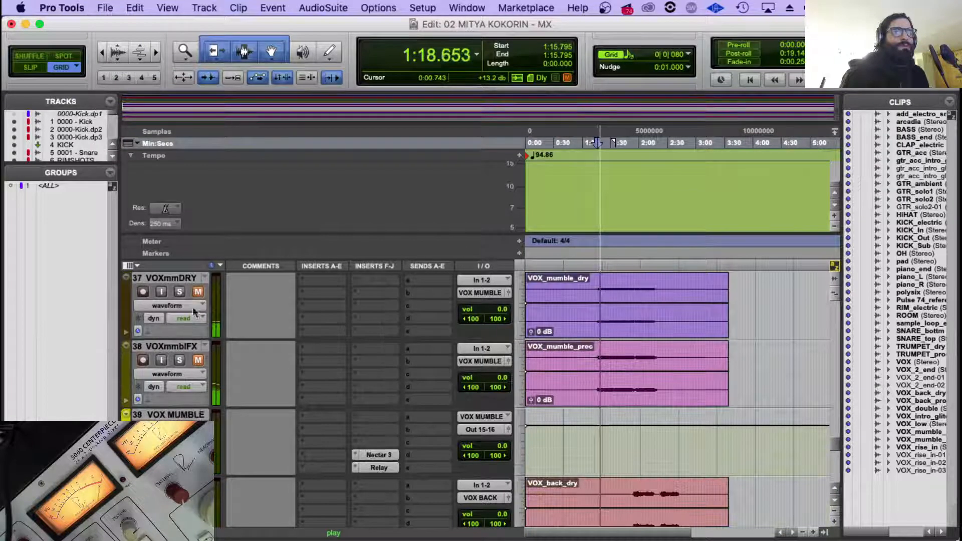
pyautogui.click(199, 292)
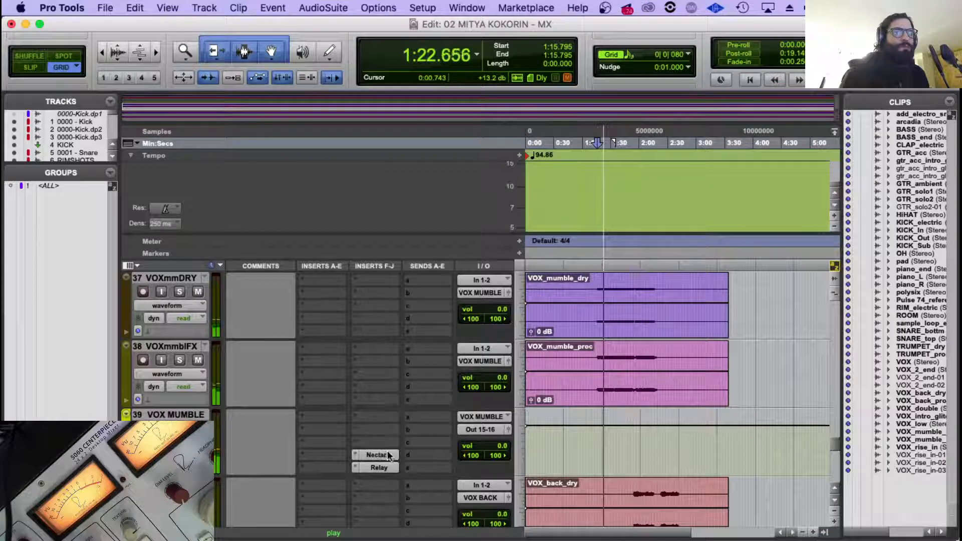
# Show VOX MUMBLE in ROUTER.1's Visual Mixer and place it to the right of VOX_double at about -5.2 dB.
pyautogui.scroll(-8, 374, 403)
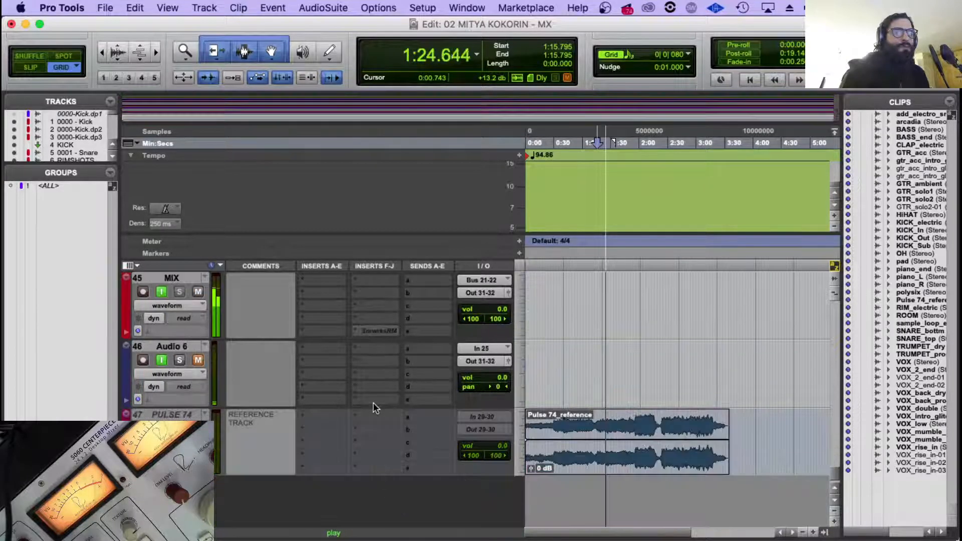
pyautogui.scroll(3, 374, 403)
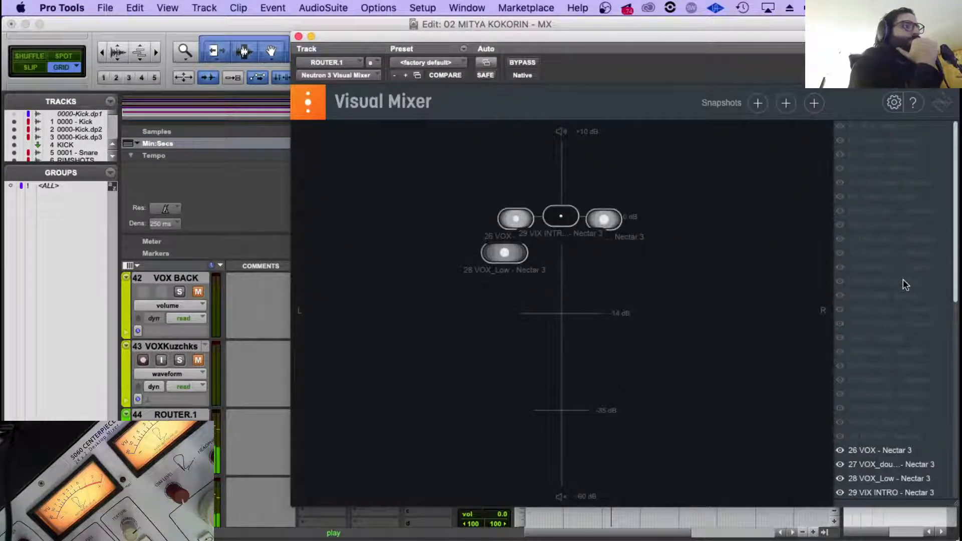
pyautogui.scroll(-5, 910, 304)
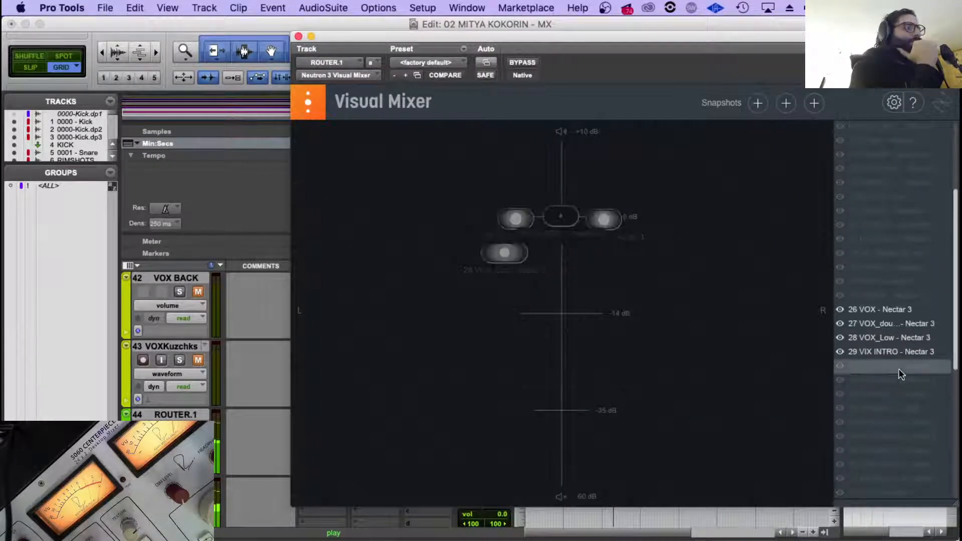
pyautogui.moveTo(556, 219); pyautogui.dragTo(639, 252)
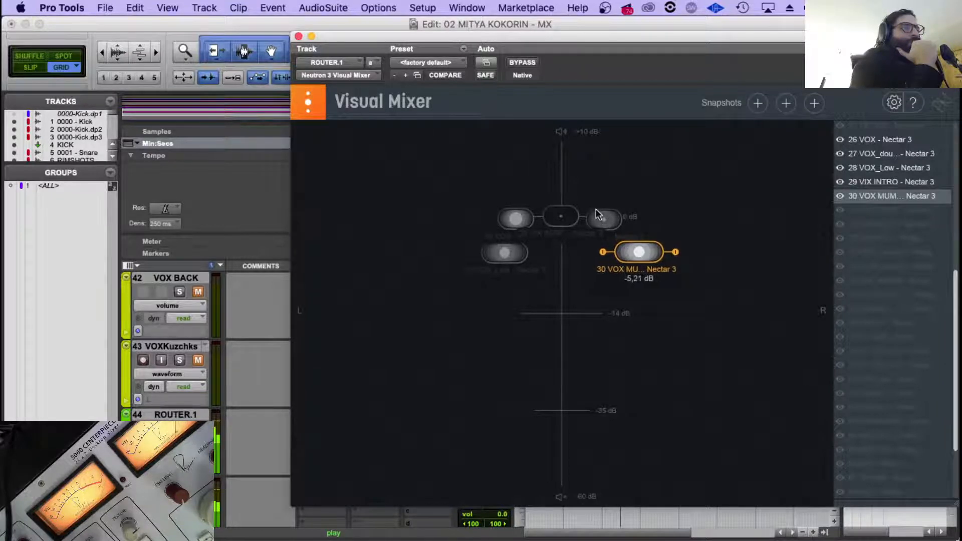
# Spread the lead pair wider, panning VOX_double farther right and VOX farther left at about -0.8 dB.
pyautogui.moveTo(604, 221); pyautogui.dragTo(612, 222)
pyautogui.moveTo(515, 218); pyautogui.dragTo(504, 218)
pyautogui.moveTo(503, 252); pyautogui.dragTo(508, 227)
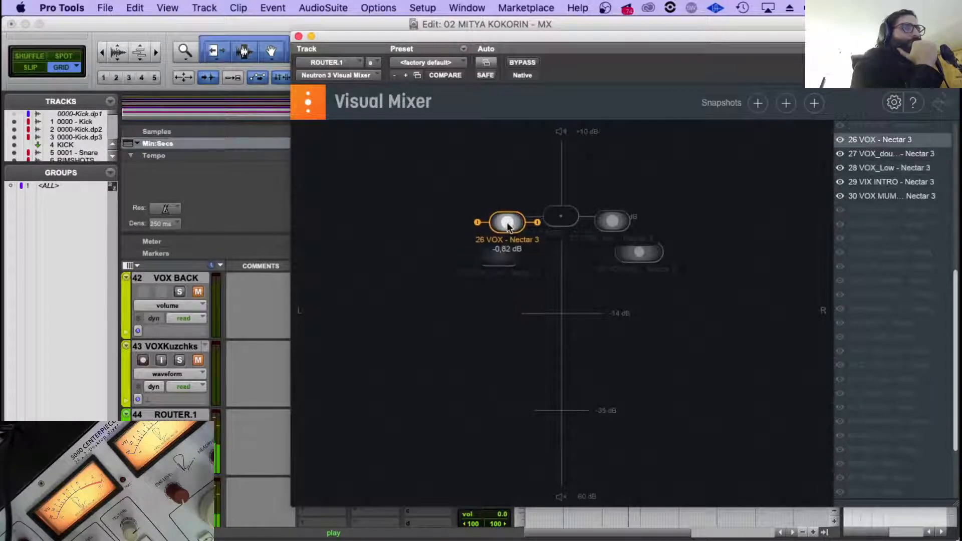
# Fine-tune VOX MUMBLE to about -5.0 dB and VOX_Low to about -5.4 dB, then close the Visual Mixer.
pyautogui.moveTo(642, 252); pyautogui.dragTo(644, 250)
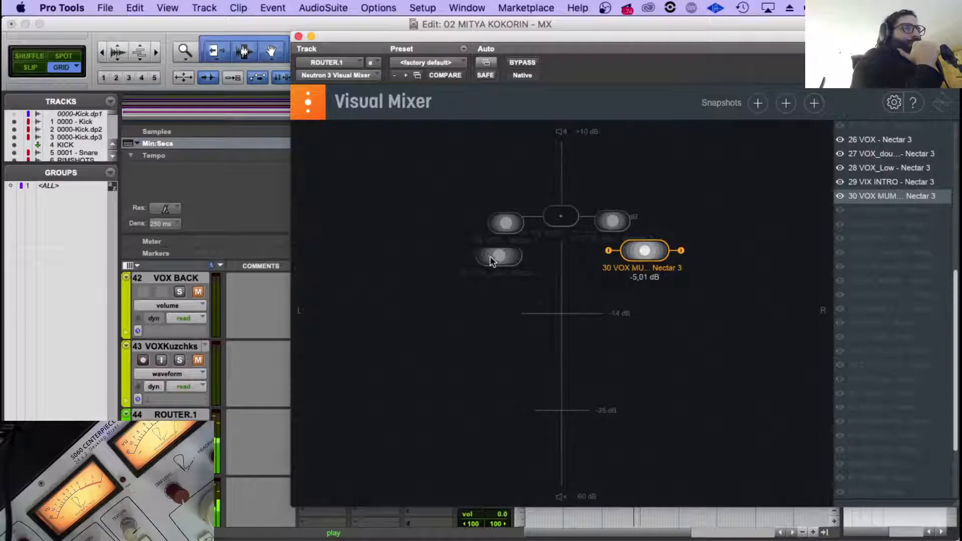
pyautogui.click(491, 256)
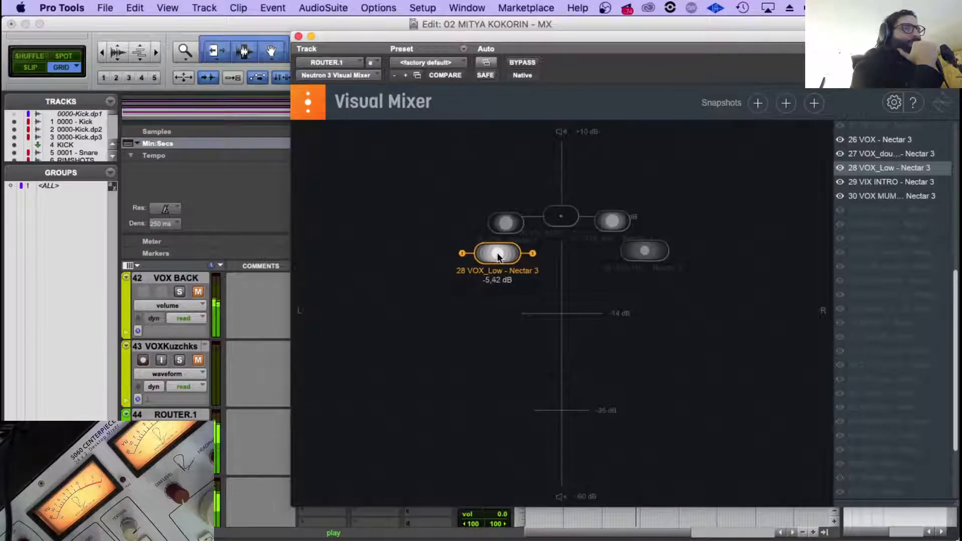
pyautogui.moveTo(497, 254); pyautogui.dragTo(499, 254)
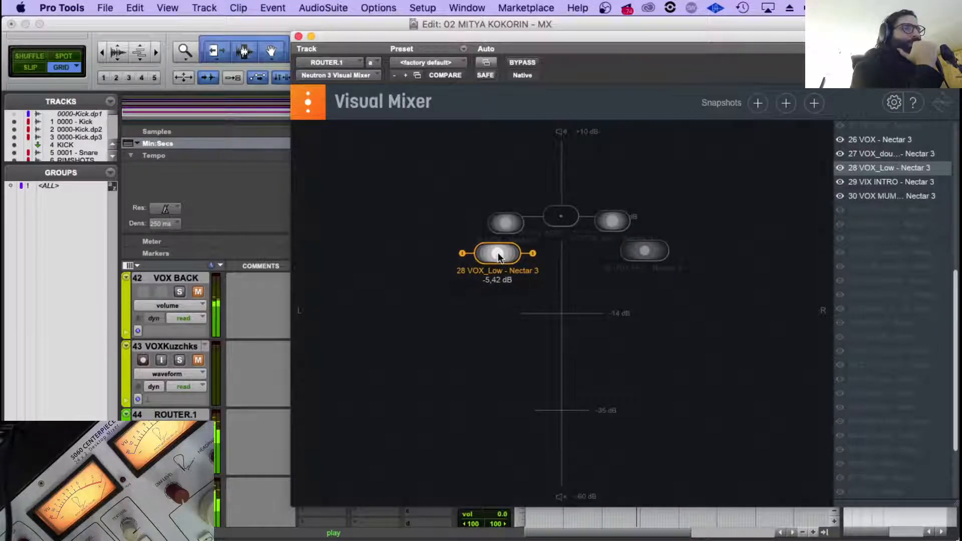
pyautogui.click(299, 37)
pyautogui.scroll(4, 595, 347)
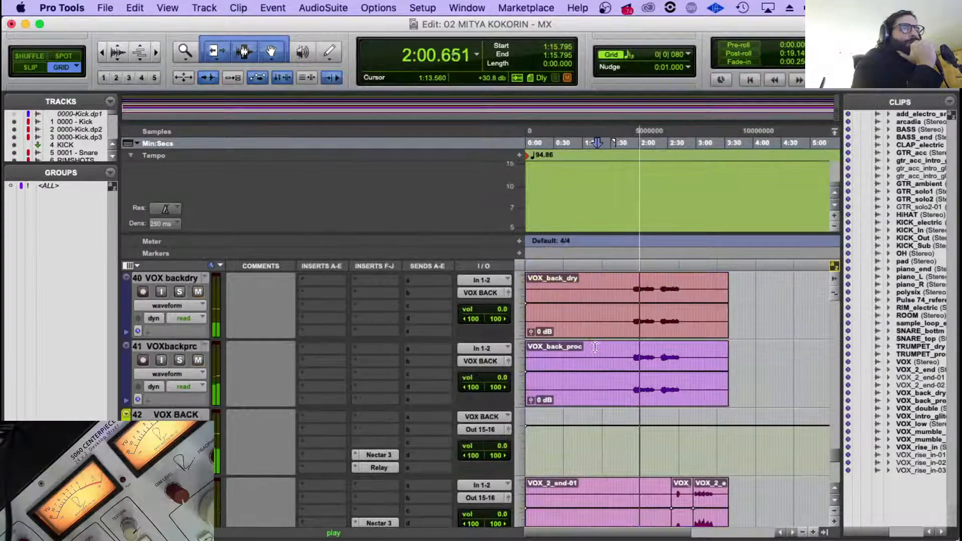
# Examine the Nectar 3 settings on VOX MUMBLE and VIX INTRO while the vocals keep playing.
pyautogui.scroll(-2, 228, 396)
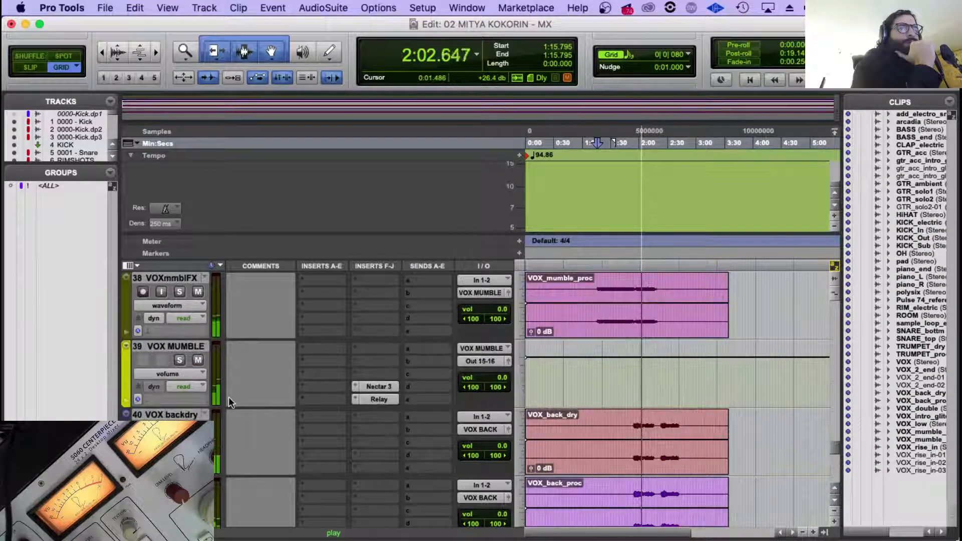
pyautogui.scroll(2, 229, 397)
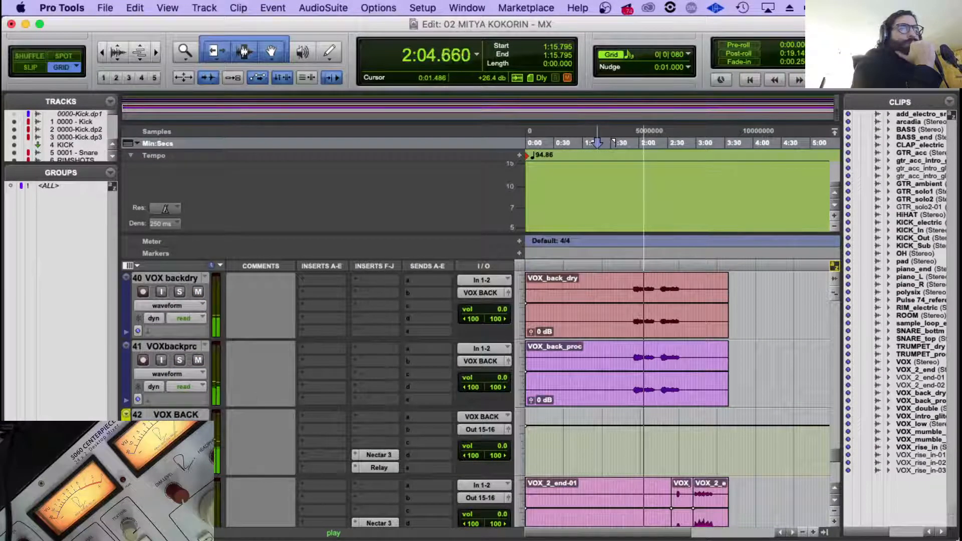
pyautogui.click(172, 415)
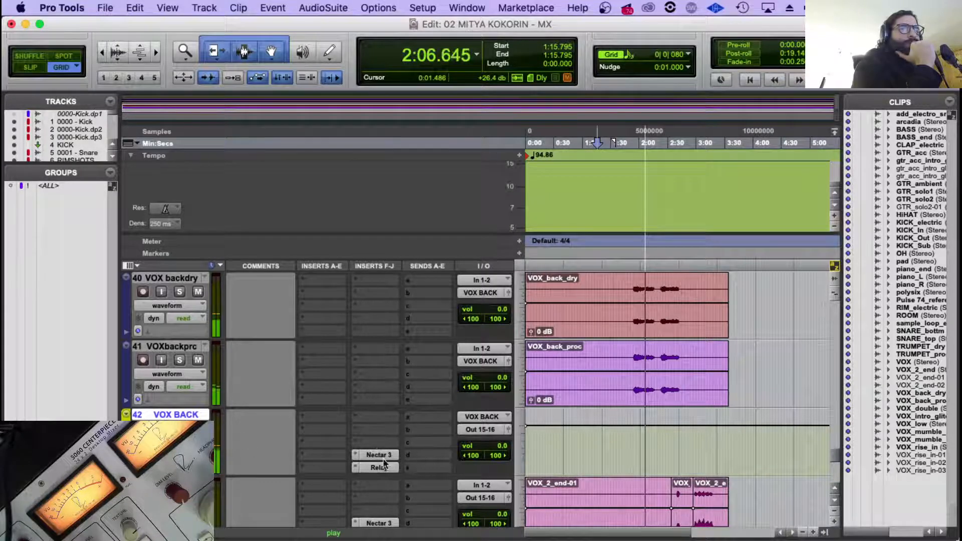
pyautogui.scroll(2, 376, 443)
pyautogui.scroll(1, 375, 443)
pyautogui.scroll(-1, 377, 434)
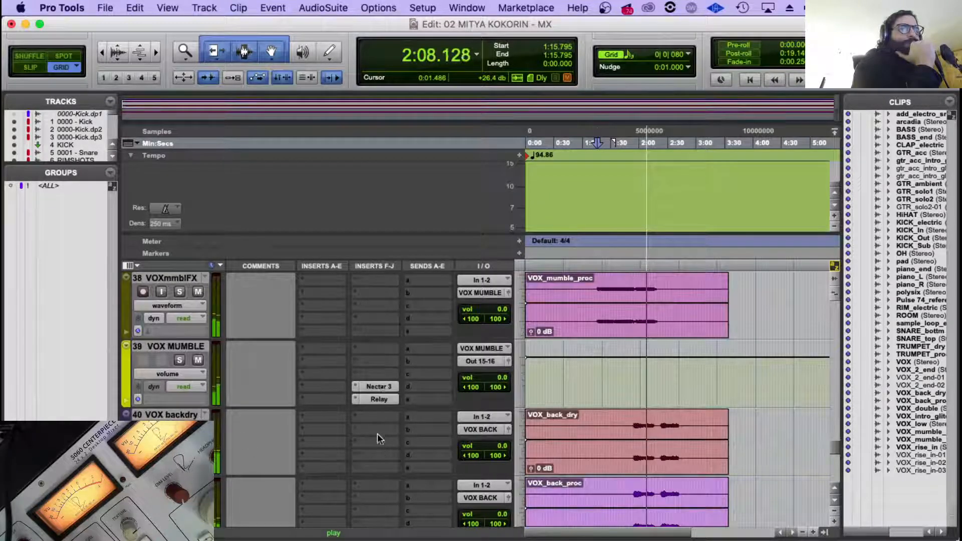
pyautogui.click(379, 386)
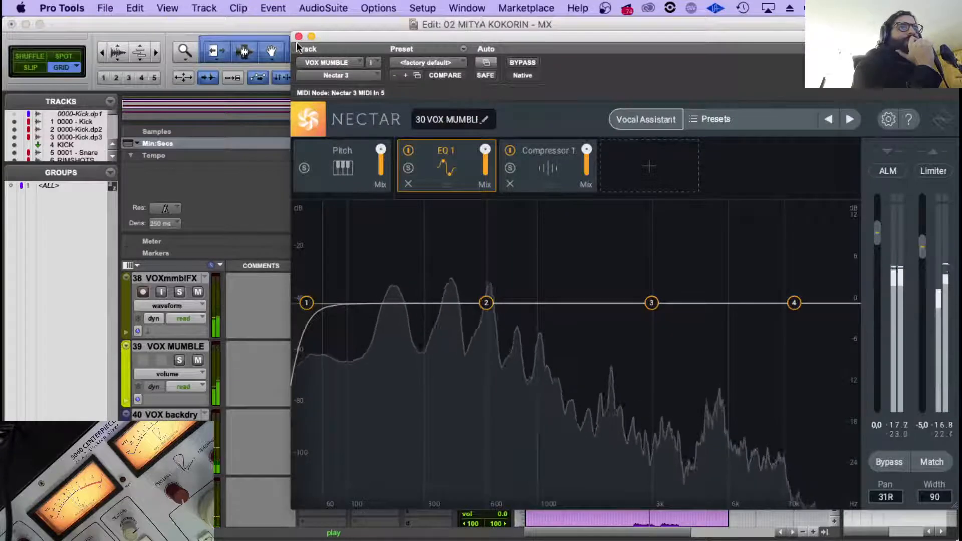
pyautogui.click(298, 37)
pyautogui.scroll(3, 357, 359)
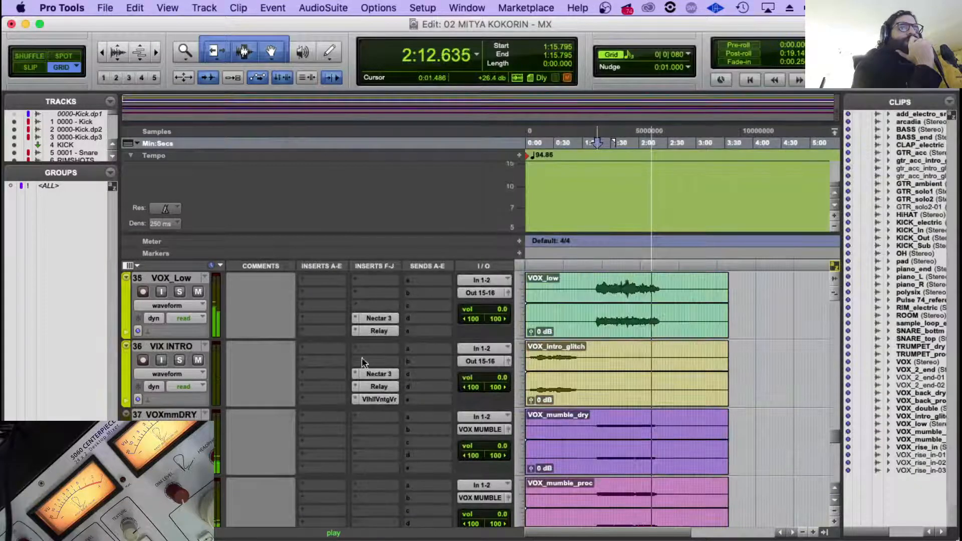
pyautogui.click(377, 373)
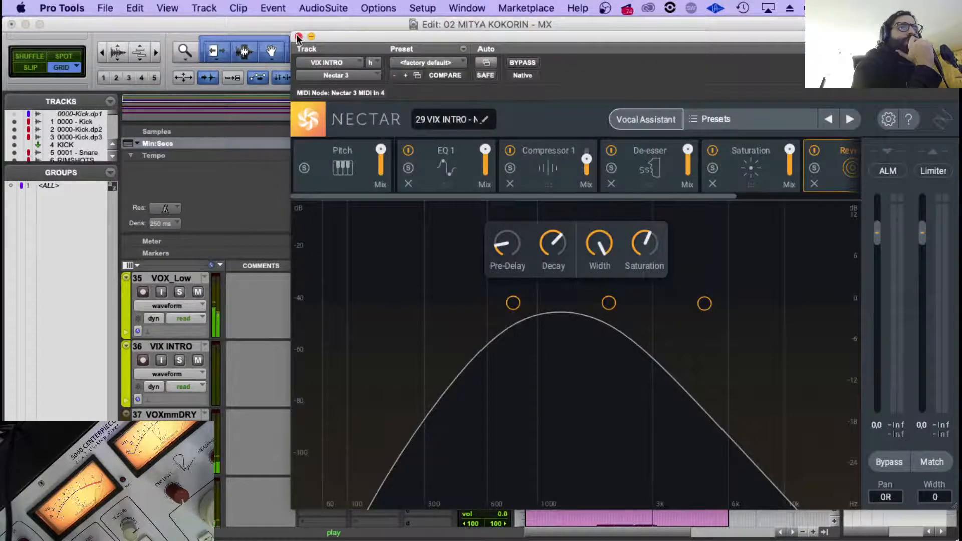
pyautogui.click(298, 36)
pyautogui.scroll(-3, 356, 423)
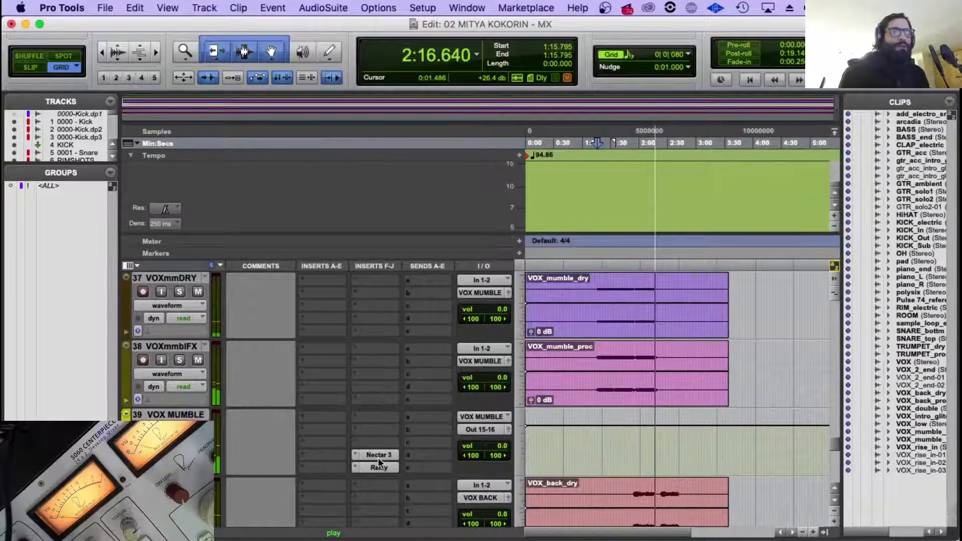
# Copy the instance name from VOX MUMBLE's existing Nectar 3 and close the plug-in.
pyautogui.click(379, 455)
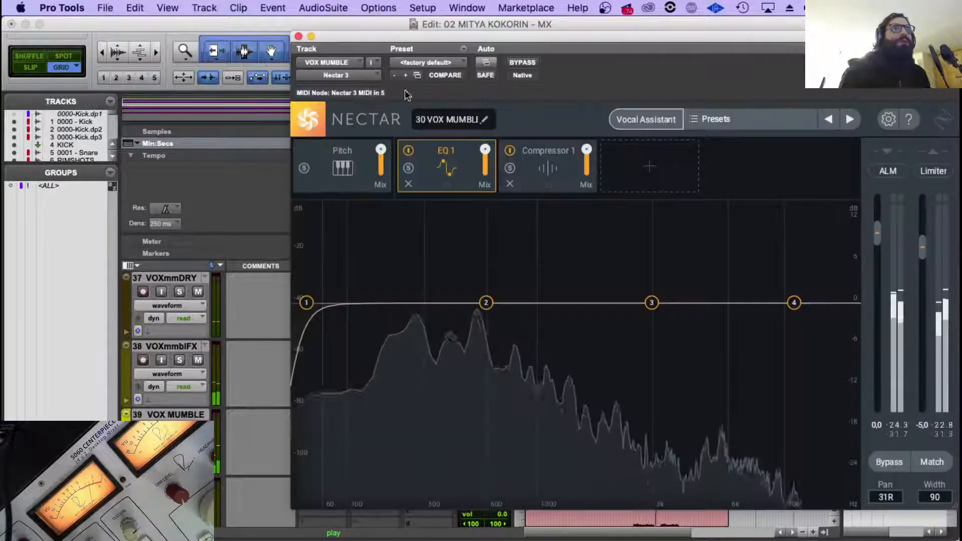
pyautogui.click(485, 122)
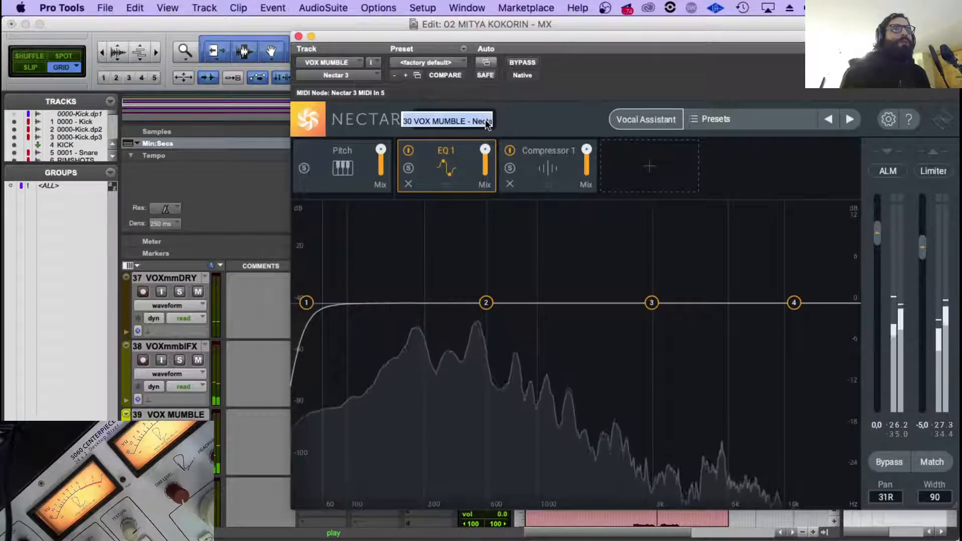
pyautogui.click(299, 37)
pyautogui.scroll(3, 381, 381)
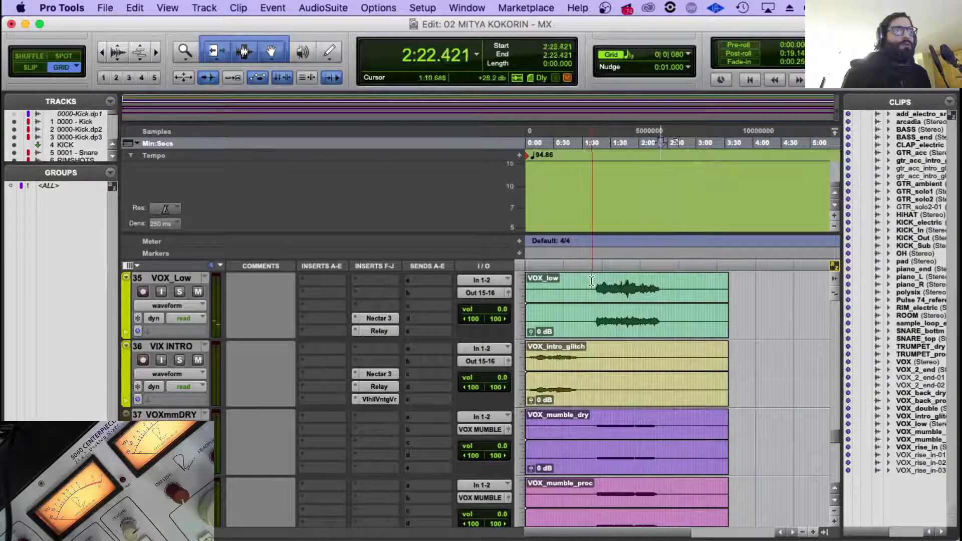
# Restart playback at about 1:15.6 and replace VOX MUMBLE's Nectar 3 with a copy of VOX_Low's Nectar 3.
pyautogui.press('space')
pyautogui.click(591, 281)
pyautogui.press('space')
pyautogui.scroll(-3, 422, 388)
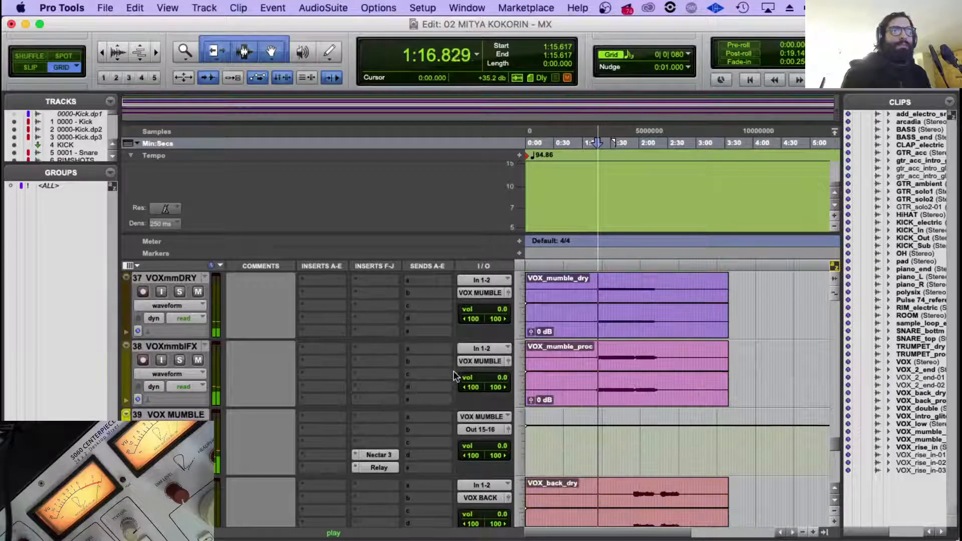
pyautogui.scroll(2, 388, 377)
pyautogui.scroll(1, 375, 332)
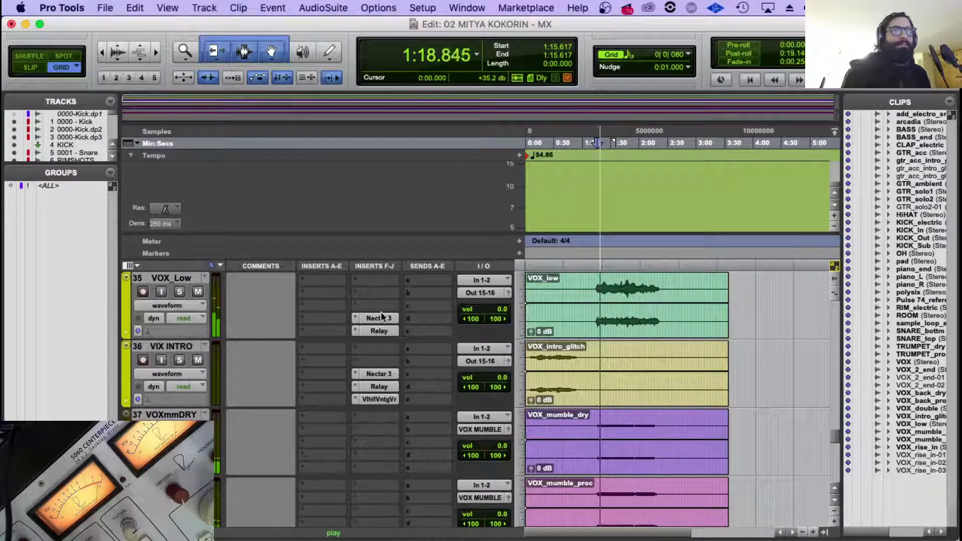
pyautogui.scroll(-4, 365, 521)
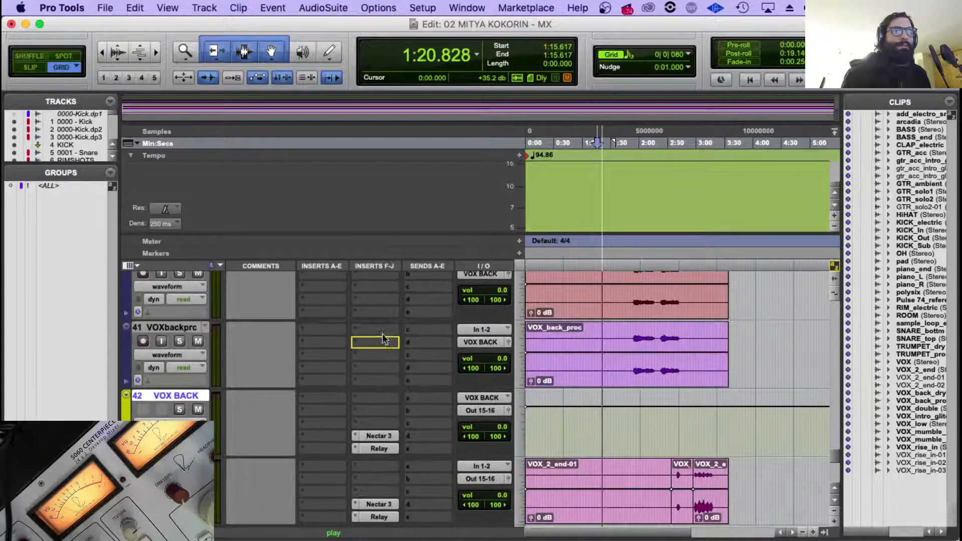
pyautogui.scroll(1, 381, 274)
pyautogui.scroll(2, 380, 271)
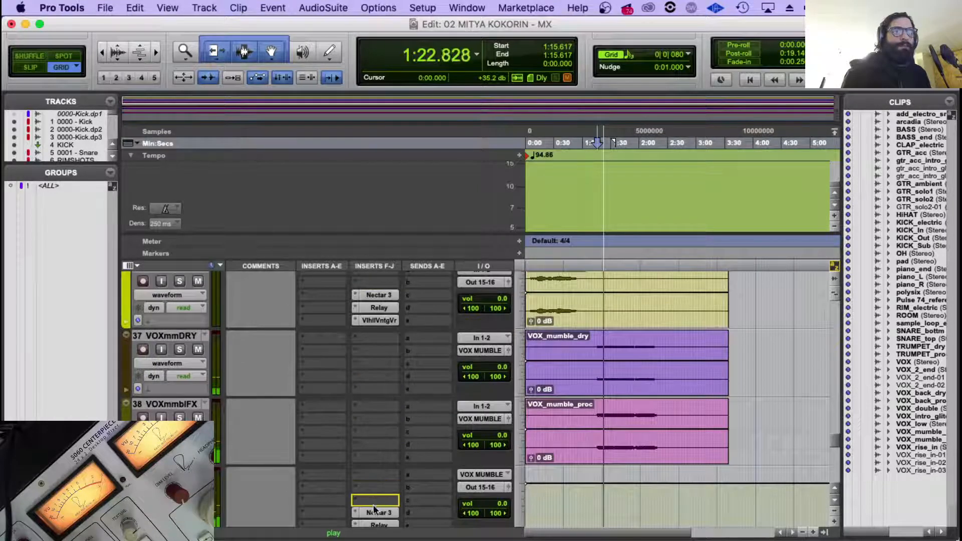
# Rename the Nectar 3 instance on VOX MUMBLE as "30 VOX MUMBLE - Nectar 3" and close the plug-in.
pyautogui.click(395, 511)
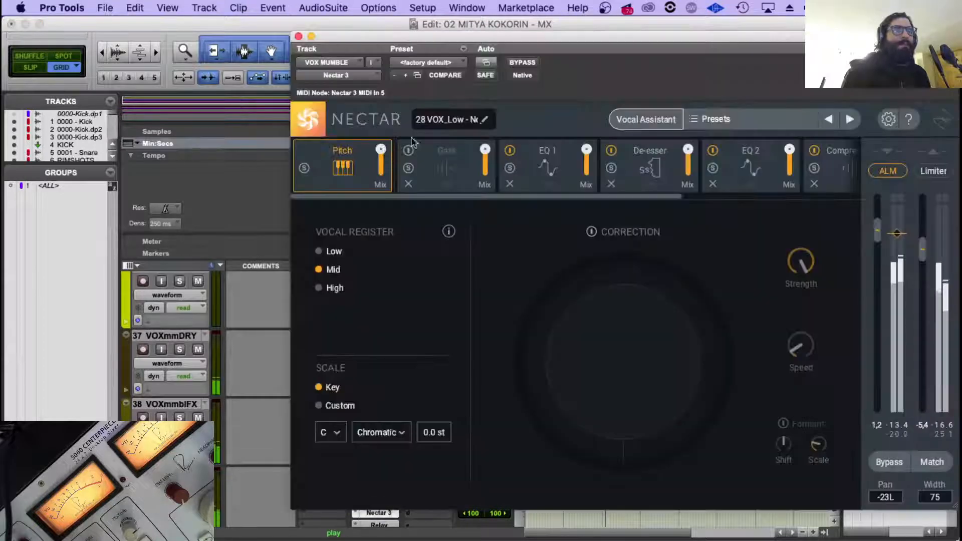
pyautogui.click(428, 121)
pyautogui.write('VOX MUMBLE - Nectar 3')
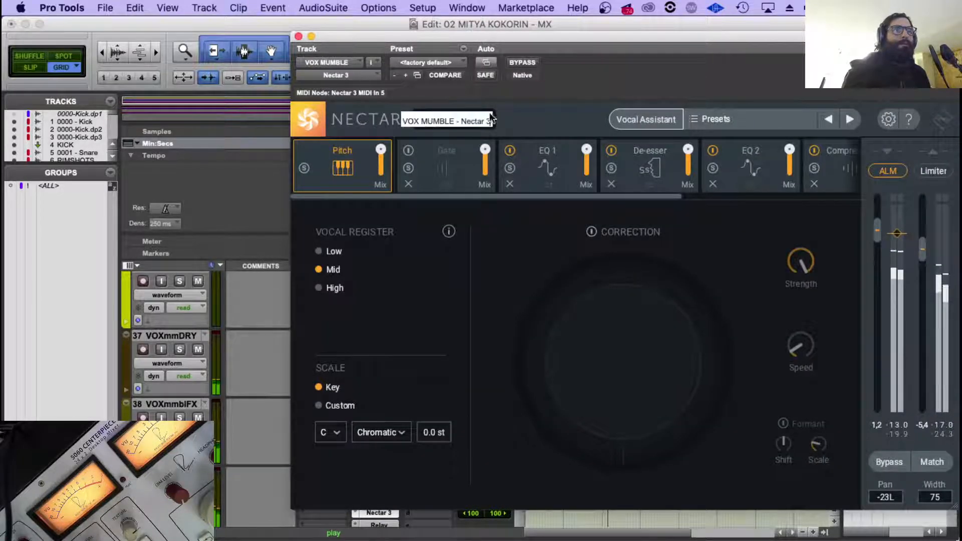
pyautogui.press('Return')
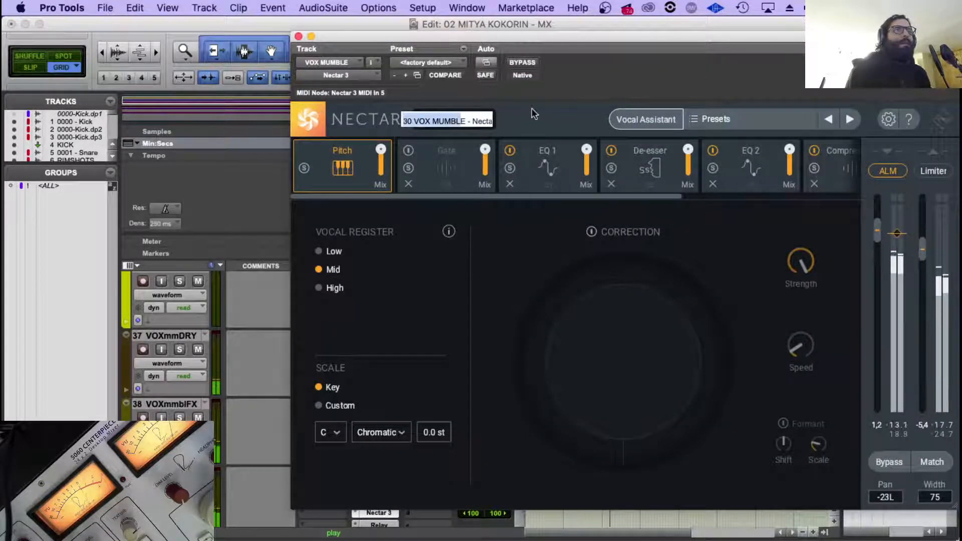
pyautogui.click(298, 36)
# Copy VOX BACK's Nectar 3 instance name and replace that plug-in with a copy of VOX MUMBLE's Nectar 3.
pyautogui.scroll(-2, 393, 360)
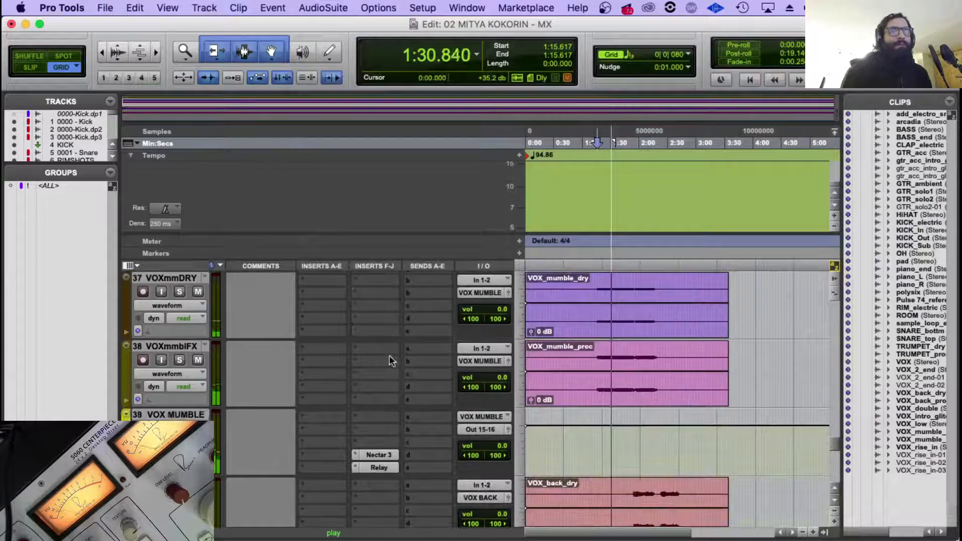
pyautogui.scroll(-2, 385, 450)
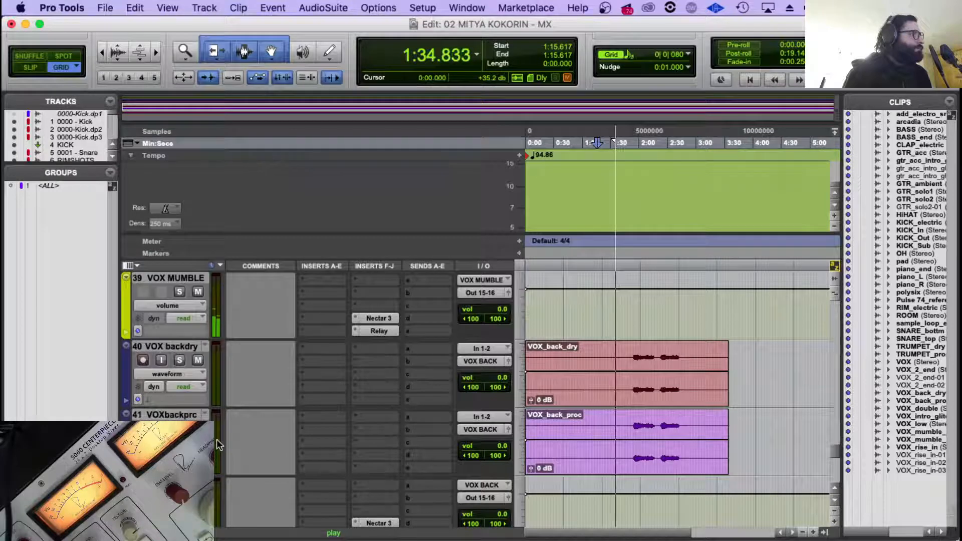
pyautogui.scroll(-1, 395, 306)
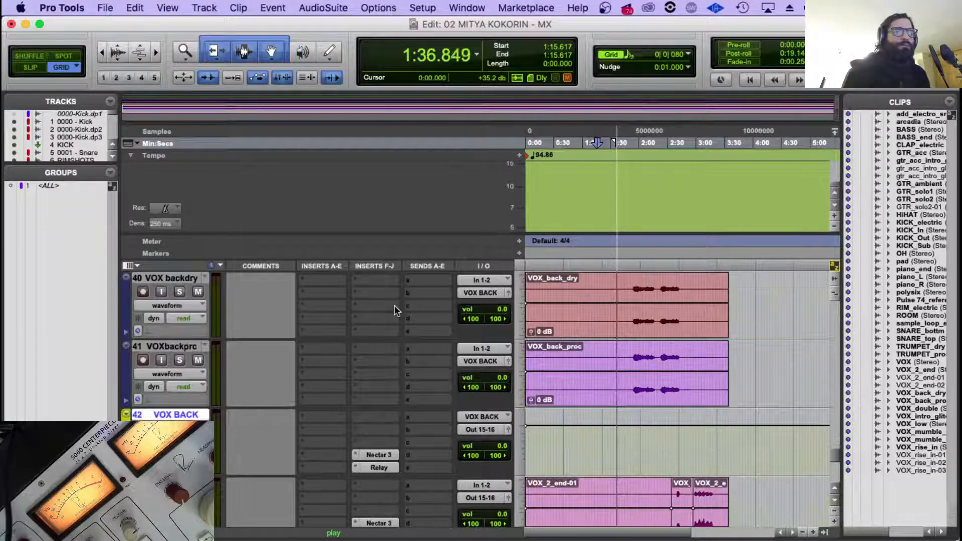
pyautogui.scroll(1, 395, 311)
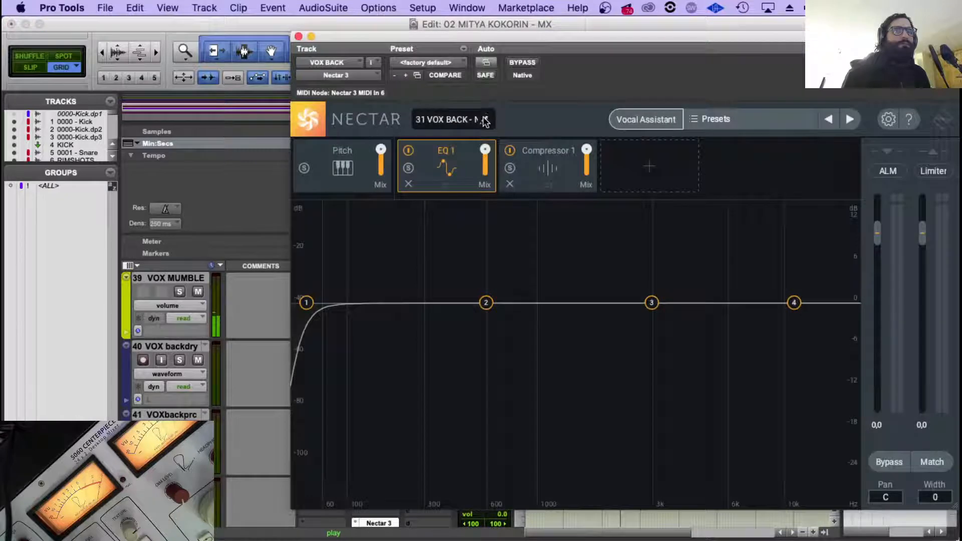
pyautogui.click(460, 126)
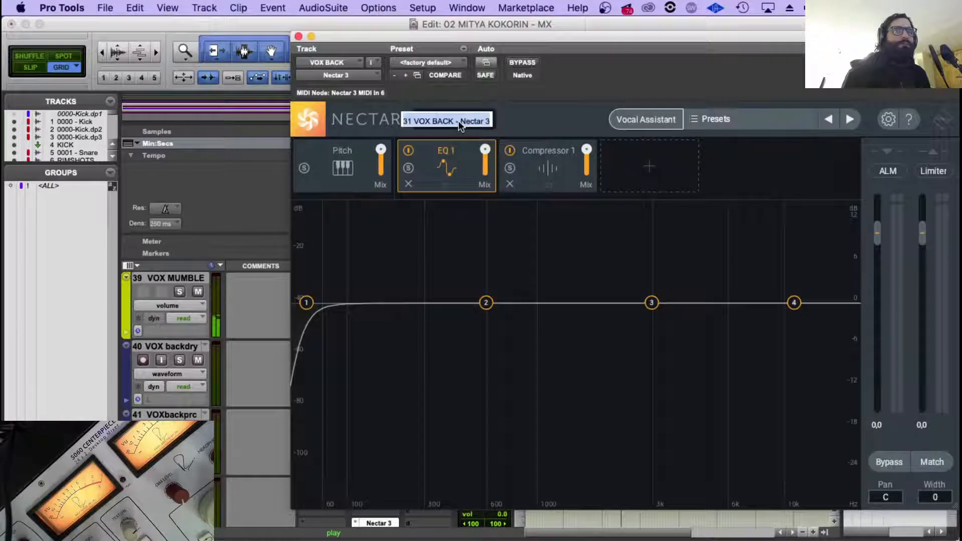
pyautogui.click(299, 37)
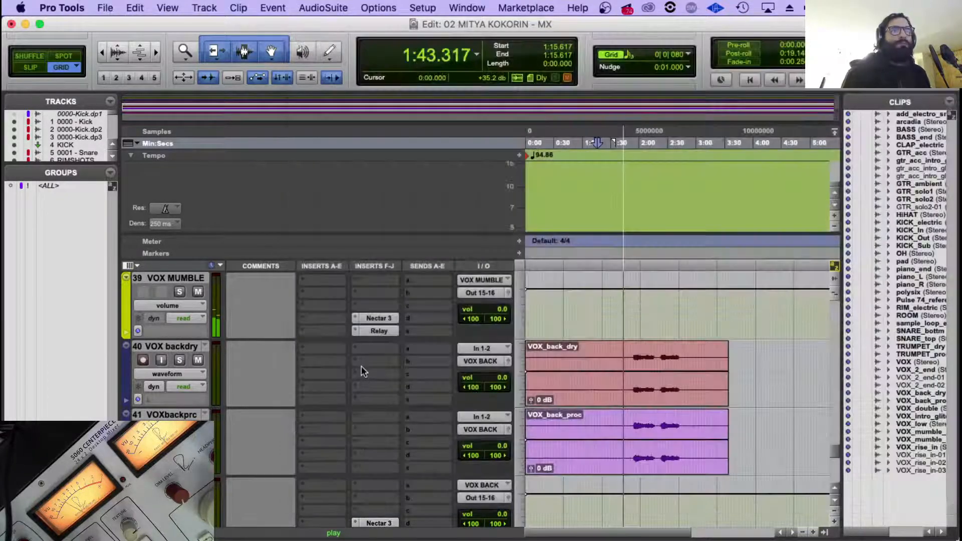
# Rename the Nectar 3 instance on VOX BACK as "31 VOX BACK - Nectar 3" and close the plug-in.
pyautogui.click(391, 523)
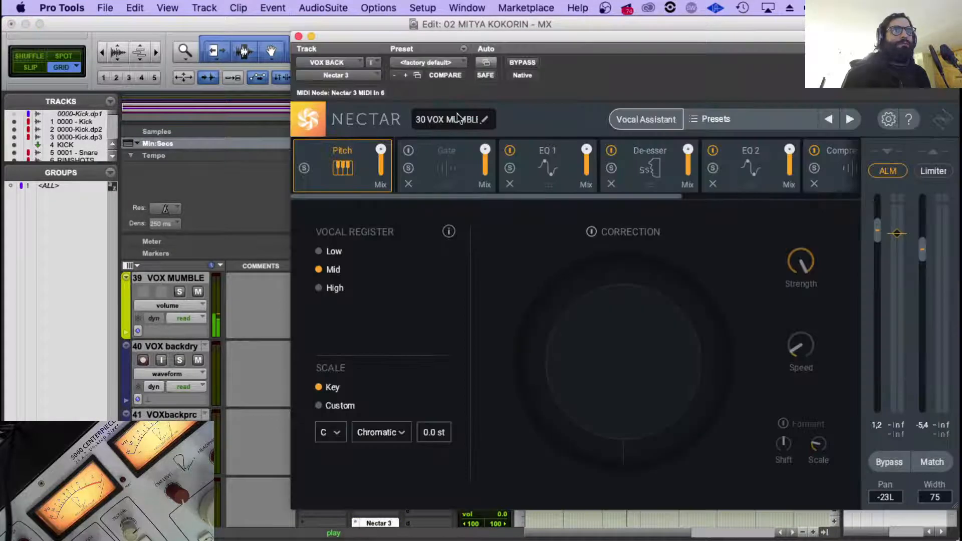
pyautogui.click(481, 121)
pyautogui.press('BackSpace')
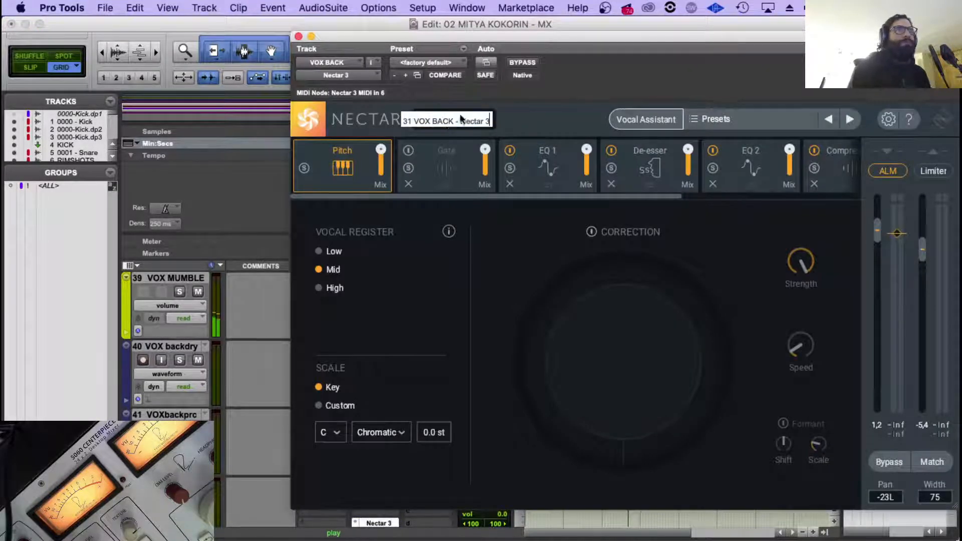
pyautogui.press('Return')
pyautogui.click(298, 36)
# Listen through to the back vocals and check the levels in VOX BACK's Relay and Nectar 3.
pyautogui.scroll(-2, 551, 351)
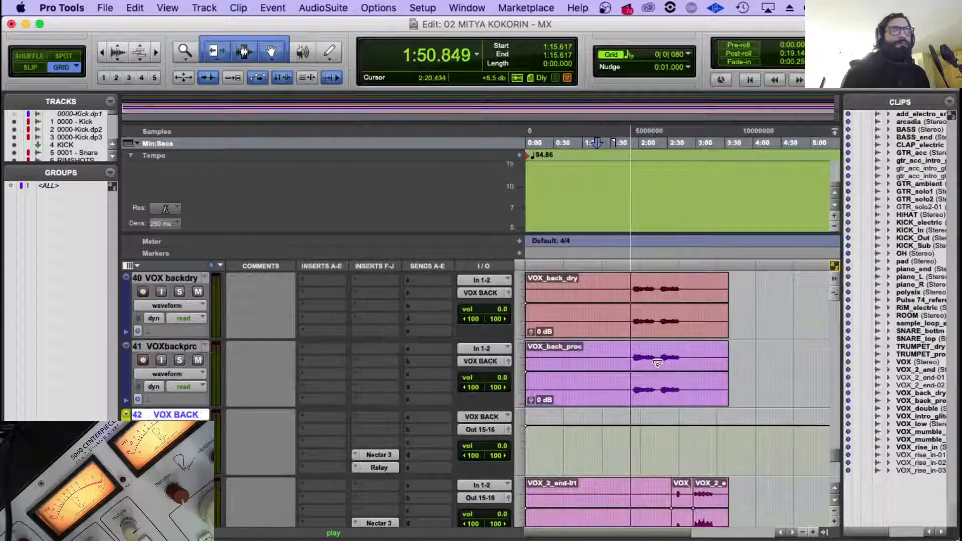
pyautogui.scroll(2, 391, 456)
pyautogui.scroll(-1, 398, 440)
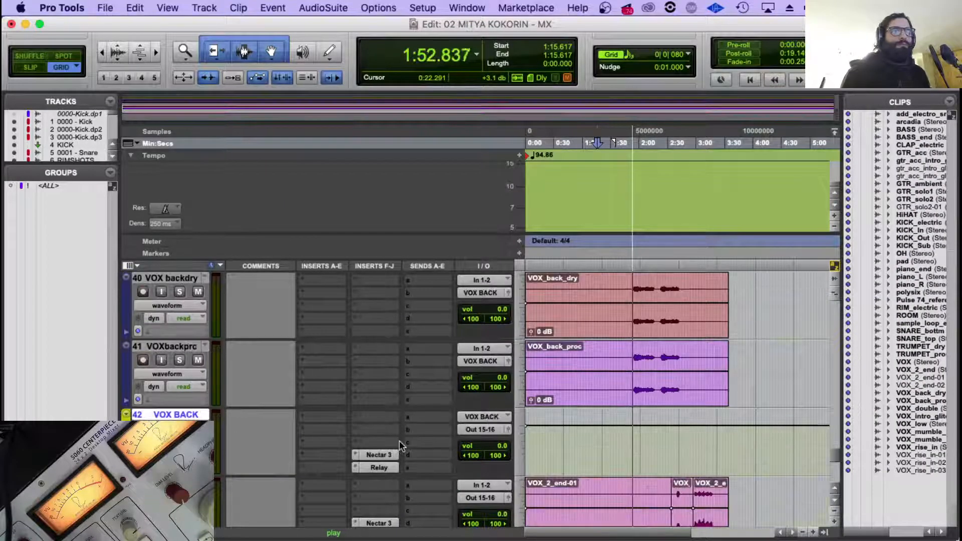
pyautogui.scroll(3, 294, 429)
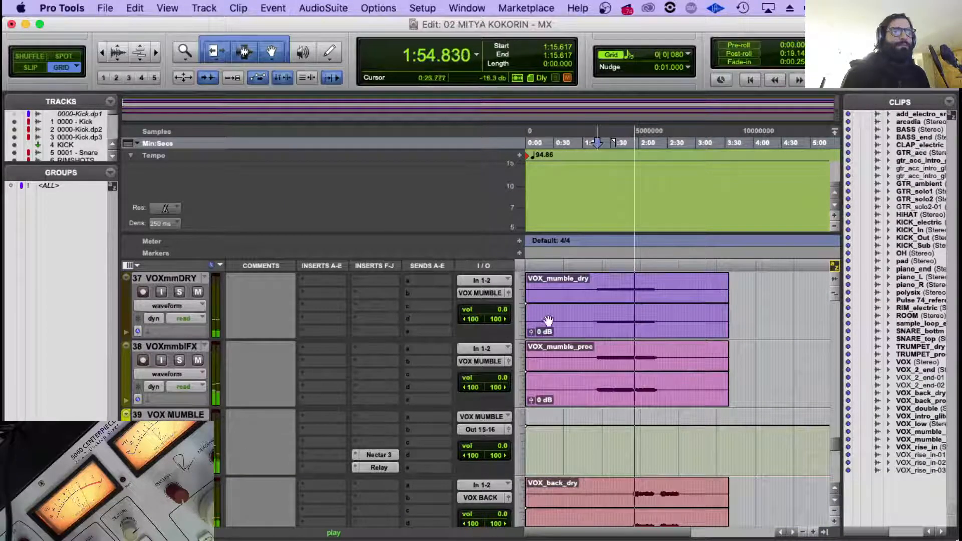
pyautogui.scroll(1, 546, 321)
pyautogui.scroll(-1, 611, 347)
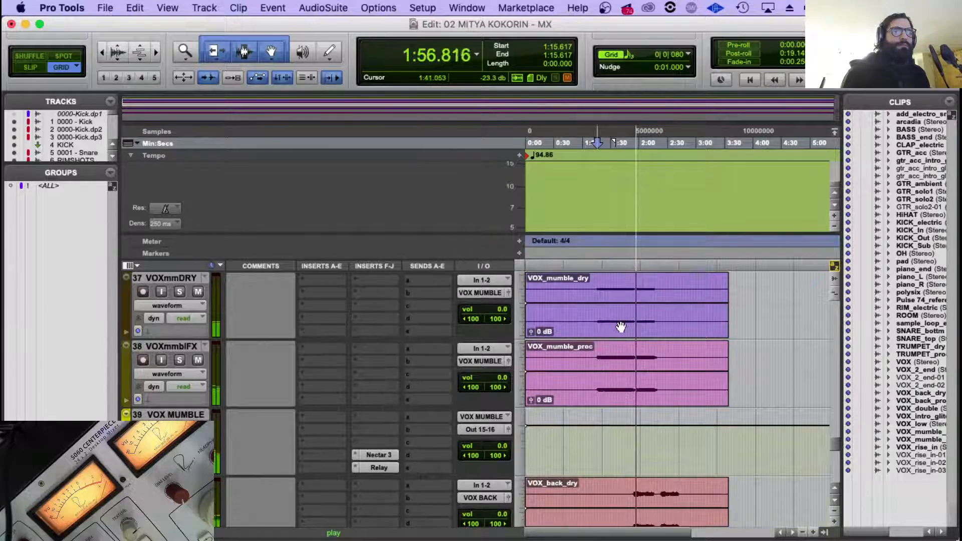
pyautogui.scroll(-3, 621, 329)
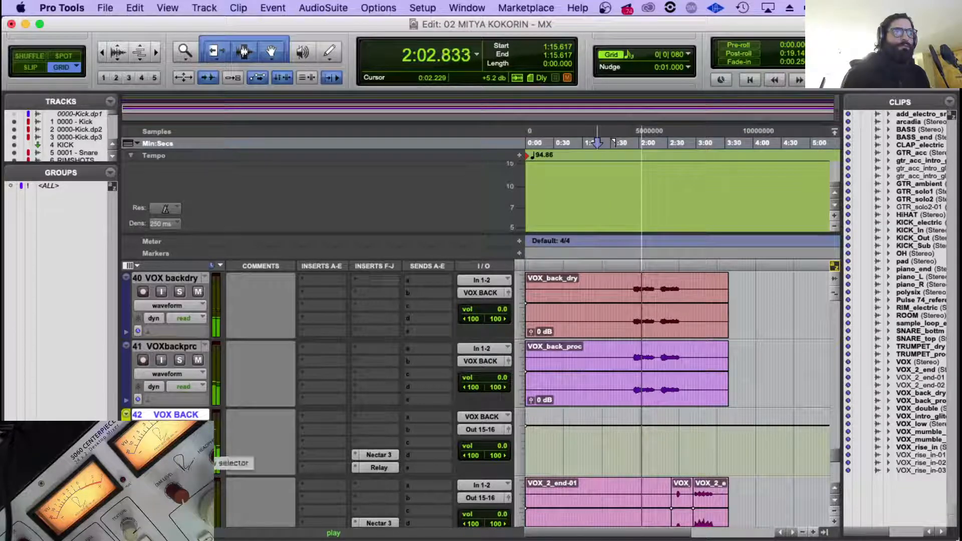
pyautogui.click(386, 467)
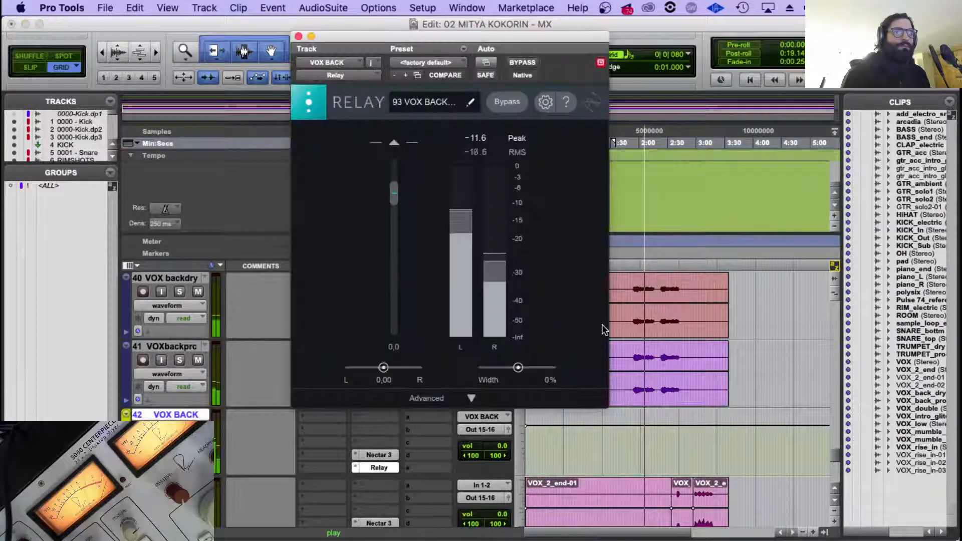
pyautogui.click(379, 455)
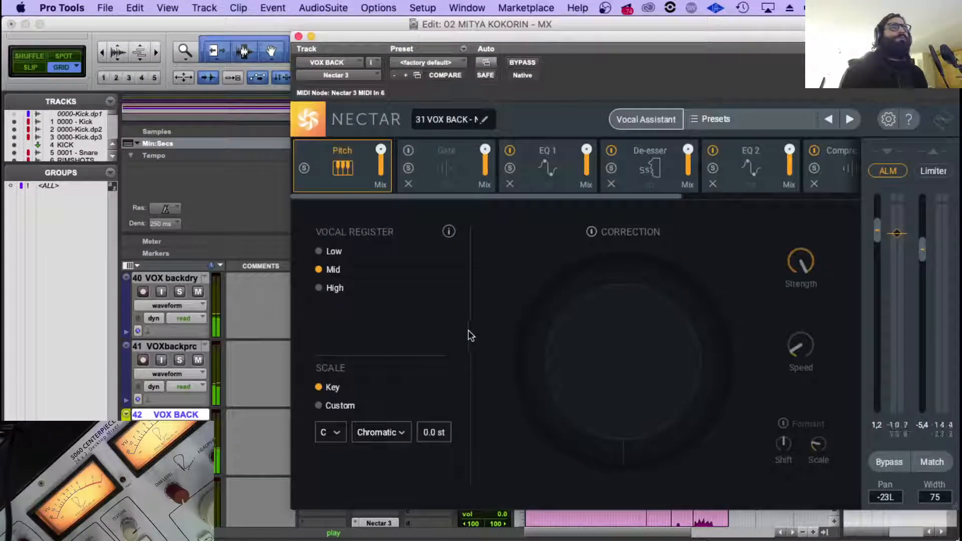
pyautogui.click(298, 36)
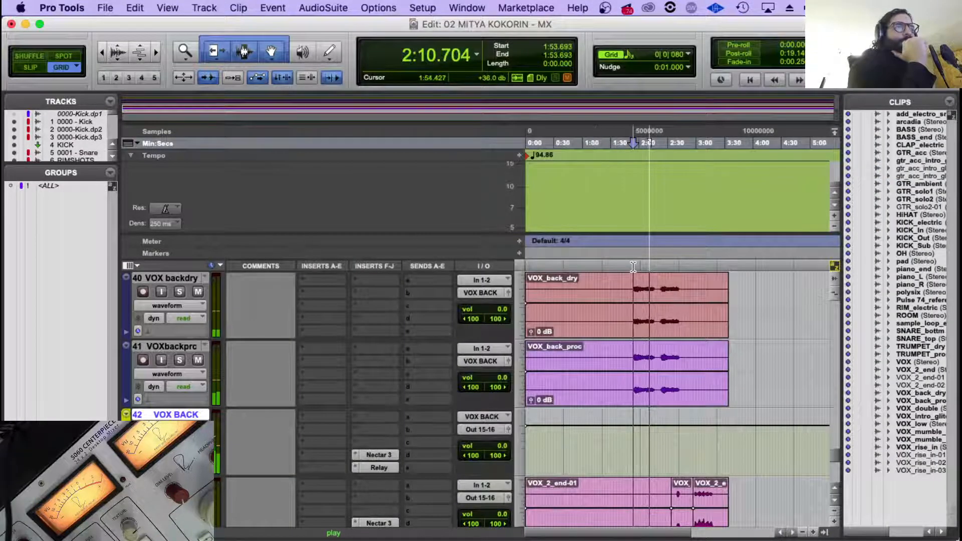
# Replay the back vocals, show 31 VOX BACK in Visual Mixer and place it right of centre at about -5.6 dB.
pyautogui.click(631, 272)
pyautogui.scroll(-5, 347, 364)
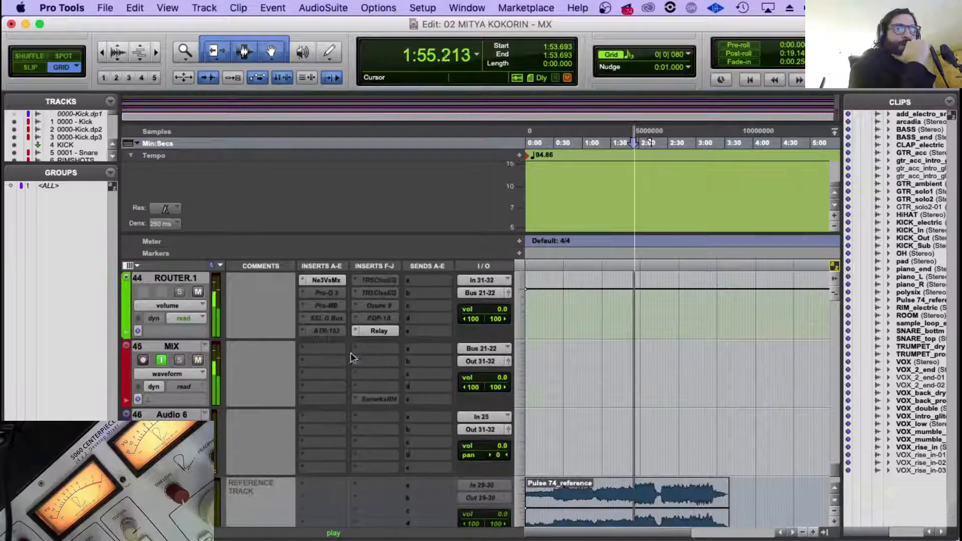
pyautogui.scroll(2, 351, 363)
pyautogui.click(341, 349)
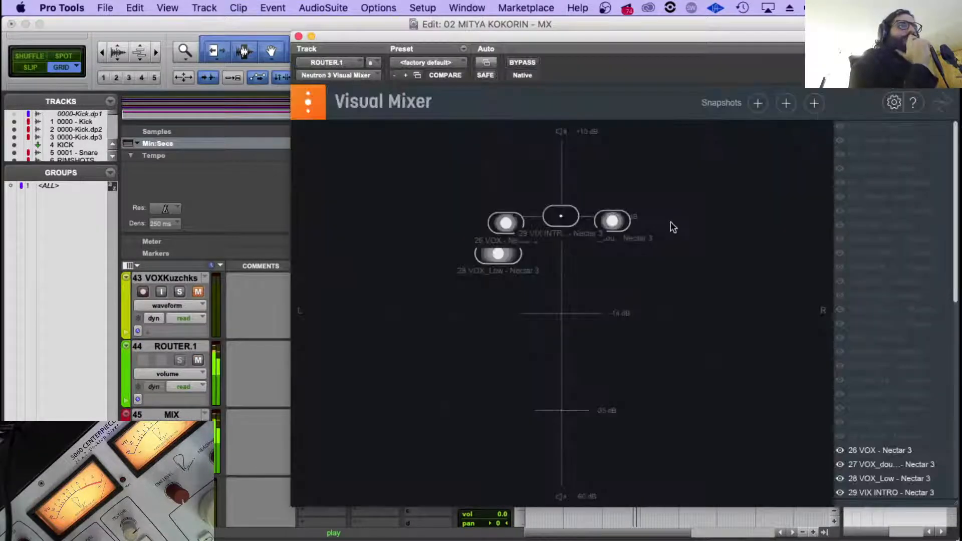
pyautogui.scroll(-4, 870, 380)
pyautogui.scroll(-2, 870, 381)
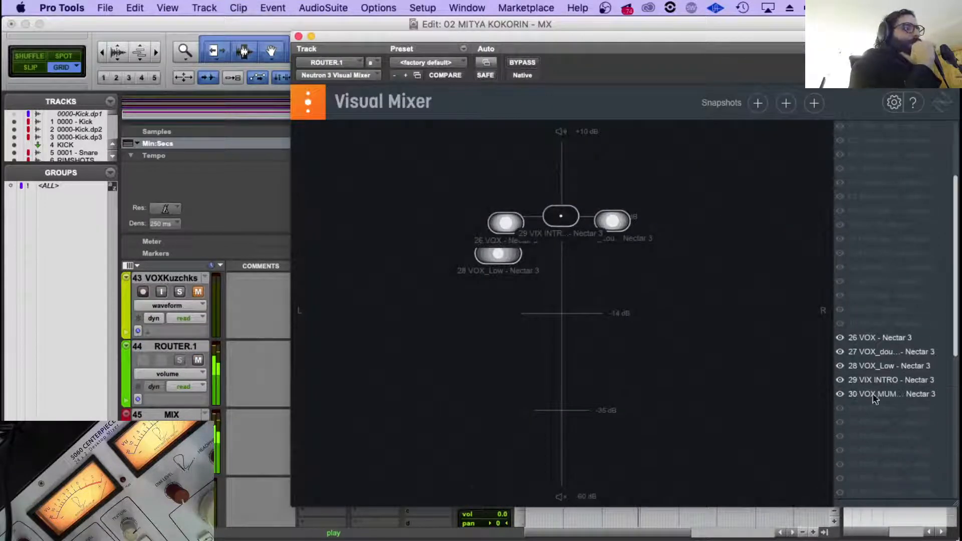
pyautogui.click(840, 408)
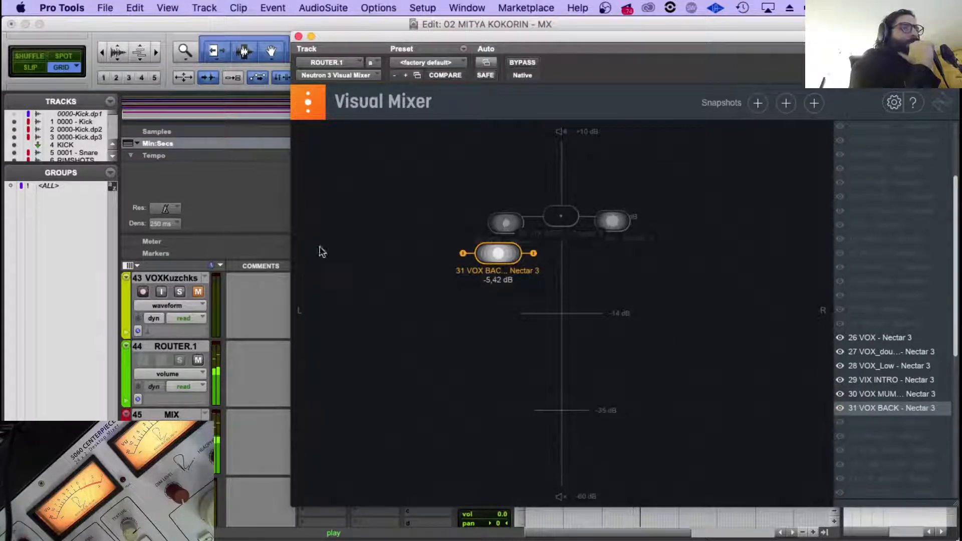
pyautogui.moveTo(498, 258); pyautogui.dragTo(625, 254)
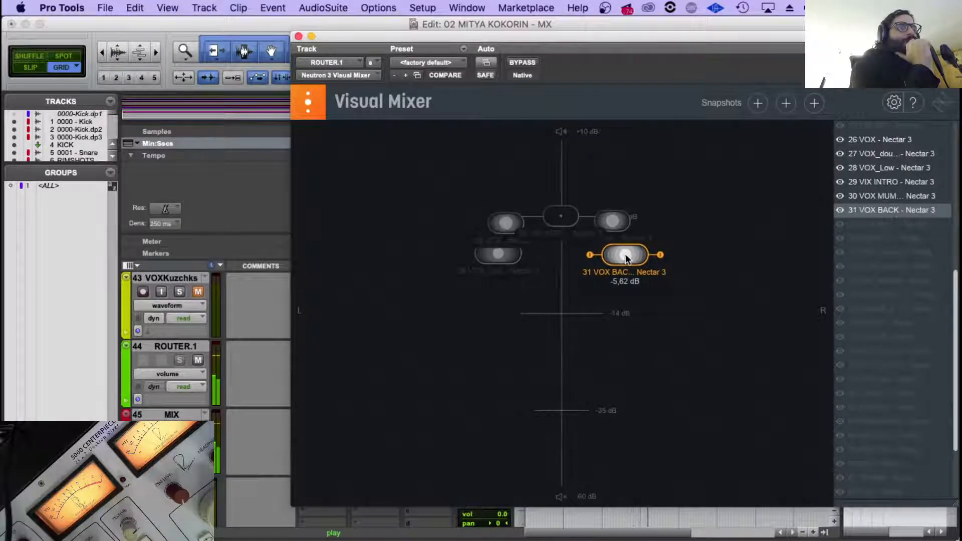
pyautogui.click(299, 36)
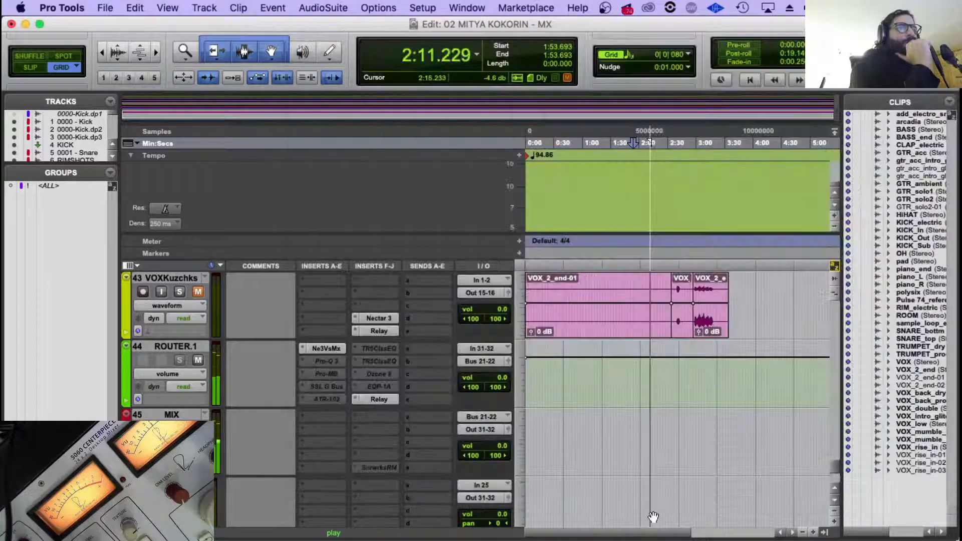
# Reopen Visual Mixer during playback, fine-tune 31 VOX BACK to about -5.5 dB and close the plug-in.
pyautogui.scroll(5, 617, 451)
pyautogui.scroll(2, 616, 456)
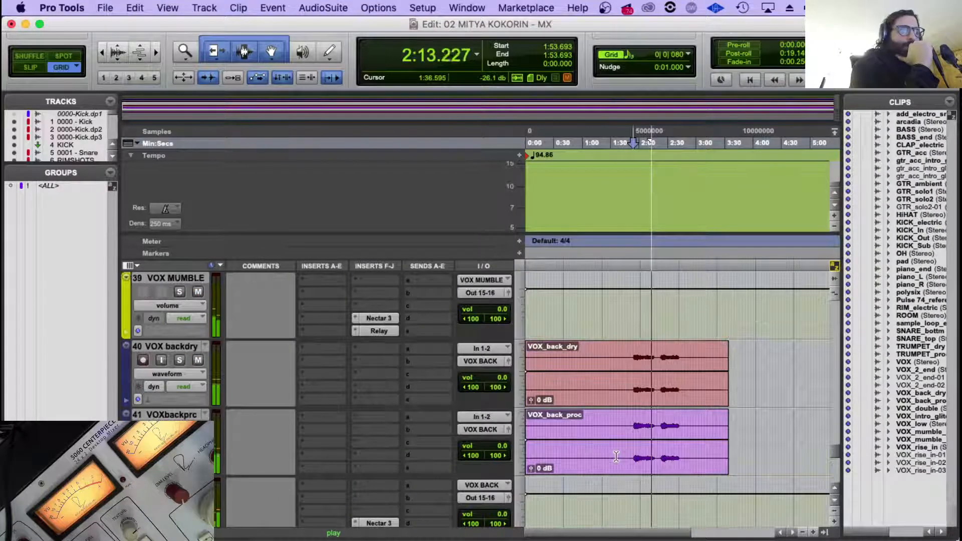
pyautogui.scroll(-4, 617, 456)
pyautogui.scroll(-2, 386, 397)
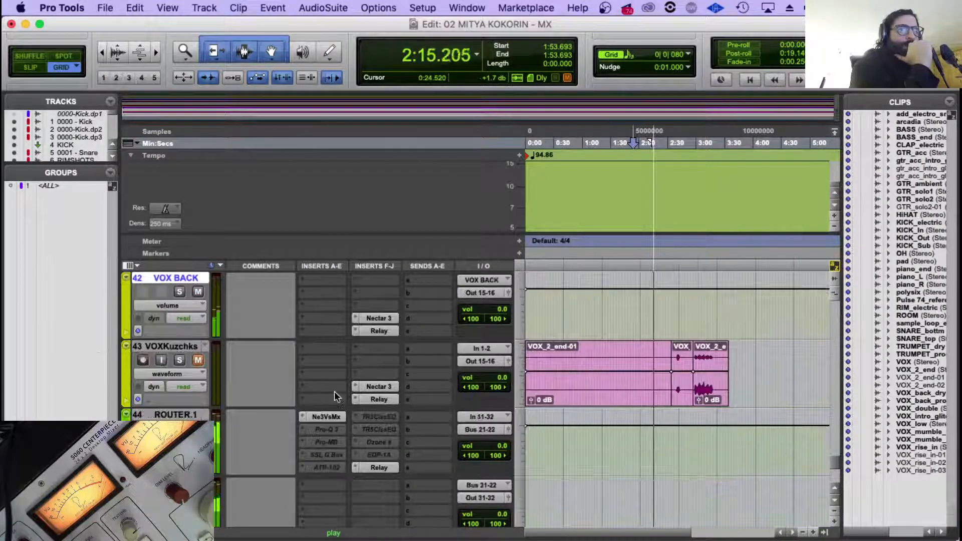
pyautogui.click(326, 417)
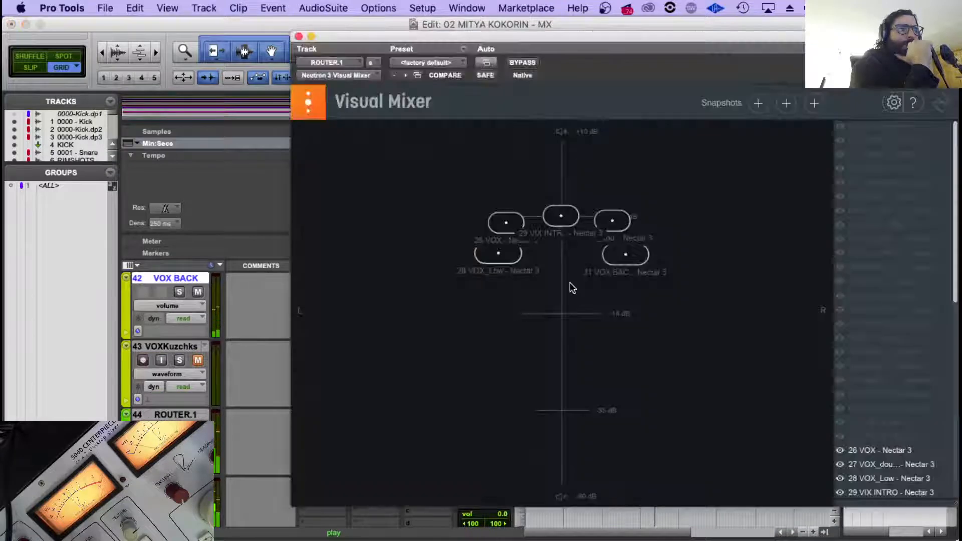
pyautogui.click(624, 254)
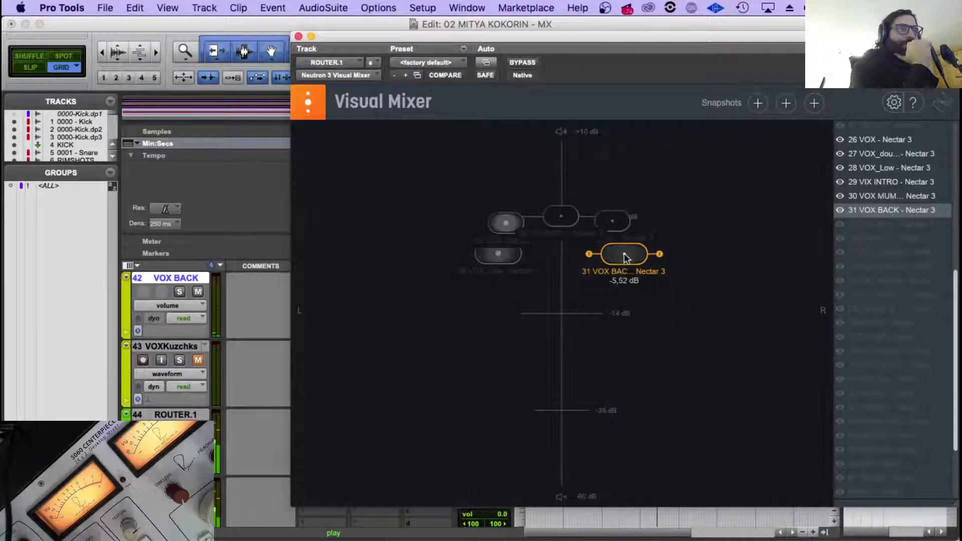
pyautogui.click(298, 36)
# Show 32 VOX Kuzocheks in Visual Mixer and place it well left of centre at about -6 dB.
pyautogui.scroll(10, 675, 326)
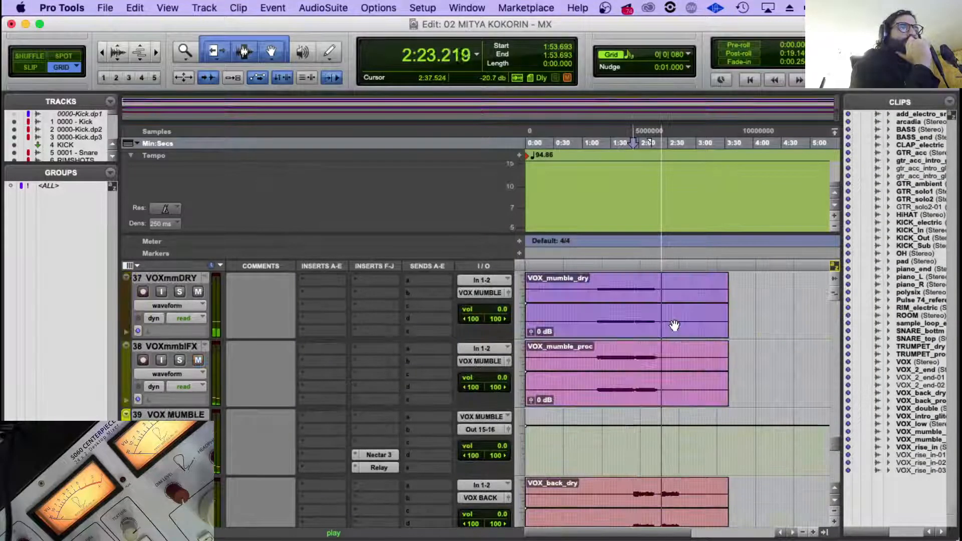
pyautogui.scroll(-5, 674, 326)
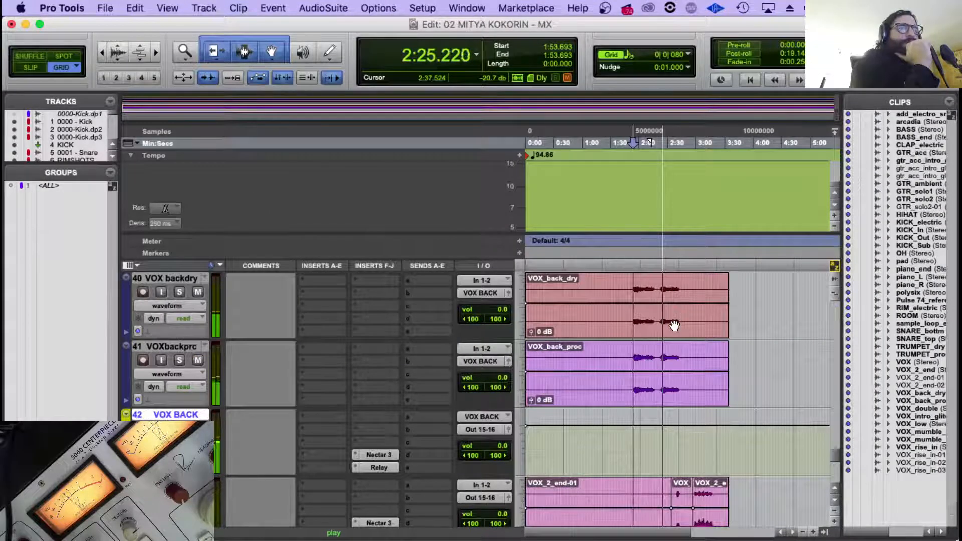
pyautogui.scroll(-1, 675, 326)
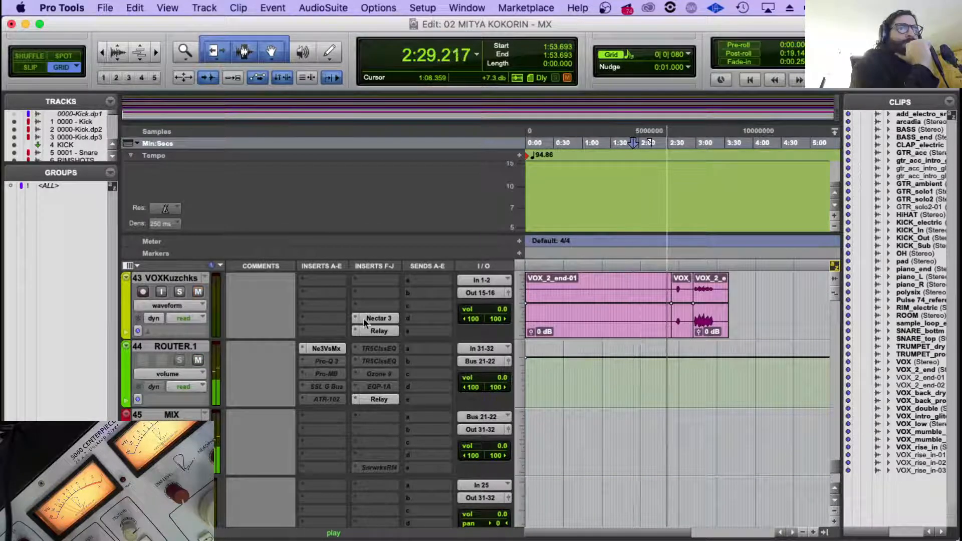
pyautogui.scroll(-3, 357, 380)
pyautogui.scroll(2, 357, 379)
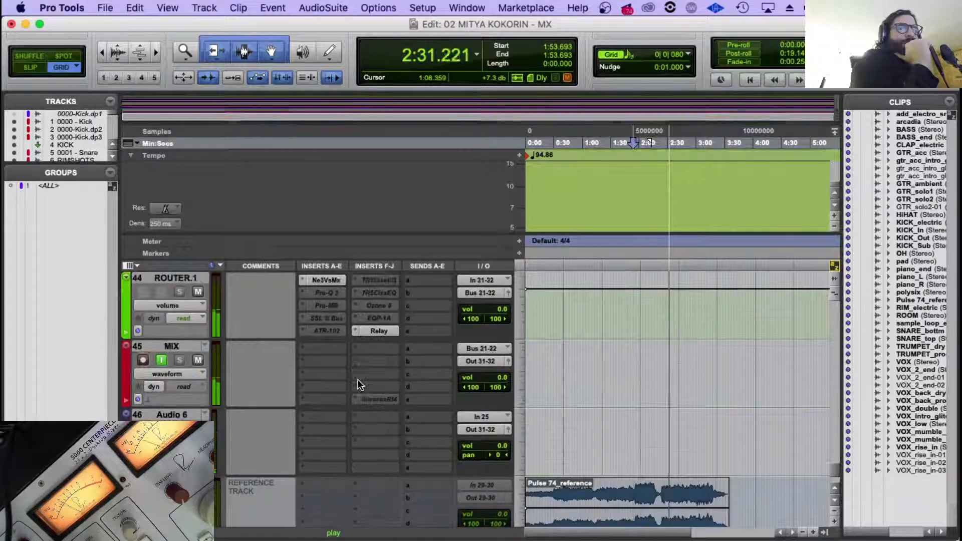
pyautogui.click(327, 279)
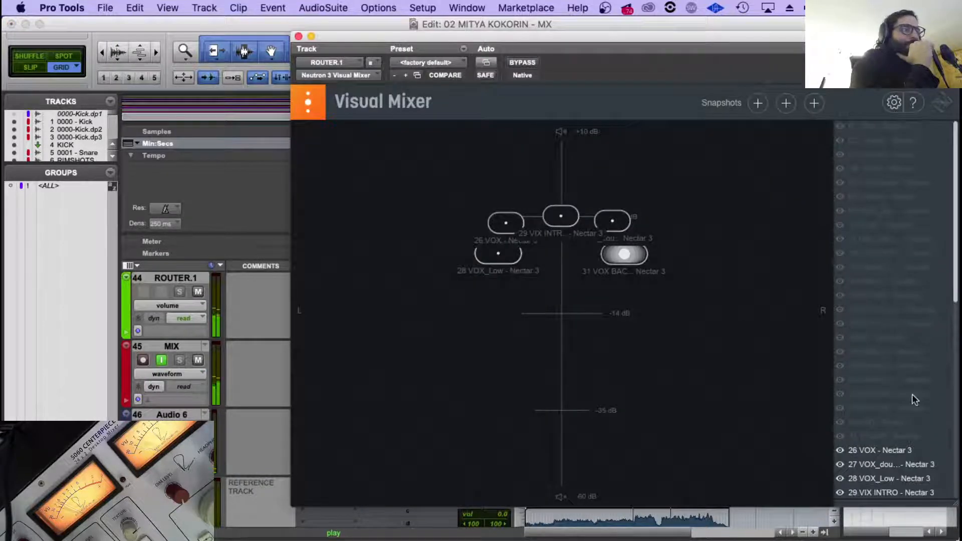
pyautogui.scroll(-2, 895, 417)
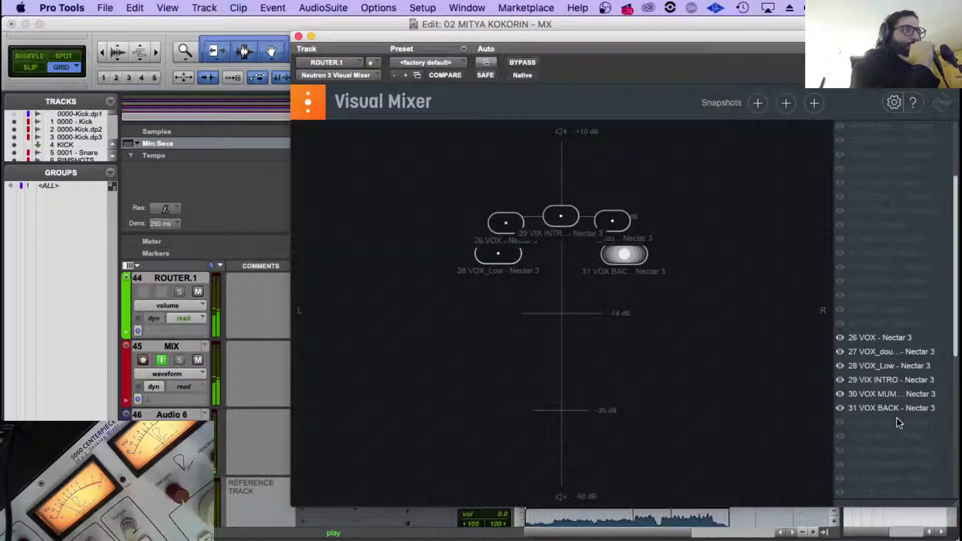
pyautogui.click(840, 424)
pyautogui.moveTo(565, 216); pyautogui.dragTo(458, 260)
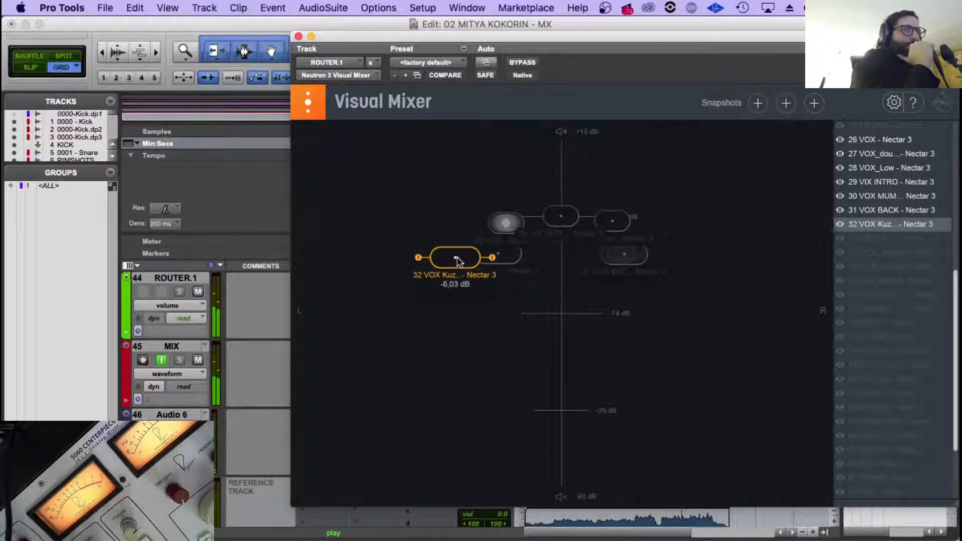
# Move 31 VOX BACK slightly further right at about -5.5 dB, widen its stereo image a little and close Visual Mixer.
pyautogui.click(621, 258)
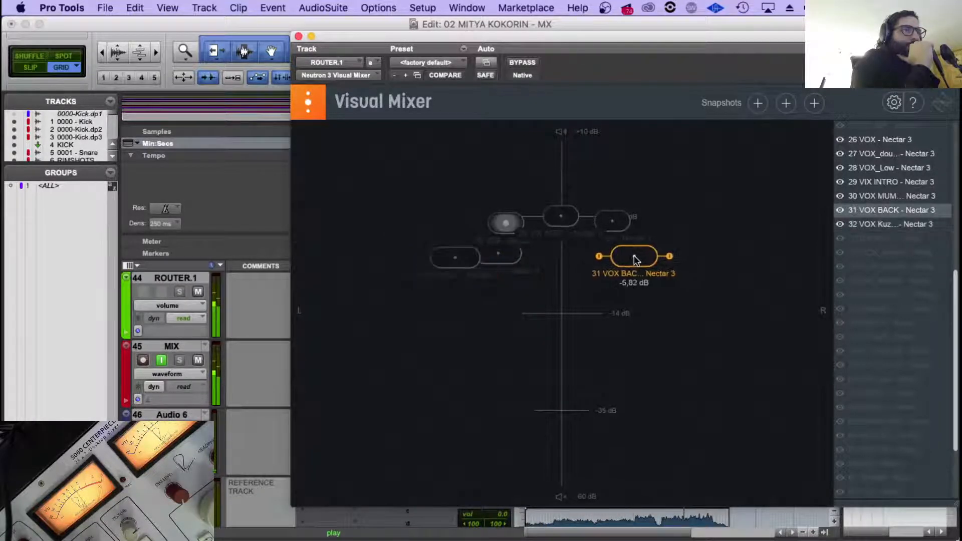
pyautogui.moveTo(633, 256); pyautogui.dragTo(633, 253)
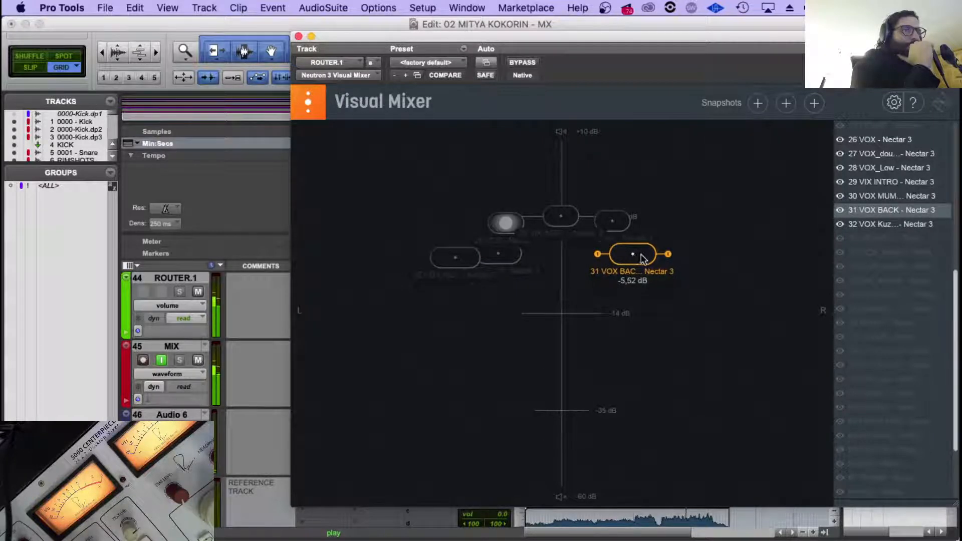
pyautogui.moveTo(669, 255); pyautogui.dragTo(669, 255)
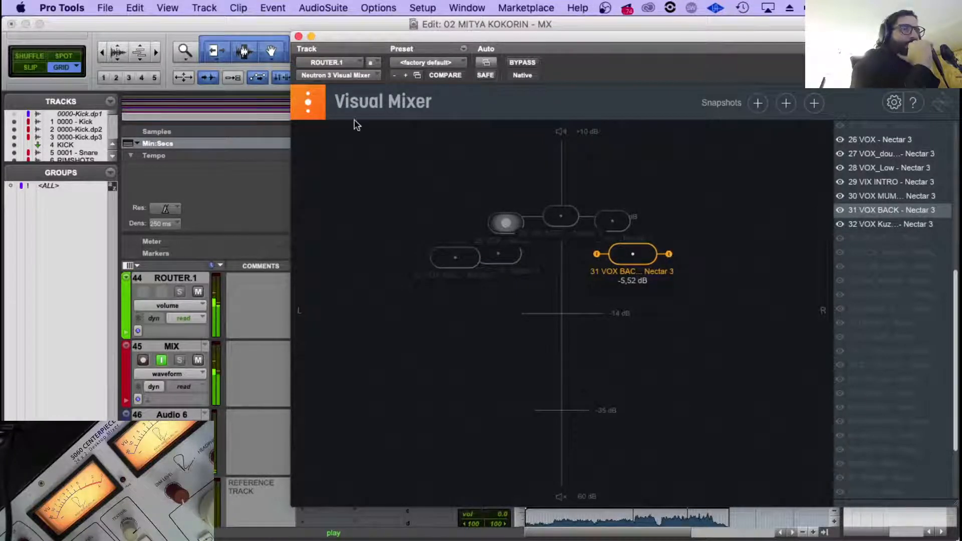
pyautogui.click(297, 36)
# Listen through the end section while reviewing the tracks, and check the vocals' activity and placement in Visual Mixer.
pyautogui.scroll(3, 712, 401)
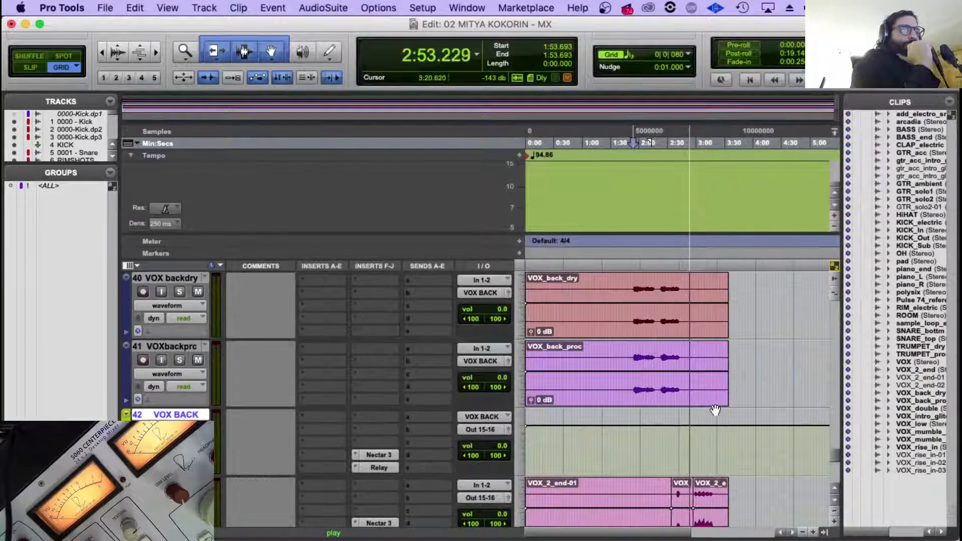
pyautogui.scroll(10, 715, 410)
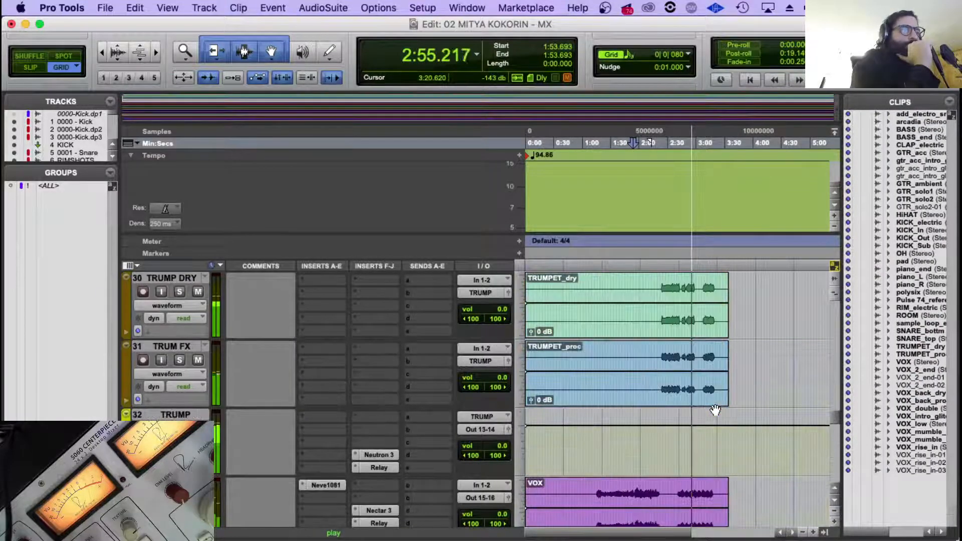
pyautogui.scroll(3, 715, 410)
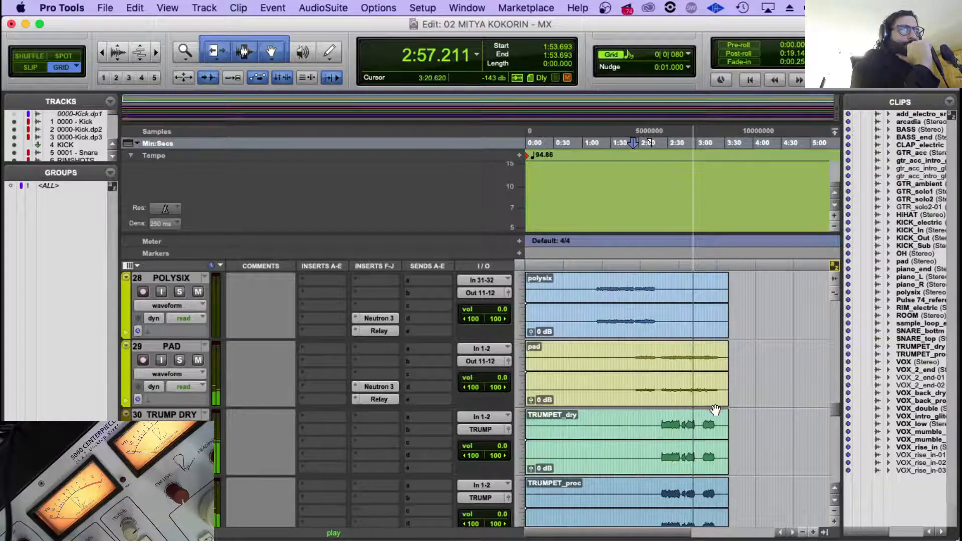
pyautogui.scroll(-2, 716, 410)
pyautogui.scroll(-3, 715, 410)
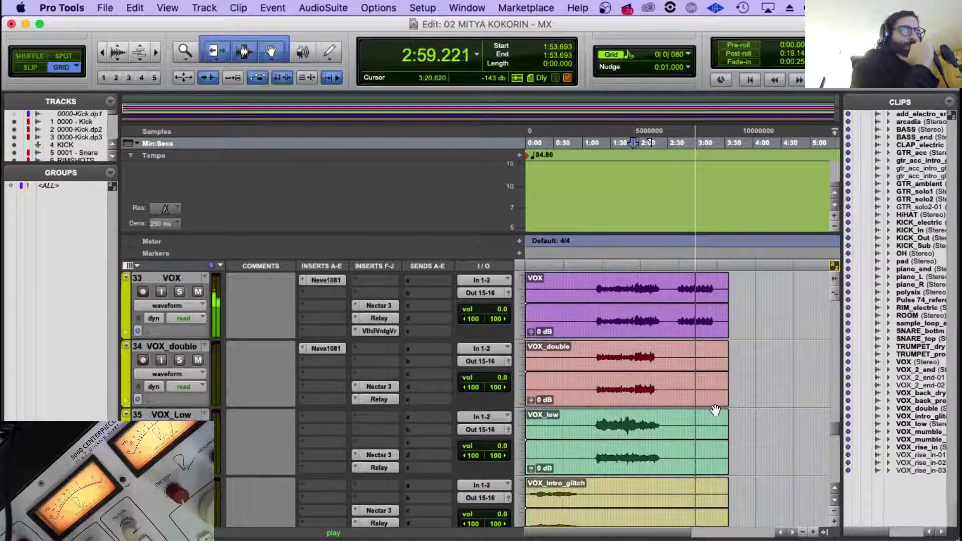
pyautogui.scroll(-5, 685, 361)
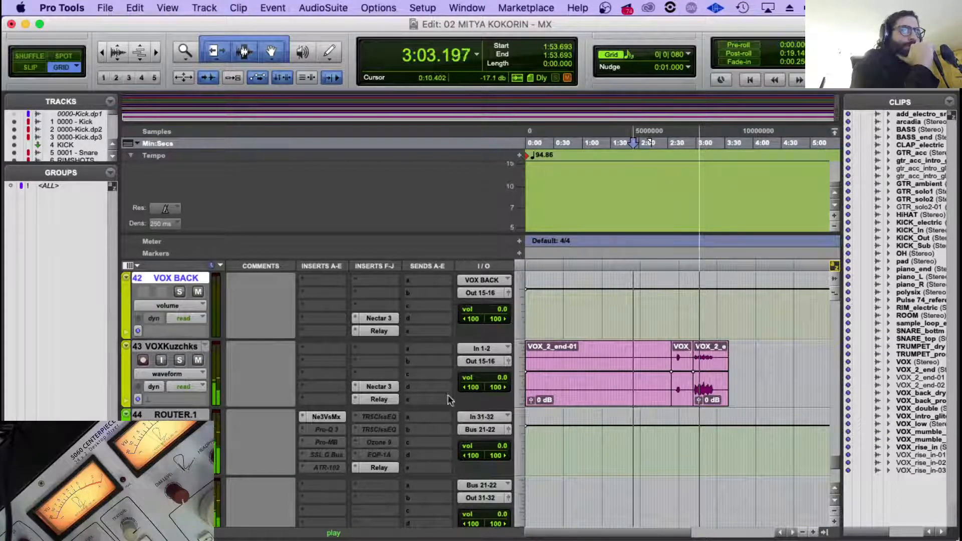
pyautogui.click(326, 417)
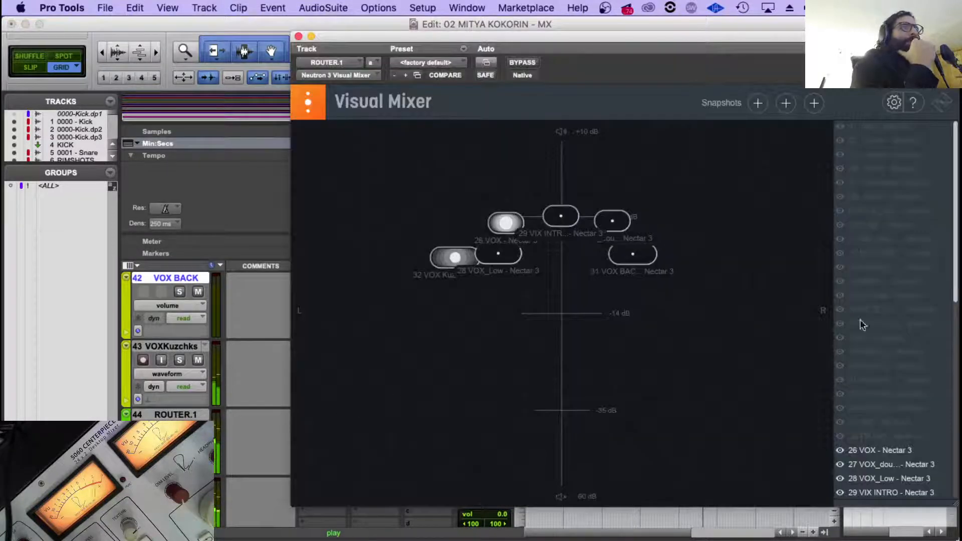
pyautogui.click(298, 37)
# Enable automation of the OUTPUT: Pan parameter for Nectar 3 on VOXKuzchks and close the plug-in.
pyautogui.click(174, 372)
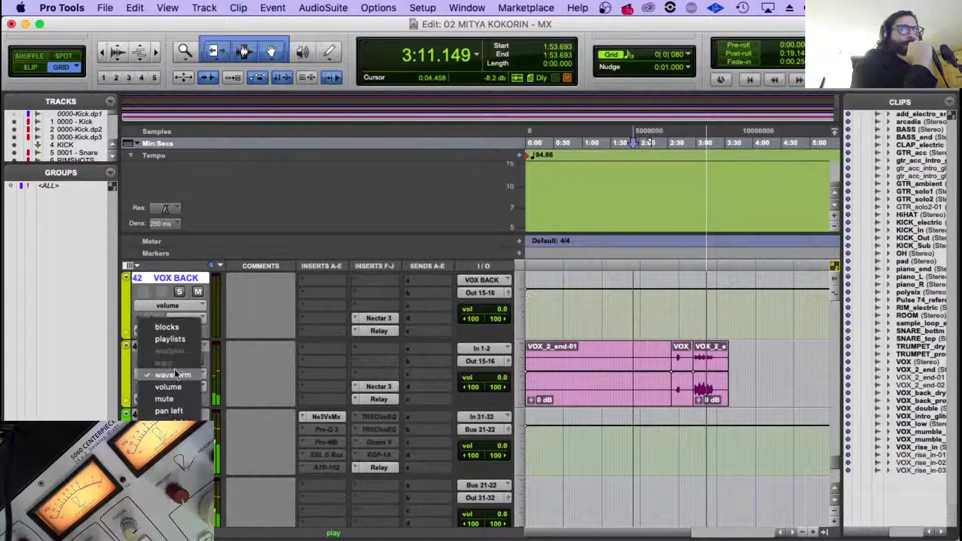
pyautogui.click(390, 391)
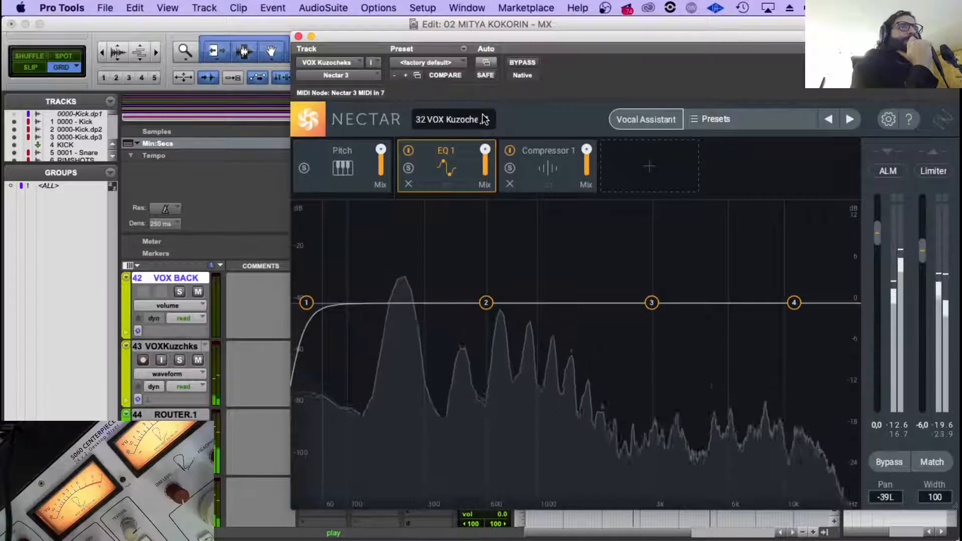
pyautogui.click(482, 116)
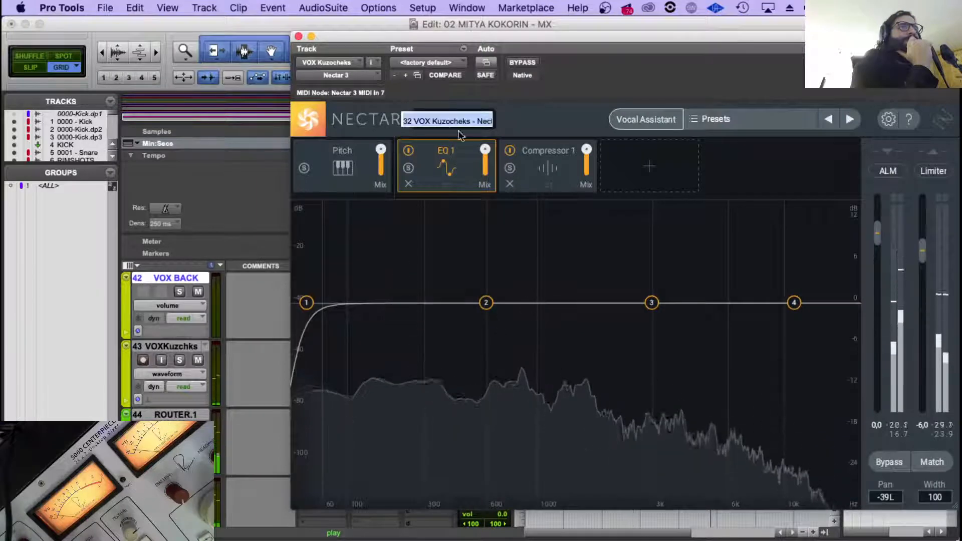
pyautogui.click(548, 119)
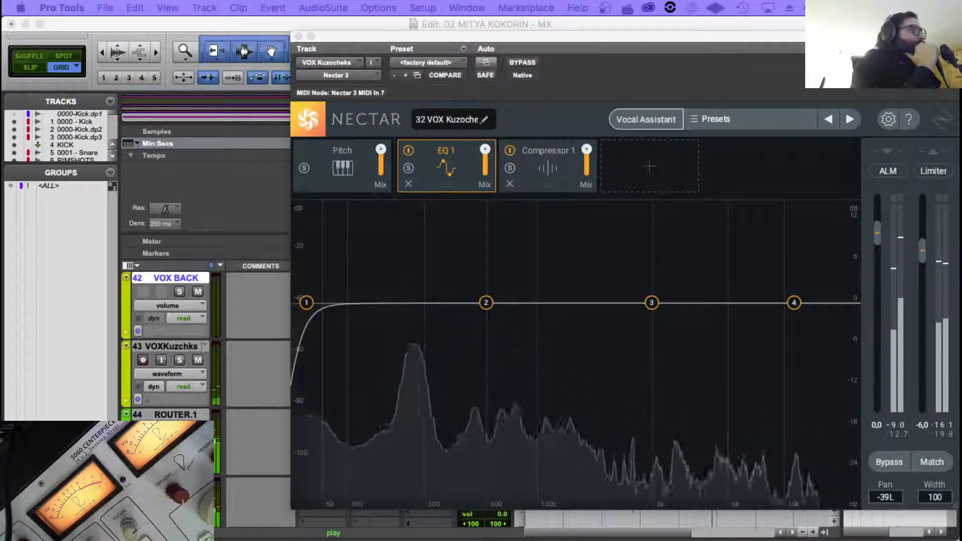
pyautogui.scroll(-20, 149, 172)
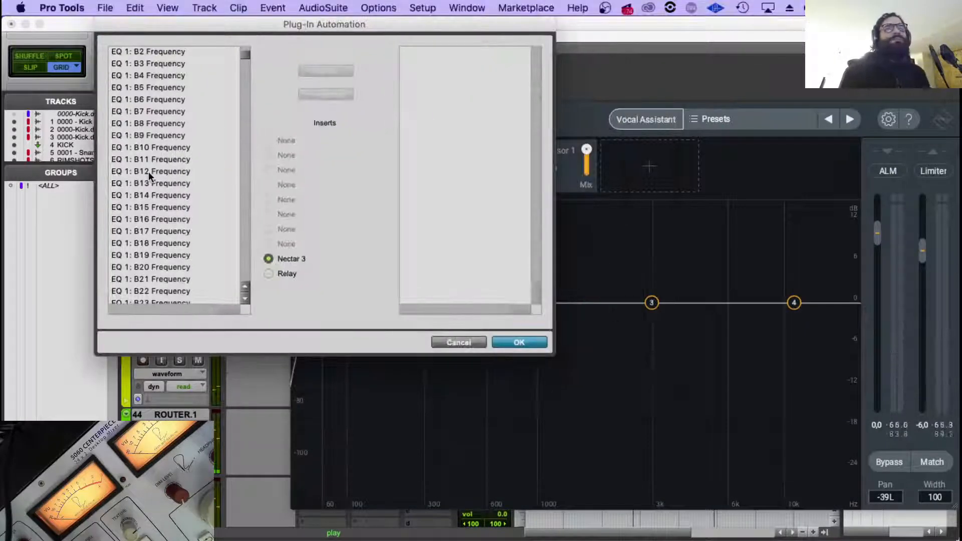
pyautogui.scroll(-20, 164, 212)
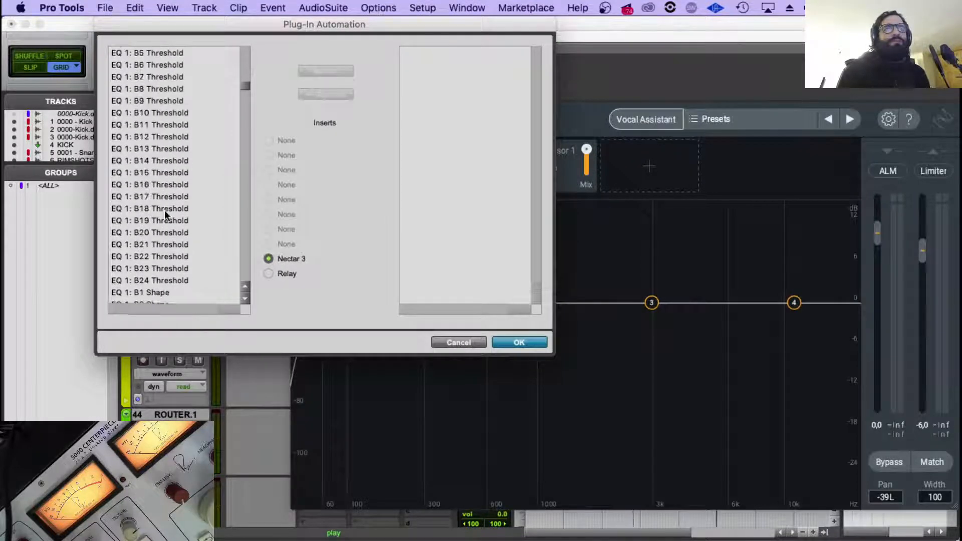
pyautogui.scroll(-20, 244, 128)
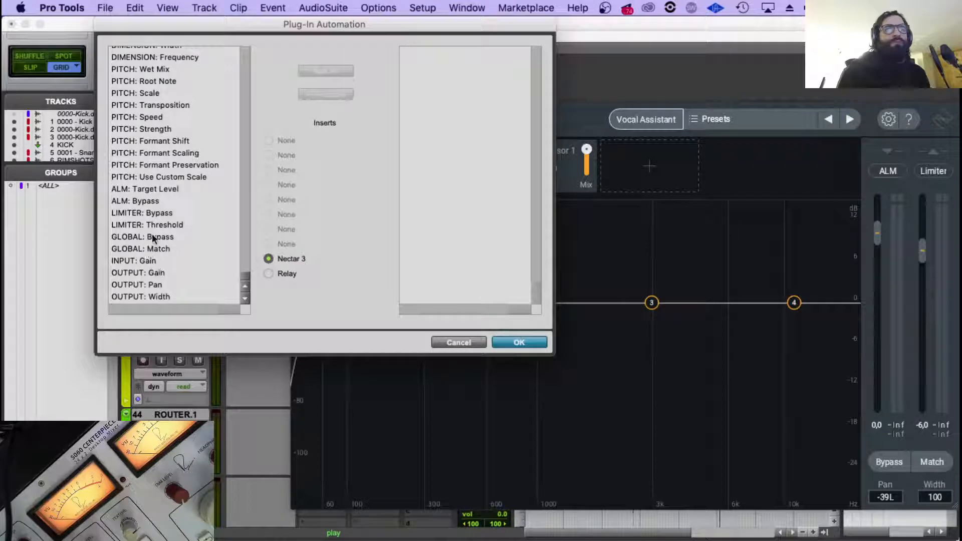
pyautogui.doubleClick(152, 286)
pyautogui.click(520, 343)
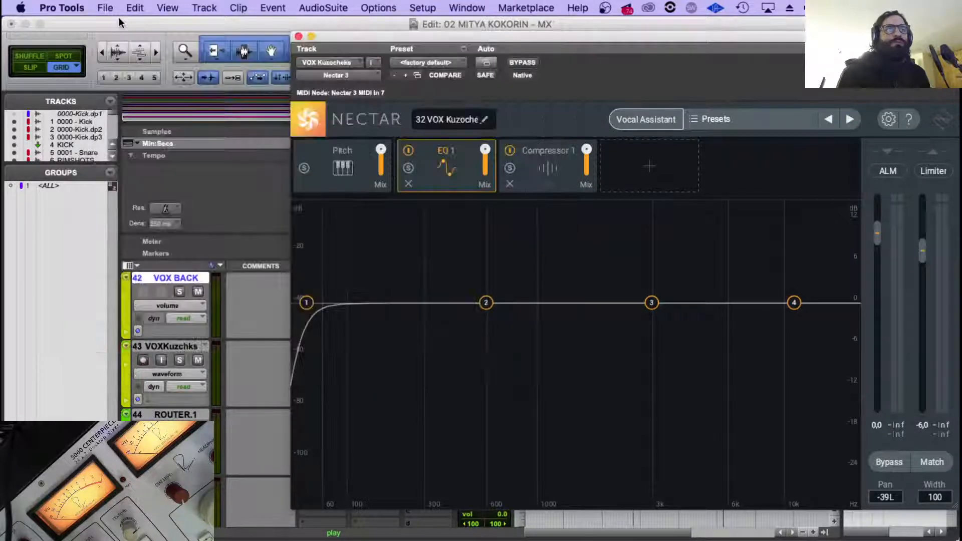
pyautogui.click(298, 36)
# Show the Nectar 3 OUTPUT: Pan automation on the VOXKuzchks track in place of its waveform.
pyautogui.click(192, 305)
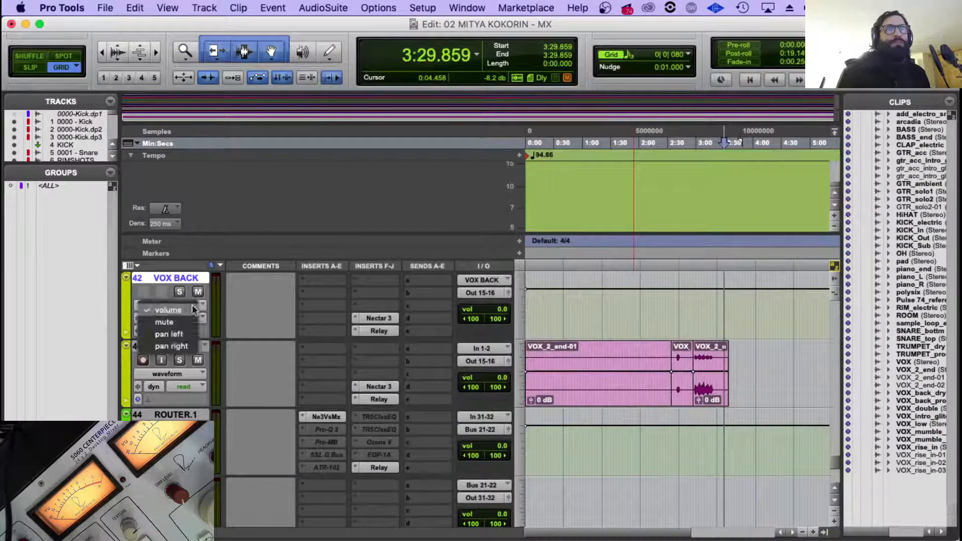
pyautogui.click(193, 309)
pyautogui.click(170, 374)
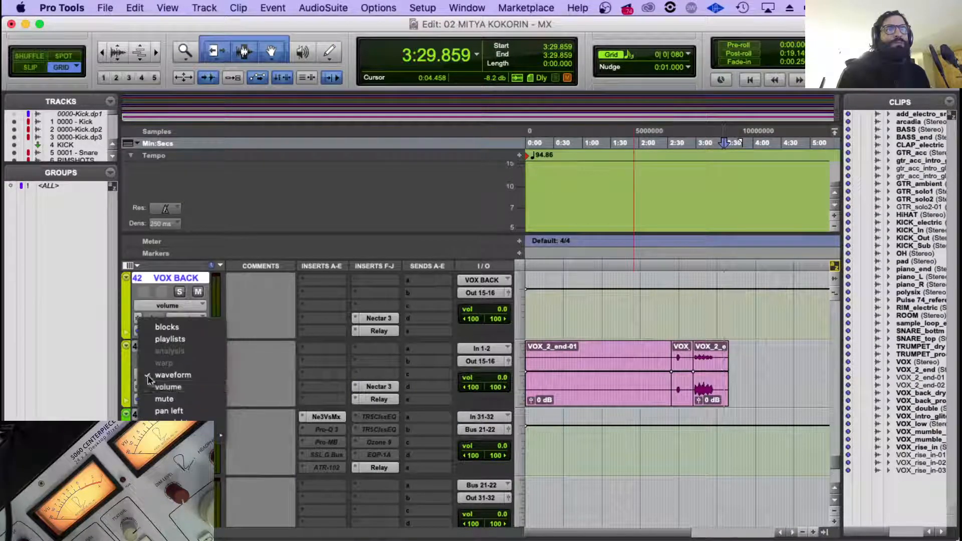
pyautogui.click(240, 438)
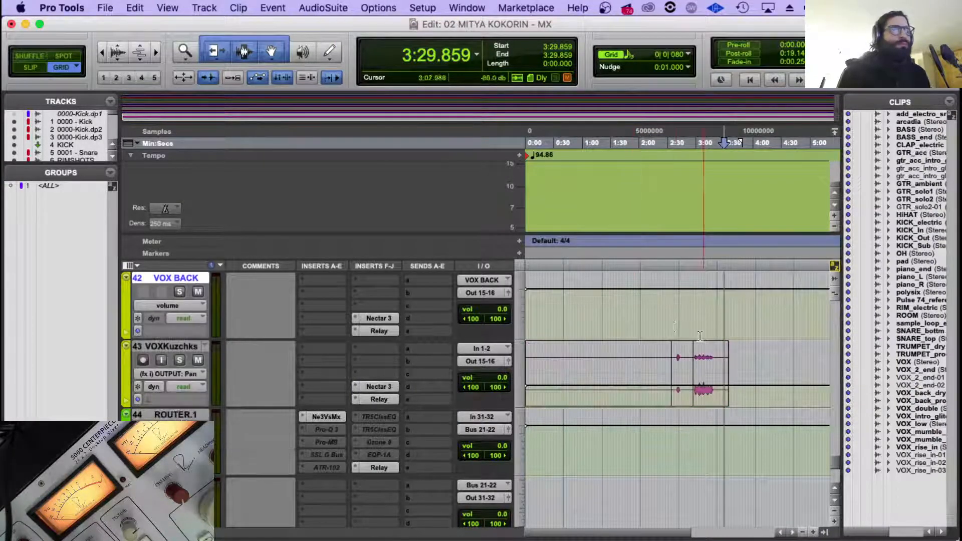
# Add pan breakpoints on VOXKuzchks just before its final phrase and ramp the pan from left to right of centre there.
pyautogui.click(690, 311)
pyautogui.press('space')
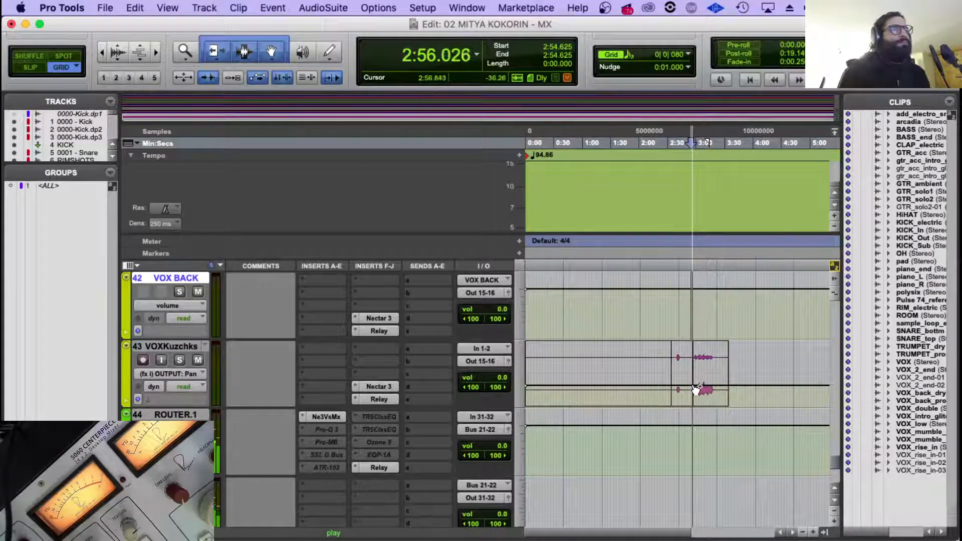
pyautogui.click(696, 386)
pyautogui.click(694, 386)
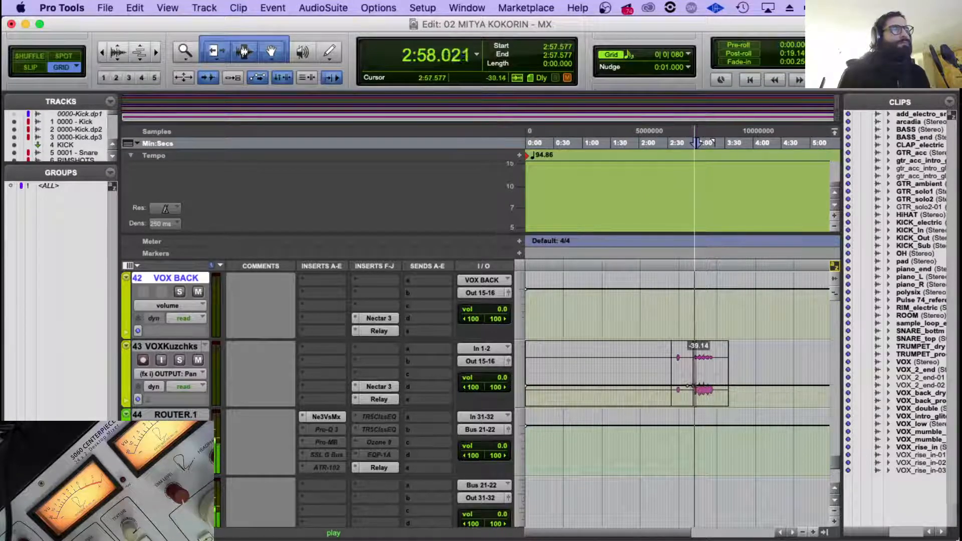
pyautogui.moveTo(693, 377)
pyautogui.mouseDown()
pyautogui.moveTo(693, 354)
pyautogui.moveTo(692, 362)
pyautogui.mouseUp()
# Insert a multichannel FabFilter Pro-Q 3 in the first insert slot of VOXKuzchks.
pyautogui.scroll(2, 342, 346)
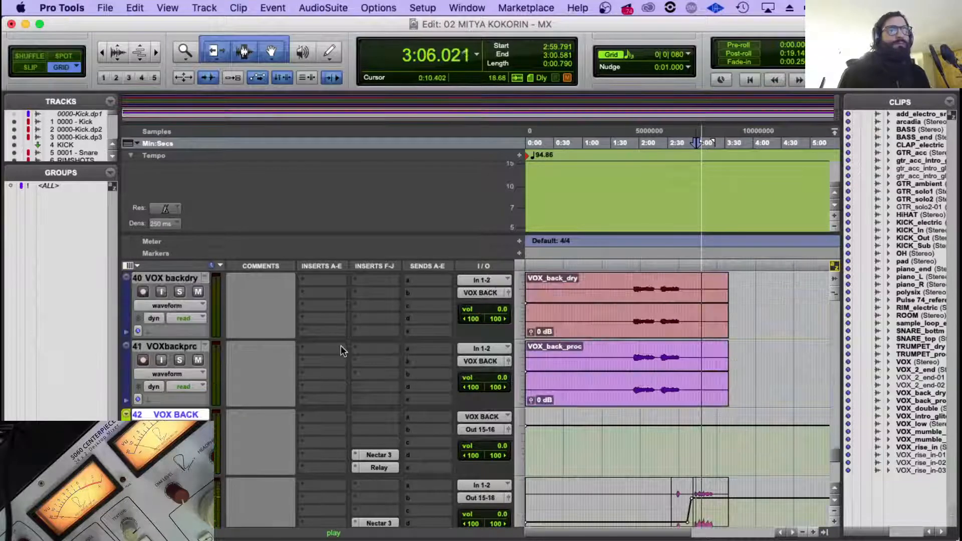
pyautogui.scroll(-2, 340, 345)
pyautogui.click(310, 347)
pyautogui.moveTo(369, 376)
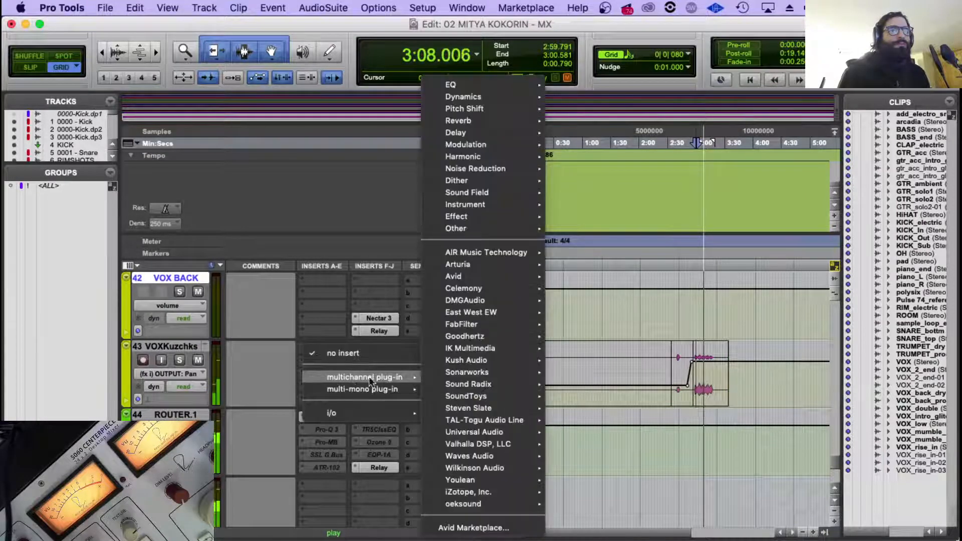
pyautogui.moveTo(506, 88)
pyautogui.click(631, 182)
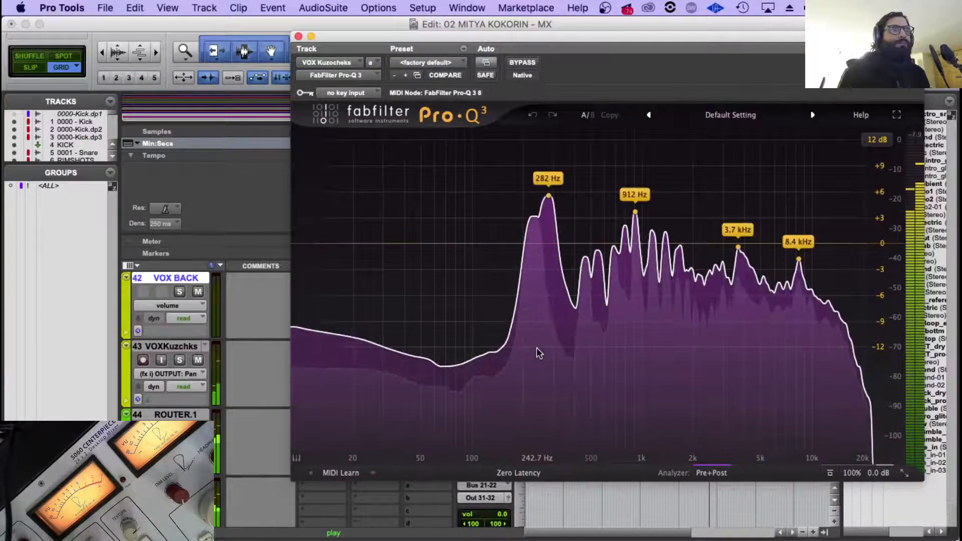
# Add a bell band at about 251 Hz with 0 dB gain, a dynamic cut of about 5 dB and a Q of about 9.1.
pyautogui.click(539, 244)
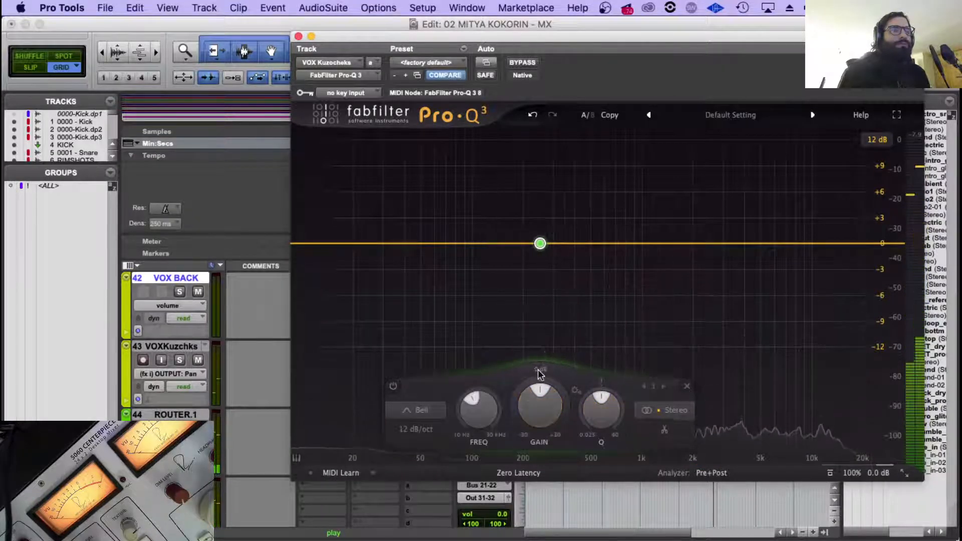
pyautogui.moveTo(540, 388); pyautogui.dragTo(457, 447)
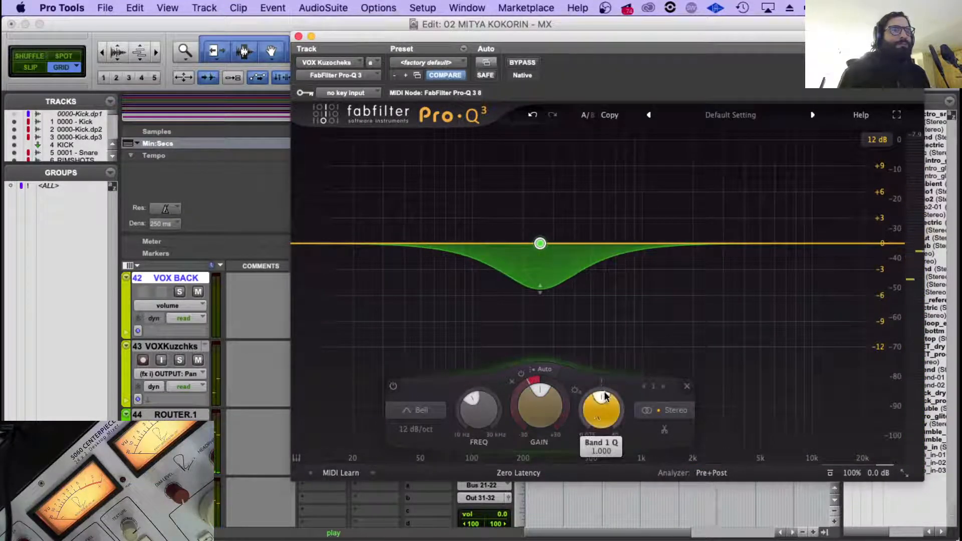
pyautogui.moveTo(602, 407); pyautogui.dragTo(573, 281)
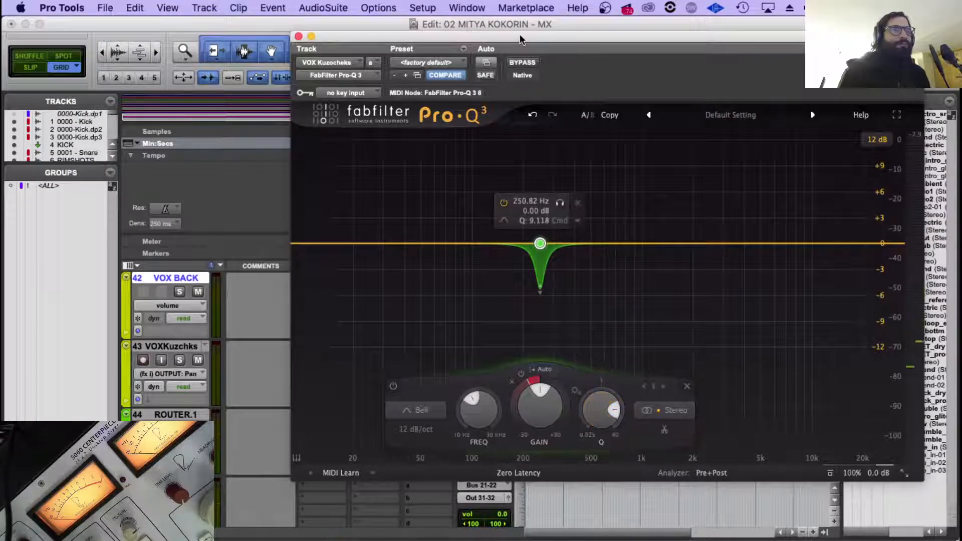
# Replay from about 2:57.6 and refine the dynamic band with a threshold of -32.4 dB and a Q of about 4.5.
pyautogui.moveTo(520, 39); pyautogui.dragTo(462, 440)
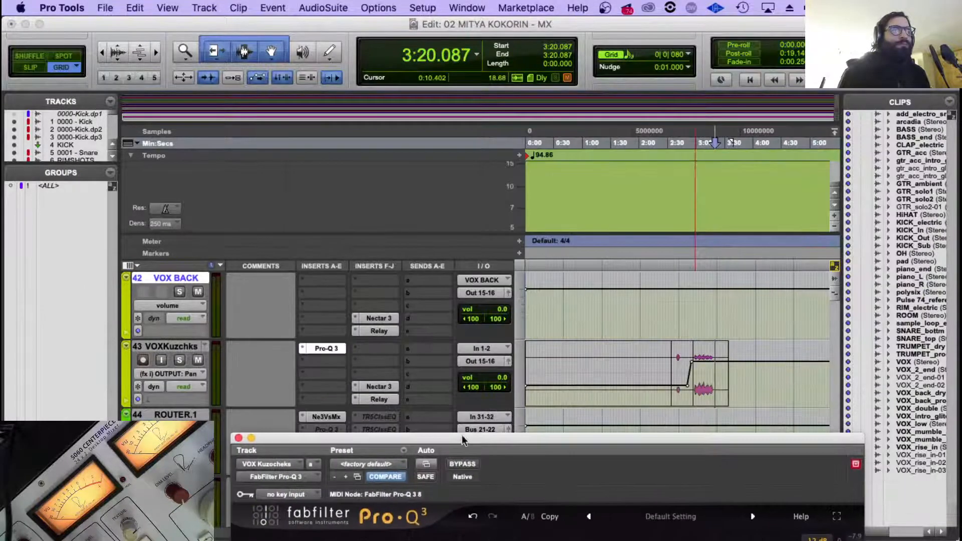
pyautogui.click(694, 302)
pyautogui.moveTo(609, 439); pyautogui.dragTo(535, 101)
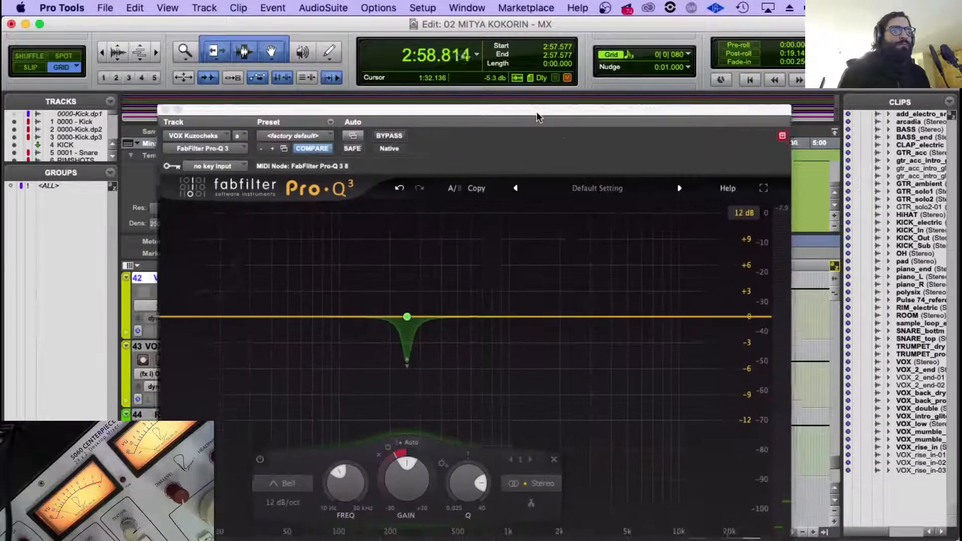
pyautogui.click(407, 307)
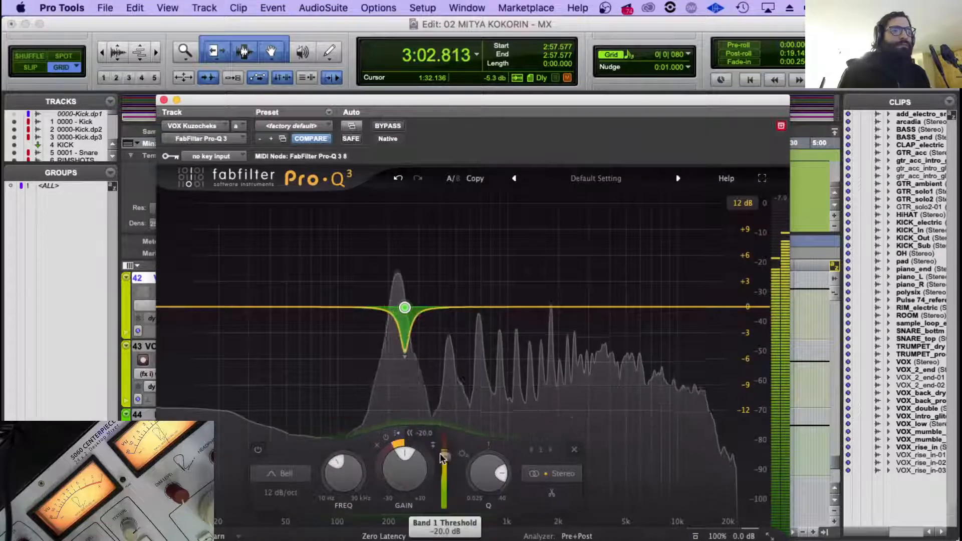
pyautogui.moveTo(444, 456); pyautogui.dragTo(475, 509)
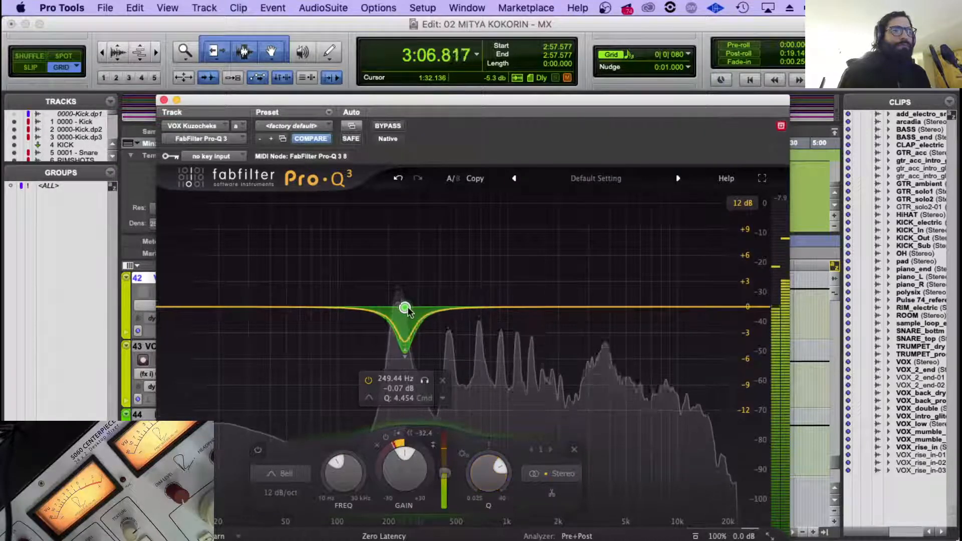
pyautogui.moveTo(404, 308); pyautogui.dragTo(403, 311)
# Add a 12 dB/oct low cut at about 106 Hz, shift the dynamic band slightly lower in frequency and close the EQ.
pyautogui.click(322, 307)
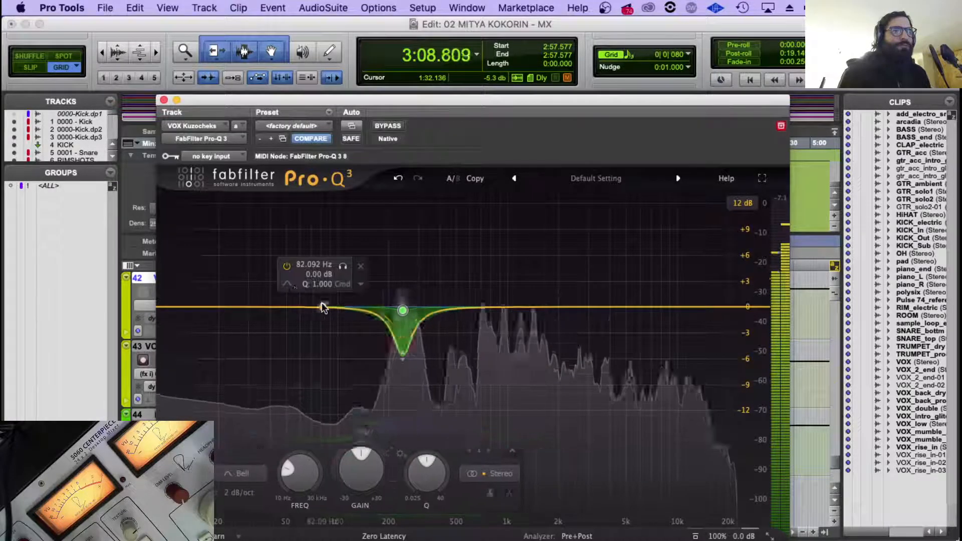
pyautogui.click(319, 298)
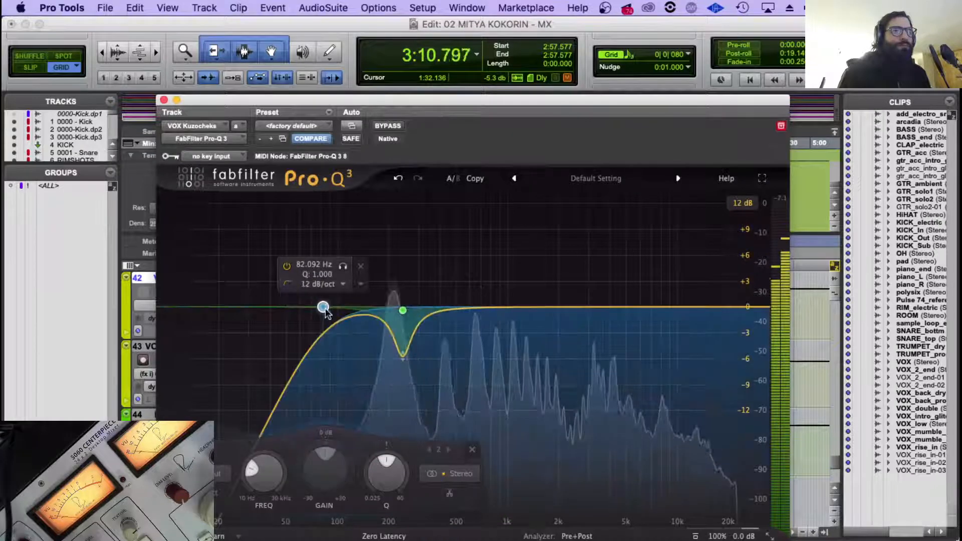
pyautogui.moveTo(324, 307); pyautogui.dragTo(342, 307)
pyautogui.moveTo(403, 310); pyautogui.dragTo(400, 311)
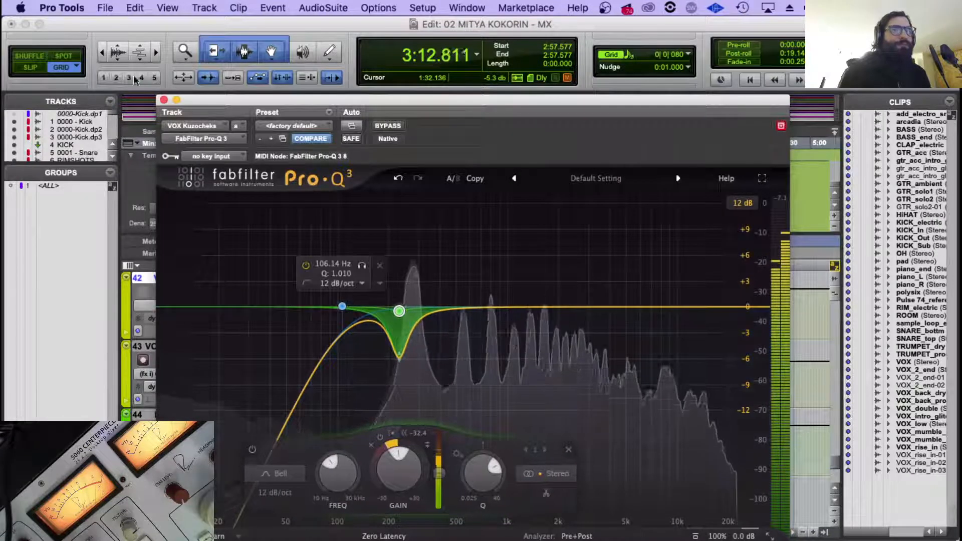
pyautogui.press('super+w')
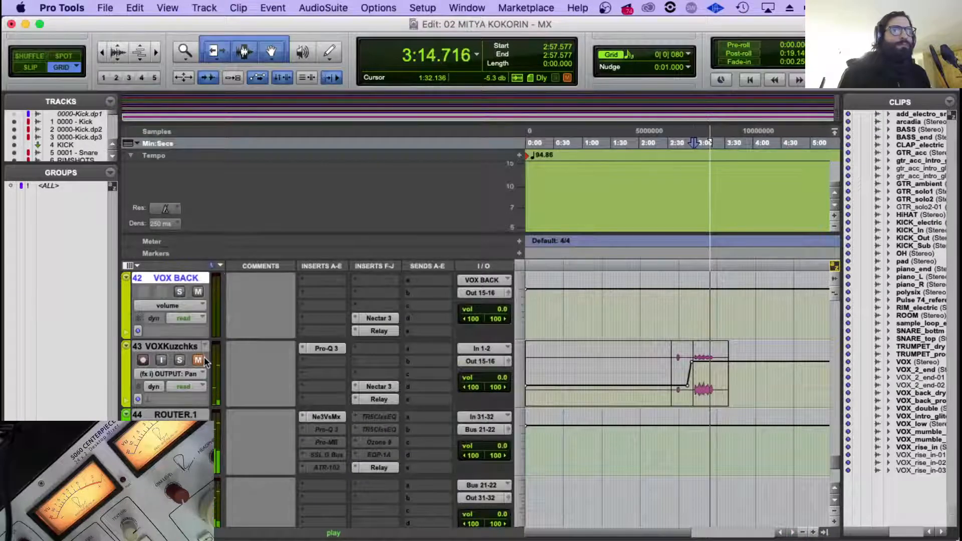
# Move the VOXKuzchks dynamic EQ band to about 251 Hz, widen it to a Q of about 3.2 and replay the end section.
pyautogui.click(323, 348)
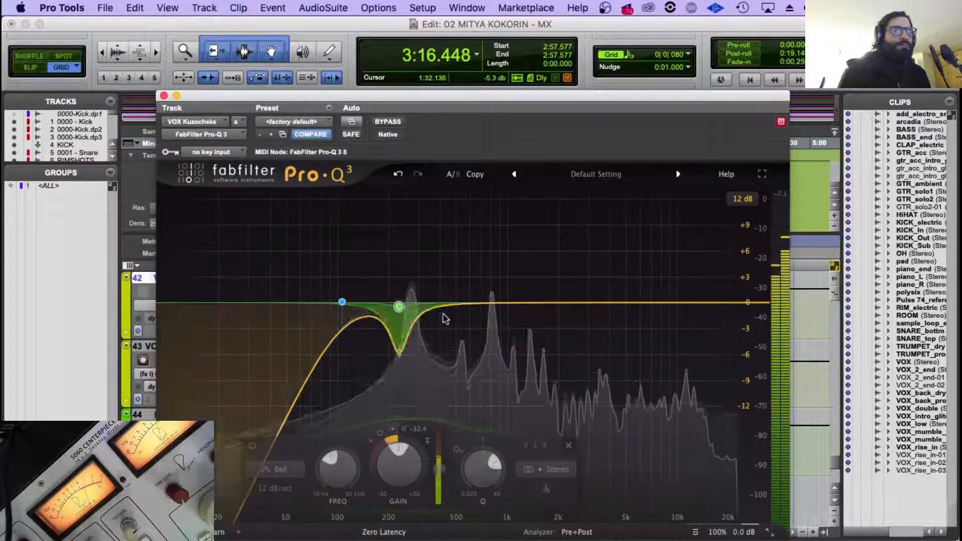
pyautogui.moveTo(399, 307); pyautogui.dragTo(406, 306)
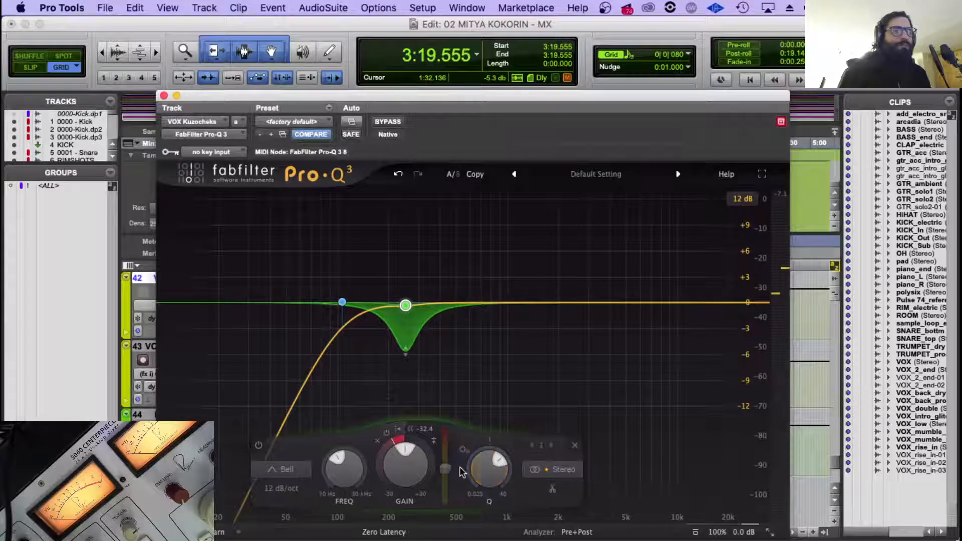
pyautogui.click(163, 96)
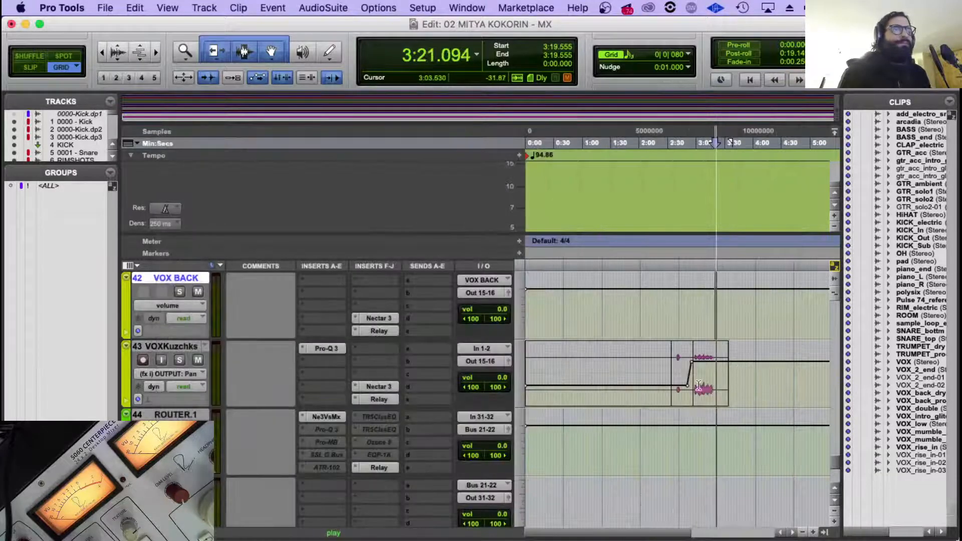
pyautogui.press('space')
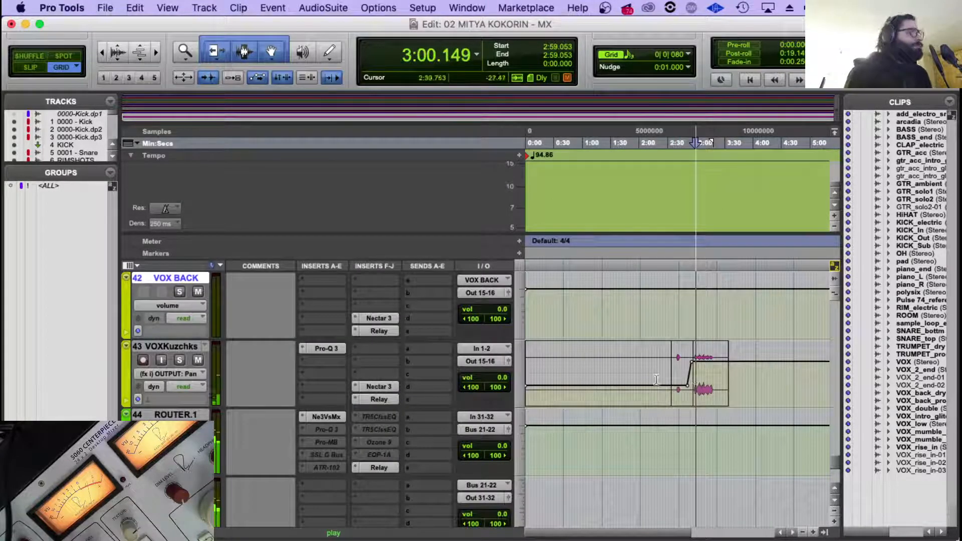
# Lower the gain of the dynamic 250 Hz band on VOXKuzchks to about -2 dB and close the EQ.
pyautogui.click(334, 348)
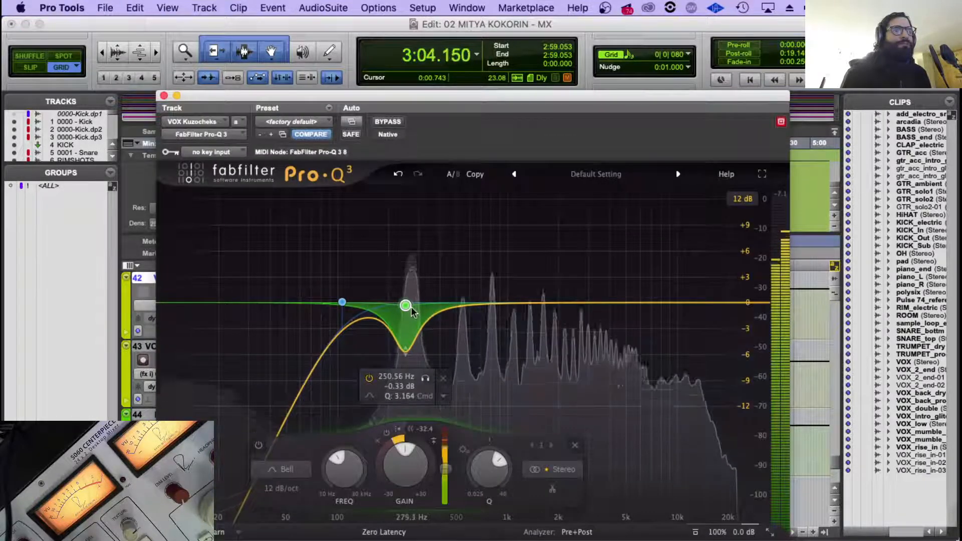
pyautogui.moveTo(406, 305); pyautogui.dragTo(407, 318)
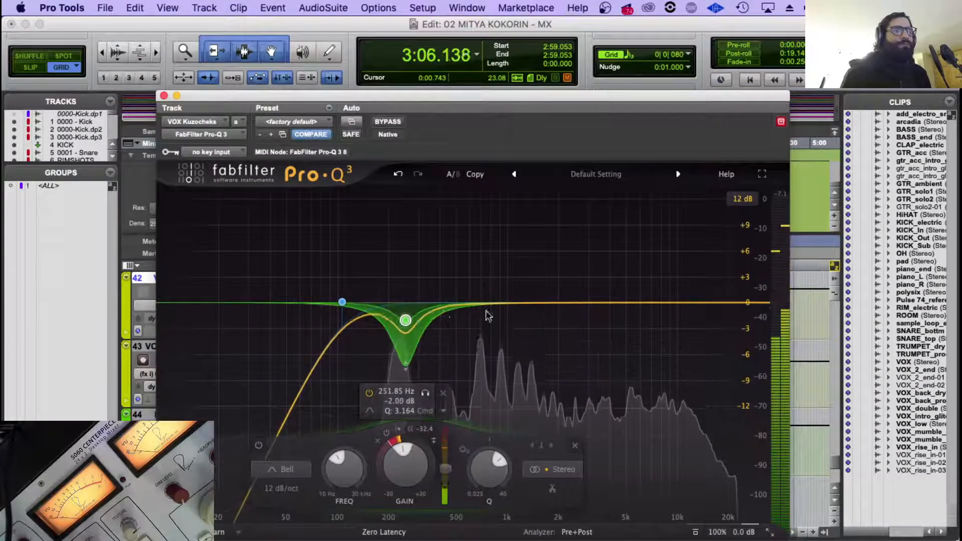
pyautogui.click(164, 95)
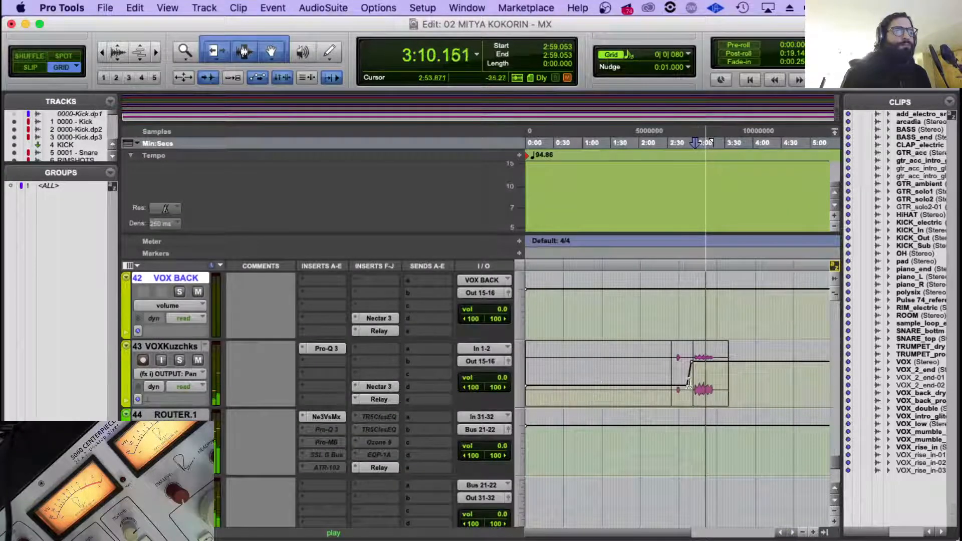
# Play the lead VOX track from about 2:43 and move its Neve1081 down to the second insert slot.
pyautogui.scroll(12, 690, 383)
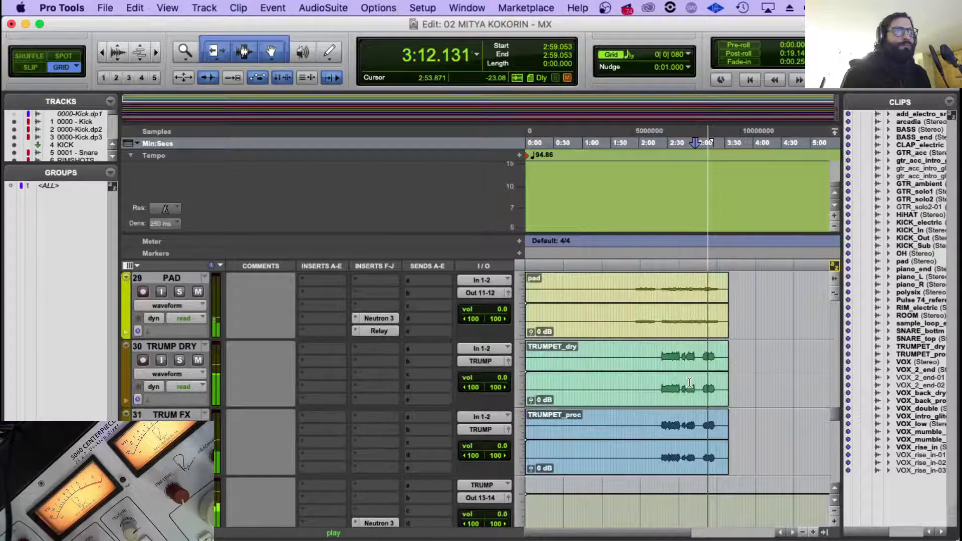
pyautogui.scroll(-3, 690, 383)
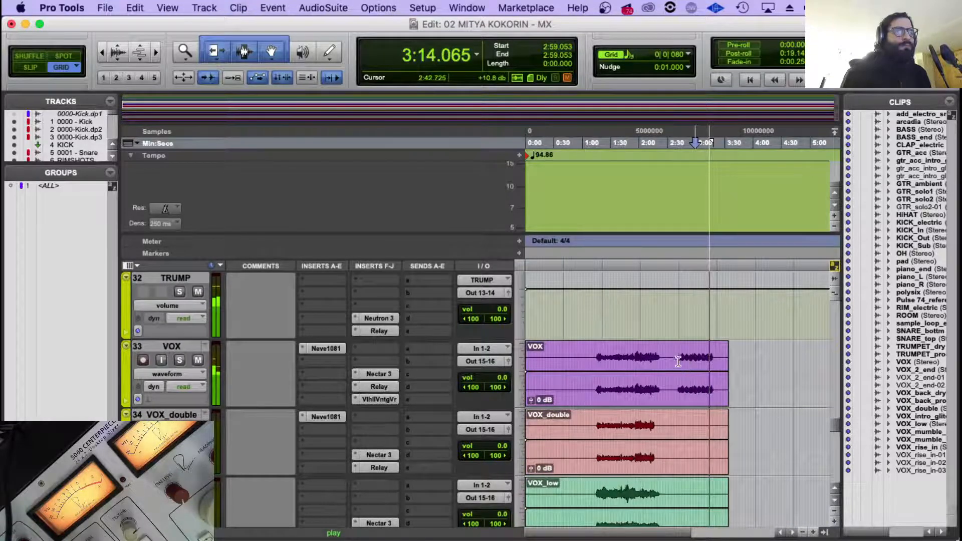
pyautogui.click(678, 361)
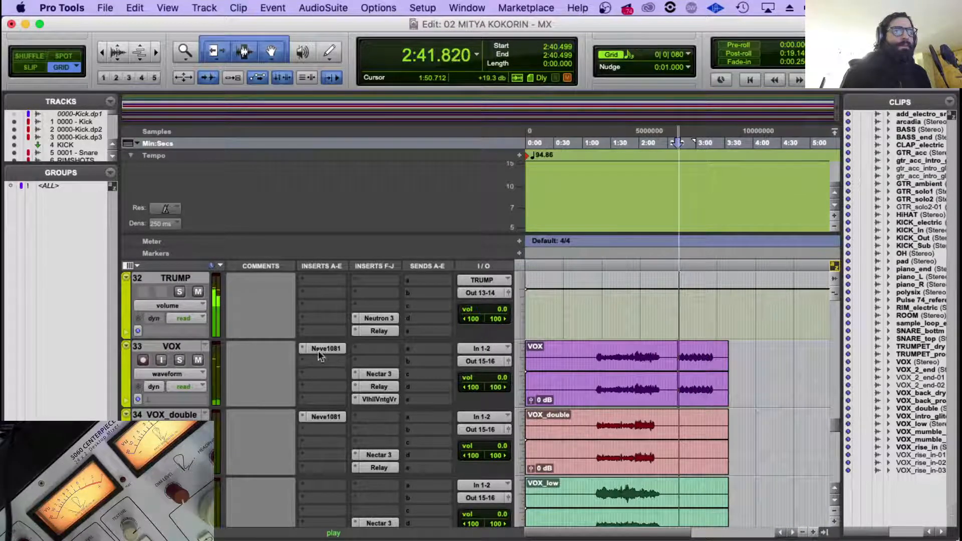
pyautogui.moveTo(319, 351)
pyautogui.mouseDown()
pyautogui.moveTo(319, 361)
pyautogui.moveTo(320, 351)
pyautogui.mouseUp()
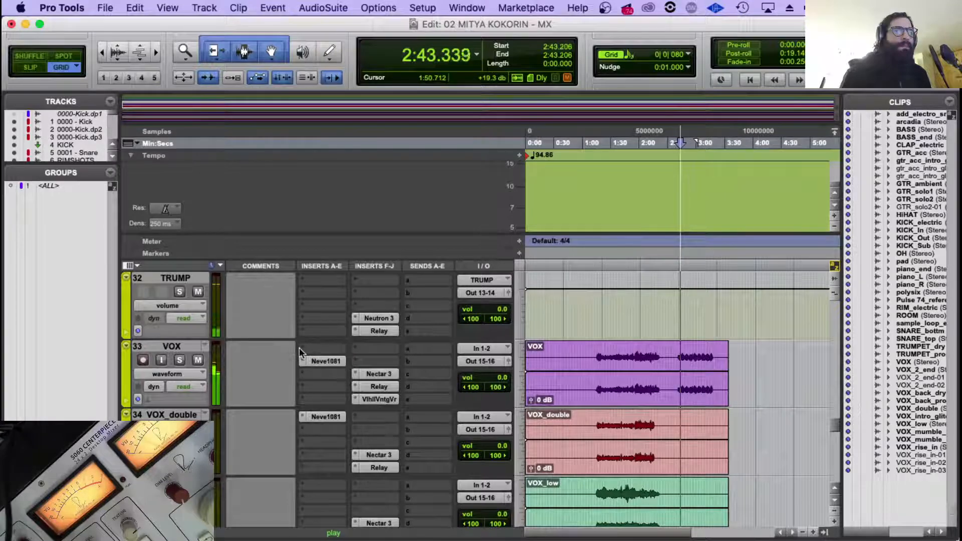
# Insert a multichannel FabFilter Pro-Q 3 in the first insert slot of VOX, ahead of the Neve1081.
pyautogui.click(302, 352)
pyautogui.moveTo(364, 377)
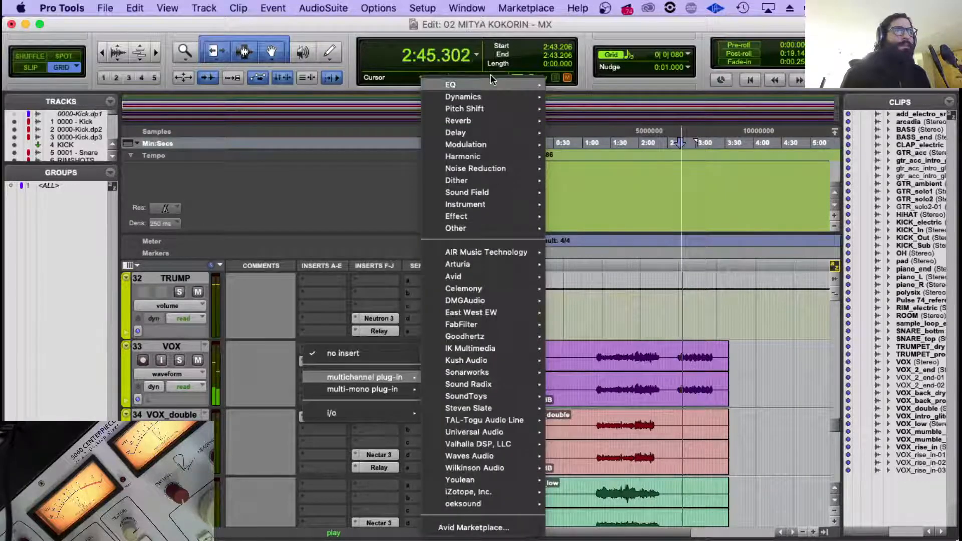
pyautogui.moveTo(490, 80)
pyautogui.click(623, 172)
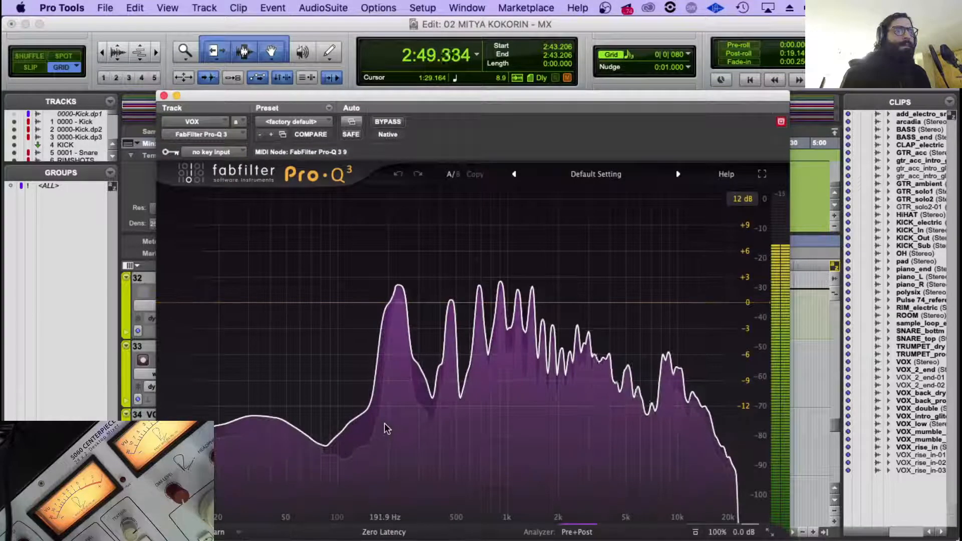
# Add a low cut to the VOX EQ at about 113 Hz with a 12 dB/oct slope.
pyautogui.click(339, 302)
pyautogui.click(343, 296)
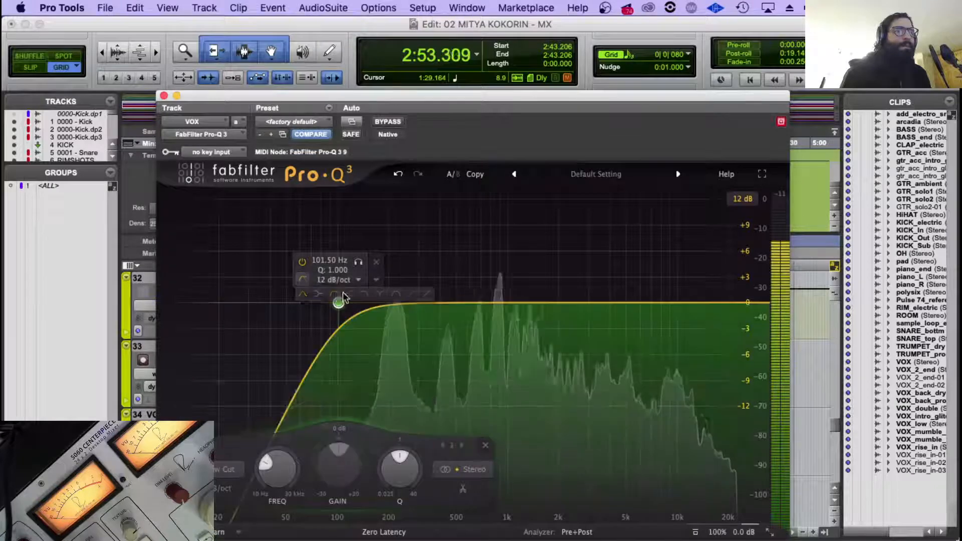
pyautogui.moveTo(339, 303); pyautogui.dragTo(347, 302)
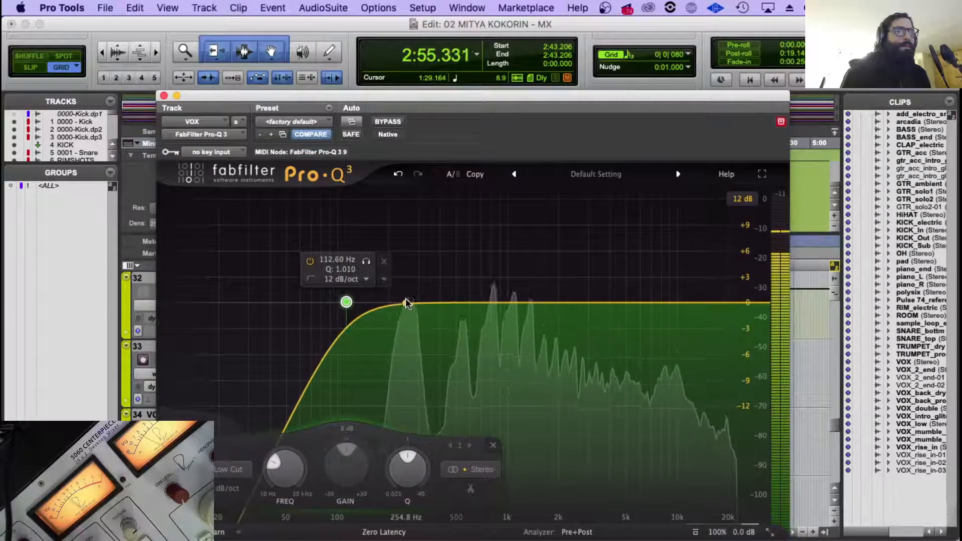
# Add a dynamic bell band near 250 Hz to the VOX EQ with about -2.8 dB range, narrow its Q, and close the EQ.
pyautogui.click(407, 304)
pyautogui.moveTo(406, 439); pyautogui.dragTo(366, 485)
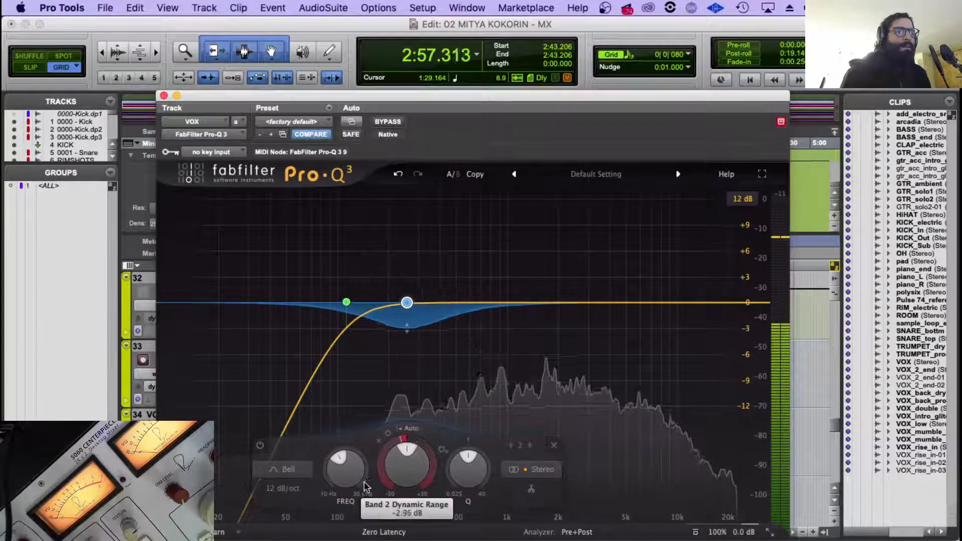
pyautogui.moveTo(392, 443); pyautogui.dragTo(391, 440)
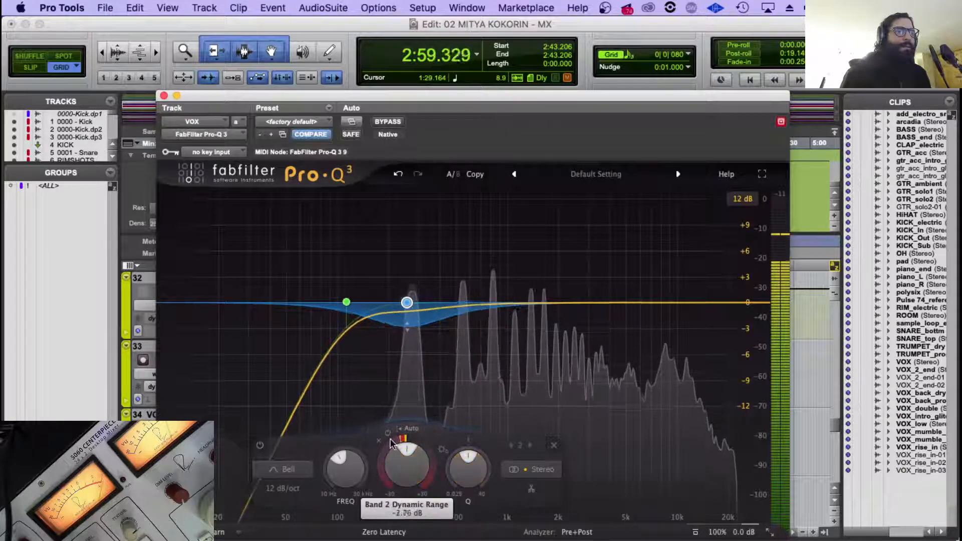
pyautogui.moveTo(464, 457); pyautogui.dragTo(461, 439)
pyautogui.moveTo(407, 303); pyautogui.dragTo(401, 305)
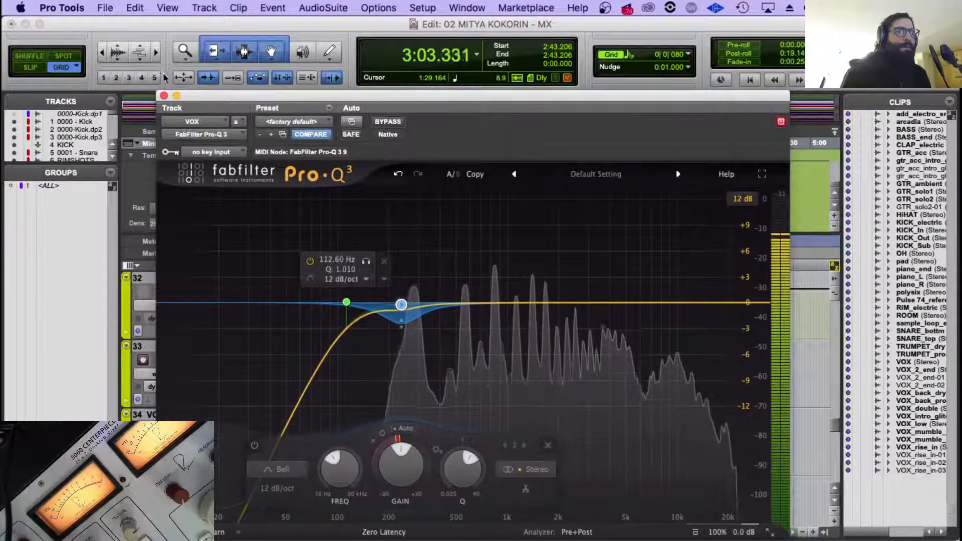
pyautogui.click(163, 96)
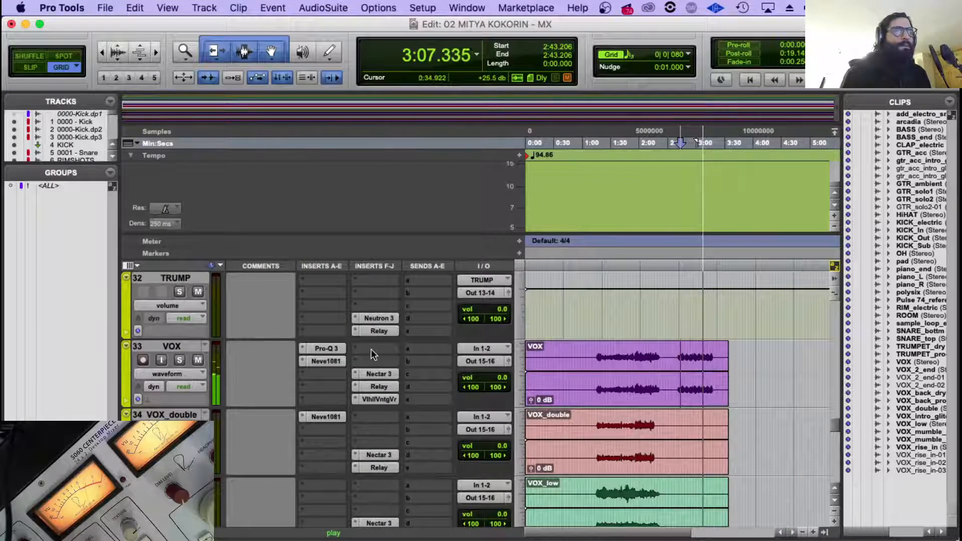
# Check the Nectar 3 on VOX, then play the song from about 2:43 while looking over the guitar and piano tracks.
pyautogui.click(377, 374)
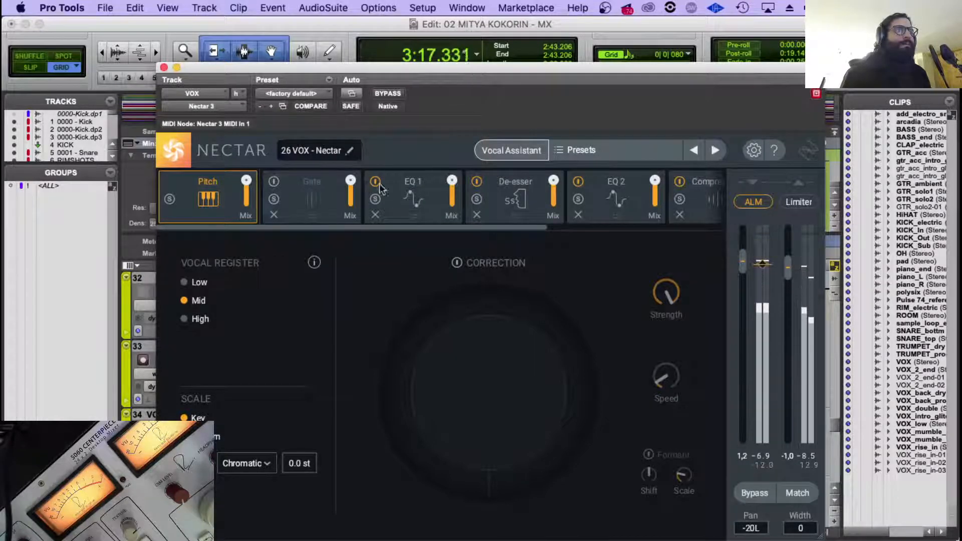
pyautogui.click(164, 67)
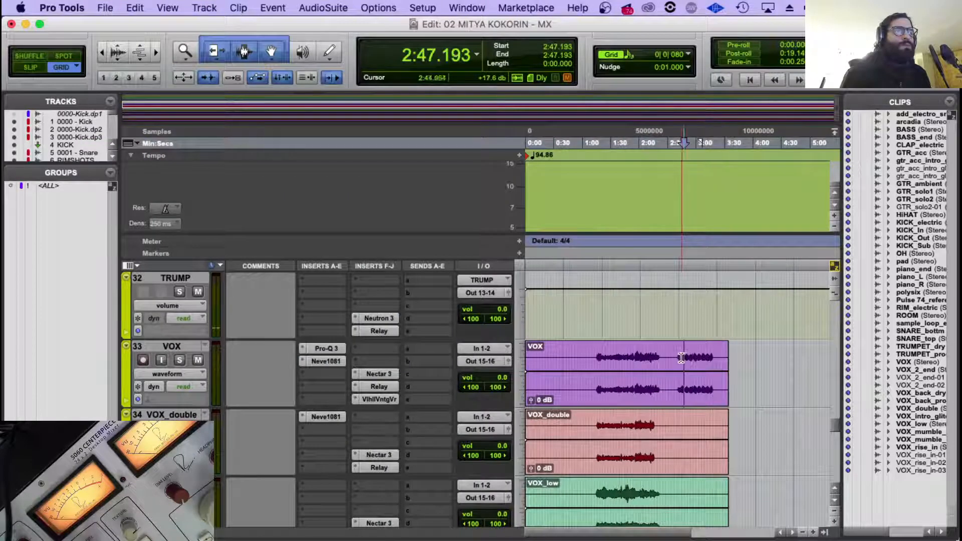
pyautogui.scroll(10, 678, 359)
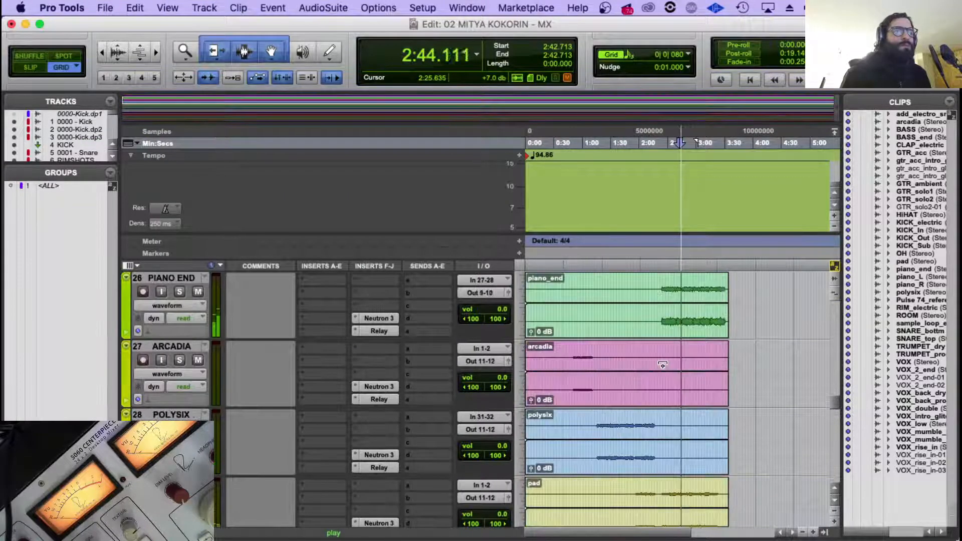
pyautogui.scroll(2, 663, 365)
pyautogui.scroll(3, 662, 365)
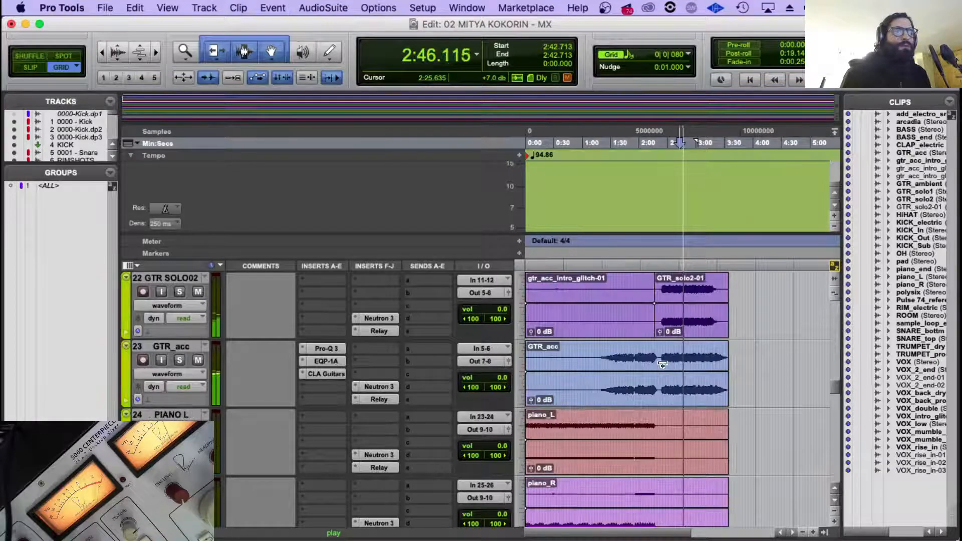
pyautogui.scroll(-3, 662, 365)
pyautogui.scroll(6, 663, 365)
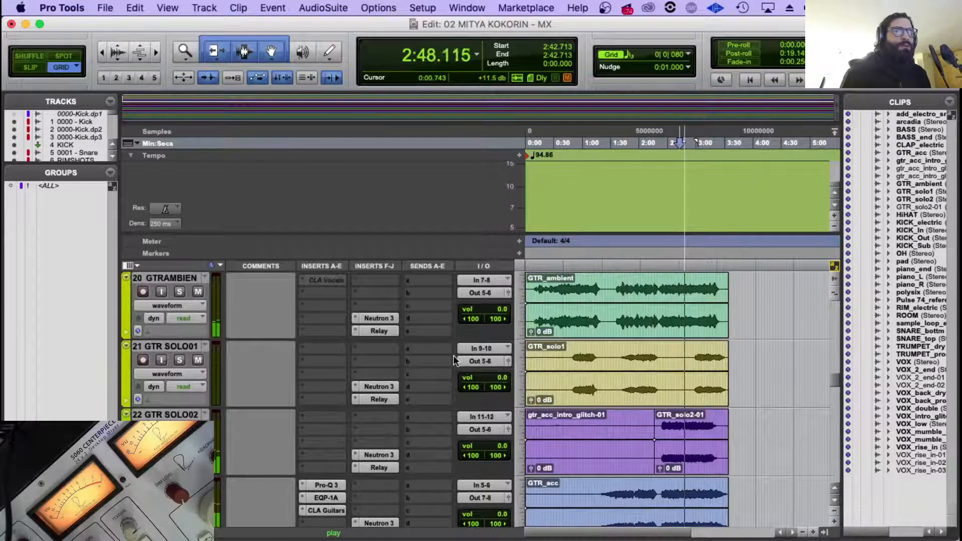
pyautogui.scroll(2, 455, 359)
pyautogui.scroll(-3, 455, 360)
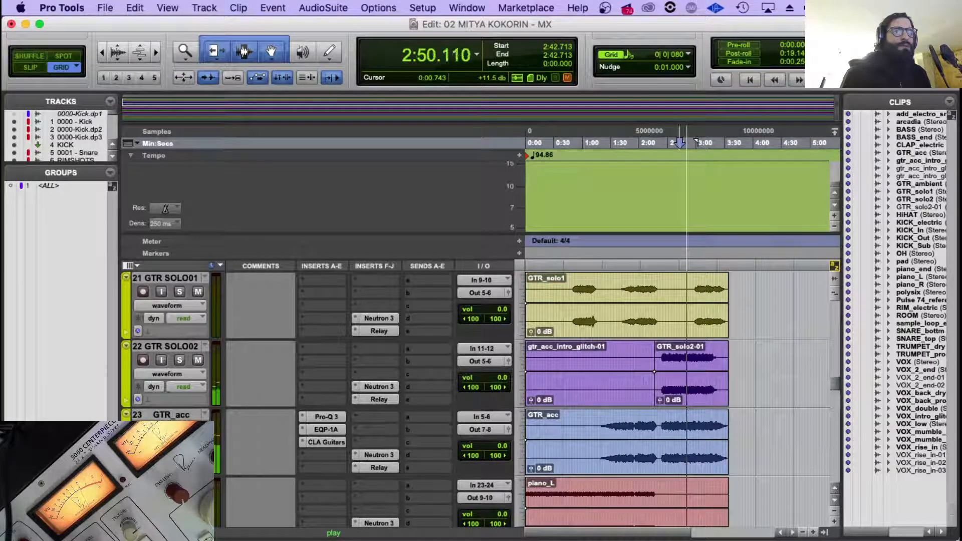
pyautogui.scroll(-5, 194, 410)
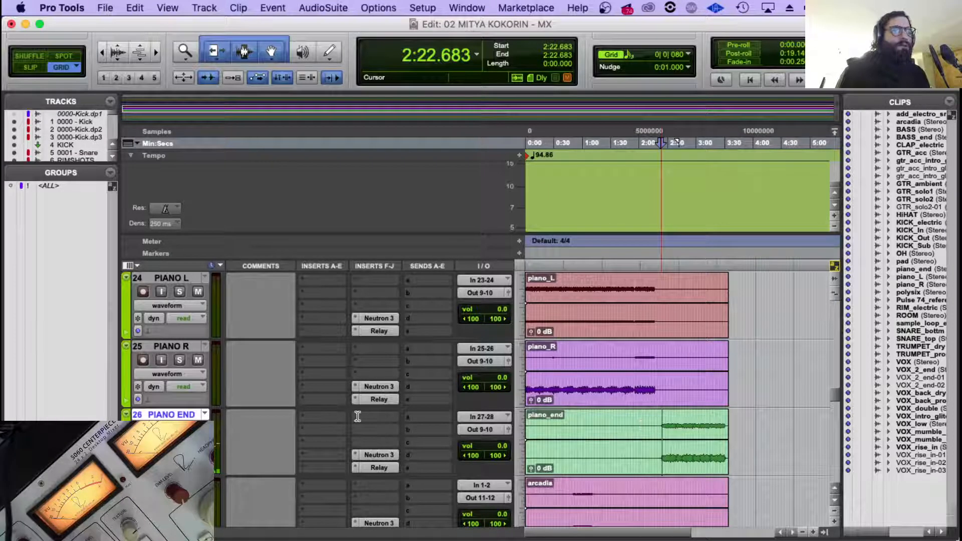
# Replay the passage from about 2:24 while examining the tracks from the pianos down to the mix bus.
pyautogui.scroll(-12, 358, 417)
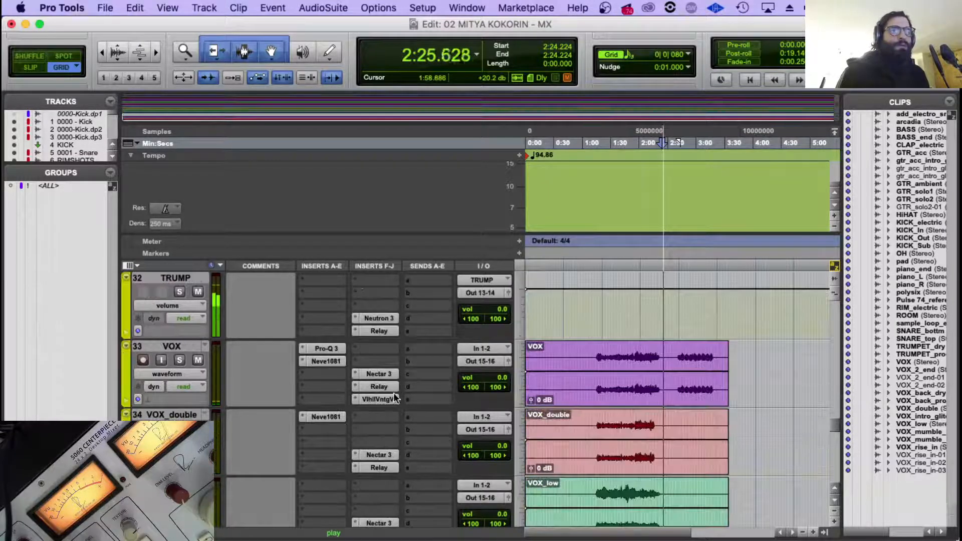
pyautogui.scroll(12, 658, 372)
pyautogui.scroll(-4, 659, 371)
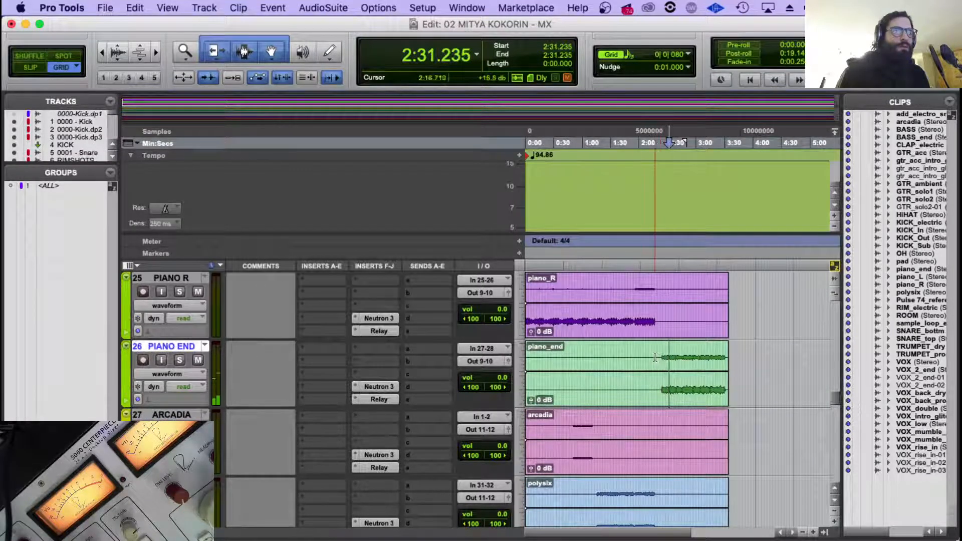
pyautogui.scroll(-20, 370, 382)
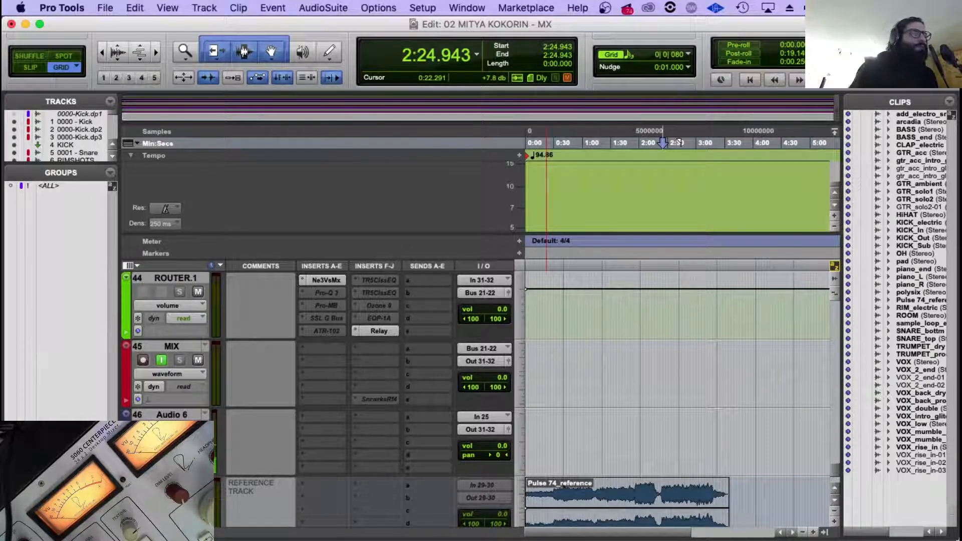
pyautogui.press('space')
pyautogui.scroll(20, 451, 381)
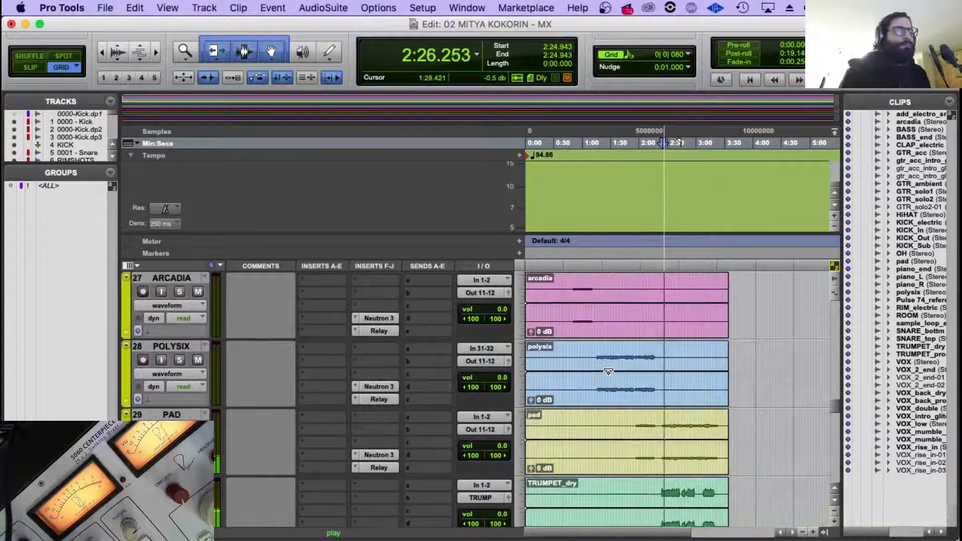
pyautogui.scroll(-1, 607, 372)
pyautogui.scroll(2, 226, 367)
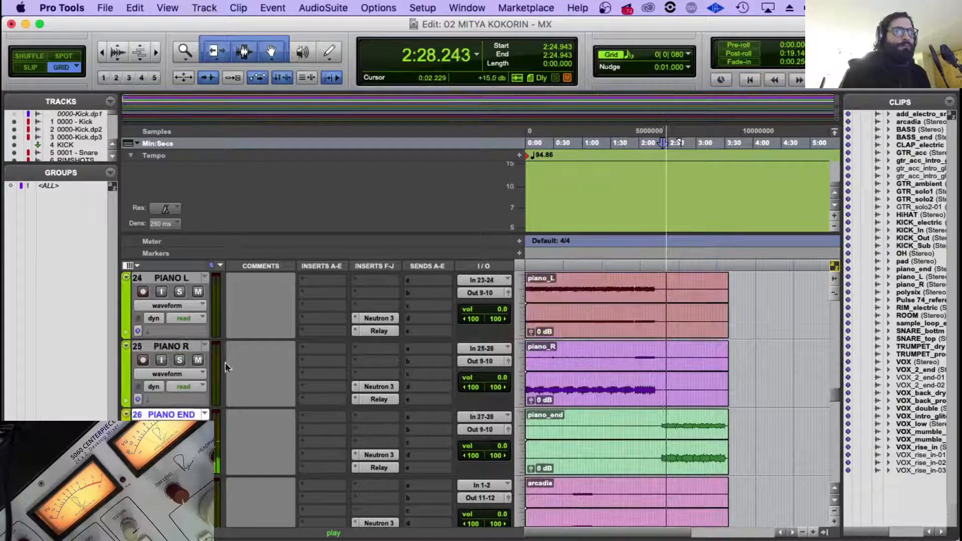
# Insert a multichannel UAD Pultec EQP-1A in the third insert slot of the PIANO END track.
pyautogui.click(306, 442)
pyautogui.moveTo(351, 470)
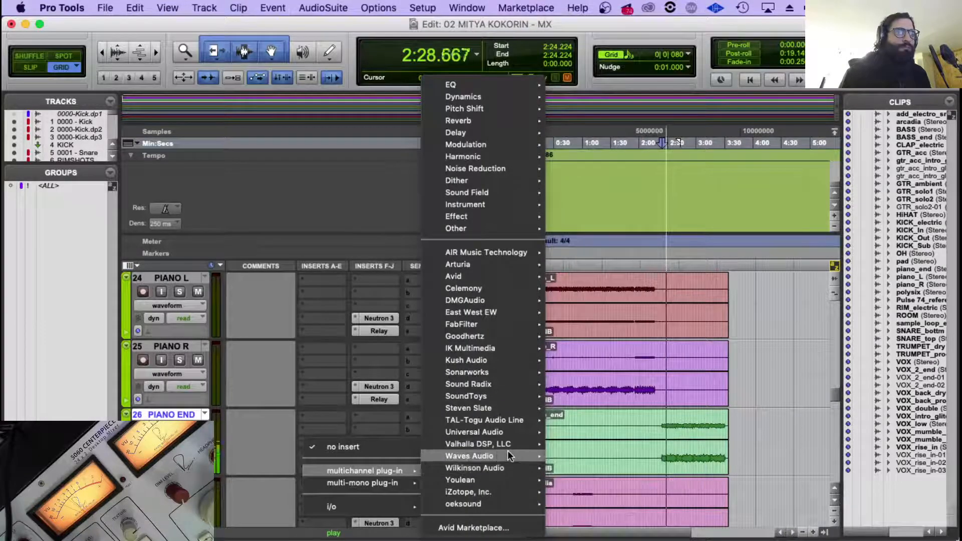
pyautogui.moveTo(509, 453)
pyautogui.moveTo(514, 432)
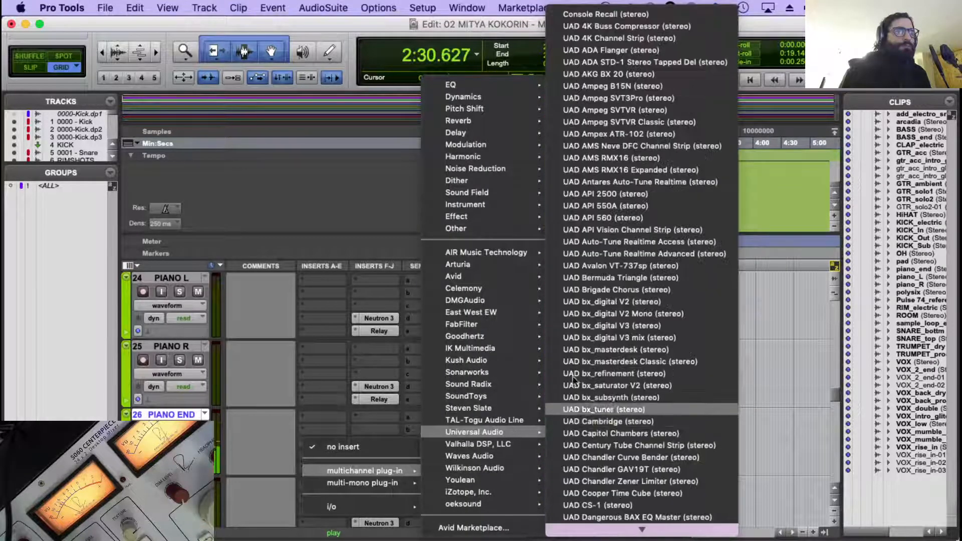
pyautogui.moveTo(609, 539)
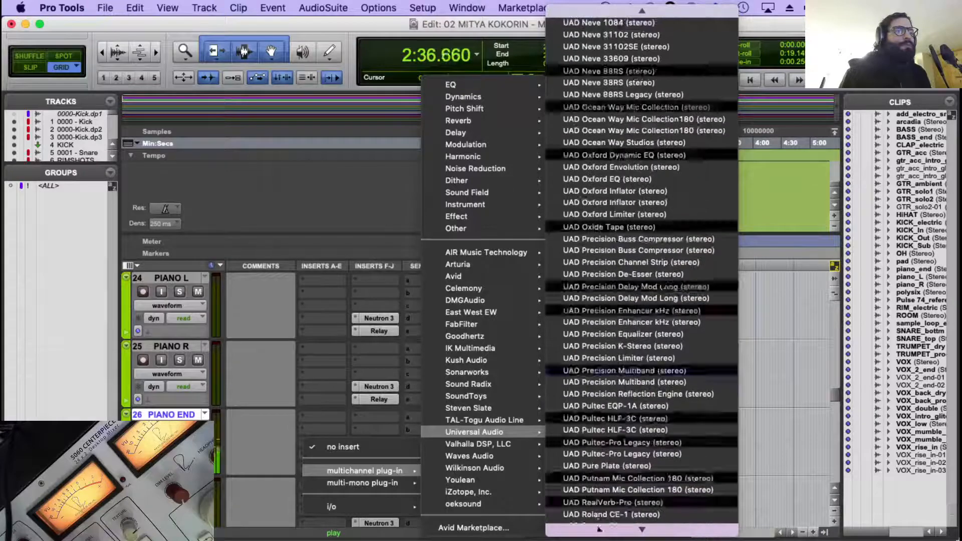
pyautogui.click(618, 392)
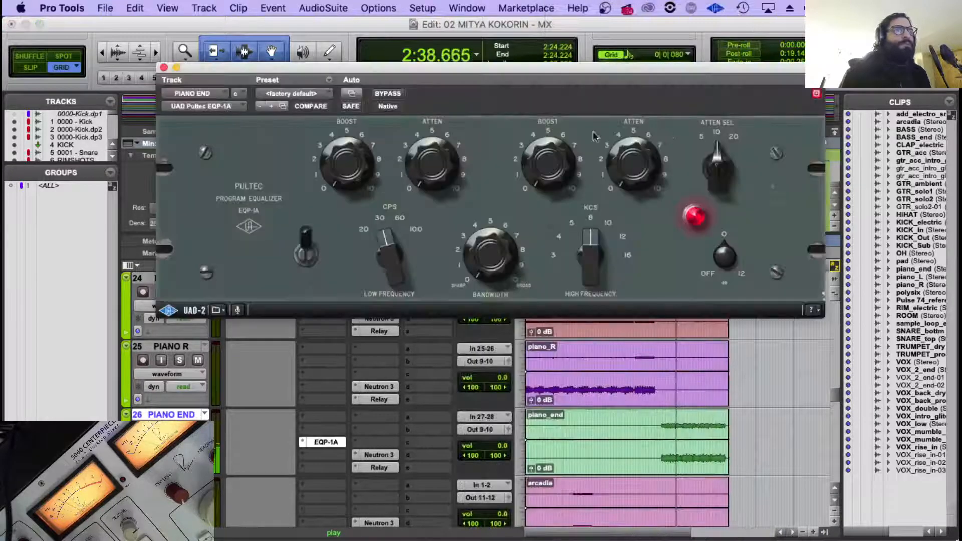
# Set the Pultec's high frequency to 10 KCS and its bandwidth to about 6.
pyautogui.moveTo(593, 239); pyautogui.dragTo(599, 242)
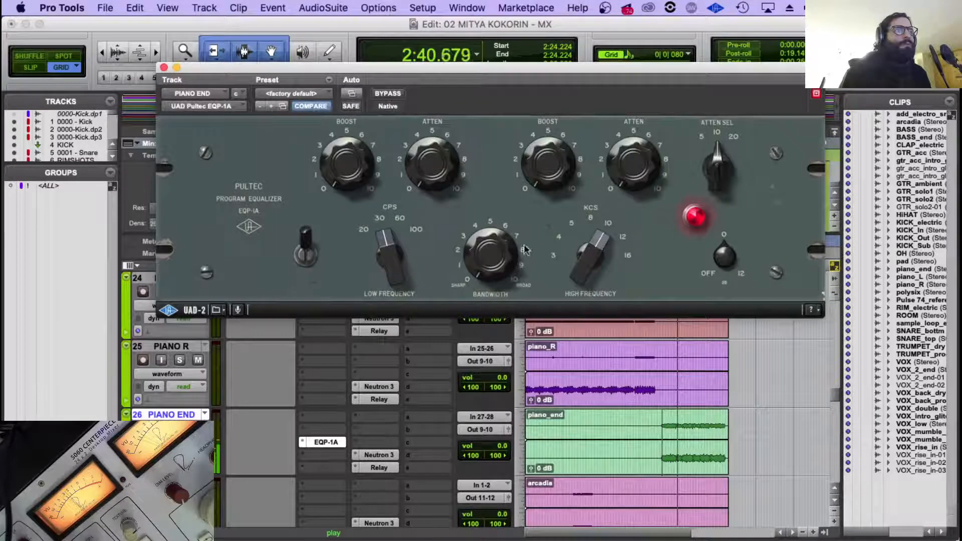
pyautogui.moveTo(503, 254); pyautogui.dragTo(516, 173)
pyautogui.scroll(2, 673, 401)
pyautogui.scroll(-2, 673, 405)
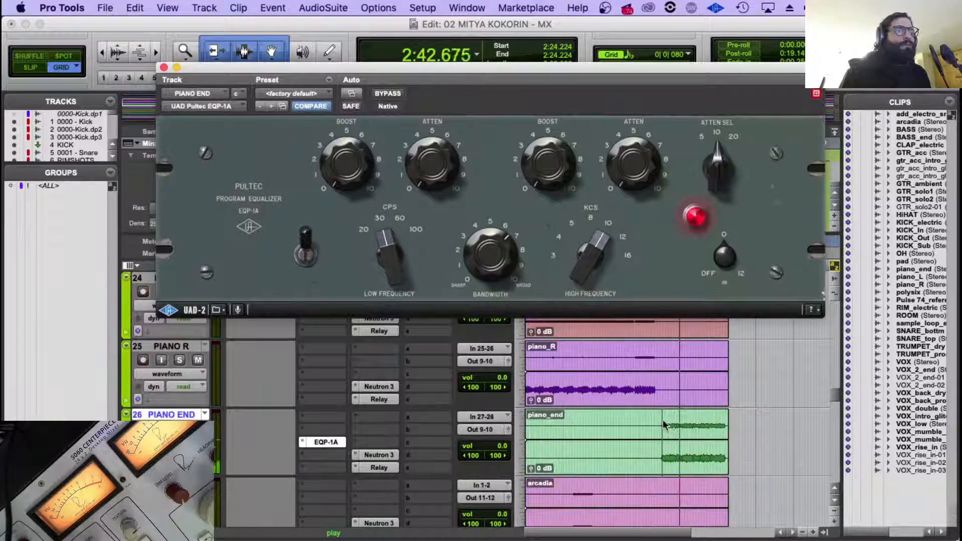
# Play from the piano_end entry at about 2:24 and look over the trumpet and vocal tracks.
pyautogui.click(656, 418)
pyautogui.scroll(-5, 583, 428)
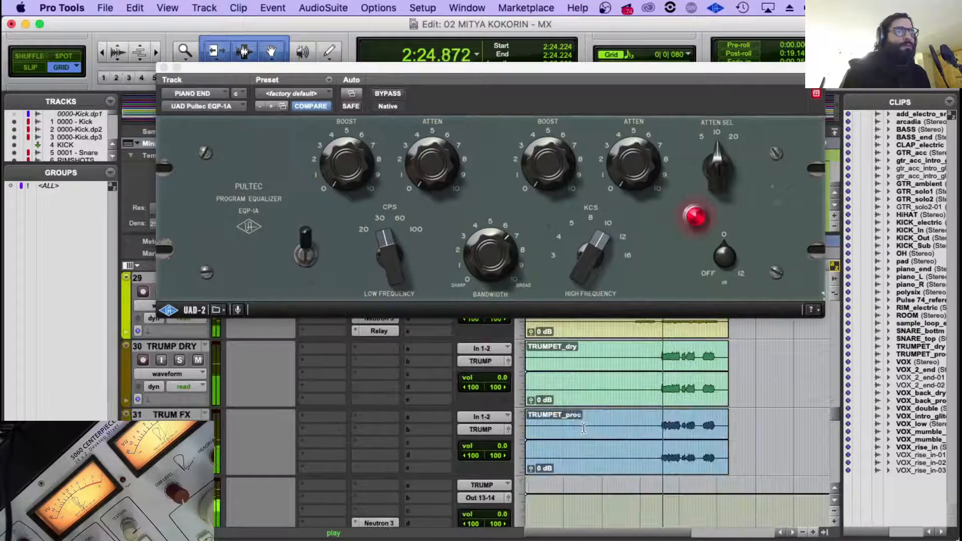
pyautogui.scroll(-7, 491, 429)
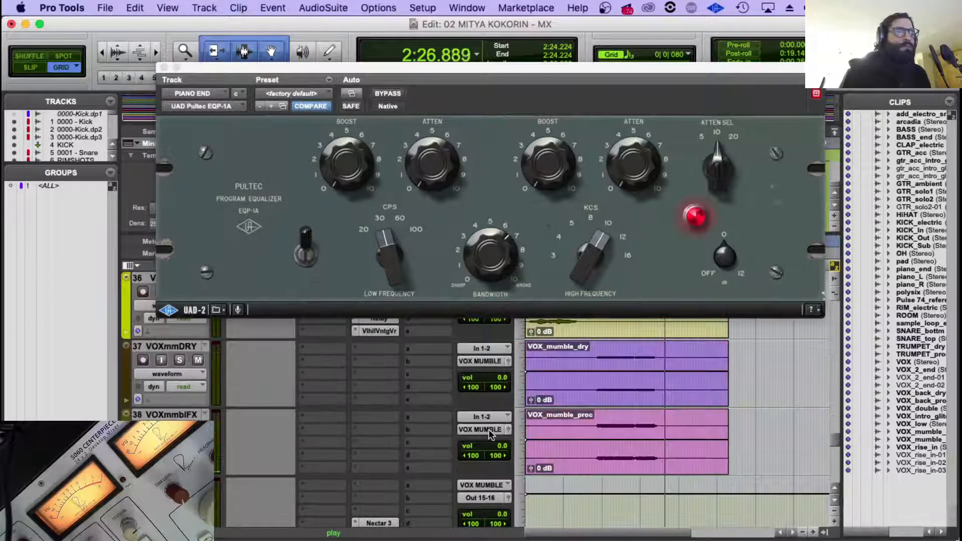
pyautogui.scroll(-3, 489, 429)
pyautogui.scroll(-3, 489, 429)
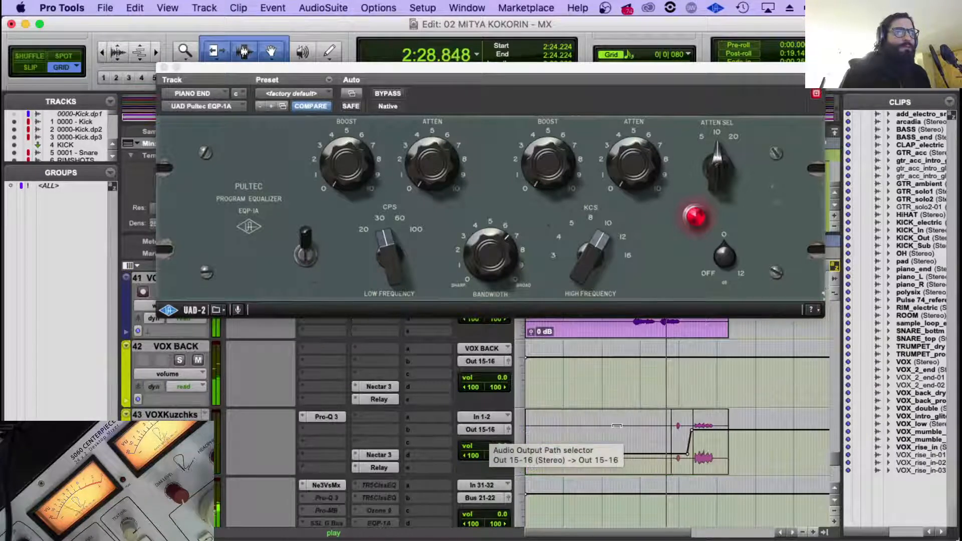
pyautogui.scroll(-2, 488, 429)
pyautogui.scroll(3, 331, 411)
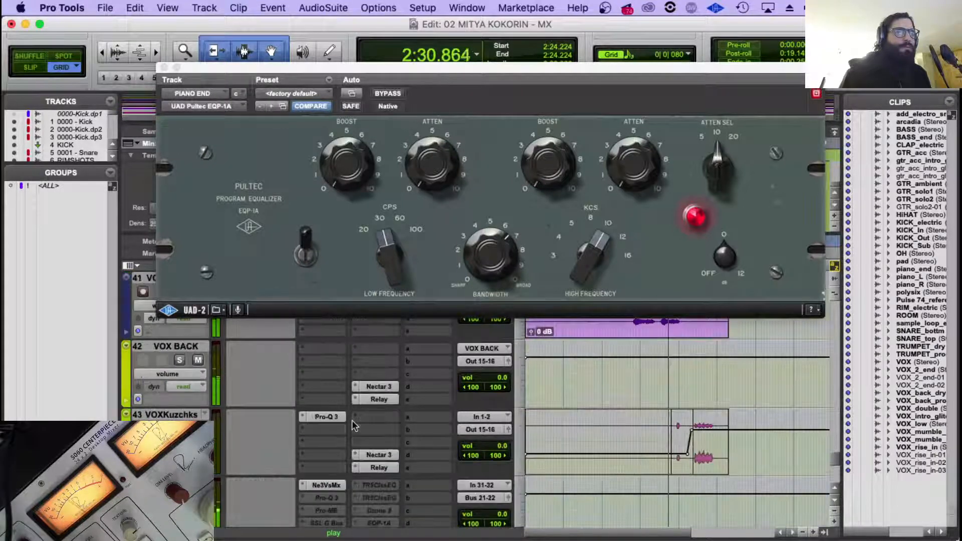
pyautogui.scroll(12, 659, 426)
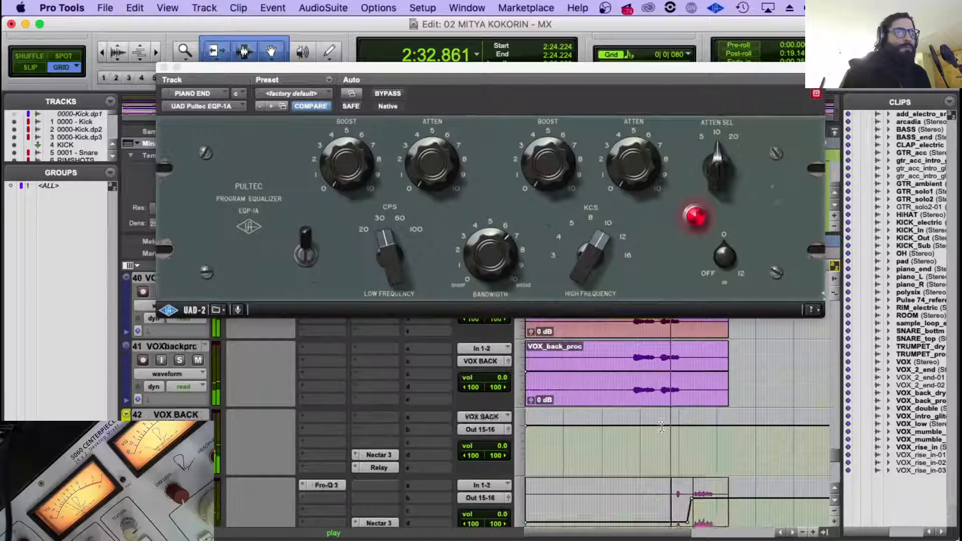
pyautogui.scroll(6, 661, 427)
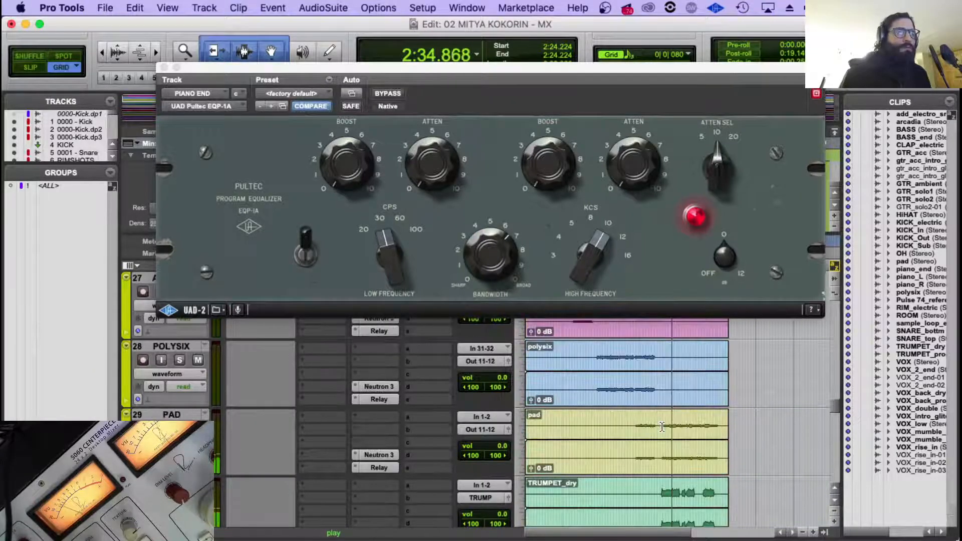
pyautogui.scroll(-2, 661, 427)
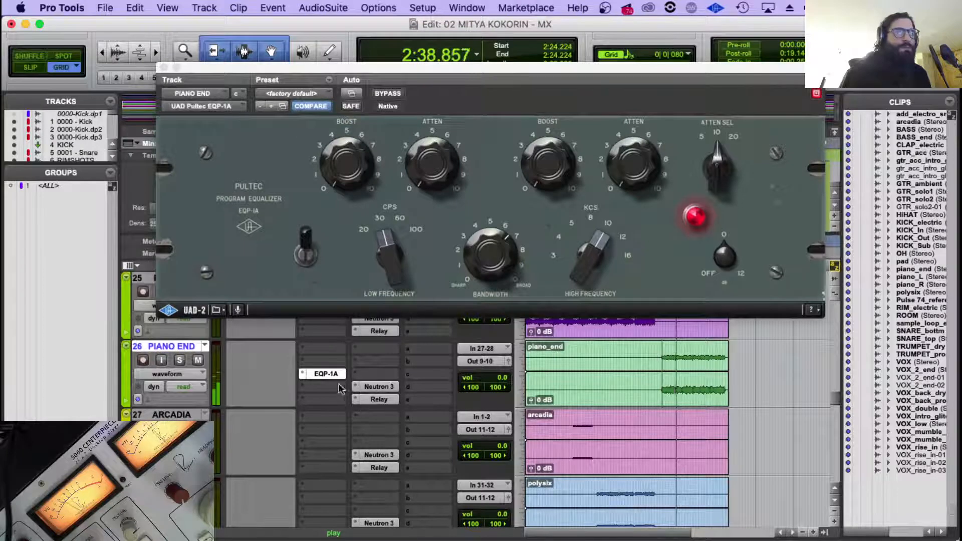
# Raise the high-frequency boost of the PIANO END Pultec and replay from the piano_end entry at 2:24.
pyautogui.moveTo(548, 186); pyautogui.dragTo(550, 115)
pyautogui.click(658, 346)
pyautogui.press('space')
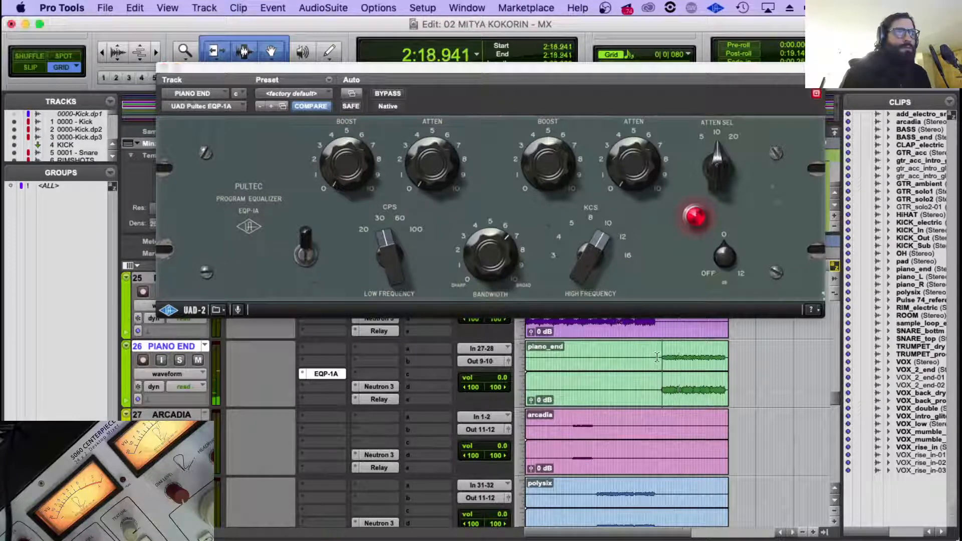
pyautogui.press('Tab')
pyautogui.press('space')
# Set the Pultec's low frequency to 100 CPS, with low boost at about 2.5 and low attenuation at about 1.5.
pyautogui.click(476, 258)
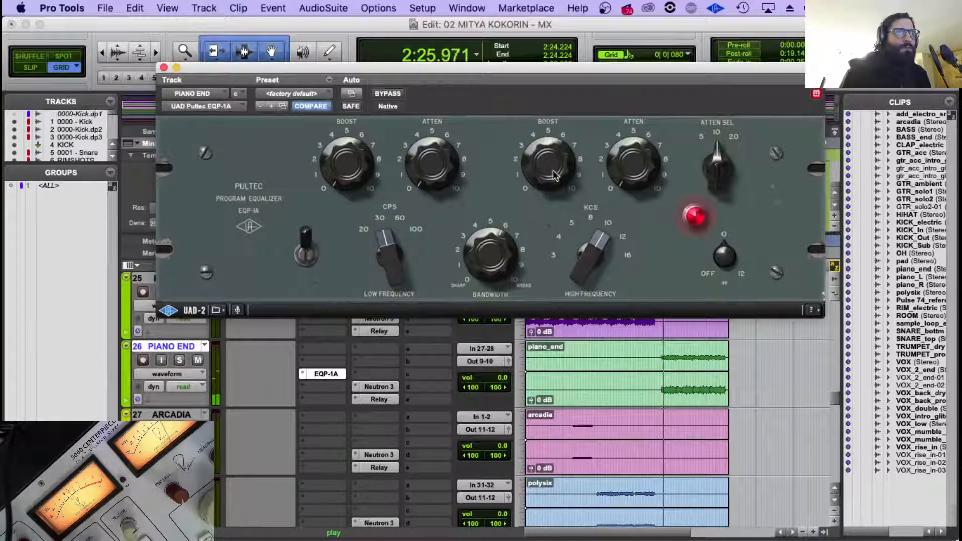
pyautogui.click(388, 238)
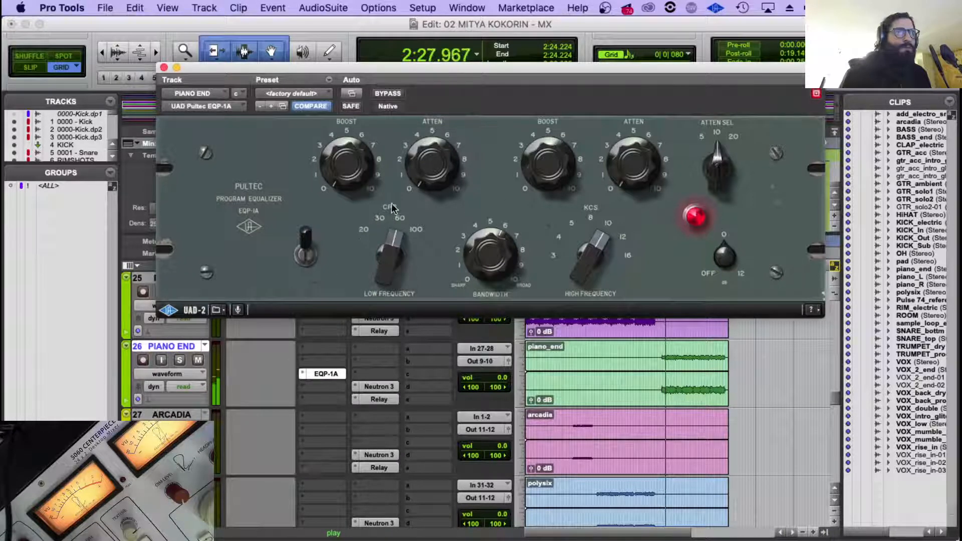
pyautogui.moveTo(393, 207); pyautogui.dragTo(334, 144)
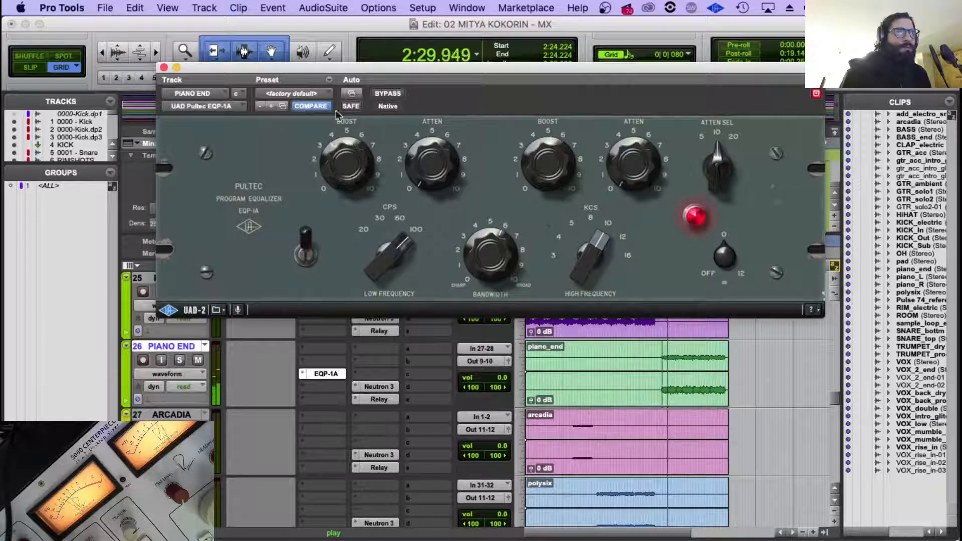
pyautogui.moveTo(408, 161); pyautogui.dragTo(422, 139)
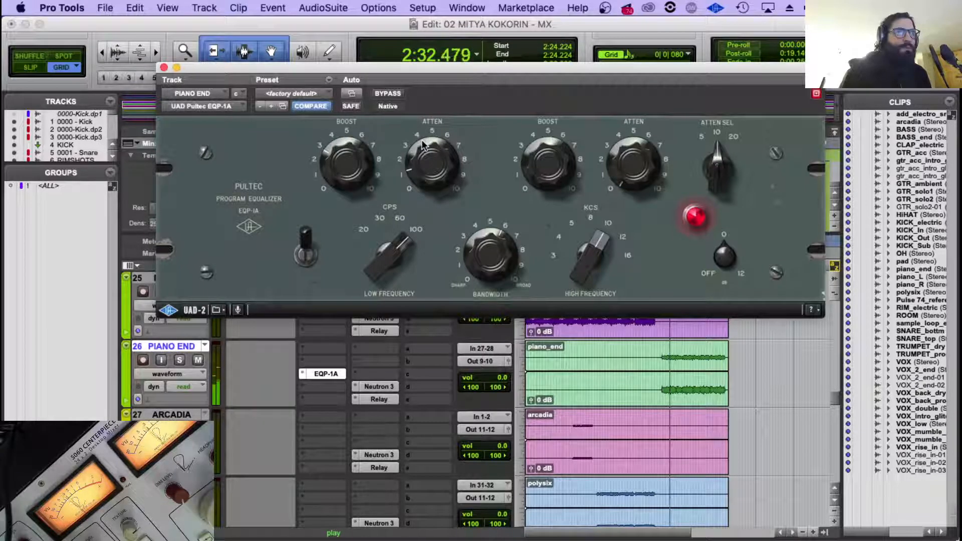
# Run Neutron 3's Track Assistant on PIANO END for Piano with Balanced style and Medium intensity, and accept the suggestion.
pyautogui.click(382, 388)
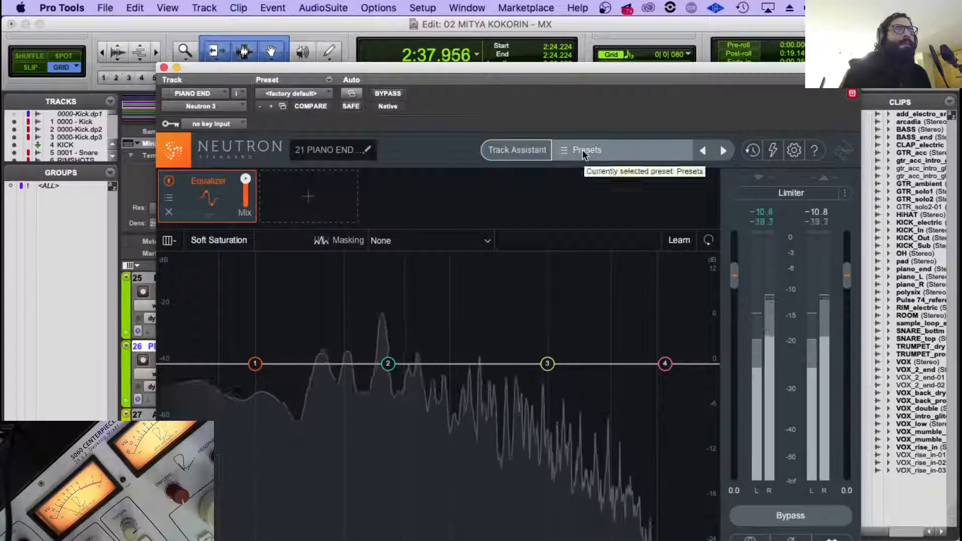
pyautogui.click(501, 153)
pyautogui.click(526, 294)
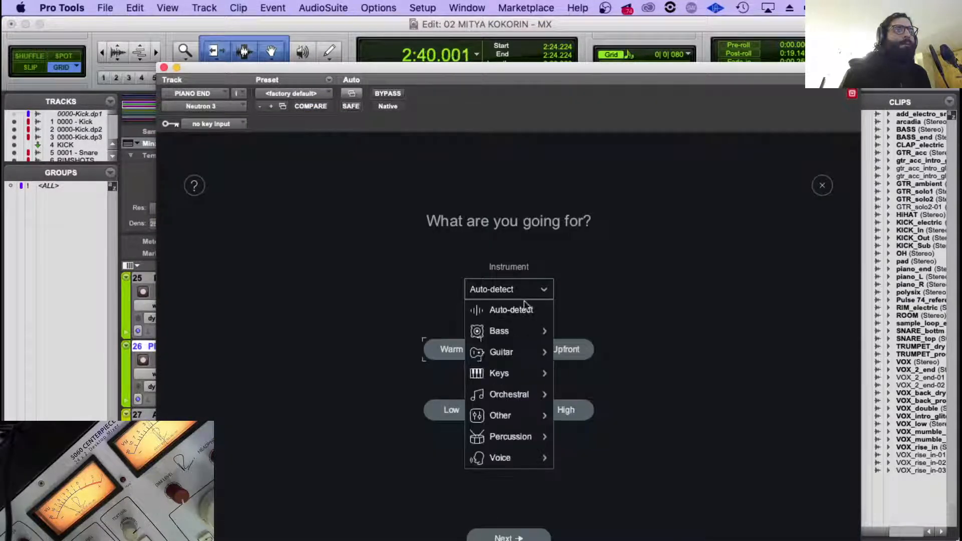
pyautogui.moveTo(525, 373)
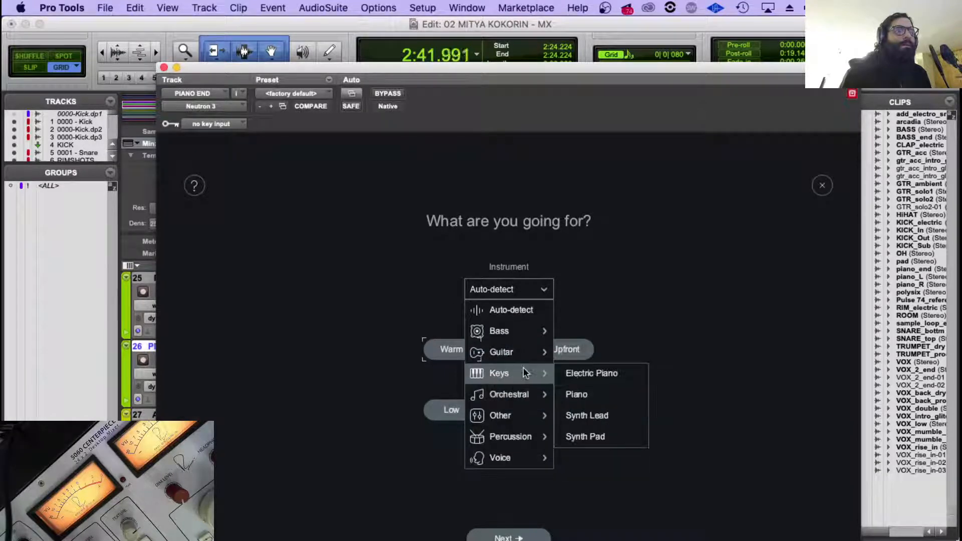
pyautogui.click(592, 396)
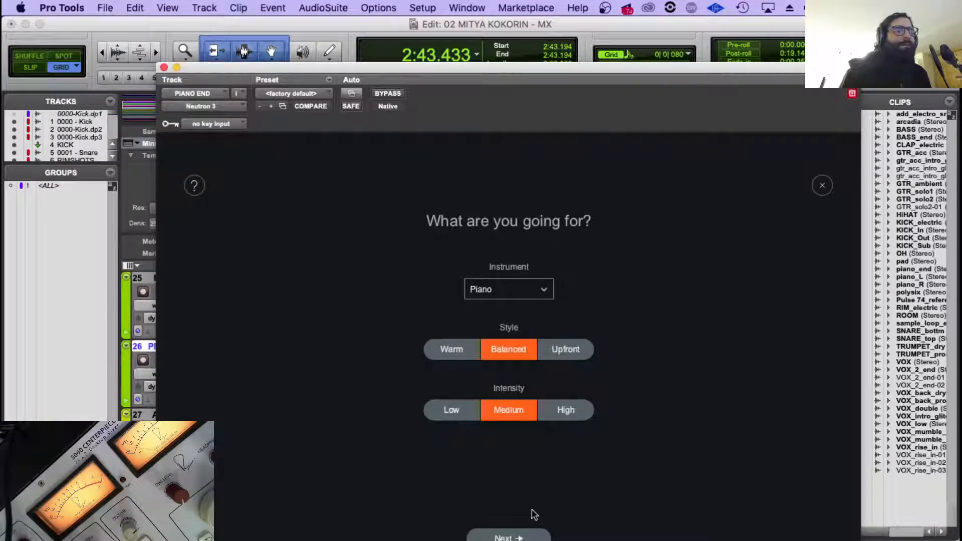
pyautogui.click(513, 536)
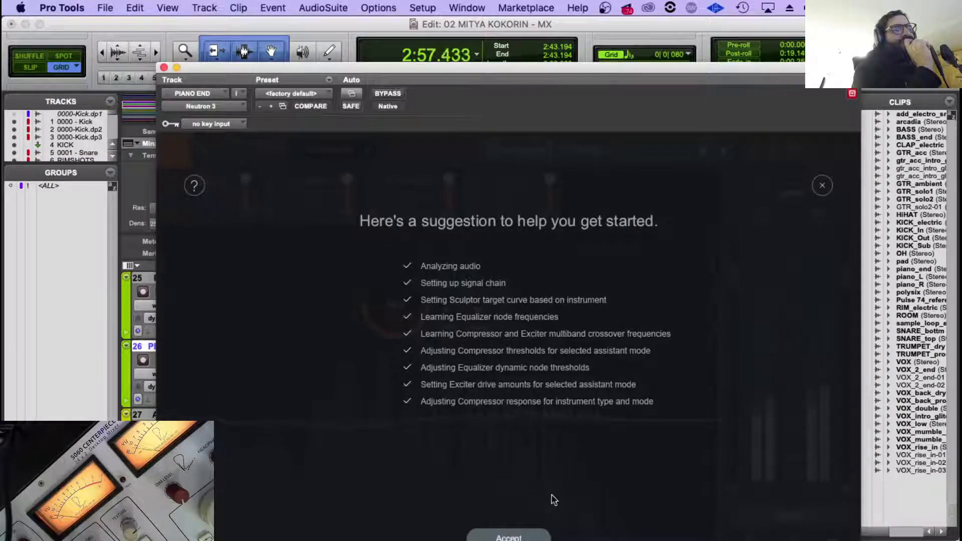
pyautogui.click(509, 536)
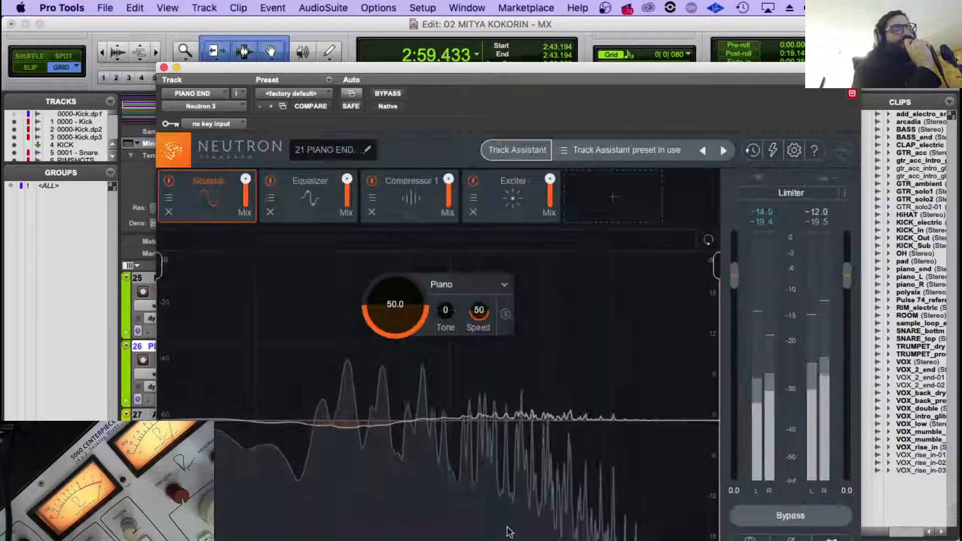
# Compare the PIANO END track with Neutron 3 bypassed and active, and close the plug-in window.
pyautogui.click(389, 93)
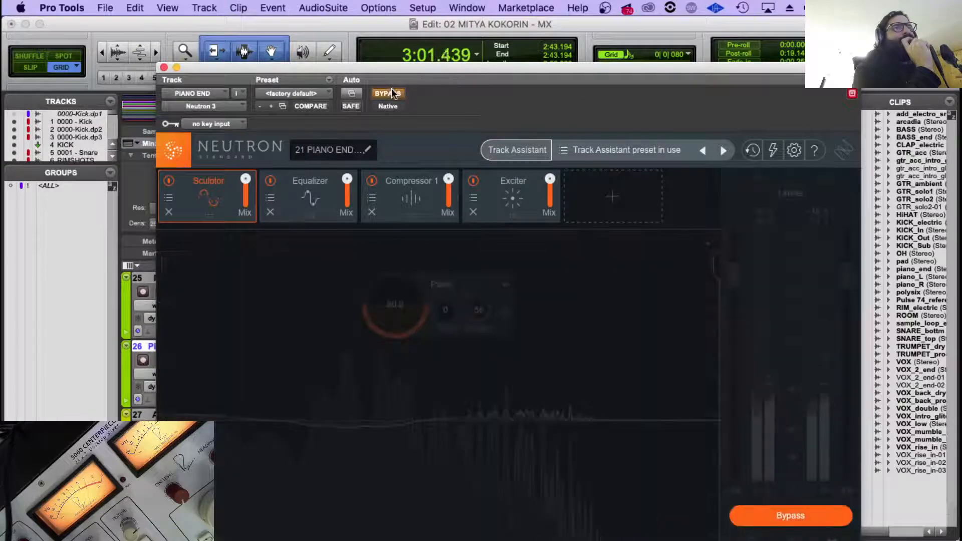
pyautogui.click(389, 93)
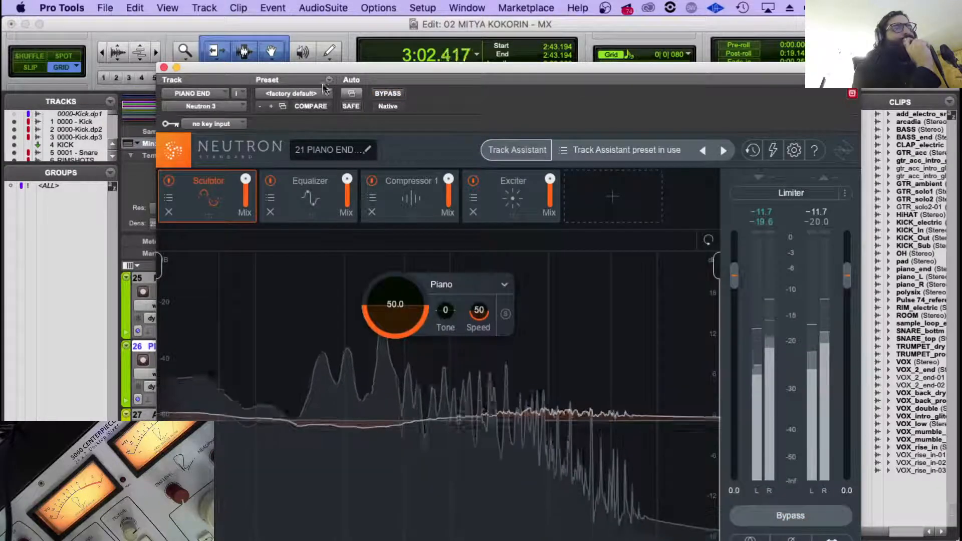
pyautogui.click(163, 67)
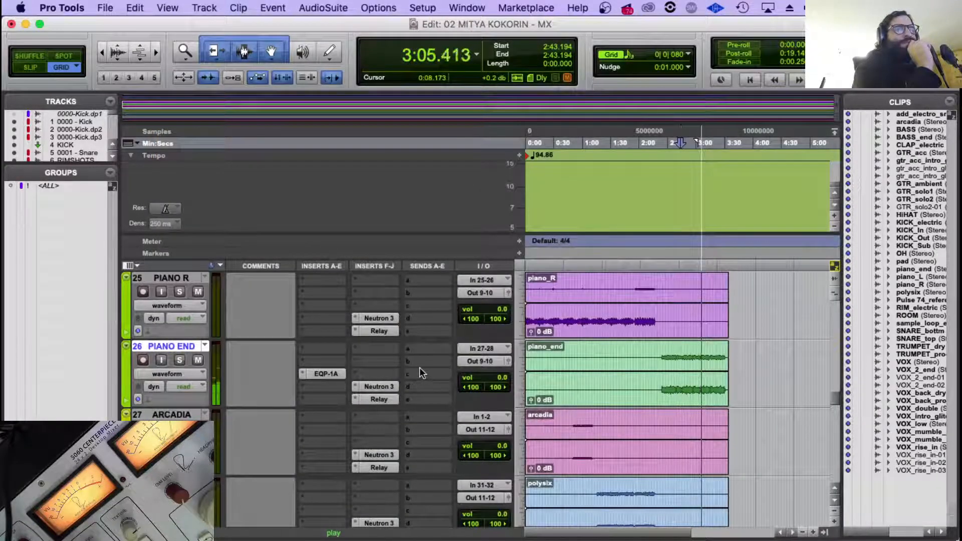
# Open the PIANO END Neutron 3 briefly, and copy the instance name from the PIANO R Neutron 3.
pyautogui.scroll(2, 420, 368)
pyautogui.click(380, 454)
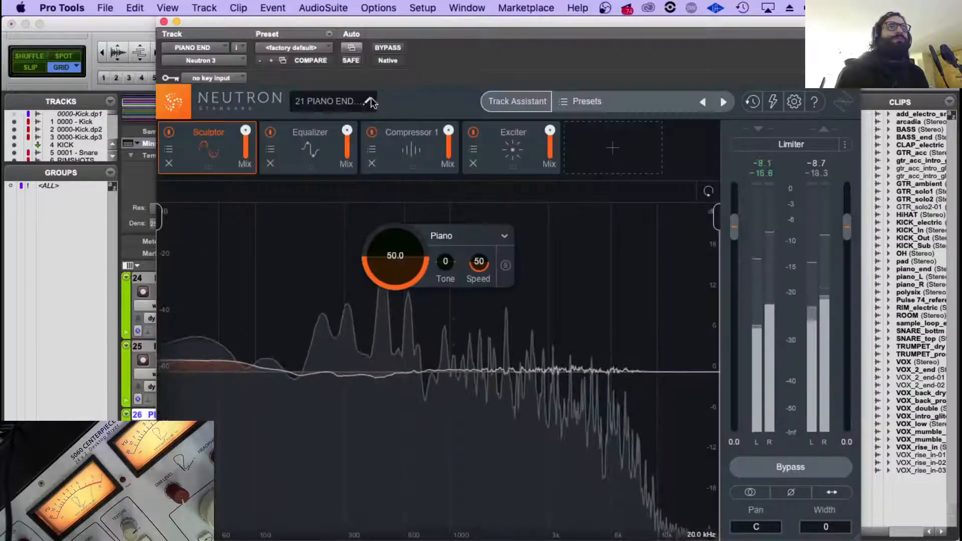
pyautogui.click(371, 102)
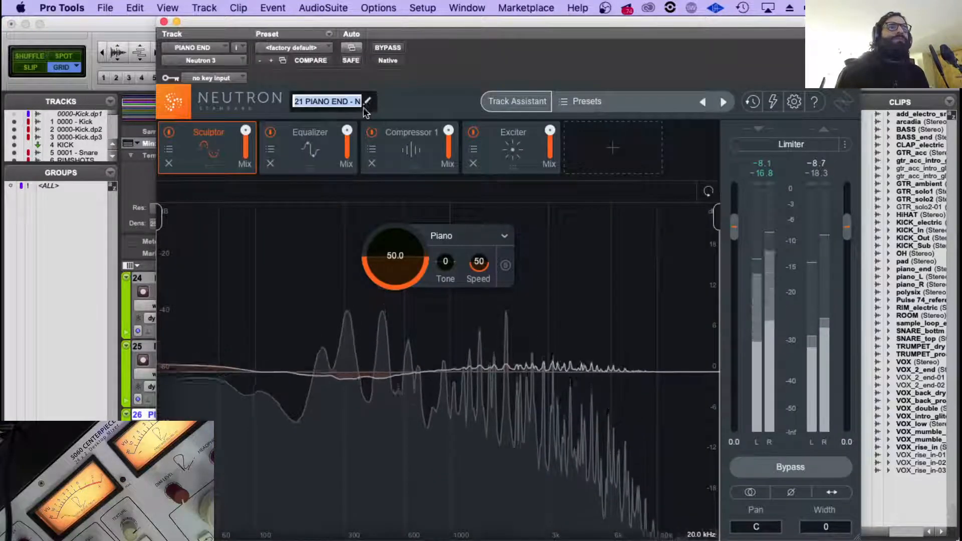
pyautogui.click(164, 22)
pyautogui.click(375, 385)
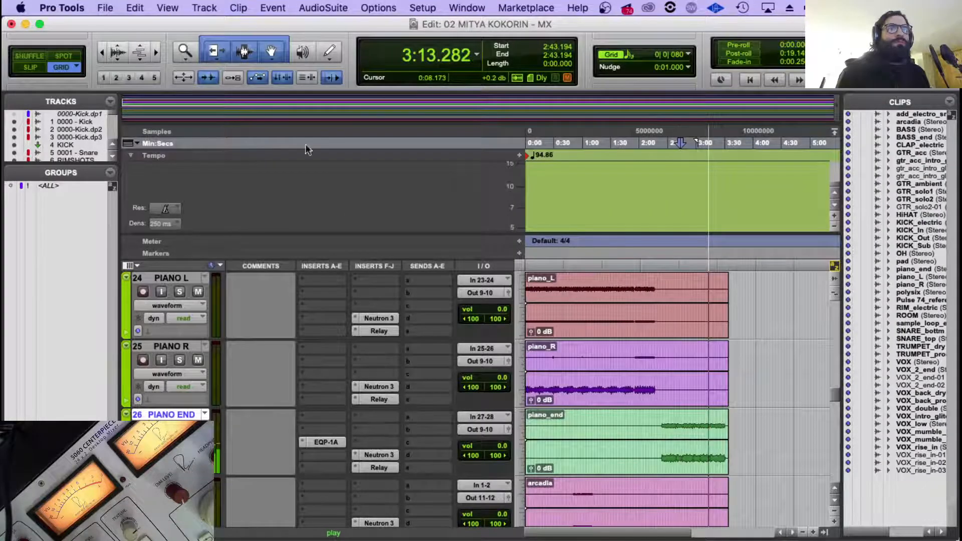
pyautogui.click(369, 103)
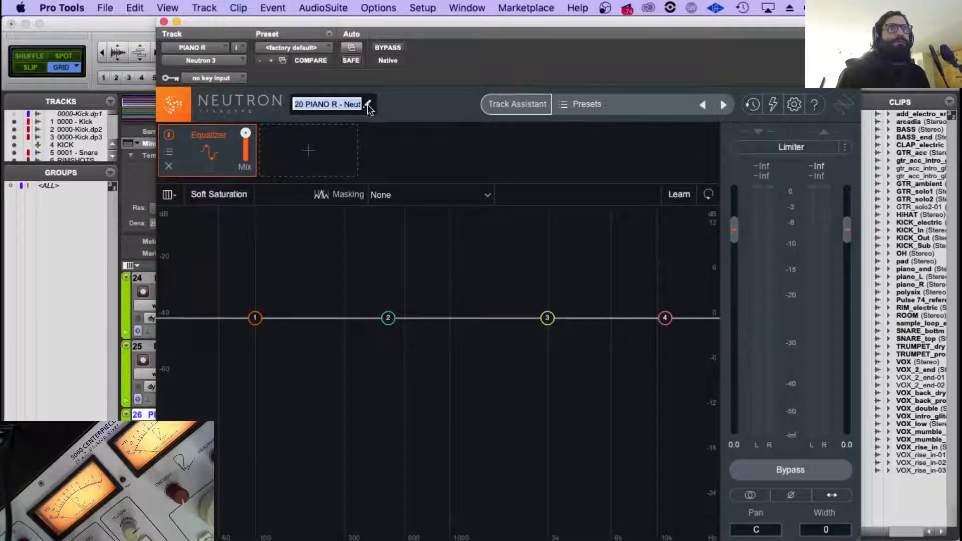
pyautogui.click(164, 22)
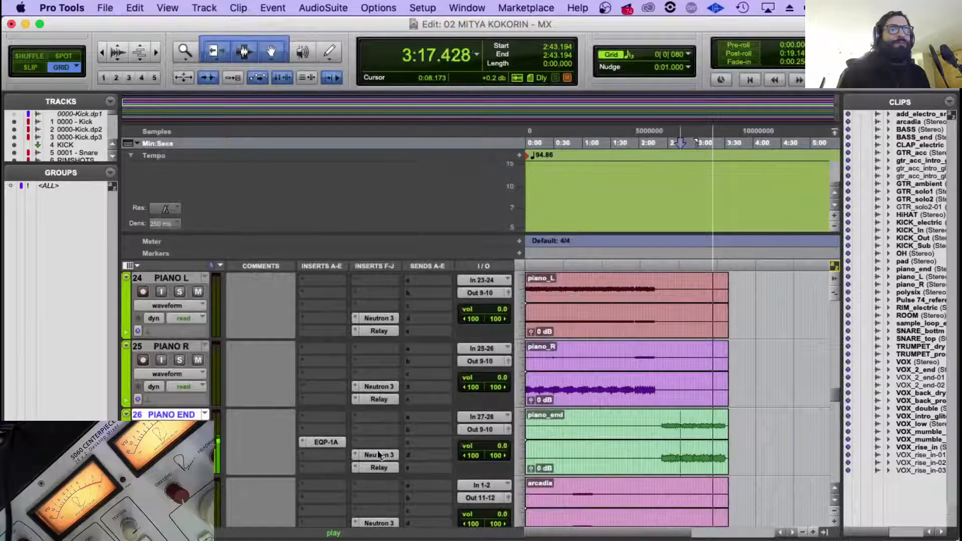
# Duplicate the PIANO END Neutron 3 onto PIANO R and replace its instance name with the copied 20 PIANO R name.
pyautogui.press('space')
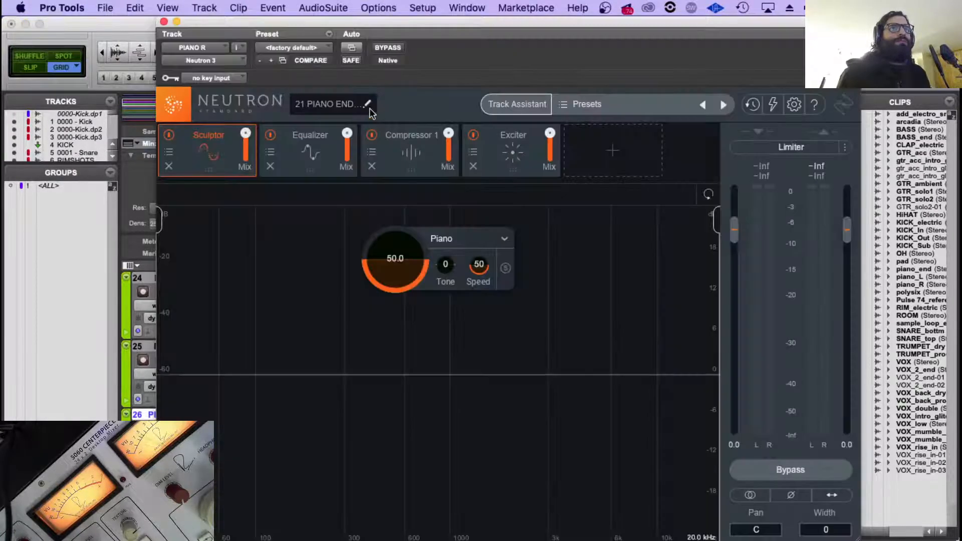
pyautogui.click(368, 108)
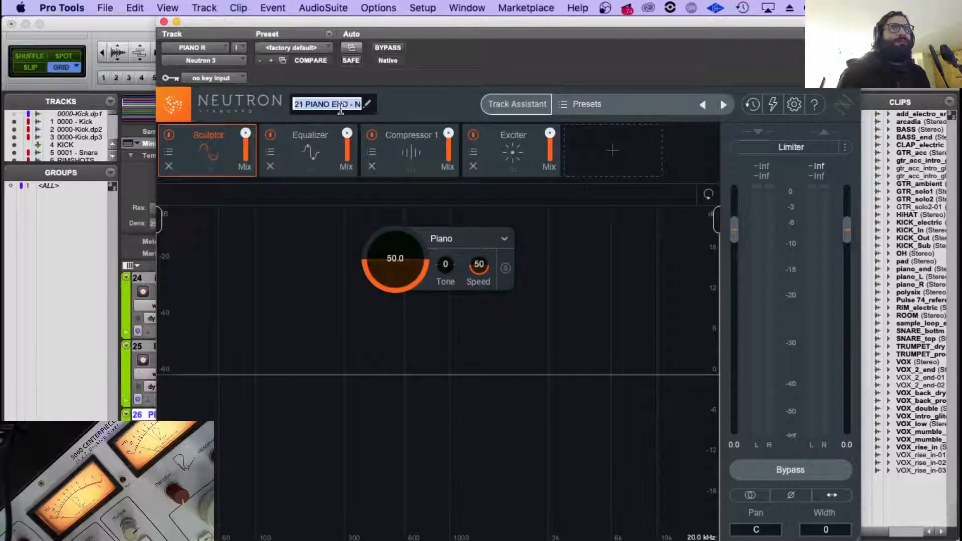
pyautogui.press('Return')
pyautogui.click(334, 108)
pyautogui.press('Return')
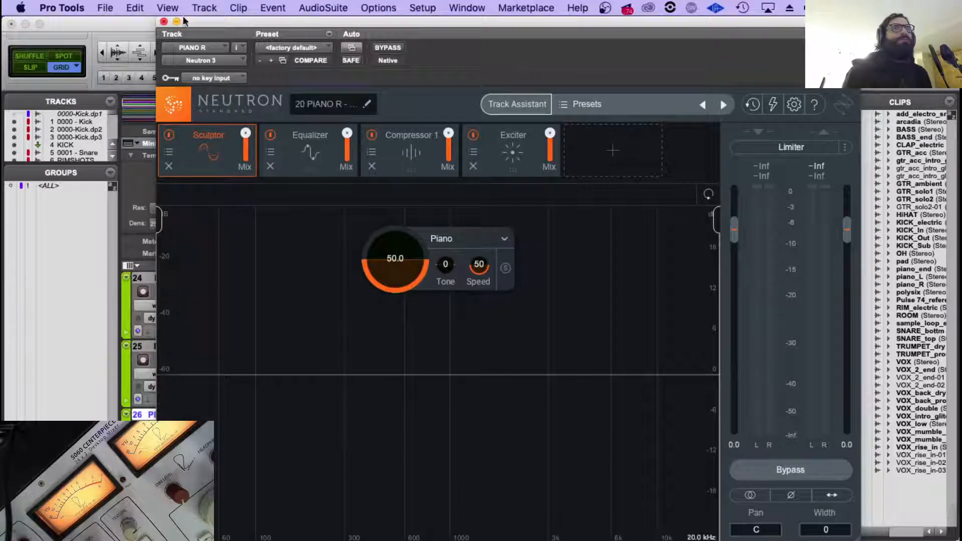
pyautogui.click(164, 22)
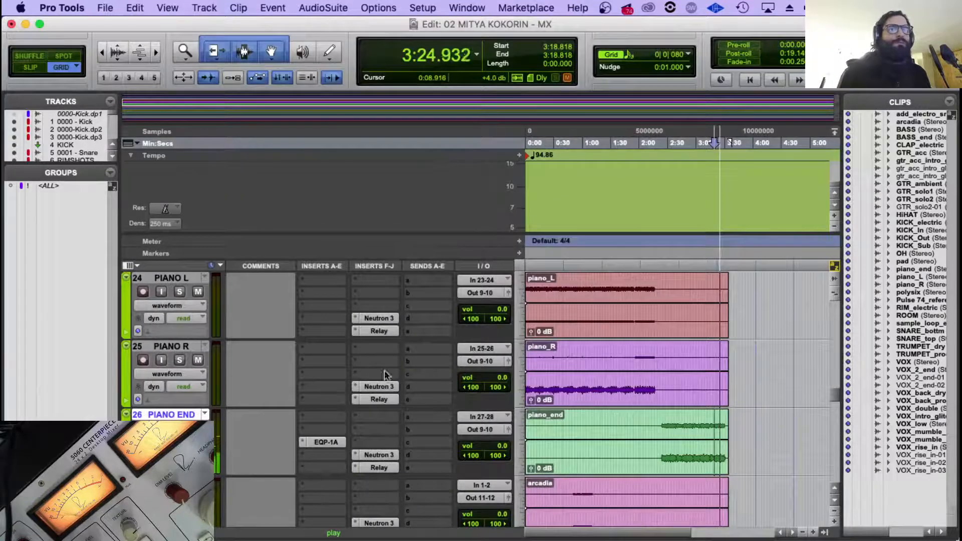
# Copy the instance name from the PIANO L Neutron 3 and replay from the piano_end entry at 2:24.
pyautogui.click(396, 318)
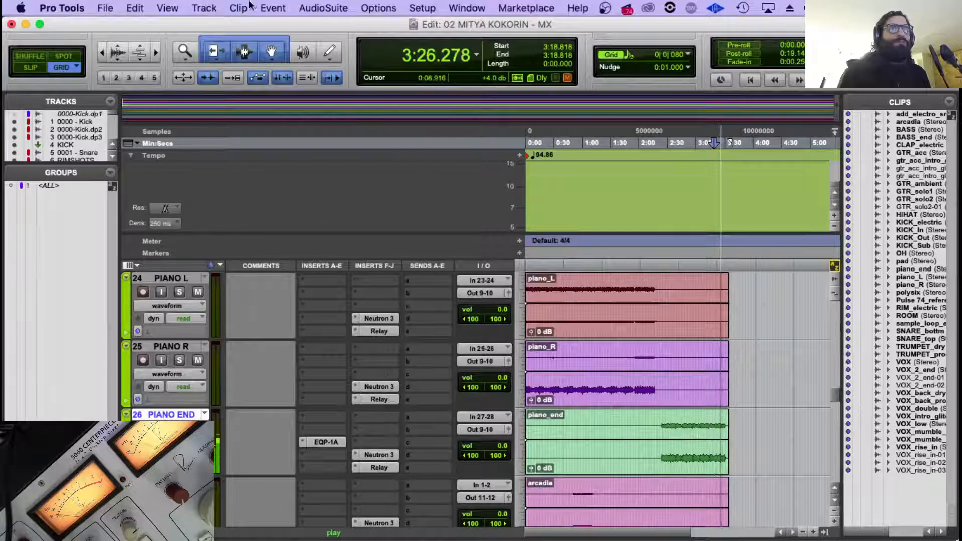
pyautogui.click(369, 105)
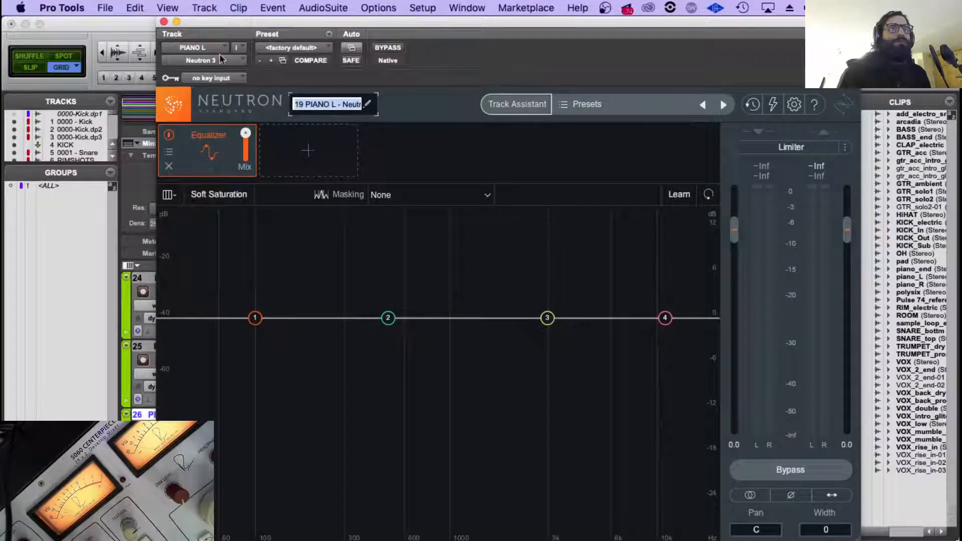
pyautogui.click(163, 23)
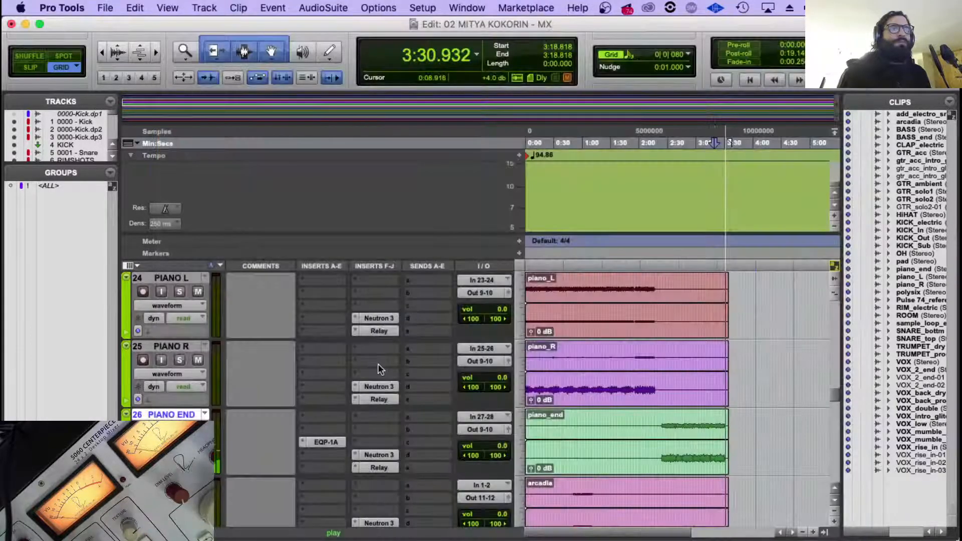
pyautogui.press('space')
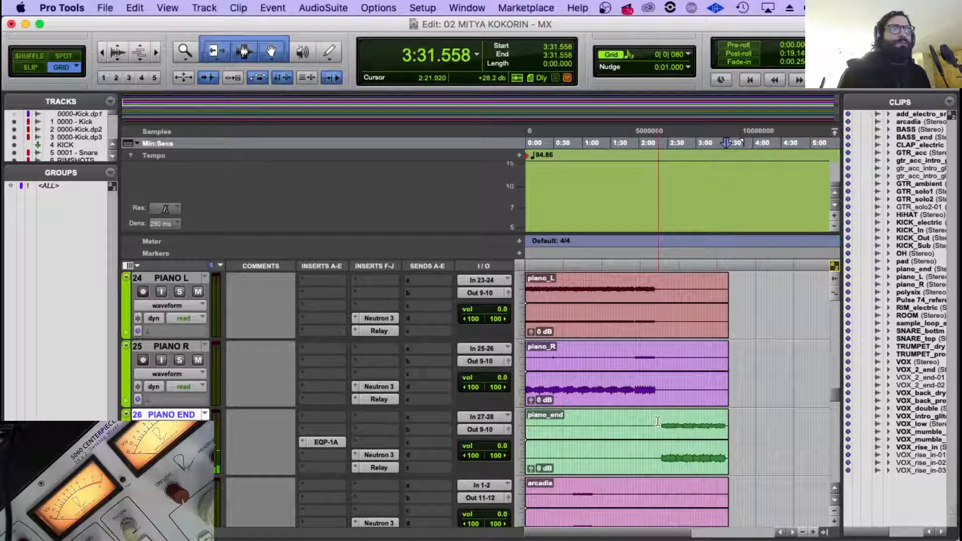
pyautogui.click(658, 421)
pyautogui.press('space')
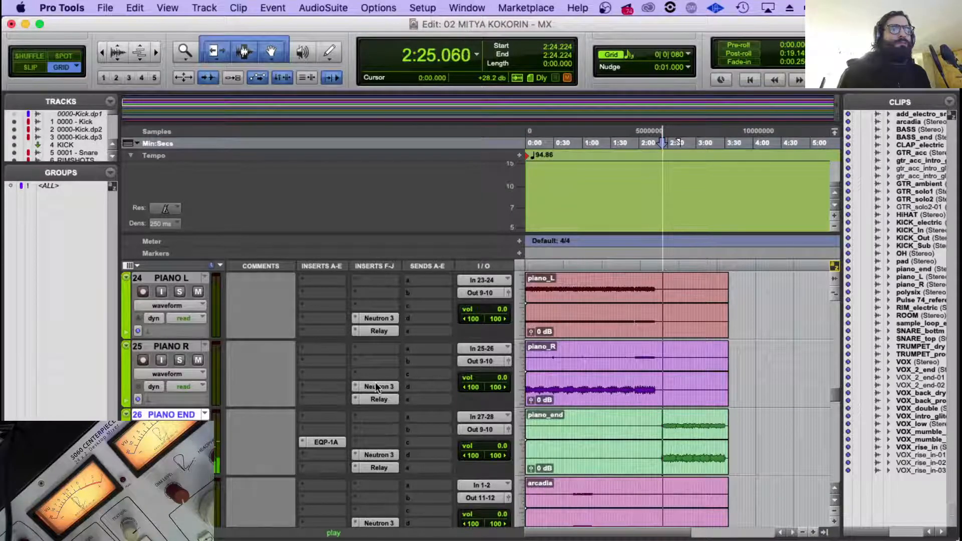
# Duplicate the PIANO R Neutron 3 onto PIANO L and replace its instance name with the copied 19 PIANO L name.
pyautogui.press('space')
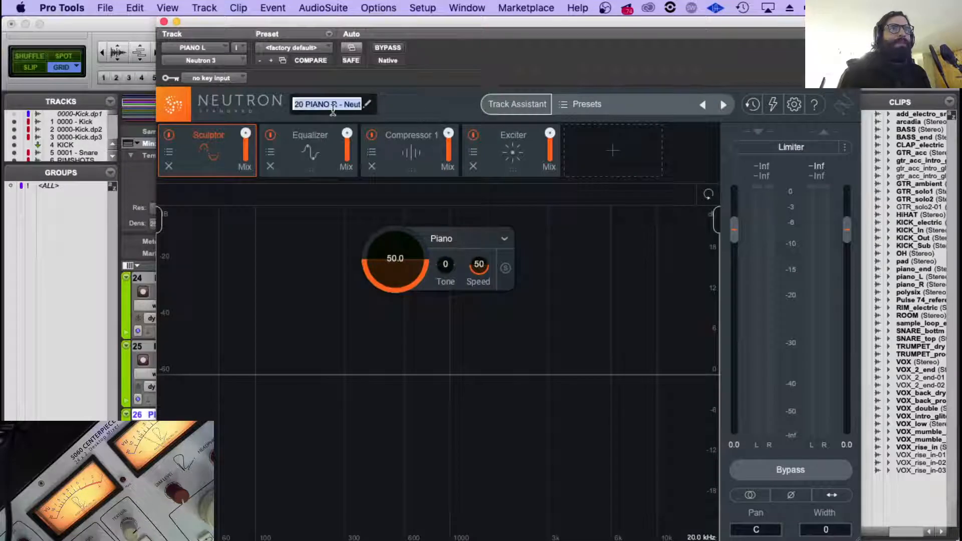
pyautogui.click(345, 105)
pyautogui.moveTo(317, 102); pyautogui.dragTo(269, 98)
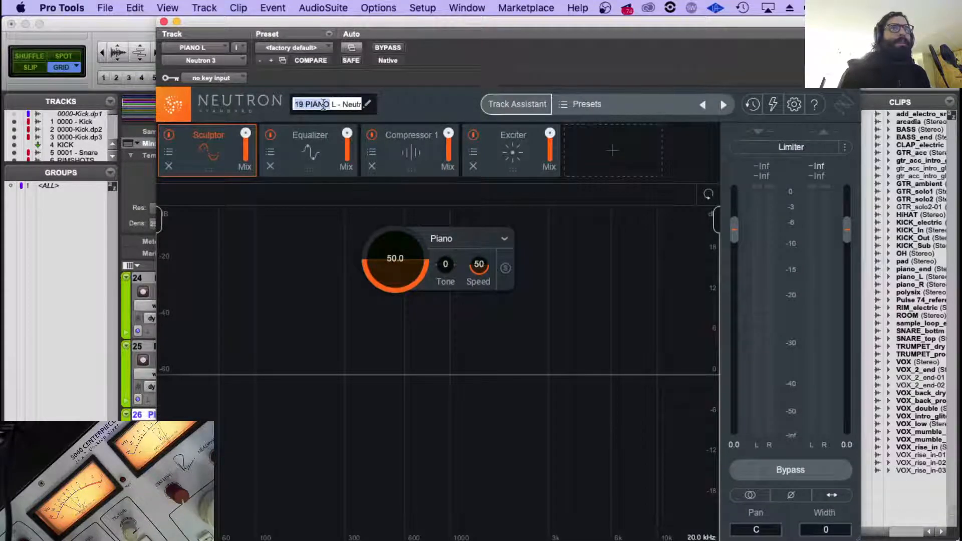
pyautogui.press('Return')
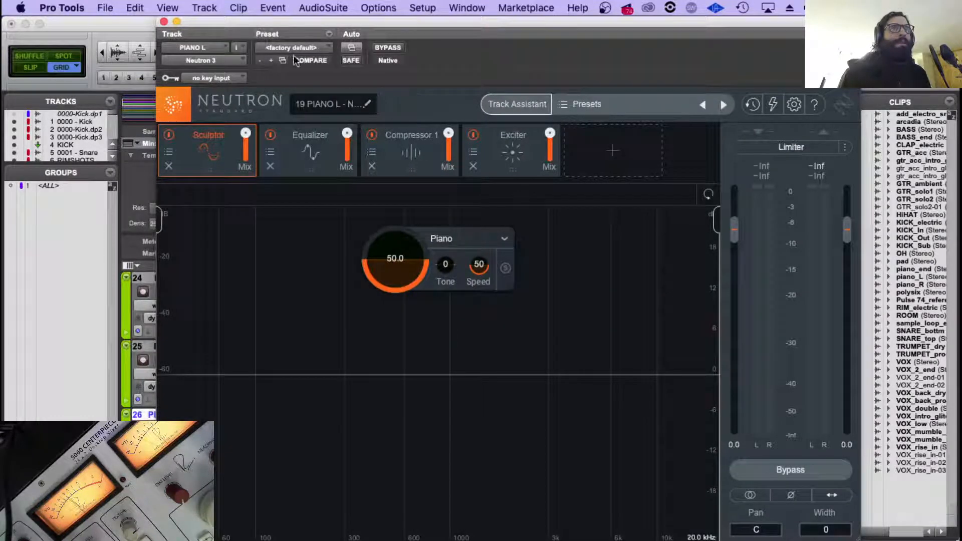
pyautogui.click(165, 22)
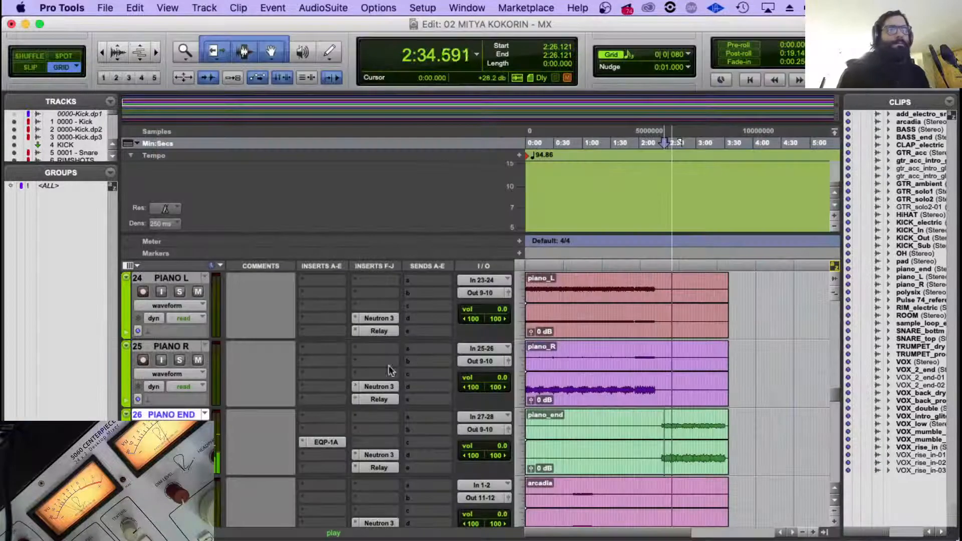
# Copy the EQP-1A insert to the PIANO R and PIANO L tracks and replay from the piano_end entry at 2:24.
pyautogui.moveTo(323, 372); pyautogui.dragTo(320, 291)
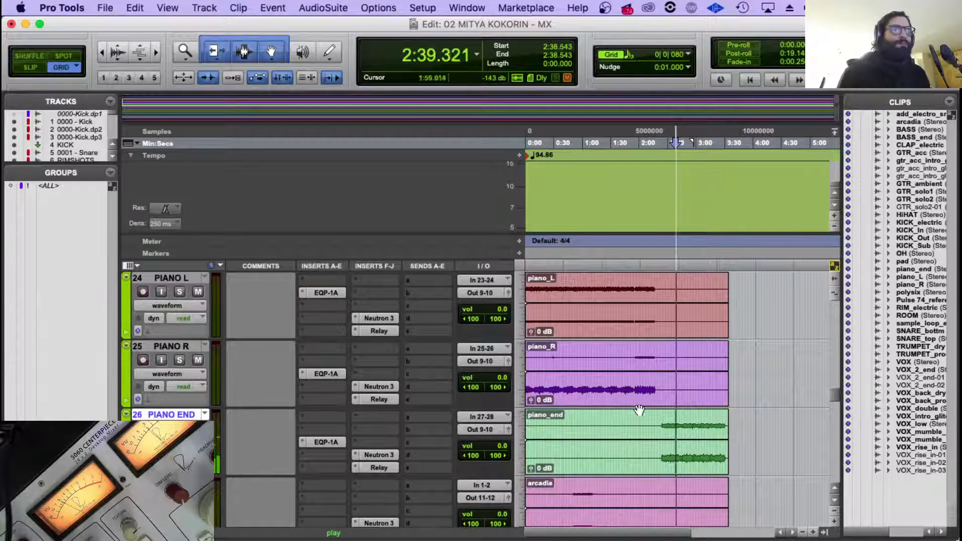
pyautogui.scroll(-2, 639, 408)
pyautogui.press('space')
pyautogui.click(661, 352)
pyautogui.press('space')
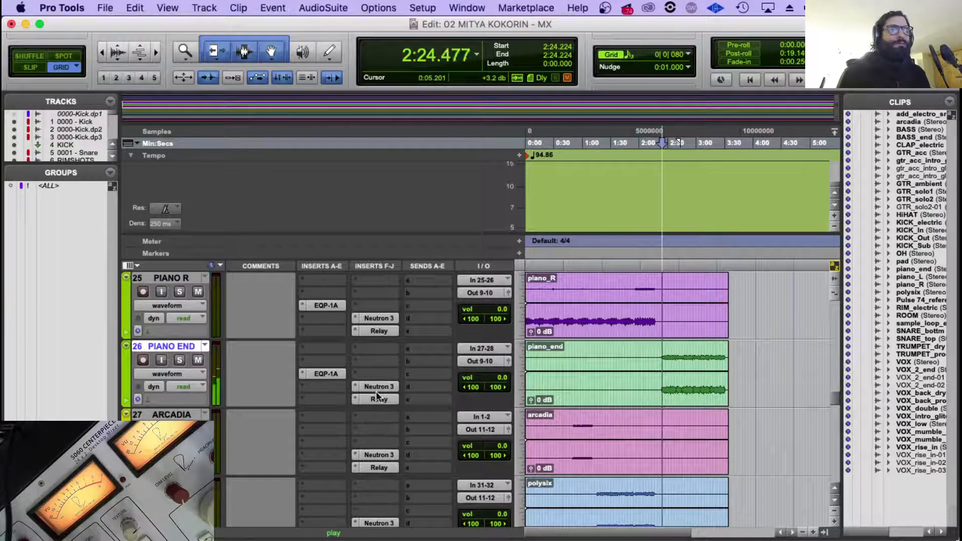
# Move PIANO END's Neutron 3 and Relay up one insert slot and add a stereo ValhallaVintageVerb after them.
pyautogui.moveTo(371, 399); pyautogui.dragTo(369, 388)
pyautogui.click(357, 399)
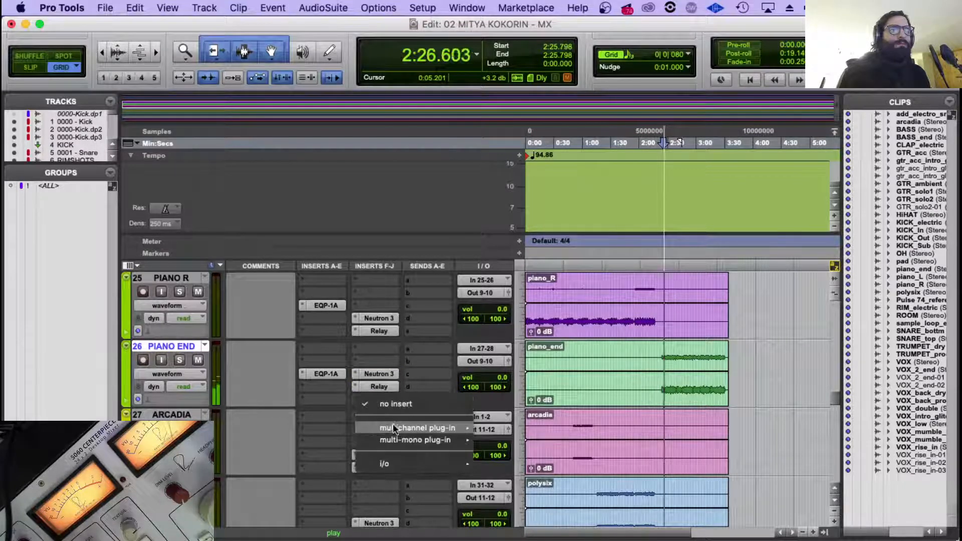
pyautogui.moveTo(401, 428)
pyautogui.moveTo(574, 441)
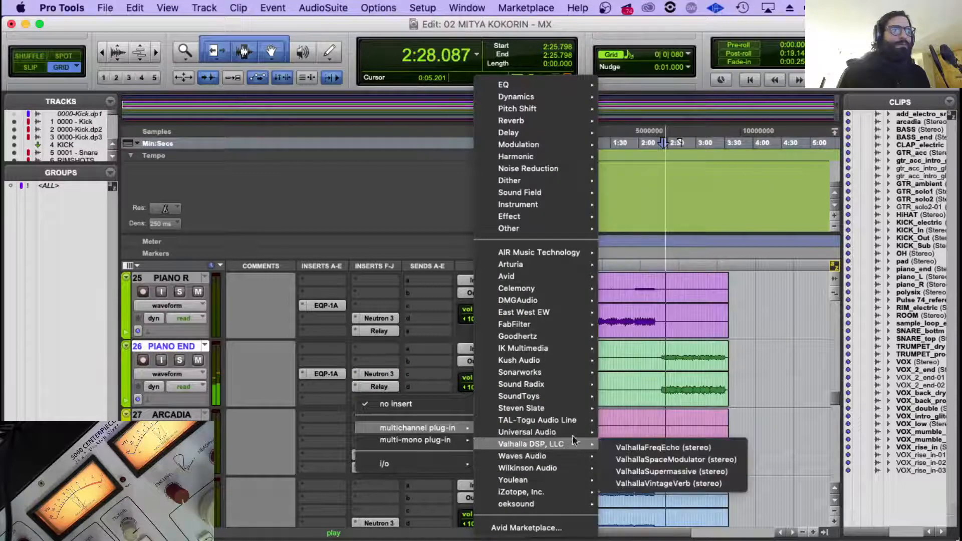
pyautogui.click(705, 483)
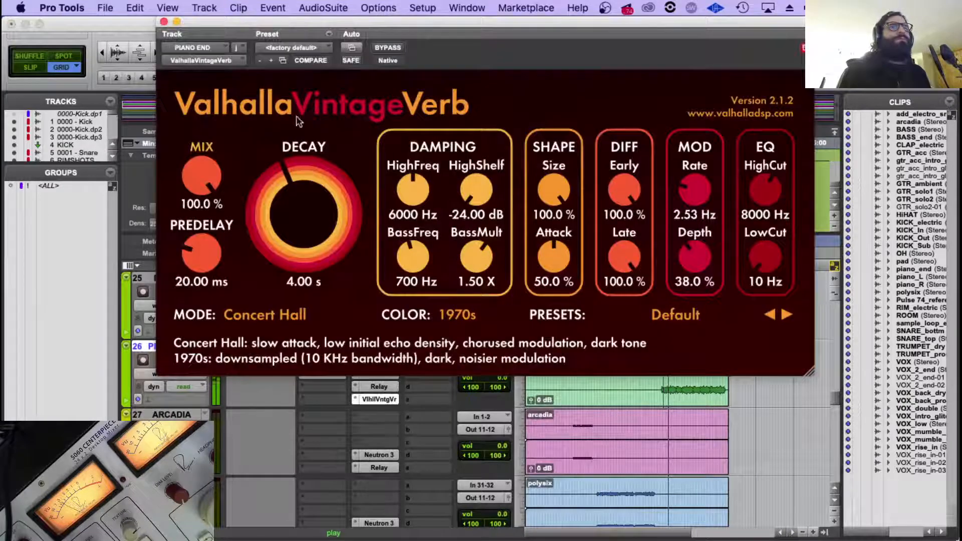
# Load the Med Ambience preset in PIANO END's ValhallaVintageVerb and set its mix to 27.1%.
pyautogui.click(667, 318)
pyautogui.moveTo(625, 133)
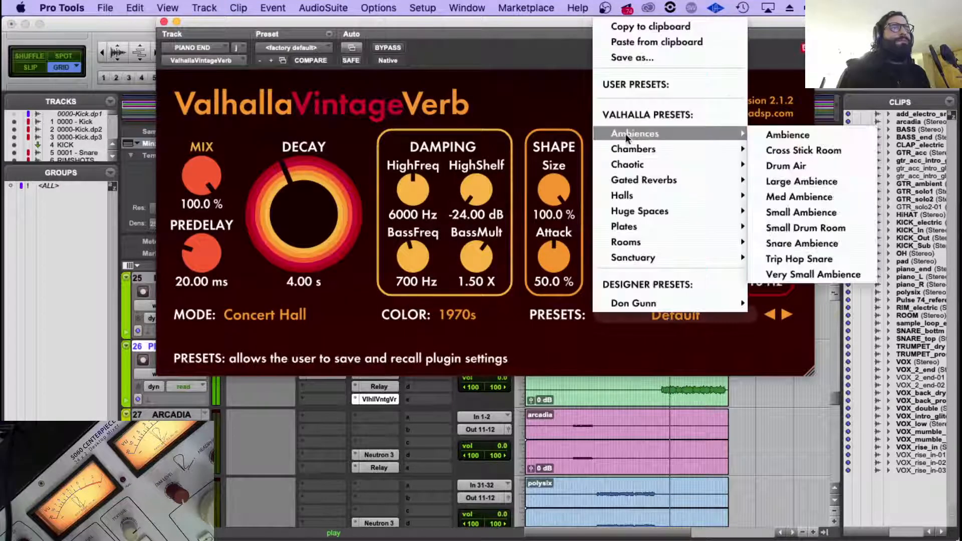
pyautogui.click(813, 197)
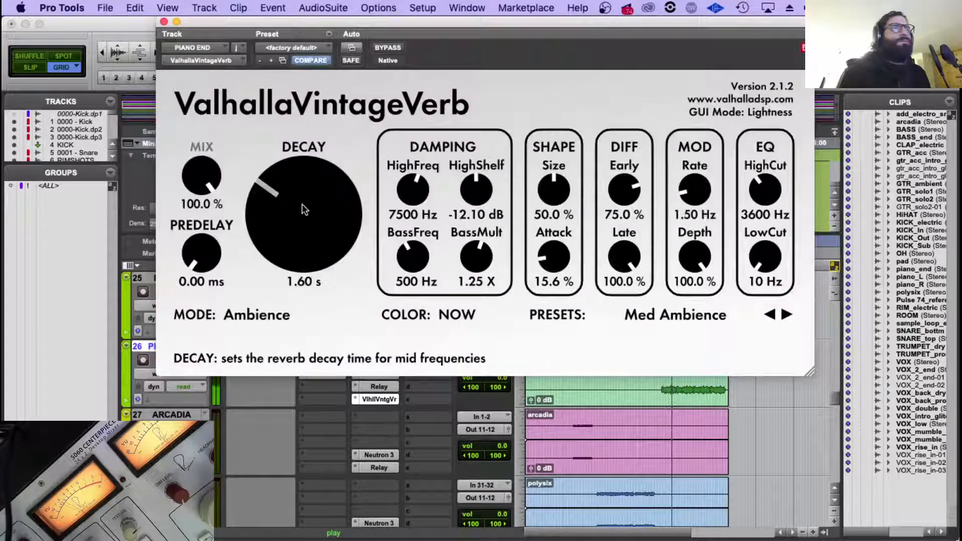
pyautogui.moveTo(204, 181); pyautogui.dragTo(205, 204)
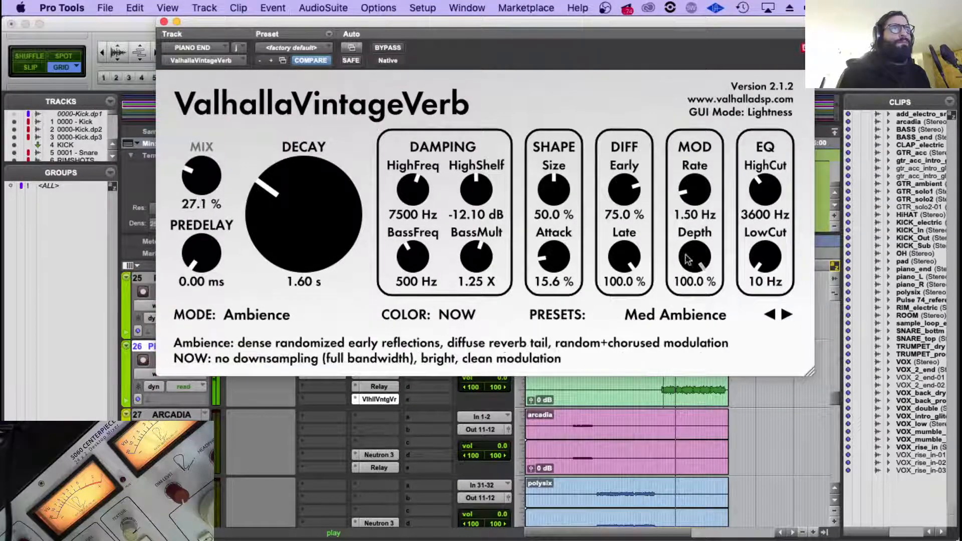
# Set the low cut to 230 Hz and the mix to 23.4% in PIANO END's ValhallaVintageVerb, and replay the piano_end entry.
pyautogui.moveTo(778, 273); pyautogui.dragTo(780, 260)
pyautogui.moveTo(224, 172); pyautogui.dragTo(202, 182)
pyautogui.scroll(1, 657, 410)
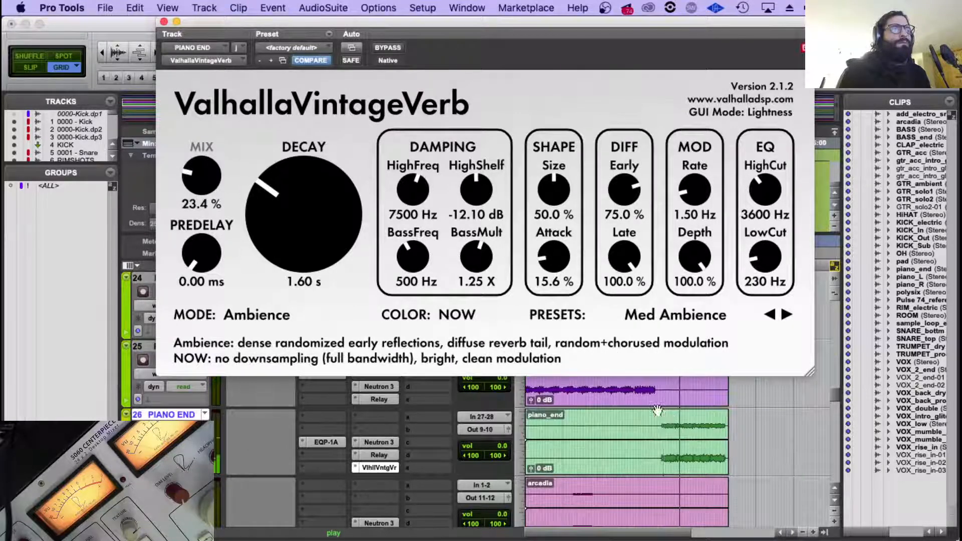
pyautogui.click(662, 419)
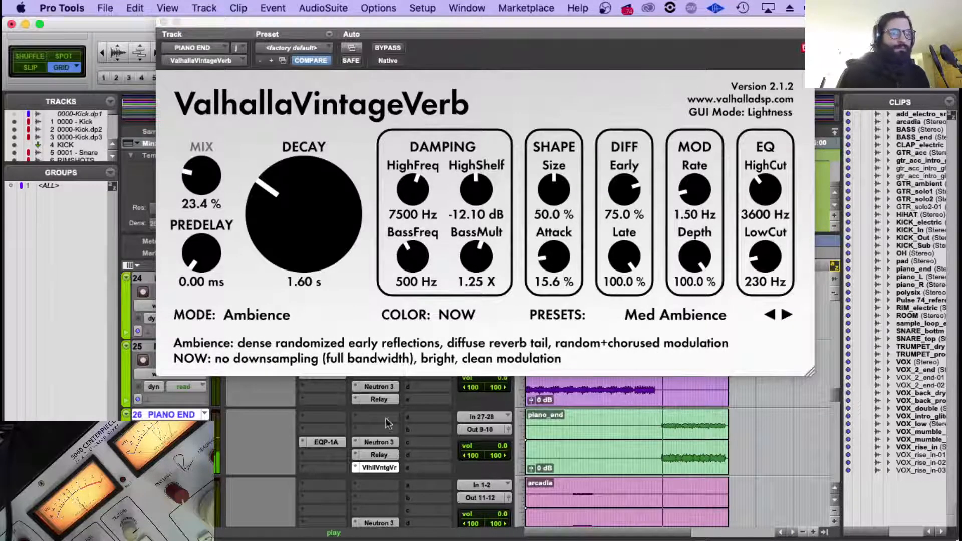
pyautogui.click(163, 22)
# Route the outputs of PIANO L, PIANO R and PIANO END together to a new stereo aux input track named PIANOS.
pyautogui.scroll(-1, 393, 420)
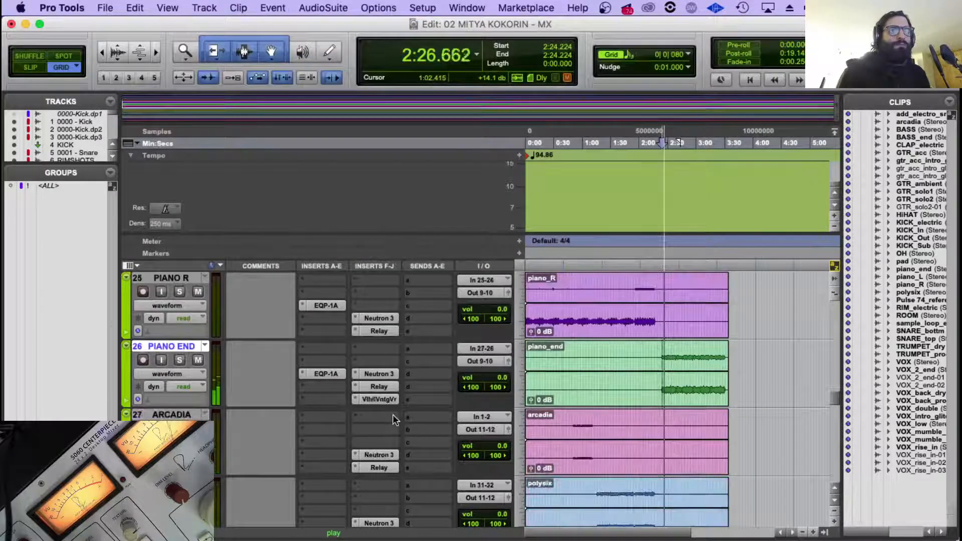
pyautogui.scroll(2, 393, 420)
pyautogui.keyDown('shift'); pyautogui.click(173, 346); pyautogui.keyUp('shift')
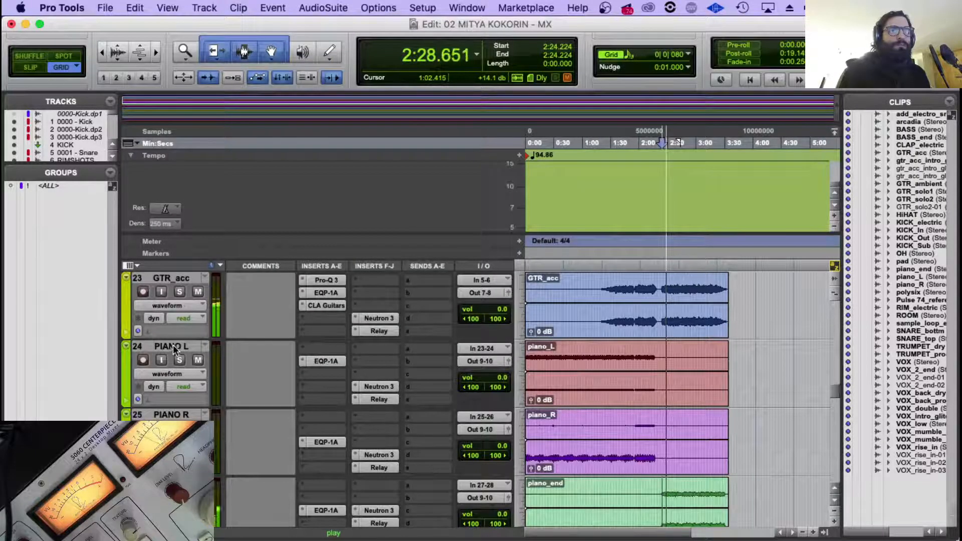
pyautogui.scroll(-1, 367, 359)
pyautogui.click(479, 292)
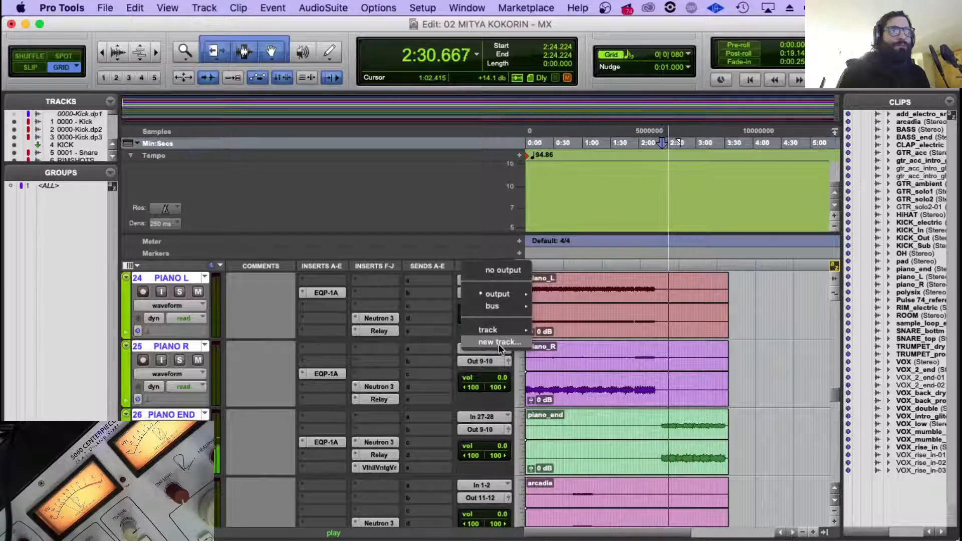
pyautogui.click(498, 343)
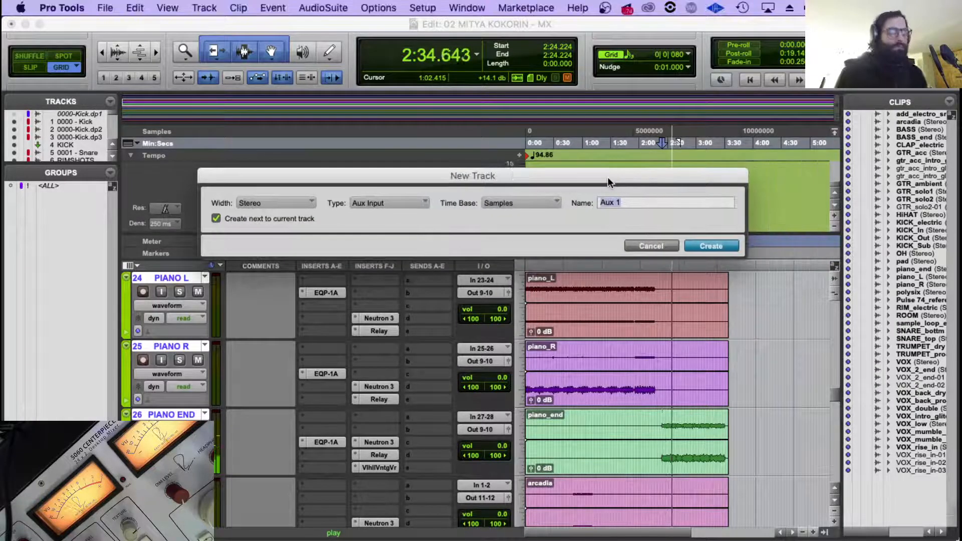
pyautogui.write('PIANOS')
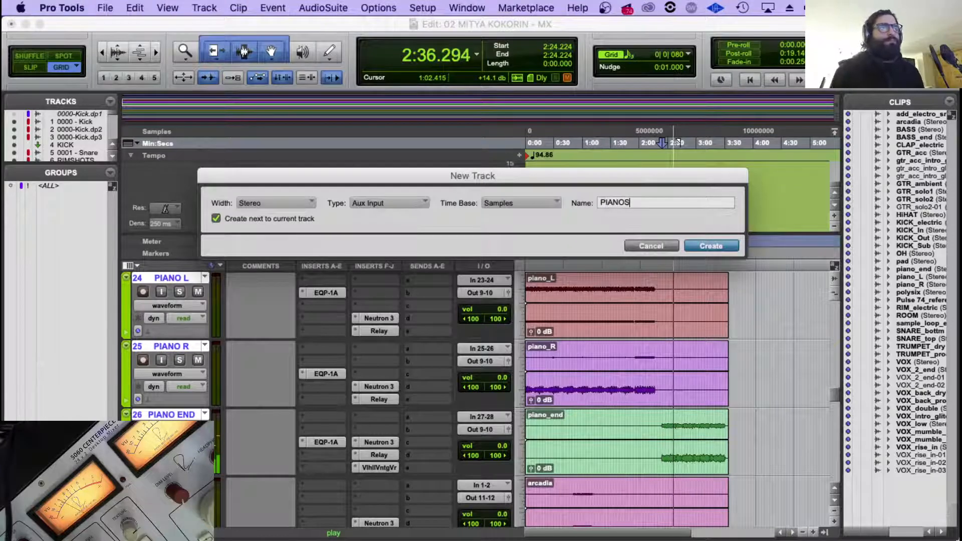
pyautogui.press('Return')
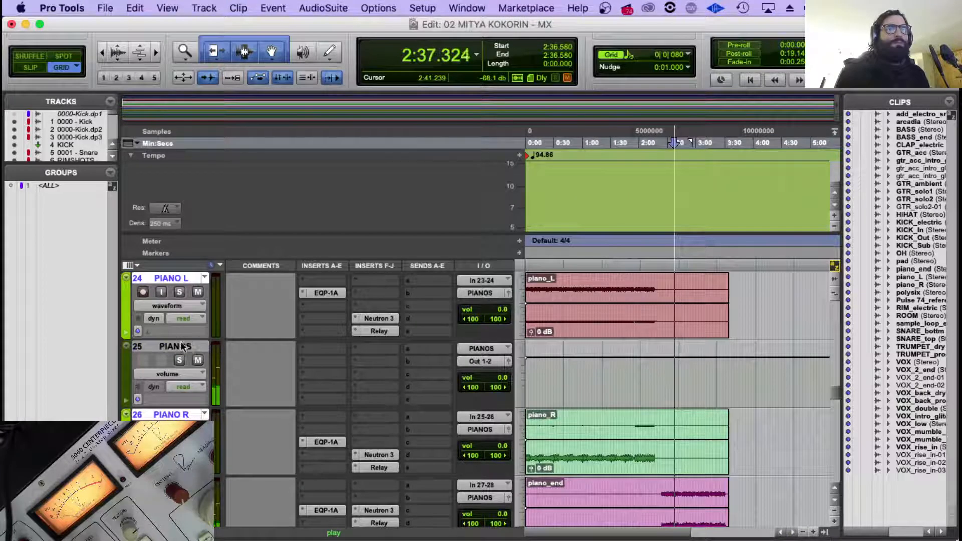
# Move the PIANOS aux track below PIANO END and set its output to Out 9-10.
pyautogui.moveTo(183, 346)
pyautogui.mouseDown()
pyautogui.moveTo(181, 524)
pyautogui.moveTo(184, 334)
pyautogui.mouseUp()
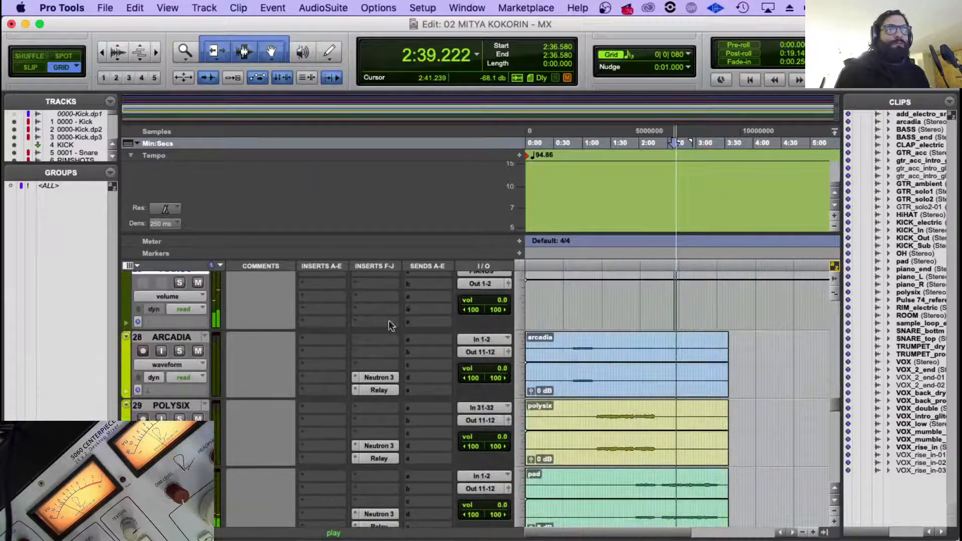
pyautogui.click(480, 285)
pyautogui.moveTo(483, 284)
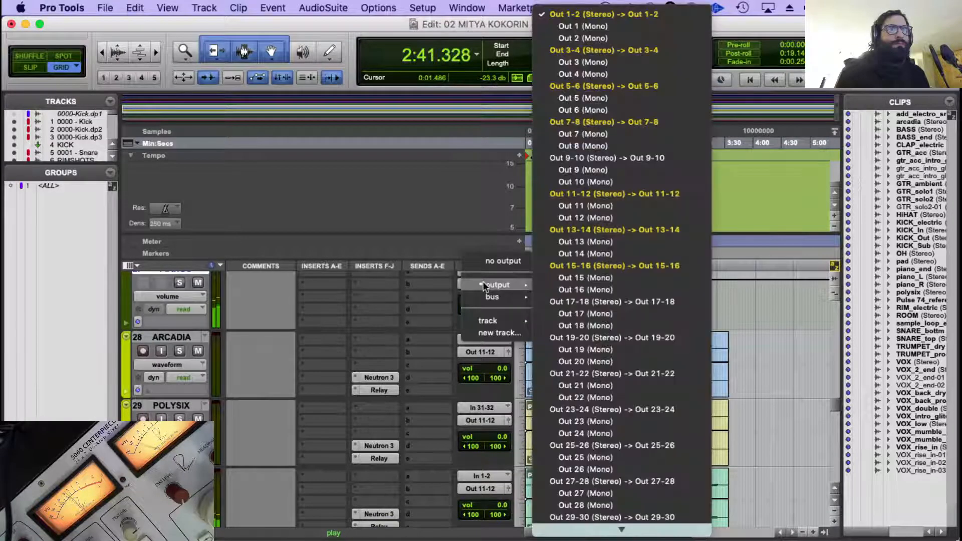
pyautogui.click(619, 158)
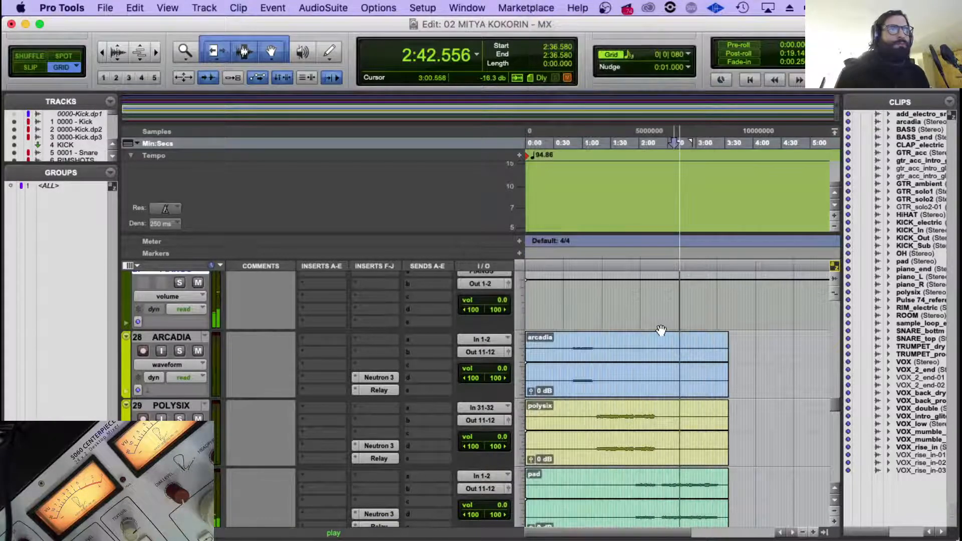
# Play the session from the piano_end entry at 2:24 to hear the pianos through the PIANOS aux.
pyautogui.scroll(4, 661, 334)
pyautogui.click(654, 355)
pyautogui.press('space')
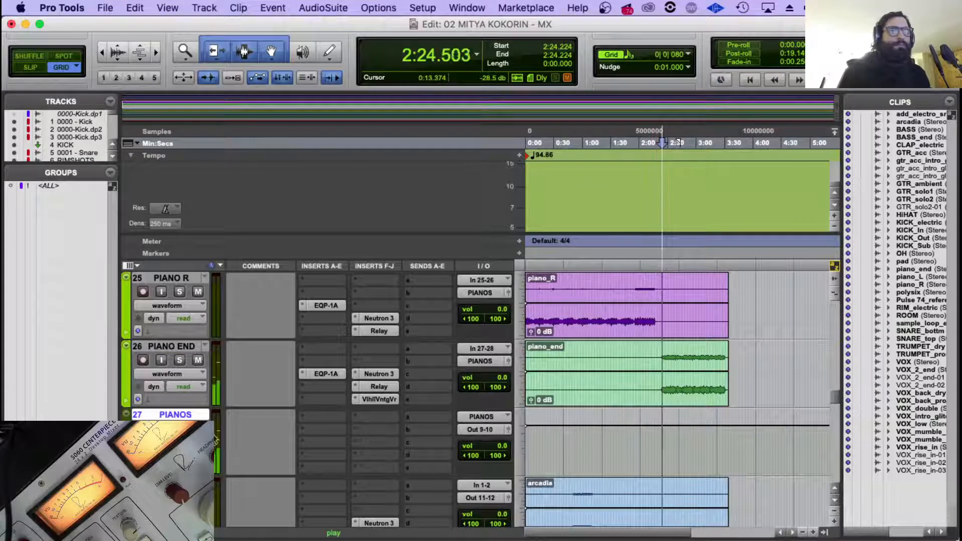
pyautogui.click(366, 469)
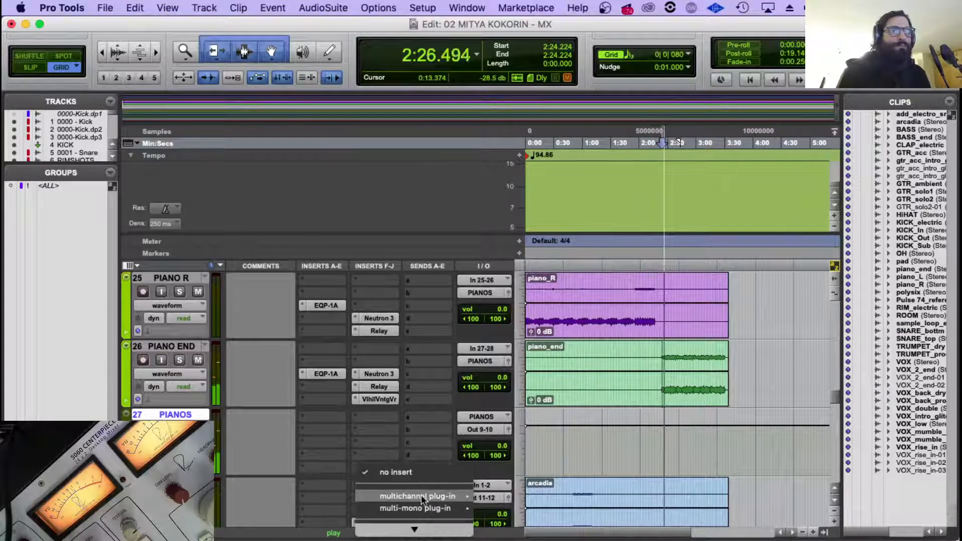
pyautogui.moveTo(421, 495)
pyautogui.moveTo(546, 434)
pyautogui.press('Escape')
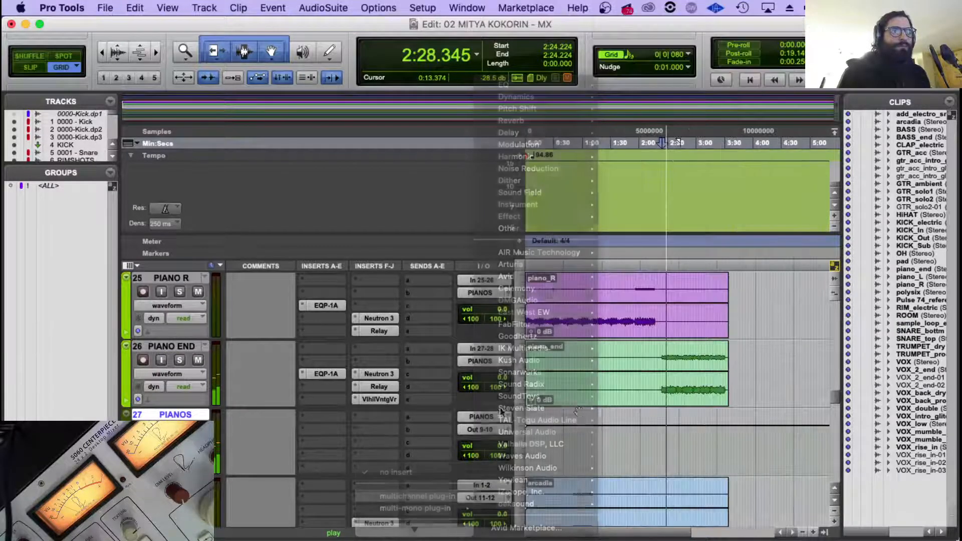
pyautogui.press('space')
# Look over the vocal and piano tracks and inspect the EQP-1A settings on PIANO END.
pyautogui.scroll(-4, 347, 405)
pyautogui.scroll(-12, 347, 404)
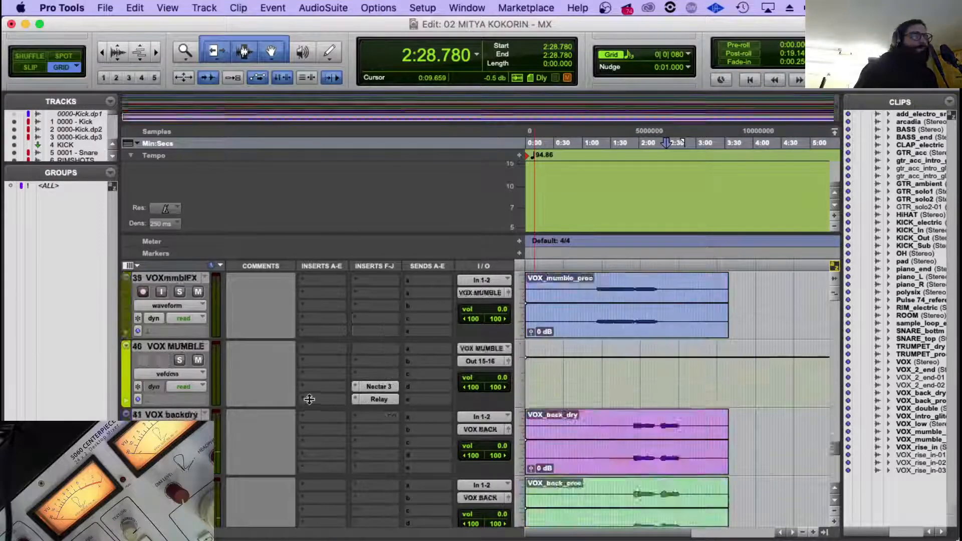
pyautogui.scroll(15, 248, 344)
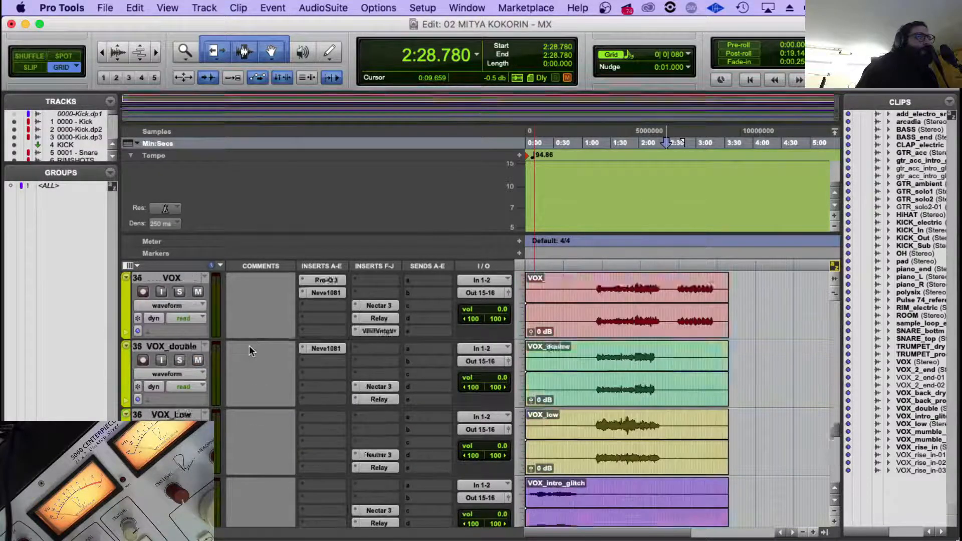
pyautogui.scroll(1, 249, 344)
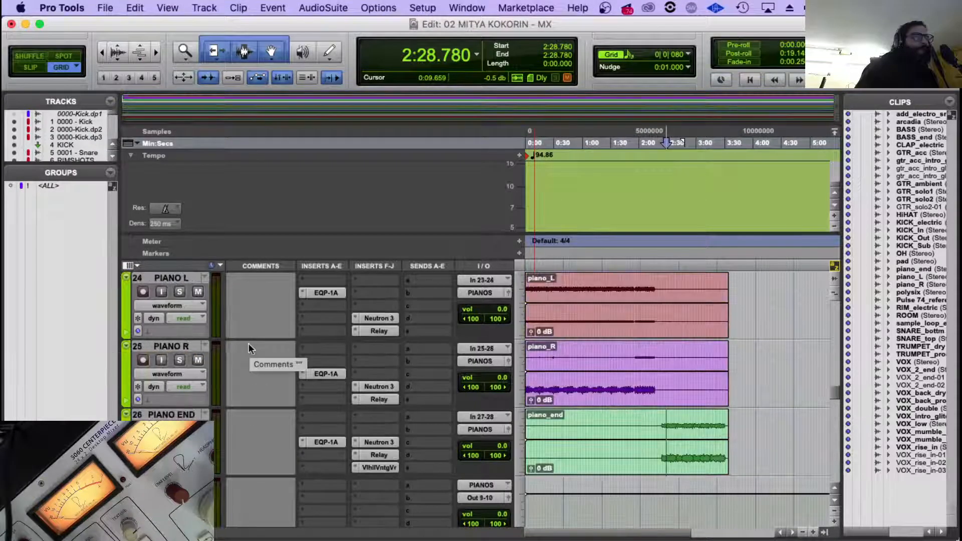
pyautogui.click(324, 443)
pyautogui.click(325, 446)
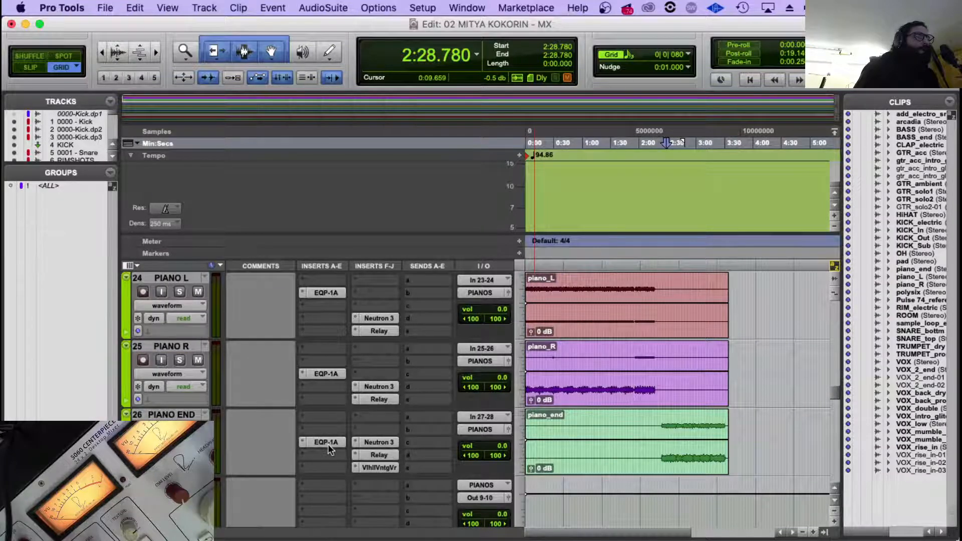
pyautogui.click(328, 444)
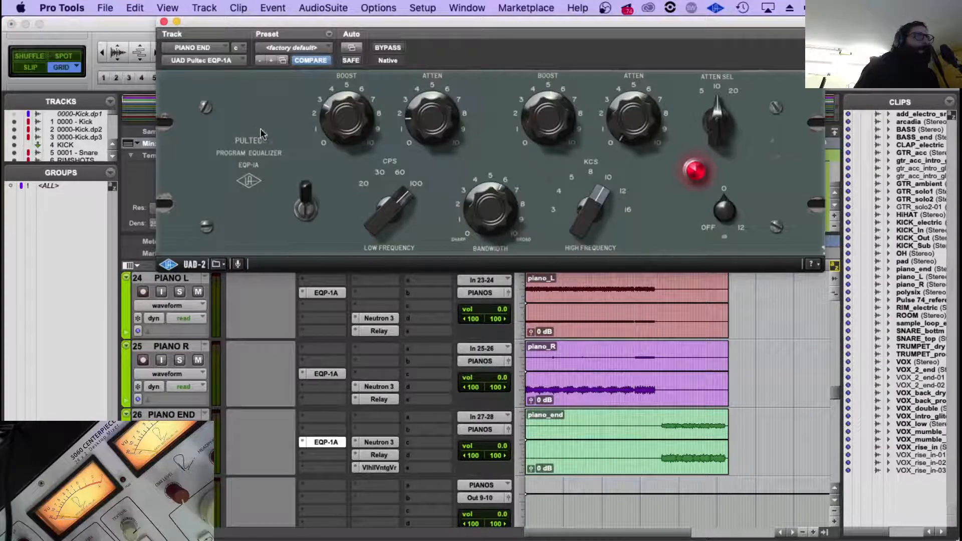
pyautogui.click(164, 22)
# Inspect the Neutron 3 on GTR_acc, and the Sculptor, Equalizer, Compressor and Exciter modules of PIANO L's Neutron 3.
pyautogui.scroll(1, 370, 338)
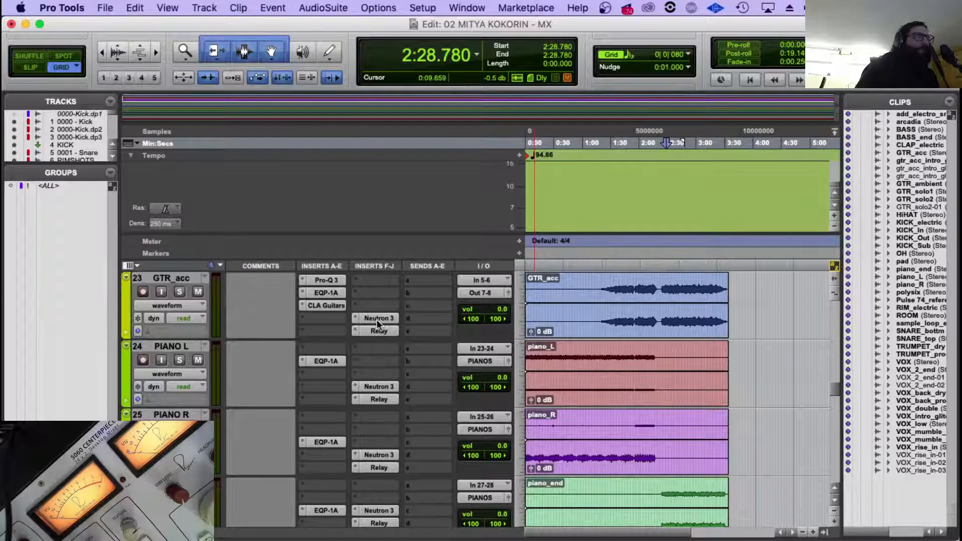
pyautogui.click(377, 321)
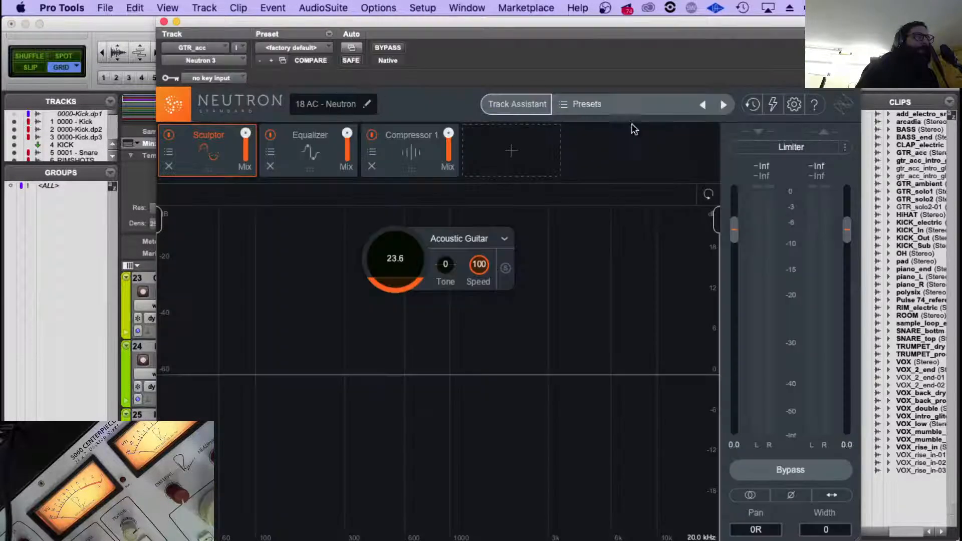
pyautogui.click(164, 22)
pyautogui.click(377, 386)
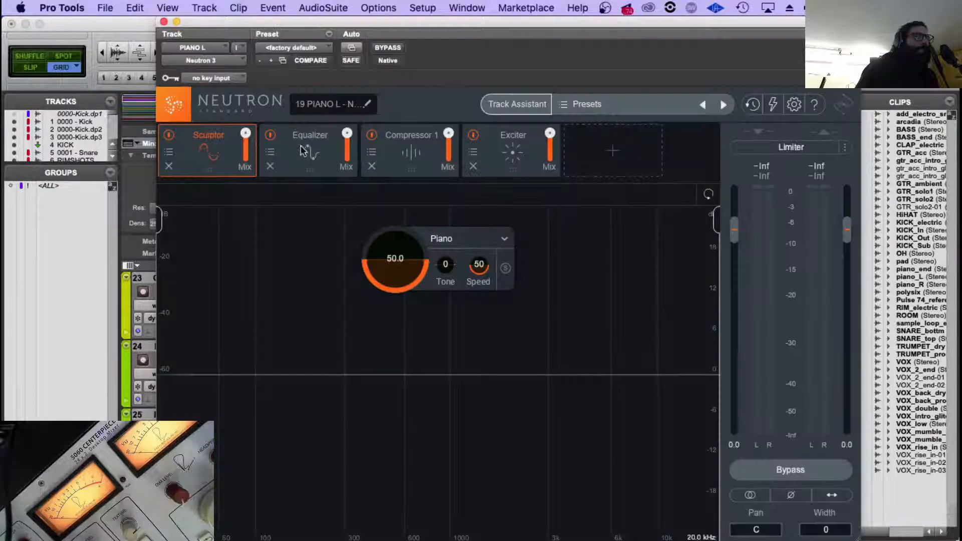
pyautogui.click(291, 156)
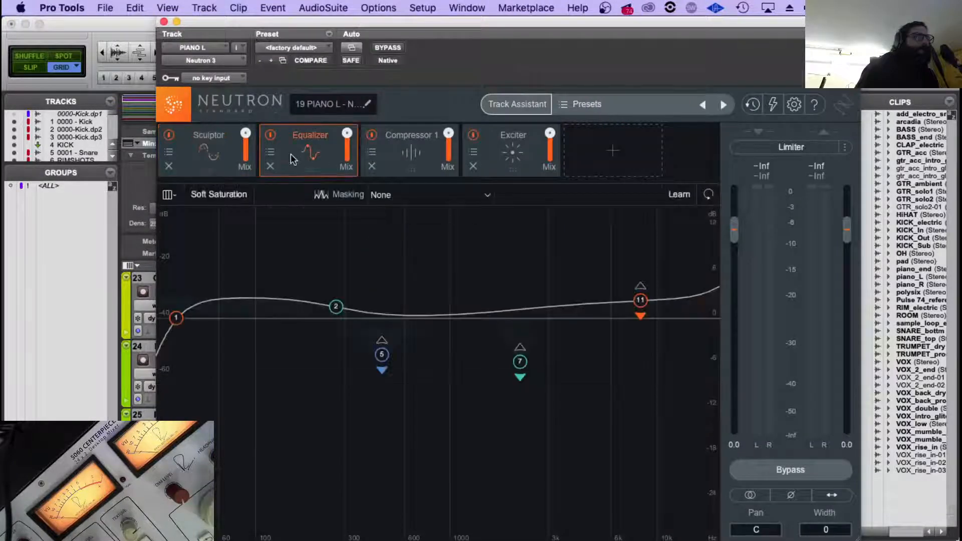
pyautogui.click(217, 157)
pyautogui.click(291, 154)
pyautogui.click(402, 160)
pyautogui.click(504, 161)
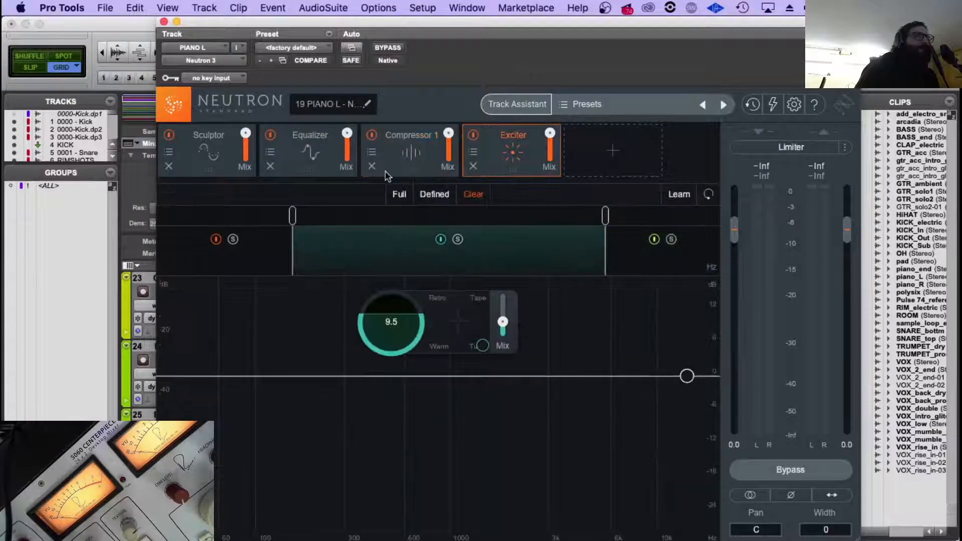
pyautogui.click(202, 145)
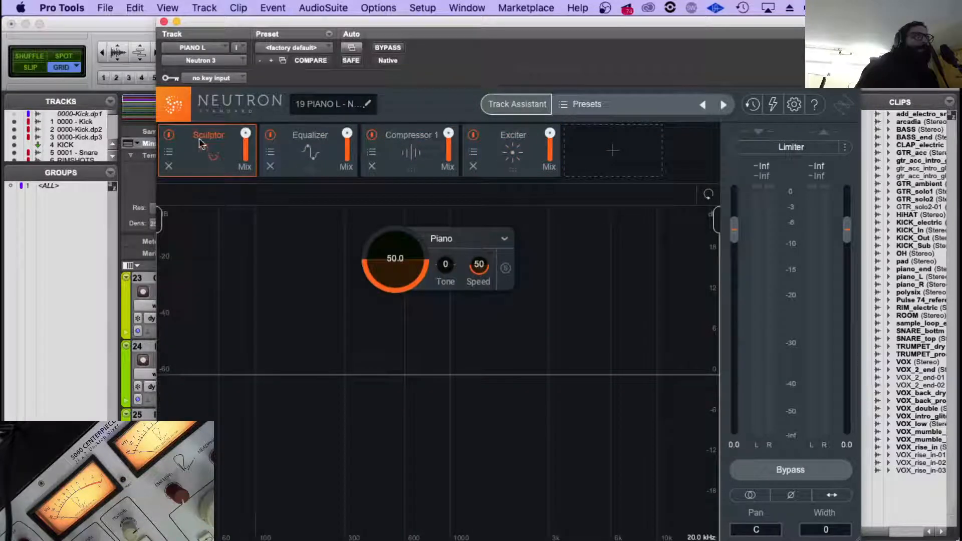
pyautogui.click(163, 22)
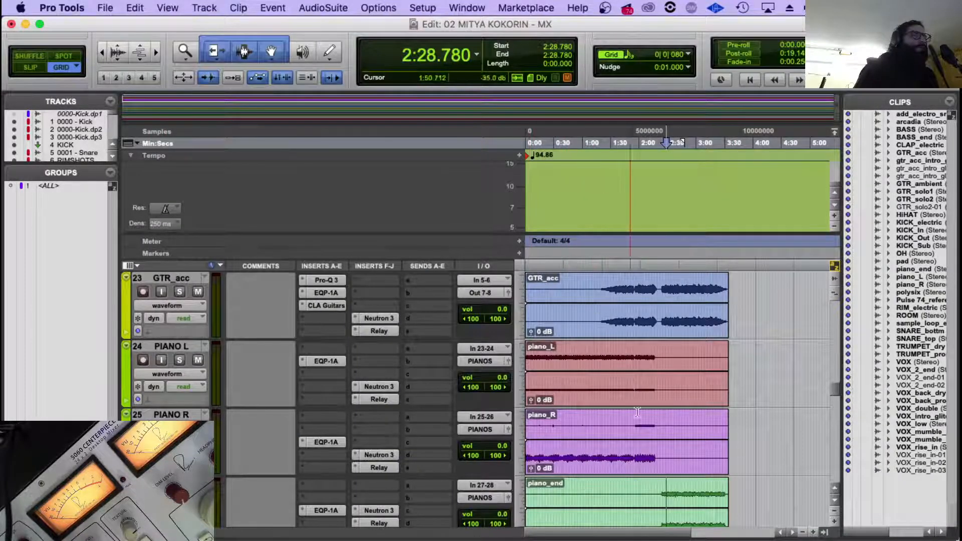
# Reopen PIANO END's ValhallaVintageVerb to review its settings, check positions in the piano clips, and look over the remaining tracks.
pyautogui.scroll(-2, 642, 400)
pyautogui.click(662, 419)
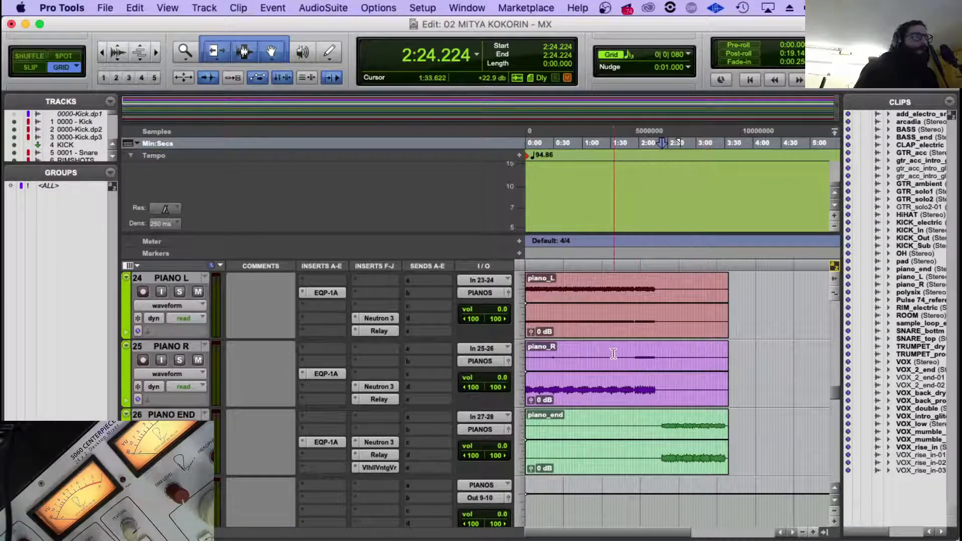
pyautogui.click(613, 373)
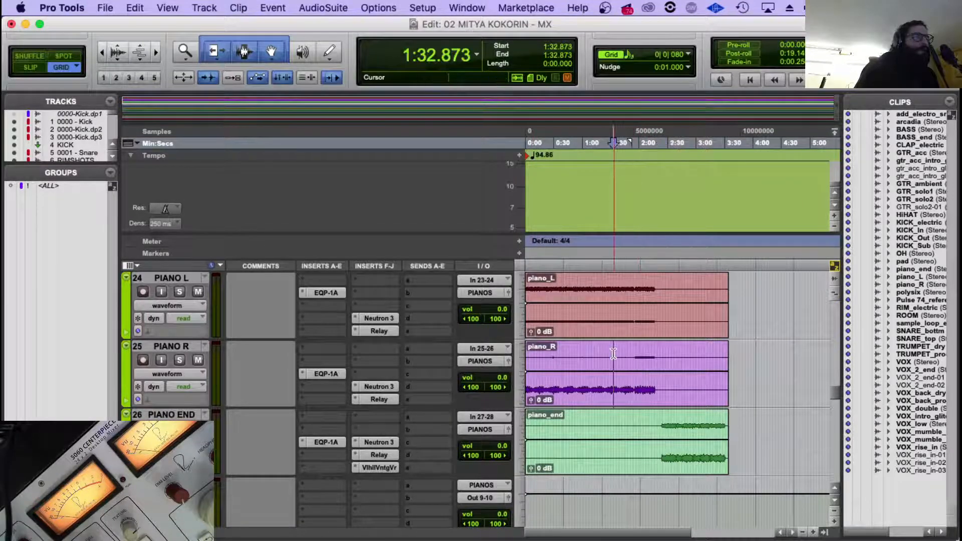
pyautogui.click(380, 467)
pyautogui.click(541, 458)
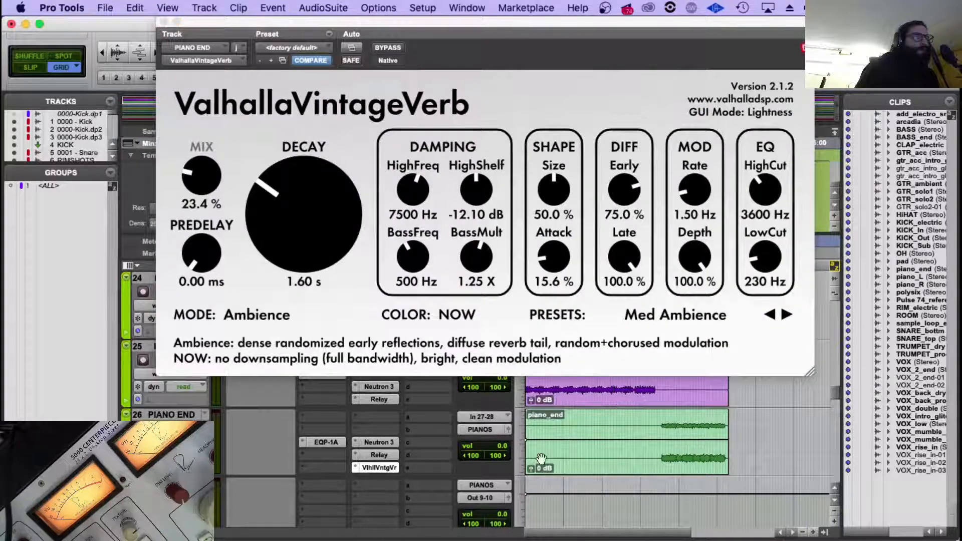
pyautogui.click(663, 425)
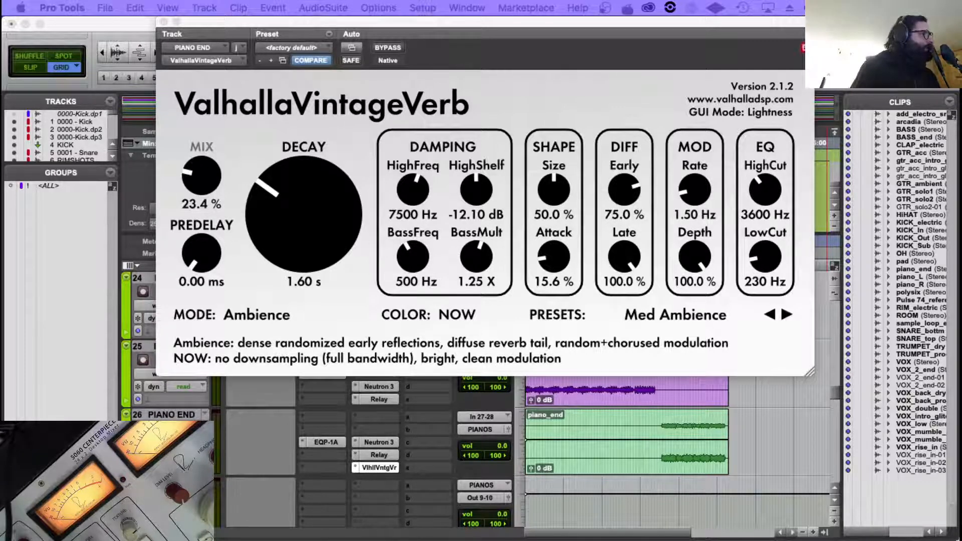
pyautogui.scroll(-10, 371, 451)
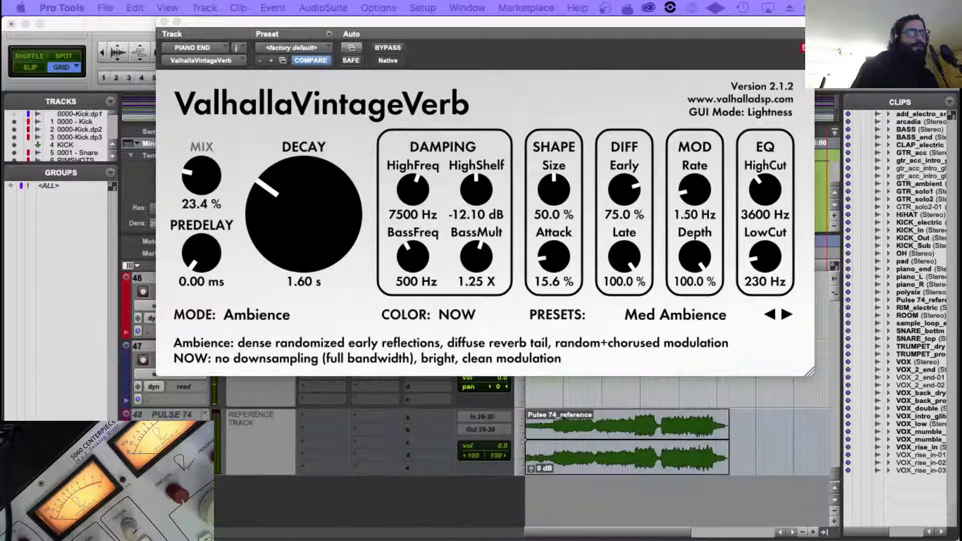
pyautogui.scroll(8, 303, 449)
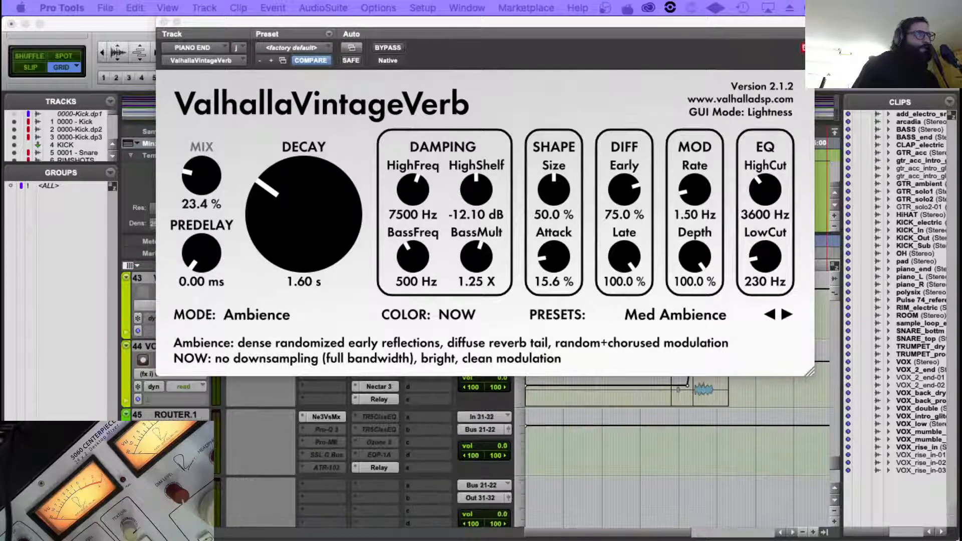
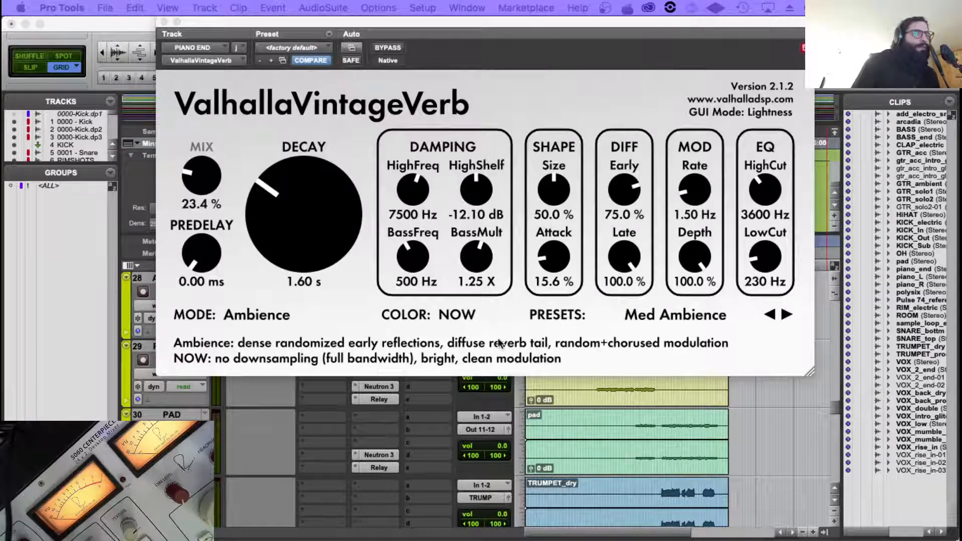
# Look over the tracks from PIANO END through the synth, trumpet and vocal tracks down to ROUTER.1.
pyautogui.click(489, 503)
pyautogui.scroll(-15, 488, 503)
pyautogui.scroll(5, 488, 503)
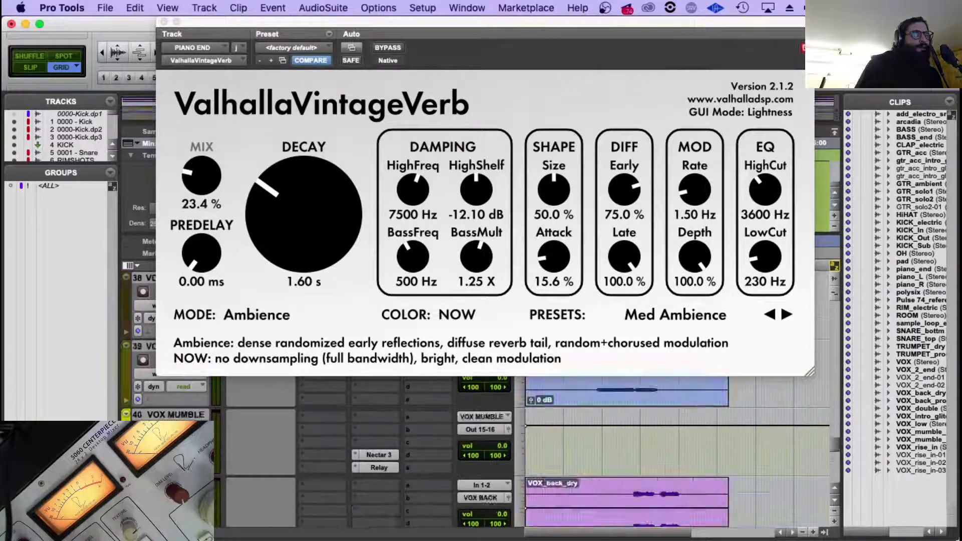
pyautogui.scroll(7, 489, 503)
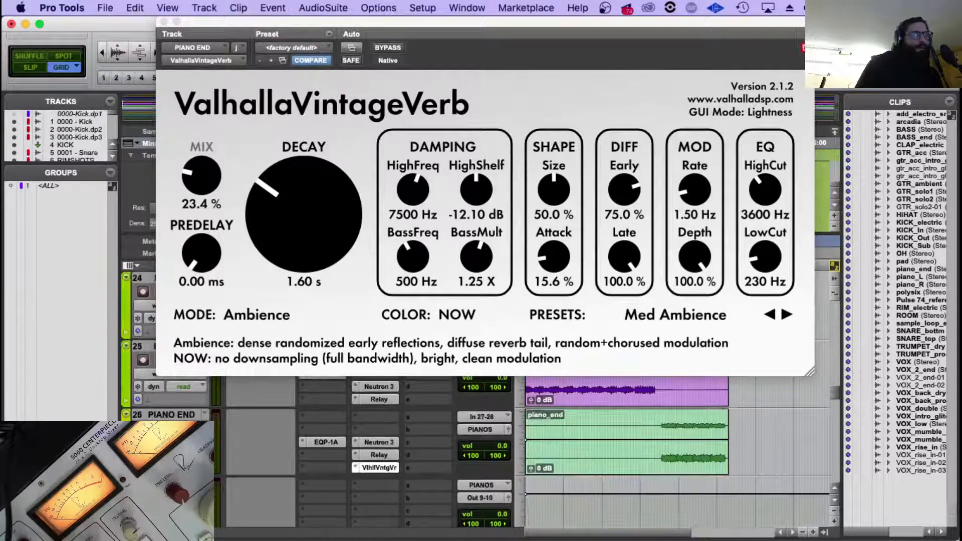
pyautogui.scroll(-10, 622, 467)
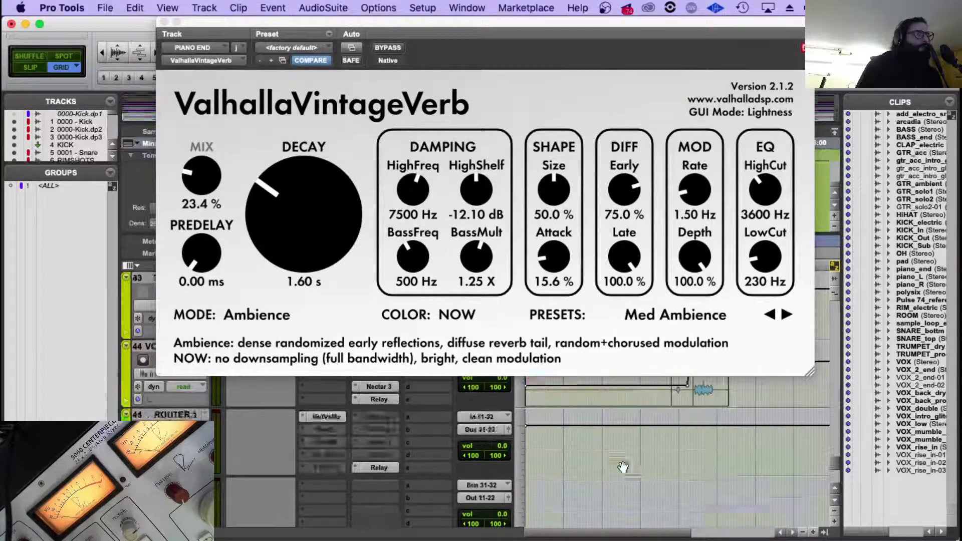
pyautogui.scroll(-4, 623, 467)
pyautogui.scroll(9, 635, 461)
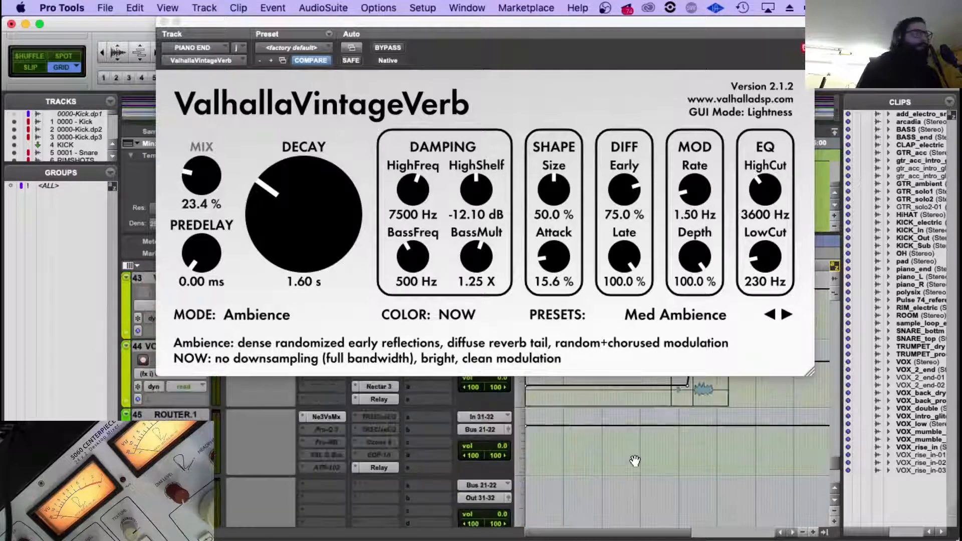
pyautogui.scroll(2, 635, 460)
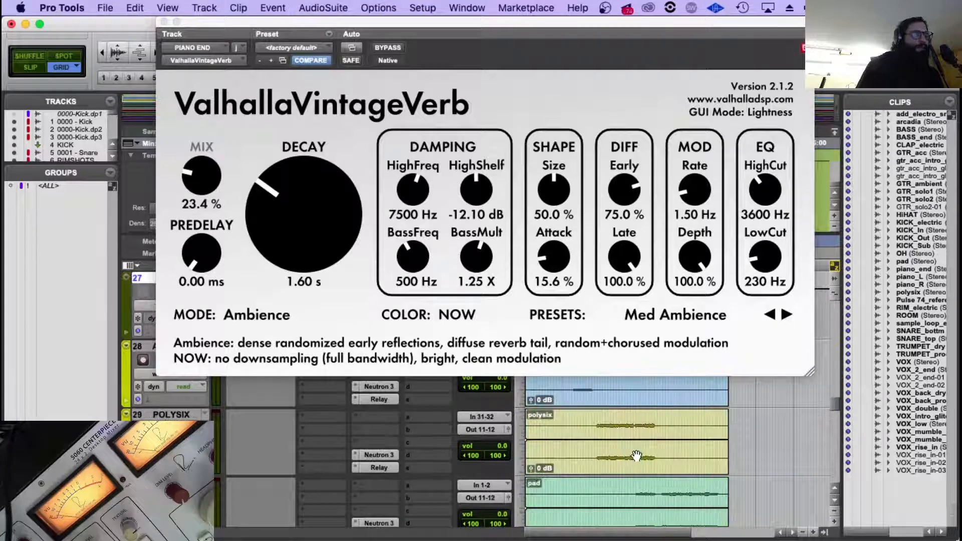
pyautogui.scroll(-2, 623, 461)
pyautogui.scroll(2, 656, 420)
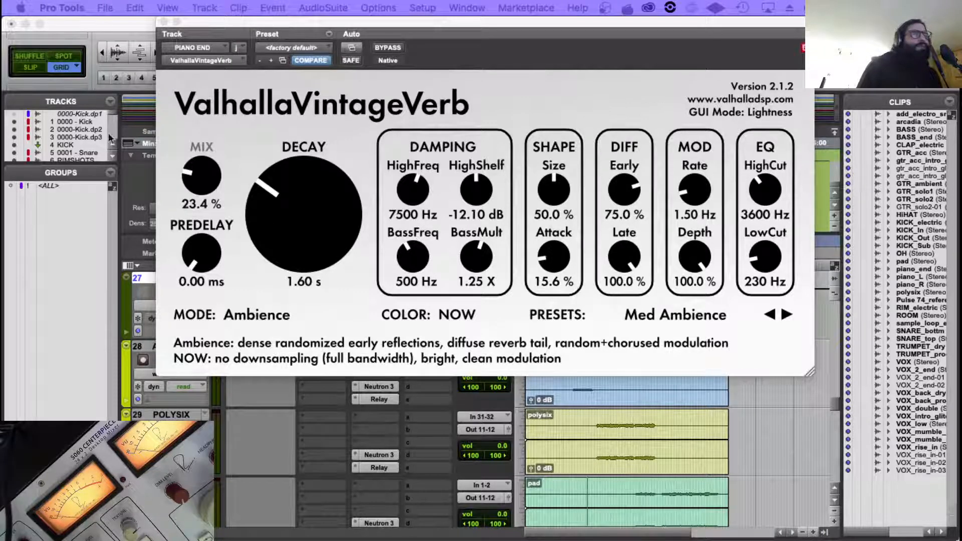
# Close the ValhallaVintageVerb window, play the session from 1:56 at the pad's entry, and briefly solo the PAD track.
pyautogui.click(163, 21)
pyautogui.scroll(-3, 652, 405)
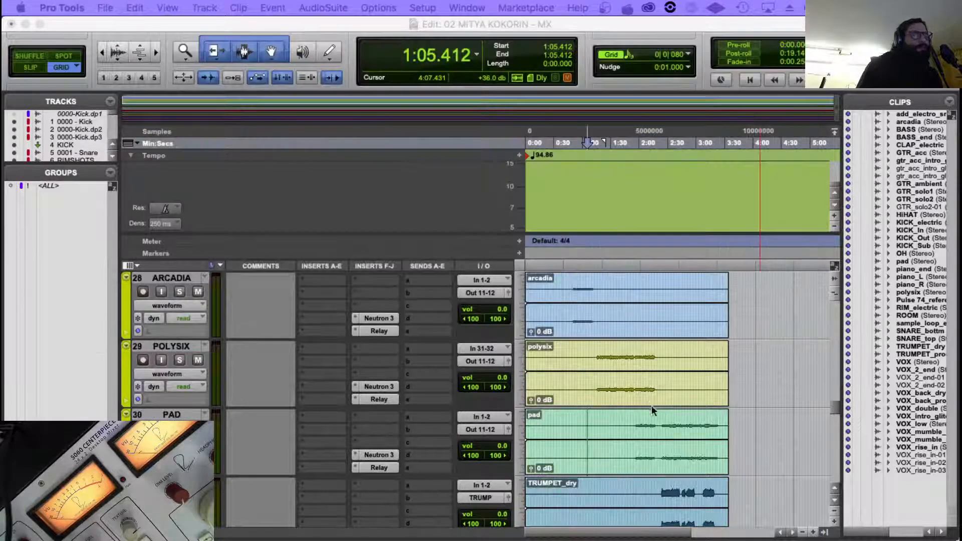
pyautogui.click(631, 427)
pyautogui.click(633, 427)
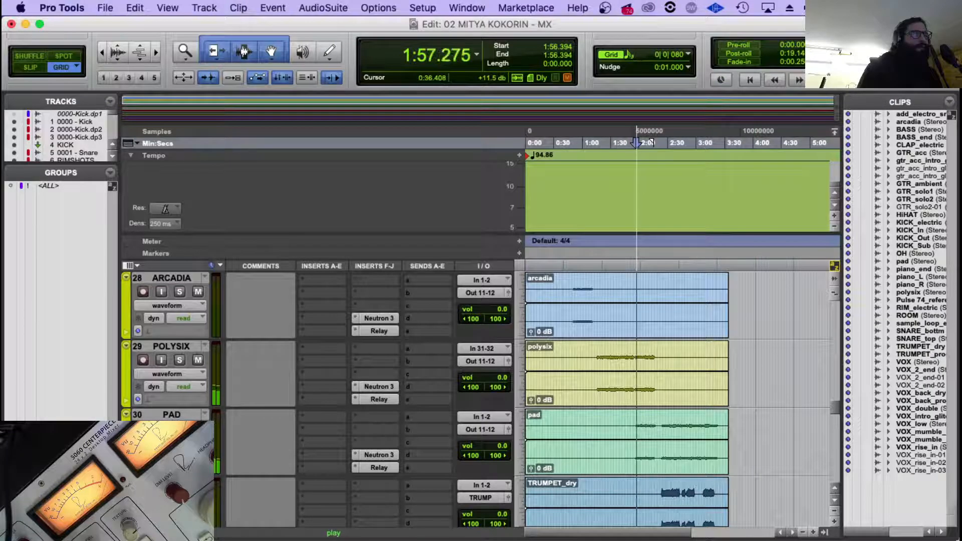
pyautogui.scroll(-3, 250, 401)
pyautogui.click(179, 359)
pyautogui.click(179, 361)
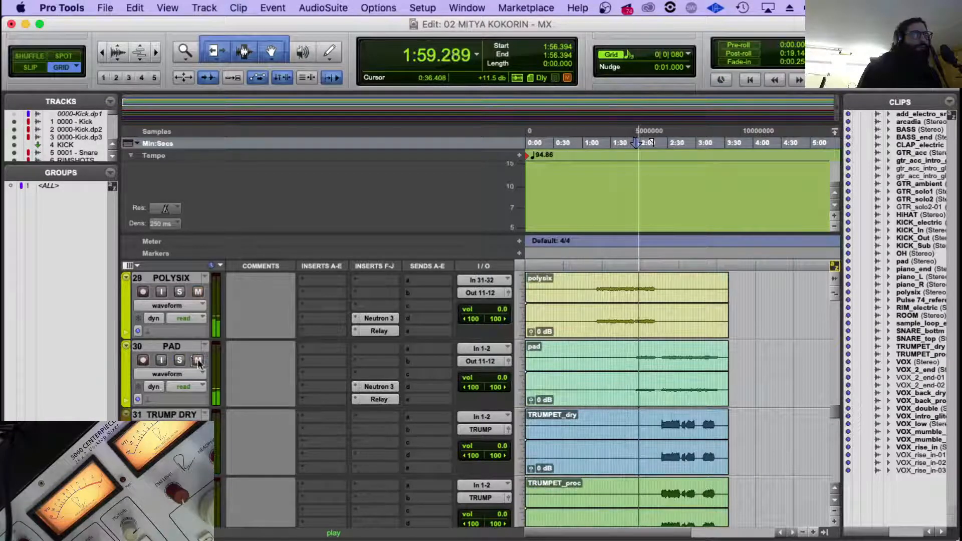
# Look through the vocal tracks during playback and mute the main VOX track.
pyautogui.scroll(-8, 483, 362)
pyautogui.scroll(-3, 257, 349)
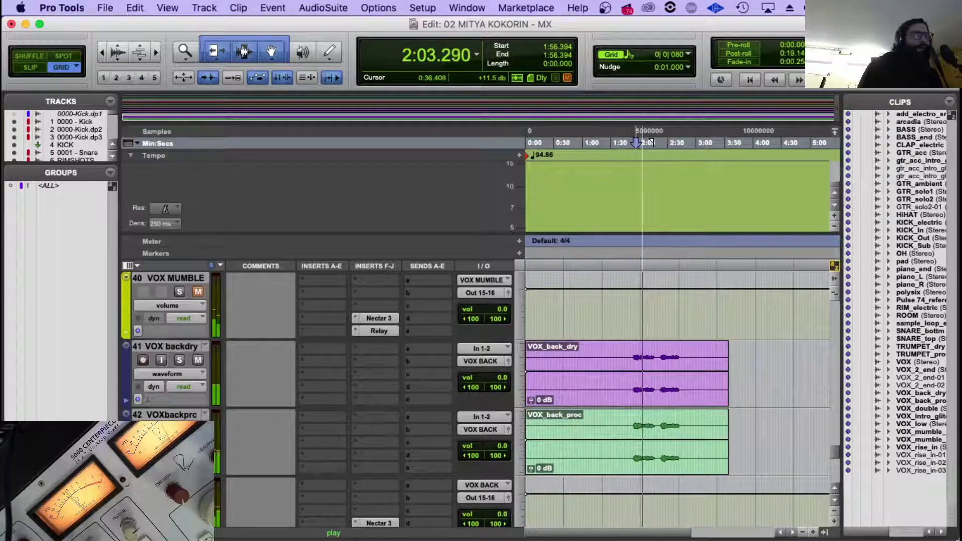
pyautogui.scroll(-2, 223, 466)
pyautogui.scroll(6, 212, 407)
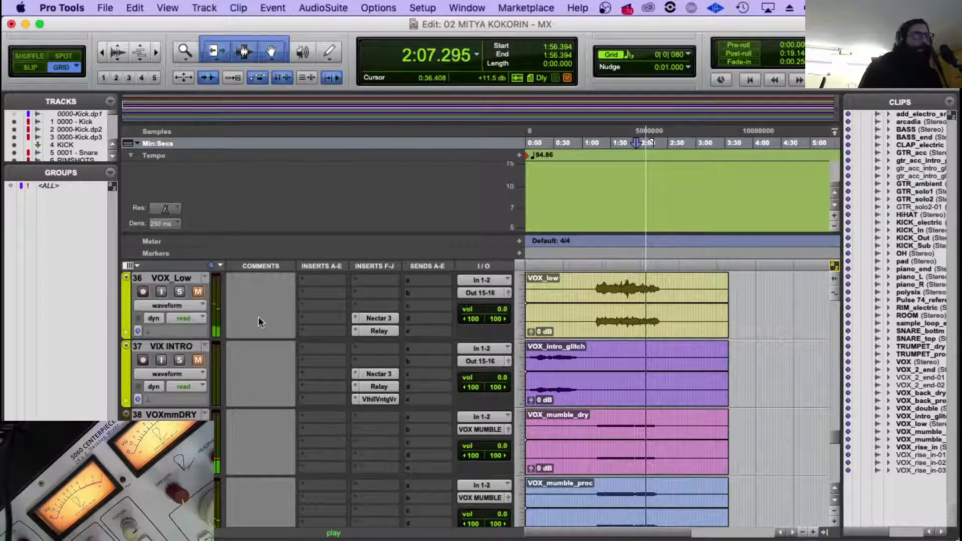
pyautogui.scroll(2, 216, 315)
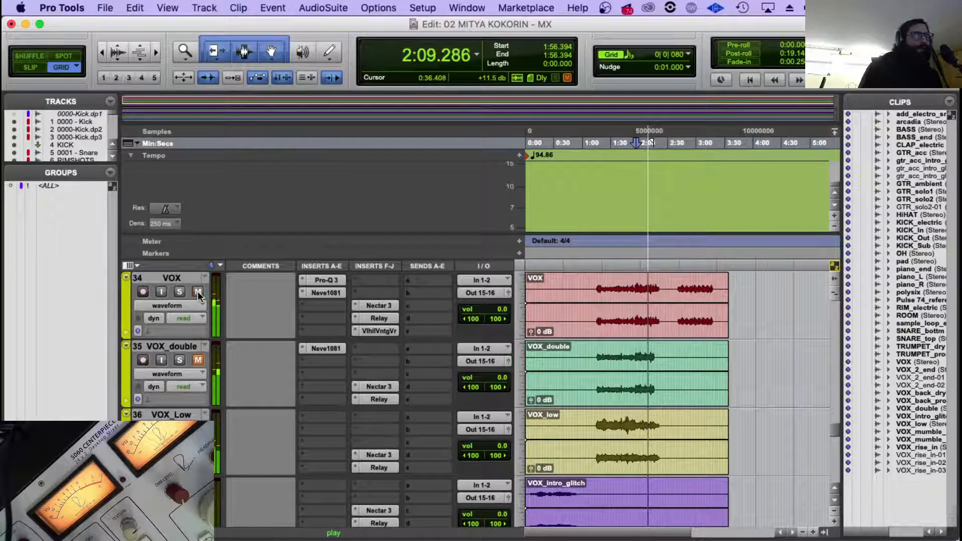
pyautogui.click(198, 293)
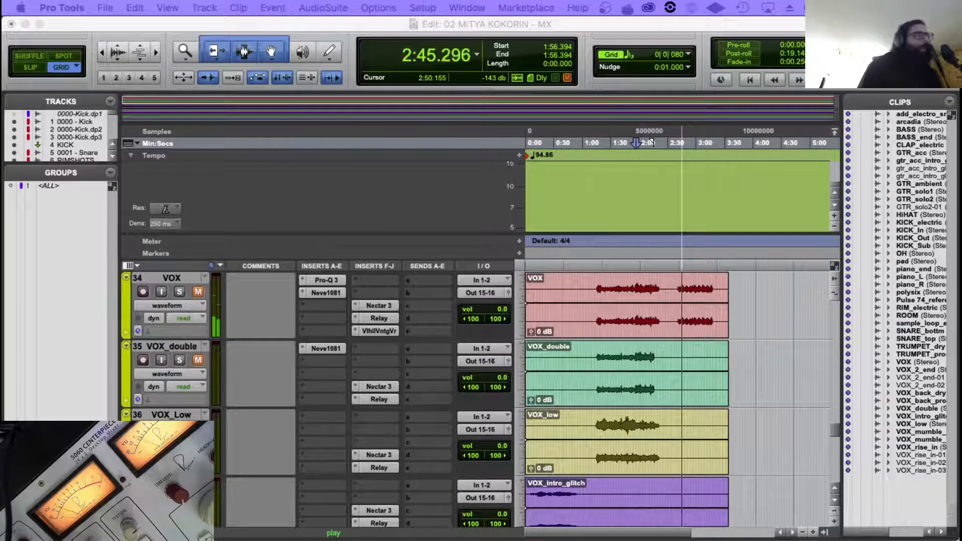
# Restart playback at about 2:42, at the start of the second passage in the VOX clip.
pyautogui.click(654, 294)
pyautogui.press('space')
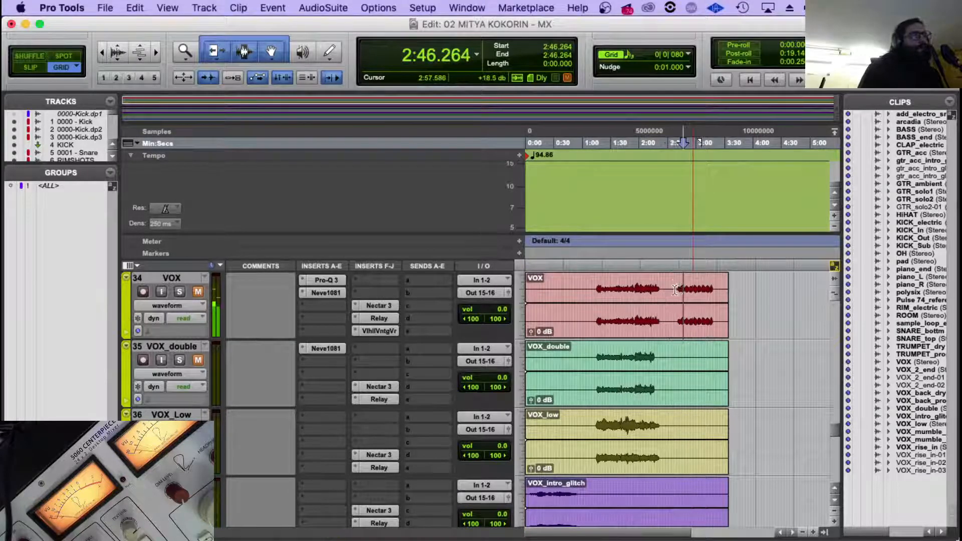
pyautogui.click(677, 290)
pyautogui.press('space')
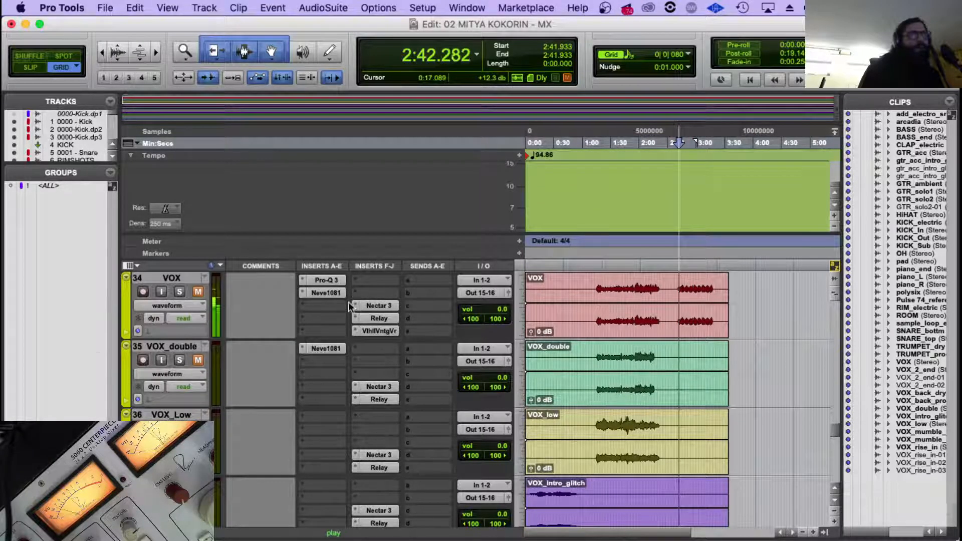
# Return to the piano tracks and play the session from the piano_end entry at about 2:24.
pyautogui.scroll(10, 347, 302)
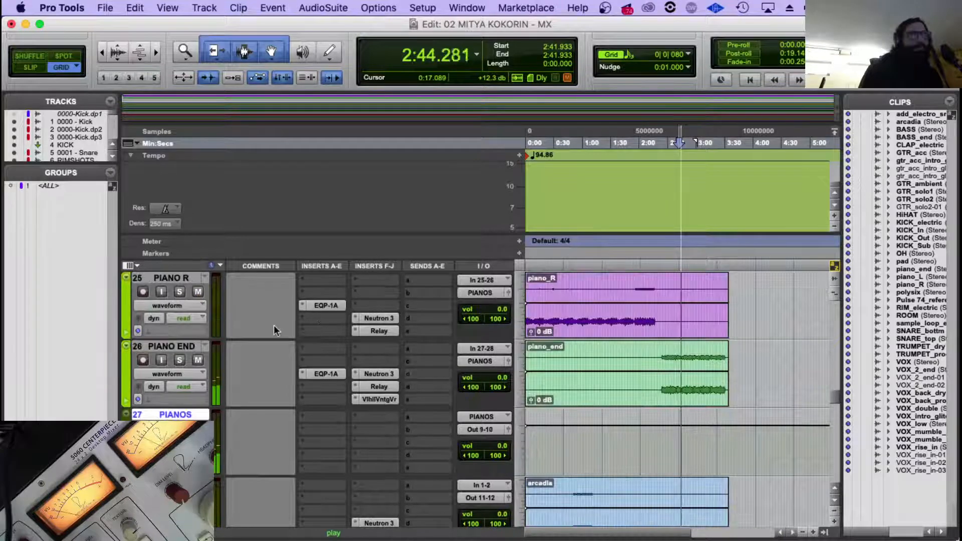
pyautogui.scroll(2, 274, 330)
pyautogui.click(662, 425)
pyautogui.press('space')
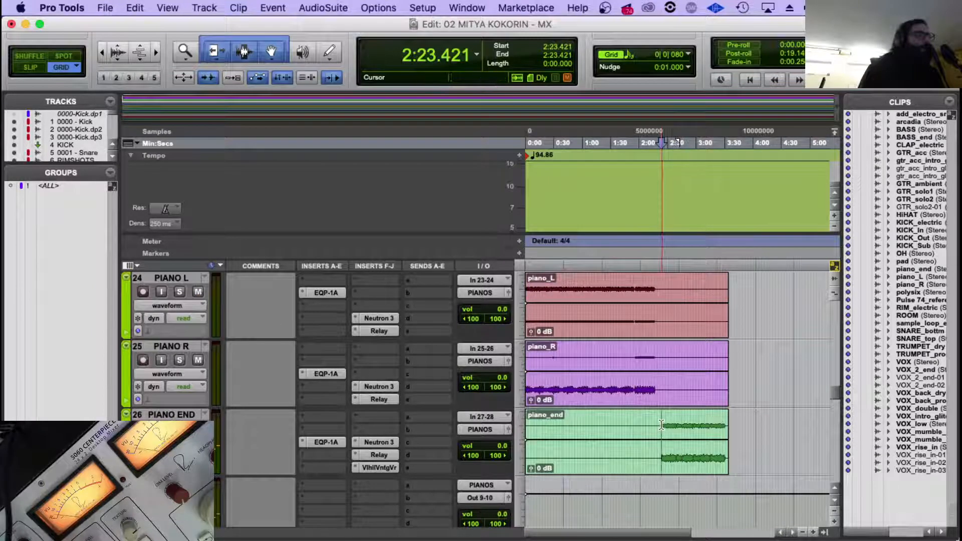
pyautogui.press('space')
pyautogui.press('space')
pyautogui.press('space')
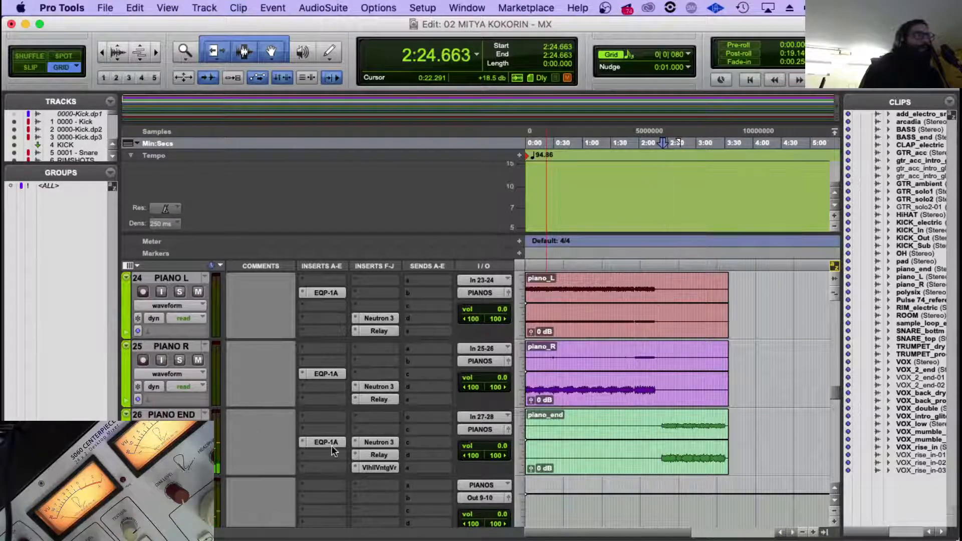
pyautogui.scroll(-2, 332, 446)
pyautogui.press('space')
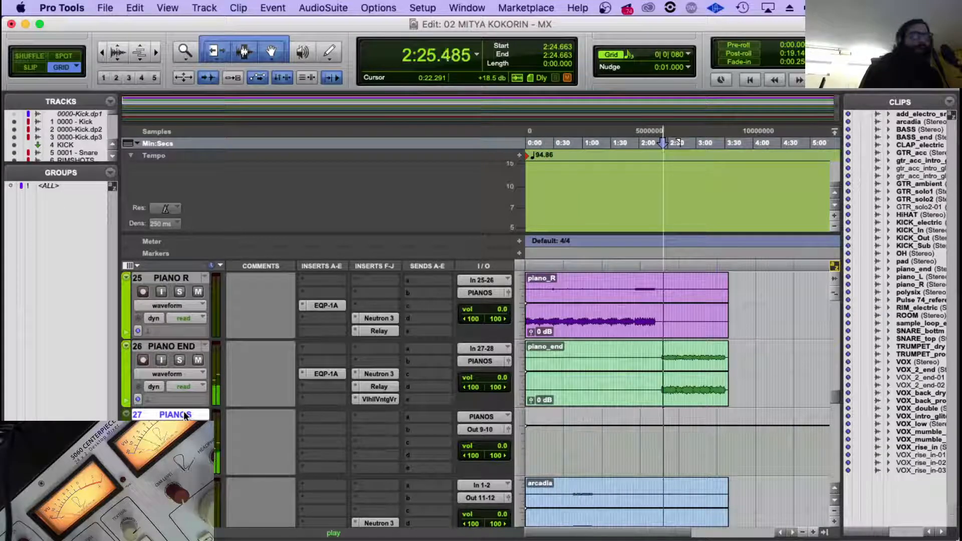
# In PIANO END's Neutron 3, lower the Sculptor and Exciter mix amounts and set the Equalizer mix to about 79.3.
pyautogui.click(333, 373)
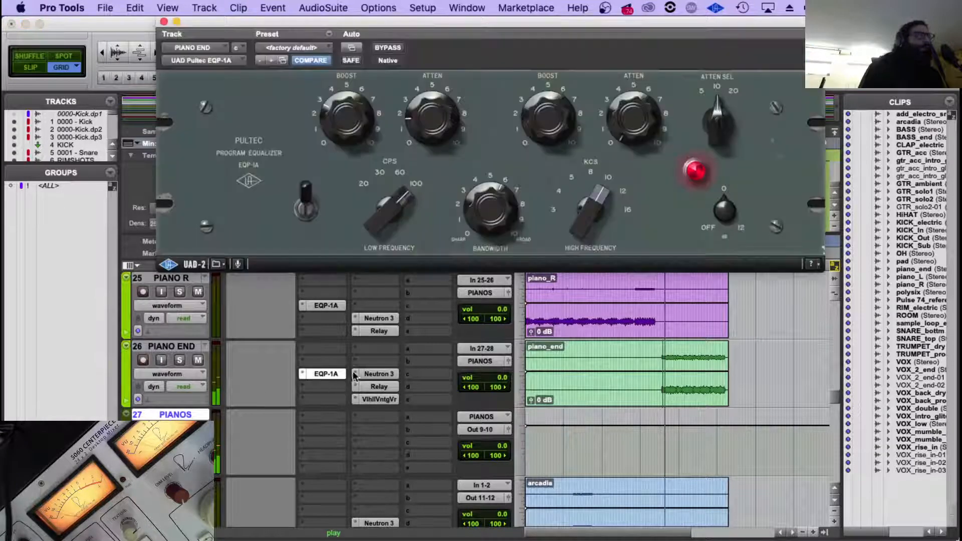
pyautogui.click(383, 375)
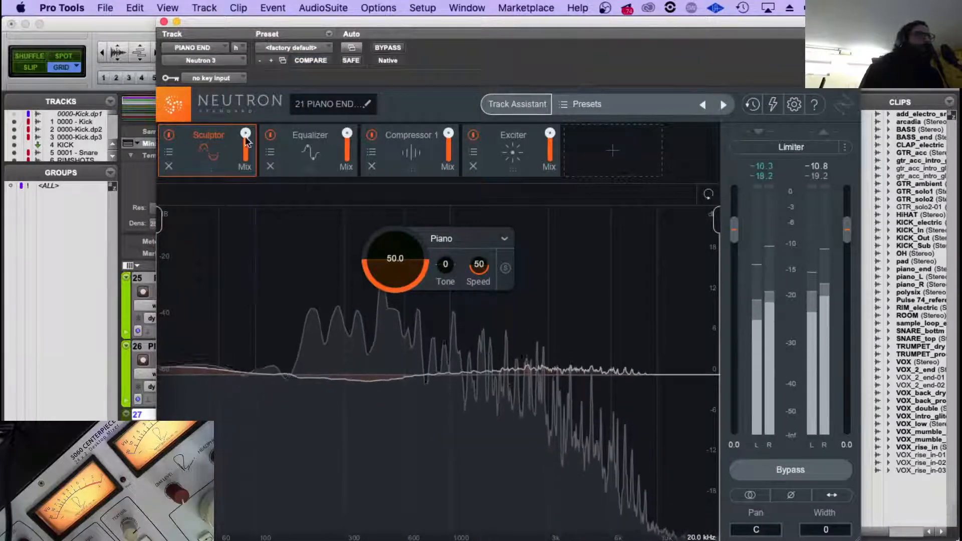
pyautogui.moveTo(245, 134); pyautogui.dragTo(247, 172)
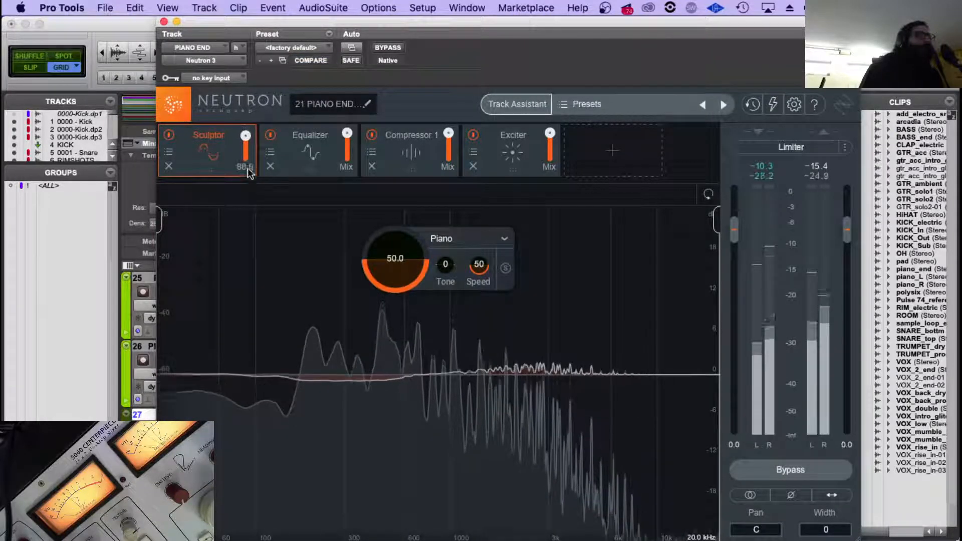
pyautogui.click(345, 147)
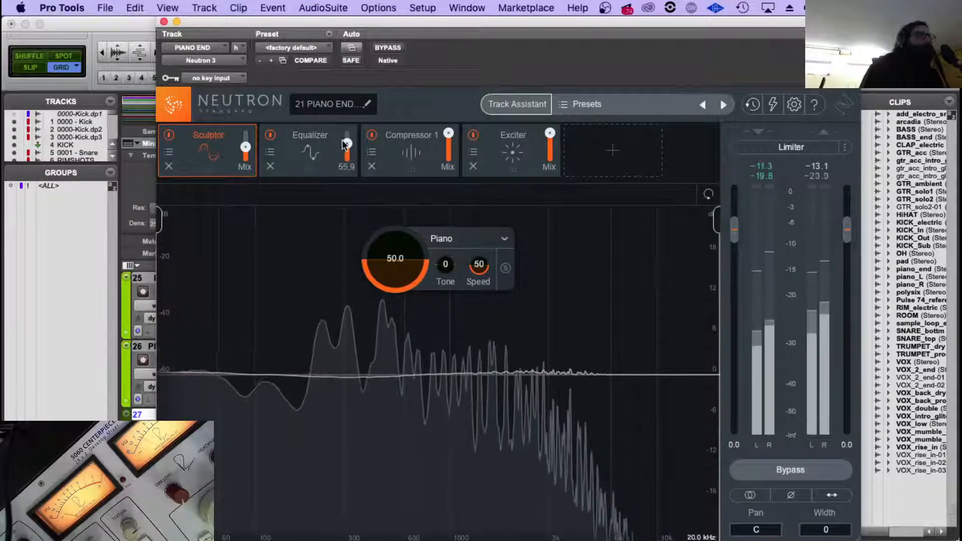
pyautogui.moveTo(345, 144); pyautogui.dragTo(345, 136)
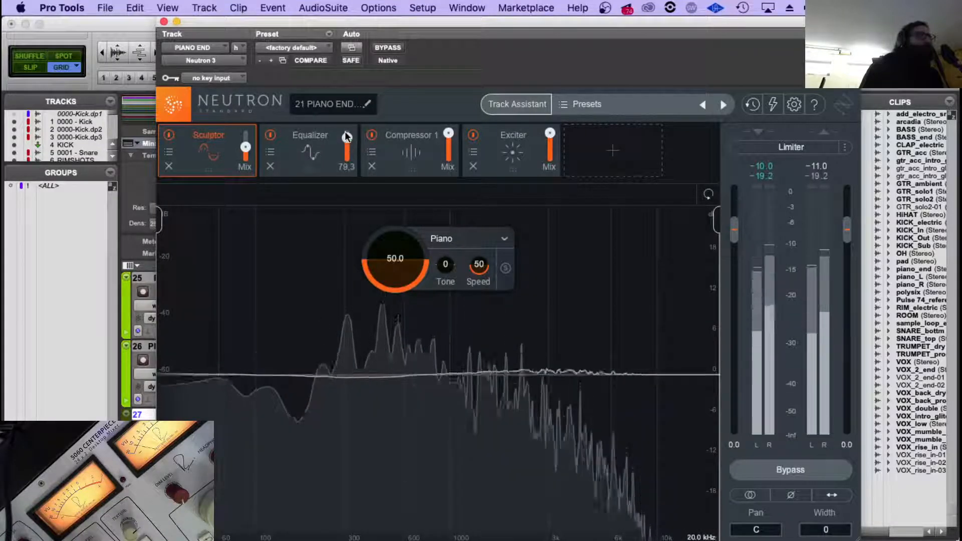
pyautogui.click(550, 144)
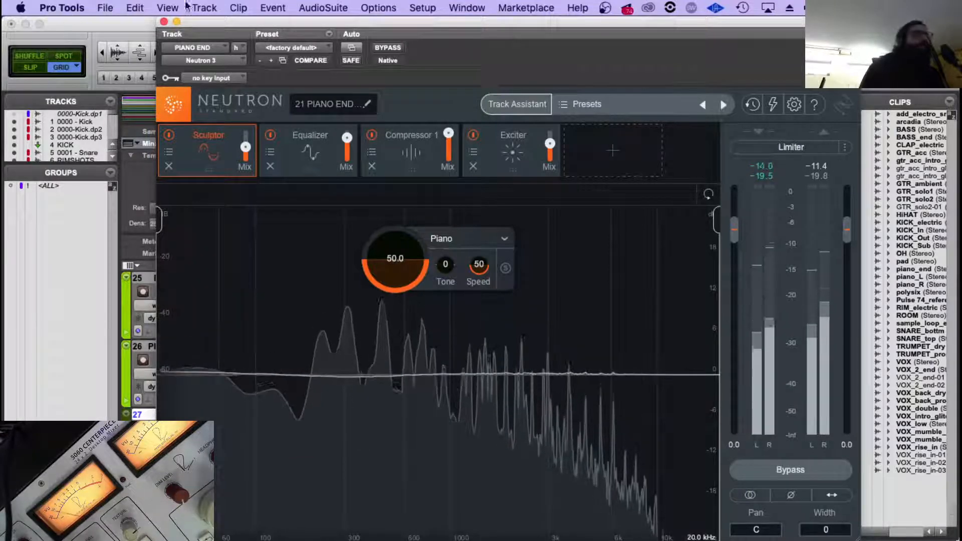
pyautogui.click(164, 21)
# Audition the piano part in the piano_R clip, trying start points at about 2:24, 2:00 and 1:57.
pyautogui.click(662, 347)
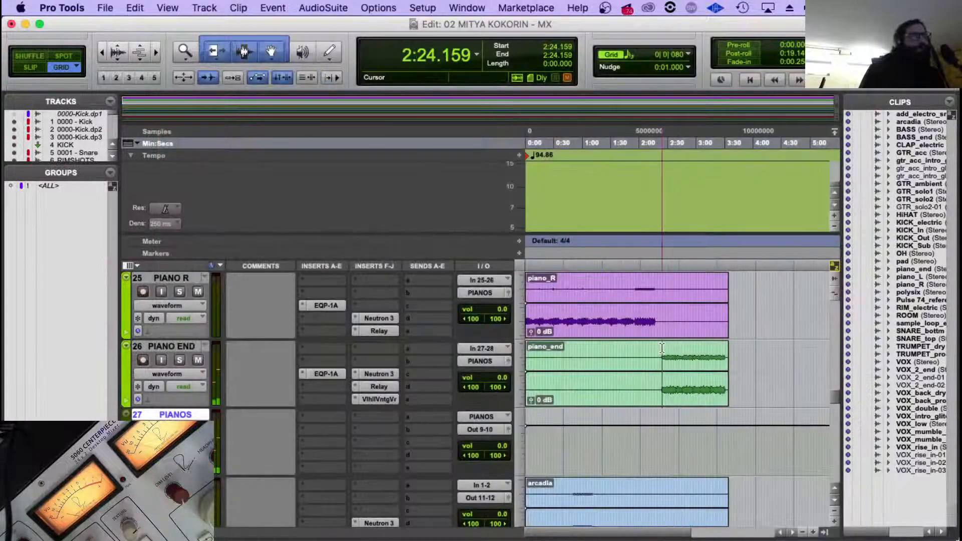
pyautogui.click(663, 348)
pyautogui.scroll(2, 618, 337)
pyautogui.click(640, 345)
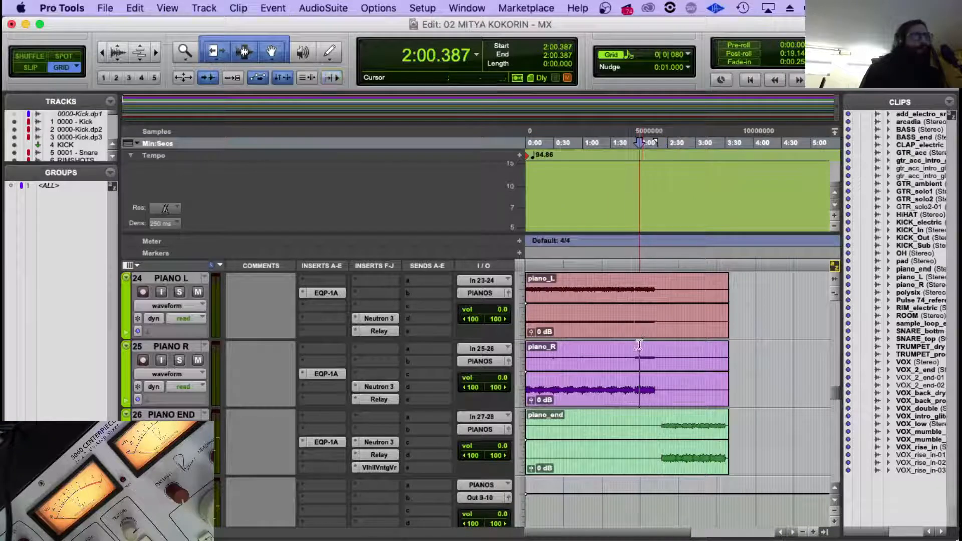
pyautogui.press('space')
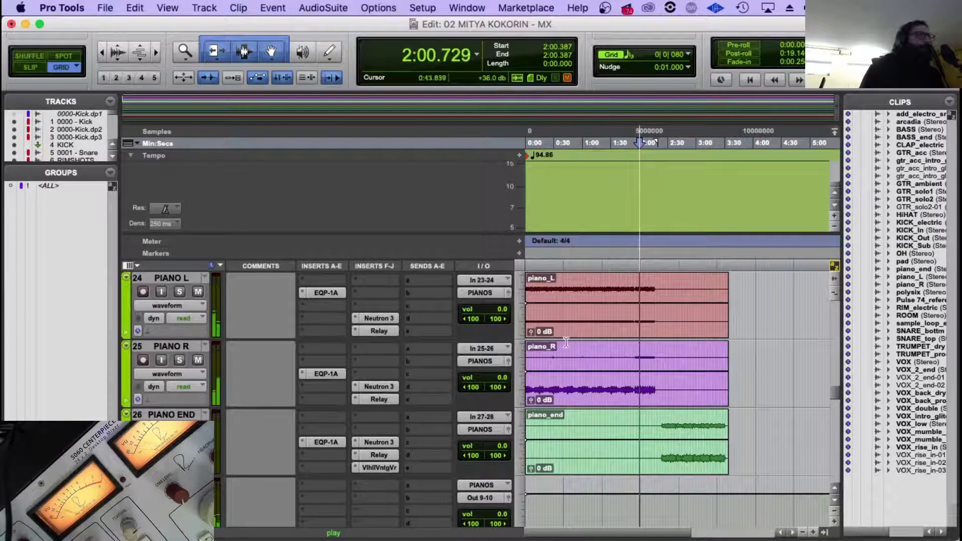
pyautogui.press('space')
pyautogui.click(638, 351)
pyautogui.click(637, 353)
pyautogui.press('space')
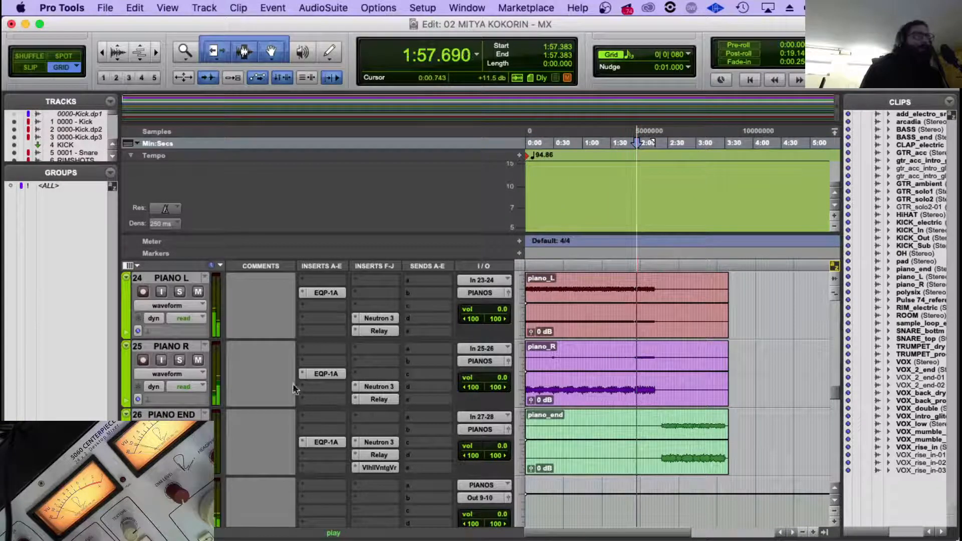
# Select the PIANO R track and inspect its Relay and Neutron 3 settings during playback.
pyautogui.click(171, 346)
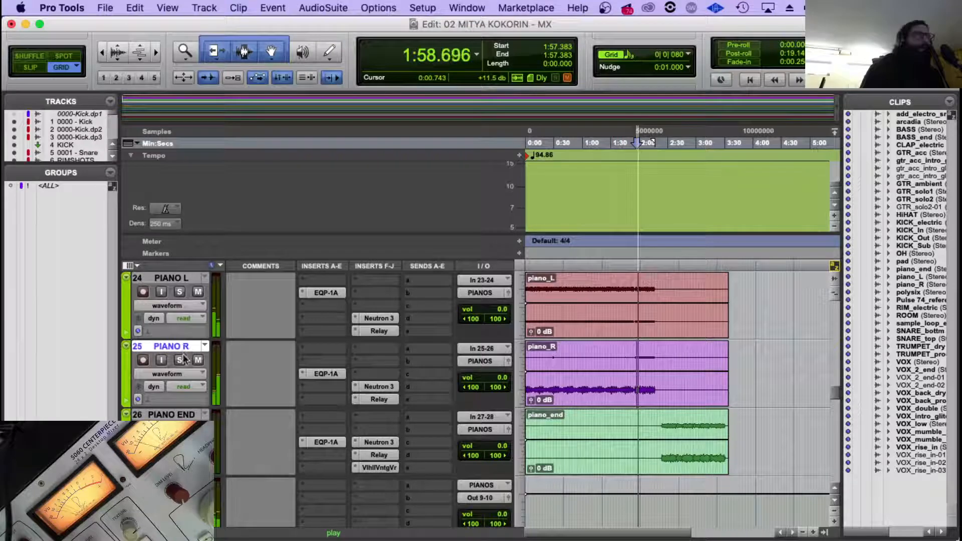
pyautogui.click(378, 399)
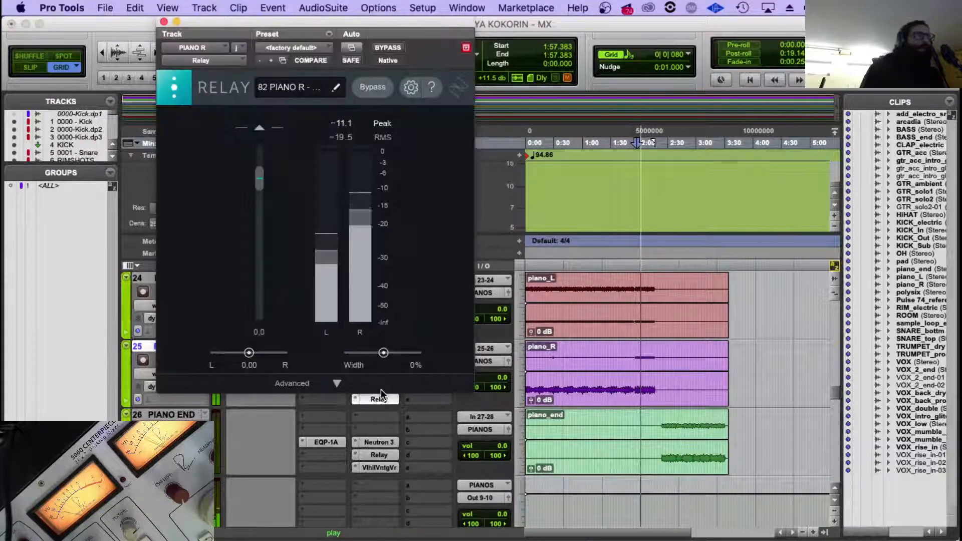
pyautogui.click(379, 397)
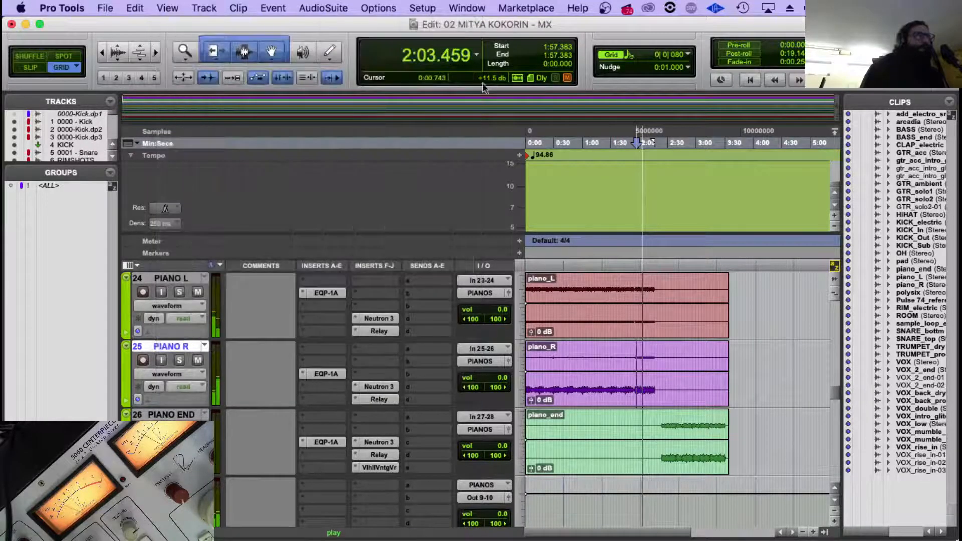
pyautogui.click(378, 387)
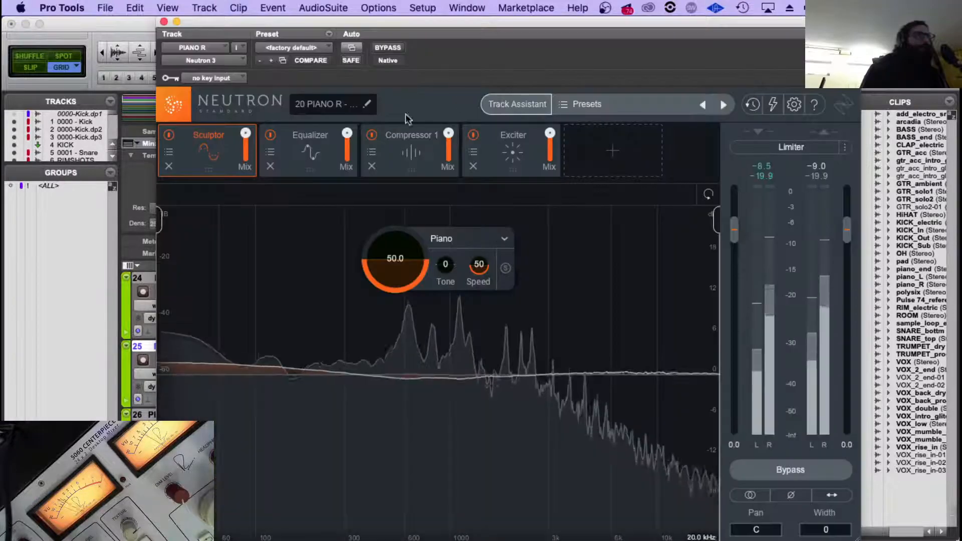
pyautogui.click(164, 21)
# Start playback at about 1:35.9 and open the Neutron 3 Visual Mixer on the ROUTER.1 track.
pyautogui.click(616, 286)
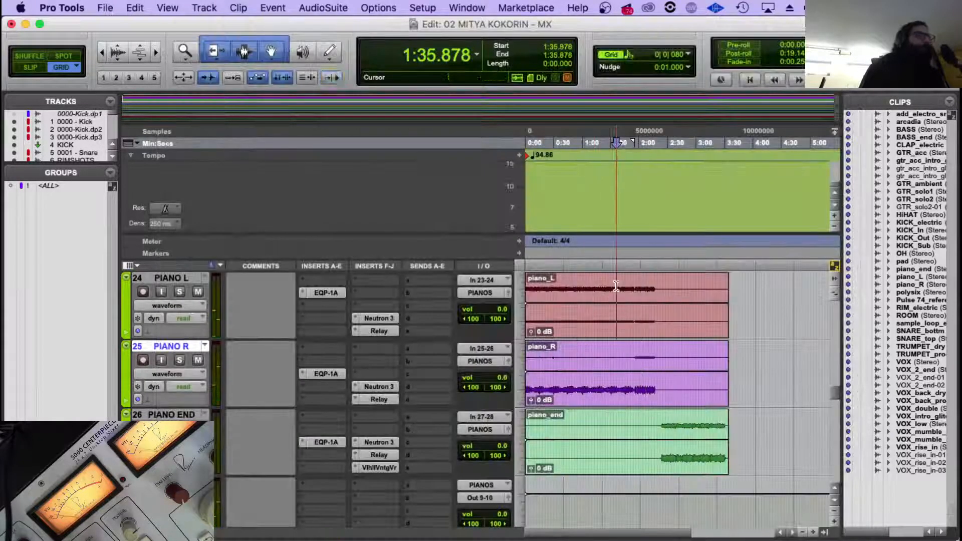
pyautogui.scroll(-10, 616, 286)
pyautogui.scroll(2, 560, 354)
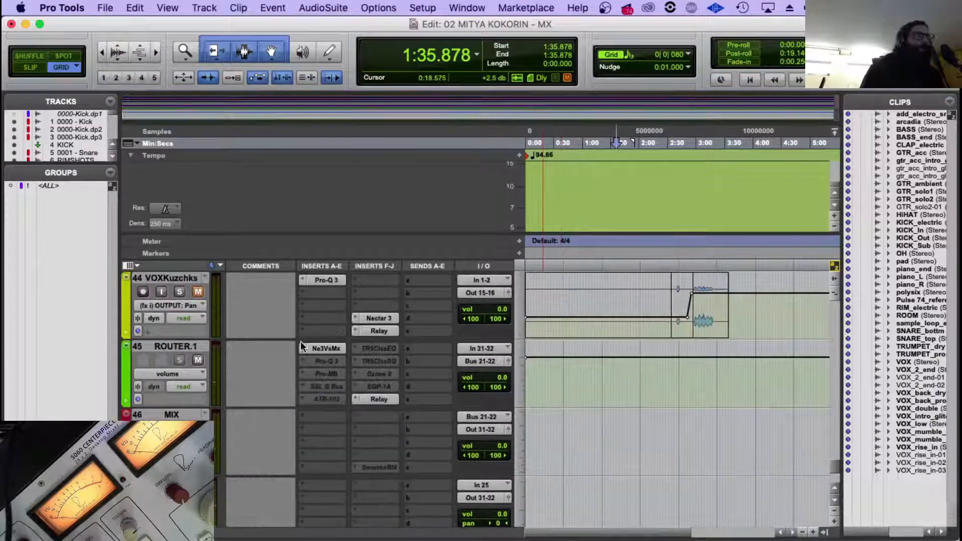
pyautogui.press('space')
pyautogui.click(327, 347)
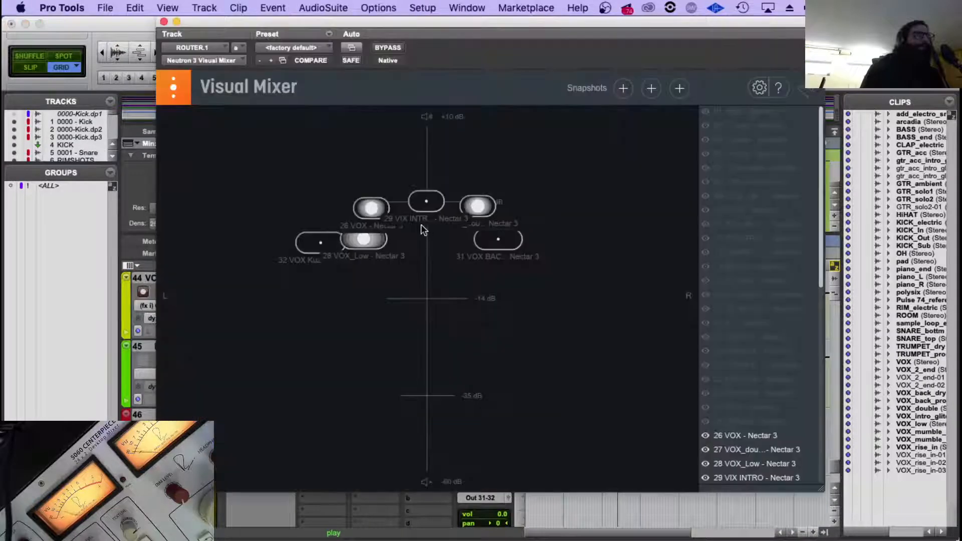
# Show the PIANO L Relay node in Visual Mixer.
pyautogui.scroll(-2, 750, 344)
pyautogui.scroll(-6, 750, 343)
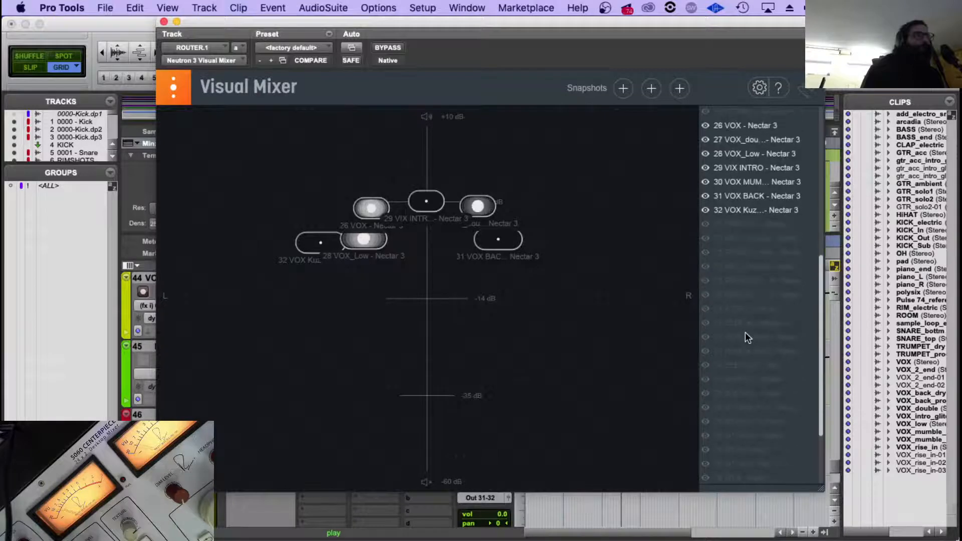
pyautogui.scroll(-1, 745, 332)
pyautogui.click(704, 350)
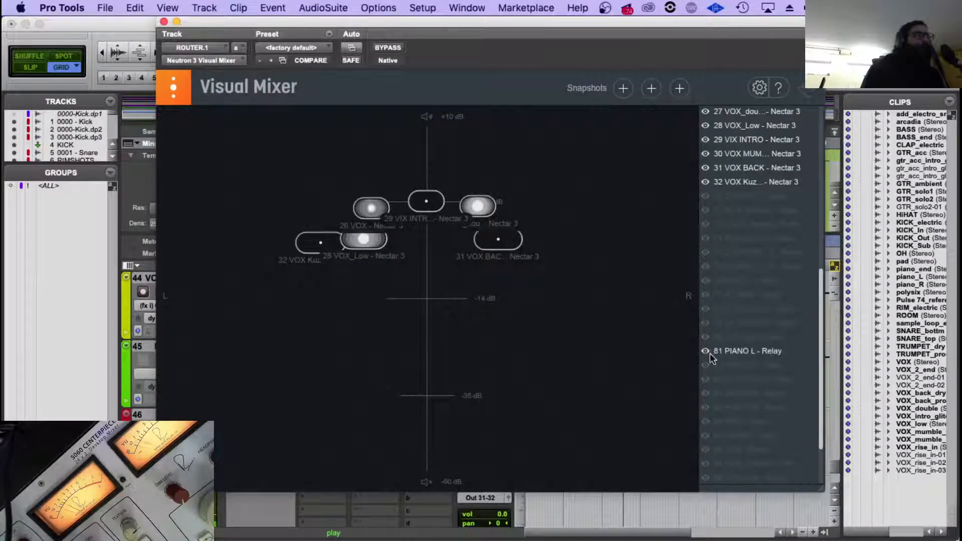
pyautogui.click(706, 181)
pyautogui.click(706, 153)
pyautogui.click(706, 140)
pyautogui.click(705, 125)
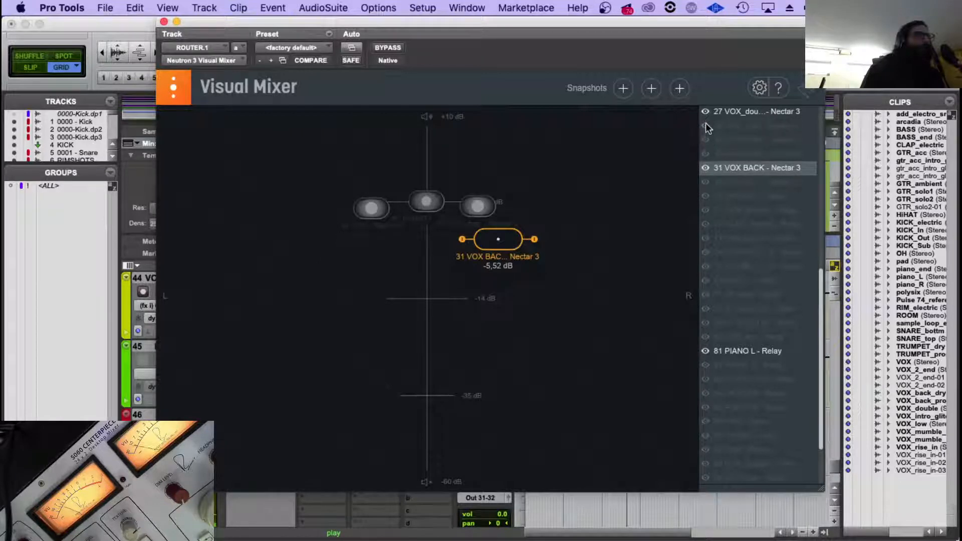
pyautogui.click(705, 125)
pyautogui.click(705, 139)
pyautogui.click(705, 153)
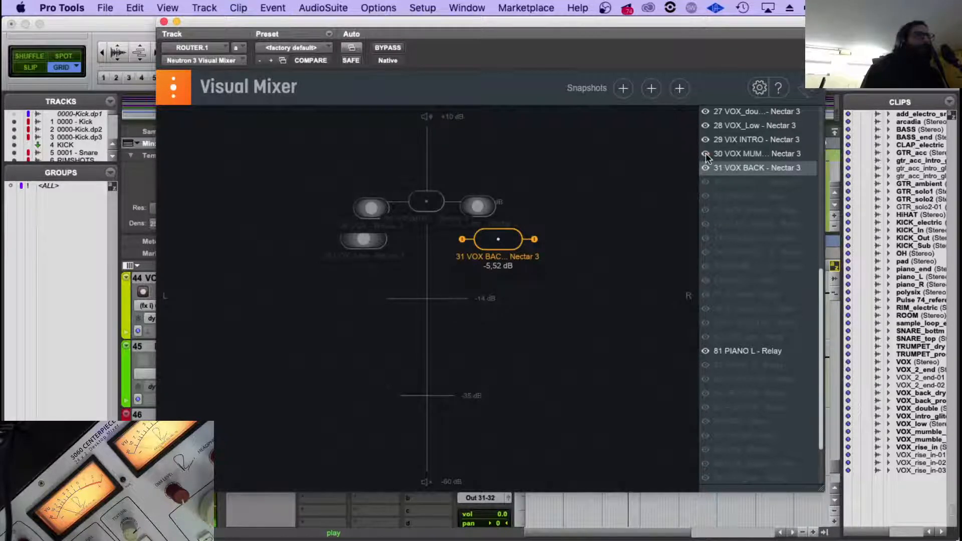
pyautogui.click(705, 182)
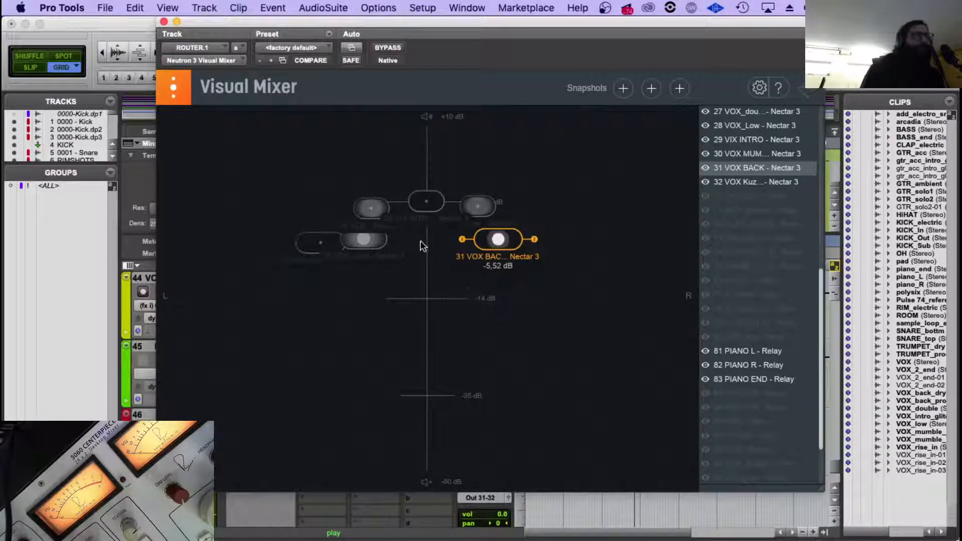
# Spread the piano nodes in Visual Mixer, placing PIANO R on the right at about -1.53 dB and PIANO L on the left at -1.64 dB.
pyautogui.click(765, 350)
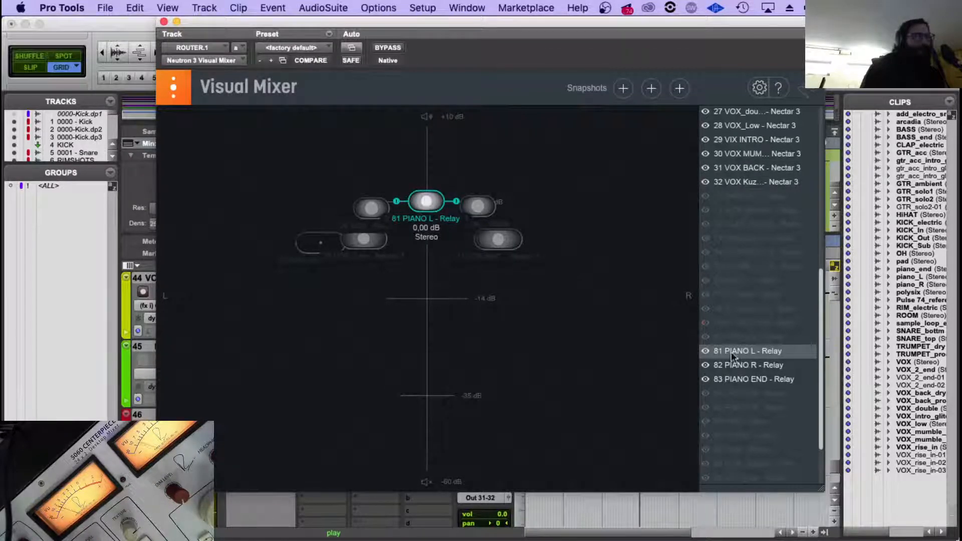
pyautogui.click(758, 368)
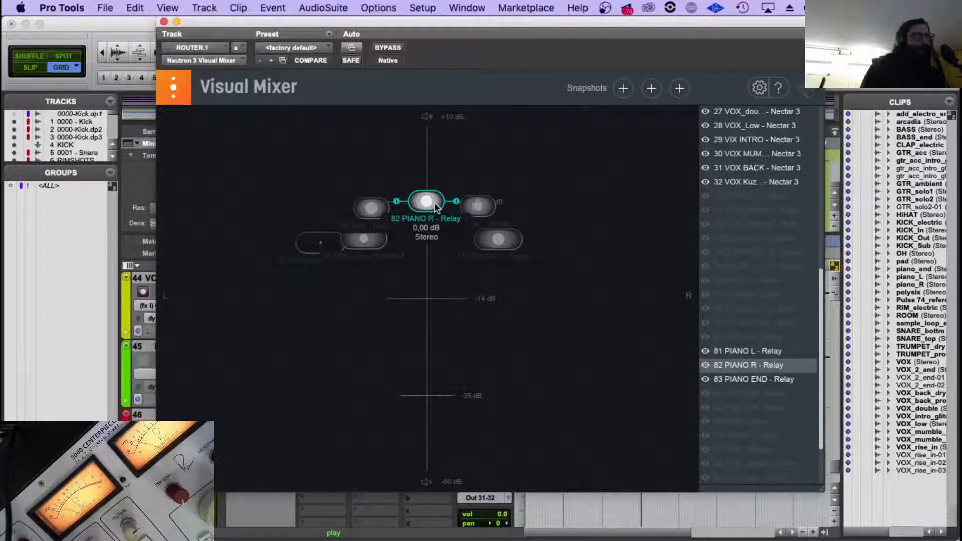
pyautogui.moveTo(435, 206); pyautogui.dragTo(535, 210)
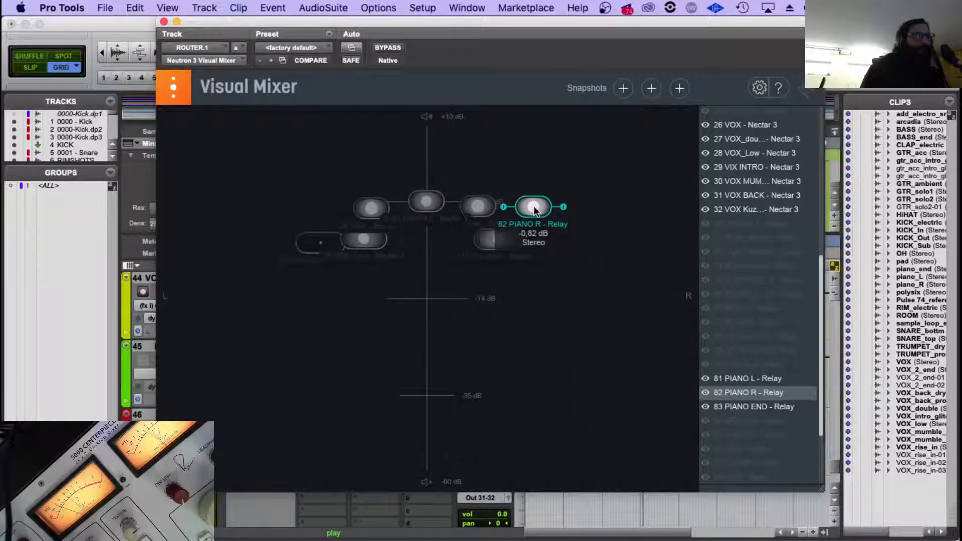
pyautogui.click(364, 208)
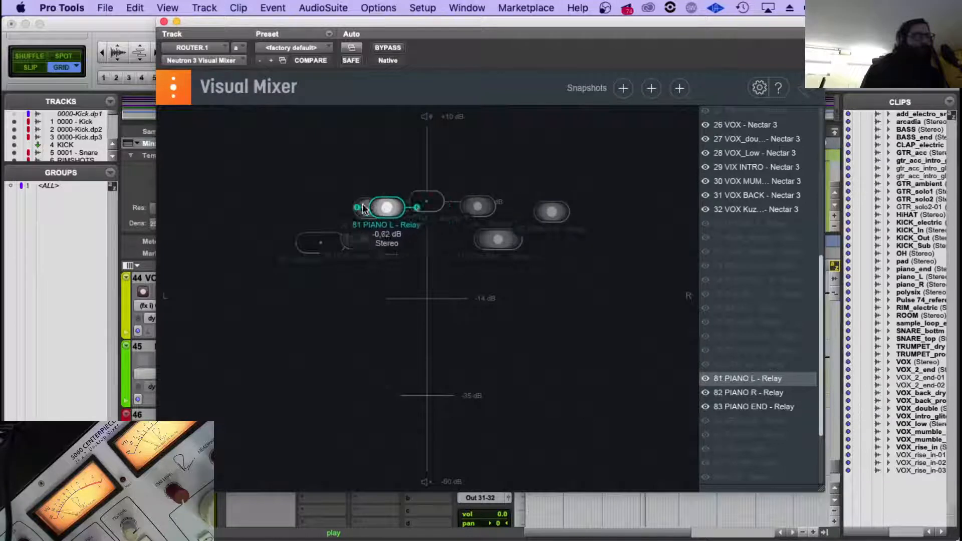
pyautogui.moveTo(364, 208); pyautogui.dragTo(282, 213)
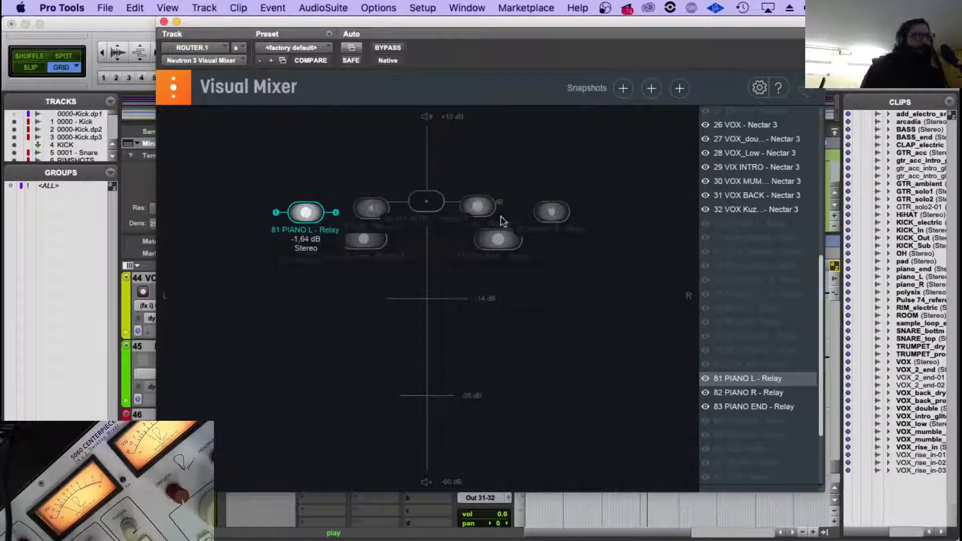
# Move the PIANO R node further right at about -7.97 dB and replay the session from about 1:54.7.
pyautogui.click(552, 213)
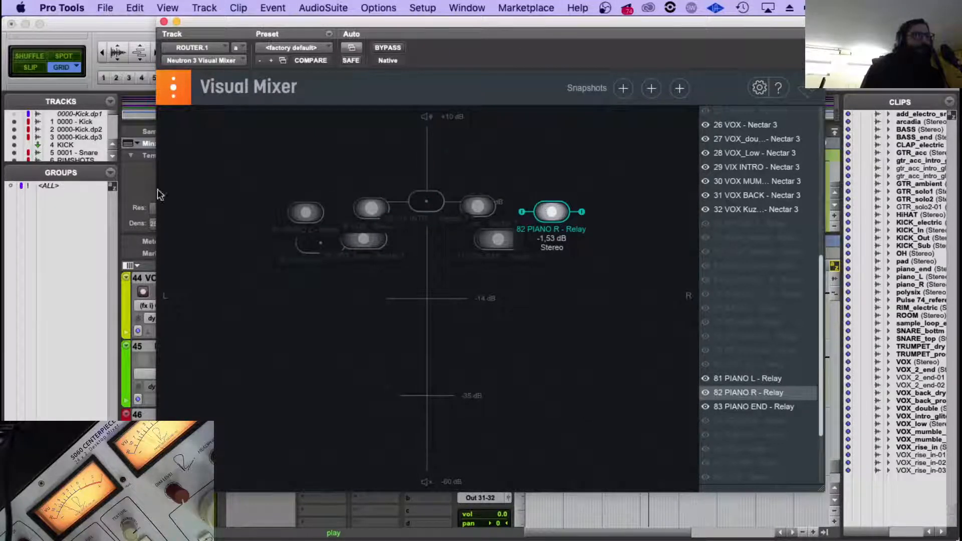
pyautogui.moveTo(551, 215); pyautogui.dragTo(608, 256)
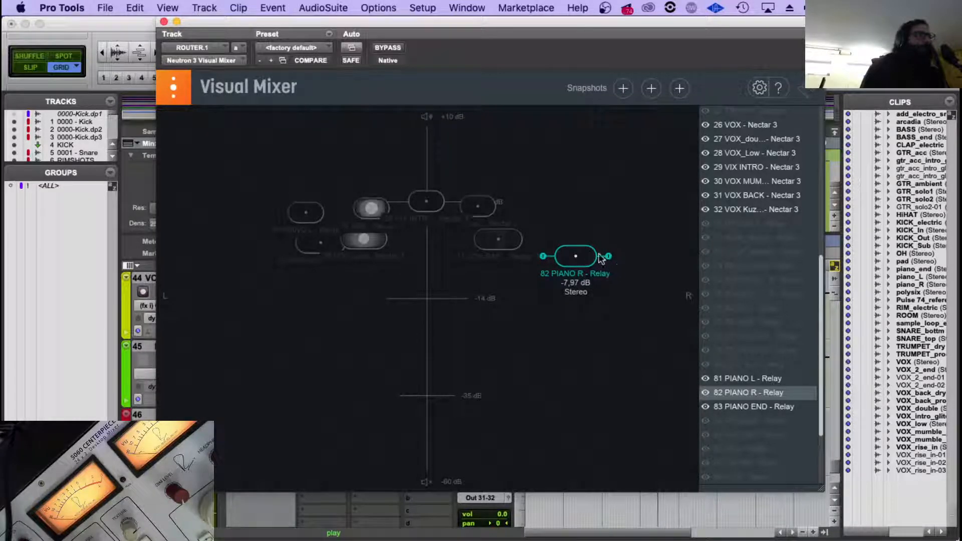
pyautogui.moveTo(642, 18); pyautogui.dragTo(399, 235)
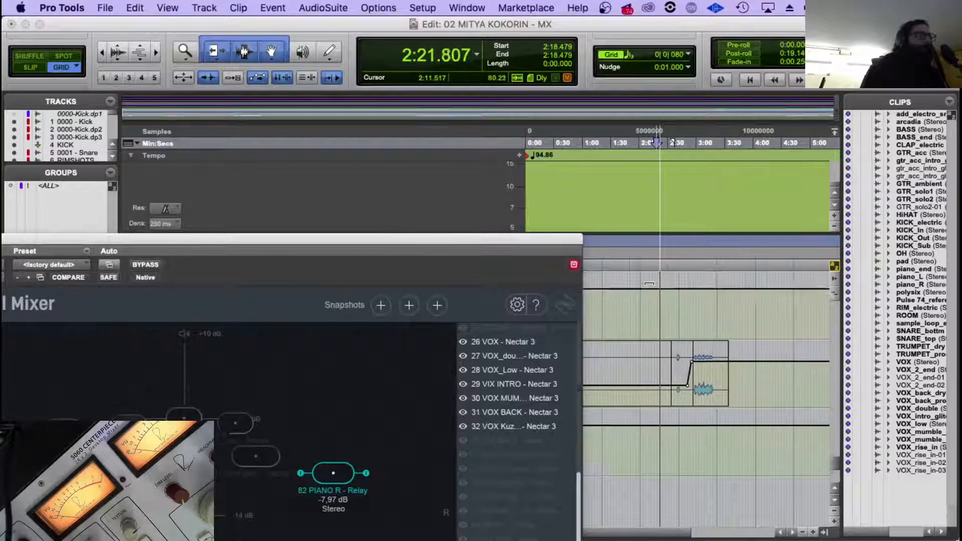
pyautogui.click(635, 346)
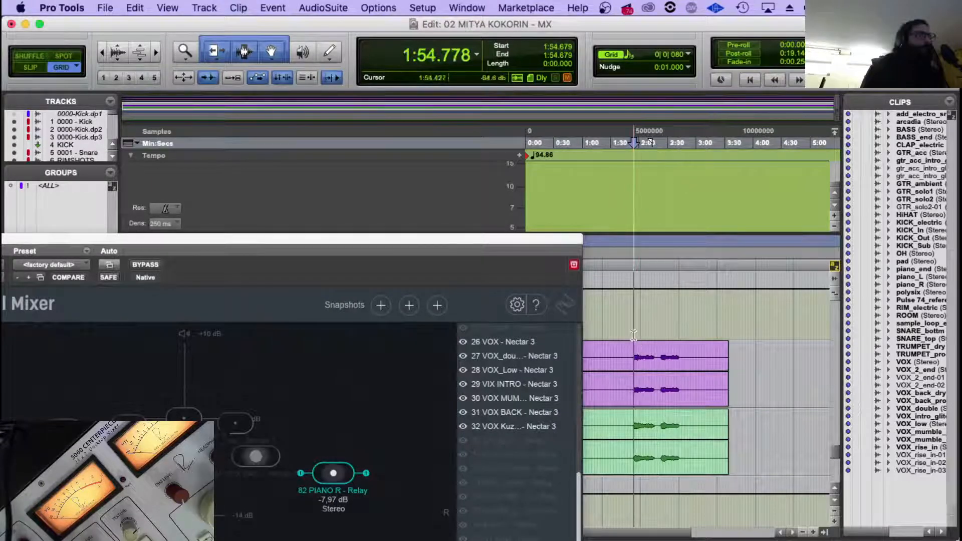
# Lower the PIANO R node to about -12.06 dB, slightly further right, and close Visual Mixer.
pyautogui.scroll(8, 652, 354)
pyautogui.scroll(5, 652, 355)
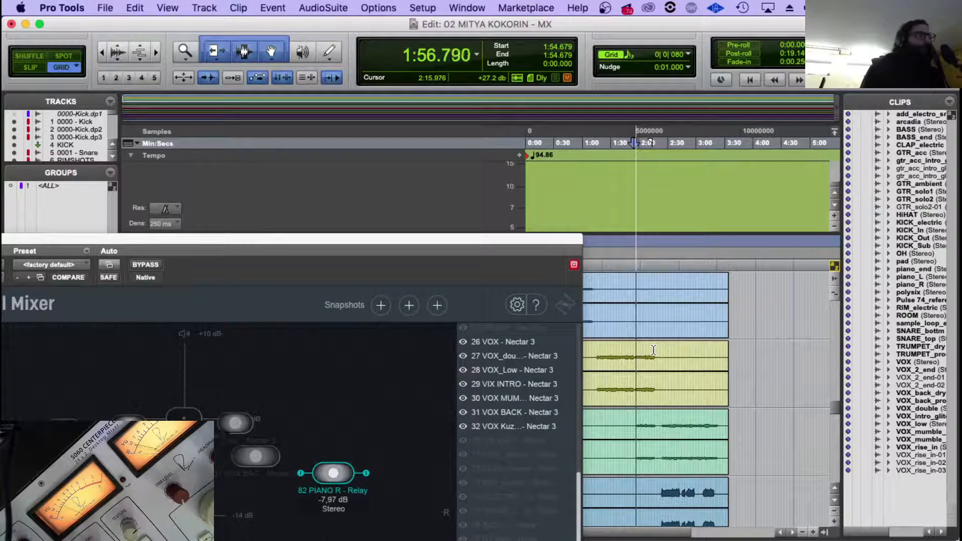
pyautogui.moveTo(485, 240); pyautogui.dragTo(793, 23)
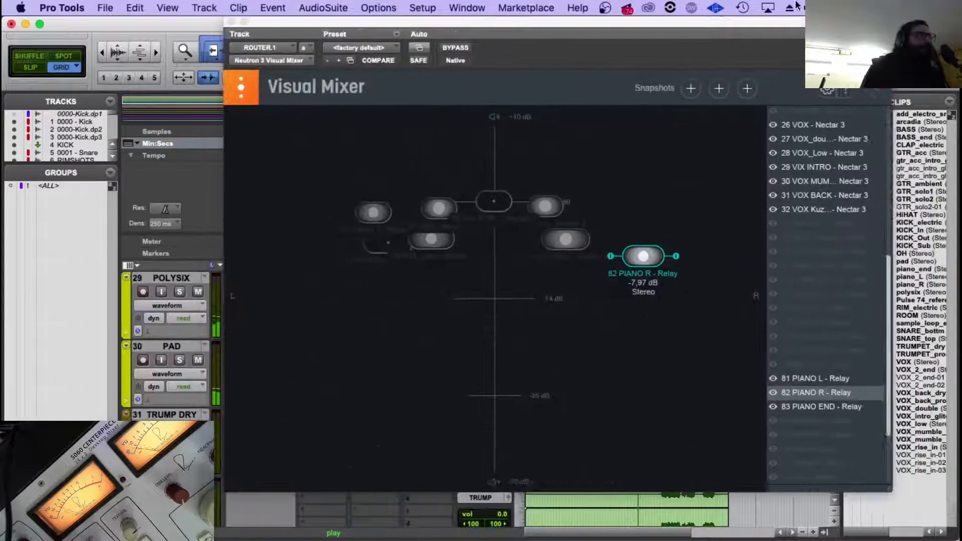
pyautogui.moveTo(642, 256); pyautogui.dragTo(659, 287)
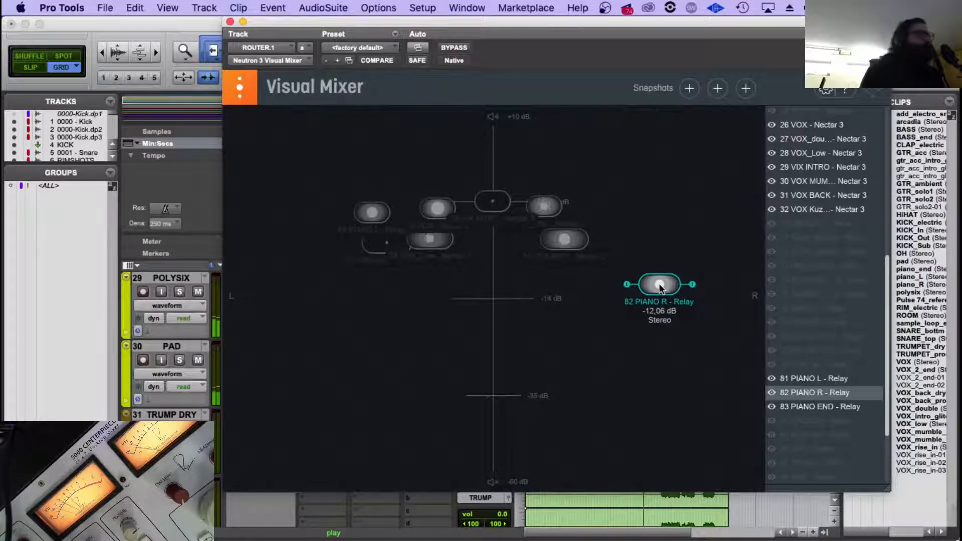
pyautogui.click(230, 22)
# Insert the stereo FabFilter Pro-Q 3 as a multichannel plug-in in PIANO R's first insert slot.
pyautogui.scroll(5, 377, 413)
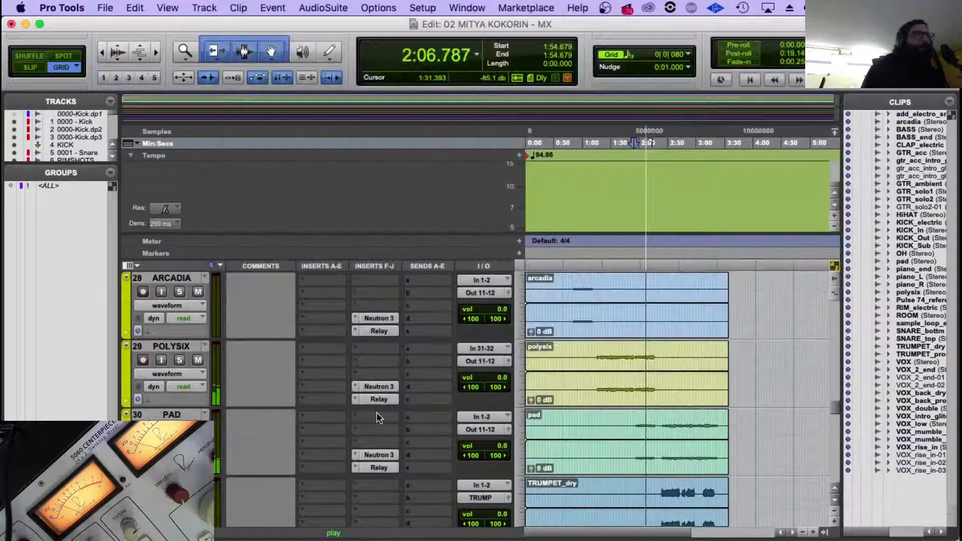
pyautogui.scroll(3, 362, 407)
pyautogui.scroll(-2, 341, 416)
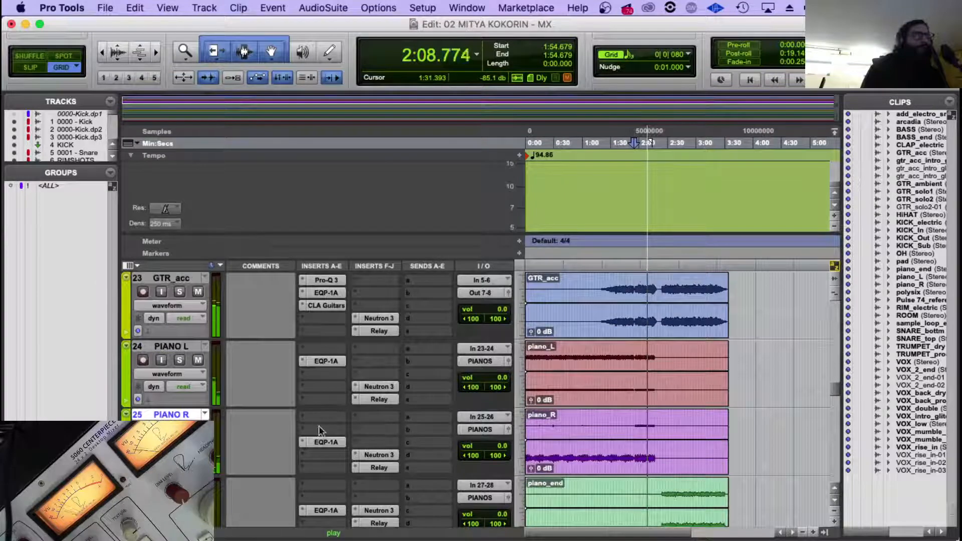
pyautogui.click(304, 414)
pyautogui.moveTo(365, 445)
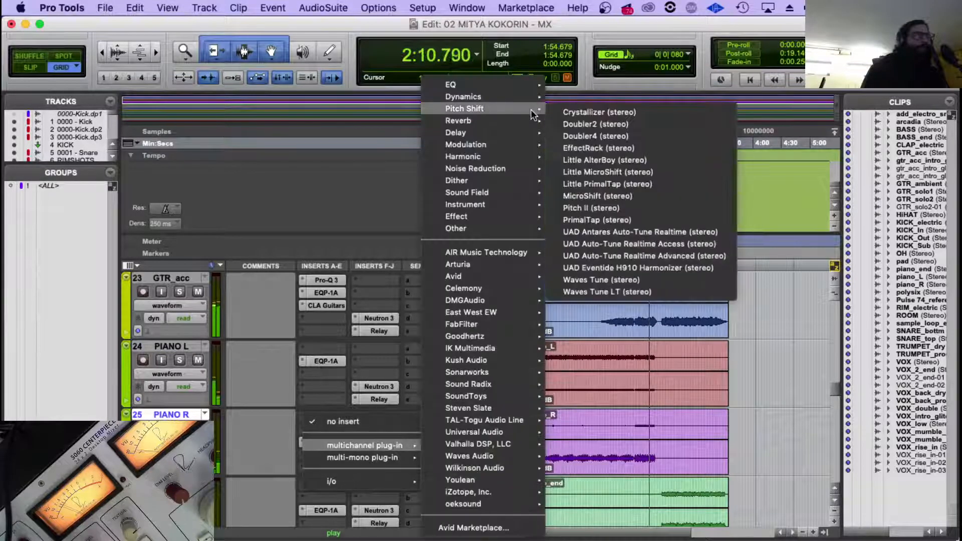
pyautogui.moveTo(527, 91)
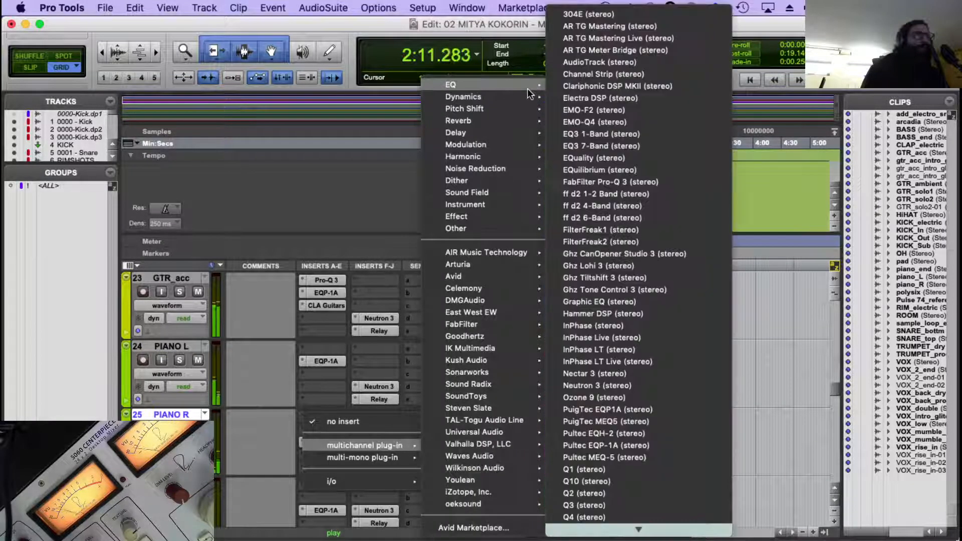
pyautogui.click(653, 182)
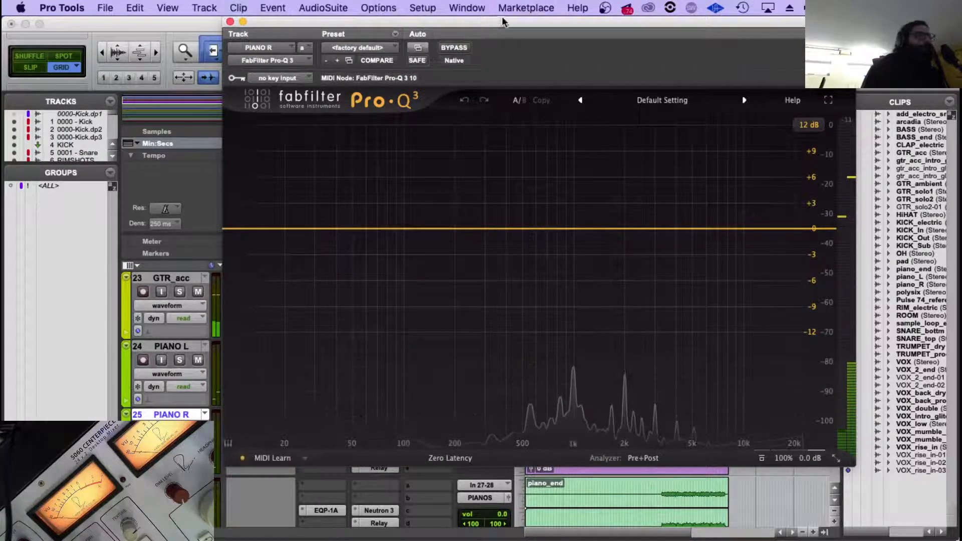
# Play the piano part from about 2:00 with PIANO R's Pro-Q 3 spectrum in view.
pyautogui.moveTo(502, 24); pyautogui.dragTo(161, 25)
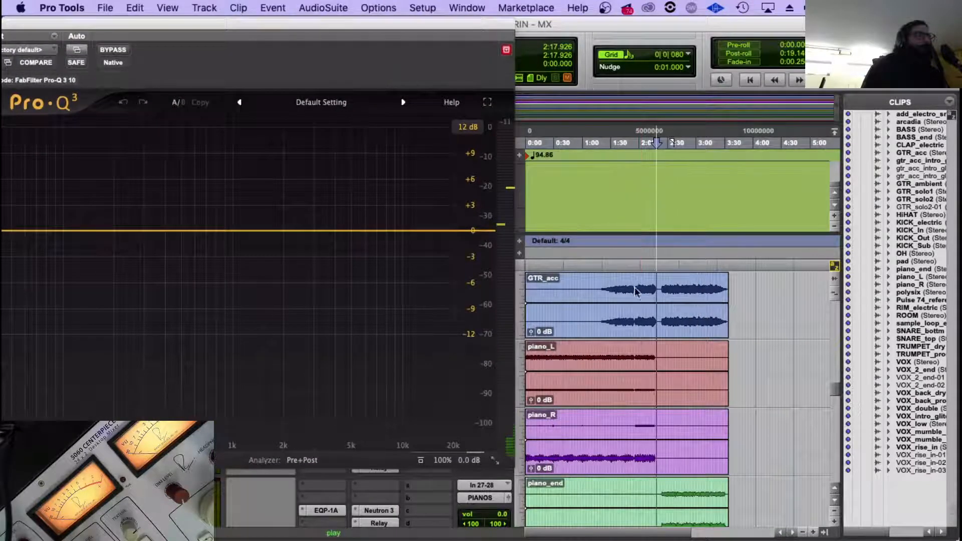
pyautogui.scroll(2, 640, 346)
pyautogui.click(639, 350)
pyautogui.press('space')
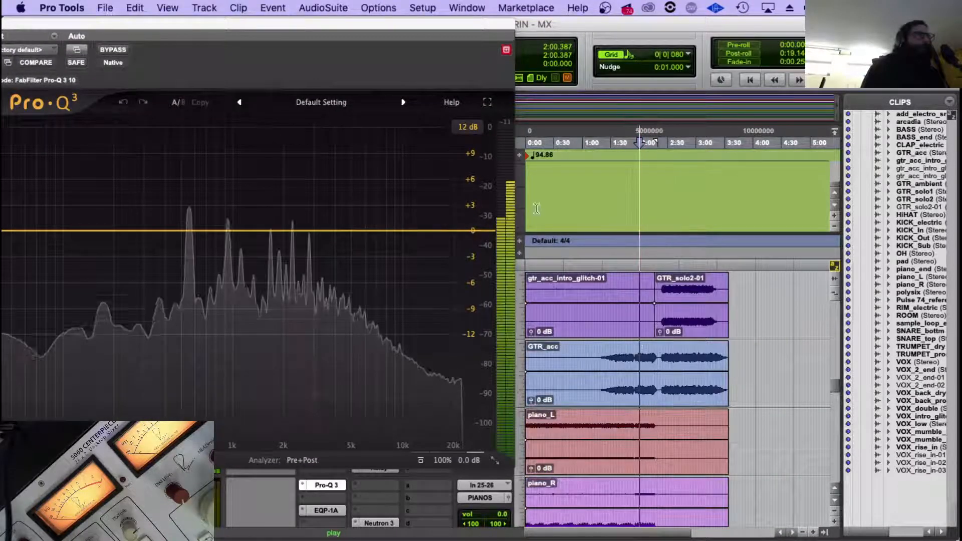
pyautogui.moveTo(359, 27); pyautogui.dragTo(687, 25)
# Add a dynamic bell band at 691.68 Hz in Pro-Q 3, with Q 2.330, about -3.13 dB dynamic range and a manual threshold.
pyautogui.click(526, 227)
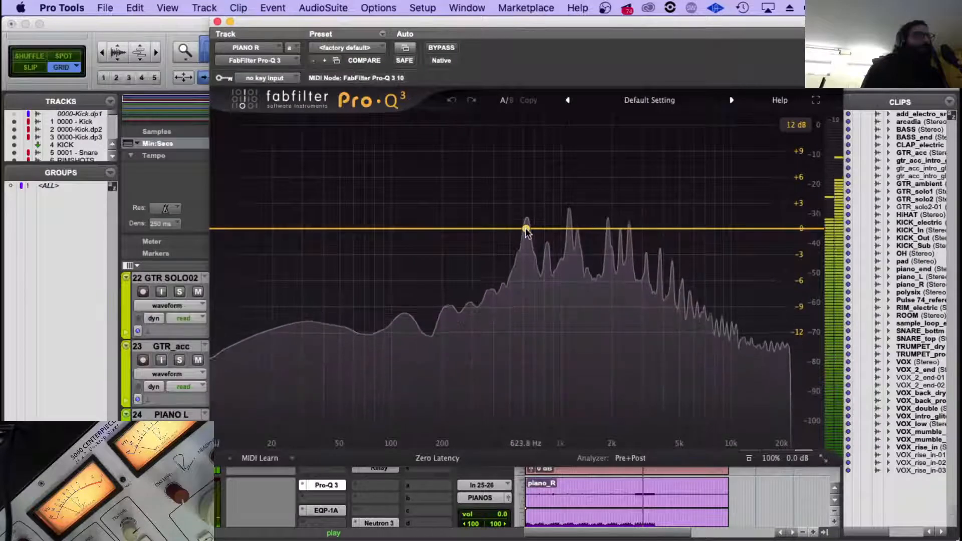
pyautogui.moveTo(517, 365); pyautogui.dragTo(485, 409)
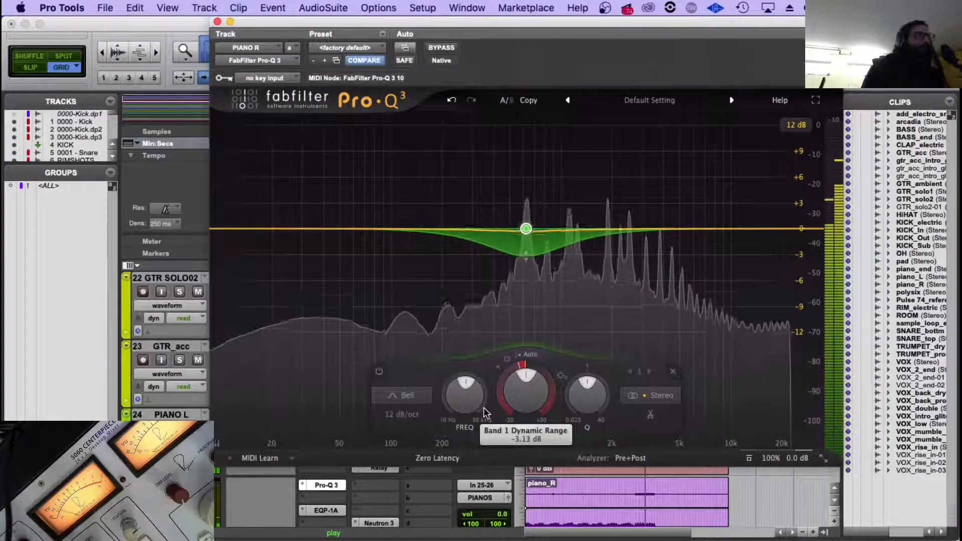
pyautogui.moveTo(587, 391); pyautogui.dragTo(595, 362)
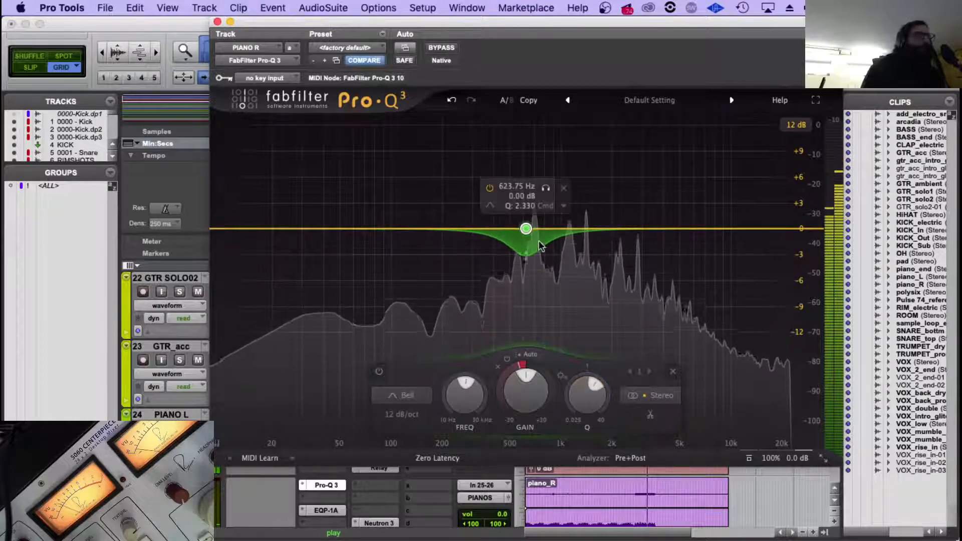
pyautogui.moveTo(526, 228); pyautogui.dragTo(533, 228)
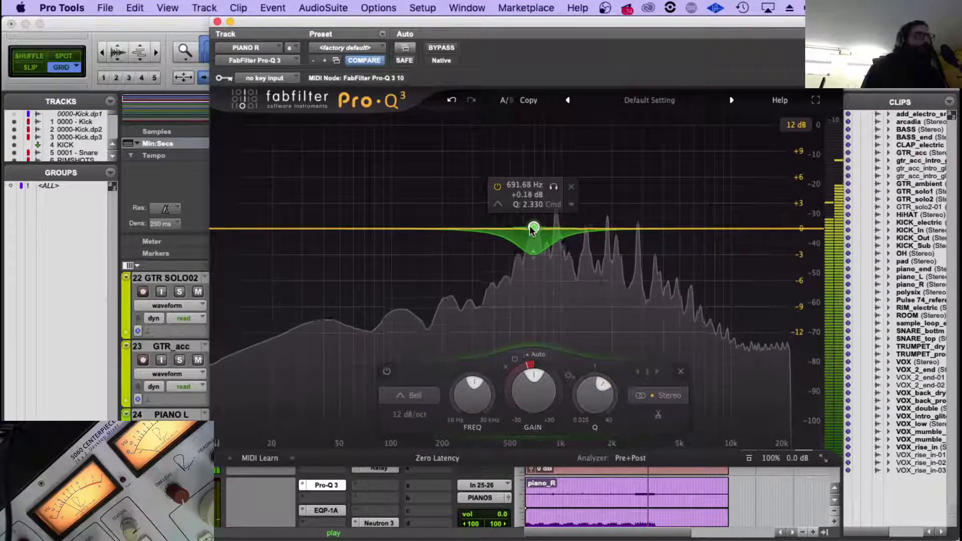
pyautogui.click(538, 355)
pyautogui.moveTo(574, 380); pyautogui.dragTo(574, 391)
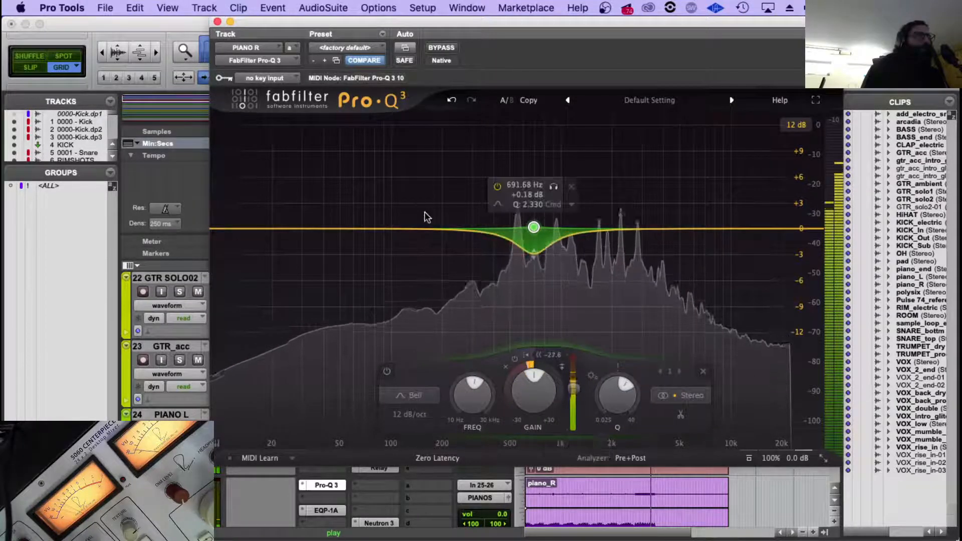
# Add a low-cut band at about 80 Hz to PIANO R's Pro-Q 3.
pyautogui.click(367, 229)
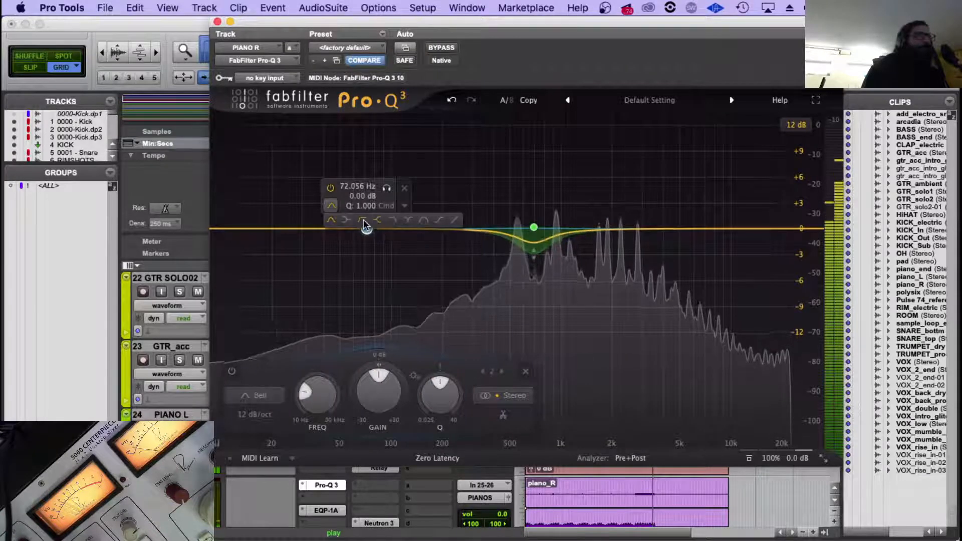
pyautogui.click(364, 221)
pyautogui.moveTo(368, 229); pyautogui.dragTo(376, 230)
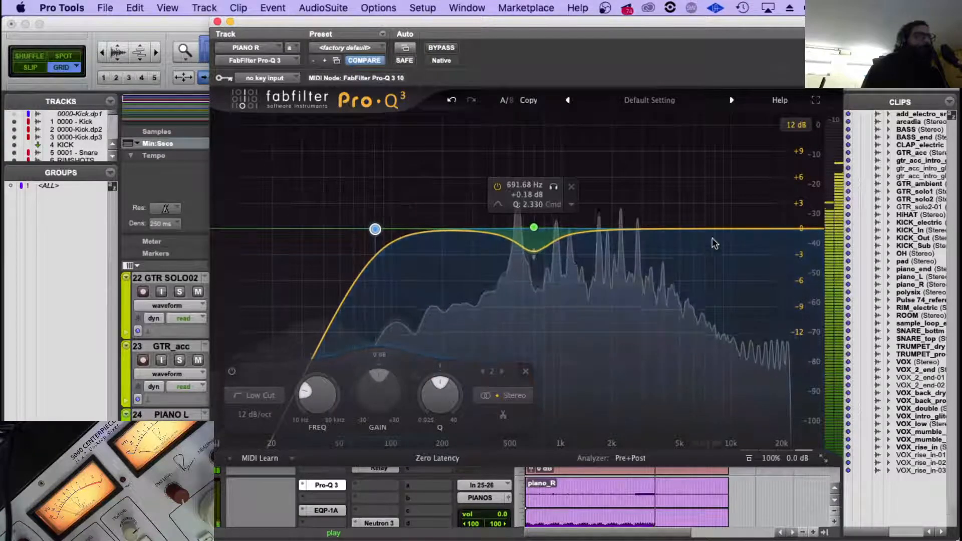
# Add a high-cut band at 15400 Hz with a 30 dB/oct slope to PIANO R's Pro-Q 3 and close the plug-in.
pyautogui.click(763, 228)
pyautogui.click(723, 208)
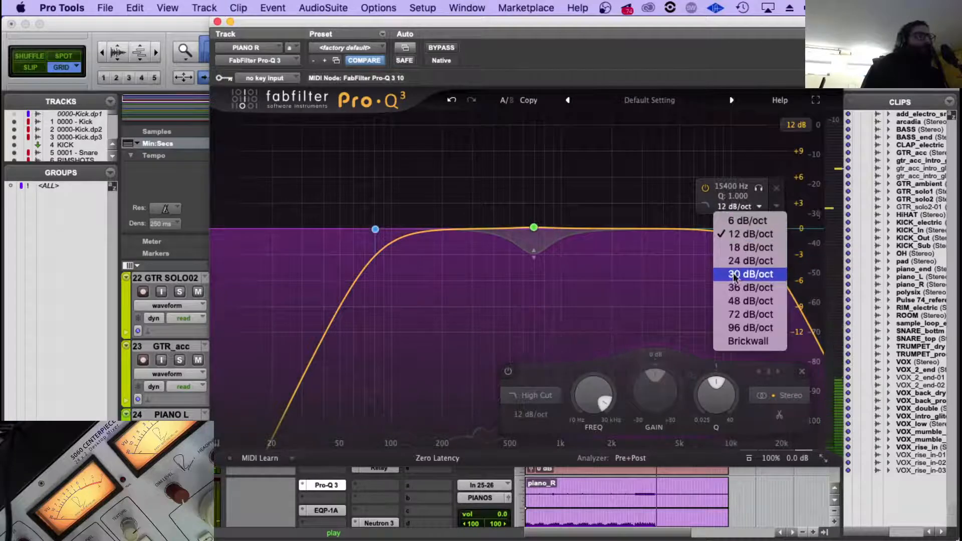
pyautogui.click(735, 277)
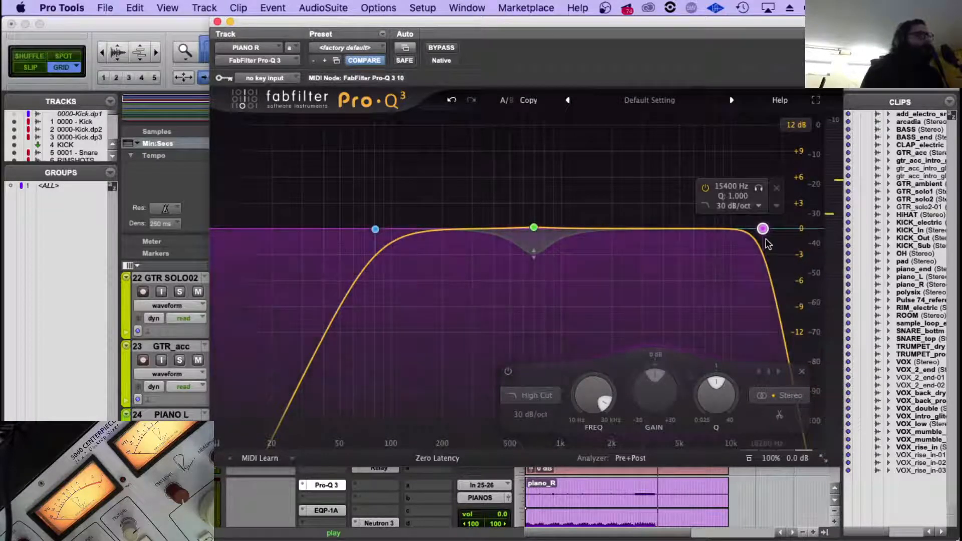
pyautogui.click(217, 21)
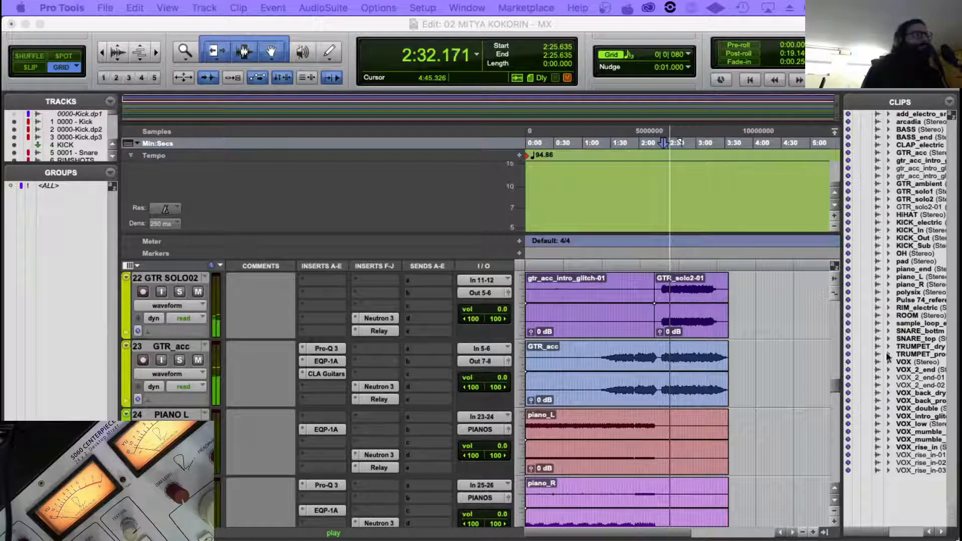
# Look over the guitar and piano tracks and play the piano part from about 1:58.
pyautogui.scroll(3, 706, 301)
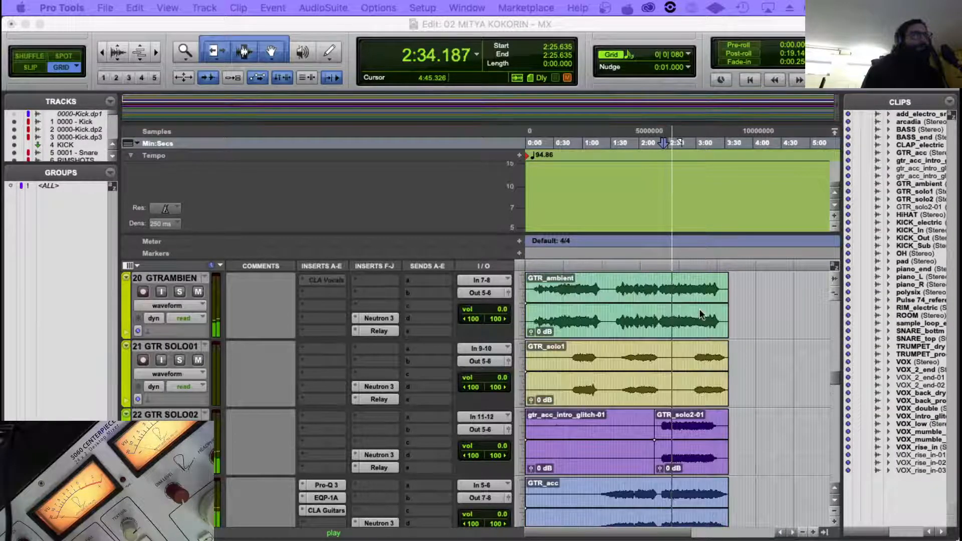
pyautogui.scroll(2, 700, 314)
pyautogui.scroll(-3, 701, 314)
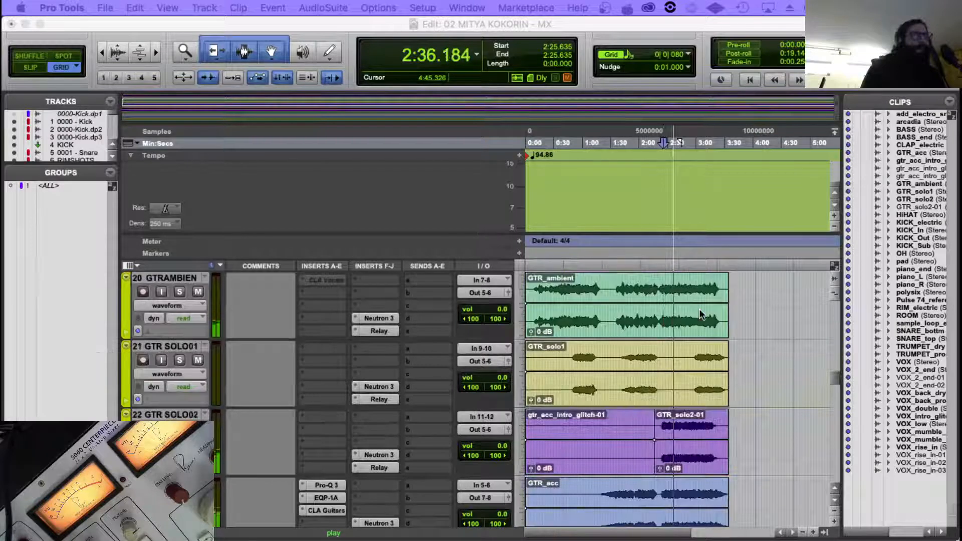
pyautogui.scroll(-3, 670, 324)
pyautogui.scroll(-1, 670, 324)
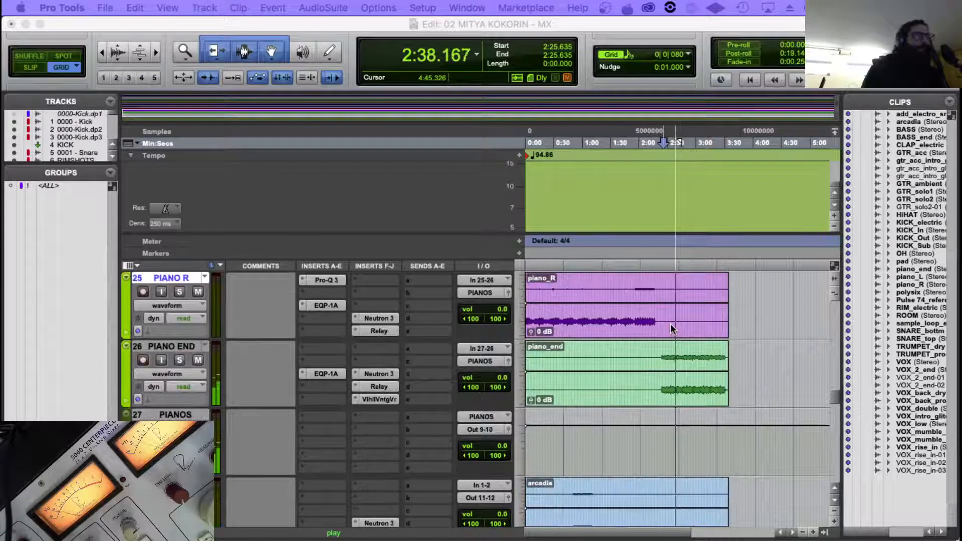
pyautogui.click(658, 353)
pyautogui.press('space')
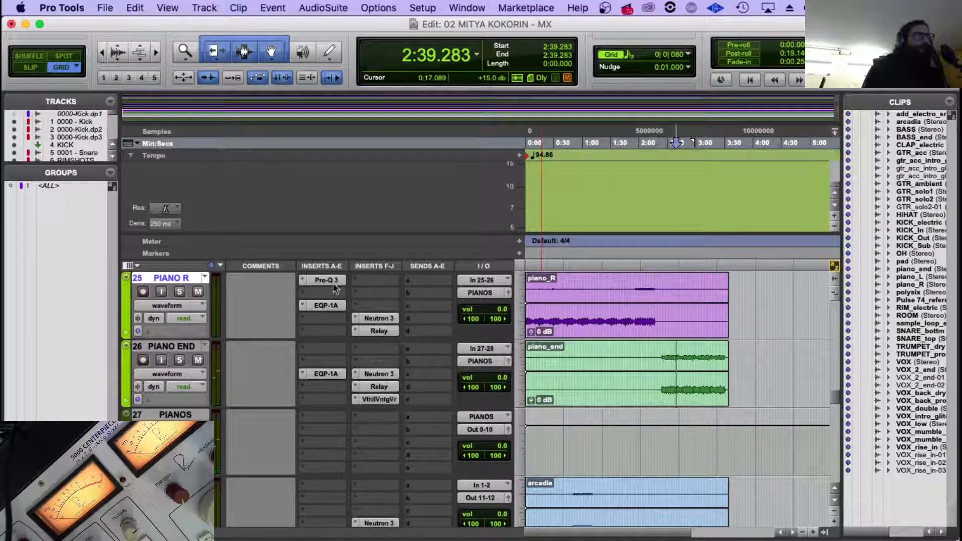
pyautogui.press('space')
pyautogui.click(638, 304)
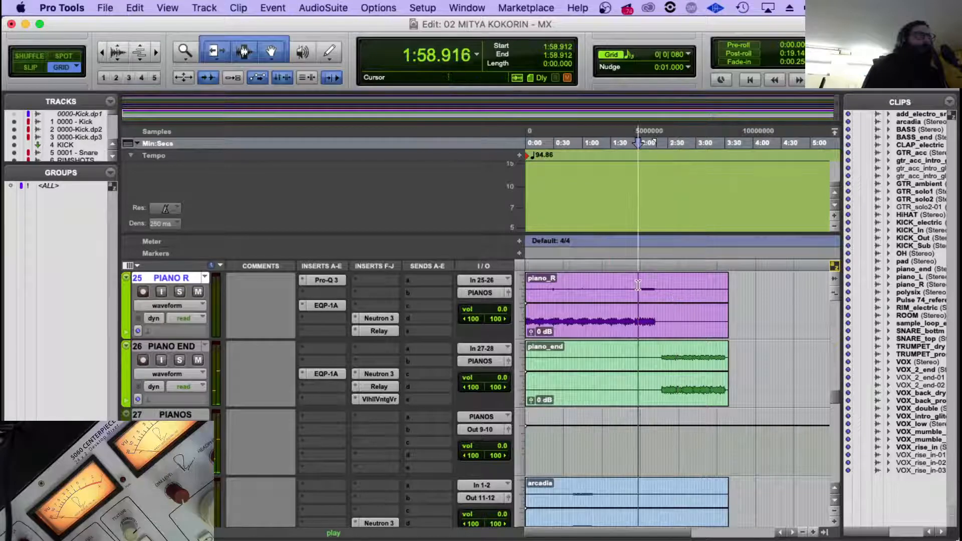
# Move PIANO R's Neutron 3 and Relay up one insert slot and insert the stereo ValhallaVintageVerb below them.
pyautogui.scroll(2, 391, 421)
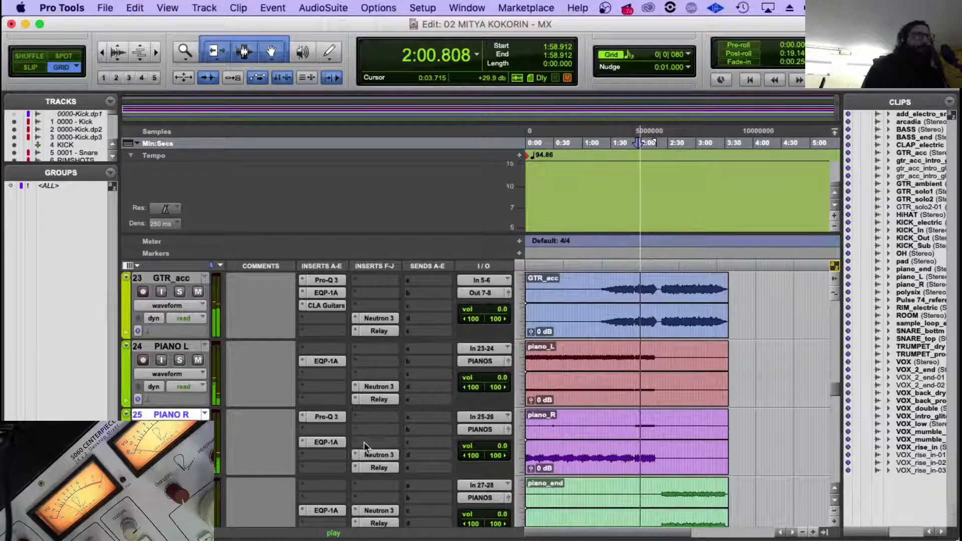
pyautogui.moveTo(372, 455)
pyautogui.mouseDown()
pyautogui.moveTo(374, 442)
pyautogui.moveTo(376, 455)
pyautogui.moveTo(357, 464)
pyautogui.mouseUp()
pyautogui.click(362, 469)
pyautogui.moveTo(421, 496)
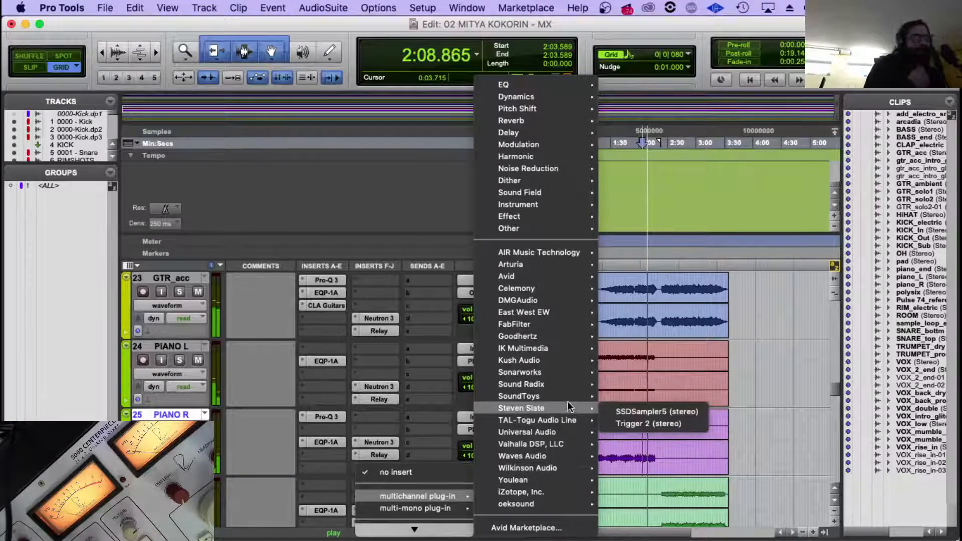
pyautogui.moveTo(552, 444)
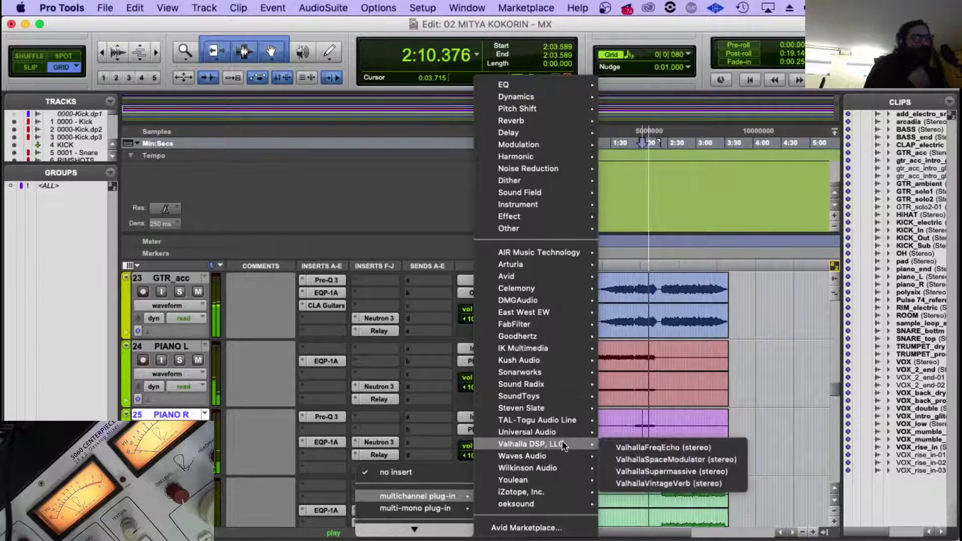
pyautogui.click(702, 484)
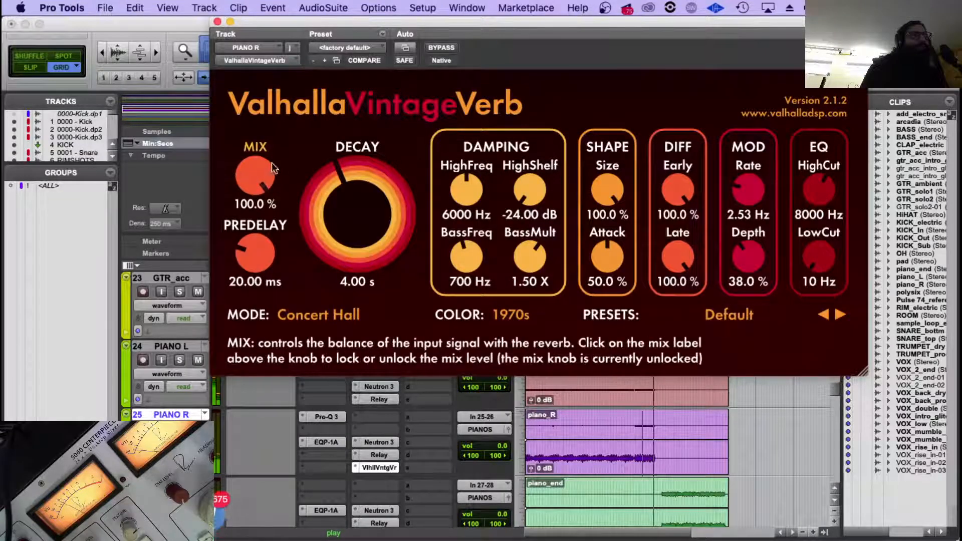
# Set PIANO R's ValhallaVintageVerb mix to 15.0 % and its low cut to 360 Hz while replaying the piano part.
pyautogui.moveTo(264, 184); pyautogui.dragTo(252, 348)
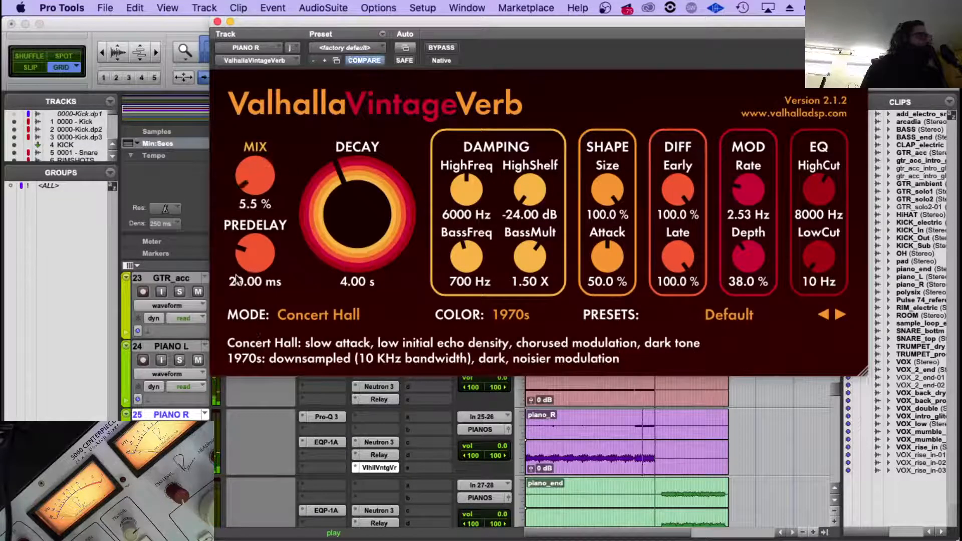
pyautogui.moveTo(250, 152); pyautogui.dragTo(250, 148)
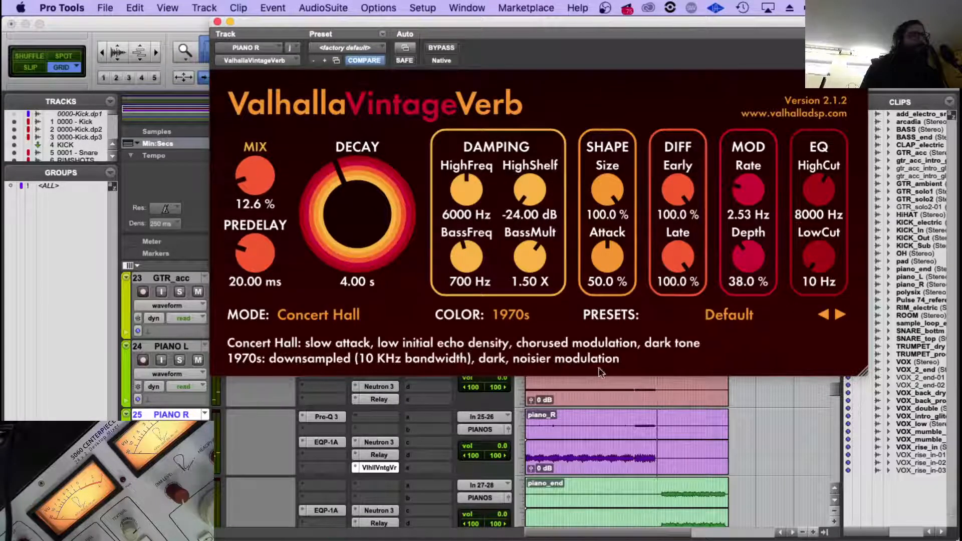
pyautogui.click(658, 410)
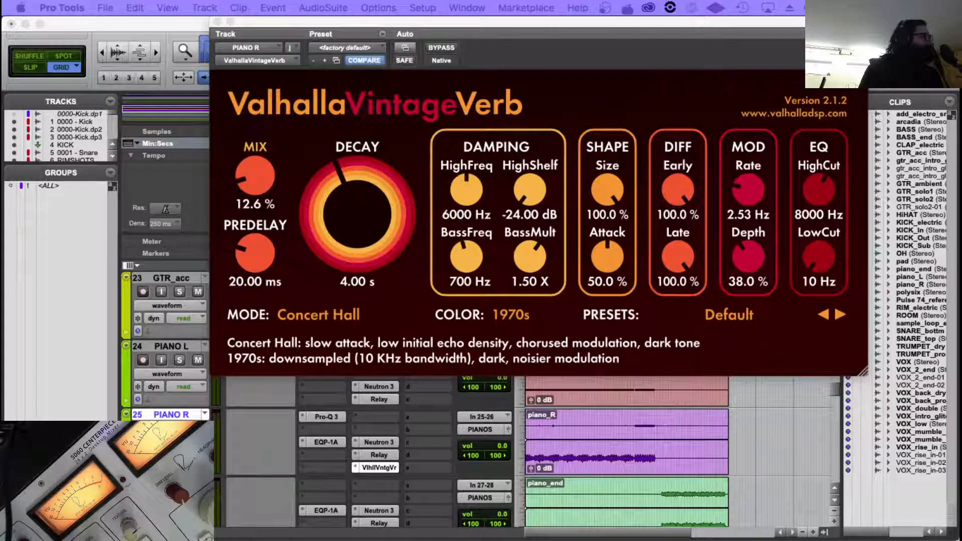
pyautogui.click(639, 422)
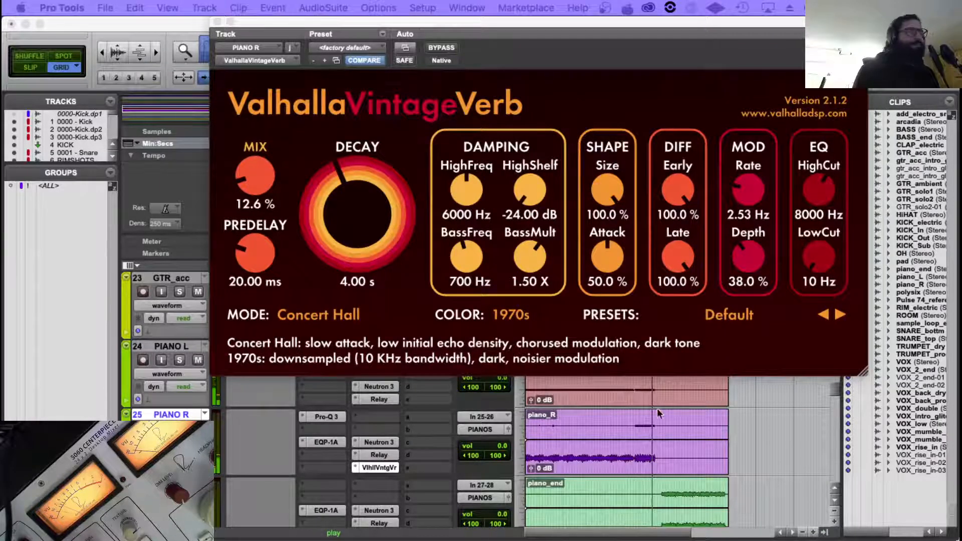
pyautogui.click(635, 416)
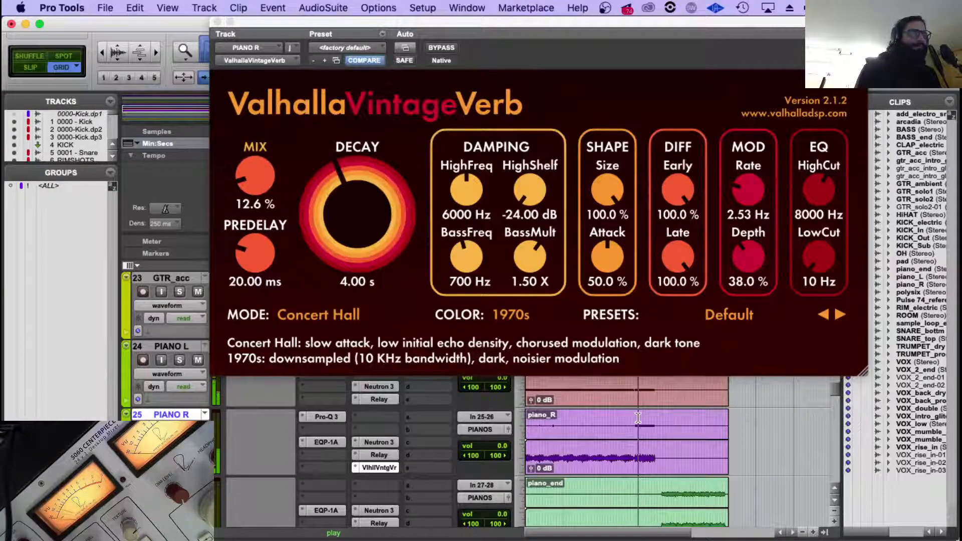
pyautogui.moveTo(254, 177); pyautogui.dragTo(255, 170)
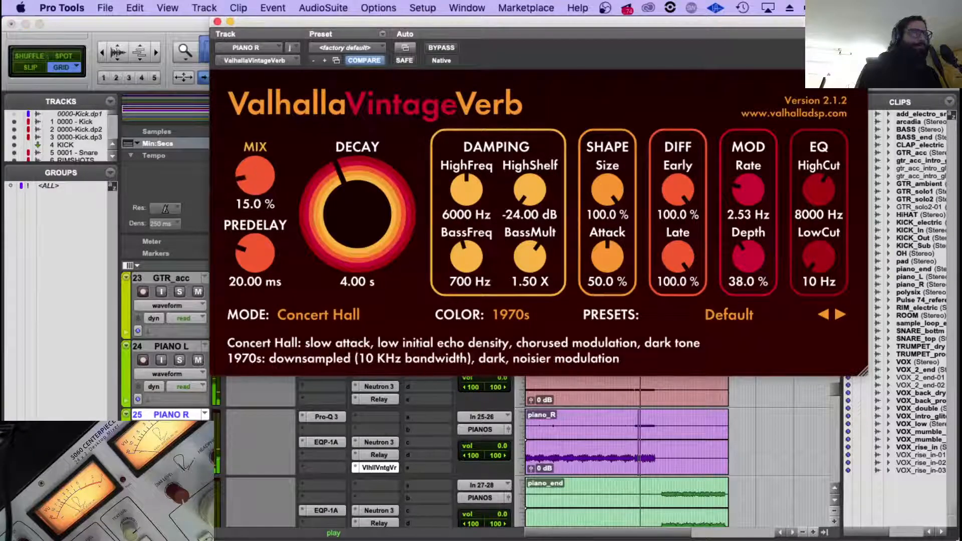
pyautogui.moveTo(817, 260); pyautogui.dragTo(814, 249)
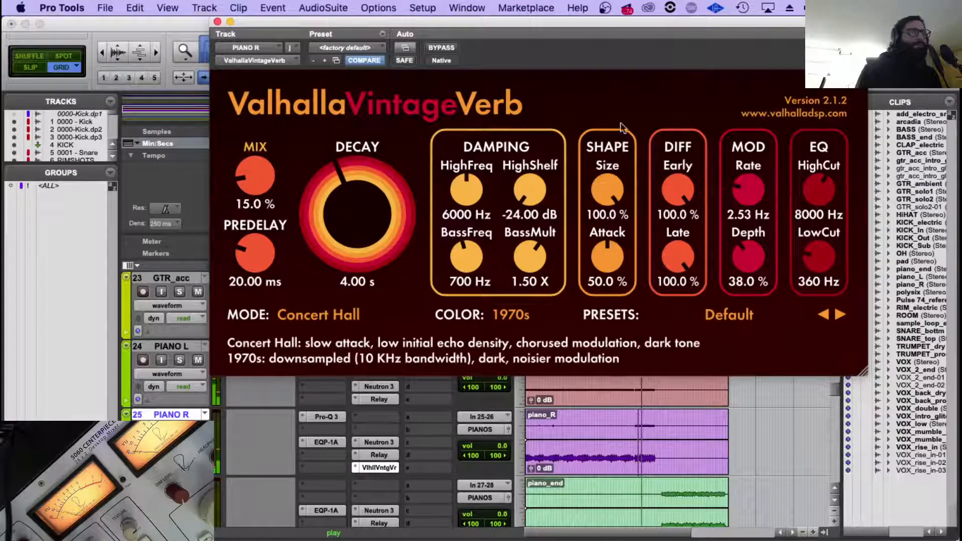
# Solo PIANO R and look over the neighbouring piano tracks and their inserts during playback.
pyautogui.click(253, 445)
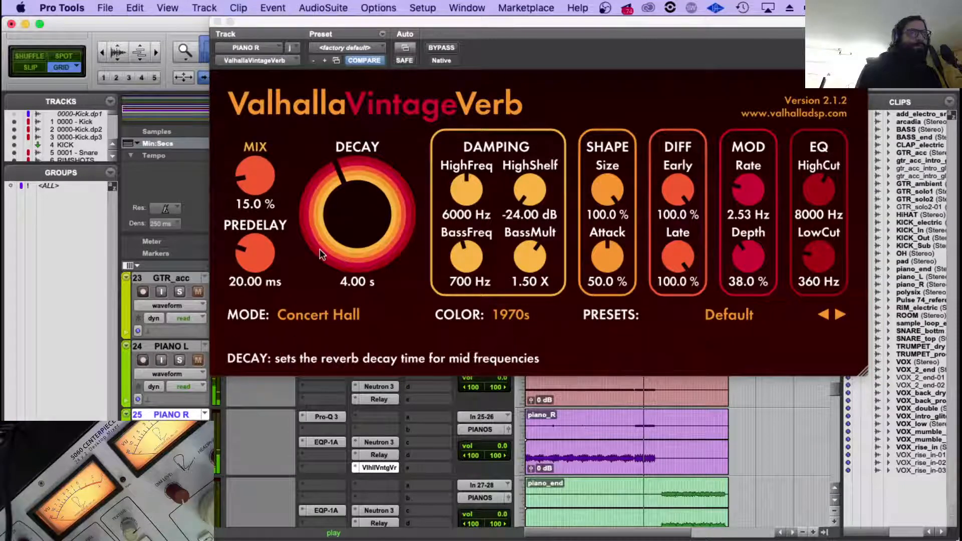
pyautogui.scroll(-9, 251, 447)
pyautogui.scroll(-9, 250, 447)
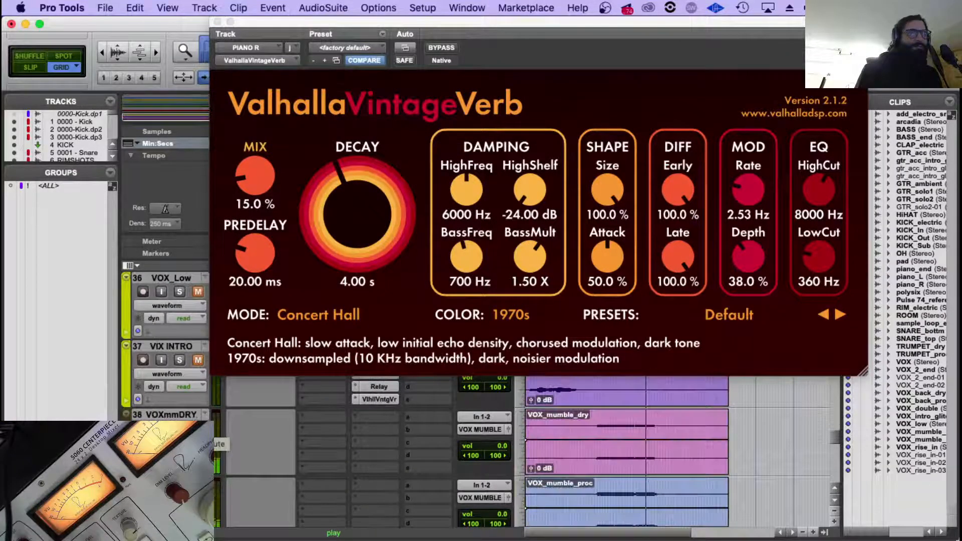
pyautogui.scroll(-4, 250, 447)
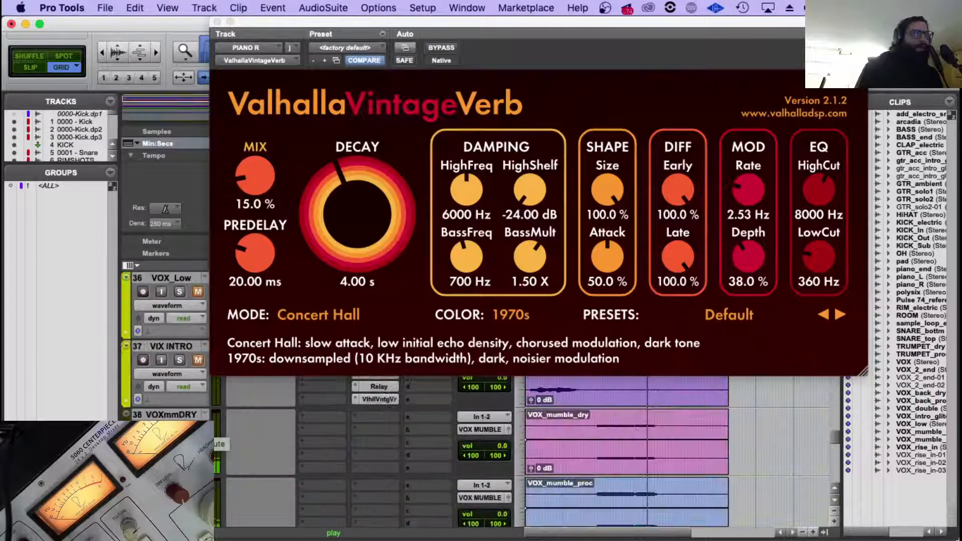
pyautogui.scroll(20, 187, 402)
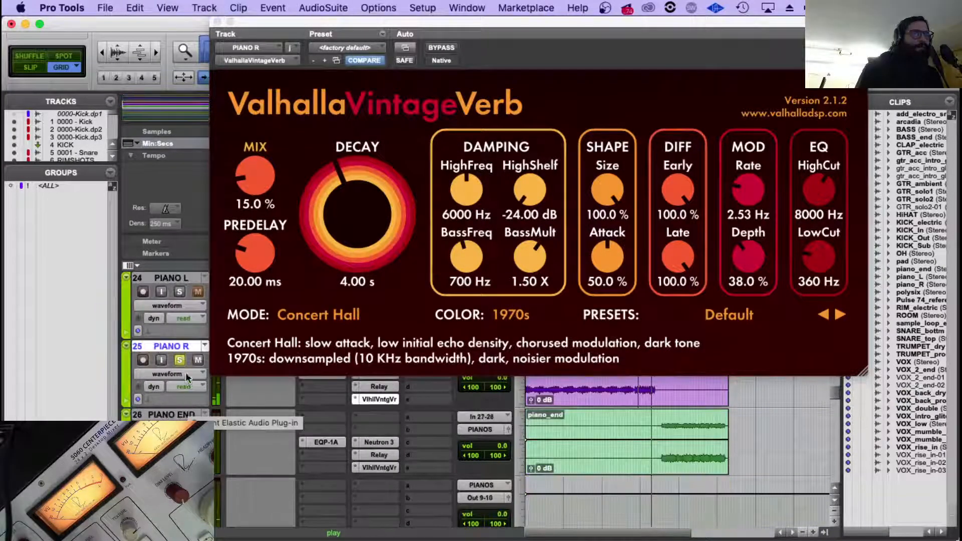
pyautogui.scroll(-1, 277, 477)
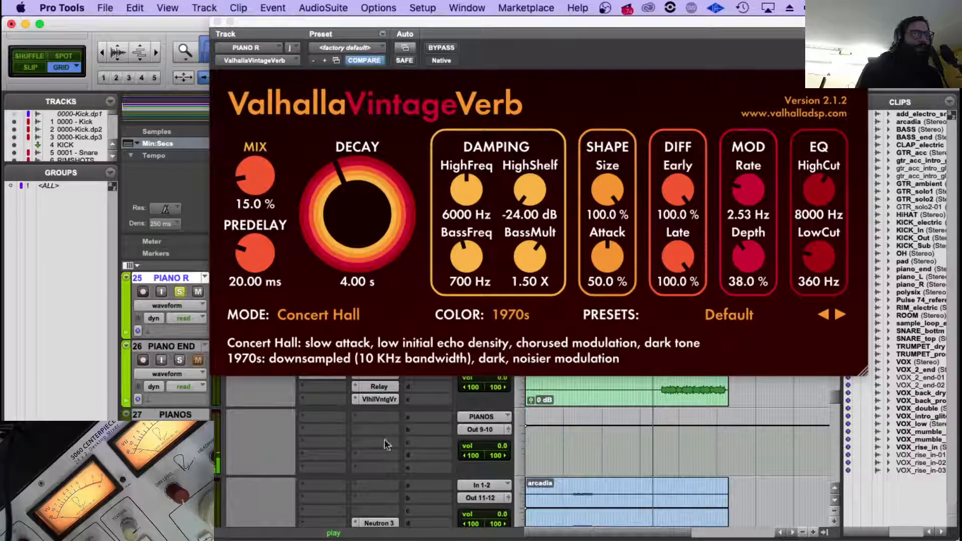
pyautogui.scroll(2, 383, 443)
pyautogui.scroll(-1, 368, 440)
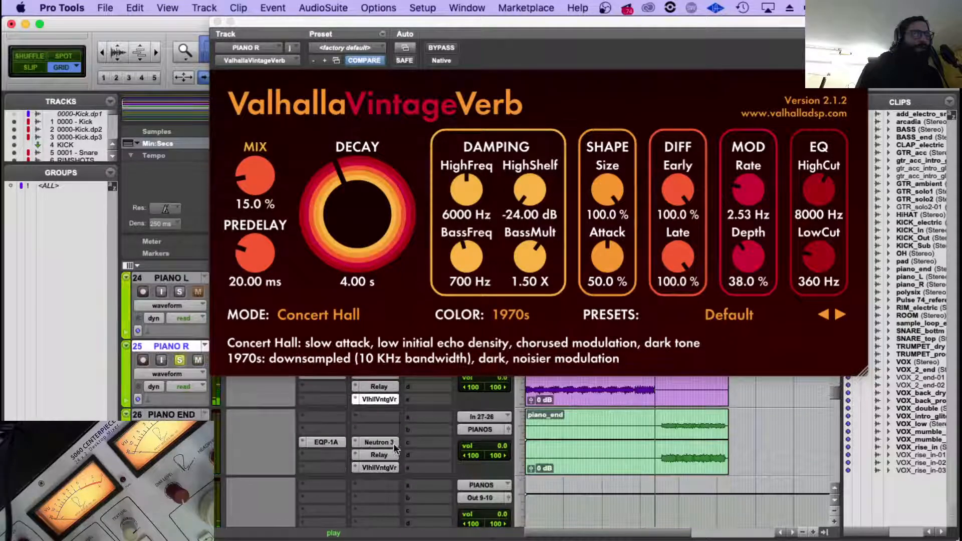
pyautogui.scroll(-1, 391, 453)
pyautogui.scroll(2, 610, 448)
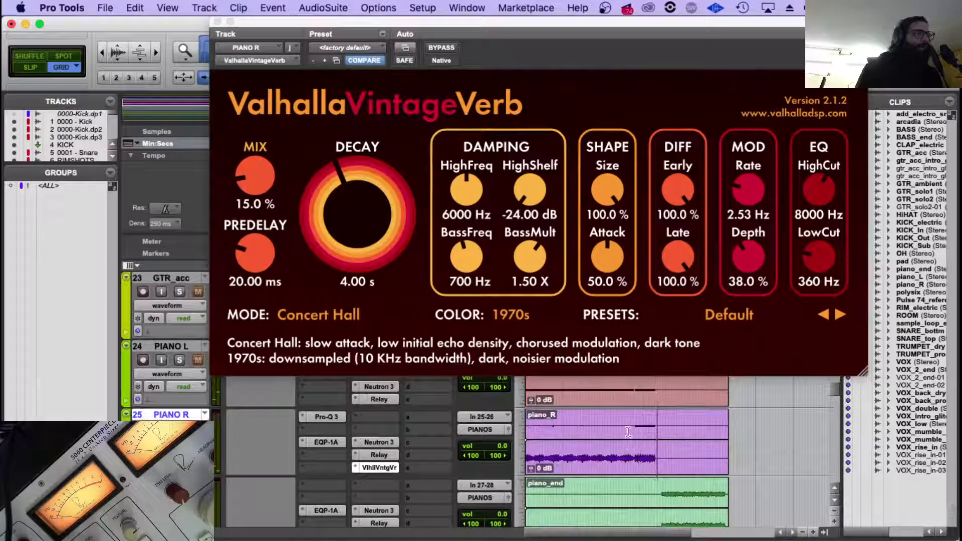
# Insert the stereo UAD Studer A800 as a multichannel plug-in in the last insert slot of the PIANOS track.
pyautogui.scroll(-3, 369, 436)
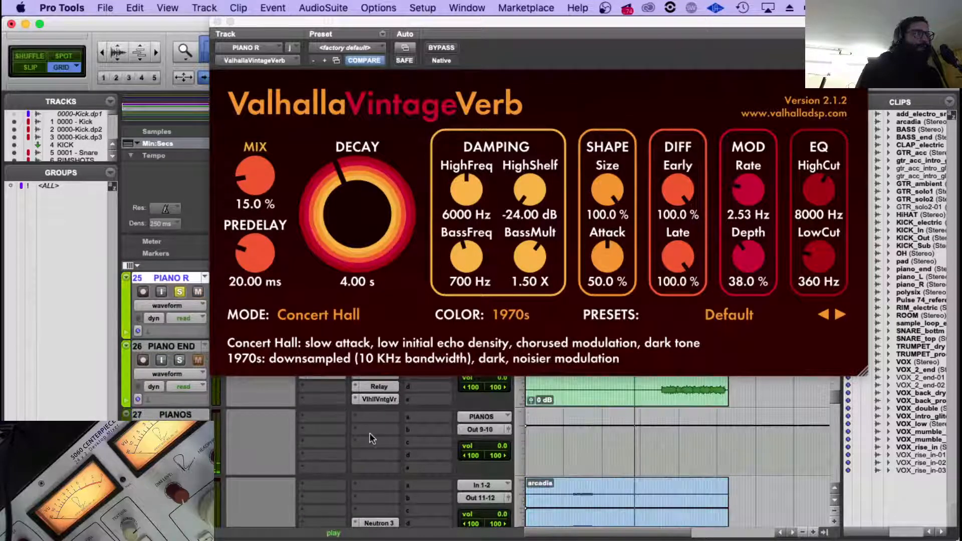
pyautogui.scroll(1, 369, 438)
pyautogui.click(370, 468)
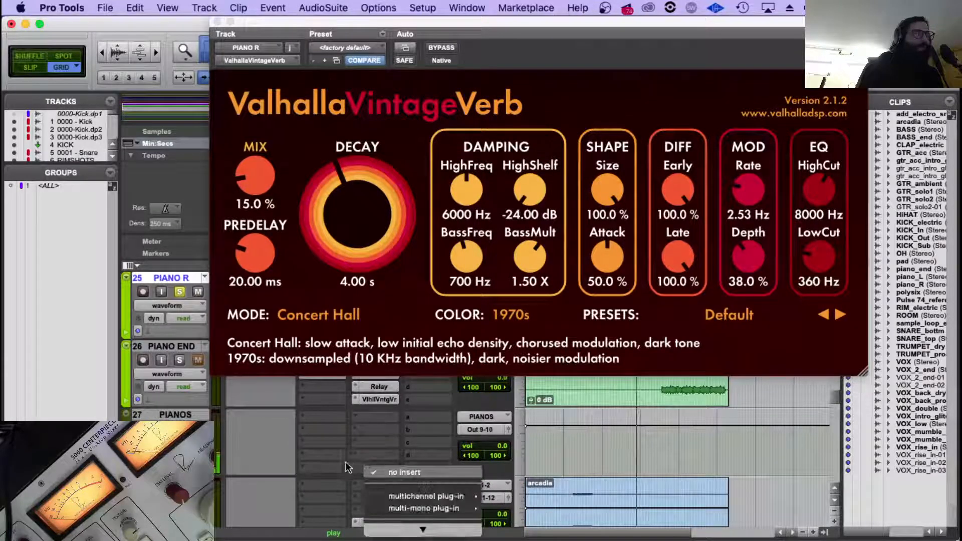
pyautogui.moveTo(433, 495)
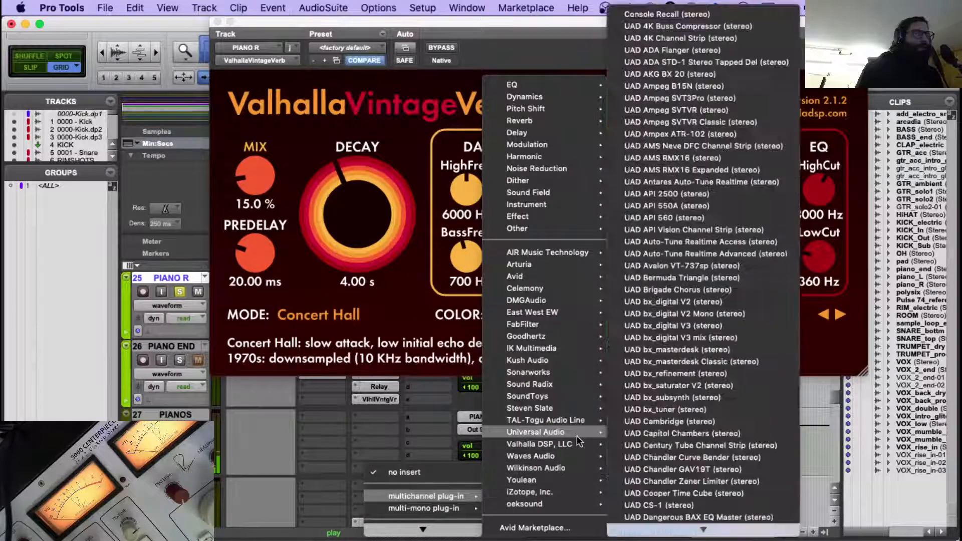
pyautogui.scroll(-10, 704, 446)
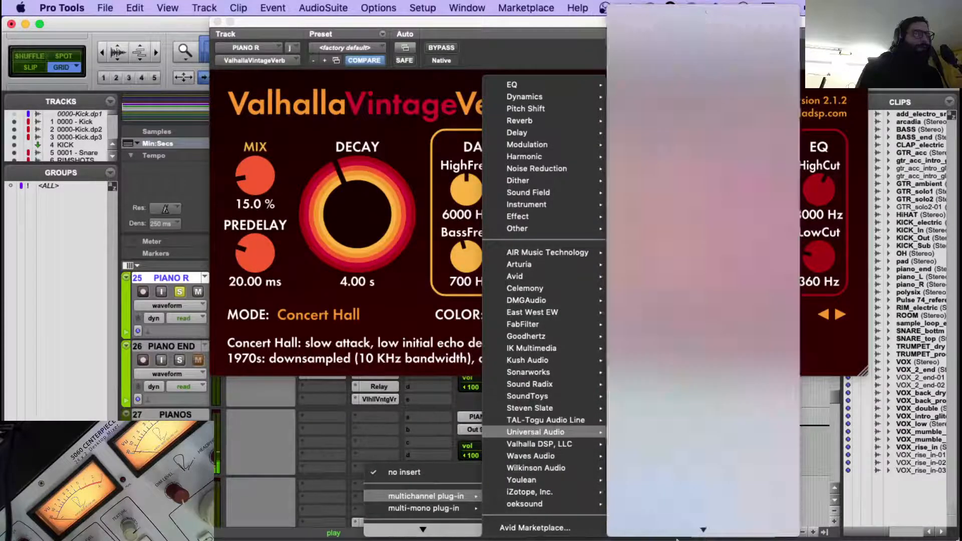
pyautogui.scroll(-15, 689, 531)
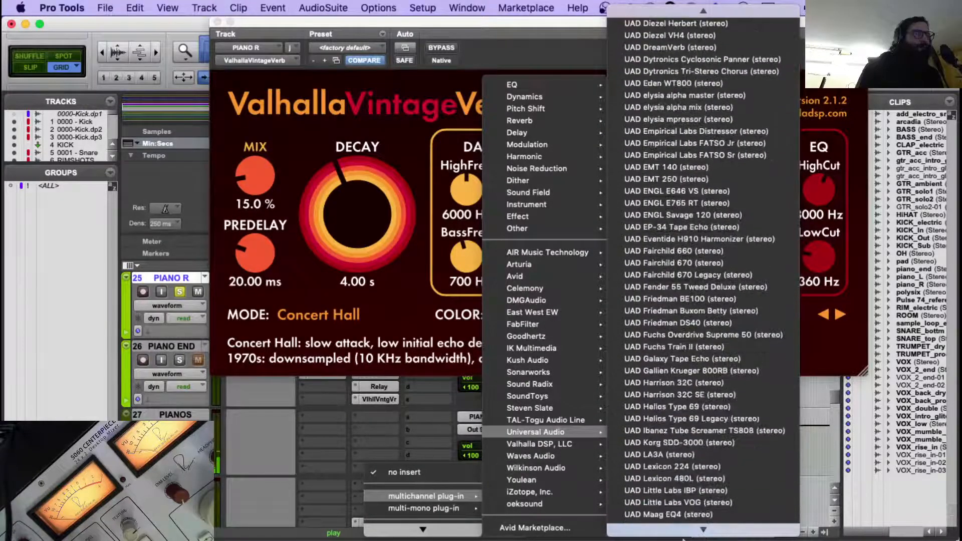
pyautogui.scroll(-10, 696, 528)
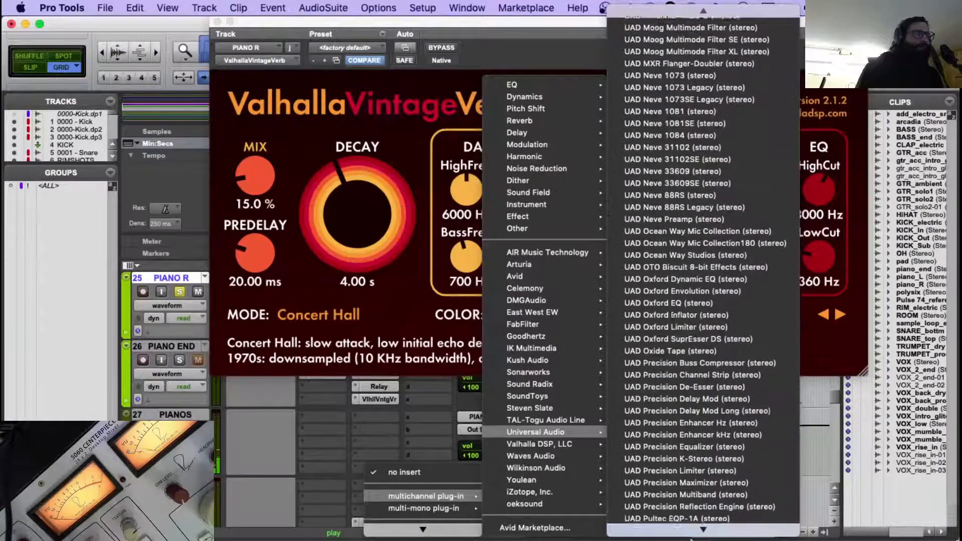
pyautogui.scroll(-6, 706, 532)
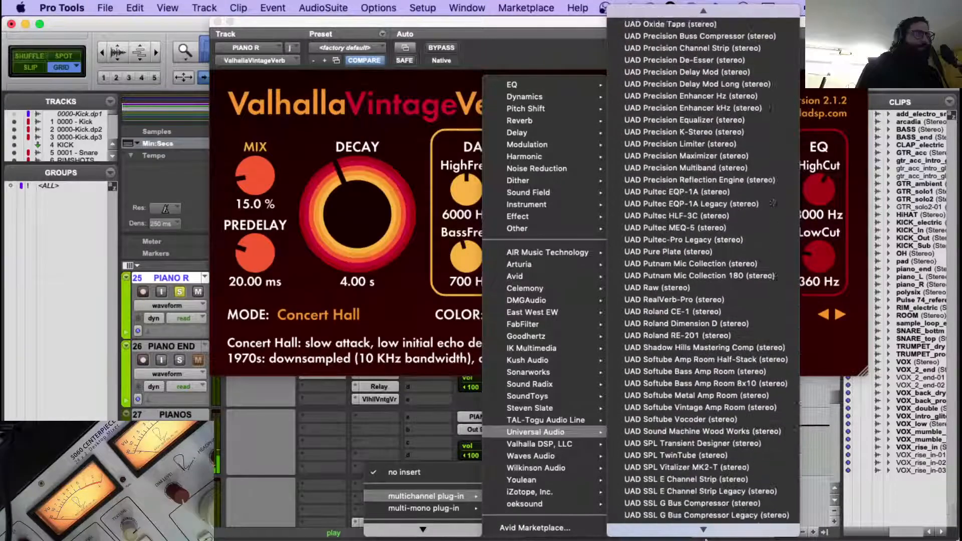
pyautogui.click(710, 479)
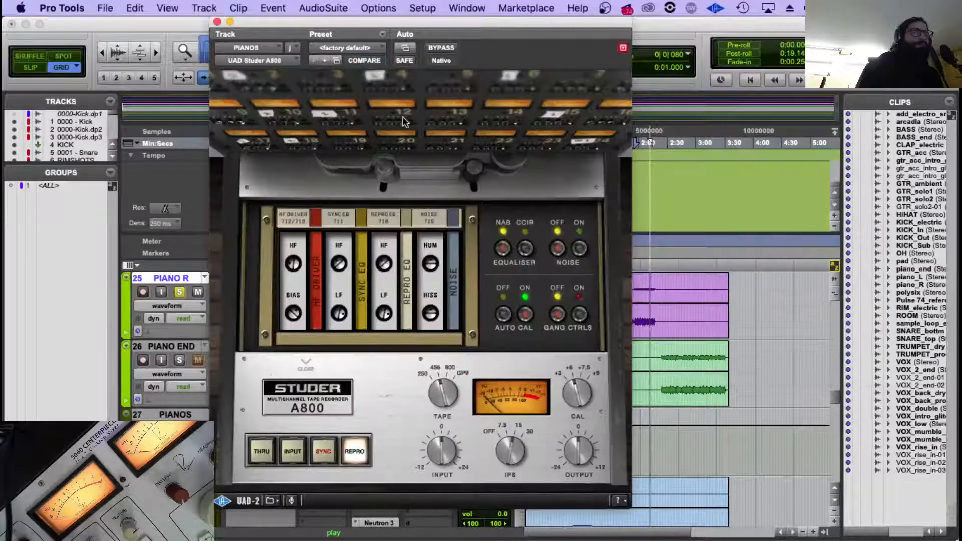
# Load the Vocal-30IPS 900 +9 preset in the PIANOS Studer A800 and raise its output slightly while replaying the piano part.
pyautogui.click(347, 41)
pyautogui.moveTo(350, 41)
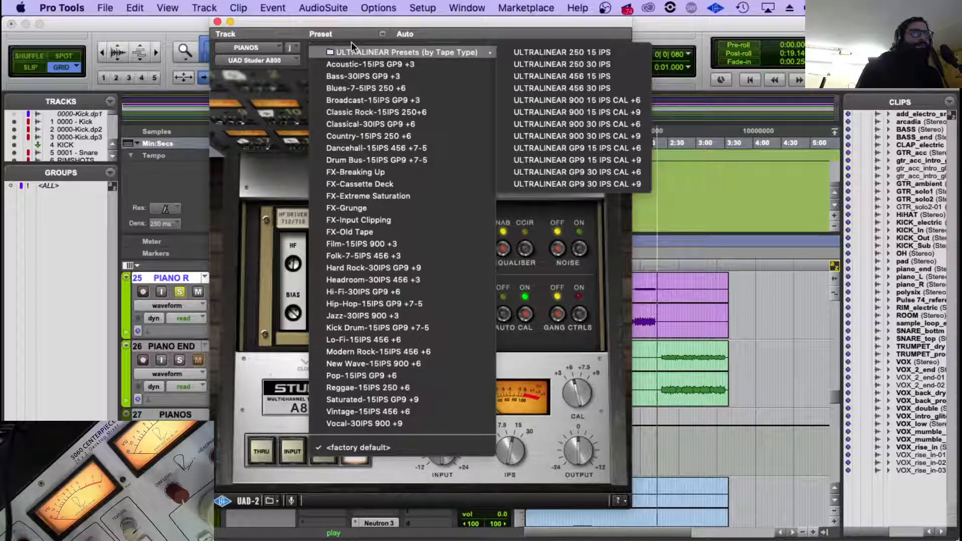
pyautogui.click(352, 424)
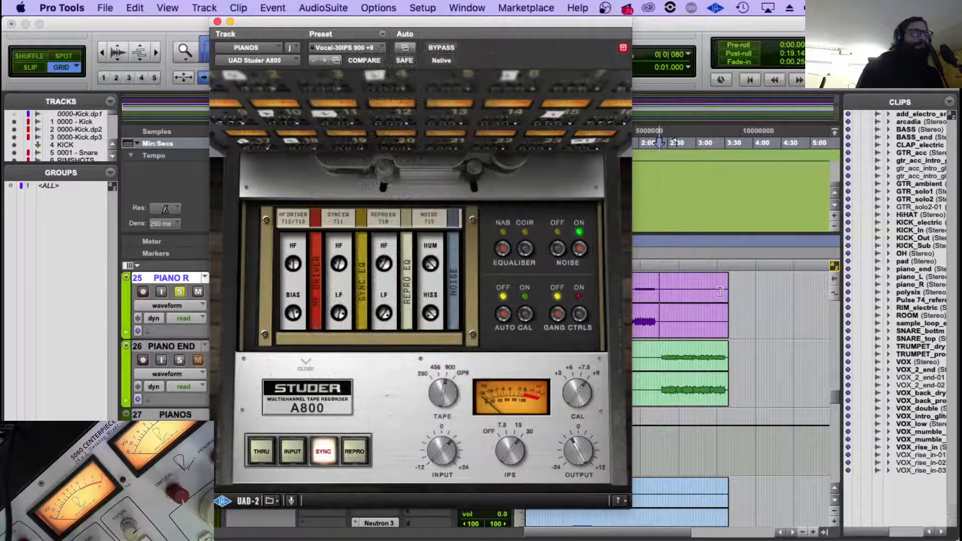
pyautogui.click(642, 279)
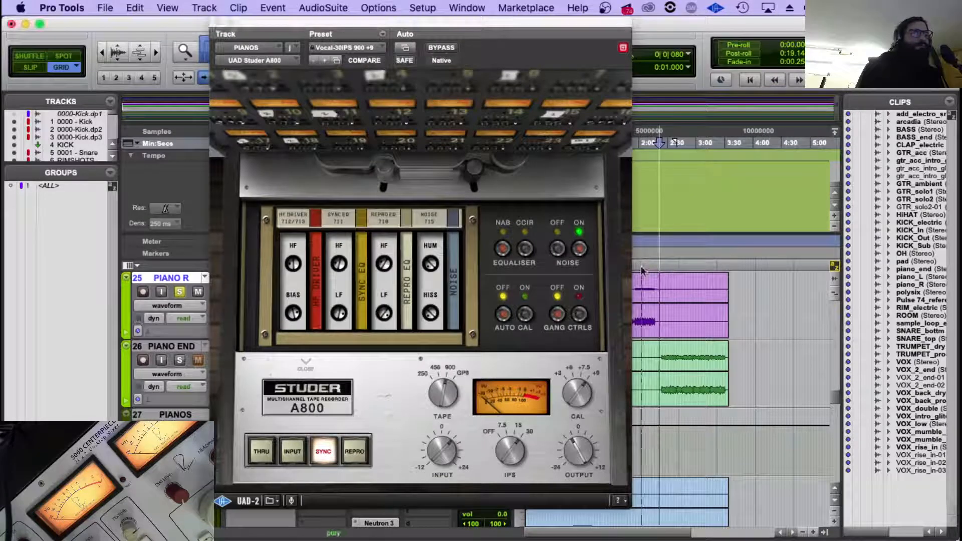
pyautogui.press('space')
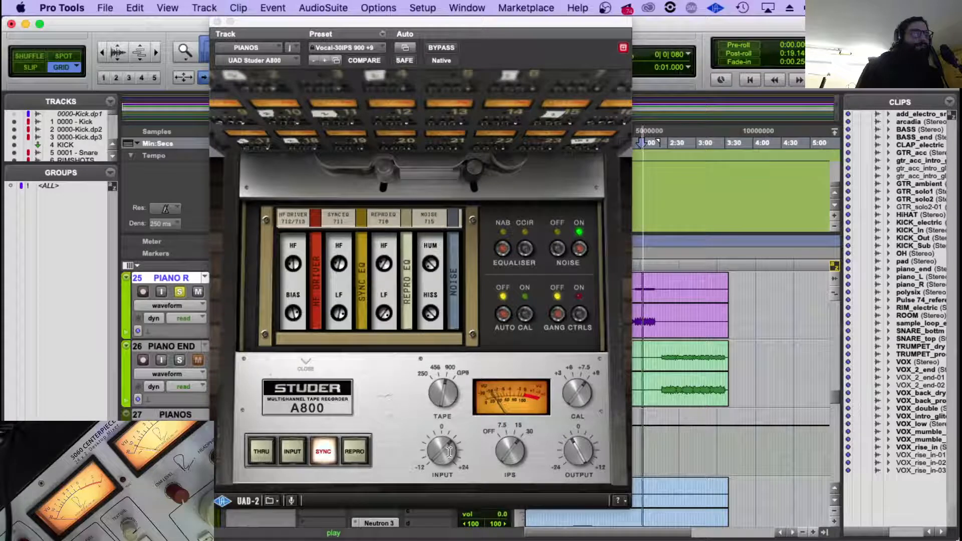
pyautogui.moveTo(579, 448); pyautogui.dragTo(579, 440)
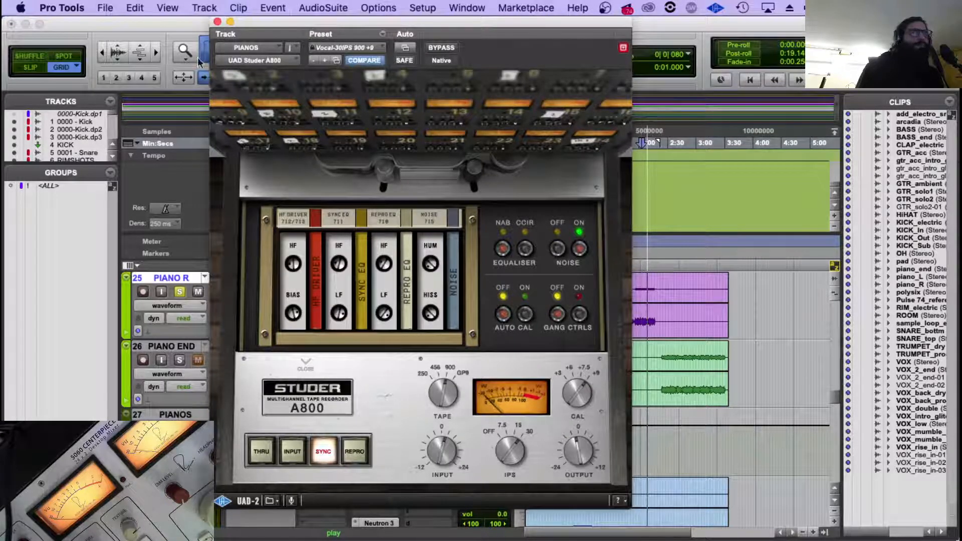
pyautogui.click(217, 21)
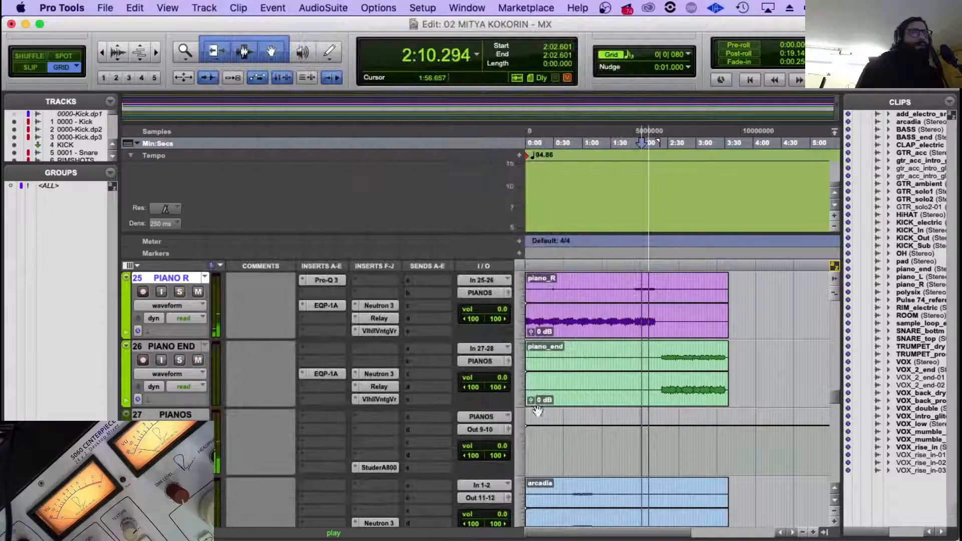
# Look over the piano tracks' inserts during playback and check the EQP-1A settings on PIANO R.
pyautogui.scroll(3, 679, 364)
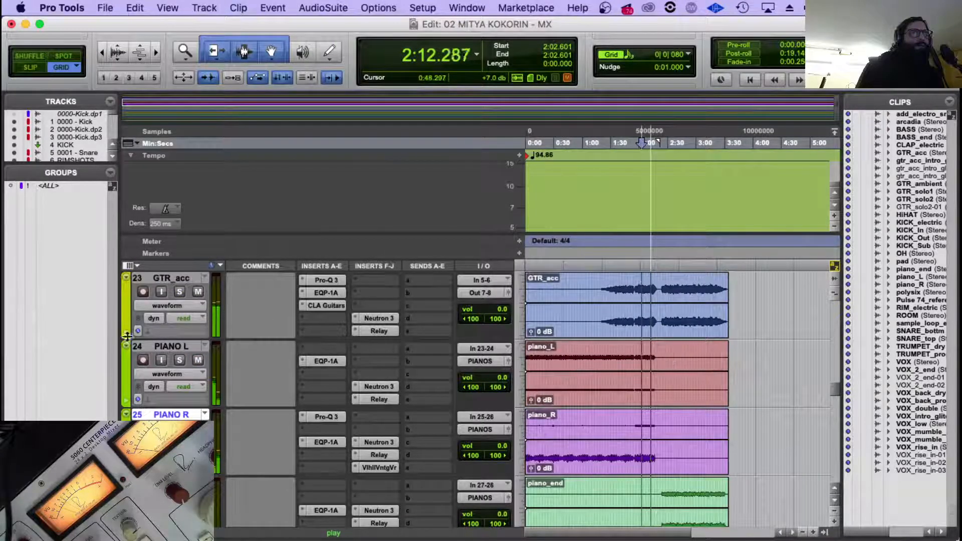
pyautogui.scroll(-3, 301, 389)
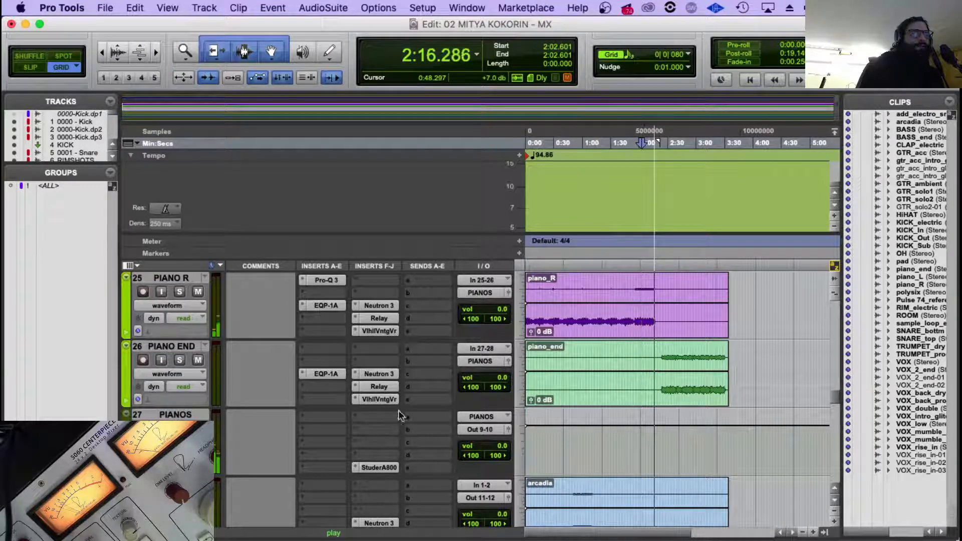
pyautogui.scroll(3, 681, 501)
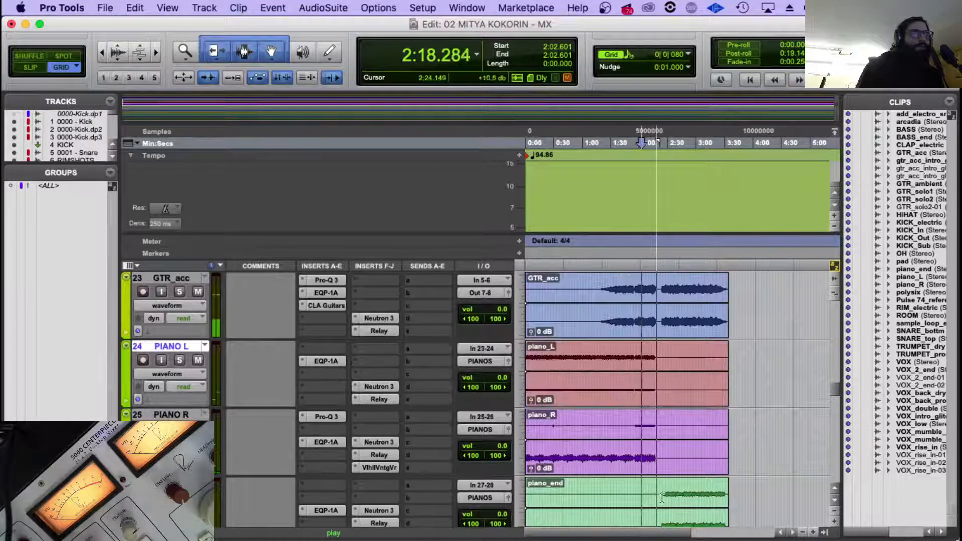
pyautogui.click(325, 441)
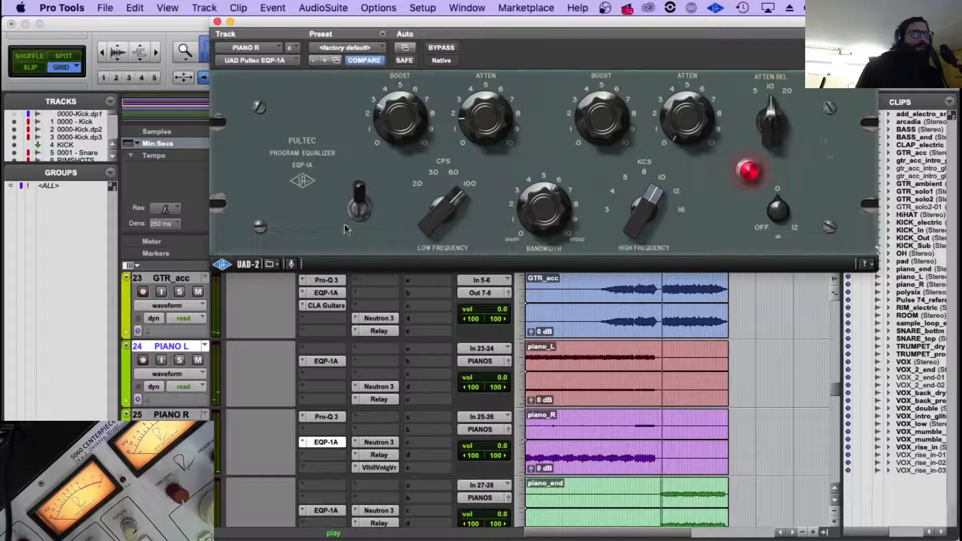
# Audition the piano_end part from 2:22.683, comparing PIANO END's EQP-1A bypassed and active and checking its Neutron 3.
pyautogui.scroll(-2, 661, 459)
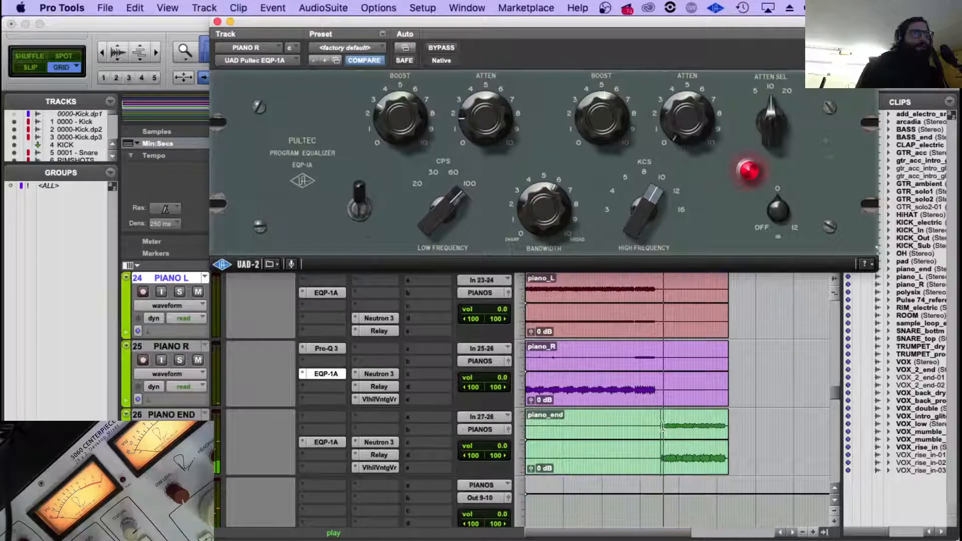
pyautogui.click(661, 429)
pyautogui.click(315, 442)
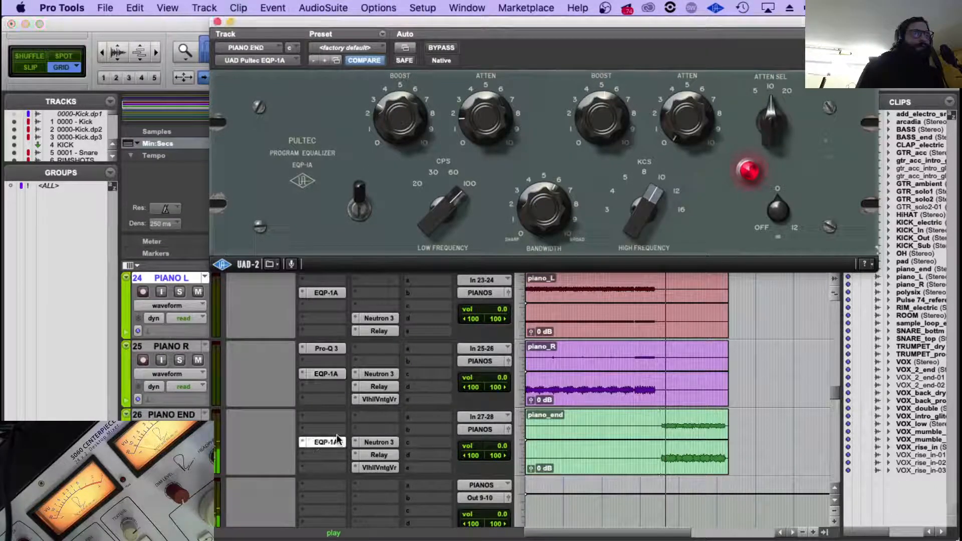
pyautogui.keyDown('super'); pyautogui.click(332, 443); pyautogui.keyUp('super')
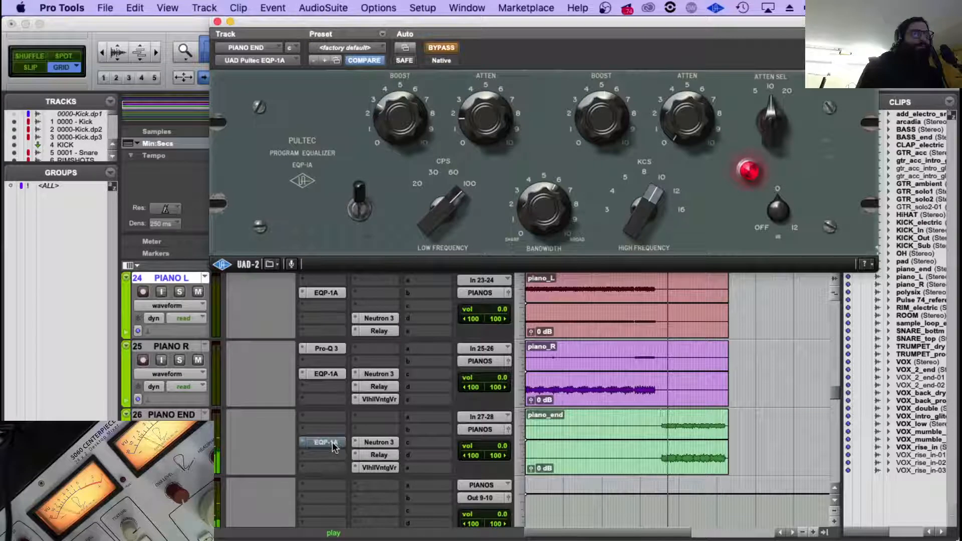
pyautogui.click(377, 442)
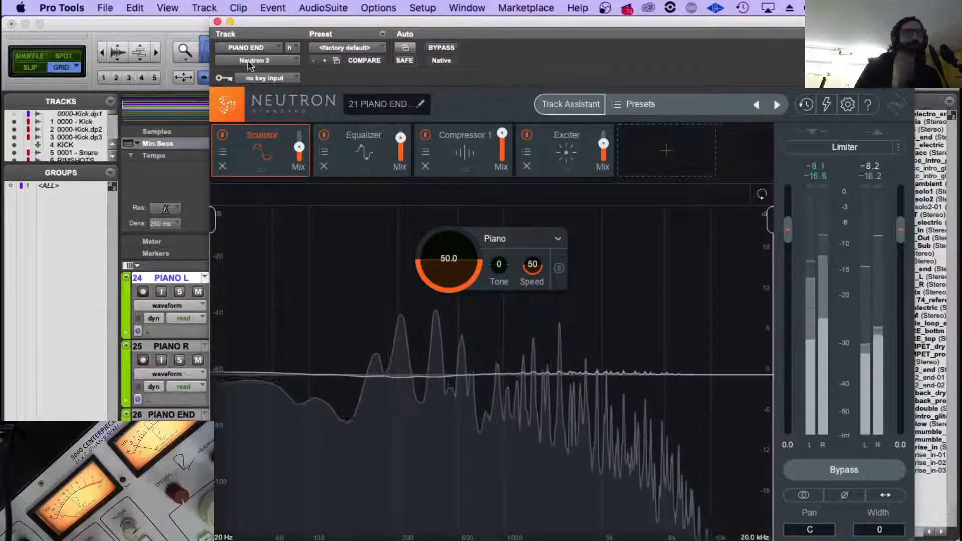
pyautogui.click(217, 21)
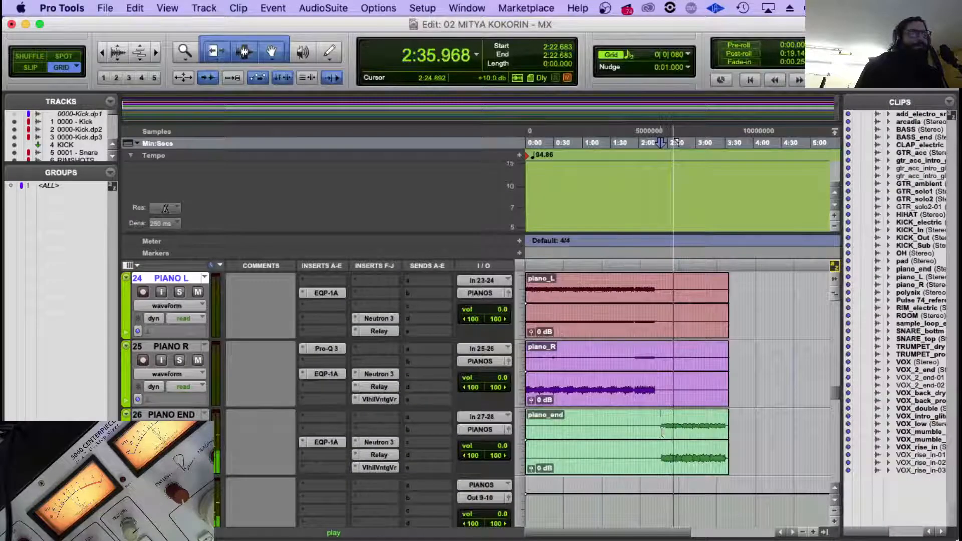
# Go to the vocal tracks and listen around the VOX clip's first vocal entry.
pyautogui.scroll(-2, 661, 432)
pyautogui.scroll(-4, 660, 361)
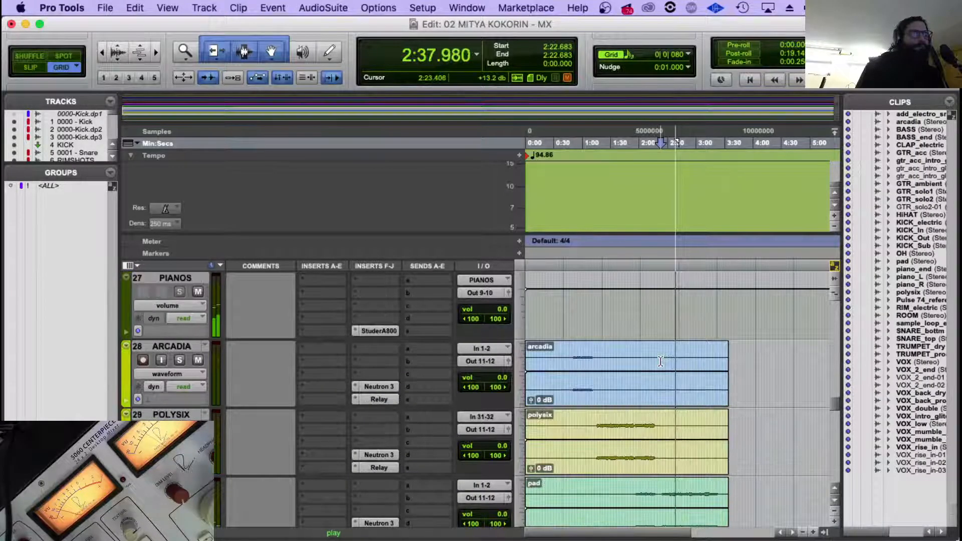
pyautogui.scroll(-2, 661, 362)
pyautogui.scroll(-3, 660, 361)
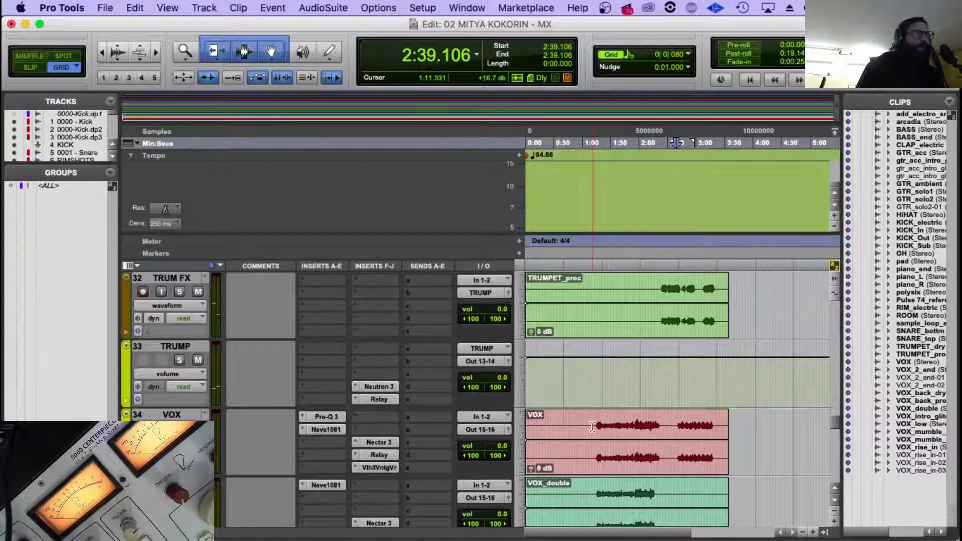
pyautogui.click(596, 426)
pyautogui.scroll(5, 476, 425)
pyautogui.scroll(-6, 350, 423)
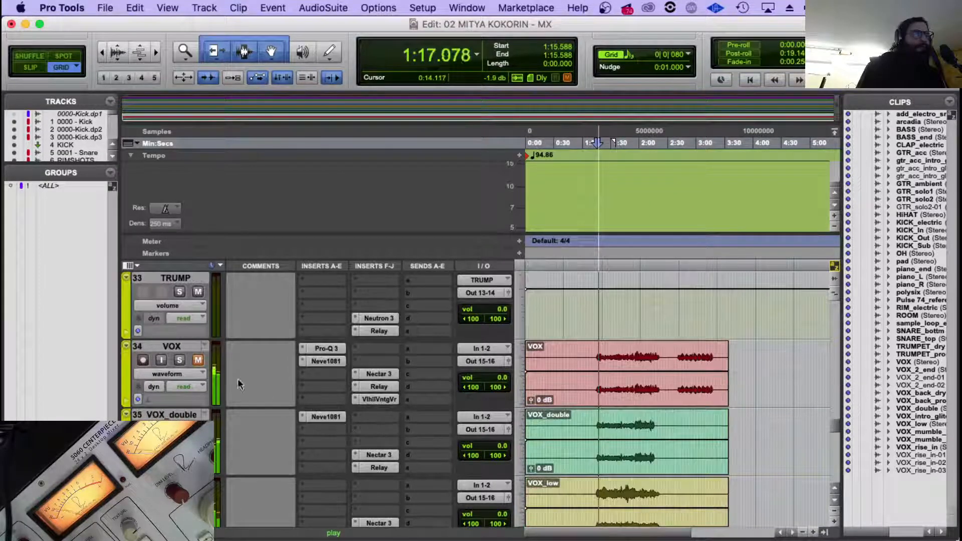
pyautogui.click(591, 355)
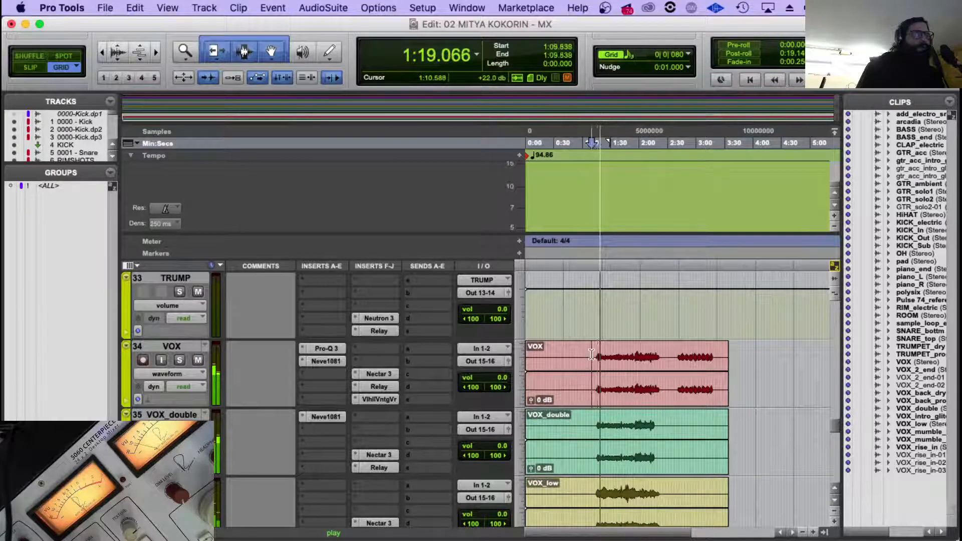
# Check the master level in the Relay on ROUTER.1 while the vocal section plays.
pyautogui.scroll(-12, 646, 362)
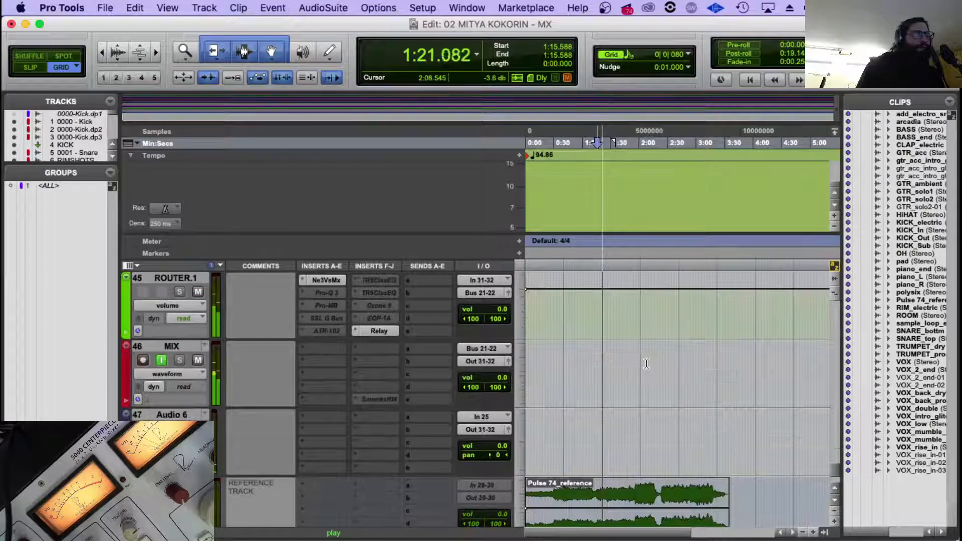
pyautogui.click(379, 331)
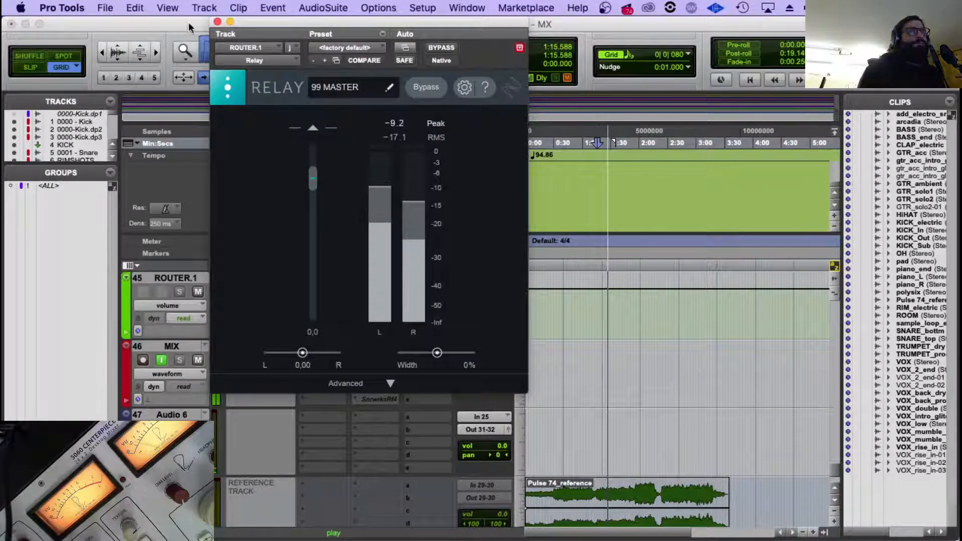
pyautogui.click(217, 21)
pyautogui.scroll(9, 560, 370)
pyautogui.scroll(10, 560, 370)
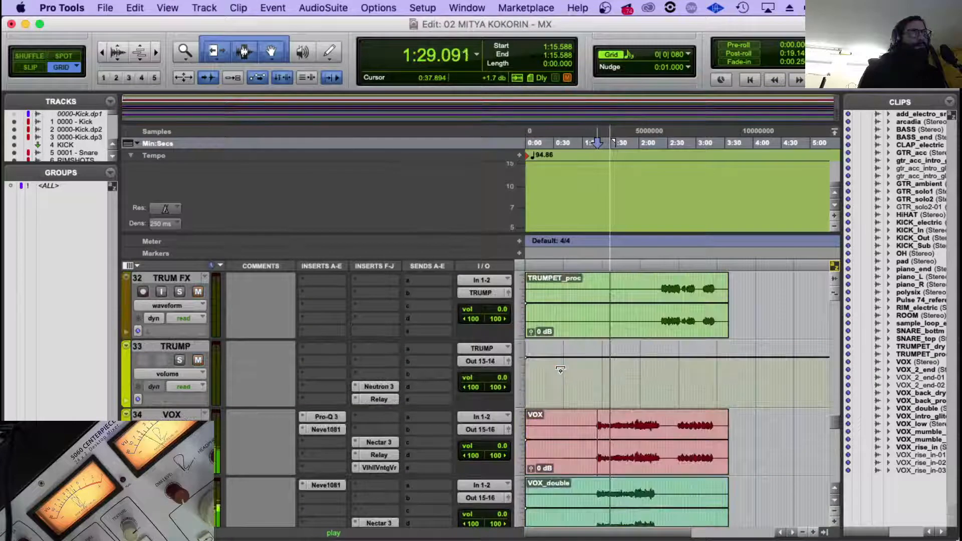
# Replay the vocals from 1:15.823 and shift the bell cut in VOX's Pro-Q 3 slightly lower in frequency.
pyautogui.scroll(-5, 560, 369)
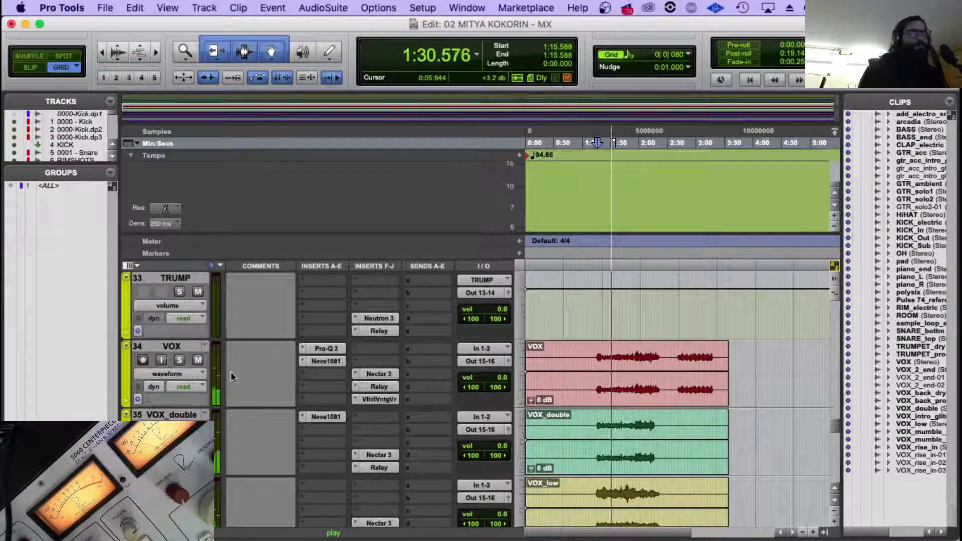
pyautogui.click(168, 374)
pyautogui.click(366, 360)
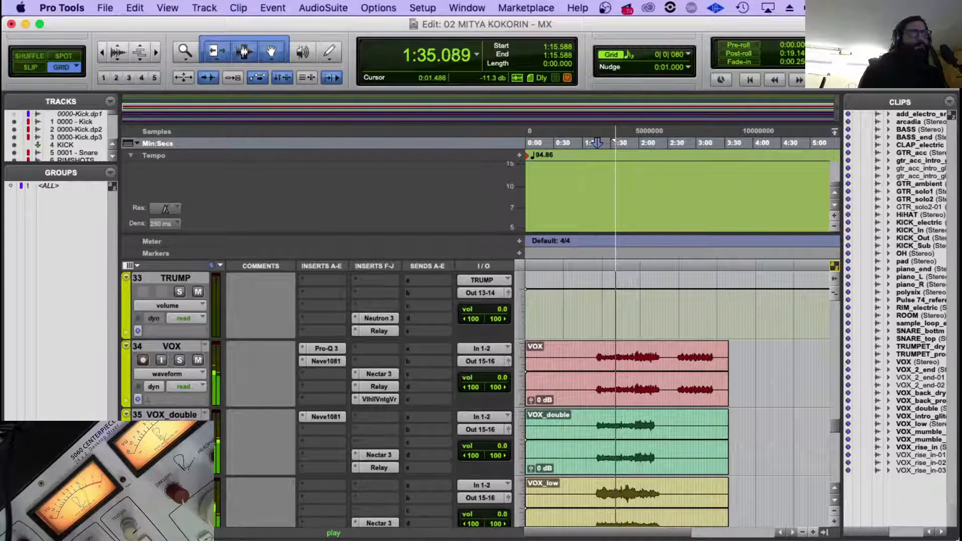
pyautogui.click(597, 425)
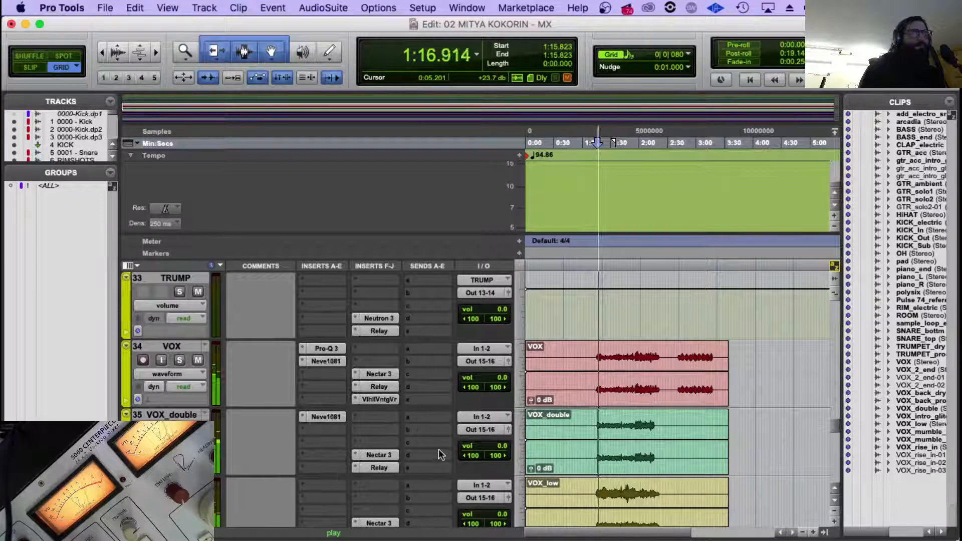
pyautogui.click(334, 350)
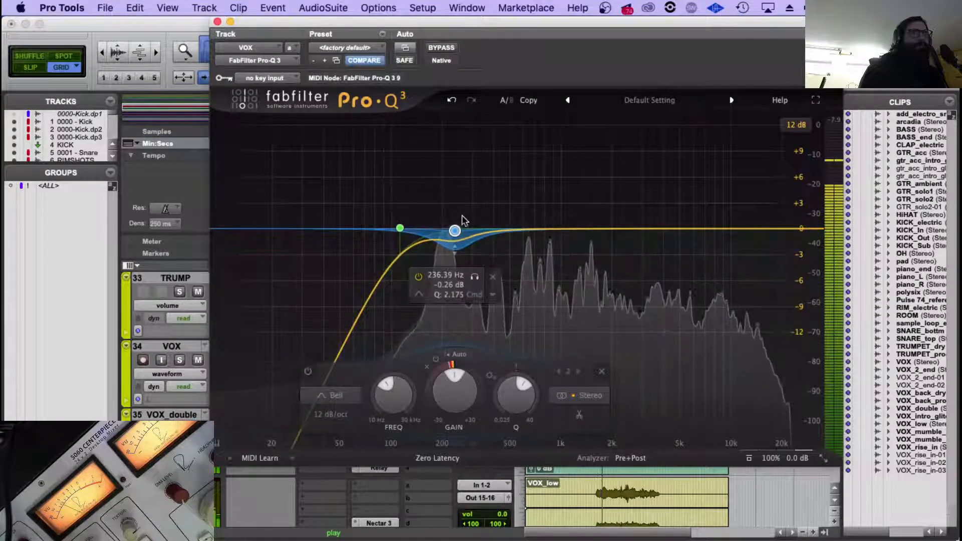
pyautogui.moveTo(455, 230); pyautogui.dragTo(451, 232)
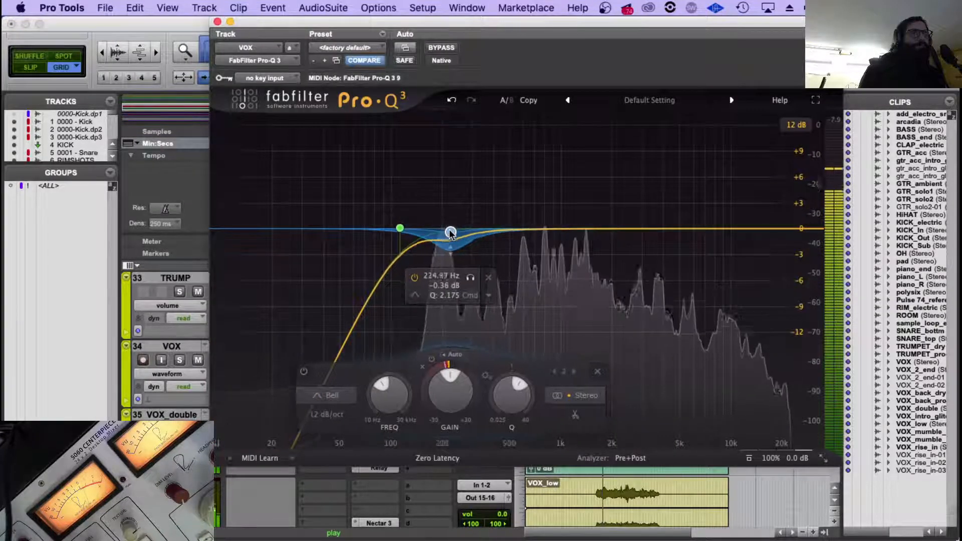
pyautogui.click(218, 22)
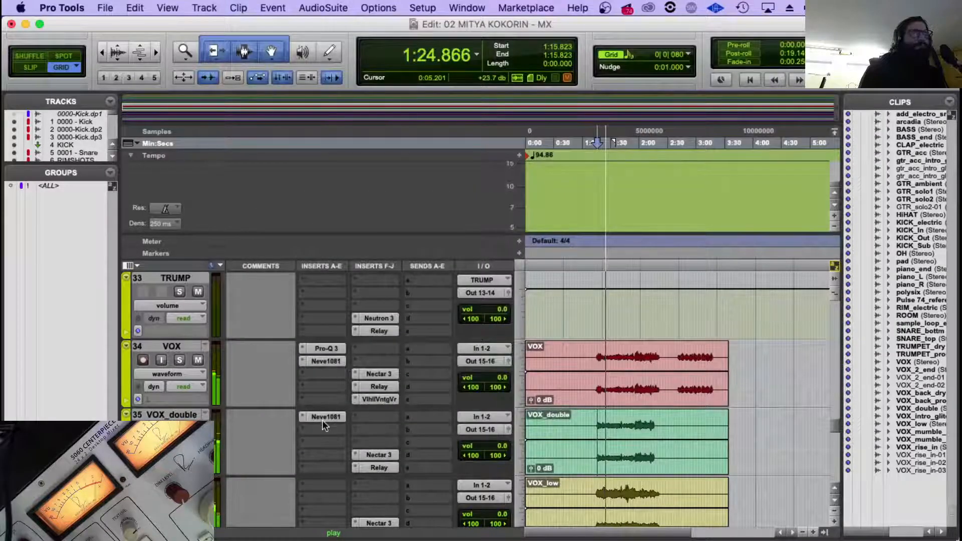
# Move VOX_double's Neve1081 down one insert slot, copy VOX's Pro-Q 3 above it and replay the vocals.
pyautogui.moveTo(323, 420)
pyautogui.mouseDown()
pyautogui.moveTo(323, 430)
pyautogui.moveTo(326, 416)
pyautogui.mouseUp()
pyautogui.press('space')
pyautogui.press('KP_1')
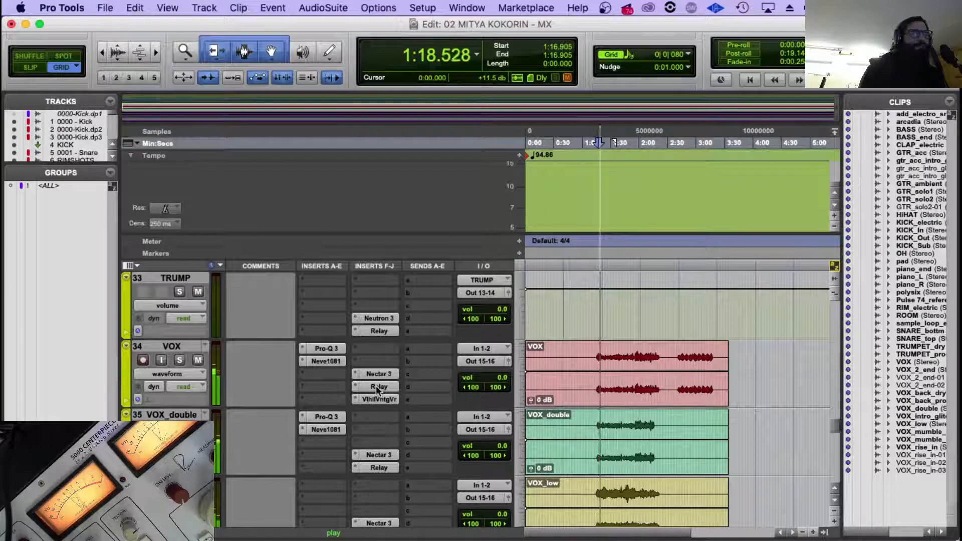
# Select the VOX and VOX_double clips and set the Nectar 3 output gain to -3.0 on both tracks.
pyautogui.click(619, 389)
pyautogui.keyDown('shift'); pyautogui.click(616, 467); pyautogui.keyUp('shift')
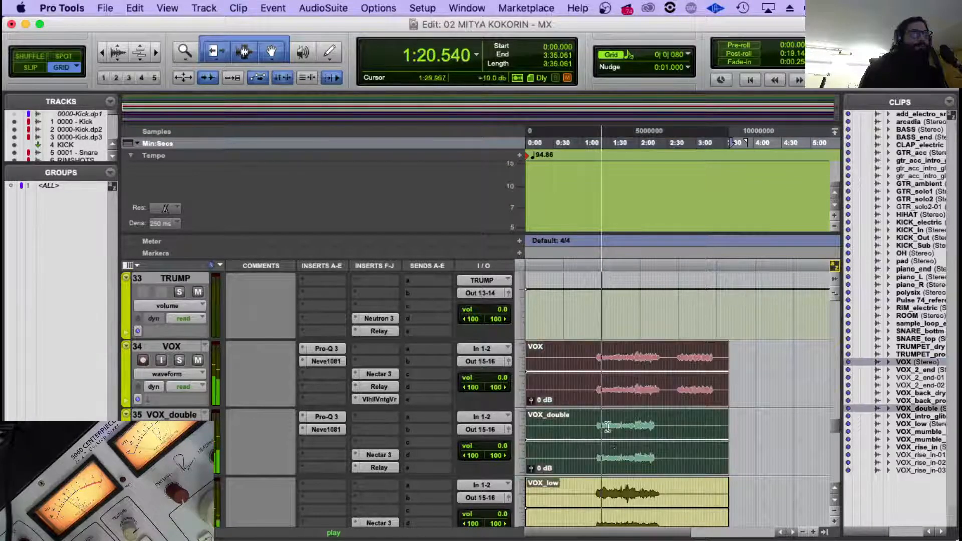
pyautogui.click(378, 374)
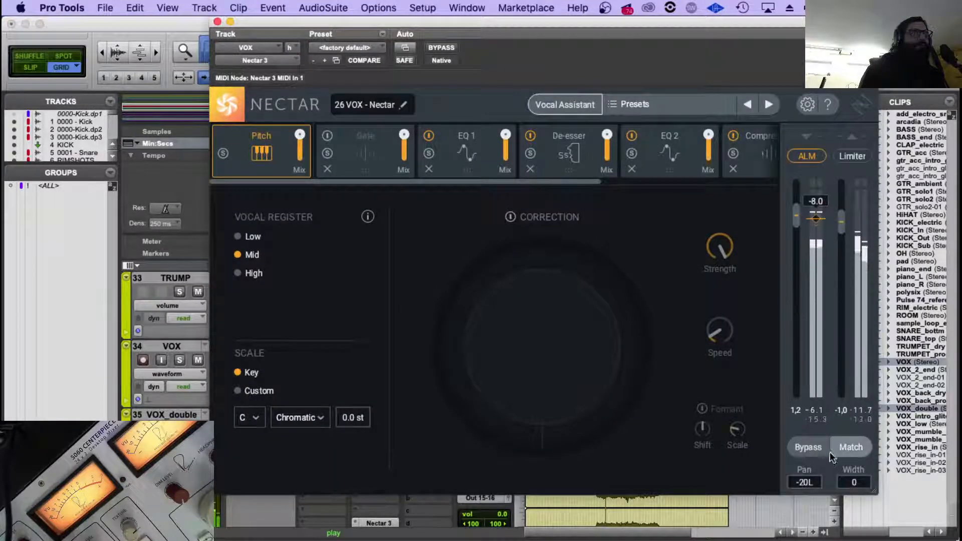
pyautogui.click(842, 411)
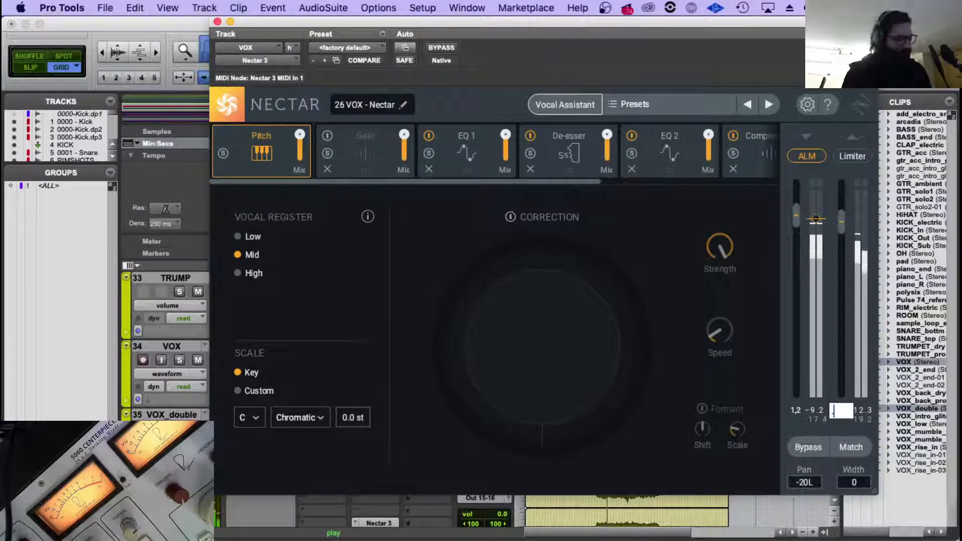
pyautogui.write('-3')
pyautogui.press('Return')
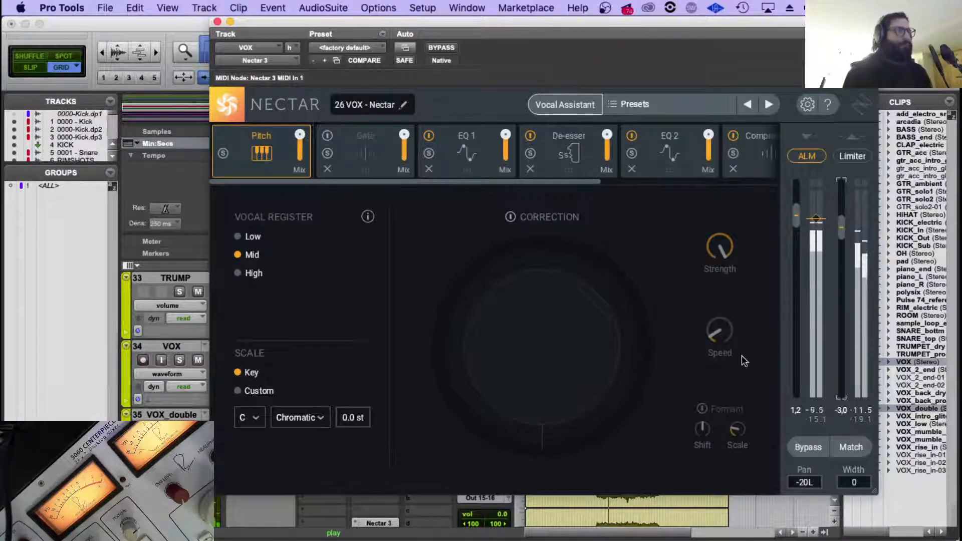
pyautogui.click(217, 22)
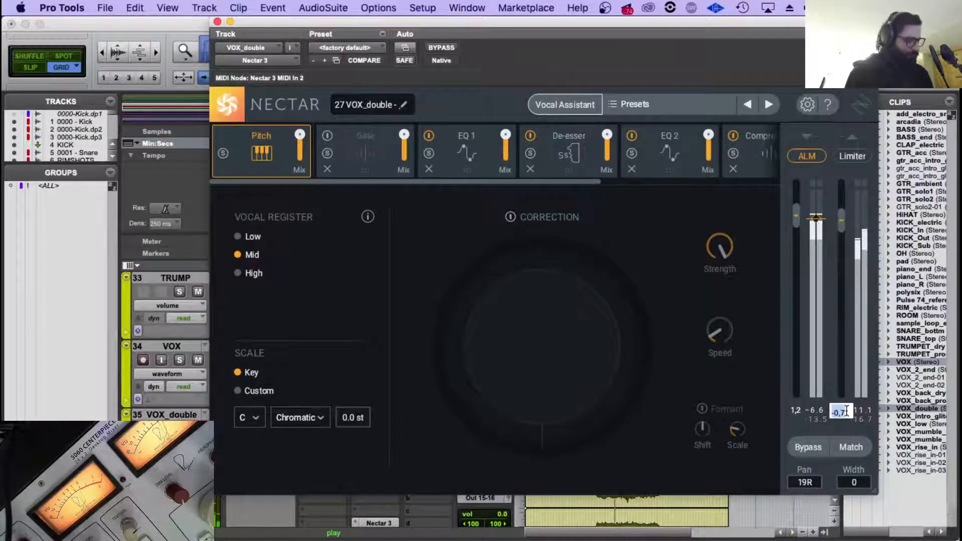
pyautogui.press('Return')
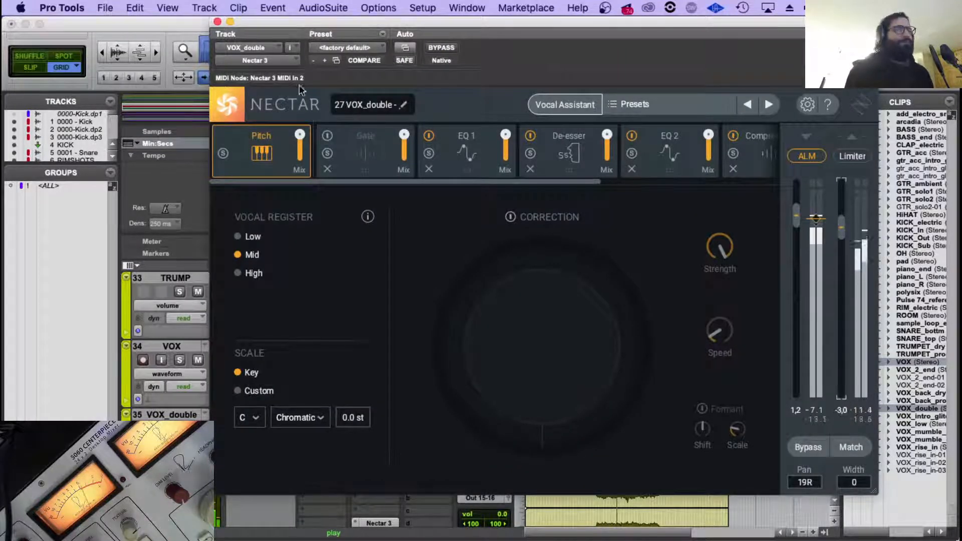
# Replay the song from 1:15.588 and check the Studer A800 settings on the PIANOS bus during playback.
pyautogui.click(218, 21)
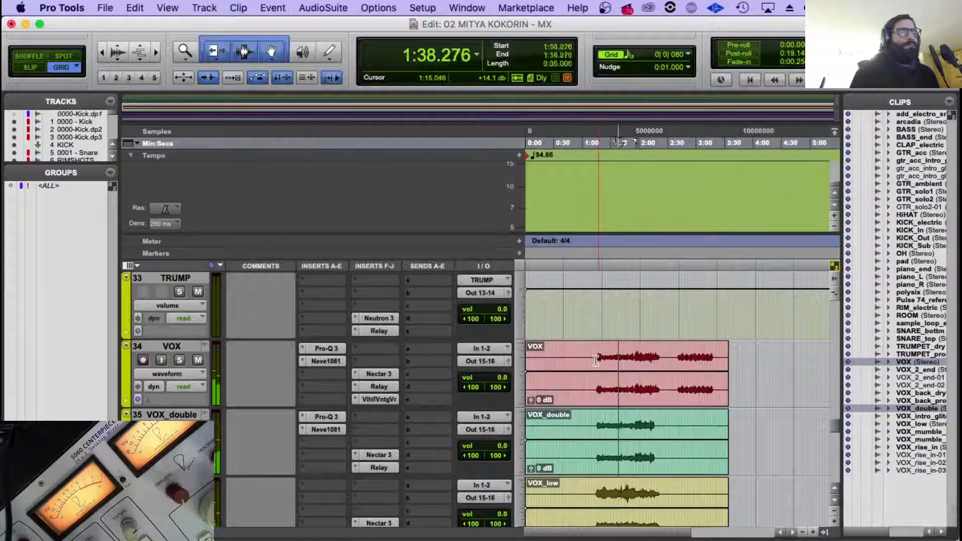
pyautogui.click(595, 363)
pyautogui.press('space')
pyautogui.scroll(6, 576, 380)
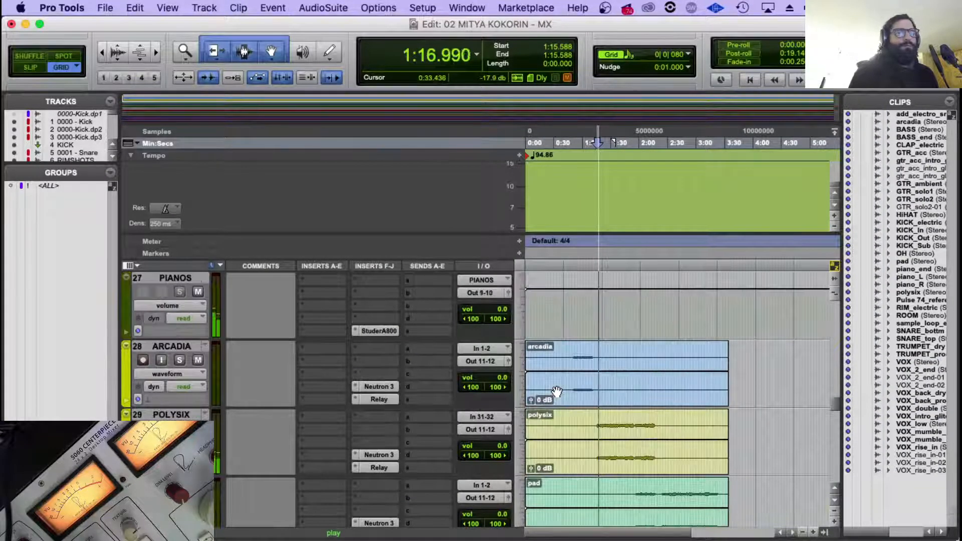
pyautogui.scroll(3, 557, 390)
pyautogui.scroll(3, 557, 391)
pyautogui.scroll(-3, 558, 391)
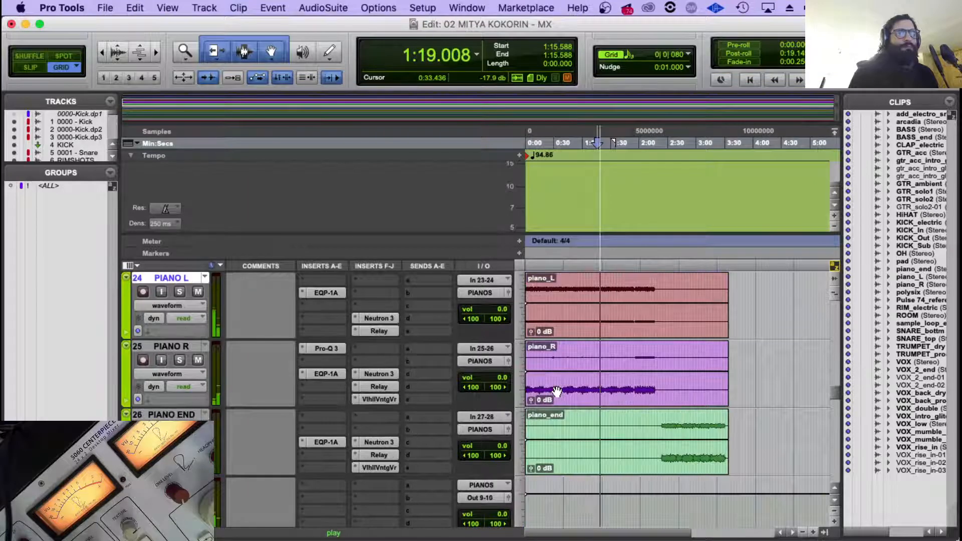
pyautogui.scroll(-2, 568, 385)
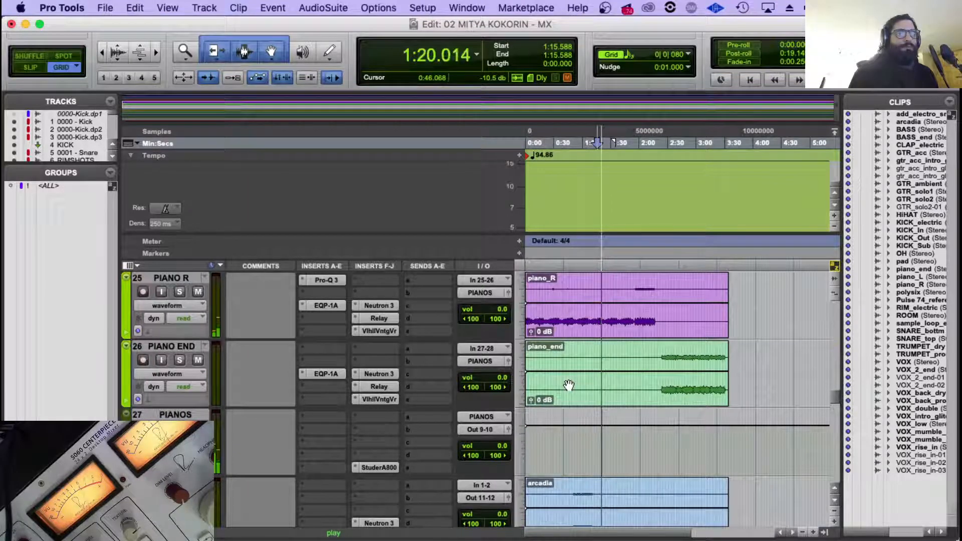
pyautogui.click(379, 467)
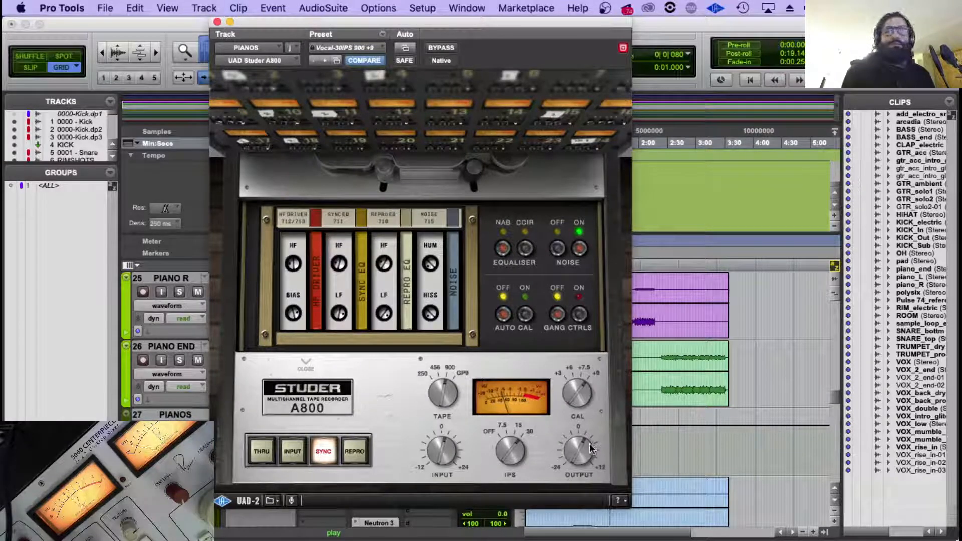
pyautogui.click(217, 21)
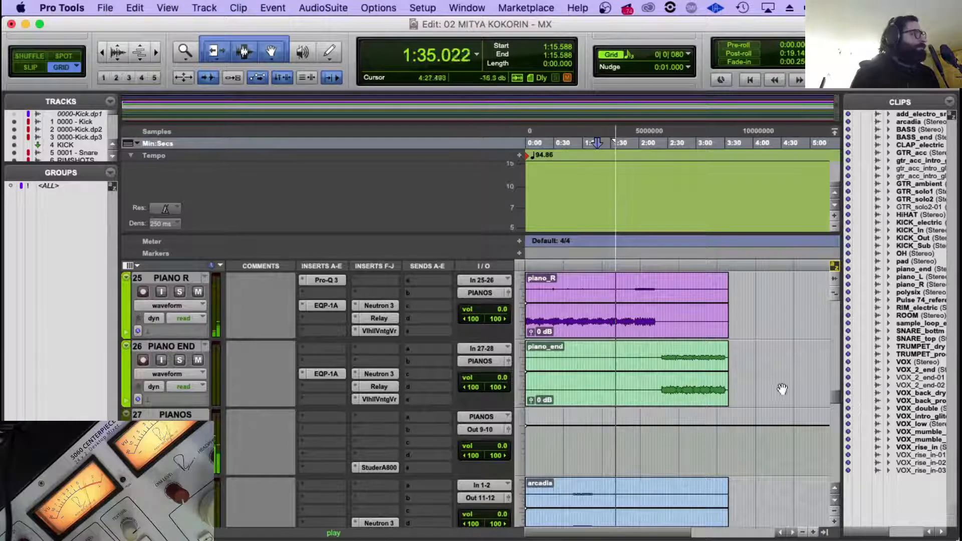
# Check the Neutron 3 Sculptor curve and output levels on PIANO R while the song plays.
pyautogui.scroll(3, 611, 359)
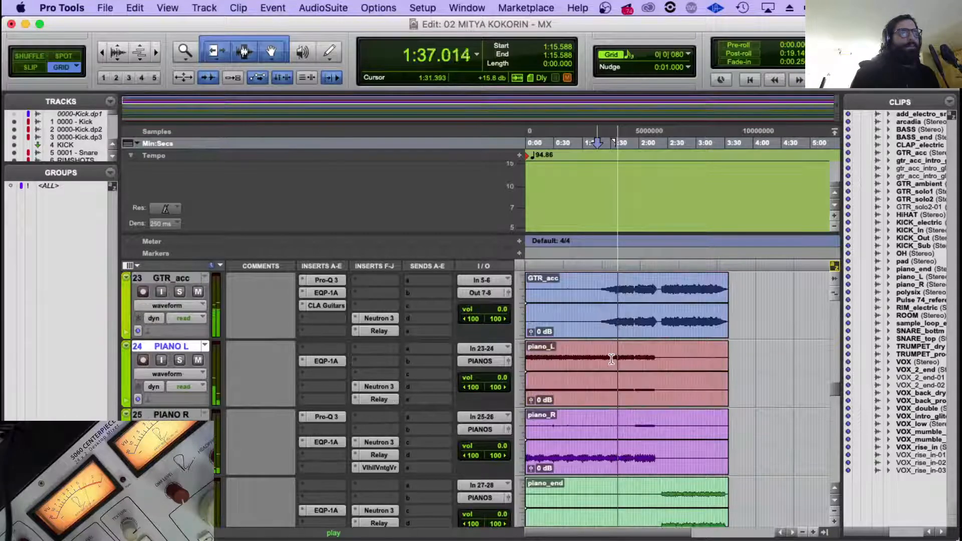
pyautogui.scroll(-2, 611, 355)
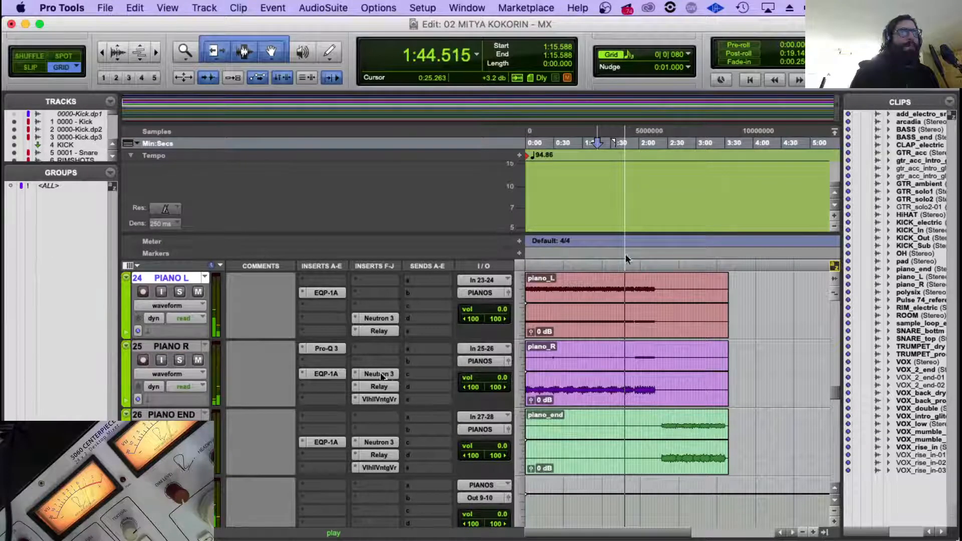
pyautogui.click(380, 374)
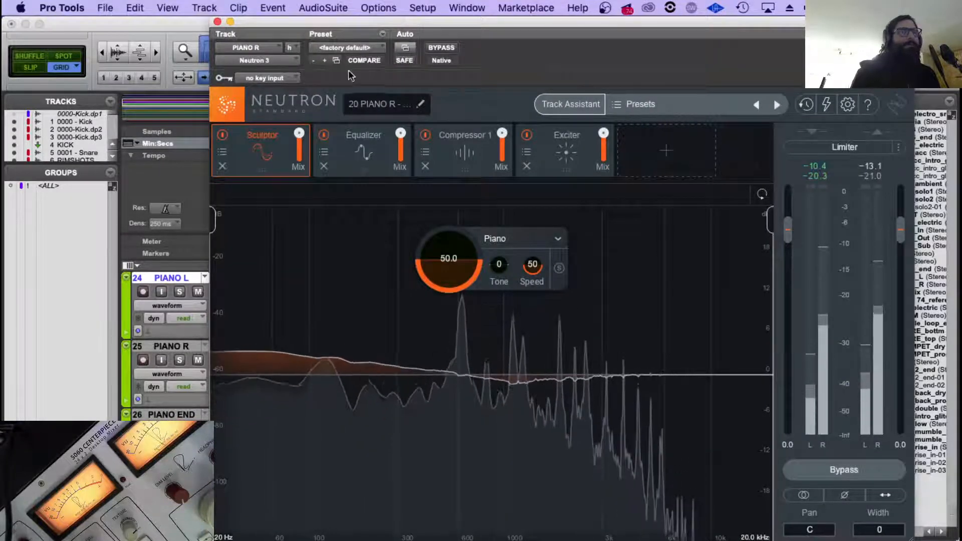
pyautogui.click(217, 21)
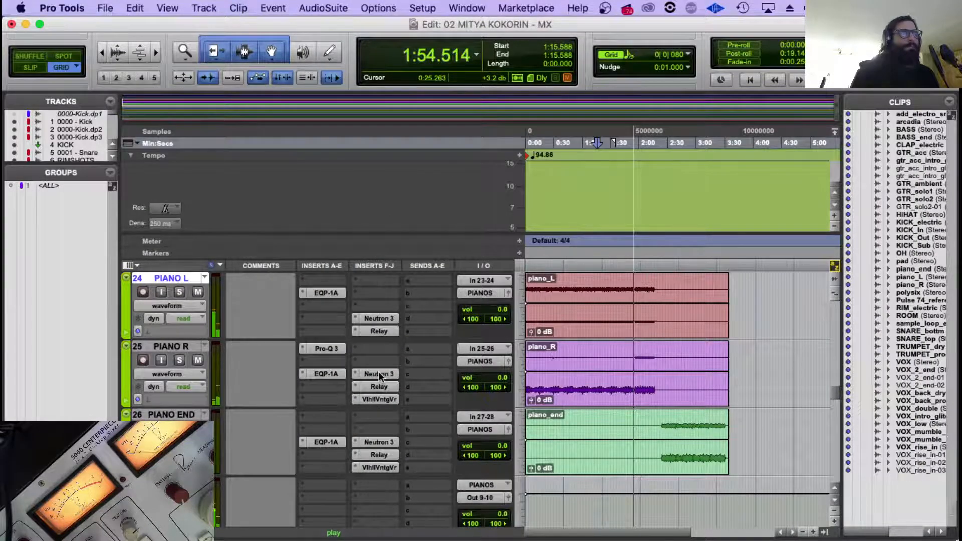
pyautogui.click(379, 374)
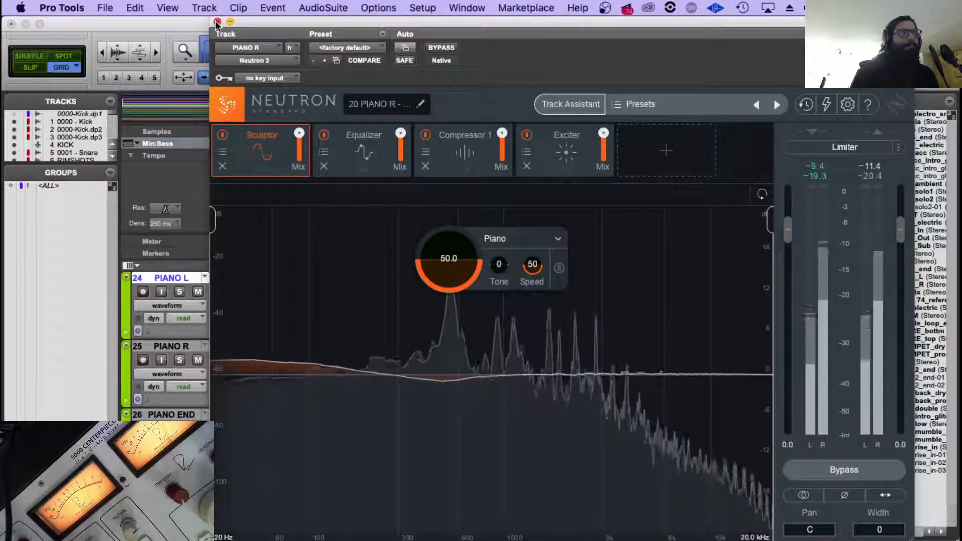
pyautogui.click(217, 22)
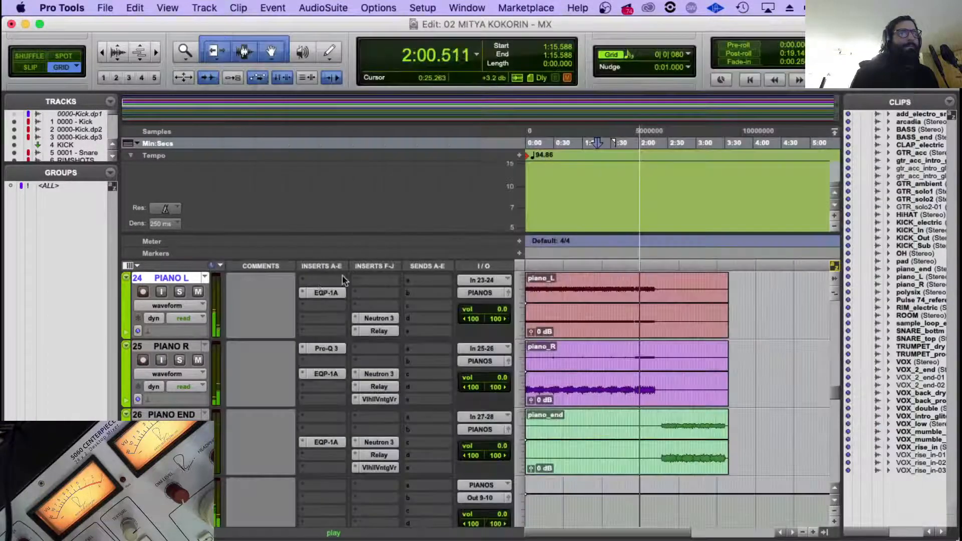
# Reset the Relay gain on PIANO R to 0.0.
pyautogui.click(375, 388)
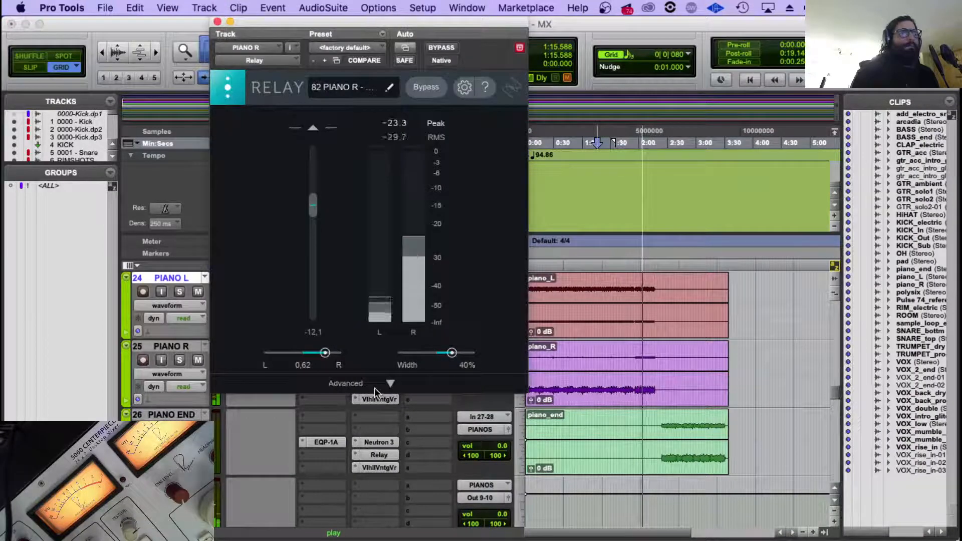
pyautogui.keyDown('alt'); pyautogui.click(315, 208); pyautogui.keyUp('alt')
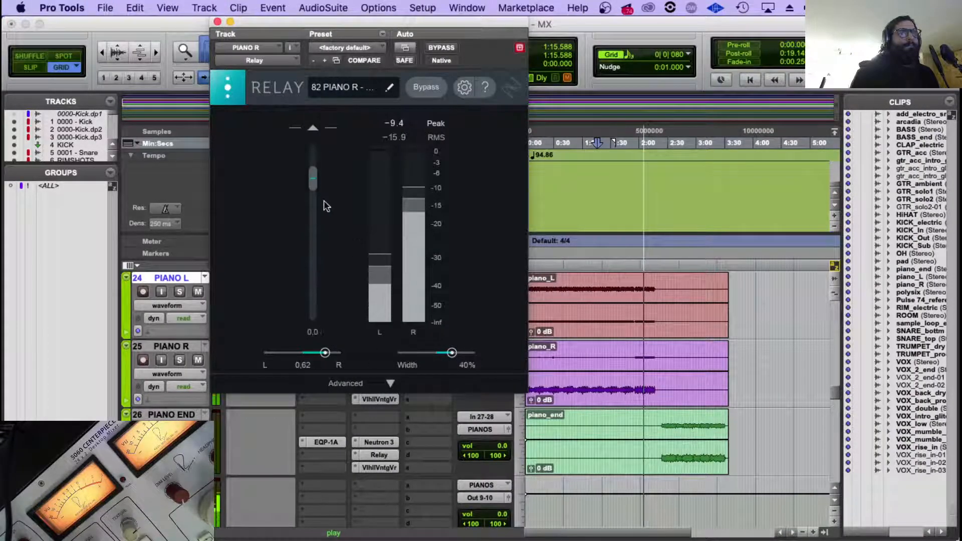
pyautogui.click(218, 22)
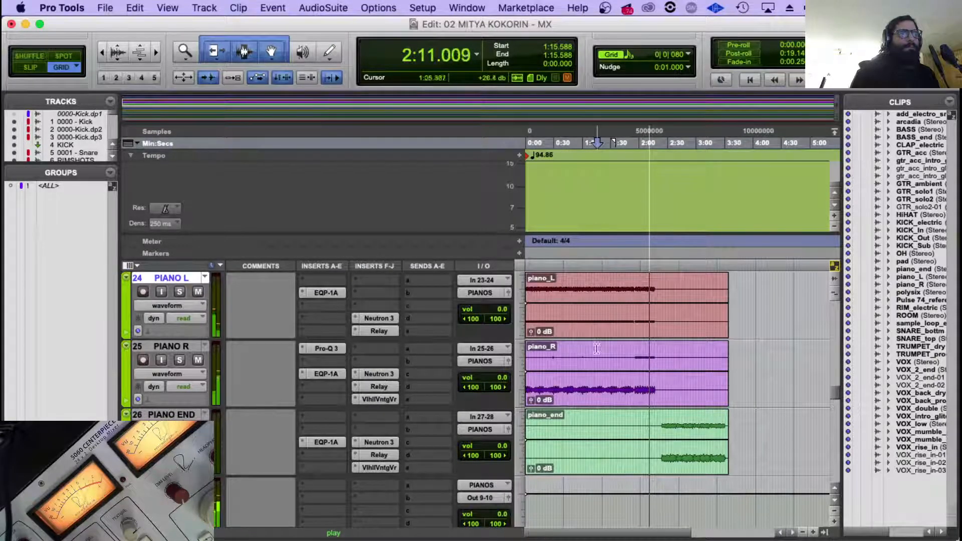
# Replay from 1:57.383 and reset the PIANO R Relay's pan to 0.00 and width to 0%.
pyautogui.press('space')
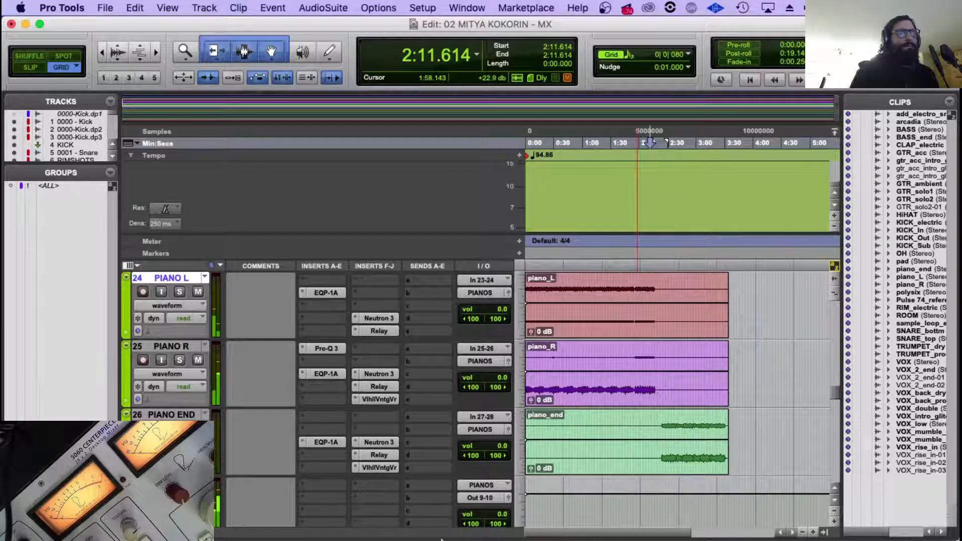
pyautogui.press('space')
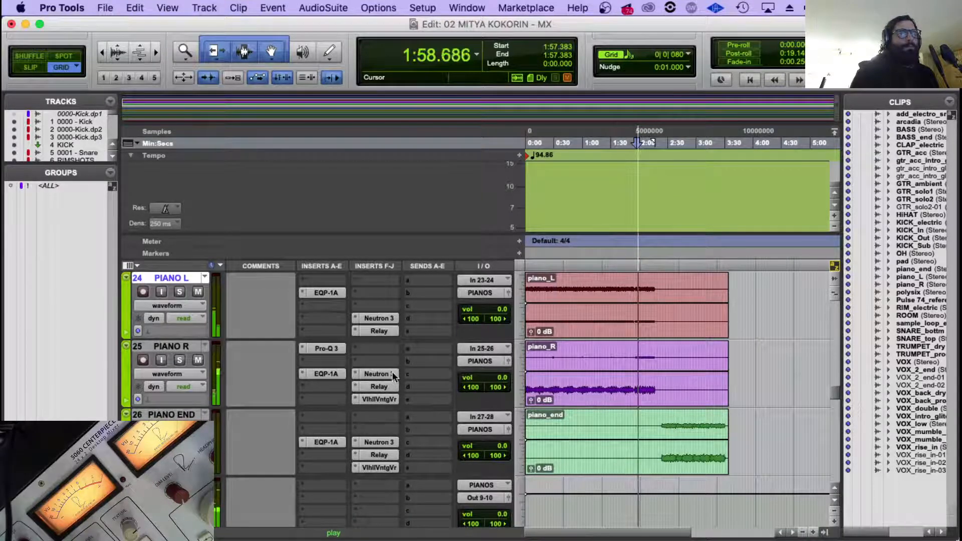
pyautogui.click(386, 387)
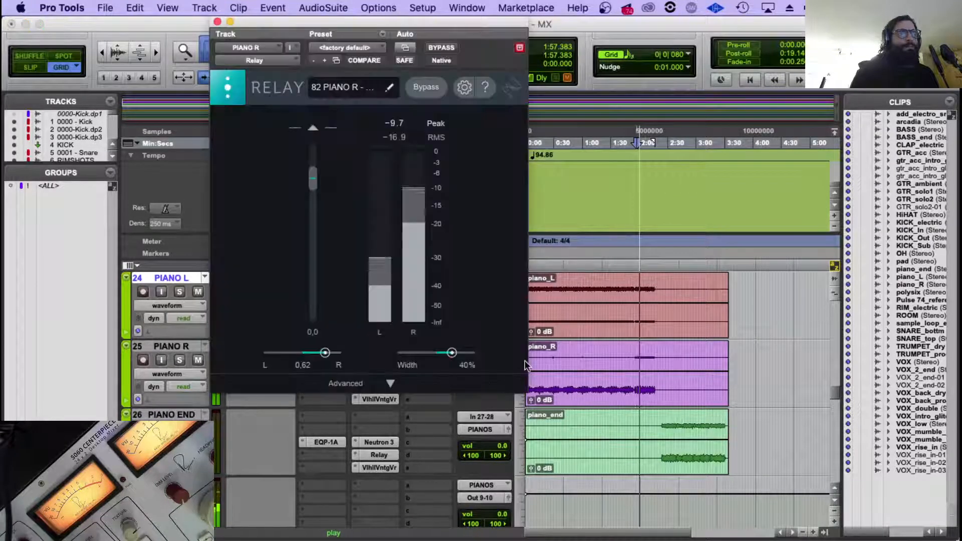
pyautogui.keyDown('alt'); pyautogui.click(325, 352); pyautogui.keyUp('alt')
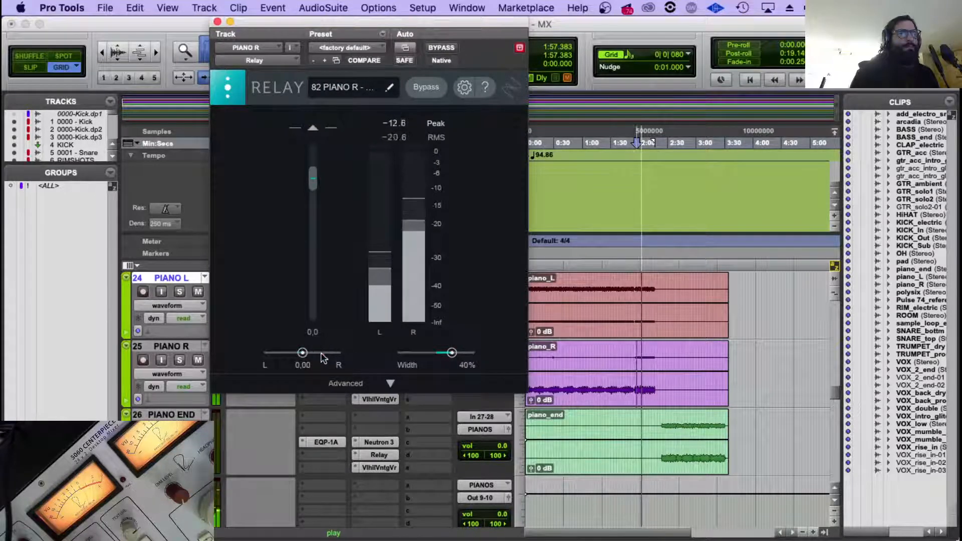
pyautogui.keyDown('alt'); pyautogui.click(451, 353); pyautogui.keyUp('alt')
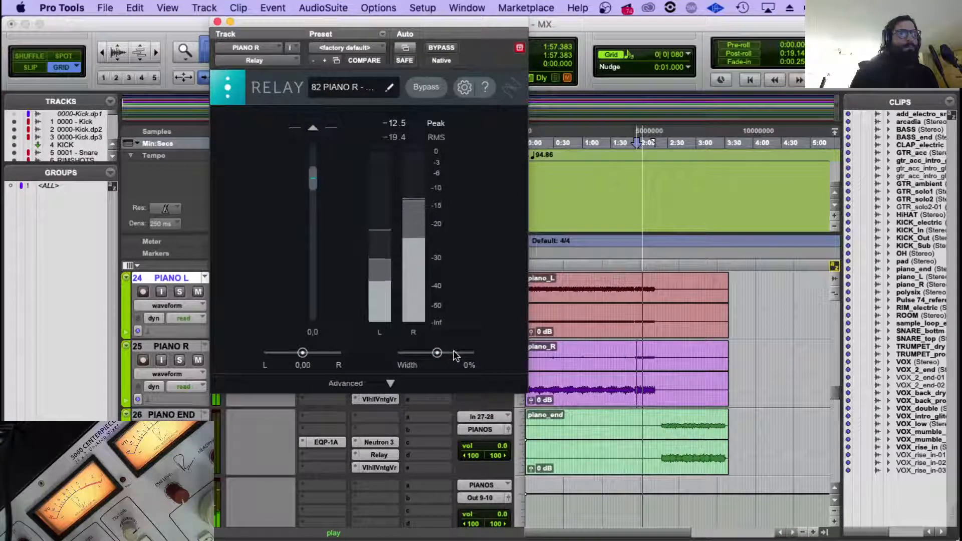
pyautogui.click(217, 21)
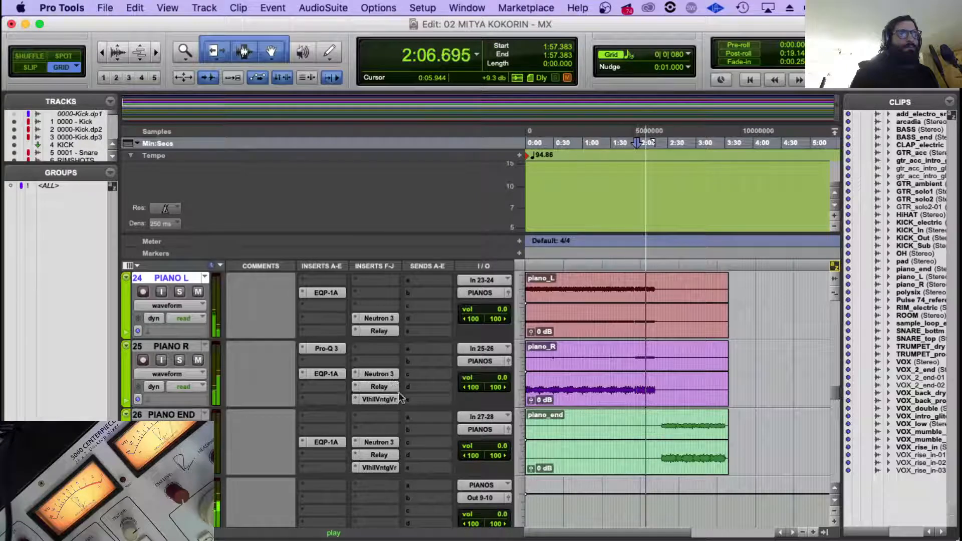
# Reset the PIANO L Relay's pan to 0.00 and its gain to the default.
pyautogui.click(379, 329)
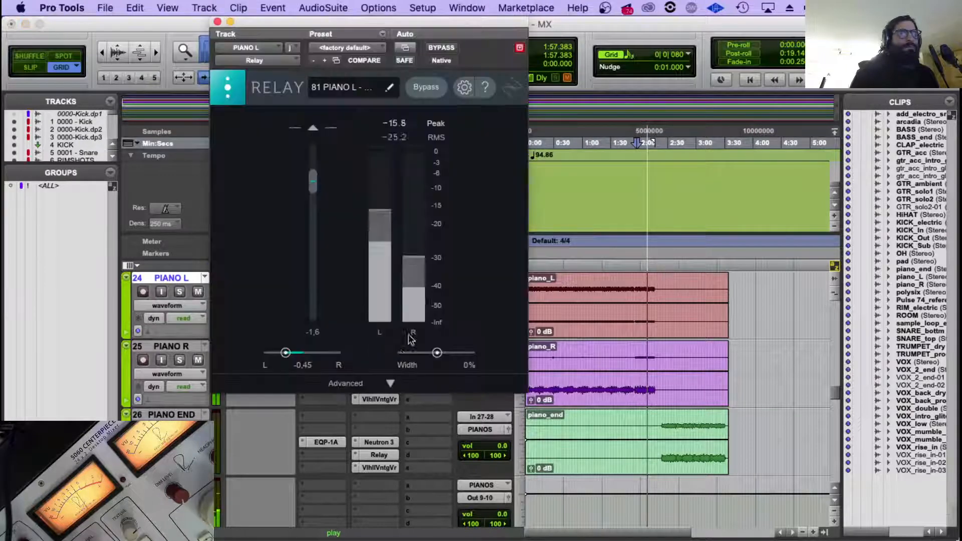
pyautogui.doubleClick(304, 353)
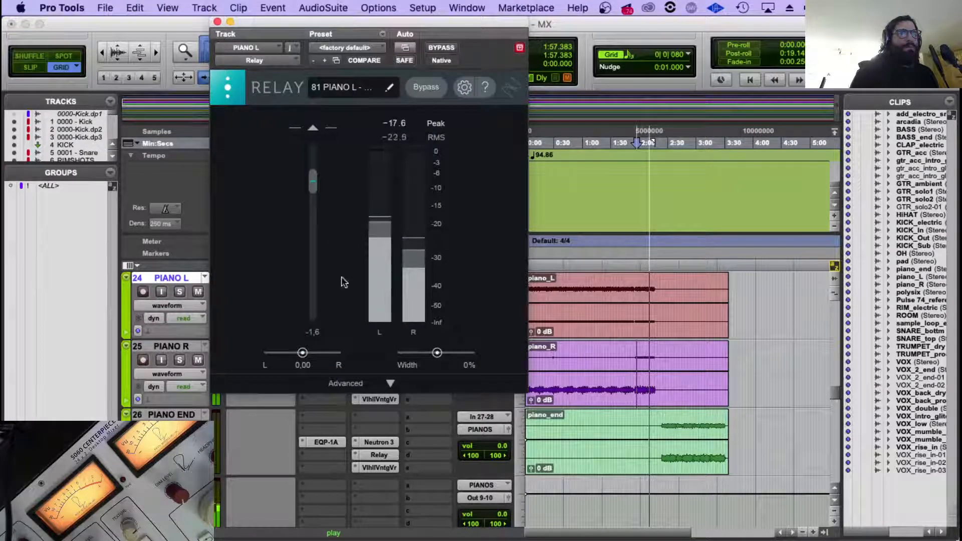
pyautogui.doubleClick(319, 186)
pyautogui.click(218, 21)
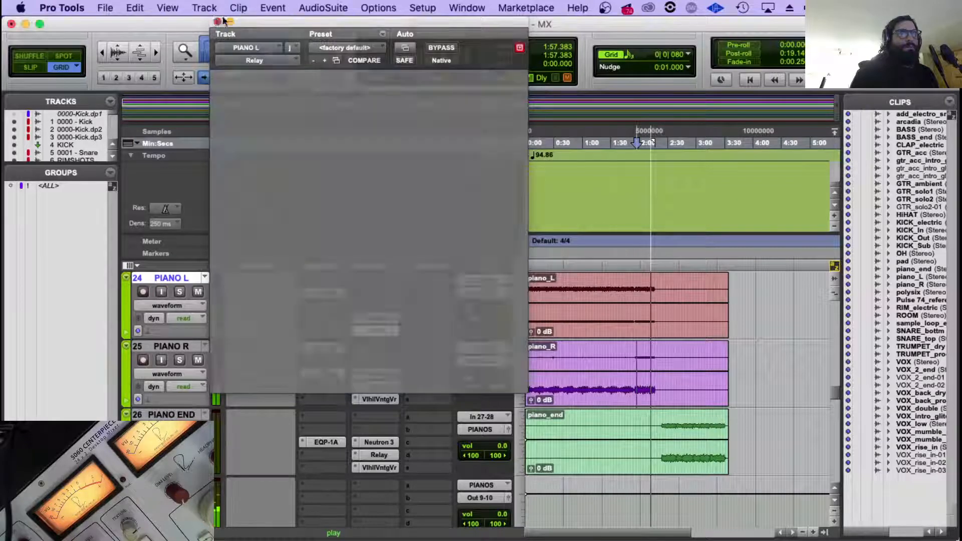
# Replay from 1:50.689 and open the Neutron 3 Visual Mixer on ROUTER.1.
pyautogui.click(629, 328)
pyautogui.scroll(-20, 418, 377)
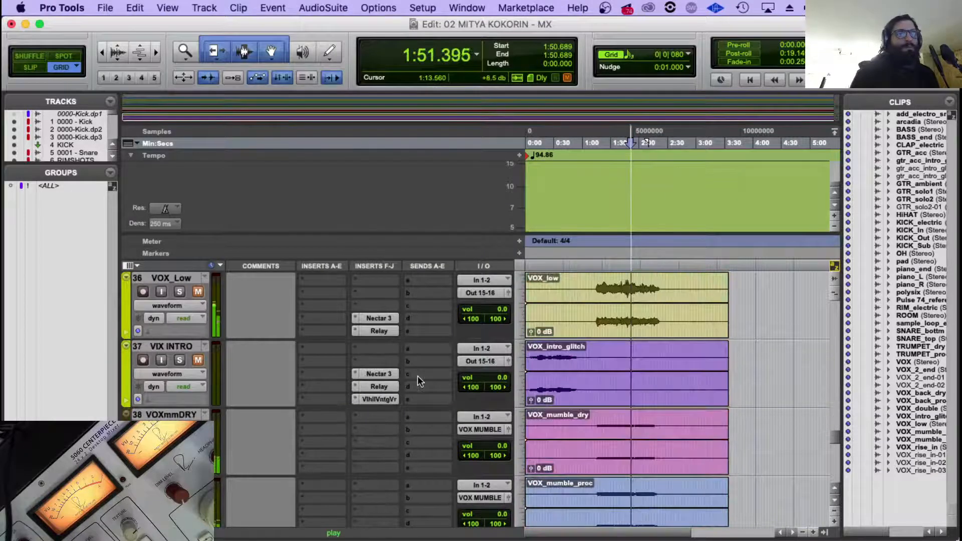
pyautogui.scroll(-2, 417, 375)
pyautogui.scroll(2, 392, 363)
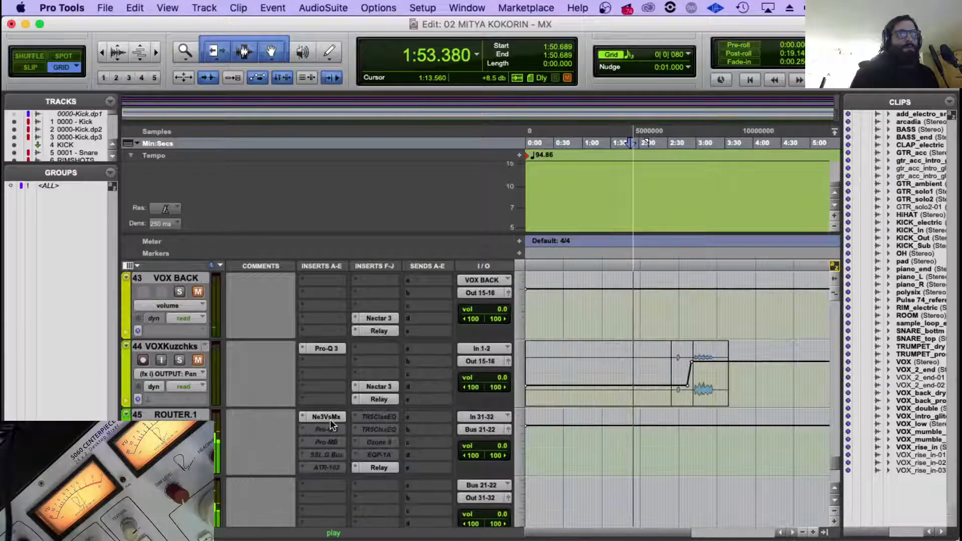
pyautogui.click(329, 418)
pyautogui.scroll(-10, 804, 387)
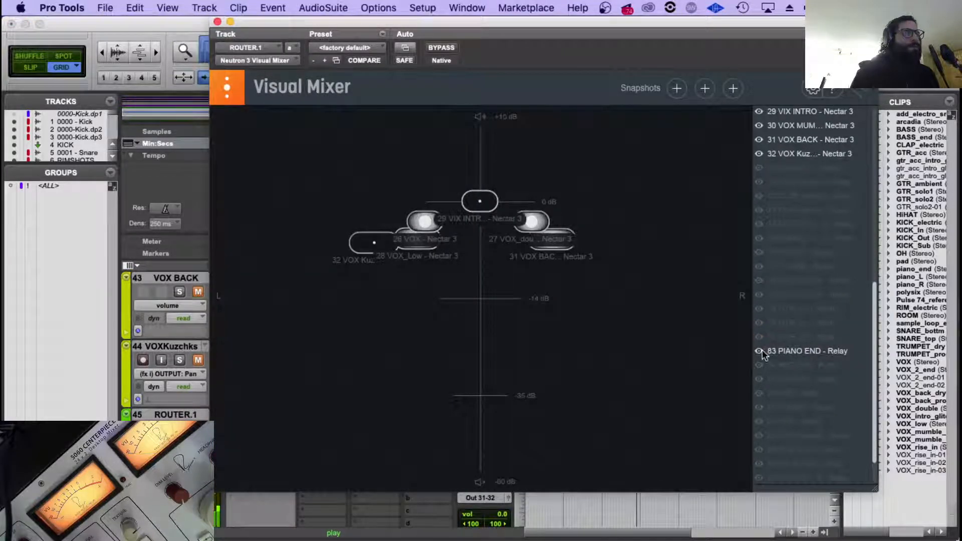
pyautogui.click(761, 323)
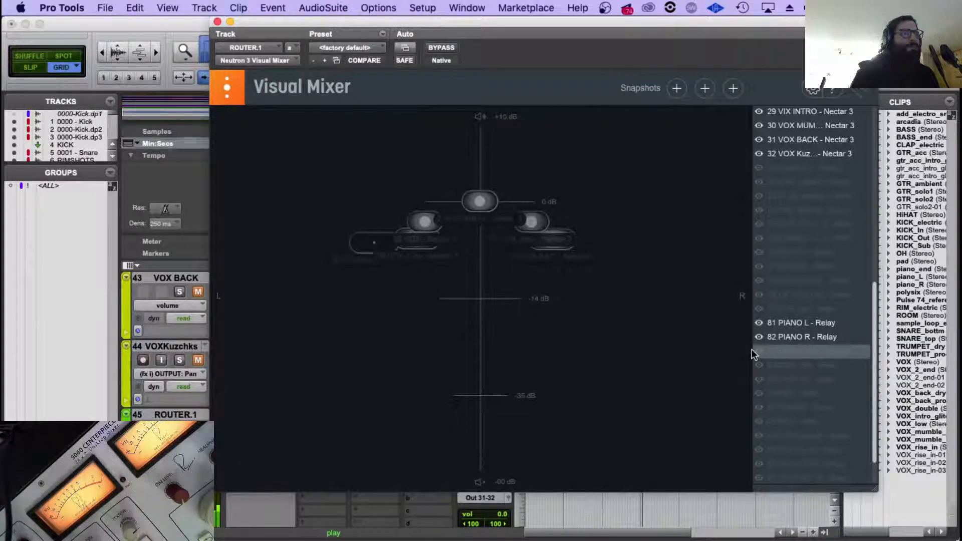
pyautogui.click(761, 352)
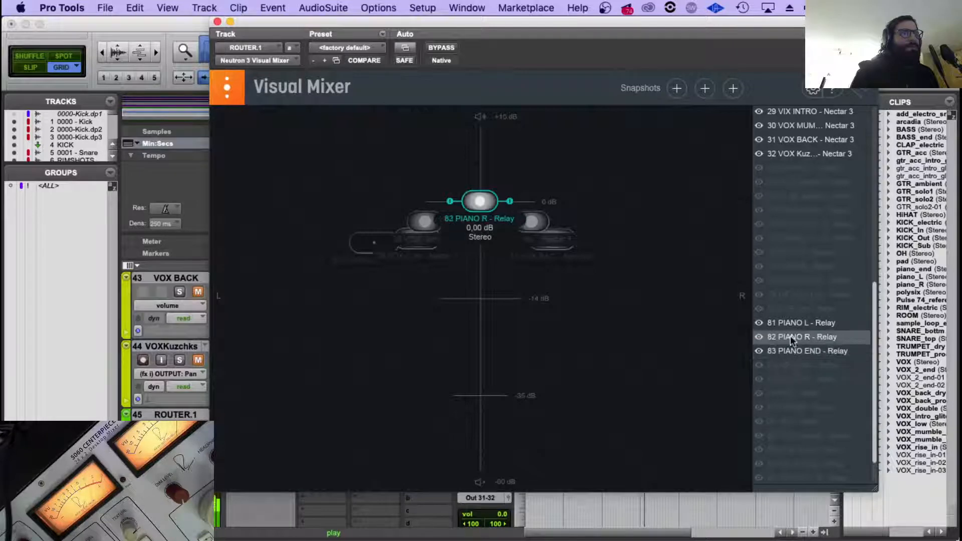
pyautogui.click(759, 323)
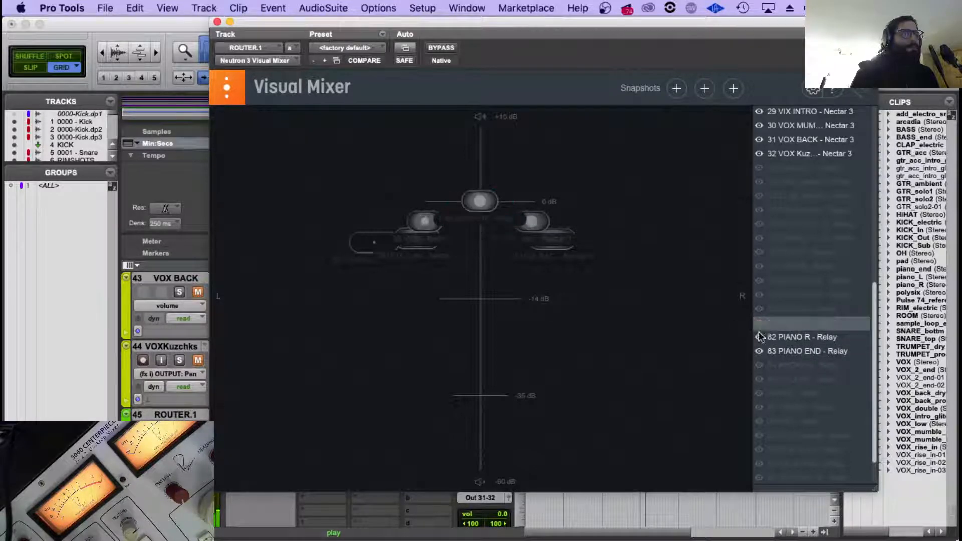
pyautogui.click(760, 336)
pyautogui.click(758, 351)
# Show the three piano Neutron nodes in the Visual Mixer and pan PIANO L left at about -0.61 dB.
pyautogui.scroll(5, 783, 293)
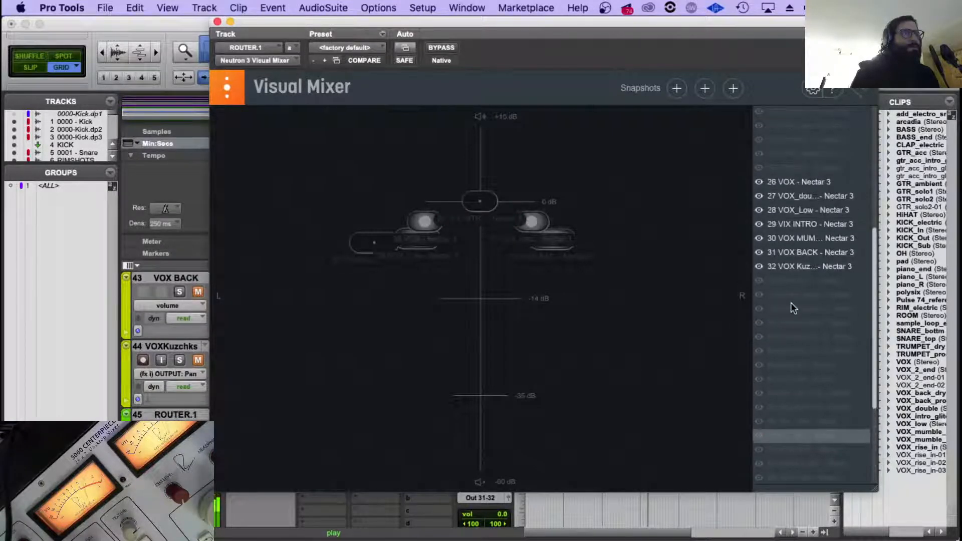
pyautogui.scroll(4, 790, 302)
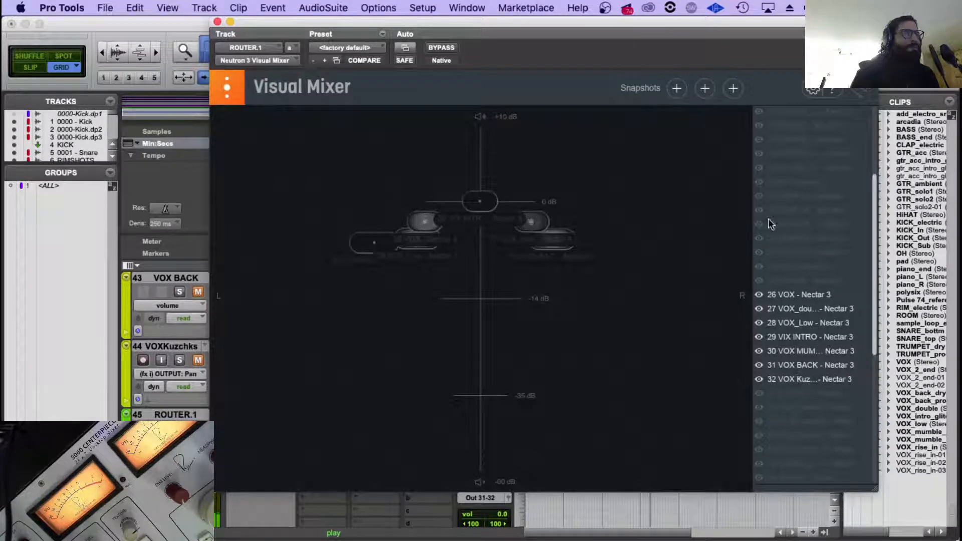
pyautogui.click(759, 196)
pyautogui.click(760, 211)
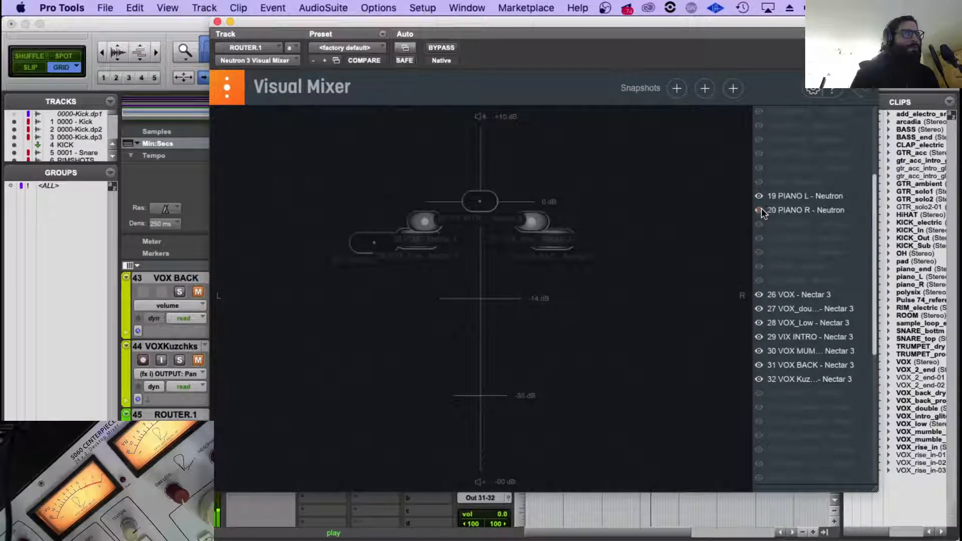
pyautogui.click(797, 198)
pyautogui.moveTo(481, 203); pyautogui.dragTo(360, 210)
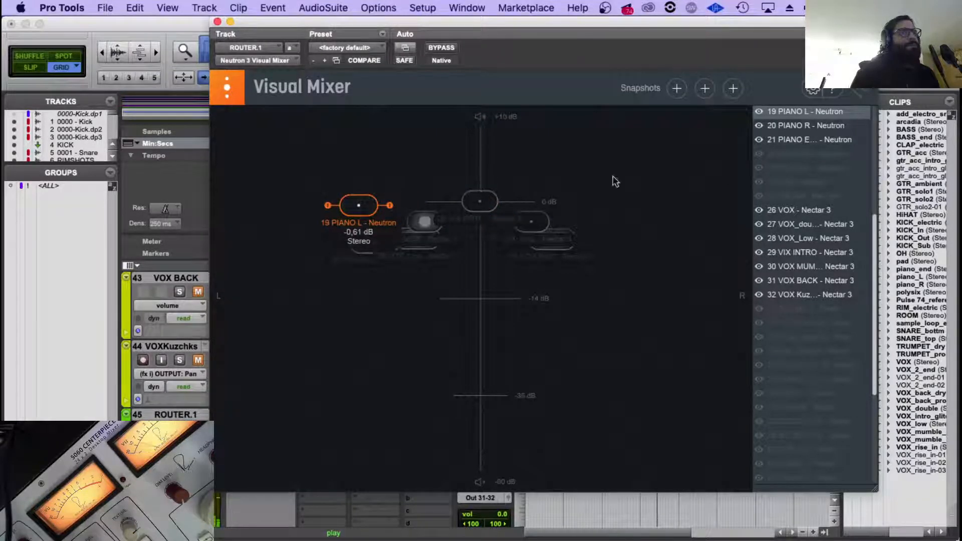
# Move the Visual Mixer aside, replay the piano tracks from 1:57.383 and bring the mixer back into view.
pyautogui.moveTo(564, 19); pyautogui.dragTo(597, 414)
pyautogui.scroll(8, 619, 380)
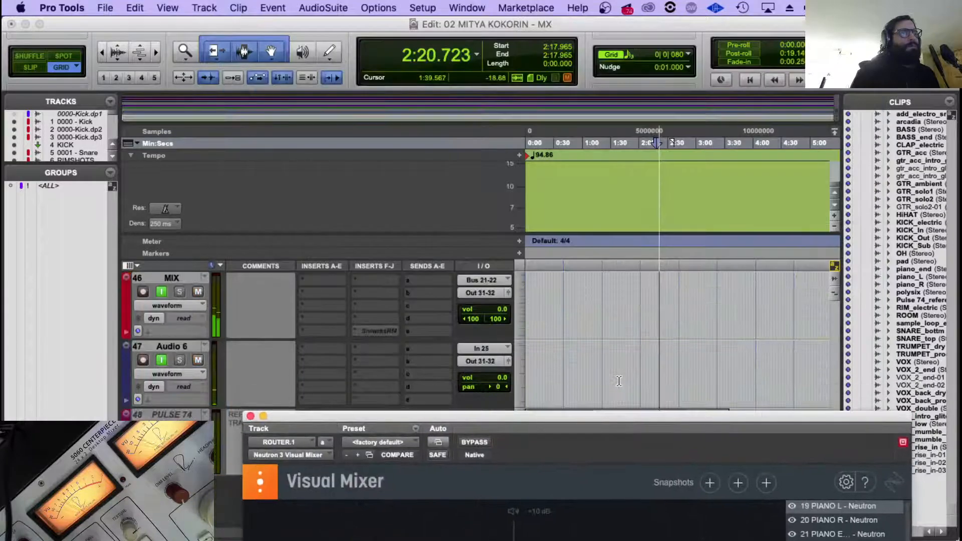
pyautogui.scroll(8, 619, 381)
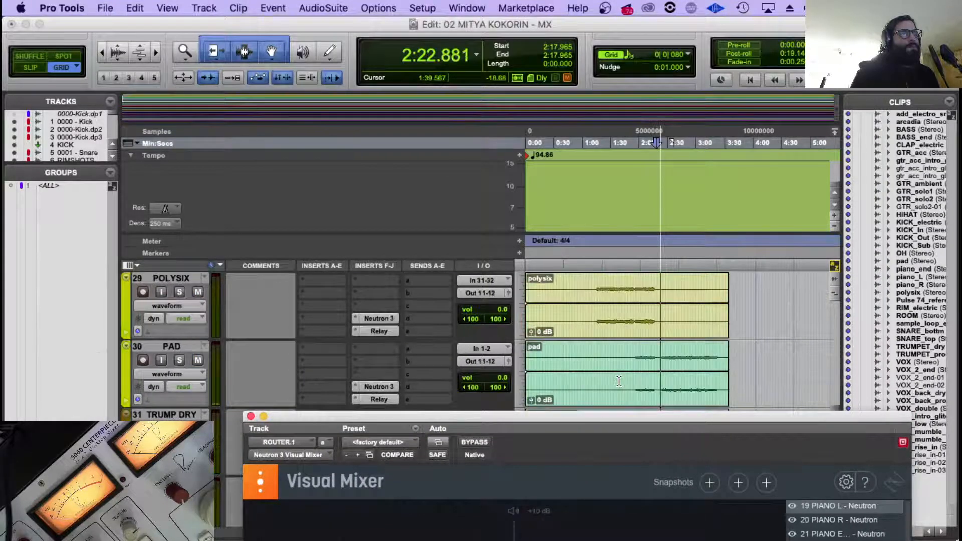
pyautogui.scroll(-2, 619, 381)
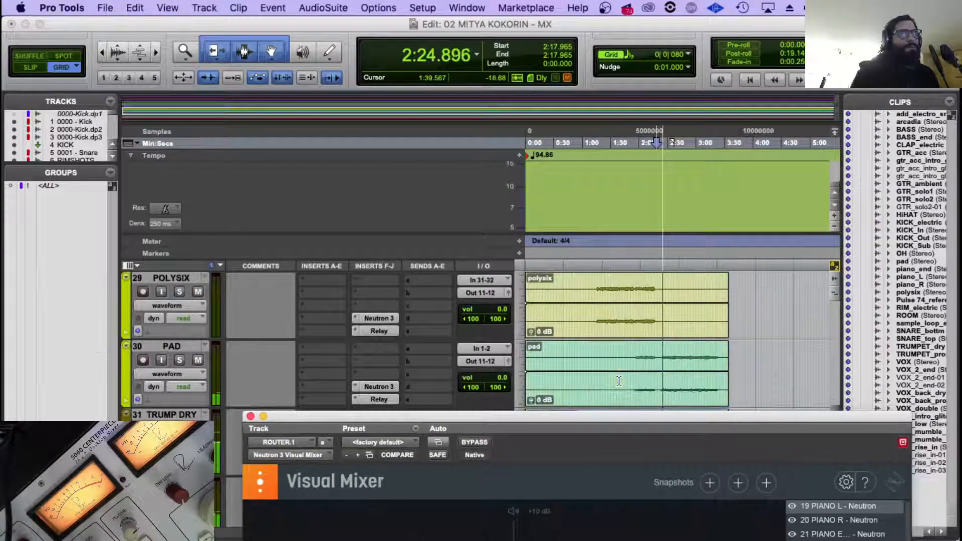
pyautogui.scroll(6, 621, 371)
pyautogui.scroll(-1, 623, 360)
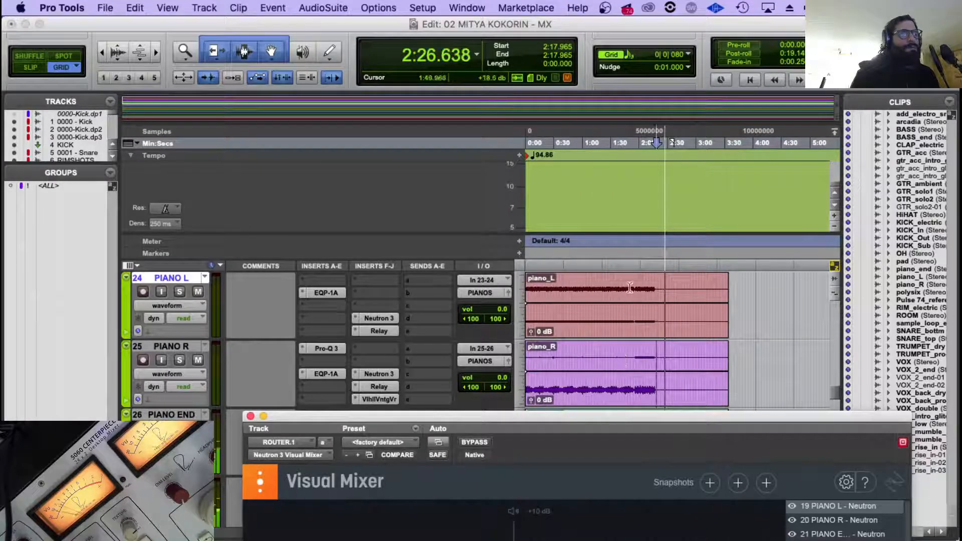
pyautogui.click(637, 381)
pyautogui.moveTo(639, 425); pyautogui.dragTo(613, 77)
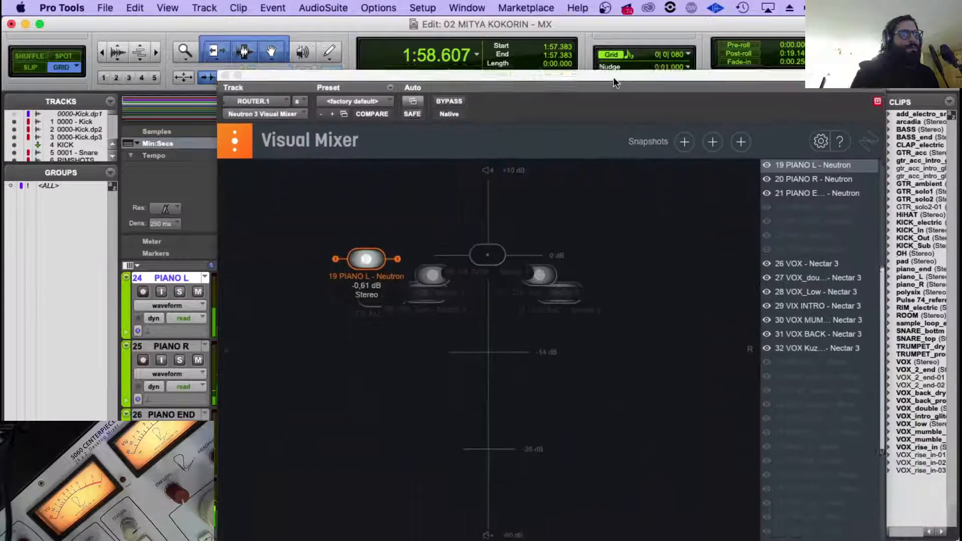
# Position PIANO R well to the right at about -8.89 dB and PIANO L farther left at about -0.92 dB in the Visual Mixer.
pyautogui.click(799, 180)
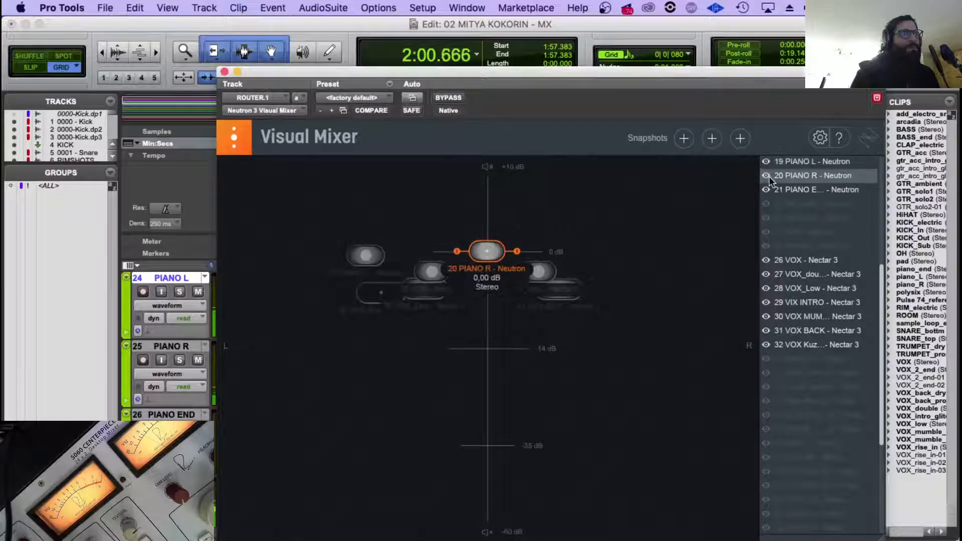
pyautogui.moveTo(485, 254); pyautogui.dragTo(678, 307)
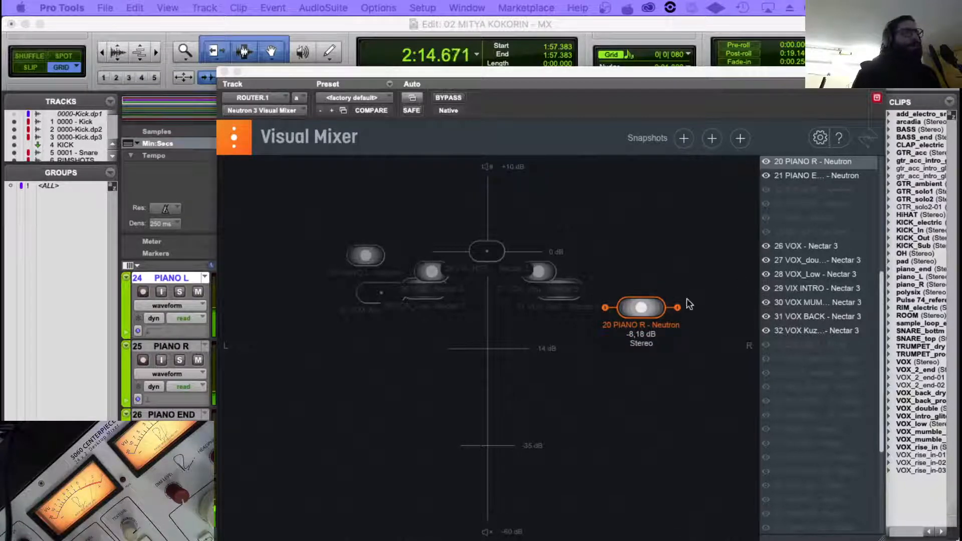
pyautogui.moveTo(641, 311); pyautogui.dragTo(648, 315)
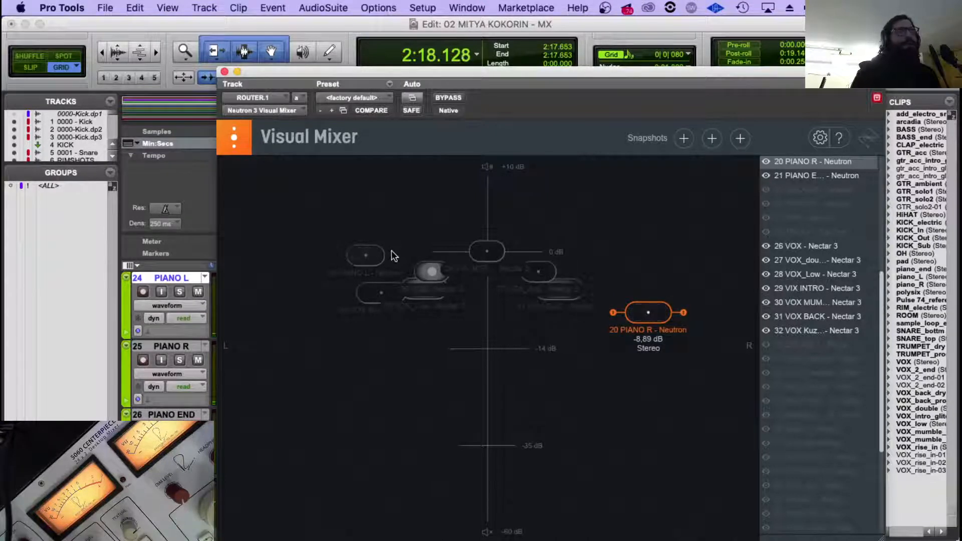
pyautogui.moveTo(366, 255); pyautogui.dragTo(346, 257)
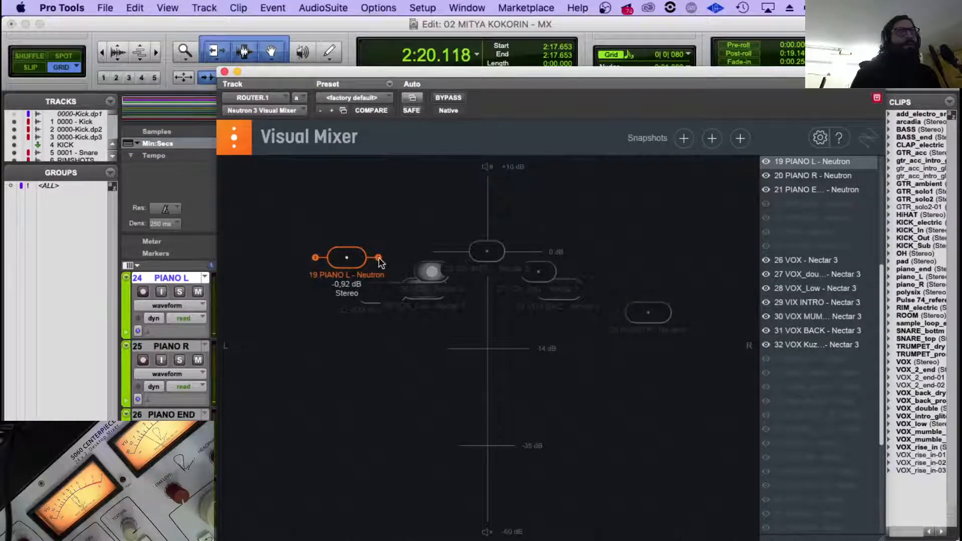
pyautogui.click(225, 72)
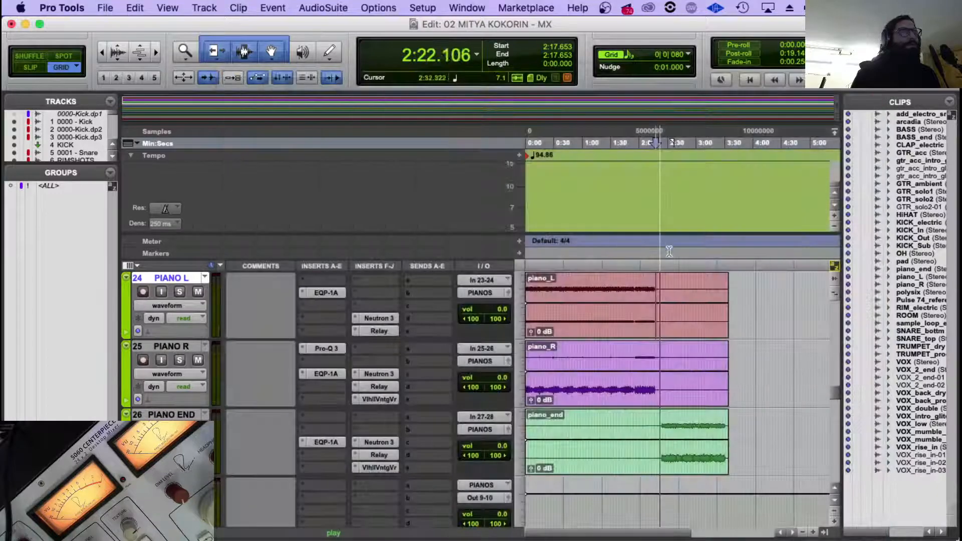
# Replay from 1:51.480 and check the Nectar 3 output level on the VOX track.
pyautogui.click(631, 279)
pyautogui.scroll(-3, 526, 378)
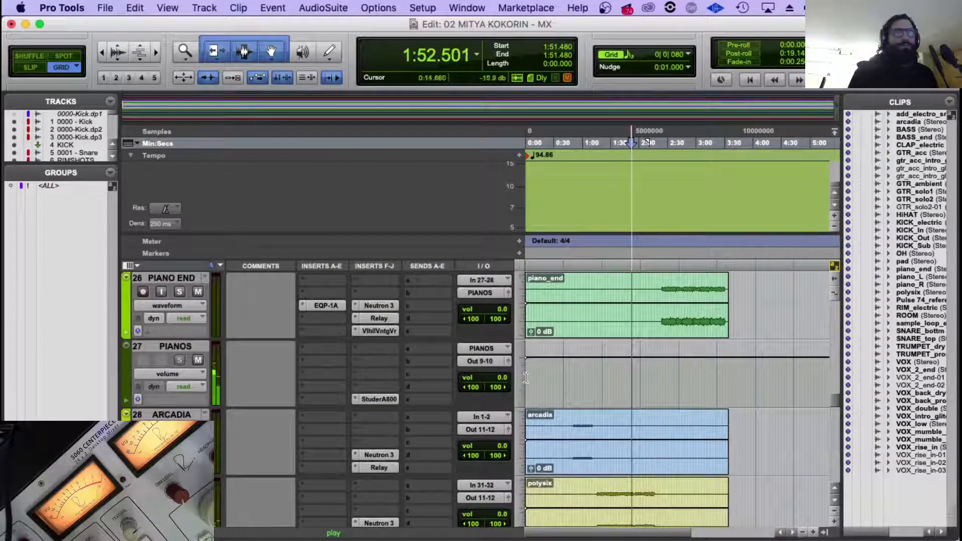
pyautogui.scroll(3, 327, 331)
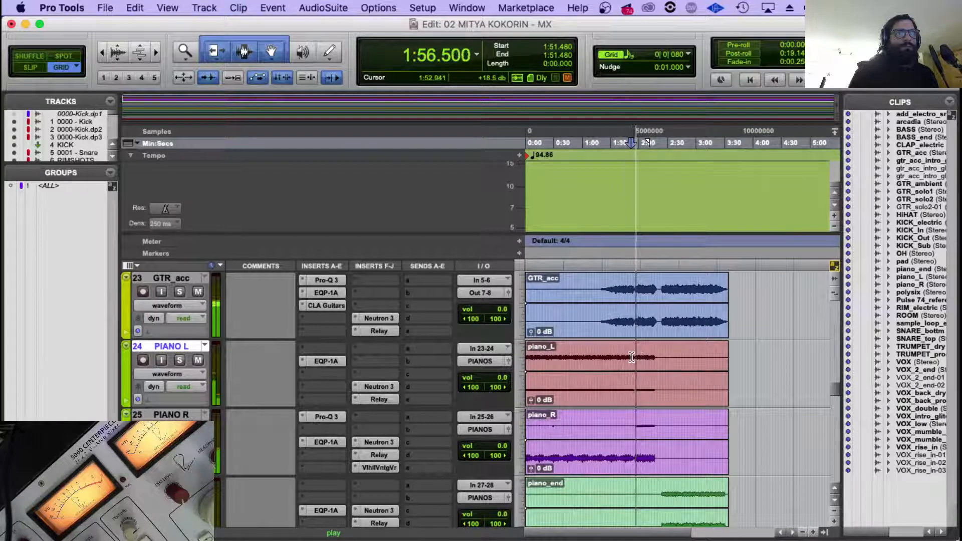
pyautogui.scroll(-3, 408, 364)
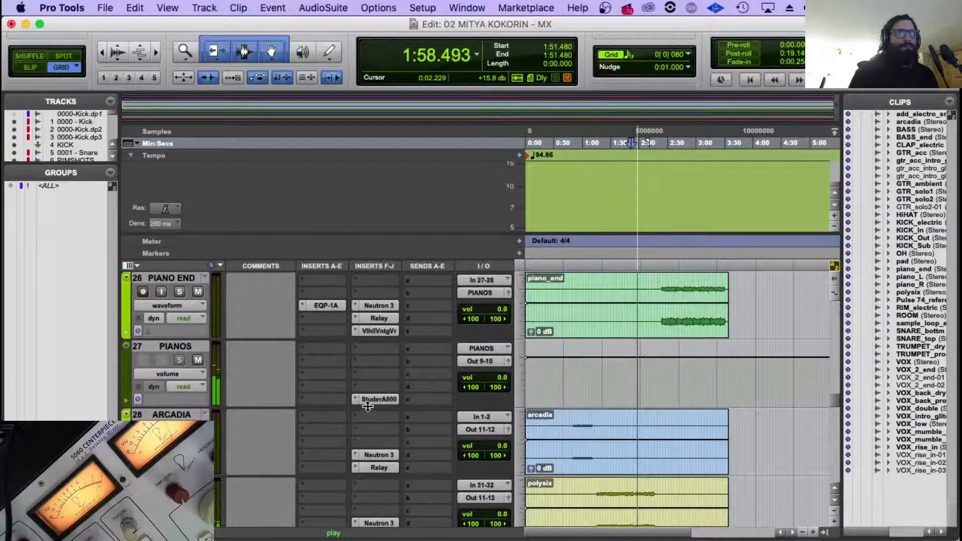
pyautogui.scroll(-3, 379, 400)
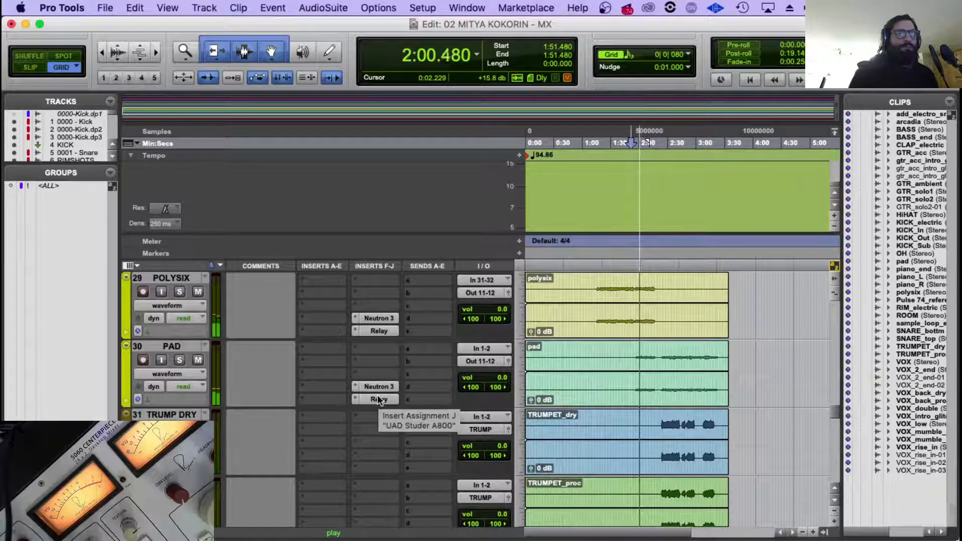
pyautogui.scroll(-1, 413, 355)
pyautogui.scroll(-3, 413, 354)
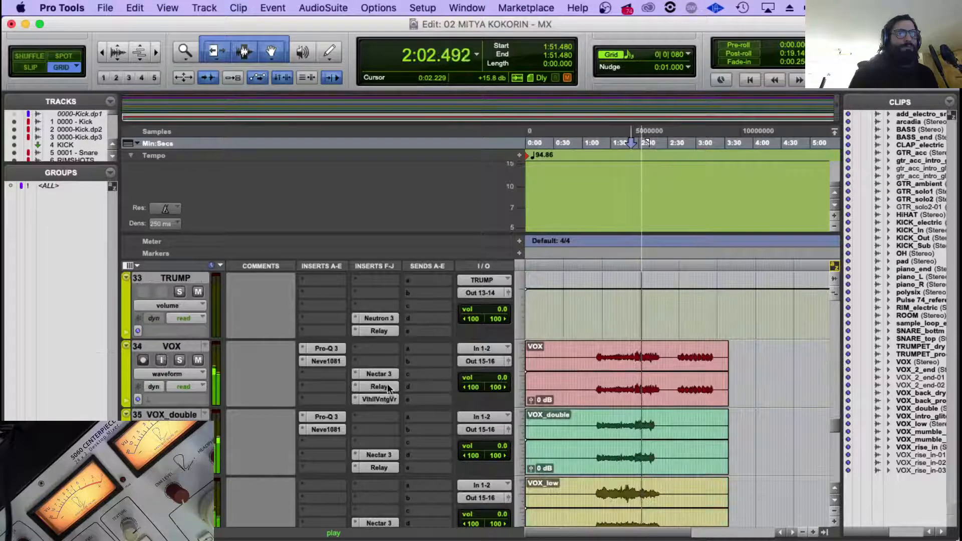
pyautogui.click(374, 373)
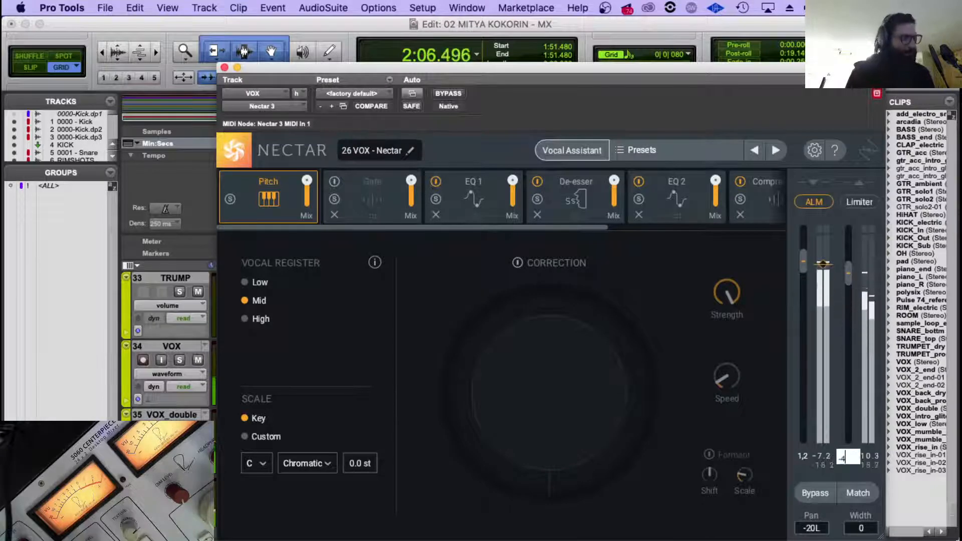
pyautogui.click(224, 68)
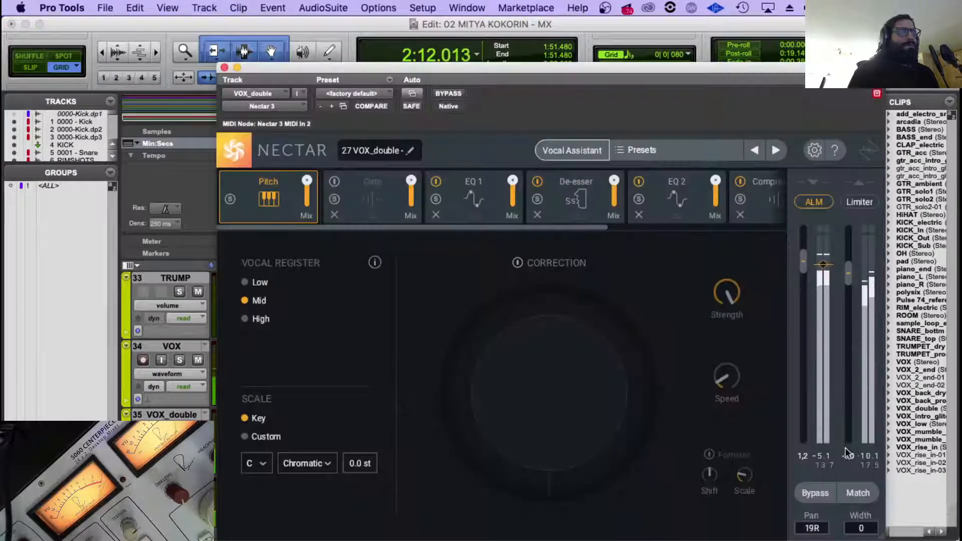
# Set the Nectar 3 output gain on the VOX_double track to -4.0 dB and close the plug-in.
pyautogui.doubleClick(847, 455)
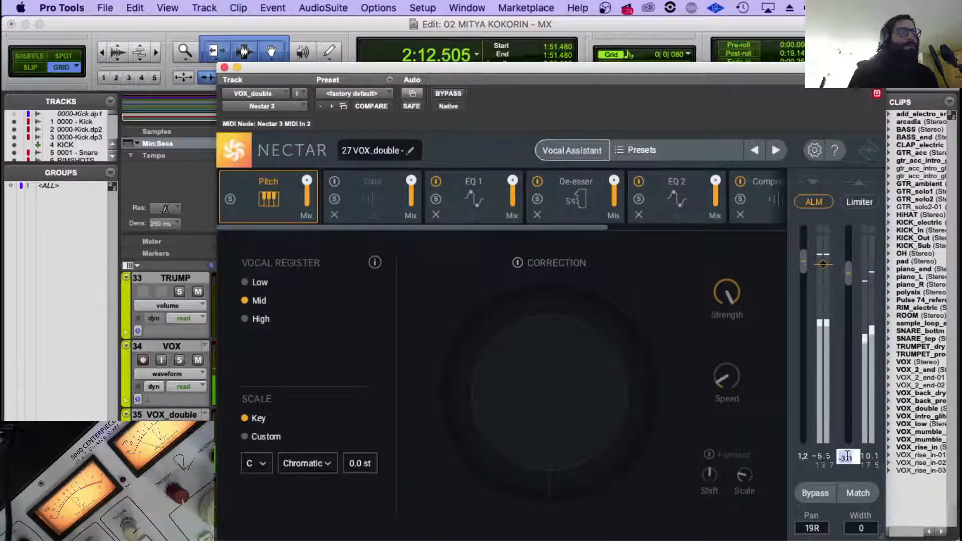
pyautogui.write('-4')
pyautogui.press('Return')
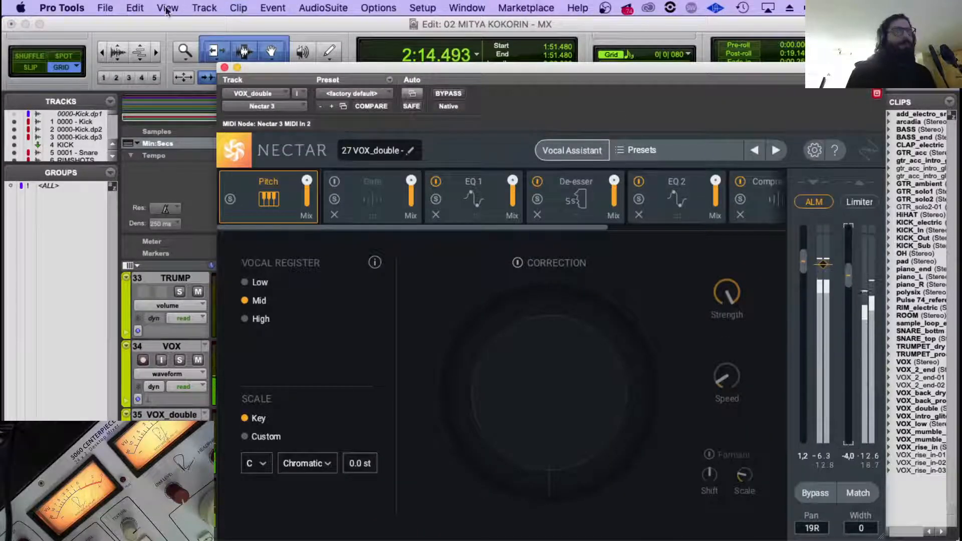
pyautogui.click(224, 68)
# Replay from the start of the vocals on the VOX_Low track at 1:15.617.
pyautogui.scroll(-2, 417, 393)
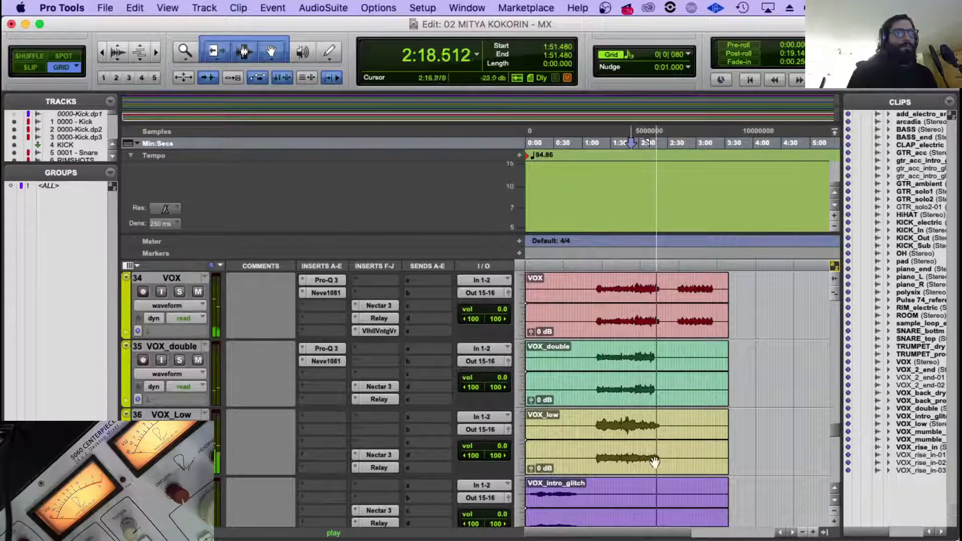
pyautogui.press('space')
pyautogui.click(596, 425)
pyautogui.press('Tab')
pyautogui.press('space')
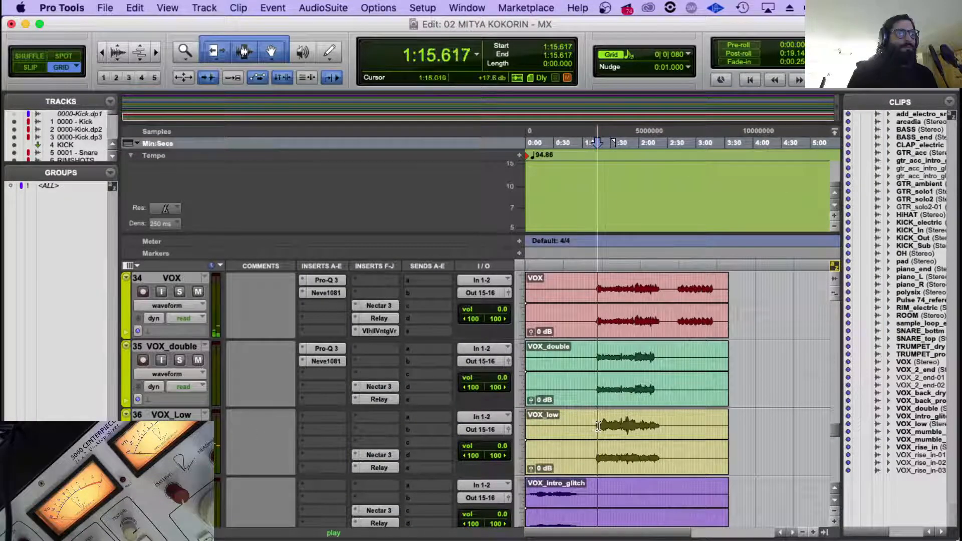
# Lower the clip gain of the whole VOX_low clip to about -10.1 dB.
pyautogui.press('b')
pyautogui.moveTo(606, 441); pyautogui.dragTo(525, 447)
pyautogui.moveTo(610, 450); pyautogui.dragTo(609, 446)
pyautogui.keyDown('alt'); pyautogui.click(597, 450); pyautogui.keyUp('alt')
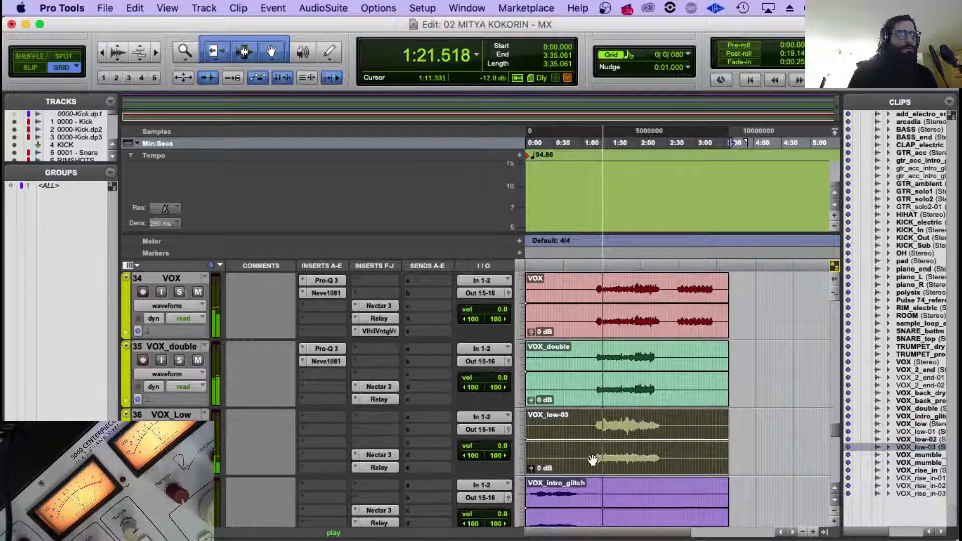
pyautogui.press('super+z')
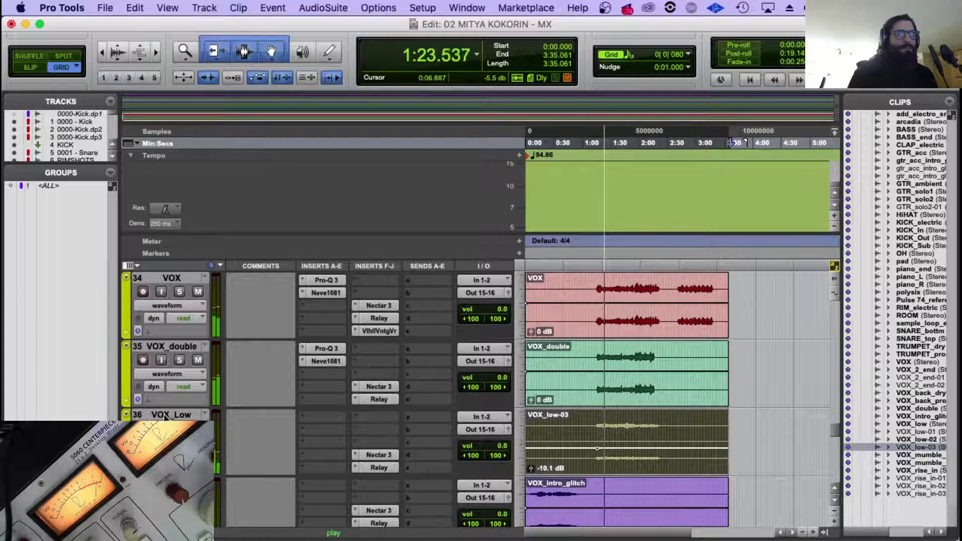
# Open the Visual Mixer on ROUTER.1 and examine the vocal and piano node positions during playback.
pyautogui.scroll(-10, 311, 425)
pyautogui.scroll(1, 320, 423)
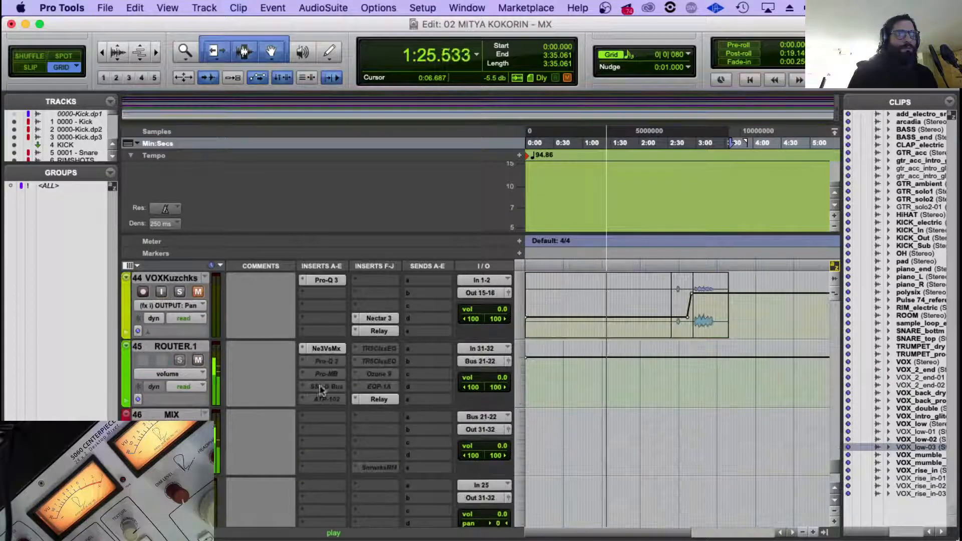
pyautogui.scroll(10, 387, 384)
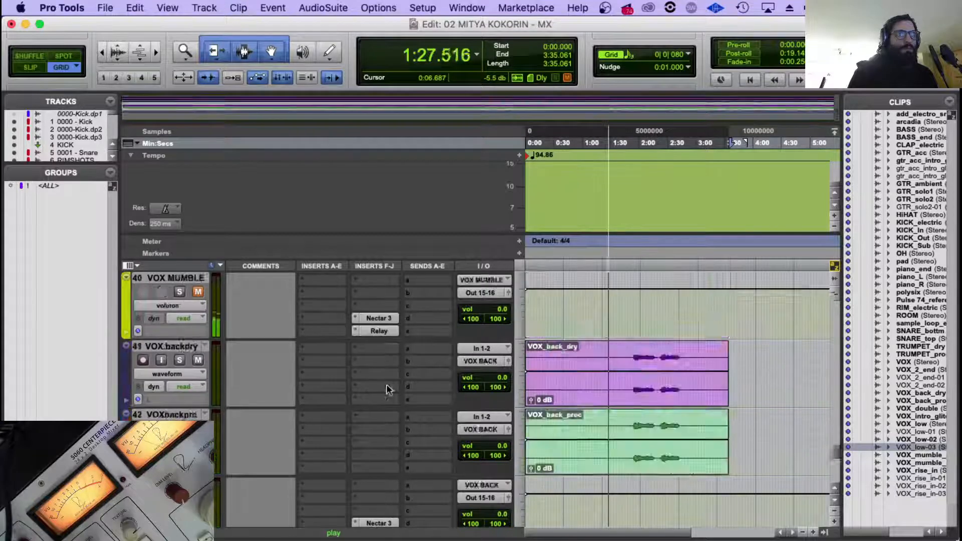
pyautogui.scroll(-10, 256, 447)
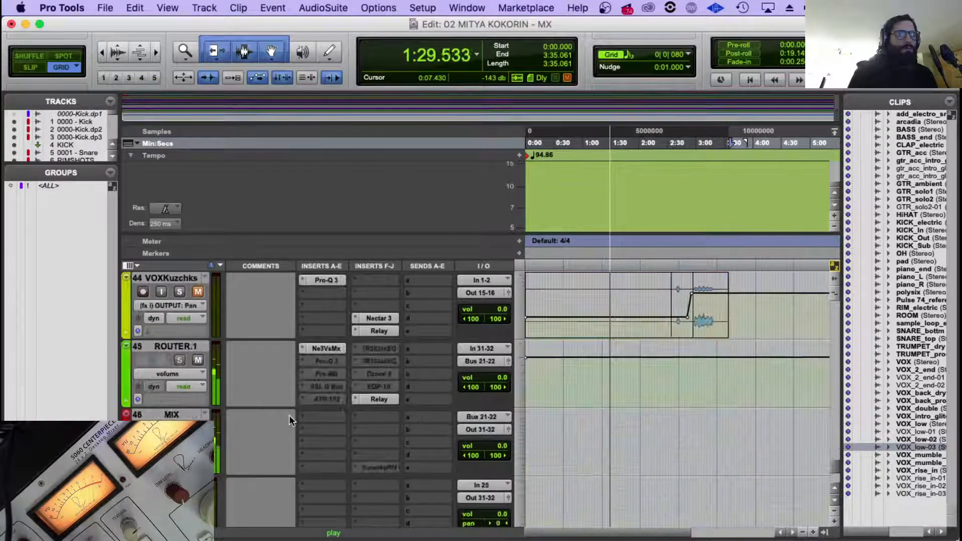
pyautogui.click(326, 349)
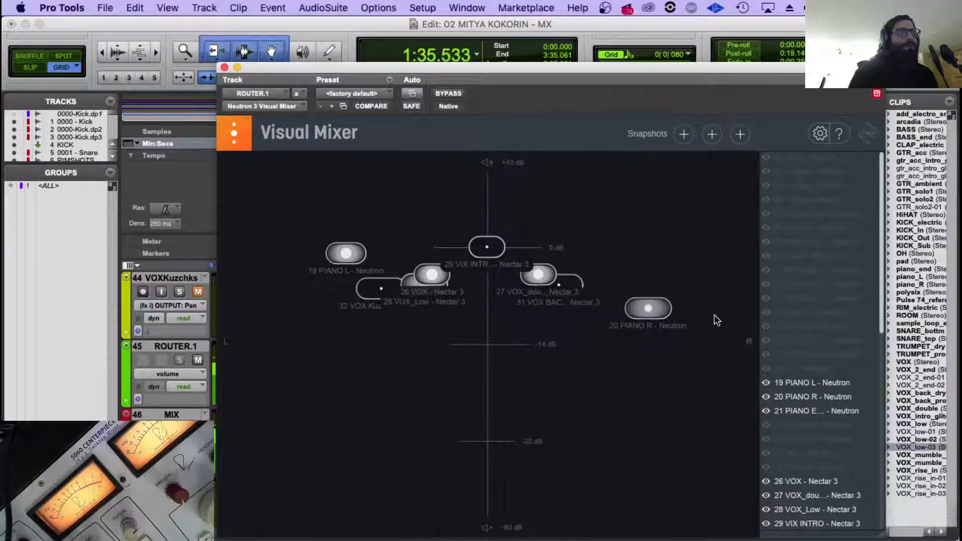
pyautogui.scroll(-3, 831, 367)
pyautogui.scroll(-1, 831, 368)
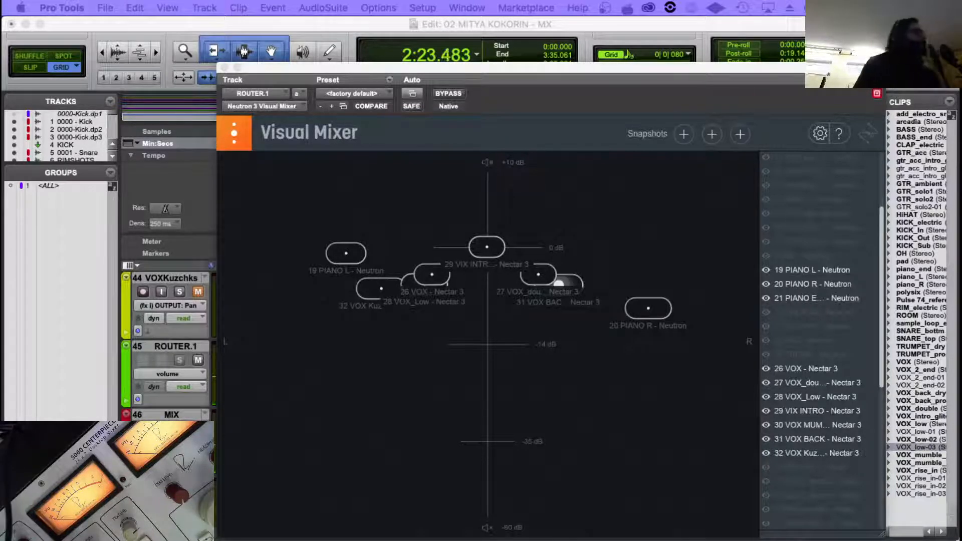
# Close the Visual Mixer and replay from 1:54.679, where the backing vocals begin.
pyautogui.click(527, 23)
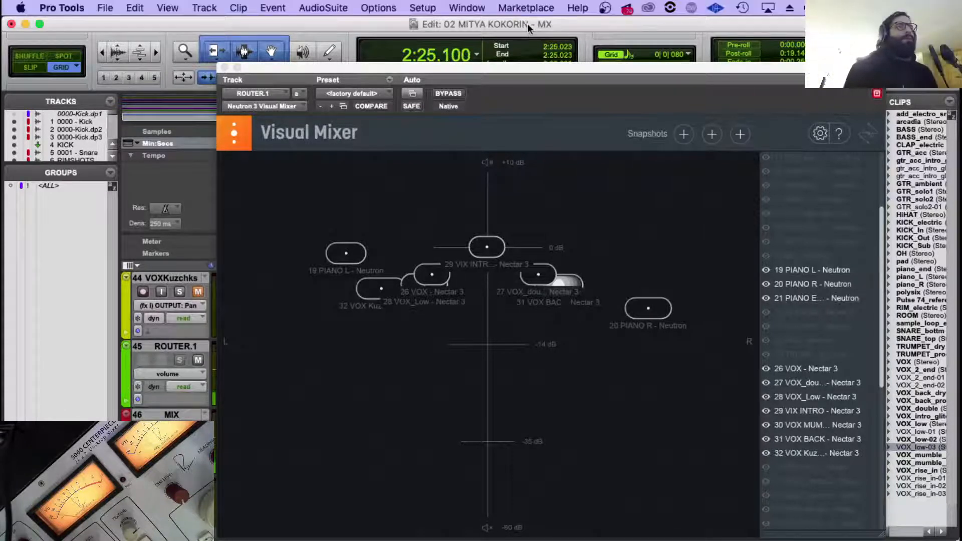
pyautogui.click(224, 68)
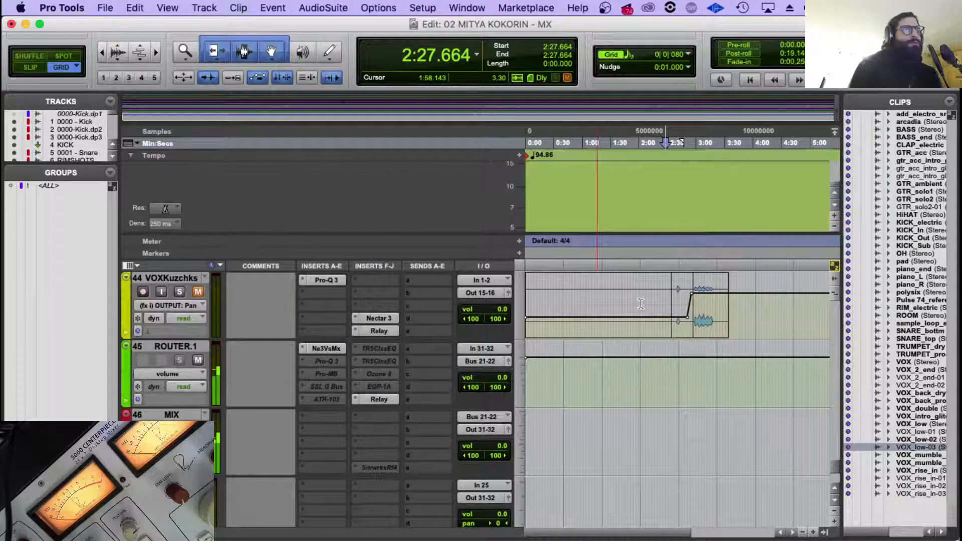
pyautogui.scroll(5, 641, 303)
pyautogui.click(634, 351)
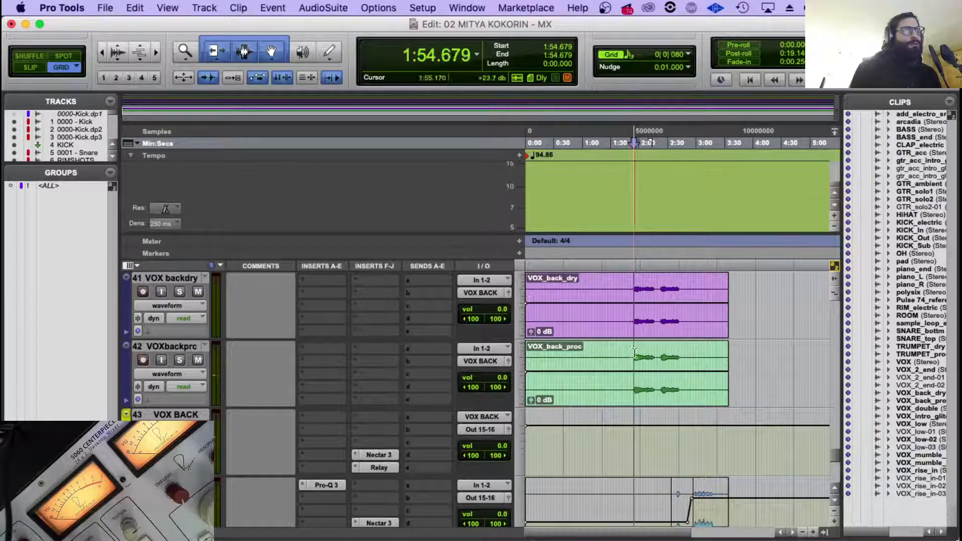
pyautogui.press('space')
pyautogui.scroll(-3, 634, 350)
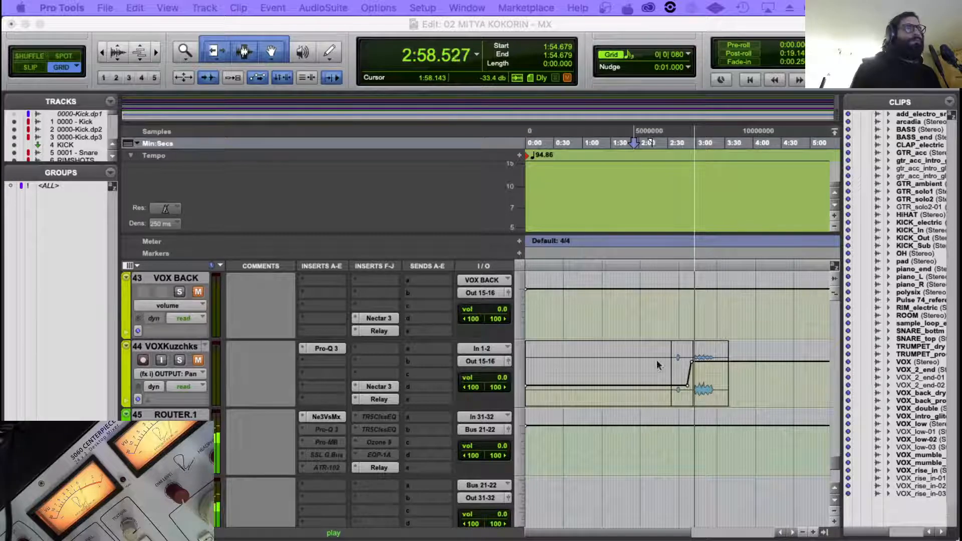
# Play from 2:55.363 and zoom in on the pan automation of the VOXKuzchks track.
pyautogui.click(692, 326)
pyautogui.press('t')
pyautogui.press('t')
pyautogui.press('t')
pyautogui.press('r')
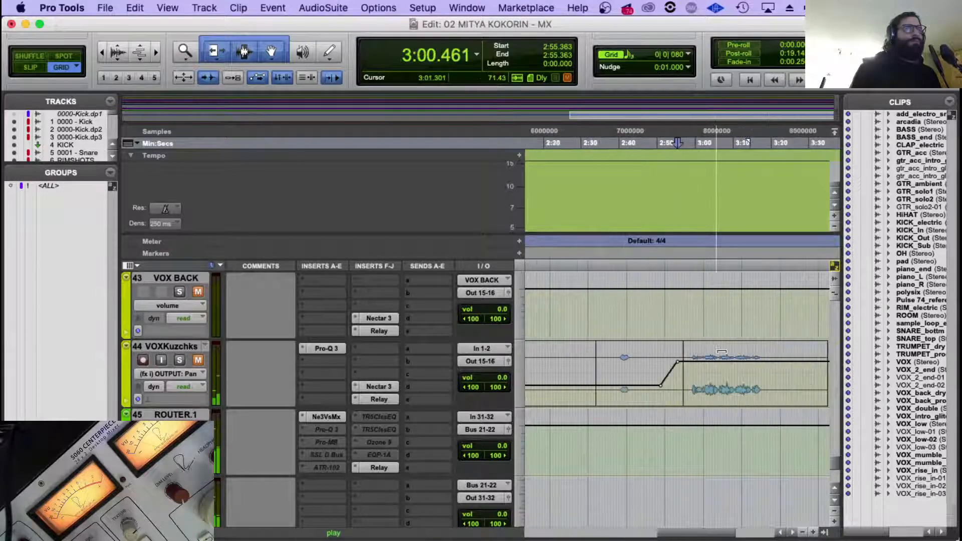
# Stop playback at 3:04.034 and bring the second passage of the VOX track into a wider timeline view.
pyautogui.scroll(15, 692, 325)
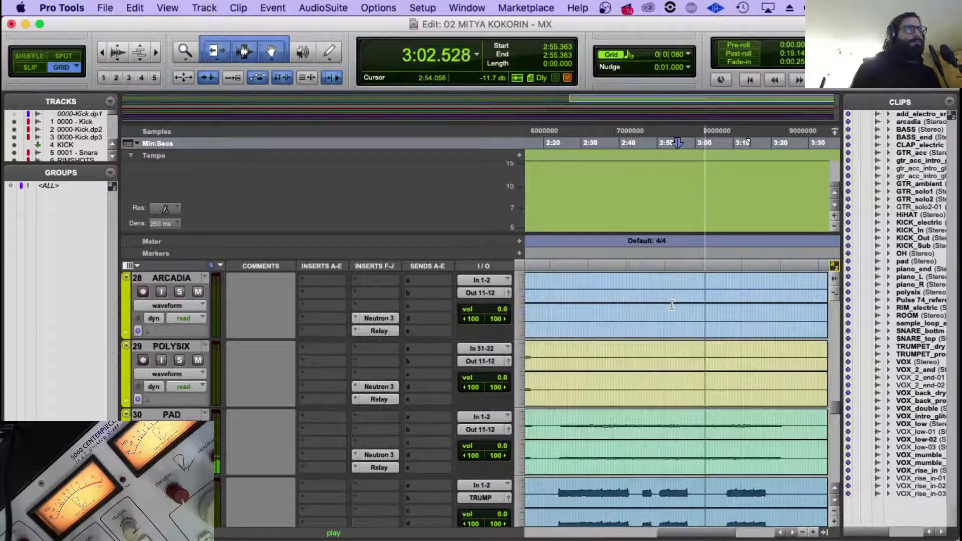
pyautogui.scroll(-4, 672, 305)
pyautogui.press('r')
pyautogui.press('space')
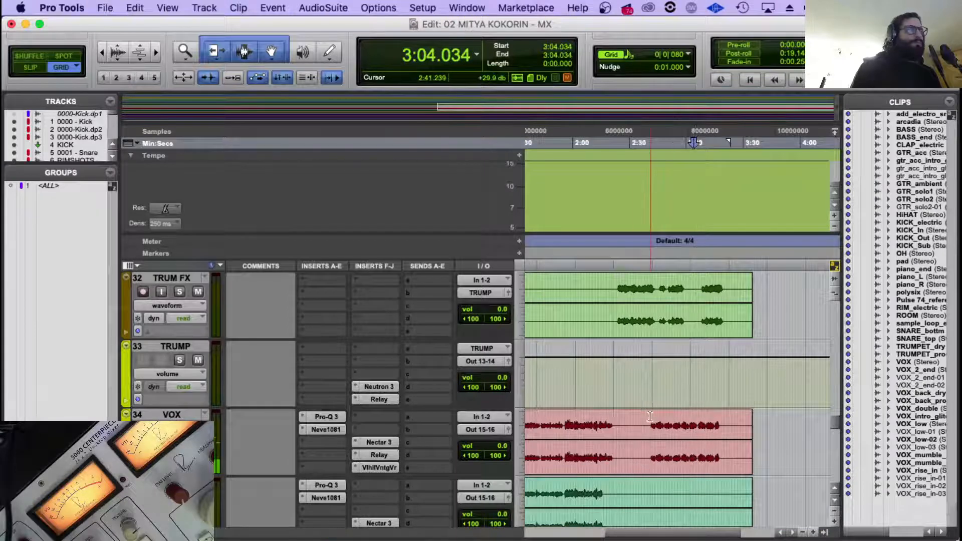
# Play from 2:40.130, where the second VOX passage starts, and bring the PIANO END track into view.
pyautogui.click(649, 416)
pyautogui.press('space')
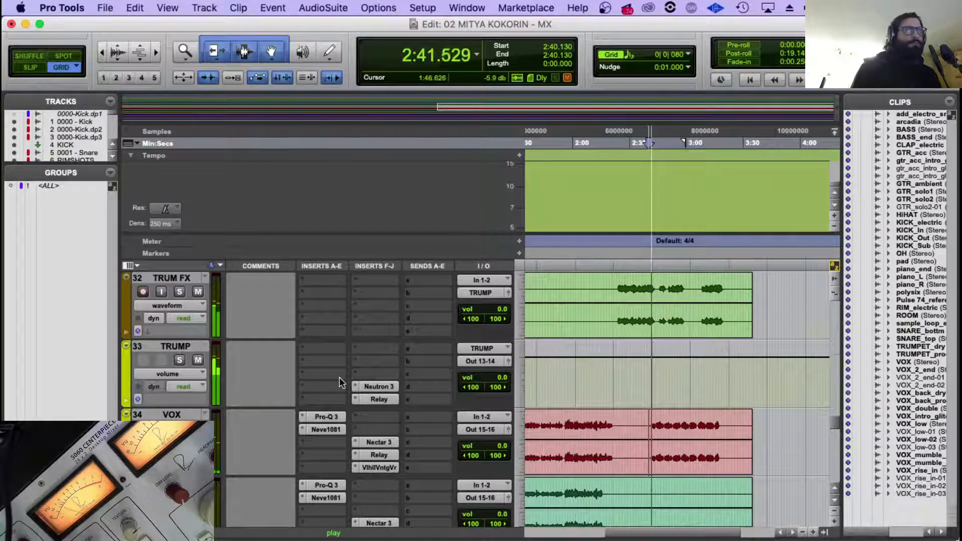
pyautogui.scroll(-1, 339, 377)
pyautogui.scroll(10, 341, 375)
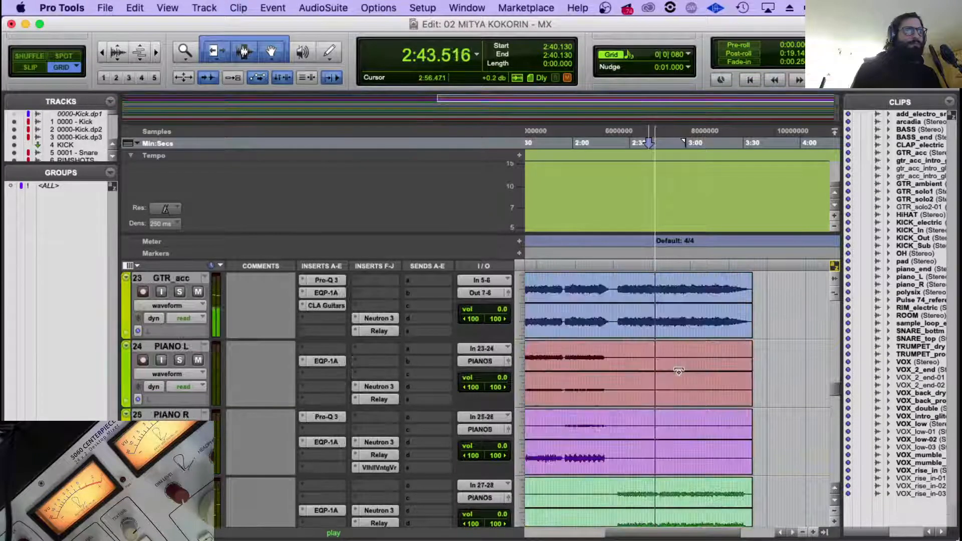
pyautogui.scroll(-2, 678, 371)
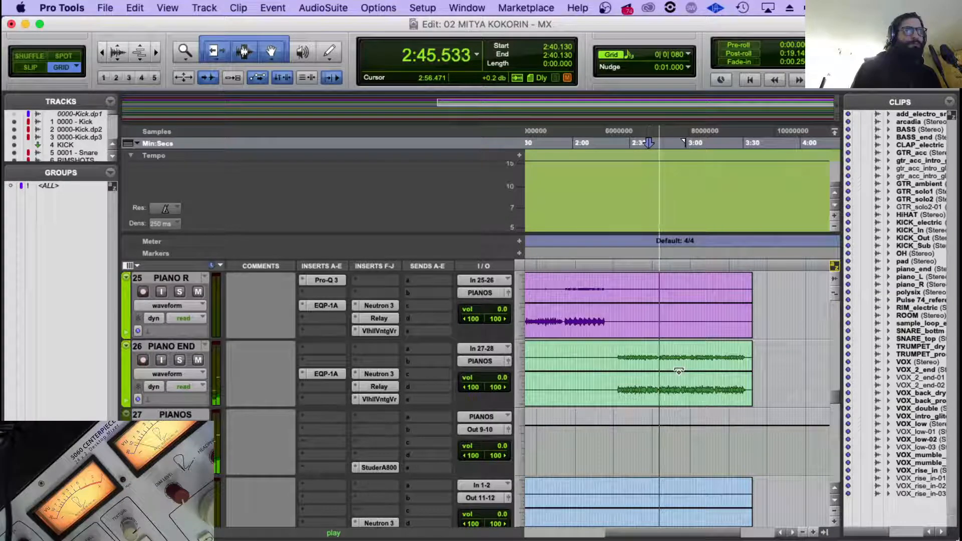
# Set the start point at 2:23.421 and raise the ValhallaVintageVerb mix on PIANO END to 36.7 %.
pyautogui.click(618, 357)
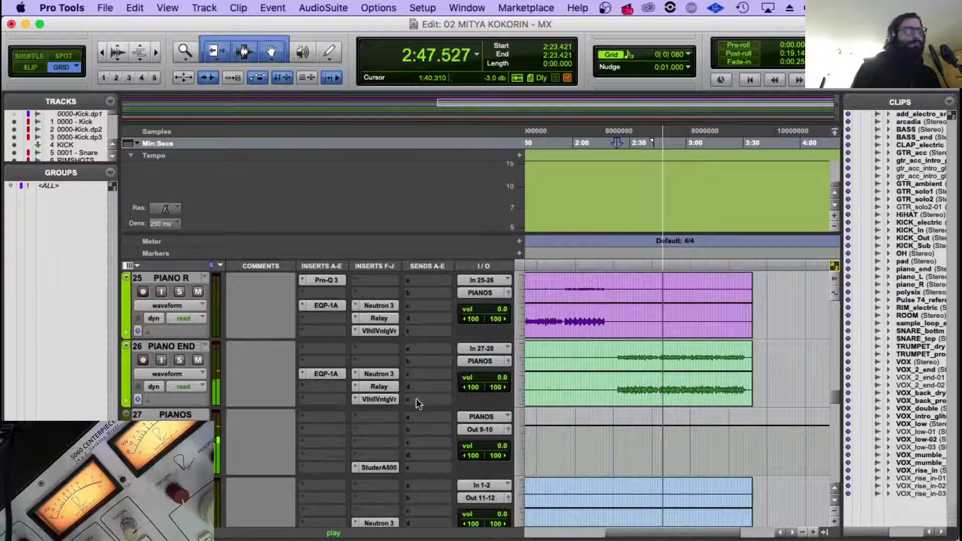
pyautogui.click(360, 398)
pyautogui.moveTo(263, 239); pyautogui.dragTo(262, 219)
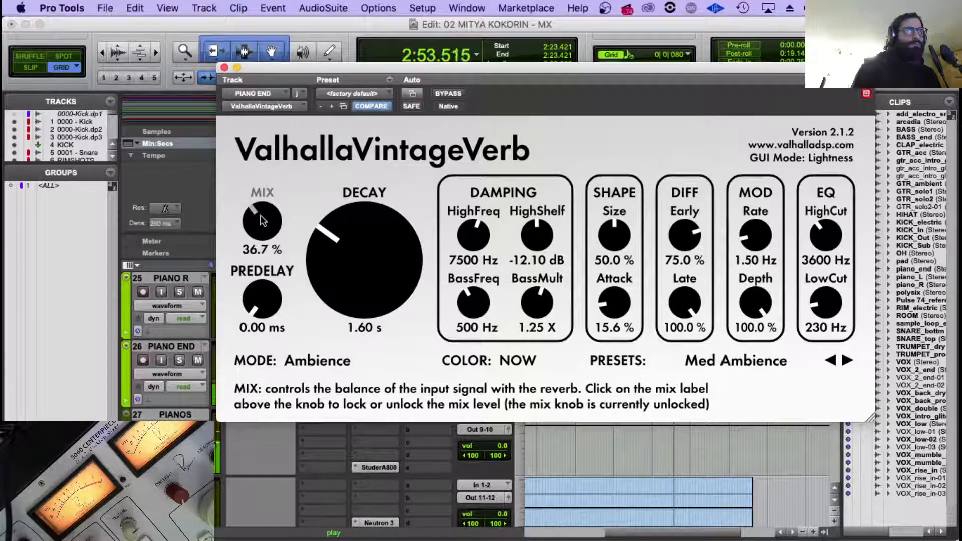
pyautogui.click(224, 67)
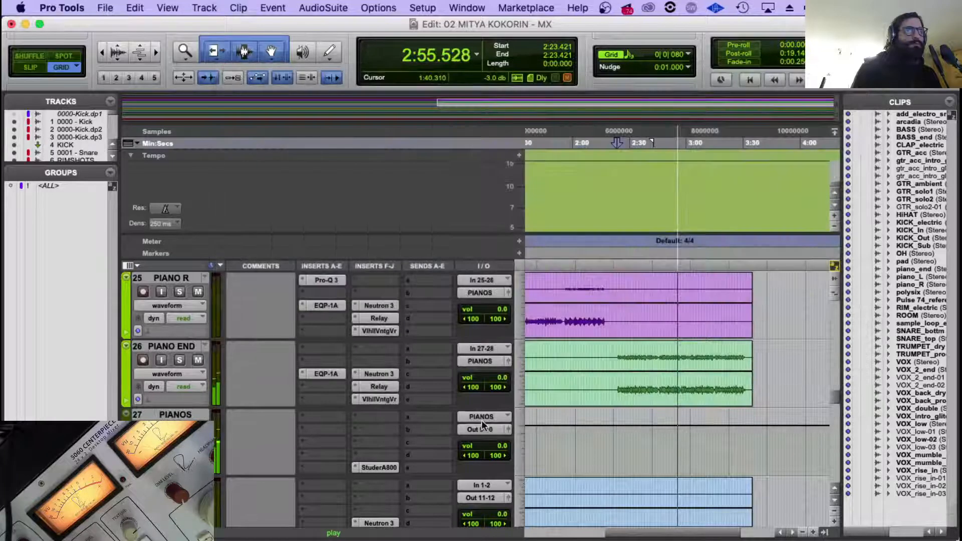
# Replay from the beginning, move Neutron 3 and Relay up one slot on PIANO L, and add PIANO R's ValhallaVintageVerb below them.
pyautogui.scroll(2, 406, 355)
pyautogui.scroll(2, 405, 355)
pyautogui.press('r')
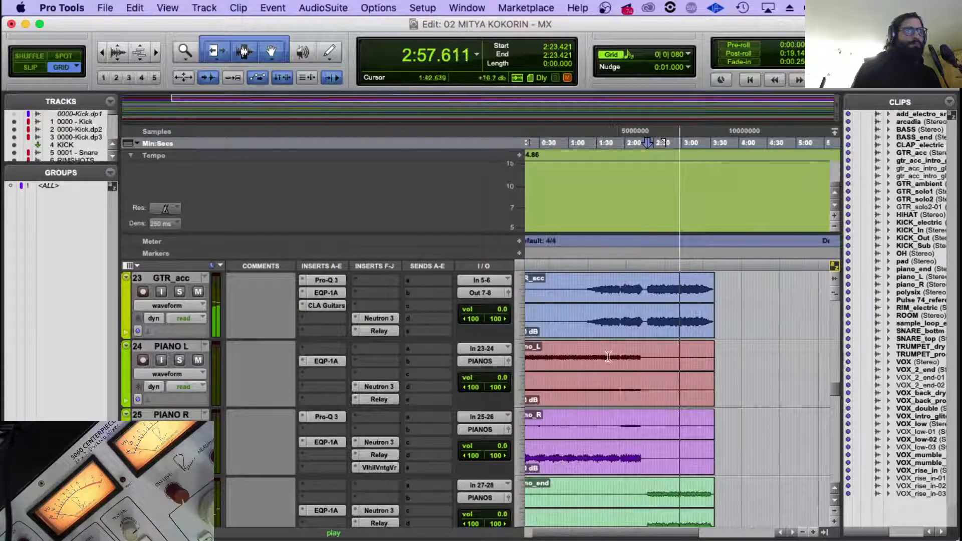
pyautogui.press('Return')
pyautogui.press('space')
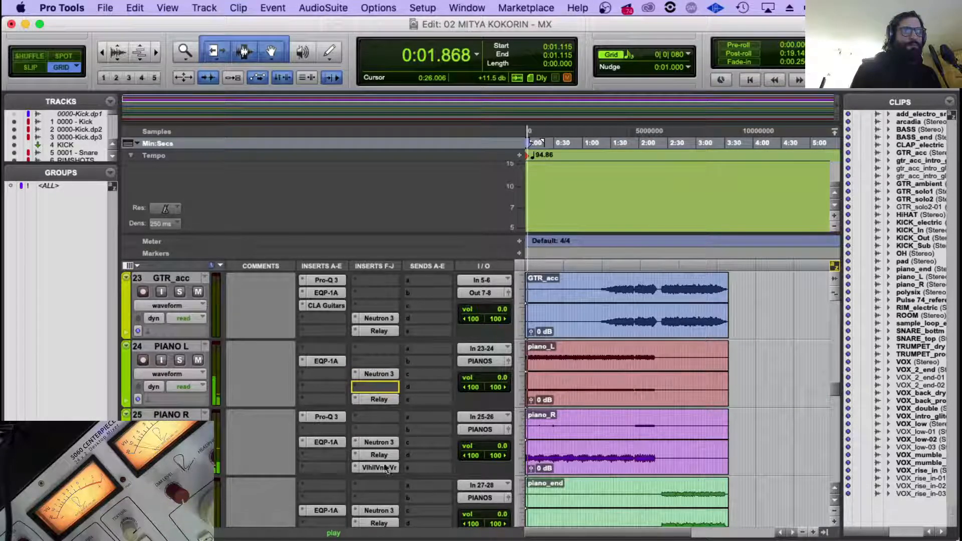
pyautogui.moveTo(378, 399)
pyautogui.mouseDown()
pyautogui.moveTo(377, 387)
pyautogui.moveTo(381, 396)
pyautogui.mouseUp()
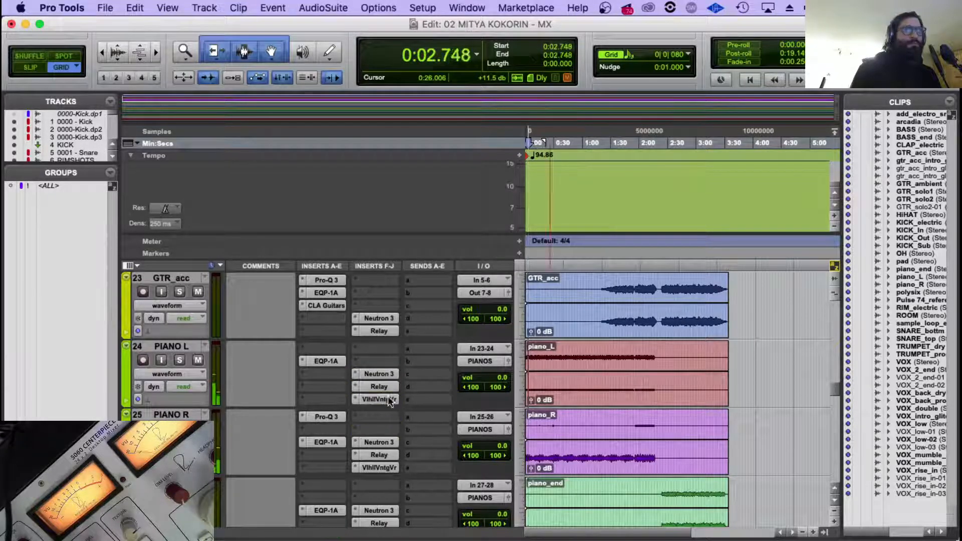
pyautogui.click(553, 360)
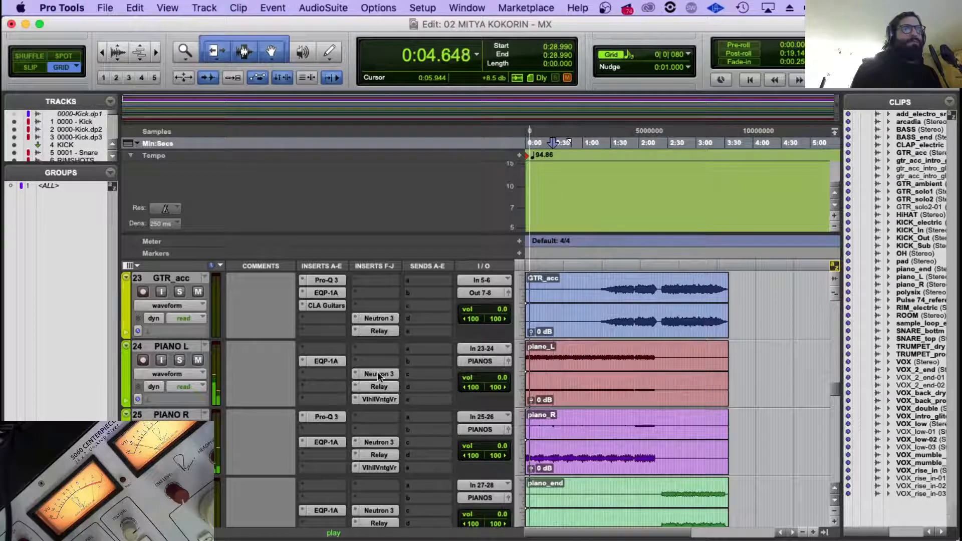
# Lower the Exciter mix in Neutron 3 on PIANO L to the low end of its range and close the plug-in.
pyautogui.click(378, 374)
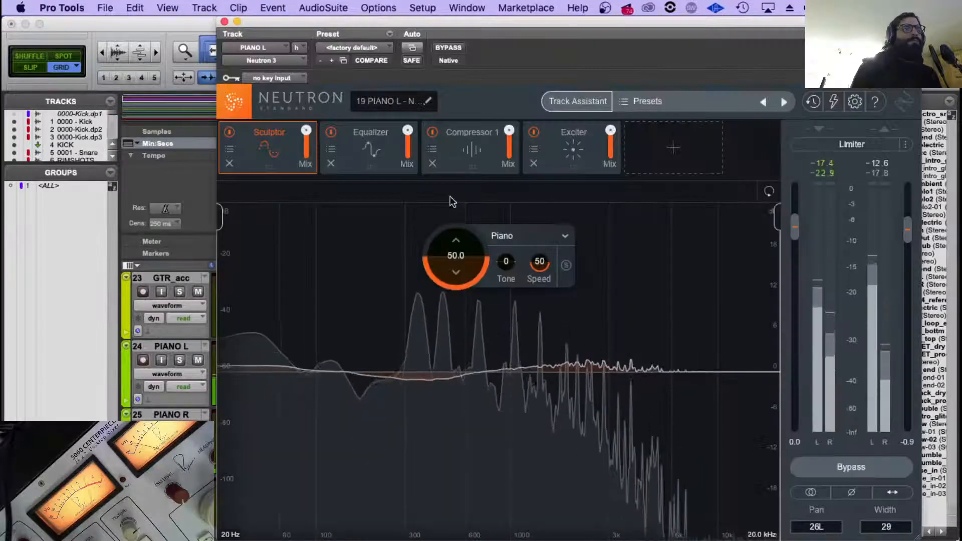
pyautogui.moveTo(309, 135)
pyautogui.mouseDown()
pyautogui.moveTo(307, 152)
pyautogui.moveTo(326, 4)
pyautogui.mouseUp()
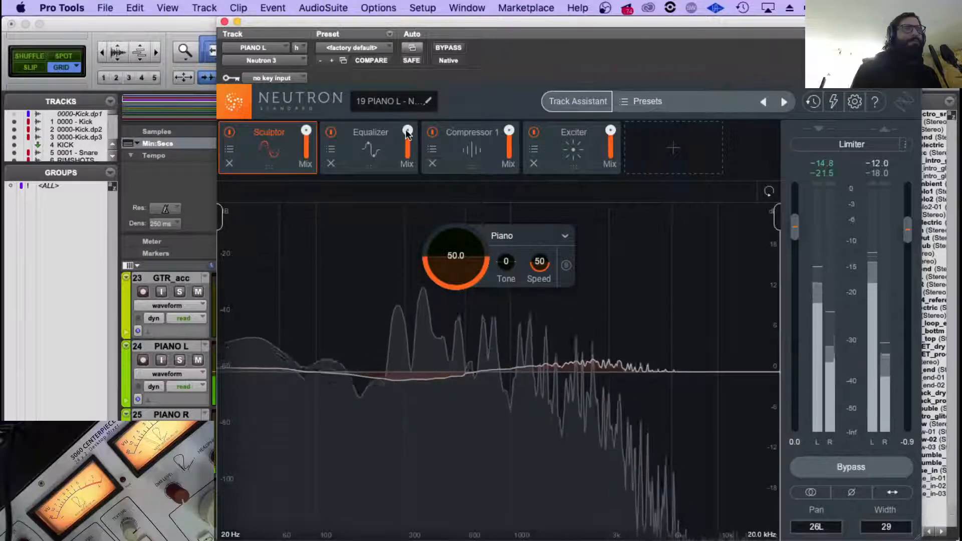
pyautogui.moveTo(610, 131); pyautogui.dragTo(609, 316)
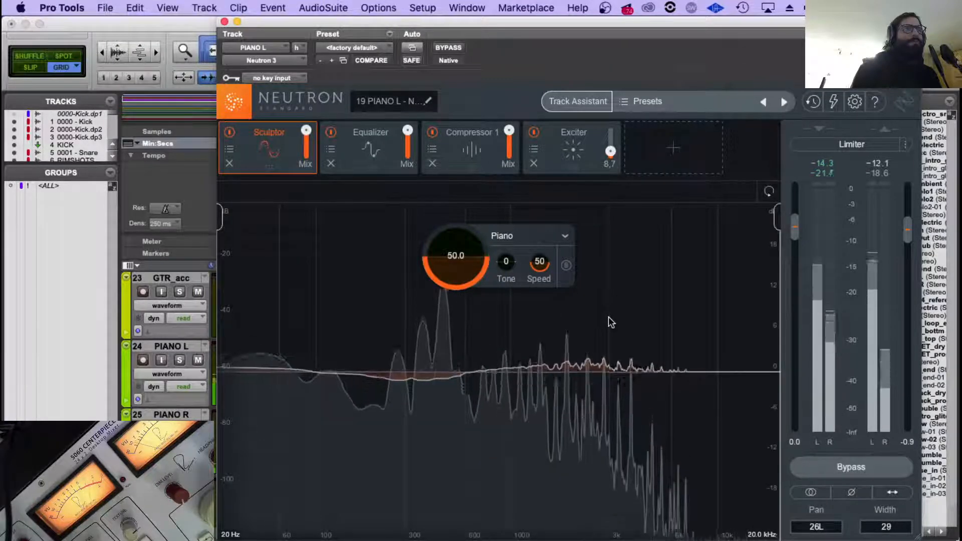
pyautogui.moveTo(611, 149)
pyautogui.mouseDown()
pyautogui.moveTo(610, 198)
pyautogui.moveTo(610, 149)
pyautogui.mouseUp()
pyautogui.doubleClick(612, 150)
pyautogui.click(611, 149)
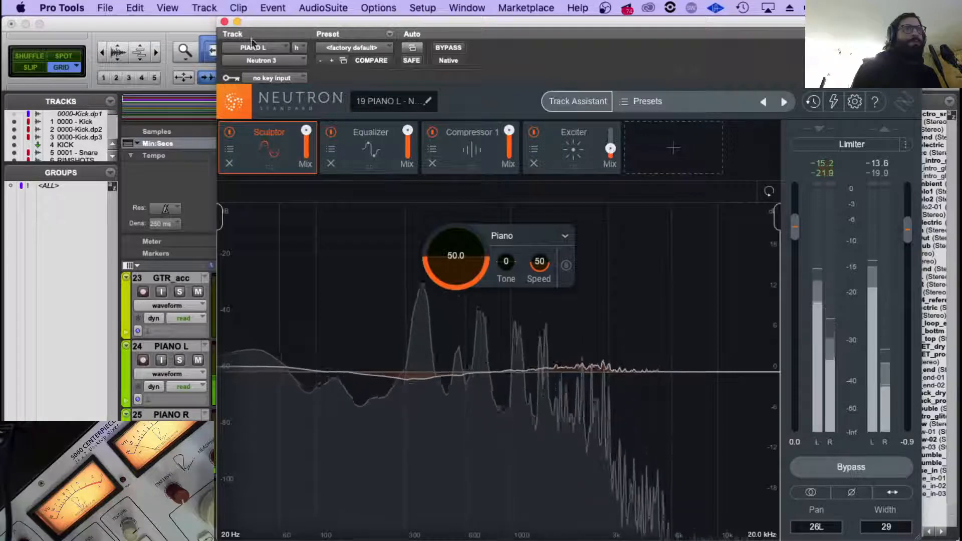
pyautogui.click(225, 21)
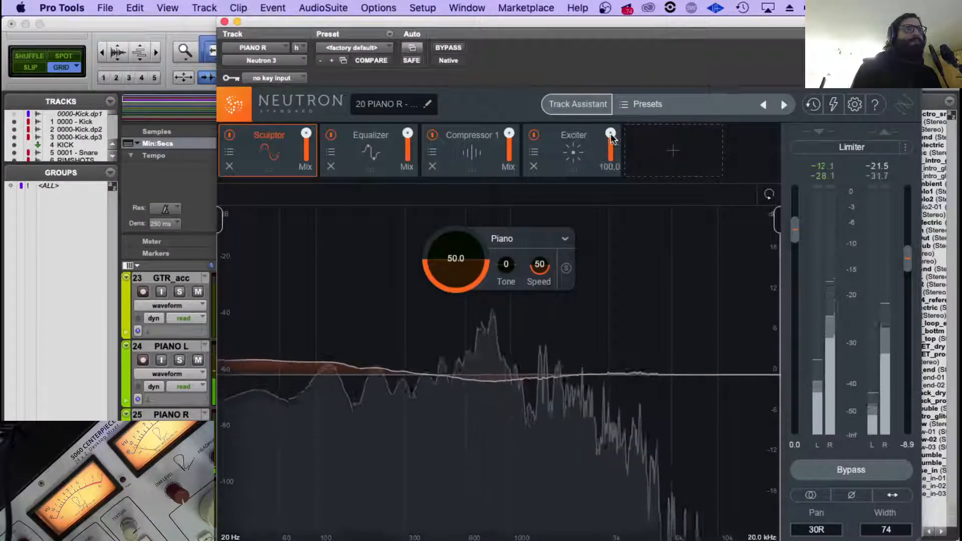
# Reduce the Exciter mix in Neutron 3 on PIANO R to a low level and close the plug-in.
pyautogui.moveTo(610, 133); pyautogui.dragTo(609, 312)
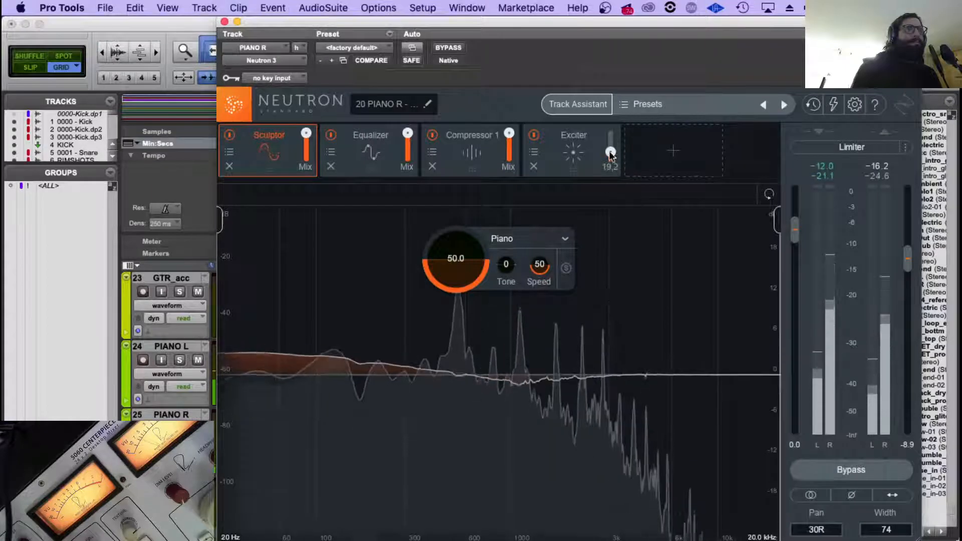
pyautogui.moveTo(610, 154); pyautogui.dragTo(608, 148)
pyautogui.click(224, 22)
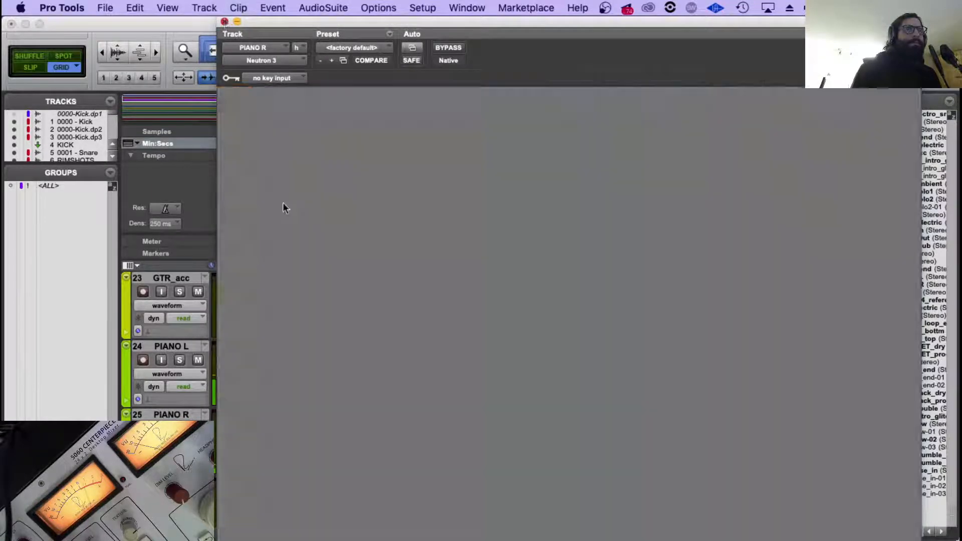
# Reduce the Exciter mix in Neutron 3 on PIANO END and close the plug-in.
pyautogui.scroll(-1, 381, 386)
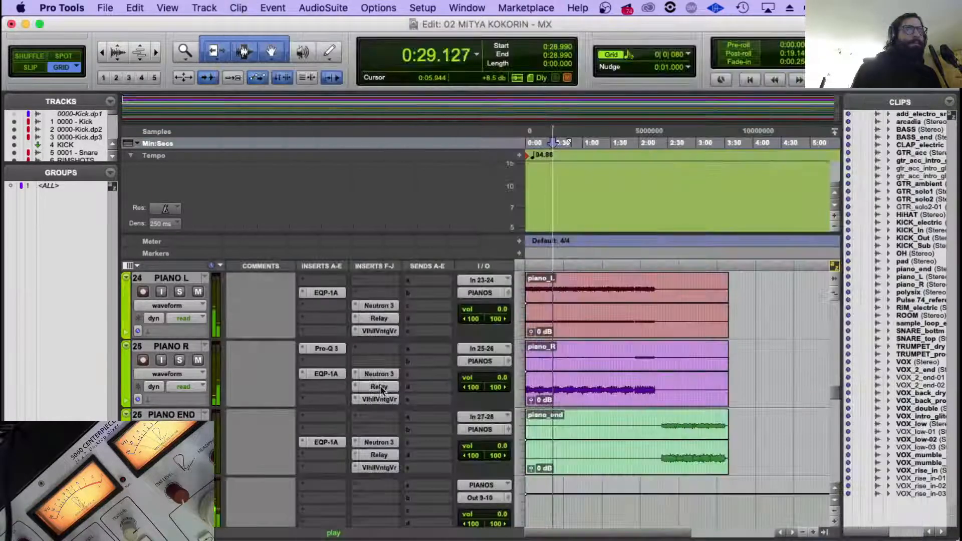
pyautogui.click(373, 442)
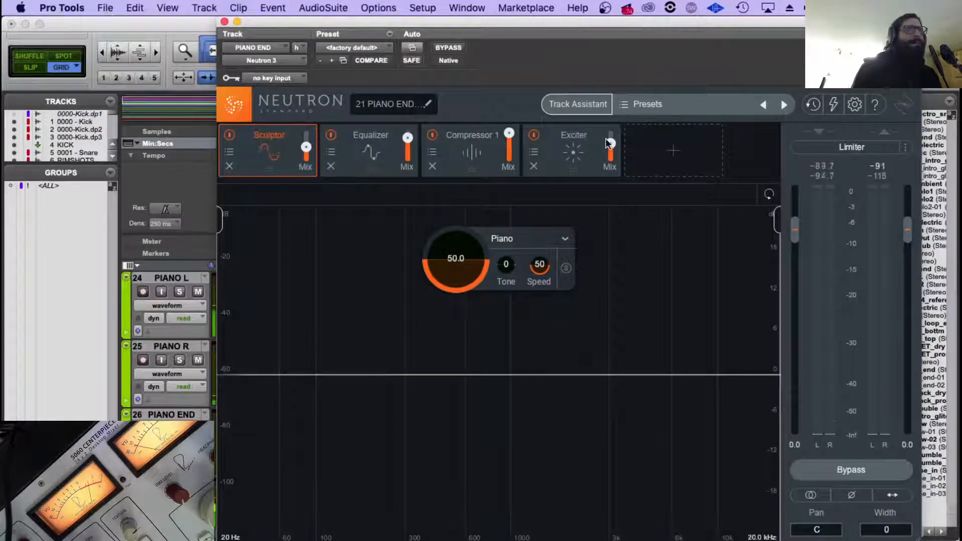
pyautogui.moveTo(615, 202); pyautogui.dragTo(615, 227)
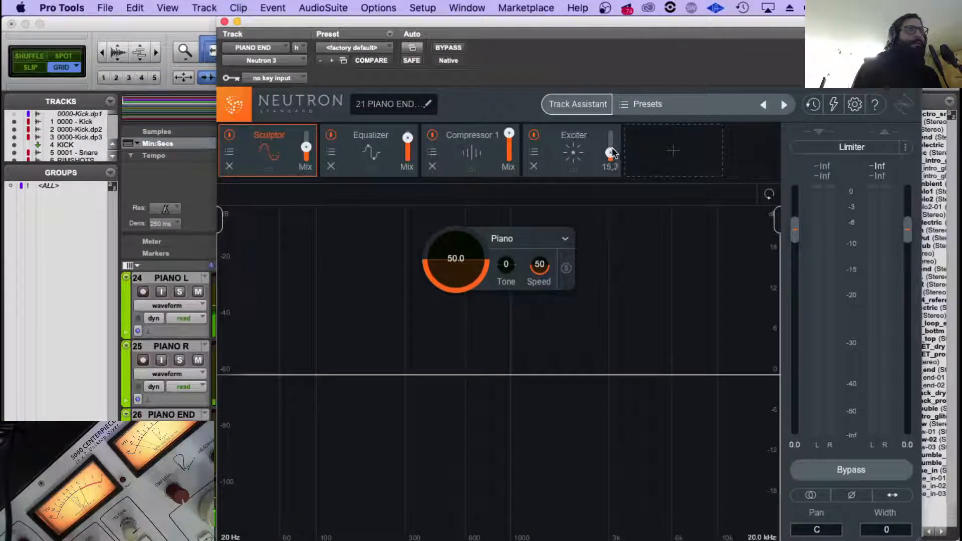
pyautogui.moveTo(610, 153); pyautogui.dragTo(610, 146)
pyautogui.click(225, 22)
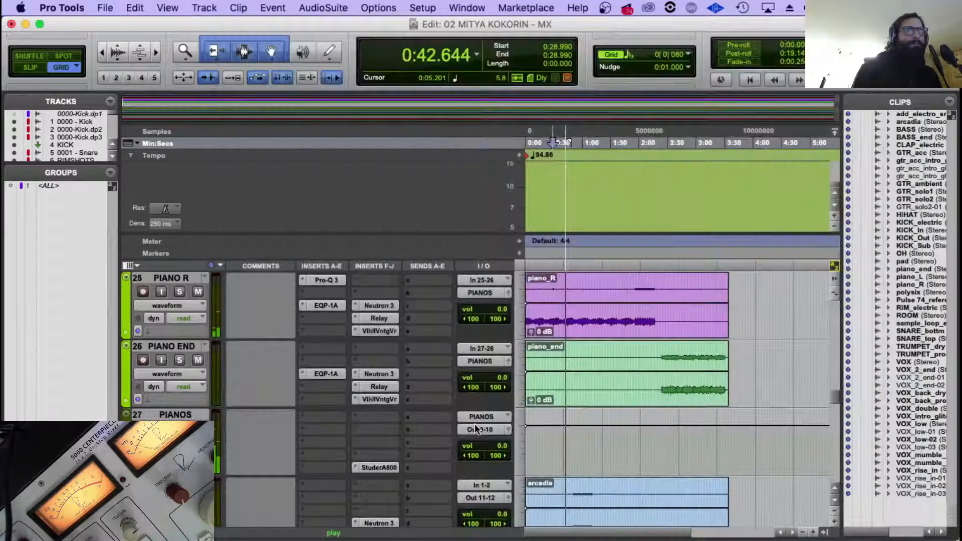
# Look over the guitar, piano and vocal tracks during playback and restart the song from 0:00.000.
pyautogui.scroll(-10, 504, 398)
pyautogui.scroll(12, 552, 399)
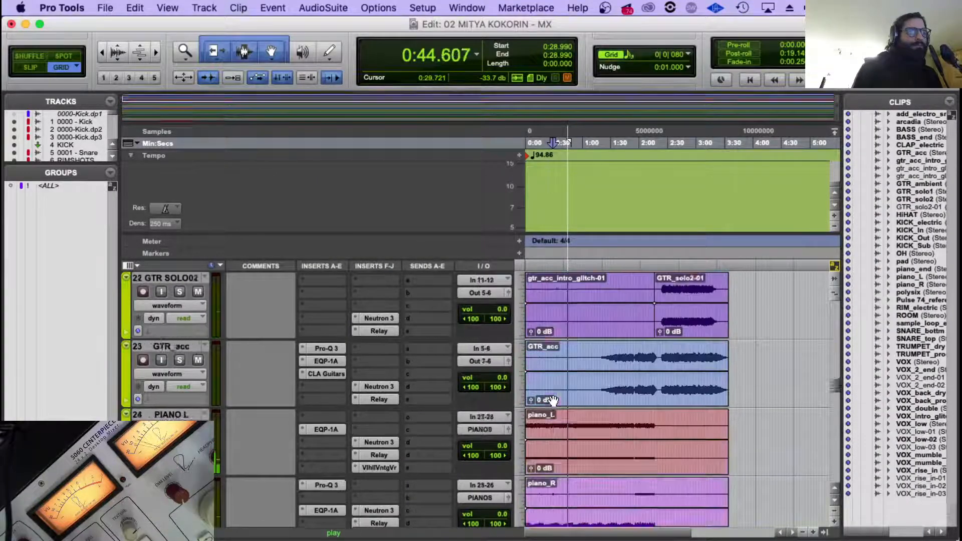
pyautogui.scroll(-15, 553, 400)
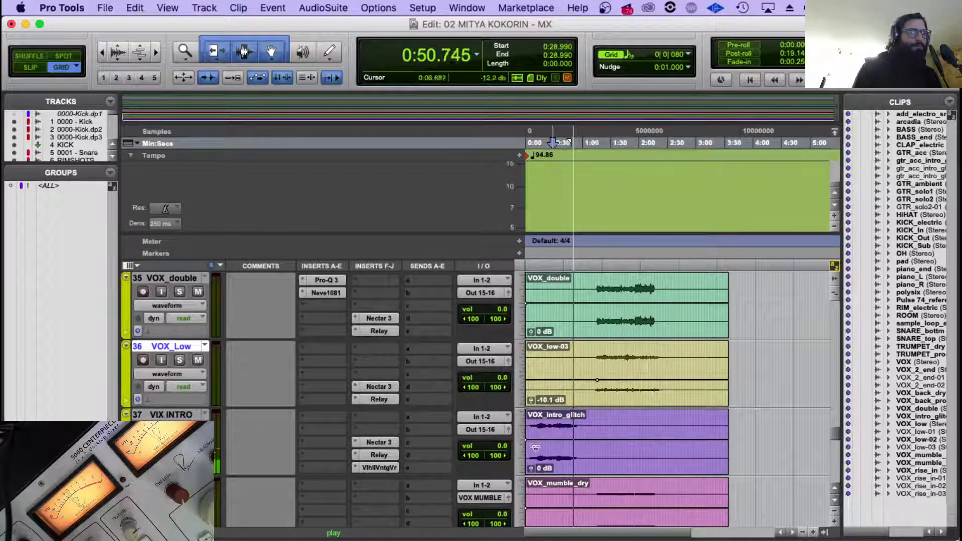
pyautogui.press('space')
pyautogui.press('Return')
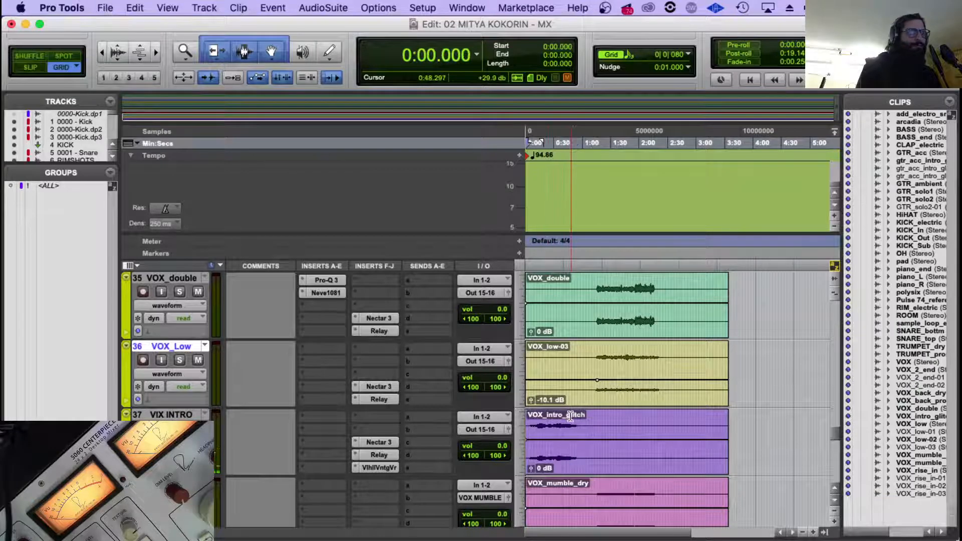
pyautogui.press('space')
# Insert a stereo ValhallaVintageVerb on the PIANOS track in the slot above the Studer A800.
pyautogui.scroll(9, 569, 413)
pyautogui.scroll(1, 570, 411)
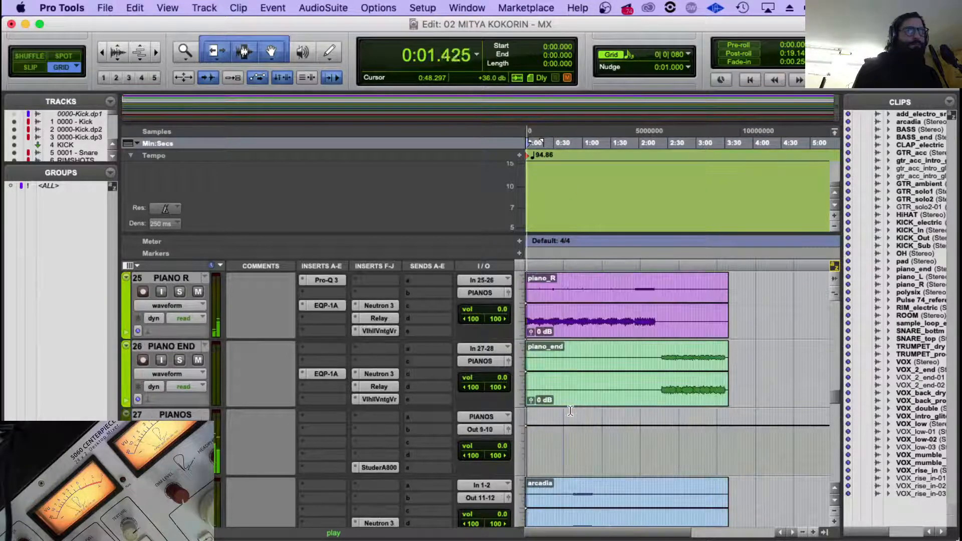
pyautogui.click(354, 454)
pyautogui.moveTo(470, 484)
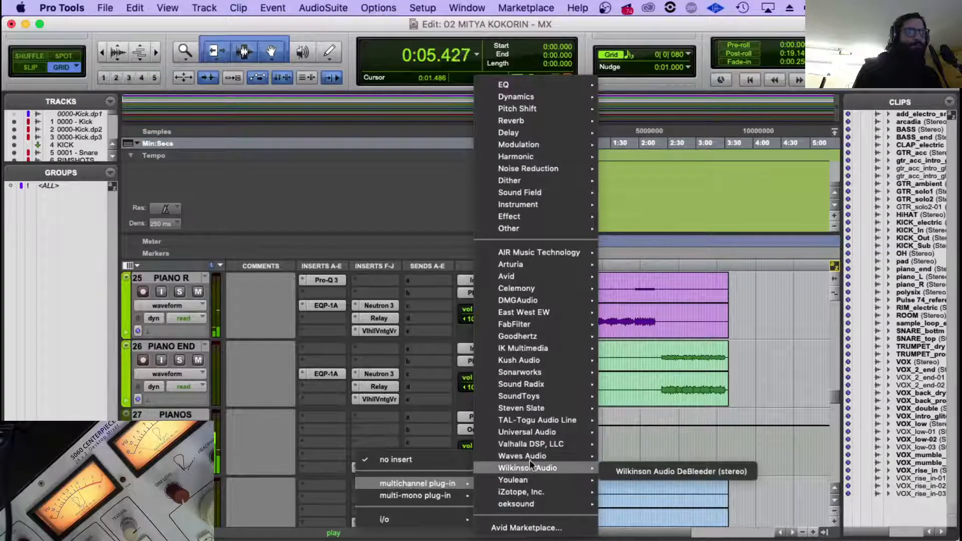
pyautogui.moveTo(541, 444)
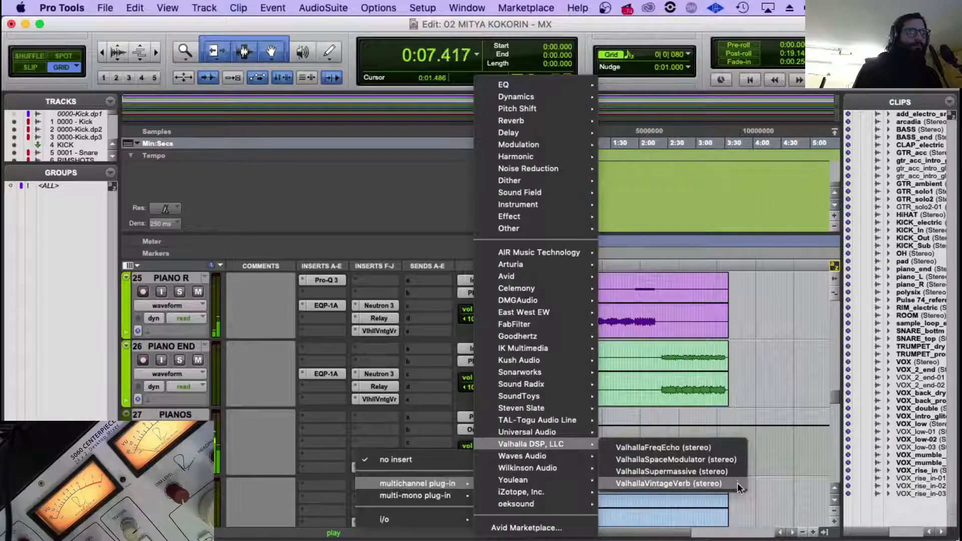
pyautogui.click(662, 482)
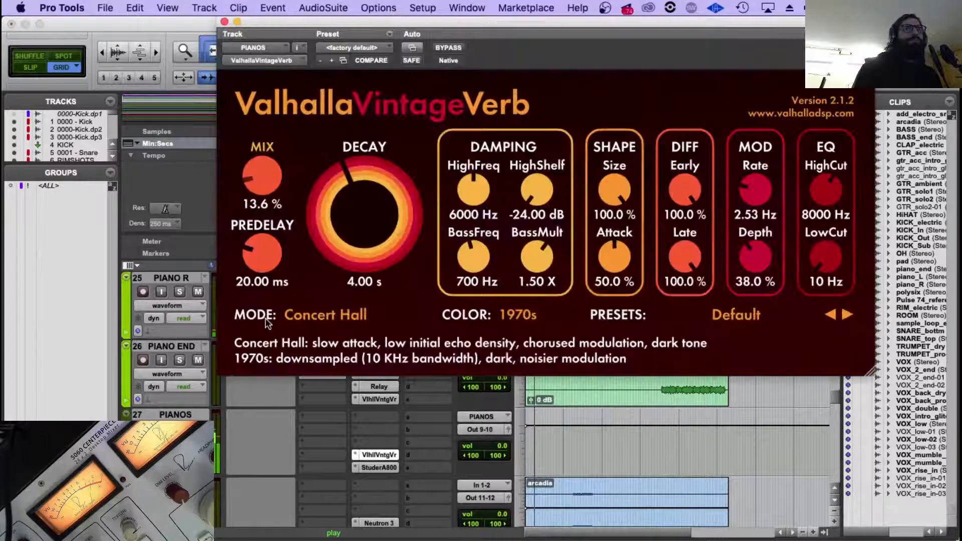
# Set the PIANOS reverb's mix to 13.0 % and its low cut to 540 Hz.
pyautogui.click(267, 177)
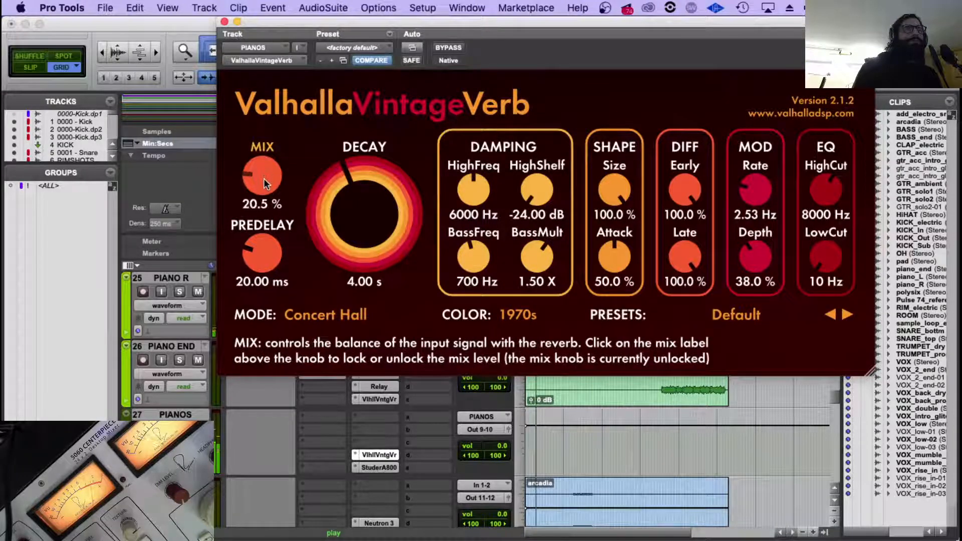
pyautogui.moveTo(263, 178); pyautogui.dragTo(263, 183)
pyautogui.moveTo(827, 257); pyautogui.dragTo(826, 197)
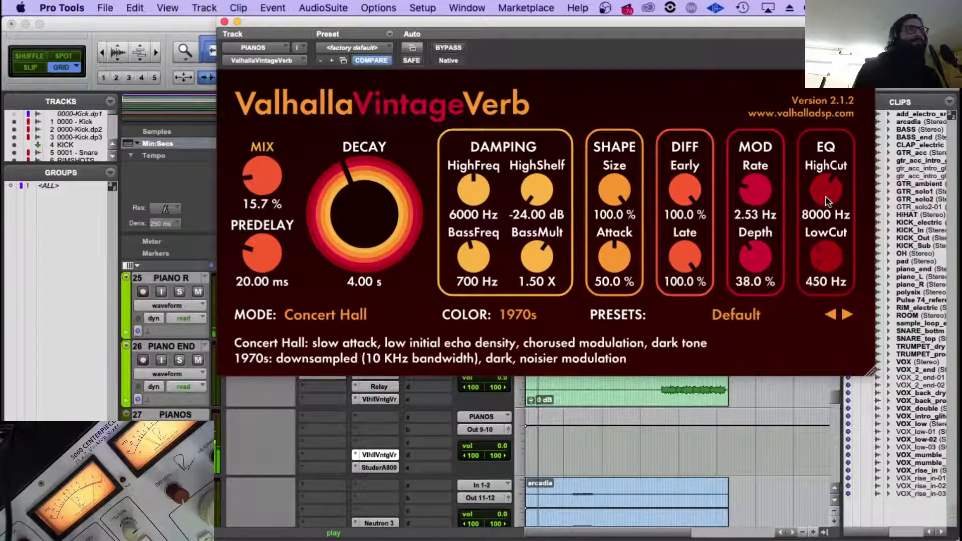
pyautogui.moveTo(275, 173); pyautogui.dragTo(266, 181)
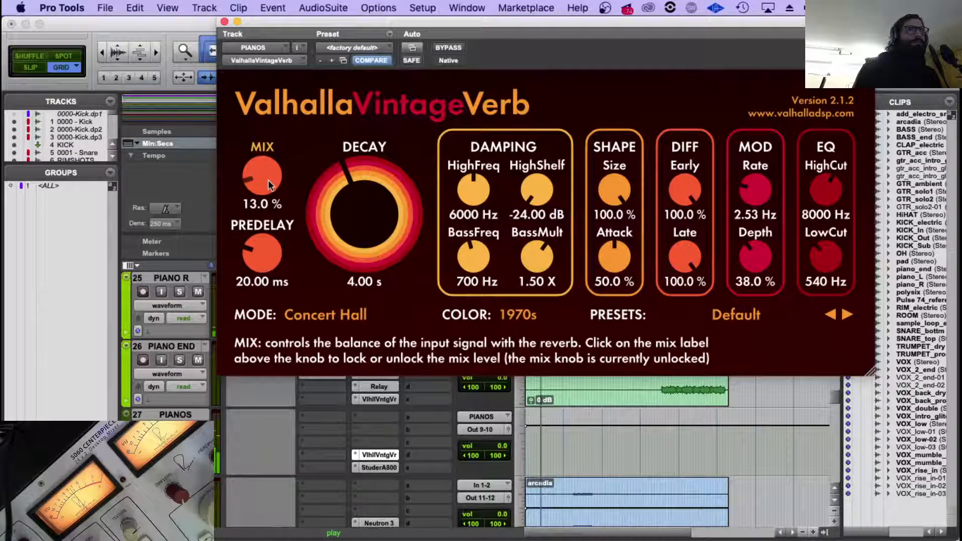
# Inspect the Studer A800 on PIANOS, close it, and bring the VIX INTRO track into view.
pyautogui.click(383, 467)
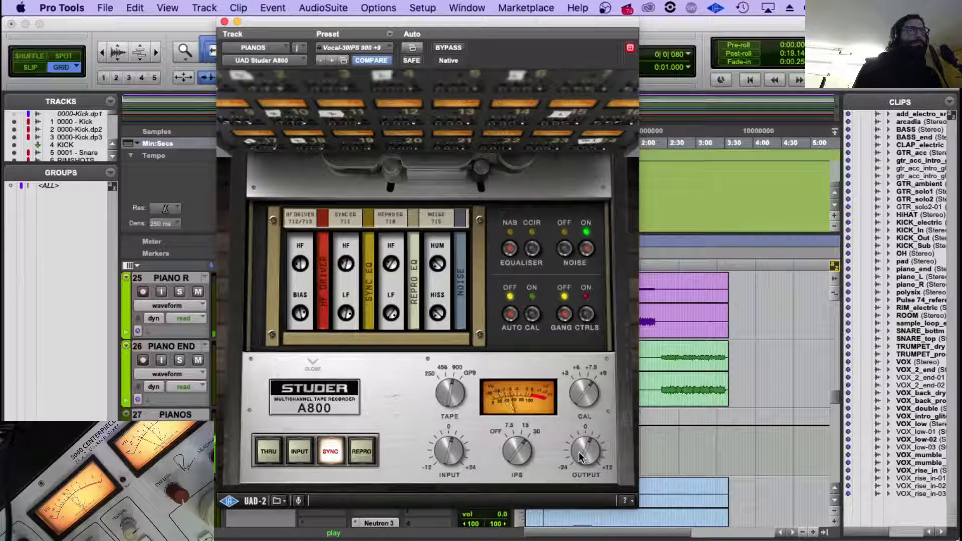
pyautogui.click(224, 22)
pyautogui.scroll(-6, 376, 391)
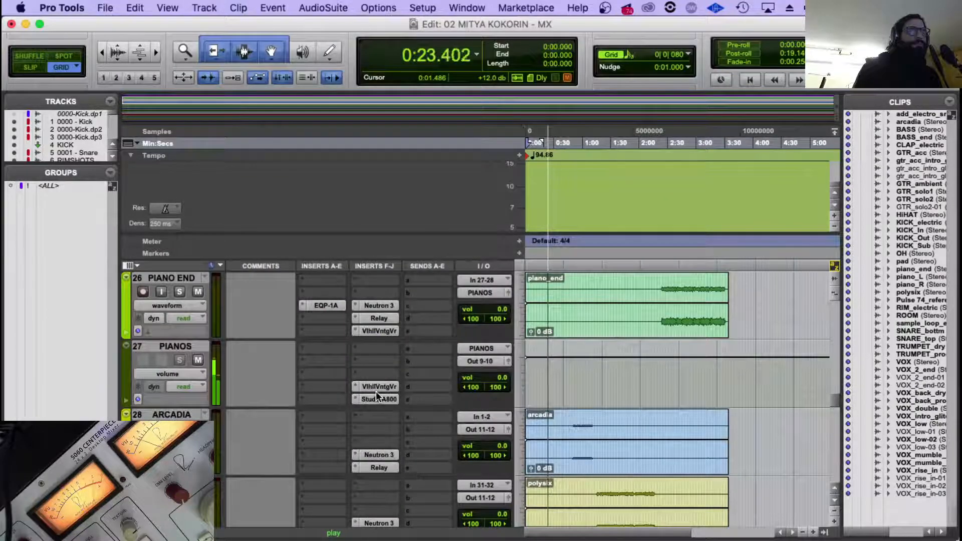
pyautogui.scroll(-10, 376, 392)
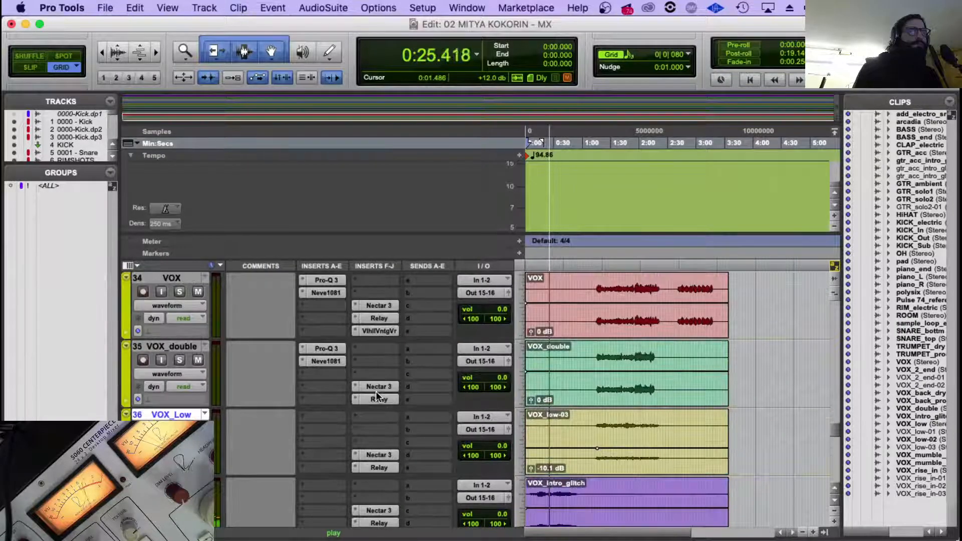
pyautogui.scroll(-3, 376, 391)
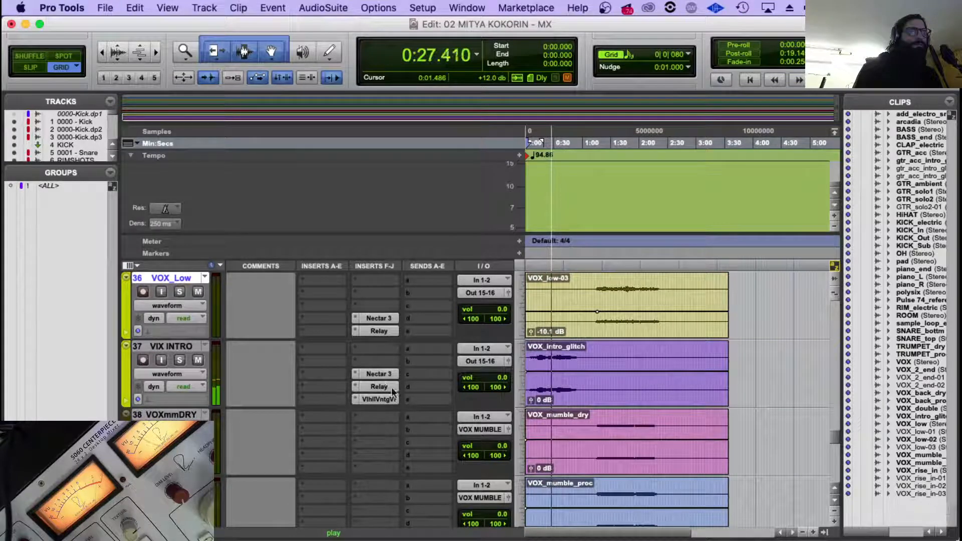
# Insert a stereo UAD Pultec EQP-1A on the VIX INTRO track in insert slot c.
pyautogui.click(293, 372)
pyautogui.click(305, 374)
pyautogui.moveTo(346, 404)
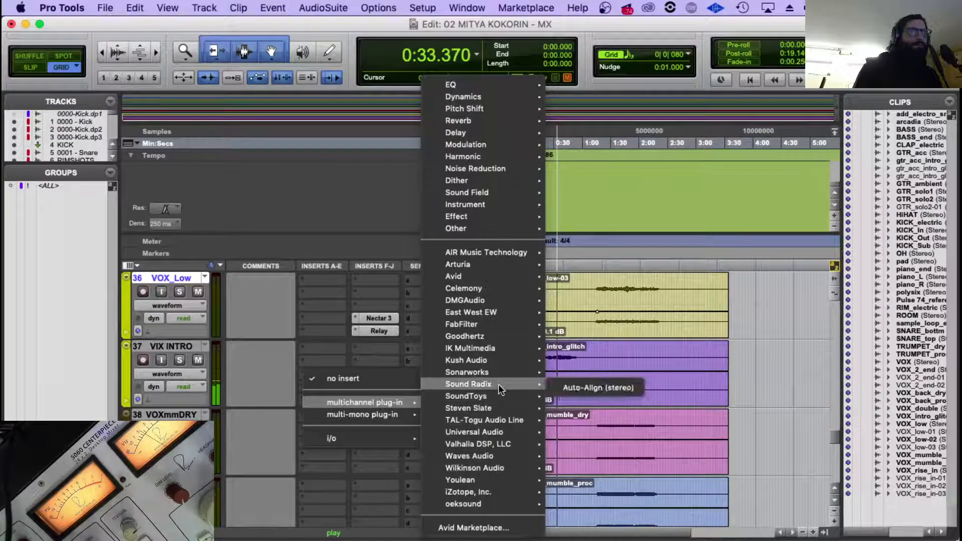
pyautogui.moveTo(496, 396)
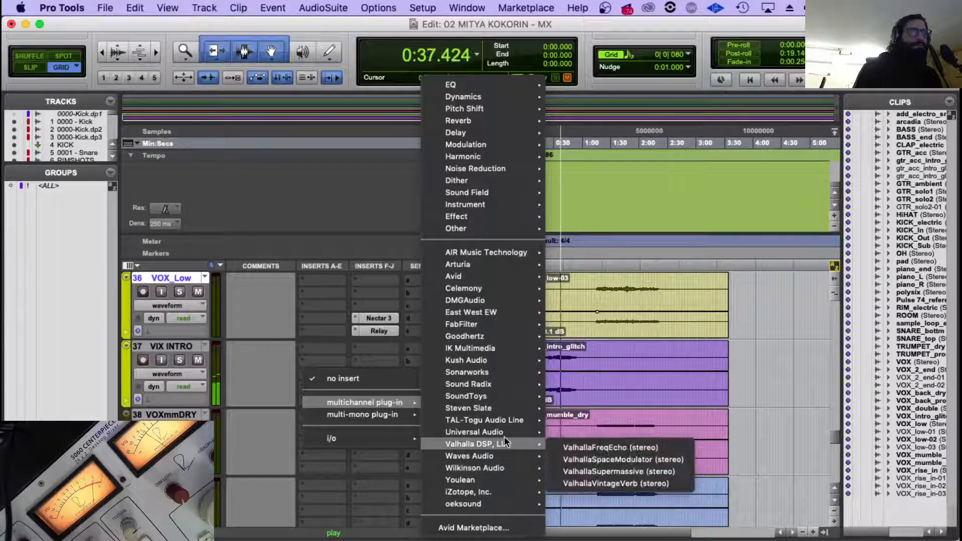
pyautogui.moveTo(506, 432)
pyautogui.scroll(-5, 635, 496)
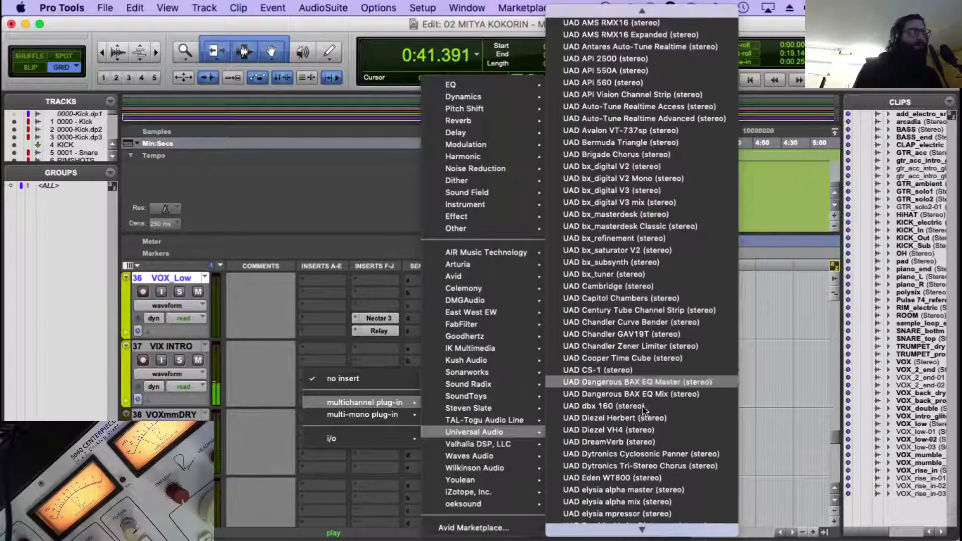
pyautogui.scroll(-5, 637, 501)
pyautogui.scroll(-4, 643, 496)
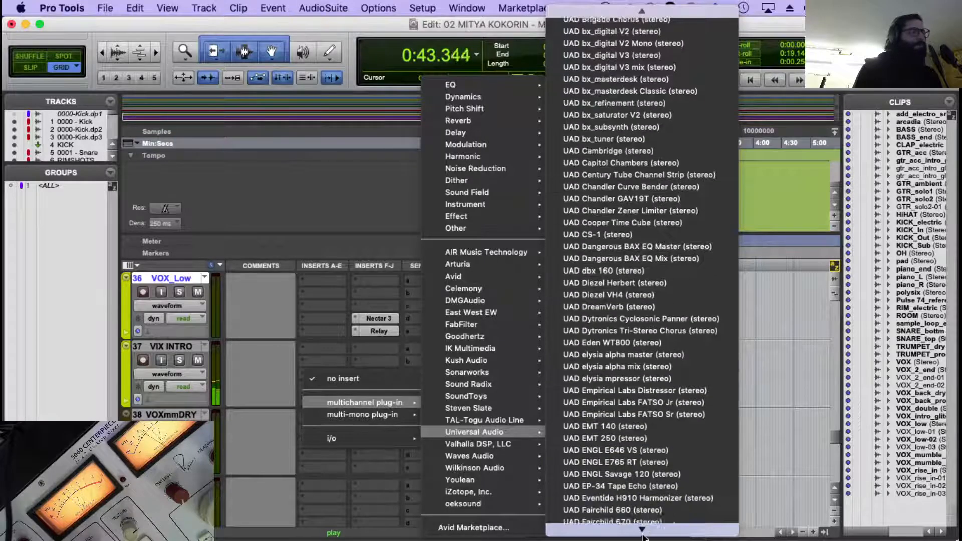
pyautogui.scroll(-2, 644, 518)
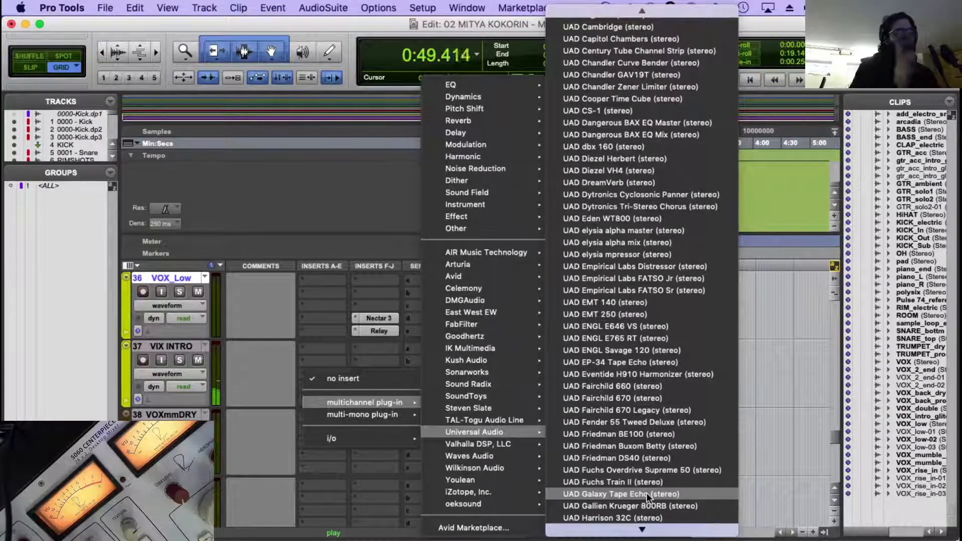
pyautogui.moveTo(637, 530)
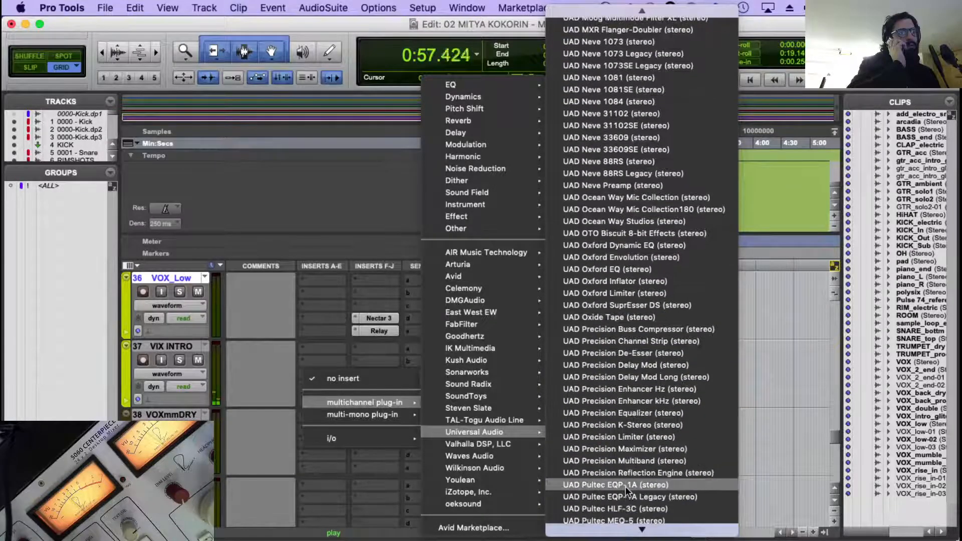
pyautogui.click(625, 486)
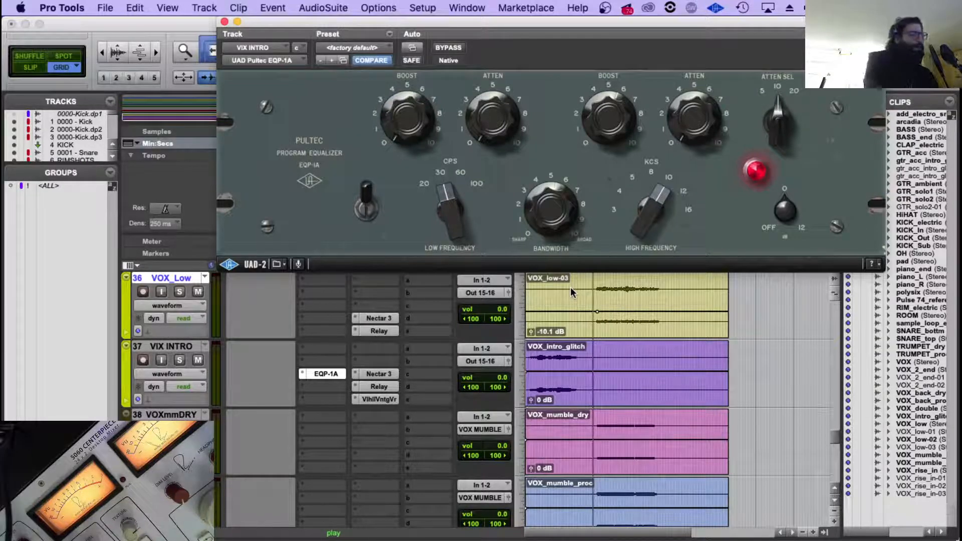
# Audition the VOX_intro_glitch clip and look over the trumpet, guitar and piano tracks before returning to the vocals.
pyautogui.click(555, 359)
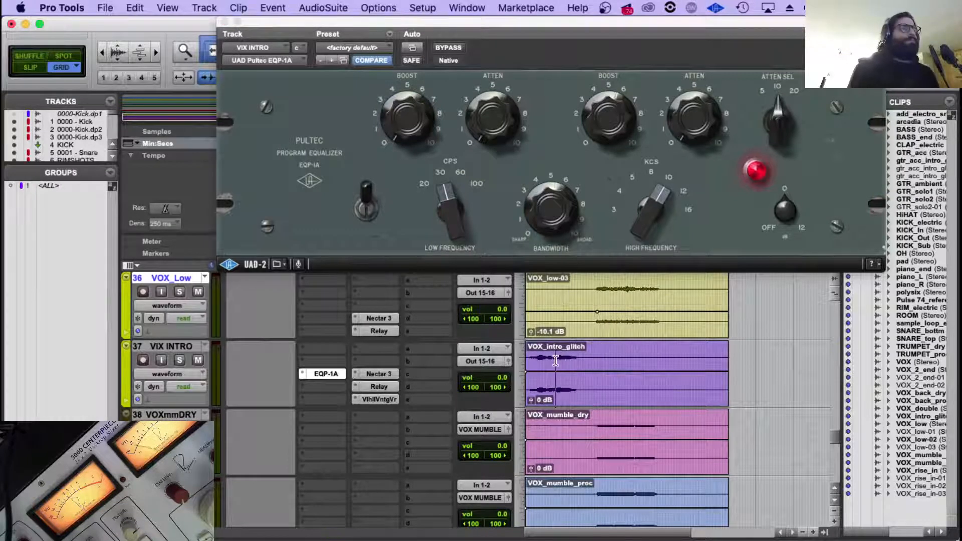
pyautogui.press('space')
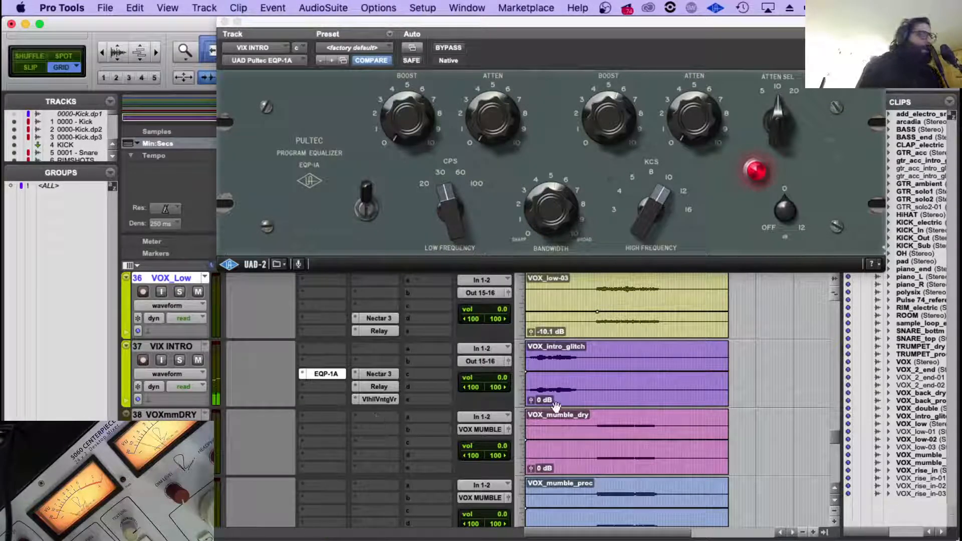
pyautogui.scroll(7, 596, 364)
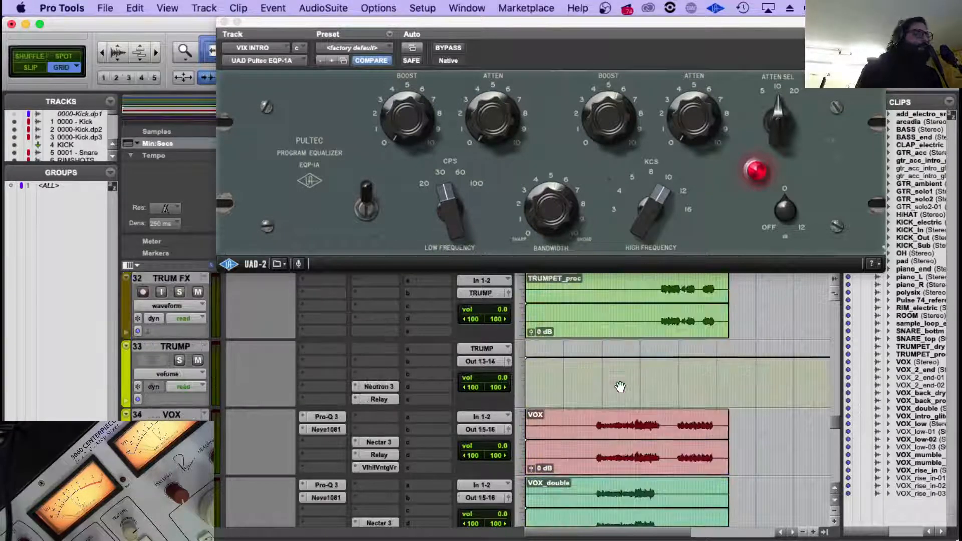
pyautogui.scroll(6, 620, 386)
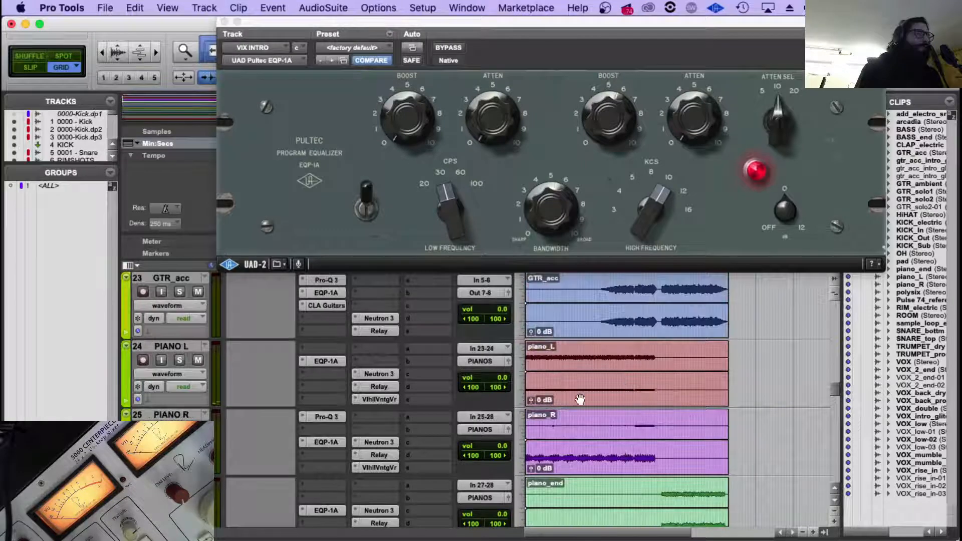
pyautogui.scroll(-6, 602, 453)
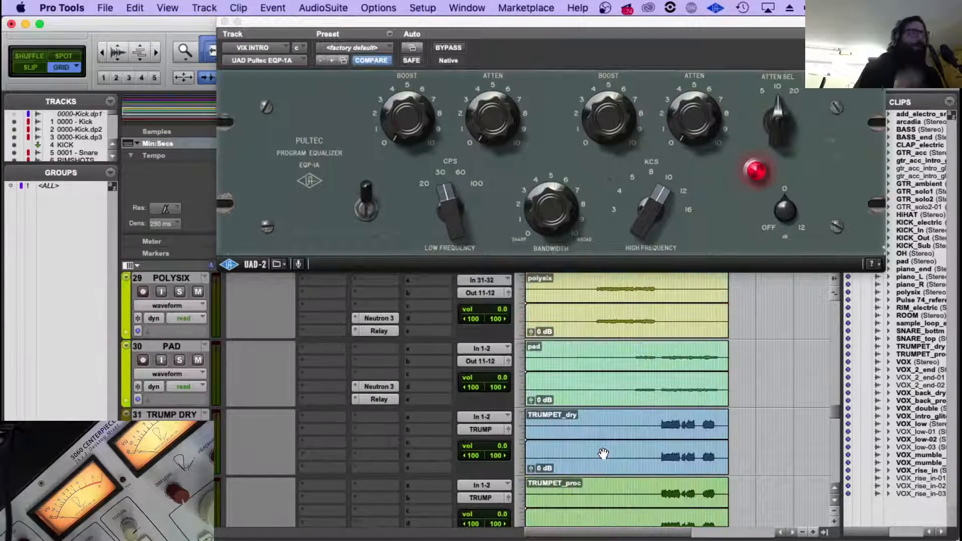
pyautogui.scroll(-7, 603, 453)
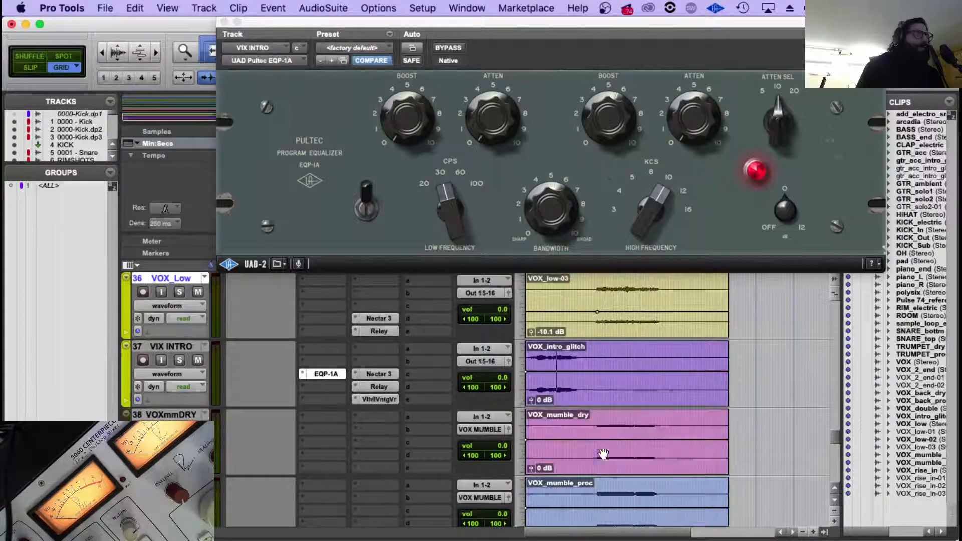
pyautogui.click(557, 353)
pyautogui.press('space')
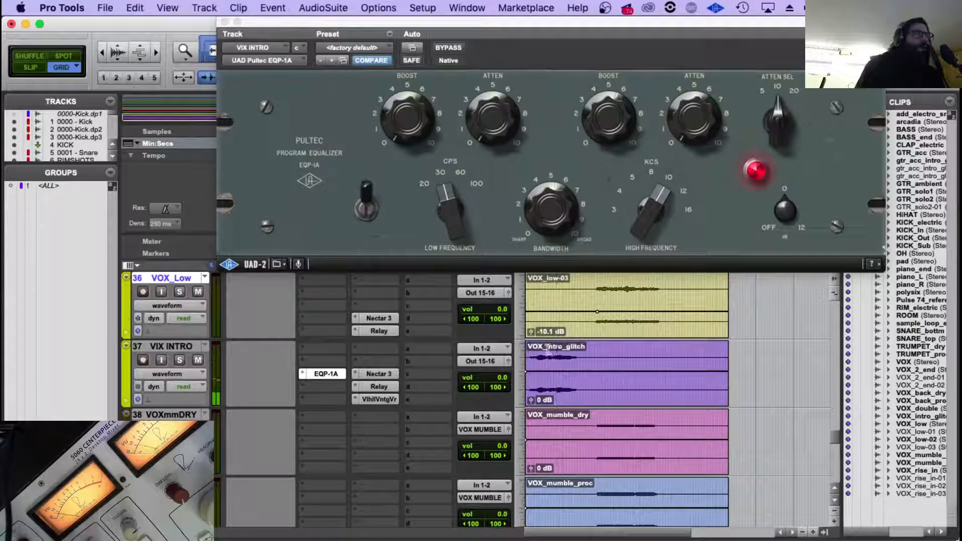
# Copy the Neve1081 from the vocal tracks to VIX INTRO in the slot above the EQP-1A.
pyautogui.scroll(3, 327, 365)
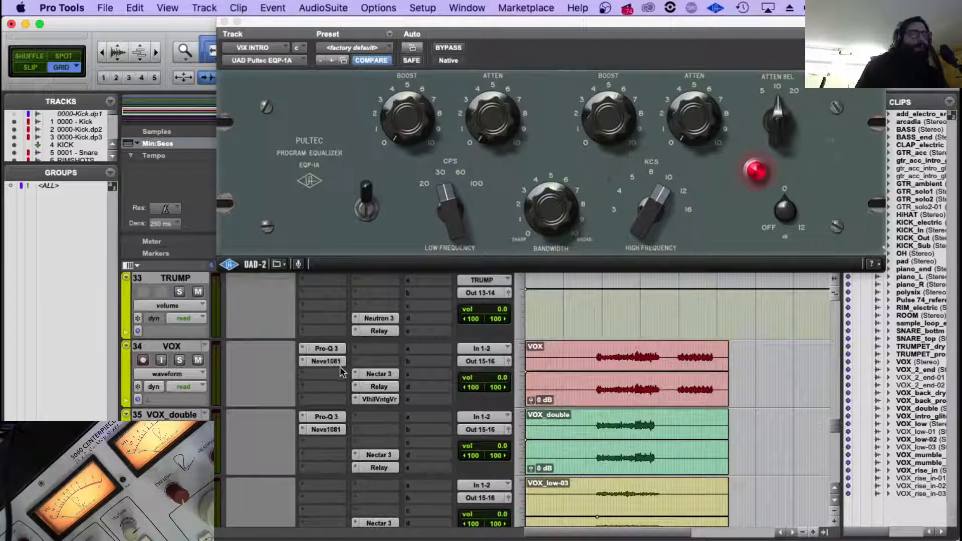
pyautogui.scroll(-1, 328, 367)
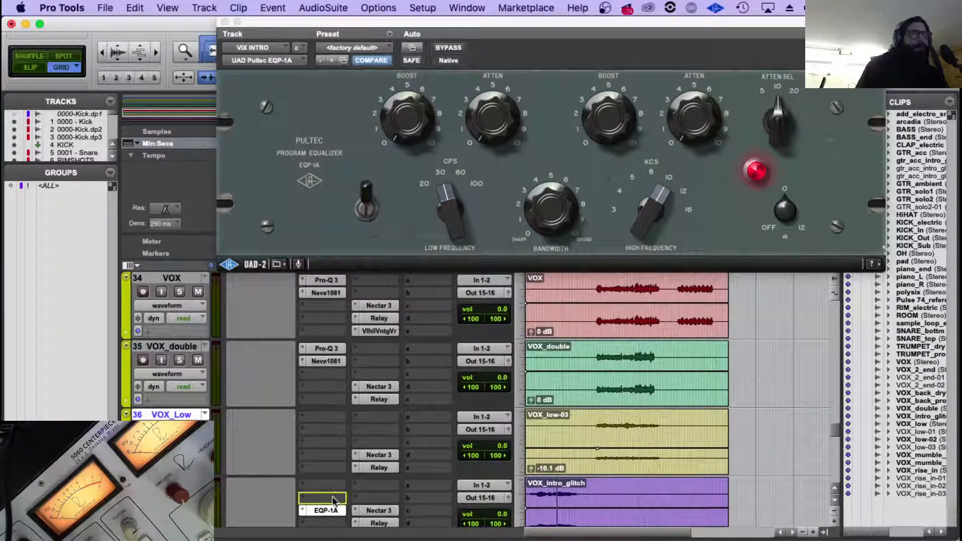
pyautogui.scroll(-2, 351, 408)
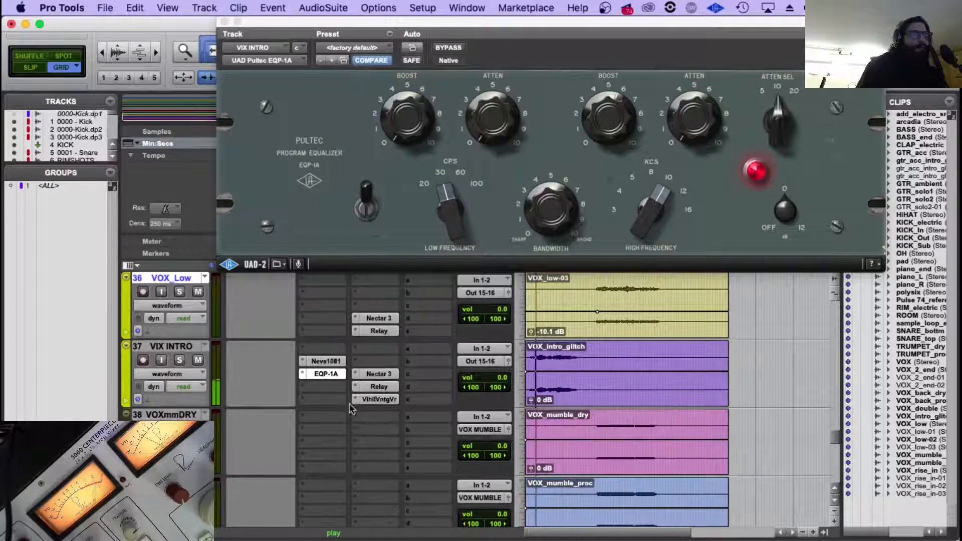
# Compare VIX INTRO with the EQP-1A bypassed and active during playback, and reopen the EQ's window.
pyautogui.keyDown('super'); pyautogui.click(325, 378); pyautogui.keyUp('super')
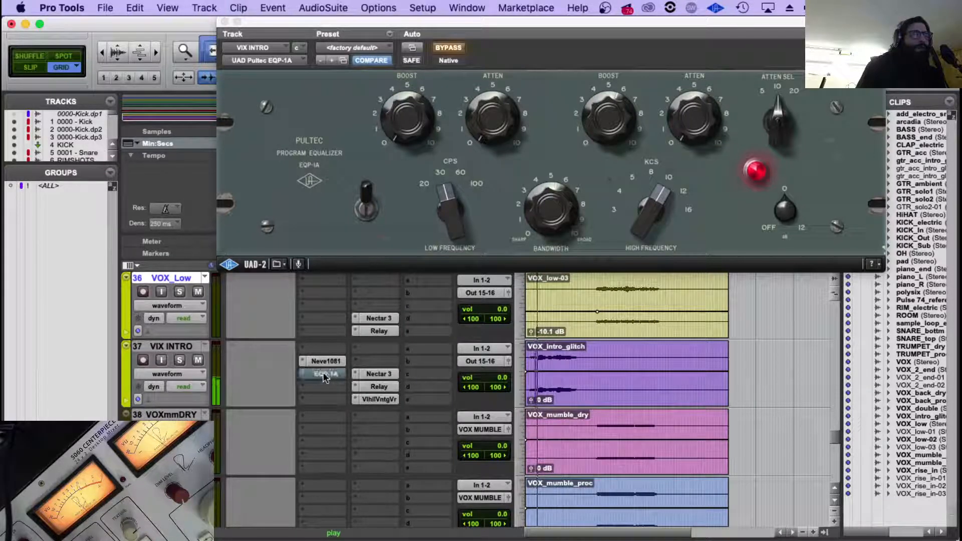
pyautogui.keyDown('super'); pyautogui.click(325, 379); pyautogui.keyUp('super')
pyautogui.click(330, 375)
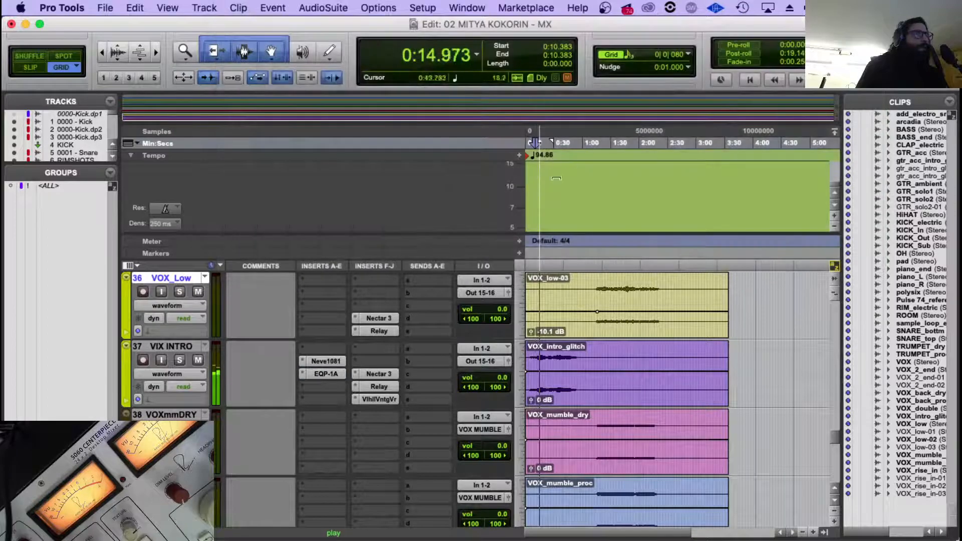
pyautogui.click(329, 374)
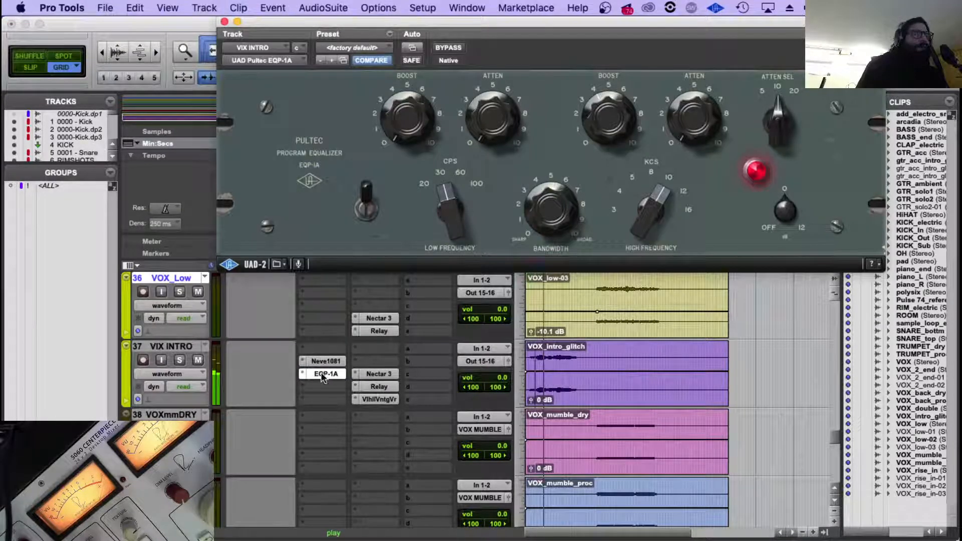
# Check the piano tracks while playing the song from 0:33.417, and close the EQP-1A window.
pyautogui.scroll(10, 556, 390)
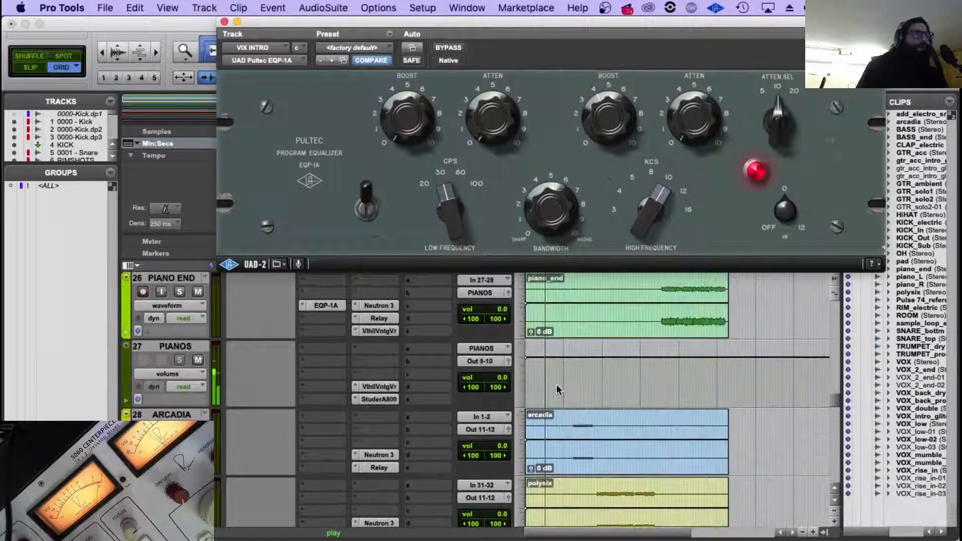
pyautogui.scroll(2, 556, 388)
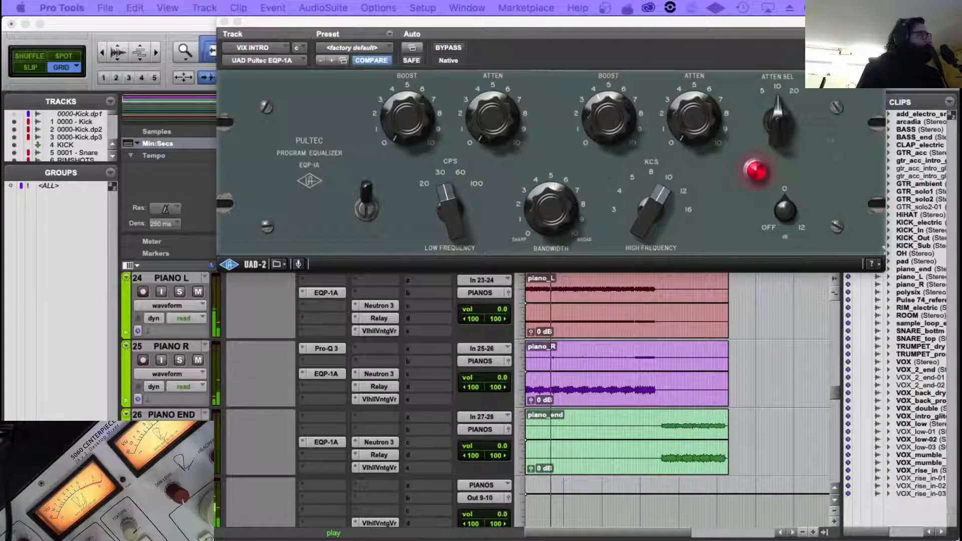
pyautogui.click(557, 358)
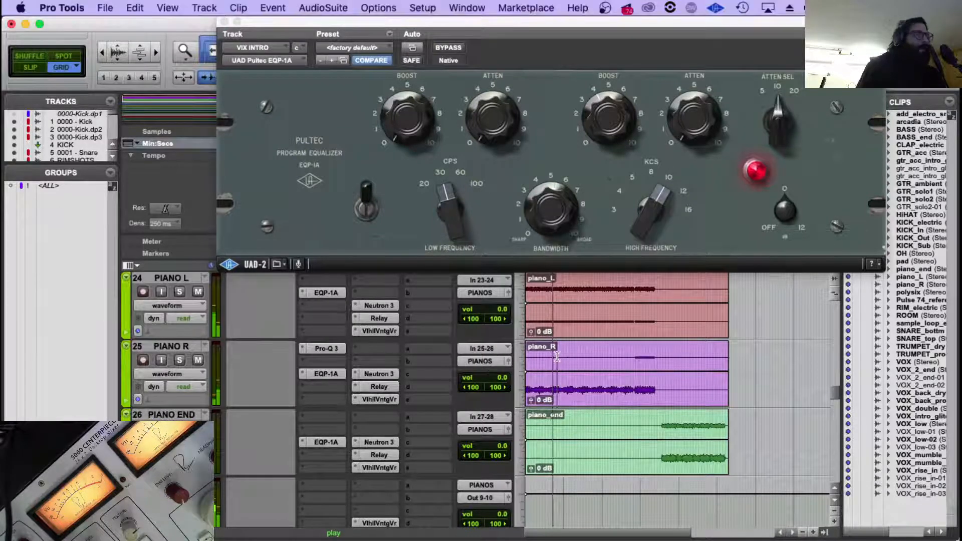
pyautogui.scroll(-3, 558, 357)
pyautogui.scroll(5, 557, 356)
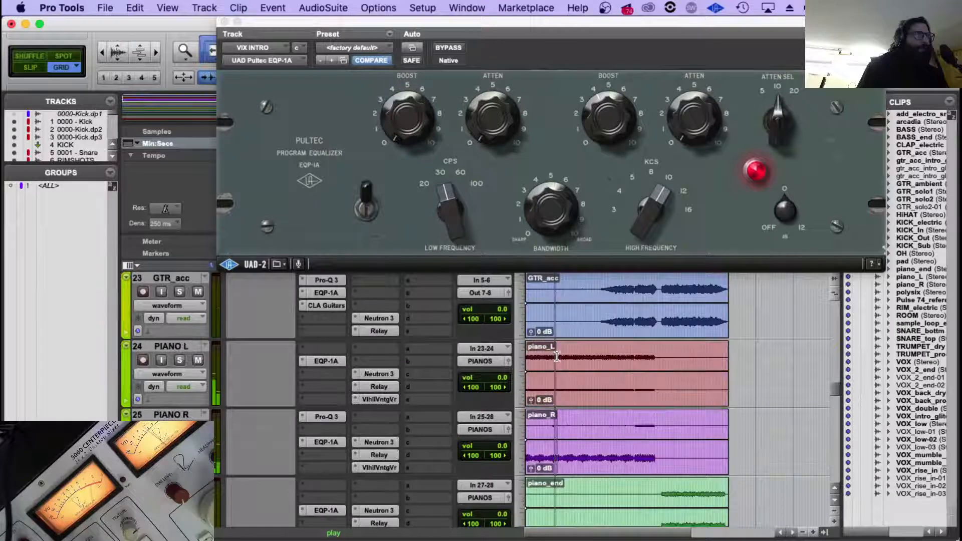
pyautogui.click(225, 22)
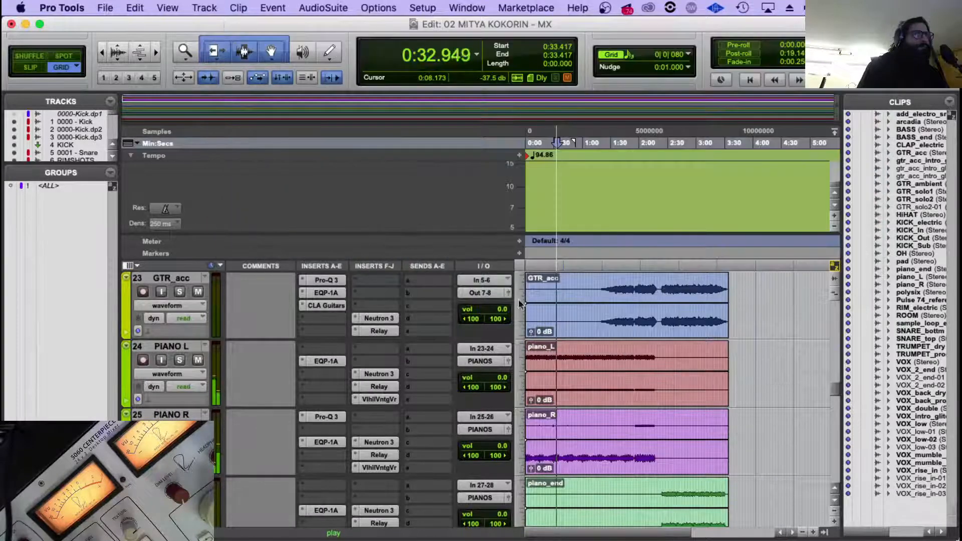
# Return to the vocal tracks and play the song from 1:15.588, where the main vocals begin.
pyautogui.scroll(-6, 677, 368)
pyautogui.scroll(-15, 677, 368)
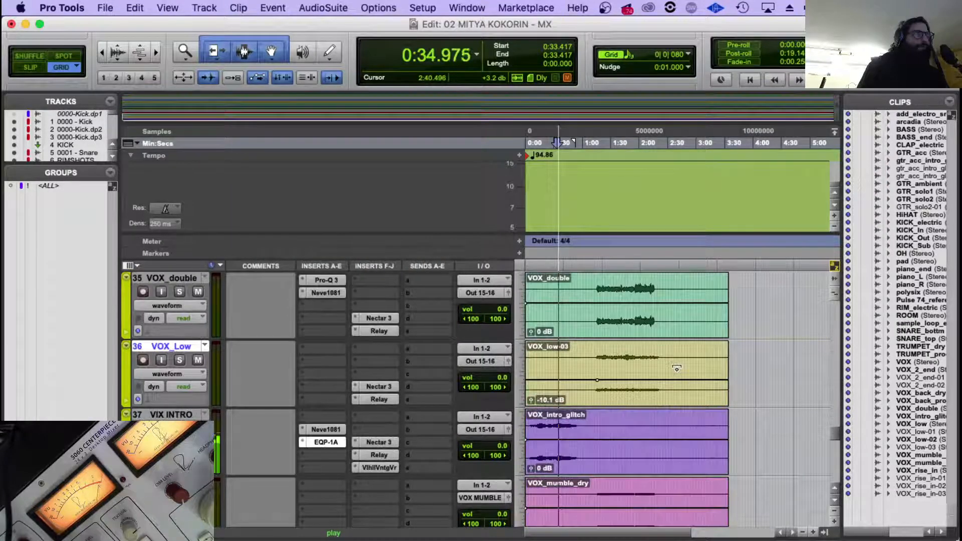
pyautogui.scroll(5, 676, 368)
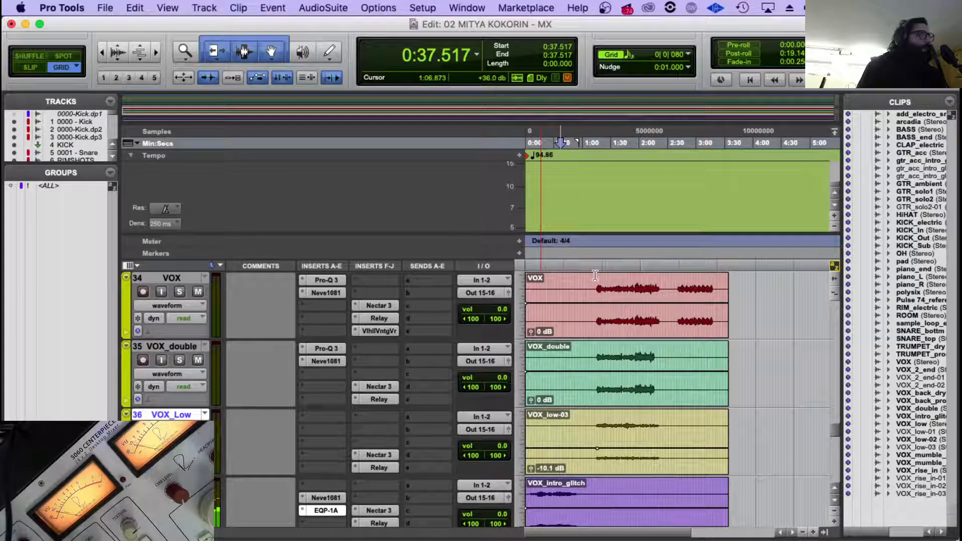
pyautogui.click(595, 276)
pyautogui.click(597, 276)
# Inspect the Nectar 3 settings on the VOX MUMBLE track and close the plug-in window.
pyautogui.scroll(-3, 586, 306)
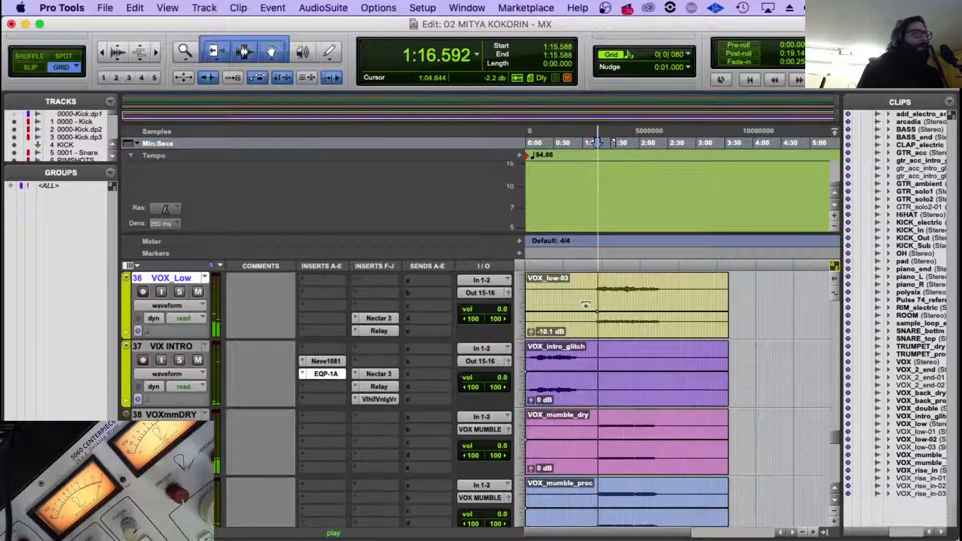
pyautogui.scroll(-2, 599, 350)
pyautogui.scroll(-2, 414, 401)
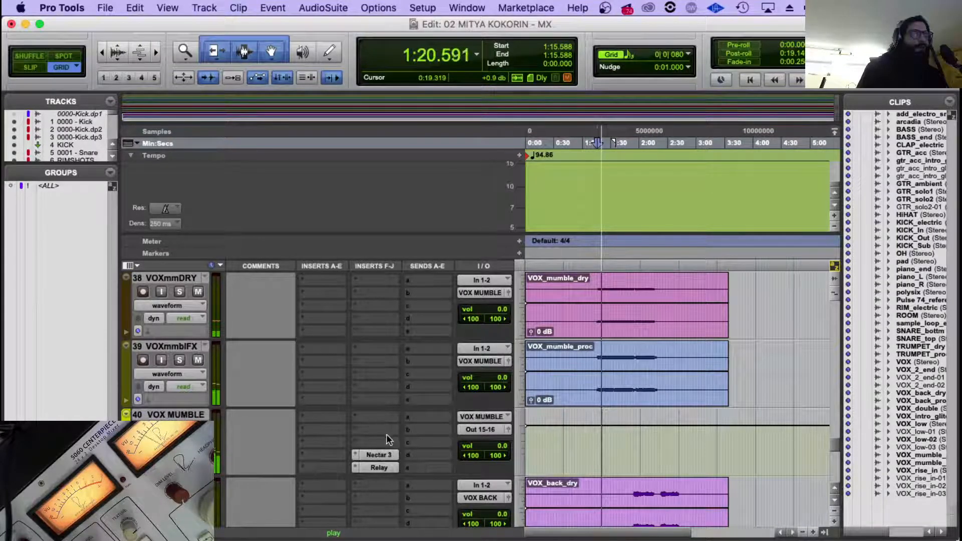
pyautogui.click(368, 453)
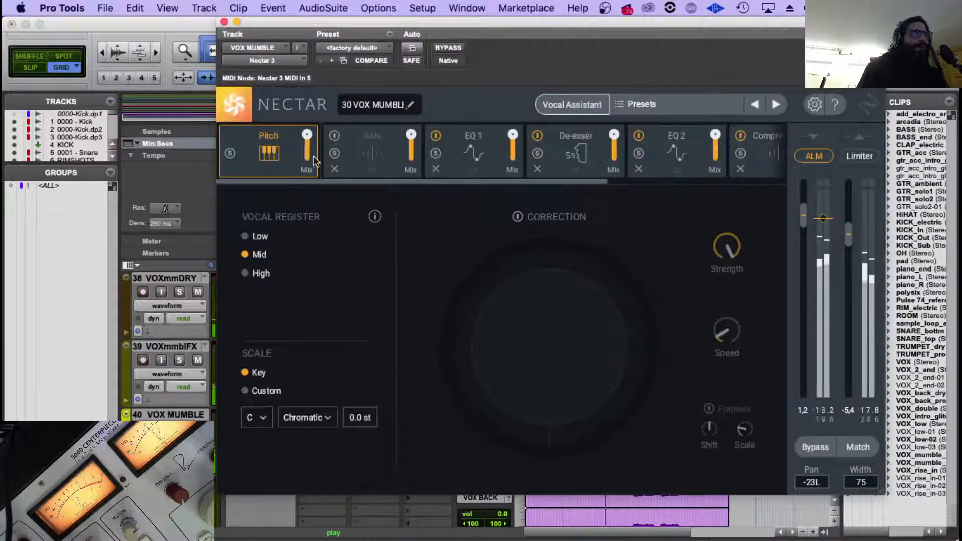
pyautogui.click(225, 22)
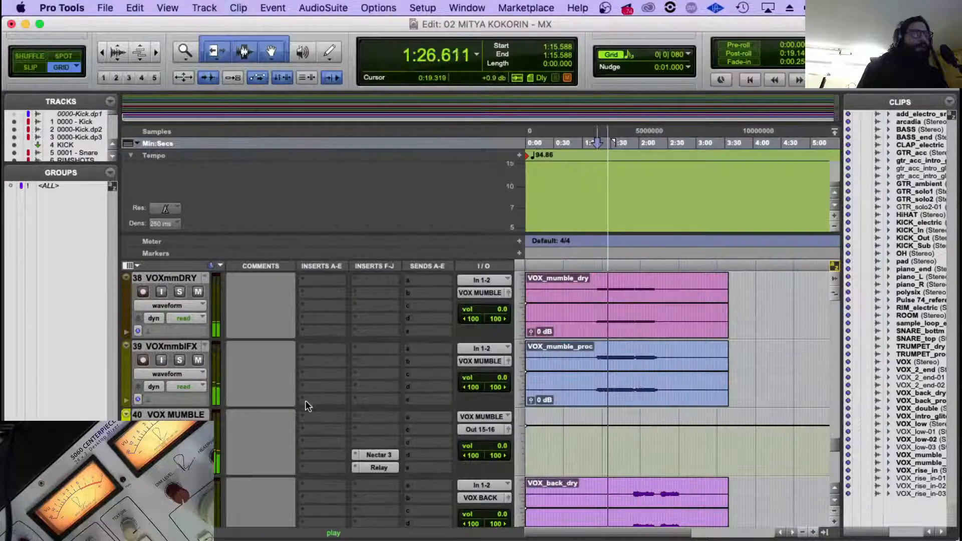
# Insert a stereo FabFilter Pro-Q 3 on the VOX MUMBLE track in insert slot a.
pyautogui.click(310, 419)
pyautogui.moveTo(386, 444)
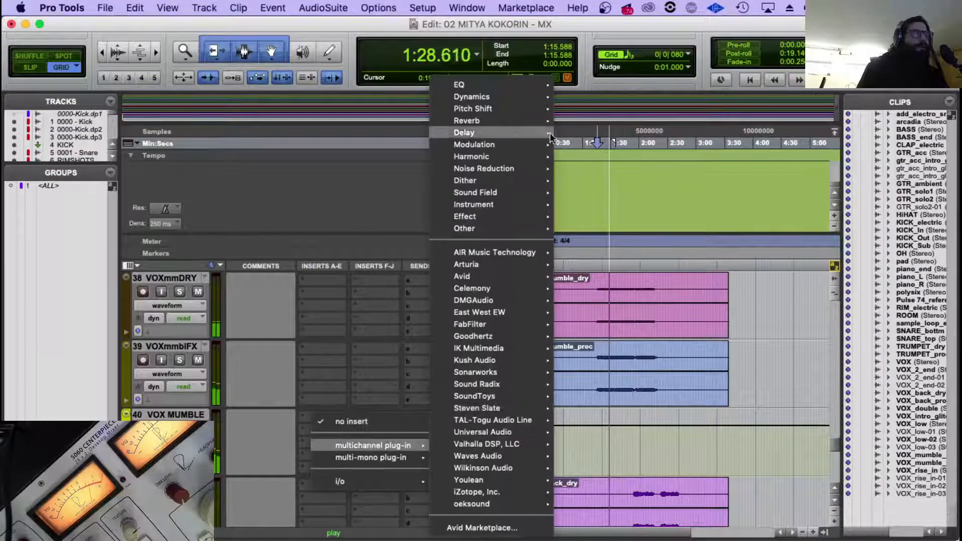
pyautogui.moveTo(544, 95)
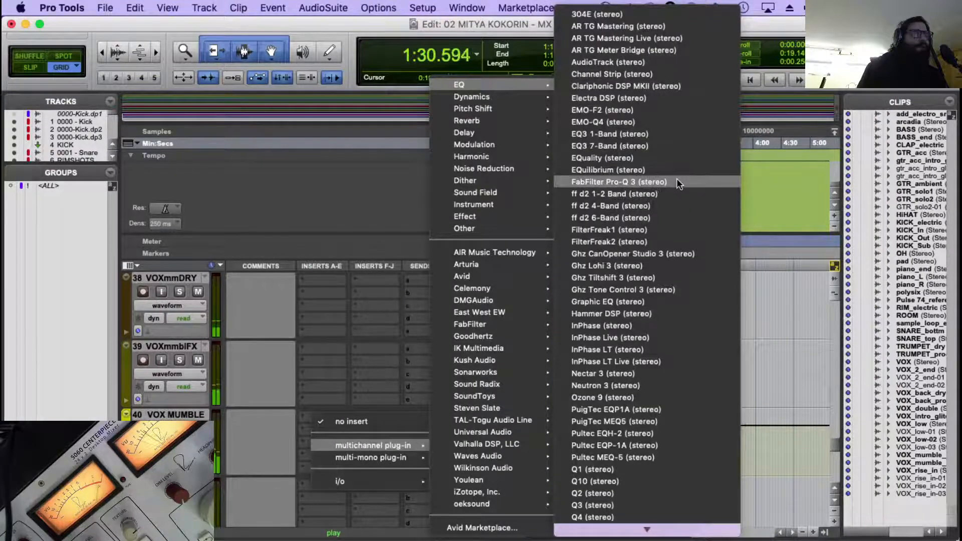
pyautogui.click(676, 178)
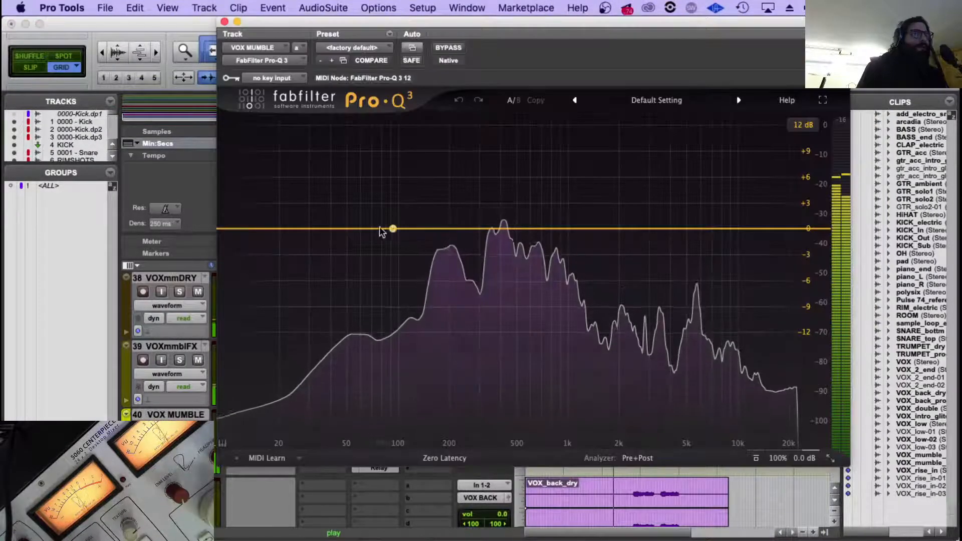
# Add a 12 dB/oct low cut at about 90 Hz in the VOX MUMBLE Pro-Q 3.
pyautogui.click(397, 230)
pyautogui.click(360, 207)
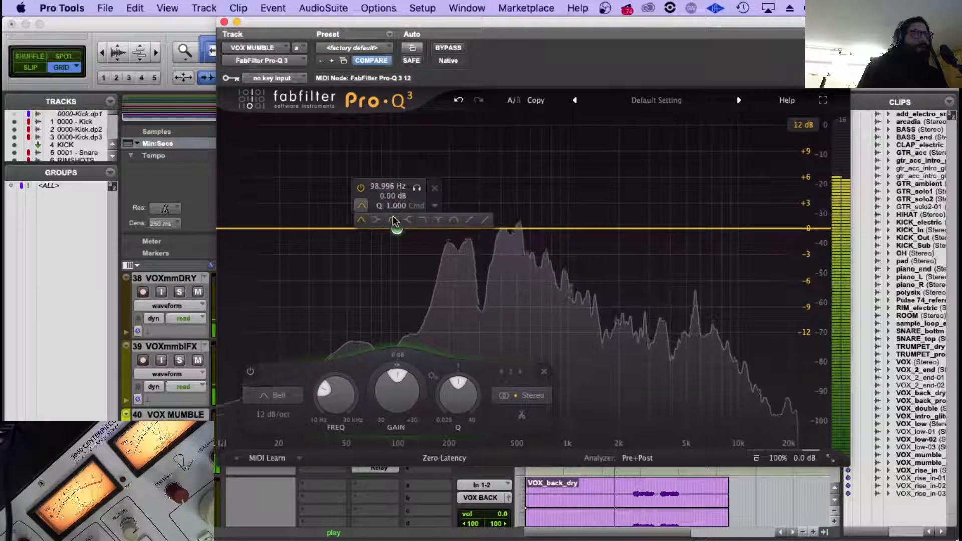
pyautogui.click(396, 221)
pyautogui.moveTo(401, 229); pyautogui.dragTo(390, 229)
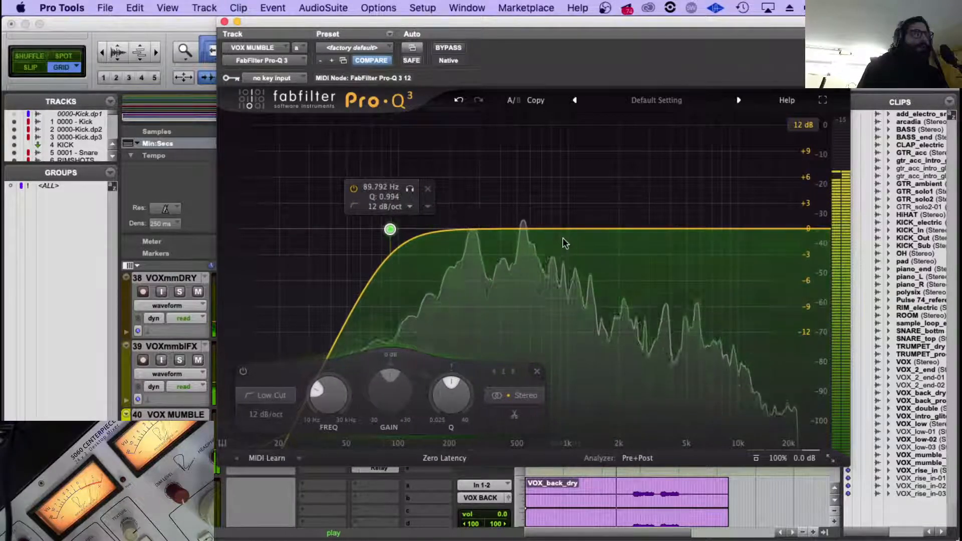
# Add a bell cut of about 2 dB near 200 Hz to the VOX MUMBLE EQ and close the plug-in window.
pyautogui.click(529, 229)
pyautogui.moveTo(529, 231); pyautogui.dragTo(433, 251)
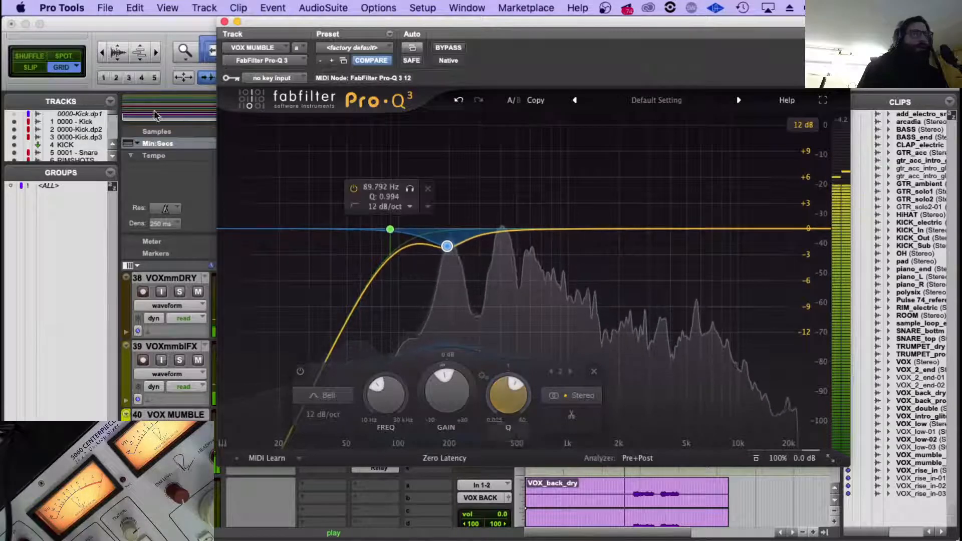
pyautogui.click(225, 21)
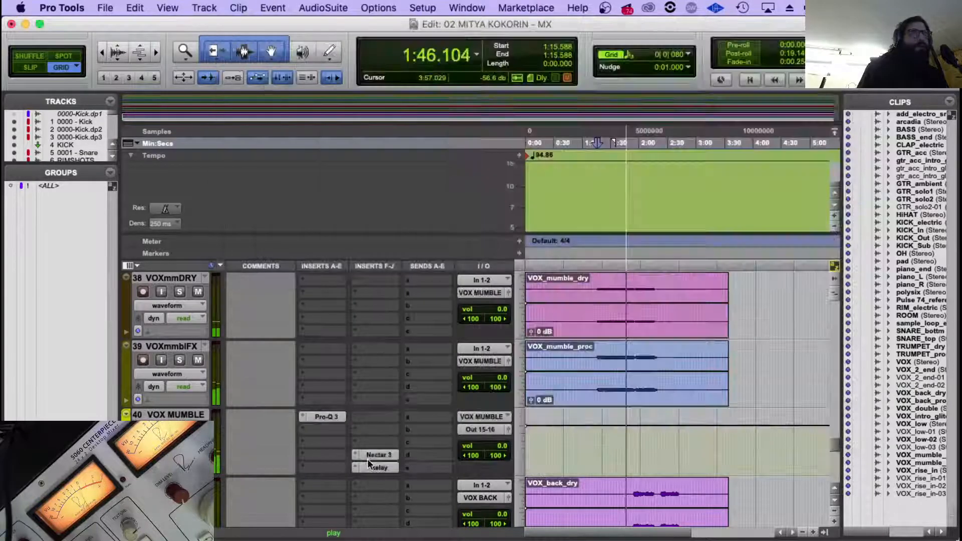
# Stop playback and insert a stereo SoundToys Decapitator on the VOX MUMBLE track in insert slot b.
pyautogui.press('space')
pyautogui.click(305, 430)
pyautogui.moveTo(370, 458)
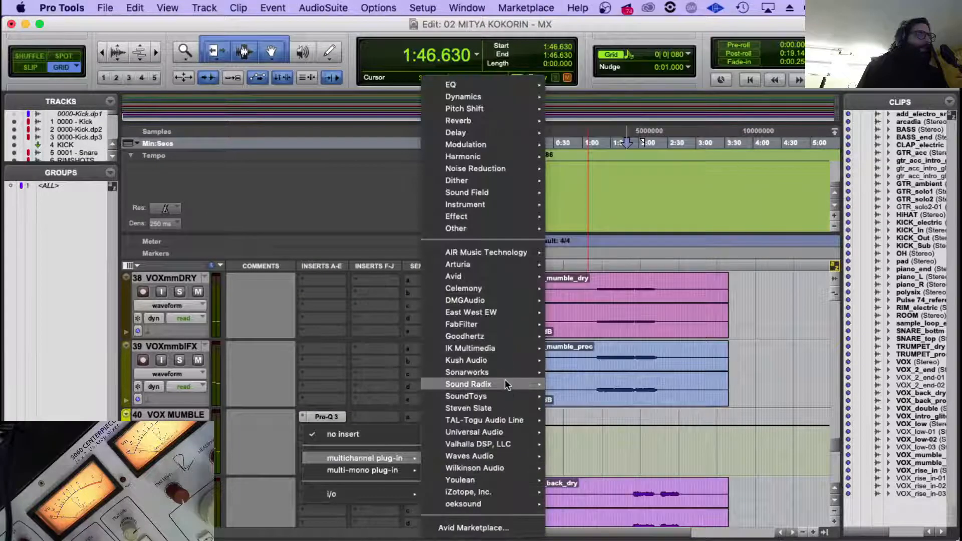
pyautogui.moveTo(504, 384)
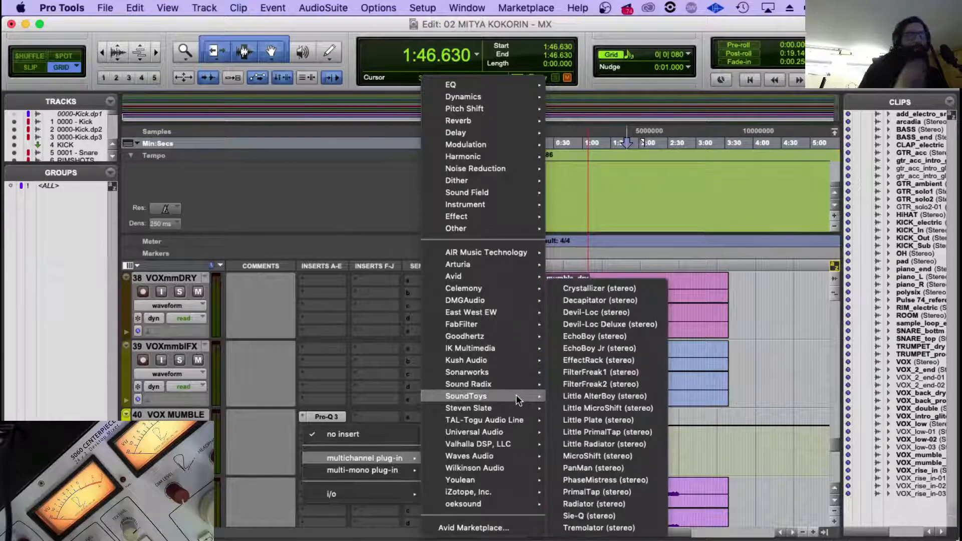
pyautogui.click(612, 301)
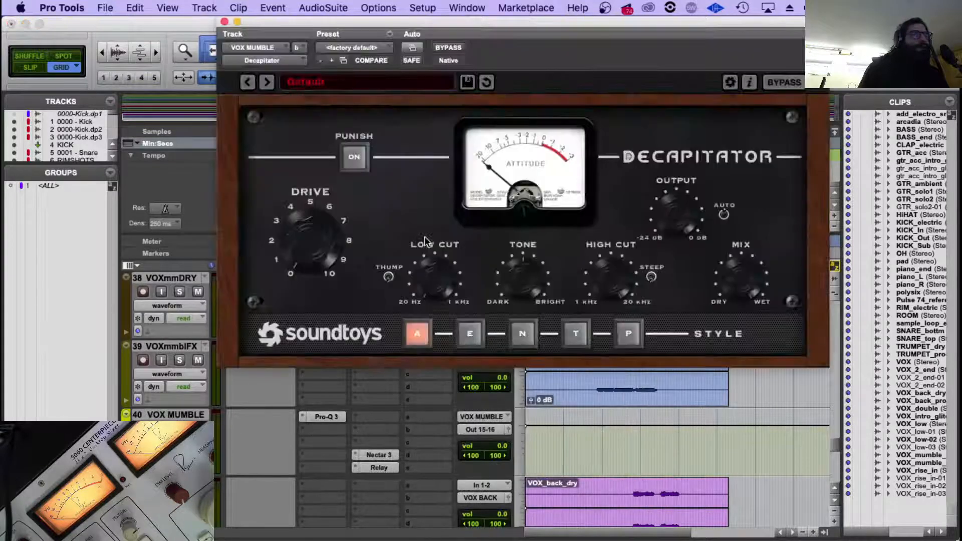
# Load the MoreEdge guitar preset in Decapitator, listen to it during playback, and close the plug-in window.
pyautogui.click(351, 82)
pyautogui.moveTo(340, 121)
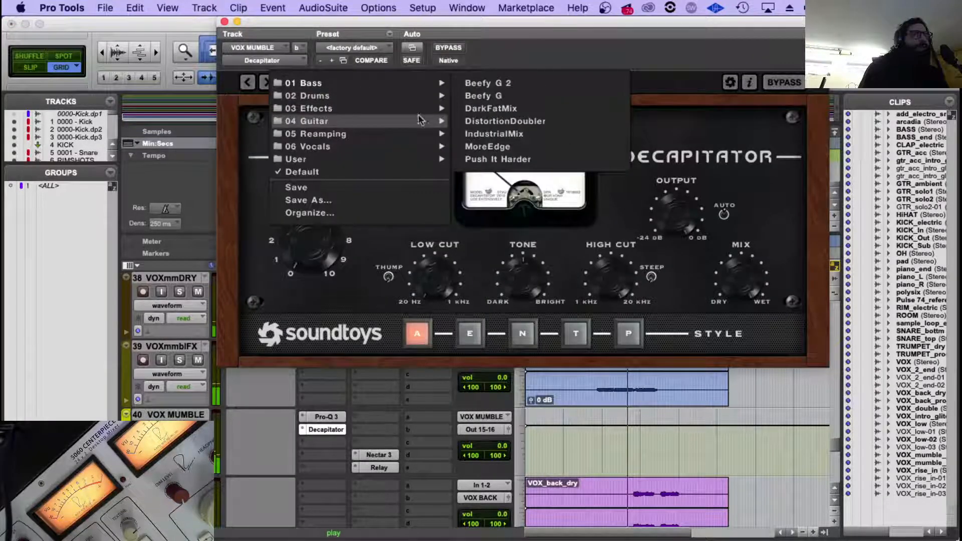
pyautogui.click(481, 147)
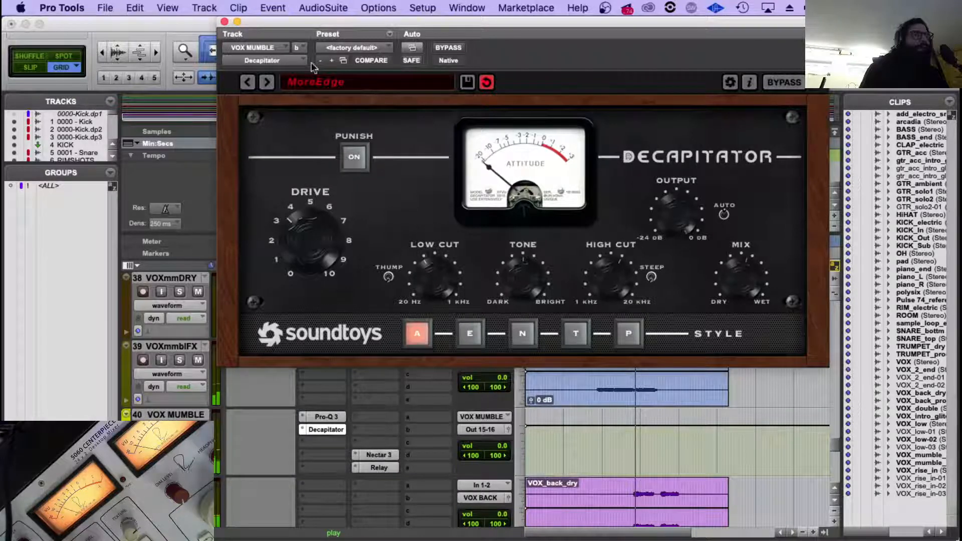
pyautogui.click(224, 22)
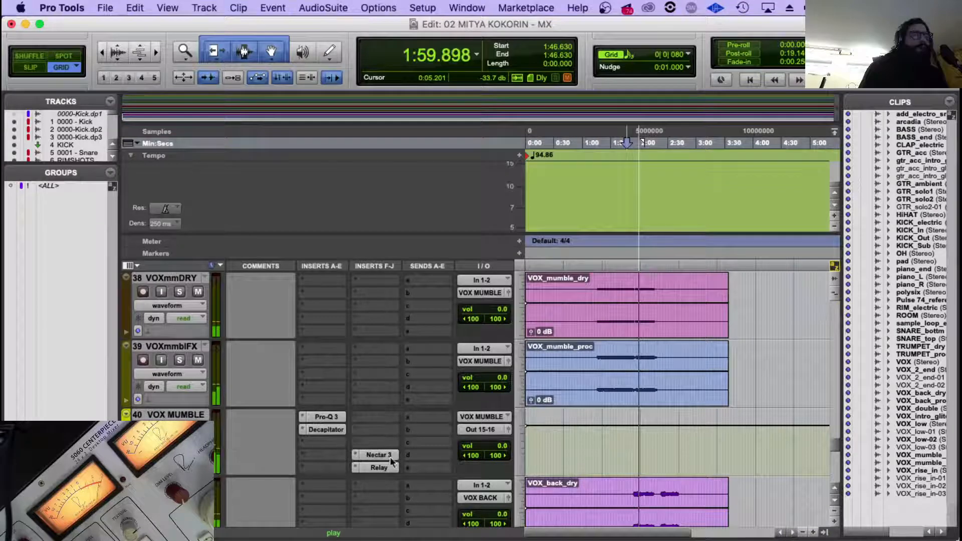
# Open the Neutron 3 Visual Mixer on ROUTER.1 and select the VOX MUMBLE node during playback.
pyautogui.scroll(-10, 389, 449)
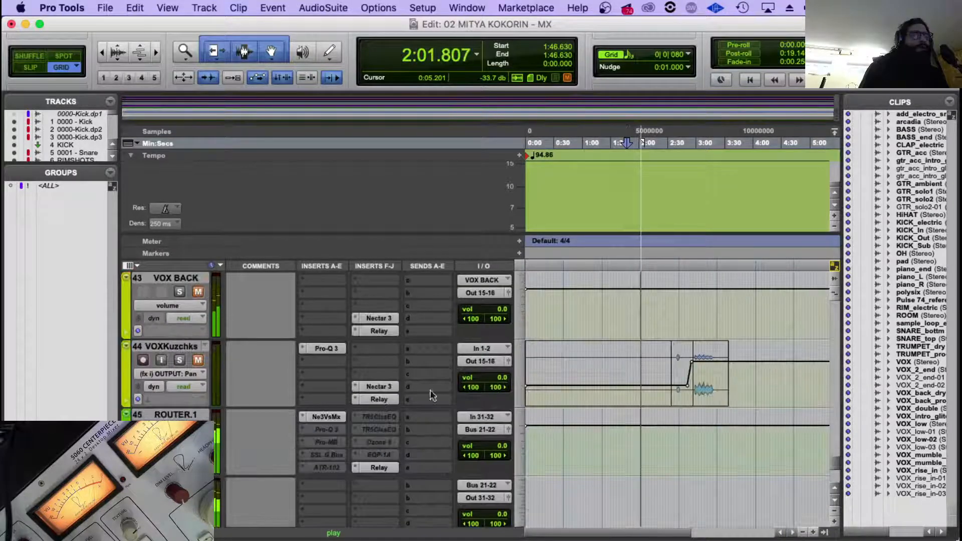
pyautogui.click(326, 417)
pyautogui.scroll(-5, 827, 330)
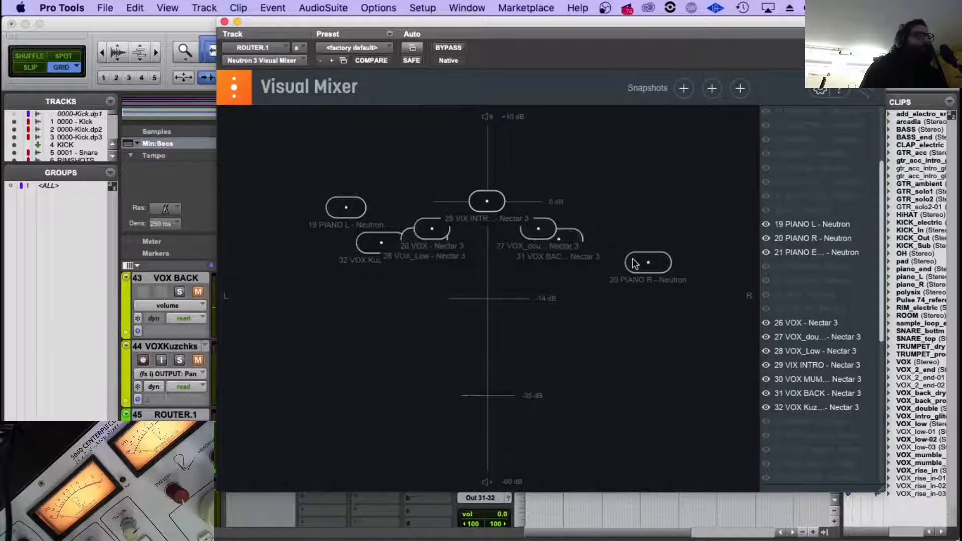
pyautogui.press('space')
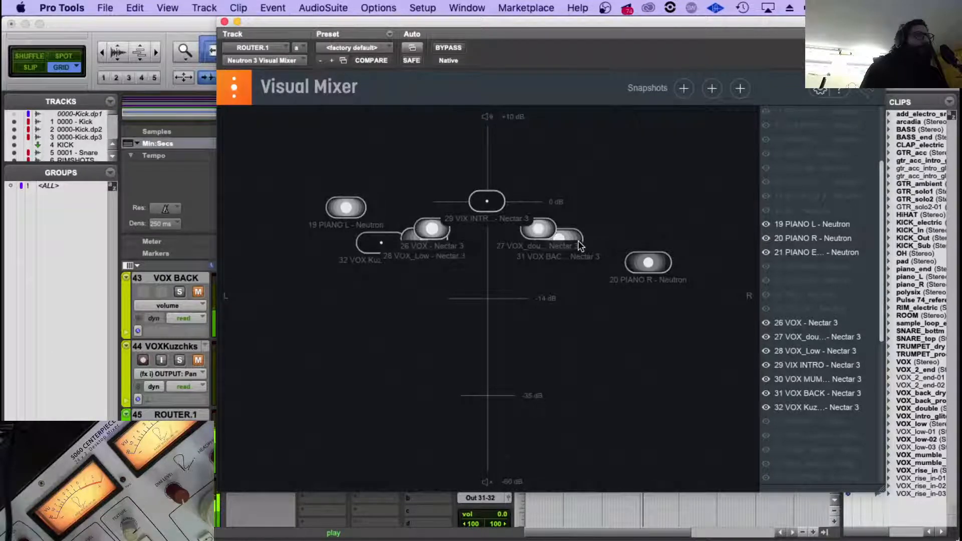
pyautogui.click(579, 244)
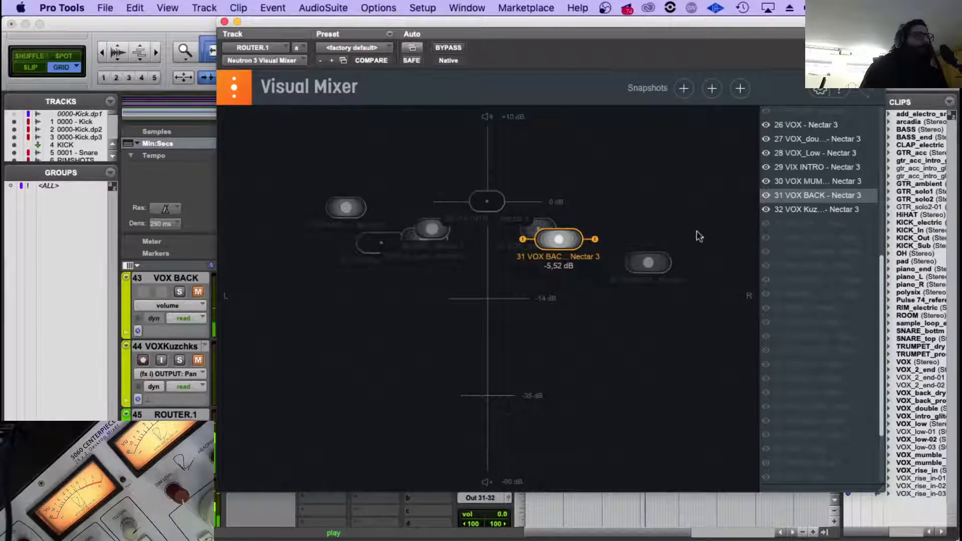
pyautogui.click(809, 180)
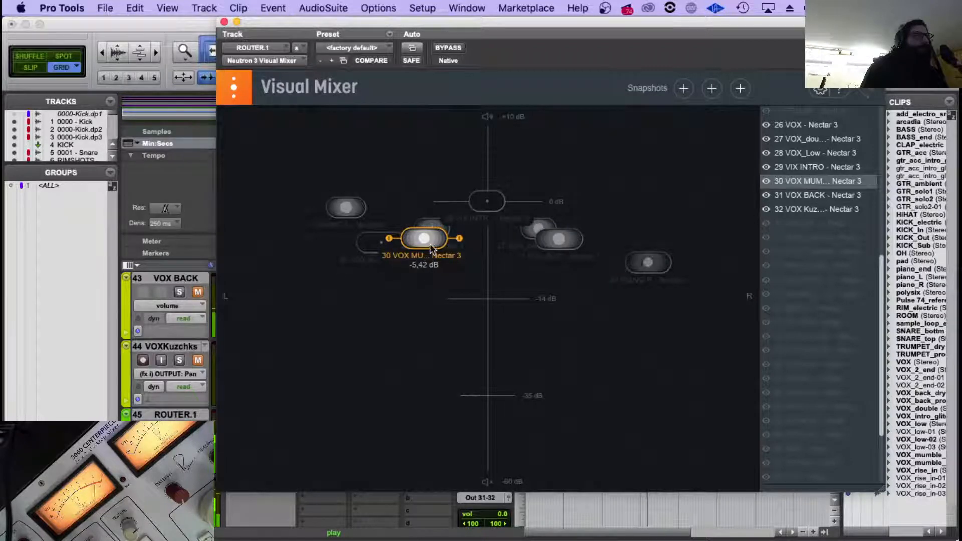
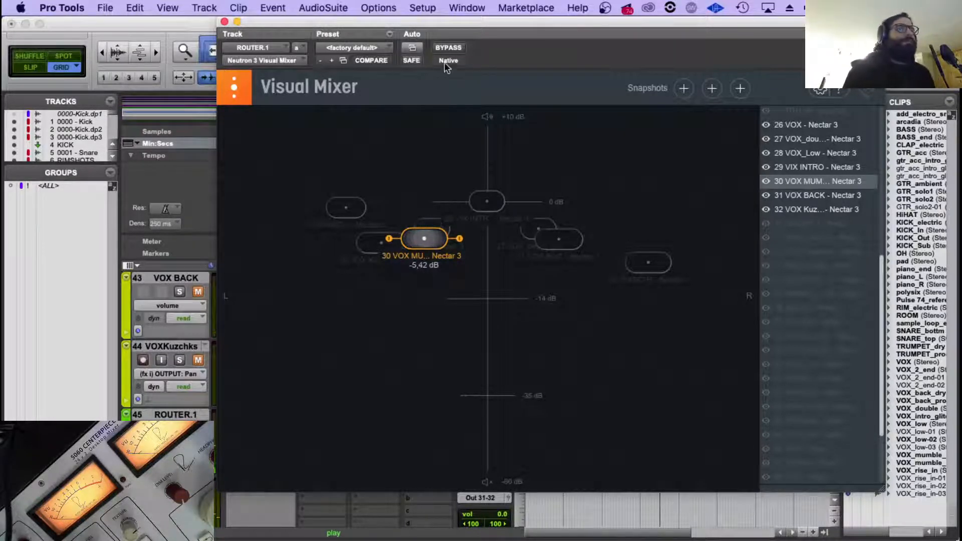
# Play the mix from about 1:46 and set VOX MUMBLE to about -9.09 dB and further left in the Visual Mixer.
pyautogui.moveTo(428, 22); pyautogui.dragTo(467, 467)
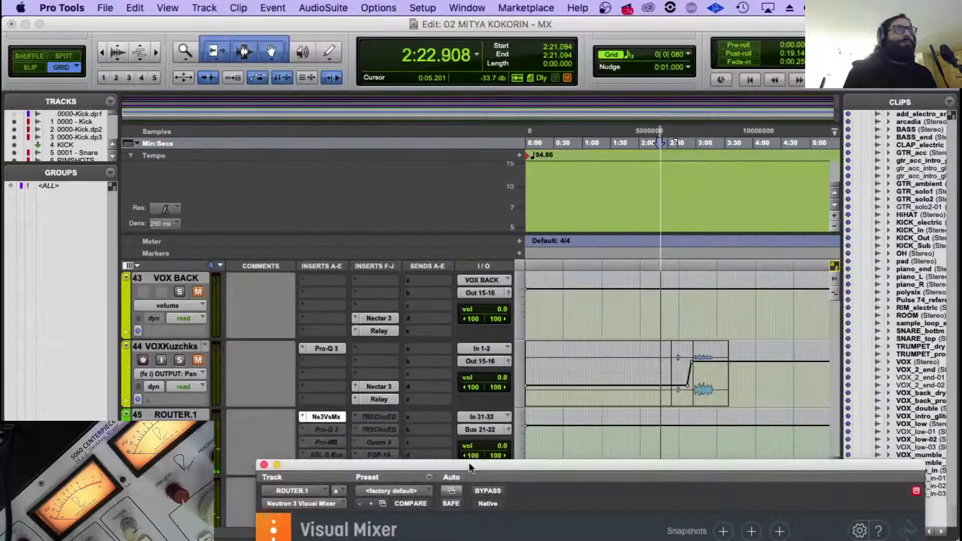
pyautogui.click(625, 266)
pyautogui.moveTo(549, 466); pyautogui.dragTo(525, 51)
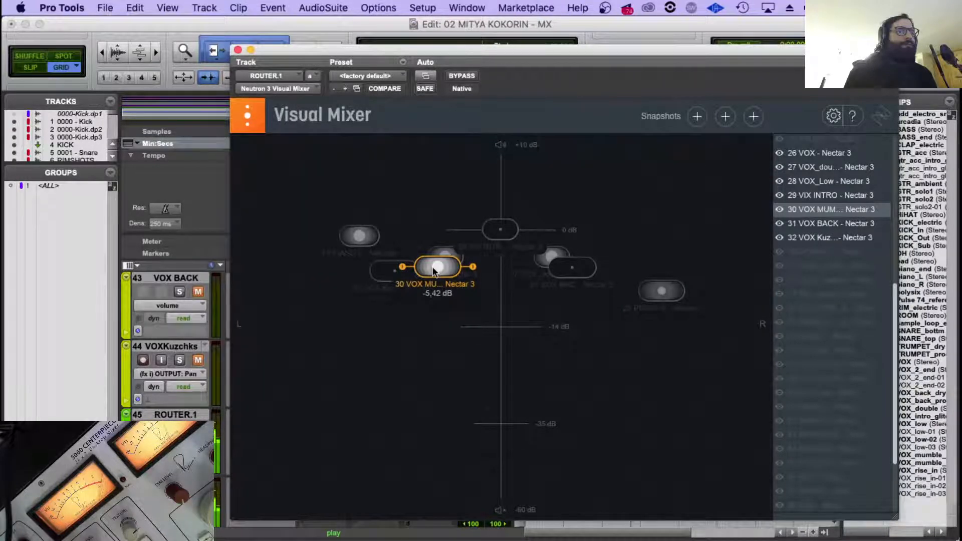
pyautogui.moveTo(434, 271); pyautogui.dragTo(399, 290)
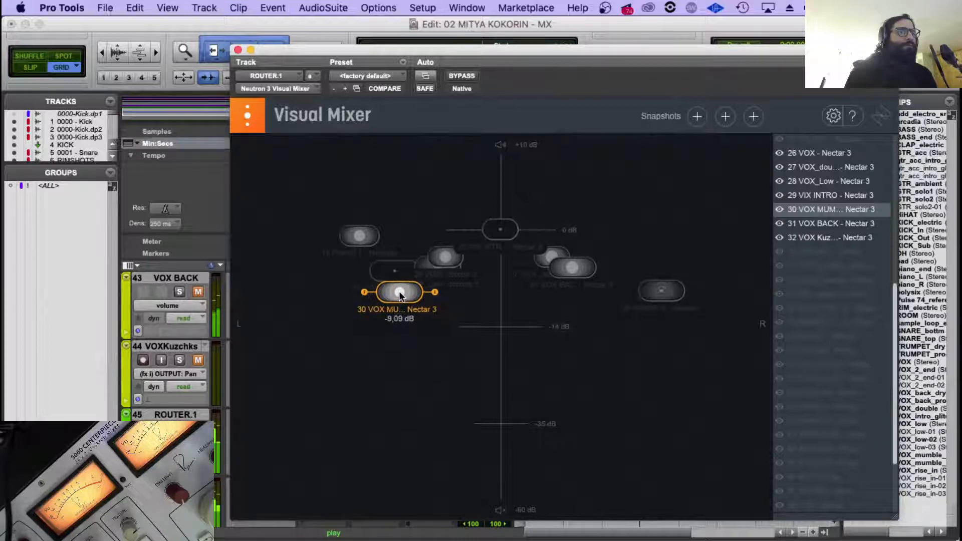
pyautogui.click(238, 49)
# Play the mix from the start of the VOX_back_dry and VOX_back_proc vocals, at about 1:54.7.
pyautogui.scroll(5, 560, 376)
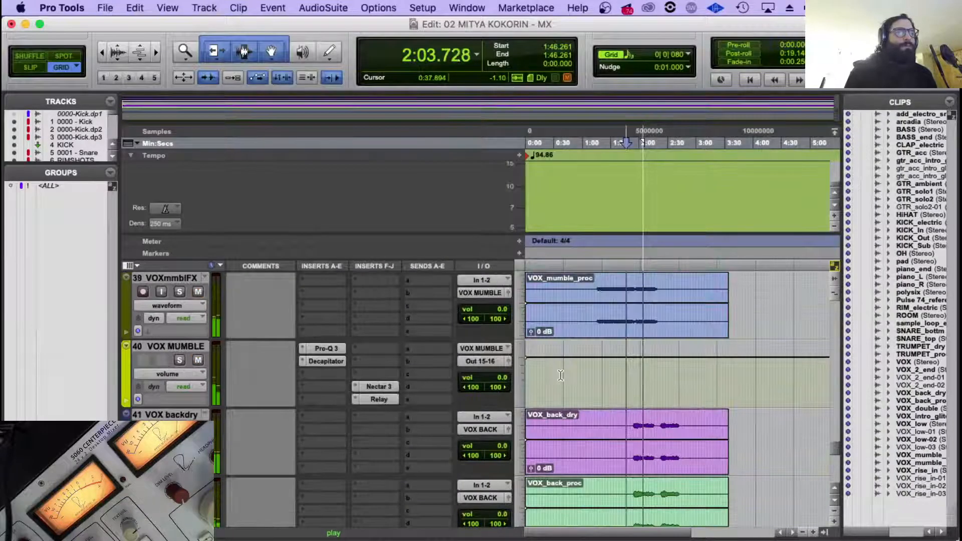
pyautogui.scroll(-3, 589, 373)
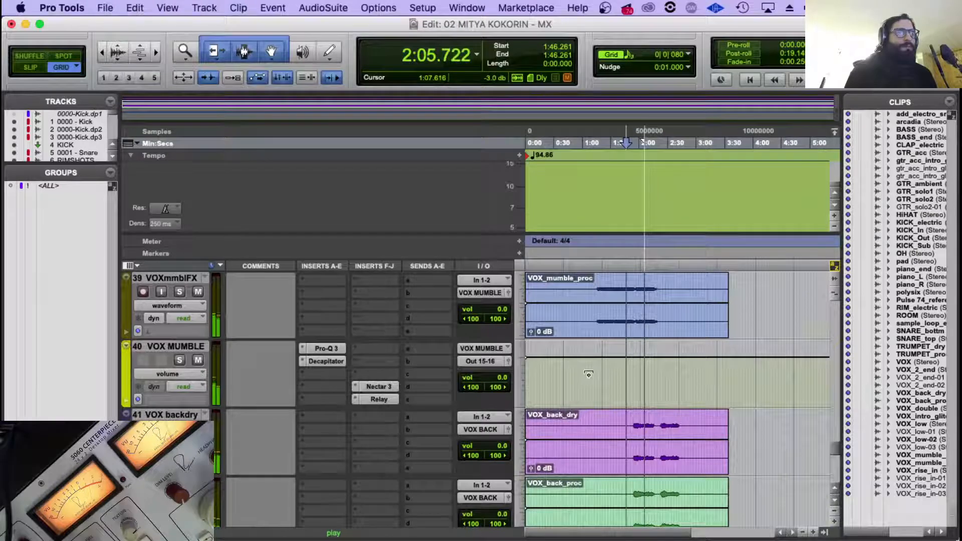
pyautogui.scroll(-2, 588, 373)
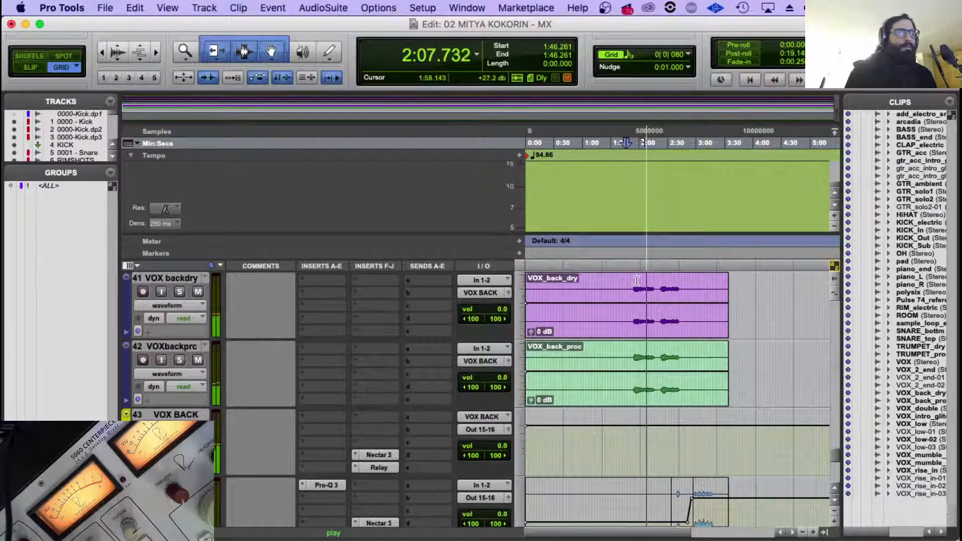
pyautogui.press('space')
pyautogui.click(634, 302)
pyautogui.press('space')
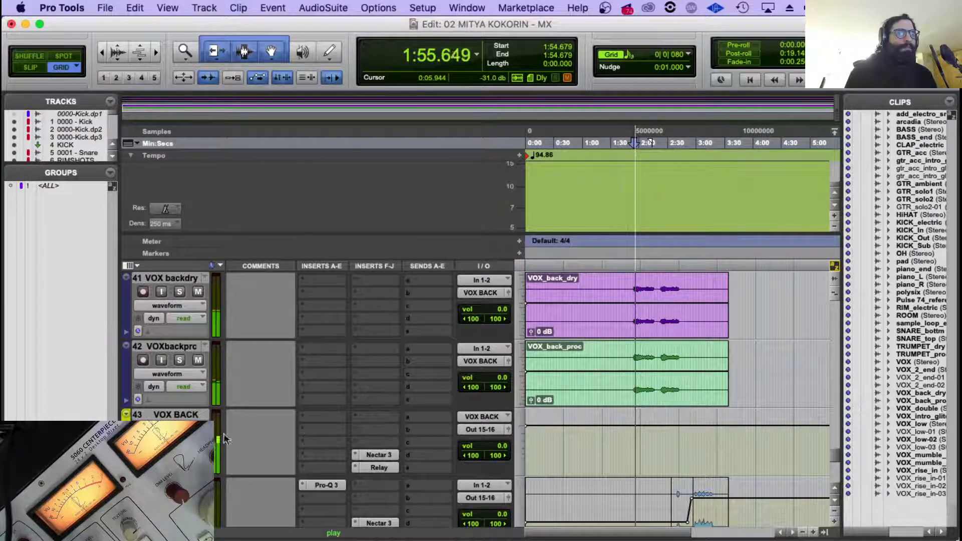
# Lower VOX BACK to about -8.58 dB and move it closer to the centre in ROUTER.1's Visual Mixer.
pyautogui.scroll(-4, 327, 417)
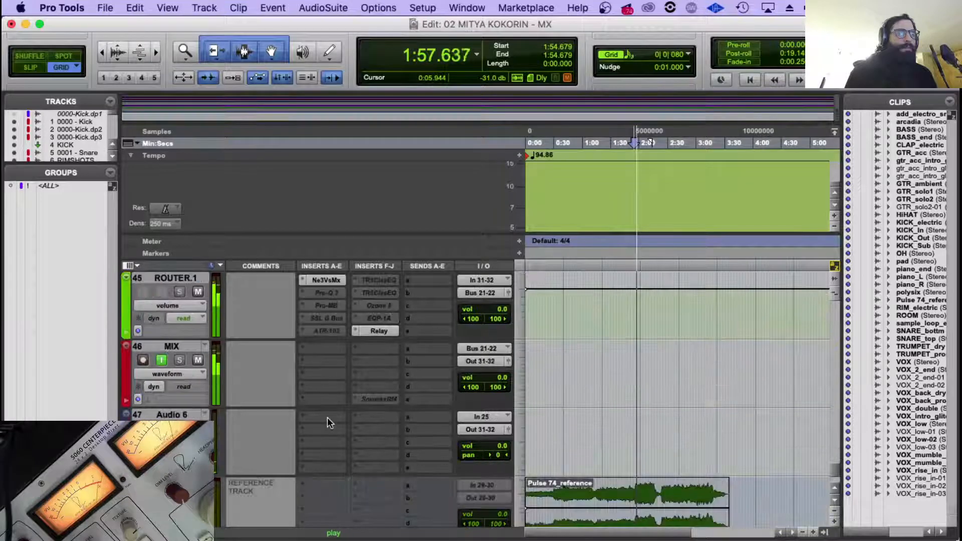
pyautogui.click(324, 279)
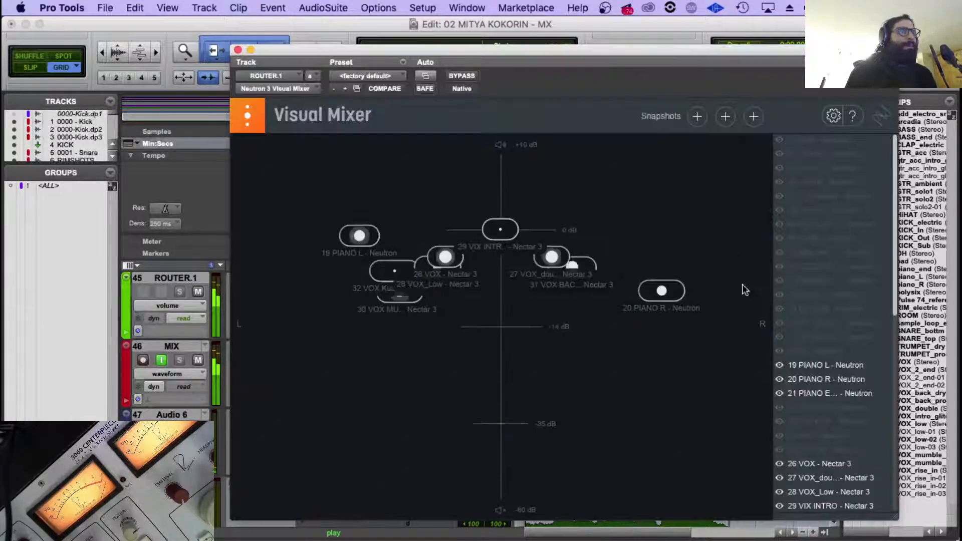
pyautogui.scroll(-5, 828, 351)
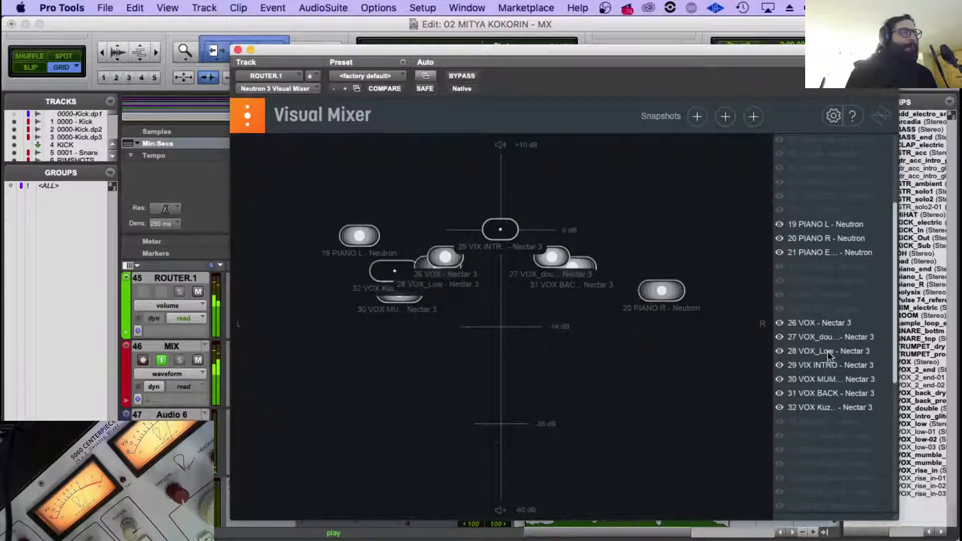
pyautogui.click(822, 392)
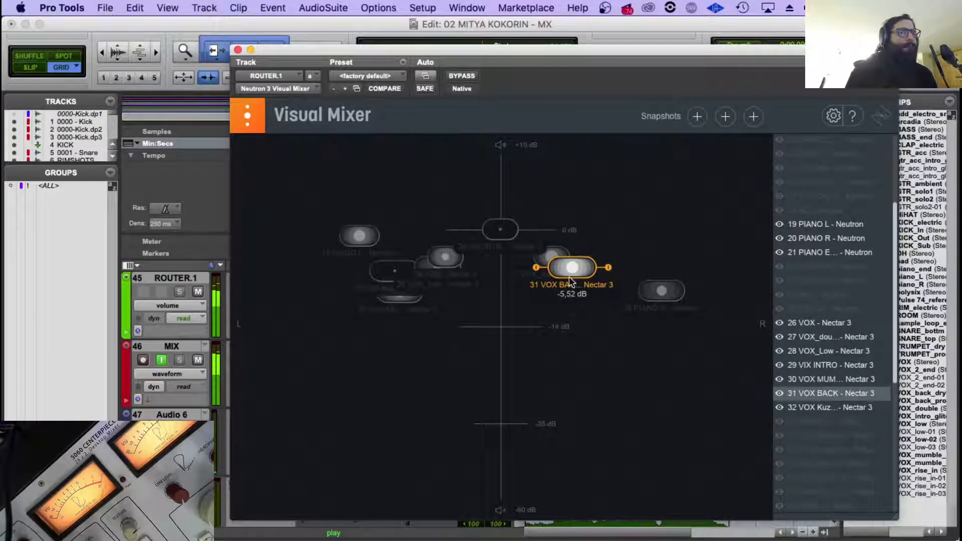
pyautogui.moveTo(574, 278); pyautogui.dragTo(549, 289)
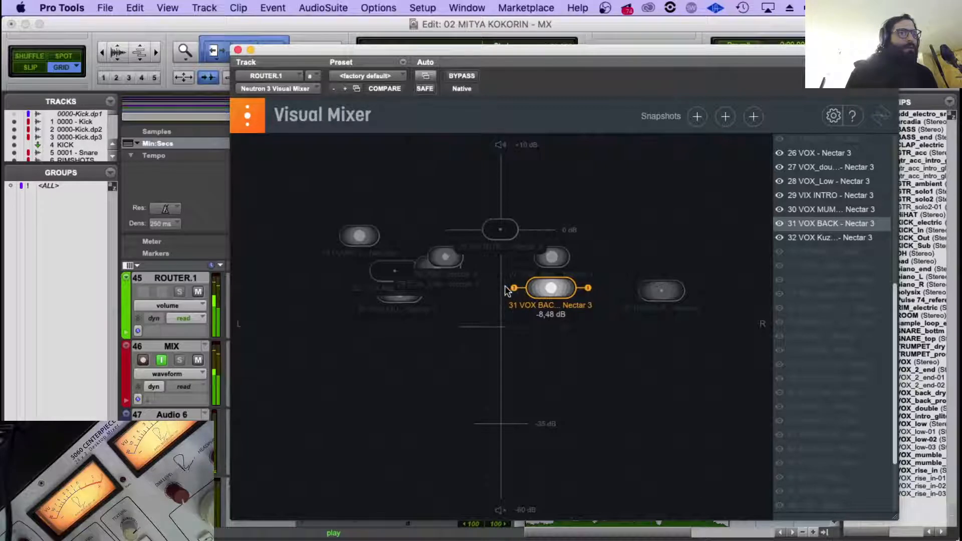
pyautogui.moveTo(552, 286); pyautogui.dragTo(547, 287)
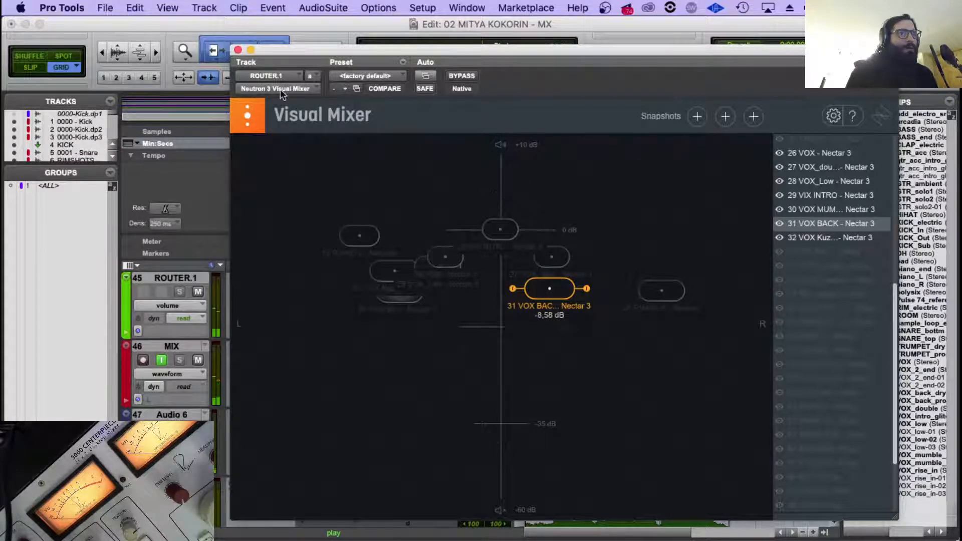
pyautogui.click(250, 49)
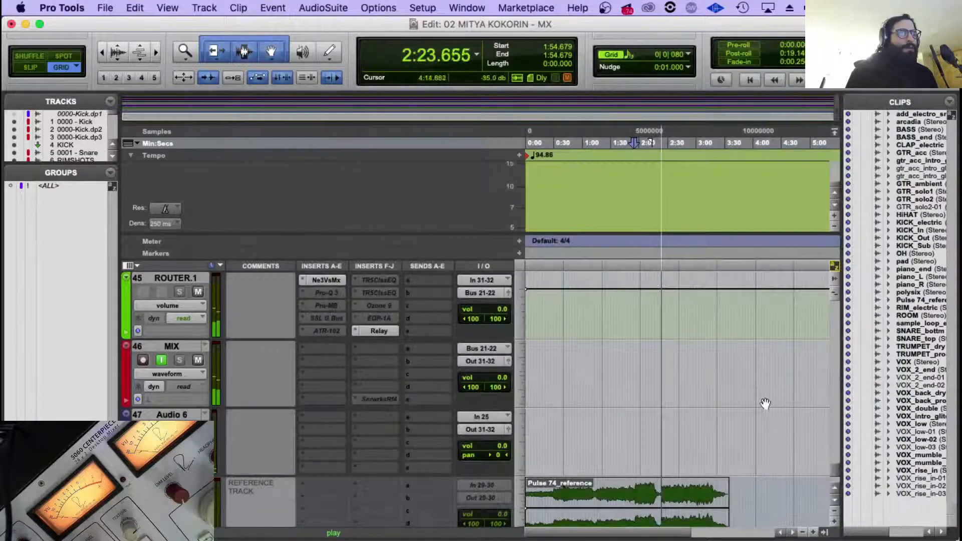
# Zoom in on the end of the VOX_double and VOX_Low parts and play from about 2:11.6.
pyautogui.scroll(15, 734, 410)
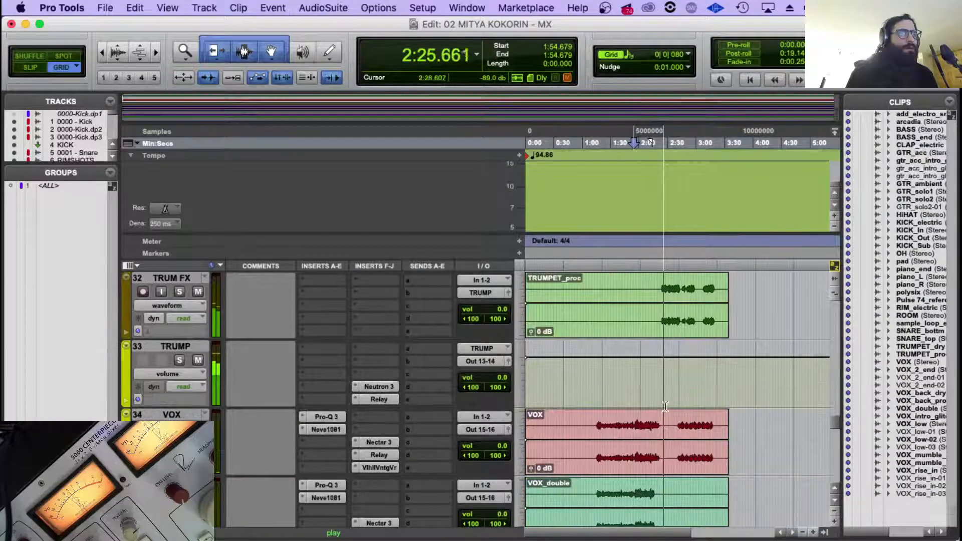
pyautogui.click(661, 381)
pyautogui.scroll(-1, 665, 379)
pyautogui.press('t')
pyautogui.press('t')
pyautogui.press('t')
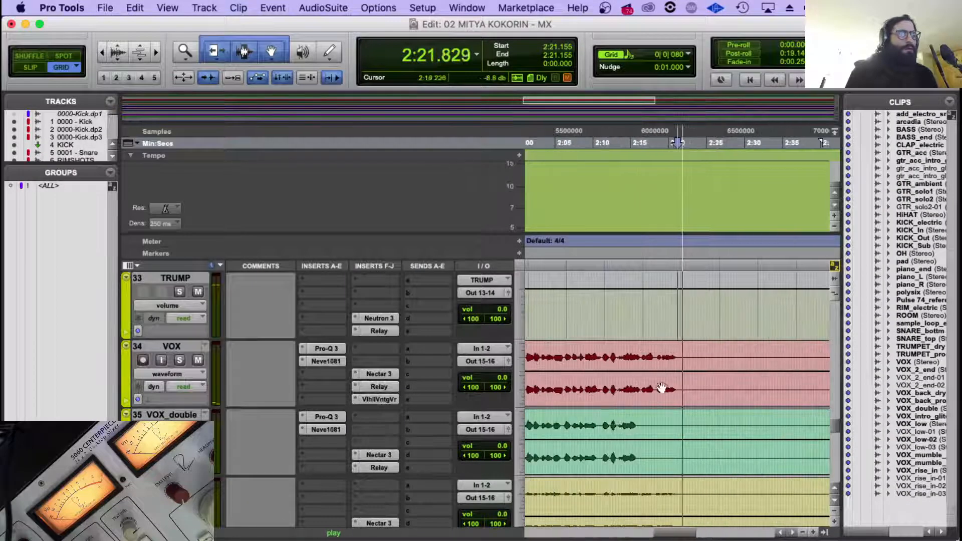
pyautogui.click(607, 424)
pyautogui.scroll(-2, 606, 424)
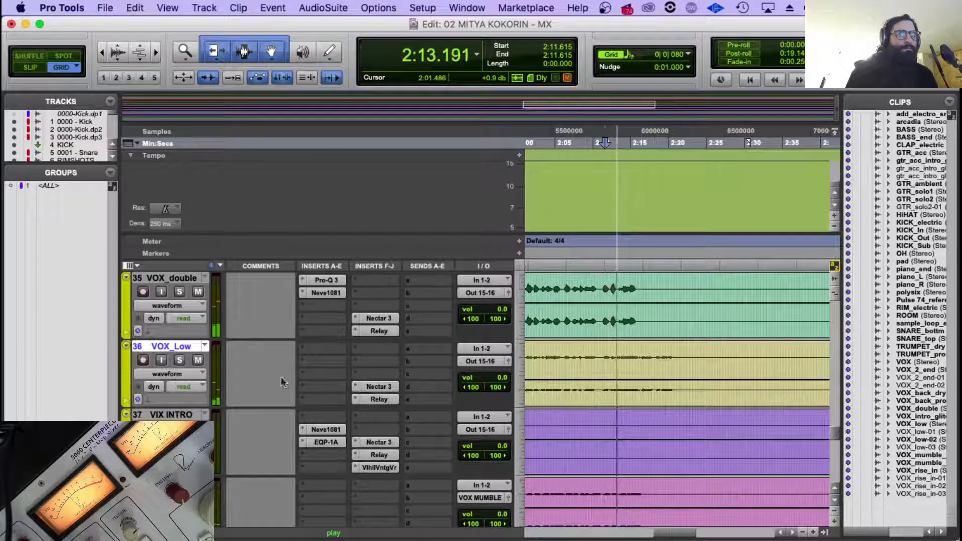
# Enable automation of the OUTPUT: Pan parameter in Nectar 3 on the VOX_Low track.
pyautogui.click(379, 387)
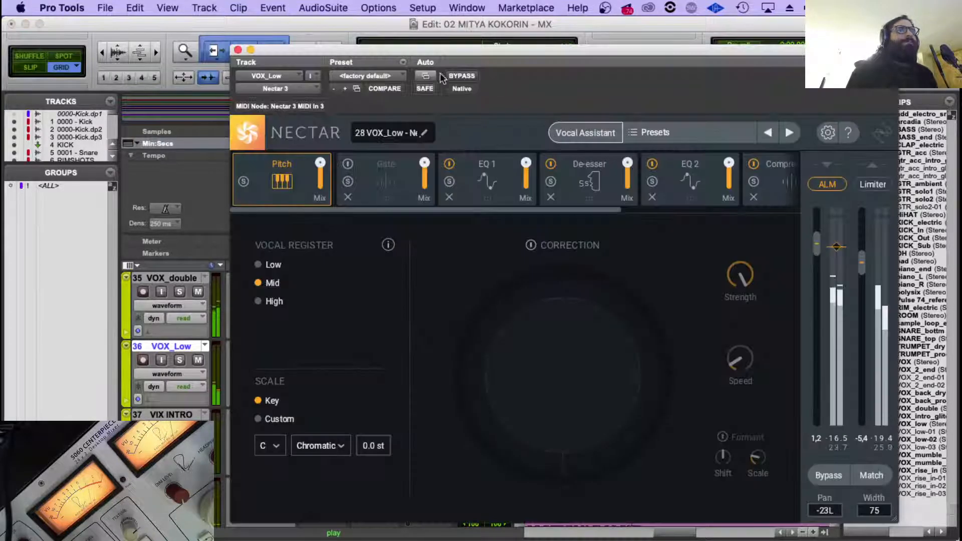
pyautogui.click(427, 74)
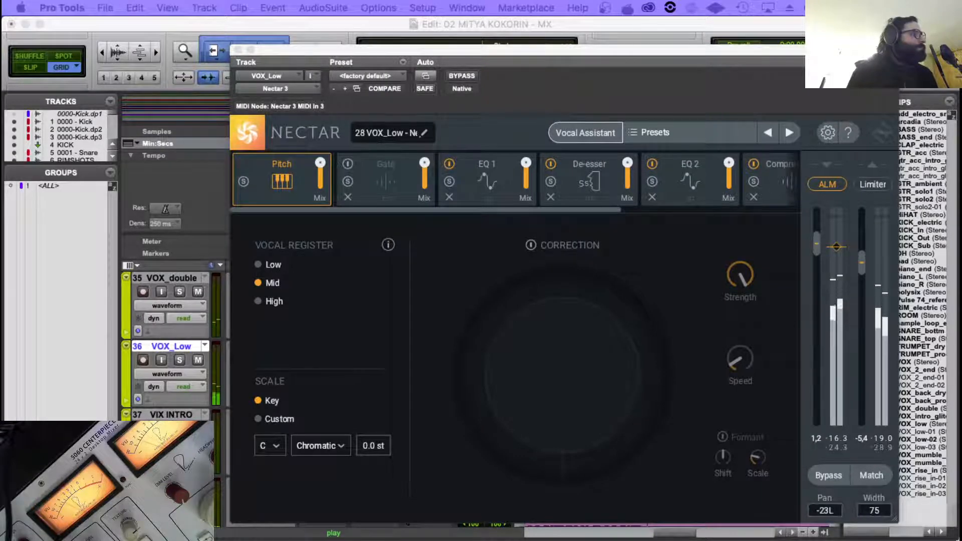
pyautogui.scroll(-15, 151, 140)
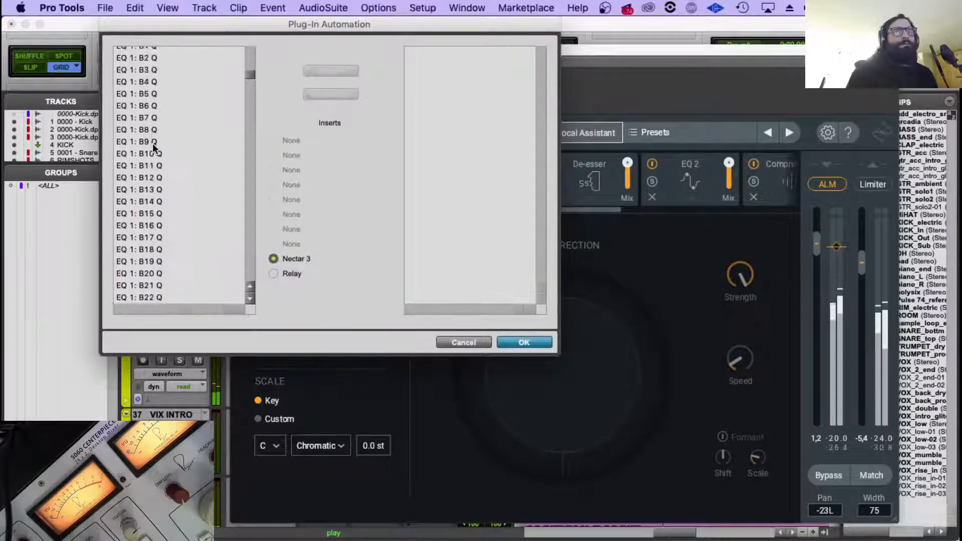
pyautogui.scroll(-20, 153, 148)
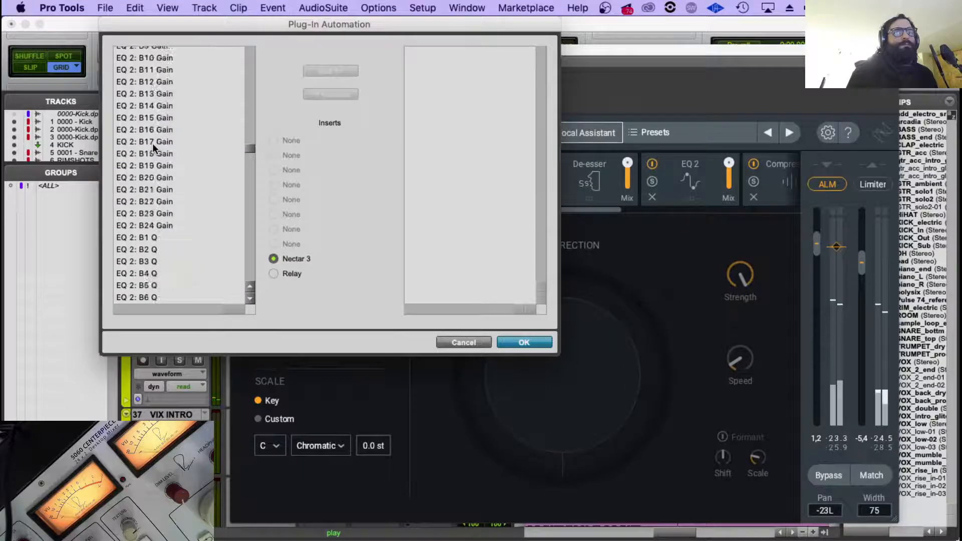
pyautogui.scroll(-20, 152, 143)
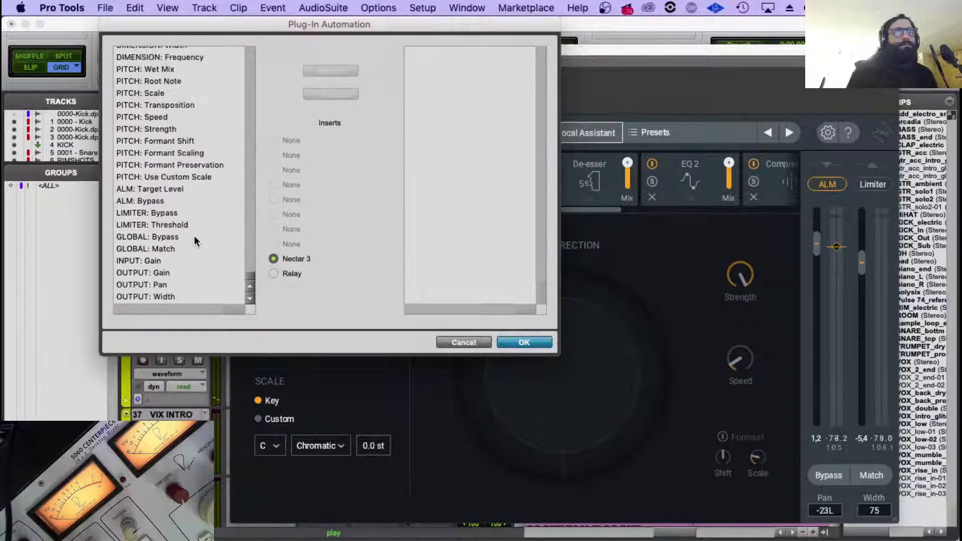
pyautogui.doubleClick(162, 283)
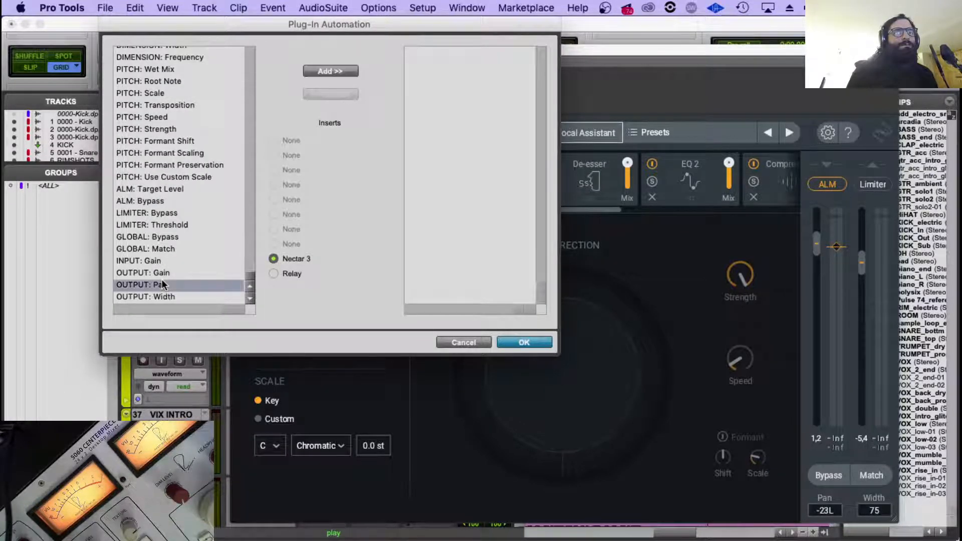
pyautogui.click(524, 342)
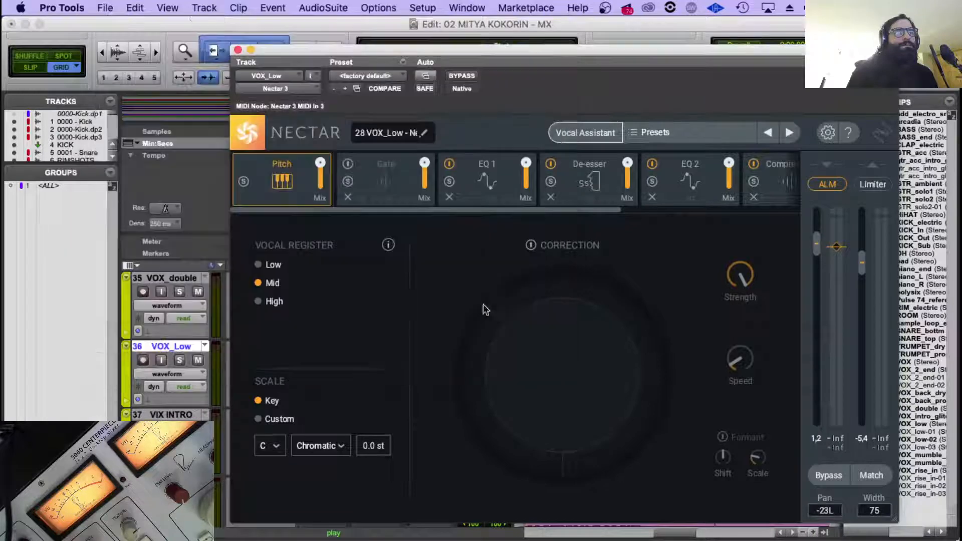
pyautogui.click(238, 50)
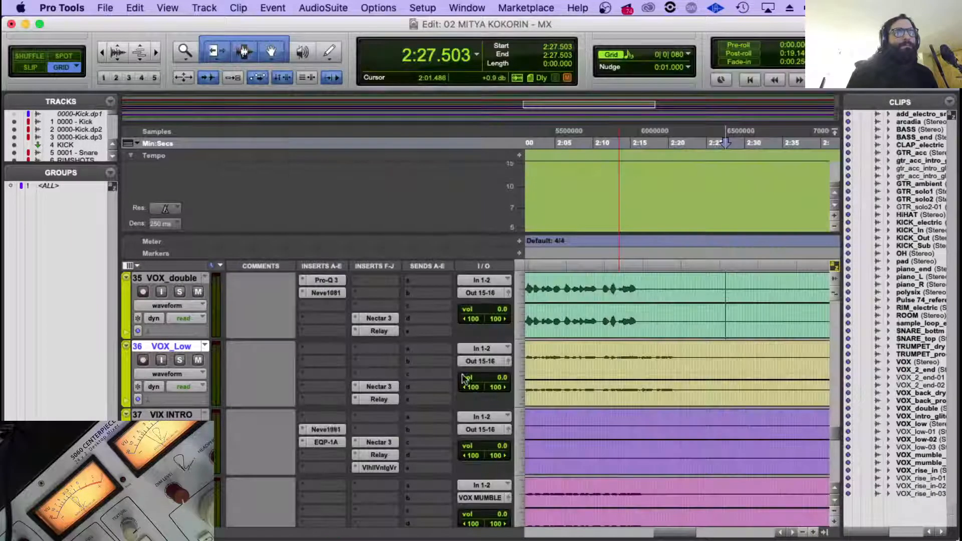
# Show the Nectar 3 OUTPUT: Pan automation on VOX_Low and raise it to the right from about 2:16 onward.
pyautogui.click(601, 357)
pyautogui.click(169, 374)
pyautogui.moveTo(216, 438)
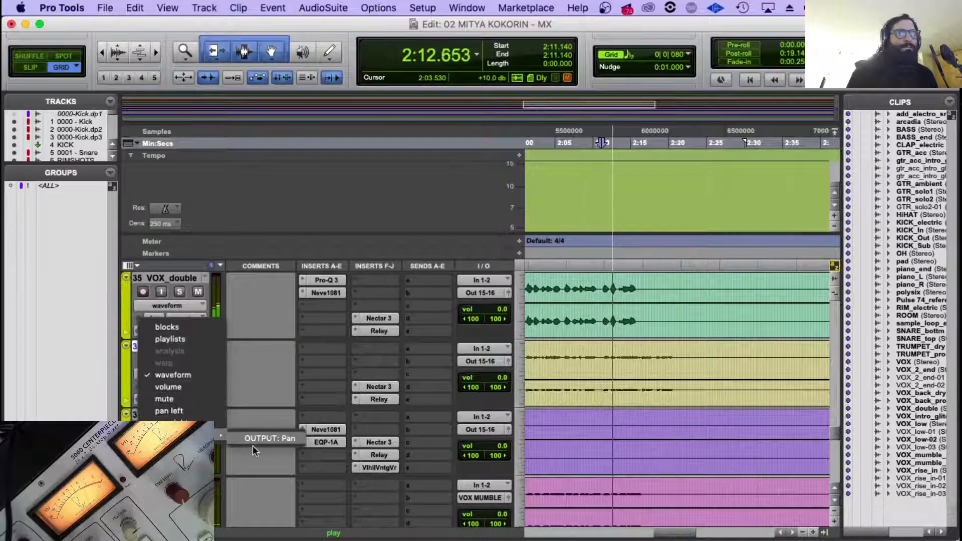
pyautogui.click(253, 443)
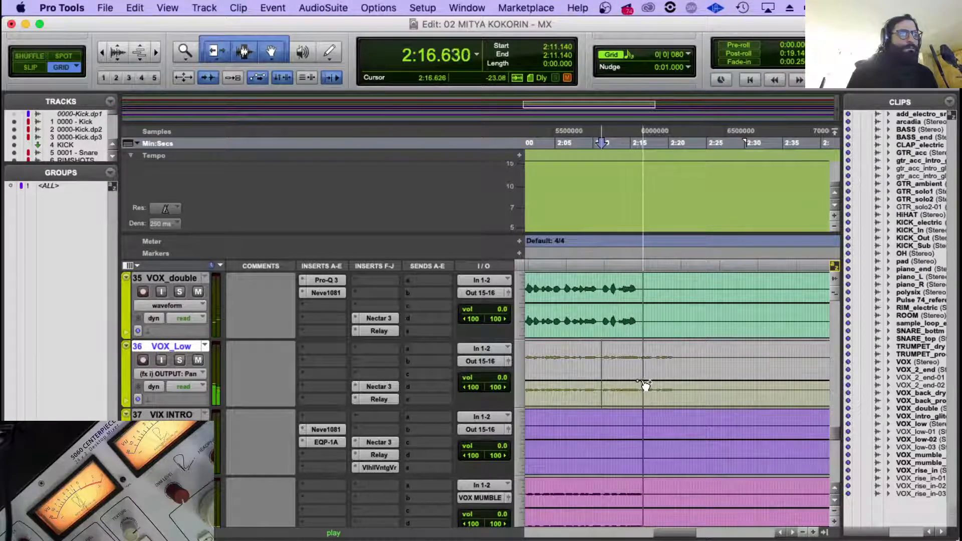
pyautogui.moveTo(646, 386); pyautogui.dragTo(644, 349)
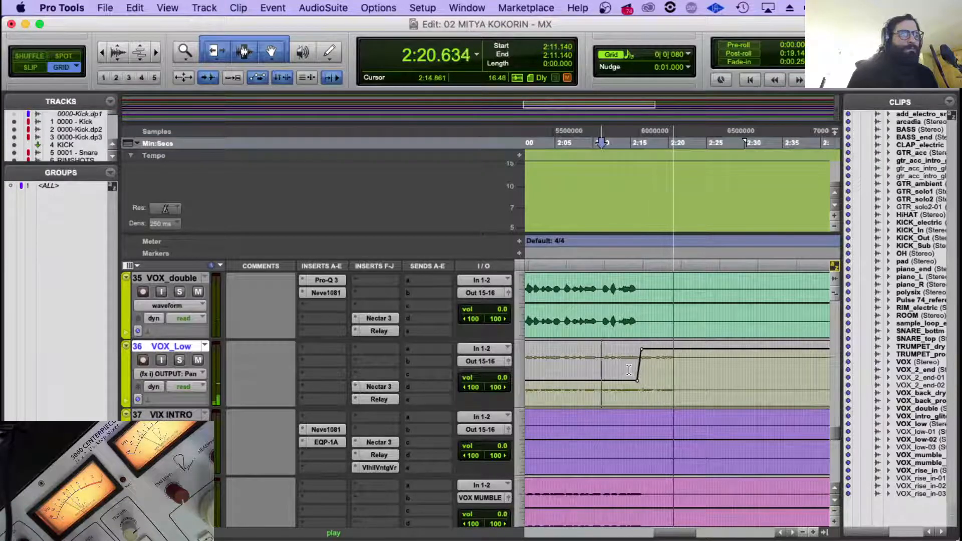
# Listen to the VOX_Low pan change in context, playing from about 2:10.9.
pyautogui.click(599, 369)
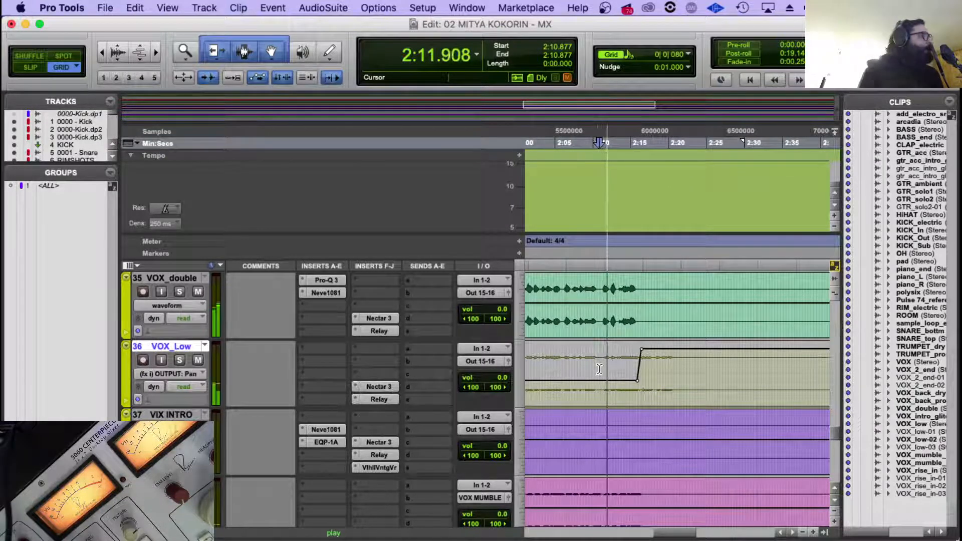
pyautogui.press('t')
pyautogui.press('t')
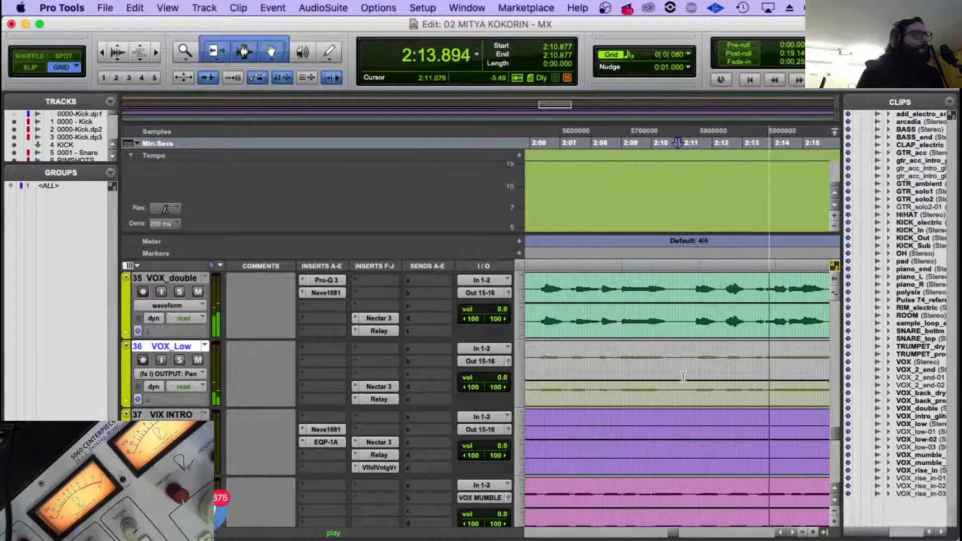
pyautogui.hscroll(3, 683, 377)
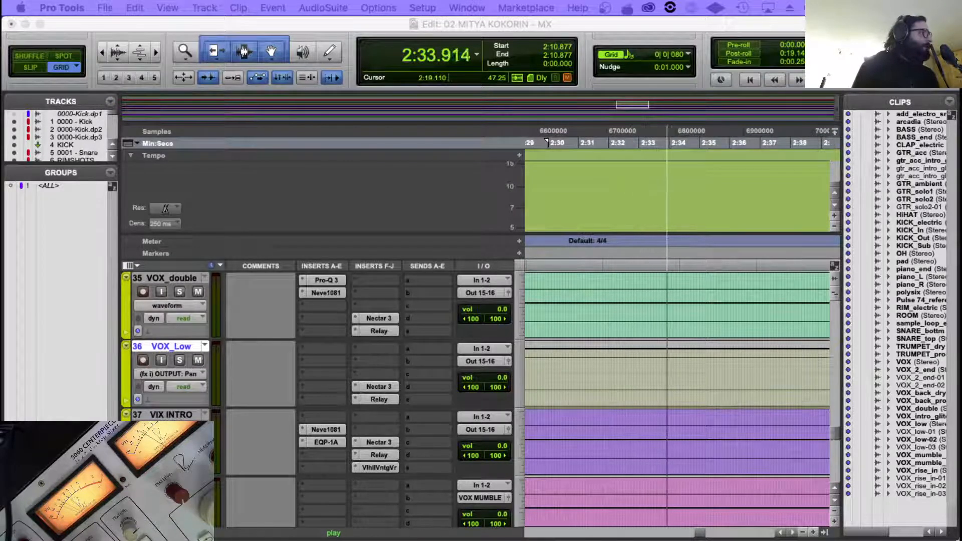
pyautogui.click(721, 219)
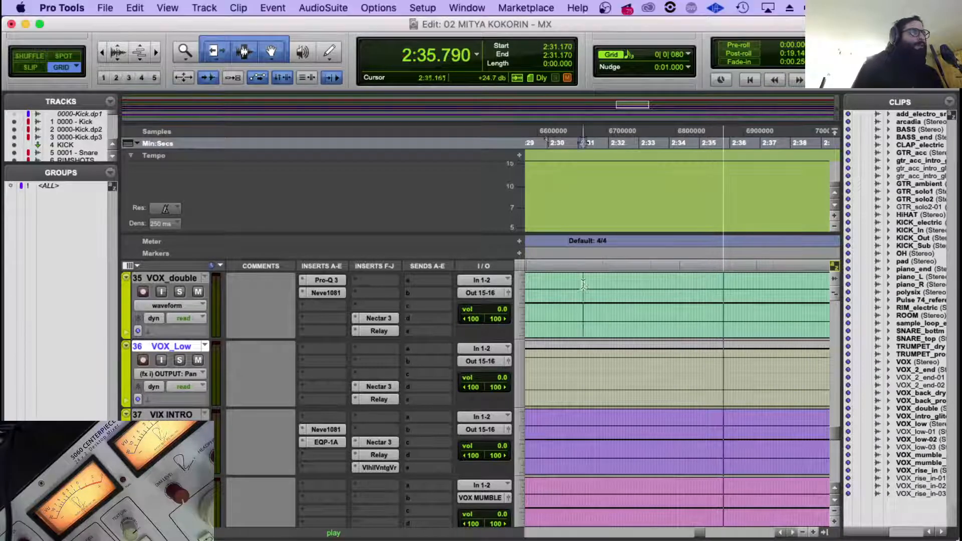
# Zoom out to show the whole later part of the song and play from about 2:00.4.
pyautogui.press('r')
pyautogui.press('r')
pyautogui.press('r')
pyautogui.press('r')
pyautogui.press('n')
pyautogui.press('space')
pyautogui.click(613, 279)
pyautogui.press('space')
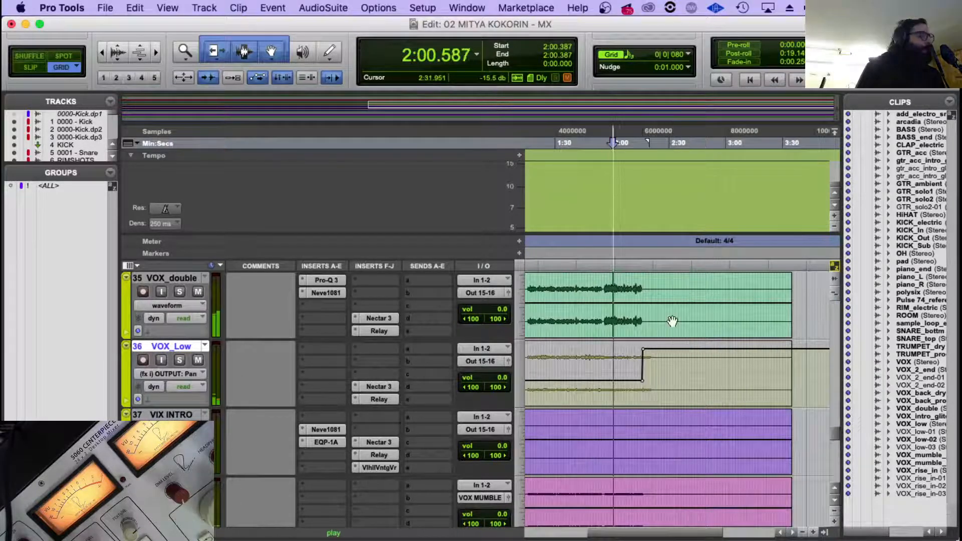
# Open the Visual Mixer on ROUTER.1, examine the vocal and piano placements during playback, and close it.
pyautogui.scroll(-8, 662, 325)
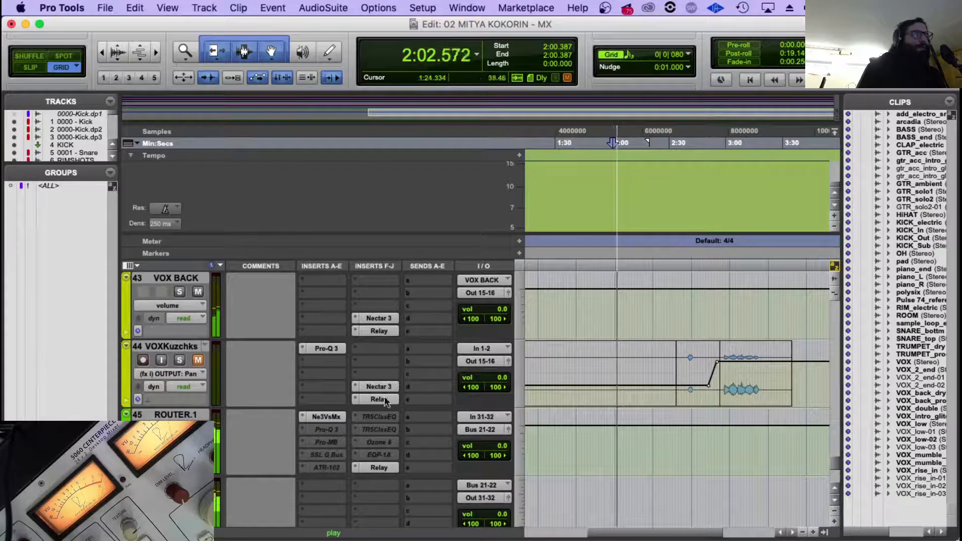
pyautogui.click(325, 417)
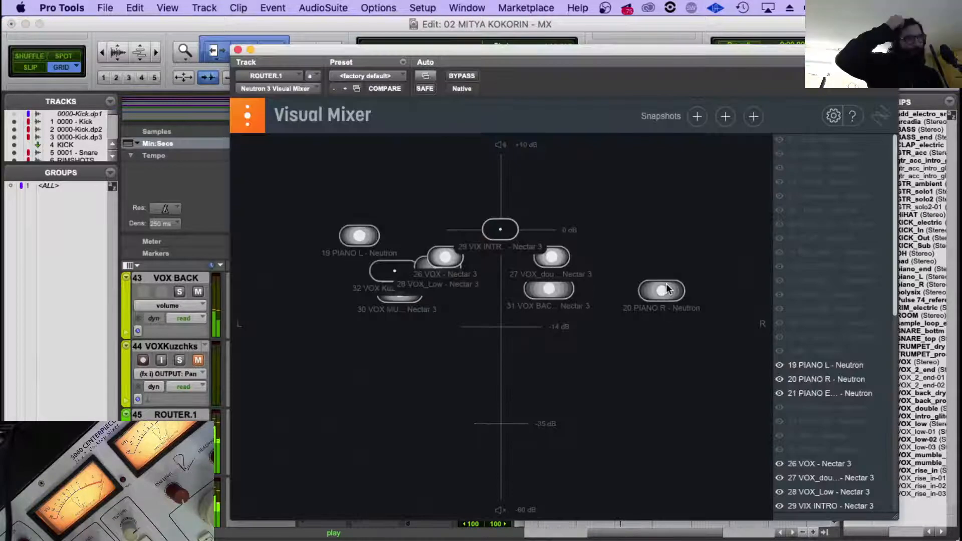
pyautogui.scroll(-8, 805, 385)
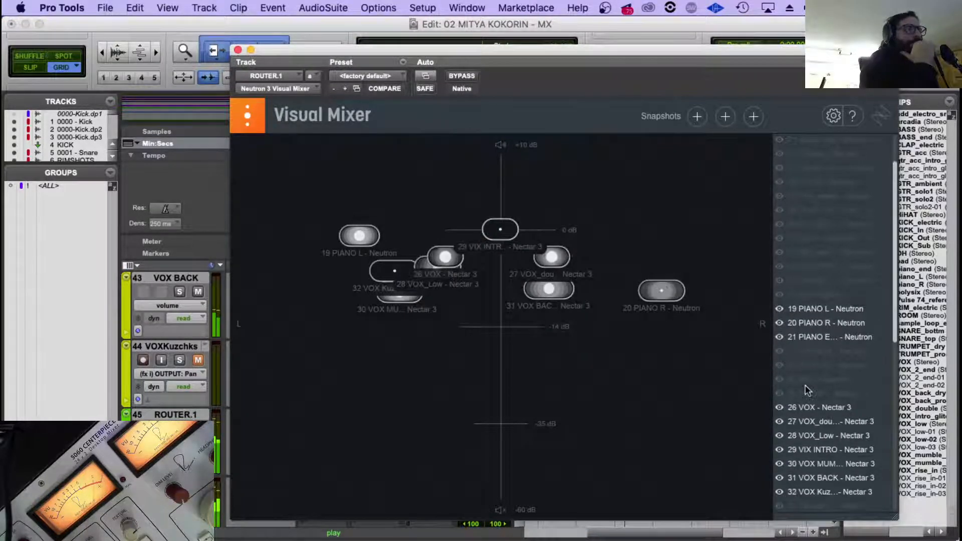
pyautogui.scroll(2, 789, 323)
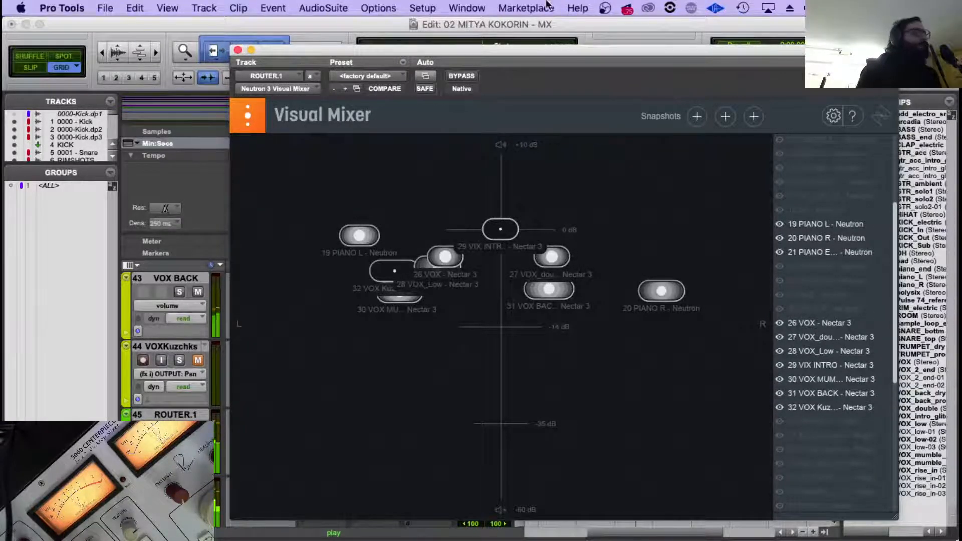
pyautogui.click(355, 33)
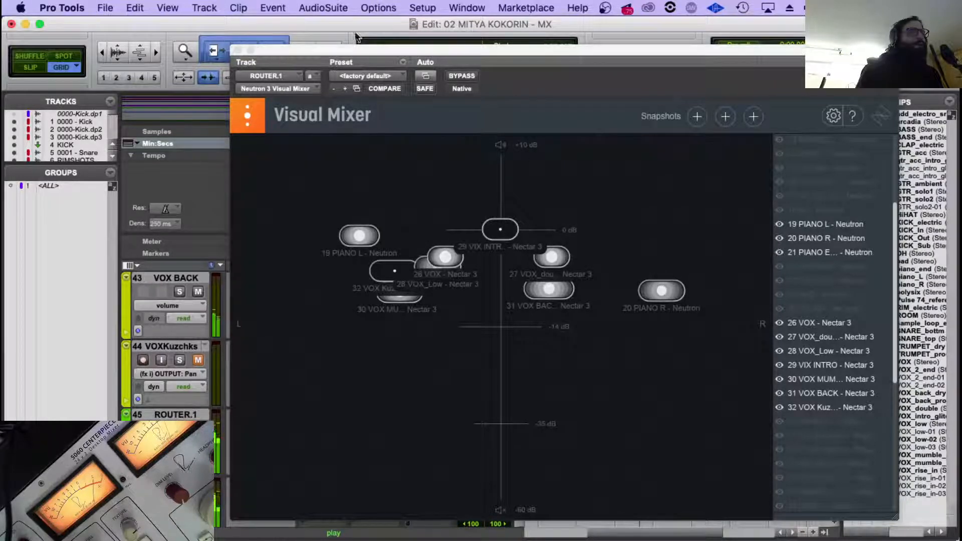
pyautogui.click(237, 49)
# Play from about 2:11.5 and watch how VOX_Low moves in the Visual Mixer on ROUTER.1.
pyautogui.scroll(10, 608, 363)
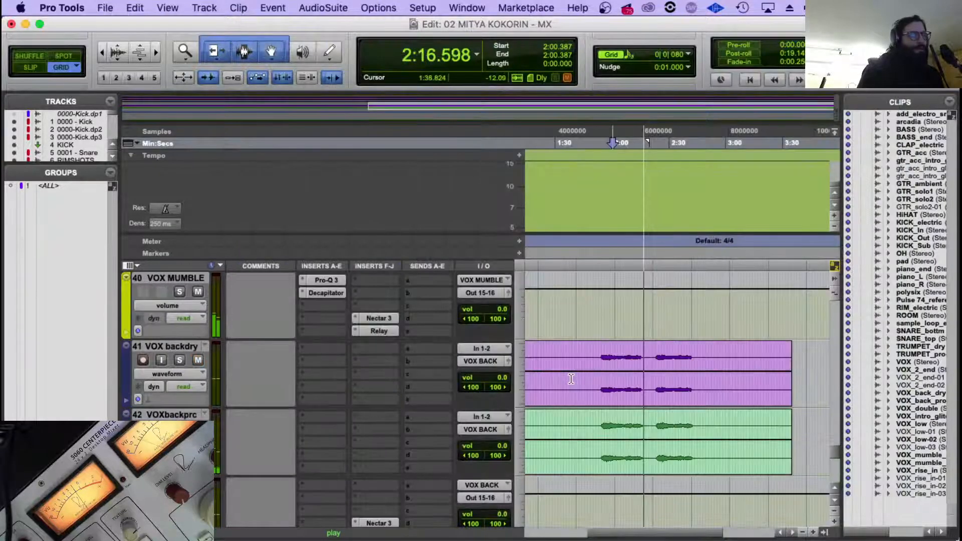
pyautogui.scroll(4, 608, 363)
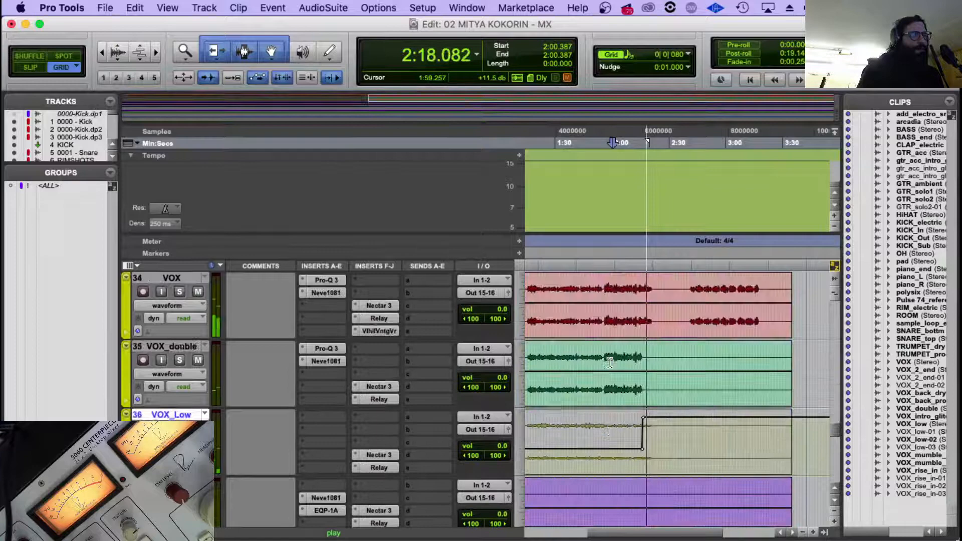
pyautogui.click(635, 440)
pyautogui.click(634, 440)
pyautogui.scroll(-20, 633, 441)
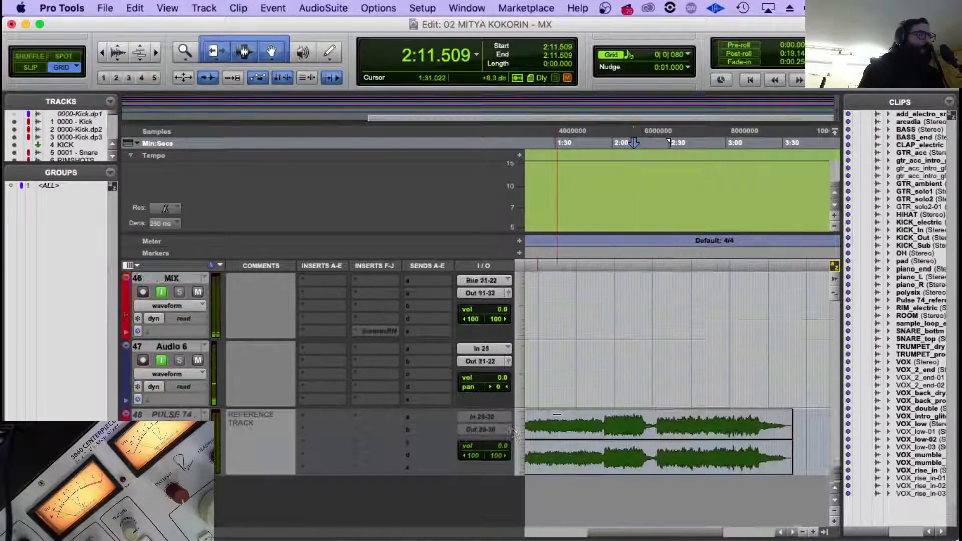
pyautogui.scroll(5, 343, 371)
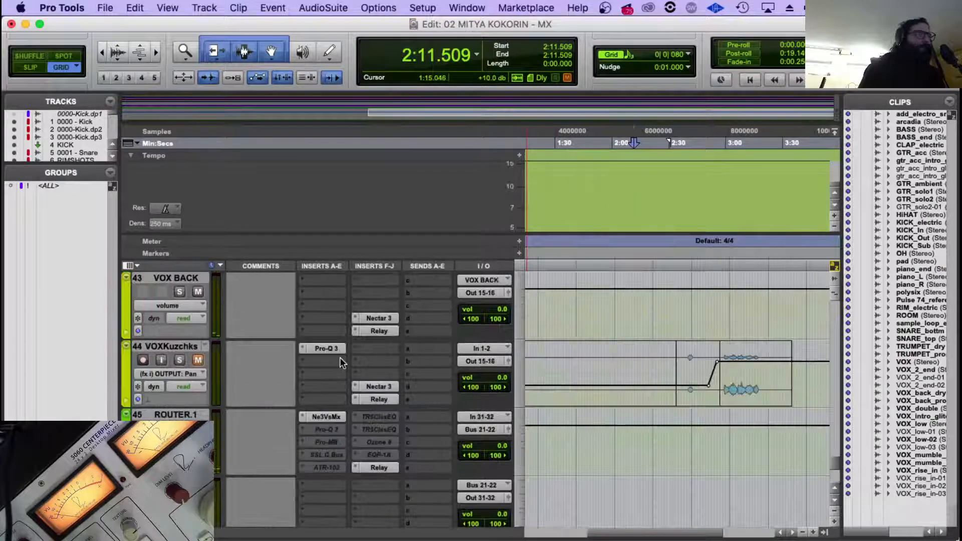
pyautogui.click(324, 418)
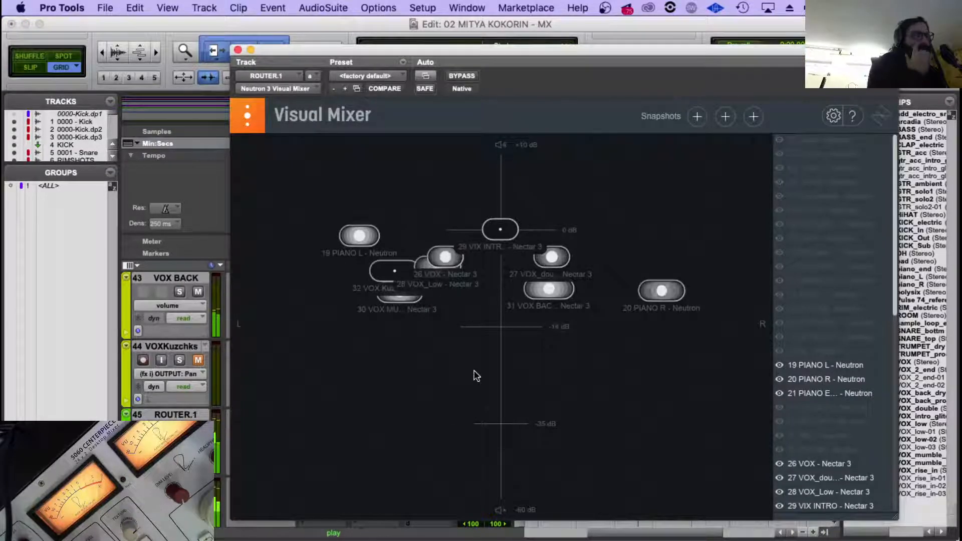
pyautogui.scroll(-5, 841, 380)
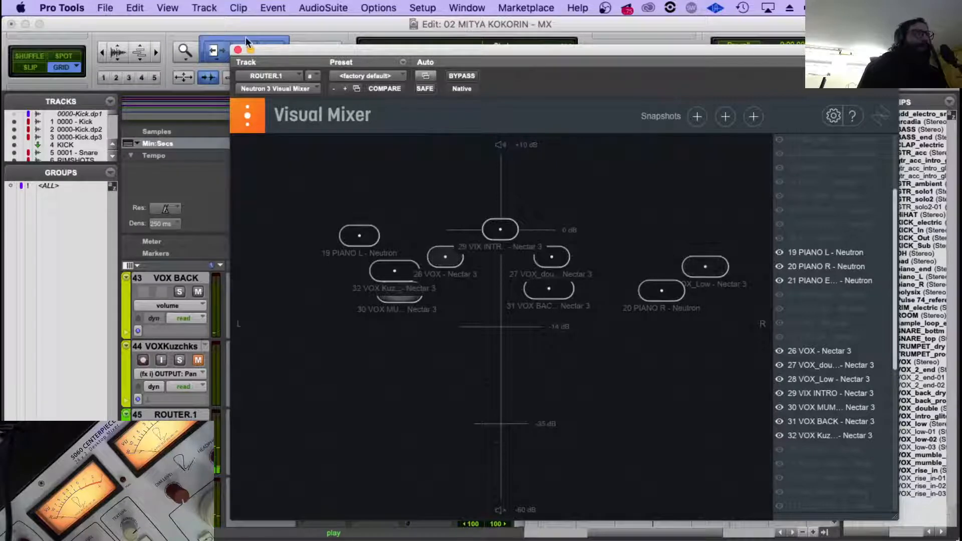
pyautogui.click(238, 50)
# Zoom in on the VOX_Low pan automation and reduce the raised right pan after about 2:16 to 38.58.
pyautogui.press('space')
pyautogui.scroll(8, 654, 401)
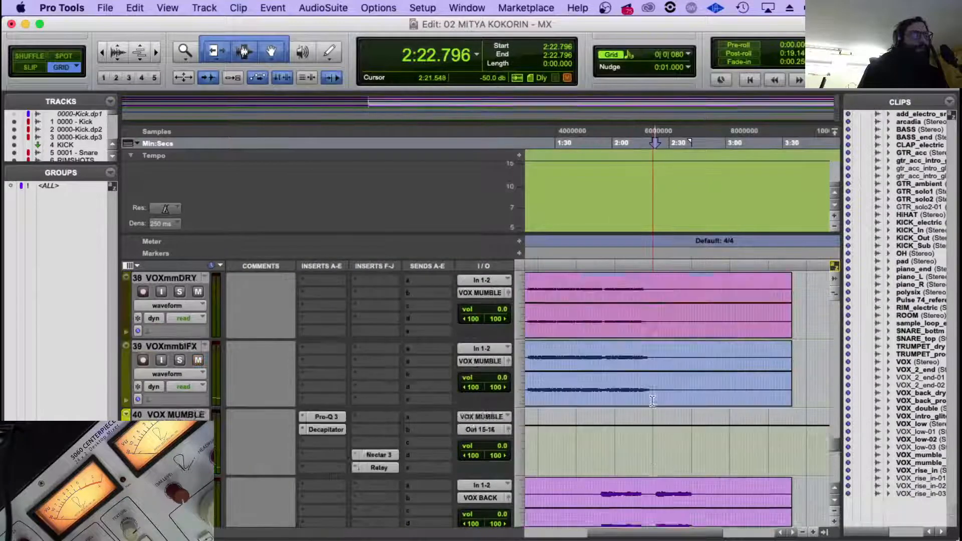
pyautogui.scroll(-3, 654, 431)
pyautogui.press('space')
pyautogui.scroll(7, 651, 441)
pyautogui.scroll(-2, 634, 475)
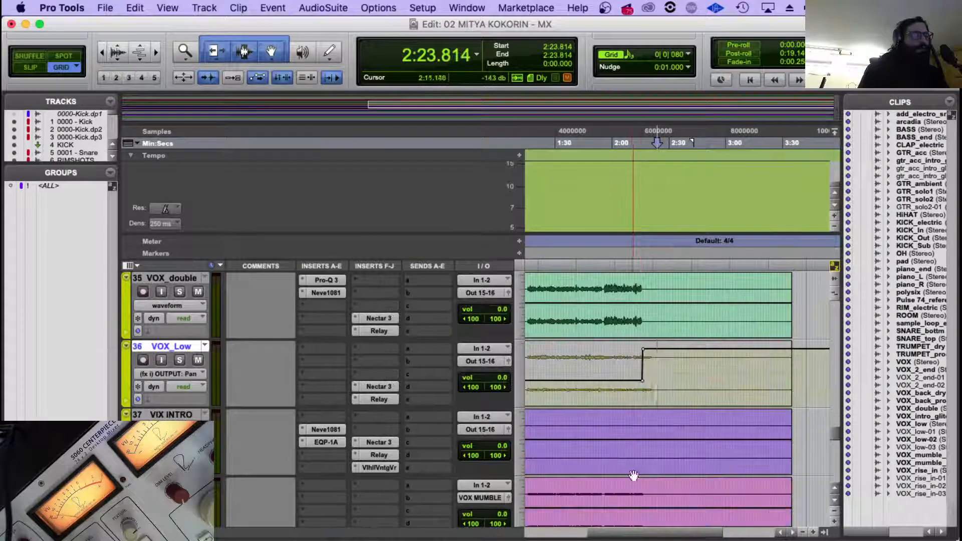
pyautogui.click(633, 372)
pyautogui.press('super+bracketright')
pyautogui.press('super+bracketright')
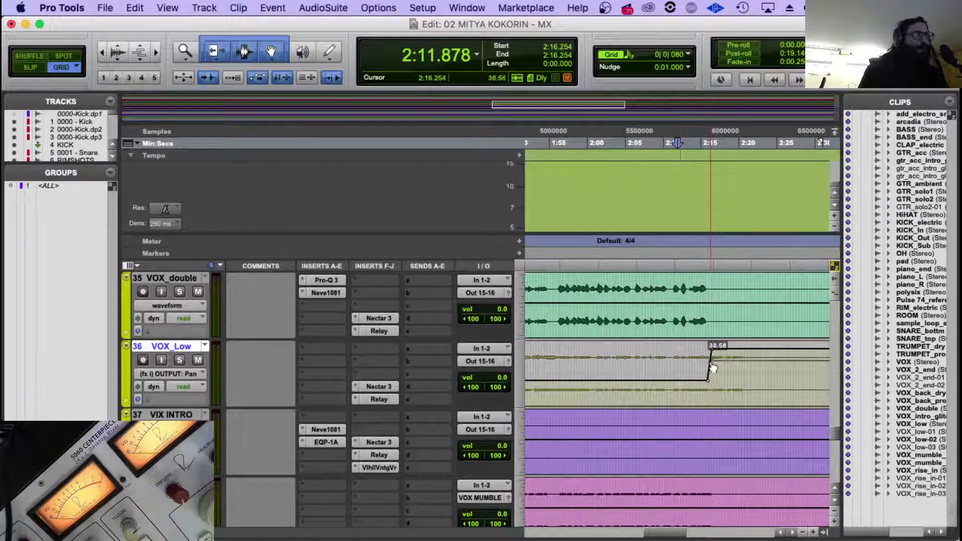
pyautogui.moveTo(714, 369); pyautogui.dragTo(713, 368)
# Play from about 2:11.4 and check VOX_Low's reduced pan movement in the Visual Mixer on ROUTER.1.
pyautogui.click(675, 386)
pyautogui.click(674, 385)
pyautogui.scroll(-12, 652, 386)
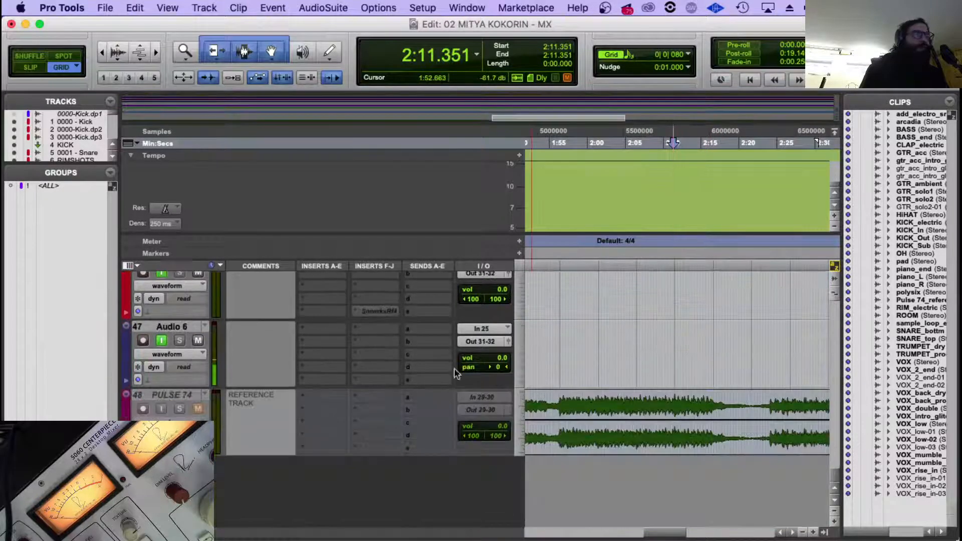
pyautogui.scroll(5, 454, 369)
pyautogui.press('space')
pyautogui.click(344, 345)
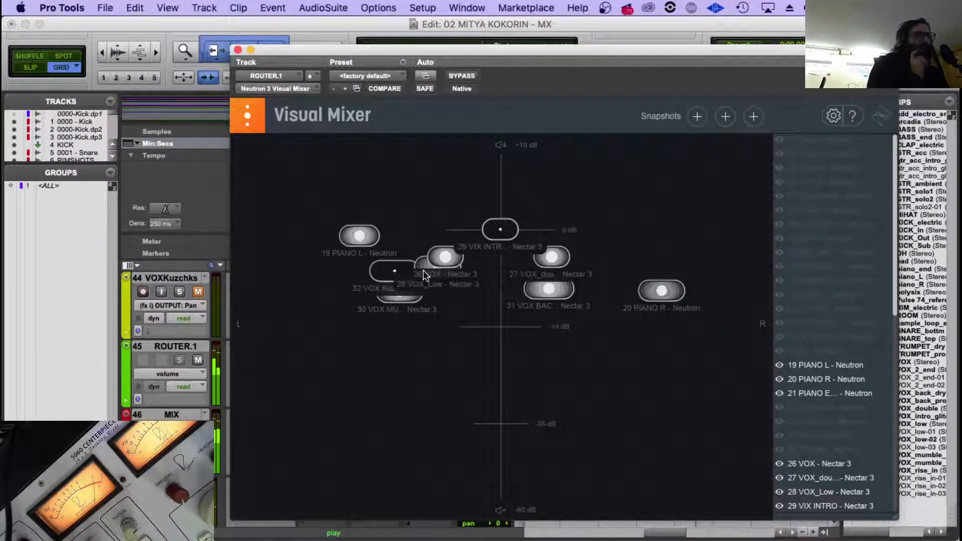
pyautogui.moveTo(437, 275); pyautogui.dragTo(607, 269)
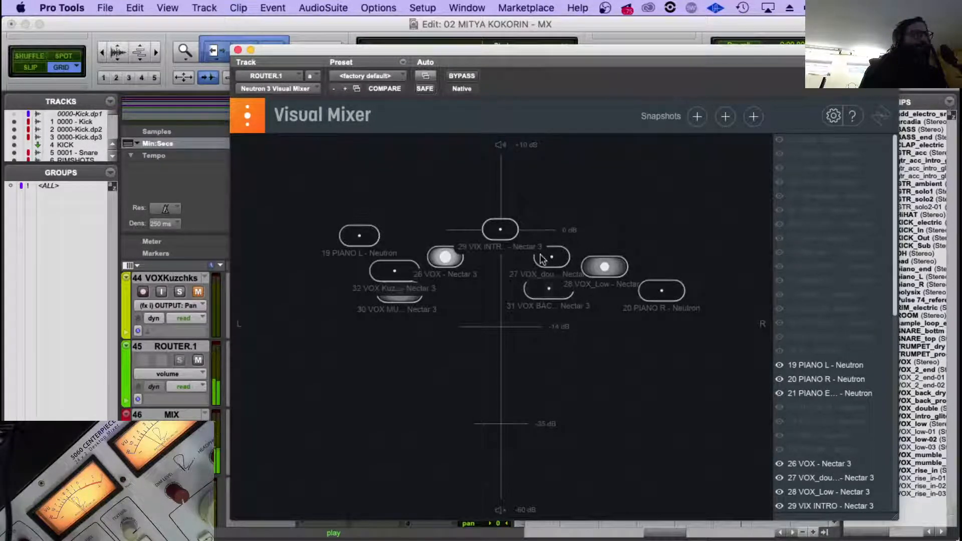
pyautogui.click(237, 50)
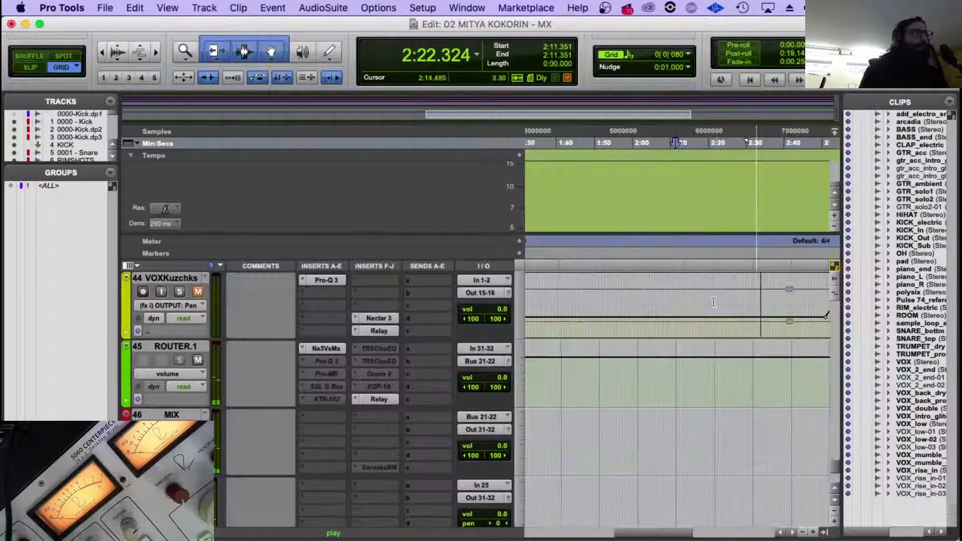
# Zoom out to the backing vocal tracks and listen to their second phrase from about 2:22.3.
pyautogui.scroll(8, 734, 332)
pyautogui.scroll(-3, 734, 331)
pyautogui.press('r')
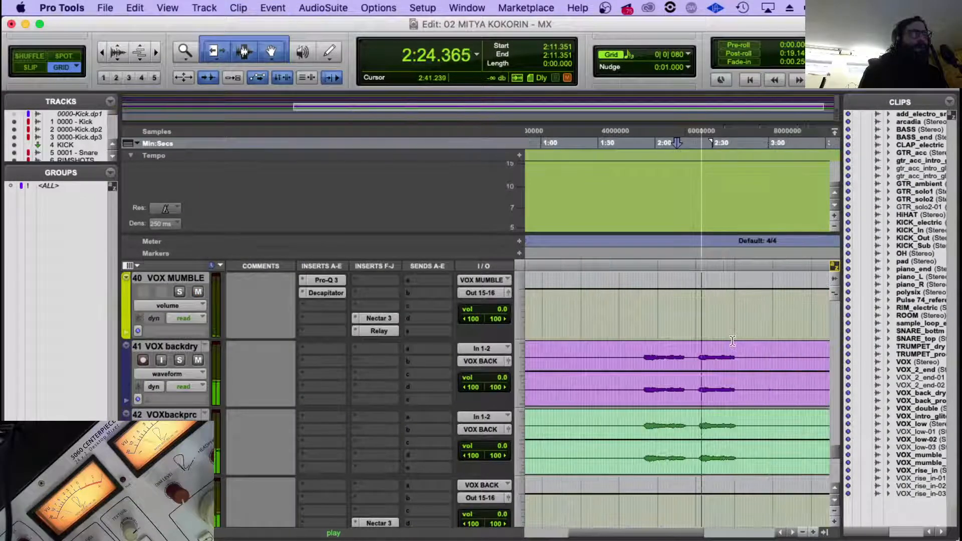
pyautogui.scroll(-2, 734, 331)
pyautogui.press('space')
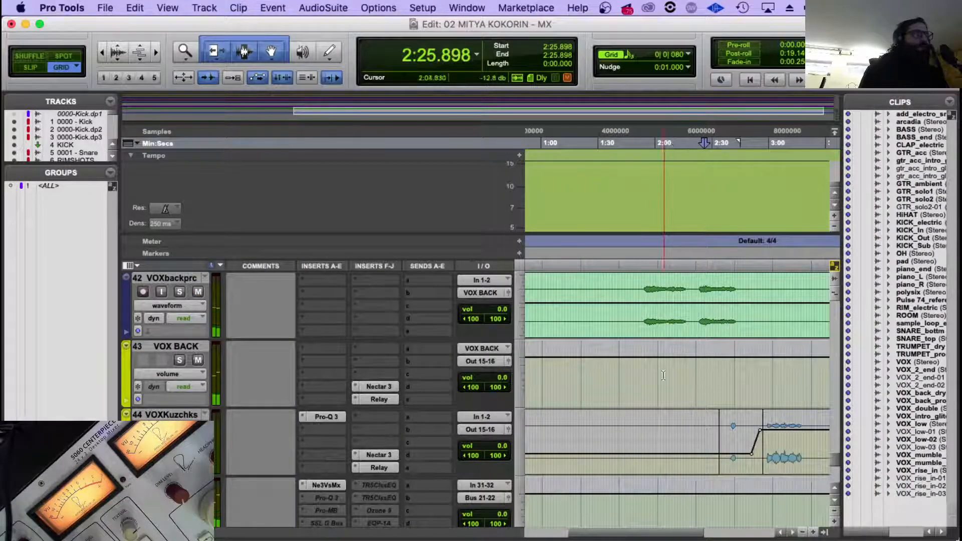
pyautogui.scroll(1, 503, 354)
pyautogui.click(700, 367)
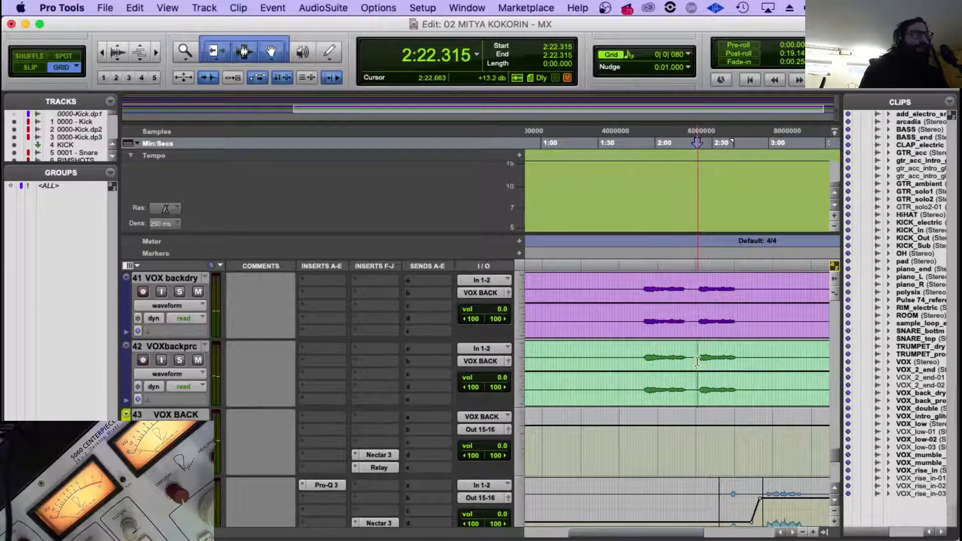
pyautogui.press('space')
pyautogui.press('space')
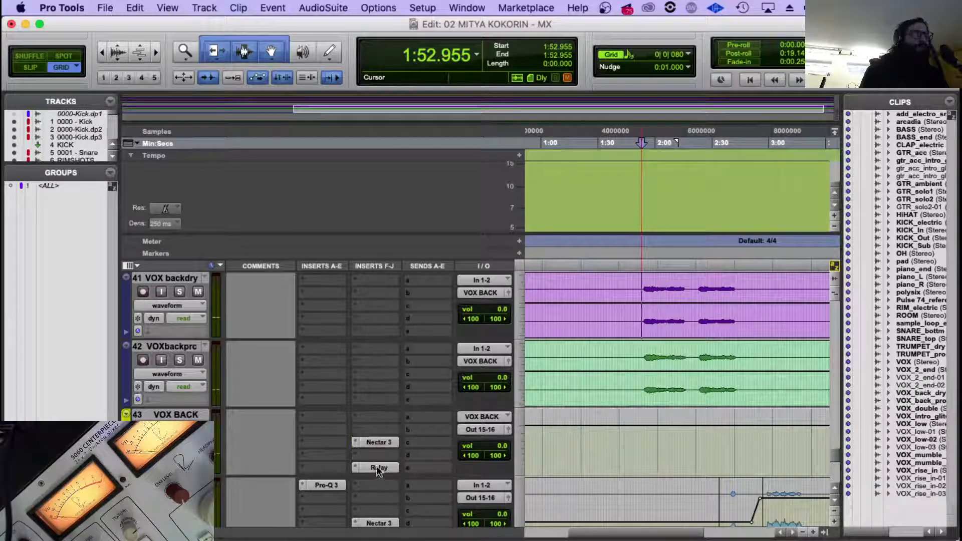
# Move the Decapitator insert on VOX MUMBLE down to insert slot C, freeing slot B.
pyautogui.scroll(3, 324, 350)
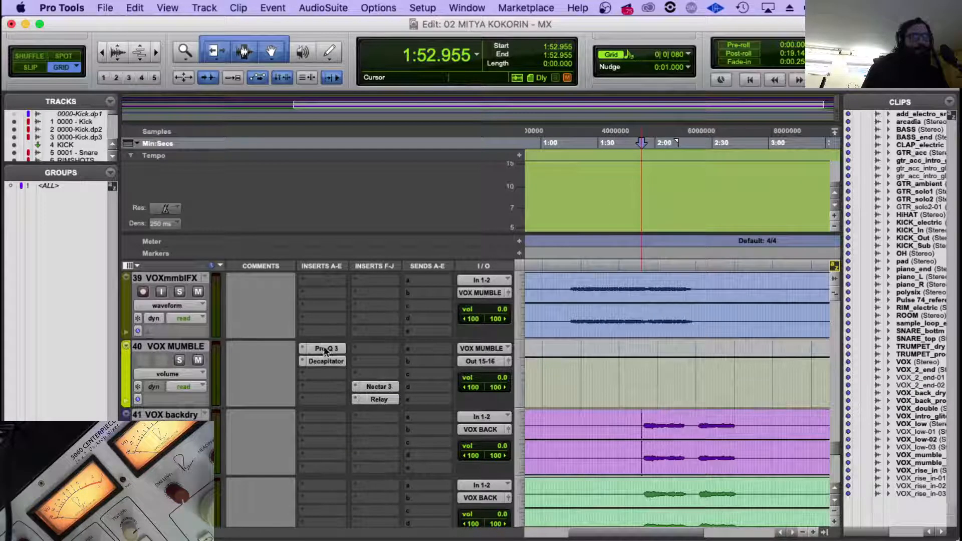
pyautogui.scroll(1, 324, 420)
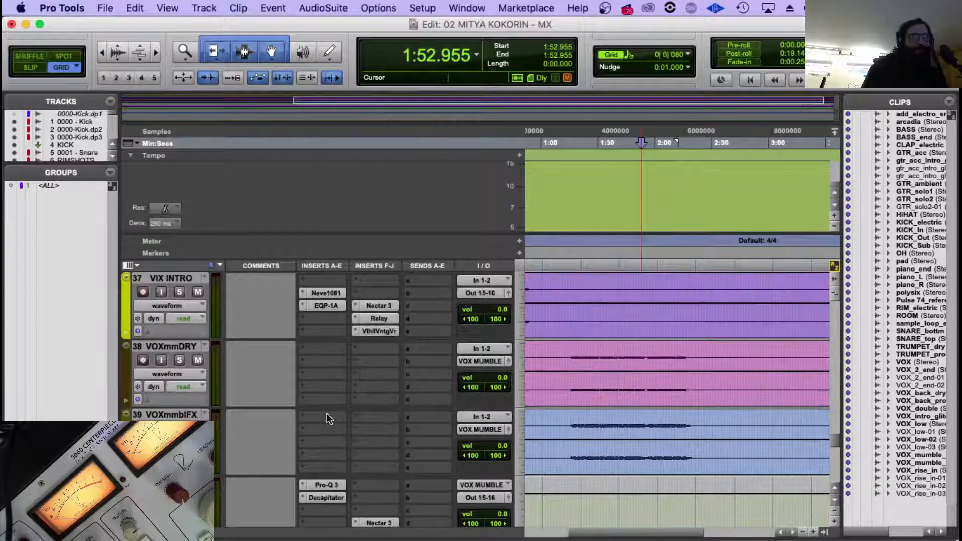
pyautogui.scroll(-1, 328, 426)
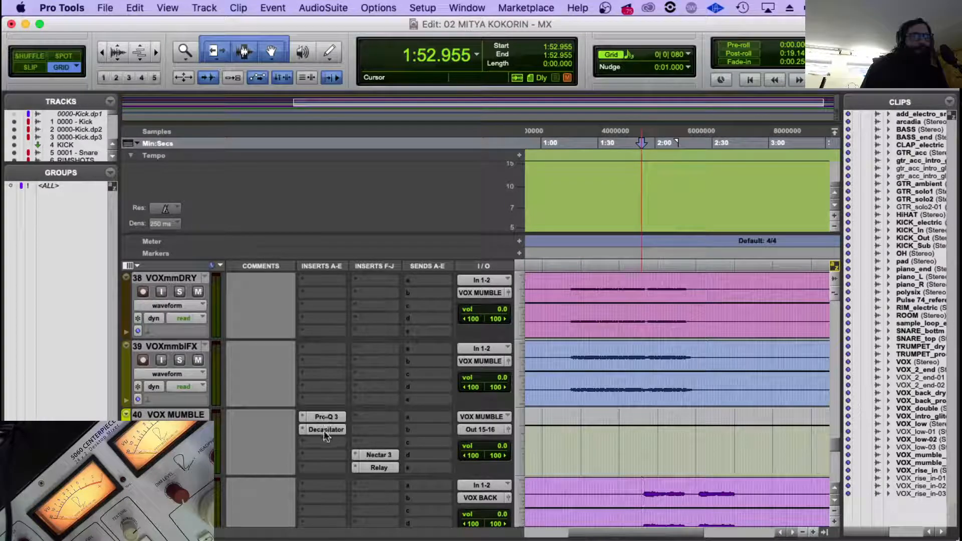
pyautogui.click(325, 443)
pyautogui.scroll(1, 335, 340)
pyautogui.scroll(-1, 332, 359)
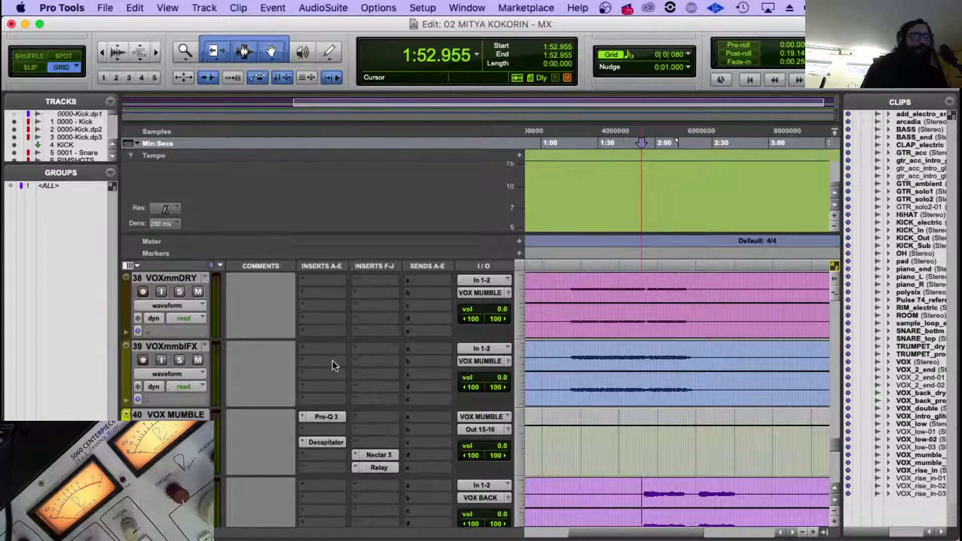
# Copy the Neve1081 plug-in to insert slot B of both VOX BACK and VOX MUMBLE.
pyautogui.scroll(2, 338, 396)
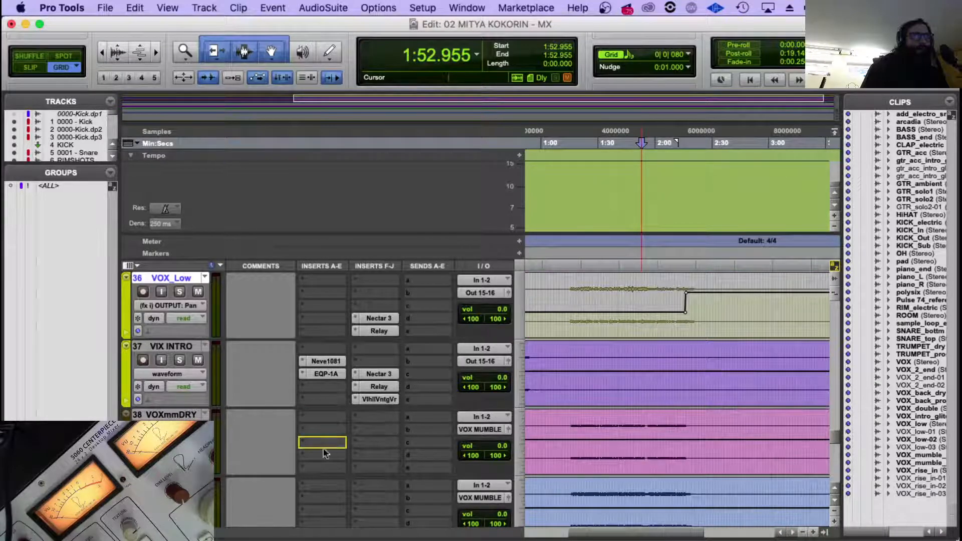
pyautogui.scroll(-6, 324, 513)
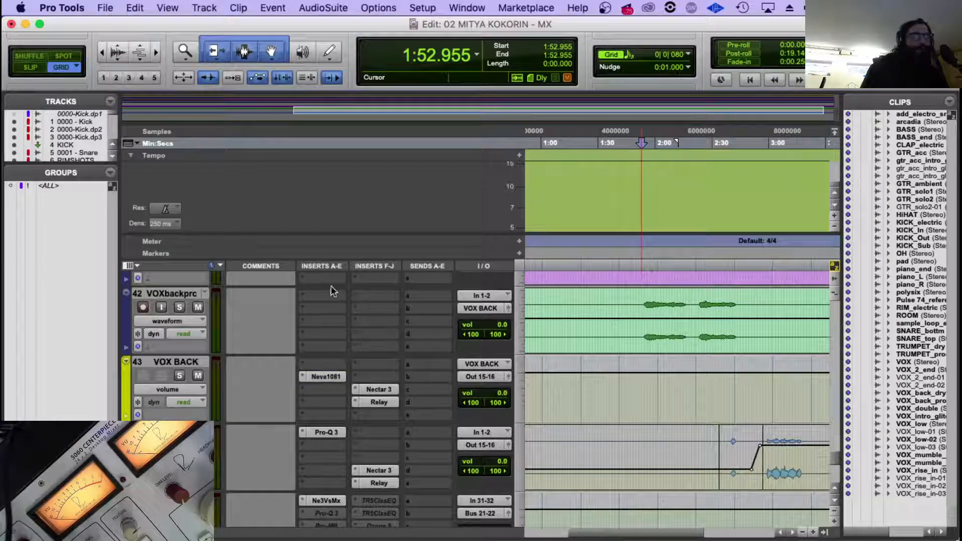
pyautogui.scroll(4, 332, 280)
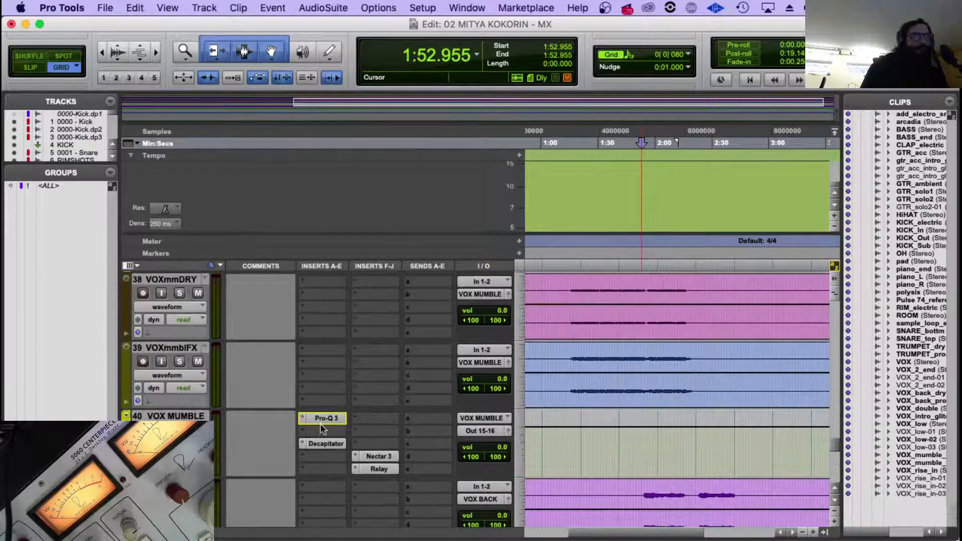
# Play the mumble vocals from their start at about 1:15.8 with the timeline zoomed out.
pyautogui.click(571, 282)
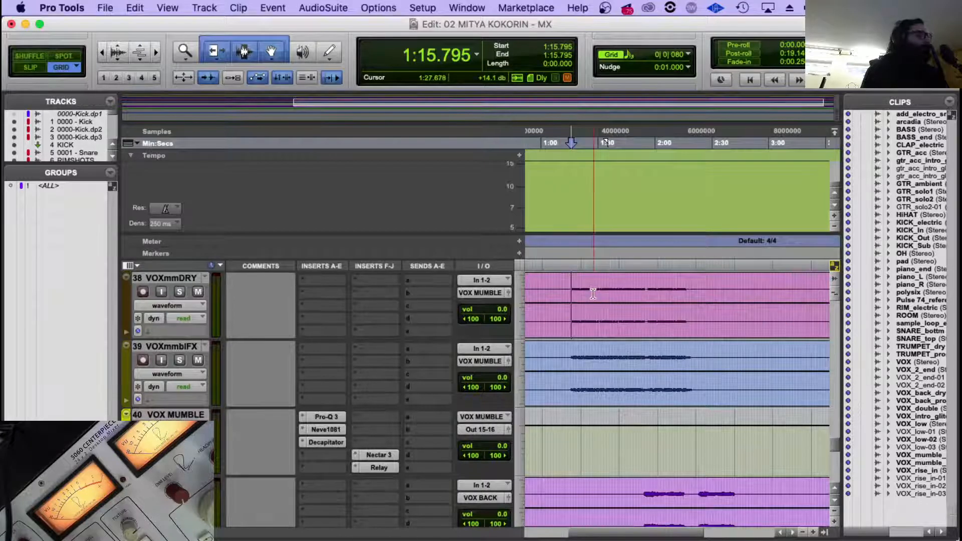
pyautogui.scroll(1, 587, 291)
pyautogui.scroll(-1, 593, 293)
pyautogui.scroll(-1, 592, 294)
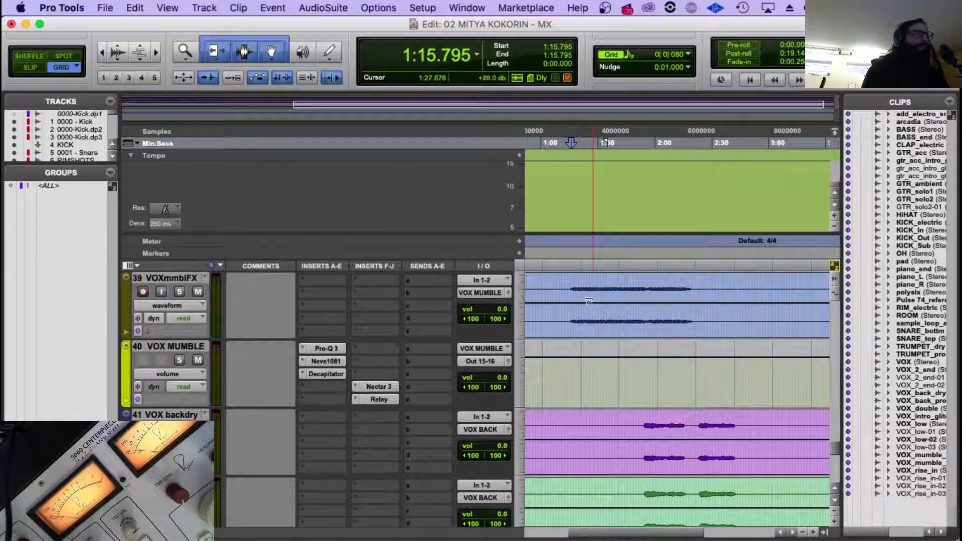
pyautogui.press('space')
pyautogui.press('t')
pyautogui.press('t')
pyautogui.press('r')
pyautogui.press('r')
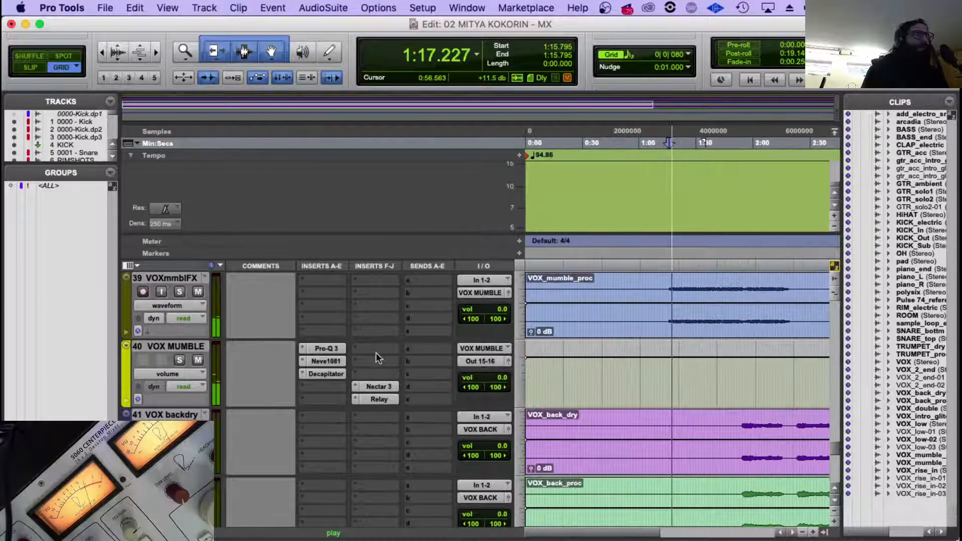
# Copy the Pro-Q 3 plug-in to the empty insert slot A of VOX_Low and check its EQ curve.
pyautogui.scroll(-3, 376, 356)
pyautogui.scroll(3, 347, 340)
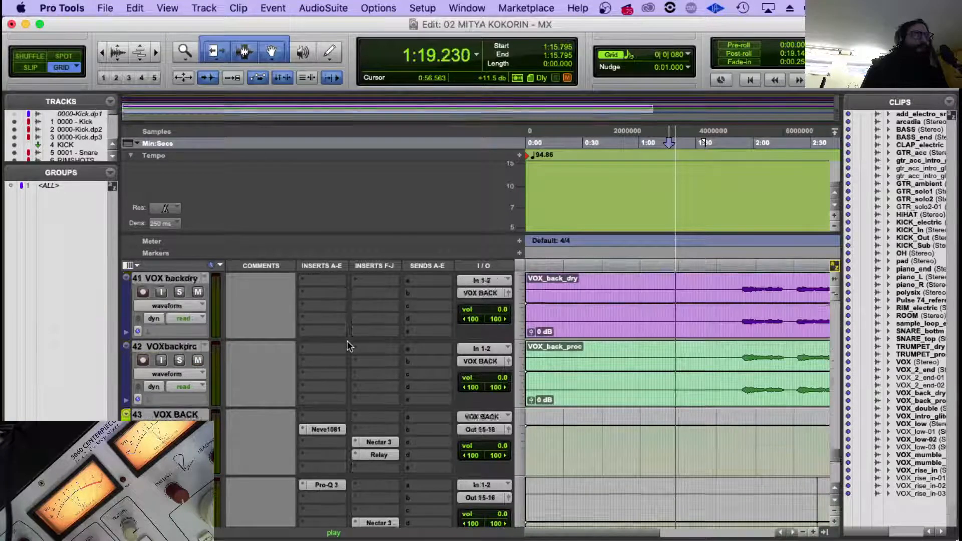
pyautogui.scroll(-1, 347, 341)
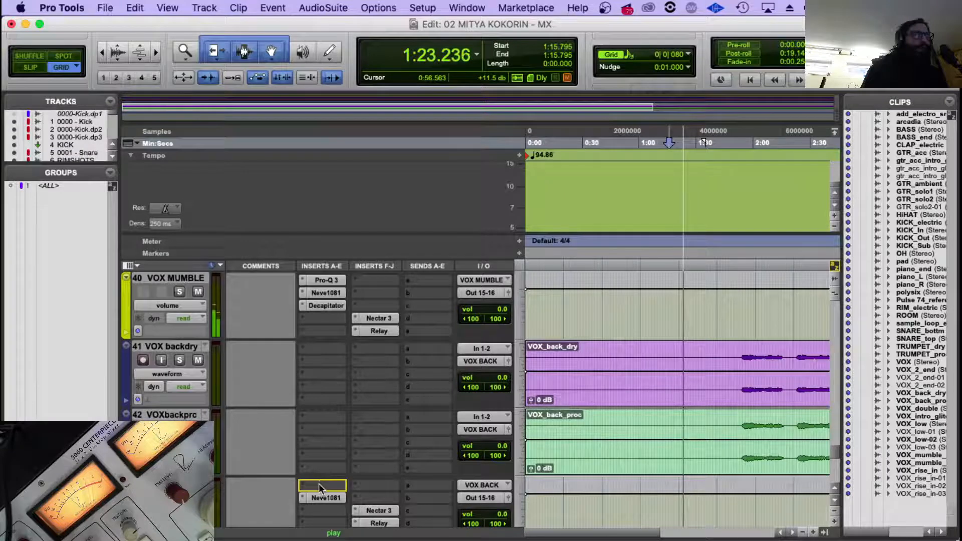
pyautogui.scroll(3, 344, 456)
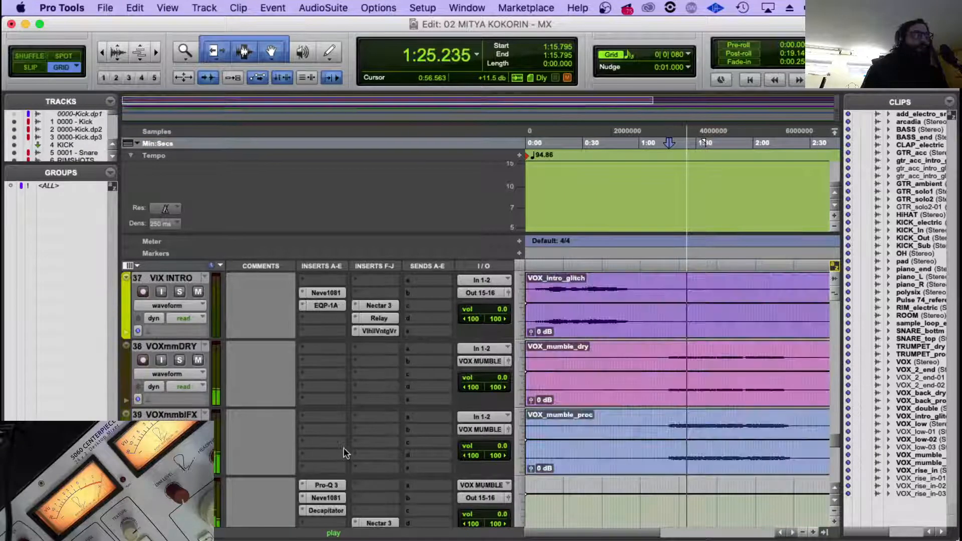
pyautogui.scroll(3, 344, 453)
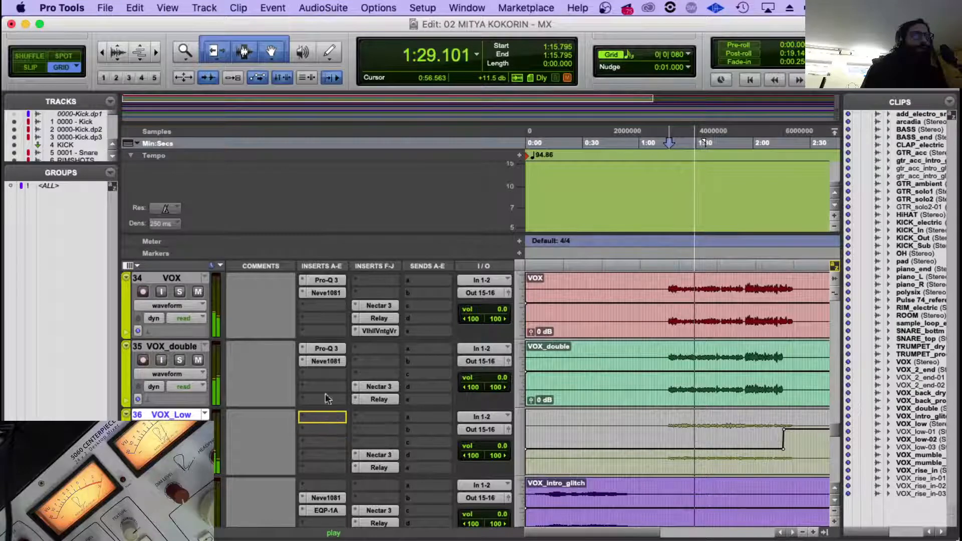
pyautogui.moveTo(326, 398); pyautogui.dragTo(327, 399)
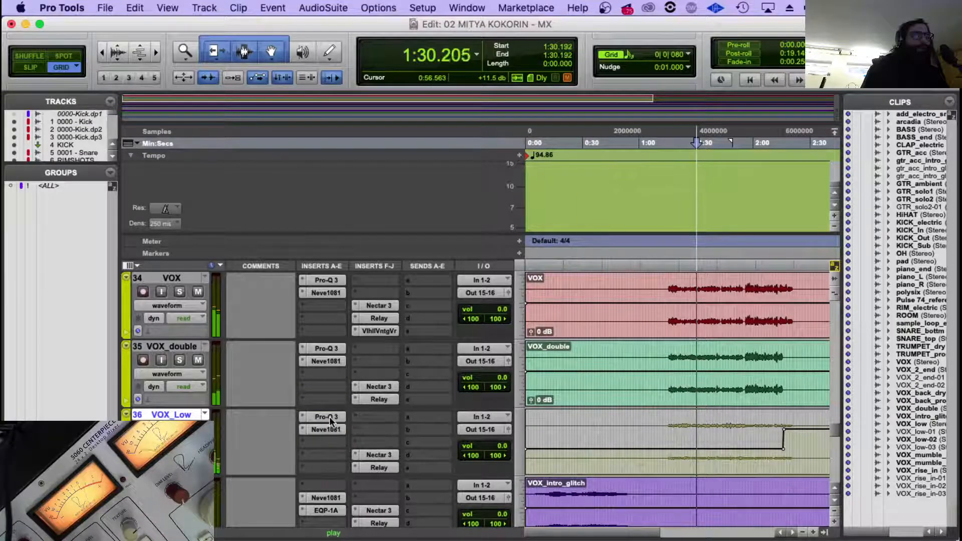
pyautogui.click(327, 420)
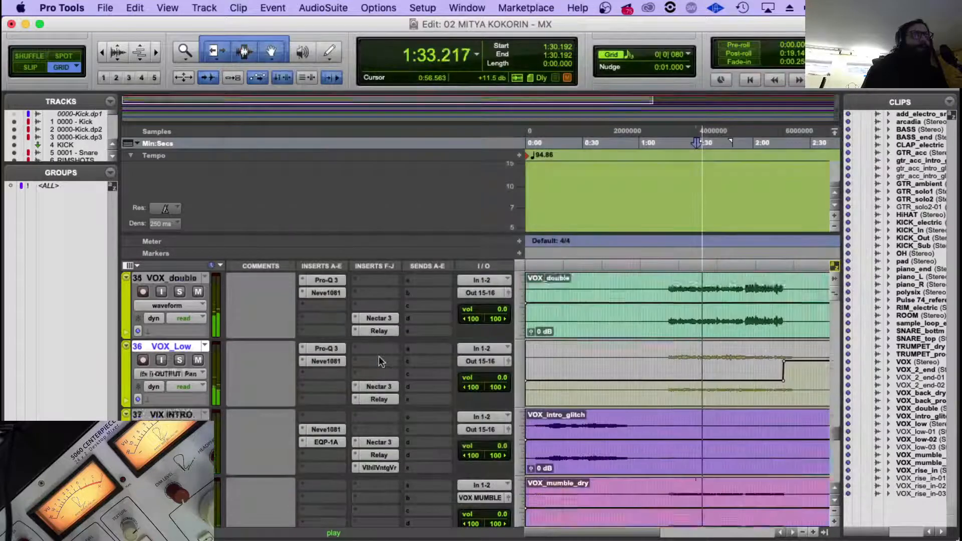
# Copy the Pro-Q 3 from VOX_Low to the empty insert slot A of VIX INTRO and VOX BACK.
pyautogui.scroll(-3, 378, 356)
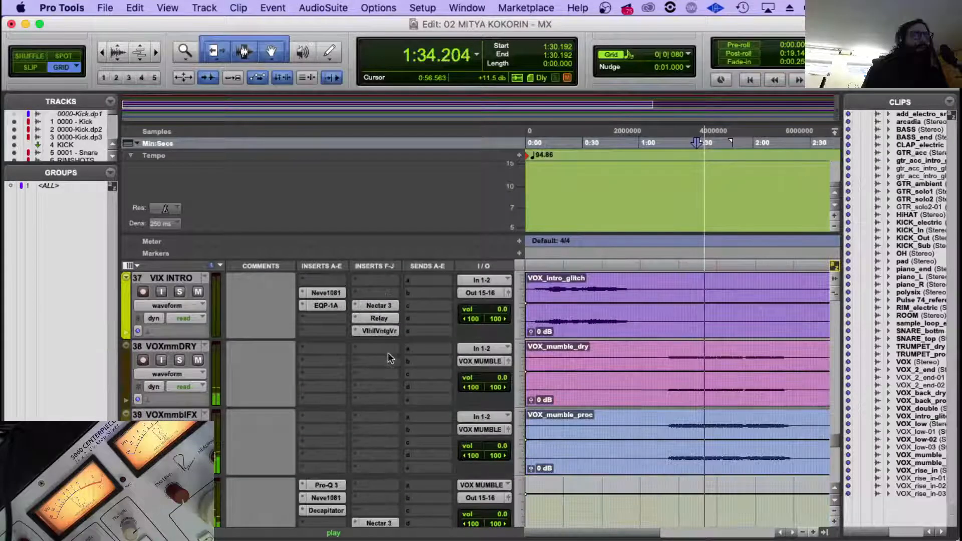
pyautogui.scroll(1, 353, 355)
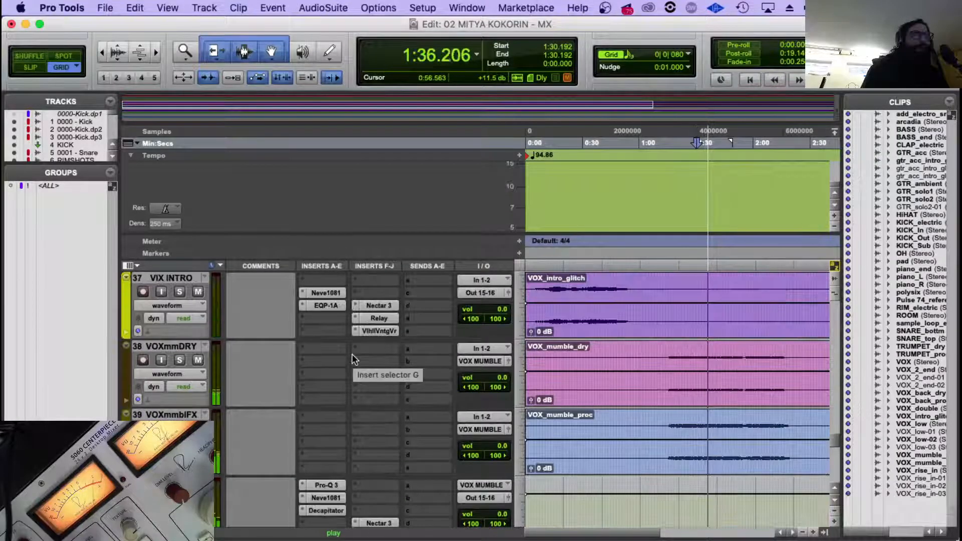
pyautogui.scroll(-3, 352, 357)
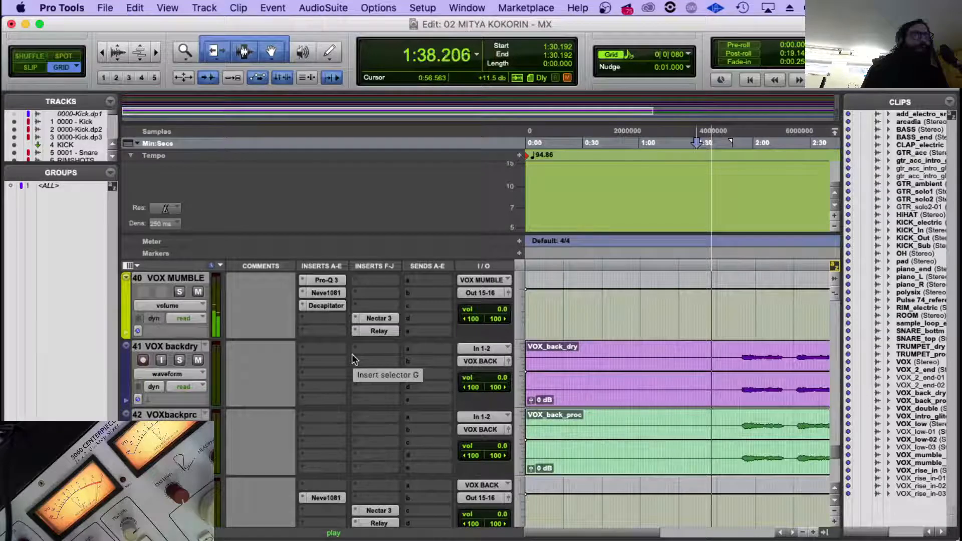
pyautogui.scroll(4, 329, 295)
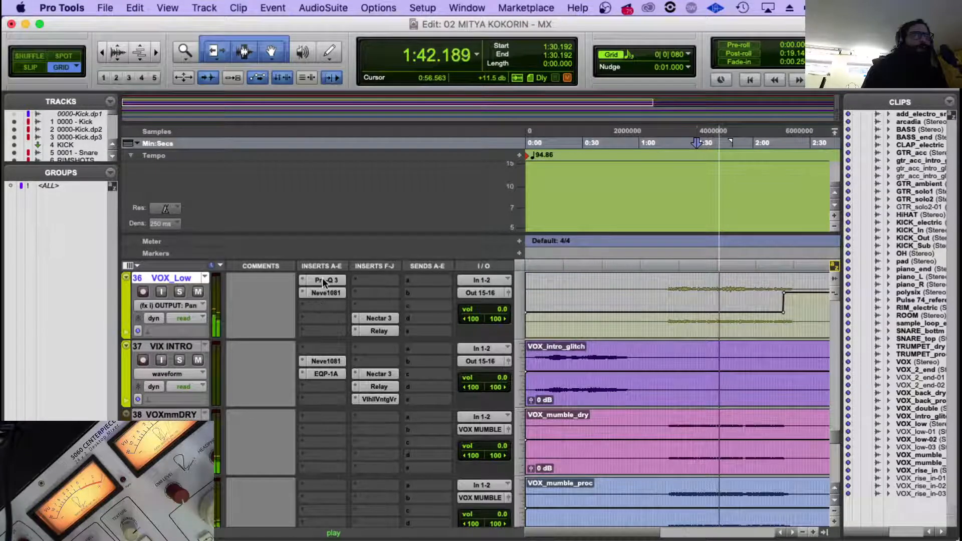
pyautogui.moveTo(323, 280); pyautogui.dragTo(317, 476)
pyautogui.press('r')
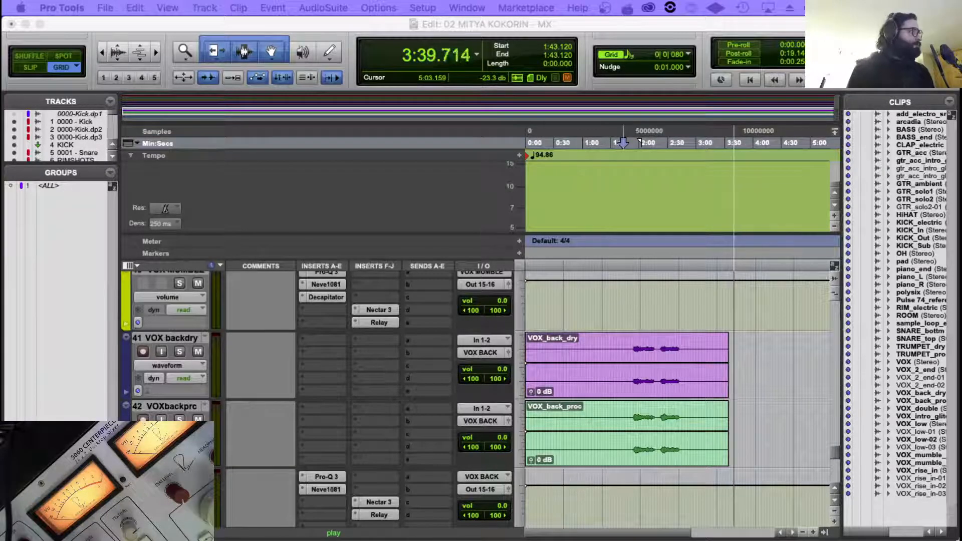
# Play the backing vocals from their start at about 1:53.7, stopping at about 1:58.2.
pyautogui.click(549, 23)
pyautogui.press('space')
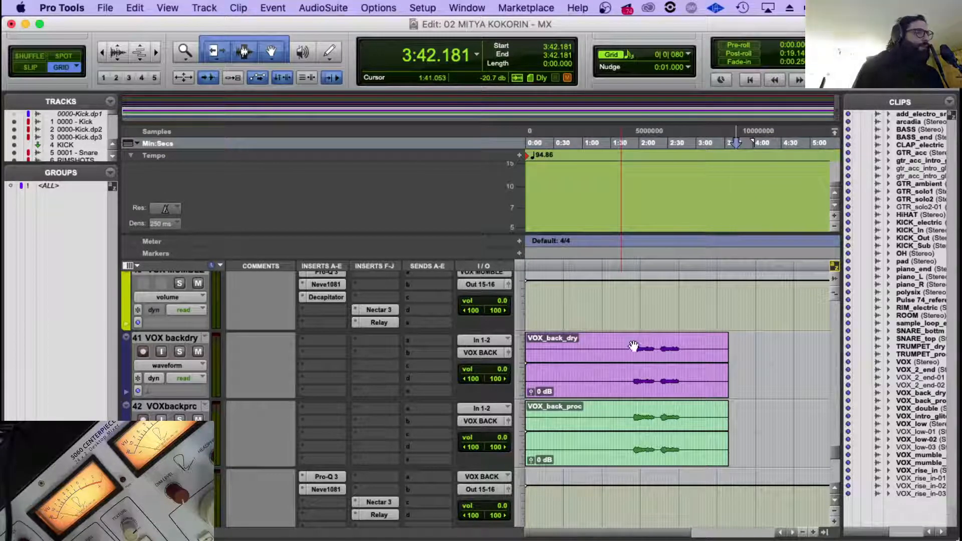
pyautogui.click(633, 344)
pyautogui.press('space')
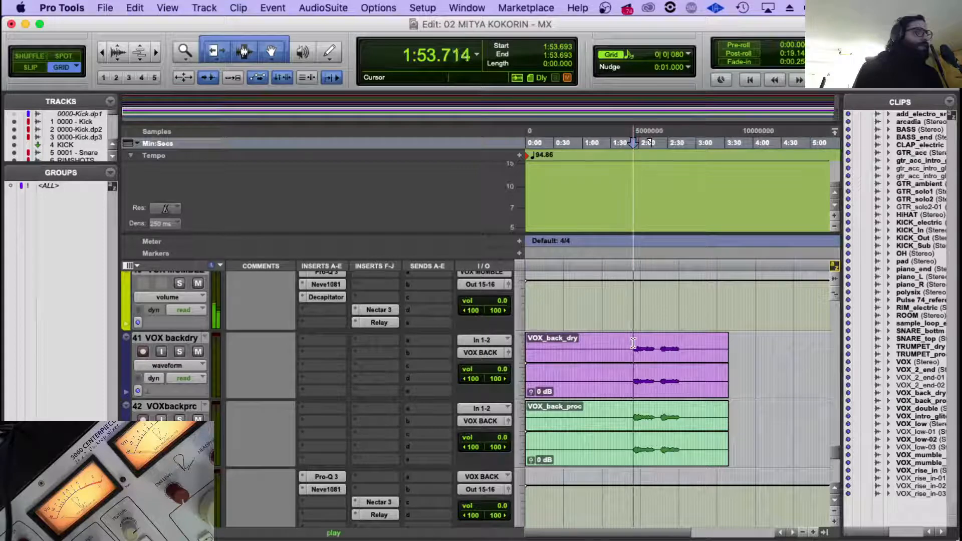
pyautogui.press('super+bracketright')
pyautogui.press('super+bracketright')
pyautogui.press('super+bracketleft')
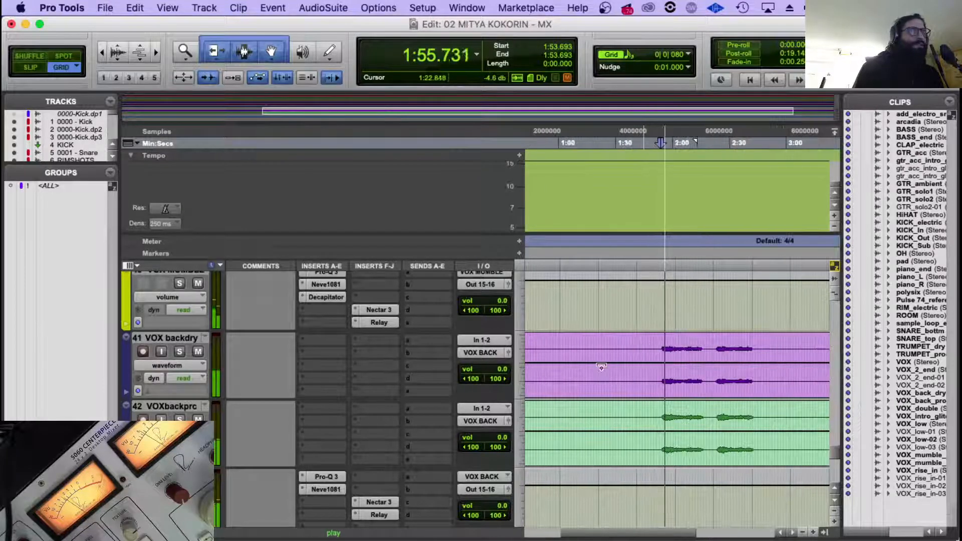
pyautogui.scroll(-2, 601, 365)
pyautogui.press('super+bracketleft')
pyautogui.scroll(-2, 671, 357)
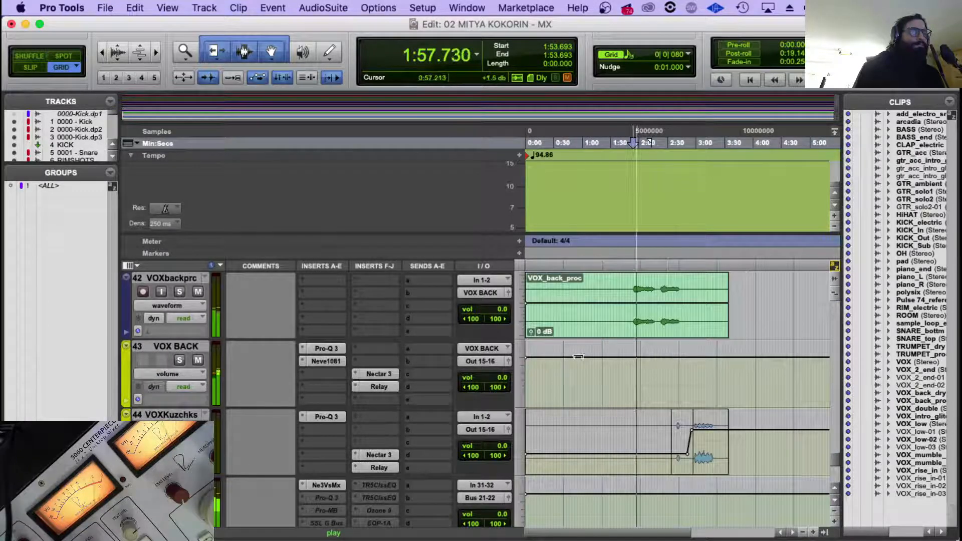
pyautogui.press('space')
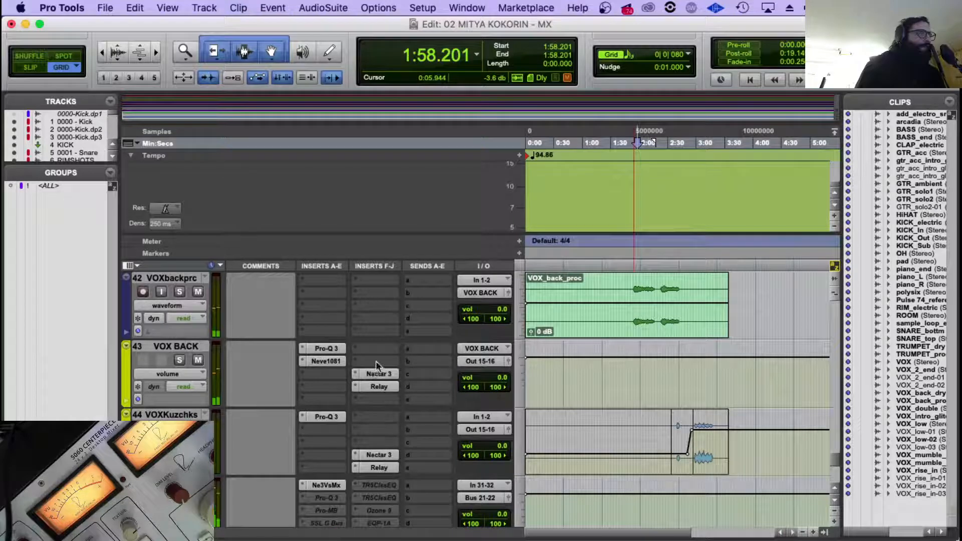
# Insert a multichannel ValhallaVintageVerb in the empty insert slot J of VOX BACK.
pyautogui.click(357, 397)
pyautogui.moveTo(442, 427)
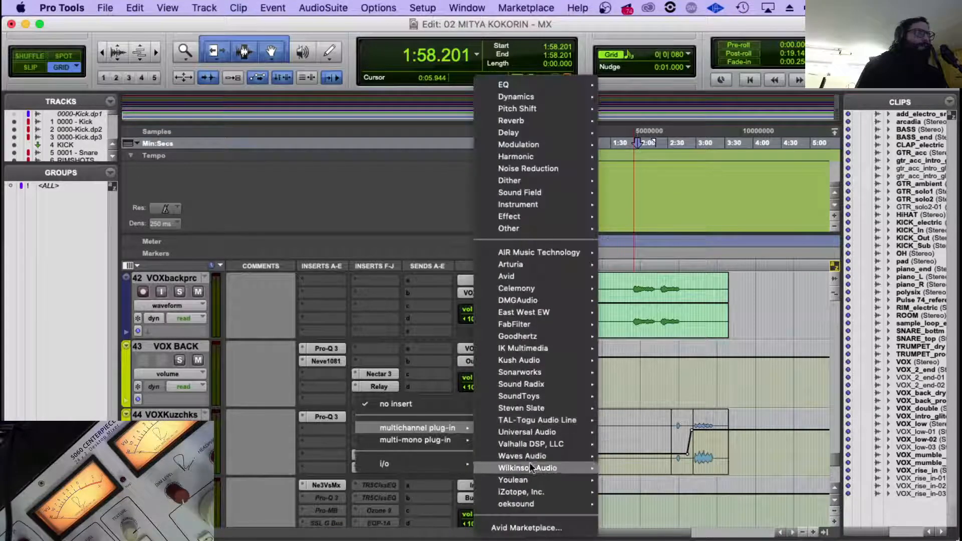
pyautogui.moveTo(559, 445)
pyautogui.click(700, 484)
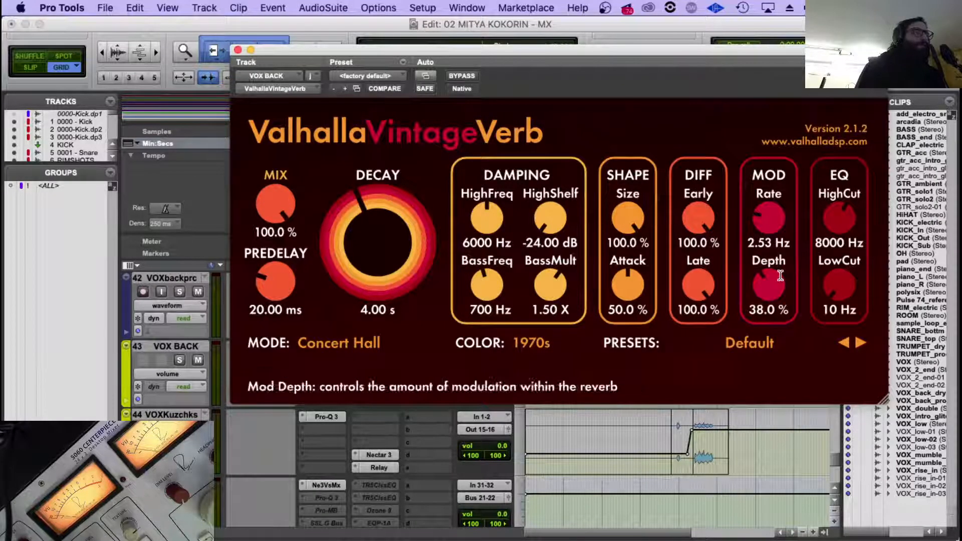
# Set the VOX BACK reverb's low cut to 420 Hz, mix to 38.8 % and decay to 3.20 s during playback.
pyautogui.moveTo(854, 293); pyautogui.dragTo(846, 258)
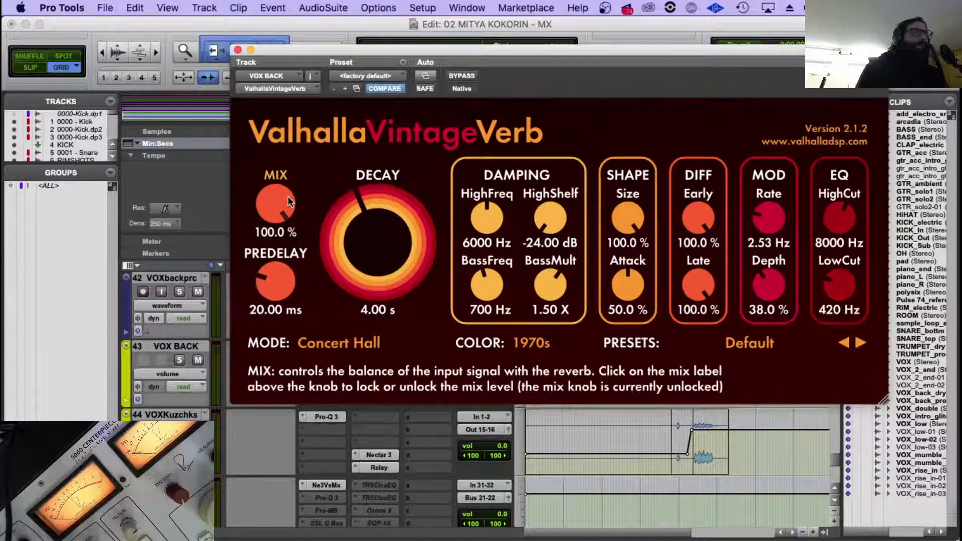
pyautogui.moveTo(276, 205); pyautogui.dragTo(289, 296)
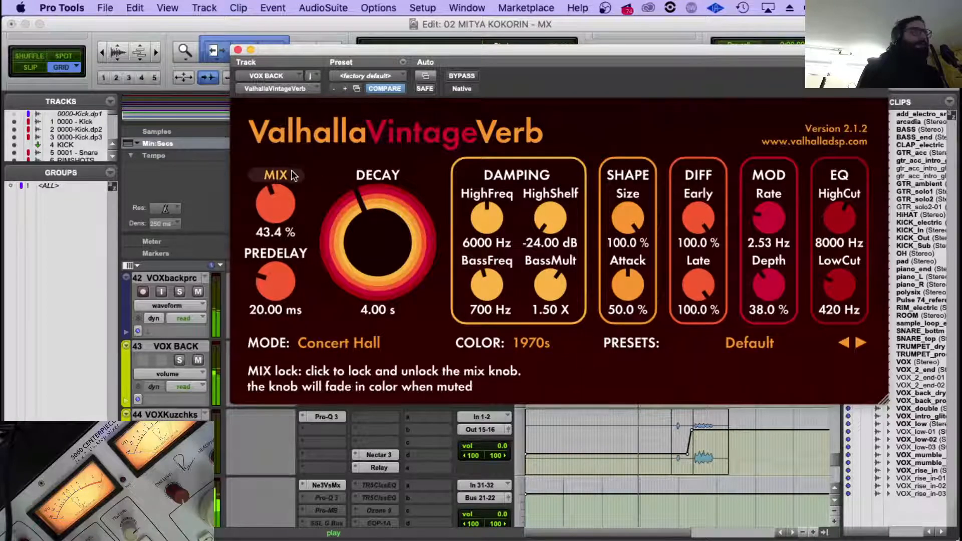
pyautogui.moveTo(276, 200); pyautogui.dragTo(277, 205)
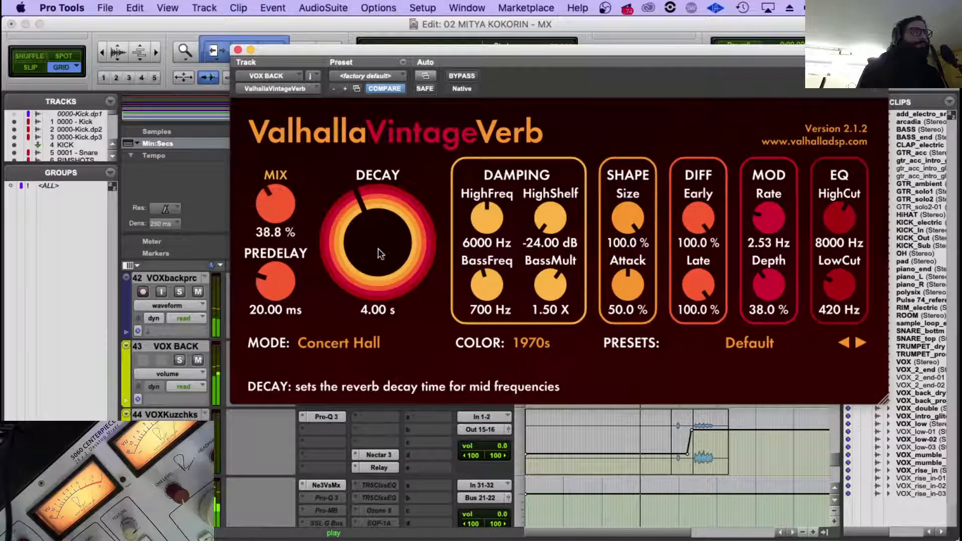
pyautogui.moveTo(378, 250); pyautogui.dragTo(362, 235)
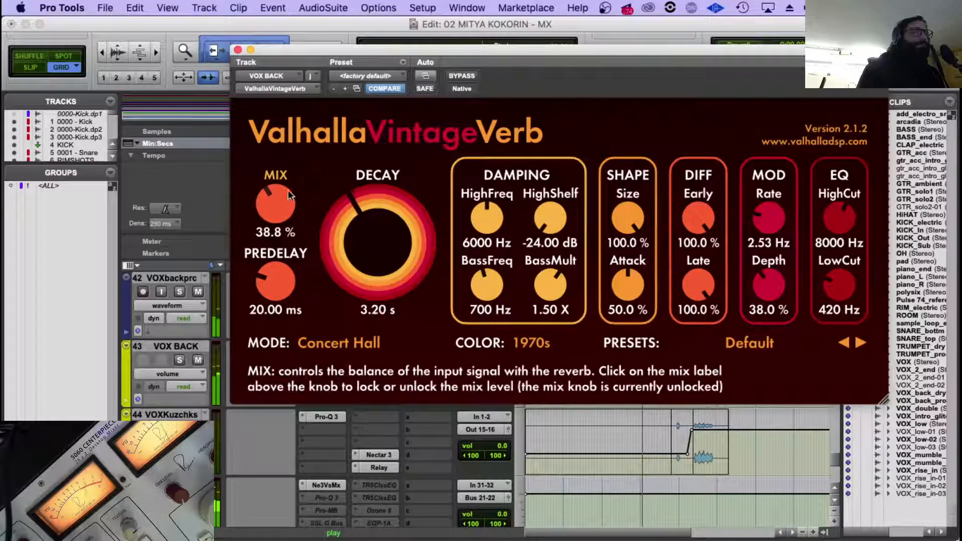
# Look through the reverb's available modes, keep Concert Hall, and close the plug-in window.
pyautogui.click(337, 345)
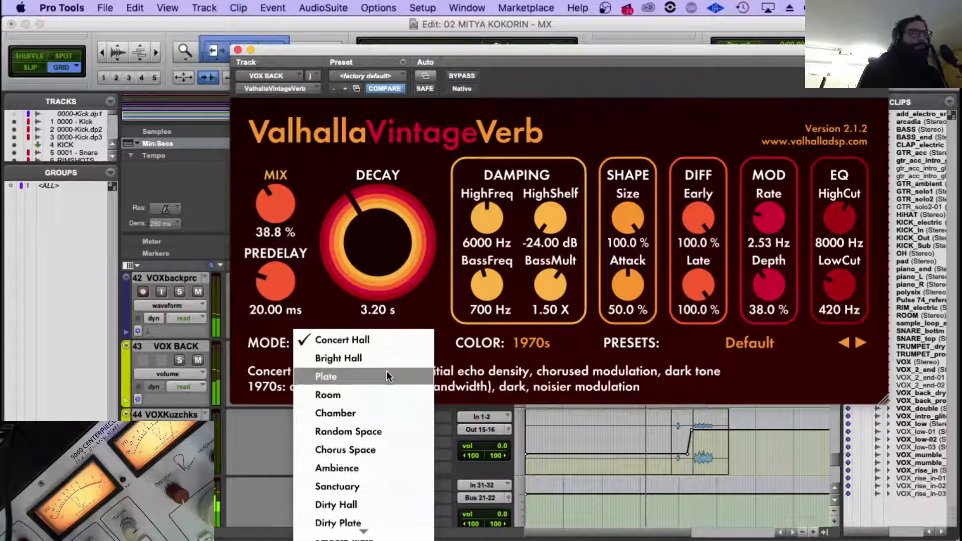
pyautogui.scroll(-6, 386, 371)
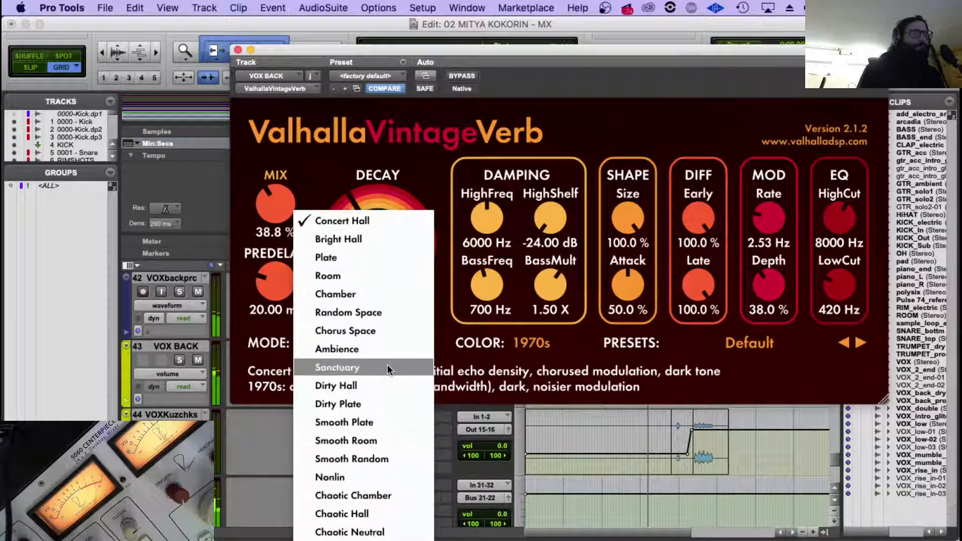
pyautogui.click(774, 385)
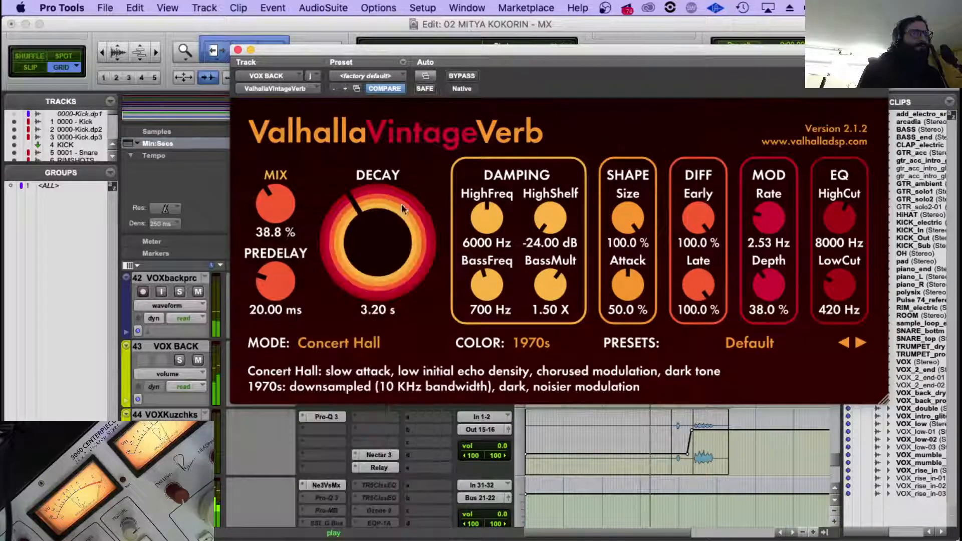
pyautogui.click(237, 50)
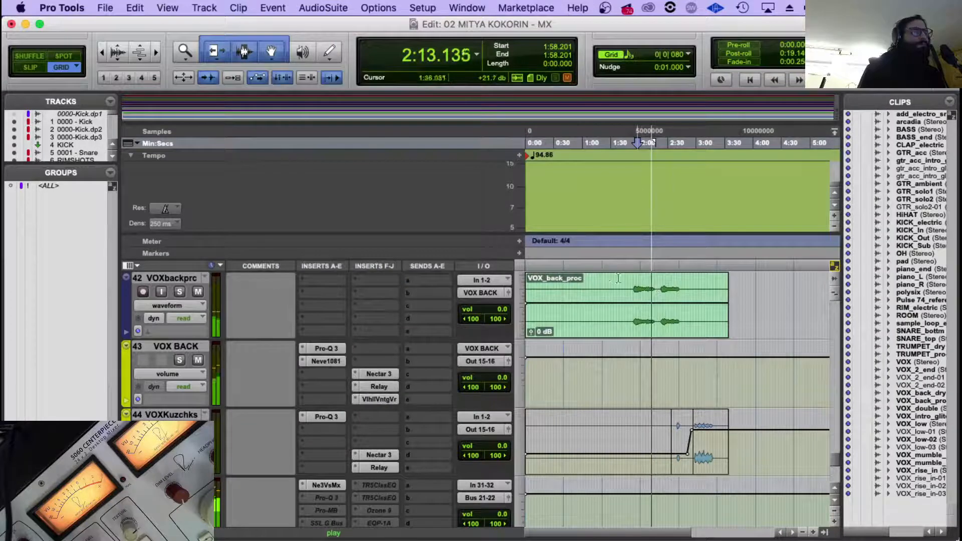
# Replay the backing vocals with the added reverb from about 1:53.7.
pyautogui.press('space')
pyautogui.click(635, 282)
pyautogui.click(630, 281)
pyautogui.click(633, 281)
pyautogui.press('space')
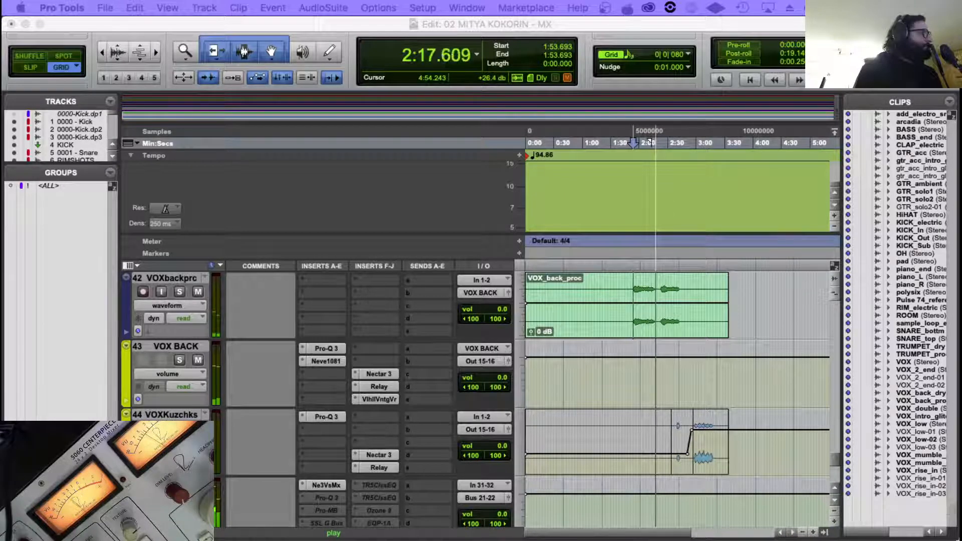
# Move the playback start to about 1:54.7 in VOX_back_proc and play from there.
pyautogui.click(632, 284)
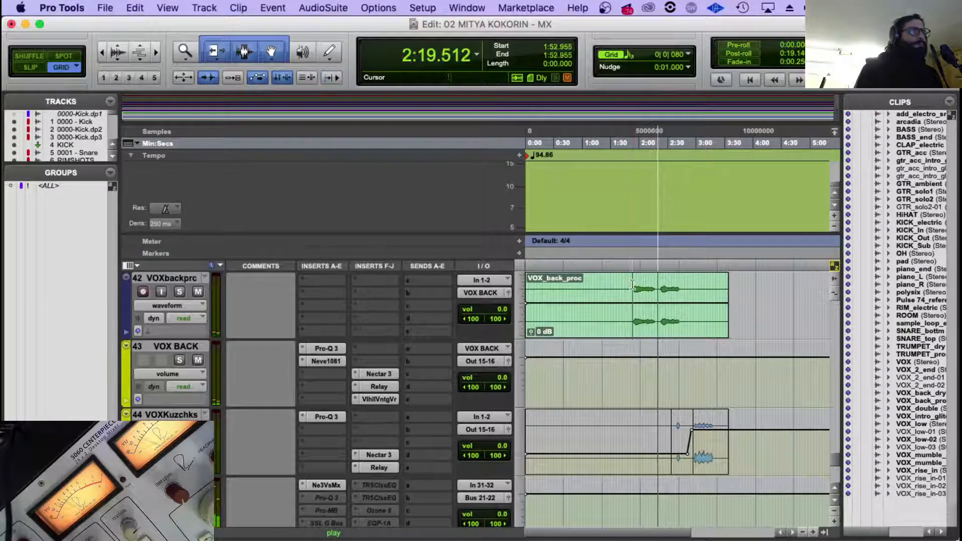
pyautogui.press('n')
pyautogui.press('space')
pyautogui.doubleClick(632, 283)
pyautogui.press('Tab')
pyautogui.press('space')
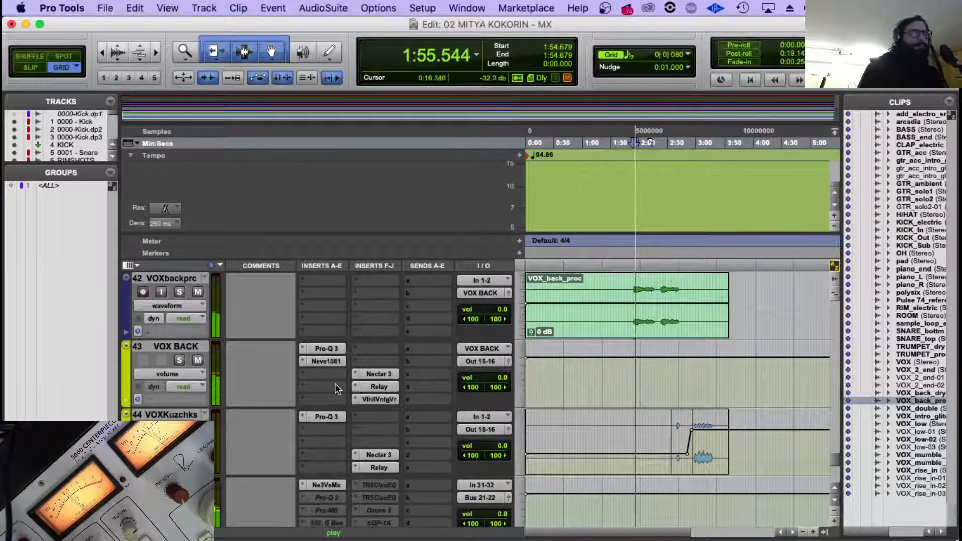
# Mute and unmute VOX_double and VOX_Low one after the other during playback to compare their contribution.
pyautogui.scroll(10, 335, 384)
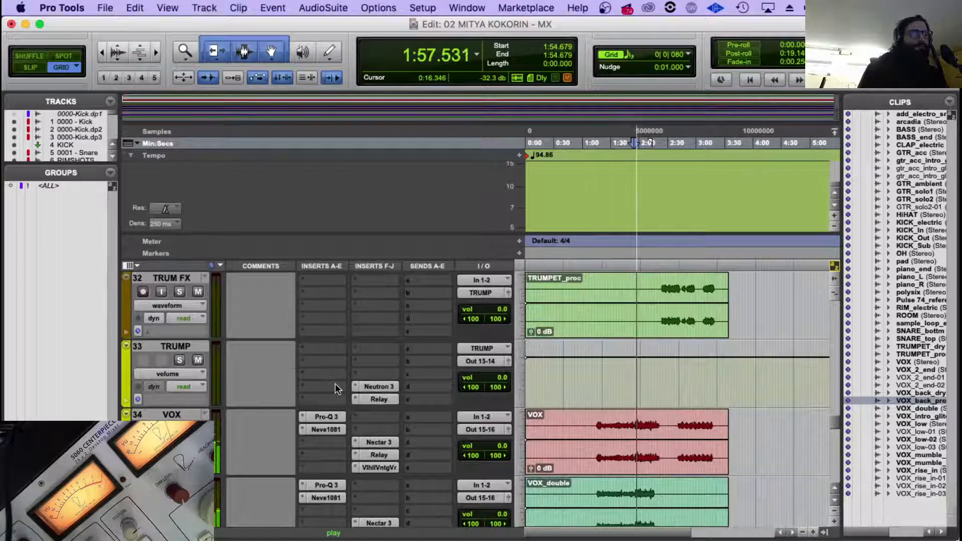
pyautogui.scroll(-1, 335, 383)
pyautogui.scroll(-2, 273, 389)
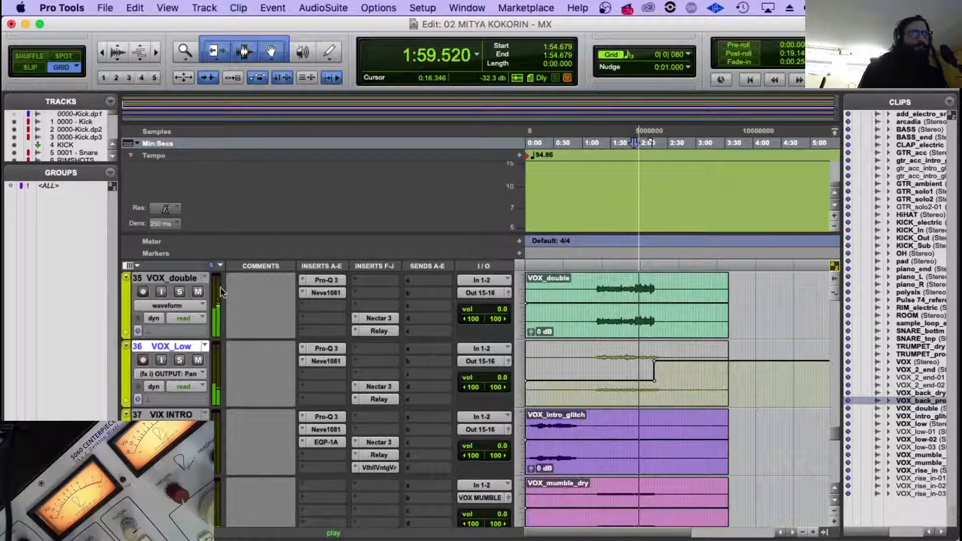
pyautogui.click(198, 292)
pyautogui.click(198, 292)
pyautogui.click(199, 362)
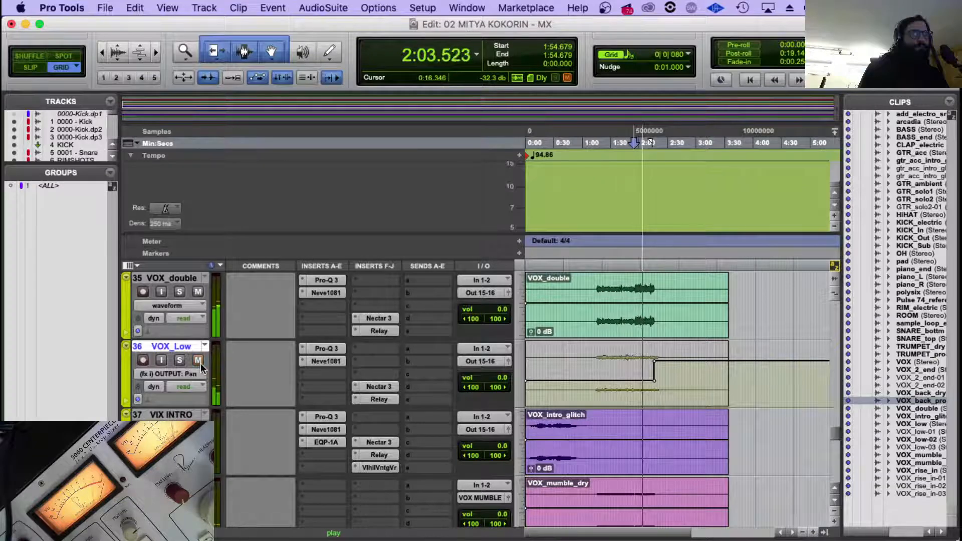
pyautogui.click(199, 360)
# Raise the low-cut filter's cutoff frequency in VOX_Low's Pro-Q 3, then return to the backing vocal tracks.
pyautogui.click(327, 348)
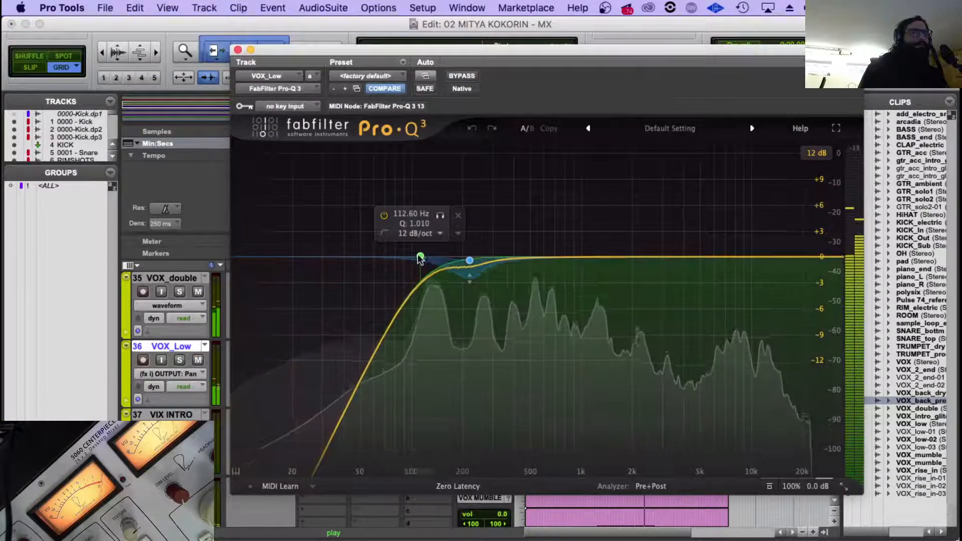
pyautogui.moveTo(421, 256); pyautogui.dragTo(433, 261)
pyautogui.click(238, 49)
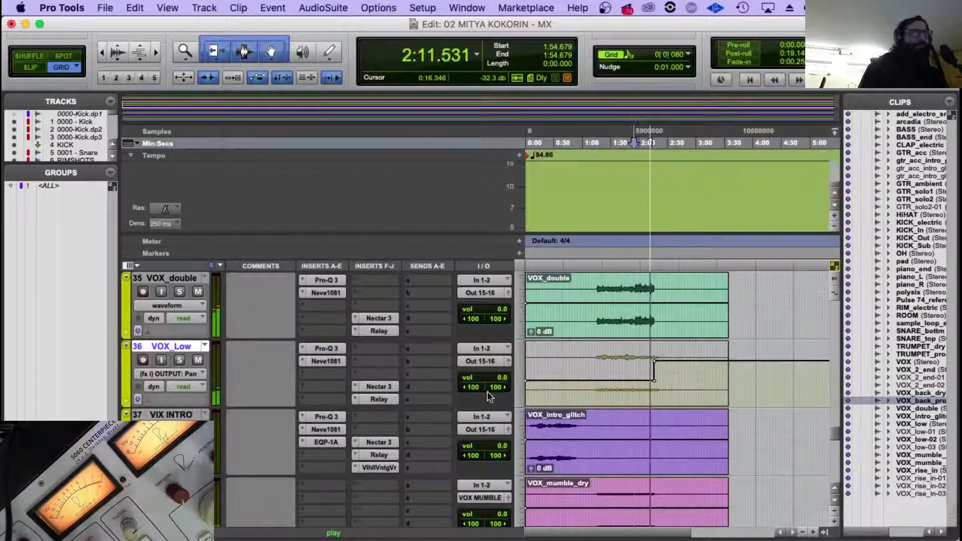
pyautogui.scroll(-10, 690, 414)
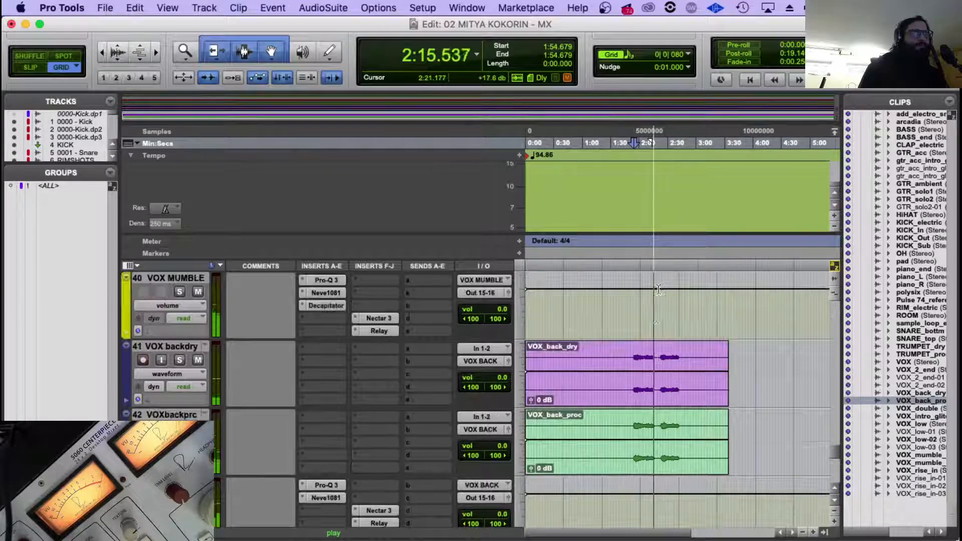
# Stop playback, move Relay up one slot on VOX BACK, and insert the stereo SoundToys Crystallizer between Relay and the Valhalla reverb.
pyautogui.scroll(2, 666, 301)
pyautogui.scroll(-2, 522, 372)
pyautogui.press('space')
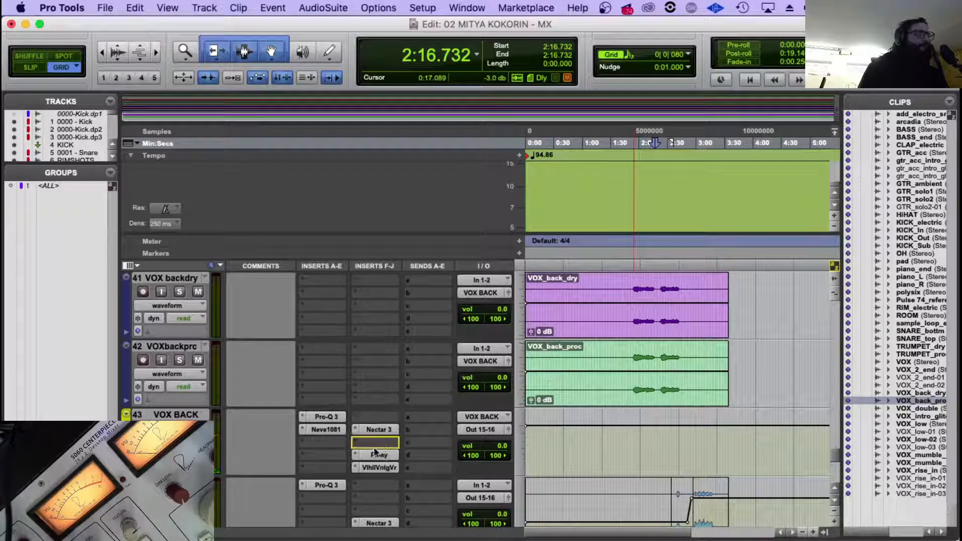
pyautogui.click(353, 455)
pyautogui.moveTo(421, 484)
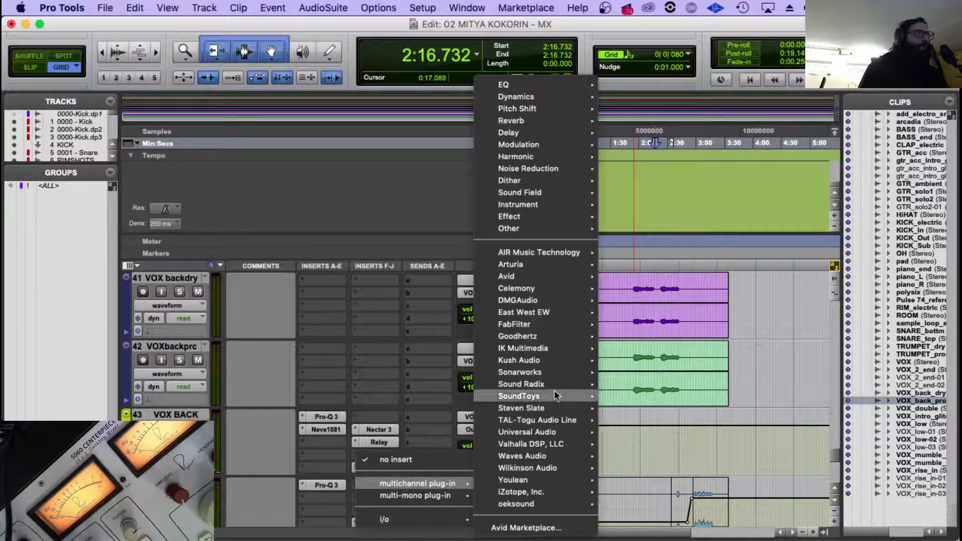
pyautogui.moveTo(567, 396)
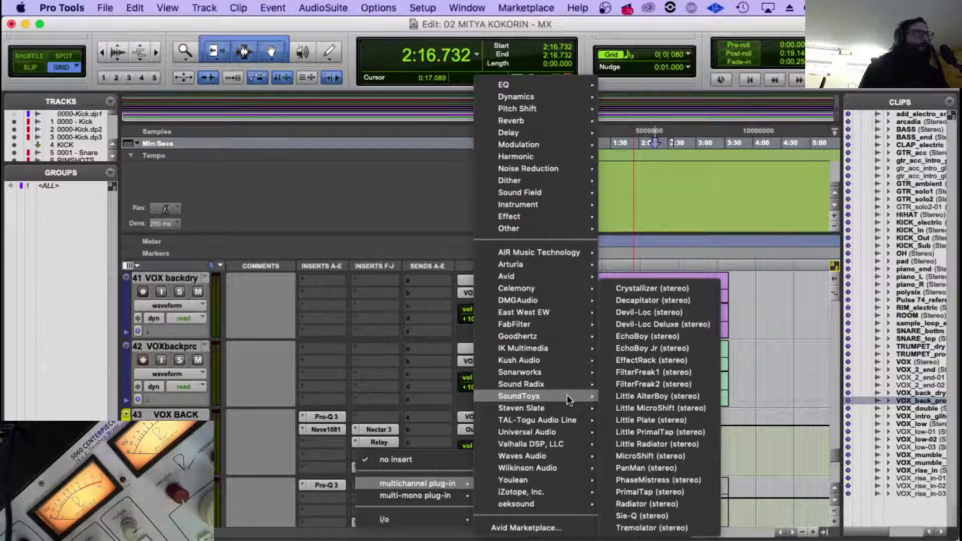
pyautogui.click(674, 289)
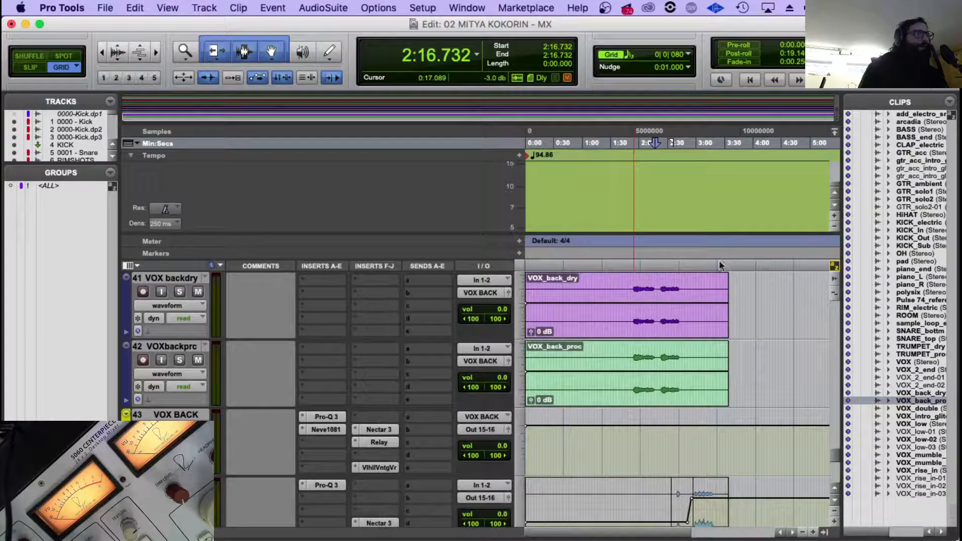
# Load the Long Reversal Eko preset from the 06 Echo Reverse category in VOX BACK's Crystallizer.
pyautogui.click(343, 109)
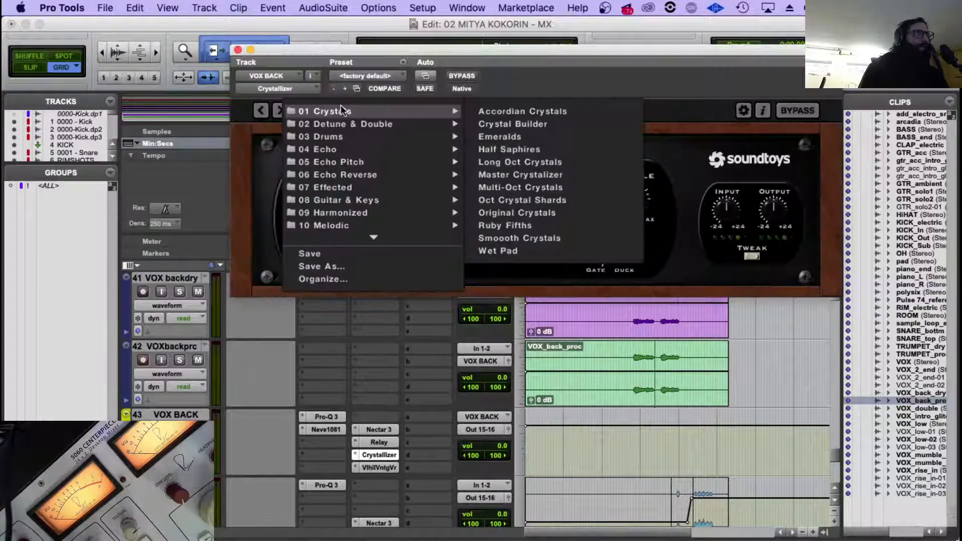
pyautogui.moveTo(336, 162)
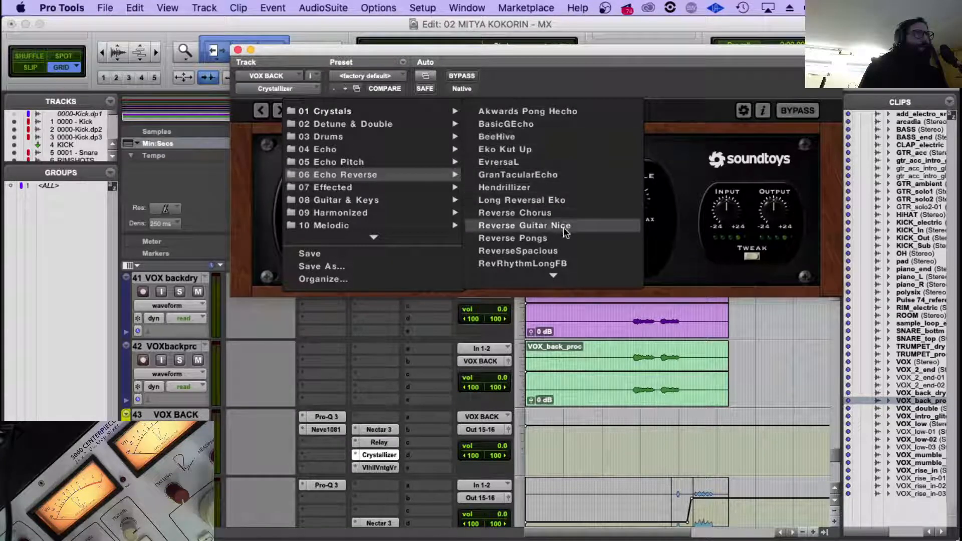
pyautogui.click(566, 200)
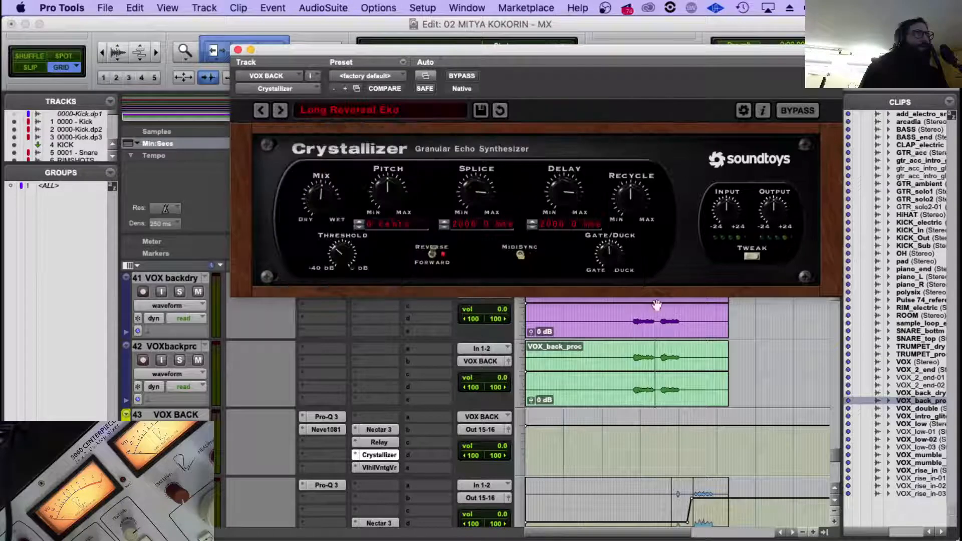
# Play the backing vocals from about 1:54.4 and turn Crystallizer's mix slightly toward dry.
pyautogui.click(632, 351)
pyautogui.press('space')
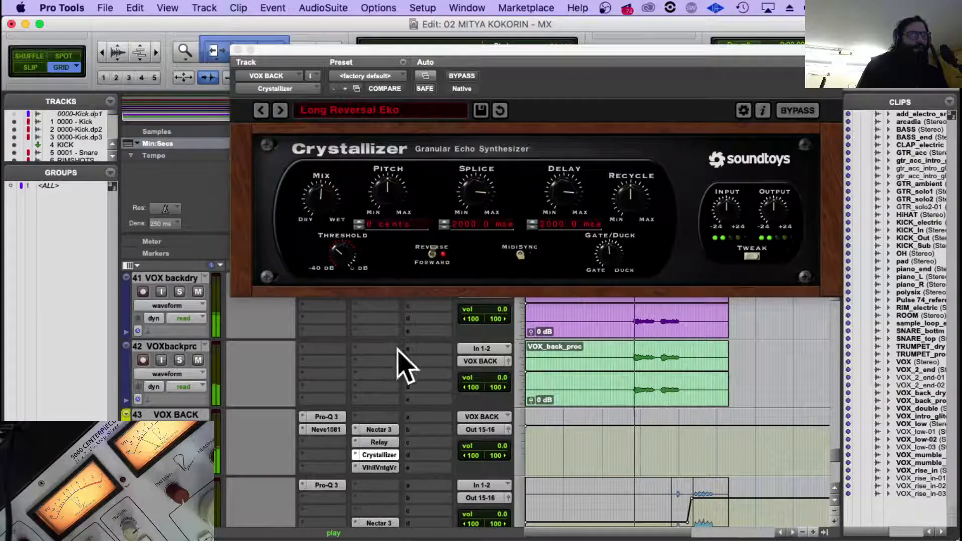
pyautogui.moveTo(322, 190); pyautogui.dragTo(318, 200)
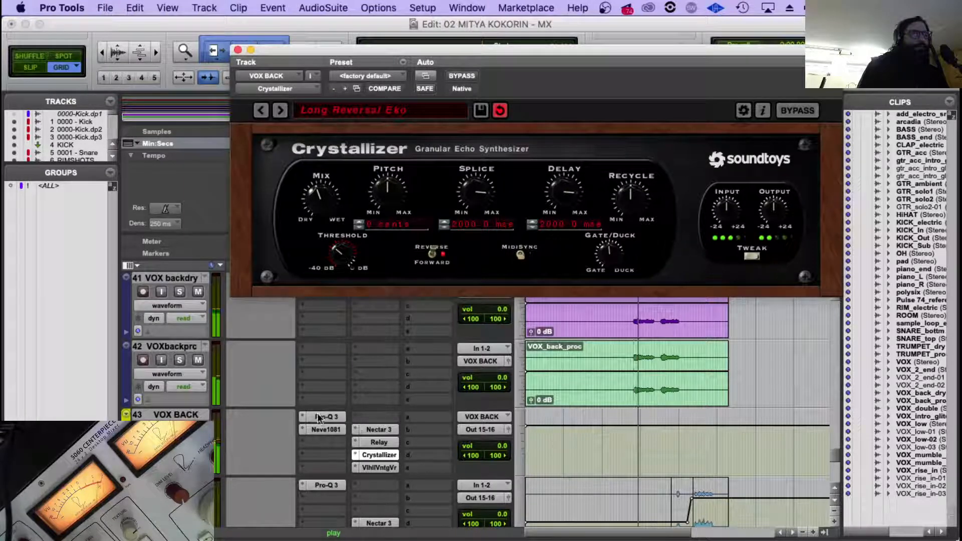
# Set the low-cut filter in VOX BACK's Pro-Q 3 to about 127 Hz with a 36 dB/oct slope, and close the plug-in.
pyautogui.click(322, 418)
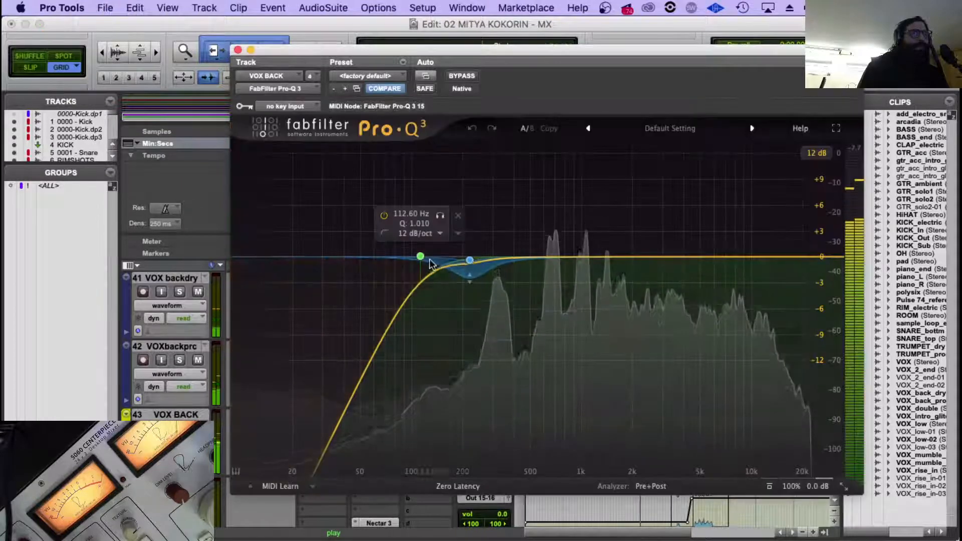
pyautogui.moveTo(421, 258); pyautogui.dragTo(432, 256)
pyautogui.click(422, 234)
pyautogui.click(425, 318)
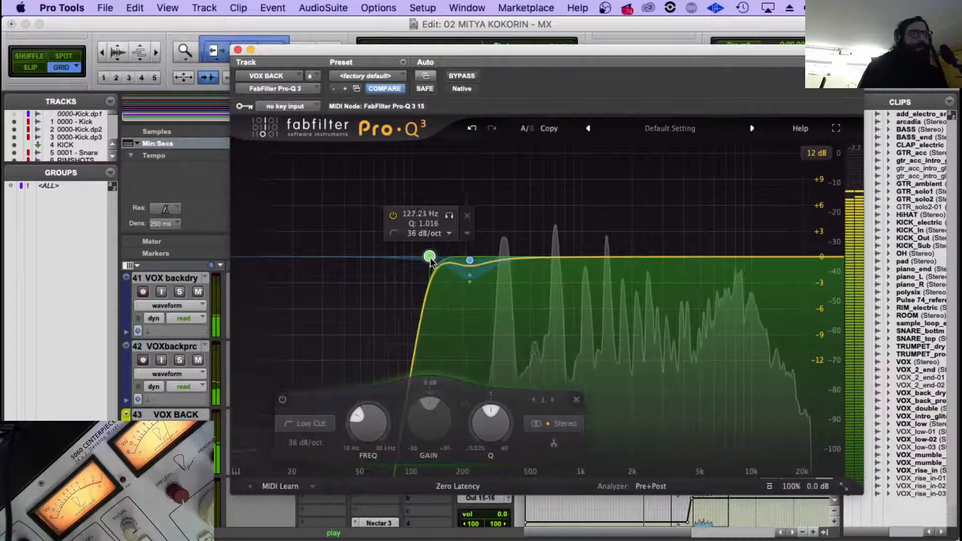
pyautogui.click(238, 50)
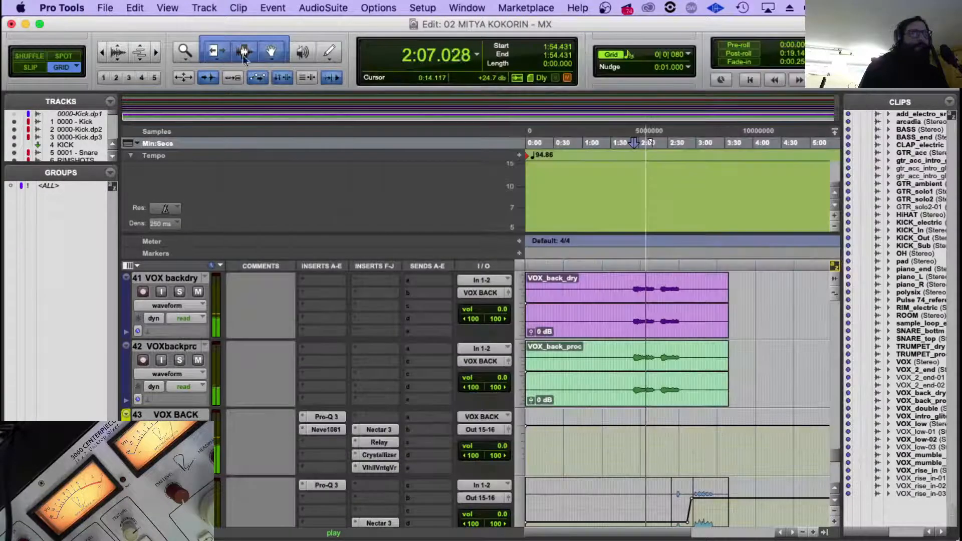
# Place the edit cursor at about 2:21.2 in VOX_back_dry and zoom in around the second backing vocal phrase during playback.
pyautogui.scroll(-2, 408, 402)
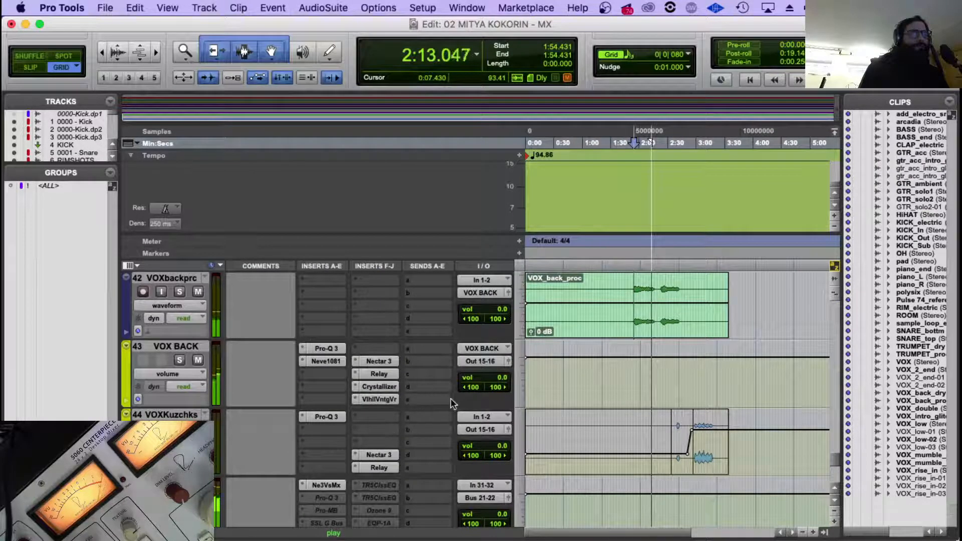
pyautogui.scroll(-3, 348, 355)
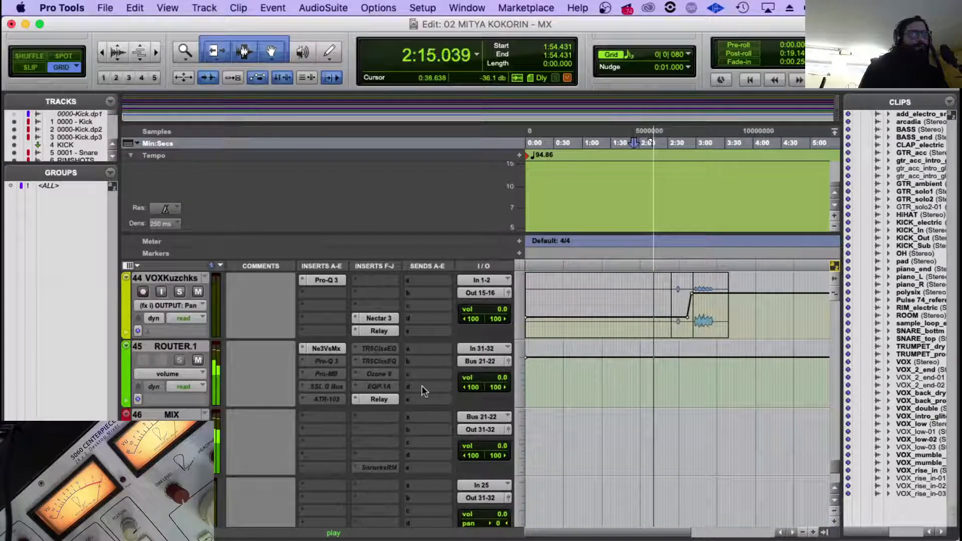
pyautogui.scroll(10, 666, 344)
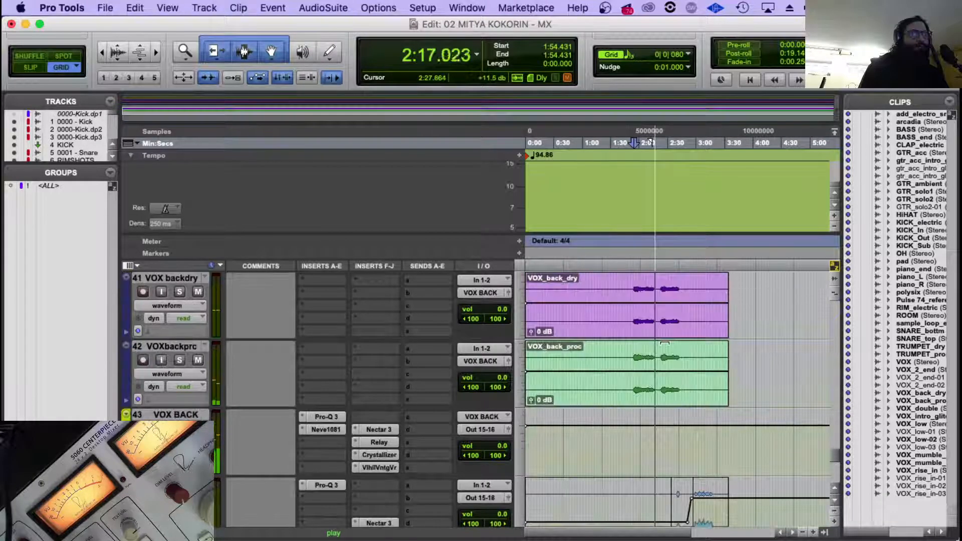
pyautogui.scroll(-8, 665, 344)
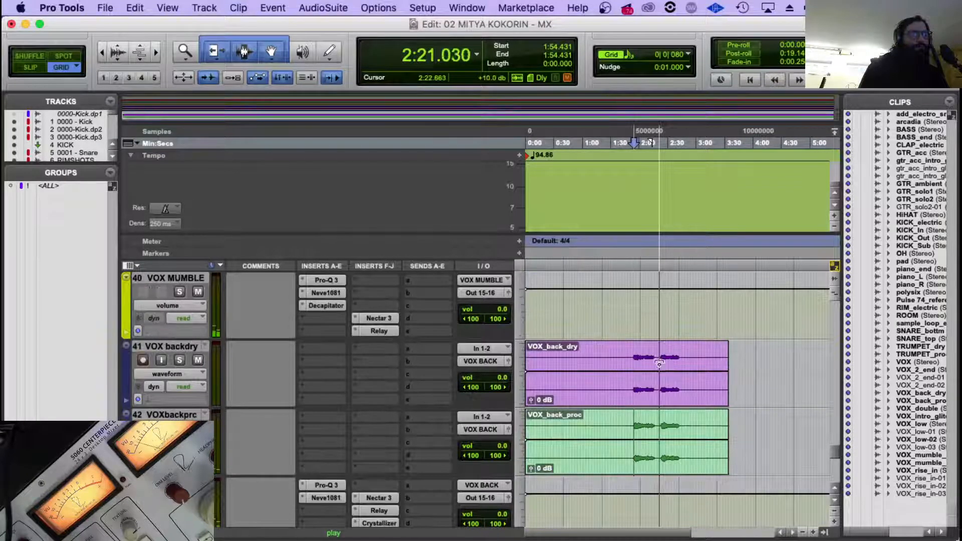
pyautogui.click(659, 358)
pyautogui.press('t')
pyautogui.press('t')
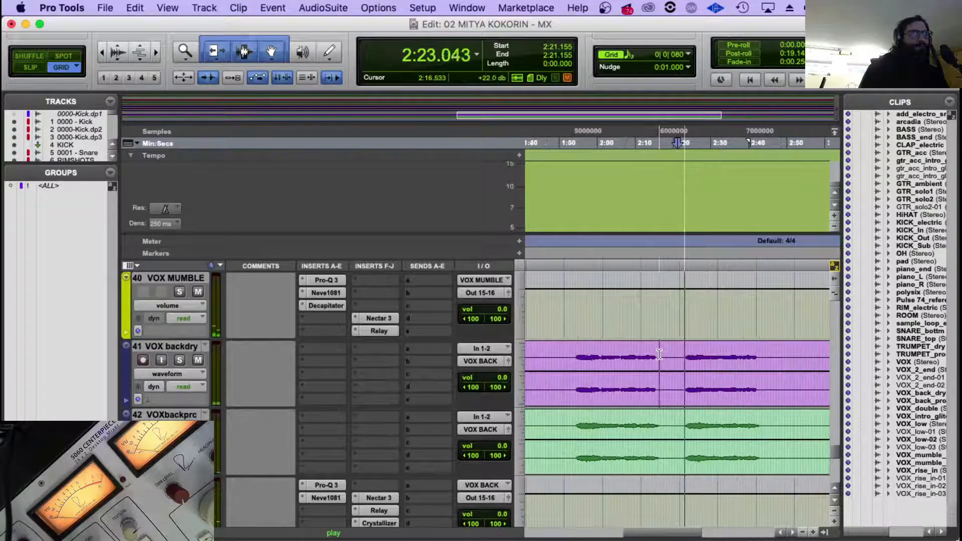
# Examine the trumpet and vocal tracks around the second backing vocal phrase, and return to the zoomed-out backing vocal tracks.
pyautogui.hscroll(2, 694, 355)
pyautogui.scroll(-2, 693, 355)
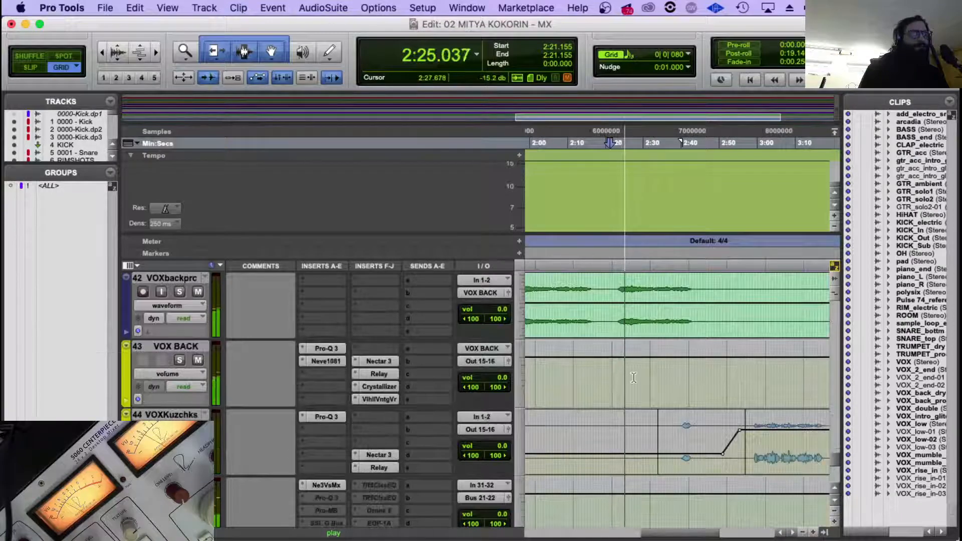
pyautogui.scroll(-1, 634, 378)
pyautogui.scroll(-1, 634, 378)
pyautogui.scroll(11, 633, 377)
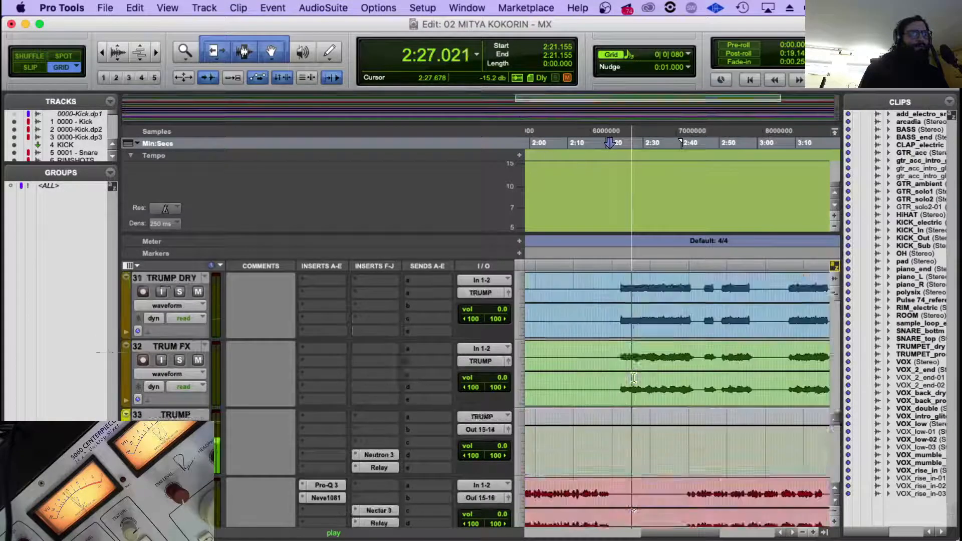
pyautogui.scroll(-2, 633, 377)
pyautogui.scroll(-9, 633, 376)
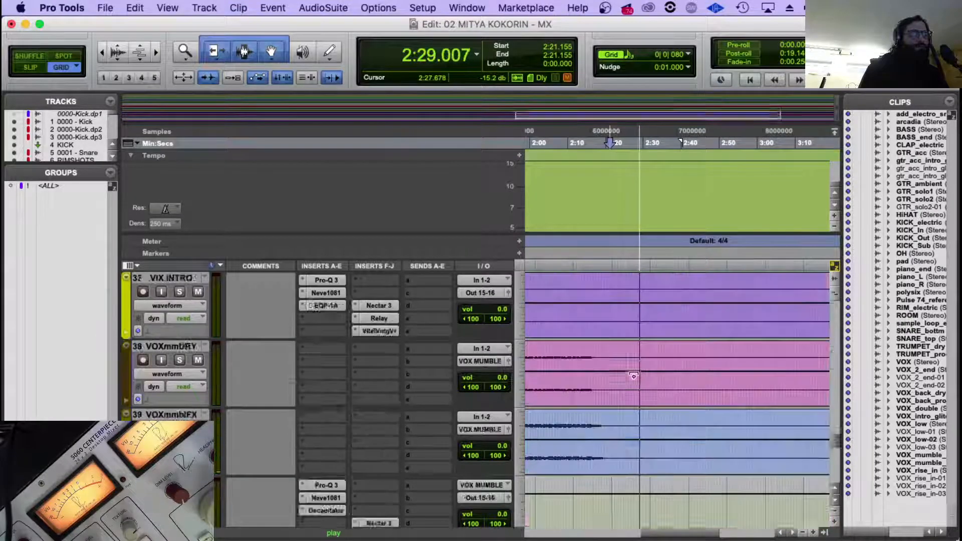
pyautogui.press('r')
pyautogui.scroll(-1, 633, 376)
pyautogui.press('r')
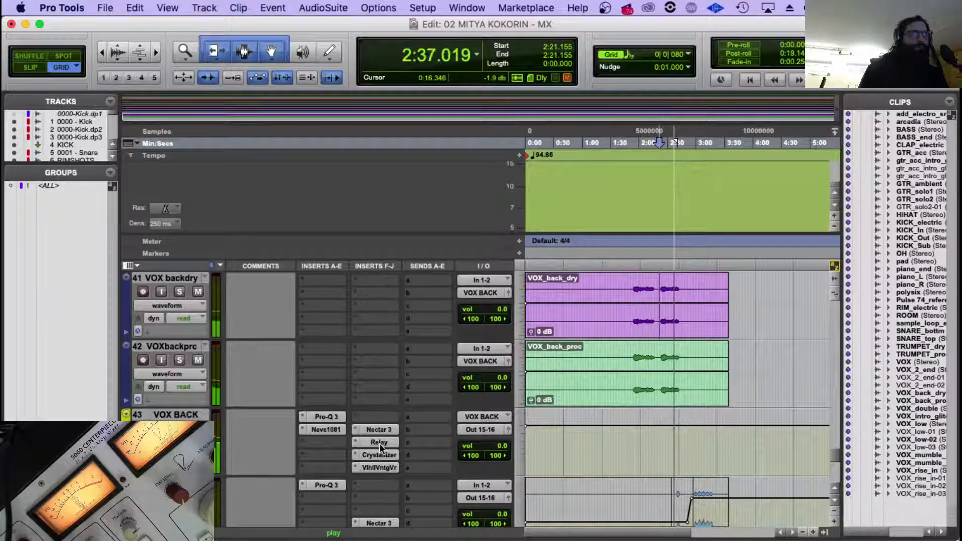
# Set the output level in VOX BACK's Nectar 3 to -10.1 dB and close the plug-in.
pyautogui.click(377, 430)
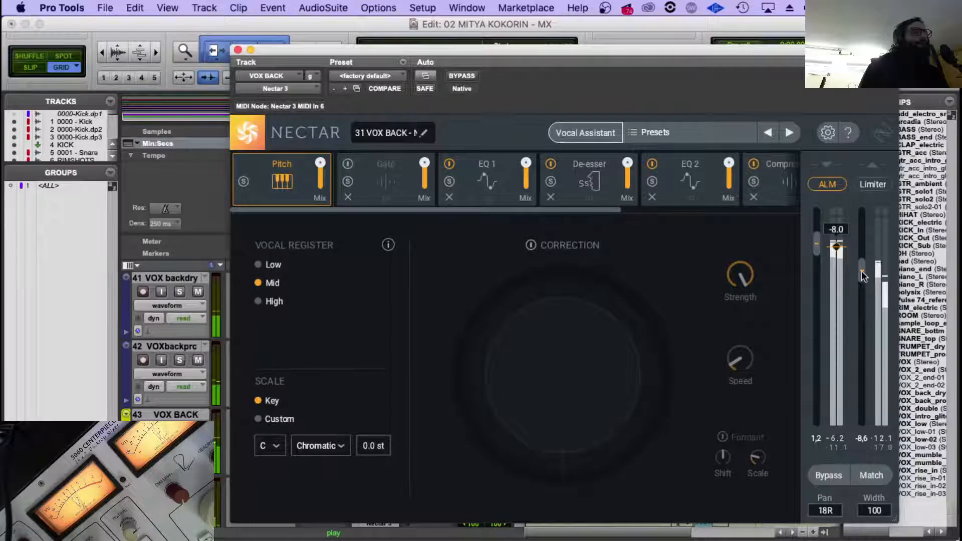
pyautogui.moveTo(837, 246); pyautogui.dragTo(861, 274)
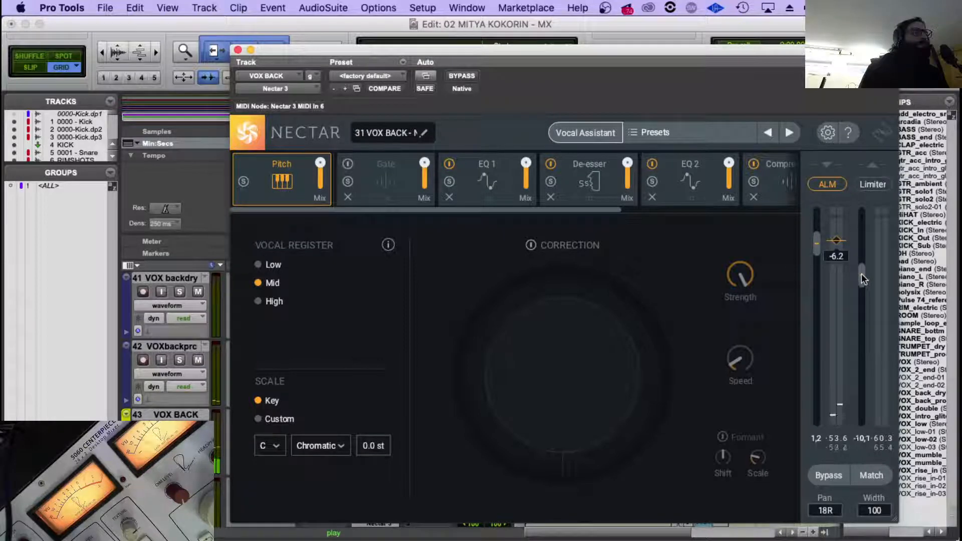
pyautogui.click(237, 50)
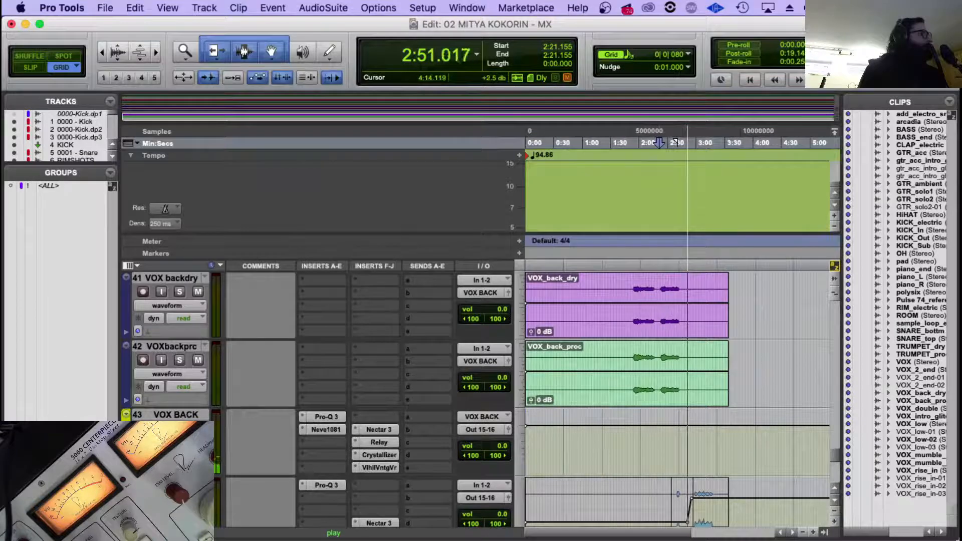
# Stop playback and replay the backing vocals from about 1:53.0.
pyautogui.press('space')
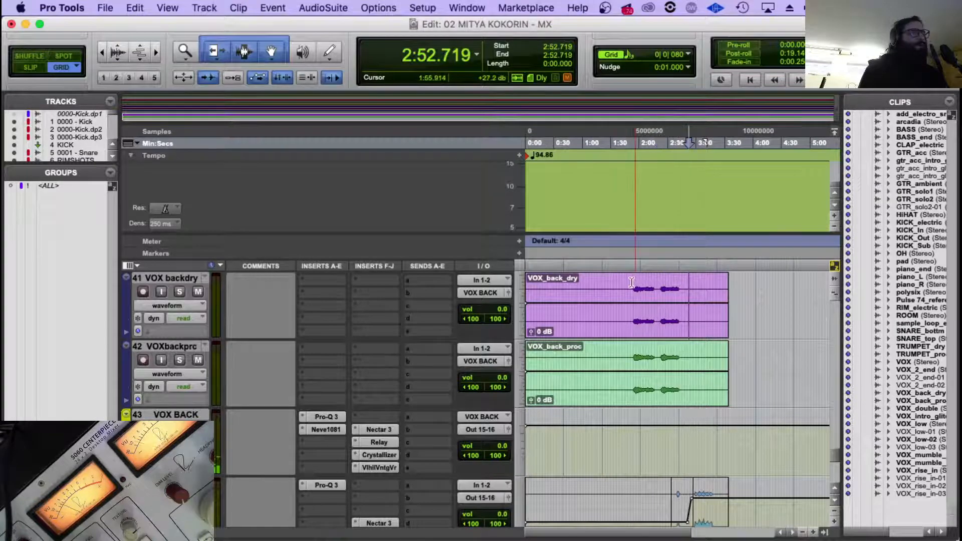
pyautogui.click(632, 282)
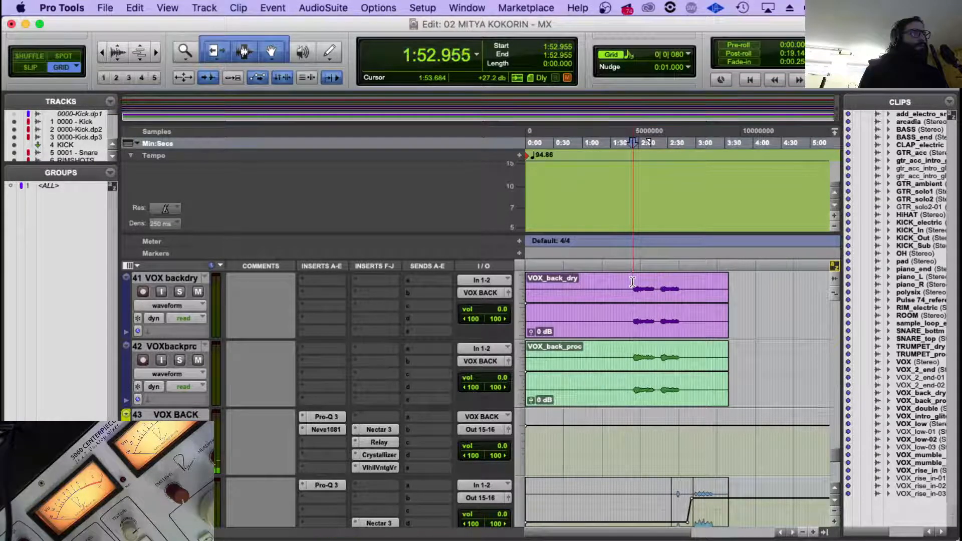
pyautogui.press('space')
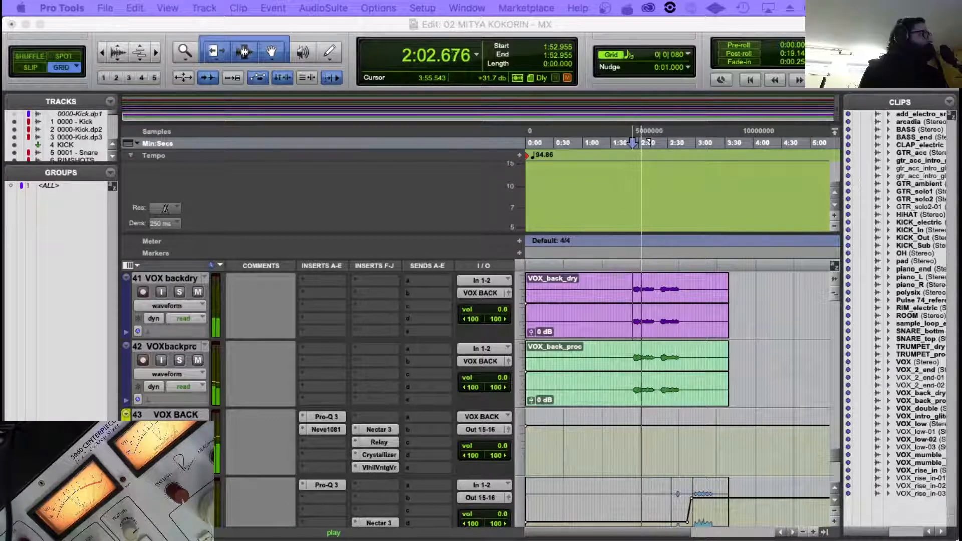
# Examine the vocal tracks and buses from ROUTER.1 up to the main VOX track while the song plays.
pyautogui.scroll(-5, 653, 329)
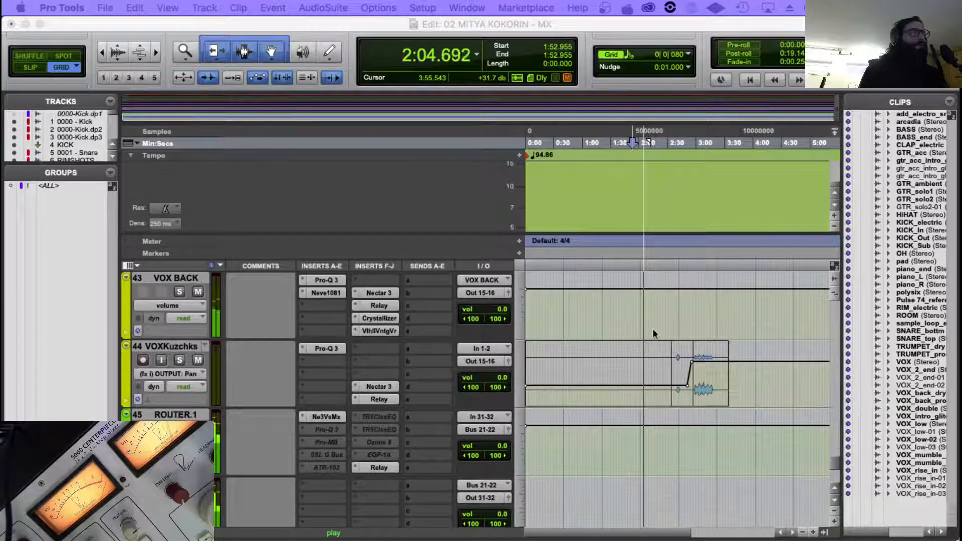
pyautogui.scroll(1, 662, 325)
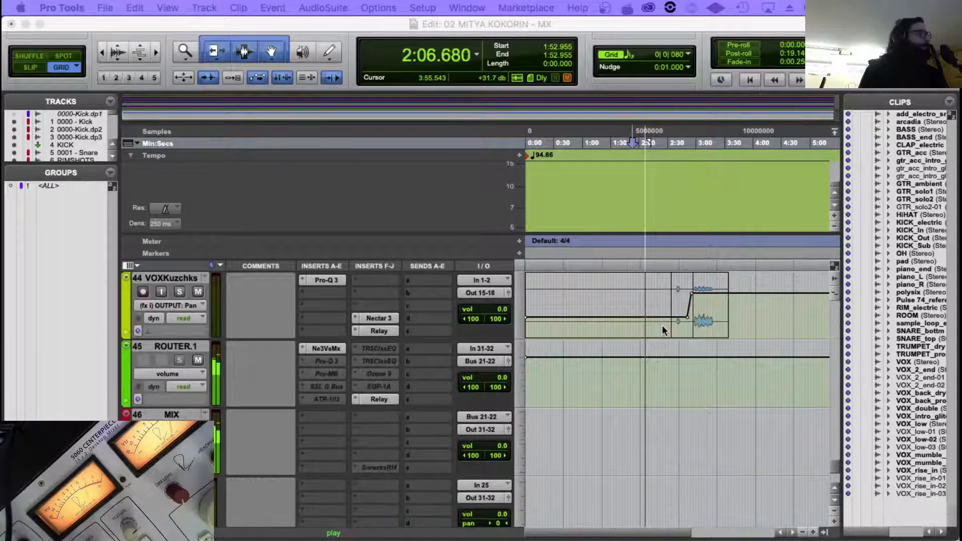
pyautogui.scroll(3, 665, 323)
pyautogui.scroll(1, 666, 325)
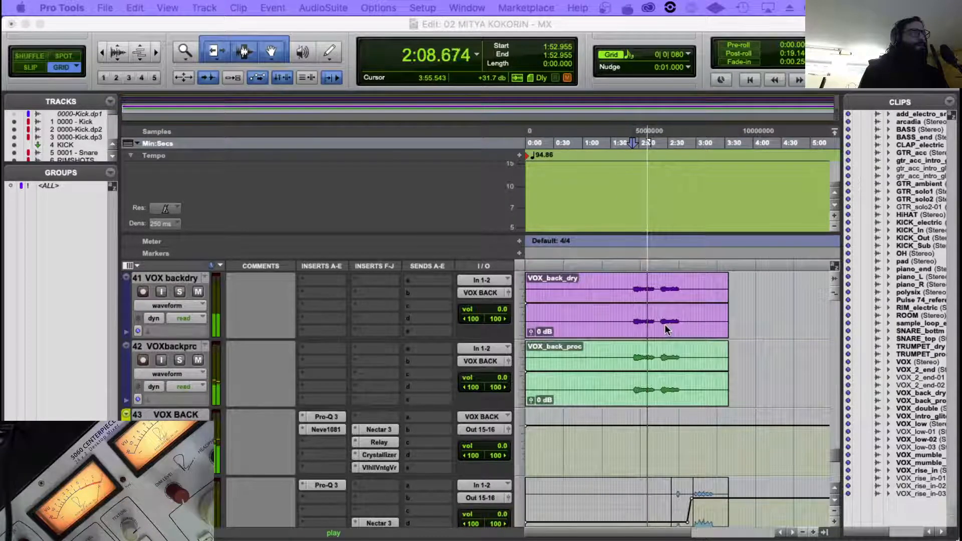
pyautogui.scroll(3, 666, 324)
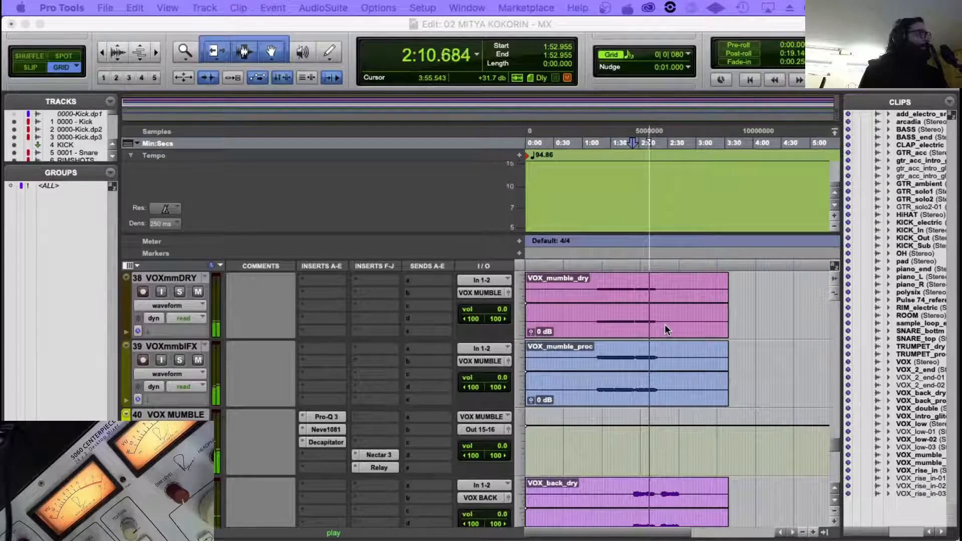
pyautogui.scroll(2, 666, 326)
pyautogui.scroll(4, 666, 329)
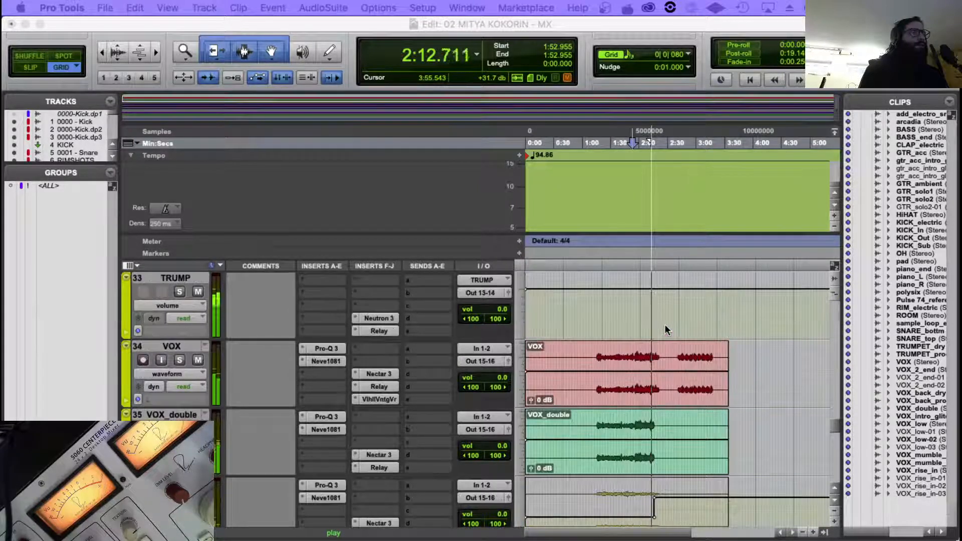
pyautogui.scroll(-1, 665, 329)
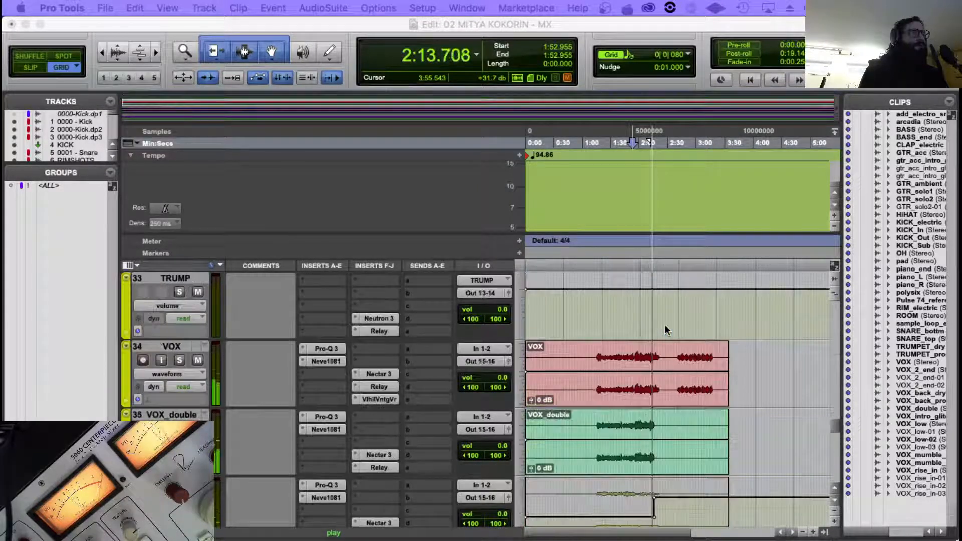
# Examine the main VOX waveform around 2:07 and 2:18 up close while the song plays, and return to the wider timeline view.
pyautogui.click(647, 354)
pyautogui.press('t')
pyautogui.press('t')
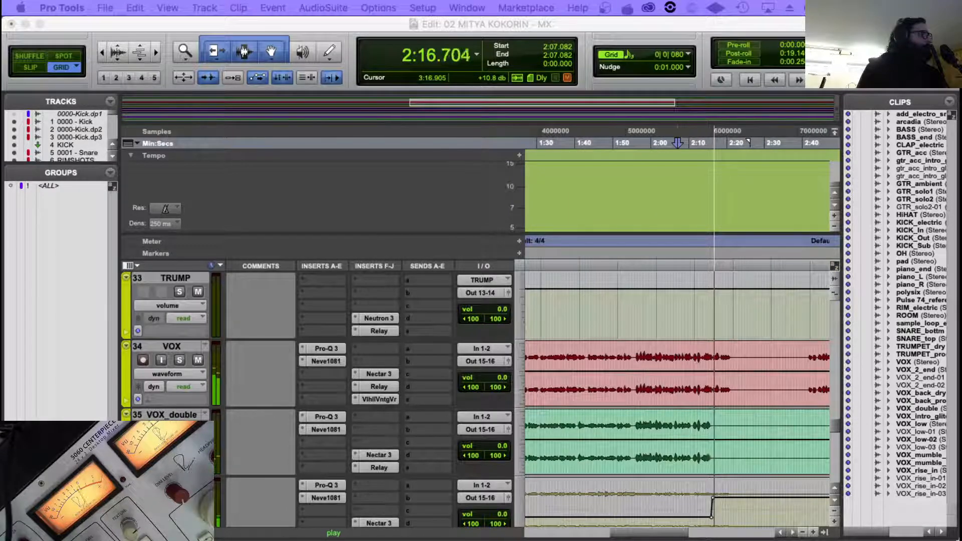
pyautogui.click(720, 352)
pyautogui.press('t')
pyautogui.press('t')
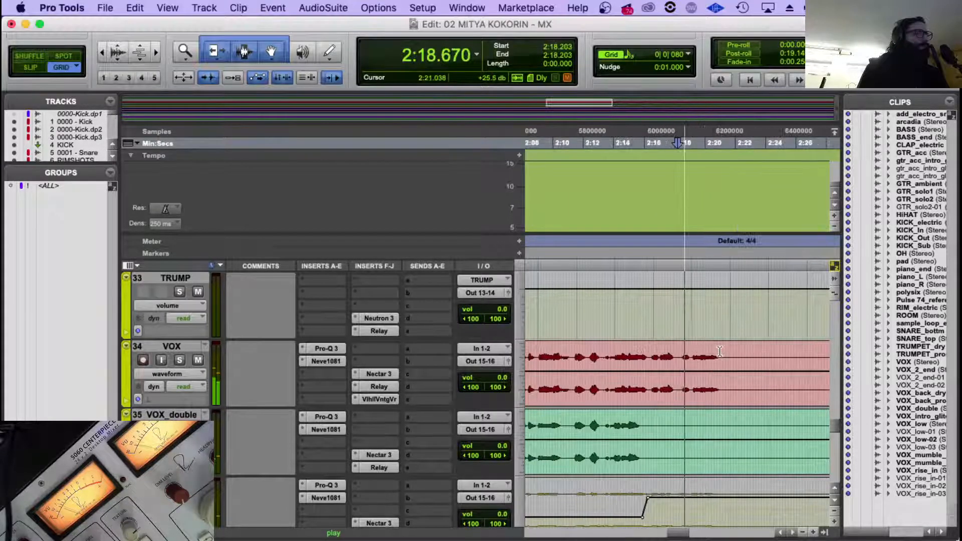
pyautogui.press('r')
pyautogui.press('r')
# Look over the trumpet, pad, synth and piano tracks while the song plays, and stop playback at about 2:24.
pyautogui.scroll(11, 720, 352)
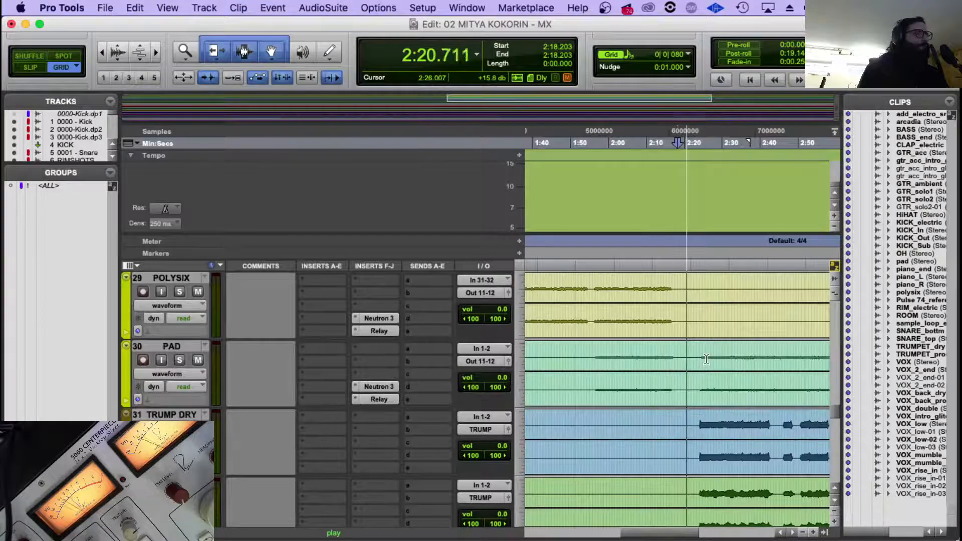
pyautogui.scroll(-3, 706, 357)
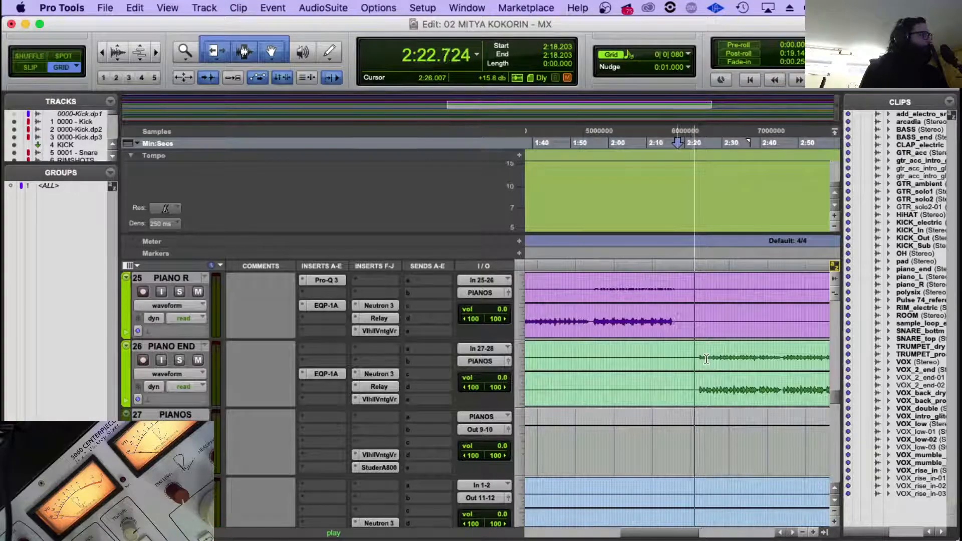
pyautogui.scroll(-2, 706, 357)
pyautogui.scroll(-1, 707, 359)
pyautogui.press('space')
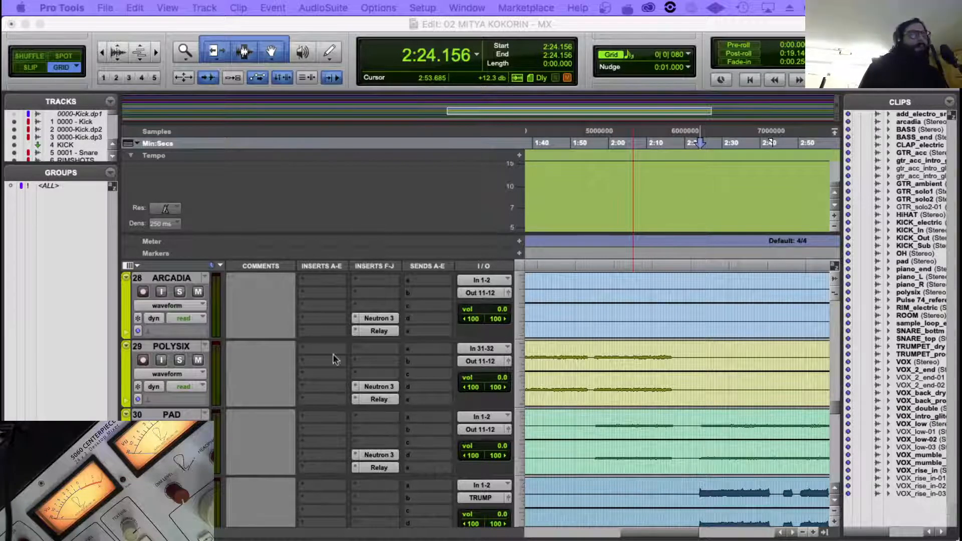
# Switch the Pro-Q 3 on PIANO R to Natural Phase processing and close the plug-in.
pyautogui.scroll(3, 351, 368)
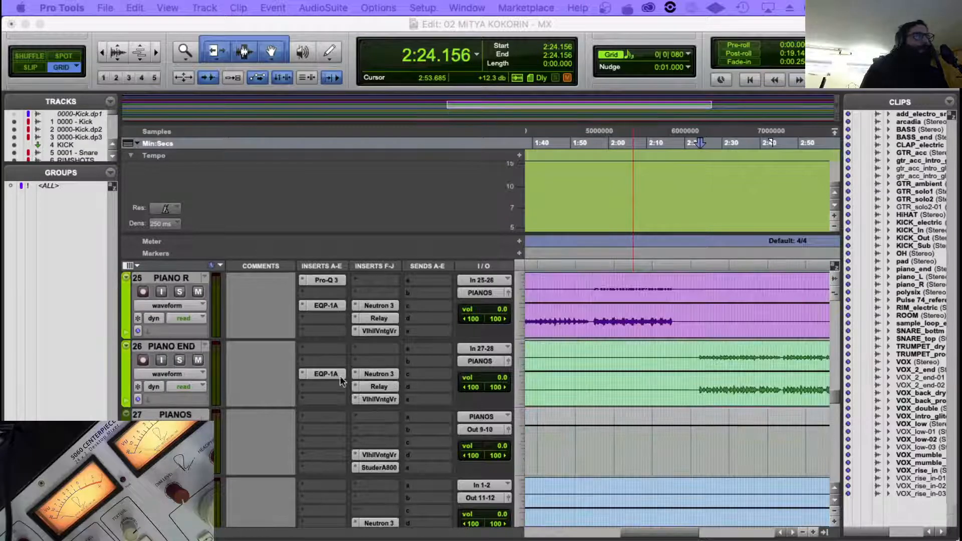
pyautogui.scroll(1, 319, 345)
pyautogui.click(323, 349)
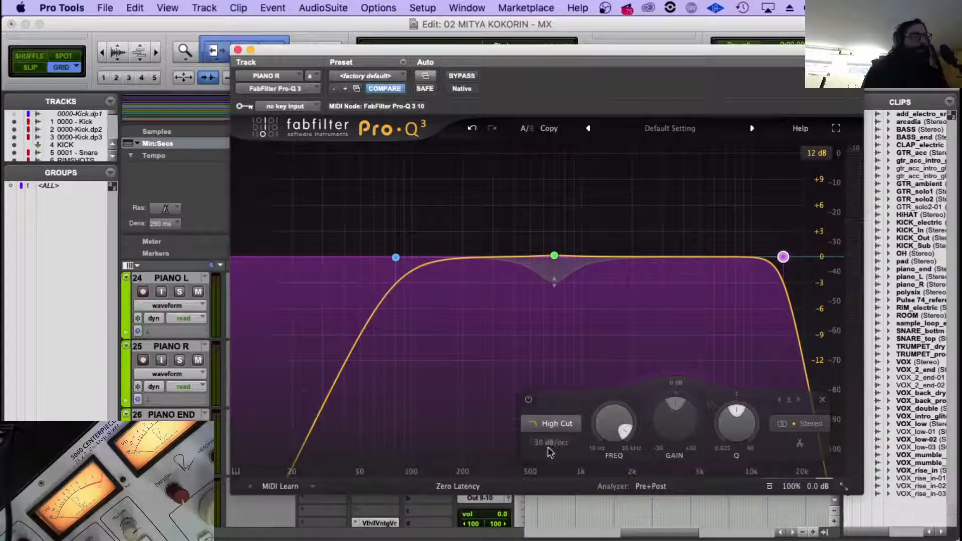
pyautogui.click(489, 487)
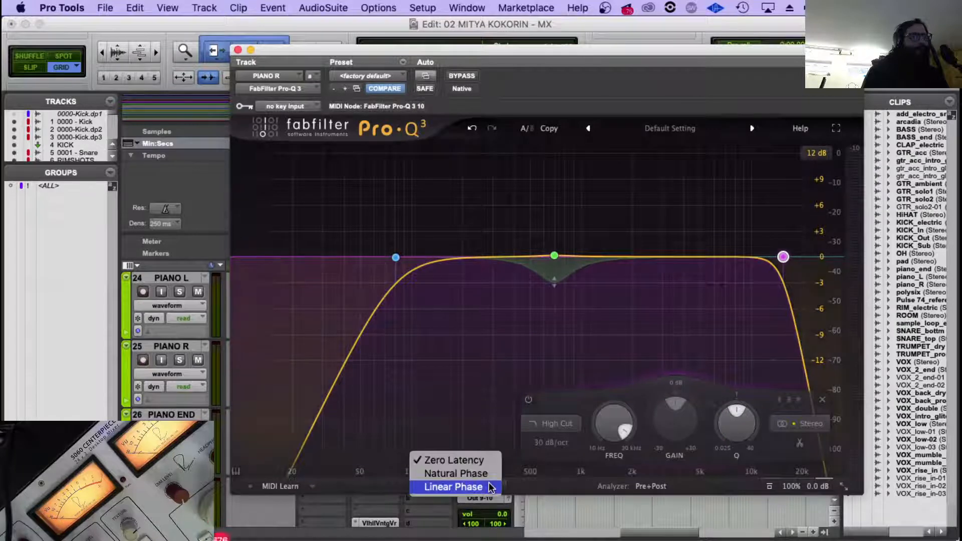
pyautogui.click(456, 474)
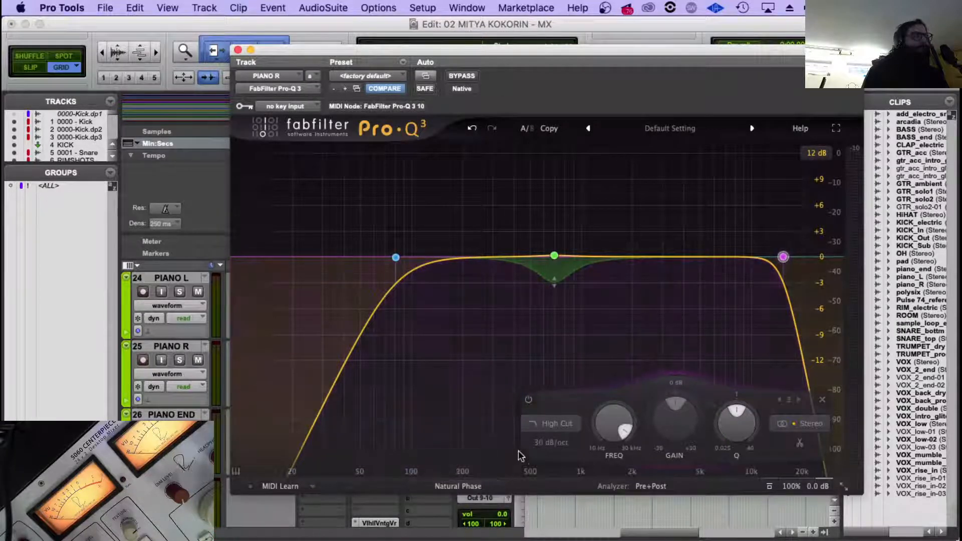
pyautogui.click(237, 50)
# Find the GTR_acc track, set its Pro-Q 3 processing mode to Natural Phase and close the plug-in.
pyautogui.scroll(3, 334, 340)
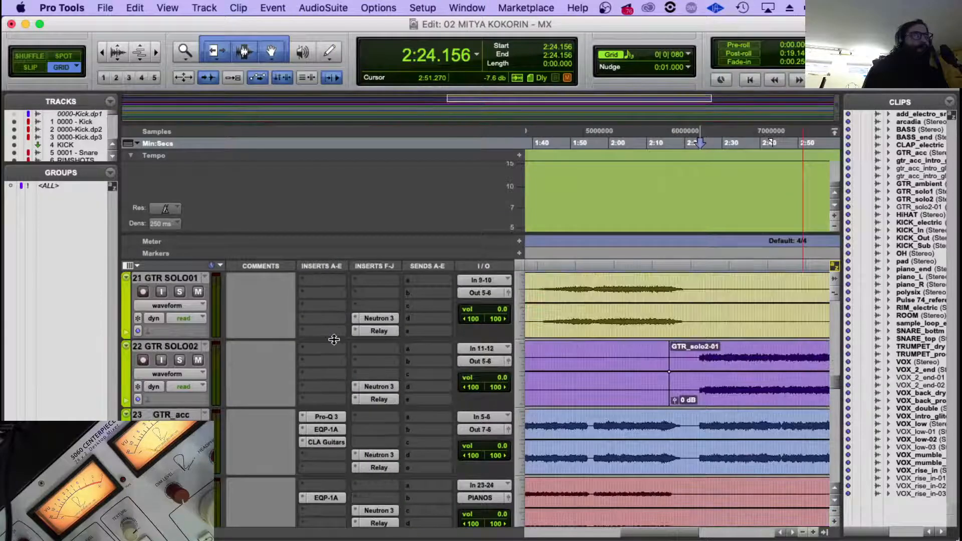
pyautogui.scroll(3, 334, 339)
pyautogui.scroll(-5, 334, 340)
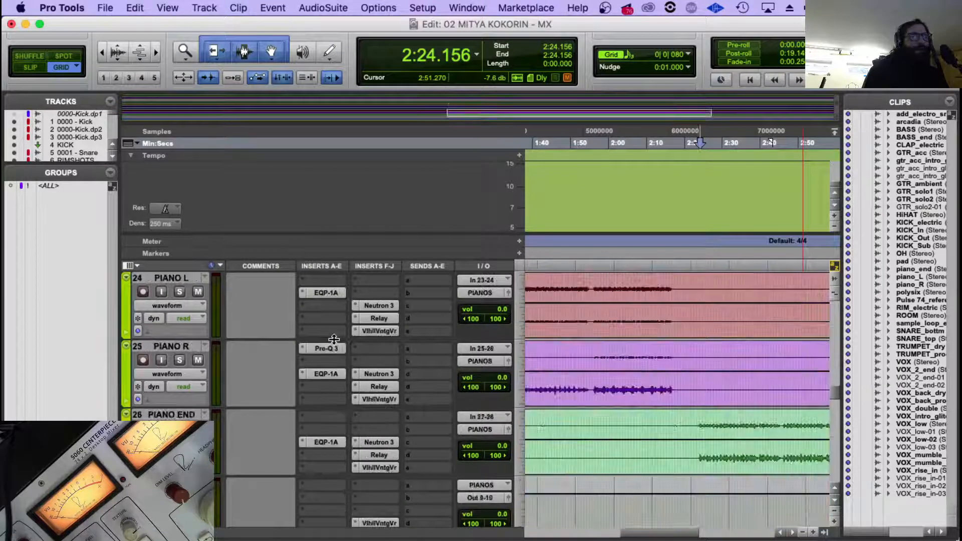
pyautogui.scroll(1, 334, 340)
pyautogui.scroll(1, 332, 340)
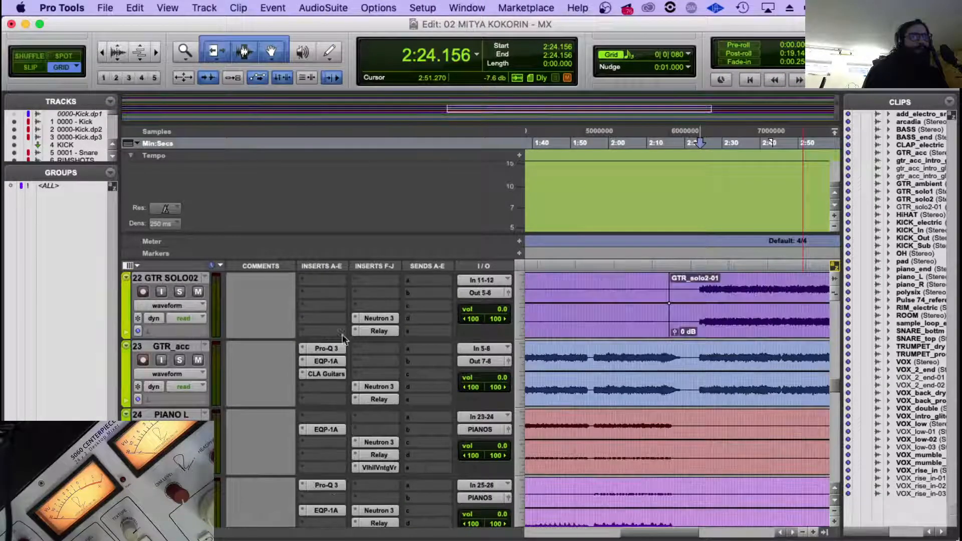
pyautogui.click(324, 349)
pyautogui.click(459, 485)
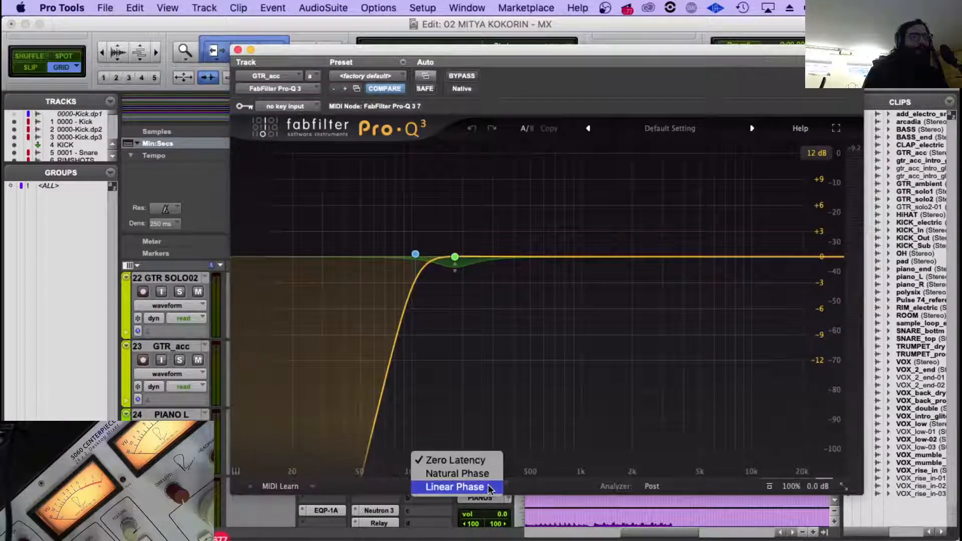
pyautogui.click(471, 476)
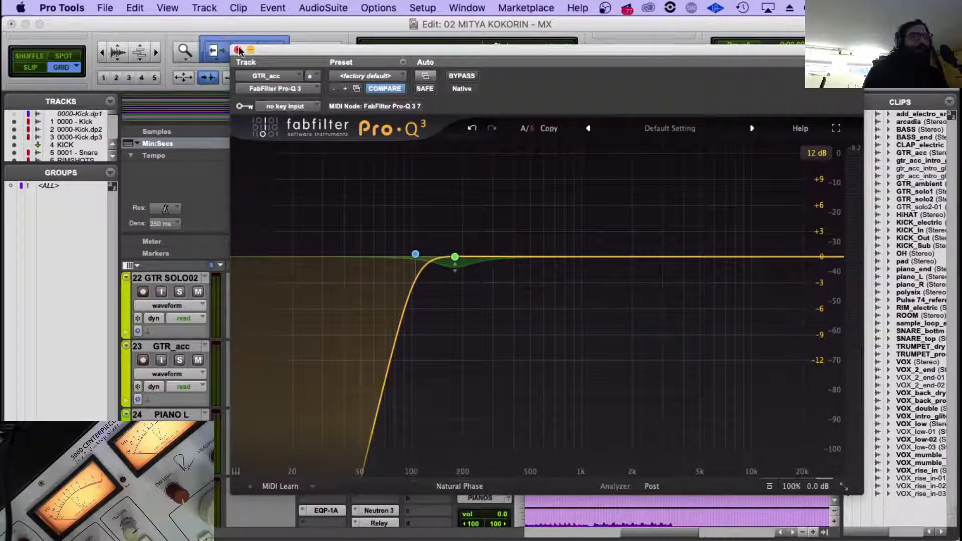
pyautogui.click(239, 51)
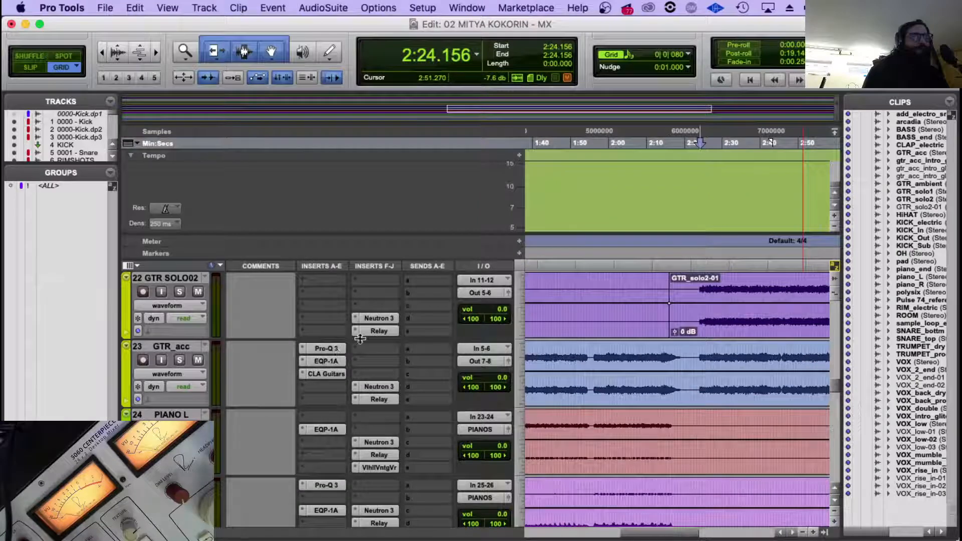
# Check the processing mode of PIANO R's Pro-Q 3 and close the plug-in.
pyautogui.scroll(-2, 326, 396)
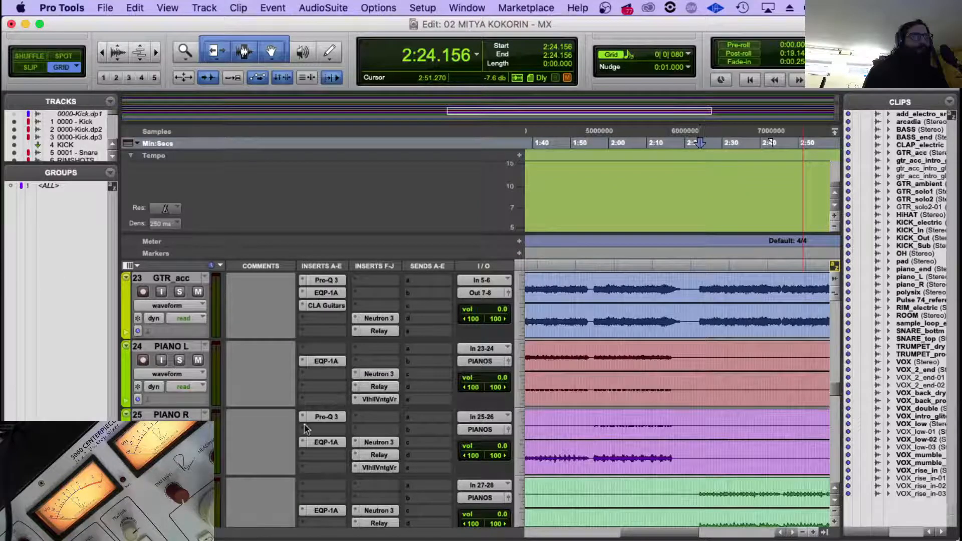
pyautogui.click(340, 417)
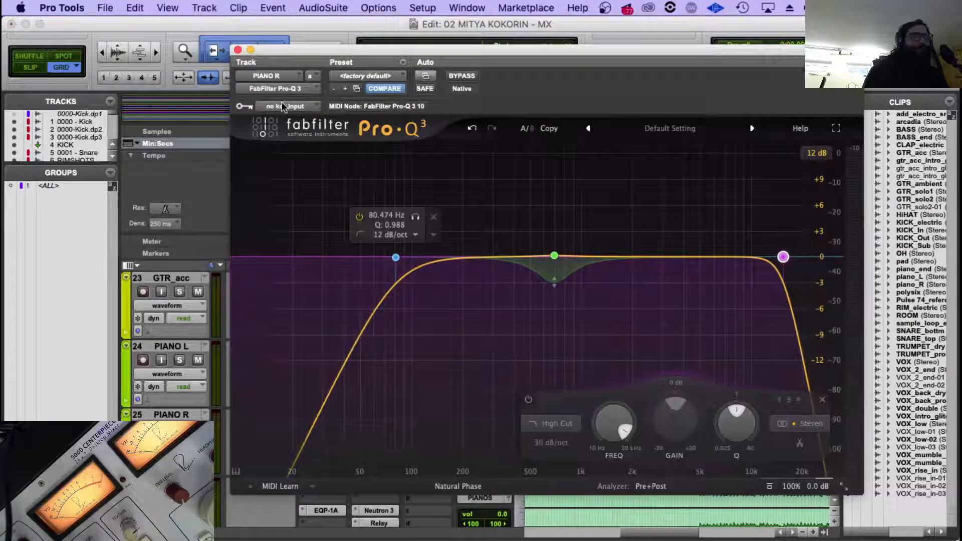
pyautogui.click(237, 50)
# Set the processing mode of the main VOX track's Pro-Q 3 to Natural Phase and close the plug-in.
pyautogui.scroll(-6, 392, 458)
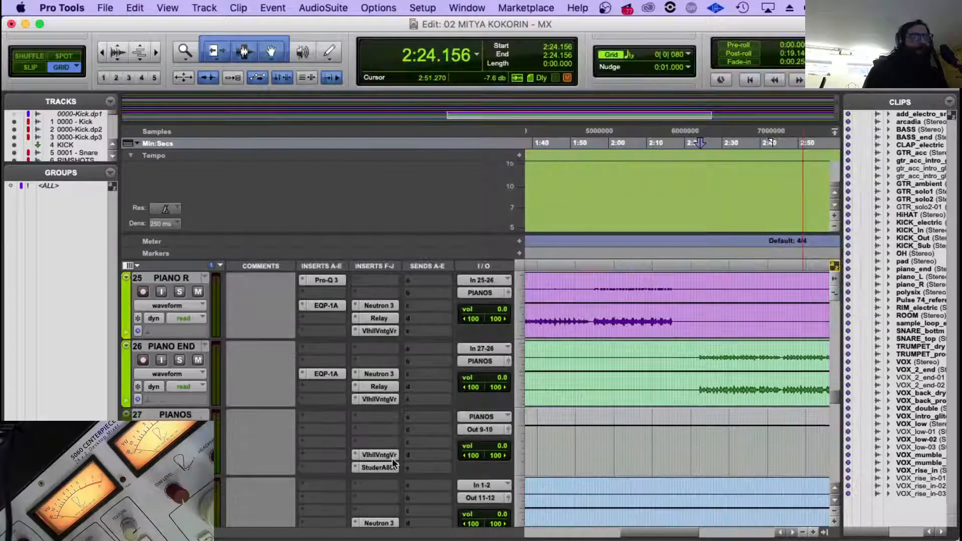
pyautogui.scroll(-3, 392, 458)
pyautogui.scroll(-4, 384, 347)
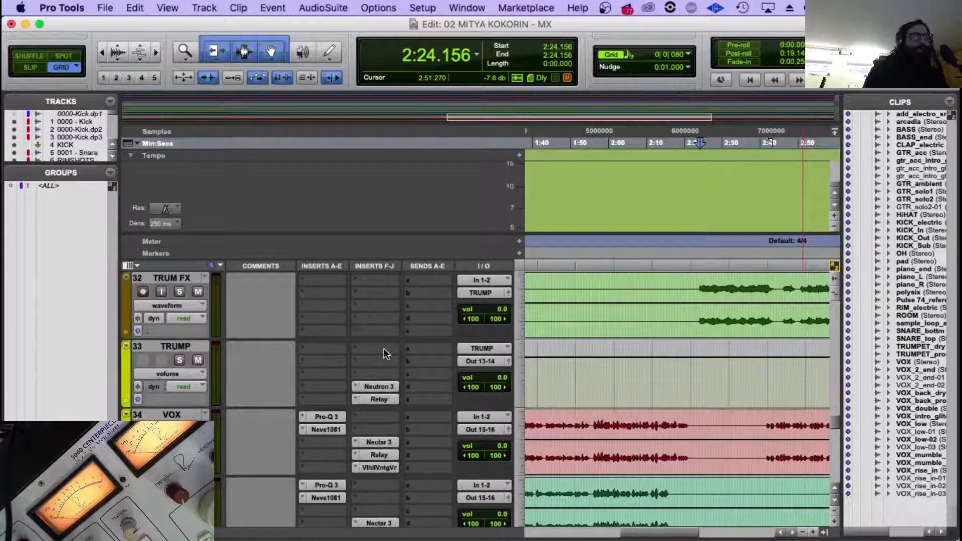
pyautogui.click(325, 417)
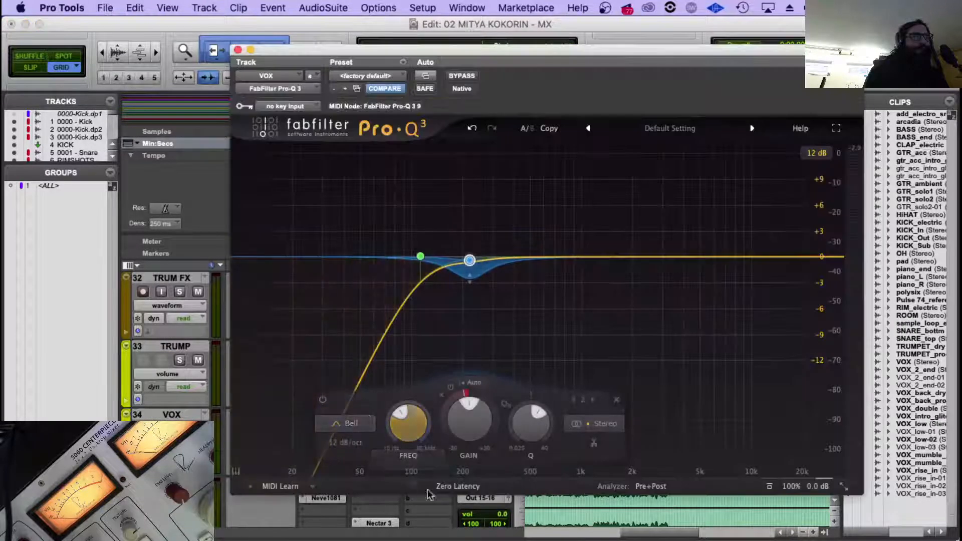
pyautogui.click(458, 486)
pyautogui.click(456, 473)
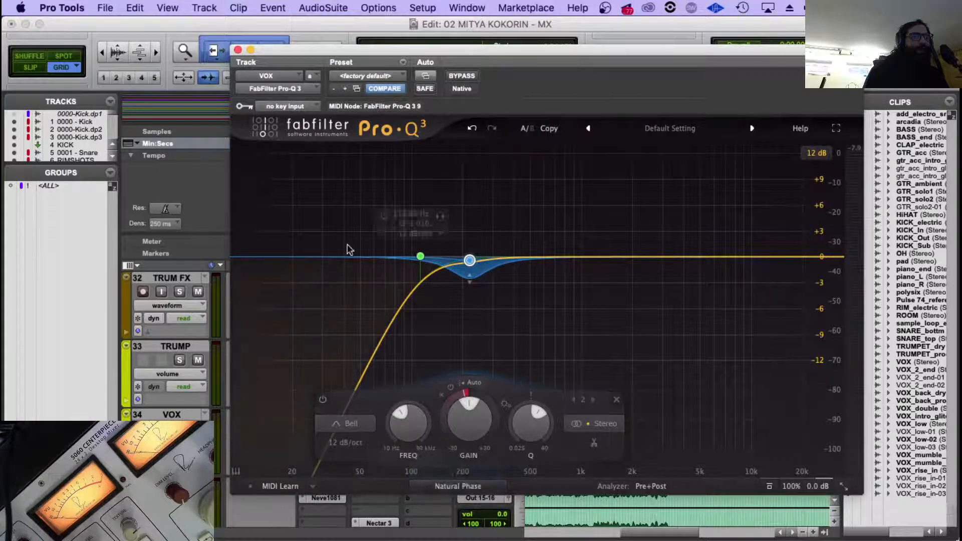
pyautogui.click(238, 50)
# Set the Pro-Q 3 on VOX_double to Natural Phase and close the plug-in.
pyautogui.scroll(-2, 351, 351)
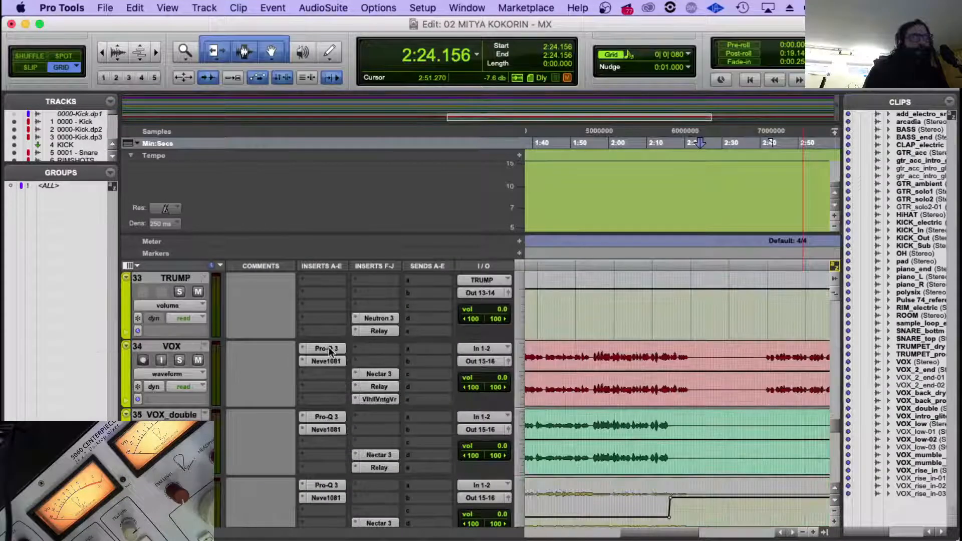
pyautogui.click(325, 417)
pyautogui.click(458, 486)
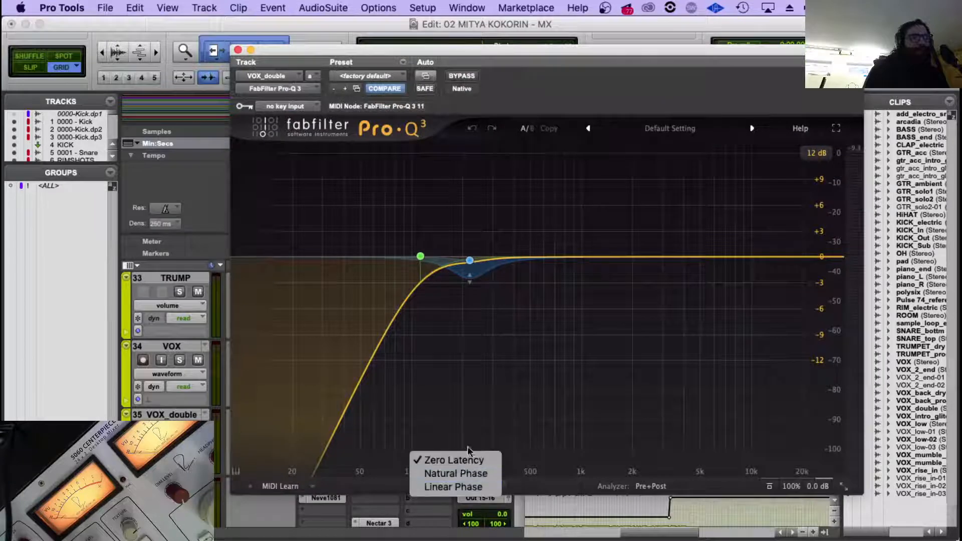
pyautogui.click(463, 474)
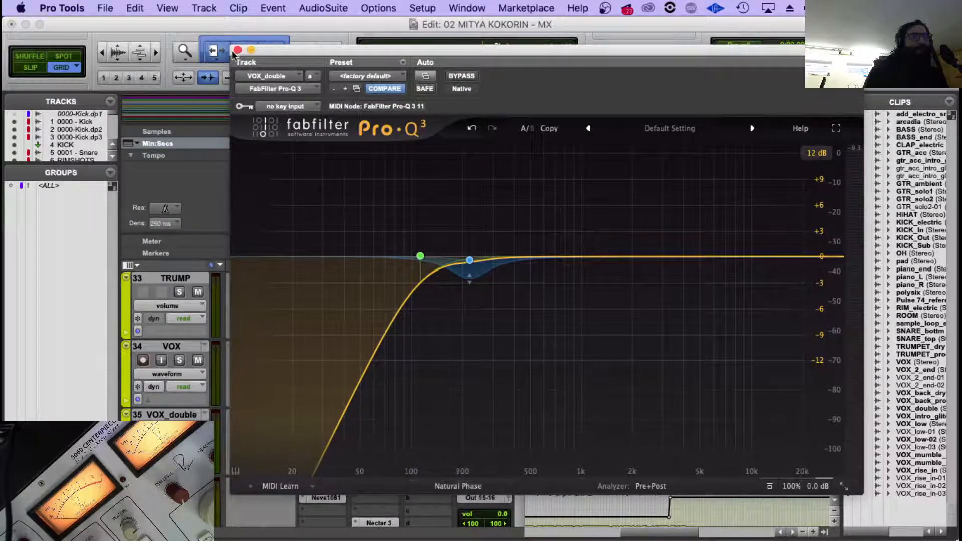
pyautogui.click(238, 50)
# Change VOX_Low's Pro-Q 3 to Natural Phase processing and close the plug-in.
pyautogui.scroll(-2, 373, 436)
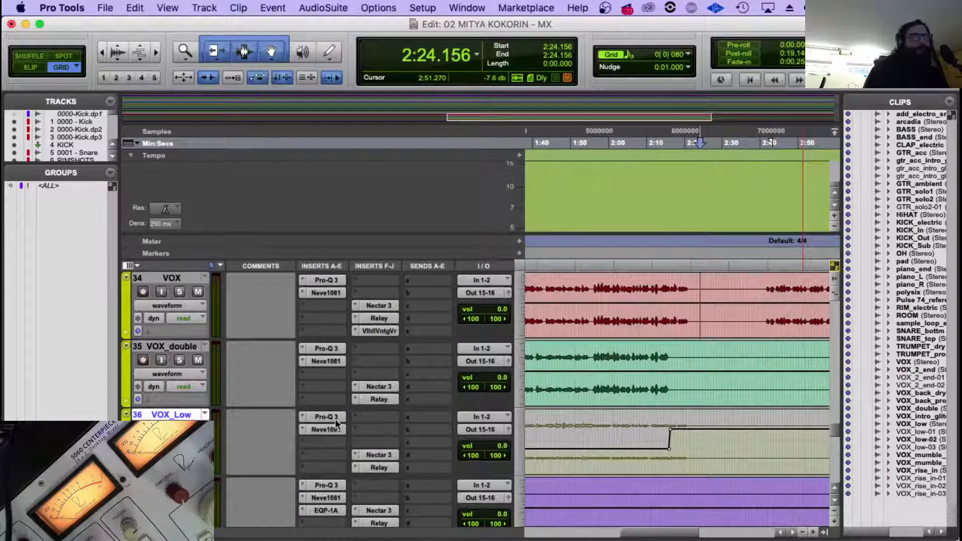
pyautogui.click(326, 417)
pyautogui.click(459, 486)
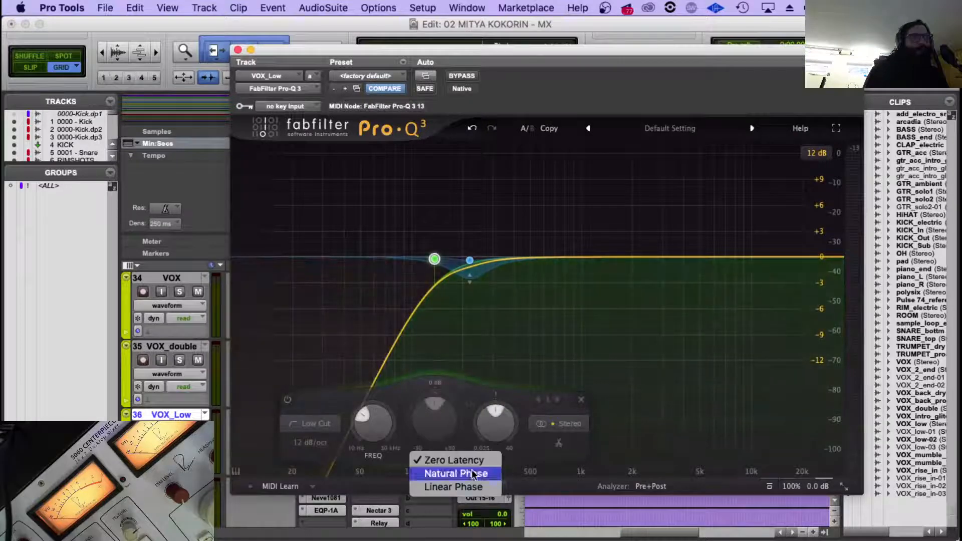
pyautogui.click(456, 518)
pyautogui.click(238, 50)
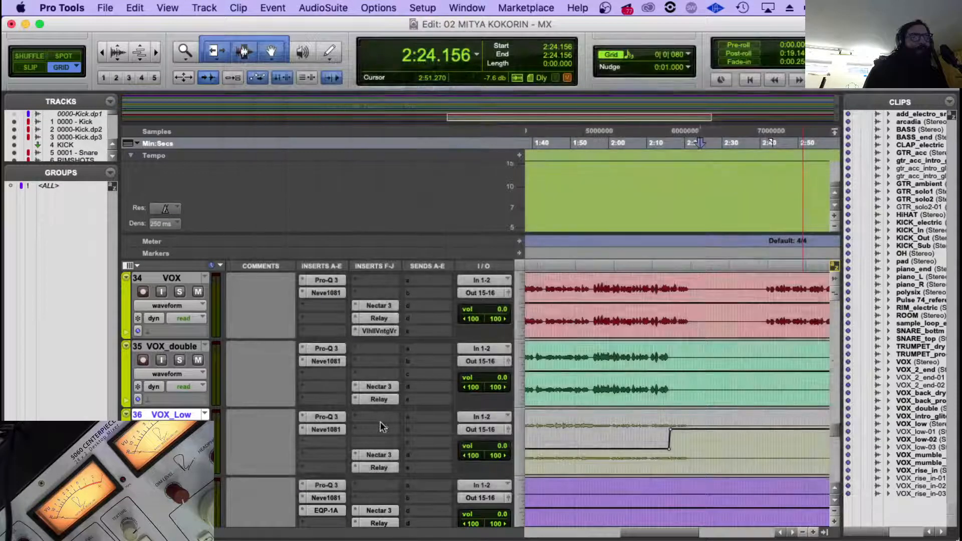
# Set the Pro-Q 3 on VIX INTRO to Natural Phase and close the plug-in.
pyautogui.scroll(-2, 355, 419)
pyautogui.click(326, 417)
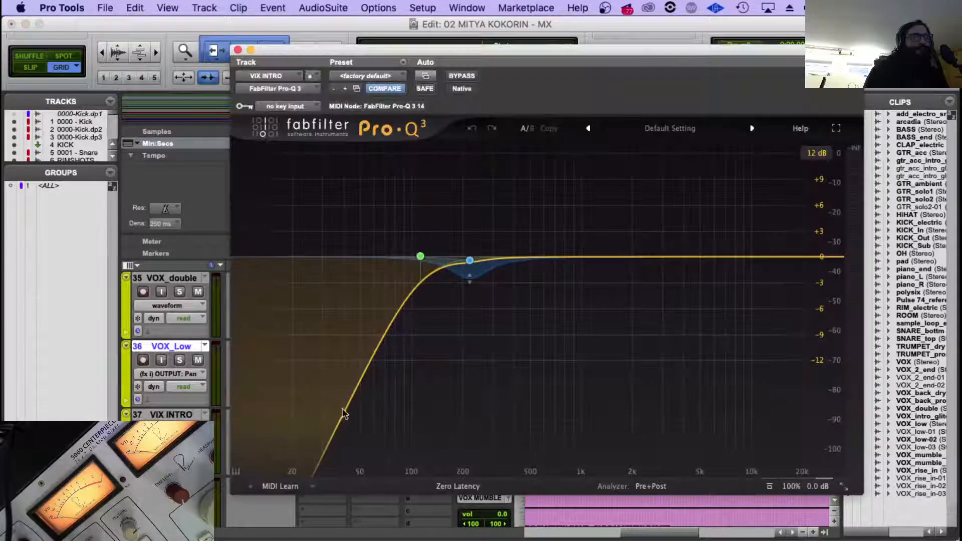
pyautogui.click(463, 489)
pyautogui.click(468, 526)
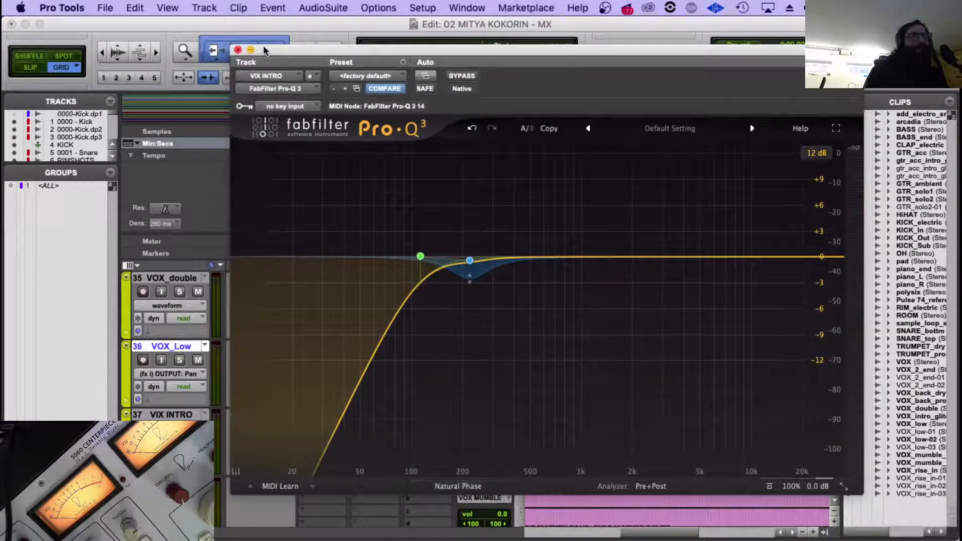
pyautogui.click(238, 50)
# Switch the VOX MUMBLE bus's Pro-Q 3 to Natural Phase and close the plug-in.
pyautogui.scroll(-5, 377, 377)
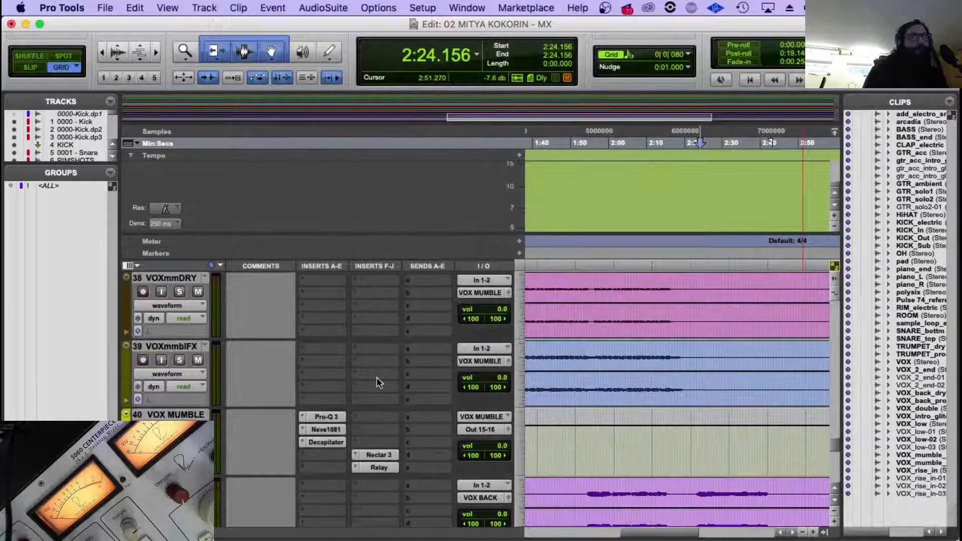
pyautogui.click(338, 416)
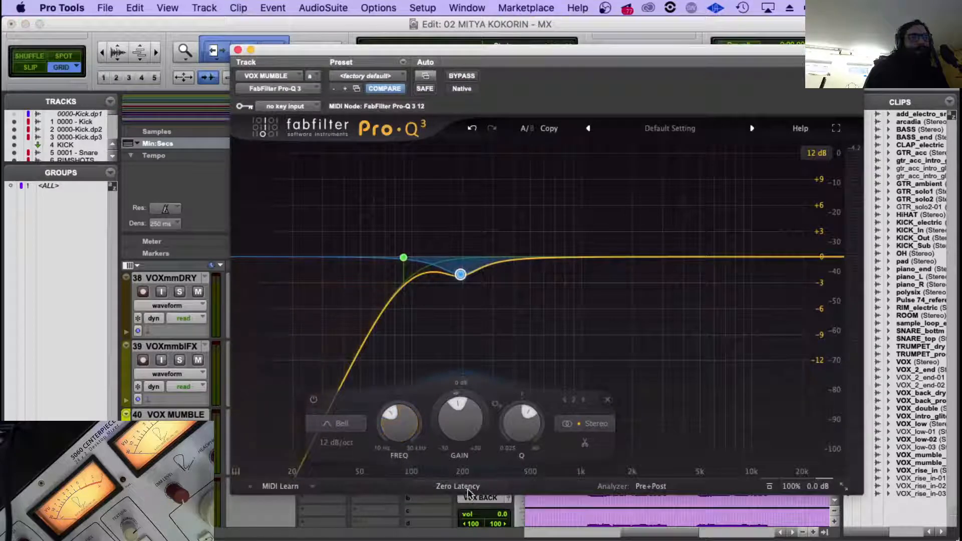
pyautogui.click(466, 486)
pyautogui.click(468, 480)
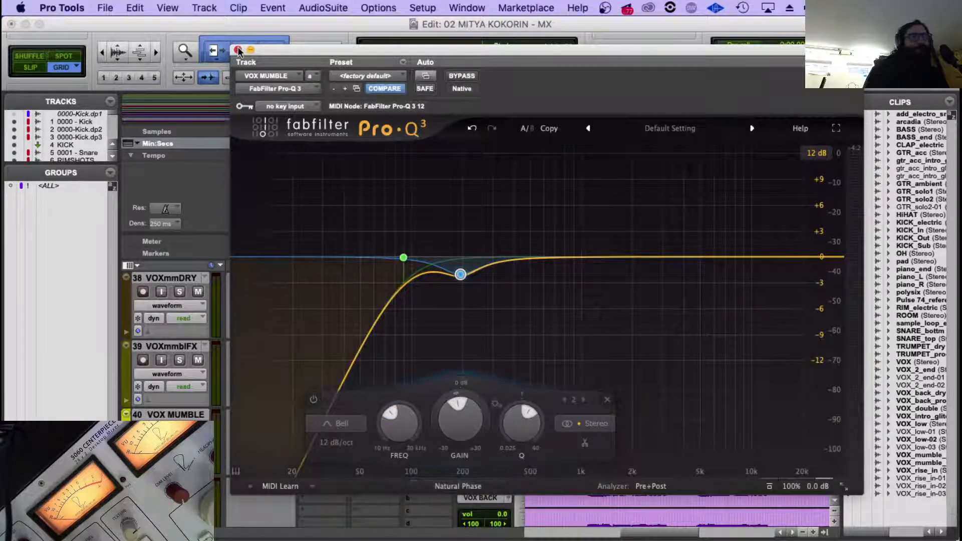
pyautogui.click(238, 50)
# Set the VOX BACK bus's Pro-Q 3 processing mode to Natural Phase and close the plug-in.
pyautogui.scroll(-4, 361, 396)
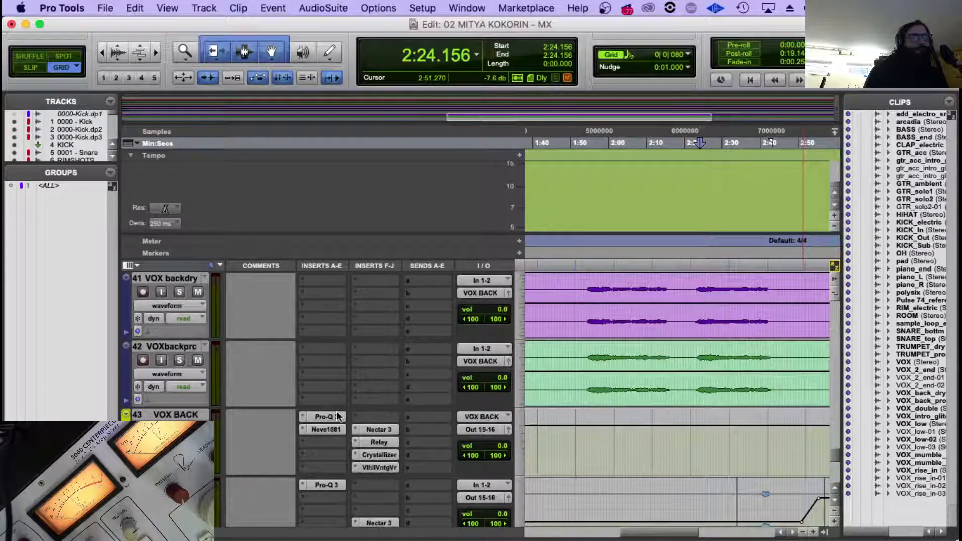
pyautogui.click(338, 417)
pyautogui.click(456, 485)
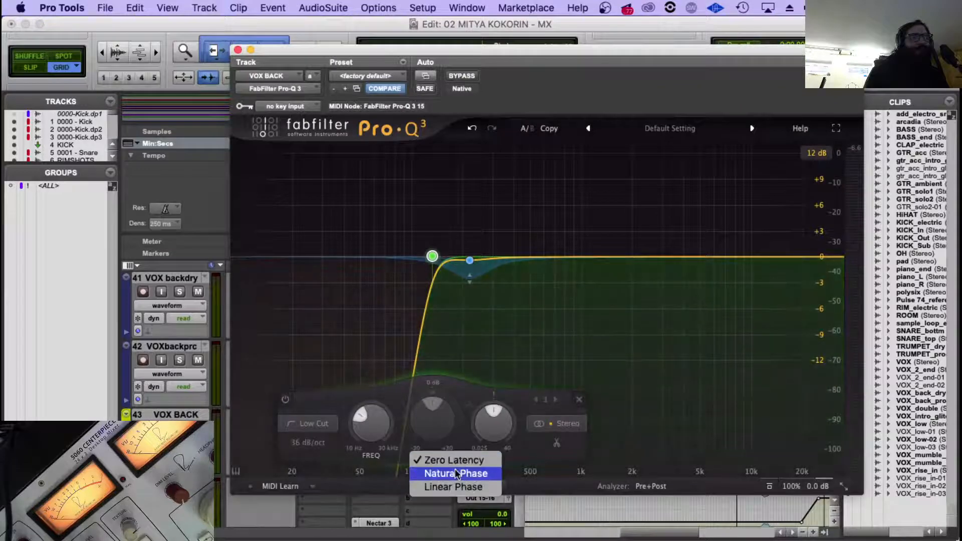
pyautogui.click(456, 474)
pyautogui.click(238, 50)
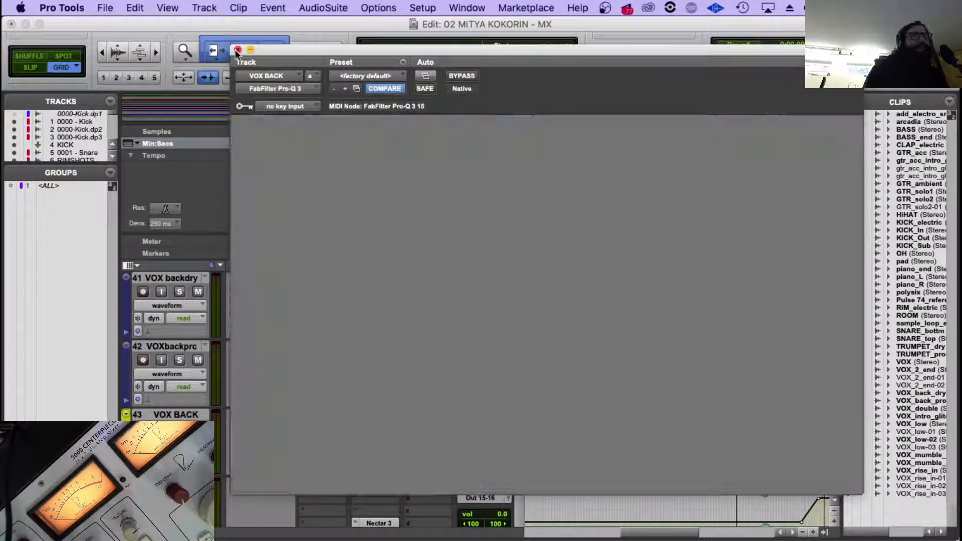
# Set the Pro-Q 3 on the VOX Kuzocheks track to Natural Phase and close the plug-in.
pyautogui.scroll(-2, 356, 383)
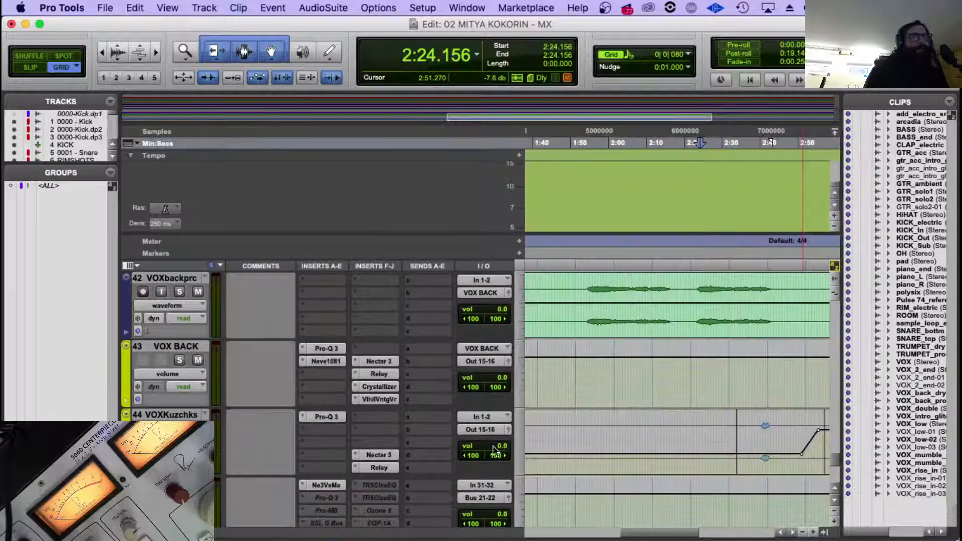
pyautogui.click(303, 416)
pyautogui.click(265, 347)
pyautogui.click(325, 416)
pyautogui.click(459, 486)
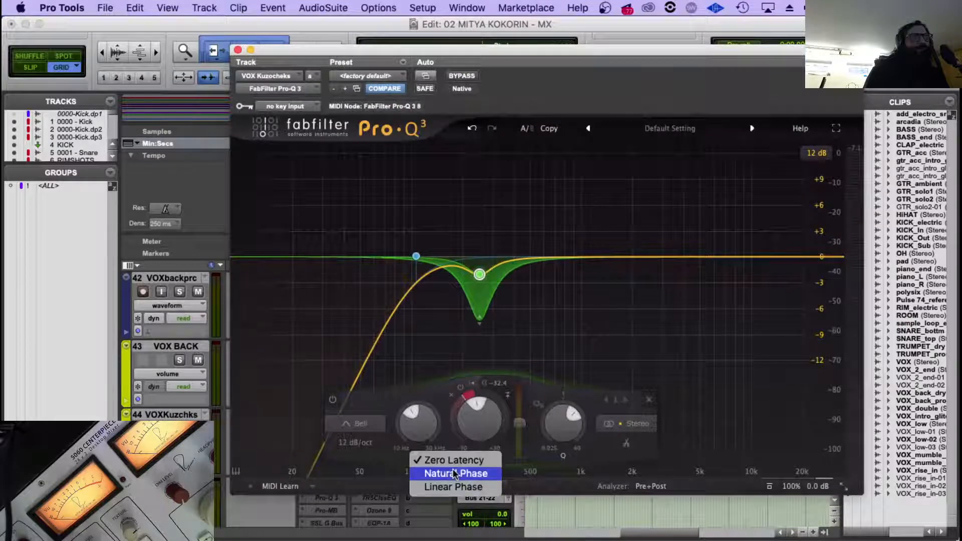
pyautogui.click(238, 50)
# Play the song from about 2:24 while looking over the vocal tracks, and stop playback.
pyautogui.press('space')
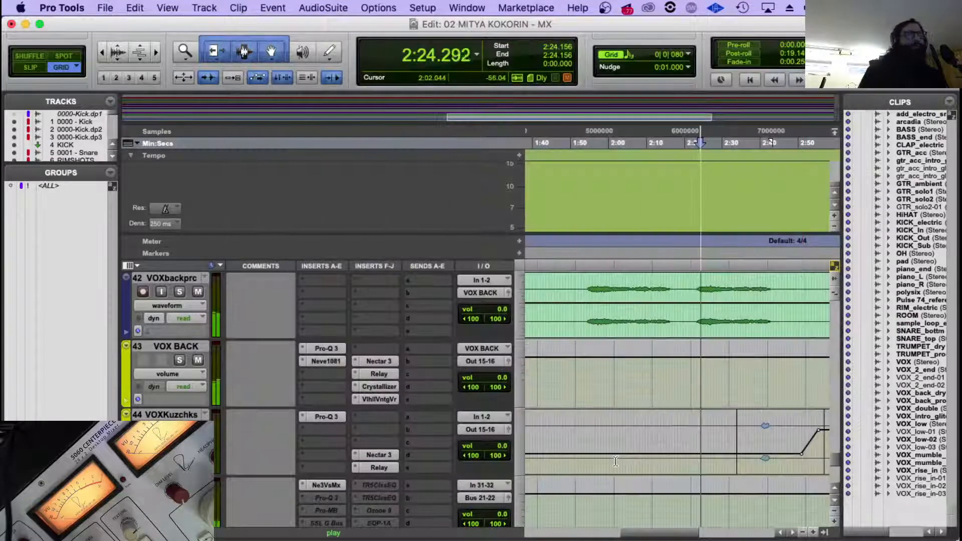
pyautogui.scroll(-2, 704, 486)
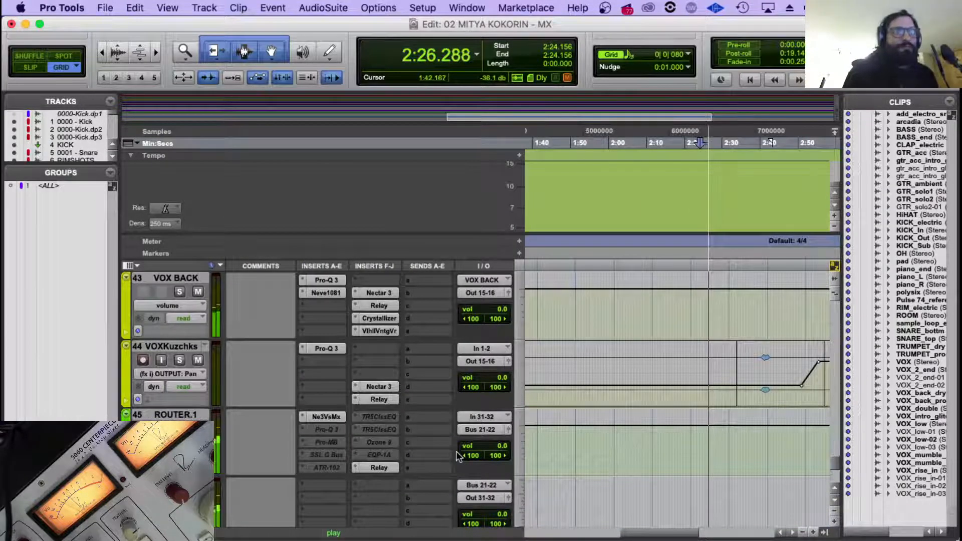
pyautogui.scroll(2, 411, 458)
pyautogui.scroll(15, 664, 375)
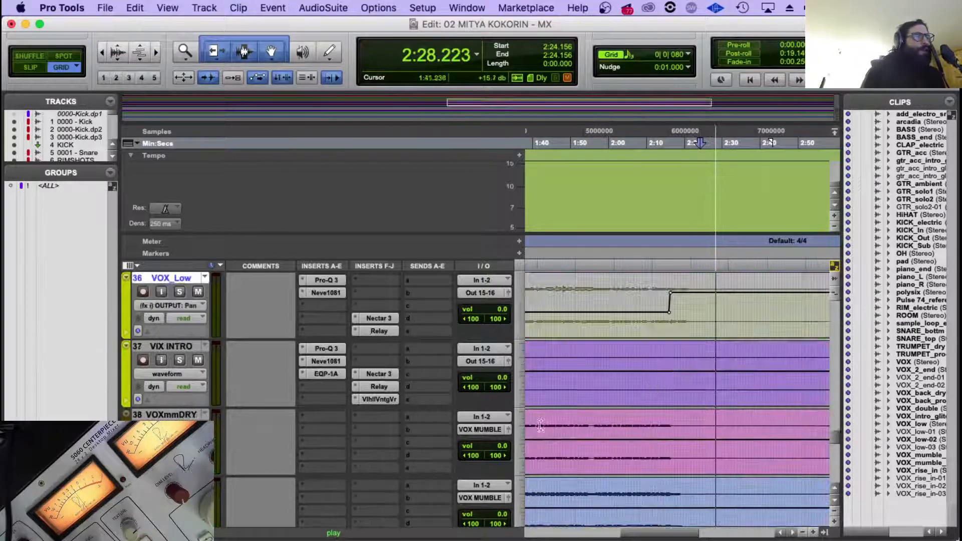
pyautogui.scroll(2, 664, 375)
pyautogui.scroll(4, 664, 375)
pyautogui.press('space')
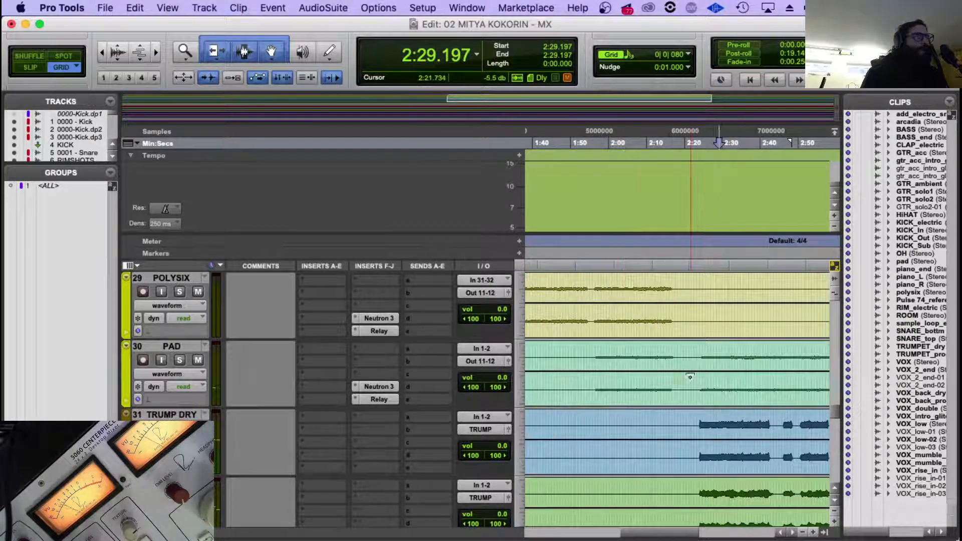
# Play the song from the acoustic guitar's entrance on GTR_acc, at about 1:21.
pyautogui.scroll(-4, 690, 376)
pyautogui.scroll(7, 690, 376)
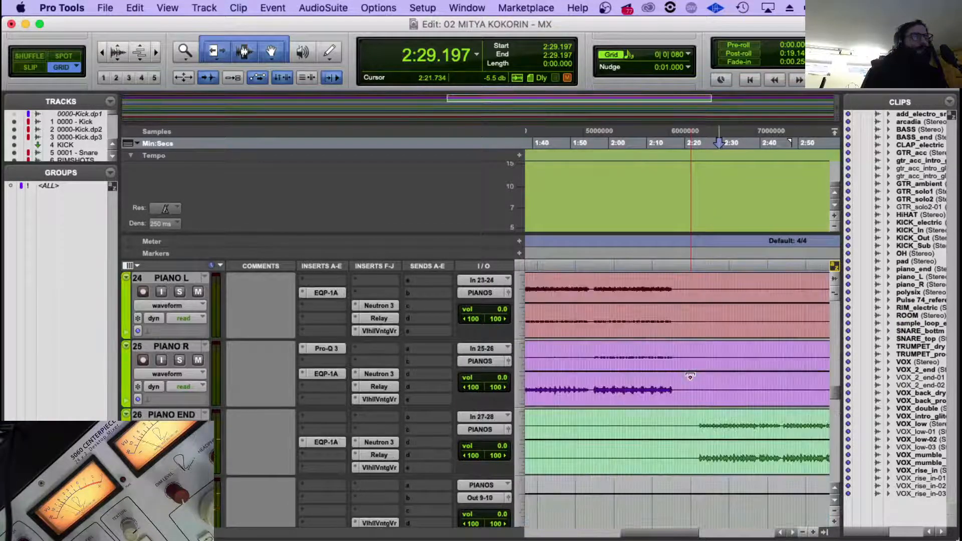
pyautogui.scroll(2, 685, 393)
pyautogui.click(700, 361)
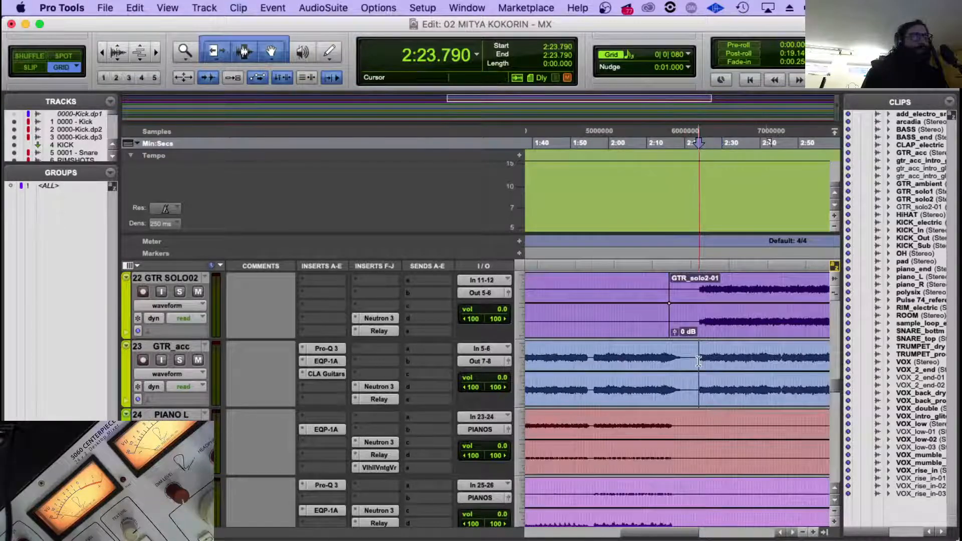
pyautogui.hscroll(-5, 699, 361)
pyautogui.hscroll(-1, 698, 362)
pyautogui.click(627, 357)
pyautogui.click(630, 356)
pyautogui.press('space')
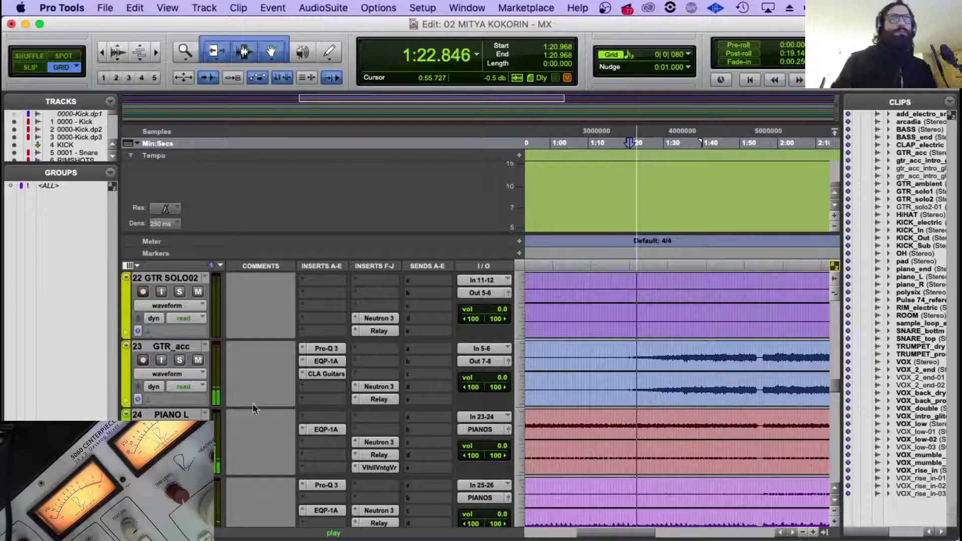
# Mute the GTRAMBIEN and GTR SOLO01 tracks while the song plays.
pyautogui.press('r')
pyautogui.scroll(2, 206, 401)
pyautogui.press('r')
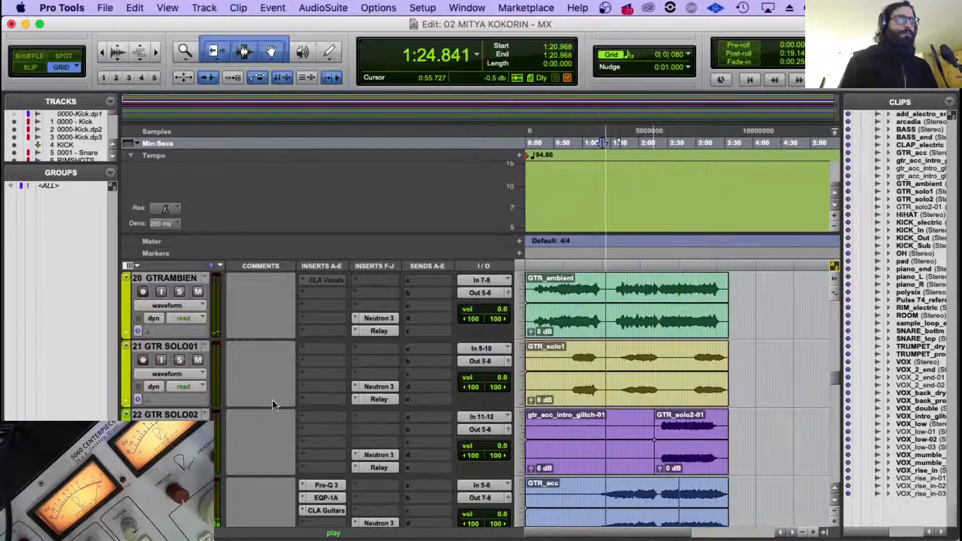
pyautogui.click(198, 360)
pyautogui.click(198, 292)
pyautogui.scroll(1, 237, 323)
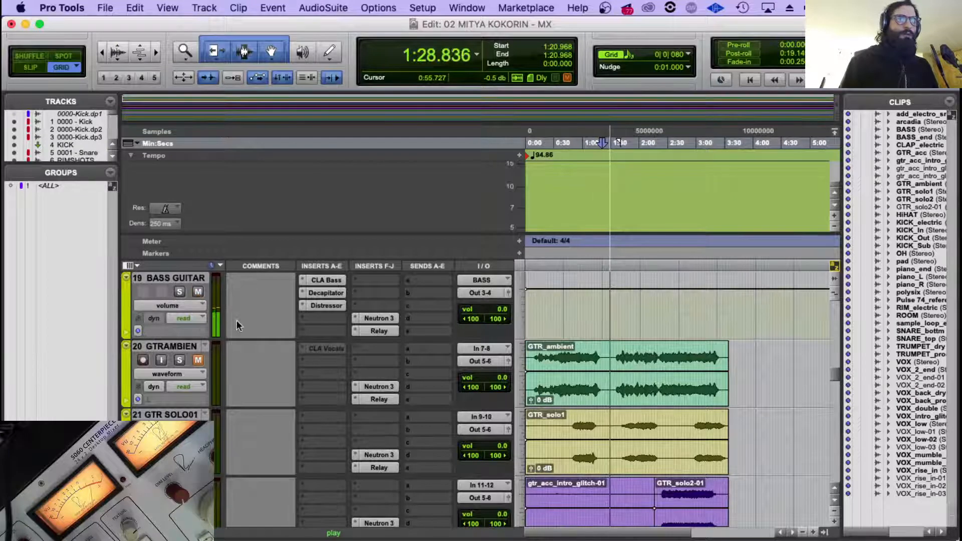
pyautogui.scroll(-2, 248, 370)
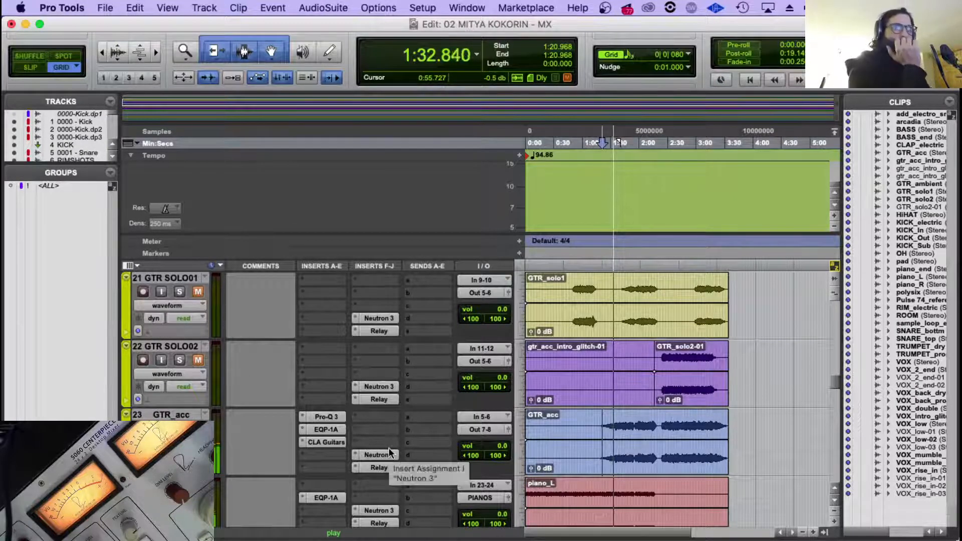
# Make the CLA Guitars and EQP-1A inserts on GTR_acc inactive.
pyautogui.rightClick(326, 446)
pyautogui.click(336, 457)
pyautogui.rightClick(329, 429)
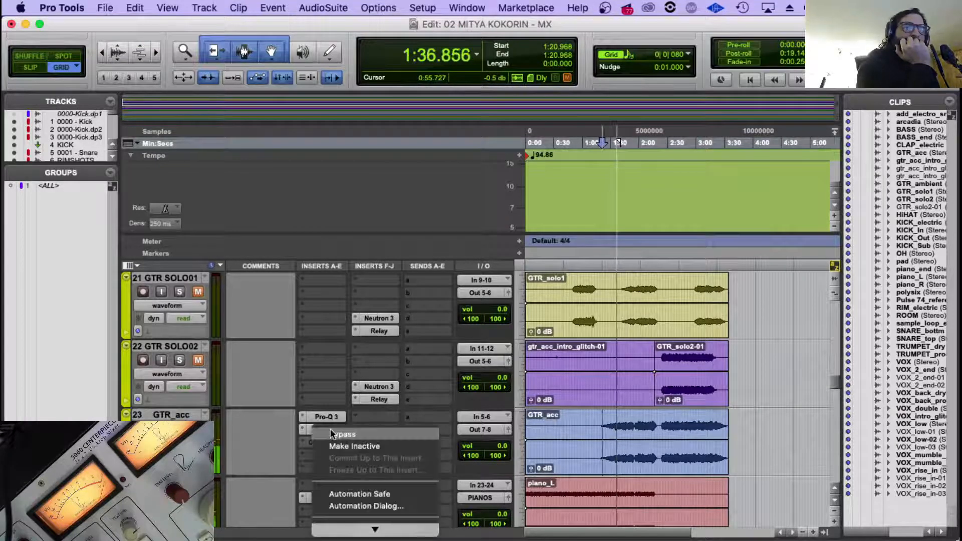
pyautogui.click(337, 445)
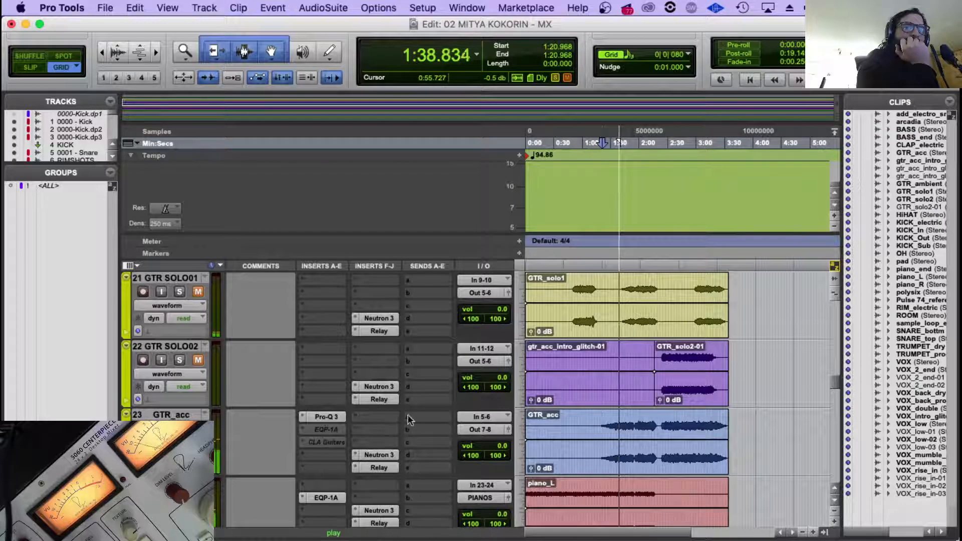
# Run Neutron 3's Track Assistant on GTR_acc for Acoustic Guitar with Warm style and Medium intensity, and accept its suggestion.
pyautogui.rightClick(371, 454)
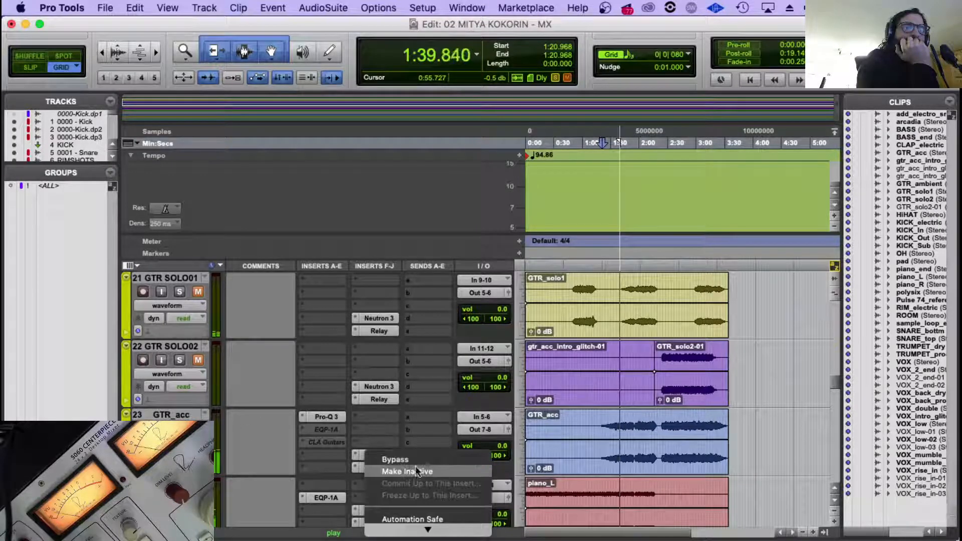
pyautogui.click(407, 434)
pyautogui.click(384, 458)
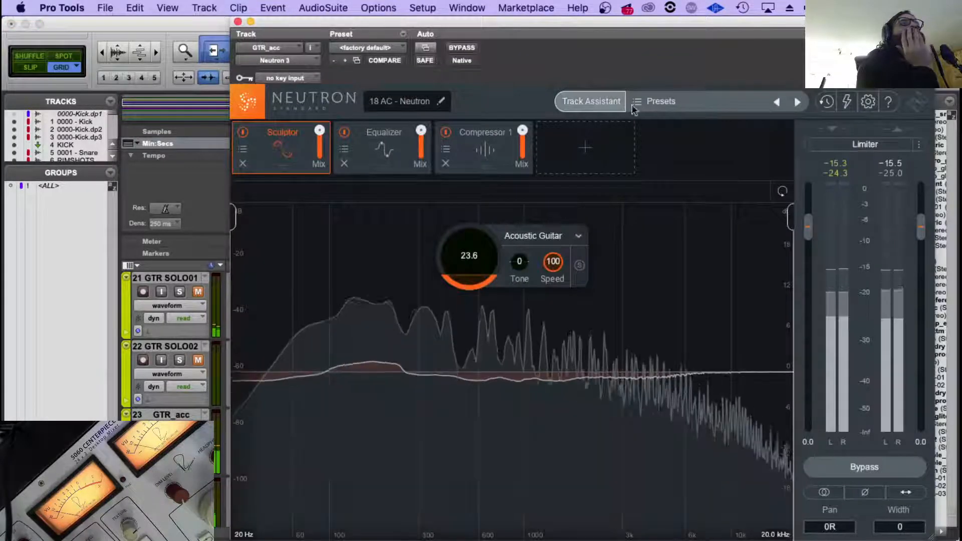
pyautogui.click(583, 101)
pyautogui.click(598, 249)
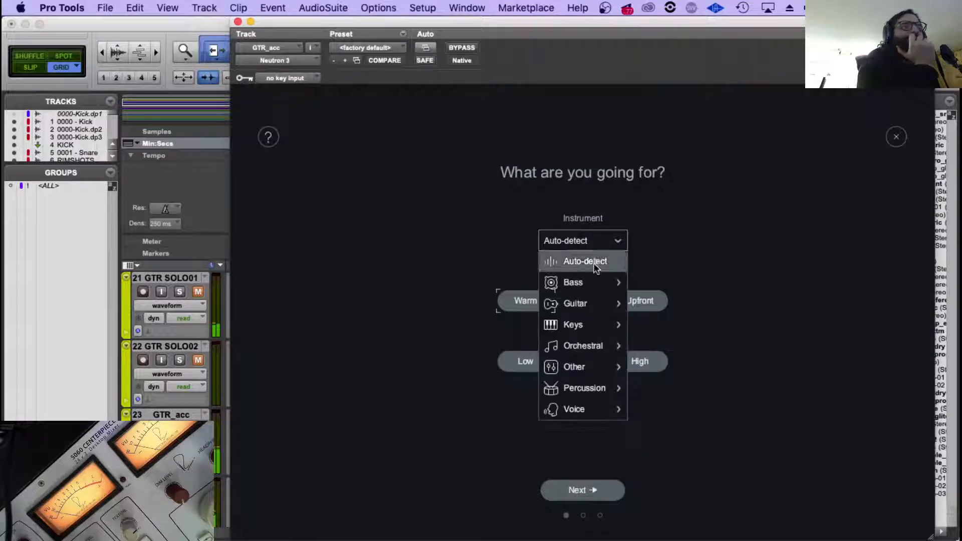
pyautogui.moveTo(593, 302)
pyautogui.click(667, 303)
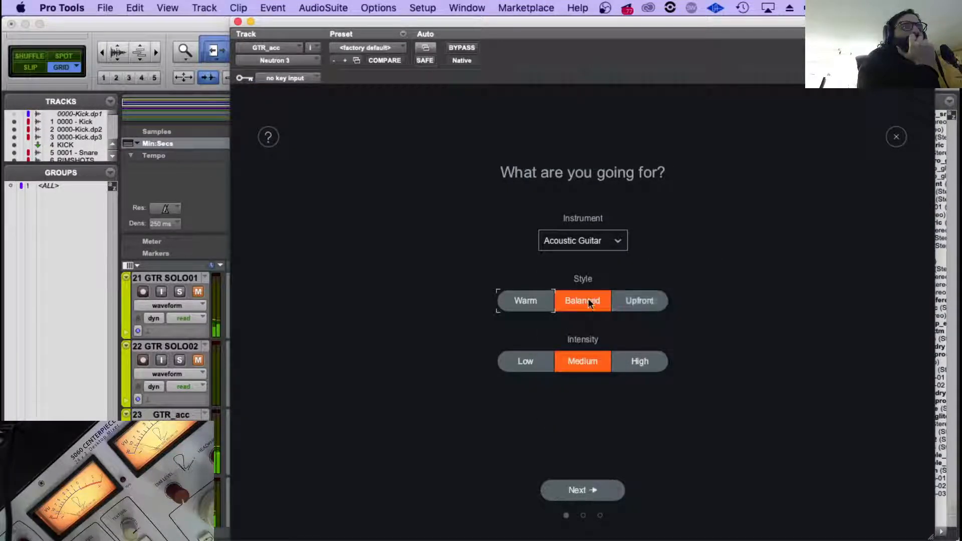
pyautogui.click(515, 299)
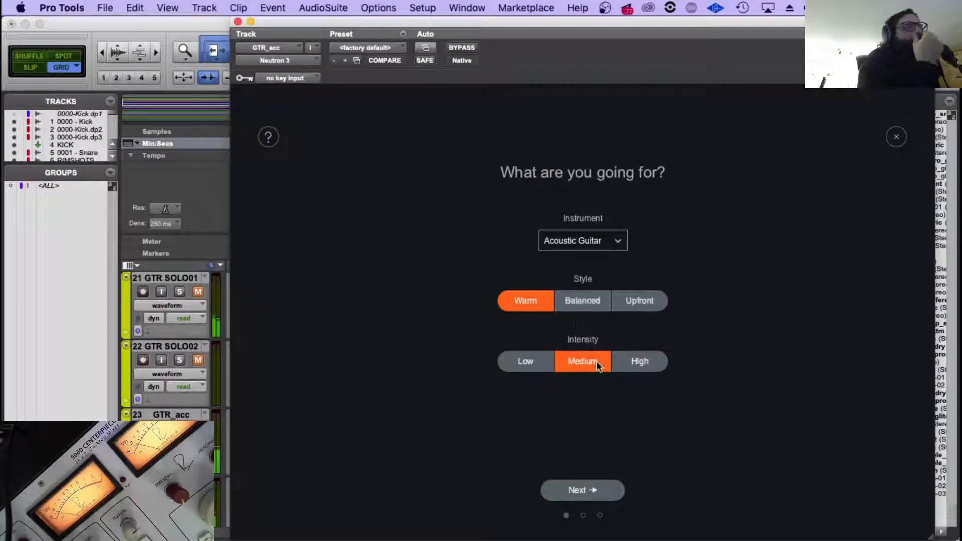
pyautogui.click(593, 491)
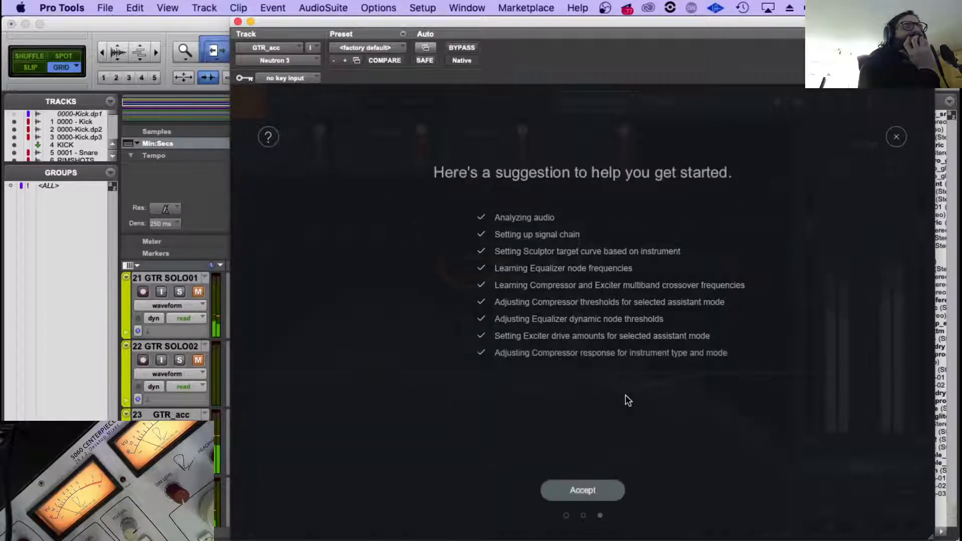
pyautogui.click(583, 490)
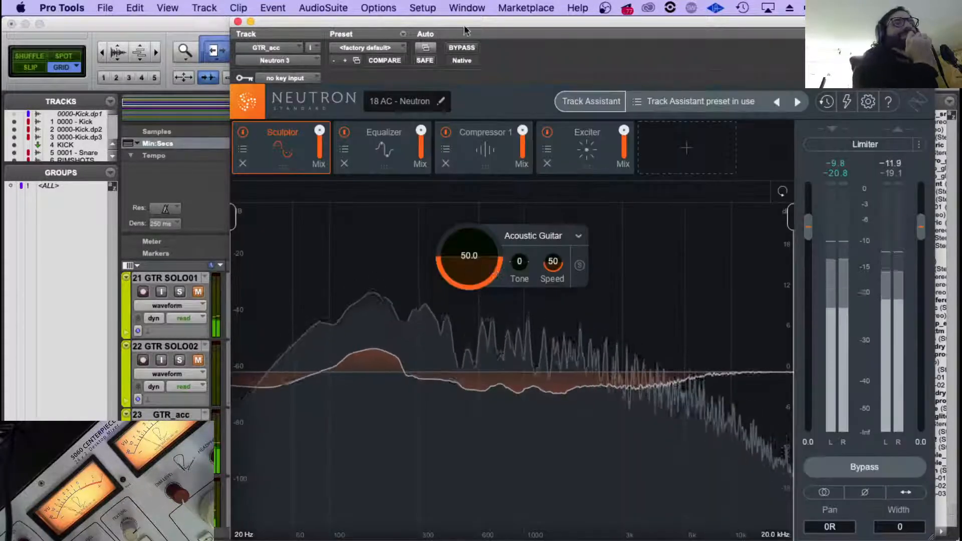
# Compare GTR_acc with Neutron 3 bypassed and engaged, and close the plug-in.
pyautogui.click(461, 48)
pyautogui.click(461, 48)
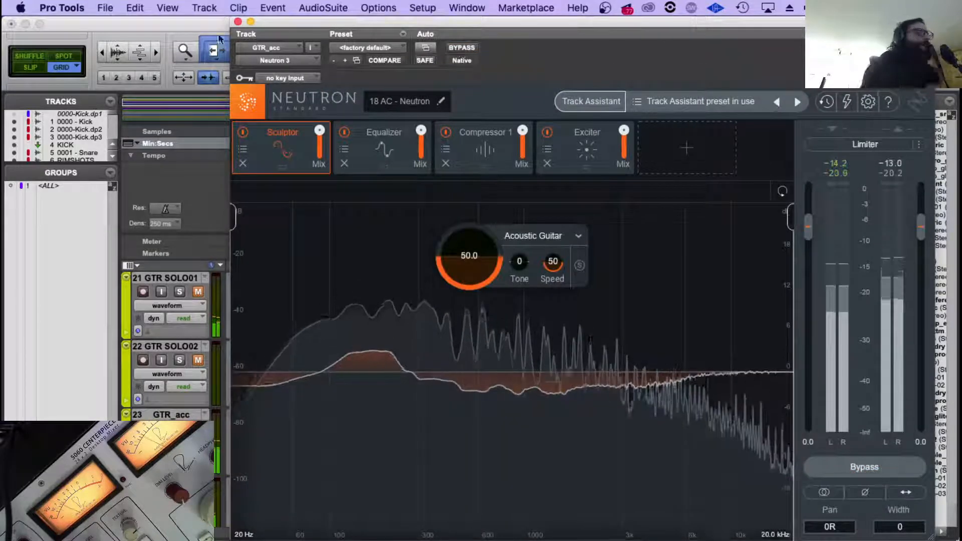
pyautogui.click(238, 22)
# Make the EQP-1A insert on GTR_acc active again.
pyautogui.scroll(-2, 497, 304)
pyautogui.scroll(-2, 497, 302)
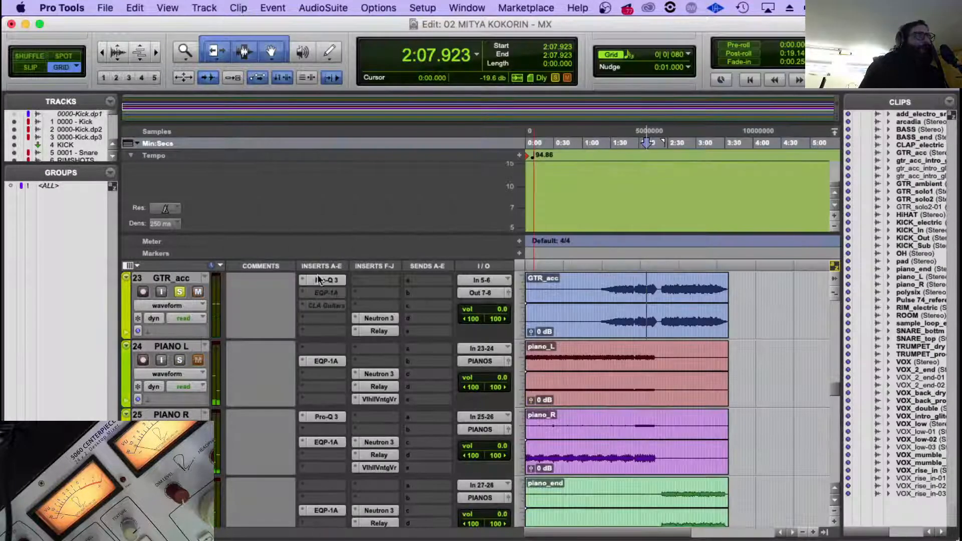
pyautogui.rightClick(323, 286)
pyautogui.click(395, 278)
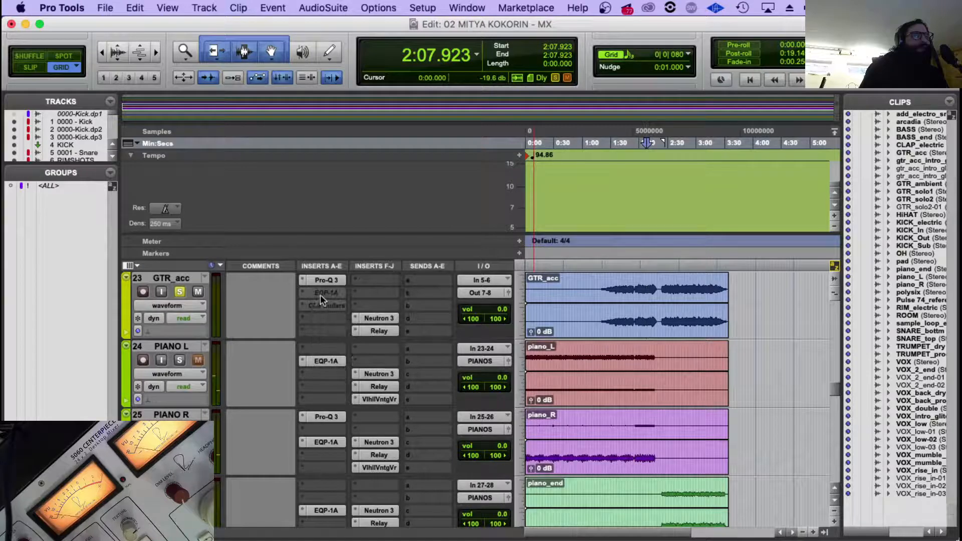
pyautogui.rightClick(320, 295)
pyautogui.click(375, 309)
# Adjust the EQP-1A's low-frequency Boost and raise its low Atten to about 2 on GTR_acc during playback from about 1:48, and close the plug-in.
pyautogui.click(627, 285)
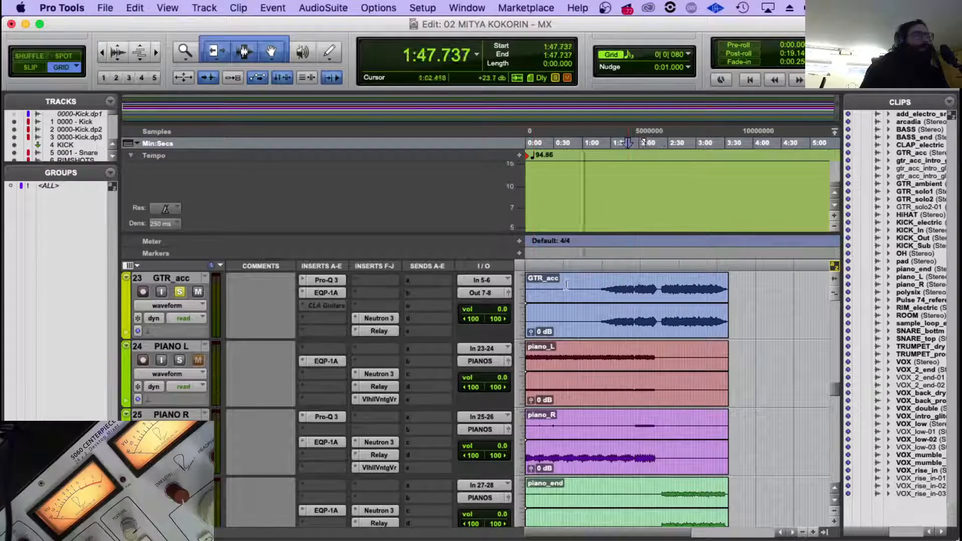
pyautogui.click(340, 293)
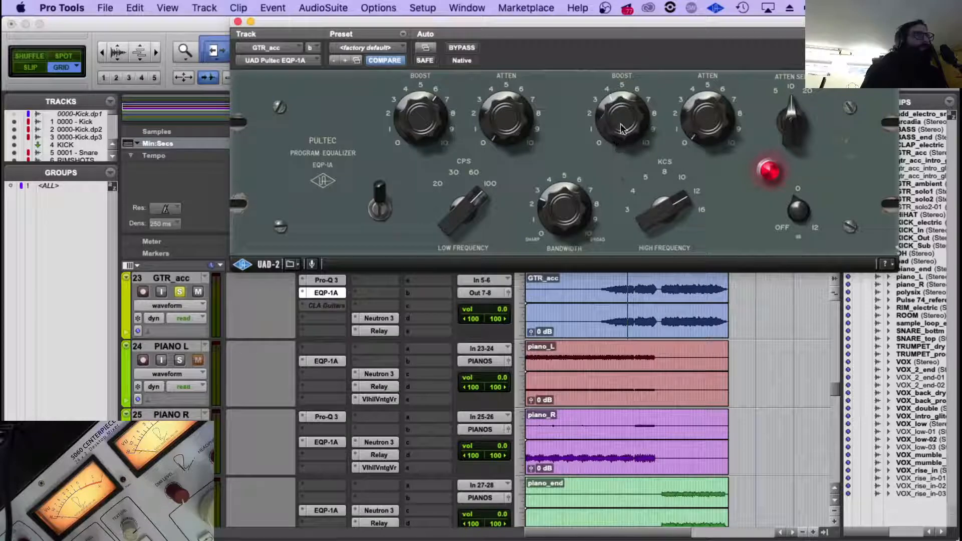
pyautogui.press('space')
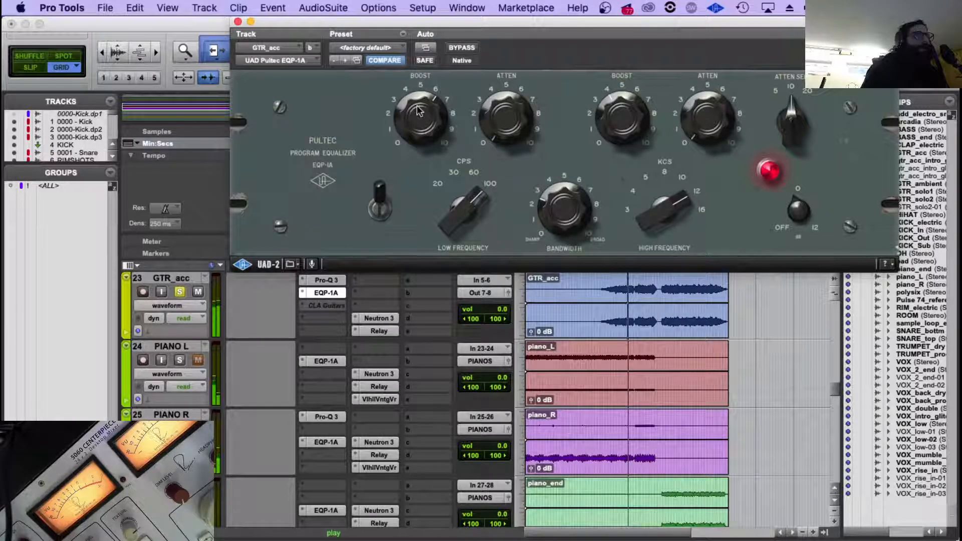
pyautogui.moveTo(417, 106)
pyautogui.mouseDown()
pyautogui.moveTo(418, 134)
pyautogui.moveTo(416, 118)
pyautogui.mouseUp()
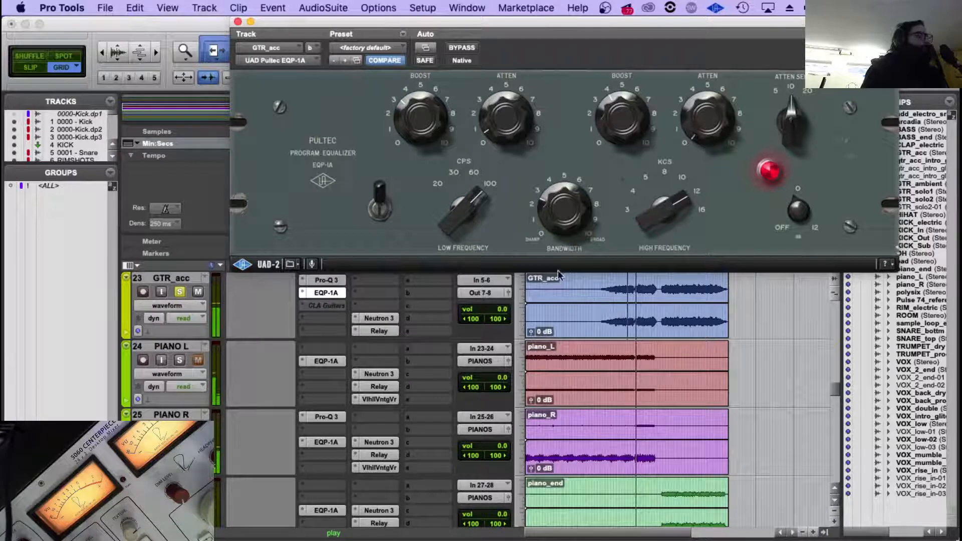
pyautogui.moveTo(534, 103); pyautogui.dragTo(513, 96)
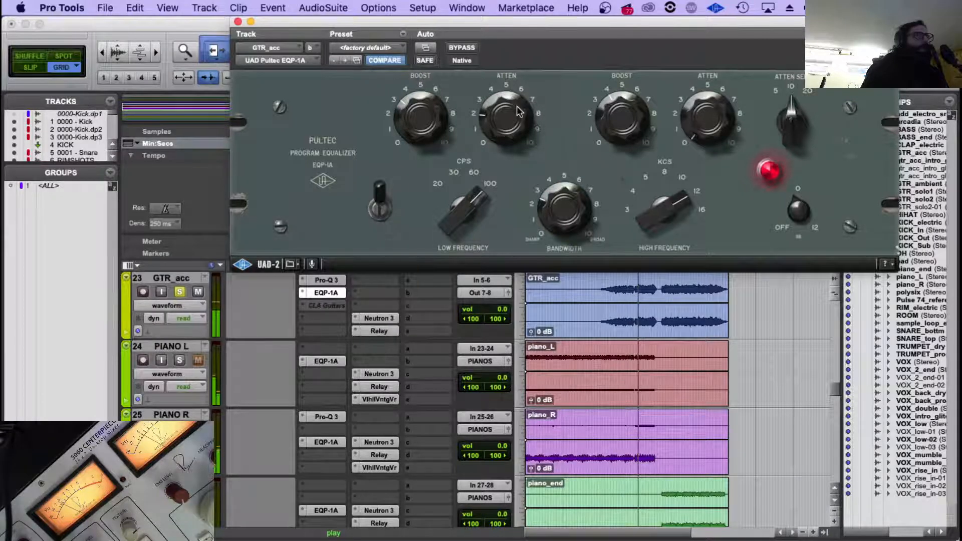
pyautogui.click(389, 322)
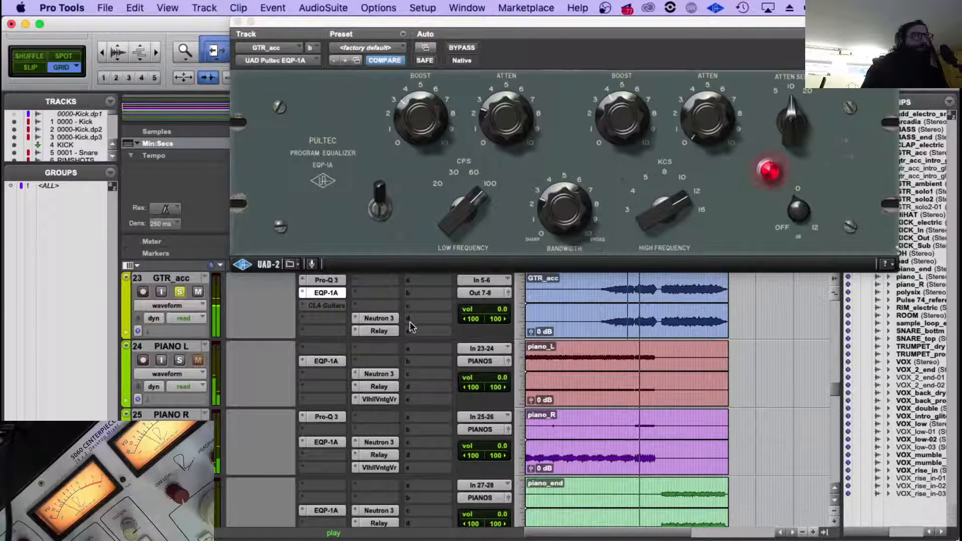
pyautogui.click(238, 21)
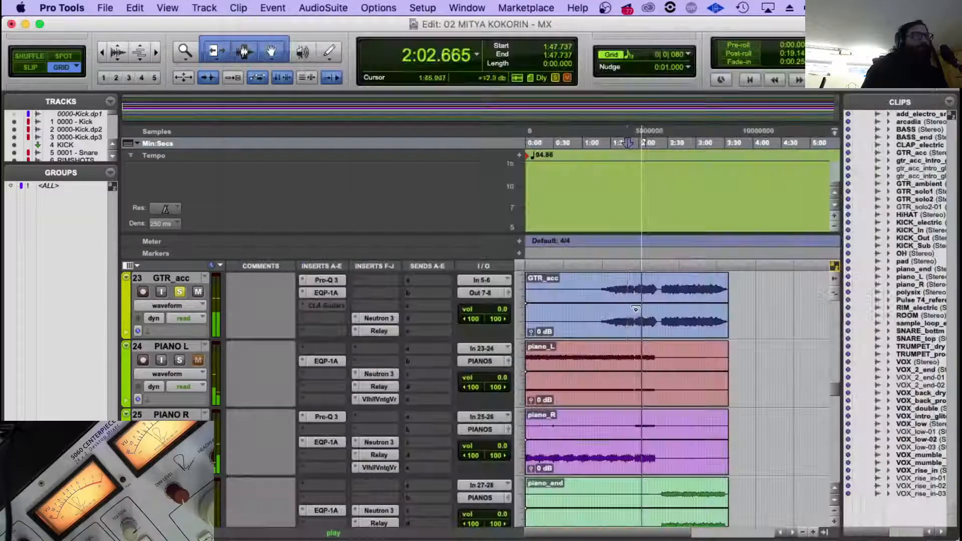
# Move Neutron 3 and Relay up one insert slot on GTR_acc and insert a stereo ValhallaVintageVerb below them.
pyautogui.moveTo(399, 321); pyautogui.dragTo(373, 307)
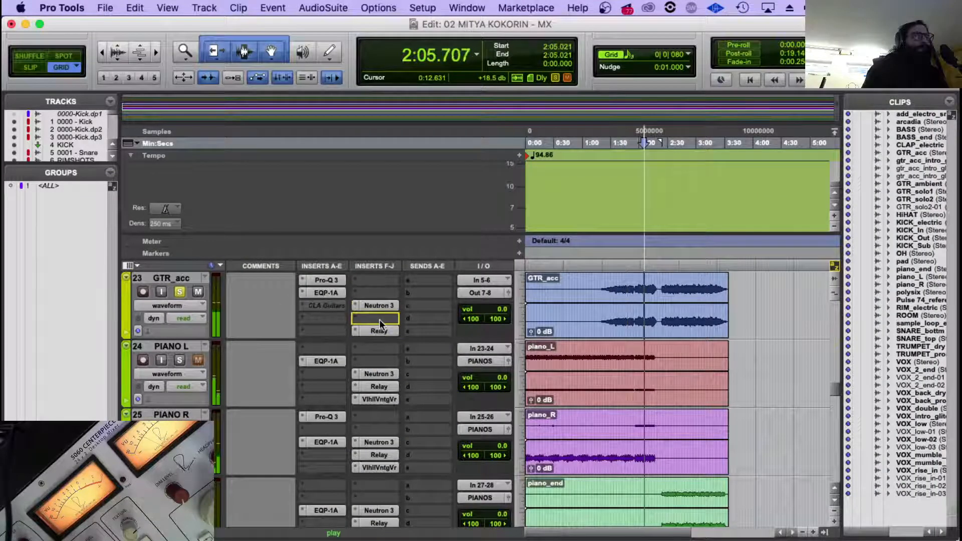
pyautogui.moveTo(367, 331); pyautogui.dragTo(362, 333)
pyautogui.click(359, 328)
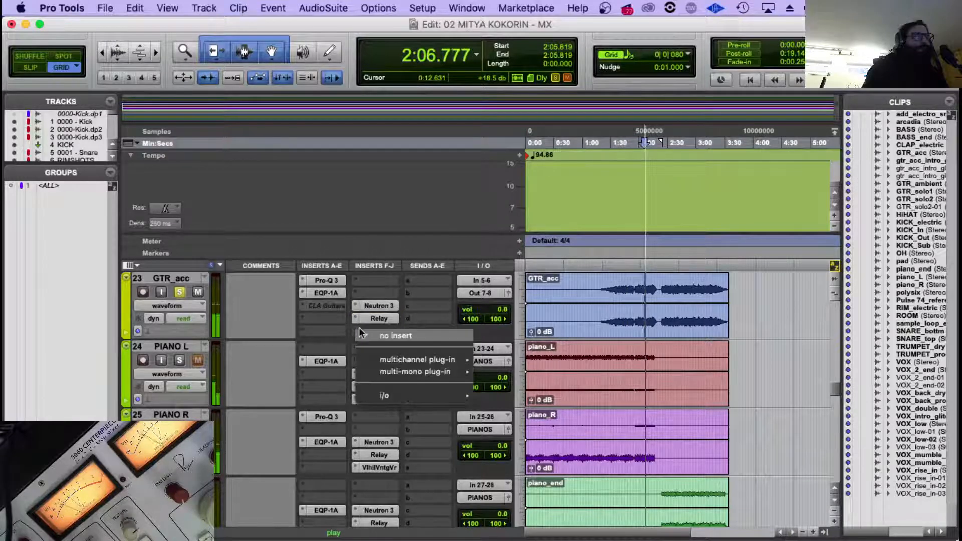
pyautogui.moveTo(412, 359)
pyautogui.moveTo(547, 494)
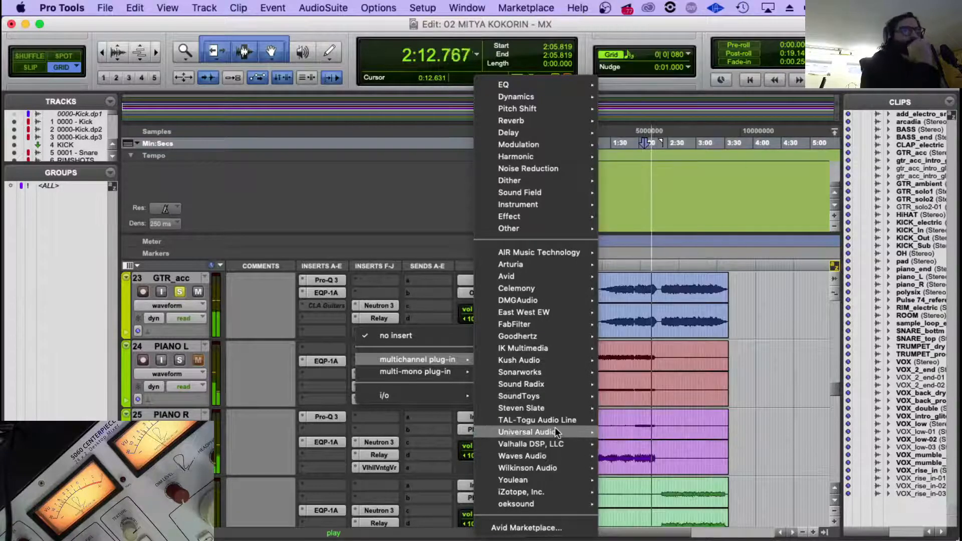
pyautogui.moveTo(556, 449)
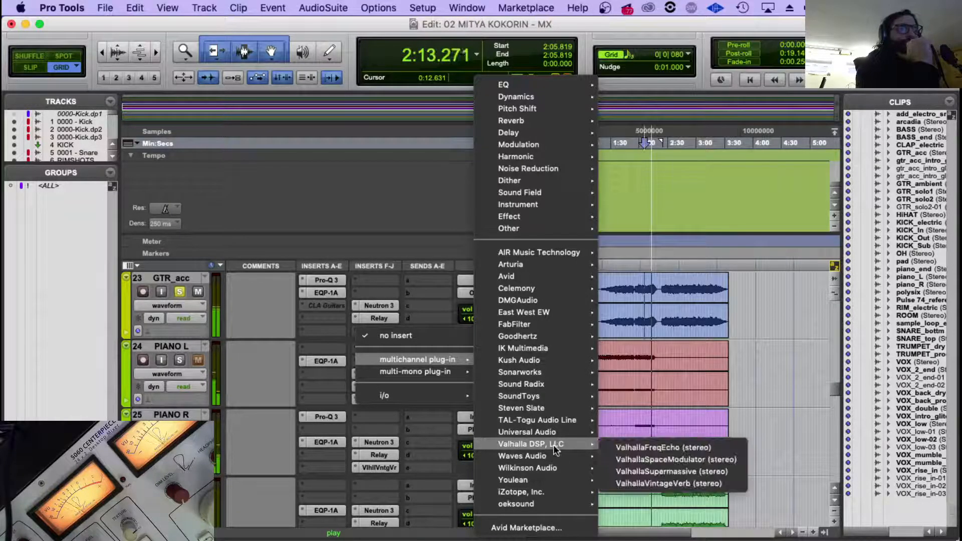
pyautogui.click(699, 483)
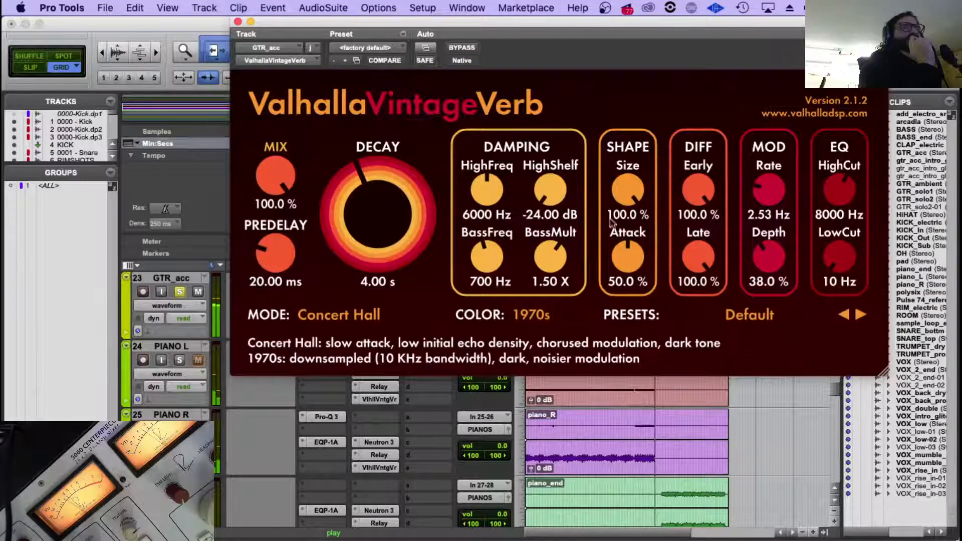
# Try the Plate mode on GTR_acc's ValhallaVintageVerb, replay the guitar, and switch the mode to Room.
pyautogui.click(333, 319)
pyautogui.click(360, 348)
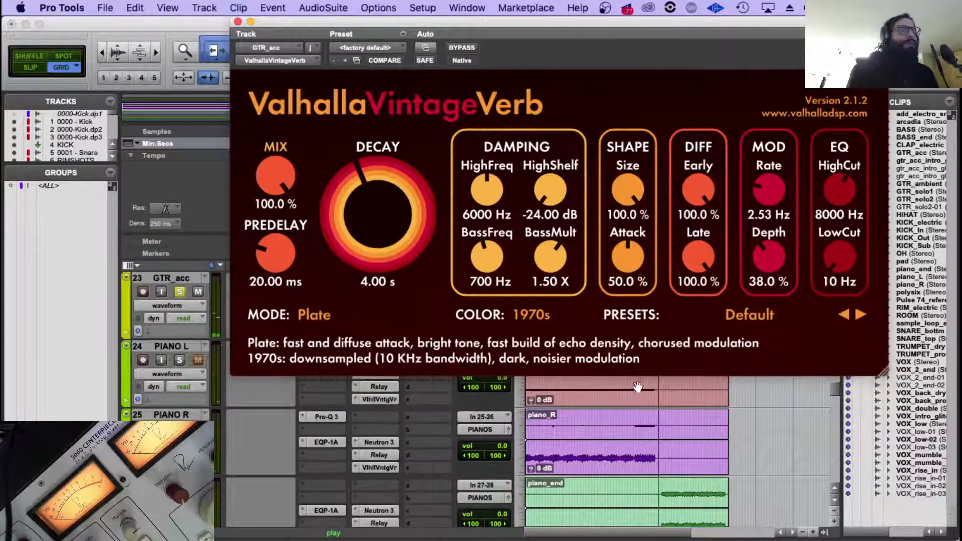
pyautogui.press('space')
pyautogui.scroll(3, 637, 405)
pyautogui.click(637, 418)
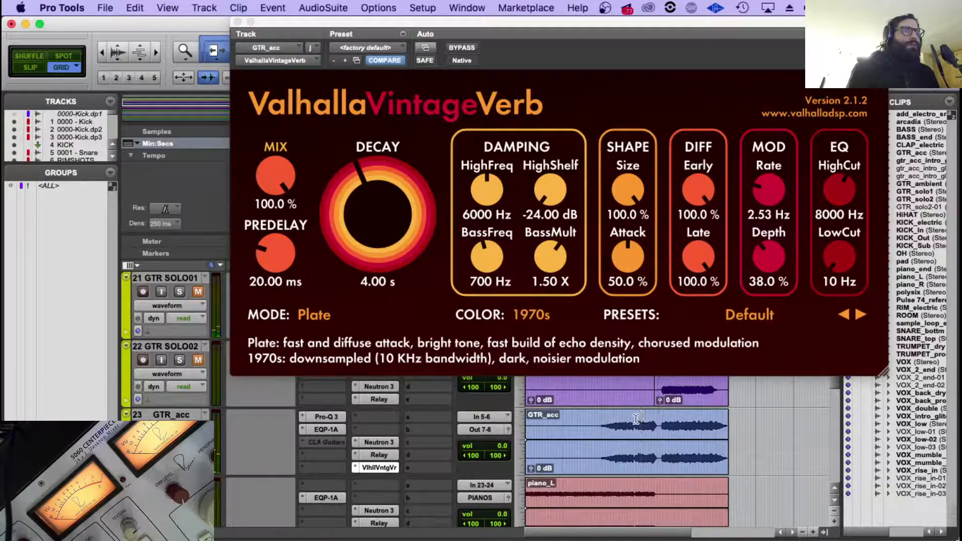
pyautogui.click(309, 314)
pyautogui.click(343, 325)
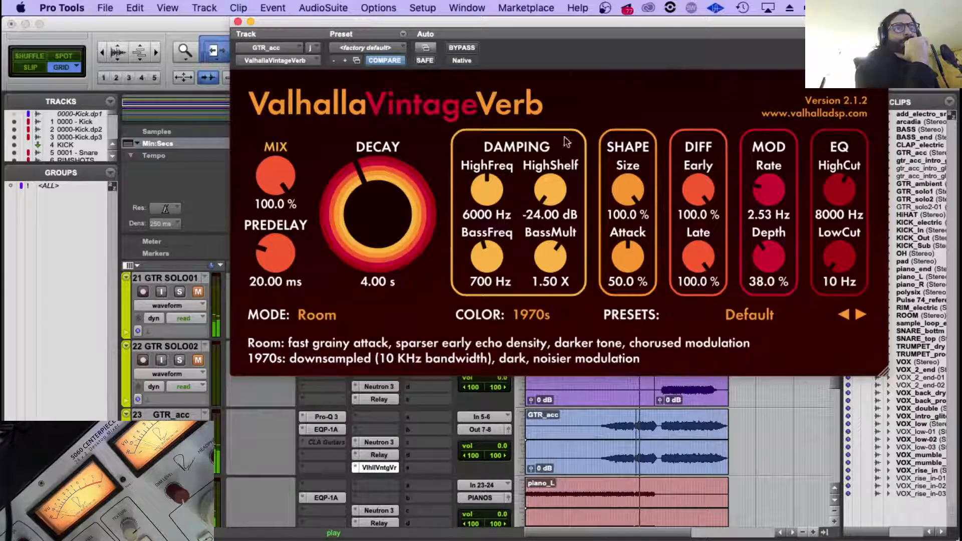
# Set the Room reverb's decay to 0.90 s, LowCut to 140 Hz and mix to 34.1 %, comparing it with bypass.
pyautogui.moveTo(382, 216); pyautogui.dragTo(382, 243)
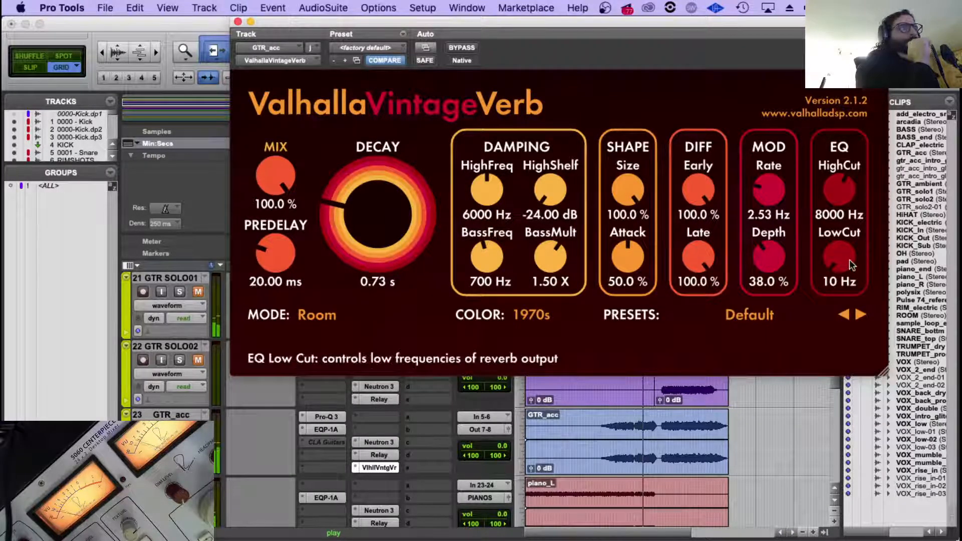
pyautogui.moveTo(850, 259)
pyautogui.mouseDown()
pyautogui.moveTo(848, 230)
pyautogui.moveTo(843, 248)
pyautogui.mouseUp()
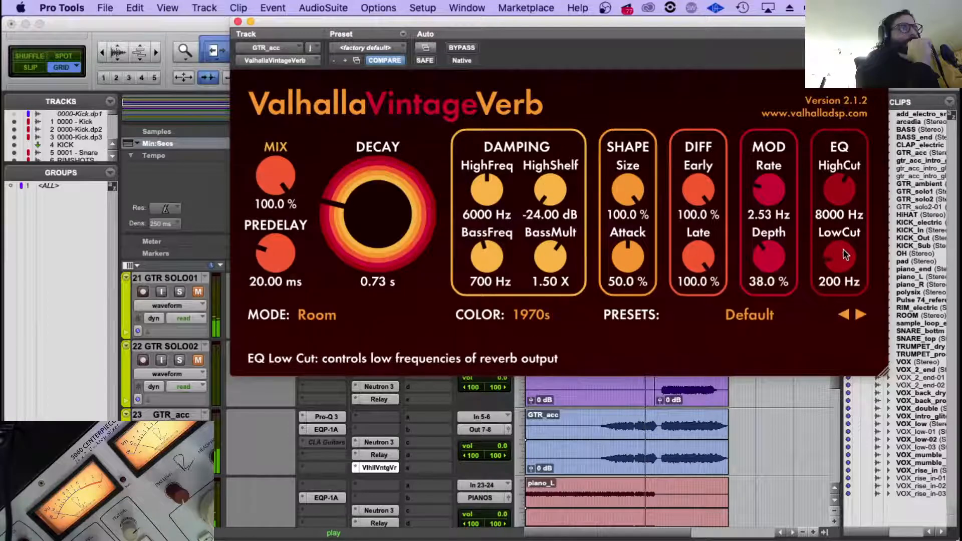
pyautogui.moveTo(275, 174)
pyautogui.mouseDown()
pyautogui.moveTo(274, 195)
pyautogui.moveTo(274, 179)
pyautogui.mouseUp()
pyautogui.click(461, 48)
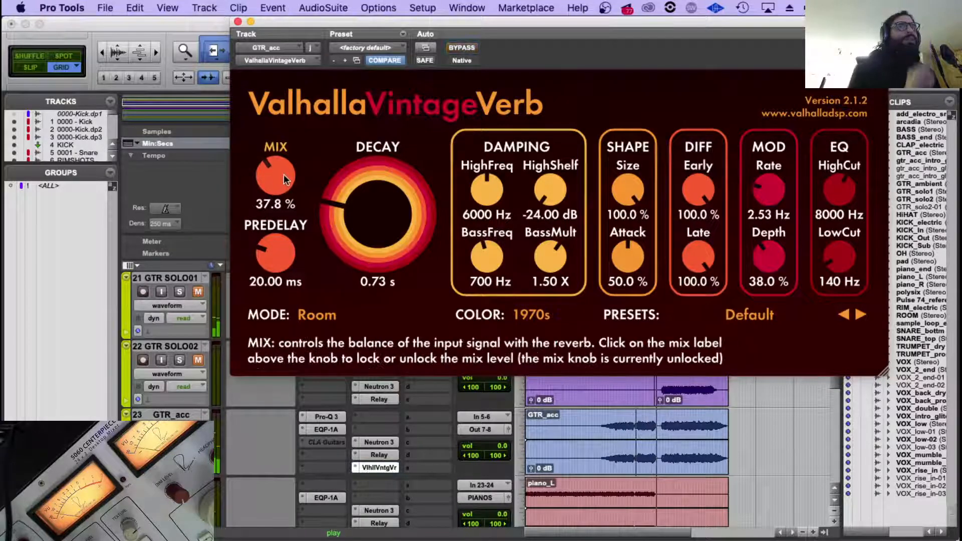
pyautogui.moveTo(275, 175); pyautogui.dragTo(276, 182)
pyautogui.moveTo(380, 218); pyautogui.dragTo(378, 215)
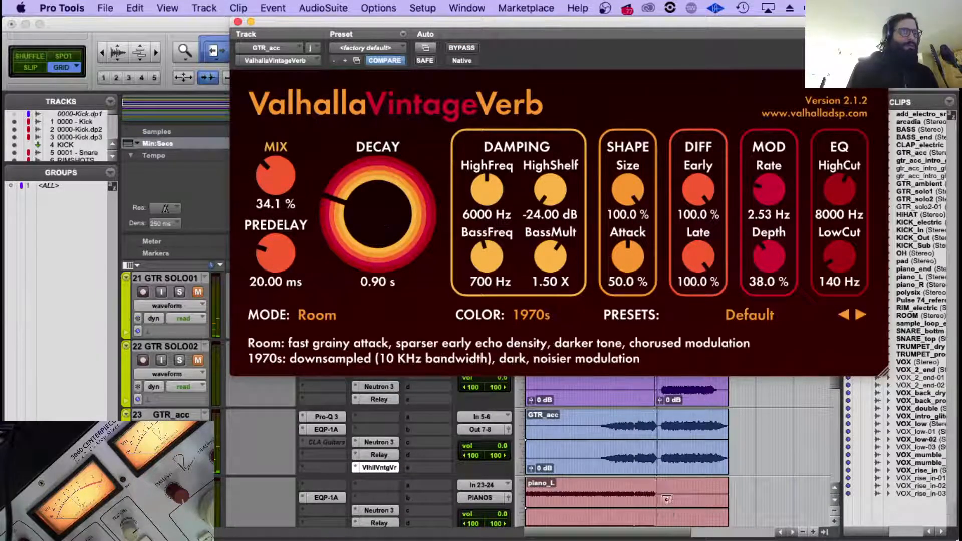
# Replay GTR_acc and fine-tune the reverb to a 32 % mix with a 9700 Hz HighCut.
pyautogui.scroll(2, 639, 441)
pyautogui.press('space')
pyautogui.scroll(-2, 655, 459)
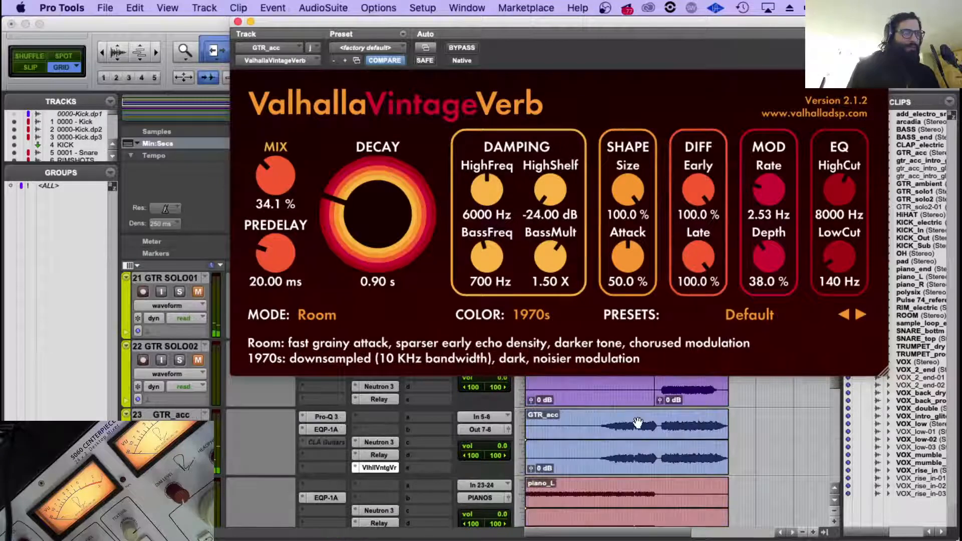
pyautogui.click(637, 419)
pyautogui.press('space')
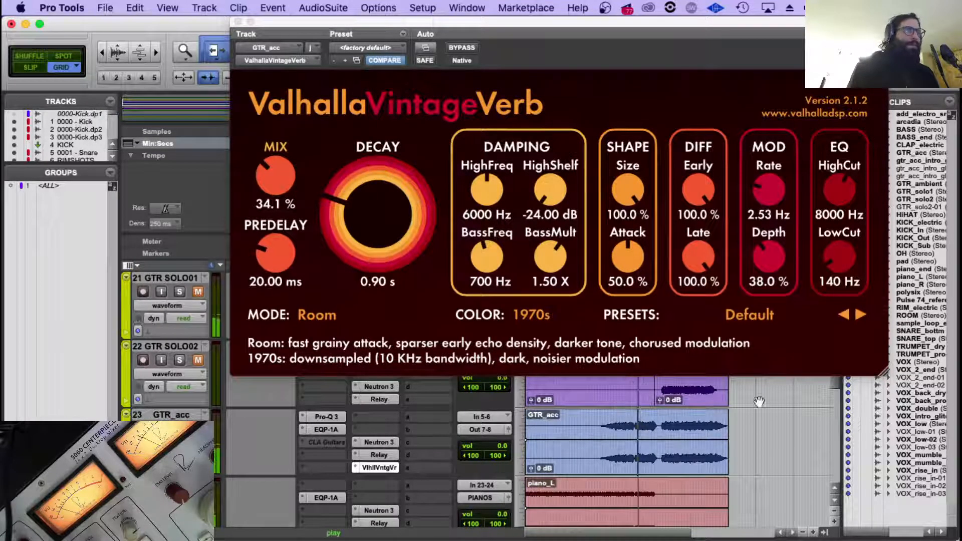
pyautogui.moveTo(266, 167); pyautogui.dragTo(267, 168)
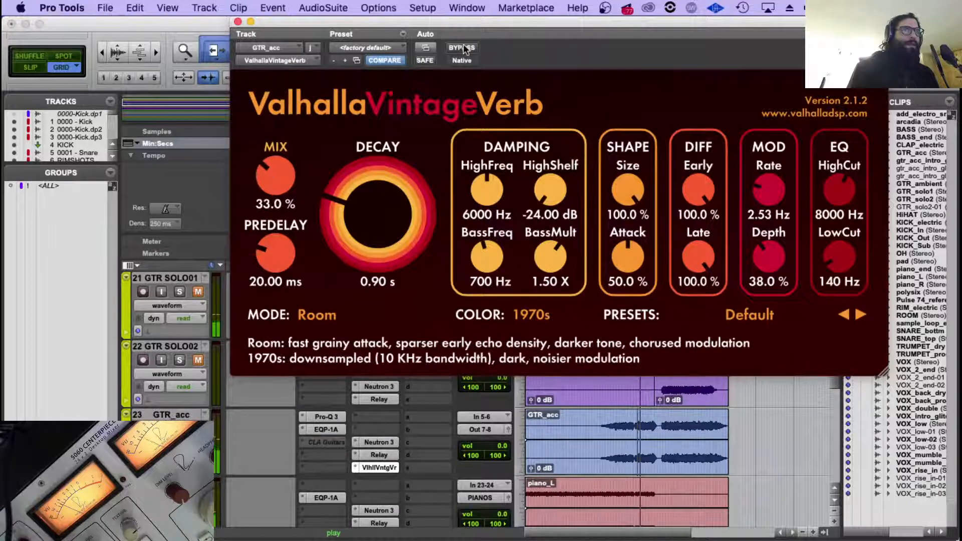
pyautogui.moveTo(827, 185); pyautogui.dragTo(828, 182)
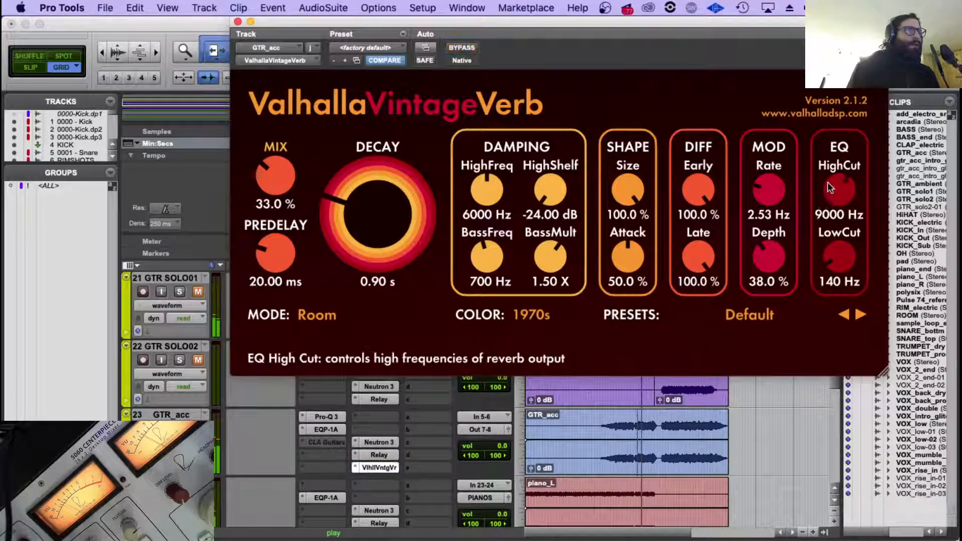
pyautogui.moveTo(267, 170); pyautogui.dragTo(267, 172)
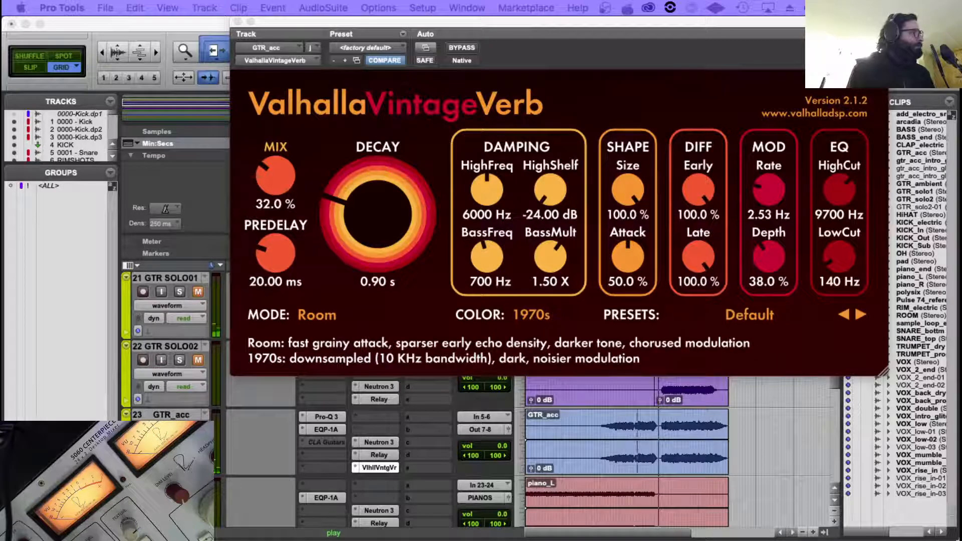
# Make the CLA Guitars insert on GTR_acc active again, lower its Reverb fader to about -4.8, and close the plug-in.
pyautogui.click(210, 26)
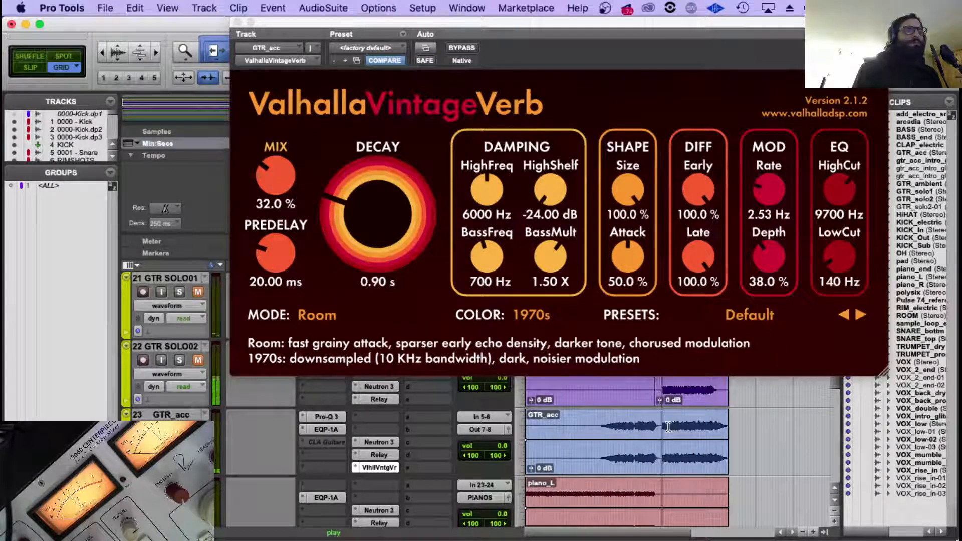
pyautogui.press('t')
pyautogui.press('t')
pyautogui.press('t')
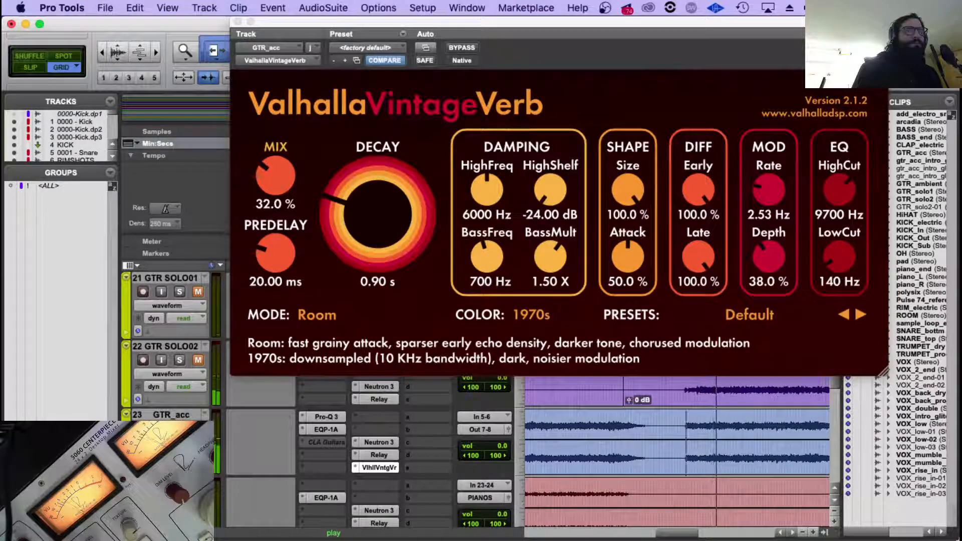
pyautogui.rightClick(334, 441)
pyautogui.click(376, 461)
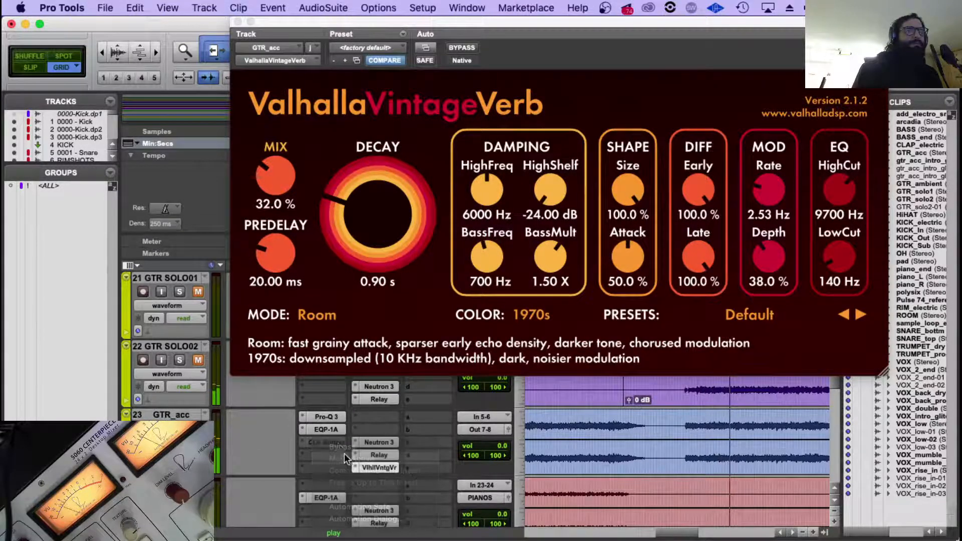
pyautogui.click(333, 442)
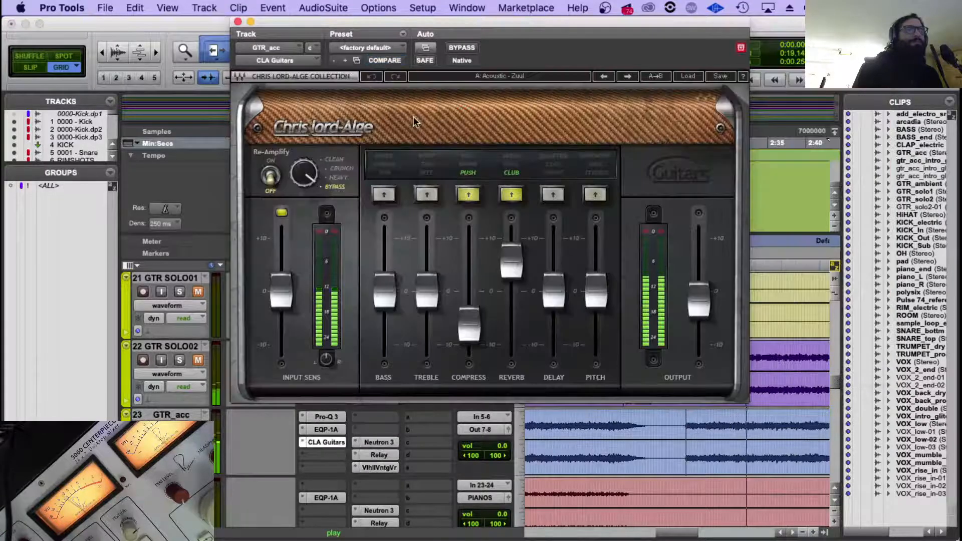
pyautogui.moveTo(509, 262); pyautogui.dragTo(511, 317)
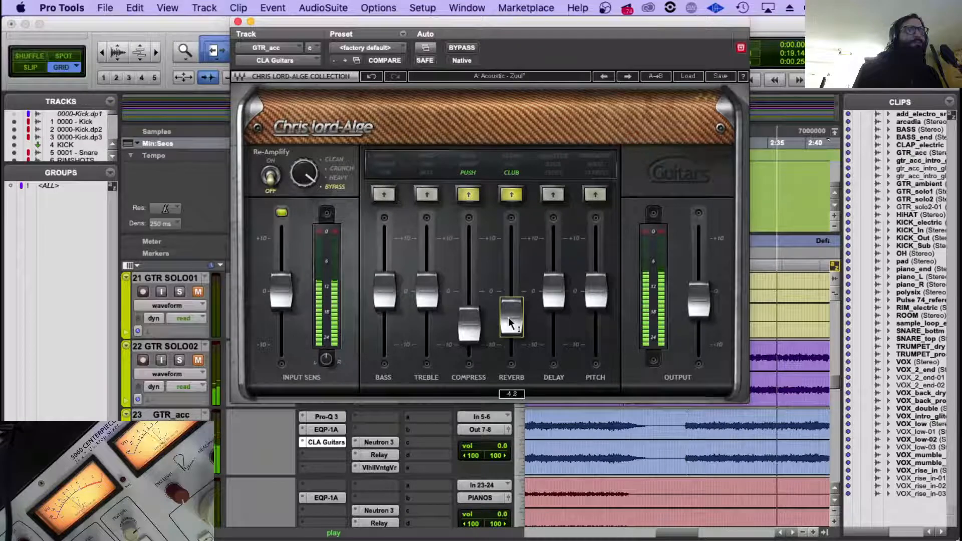
pyautogui.click(238, 22)
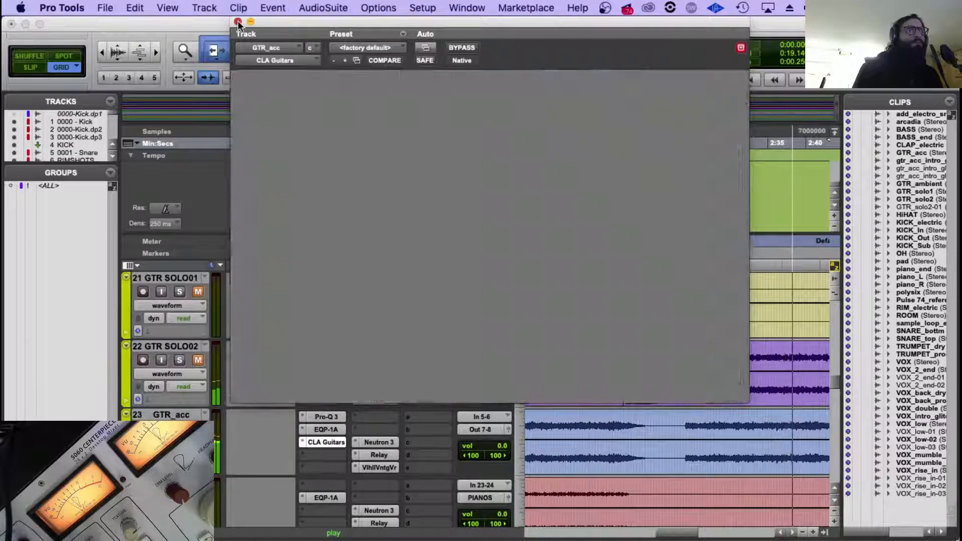
# In GTR_acc's Pro-Q 3, add a dynamic Bell cut around 140 Hz, set the Low Cut to 103.52 Hz, and close the plug-in.
pyautogui.click(325, 416)
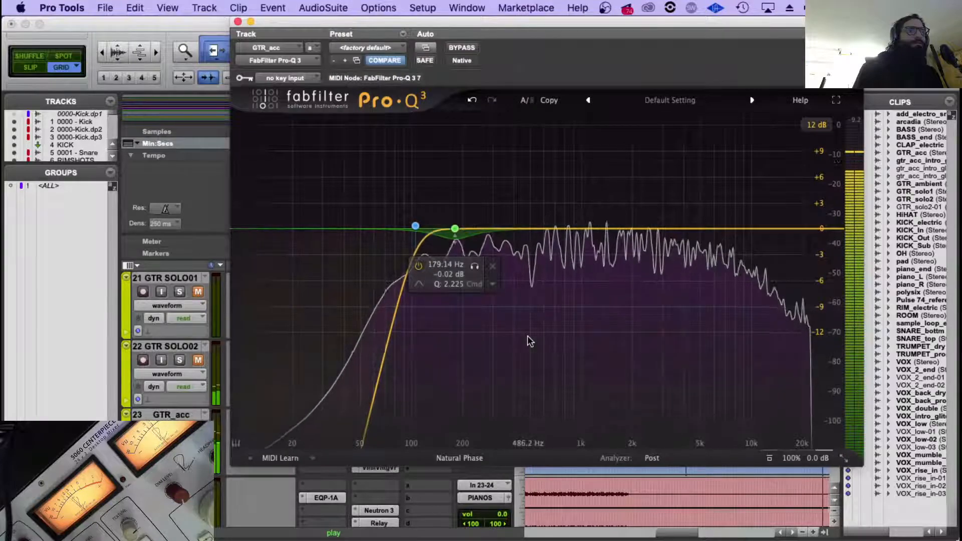
pyautogui.moveTo(528, 337)
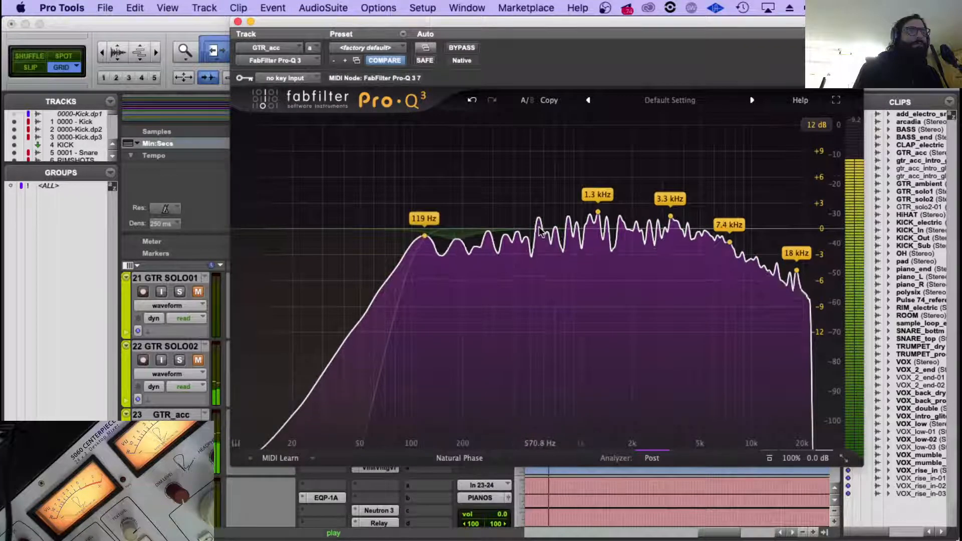
pyautogui.moveTo(540, 229); pyautogui.dragTo(540, 170)
pyautogui.moveTo(602, 404); pyautogui.dragTo(608, 382)
pyautogui.moveTo(561, 130); pyautogui.dragTo(407, 428)
pyautogui.keyDown('alt'); pyautogui.click(445, 379); pyautogui.keyUp('alt')
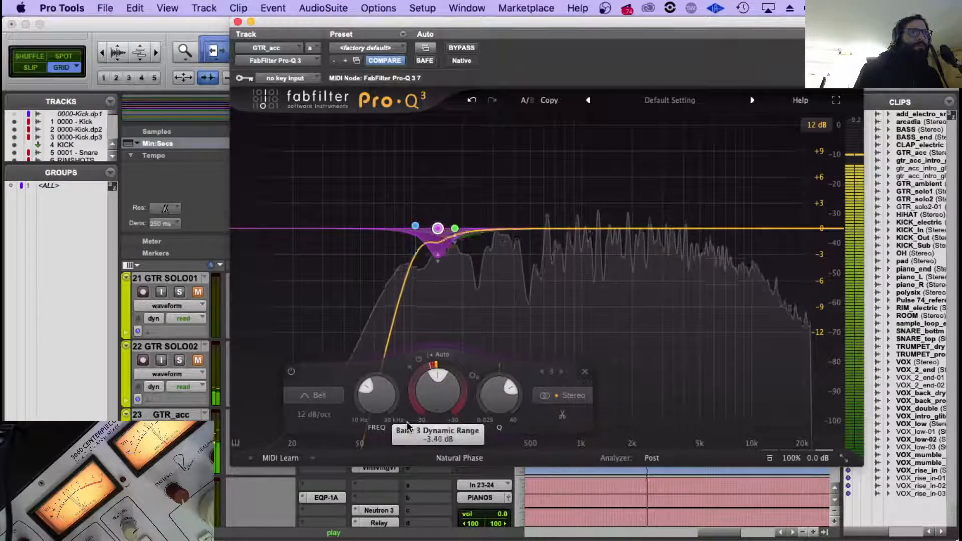
pyautogui.click(416, 226)
pyautogui.moveTo(415, 226); pyautogui.dragTo(414, 226)
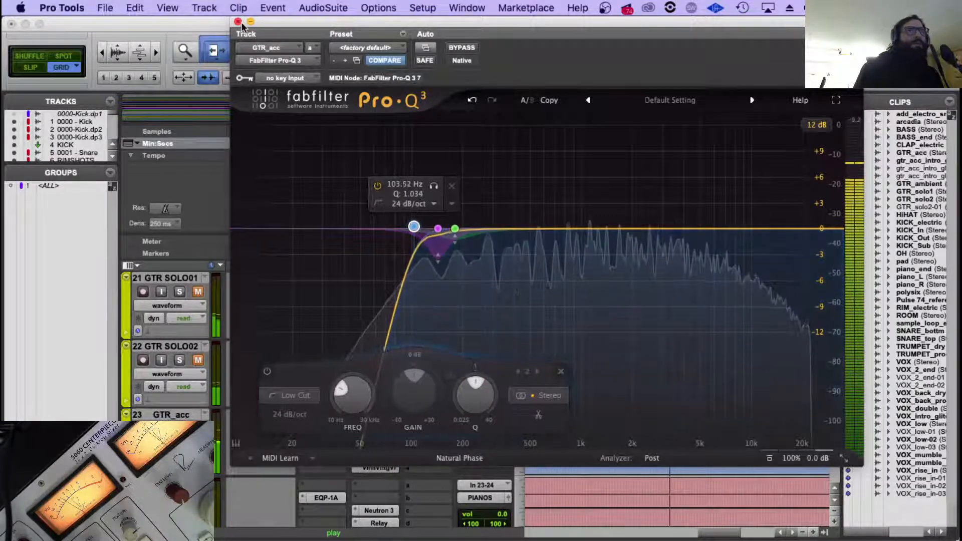
pyautogui.click(238, 21)
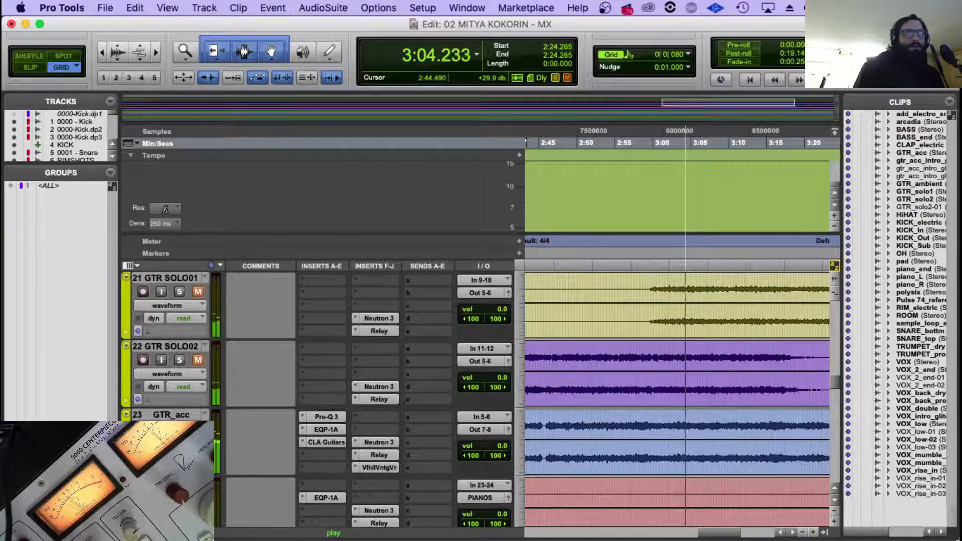
# Audition GTR_acc from about 2:24 with its track selected, and check its Neutron 3 Sculptor settings.
pyautogui.scroll(-1, 677, 395)
pyautogui.press('r')
pyautogui.press('r')
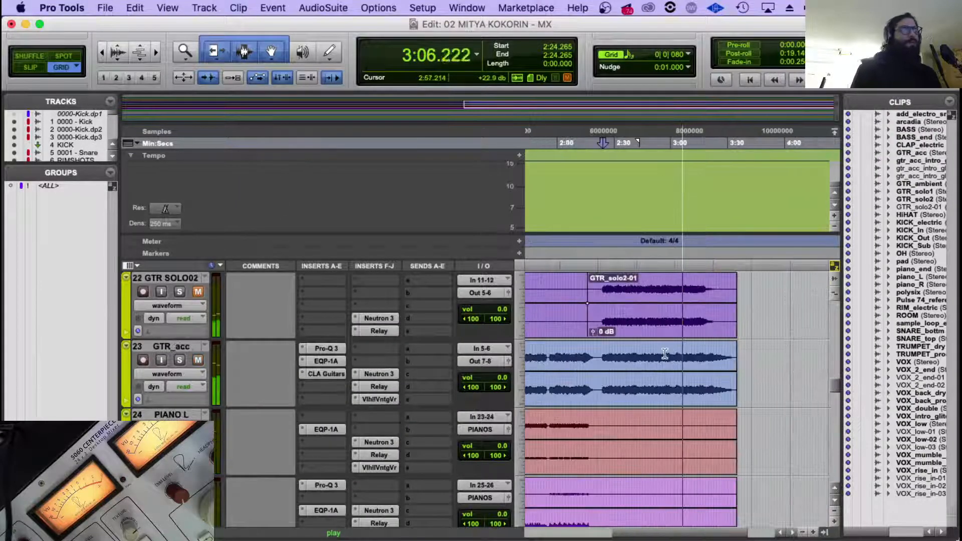
pyautogui.click(607, 348)
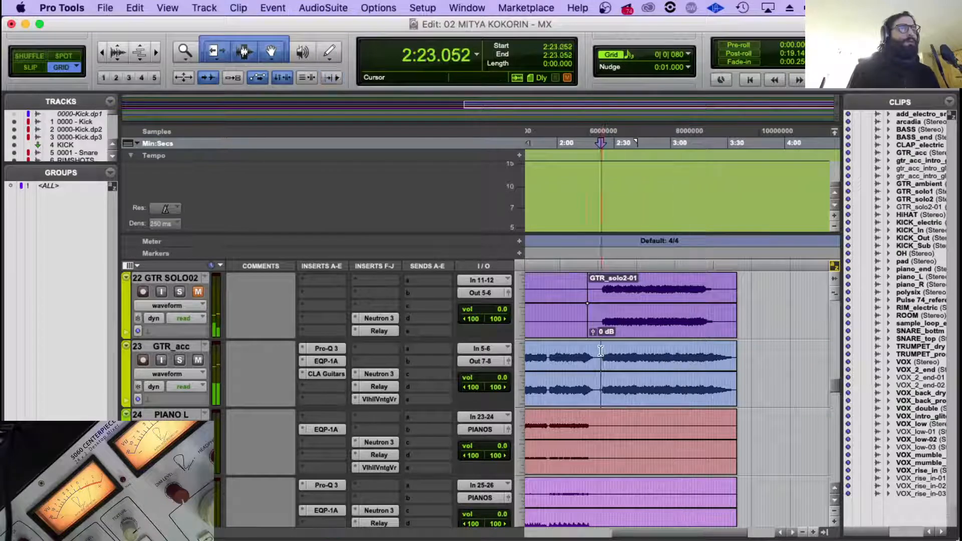
pyautogui.click(178, 347)
pyautogui.press('r')
pyautogui.press('r')
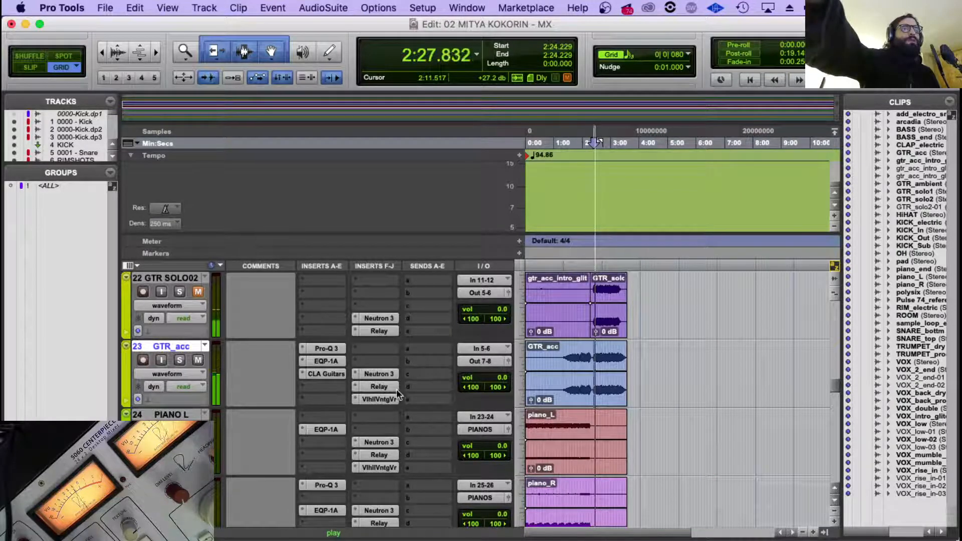
pyautogui.click(382, 374)
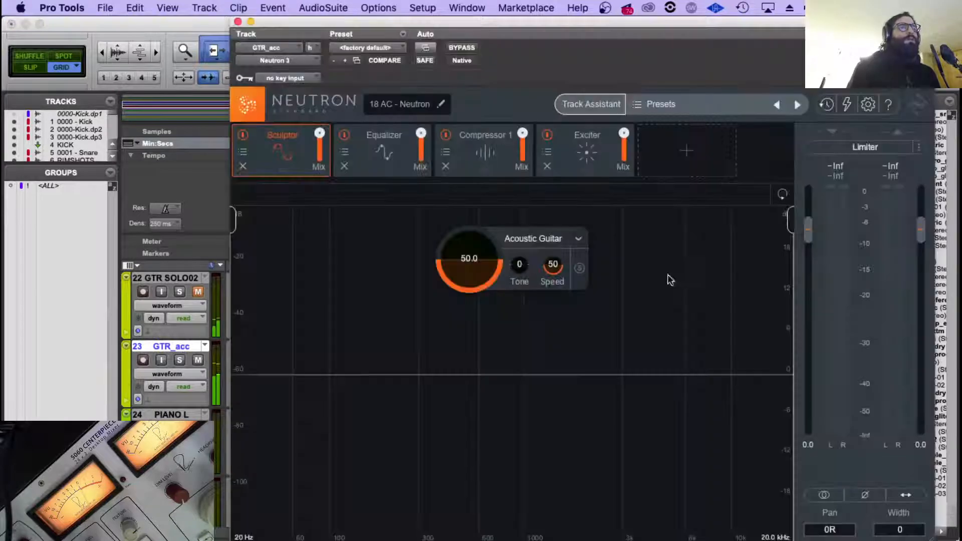
pyautogui.click(237, 22)
# Audition the mix from about 1:32, 2:04 and 2:24 to judge the acoustic guitar in different sections.
pyautogui.click(569, 351)
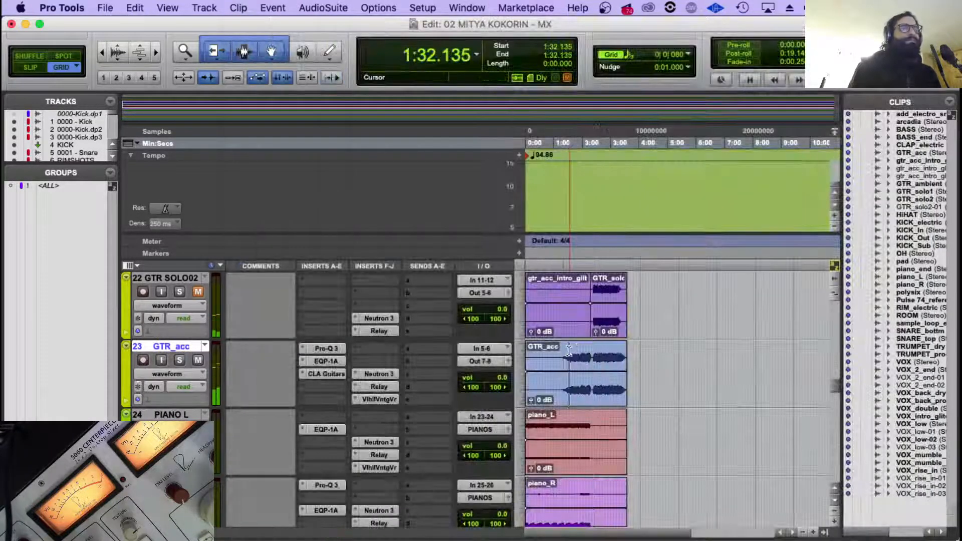
pyautogui.click(585, 353)
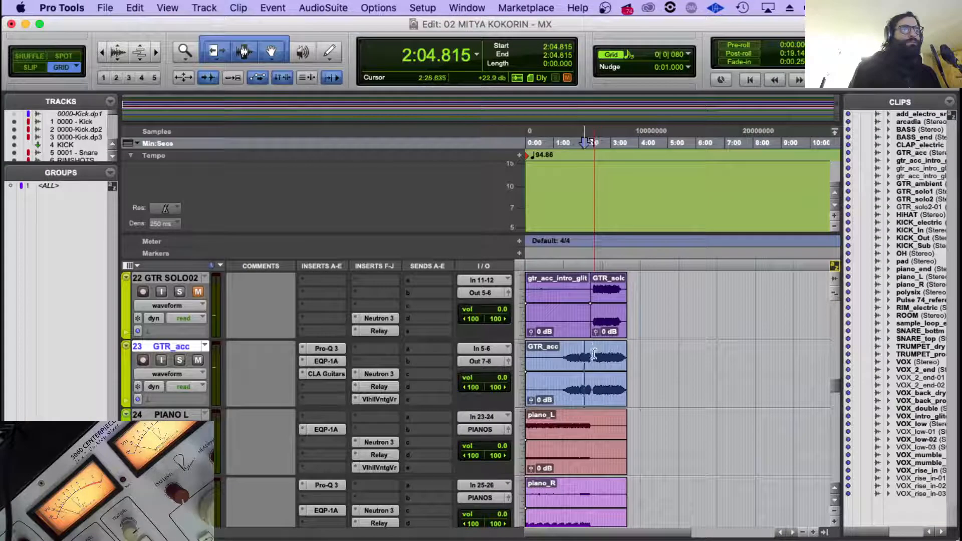
pyautogui.click(593, 353)
pyautogui.click(593, 353)
pyautogui.scroll(-15, 501, 381)
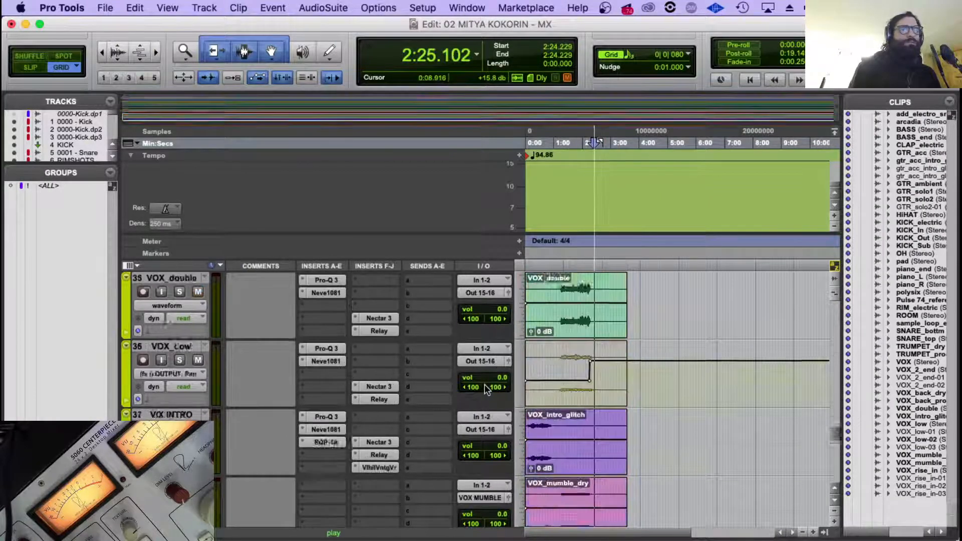
# In ROUTER.1's Neutron 3 Visual Mixer, show the 18 AC node and pan it left of centre at about -1.84 dB.
pyautogui.scroll(-8, 451, 376)
pyautogui.scroll(1, 357, 356)
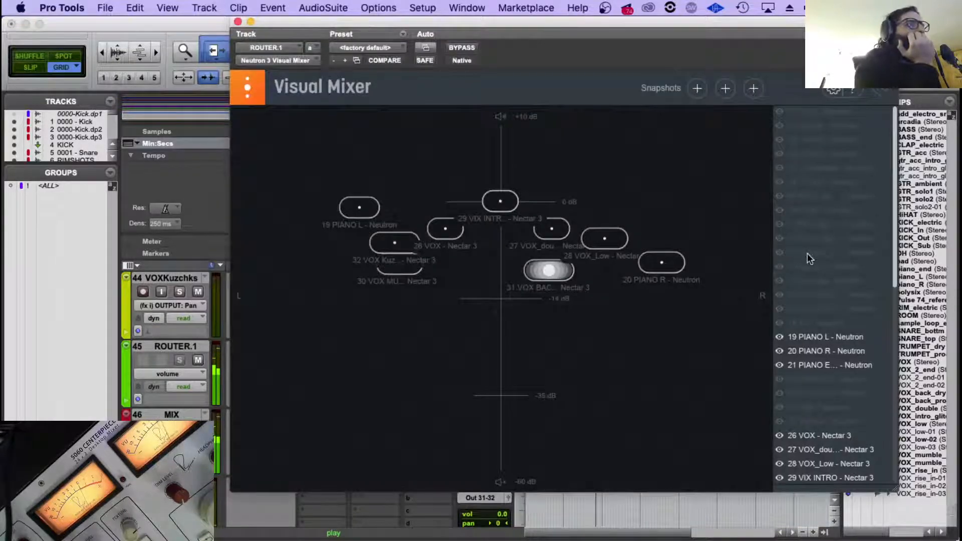
pyautogui.scroll(-3, 820, 237)
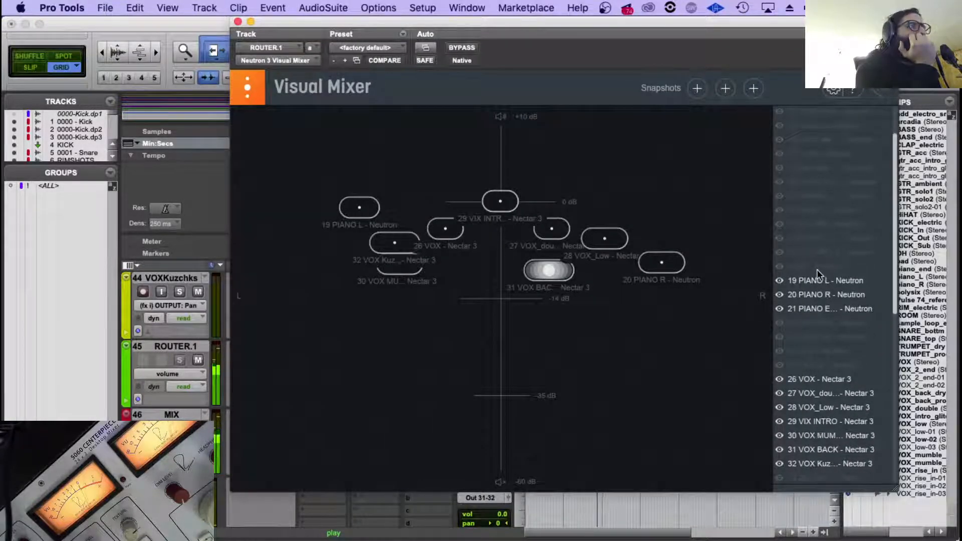
pyautogui.click(778, 265)
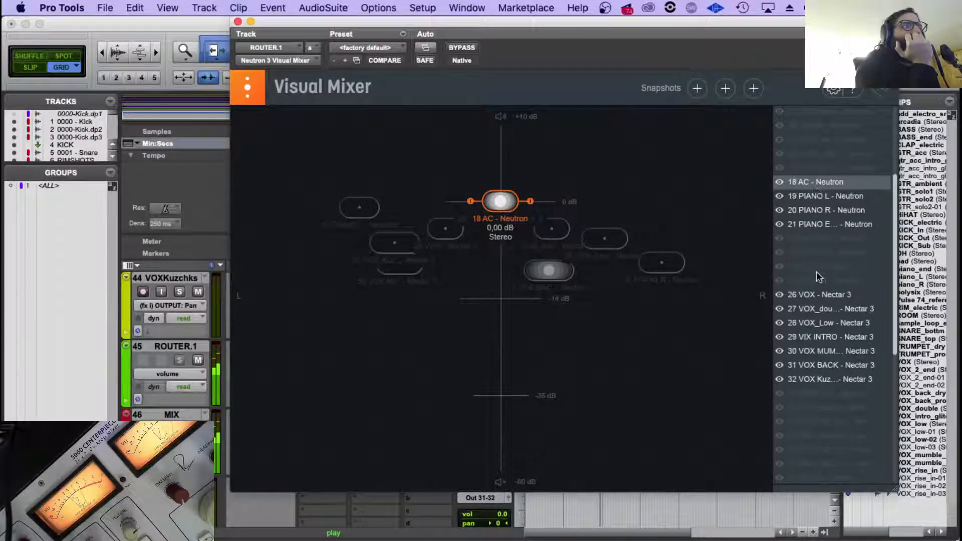
pyautogui.scroll(3, 820, 278)
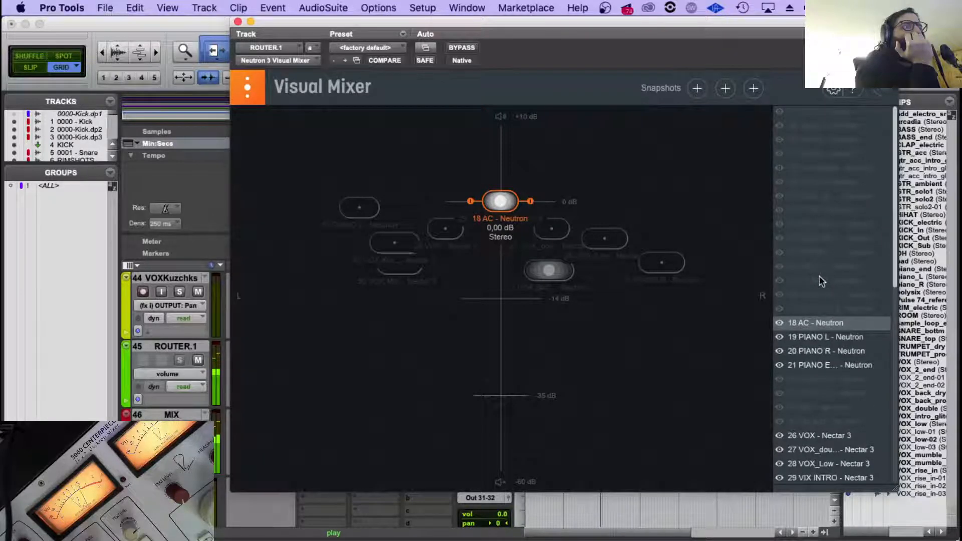
pyautogui.scroll(-4, 840, 242)
pyautogui.moveTo(504, 210); pyautogui.dragTo(425, 209)
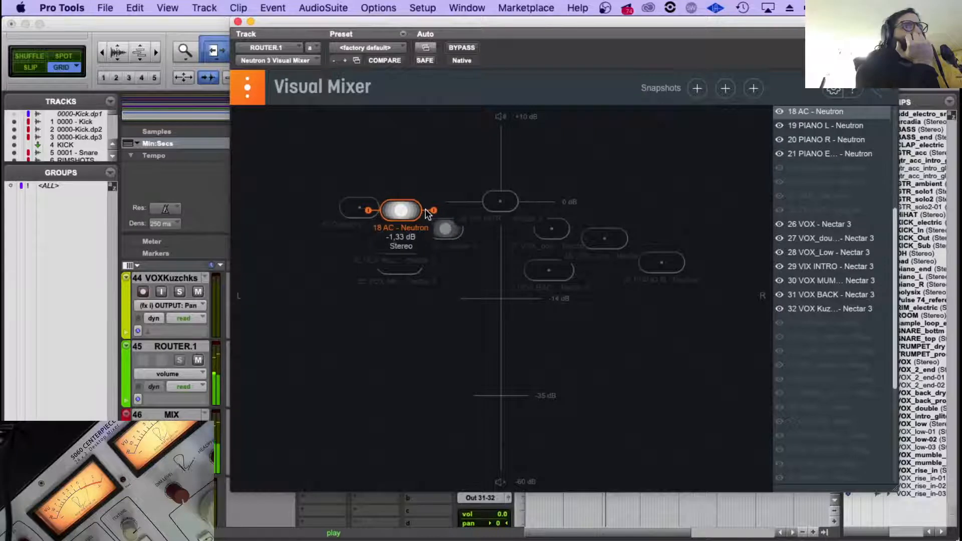
pyautogui.moveTo(401, 210); pyautogui.dragTo(432, 212)
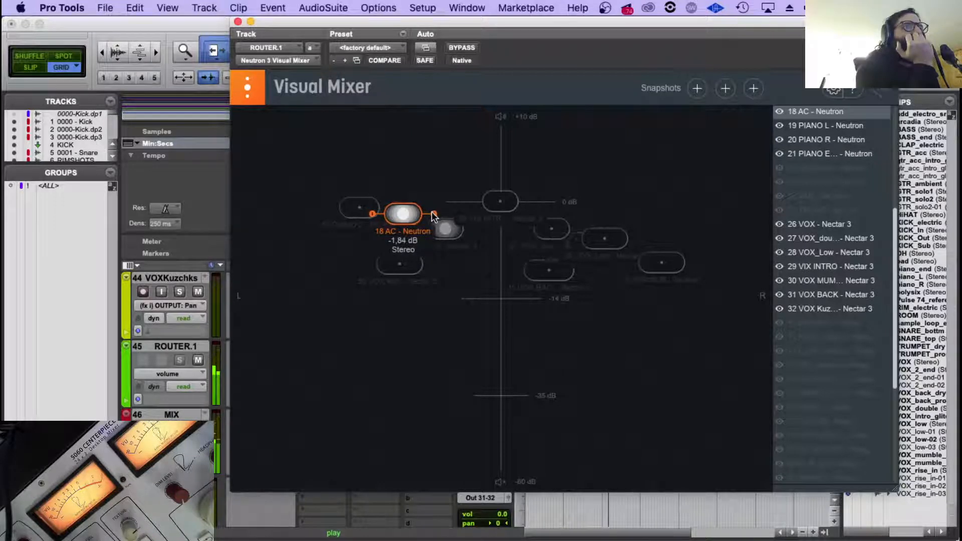
# Pan the 21 PIANO E node right of centre at about -3.27 dB and close the Visual Mixer.
pyautogui.scroll(3, 852, 210)
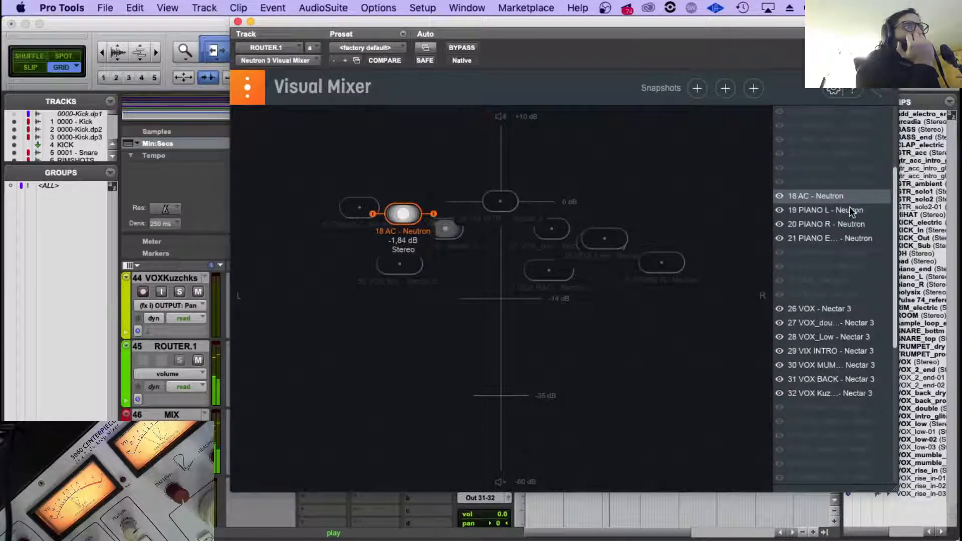
pyautogui.scroll(-2, 850, 210)
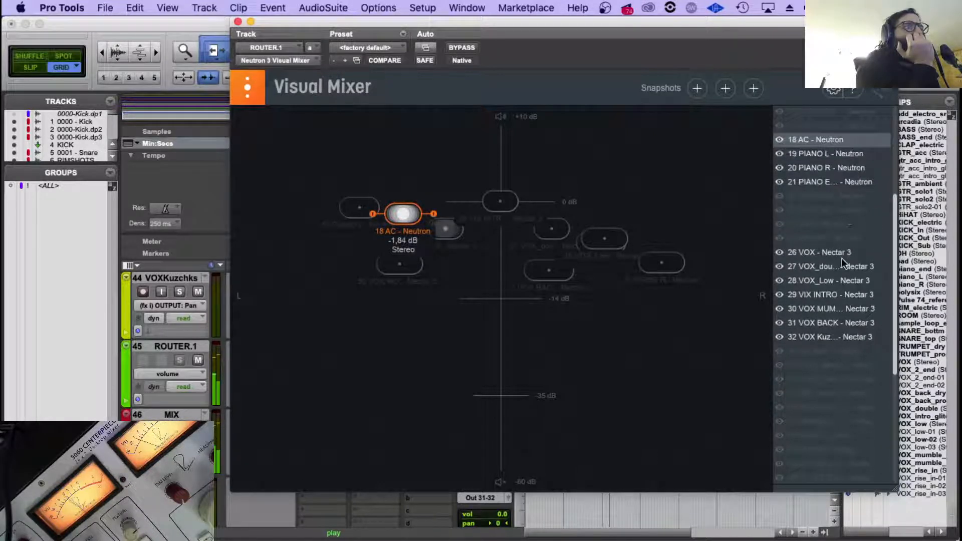
pyautogui.click(807, 153)
pyautogui.click(809, 165)
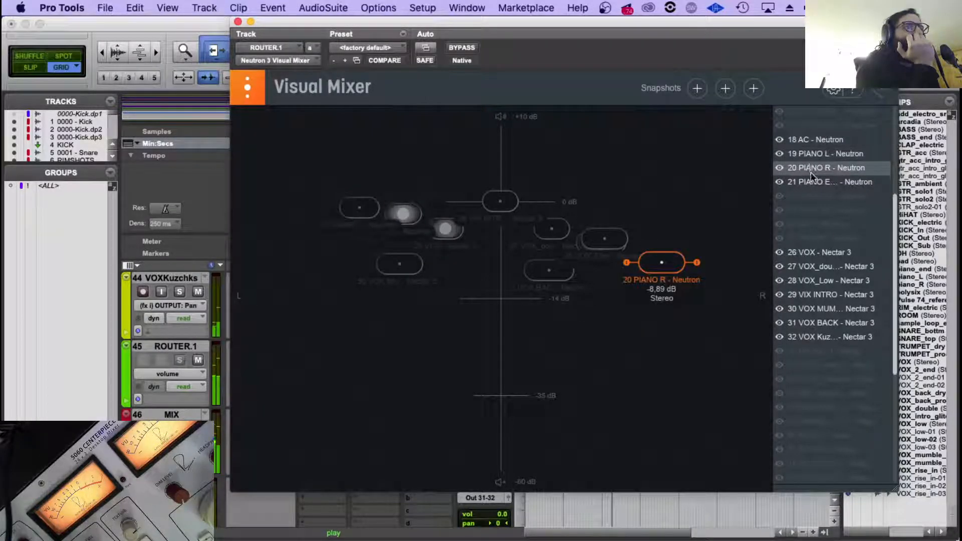
pyautogui.click(811, 181)
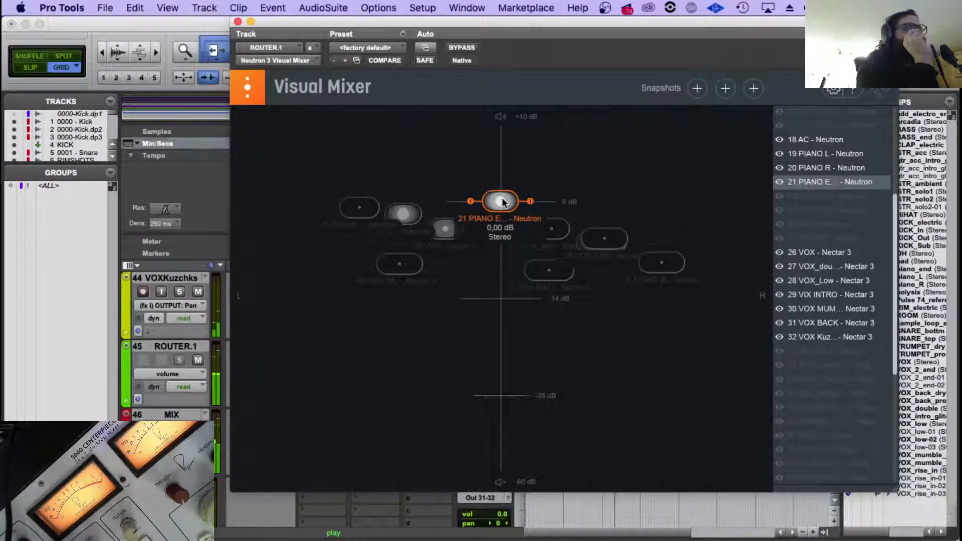
pyautogui.moveTo(502, 202); pyautogui.dragTo(576, 227)
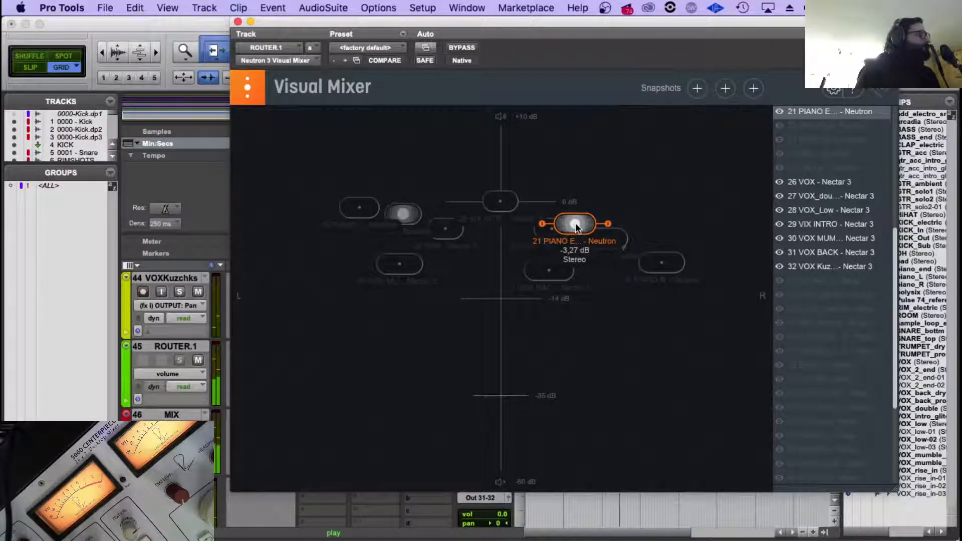
pyautogui.click(238, 22)
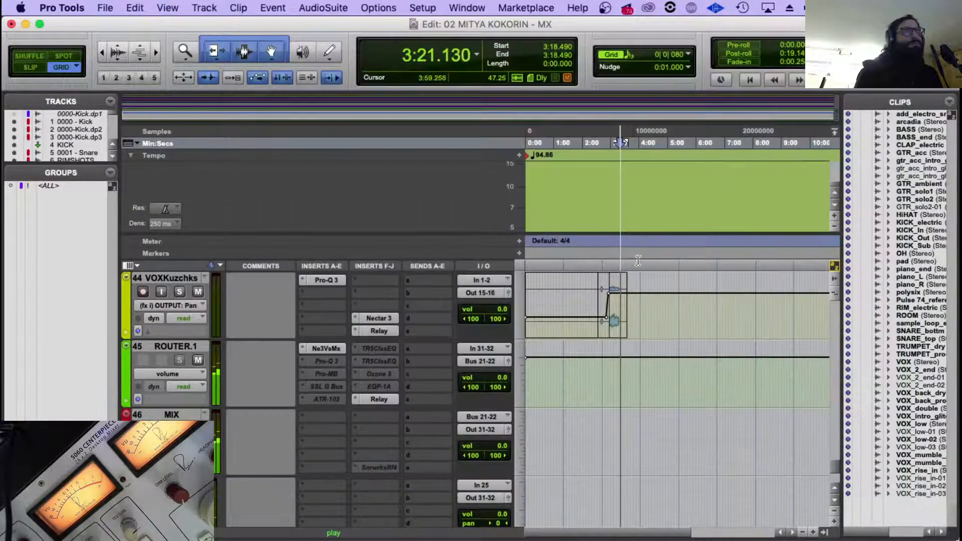
# Audition the mix from about 2:39 while looking through the synth, trumpet and vocal tracks.
pyautogui.click(601, 264)
pyautogui.press('space')
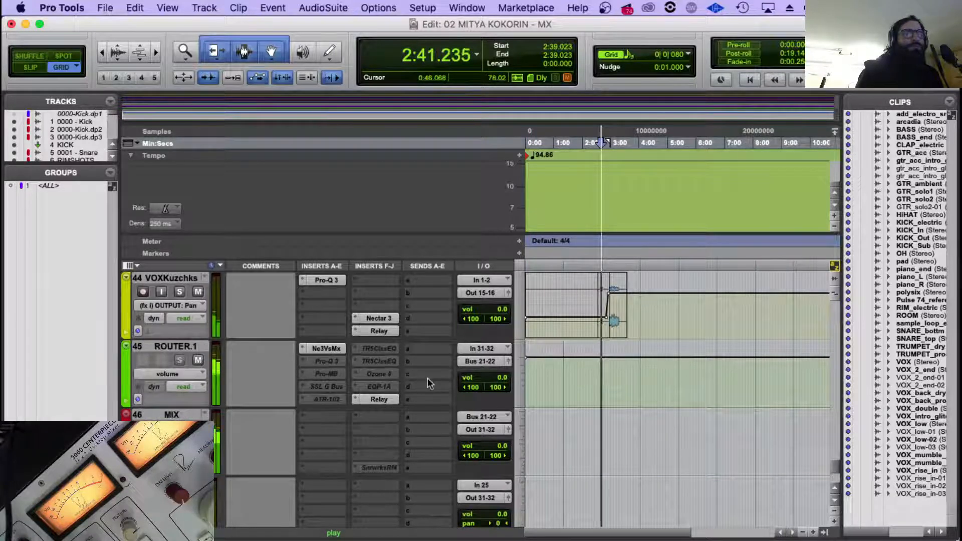
pyautogui.scroll(1, 428, 380)
pyautogui.scroll(7, 428, 381)
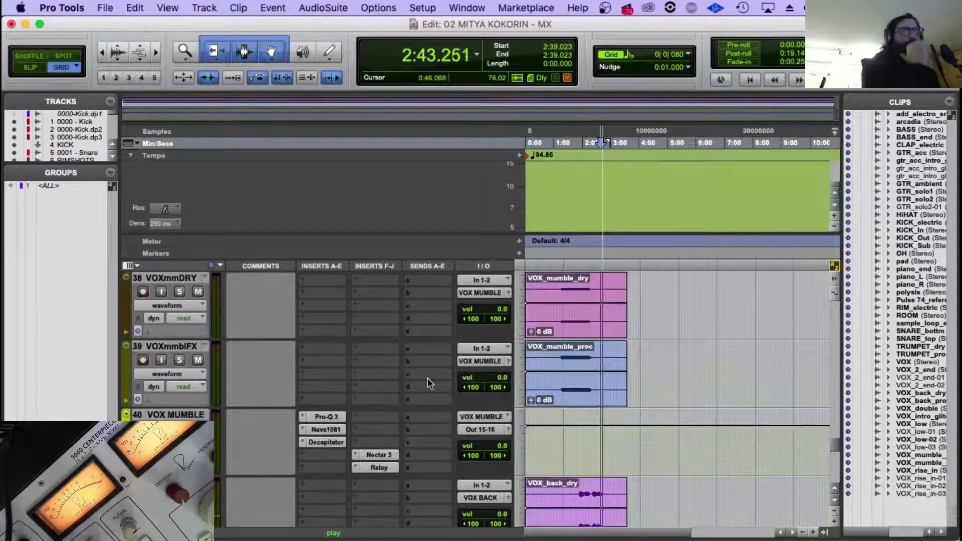
pyautogui.scroll(7, 428, 378)
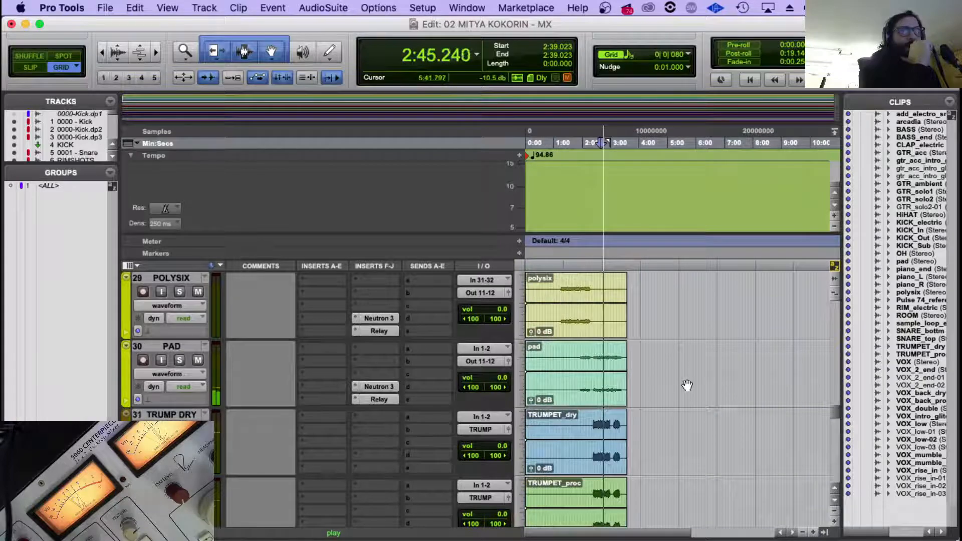
pyautogui.scroll(1, 687, 385)
pyautogui.scroll(-4, 687, 385)
pyautogui.scroll(-4, 421, 386)
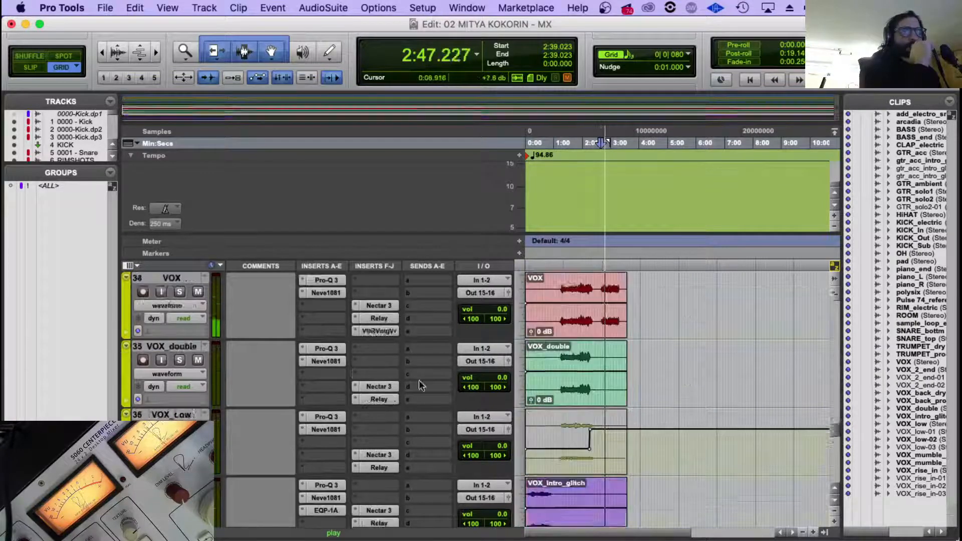
pyautogui.scroll(-6, 377, 383)
pyautogui.scroll(3, 375, 381)
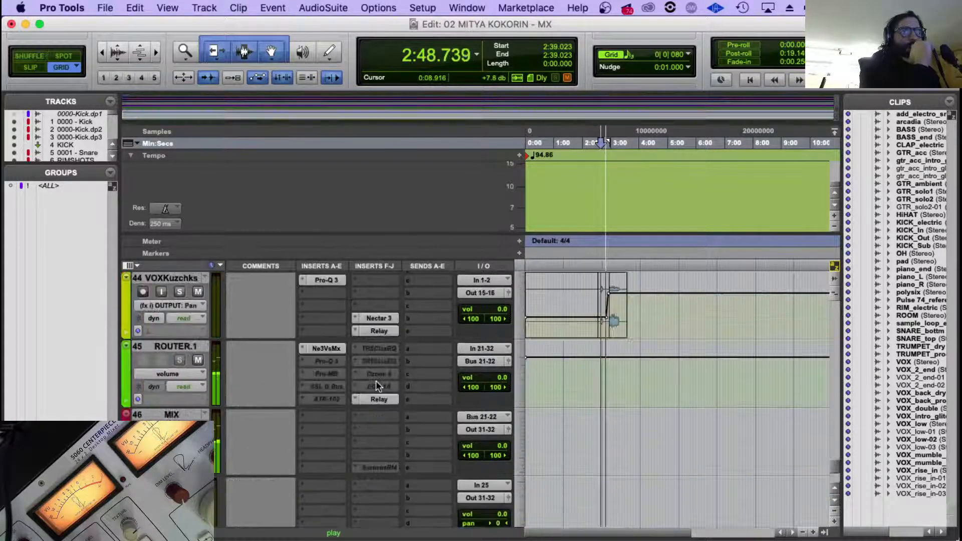
# In ROUTER.1's Visual Mixer, lower 18 AC to about -3.99 dB, move 21 PIANO E further right at about -2.96 dB, and close the plug-in.
pyautogui.click(332, 349)
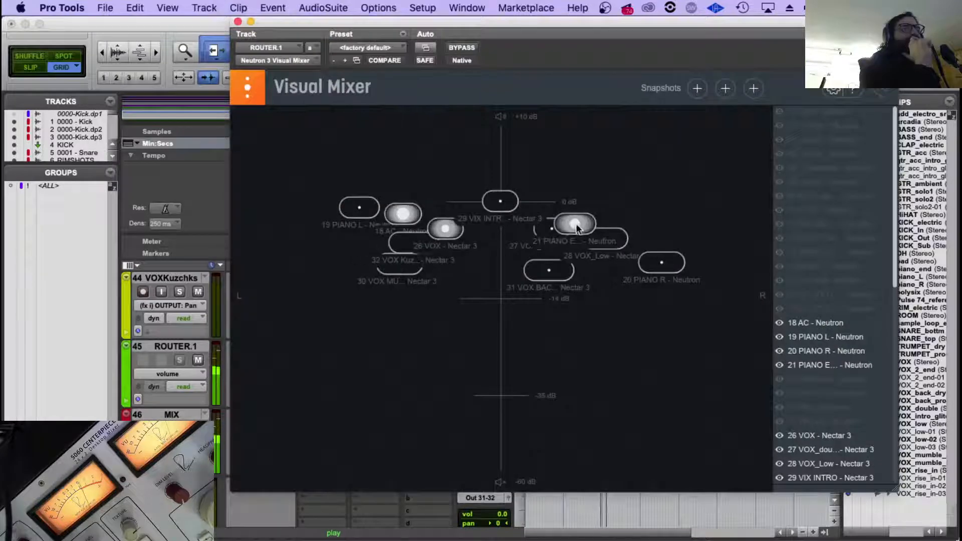
pyautogui.moveTo(403, 214)
pyautogui.mouseDown()
pyautogui.moveTo(392, 249)
pyautogui.moveTo(397, 230)
pyautogui.mouseUp()
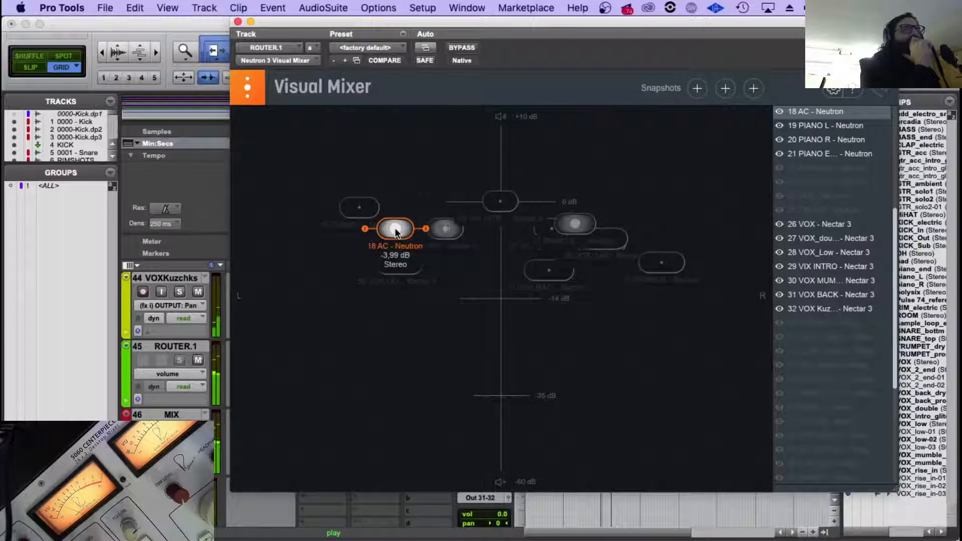
pyautogui.moveTo(395, 230); pyautogui.dragTo(397, 230)
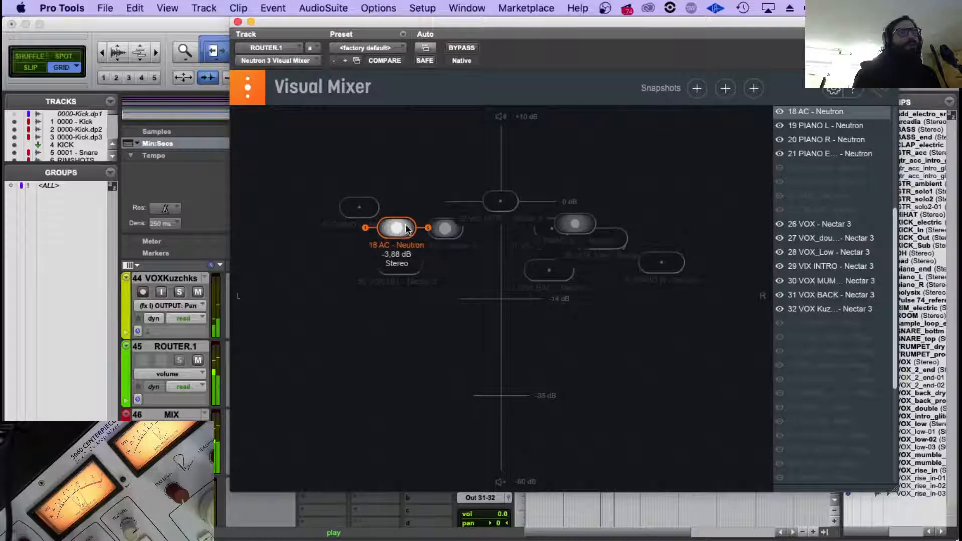
pyautogui.moveTo(399, 228); pyautogui.dragTo(399, 230)
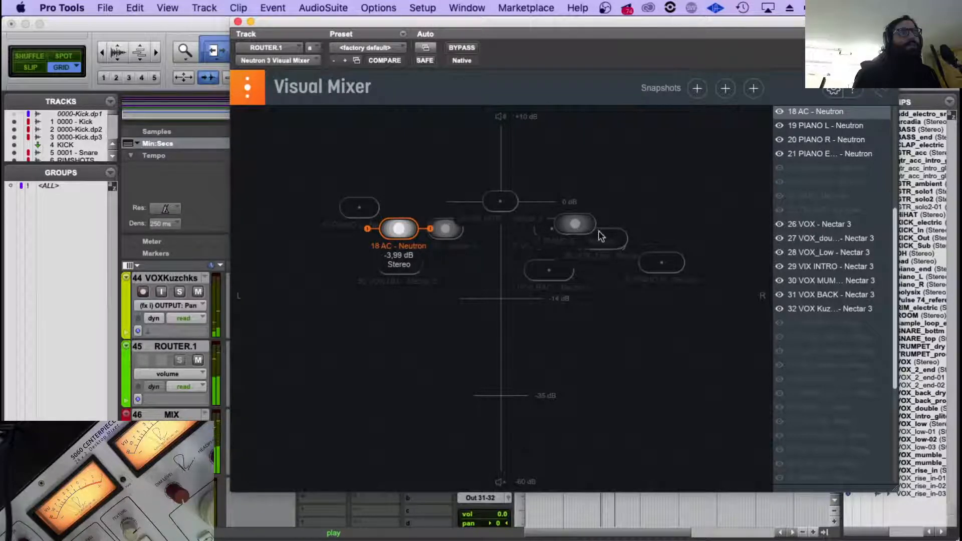
pyautogui.moveTo(601, 236)
pyautogui.mouseDown()
pyautogui.moveTo(614, 234)
pyautogui.moveTo(589, 230)
pyautogui.mouseUp()
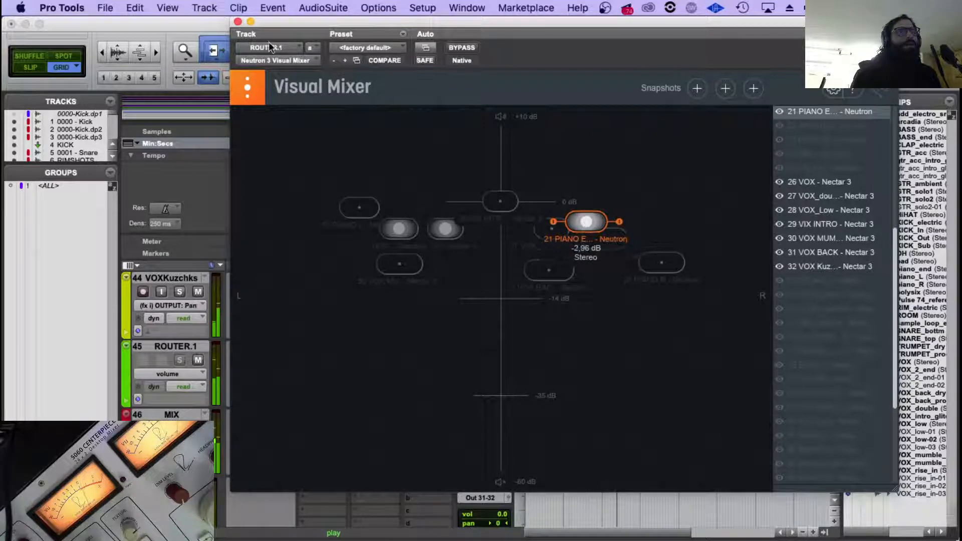
pyautogui.click(237, 22)
# Audition the mix from about 2:55 and 2:22 with the timeline zoomed in.
pyautogui.scroll(3, 611, 381)
pyautogui.scroll(-2, 611, 380)
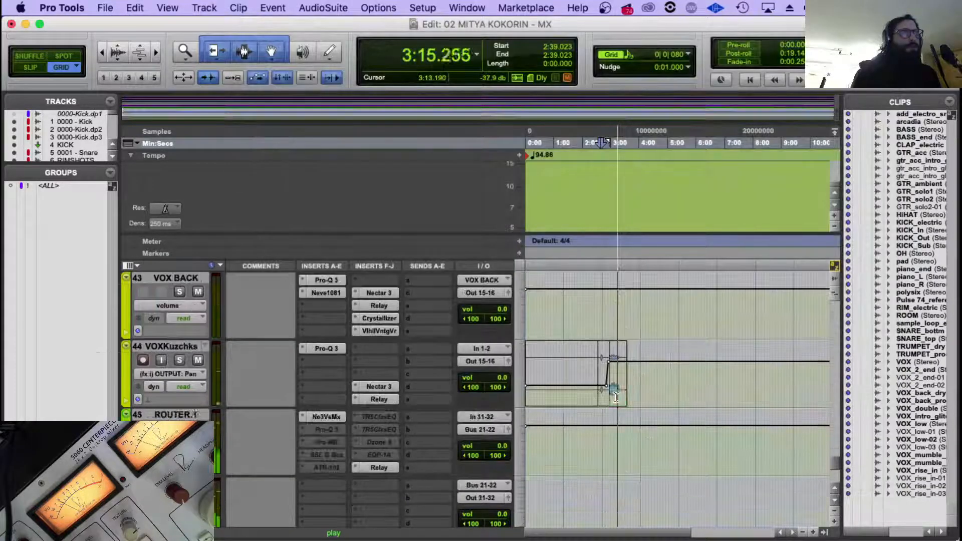
pyautogui.click(609, 402)
pyautogui.press('t')
pyautogui.press('t')
pyautogui.scroll(3, 693, 389)
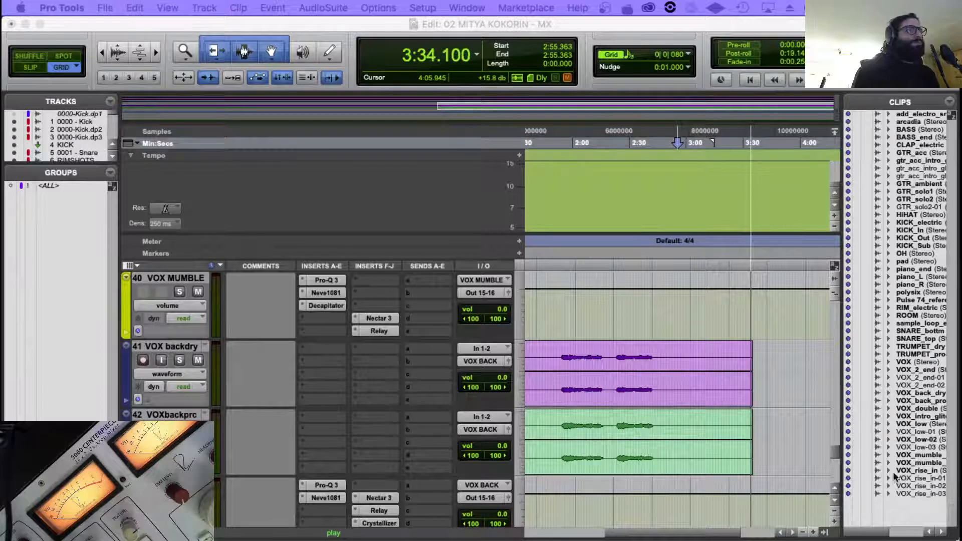
pyautogui.click(628, 262)
pyautogui.click(624, 264)
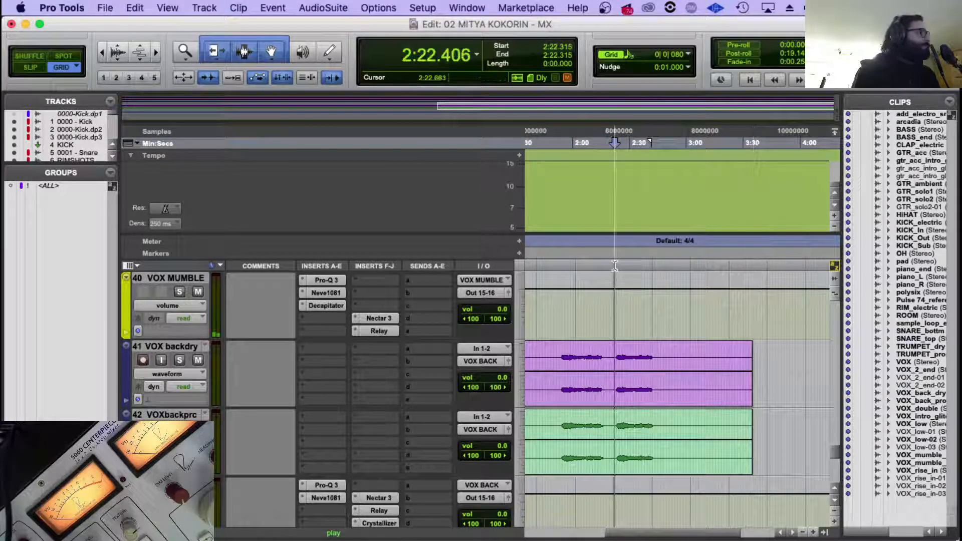
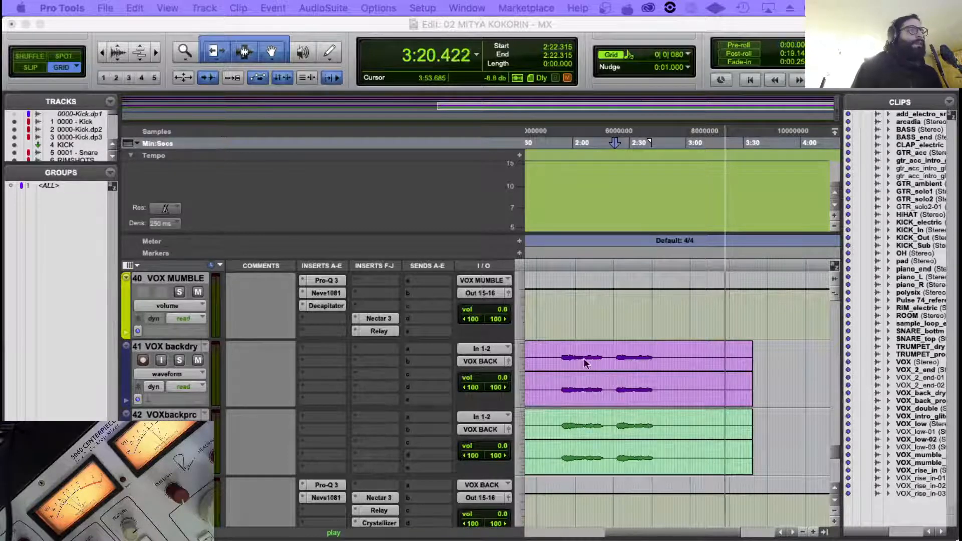
# Audition the mix from about 2:40 with the timeline zoomed out, looking through the vocal, trumpet, synth, piano and guitar tracks.
pyautogui.scroll(3, 744, 351)
pyautogui.scroll(4, 746, 352)
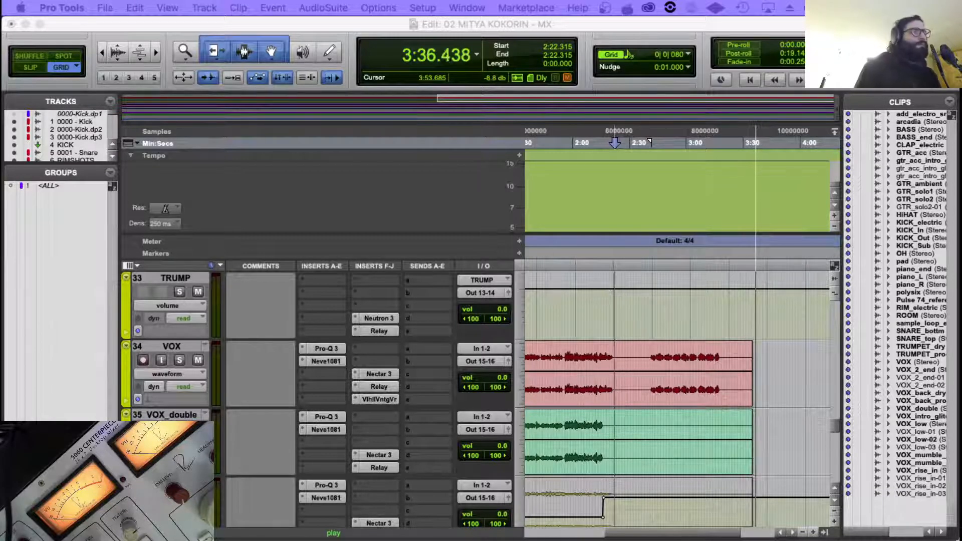
pyautogui.click(648, 354)
pyautogui.press('space')
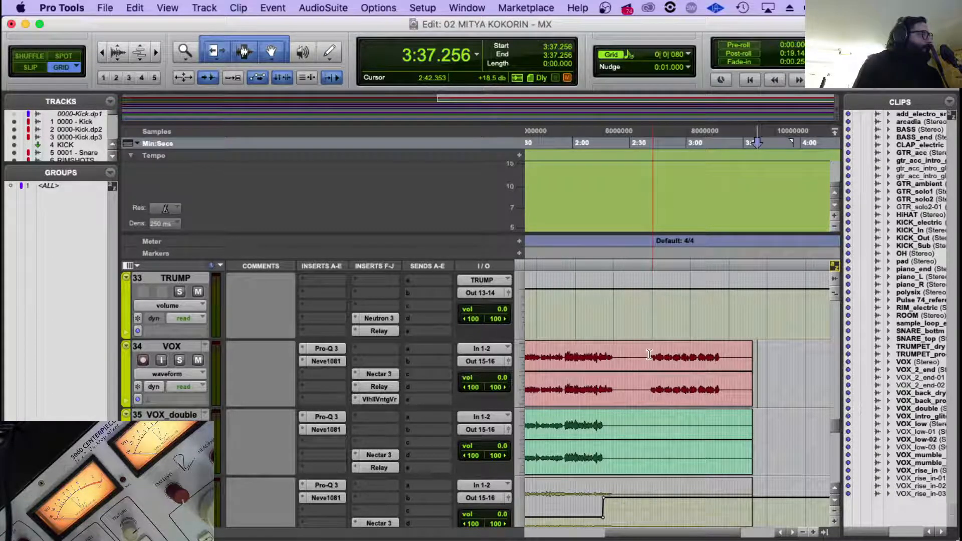
pyautogui.click(650, 355)
pyautogui.press('space')
pyautogui.scroll(-12, 655, 348)
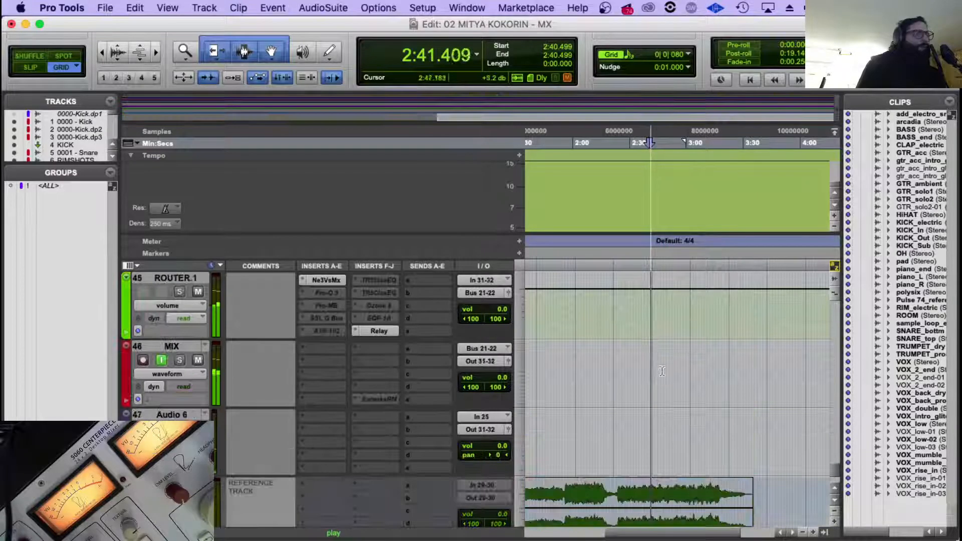
pyautogui.press('r')
pyautogui.scroll(1, 617, 395)
pyautogui.scroll(10, 617, 393)
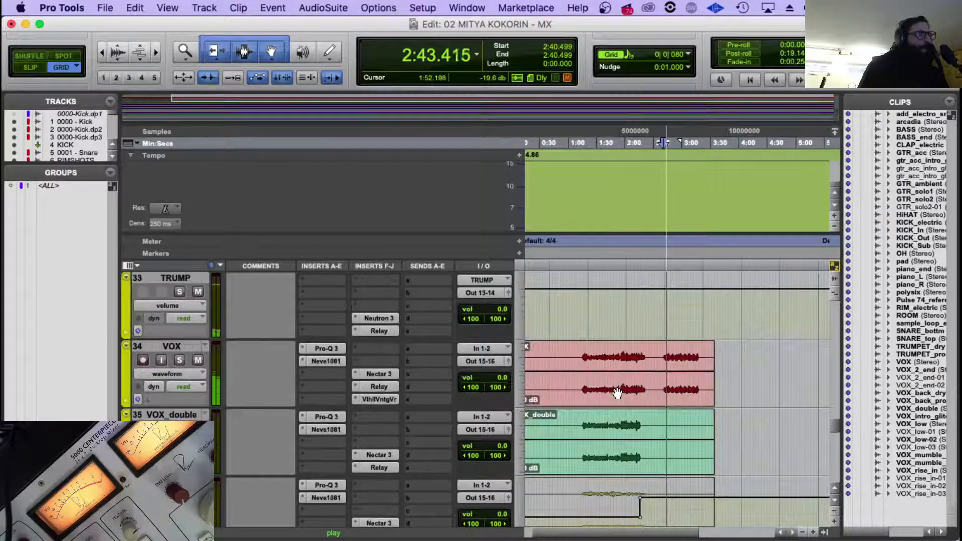
pyautogui.scroll(4, 617, 393)
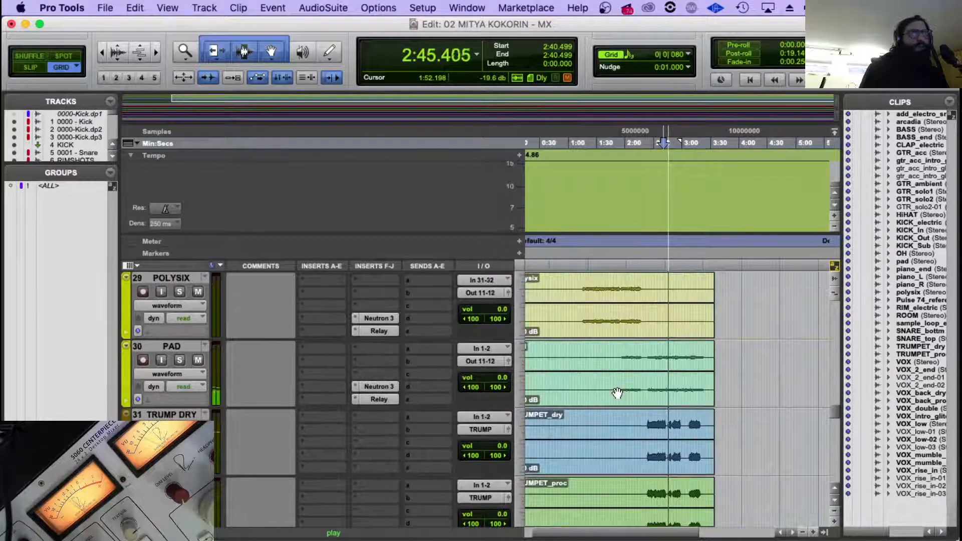
pyautogui.scroll(-1, 617, 393)
pyautogui.scroll(6, 622, 395)
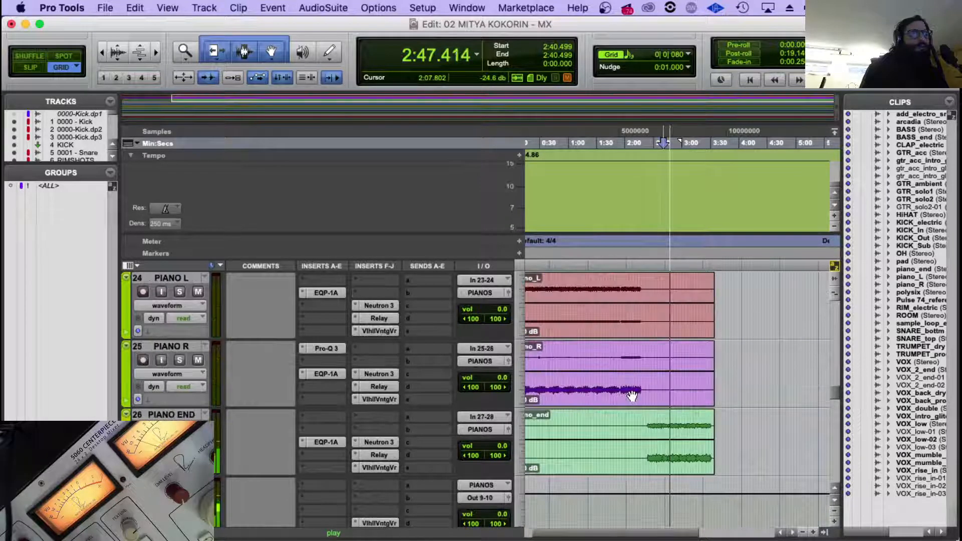
pyautogui.scroll(2, 632, 396)
pyautogui.scroll(1, 632, 396)
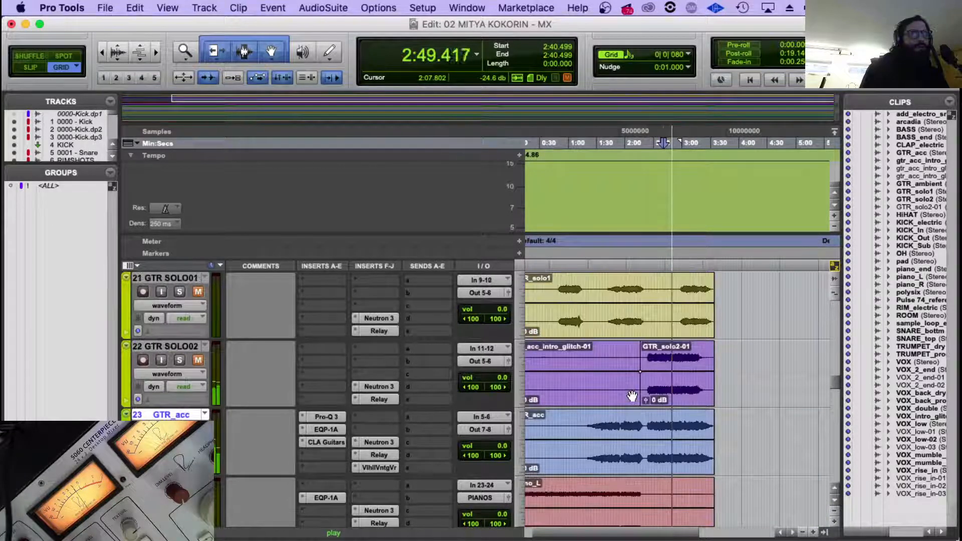
# Audition the mix from about 2:24 and mute the ARCADIA and POLYSIX tracks.
pyautogui.click(649, 352)
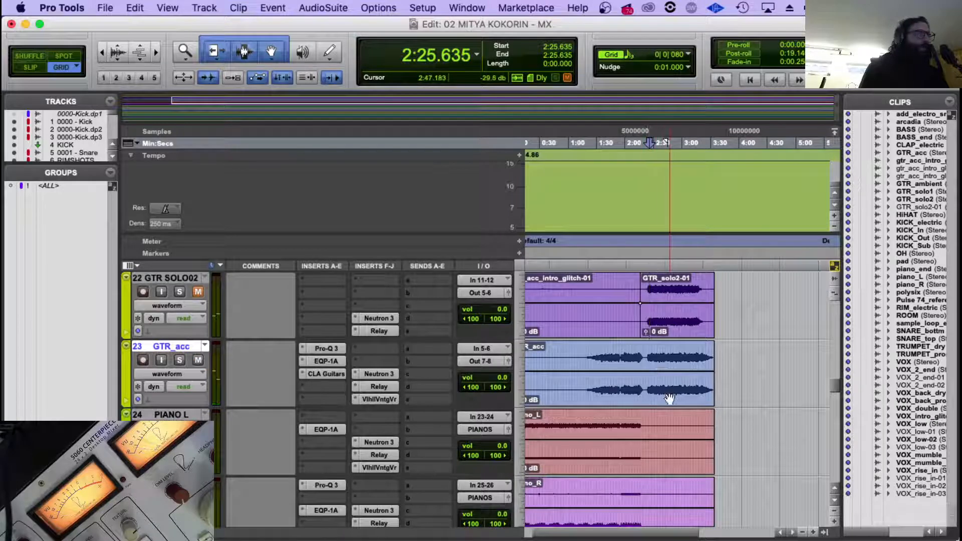
pyautogui.scroll(2, 666, 391)
pyautogui.scroll(-8, 670, 399)
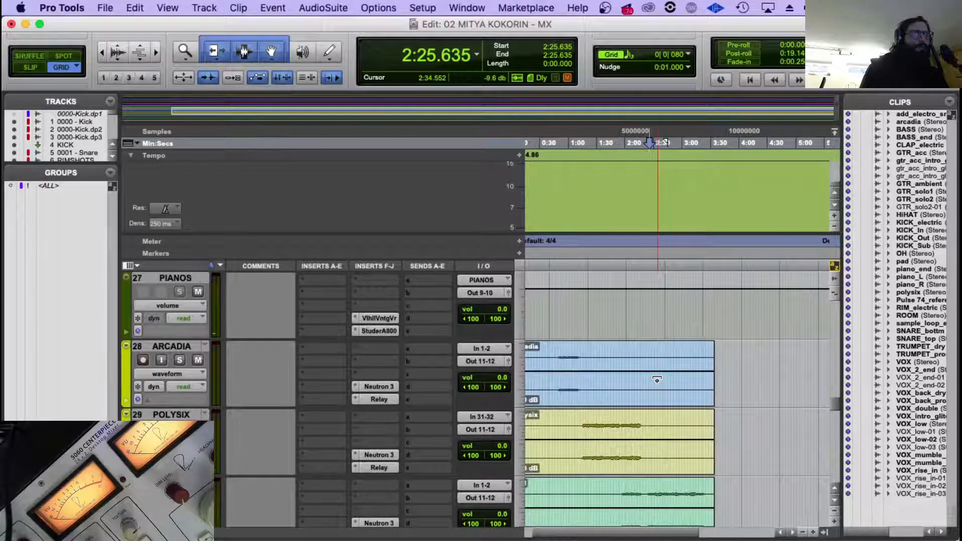
pyautogui.scroll(-1, 657, 381)
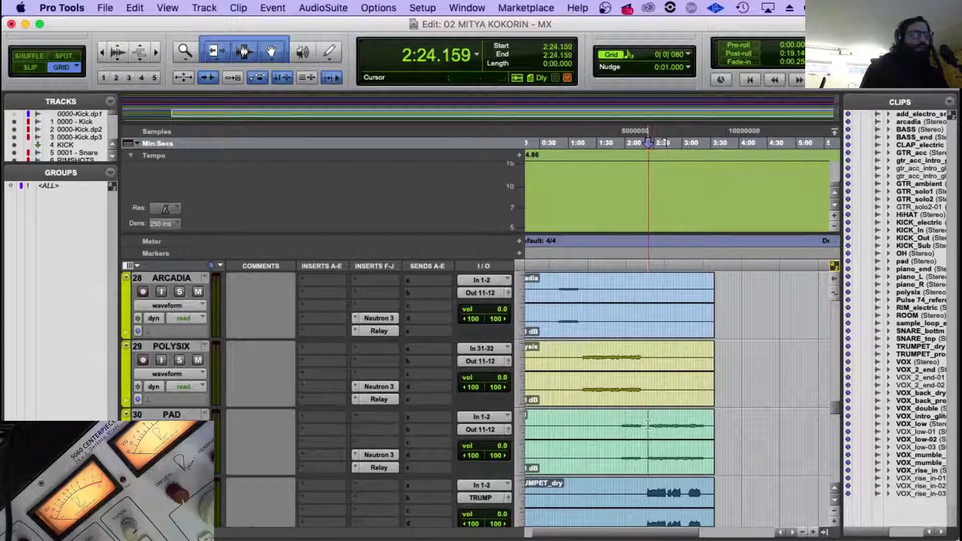
pyautogui.press('space')
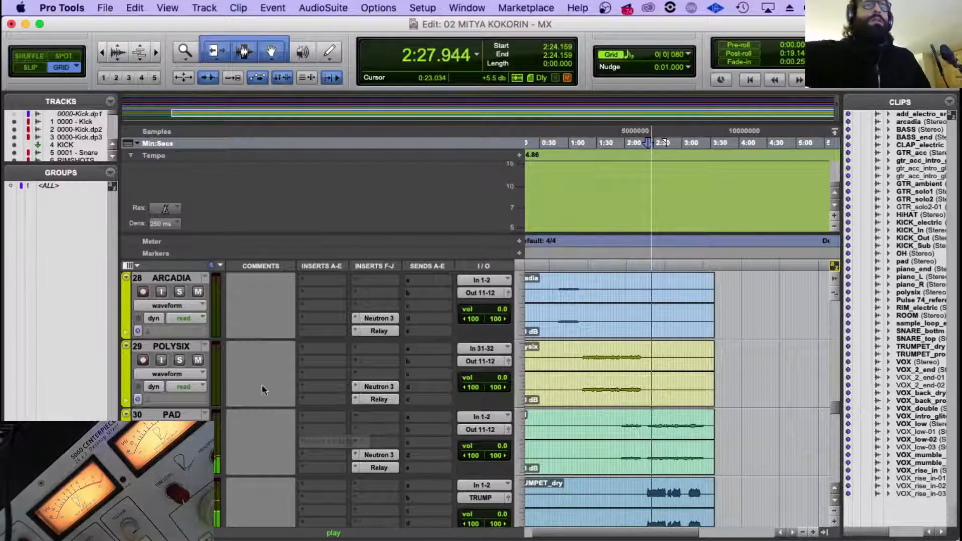
pyautogui.scroll(2, 206, 346)
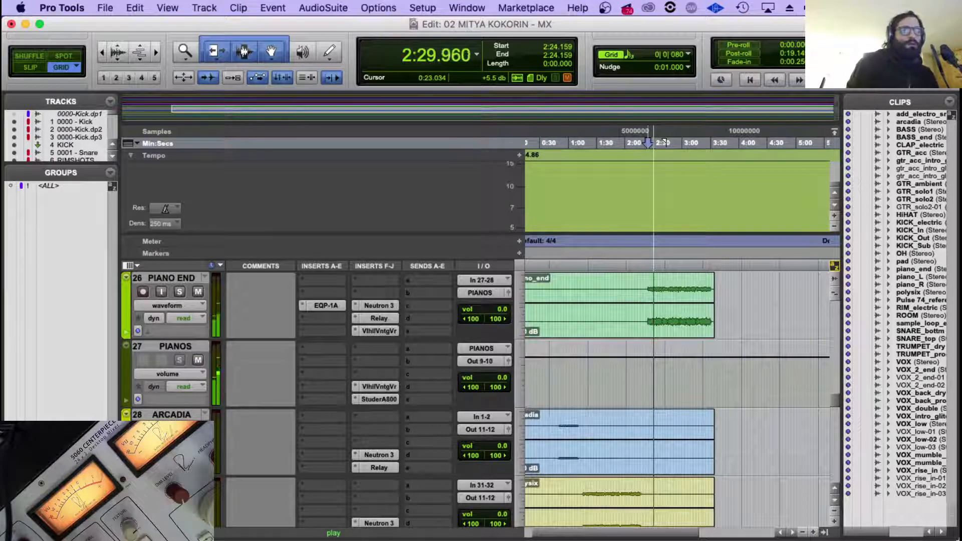
pyautogui.scroll(-3, 424, 411)
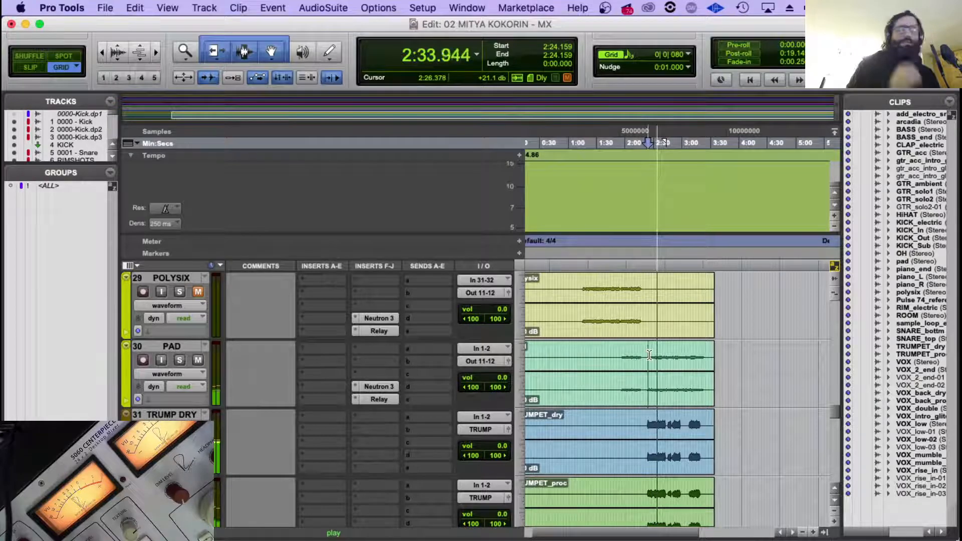
pyautogui.scroll(-15, 651, 355)
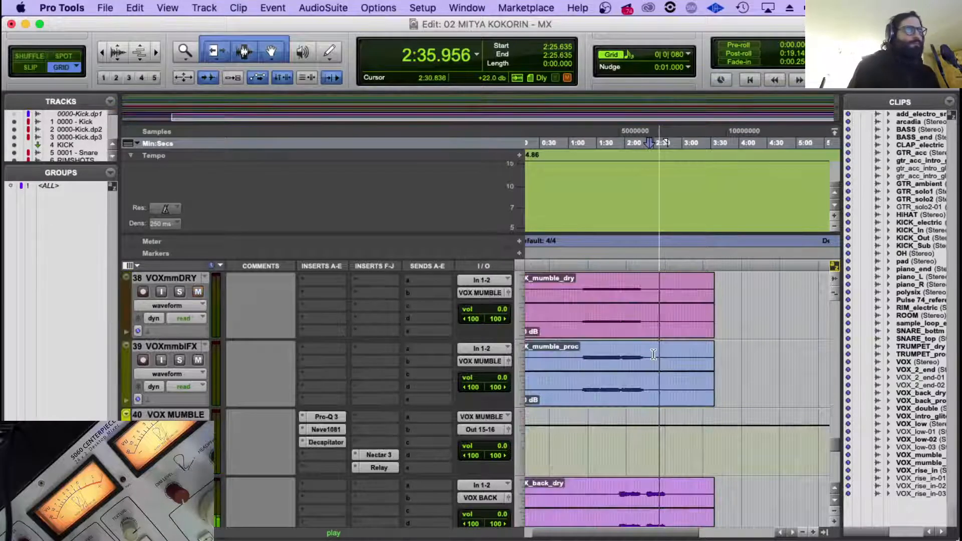
pyautogui.scroll(15, 654, 355)
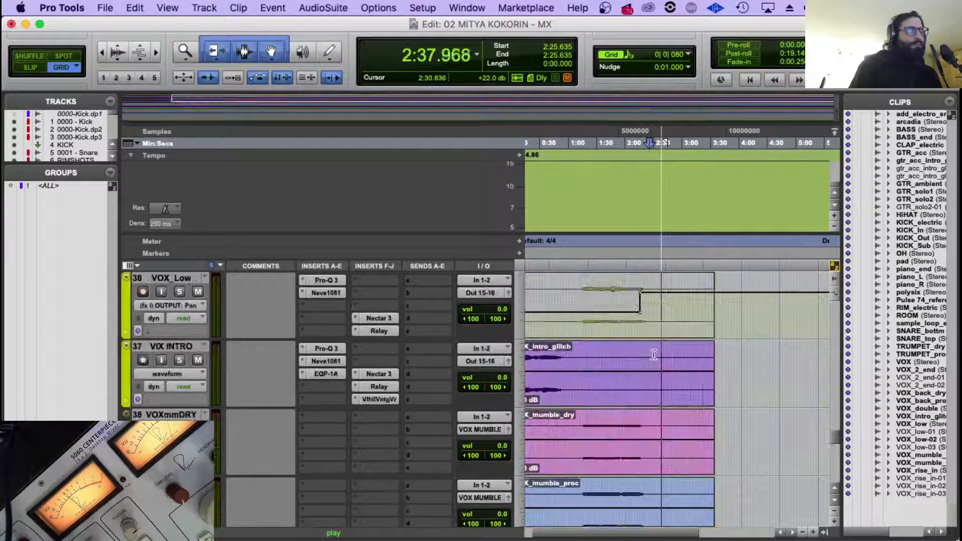
pyautogui.scroll(5, 654, 354)
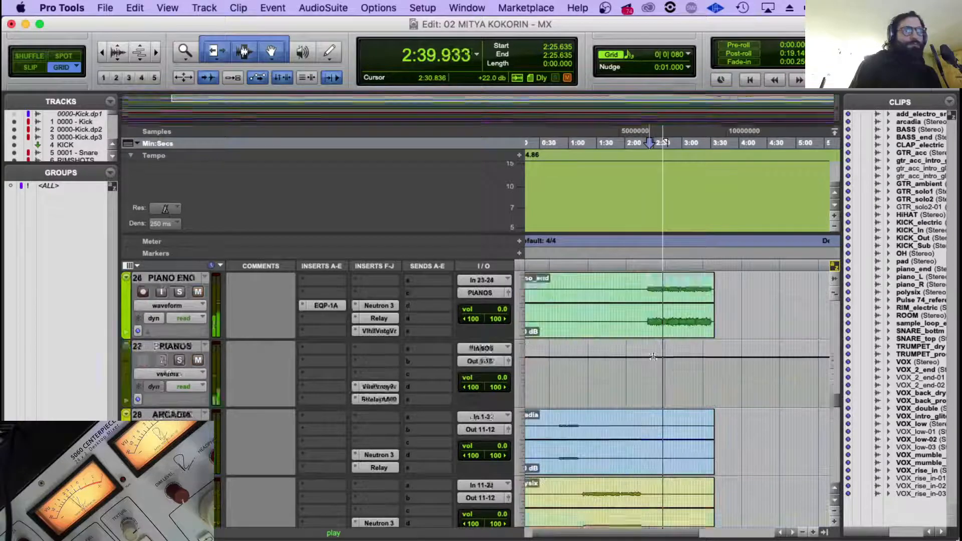
# Play from about 2:17 and fine-tune the output gain in PIANO END's Neutron 3.
pyautogui.click(643, 439)
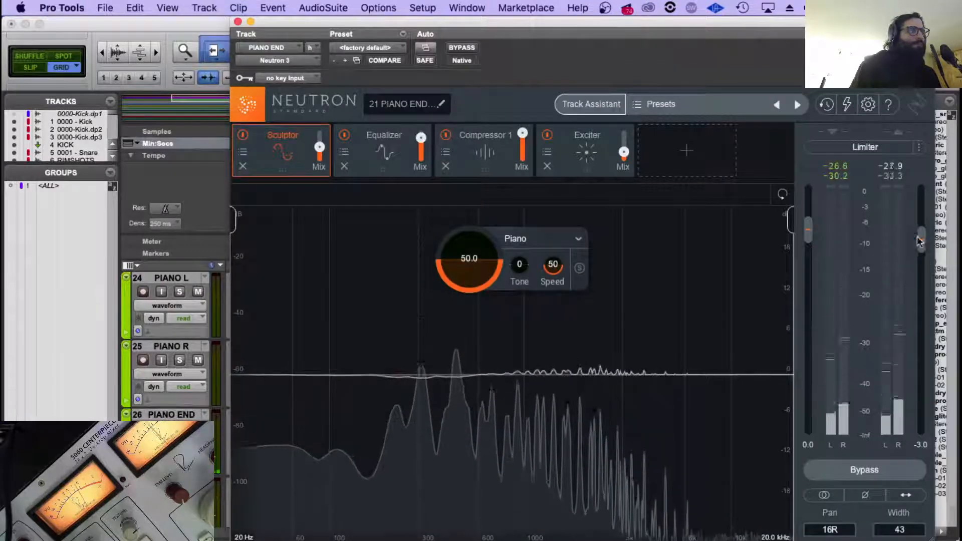
pyautogui.moveTo(921, 248); pyautogui.dragTo(921, 247)
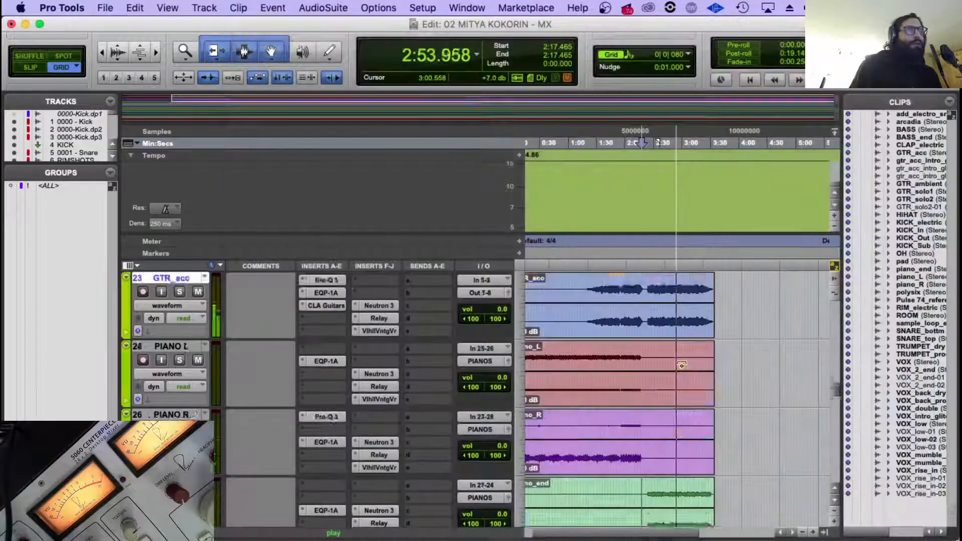
# Look through the guitar, bass, snare loop and synth tracks around the song's final section.
pyautogui.scroll(-2, 682, 365)
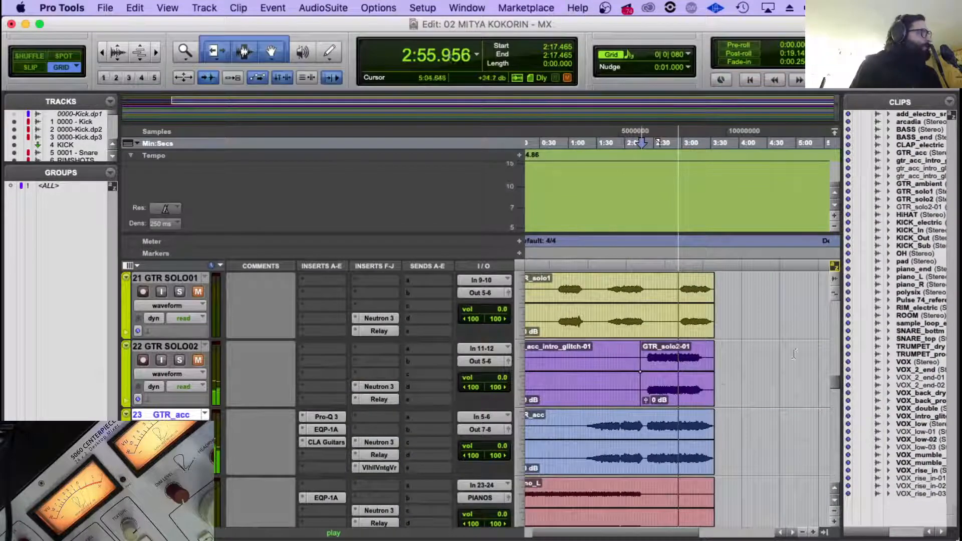
pyautogui.scroll(-5, 721, 391)
pyautogui.scroll(10, 650, 407)
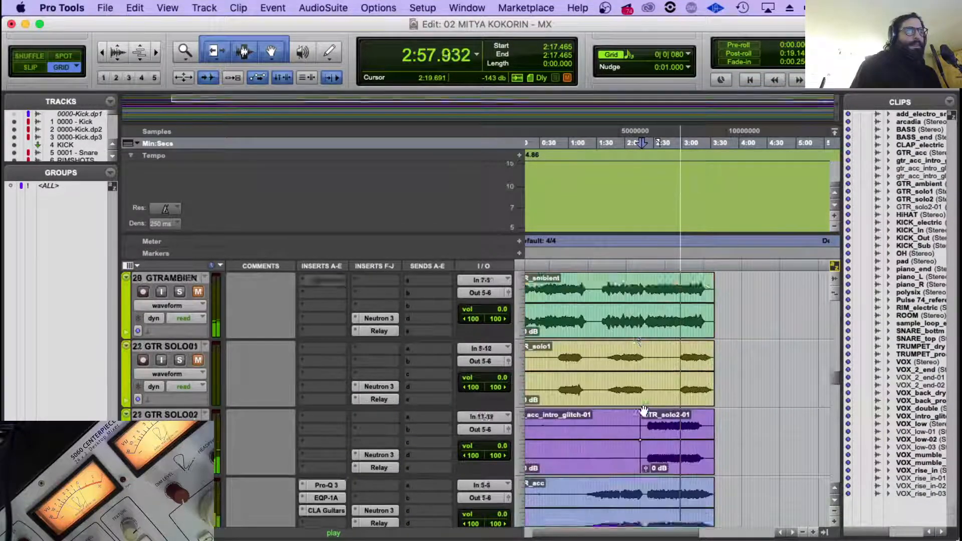
pyautogui.scroll(-5, 643, 418)
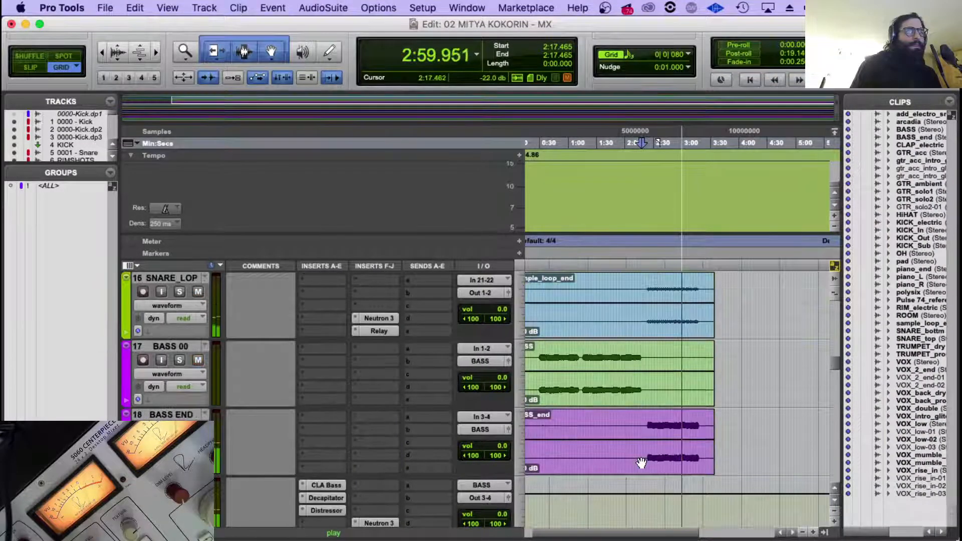
pyautogui.press('space')
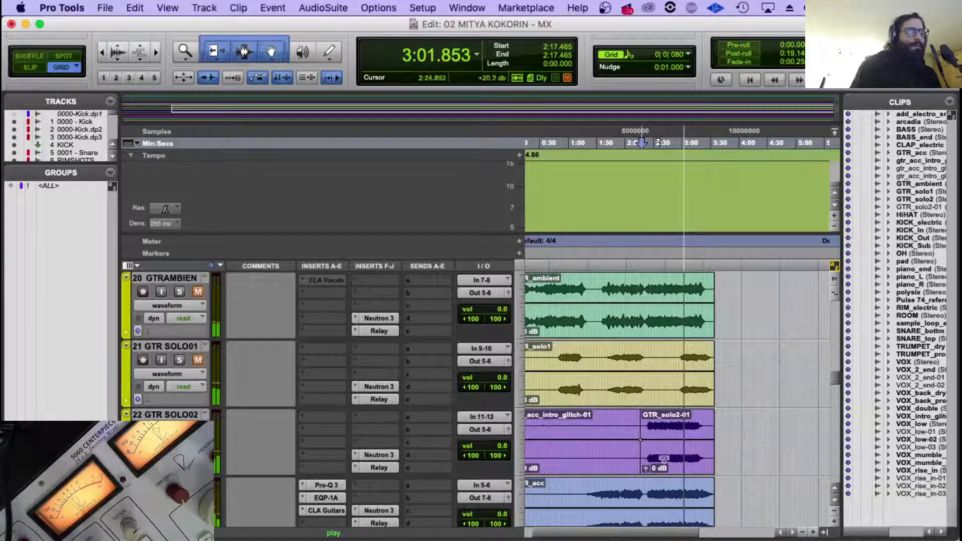
pyautogui.click(663, 462)
pyautogui.scroll(-6, 664, 466)
pyautogui.scroll(-2, 659, 410)
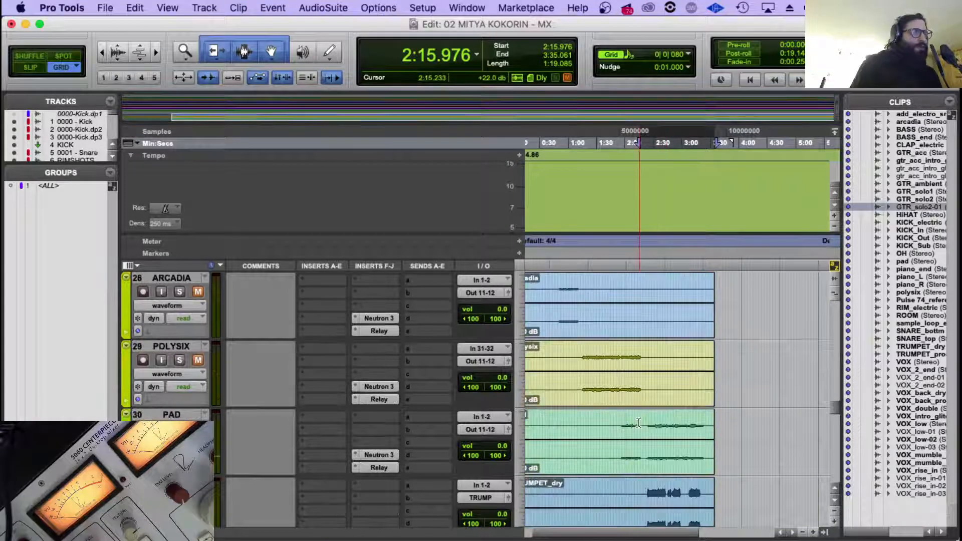
# Play from about 1:56, where the pad enters, and show the 24 PAD node in ROUTER.1's Visual Mixer.
pyautogui.click(622, 422)
pyautogui.press('space')
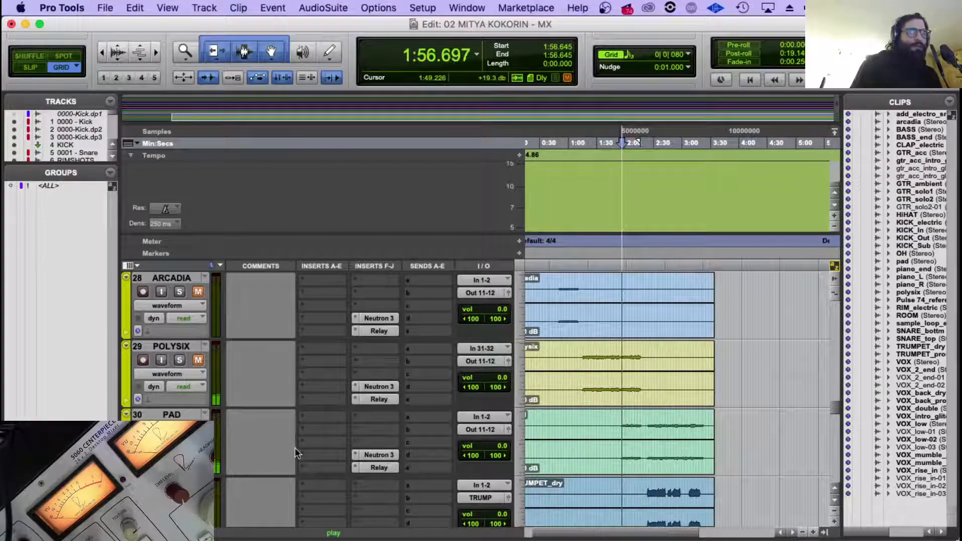
pyautogui.scroll(-4, 245, 446)
pyautogui.scroll(-12, 245, 446)
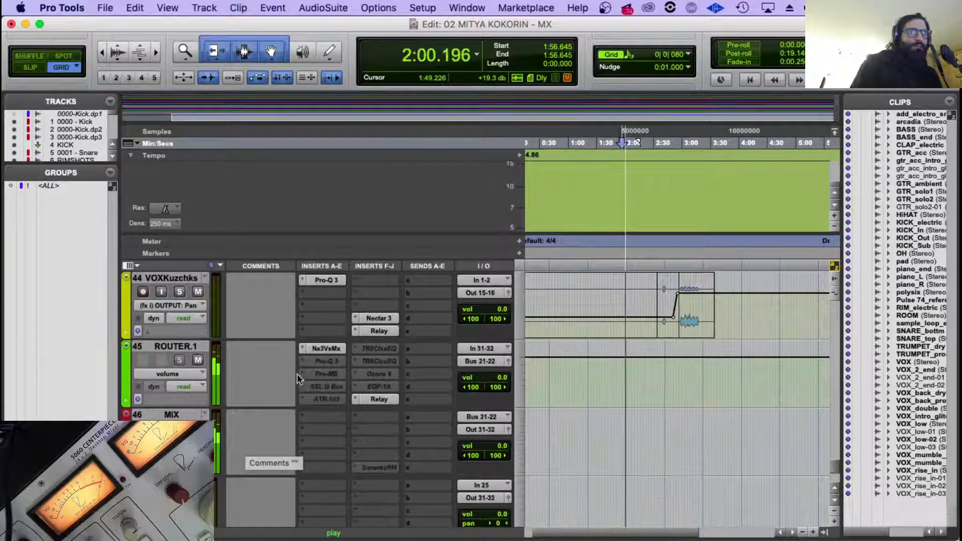
pyautogui.click(326, 348)
pyautogui.scroll(-3, 827, 351)
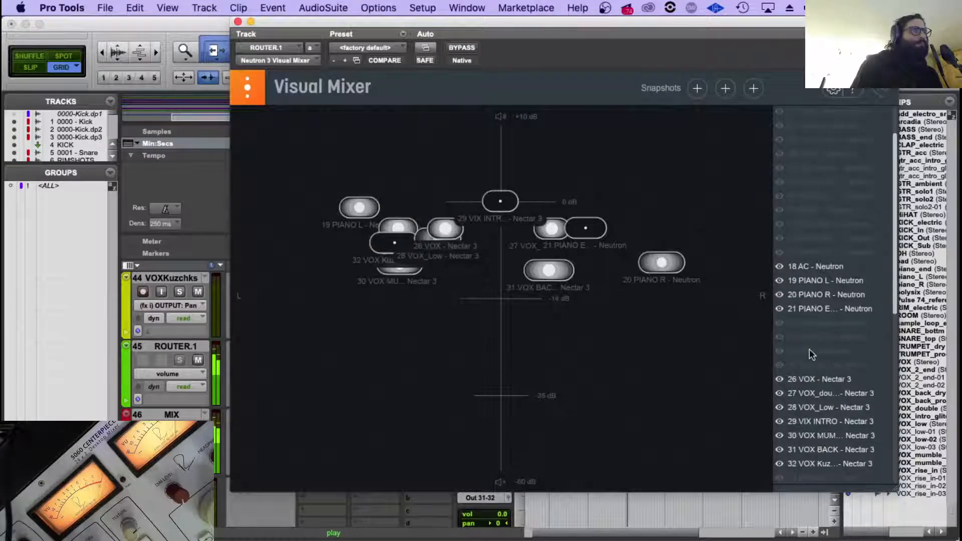
pyautogui.click(782, 351)
pyautogui.click(810, 353)
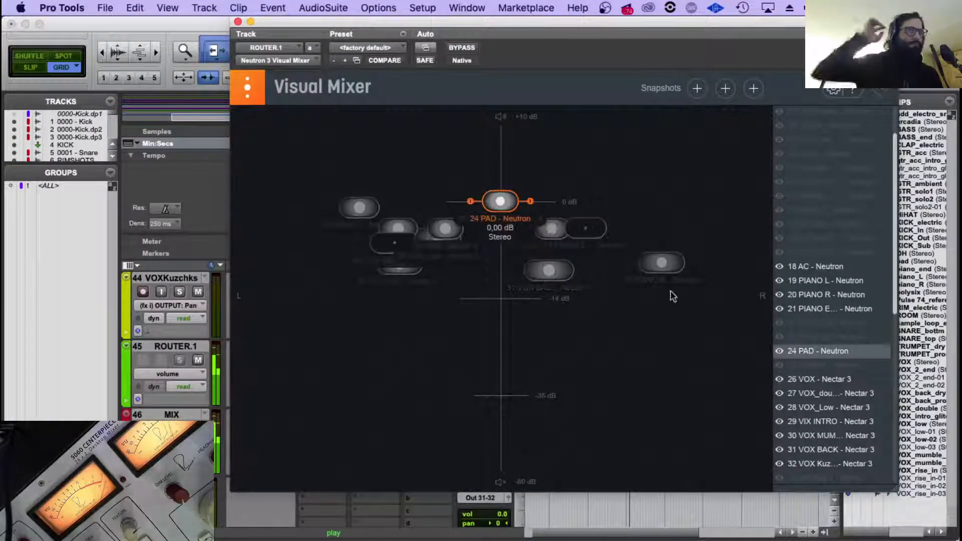
# Place the 24 PAD node right of centre at about -10.22 dB and close the Visual Mixer.
pyautogui.click(502, 203)
pyautogui.moveTo(495, 211); pyautogui.dragTo(637, 273)
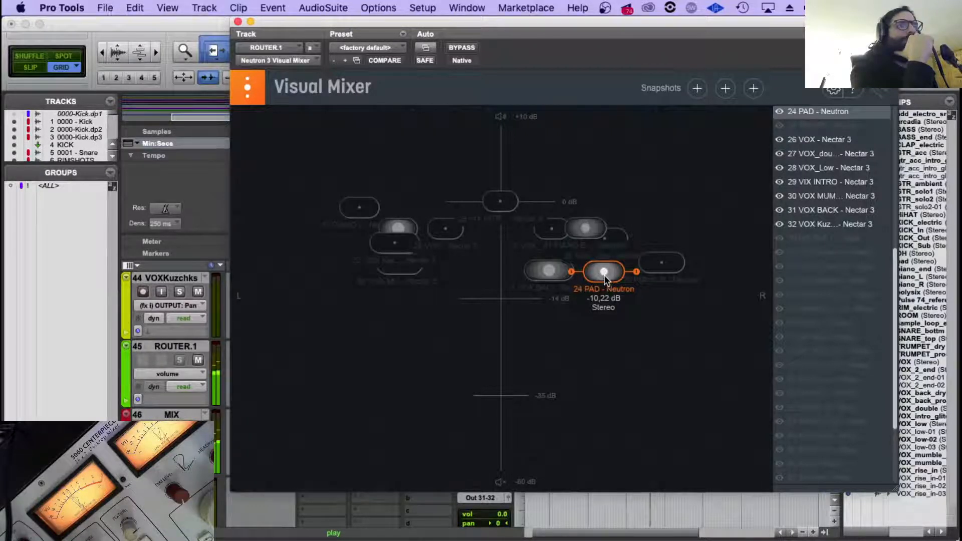
pyautogui.click(239, 23)
# Enable the Pan parameter for automation in the PAD track's Neutron 3 and close the plug-in.
pyautogui.scroll(10, 348, 389)
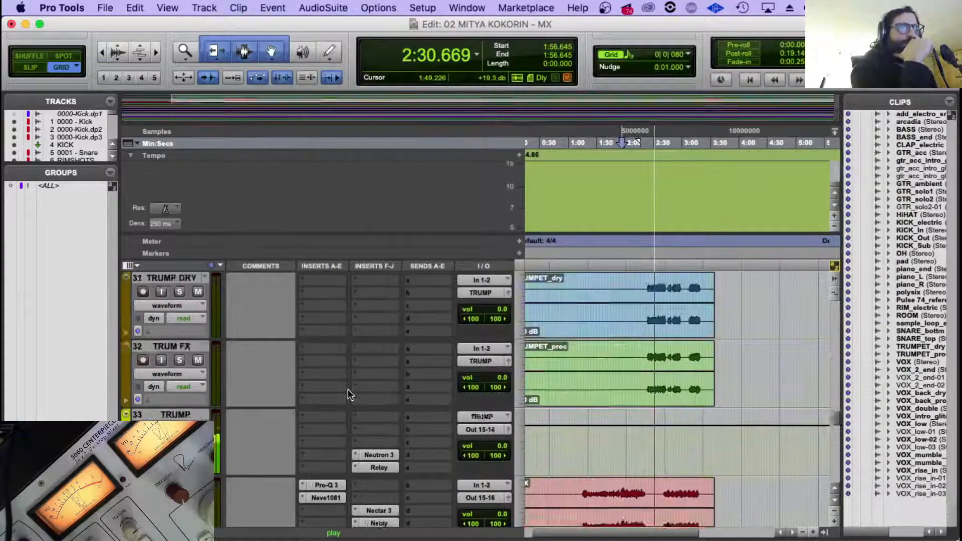
pyautogui.scroll(3, 348, 389)
pyautogui.click(167, 374)
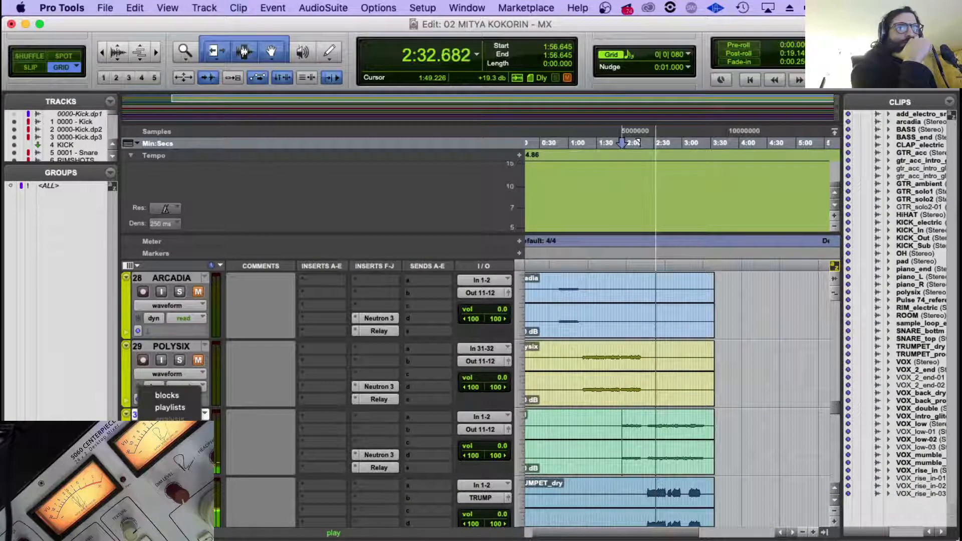
pyautogui.click(367, 476)
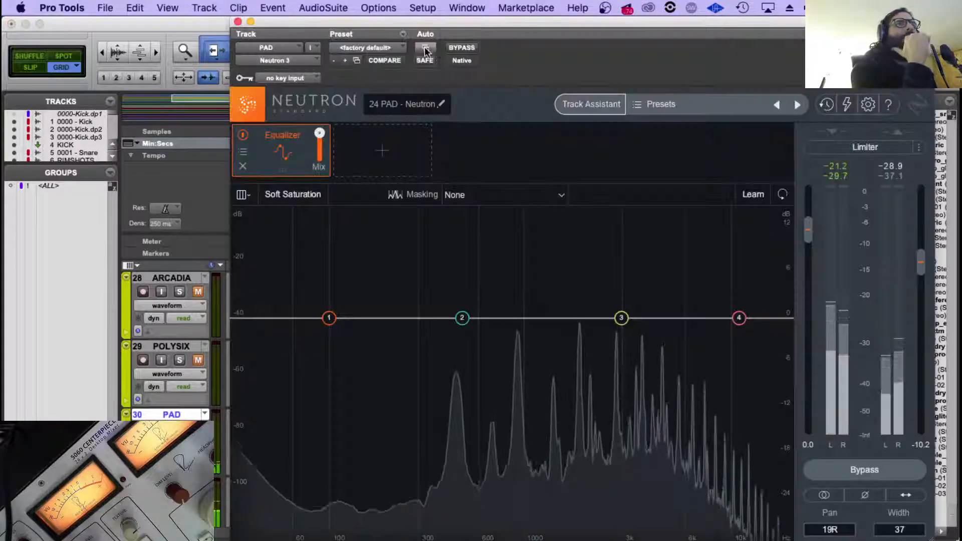
pyautogui.click(426, 48)
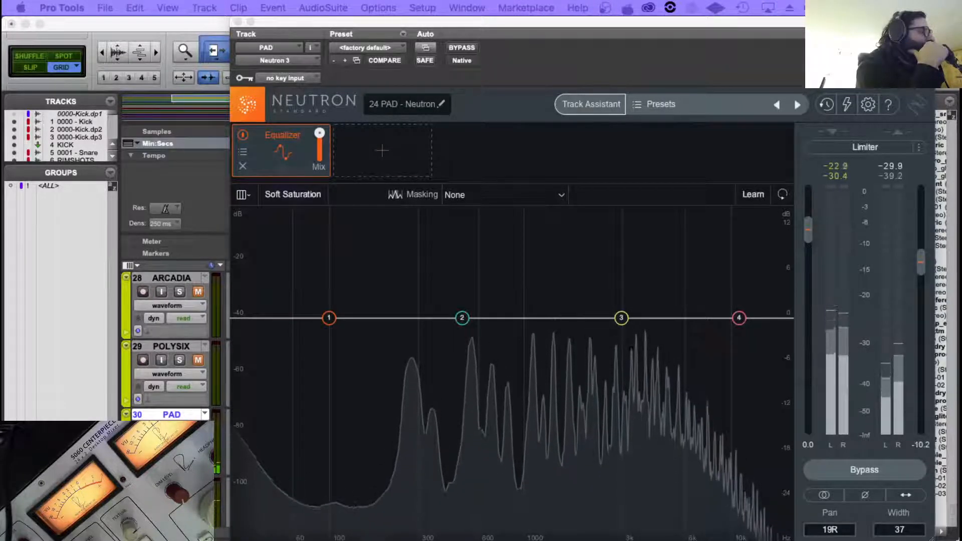
pyautogui.click(425, 48)
pyautogui.doubleClick(355, 110)
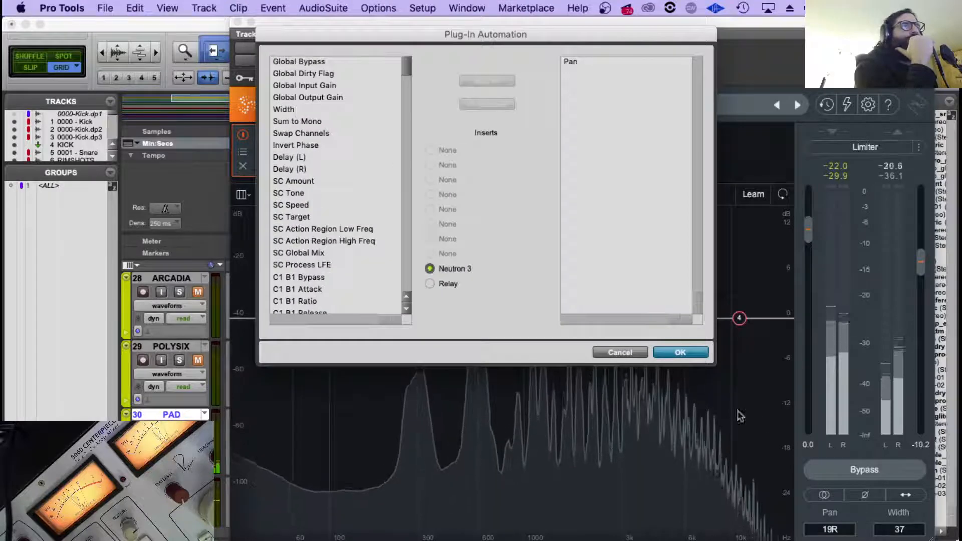
pyautogui.click(680, 352)
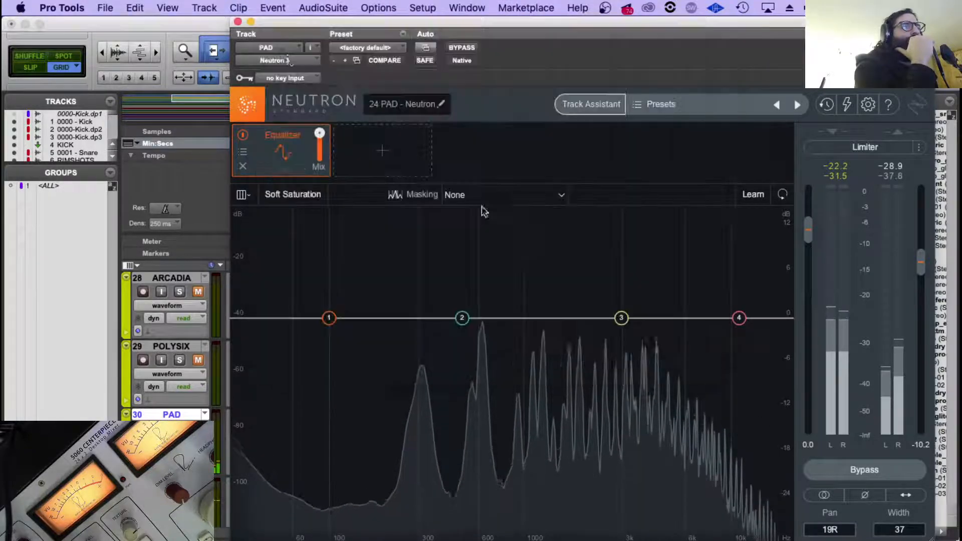
pyautogui.click(237, 22)
# Show the PAD track's Neutron 3 Pan automation and drop the pan to the left side from about 2:23.
pyautogui.click(169, 443)
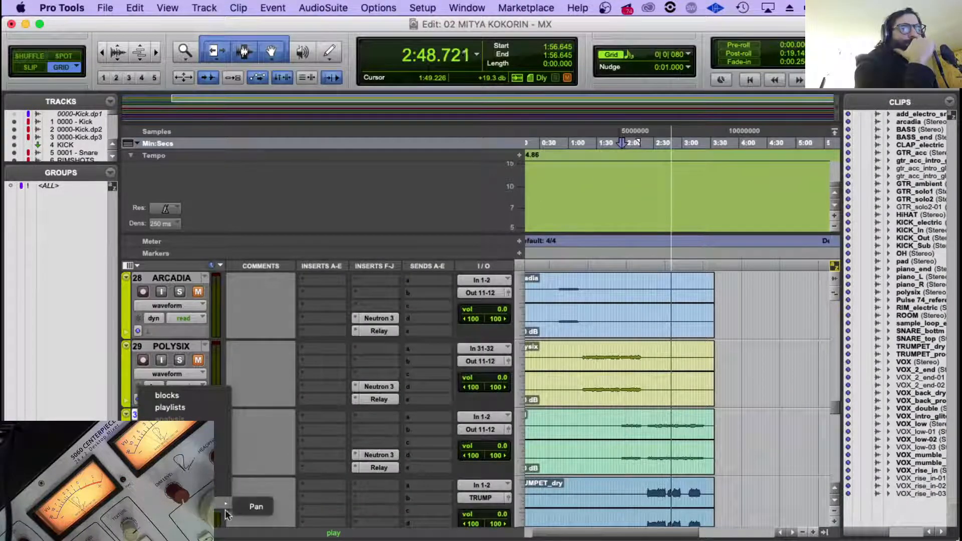
pyautogui.click(253, 506)
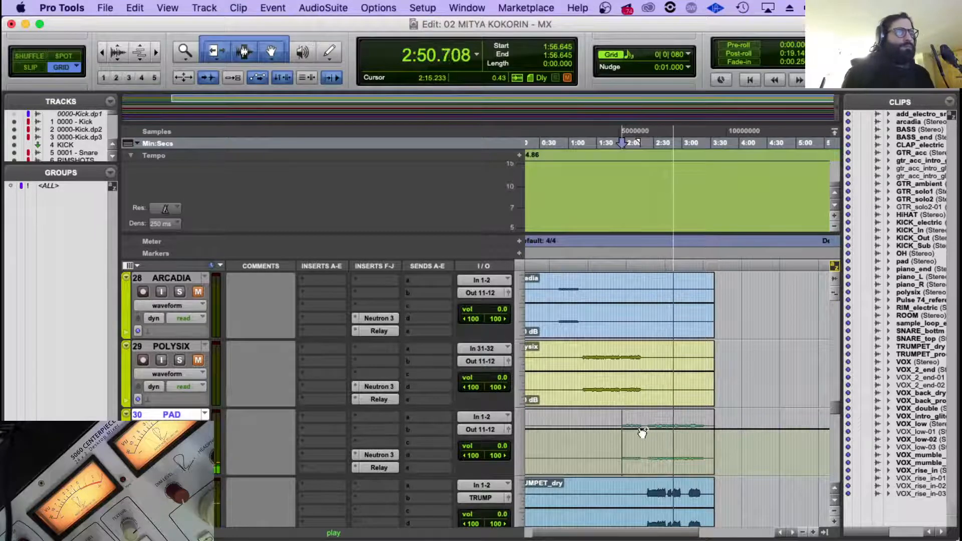
pyautogui.moveTo(648, 429); pyautogui.dragTo(647, 454)
pyautogui.press('space')
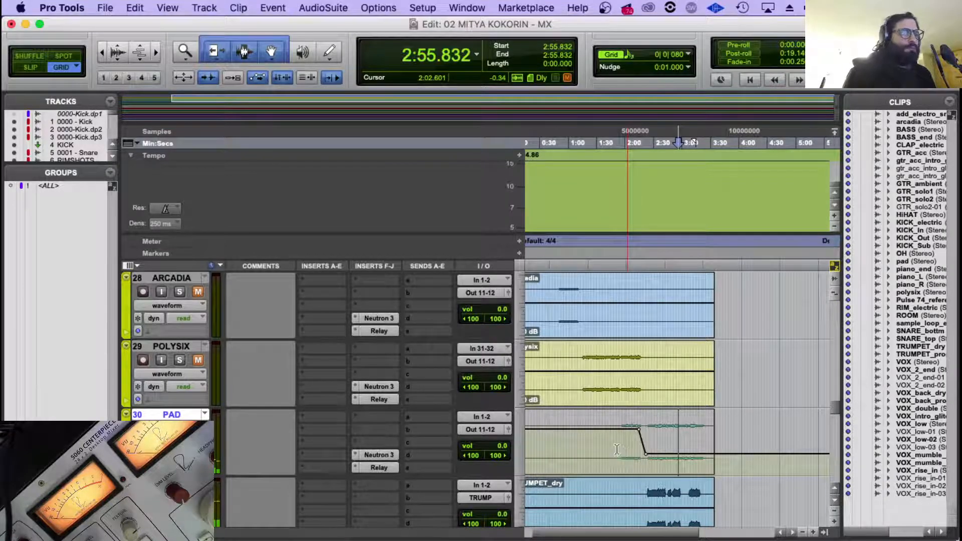
# Raise the PAD track's Pan automation before the drop at about 2:18 to 29R and play from about 1:53.
pyautogui.click(622, 448)
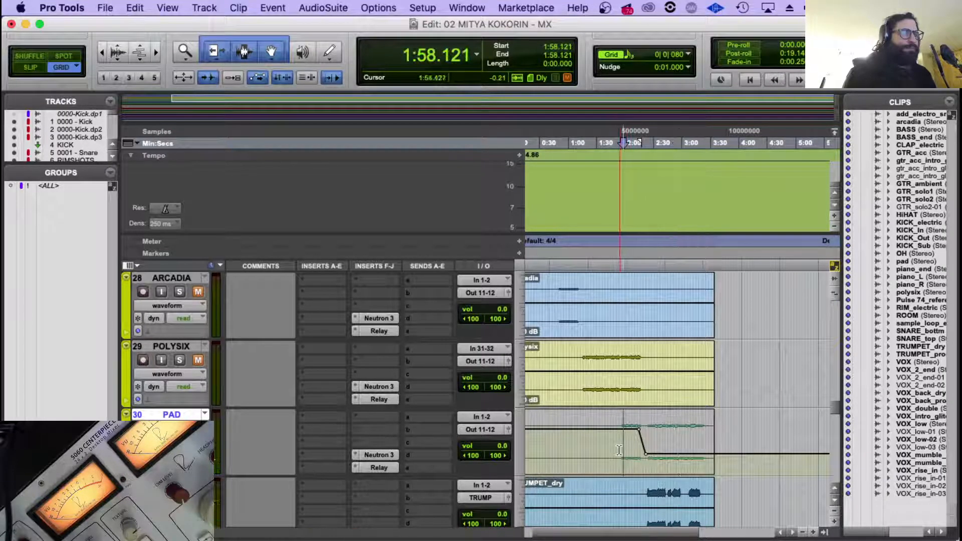
pyautogui.click(619, 449)
pyautogui.moveTo(627, 415); pyautogui.dragTo(627, 409)
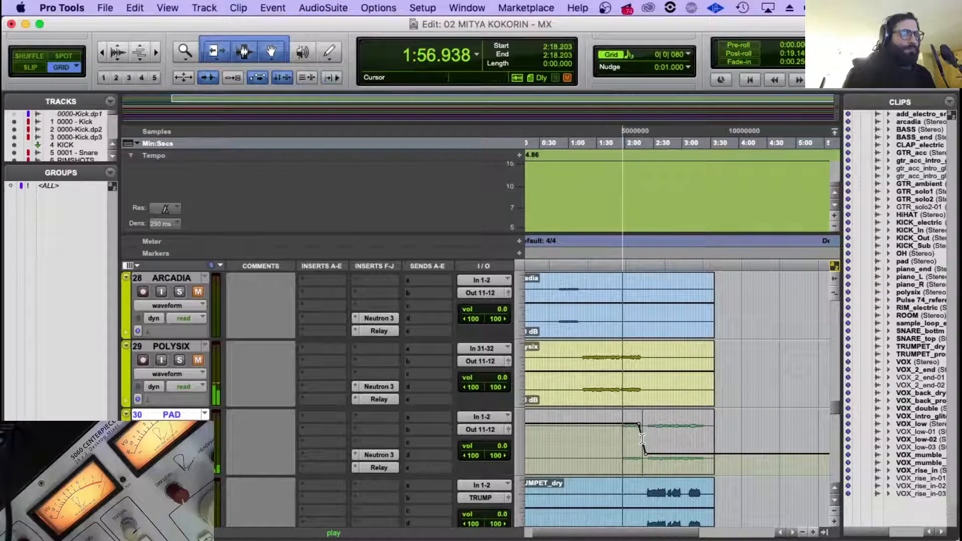
pyautogui.press('super+bracketright')
pyautogui.click(677, 443)
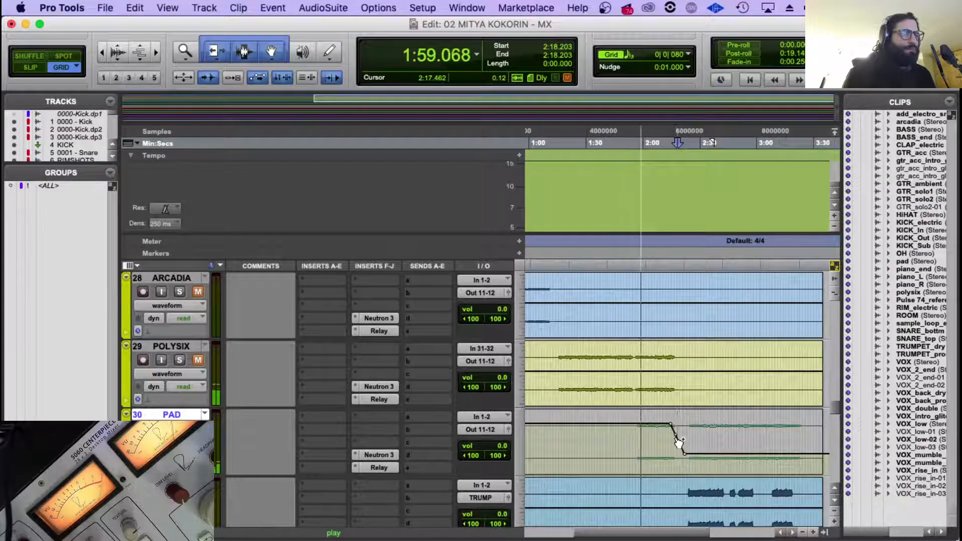
pyautogui.moveTo(672, 427); pyautogui.dragTo(672, 423)
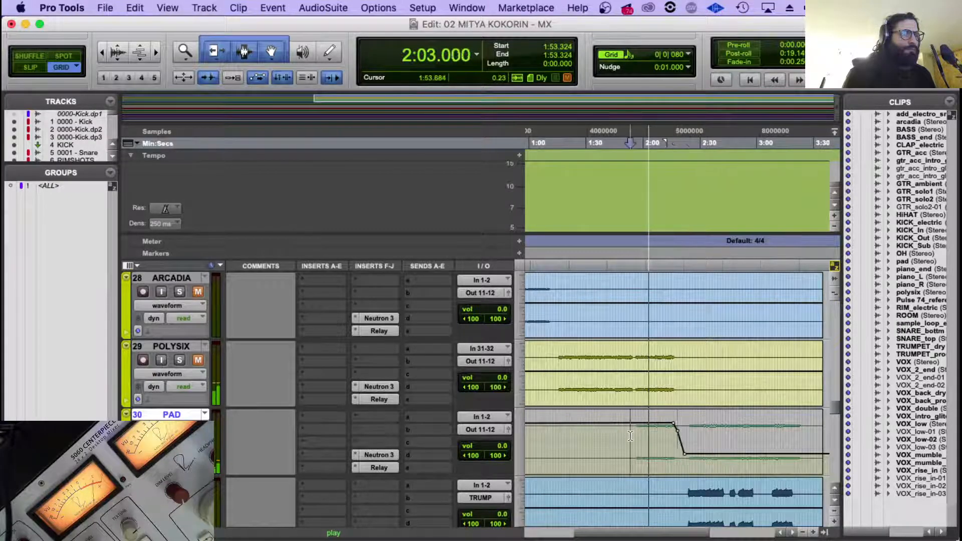
pyautogui.press('super+bracketleft')
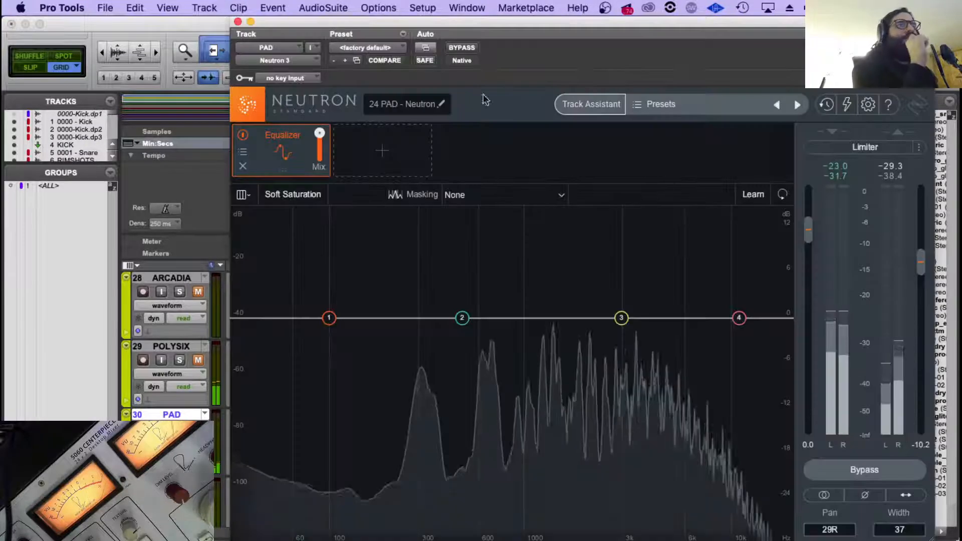
pyautogui.click(612, 106)
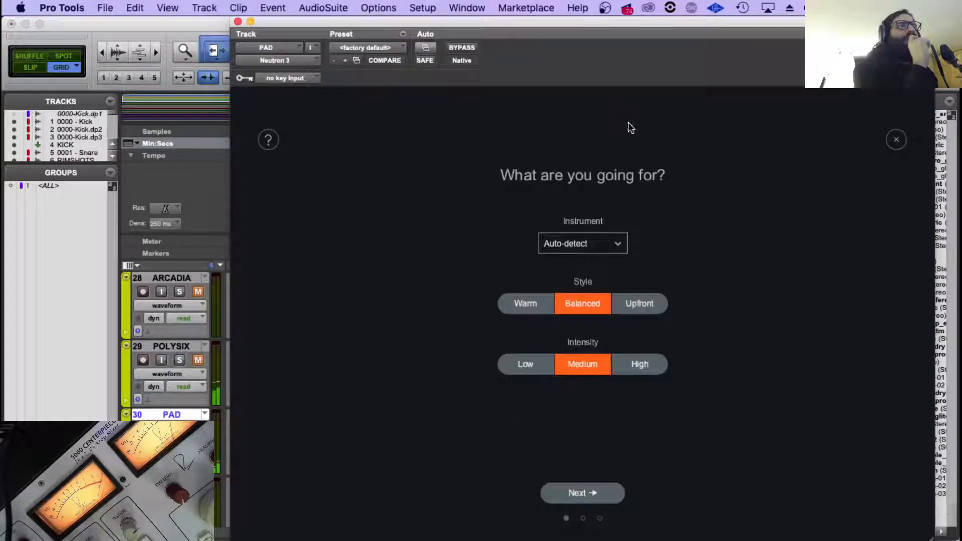
pyautogui.click(537, 308)
pyautogui.click(584, 493)
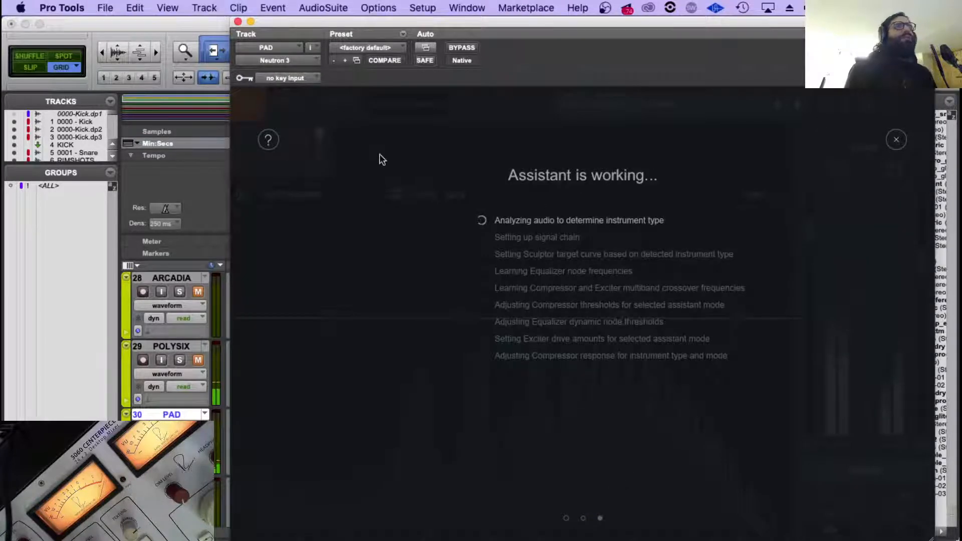
pyautogui.click(897, 140)
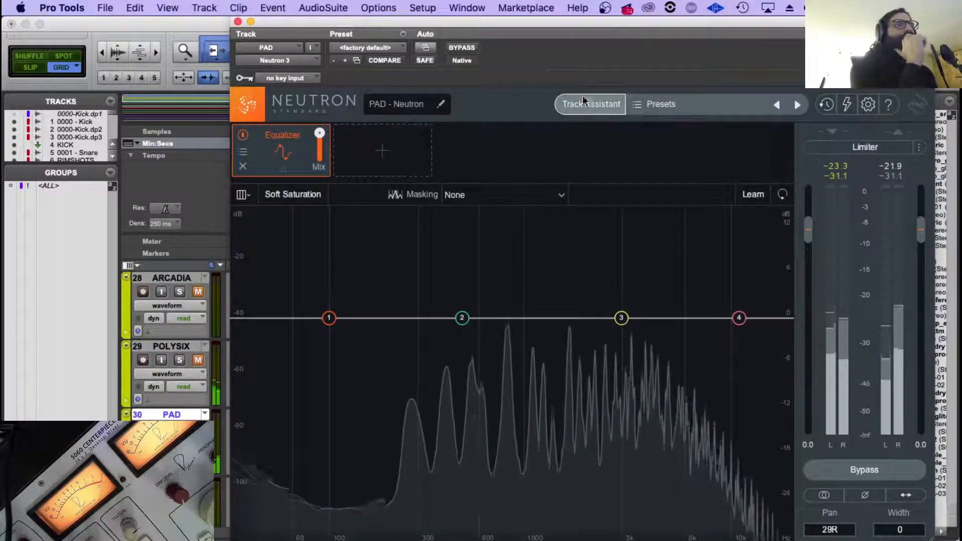
# Run Track Assistant on the PAD's Neutron 3 with instrument Synth Pad and style Warm, and accept its suggestion.
pyautogui.click(583, 102)
pyautogui.click(575, 241)
pyautogui.moveTo(594, 335)
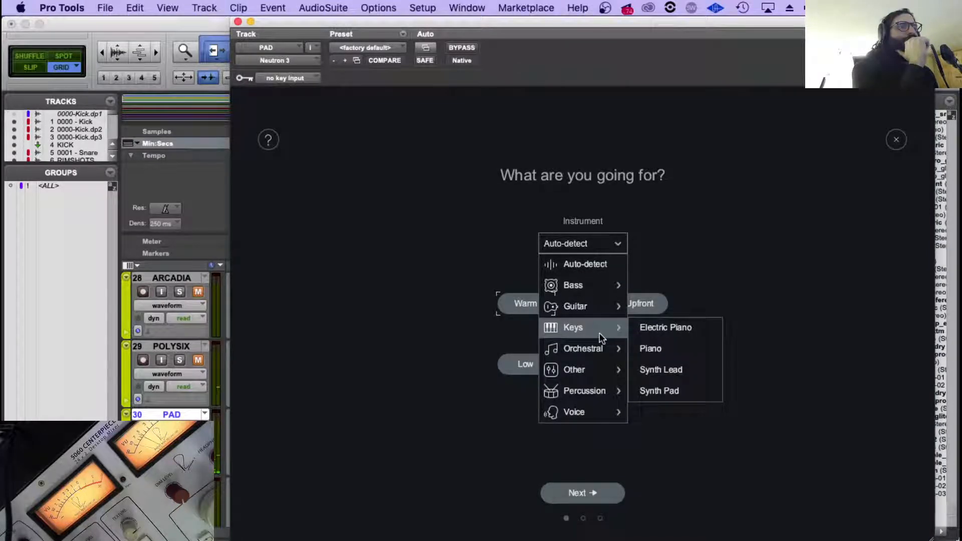
pyautogui.click(661, 391)
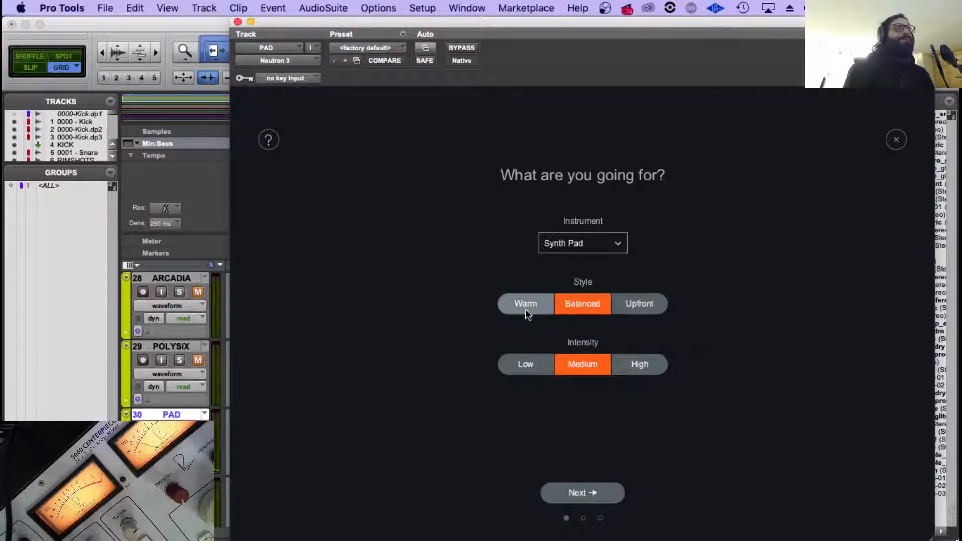
pyautogui.click(525, 308)
pyautogui.click(583, 495)
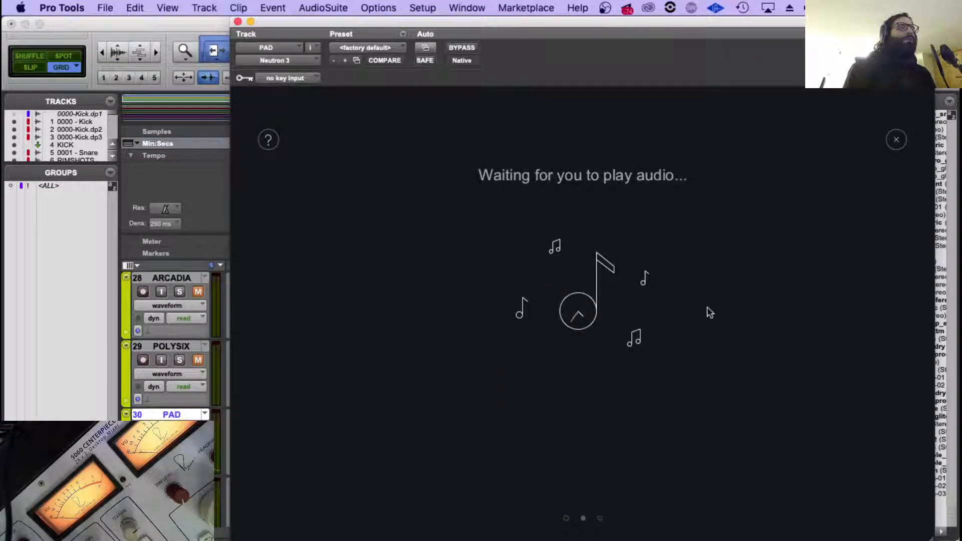
pyautogui.press('space')
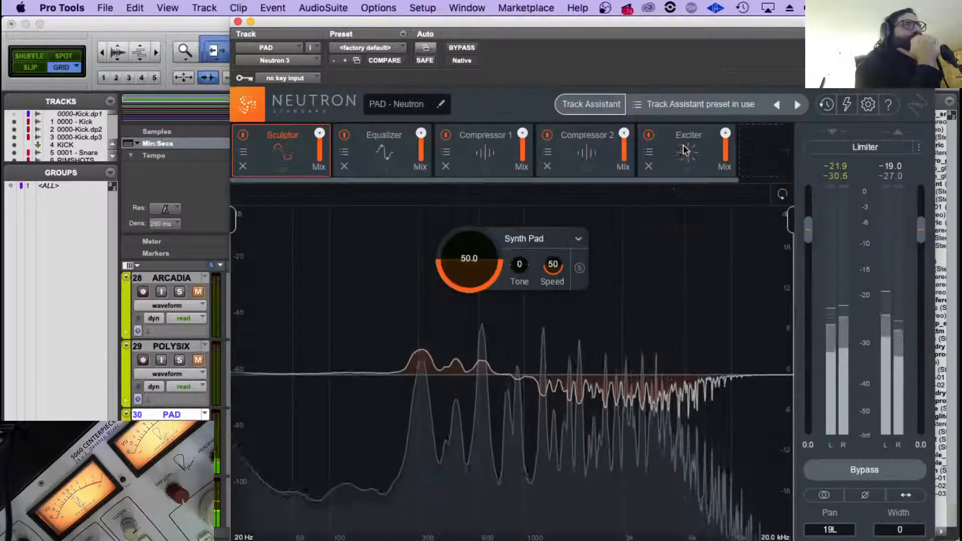
# Lower the mix of the PAD's Neutron Exciter module to about 37 and close the plug-in.
pyautogui.click(684, 145)
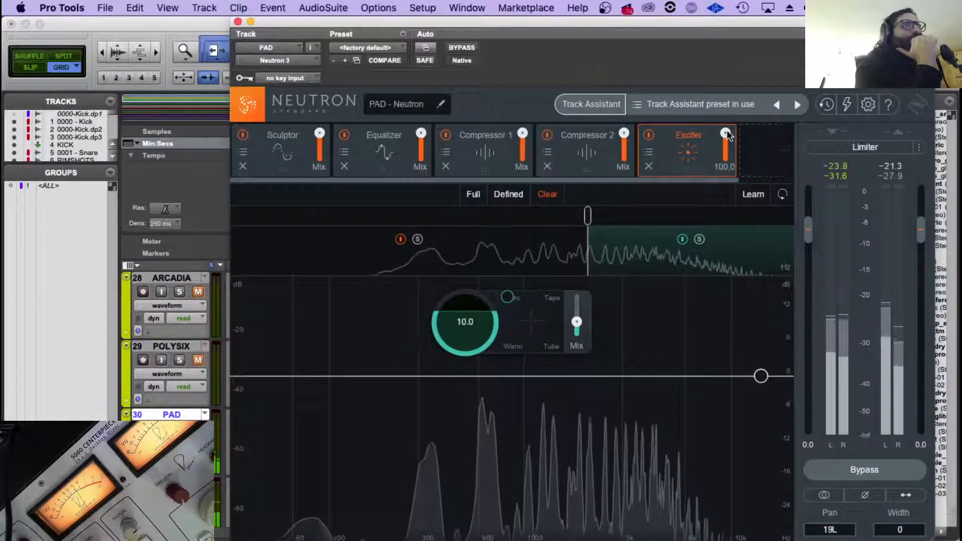
pyautogui.moveTo(728, 136); pyautogui.dragTo(722, 247)
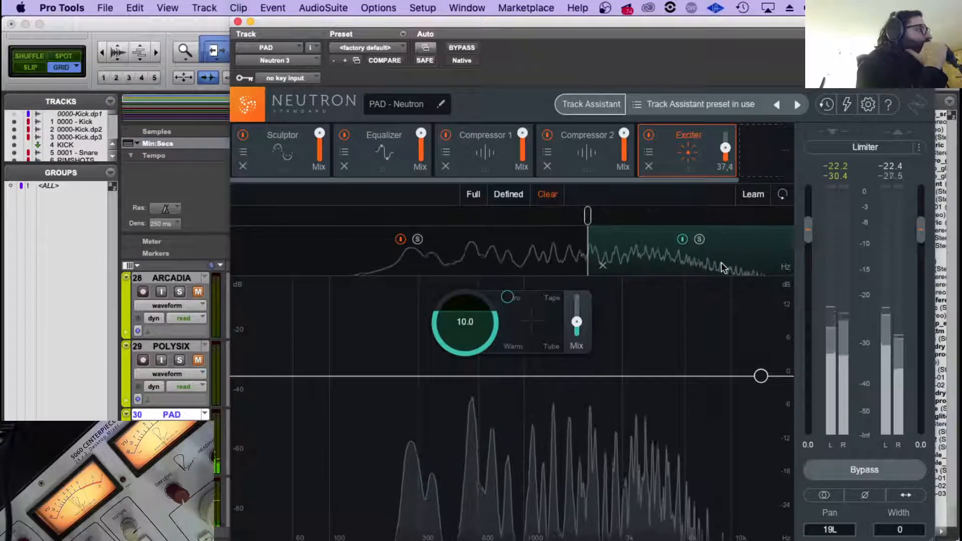
pyautogui.moveTo(725, 145); pyautogui.dragTo(725, 148)
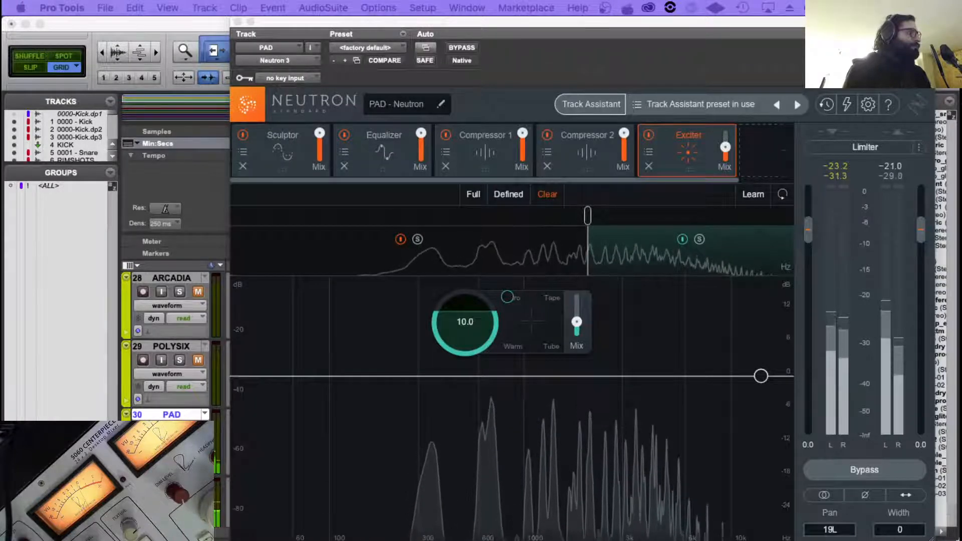
pyautogui.click(238, 21)
# Play from about 2:23 on the PAD track to check the sound at the pan change.
pyautogui.scroll(-4, 630, 359)
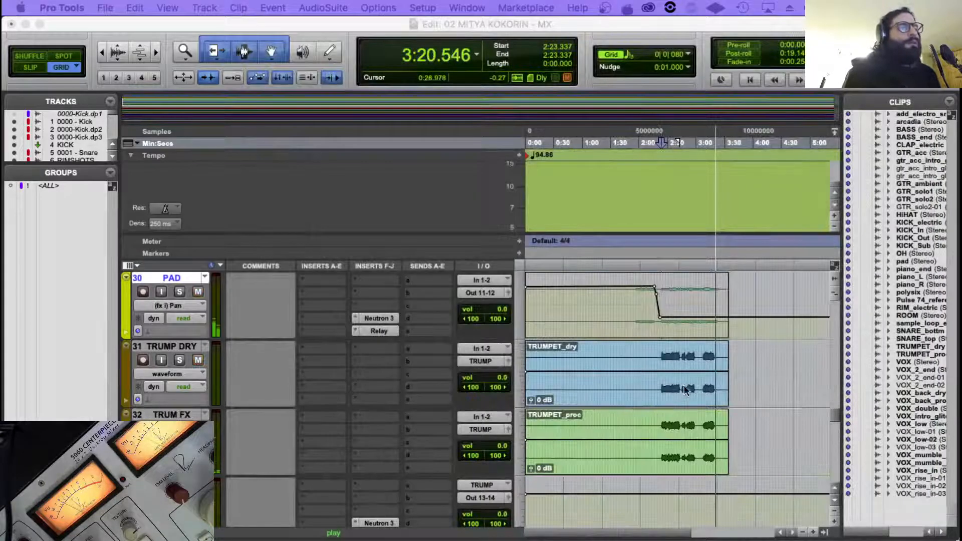
pyautogui.scroll(5, 684, 385)
pyautogui.scroll(-2, 685, 382)
pyautogui.click(696, 383)
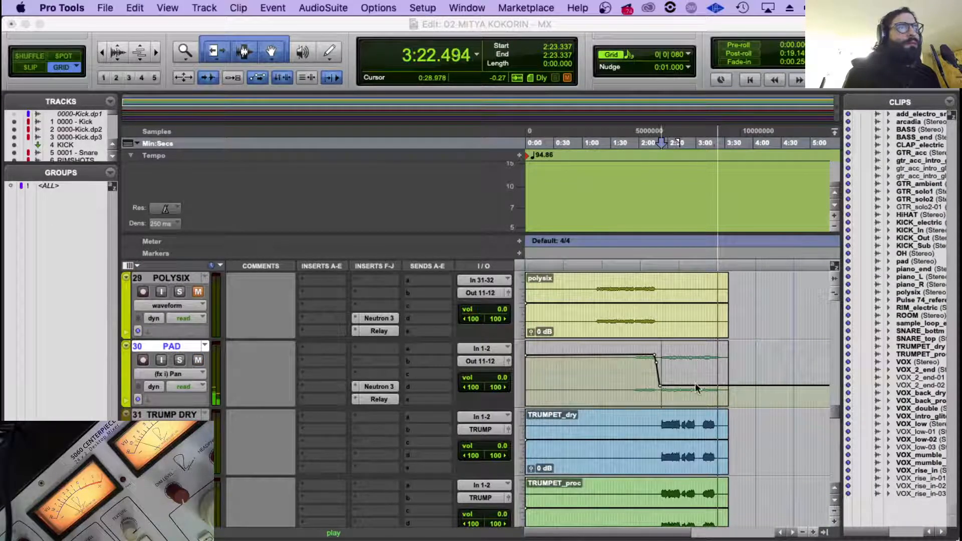
pyautogui.click(661, 381)
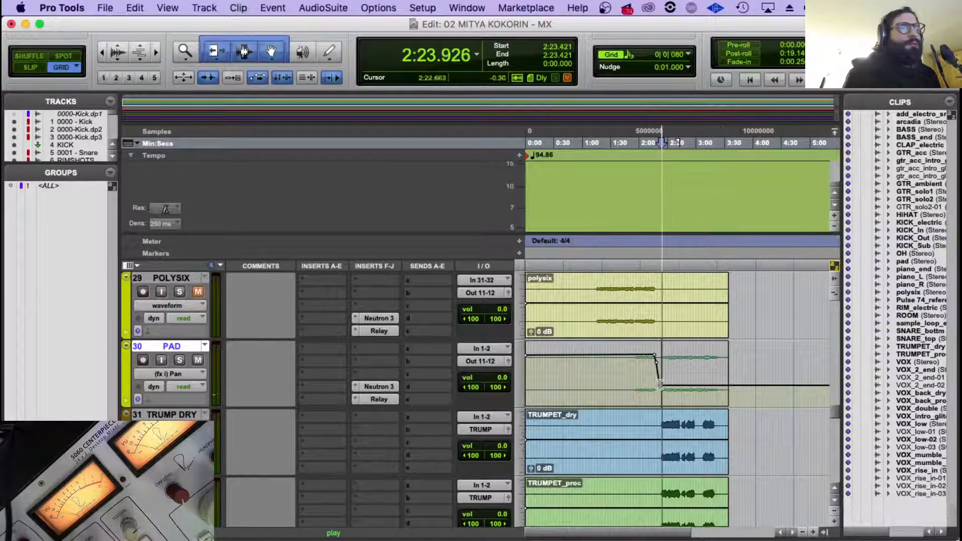
pyautogui.scroll(6, 667, 379)
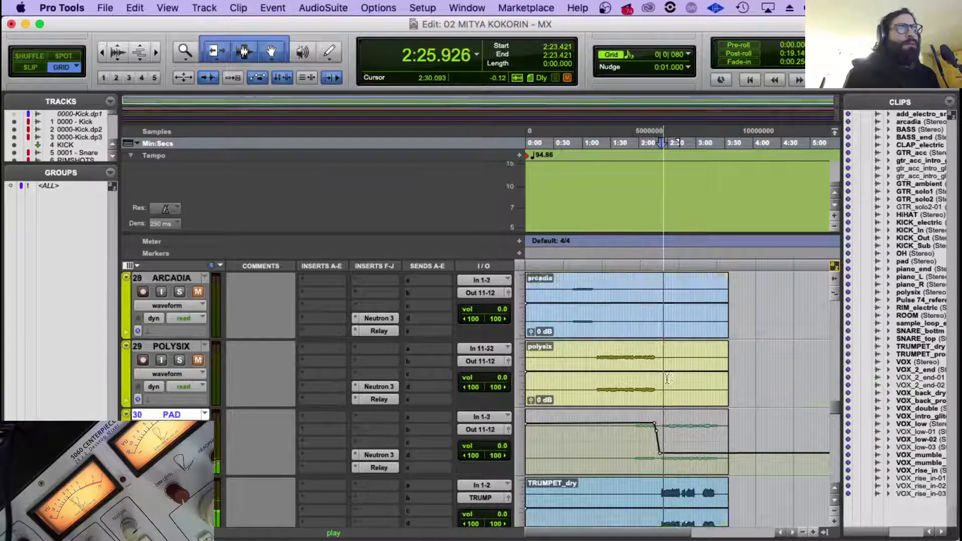
pyautogui.scroll(-6, 438, 426)
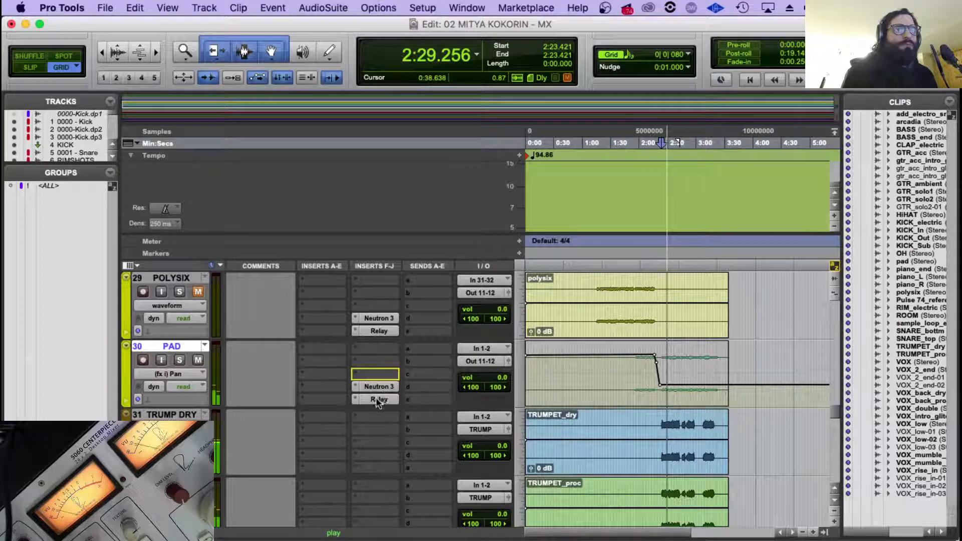
# Move the PAD track's Neutron 3 and Relay inserts up one slot and insert stereo ValhallaVintageVerb after them.
pyautogui.moveTo(376, 398); pyautogui.dragTo(376, 388)
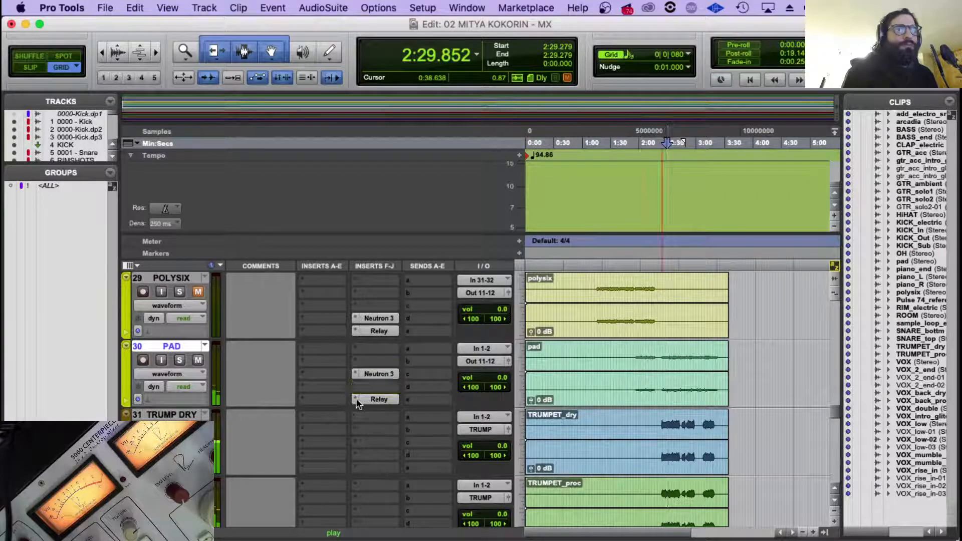
pyautogui.click(359, 404)
pyautogui.moveTo(416, 427)
pyautogui.moveTo(563, 493)
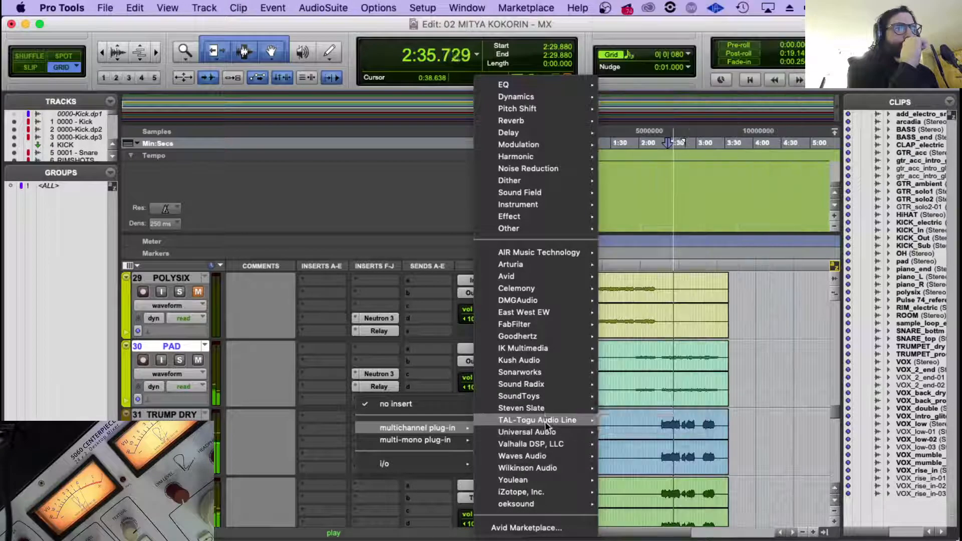
pyautogui.moveTo(546, 443)
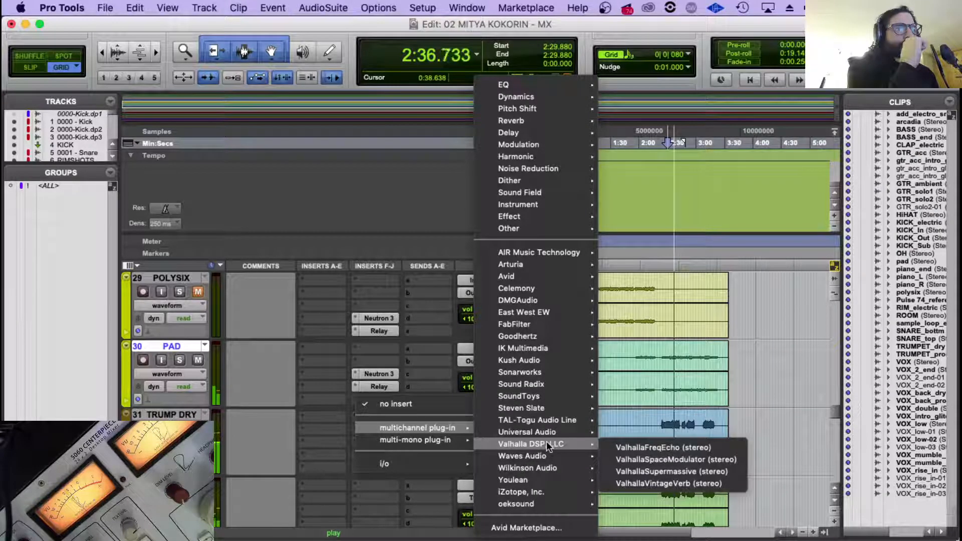
pyautogui.click(650, 486)
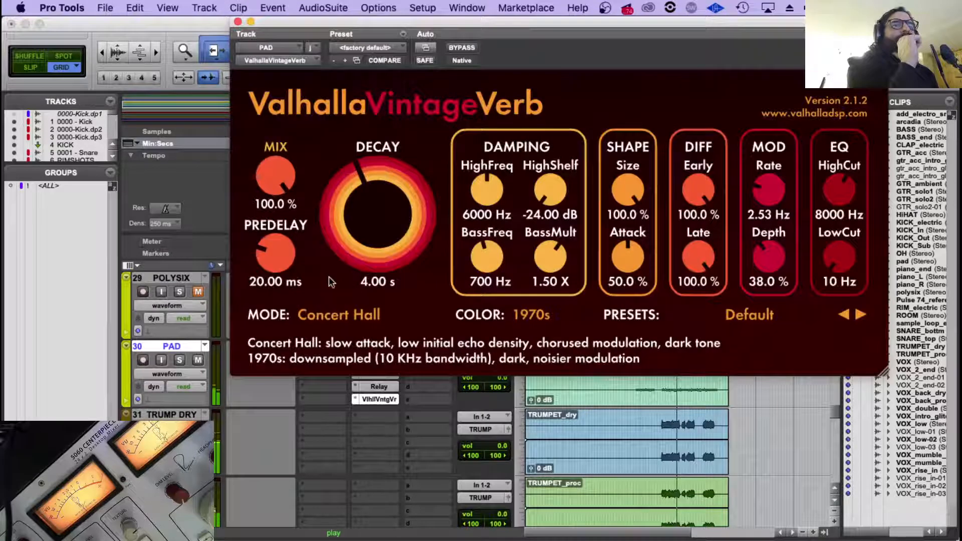
# Set the PAD's ValhallaVintageVerb to 35.8 % mix, 11070 Hz HighCut and 130 Hz LowCut, and close the plug-in.
pyautogui.moveTo(278, 170); pyautogui.dragTo(283, 181)
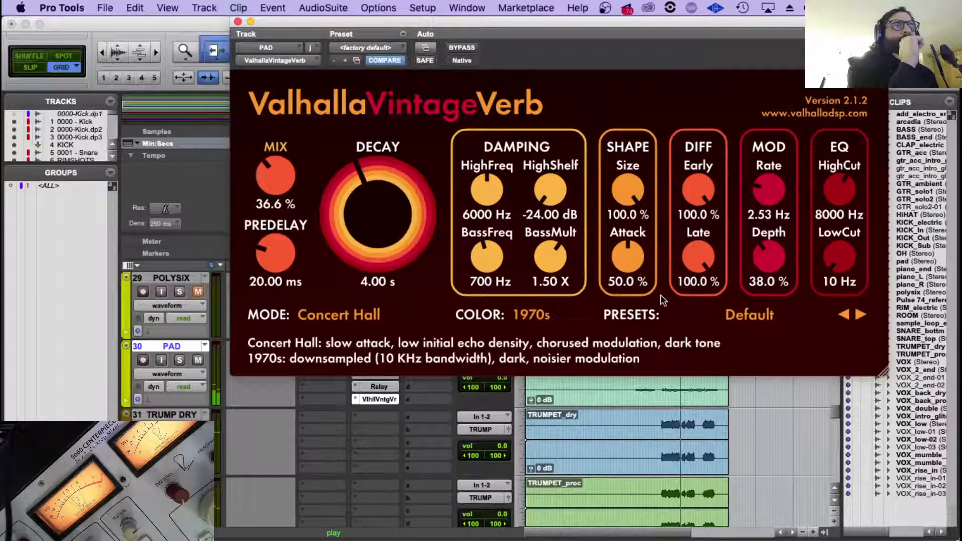
pyautogui.moveTo(843, 244); pyautogui.dragTo(843, 242)
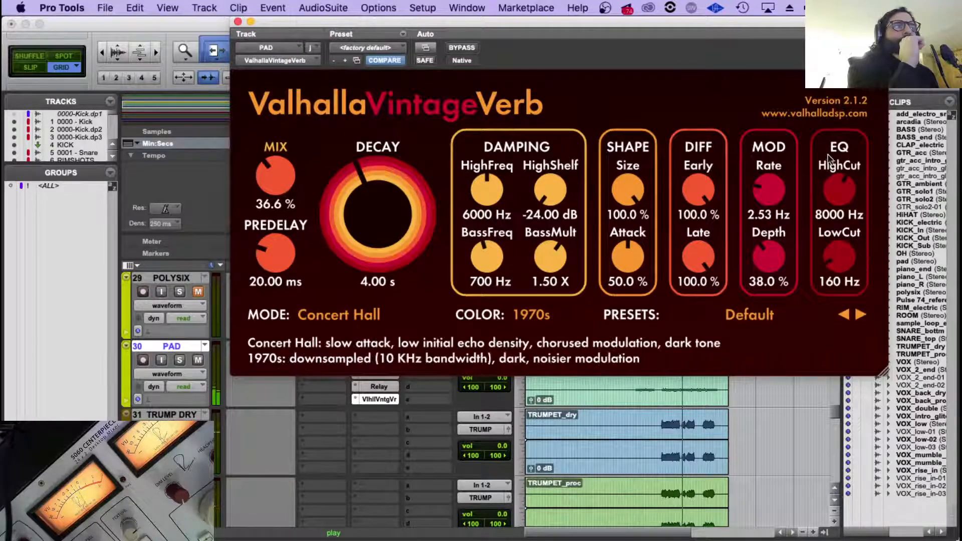
pyautogui.moveTo(837, 184); pyautogui.dragTo(837, 179)
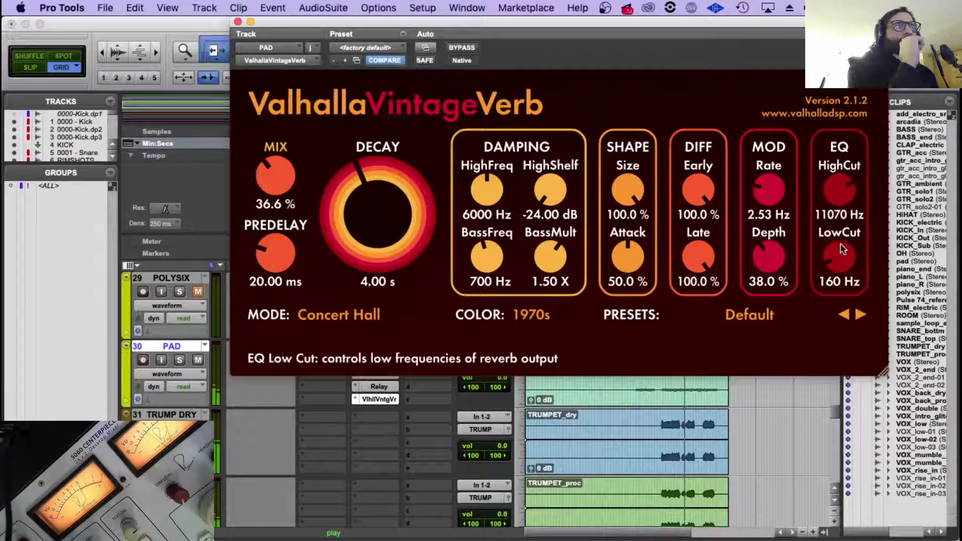
pyautogui.moveTo(840, 242); pyautogui.dragTo(840, 248)
pyautogui.moveTo(273, 168); pyautogui.dragTo(273, 171)
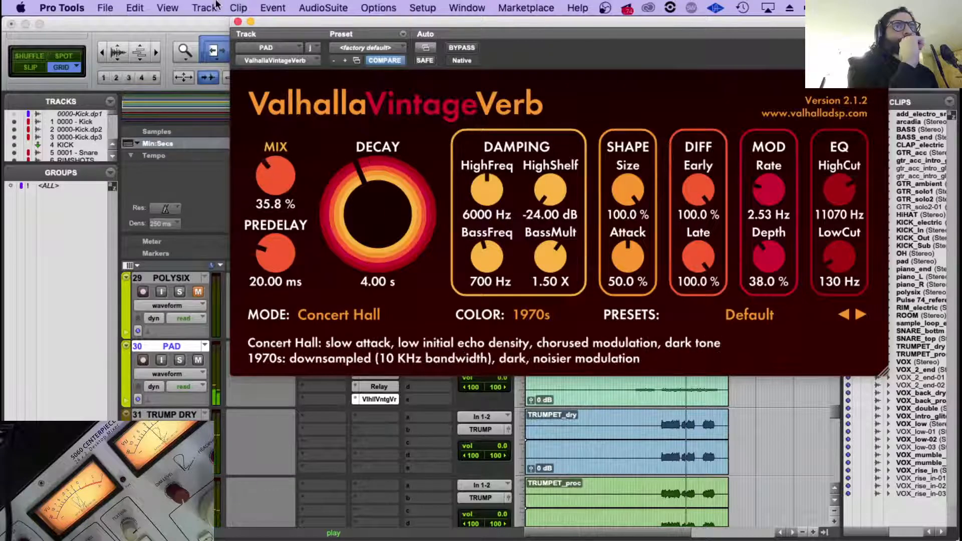
pyautogui.click(238, 22)
# Look through the trumpet, mumble vocal and backing vocal tracks below the PAD track.
pyautogui.scroll(-3, 630, 364)
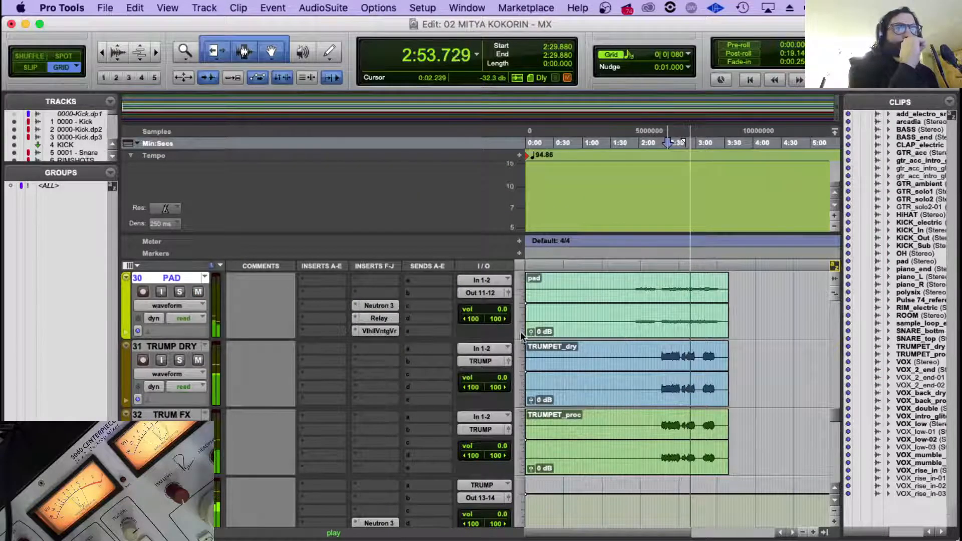
pyautogui.scroll(-10, 520, 332)
pyautogui.scroll(-3, 736, 383)
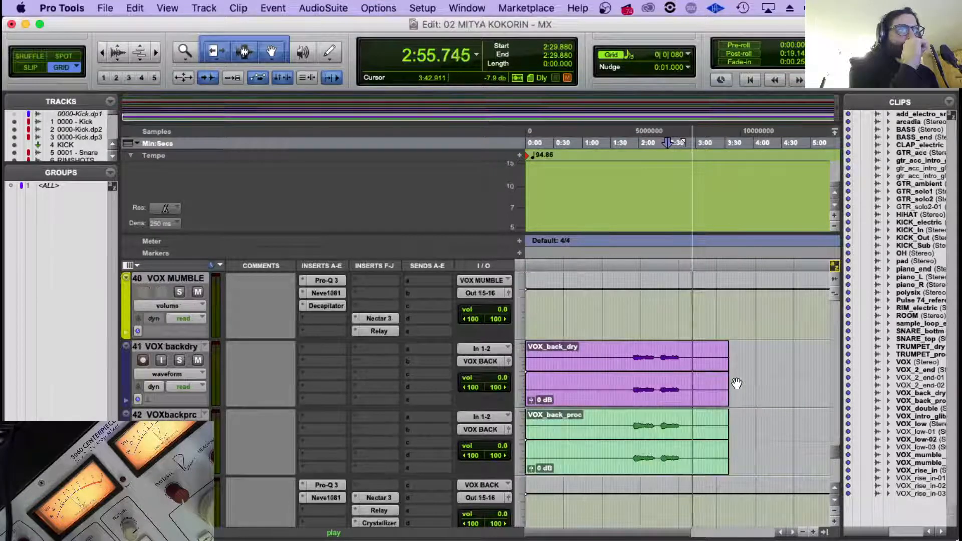
pyautogui.scroll(10, 736, 384)
pyautogui.scroll(-5, 720, 399)
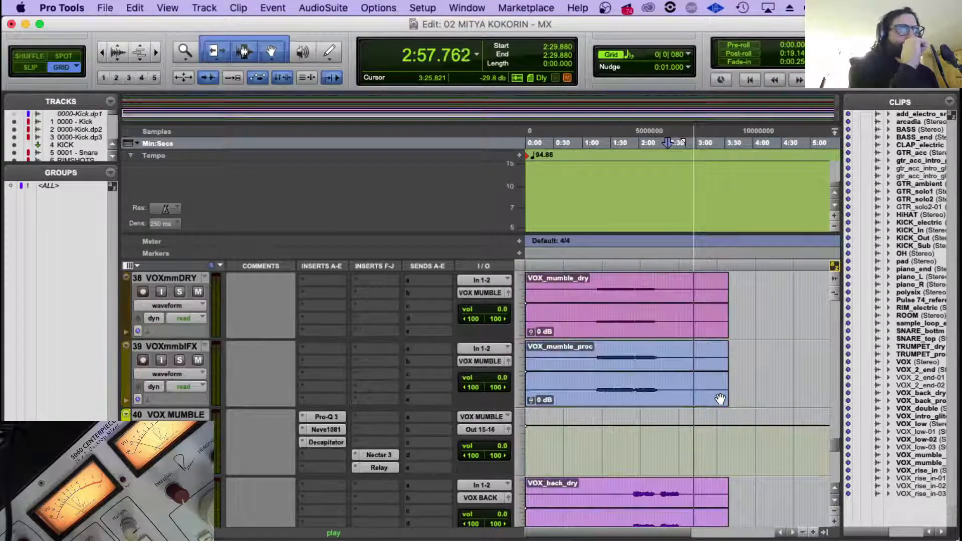
pyautogui.scroll(5, 720, 398)
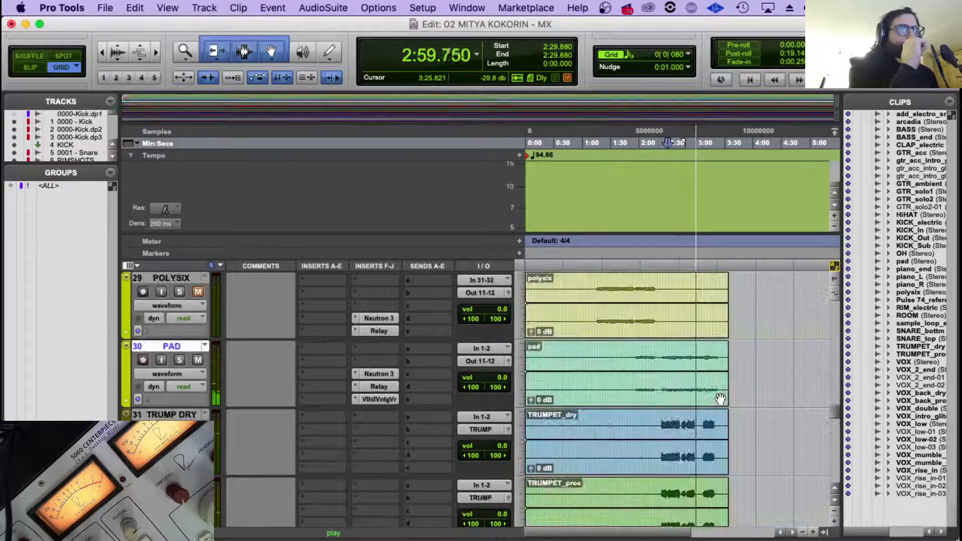
# View the ValhallaVintageVerb settings on the PIANO END track.
pyautogui.scroll(4, 720, 398)
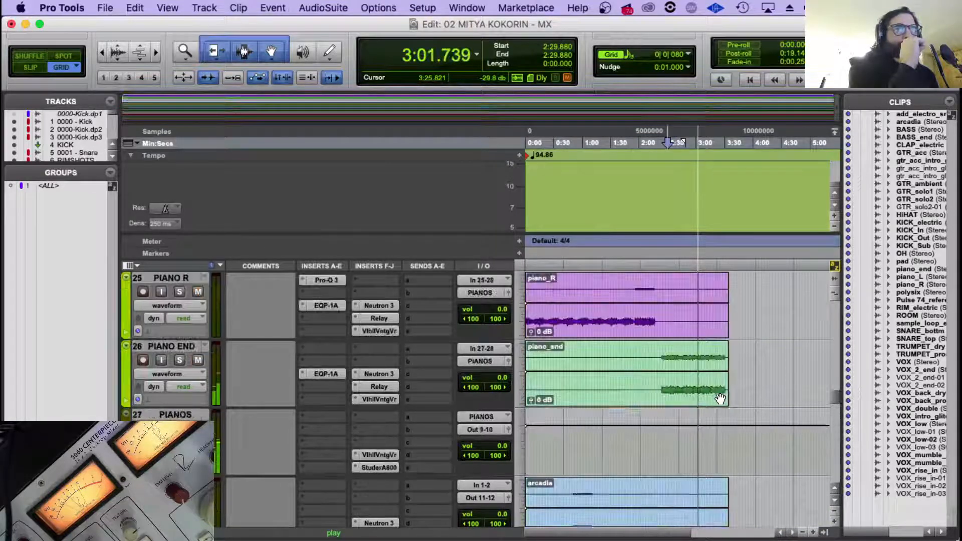
pyautogui.click(176, 371)
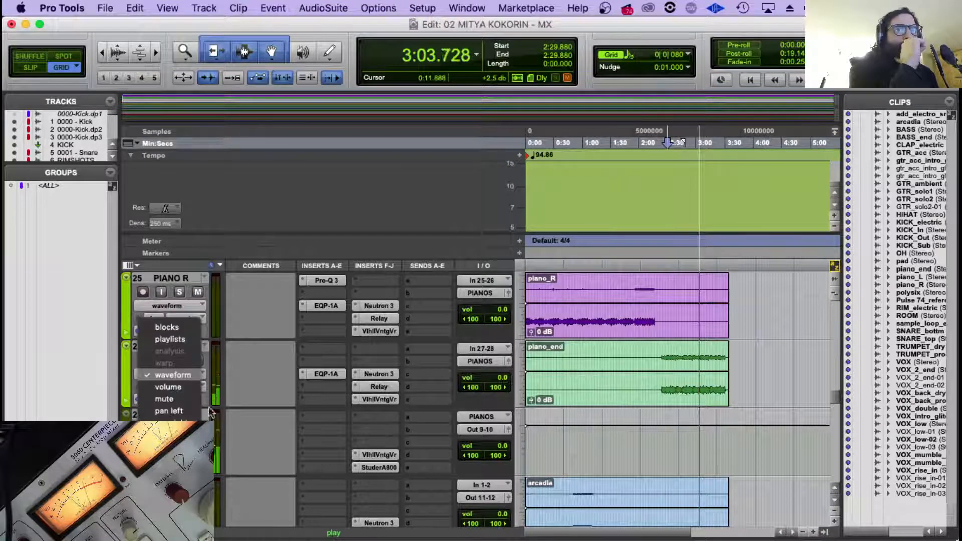
pyautogui.click(431, 382)
pyautogui.click(377, 400)
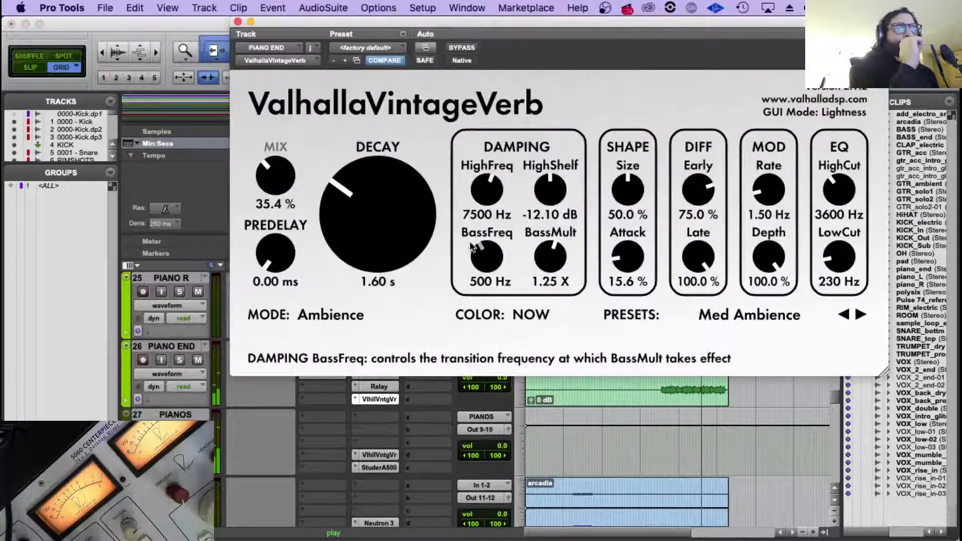
# Open the PIANOS track's ValhallaVintageVerb and display its Mix automation on the track.
pyautogui.click(384, 456)
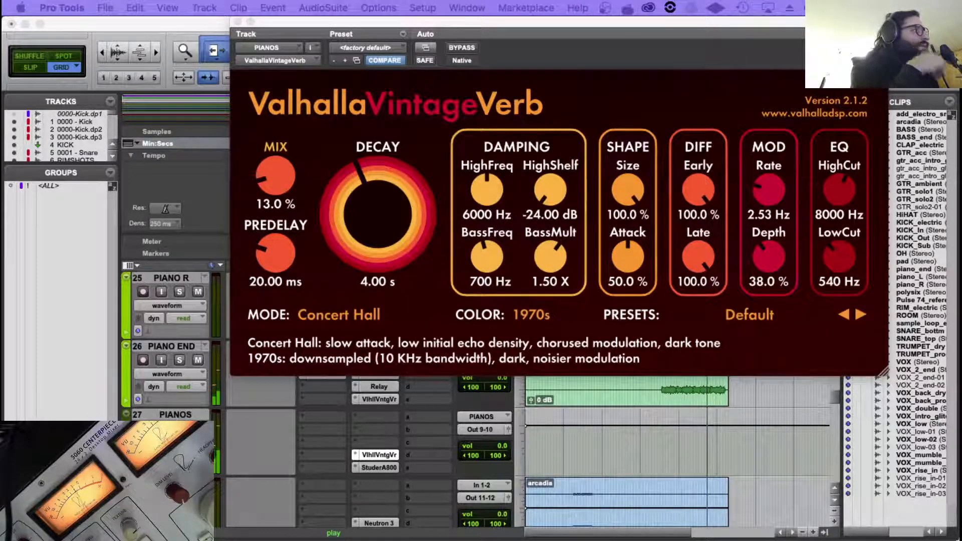
pyautogui.click(170, 442)
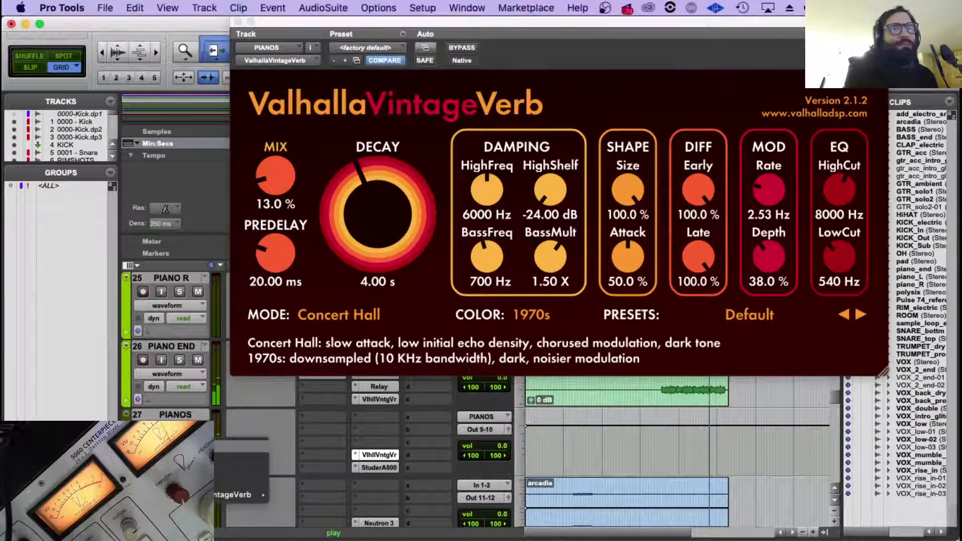
pyautogui.moveTo(240, 494)
pyautogui.click(283, 498)
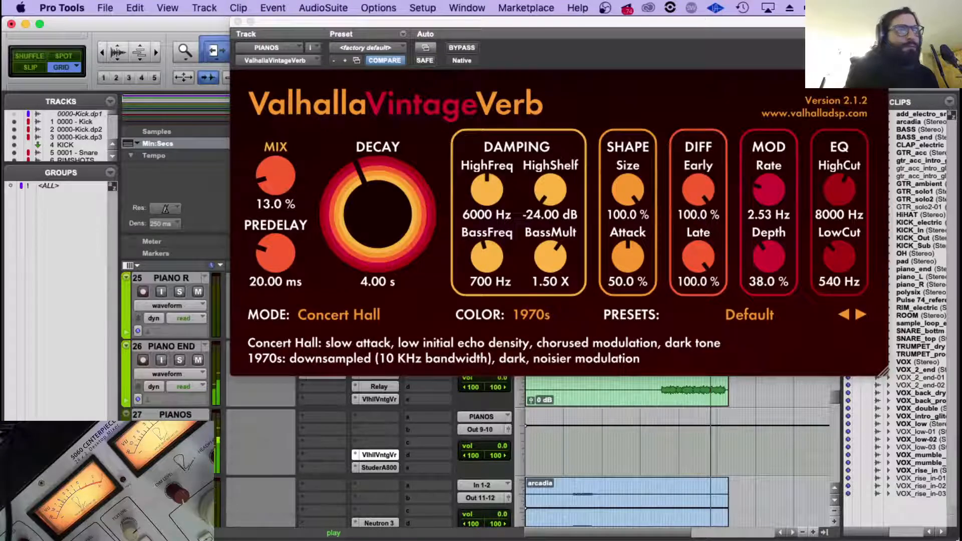
# Raise the PIANOS reverb's Mix automation to 48.1 % from about 2:21 onward, play from there and close the plug-in.
pyautogui.press('space')
pyautogui.press('t')
pyautogui.press('t')
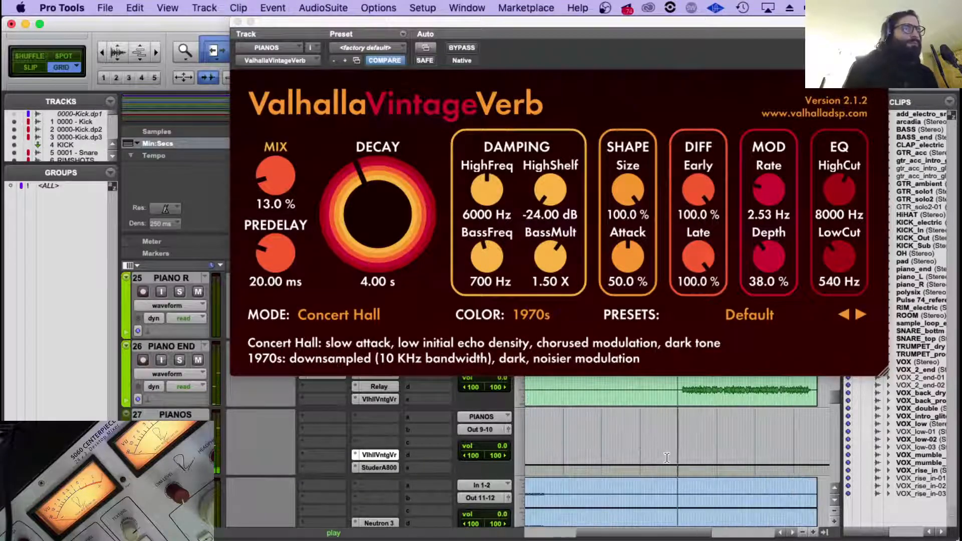
pyautogui.press('space')
pyautogui.moveTo(688, 467); pyautogui.dragTo(684, 443)
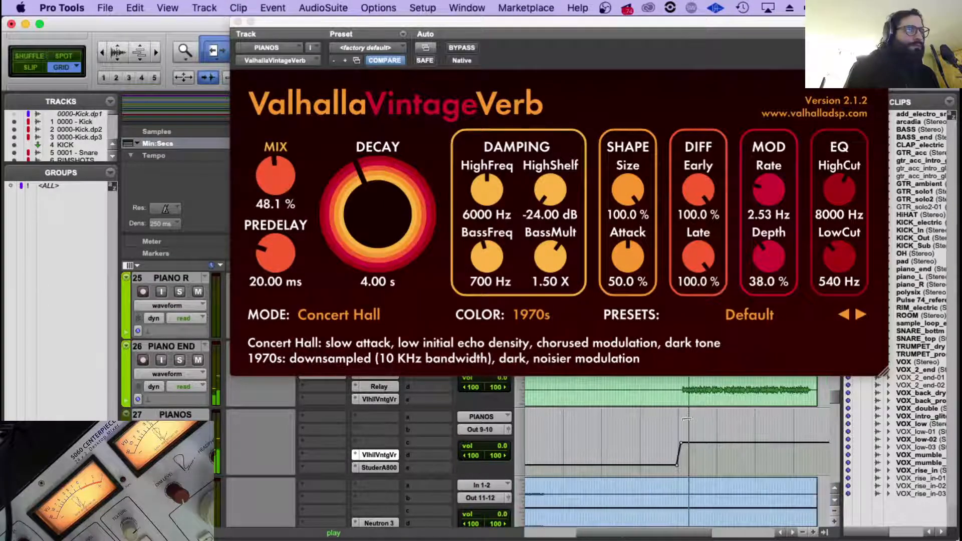
pyautogui.press('r')
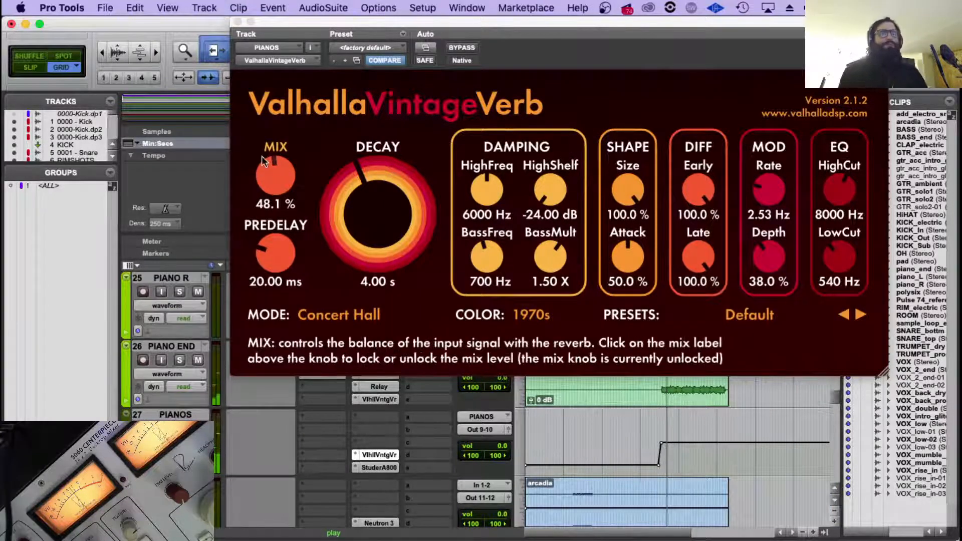
pyautogui.click(238, 22)
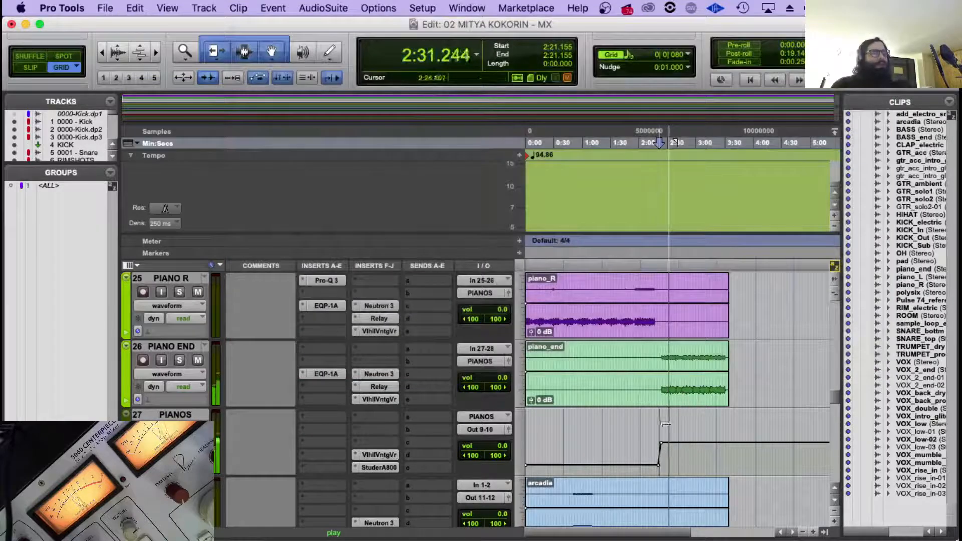
# In the GTR_acc track's Neutron 3, set the equalizer's high shelf to 3.2 dB at 7703 Hz and the output level to -5.5 dB.
pyautogui.scroll(5, 664, 449)
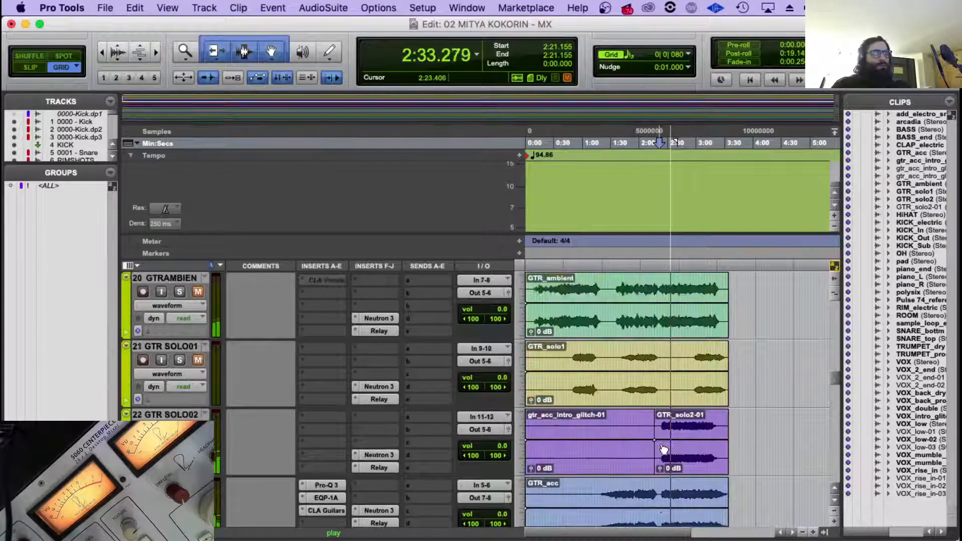
pyautogui.scroll(2, 664, 448)
pyautogui.scroll(1, 664, 448)
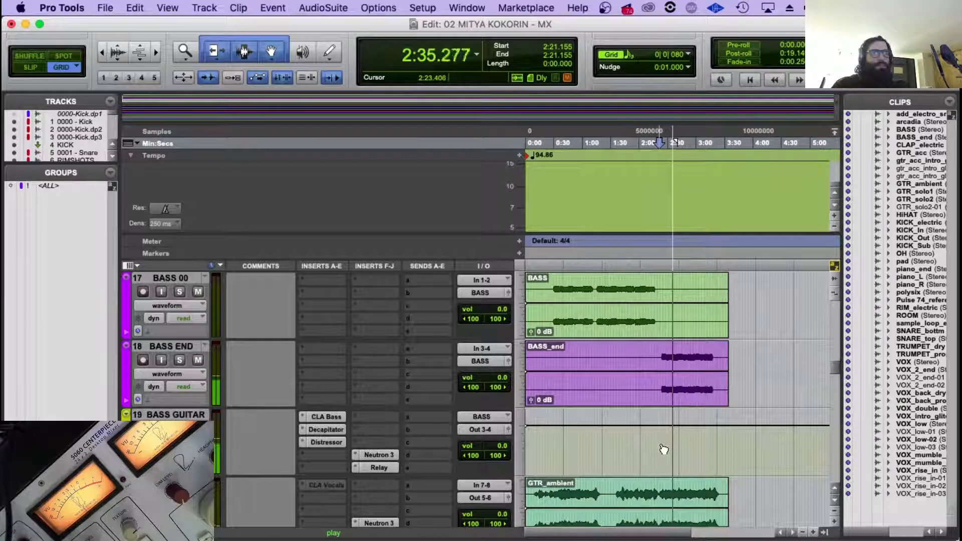
pyautogui.scroll(-3, 661, 441)
pyautogui.scroll(-3, 661, 431)
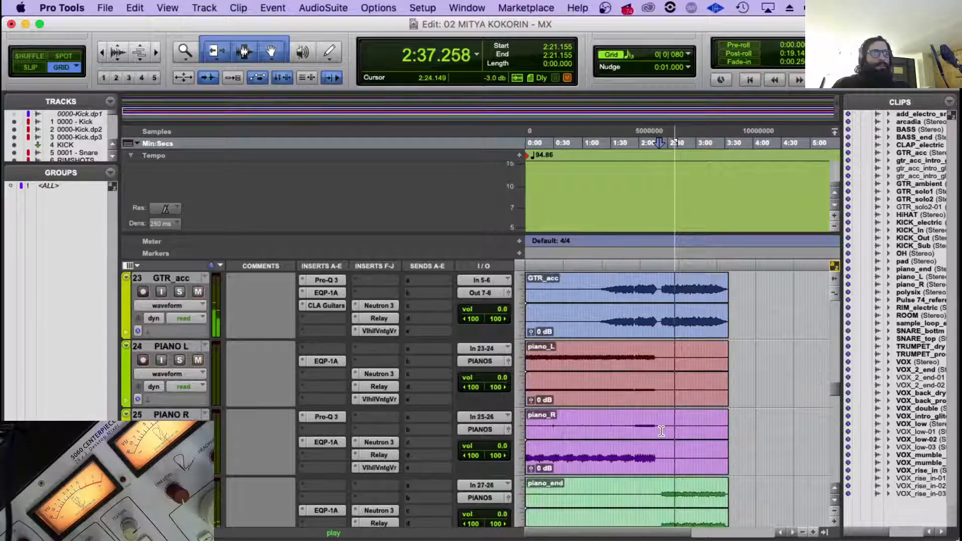
pyautogui.scroll(1, 661, 431)
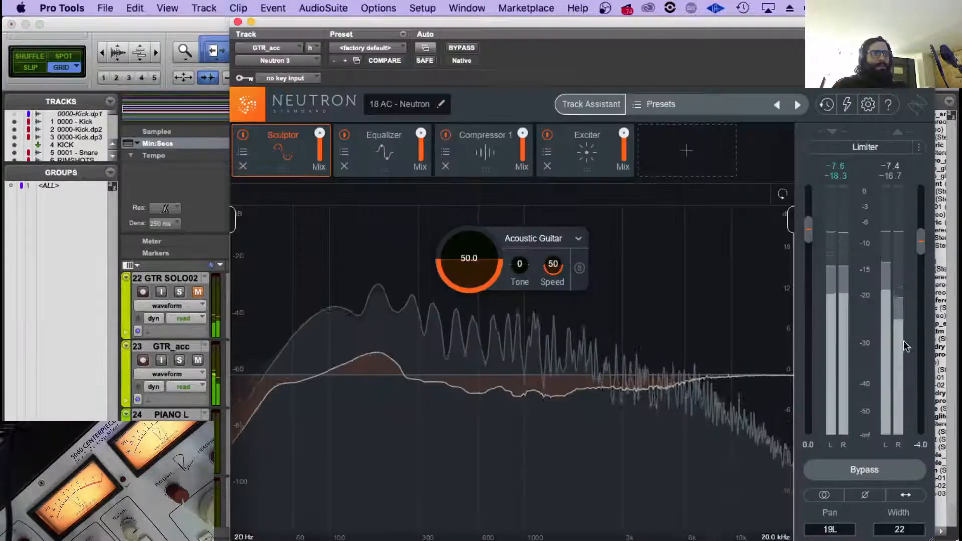
pyautogui.click(389, 151)
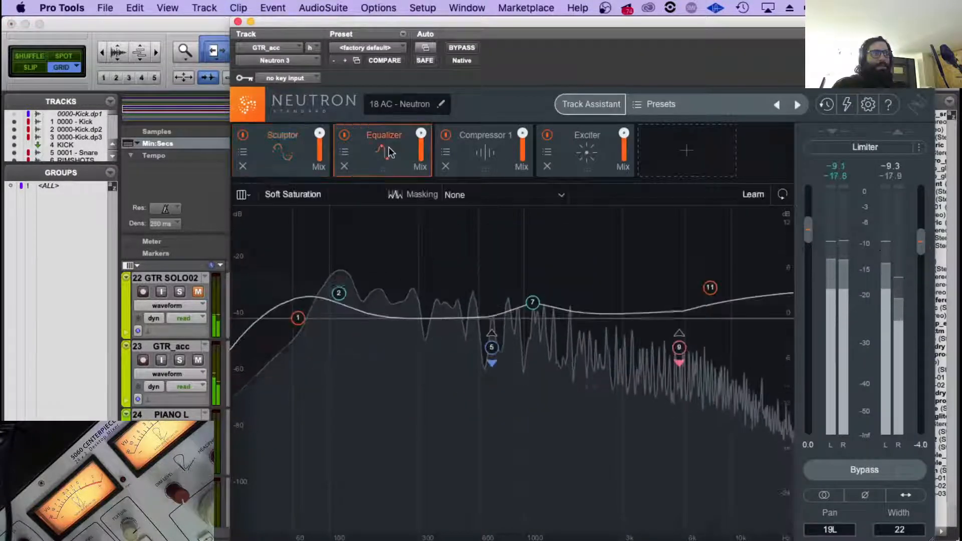
pyautogui.moveTo(713, 290)
pyautogui.mouseDown()
pyautogui.moveTo(715, 316)
pyautogui.moveTo(713, 300)
pyautogui.mouseUp()
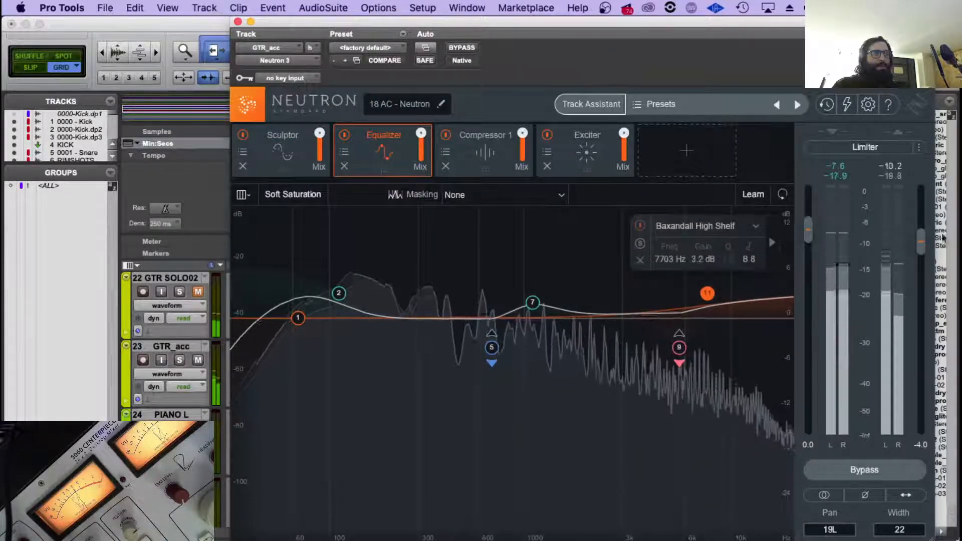
pyautogui.moveTo(921, 243); pyautogui.dragTo(922, 253)
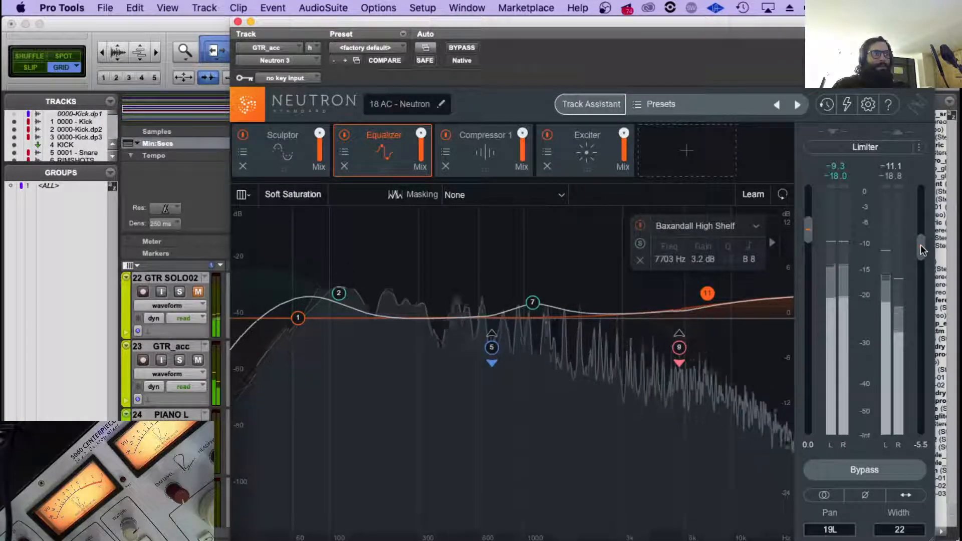
pyautogui.click(237, 22)
# Review the guitar, piano and mix bus tracks while the song plays through, and stop playback.
pyautogui.scroll(1, 682, 384)
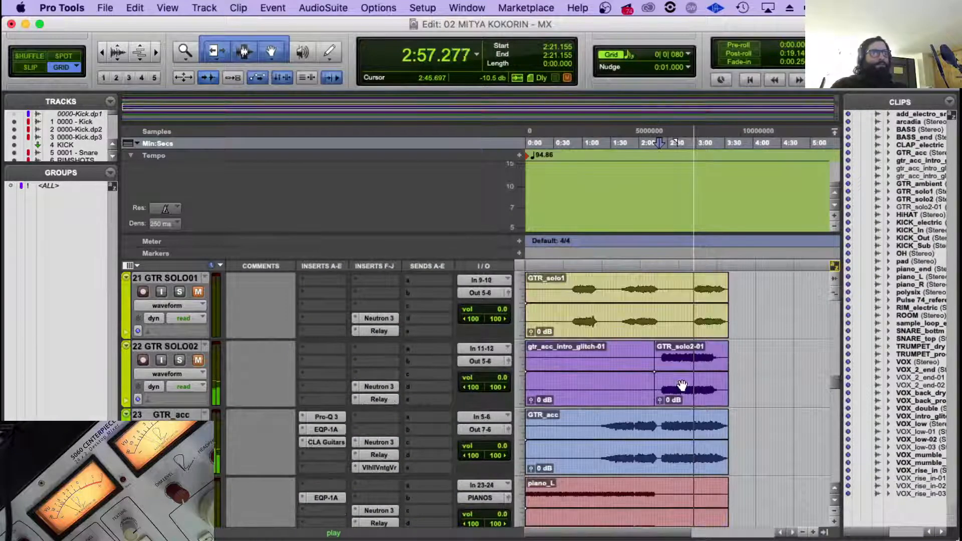
pyautogui.scroll(-4, 683, 384)
pyautogui.scroll(1, 683, 385)
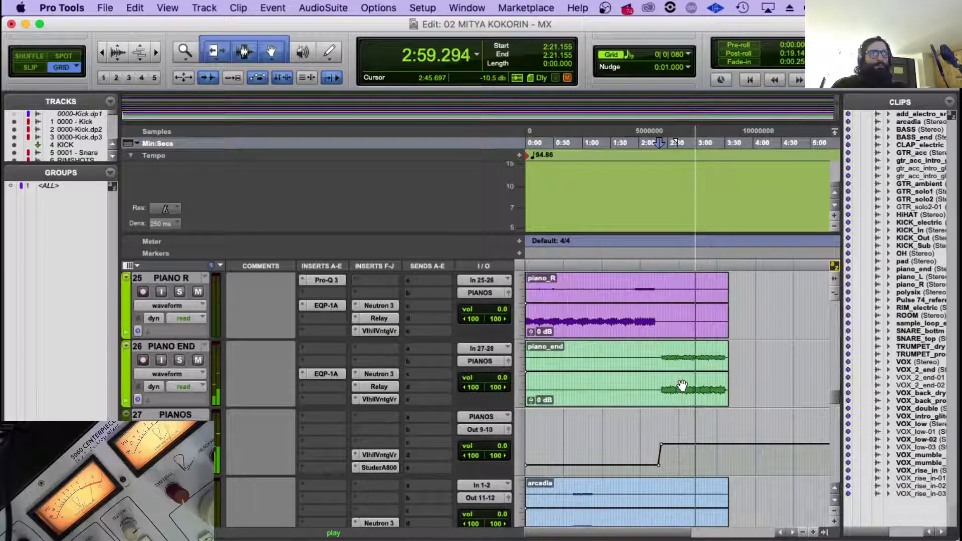
pyautogui.scroll(-1, 682, 385)
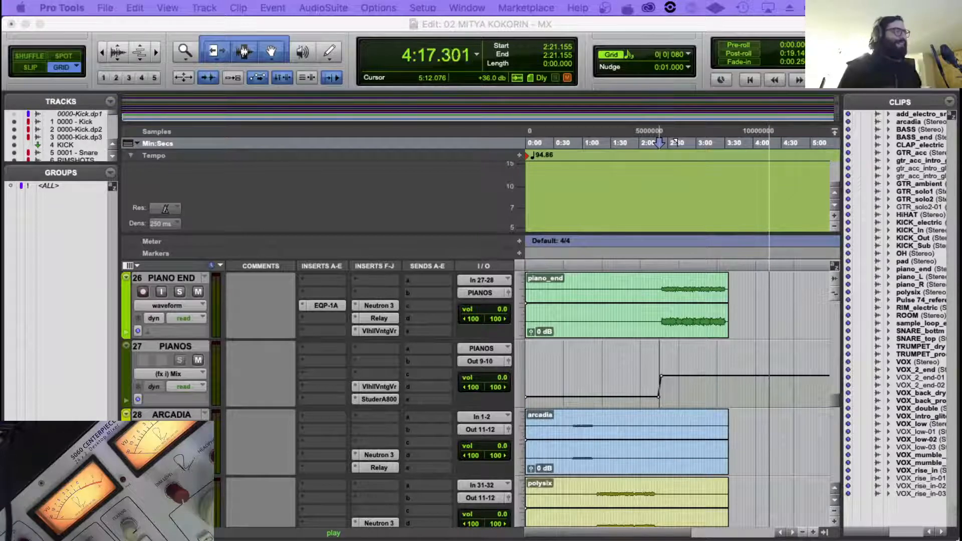
pyautogui.scroll(-15, 572, 342)
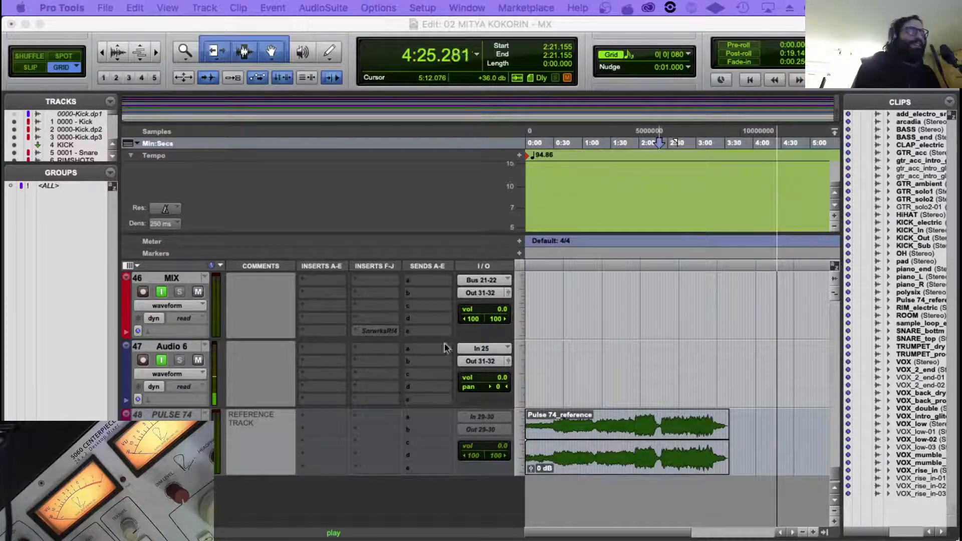
pyautogui.scroll(5, 678, 360)
pyautogui.click(692, 383)
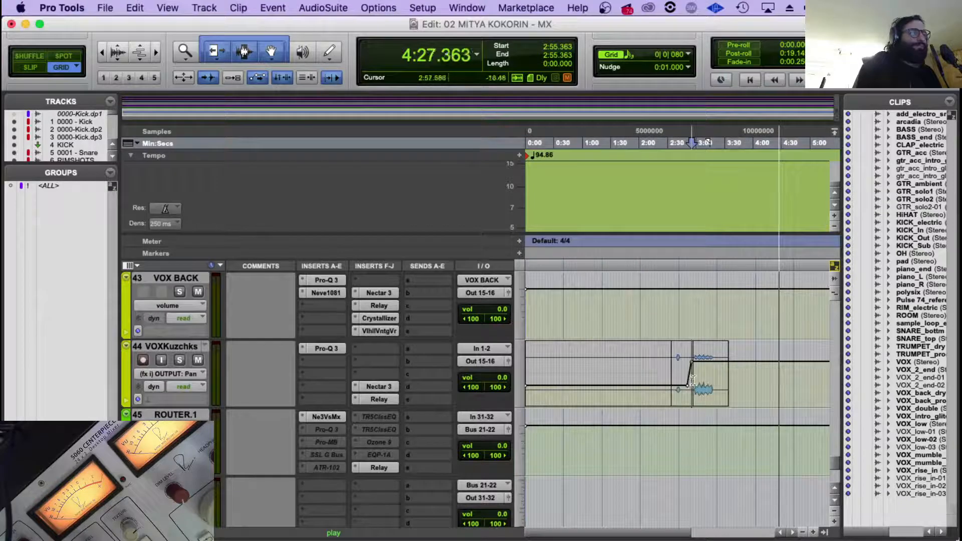
pyautogui.press('space')
# Look through the tracks from the reference track up to the kick and place the edit cursor at about 2:24.
pyautogui.scroll(-5, 731, 386)
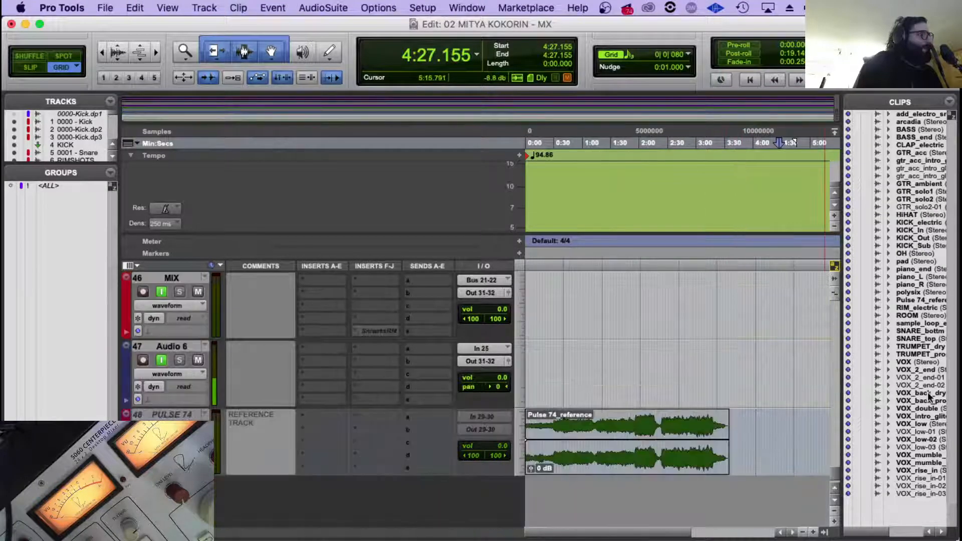
pyautogui.scroll(3, 565, 358)
pyautogui.scroll(-3, 676, 380)
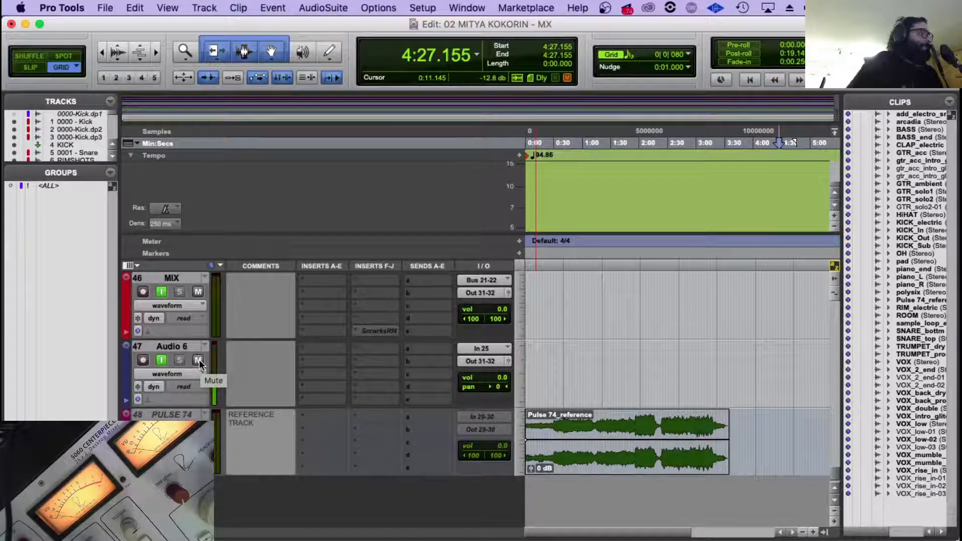
pyautogui.scroll(10, 627, 400)
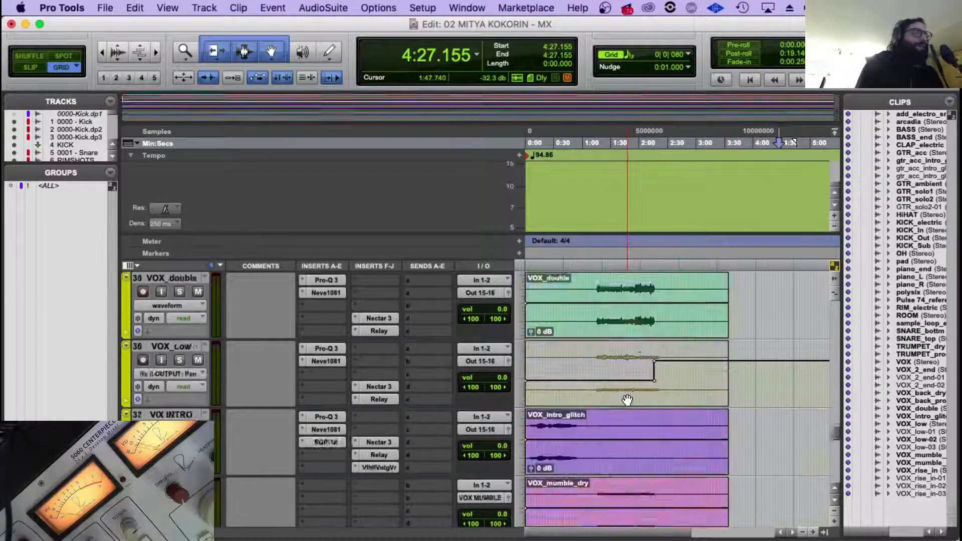
pyautogui.scroll(15, 627, 400)
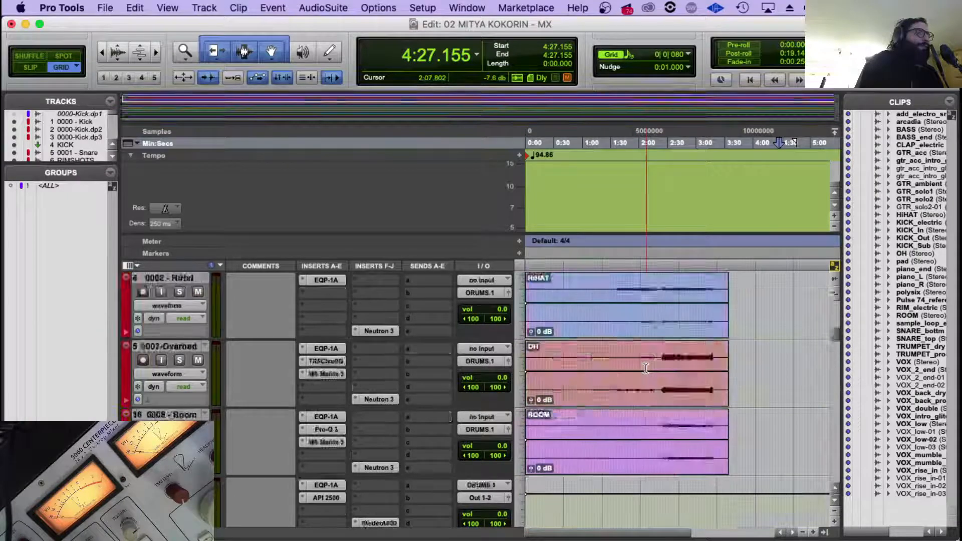
pyautogui.scroll(5, 646, 369)
pyautogui.click(658, 287)
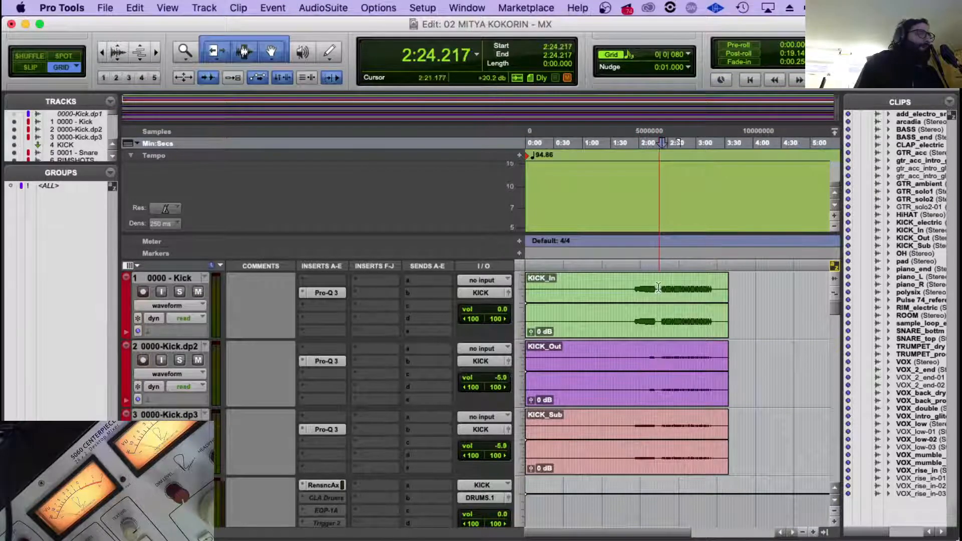
# Look through the session from the kick tracks down to the reference track and back to the piano tracks.
pyautogui.scroll(-10, 658, 301)
pyautogui.scroll(-10, 657, 335)
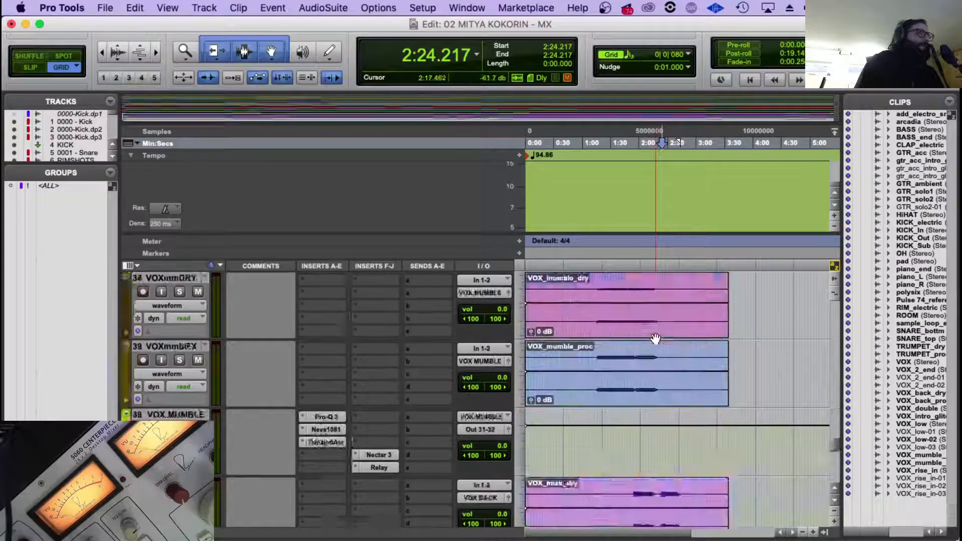
pyautogui.scroll(4, 657, 337)
pyautogui.scroll(-3, 656, 338)
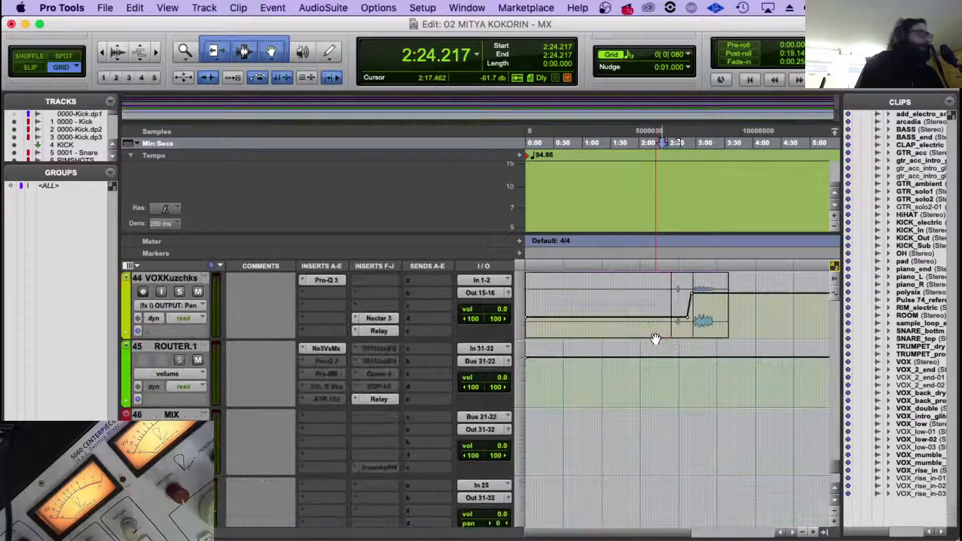
pyautogui.scroll(-3, 691, 405)
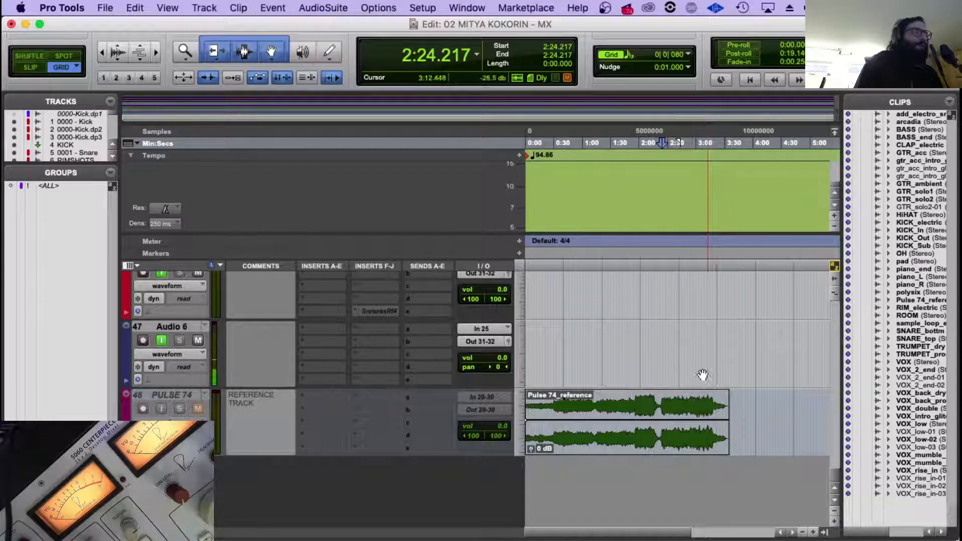
pyautogui.scroll(10, 692, 405)
pyautogui.scroll(3, 697, 370)
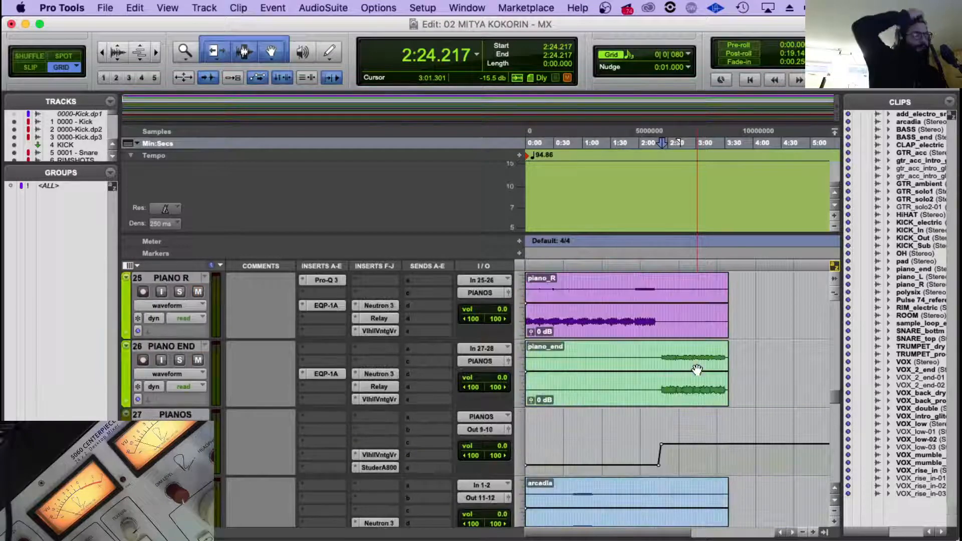
# Record-enable the MIX track and place the edit cursor at about 2:16 on it.
pyautogui.press('super+Tab')
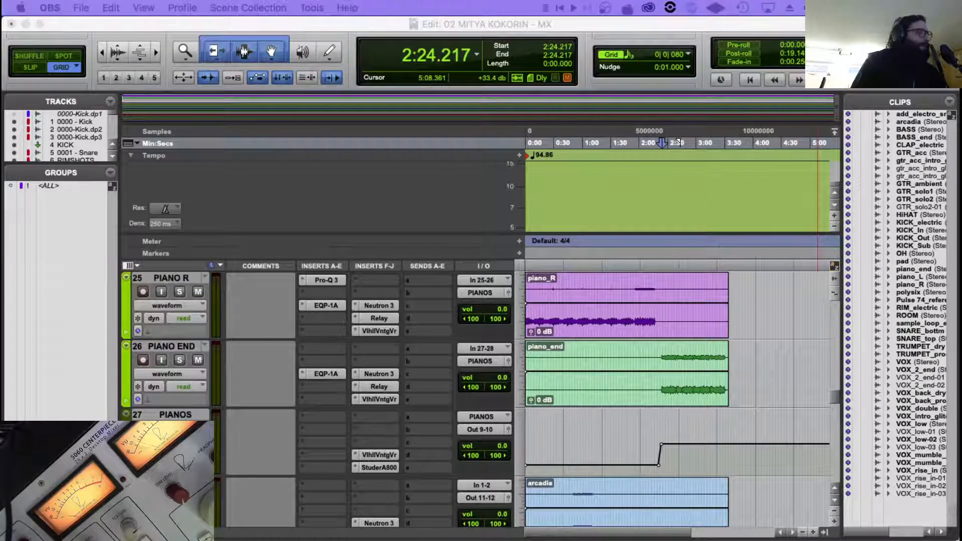
pyautogui.scroll(-20, 586, 450)
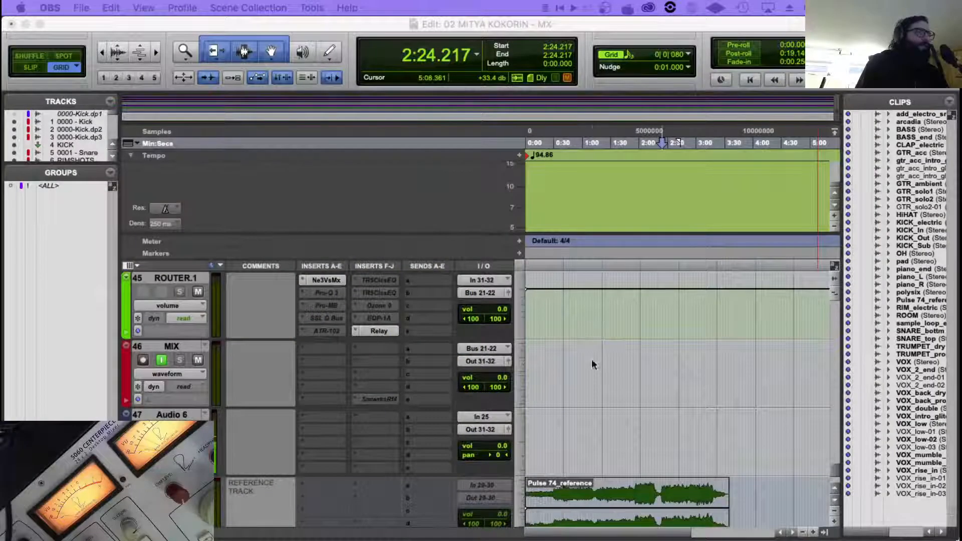
pyautogui.click(592, 362)
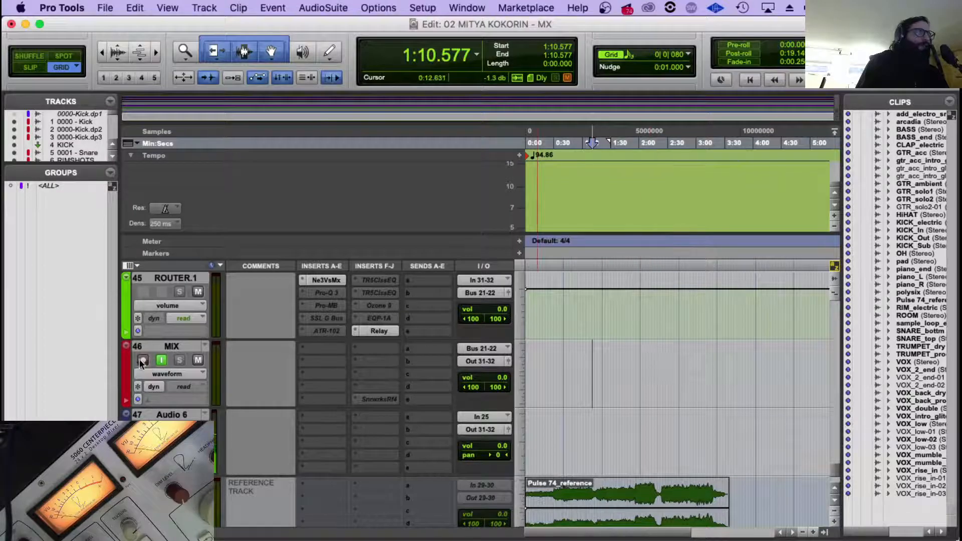
pyautogui.click(654, 362)
pyautogui.scroll(5, 654, 363)
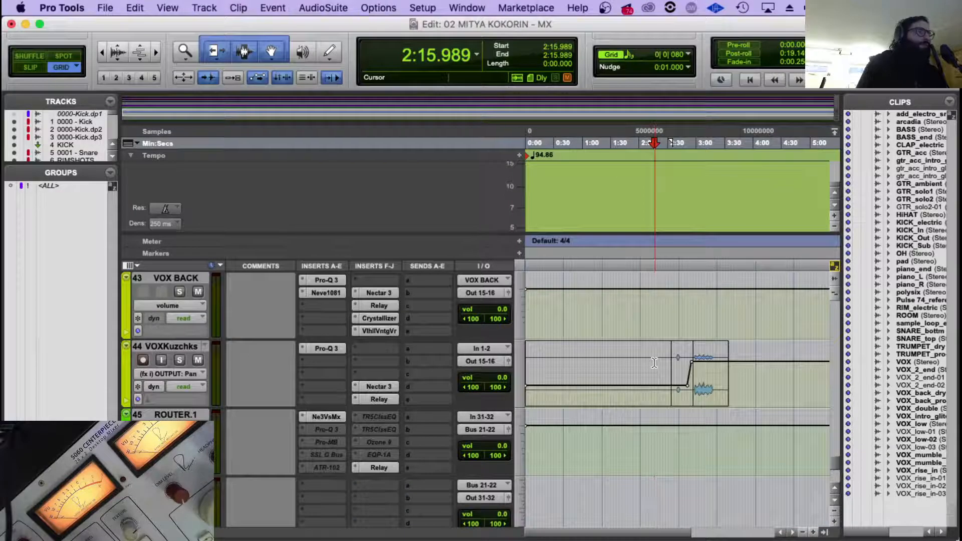
# Switch to OBS and enlarge the camera view of the desktop mixer's VU meters over the session.
pyautogui.press('r')
pyautogui.scroll(5, 599, 353)
pyautogui.scroll(-6, 600, 353)
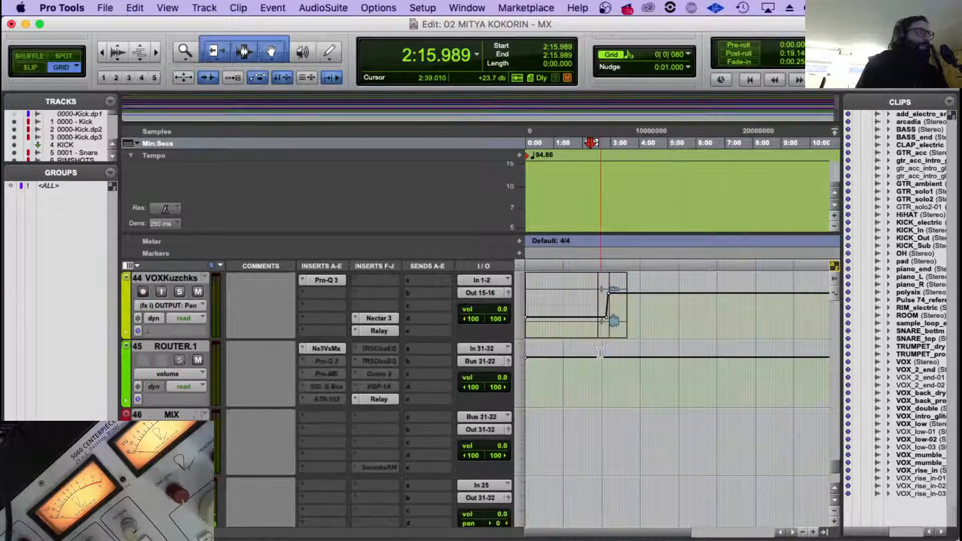
pyautogui.scroll(-5, 600, 352)
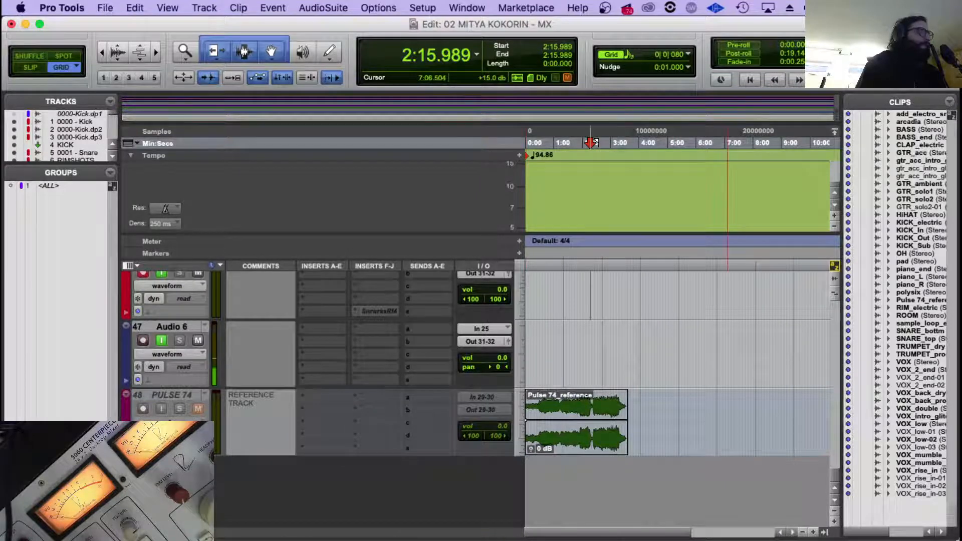
pyautogui.press('super+Tab')
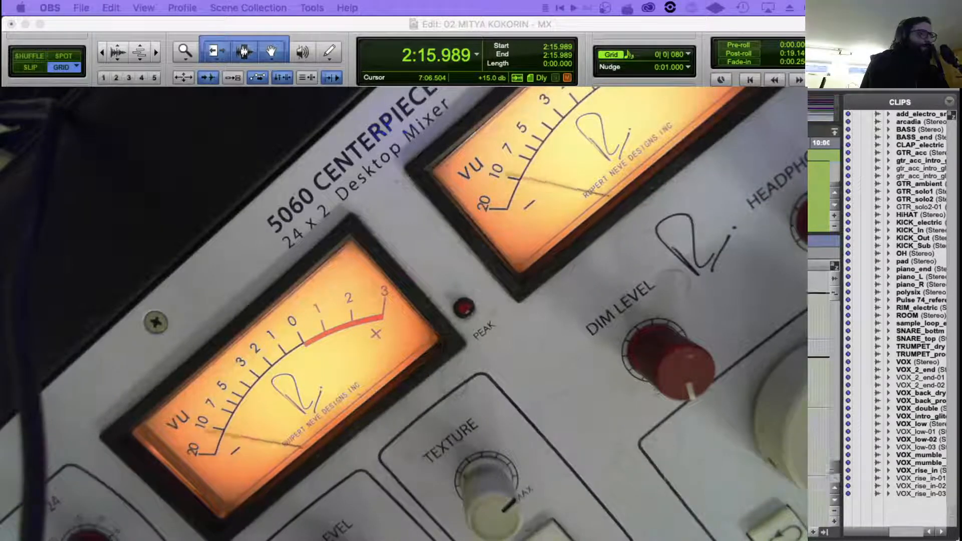
# Return to Pro Tools, select the full song range from 0:00.000 to 3:35.061 and record the mix onto the MIX track.
pyautogui.click(346, 311)
pyautogui.press('Return')
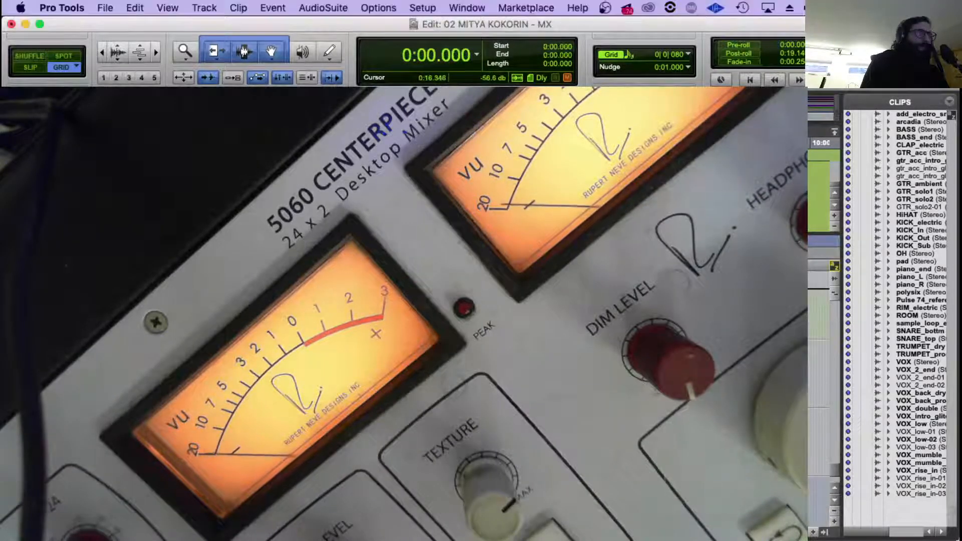
pyautogui.click(353, 310)
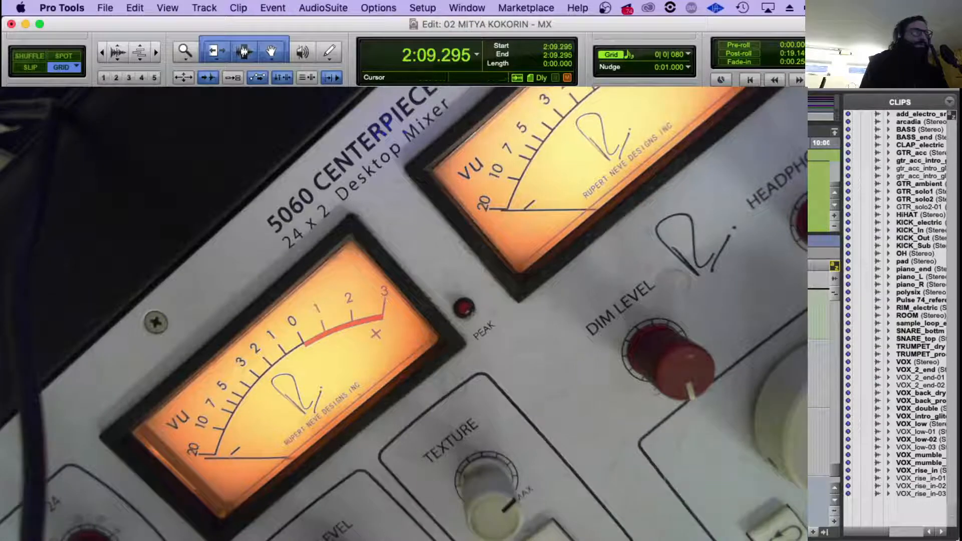
pyautogui.click(341, 310)
pyautogui.press('Return')
pyautogui.scroll(3, 342, 311)
pyautogui.click(612, 350)
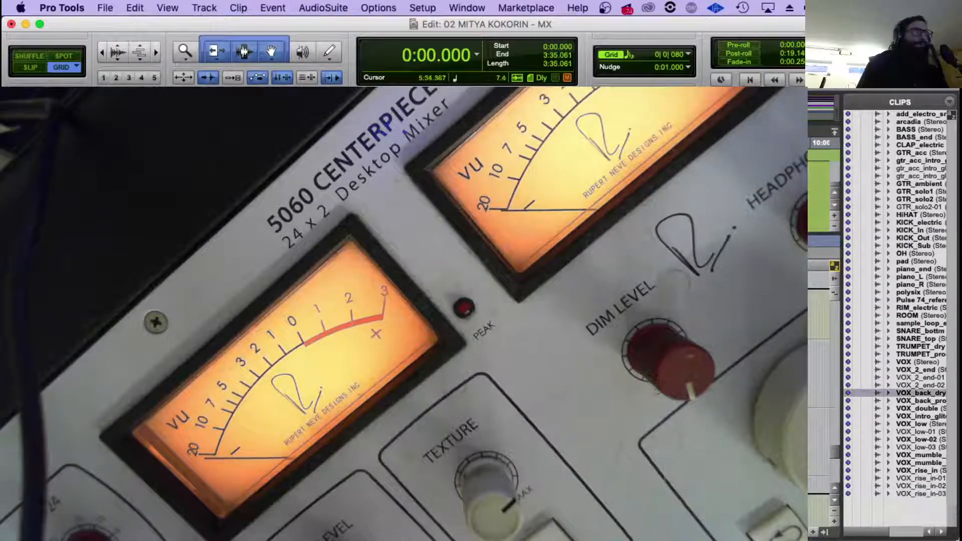
pyautogui.scroll(-3, 612, 351)
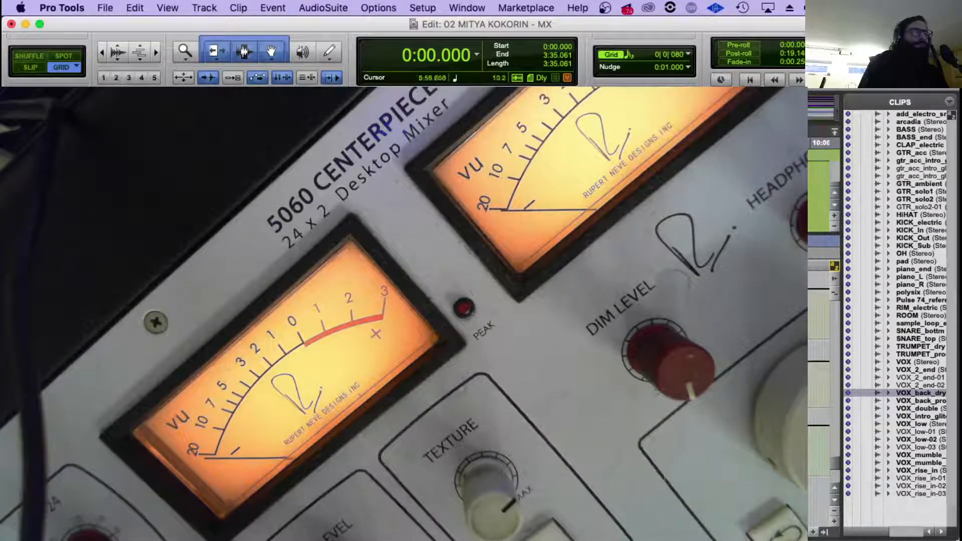
pyautogui.scroll(-3, 411, 371)
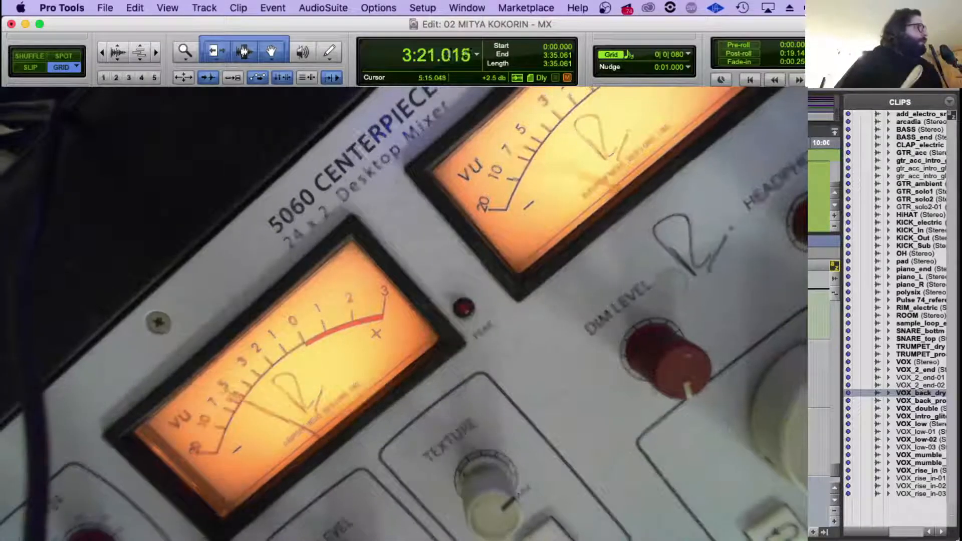
# Switch to OBS and shrink the mixer camera view so the session is uncovered.
pyautogui.press('super+Tab')
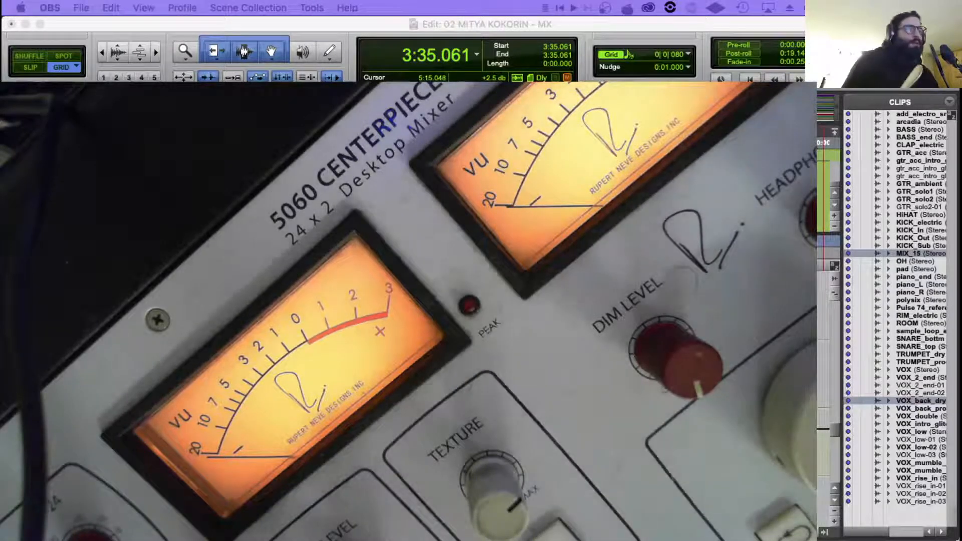
pyautogui.press('super+Tab')
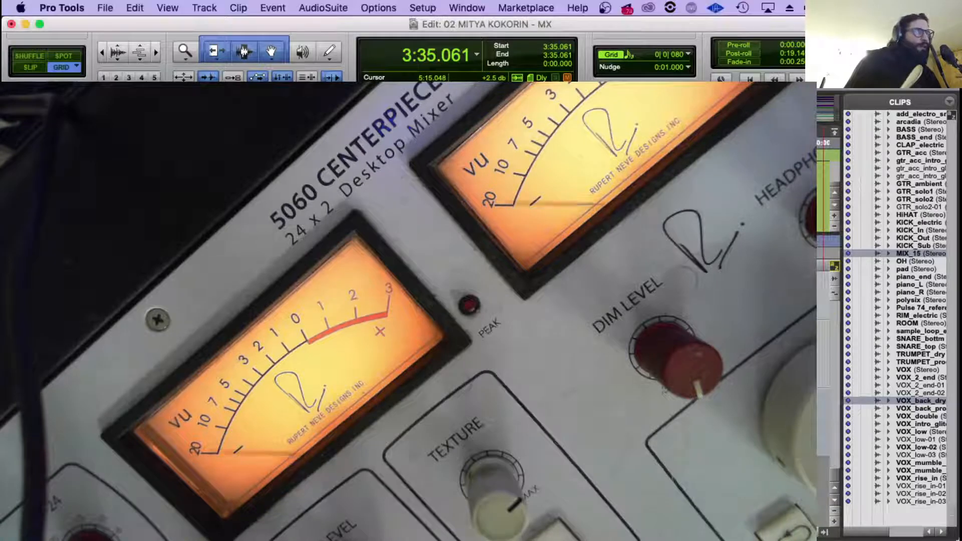
pyautogui.press('super+Tab')
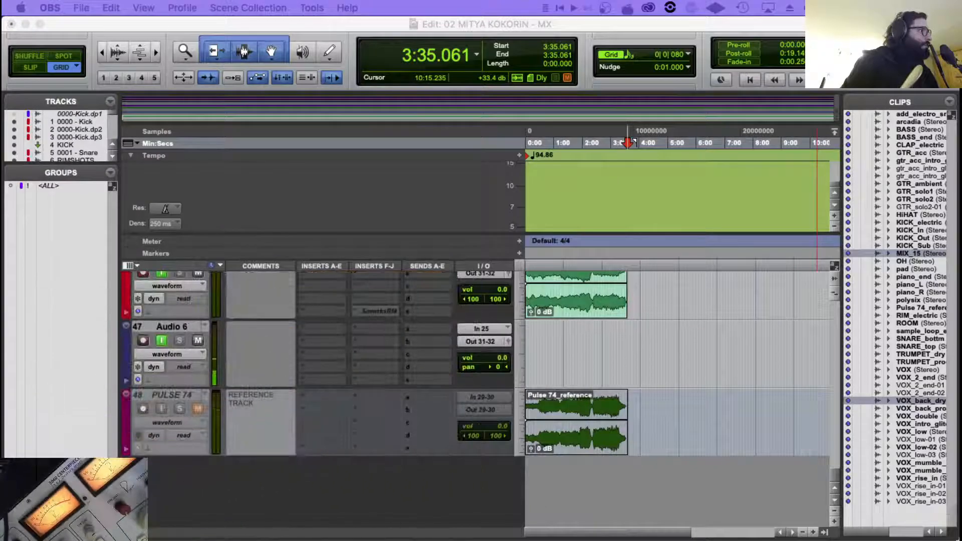
# Examine the recorded clip on the MIX track from about 2:46 to its end, and compare it with the instrument and reference tracks.
pyautogui.scroll(3, 588, 332)
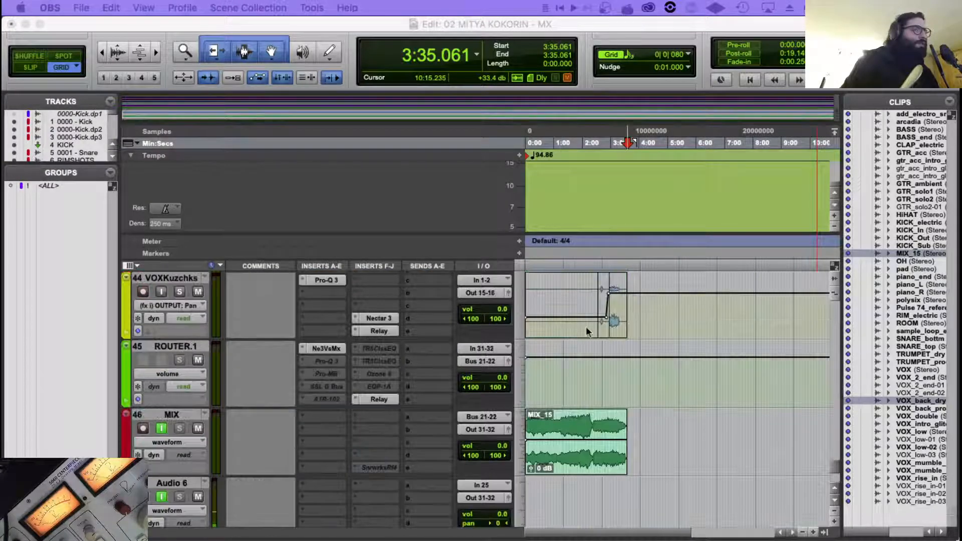
pyautogui.click(604, 428)
pyautogui.press('t')
pyautogui.press('t')
pyautogui.press('t')
pyautogui.hscroll(3, 677, 321)
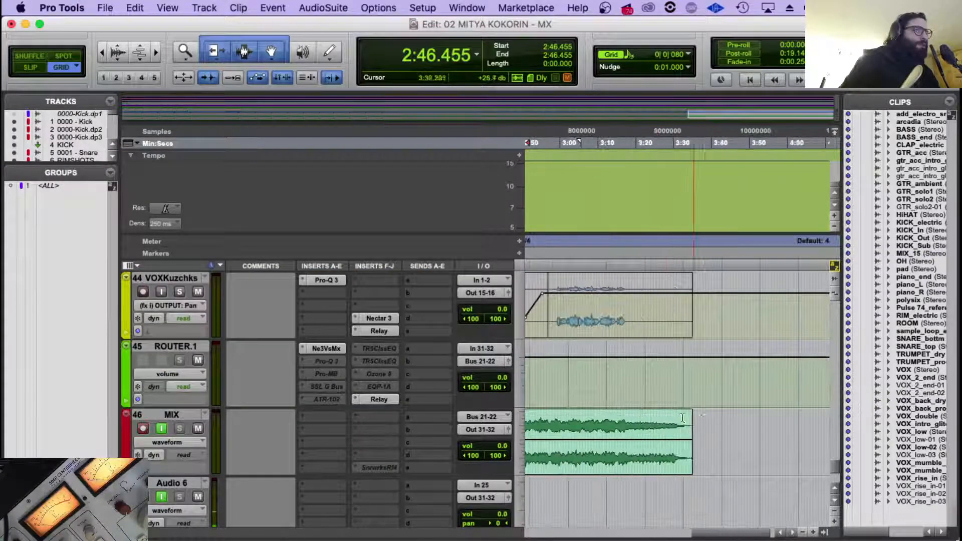
pyautogui.scroll(10, 681, 399)
pyautogui.scroll(10, 681, 400)
pyautogui.scroll(-12, 680, 396)
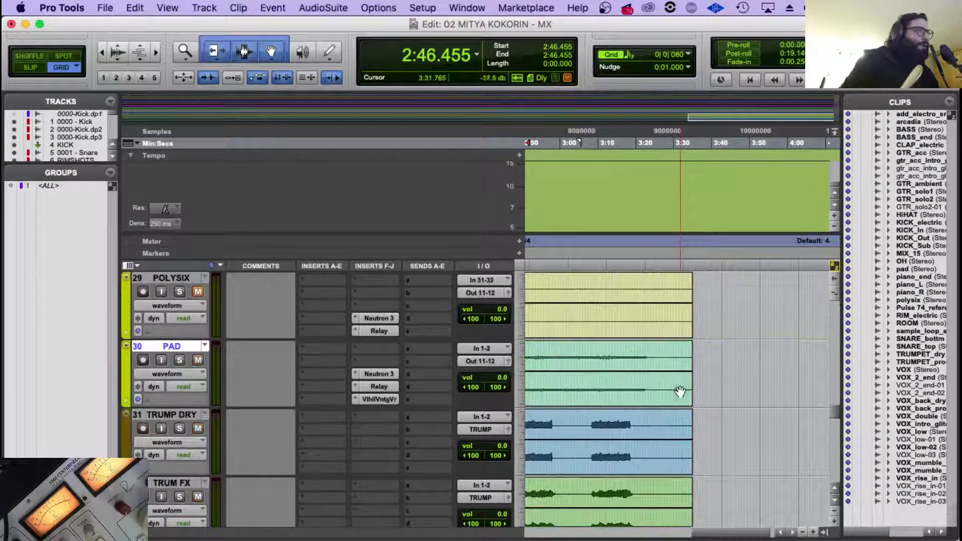
pyautogui.scroll(-10, 680, 392)
pyautogui.hscroll(-8, 680, 393)
pyautogui.press('r')
pyautogui.scroll(2, 687, 381)
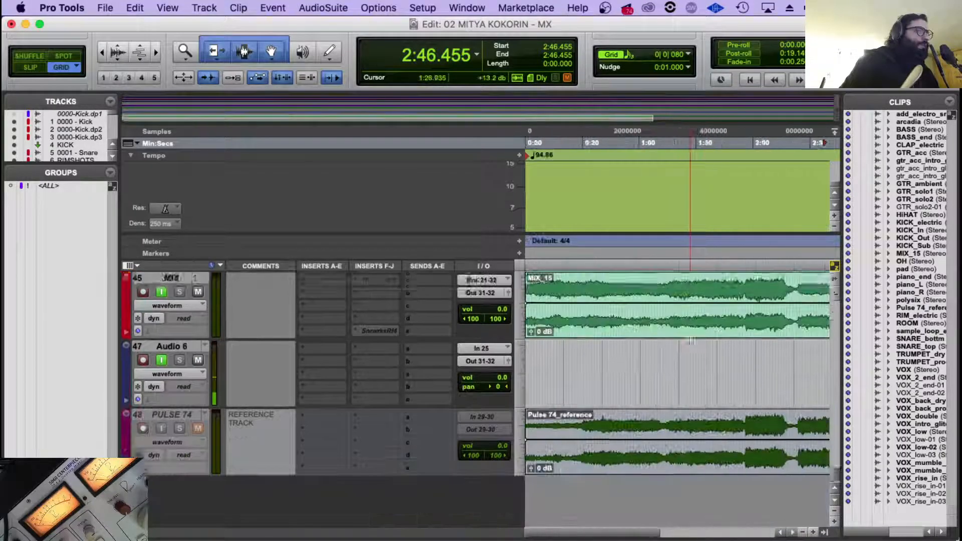
pyautogui.press('r')
# Select the entire recorded clip on the MIX track.
pyautogui.click(629, 350)
pyautogui.click(618, 350)
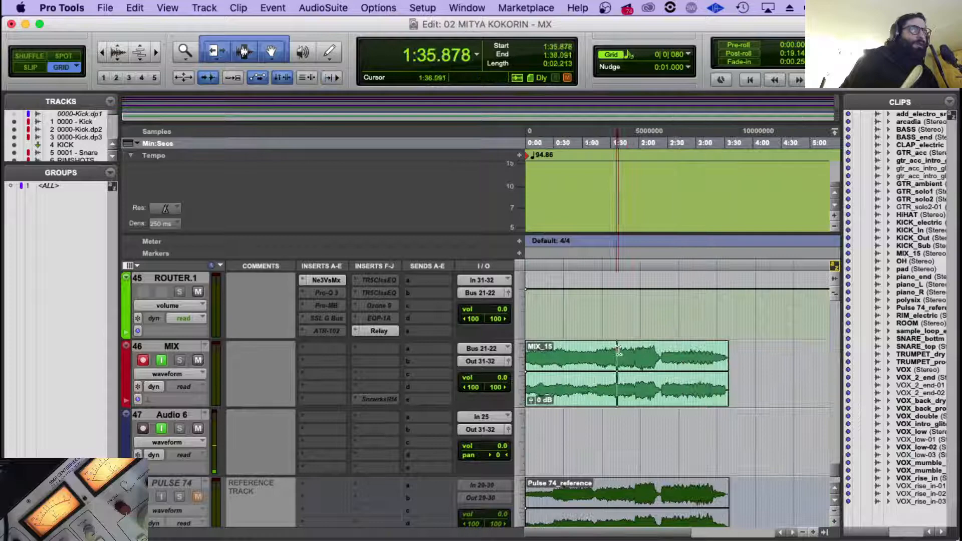
pyautogui.click(680, 347)
pyautogui.doubleClick(645, 400)
pyautogui.scroll(4, 644, 381)
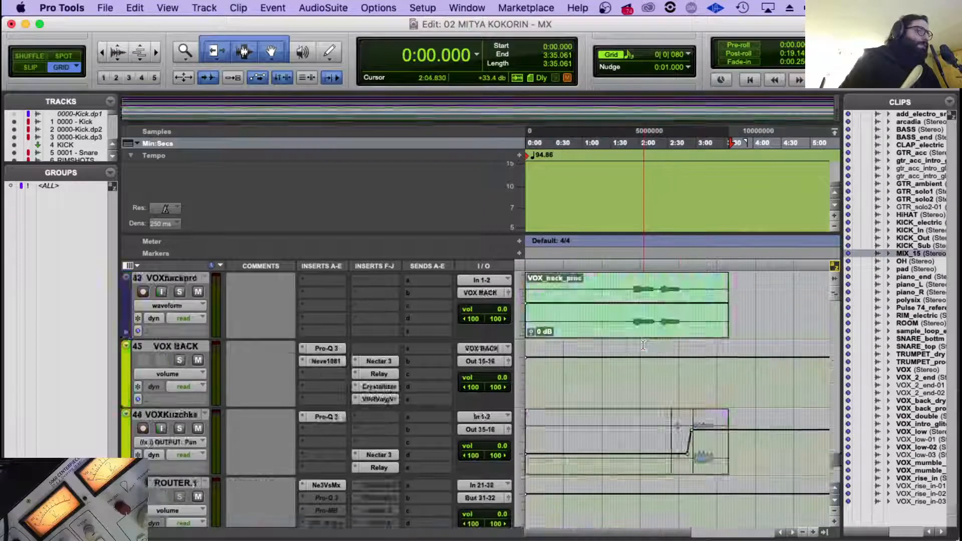
pyautogui.scroll(5, 644, 343)
pyautogui.scroll(-6, 644, 343)
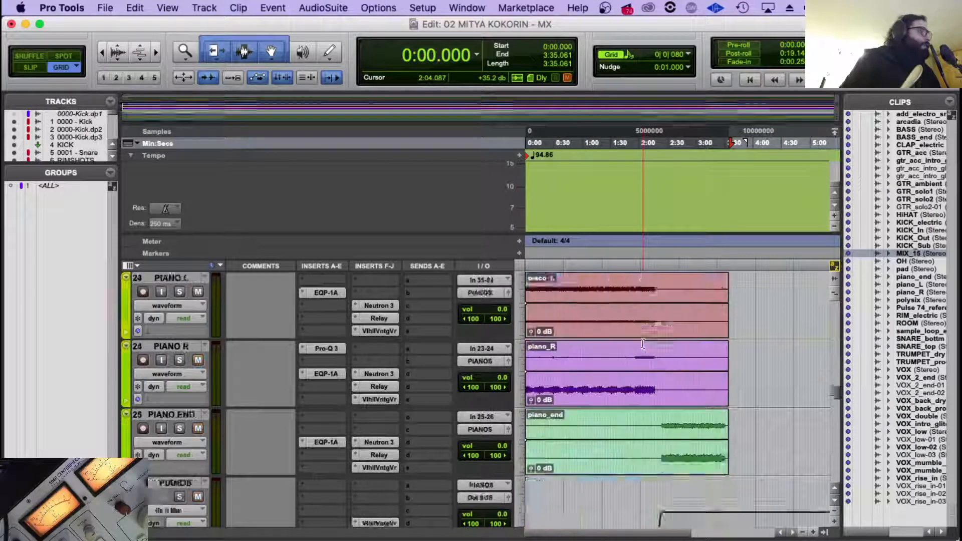
pyautogui.scroll(-10, 645, 342)
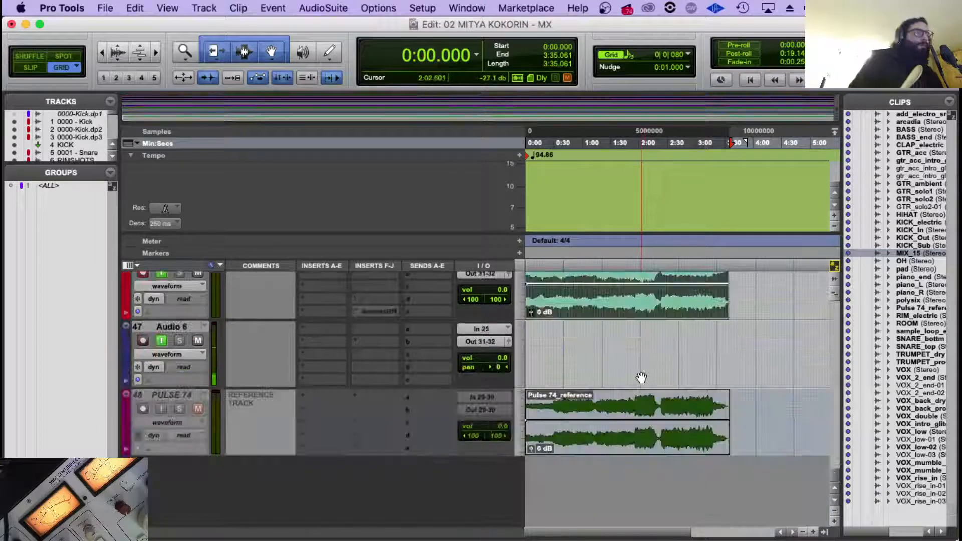
pyautogui.scroll(4, 616, 376)
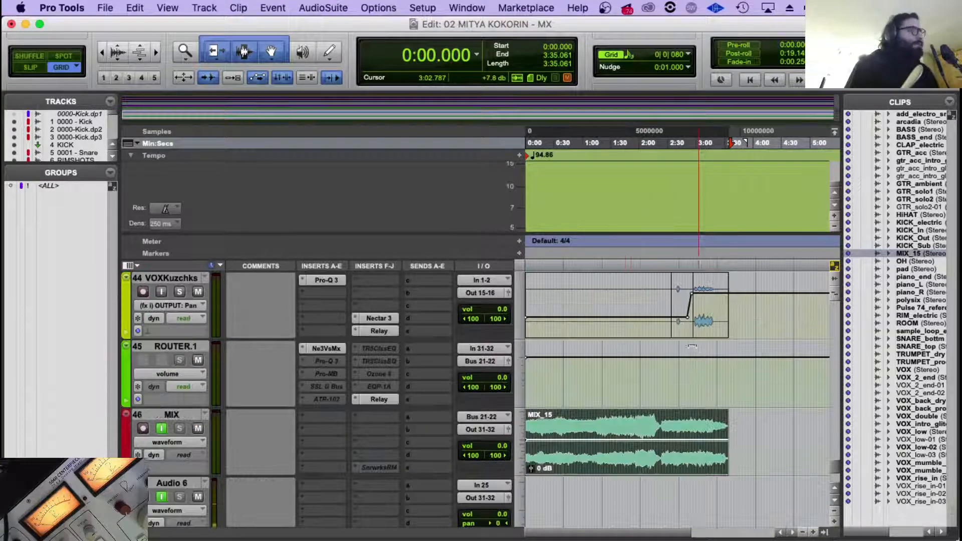